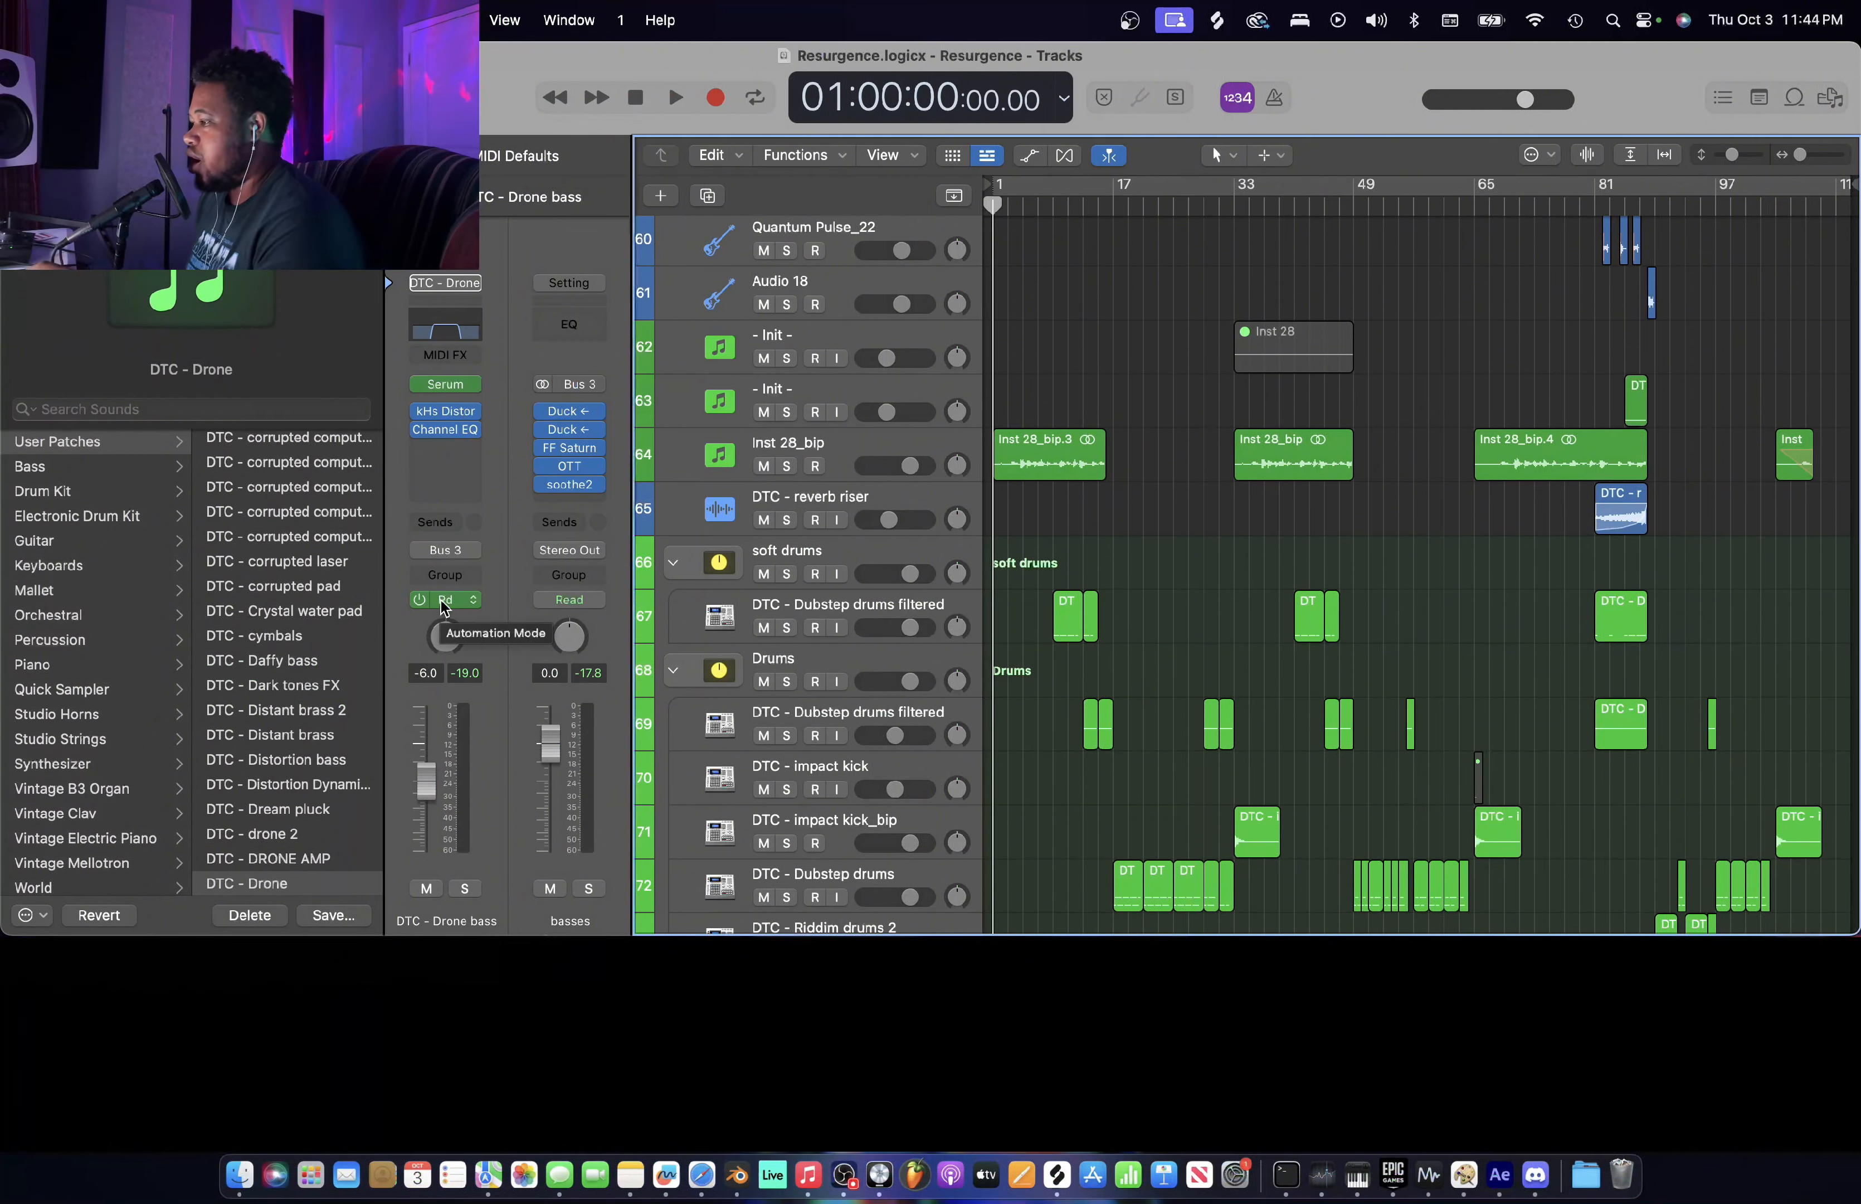
# - Look through the whole arrangement, from the Sum 8 vocal stack down to the drums and master track, closing on the basses
pyautogui.scroll(10, 1195, 421)
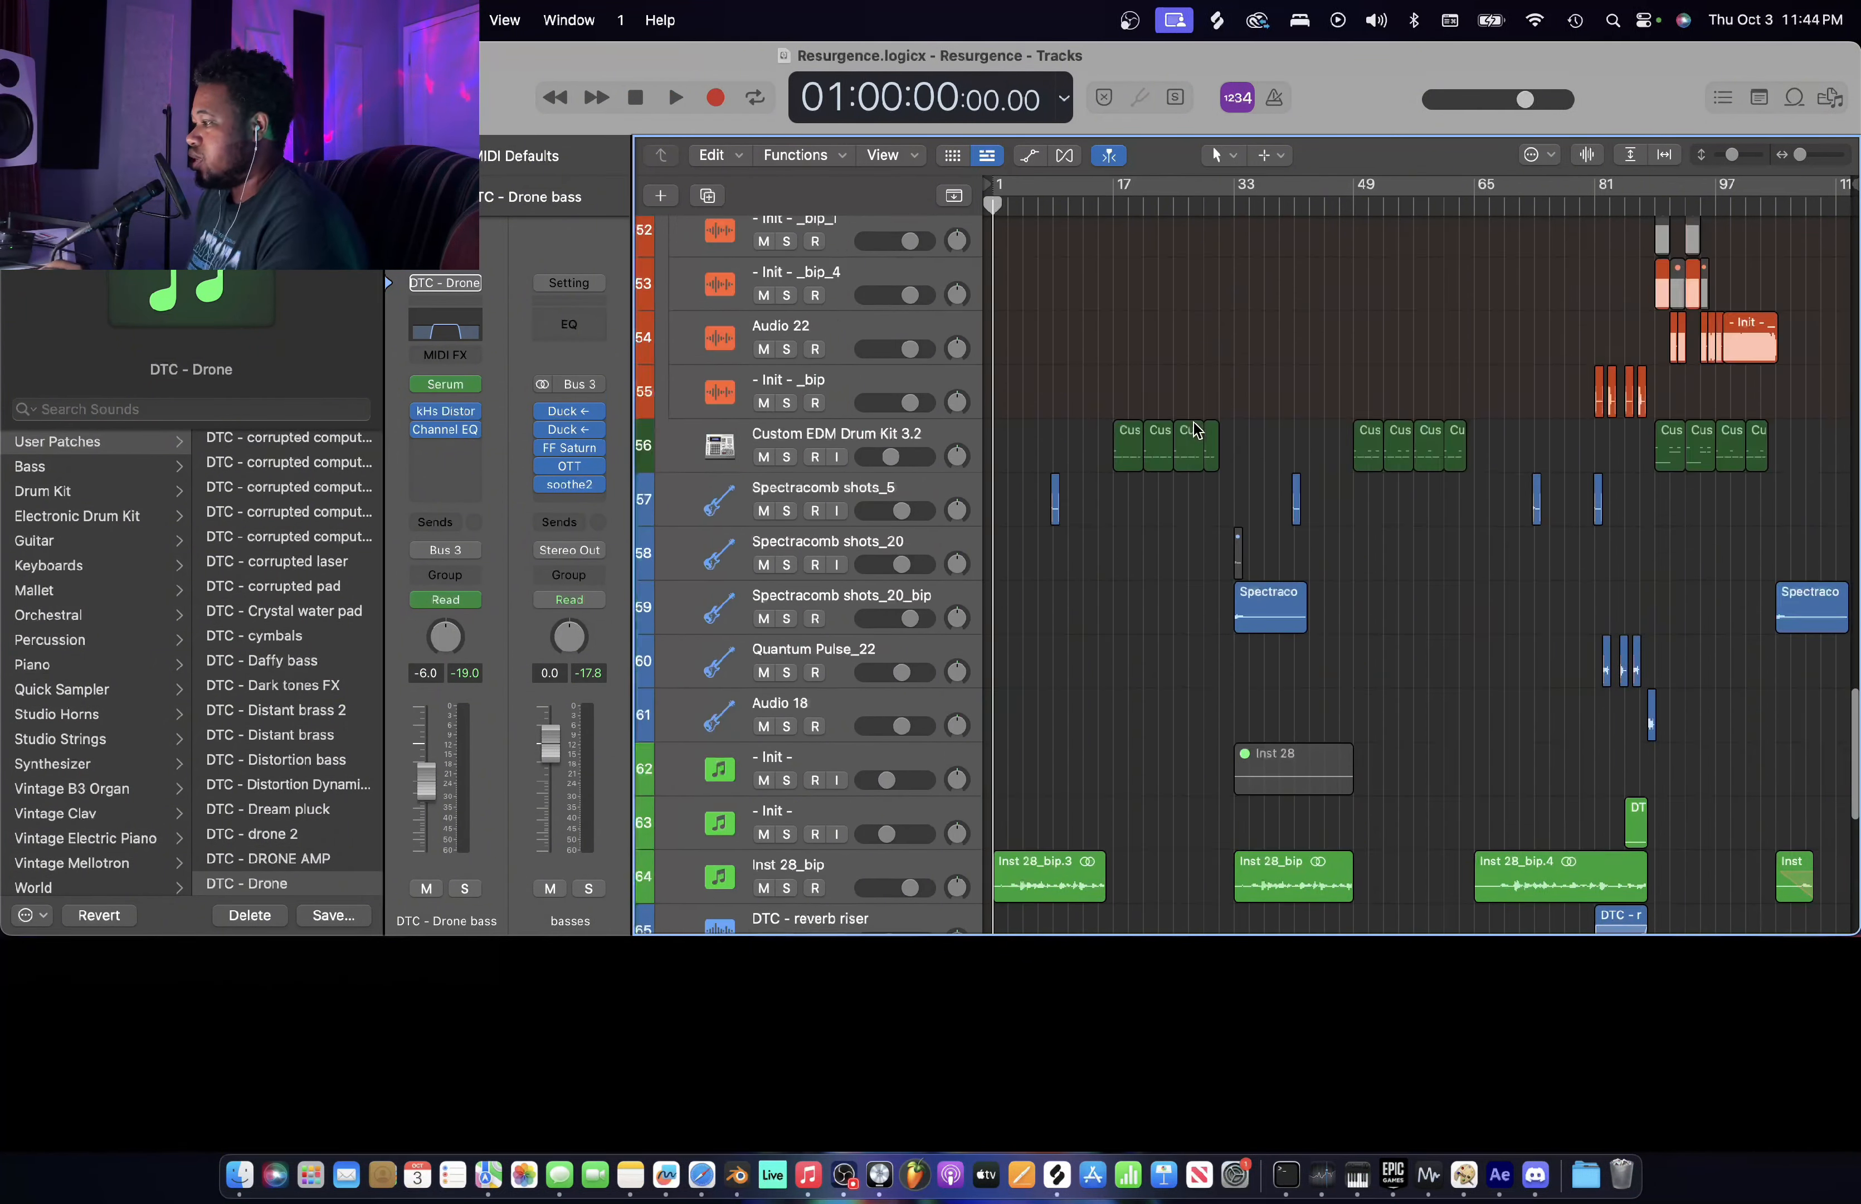
pyautogui.scroll(-15, 1195, 421)
pyautogui.scroll(1, 1194, 421)
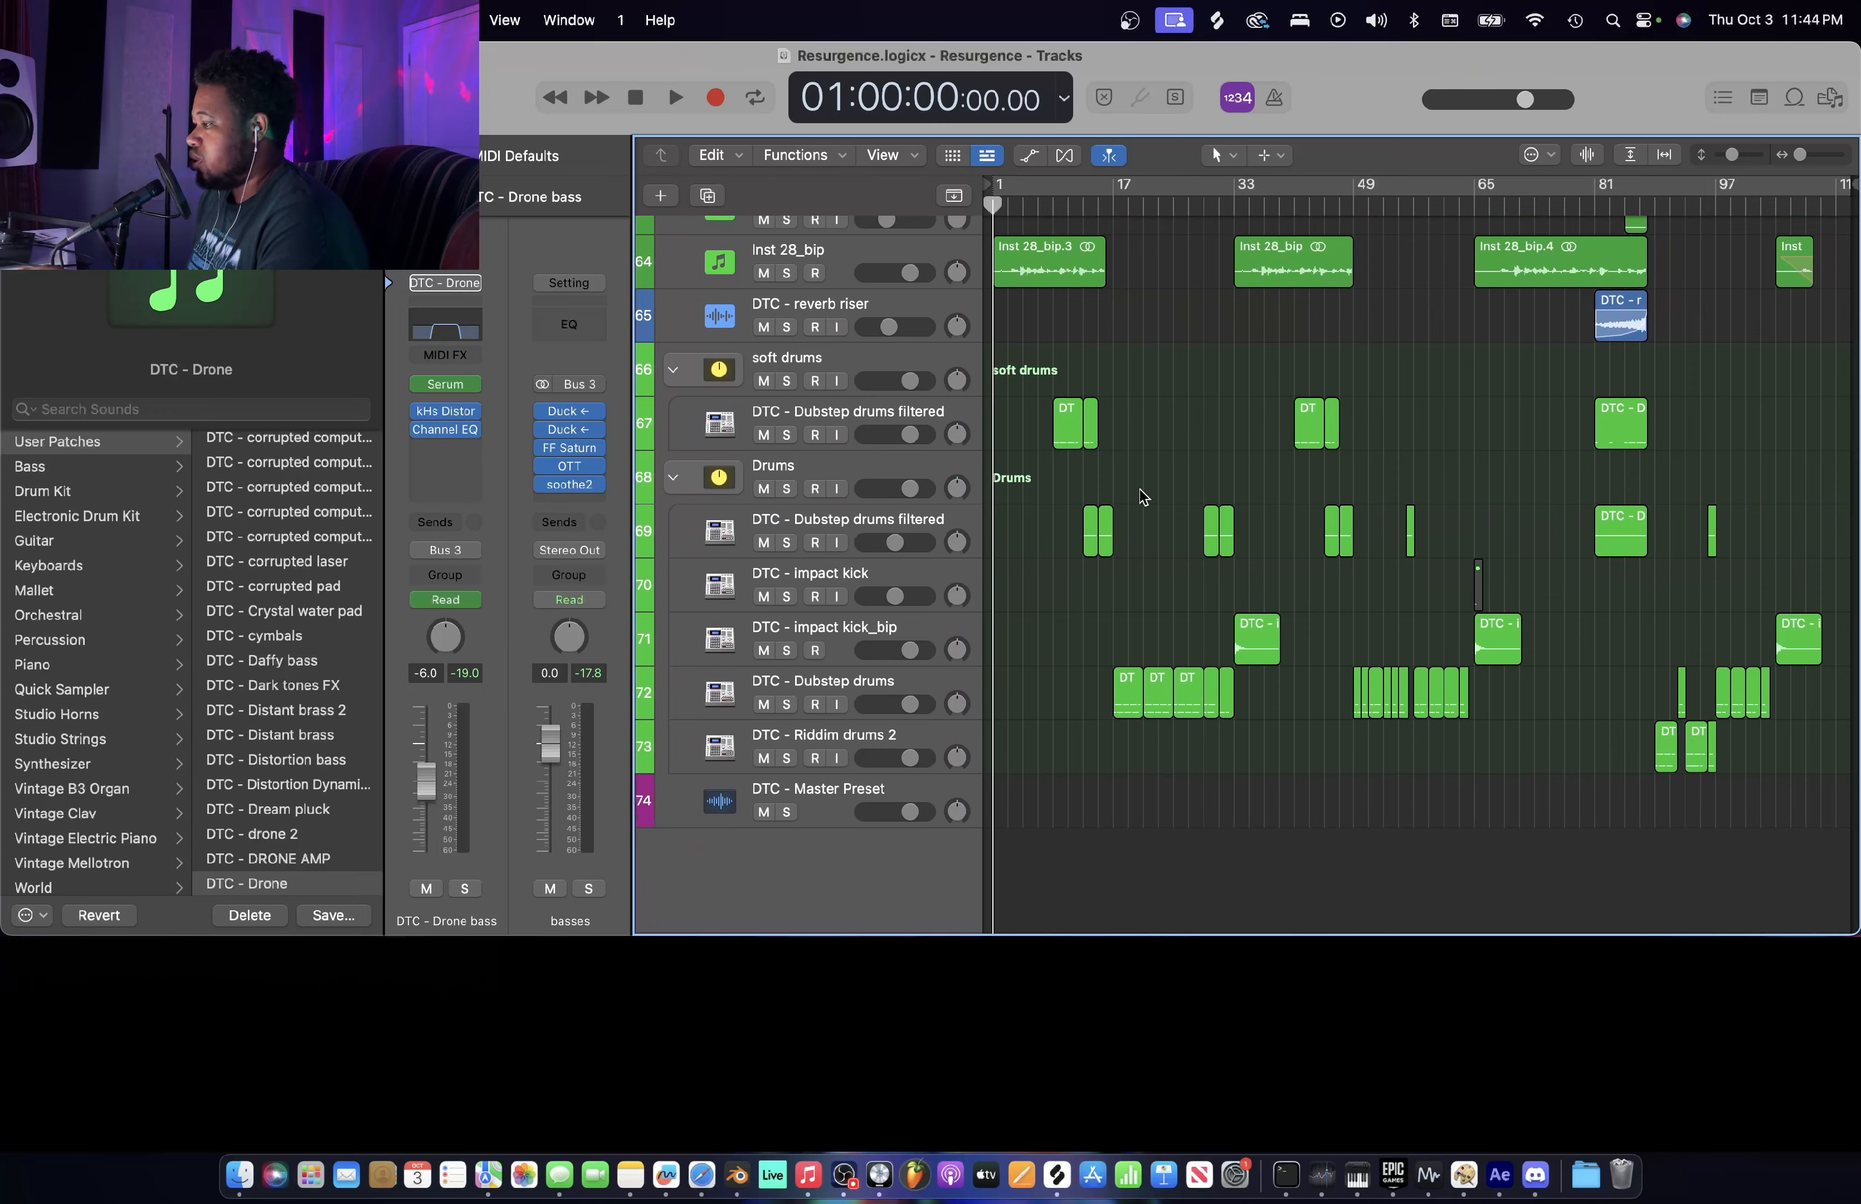
pyautogui.scroll(20, 1144, 497)
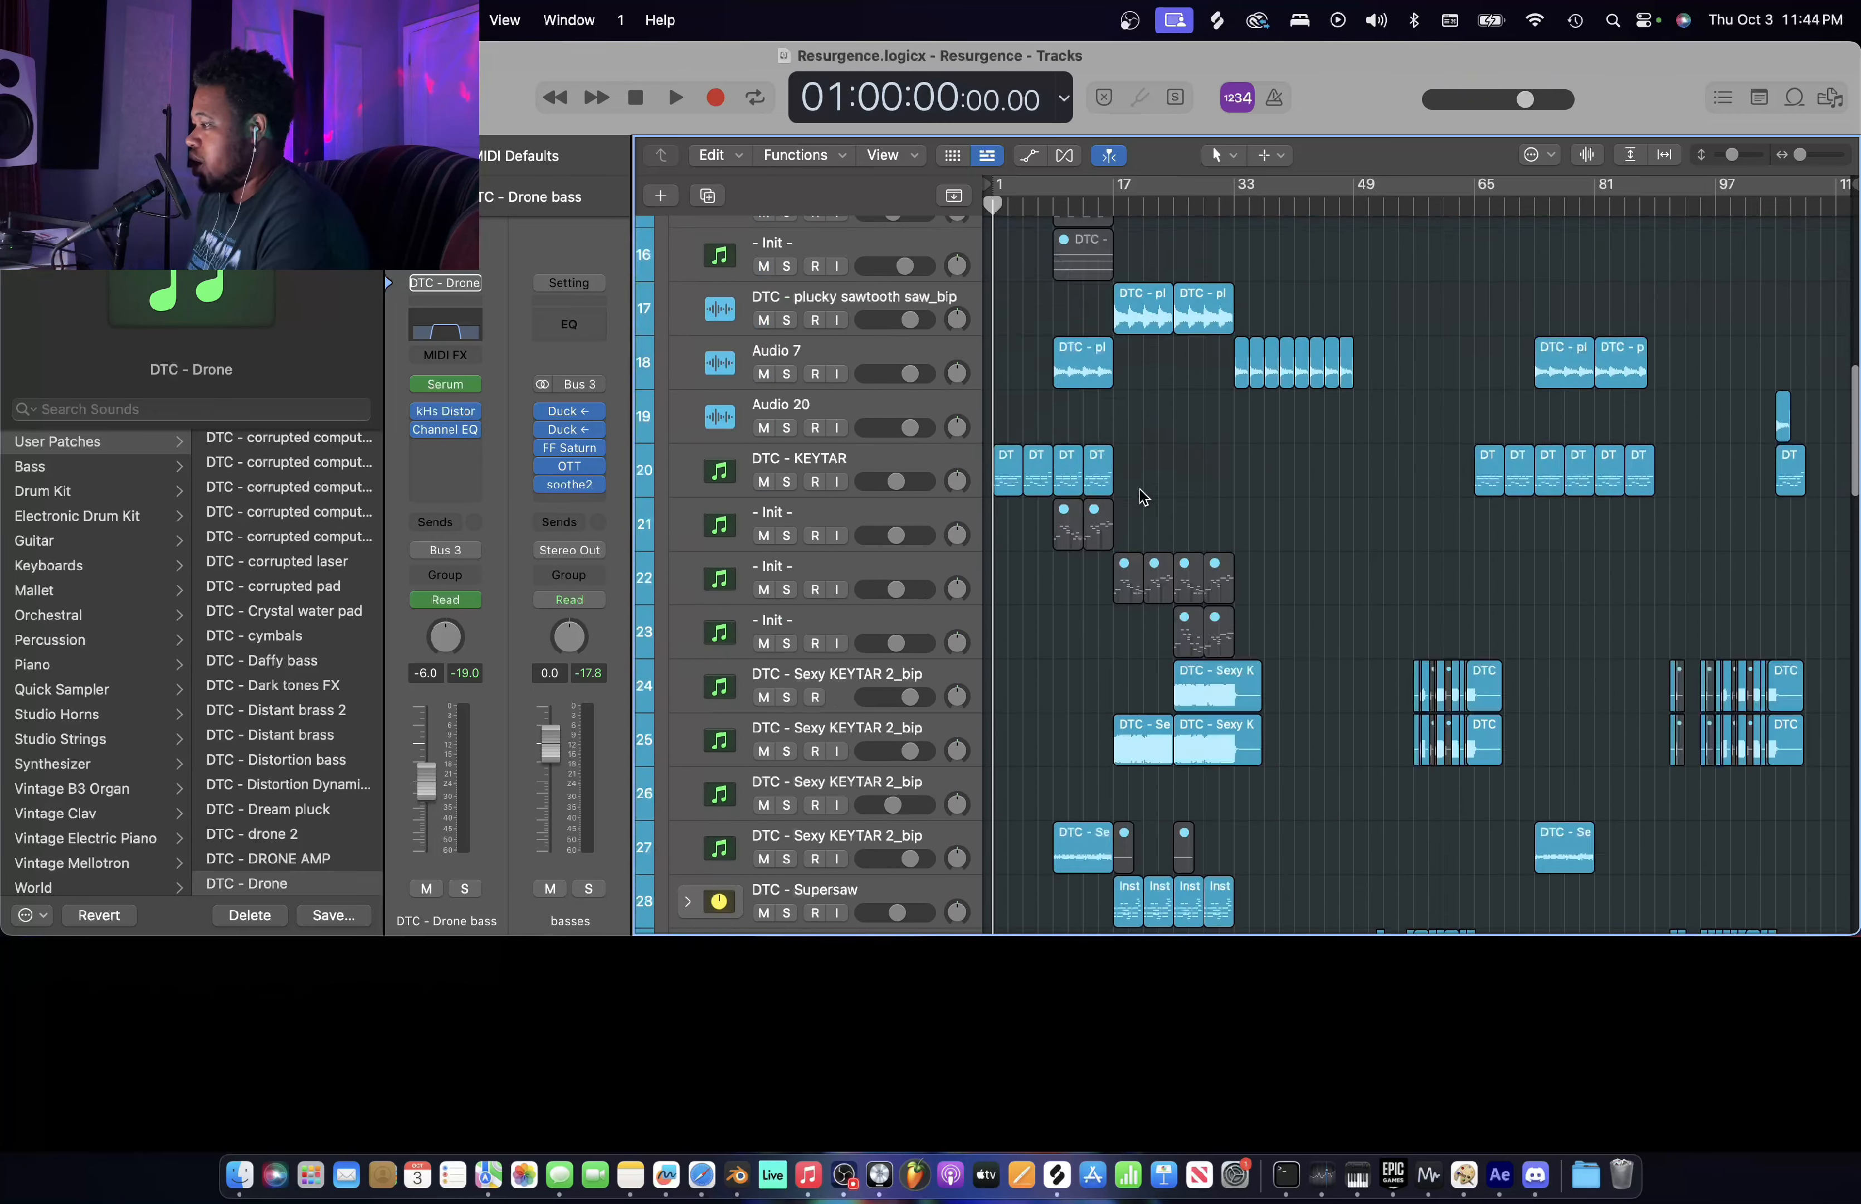
pyautogui.scroll(-10, 1144, 497)
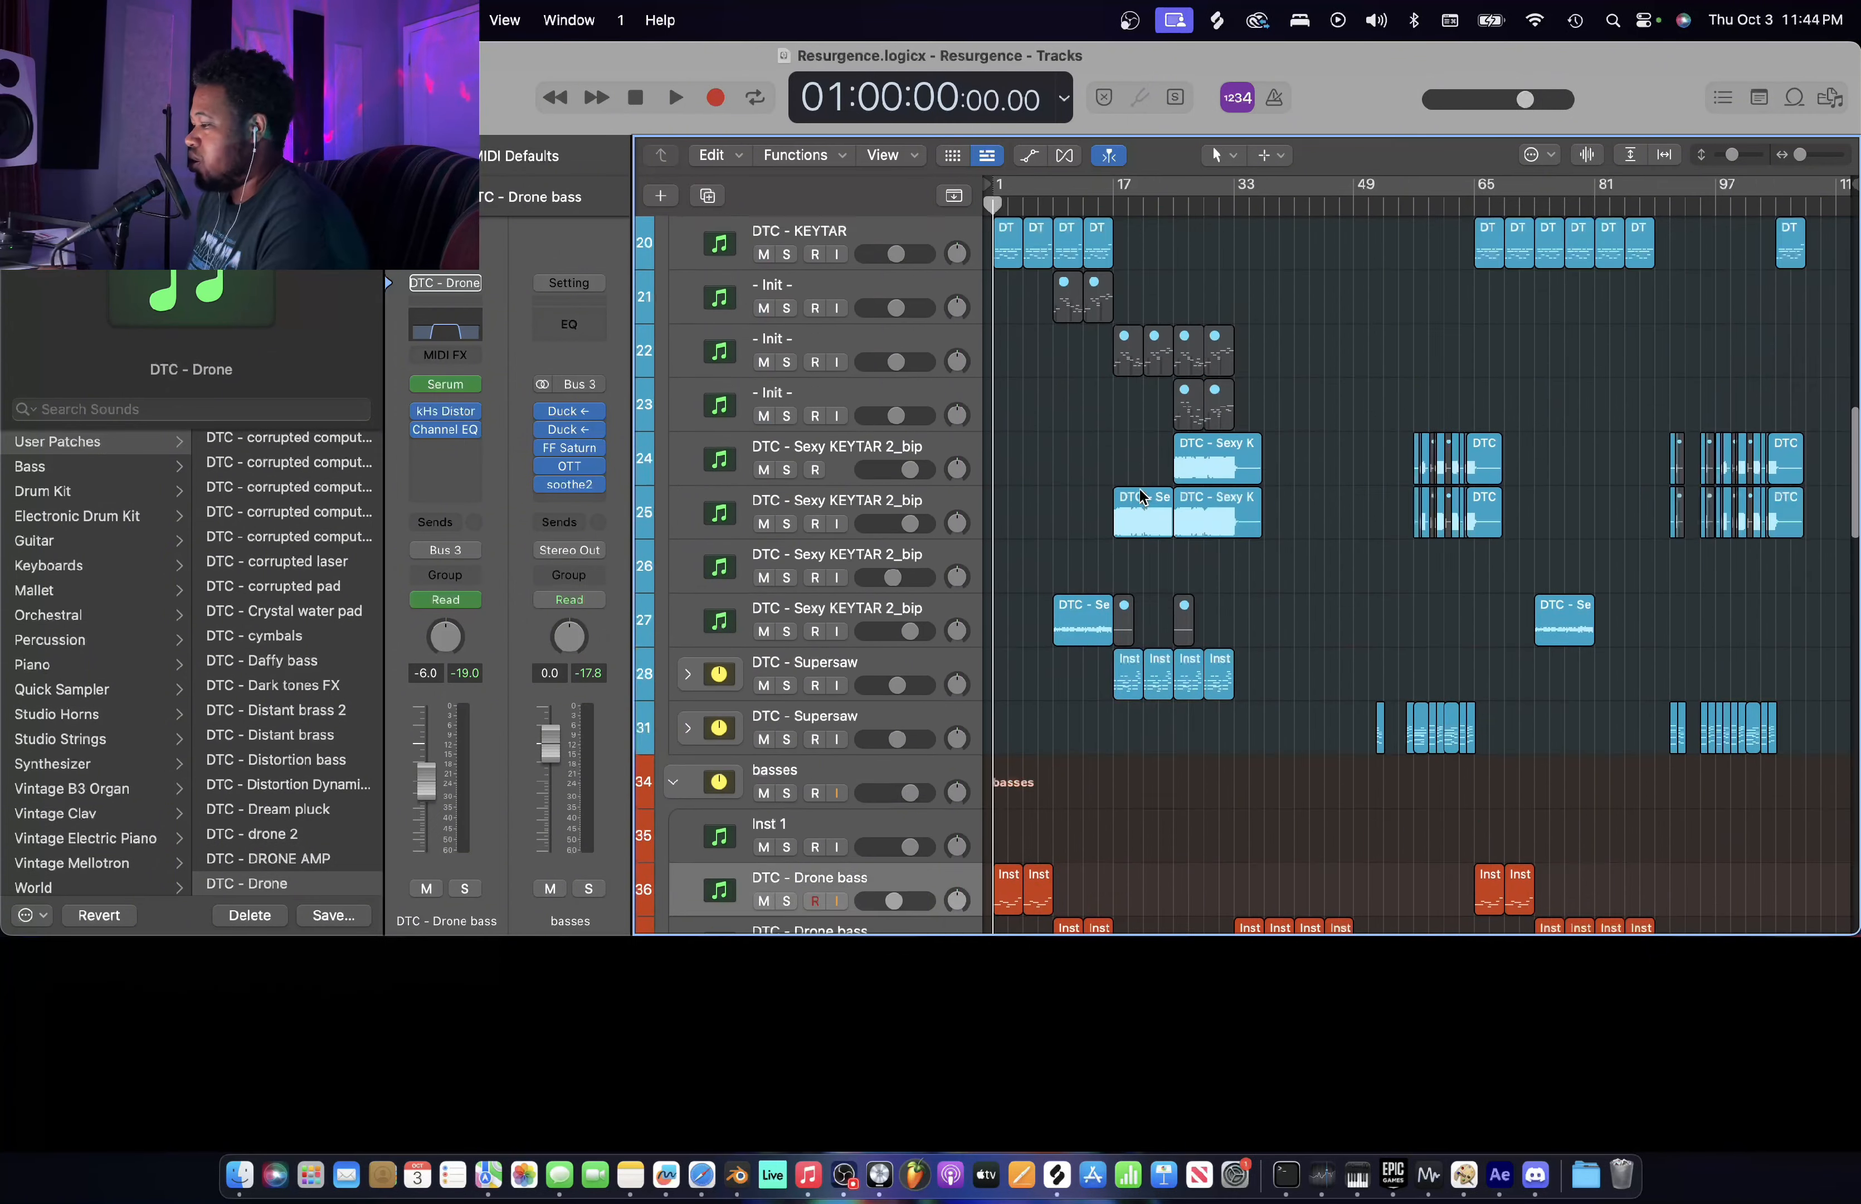
pyautogui.scroll(10, 1143, 497)
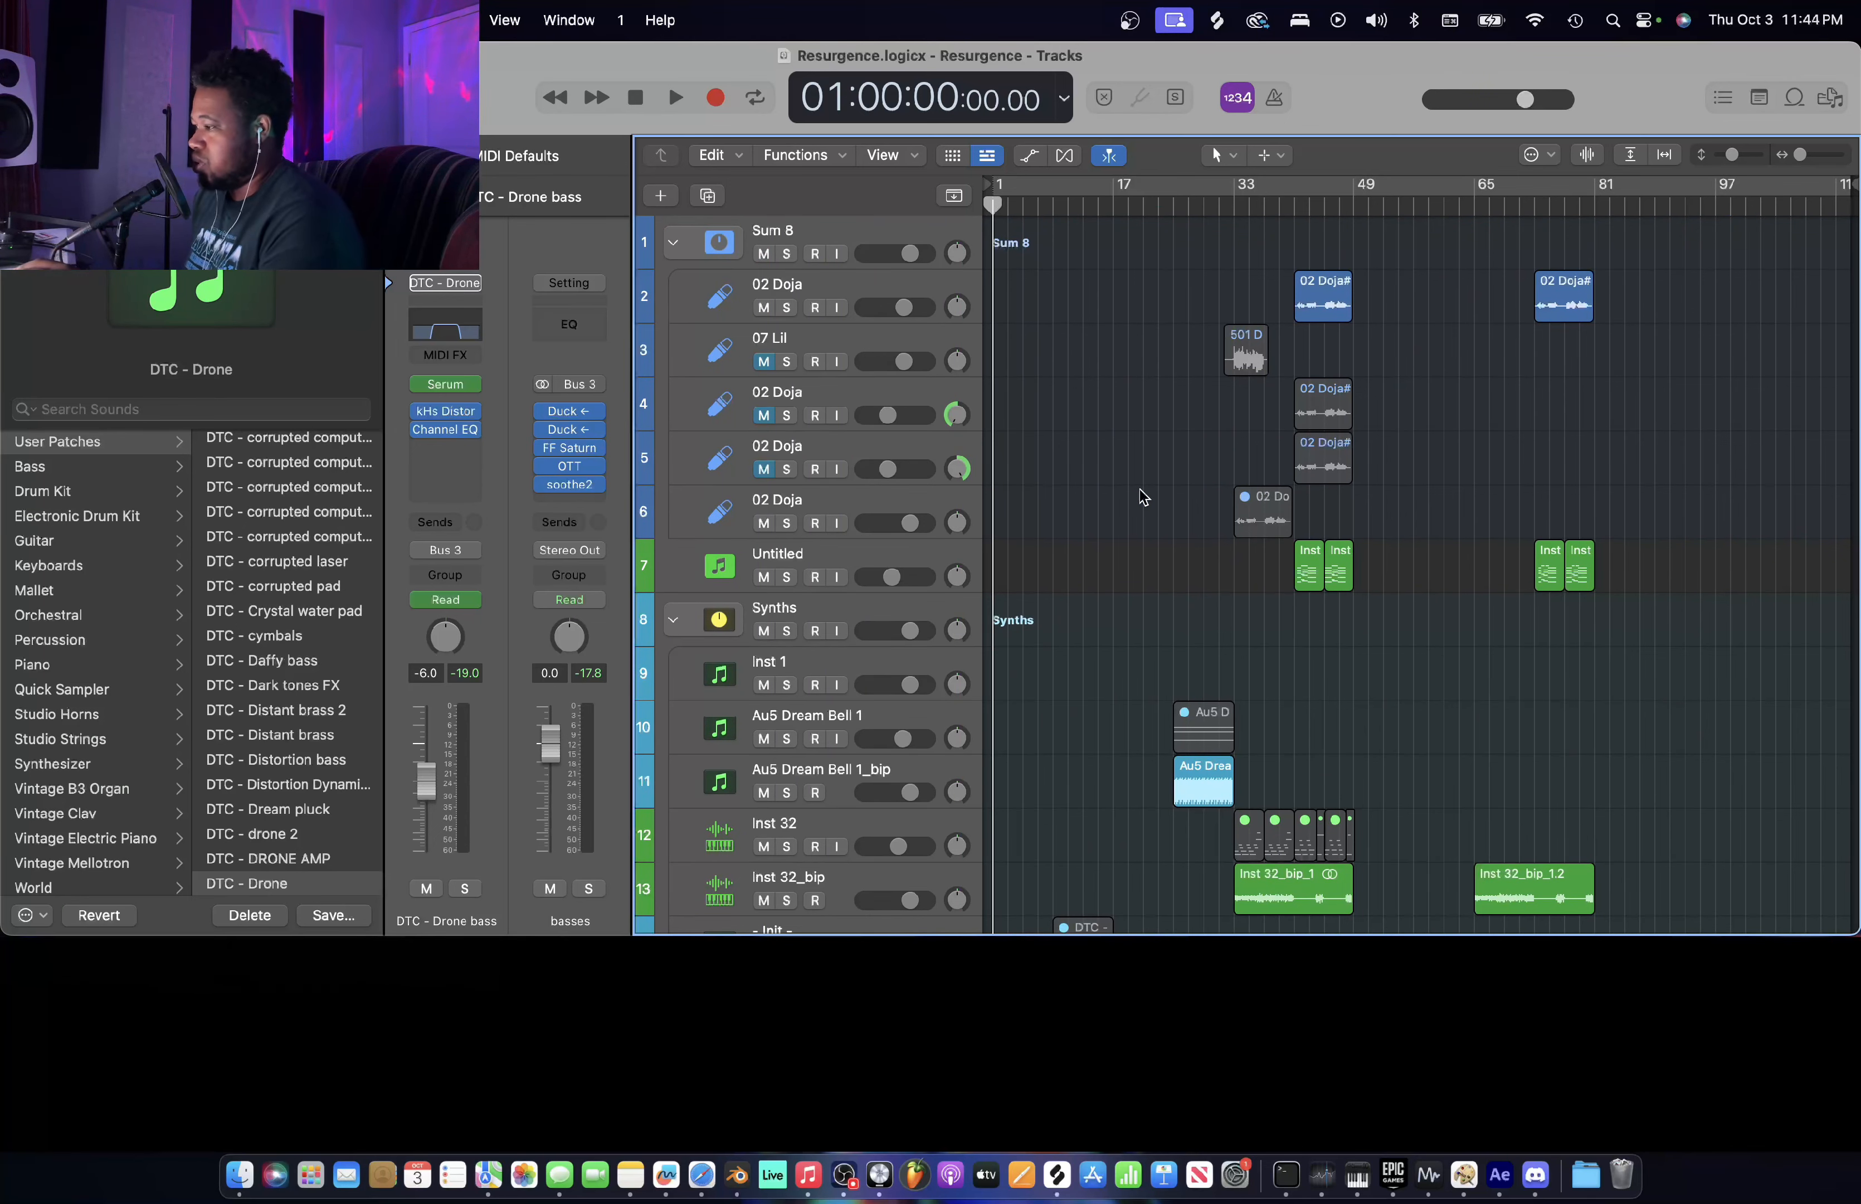
pyautogui.scroll(-20, 1141, 496)
pyautogui.scroll(-5, 1142, 496)
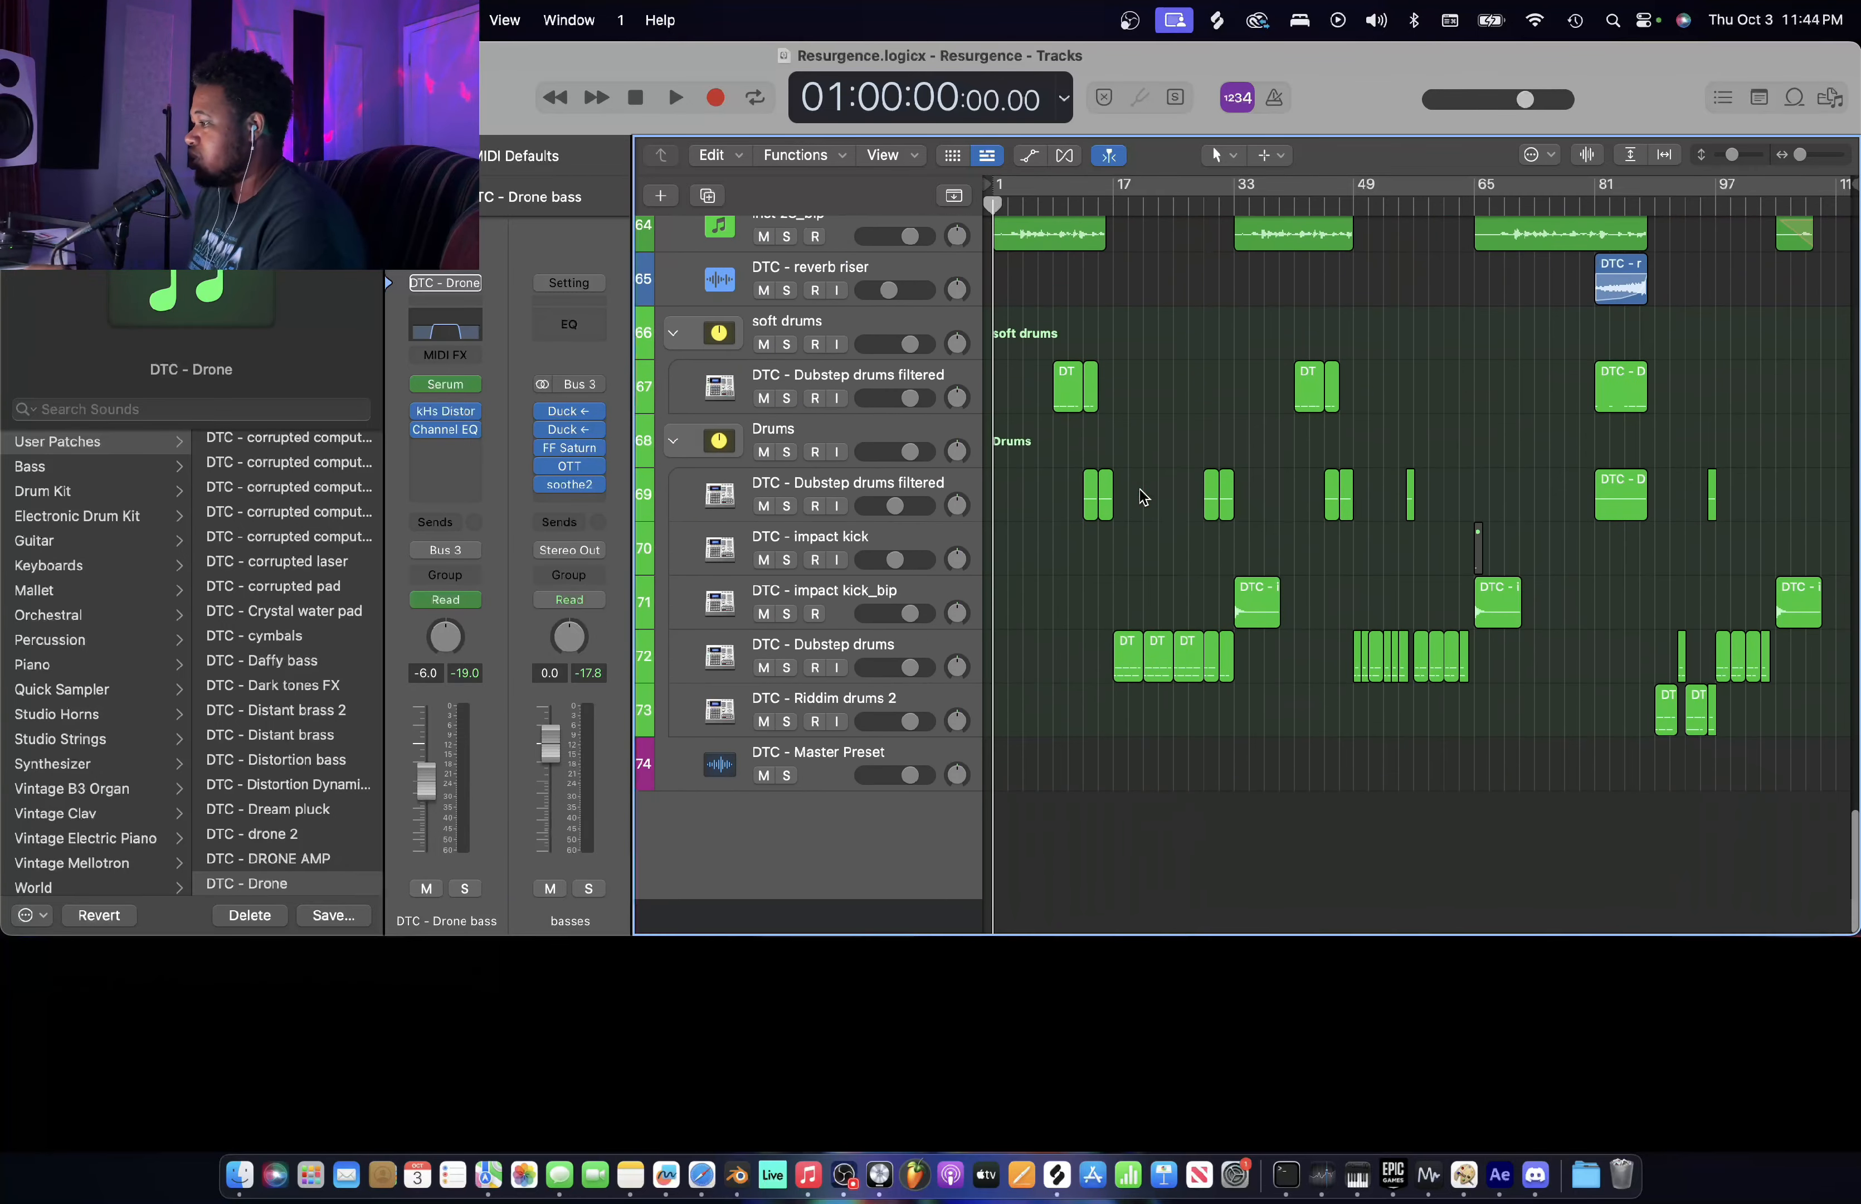
pyautogui.scroll(20, 1142, 496)
pyautogui.scroll(3, 1144, 497)
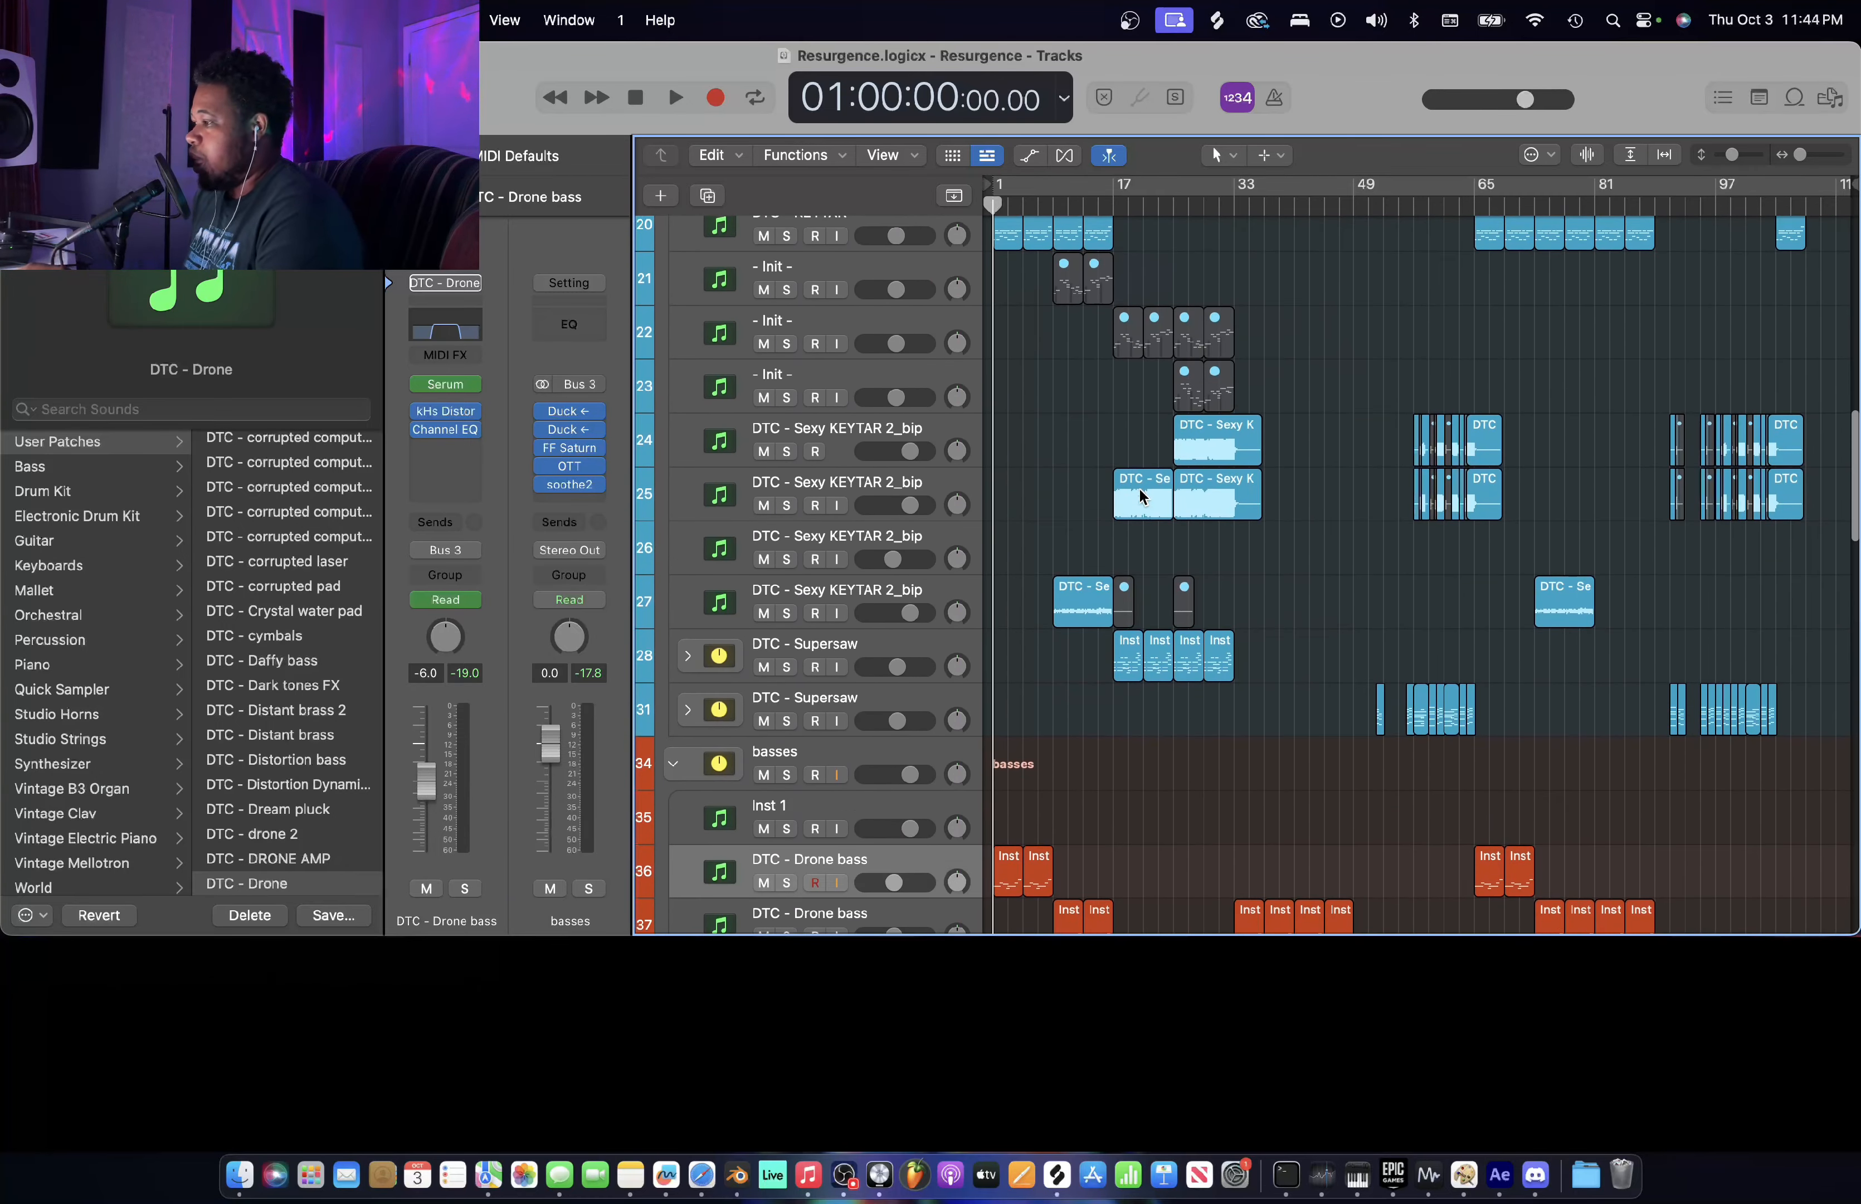
pyautogui.scroll(-2, 1142, 496)
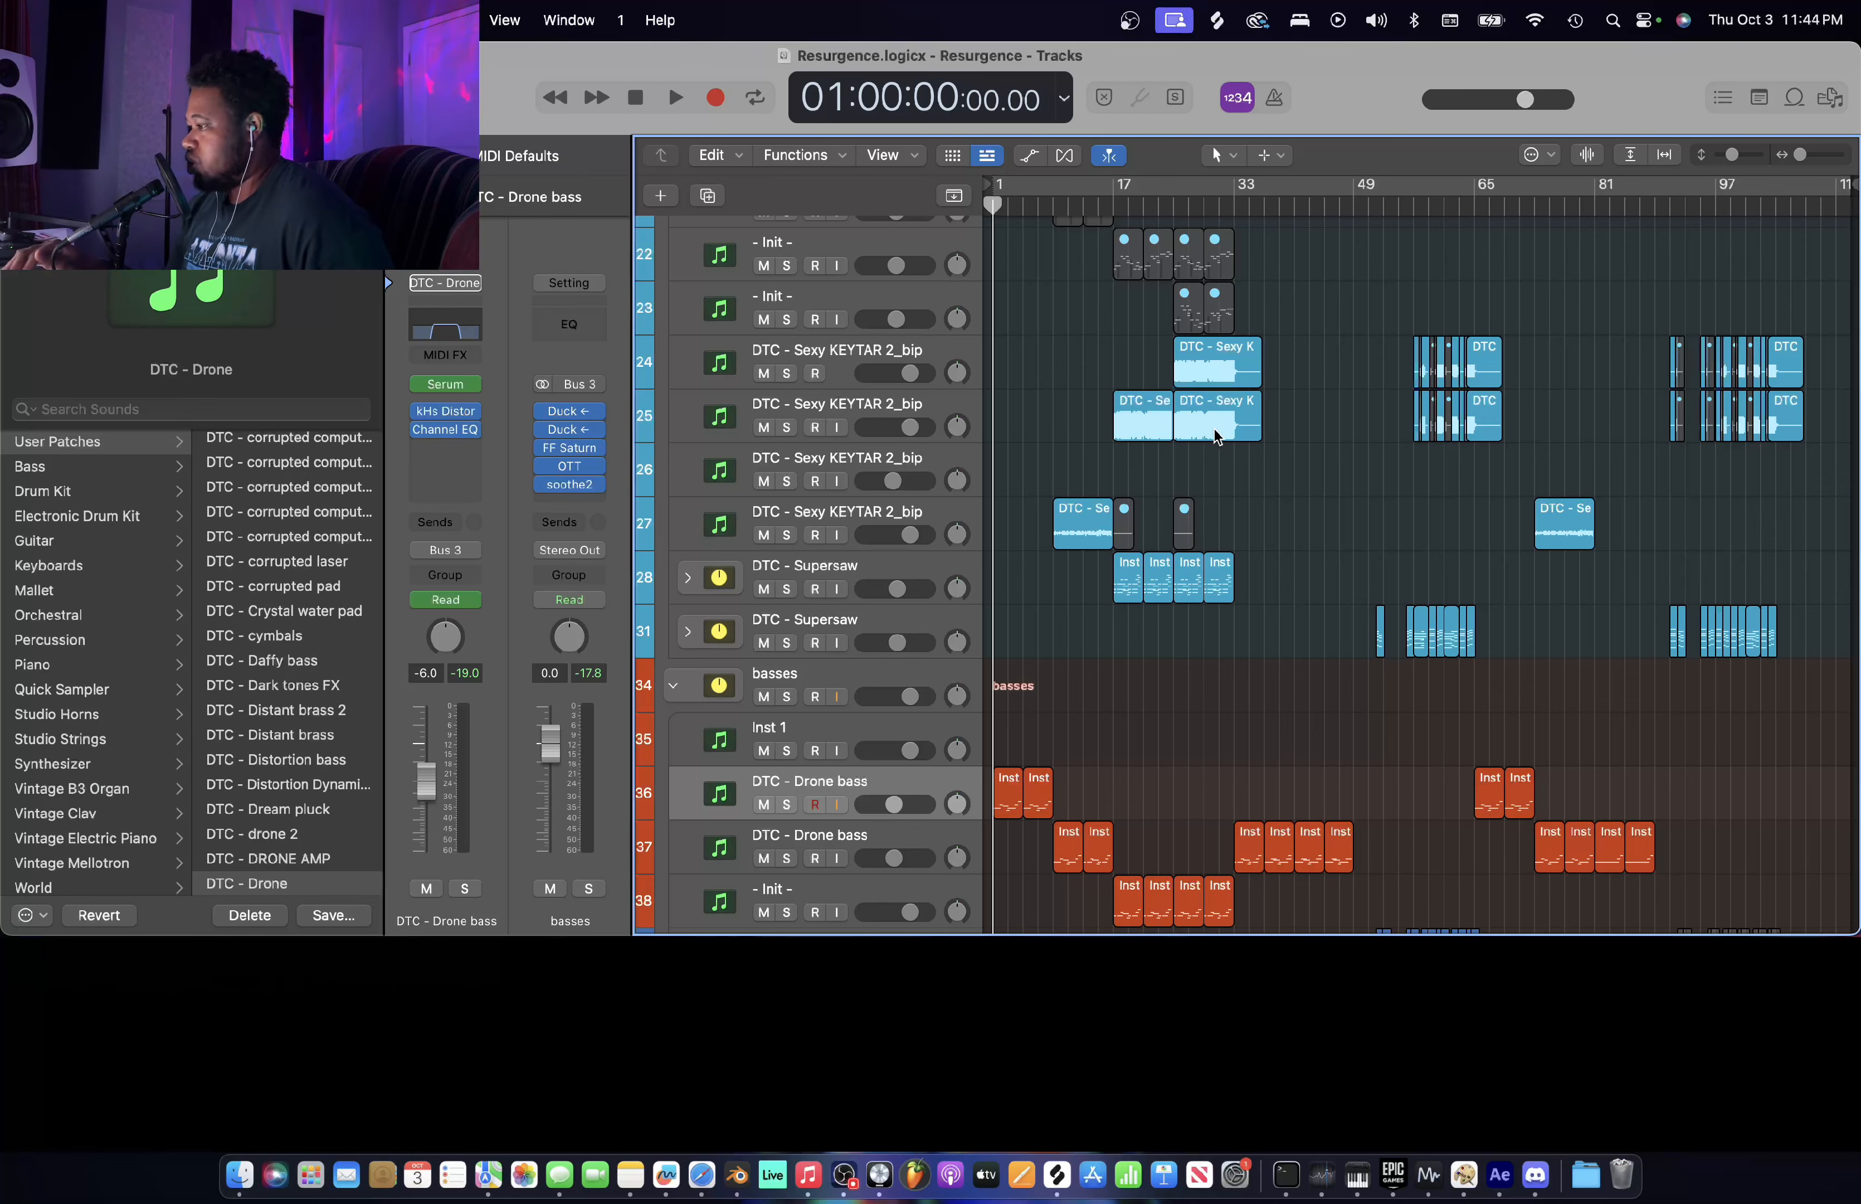
pyautogui.scroll(8, 1332, 372)
pyautogui.scroll(-2, 1332, 372)
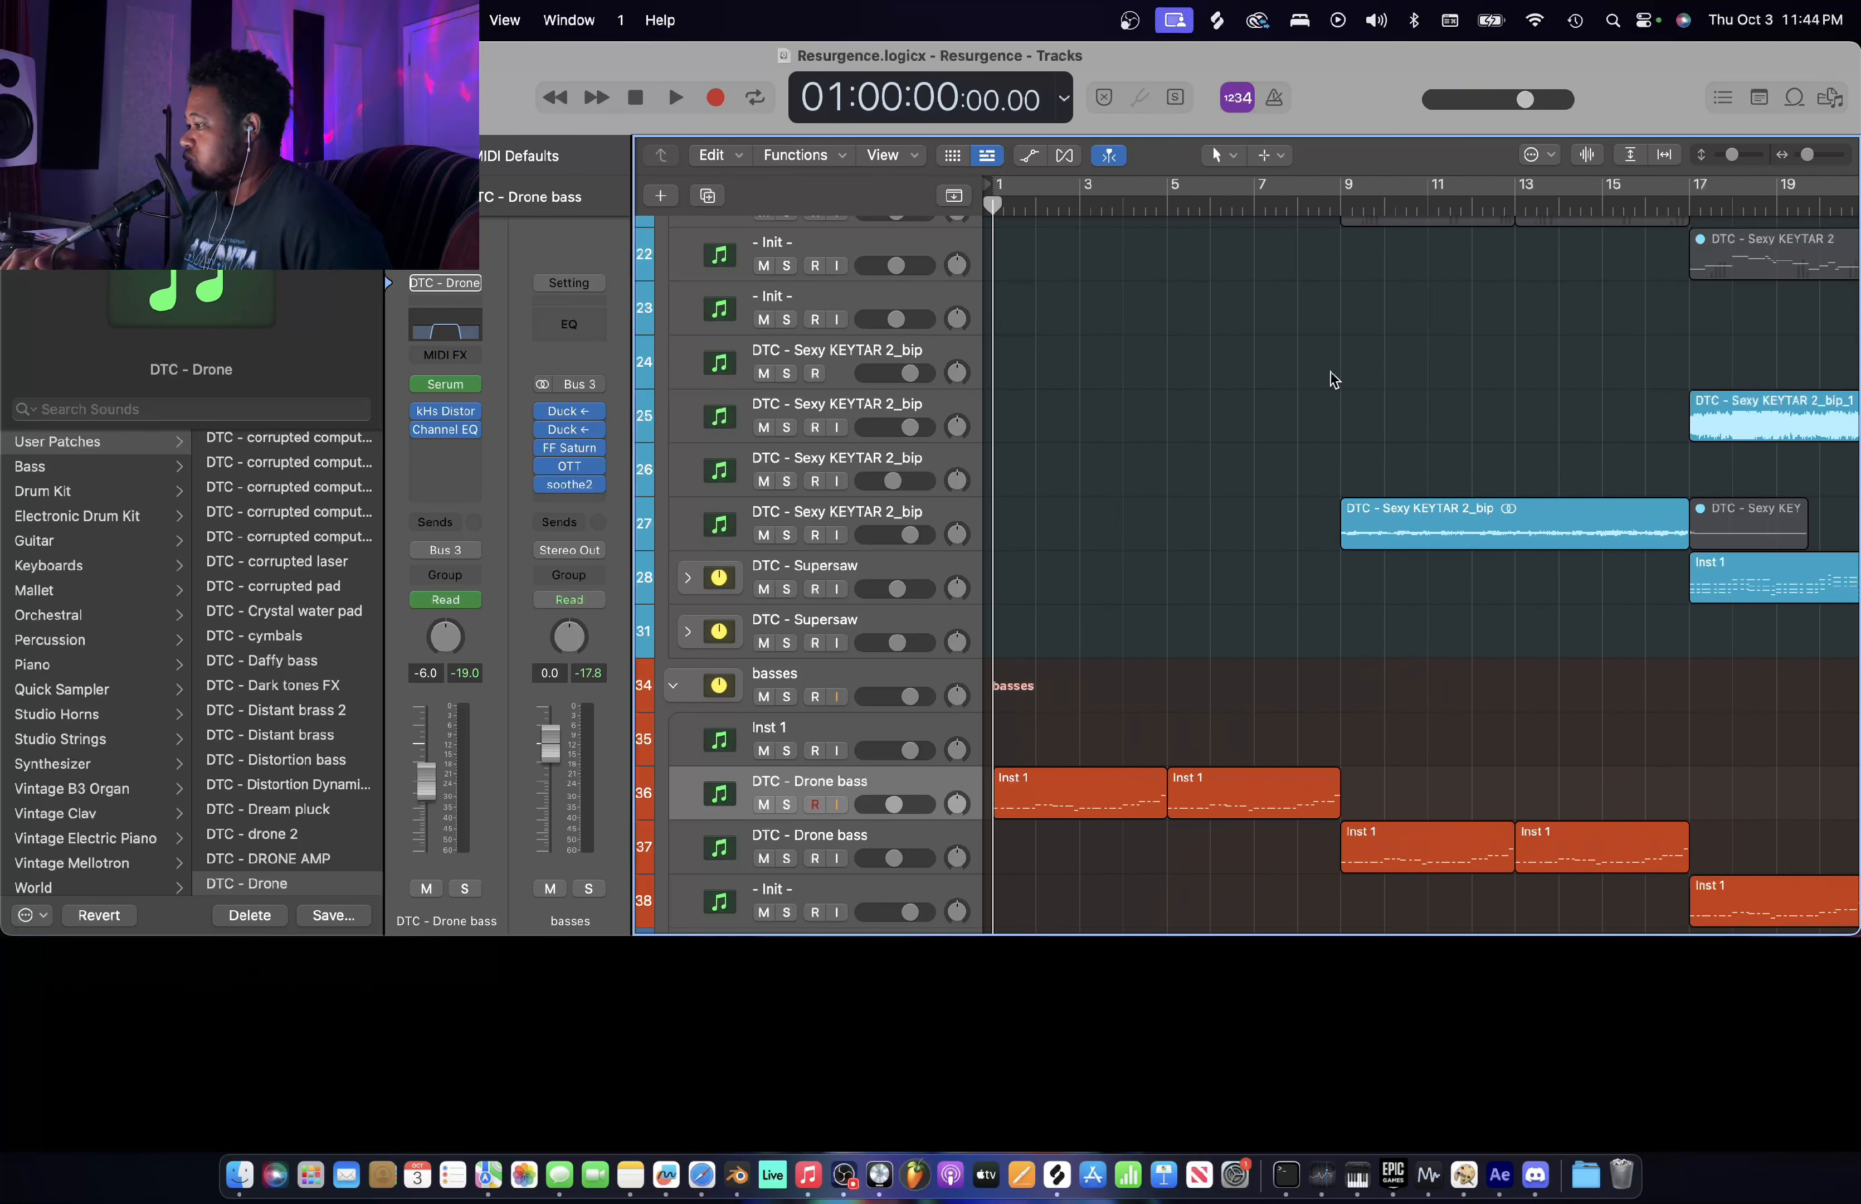
pyautogui.scroll(-20, 1334, 380)
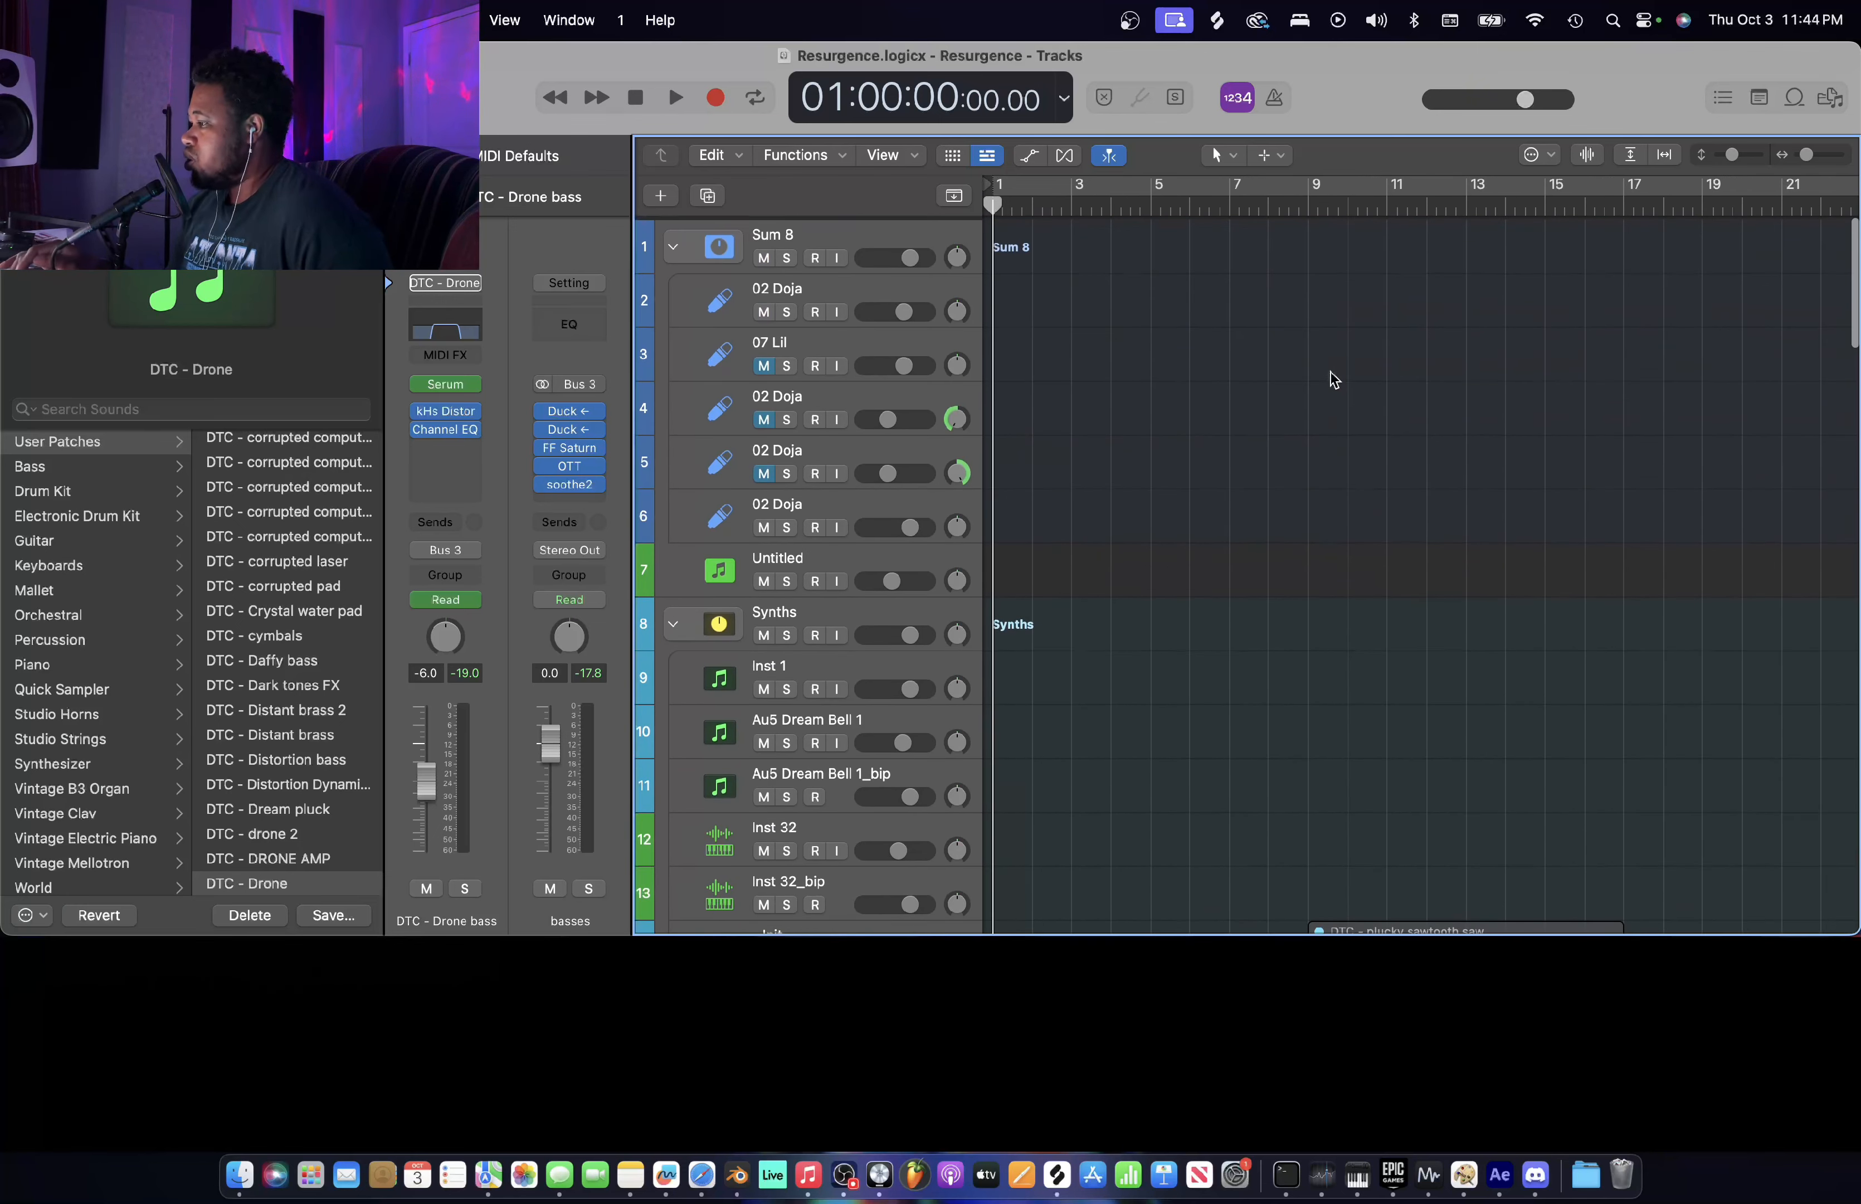
pyautogui.scroll(20, 1334, 380)
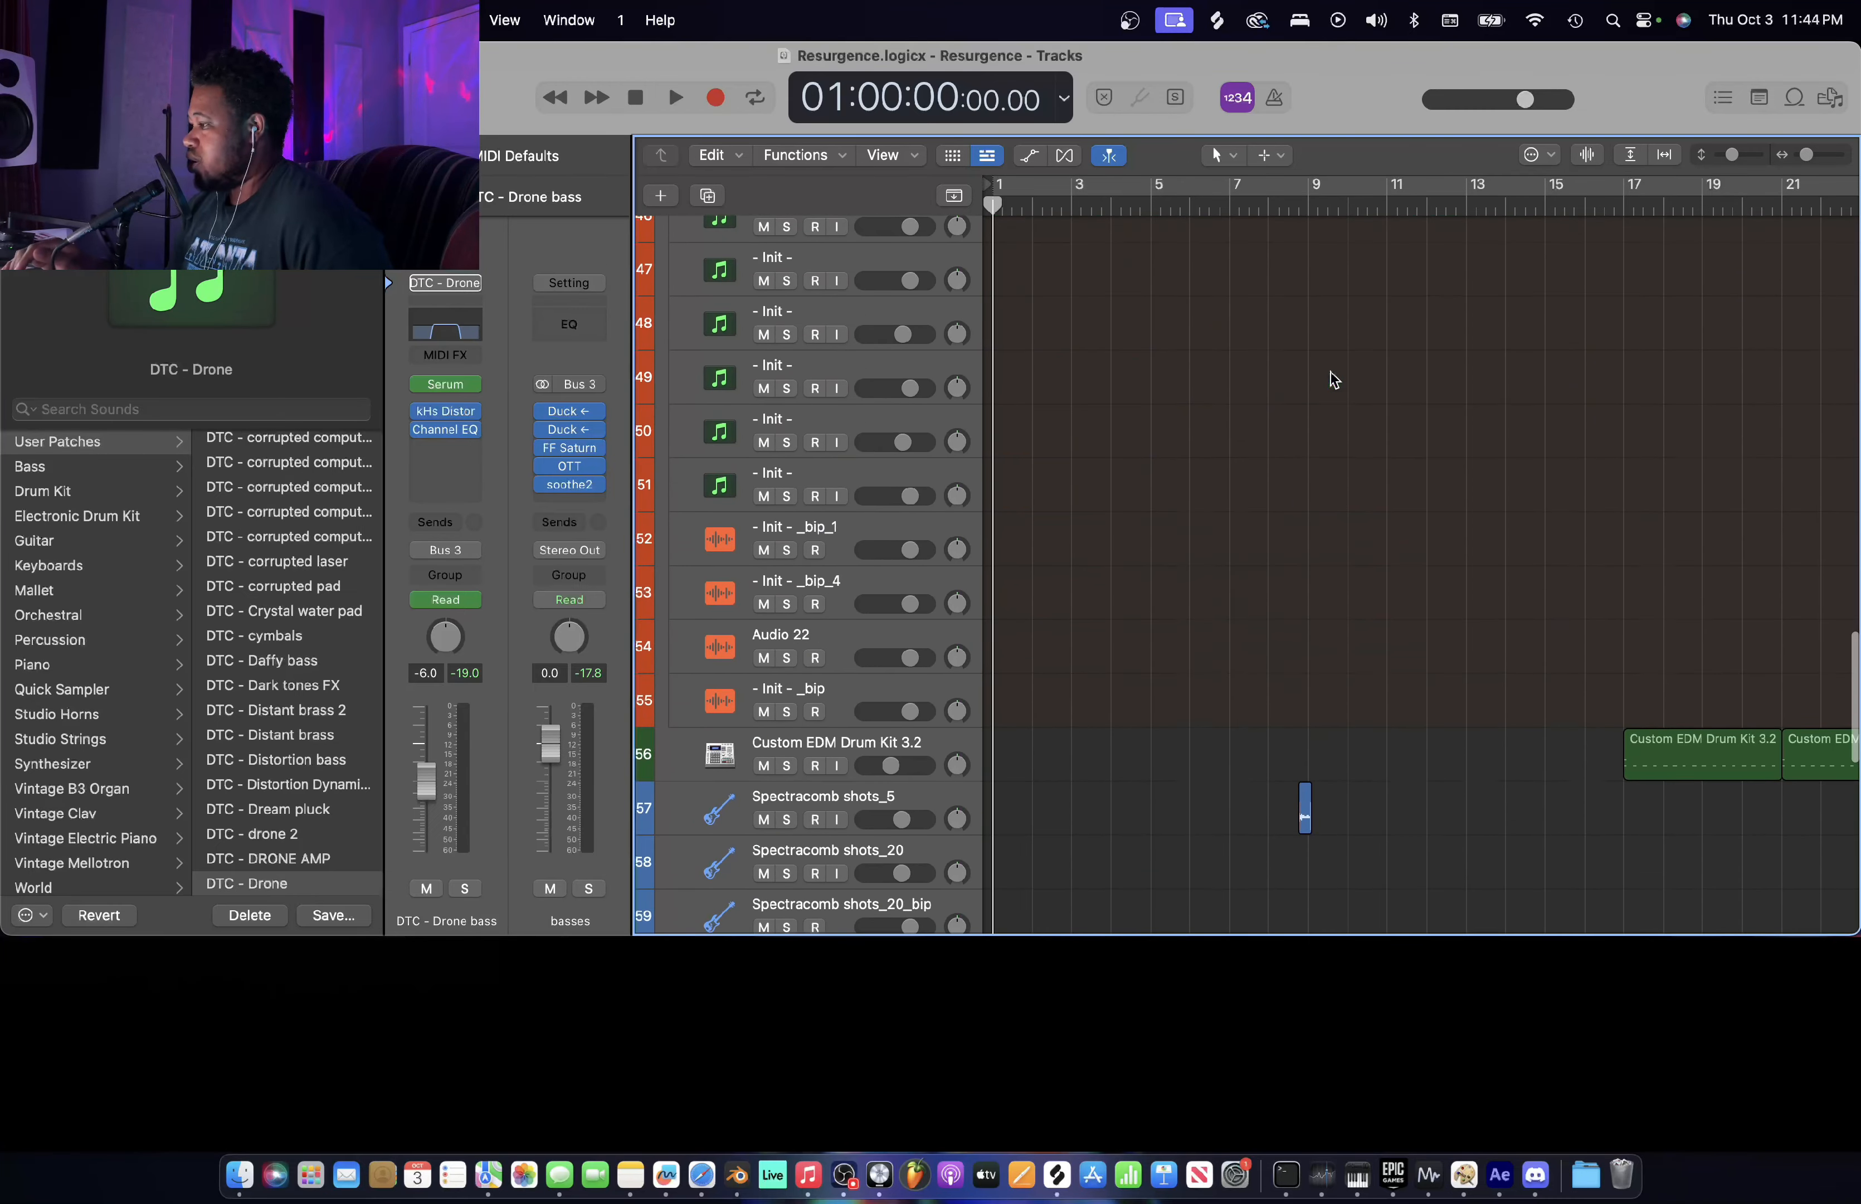
pyautogui.scroll(5, 1334, 380)
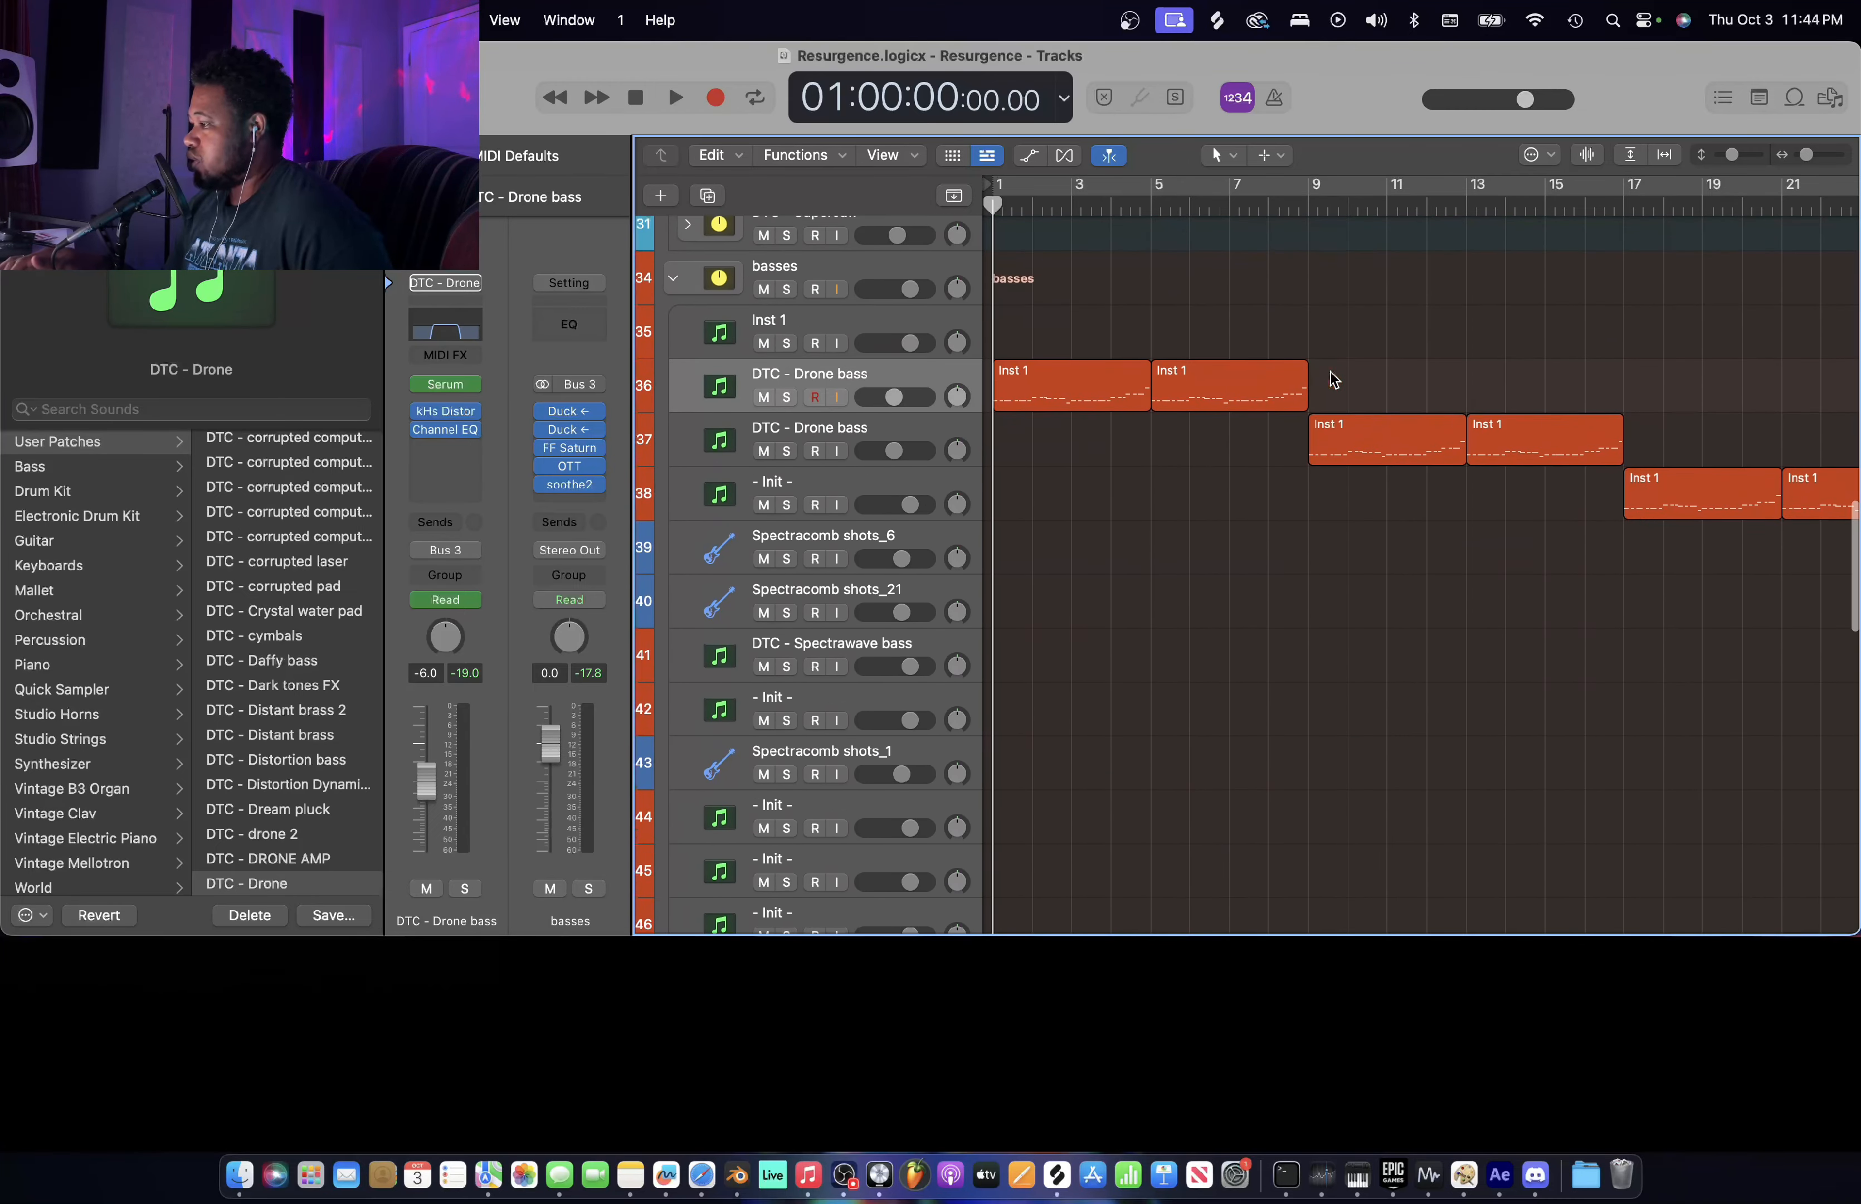
# - Play the full arrangement from the start up to about bar 9, and return the playhead to the beginning
pyautogui.press('space')
pyautogui.scroll(10, 1330, 372)
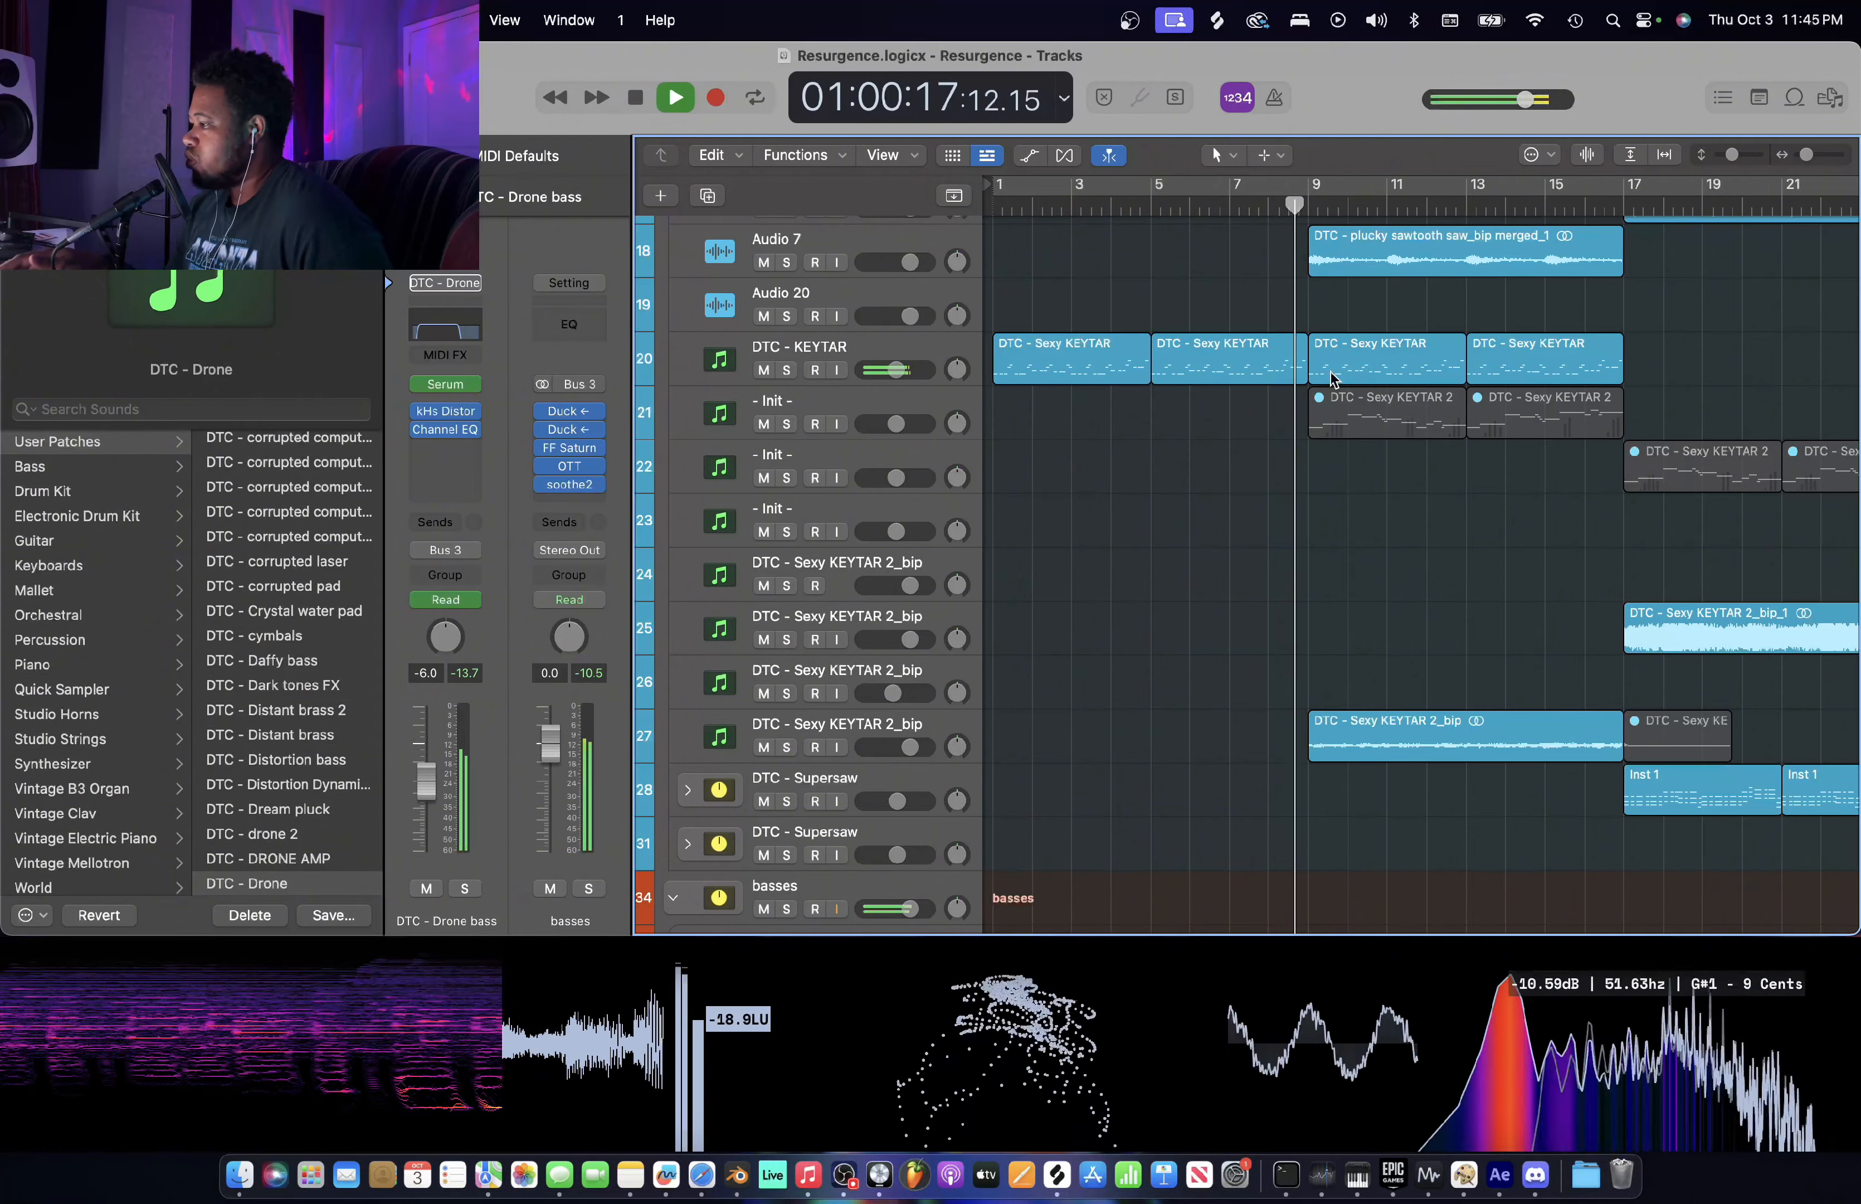
pyautogui.press('space')
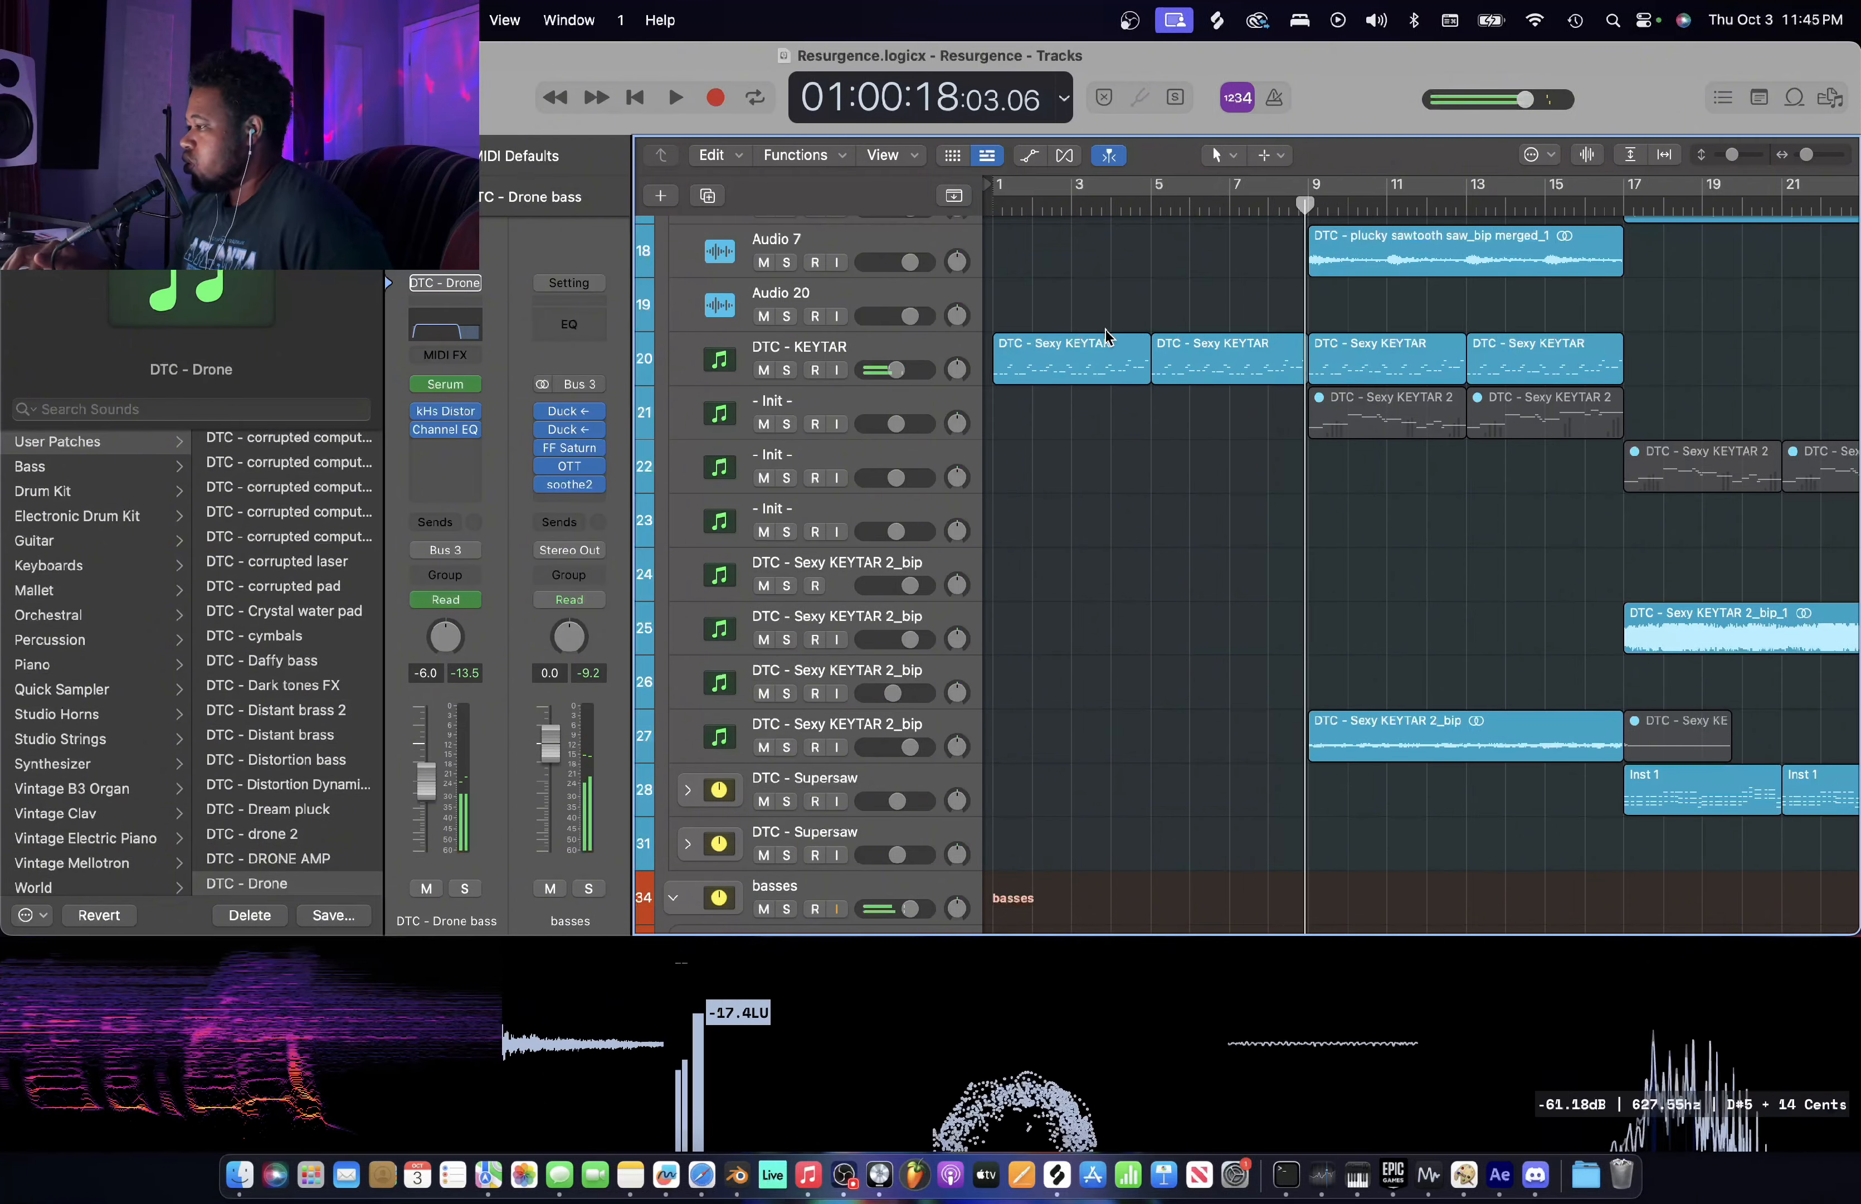
pyautogui.scroll(-10, 1108, 338)
pyautogui.scroll(4, 1109, 337)
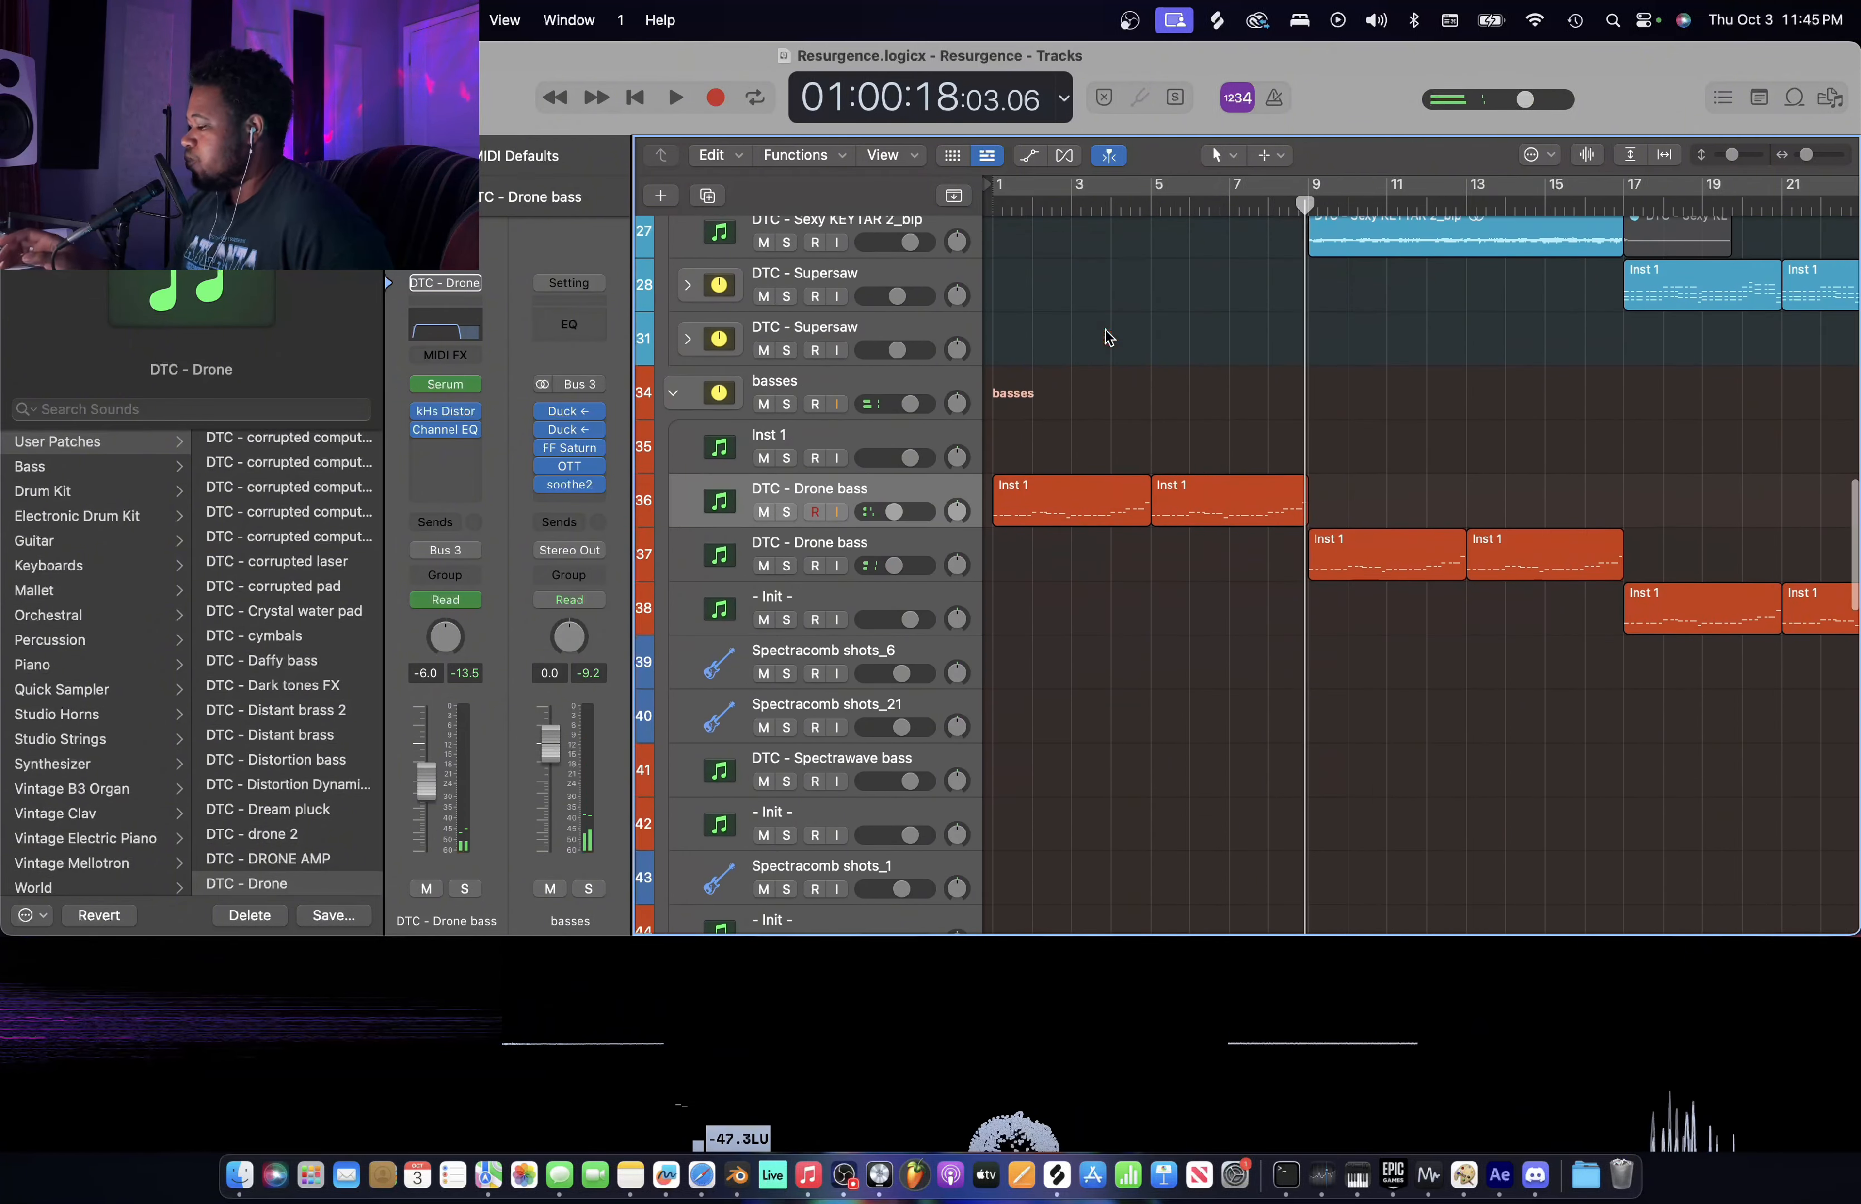
pyautogui.press('Return')
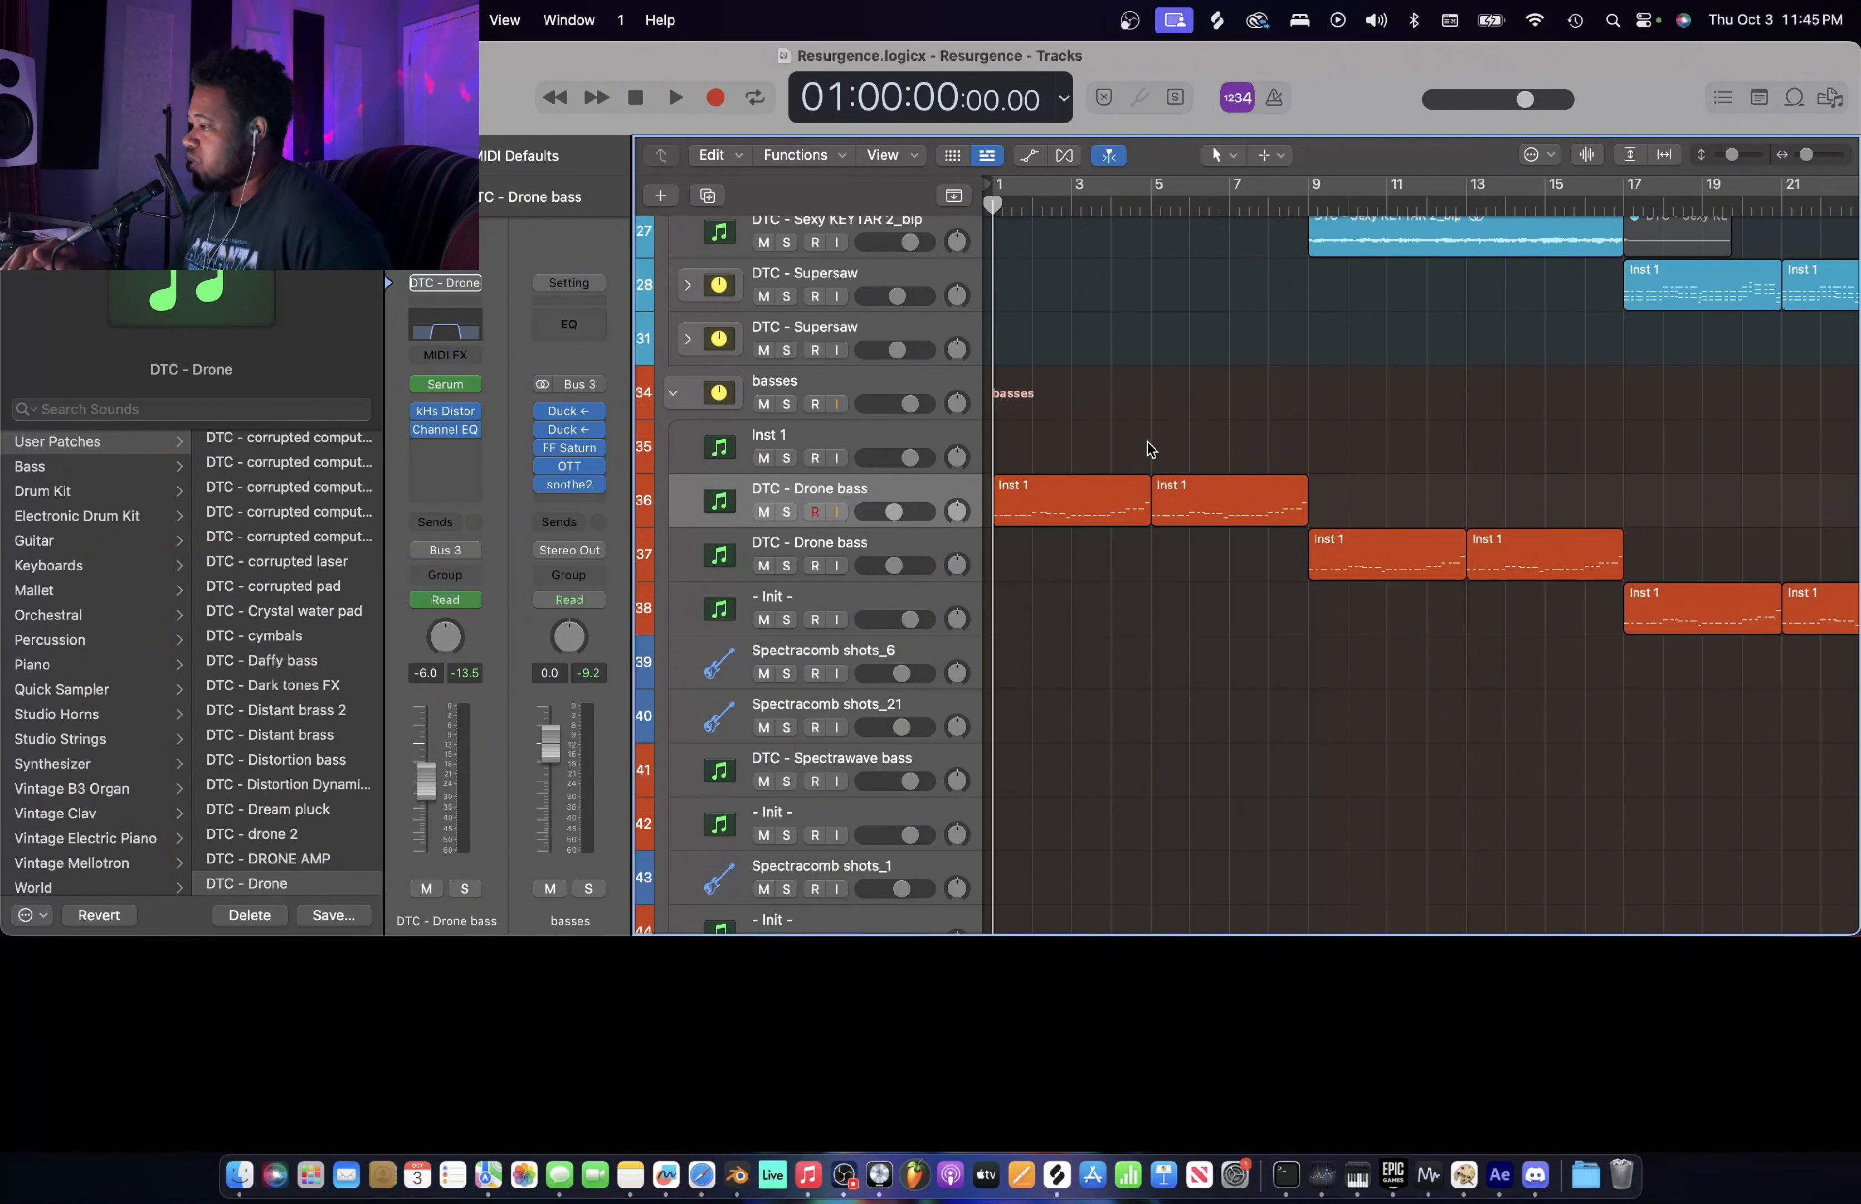
# - Solo the DTC - Drone bass on track 36, select its regions and play them from the start
pyautogui.scroll(-1, 1049, 500)
pyautogui.scroll(4, 1049, 503)
pyautogui.scroll(-1, 1049, 503)
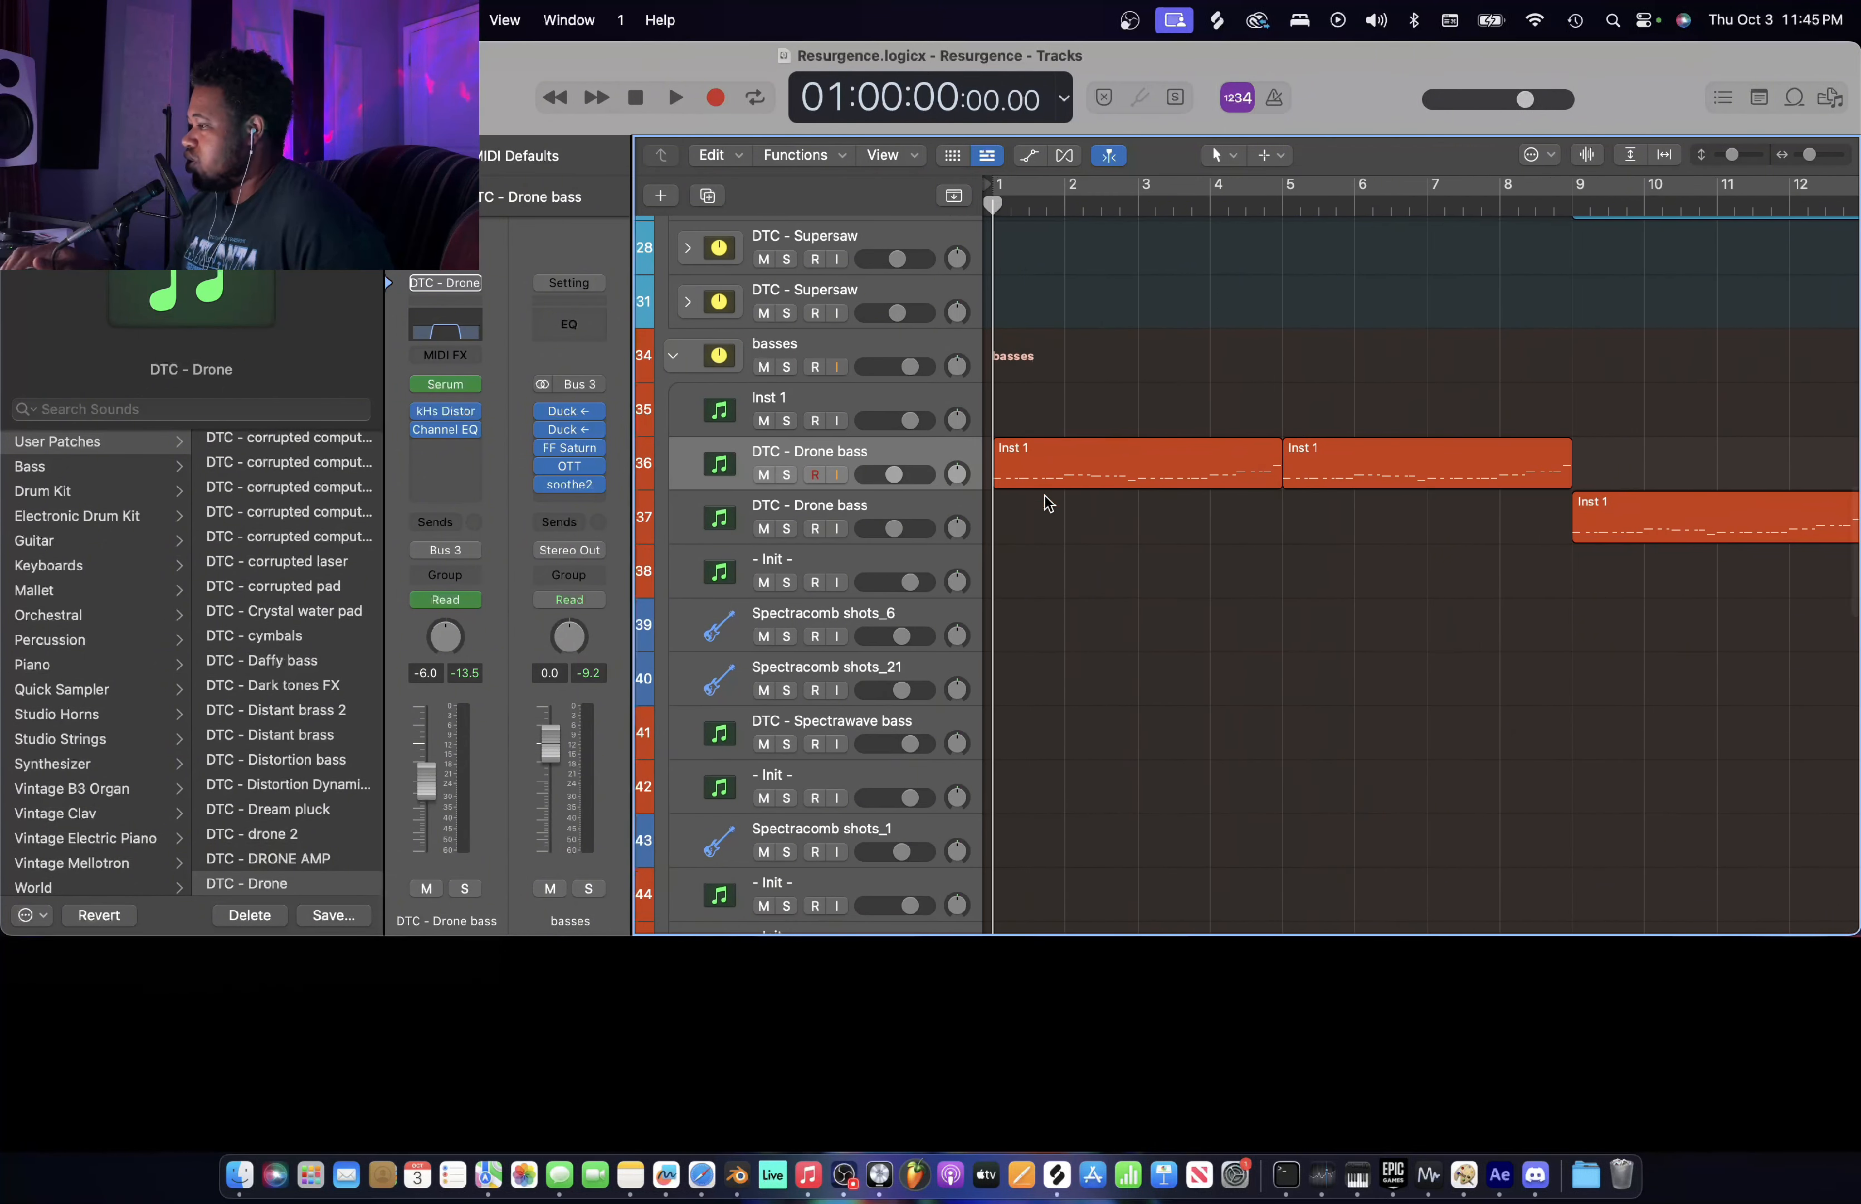
pyautogui.click(787, 475)
pyautogui.click(907, 454)
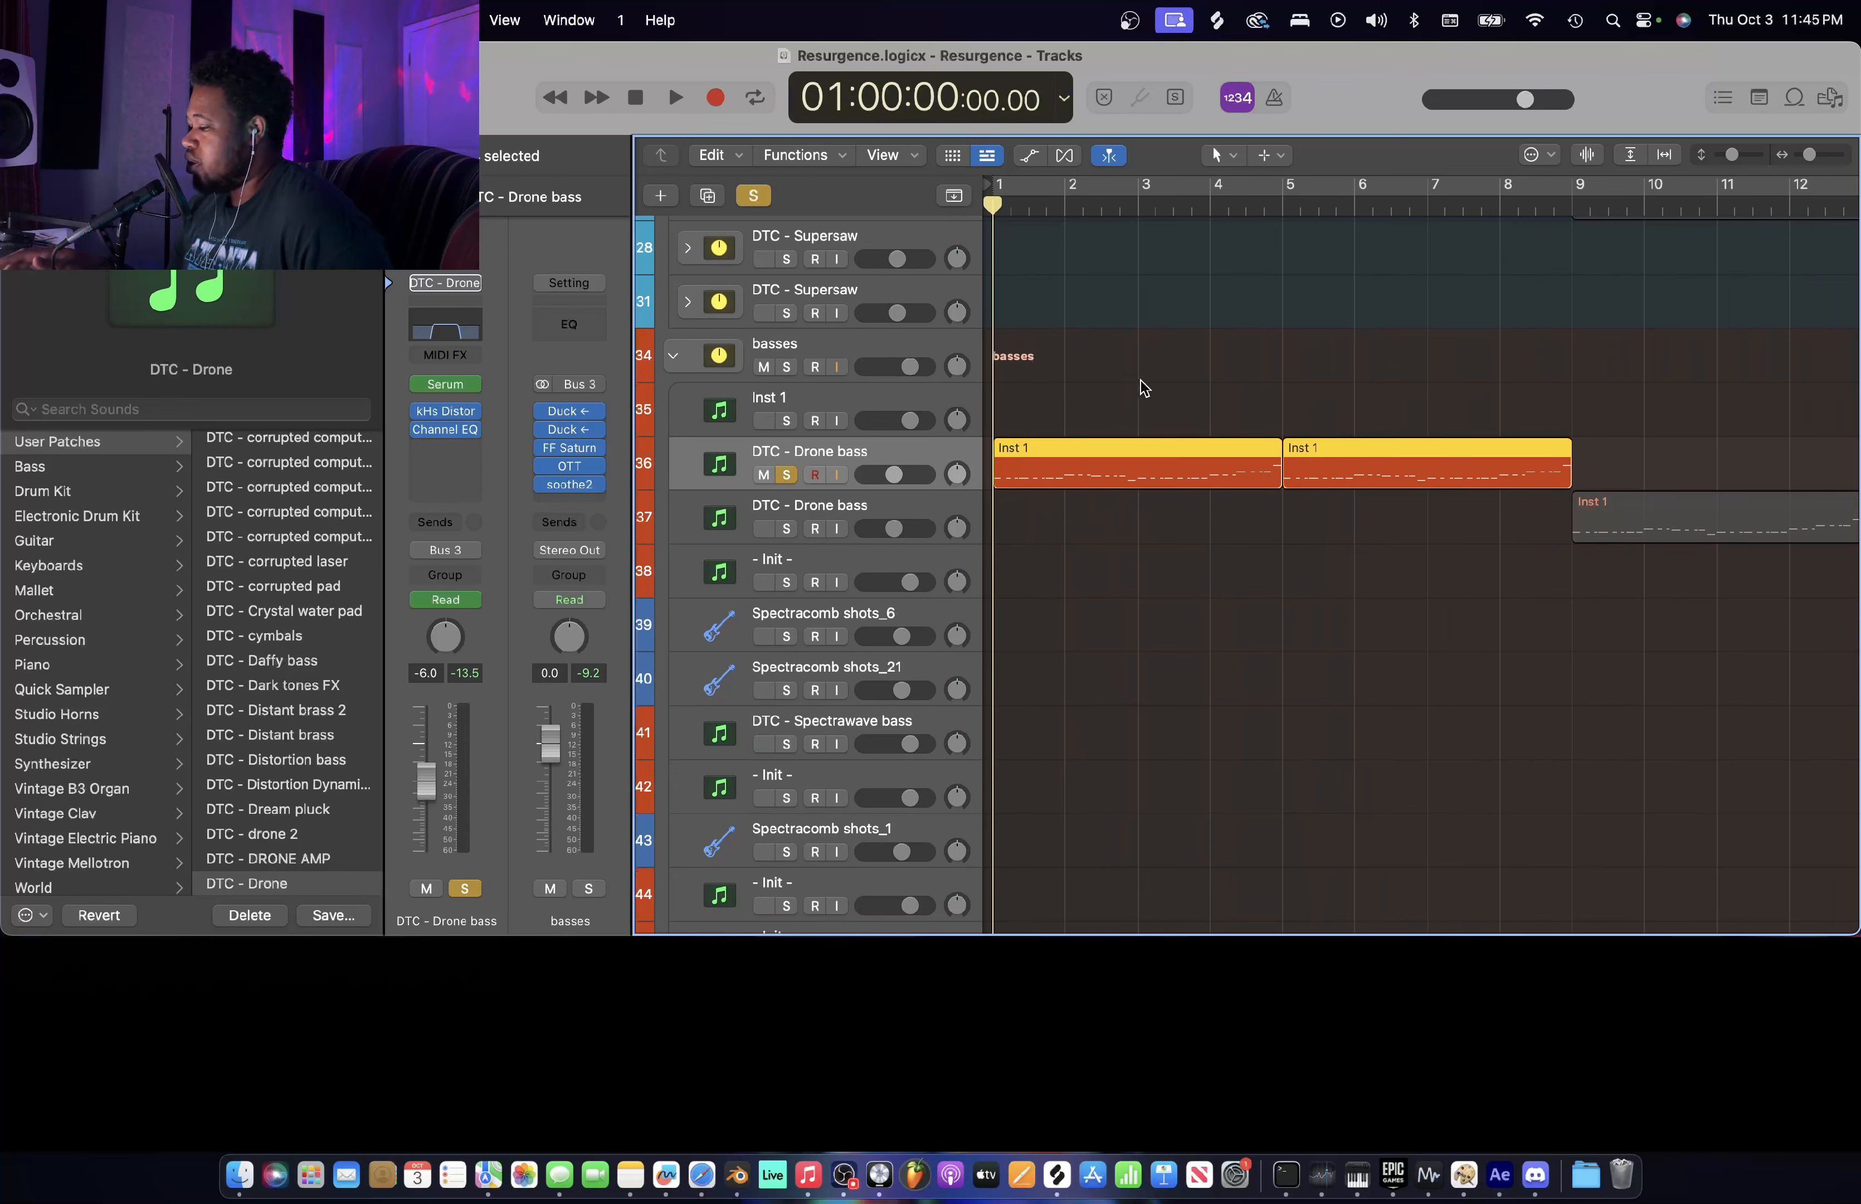
pyautogui.press('space')
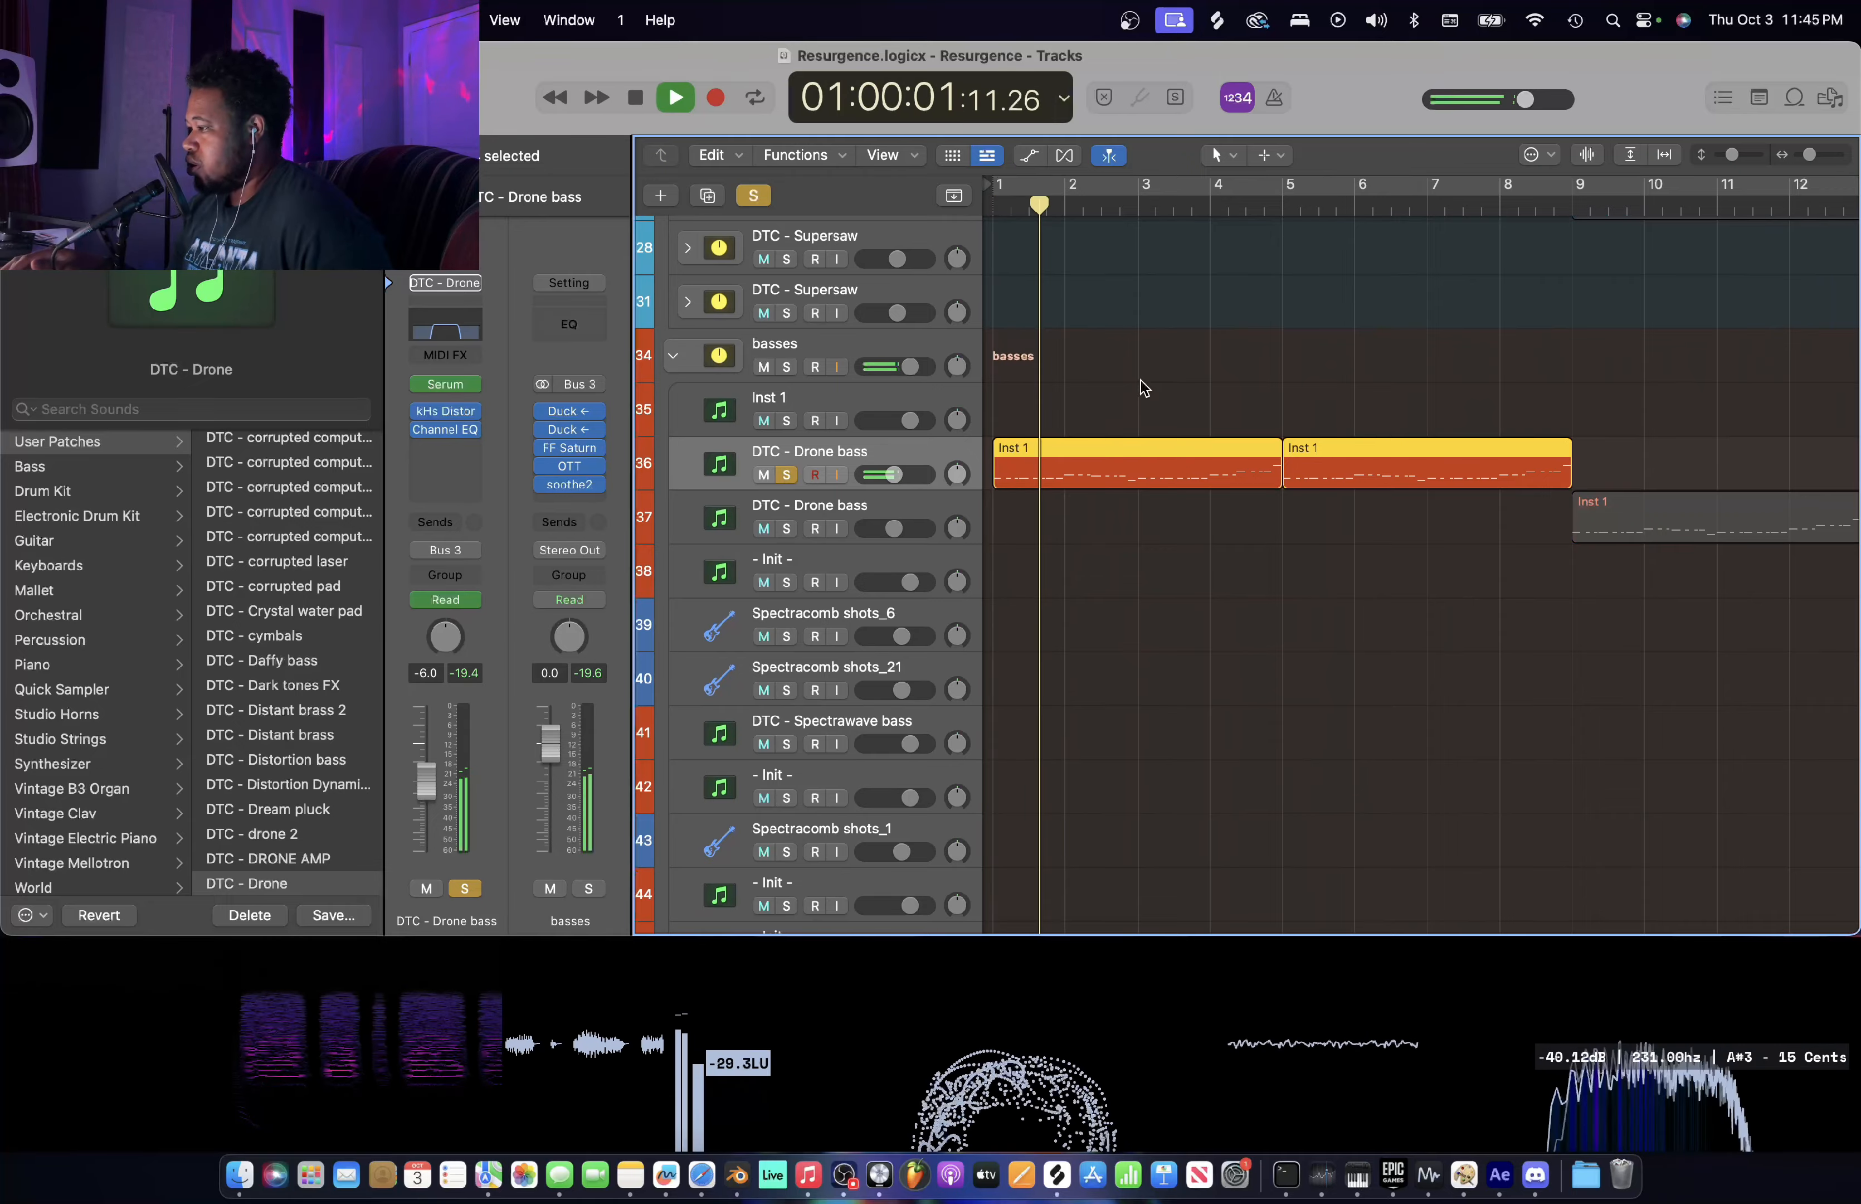
# - Open the soloed Drone bass regions in the Piano Roll and follow the enlarged notes during playback until just before bar 5
pyautogui.doubleClick(1095, 451)
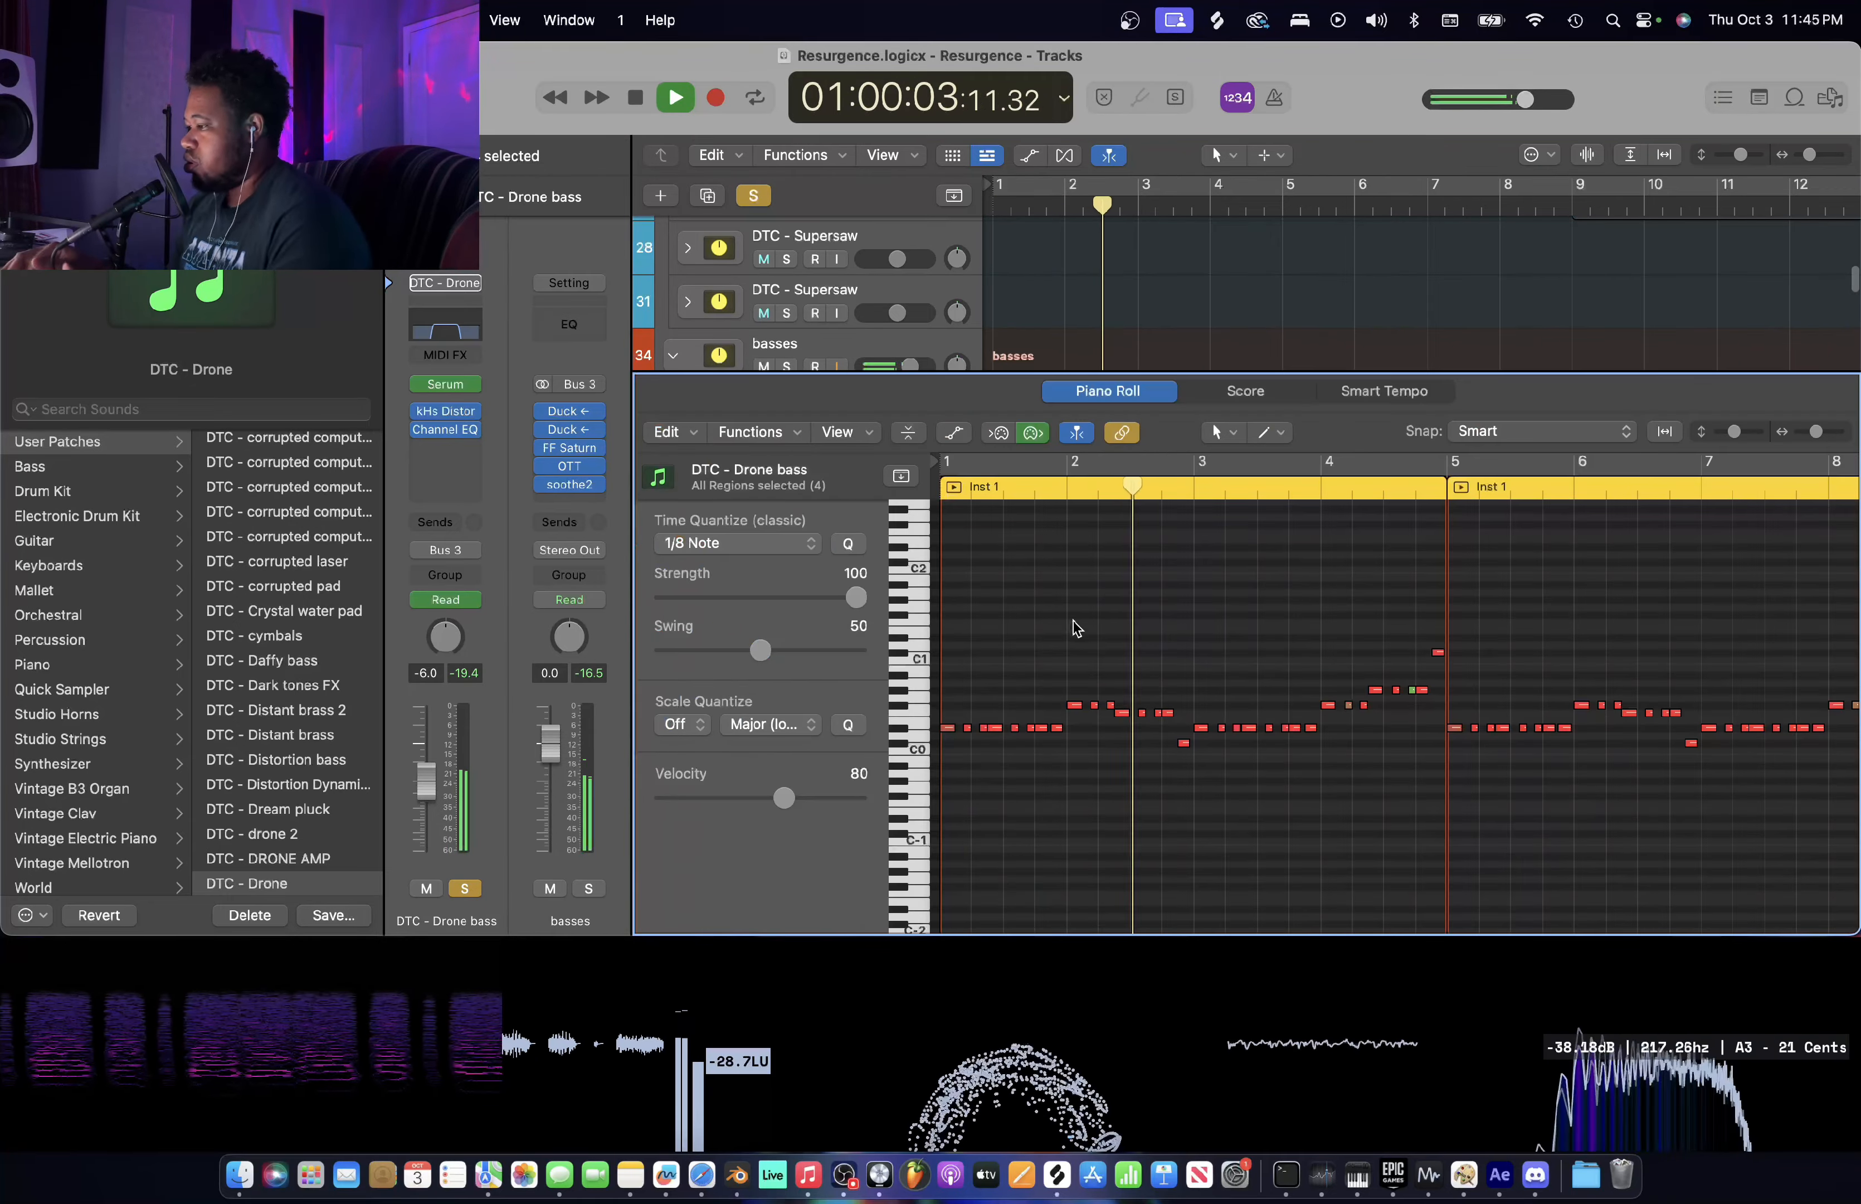
pyautogui.press('super+Right')
pyautogui.press('super+Right')
pyautogui.press('super+Right')
pyautogui.press('super+Right')
pyautogui.press('super+Left')
pyautogui.press('super+Left')
pyautogui.press('super+Left')
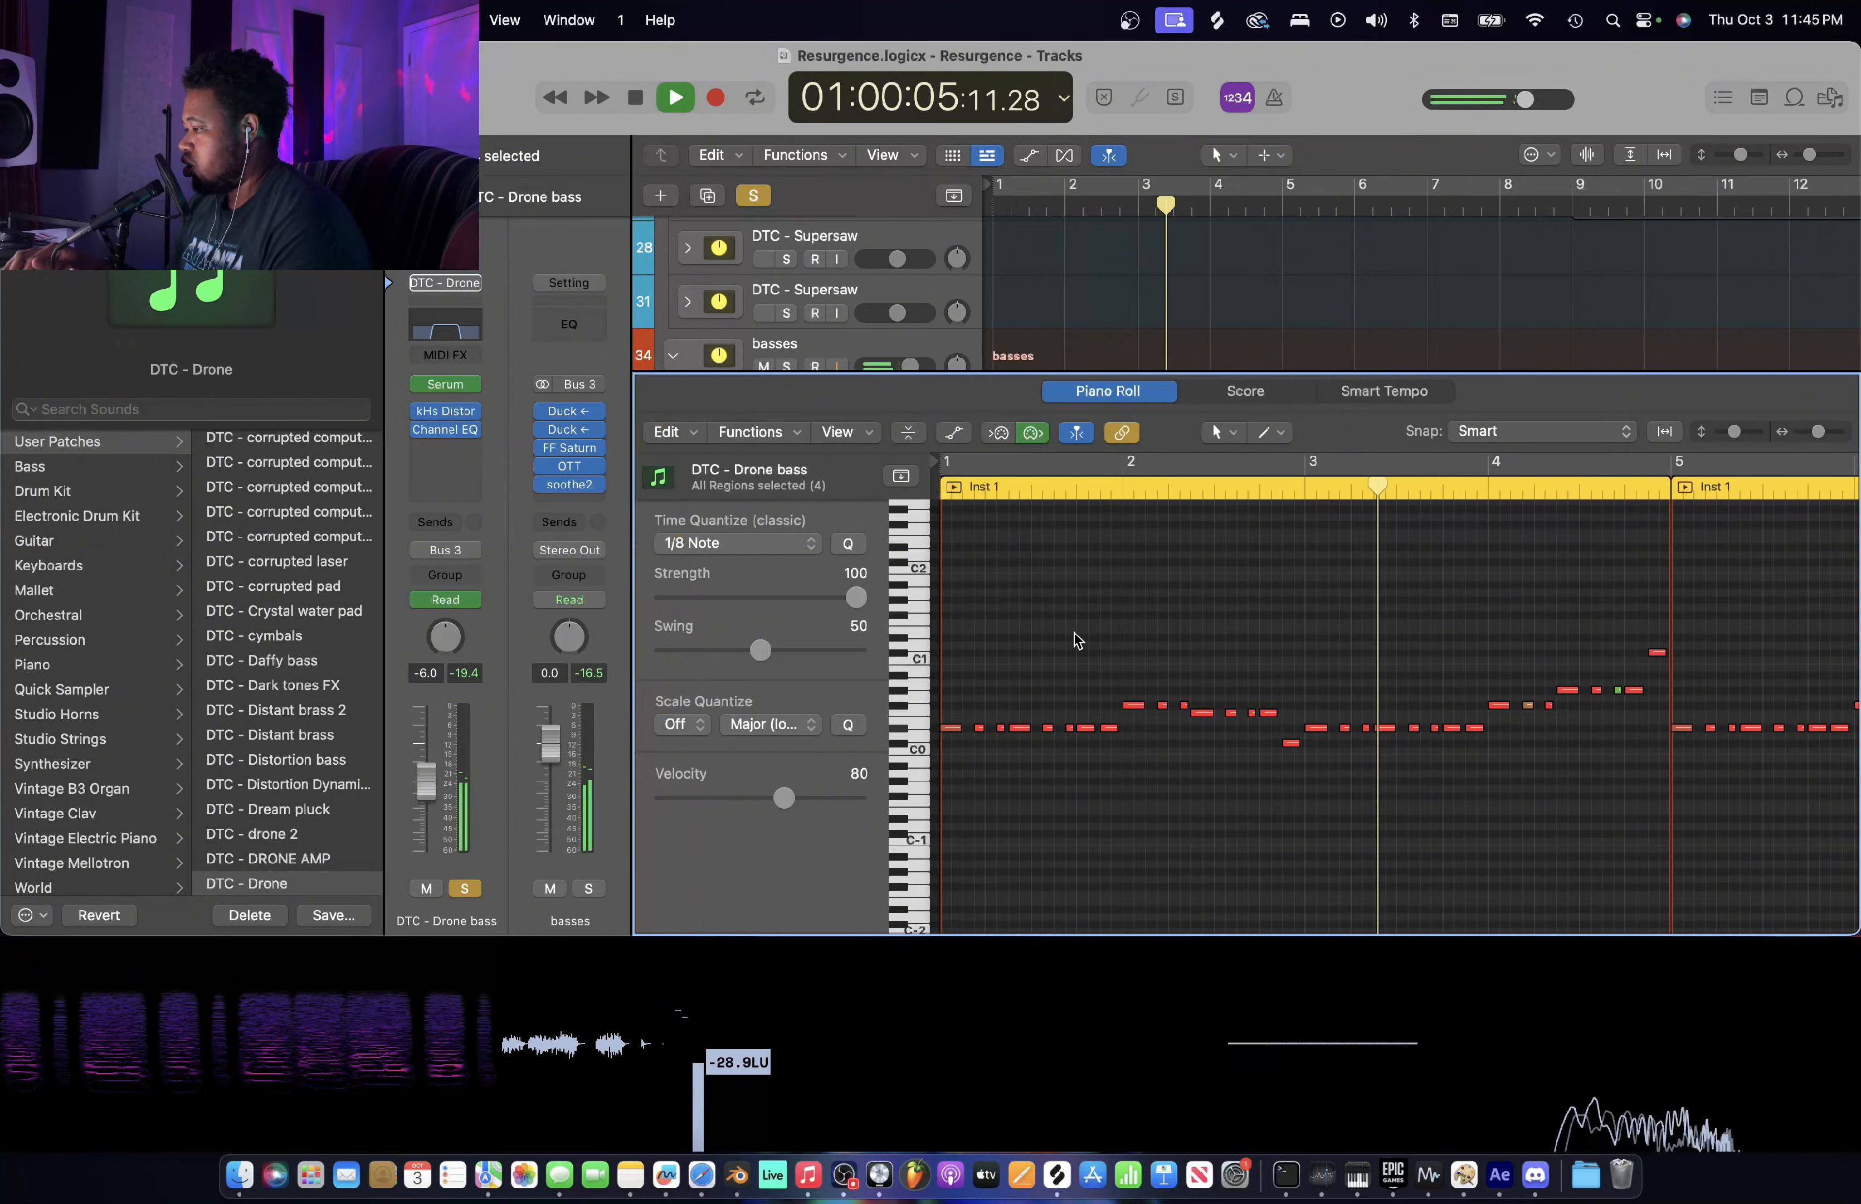
pyautogui.press('super+Right')
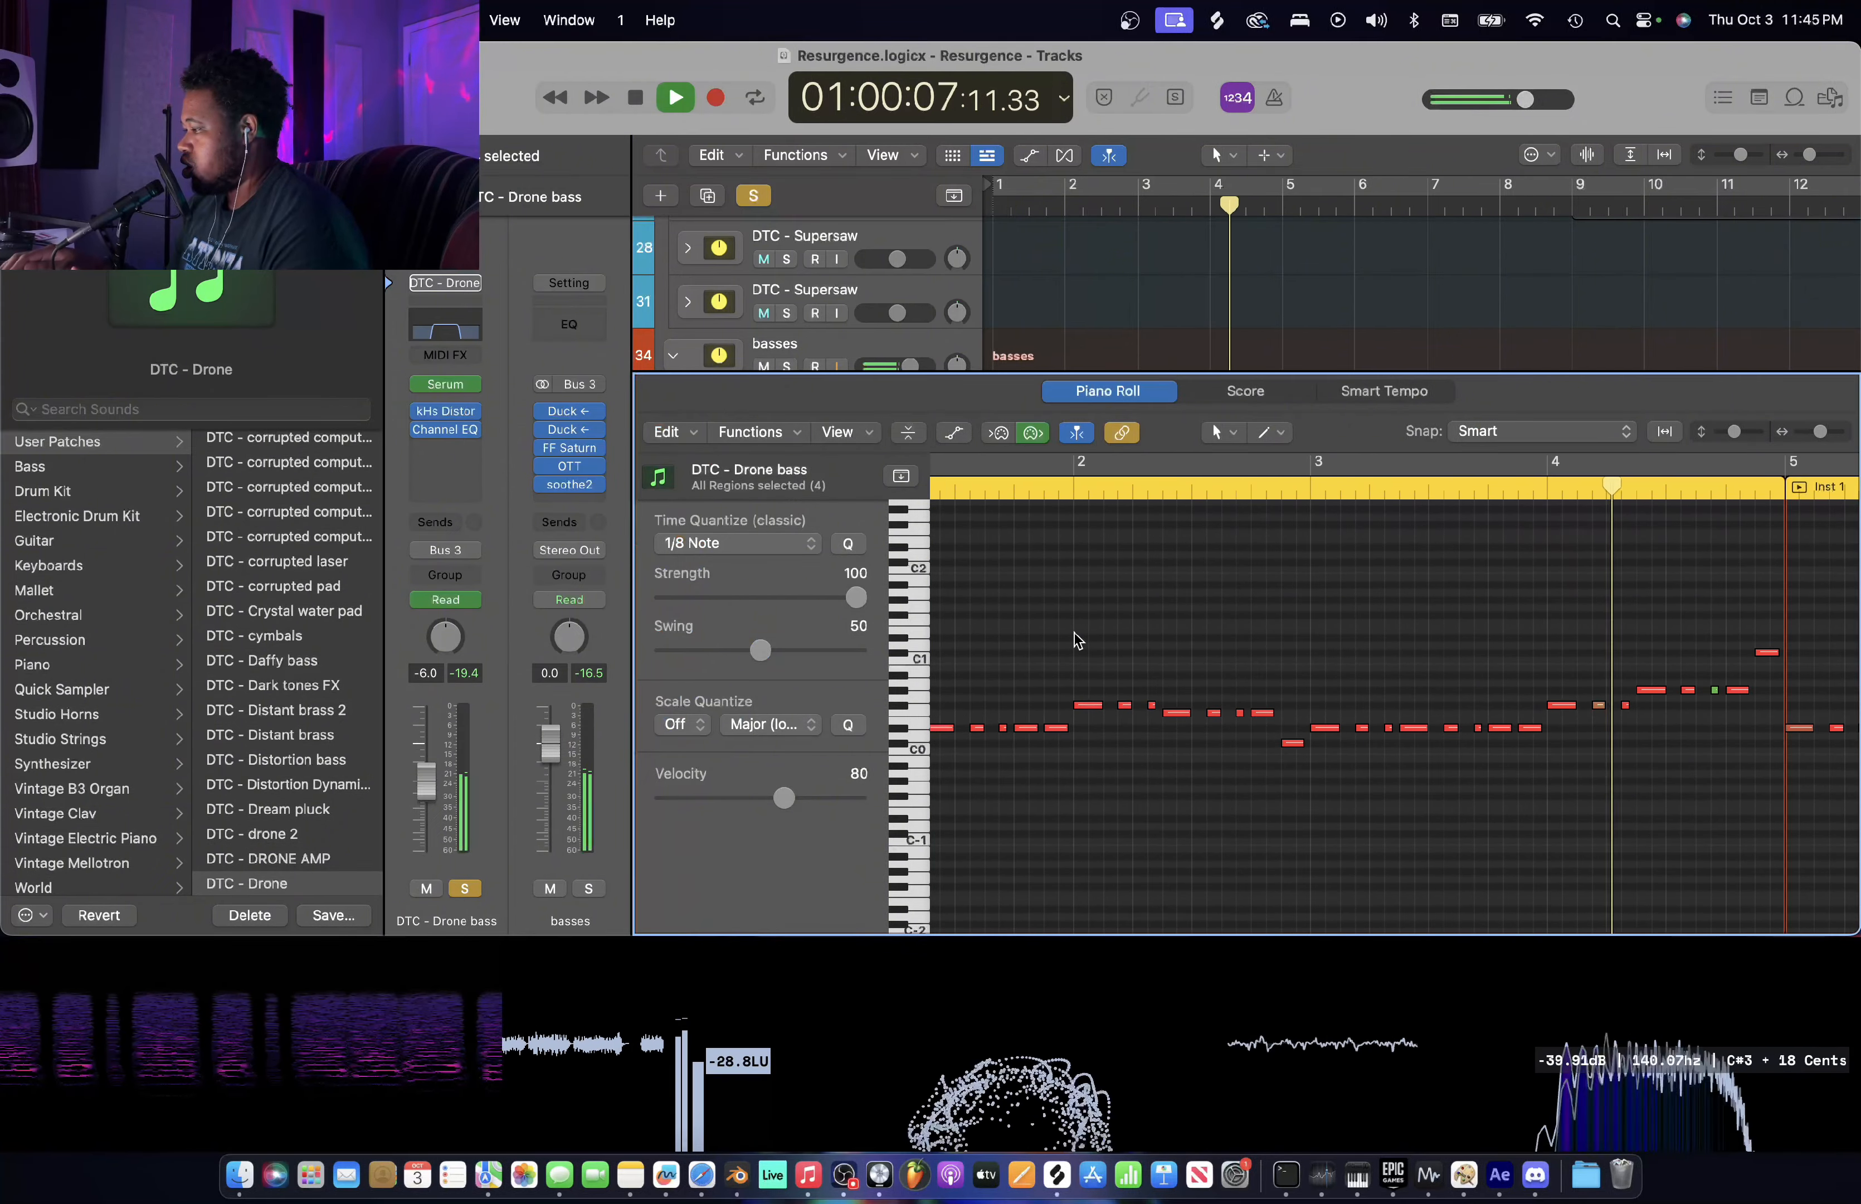
pyautogui.press('space')
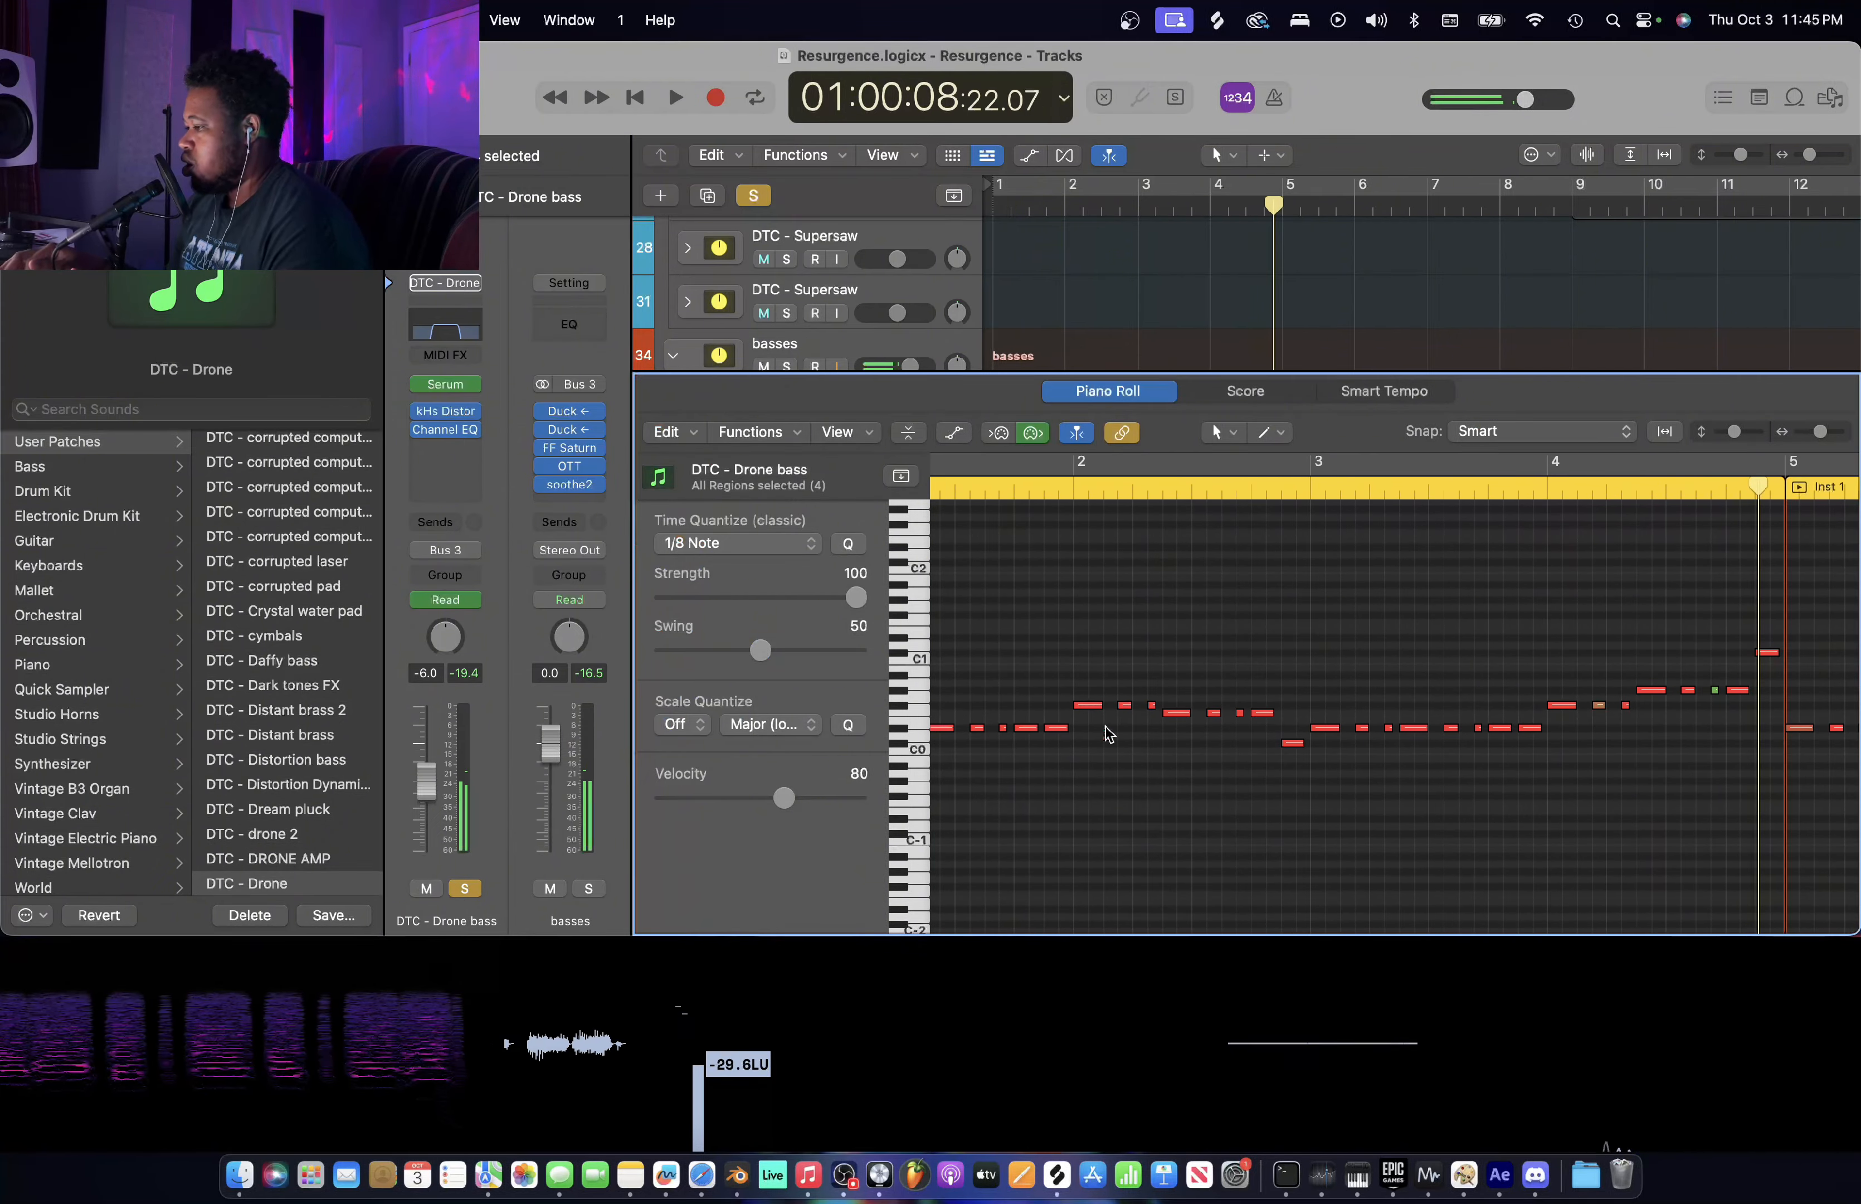
# - Finish examining the Drone bass note pattern, closing the Piano Roll and turning off the solo on track 36
pyautogui.hscroll(-3, 1311, 726)
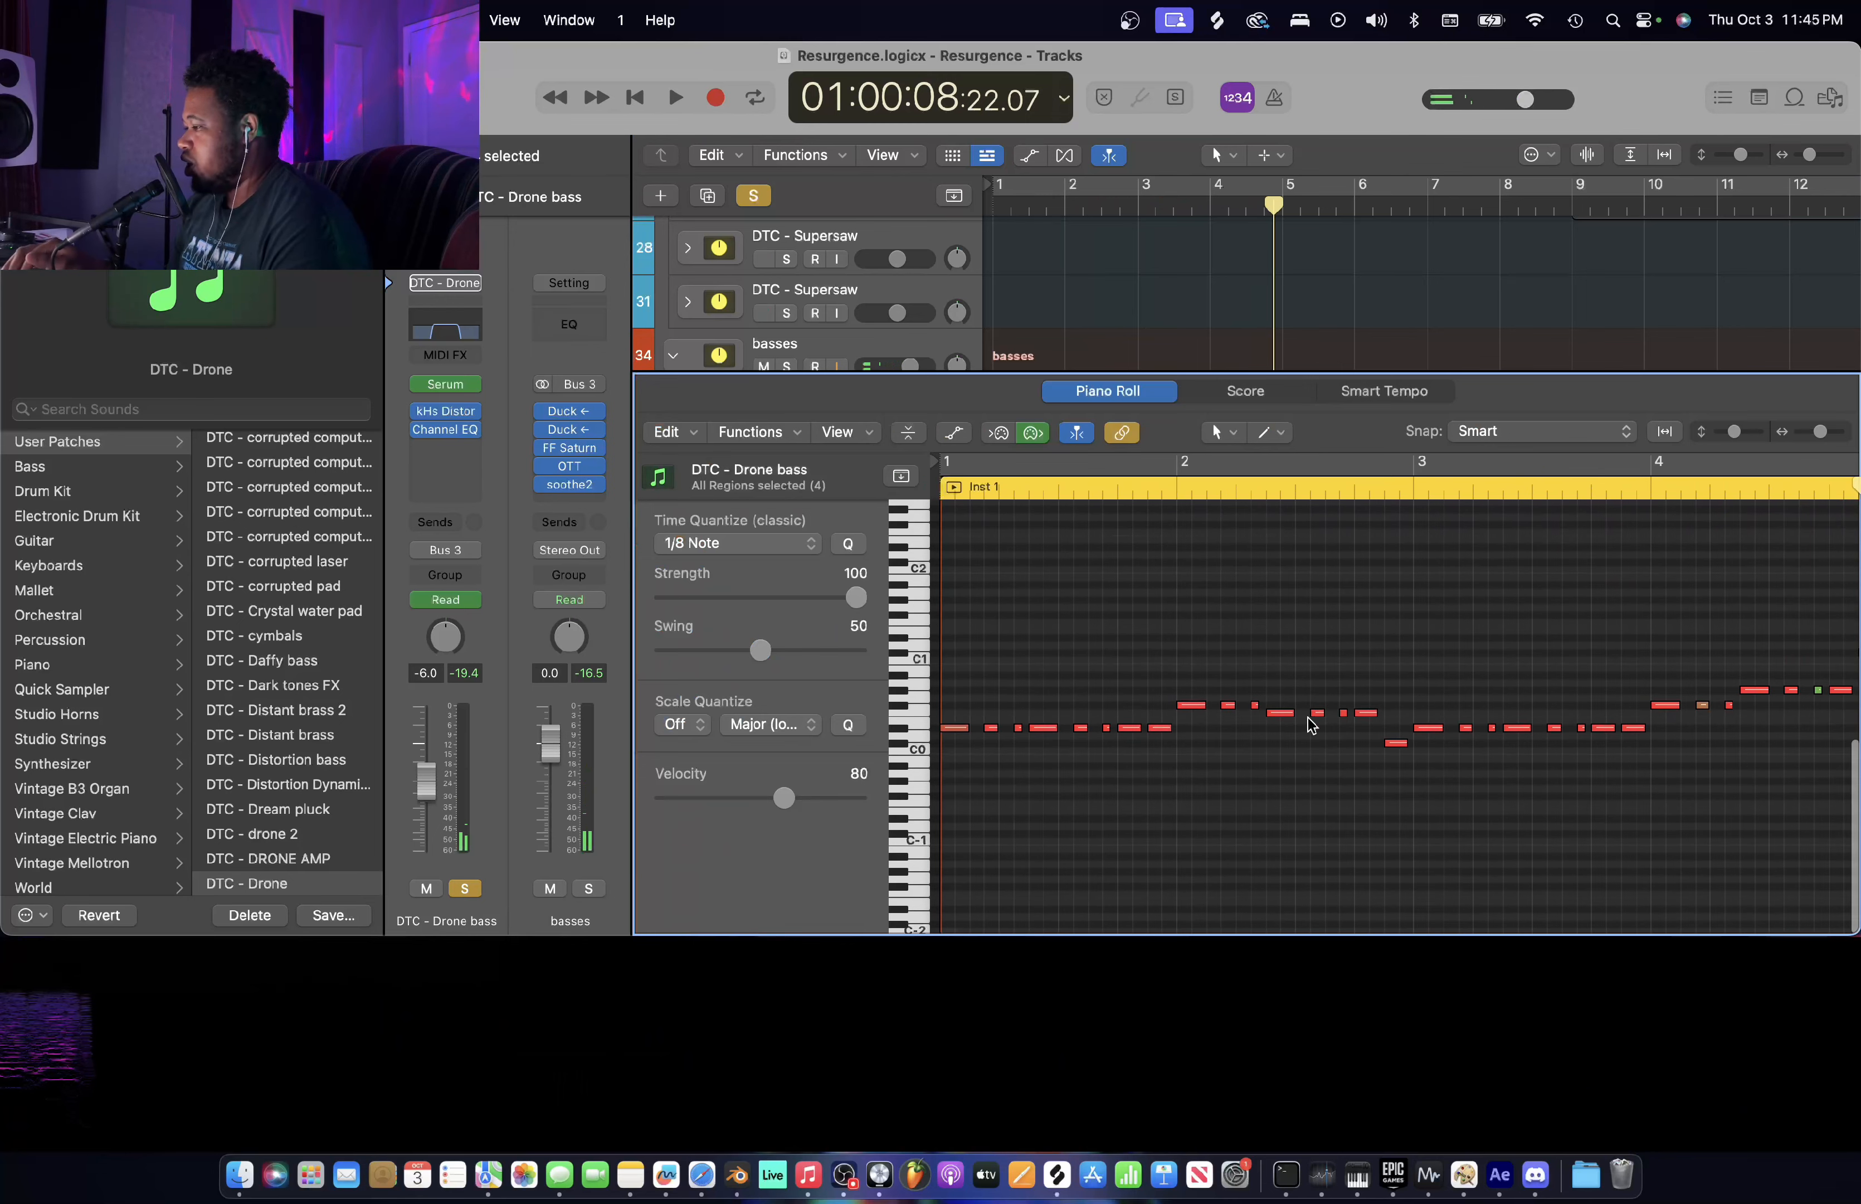
pyautogui.scroll(5, 1259, 693)
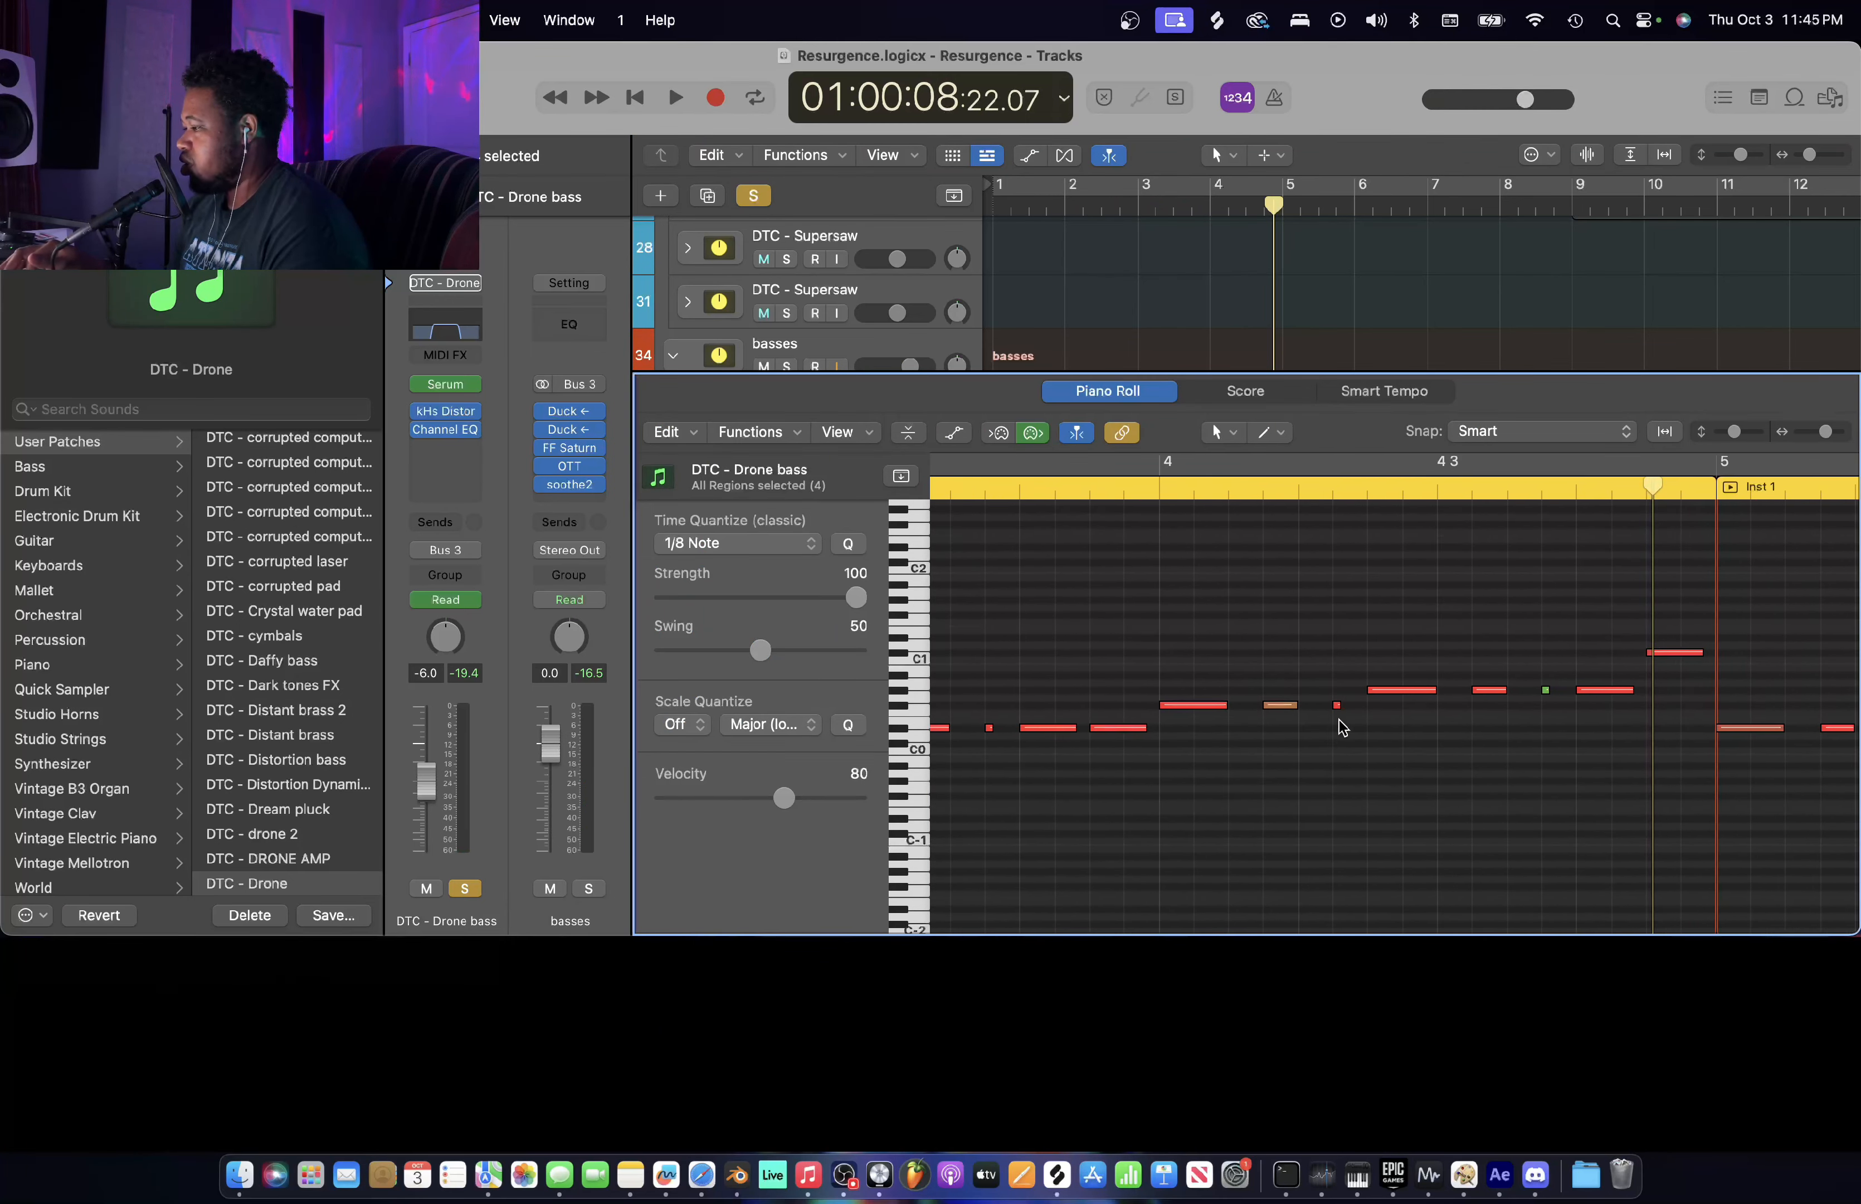
pyautogui.scroll(-4, 1353, 677)
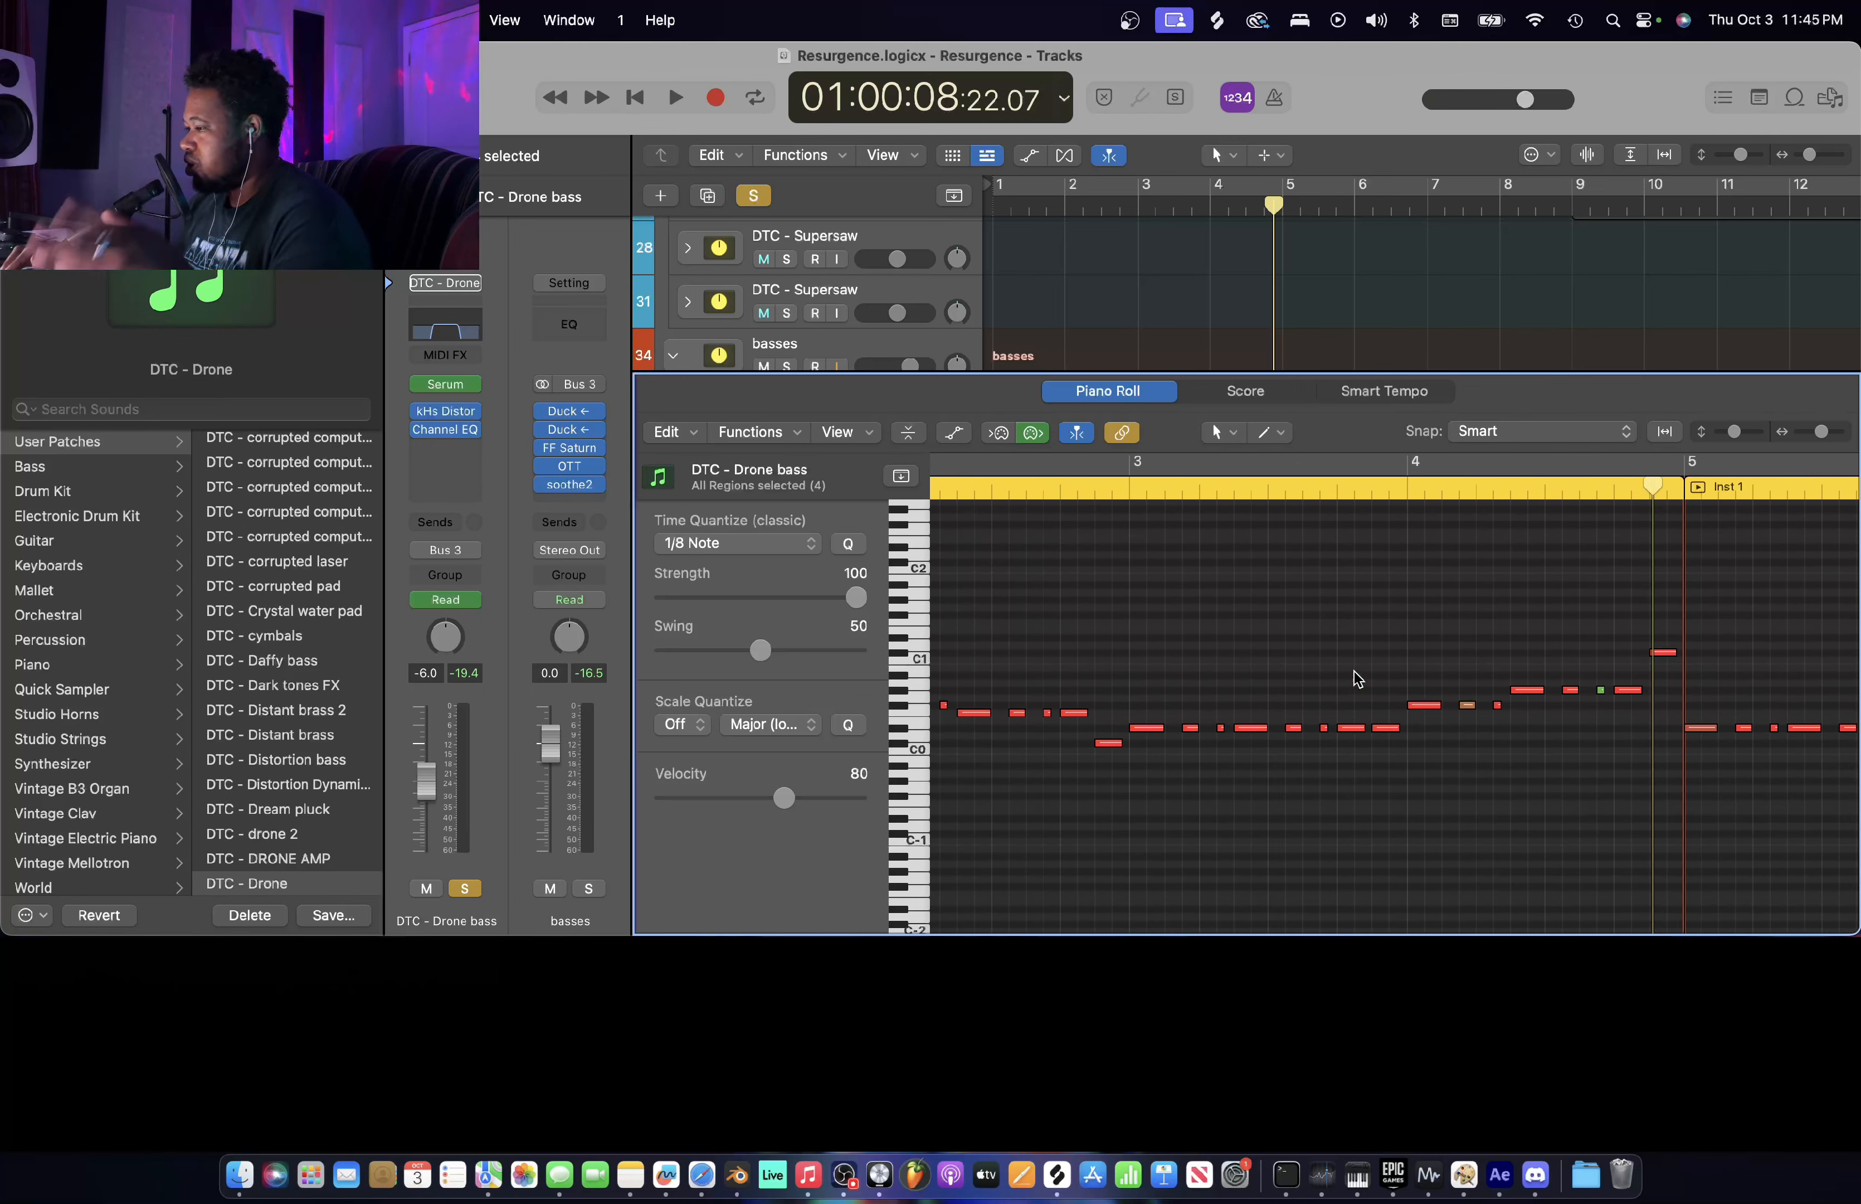
pyautogui.scroll(-6, 1359, 678)
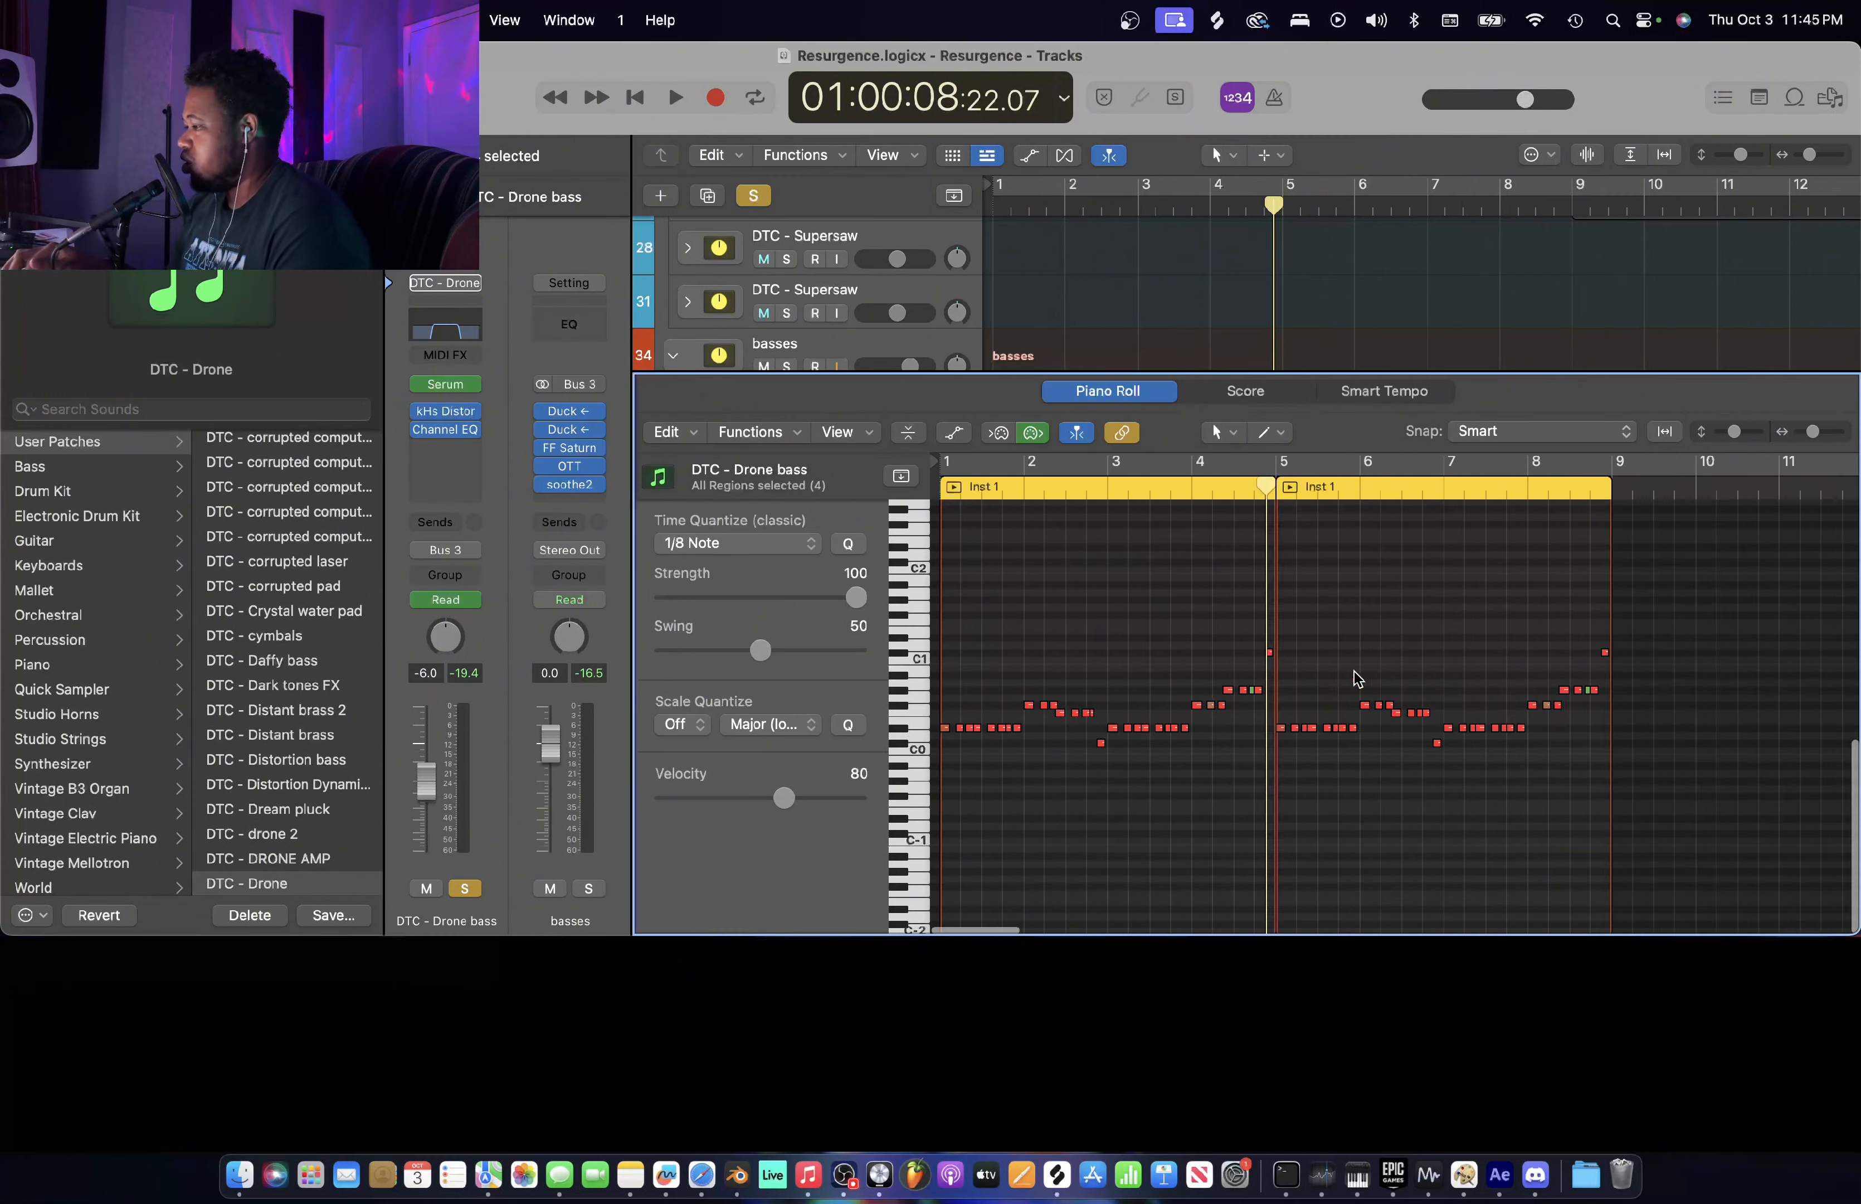
pyautogui.scroll(4, 1359, 678)
pyautogui.hscroll(-8, 1359, 678)
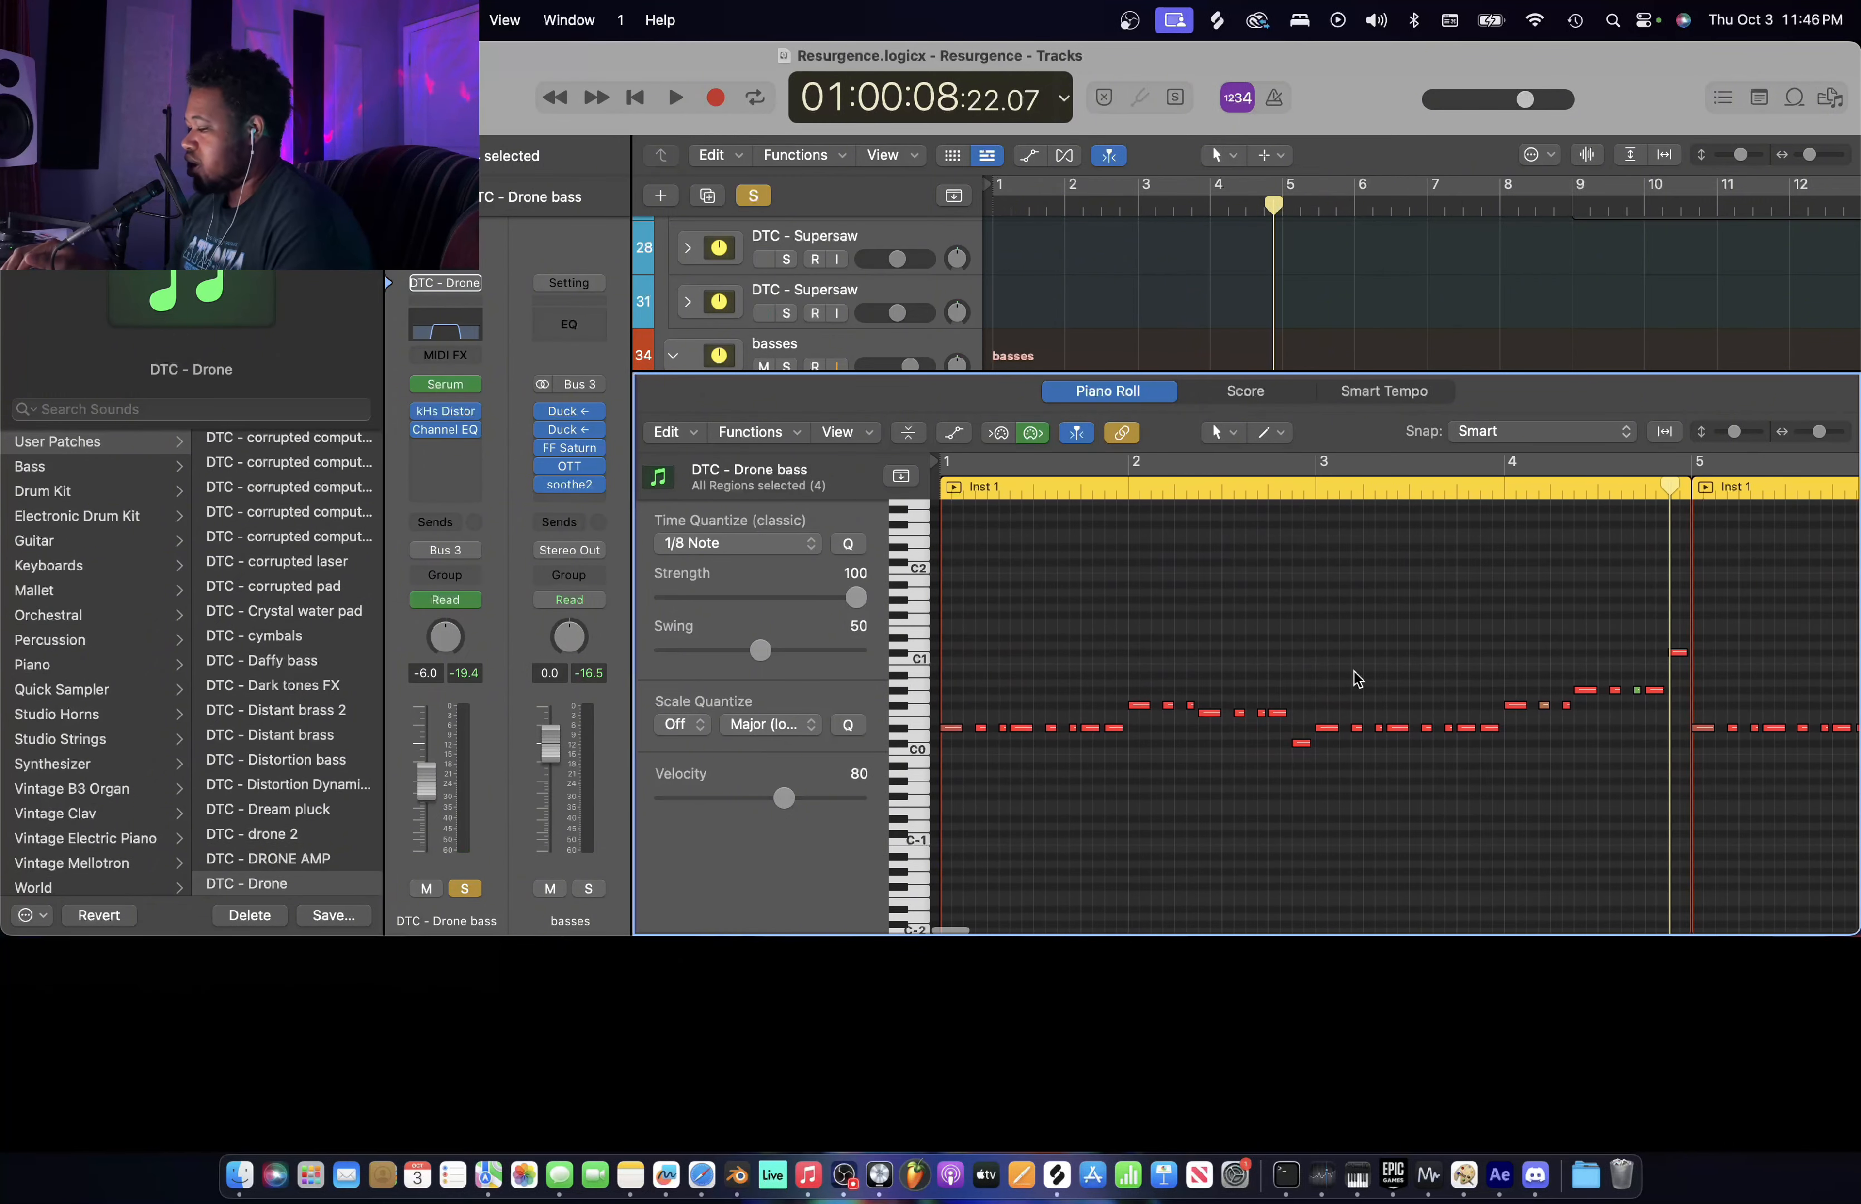
pyautogui.press('e')
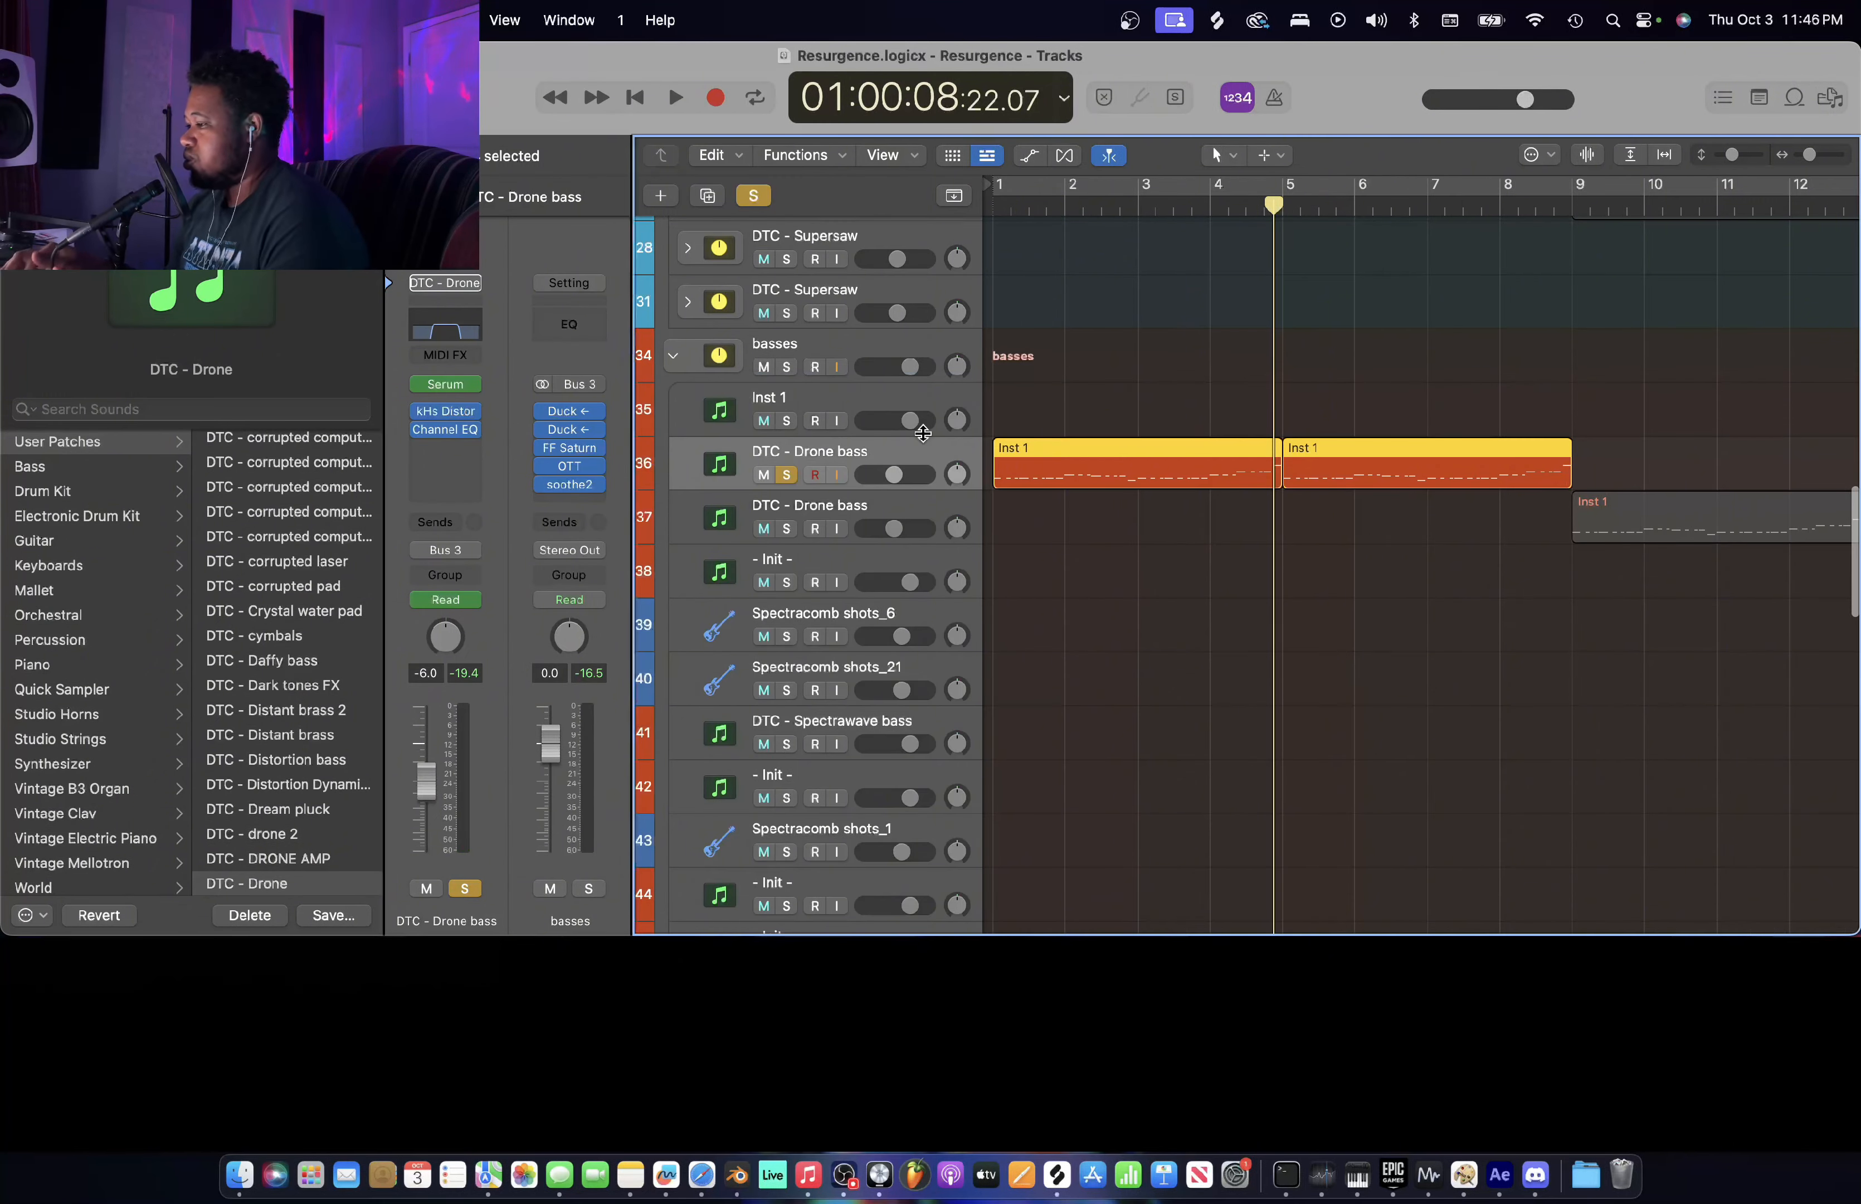
pyautogui.click(789, 476)
# - Open the first DTC - Sexy KEYTAR region on track 20 in the Piano Roll
pyautogui.scroll(10, 1153, 494)
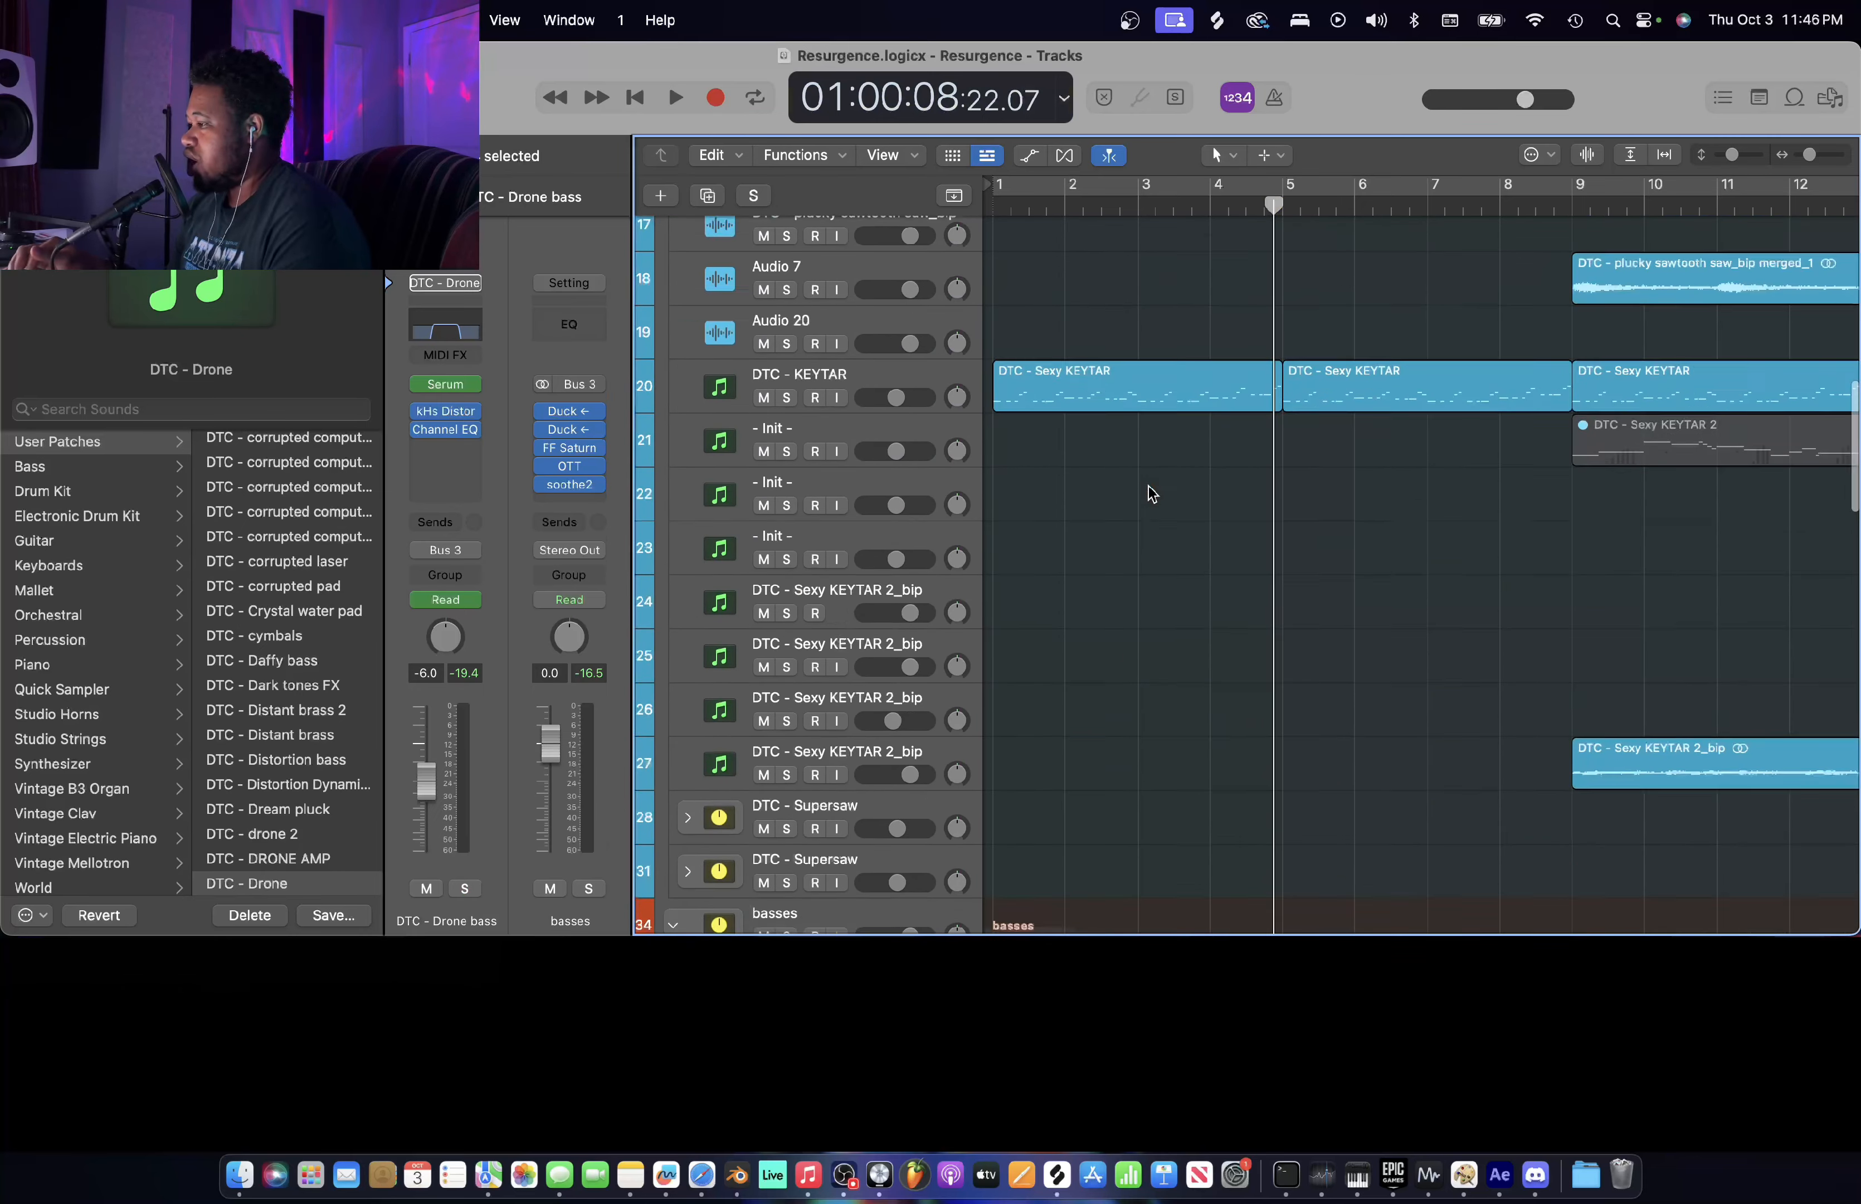
pyautogui.click(1082, 605)
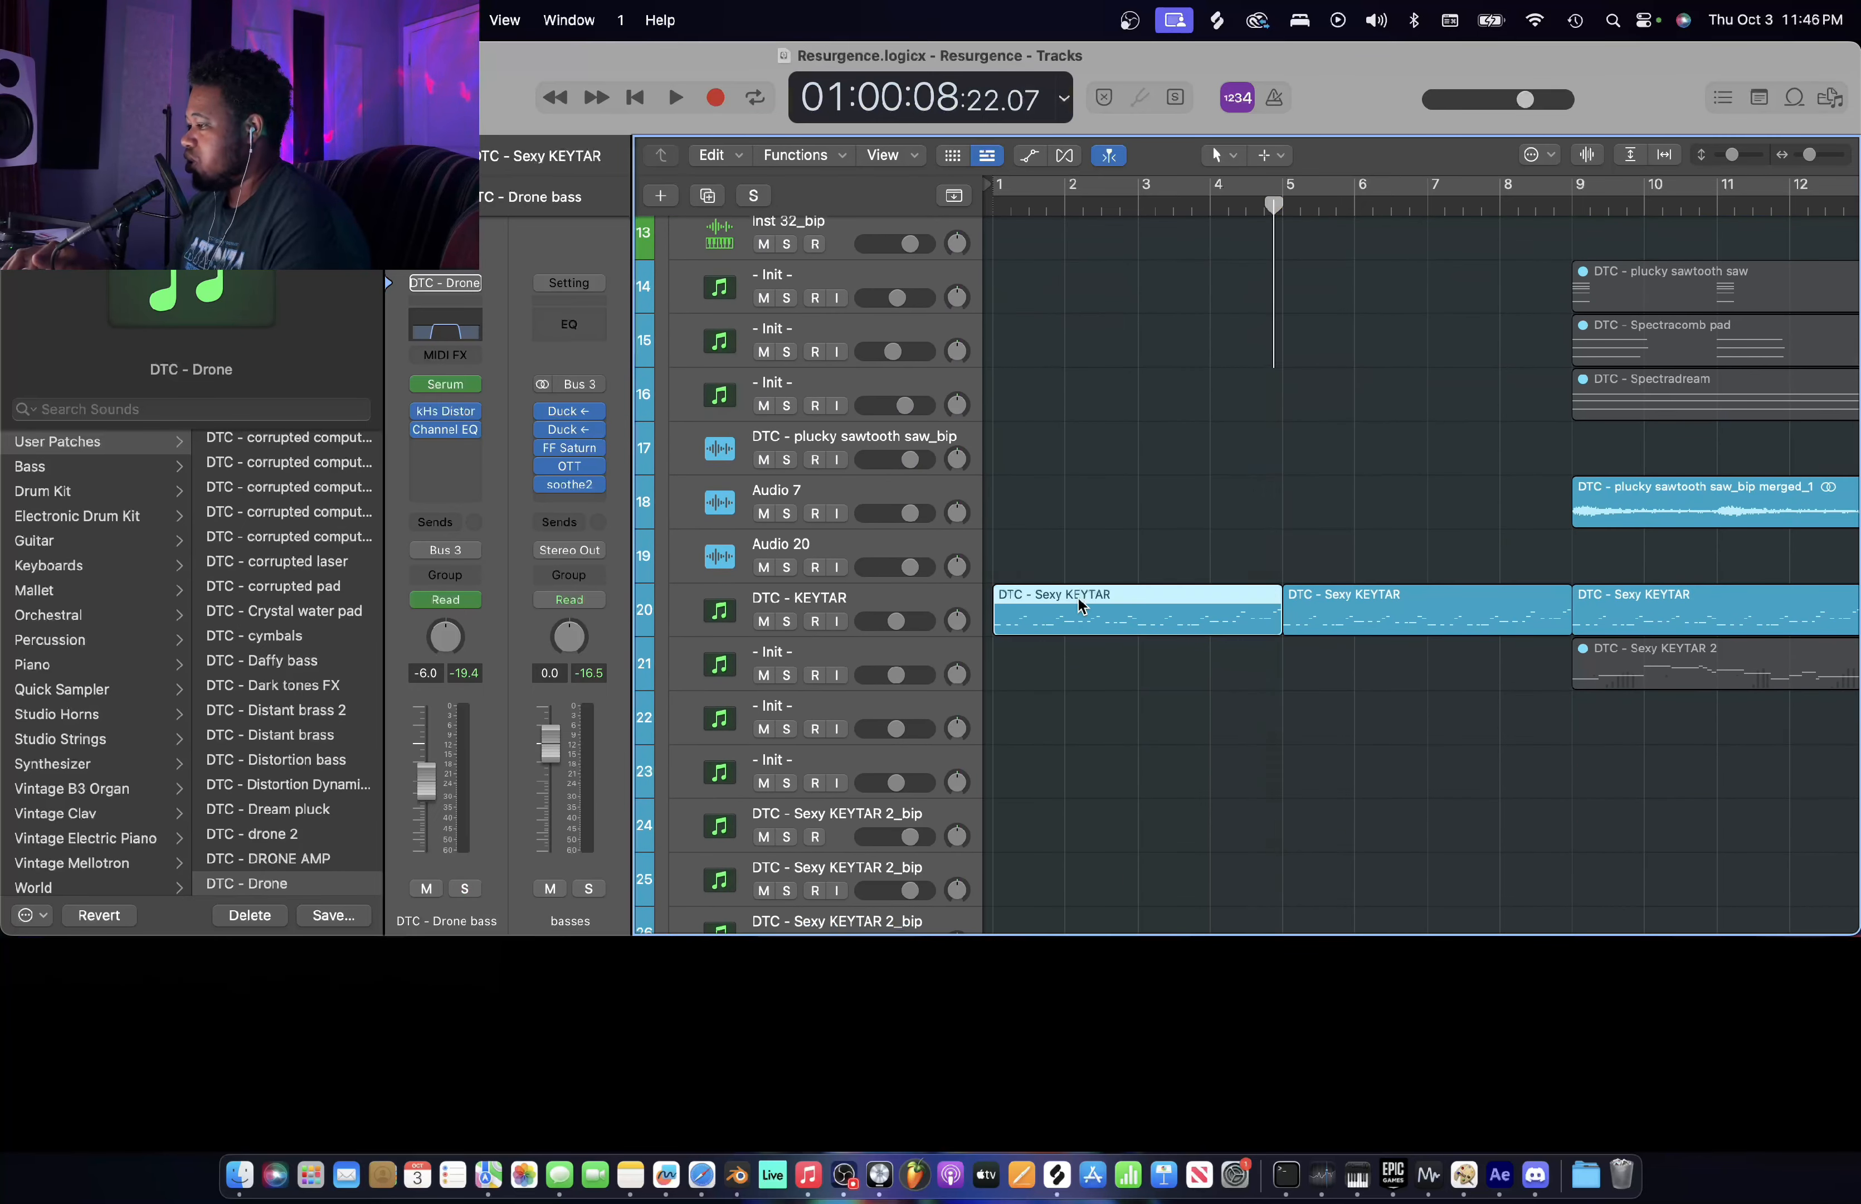
pyautogui.press('e')
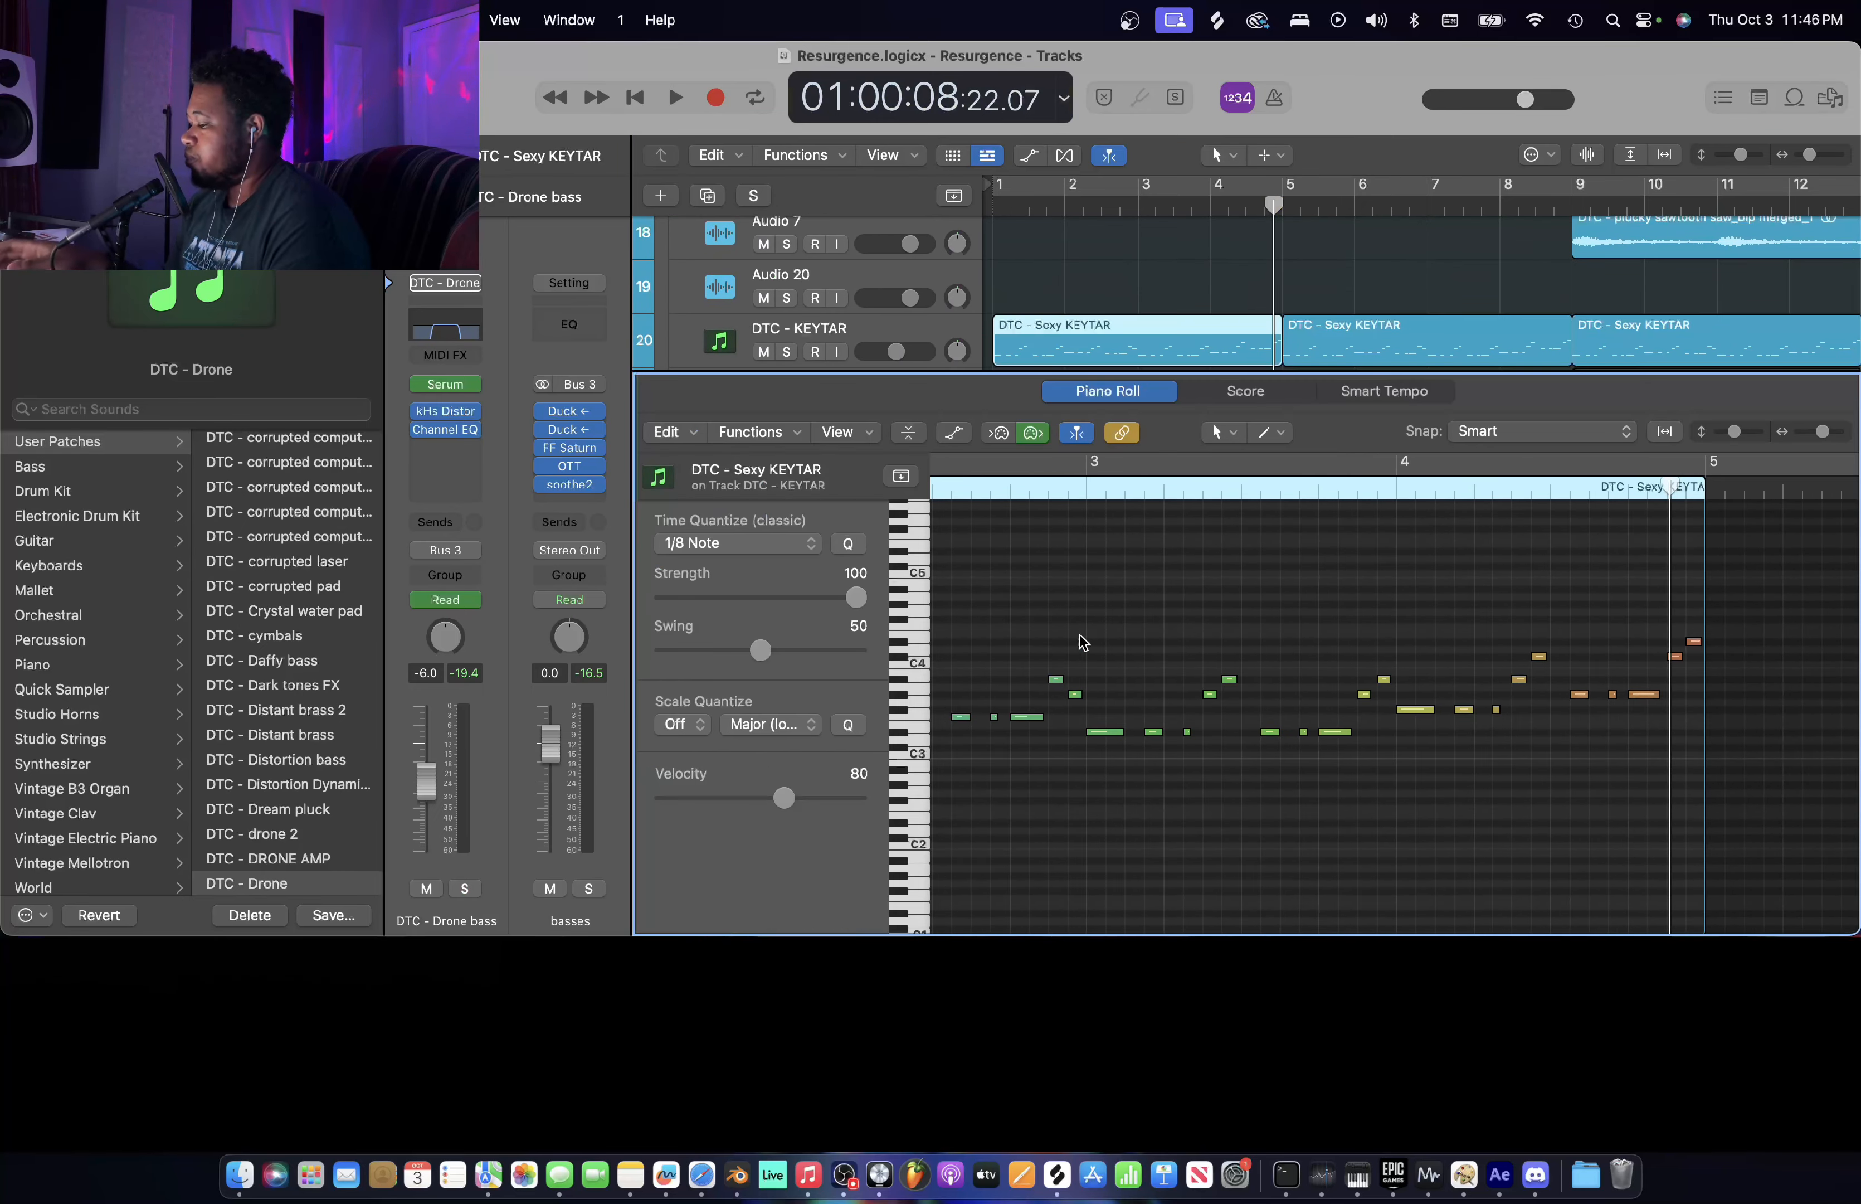
# - Solo the DTC - KEYTAR track and play its melody from the start of the project
pyautogui.press('Return')
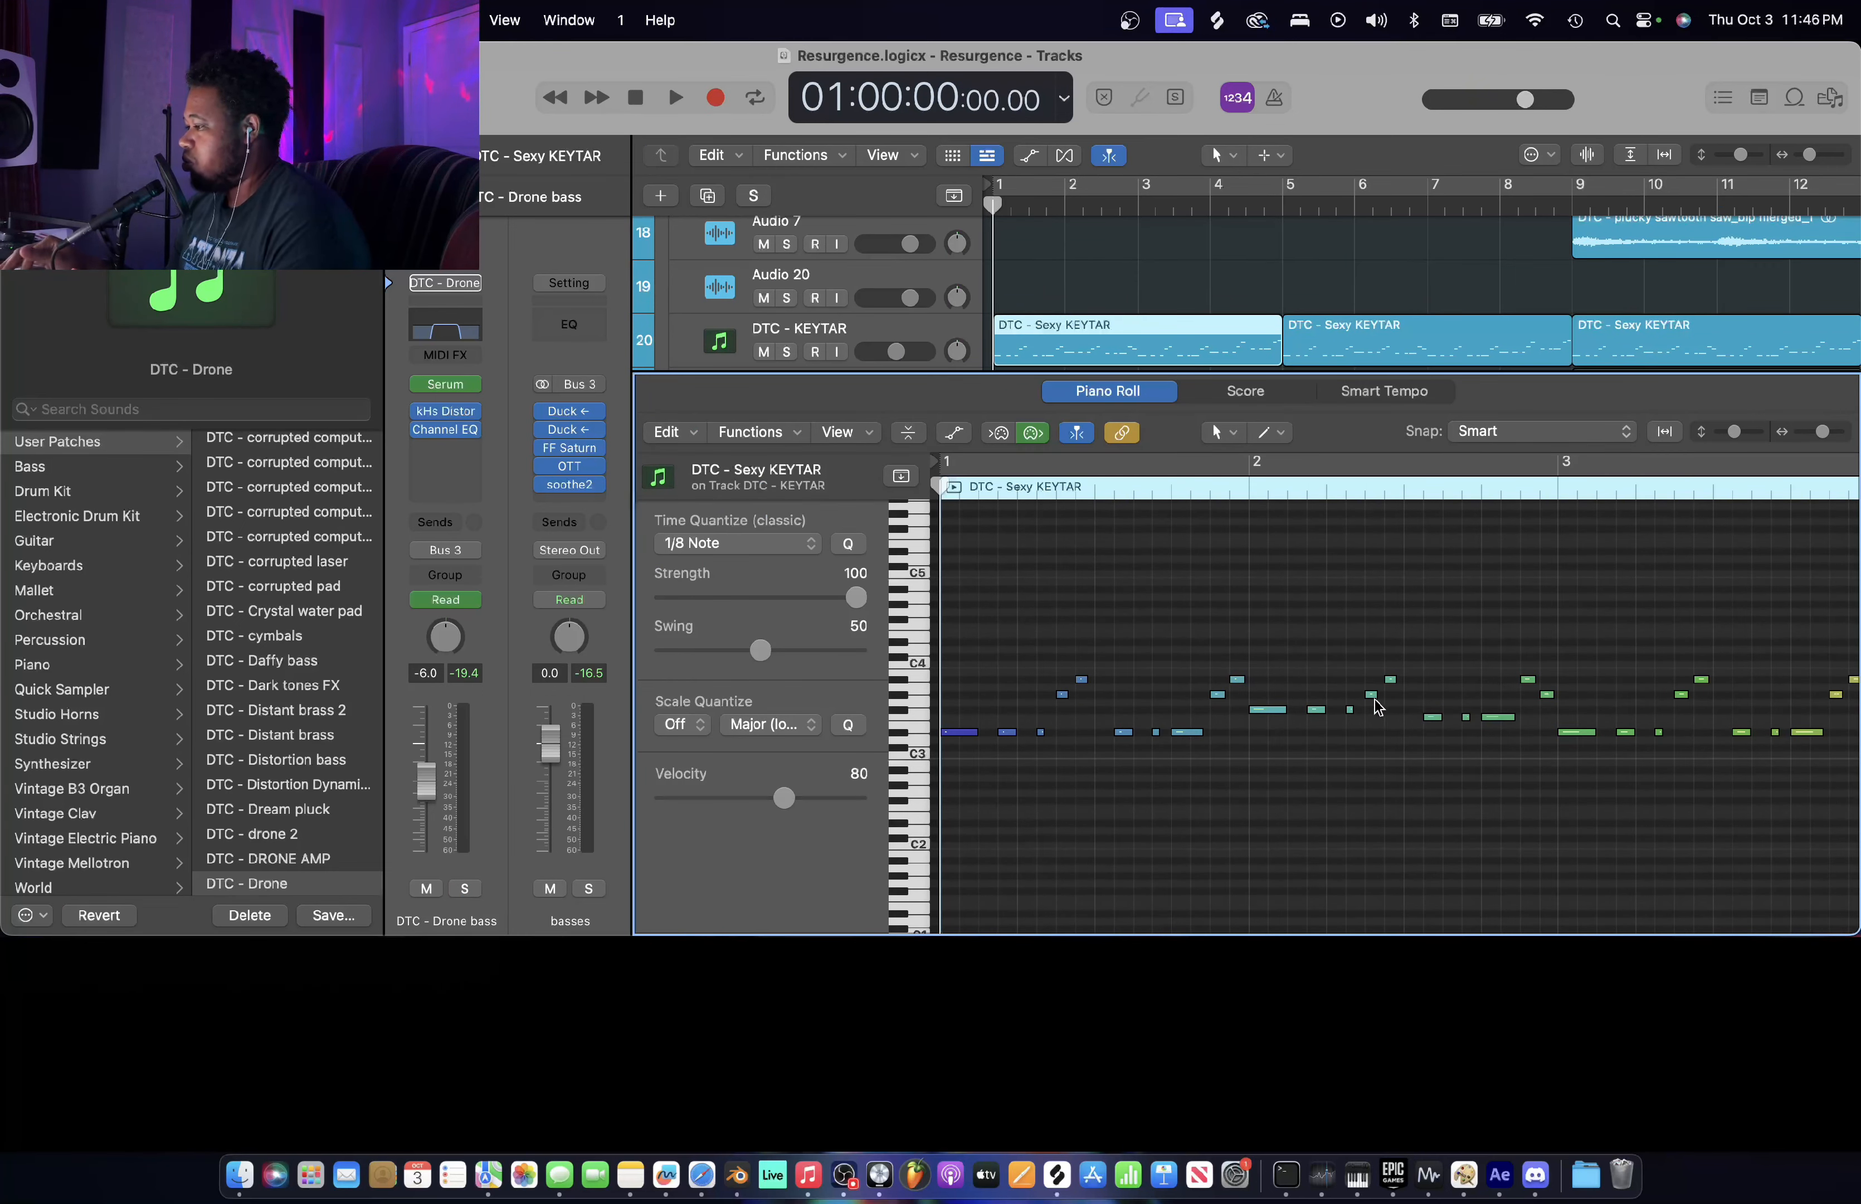
pyautogui.click(785, 351)
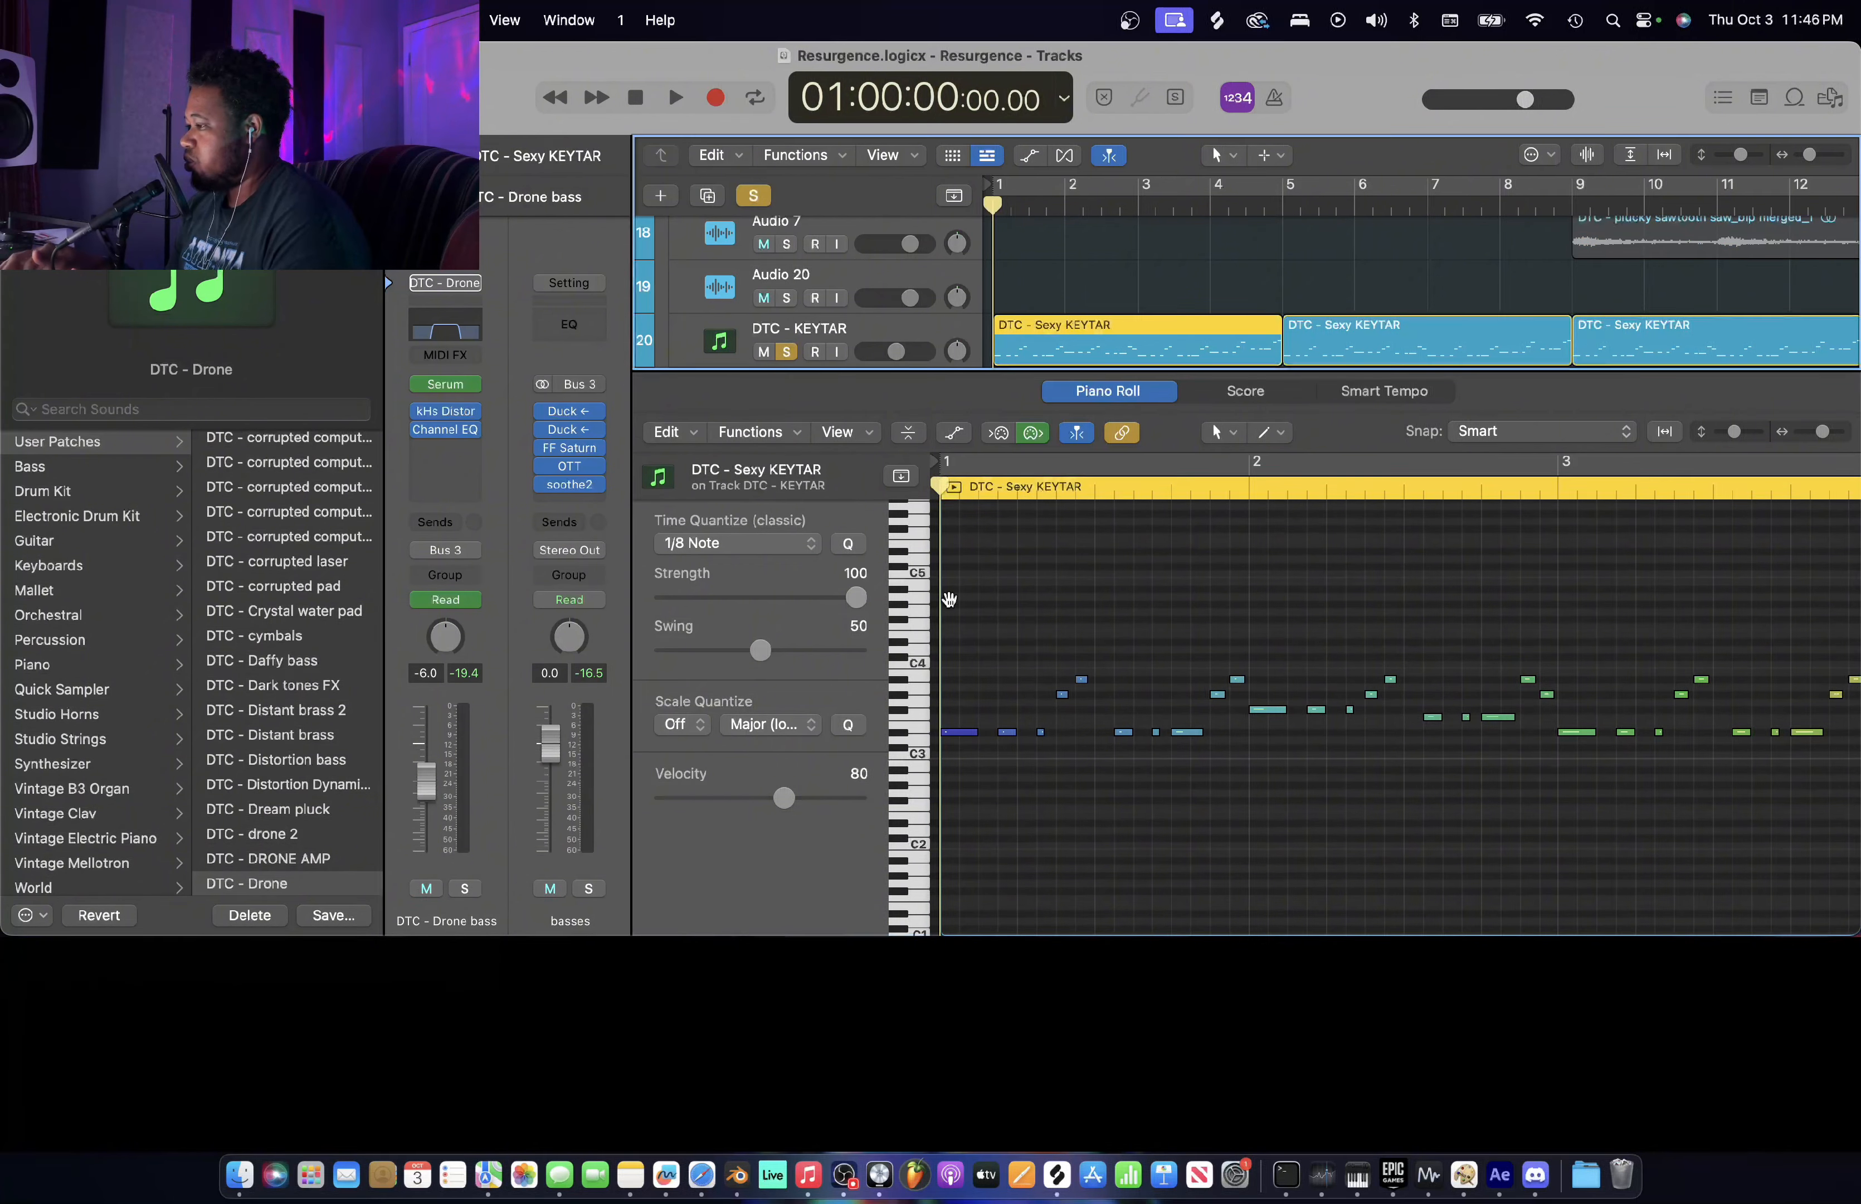
pyautogui.press('space')
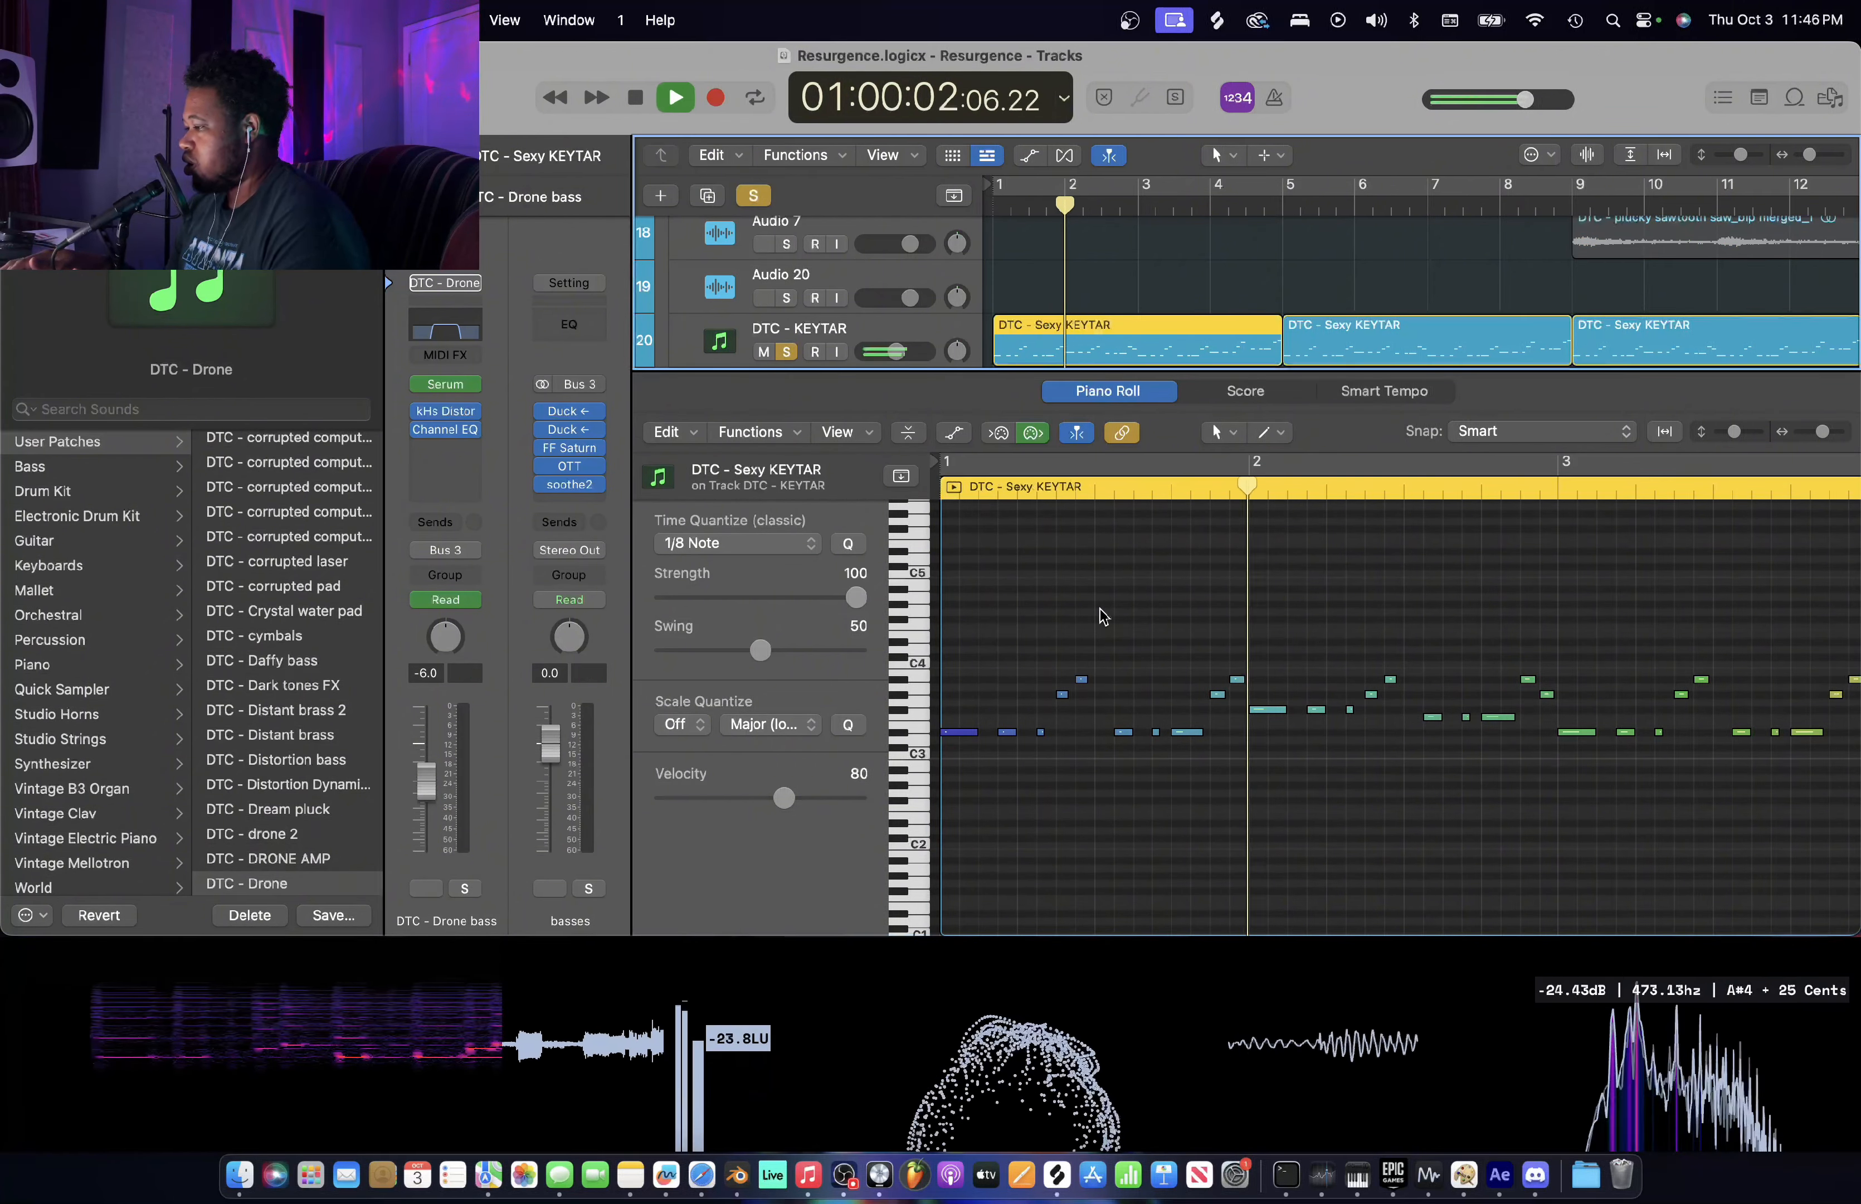
# - Follow the keytar notes until playback passes bar 5, stop, and look back over the pattern from bar 1
pyautogui.hscroll(3, 1237, 613)
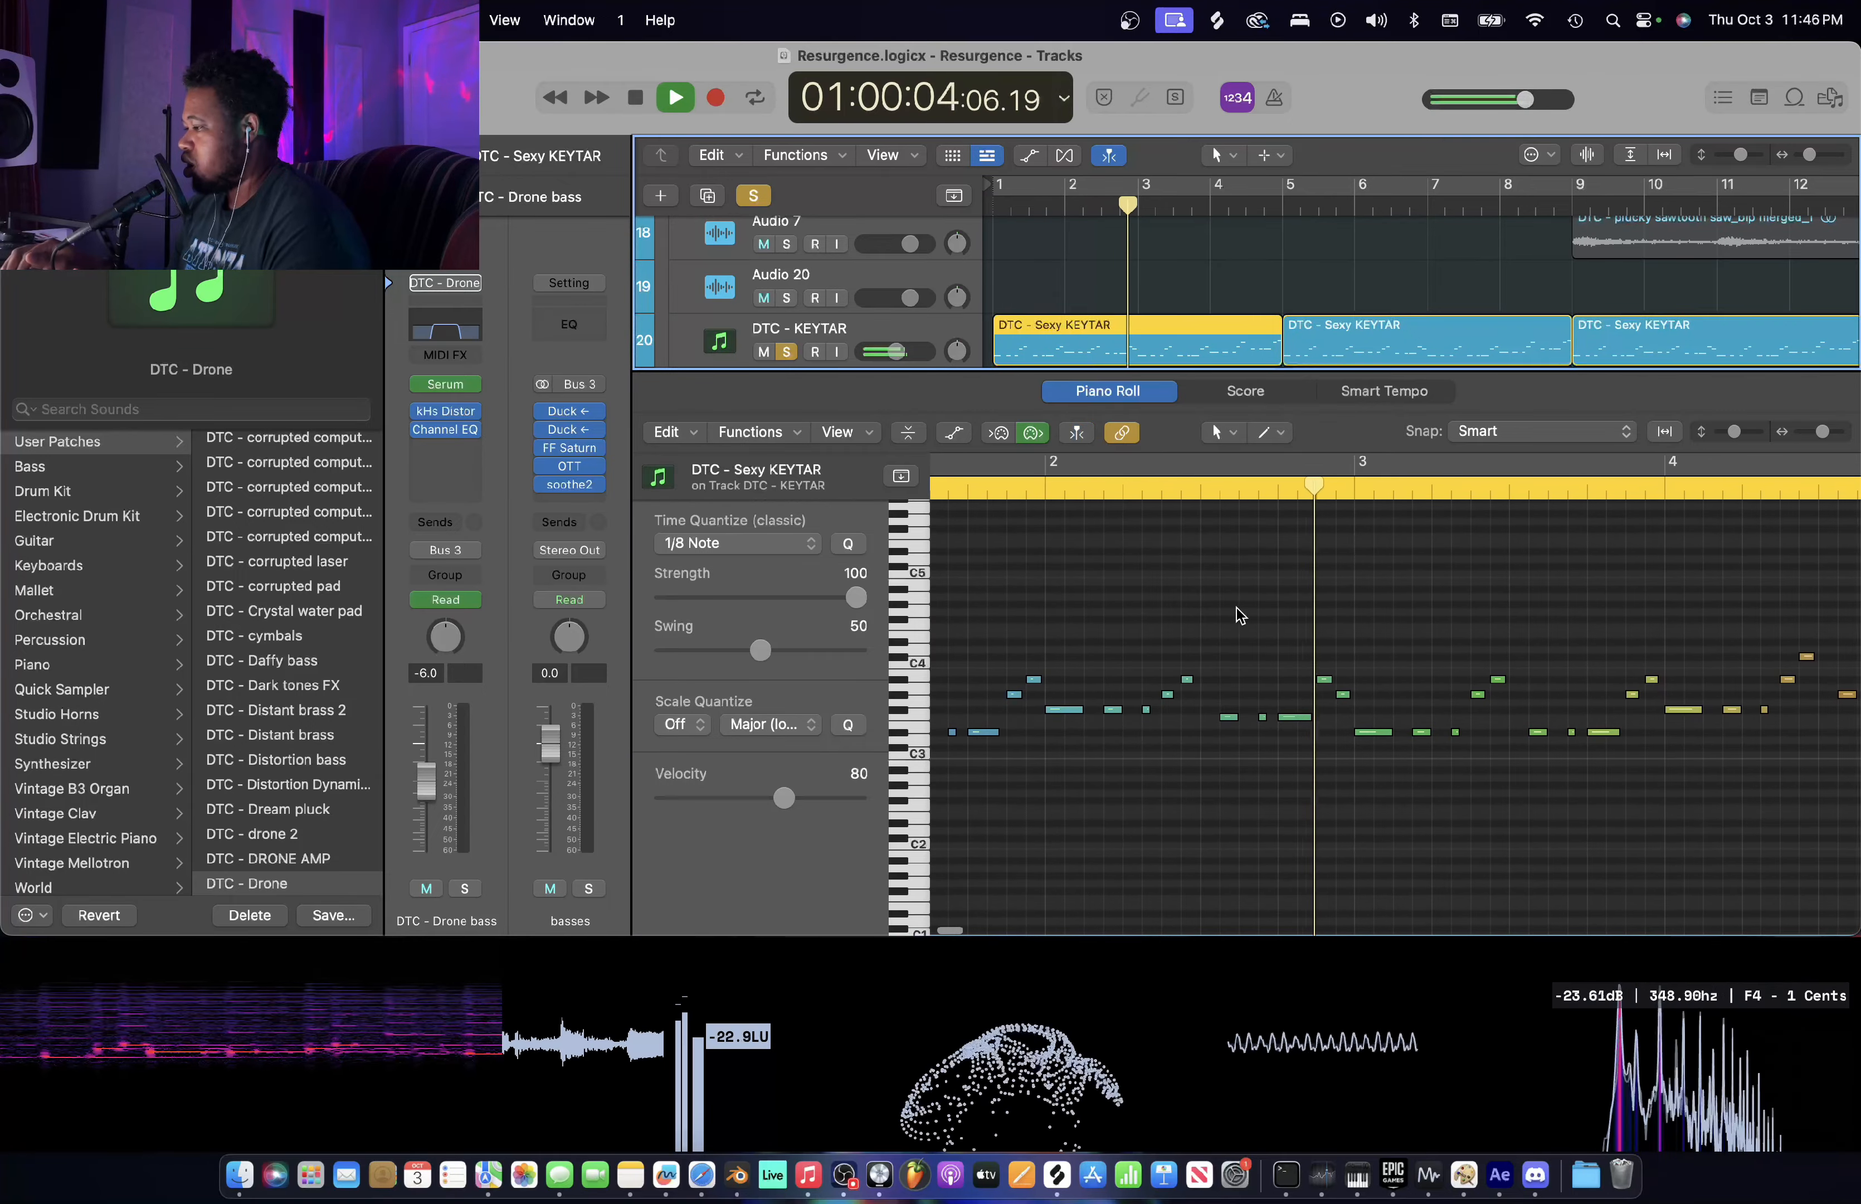
pyautogui.hscroll(2, 1237, 615)
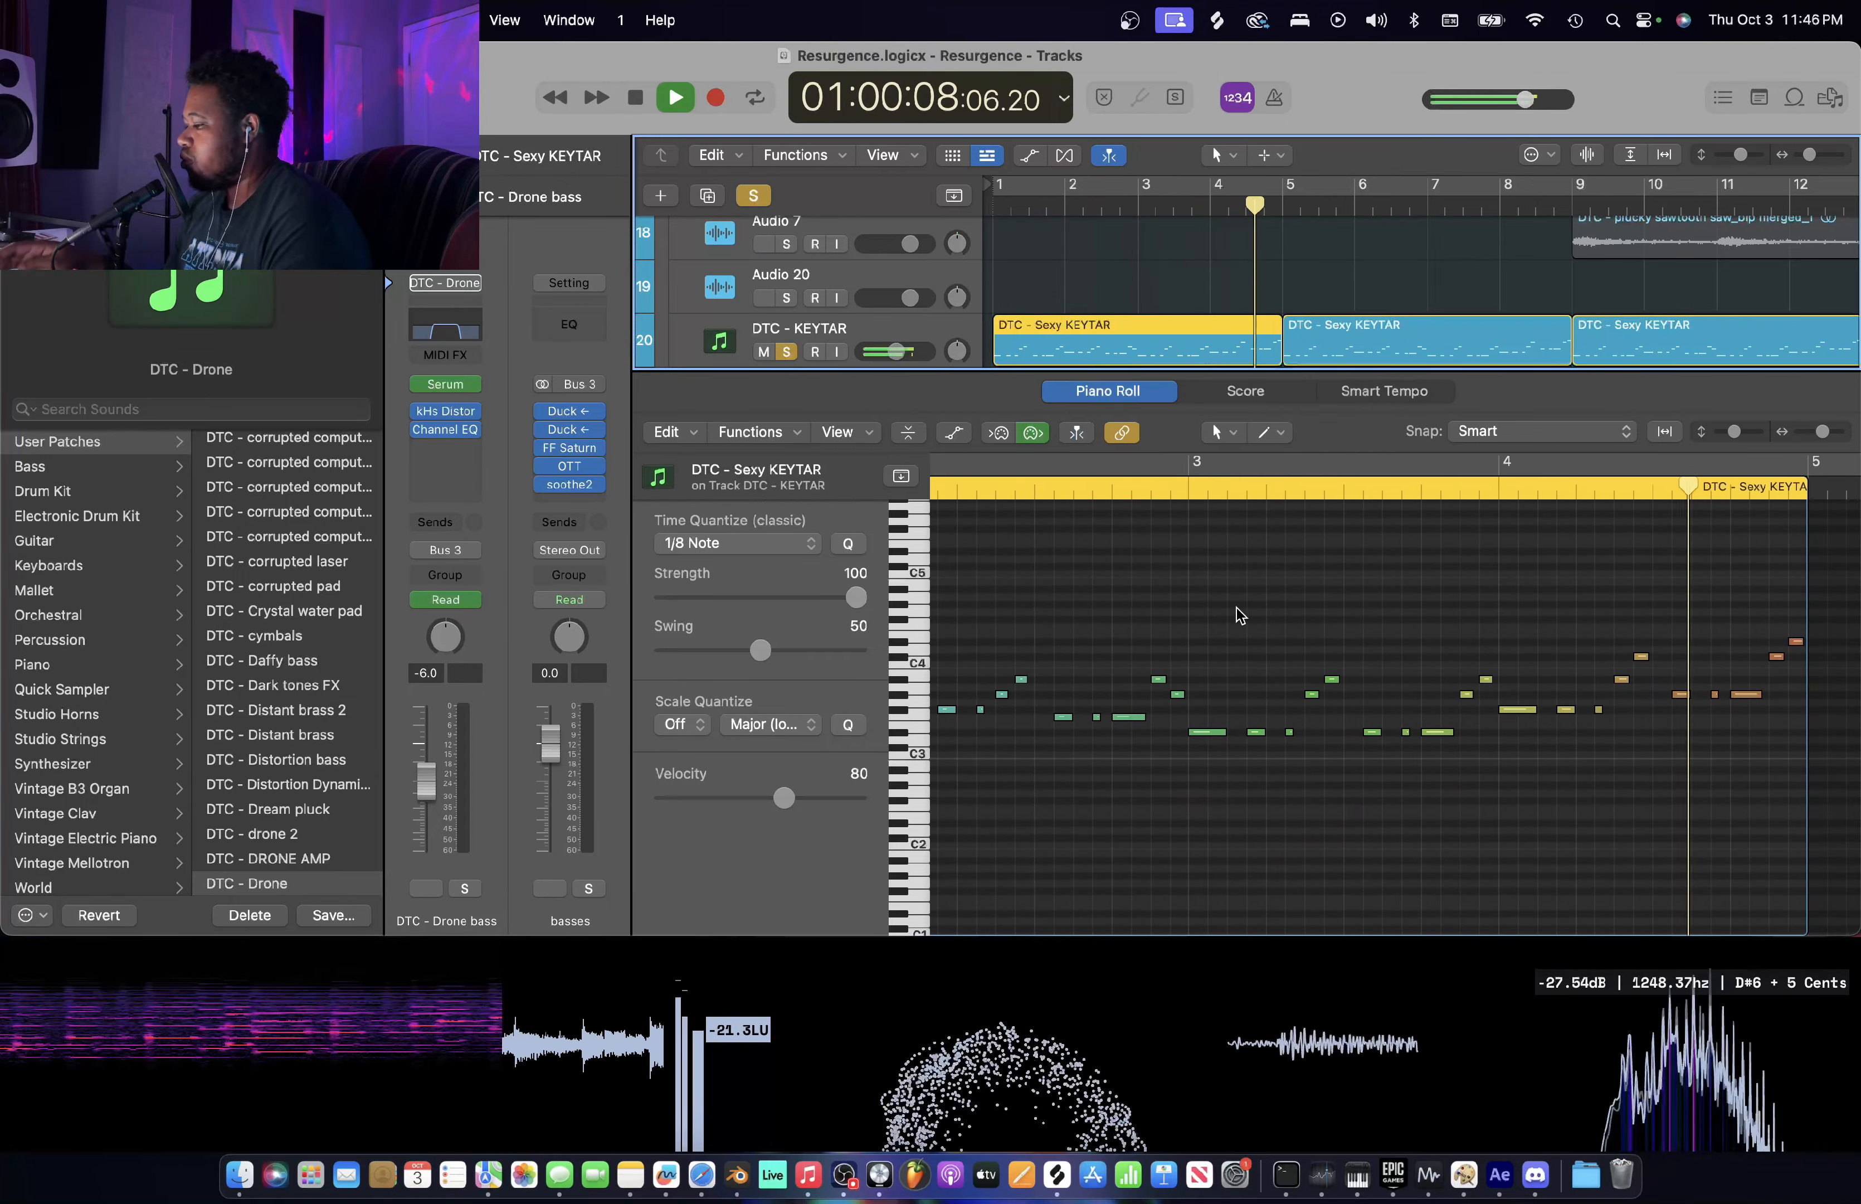
pyautogui.press('space')
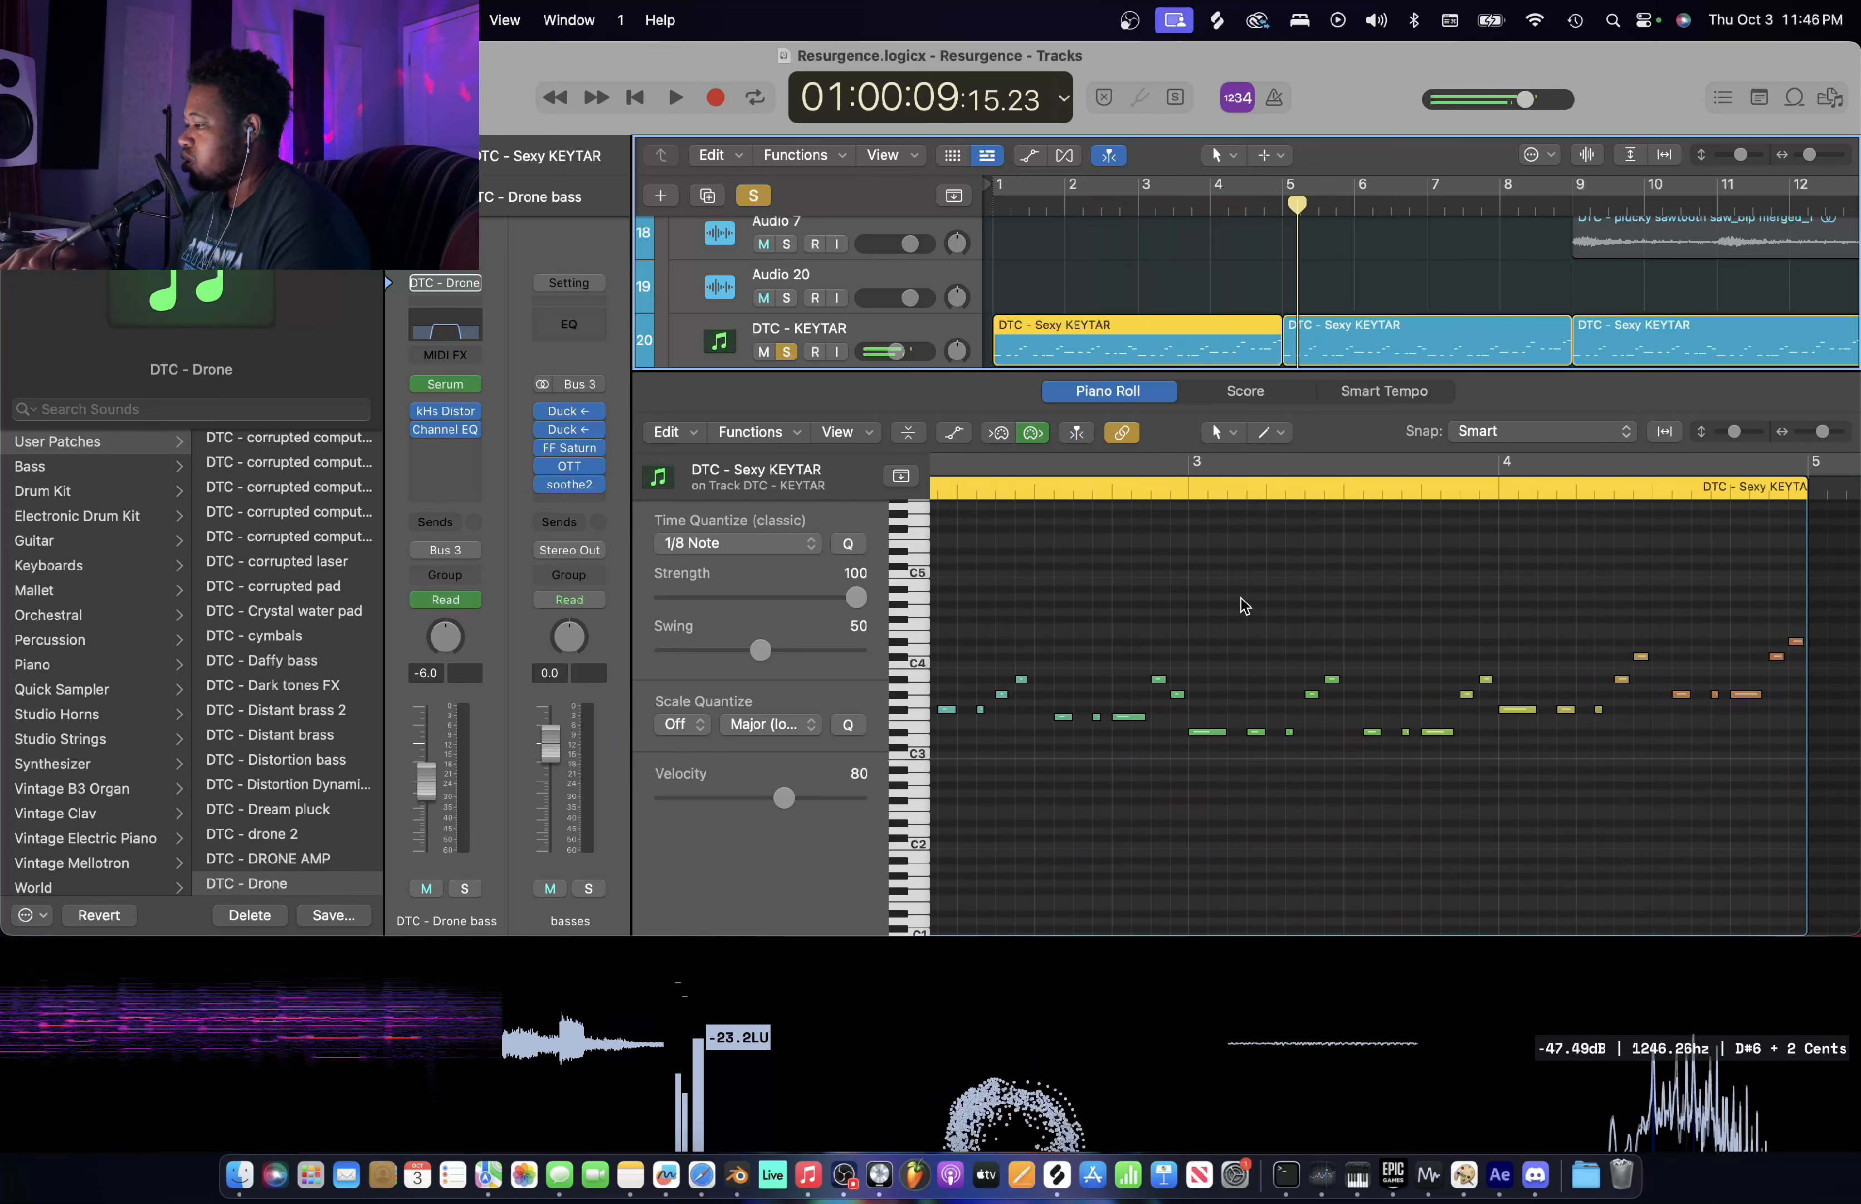
pyautogui.hscroll(-2, 1204, 683)
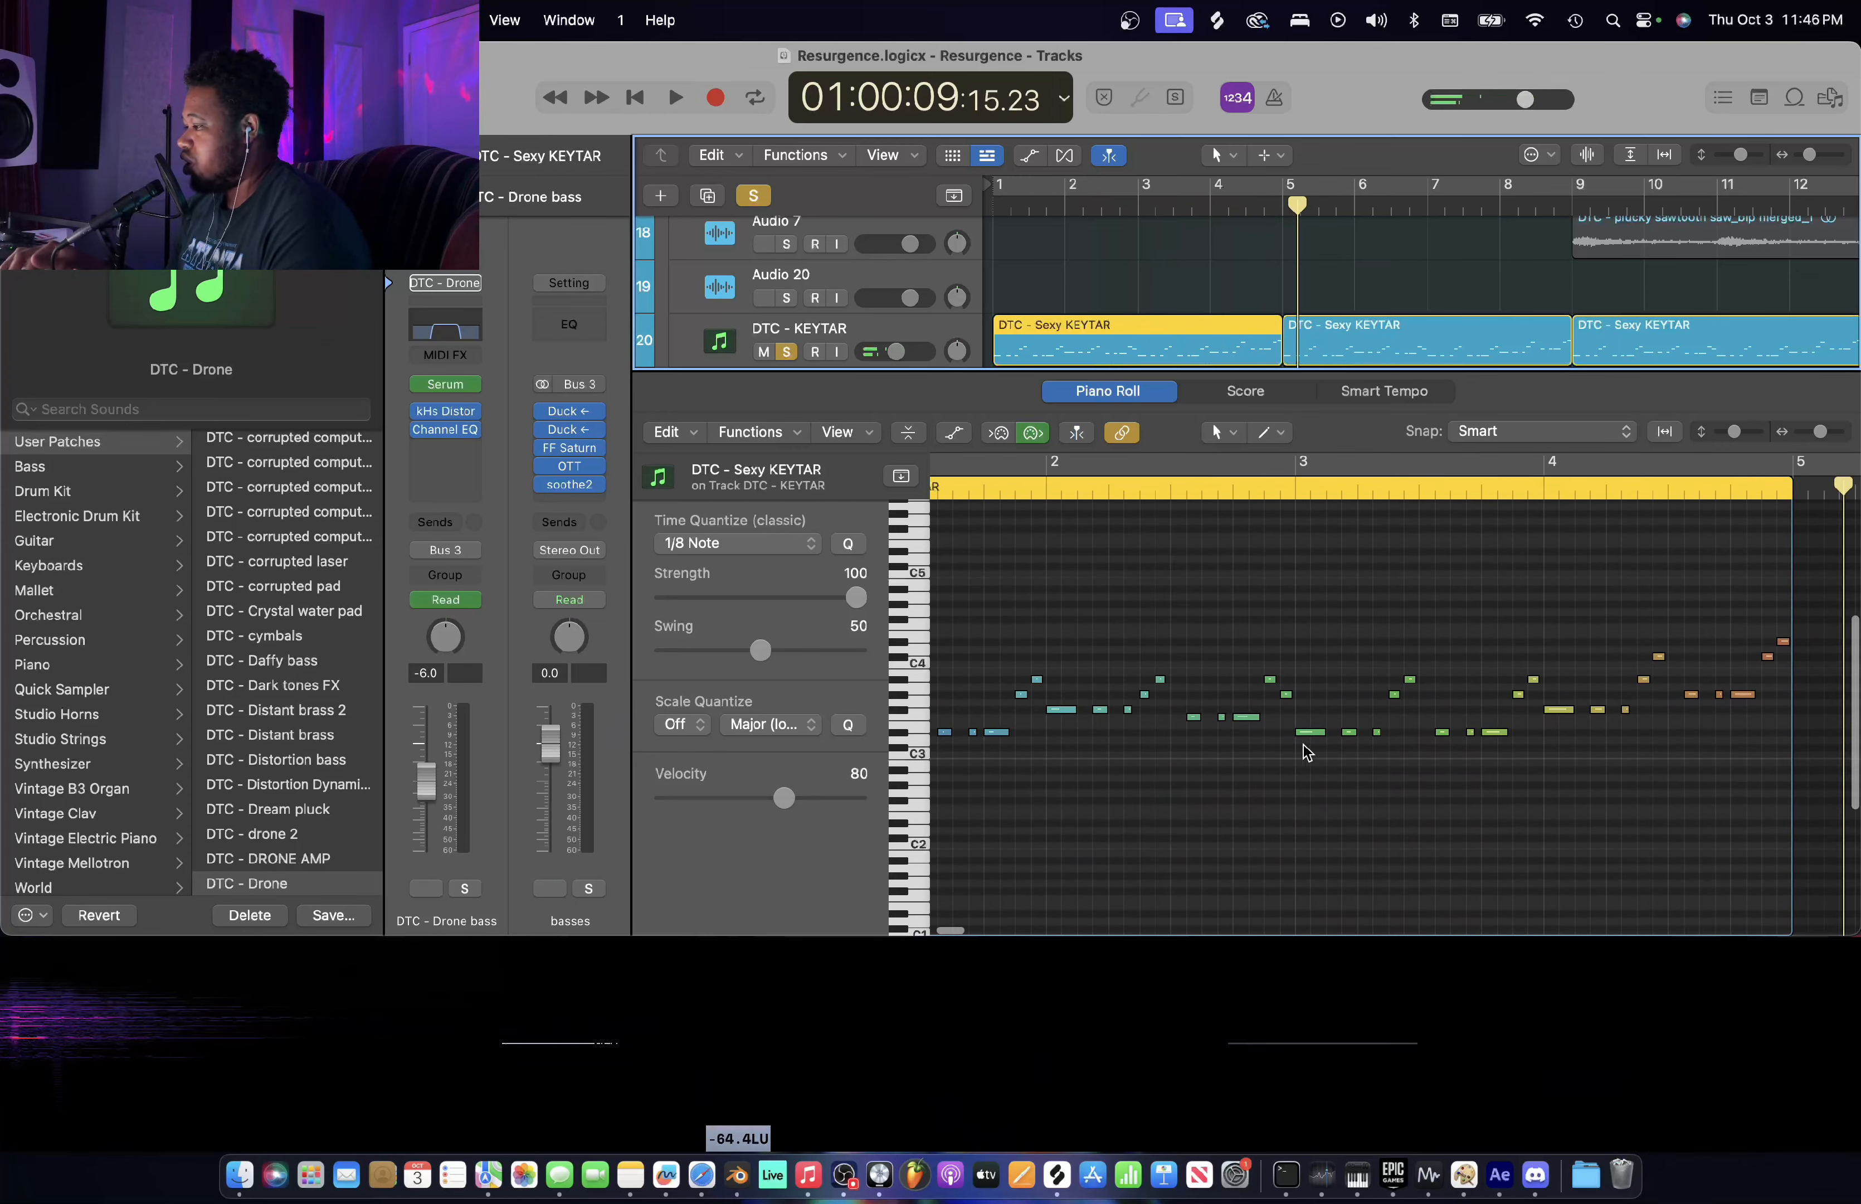
pyautogui.hscroll(-2, 1305, 746)
pyautogui.hscroll(2, 1015, 718)
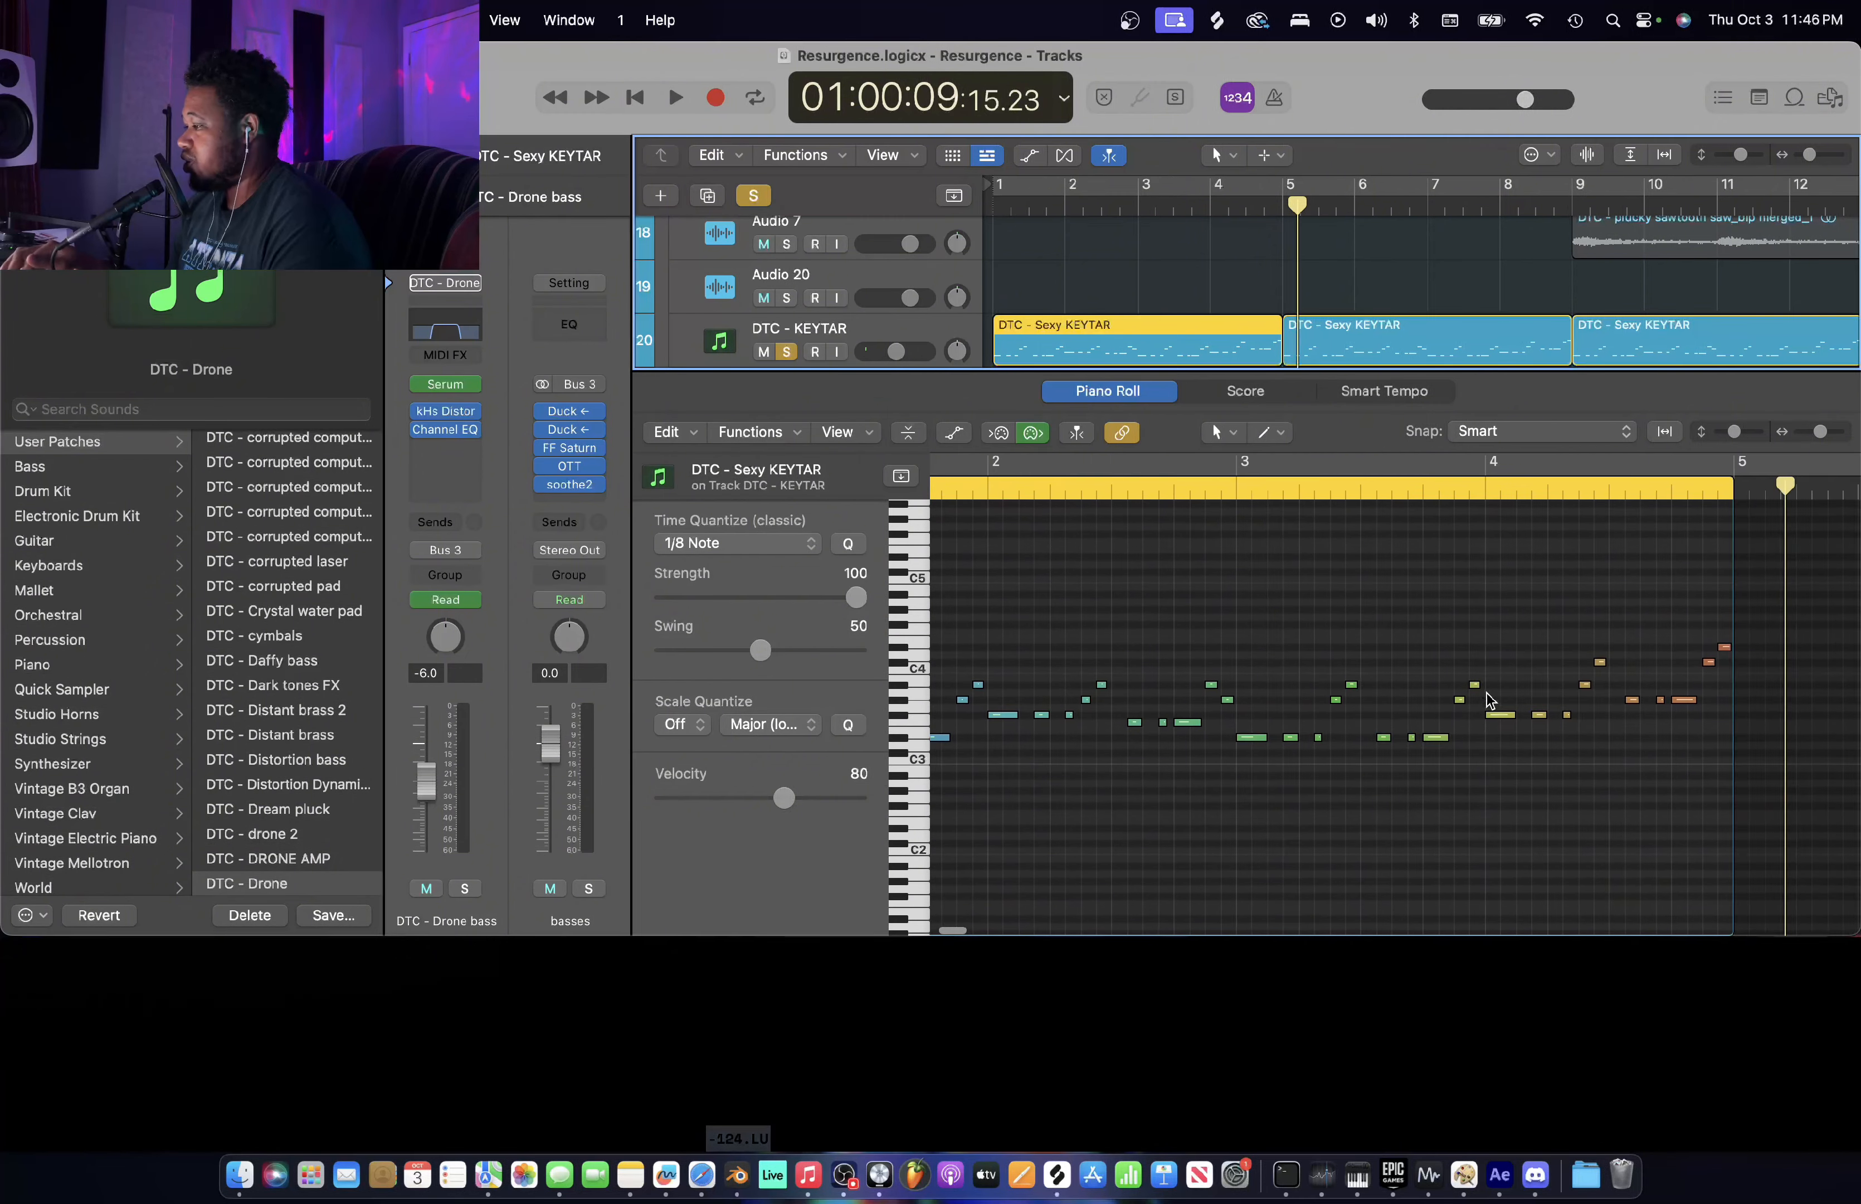
pyautogui.hscroll(-2, 1015, 717)
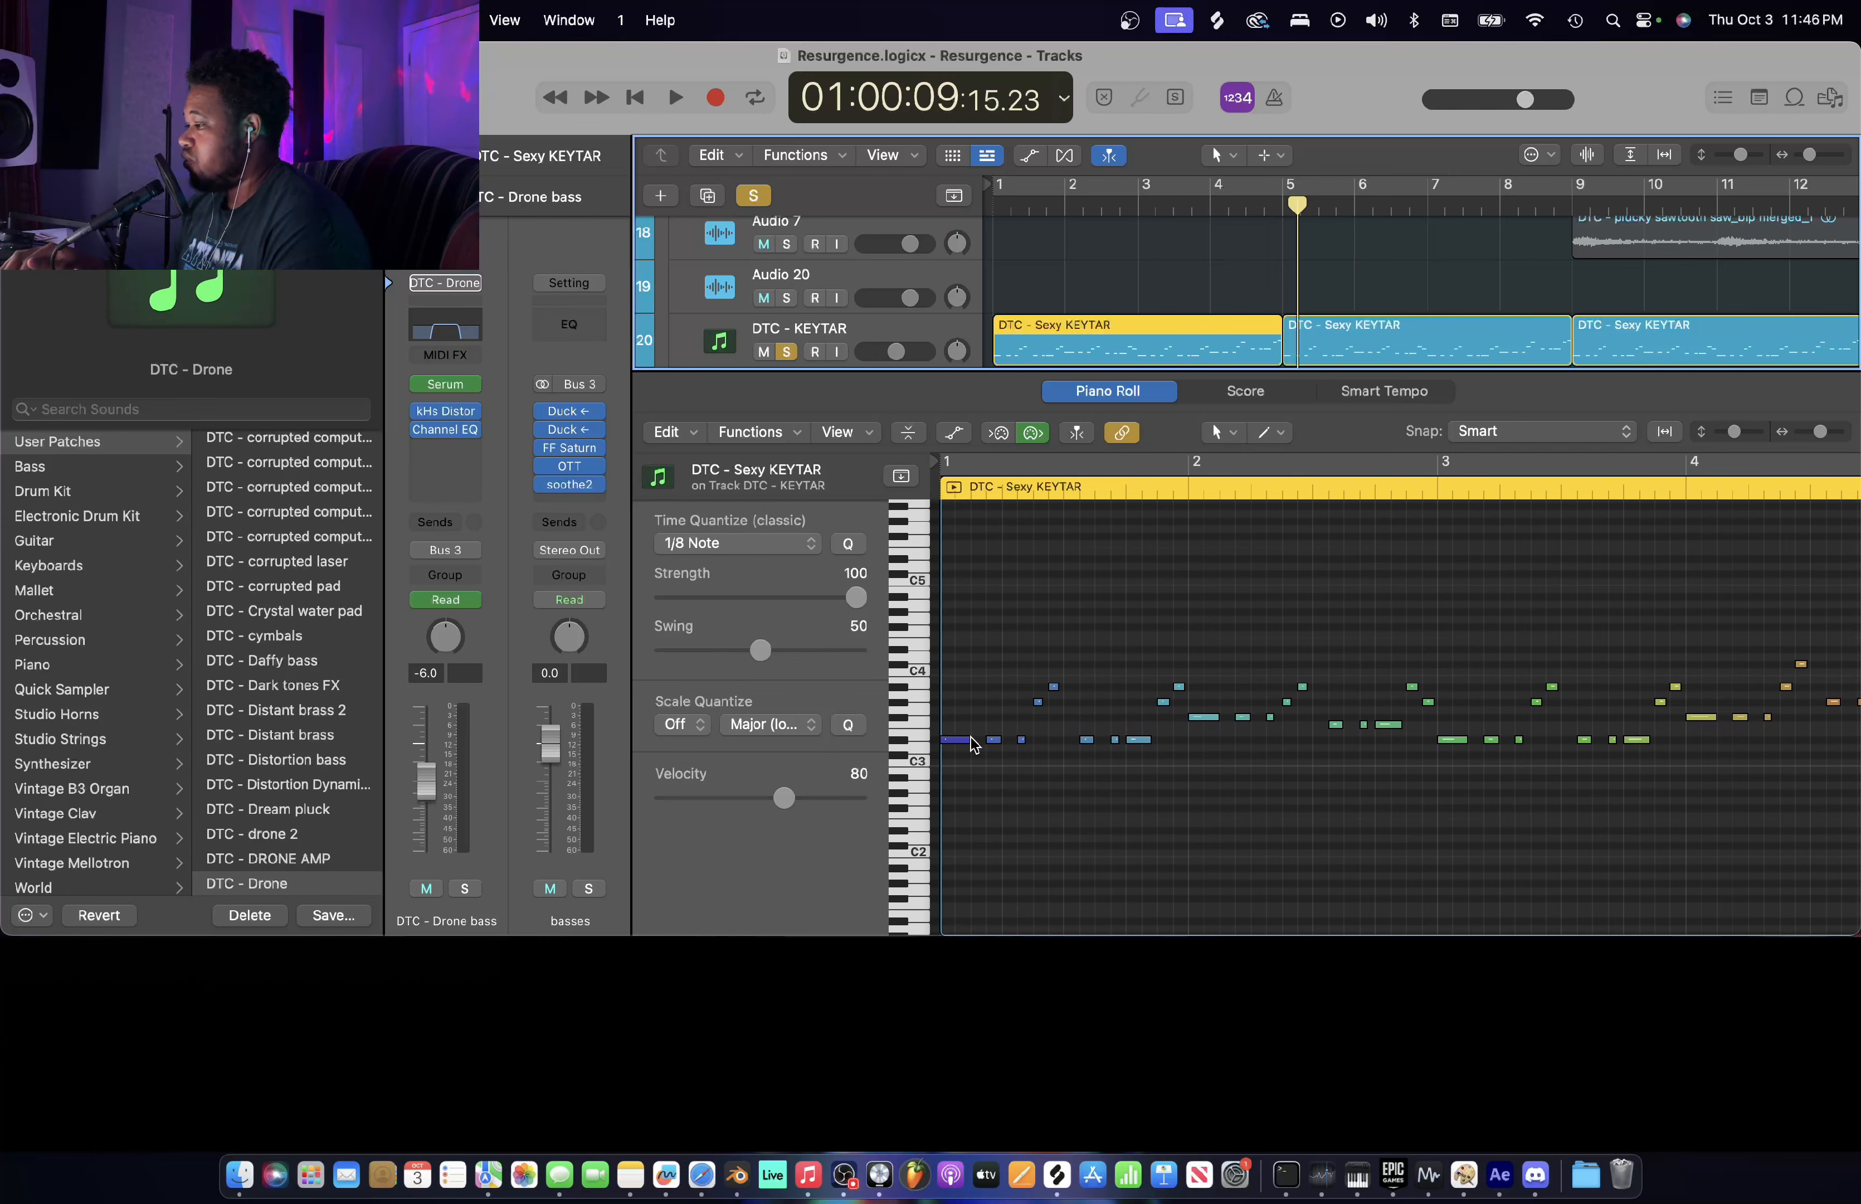
# - Show the Note Velocity lane for the keytar region, examine the velocity ramp through to bar 5, and hide the lane
pyautogui.press('p')
pyautogui.press('p')
pyautogui.press('a')
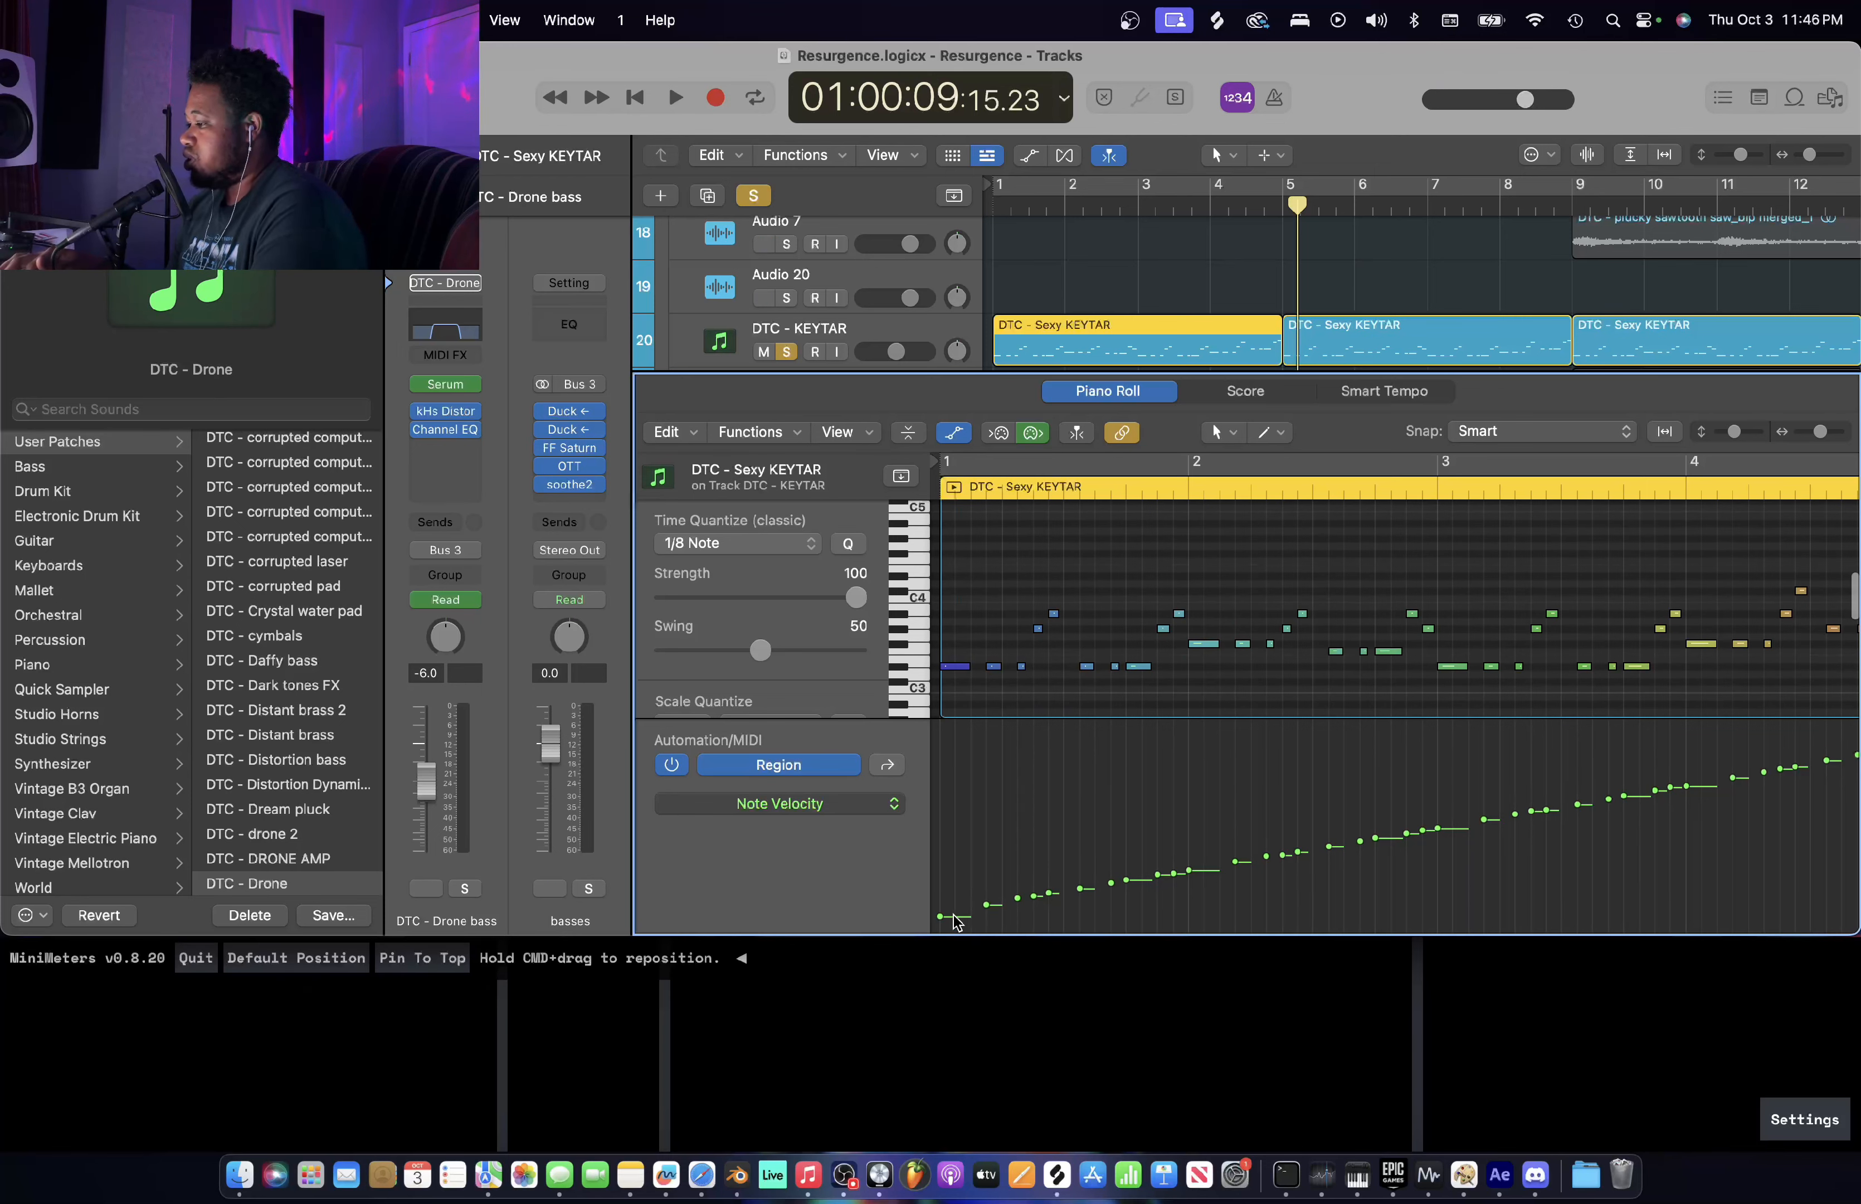
pyautogui.hscroll(5, 1349, 830)
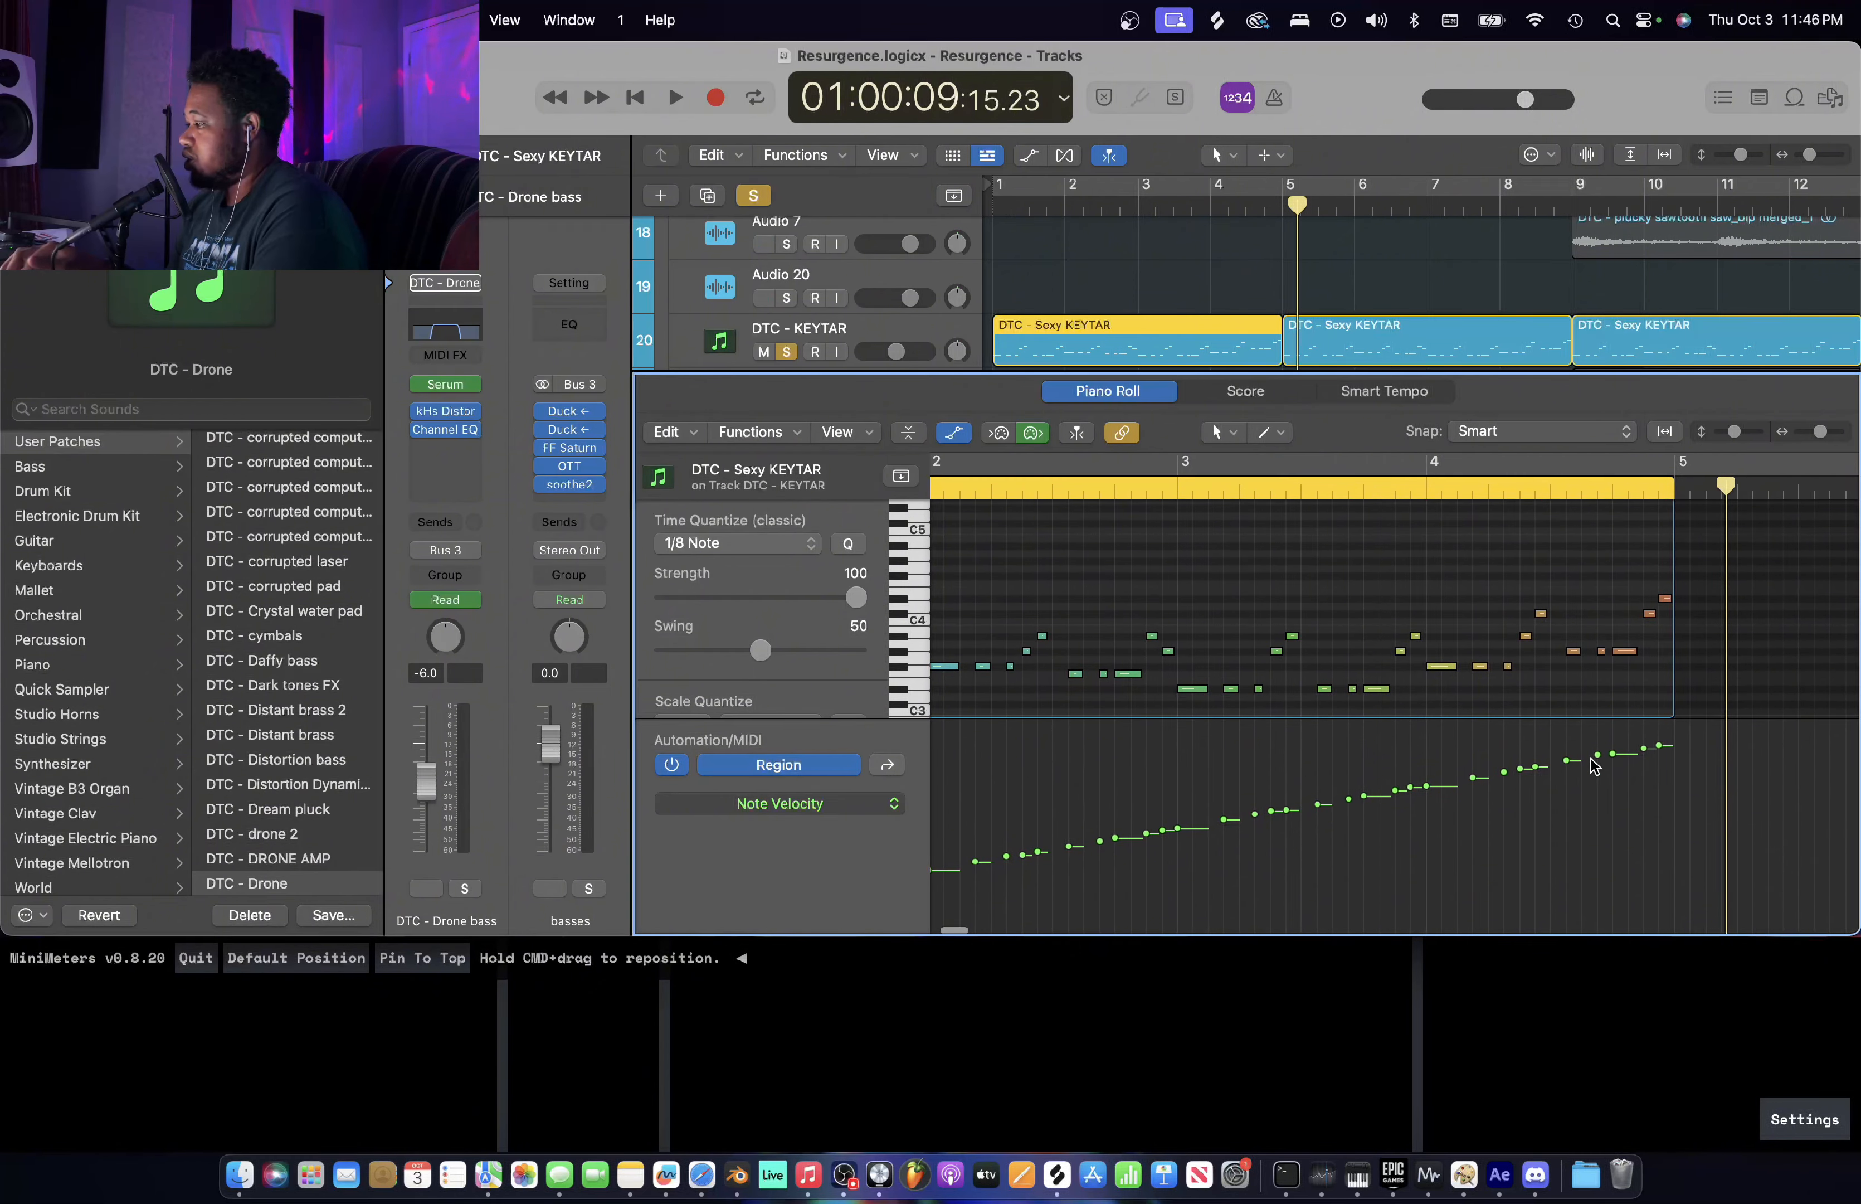
pyautogui.press('a')
pyautogui.scroll(2, 1667, 626)
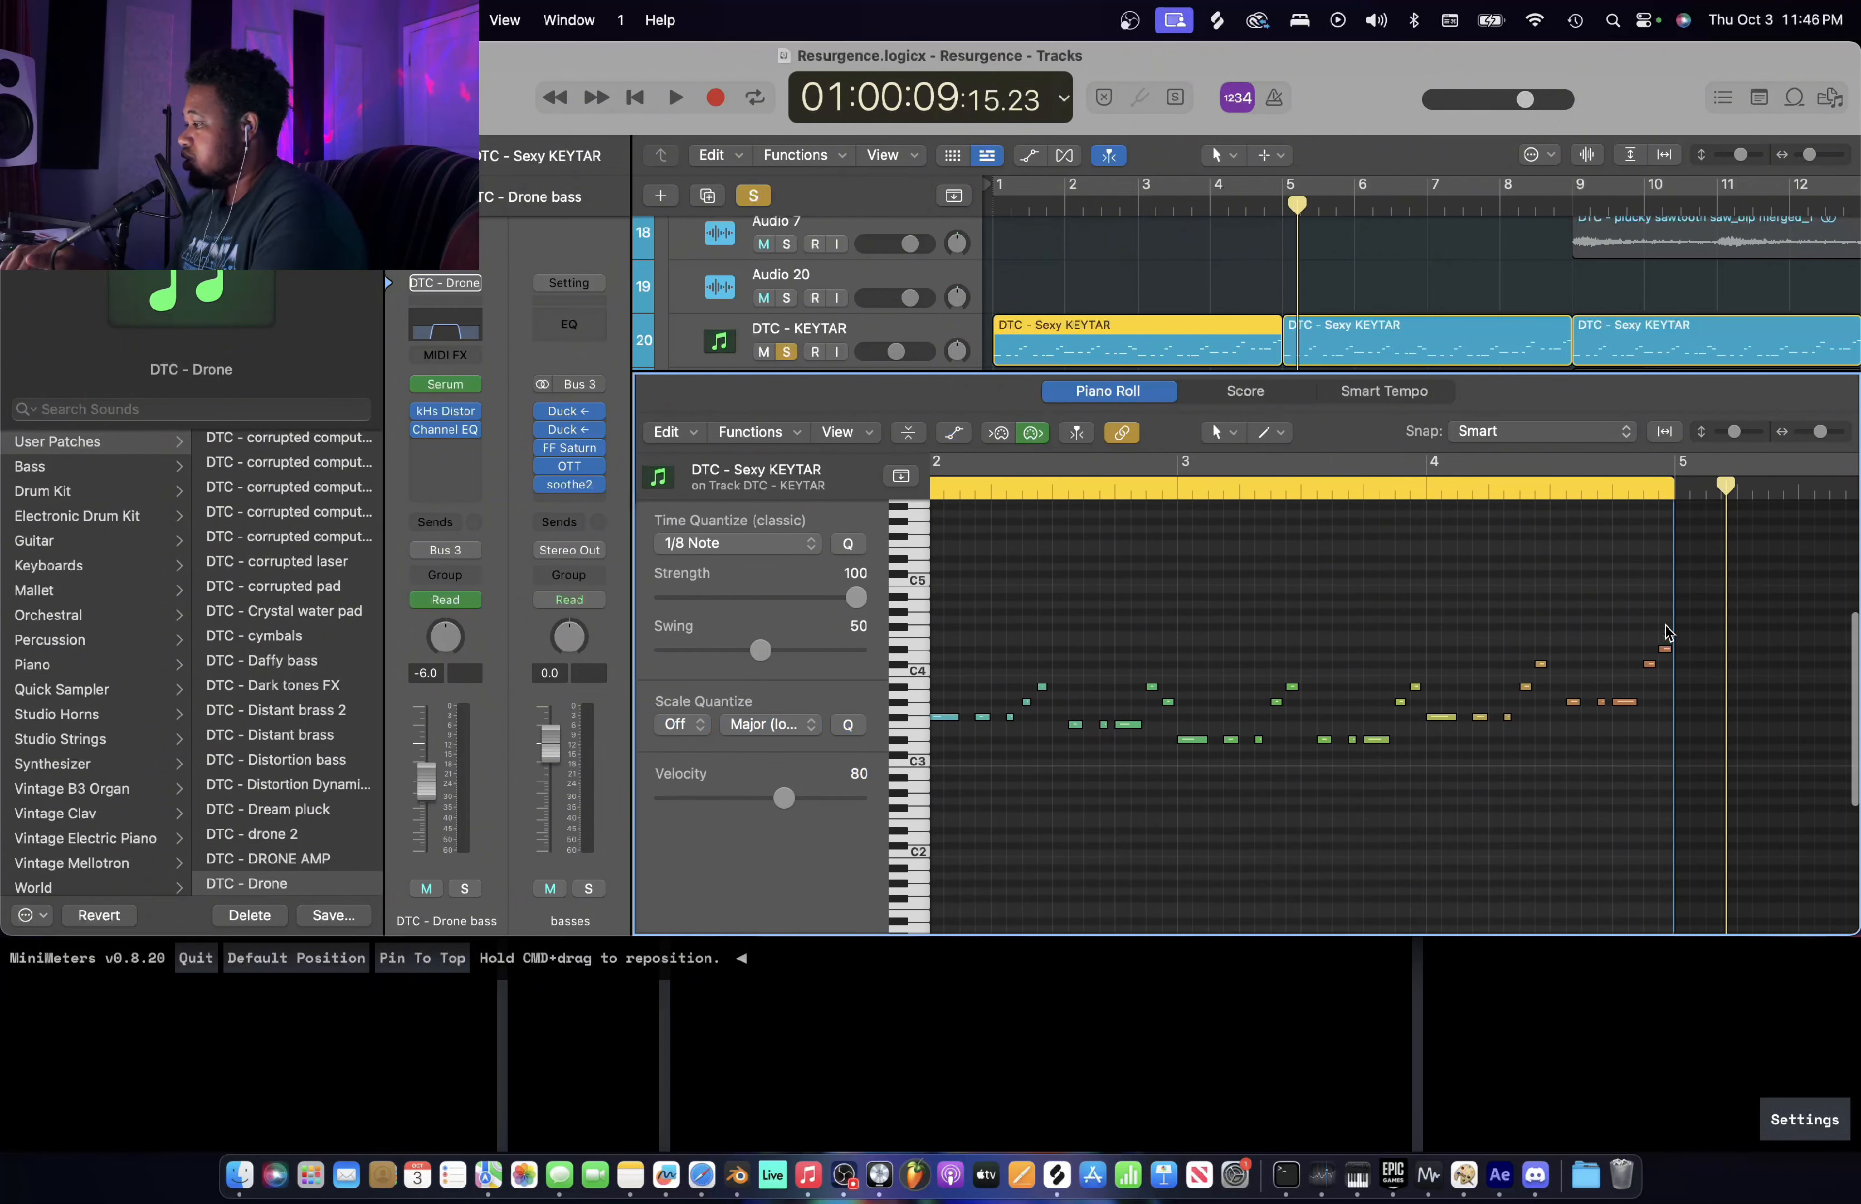
# - Select the last keytar note before bar 5 at close range to hear it and check its velocity
pyautogui.press('super+Right')
pyautogui.press('super+Right')
pyautogui.press('super+Right')
pyautogui.press('super+Right')
pyautogui.click(1484, 647)
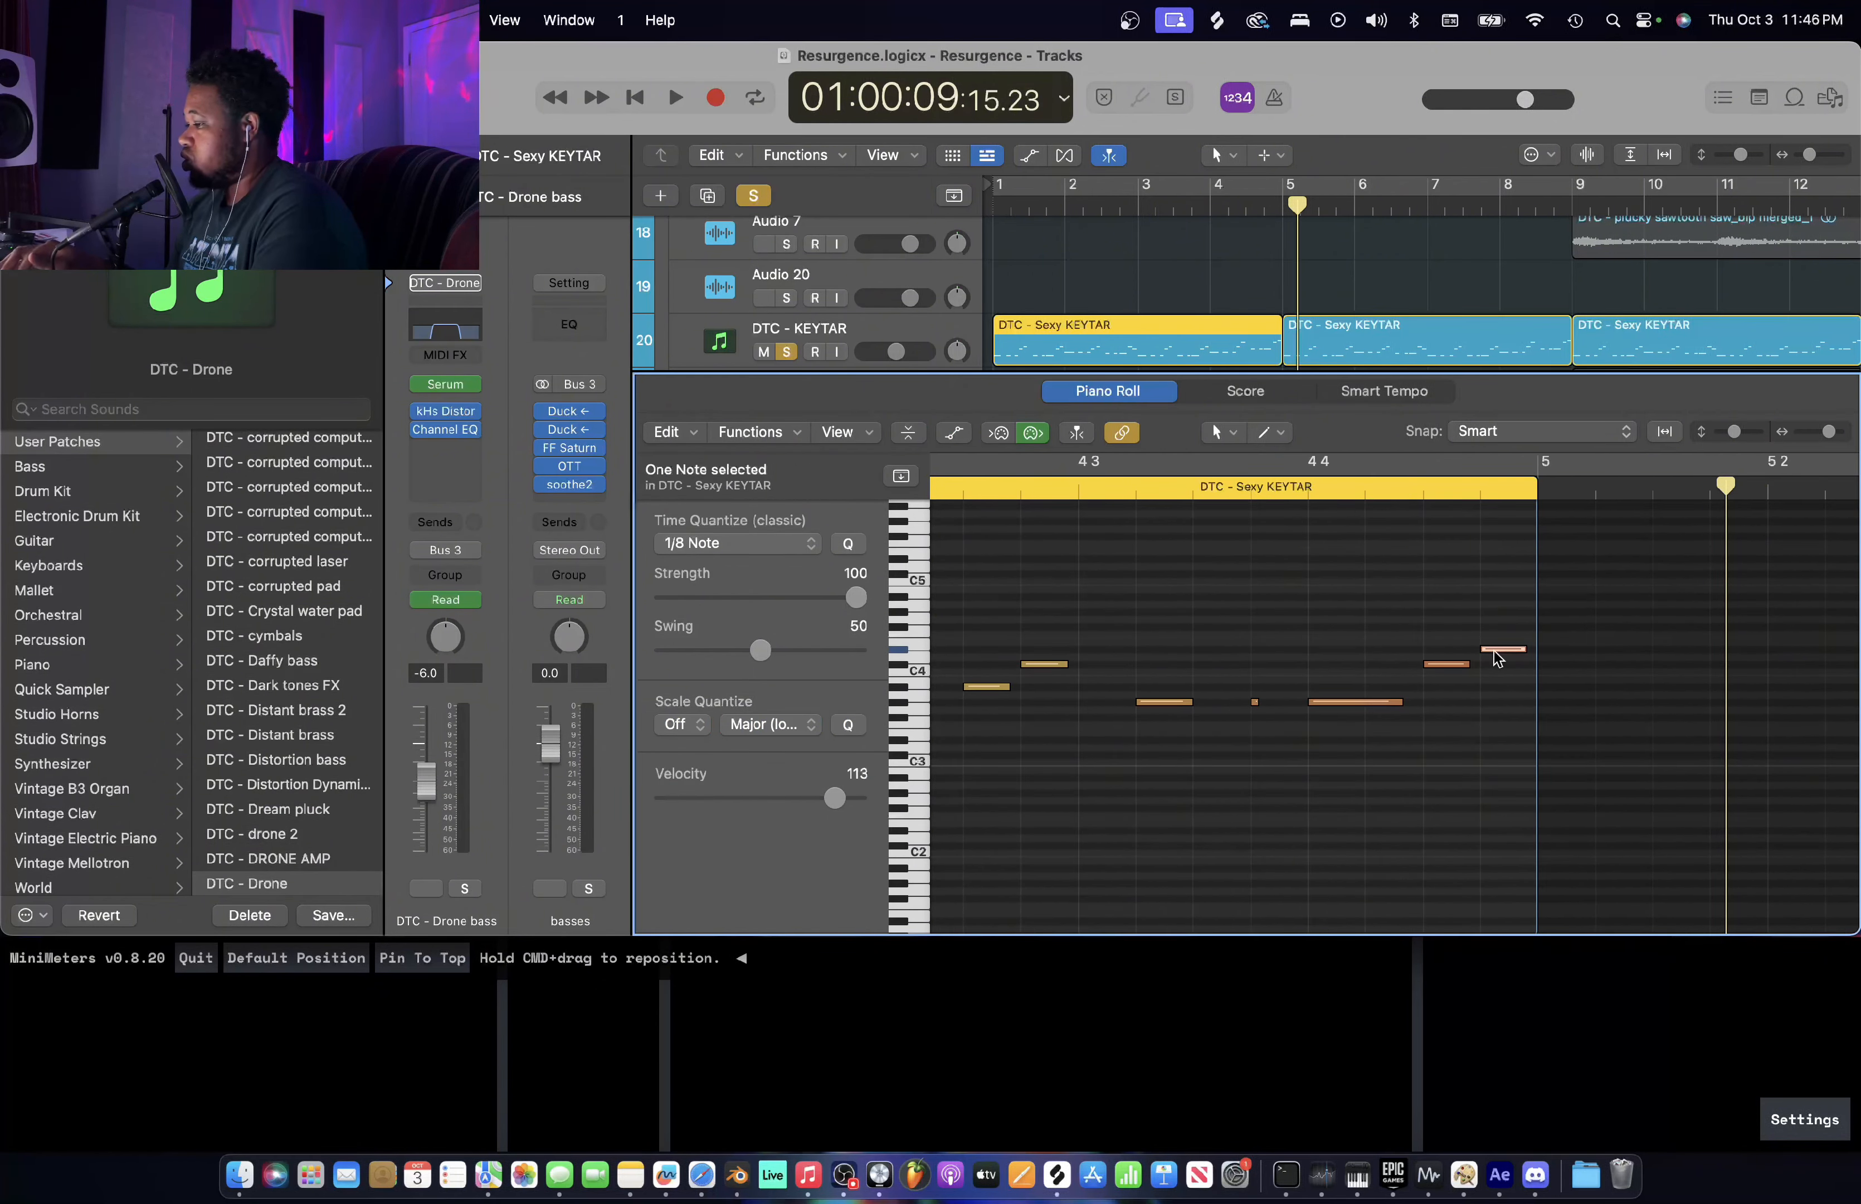
pyautogui.moveTo(785, 802); pyautogui.dragTo(857, 784)
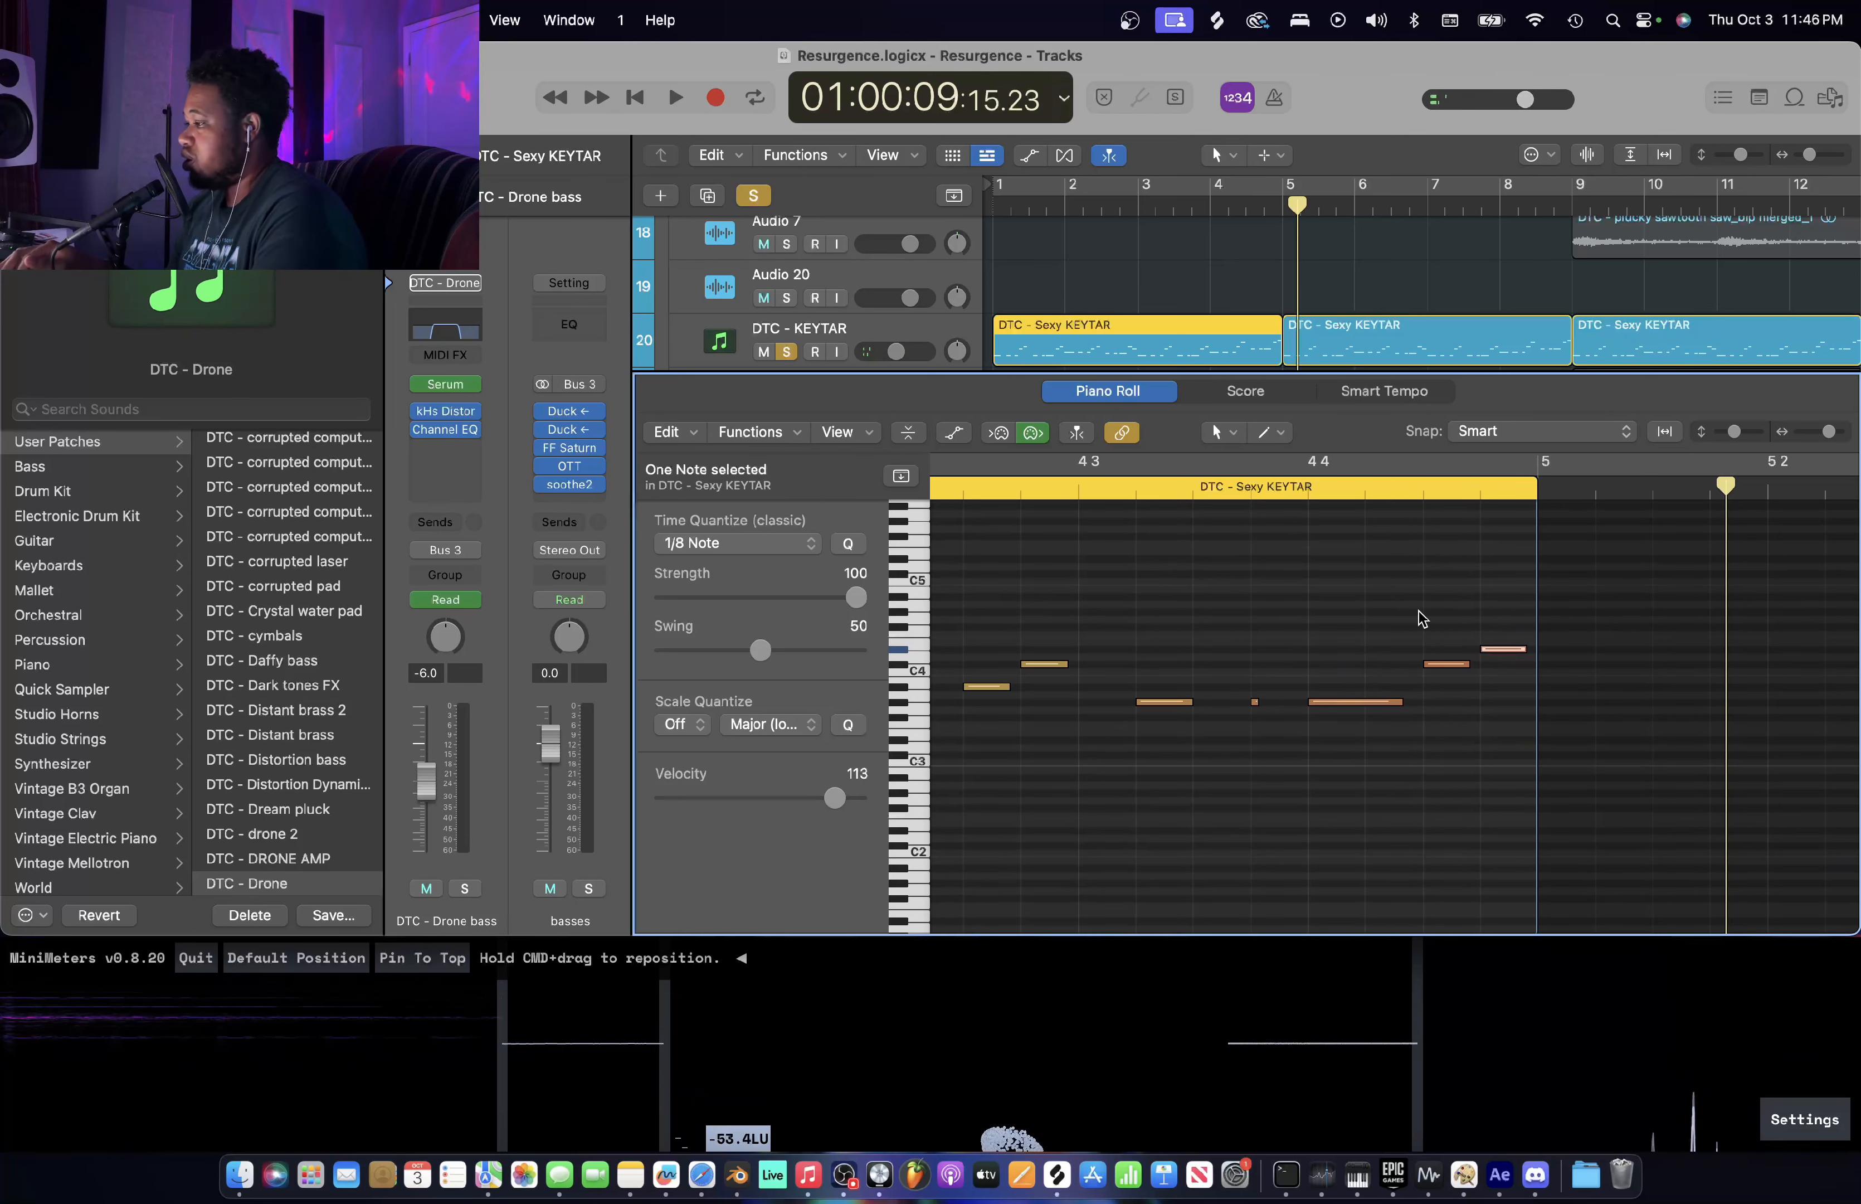
pyautogui.press('super+Left')
pyautogui.press('super+Left')
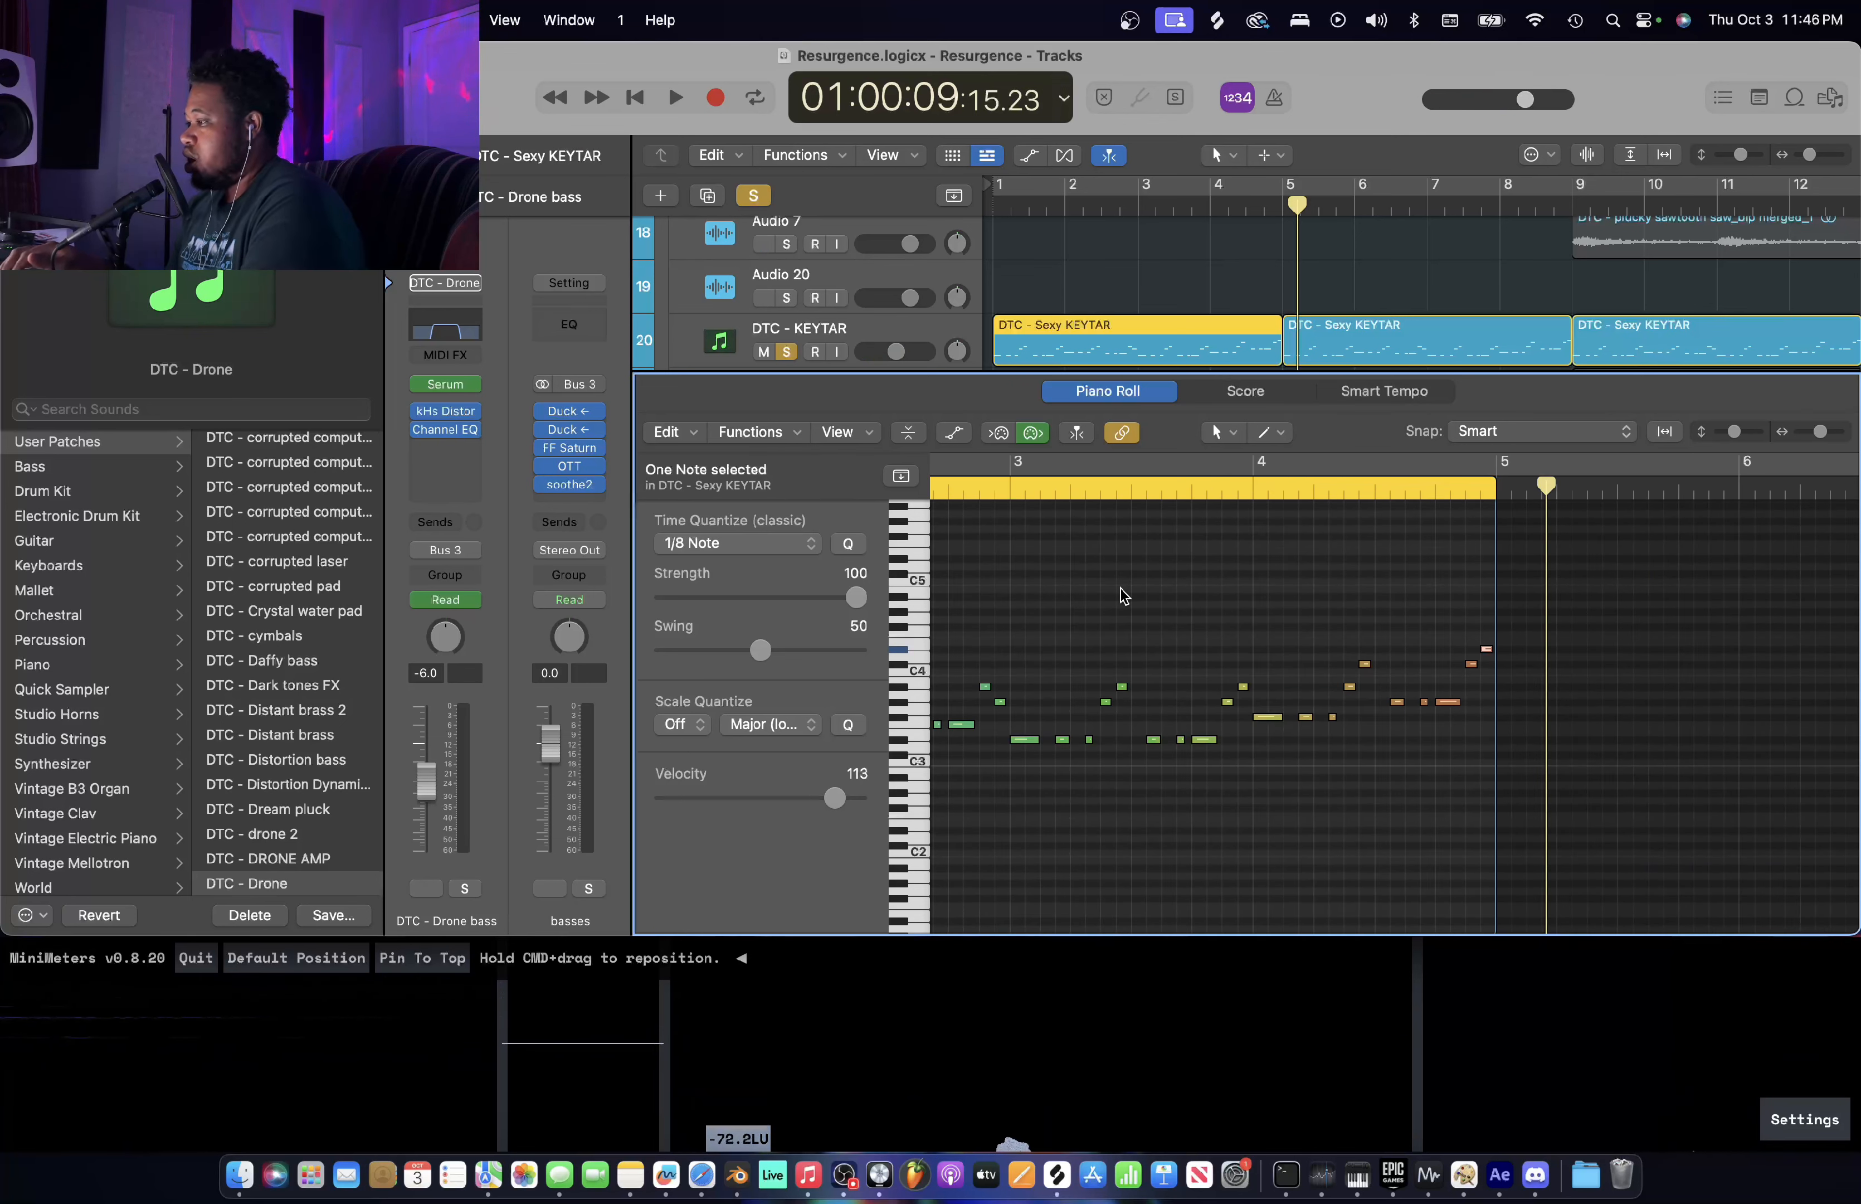
# - Close the Piano Roll and turn off the solo on the DTC - KEYTAR track
pyautogui.press('e')
pyautogui.press('super+Left')
pyautogui.press('super+Left')
pyautogui.scroll(7, 1256, 348)
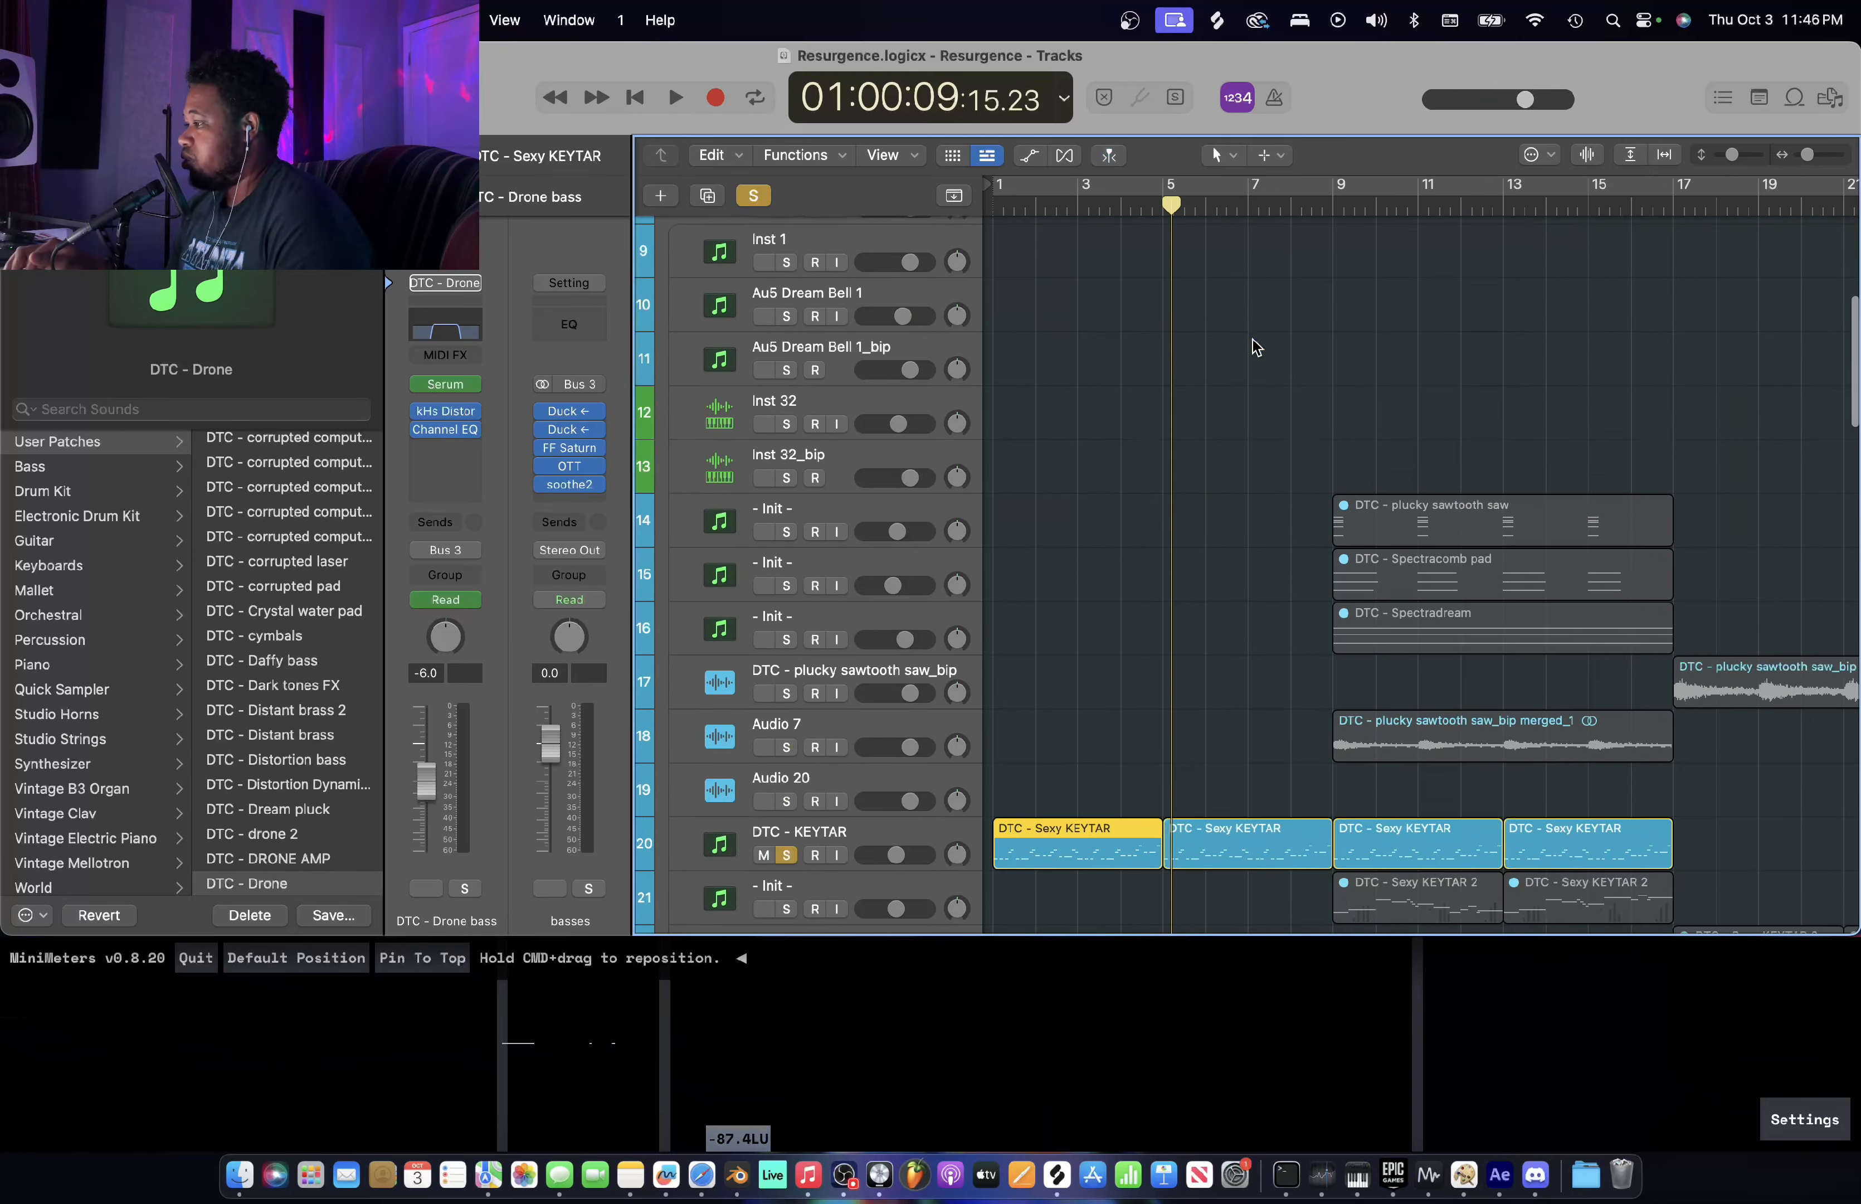
pyautogui.scroll(-16, 1256, 348)
pyautogui.scroll(9, 1256, 348)
pyautogui.scroll(3, 1253, 346)
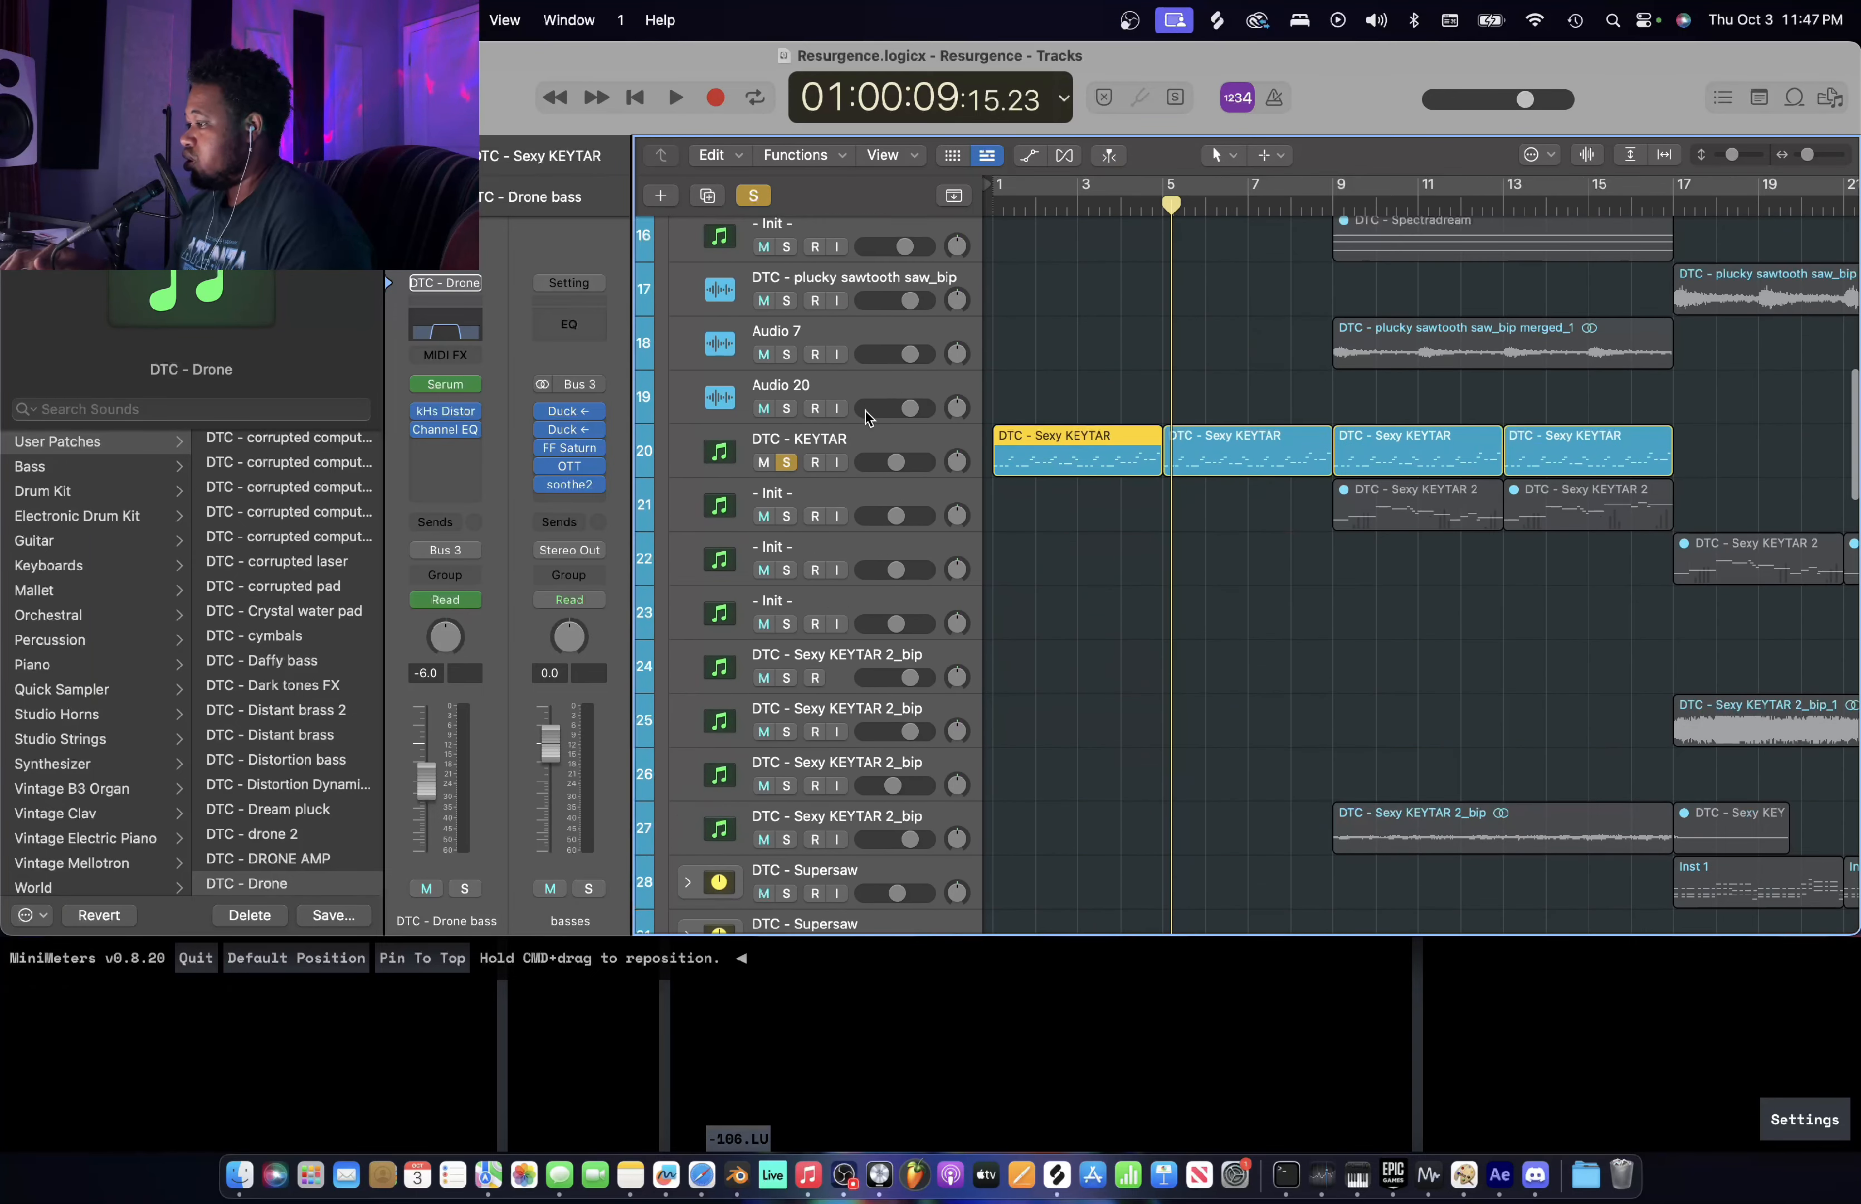
pyautogui.click(787, 462)
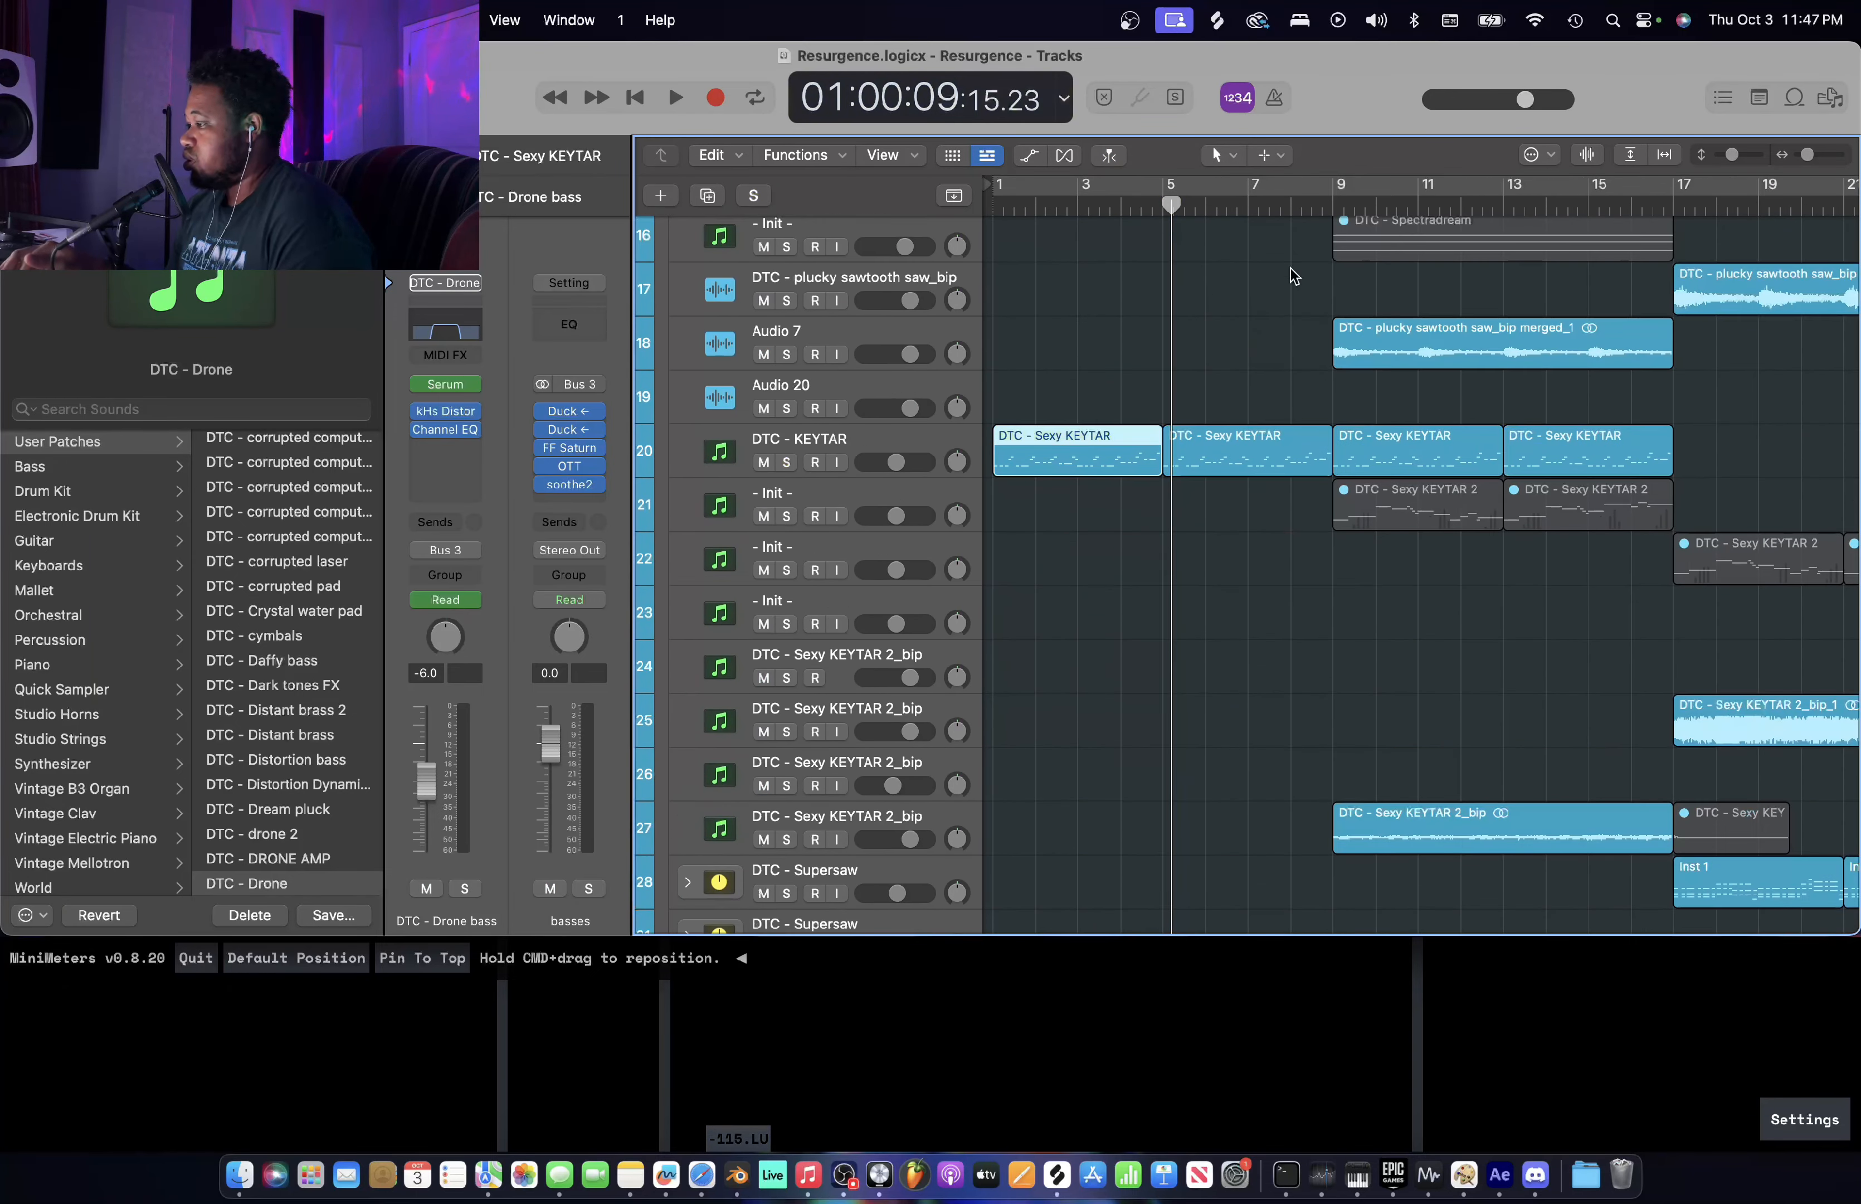
# - Play the full arrangement from bar 5, stop just before bar 7, and bring the Inst 28_bip track into view
pyautogui.click(1167, 208)
pyautogui.press('space')
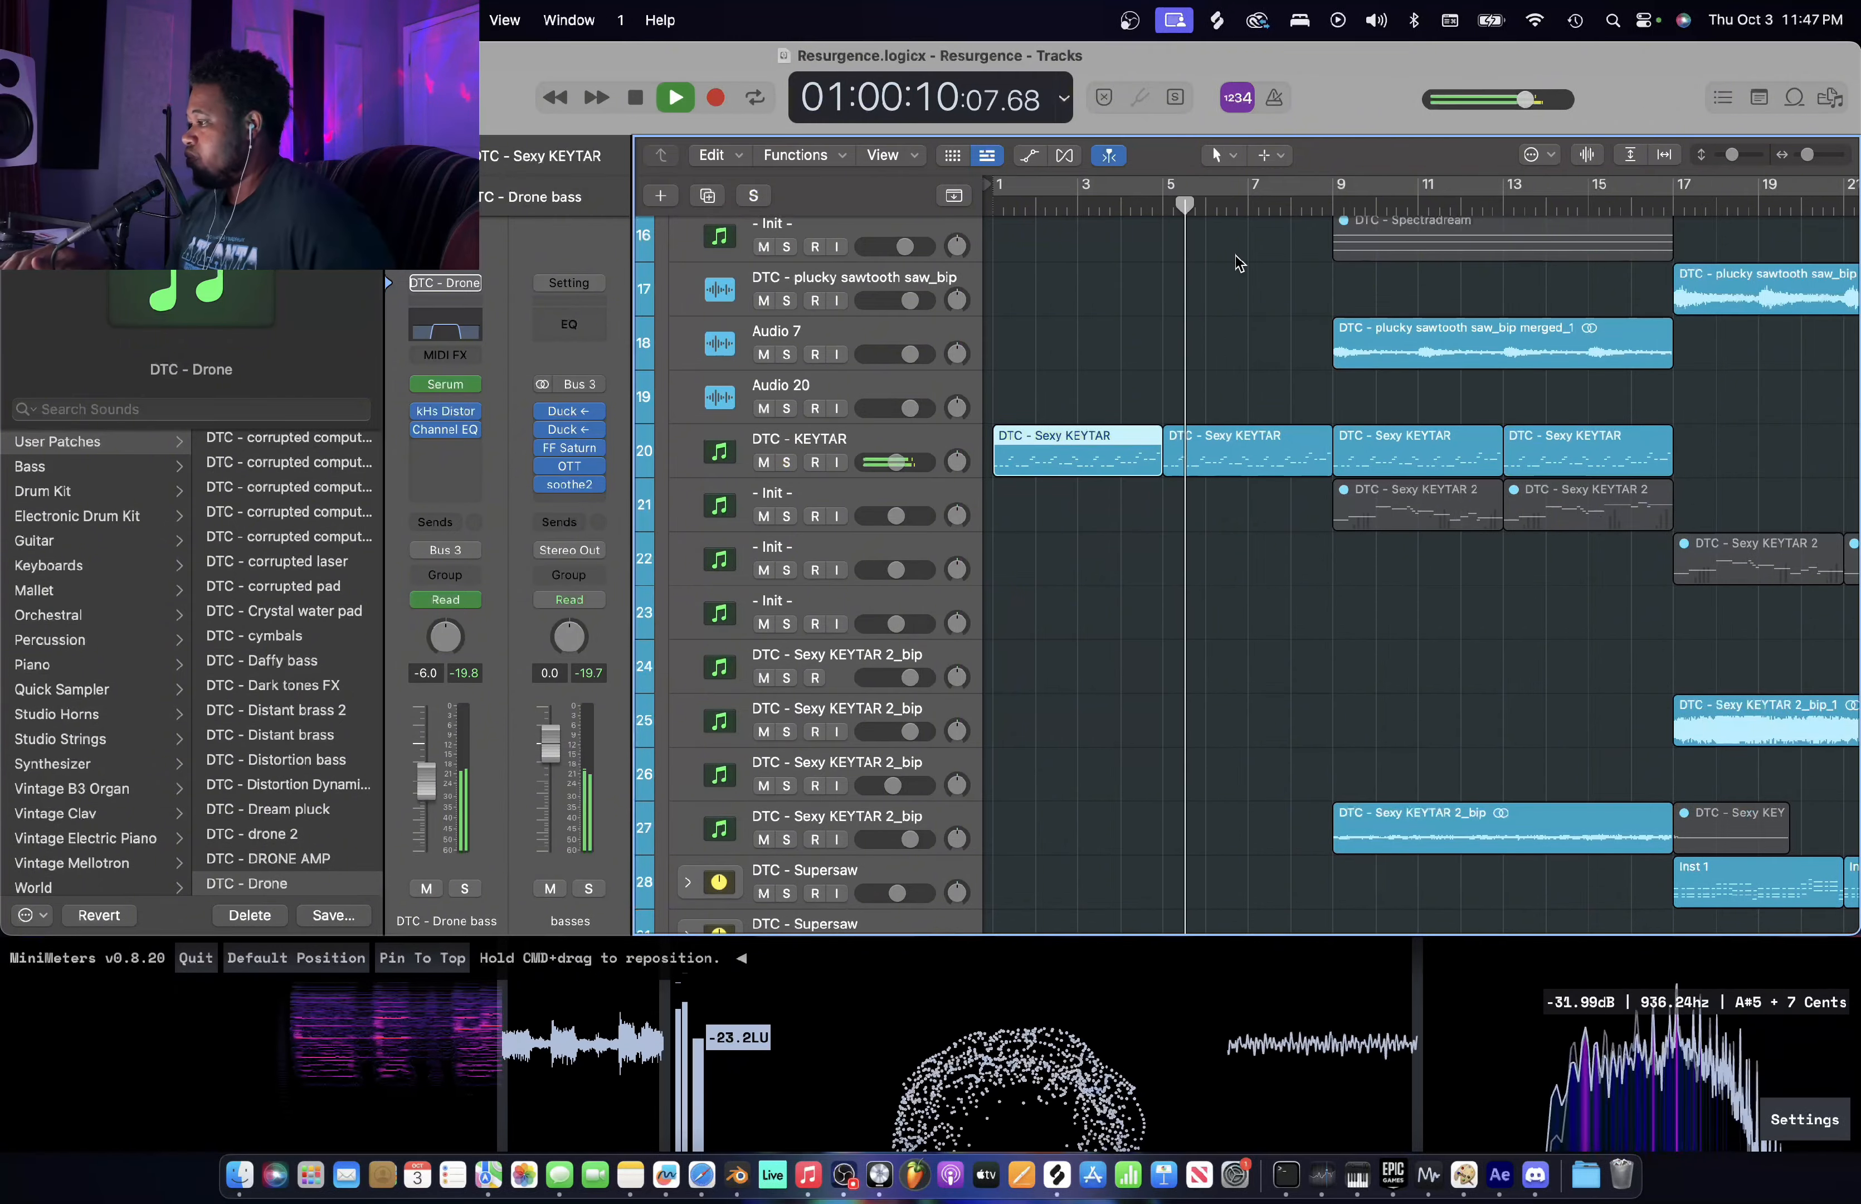
pyautogui.scroll(-20, 1239, 262)
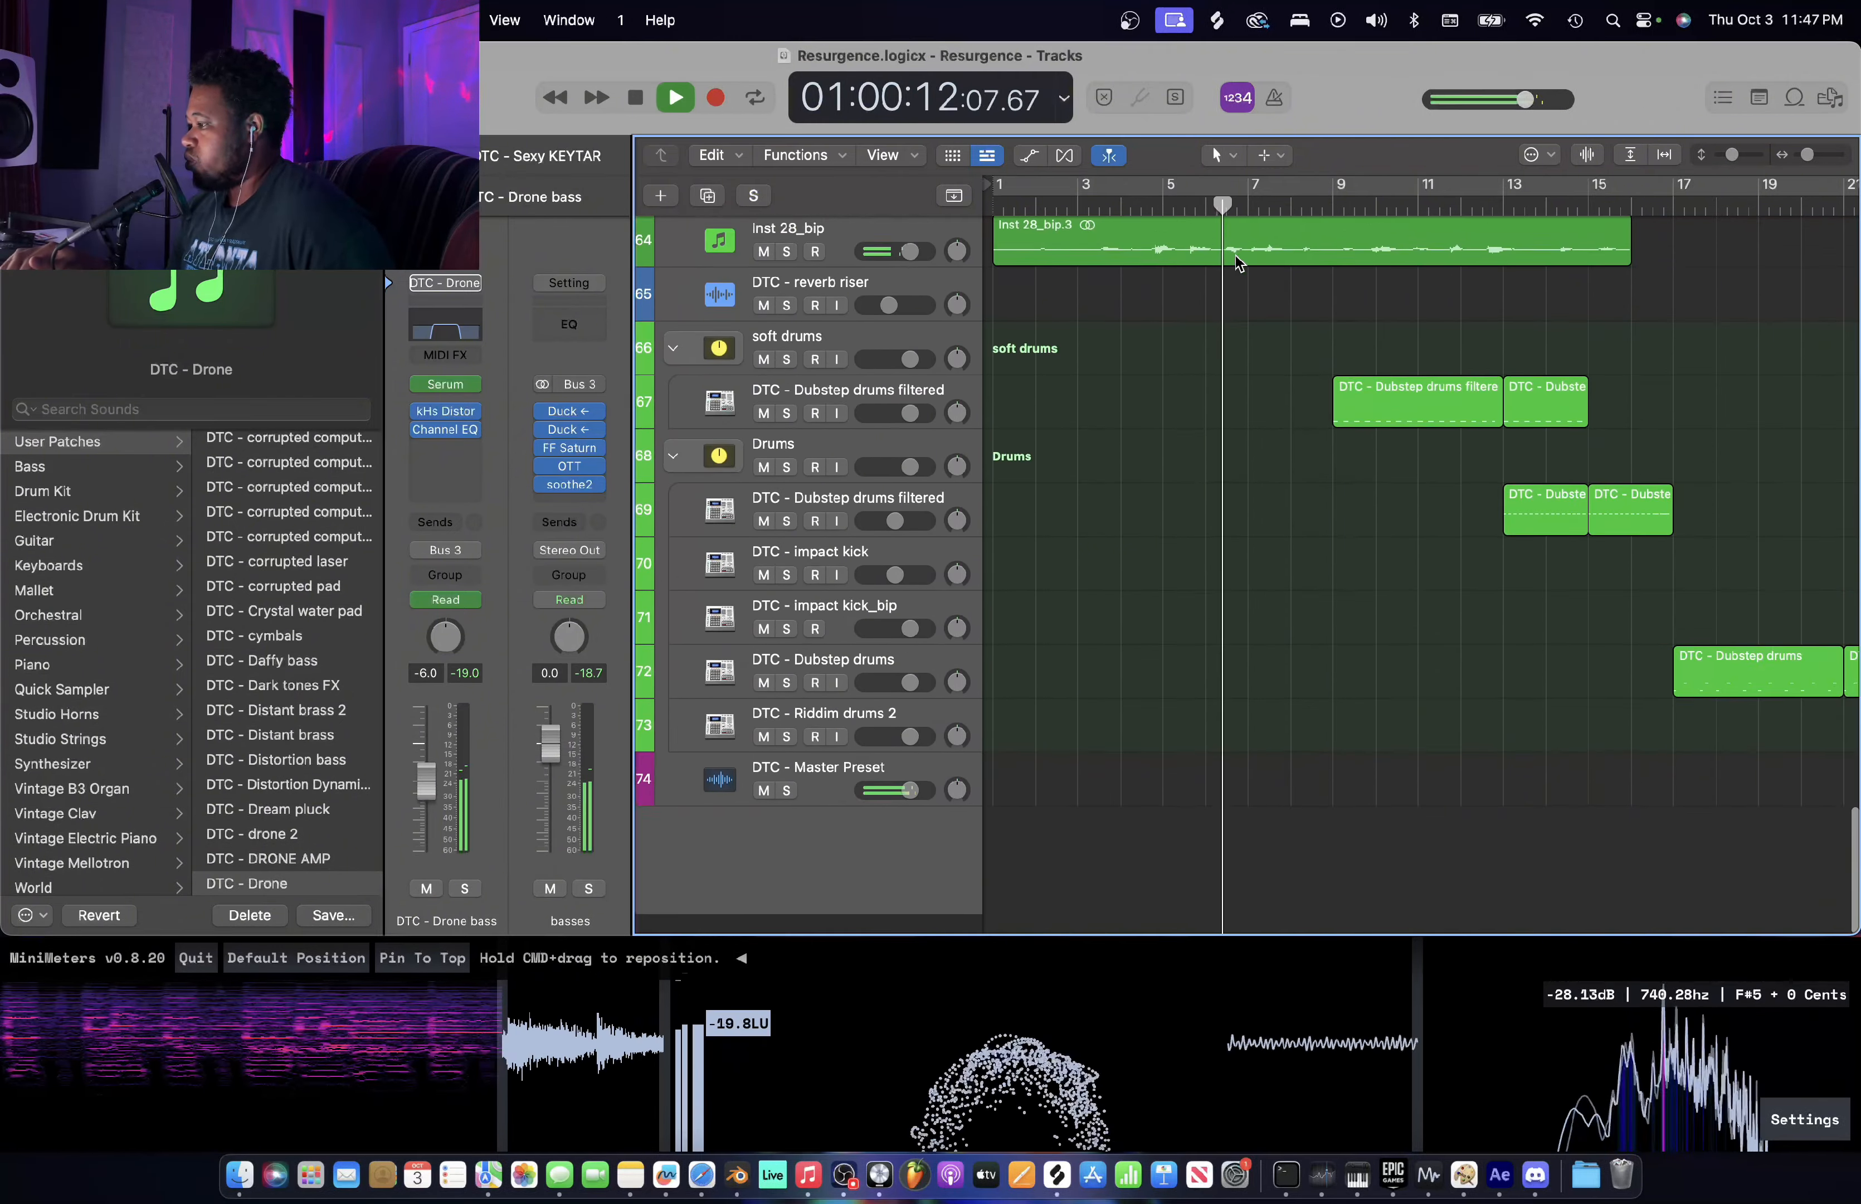
pyautogui.scroll(3, 1235, 260)
pyautogui.press('space')
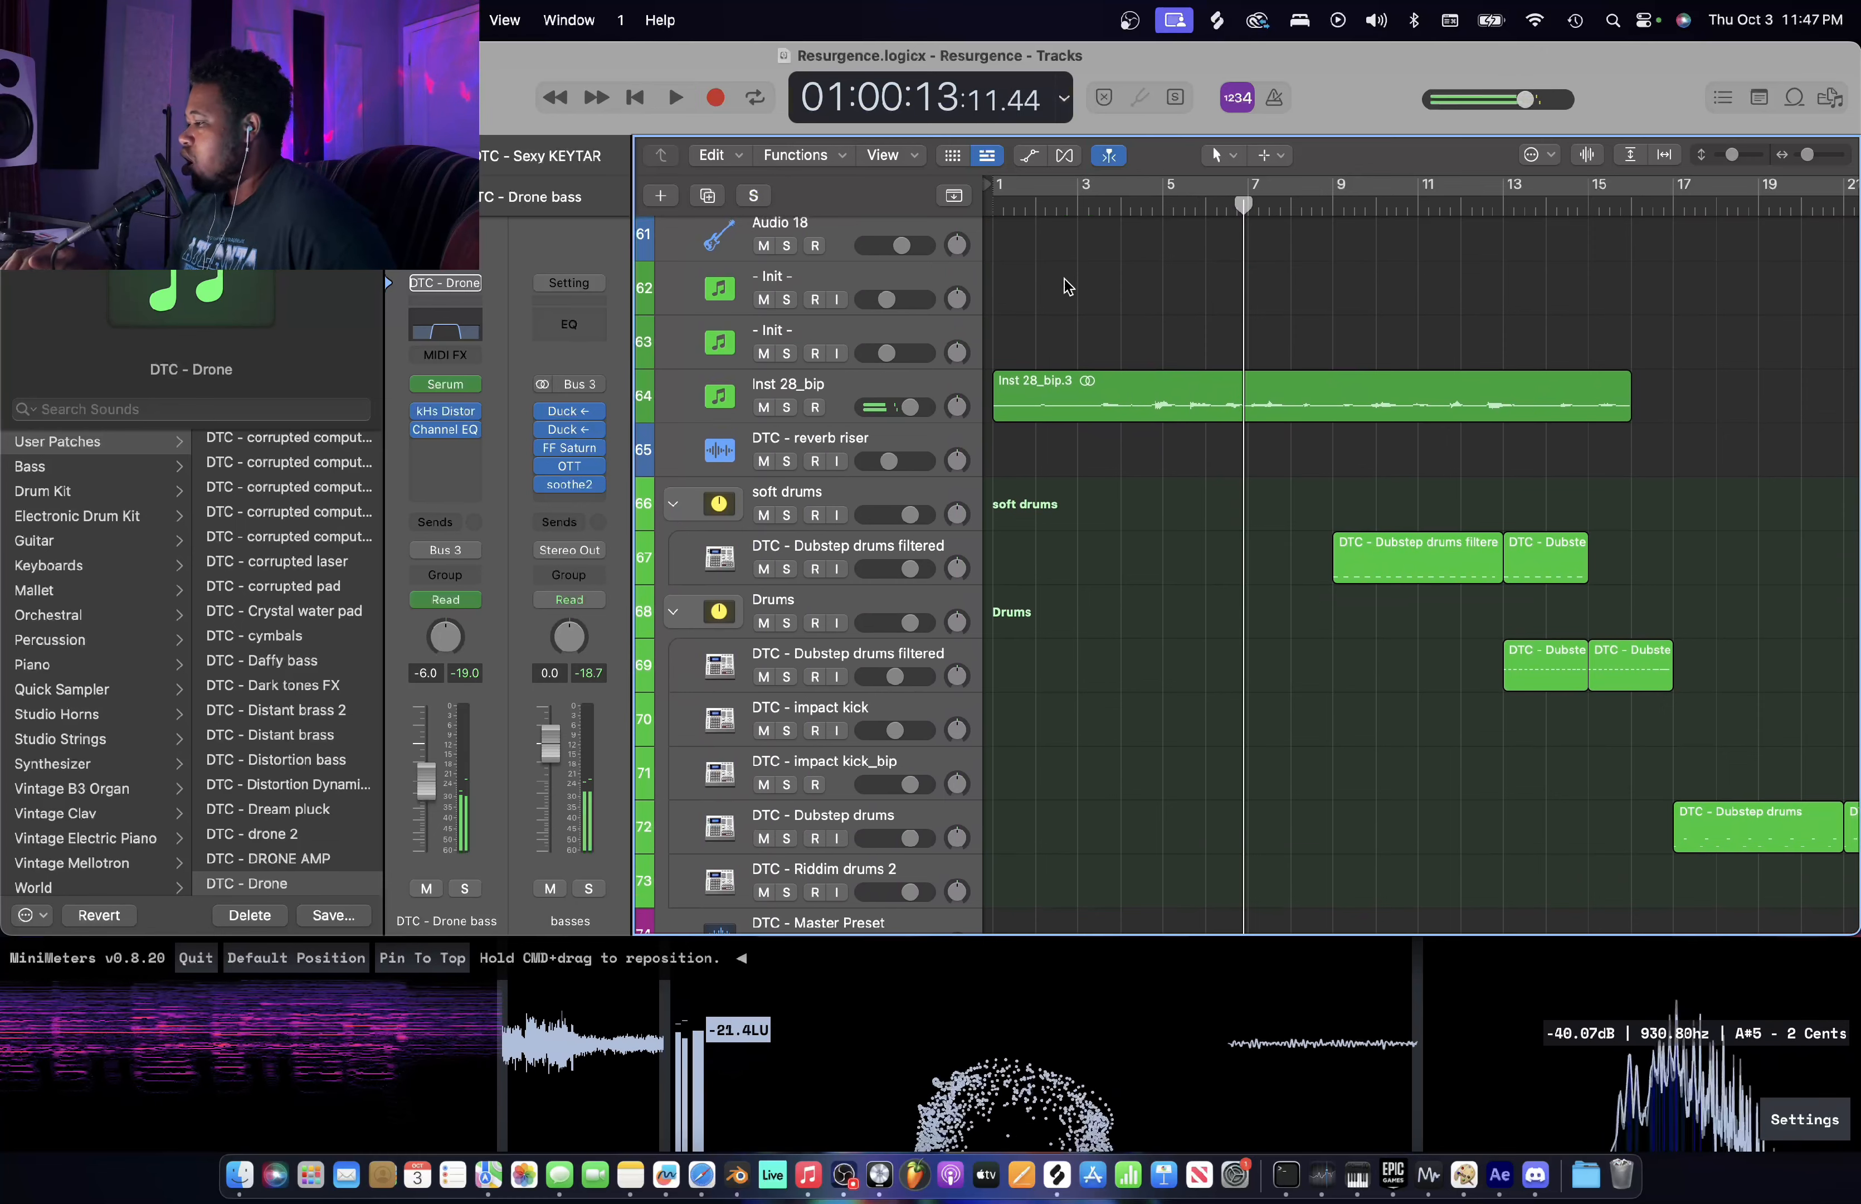
# - Solo the Inst 28_bip track and listen to it from bar 5 to about bar 7
pyautogui.press('s')
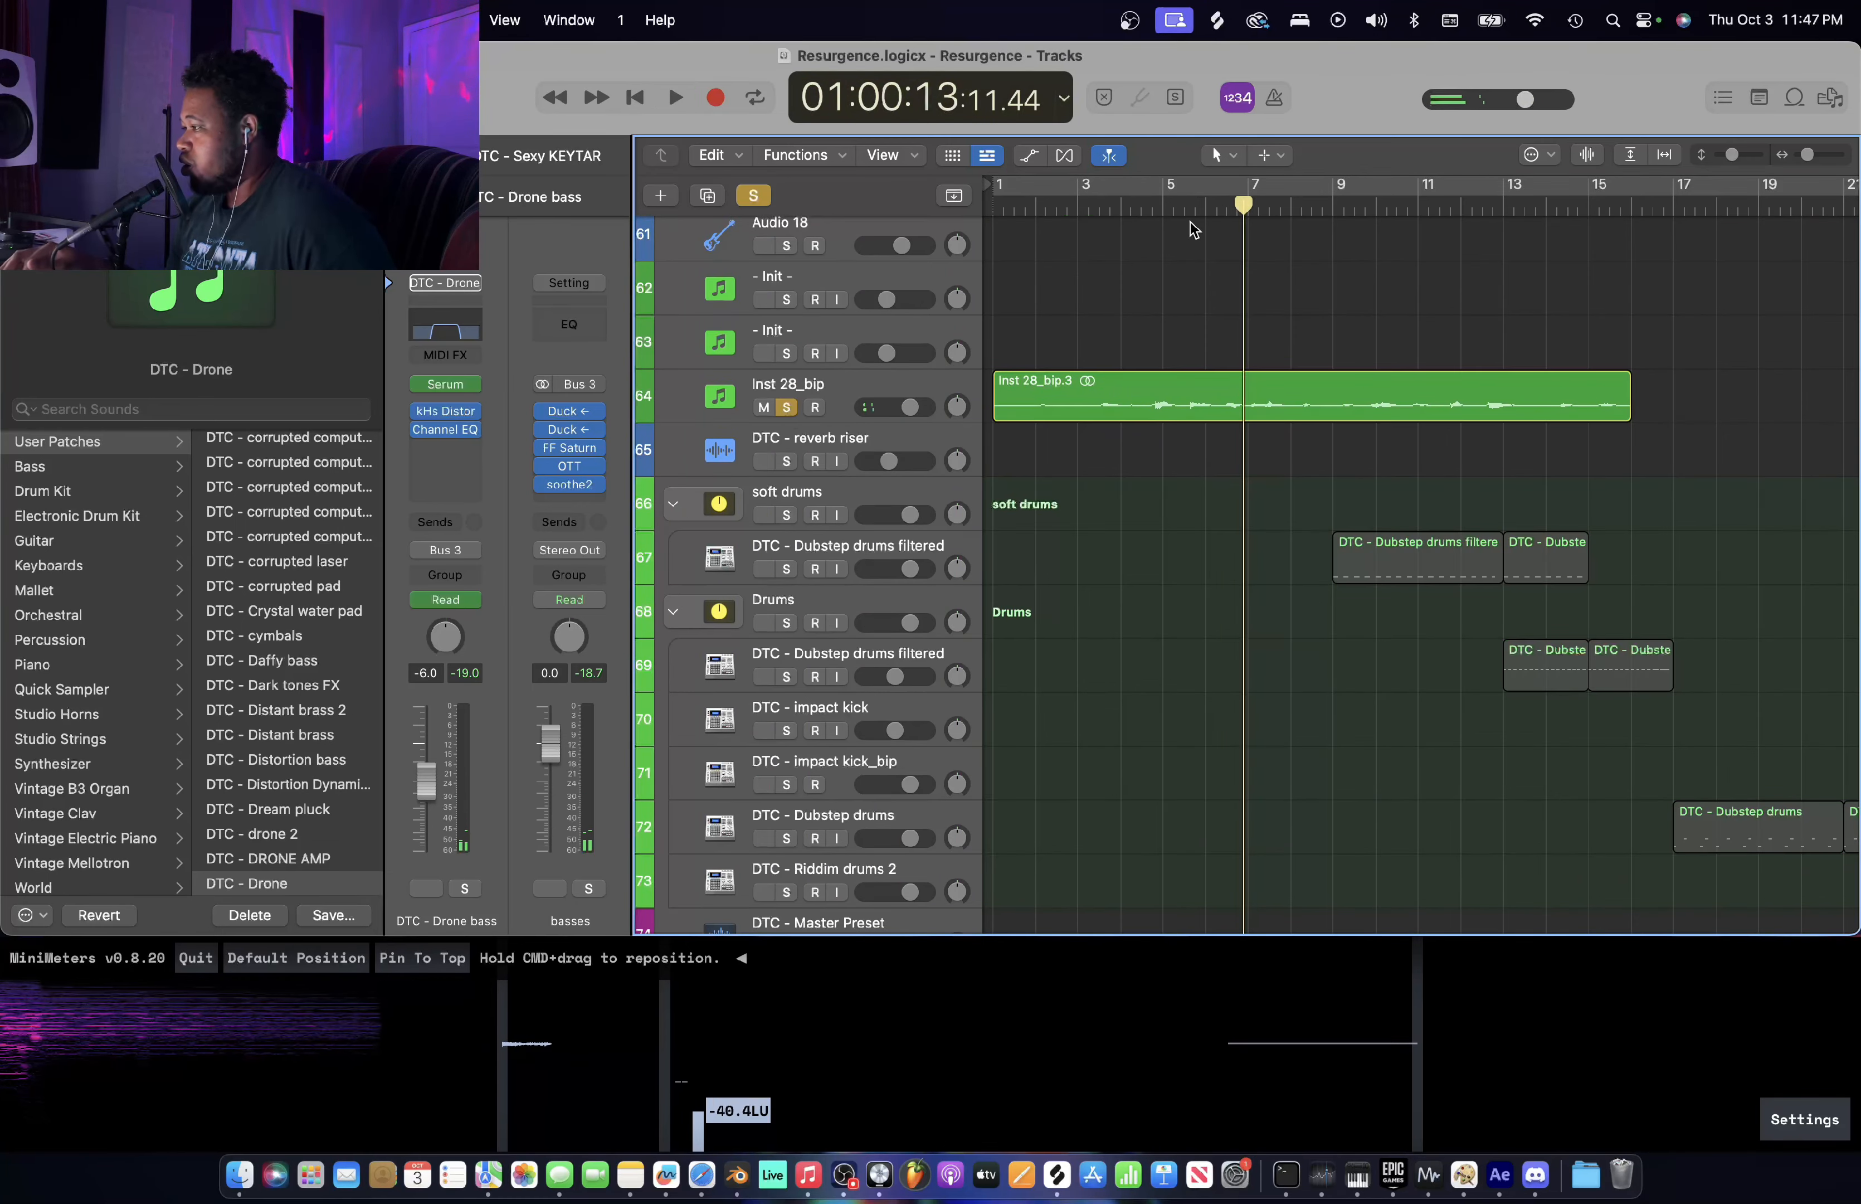
pyautogui.click(1167, 204)
pyautogui.press('space')
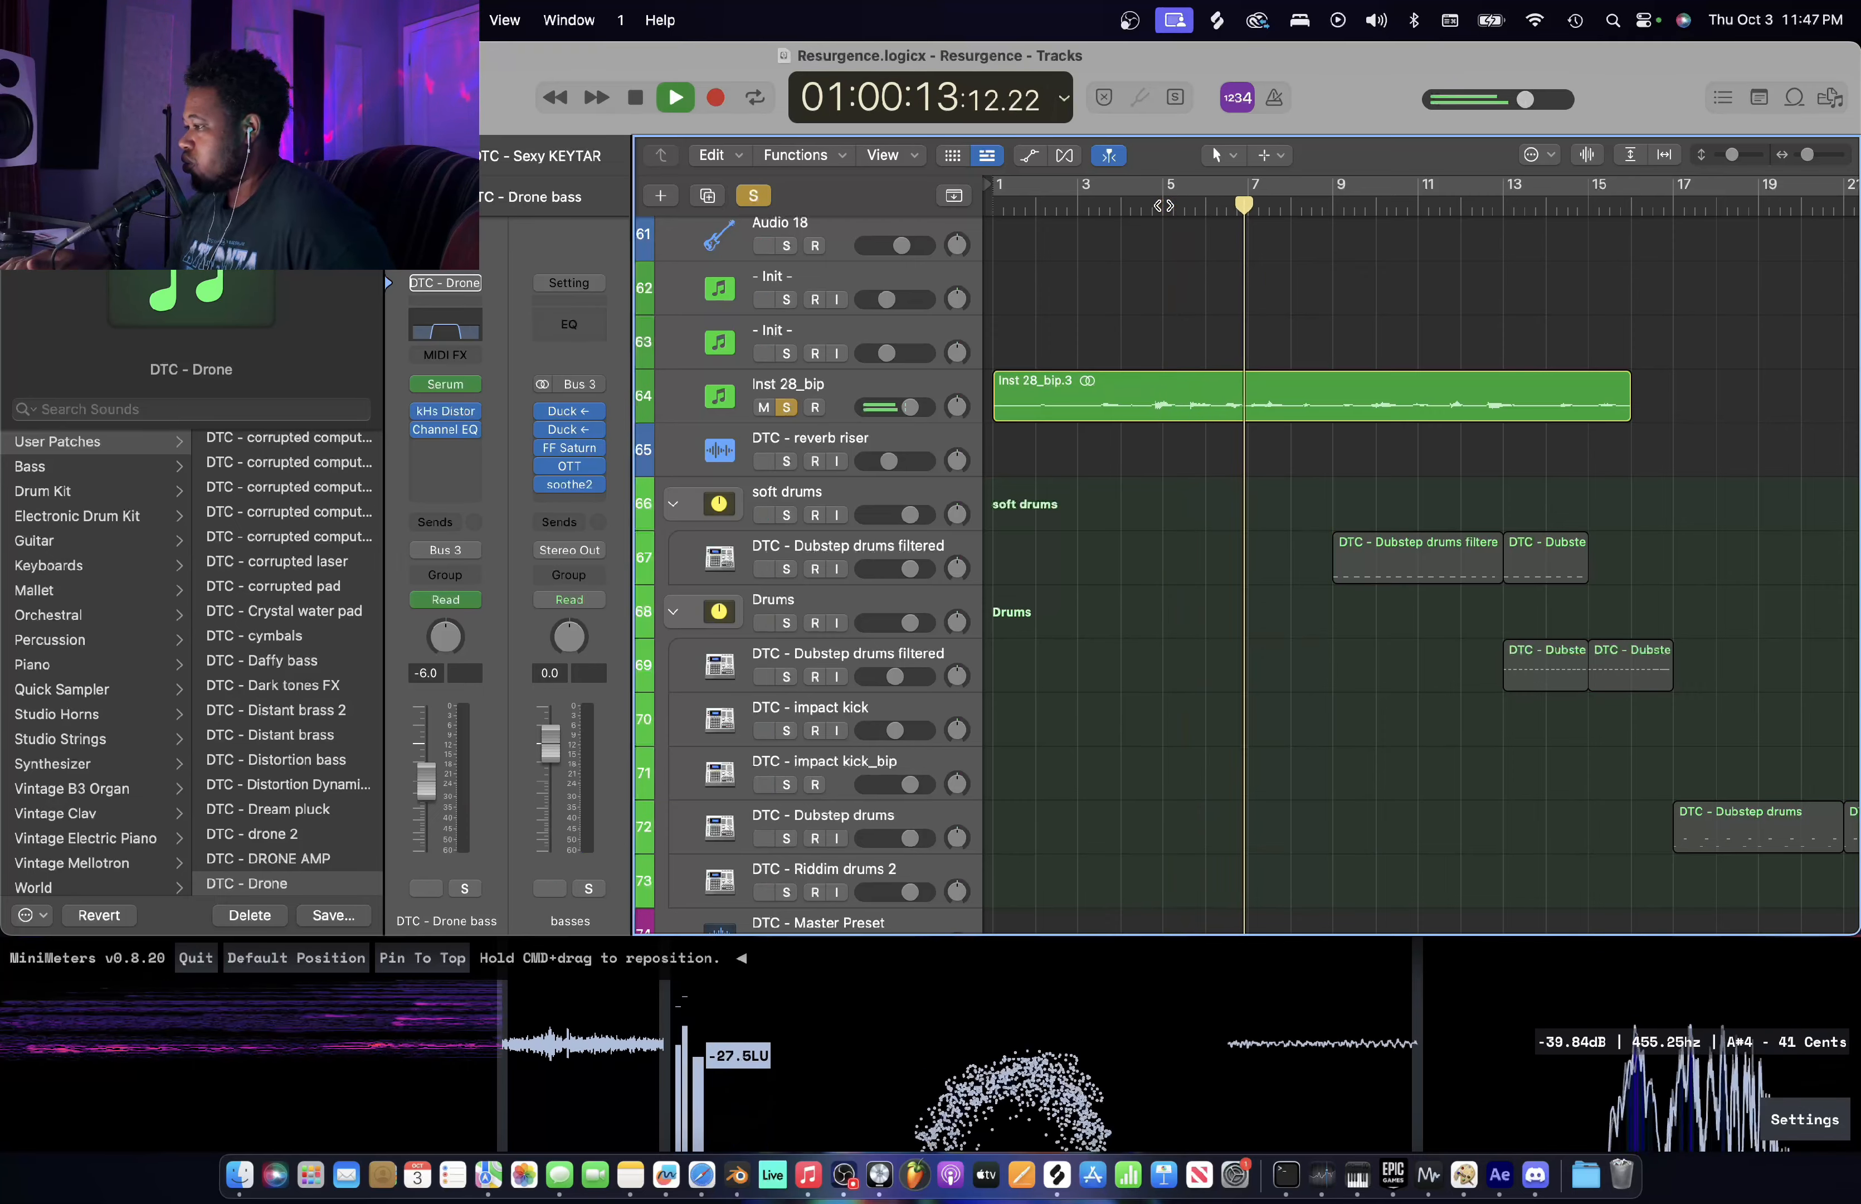
pyautogui.press('space')
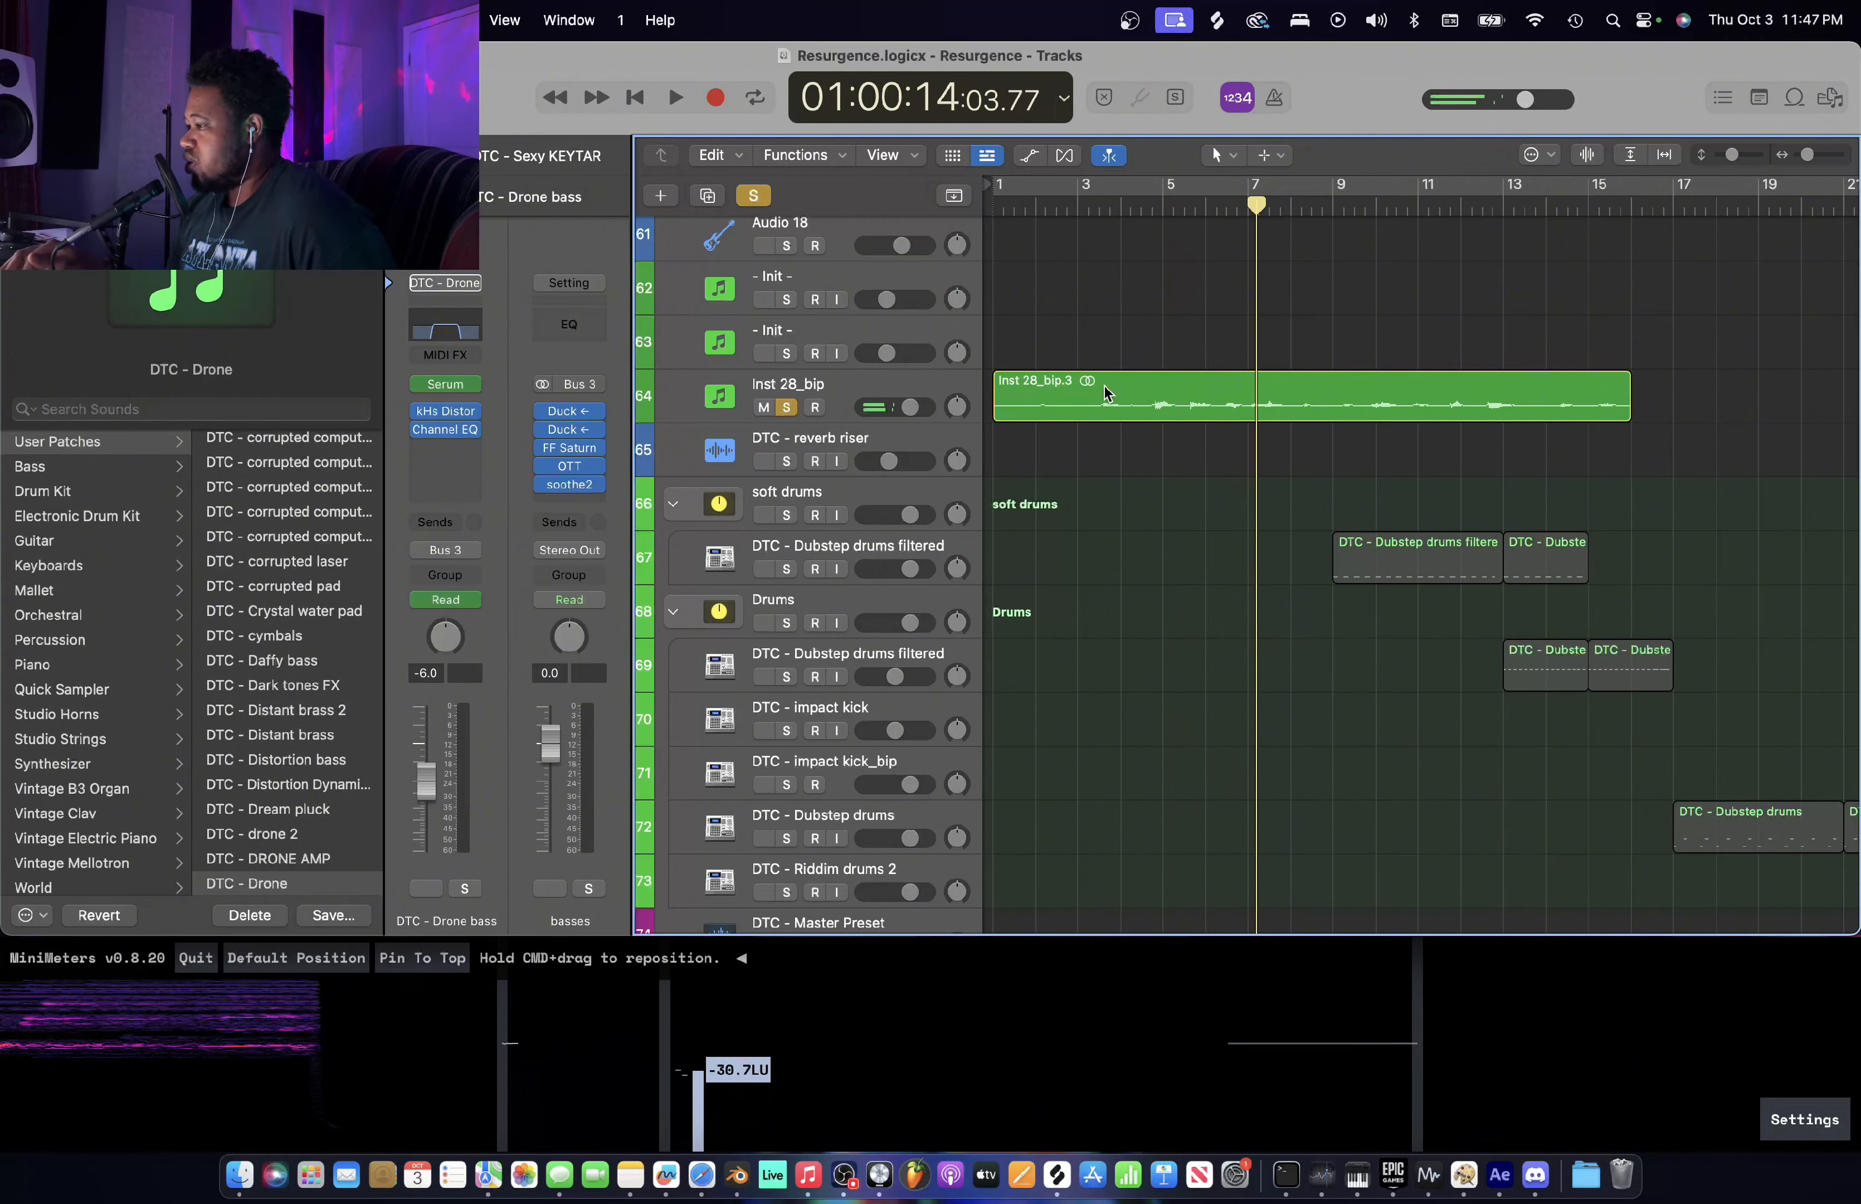
# - Search the track list and timeline for the original Inst 28 MIDI region behind the bounced Inst 28_bip audio
pyautogui.scroll(15, 1095, 400)
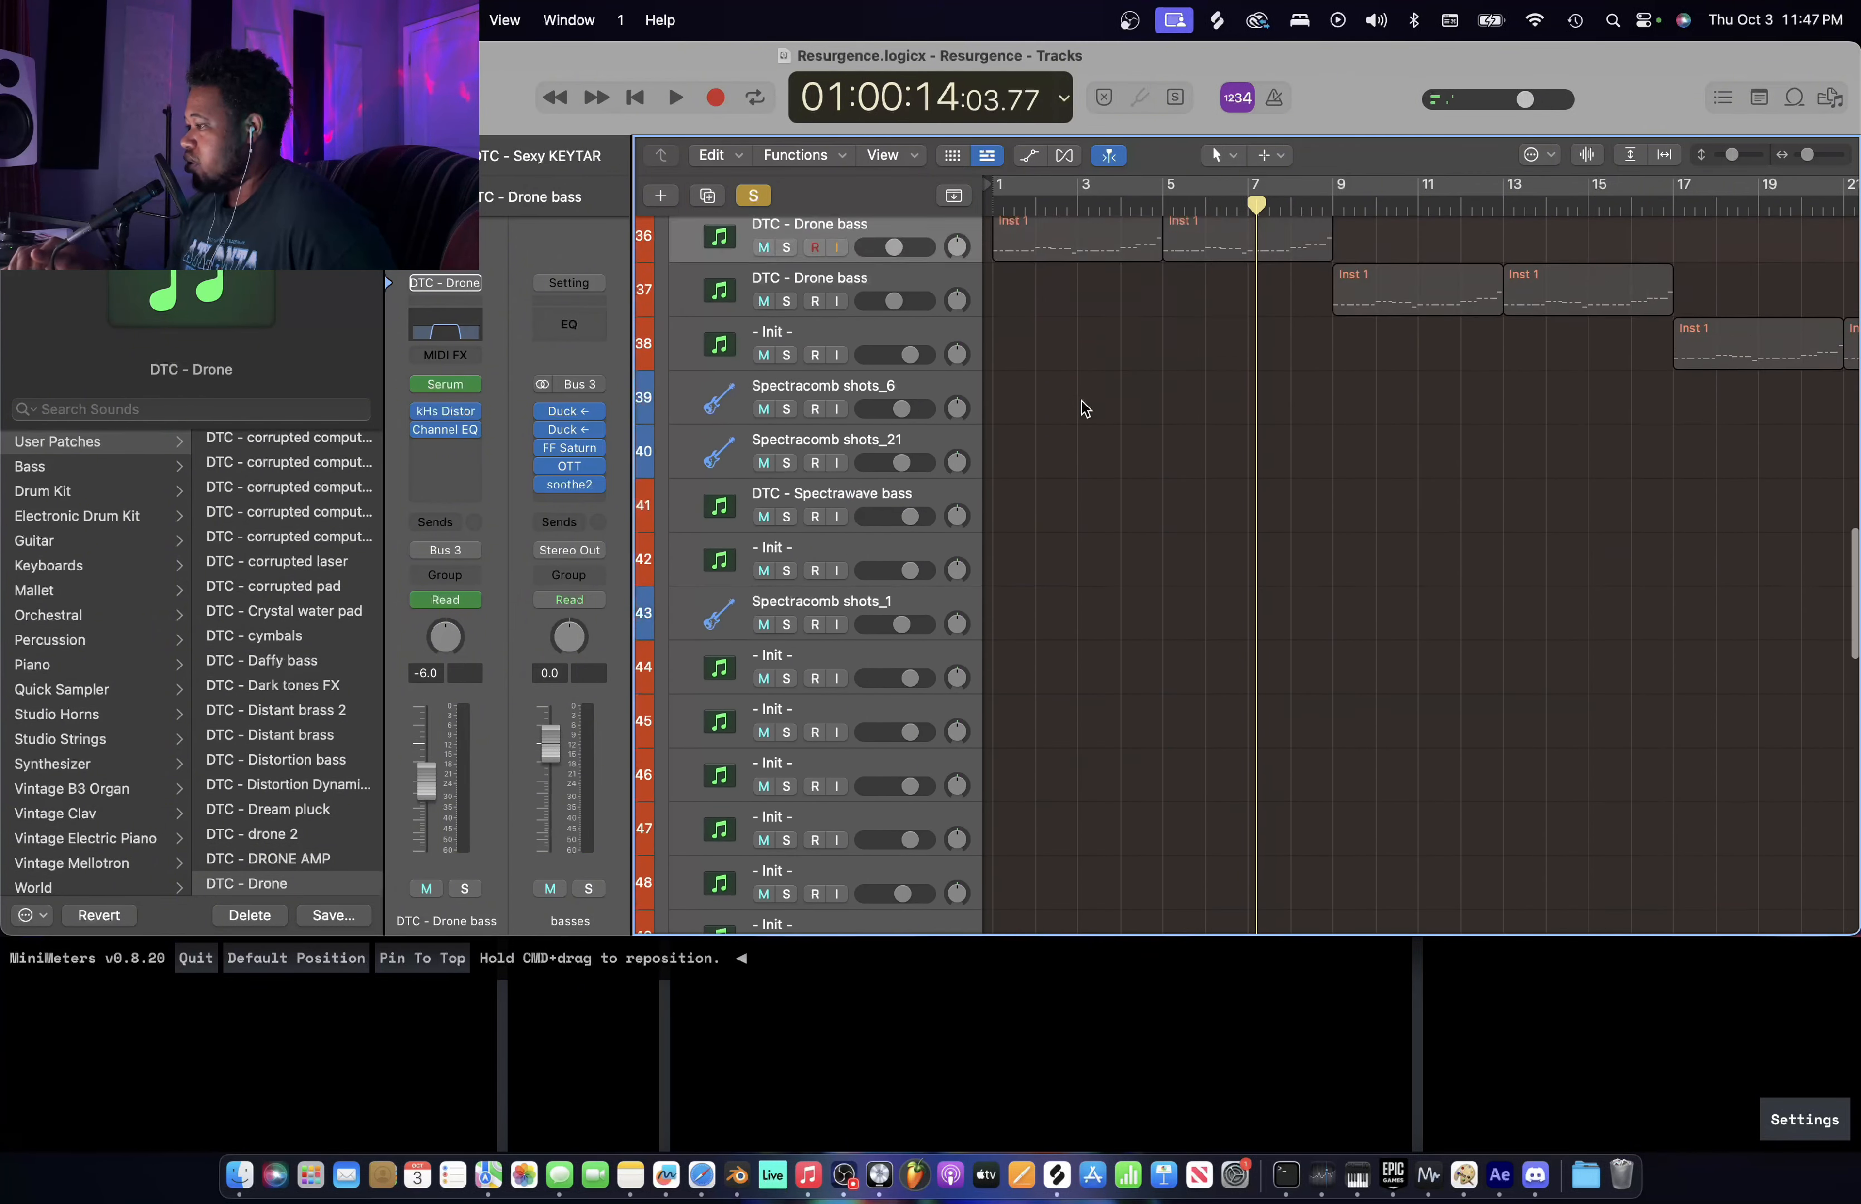
pyautogui.scroll(-15, 1083, 407)
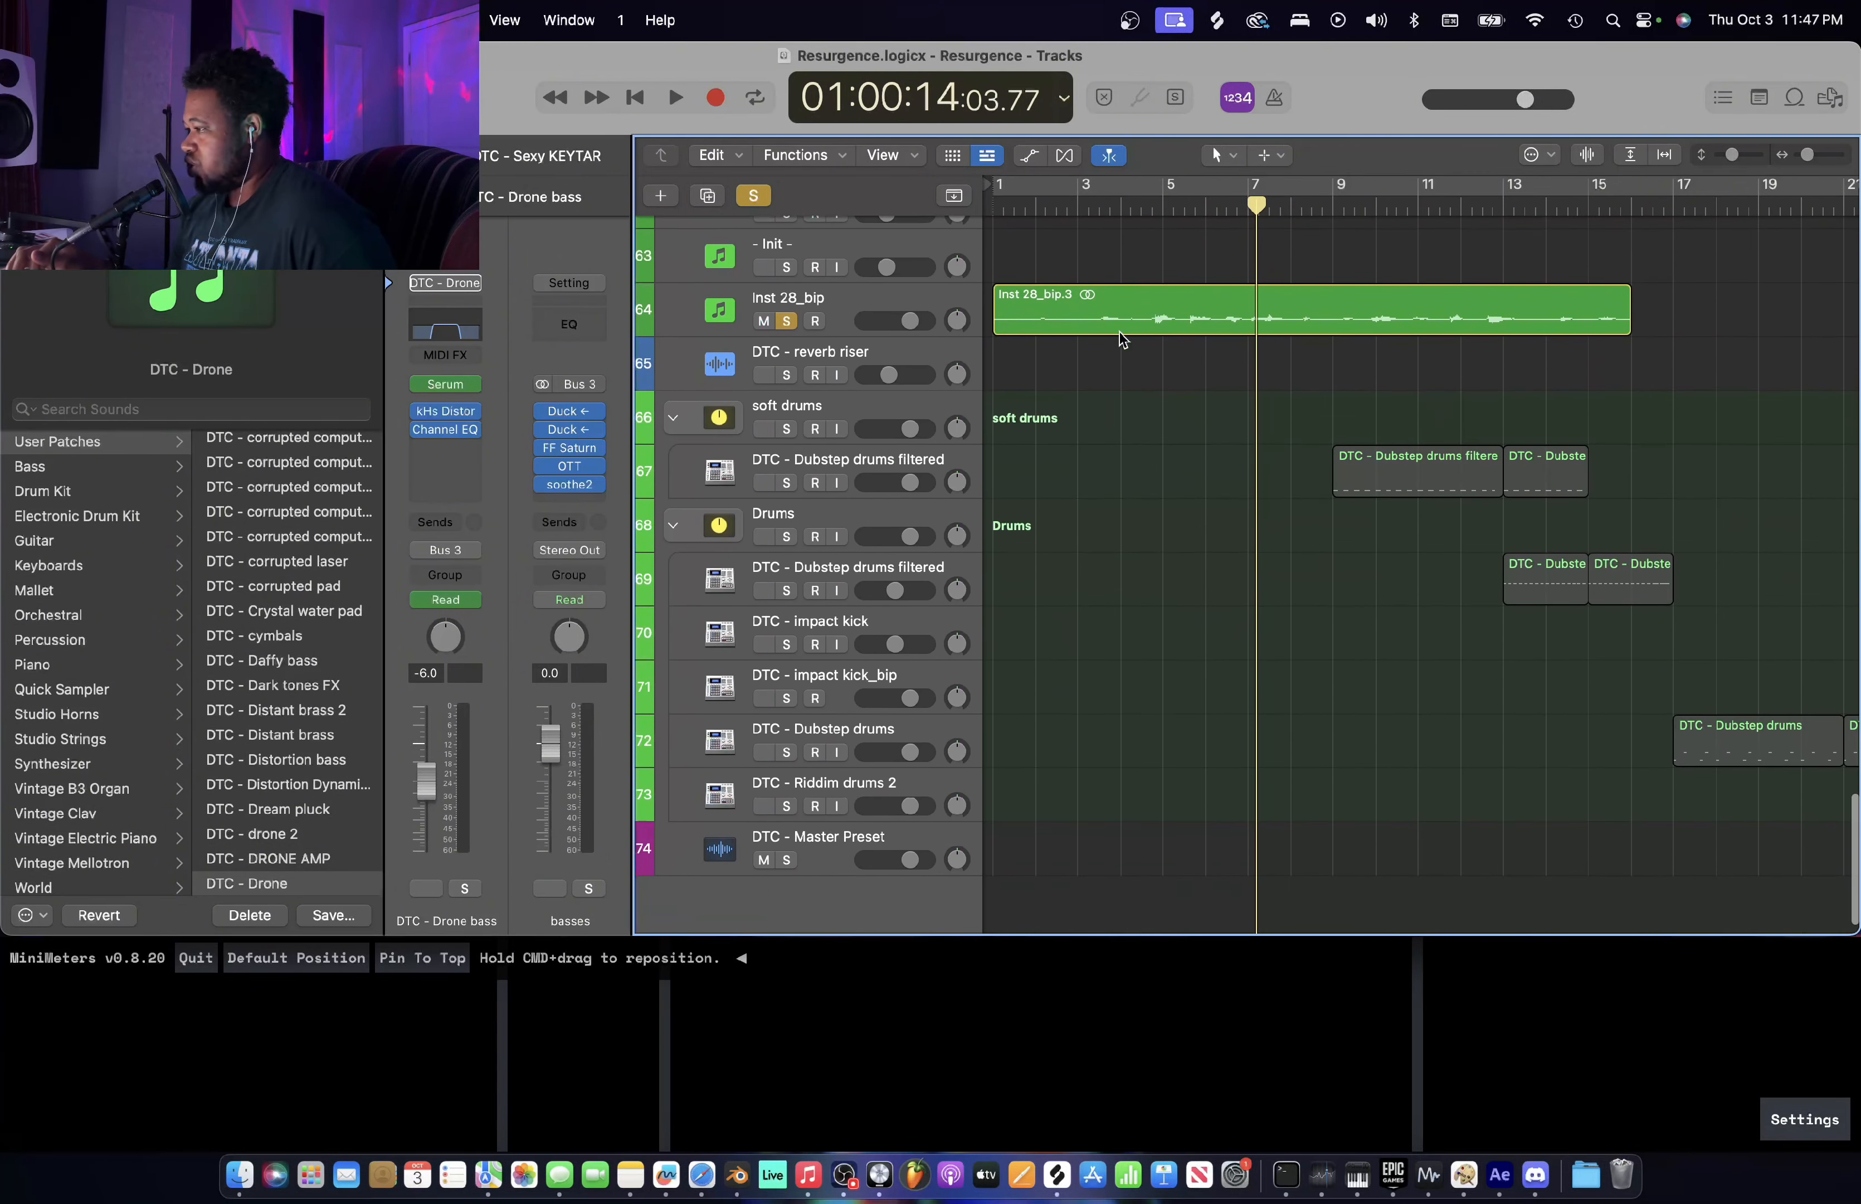
pyautogui.scroll(20, 1124, 340)
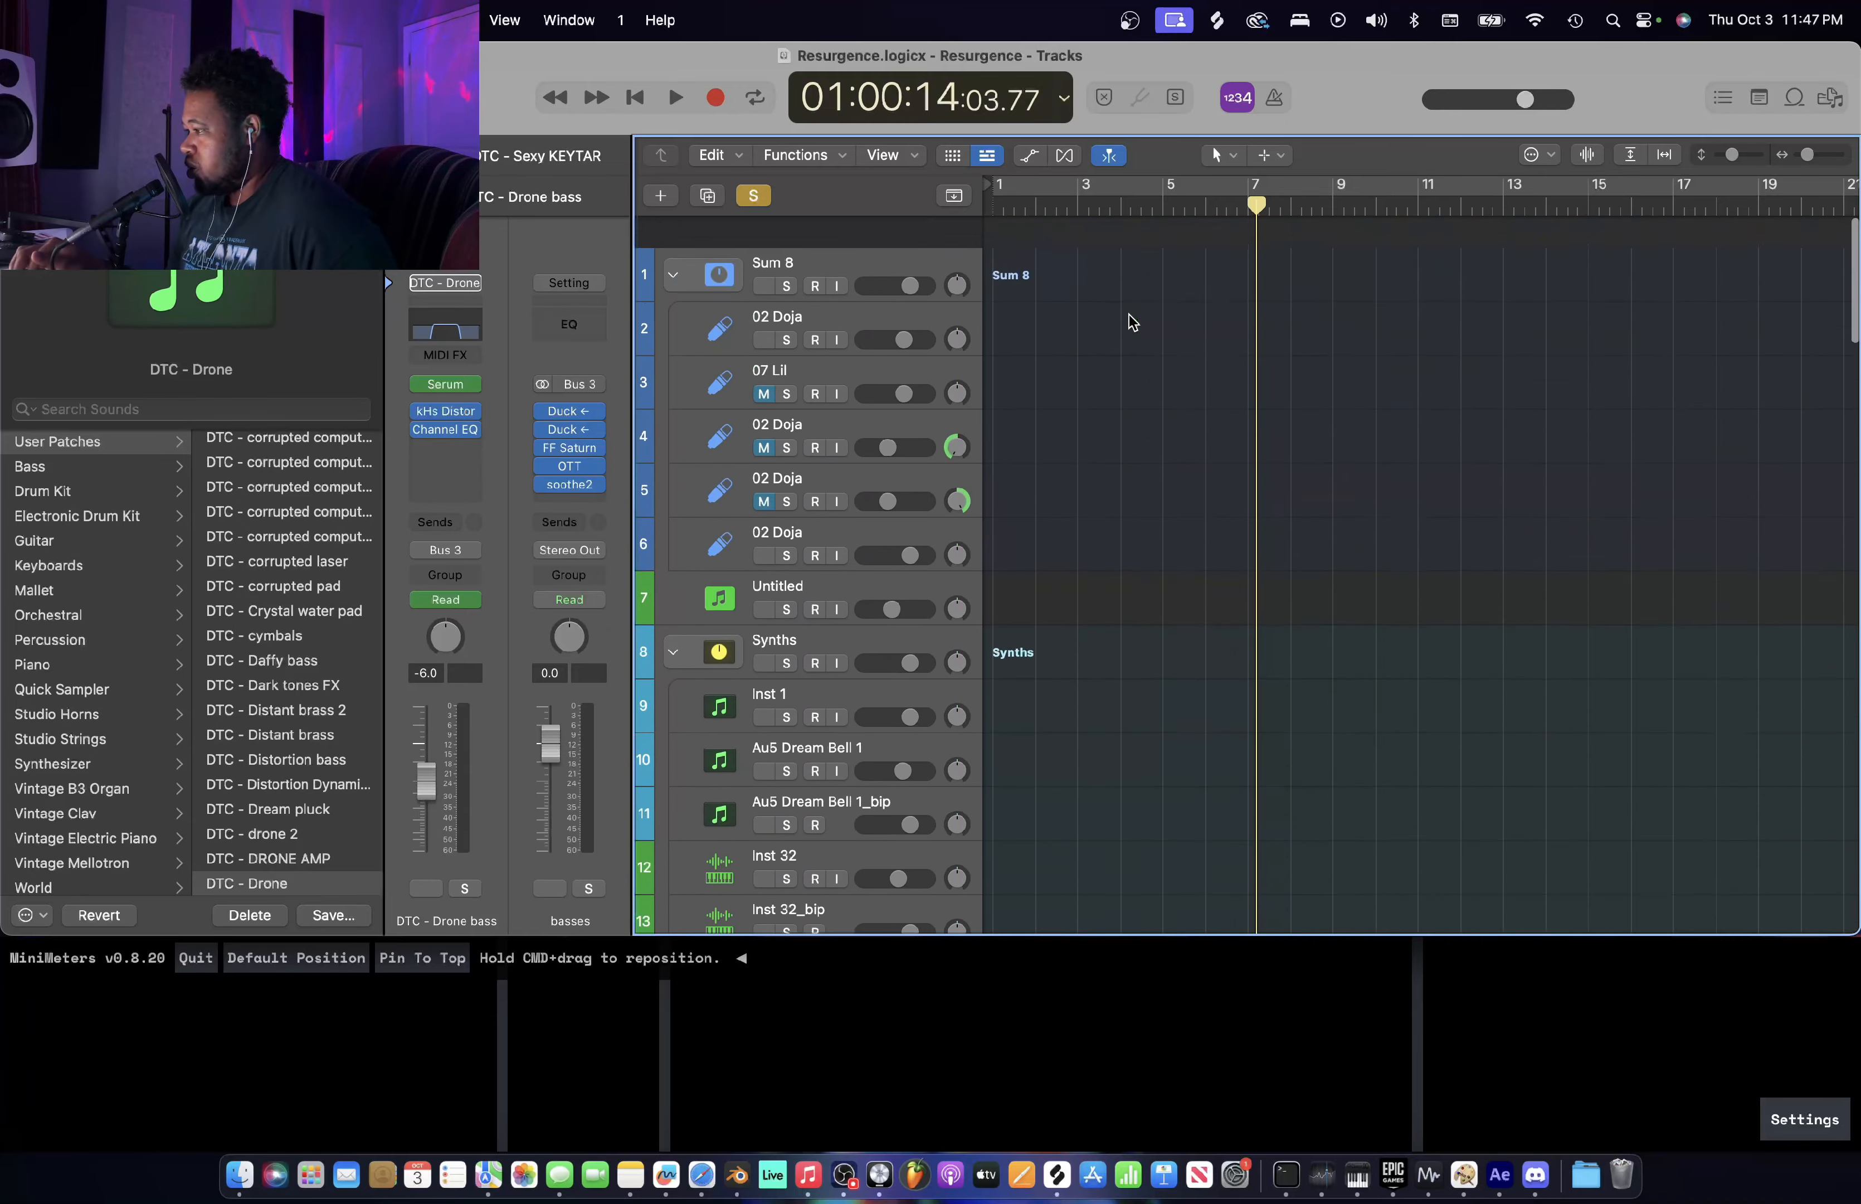
pyautogui.scroll(-8, 1132, 322)
pyautogui.scroll(5, 1128, 314)
pyautogui.press('super+Left')
pyautogui.press('super+Left')
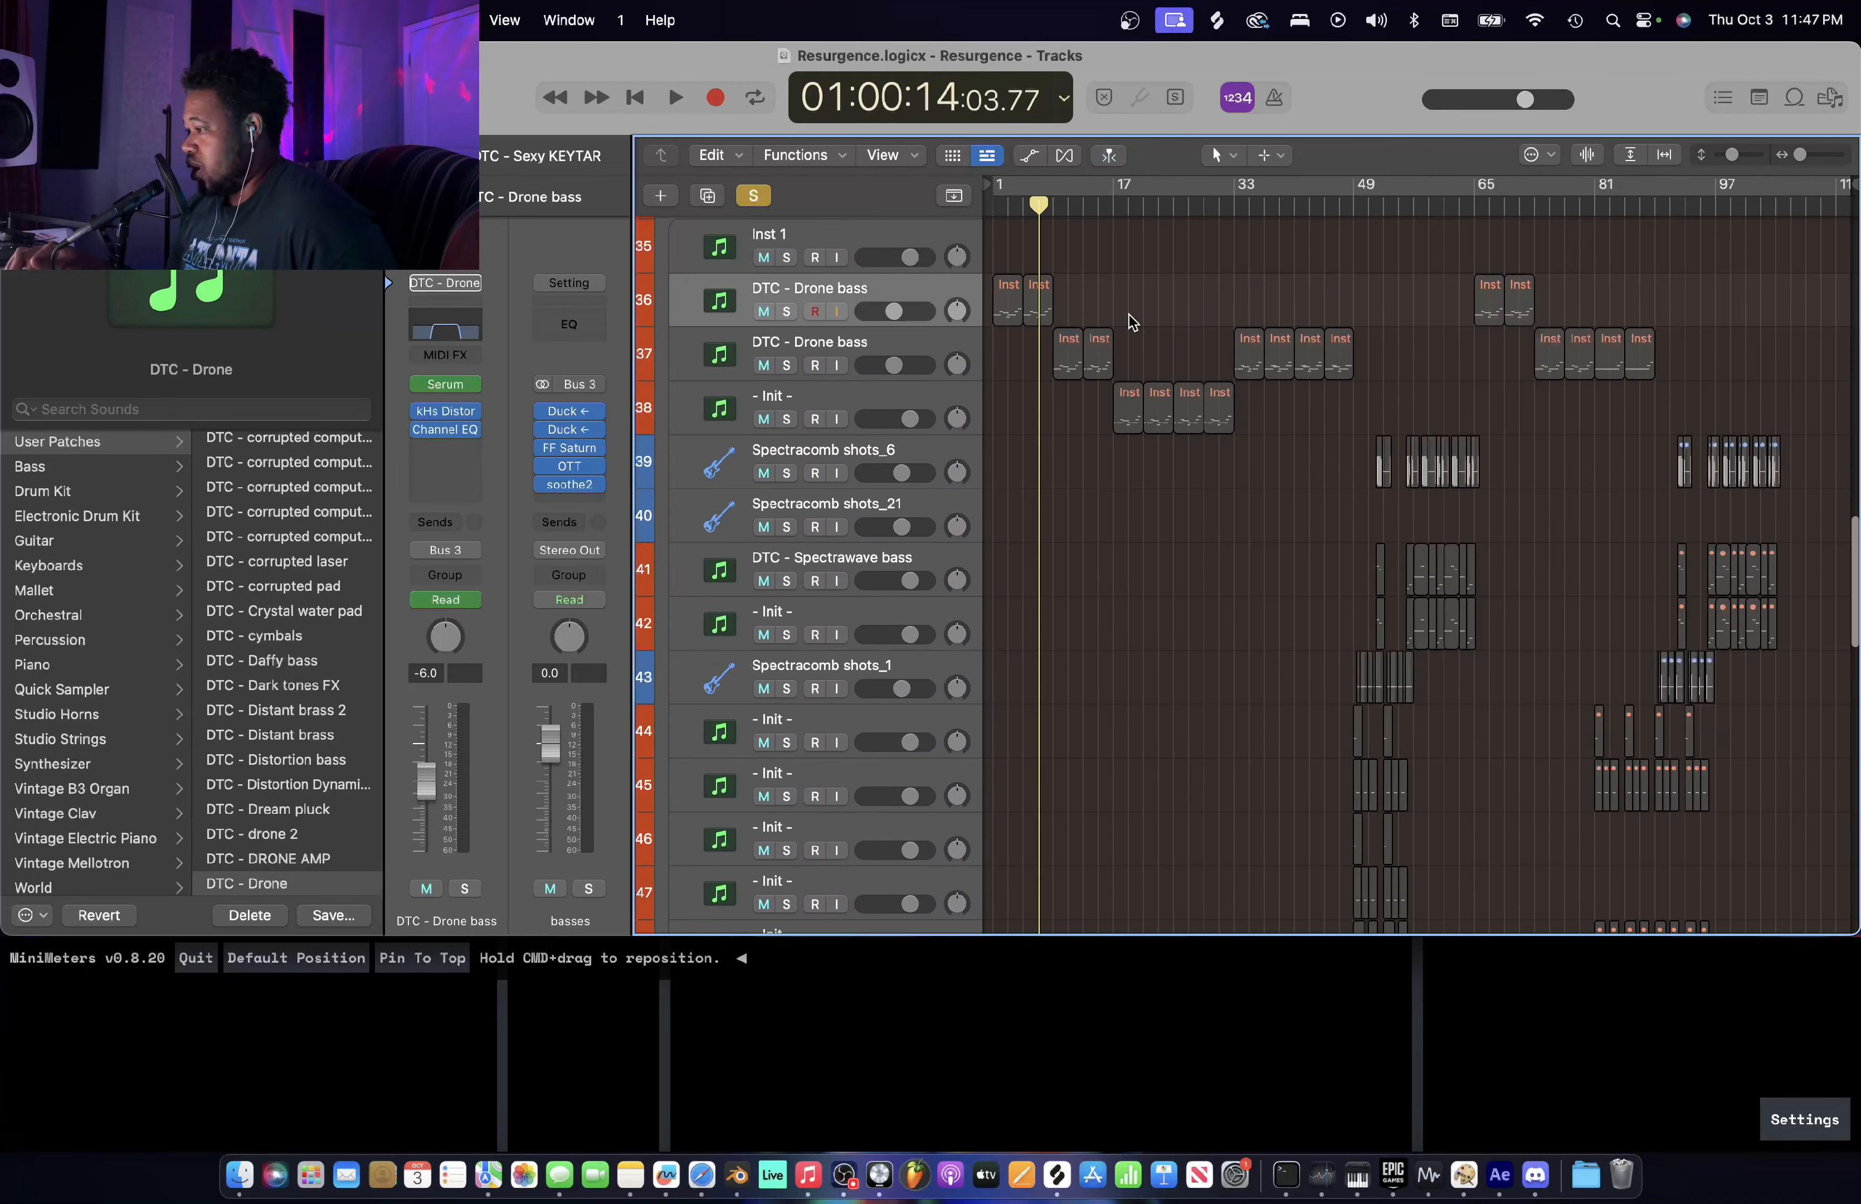
pyautogui.press('super+Right')
pyautogui.scroll(-20, 1128, 314)
pyautogui.scroll(4, 1128, 314)
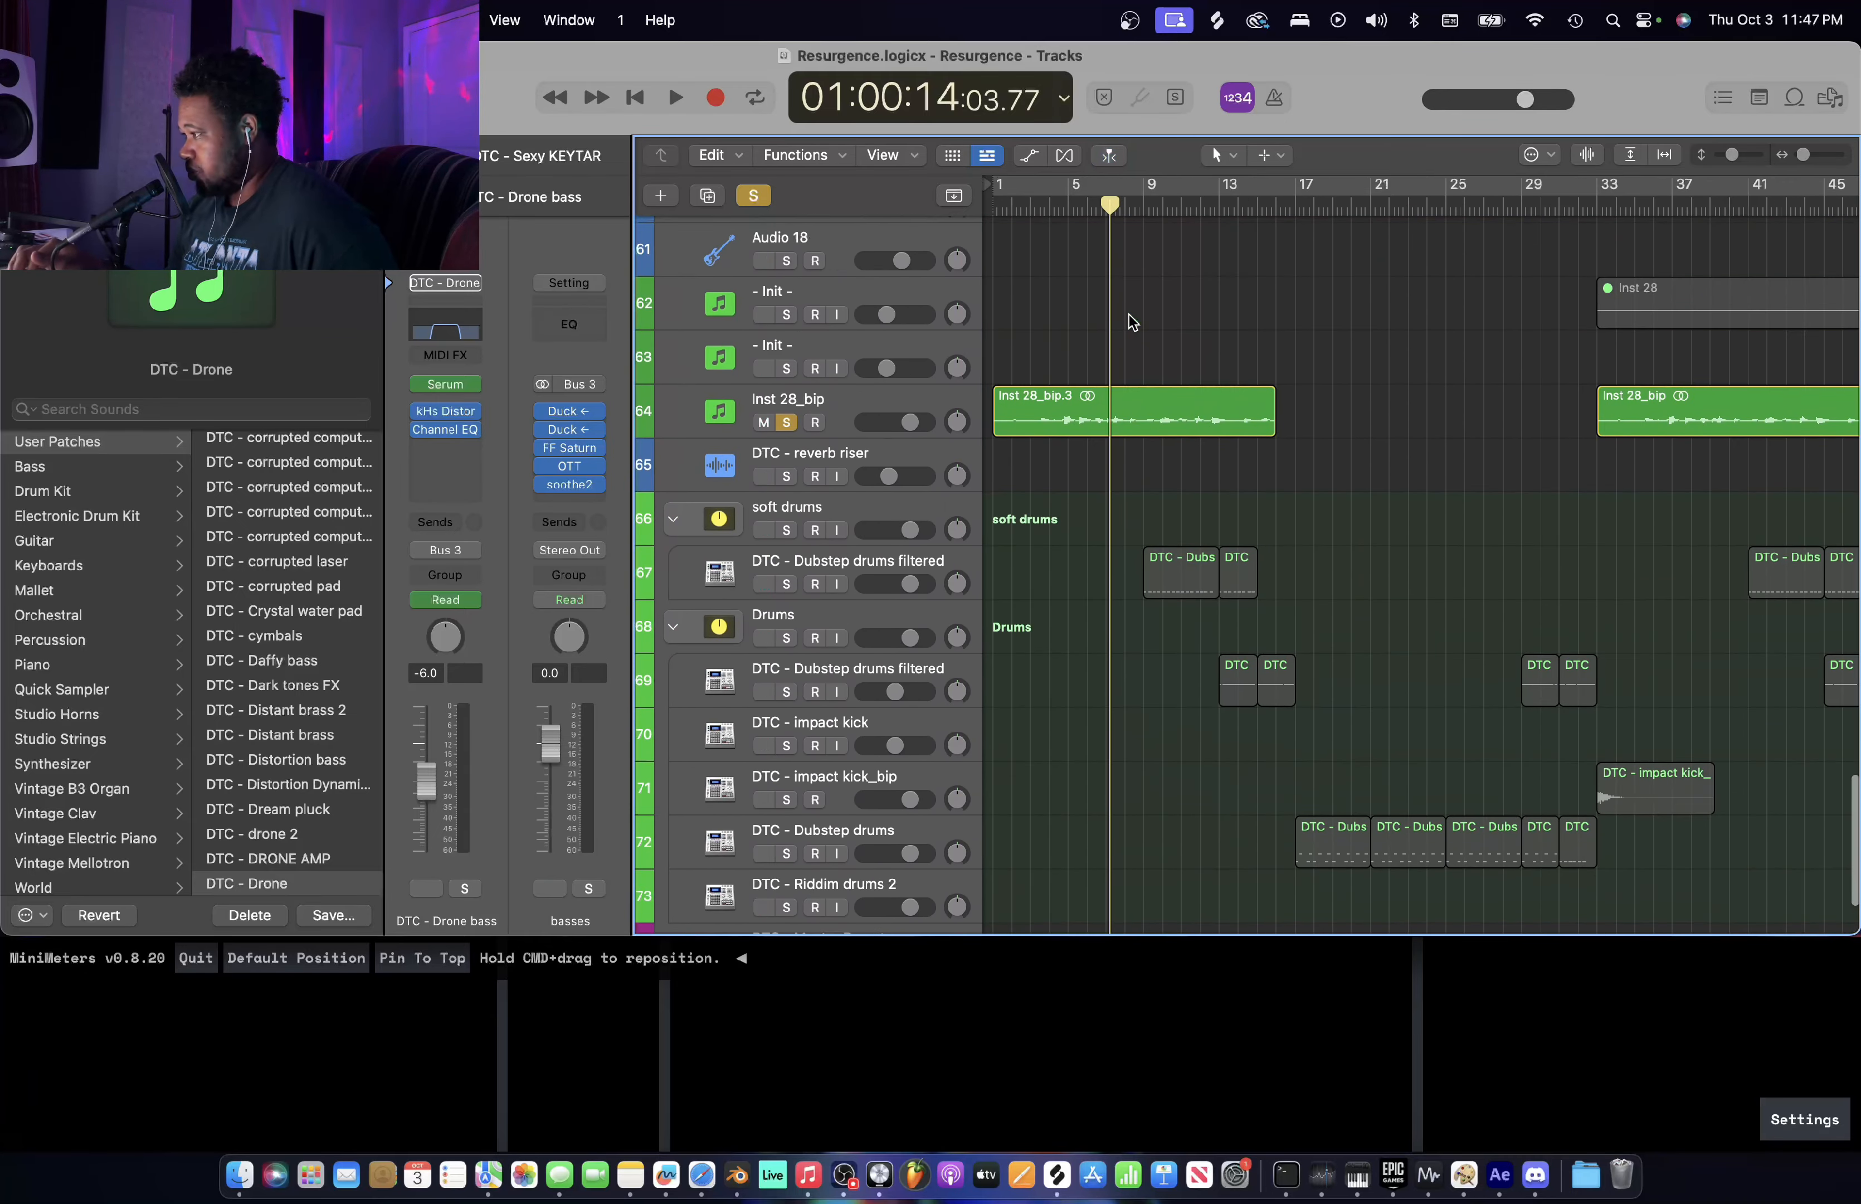
pyautogui.hscroll(10, 1128, 314)
pyautogui.hscroll(-3, 1111, 326)
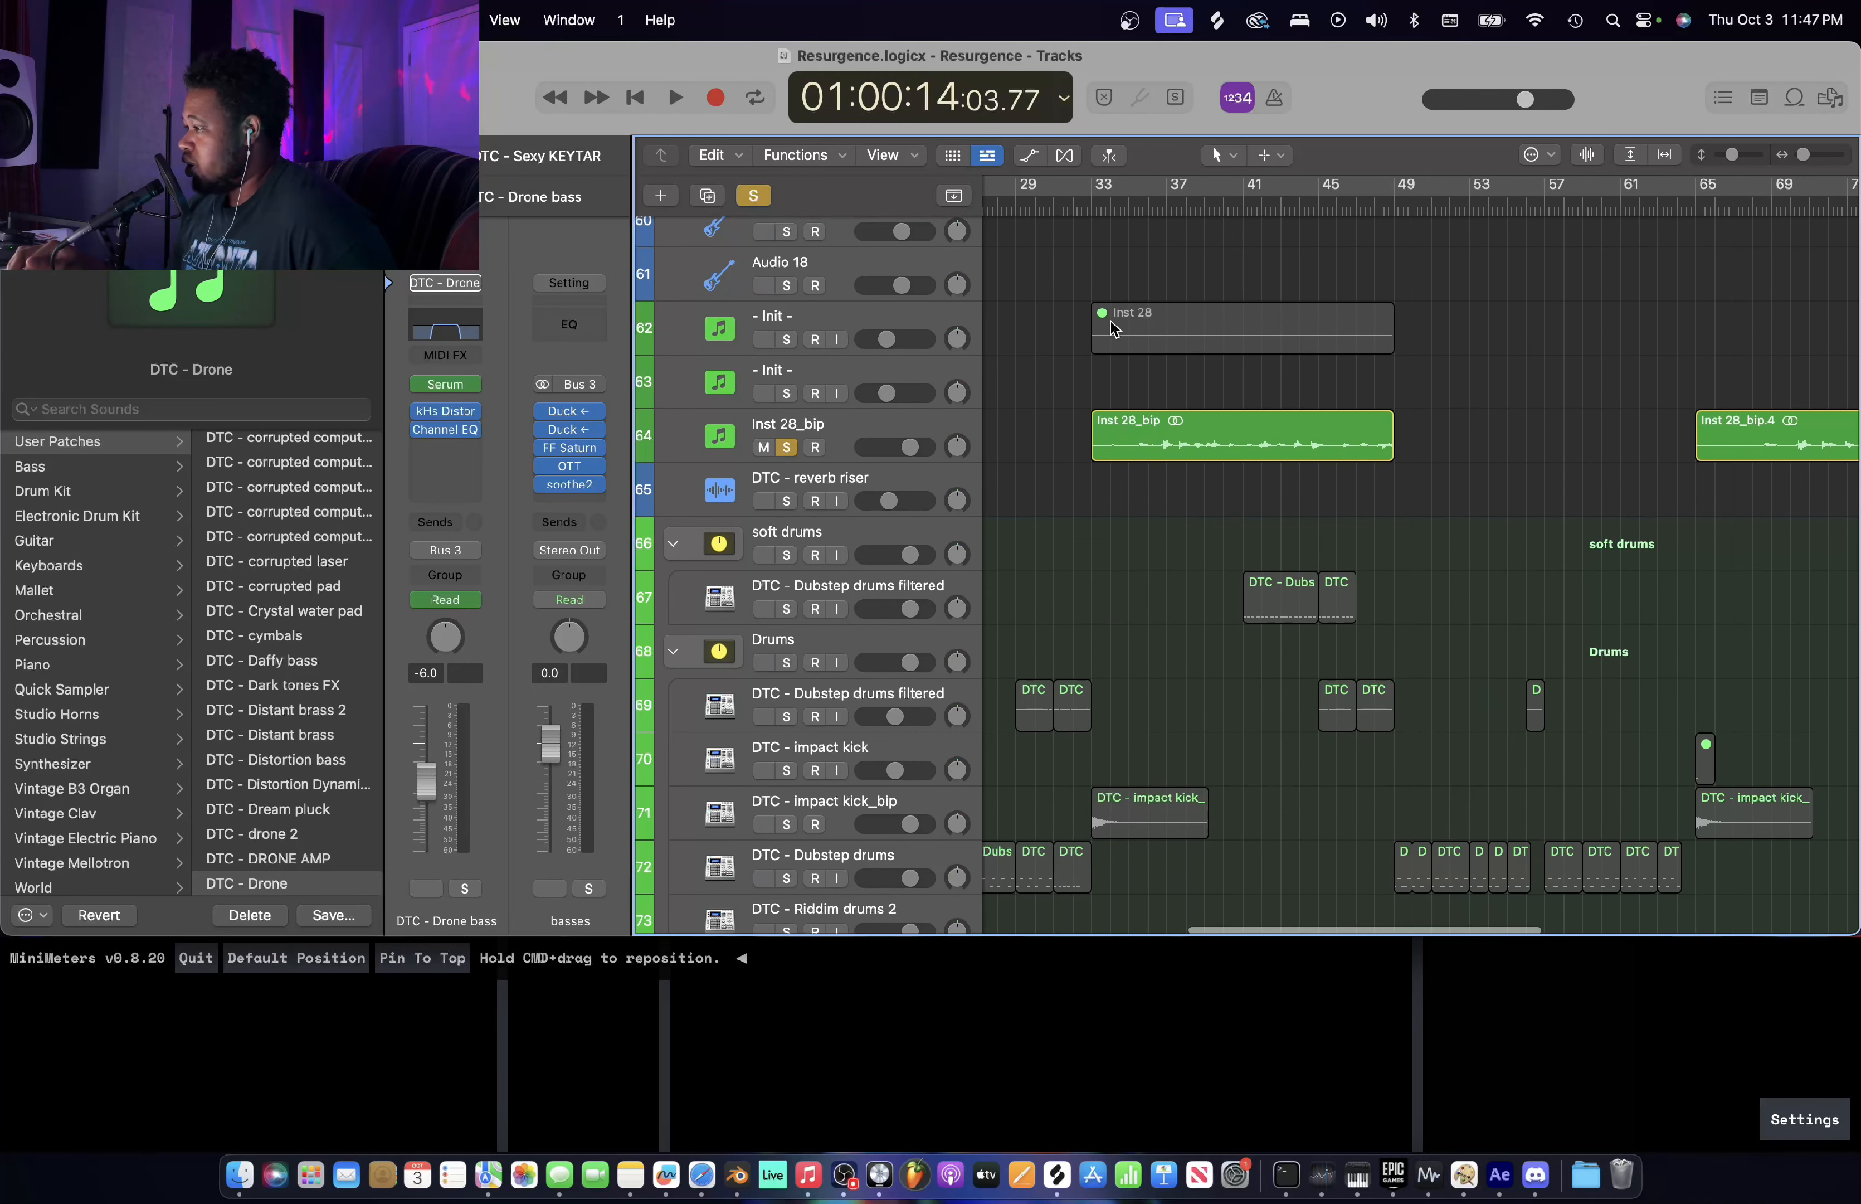
# - Select and solo track 62 with the Inst 28 region, and inspect its Serum instrument's main and FX settings before closing it
pyautogui.click(893, 323)
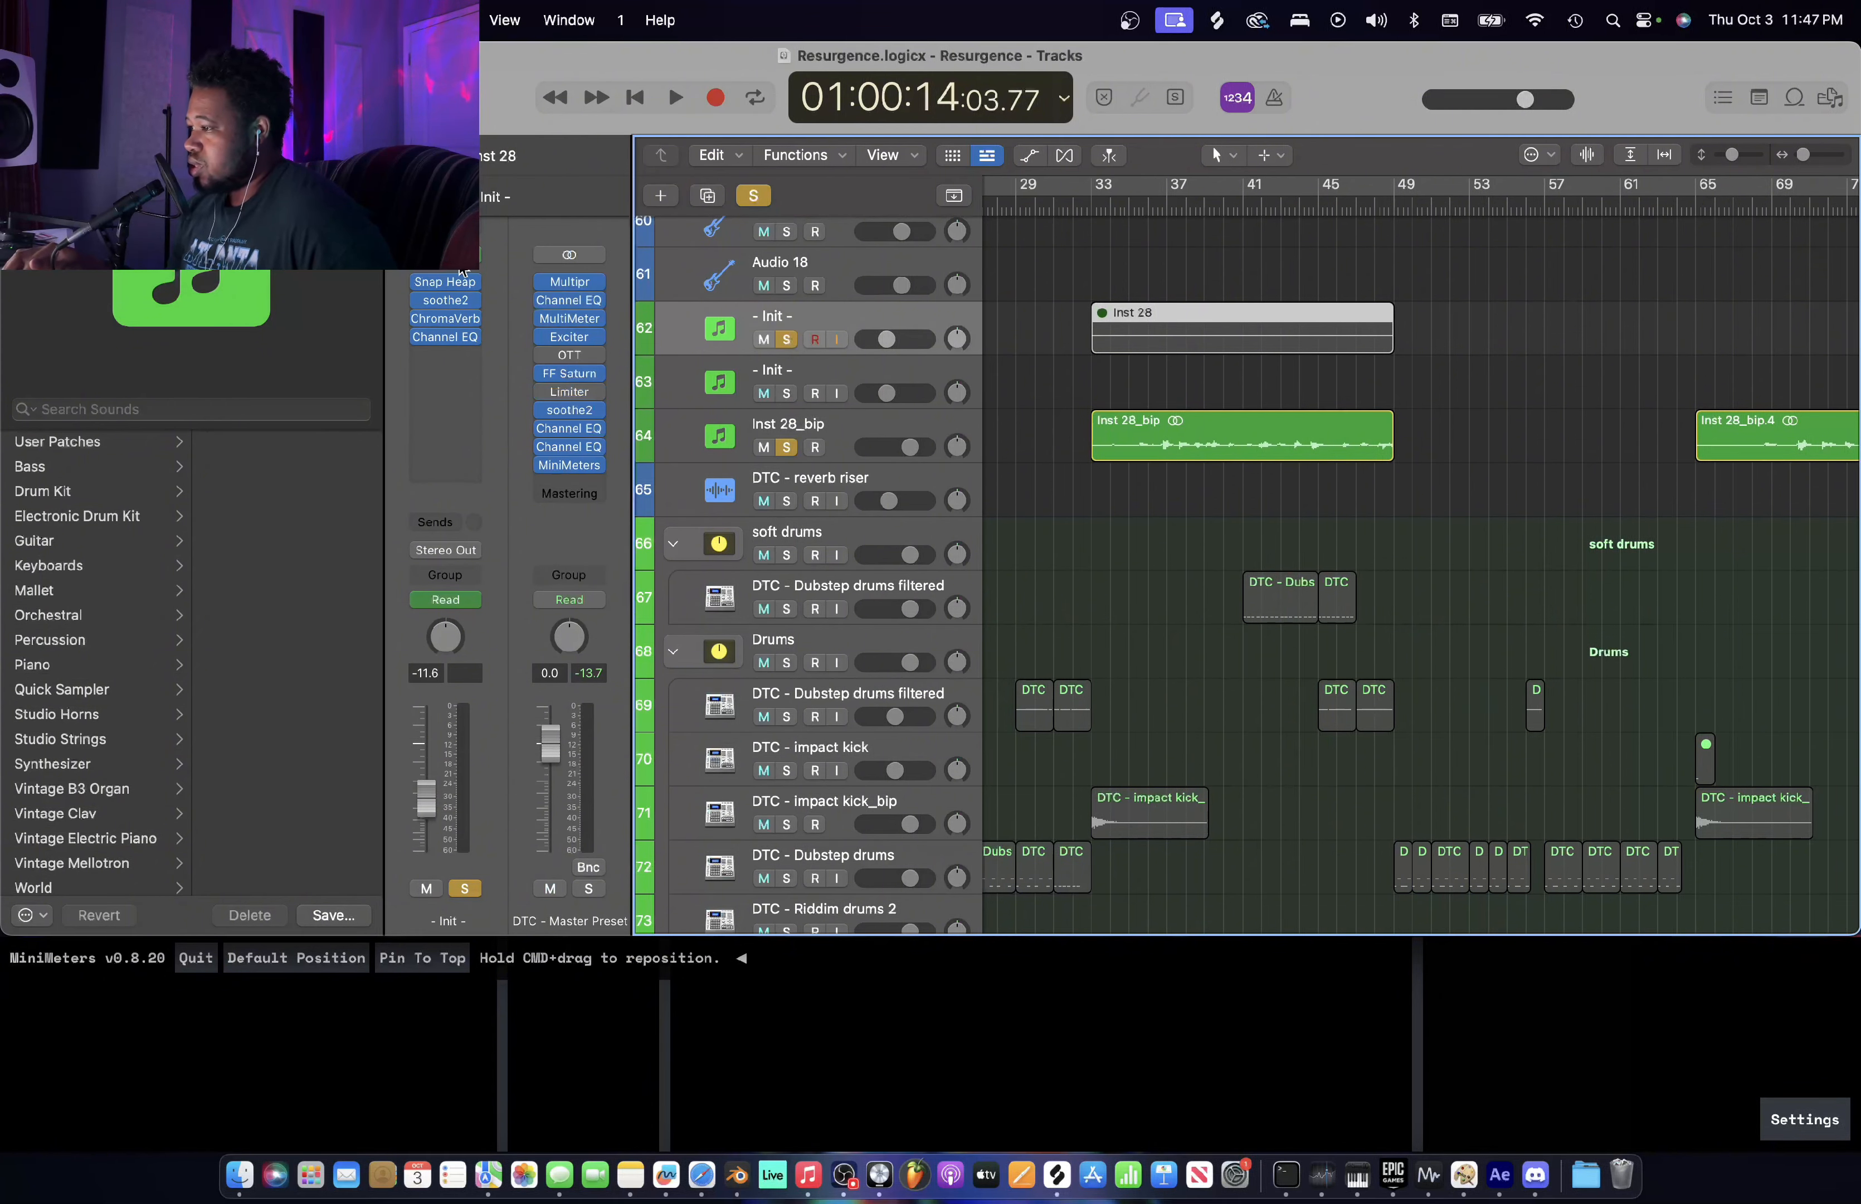
pyautogui.click(460, 266)
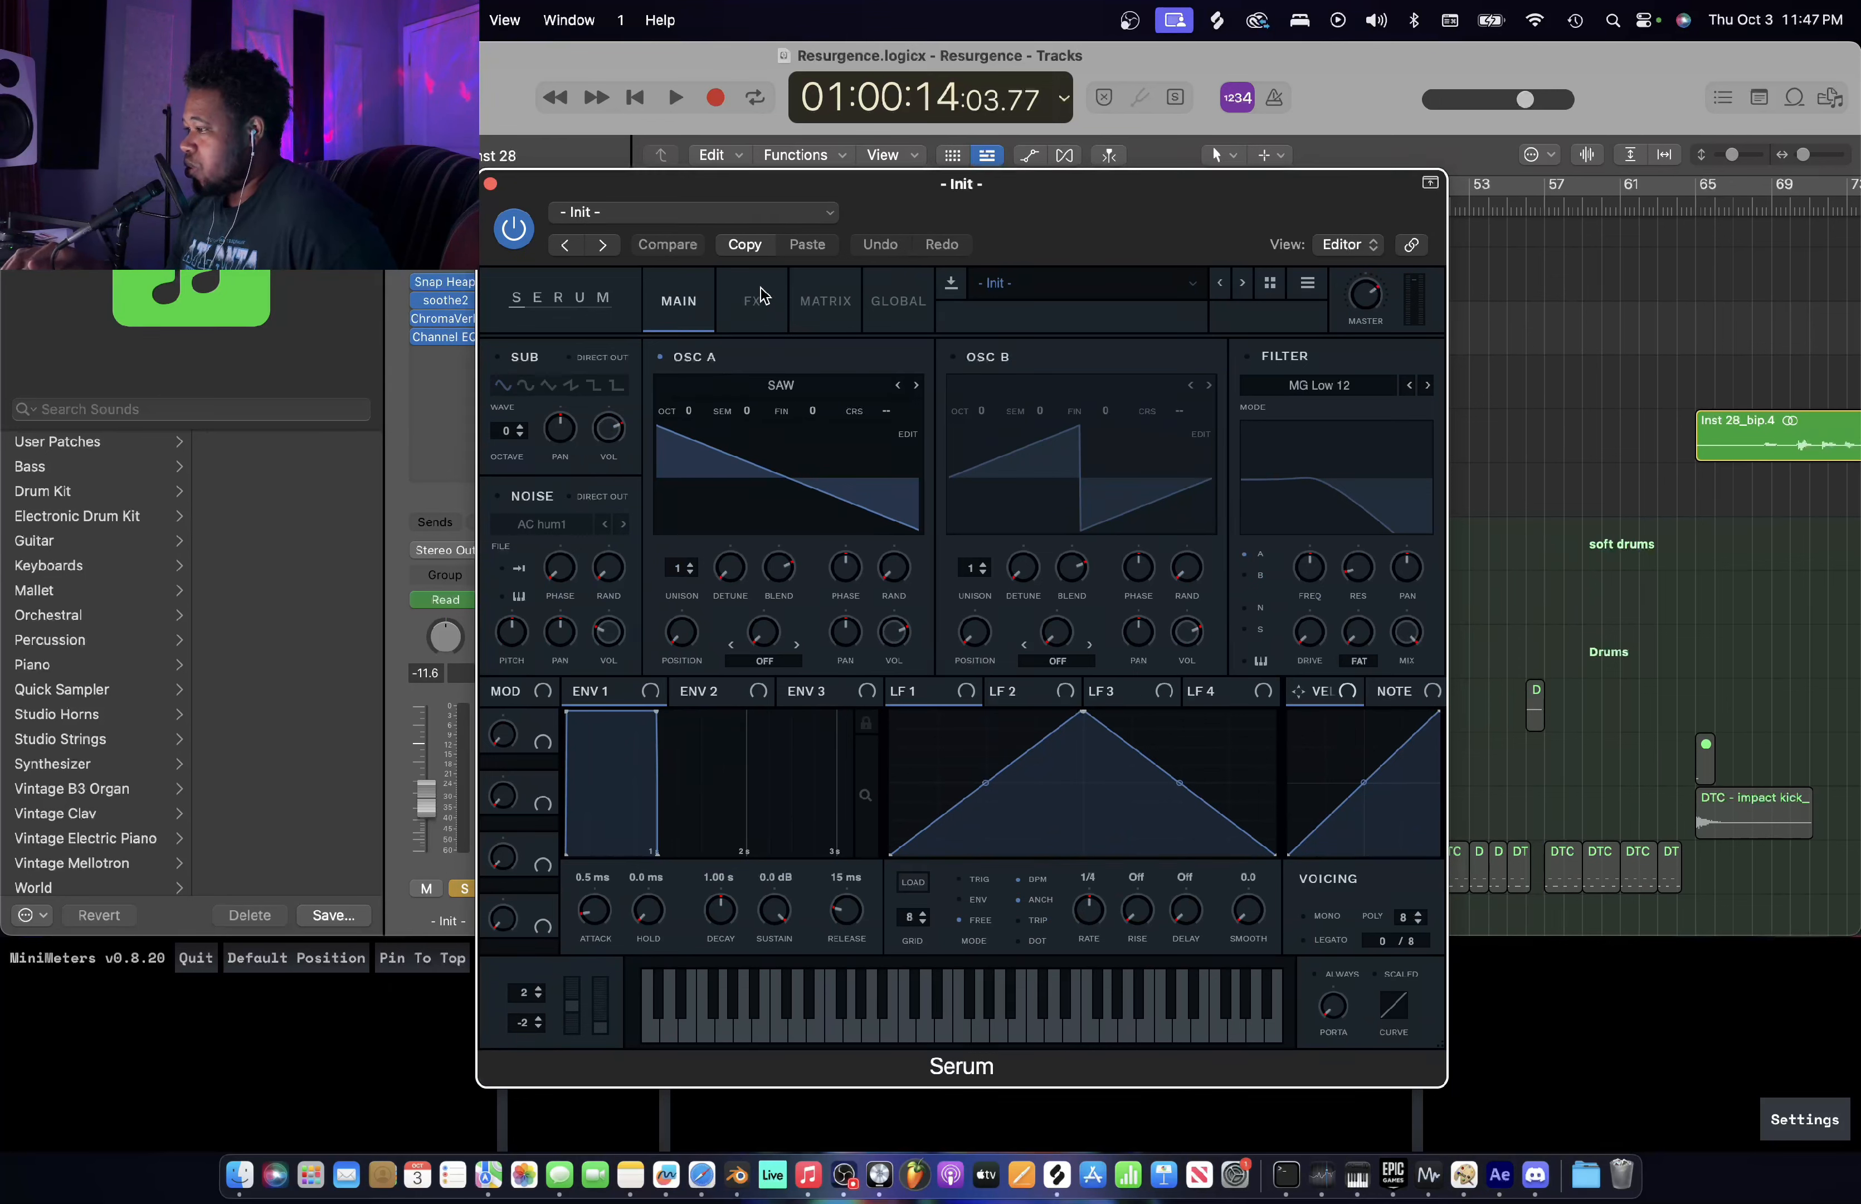
pyautogui.click(760, 290)
pyautogui.click(699, 294)
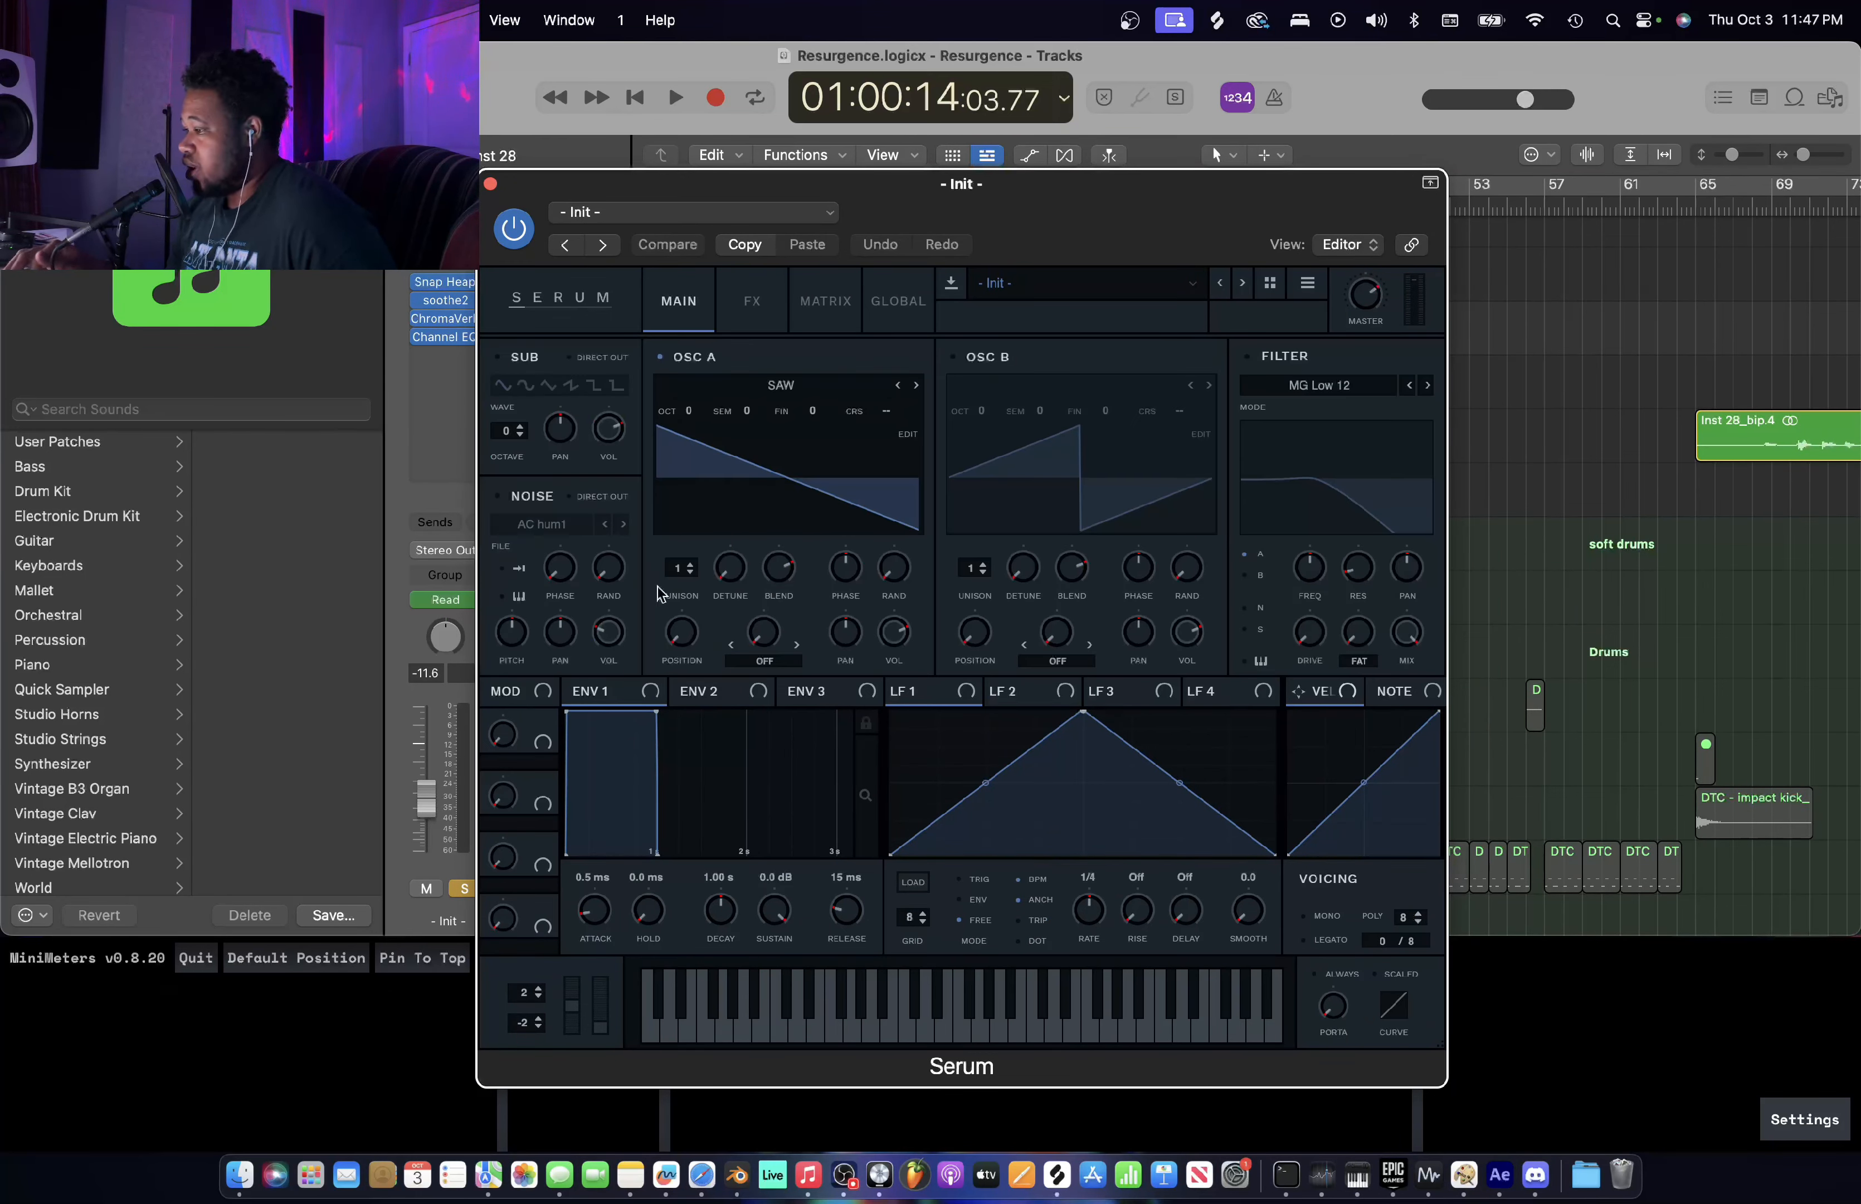
pyautogui.click(490, 184)
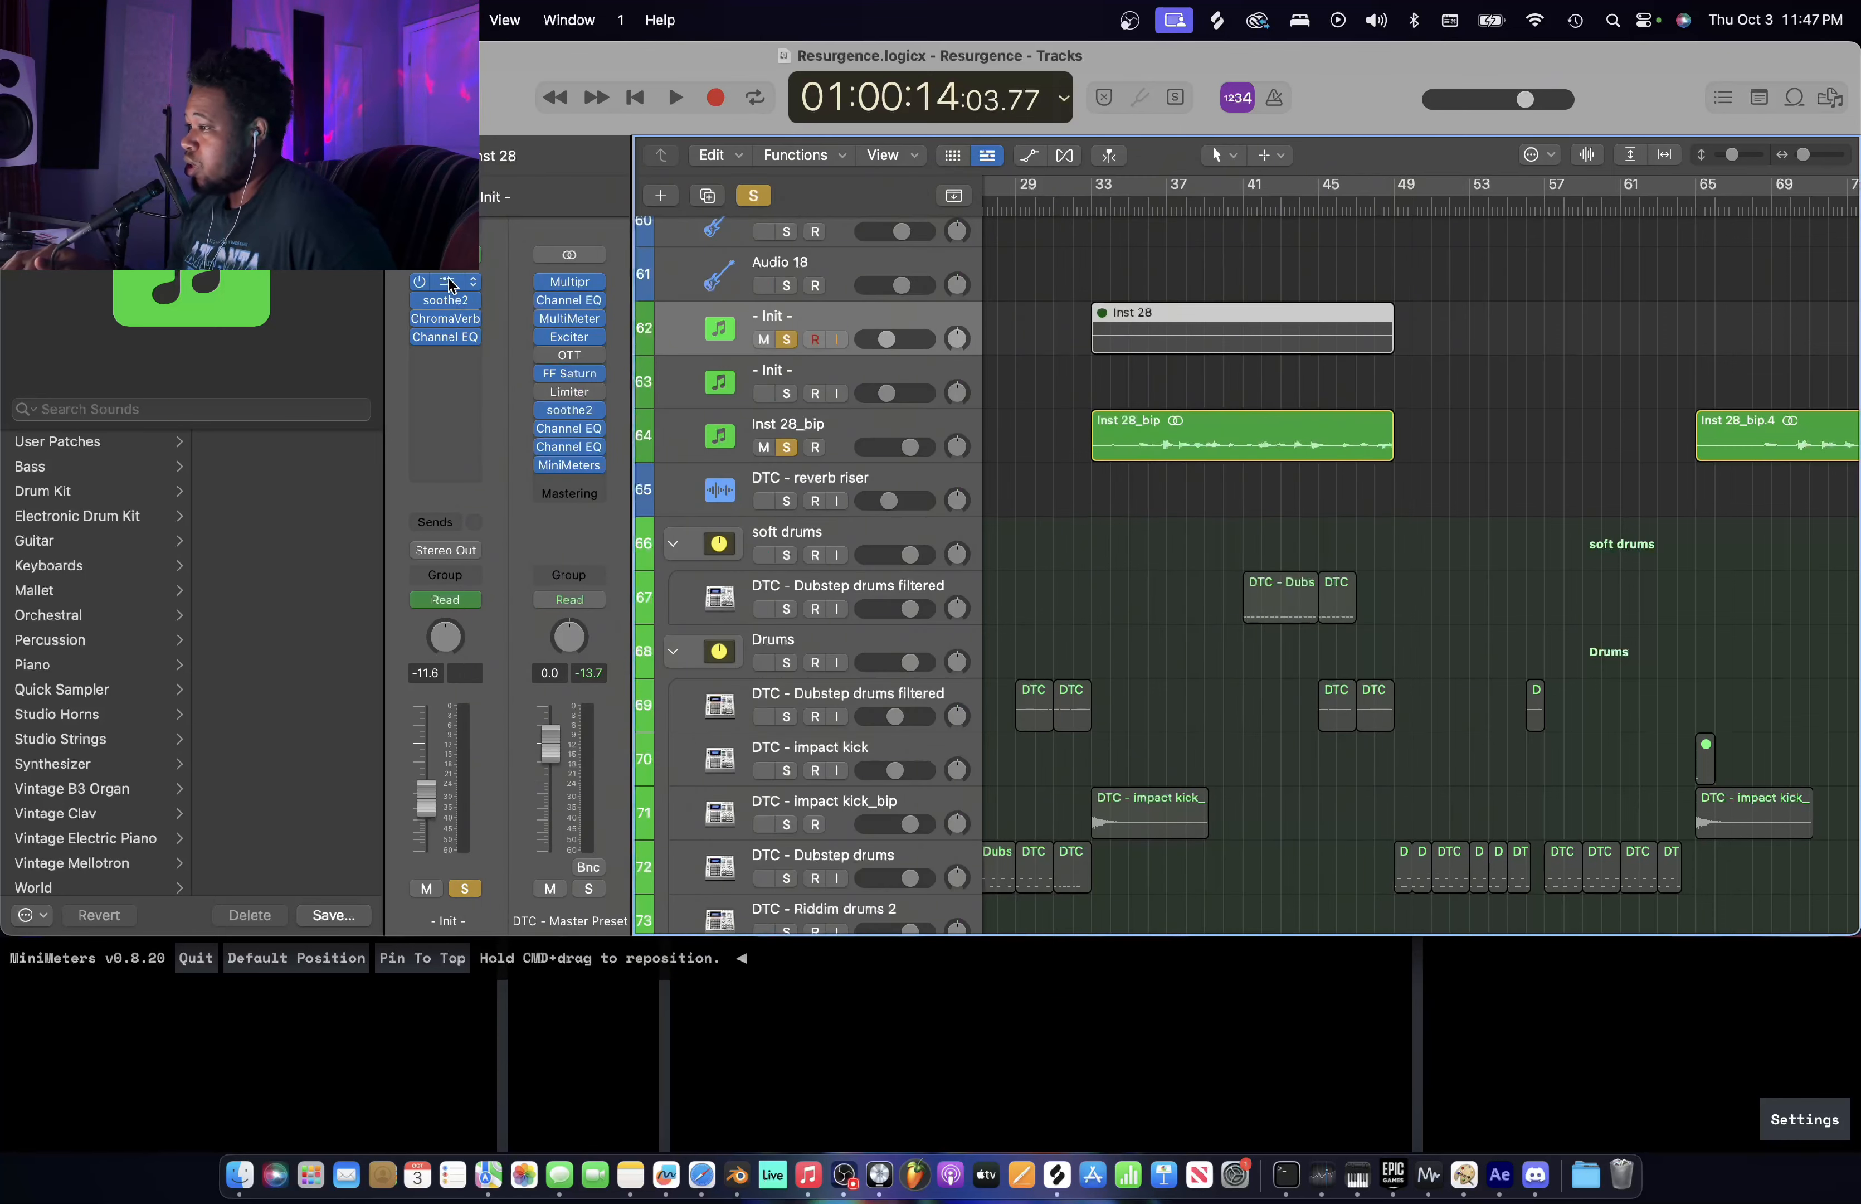
# - In the Snap Heap effect on track 62, bypass Ultracomb x4 in Serial Bus 2 and open Spectral Jam in its own window
pyautogui.click(449, 284)
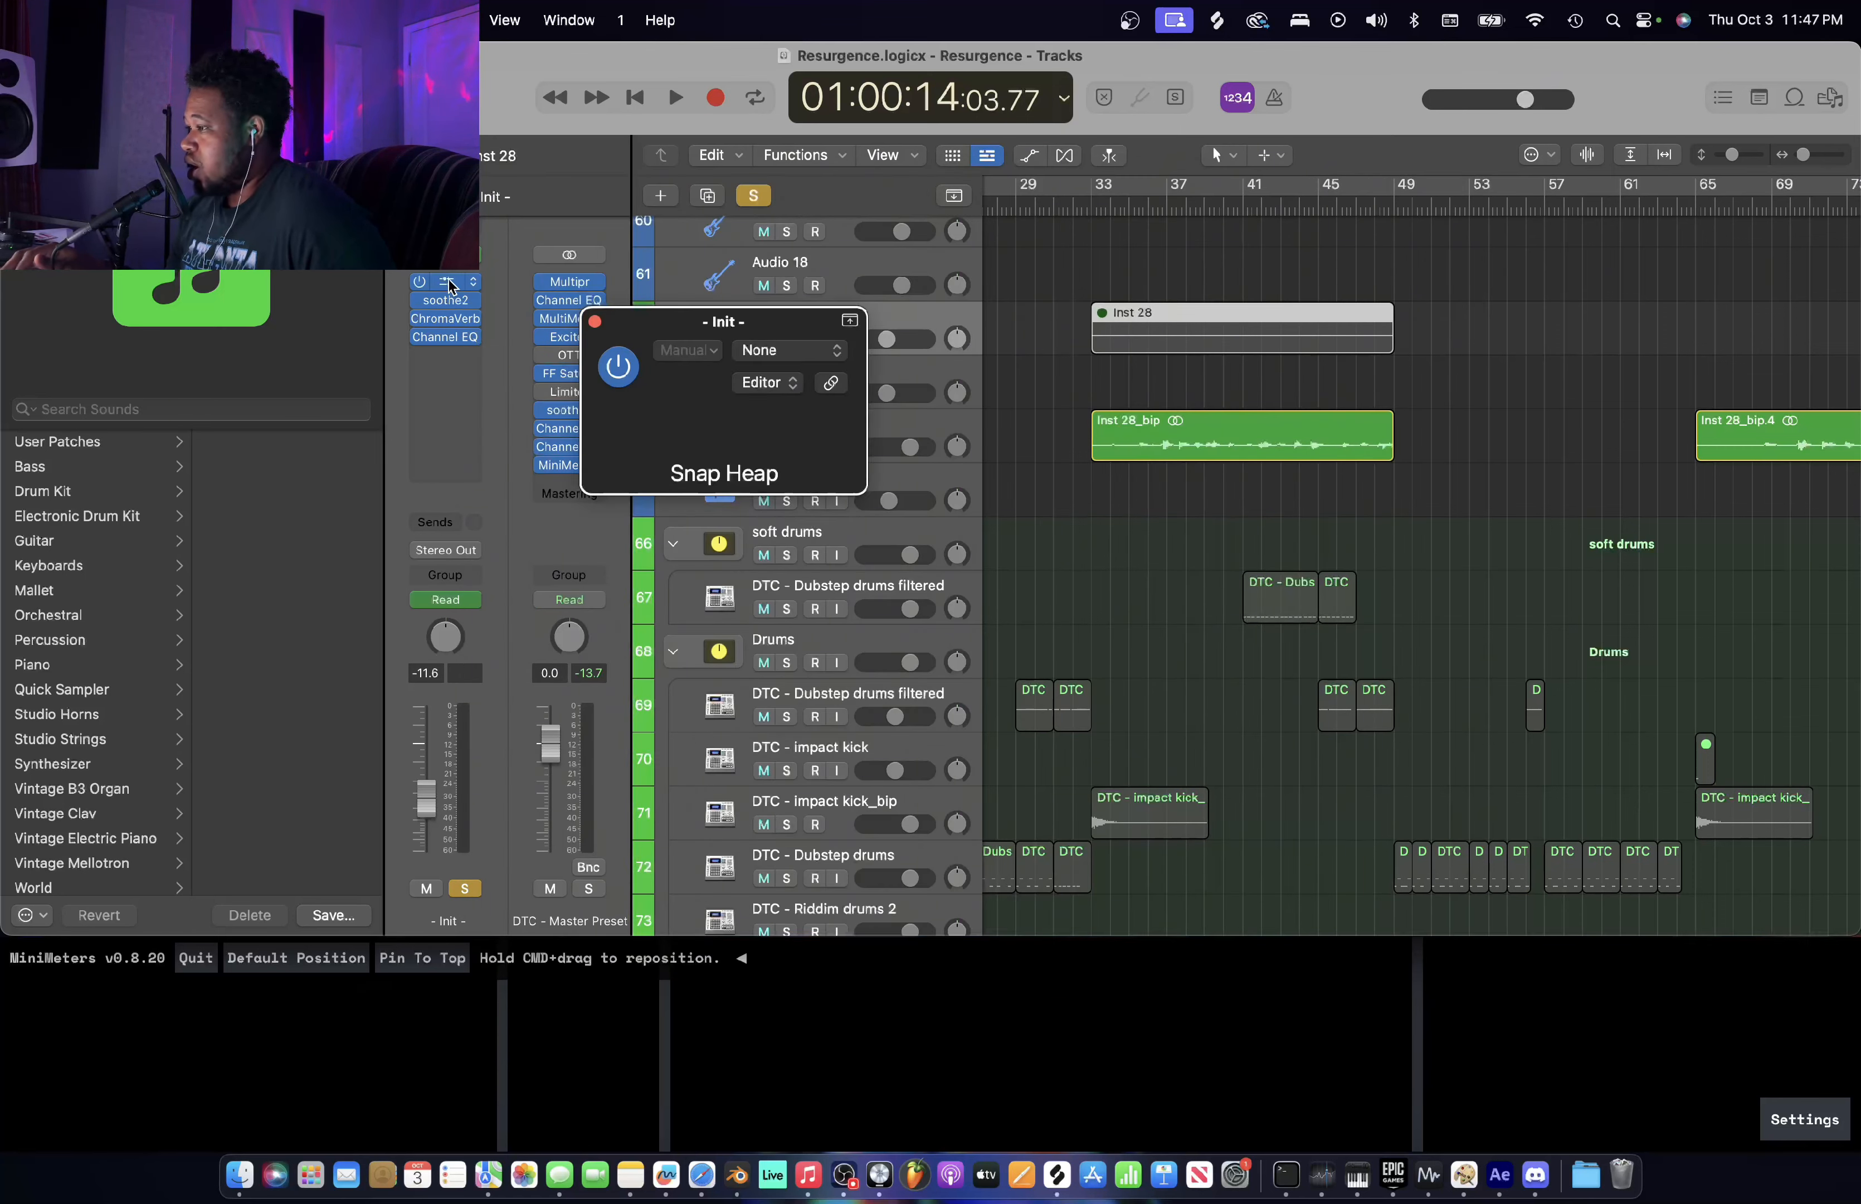
pyautogui.moveTo(1146, 329); pyautogui.dragTo(990, 172)
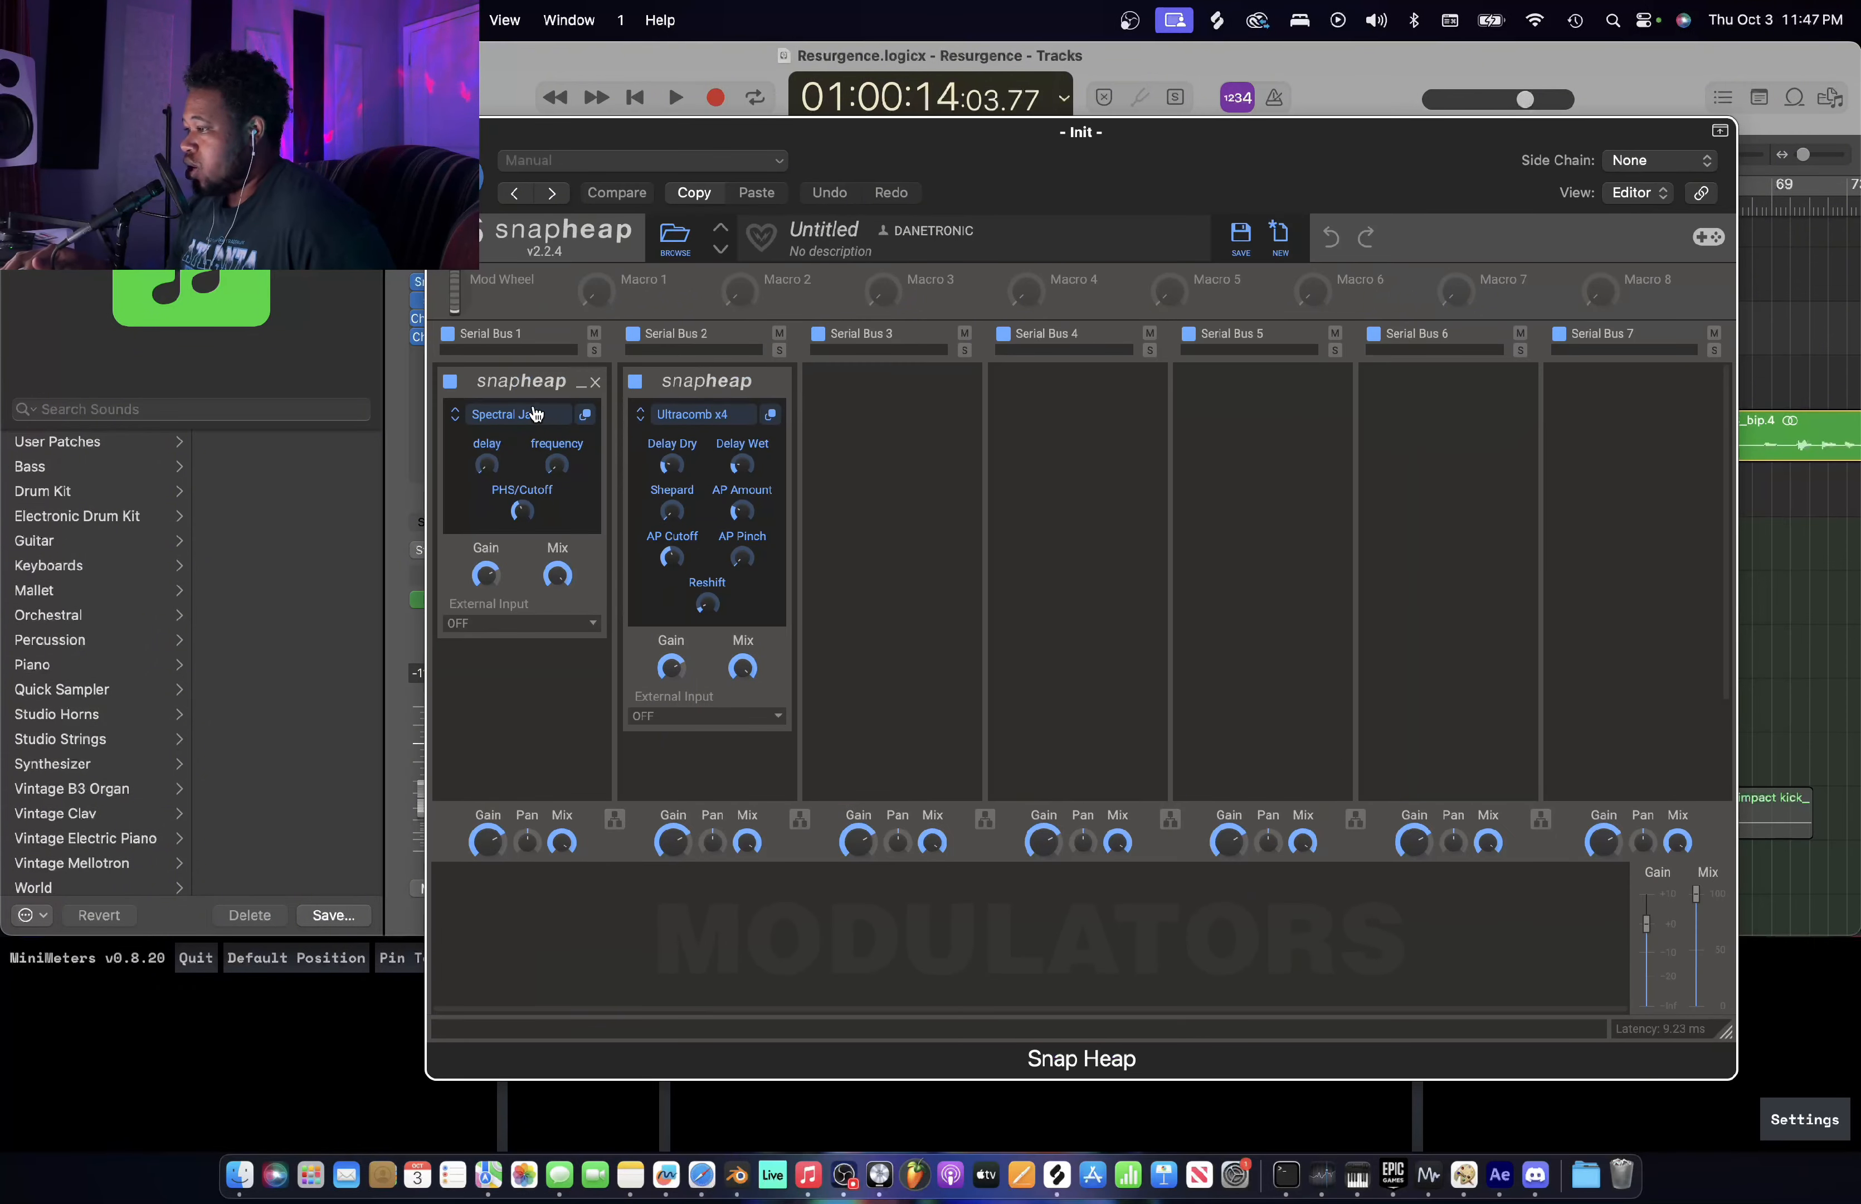
pyautogui.click(639, 381)
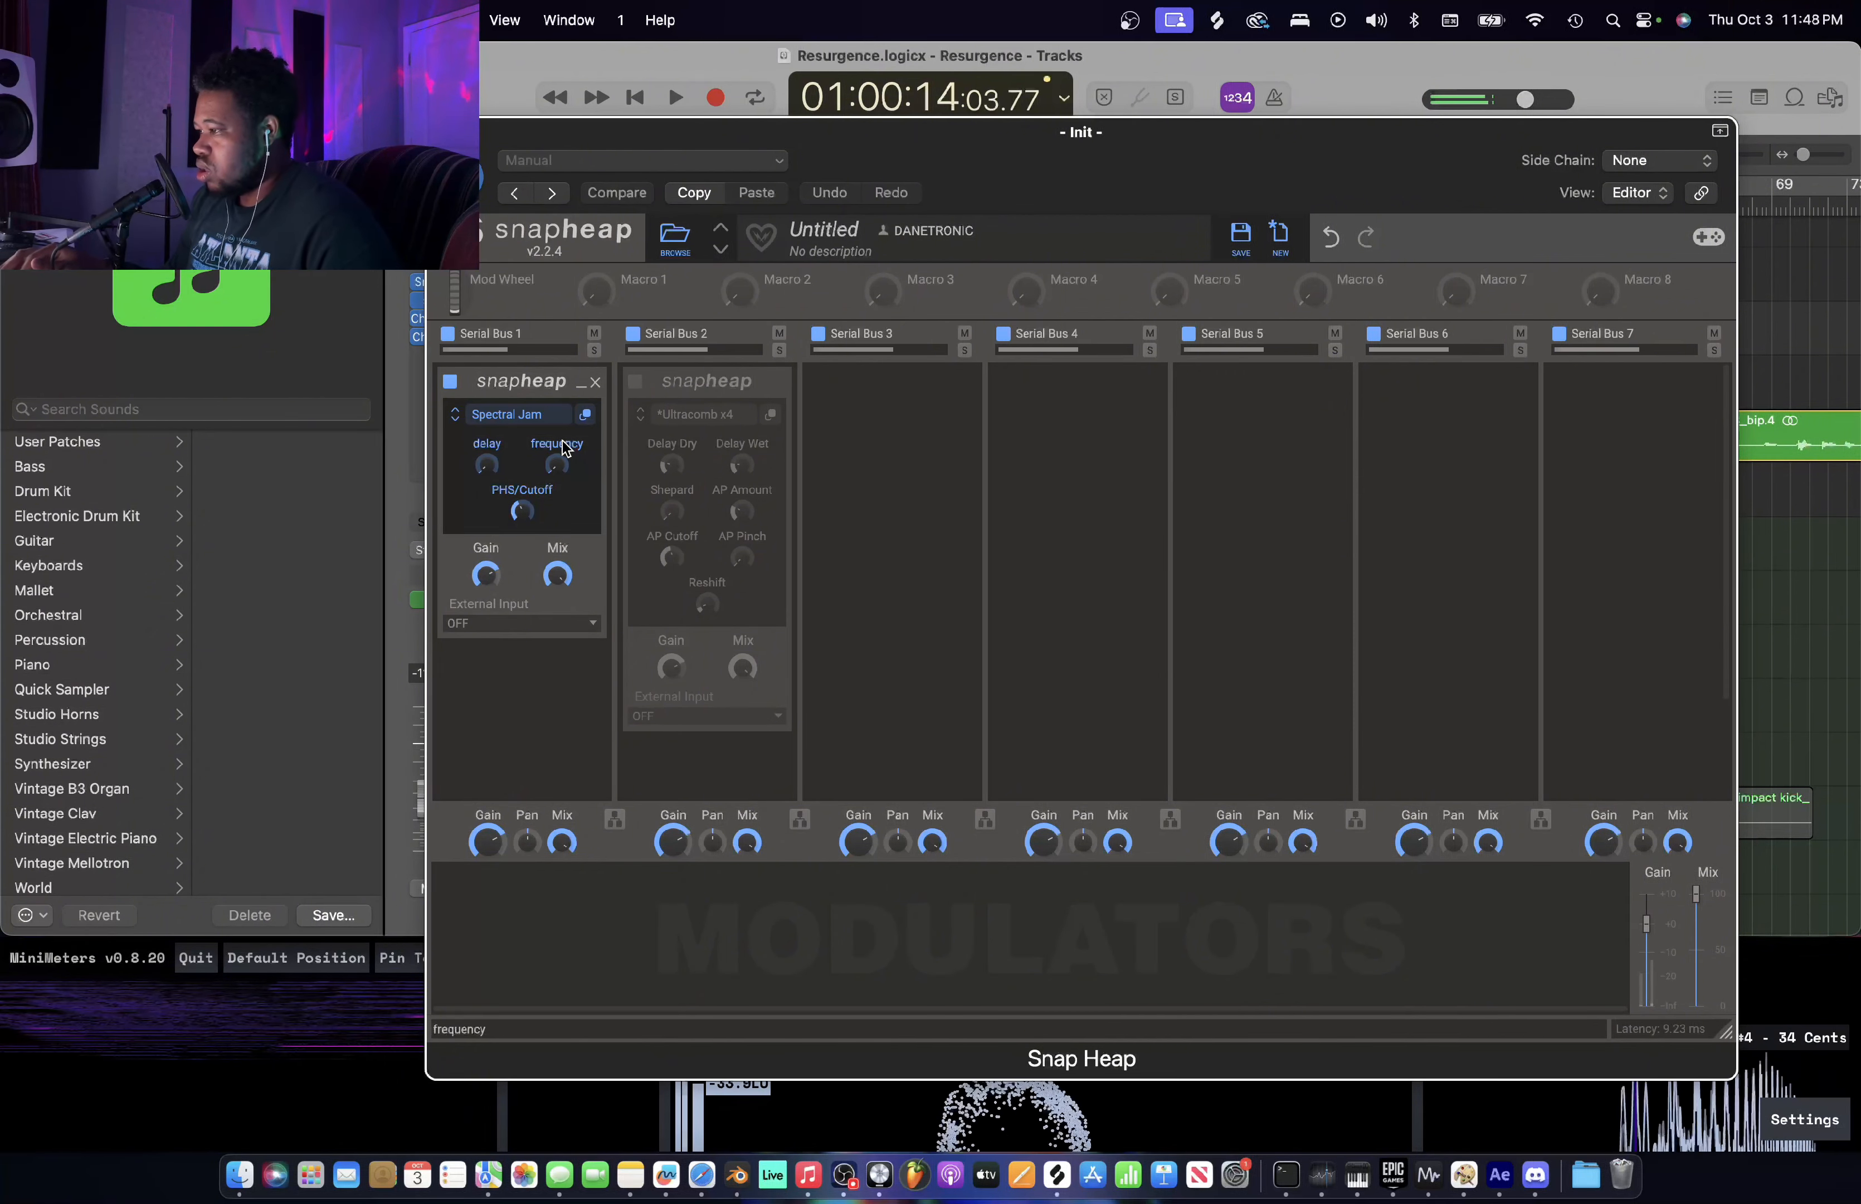
pyautogui.click(587, 416)
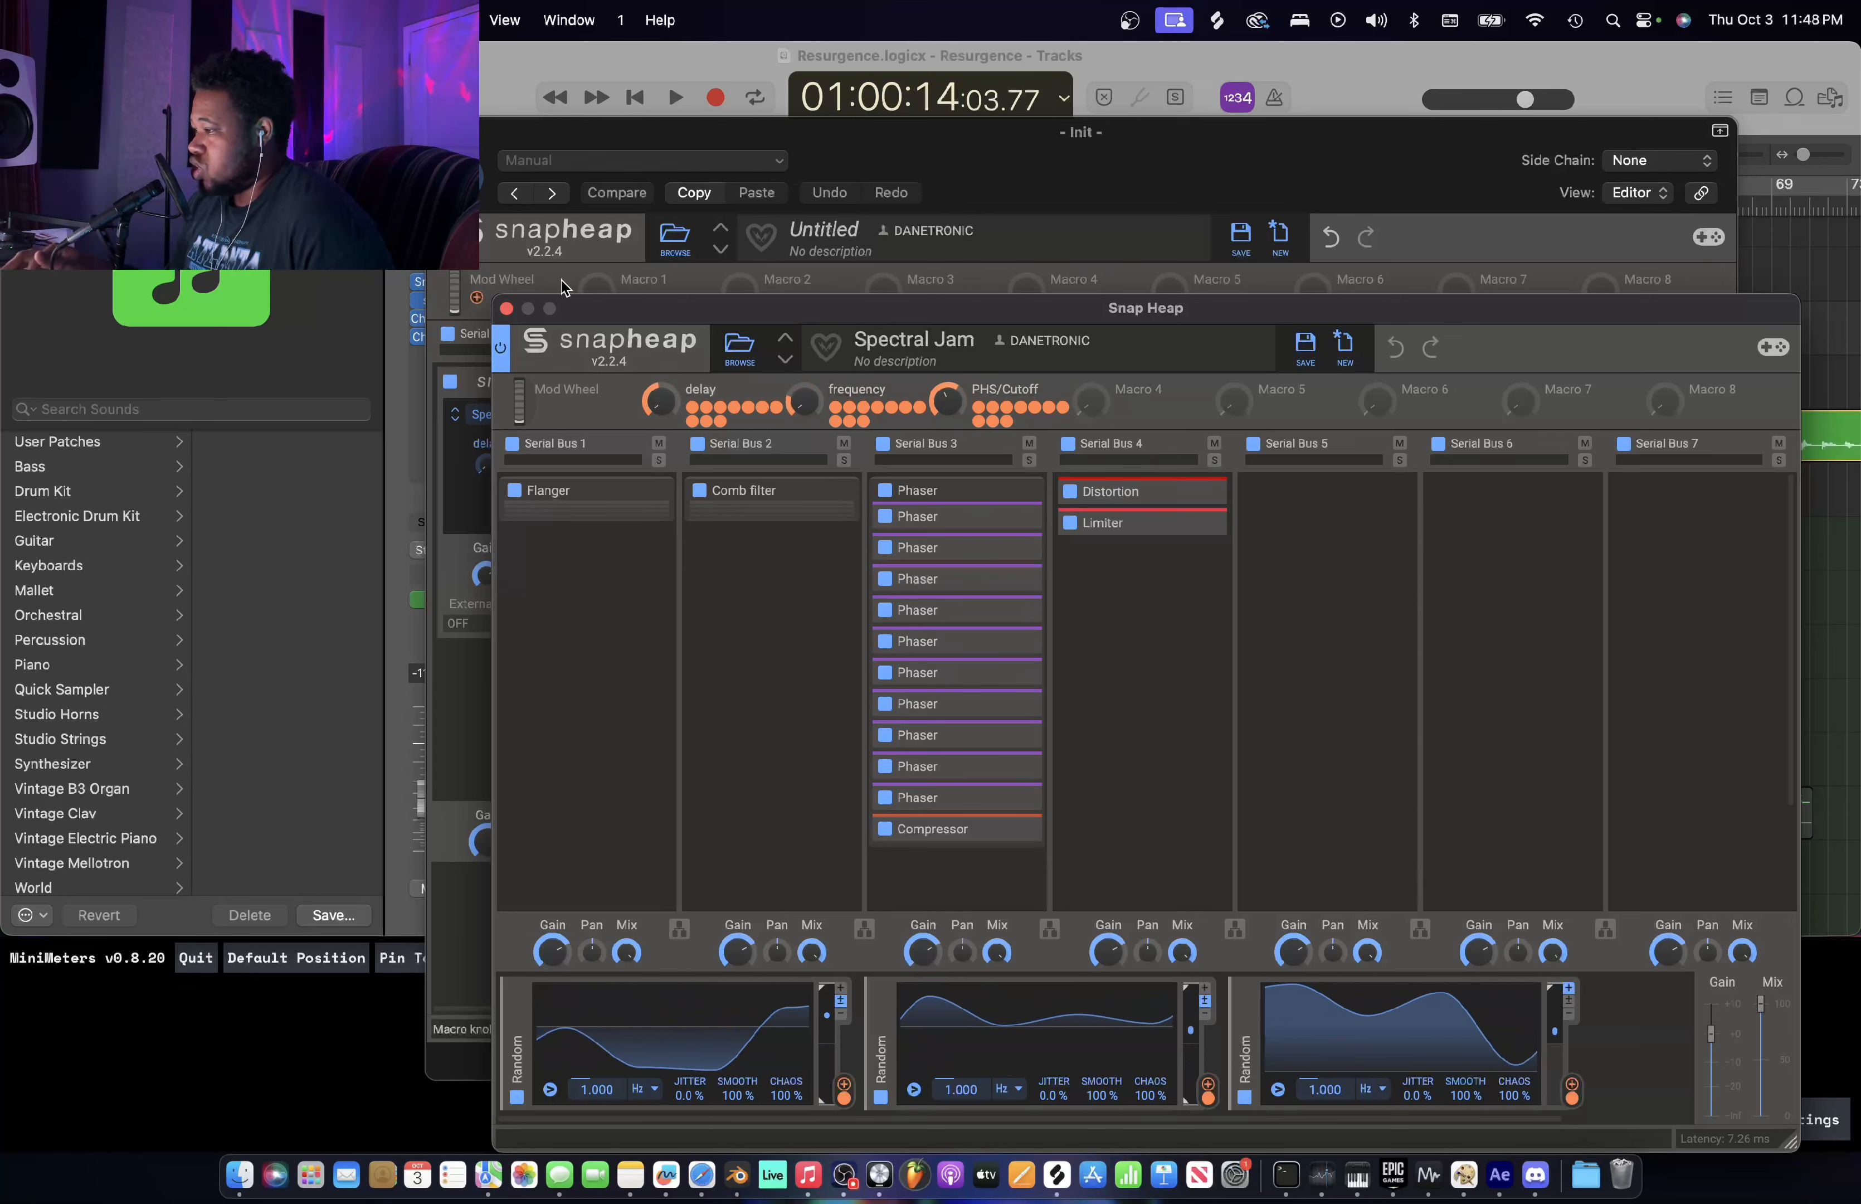
# - Close the Spectral Jam window, re-enable Ultracomb x4 in Serial Bus 2, inspect it in its own window and close Snap Heap
pyautogui.click(506, 308)
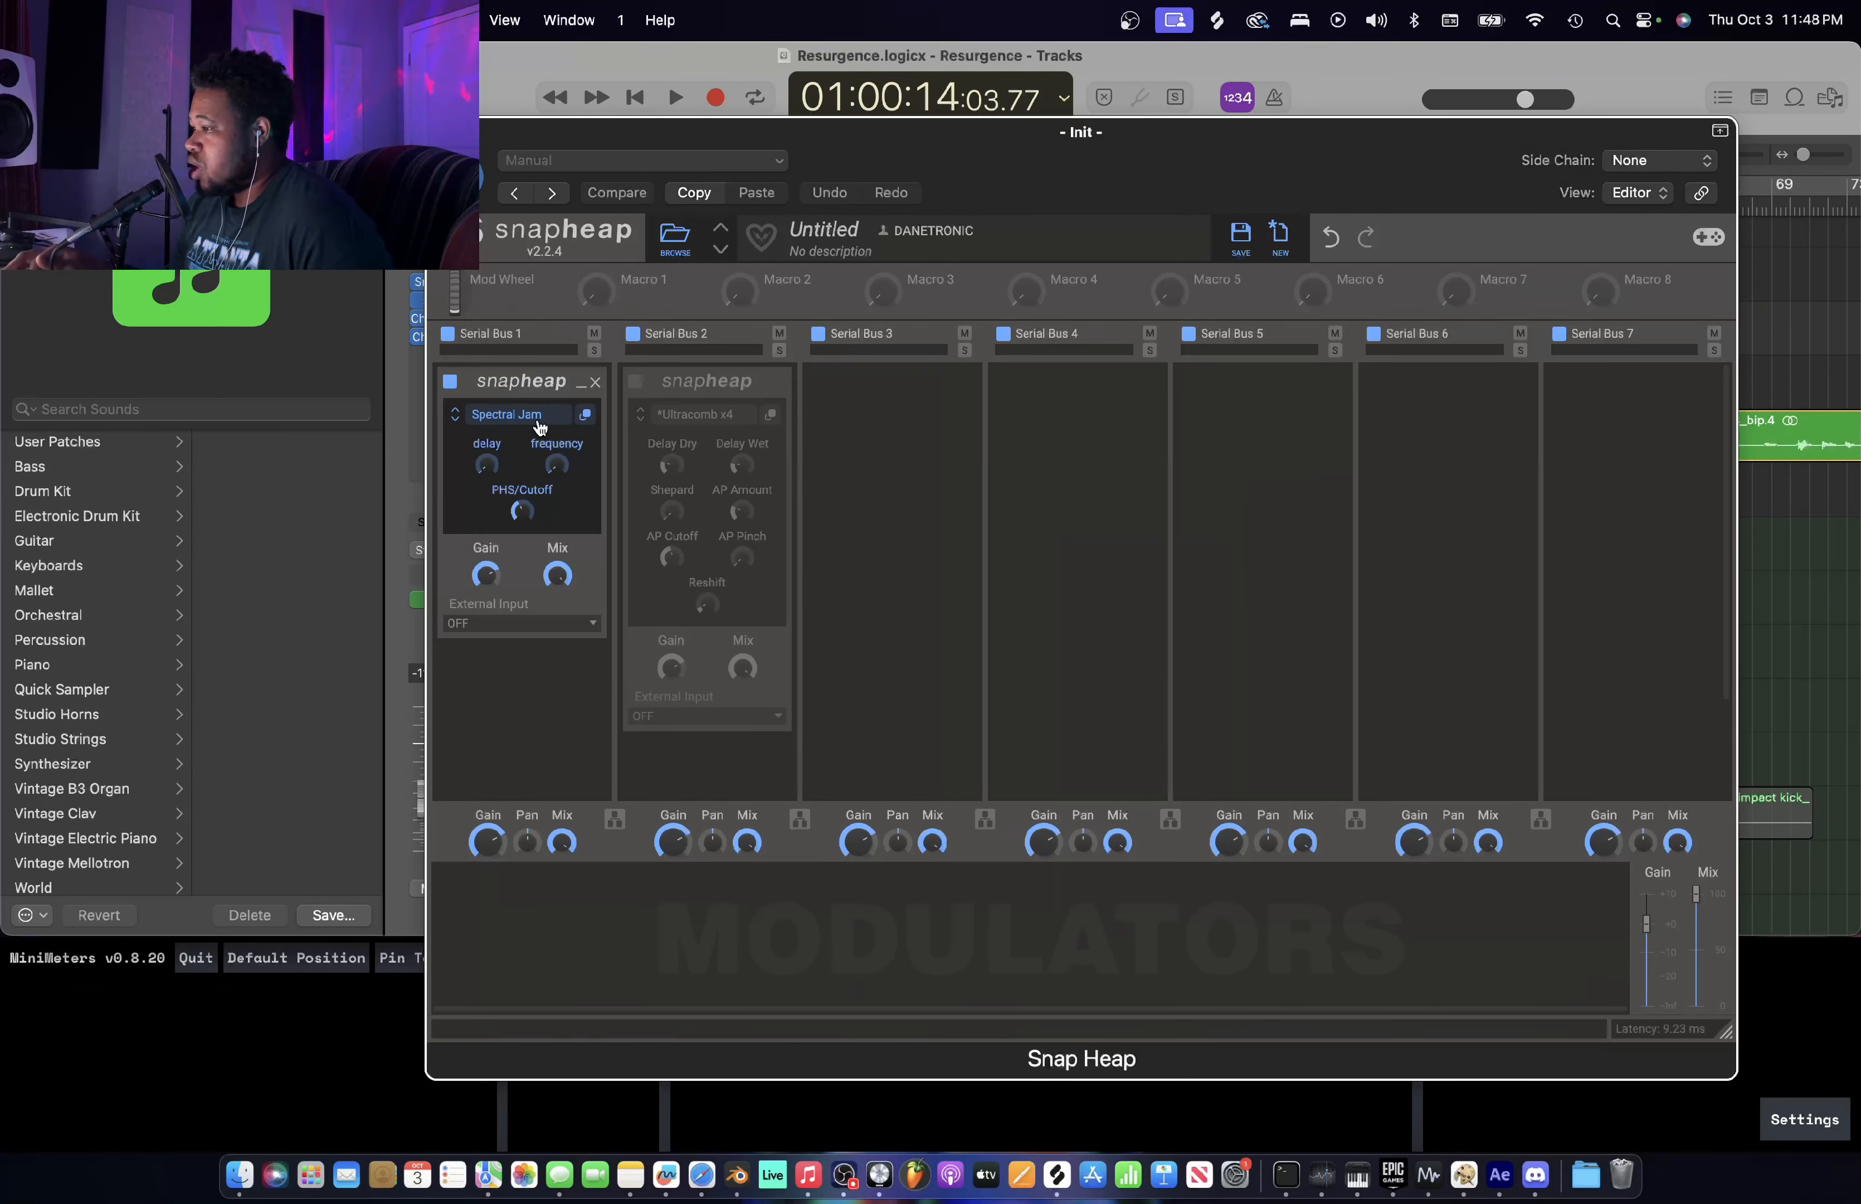
pyautogui.click(635, 381)
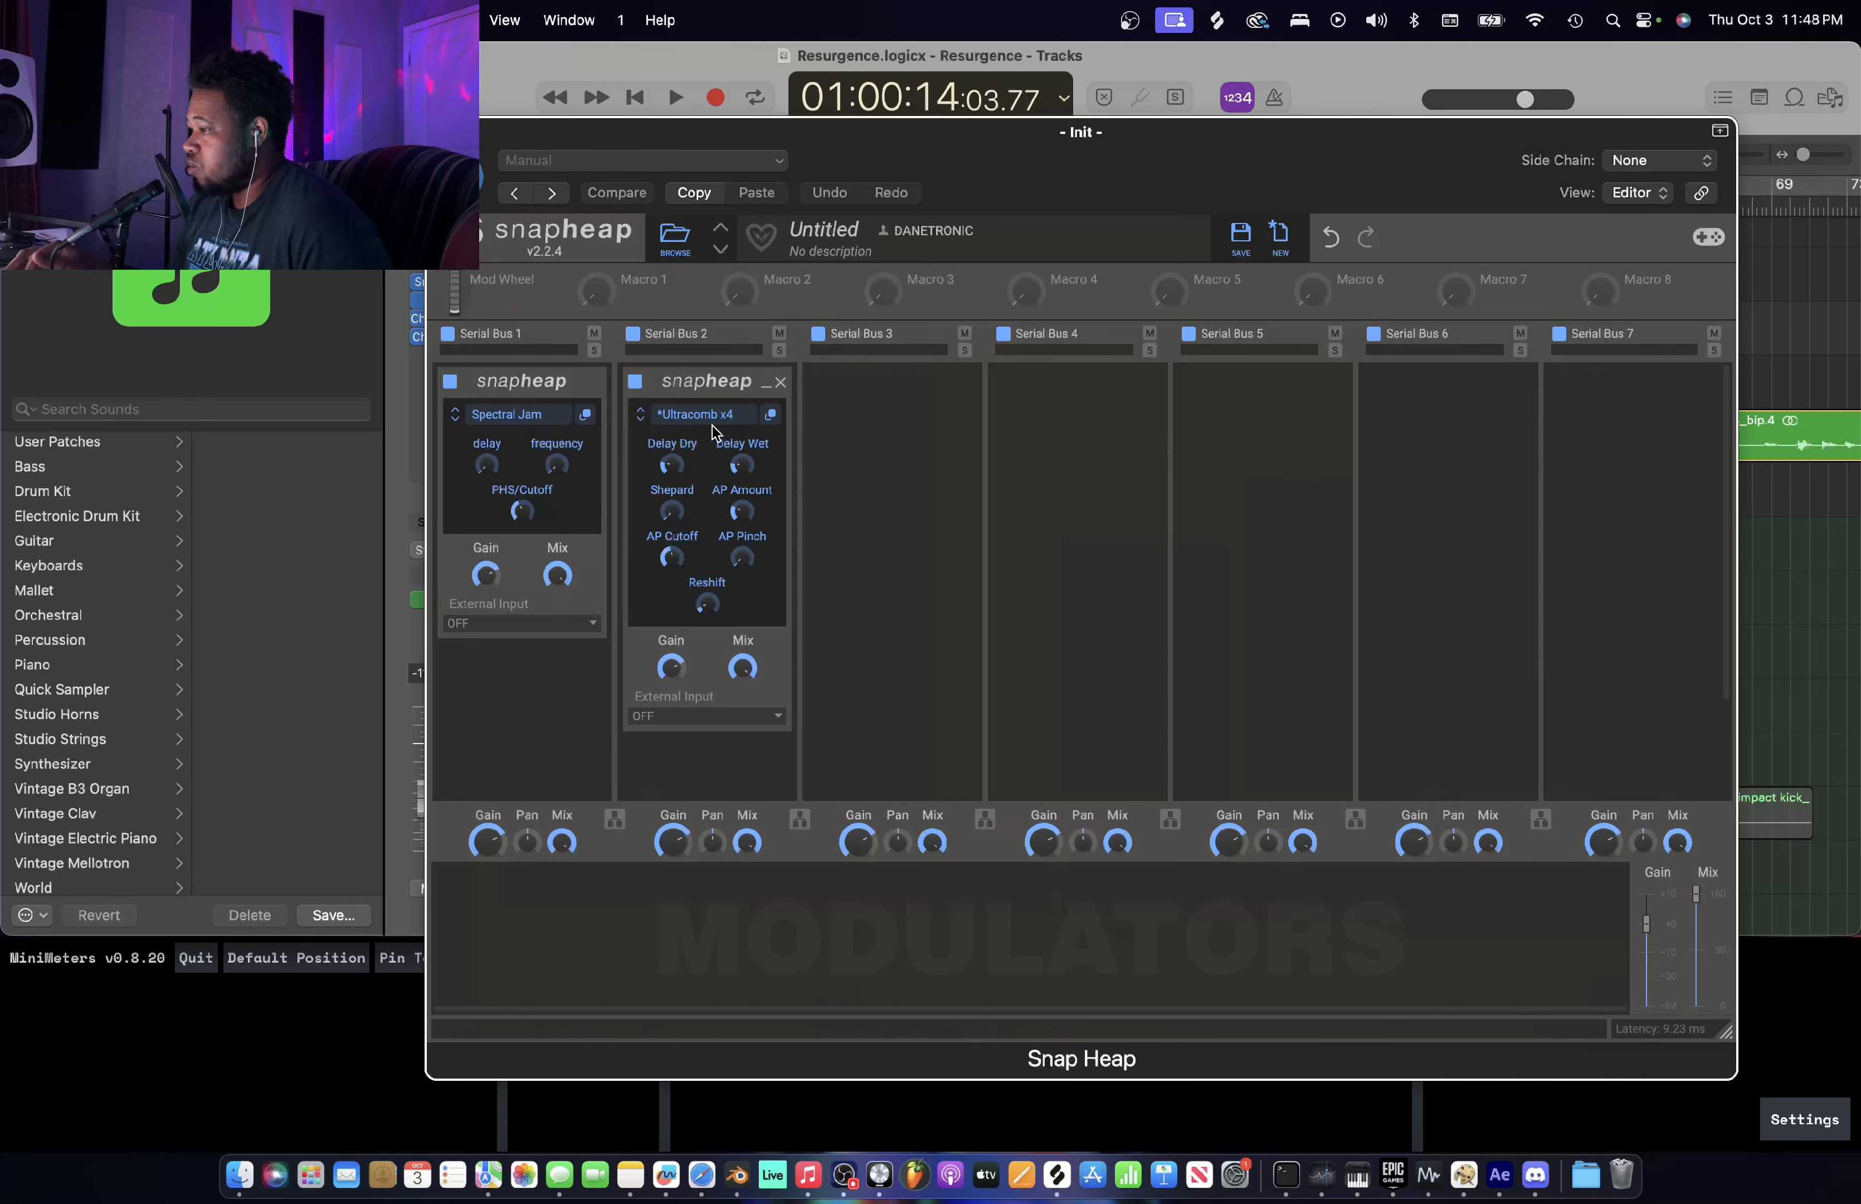
pyautogui.click(770, 414)
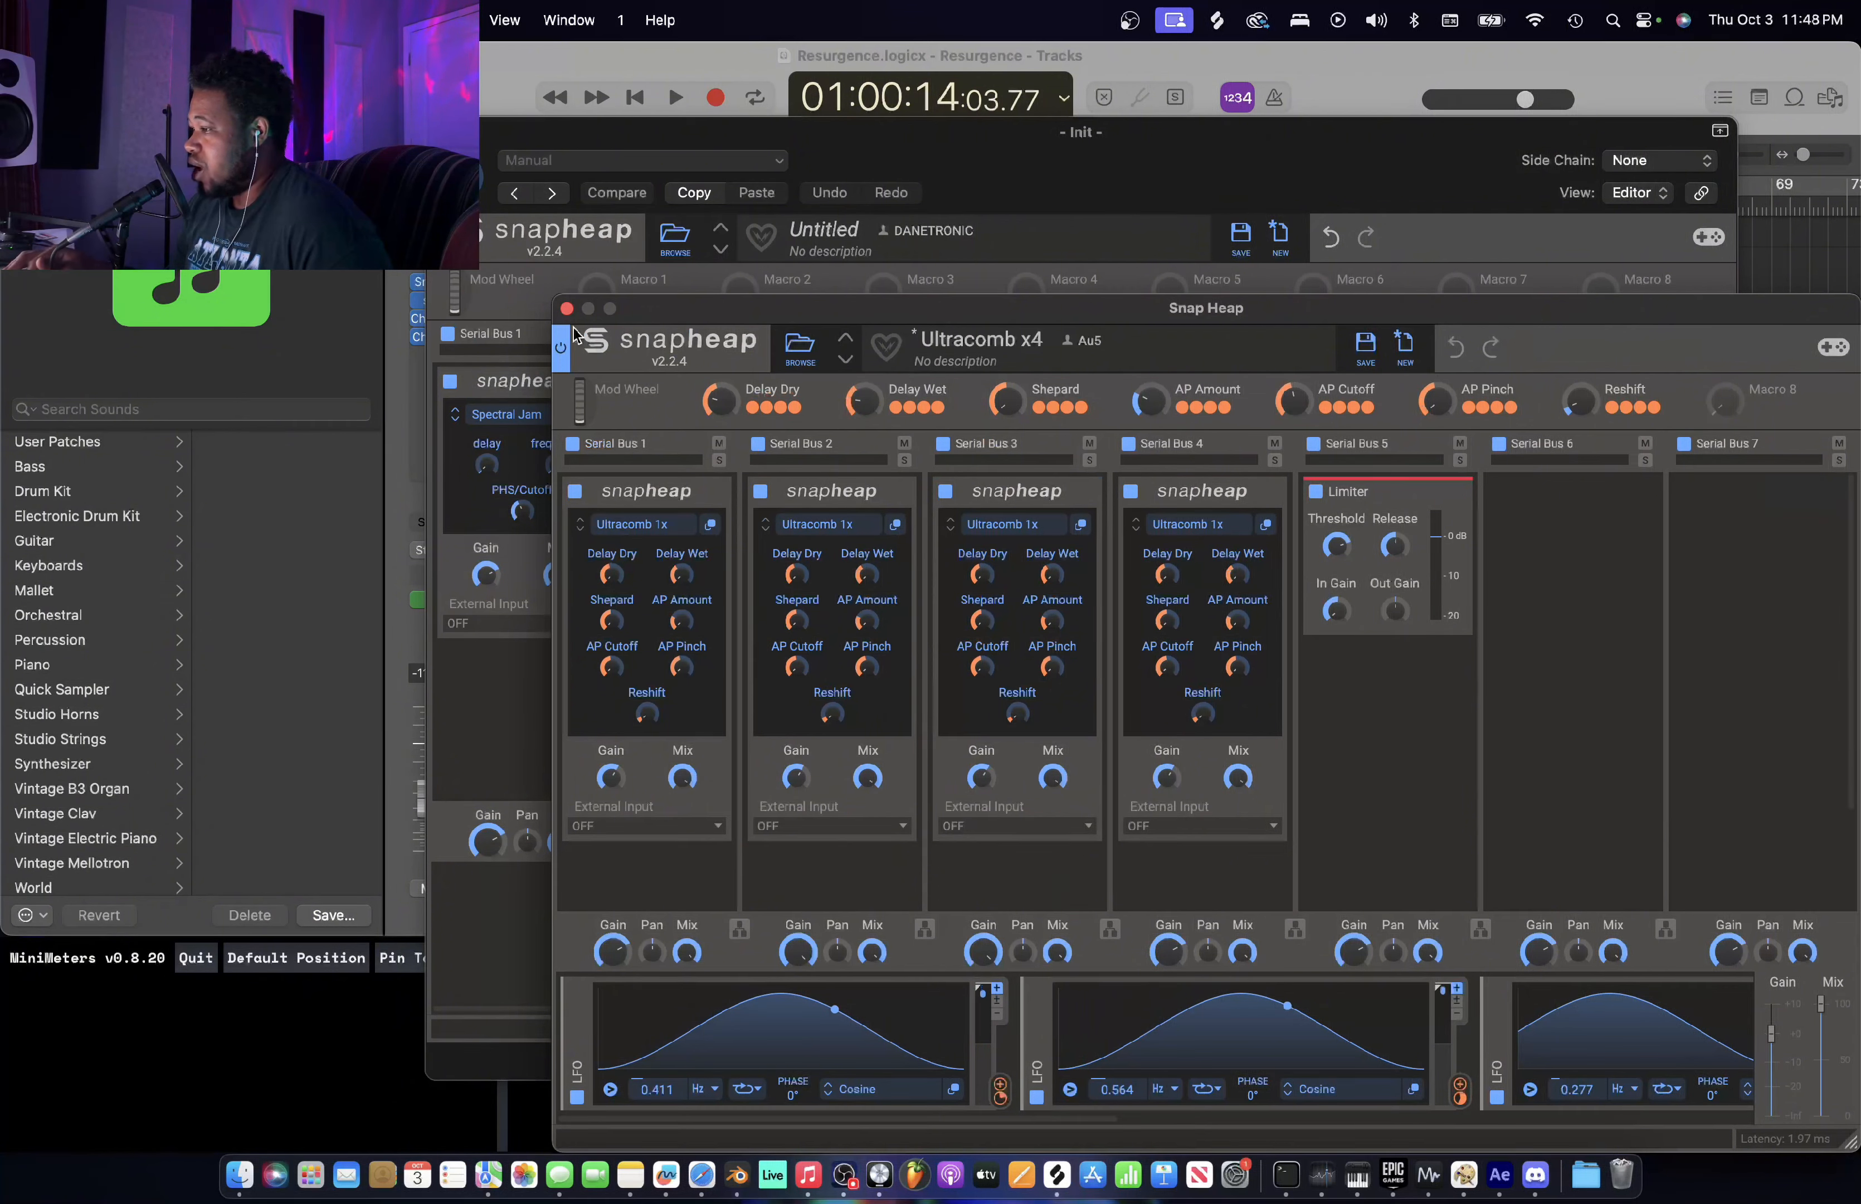
pyautogui.click(567, 309)
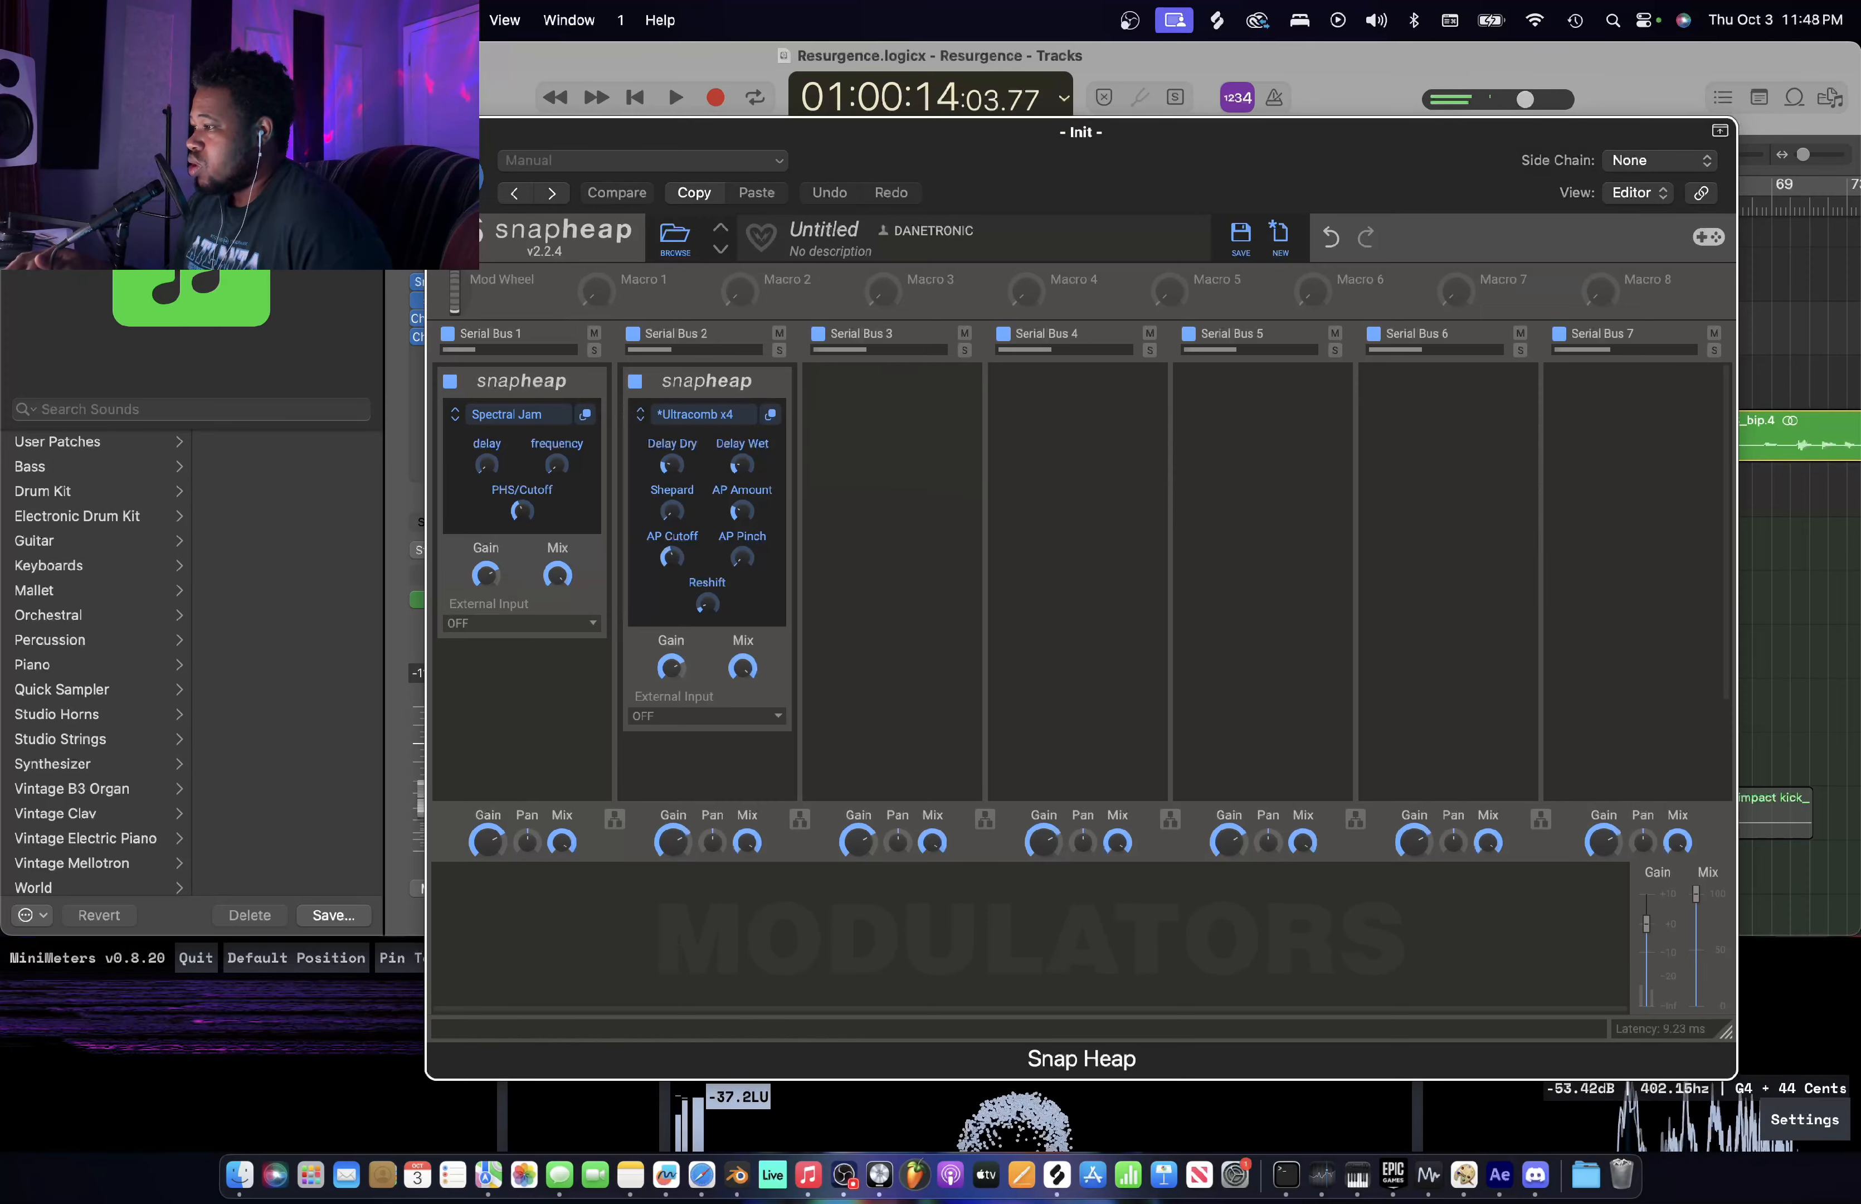
pyautogui.click(441, 132)
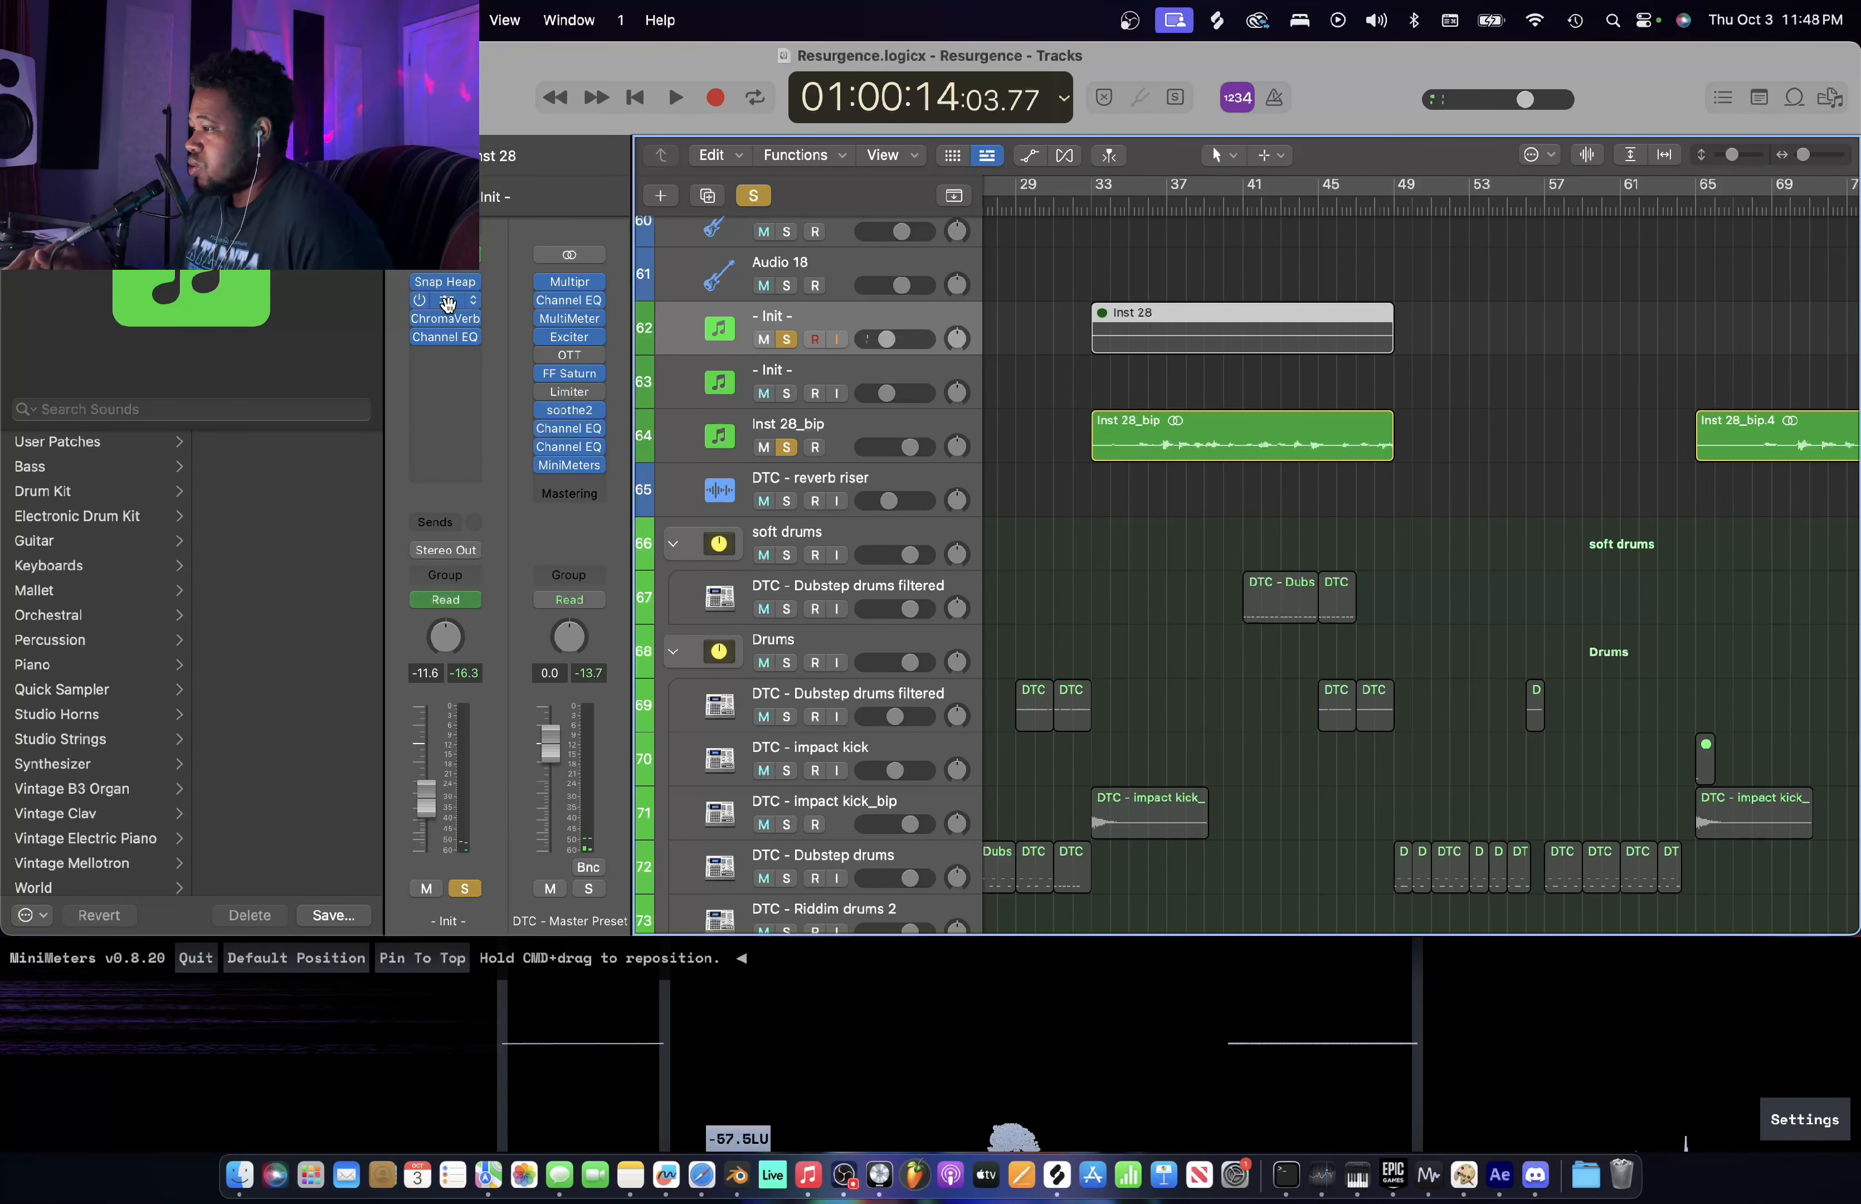
# - Check the Channel EQ on track 62, close it, and turn off solo on track 62 and Inst 28_bip
pyautogui.click(447, 338)
pyautogui.click(595, 321)
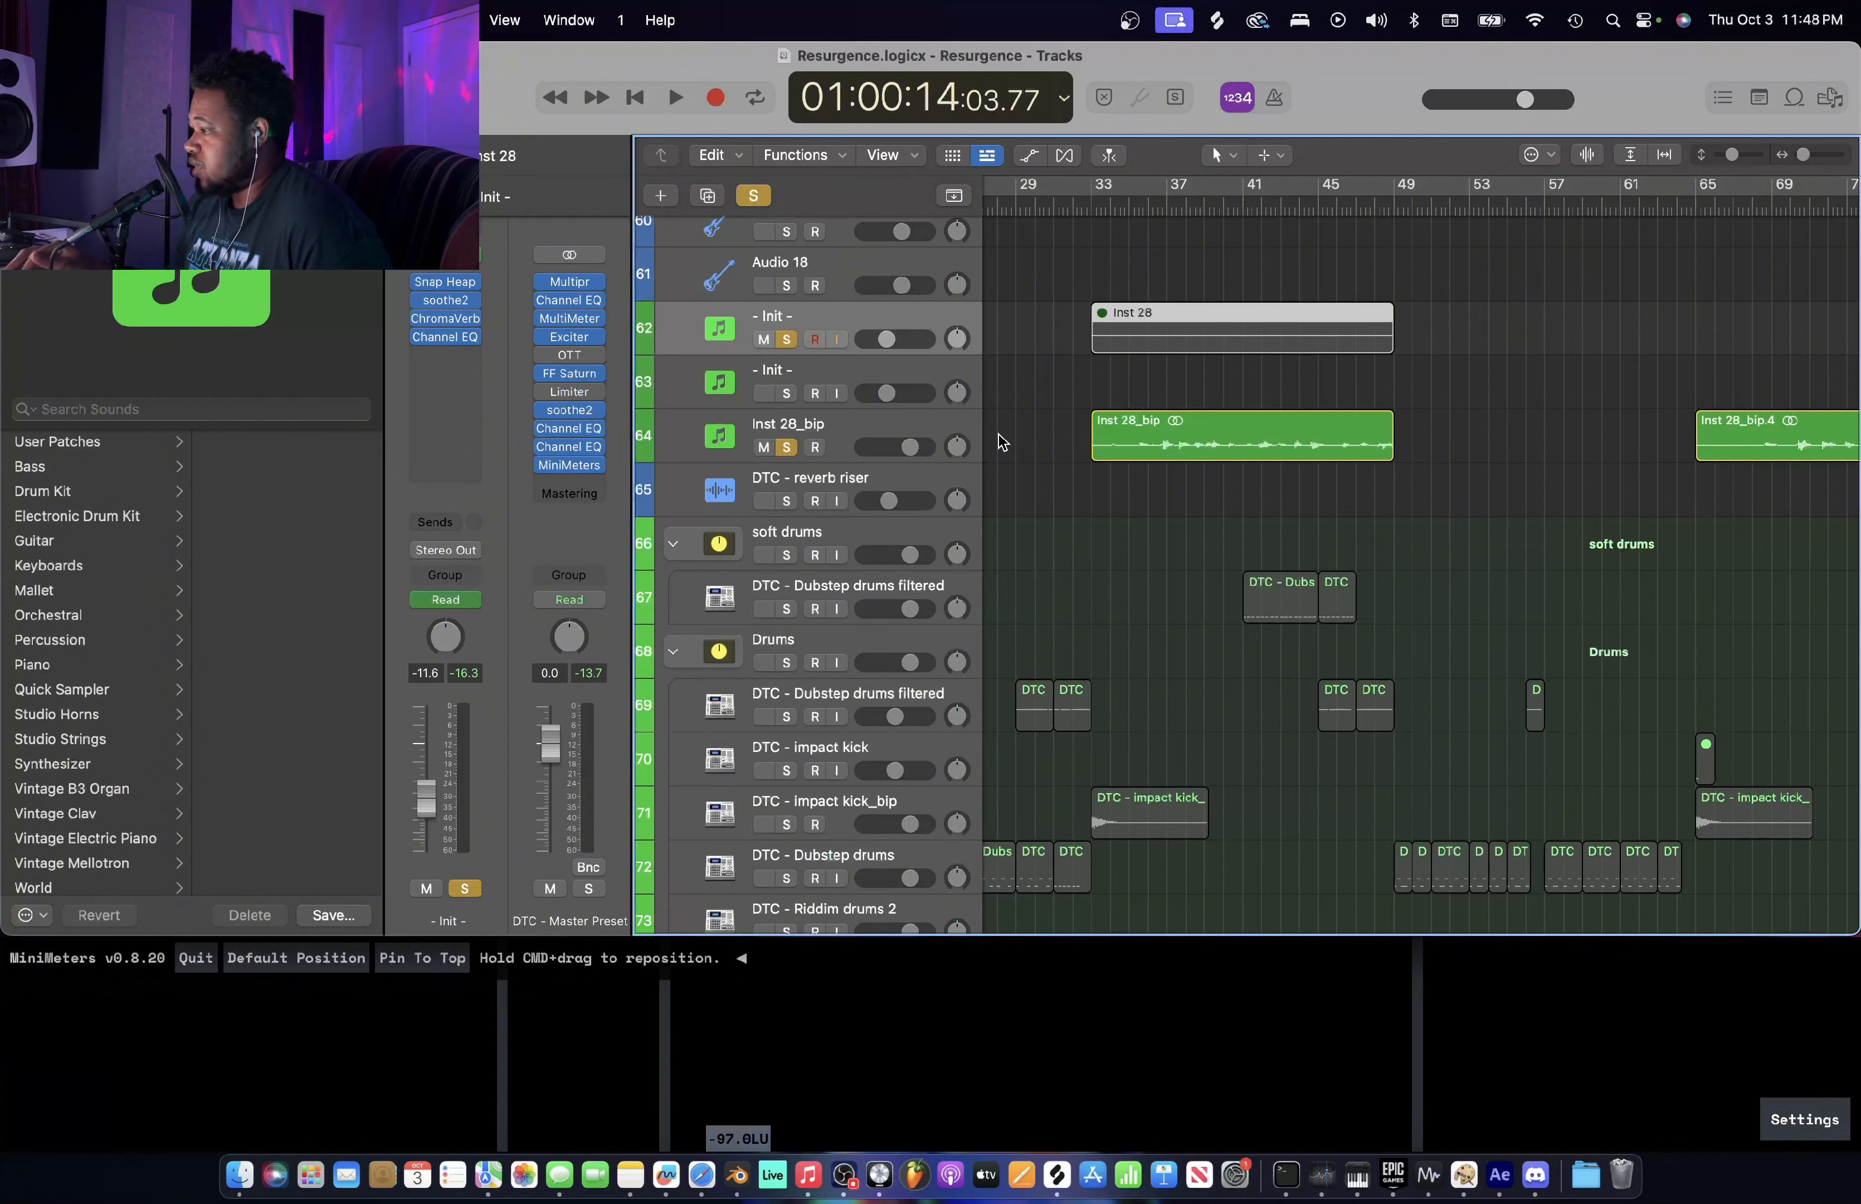
pyautogui.scroll(-5, 1064, 359)
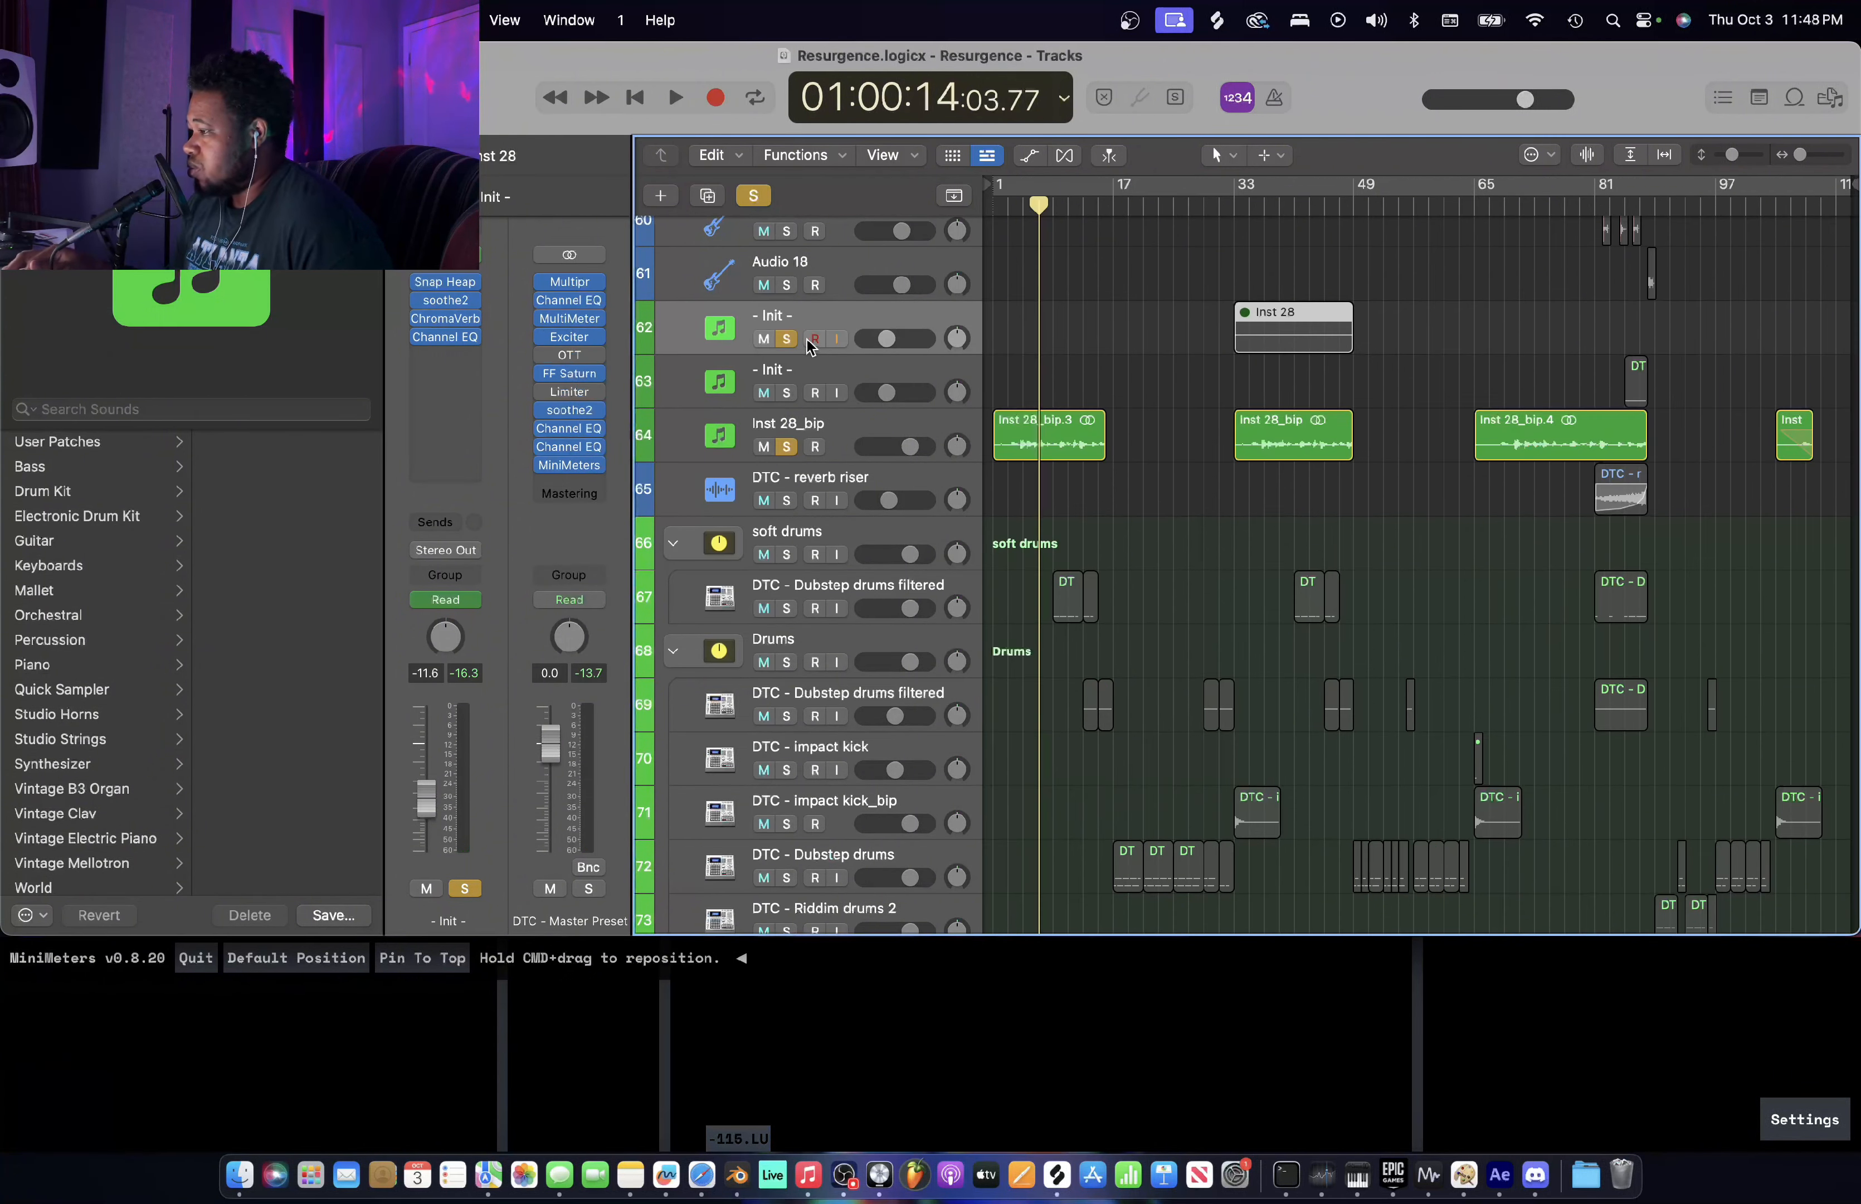
pyautogui.click(786, 338)
pyautogui.click(786, 444)
# - Listen to the full arrangement with no tracks soloed, from bar 5 to about bar 17
pyautogui.scroll(15, 1059, 337)
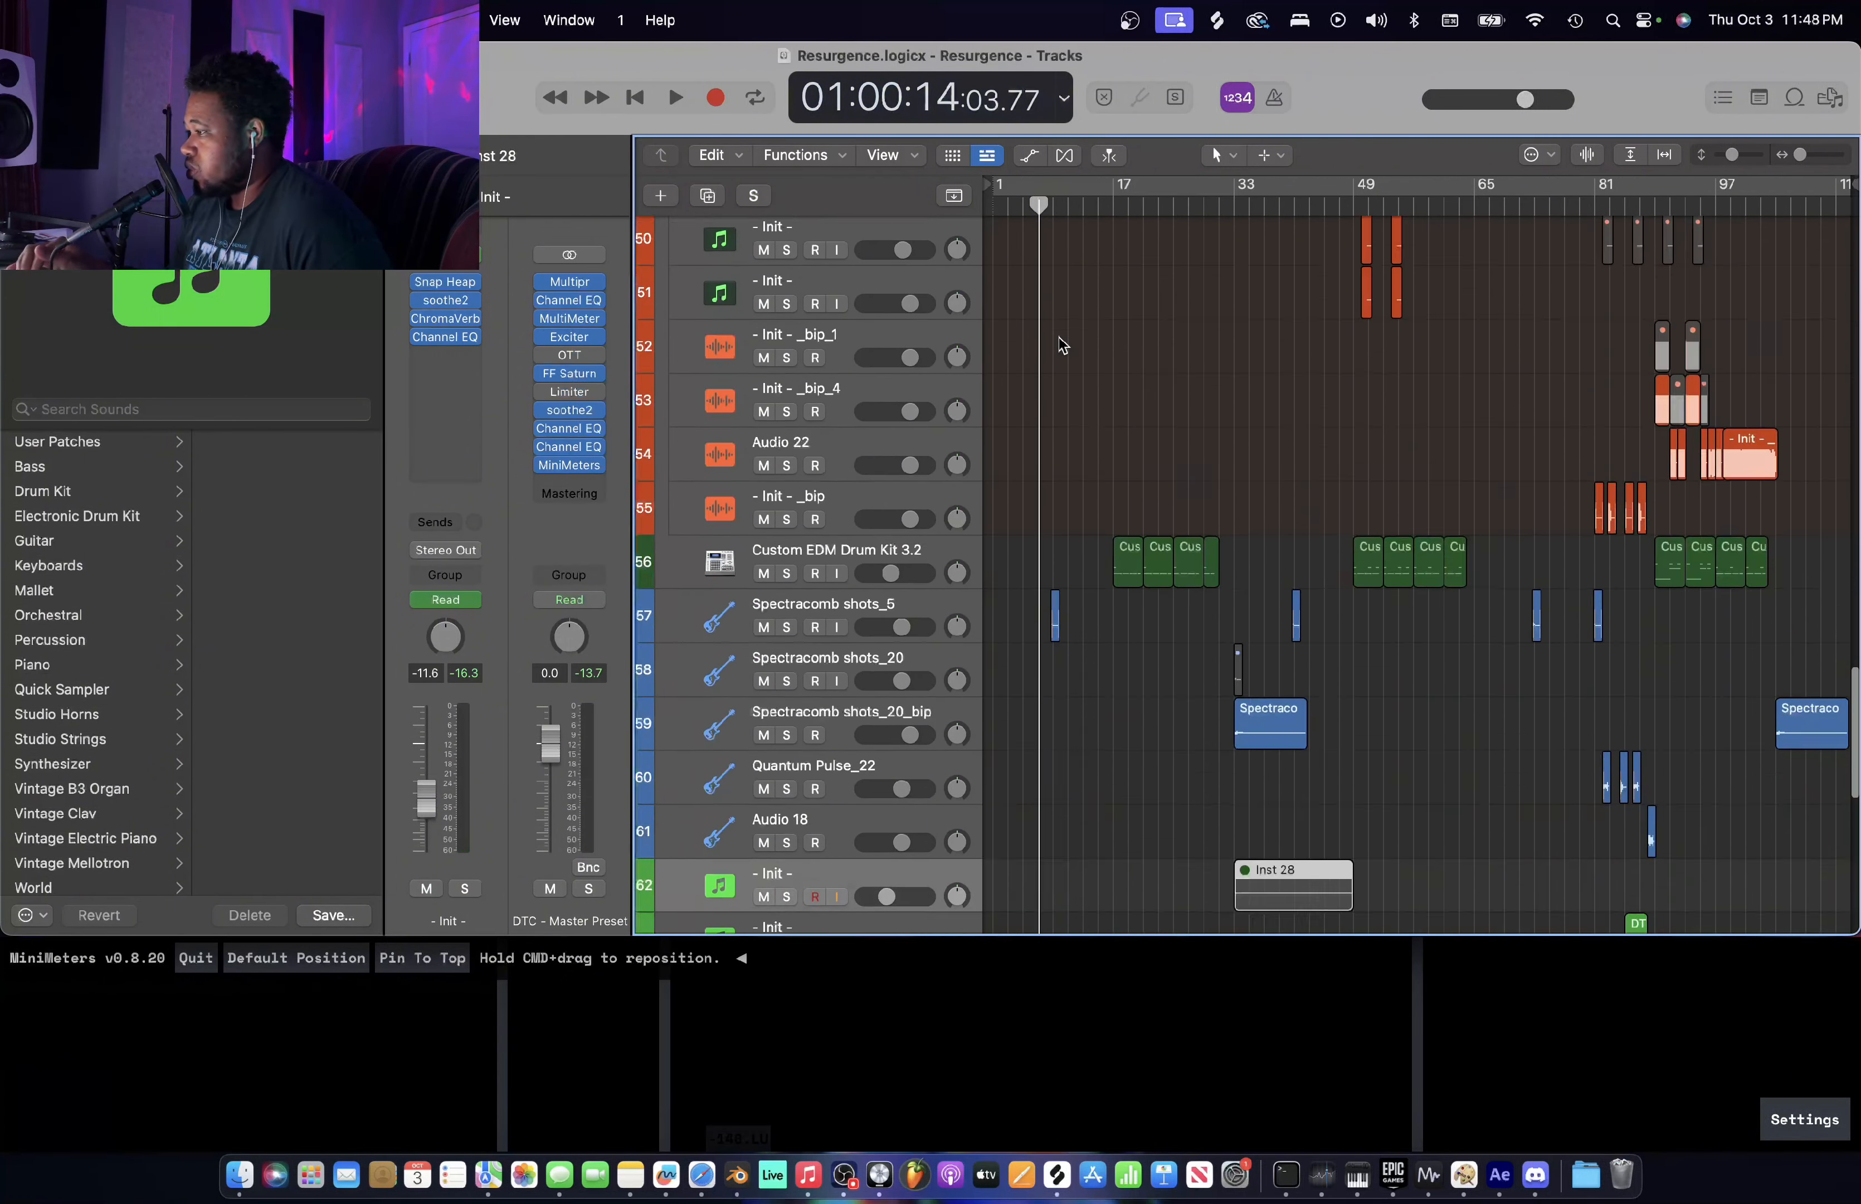
pyautogui.scroll(-4, 1059, 338)
pyautogui.scroll(4, 1059, 338)
pyautogui.hscroll(-5, 1060, 338)
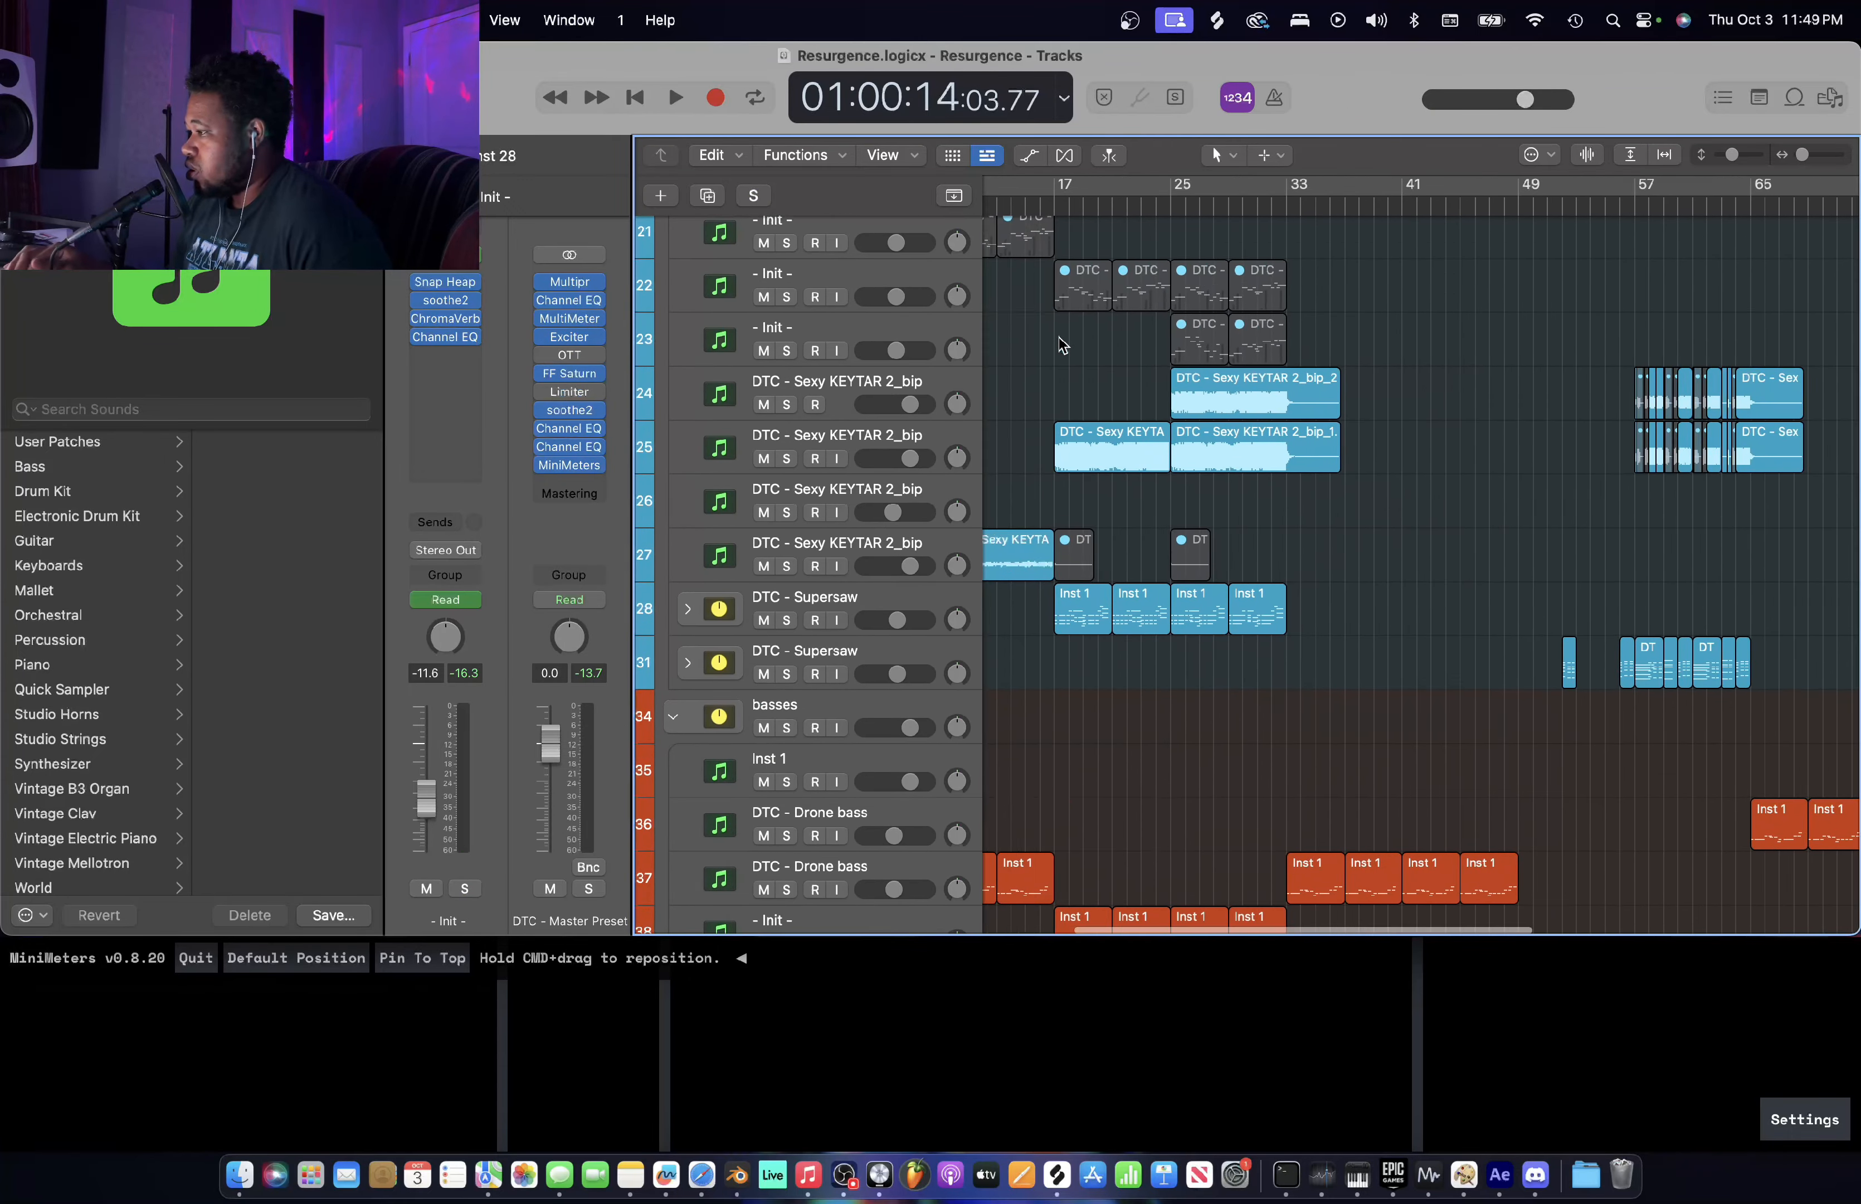
pyautogui.click(1049, 206)
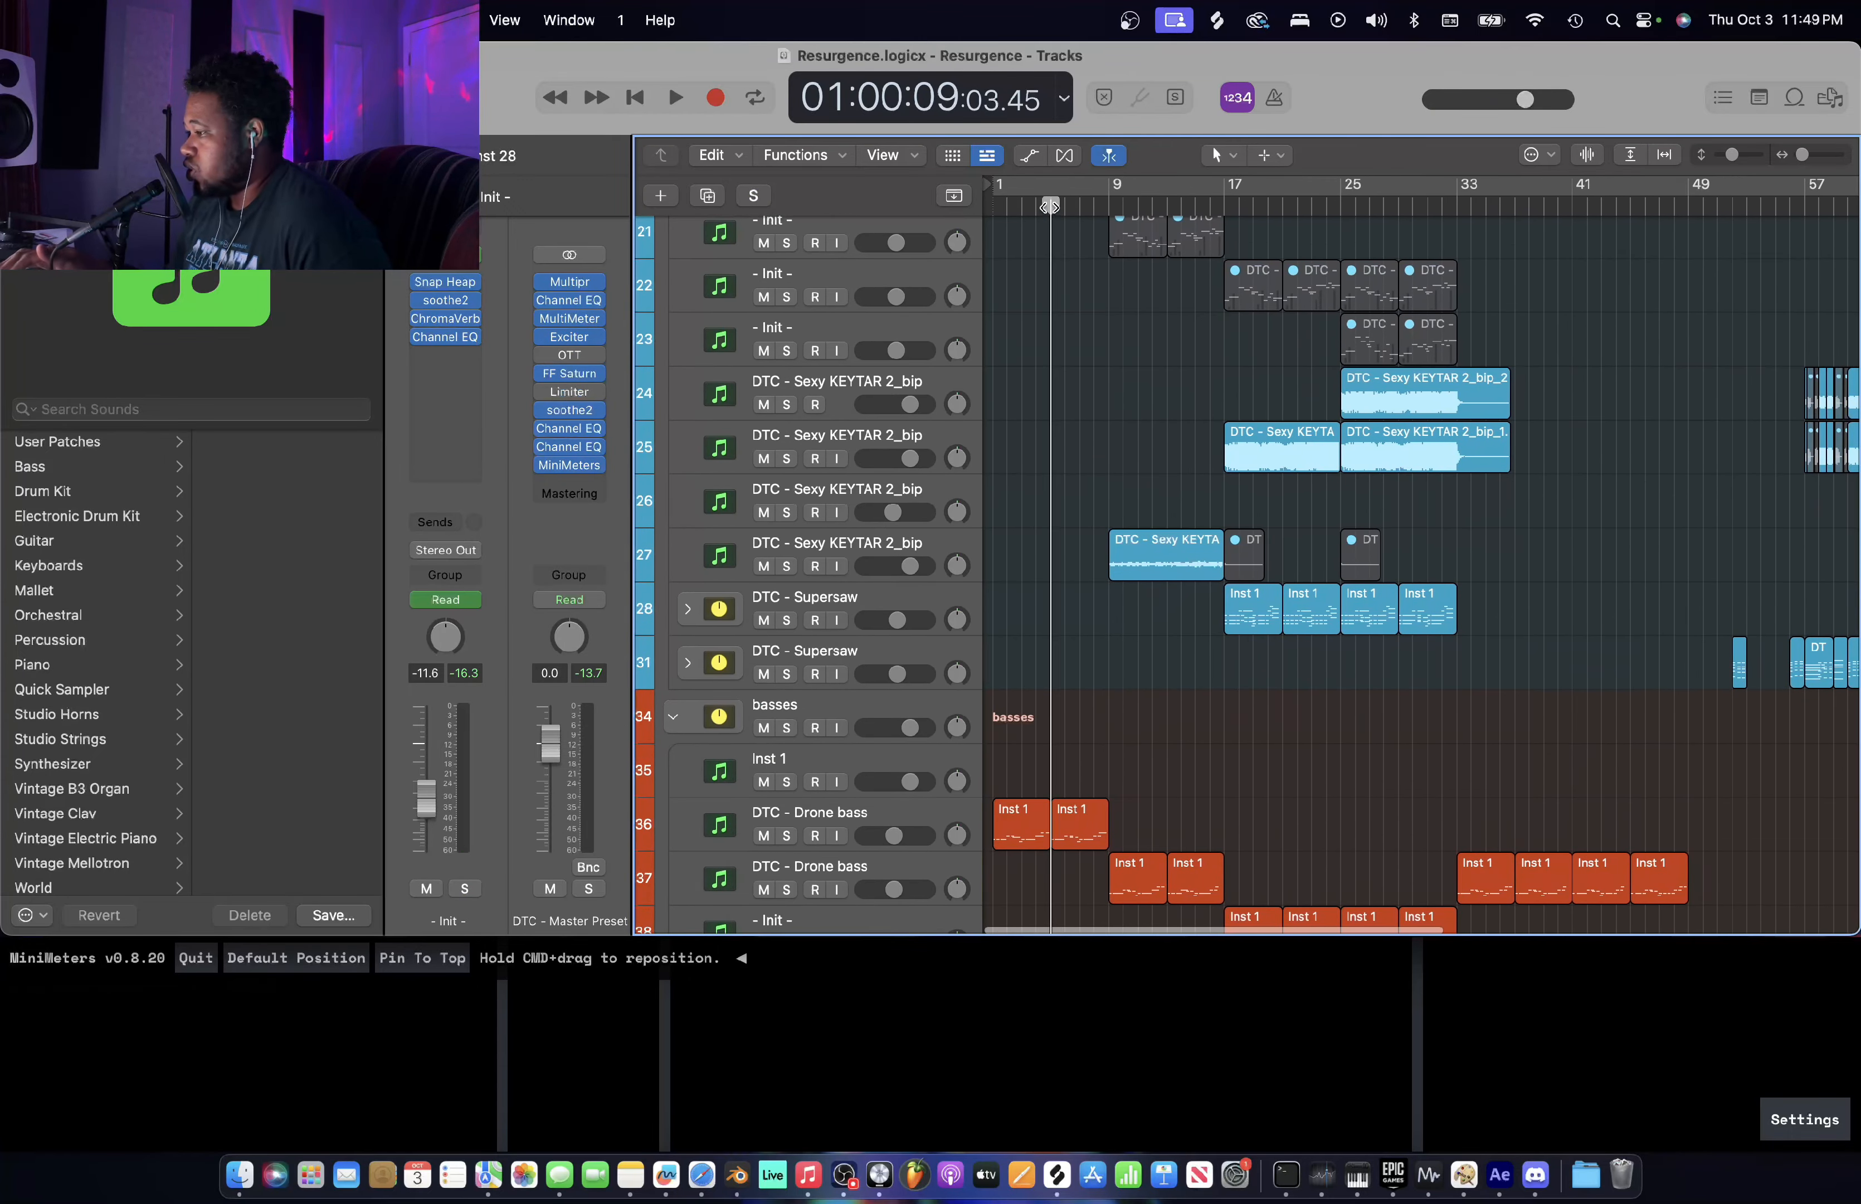
pyautogui.press('space')
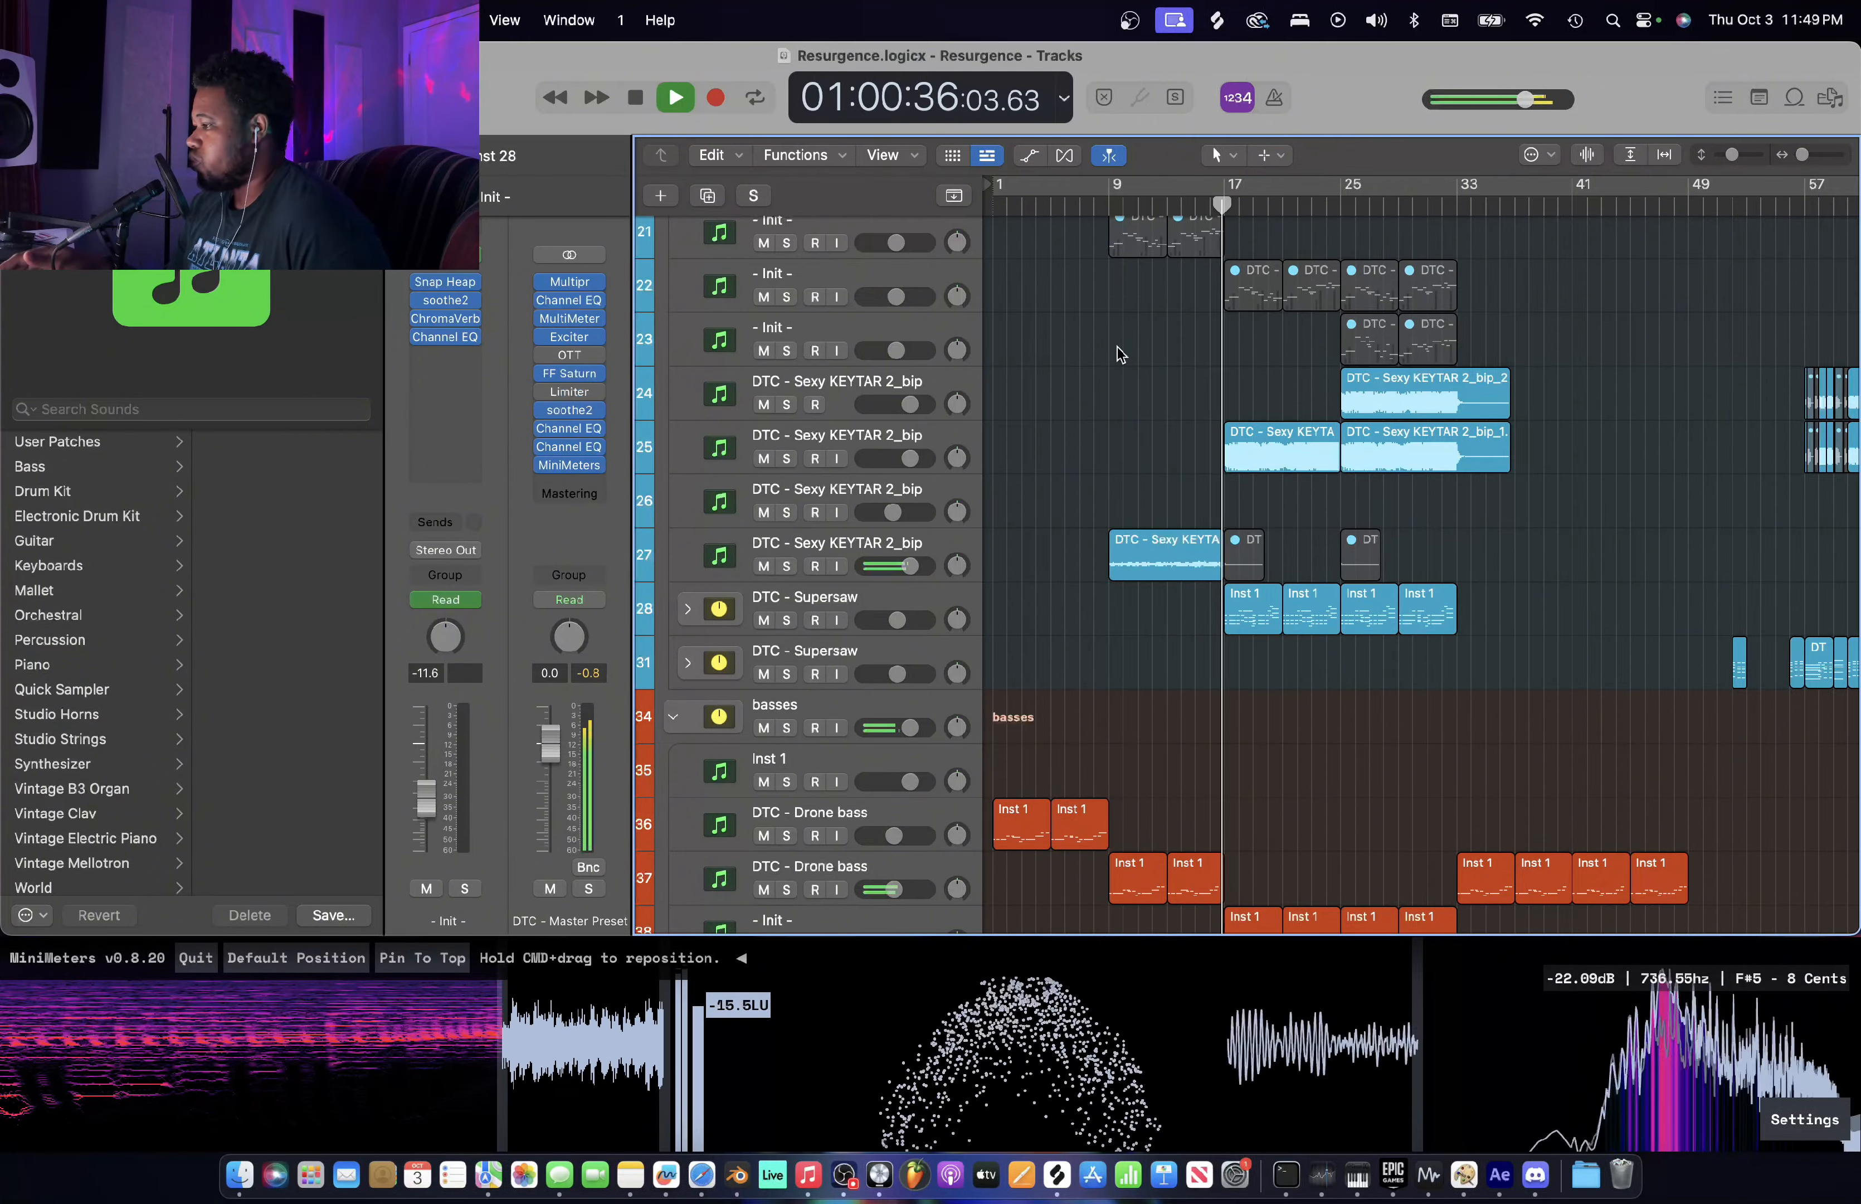
pyautogui.press('space')
# - Locate the short Spectracomb shots_5 region before bar 9 and place the playhead just ahead of it
pyautogui.scroll(-10, 1158, 360)
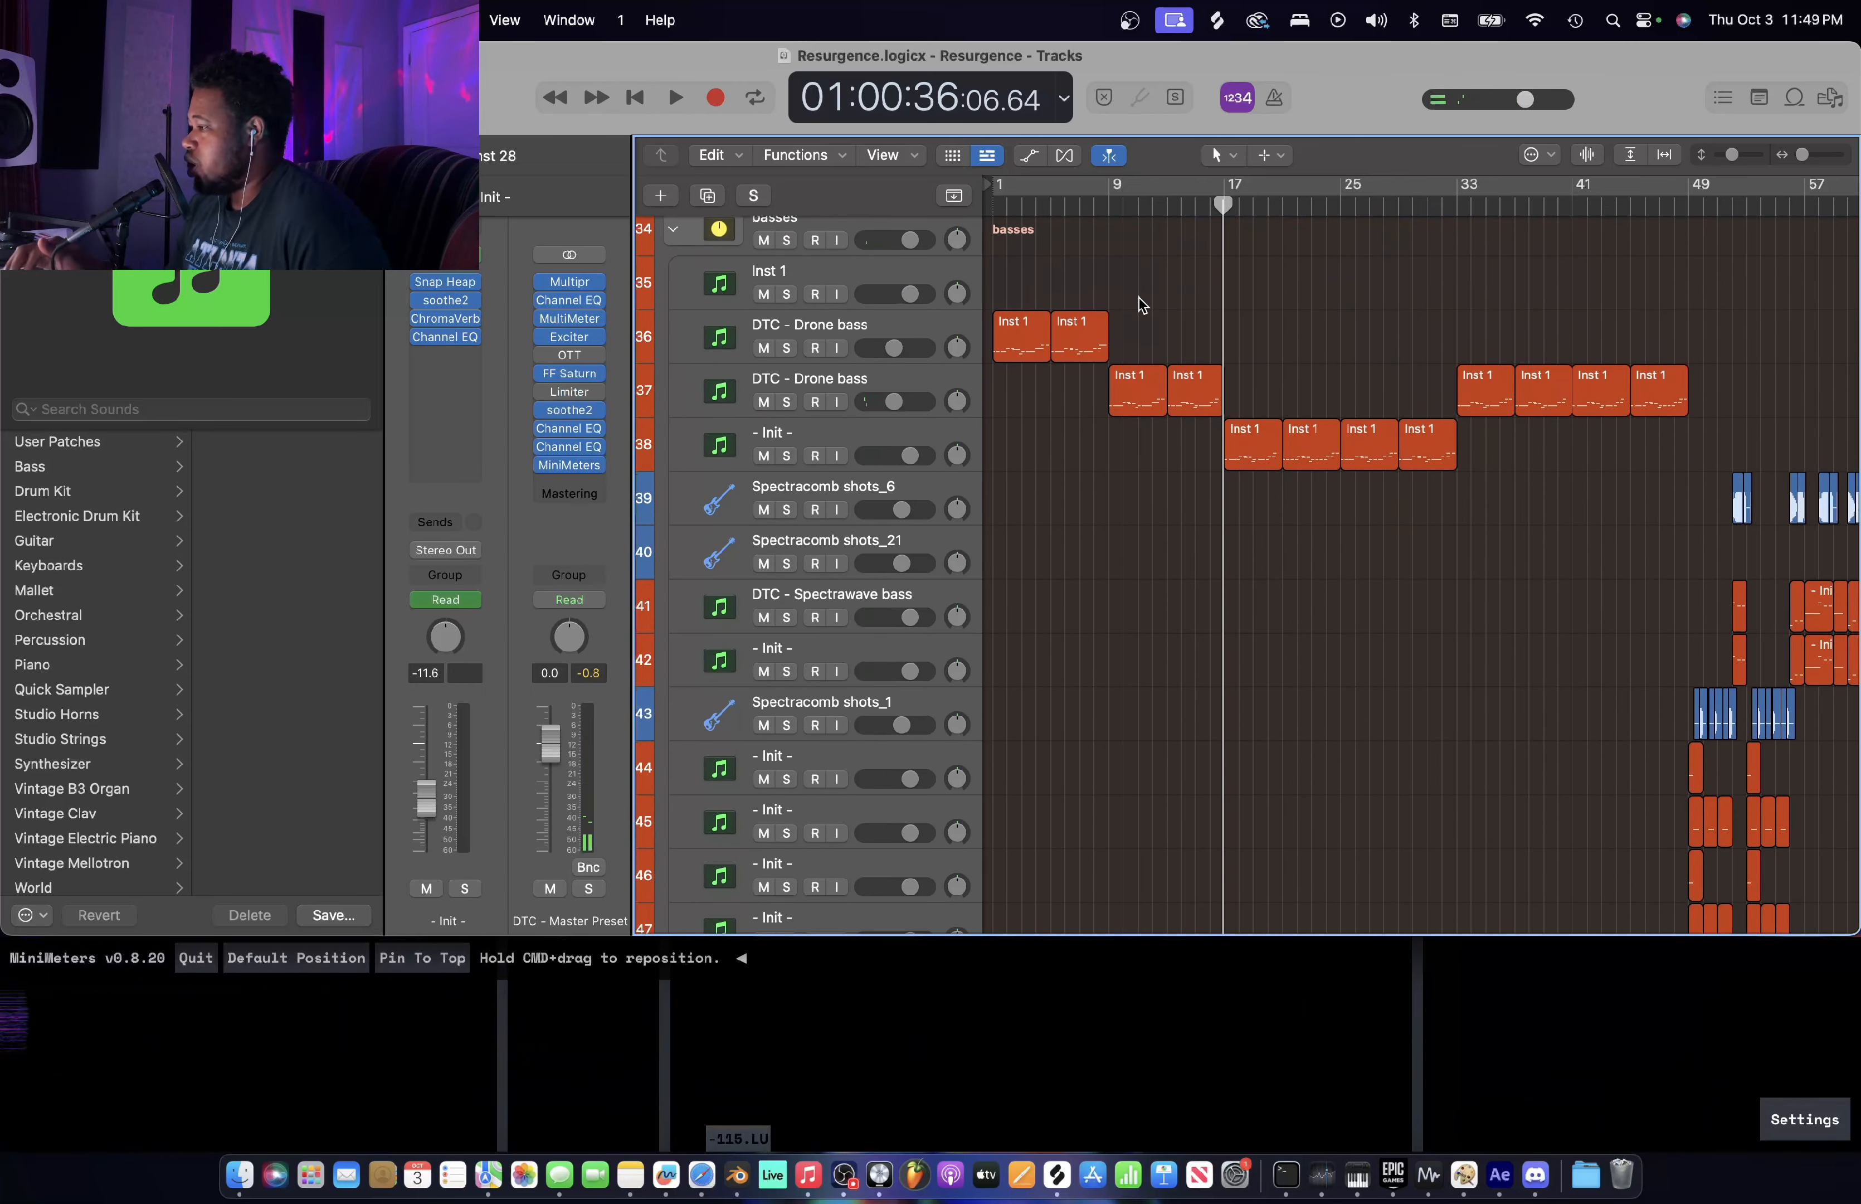
pyautogui.scroll(10, 1140, 305)
pyautogui.scroll(3, 1206, 324)
pyautogui.scroll(2, 1210, 326)
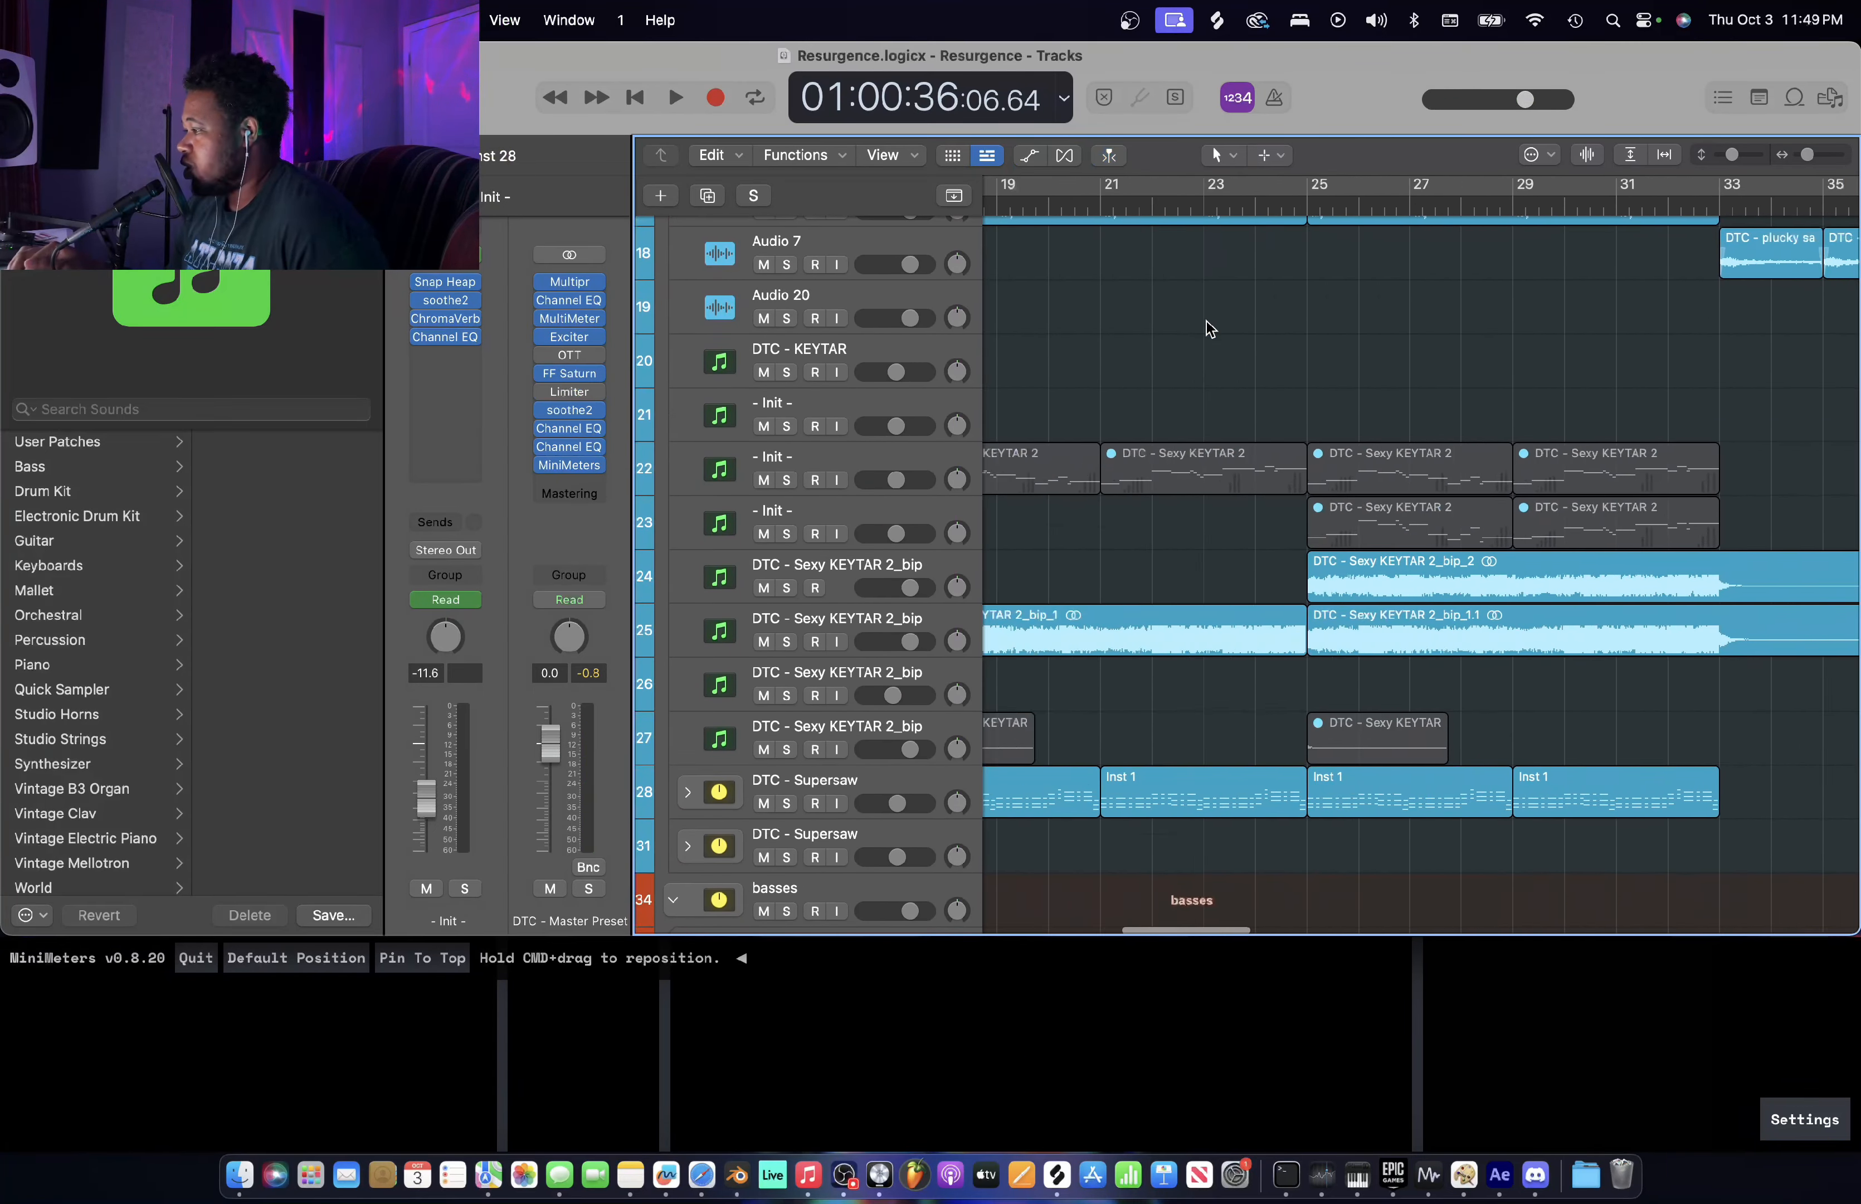
pyautogui.scroll(-6, 1210, 327)
pyautogui.scroll(-20, 1209, 328)
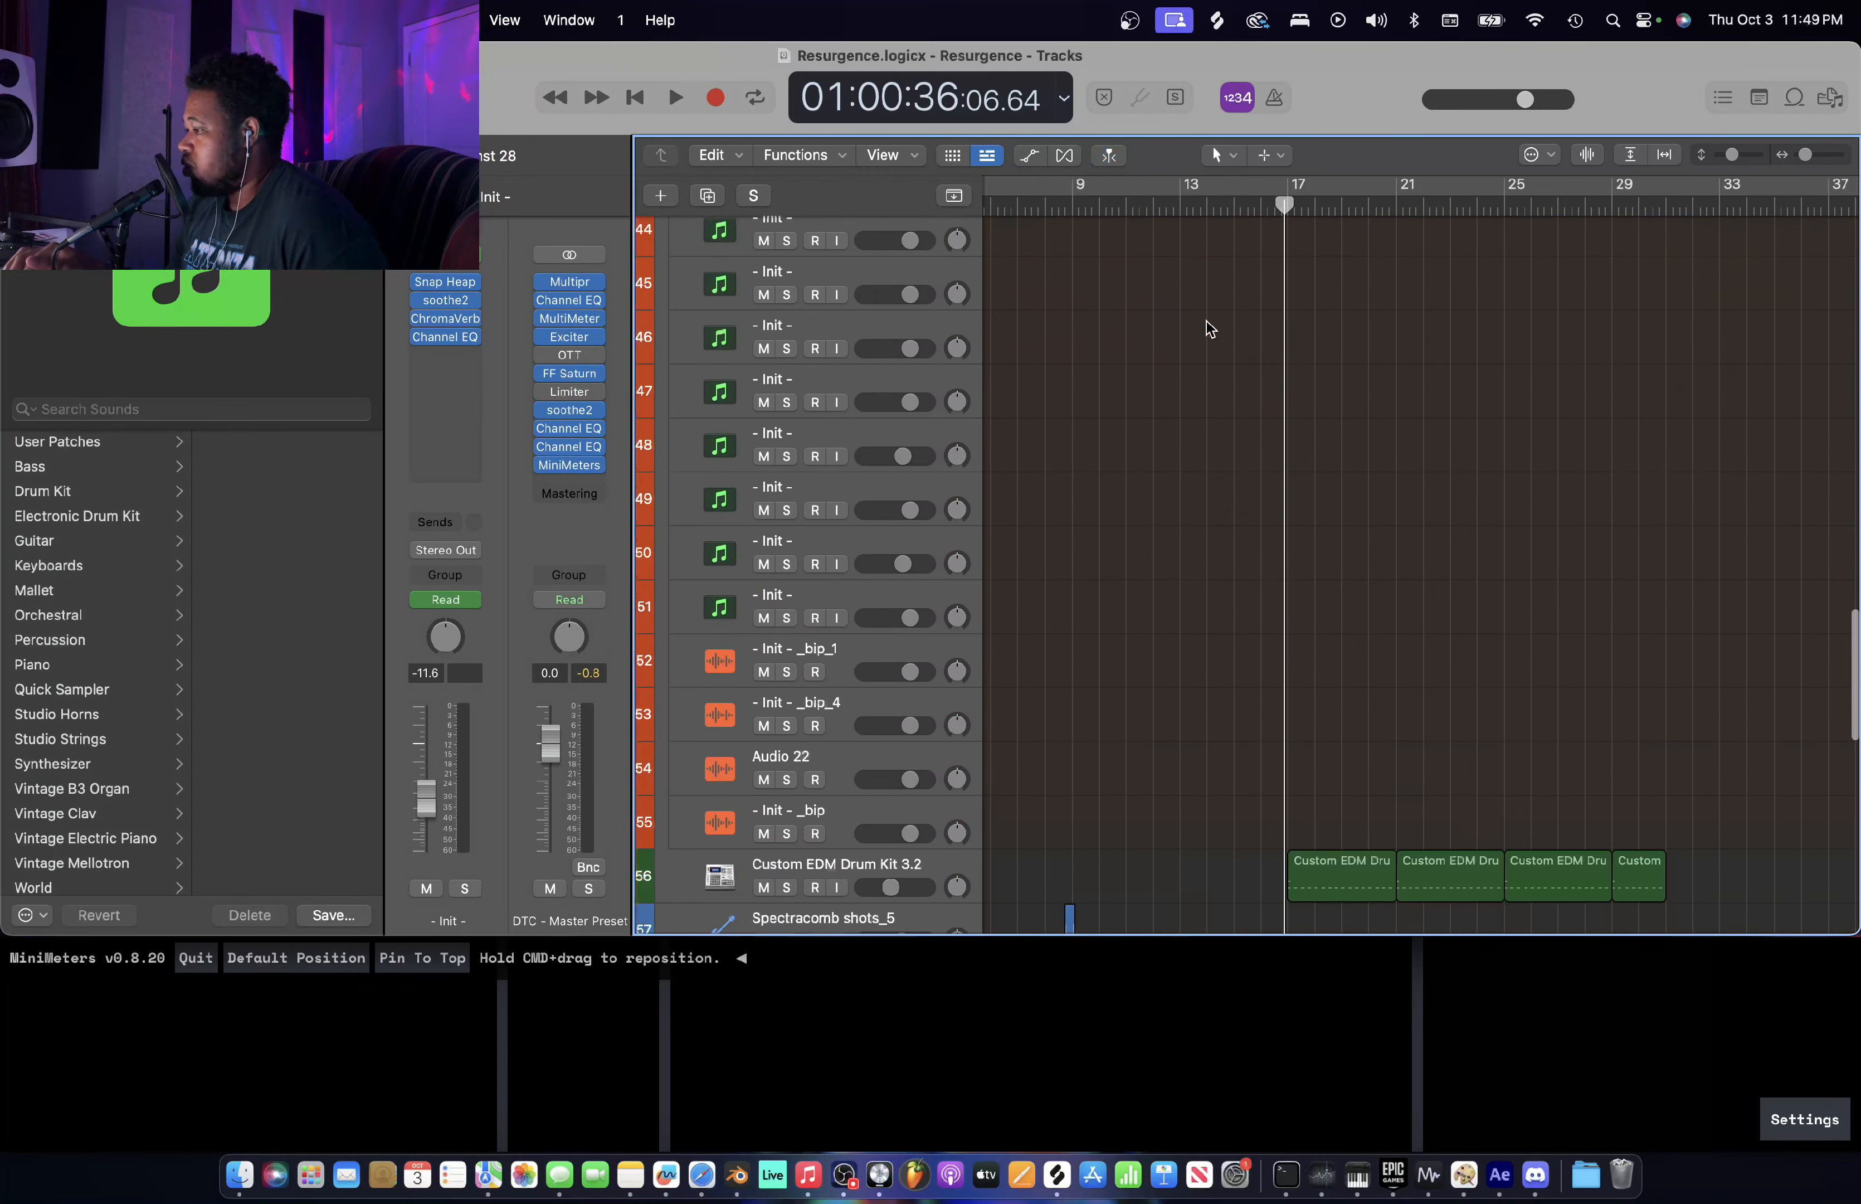
pyautogui.hscroll(-2, 1210, 328)
pyautogui.scroll(3, 1209, 328)
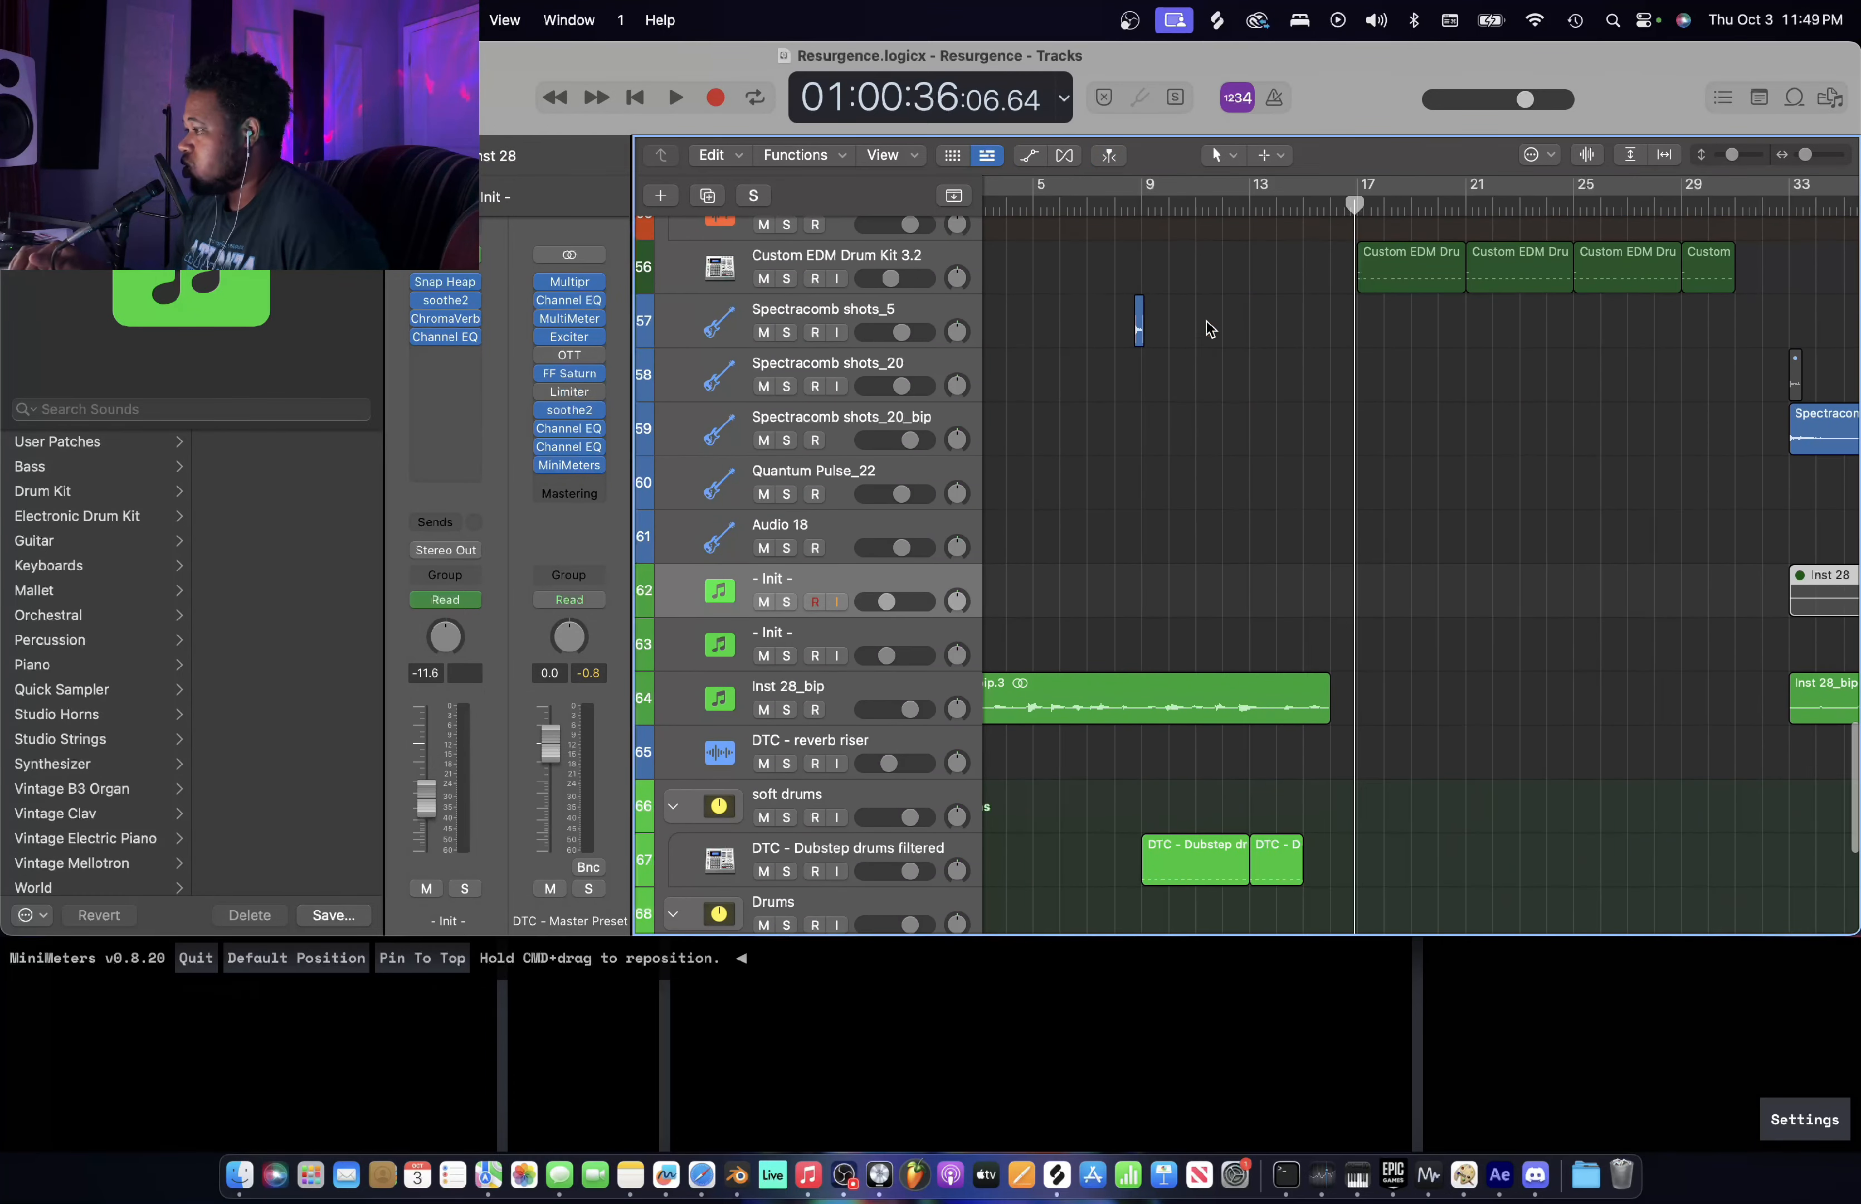
pyautogui.click(1130, 210)
pyautogui.scroll(5, 1127, 207)
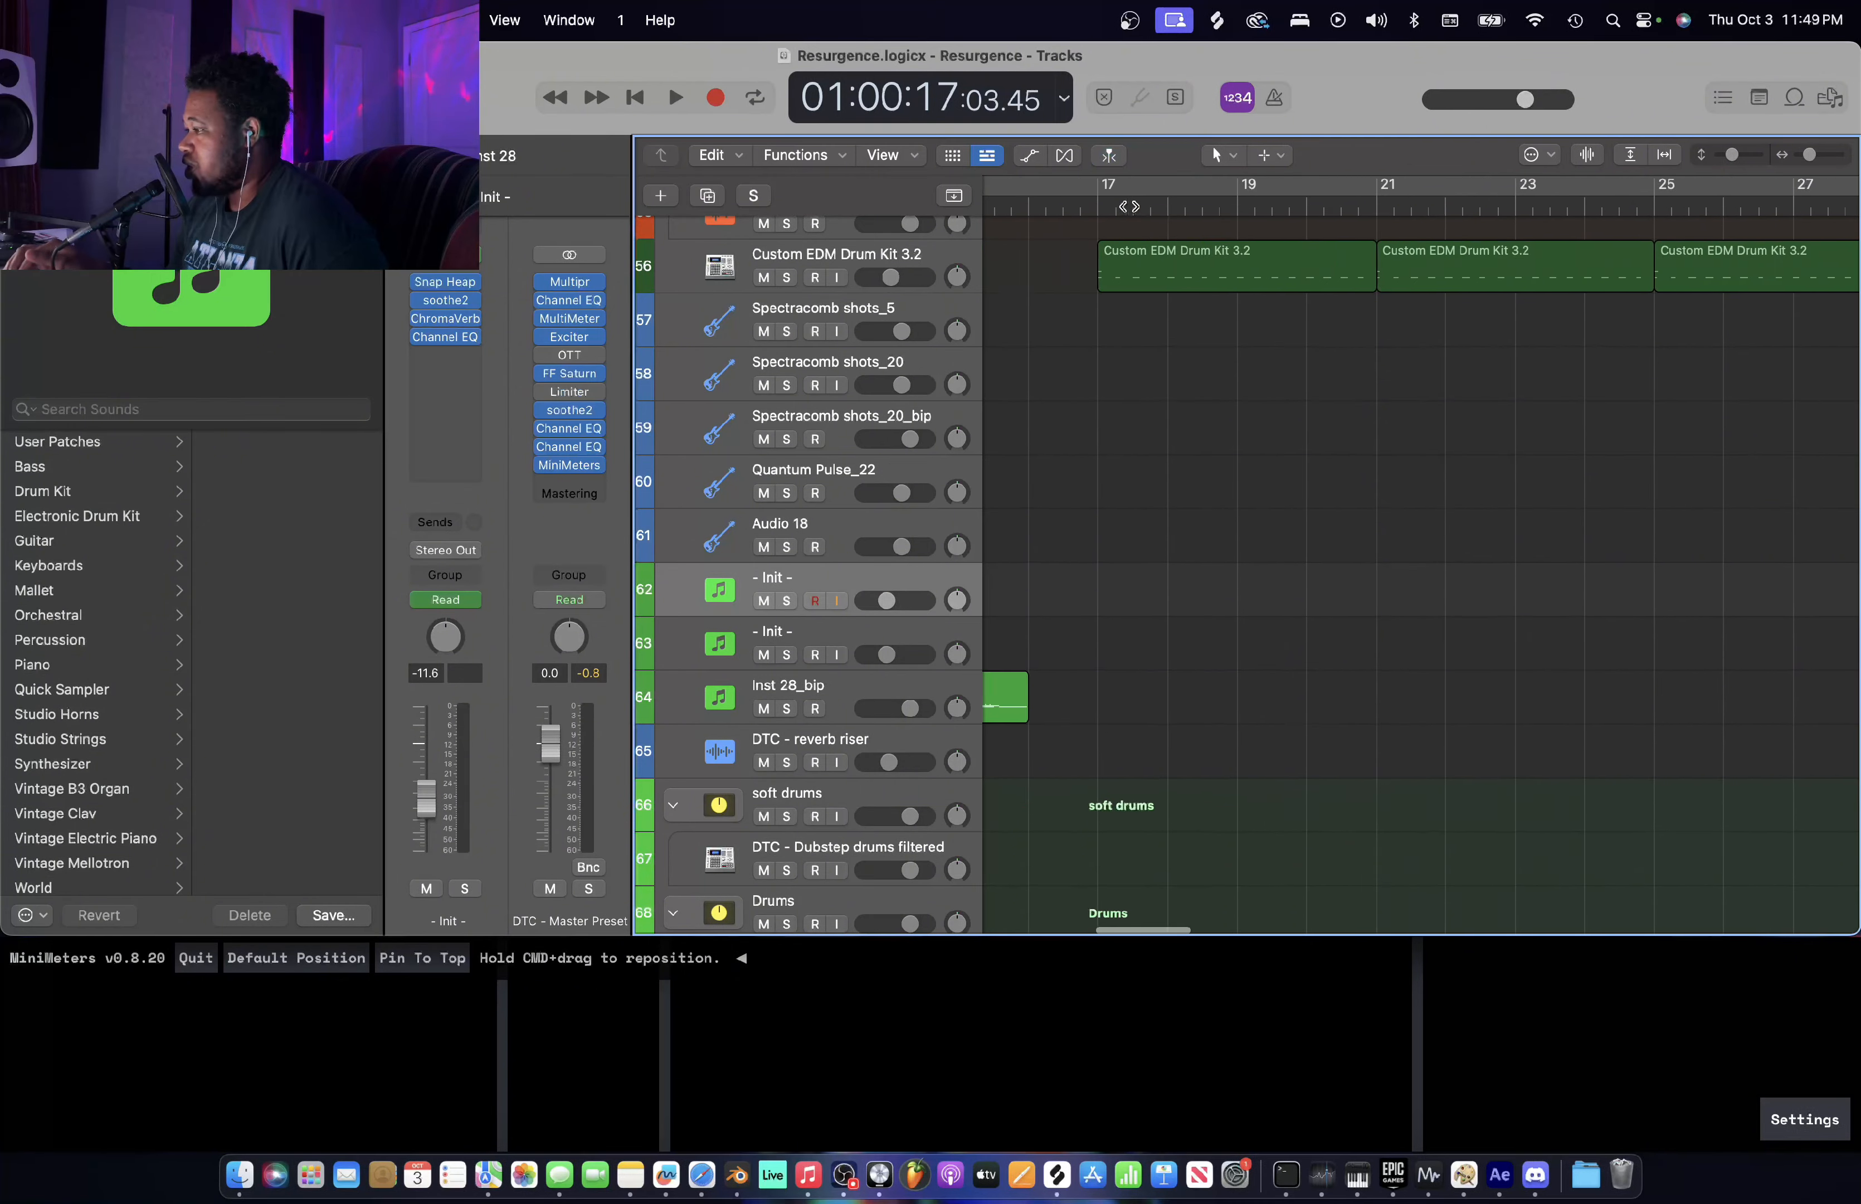
pyautogui.hscroll(-5, 1181, 274)
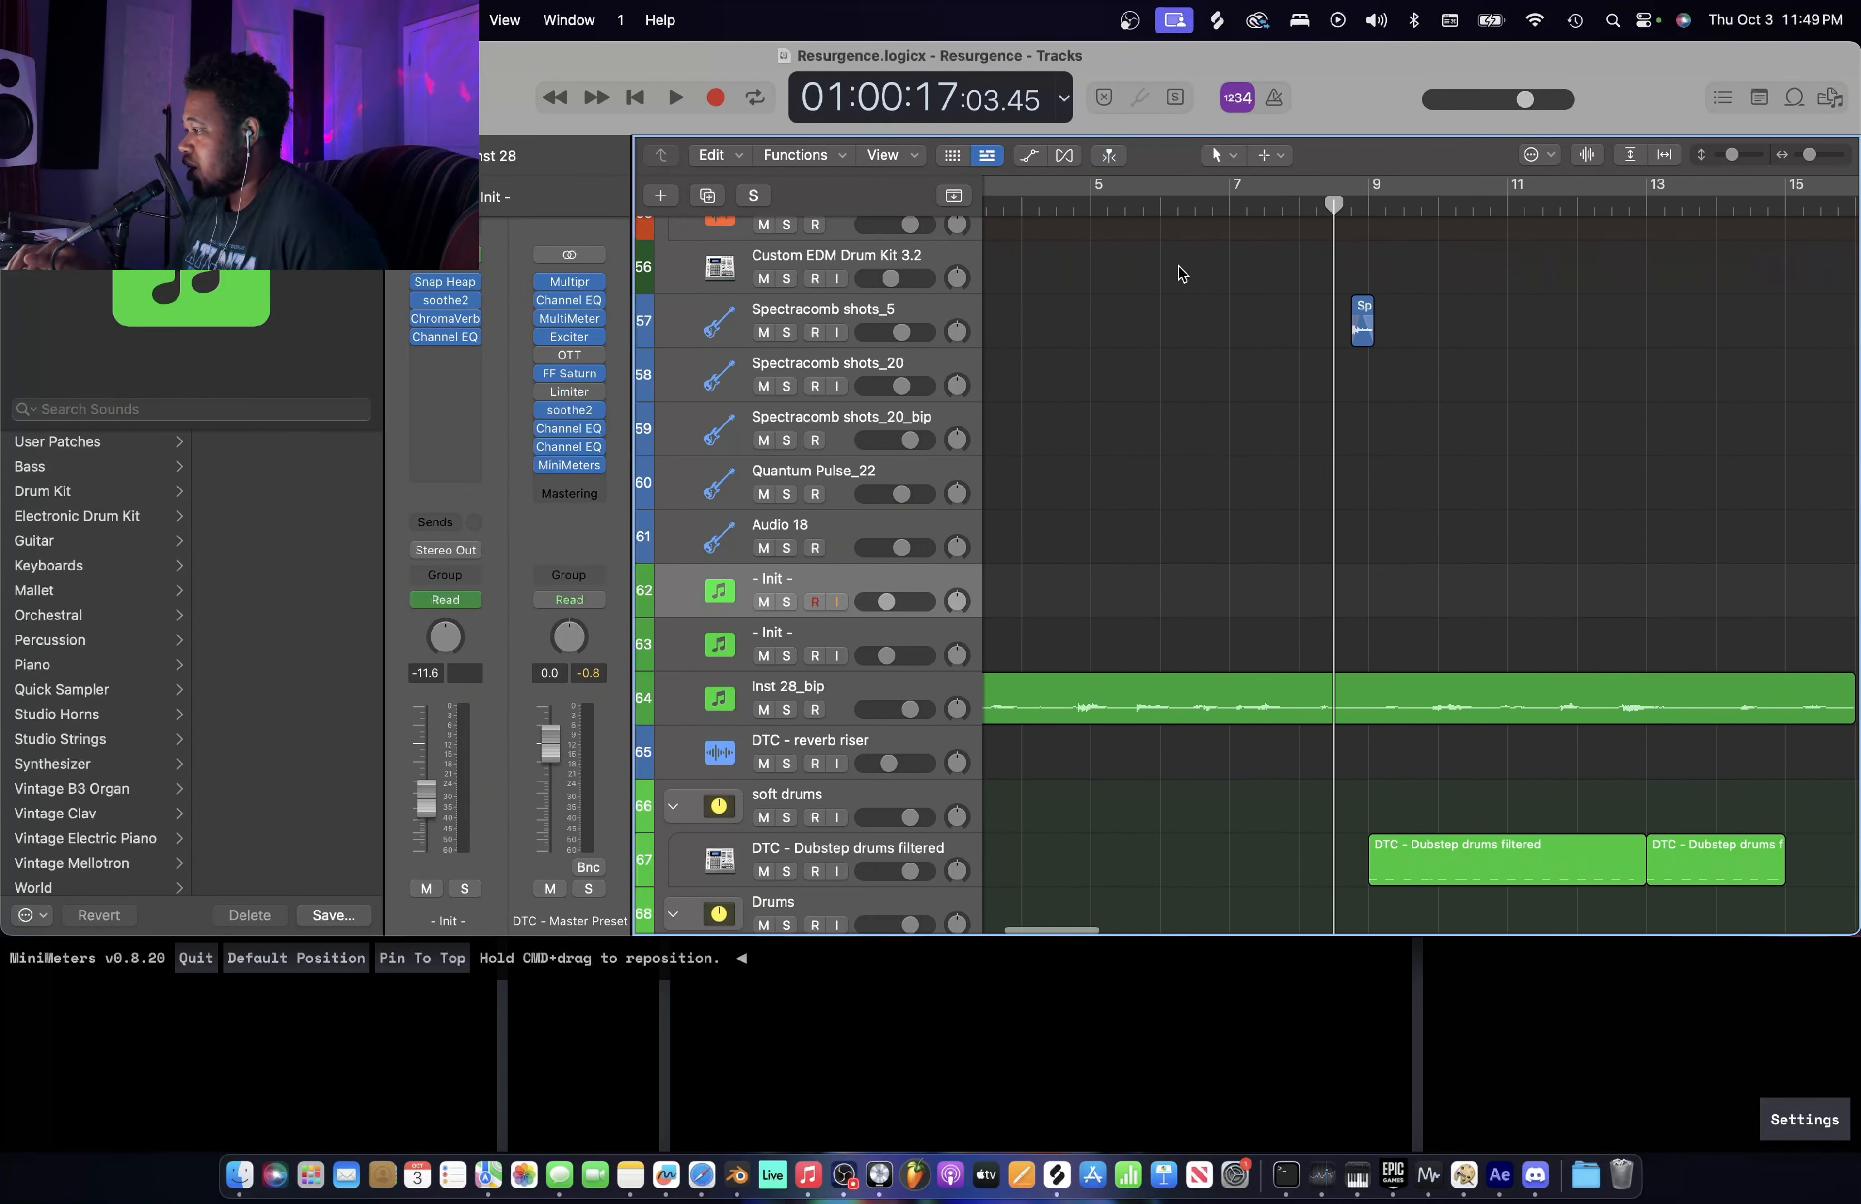
# - Solo the Spectracomb shots_5 track, listen to its sound just before bar 9, and turn its solo off
pyautogui.click(787, 333)
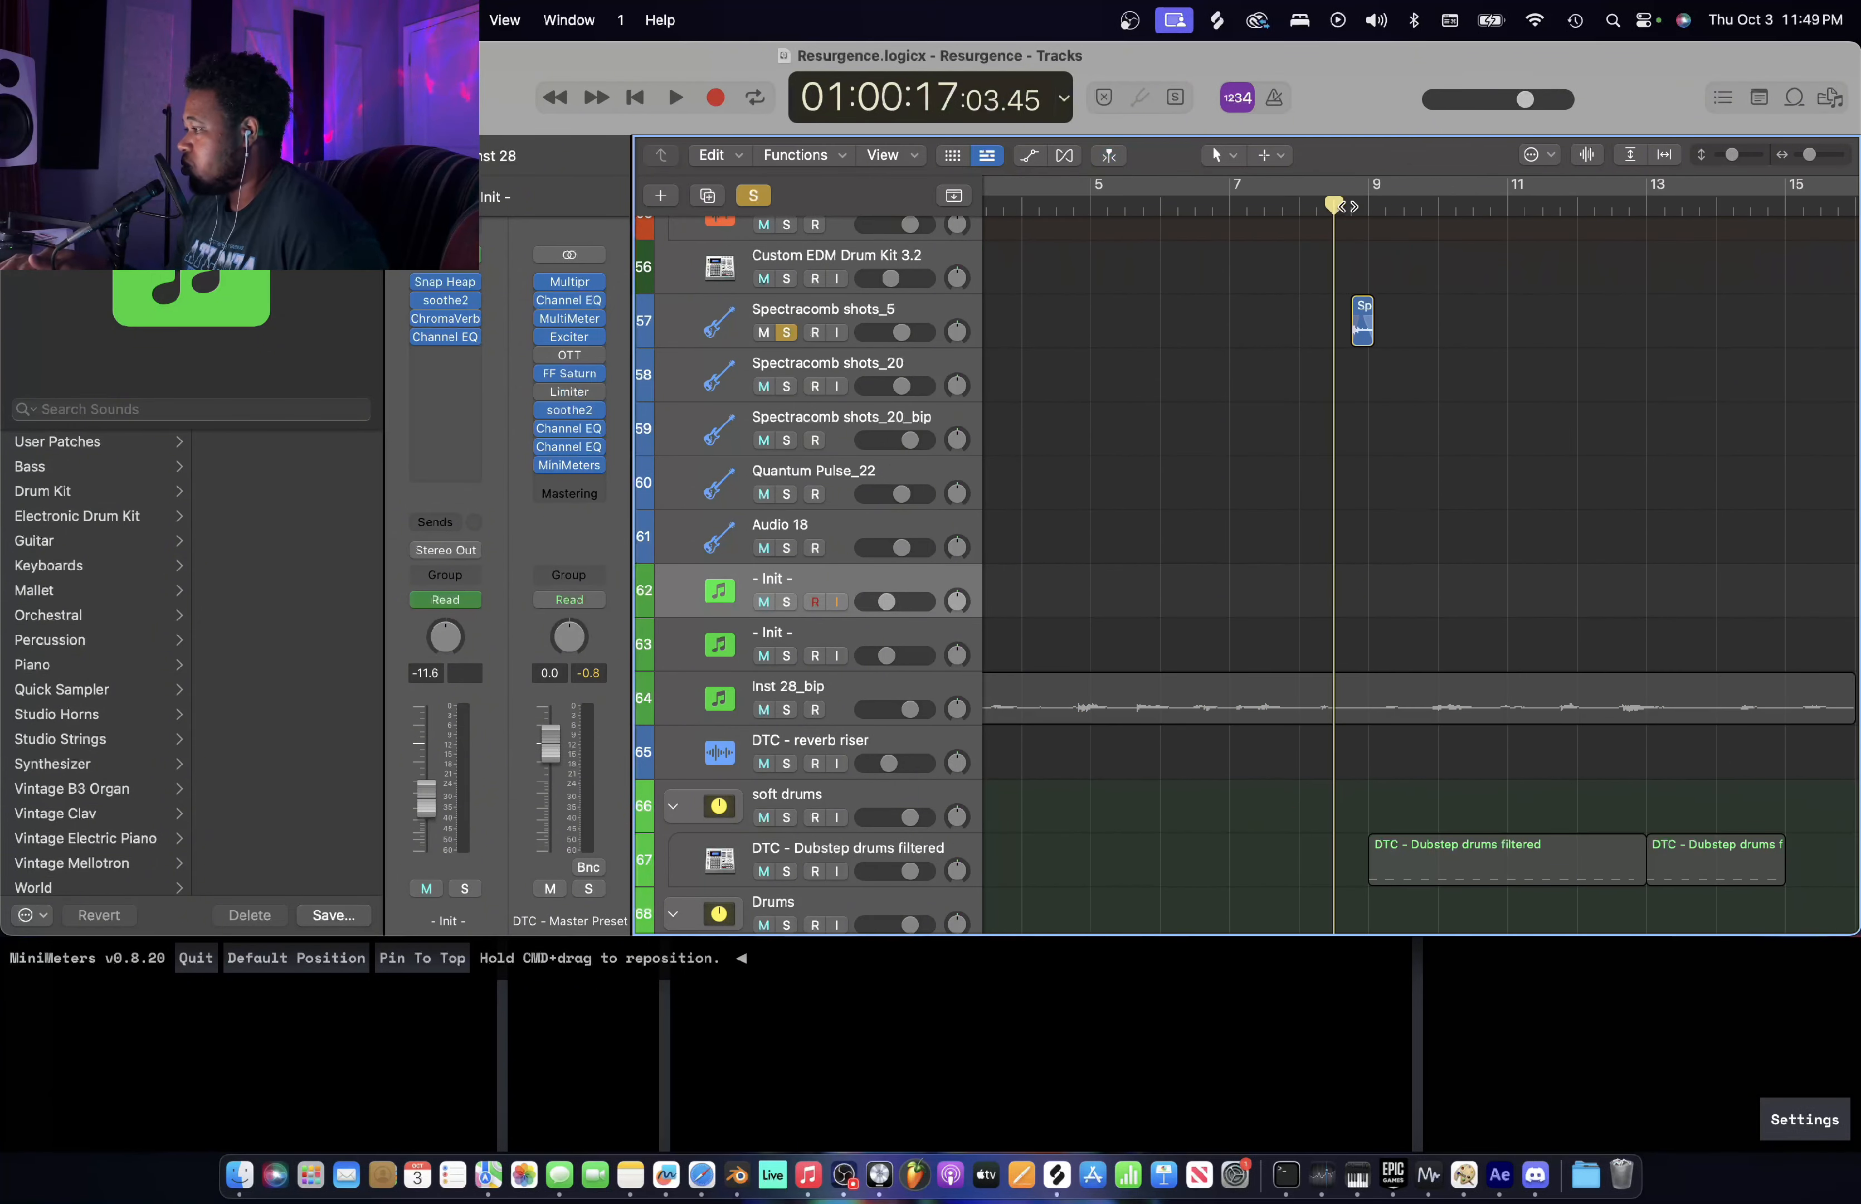
pyautogui.click(1350, 206)
pyautogui.press('space')
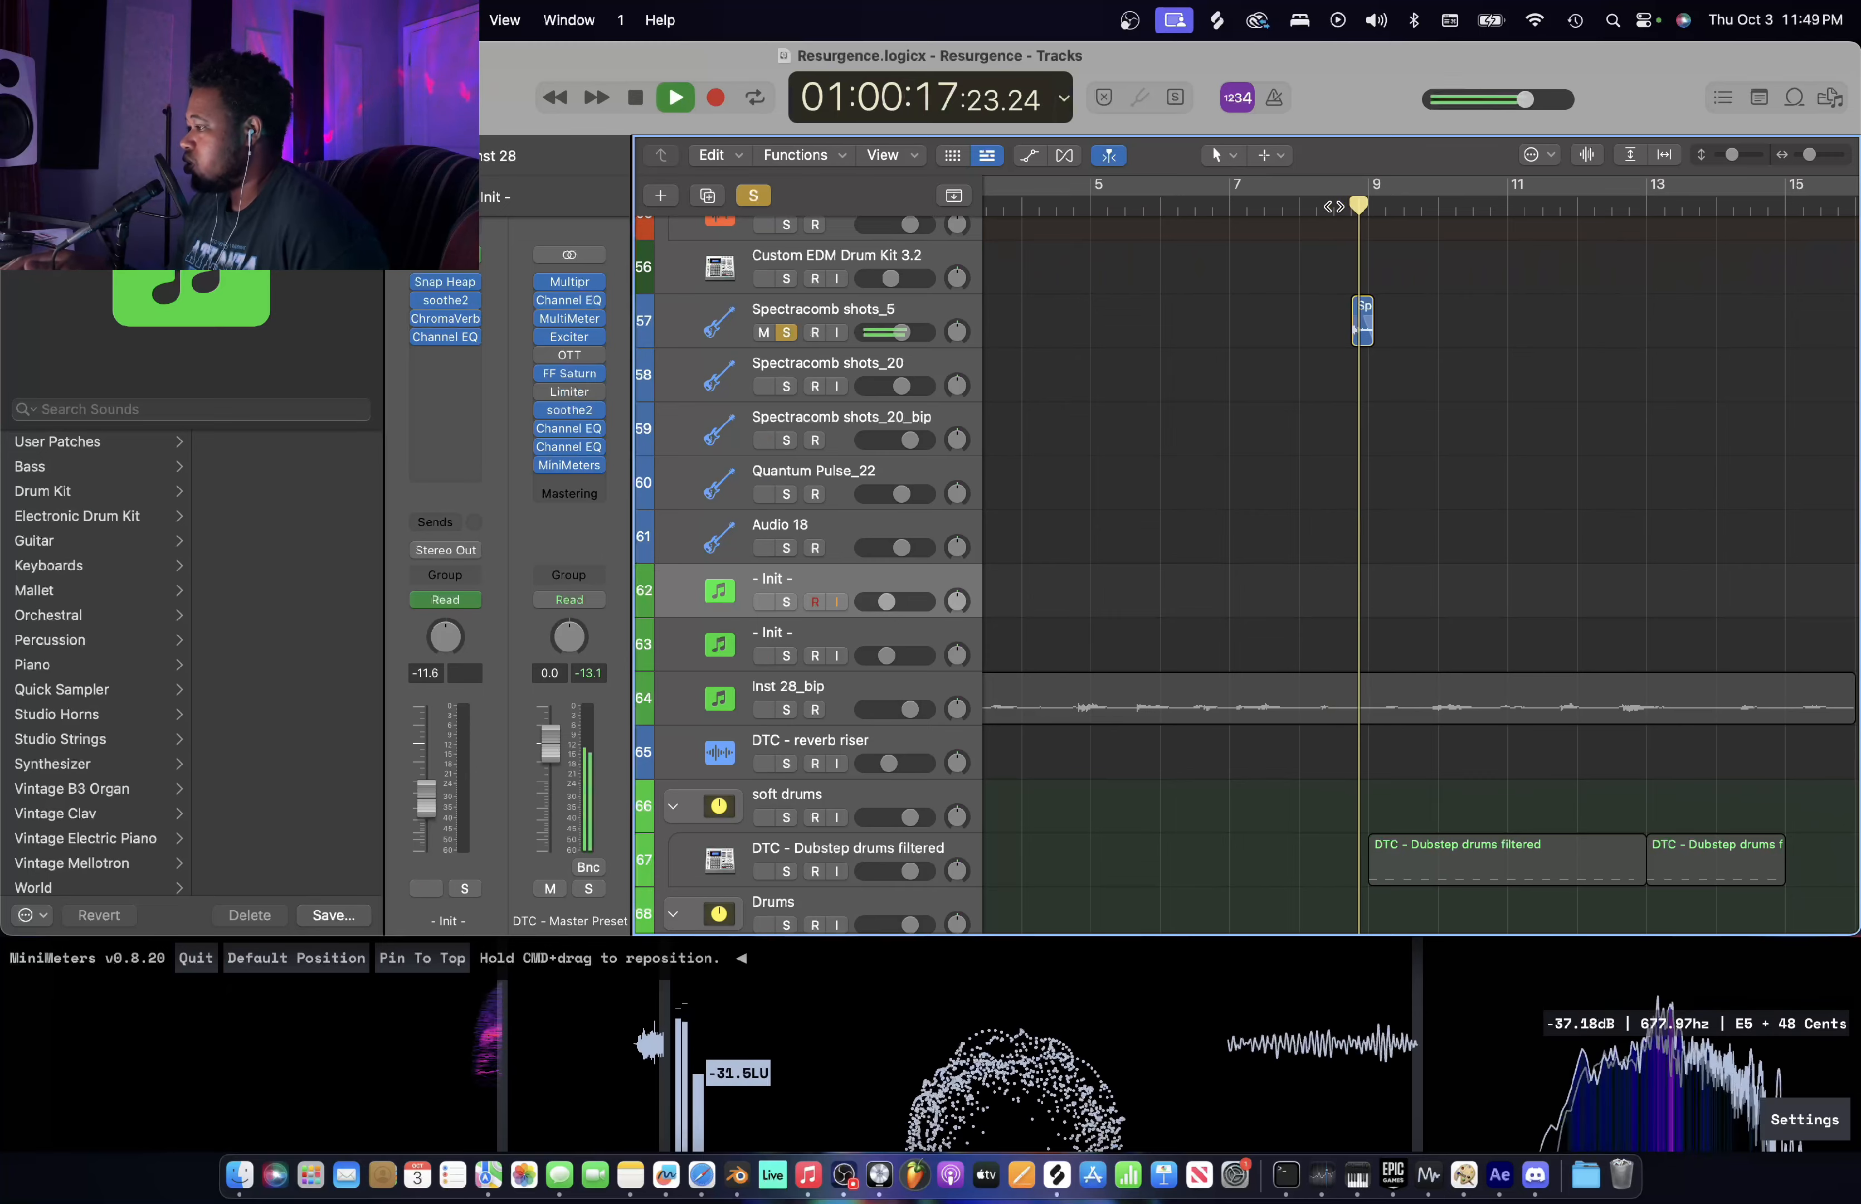
pyautogui.press('space')
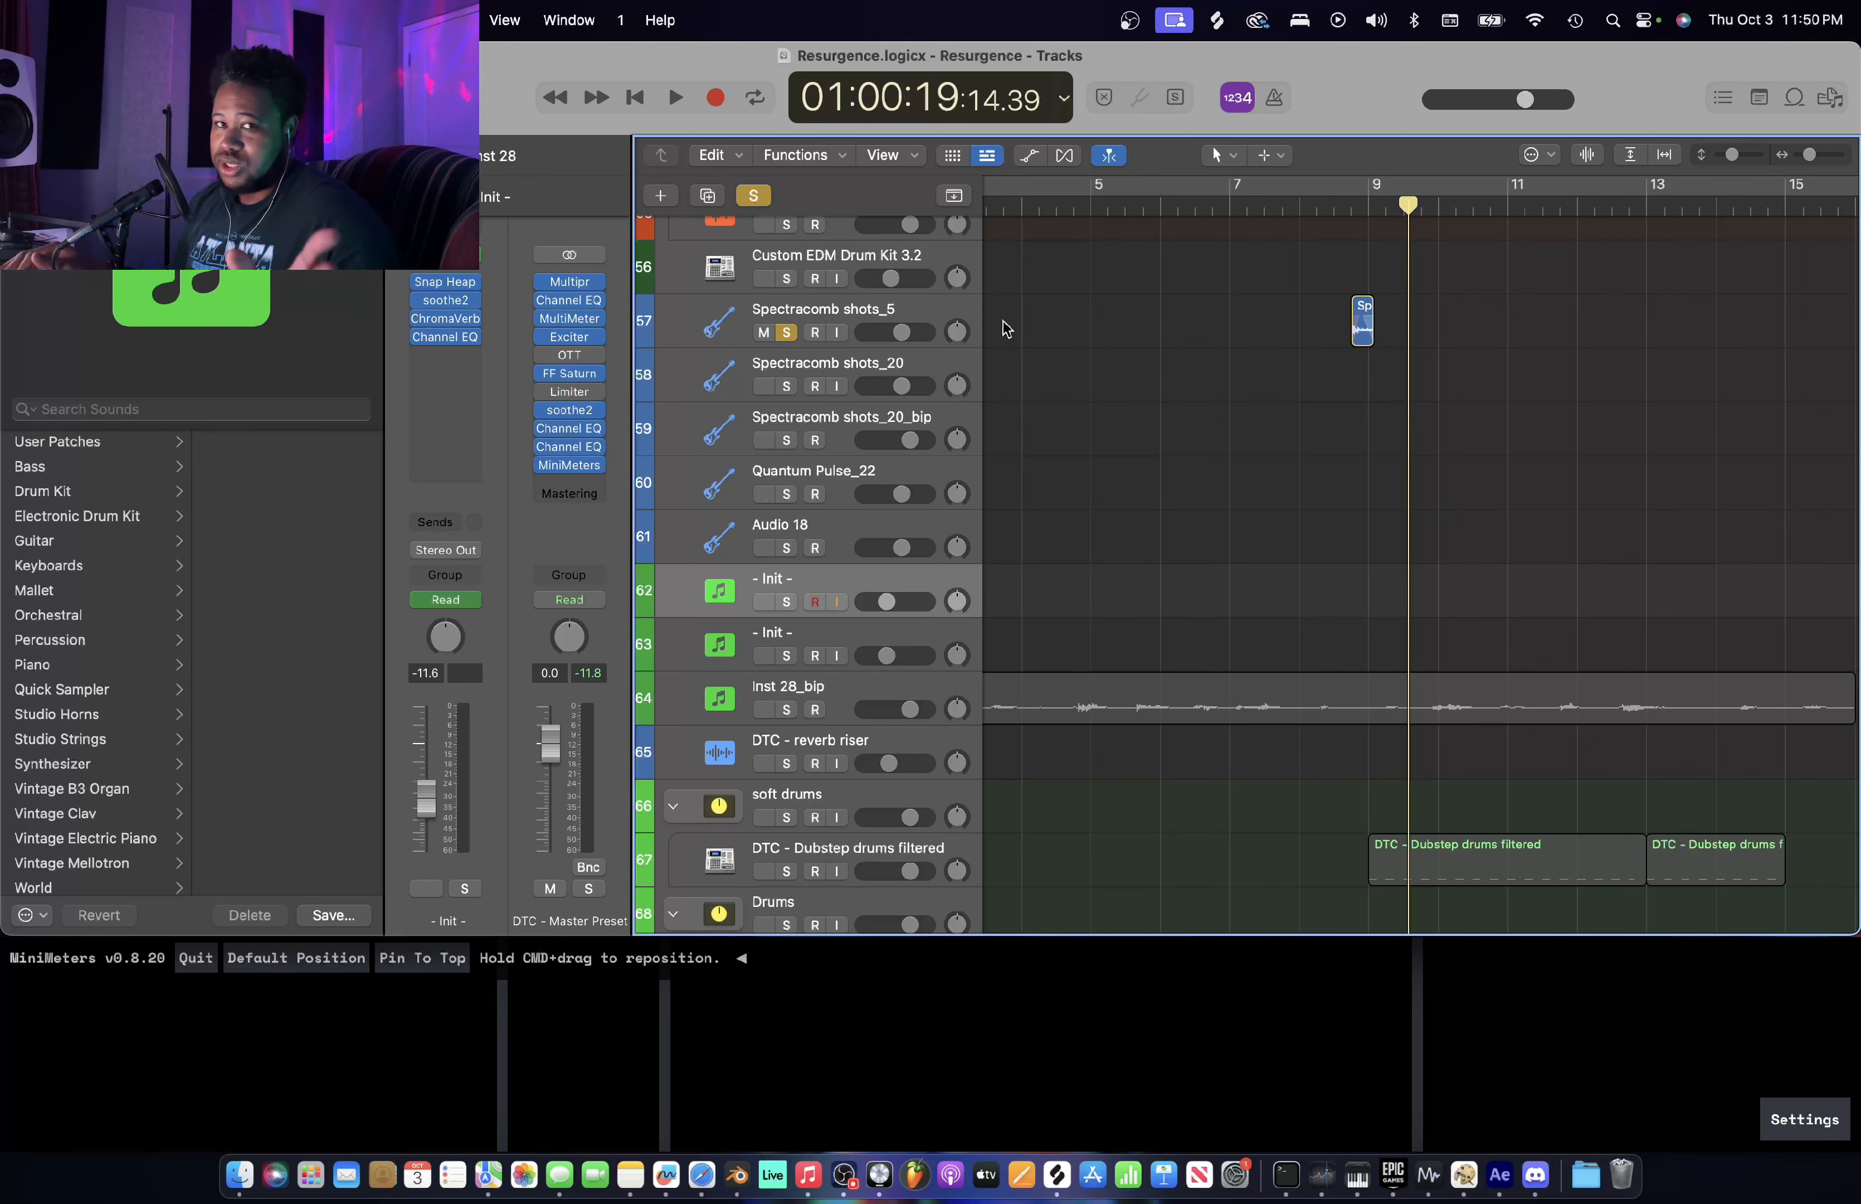
pyautogui.click(788, 333)
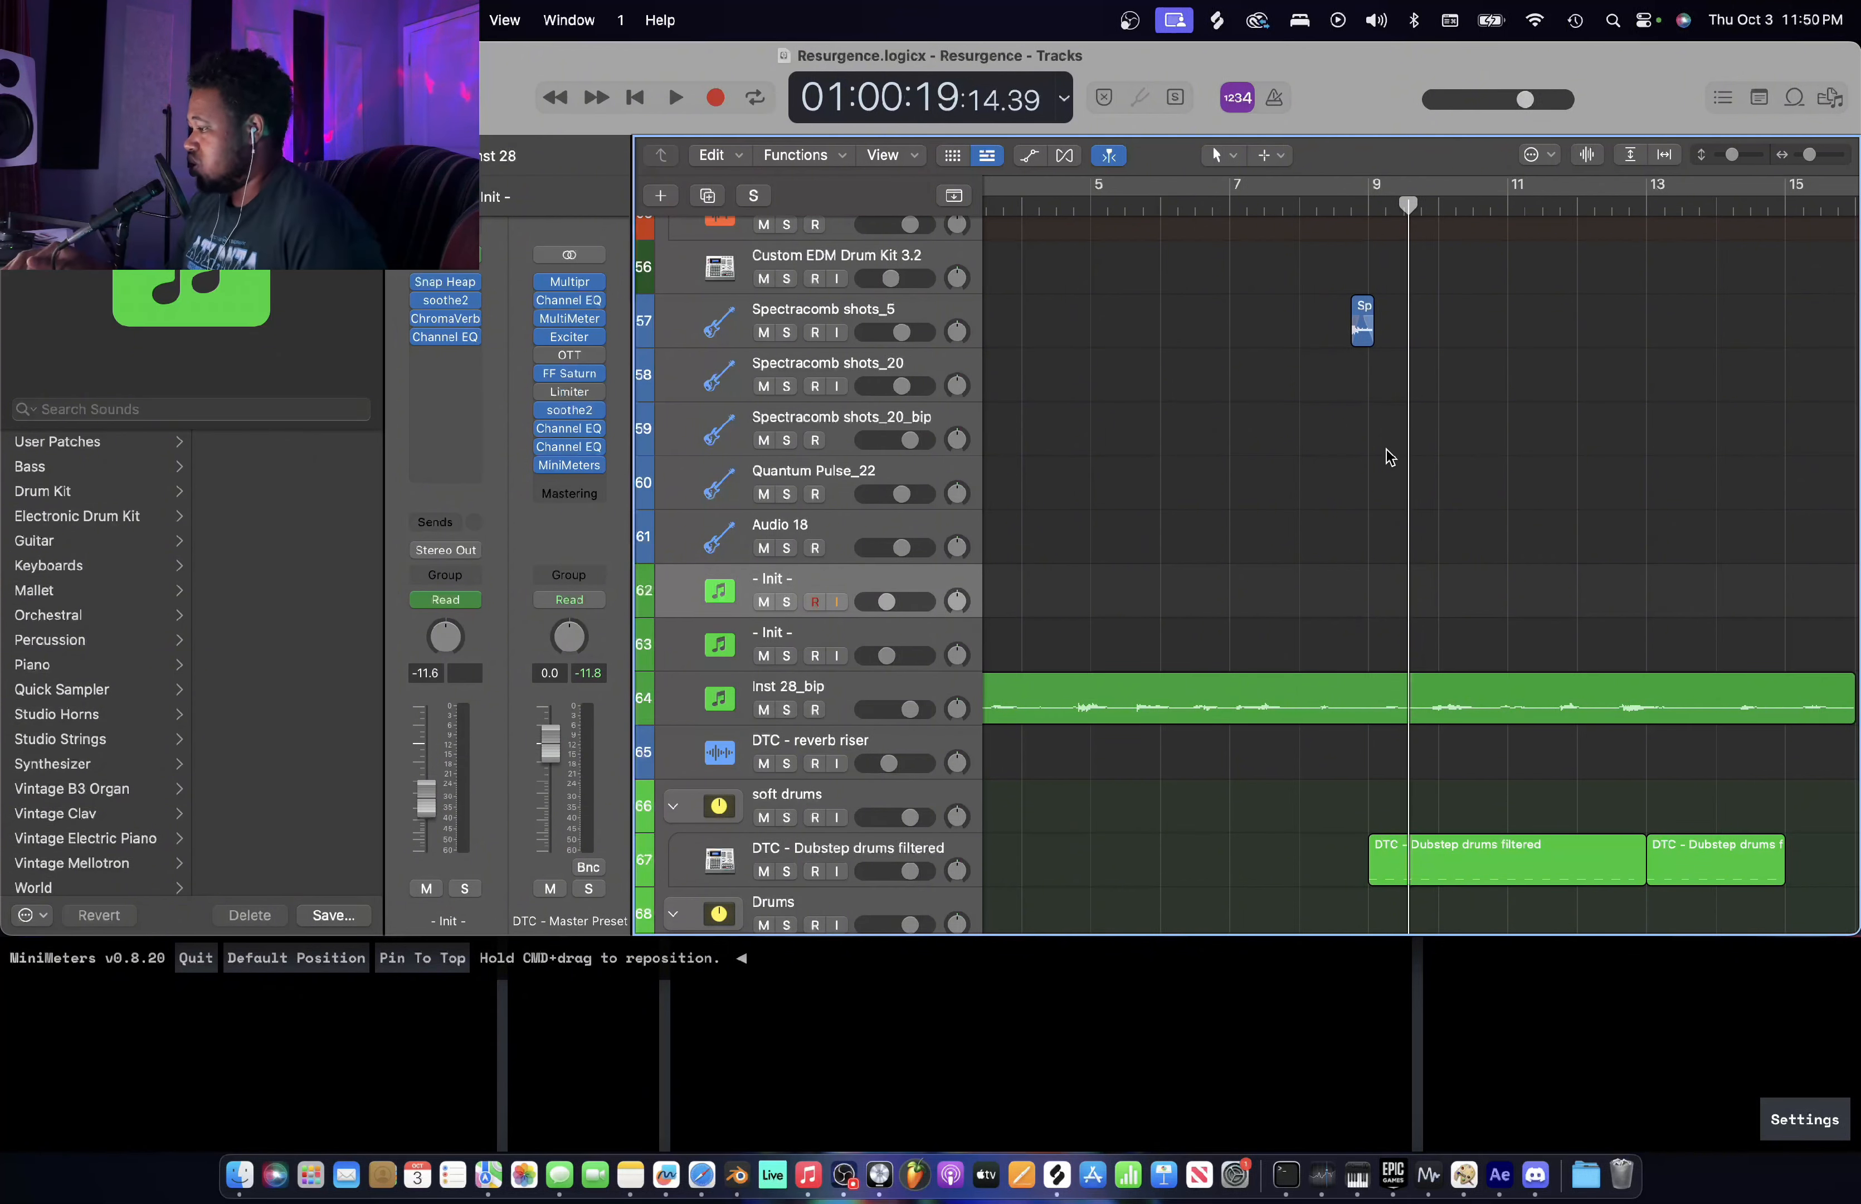
# - Solo the DTC - KEYTAR track, listen to it from bar 9, and turn its solo off
pyautogui.scroll(-3, 1387, 473)
pyautogui.scroll(-3, 1386, 473)
pyautogui.scroll(6, 1386, 473)
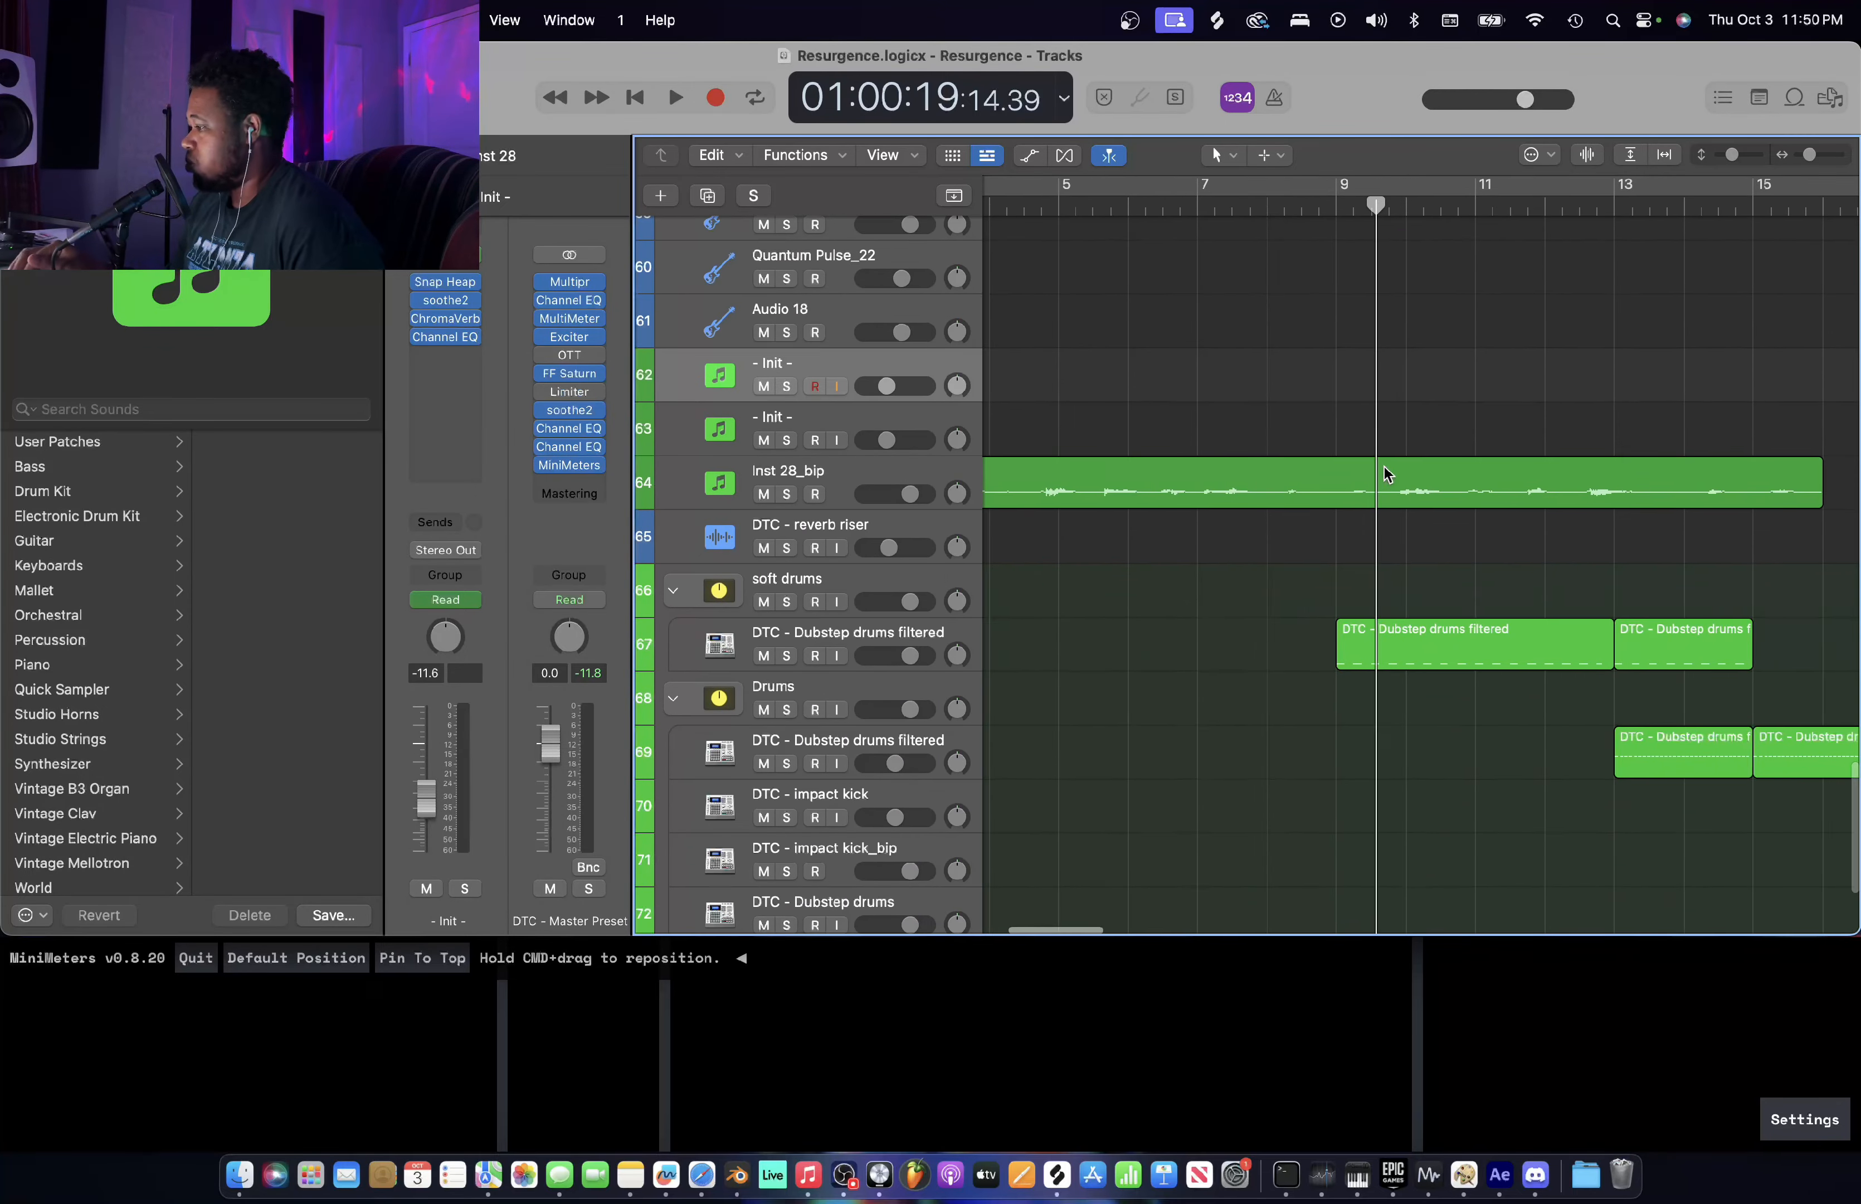
pyautogui.scroll(15, 1387, 473)
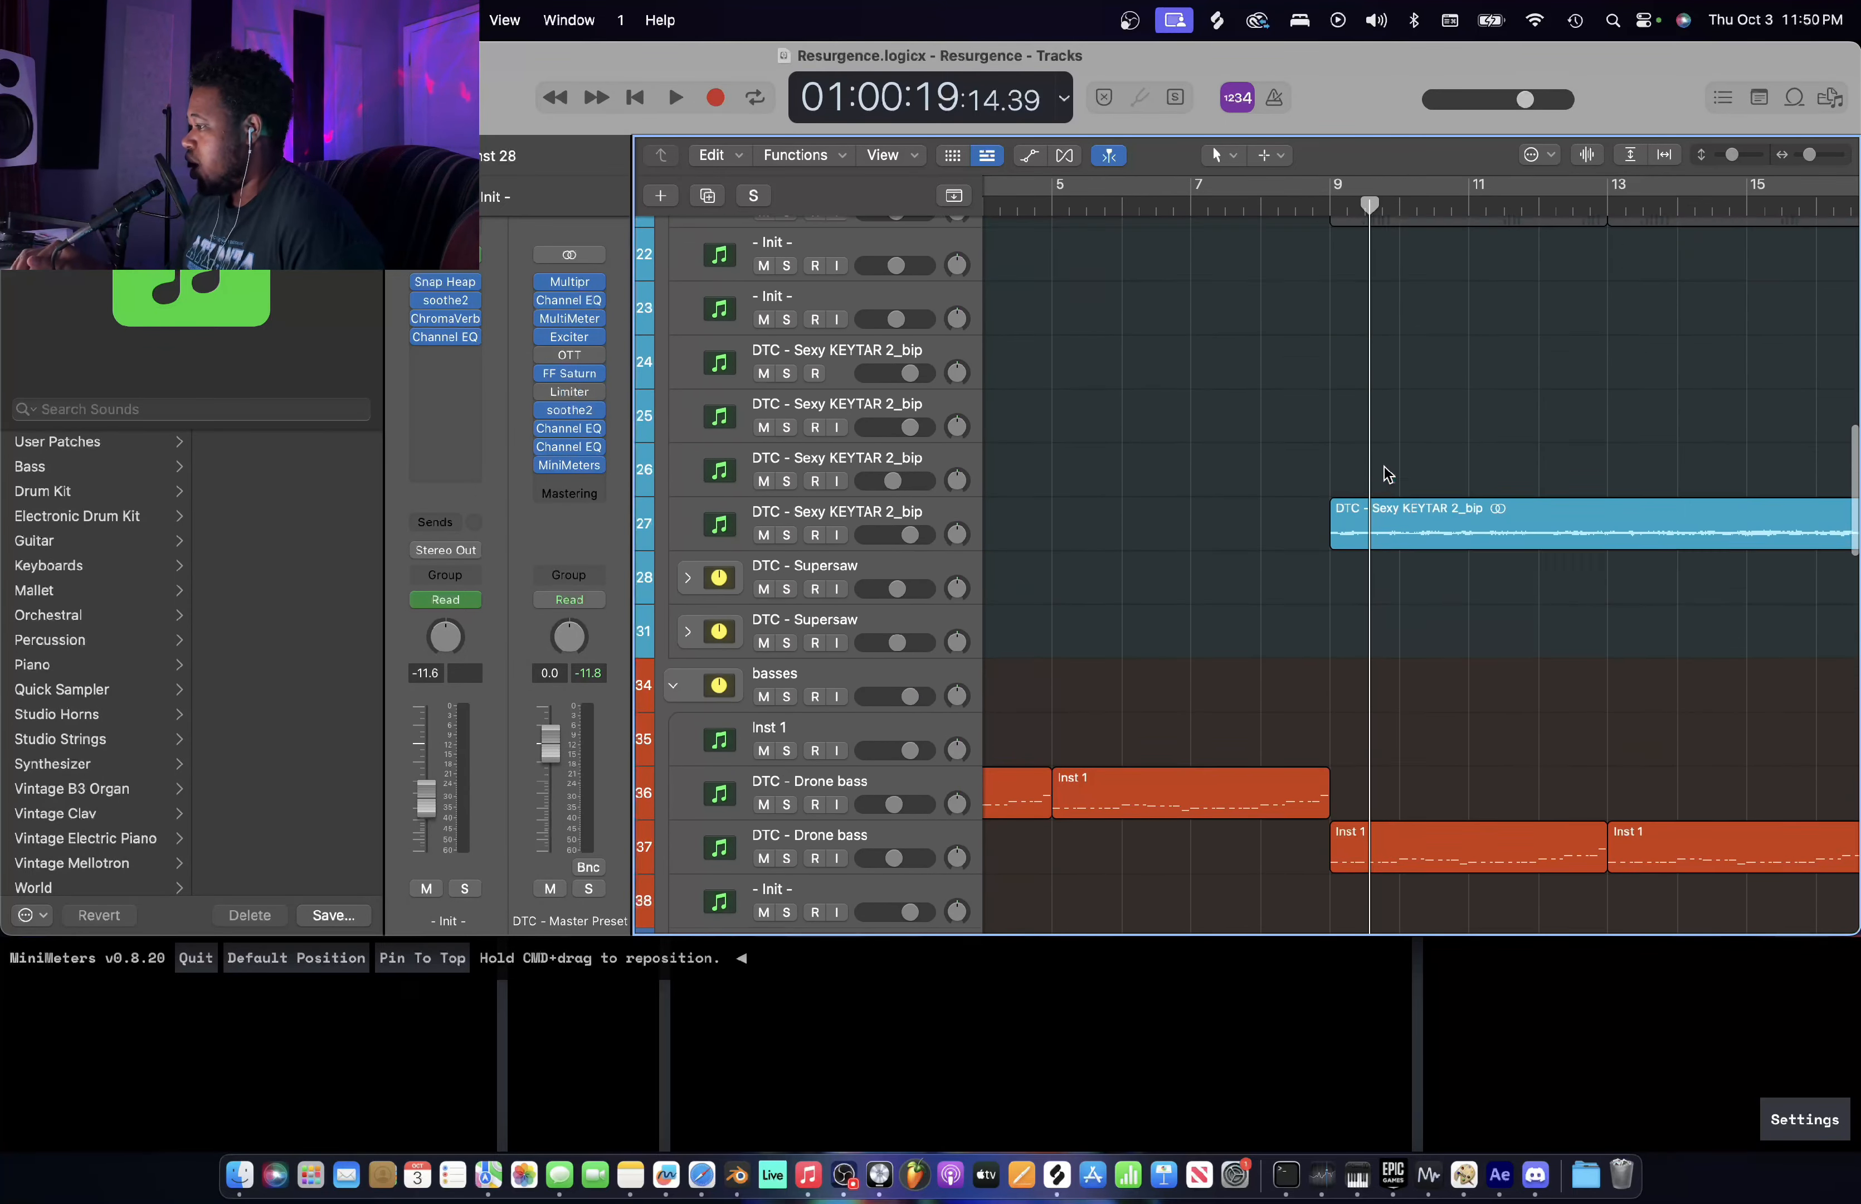
pyautogui.hscroll(5, 1387, 473)
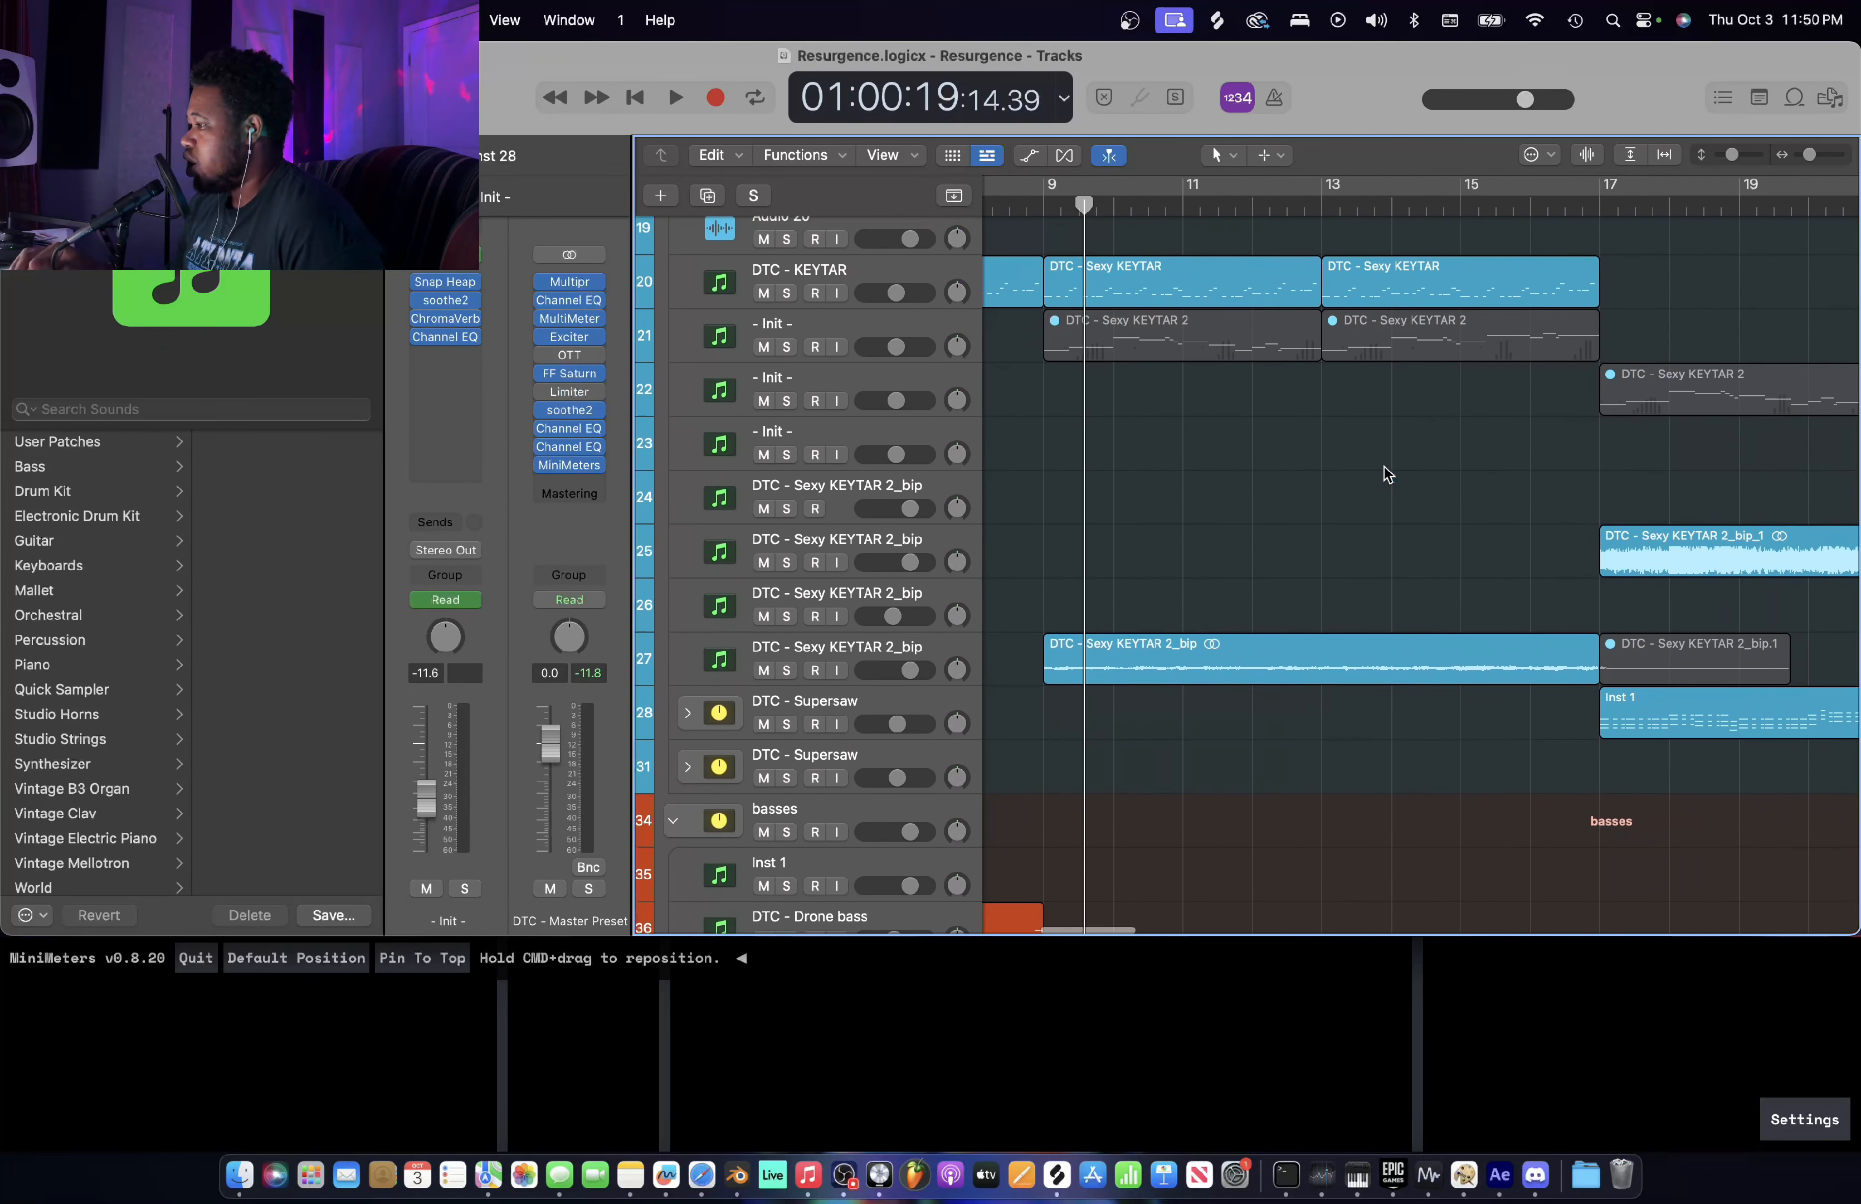
pyautogui.click(1113, 210)
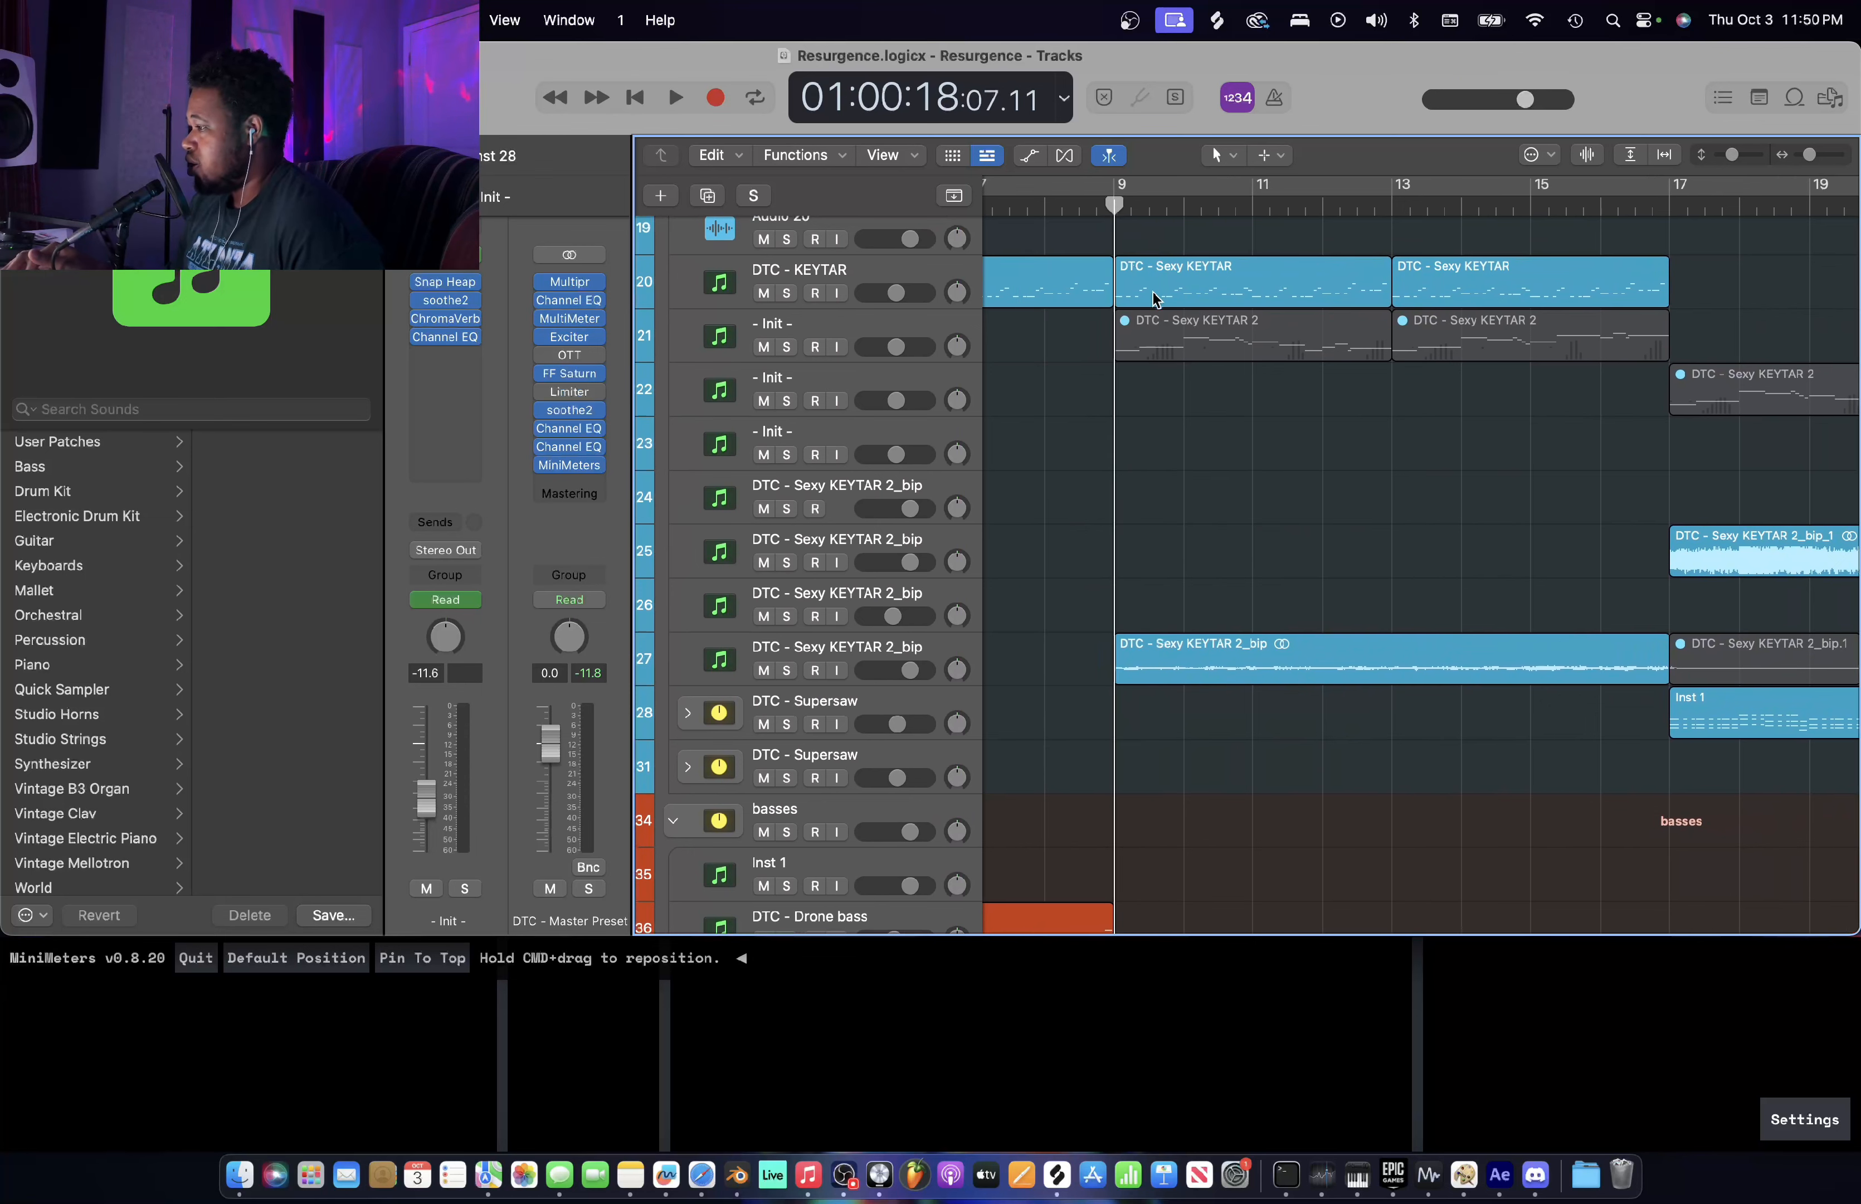
pyautogui.click(789, 291)
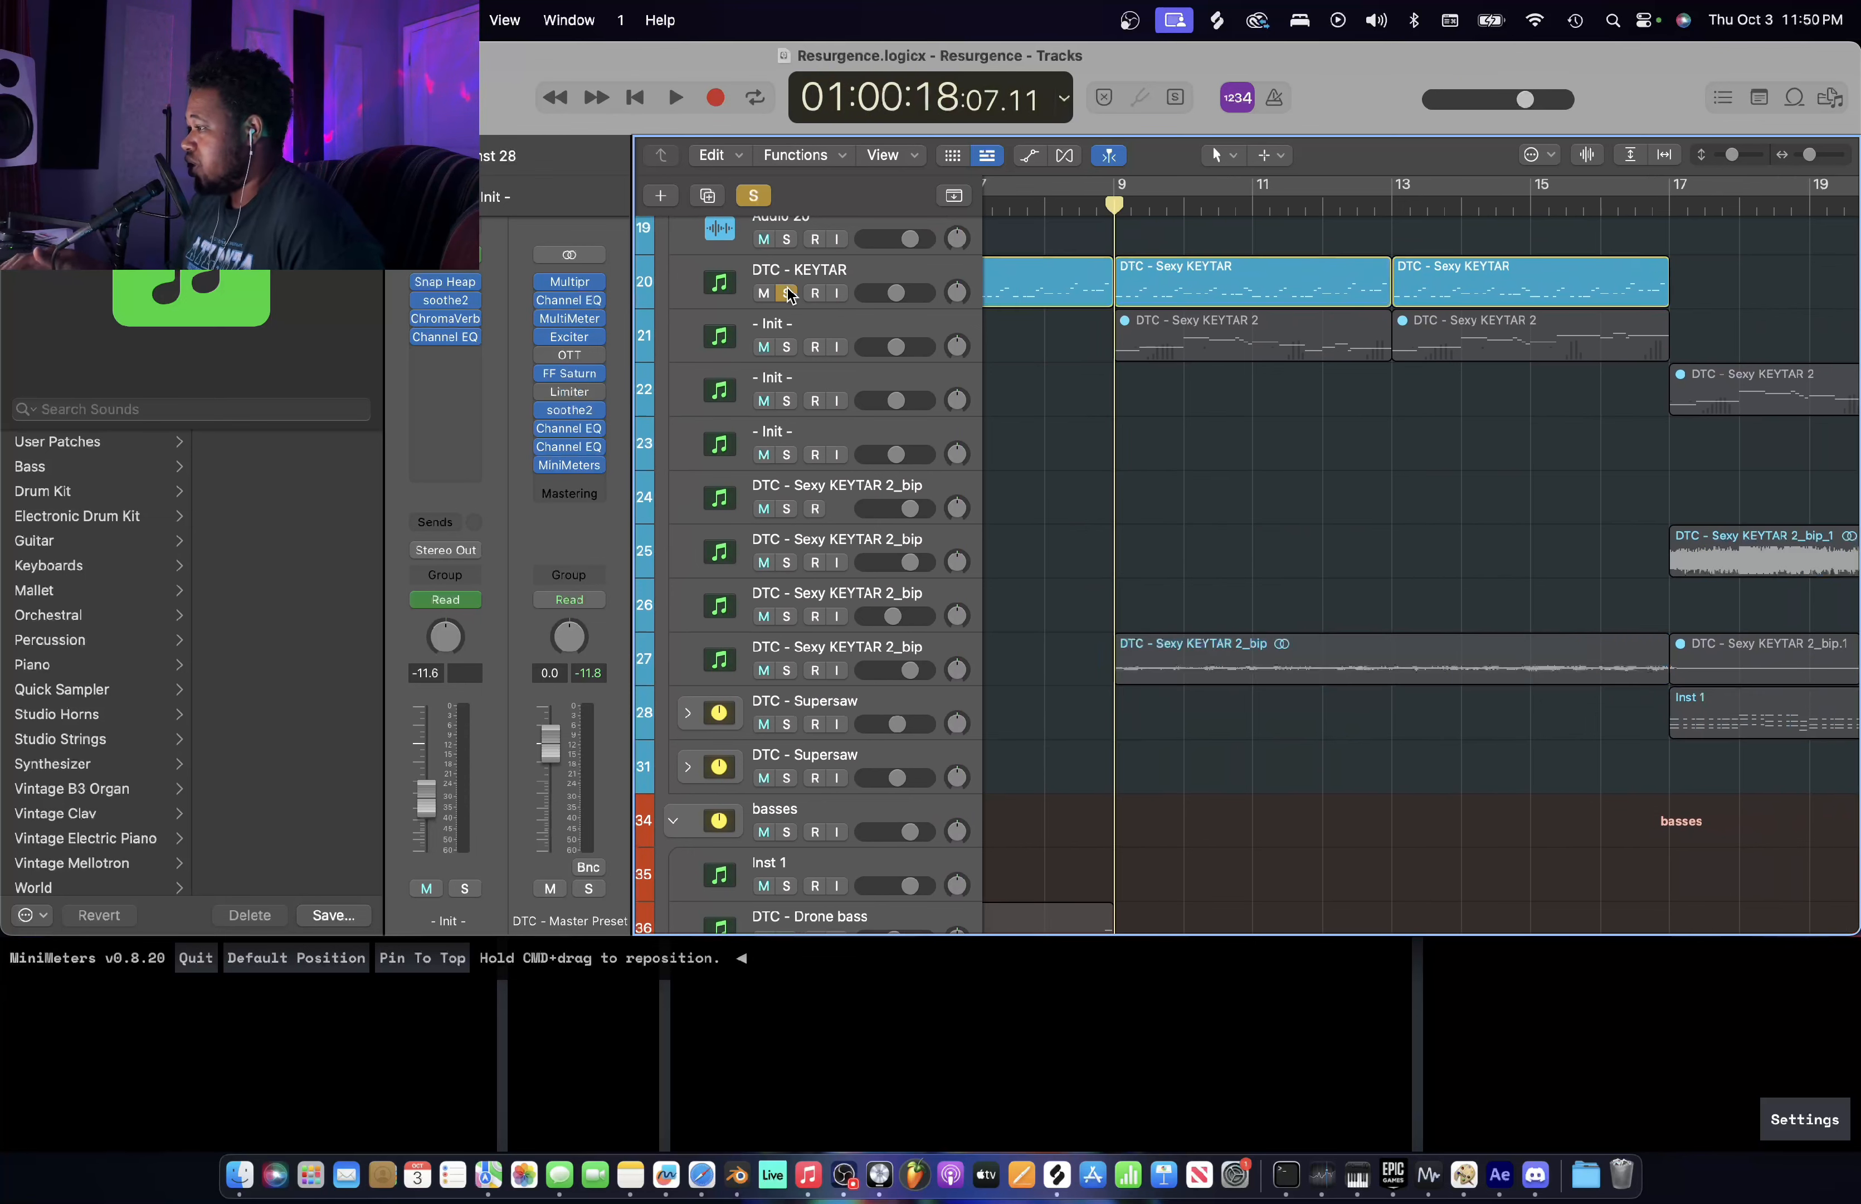
pyautogui.press('space')
pyautogui.press('space')
pyautogui.click(787, 293)
# - Solo the DTC - Sexy KEYTAR 2_bip track 27, listen to it, and unsolo it to hear the full mix until just past bar 17
pyautogui.click(786, 671)
pyautogui.press('space')
pyautogui.click(785, 671)
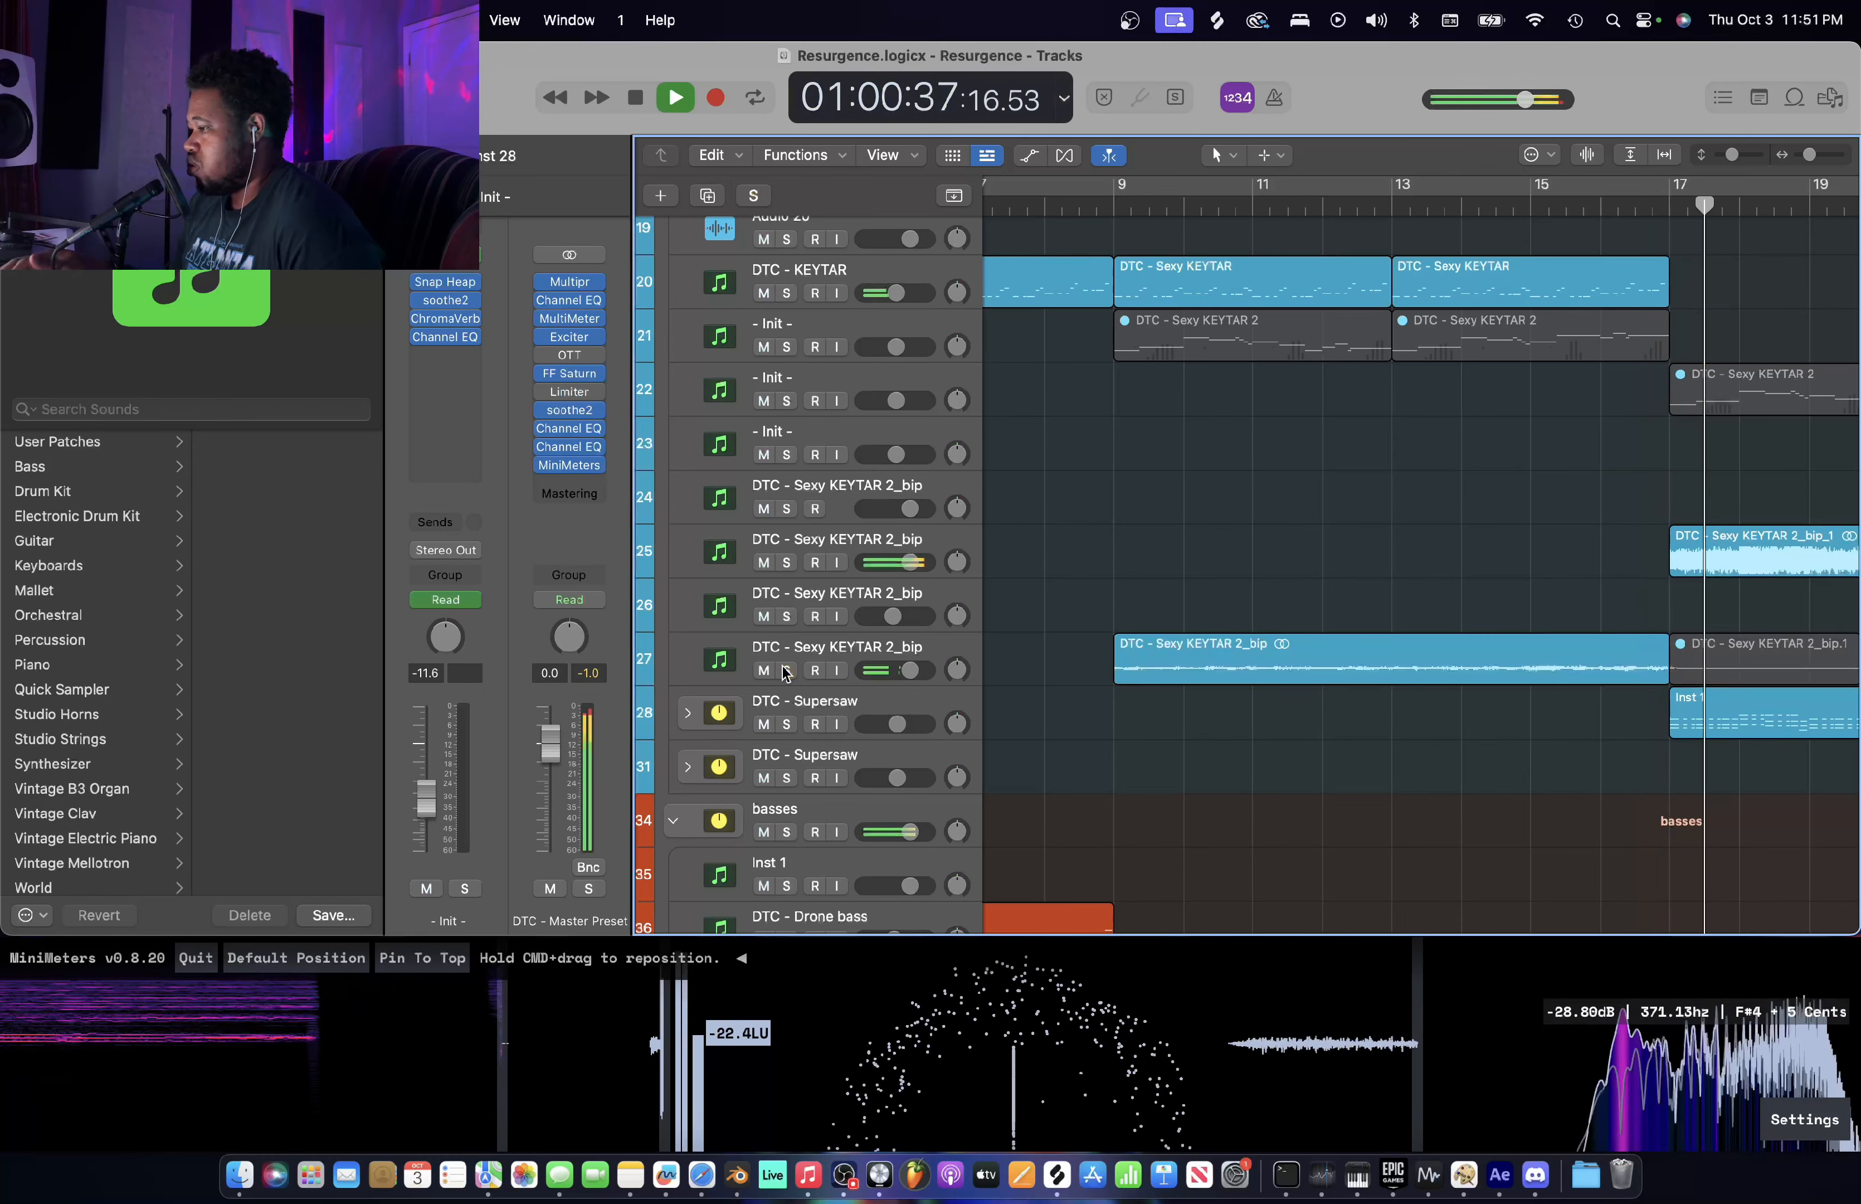
pyautogui.press('space')
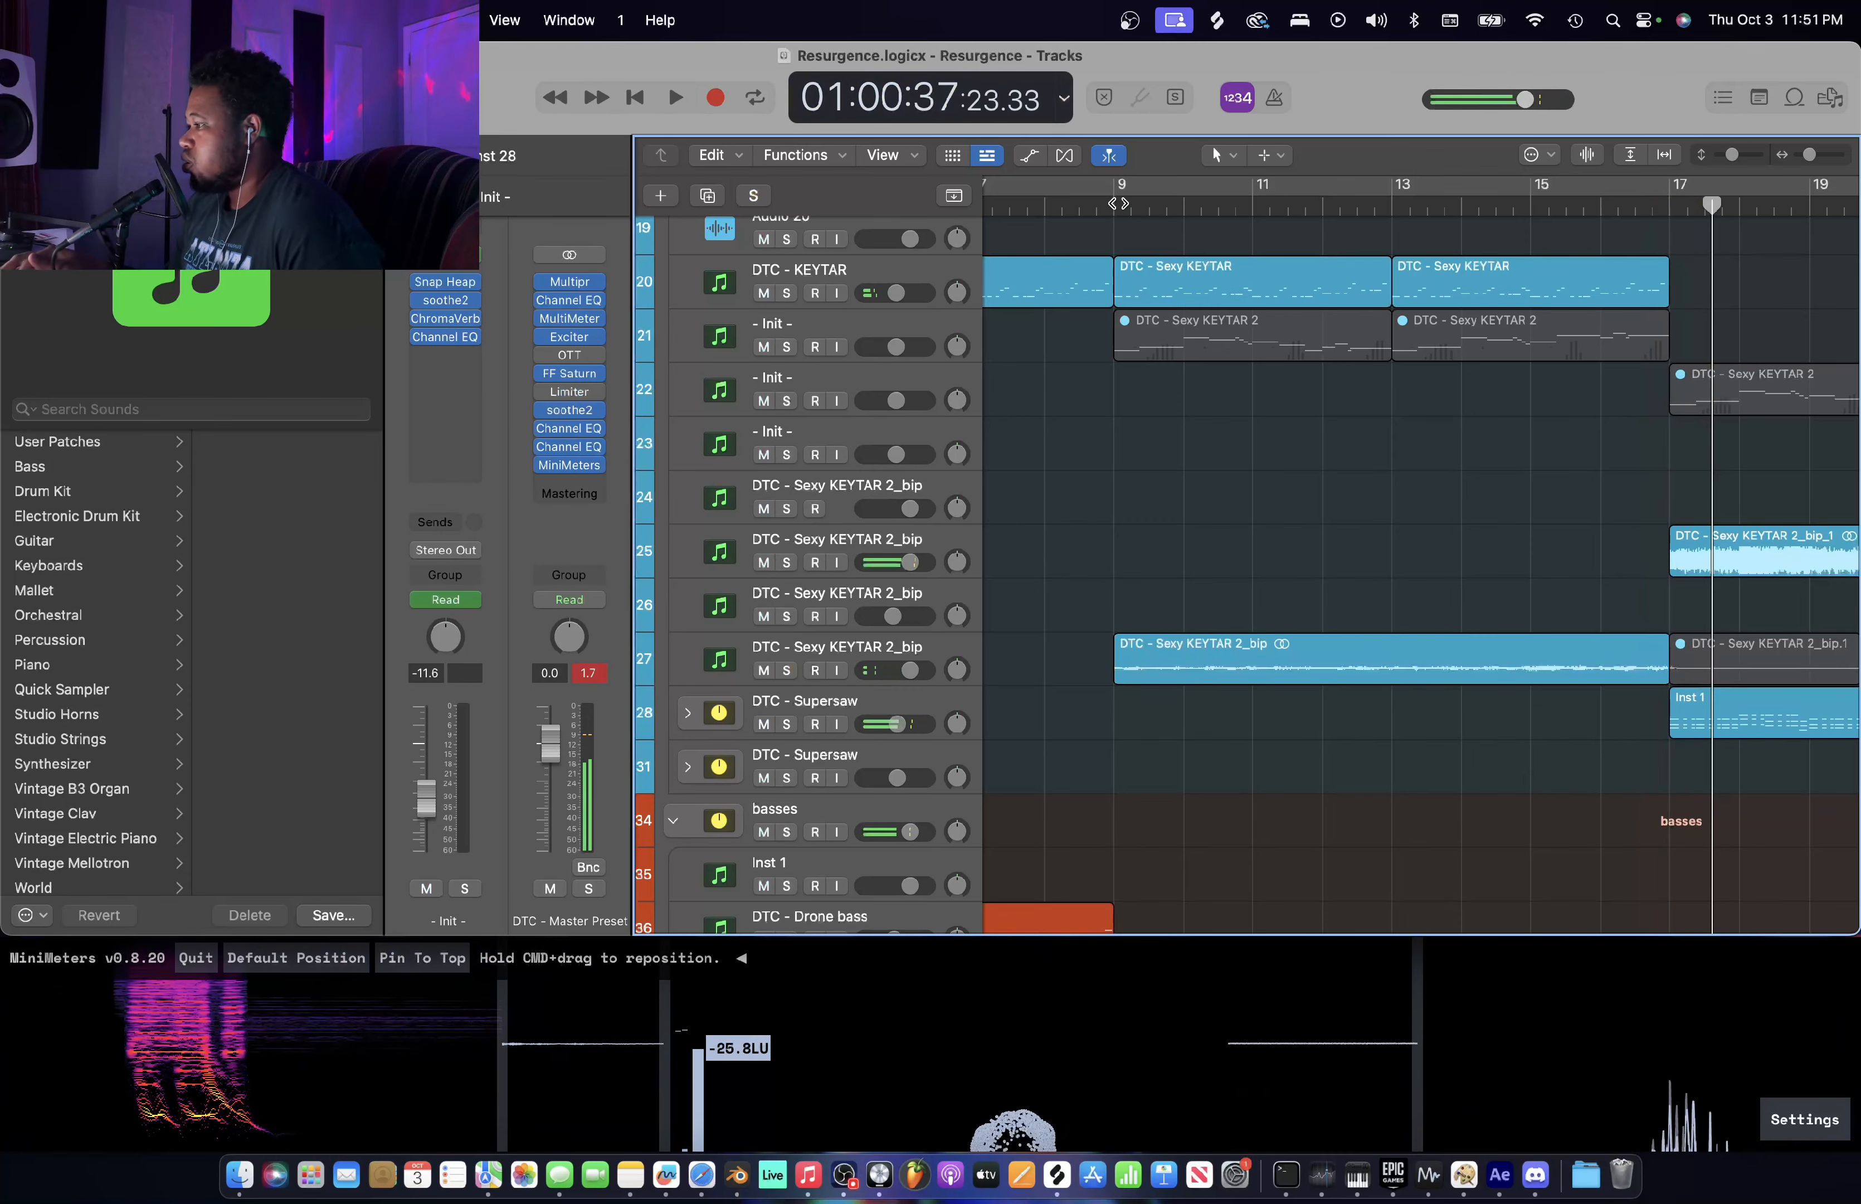
# - Find the plucky sawtooth saw_bip merged_1 region on Audio 7 and listen to the full mix from bar 9 to about bar 11
pyautogui.click(1115, 209)
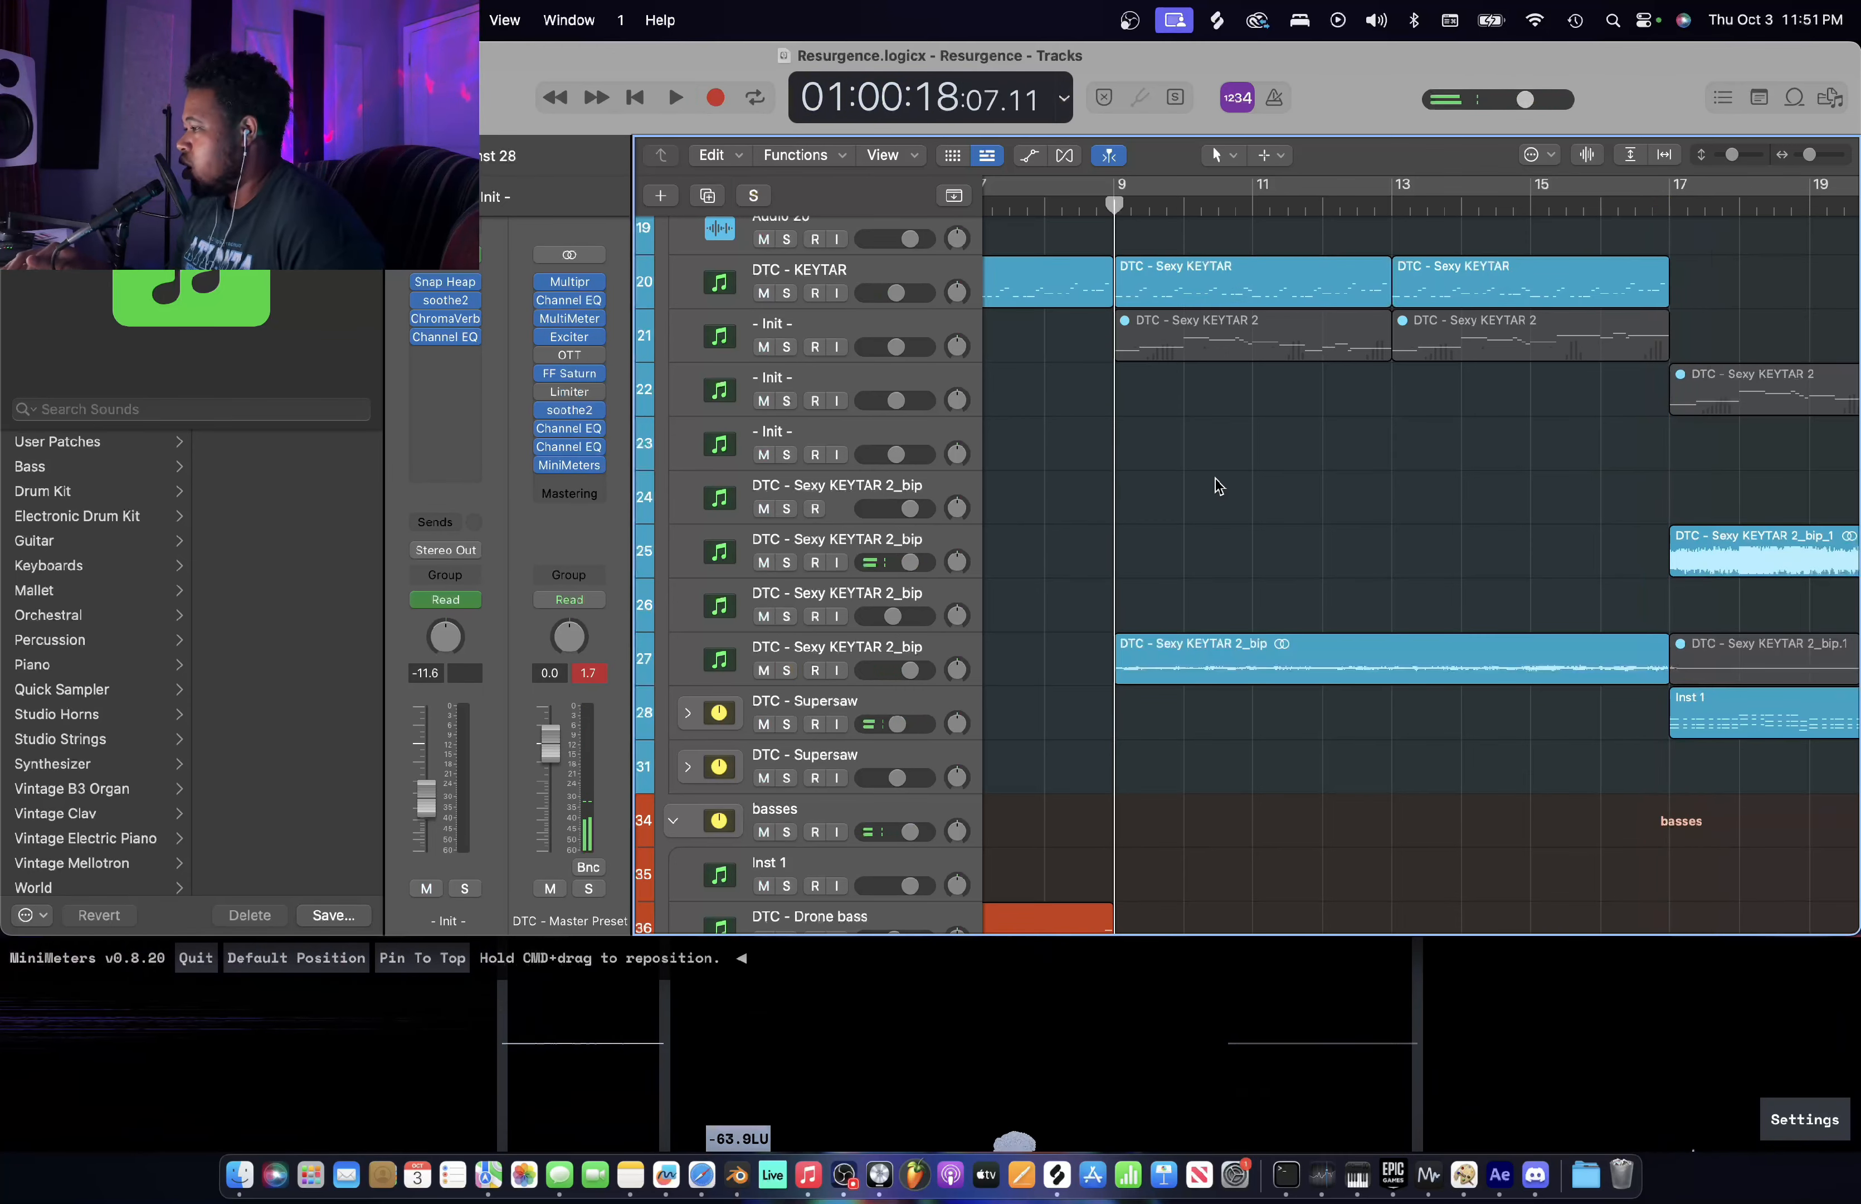
pyautogui.scroll(1, 1200, 458)
pyautogui.scroll(1, 1201, 457)
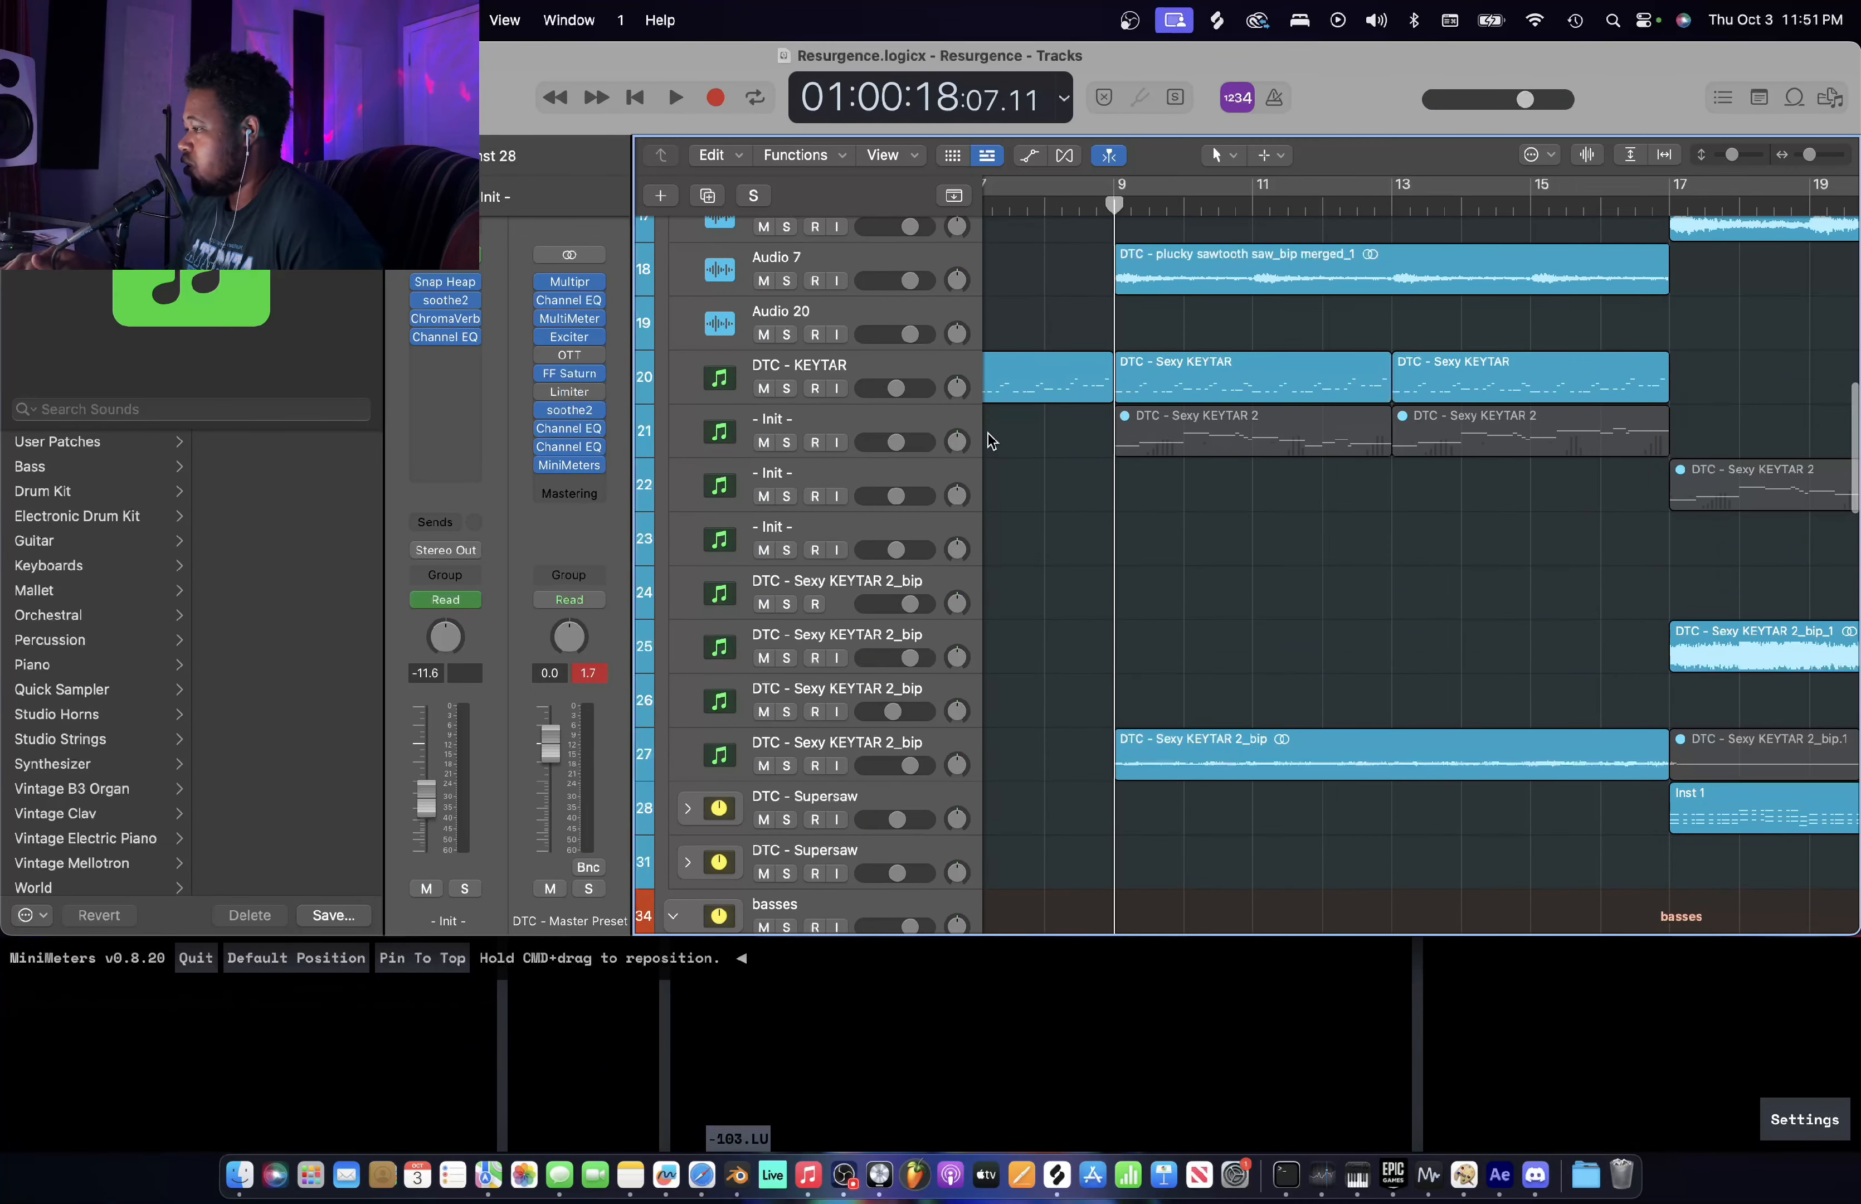
pyautogui.scroll(4, 1234, 479)
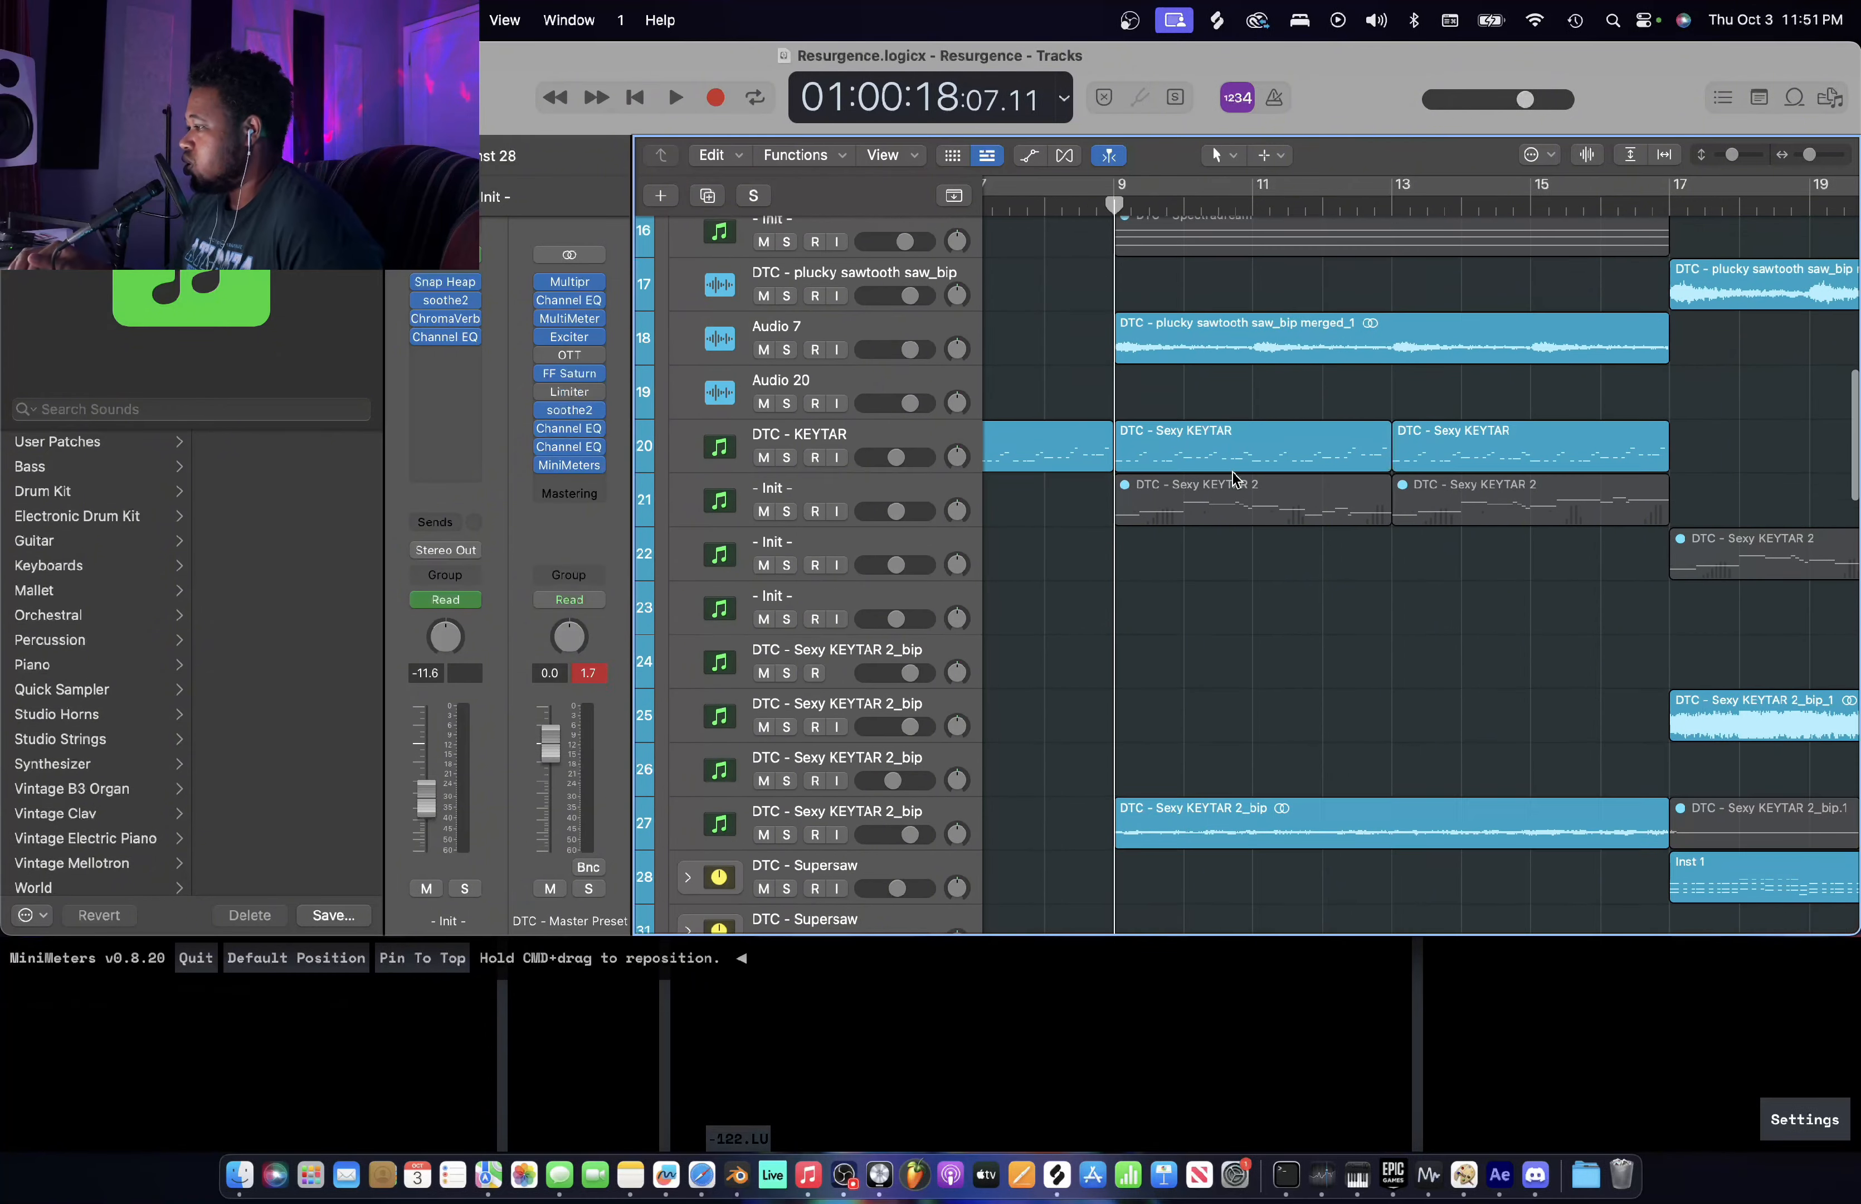
pyautogui.scroll(3, 1235, 478)
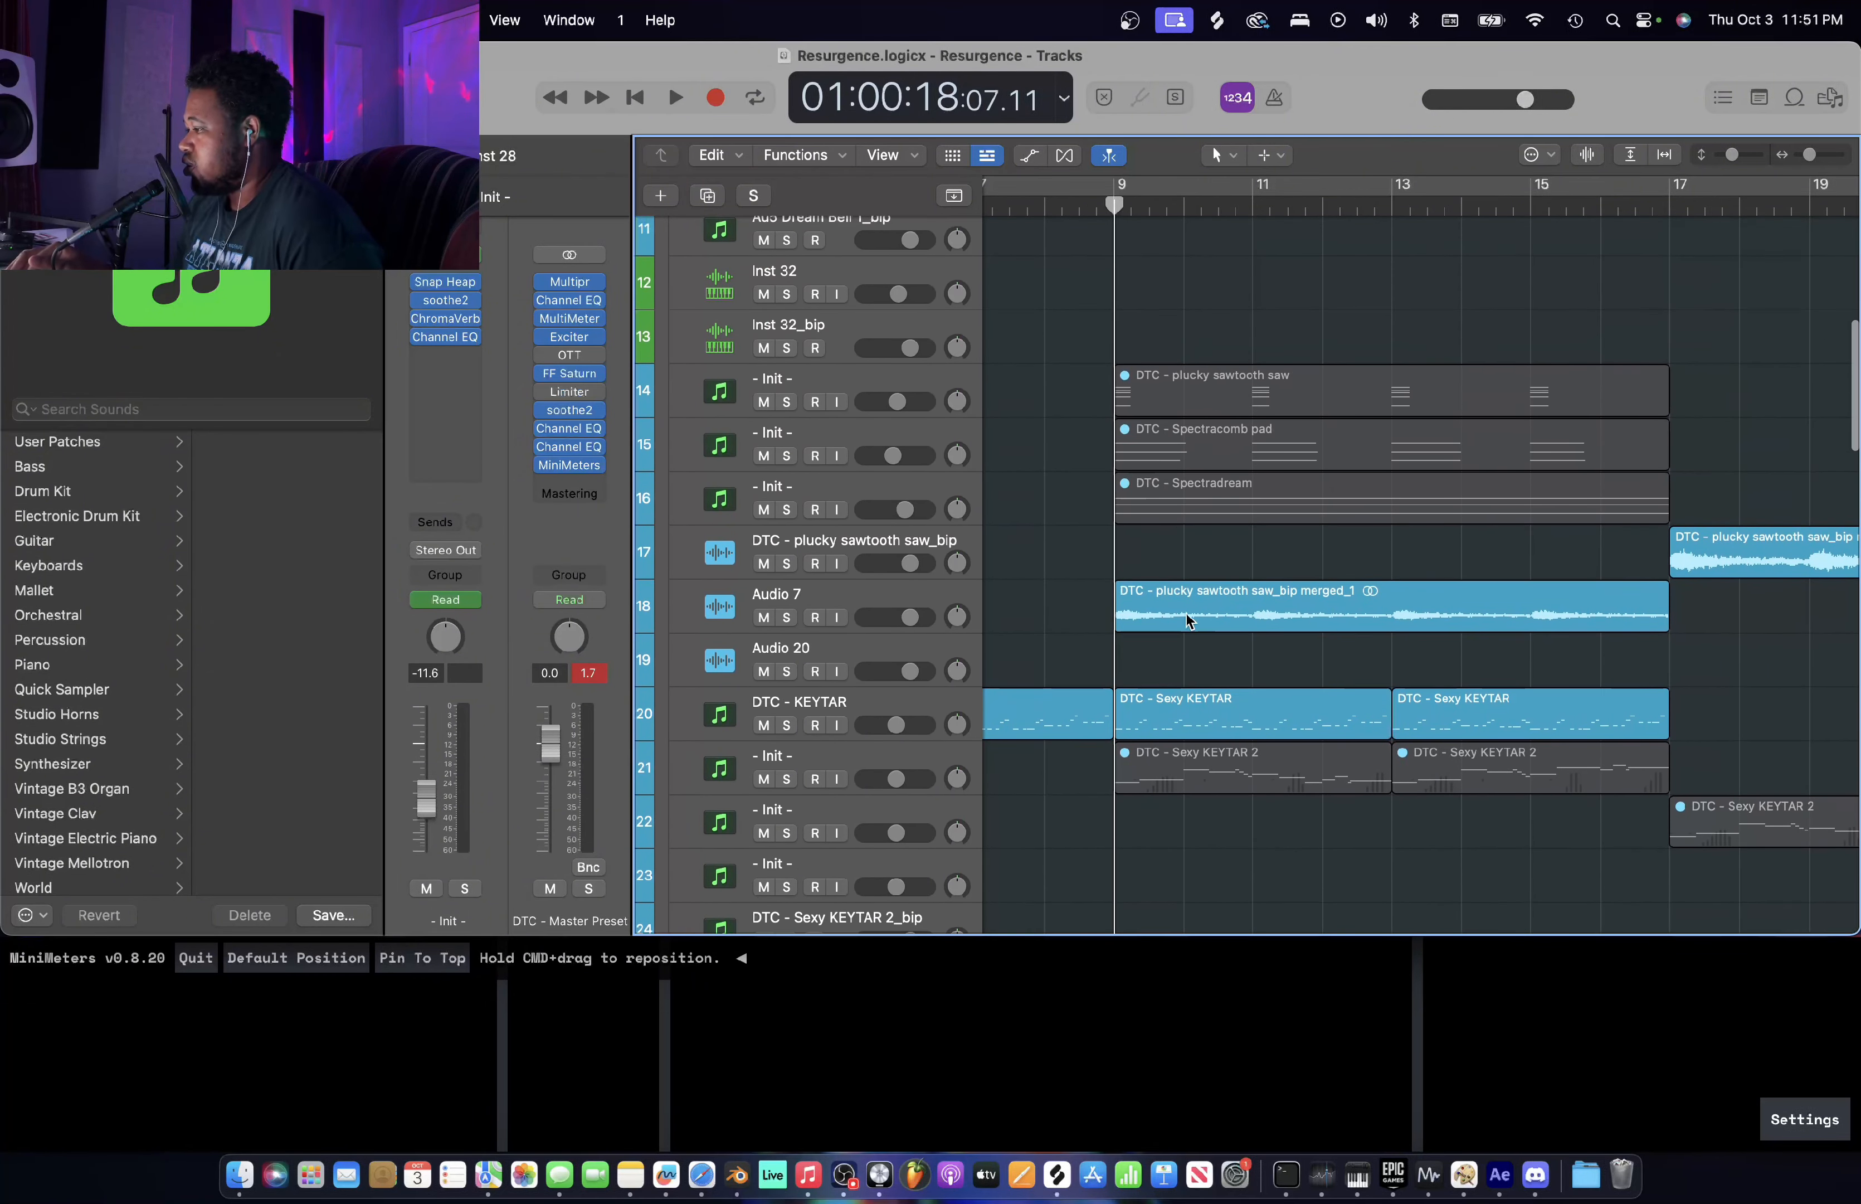
pyautogui.press('space')
pyautogui.press('space')
# - Select and unmute the plucky sawtooth saw, Spectracomb pad and Spectradream MIDI regions on tracks 14 to 16
pyautogui.scroll(2, 1204, 516)
pyautogui.moveTo(1091, 416); pyautogui.dragTo(1204, 588)
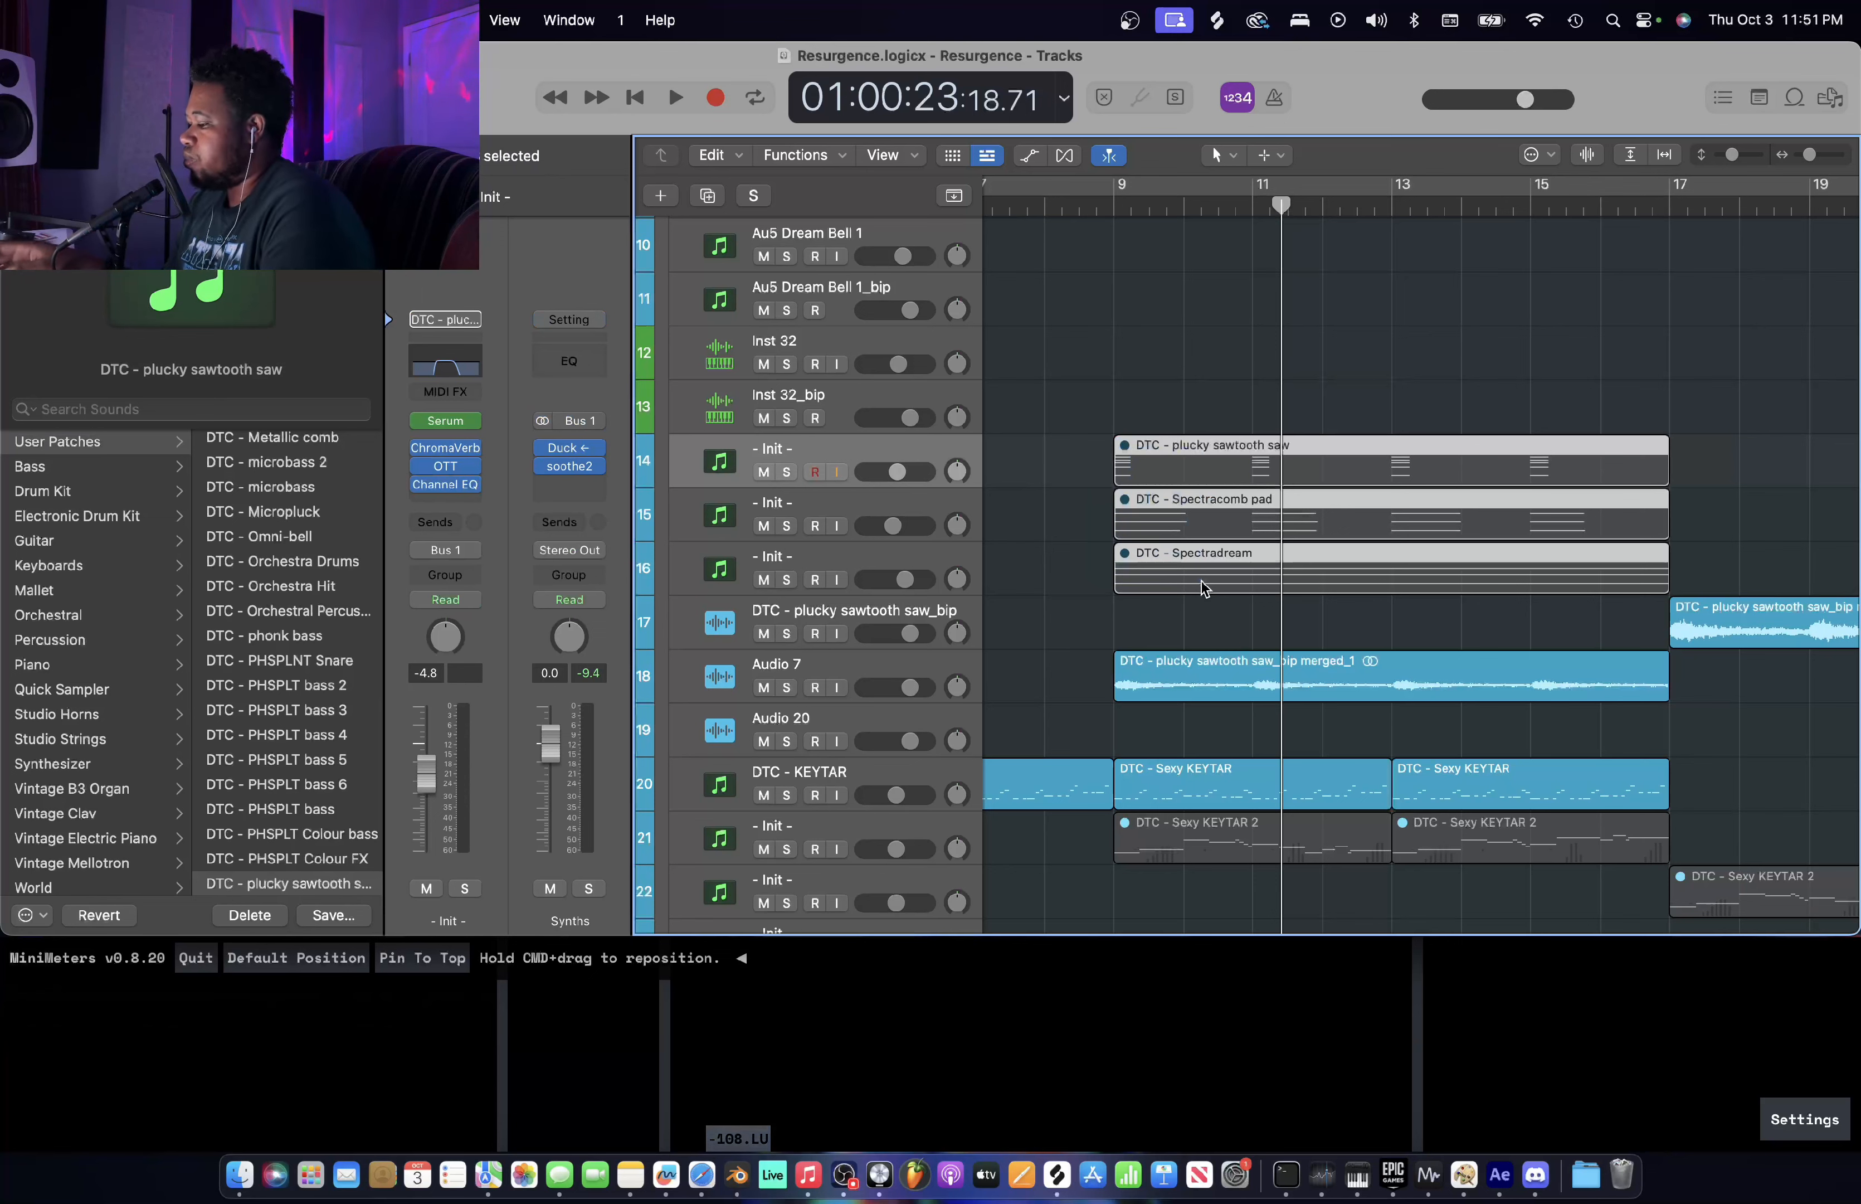
pyautogui.hotkey('ctrl', 'm')
# - Solo the DTC - plucky sawtooth saw track 14 and listen to it from bar 9 to just before bar 10
pyautogui.click(1117, 204)
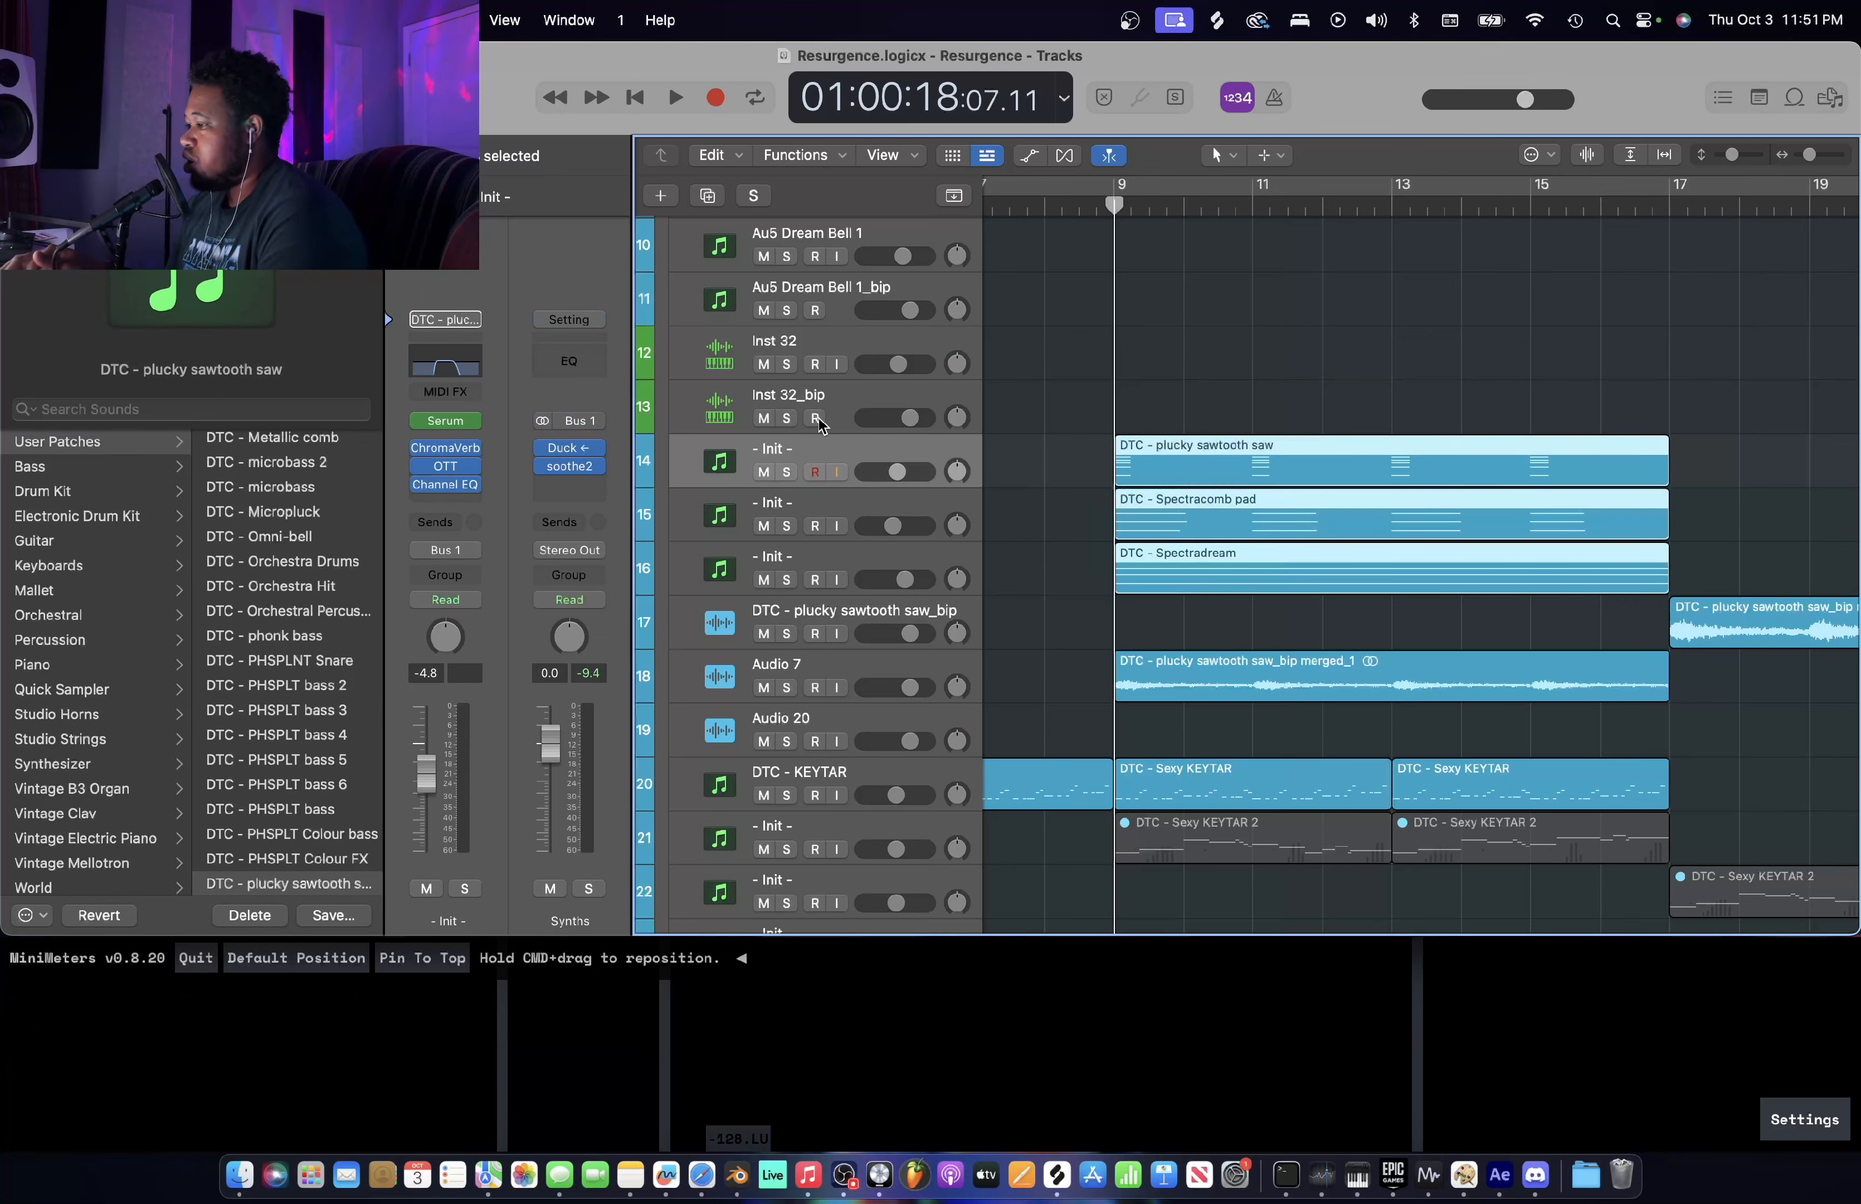
pyautogui.click(787, 473)
pyautogui.press('space')
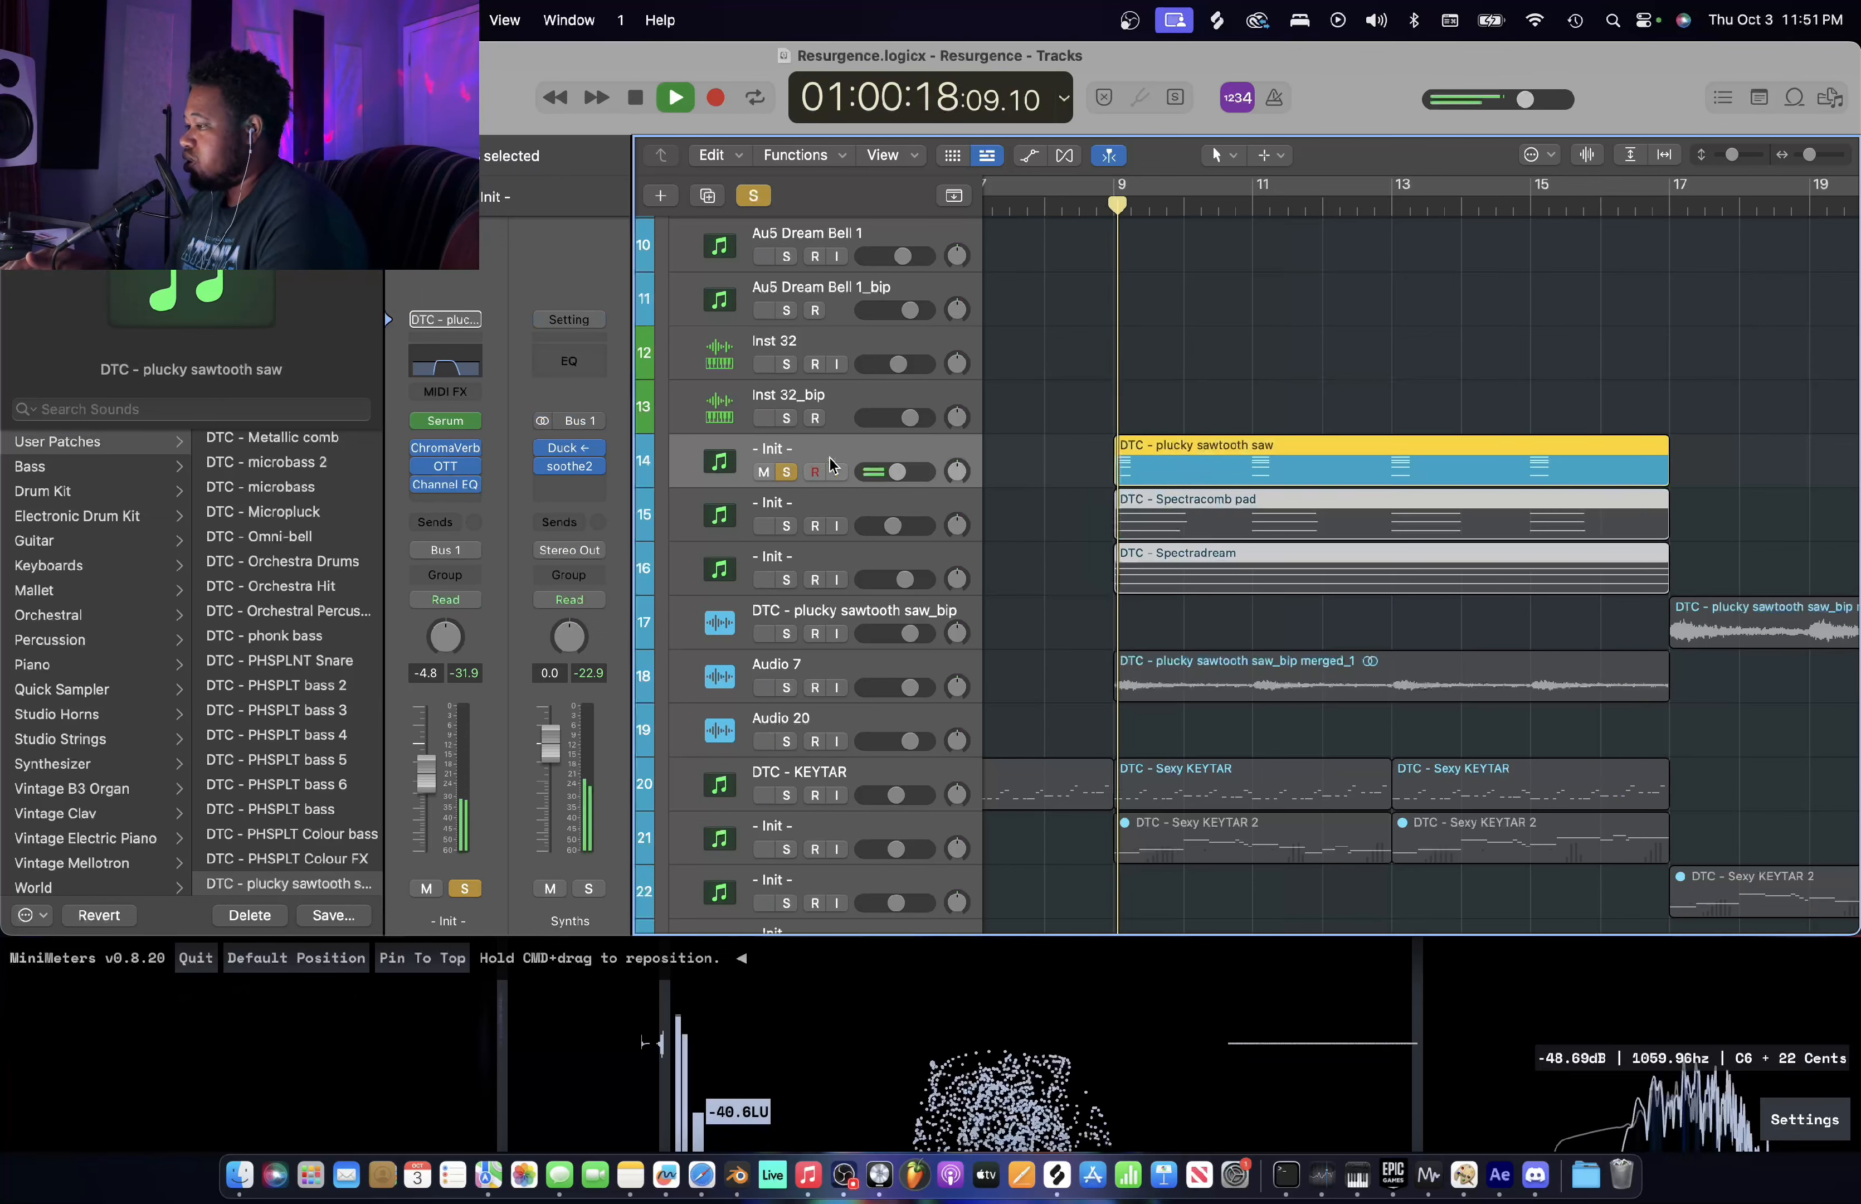
pyautogui.press('space')
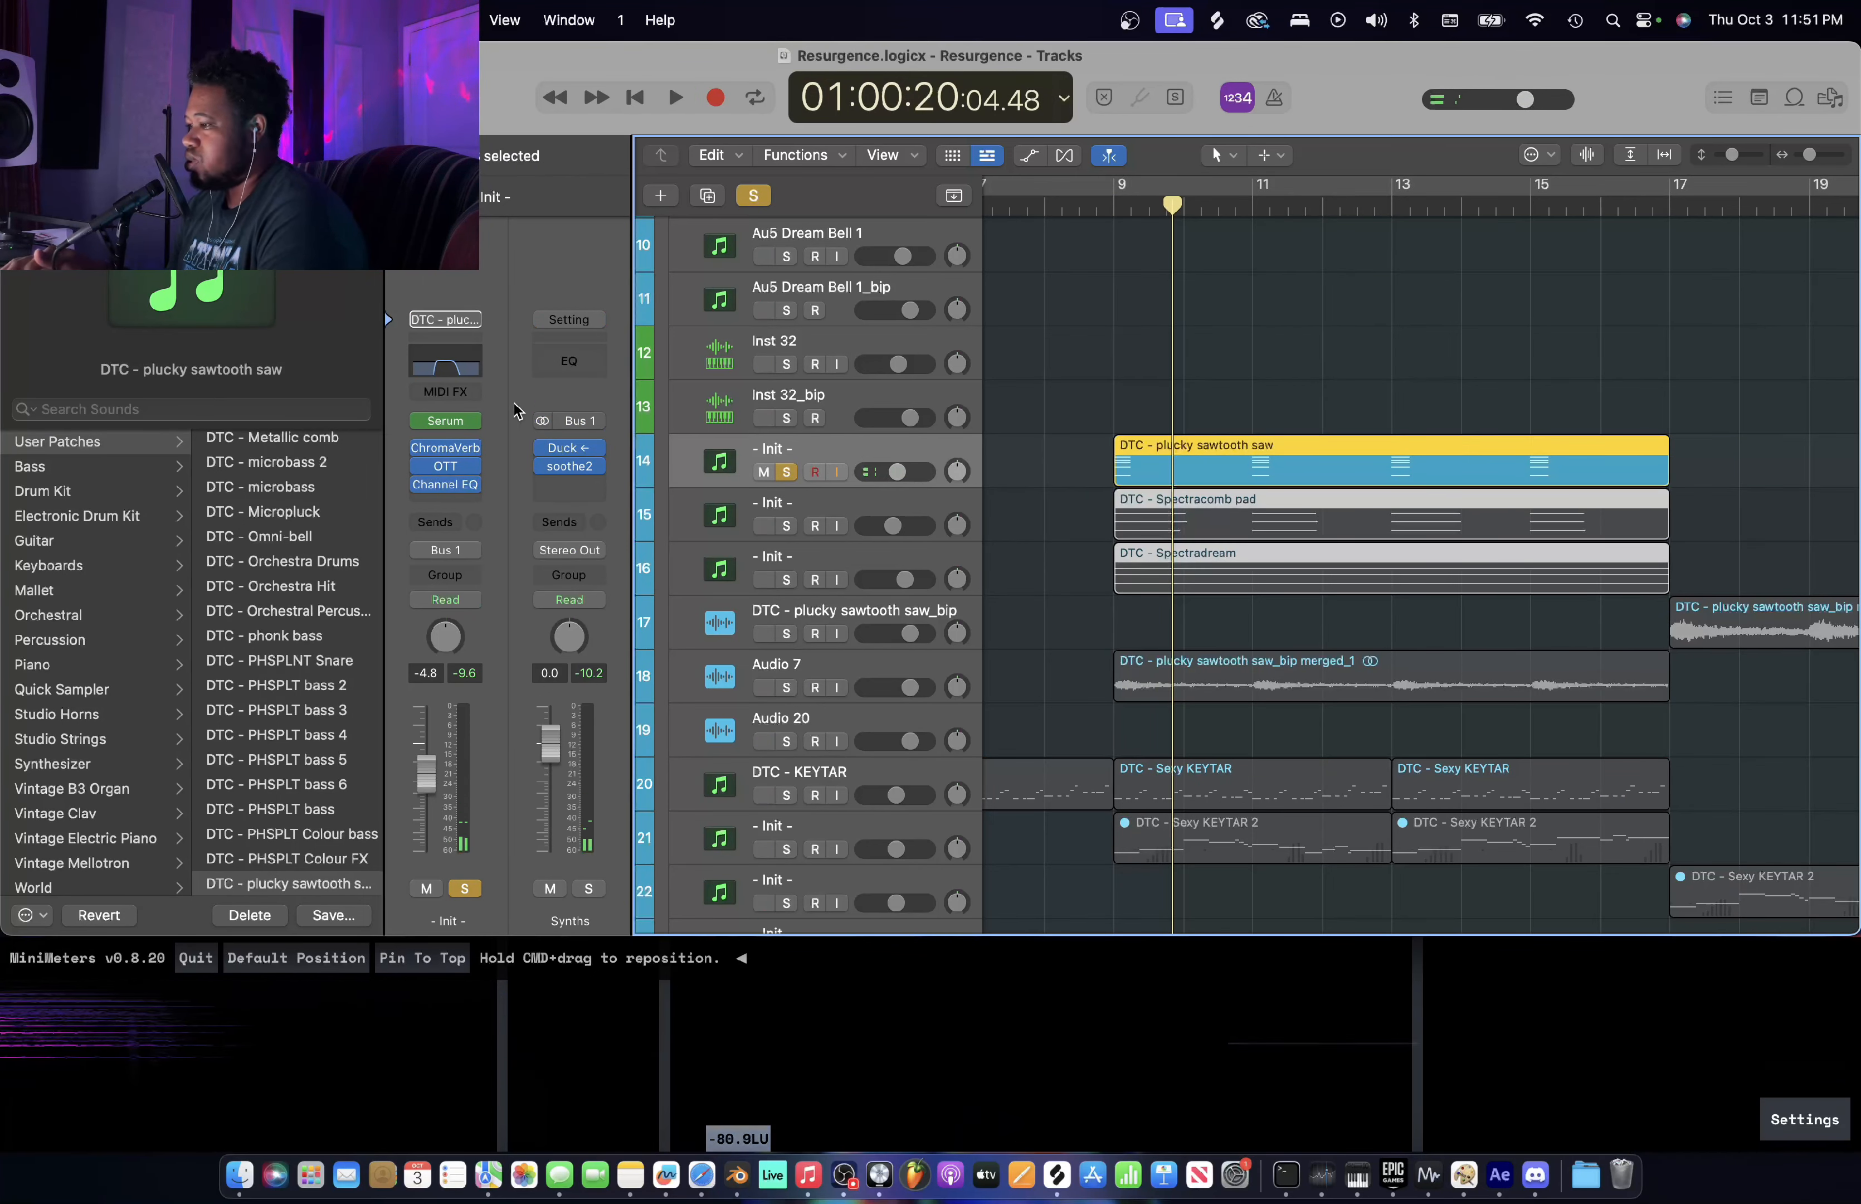
# - Examine the plucky sawtooth saw track's Serum oscillators, unison and effects, and its ChromaVerb settings, closing each plug-in window
pyautogui.click(438, 421)
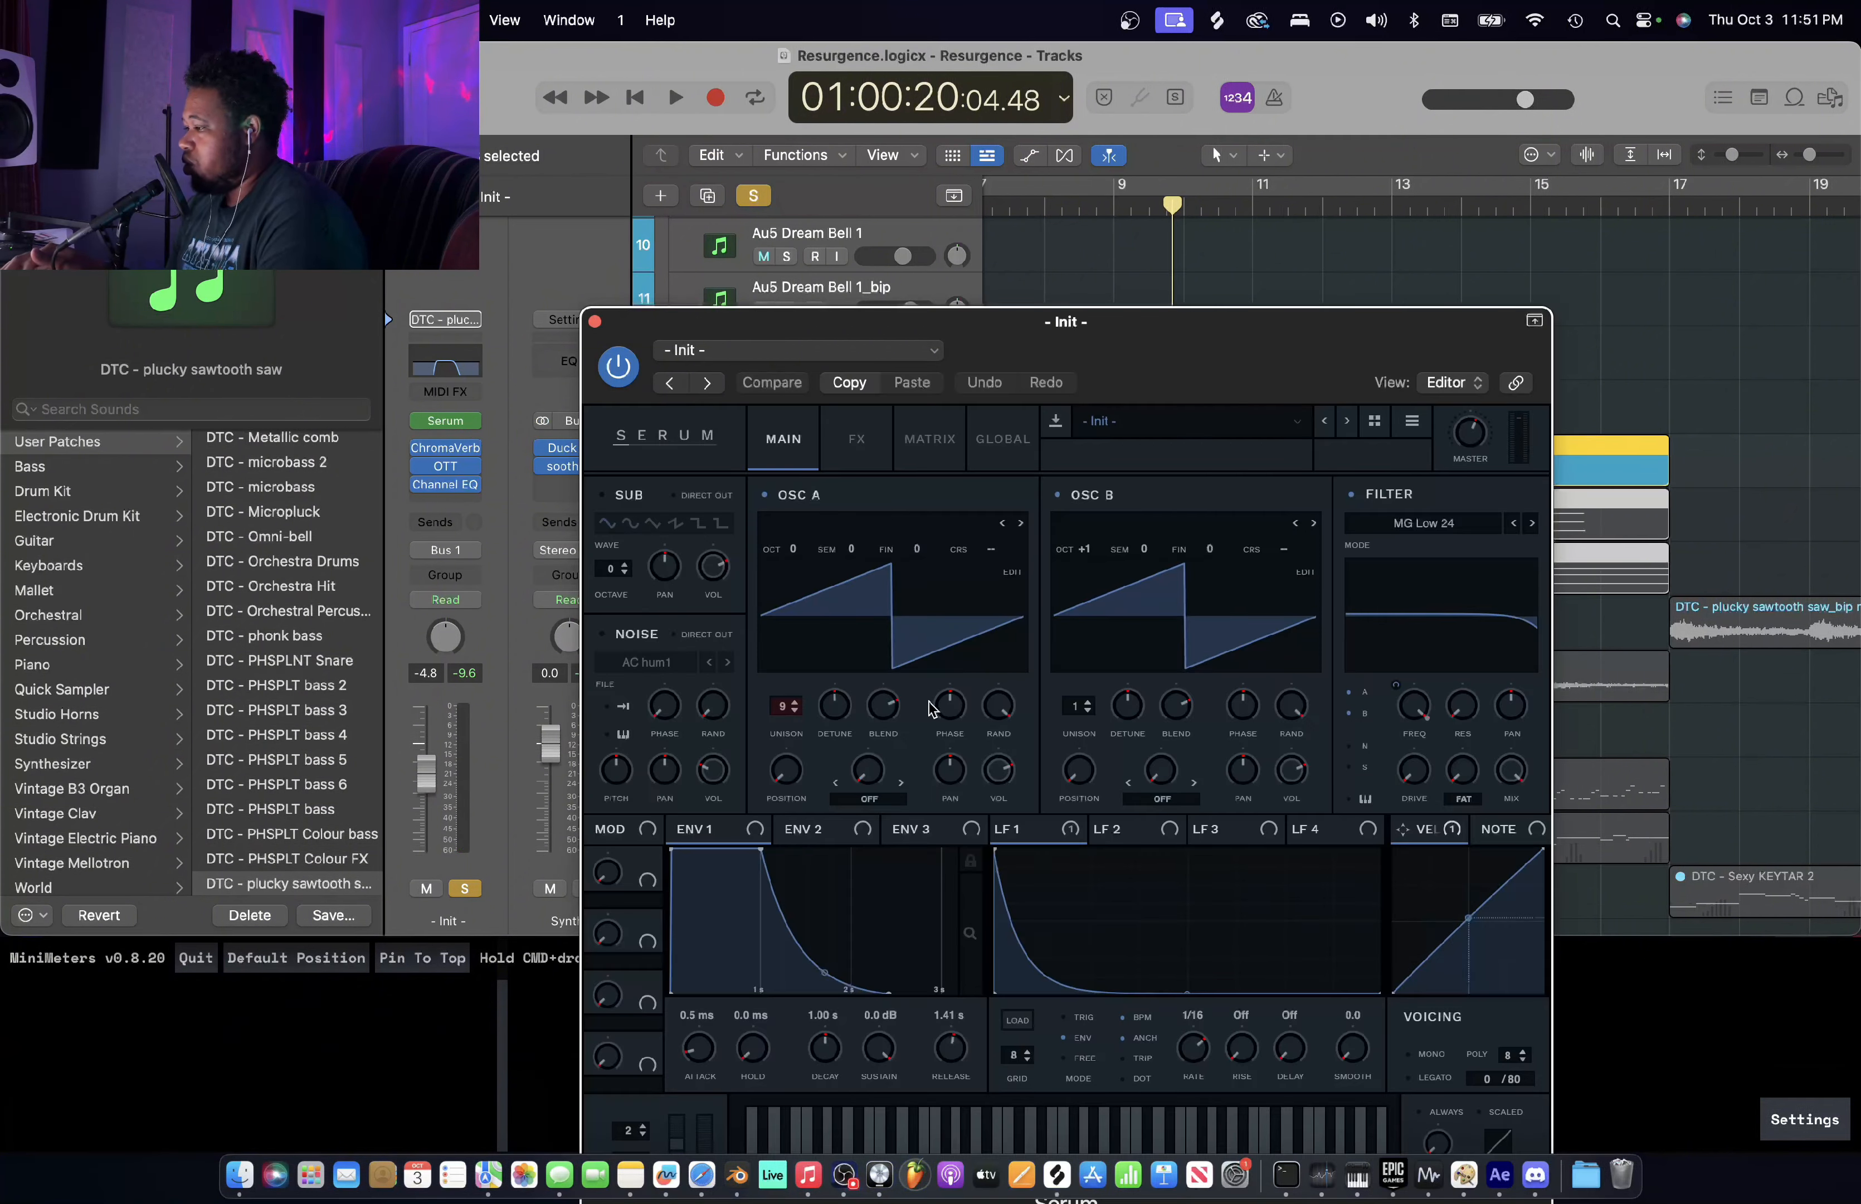
pyautogui.click(853, 437)
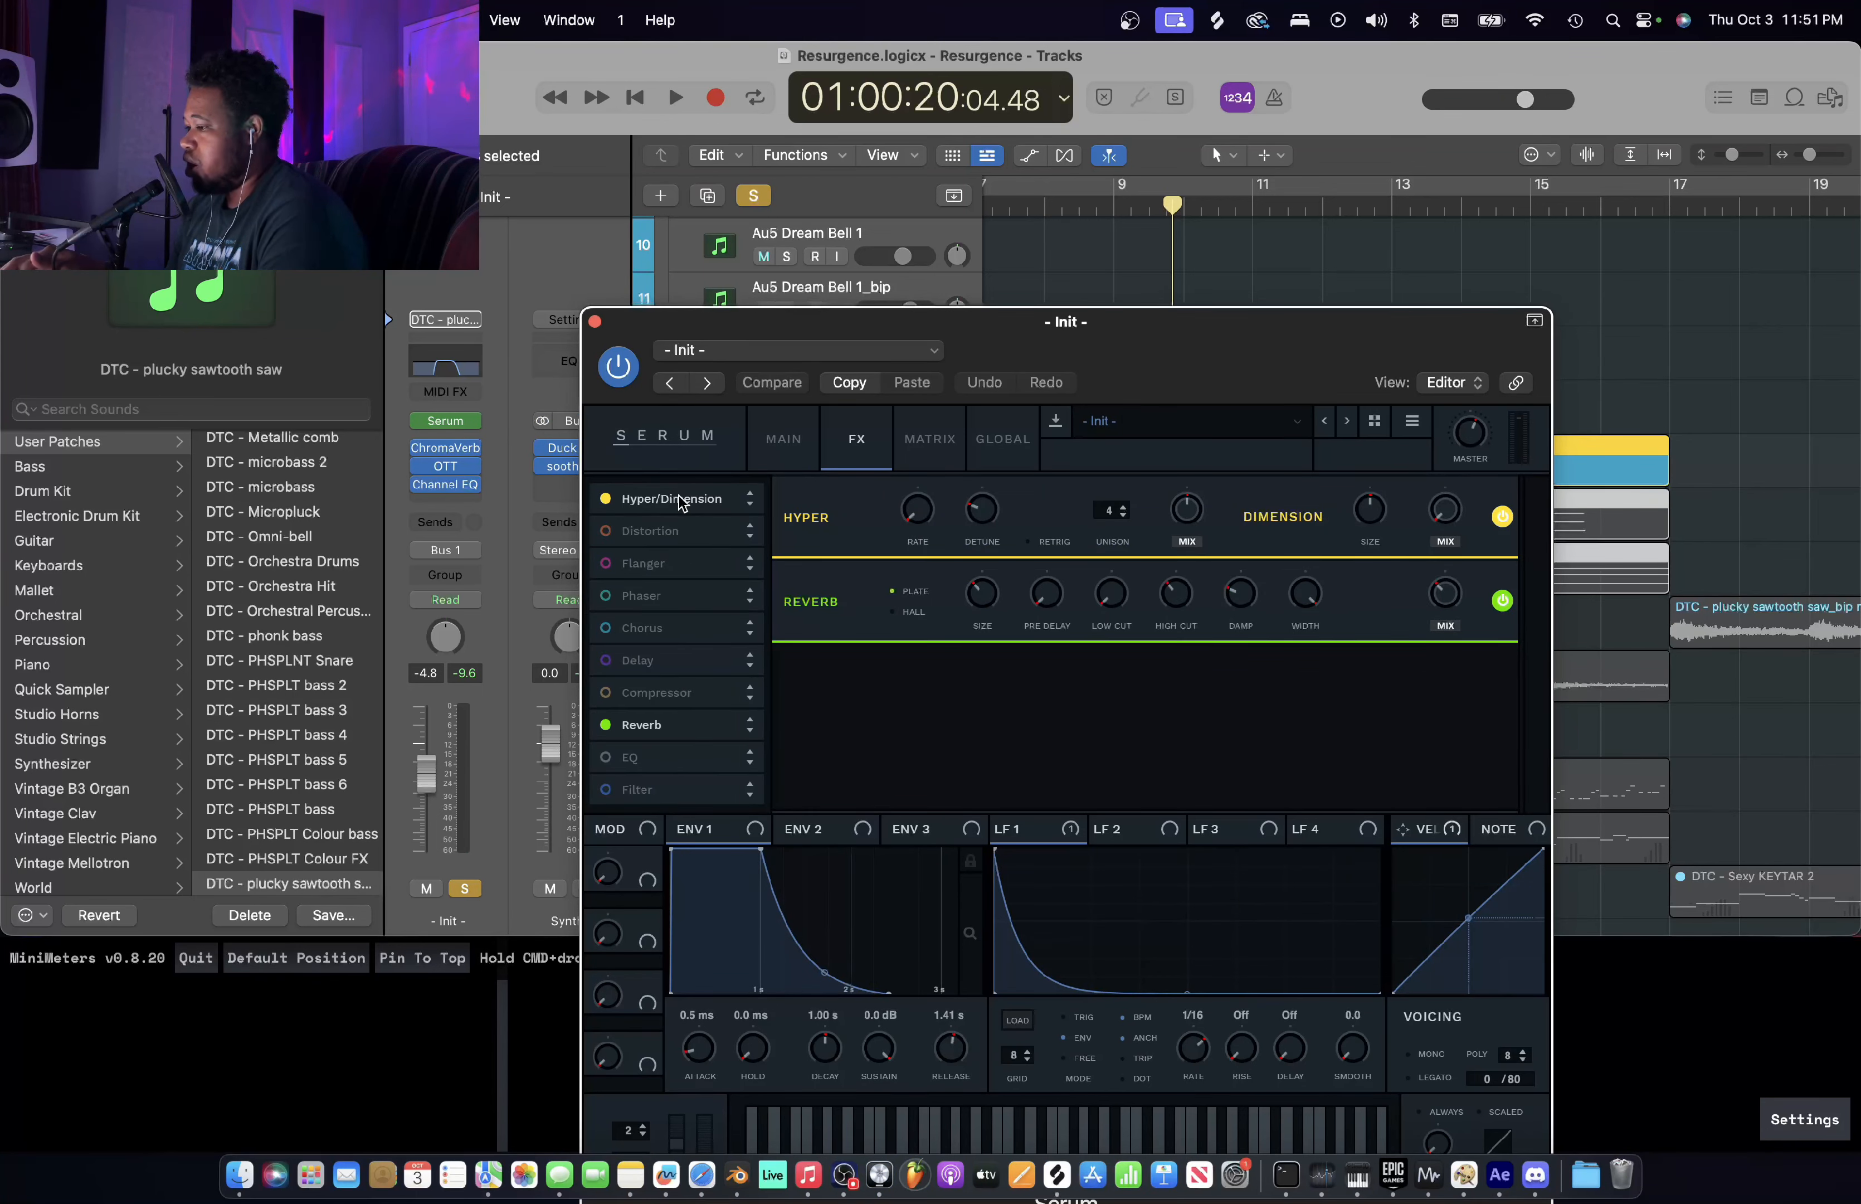
pyautogui.click(780, 464)
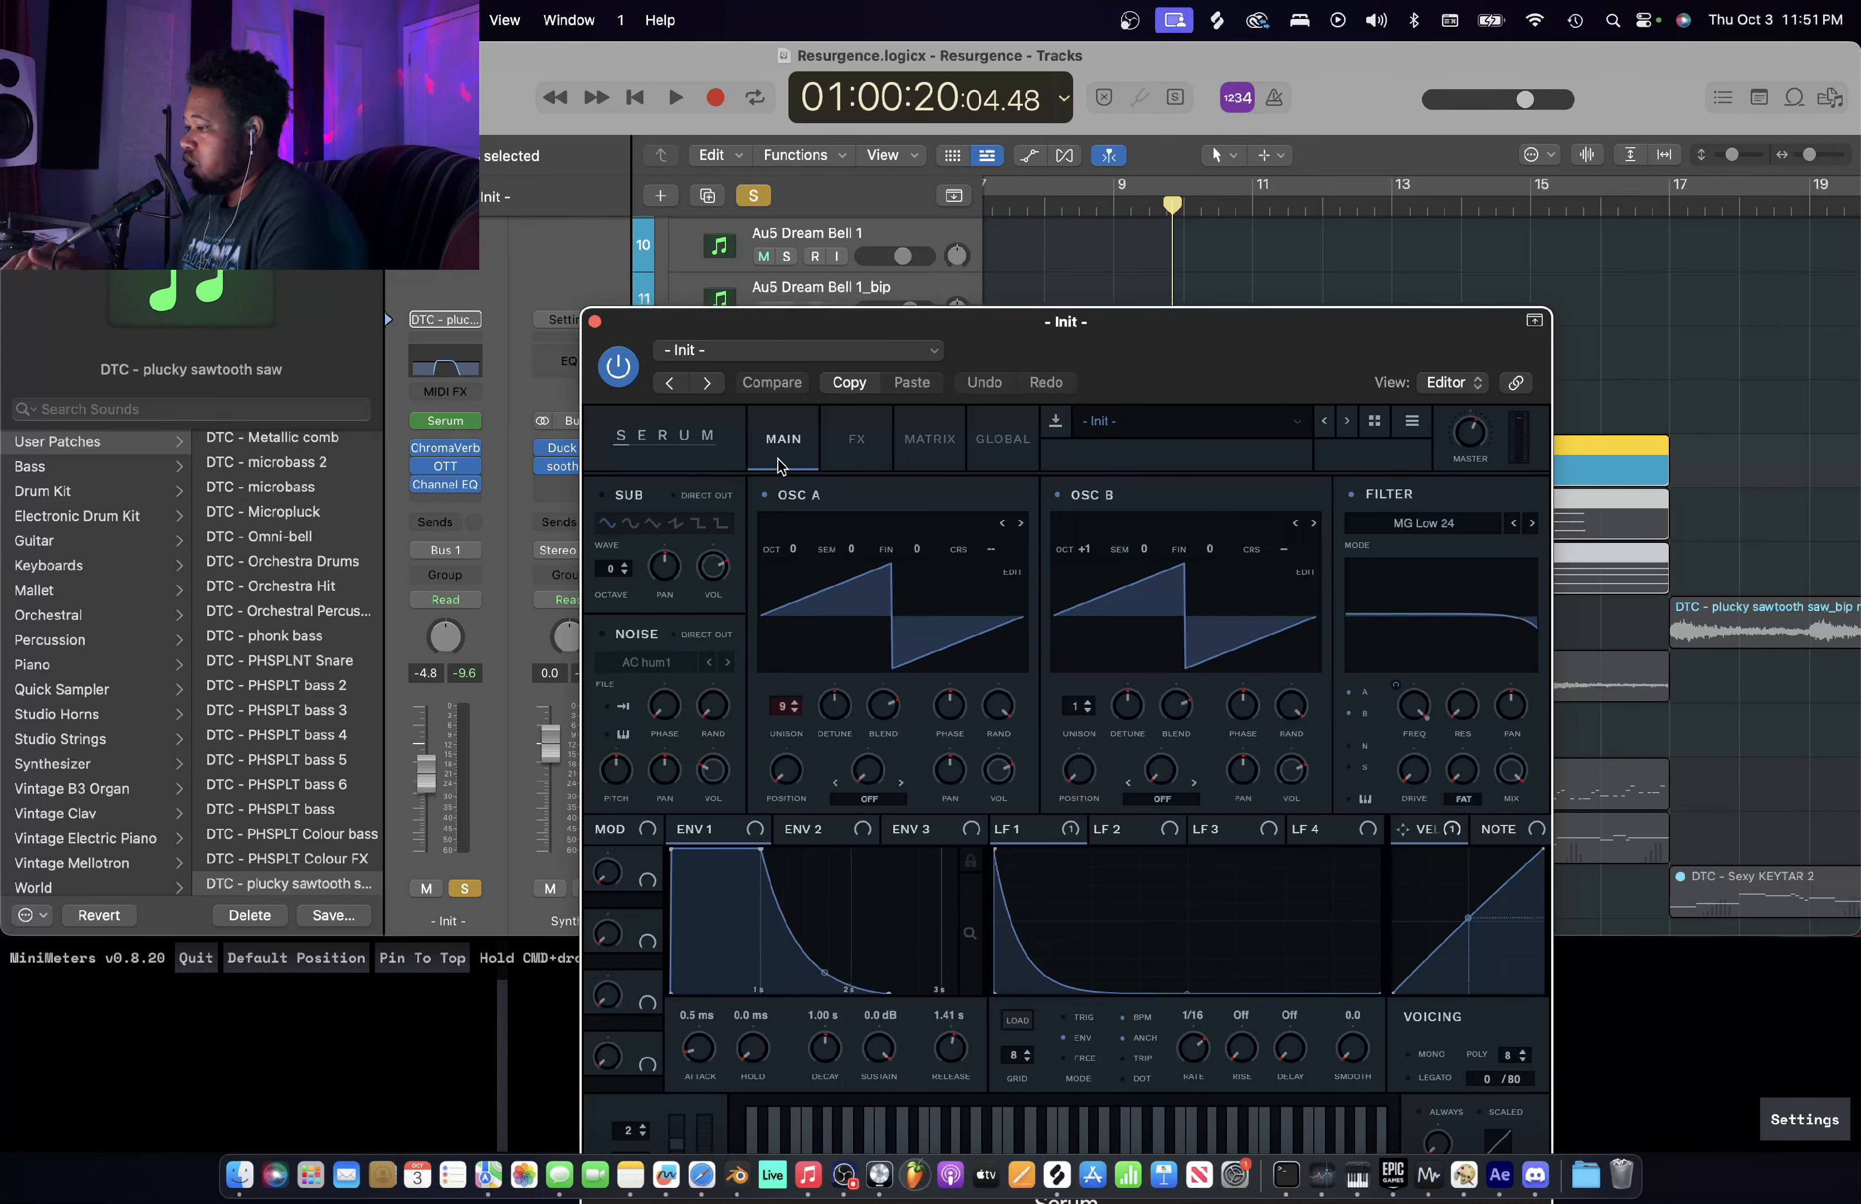
pyautogui.click(795, 701)
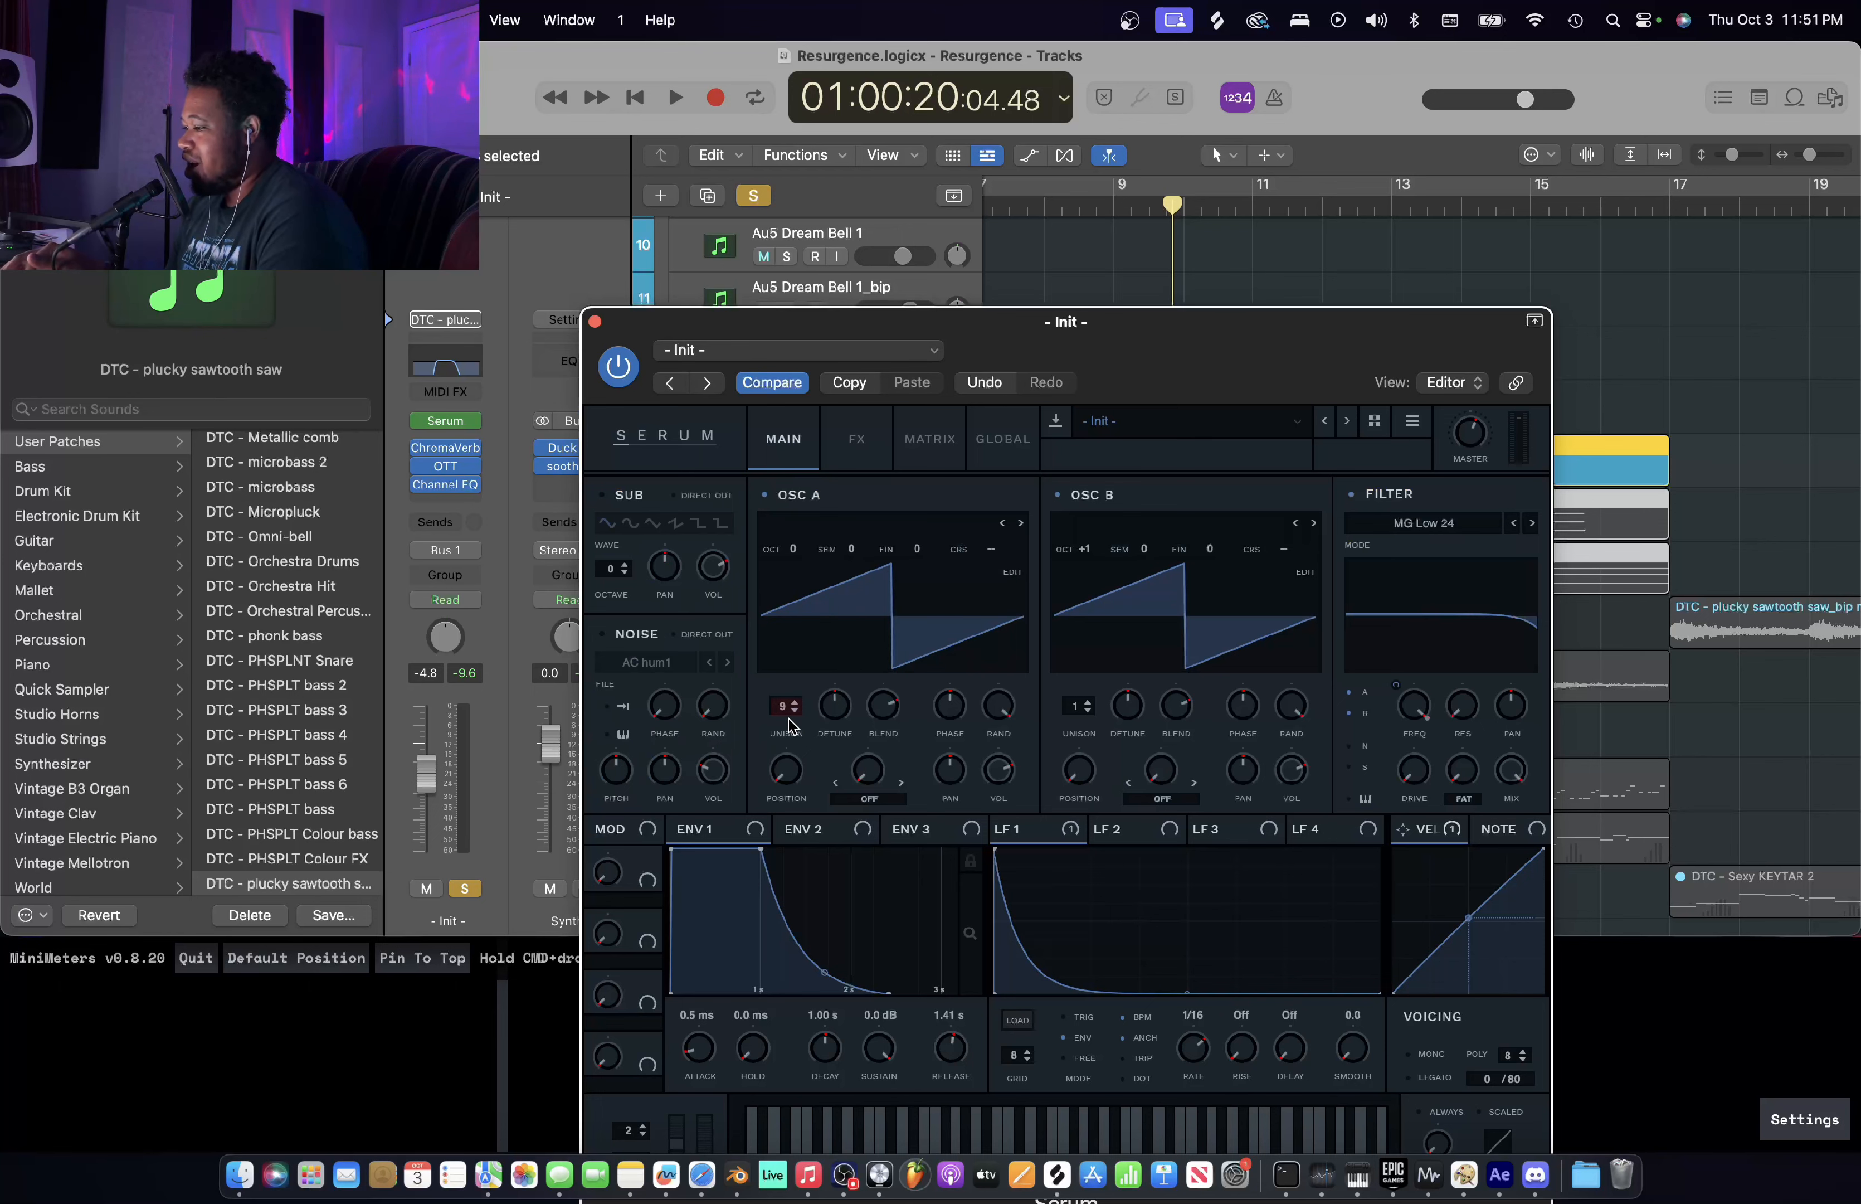
pyautogui.moveTo(851, 728); pyautogui.dragTo(839, 715)
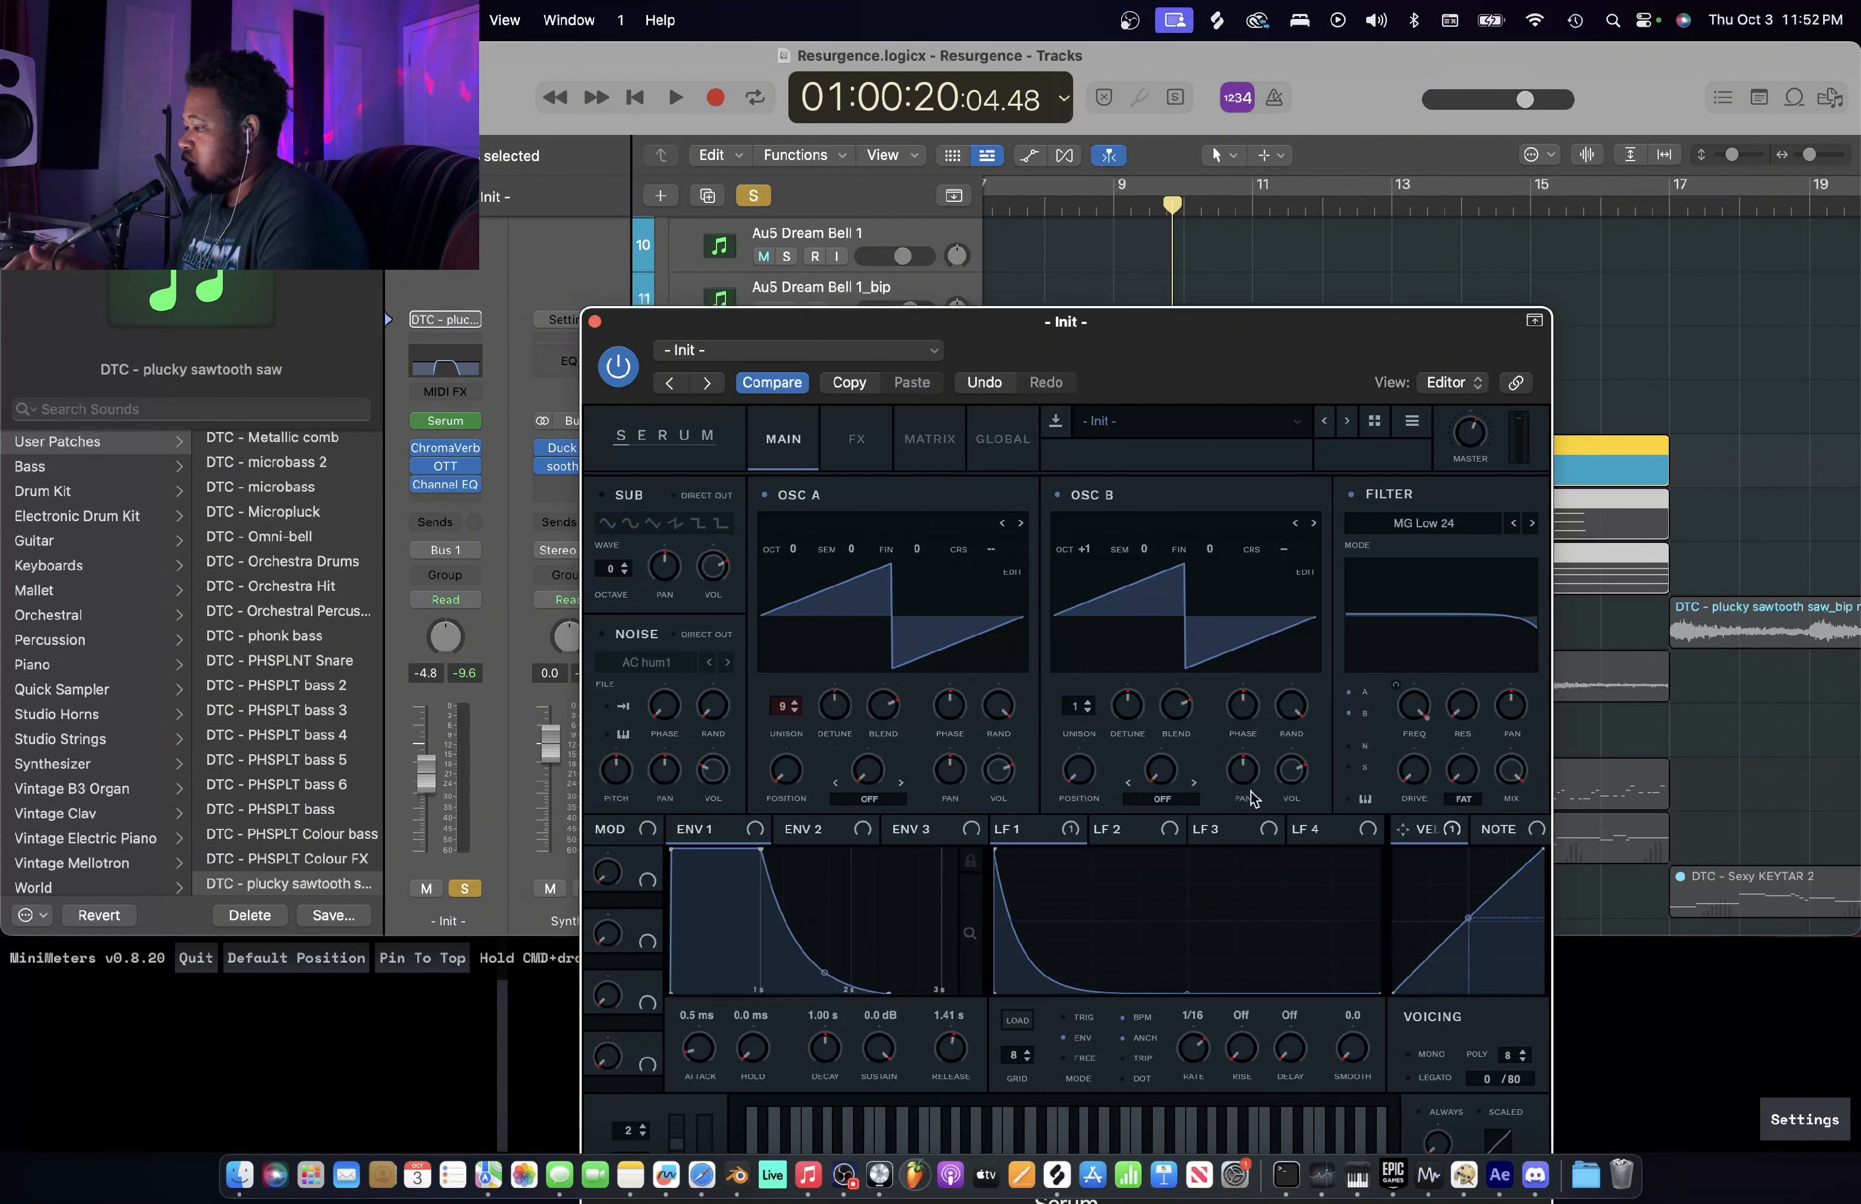
pyautogui.click(595, 321)
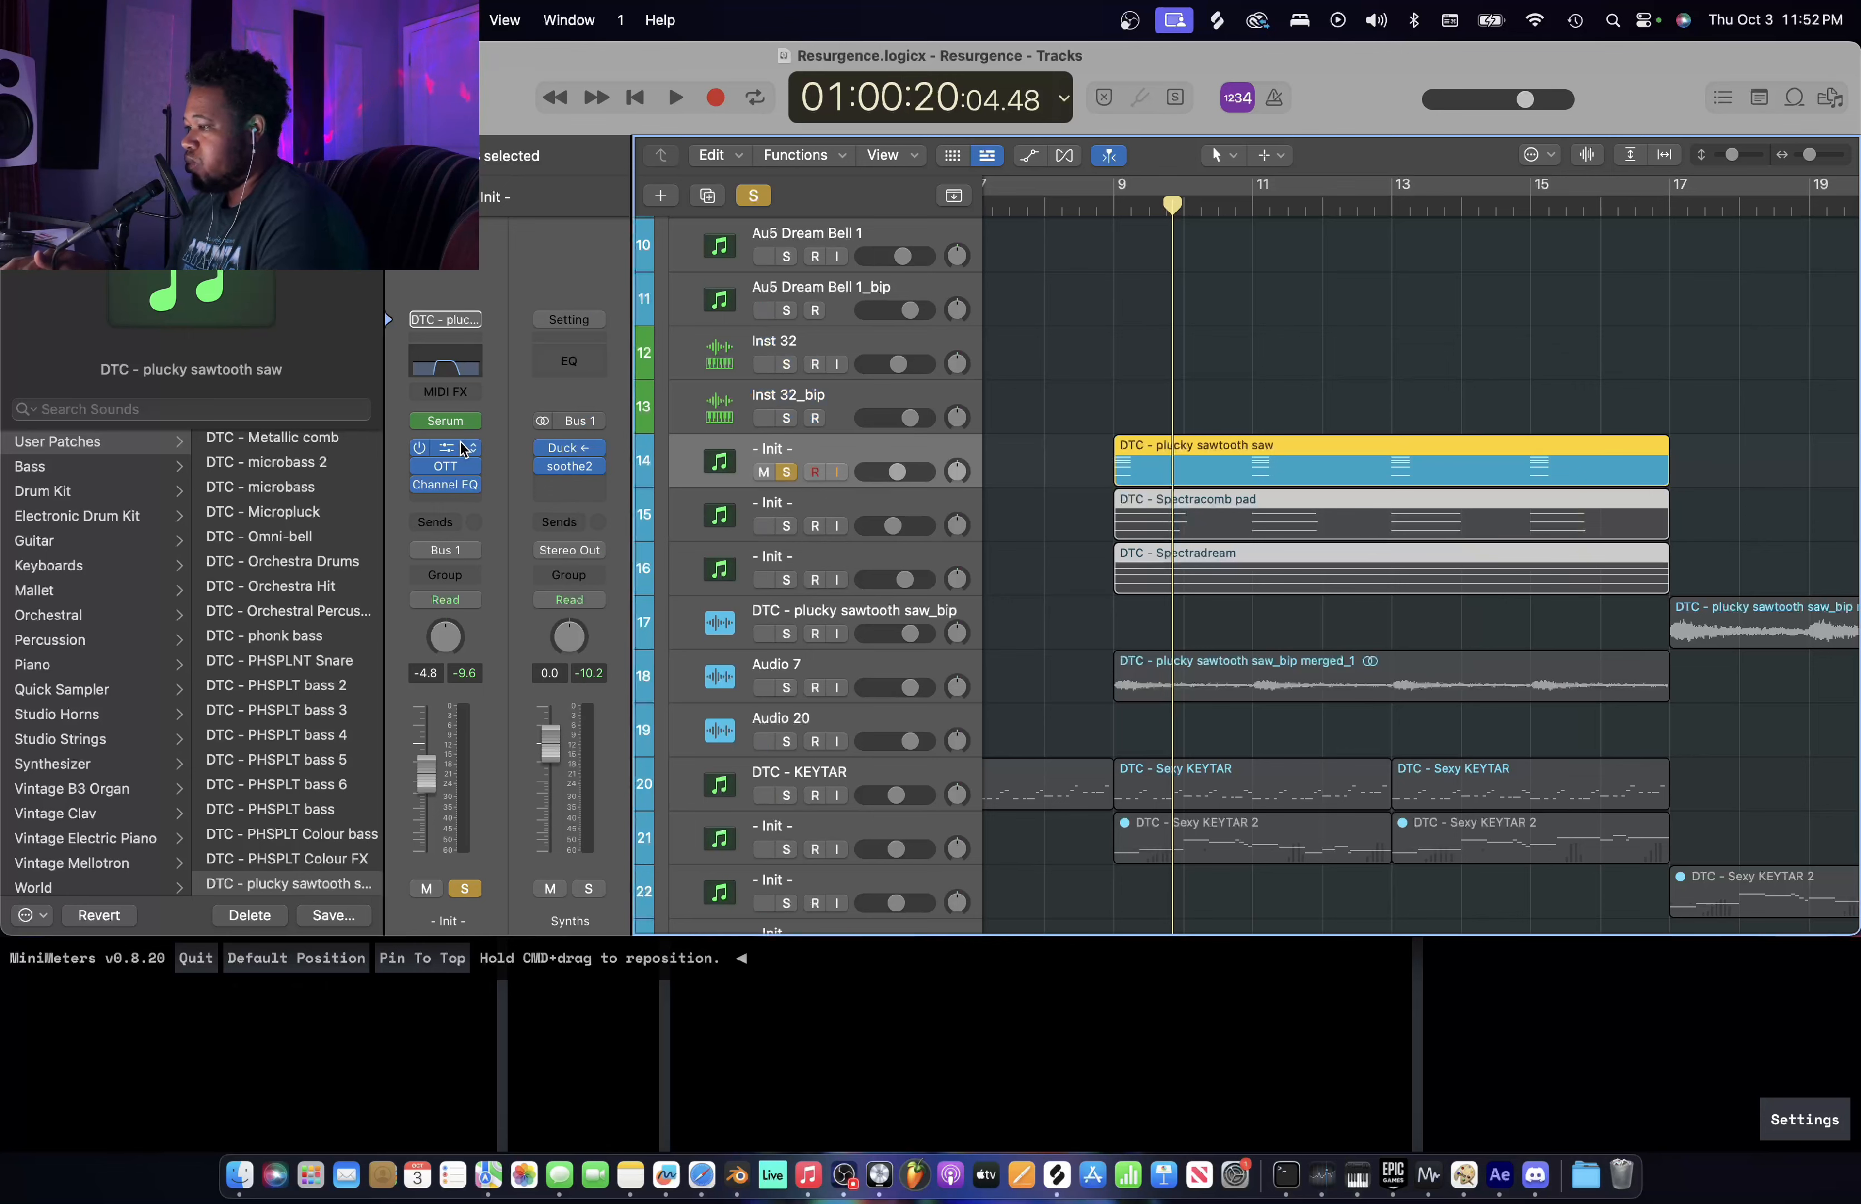
pyautogui.click(445, 447)
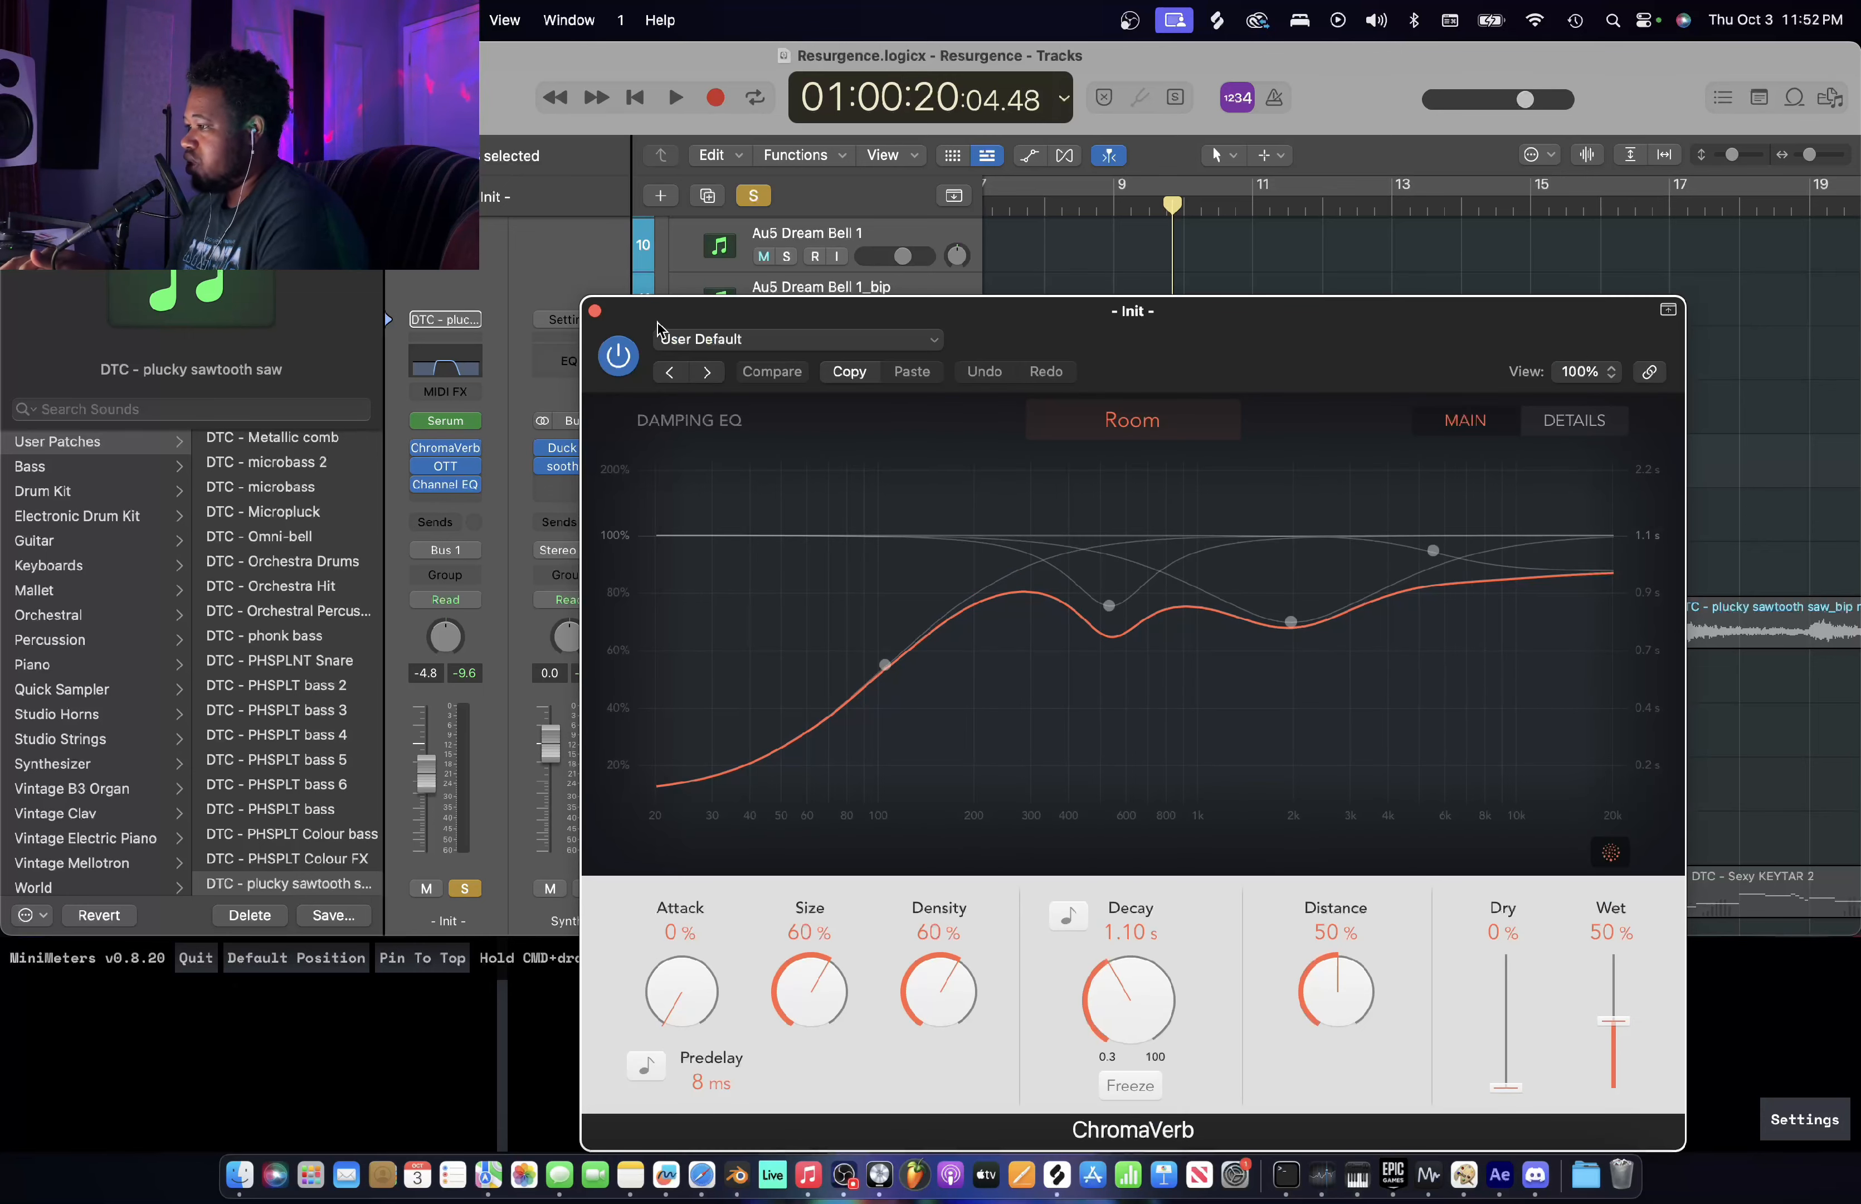
pyautogui.click(595, 310)
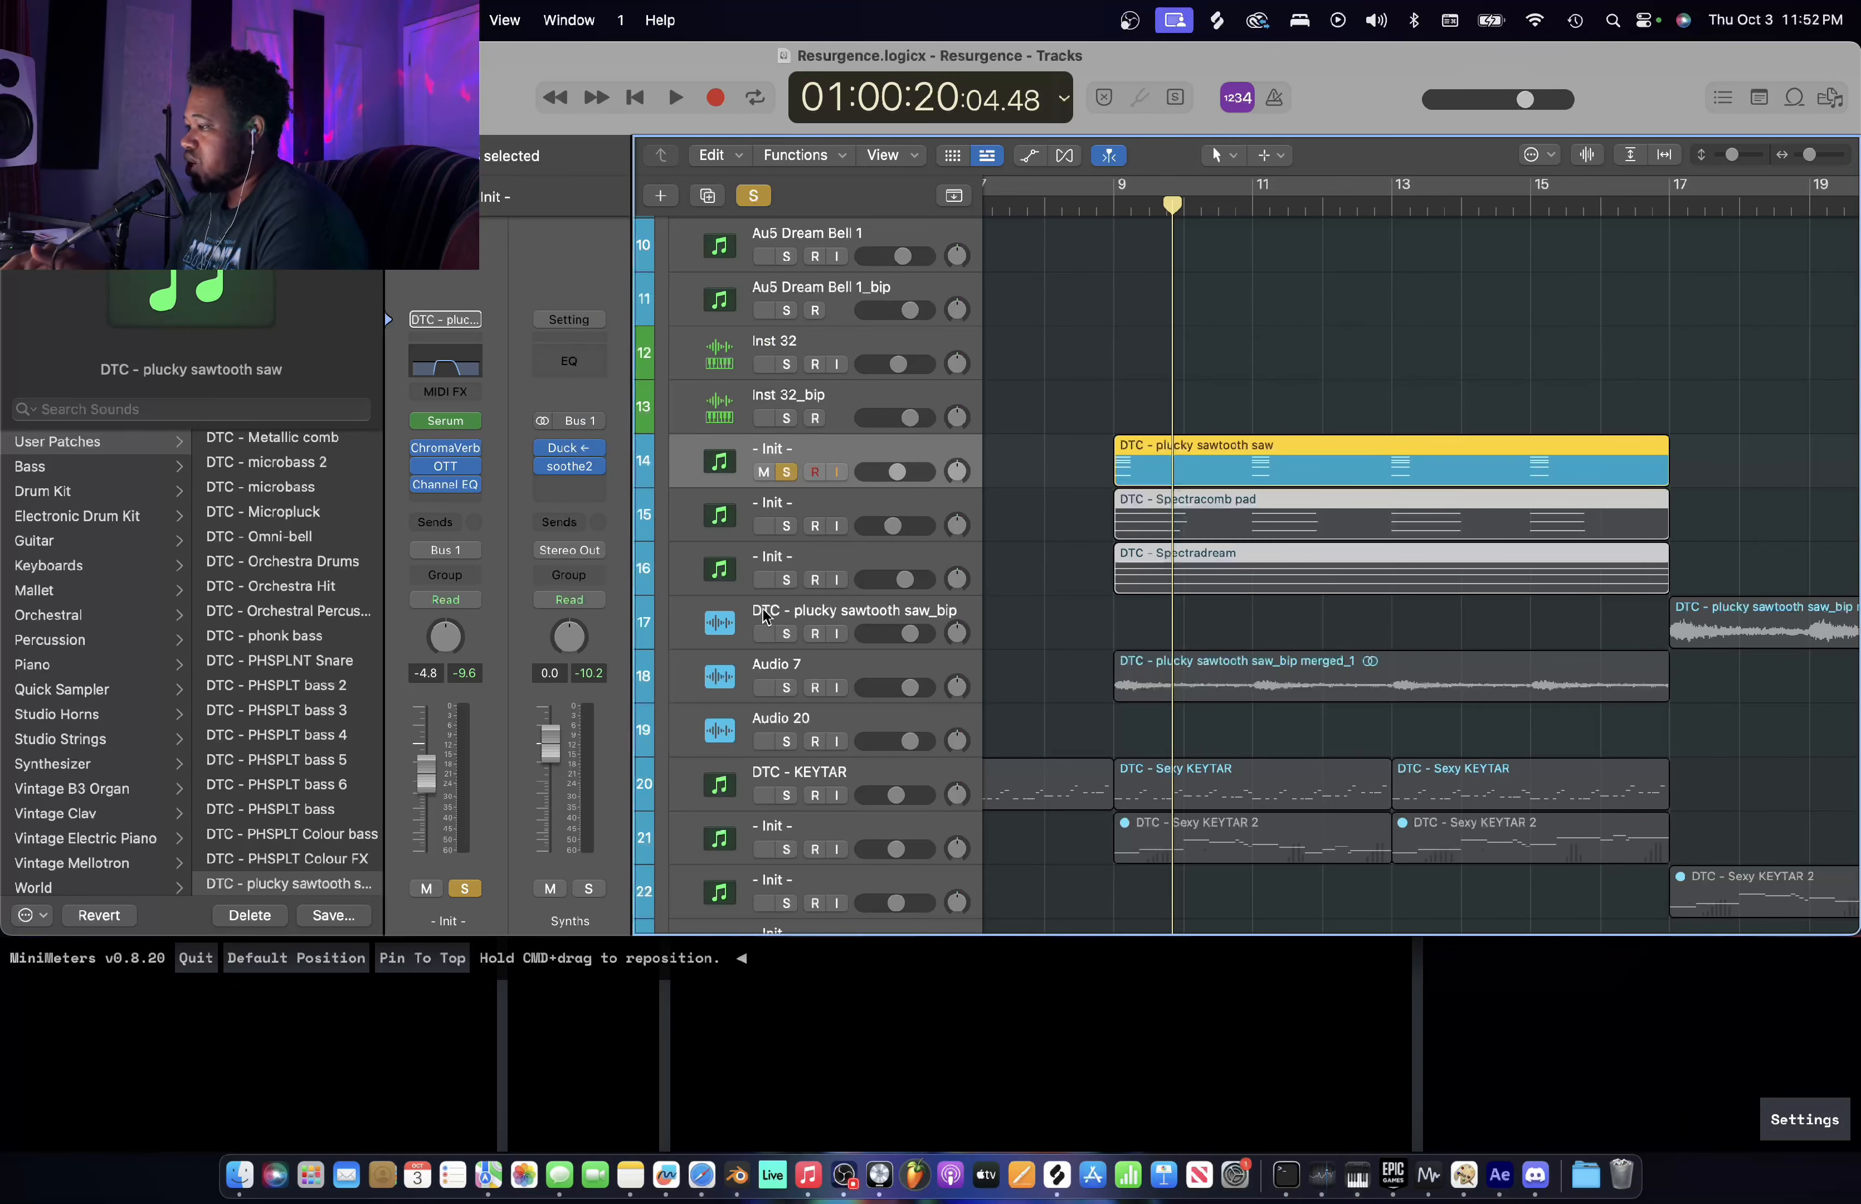
# - Turn off the solo on track 14 and mute its DTC - plucky sawtooth saw region
pyautogui.click(786, 471)
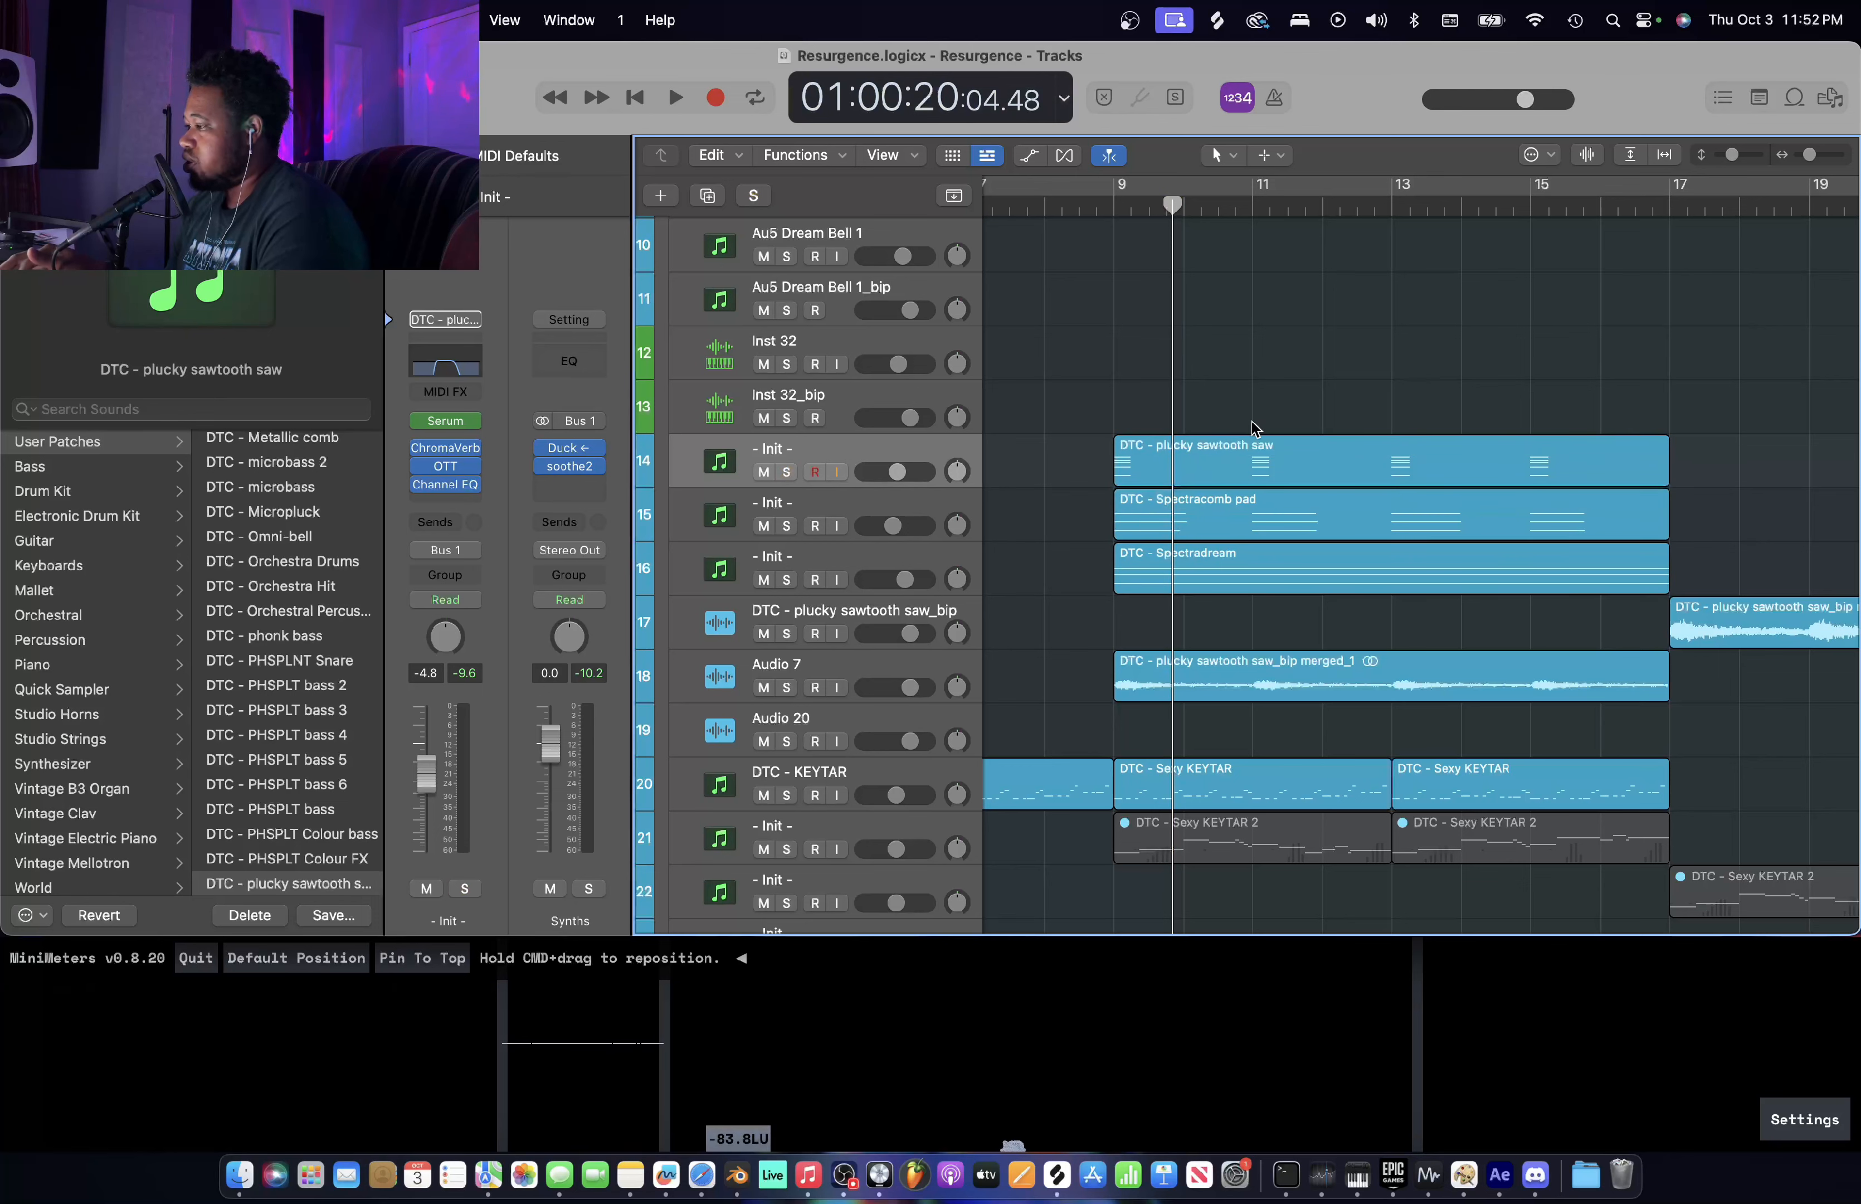
pyautogui.click(1245, 464)
pyautogui.hotkey('ctrl', 'm')
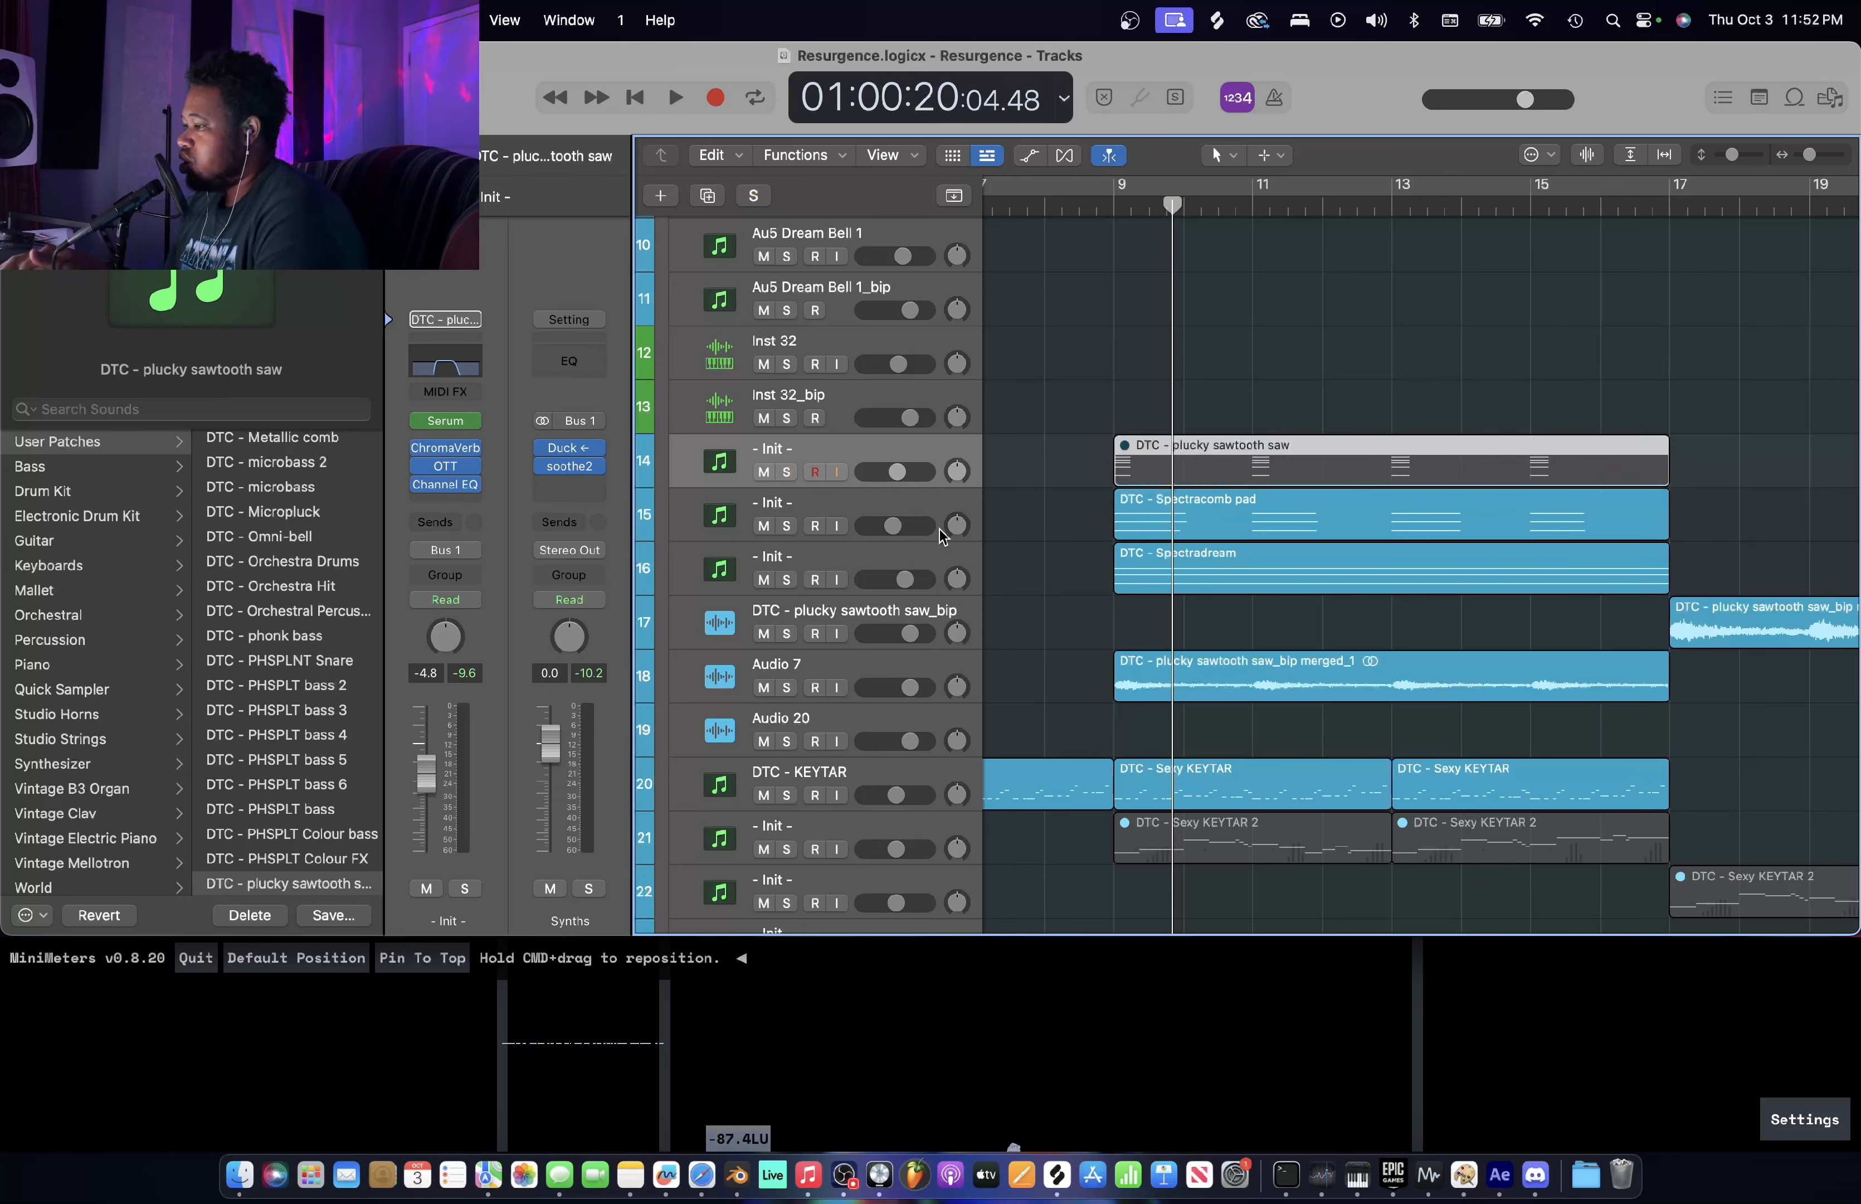
# - Select and solo the DTC - Spectracomb pad track 15, and listen to it from bar 9 to just before bar 11
pyautogui.click(891, 502)
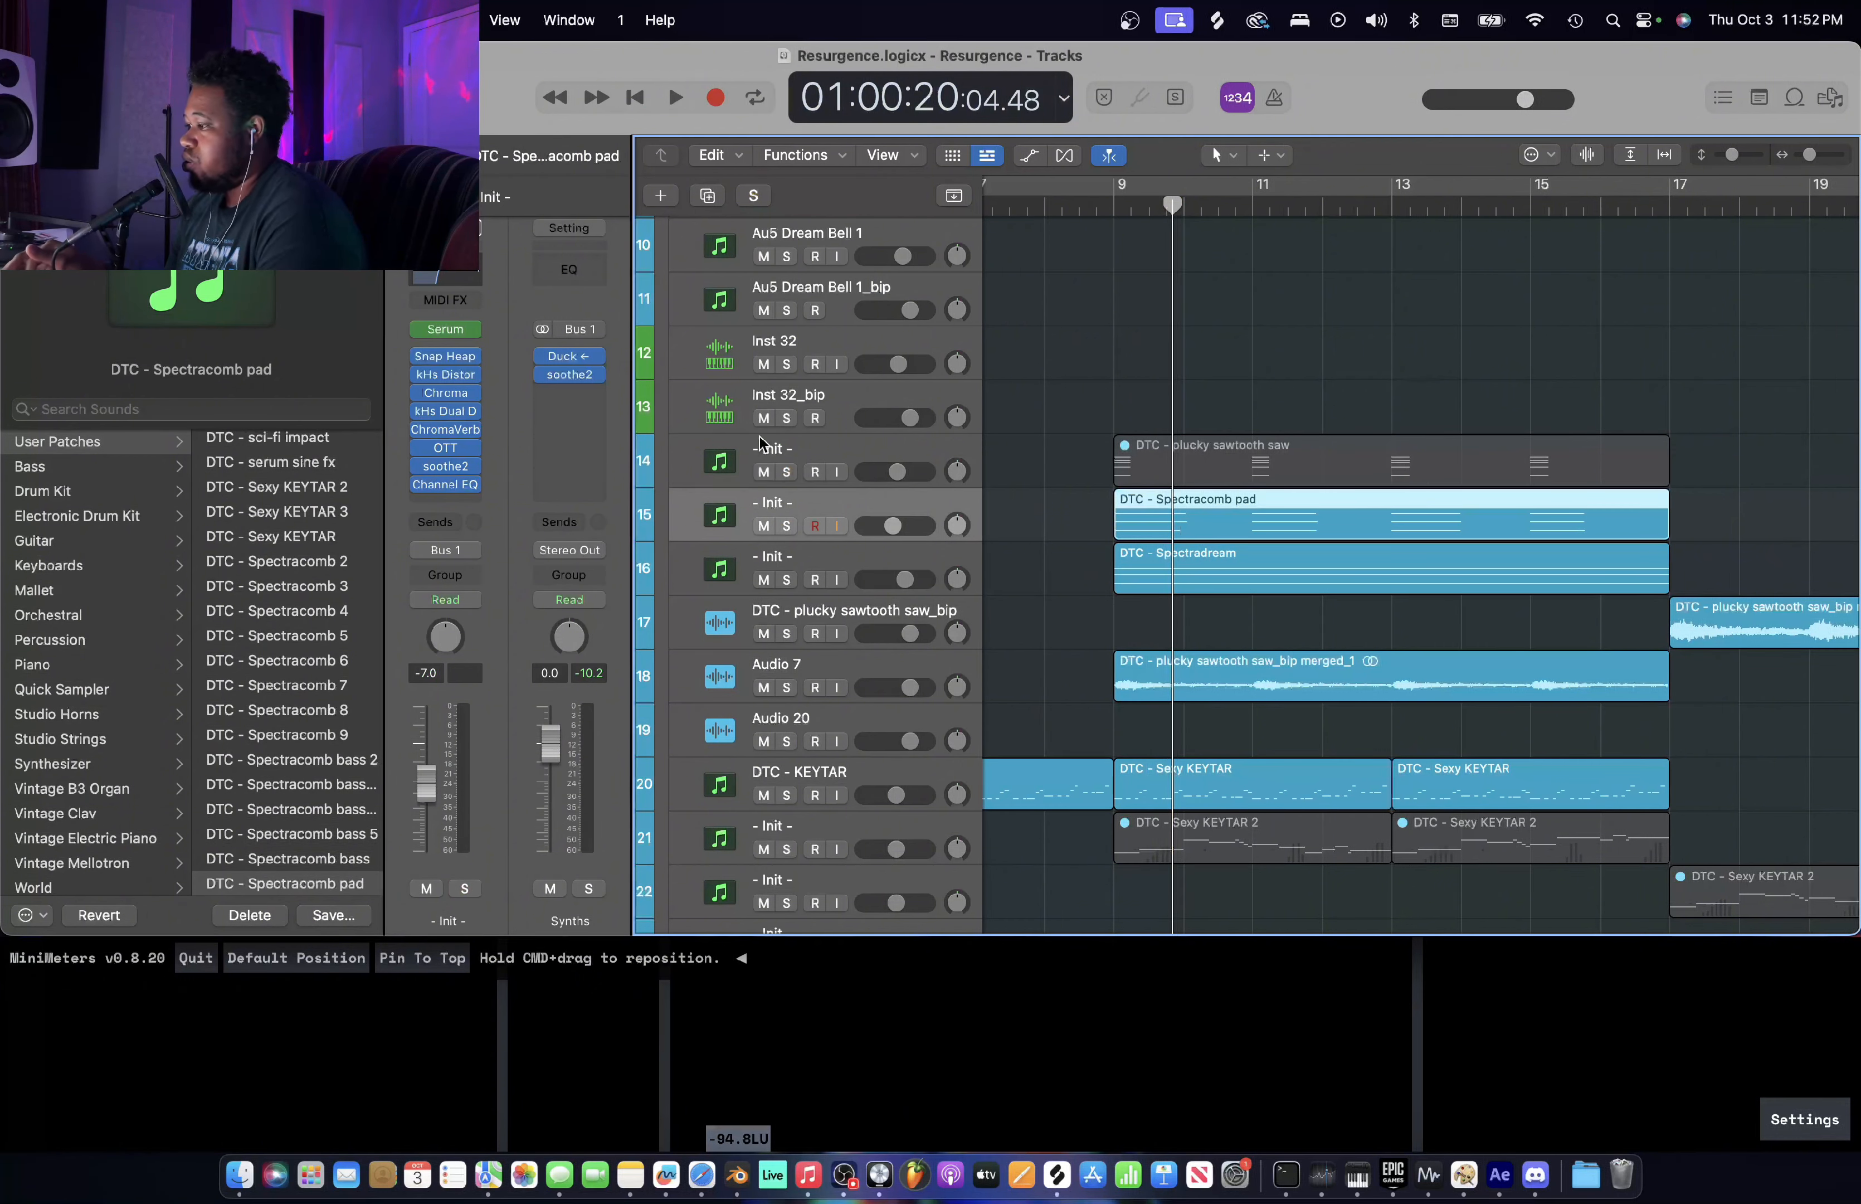
pyautogui.click(786, 526)
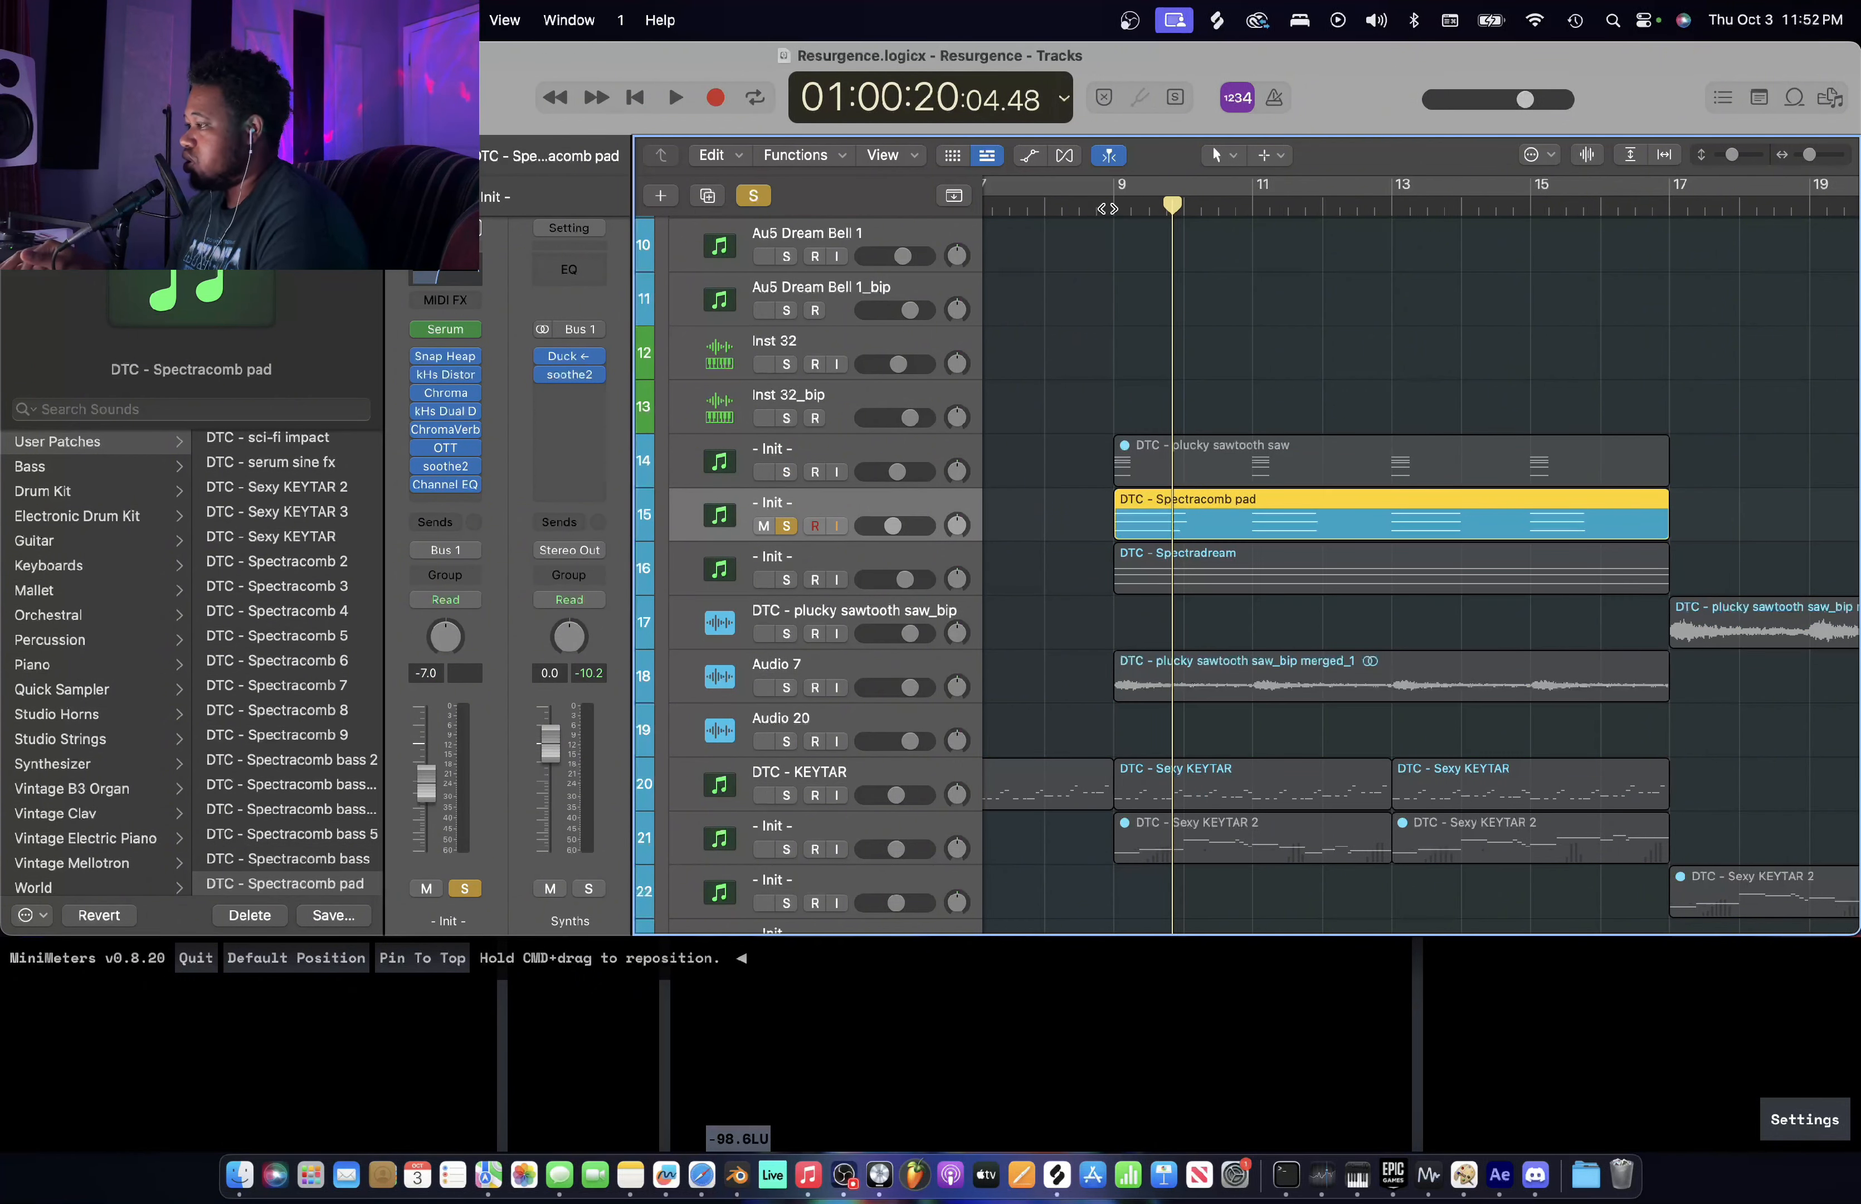
pyautogui.click(1111, 206)
pyautogui.press('space')
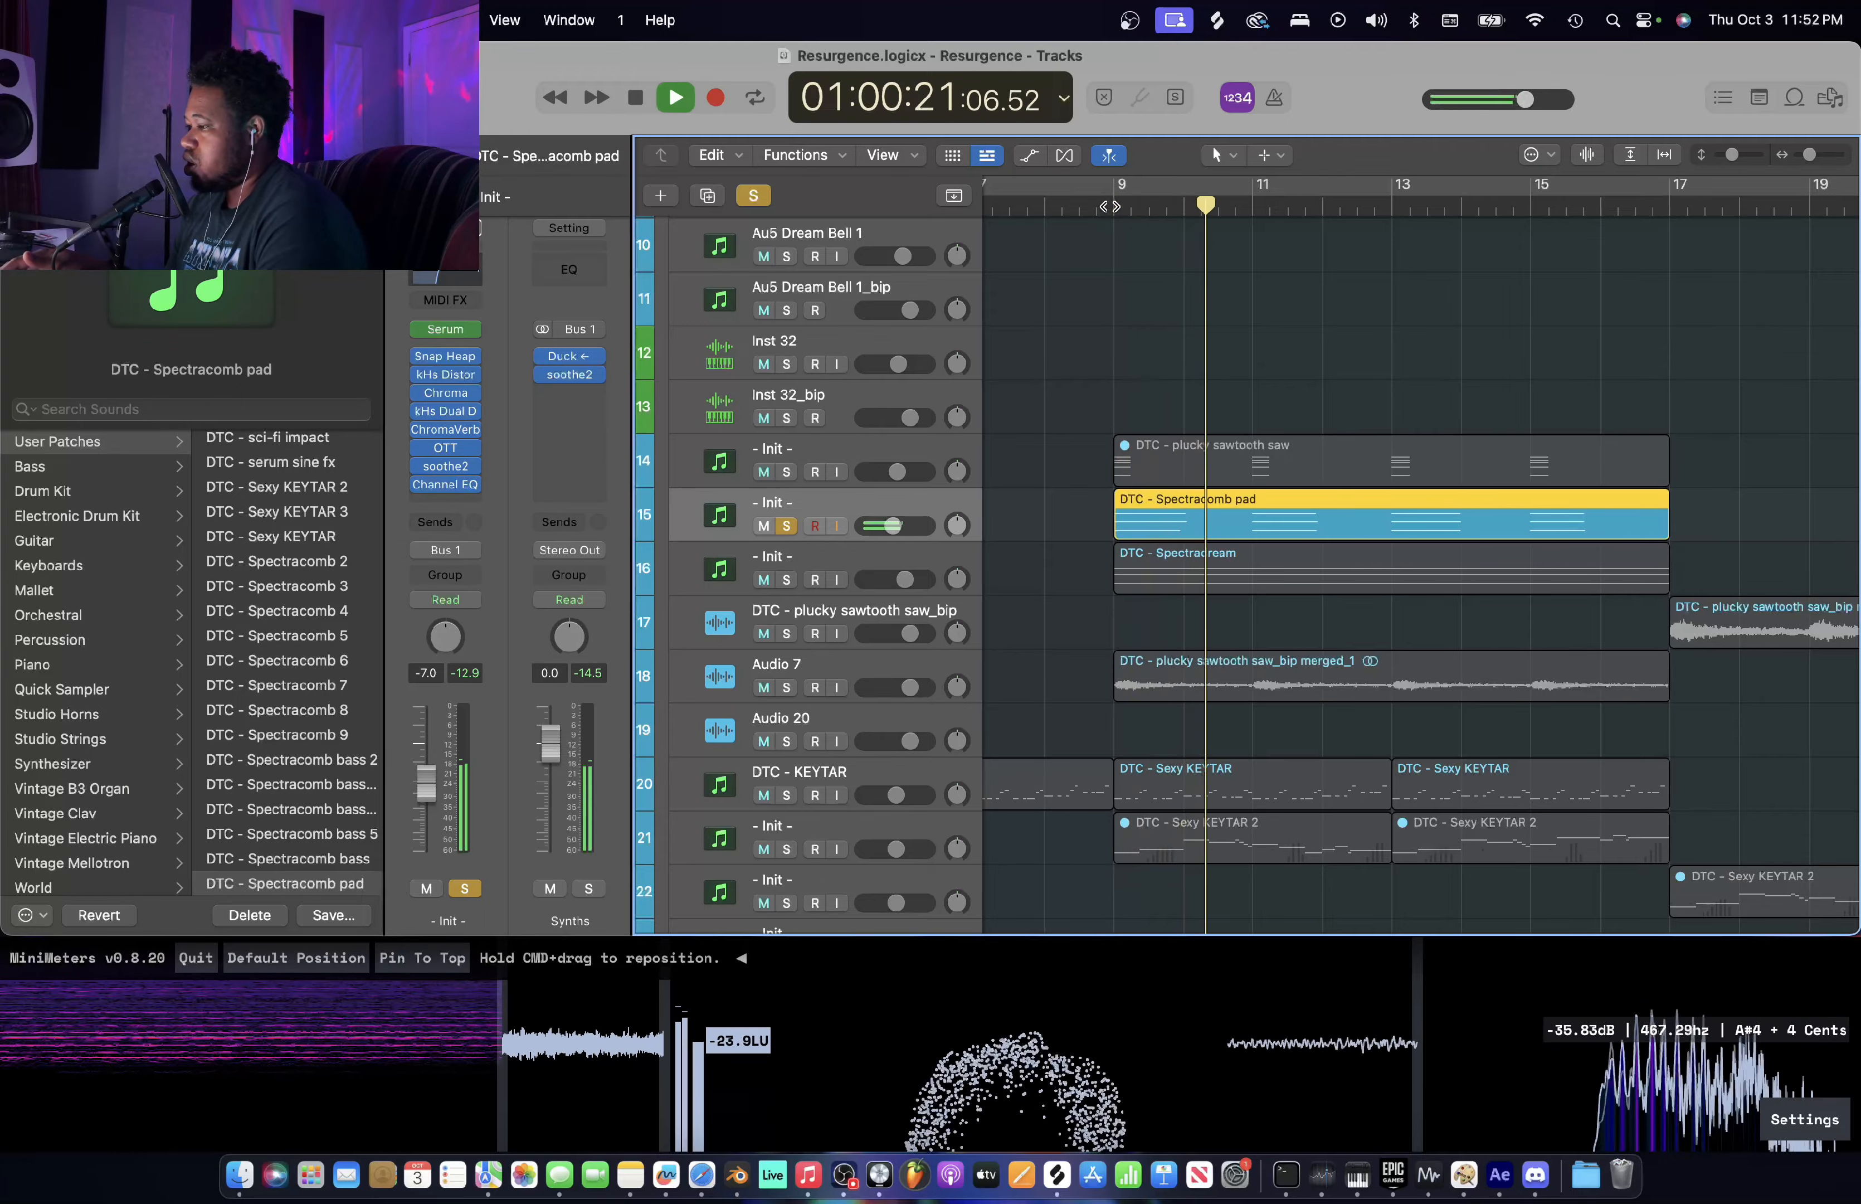
pyautogui.press('space')
pyautogui.click(787, 525)
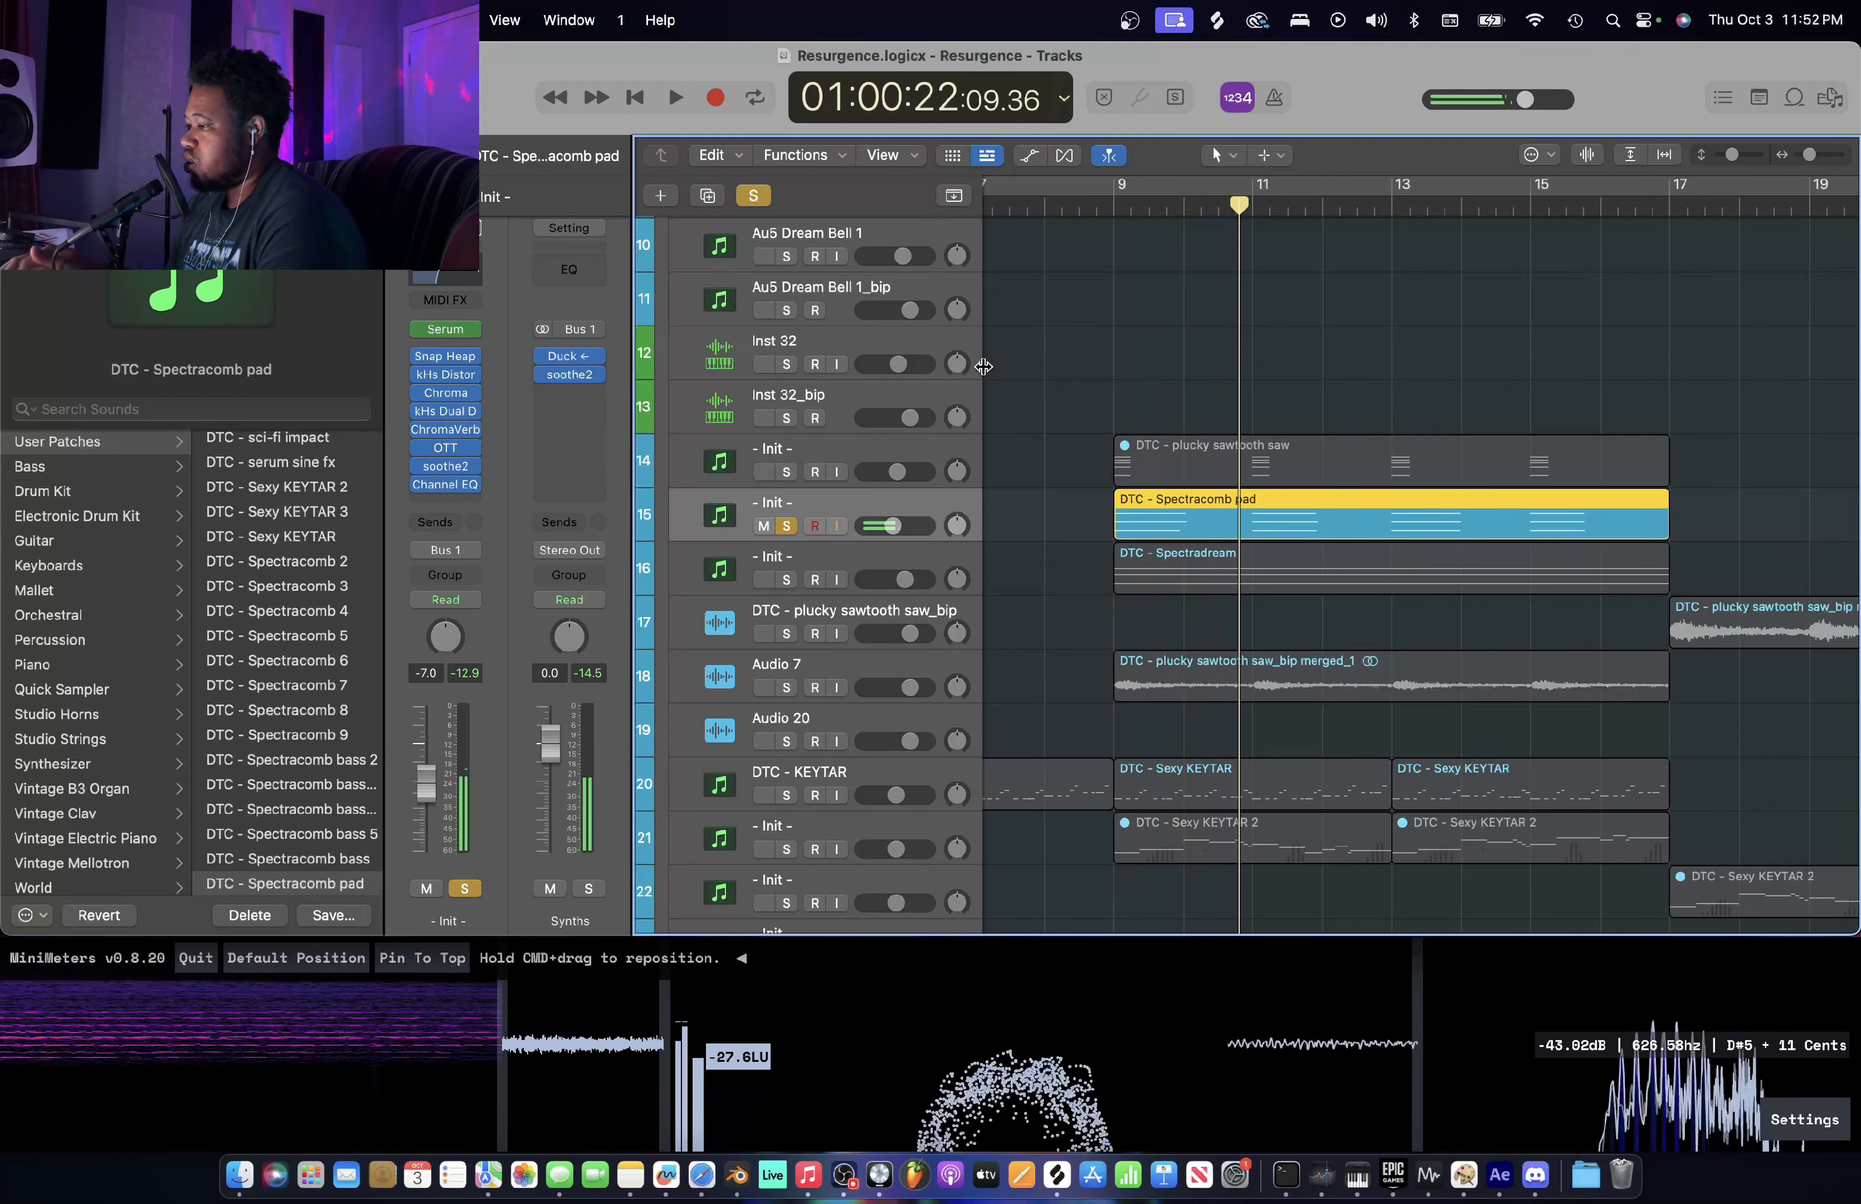
pyautogui.click(786, 524)
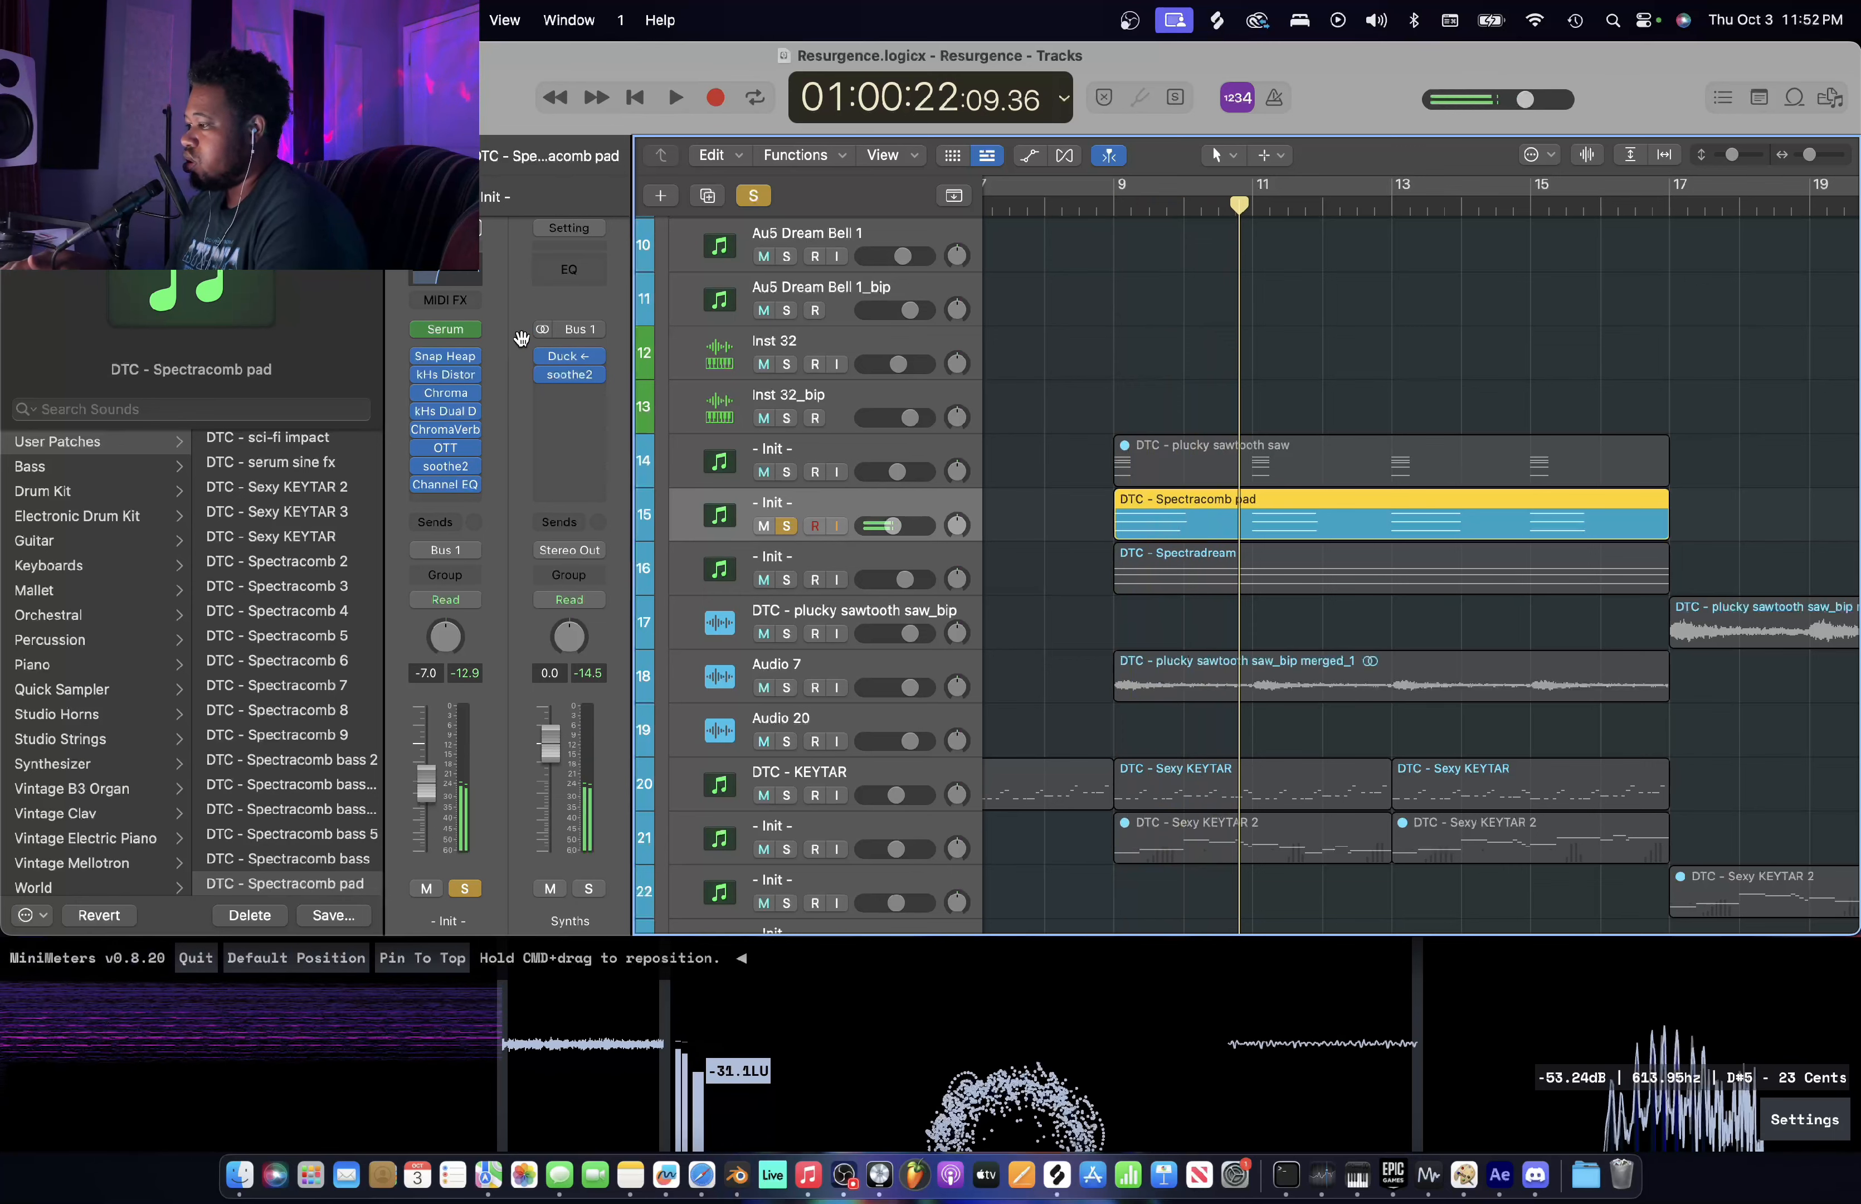
# - Examine the Spectracomb pad track's Serum patch, Chroma and kHs Dual Delay settings, closing each plug-in window
pyautogui.click(445, 328)
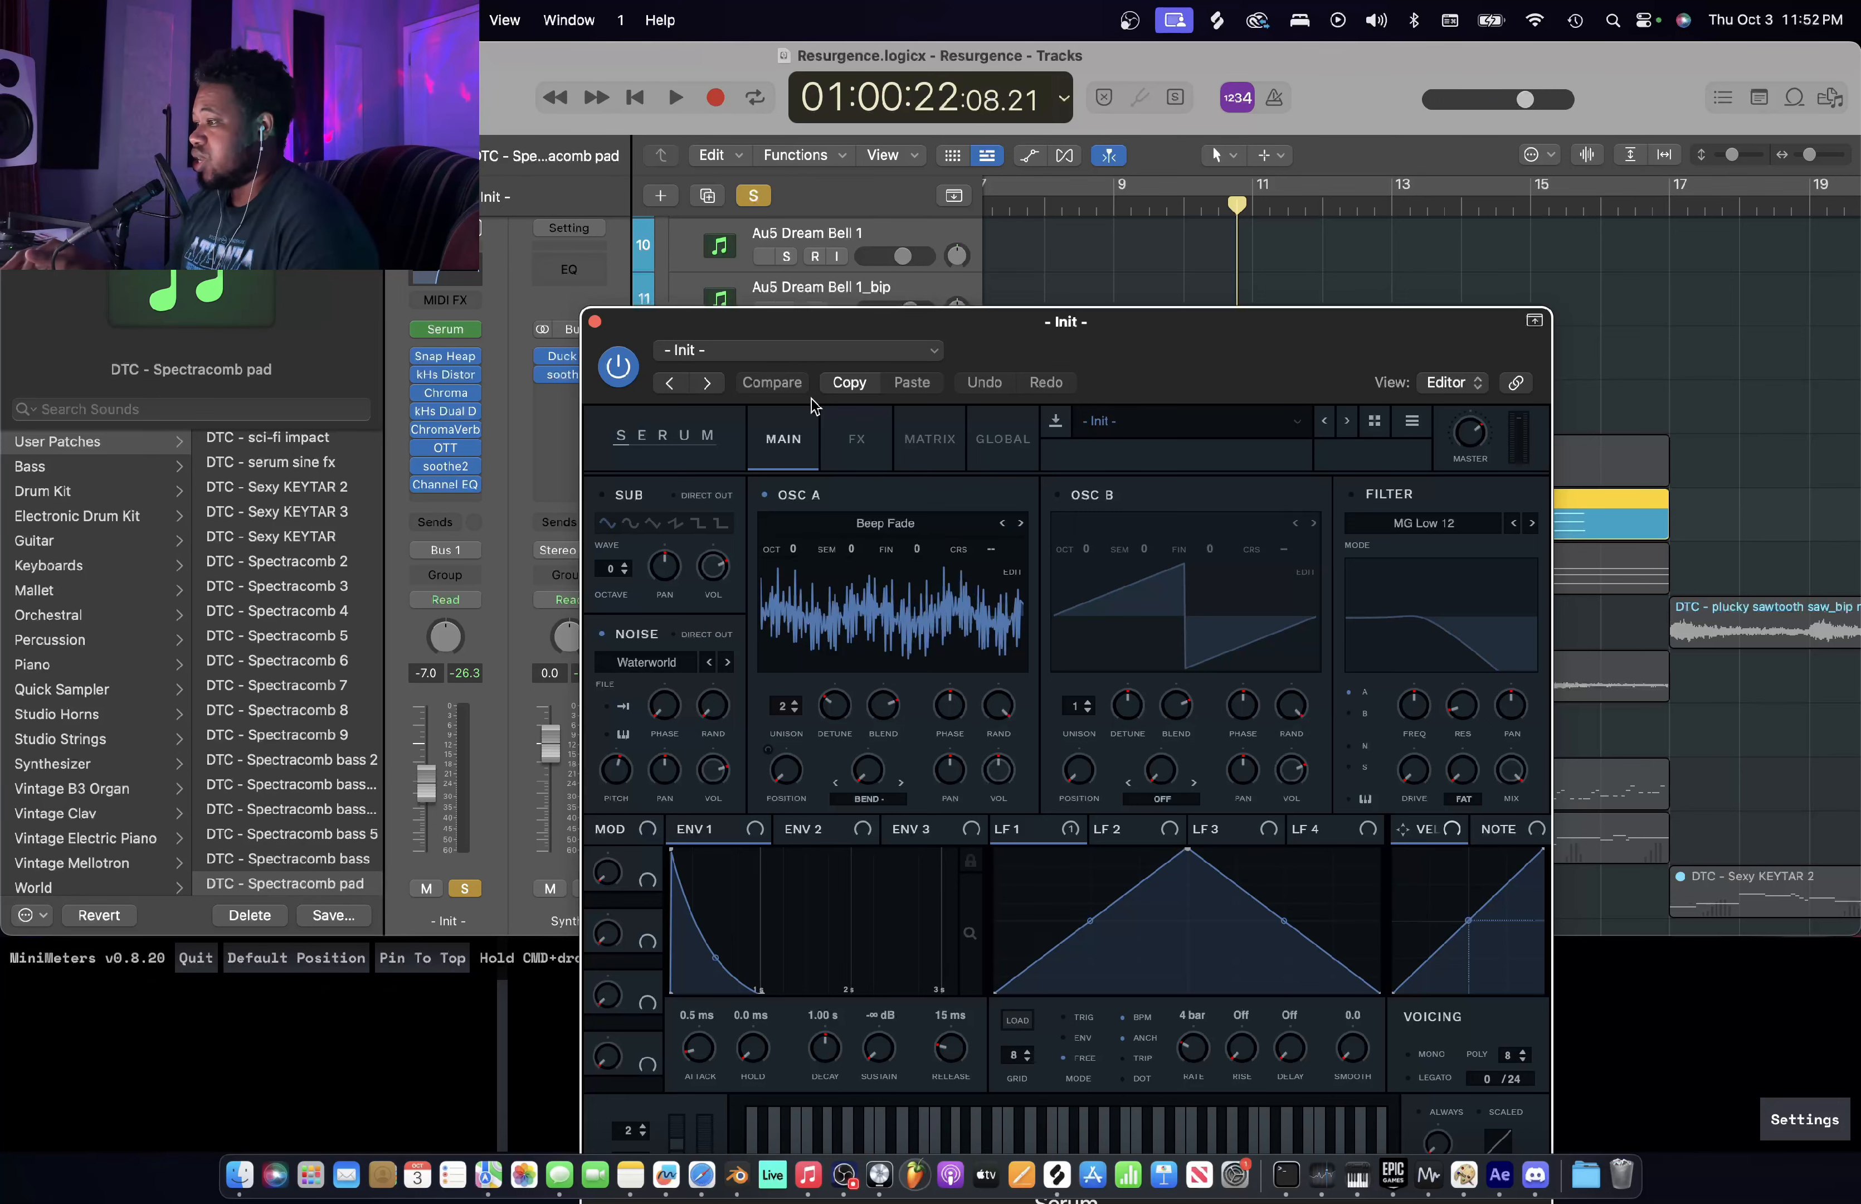
pyautogui.click(594, 321)
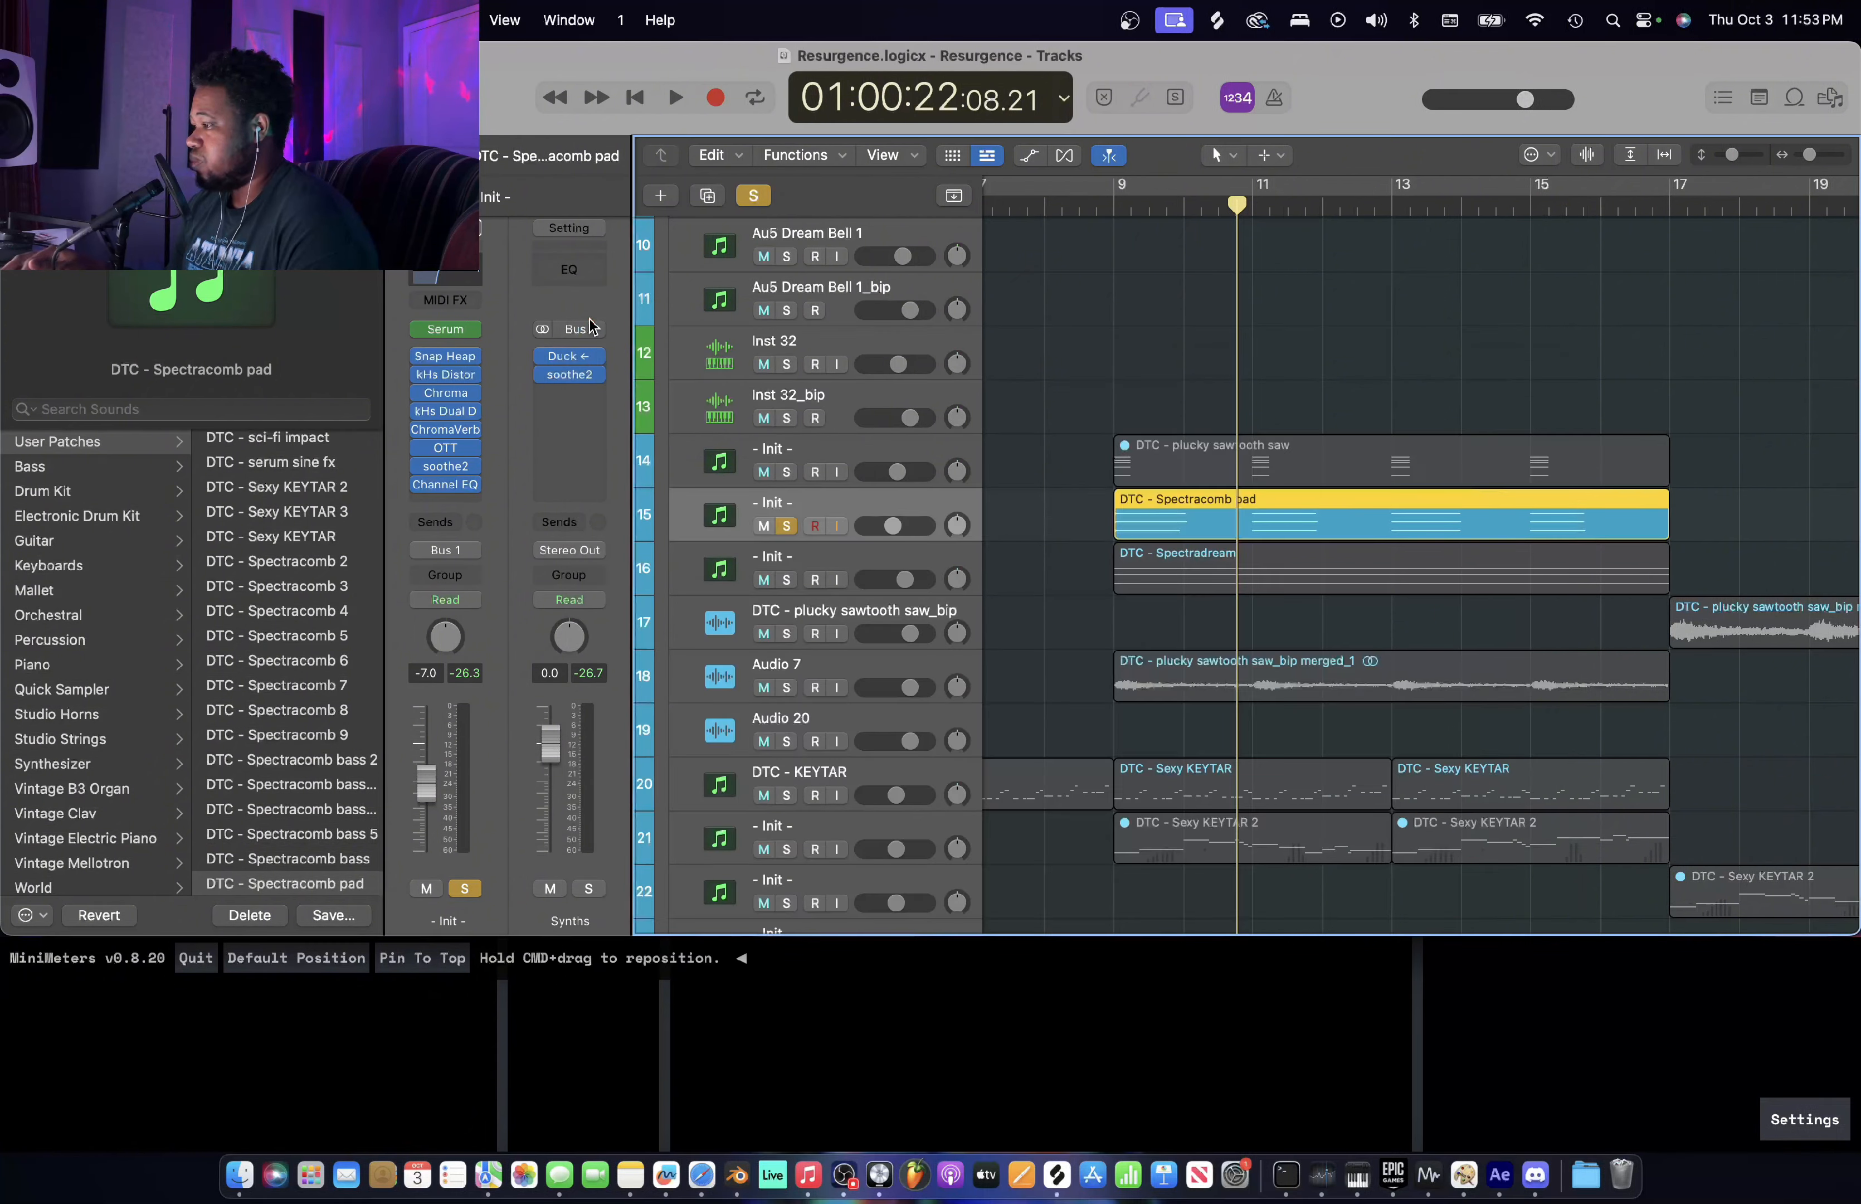
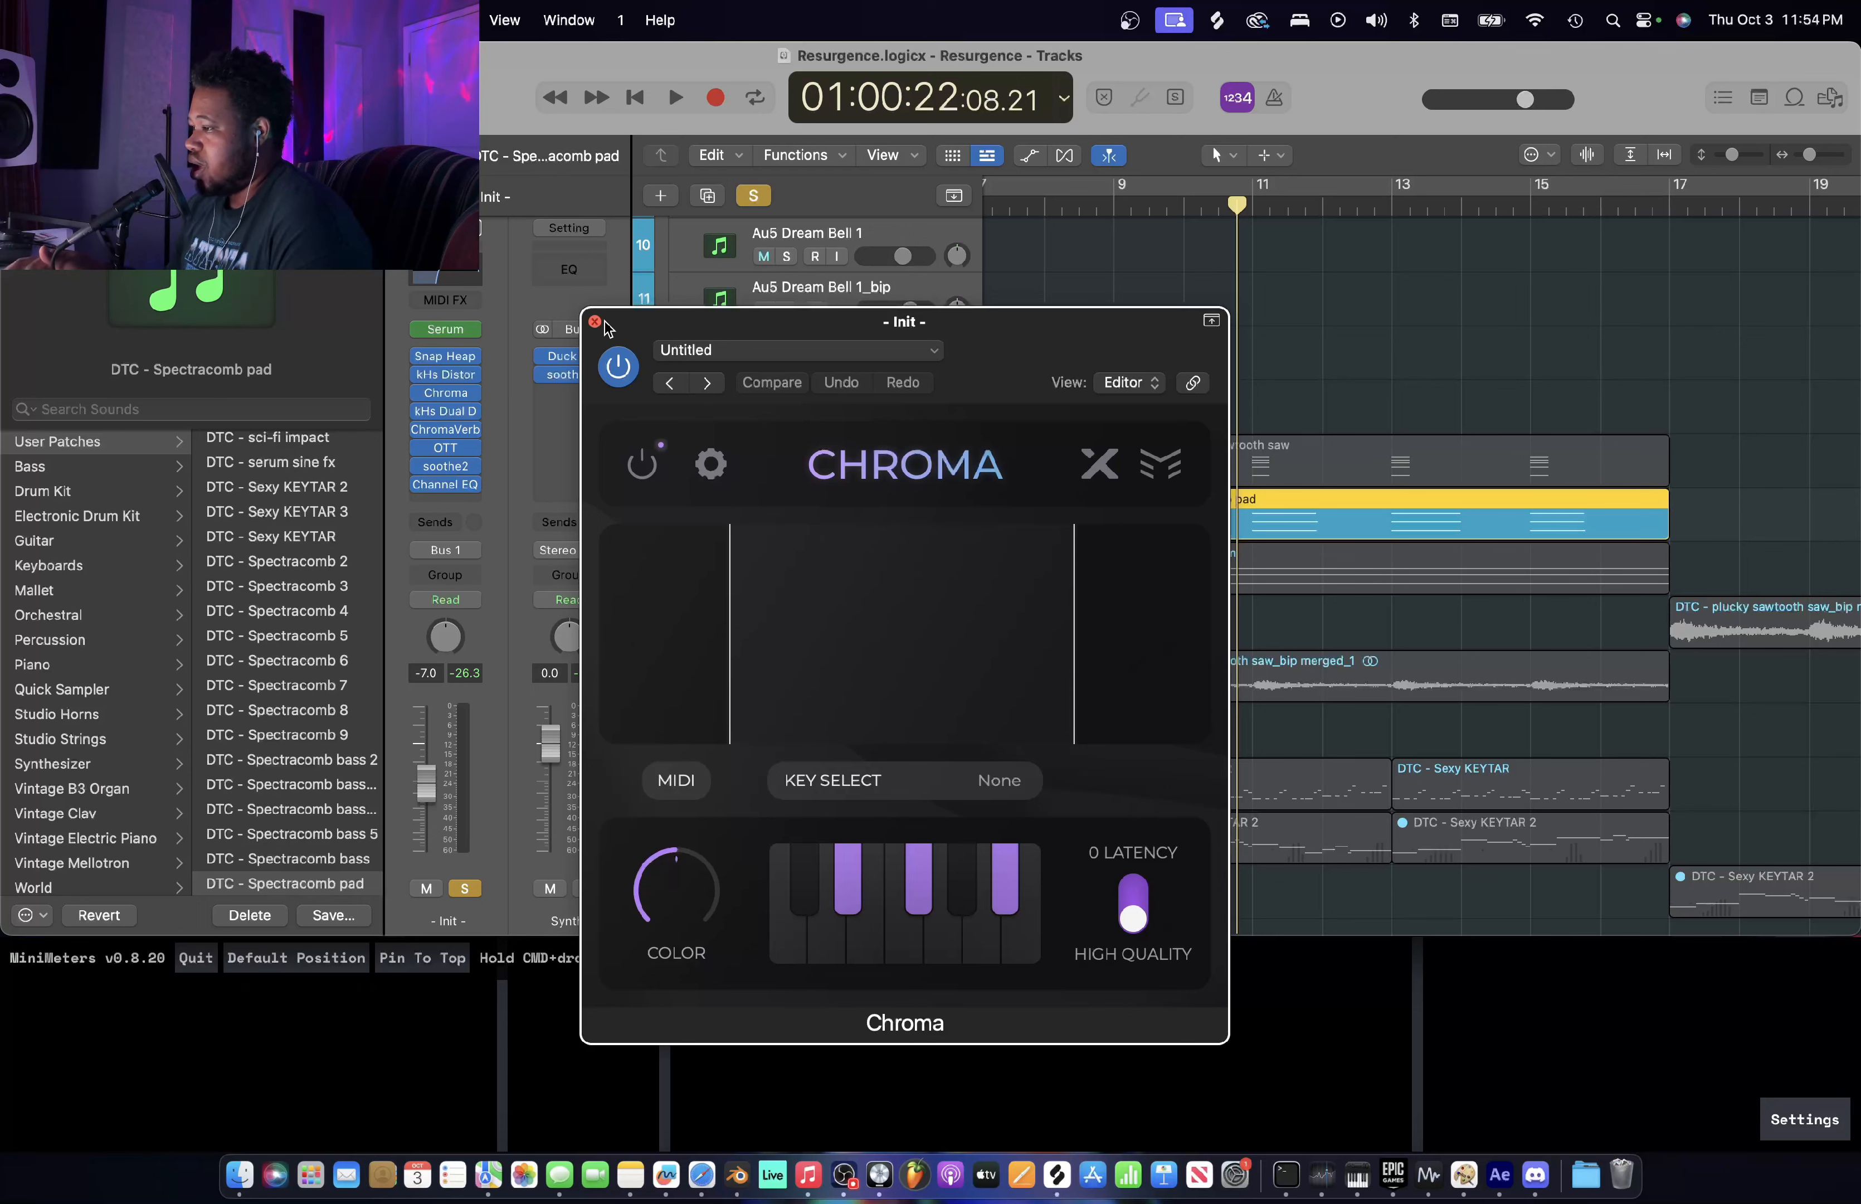
pyautogui.click(595, 321)
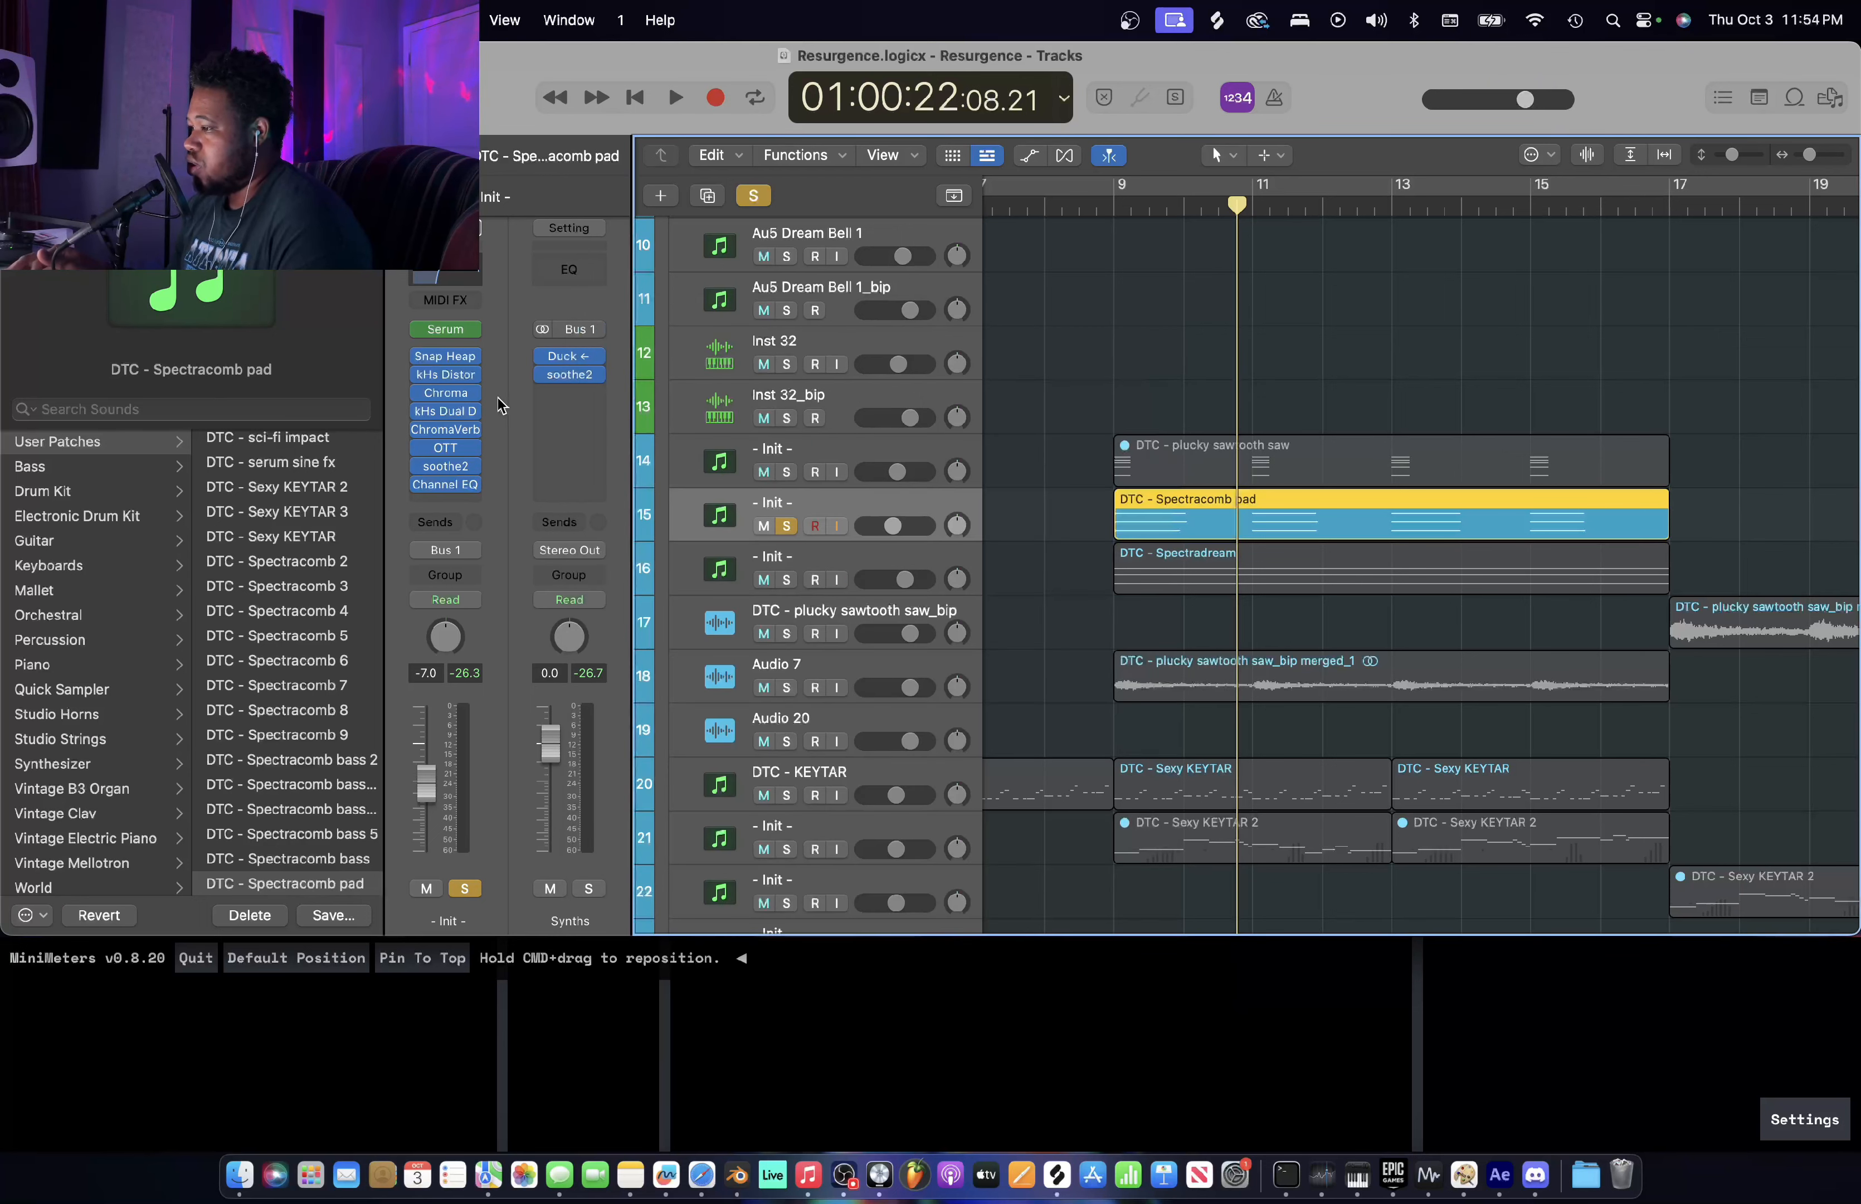
pyautogui.click(445, 410)
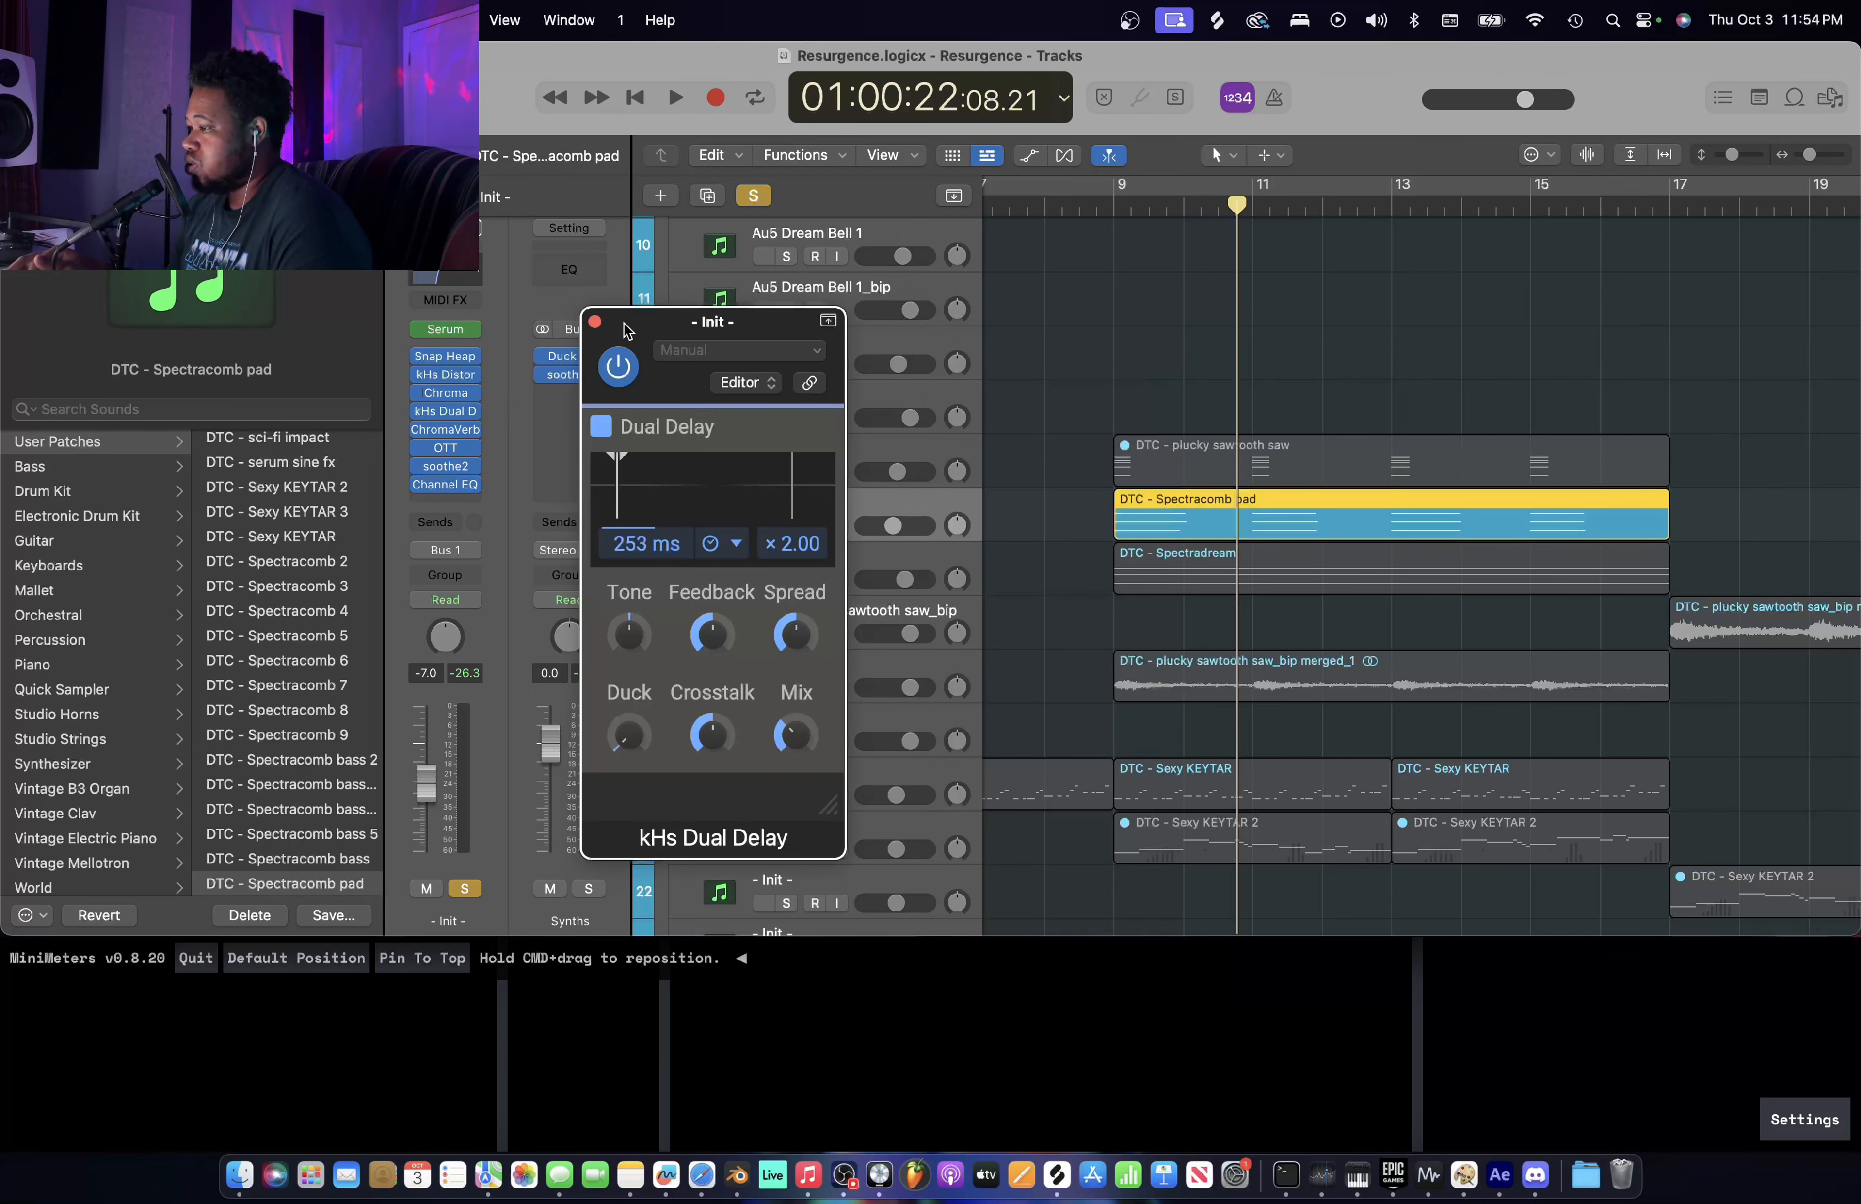
pyautogui.click(595, 321)
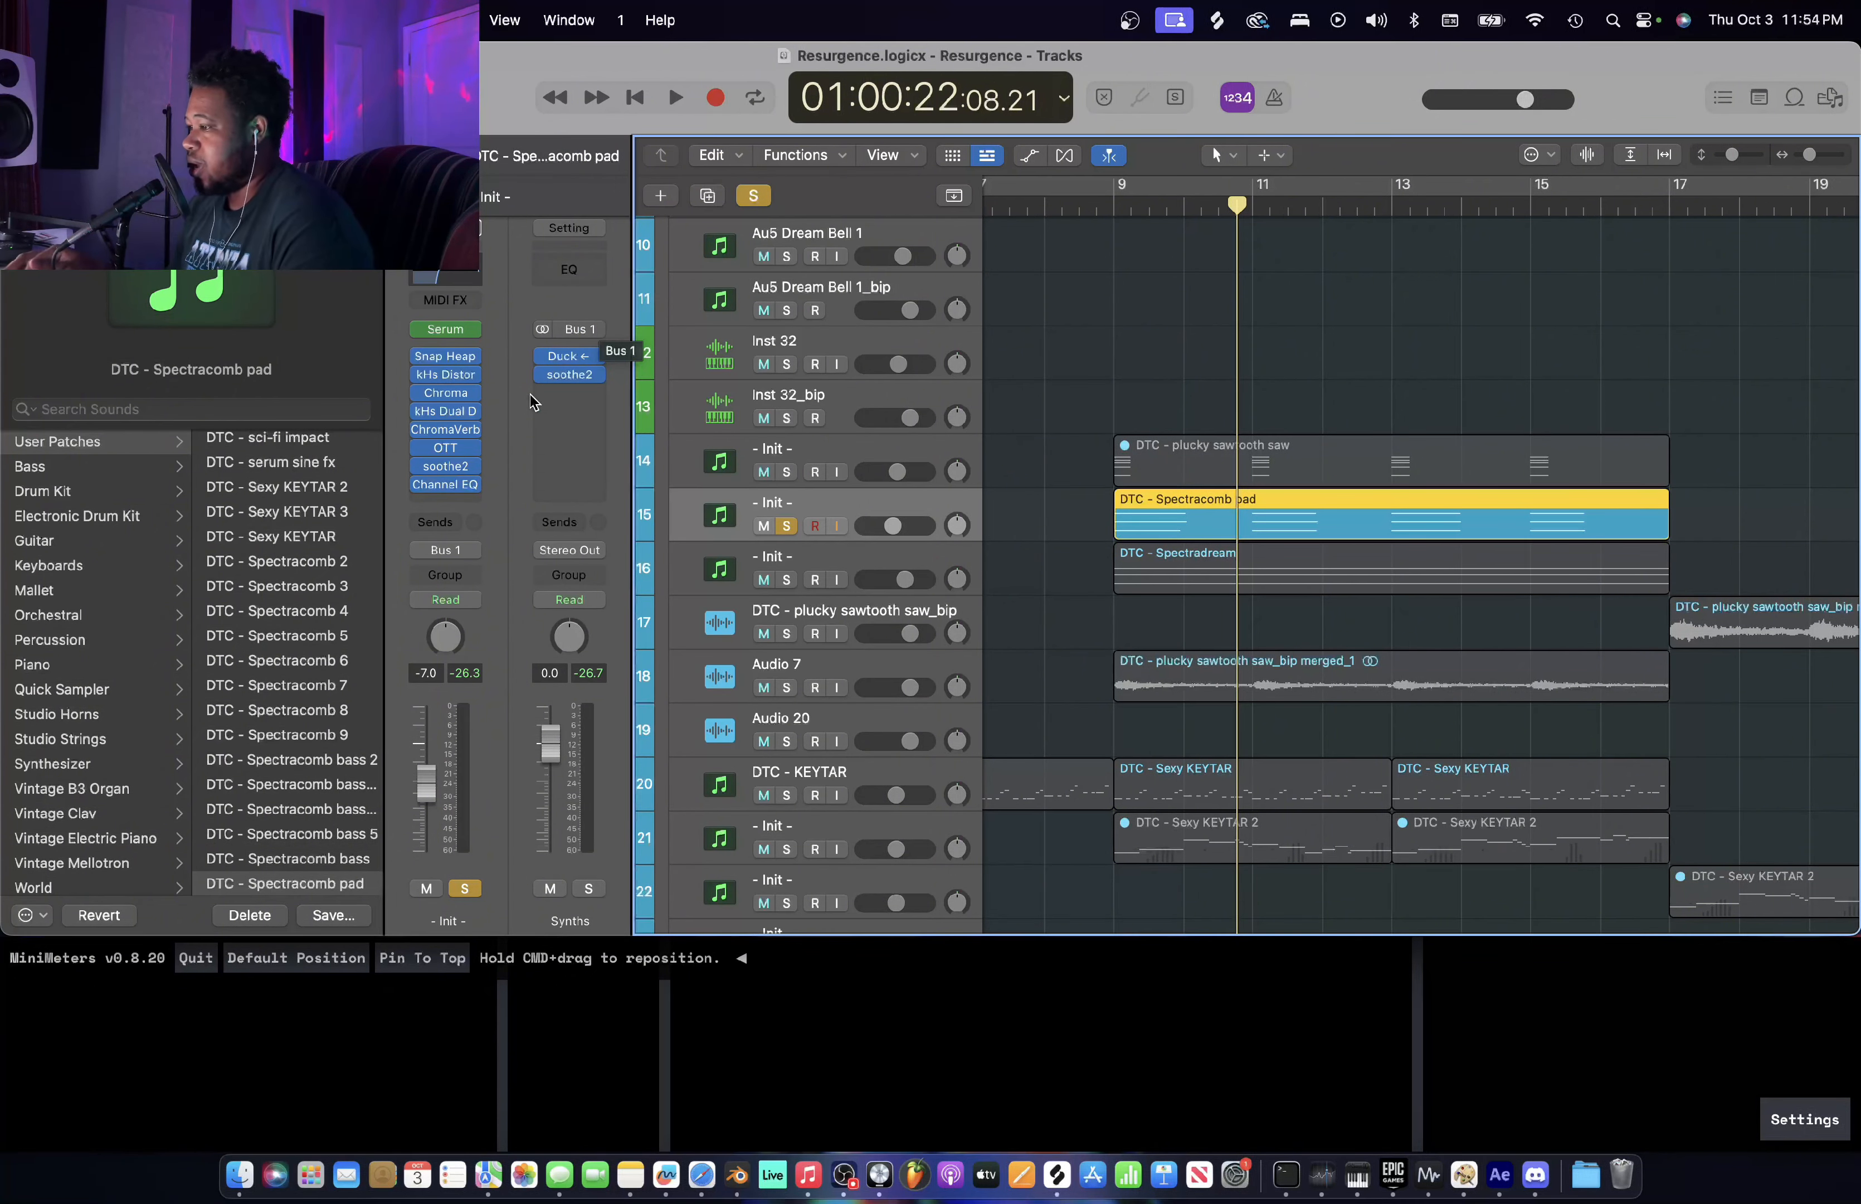
# - Examine the Spectracomb pad track's ChromaVerb and Channel EQ settings, closing each plug-in window
pyautogui.click(457, 433)
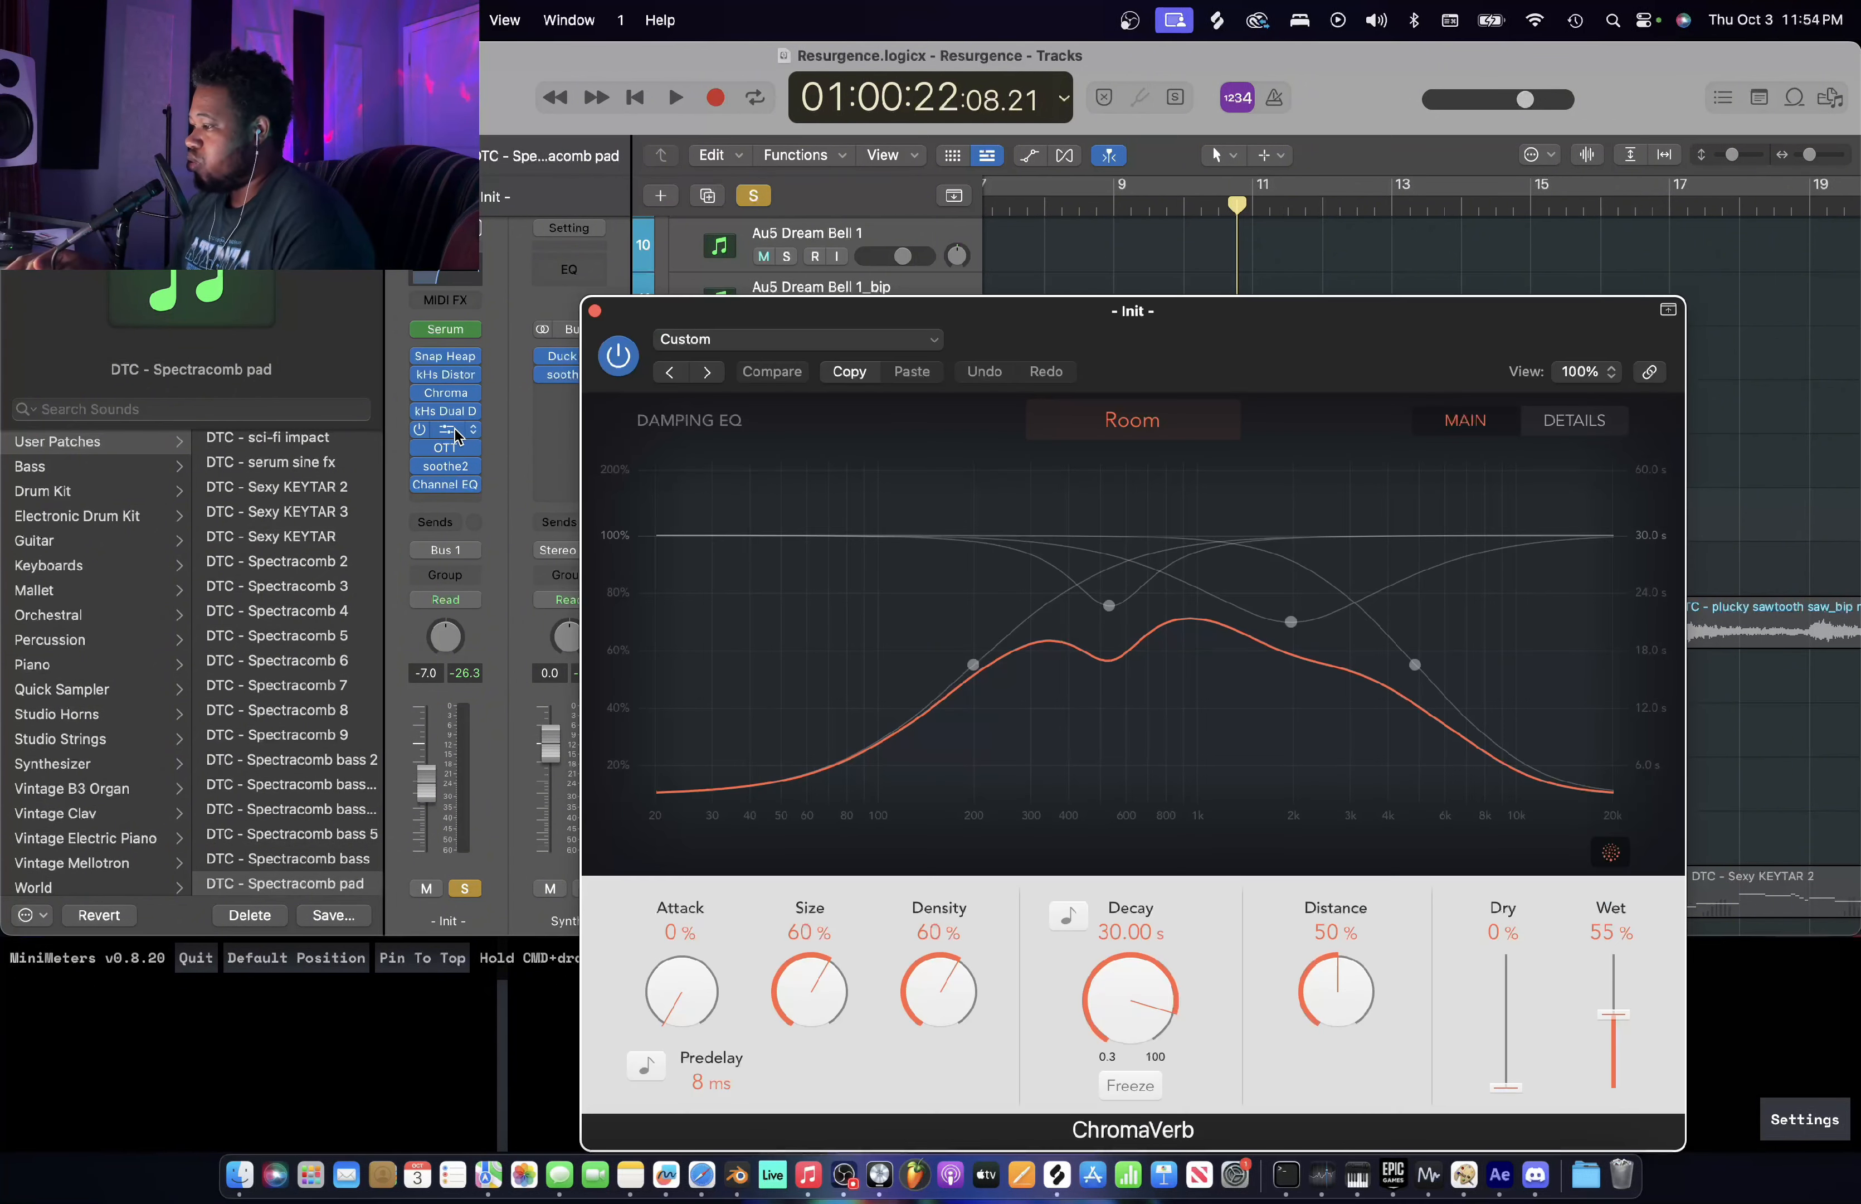
pyautogui.click(595, 311)
pyautogui.click(458, 431)
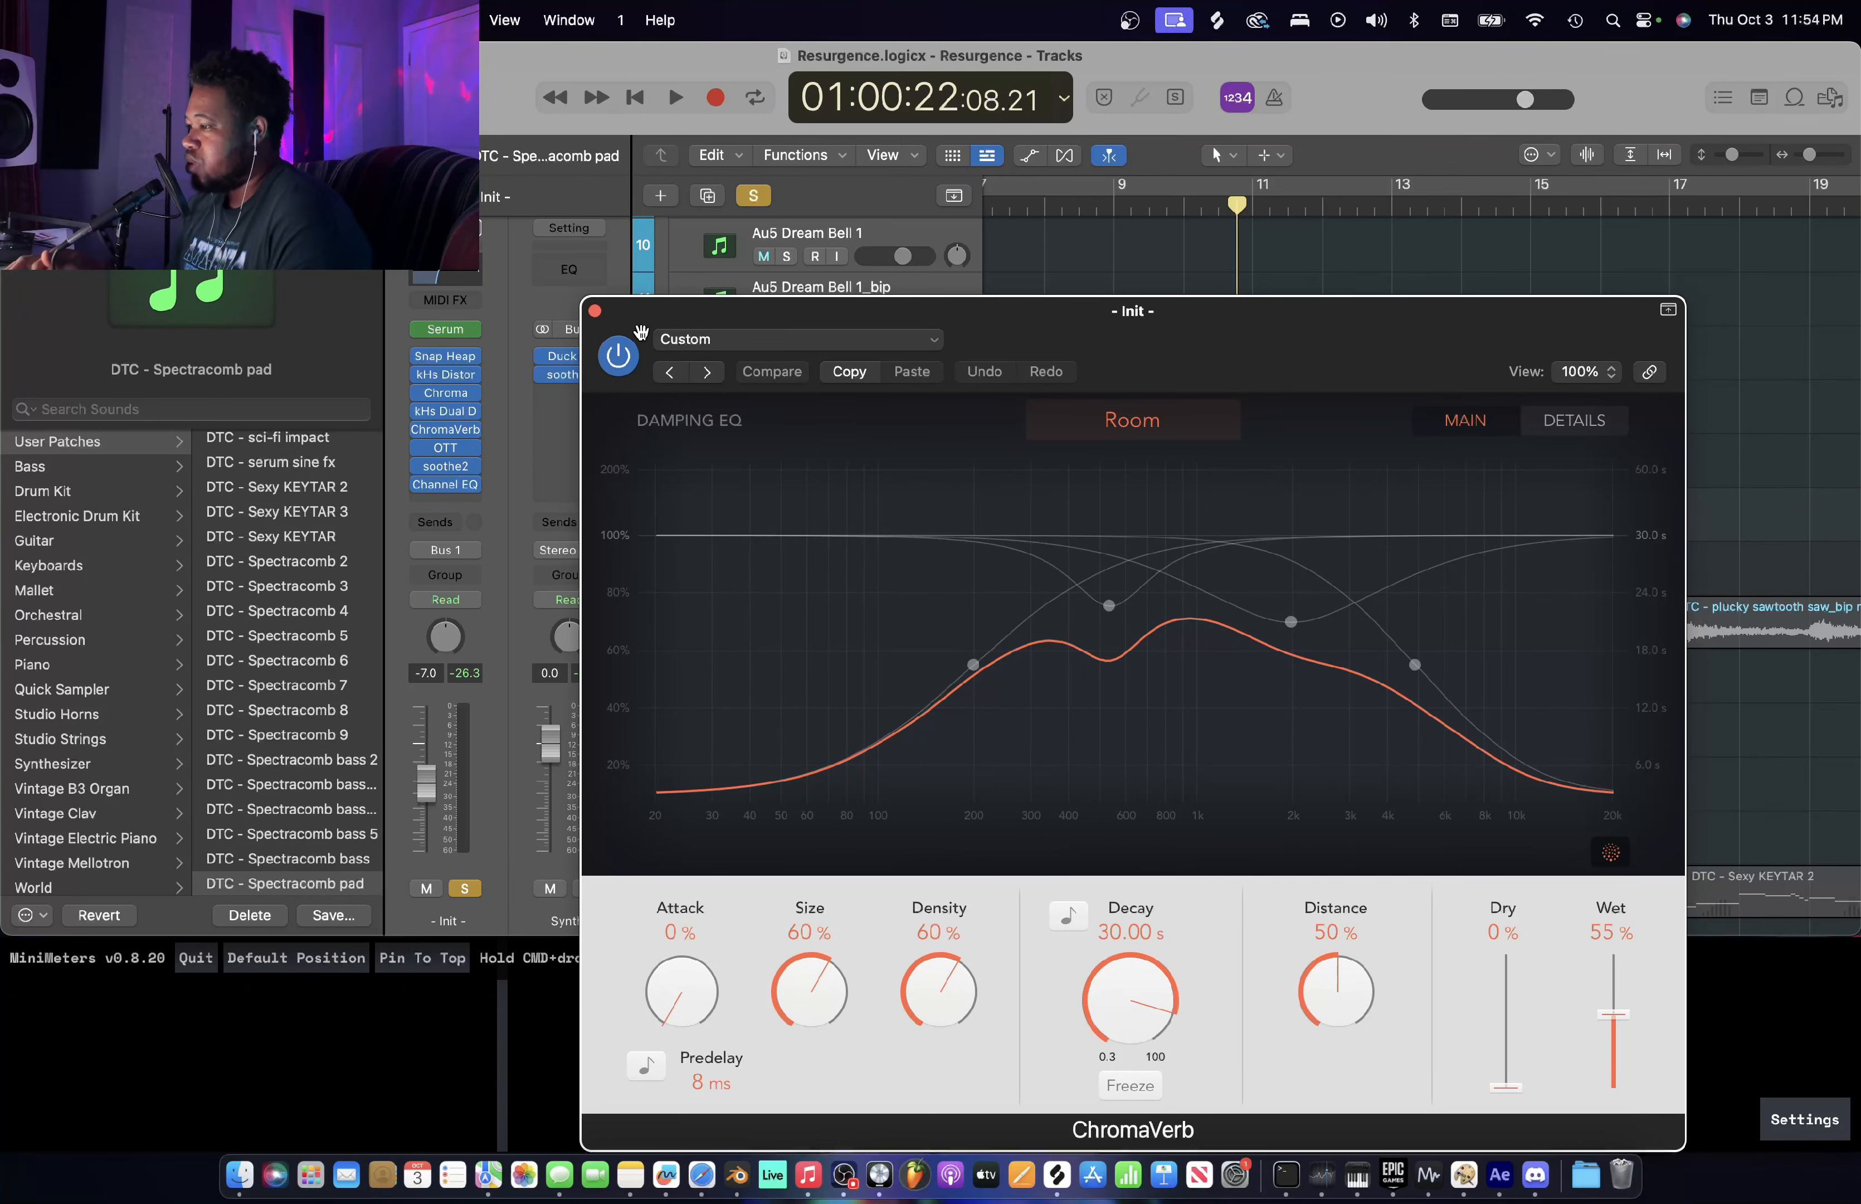
pyautogui.click(597, 306)
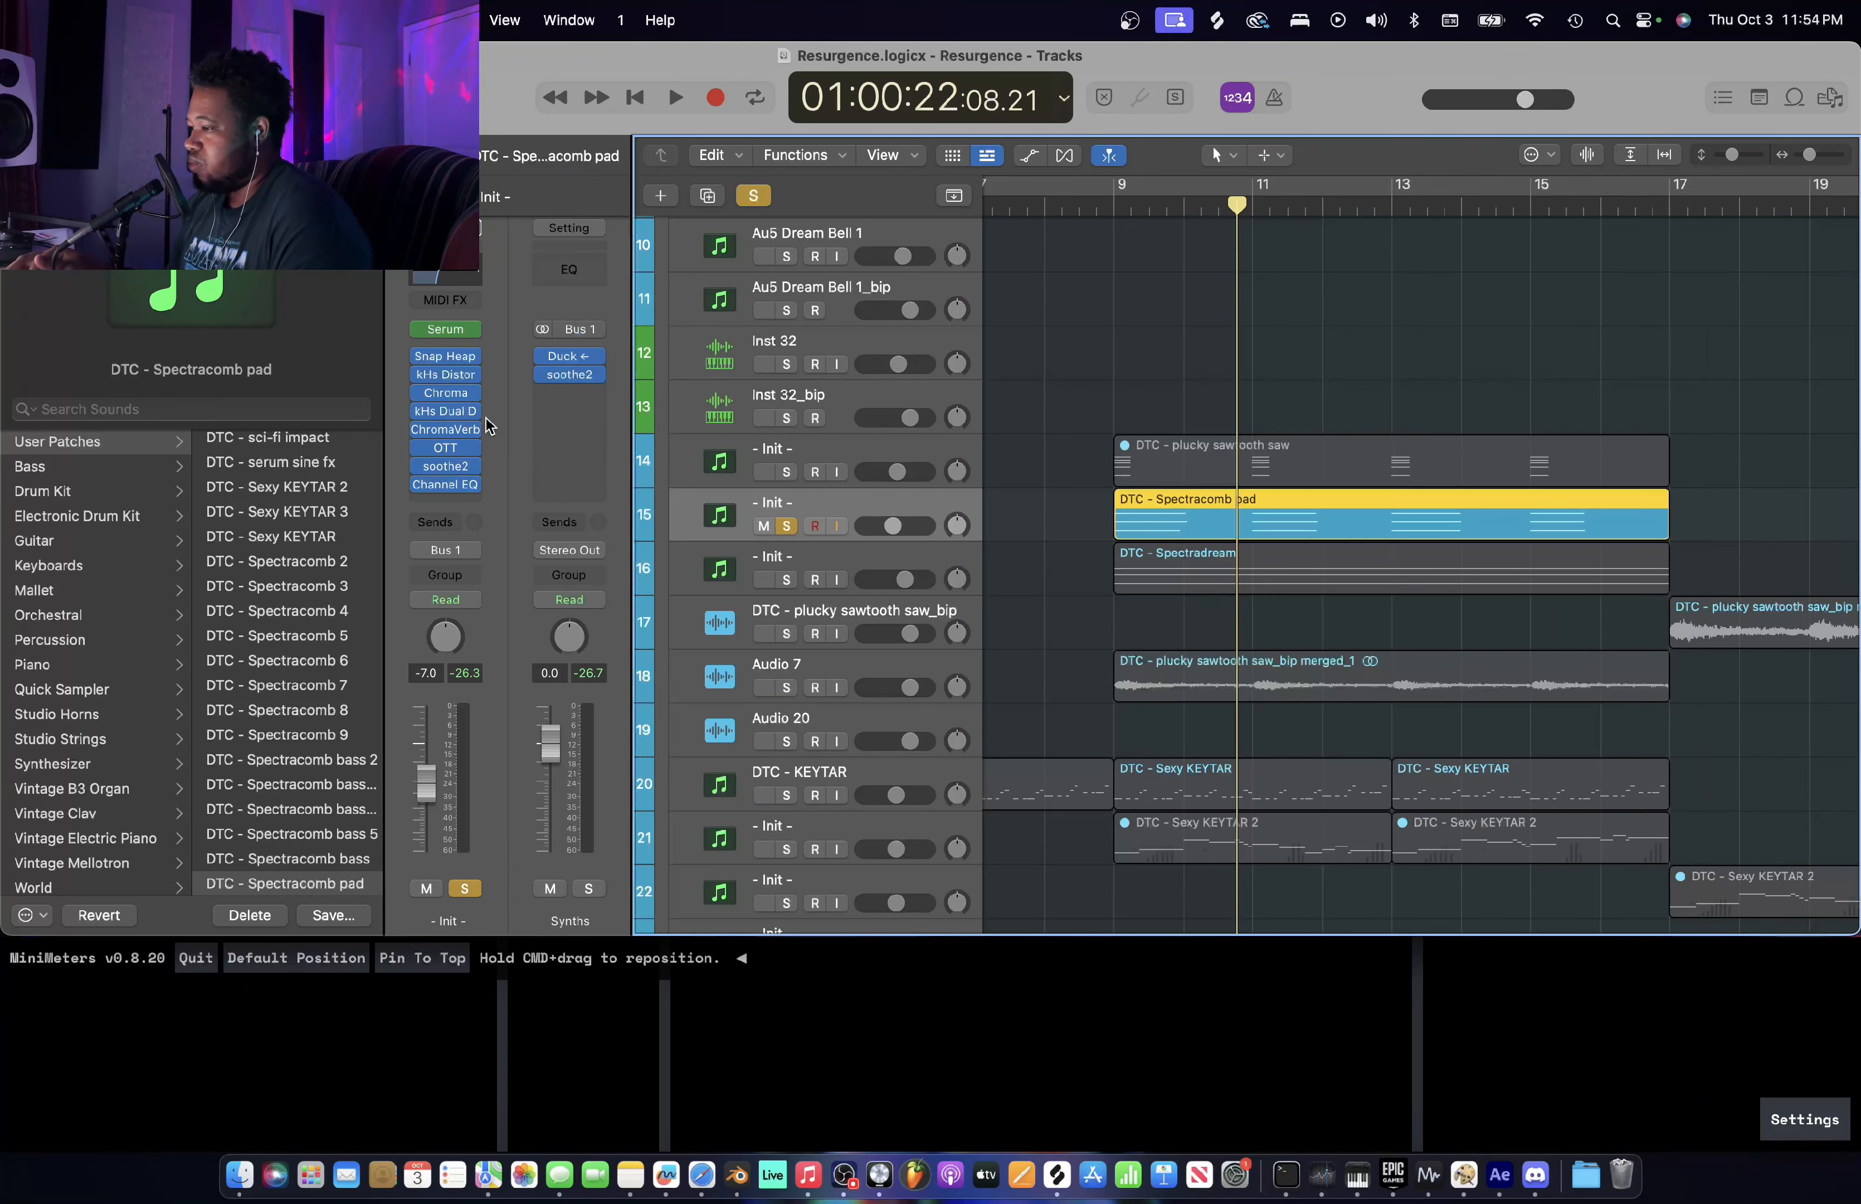
pyautogui.moveTo(457, 446)
pyautogui.moveTo(458, 485)
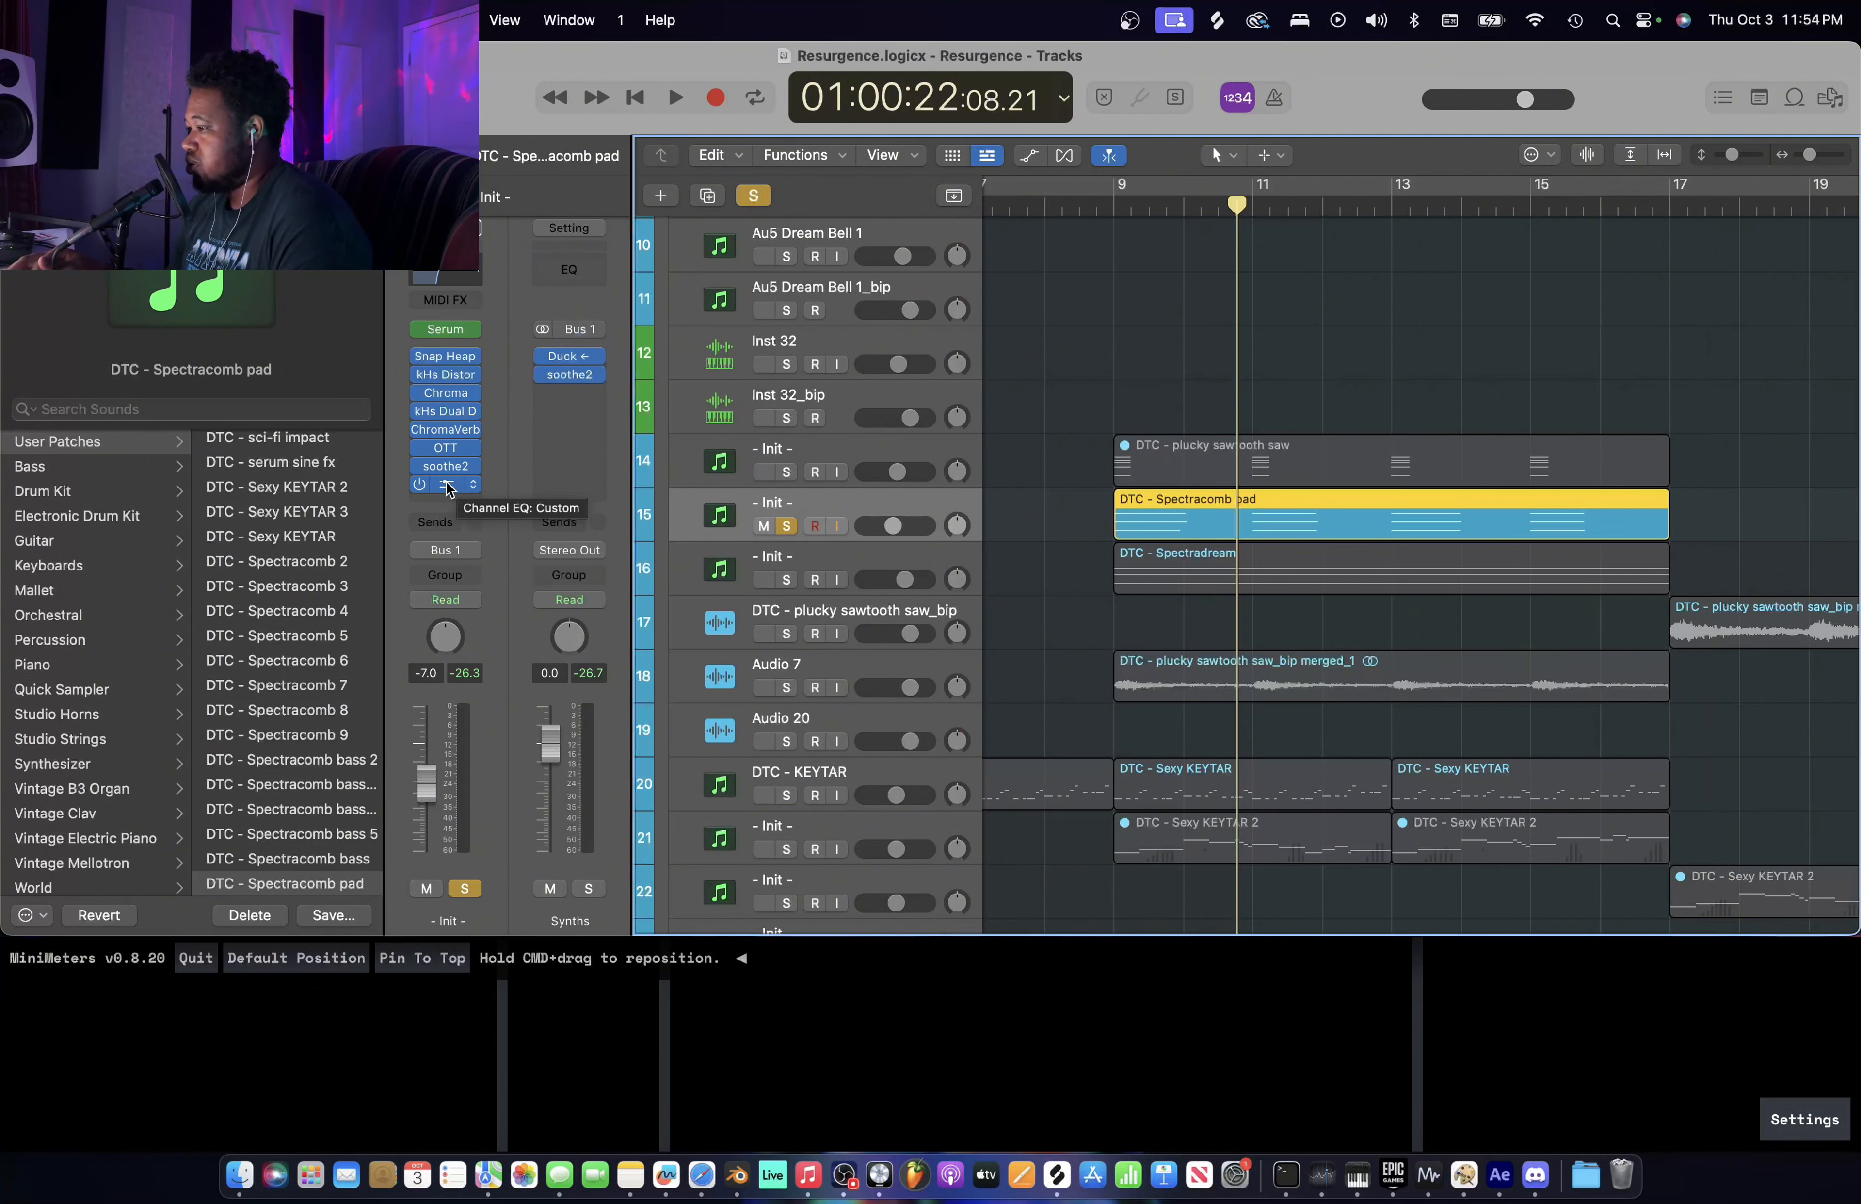
pyautogui.click(447, 488)
pyautogui.click(595, 322)
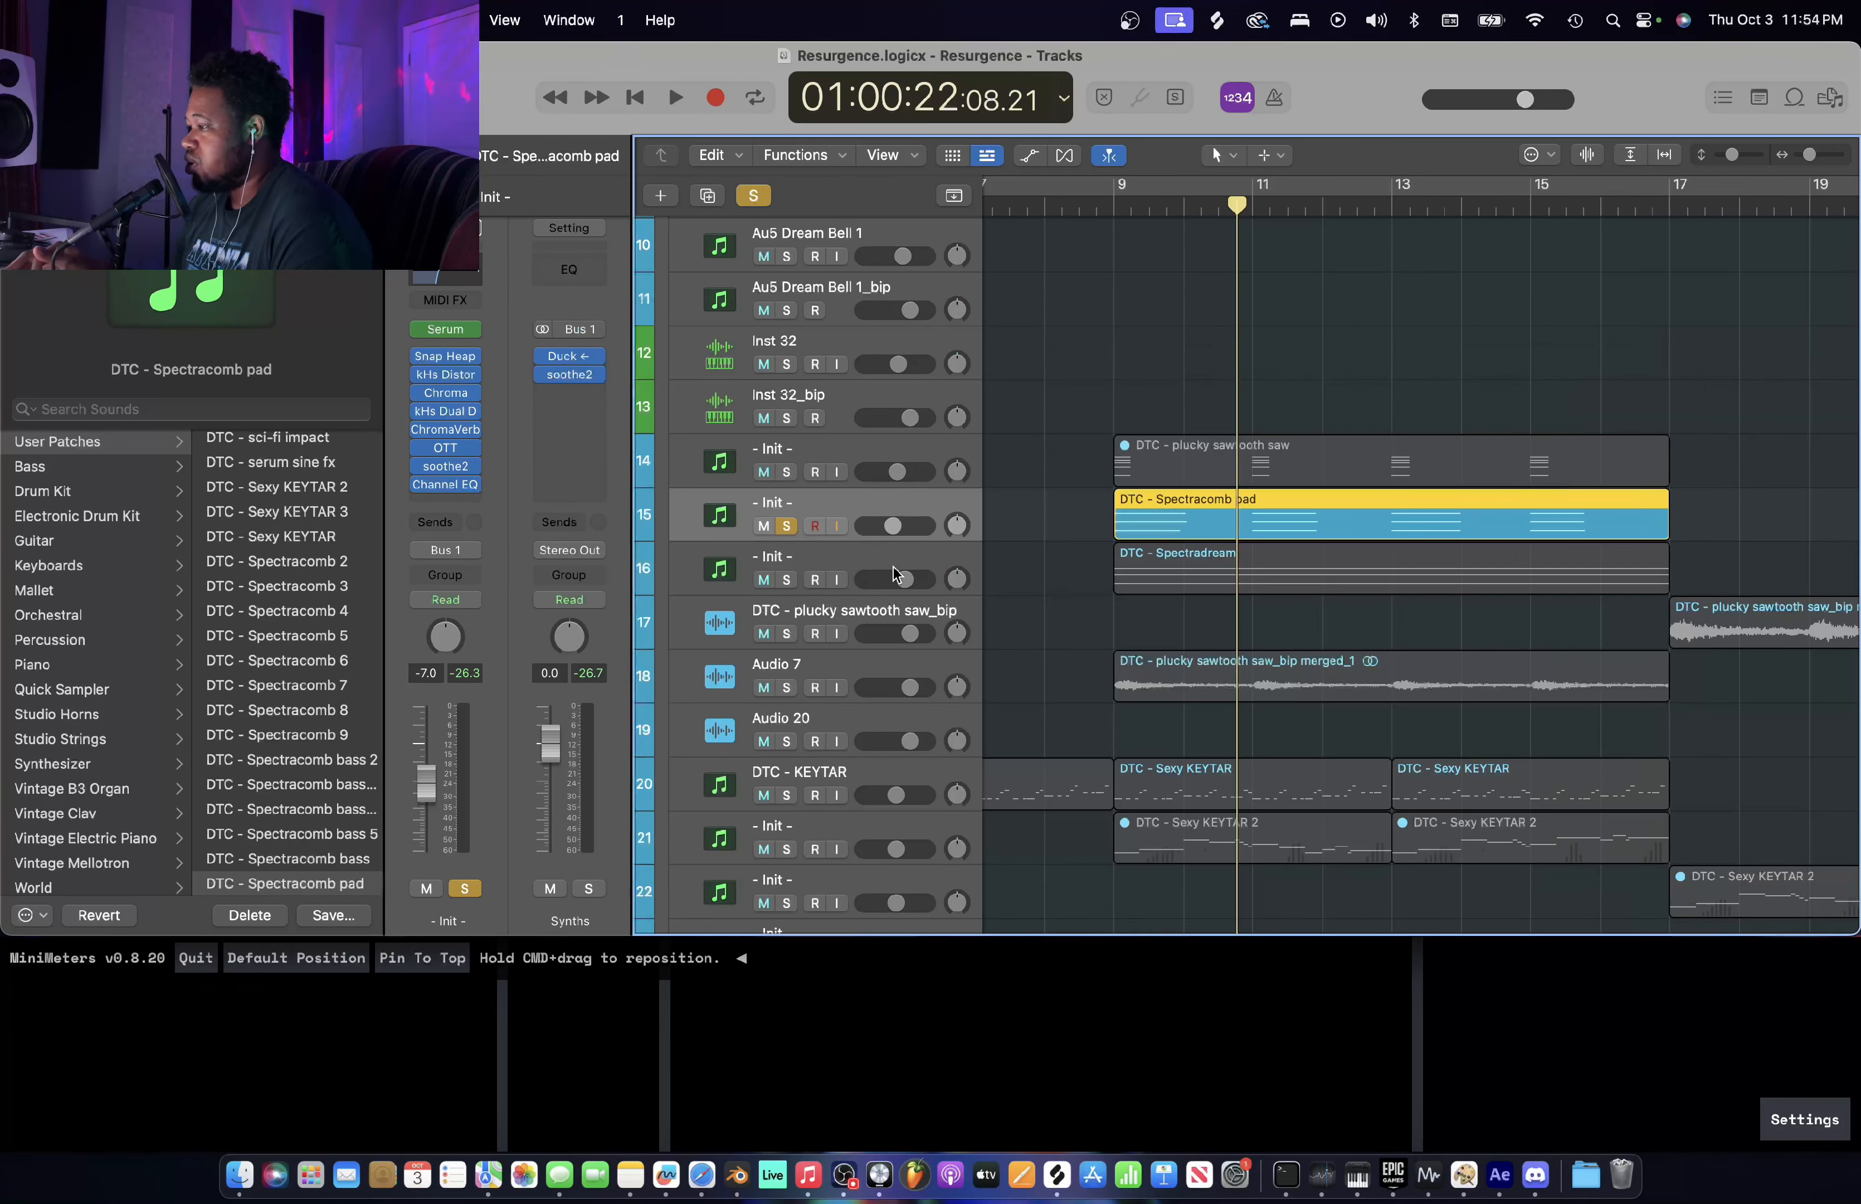
# - Switch the solo from track 15 to the DTC - Spectradream track 16, select it, and listen from bar 9 to just past bar 11
pyautogui.click(788, 525)
pyautogui.click(788, 579)
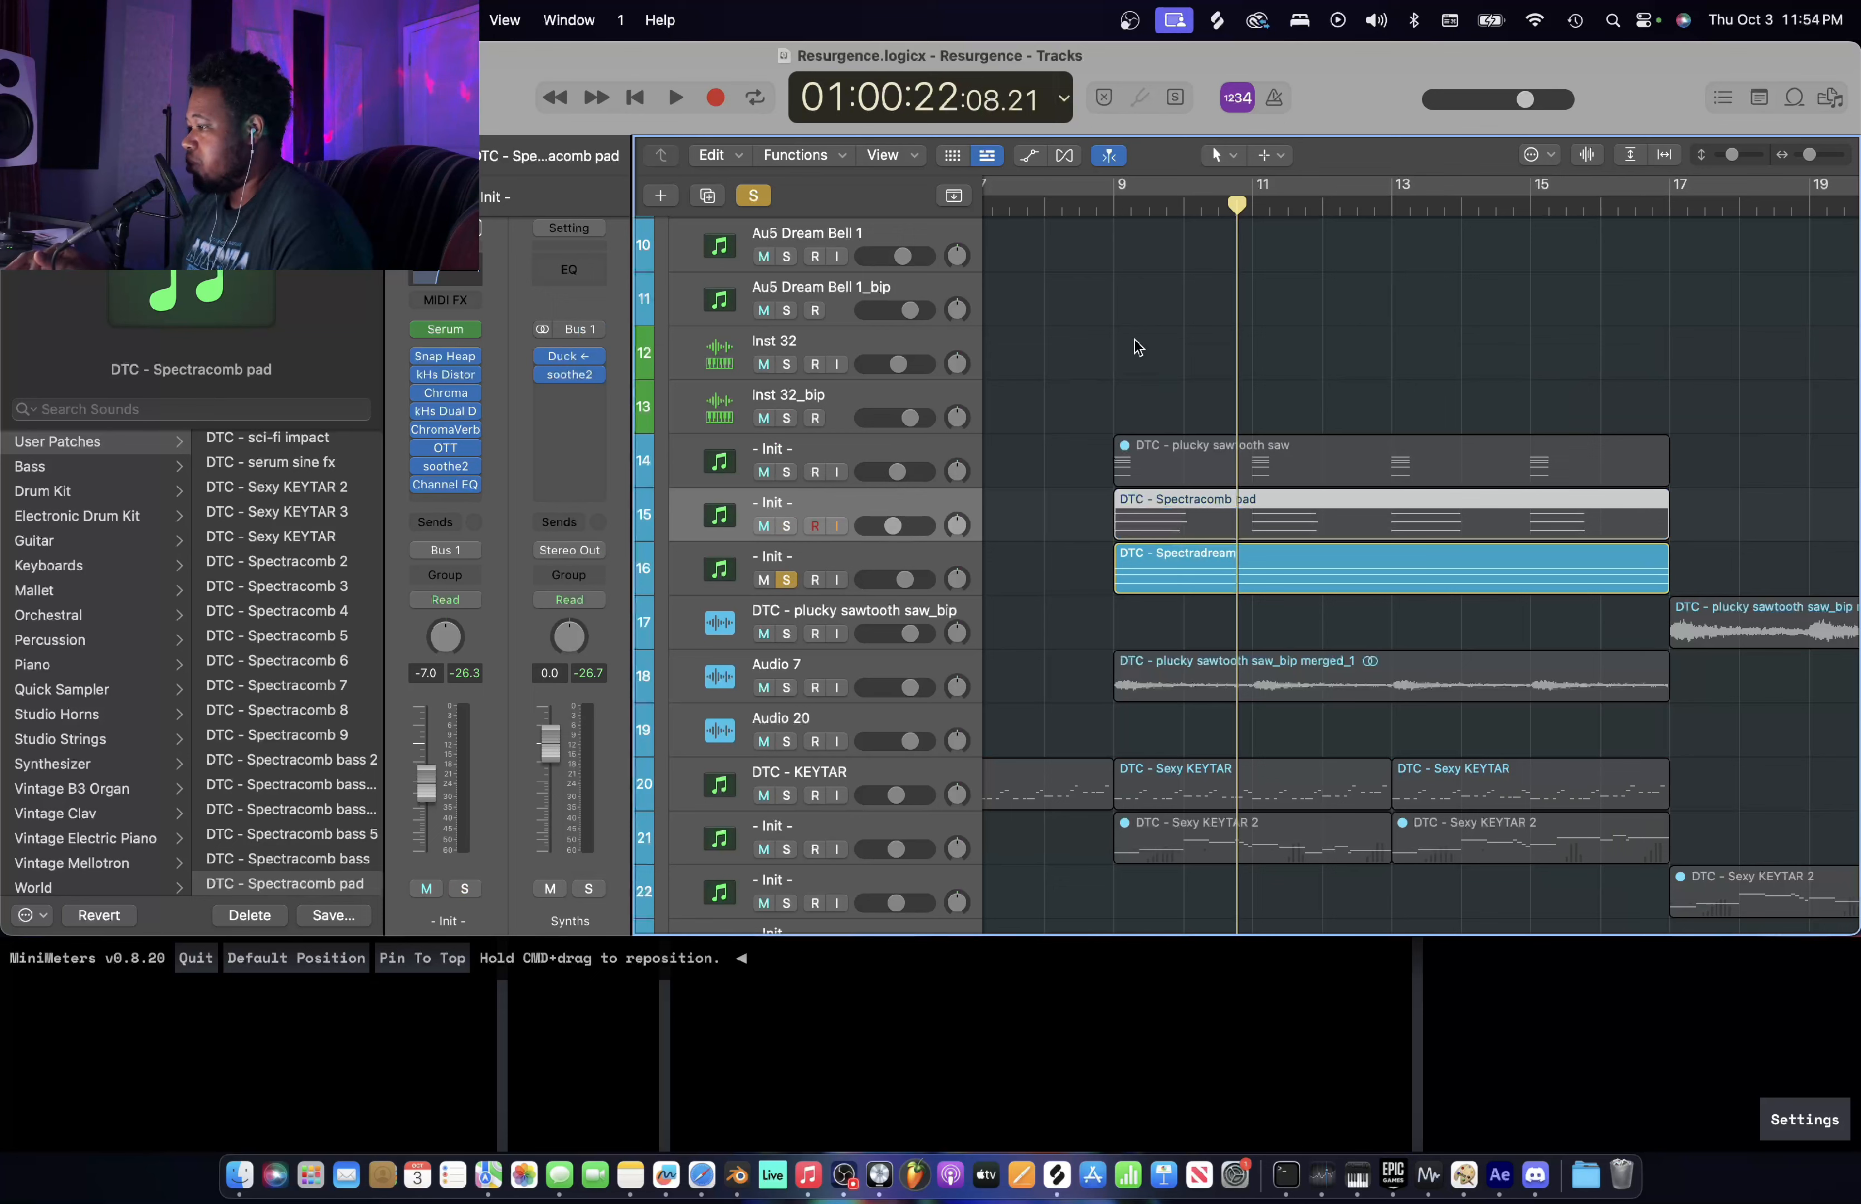
pyautogui.click(859, 547)
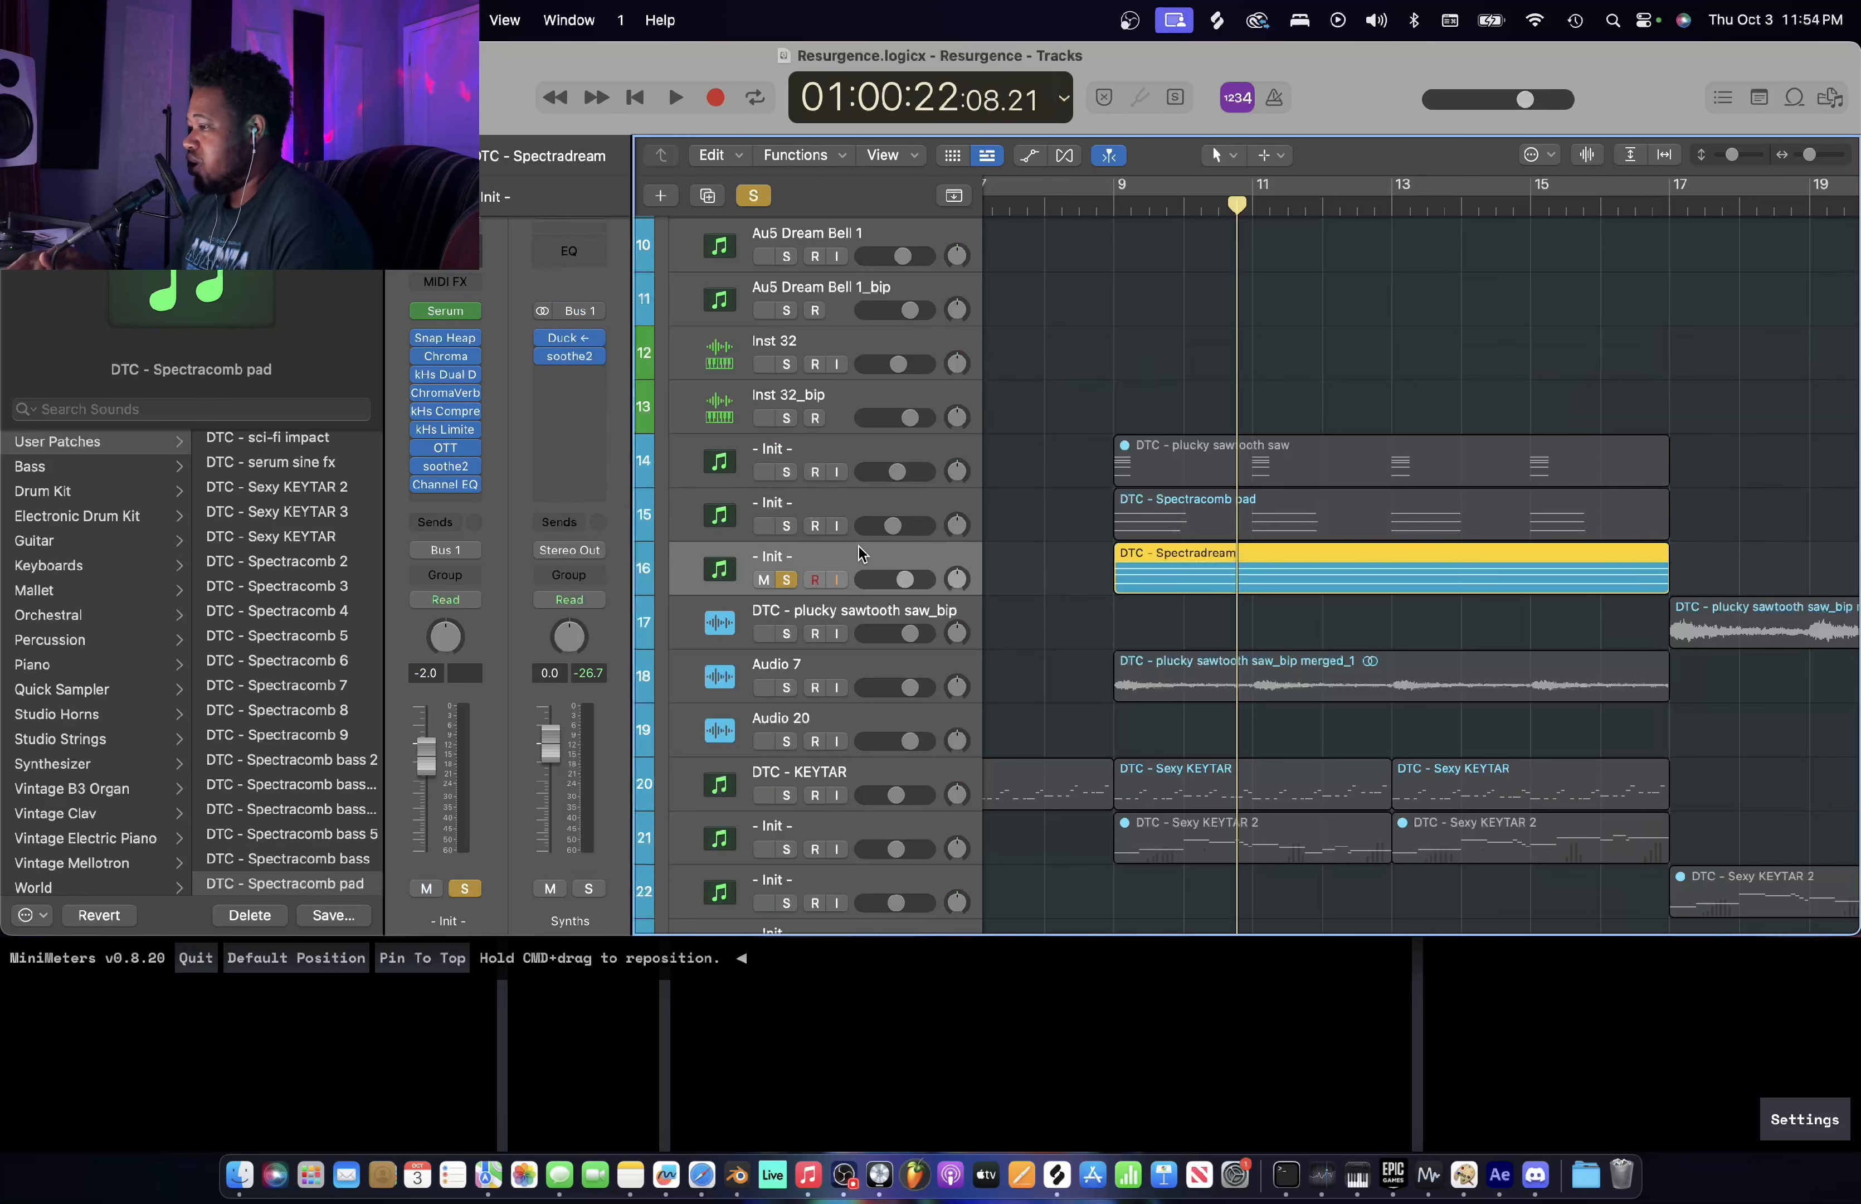
pyautogui.click(1118, 207)
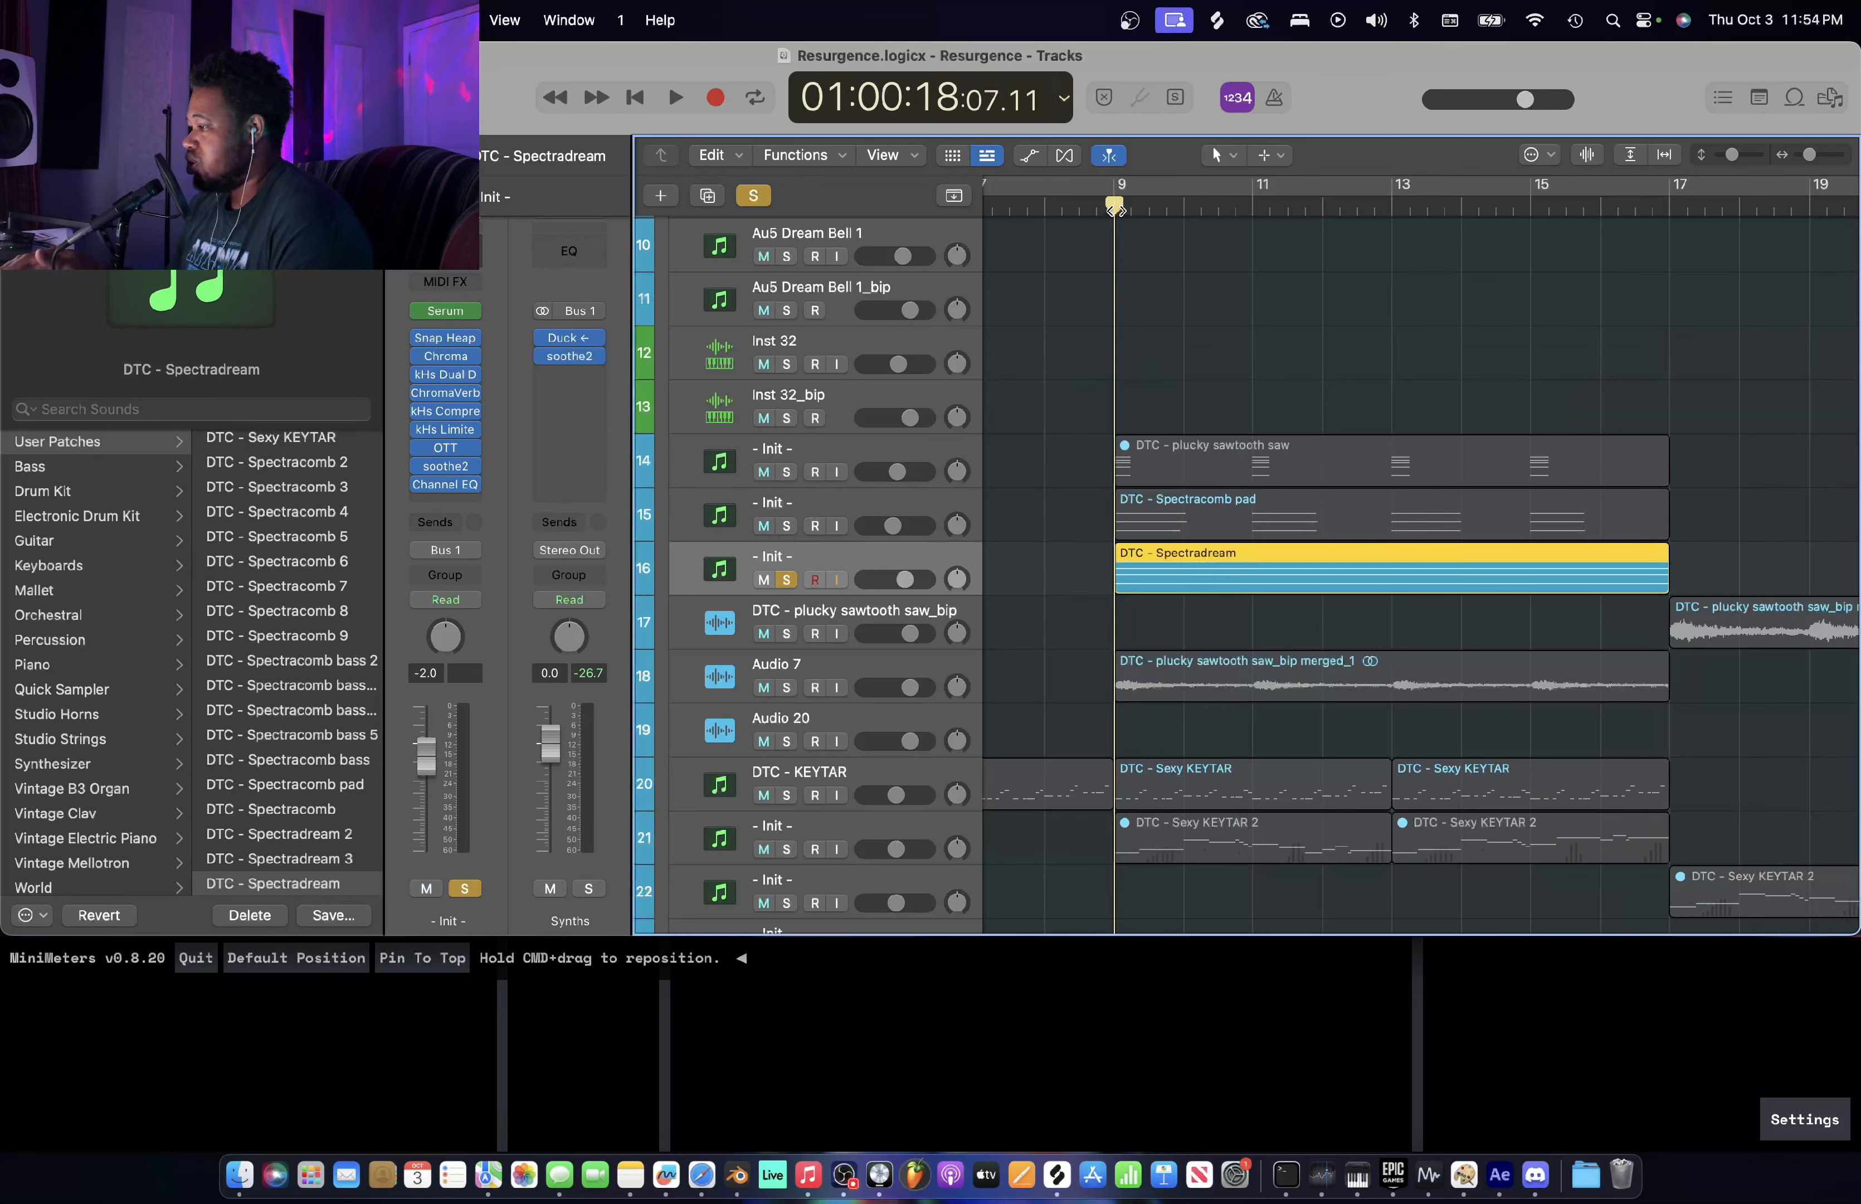
pyautogui.press('space')
pyautogui.press('space')
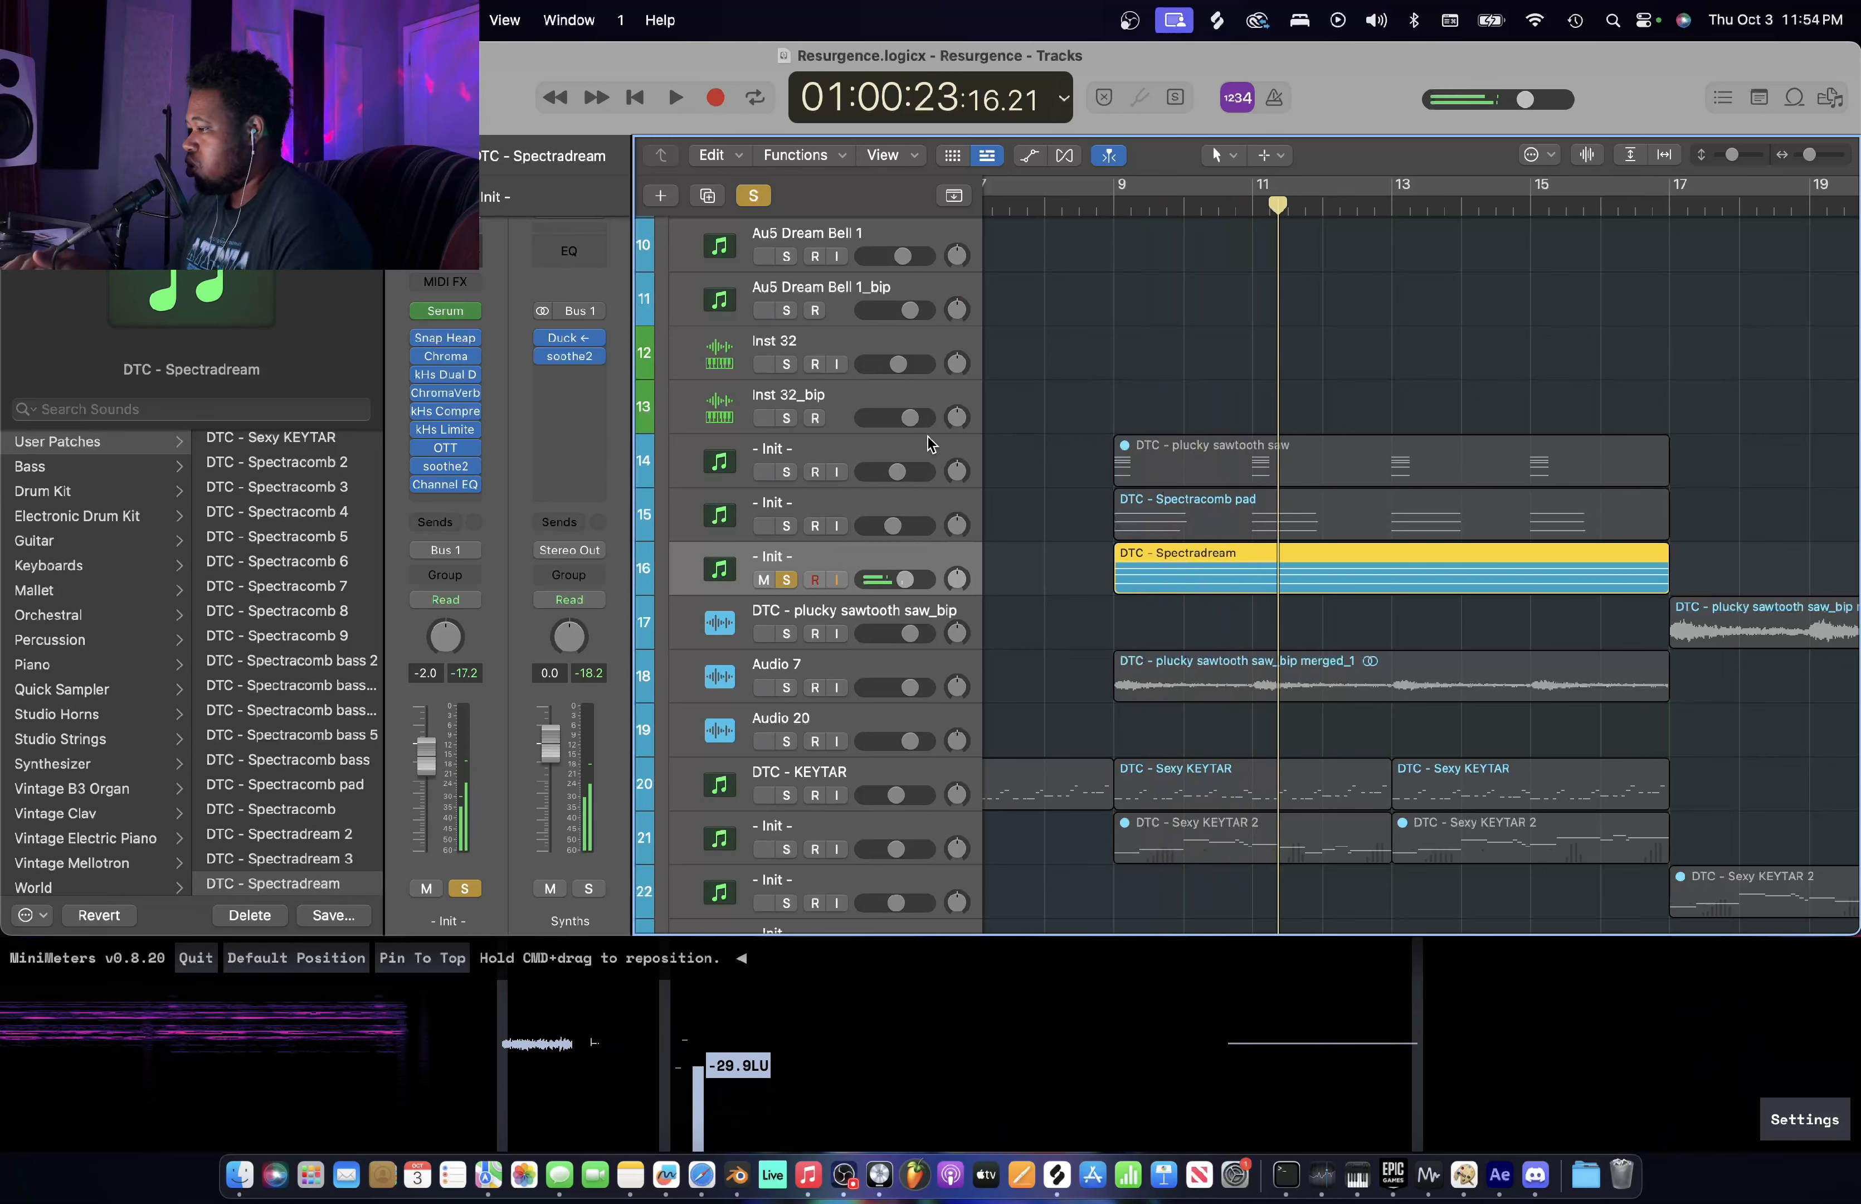
# - Open the Spectradream track's Serum patch and examine its effects and oscillator settings
pyautogui.click(462, 312)
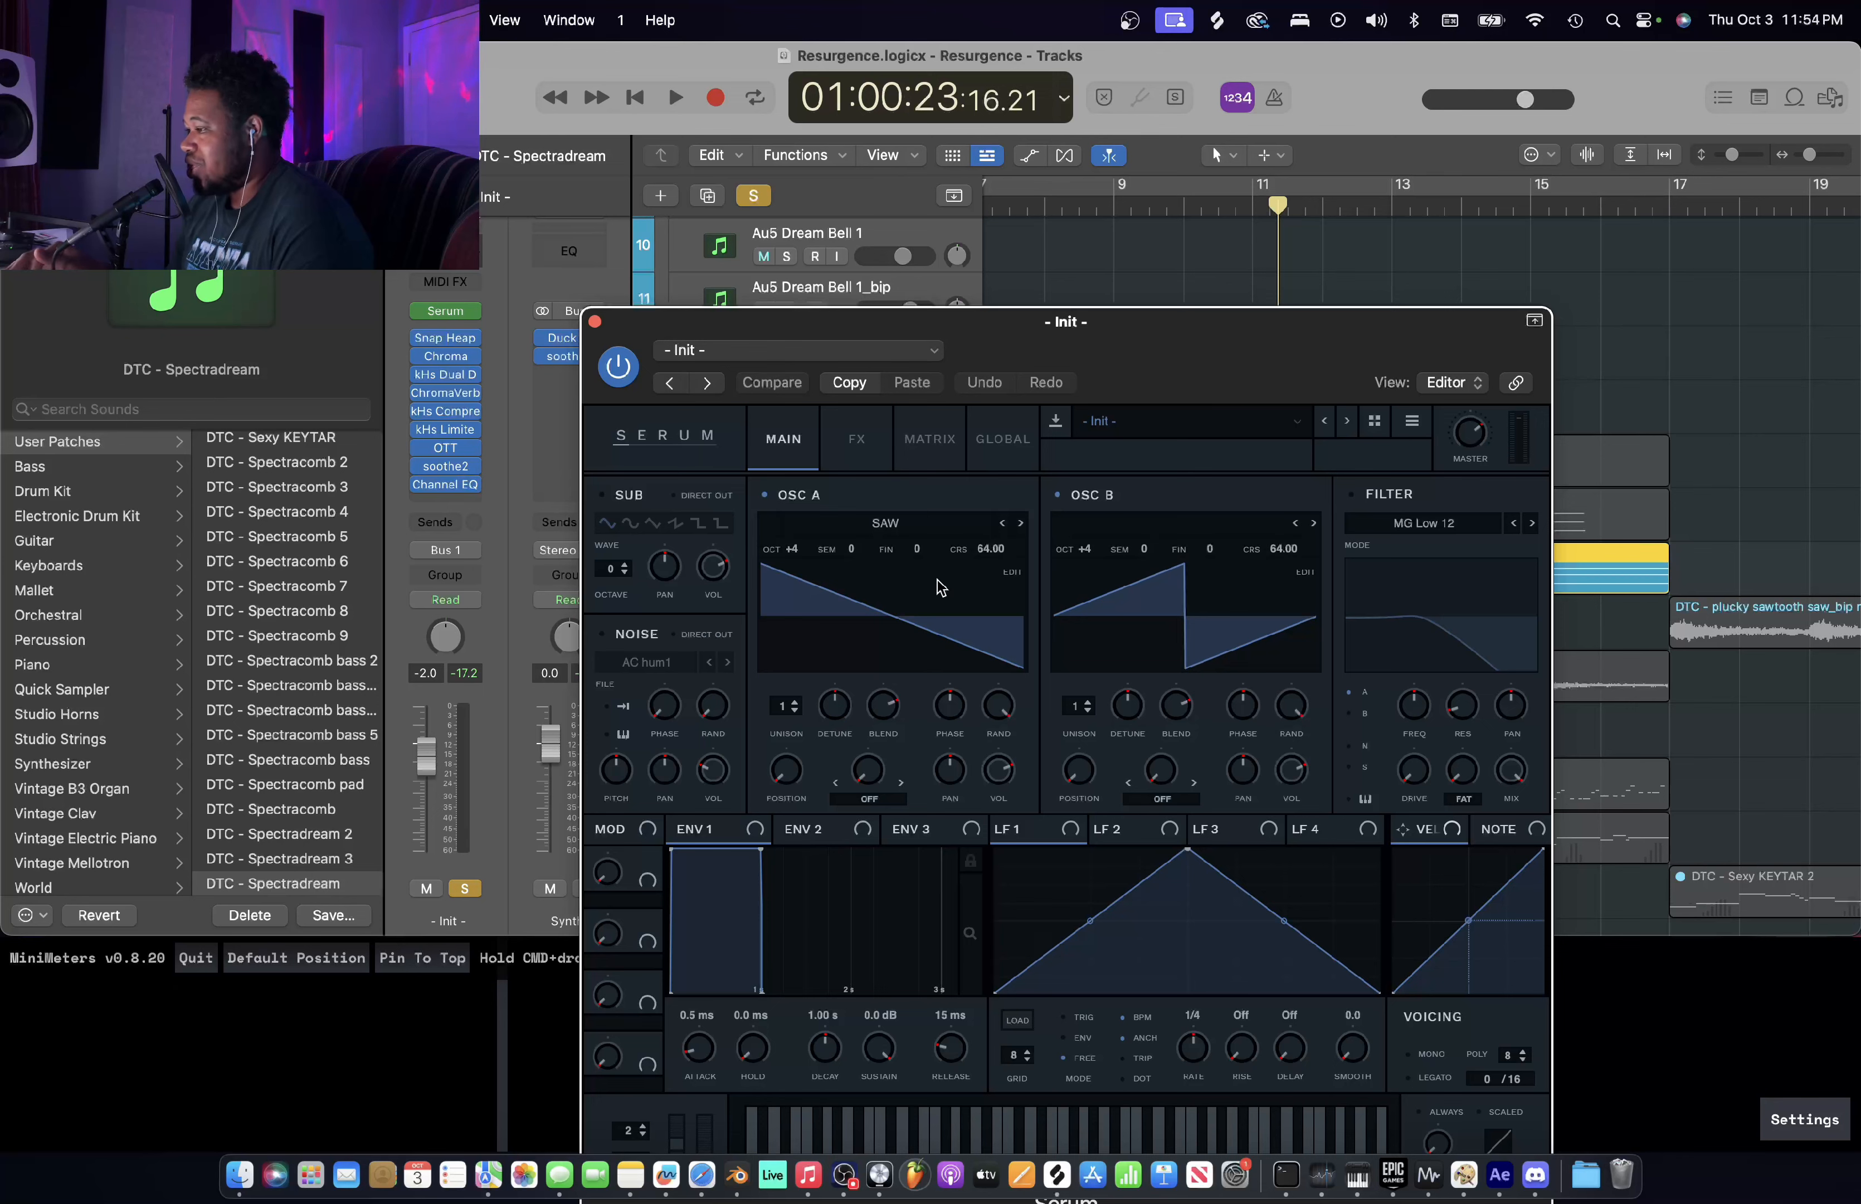
pyautogui.click(857, 435)
pyautogui.click(777, 445)
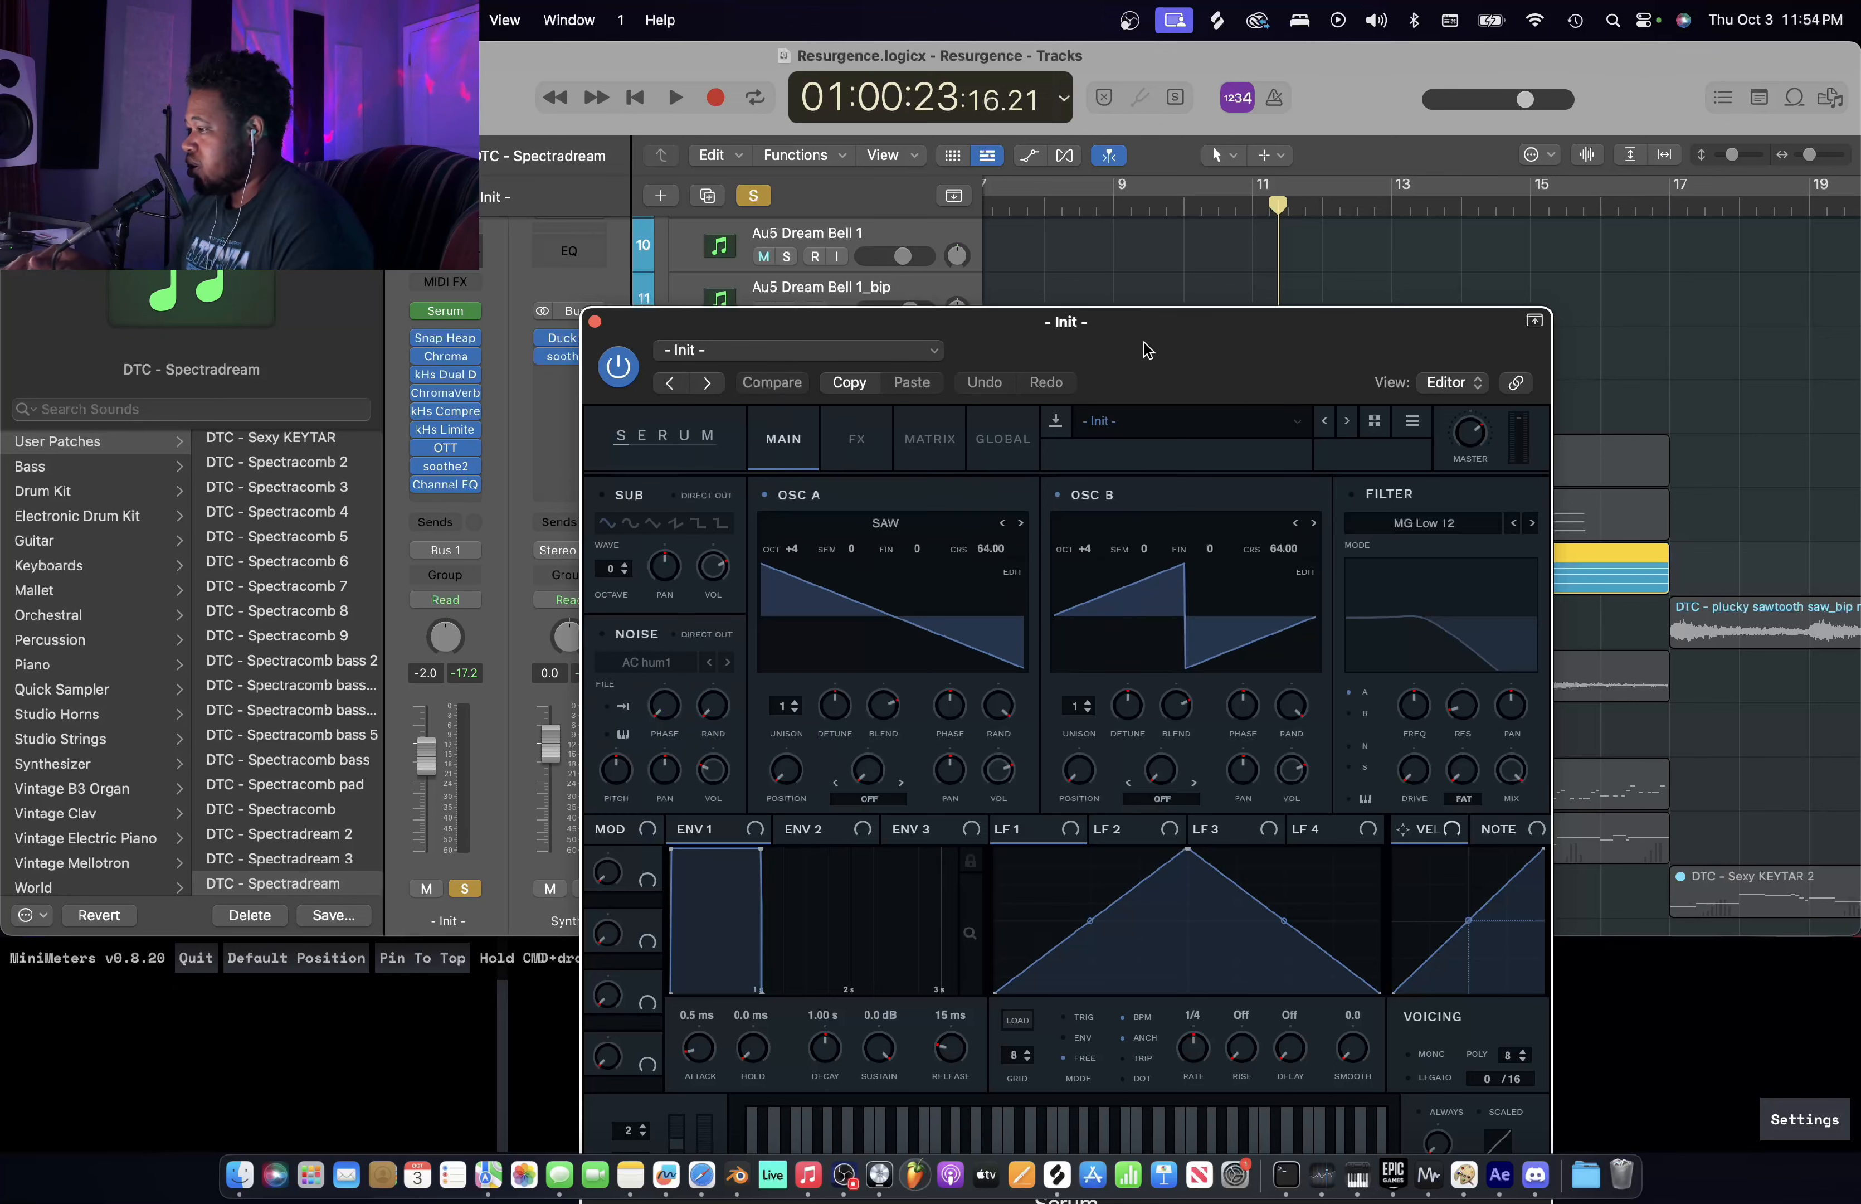
# - Turn on the Spectradream track's Snap Heap effect, open it, and examine the formant filters in Serial Bus 1's group
pyautogui.moveTo(1146, 350); pyautogui.dragTo(1166, 268)
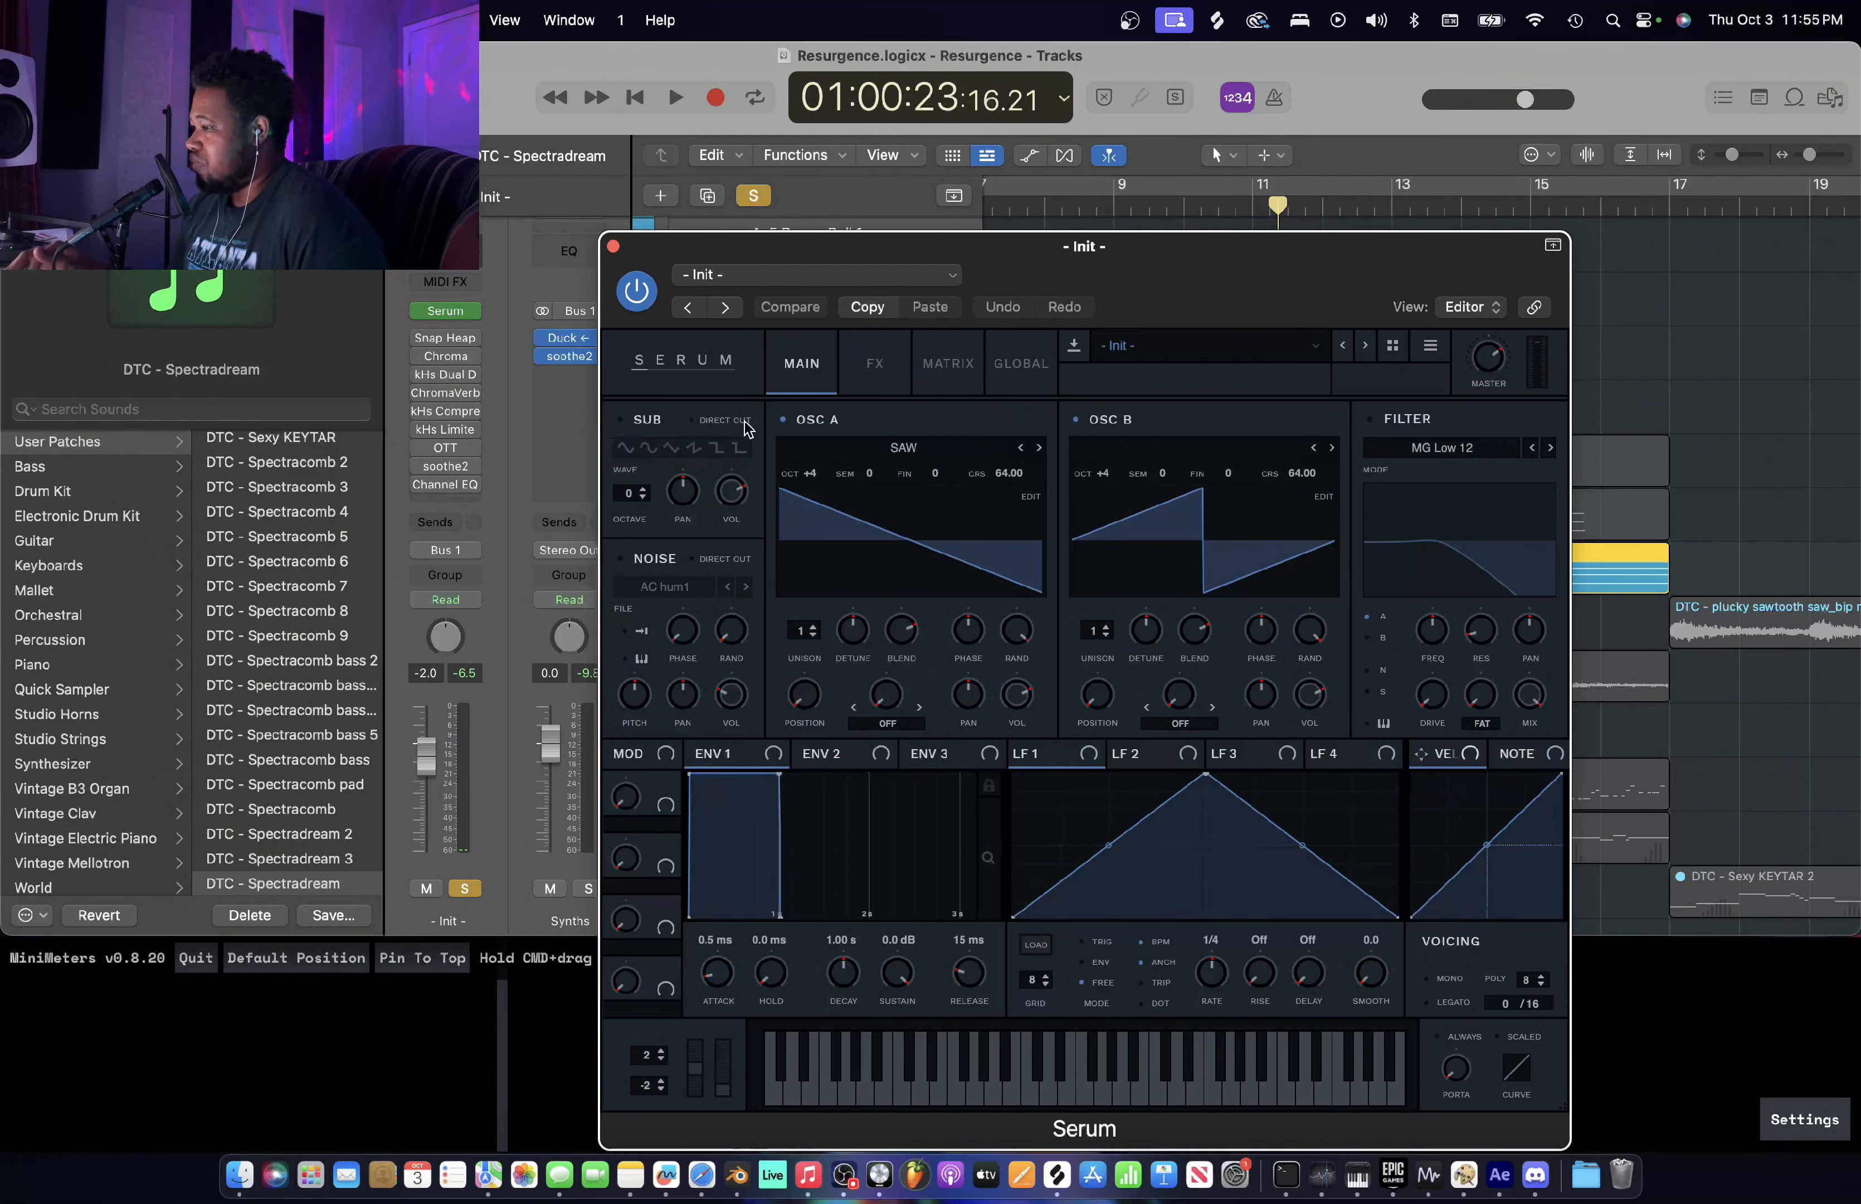
pyautogui.click(426, 337)
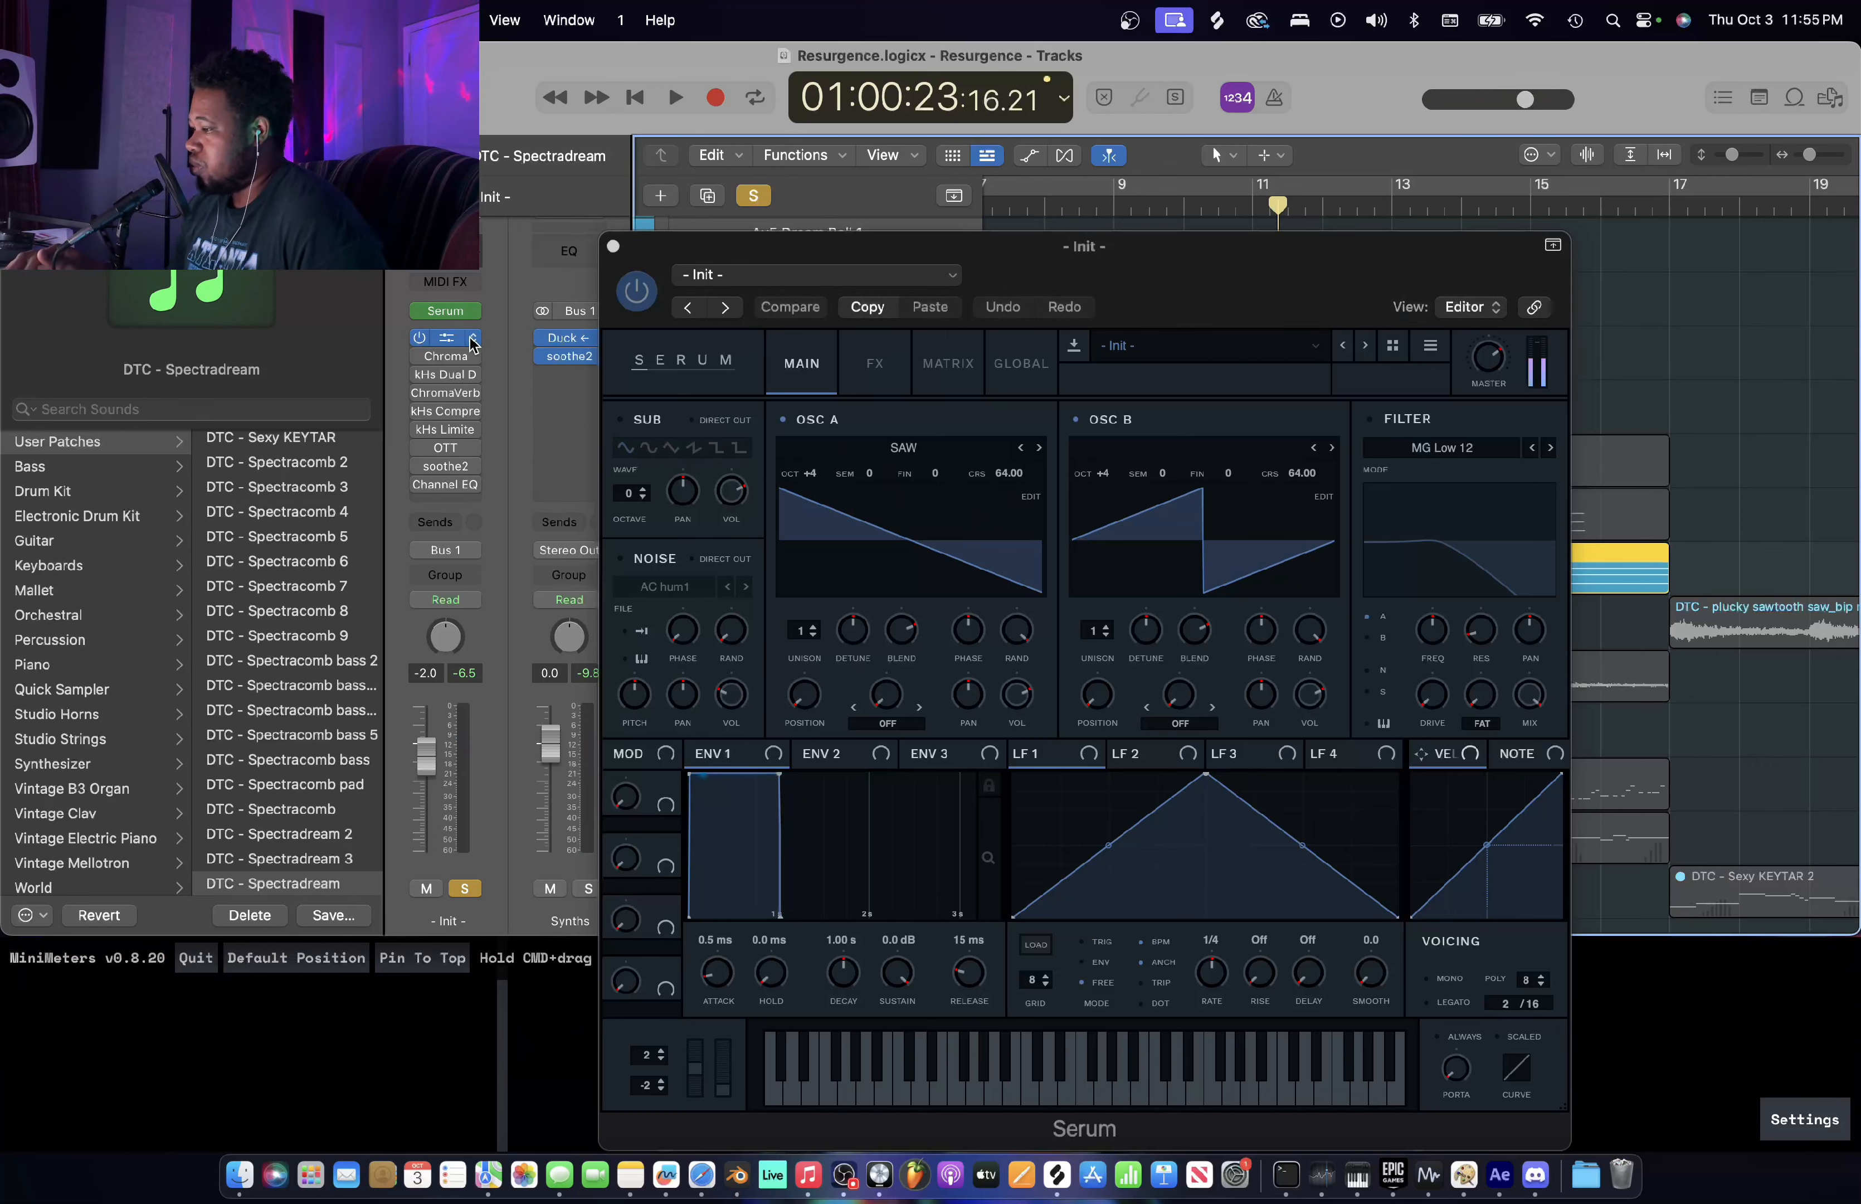
pyautogui.click(445, 337)
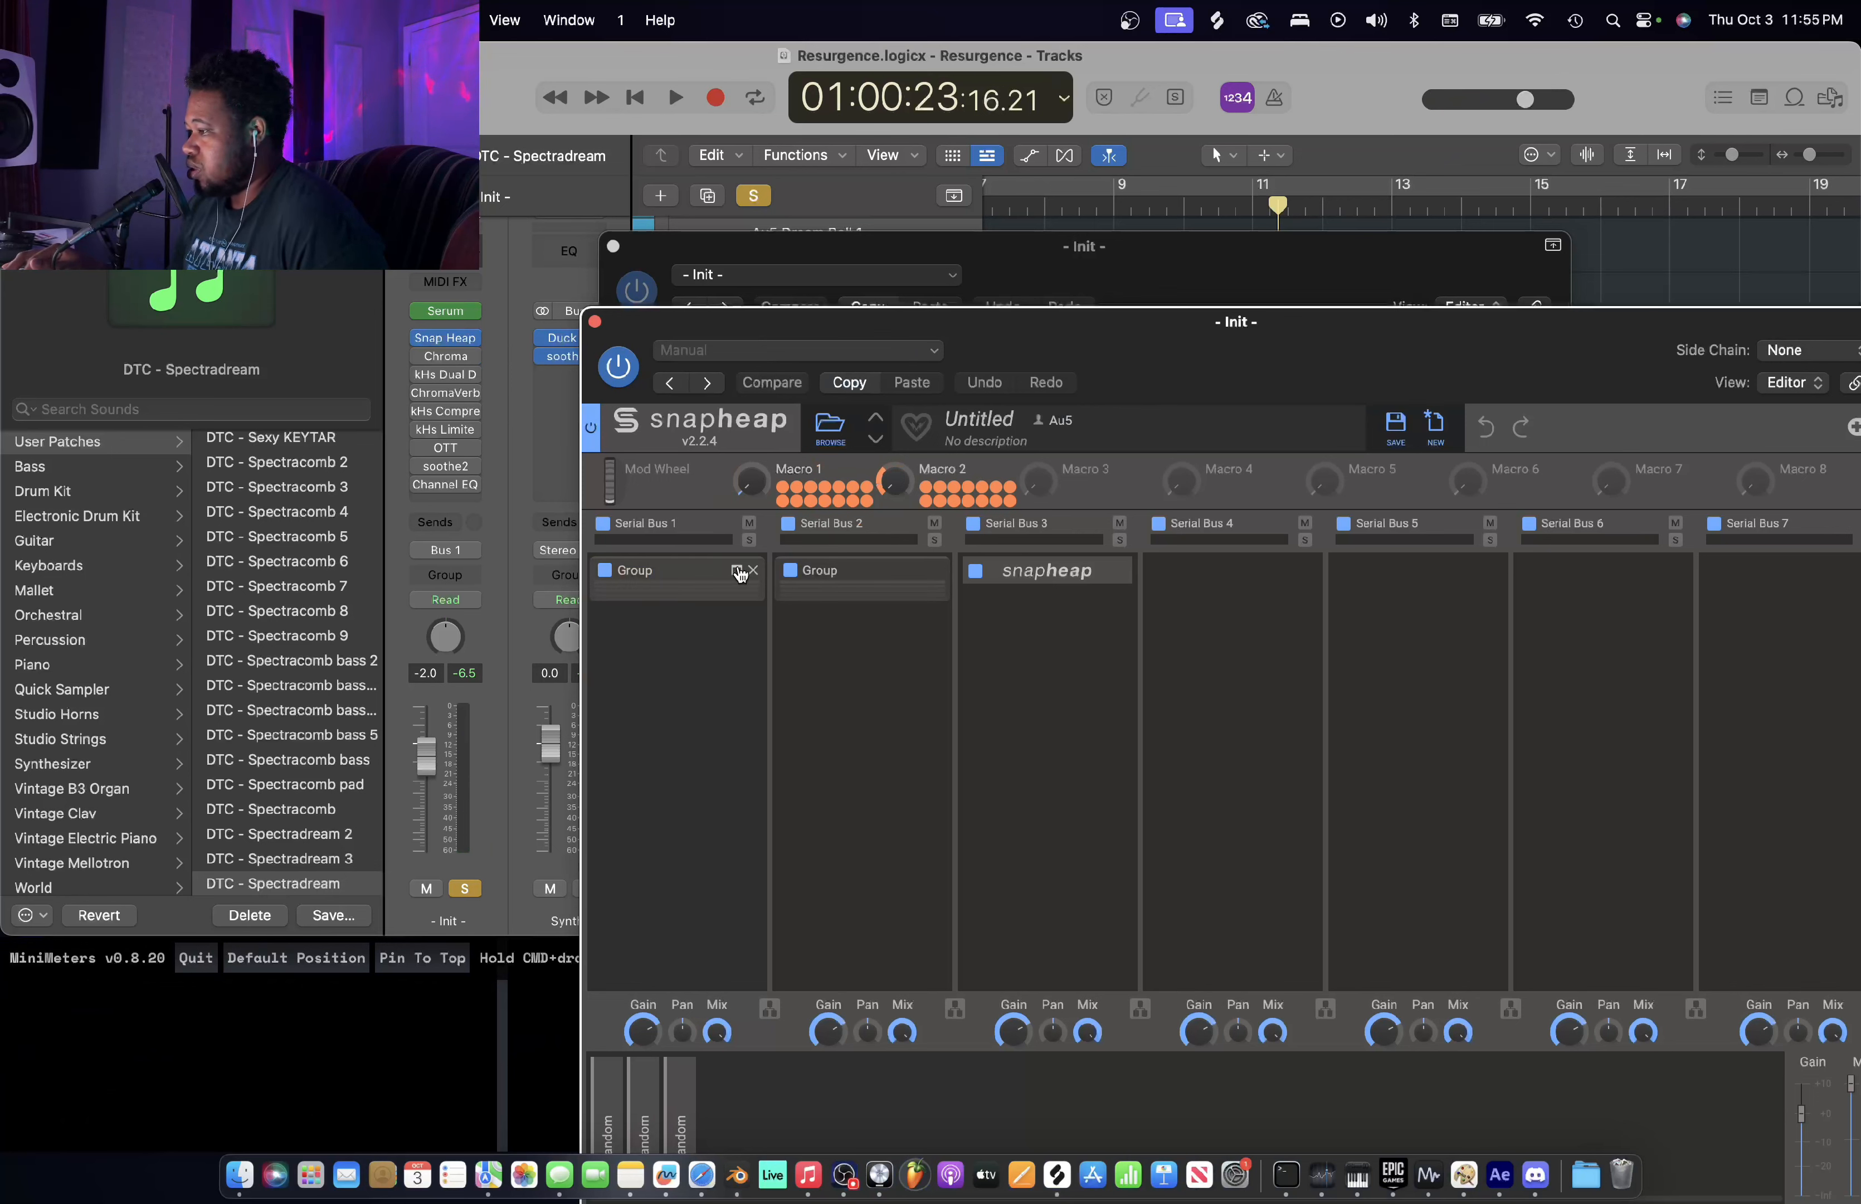
pyautogui.click(737, 571)
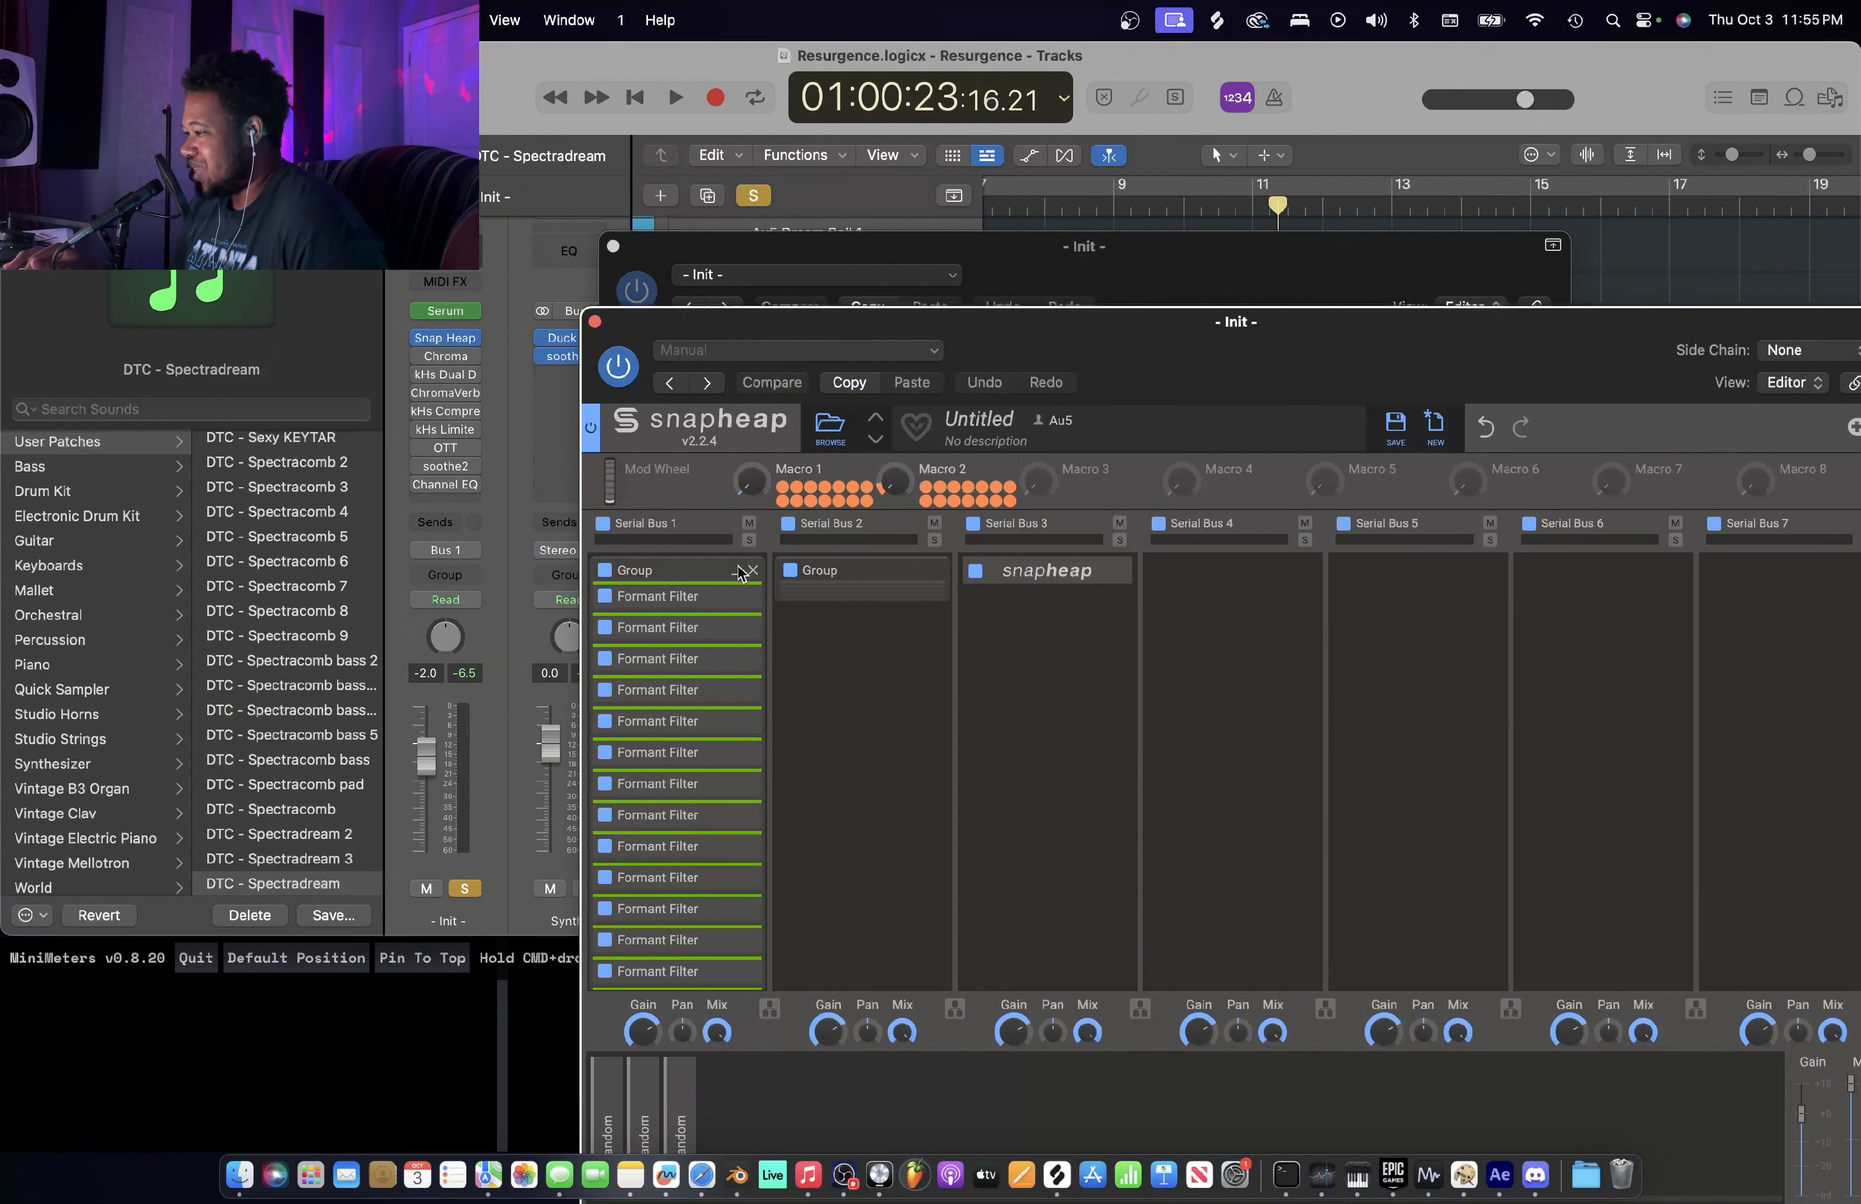
pyautogui.click(739, 571)
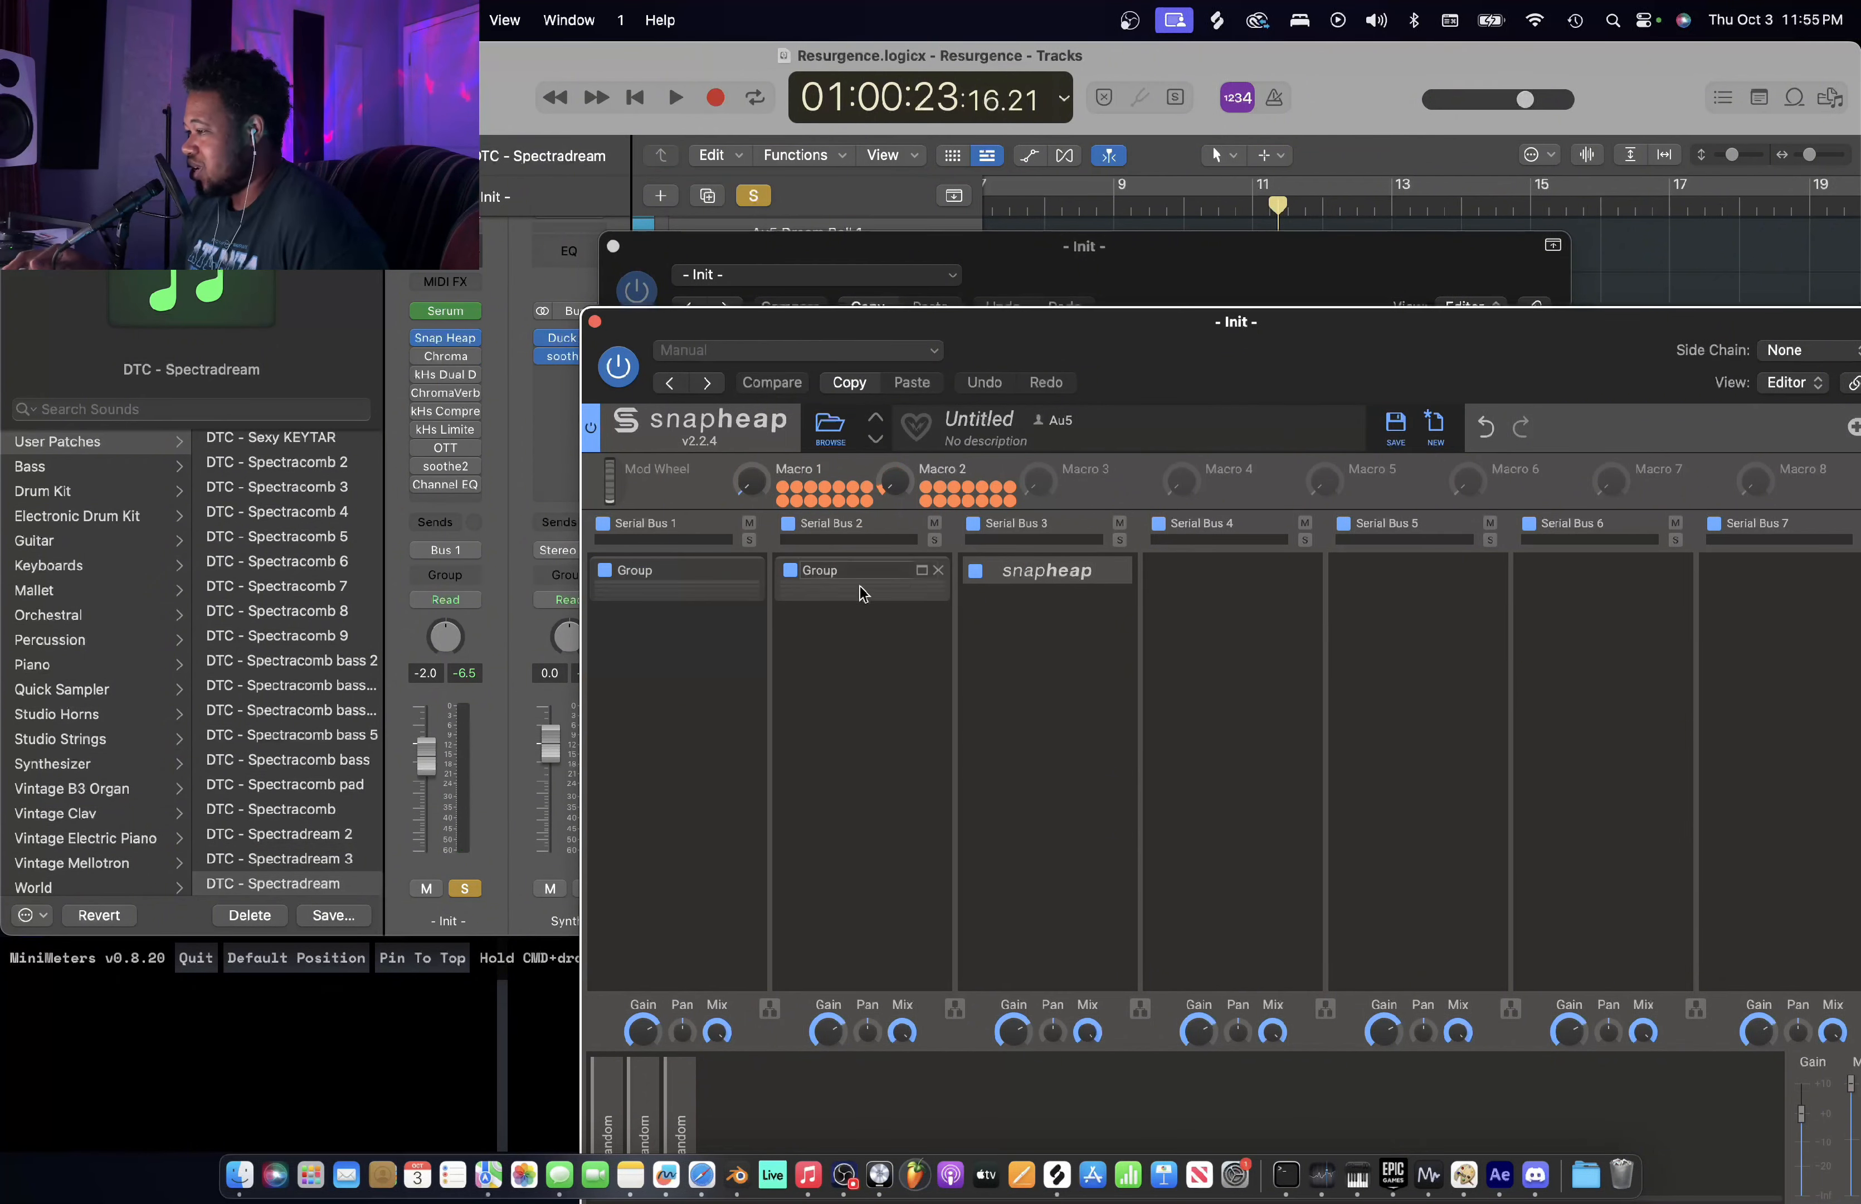
# - Examine the comb filters in Serial Bus 2's group and the nested snapheap's Ultracomb x4 patch in Serial Bus 3
pyautogui.click(921, 571)
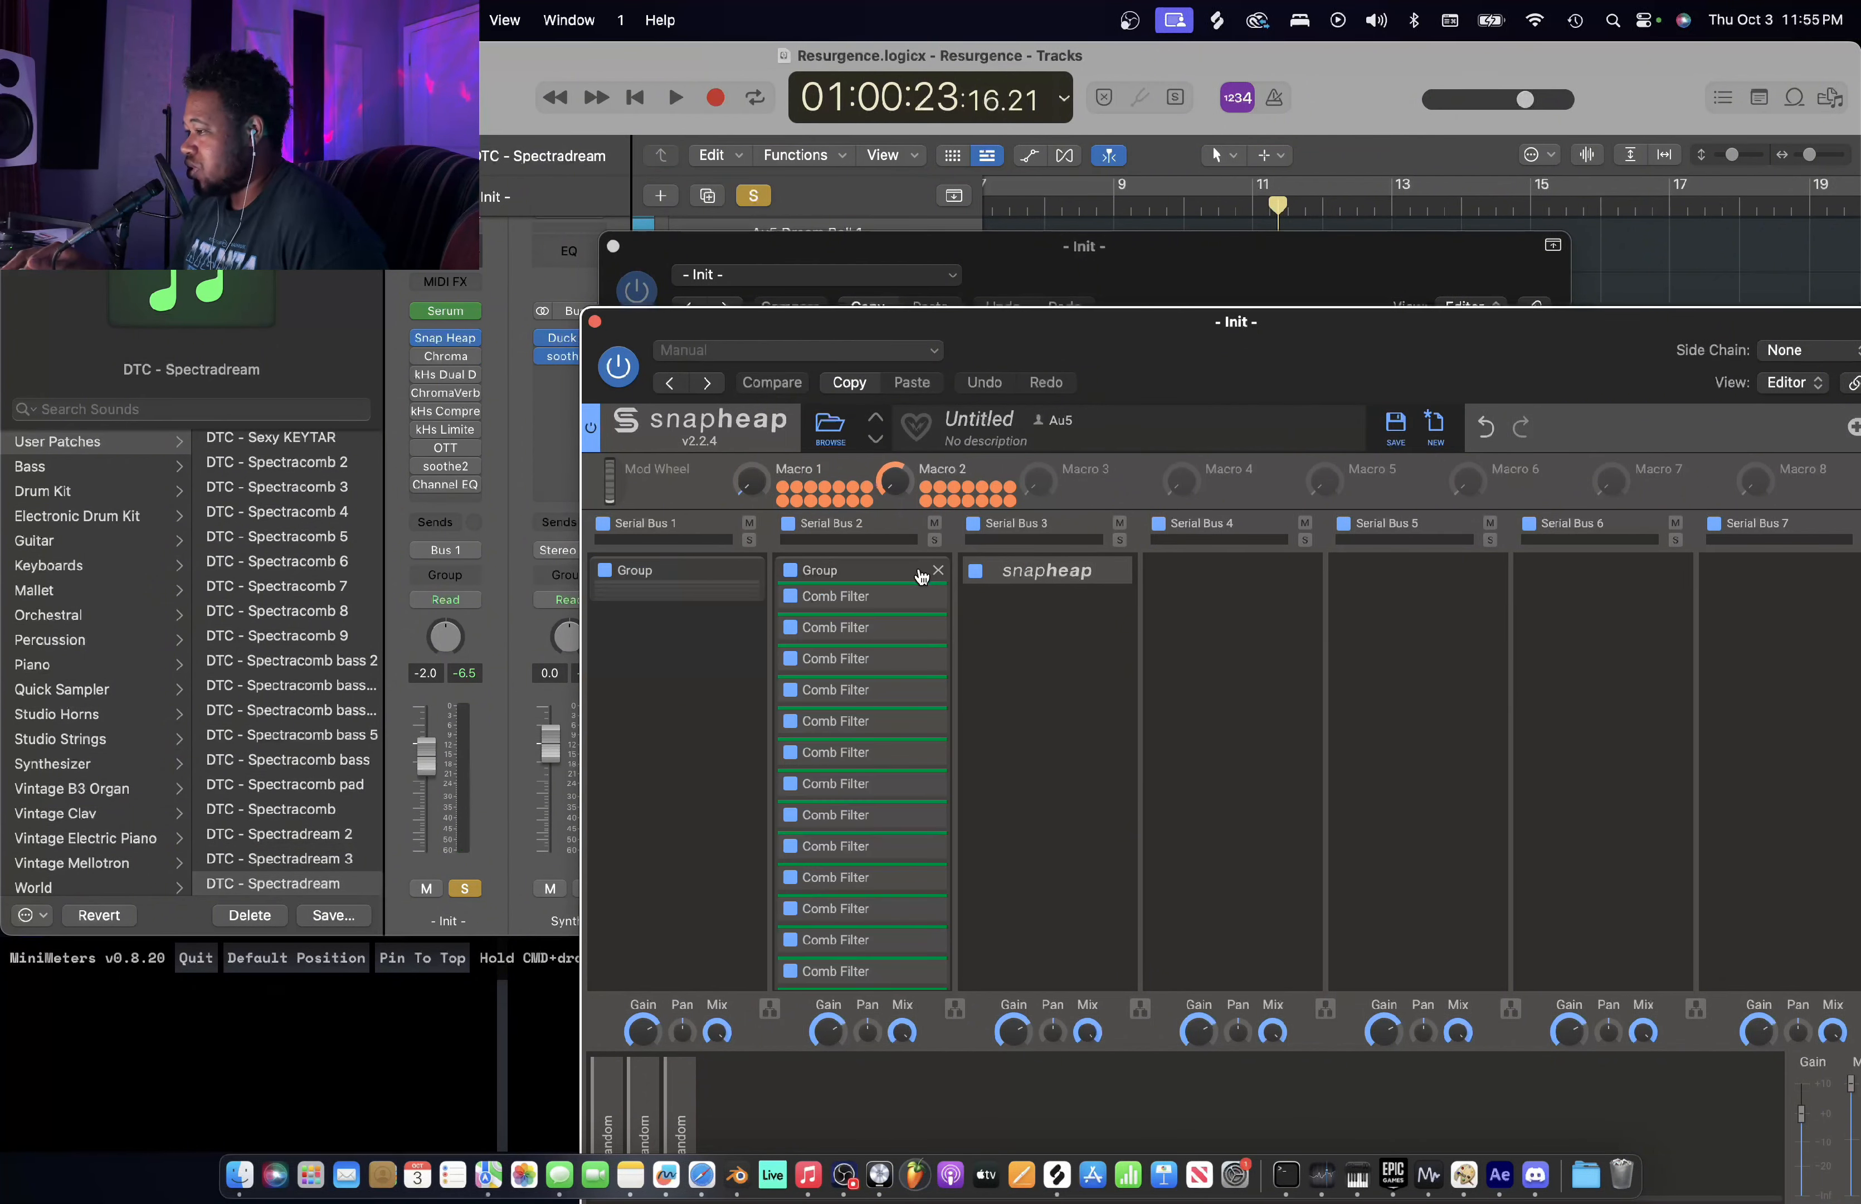
pyautogui.click(919, 598)
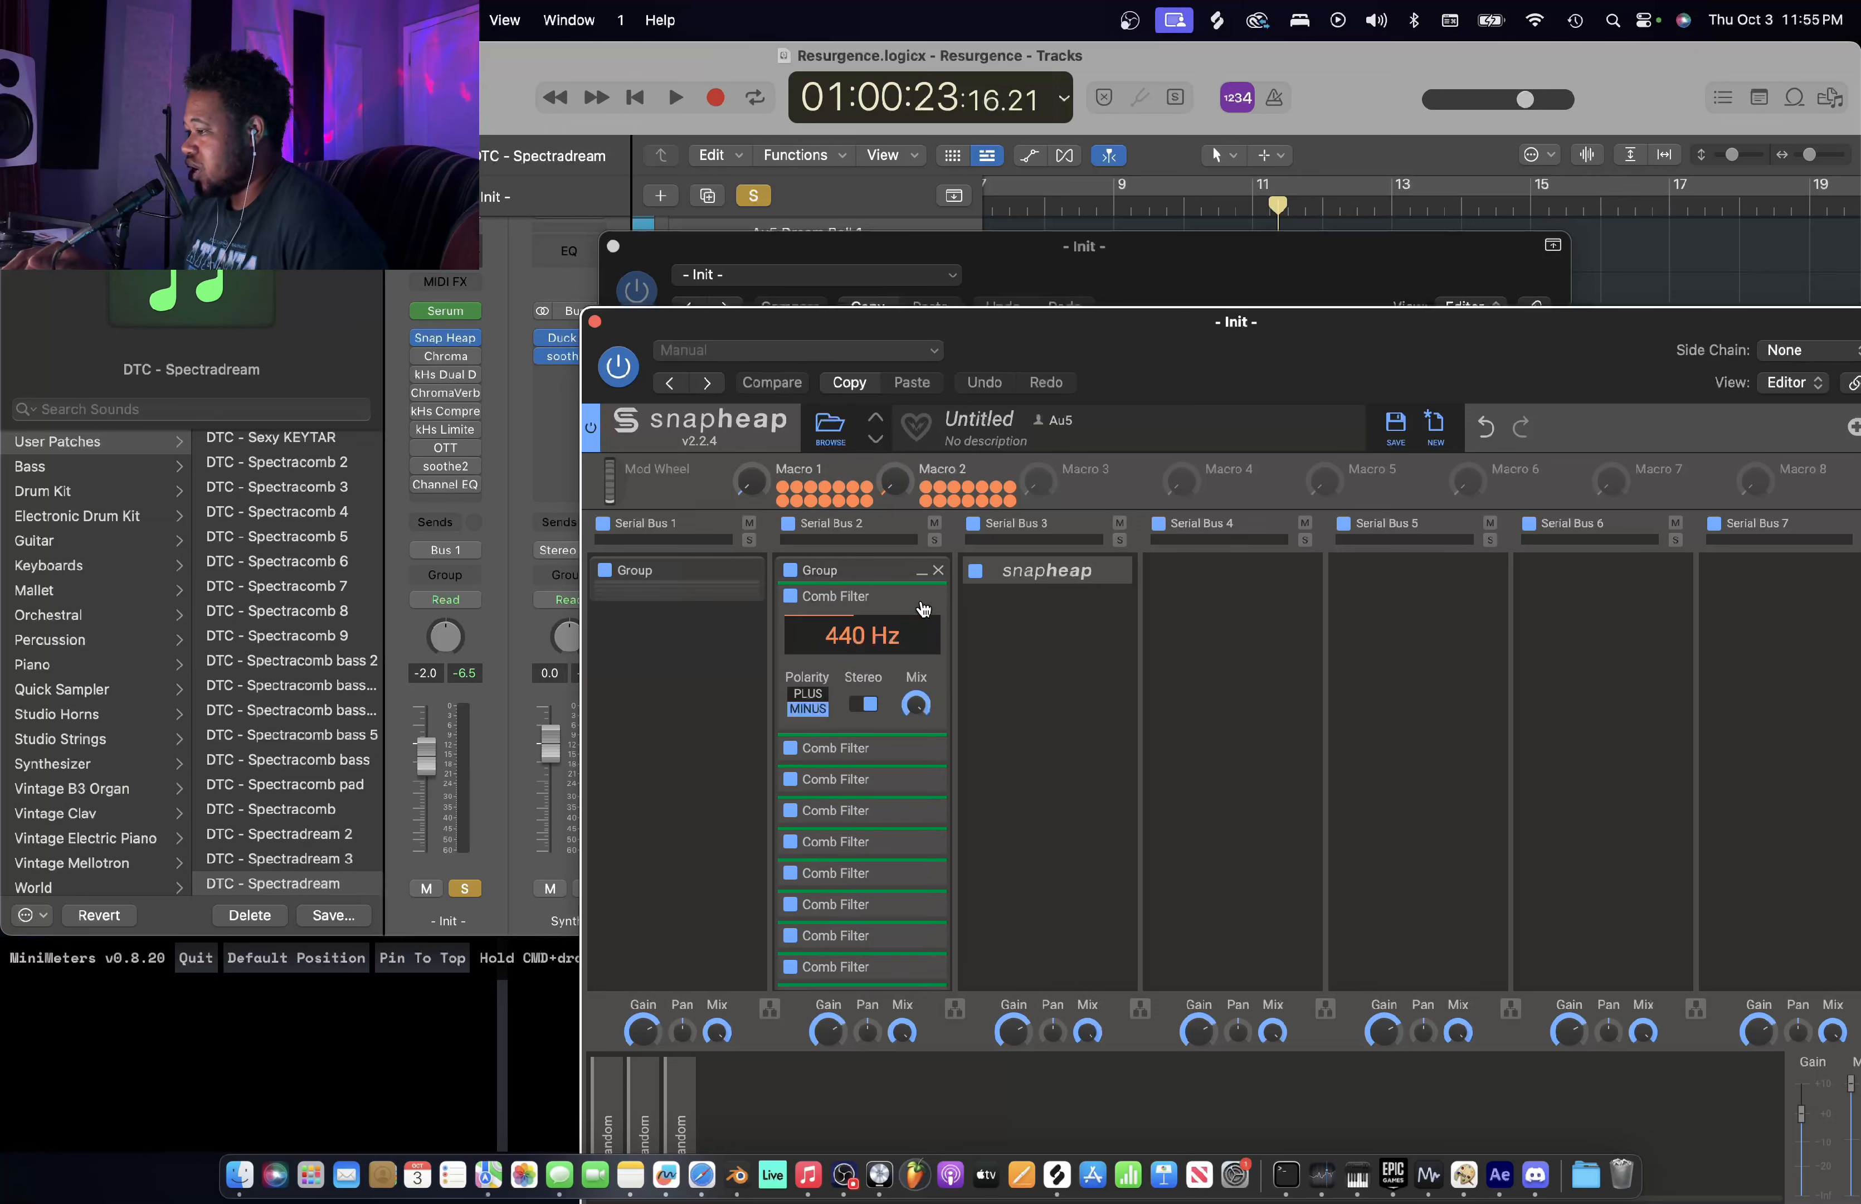
pyautogui.click(921, 598)
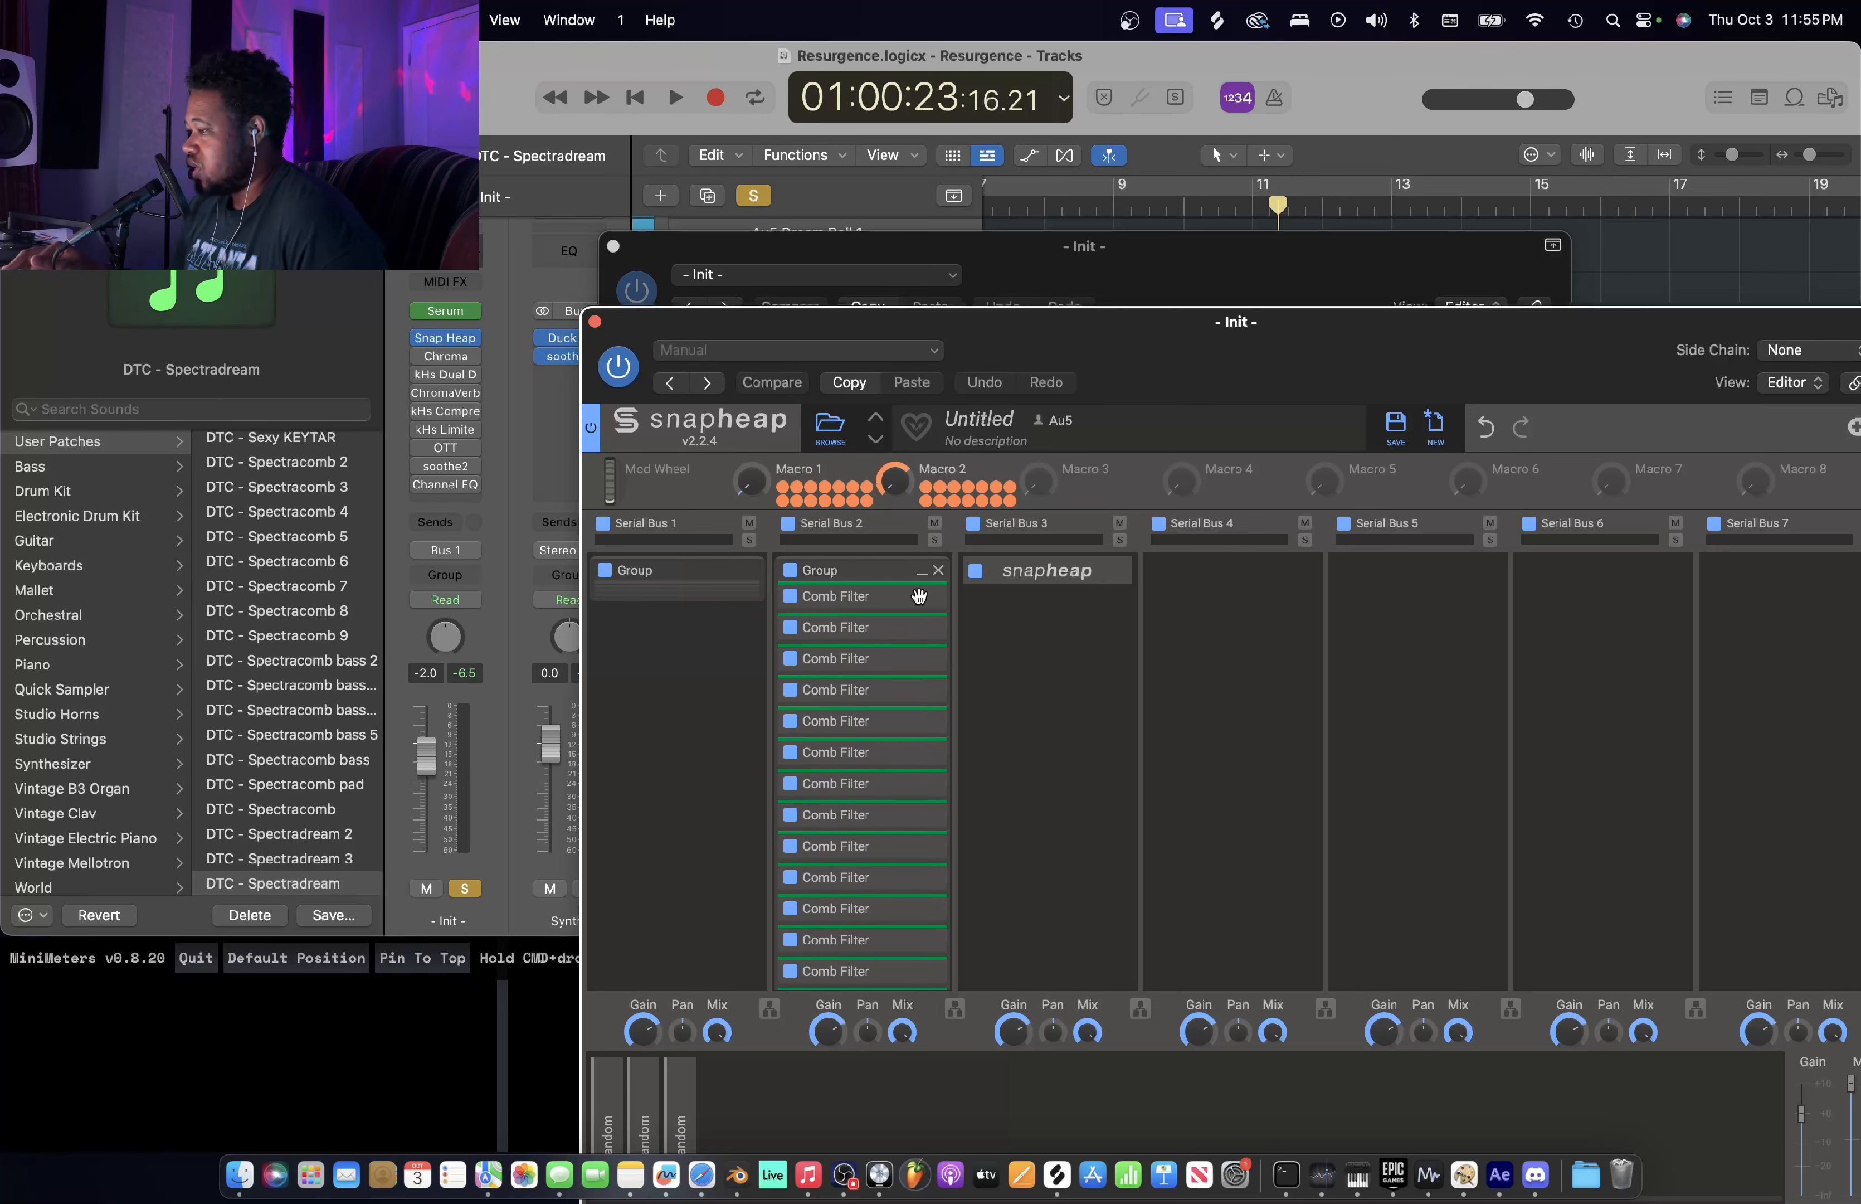
pyautogui.click(921, 575)
pyautogui.click(1107, 575)
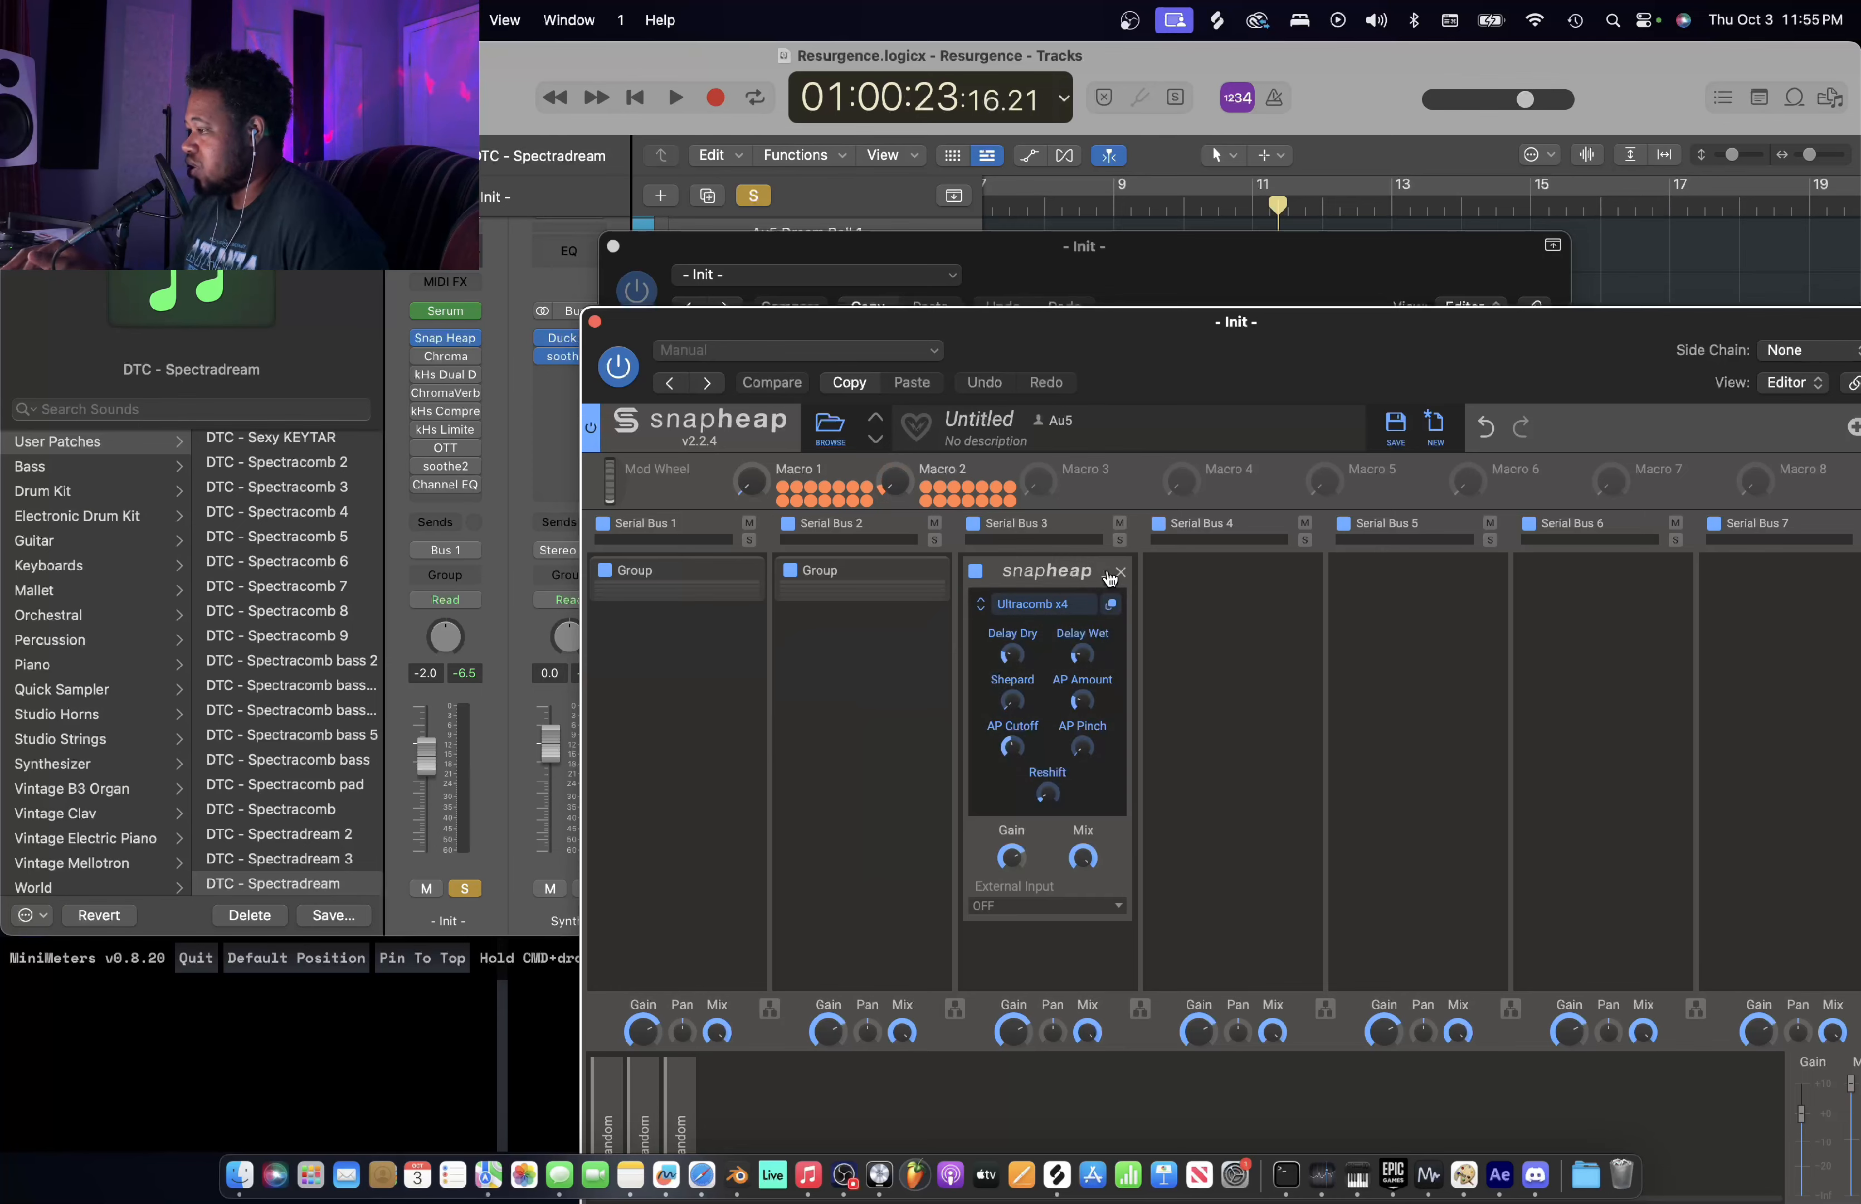
pyautogui.click(1106, 575)
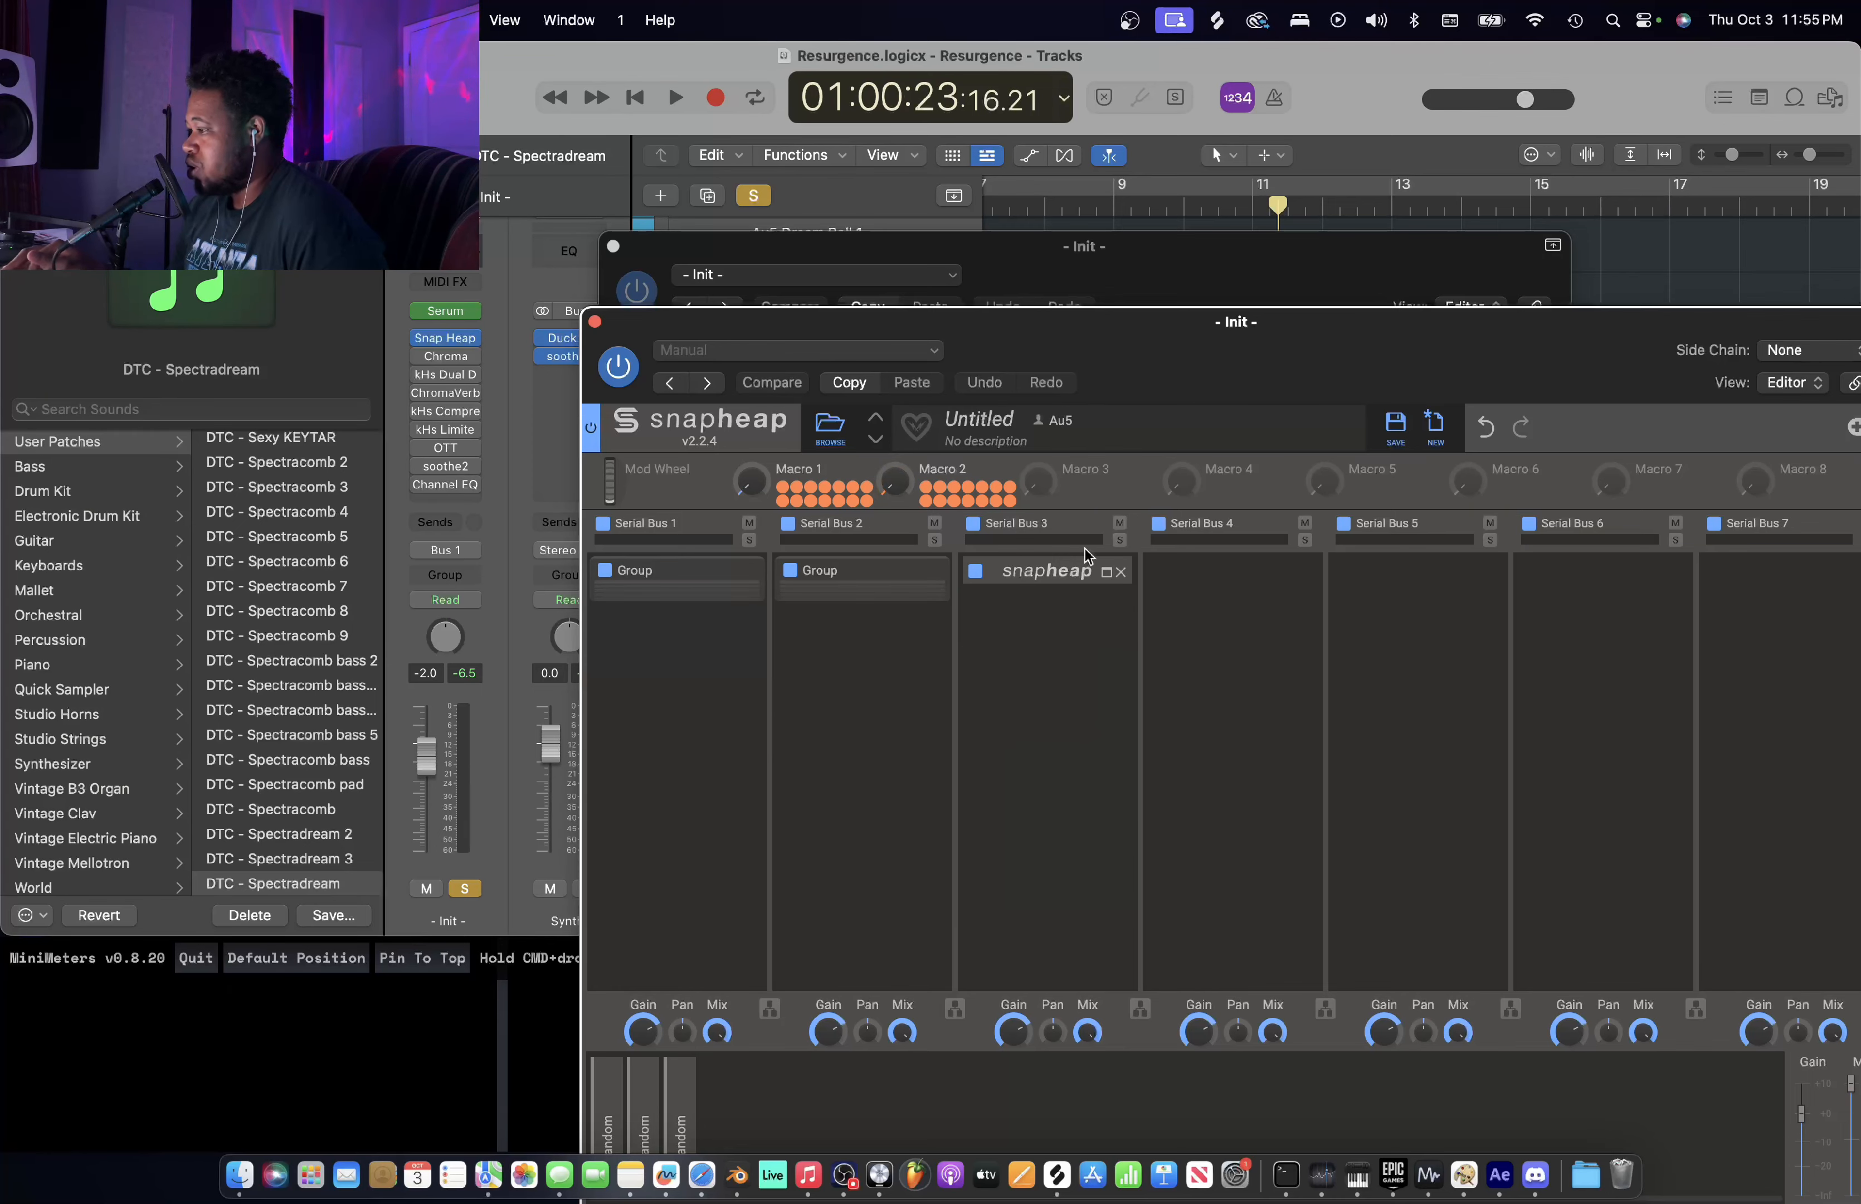
# - Examine the three Random modulators and their modulation targets in Snap Heap, closing the Snap Heap and Serum windows
pyautogui.moveTo(1046, 359); pyautogui.dragTo(1010, 211)
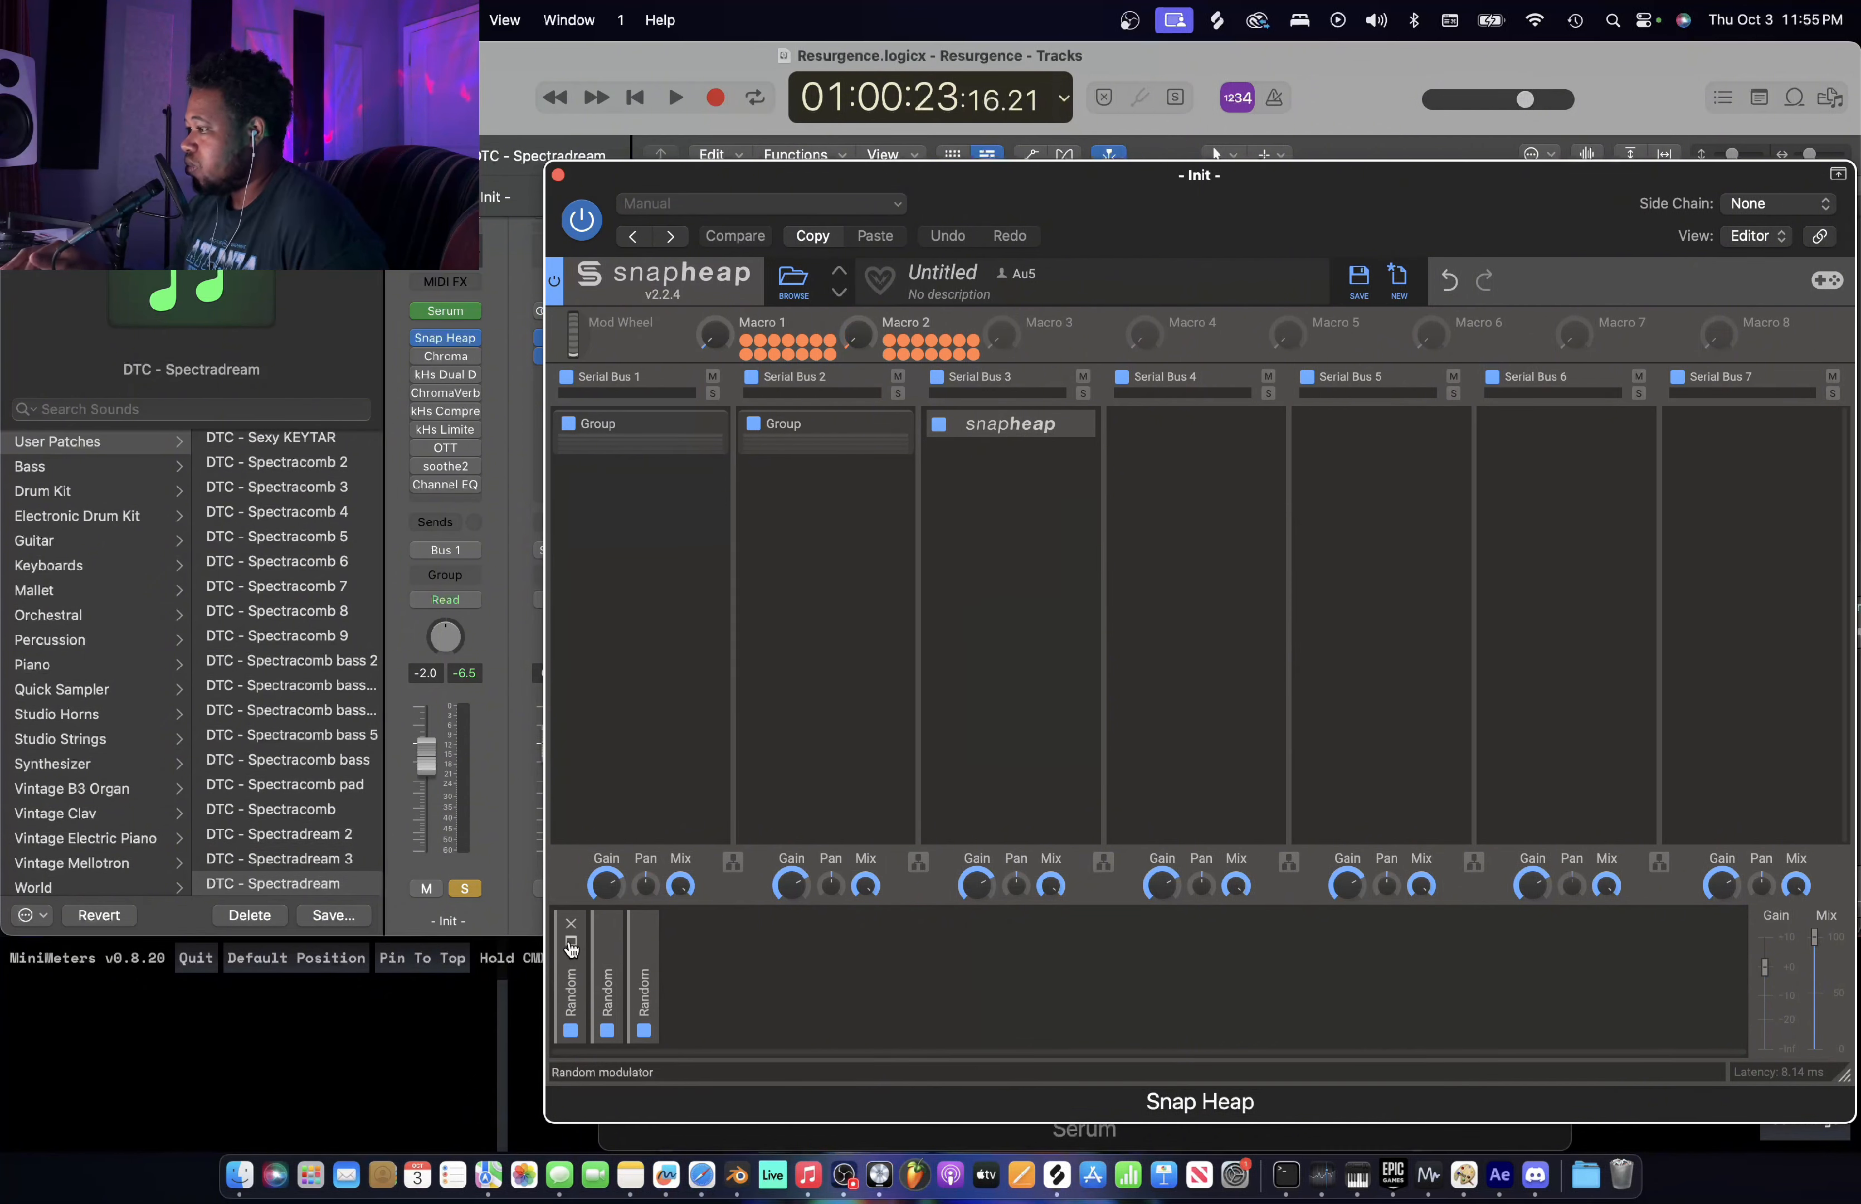
pyautogui.click(572, 943)
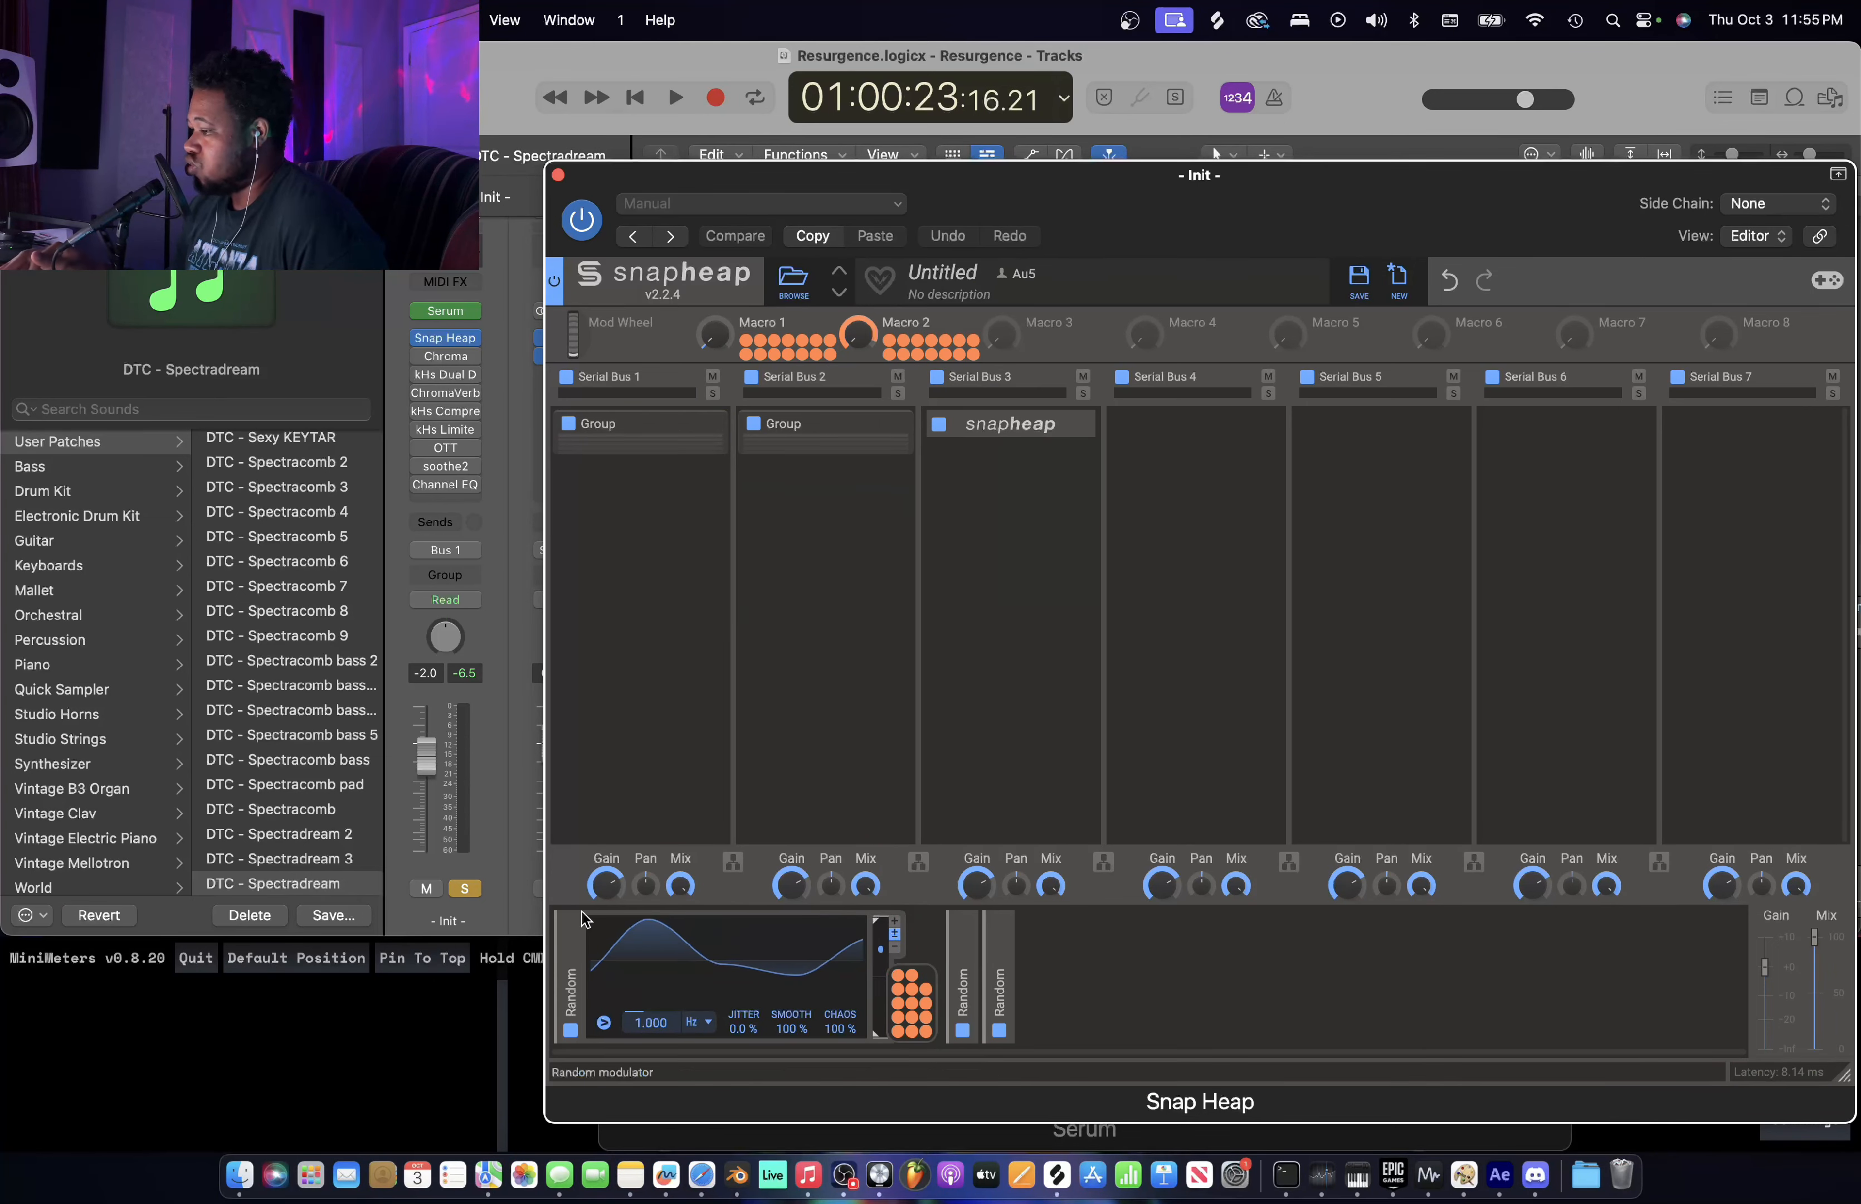
pyautogui.click(577, 930)
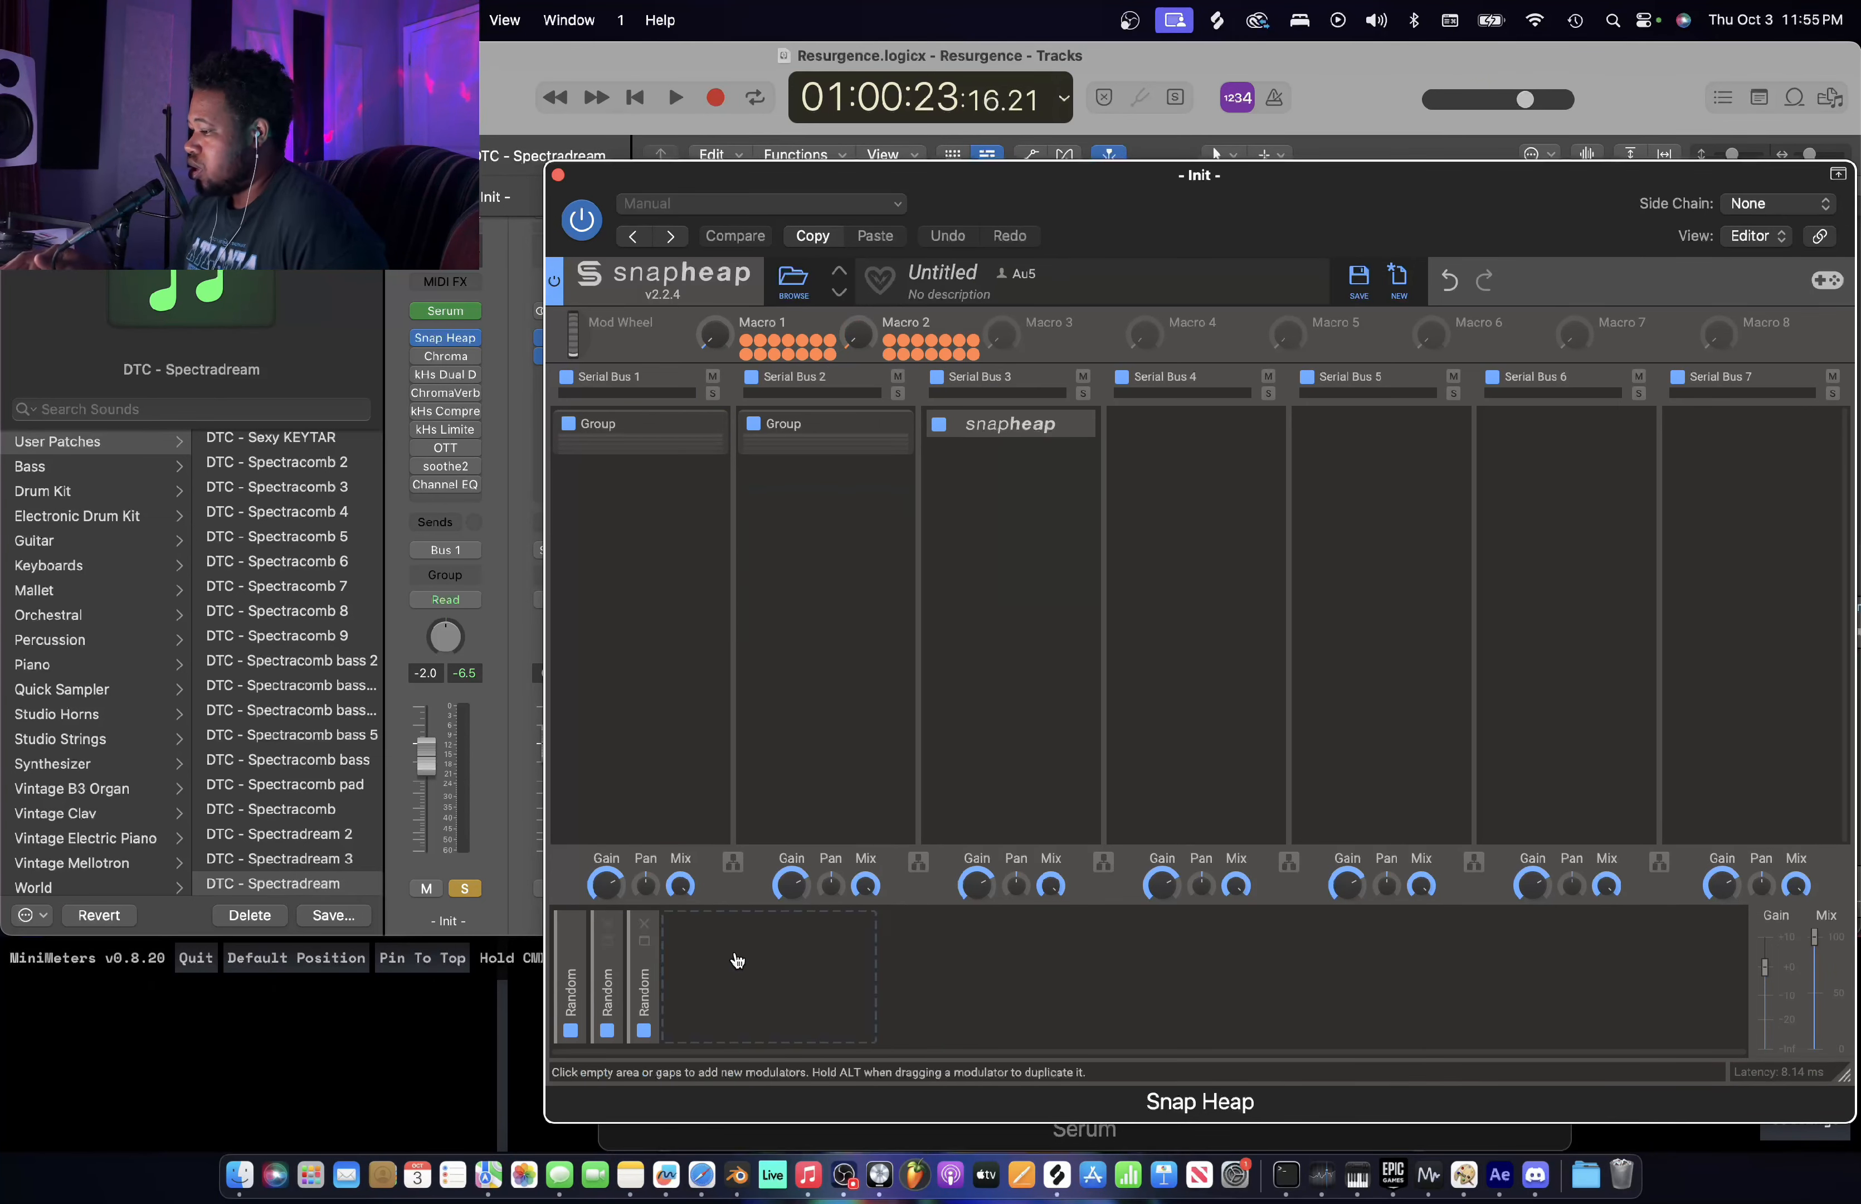
pyautogui.click(645, 942)
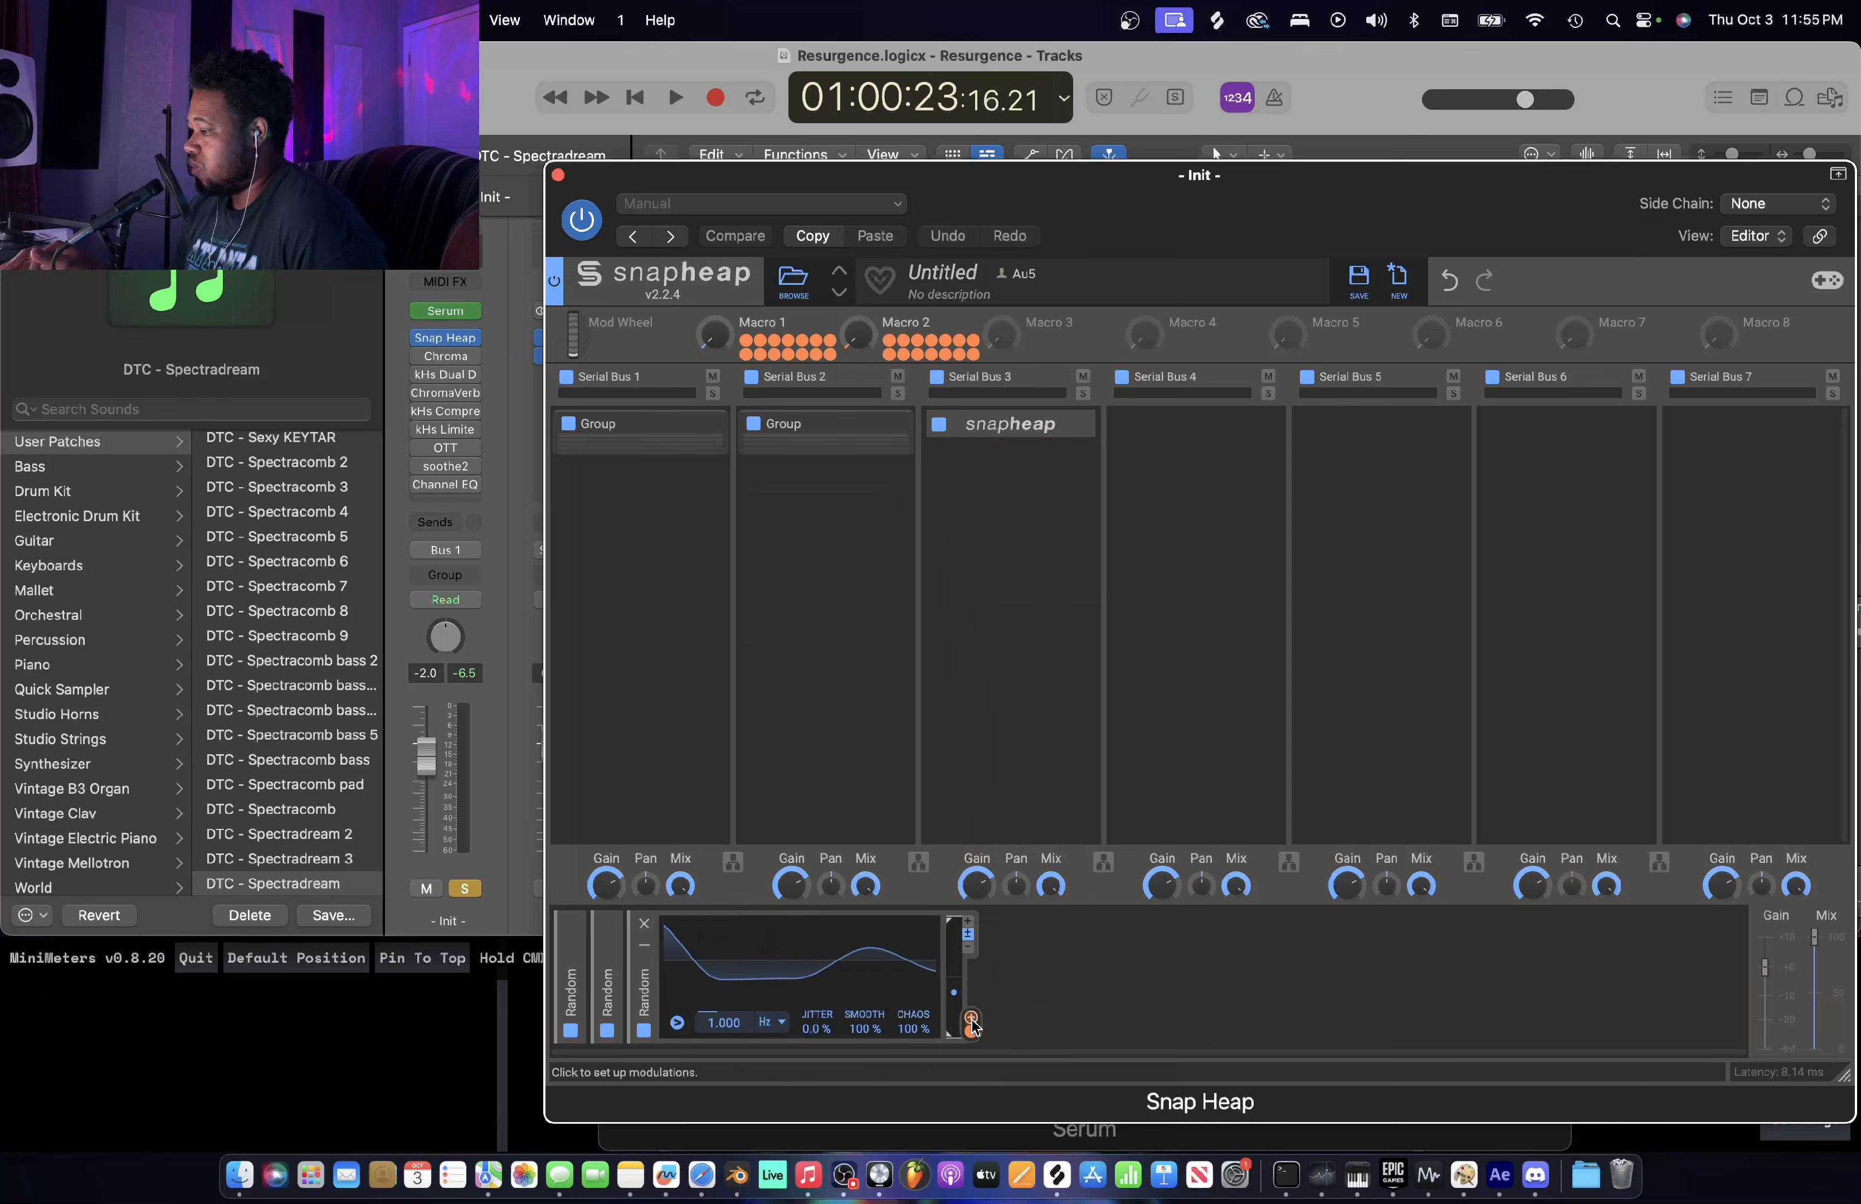
pyautogui.click(645, 950)
pyautogui.click(613, 941)
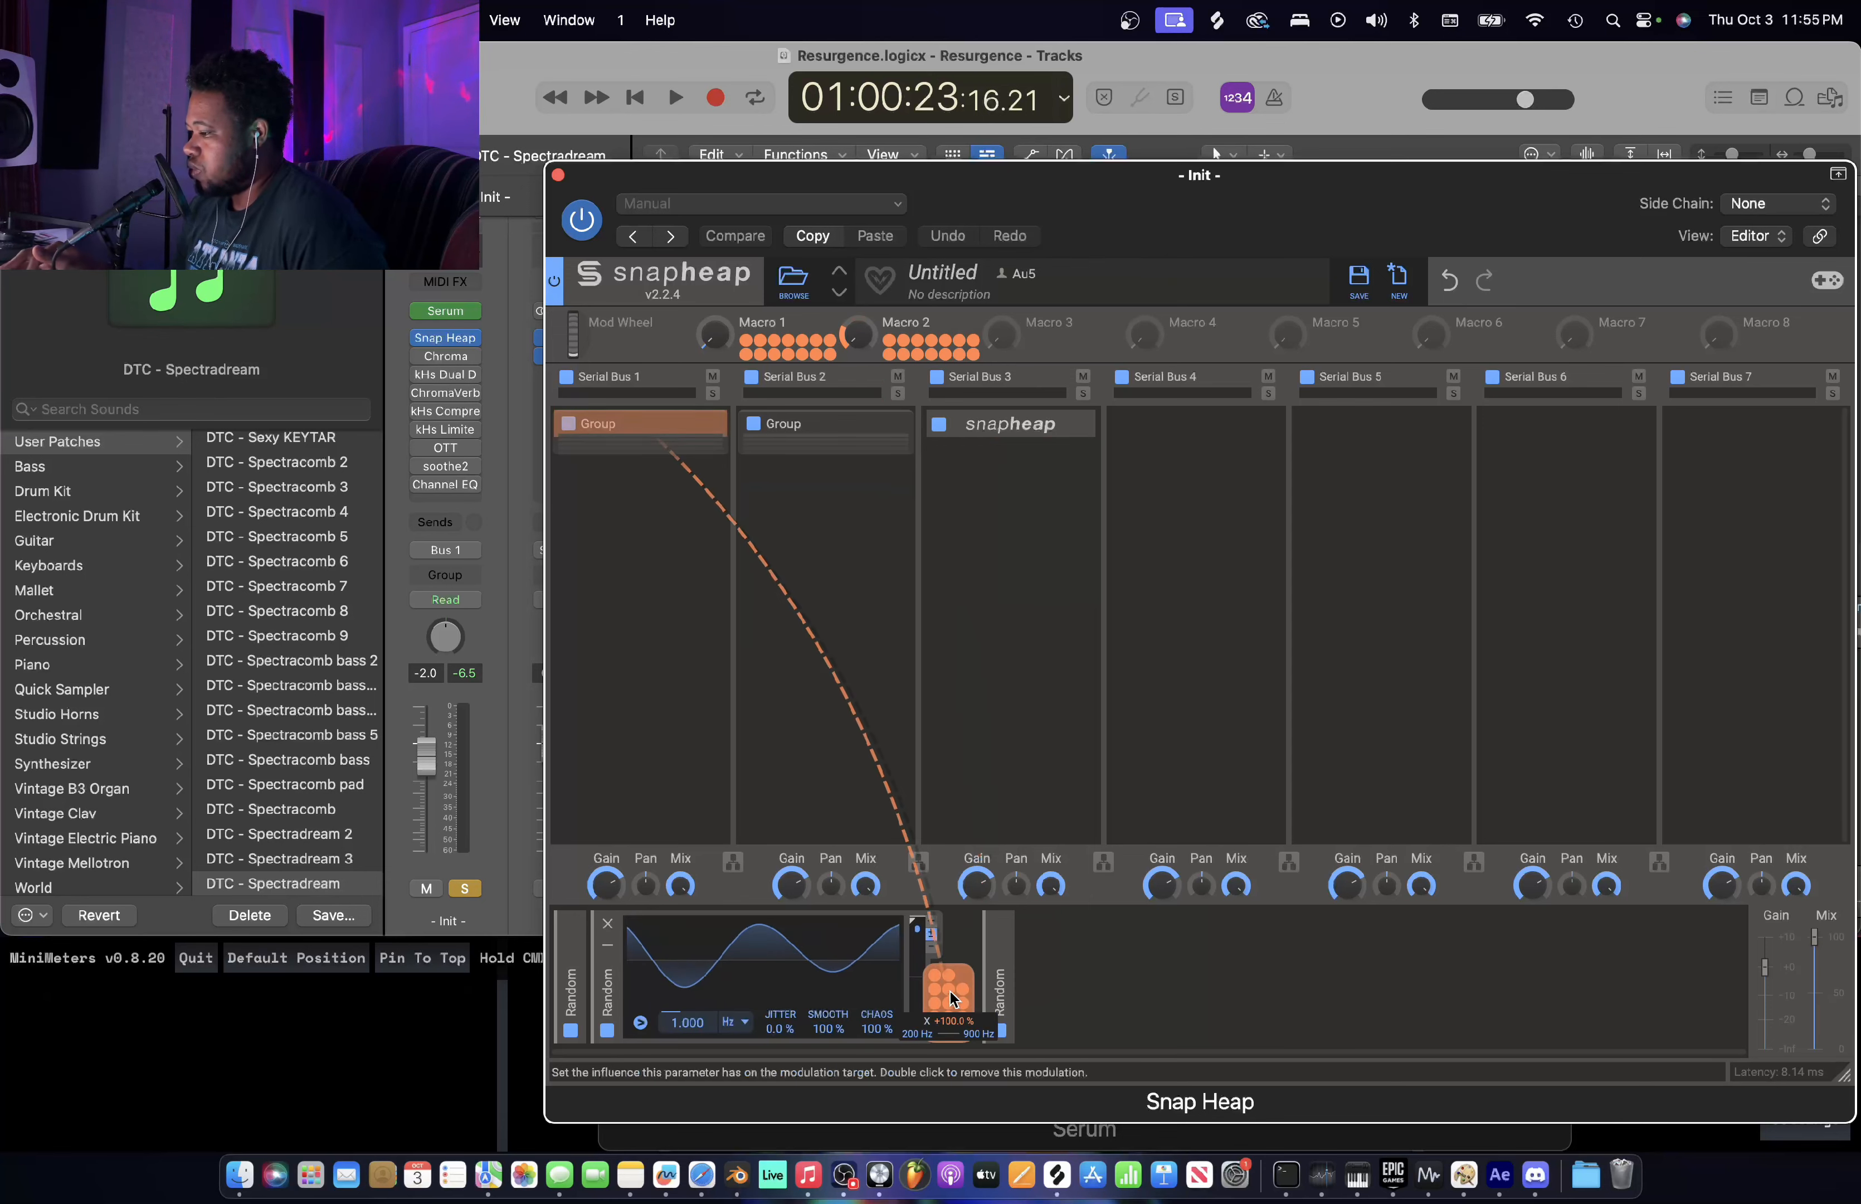
pyautogui.click(608, 944)
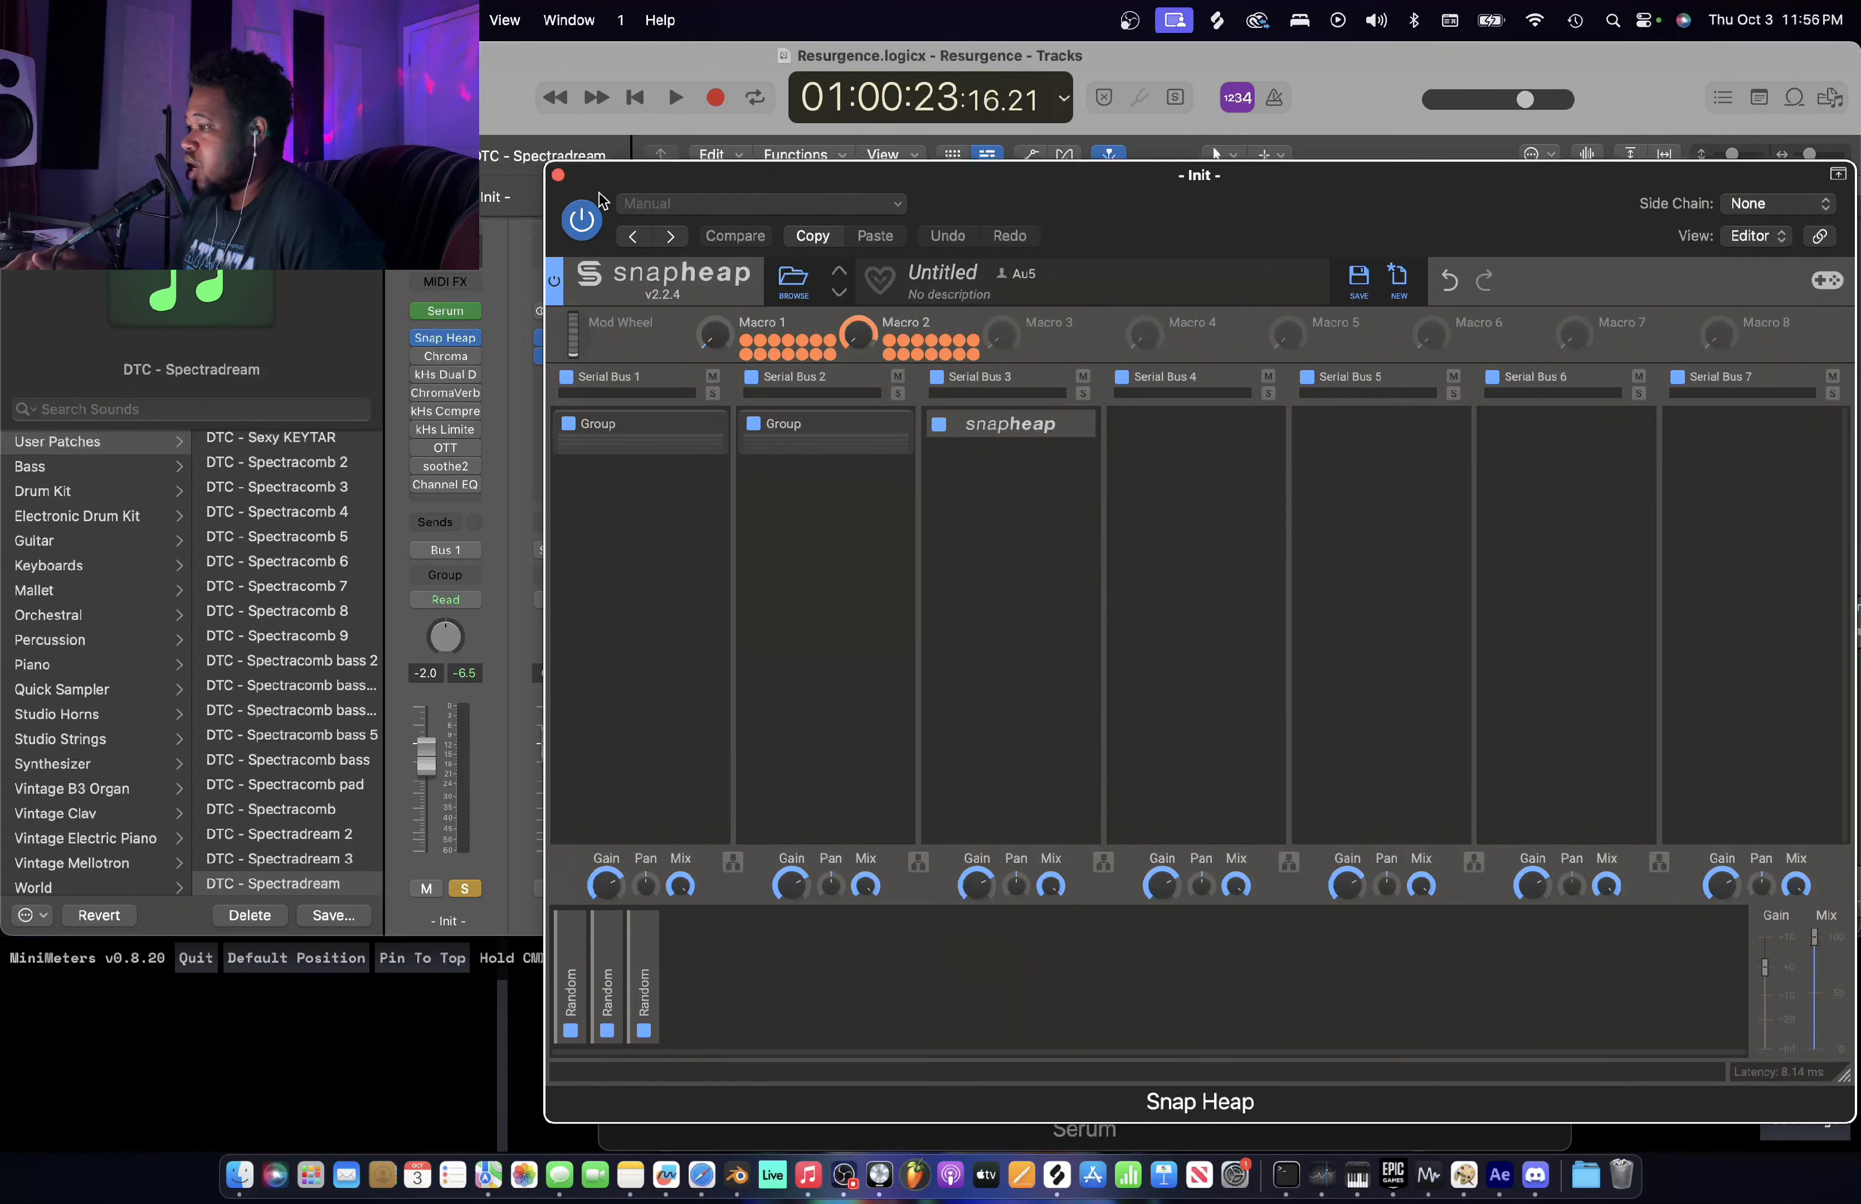
pyautogui.click(559, 176)
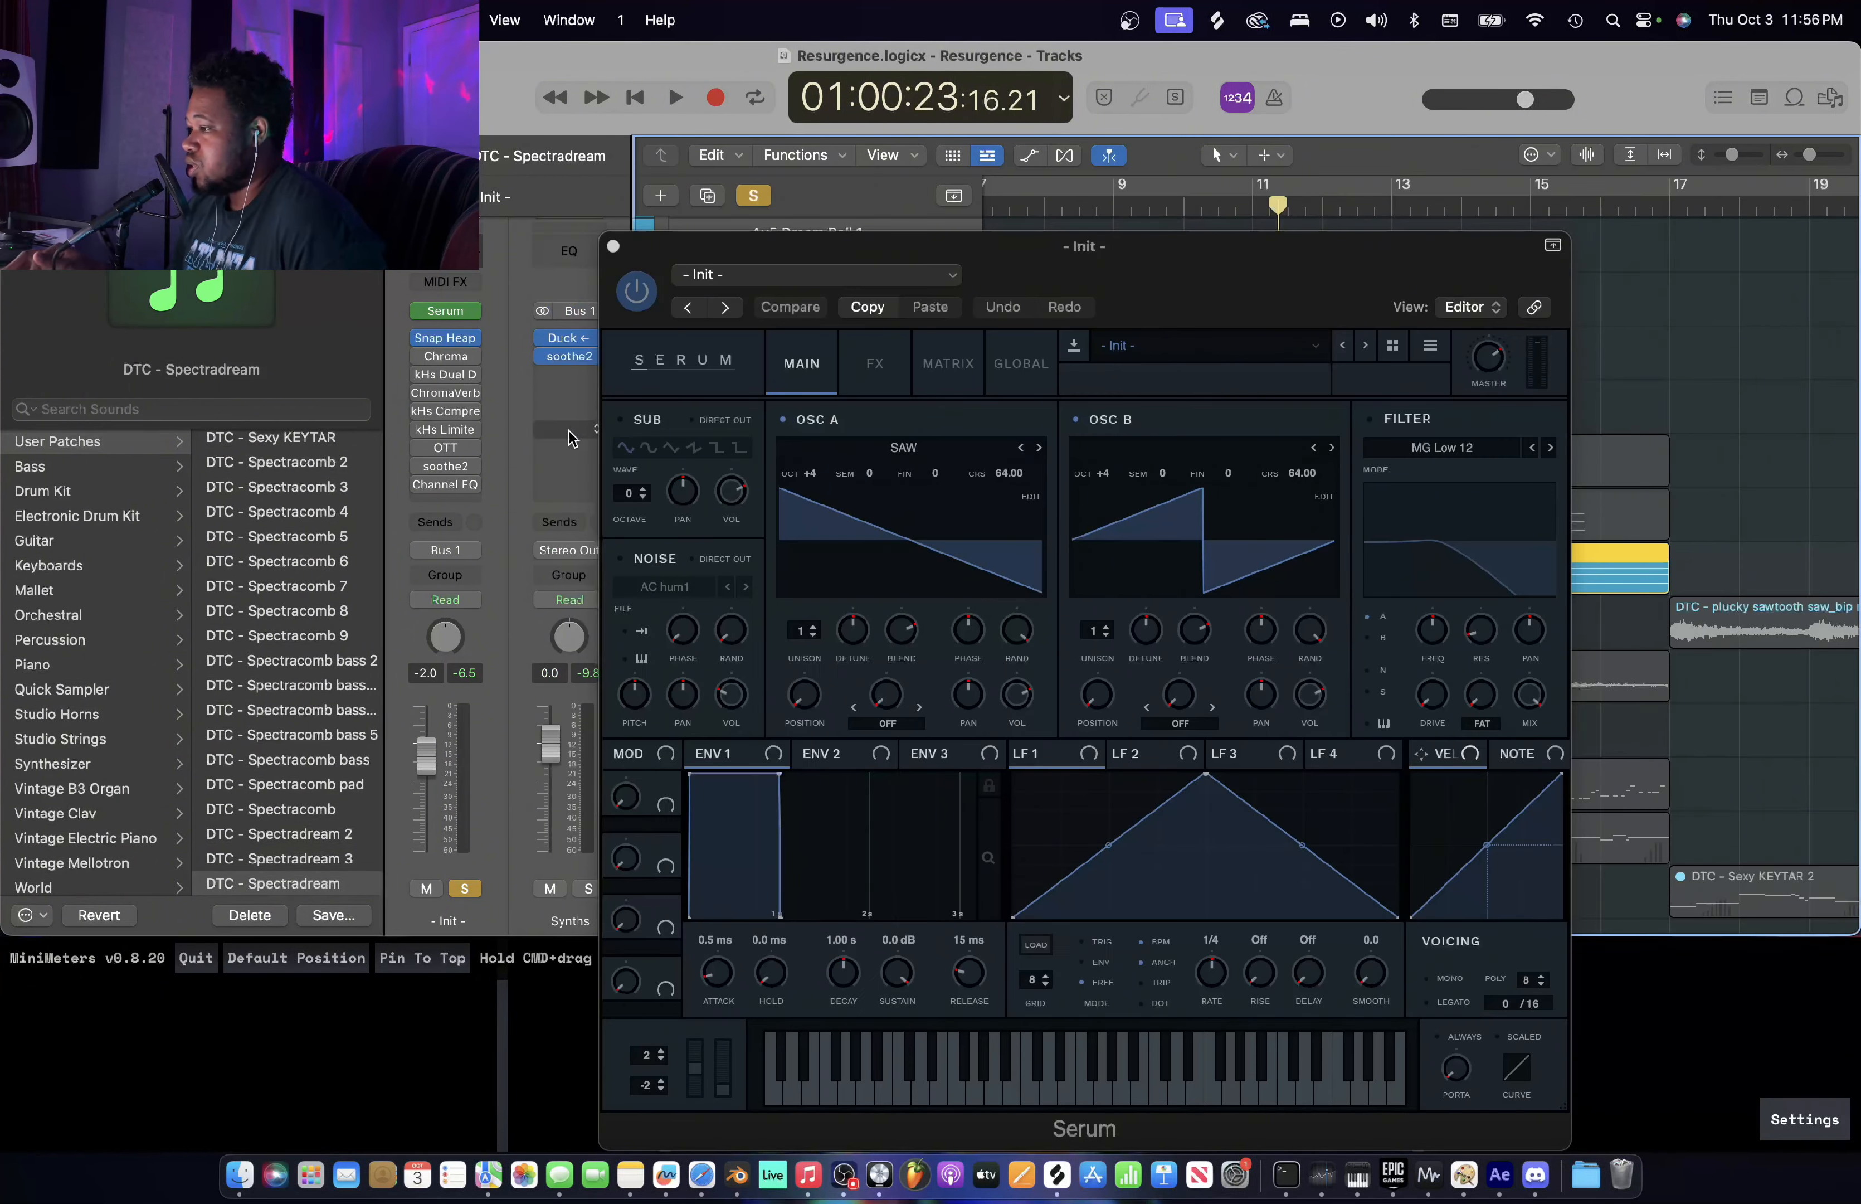
pyautogui.click(613, 246)
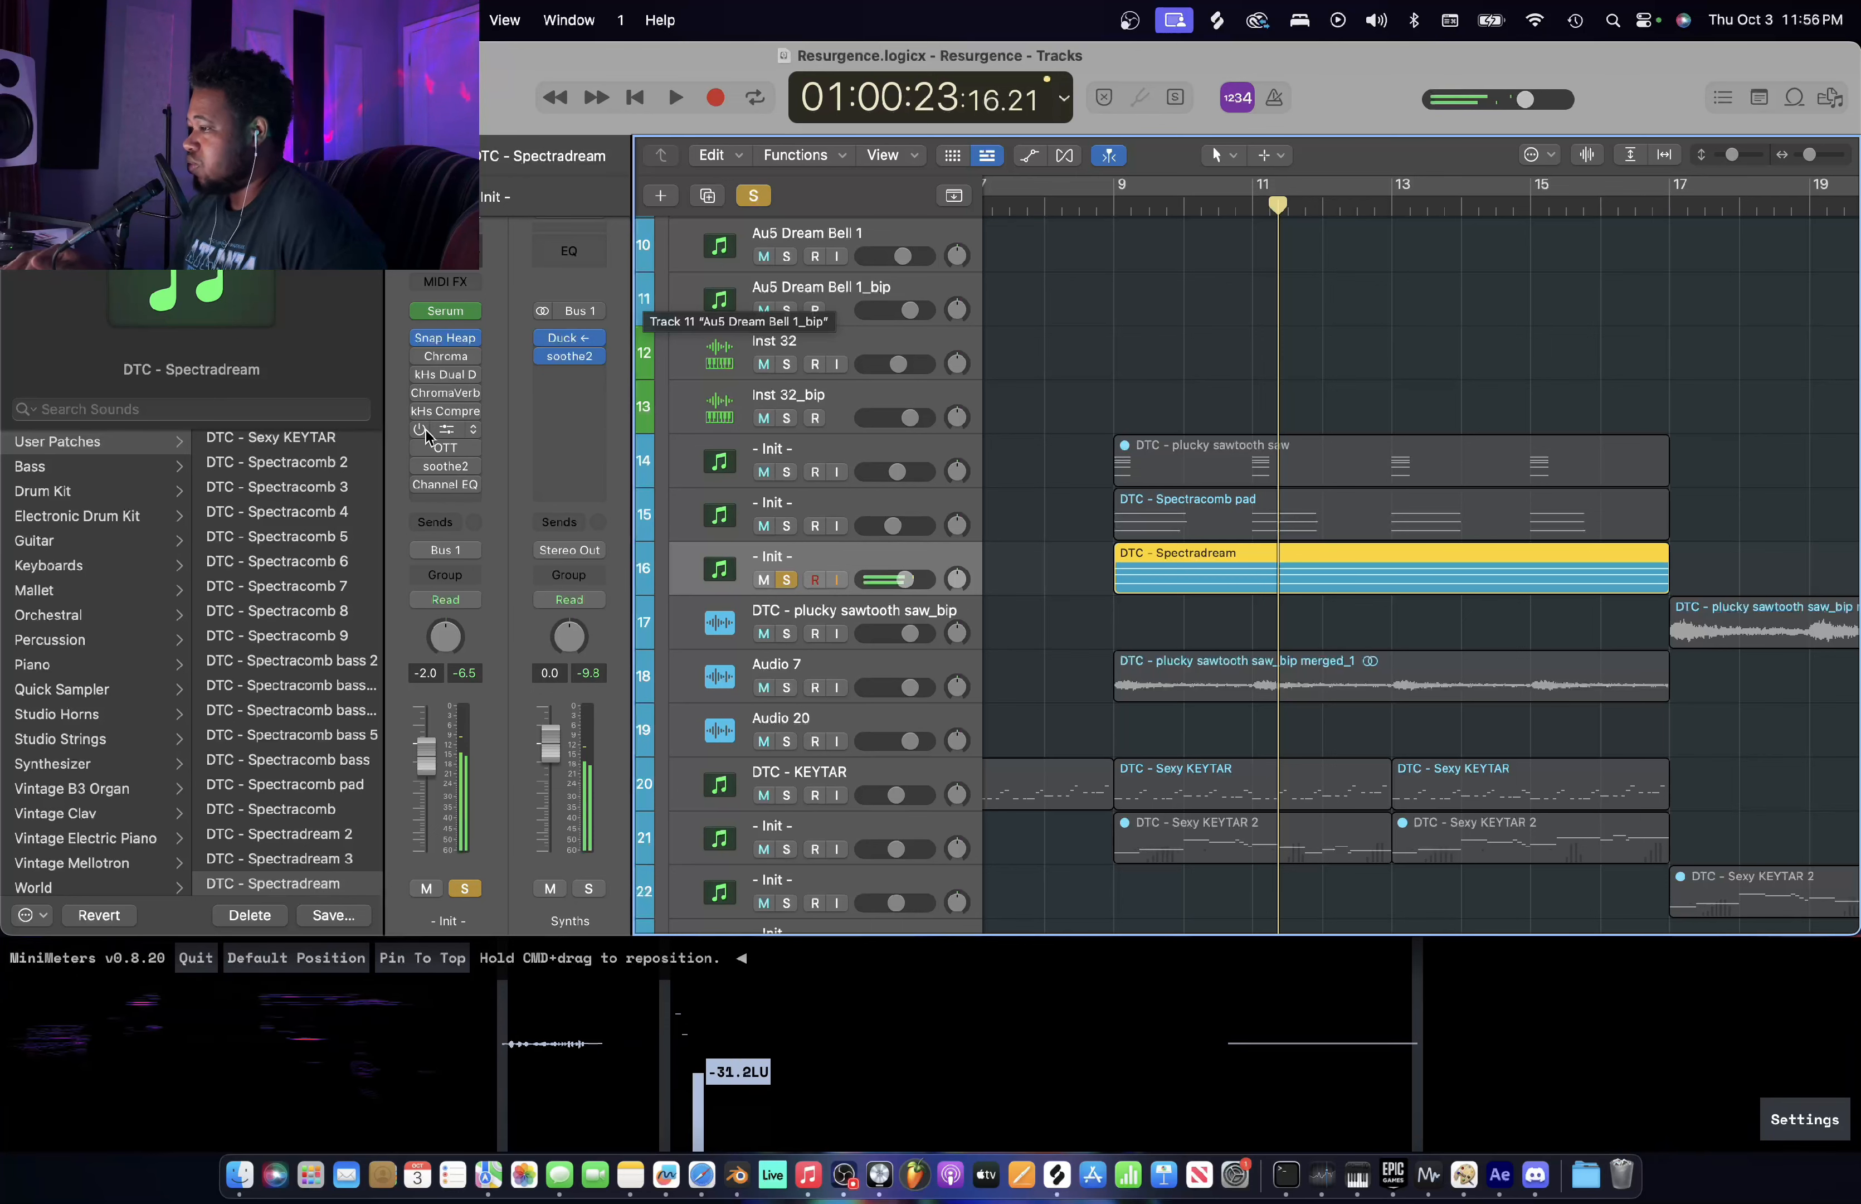
# - Turn on the Spectradream track's Chroma effect and examine its settings, closing the plug-in window
pyautogui.click(420, 358)
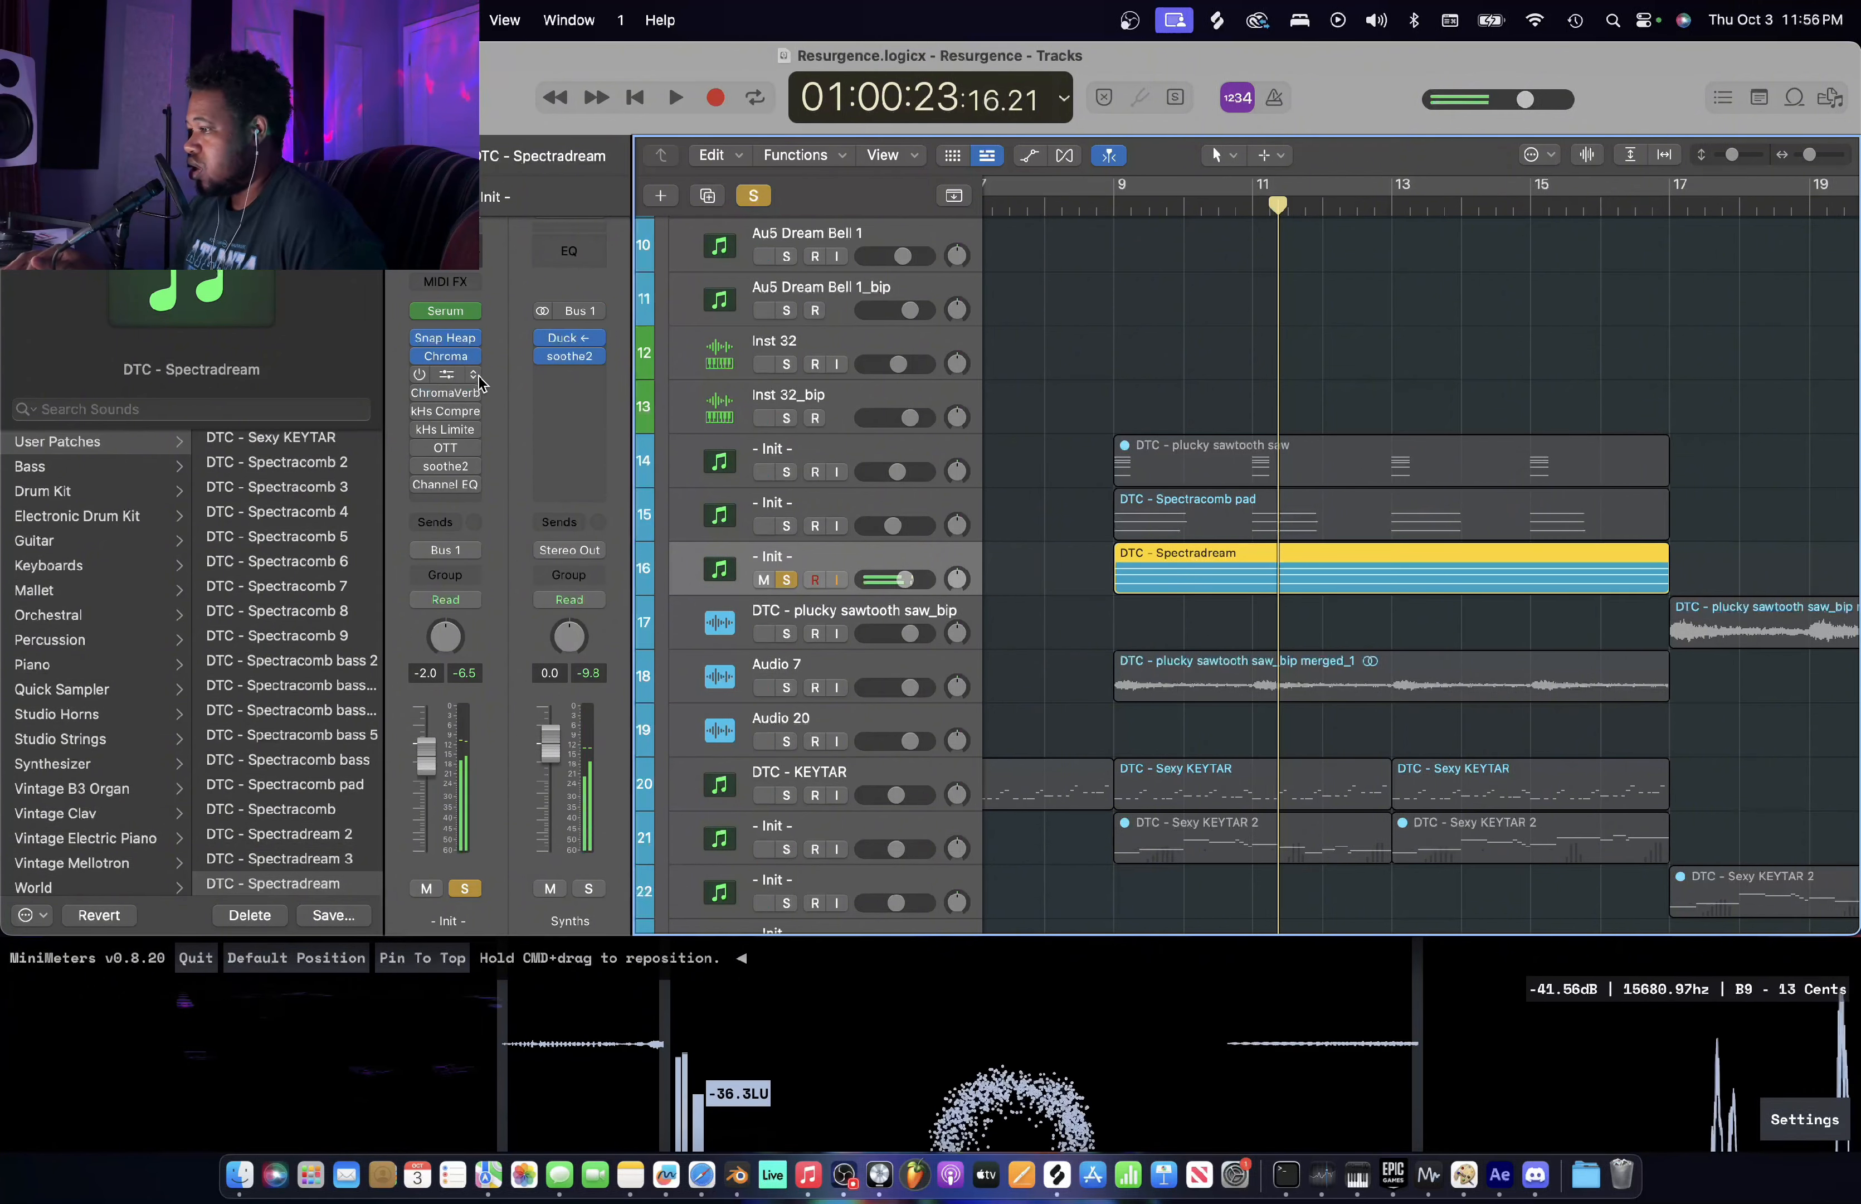
pyautogui.click(451, 359)
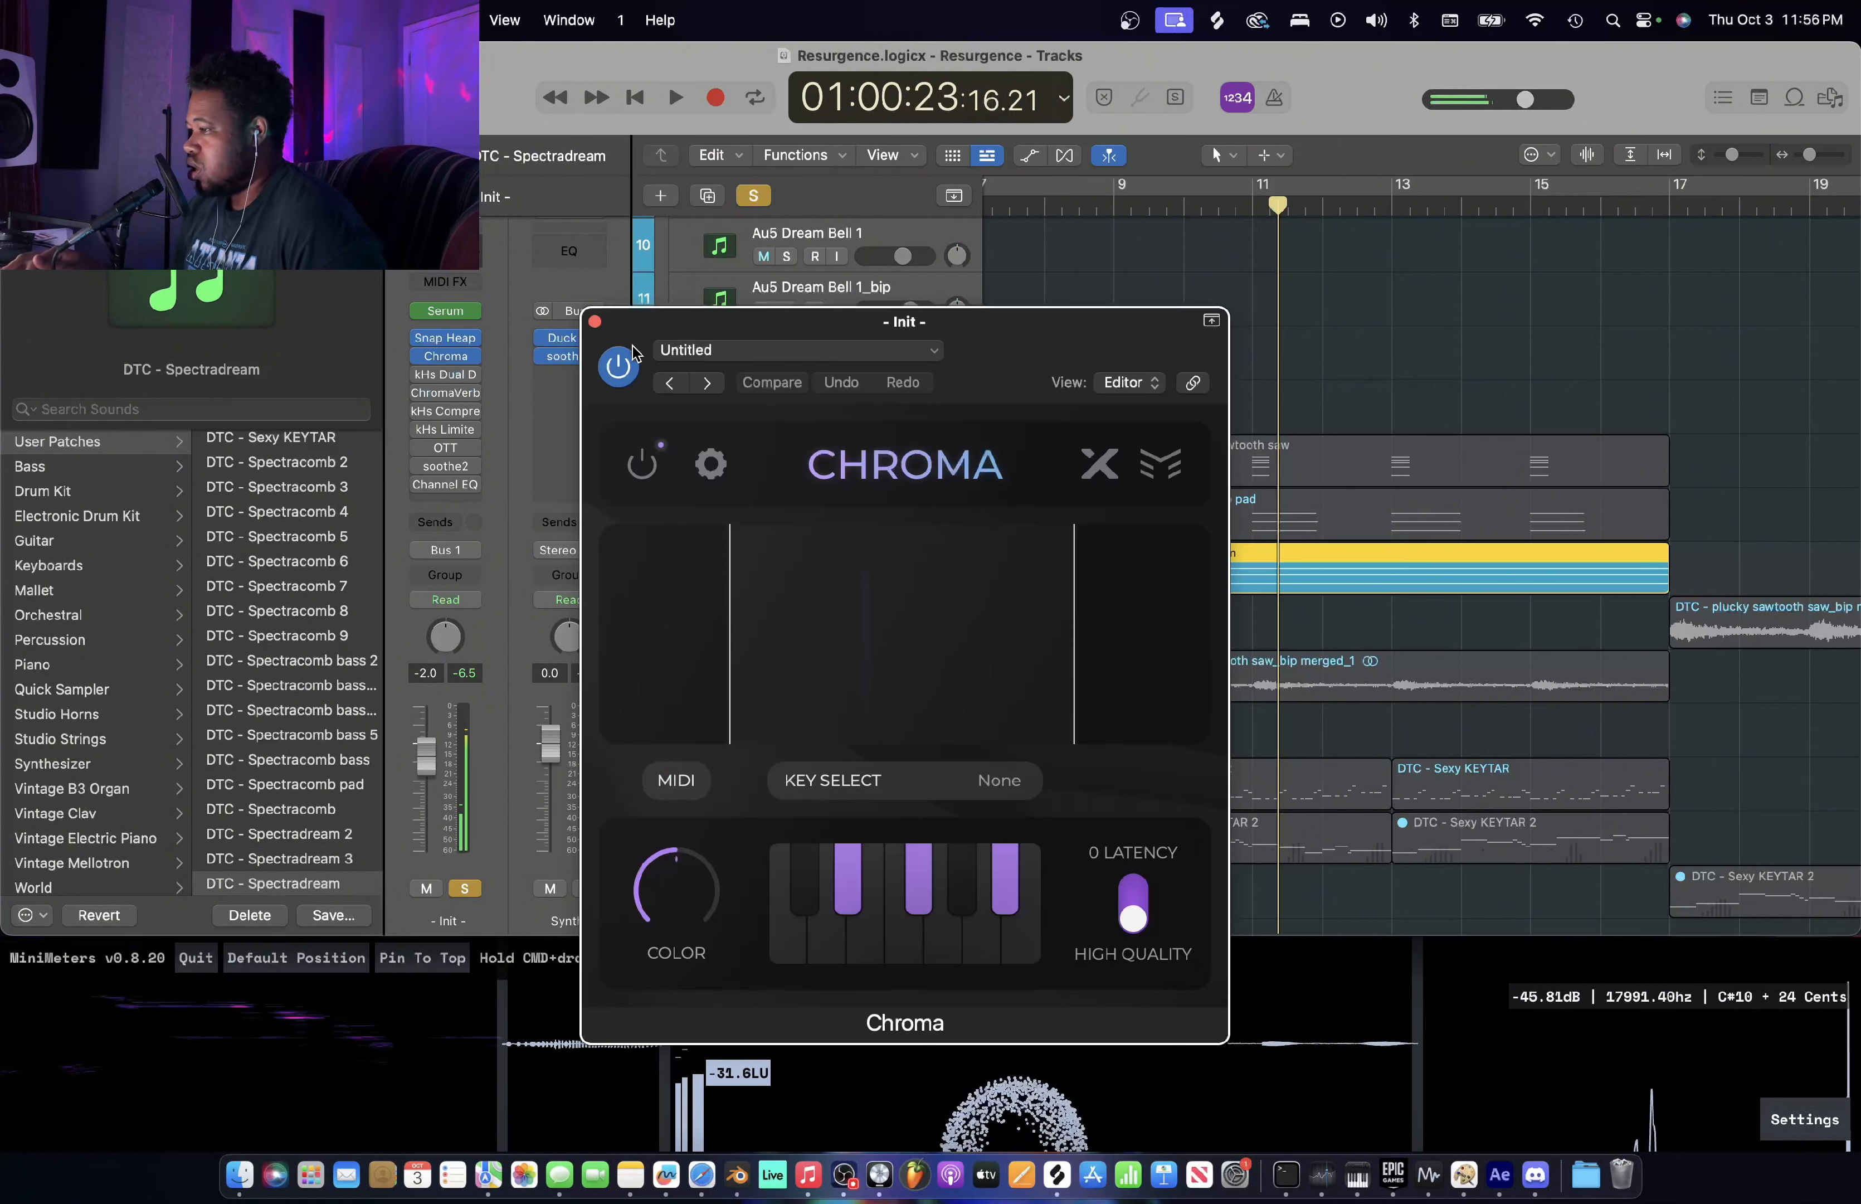
pyautogui.click(594, 322)
# - Turn on the remaining Spectradream effects from kHs Dual Delay through Channel EQ, and examine the Channel EQ curve, closing its window
pyautogui.moveTo(428, 392)
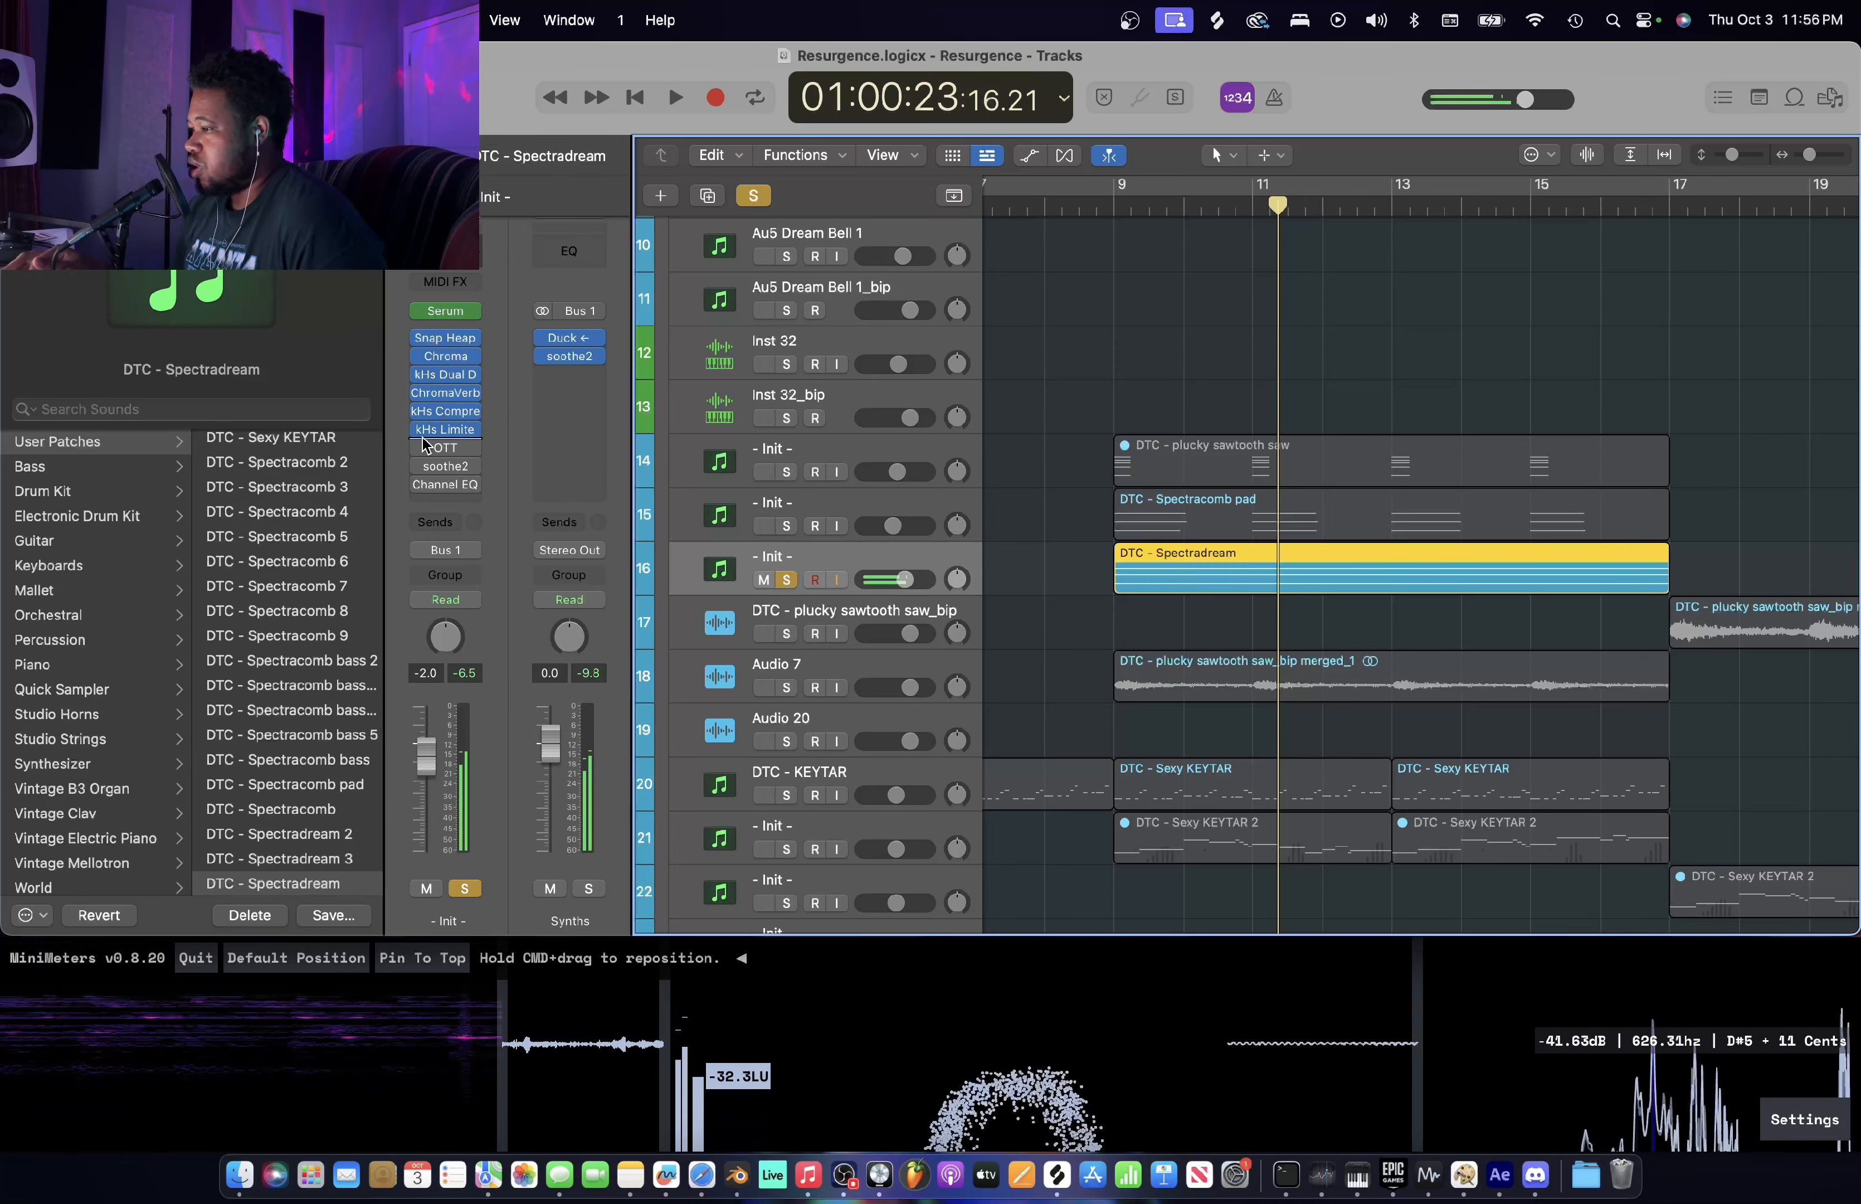
pyautogui.click(419, 461)
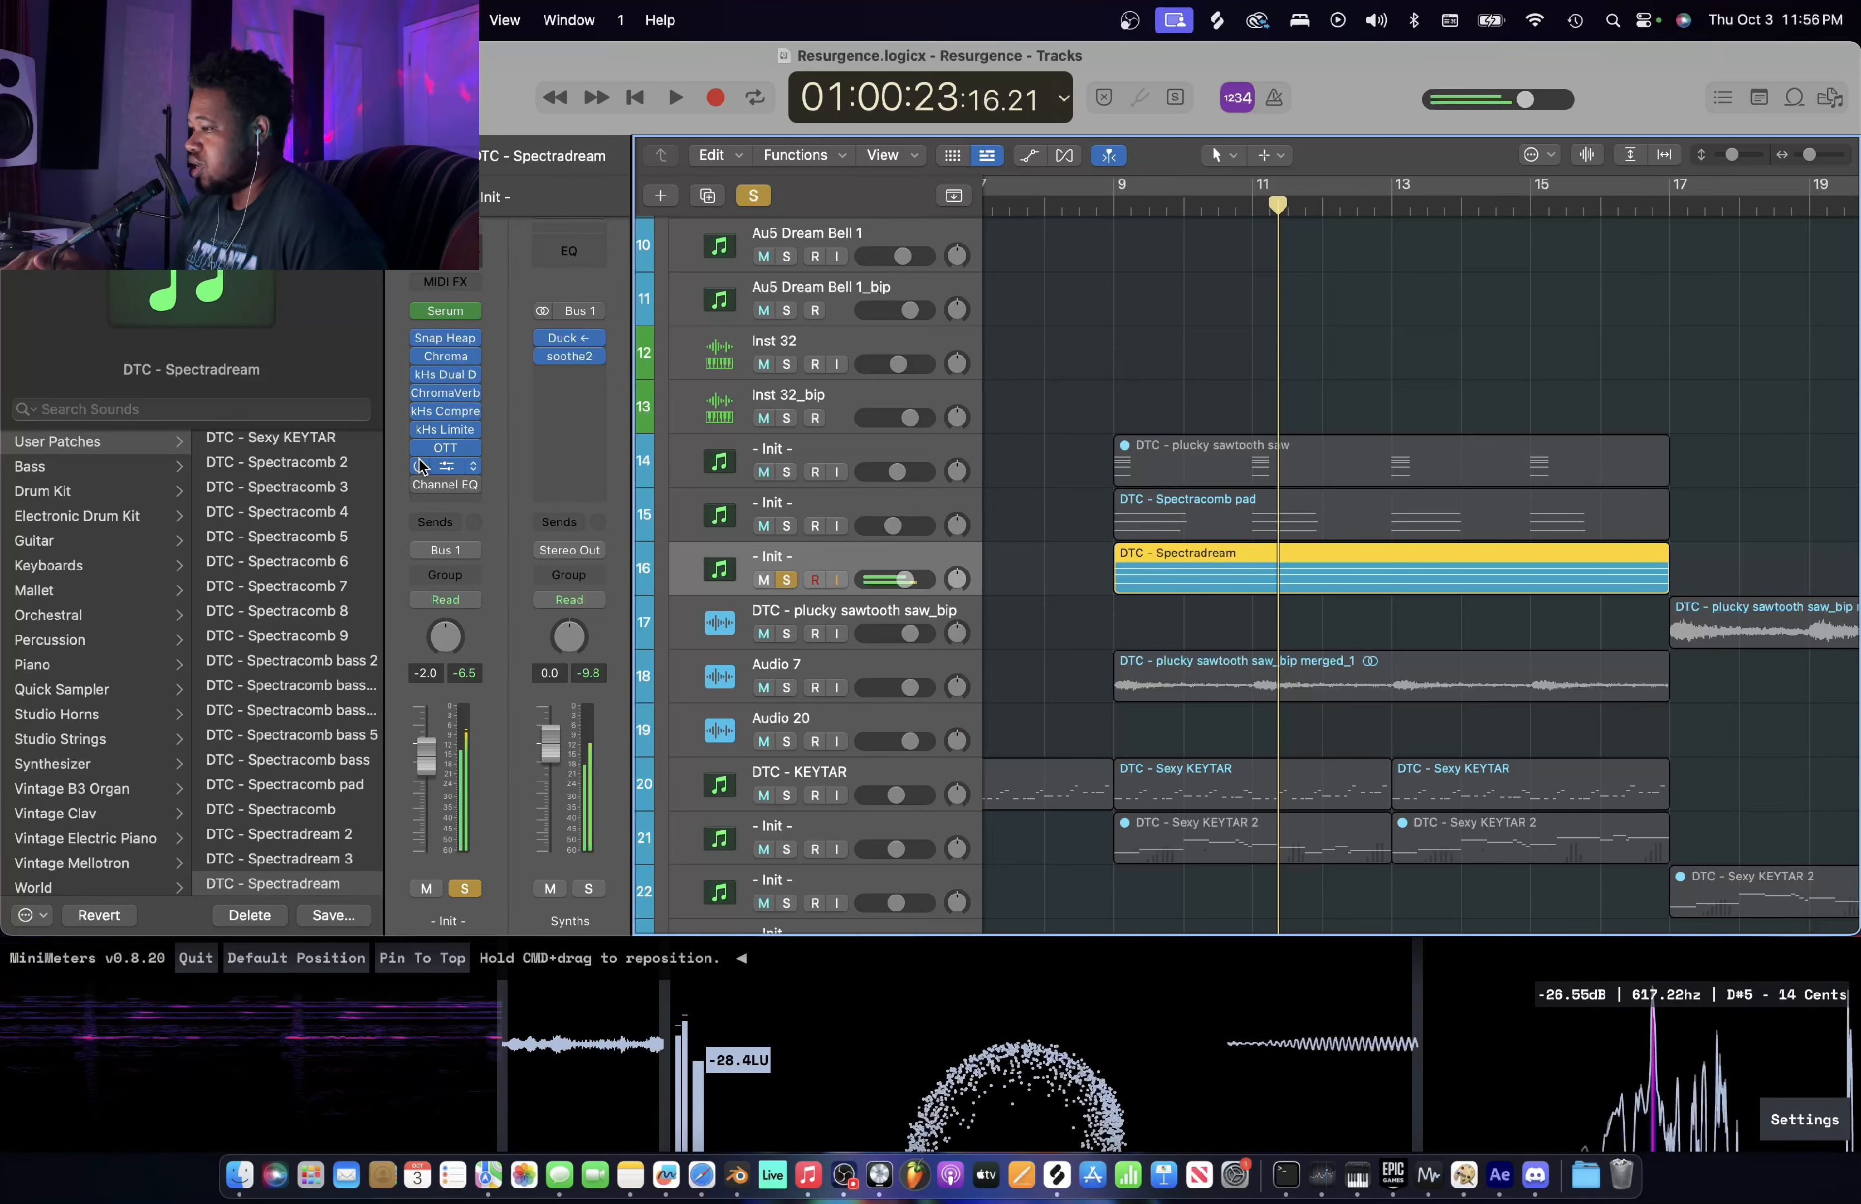
pyautogui.click(420, 481)
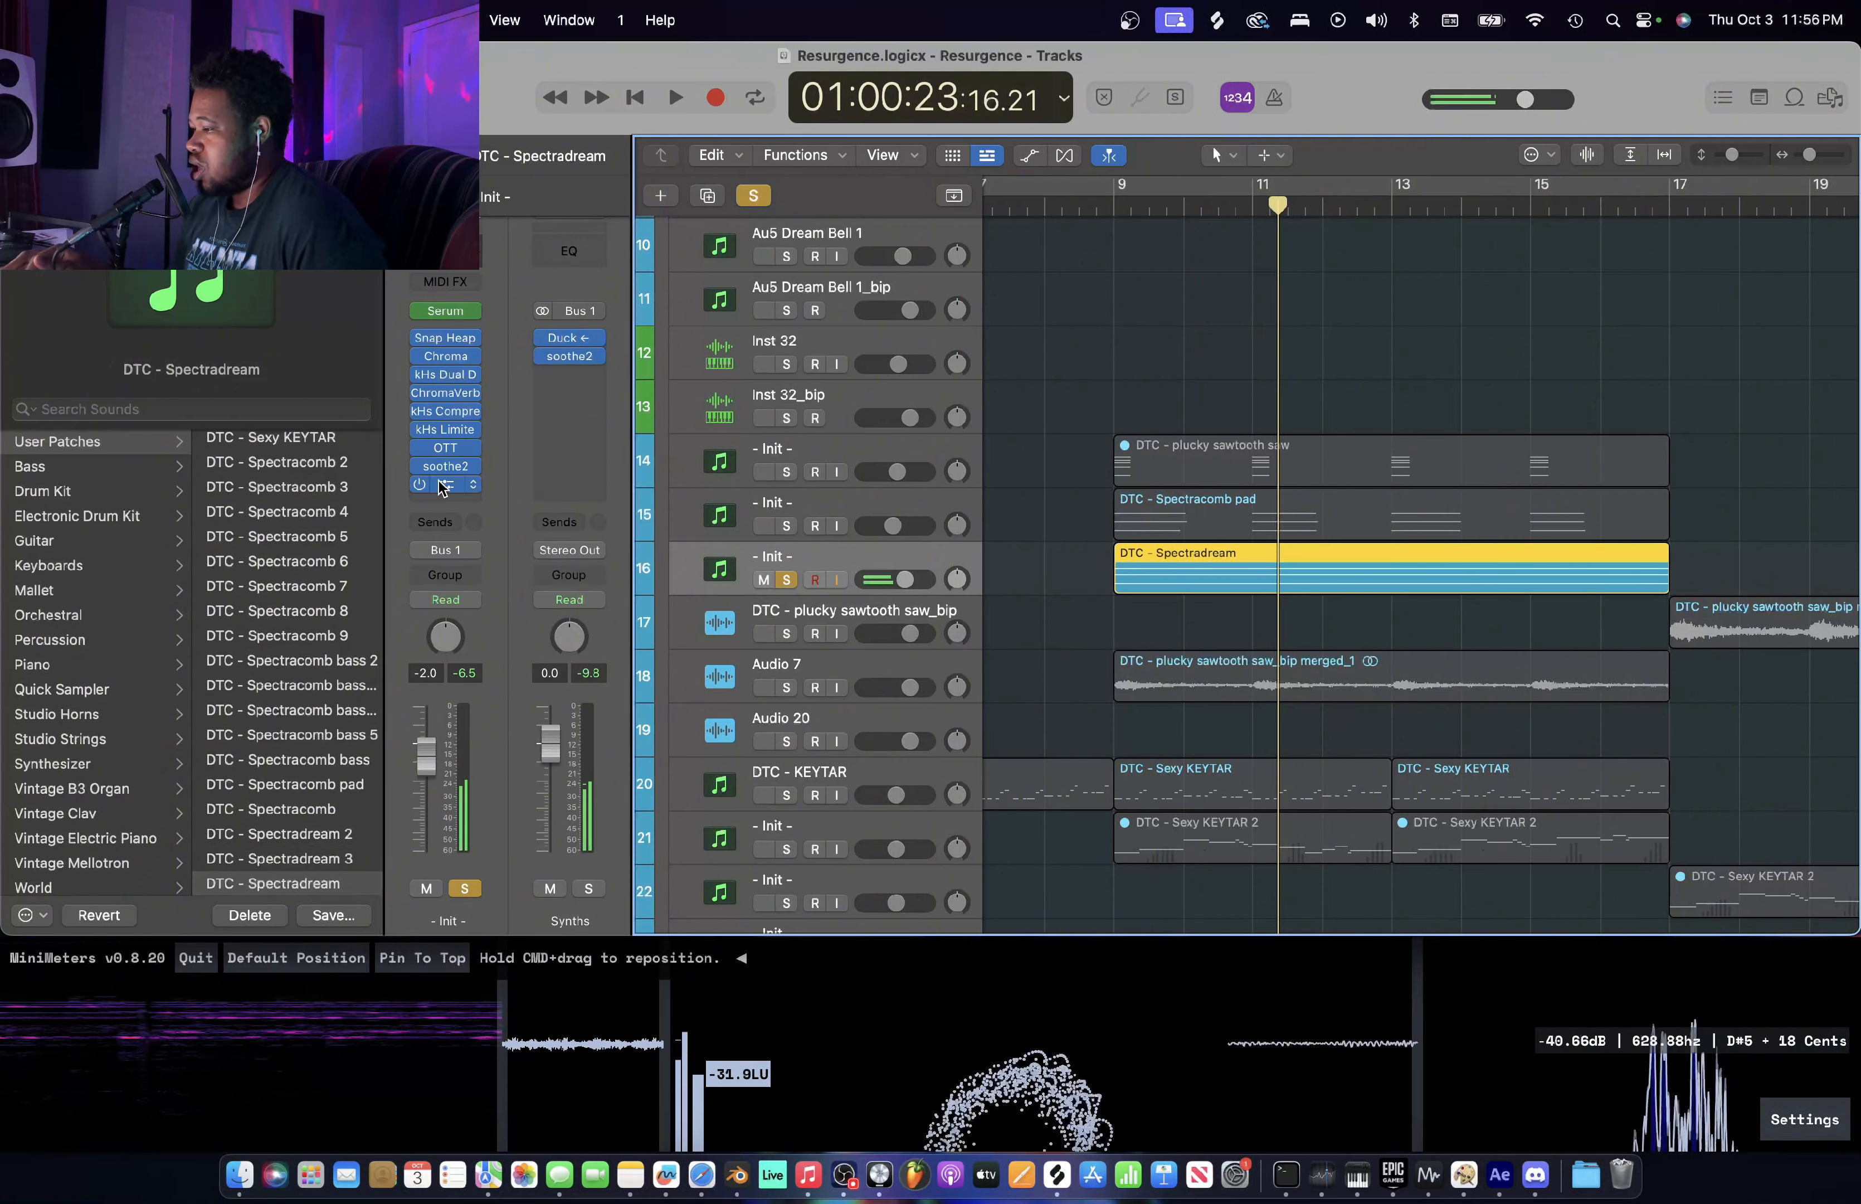
pyautogui.click(457, 483)
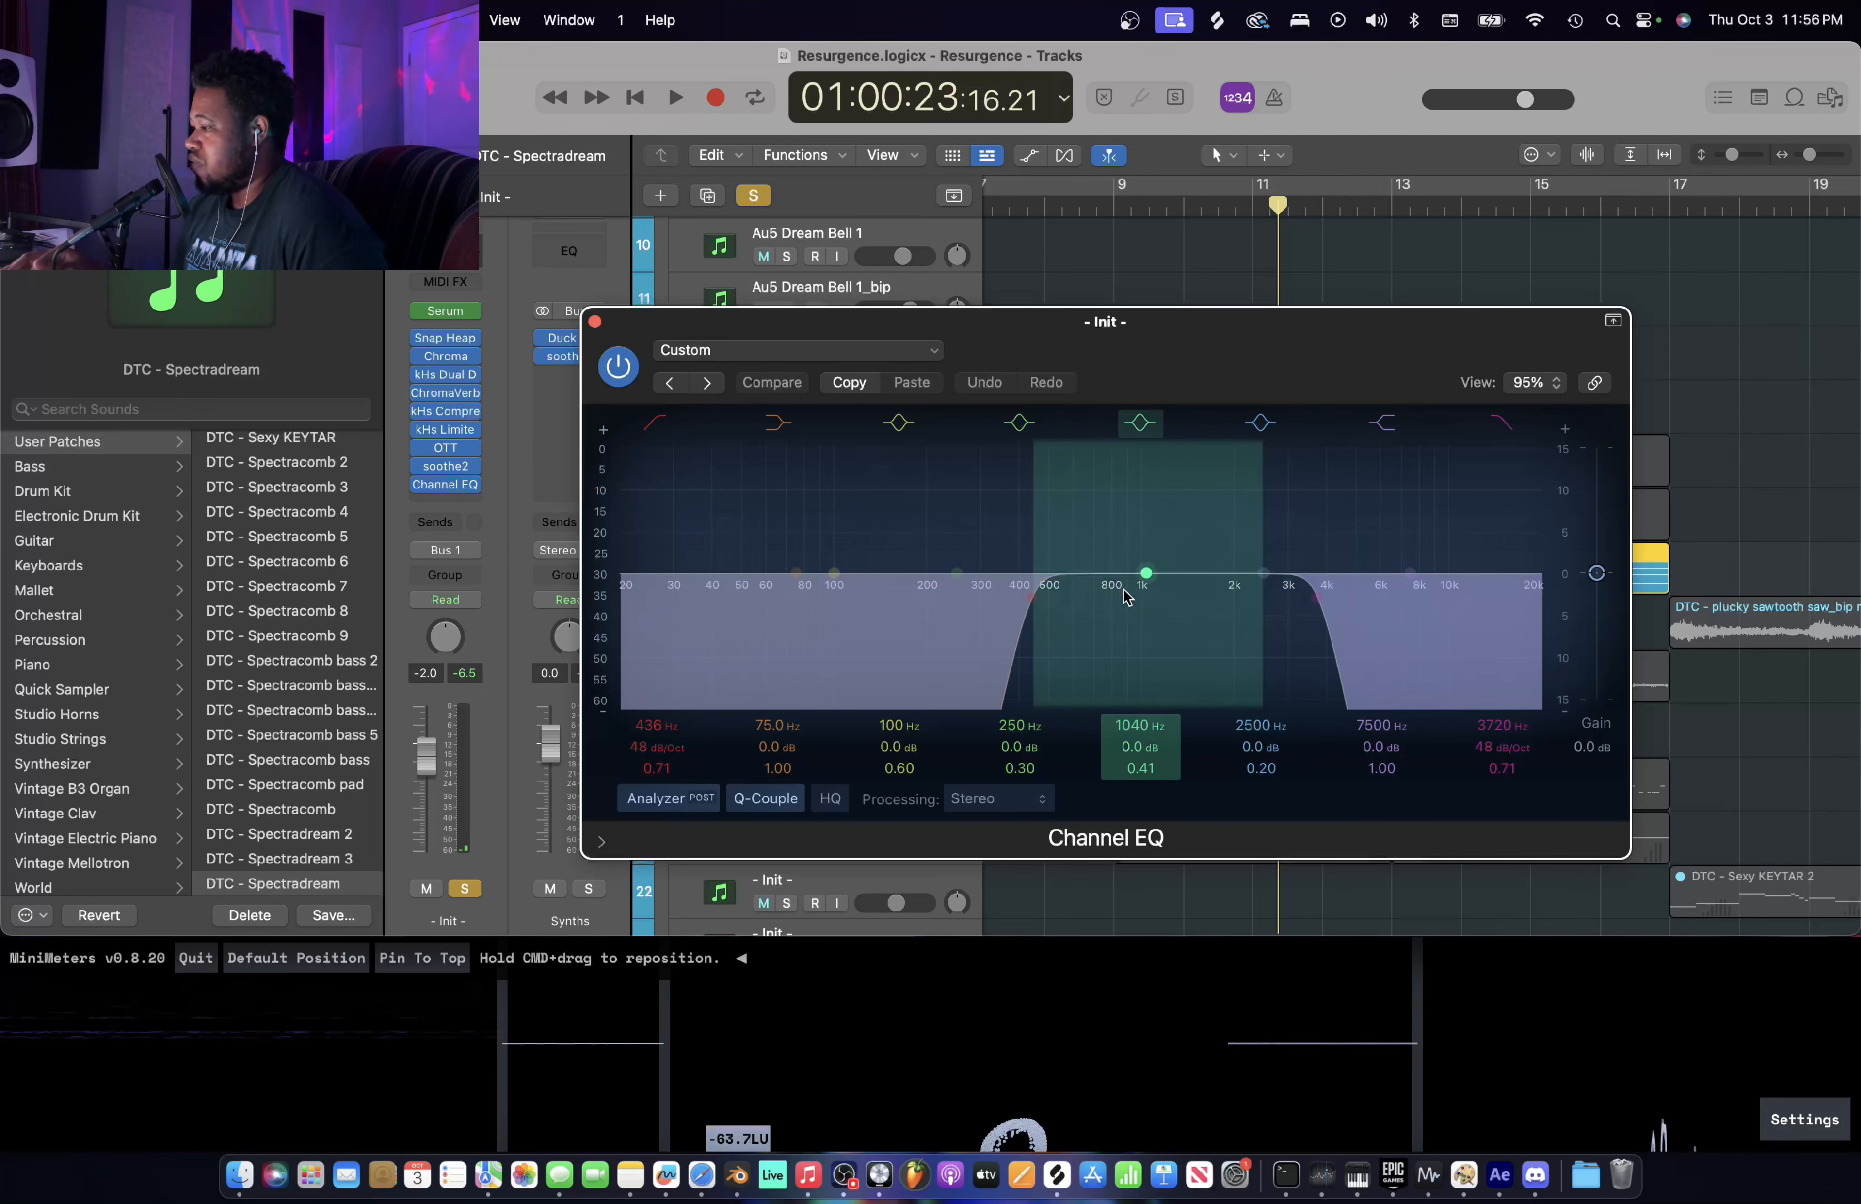
pyautogui.click(595, 321)
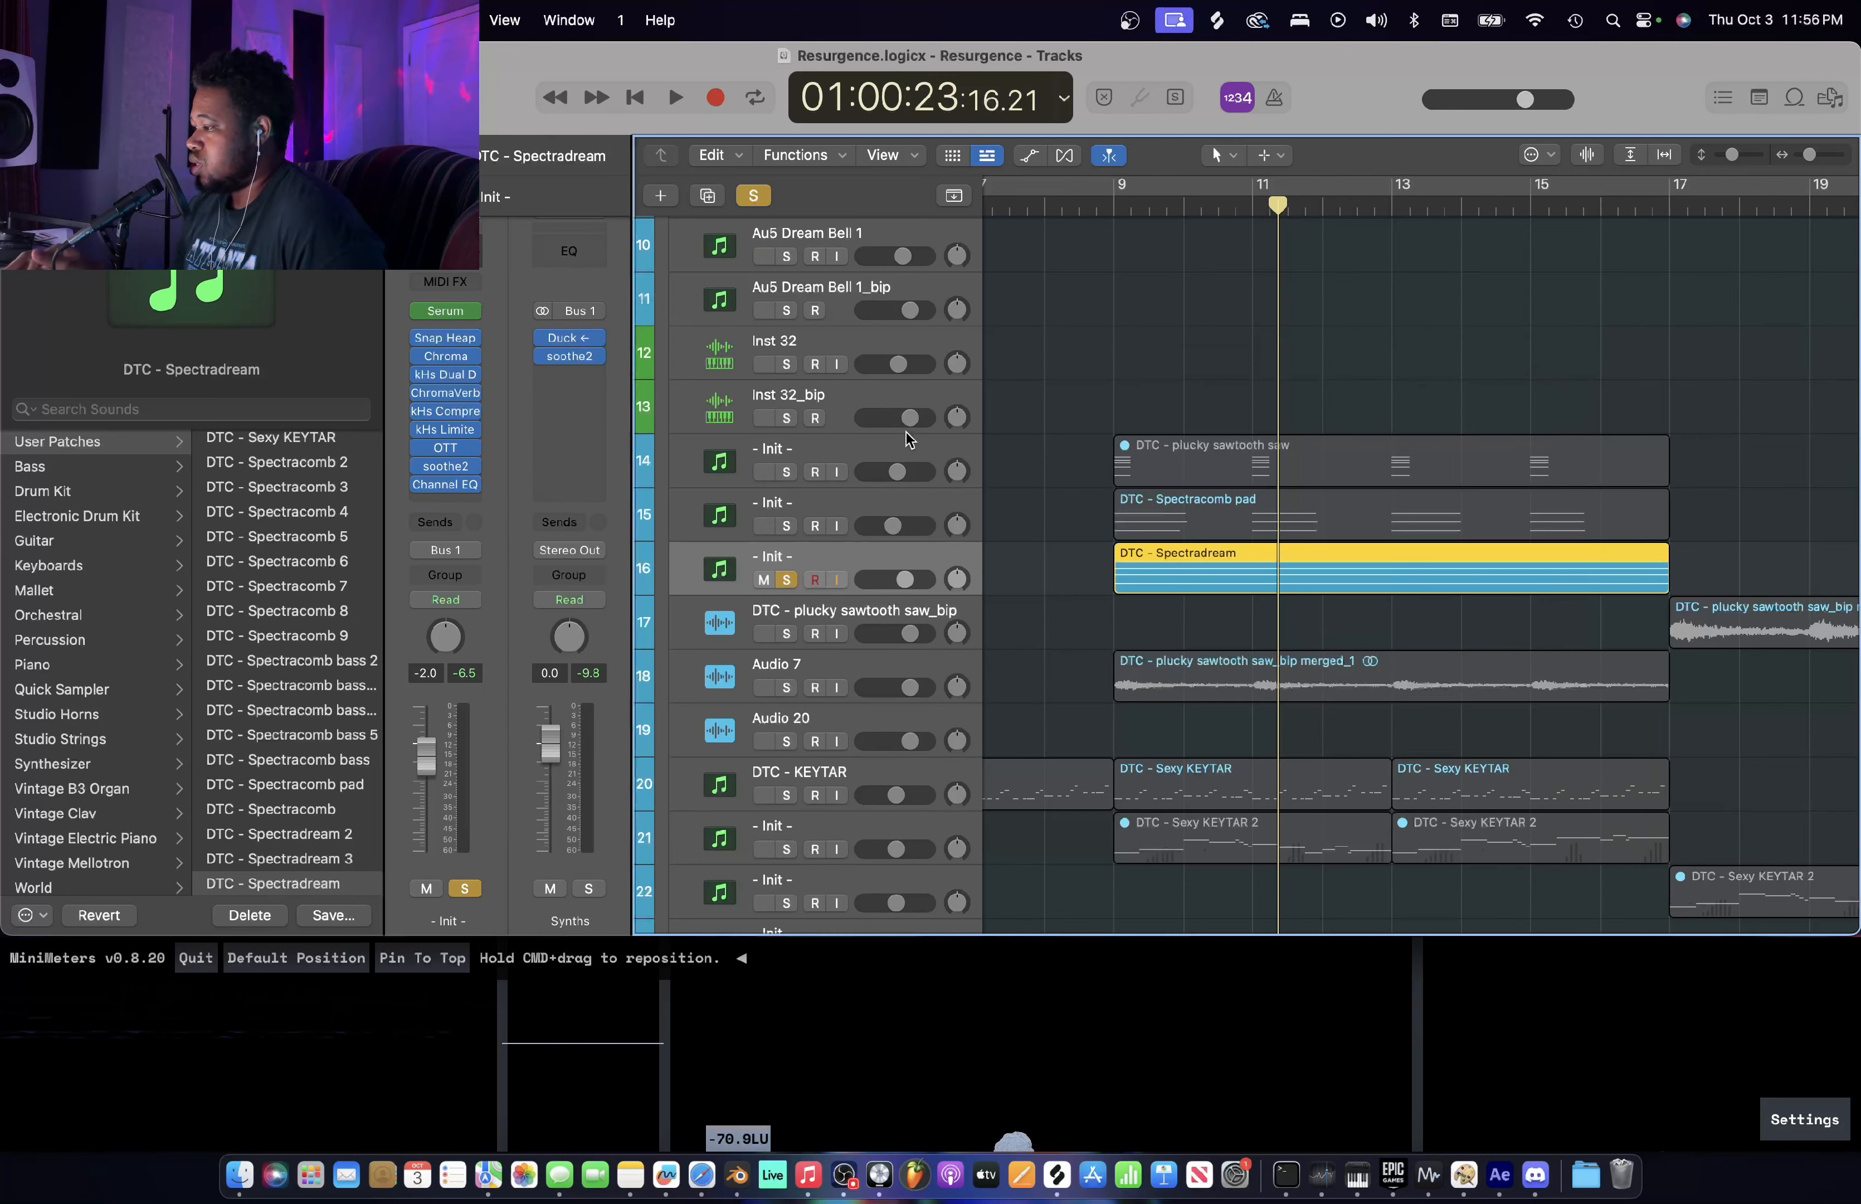
# - Unsolo track 16 and mute the DTC - Spectracomb pad and DTC - Spectradream regions
pyautogui.click(787, 579)
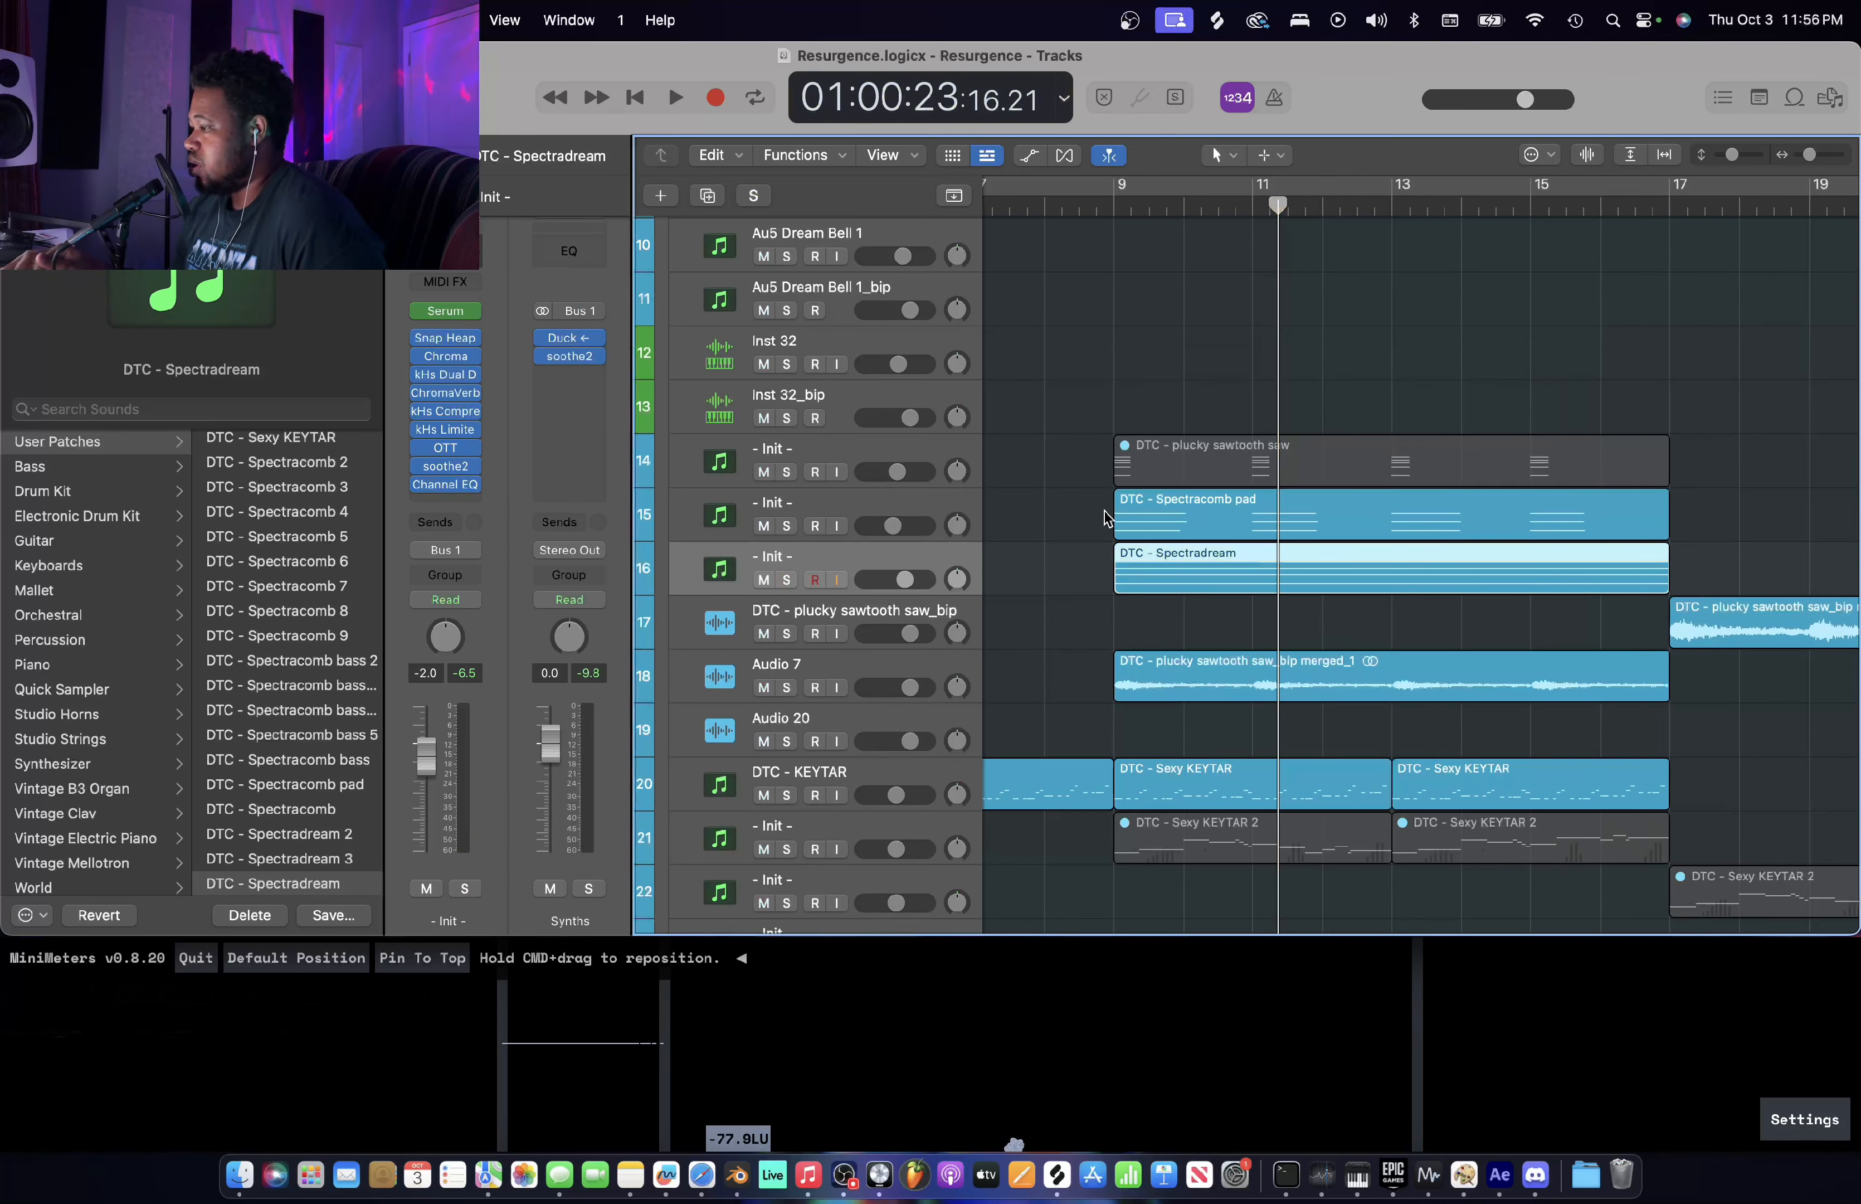
pyautogui.moveTo(1106, 519); pyautogui.dragTo(1161, 554)
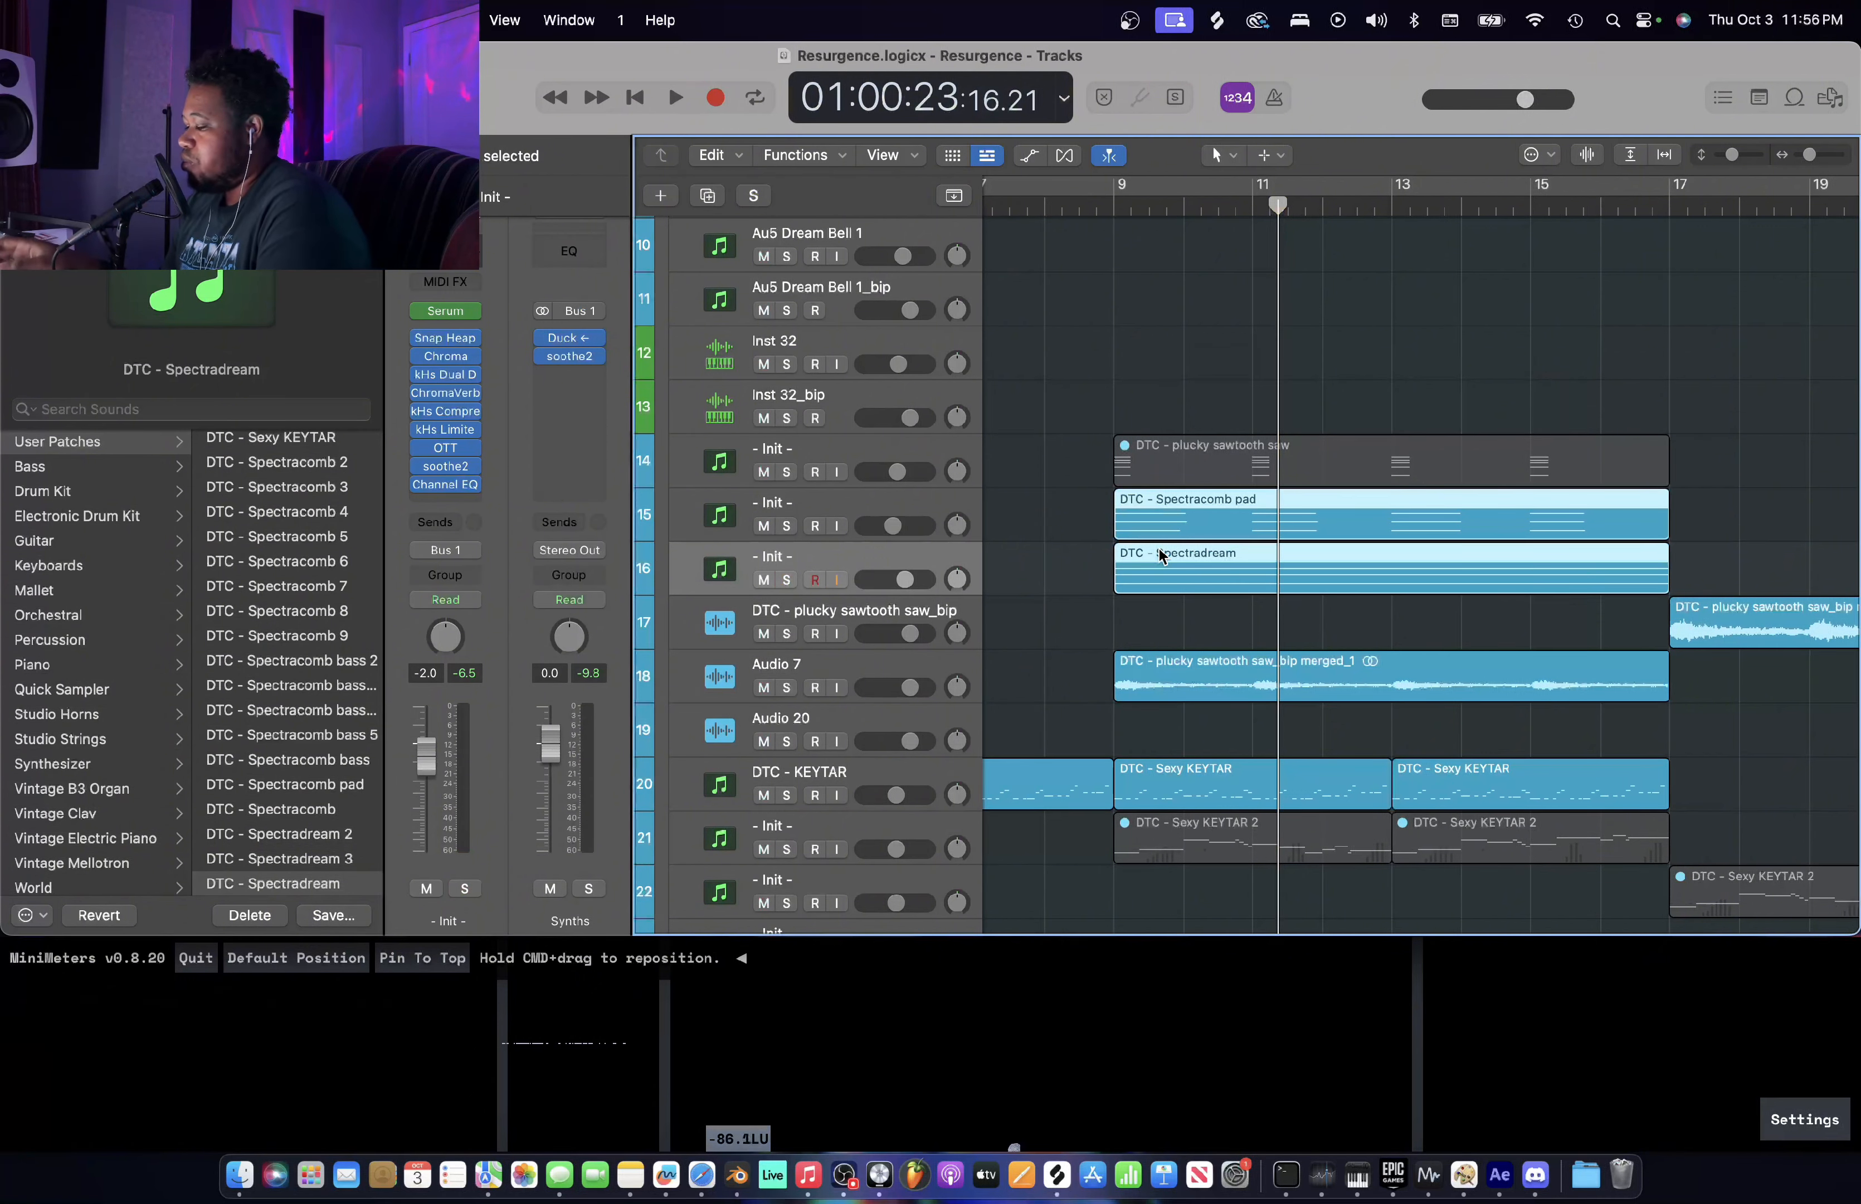
pyautogui.hotkey('ctrl', 'm')
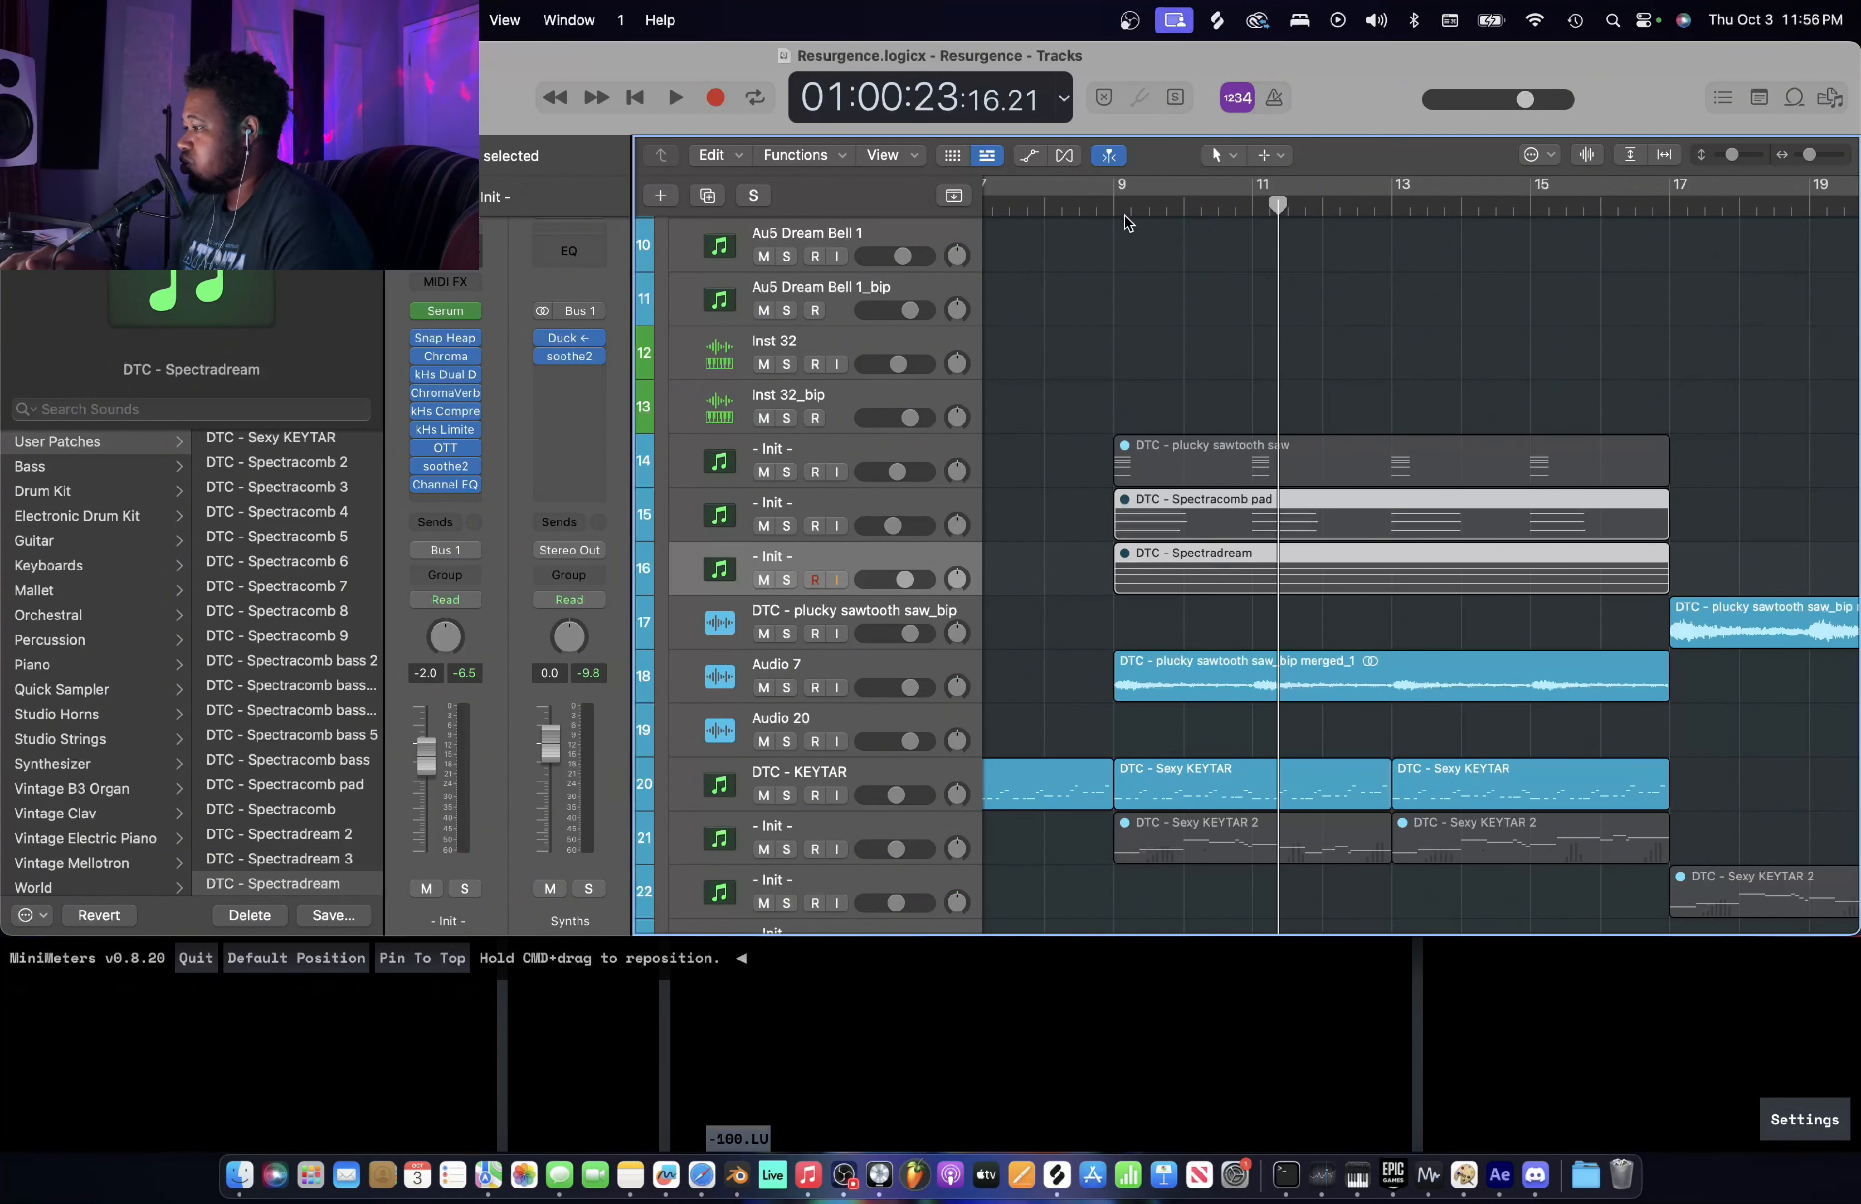
# - Solo the Audio 7 track 18, listen to its merged region from bar 9 to just past bar 10, and unsolo it
pyautogui.click(1105, 208)
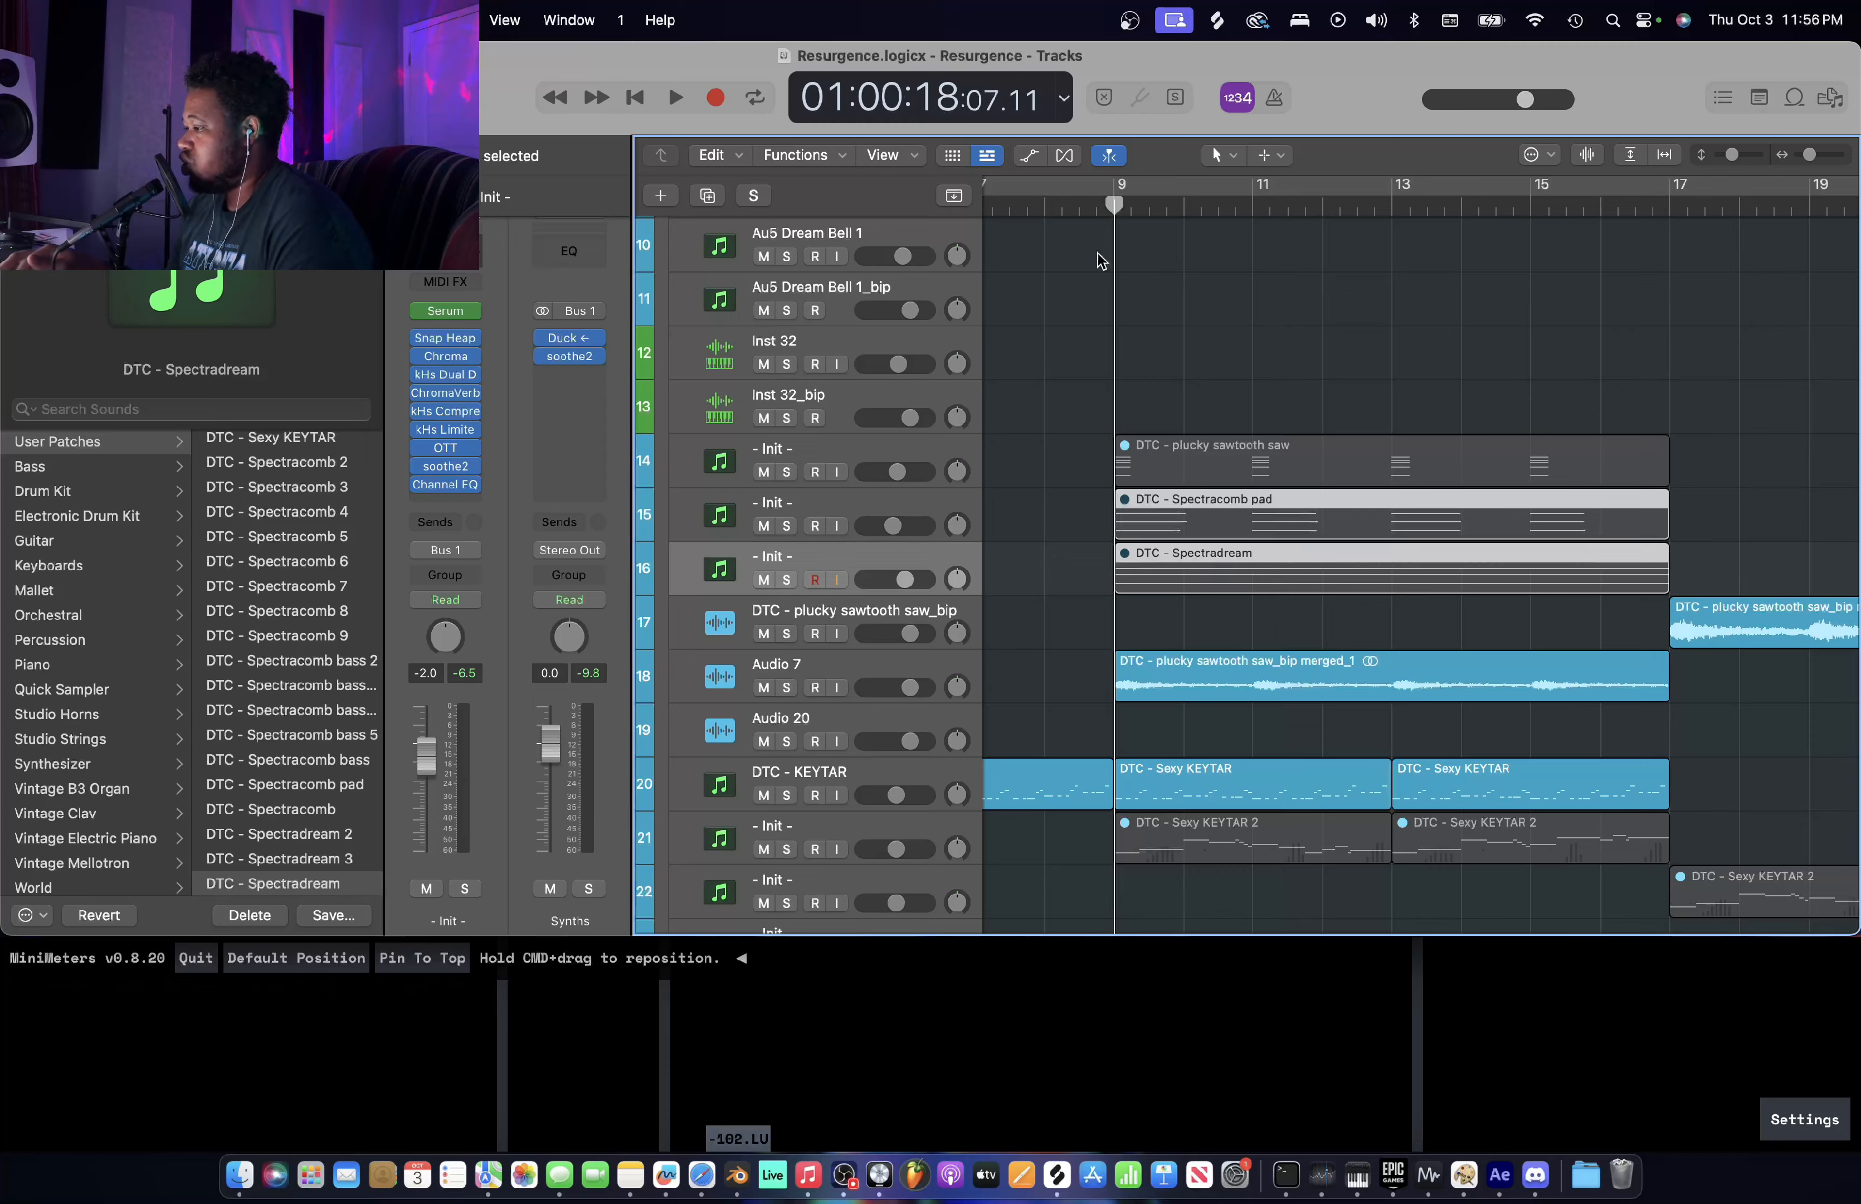
pyautogui.click(787, 687)
pyautogui.press('space')
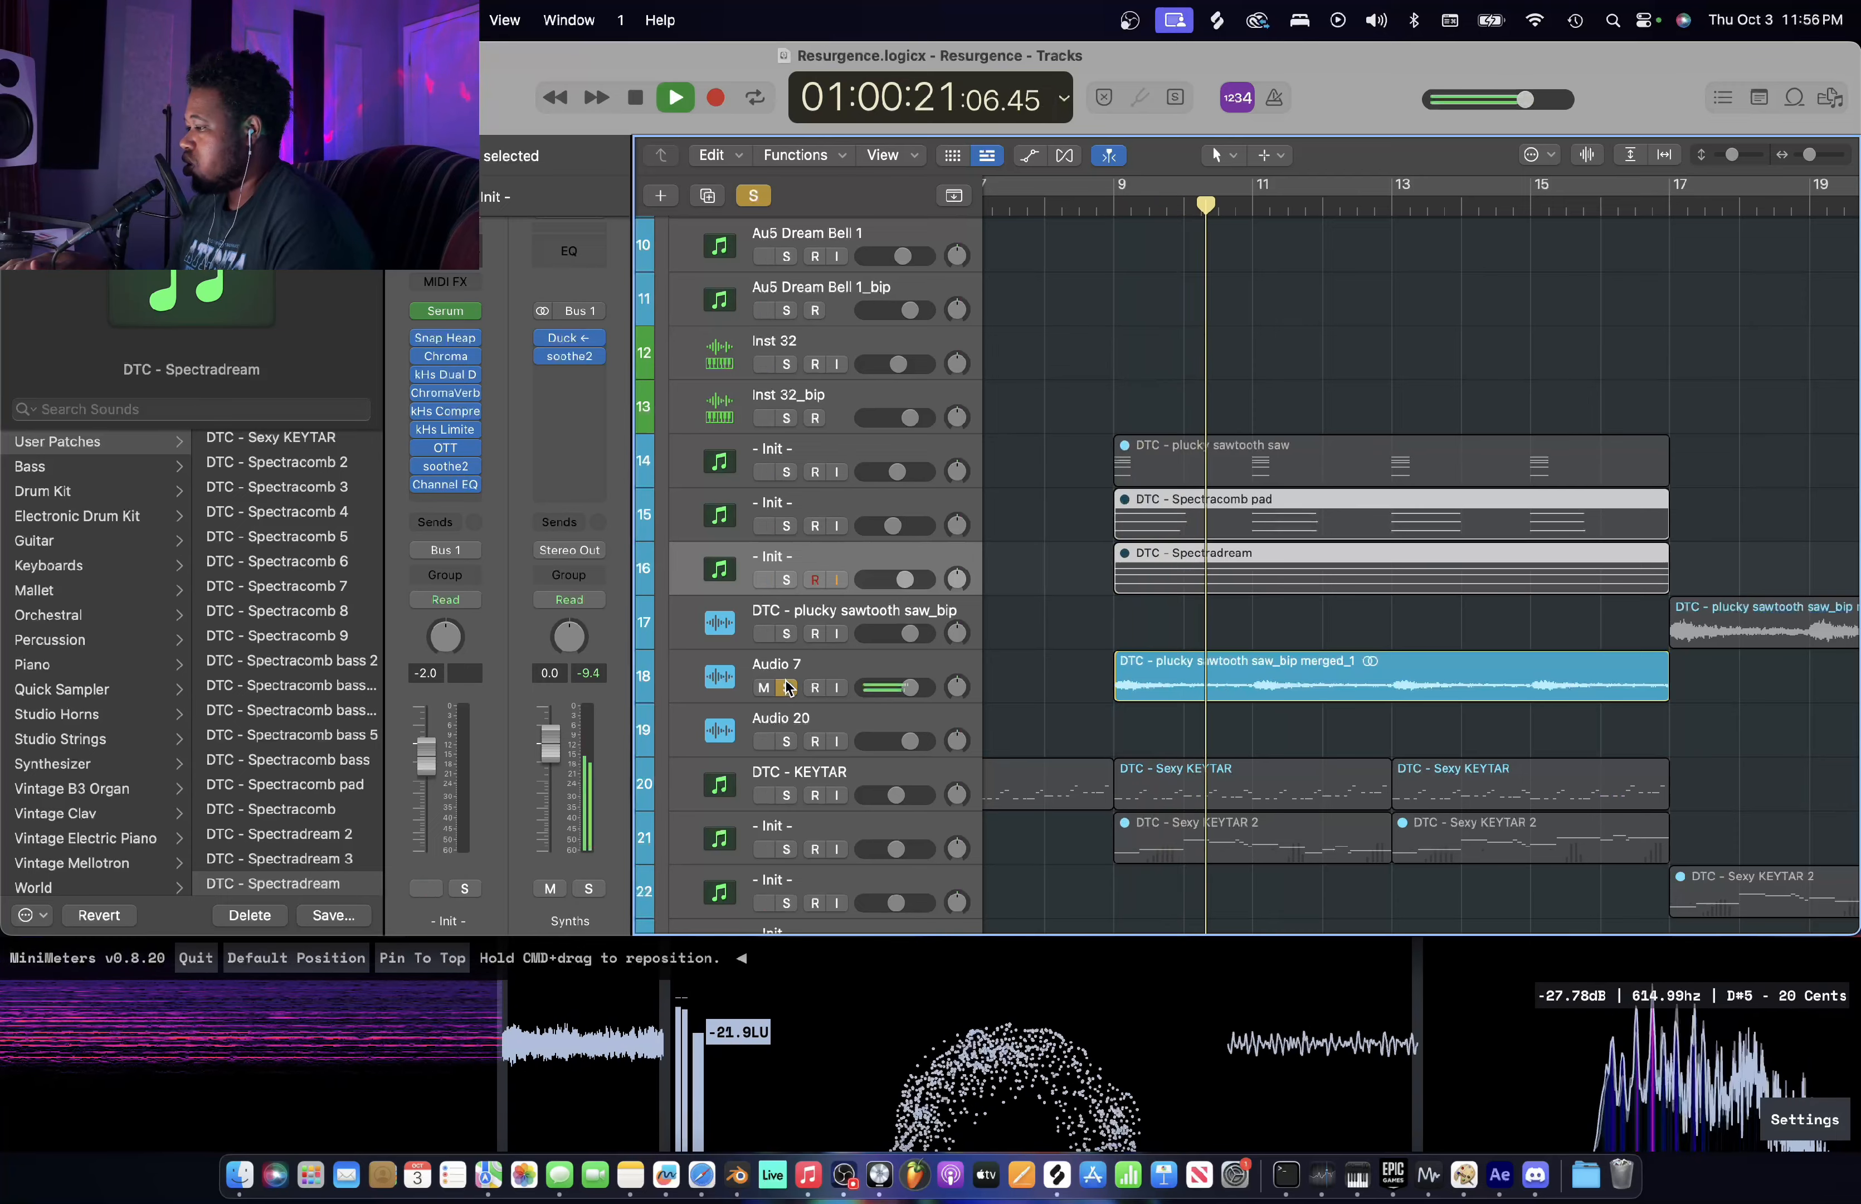
pyautogui.press('space')
pyautogui.click(787, 687)
# - Look through the tracks from the KEYTAR synths down past the basses to the soft drums and Drums groups around bars 9 to 19
pyautogui.scroll(-4, 1062, 606)
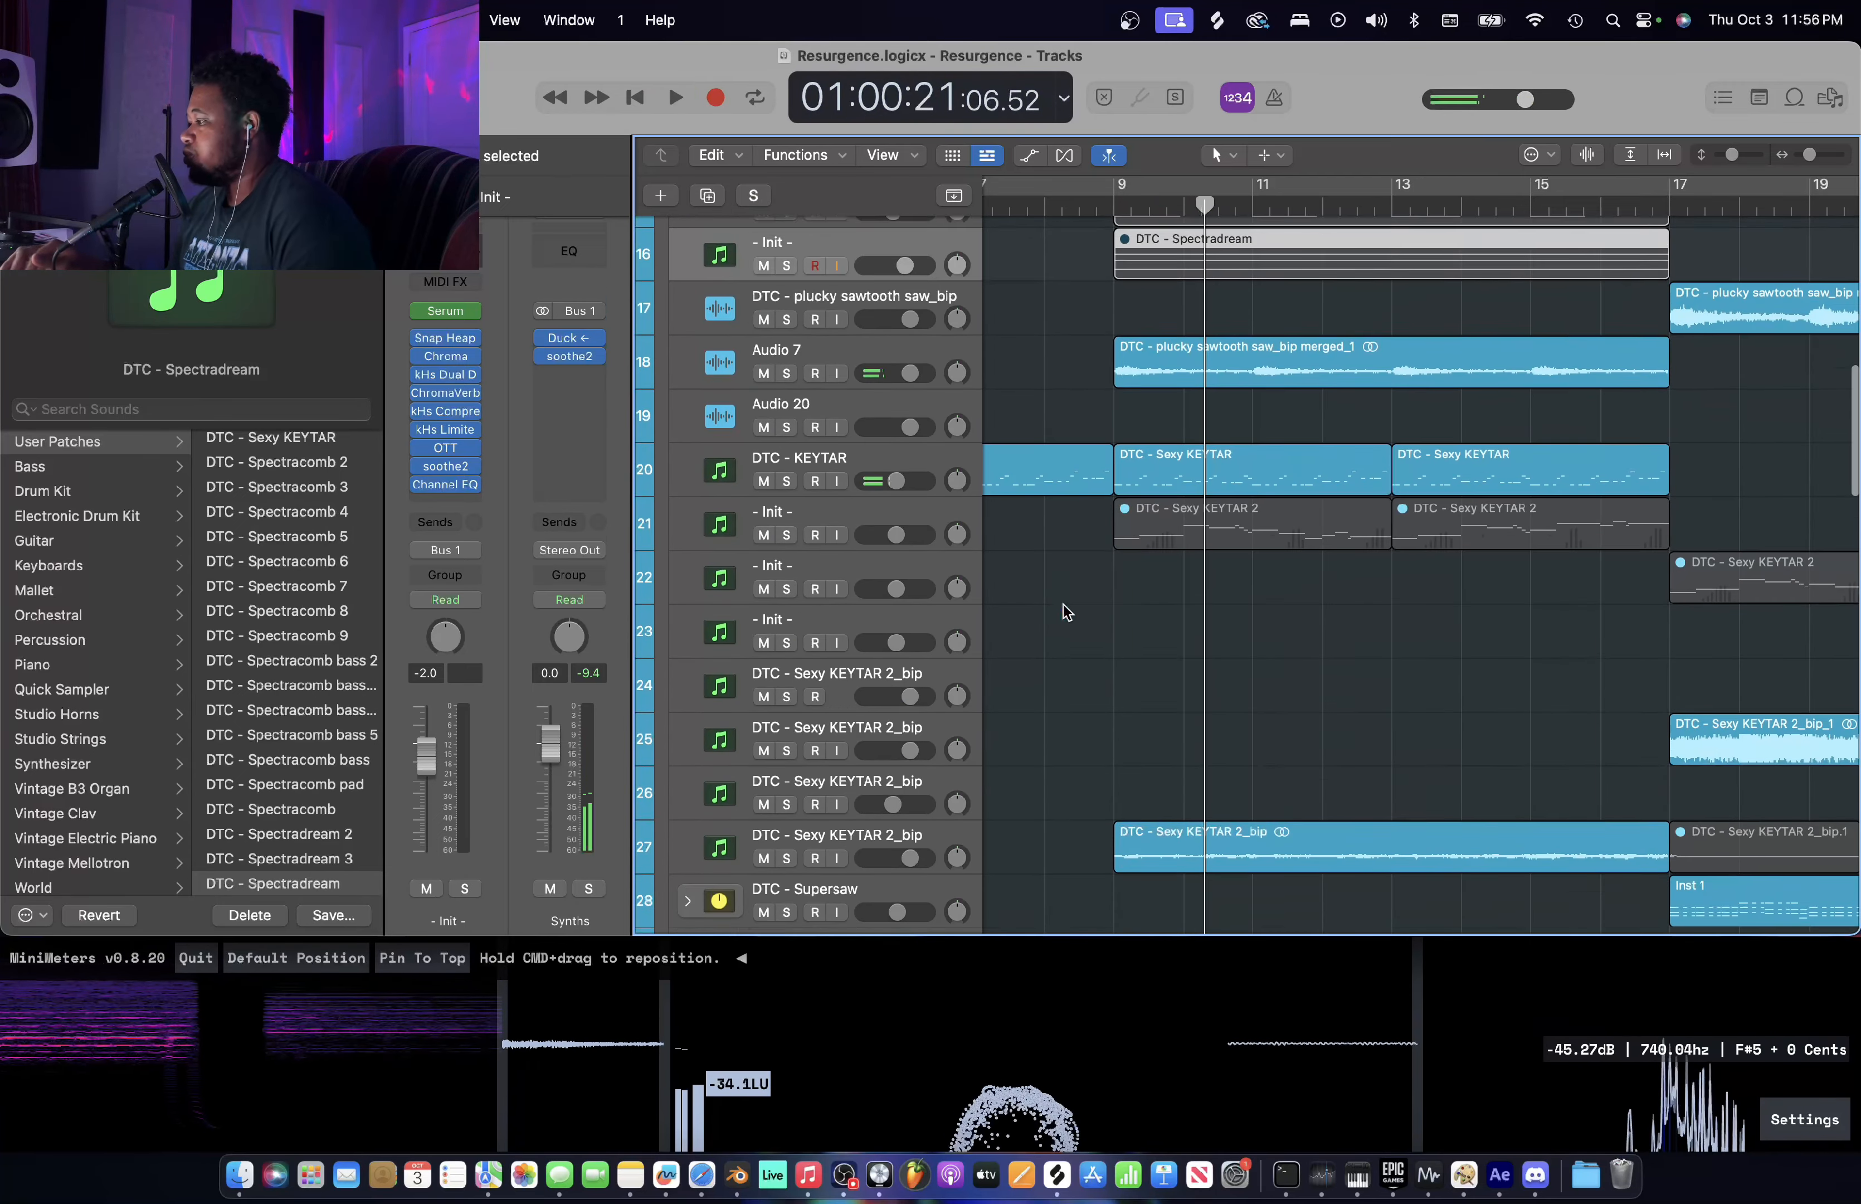
pyautogui.scroll(-10, 1063, 605)
pyautogui.hscroll(2, 1063, 605)
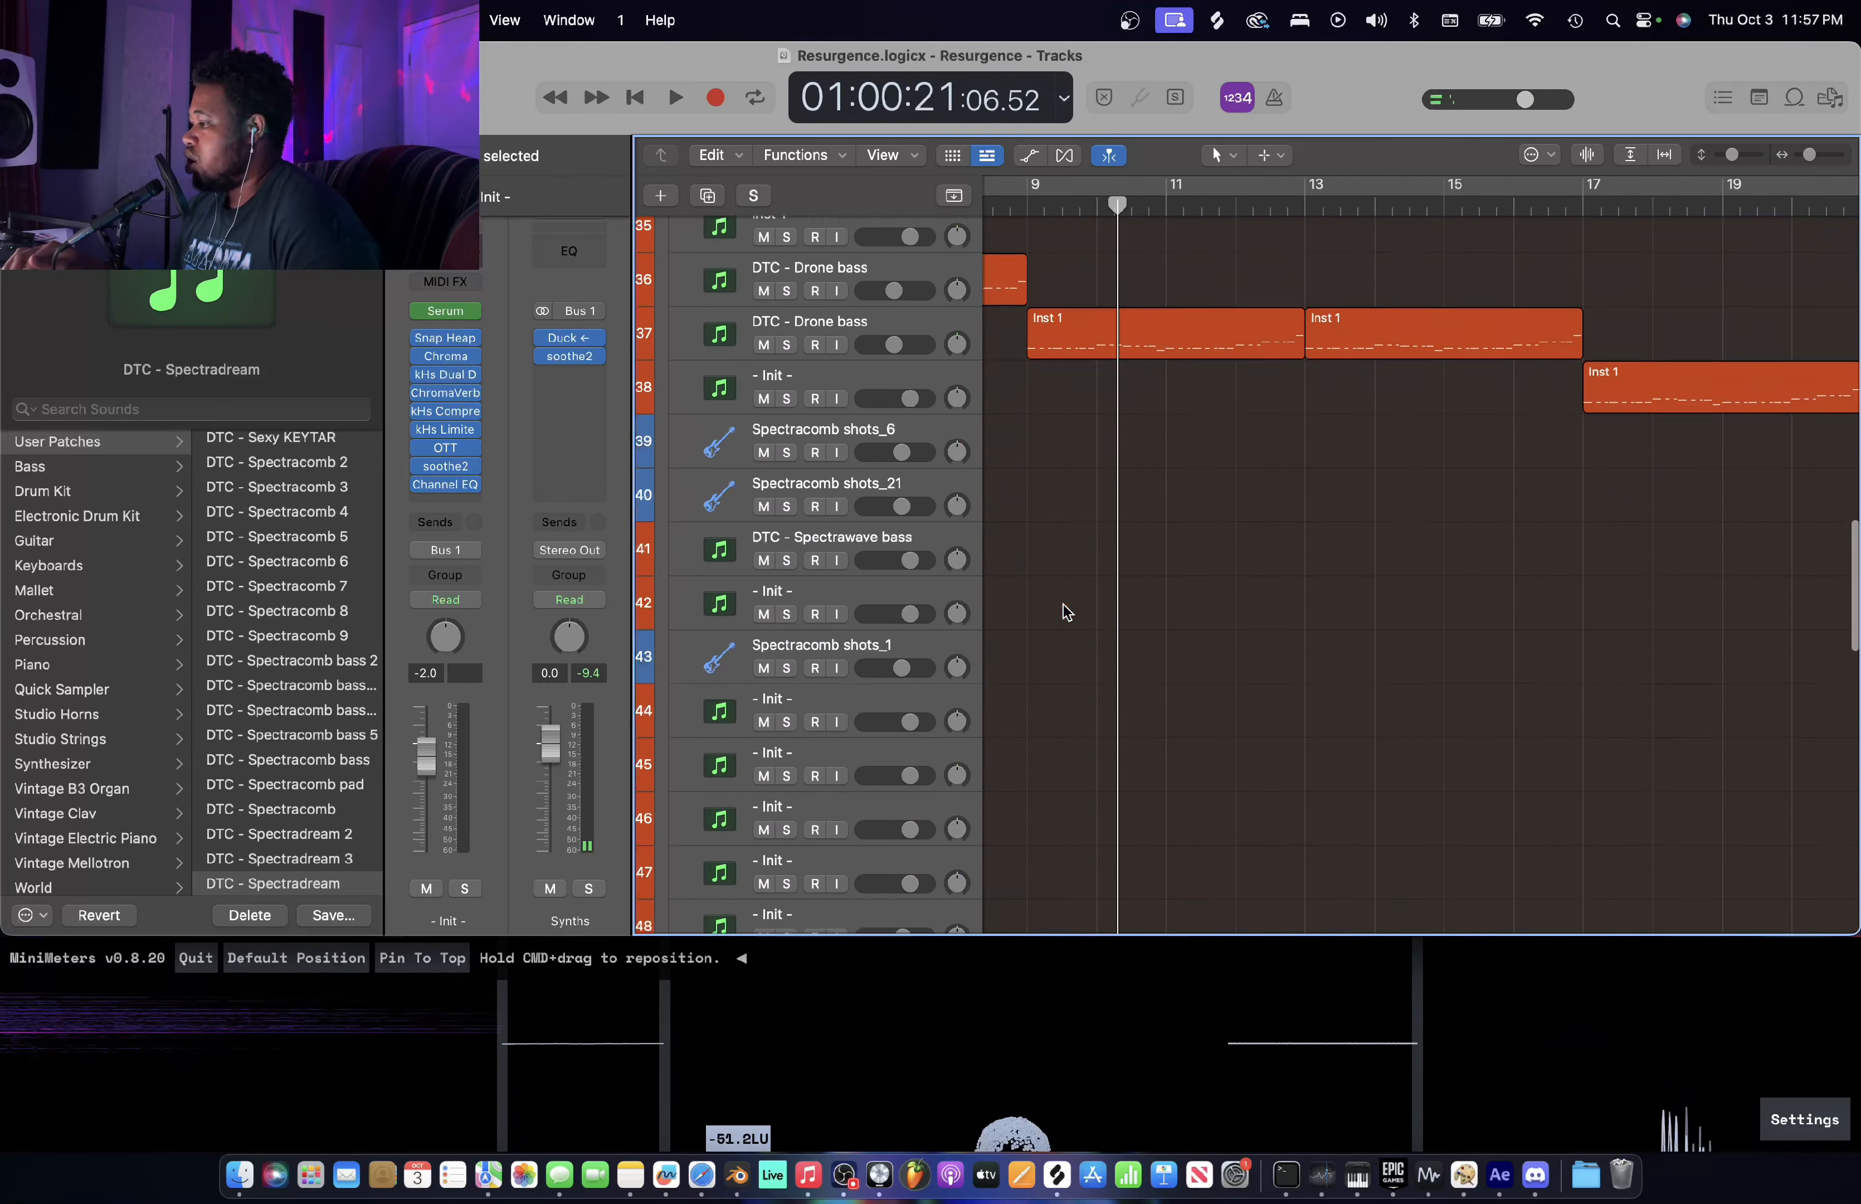
pyautogui.scroll(-15, 1063, 605)
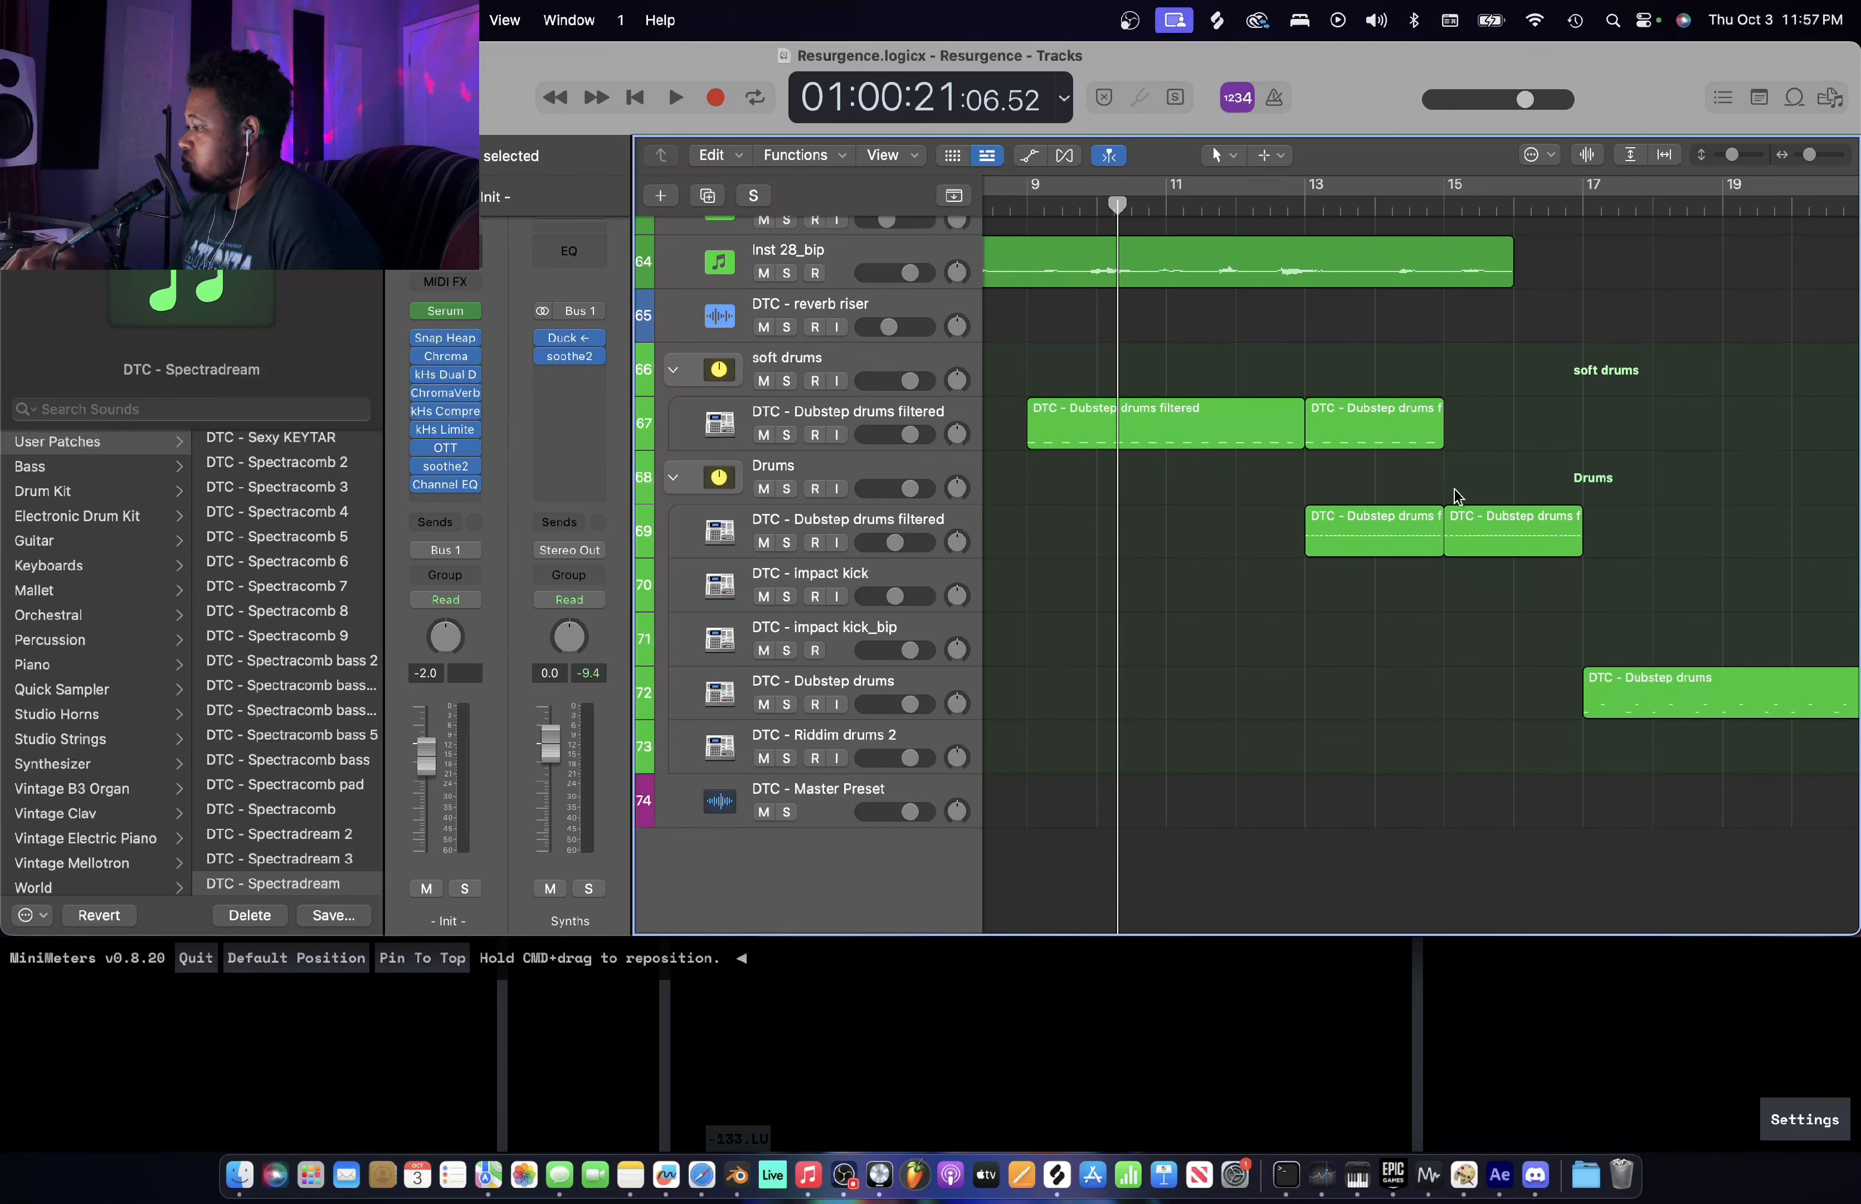
pyautogui.scroll(8, 1346, 537)
pyautogui.scroll(8, 1342, 540)
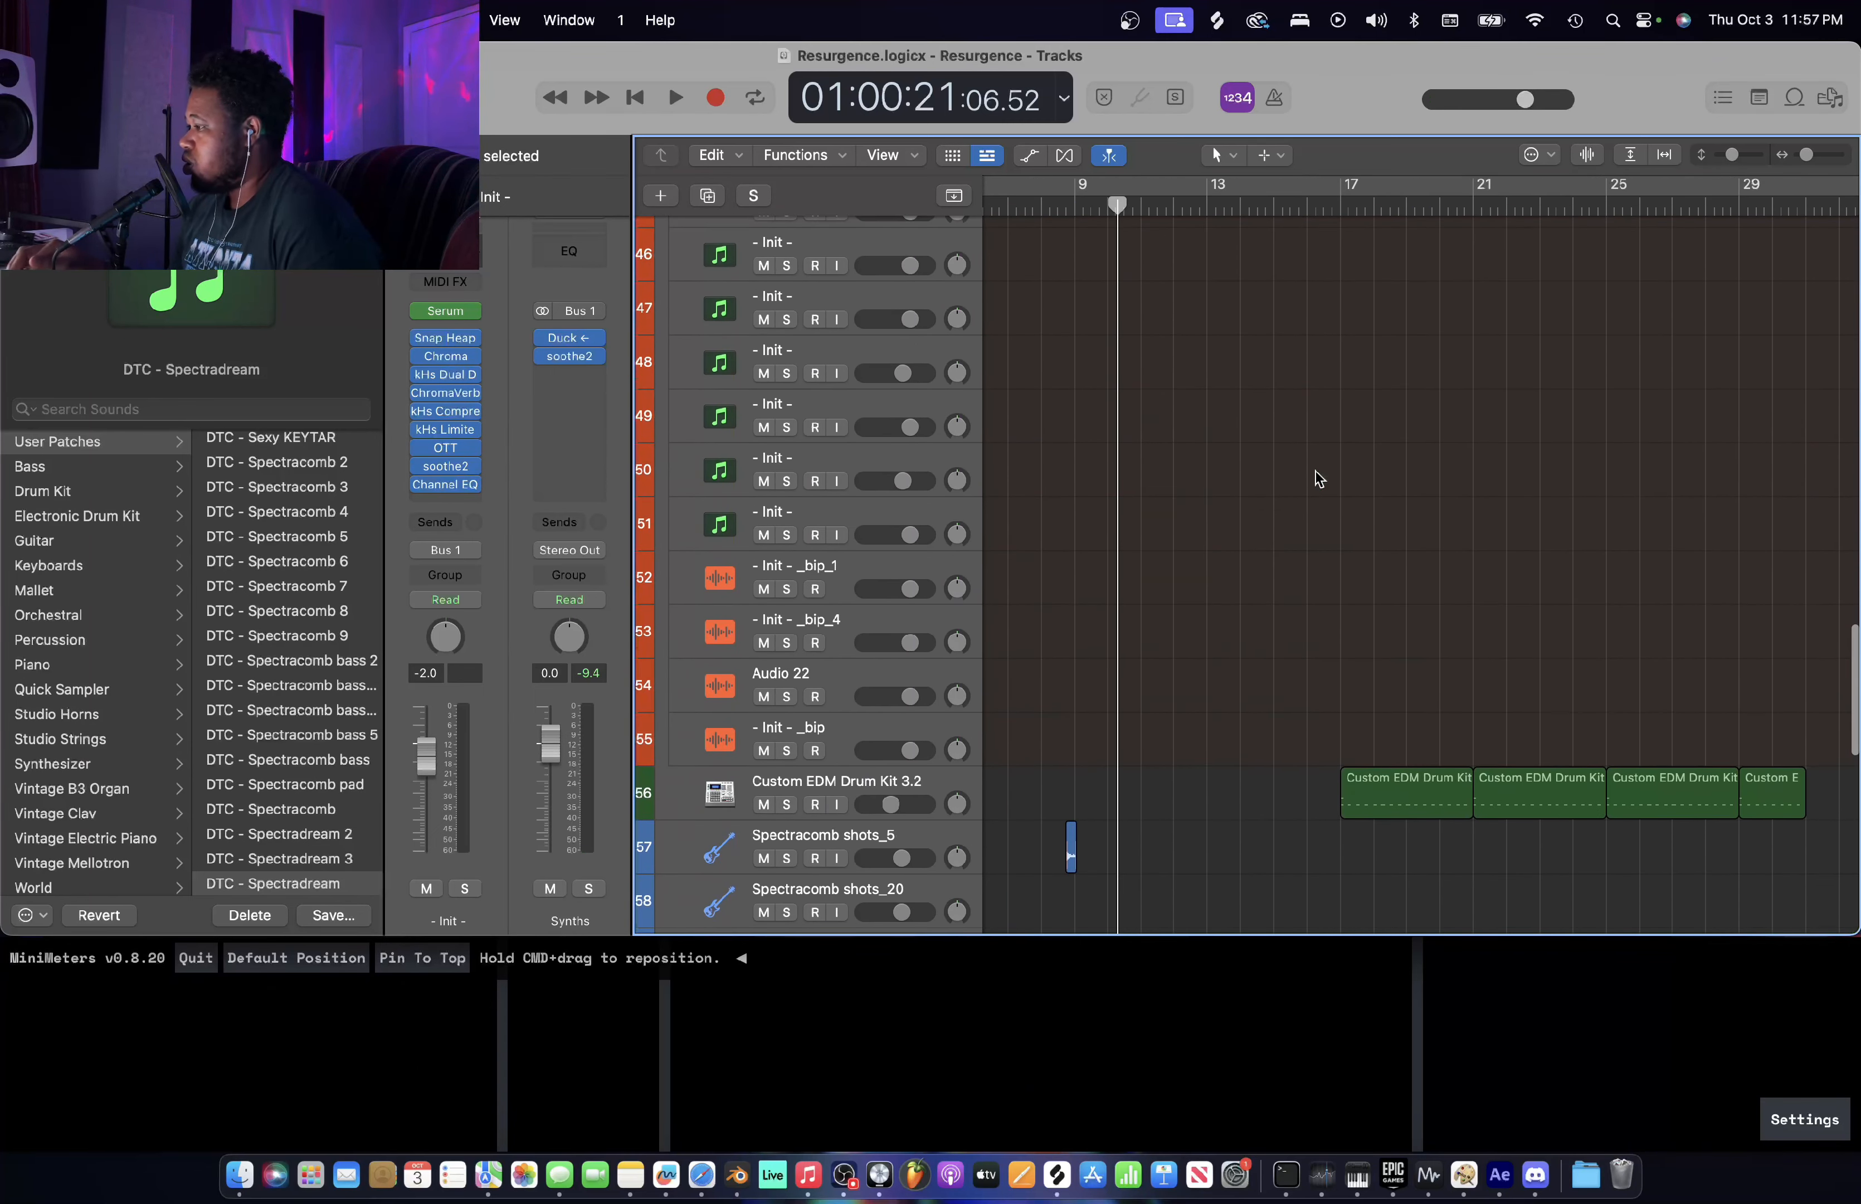
# - Play the full mix from bar 13 to bar 33, following the synth and bass tracks
pyautogui.click(1207, 208)
pyautogui.scroll(-10, 1251, 430)
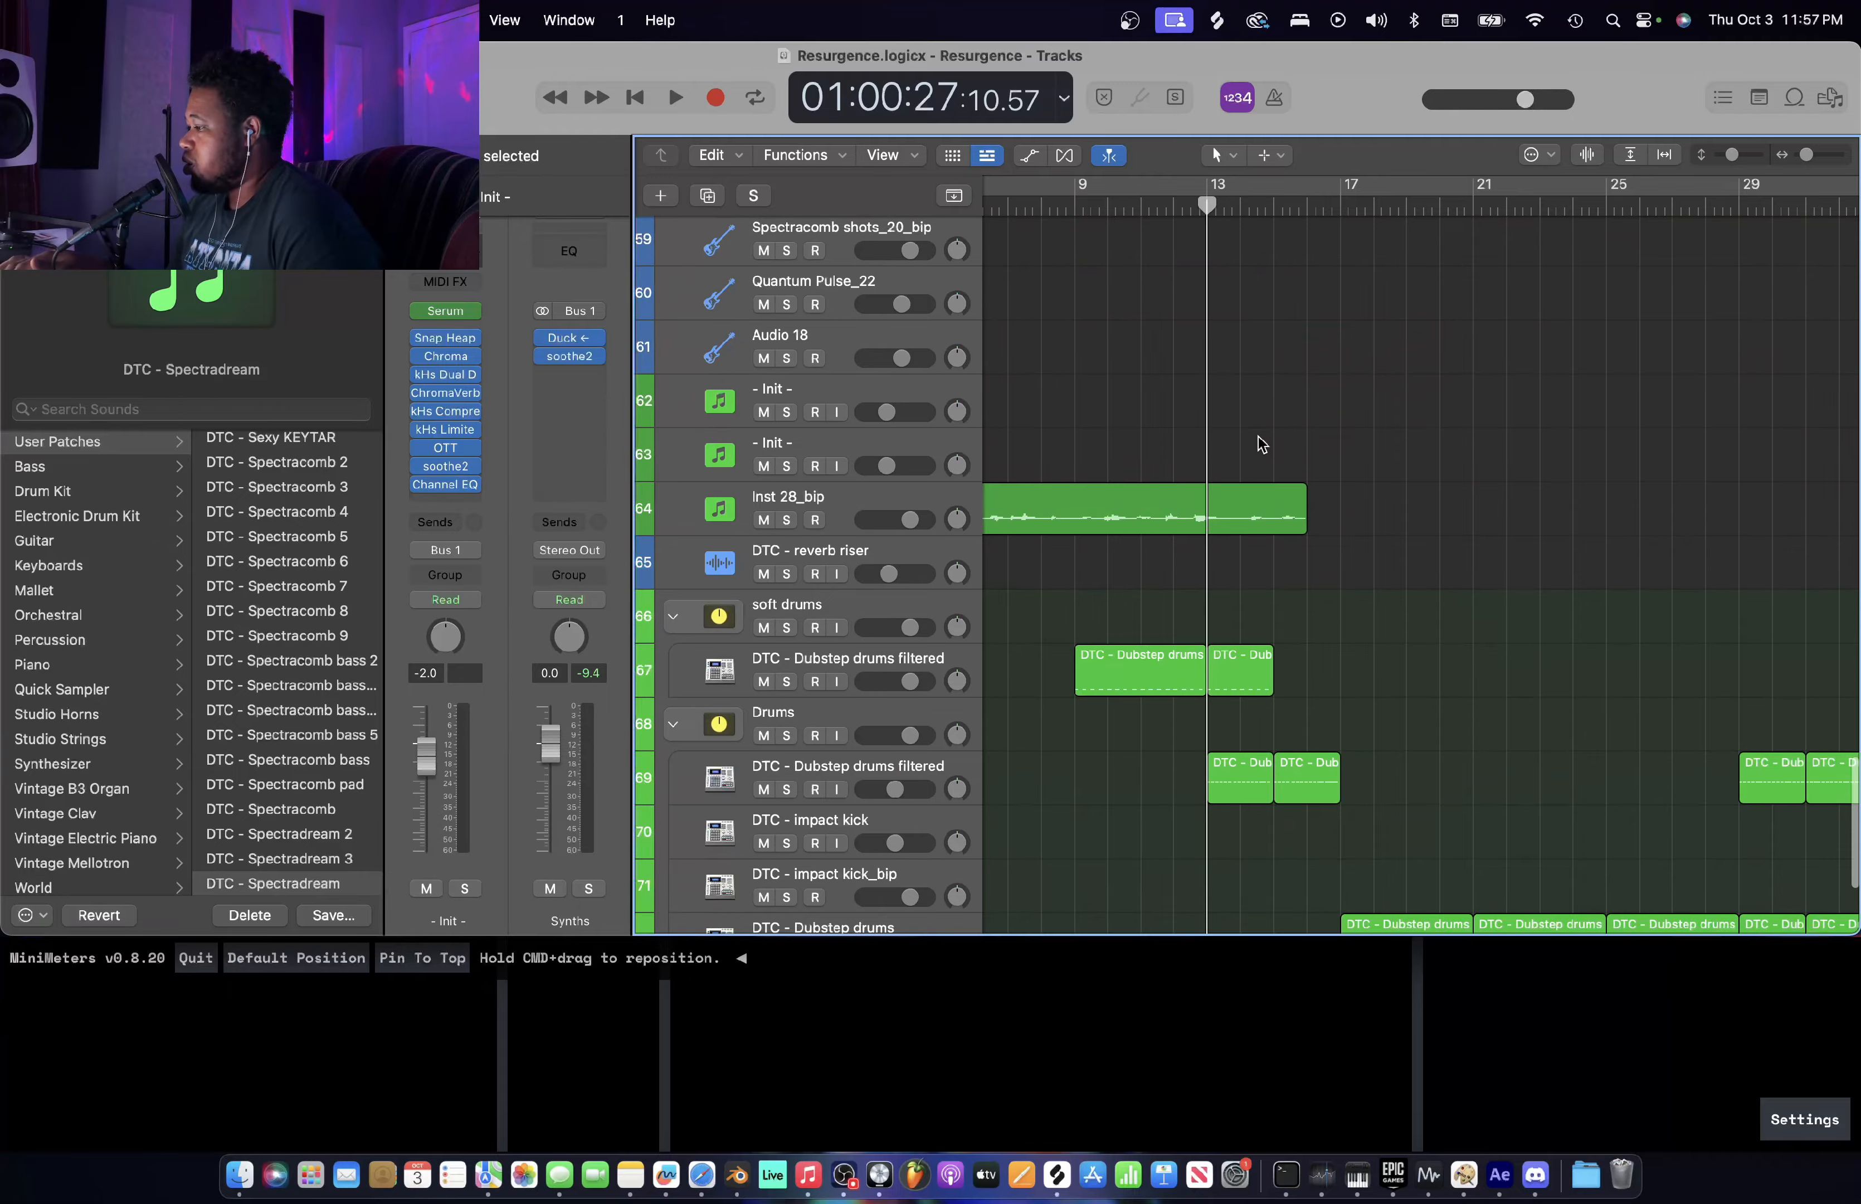
pyautogui.press('space')
pyautogui.scroll(15, 1261, 444)
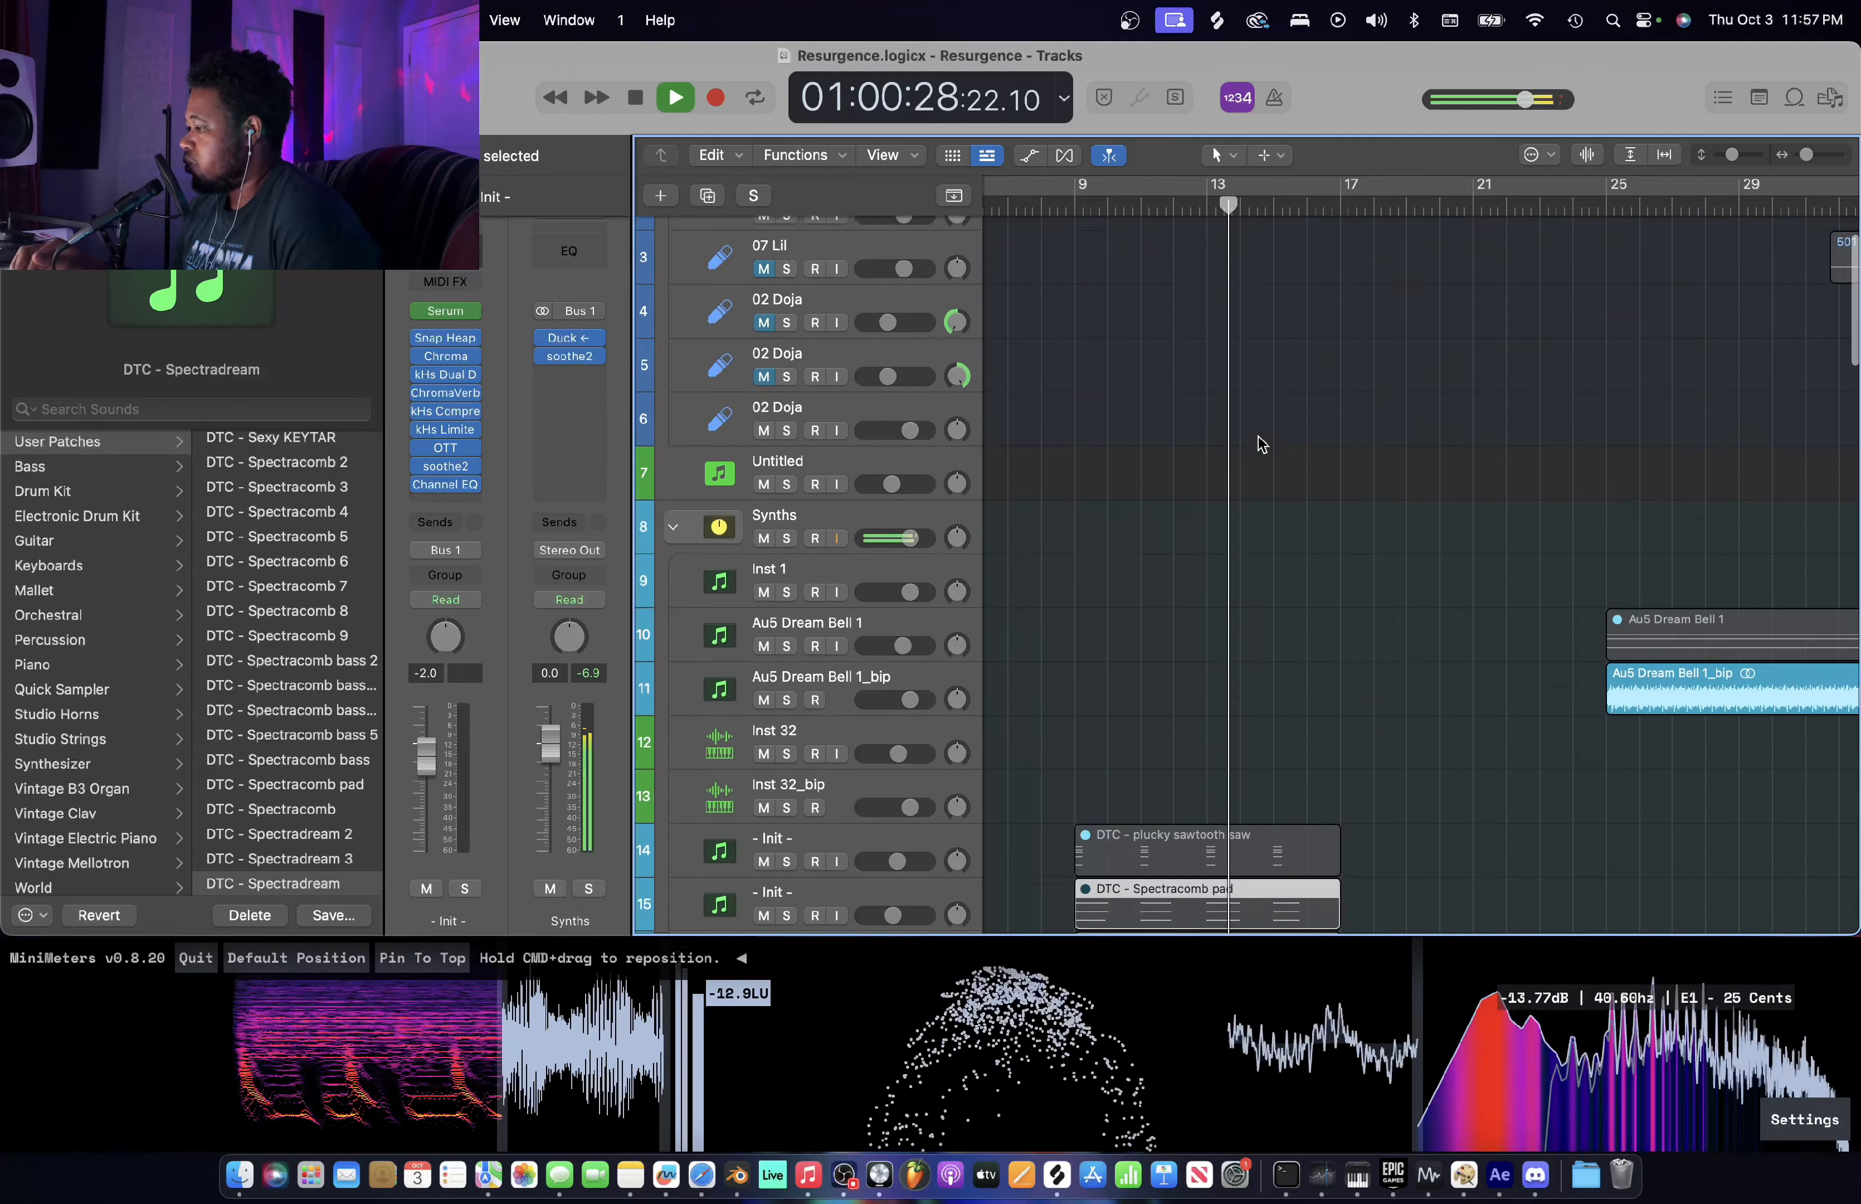
pyautogui.scroll(-4, 1259, 444)
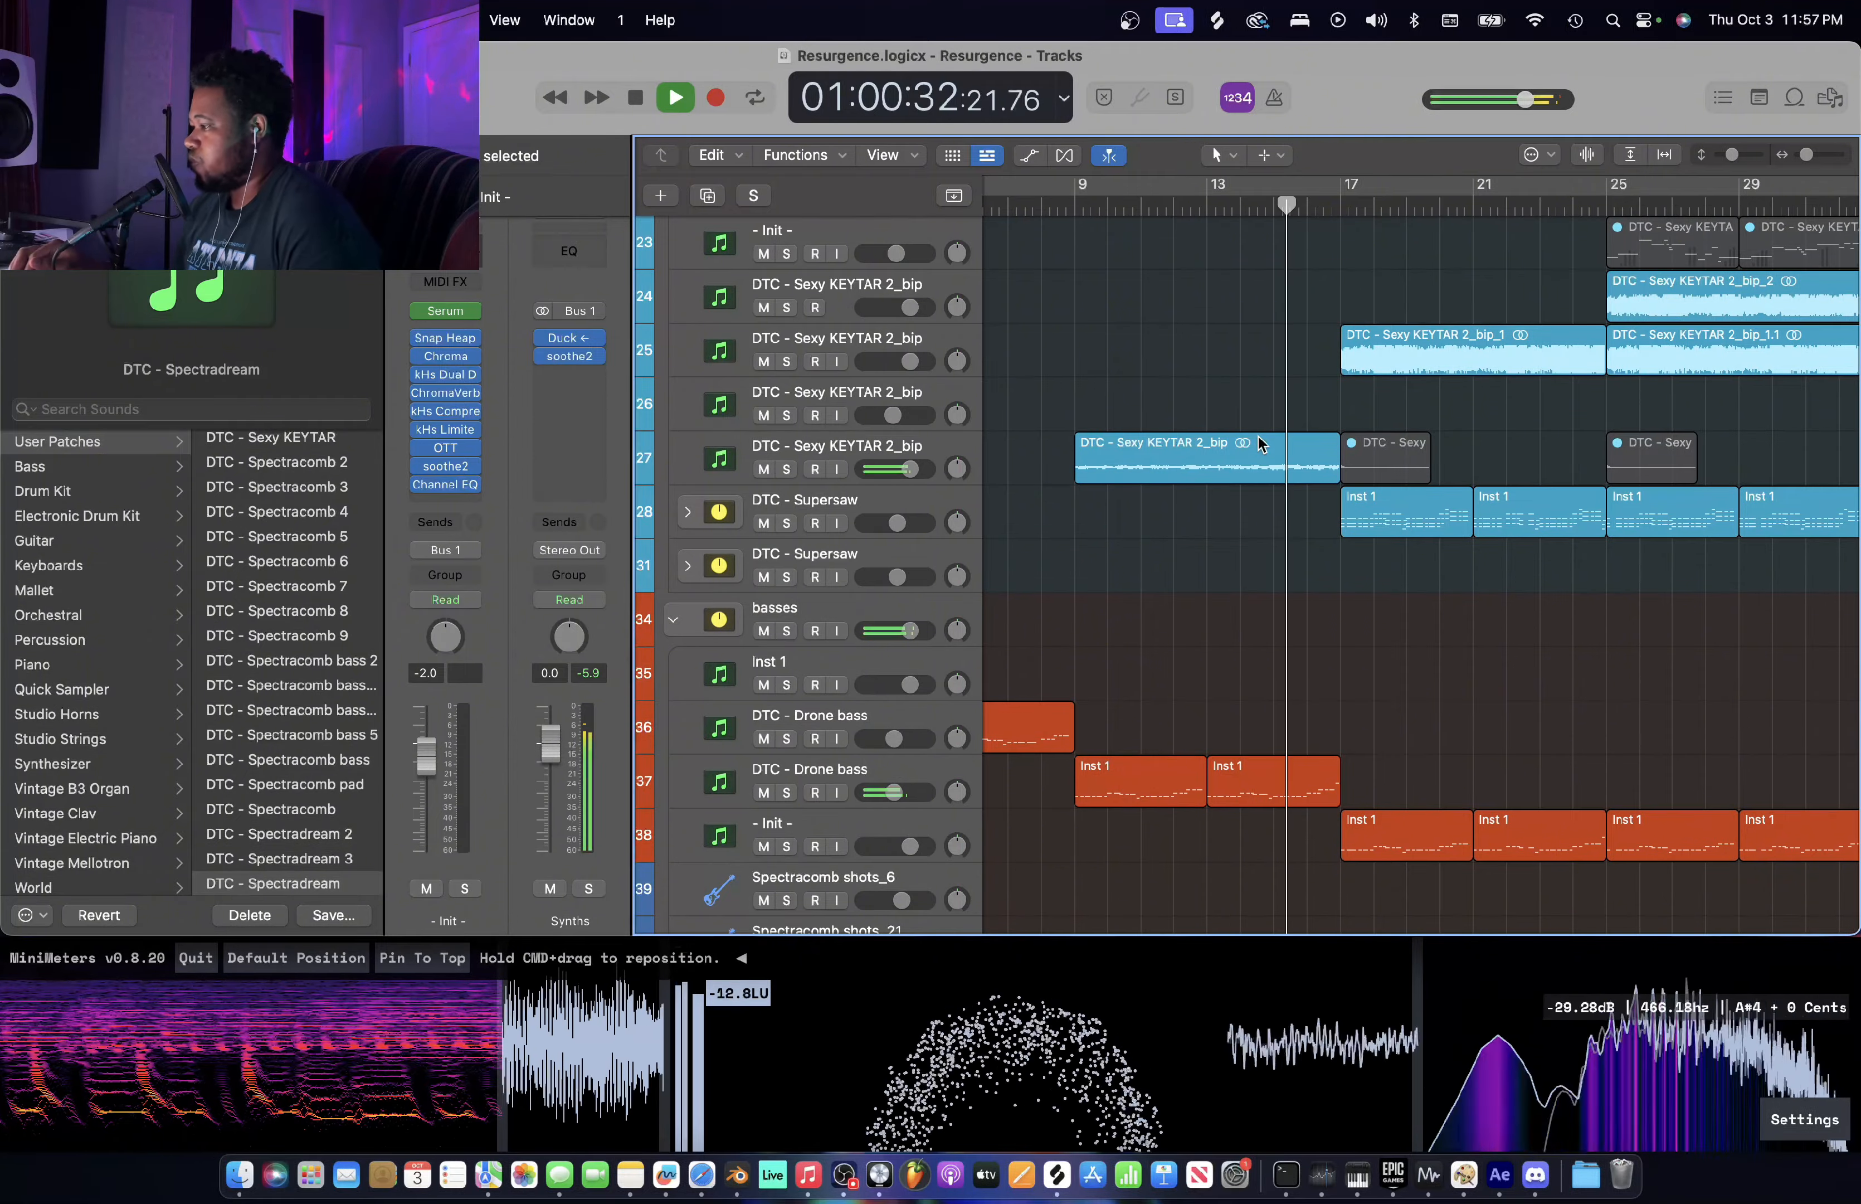
pyautogui.hscroll(5, 1261, 444)
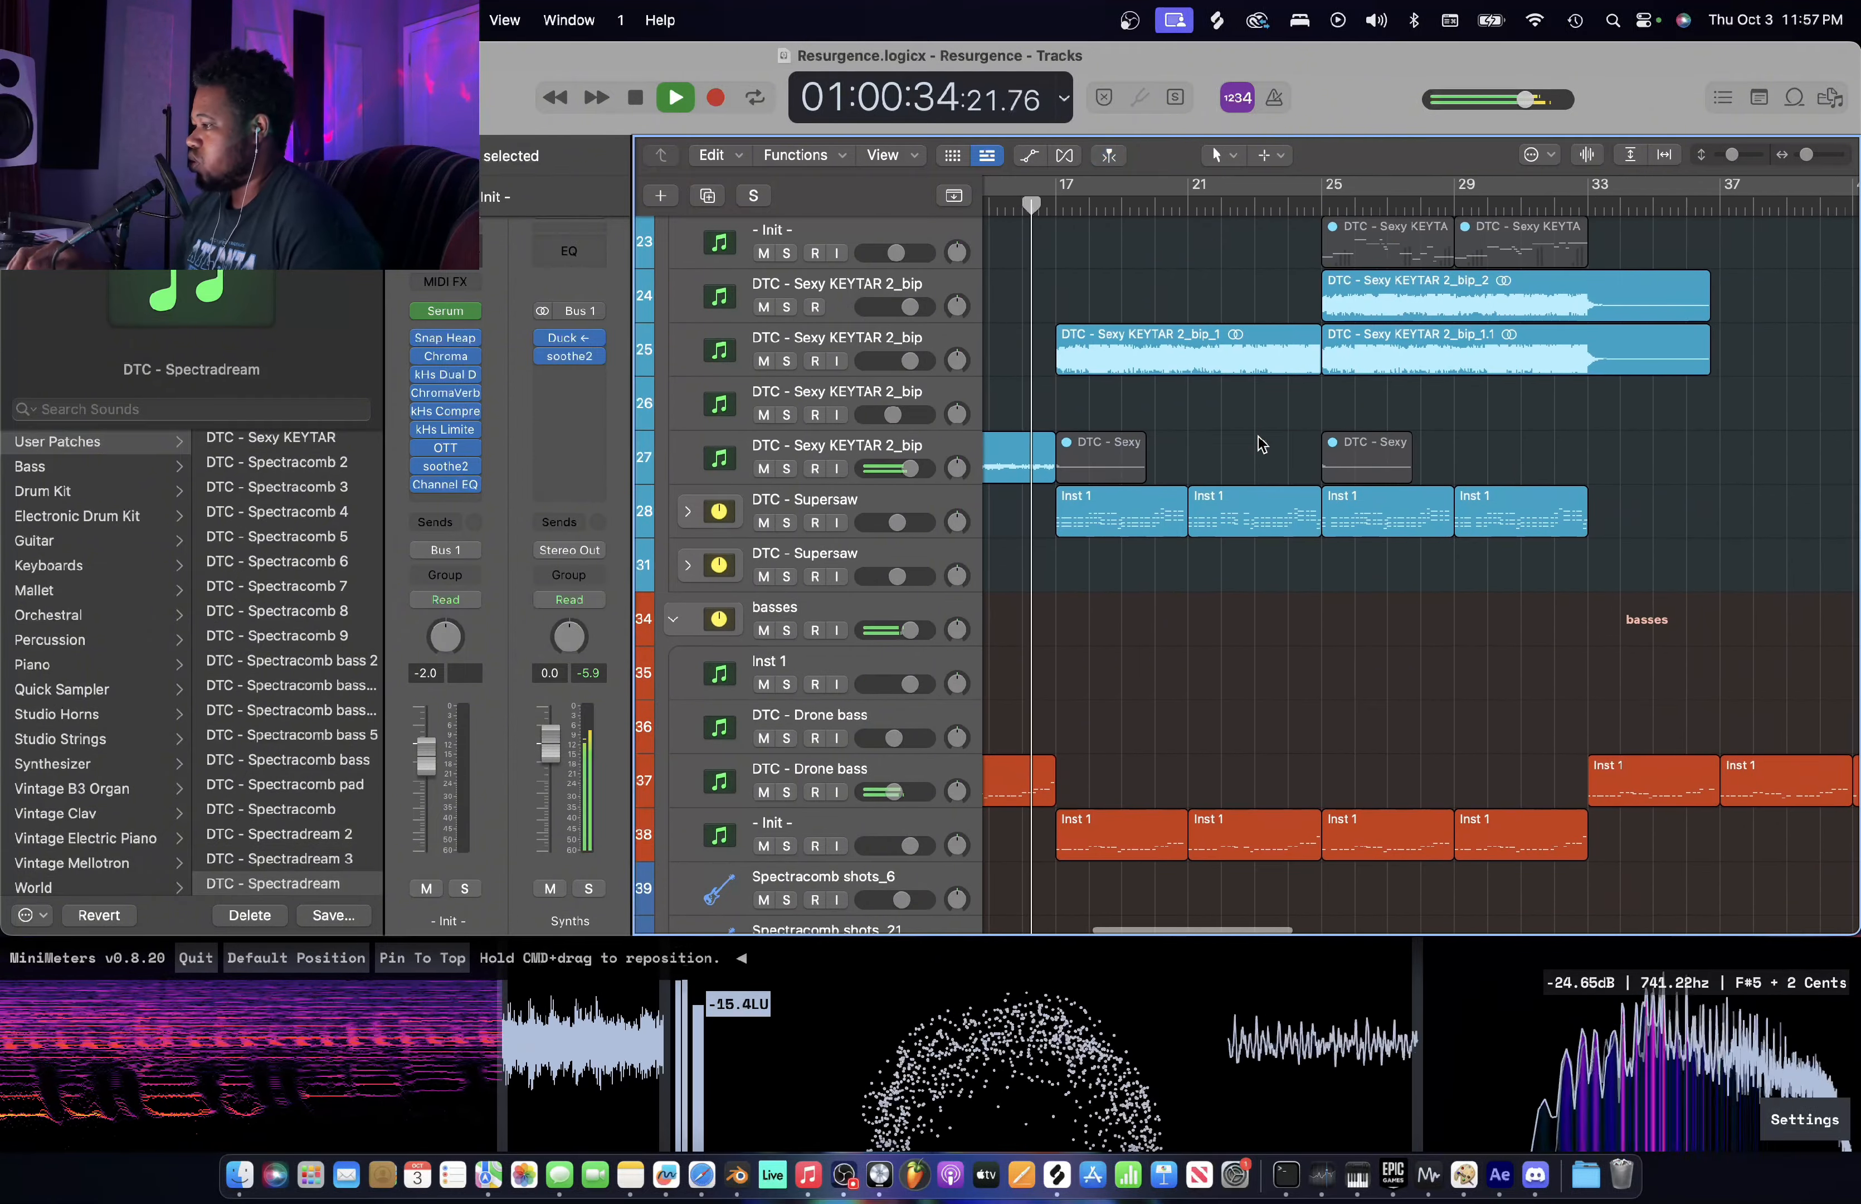
pyautogui.scroll(3, 1260, 443)
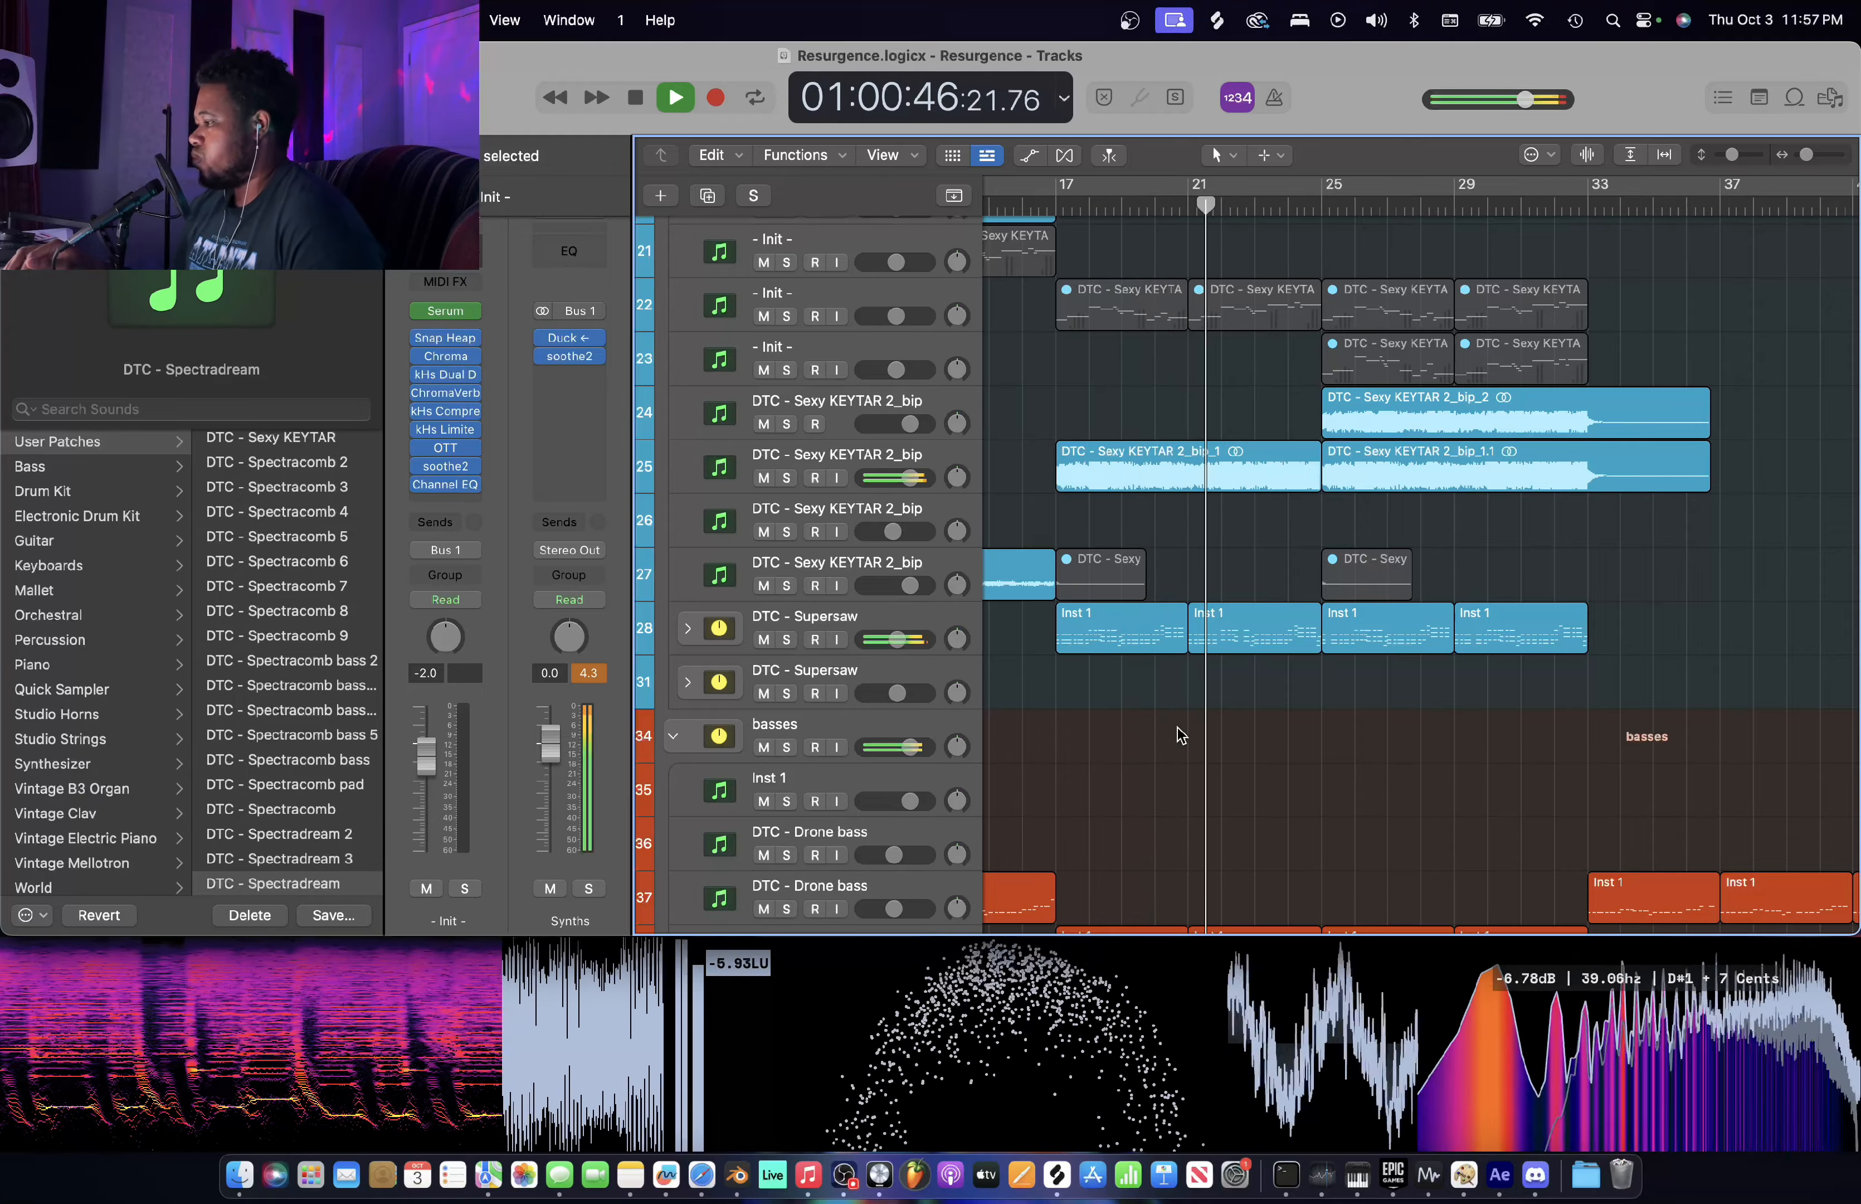
pyautogui.hscroll(2, 1178, 734)
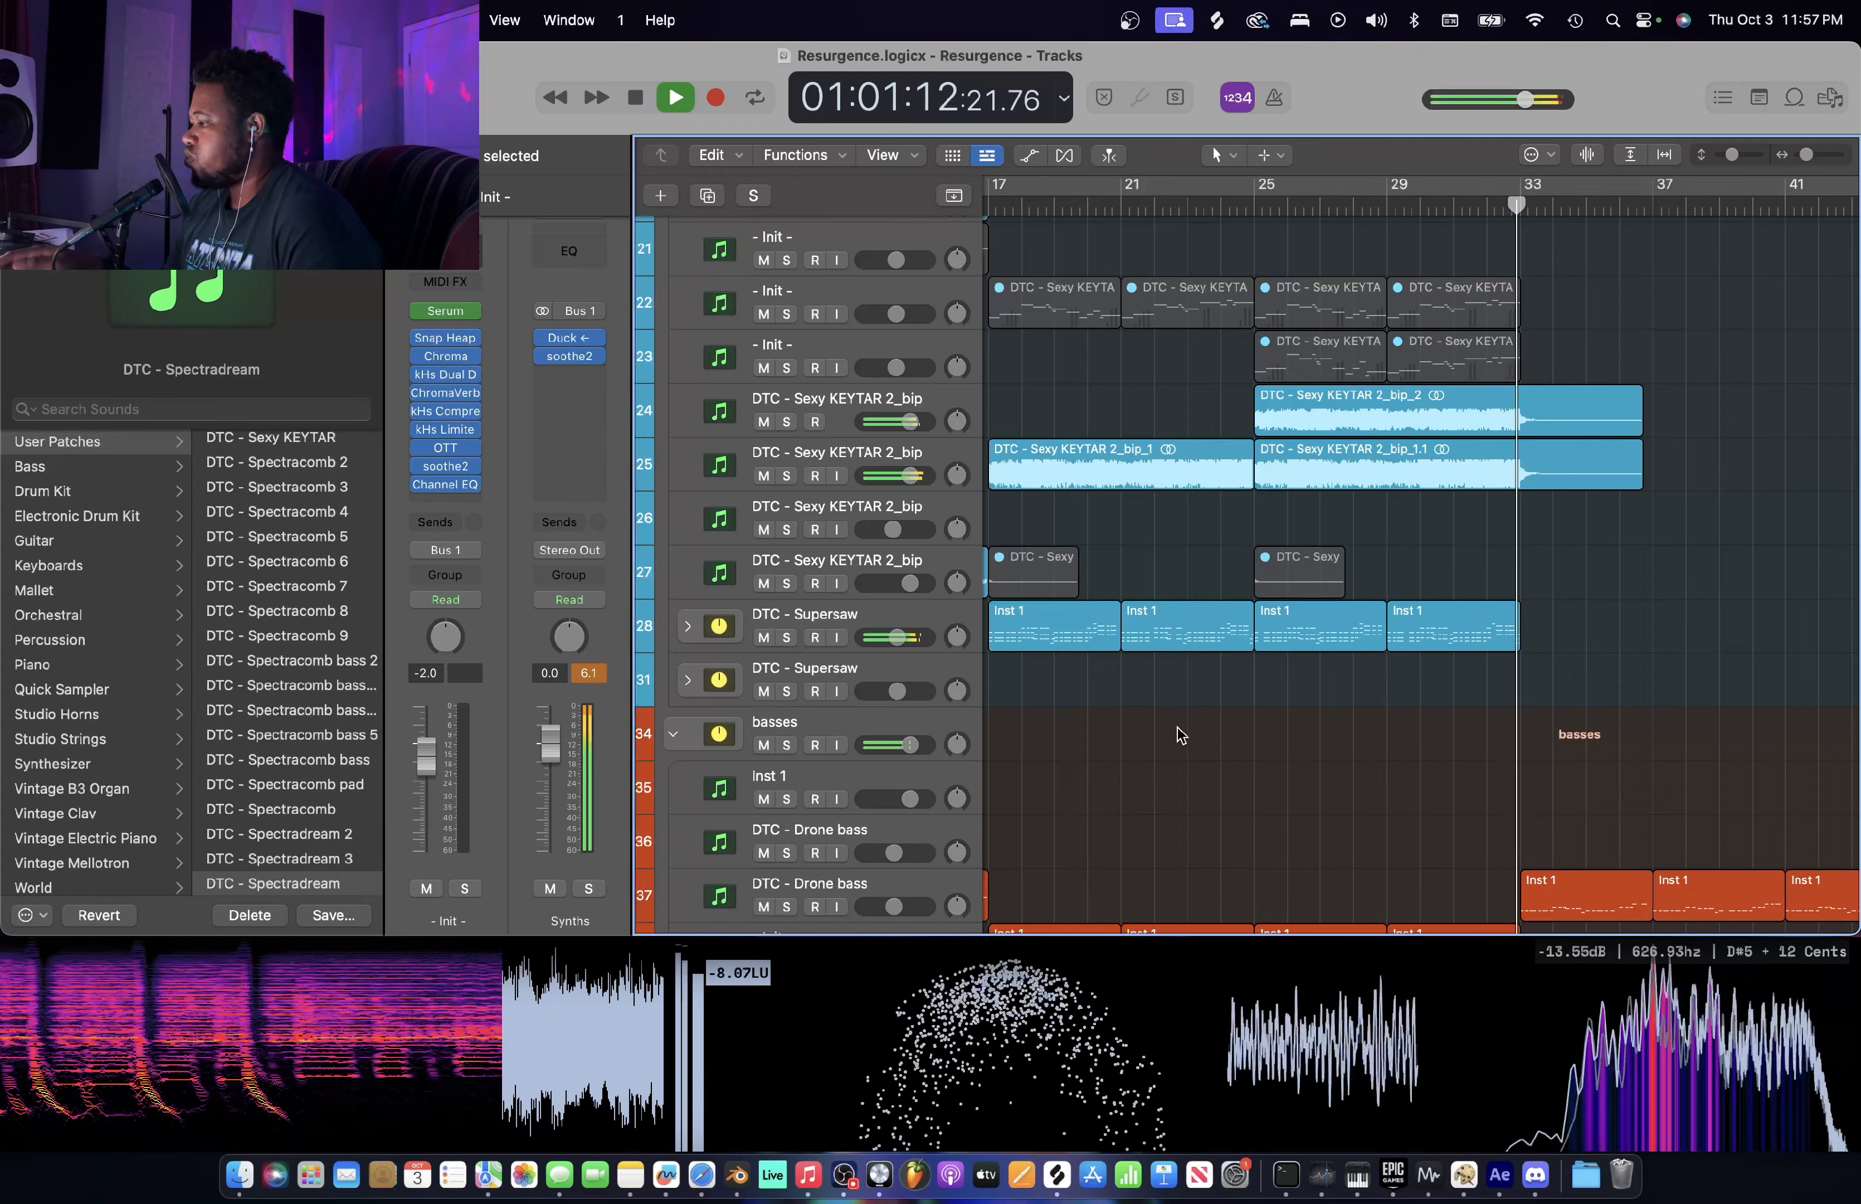
pyautogui.press('space')
# - Look over the bass, drum and synth regions that make up the section from bar 17 to bar 33
pyautogui.scroll(-4, 1175, 560)
pyautogui.hscroll(-4, 1174, 560)
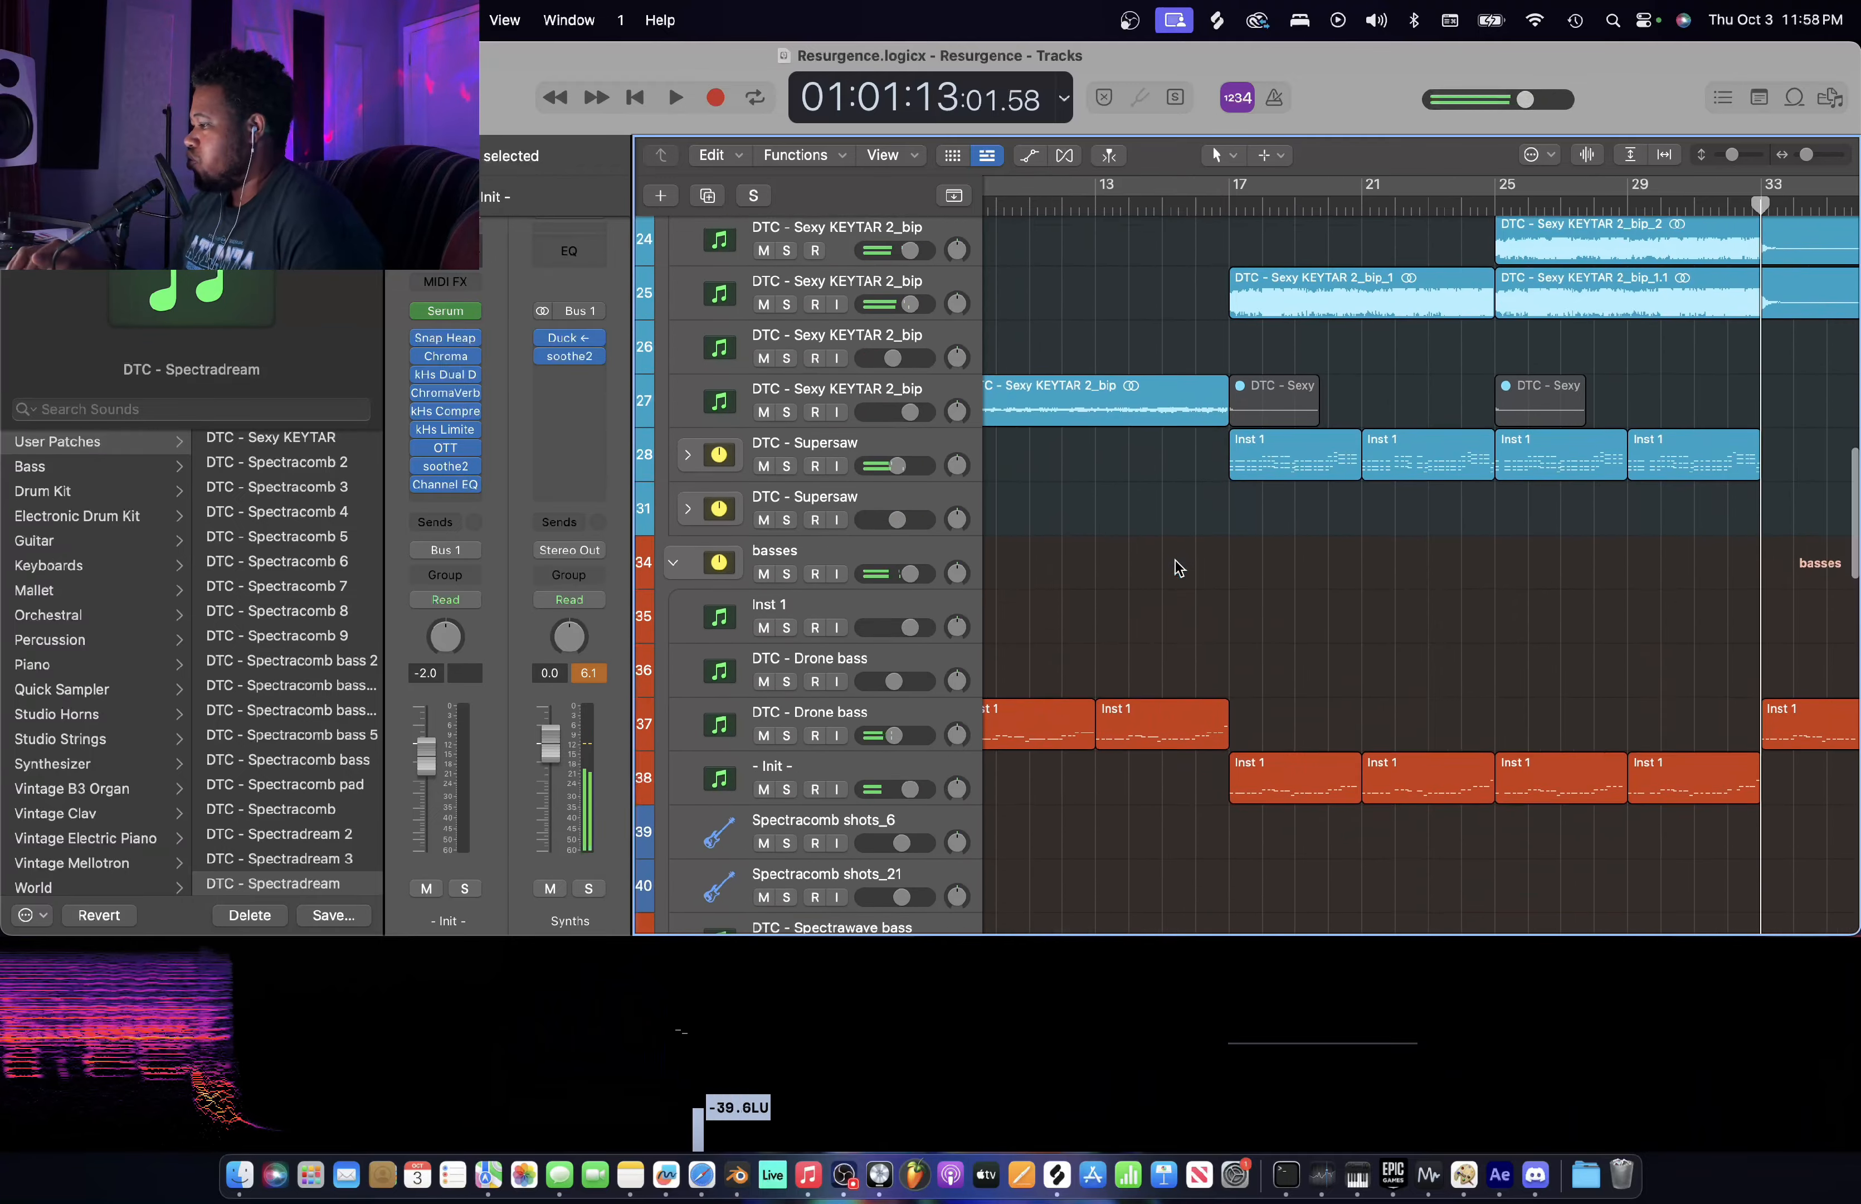
pyautogui.hscroll(5, 1175, 559)
pyautogui.scroll(-12, 1175, 560)
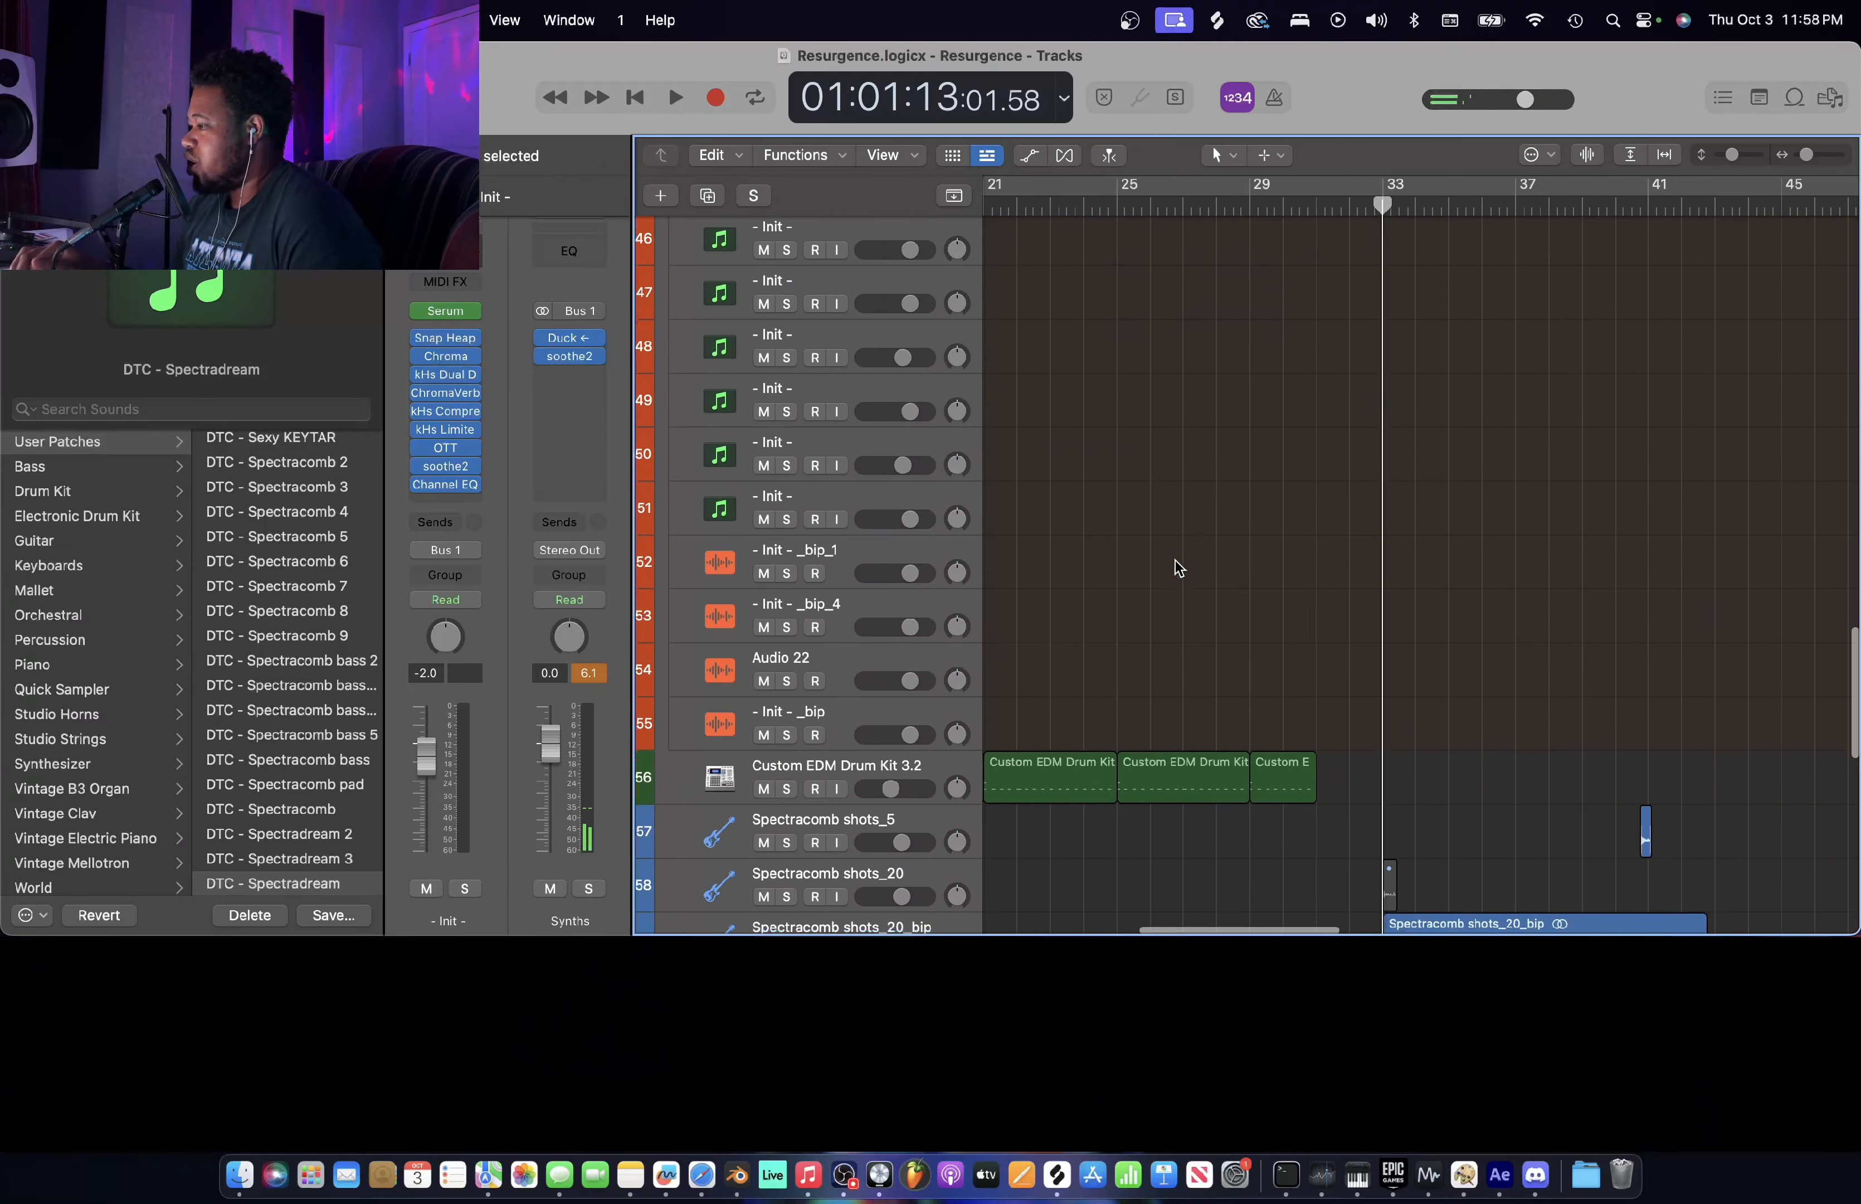
pyautogui.scroll(-8, 1177, 567)
pyautogui.hscroll(-5, 1177, 567)
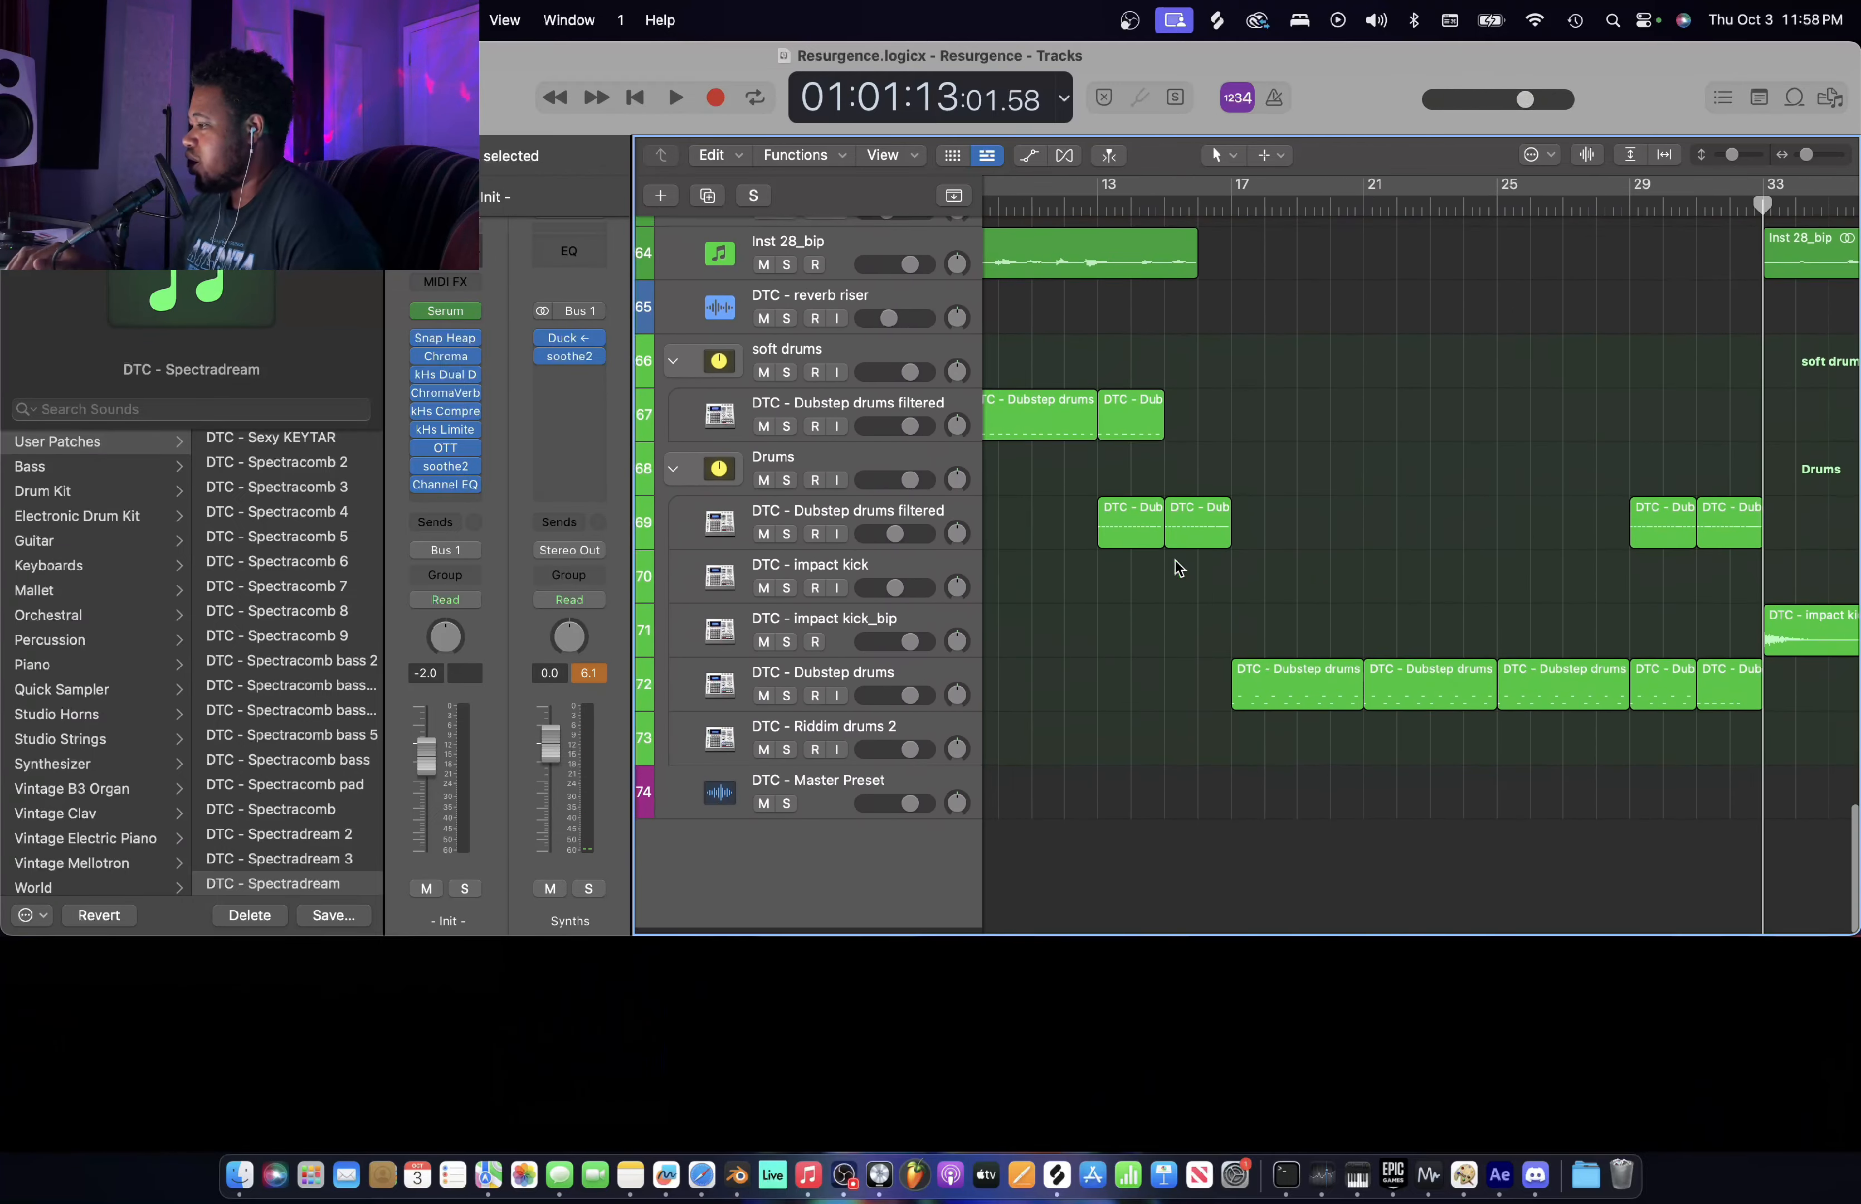
pyautogui.scroll(20, 1175, 559)
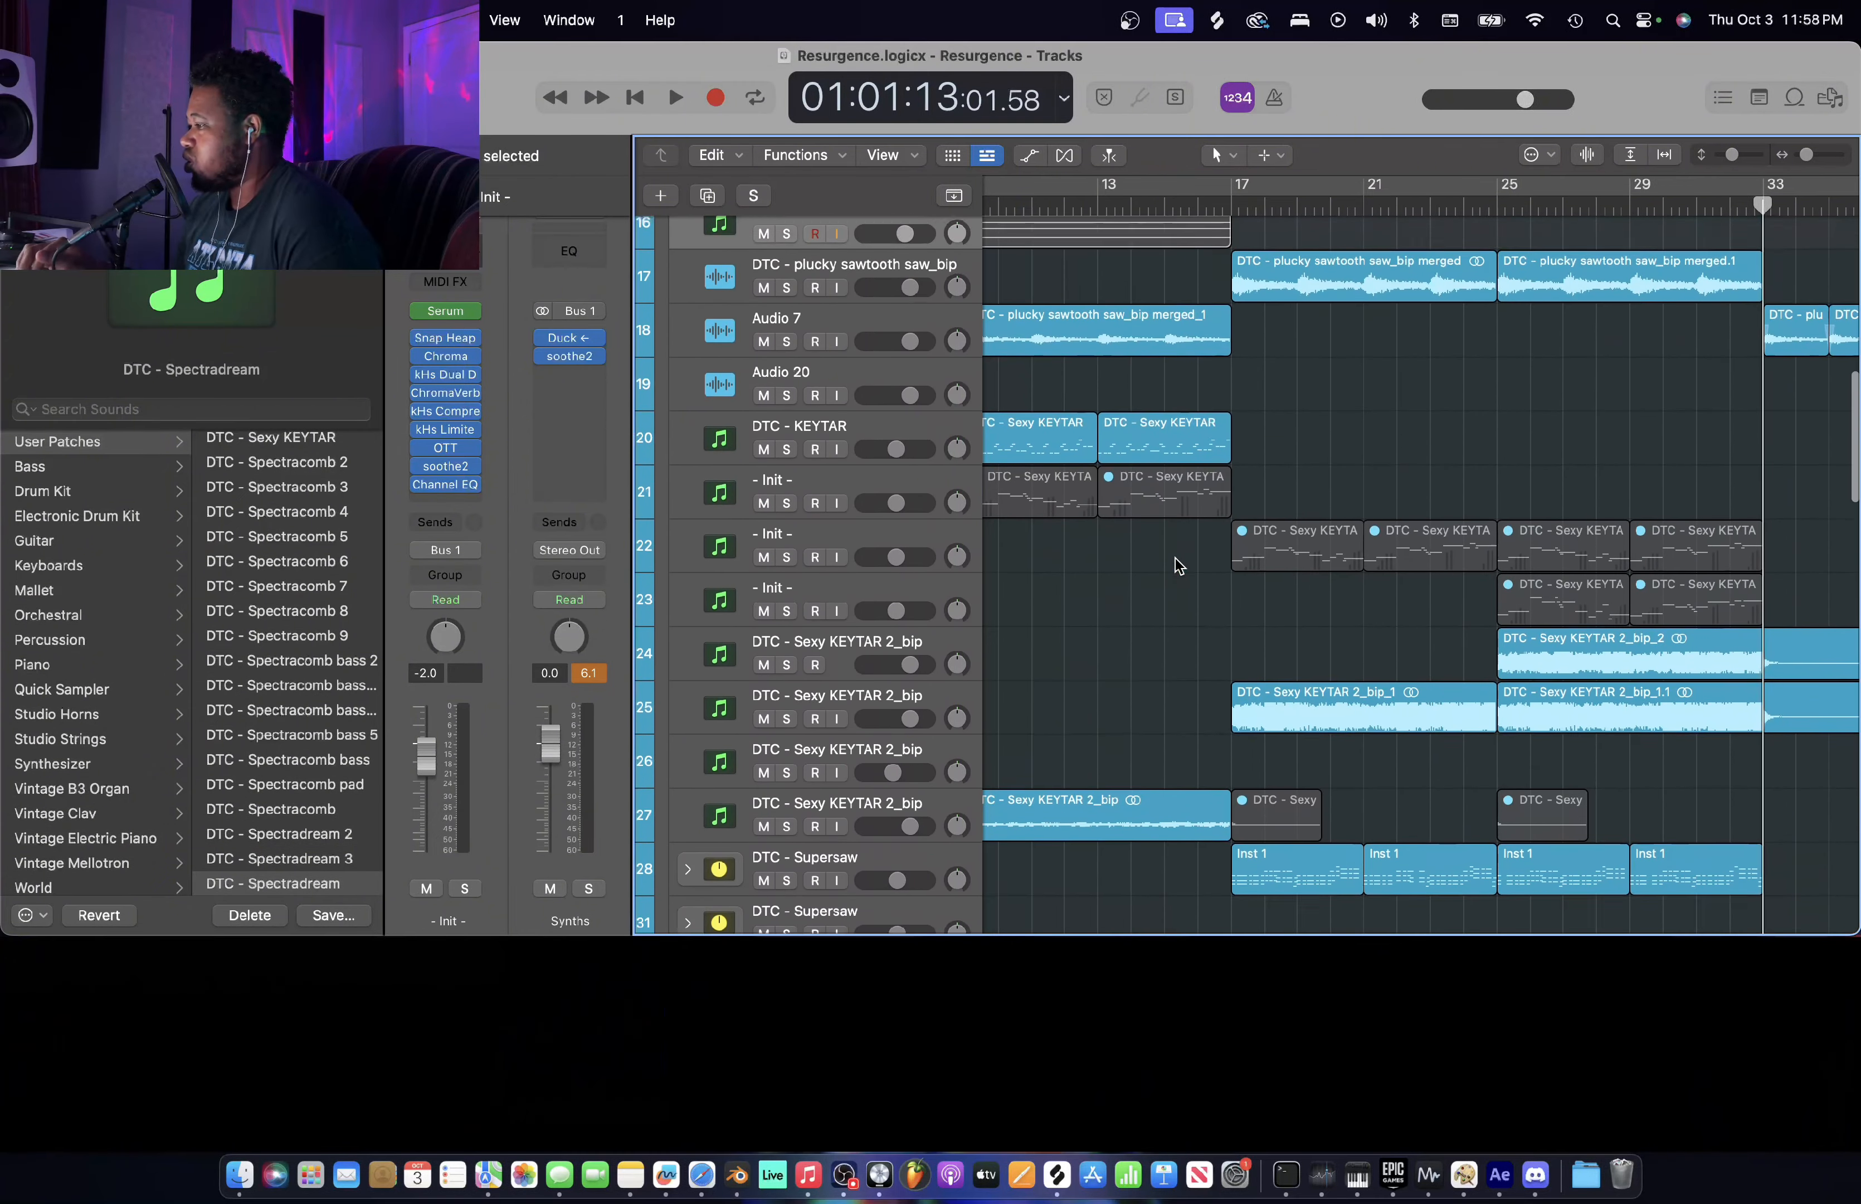
pyautogui.scroll(3, 1178, 564)
pyautogui.hscroll(1, 1287, 516)
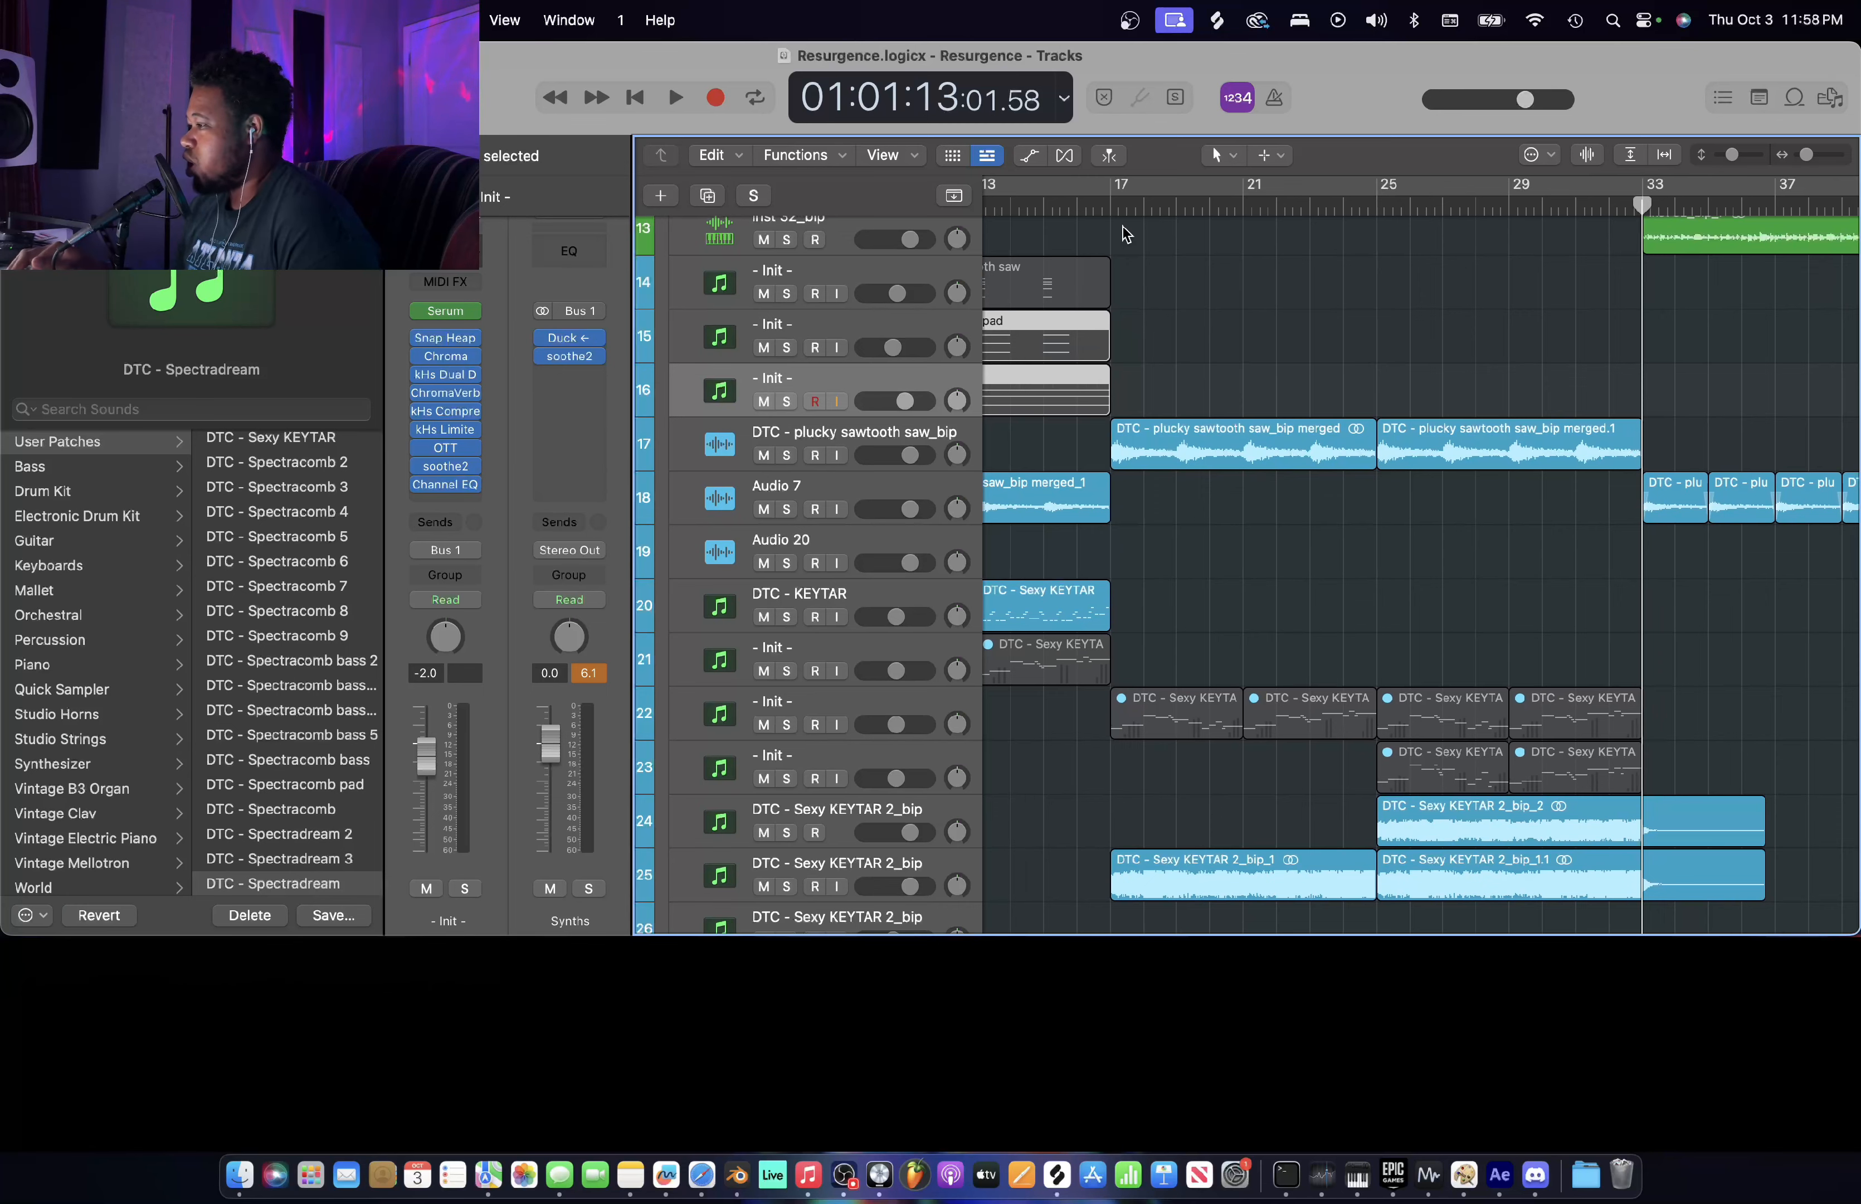
# - Solo the DTC - plucky sawtooth saw_bip track 17, listen to it briefly from bar 17, and clear the solo
pyautogui.click(1113, 204)
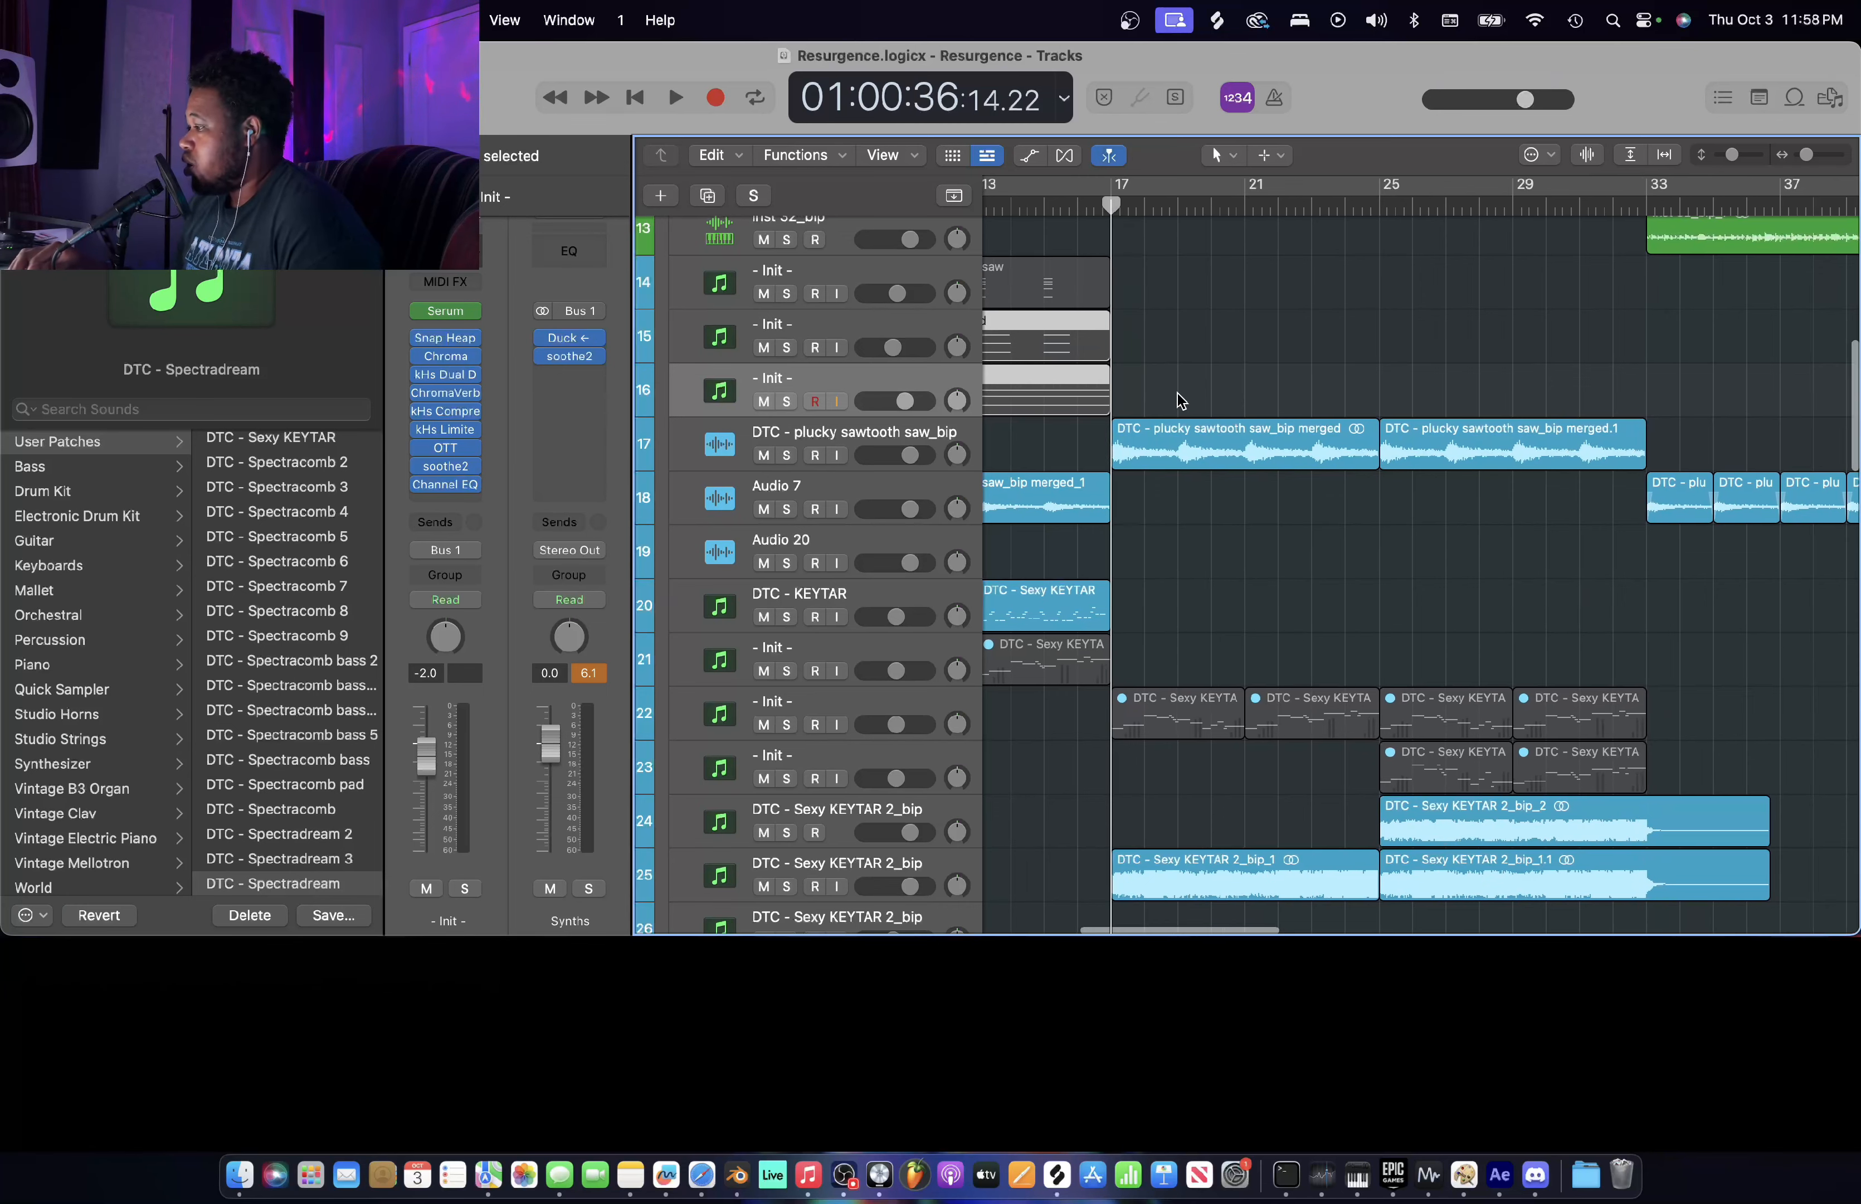
pyautogui.scroll(4, 1181, 402)
pyautogui.hscroll(2, 1181, 401)
pyautogui.scroll(10, 1167, 402)
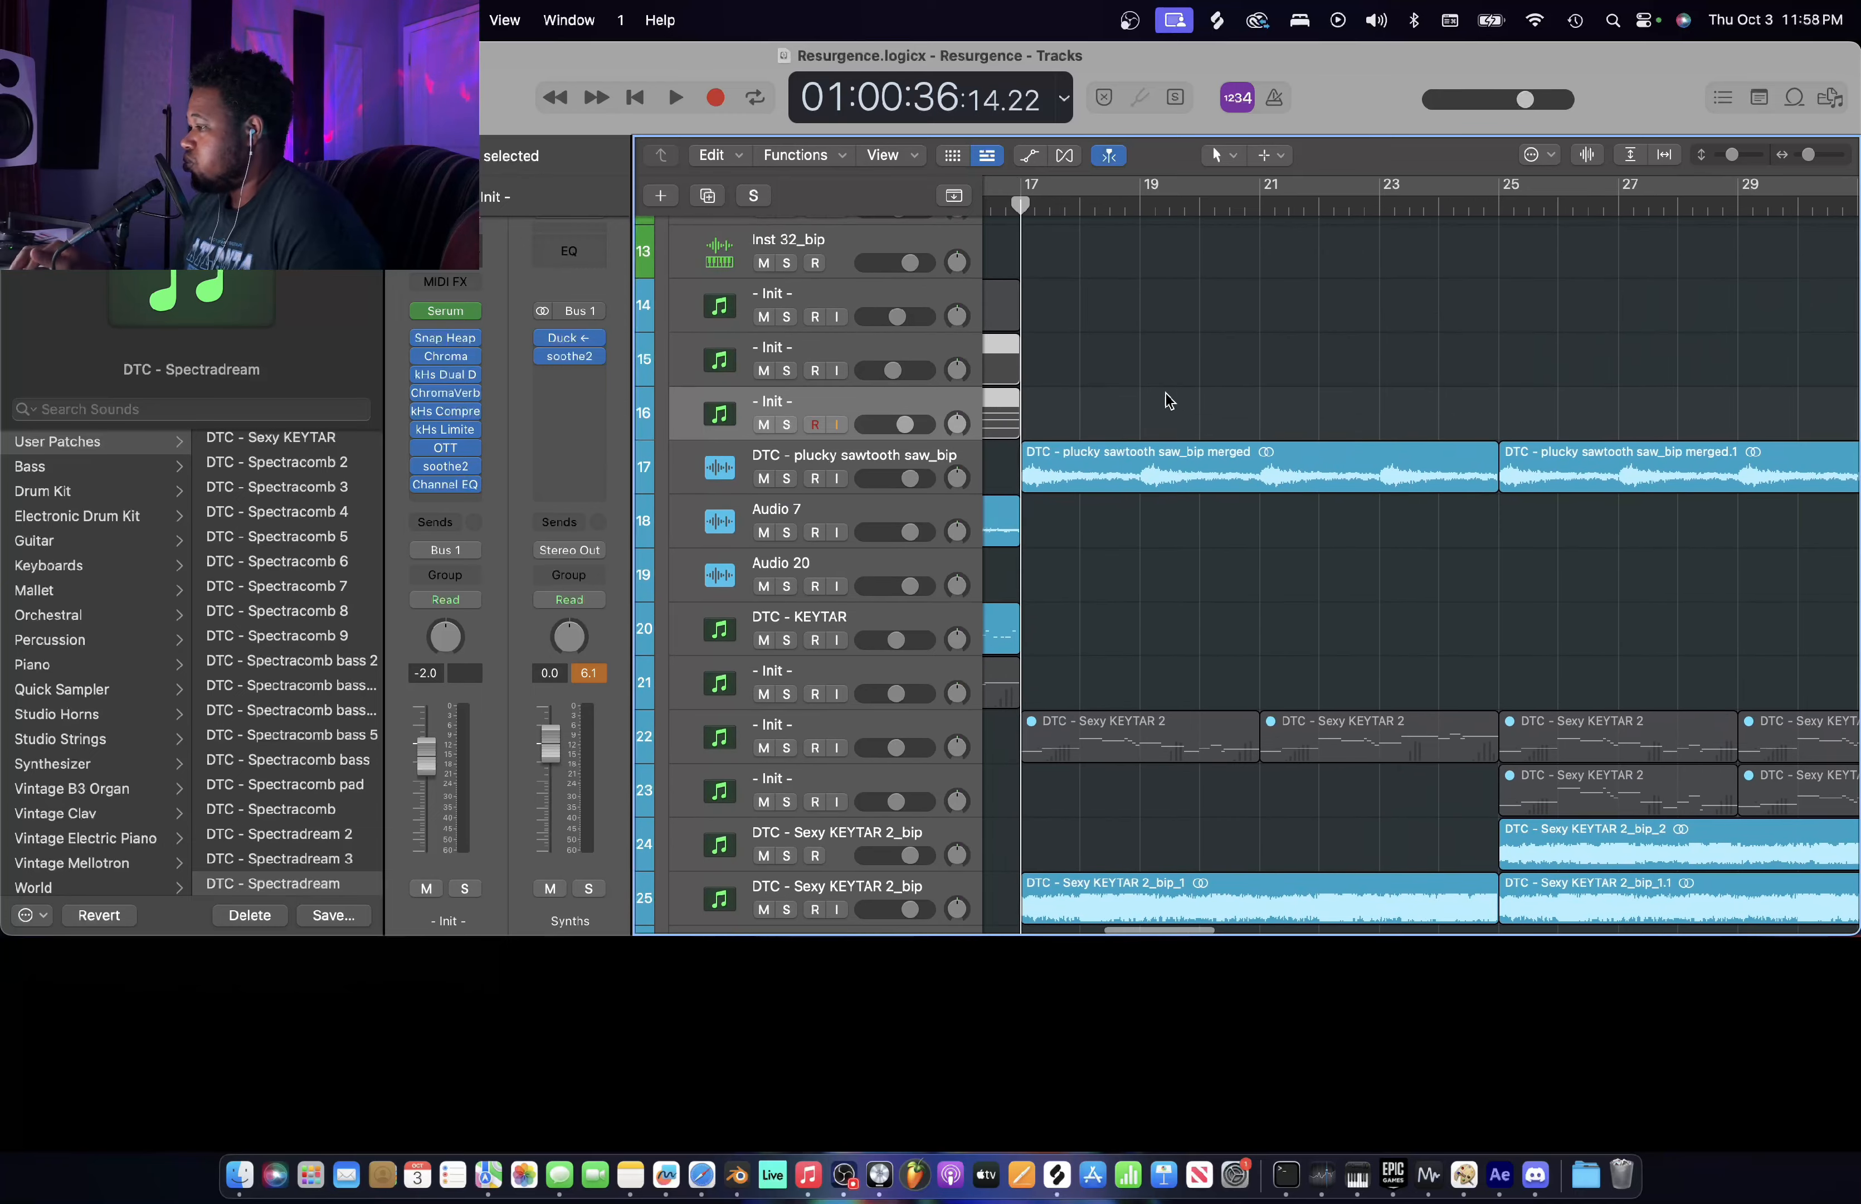
pyautogui.scroll(-10, 1150, 411)
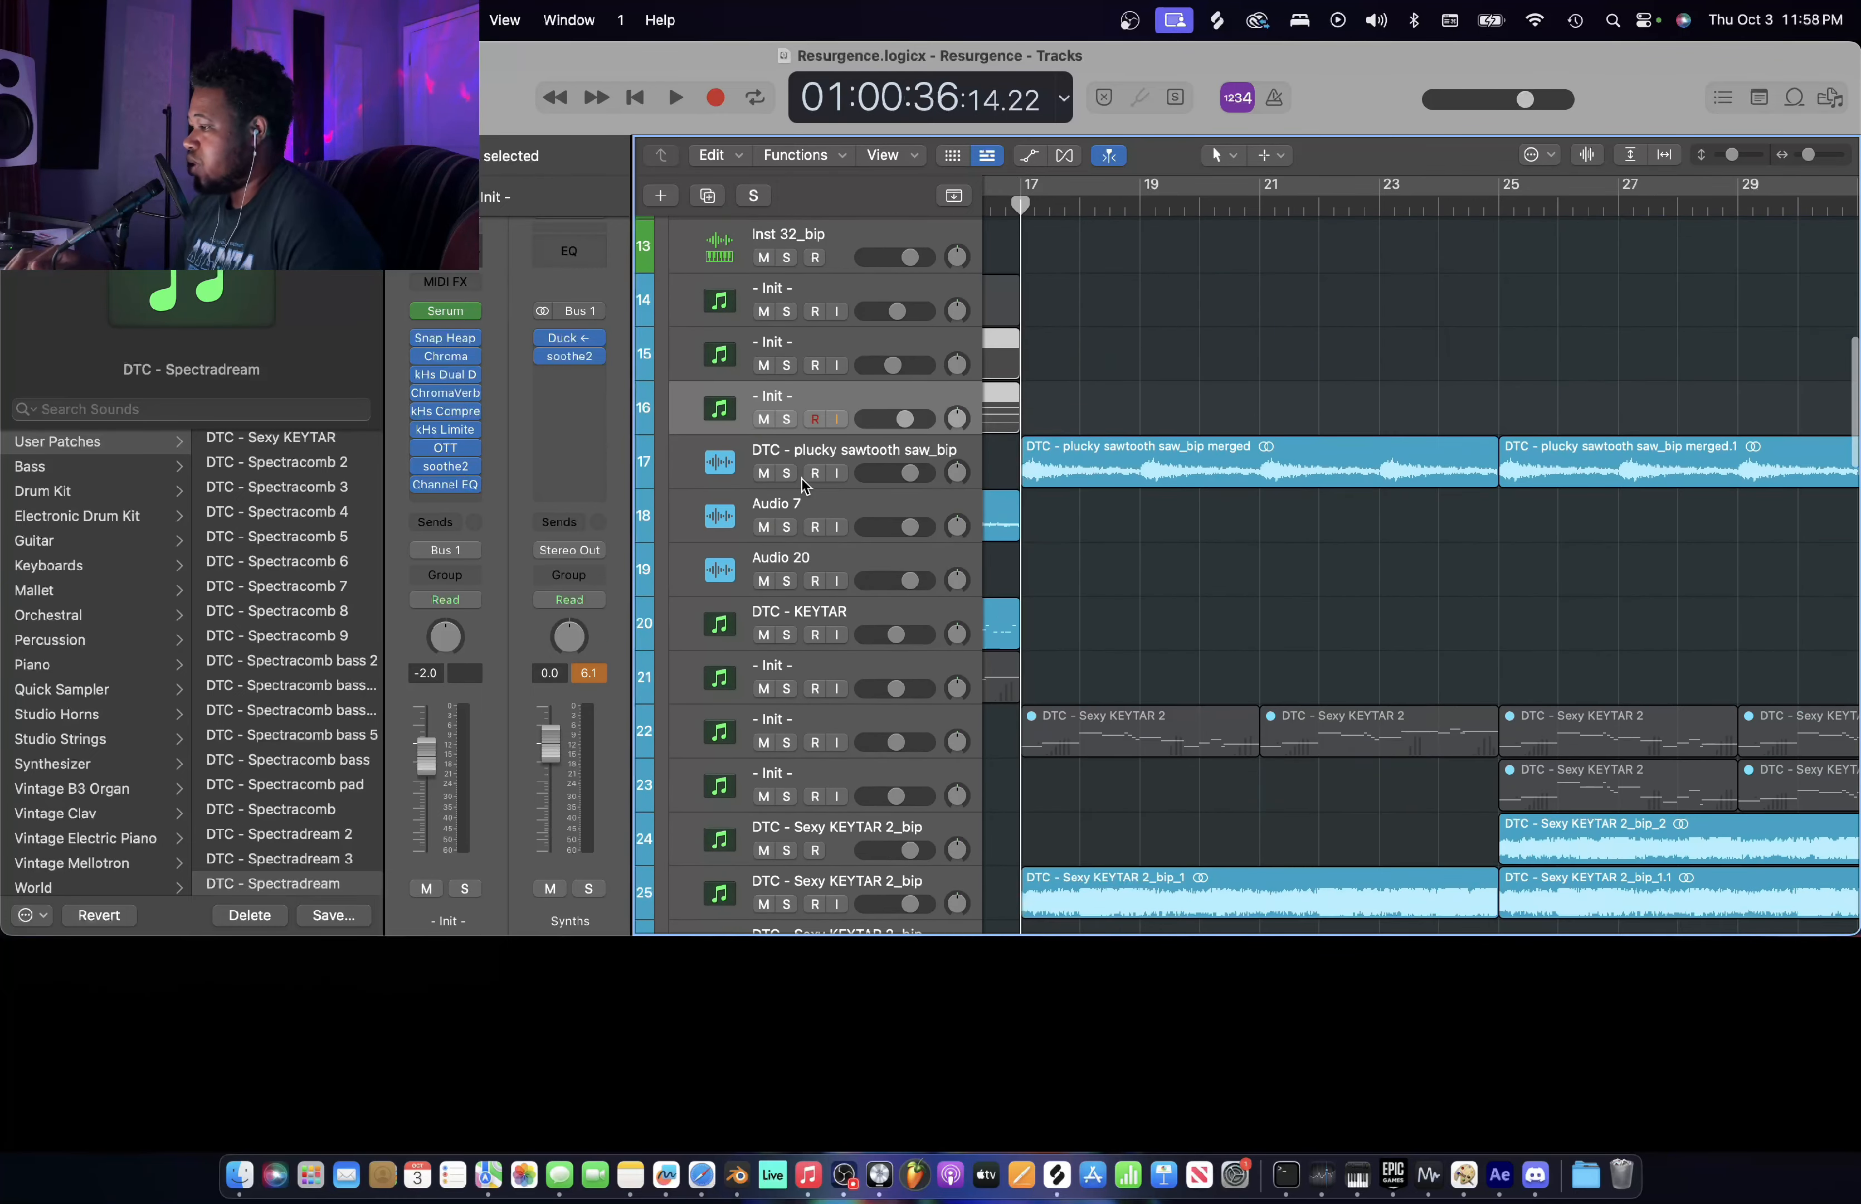
pyautogui.click(785, 473)
pyautogui.press('space')
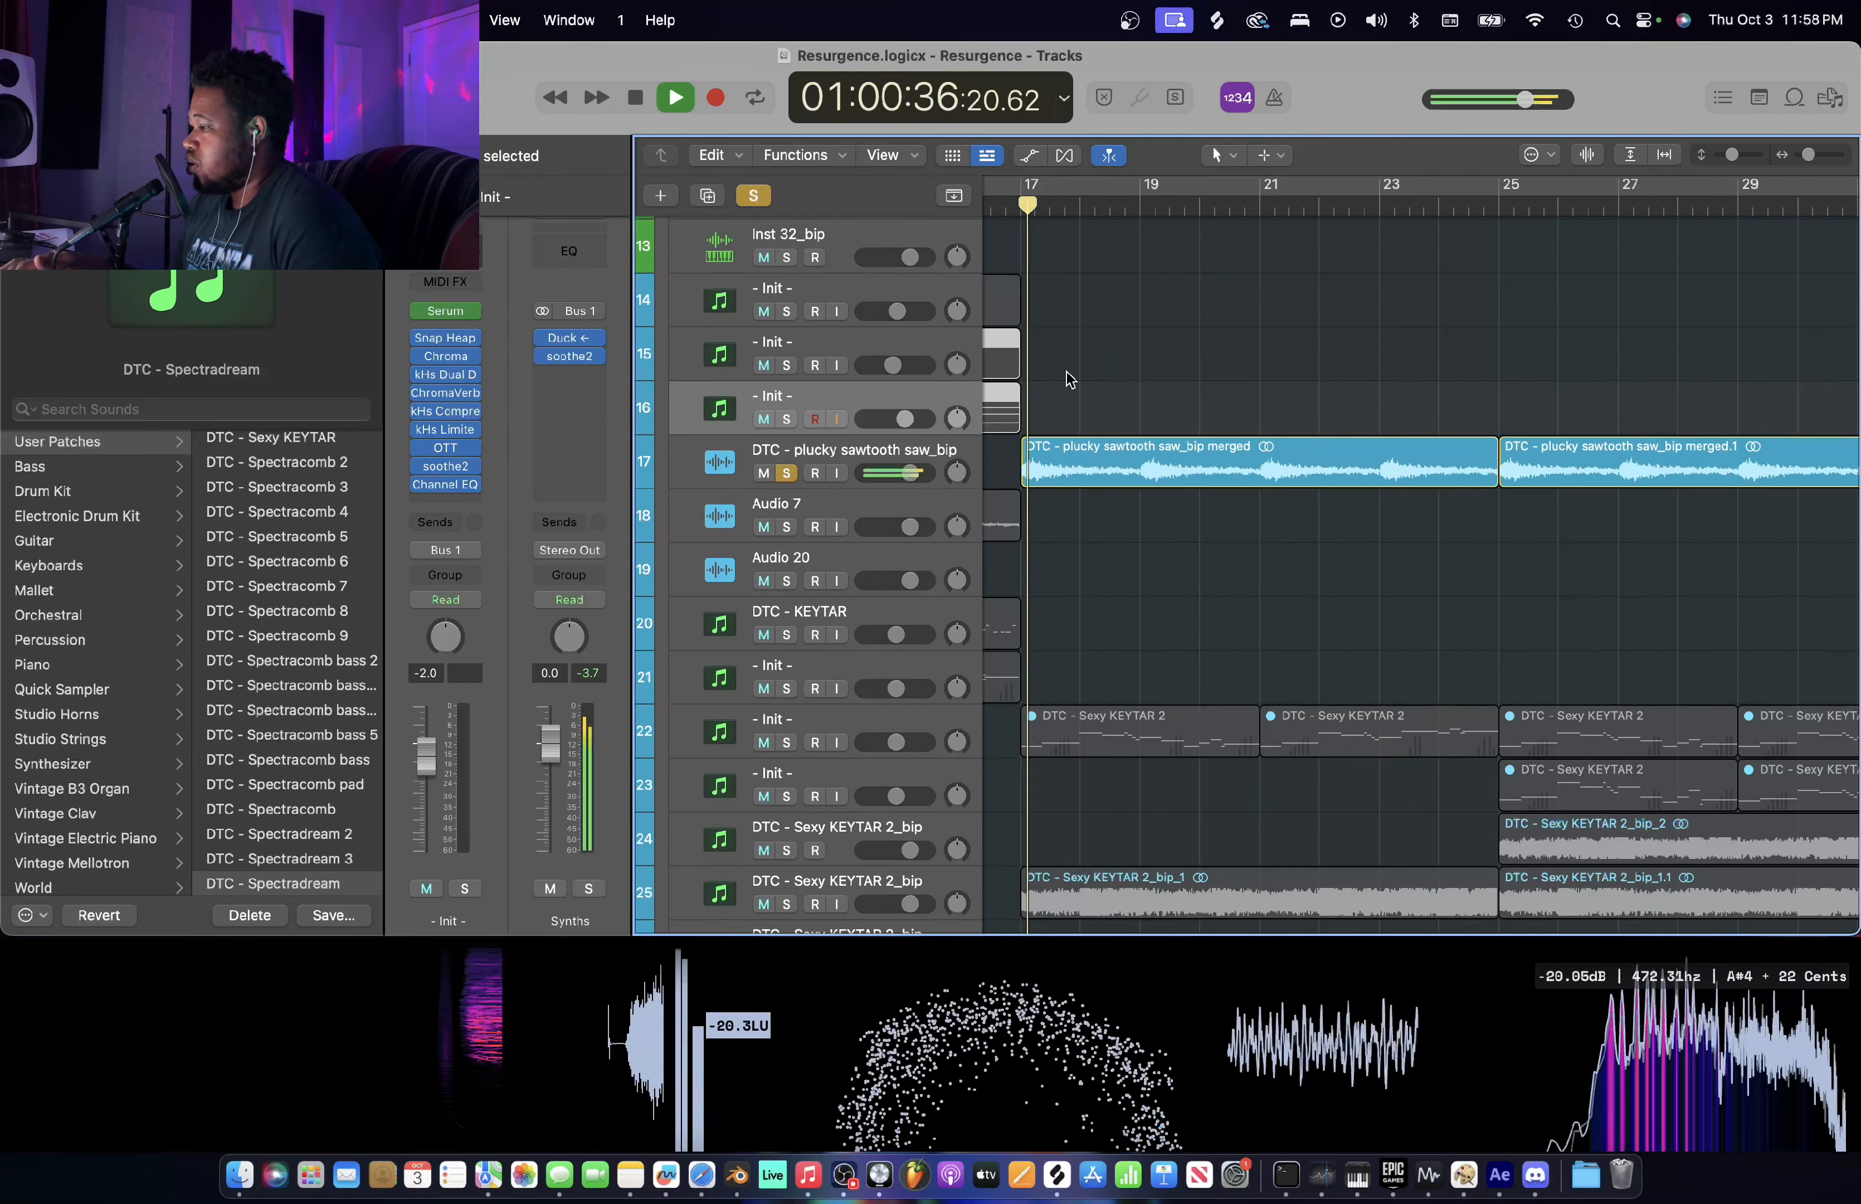
pyautogui.press('space')
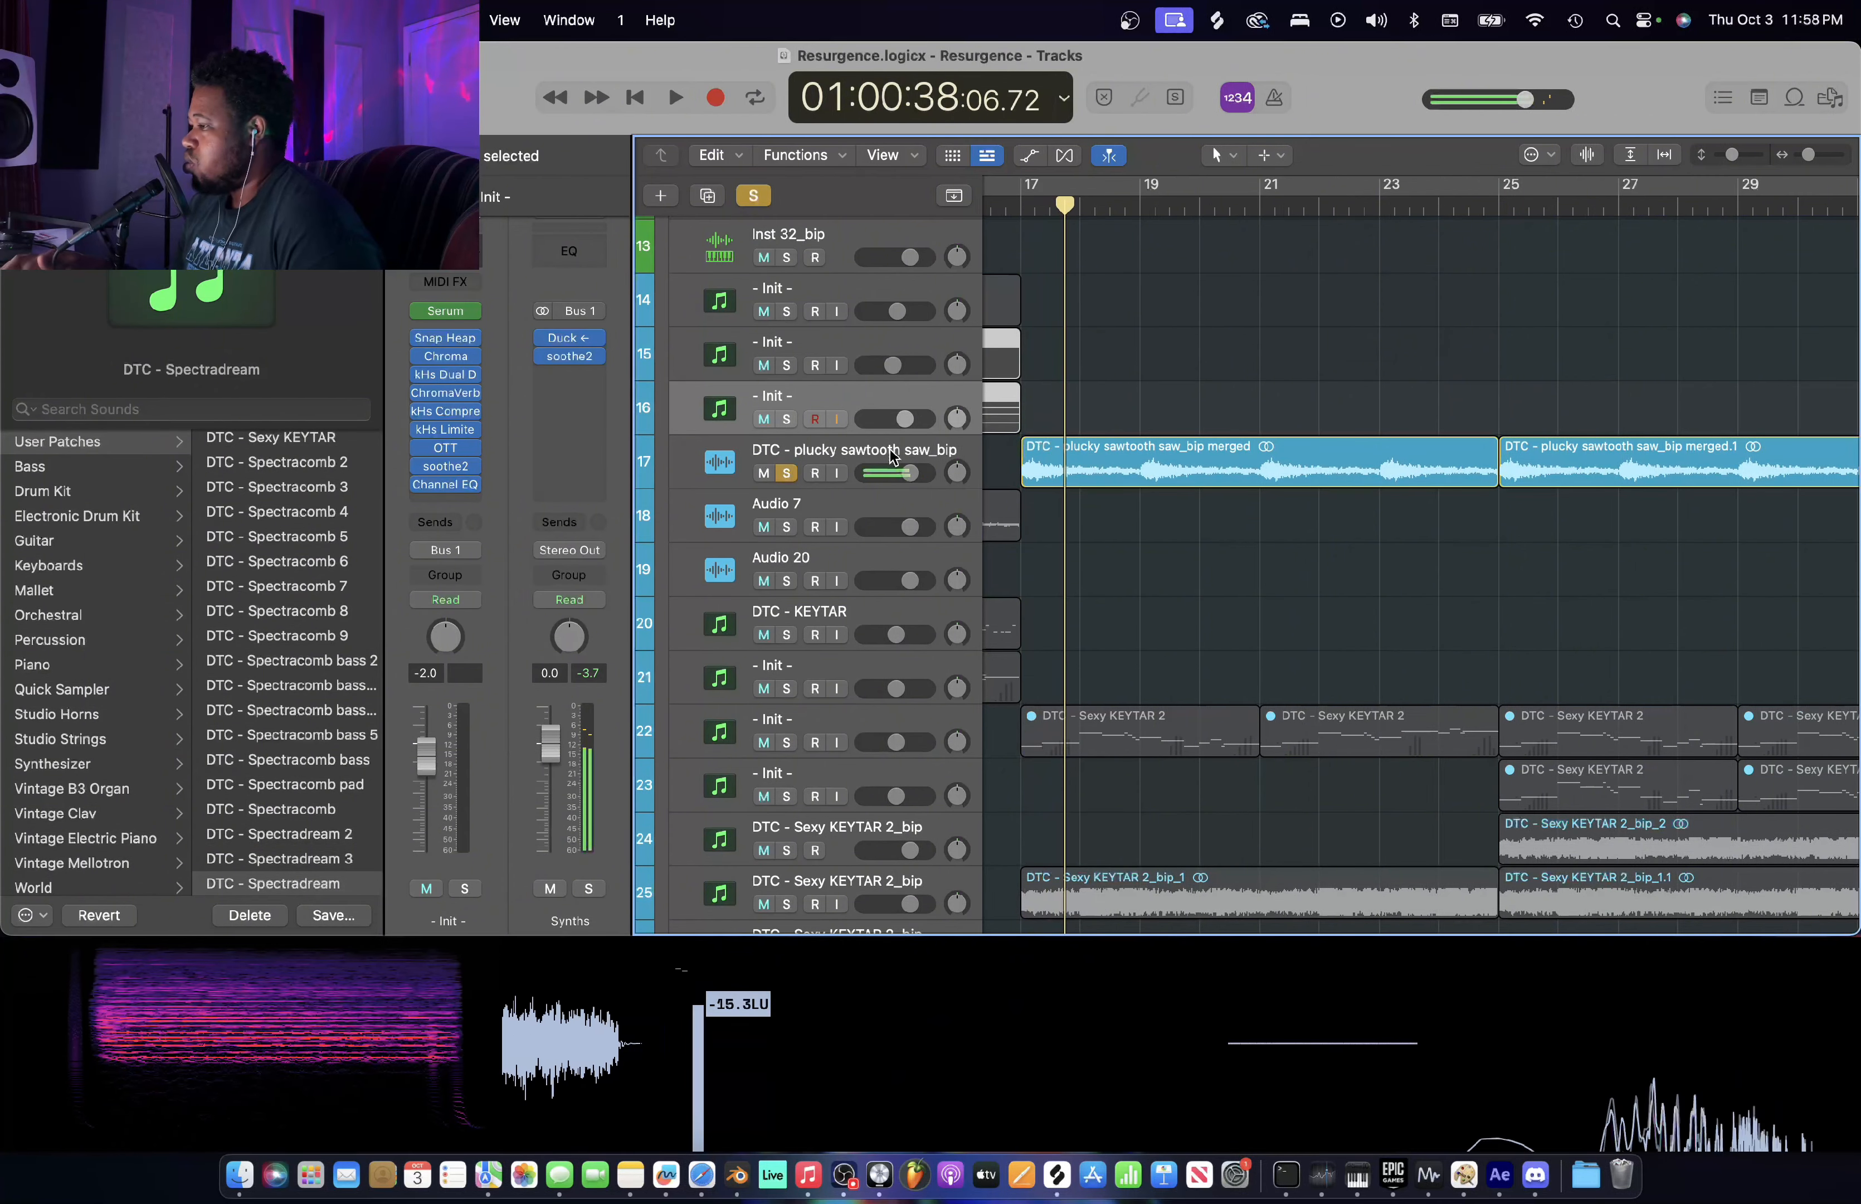
pyautogui.press('ctrl+alt+super+s')
# - Select the merged plucky sawtooth saw_bip region at bar 17 on track 17, and check its region parameters before collapsing them
pyautogui.hscroll(-5, 1261, 425)
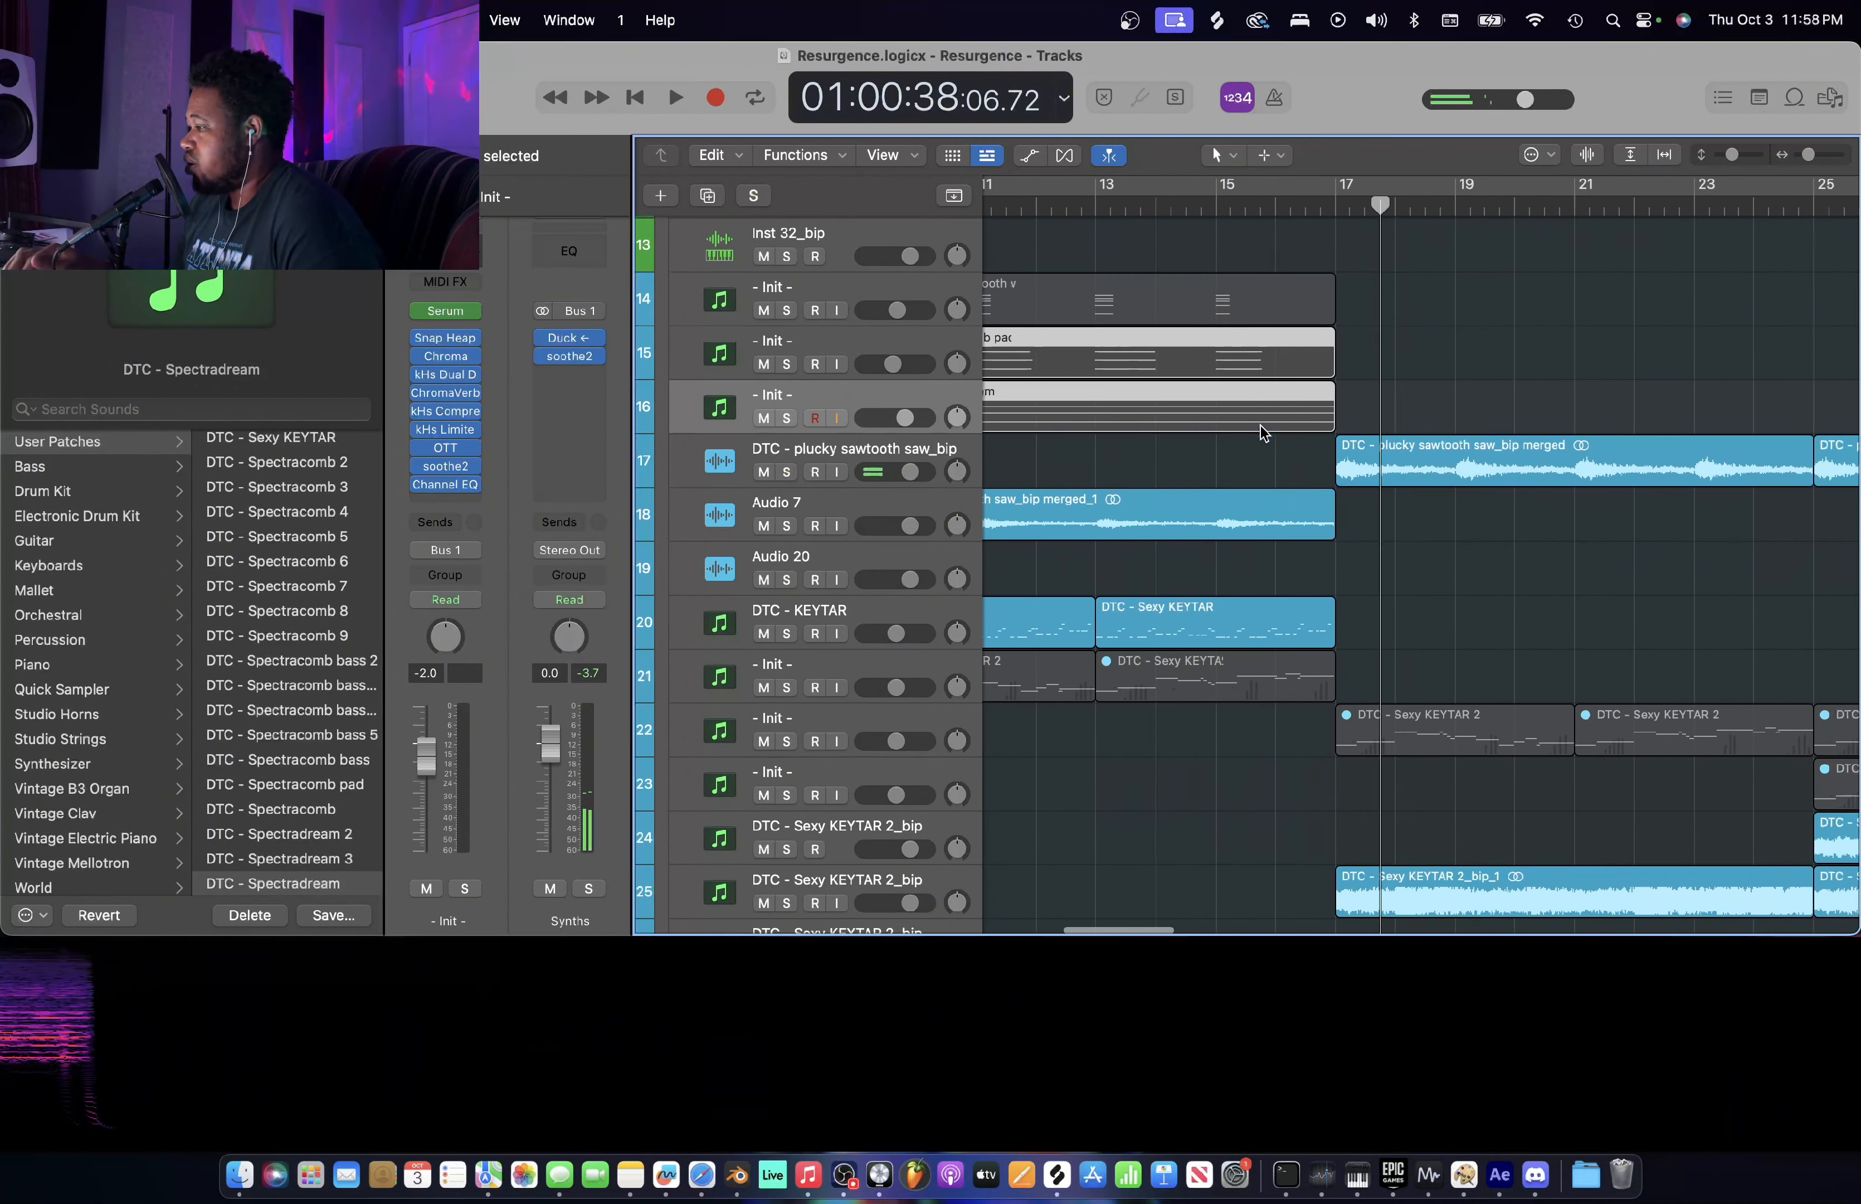
pyautogui.click(1413, 464)
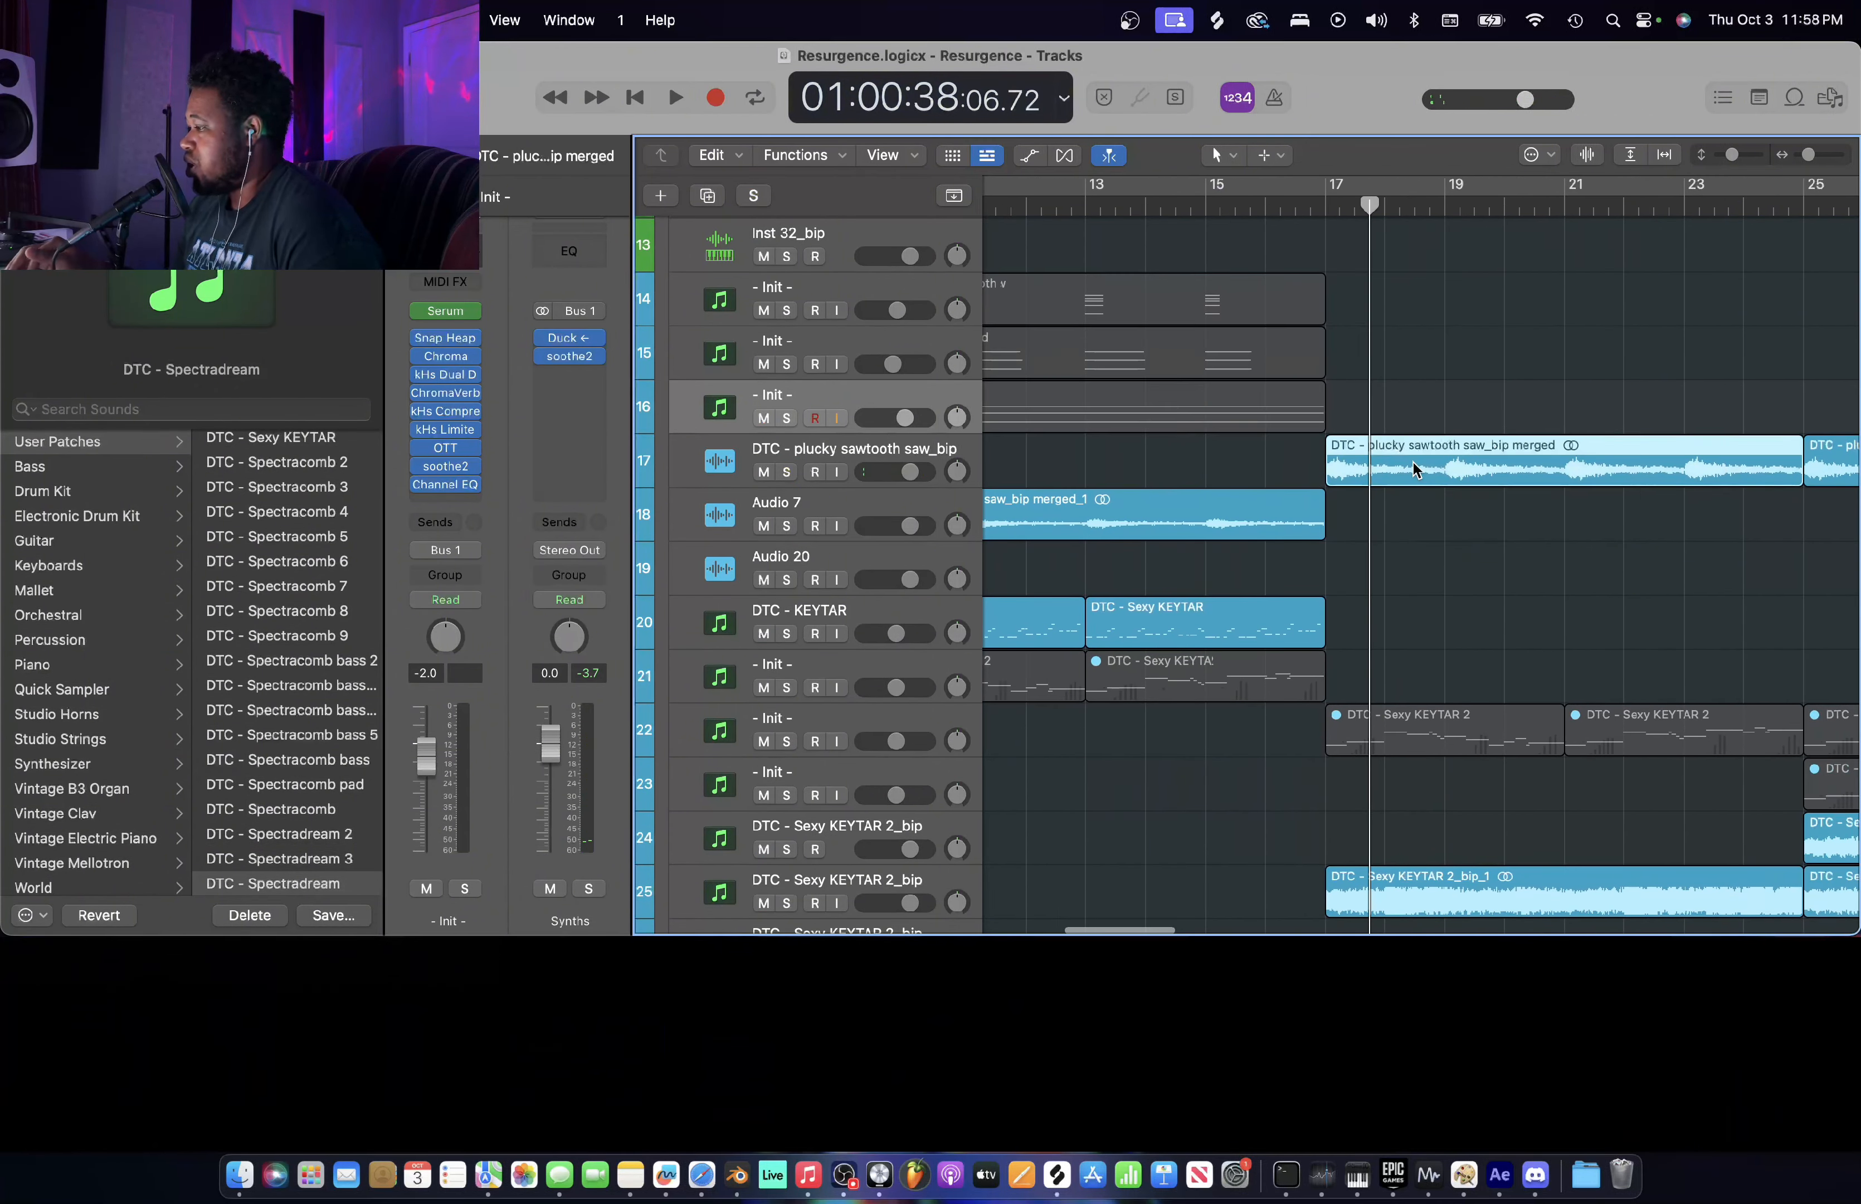
pyautogui.click(401, 155)
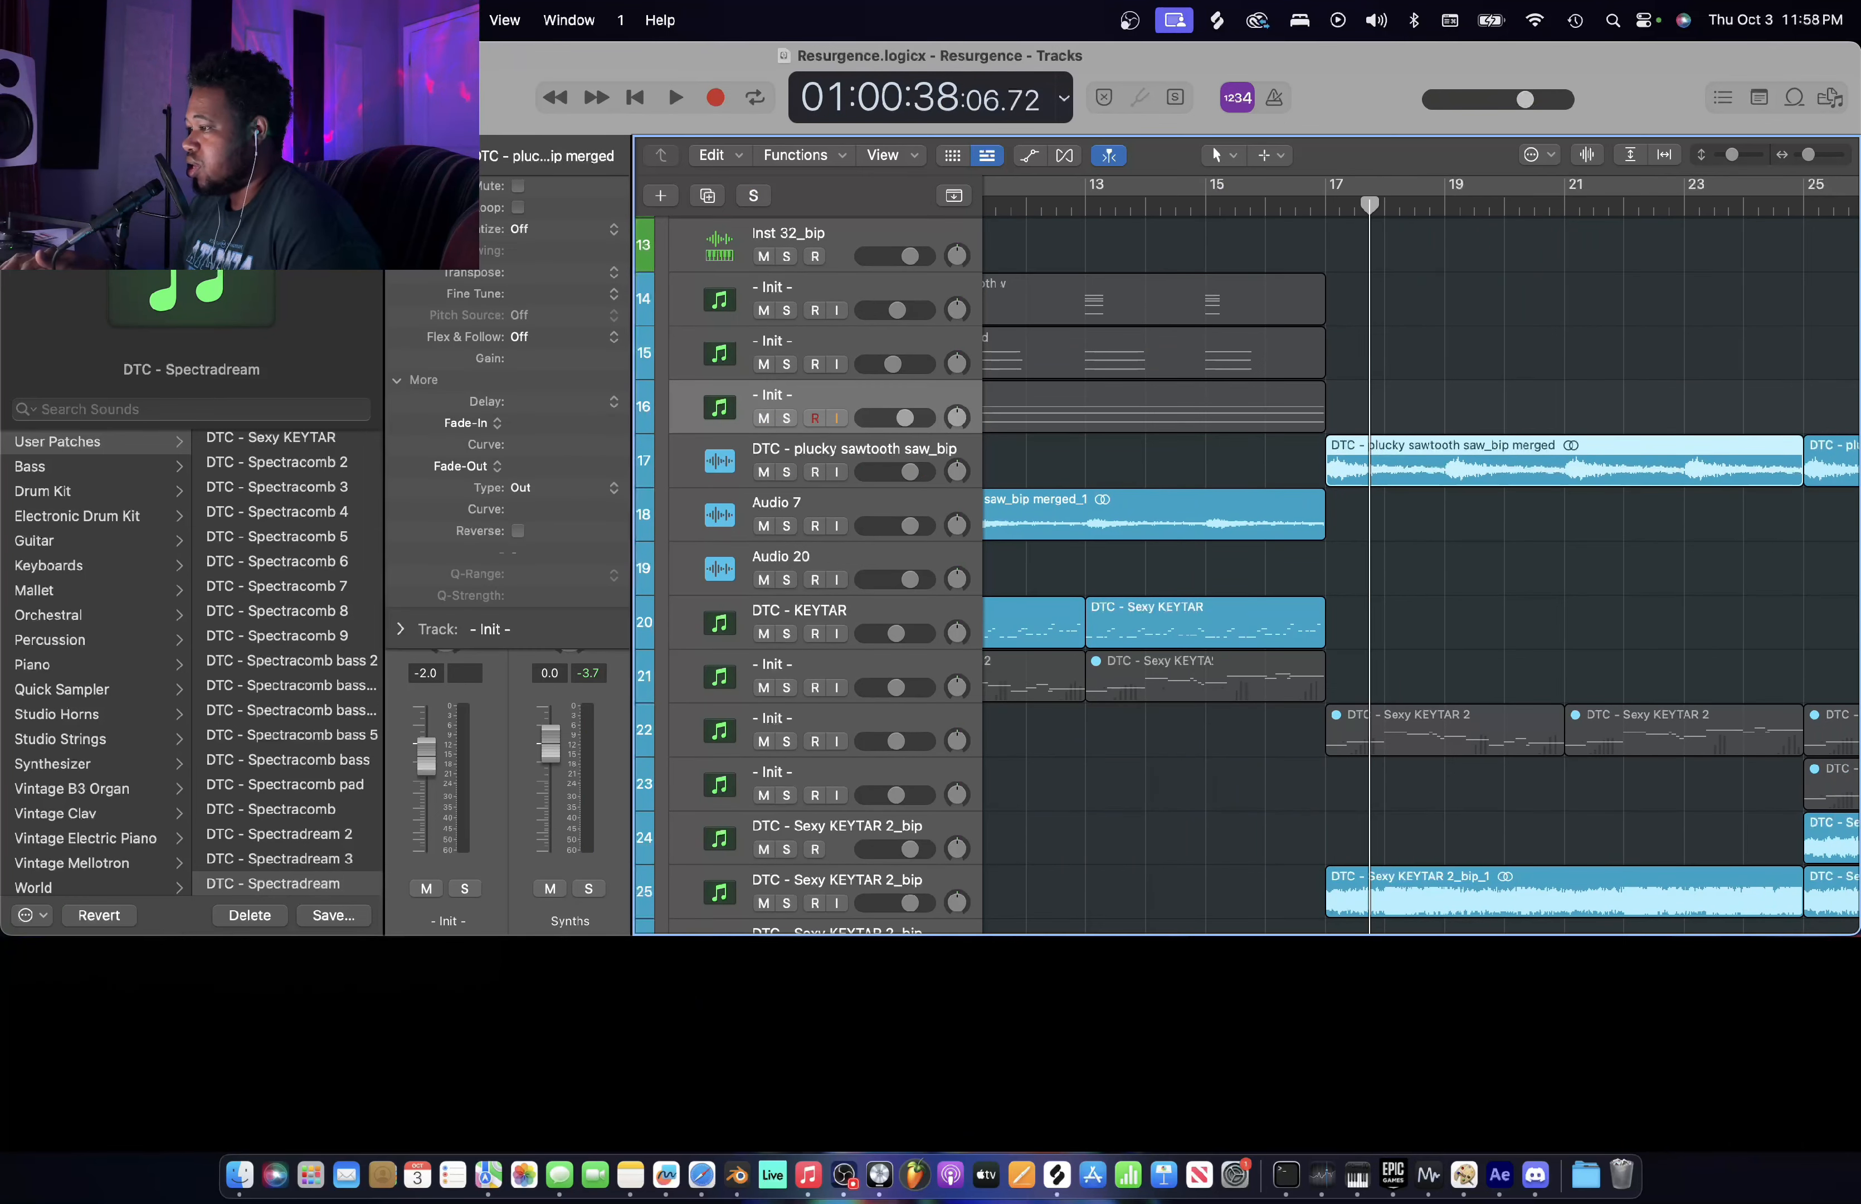
pyautogui.click(400, 156)
# - Select the plucky sawtooth saw_bip merged_1 region on the Audio 7 track 18, and check its region parameters before collapsing them
pyautogui.hscroll(-5, 1324, 456)
pyautogui.click(1272, 504)
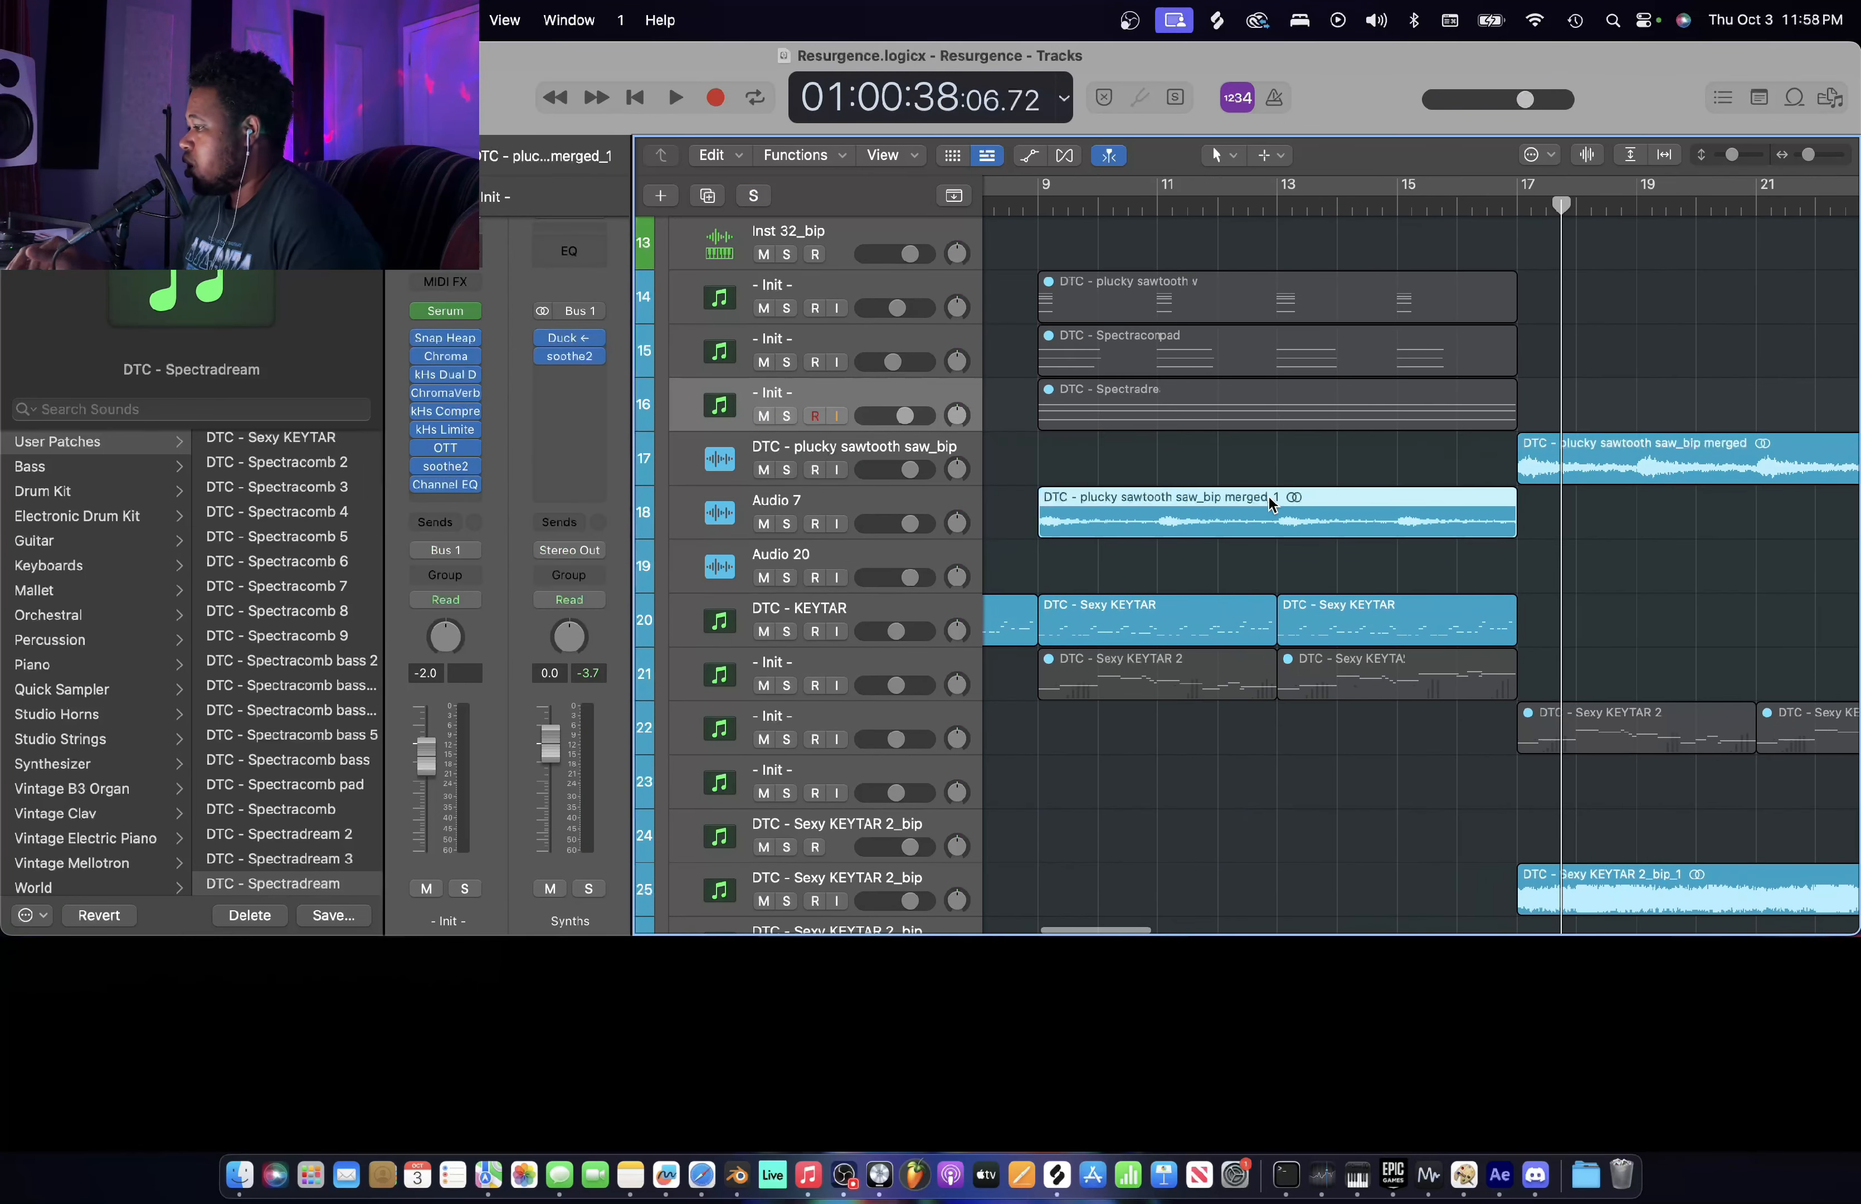
pyautogui.click(401, 155)
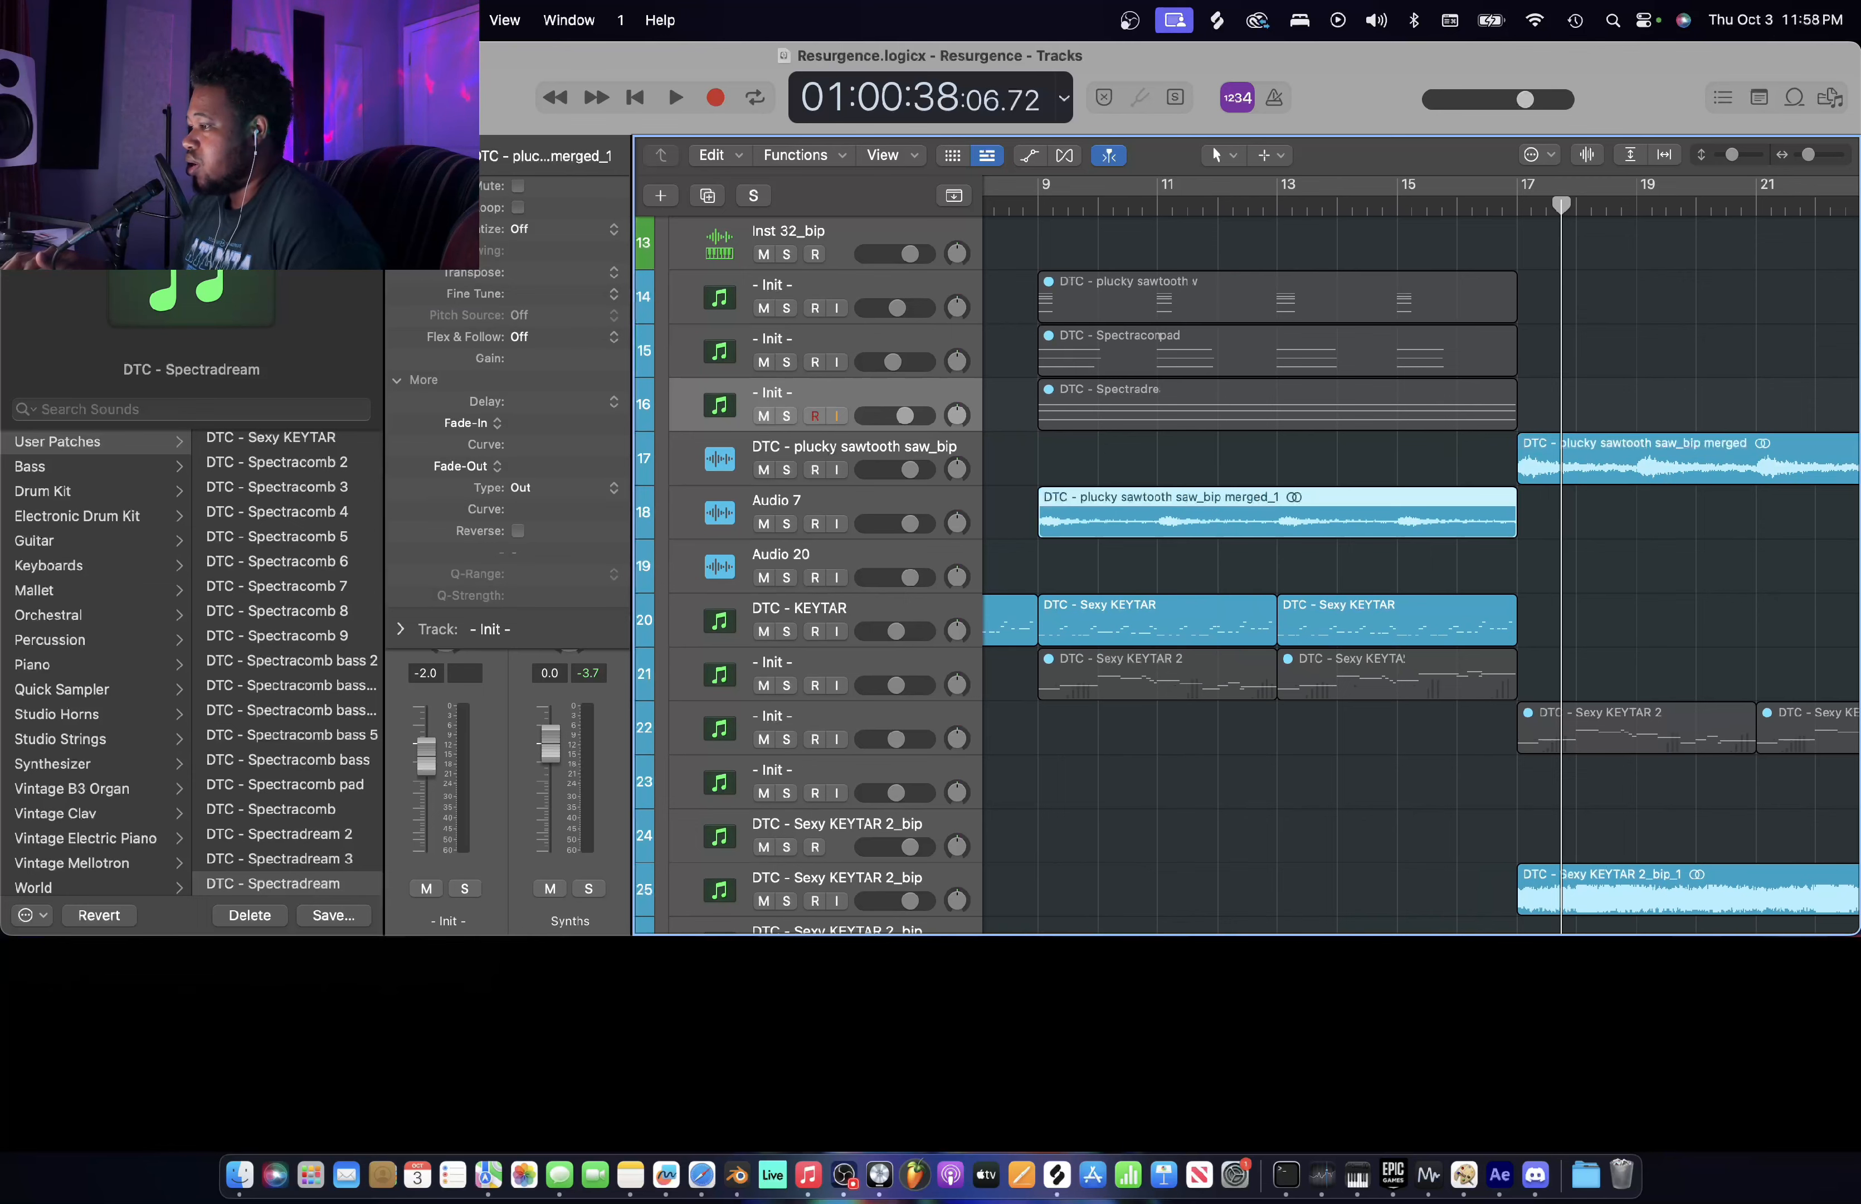
pyautogui.click(401, 155)
# - Solo the DTC - Sexy KEYTAR 2_bip track 25, listen to it from bar 17 to about bar 25, and unsolo it
pyautogui.hscroll(5, 1333, 493)
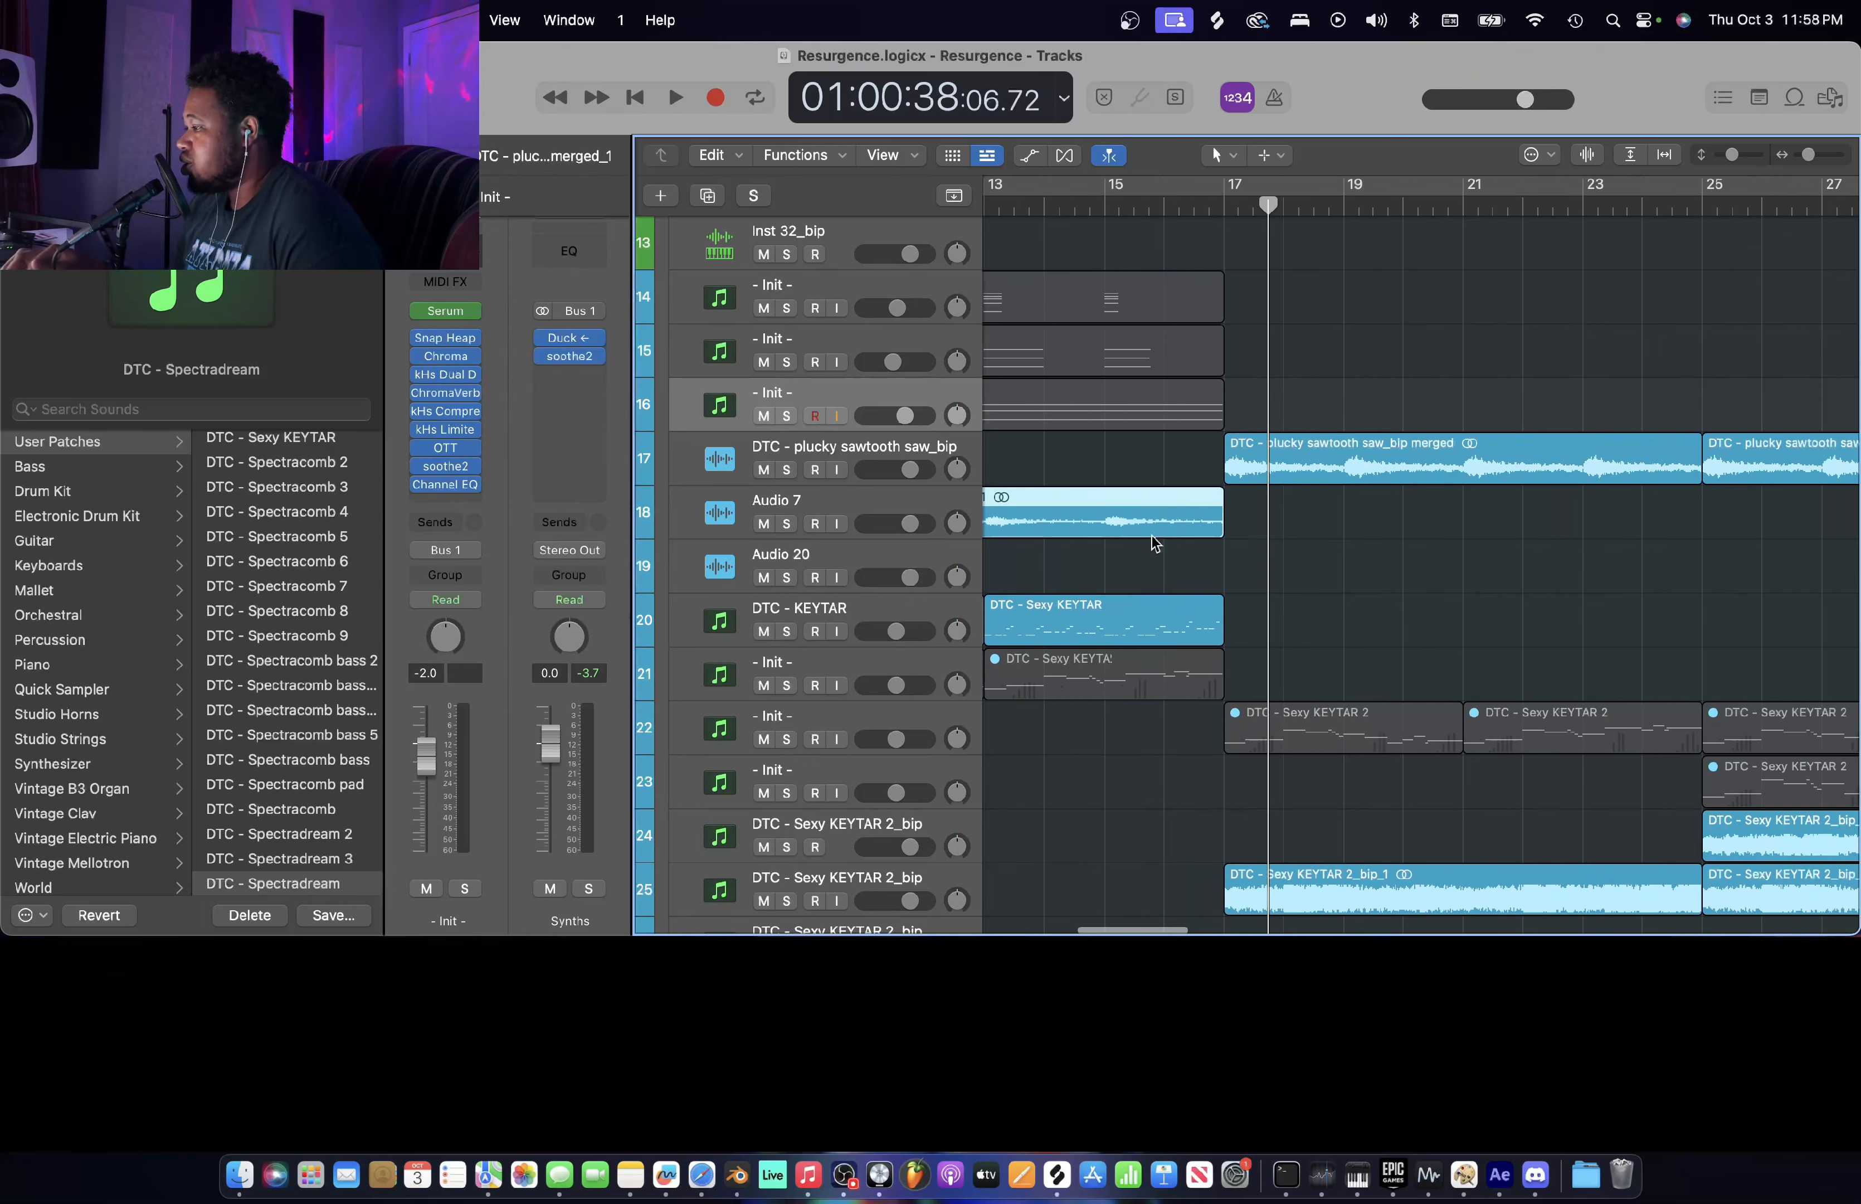
pyautogui.hscroll(4, 1425, 454)
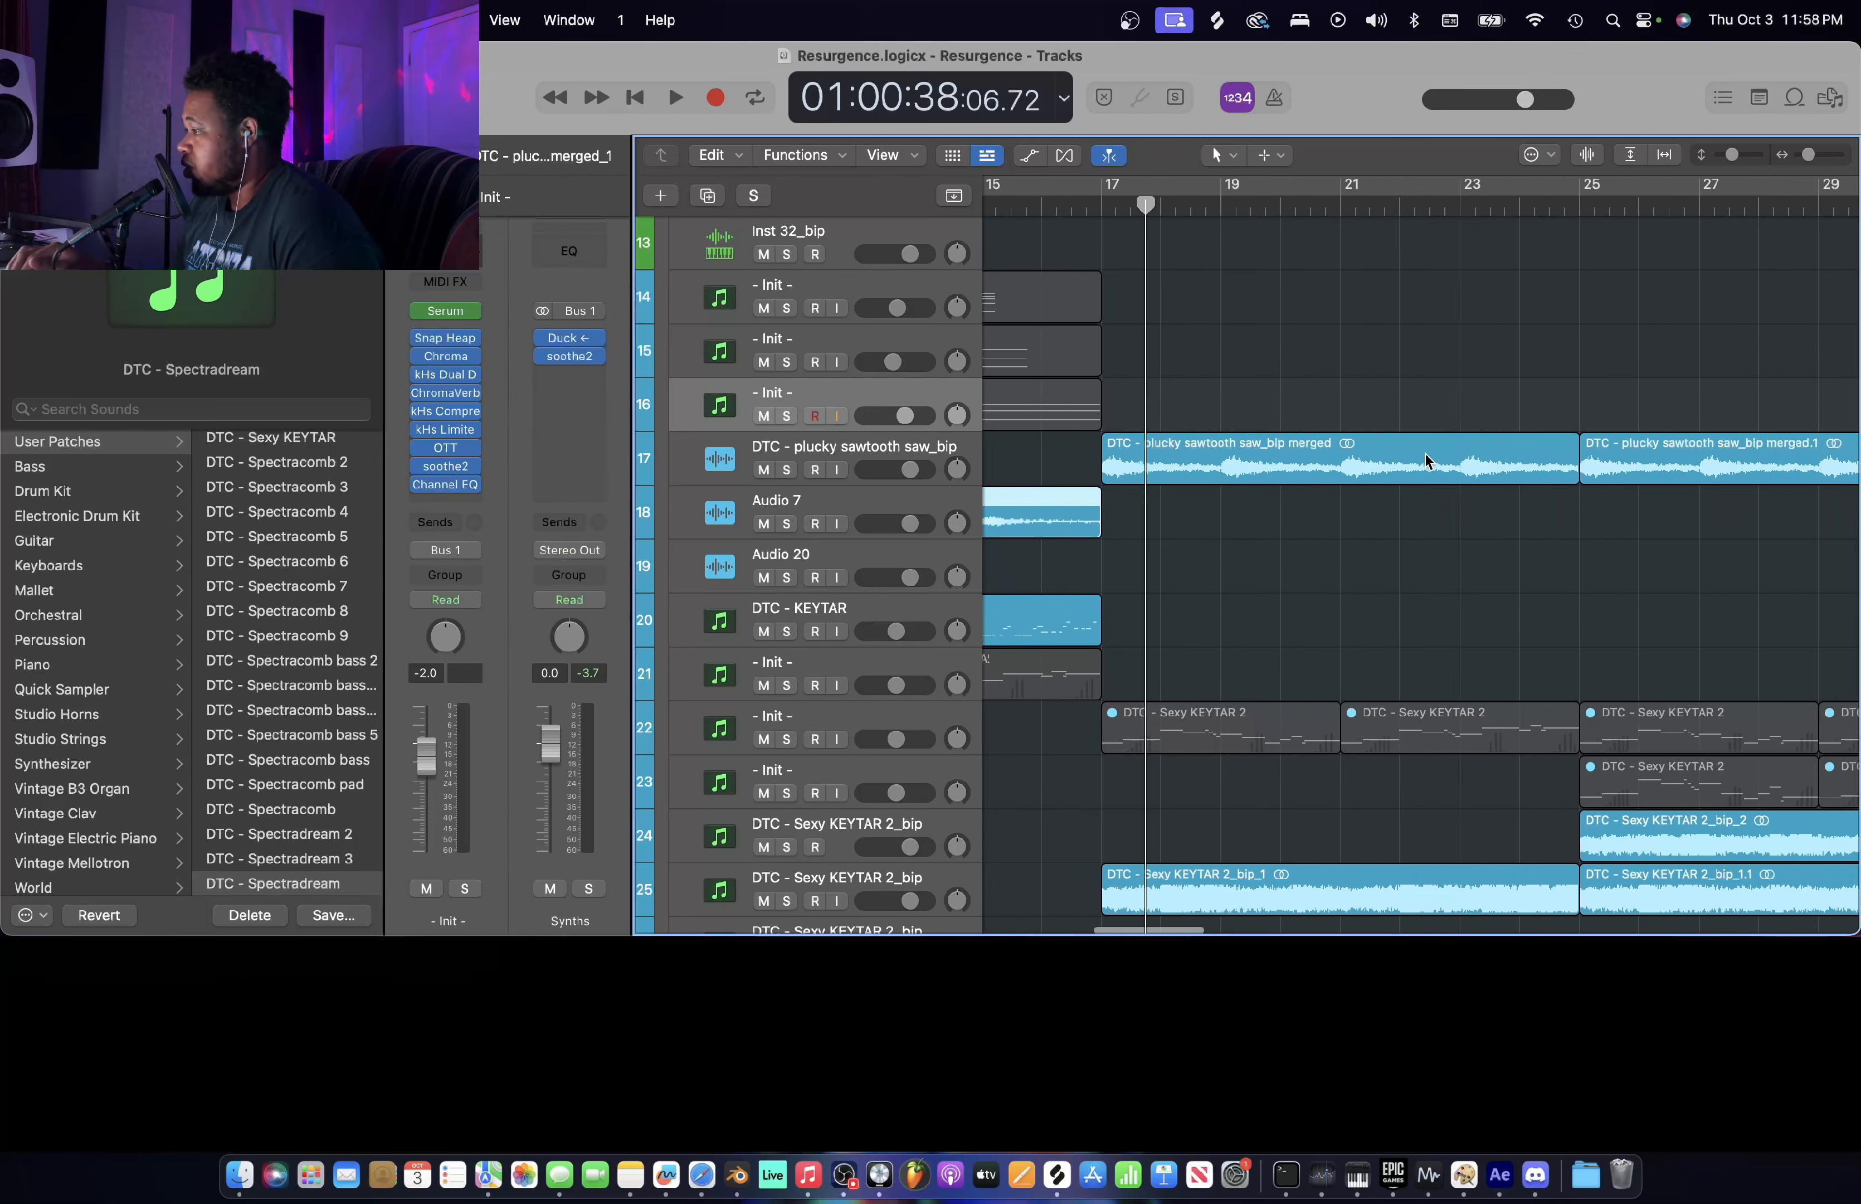
pyautogui.scroll(-5, 1424, 454)
pyautogui.scroll(-4, 1424, 457)
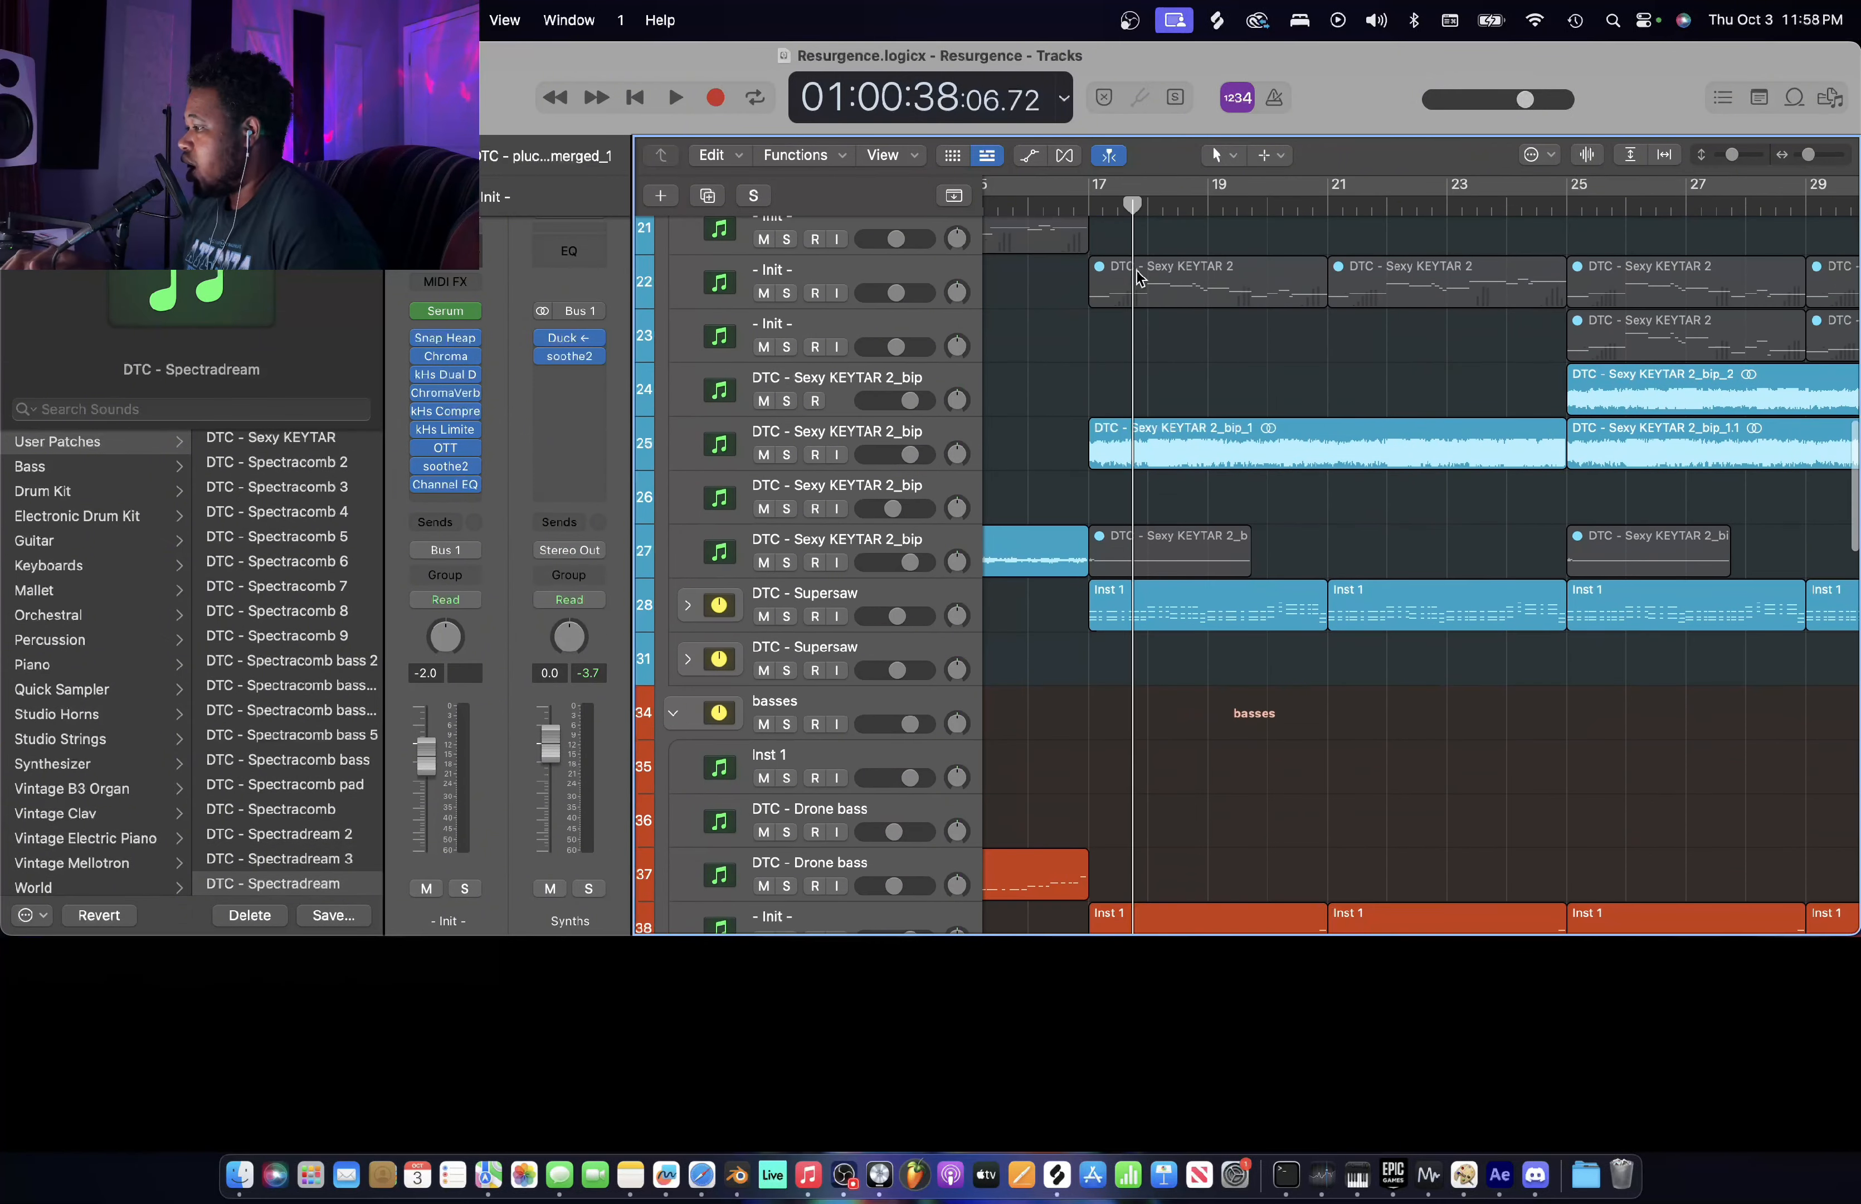
pyautogui.click(1089, 208)
pyautogui.click(788, 455)
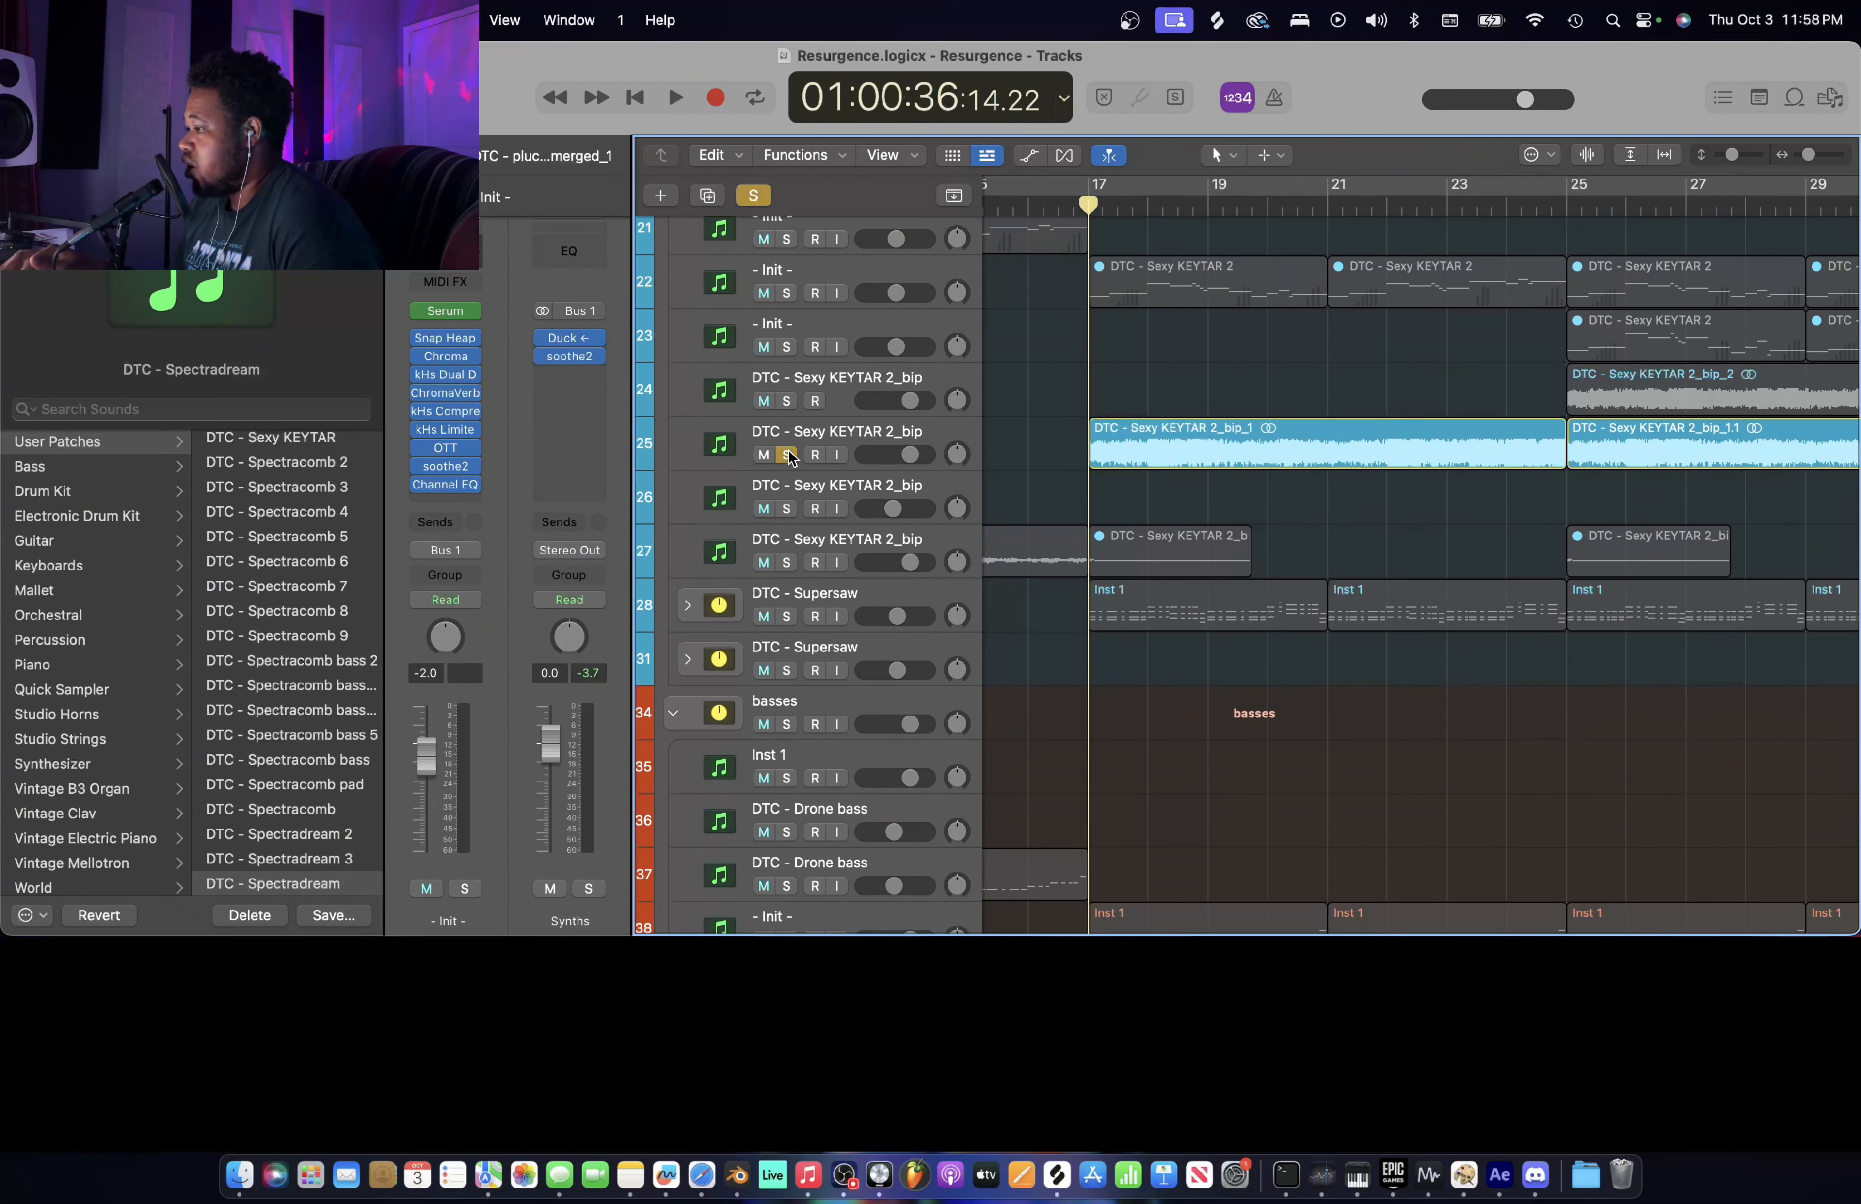
pyautogui.press('space')
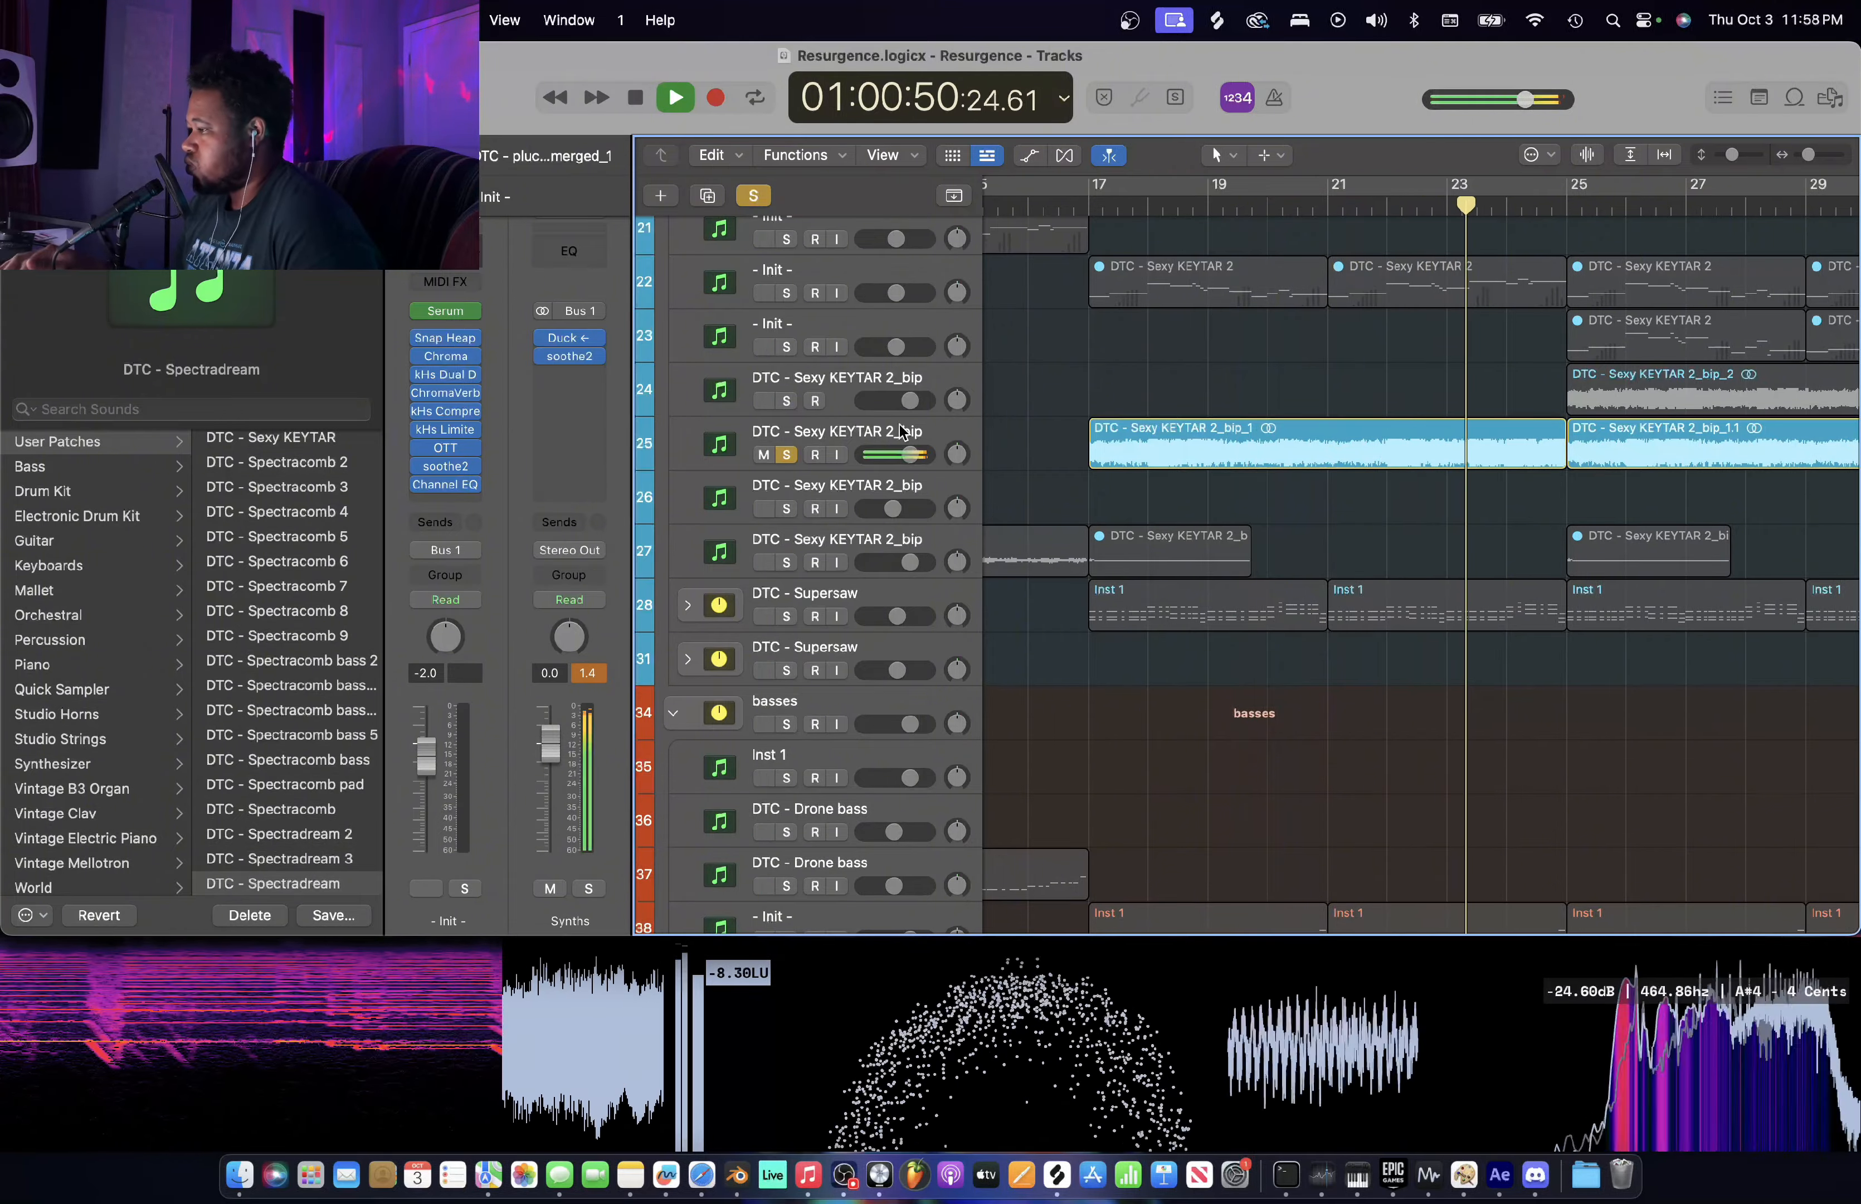
pyautogui.click(787, 456)
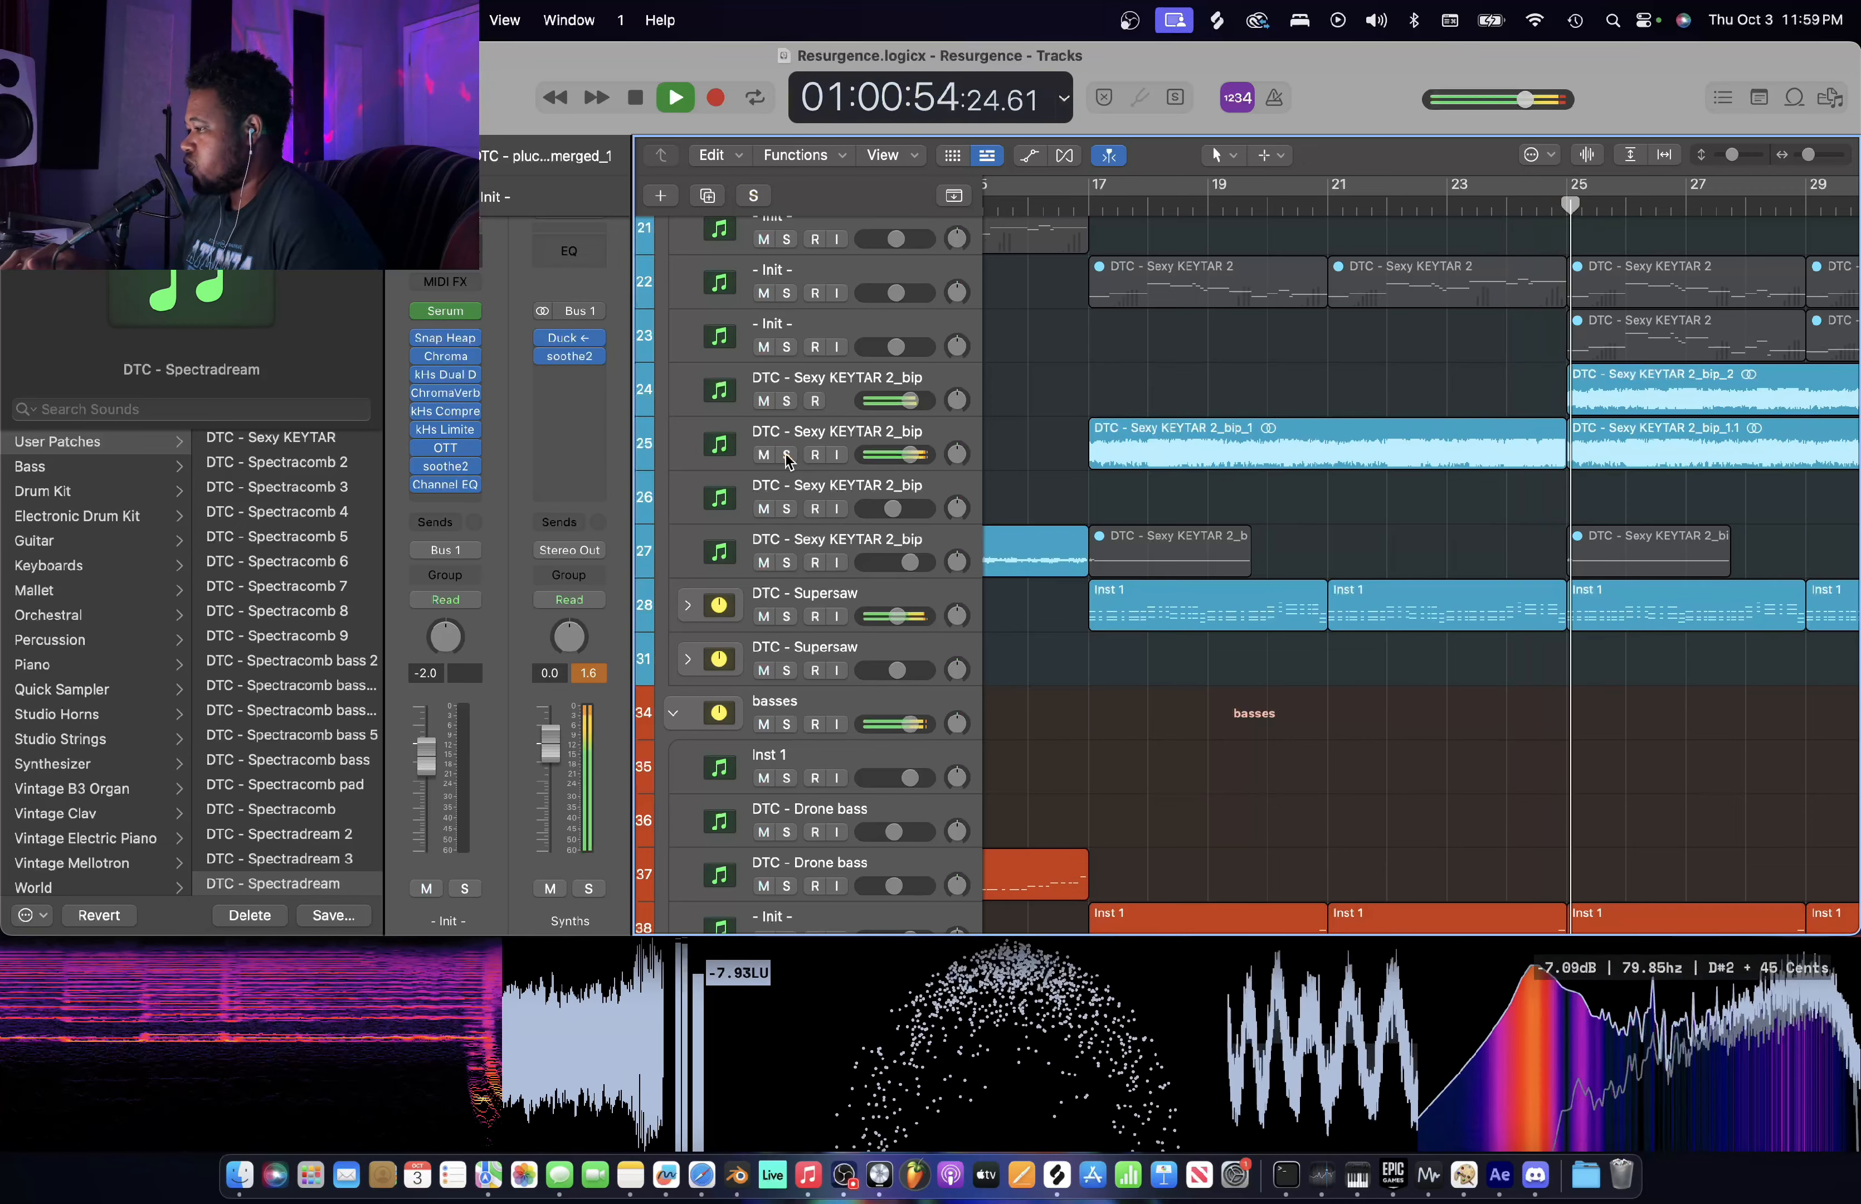
# - Solo the DTC - Sexy KEYTAR 2_bip tracks 24 and 25 together, listen from bar 25 to just past bar 33, and unsolo both
pyautogui.click(786, 456)
pyautogui.click(787, 401)
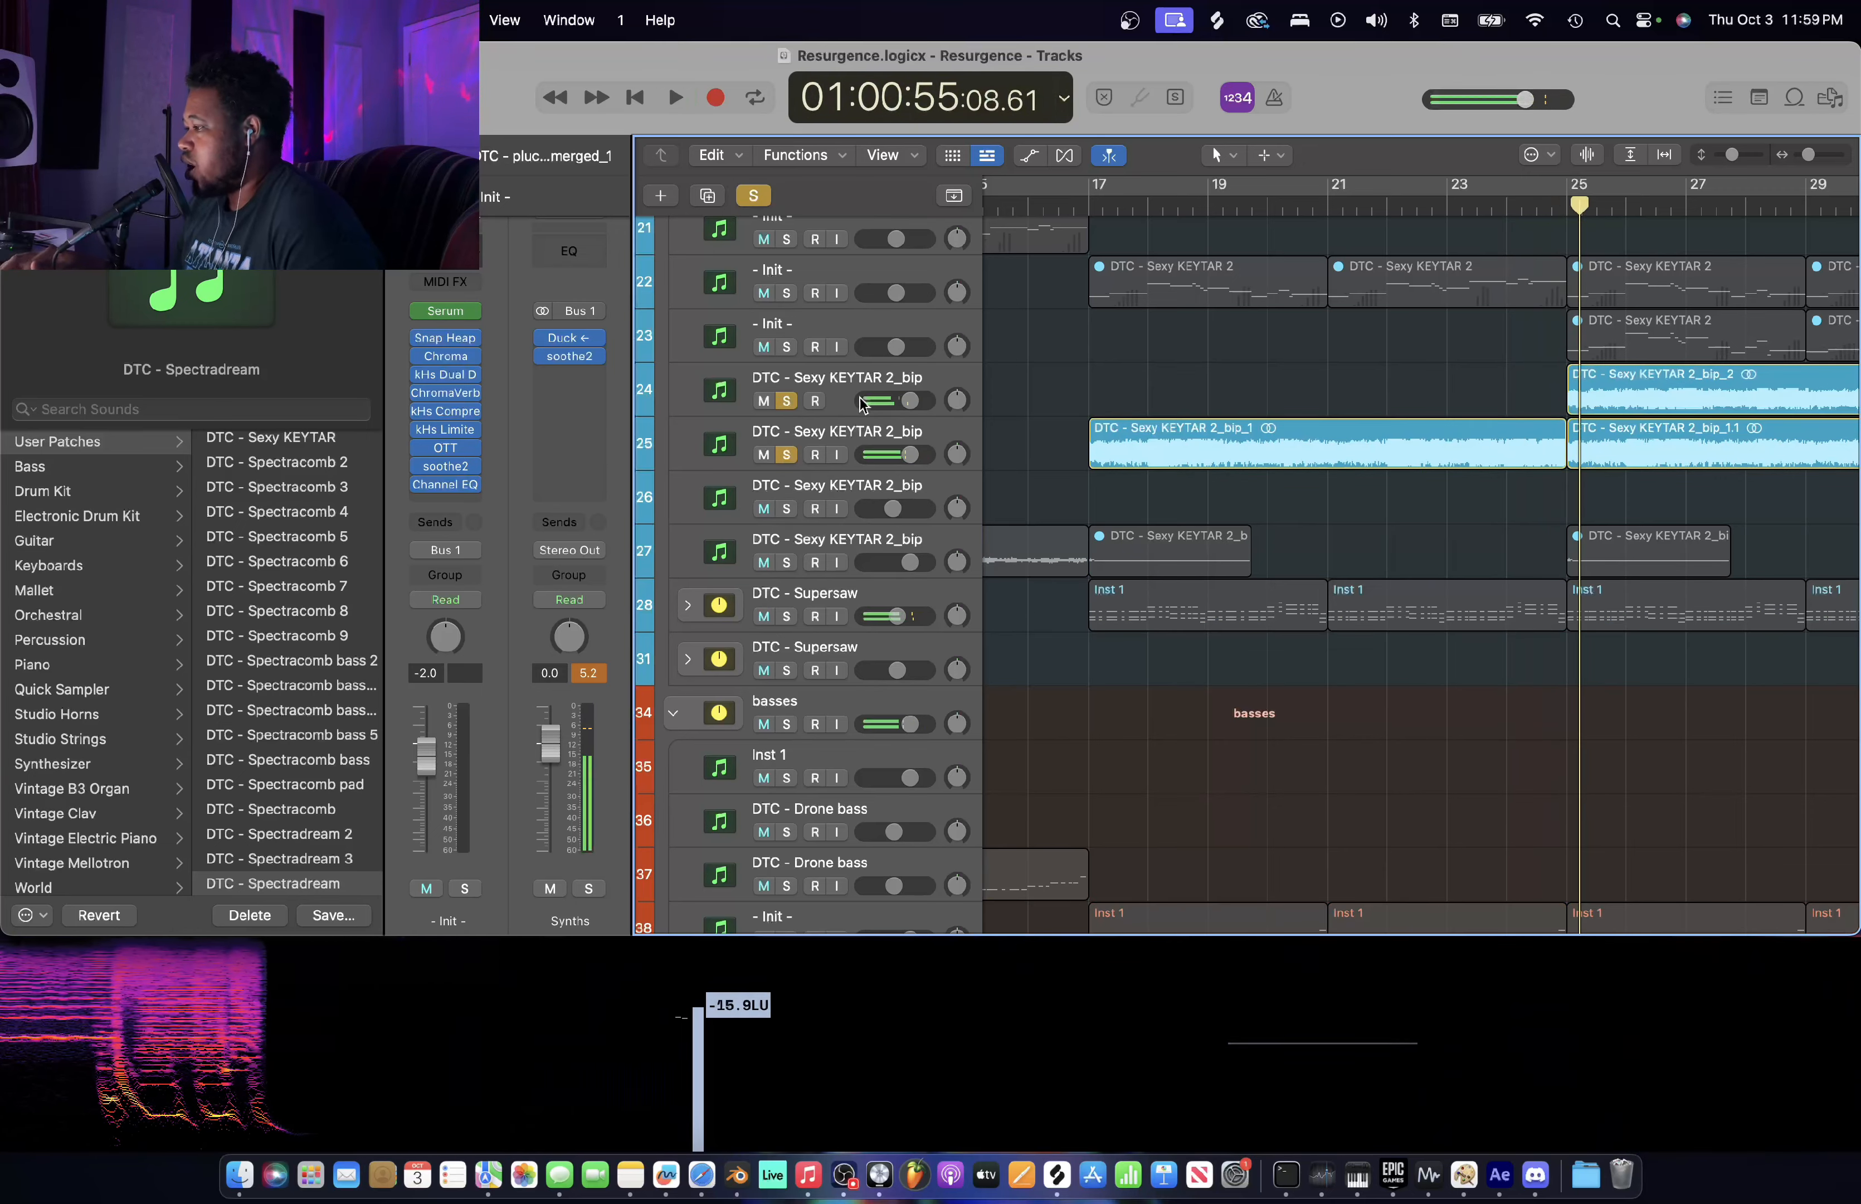
pyautogui.press('space')
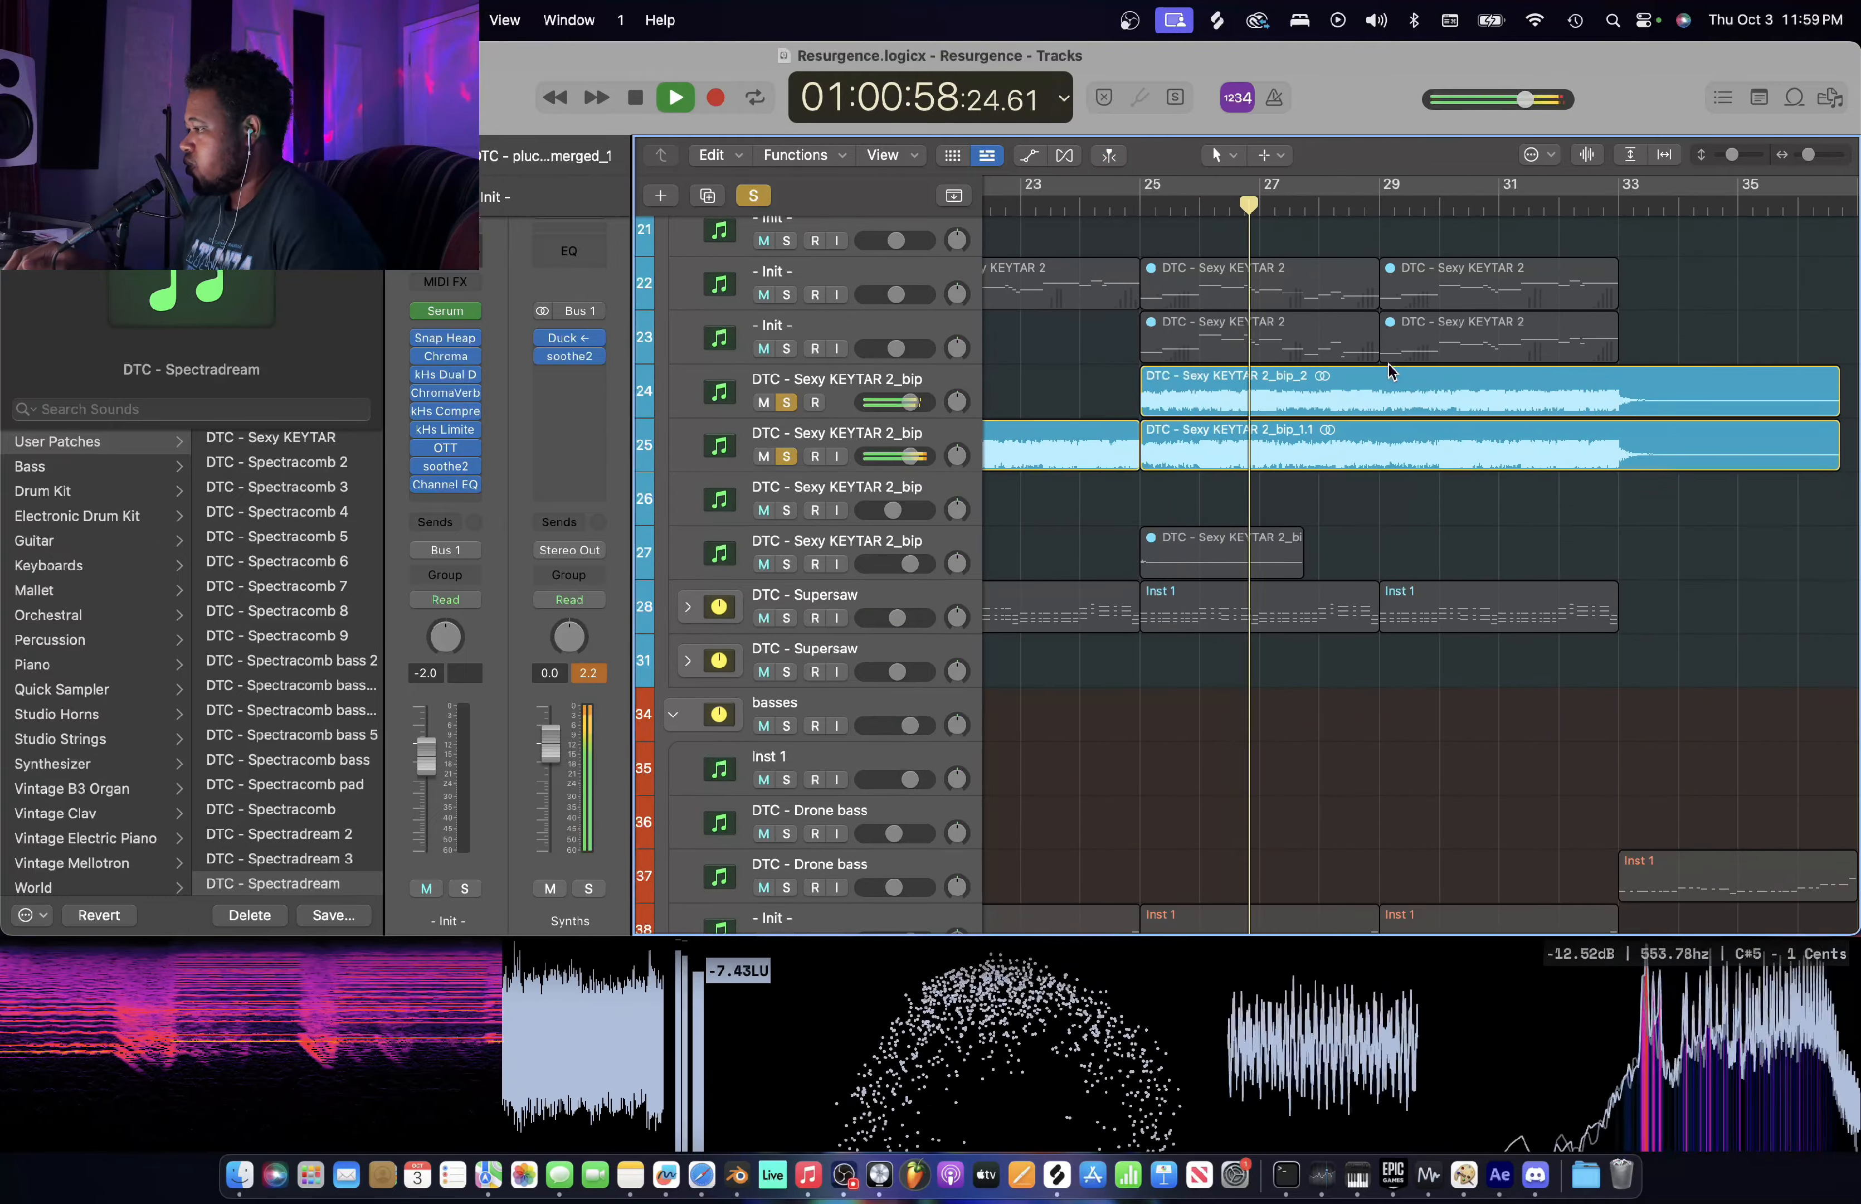
pyautogui.press('space')
pyautogui.click(790, 404)
pyautogui.click(789, 454)
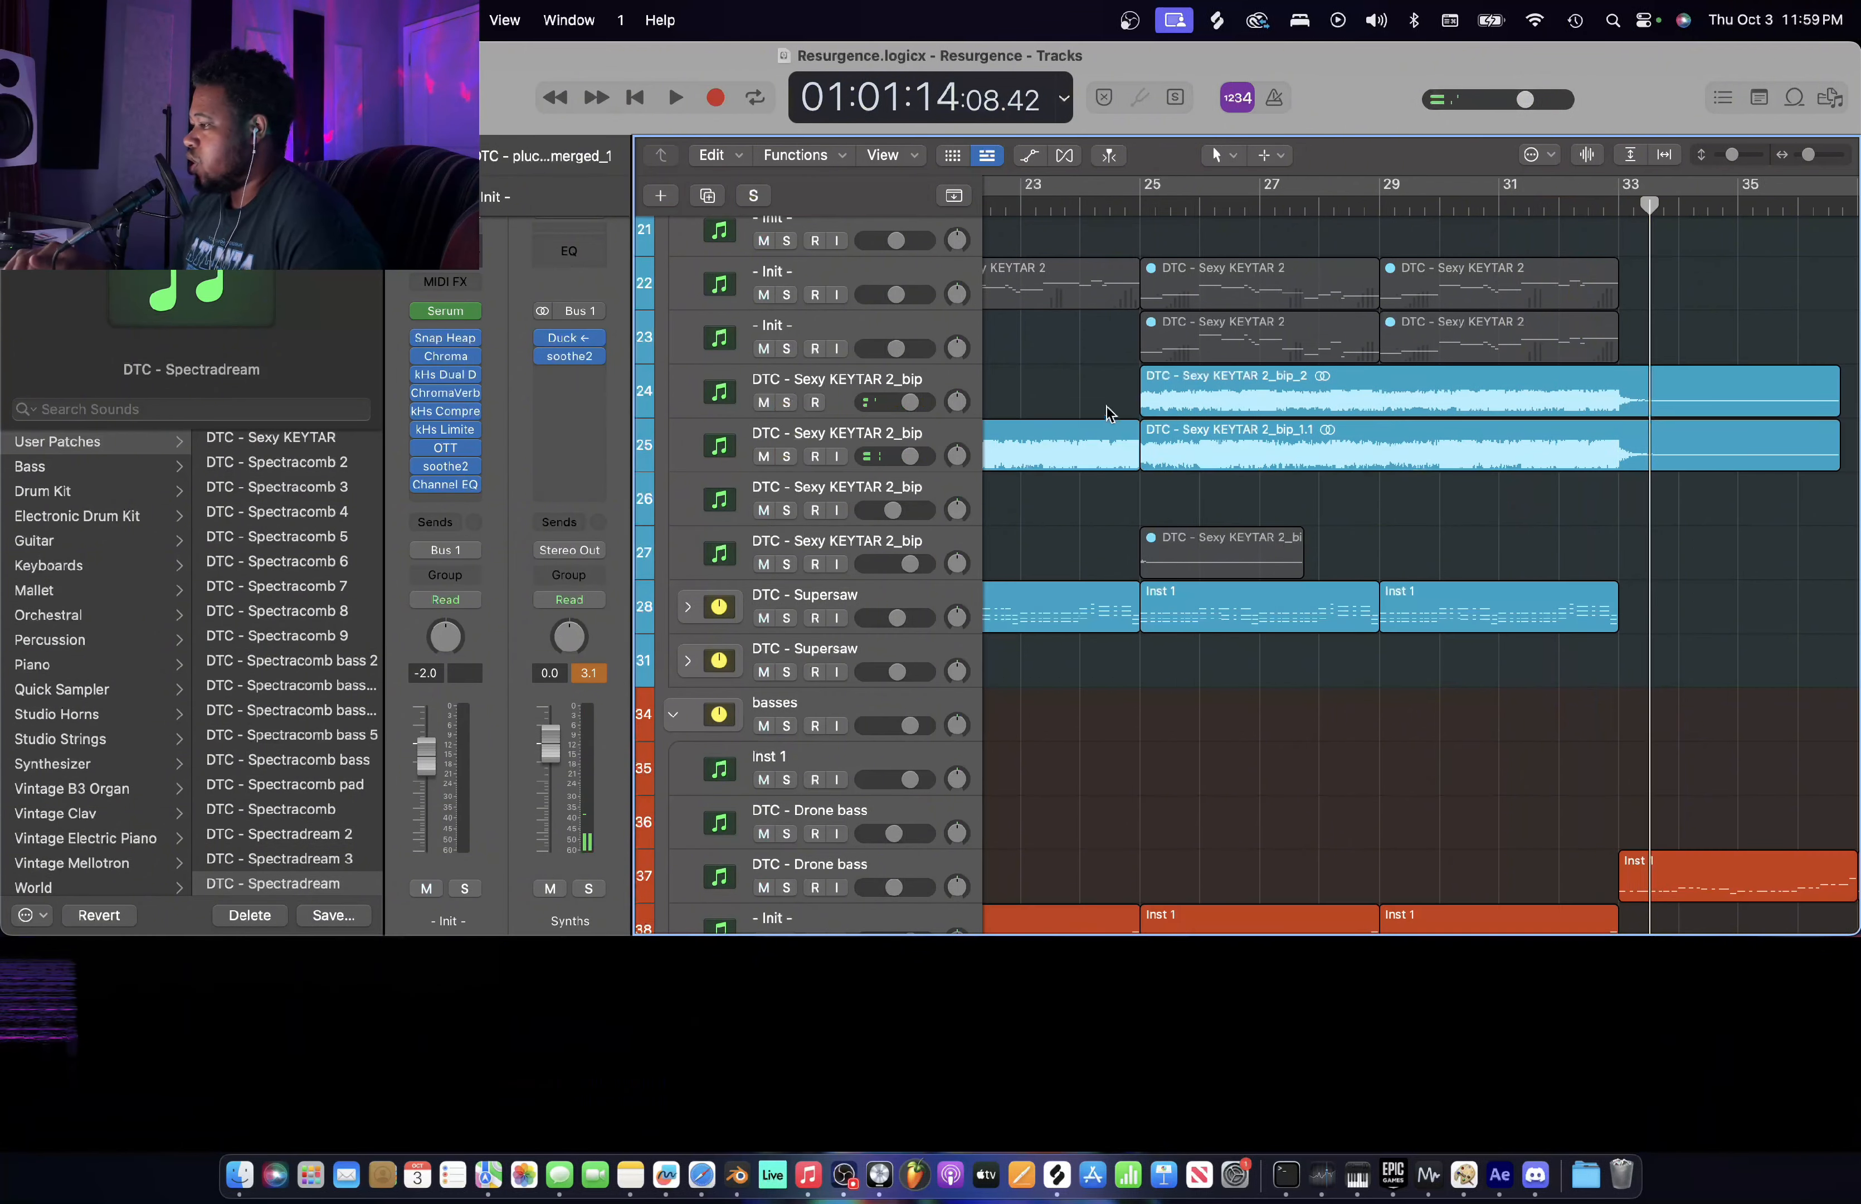
pyautogui.hscroll(-6, 1107, 408)
pyautogui.hscroll(-3, 1107, 407)
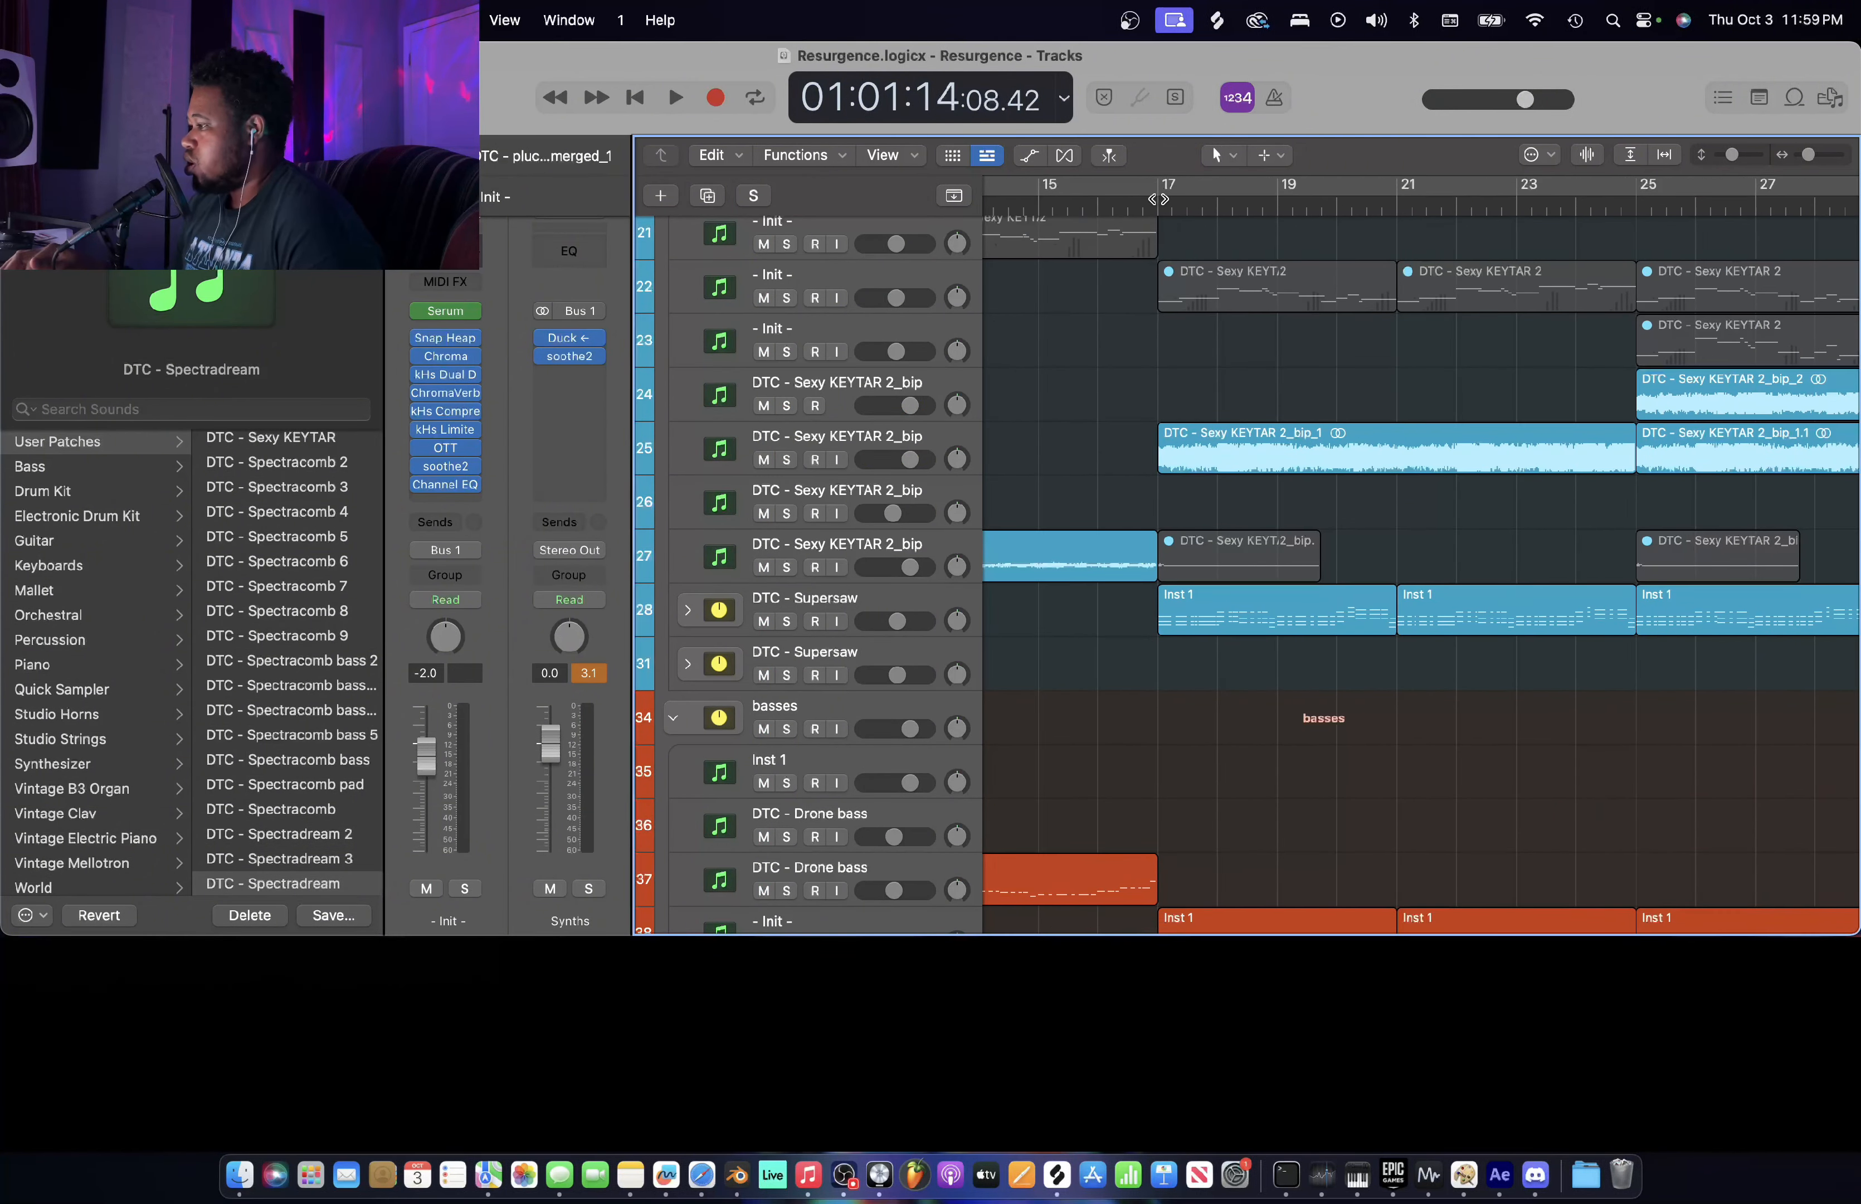
# - Solo the DTC - Supersaw track 28 and listen to it from bar 17 to just before bar 21
pyautogui.click(1157, 199)
pyautogui.scroll(-1, 1286, 491)
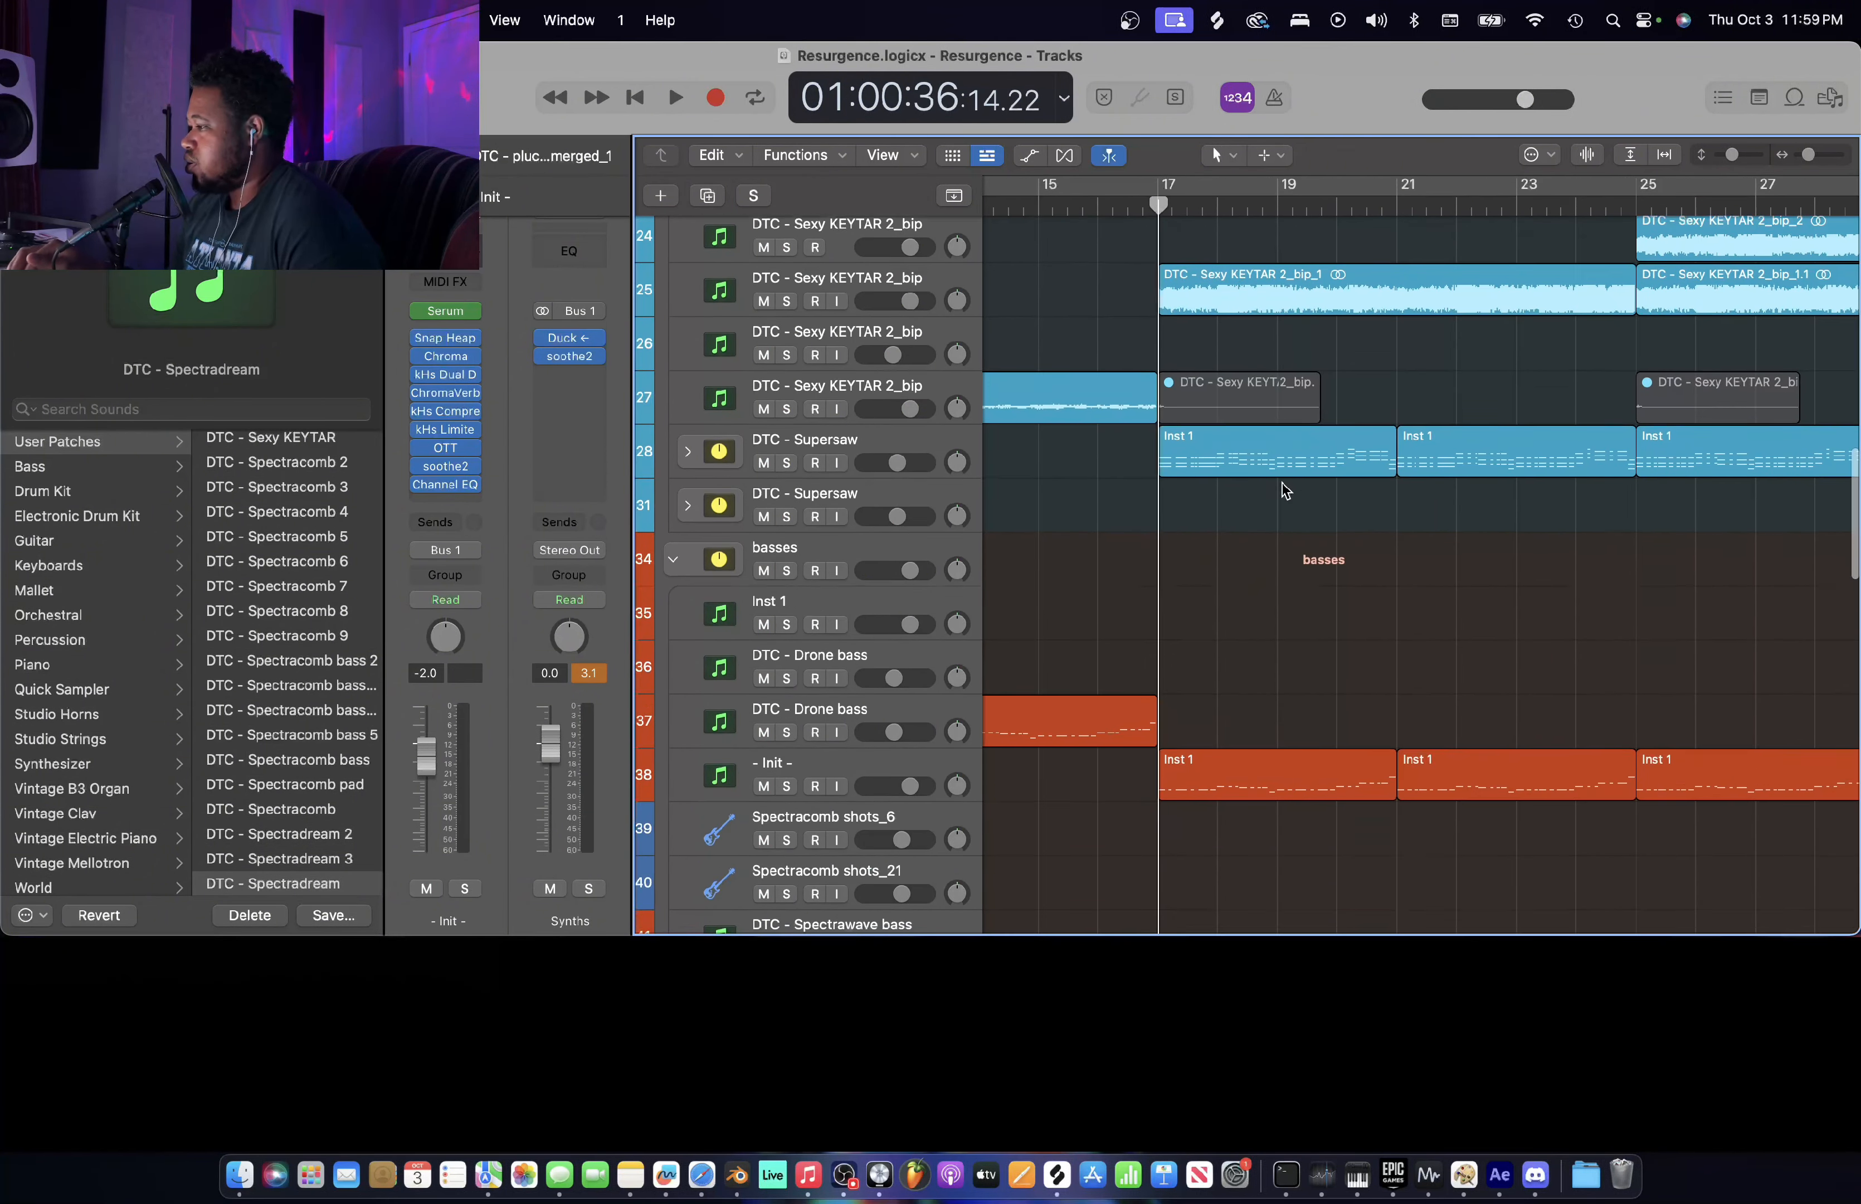
pyautogui.scroll(3, 1662, 379)
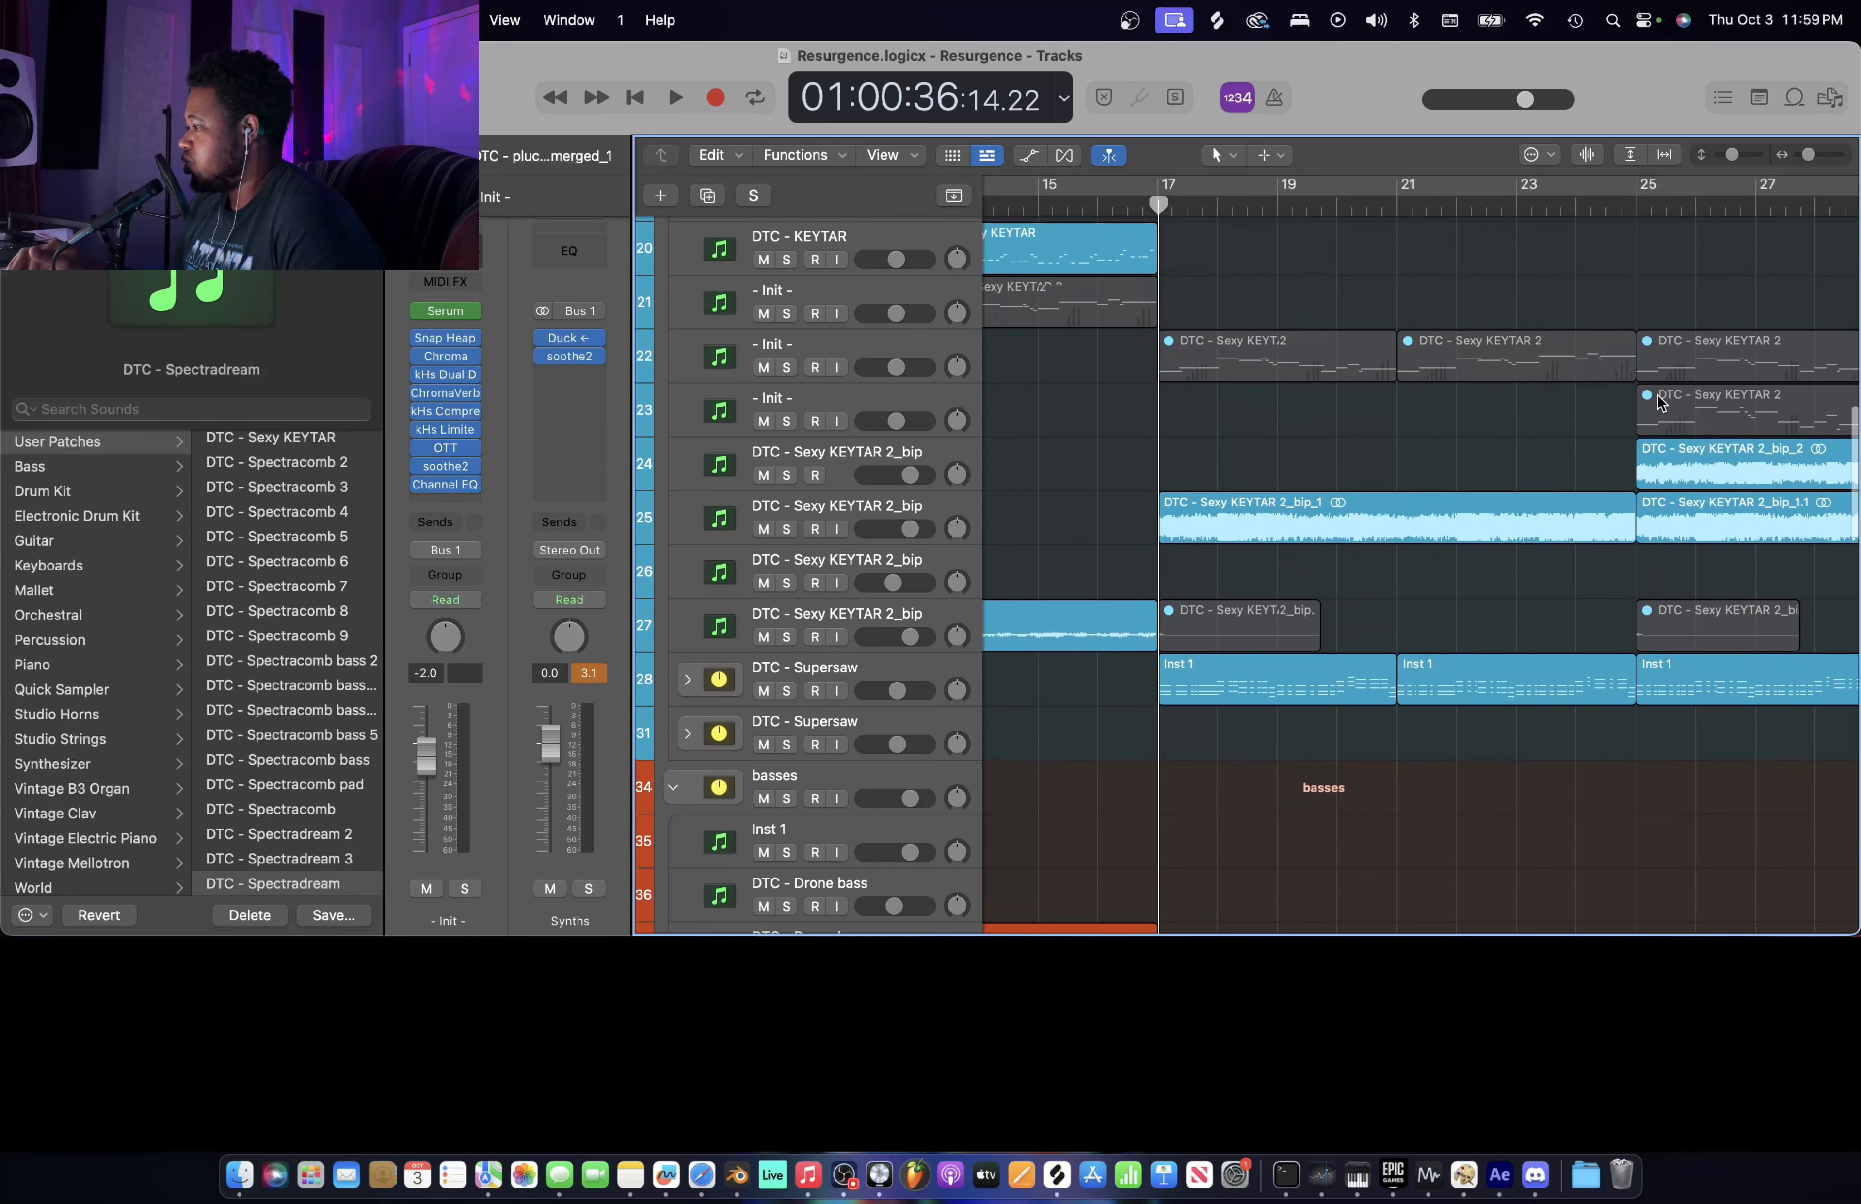
pyautogui.scroll(-1, 1489, 416)
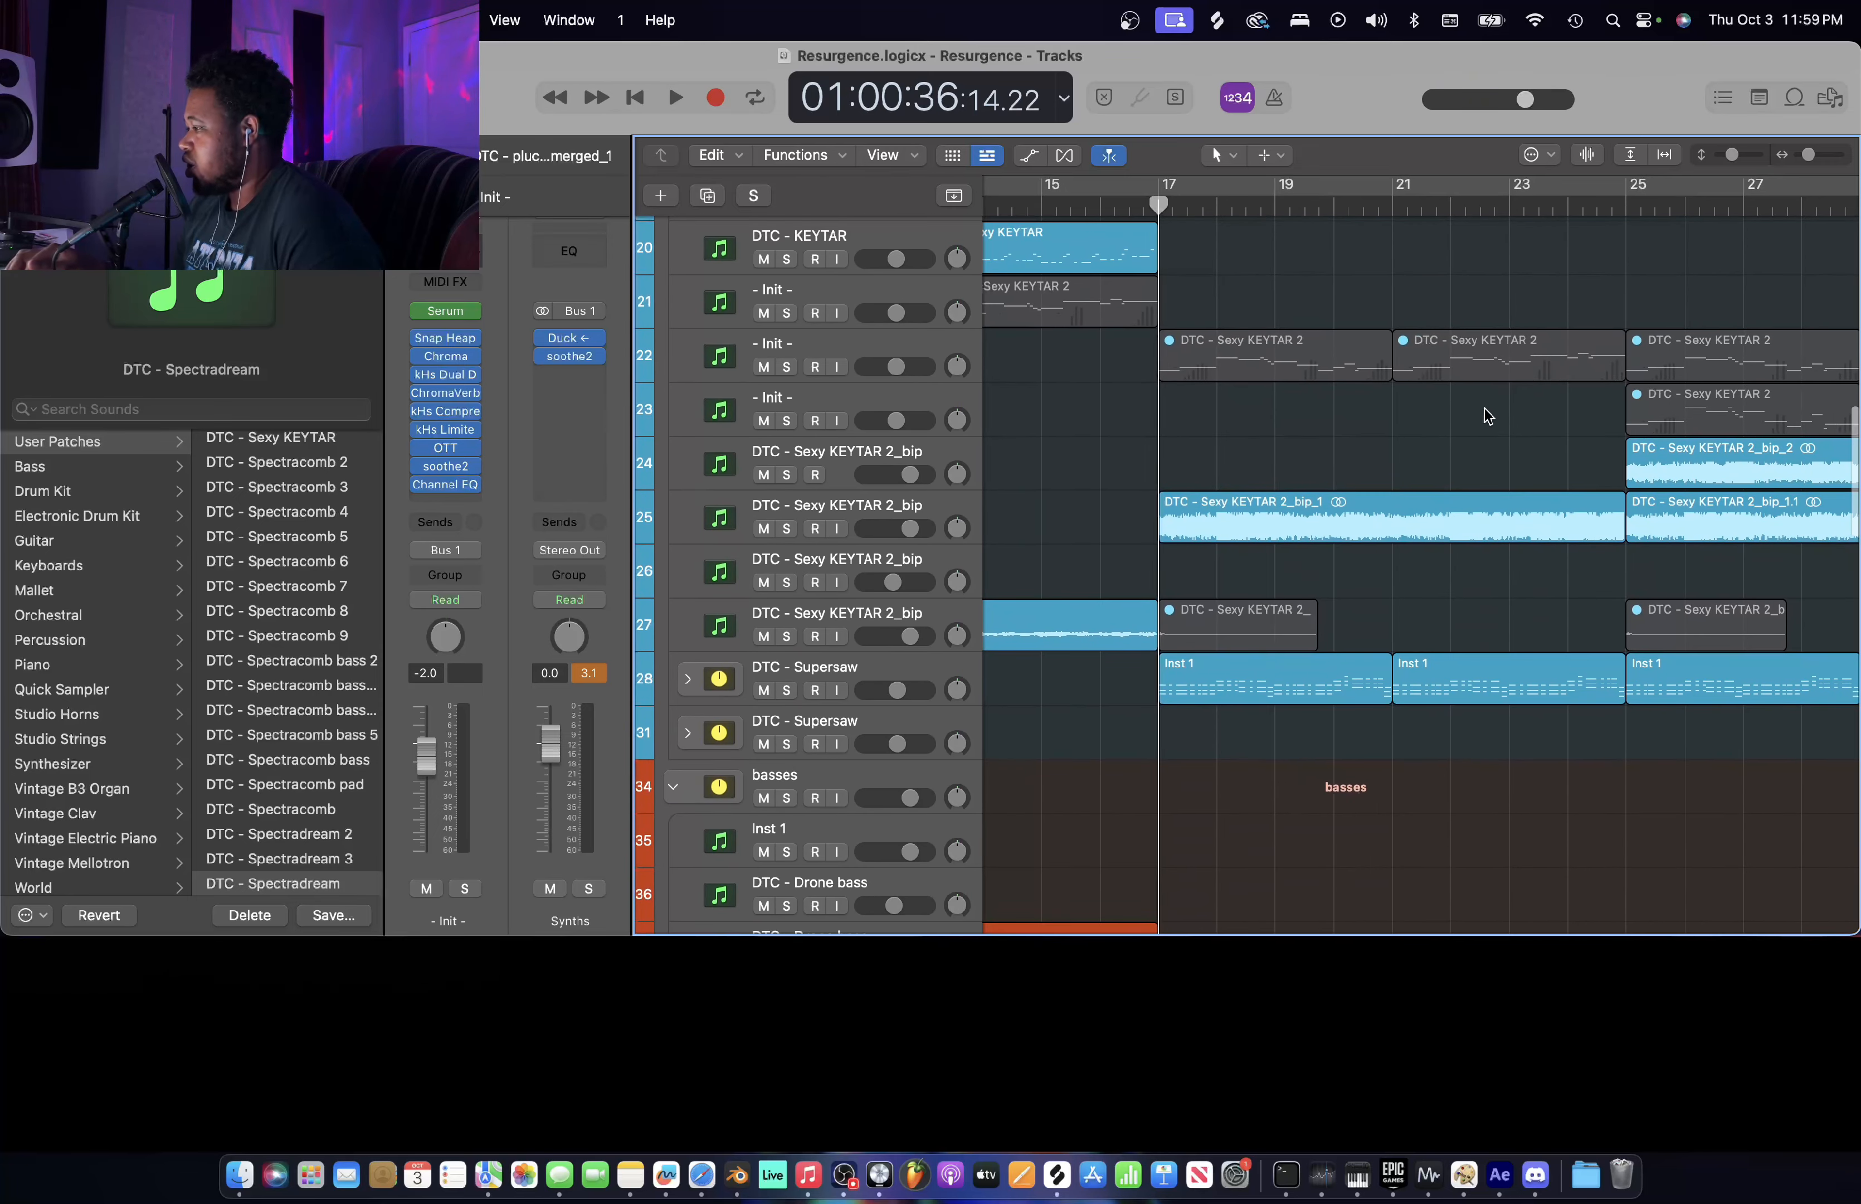
pyautogui.scroll(-3, 1472, 429)
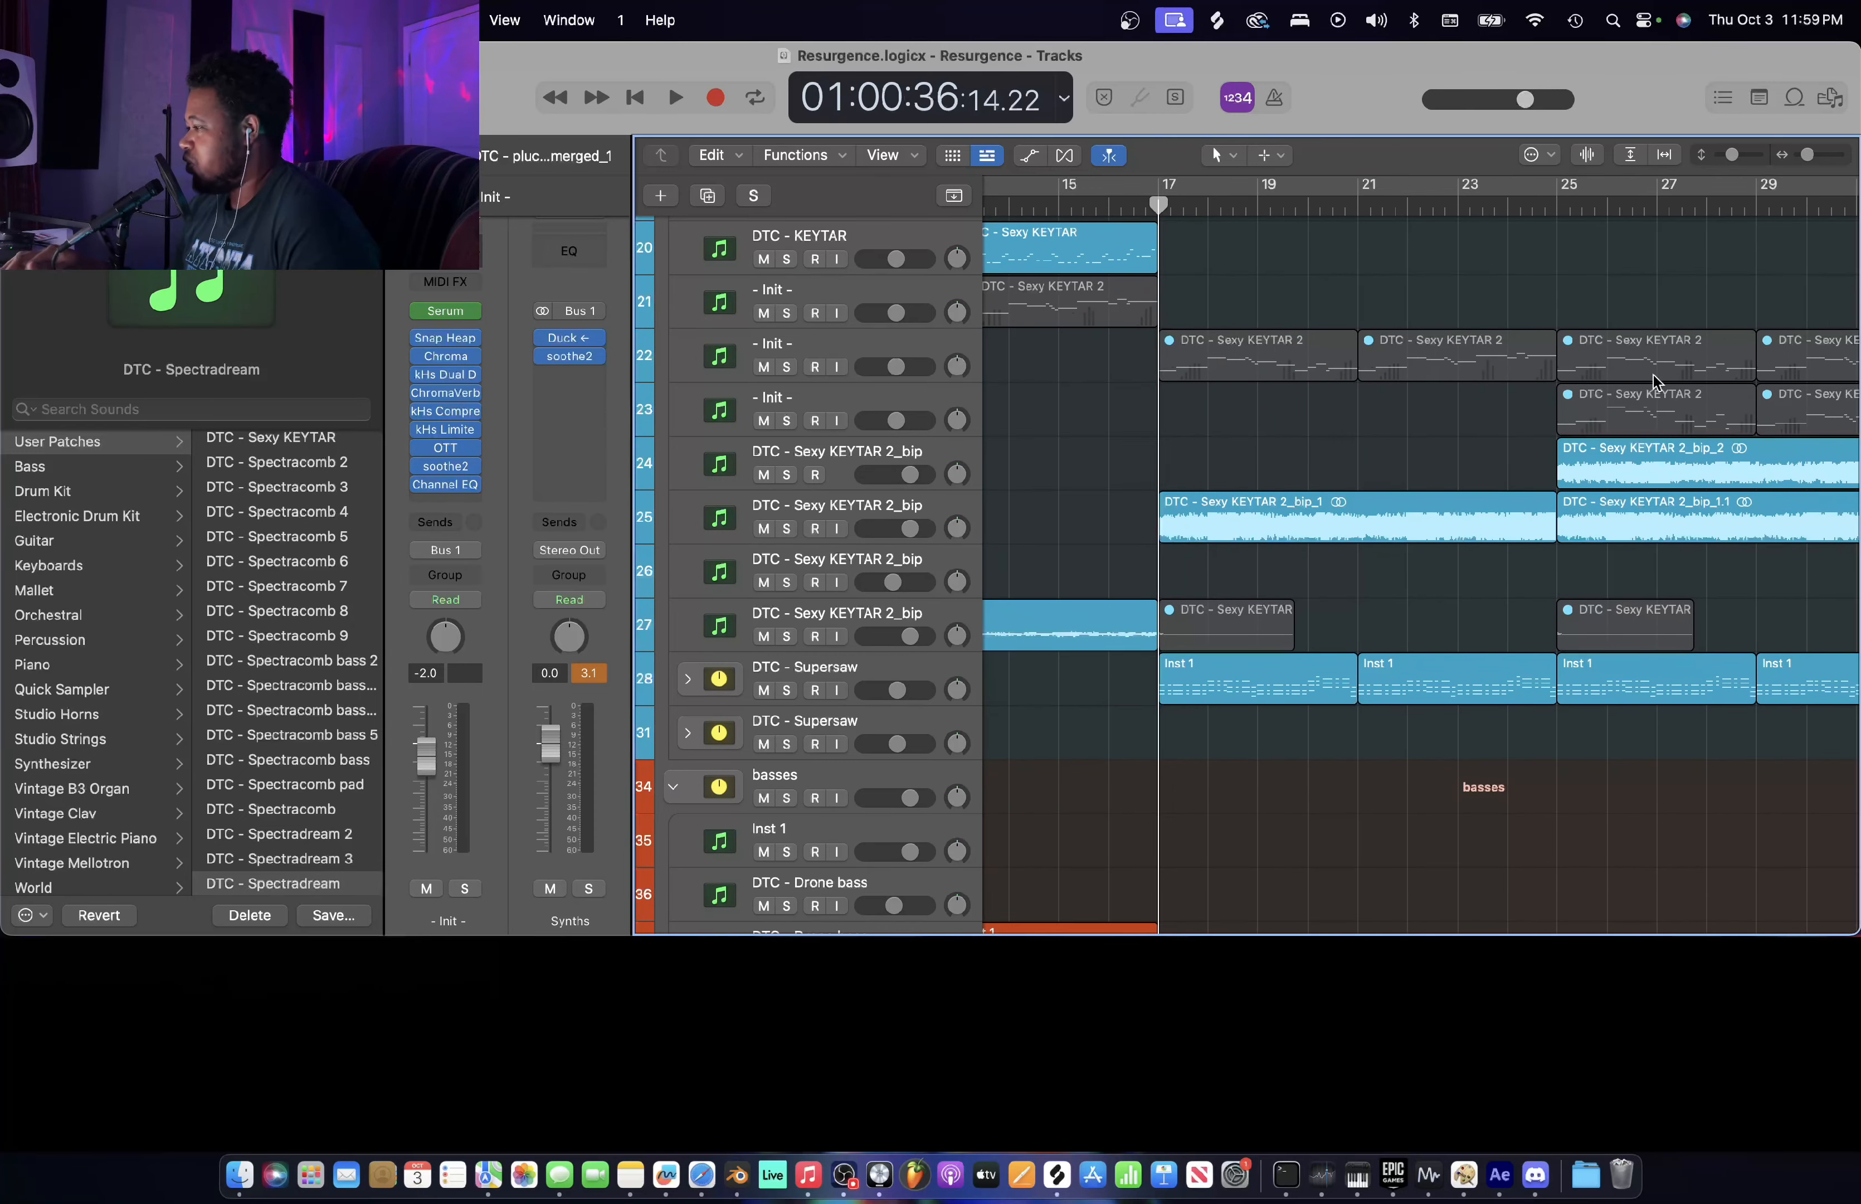
pyautogui.scroll(-5, 1399, 433)
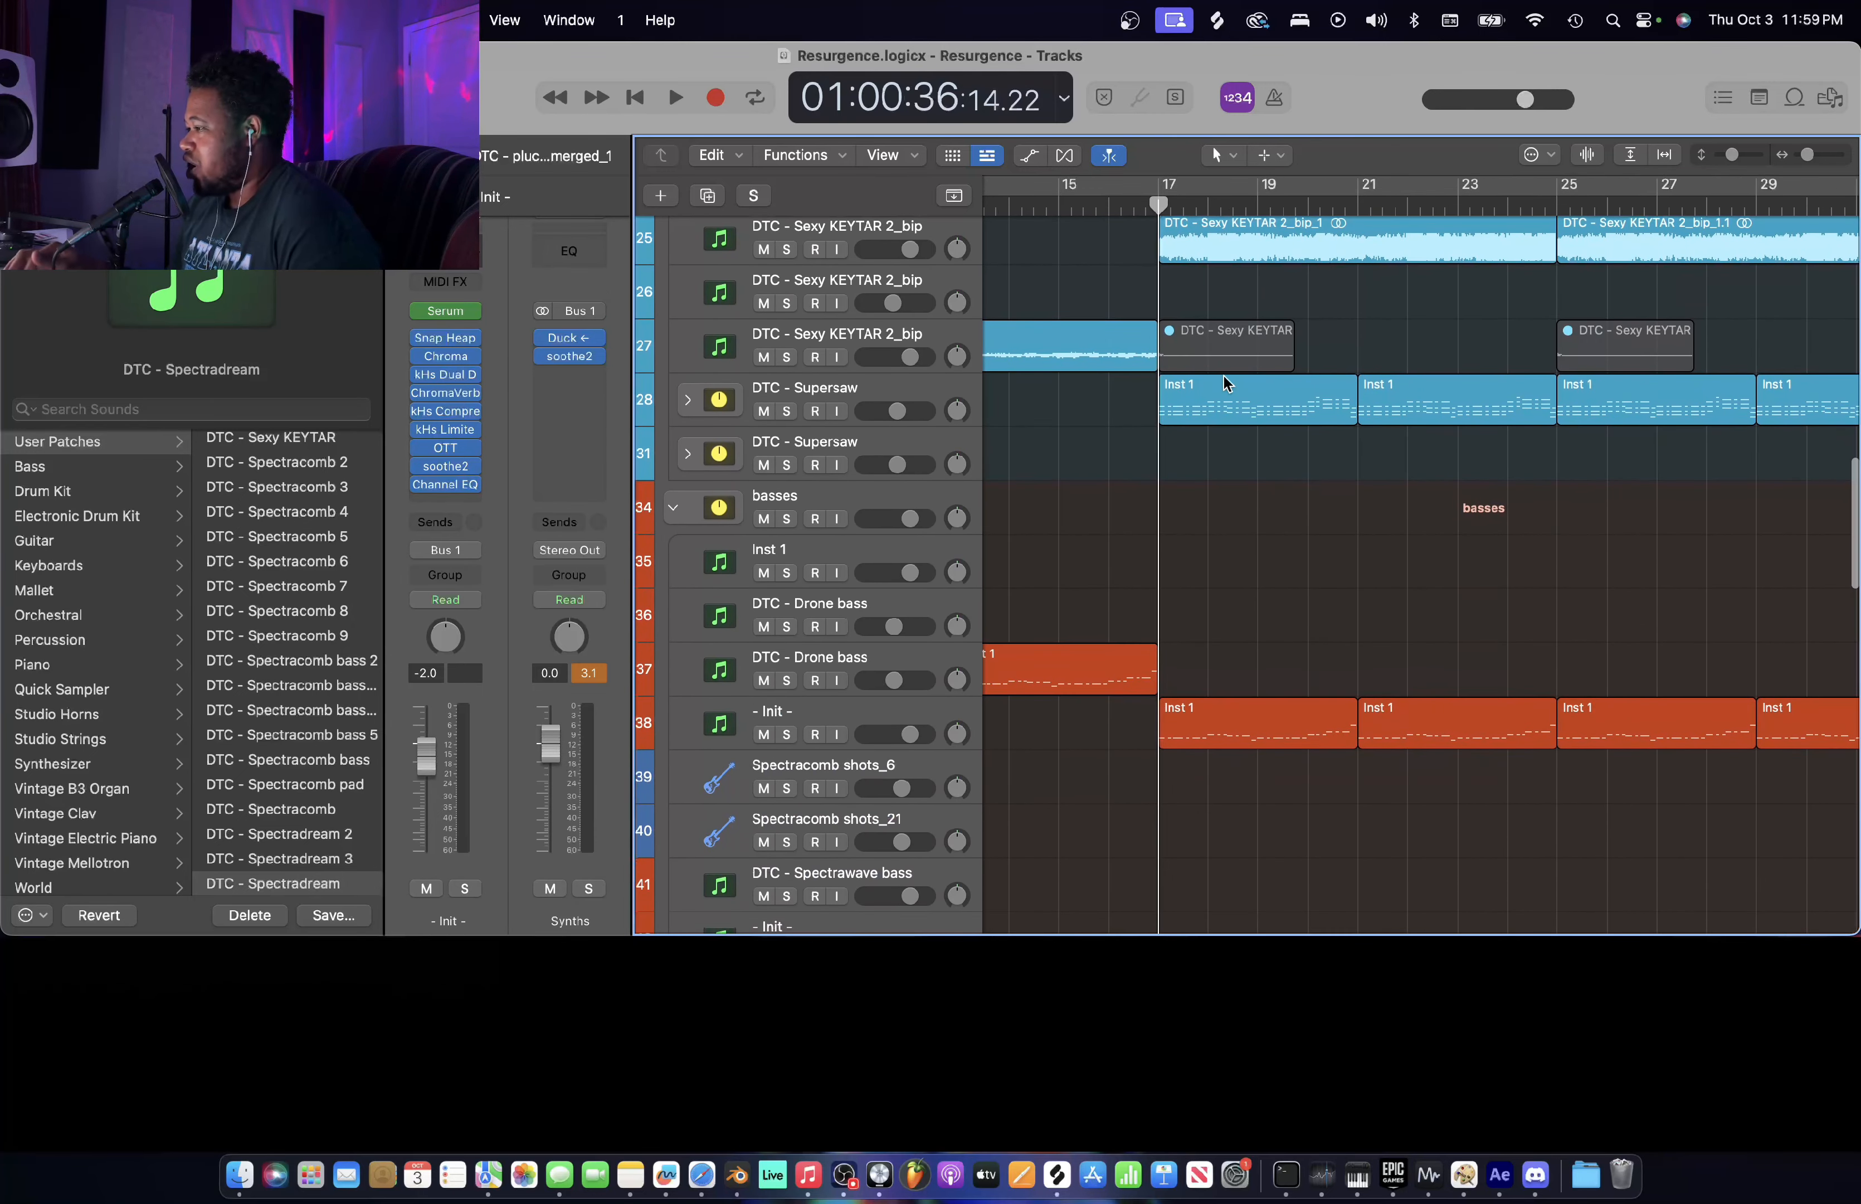
pyautogui.click(920, 400)
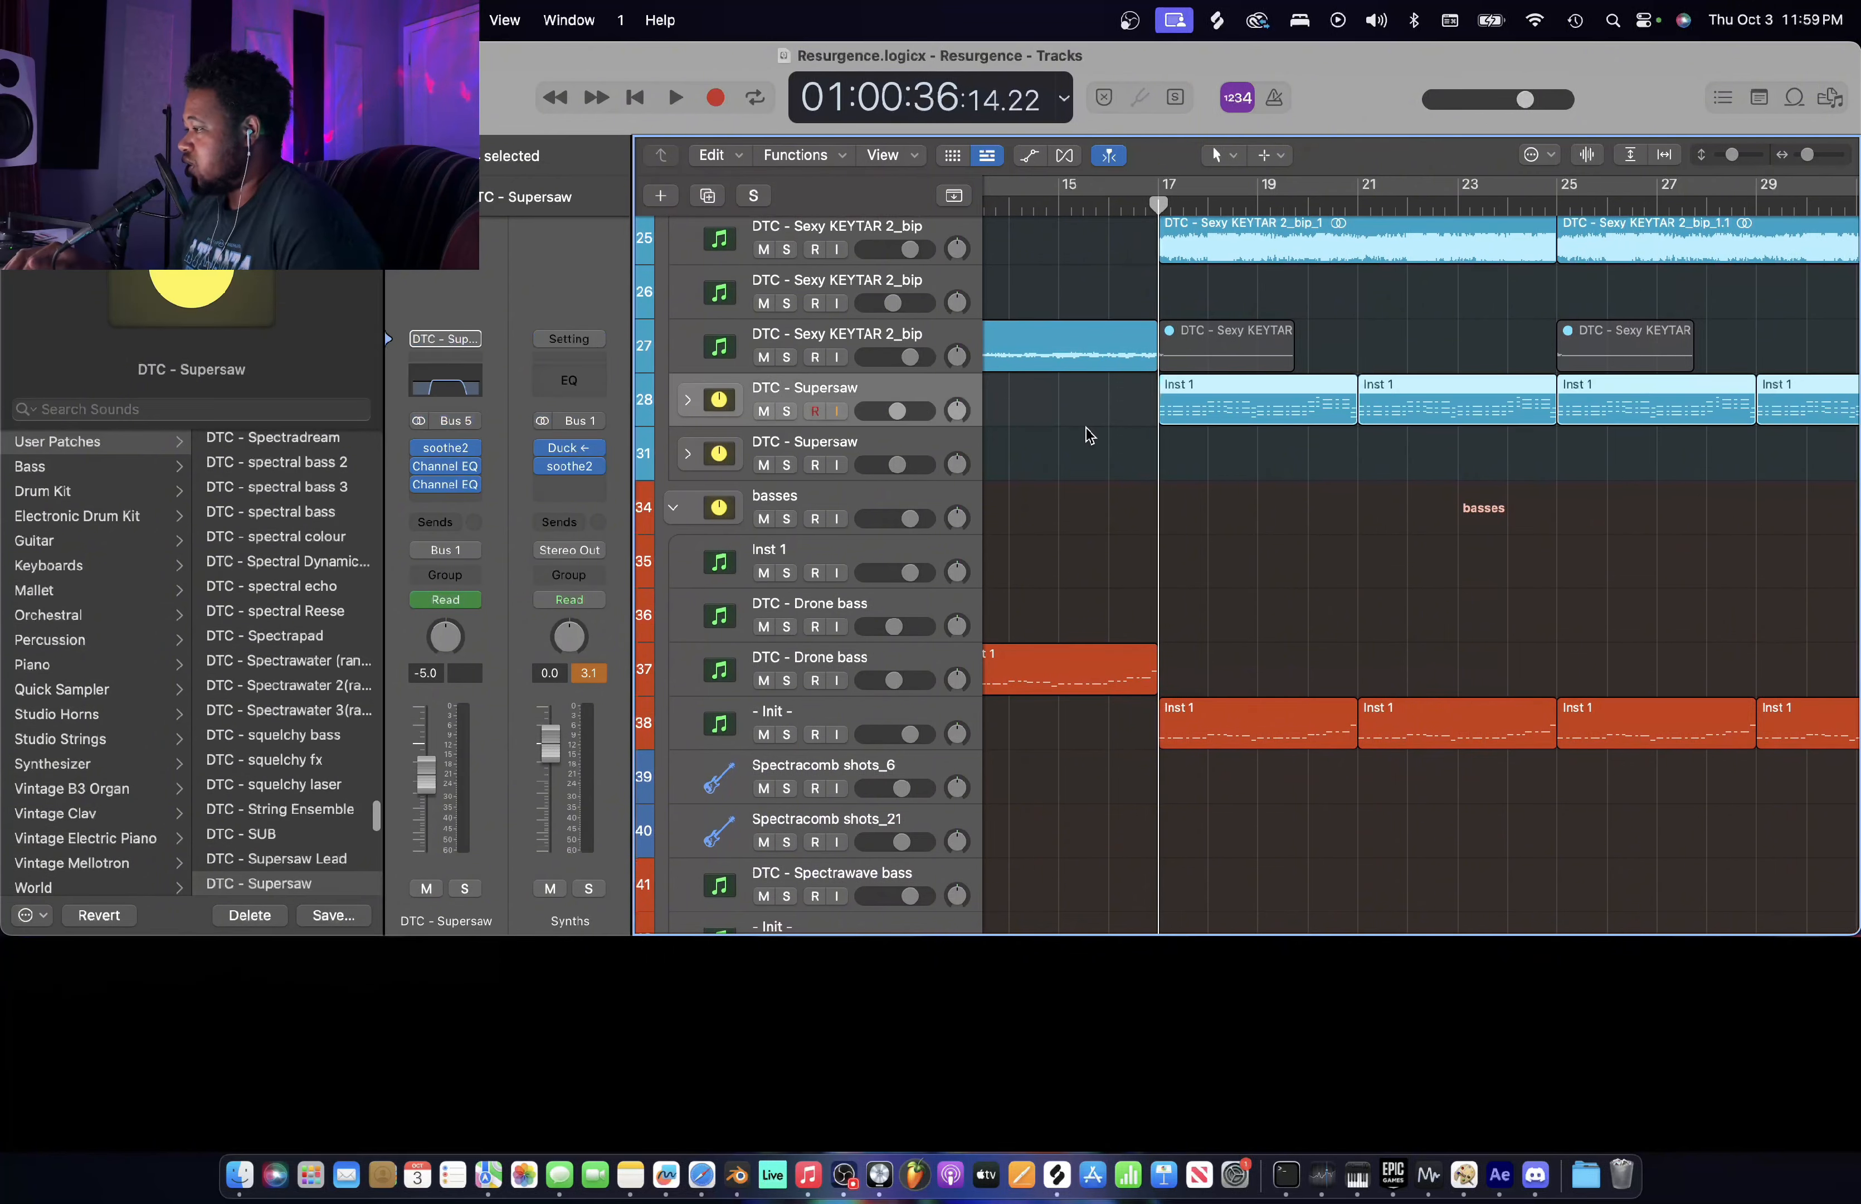
pyautogui.scroll(3, 1087, 428)
pyautogui.click(787, 412)
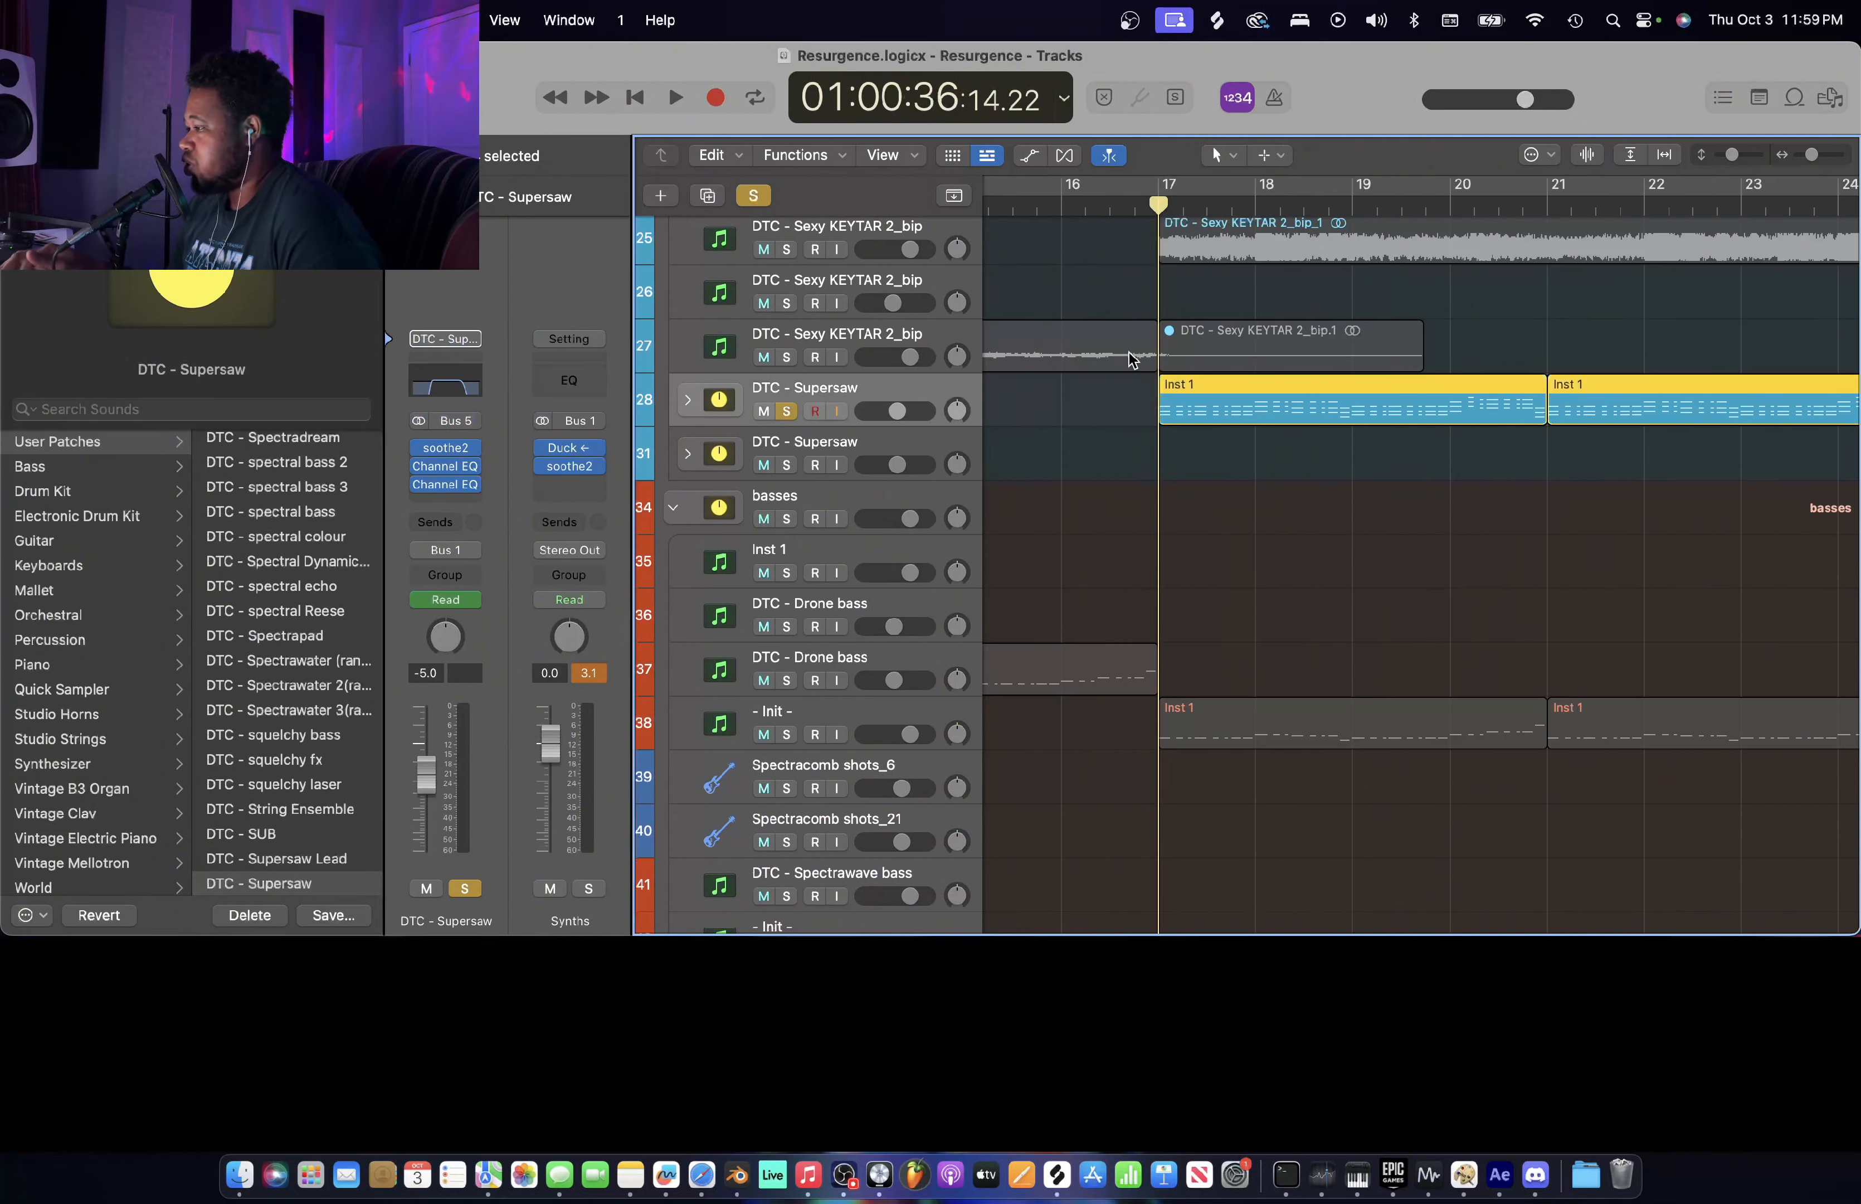
pyautogui.press('space')
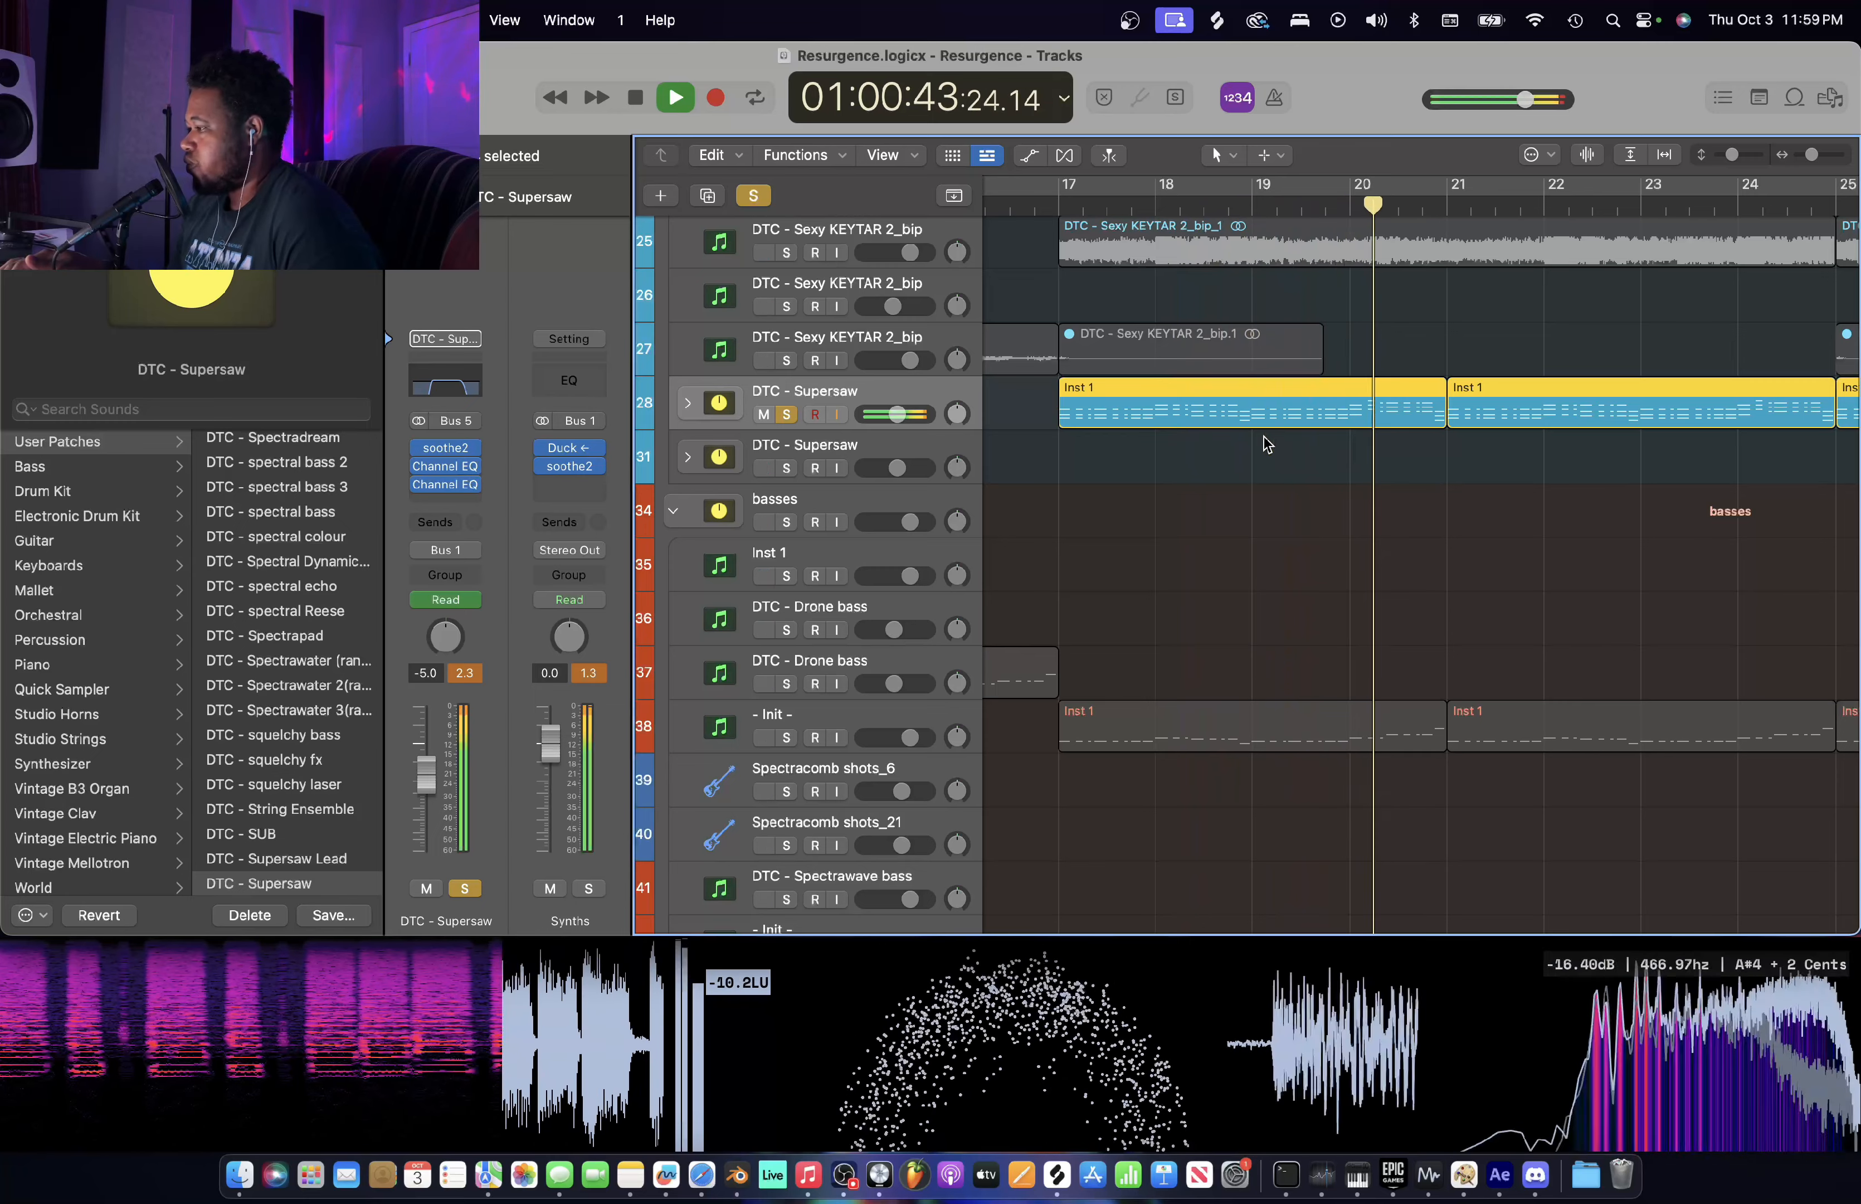
pyautogui.press('space')
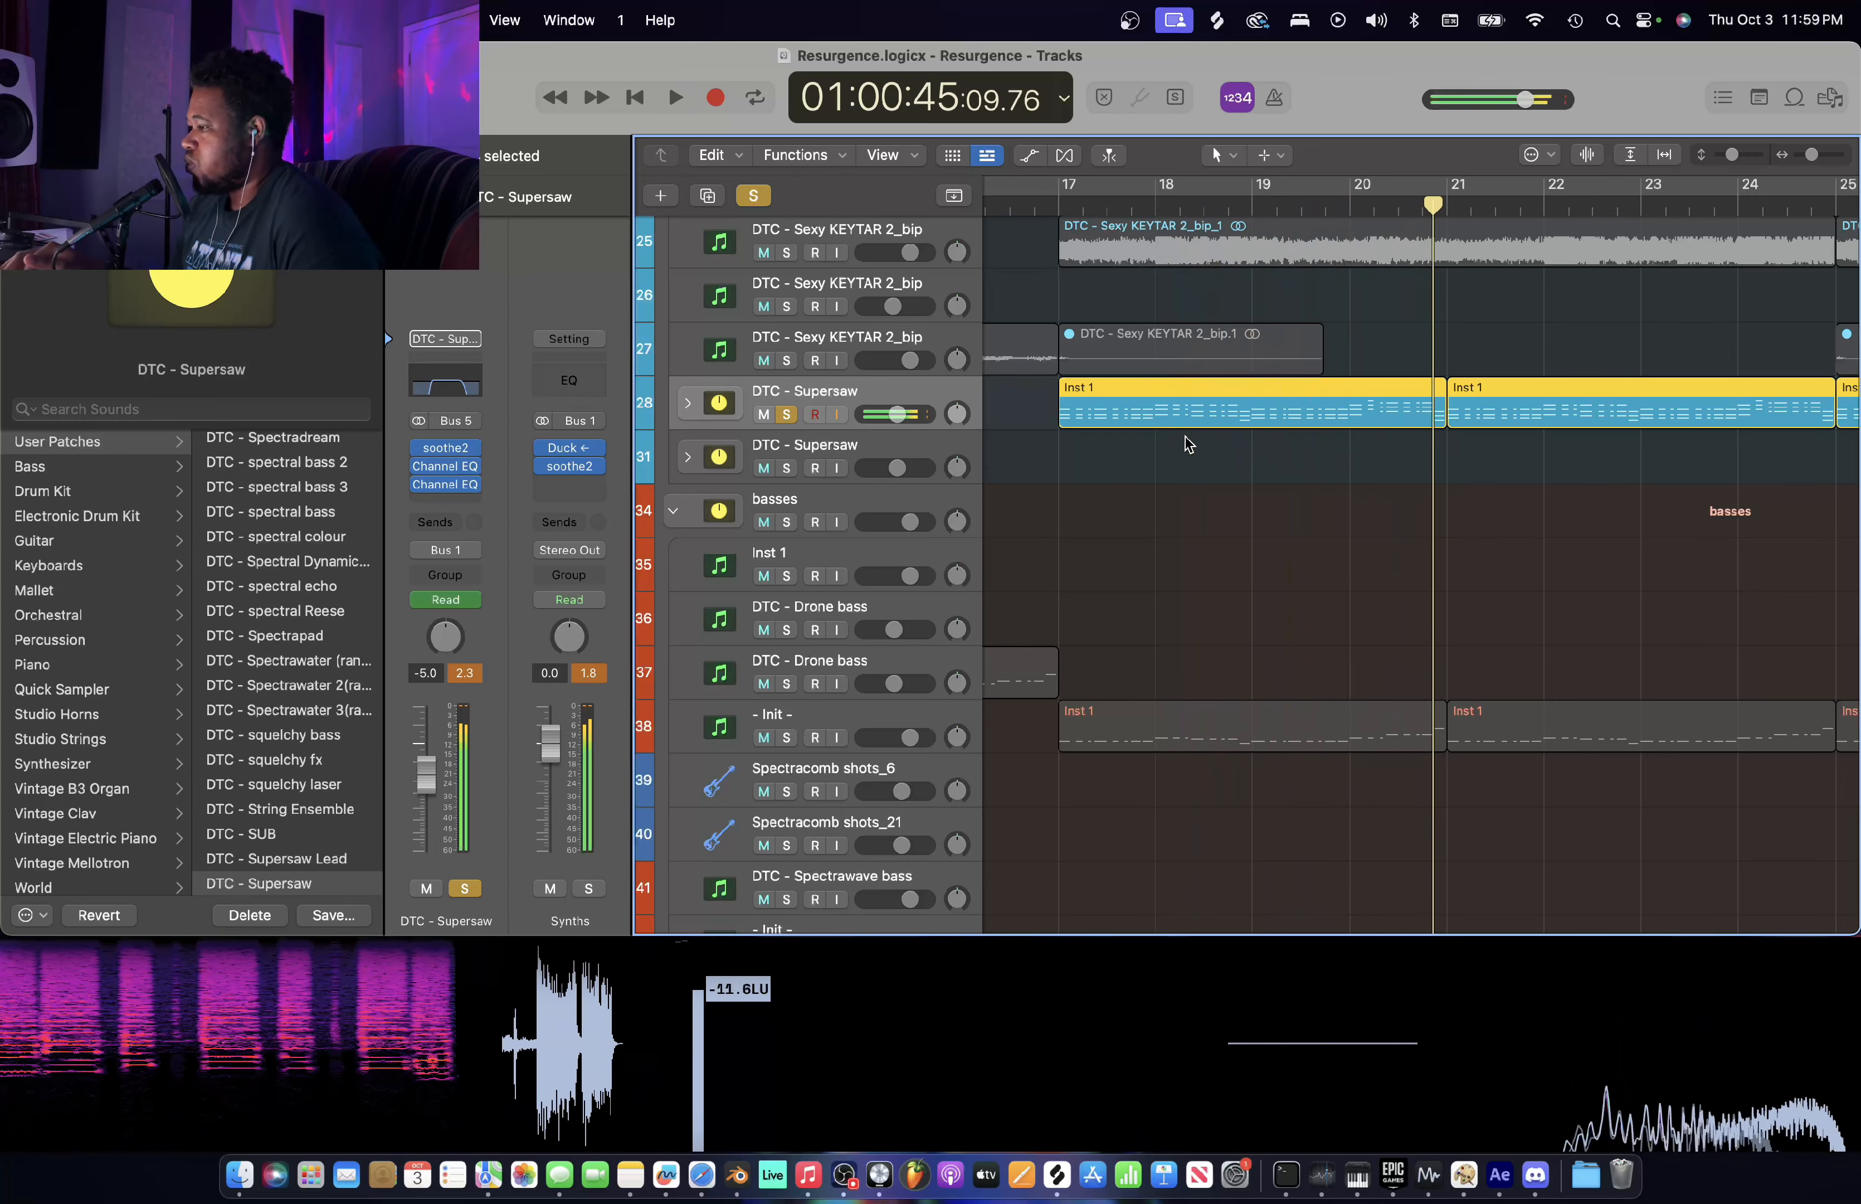
# - Examine the DTC - Supersaw track's notes from bar 17 to about bar 22 in the Piano Roll, and close the editor
pyautogui.press('e')
pyautogui.hscroll(5, 1092, 711)
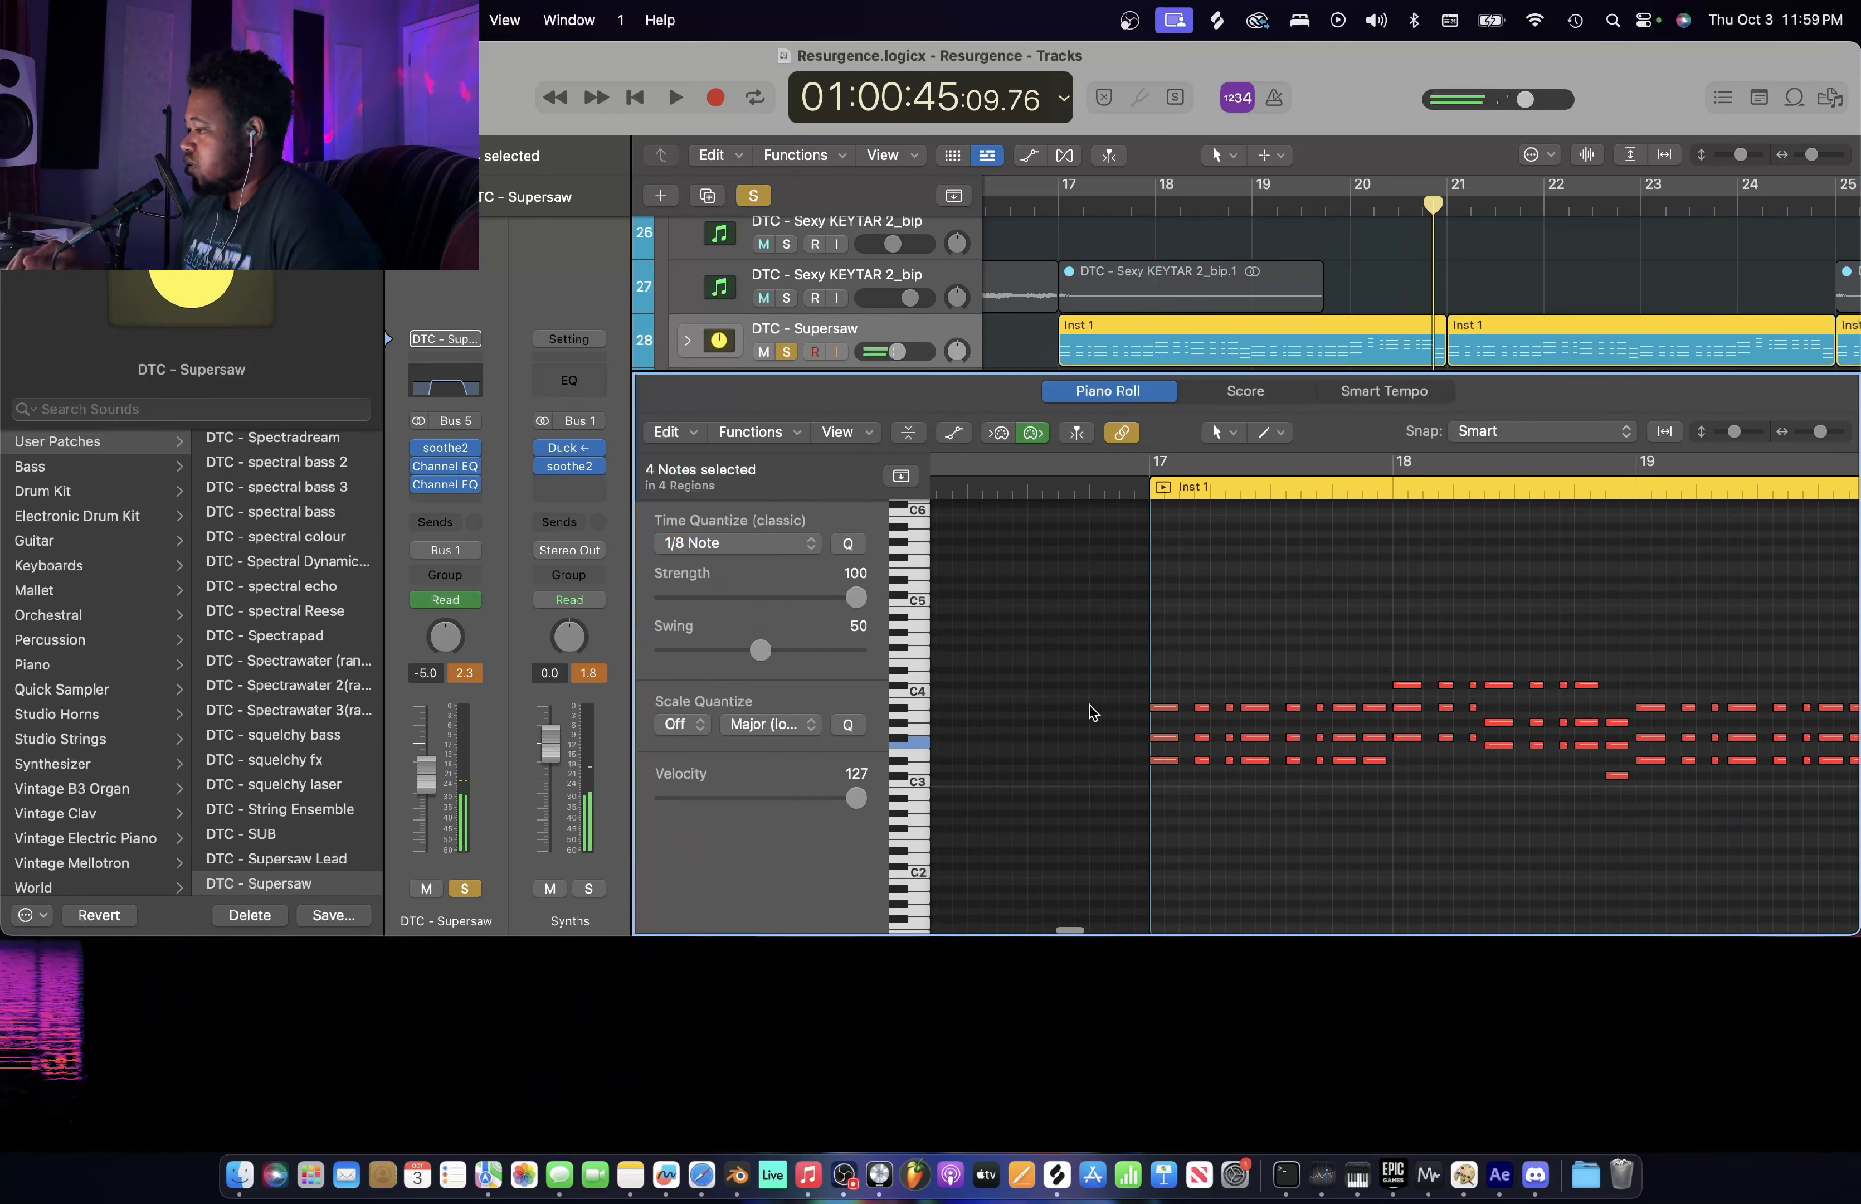
pyautogui.hscroll(5, 1092, 711)
pyautogui.scroll(-1, 1093, 711)
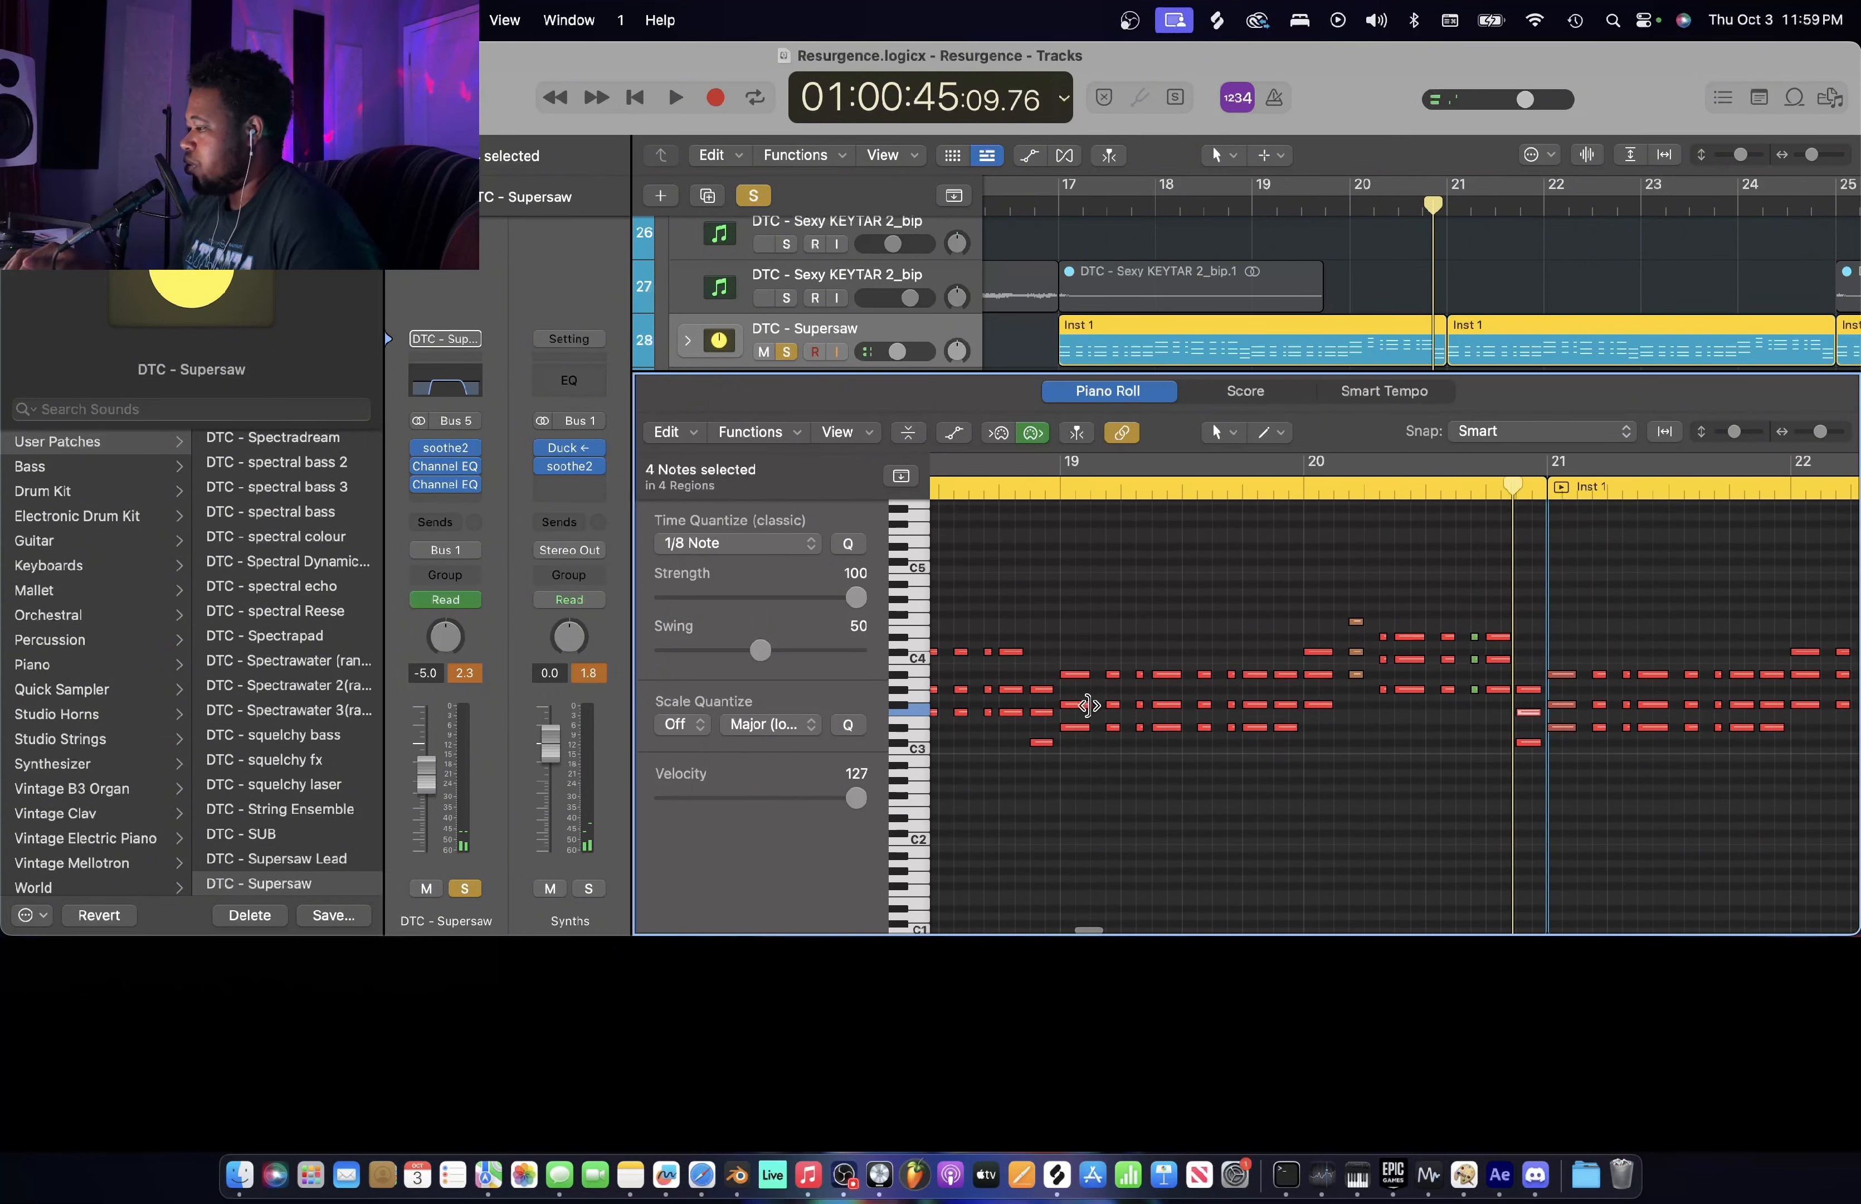
pyautogui.press('e')
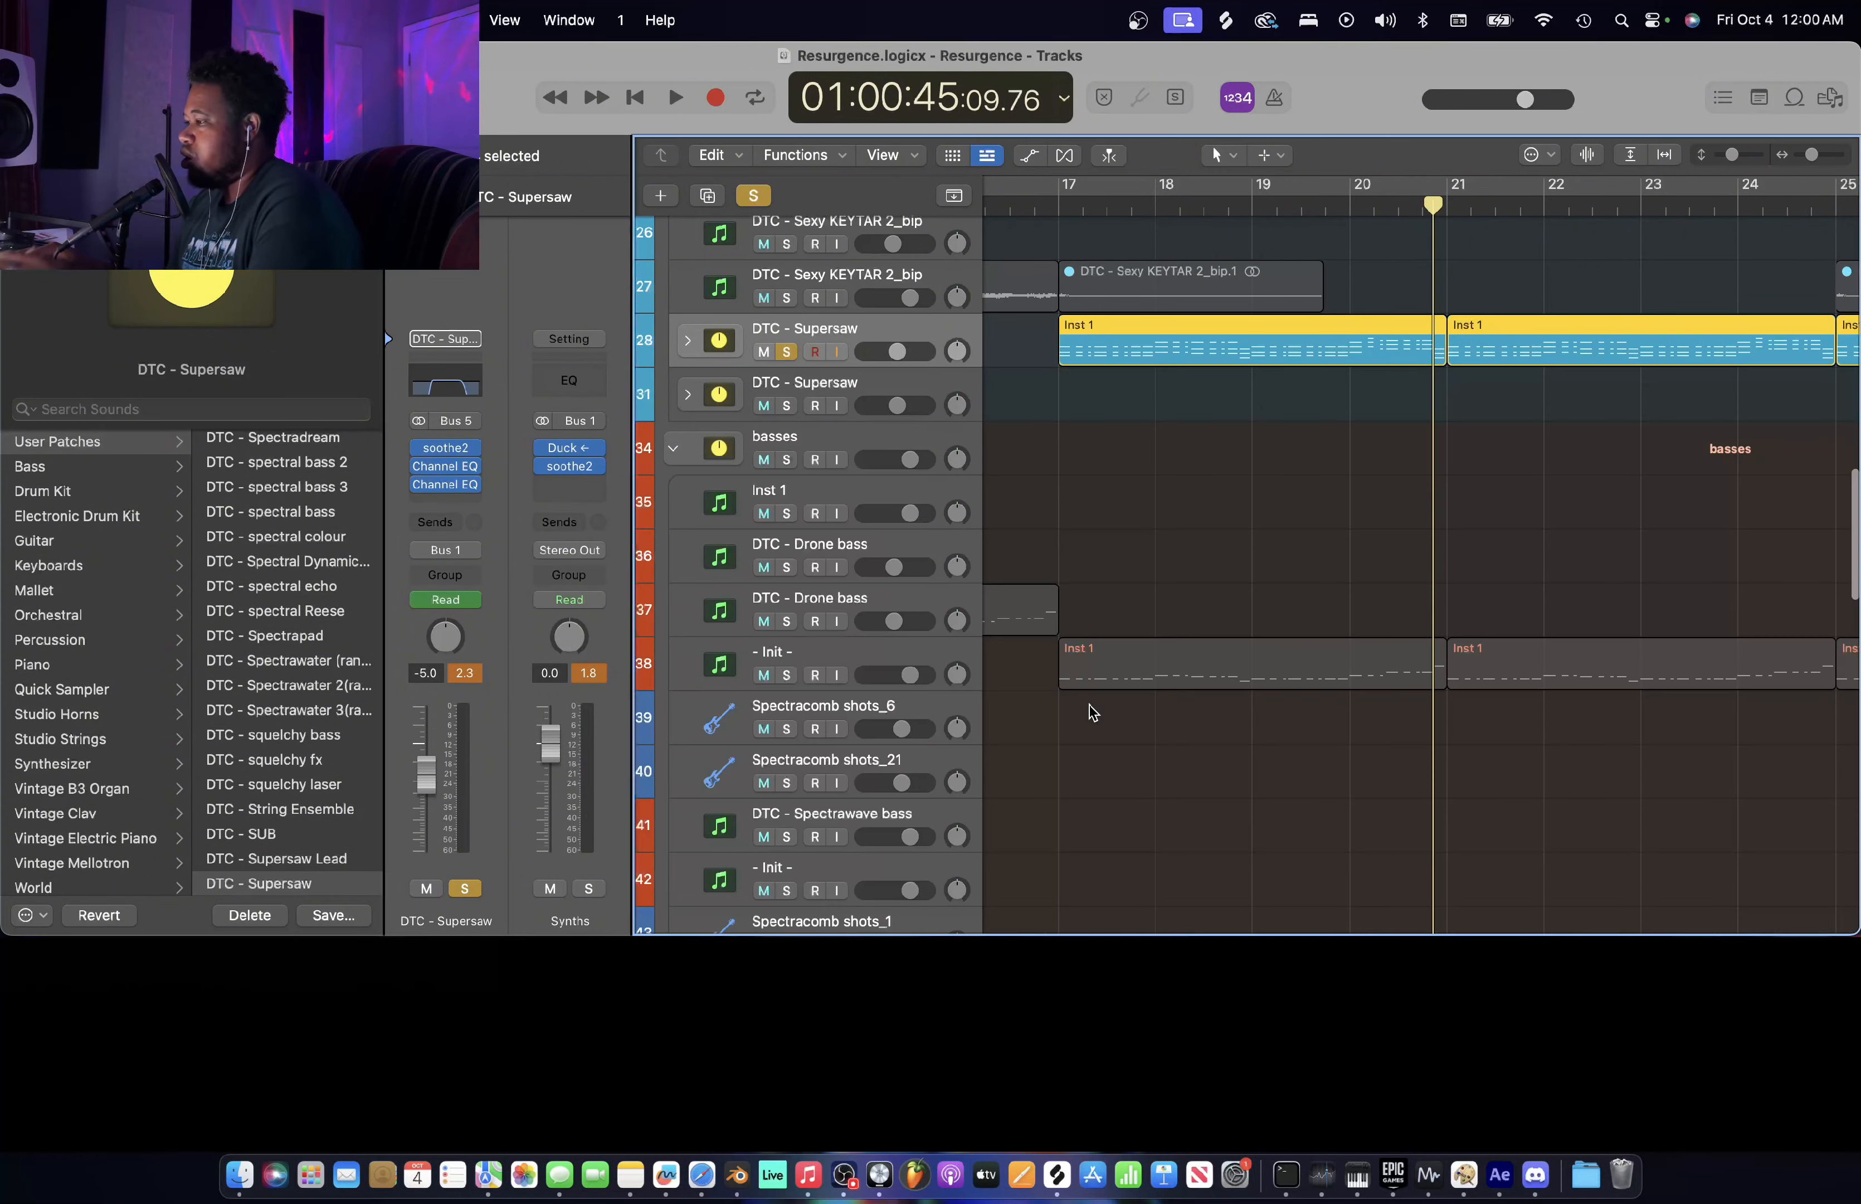
# - Review the notes of the Supersaw Inst 1 region at bar 17 in the Piano Roll again, close it, and unsolo track 28
pyautogui.scroll(5, 1162, 402)
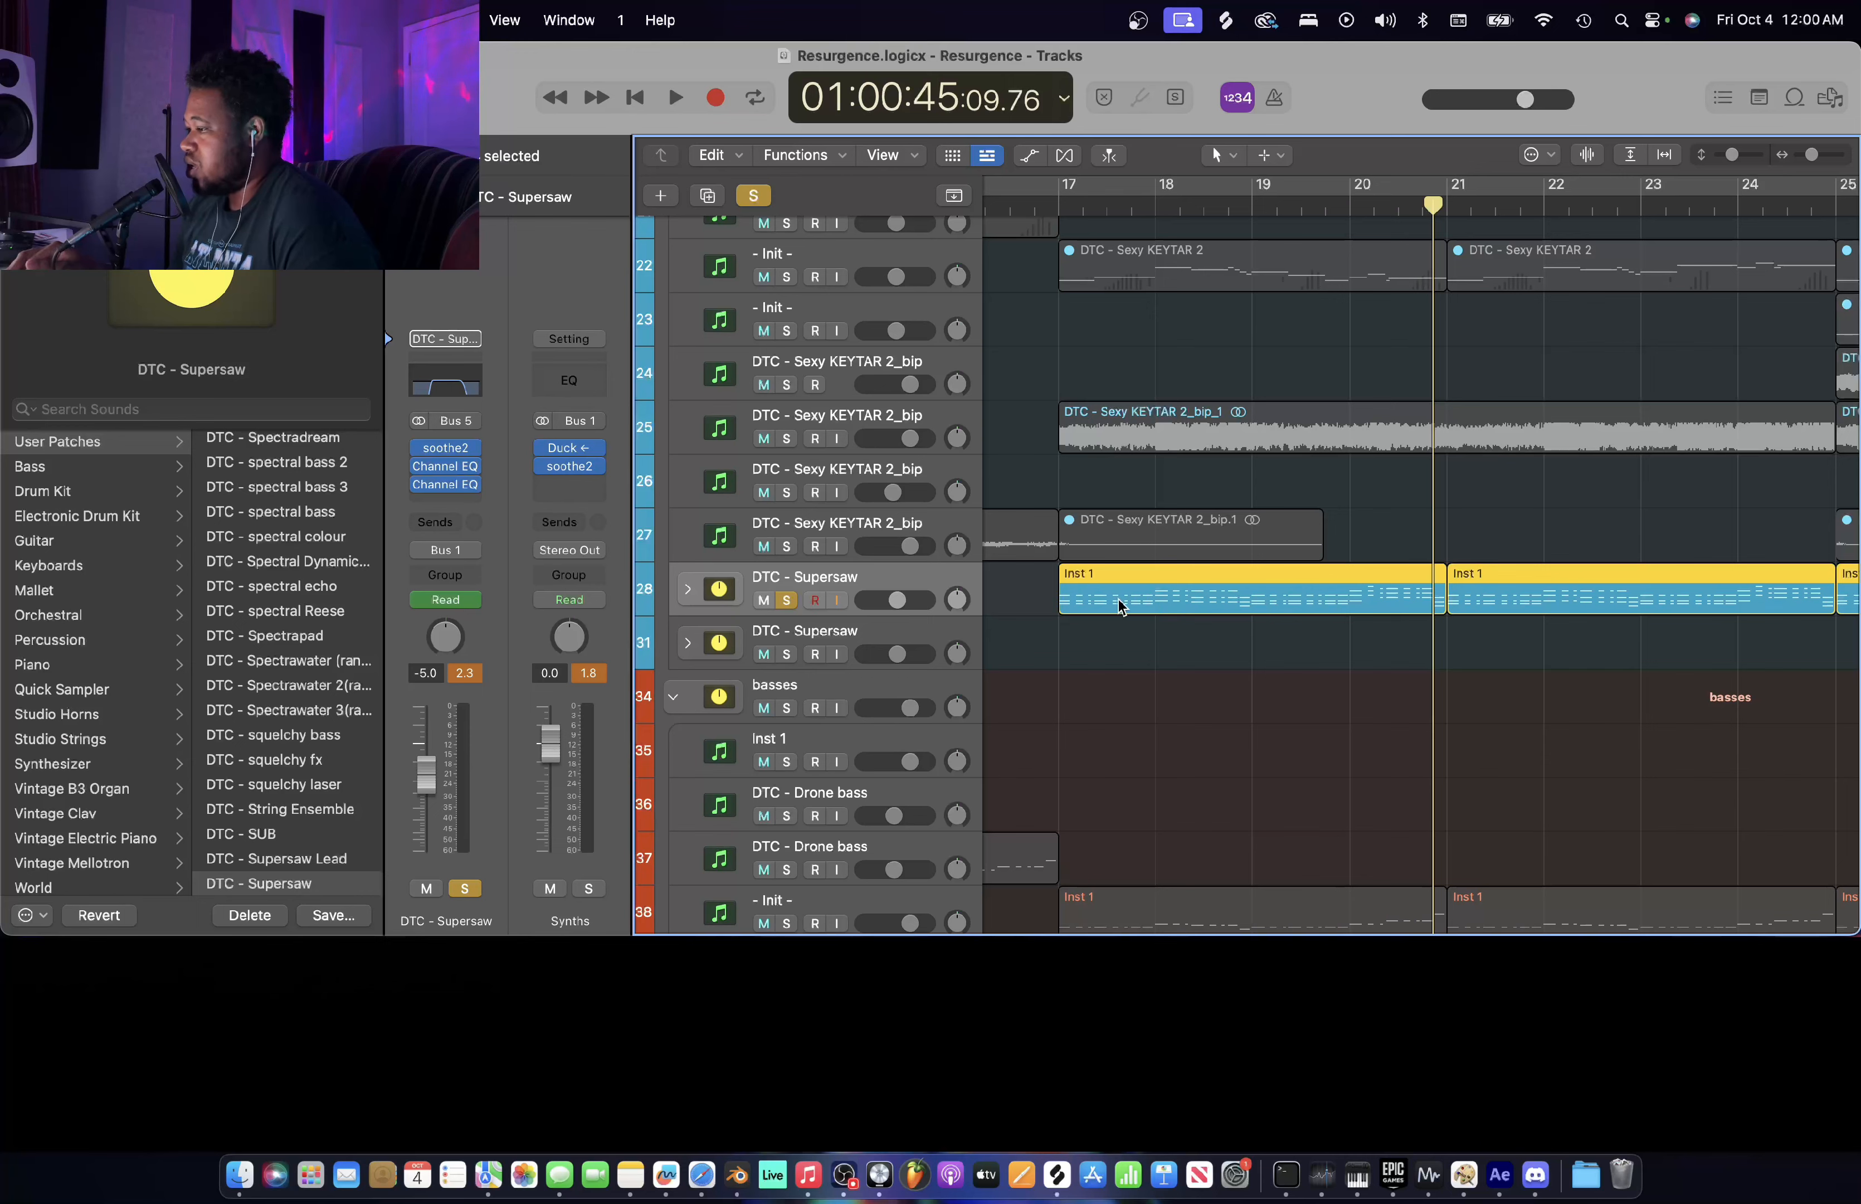
pyautogui.scroll(4, 1051, 605)
pyautogui.scroll(-5, 1051, 605)
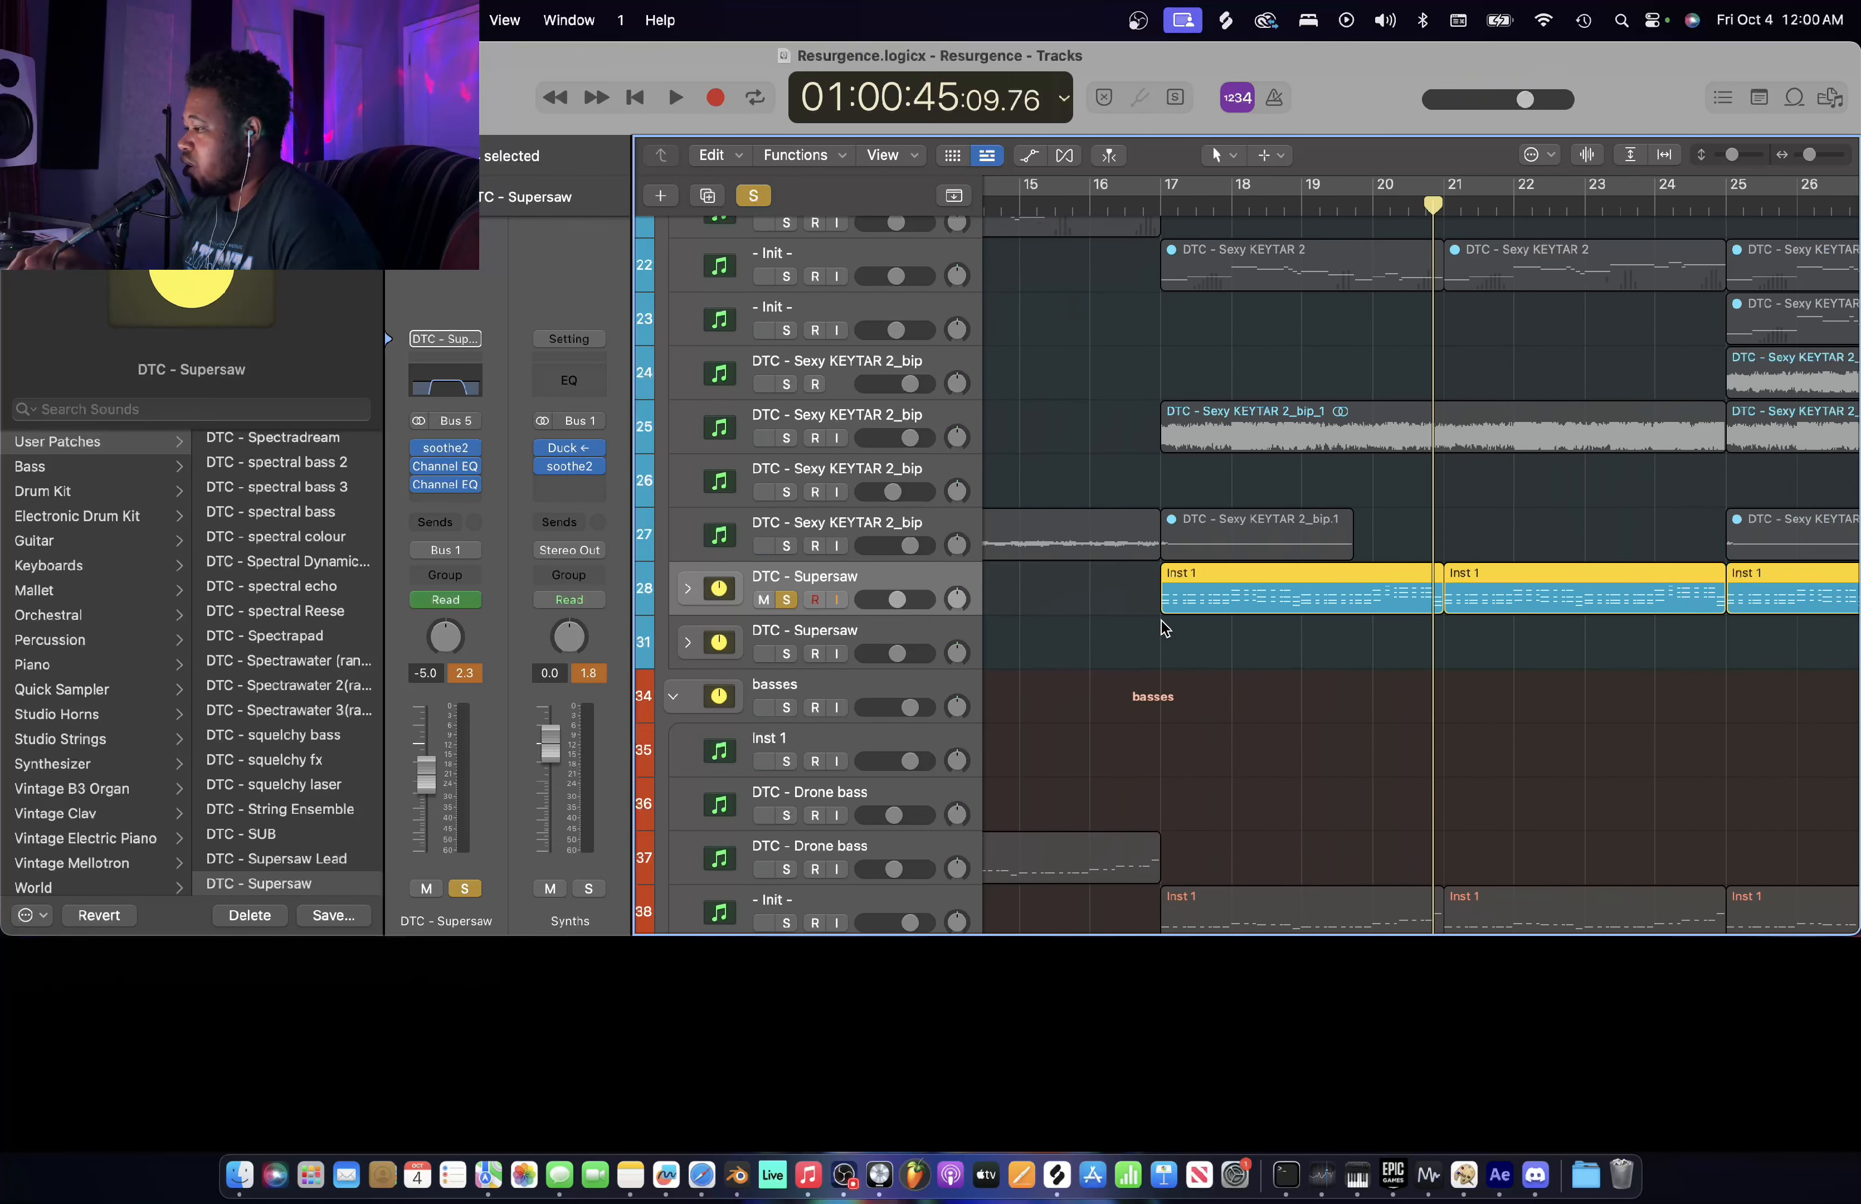
pyautogui.doubleClick(1192, 600)
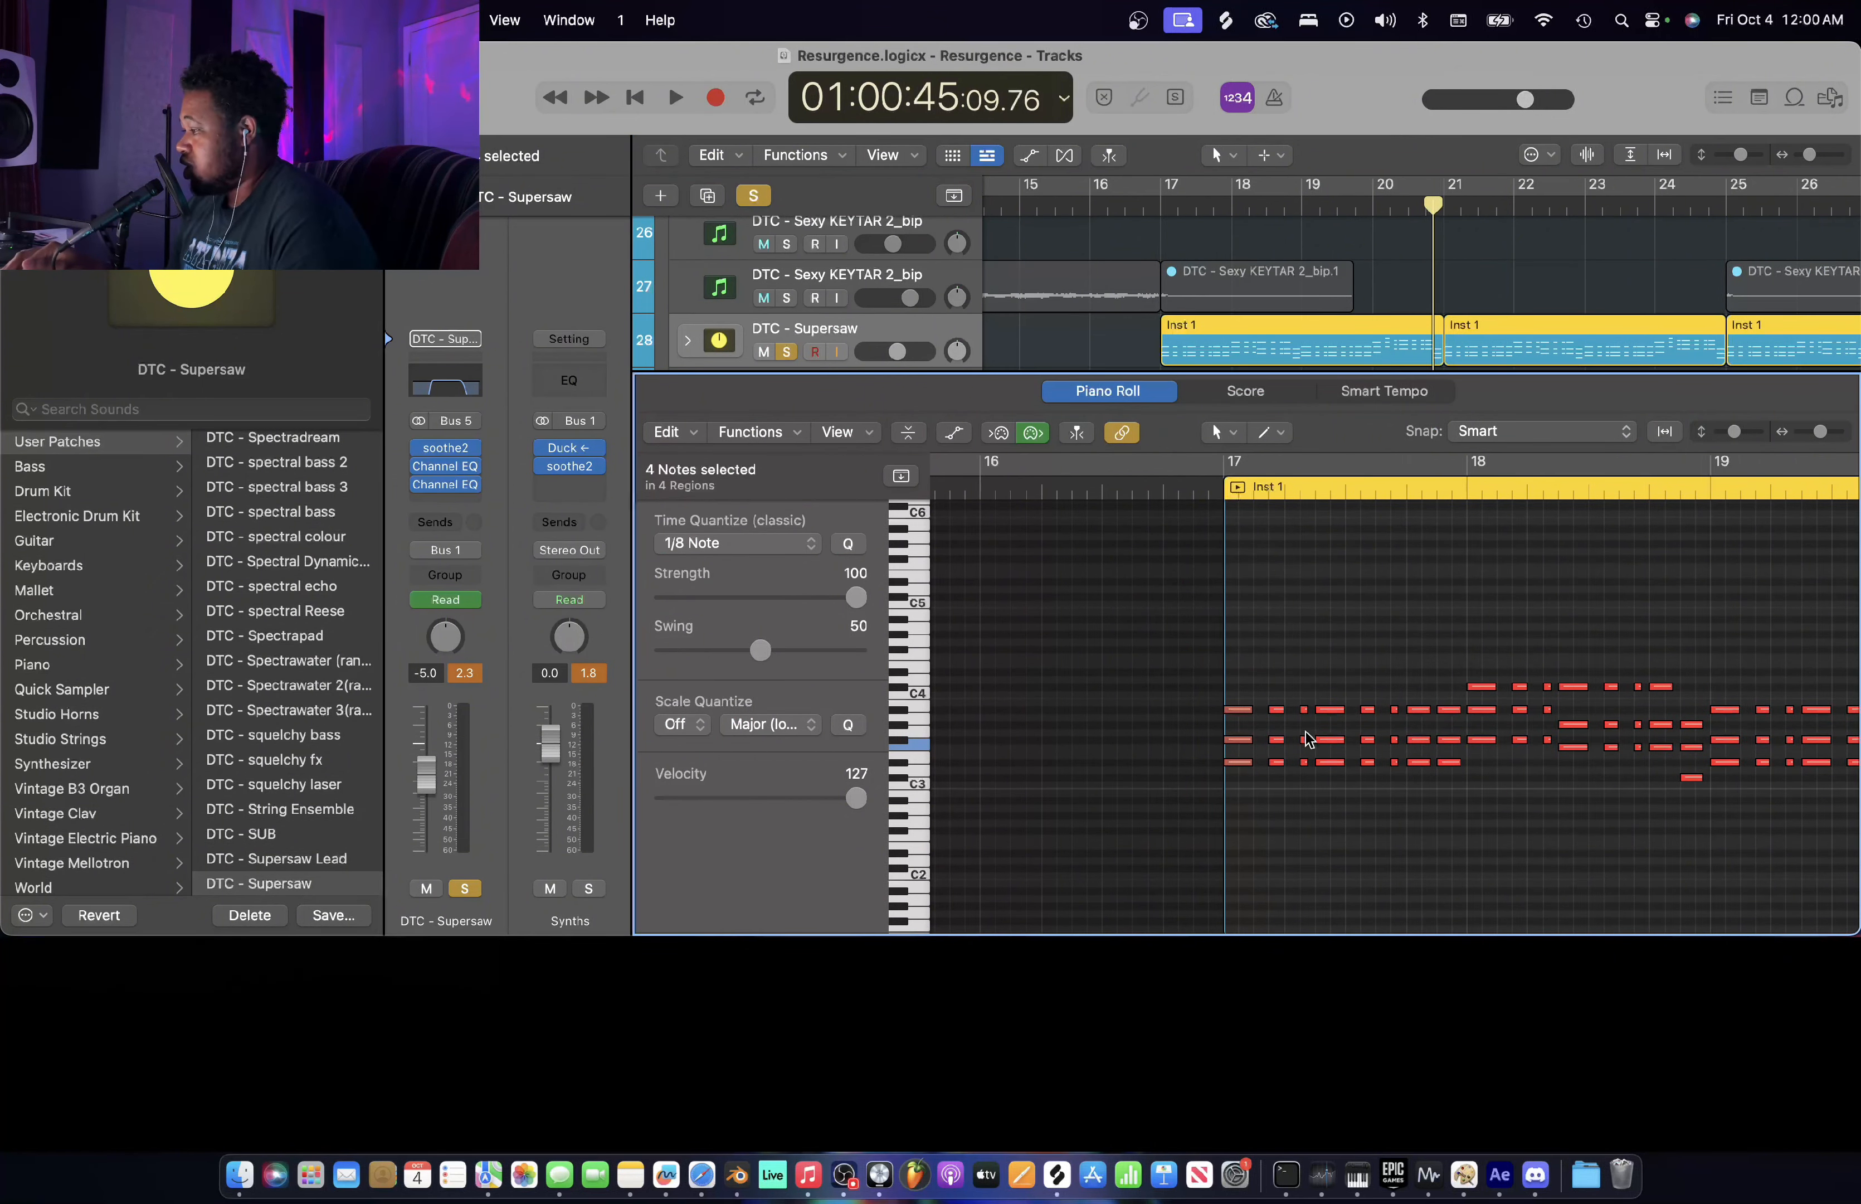
pyautogui.press('e')
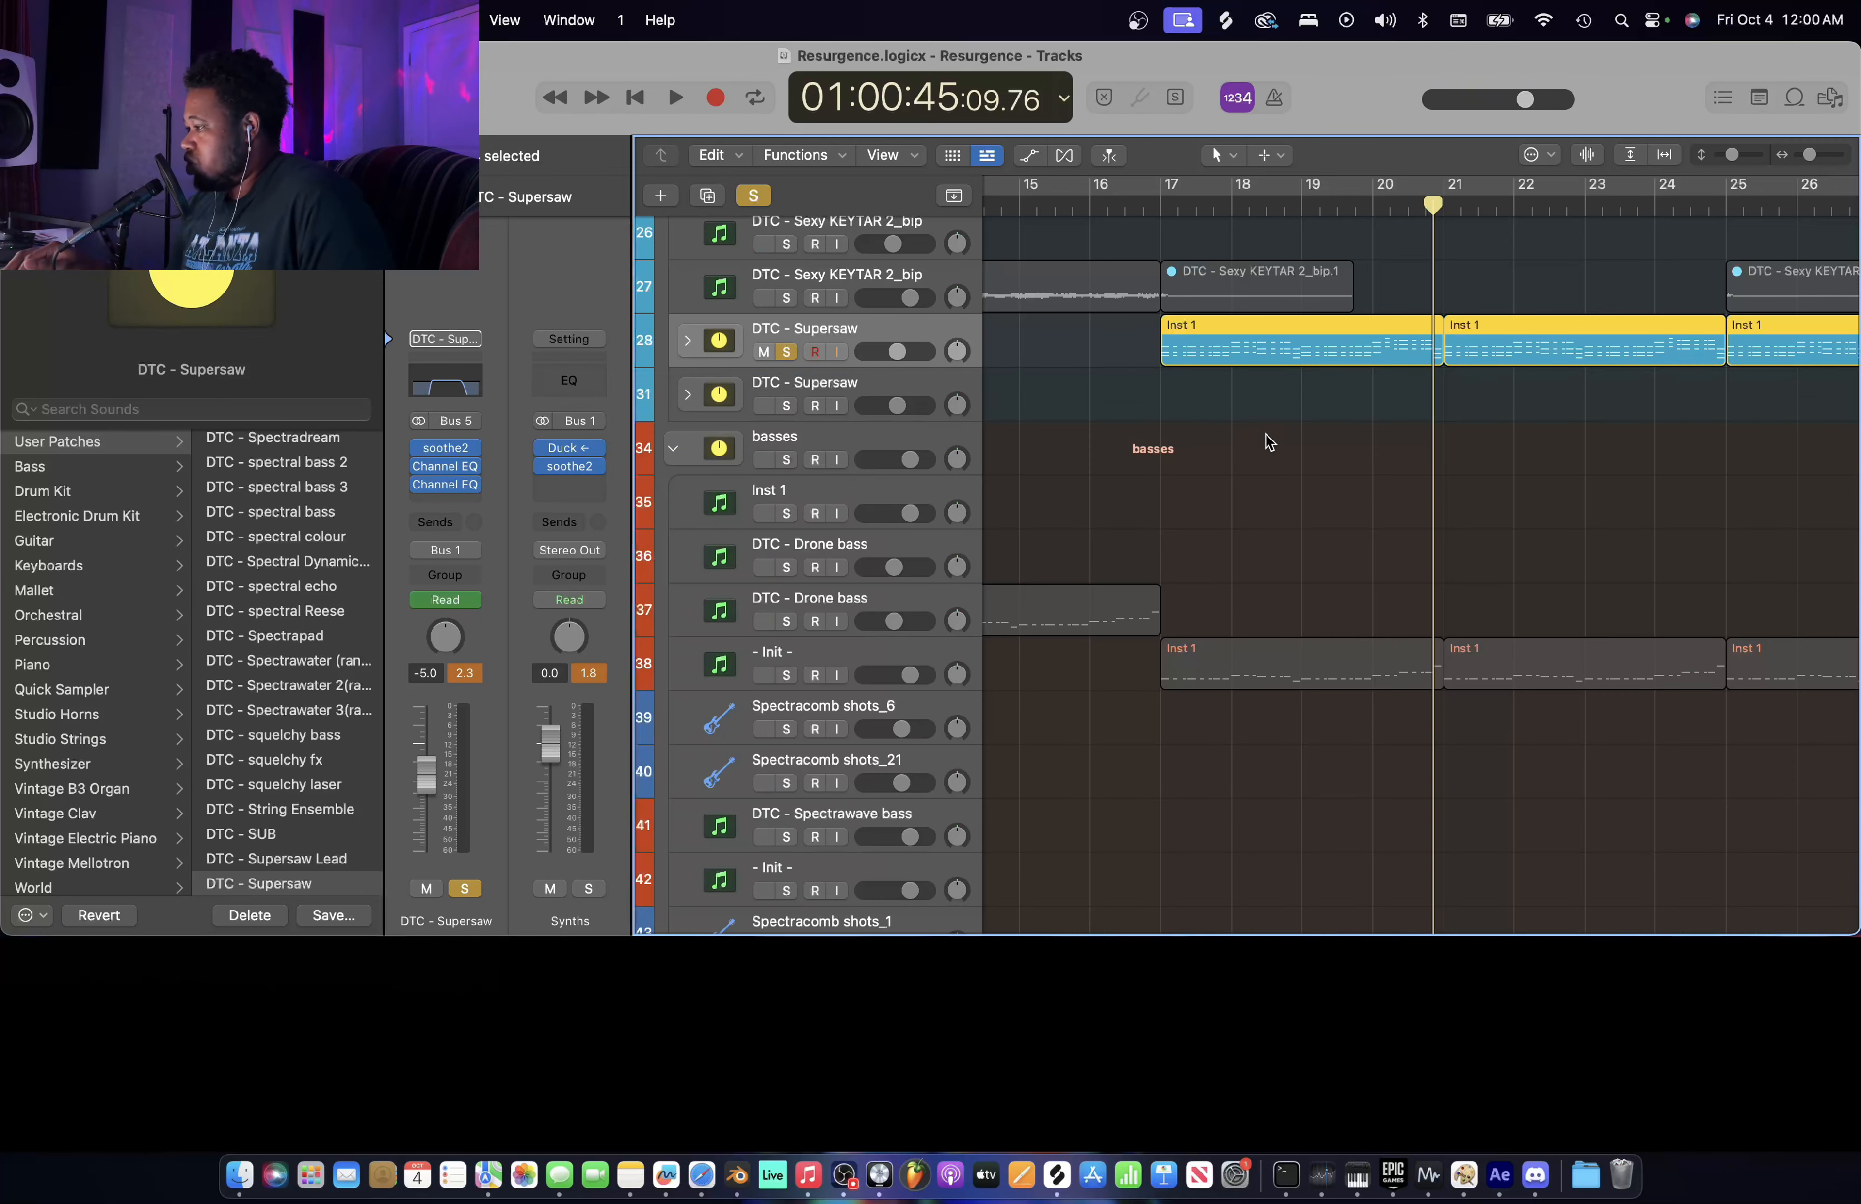
pyautogui.scroll(-3, 1391, 375)
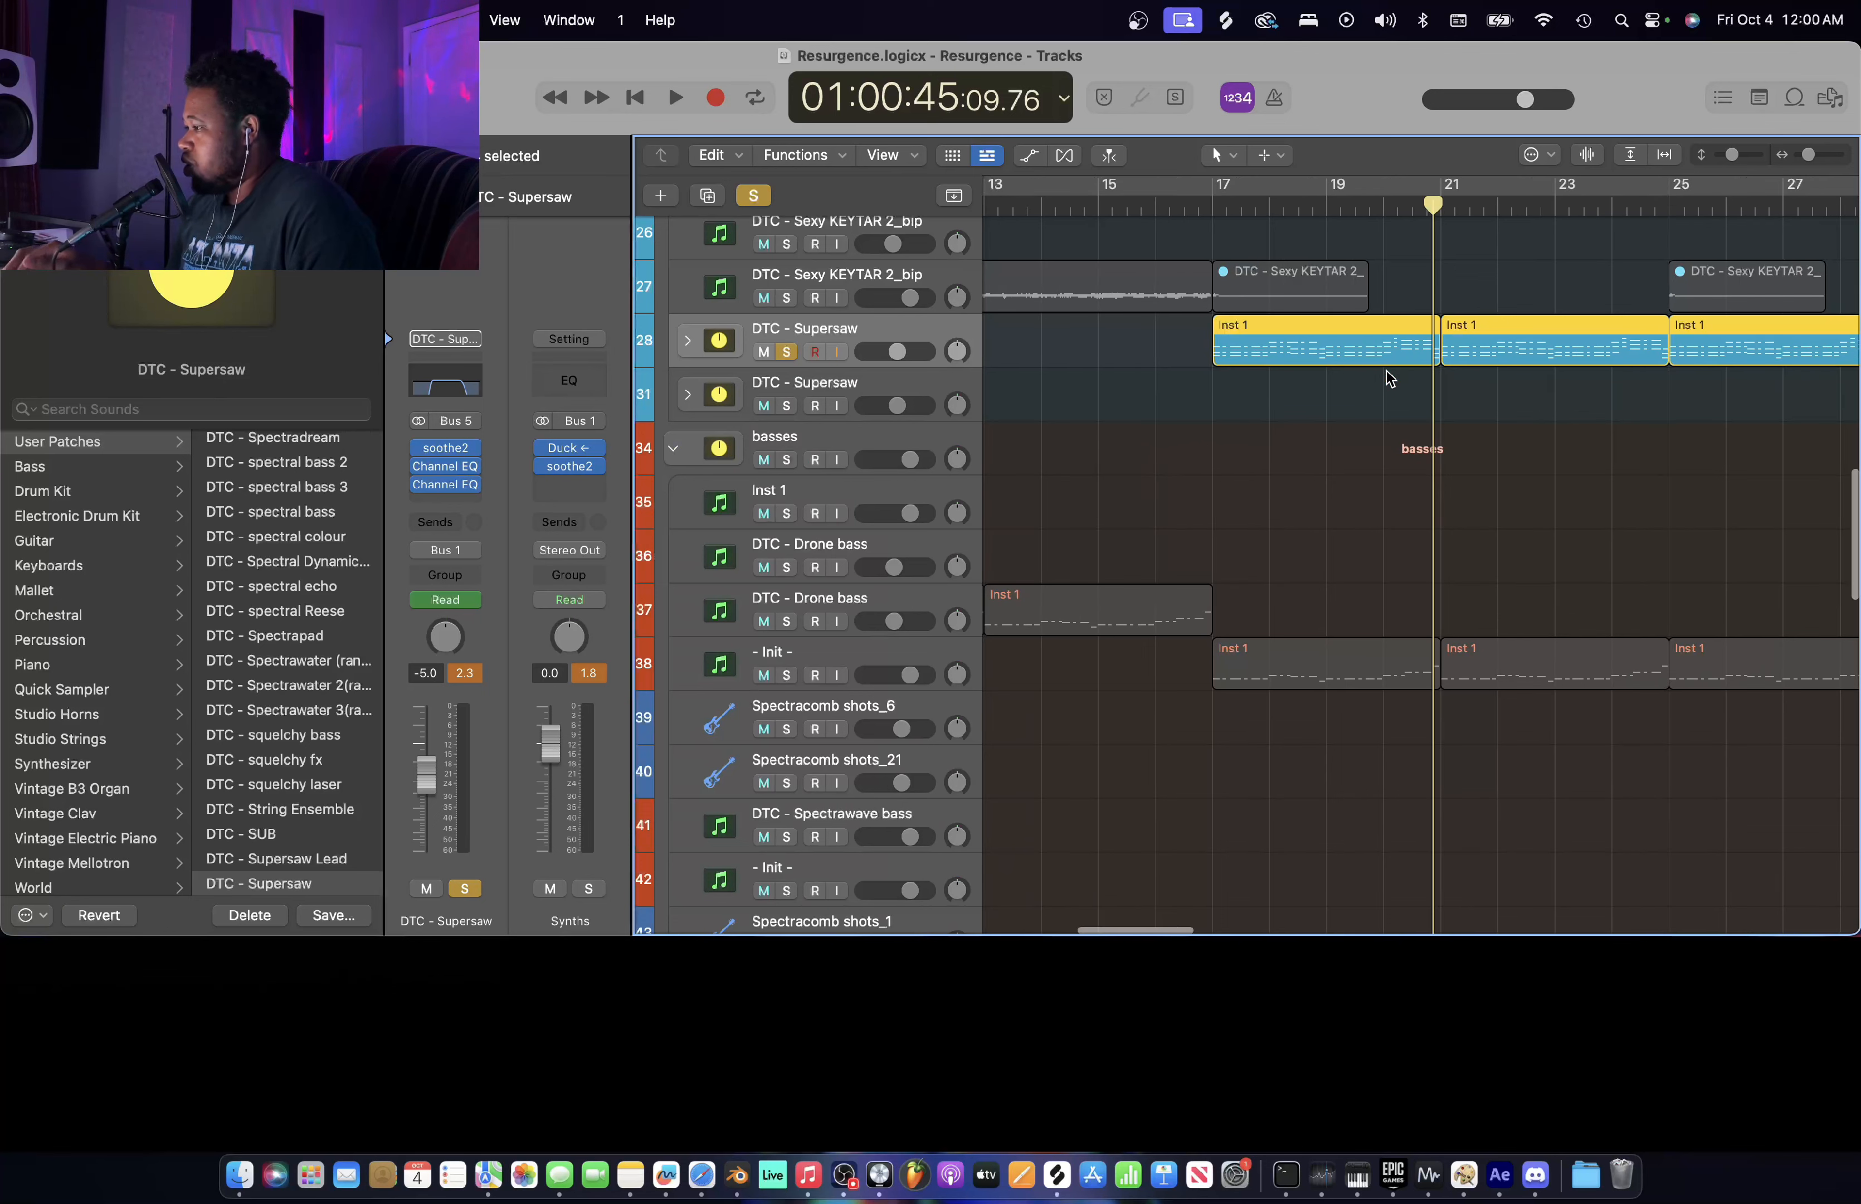
pyautogui.click(793, 352)
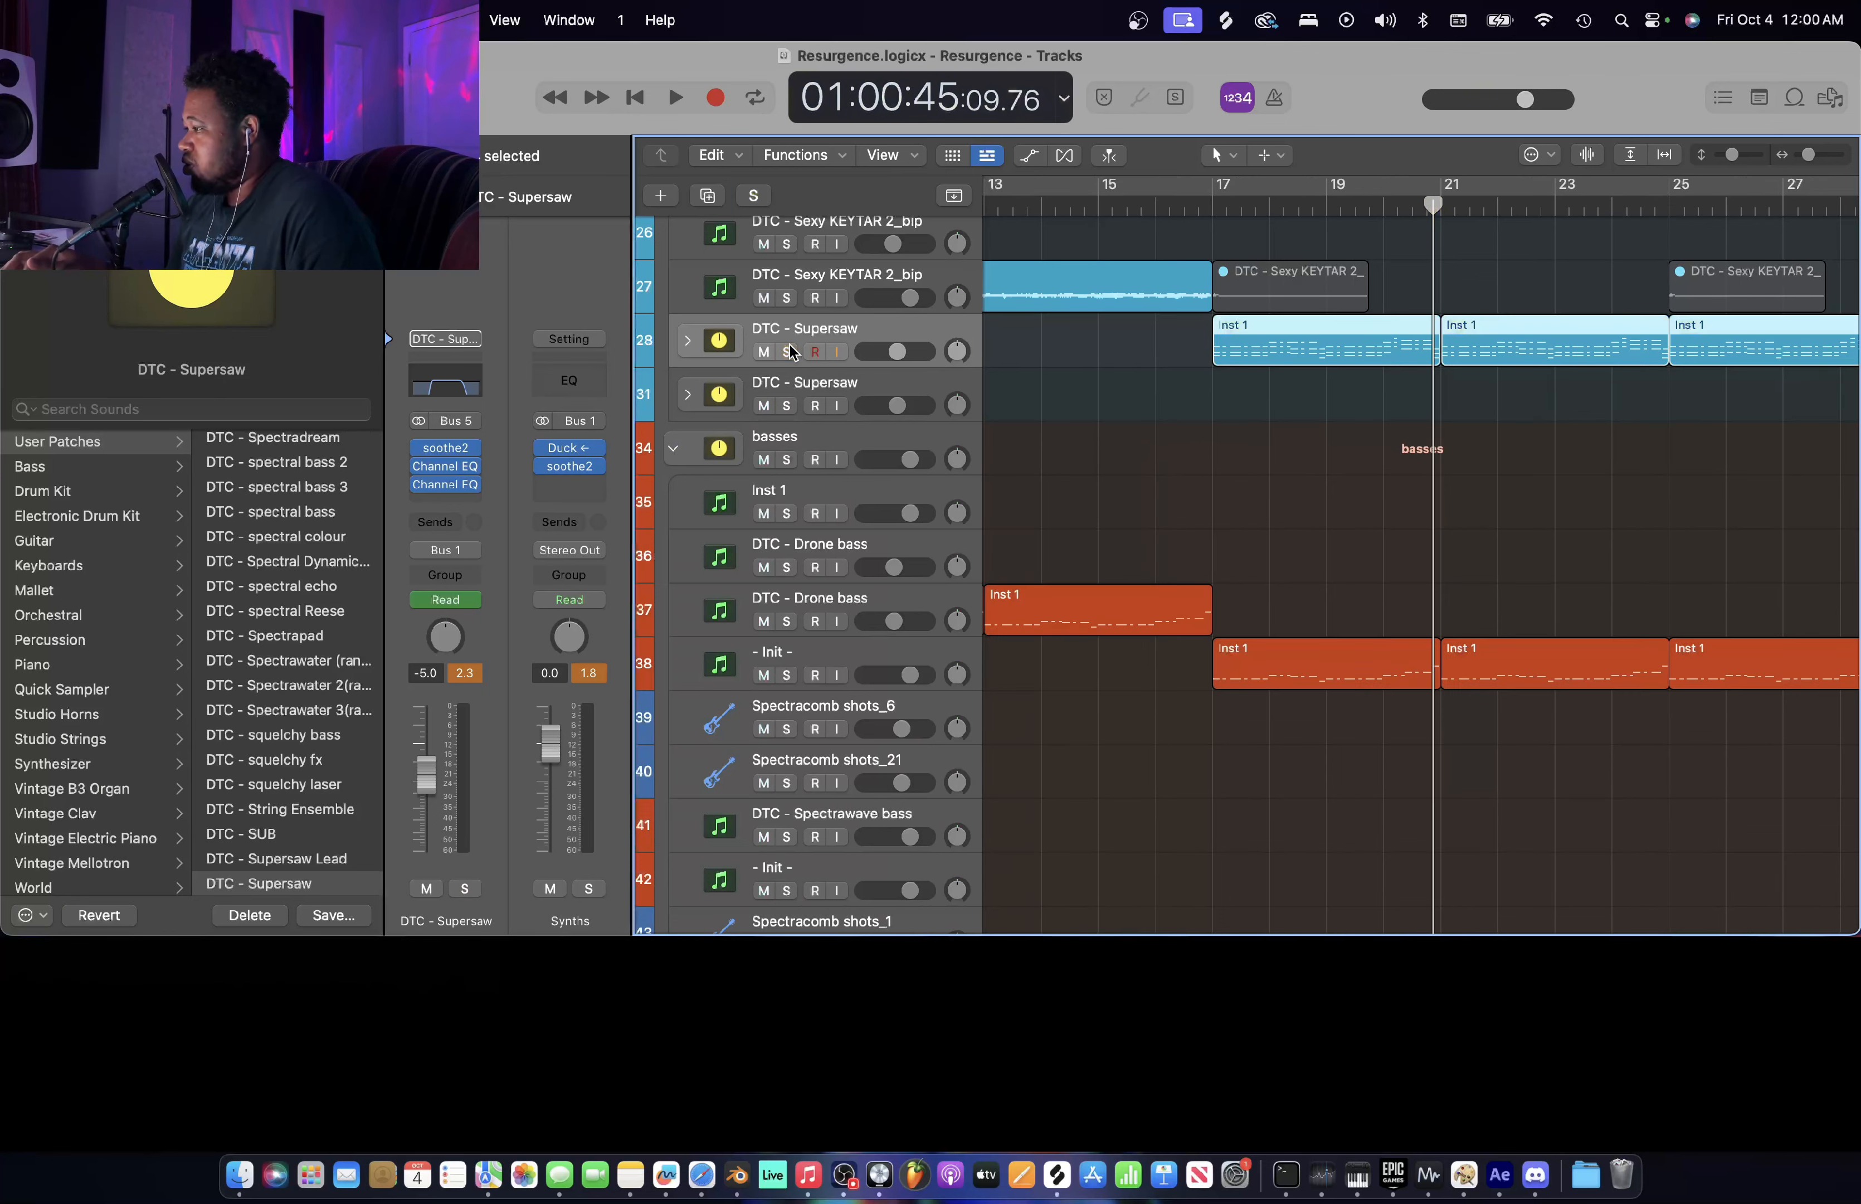
# - Solo the - Init - bass track 38, listen from bar 17 to just before bar 19 with its notes in the Piano Roll, and close the editor
pyautogui.click(788, 675)
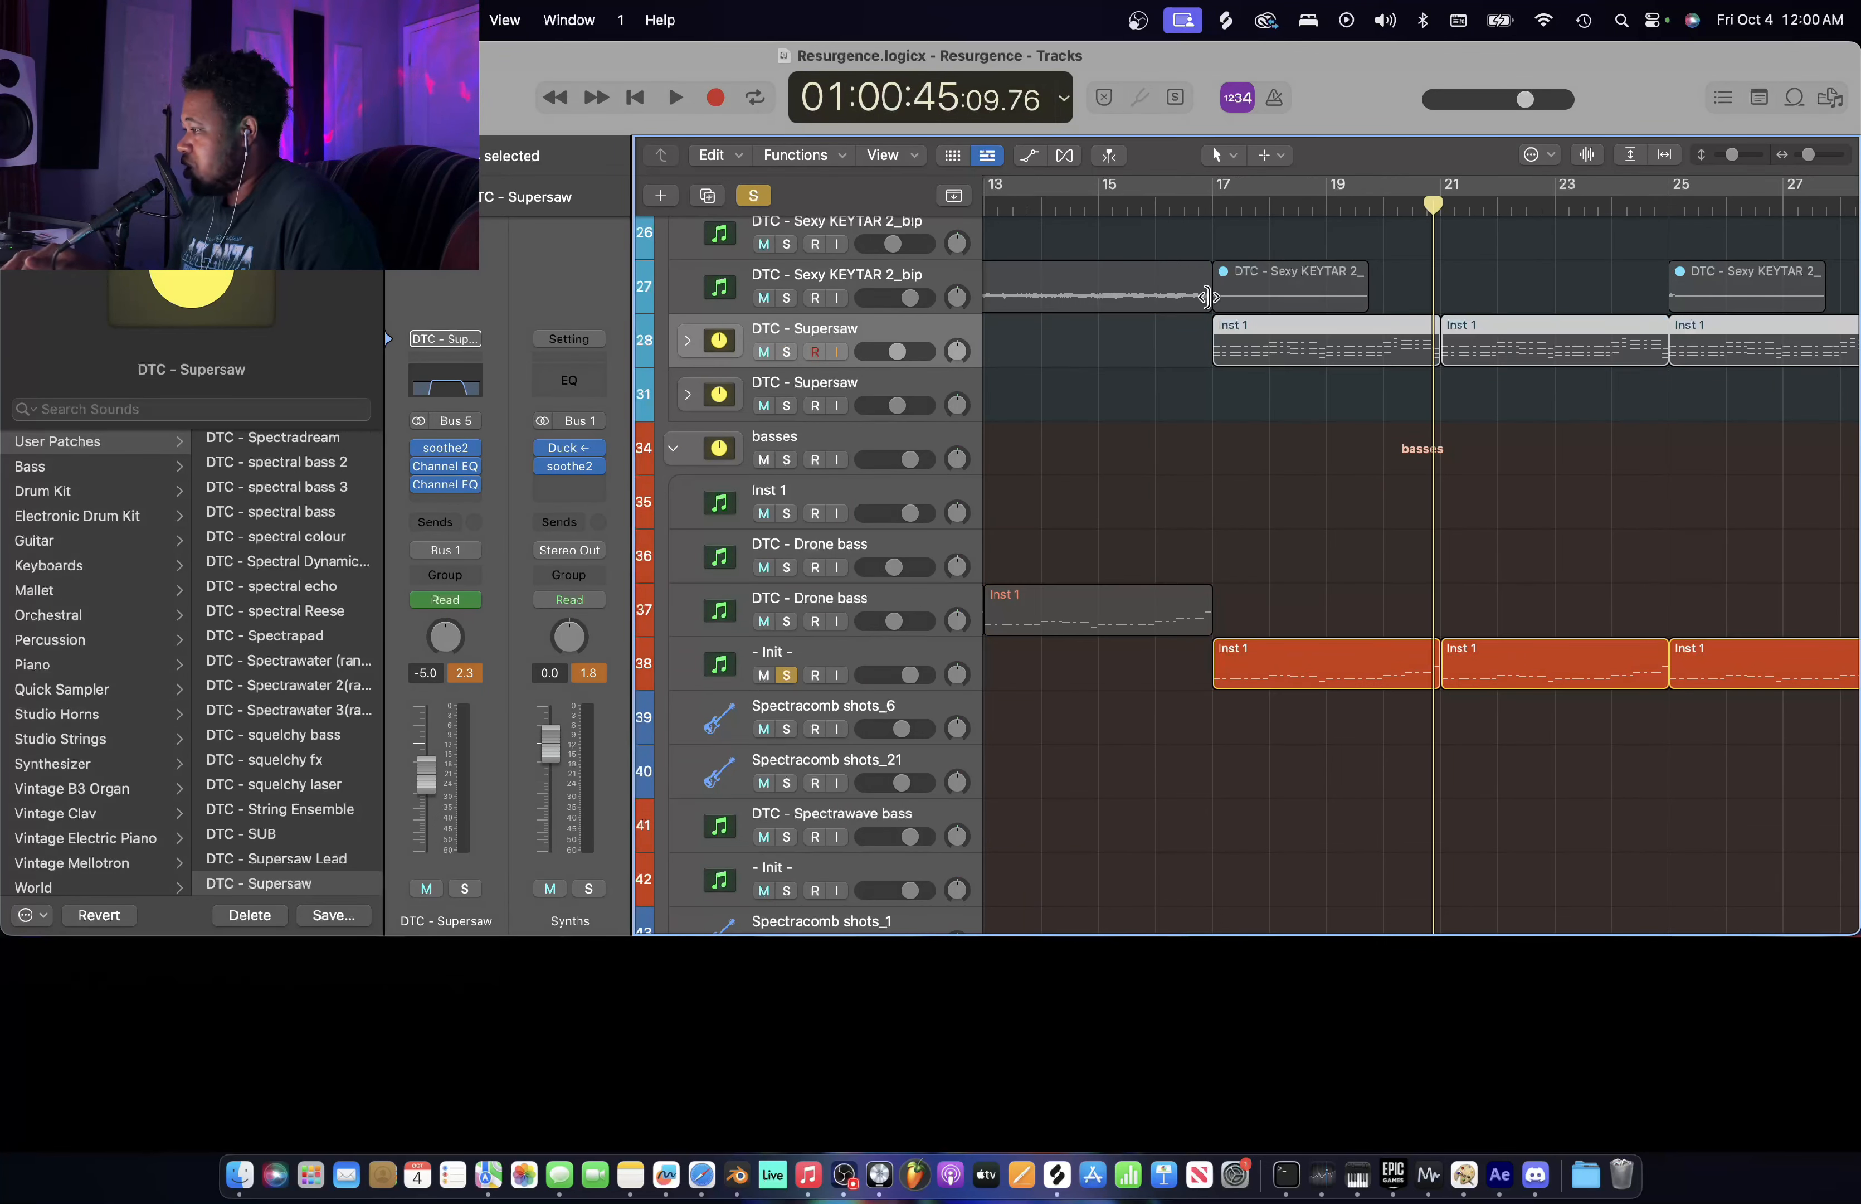
pyautogui.click(1210, 210)
pyautogui.press('space')
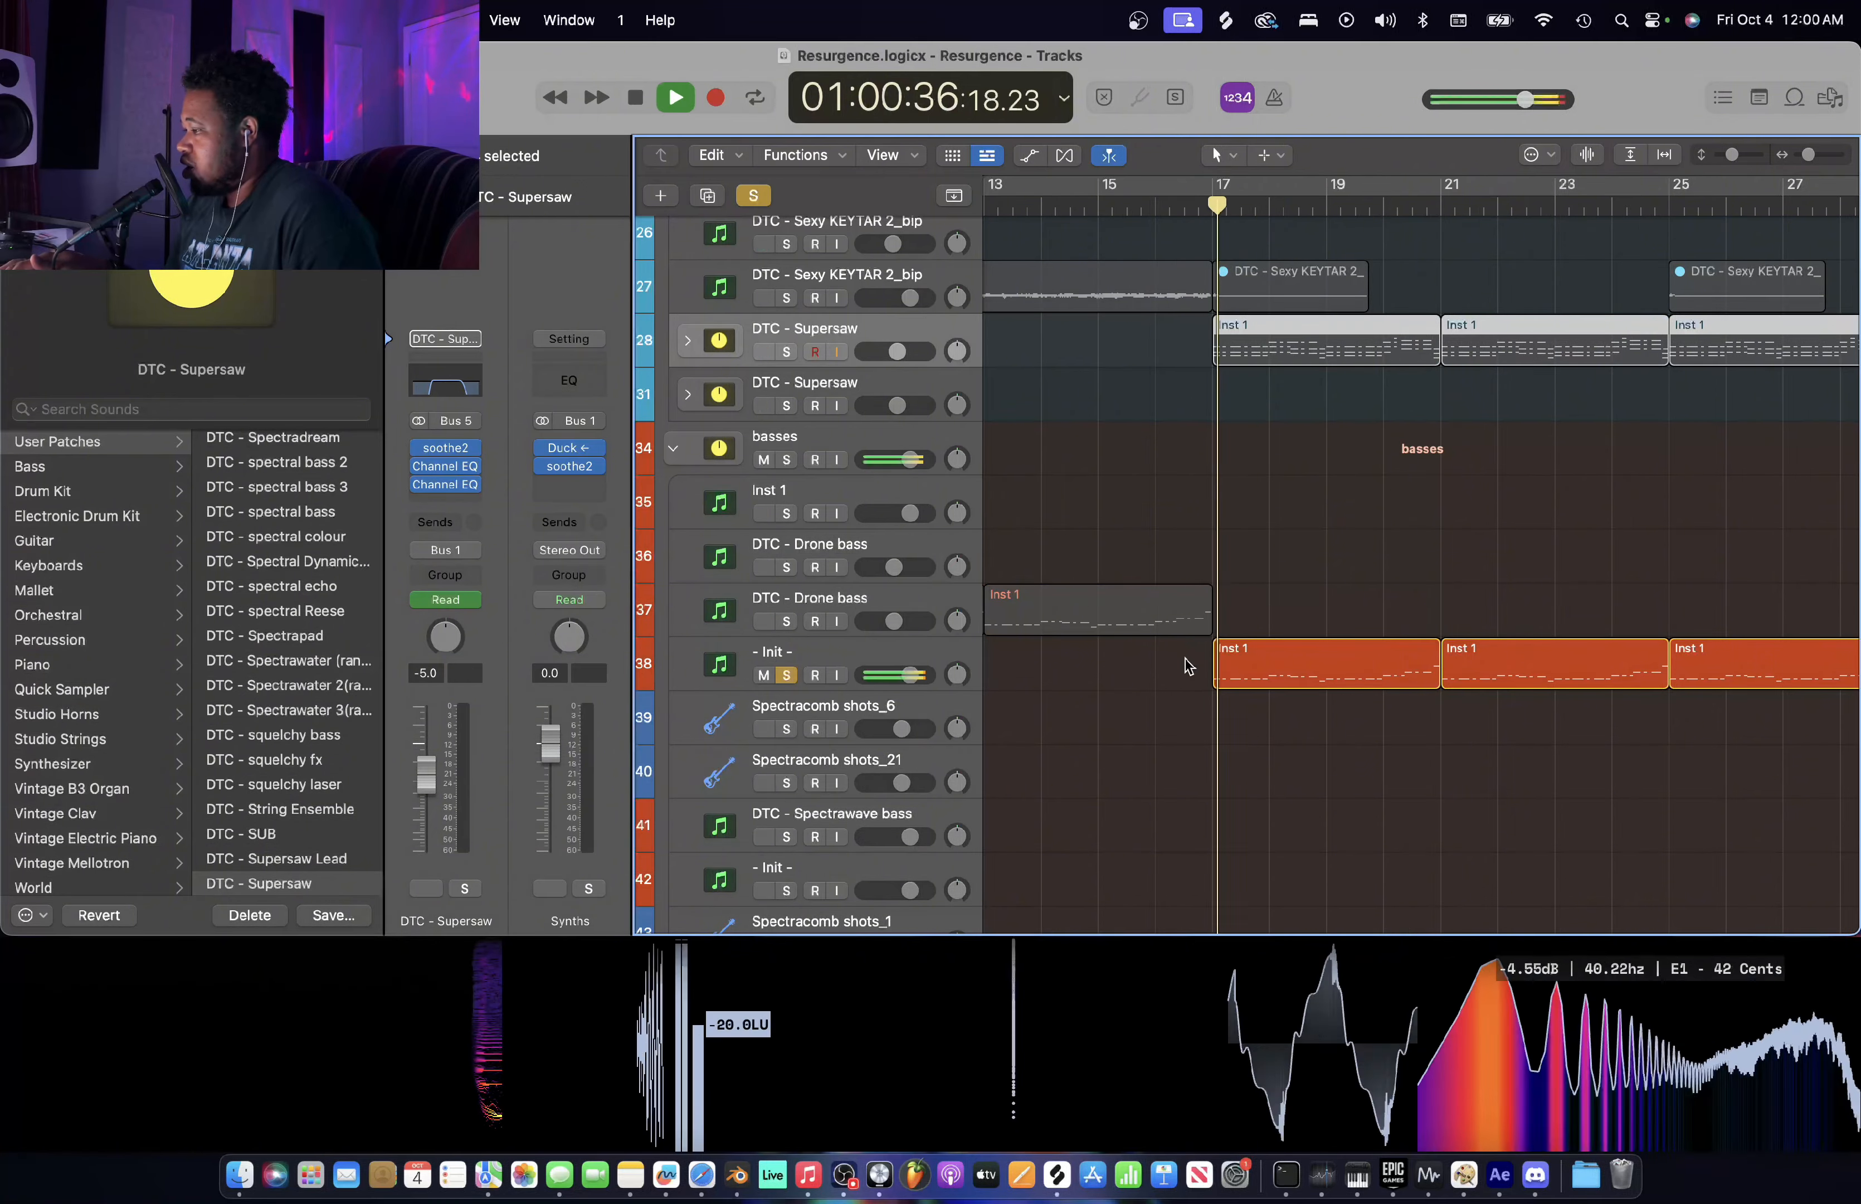
pyautogui.doubleClick(1227, 662)
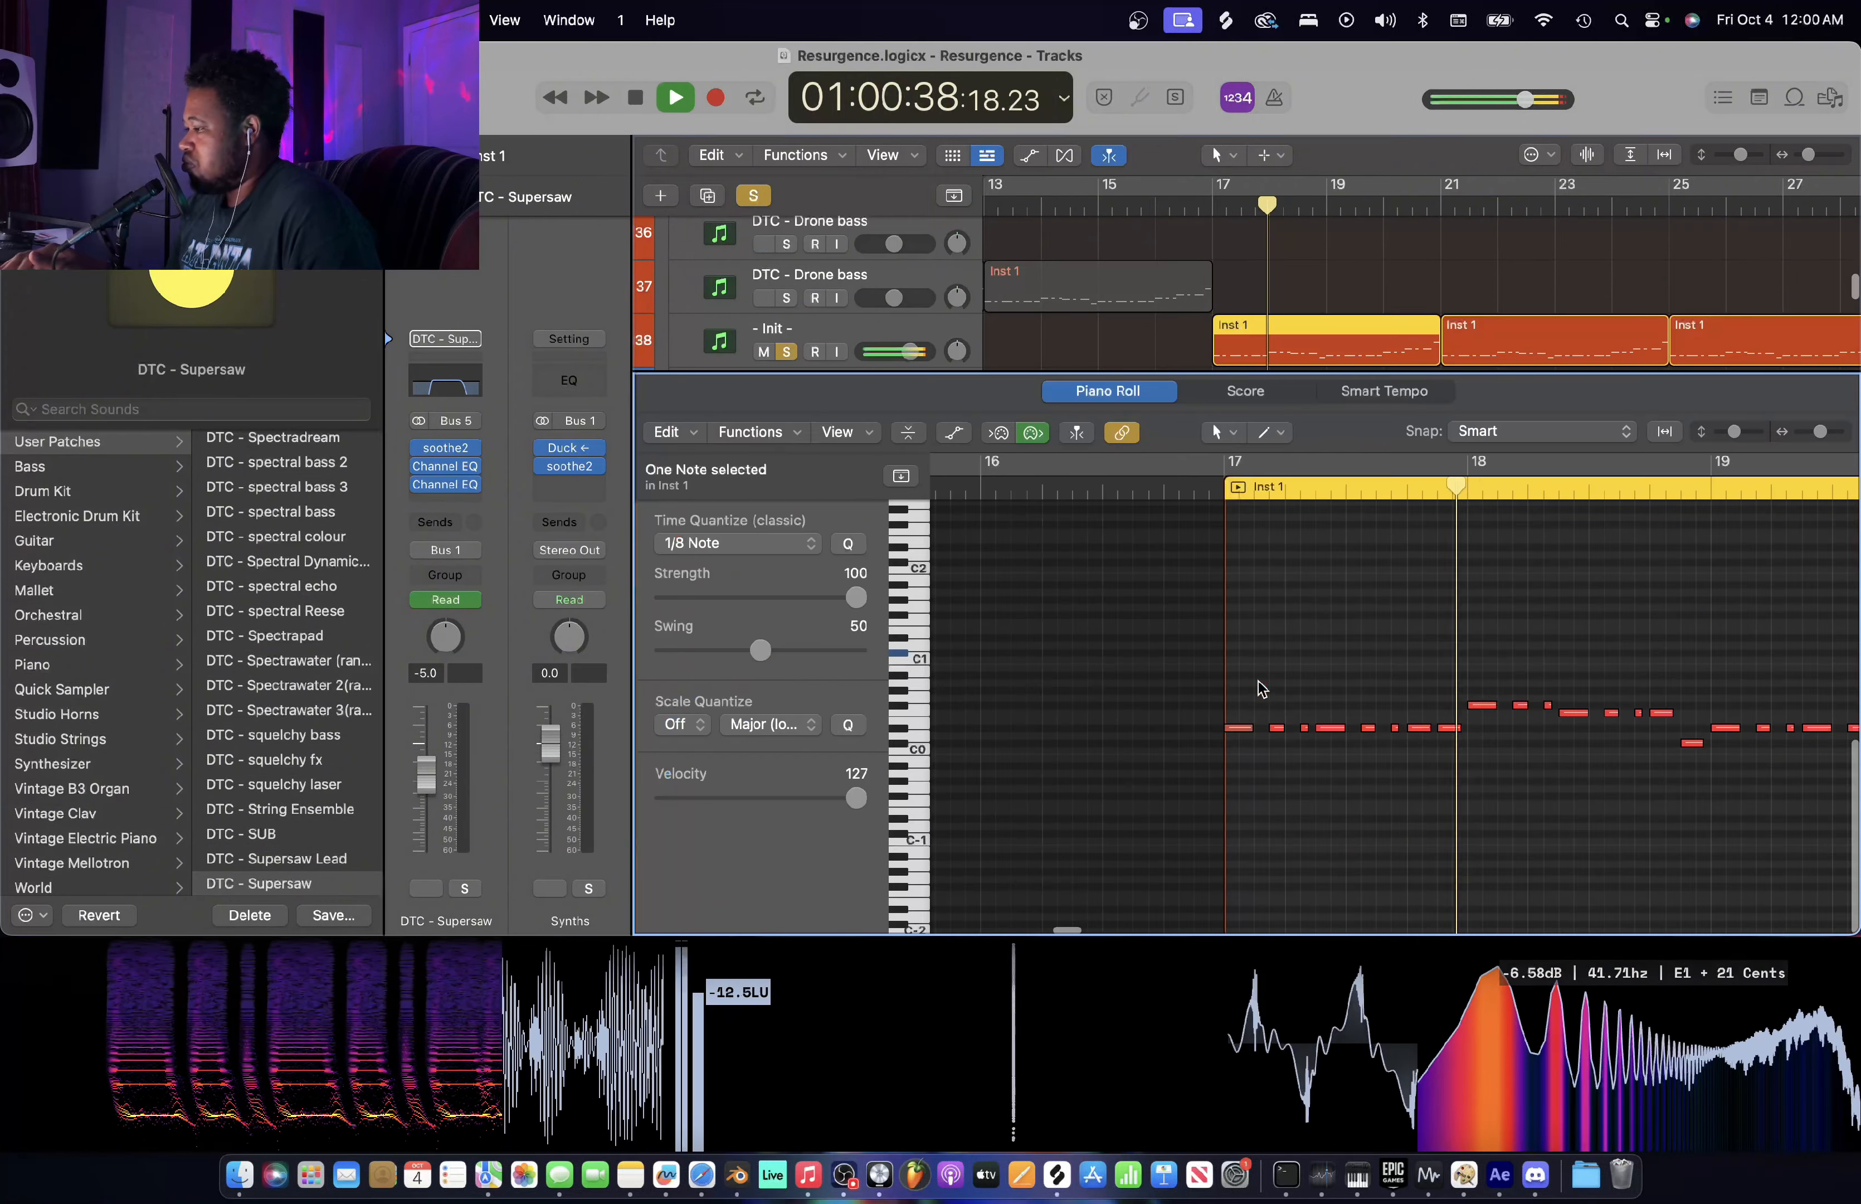
pyautogui.press('space')
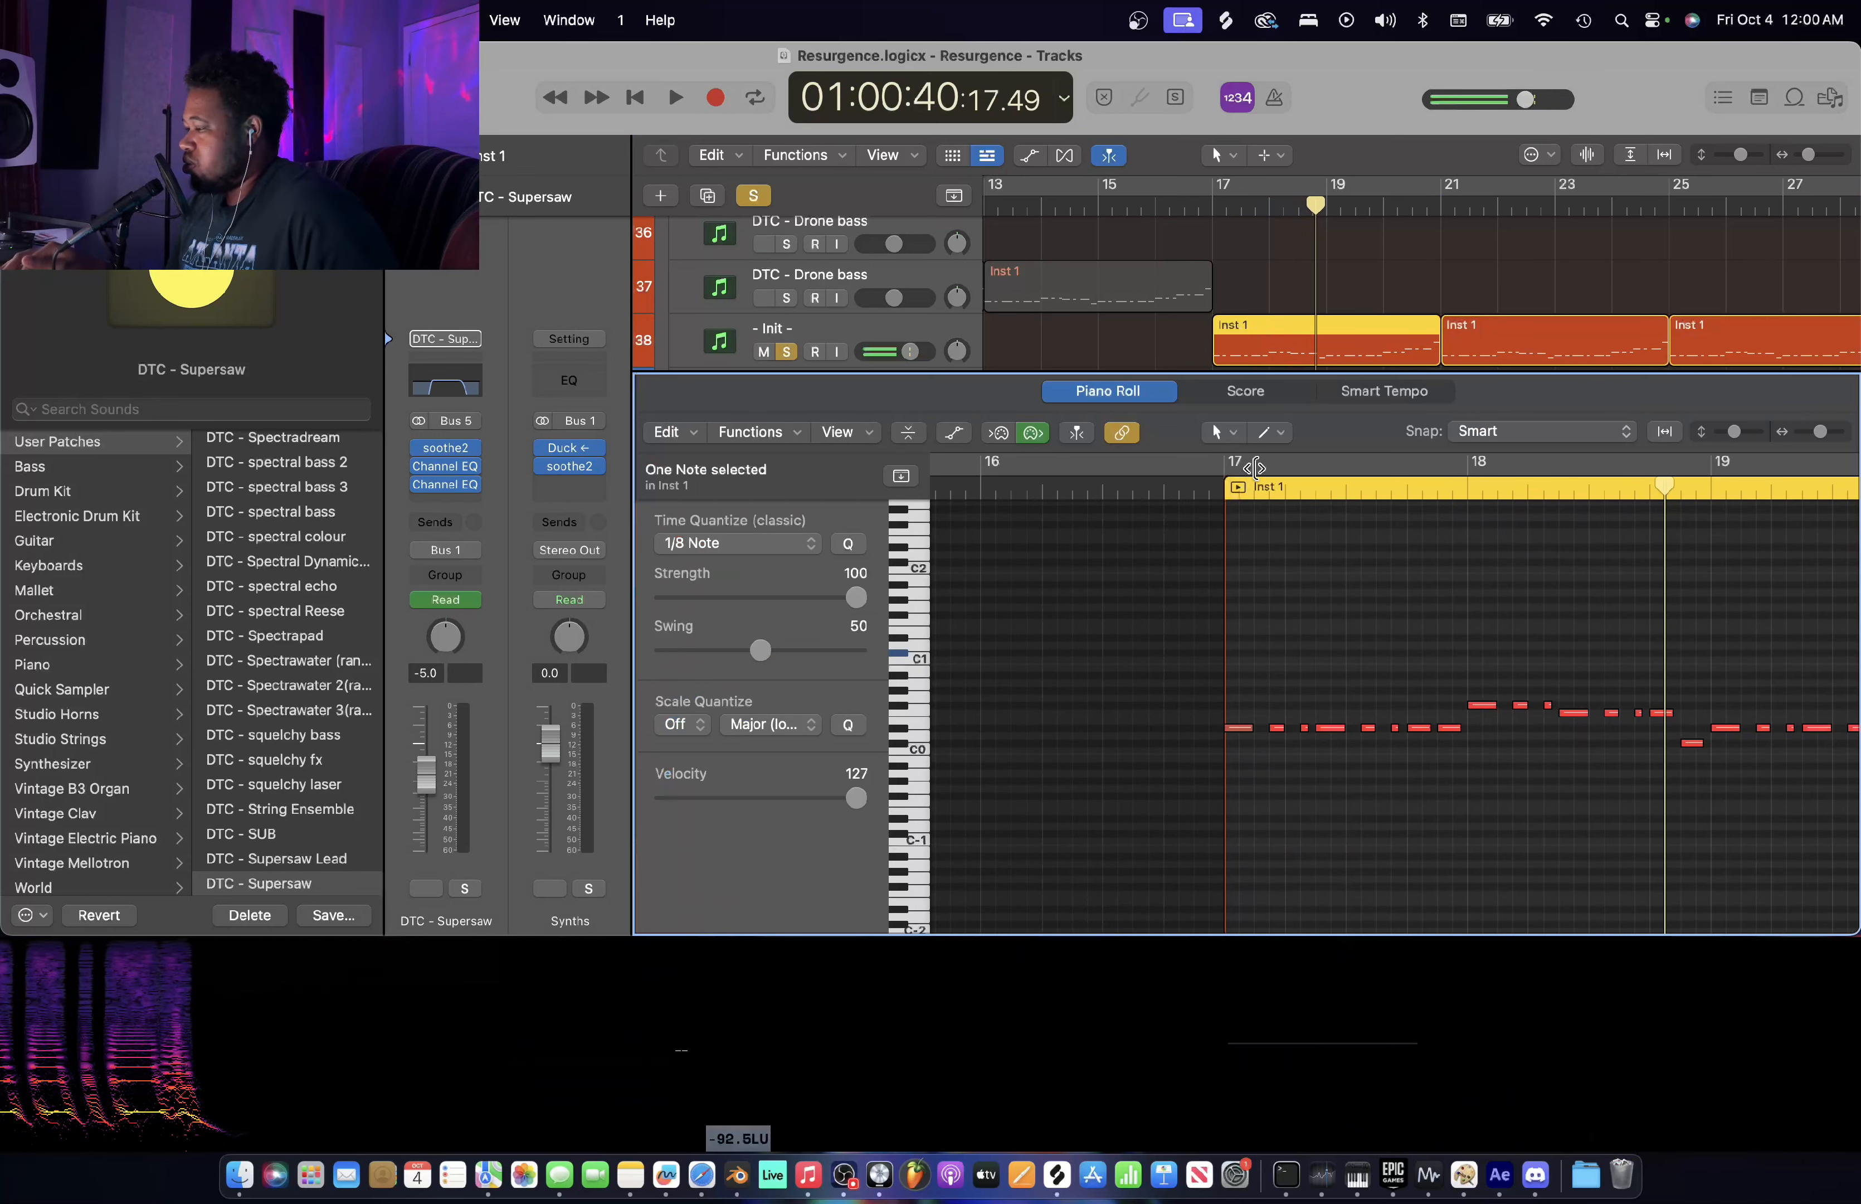
pyautogui.press('e')
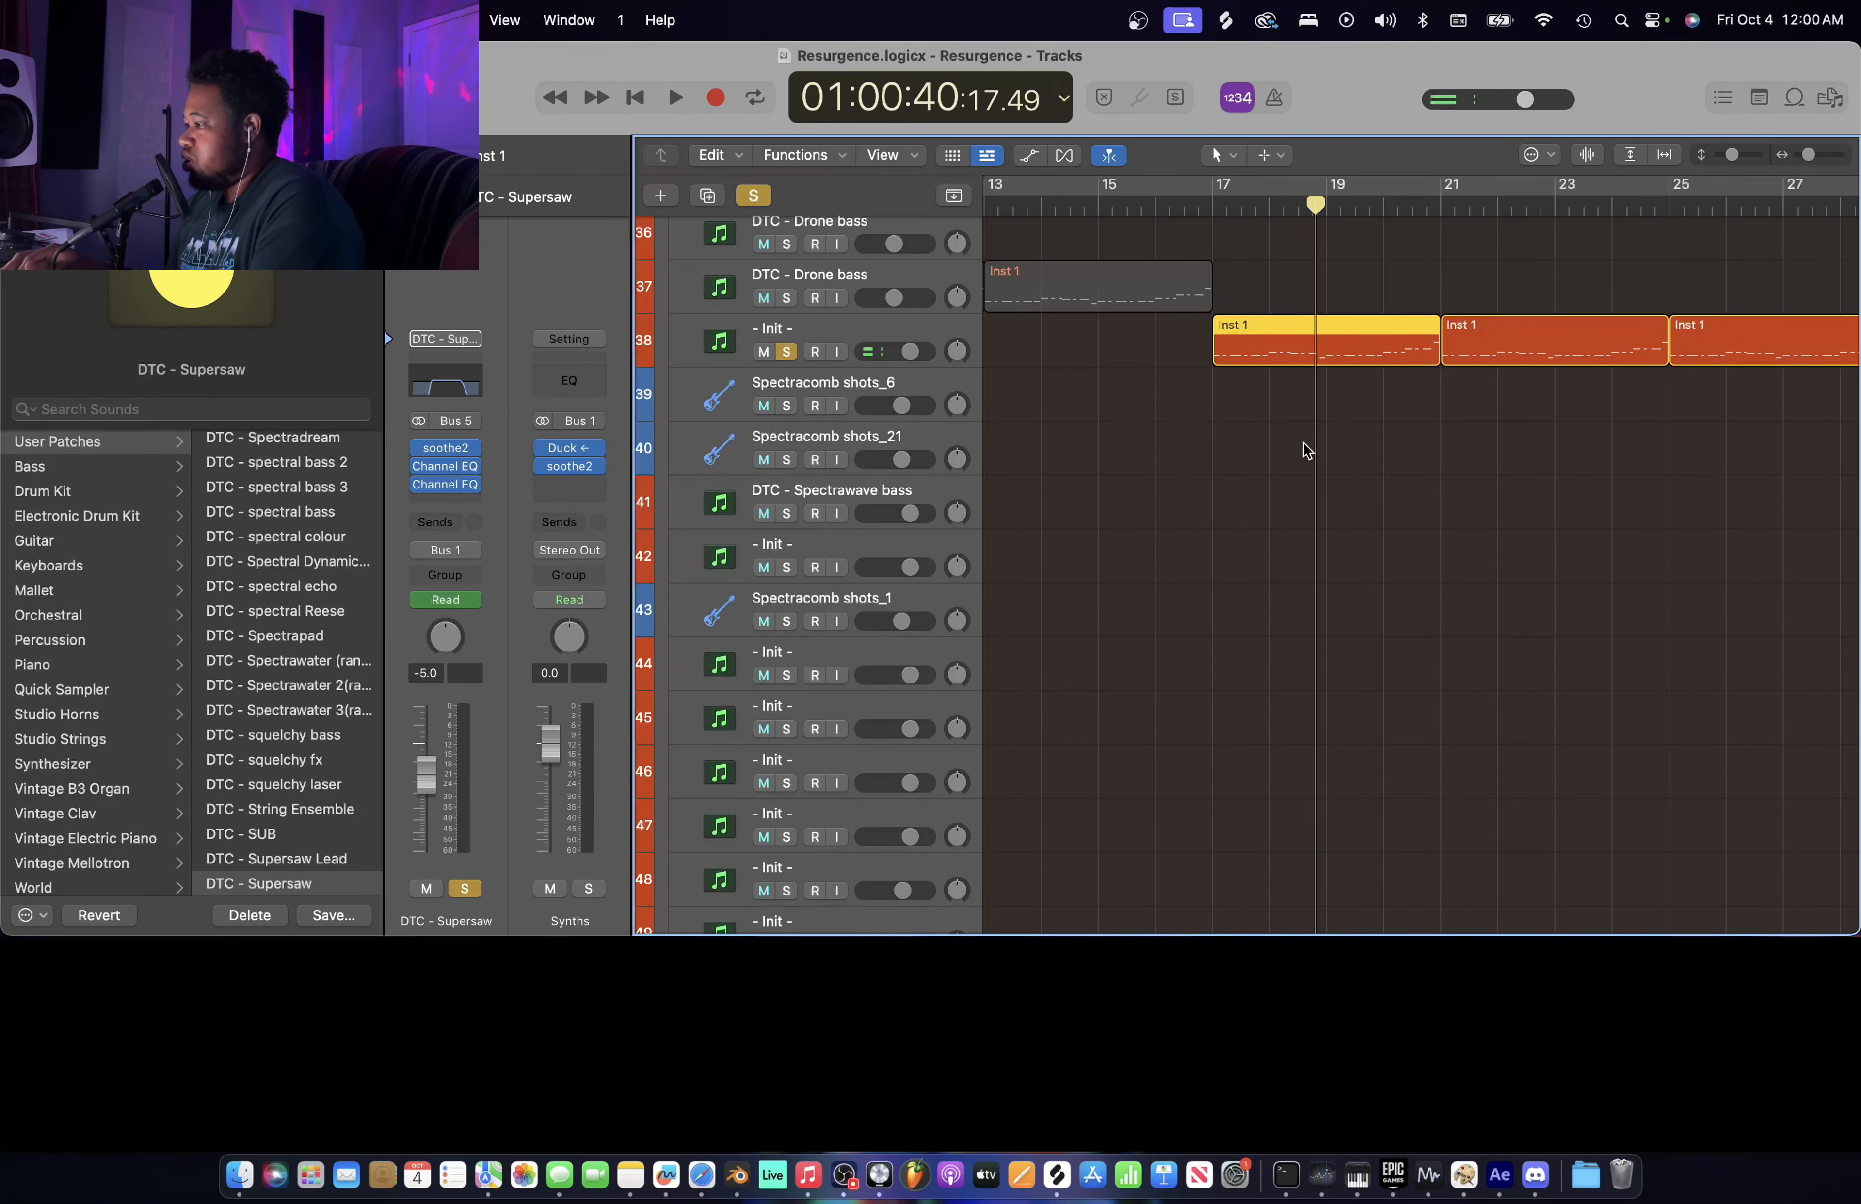
# - Show the channel strip of the - Init - bass track 38, and clear the solos on it and on the Supersaw track 28
pyautogui.click(803, 341)
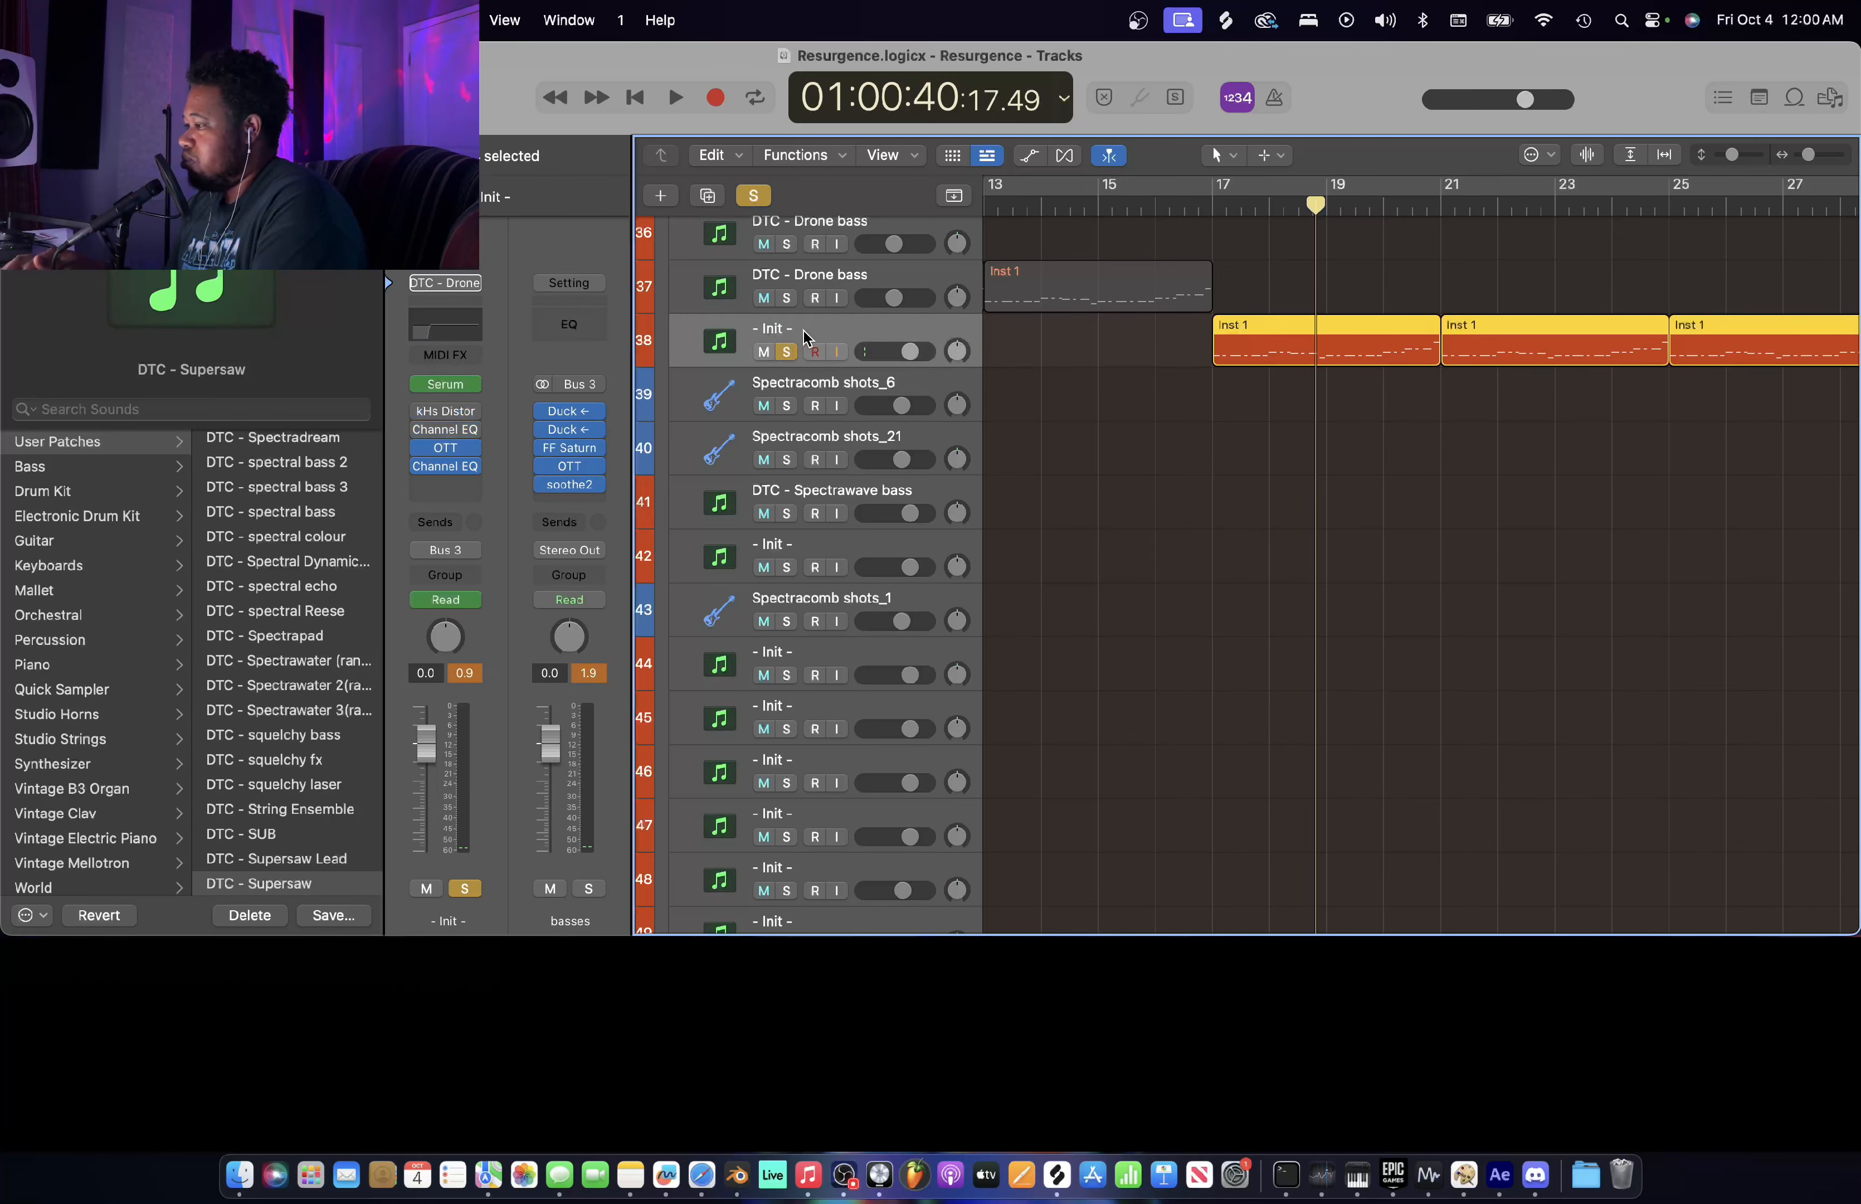
pyautogui.click(797, 352)
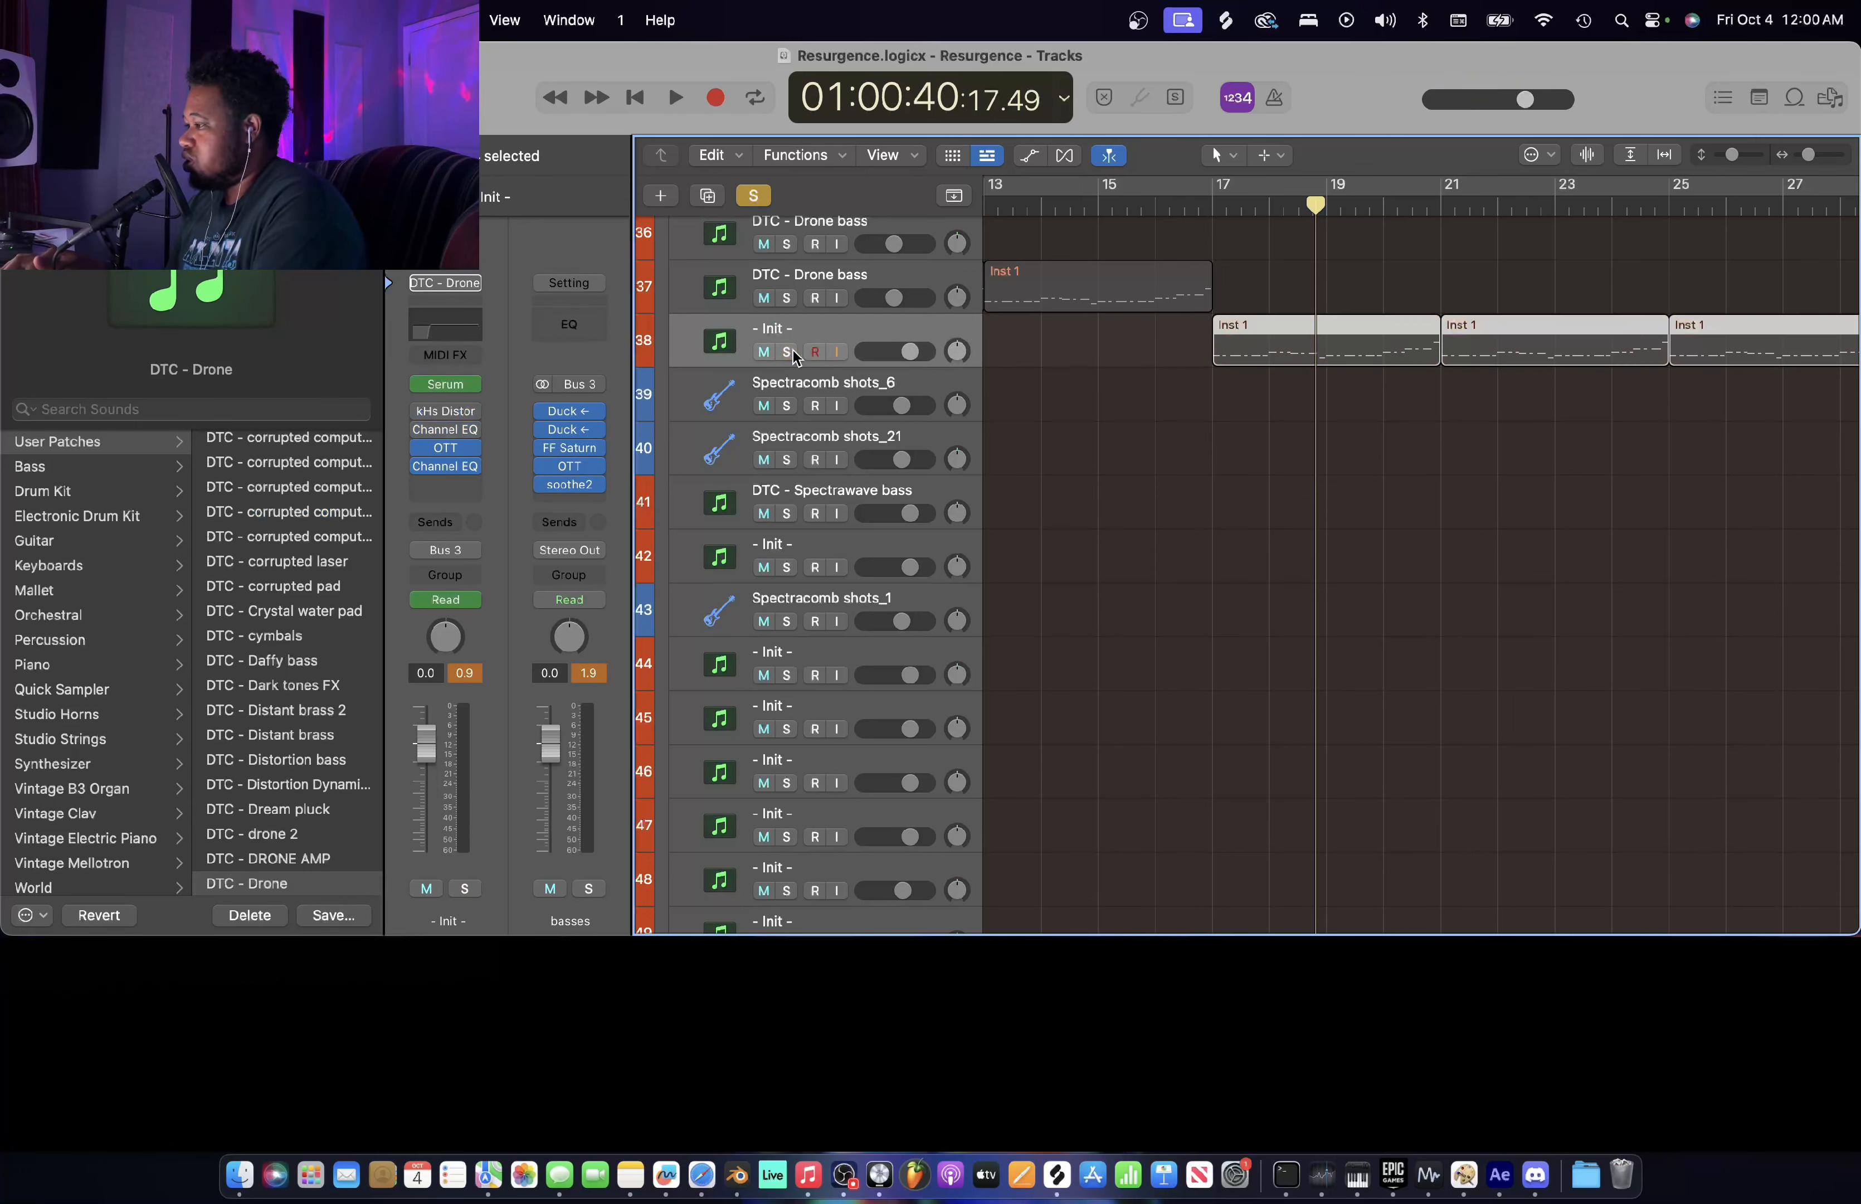
pyautogui.scroll(-5, 1163, 362)
pyautogui.scroll(14, 1163, 361)
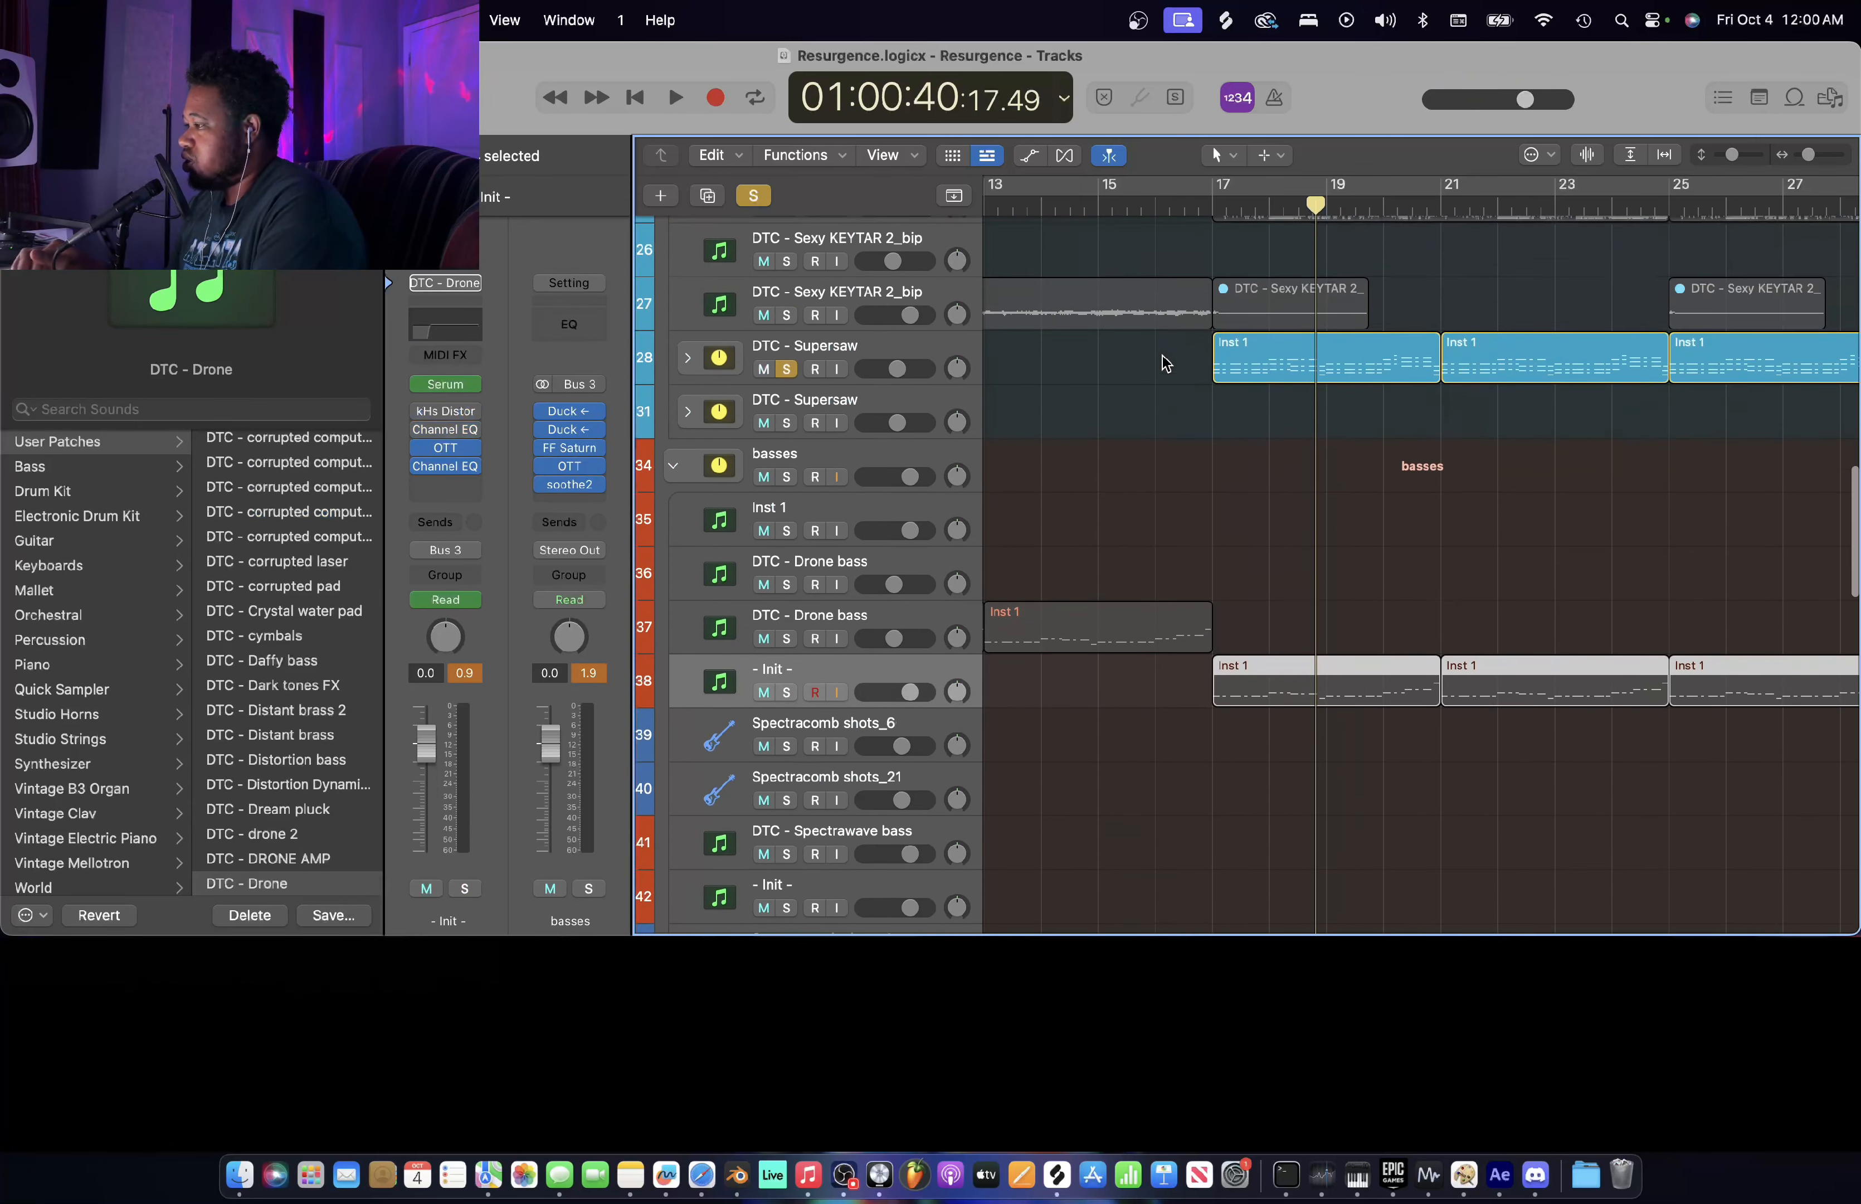
pyautogui.scroll(-20, 1242, 518)
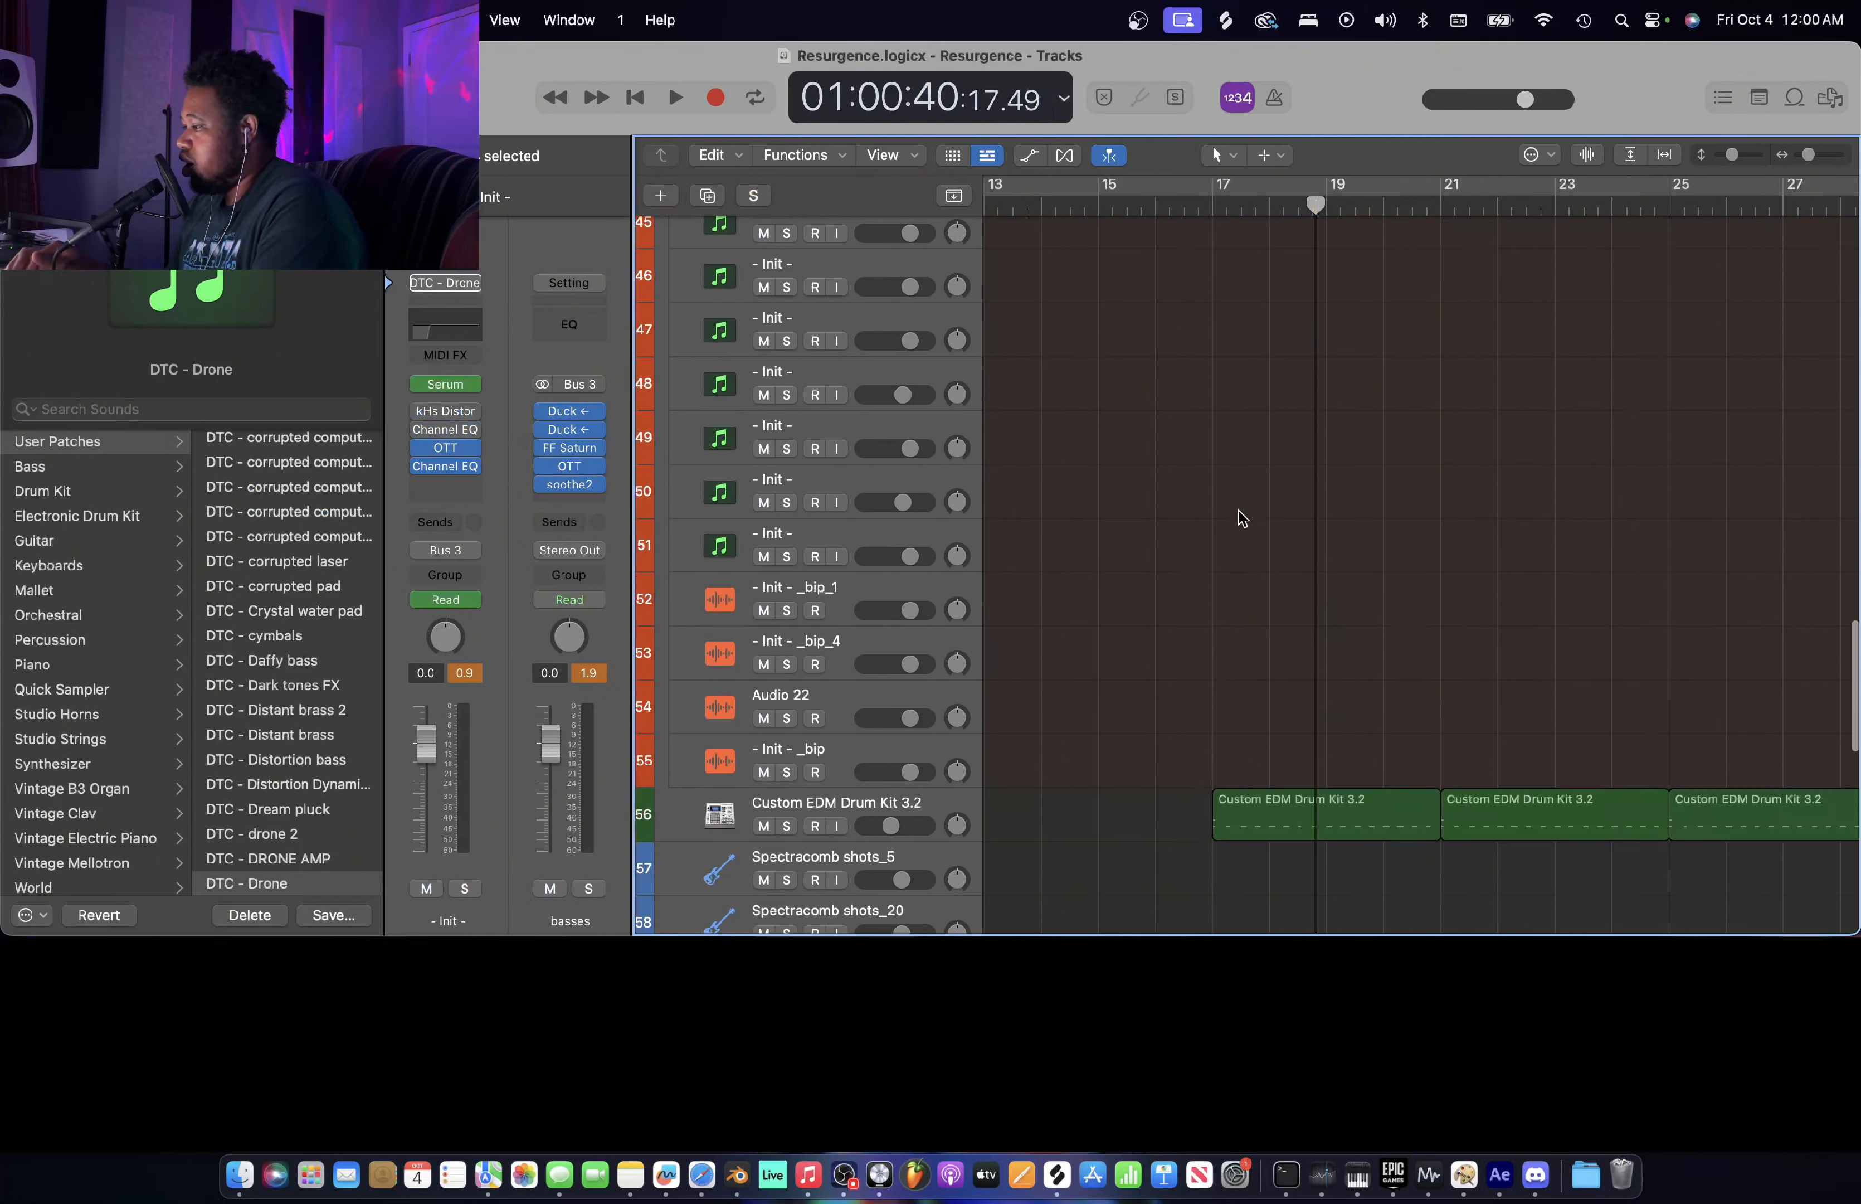
# - Look over the synth, bass, drum and effect tracks to see which regions play from bar 17 through the sections after bar 33
pyautogui.scroll(20, 1242, 518)
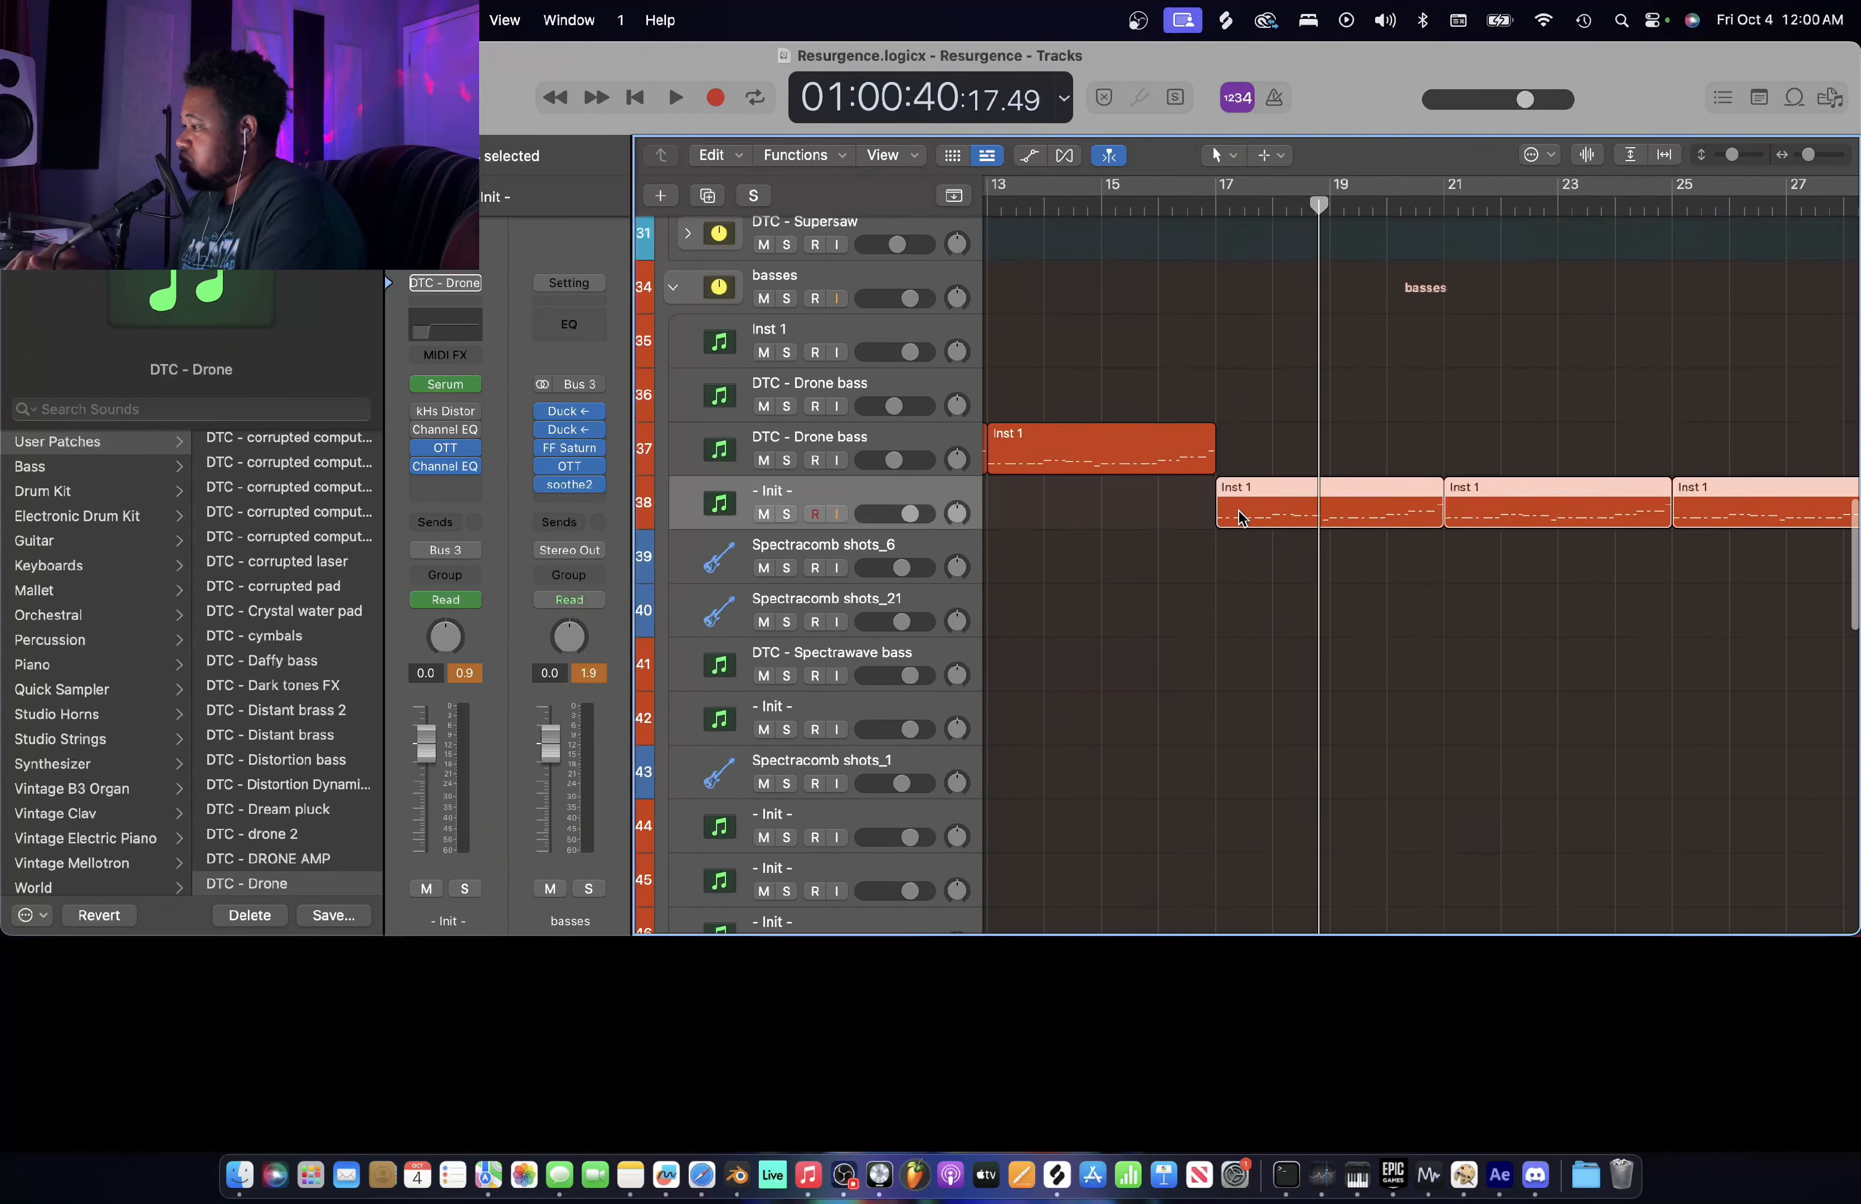
pyautogui.scroll(-3, 1242, 519)
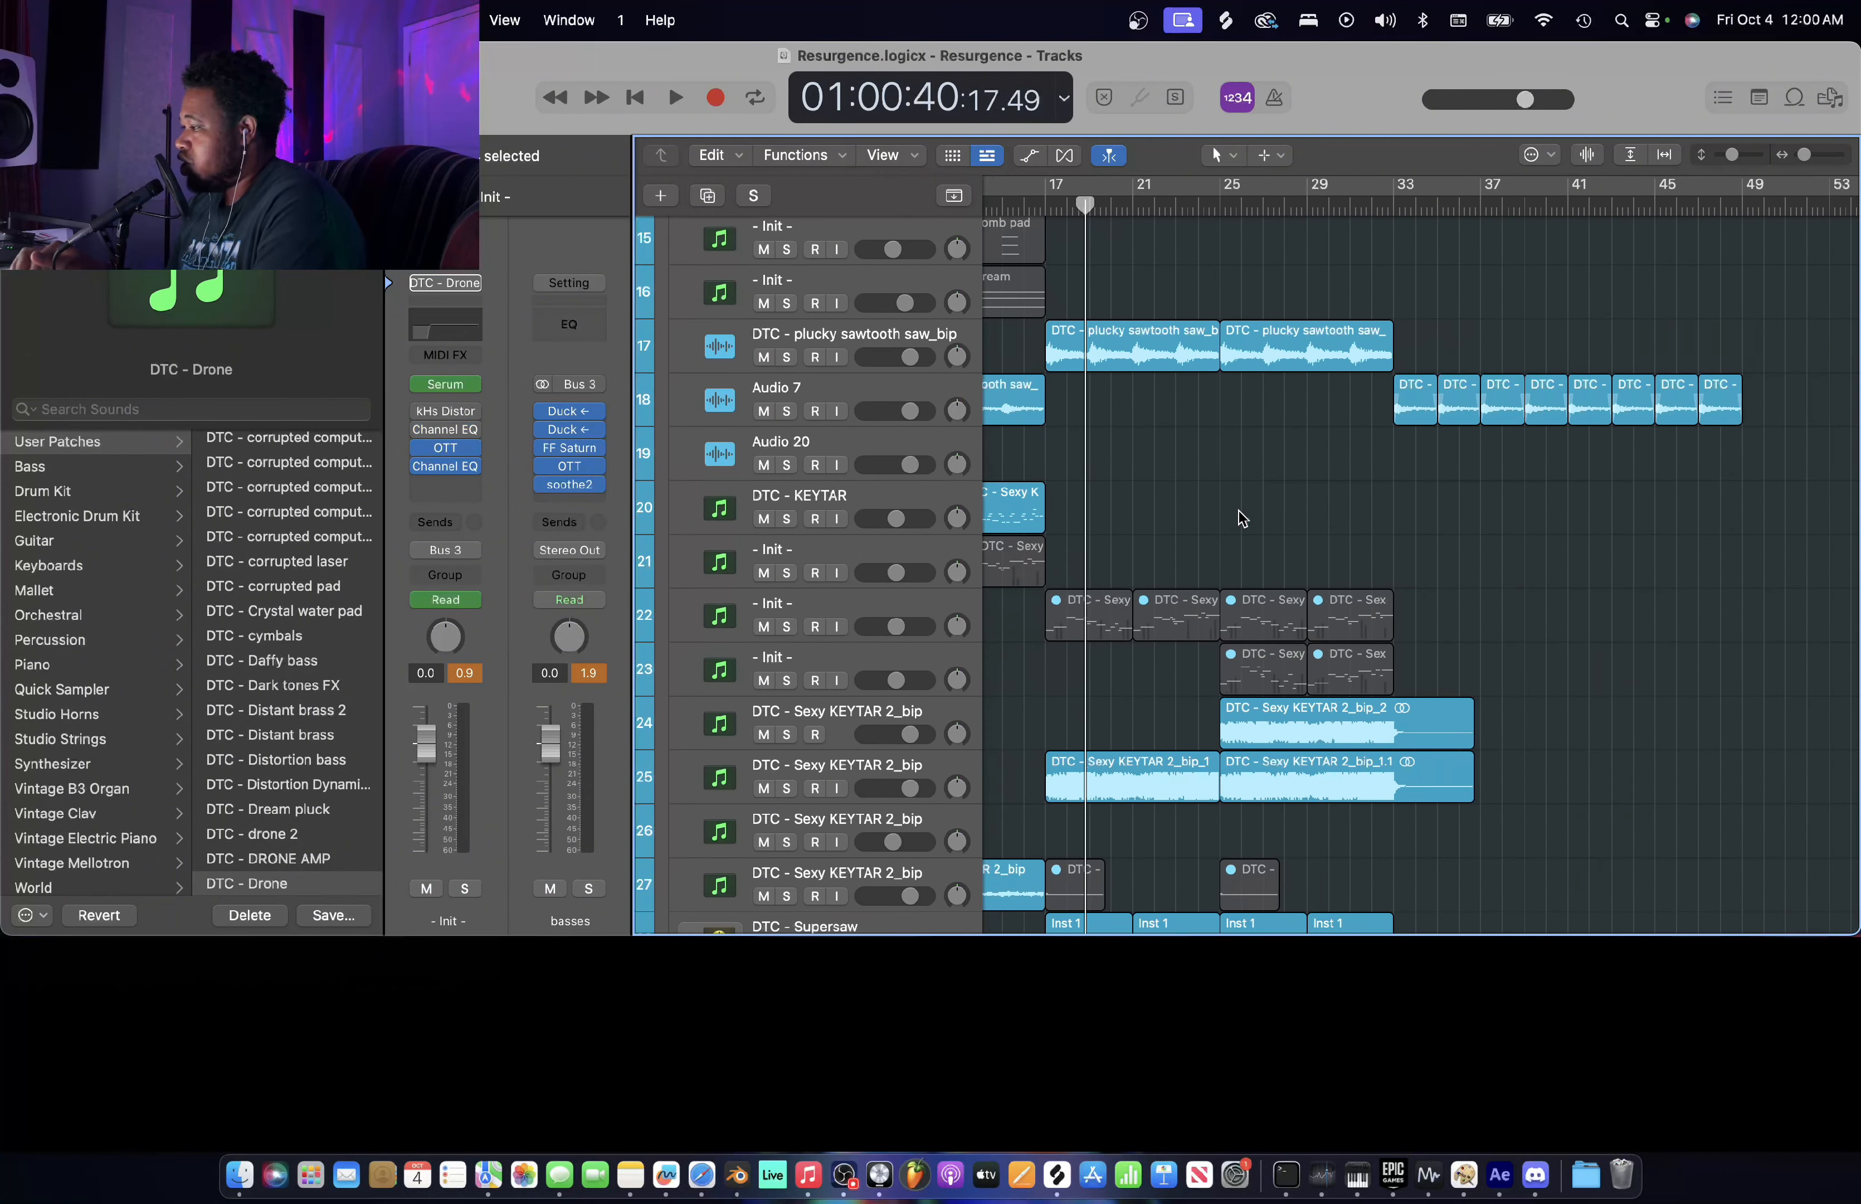
pyautogui.scroll(-8, 1242, 518)
pyautogui.scroll(-3, 1242, 518)
pyautogui.scroll(-20, 1242, 519)
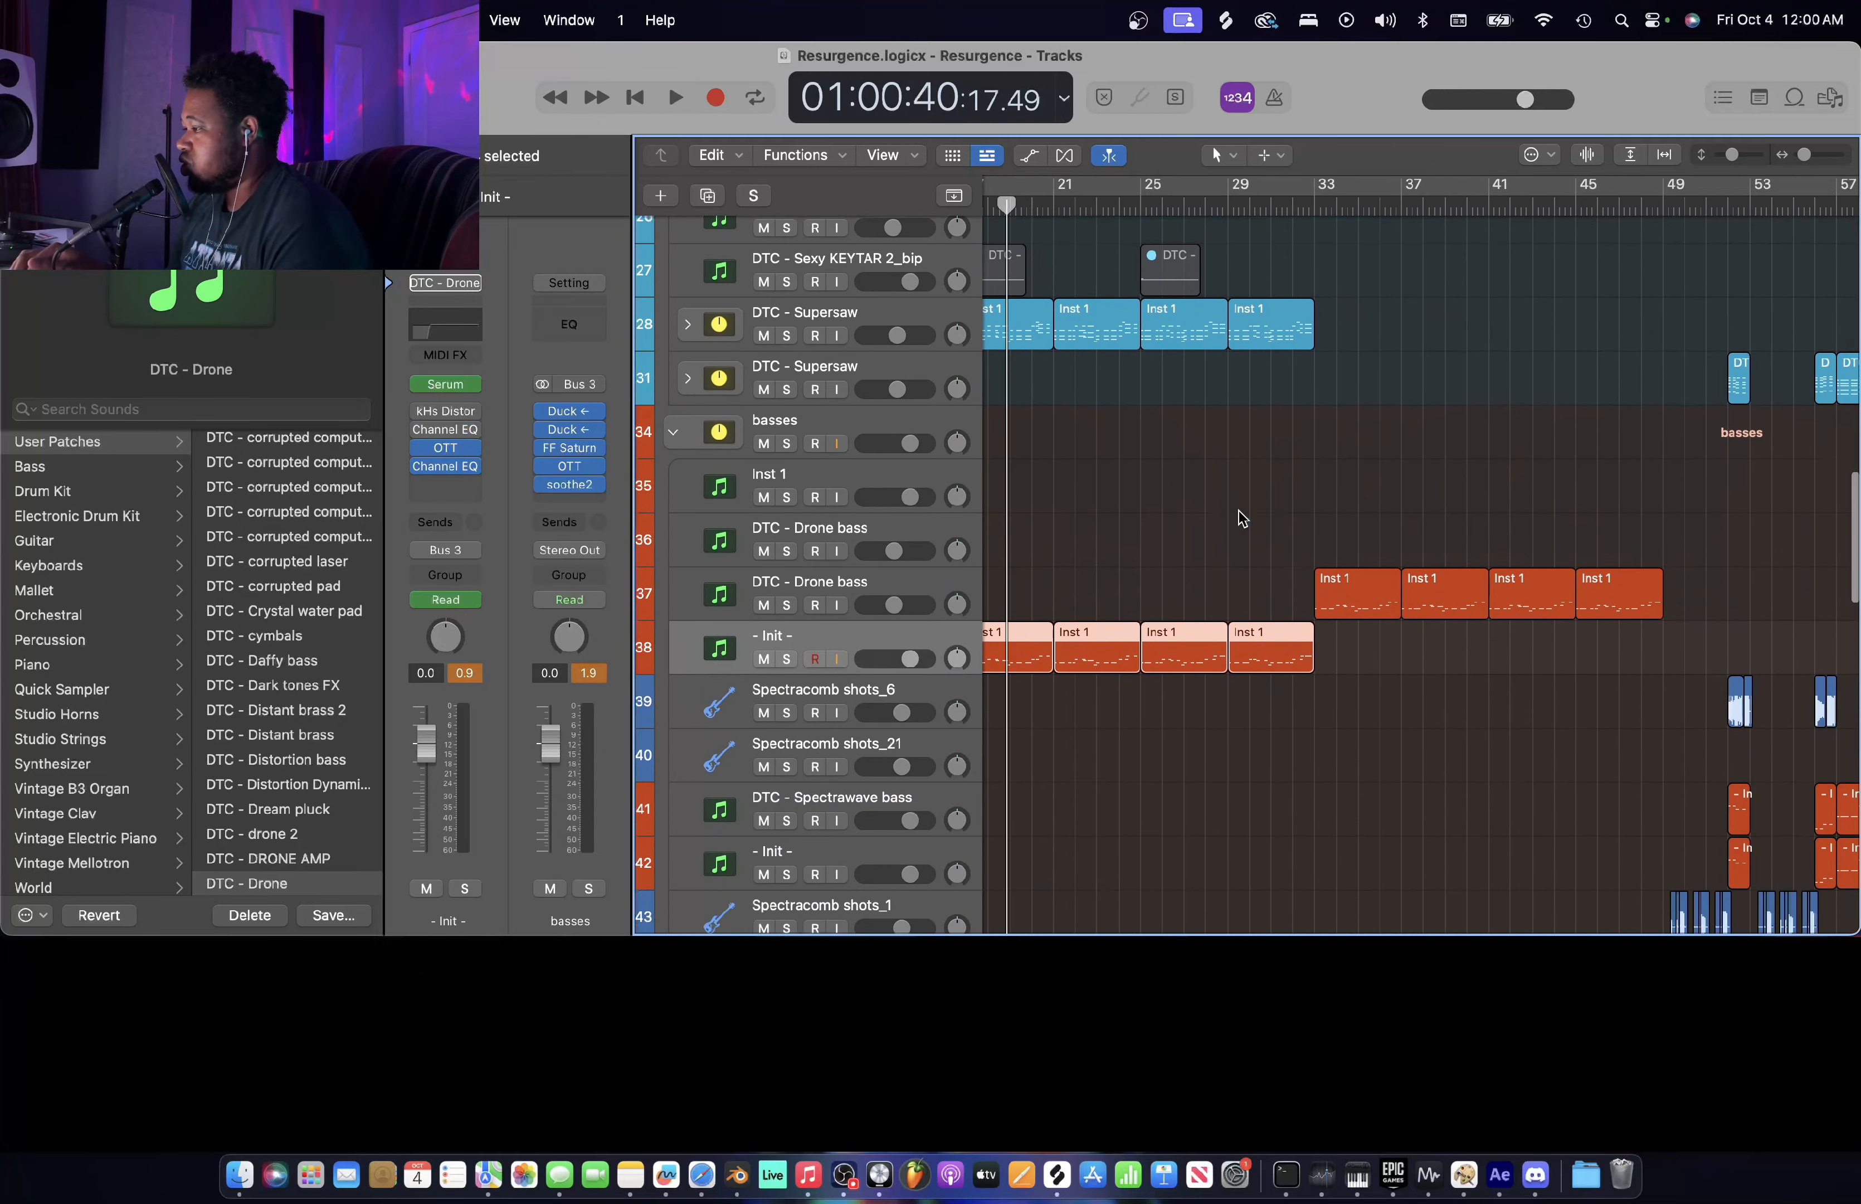
pyautogui.hscroll(3, 1242, 518)
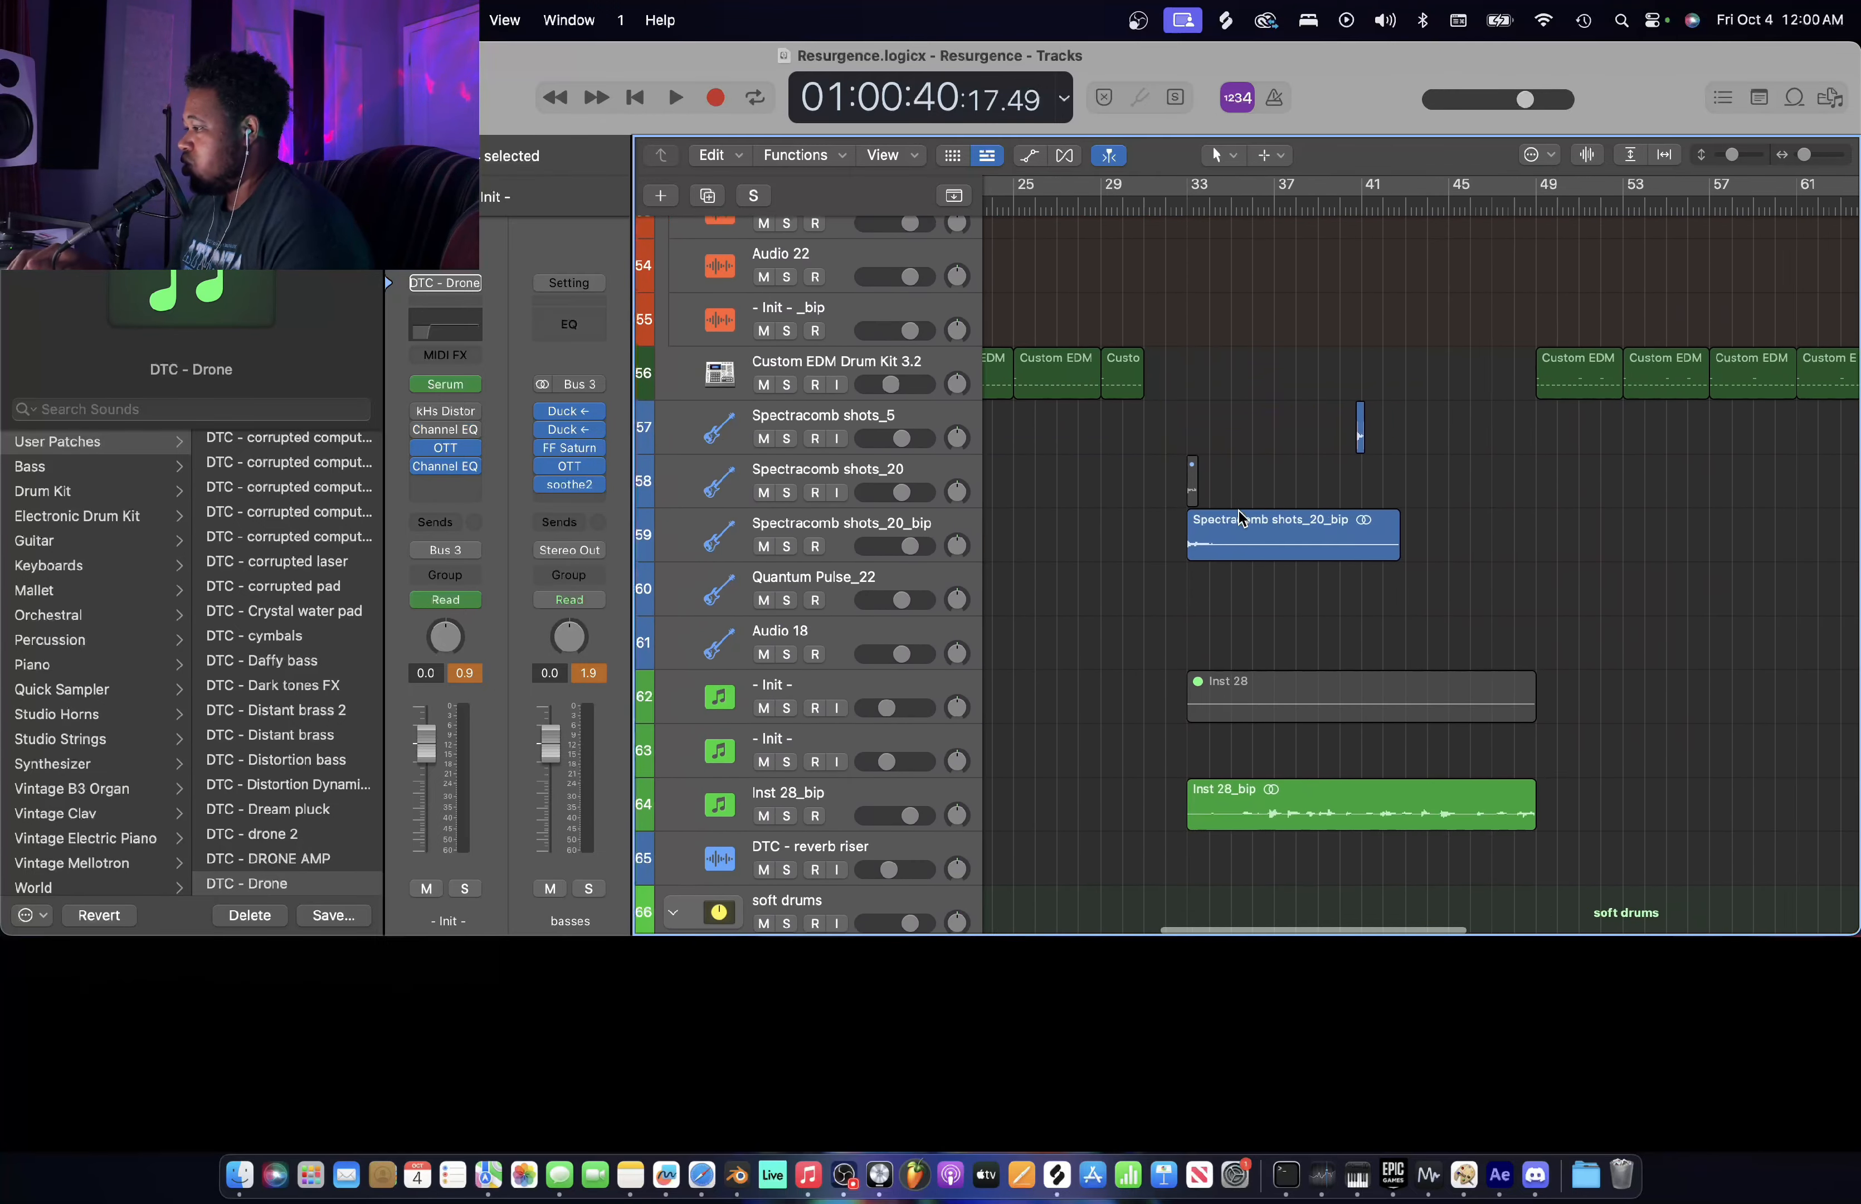
pyautogui.scroll(20, 1242, 518)
pyautogui.scroll(2, 1242, 519)
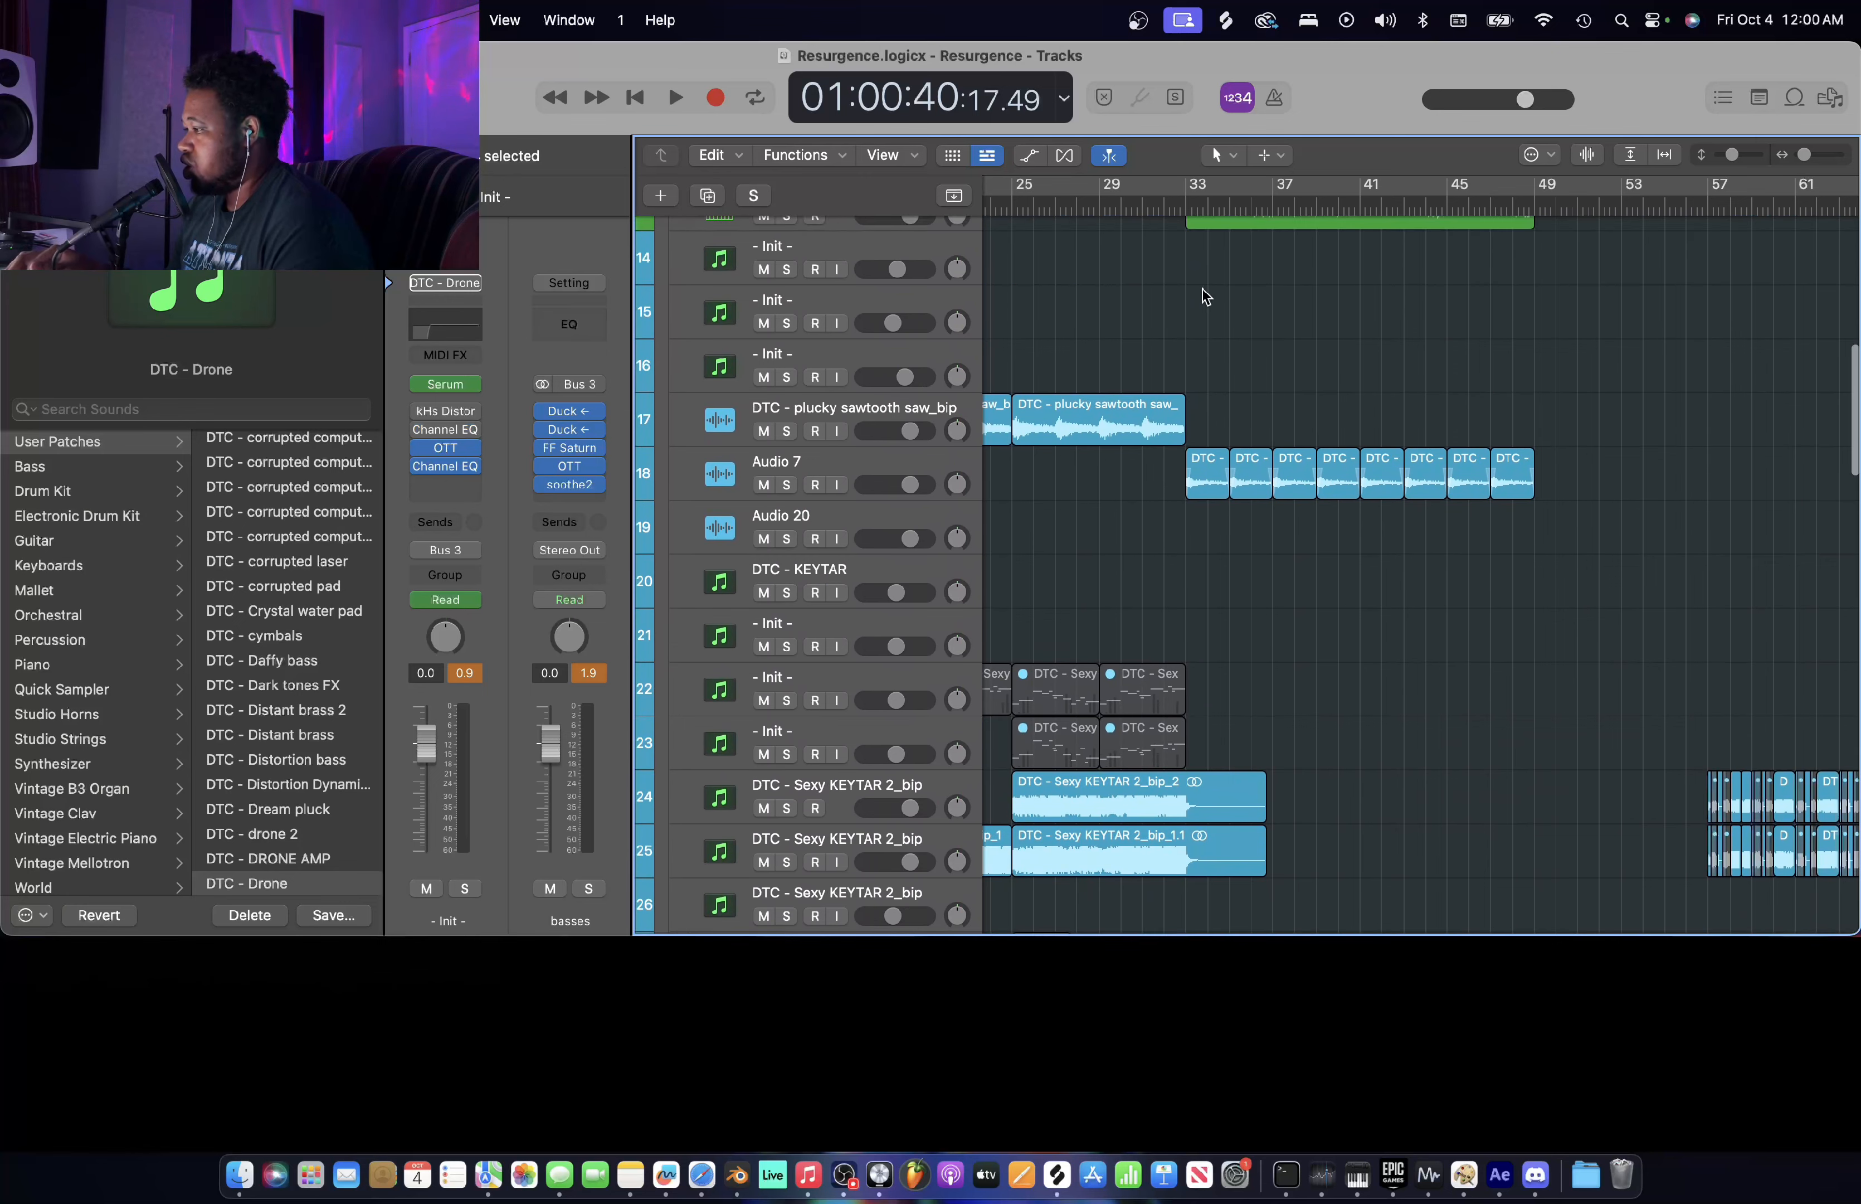
# - Place the playhead at bar 31 and look over the Au5 Dream Bell 1 and plucky sawtooth regions leading up to bar 33
pyautogui.click(1142, 204)
pyautogui.scroll(5, 1156, 395)
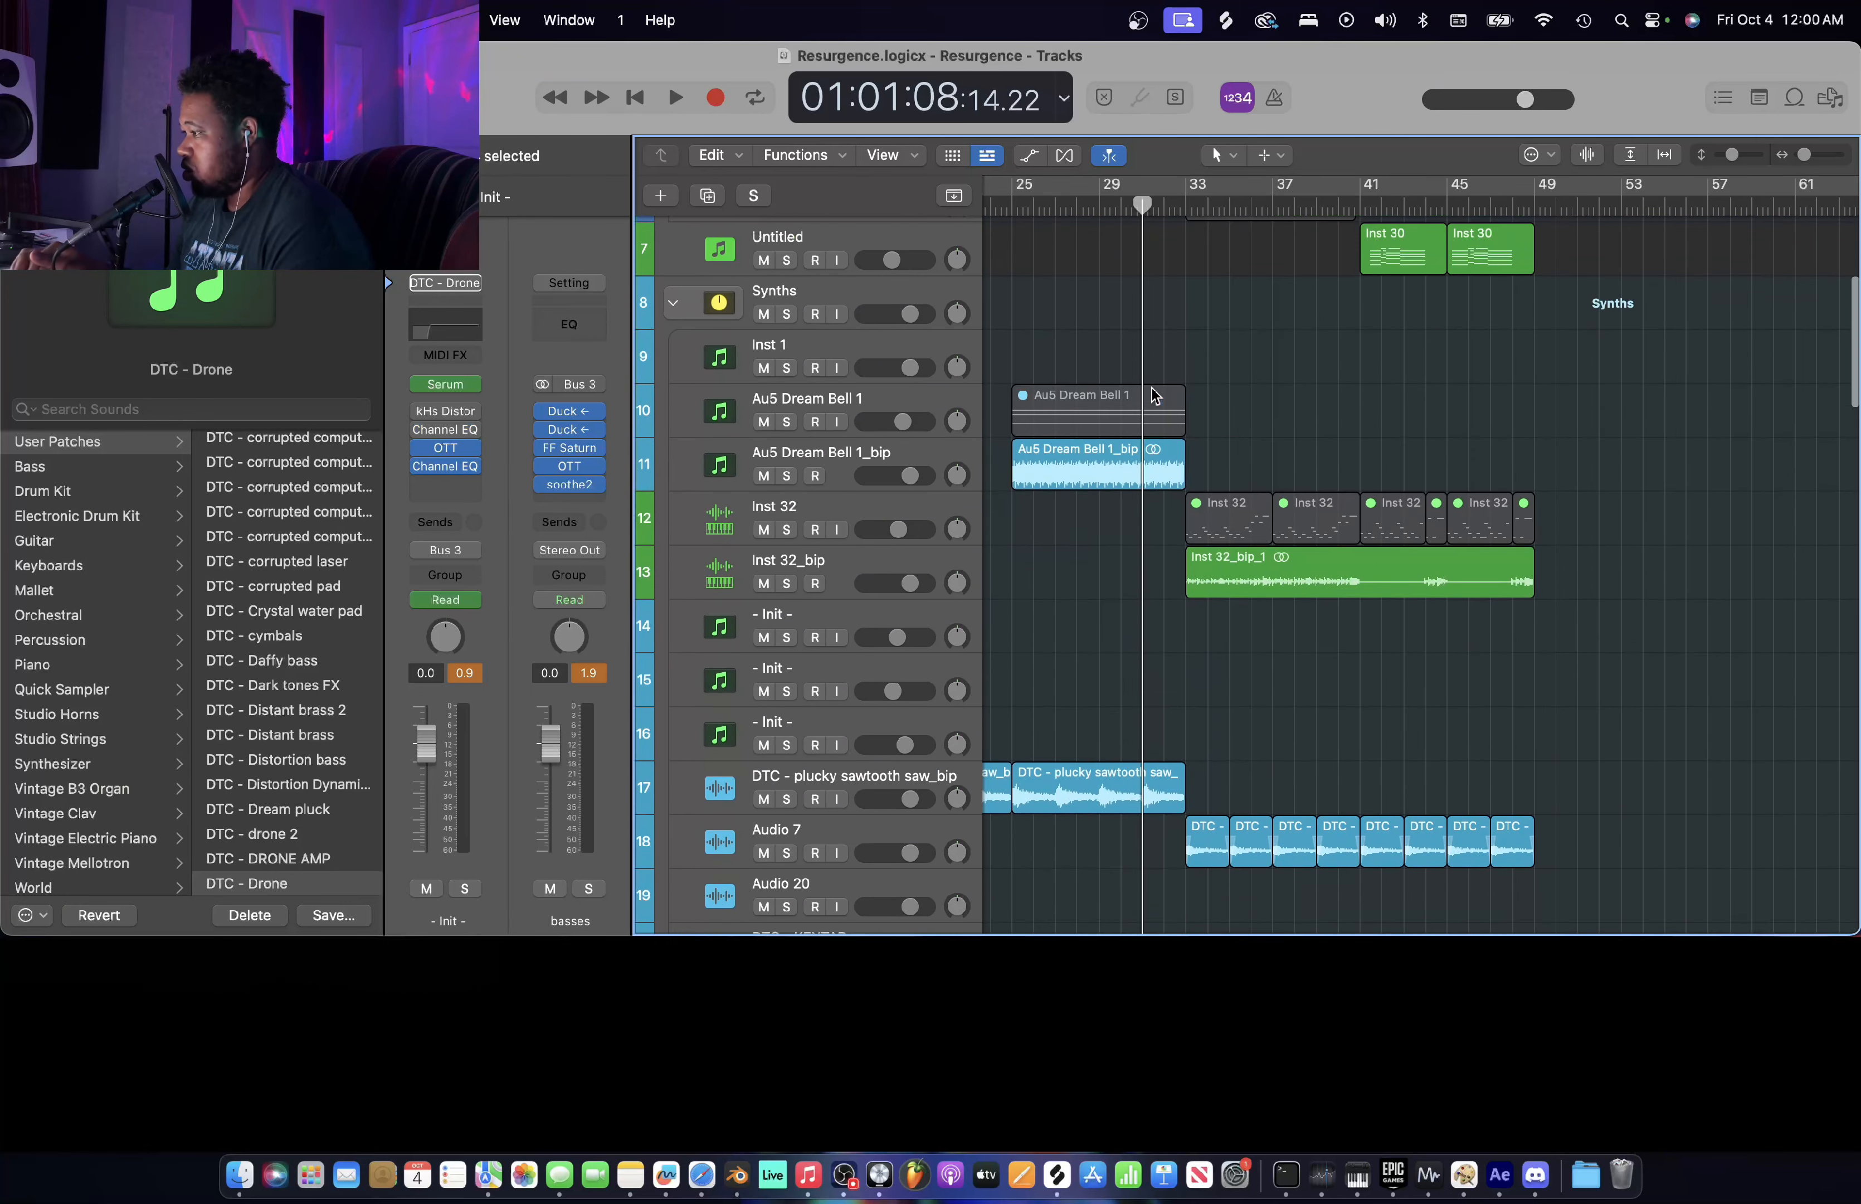
pyautogui.scroll(5, 1051, 402)
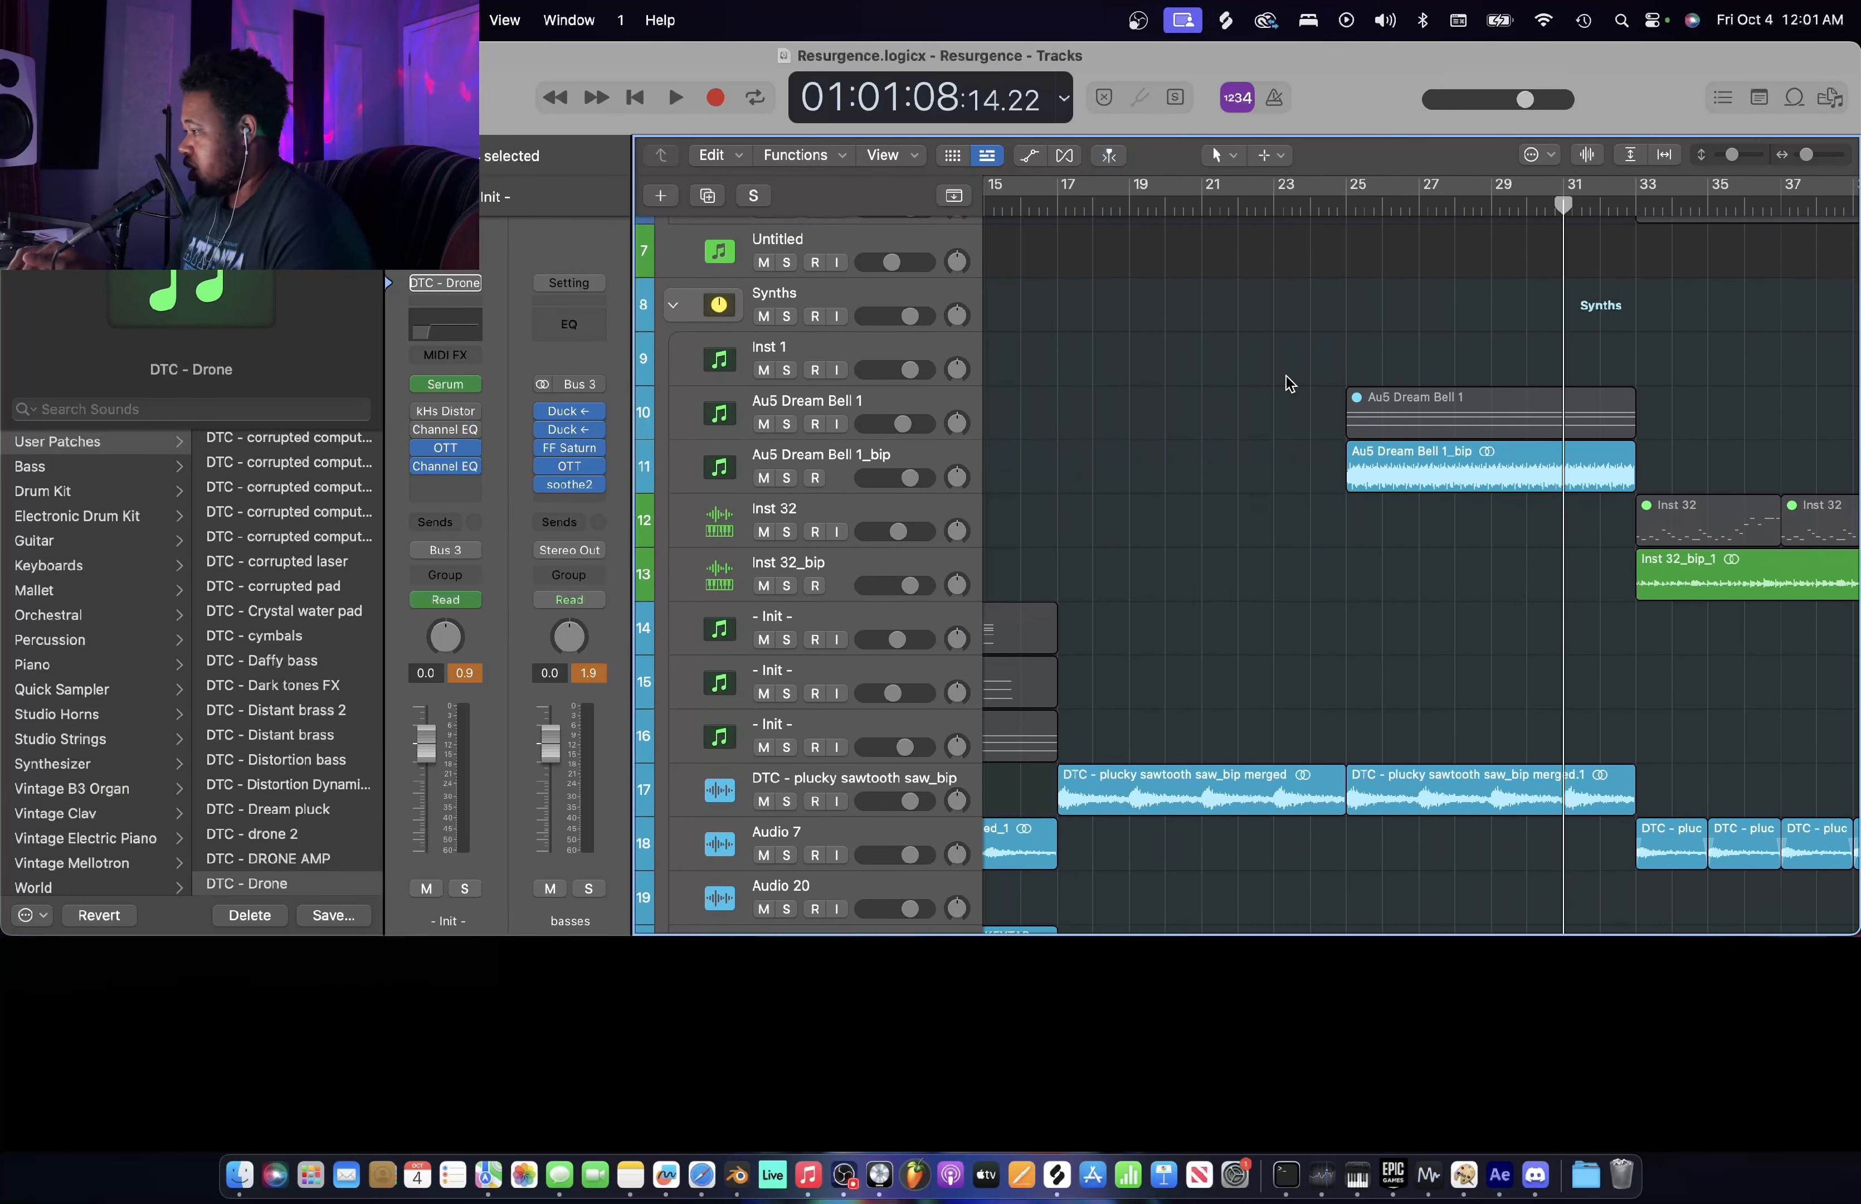
pyautogui.hscroll(2, 1290, 383)
pyautogui.scroll(3, 1289, 383)
pyautogui.scroll(-2, 1289, 382)
pyautogui.hscroll(3, 1290, 383)
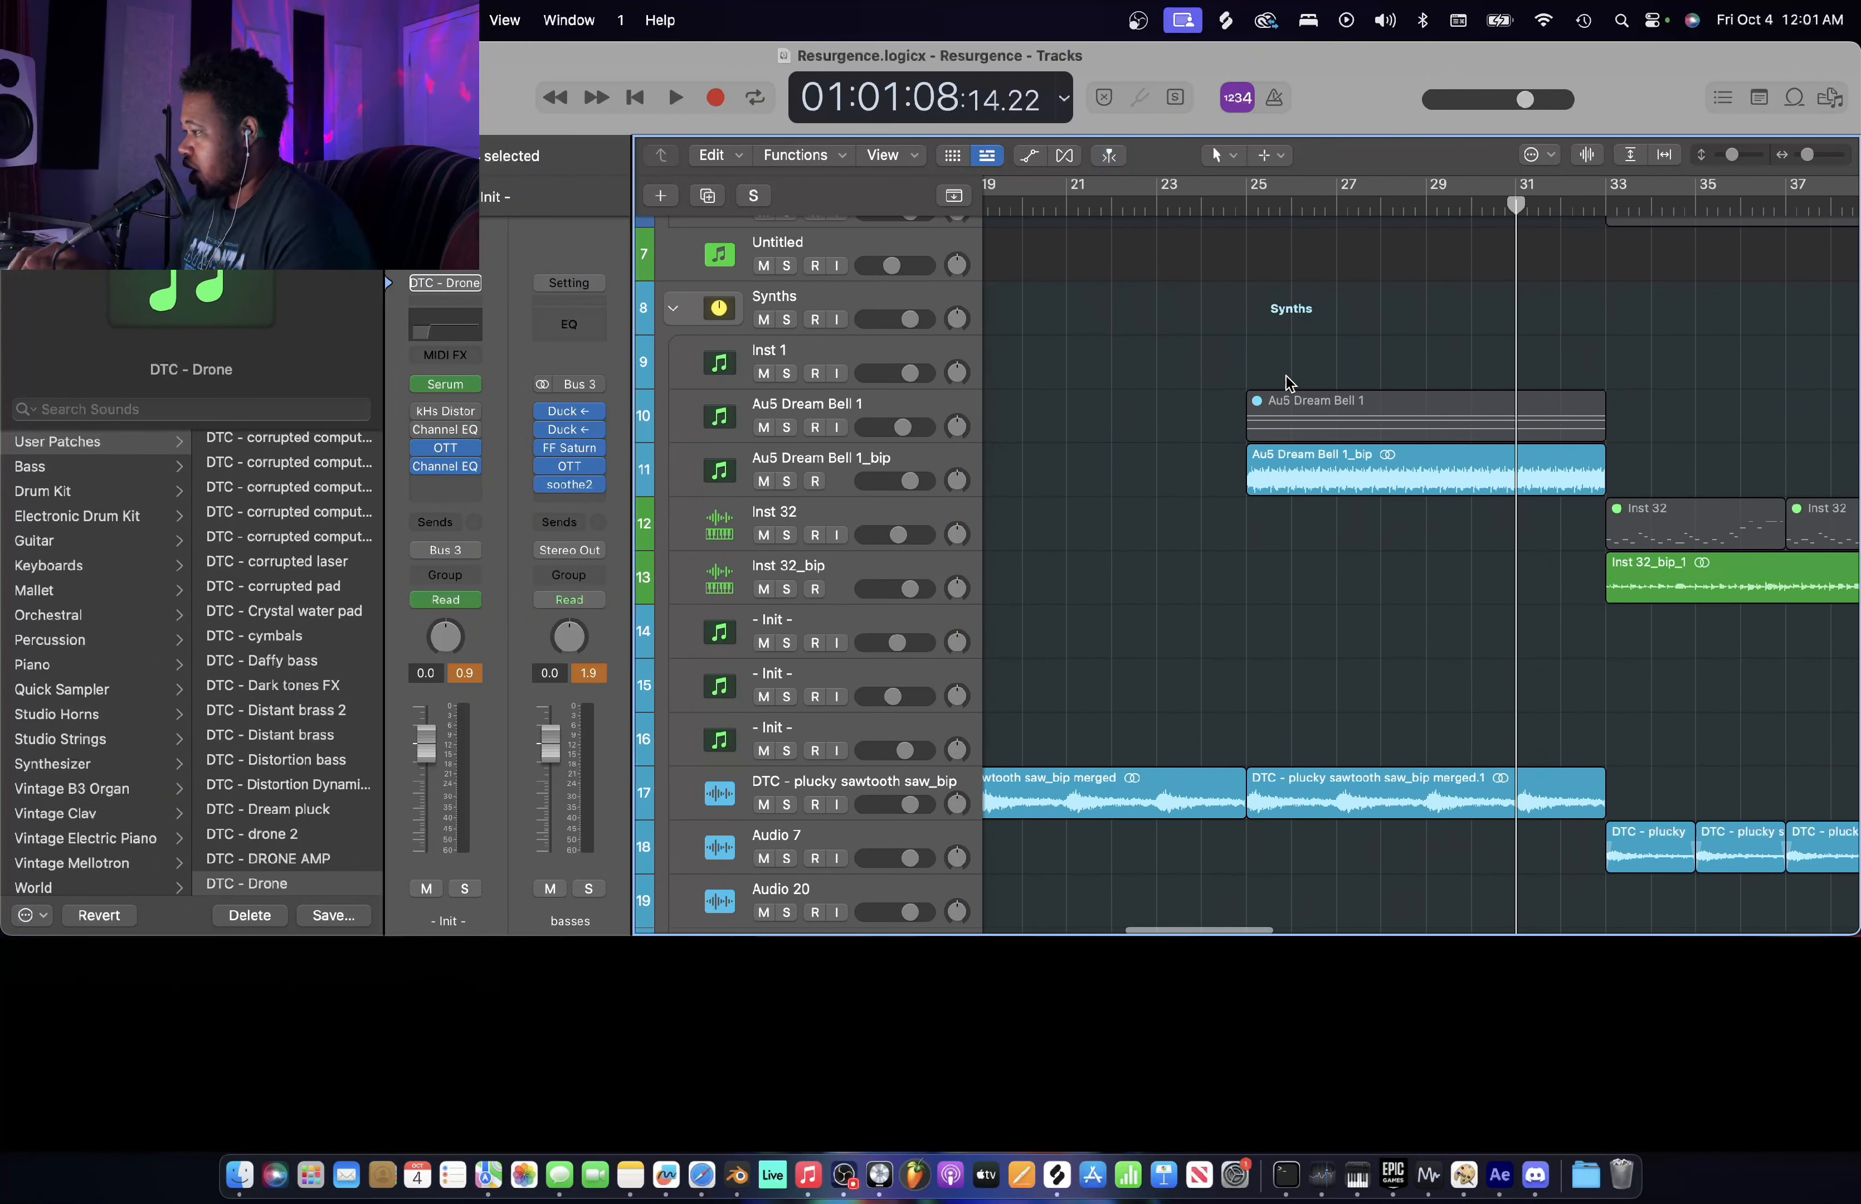
# - Place the playhead at bar 25, show the Serum preset list of the Au5 Dream Bell 1 track, and close the synth
pyautogui.click(1241, 204)
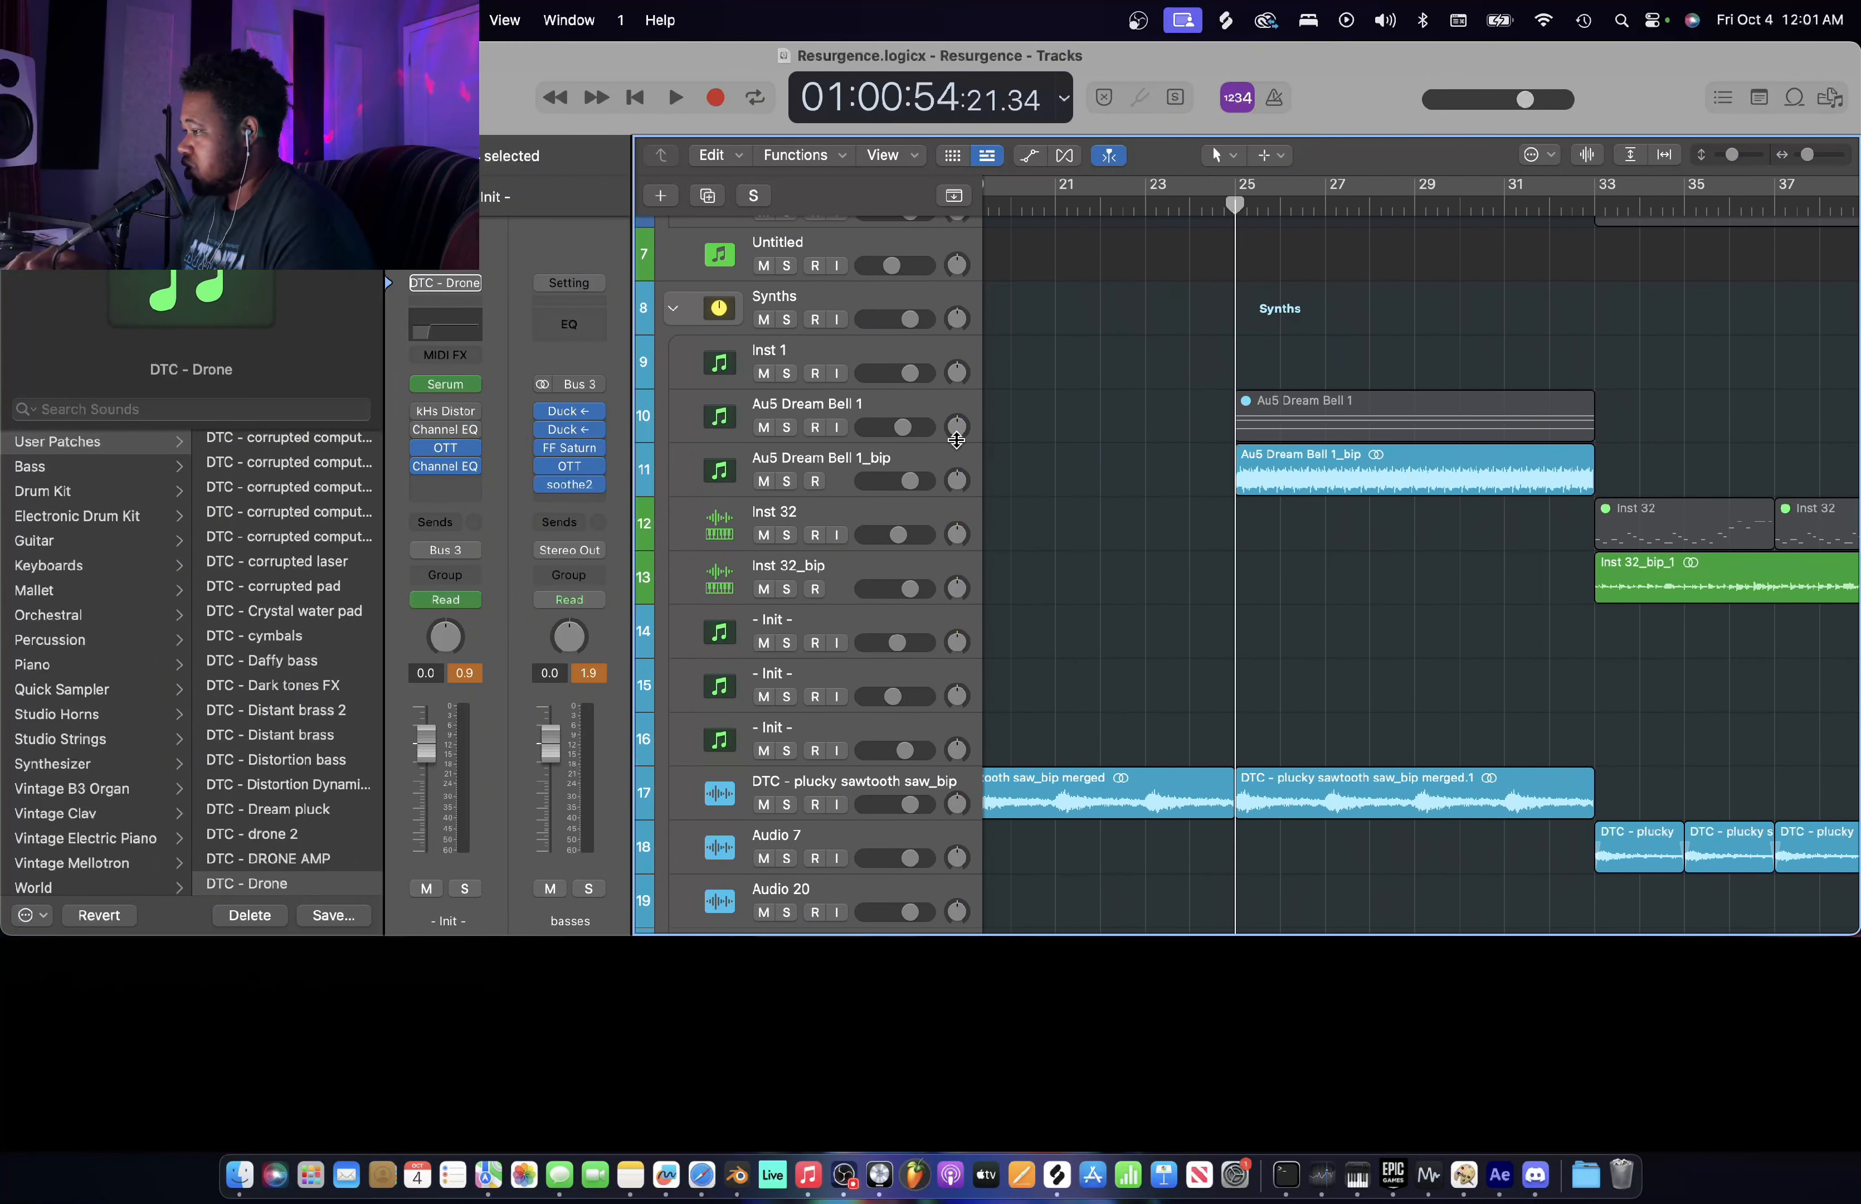
pyautogui.click(901, 424)
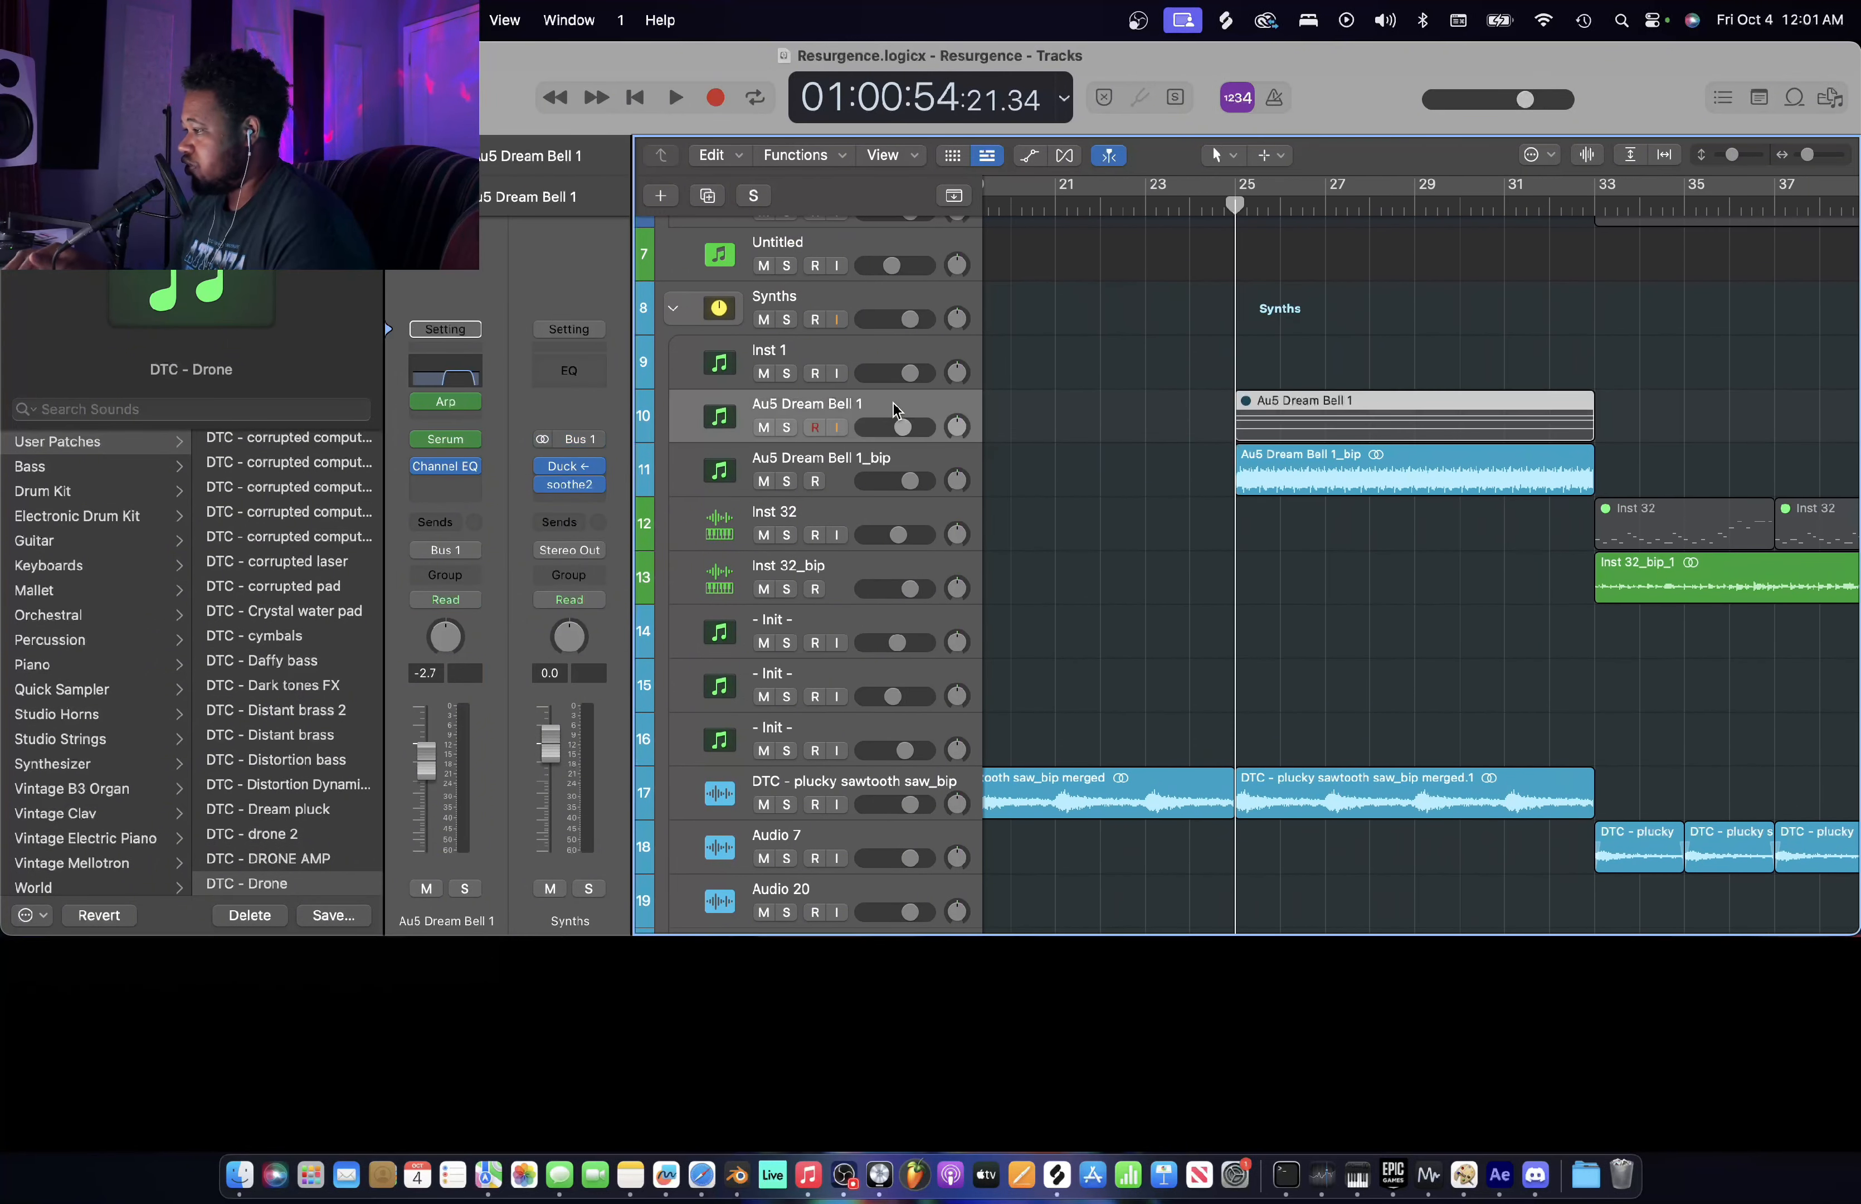
pyautogui.click(449, 440)
pyautogui.click(1116, 421)
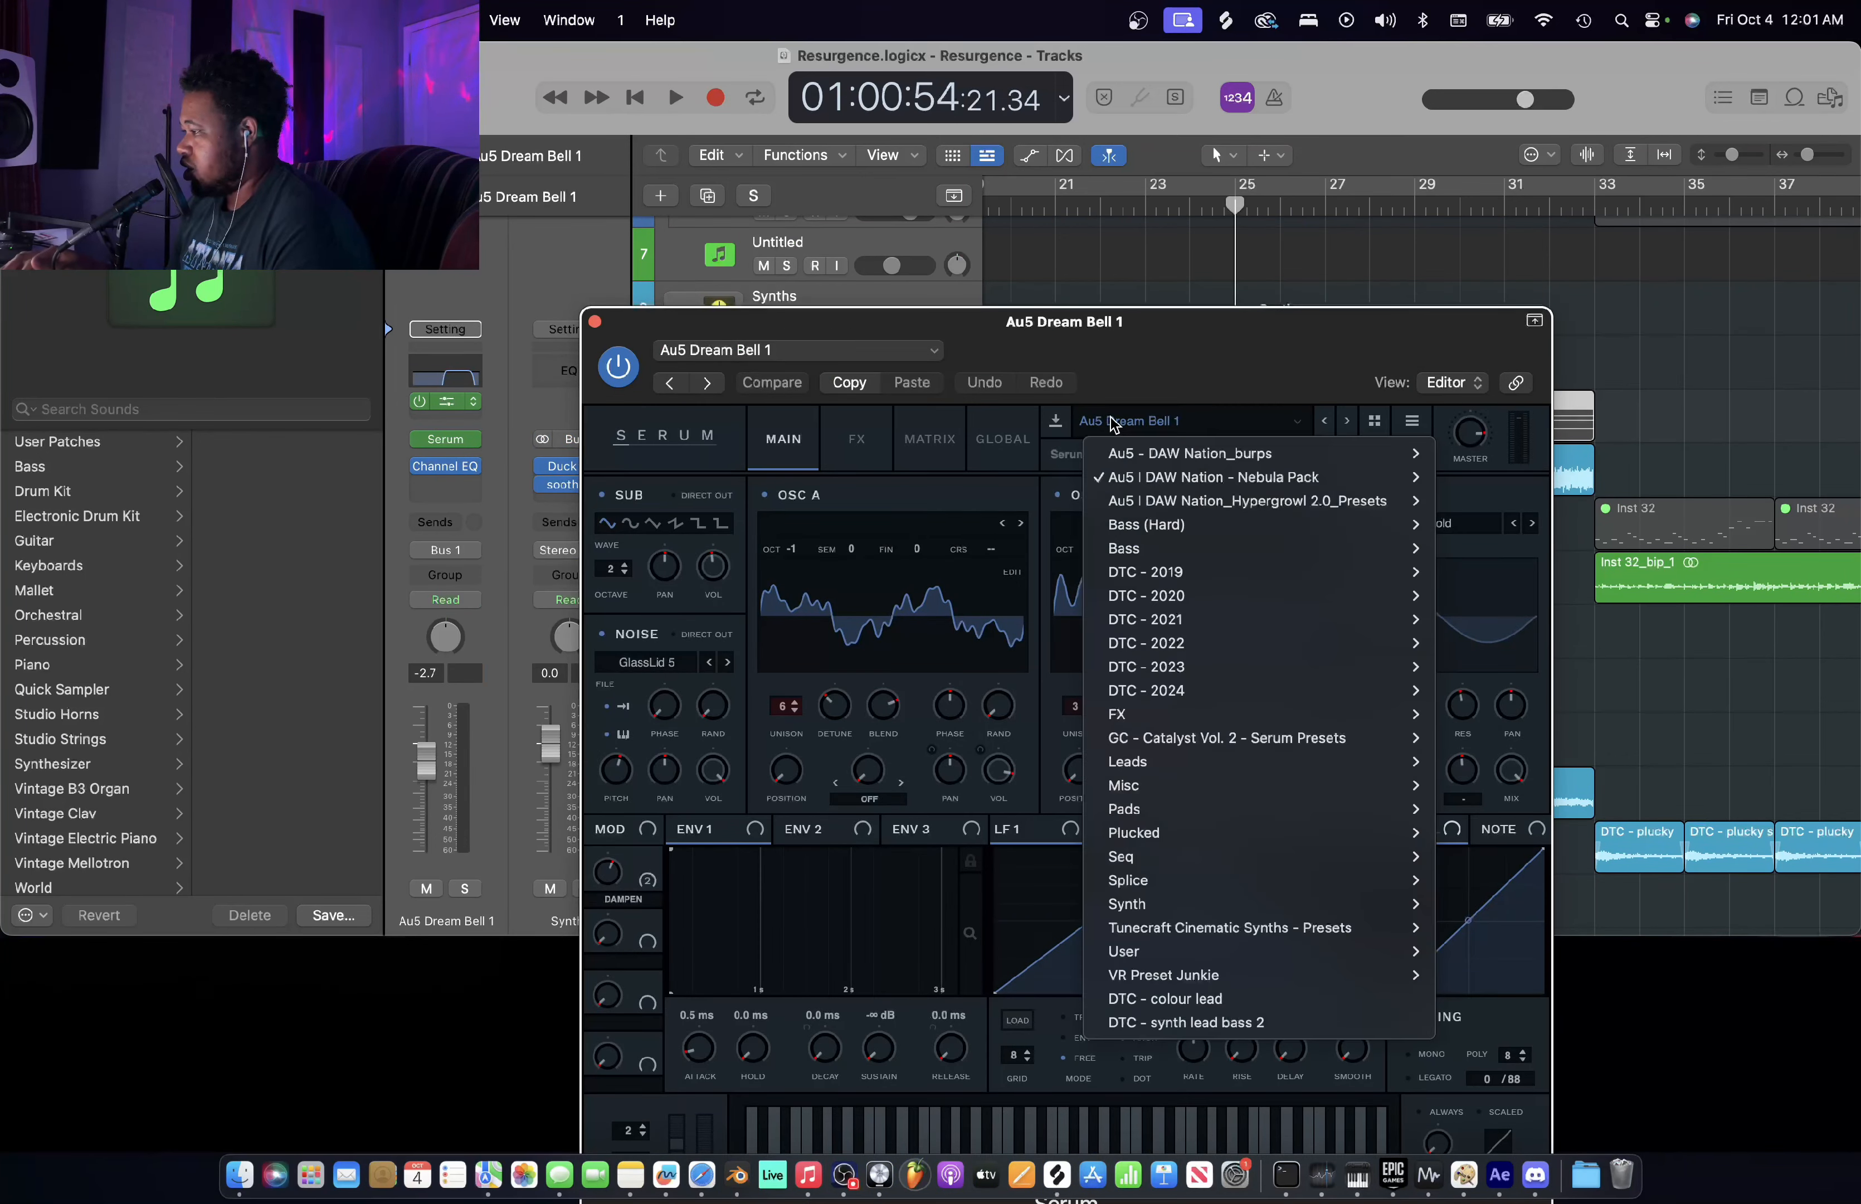
pyautogui.moveTo(1138, 489)
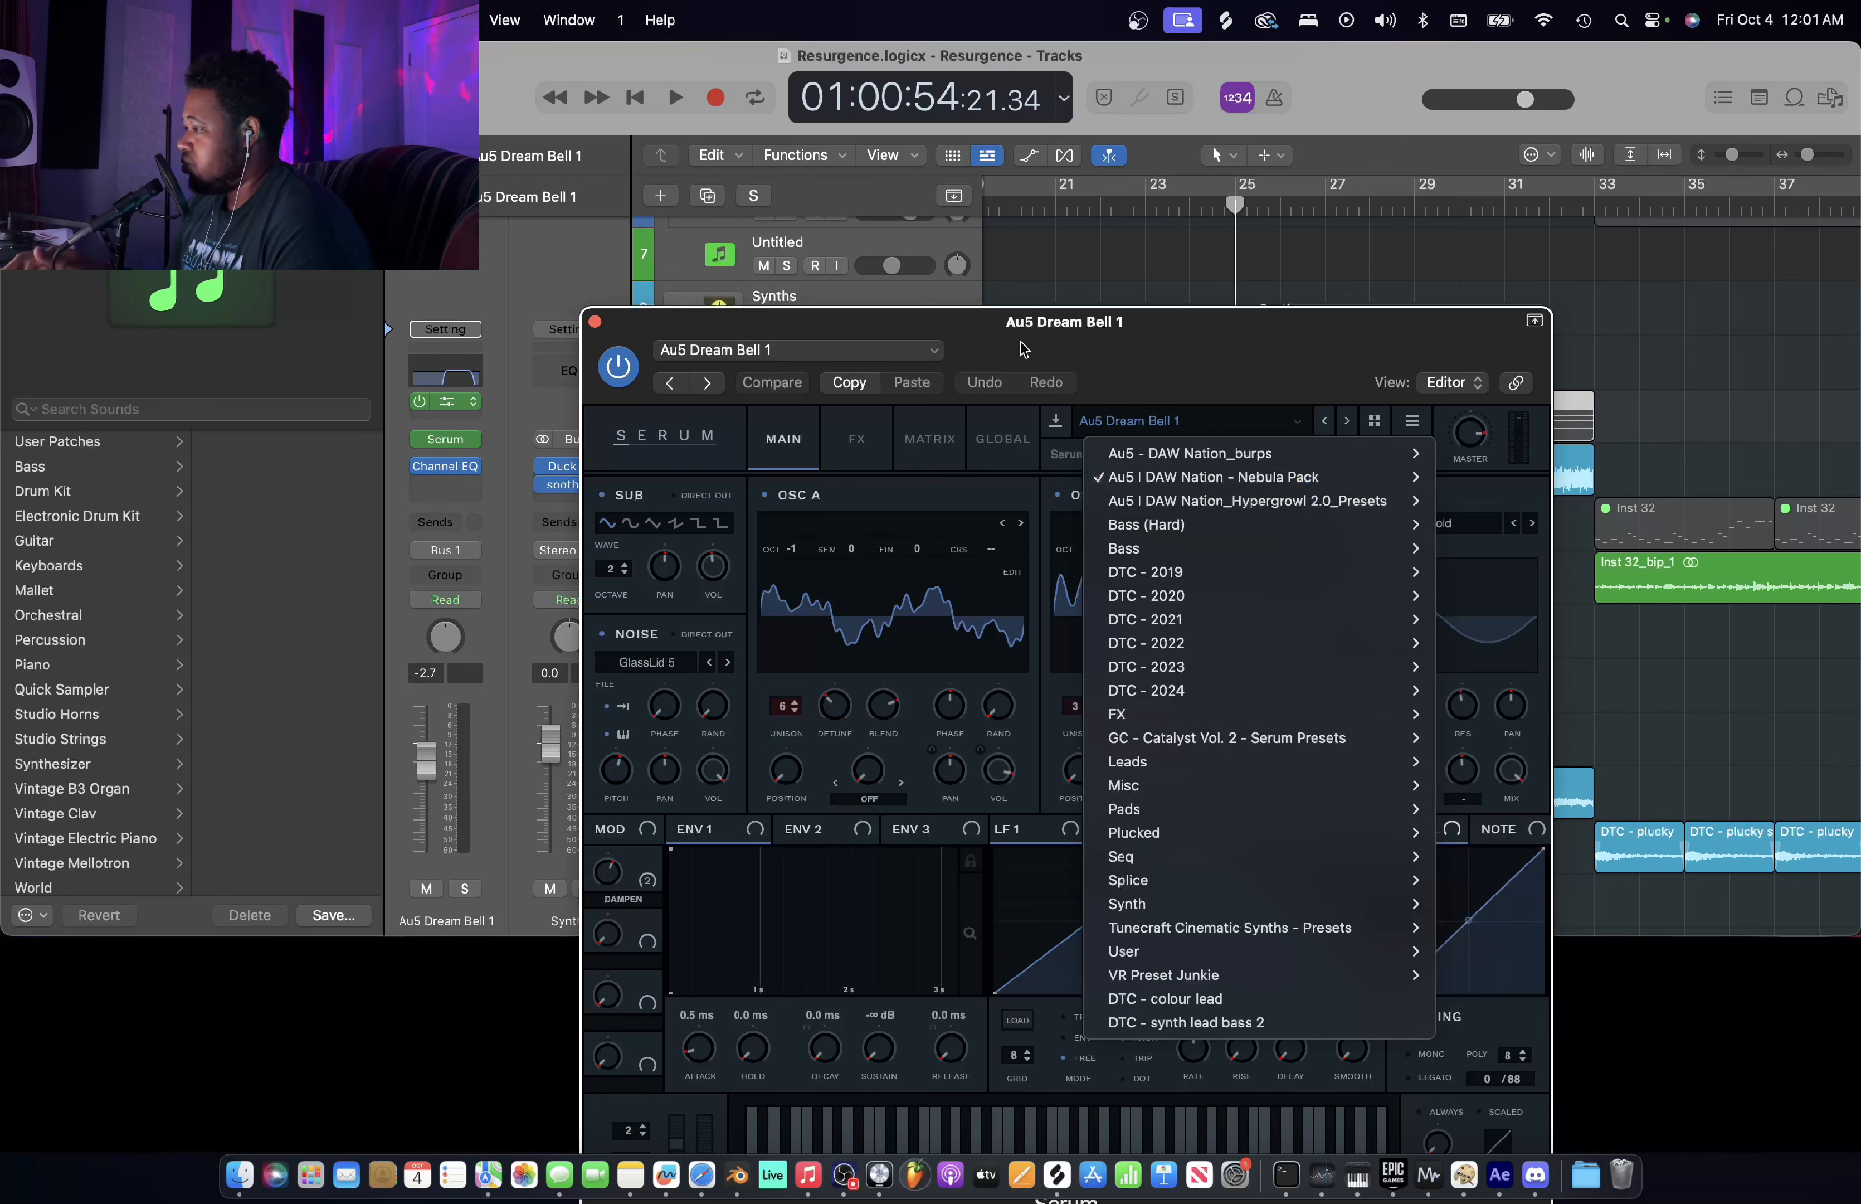
pyautogui.click(595, 322)
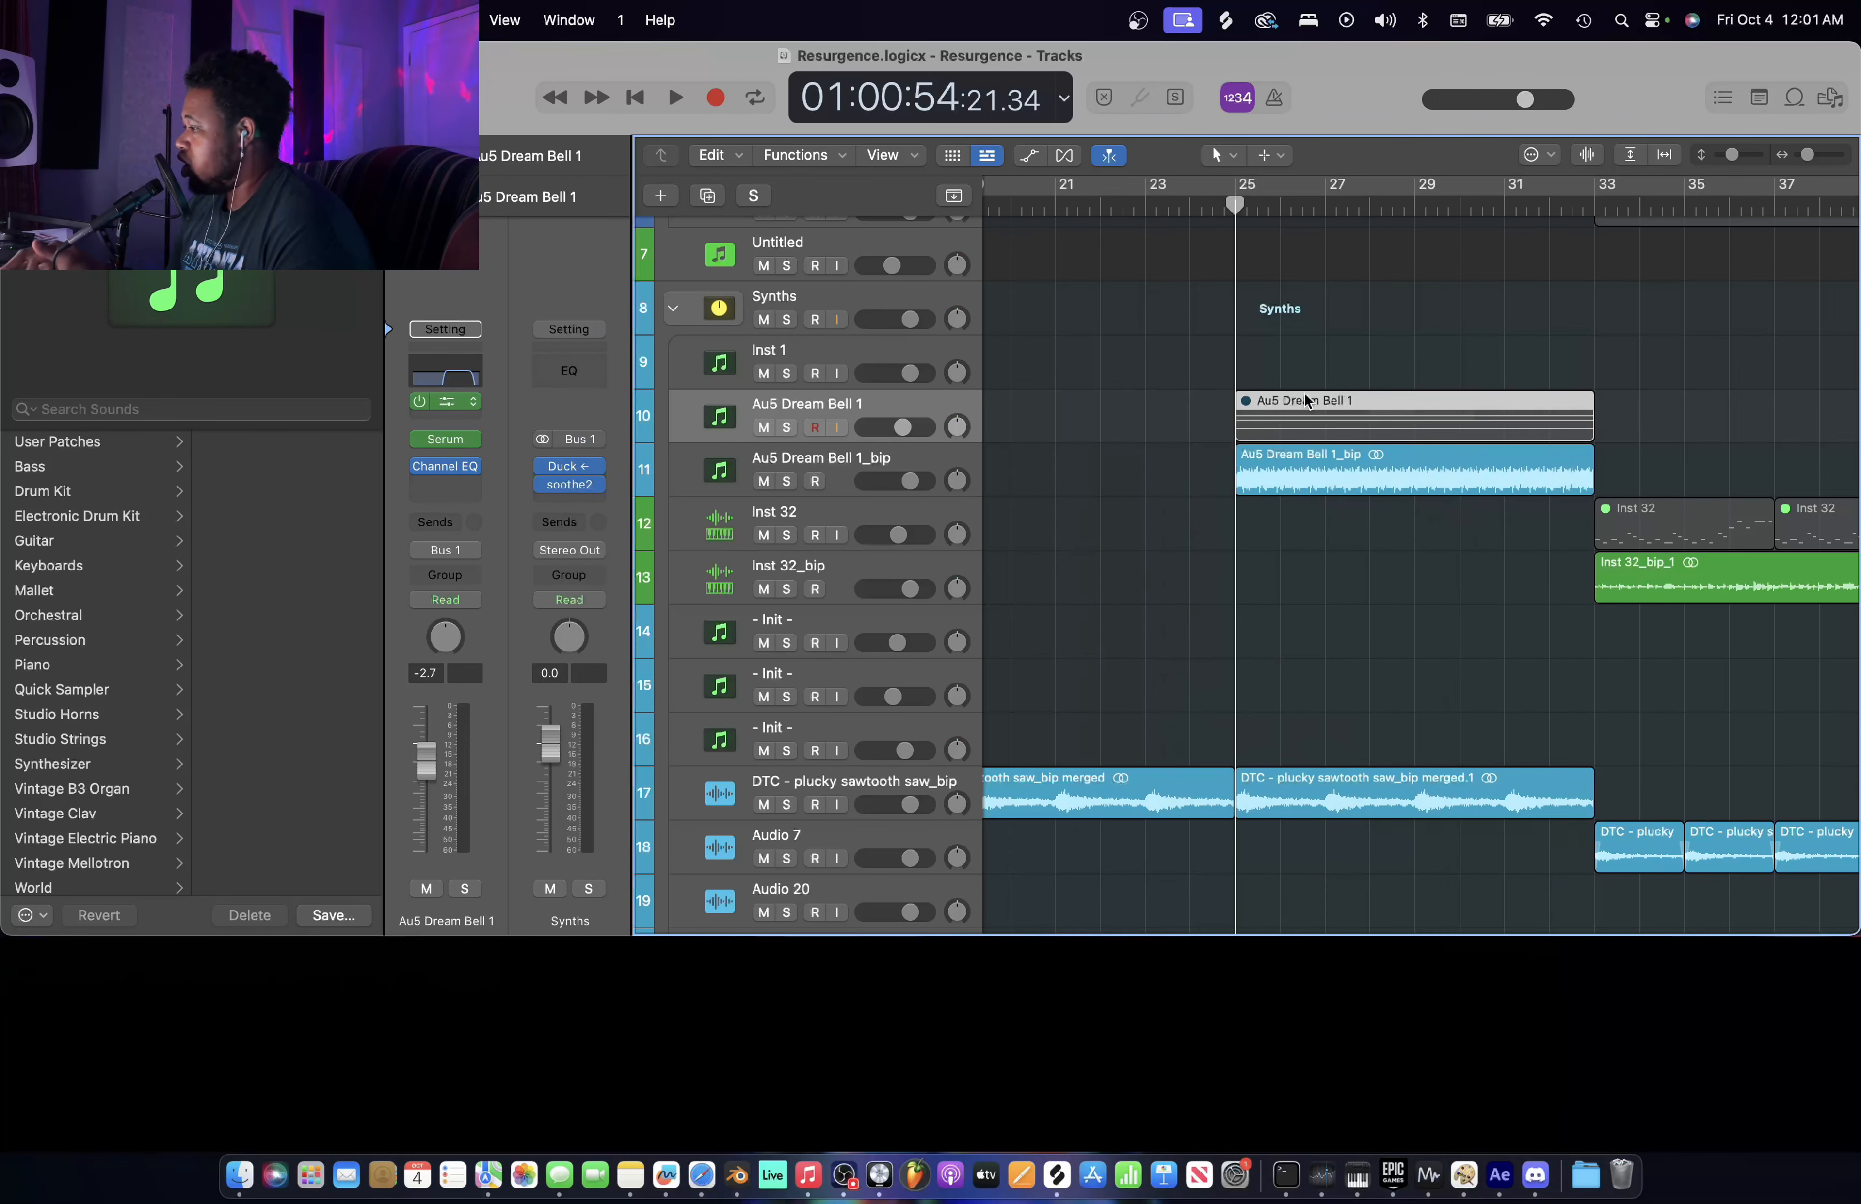
pyautogui.click(1348, 342)
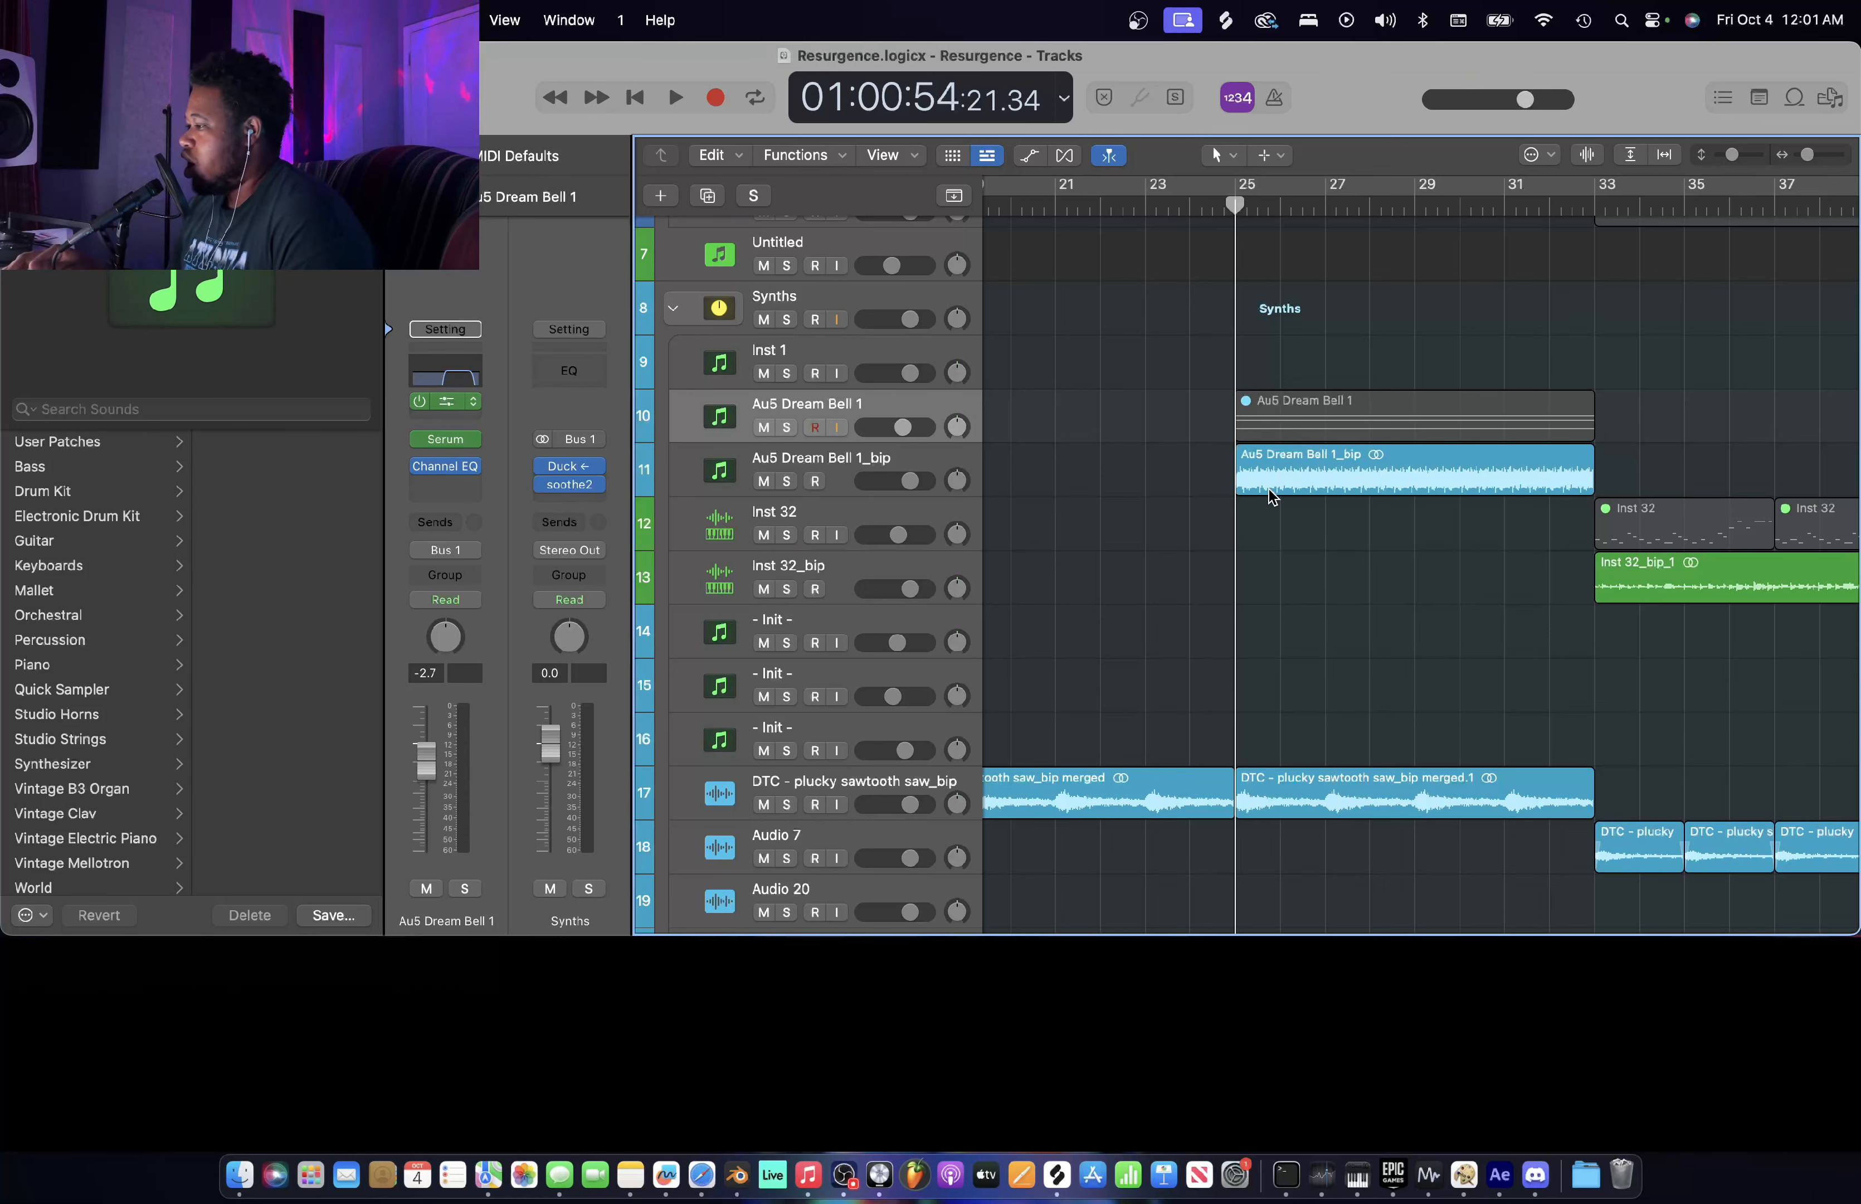
# - Solo the Au5 Dream Bell 1_bip track, listen from bar 25 to just past bar 26, and clear the solo
pyautogui.scroll(-4, 1398, 514)
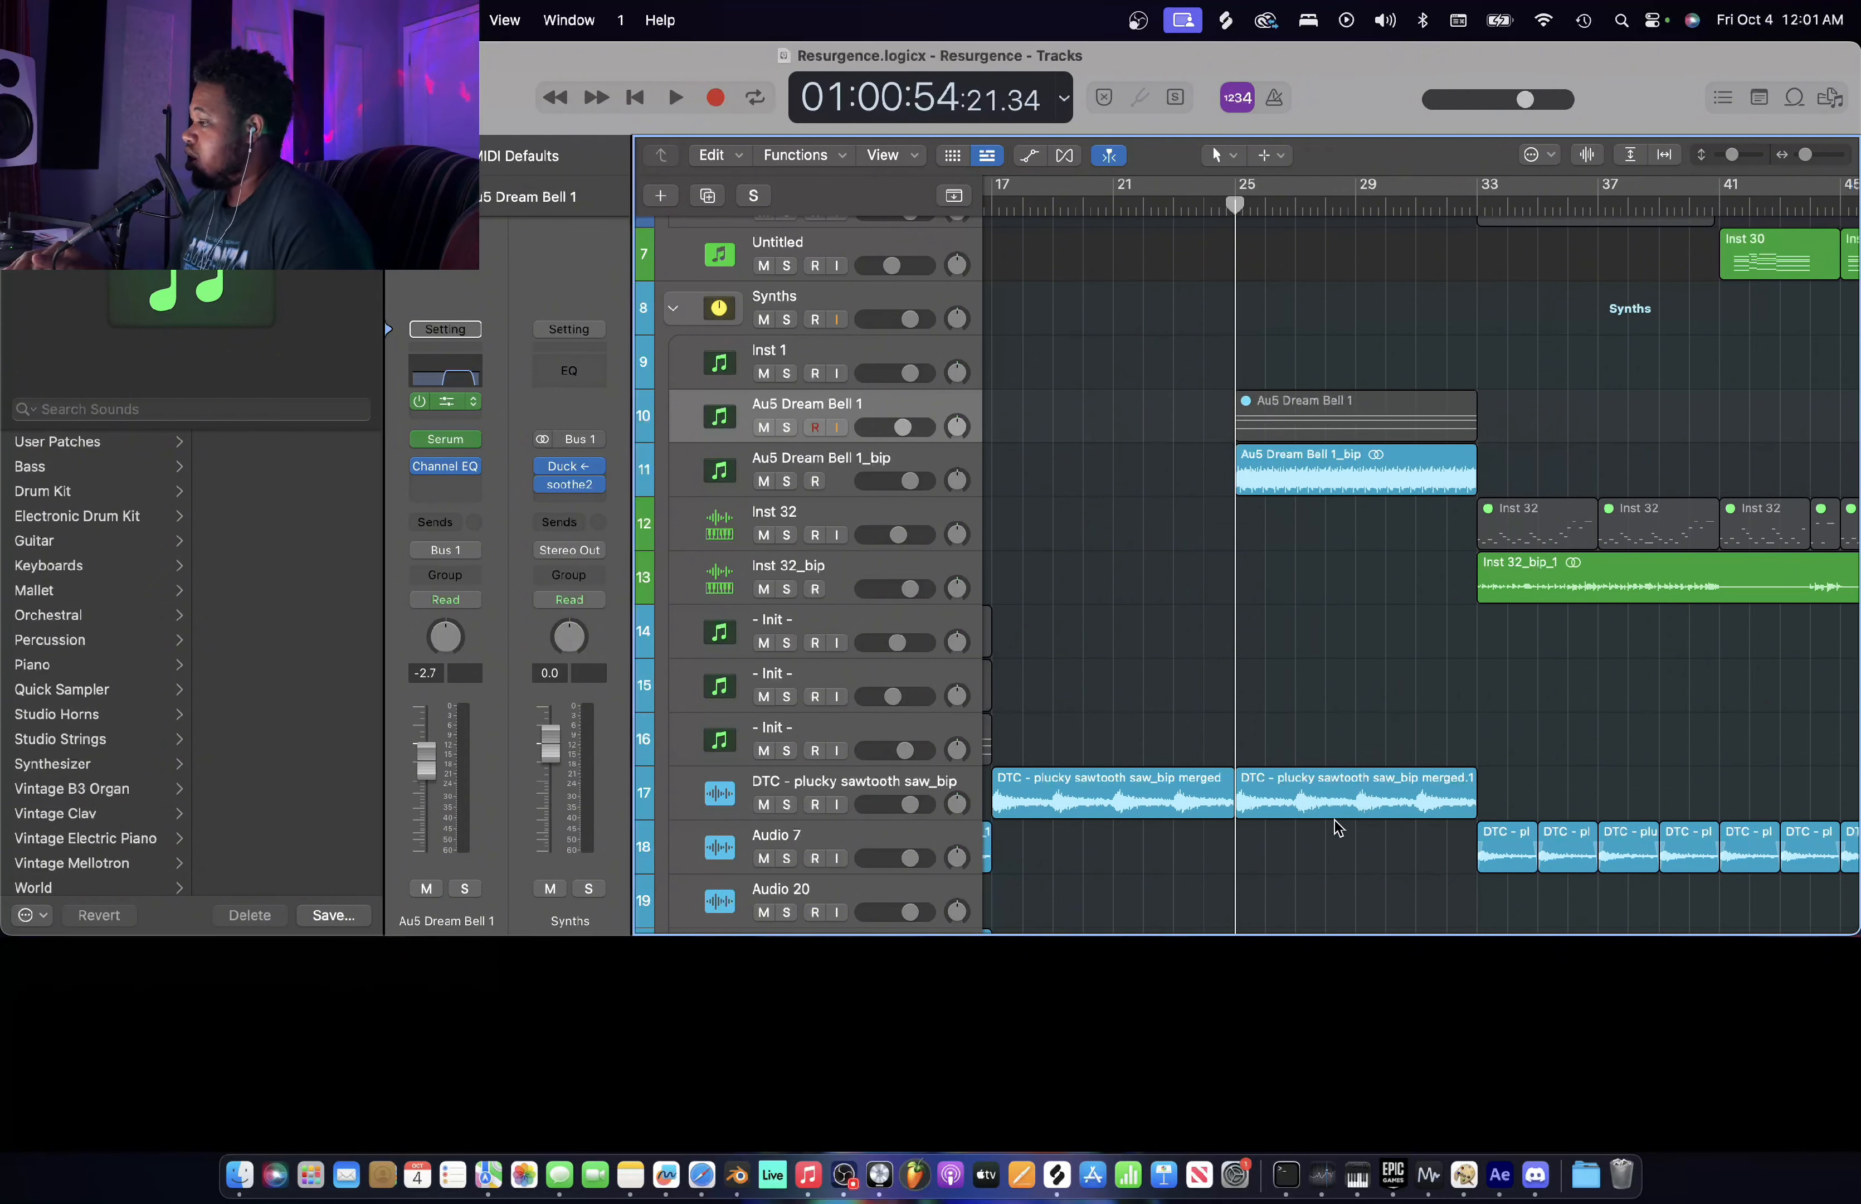
pyautogui.scroll(5, 1227, 478)
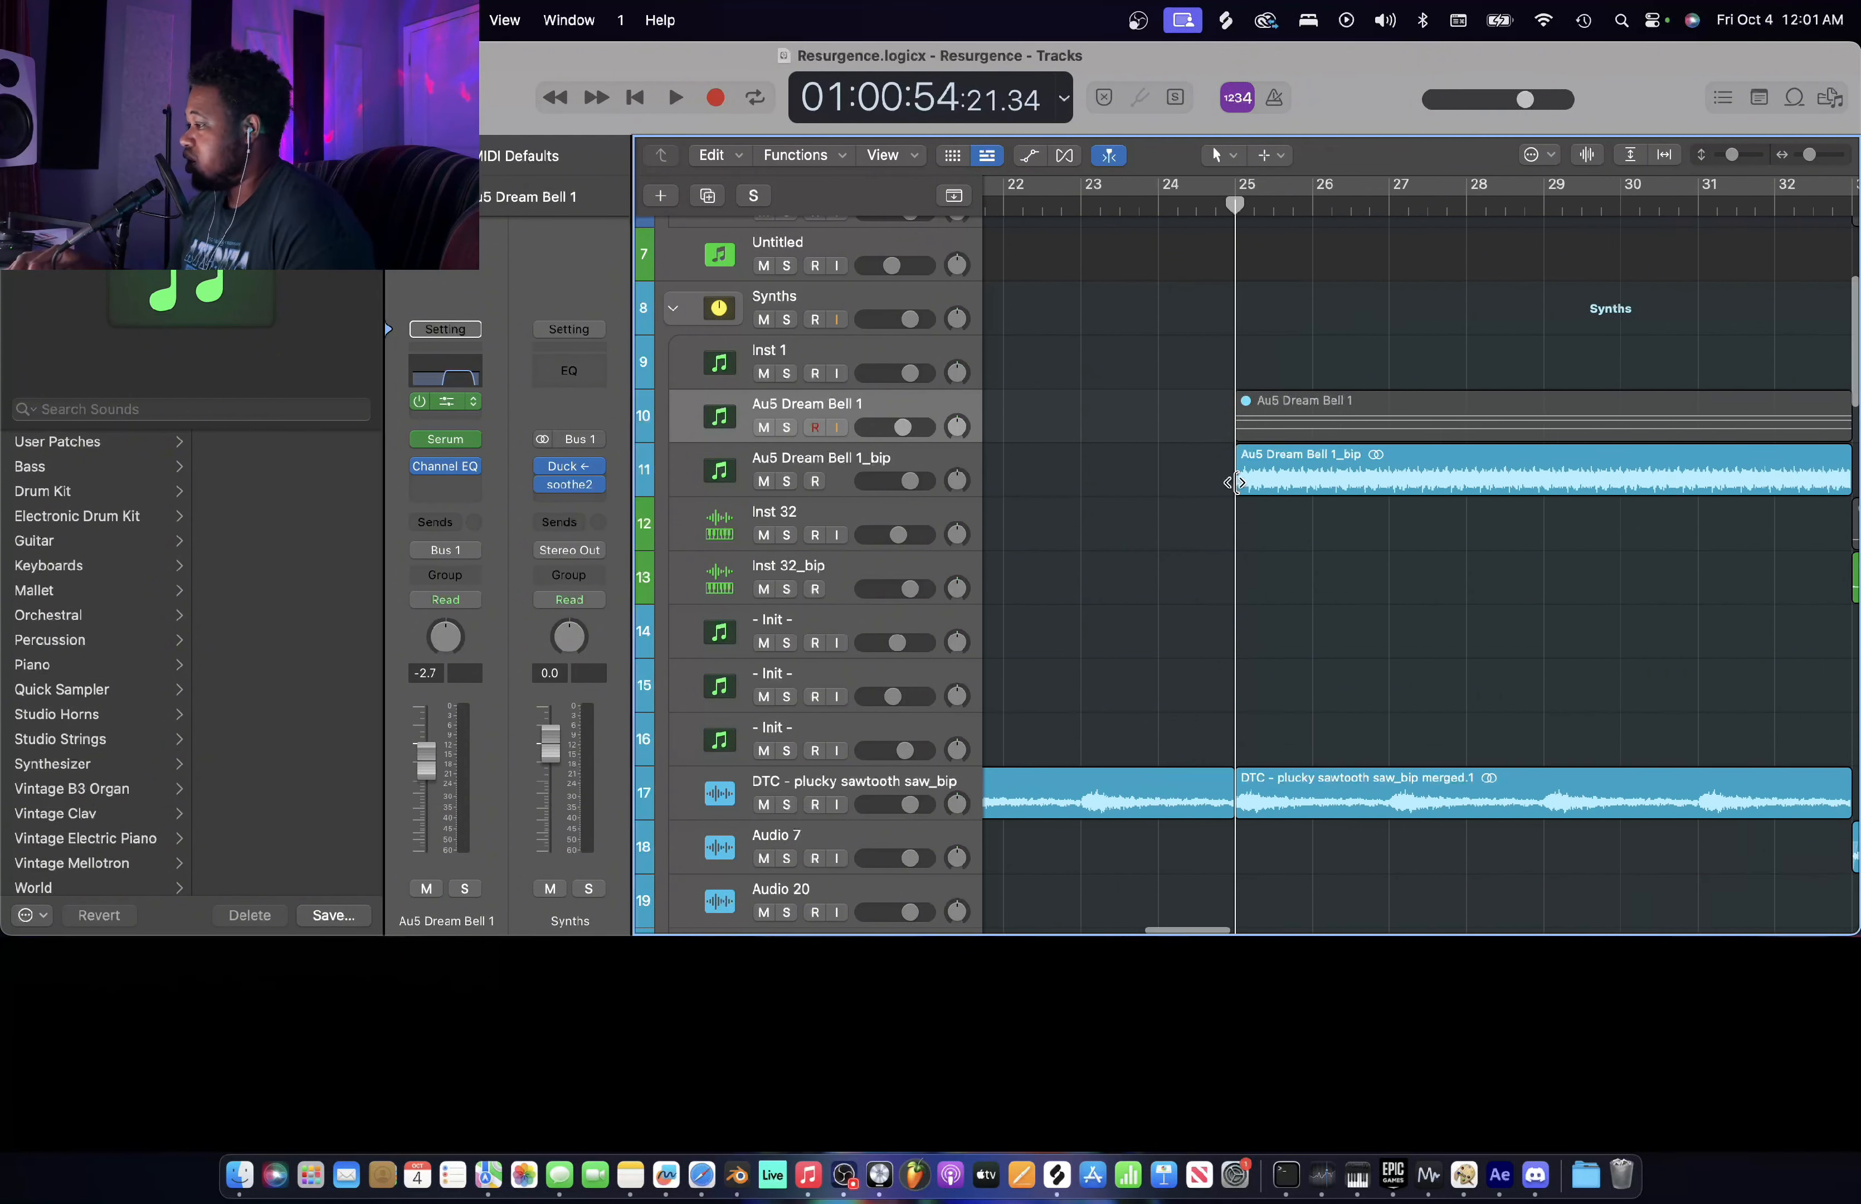
pyautogui.click(787, 480)
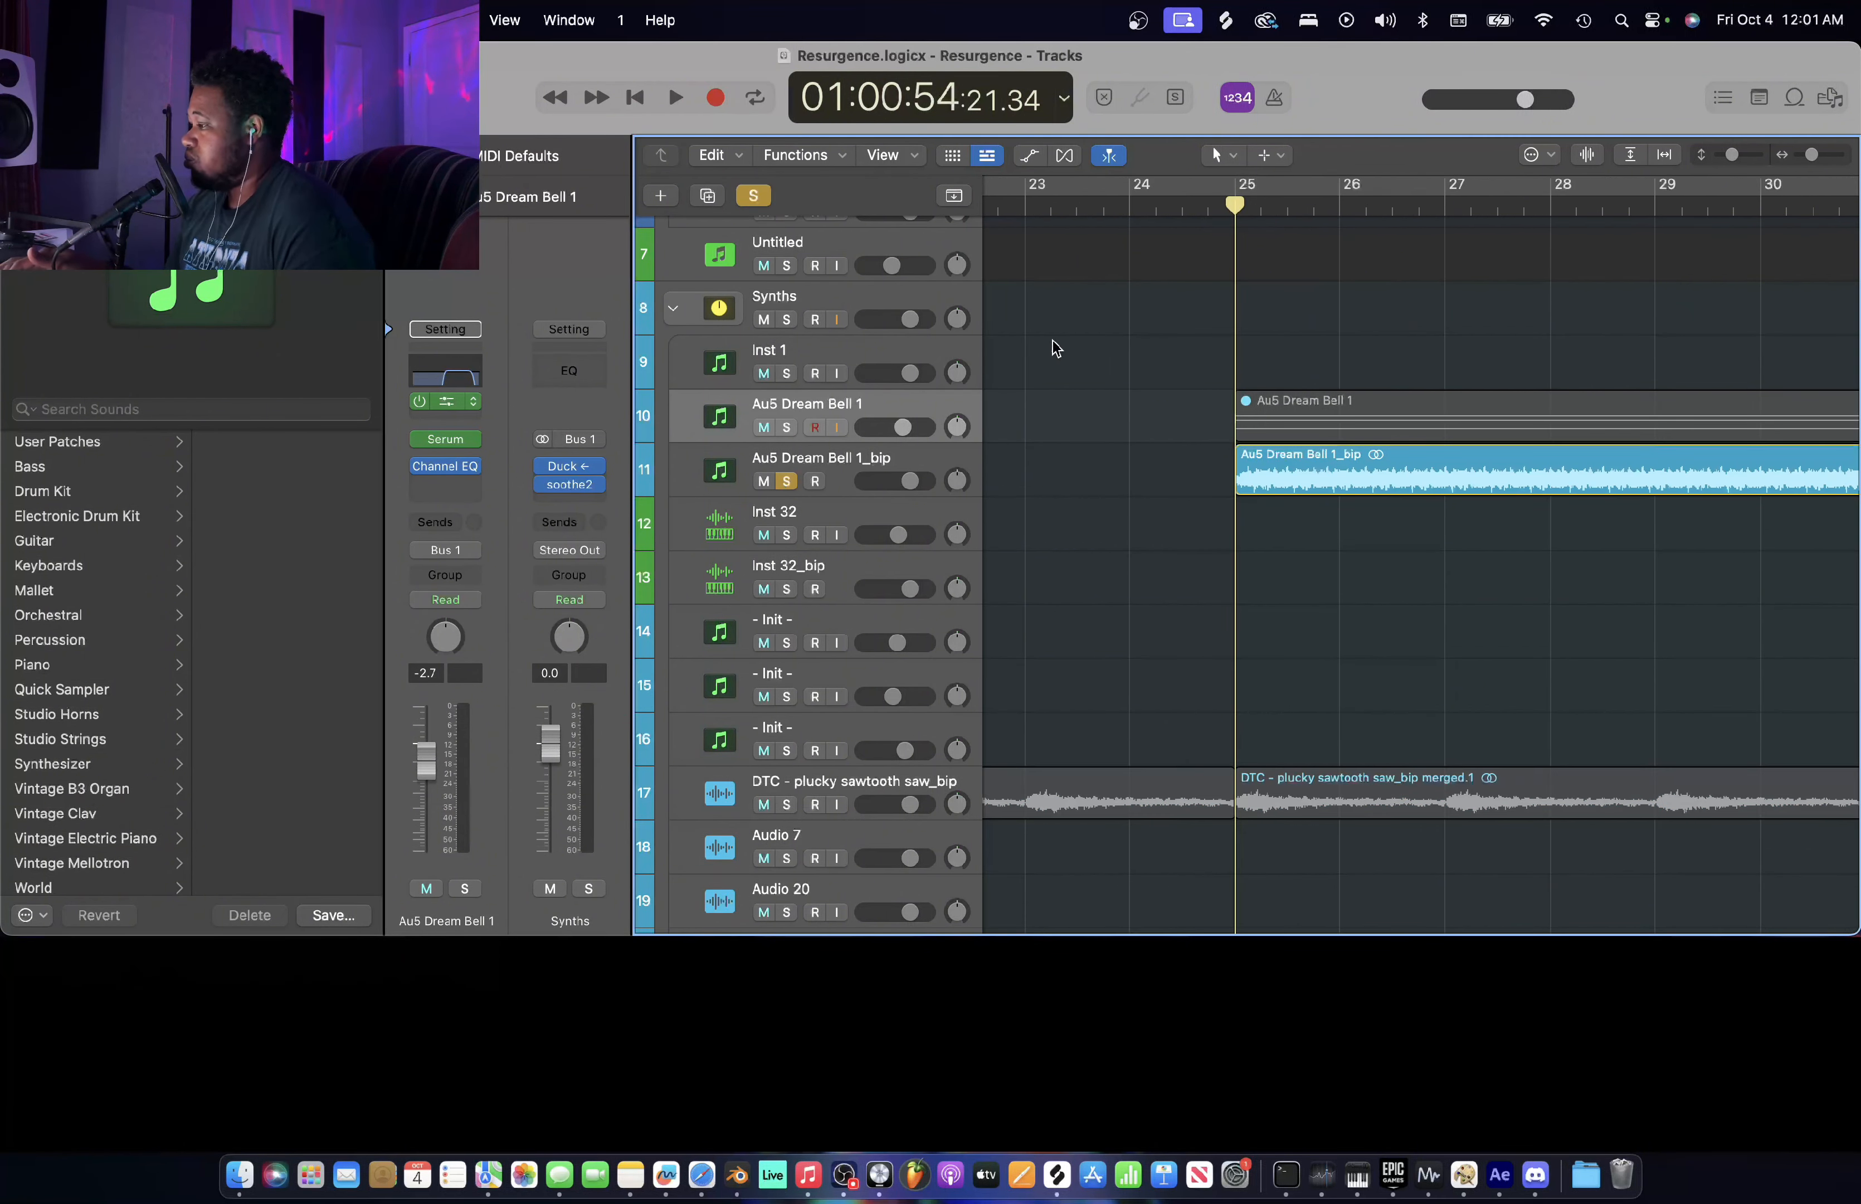
pyautogui.press('space')
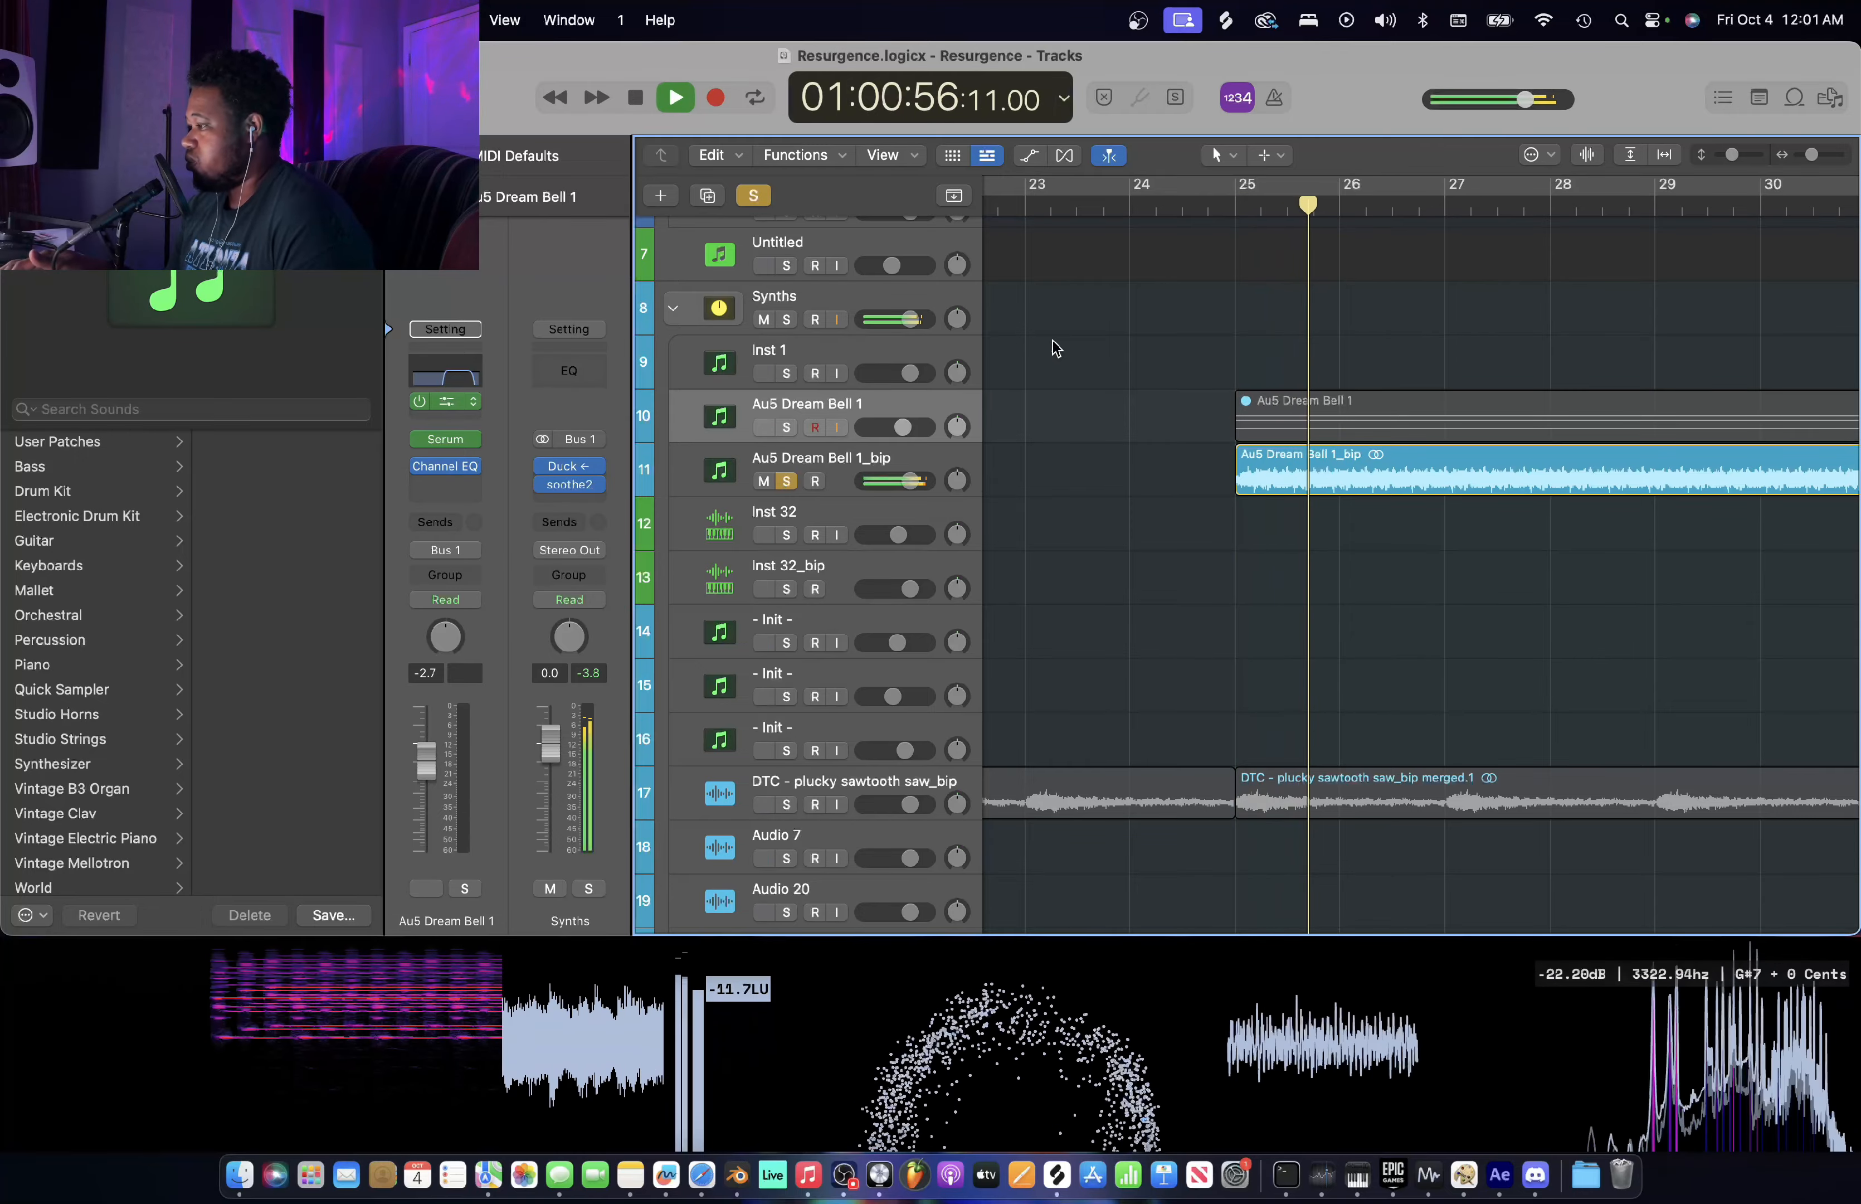
pyautogui.press('space')
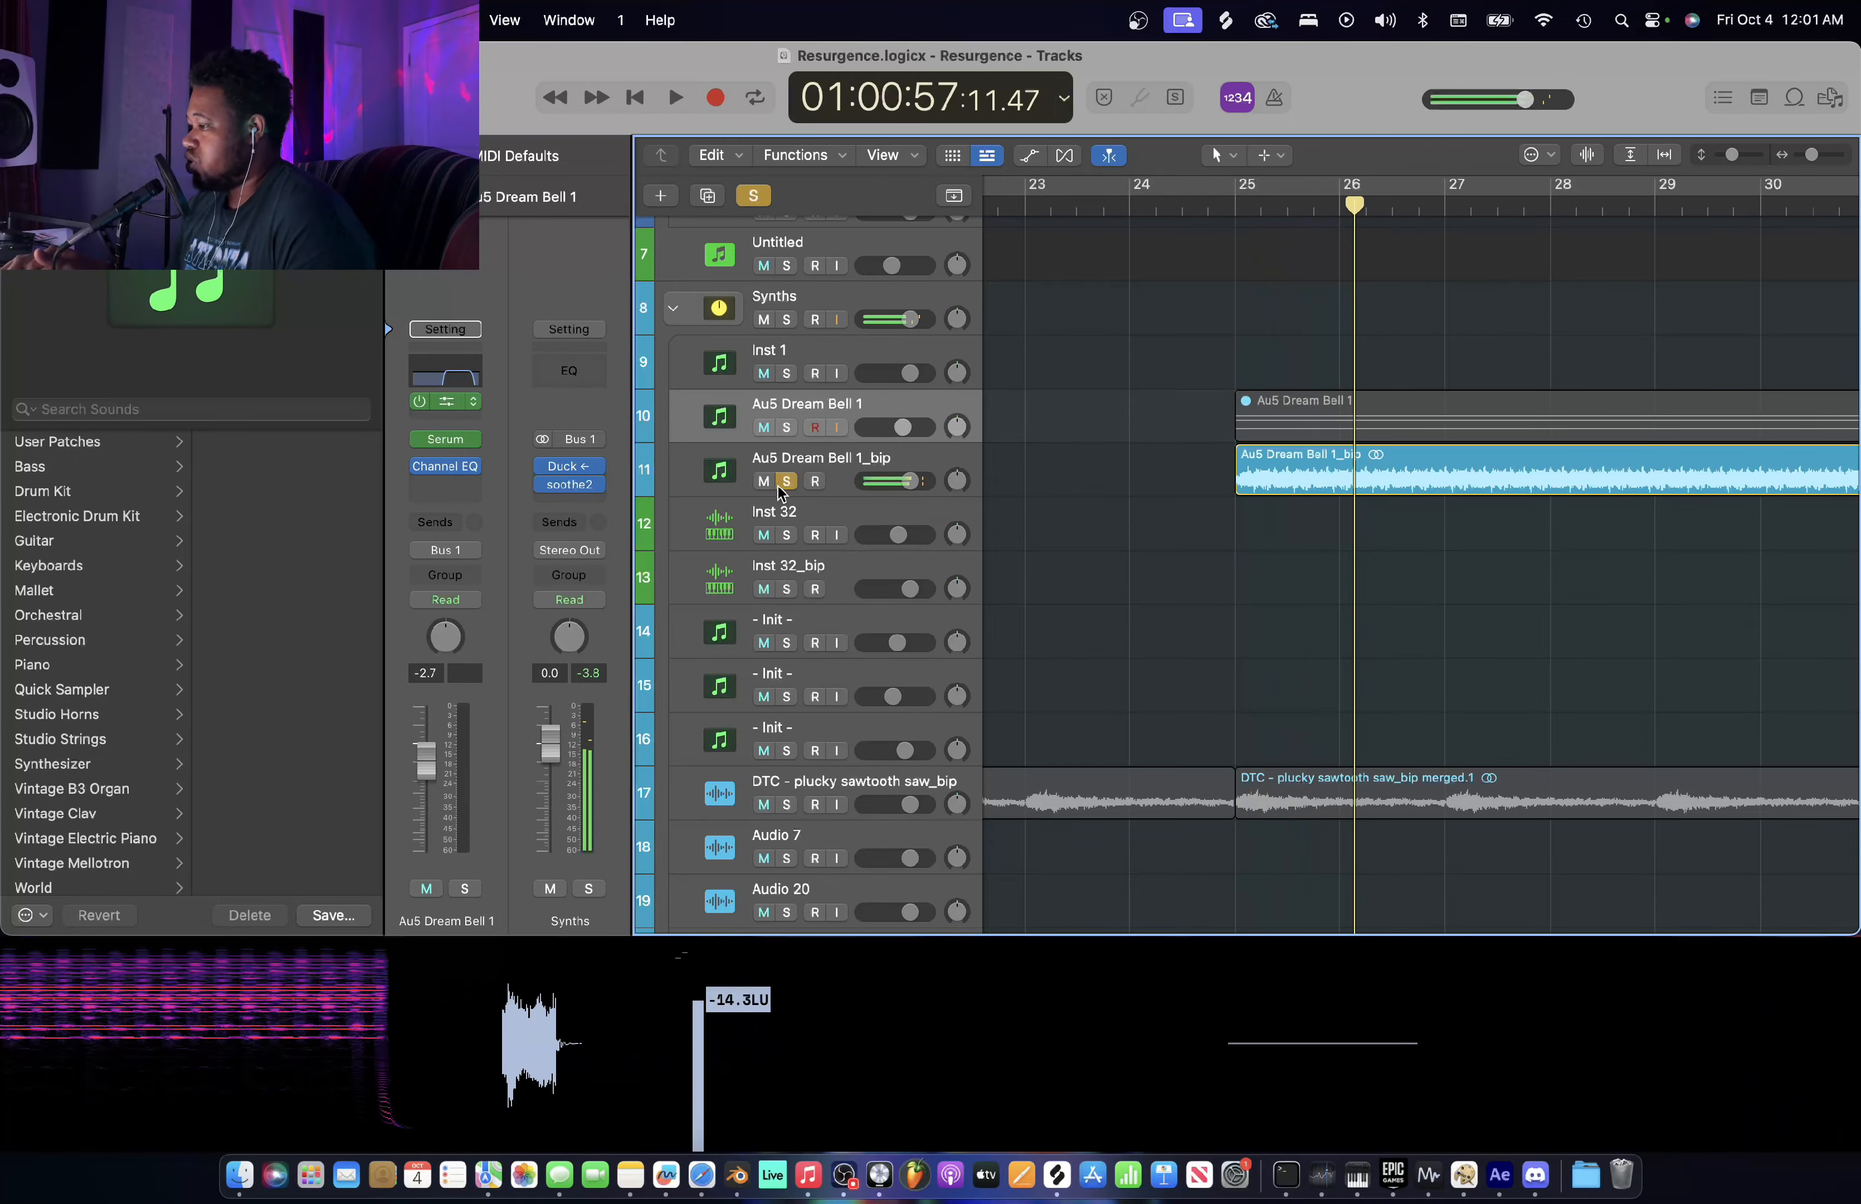
pyautogui.click(787, 481)
# - Look over the regions around bars 17 to 49 and start playback of the full arrangement from bar 31
pyautogui.press('super+Left')
pyautogui.press('super+Left')
pyautogui.press('super+Left')
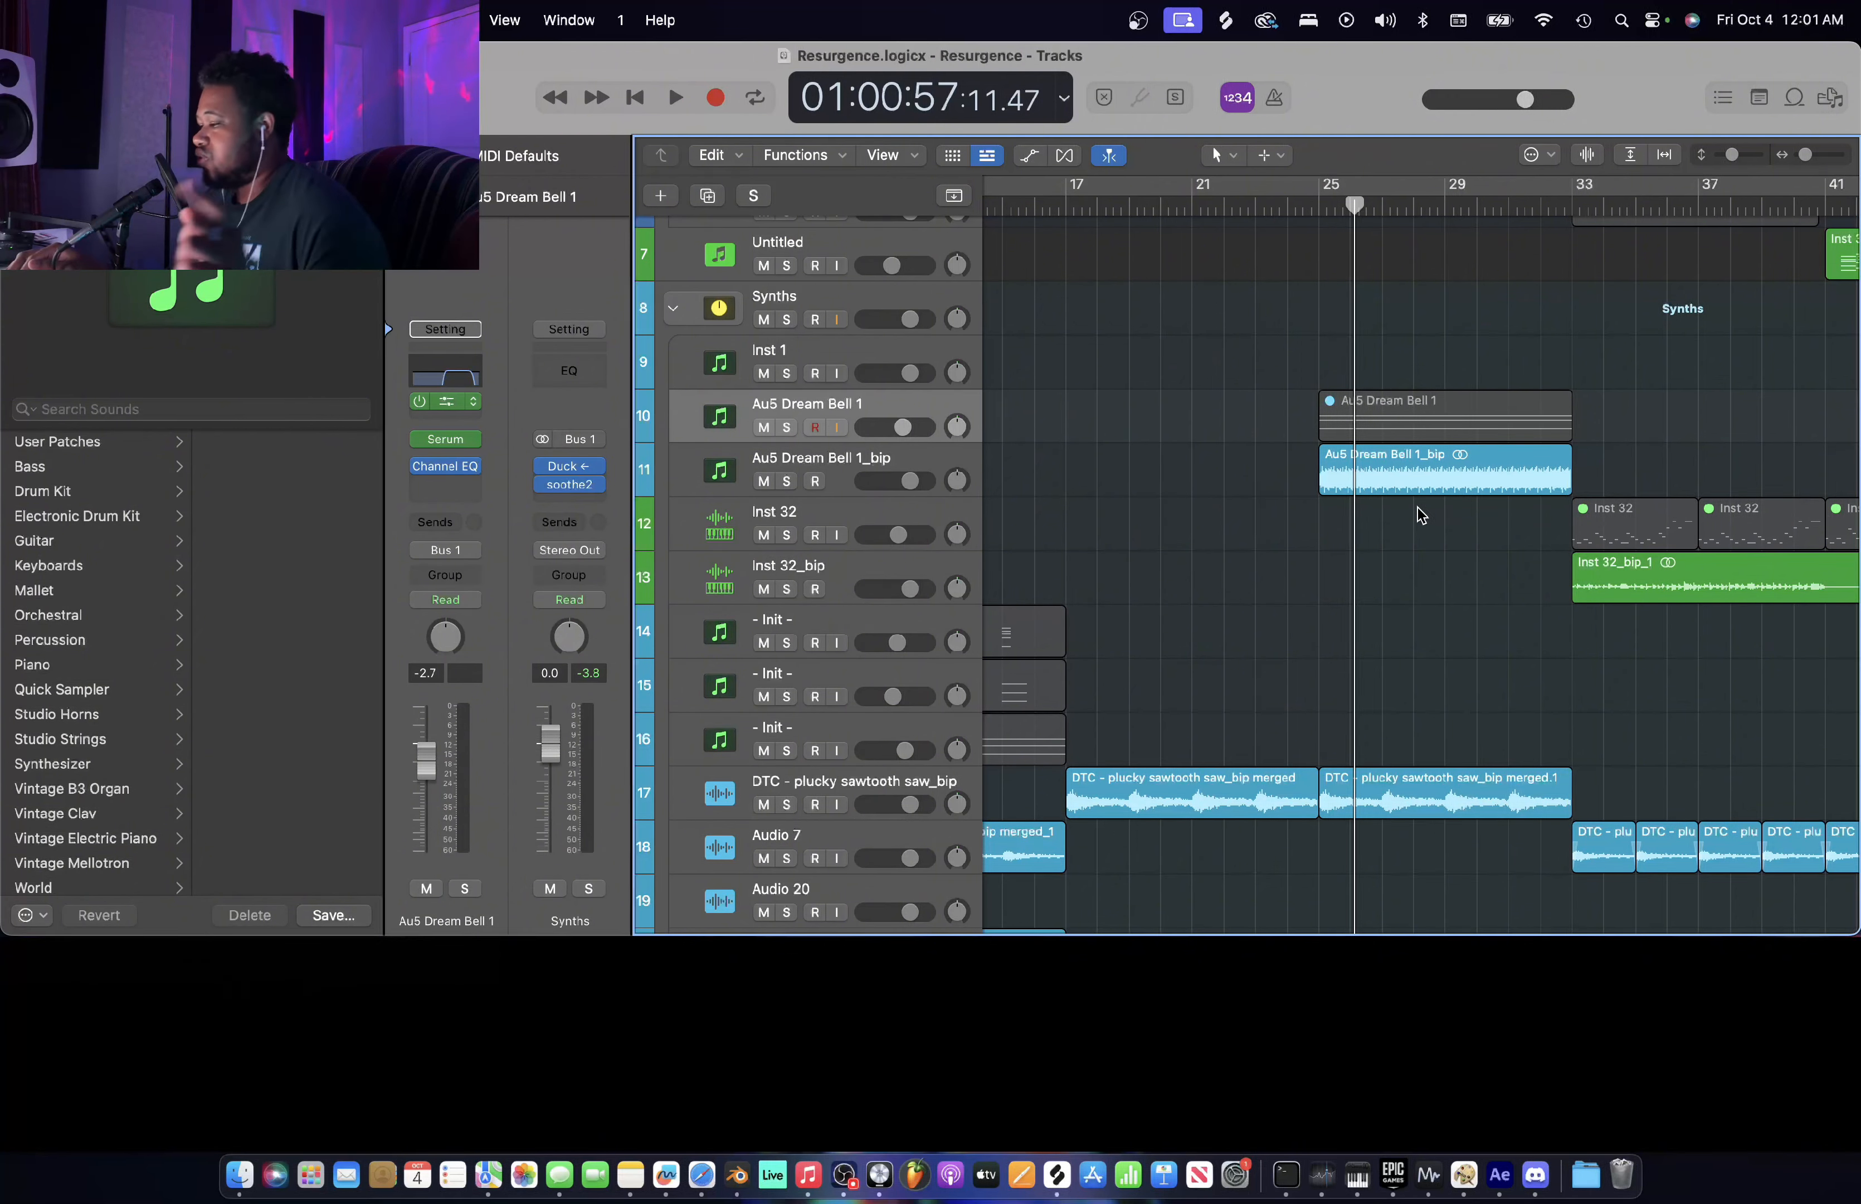
pyautogui.press('super+Right')
pyautogui.hscroll(10, 1420, 516)
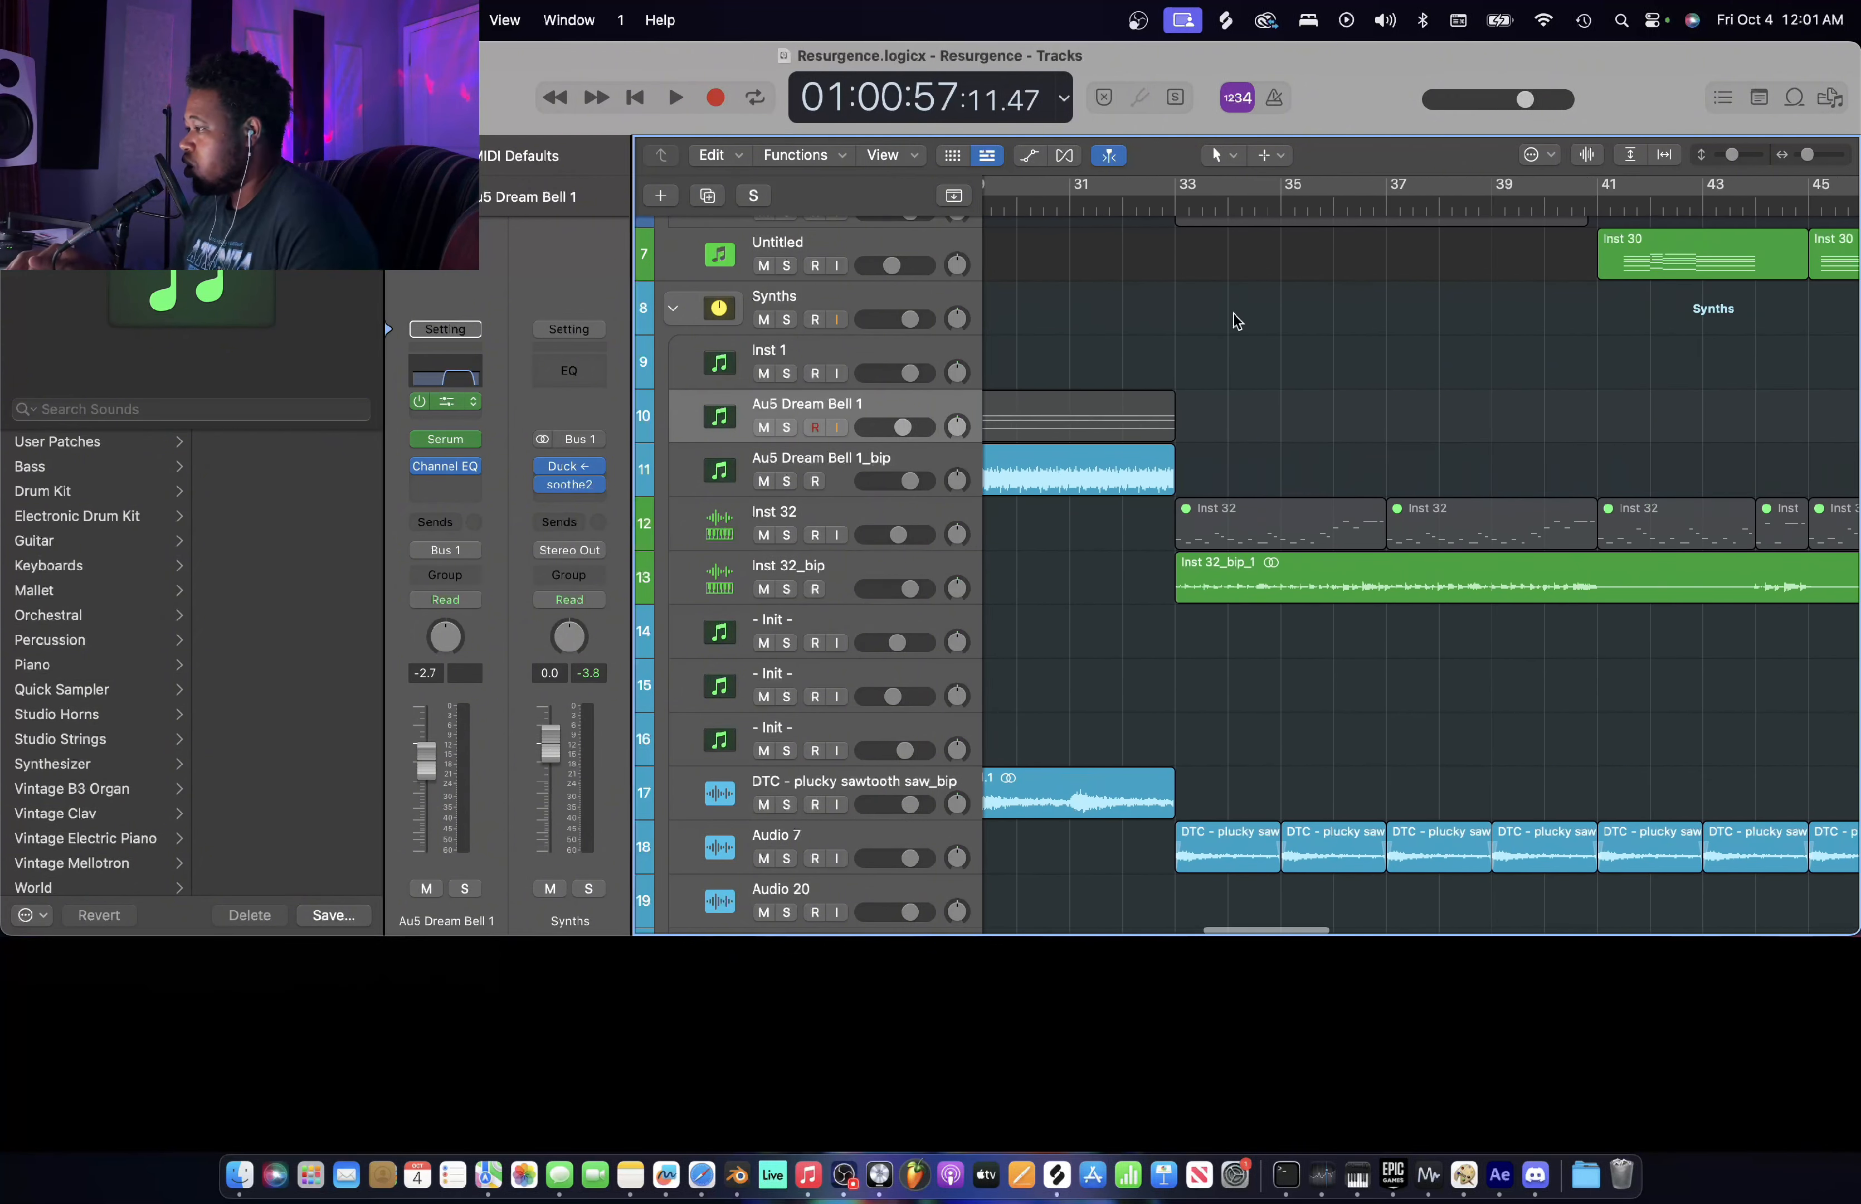
pyautogui.scroll(-5, 1173, 225)
pyautogui.hscroll(-6, 1174, 225)
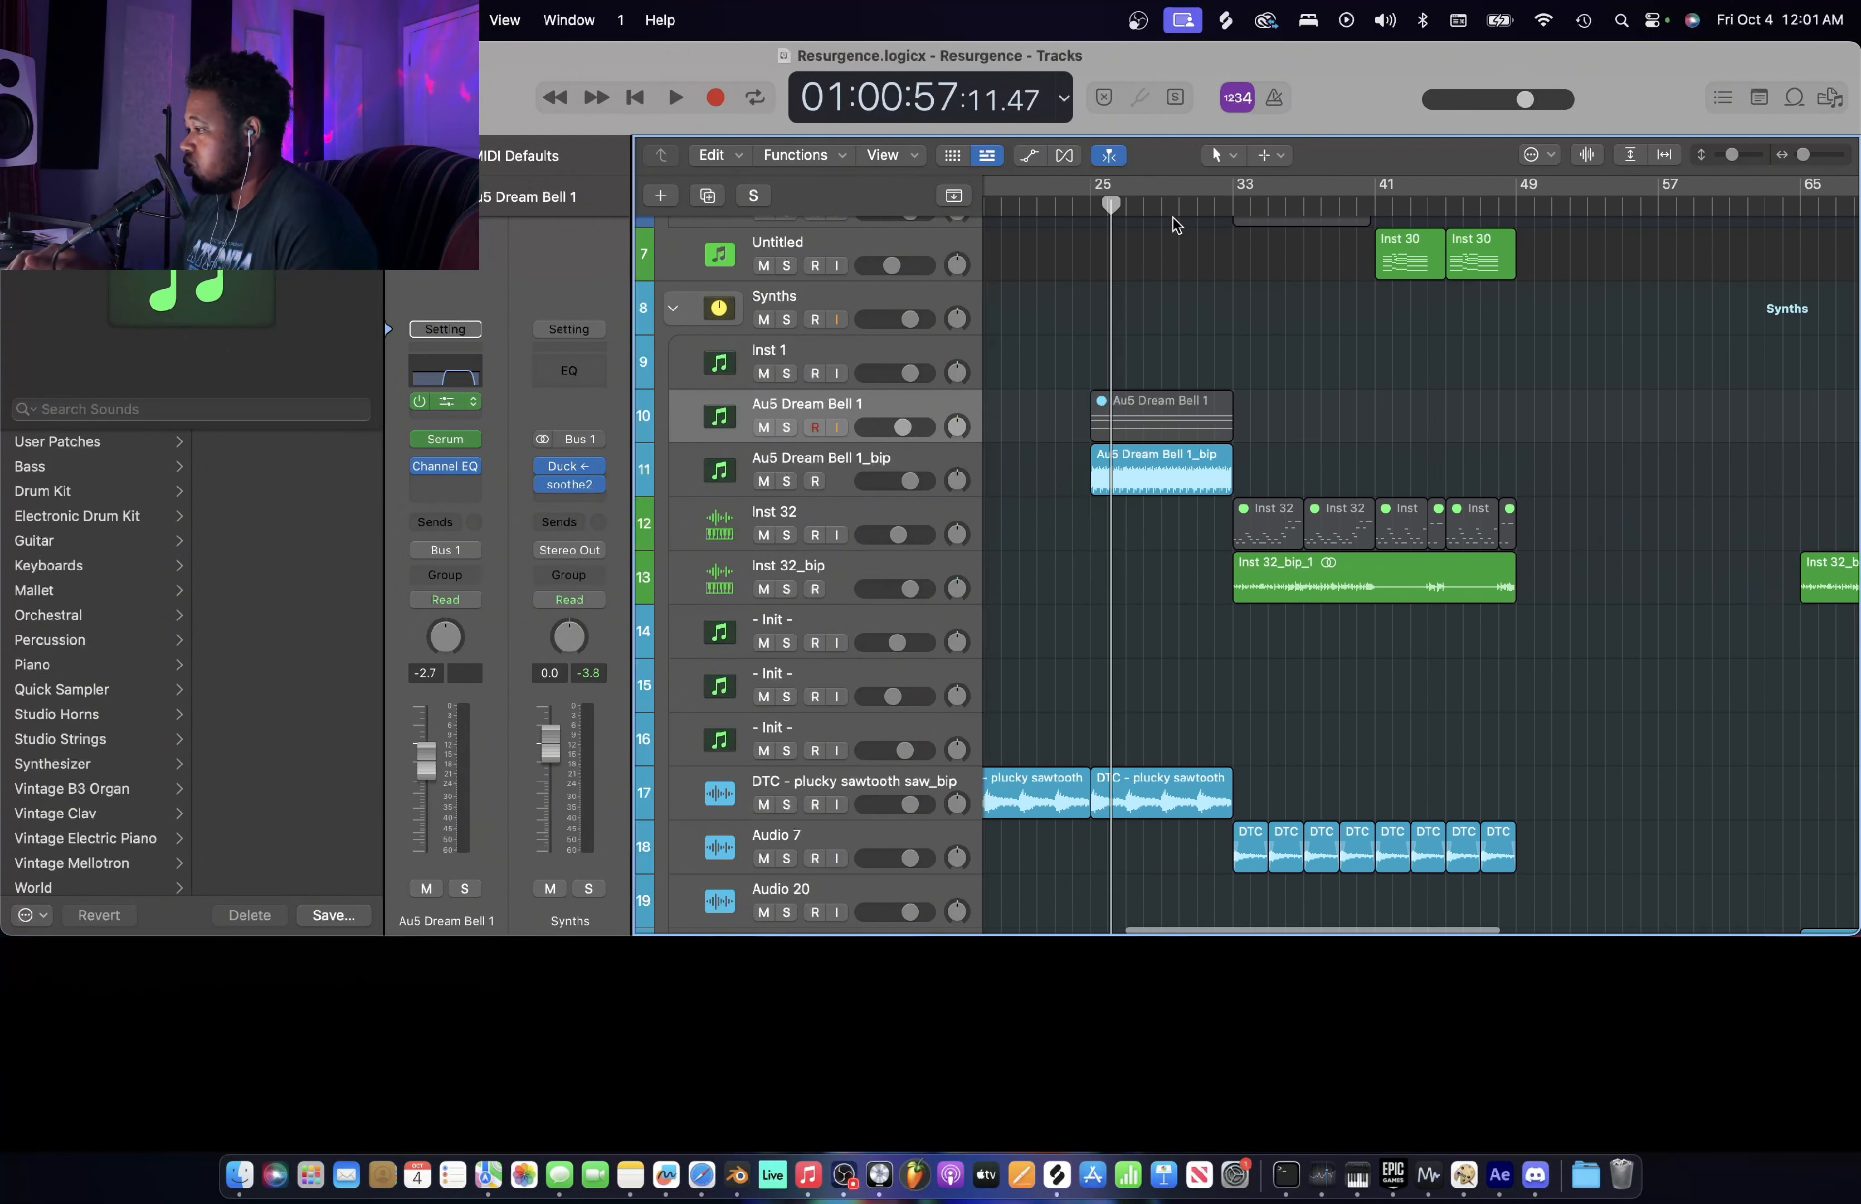
pyautogui.hscroll(2, 1173, 225)
pyautogui.click(1188, 203)
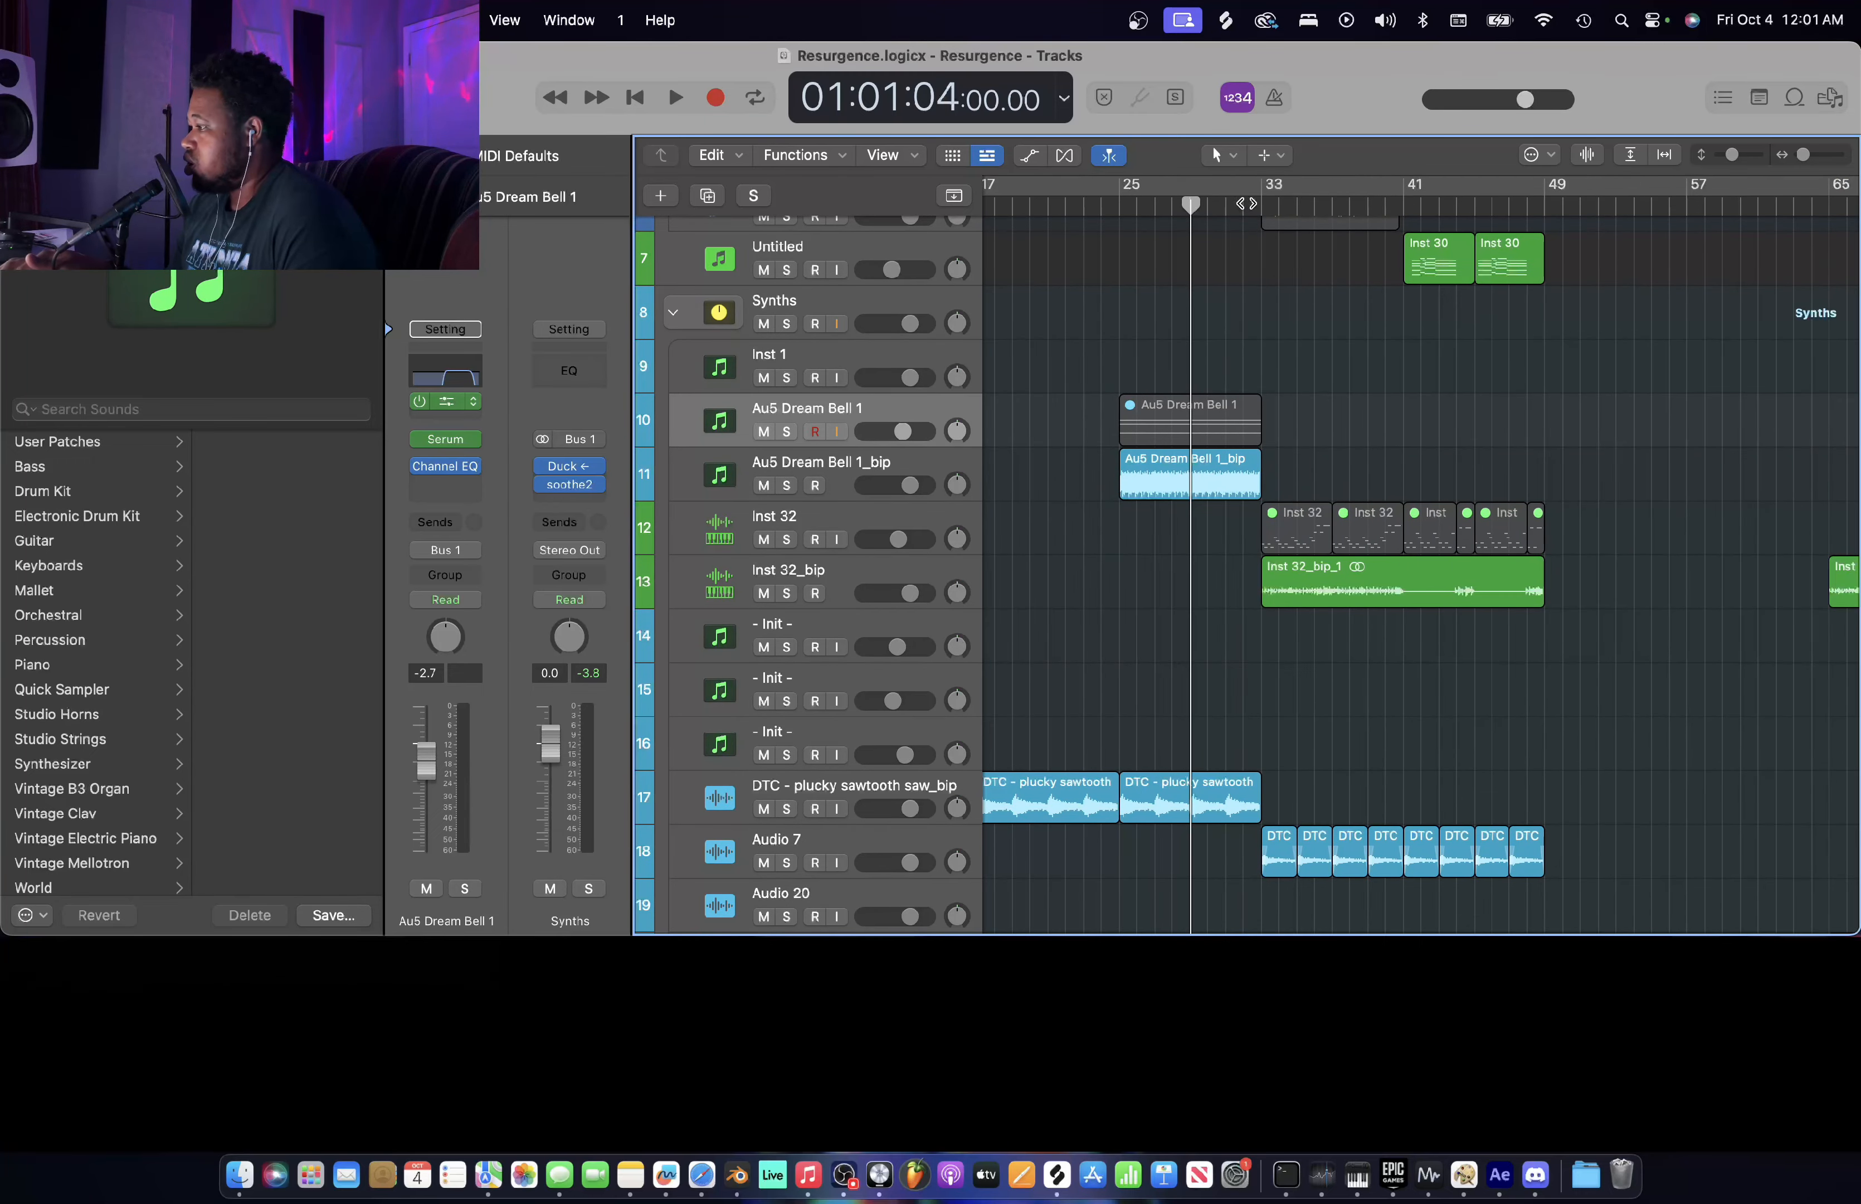
pyautogui.click(1226, 205)
pyautogui.press('space')
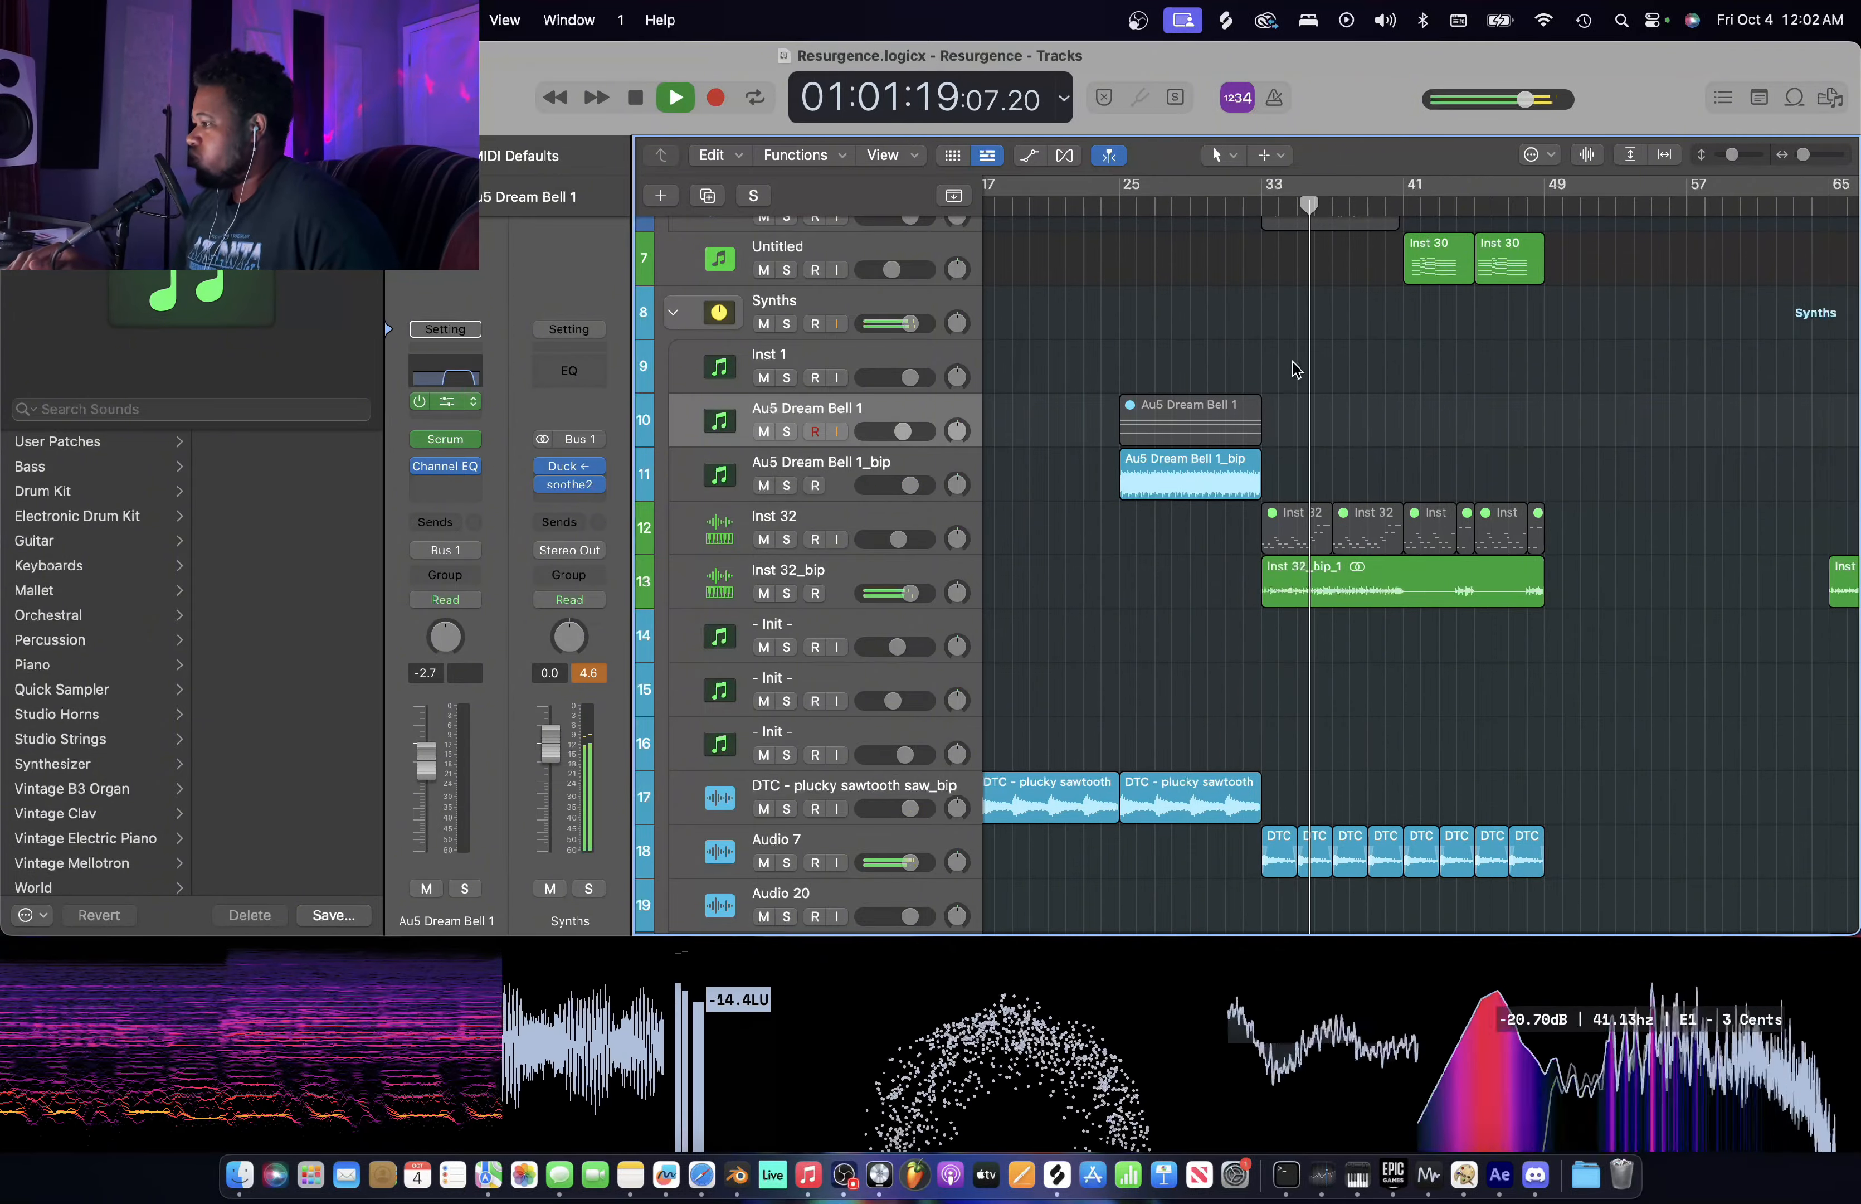
# - Look over the vocal, synth and bass tracks while the arrangement plays, and stop playback at bar 49
pyautogui.scroll(5, 1297, 369)
pyautogui.press('super+Left')
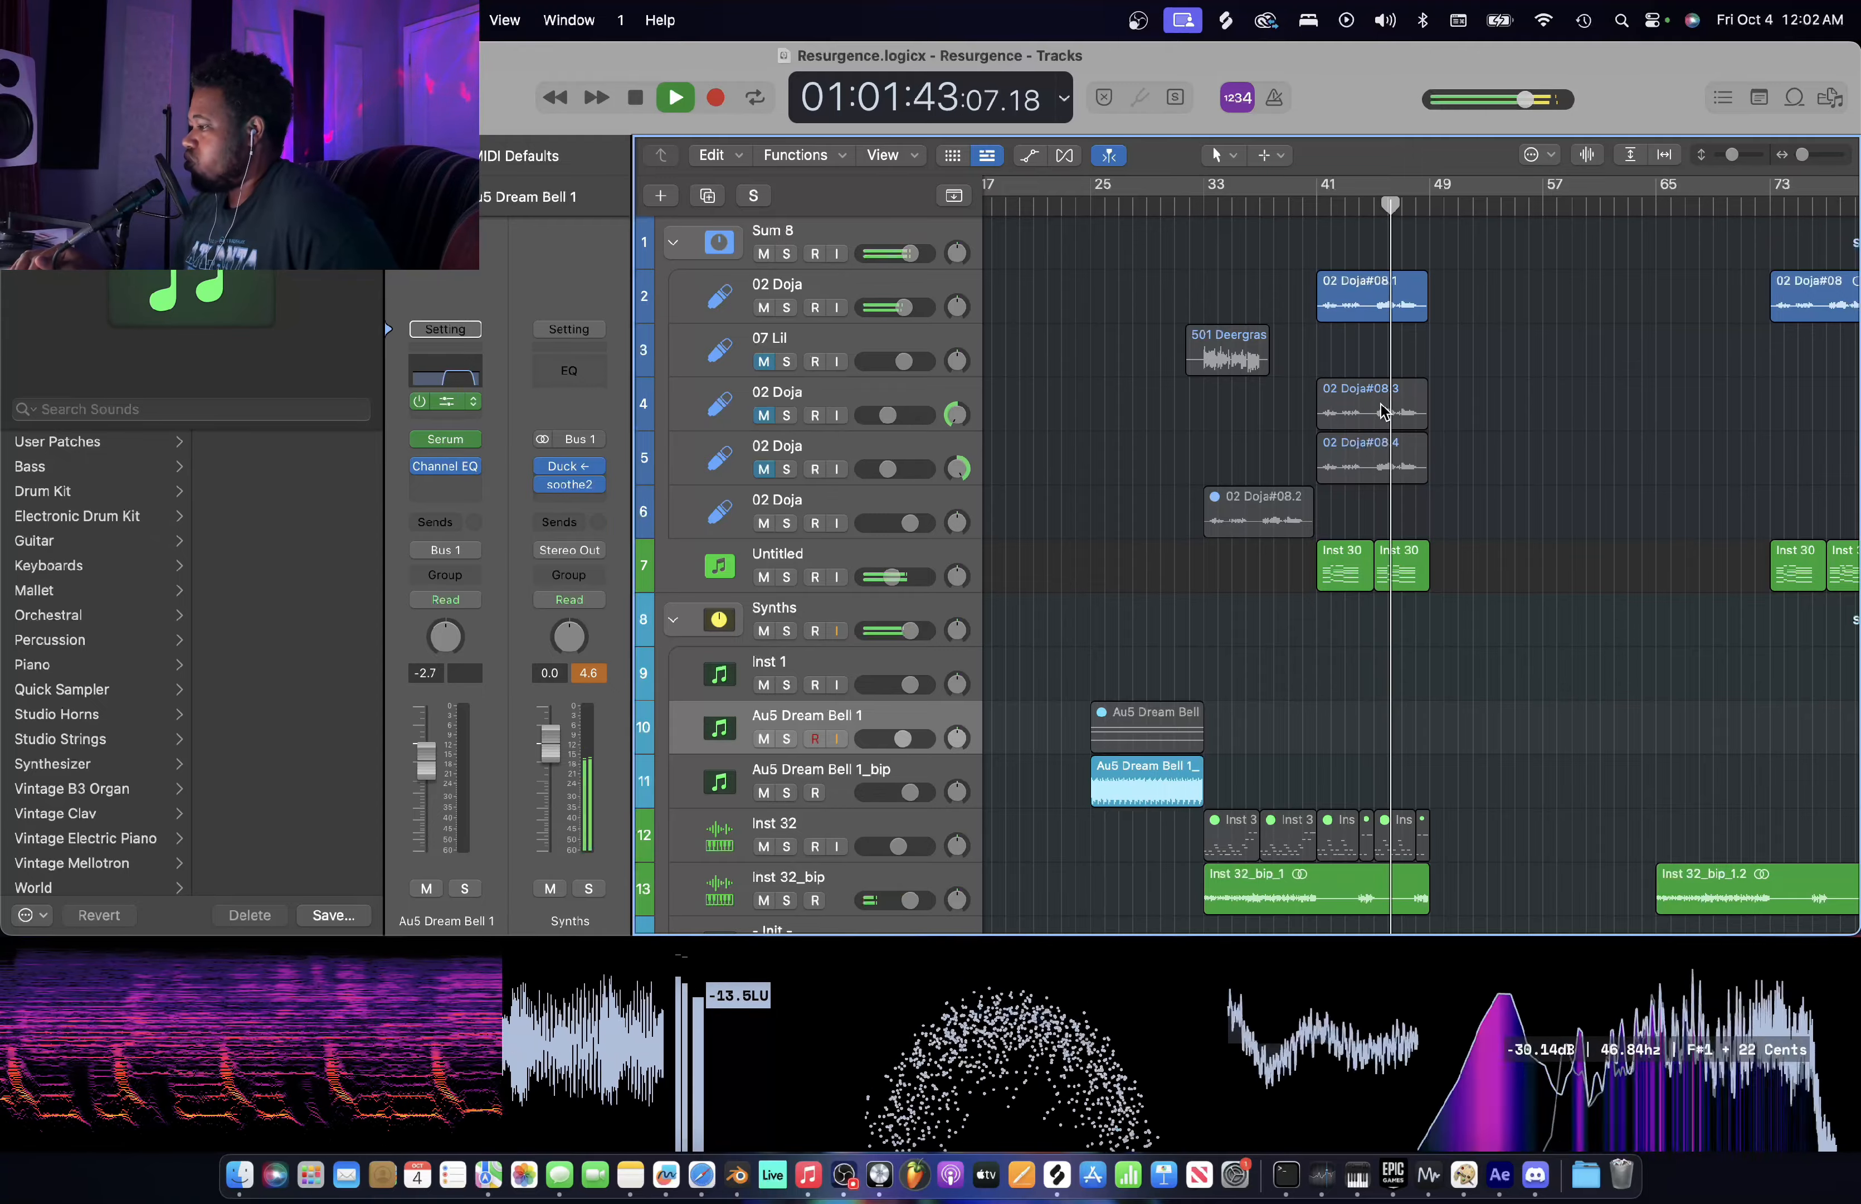
pyautogui.scroll(-10, 1381, 405)
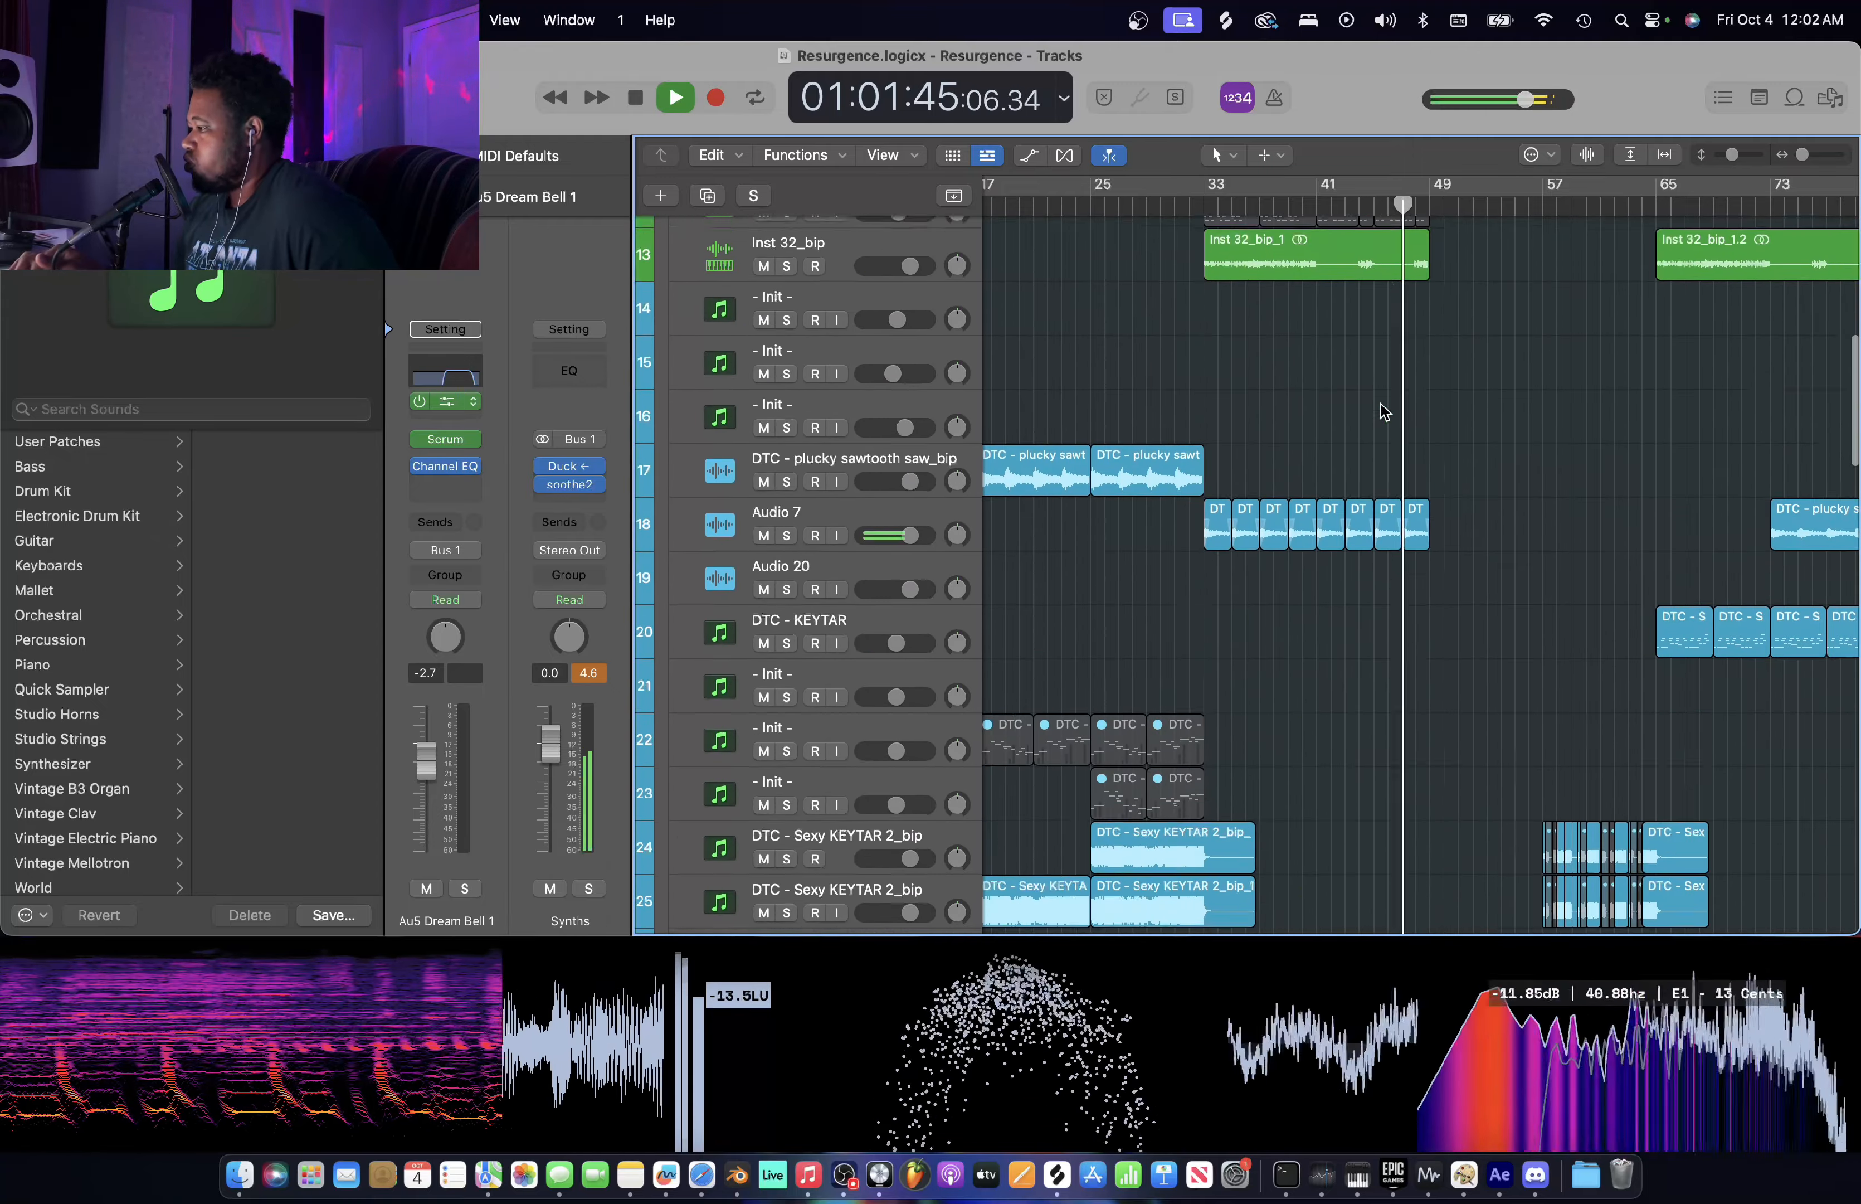
pyautogui.scroll(-5, 1382, 411)
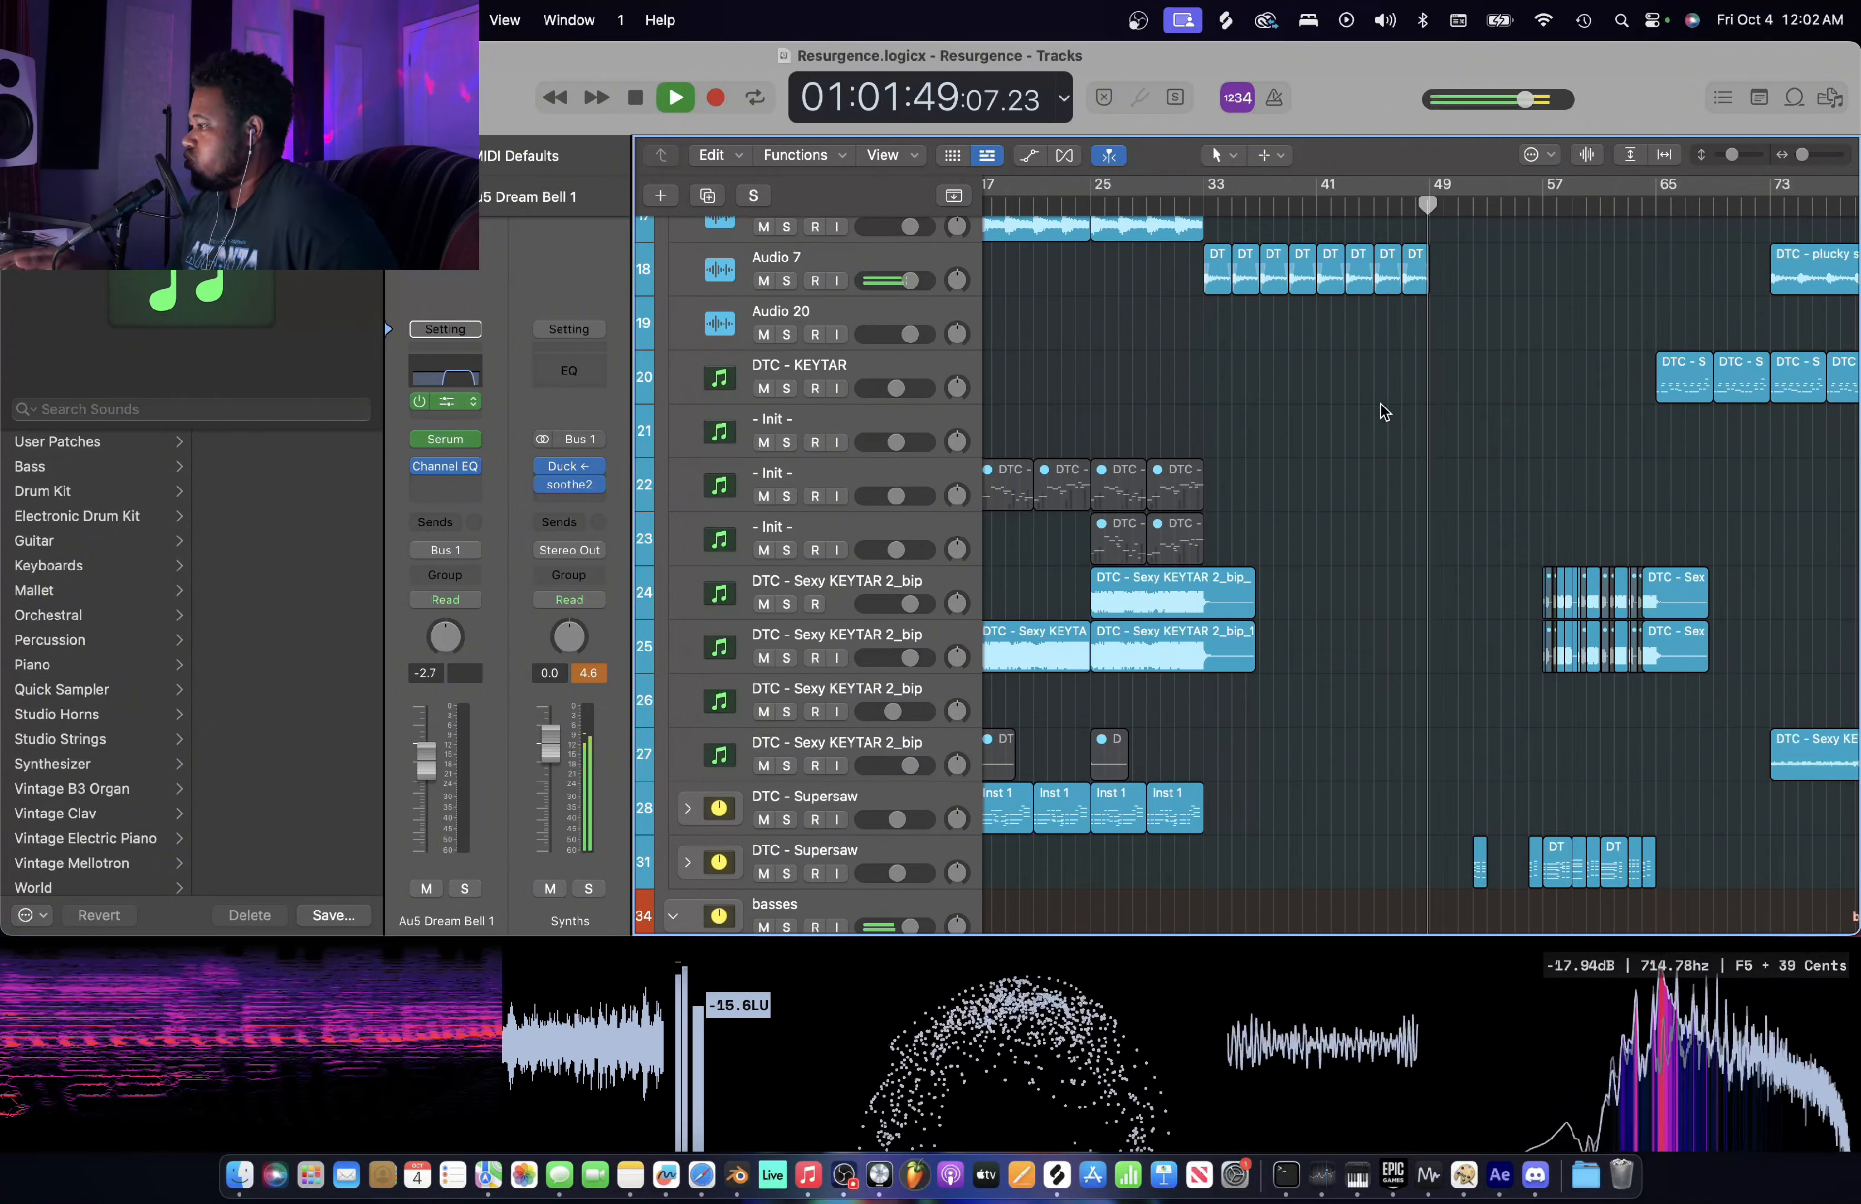
pyautogui.press('space')
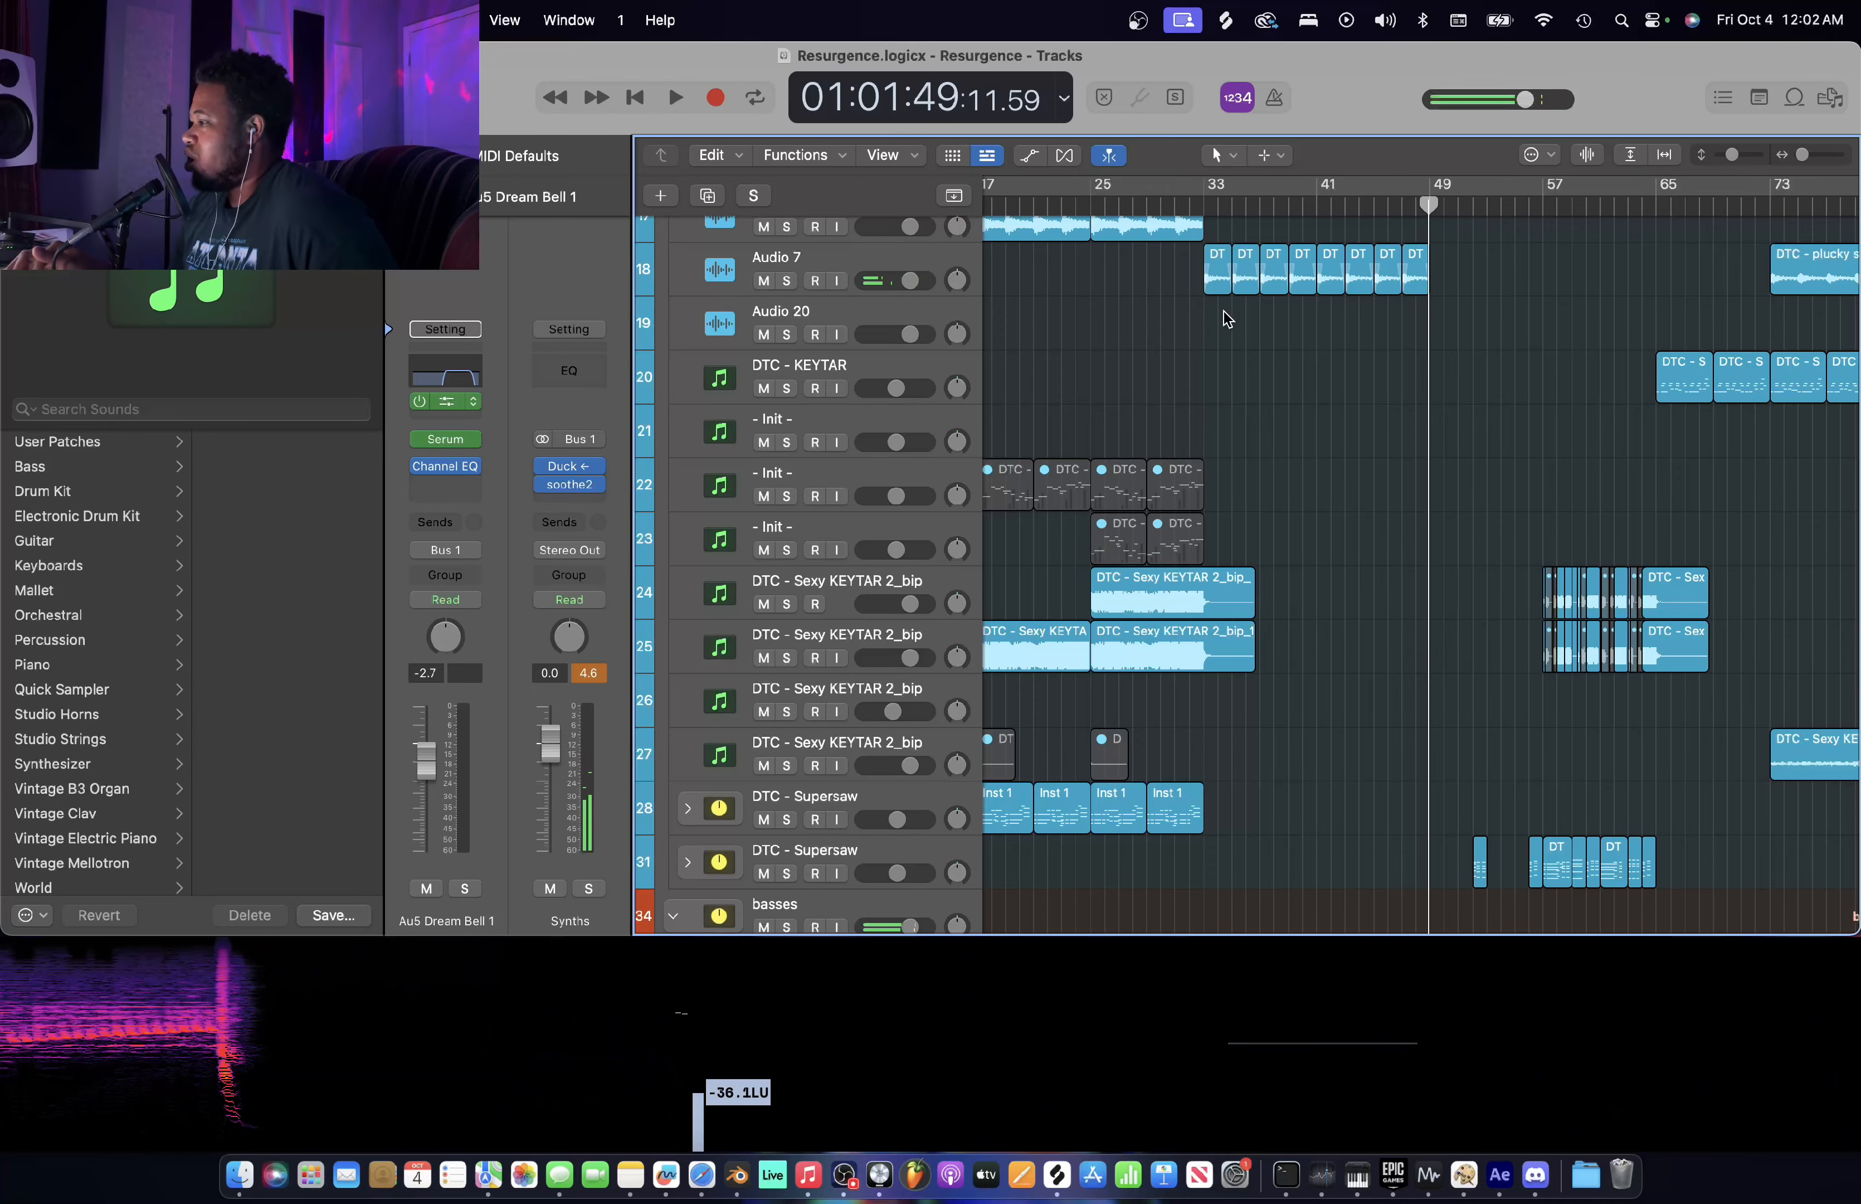
# - Return the playhead to bar 33 and look over the vocal and synth regions that play from there
pyautogui.scroll(15, 1237, 367)
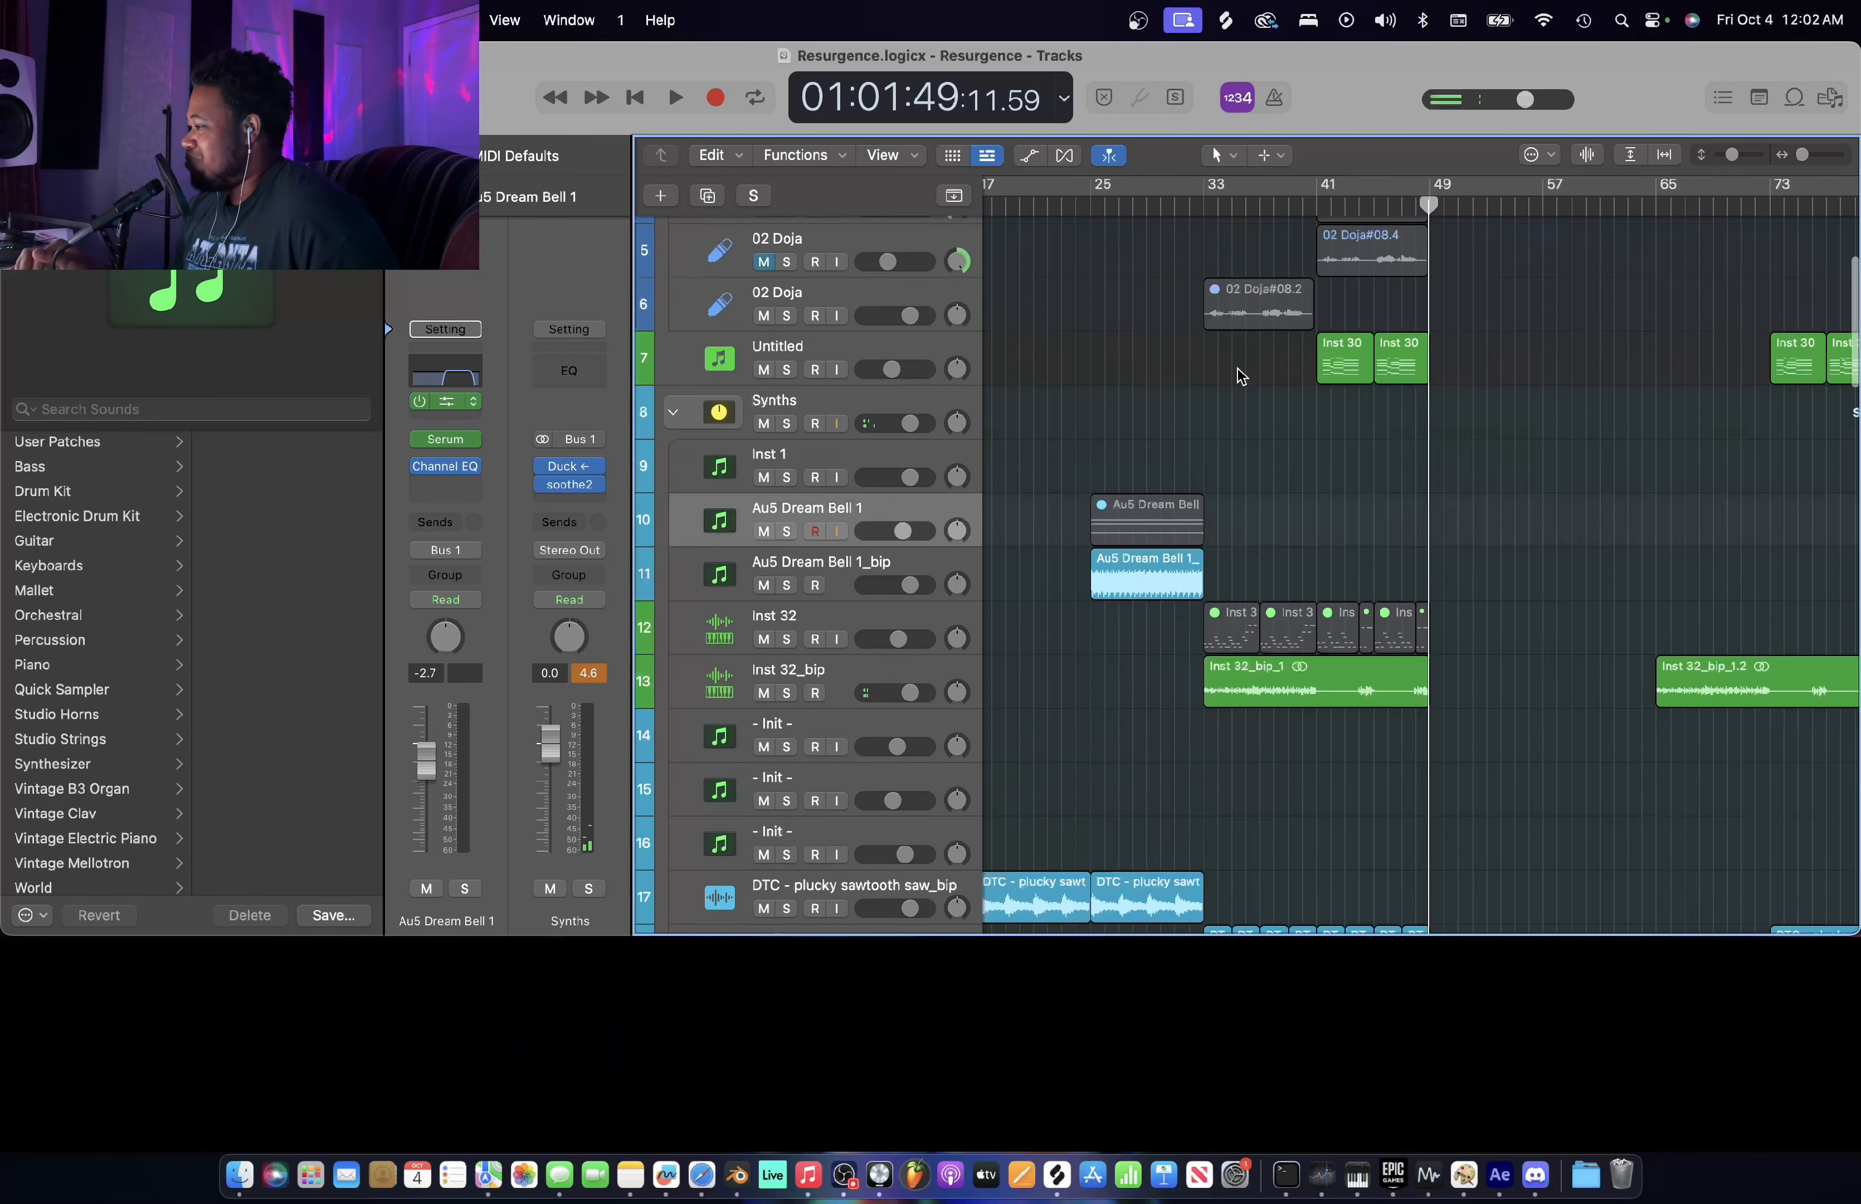
pyautogui.click(1204, 210)
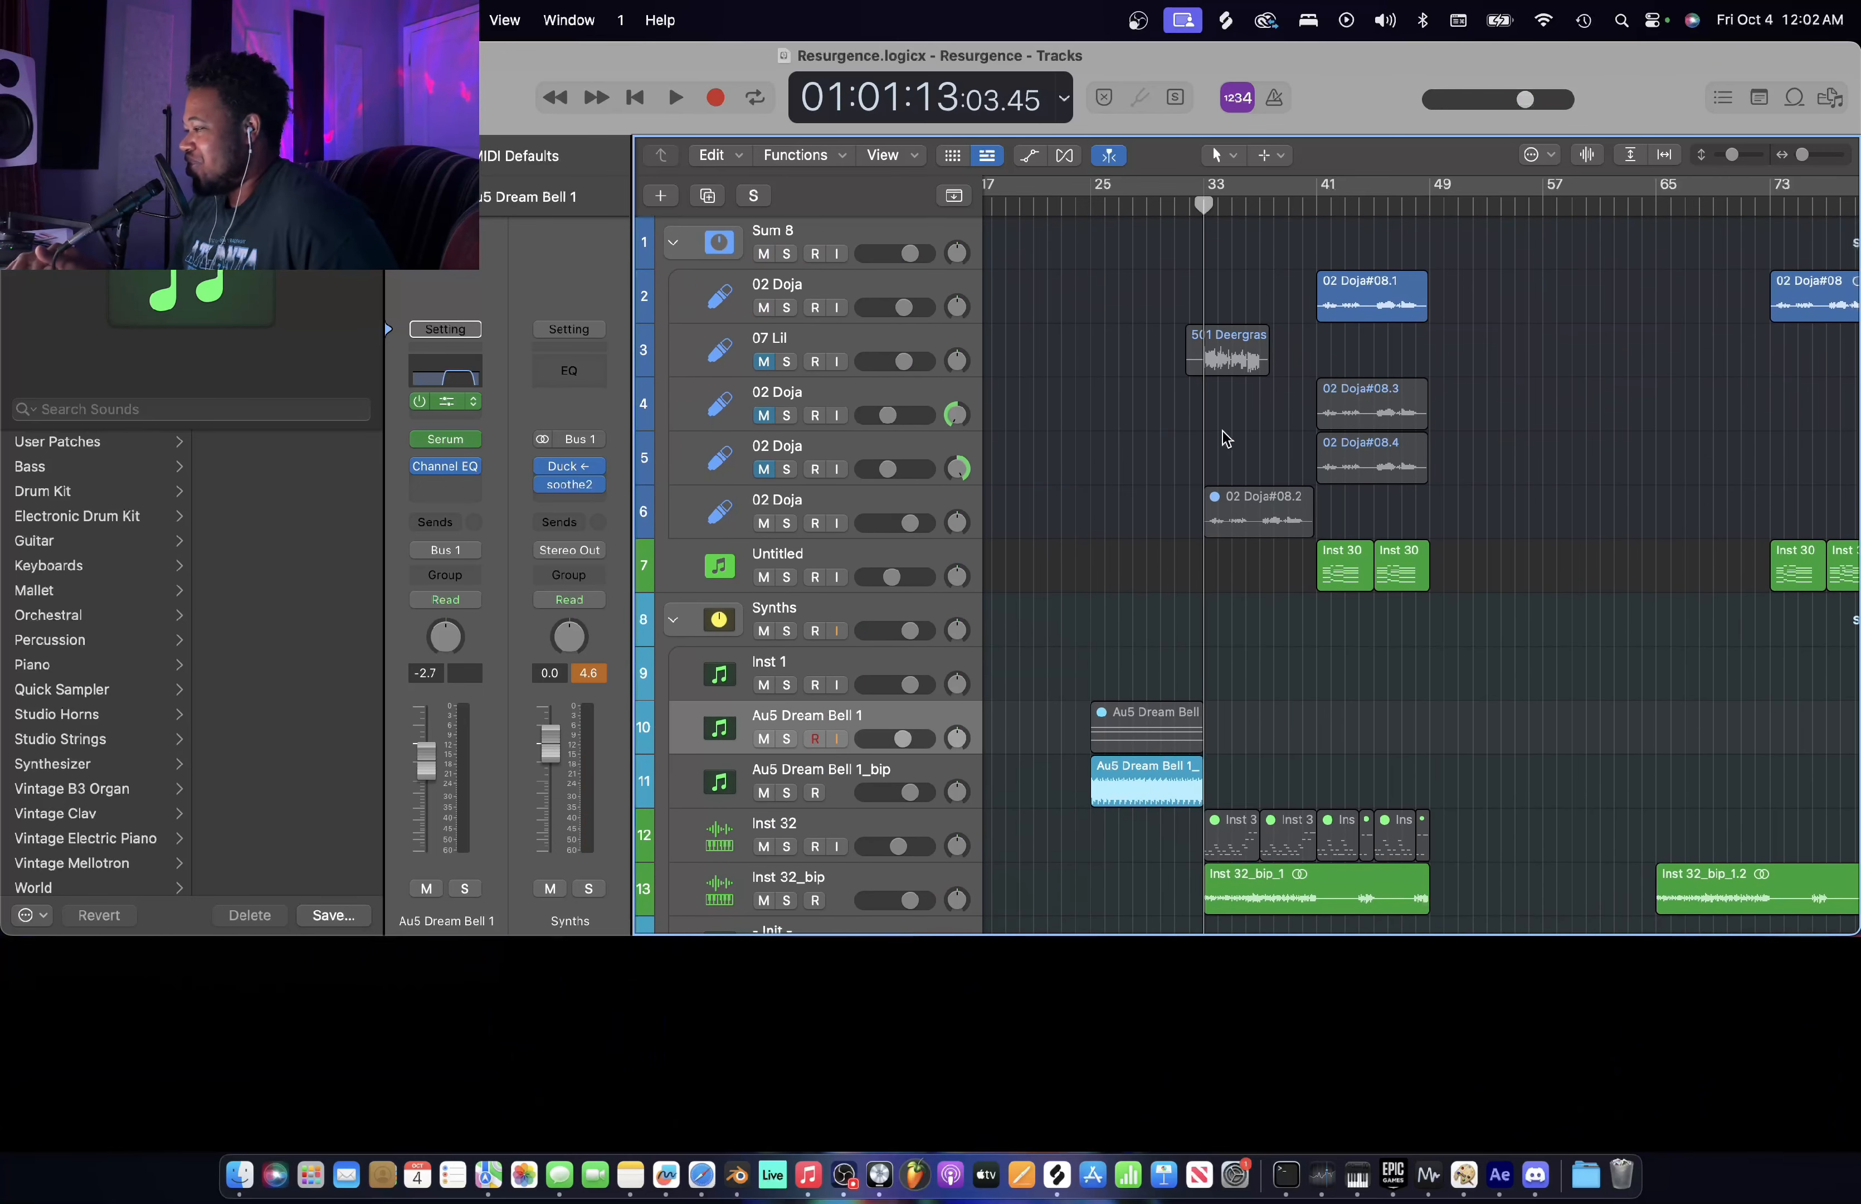
pyautogui.scroll(-20, 1228, 469)
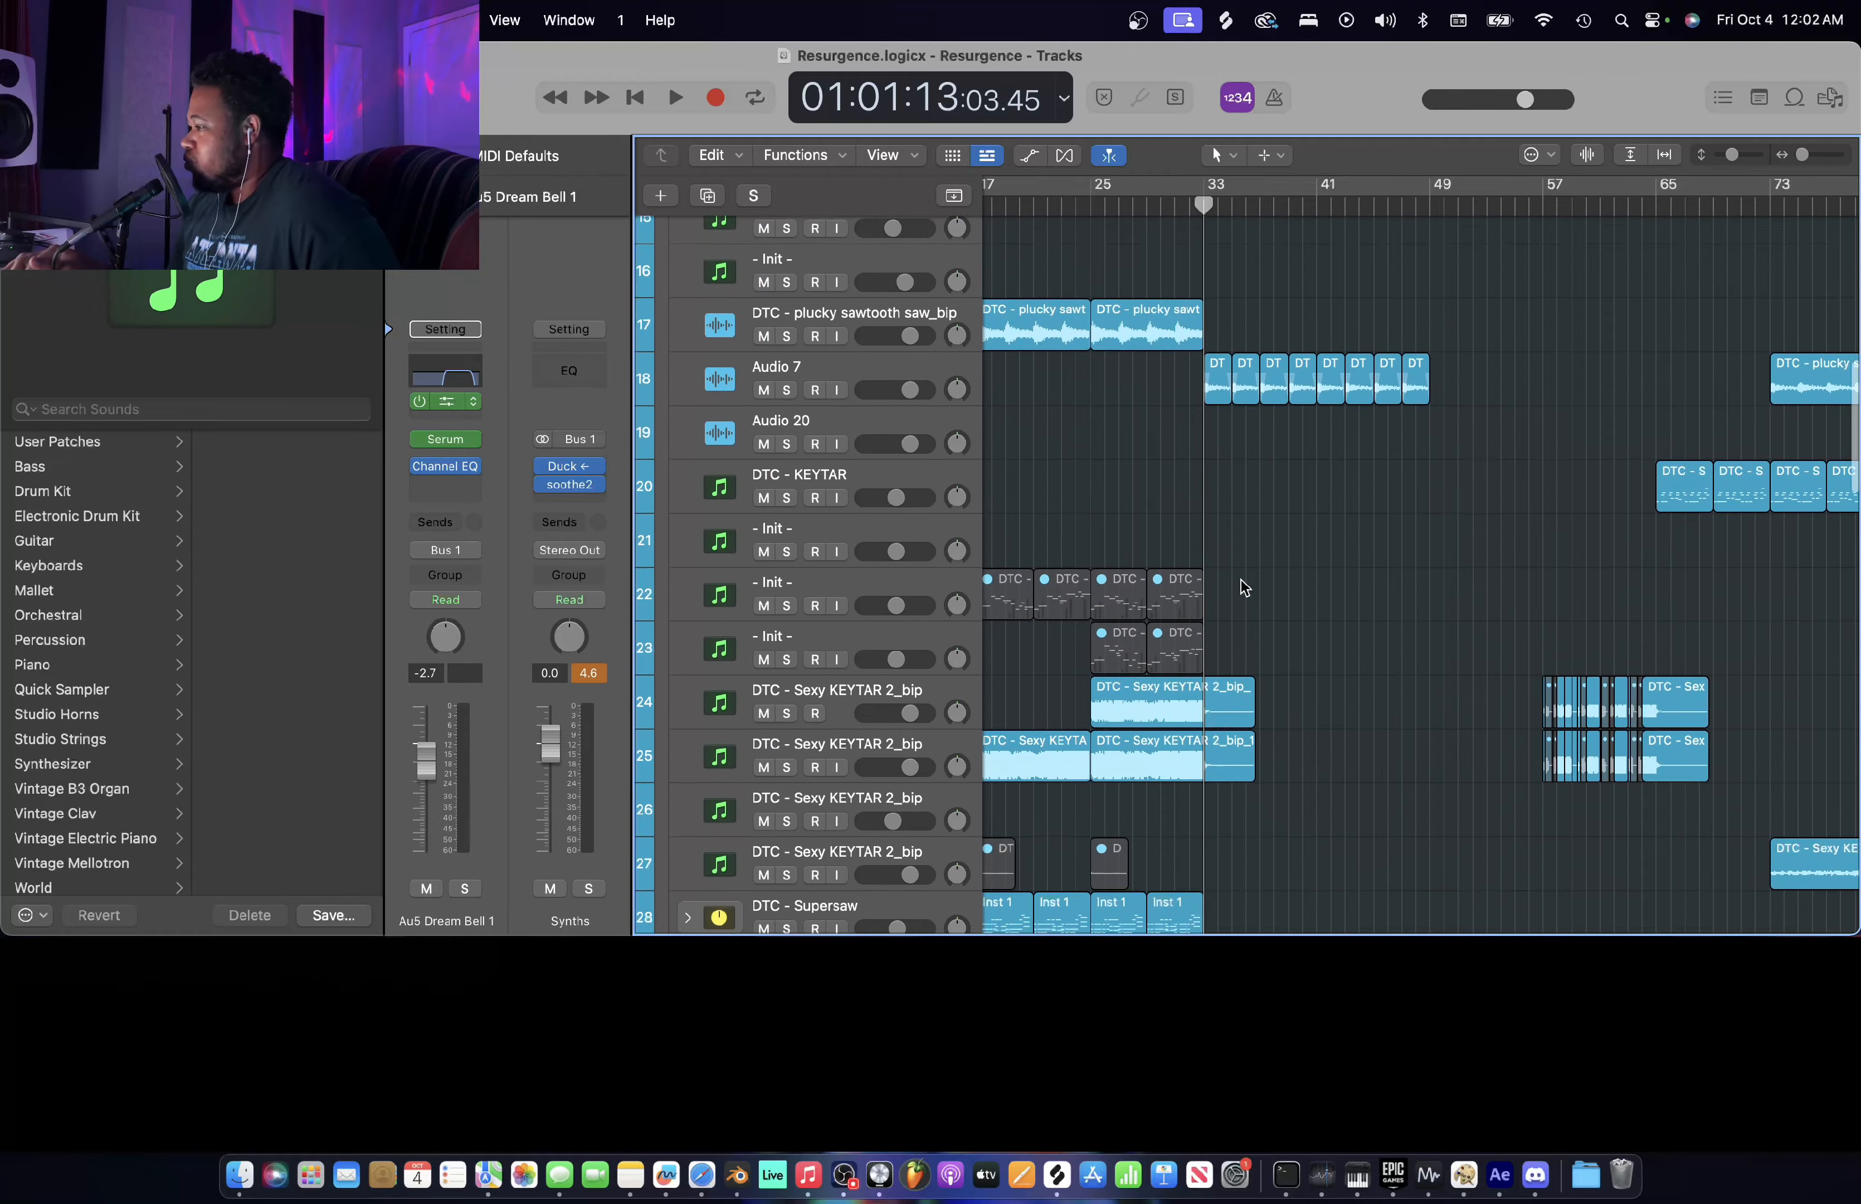
pyautogui.scroll(20, 1241, 580)
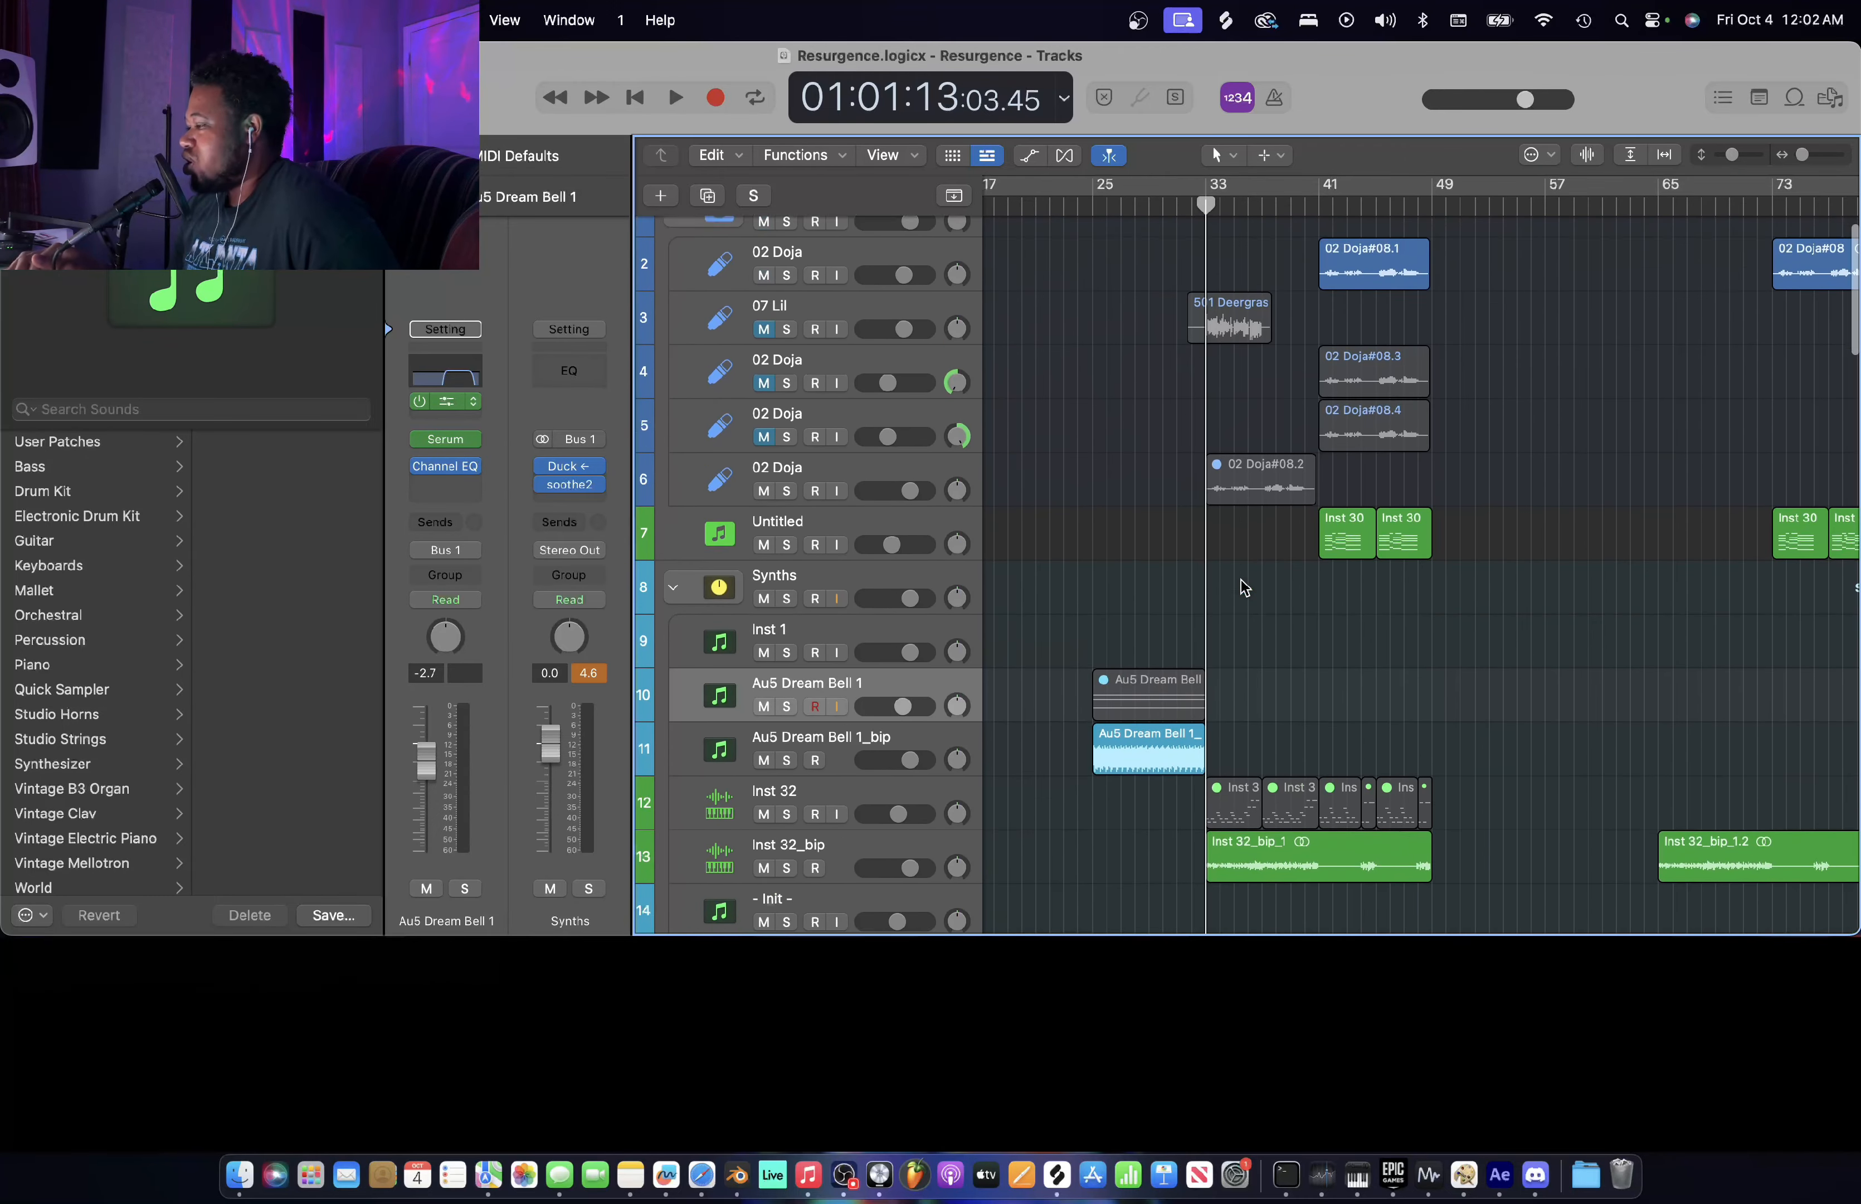
pyautogui.scroll(10, 1245, 586)
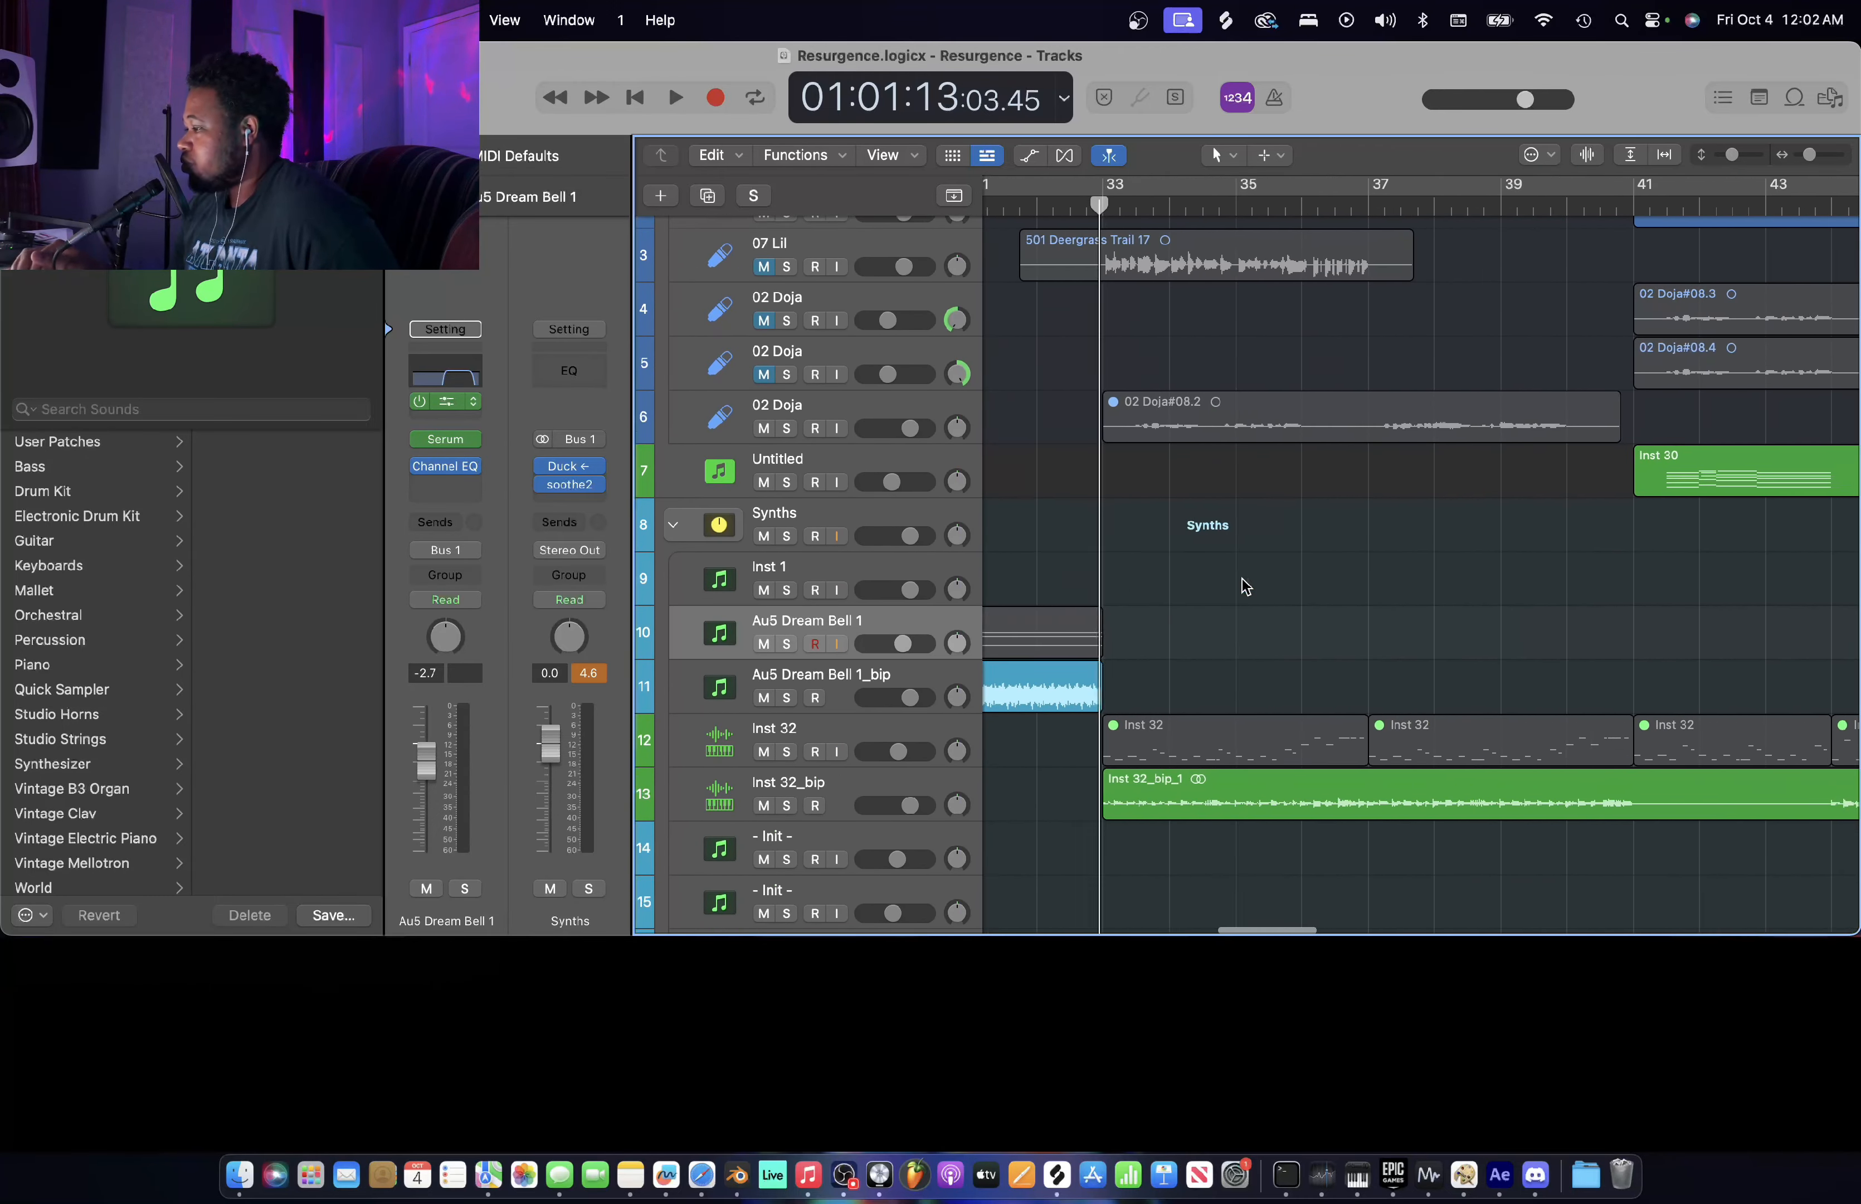
pyautogui.scroll(-5, 1245, 586)
pyautogui.hscroll(2, 1245, 586)
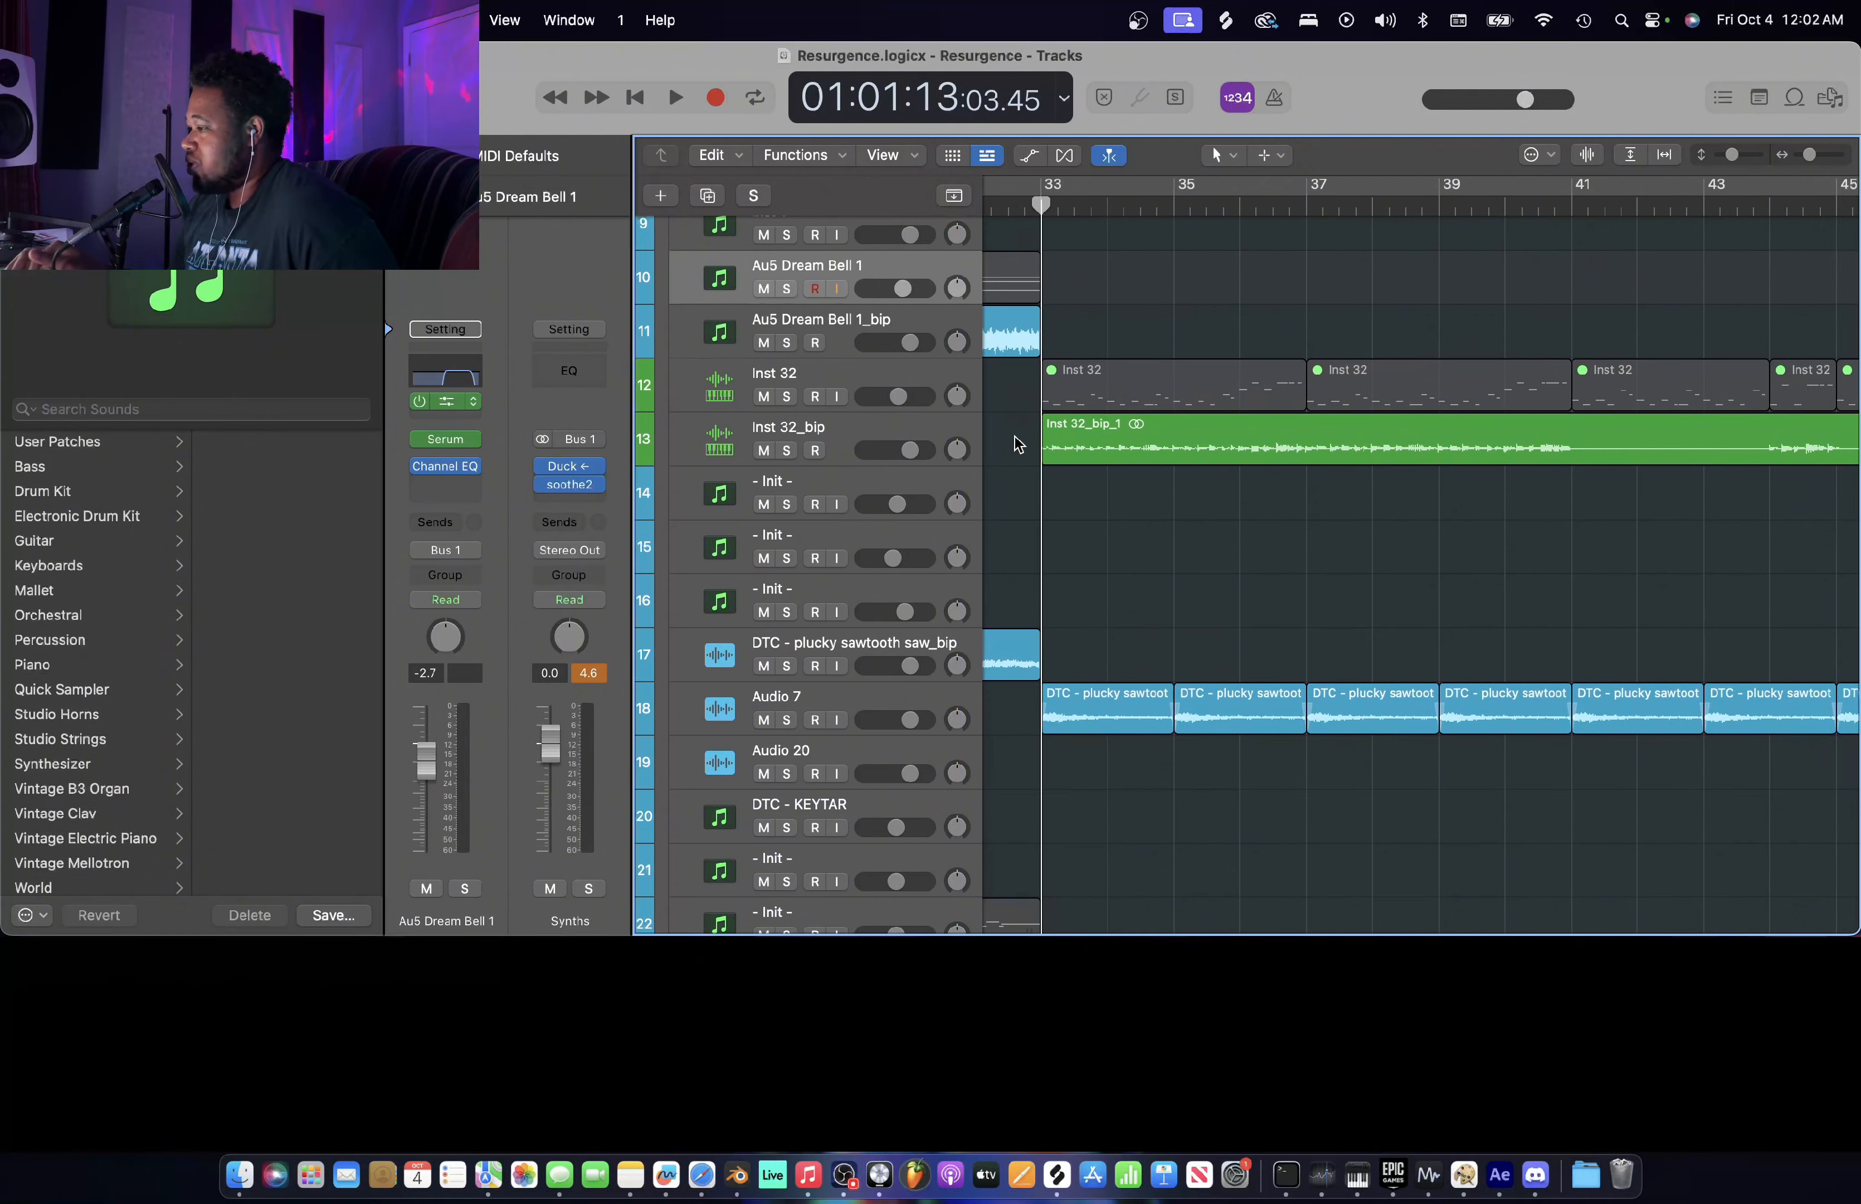
# - Solo the Inst 32_bip track and listen to its opening briefly from bar 33
pyautogui.click(786, 451)
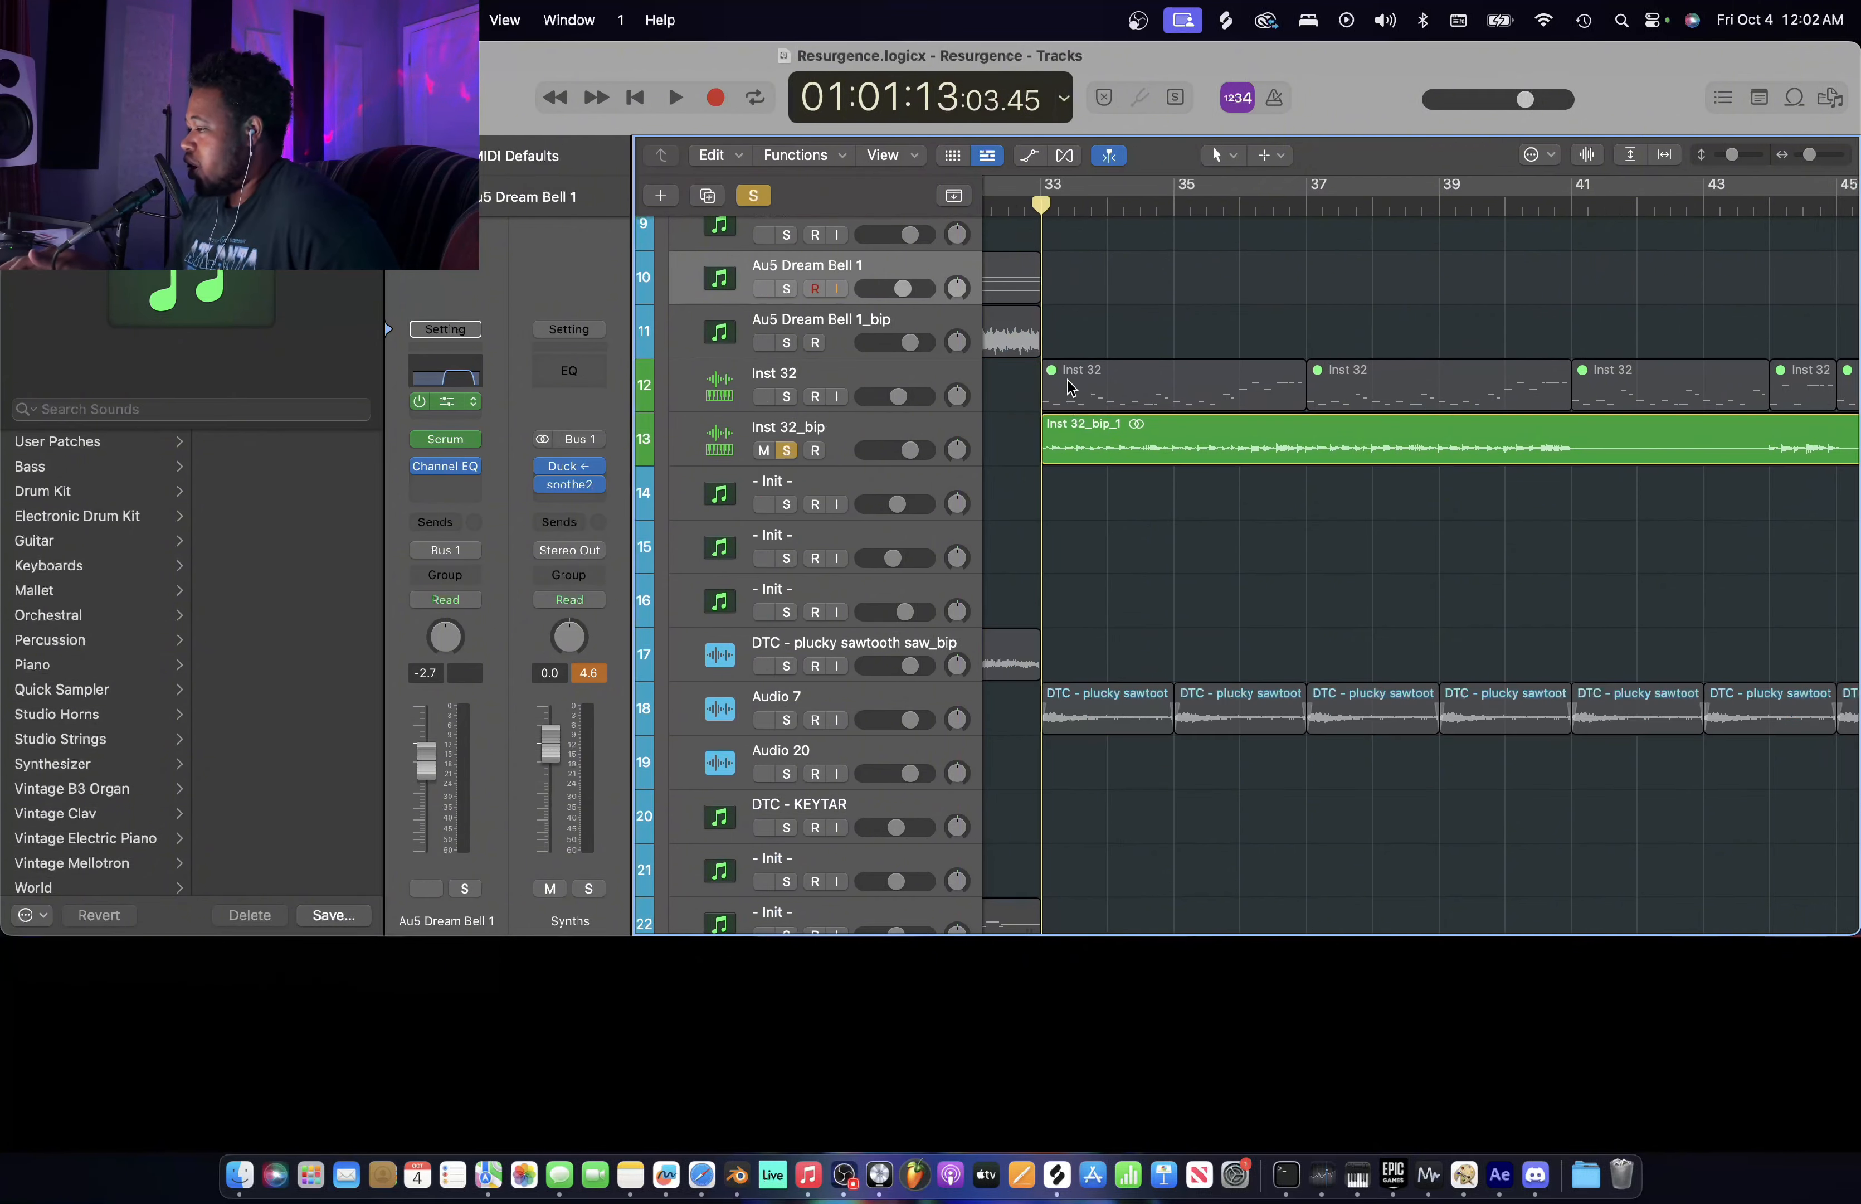
pyautogui.press('space')
pyautogui.press('space')
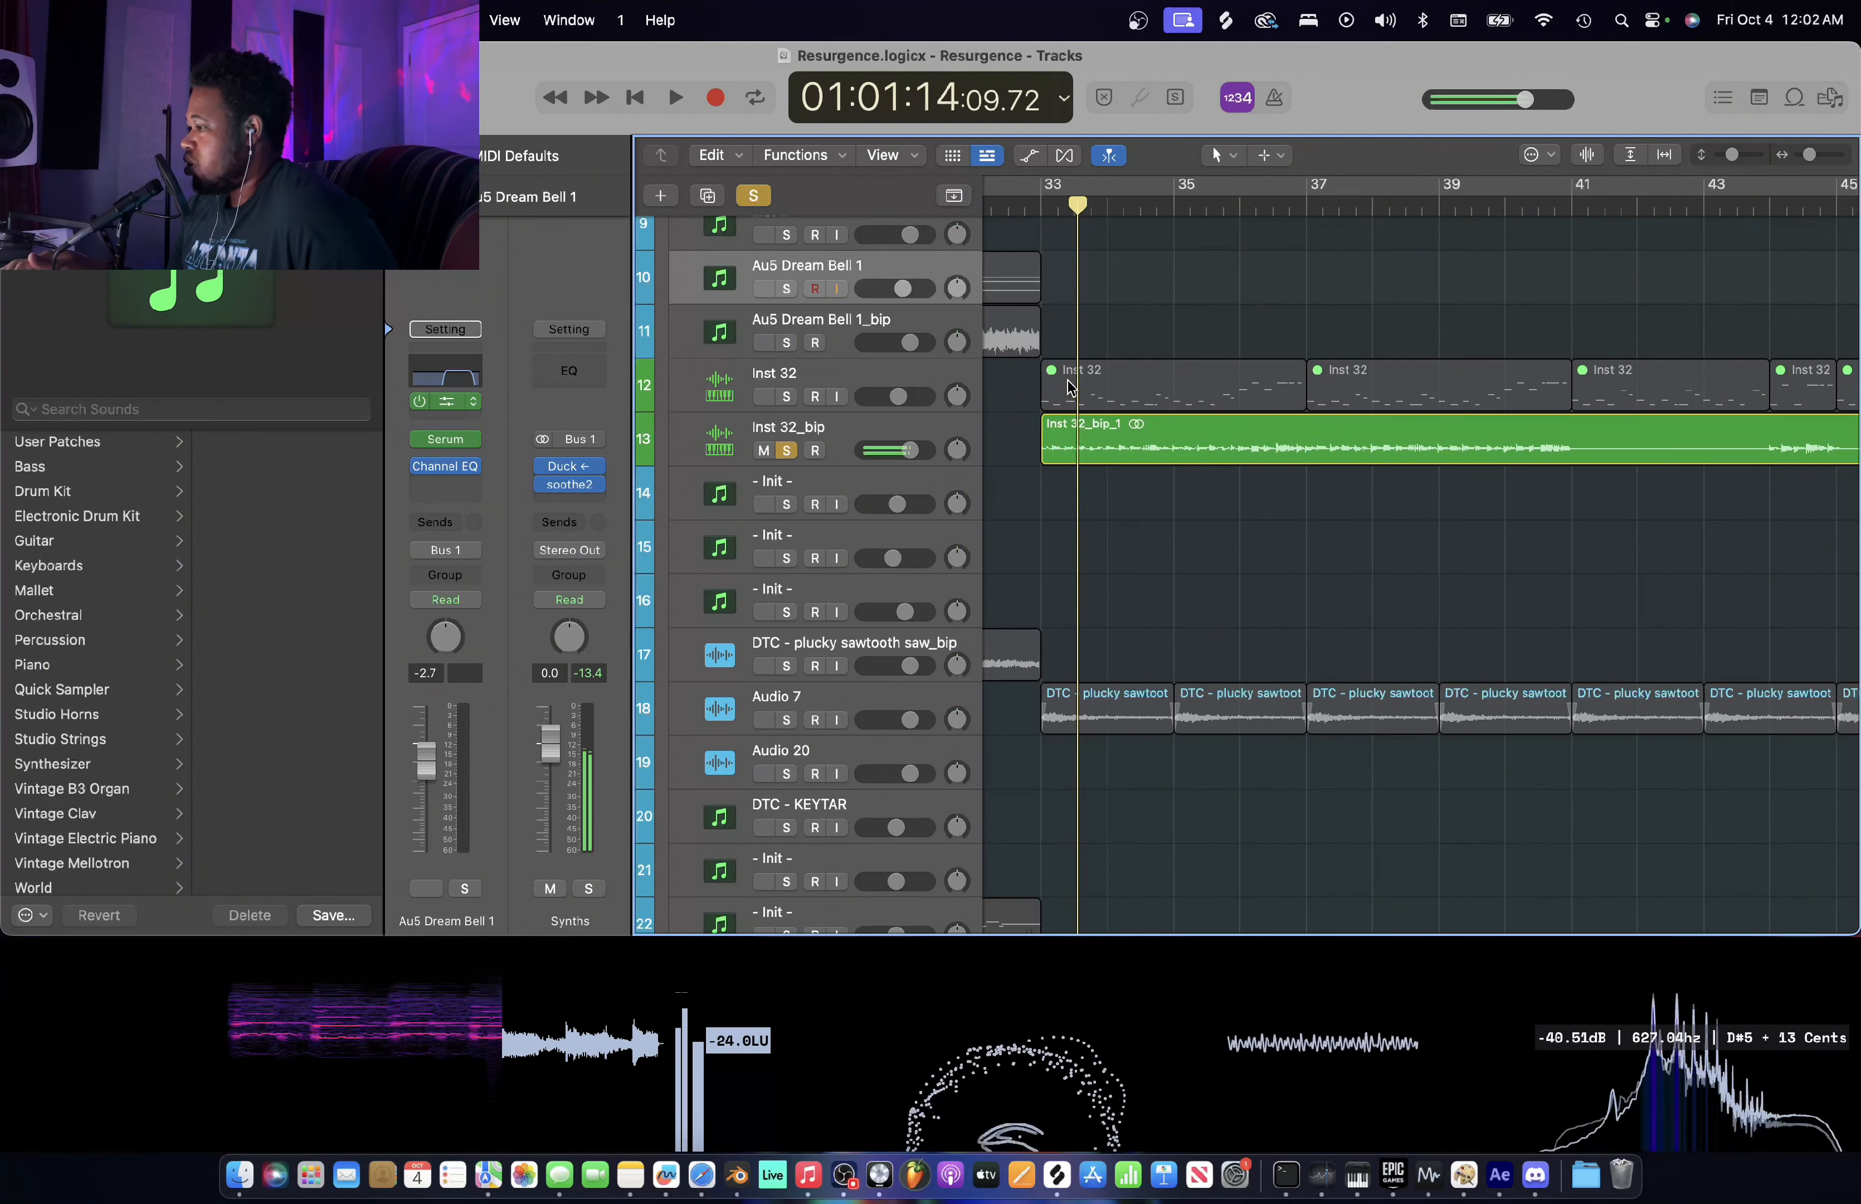
pyautogui.click(915, 377)
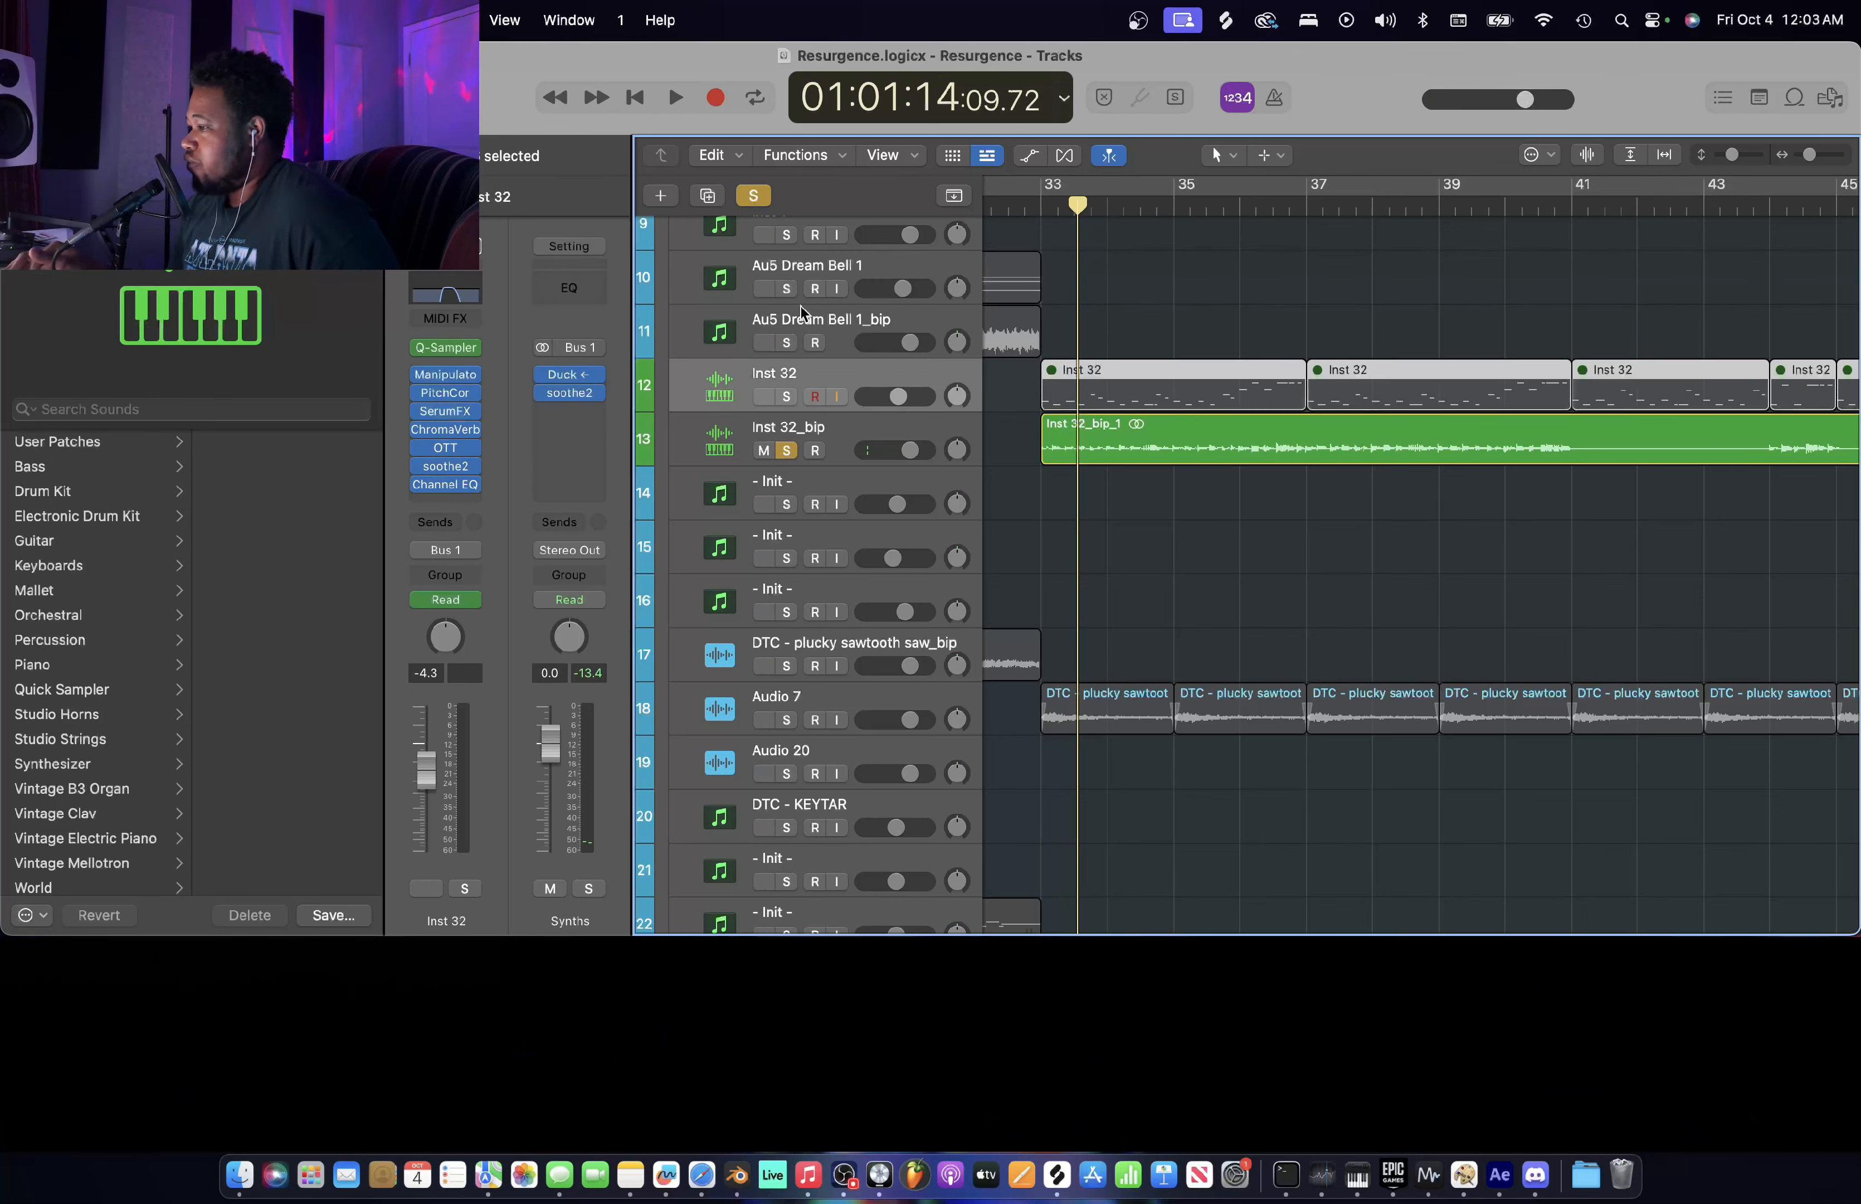
pyautogui.click(454, 349)
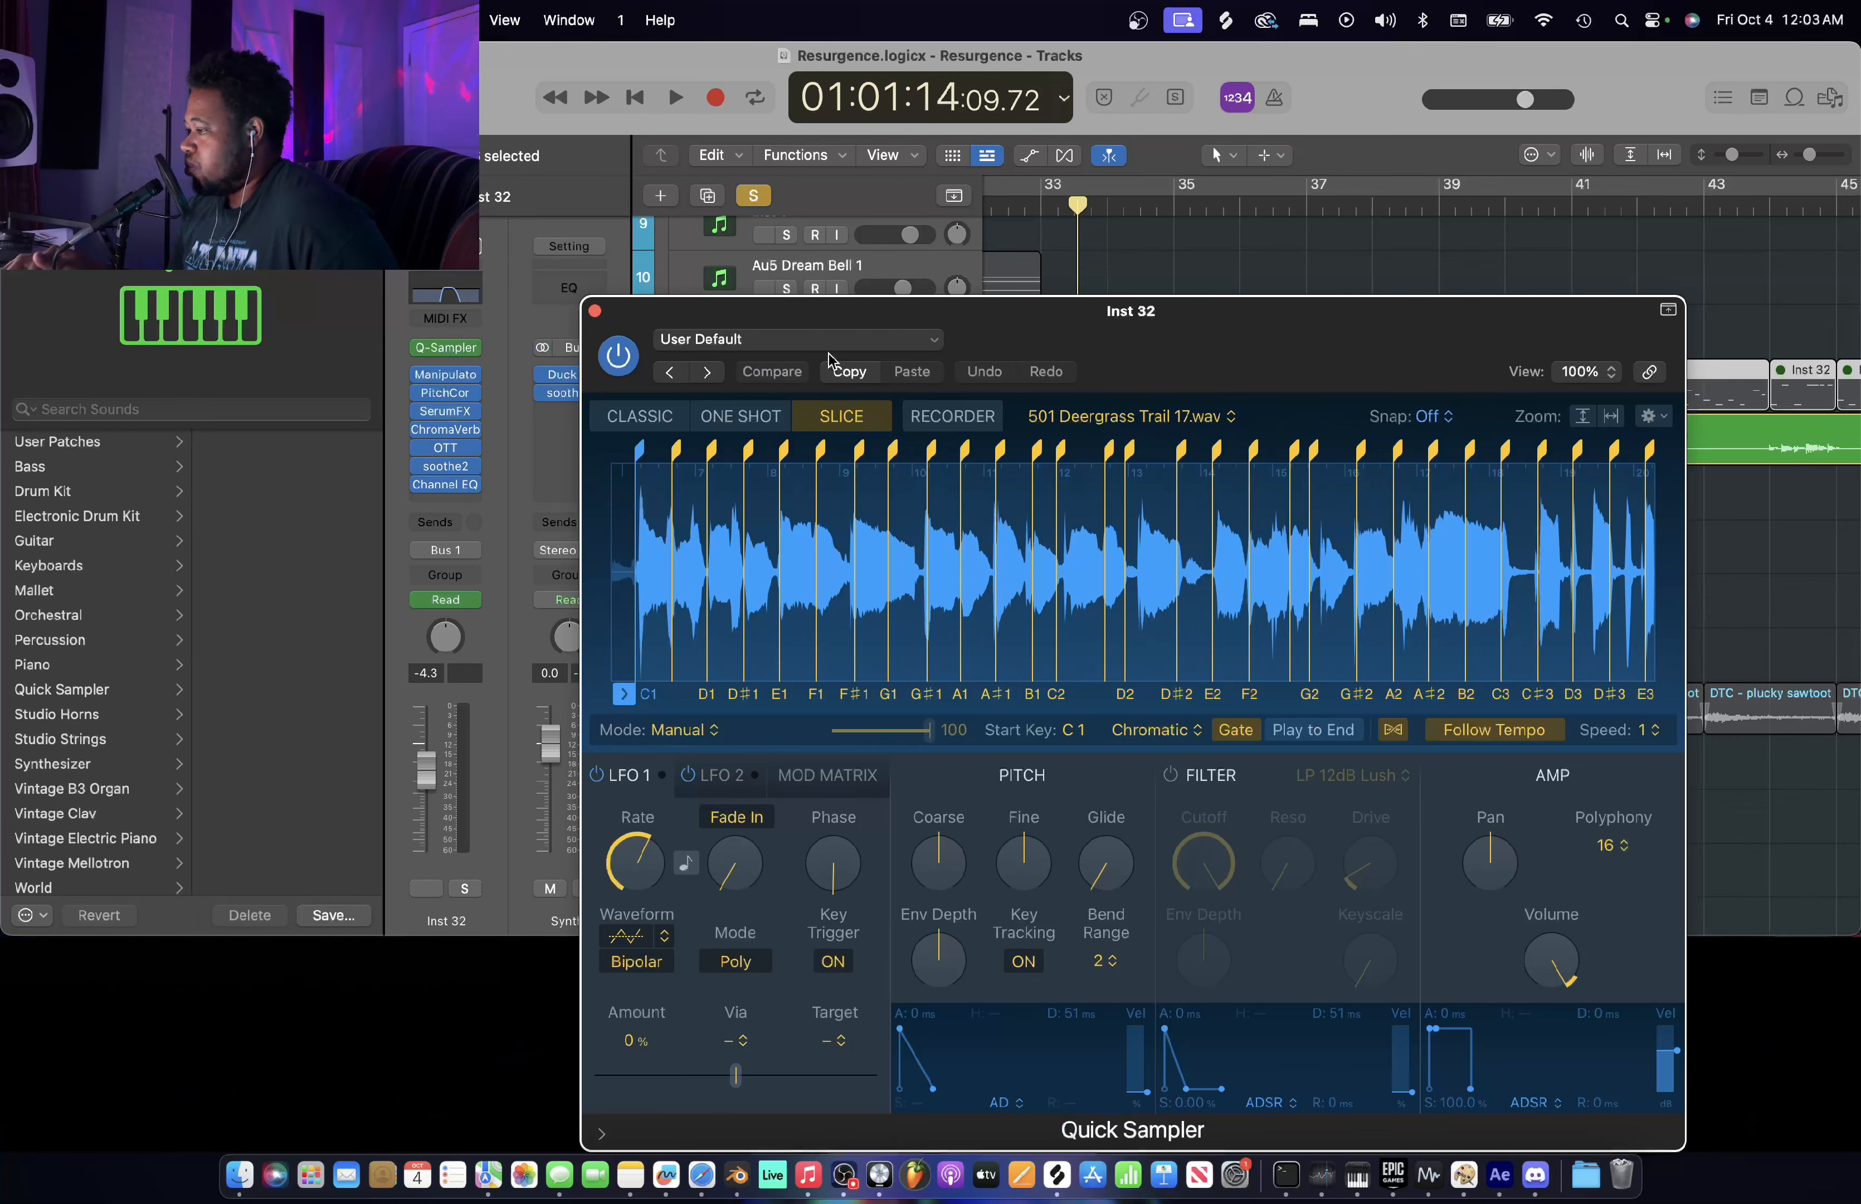
pyautogui.moveTo(1202, 328); pyautogui.dragTo(1154, 241)
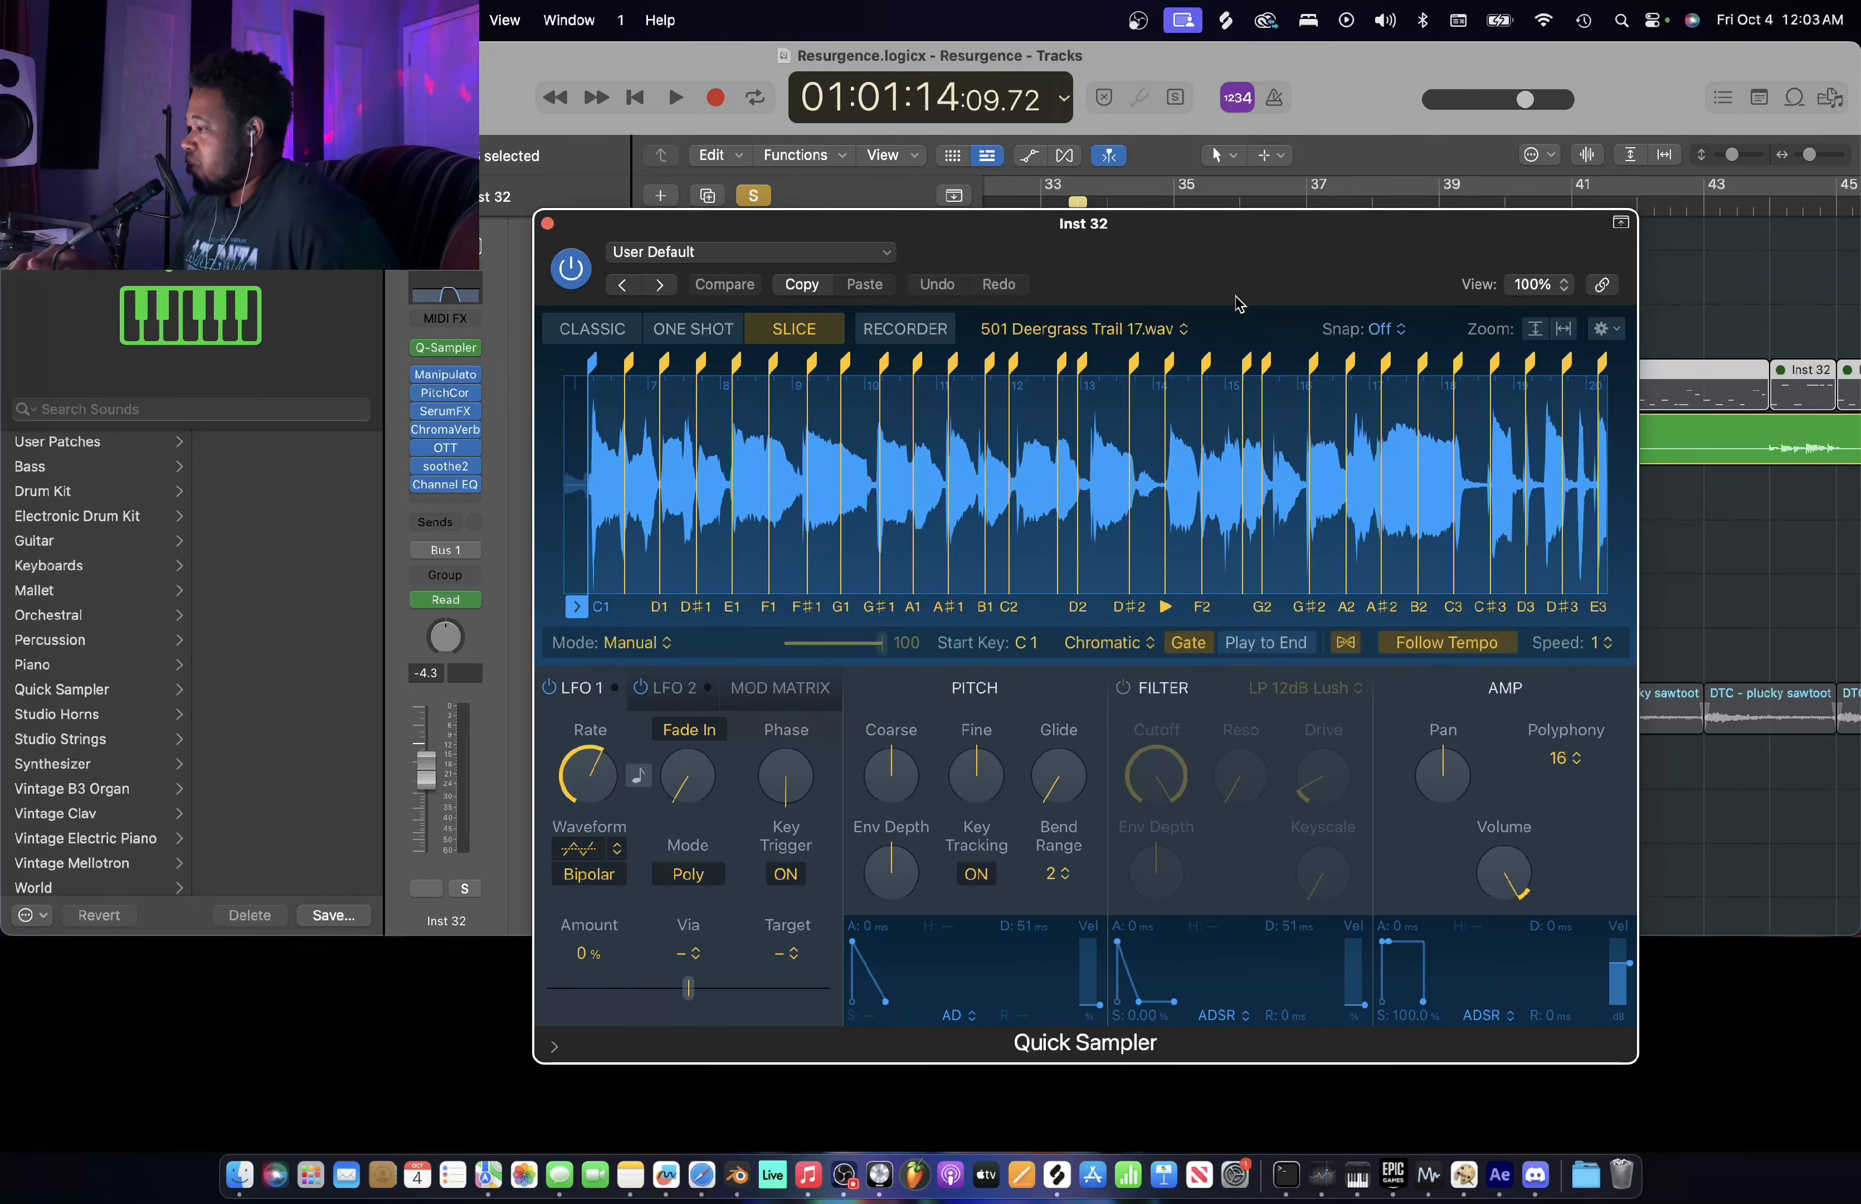
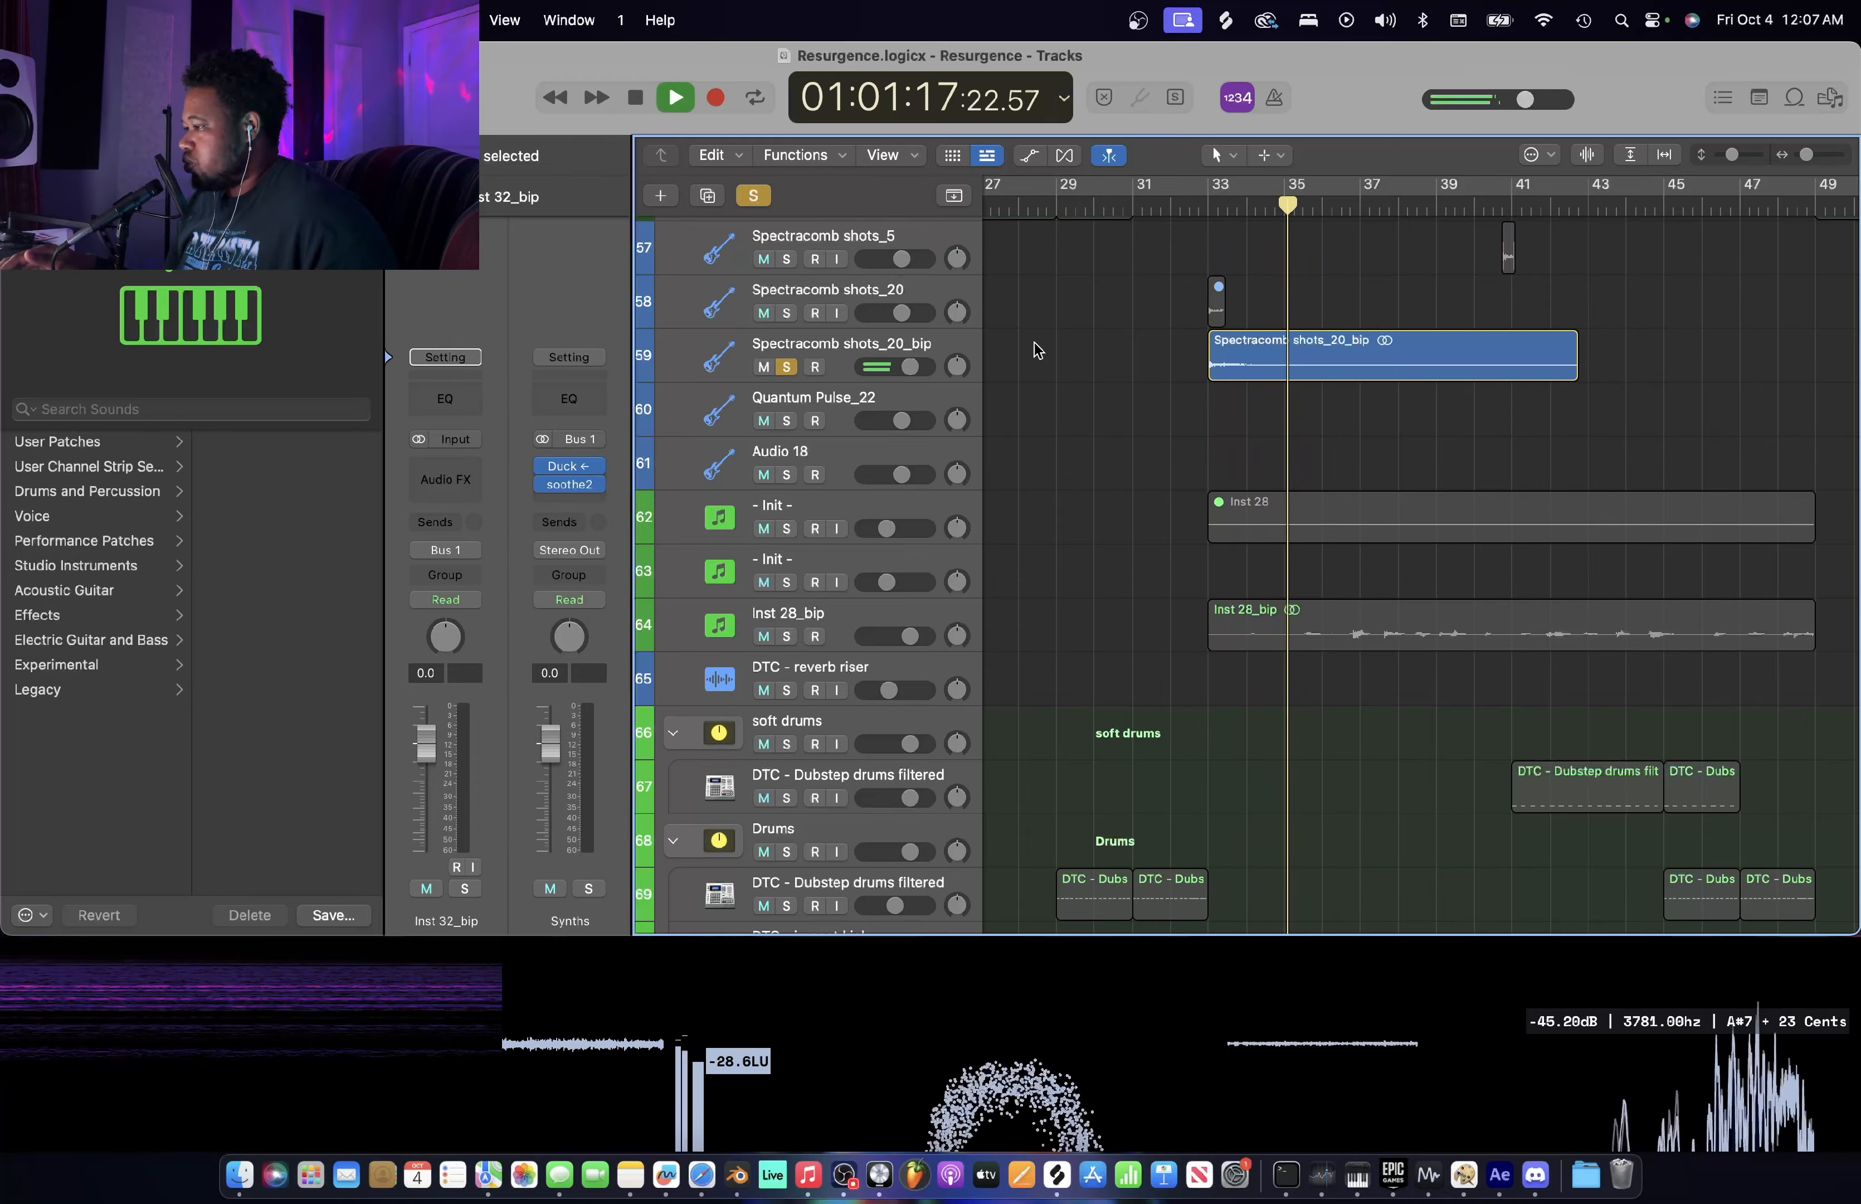
# - Stop playback and unsolo Spectracomb shots_20_bip, and show the Spectracomb shots_20 track's channel strip and its short region at bar 33
pyautogui.press('space')
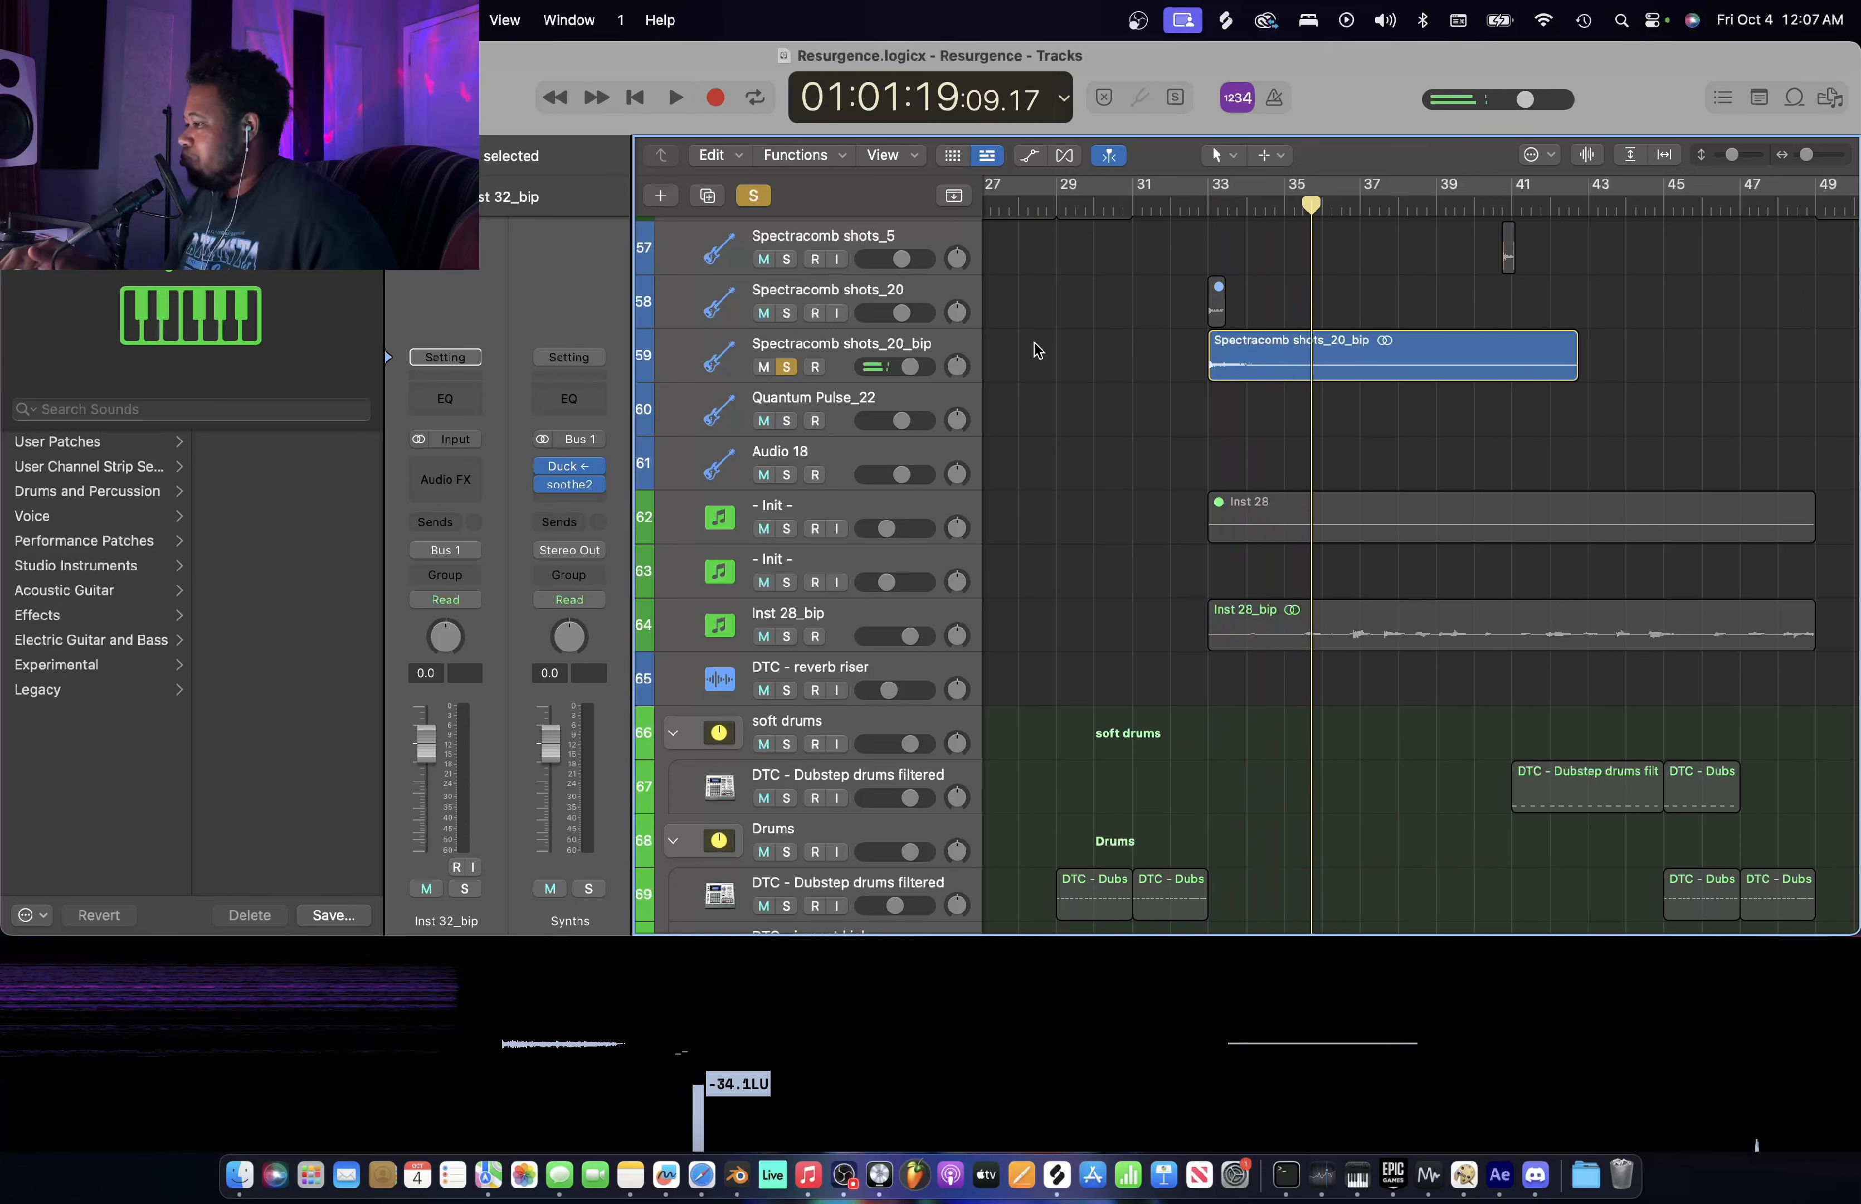
pyautogui.click(787, 367)
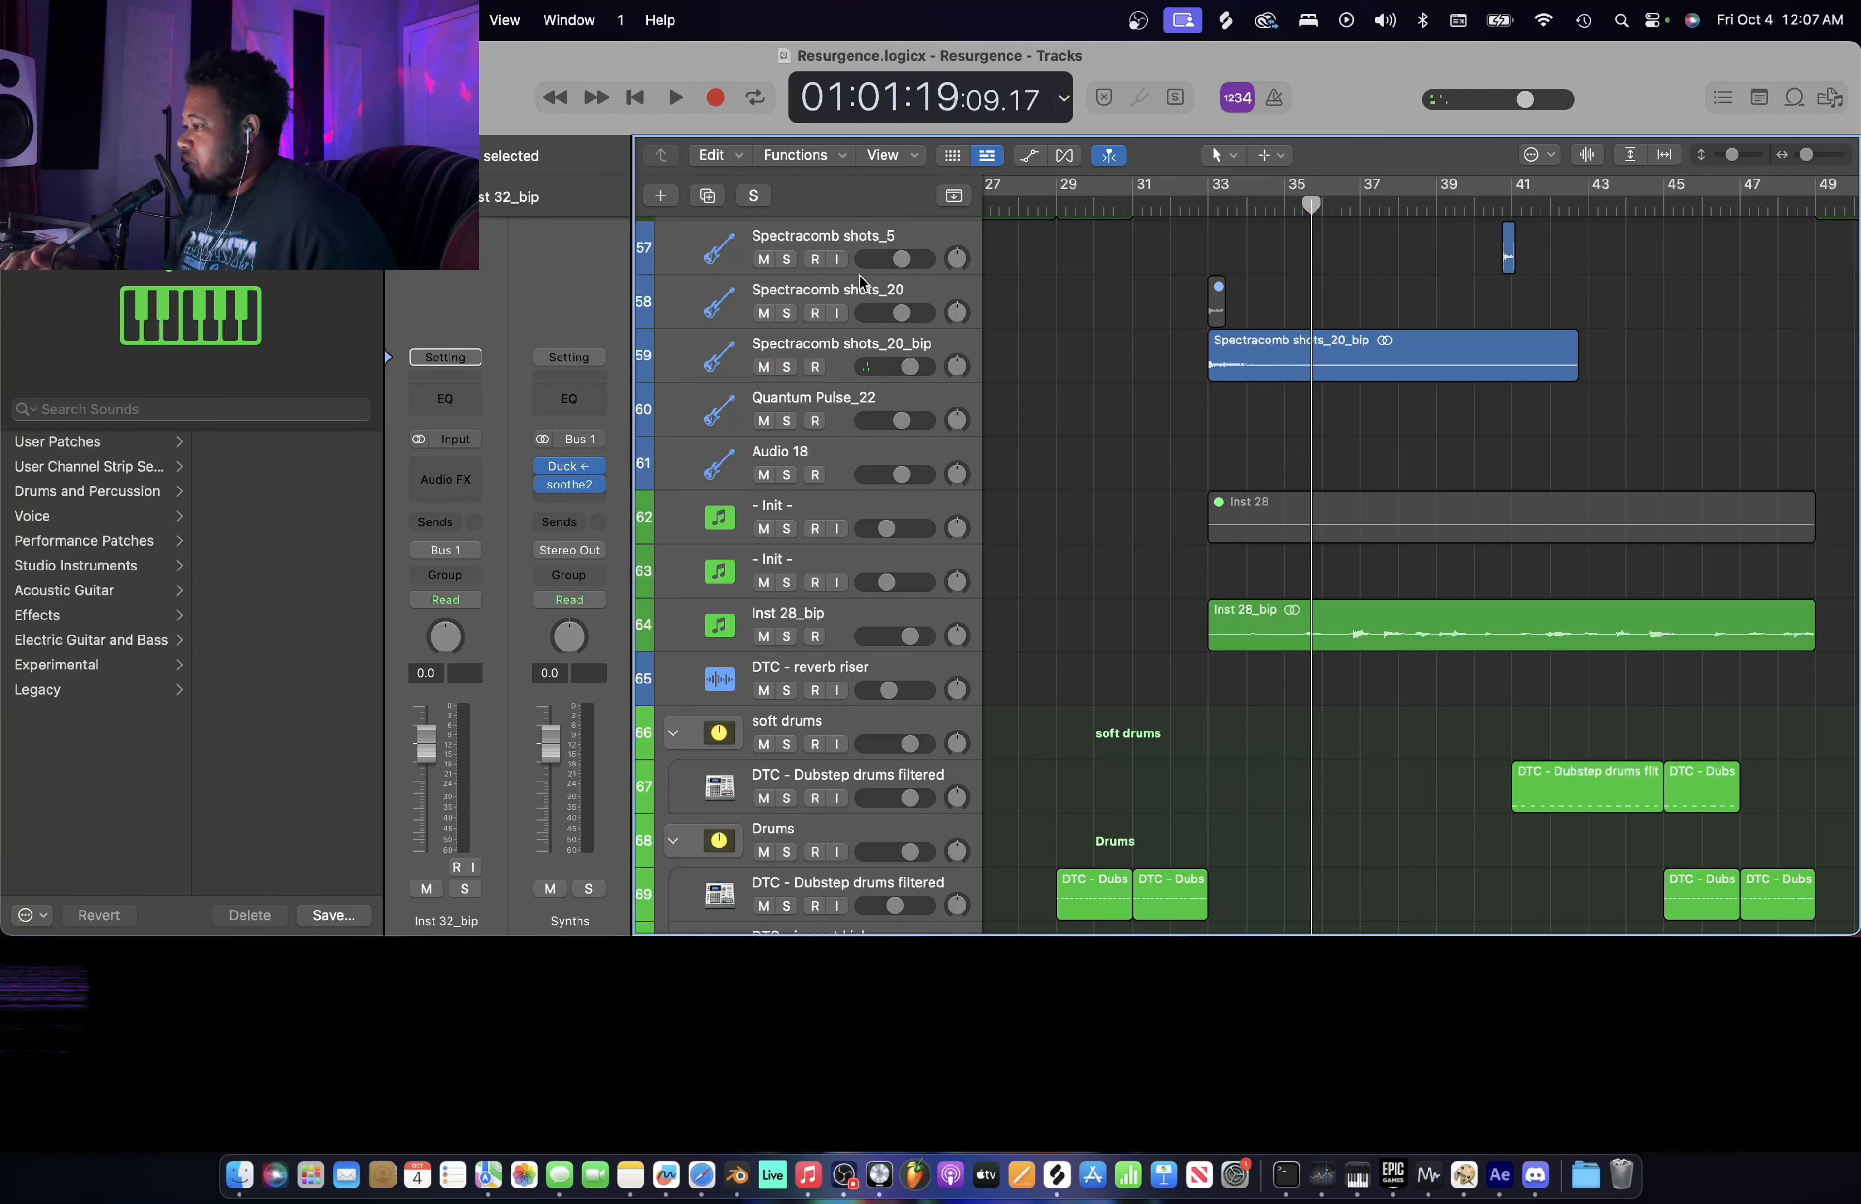
pyautogui.click(864, 294)
pyautogui.press('super+Right')
pyautogui.press('super+Right')
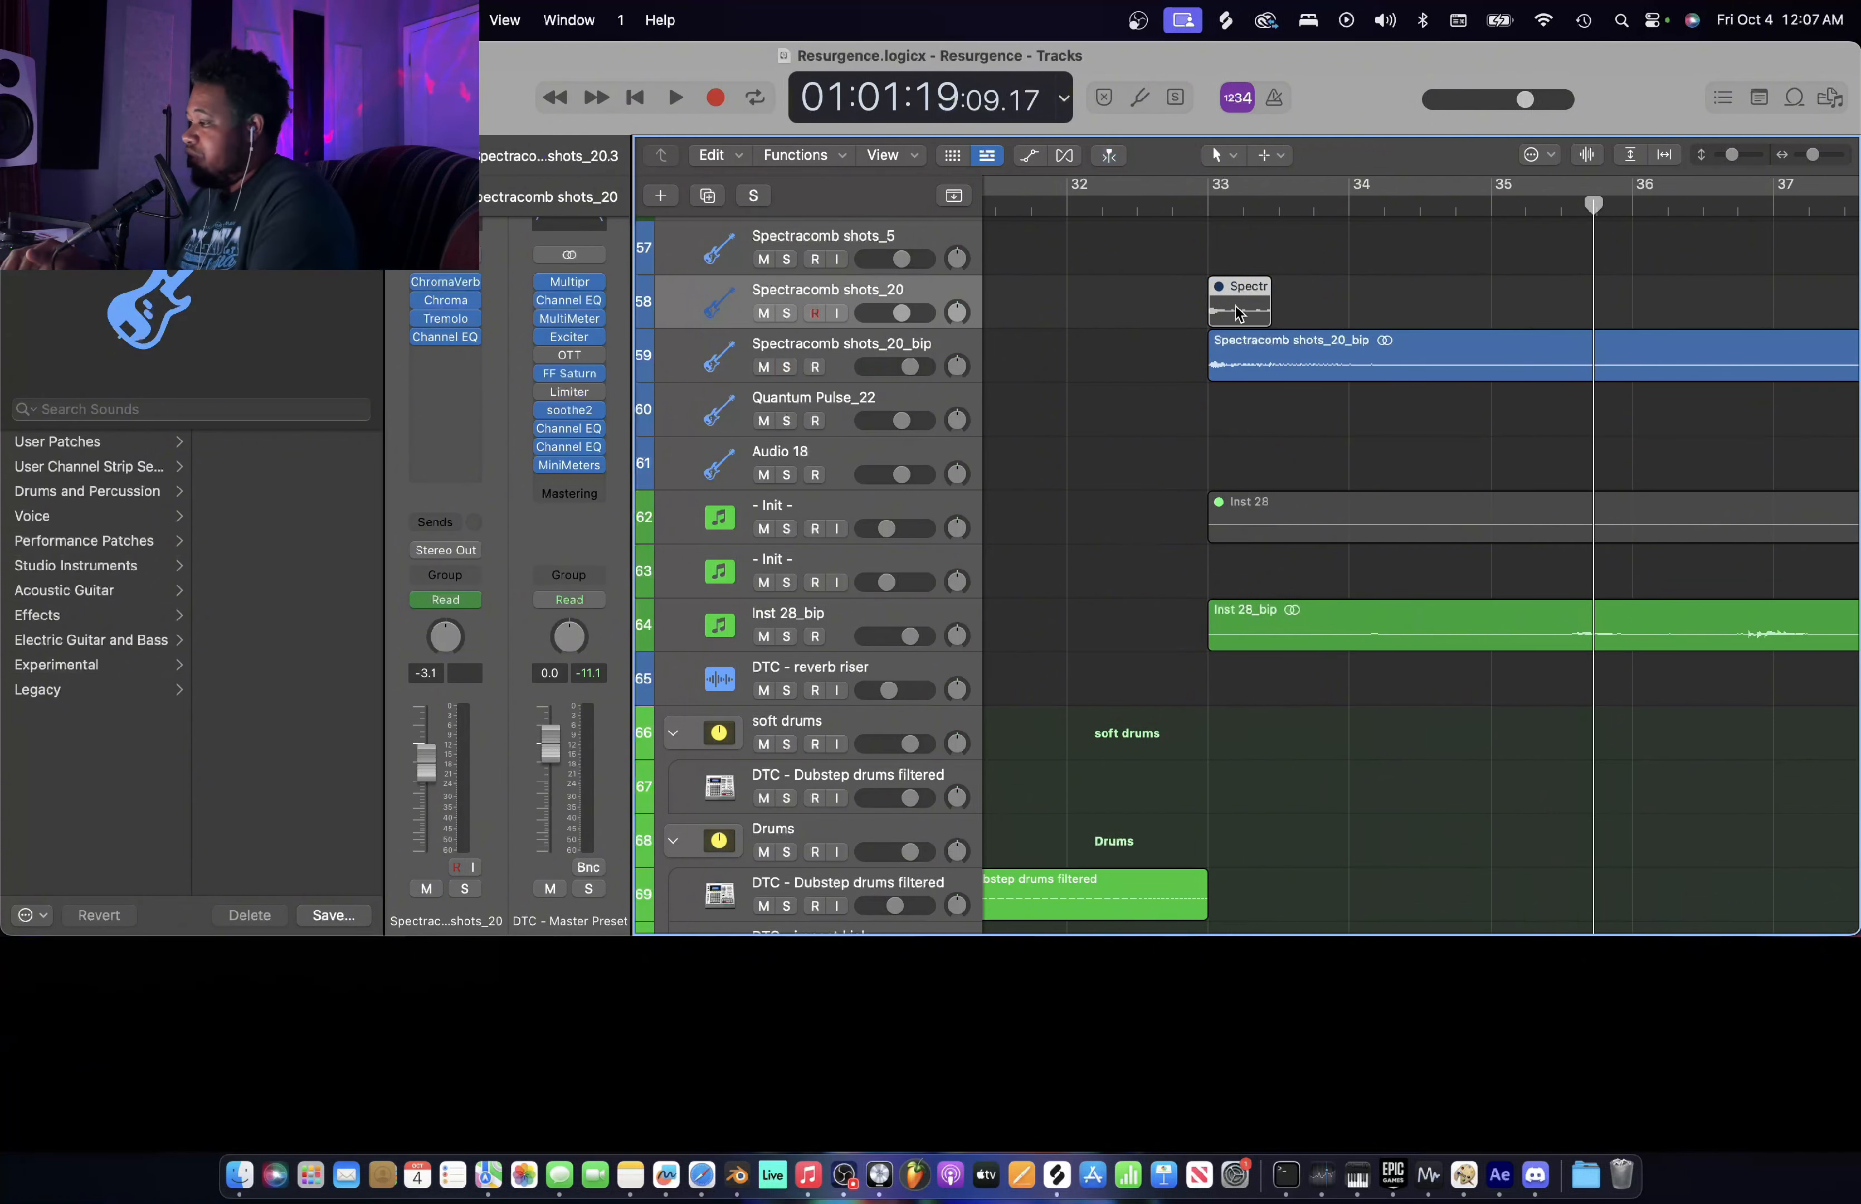
# - Show the track automation, check the Tremolo Depth curve on the Spectracomb shots_20 track, and hide the automation again
pyautogui.press('a')
pyautogui.click(962, 354)
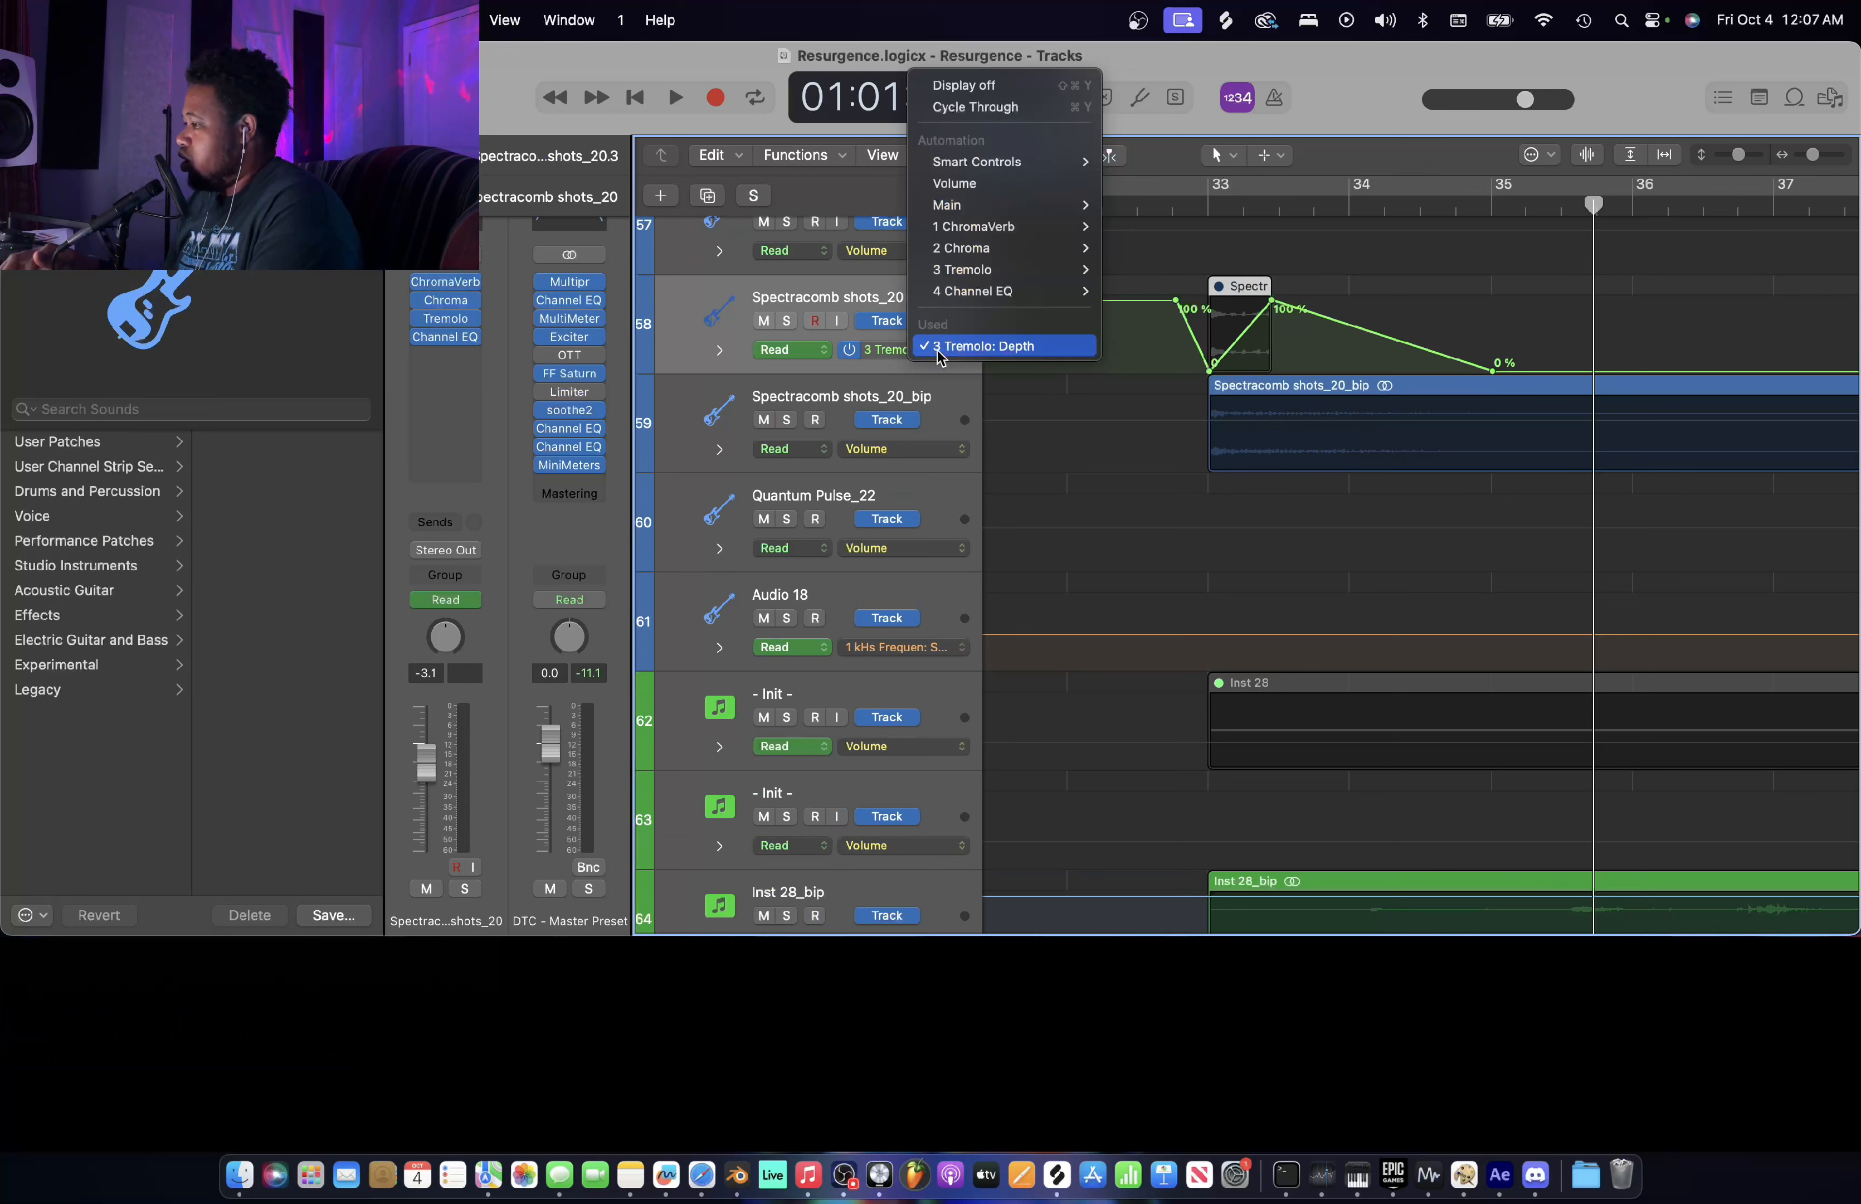
pyautogui.click(715, 973)
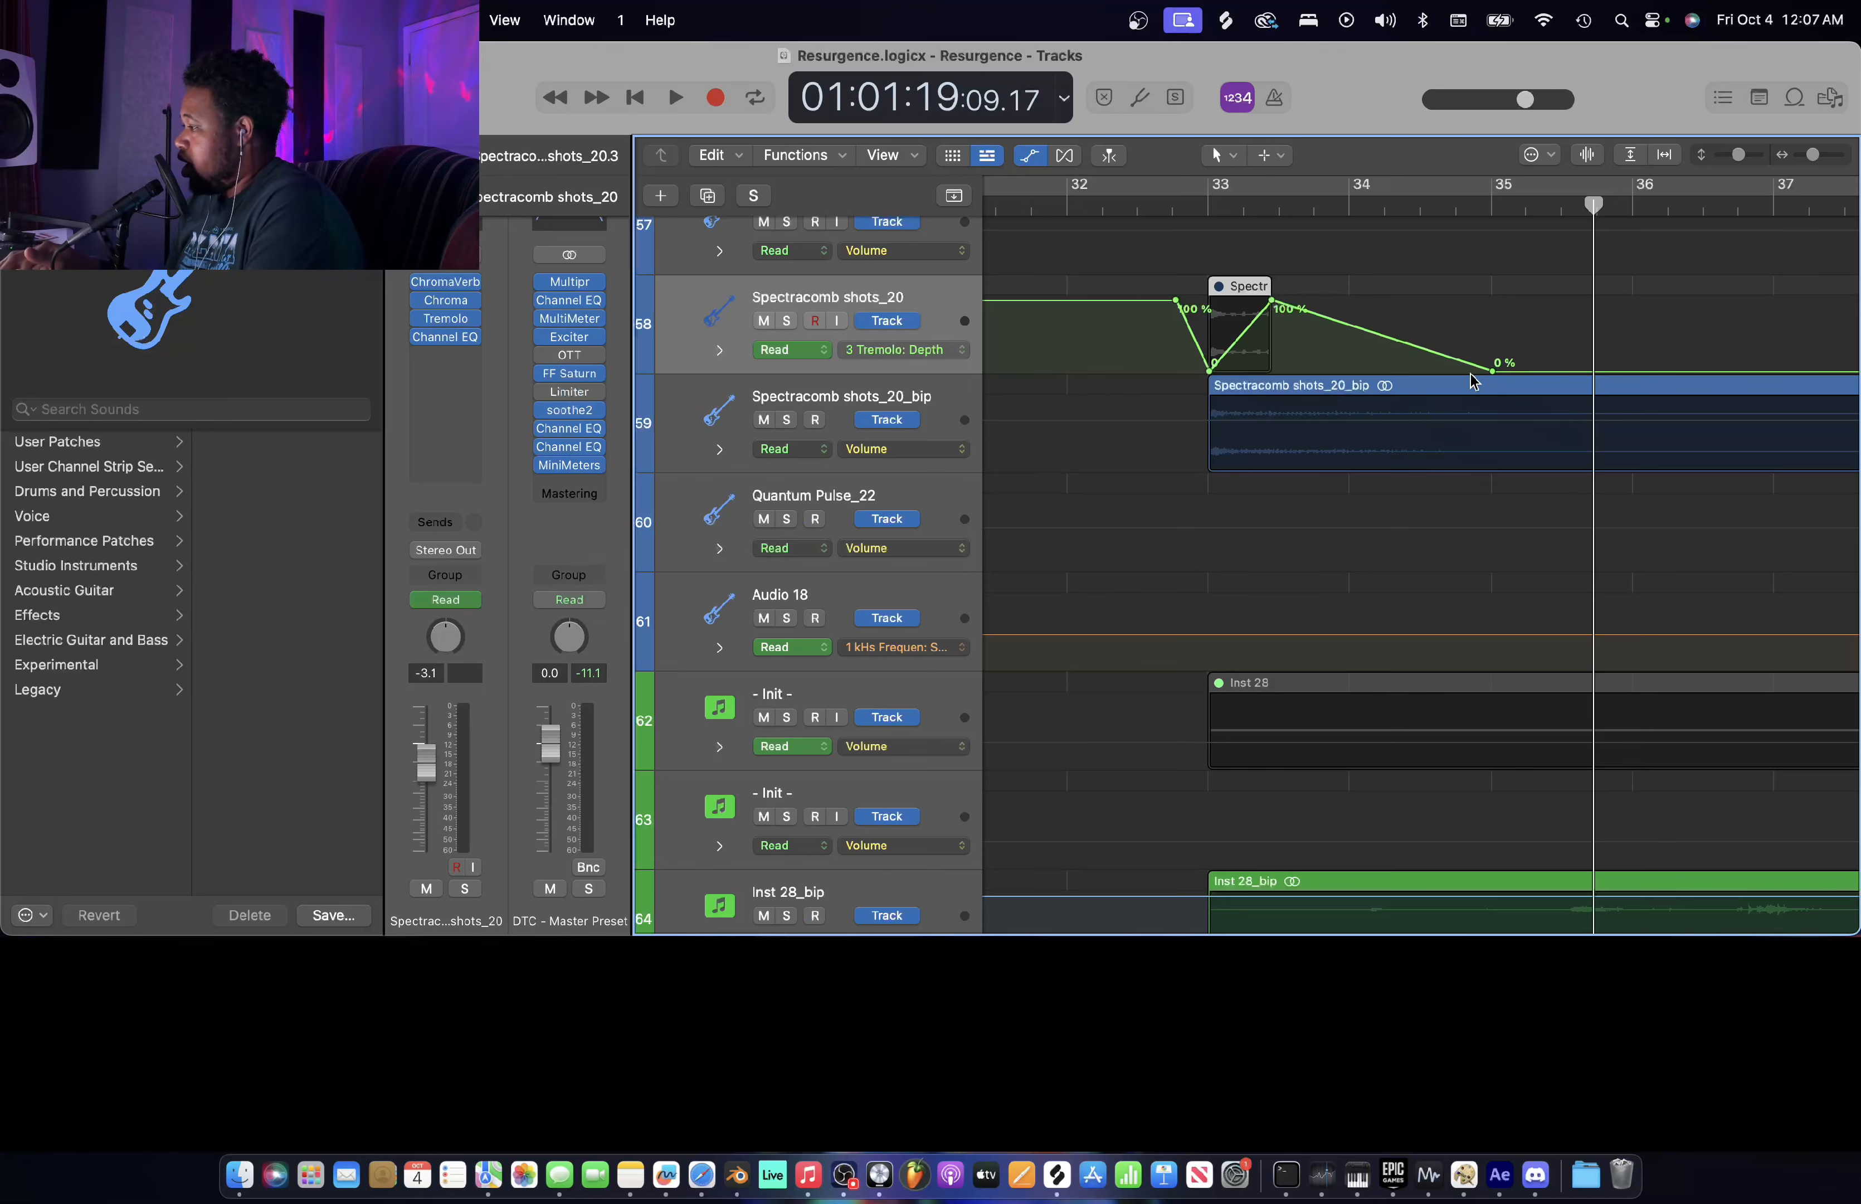
pyautogui.press('a')
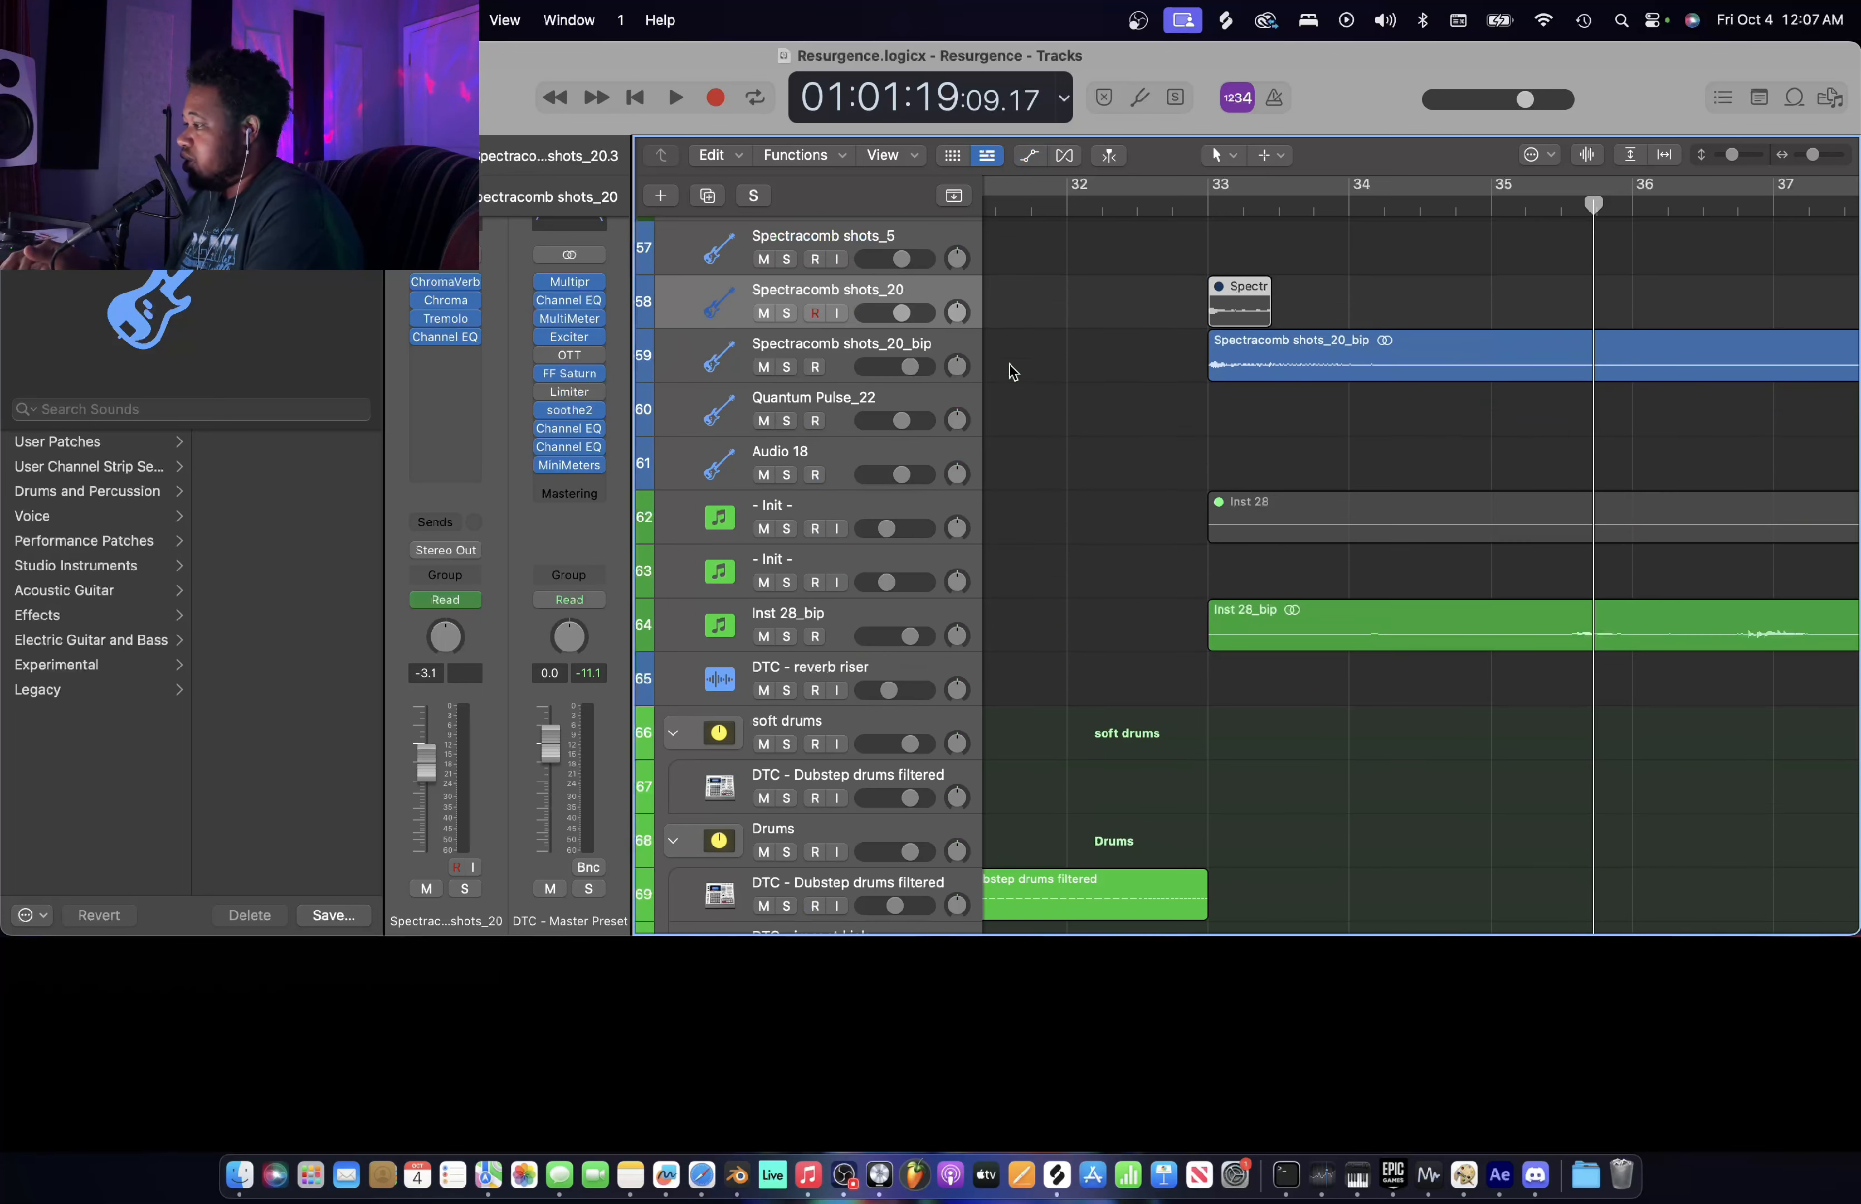
# - Solo the Inst 28_bip track, listen to its opening briefly from bar 33, and unsolo it
pyautogui.click(1208, 208)
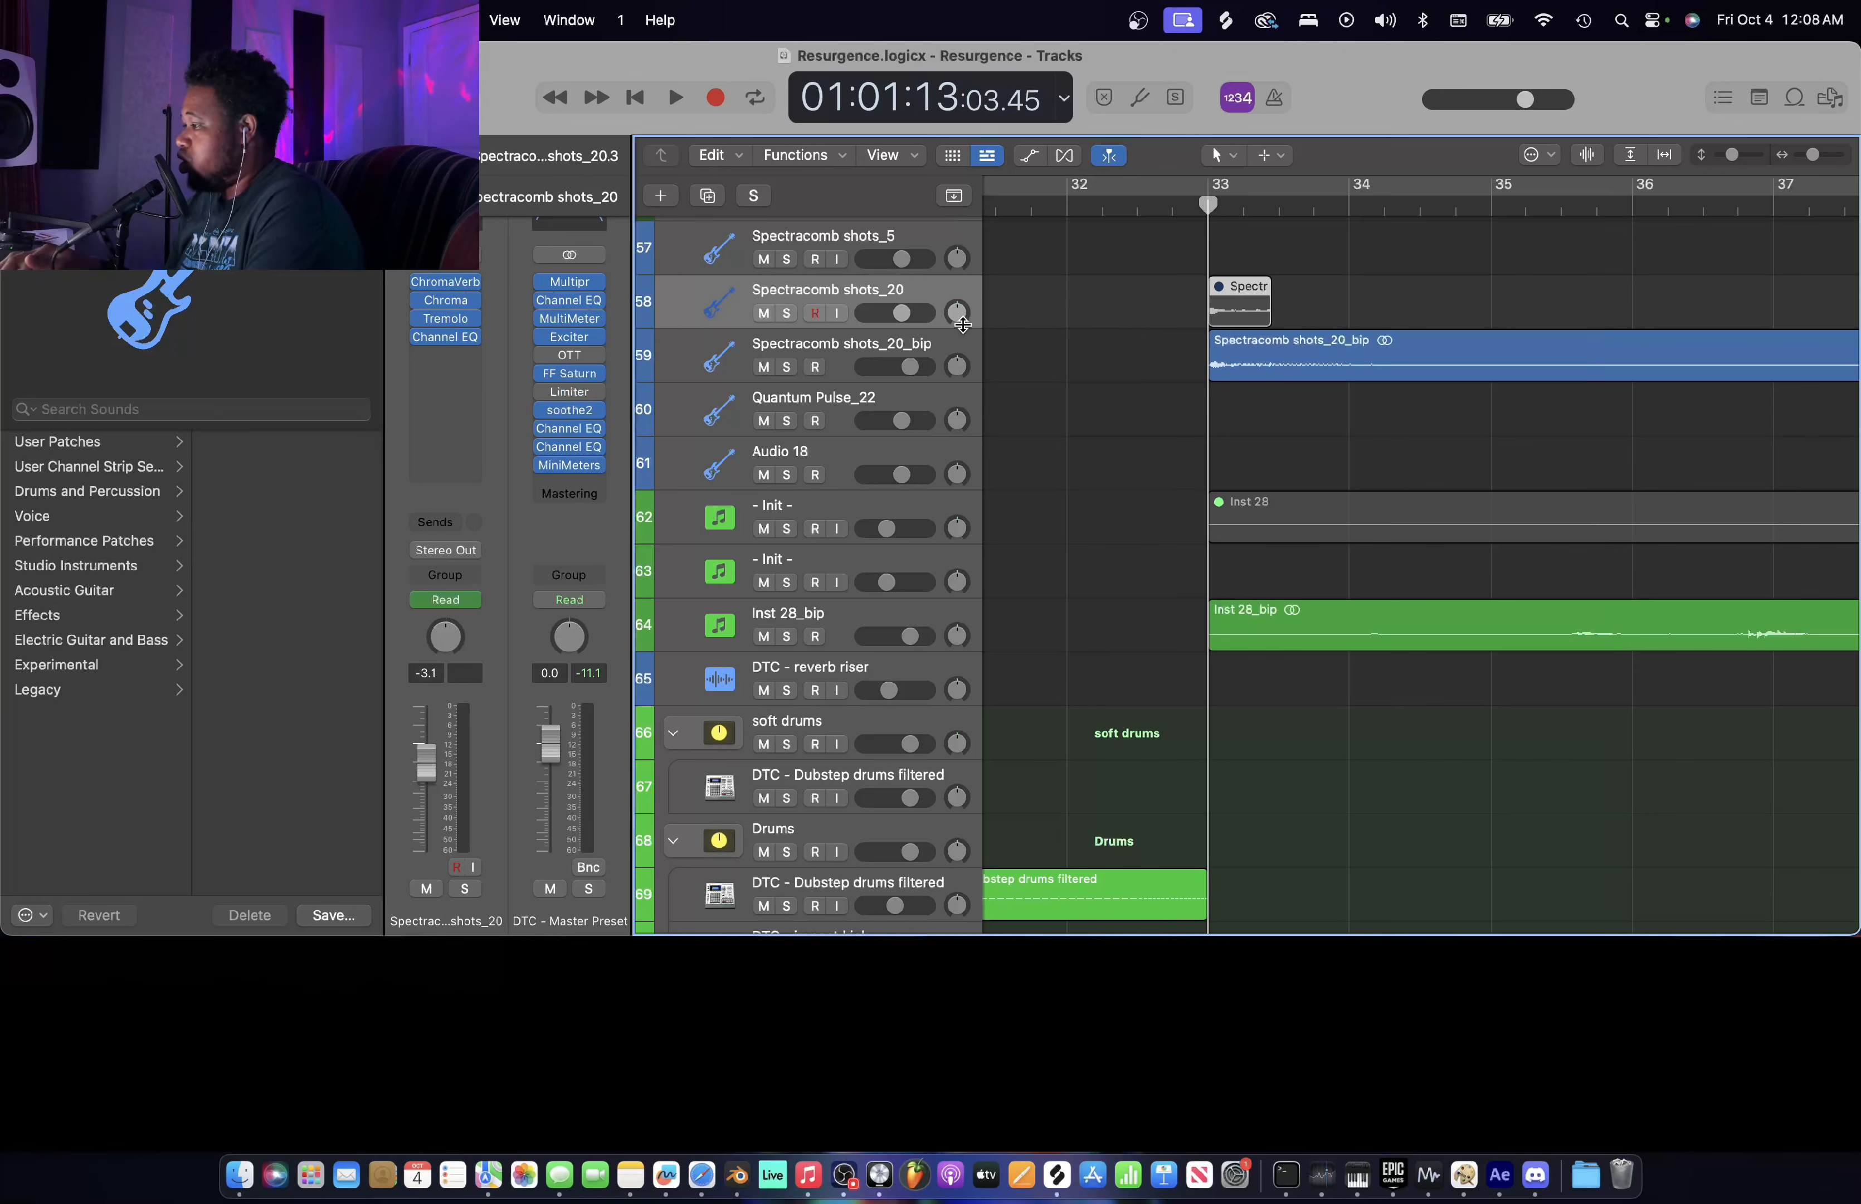
pyautogui.press('super+Left')
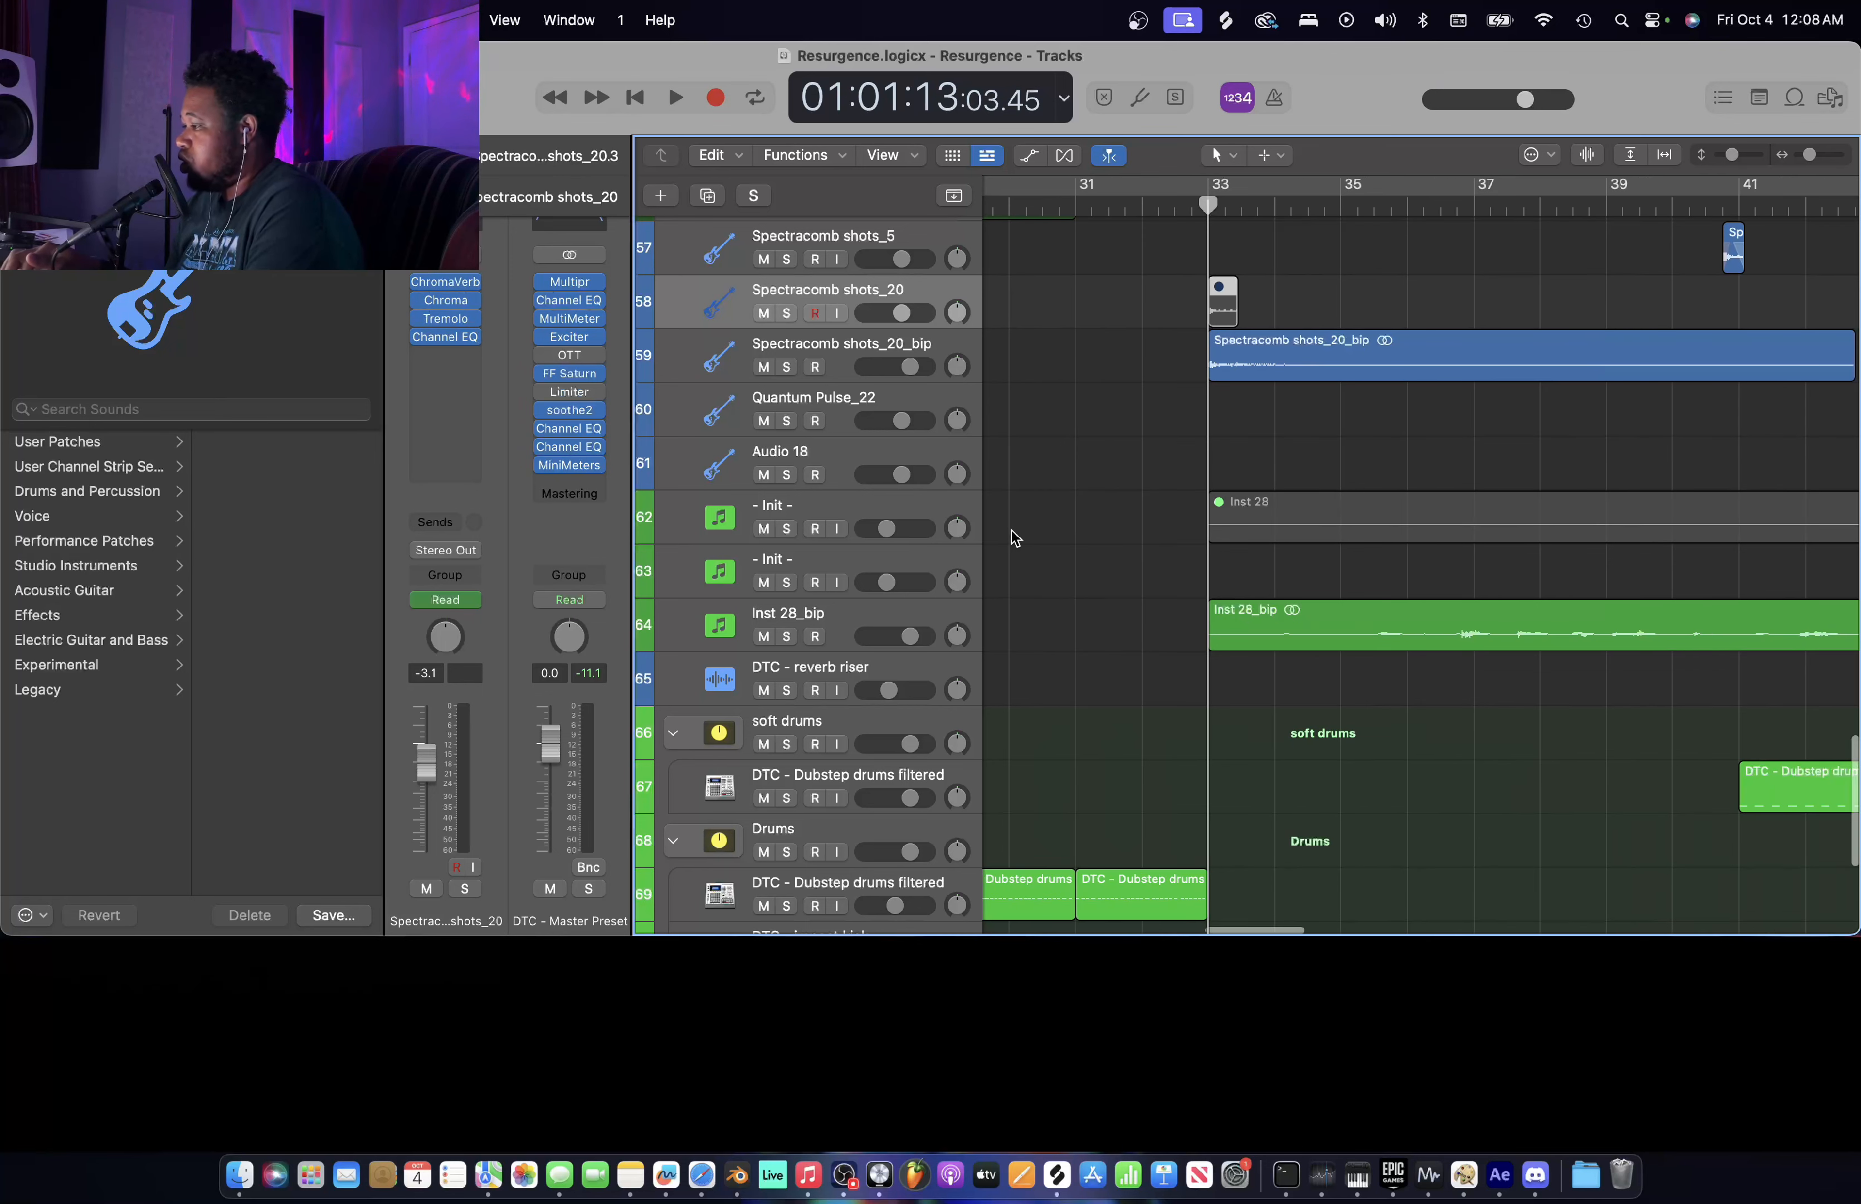
pyautogui.click(788, 636)
pyautogui.press('space')
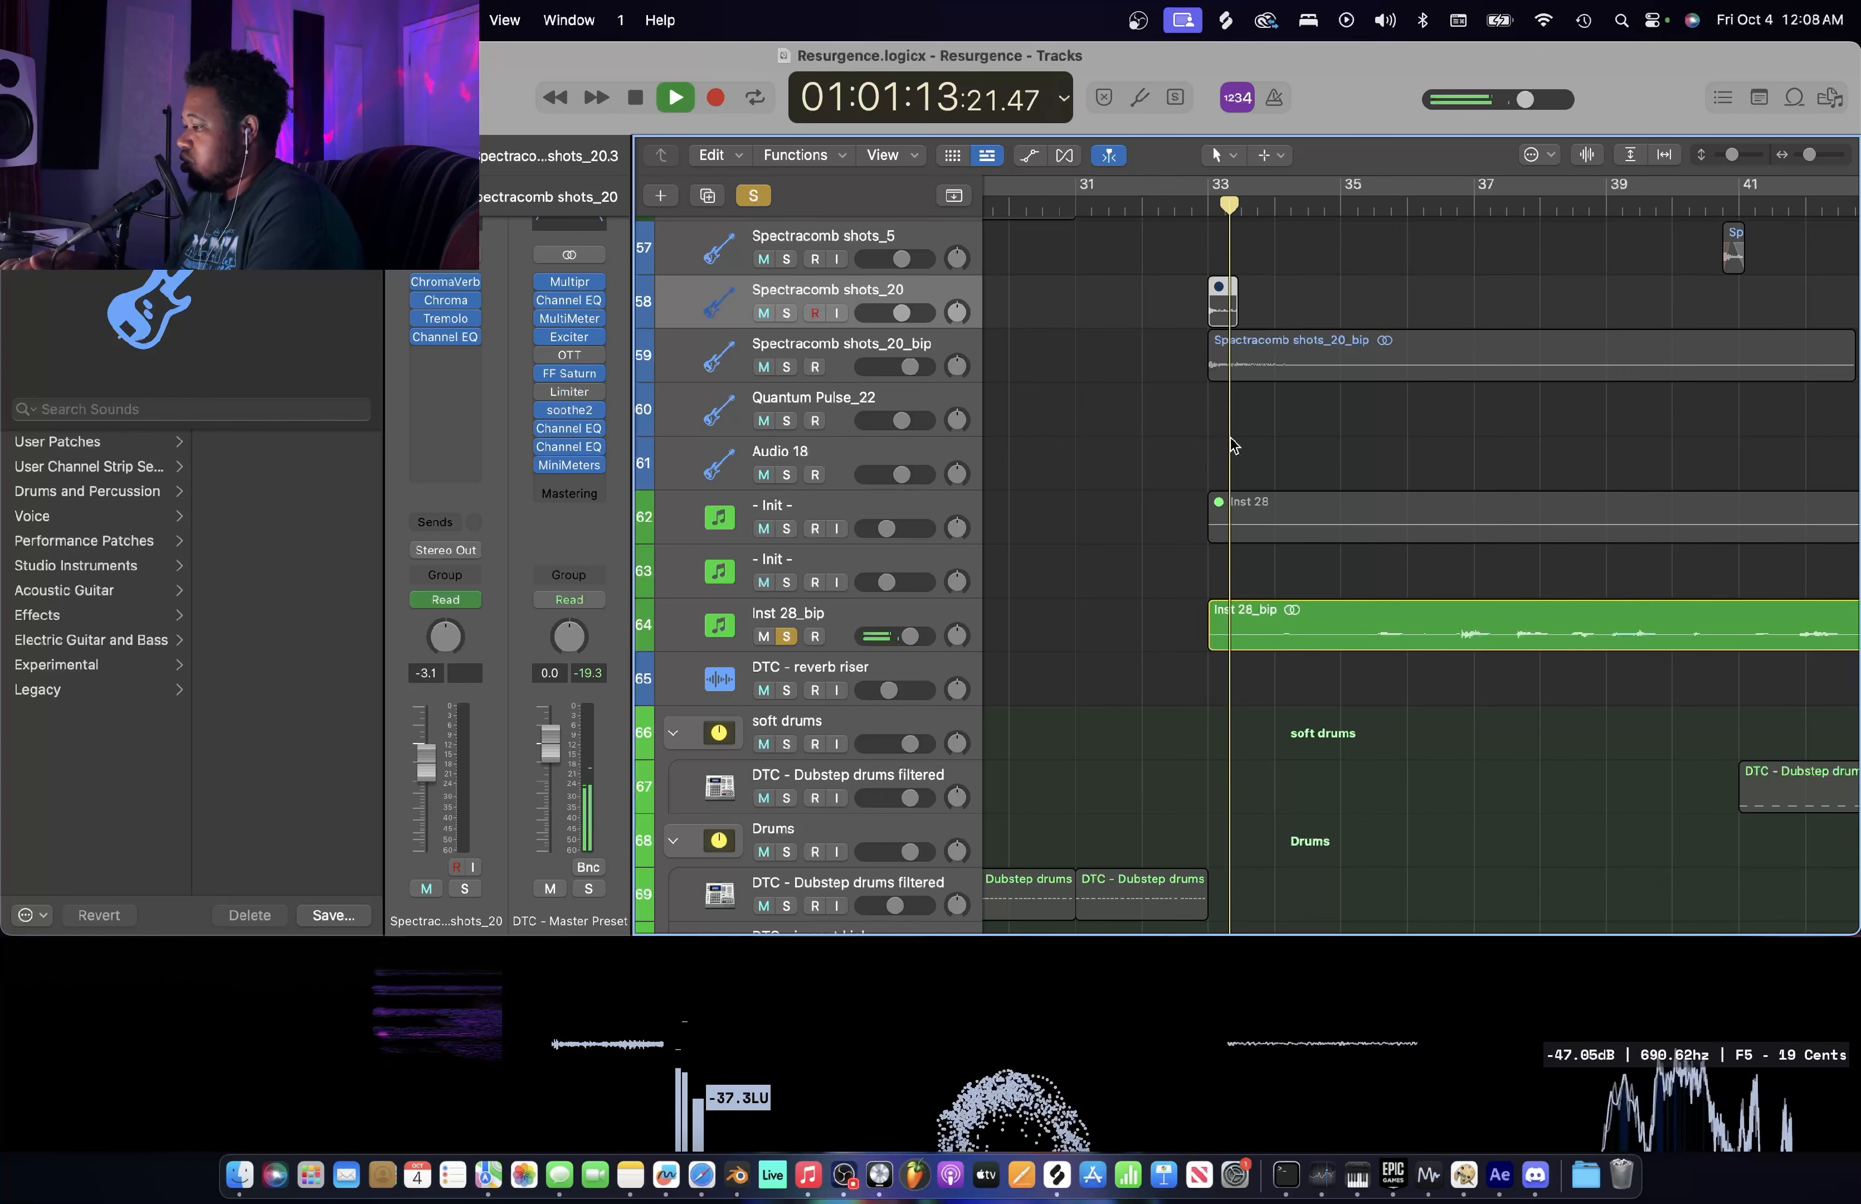
pyautogui.press('space')
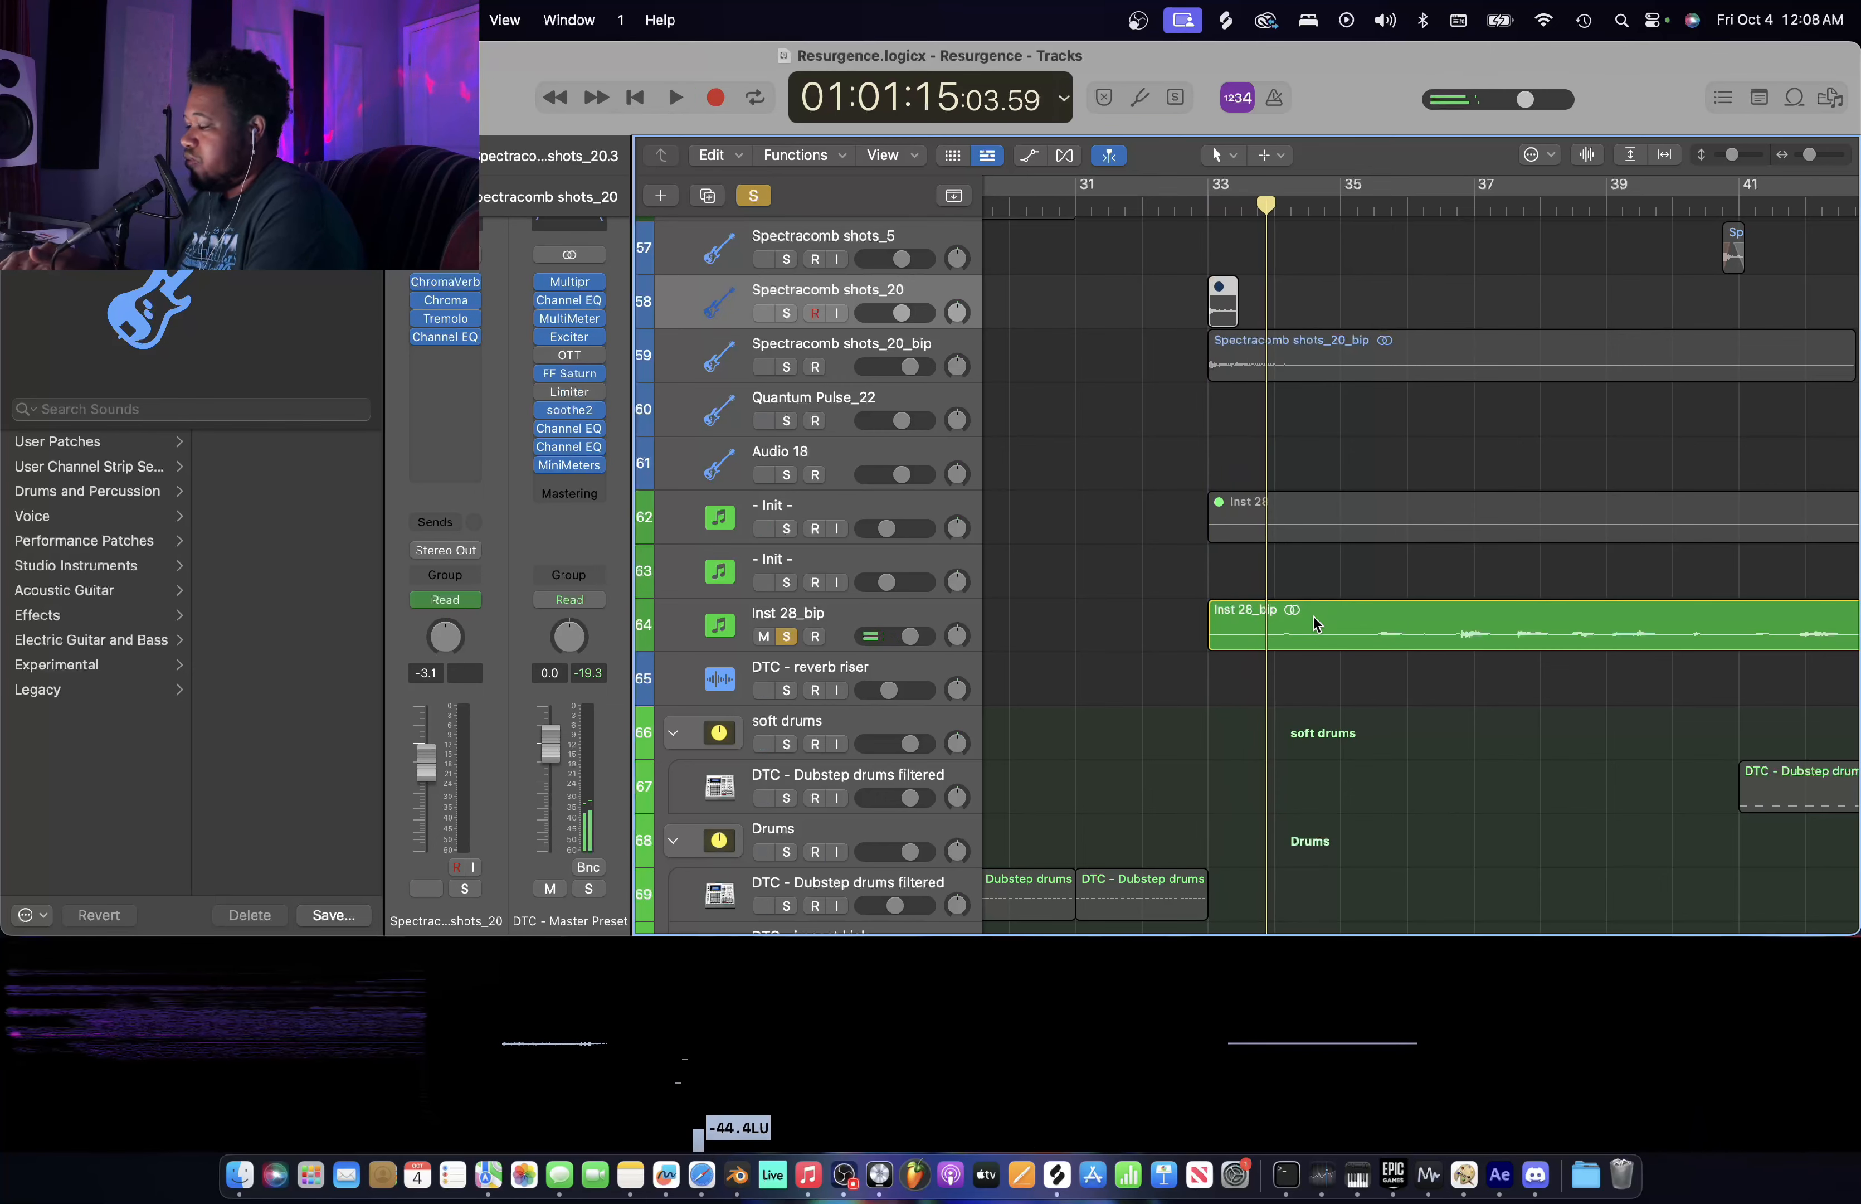
pyautogui.press('s')
# - Solo the DTC - impact kick_bip track, listen to its hit from bar 33, and unsolo it
pyautogui.scroll(-5, 1192, 675)
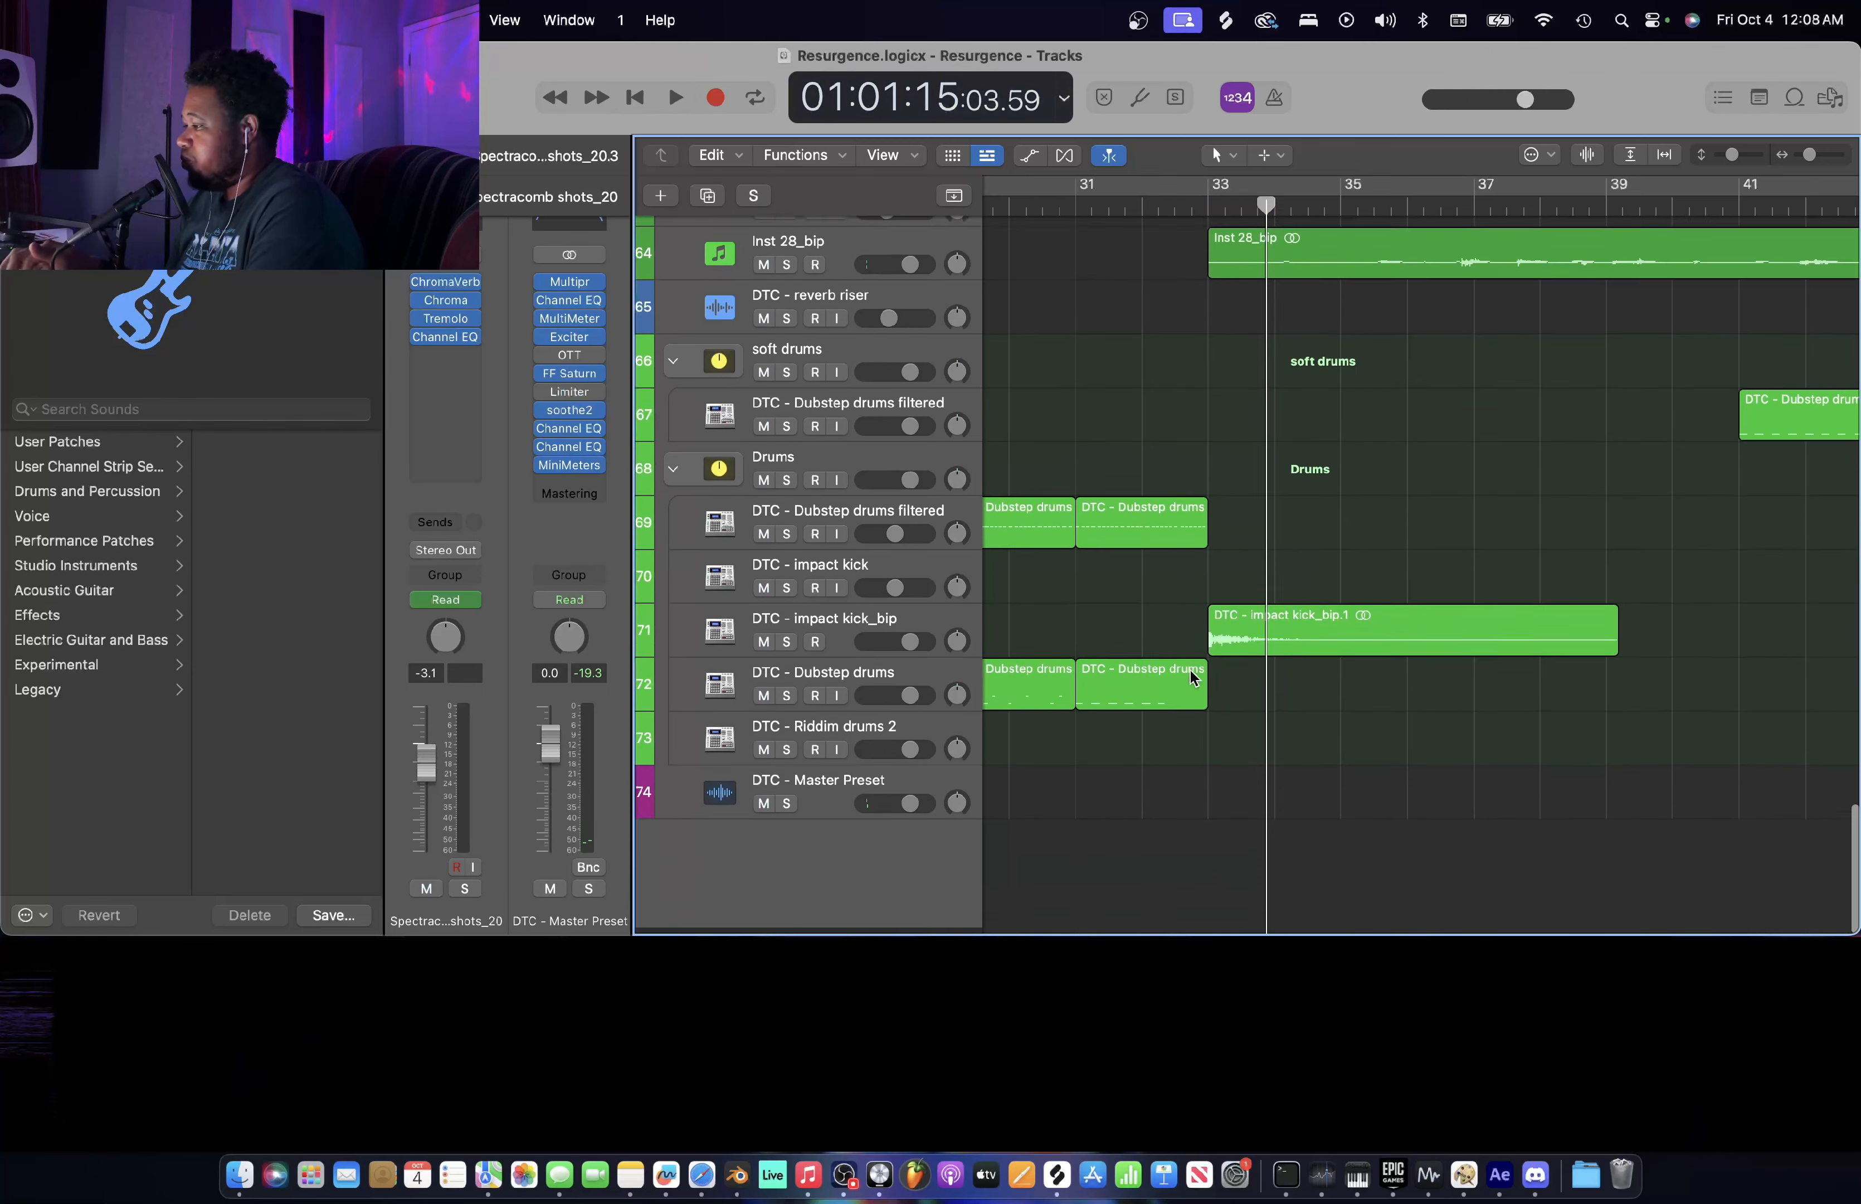
pyautogui.click(790, 654)
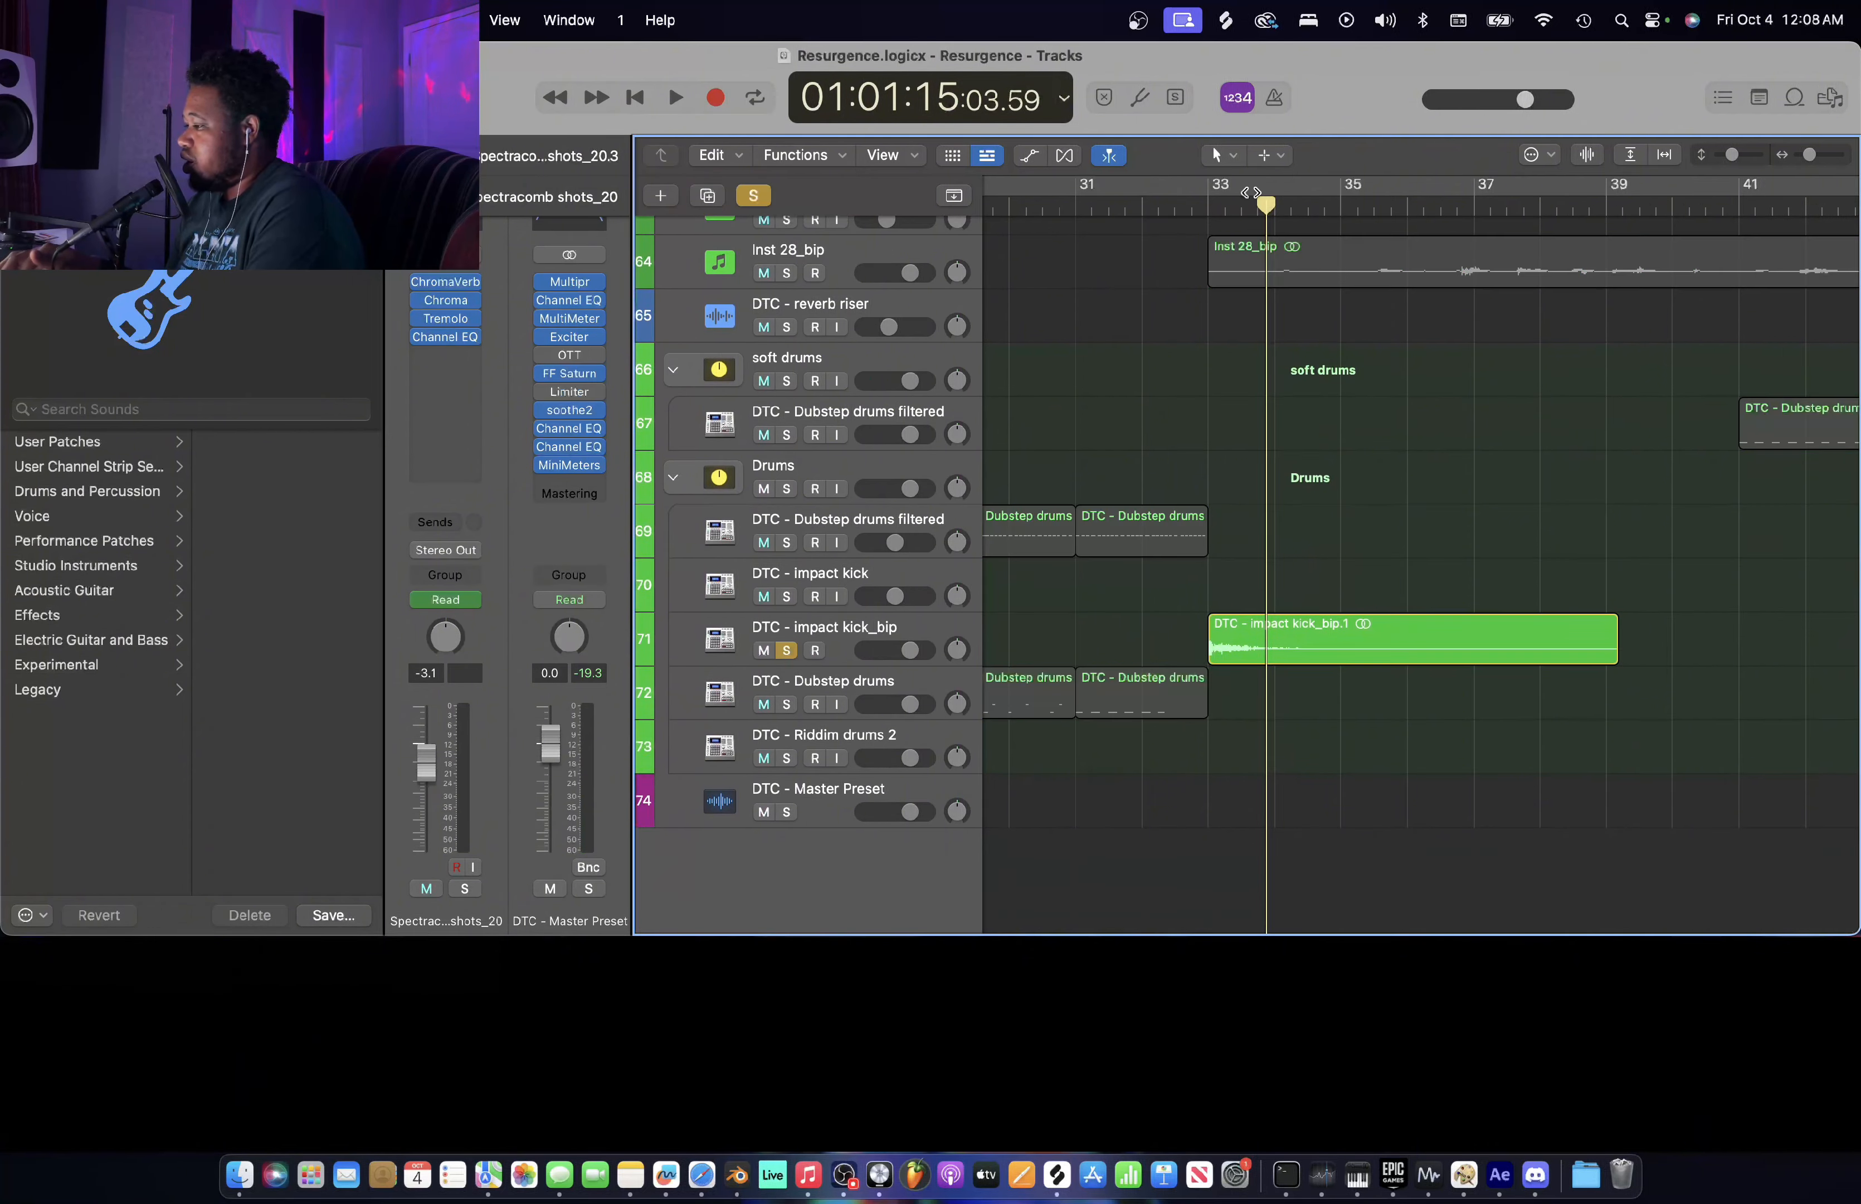
pyautogui.press(',')
pyautogui.press('space')
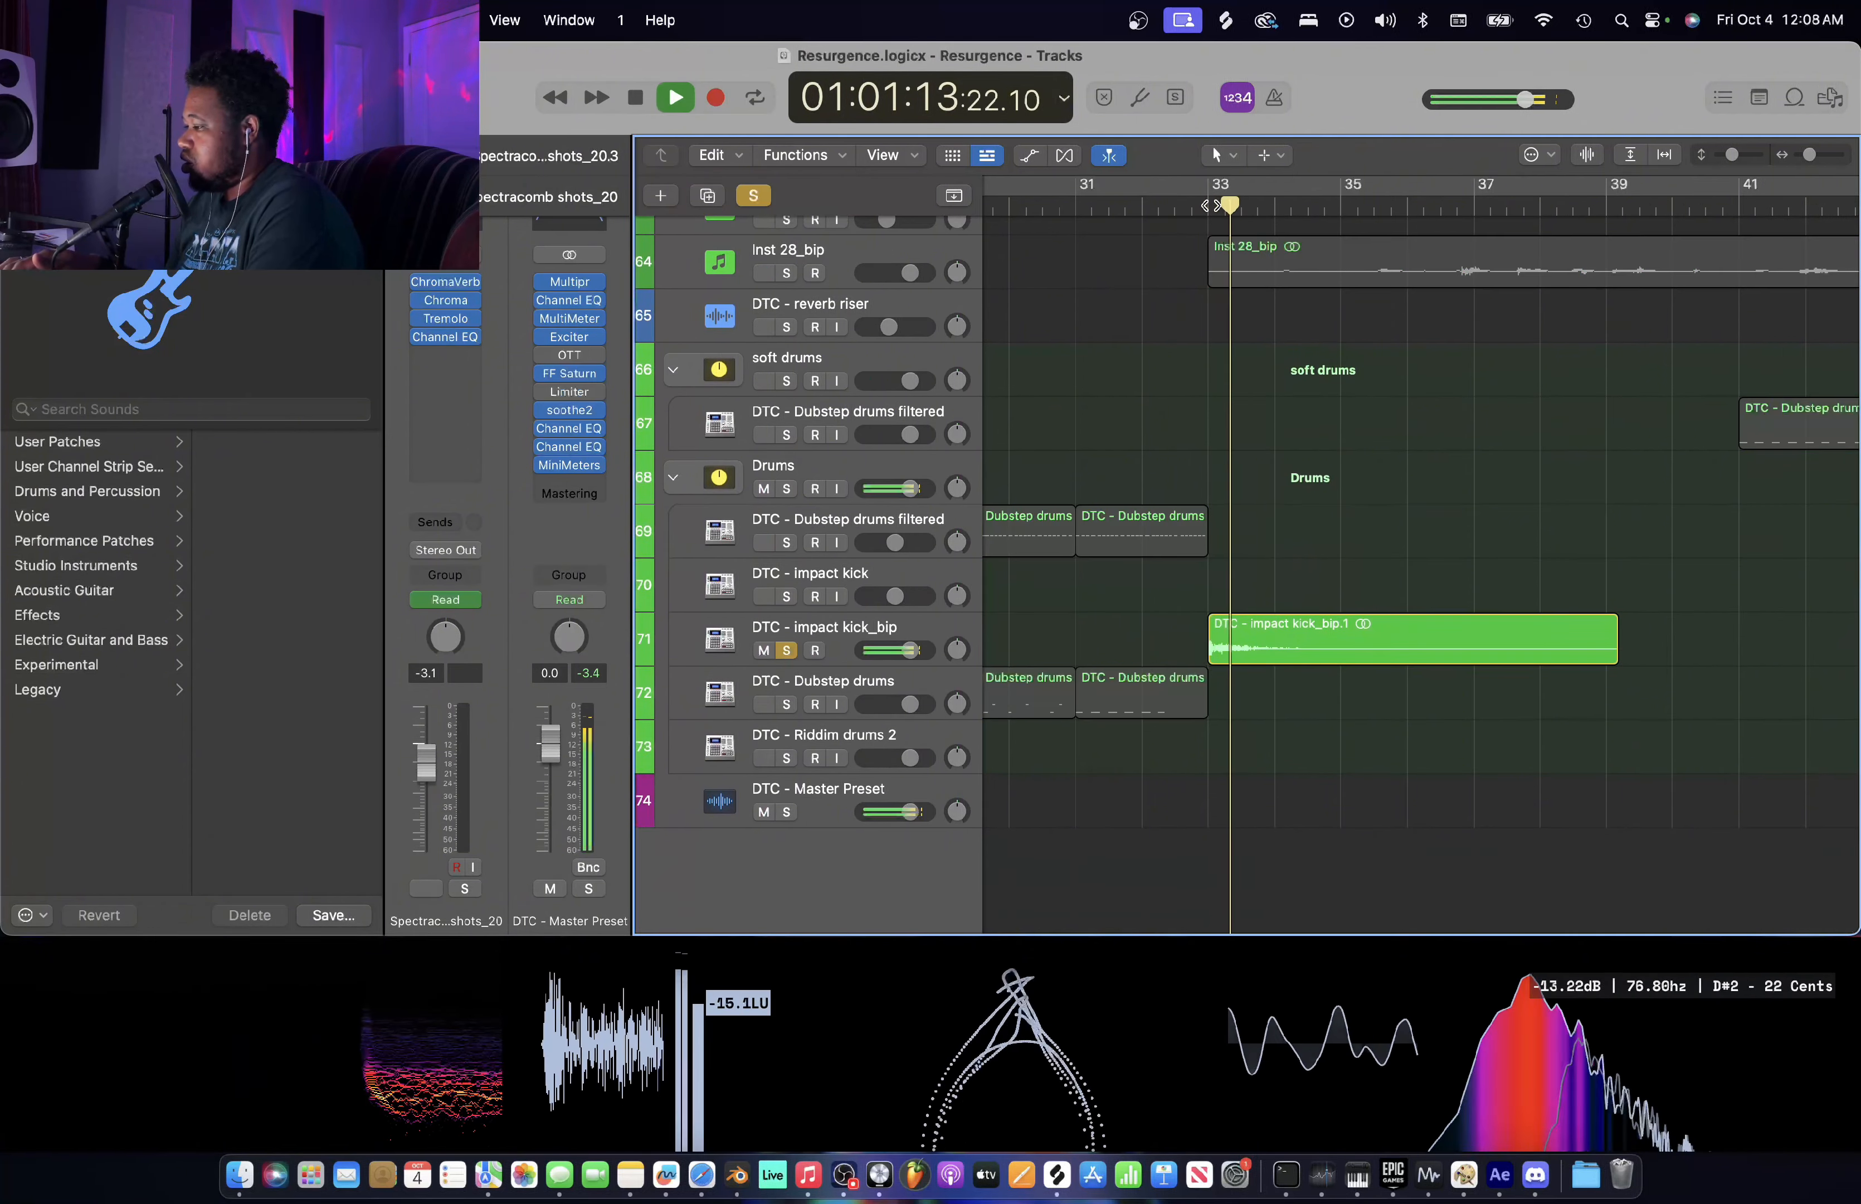
pyautogui.press('space')
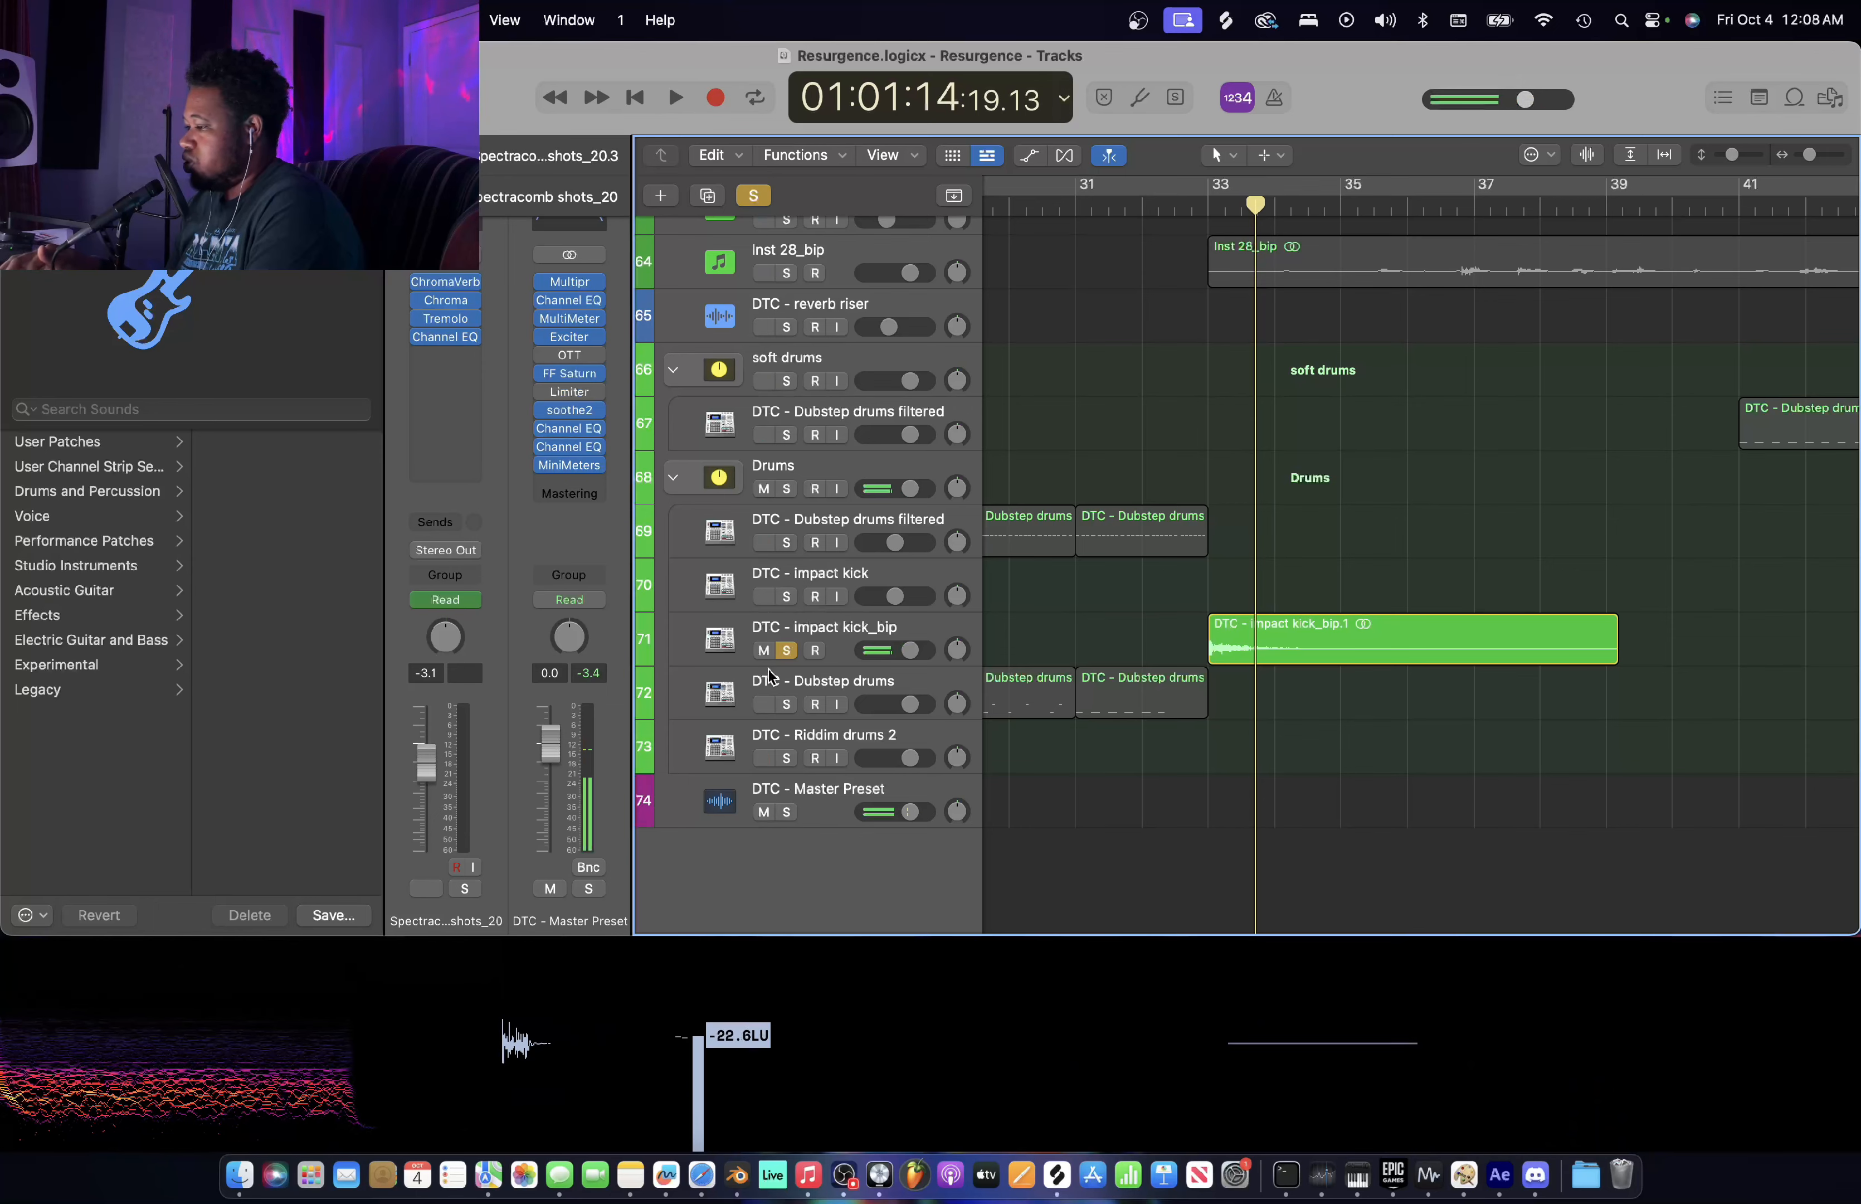
pyautogui.click(786, 650)
# - Place the playhead at bar 41 and look over the vocal, synth, Spectracomb and instrument regions between bars 41 and 49
pyautogui.scroll(20, 1162, 508)
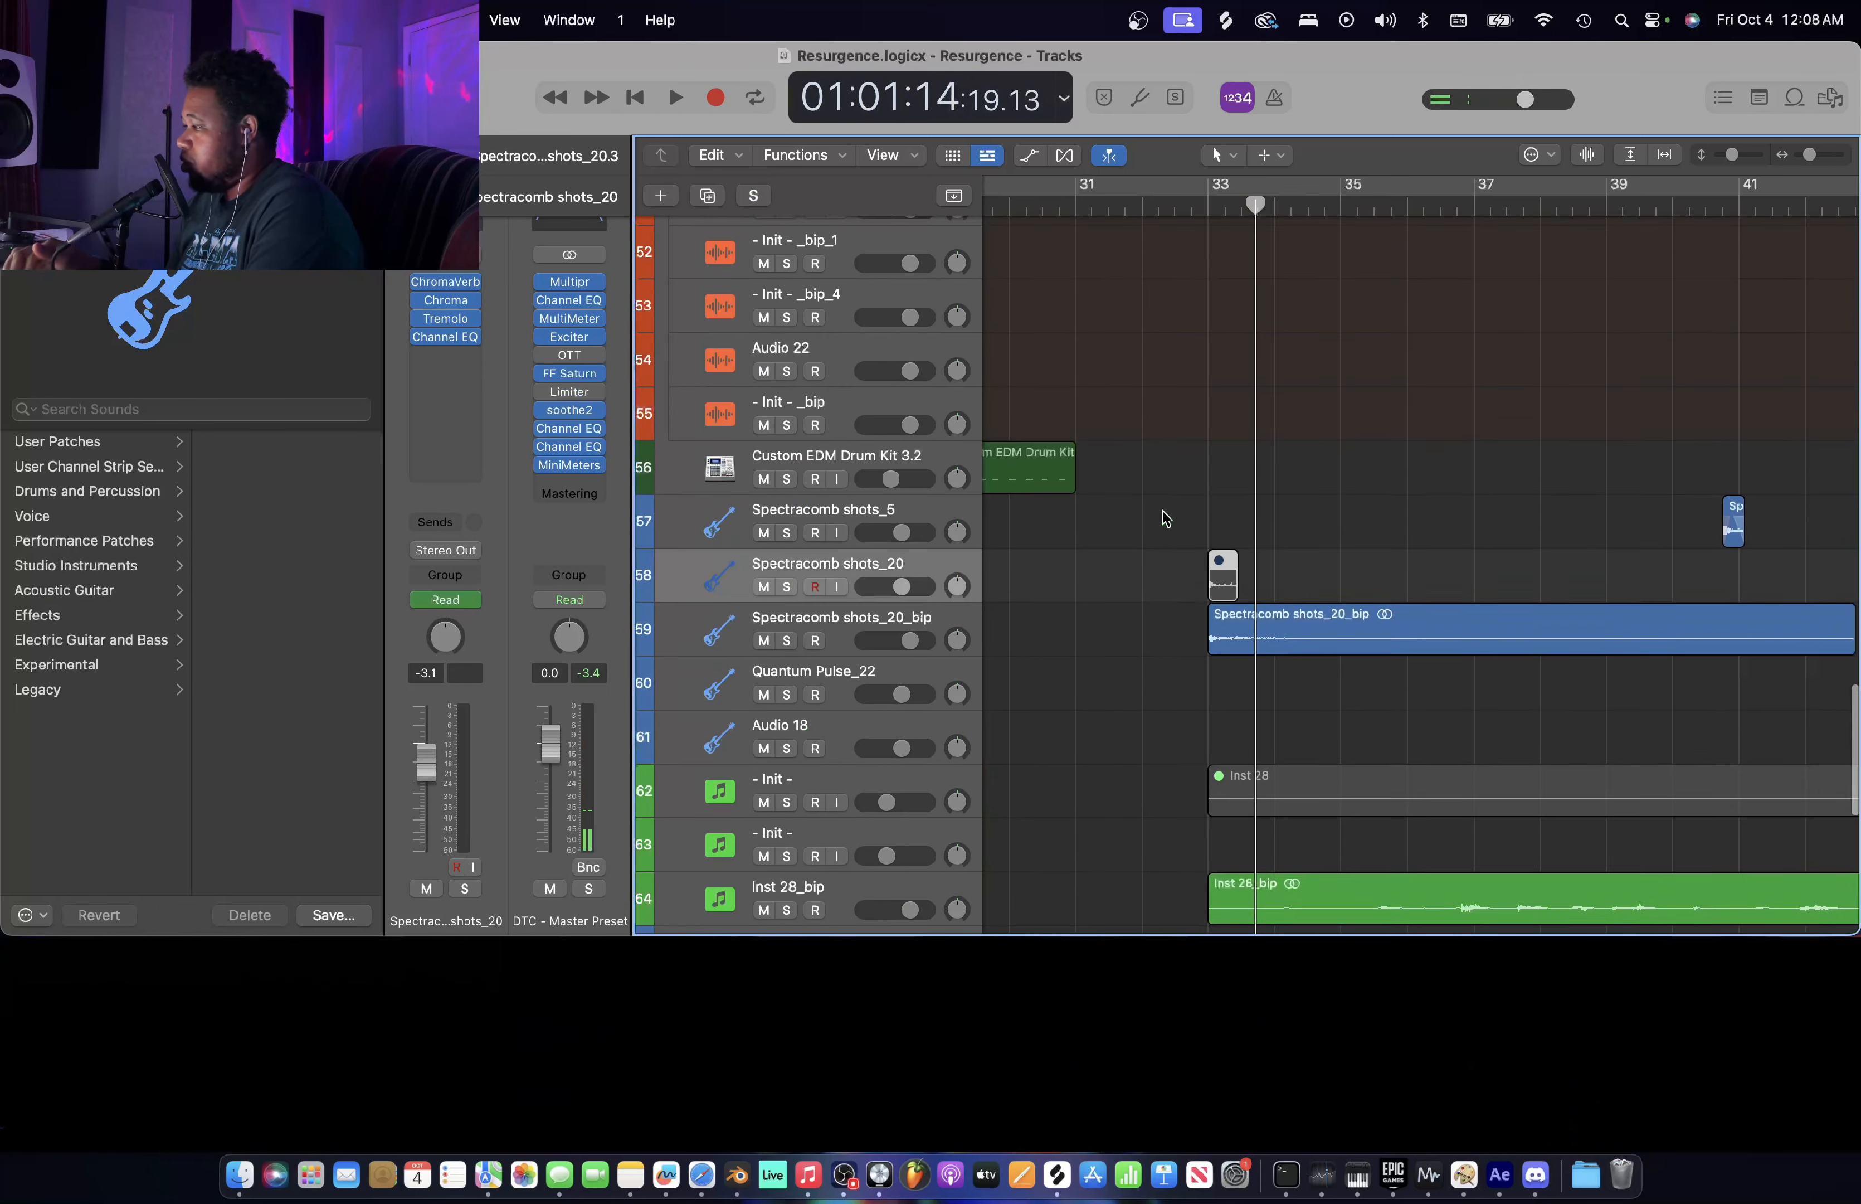
pyautogui.scroll(10, 1162, 512)
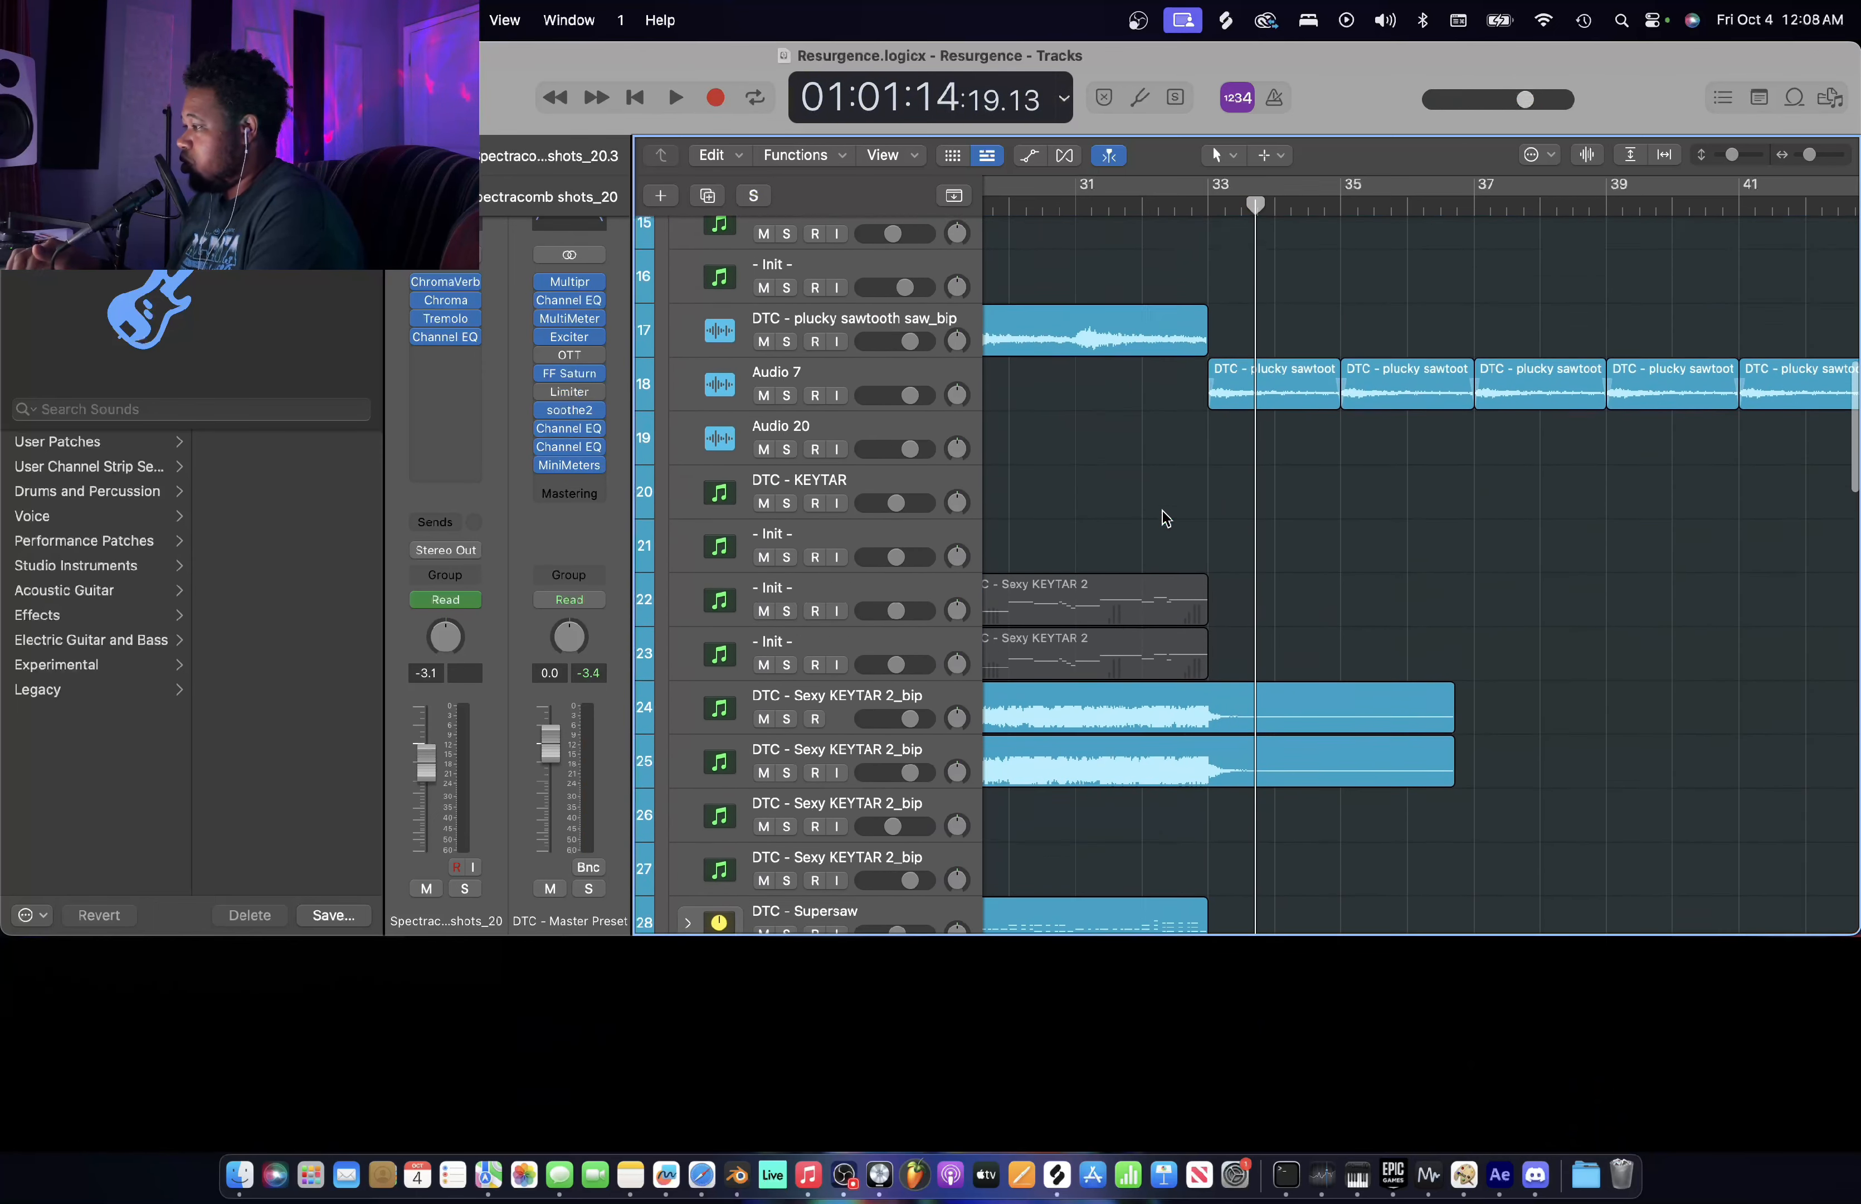
pyautogui.hscroll(10, 1162, 517)
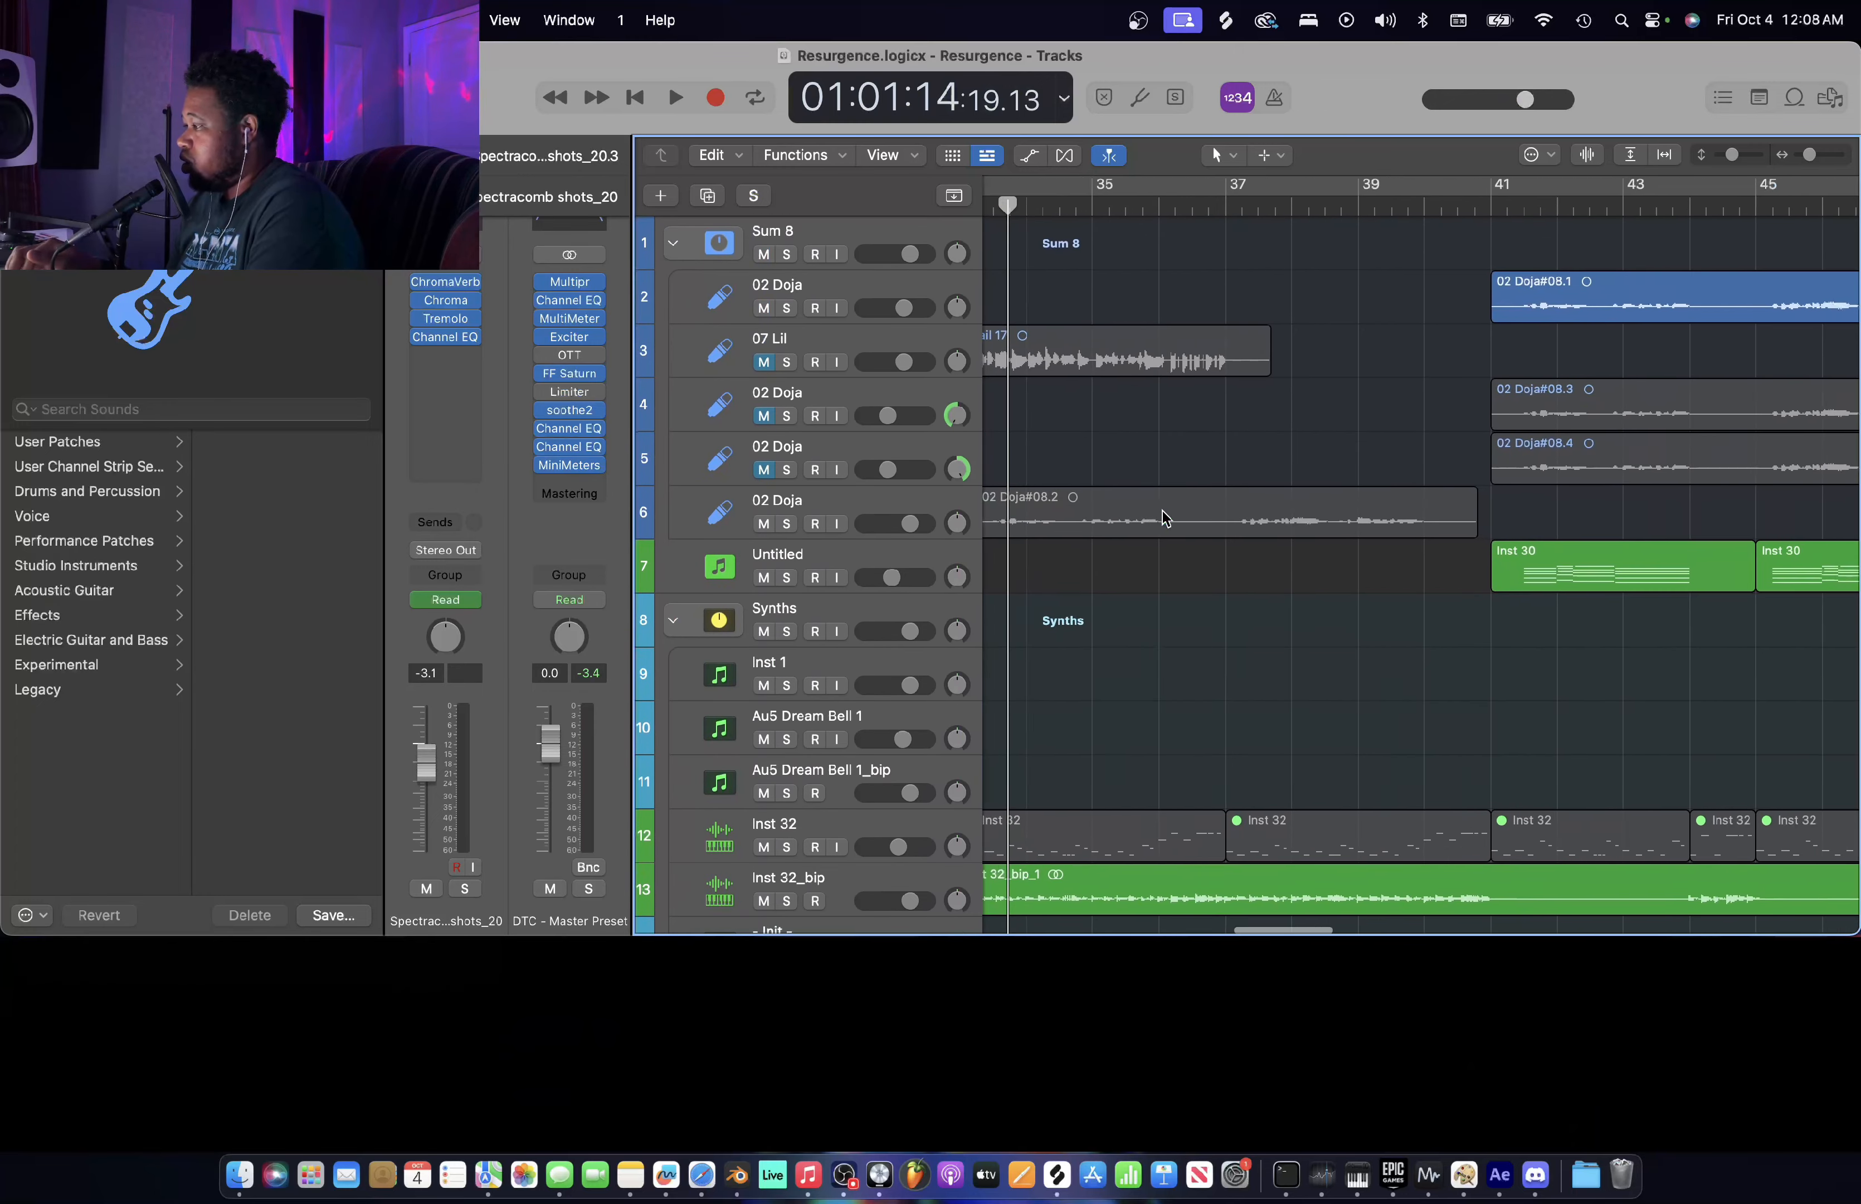
pyautogui.hscroll(3, 1162, 510)
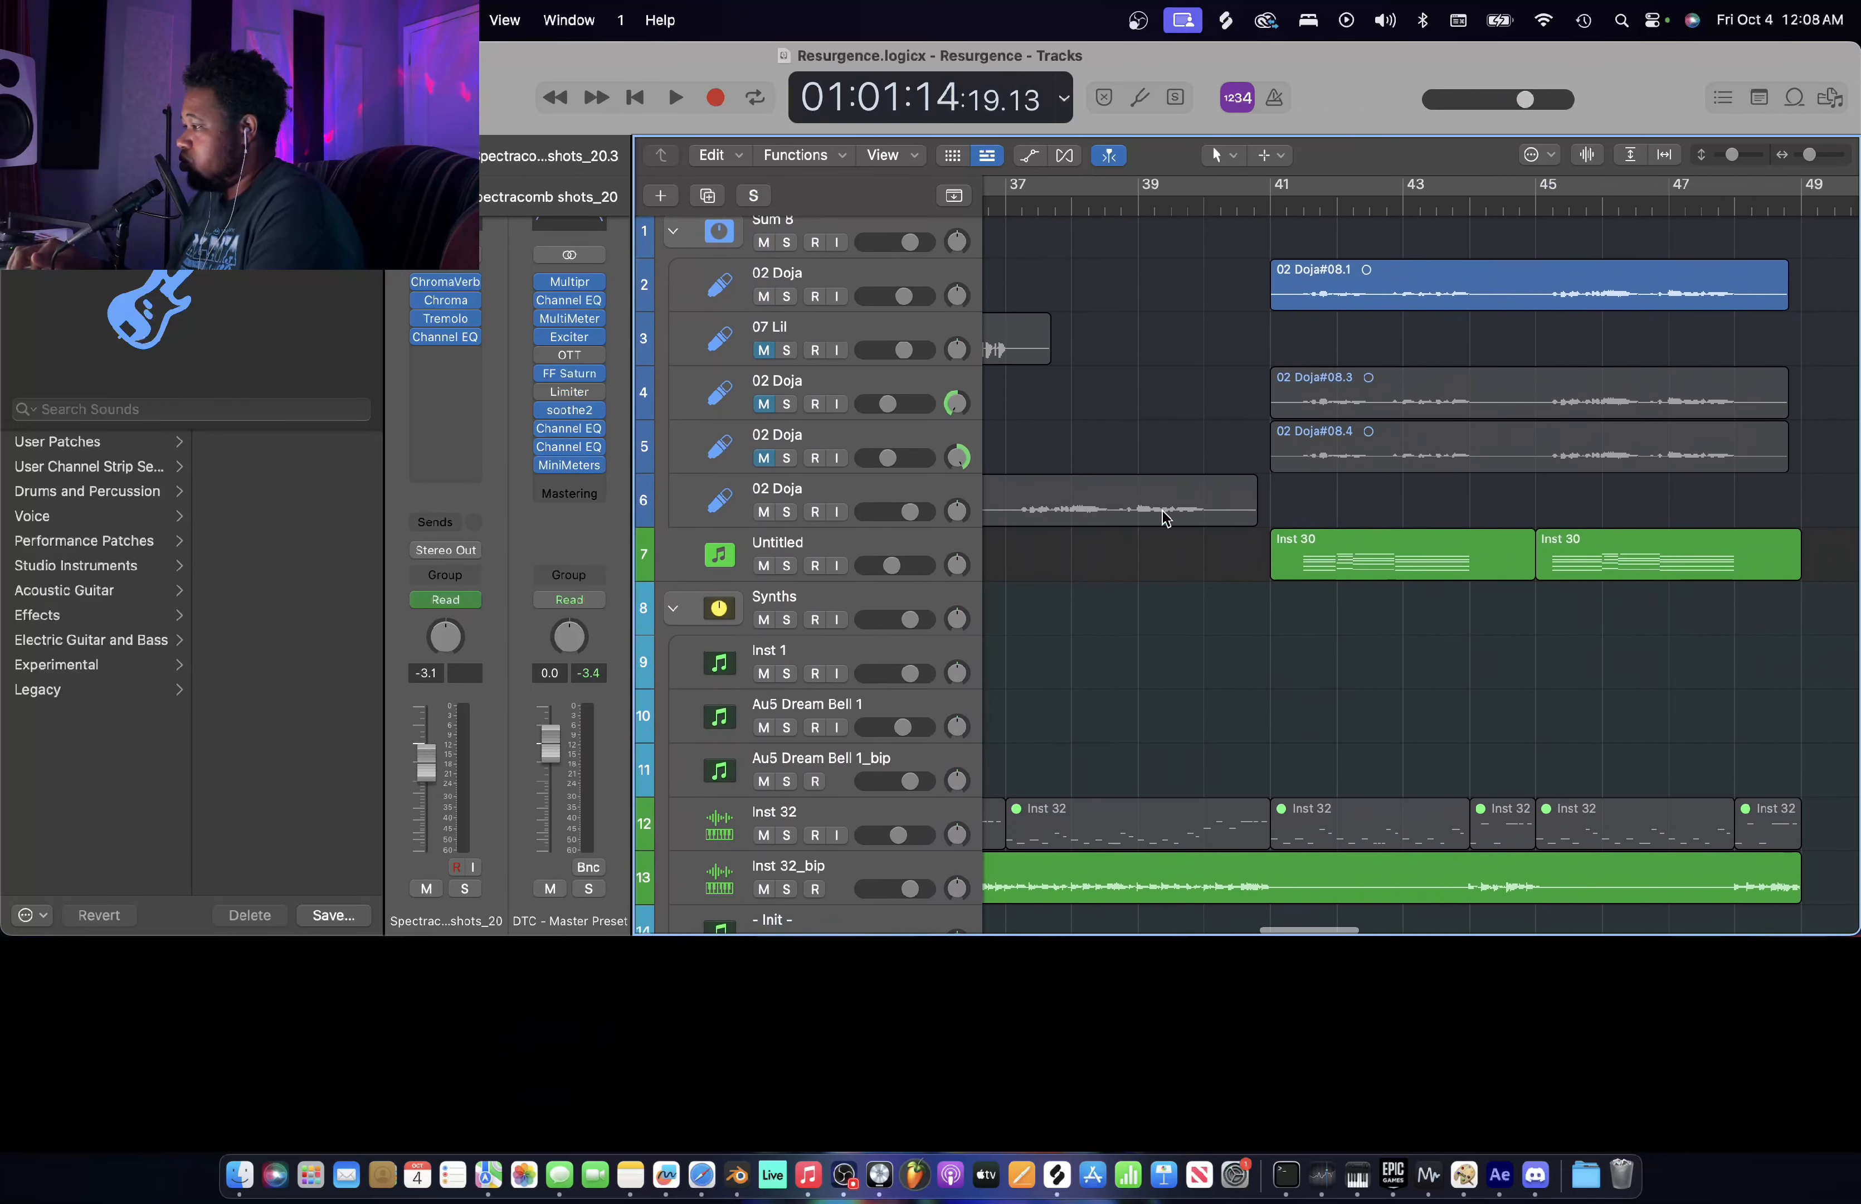
pyautogui.click(1266, 202)
pyautogui.scroll(-10, 1267, 202)
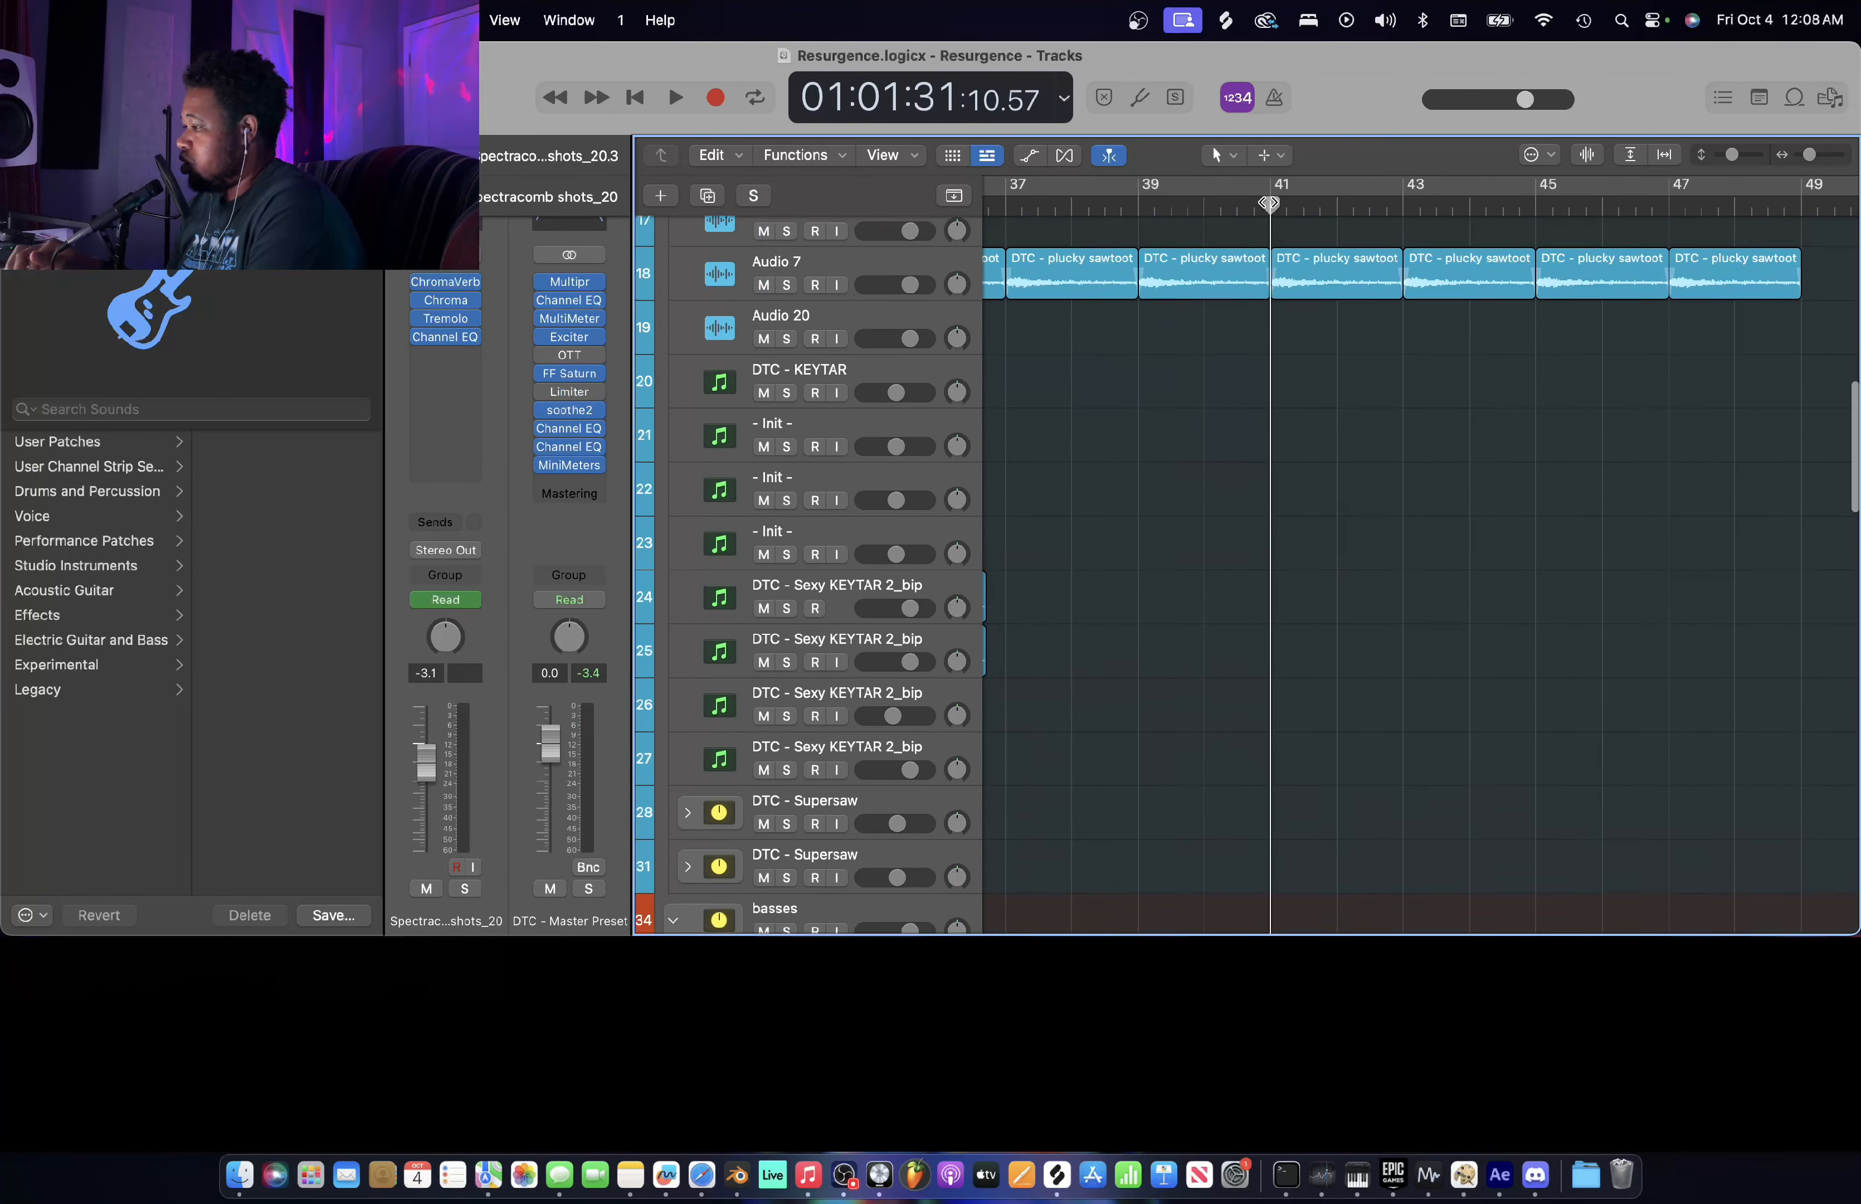
pyautogui.scroll(10, 1268, 202)
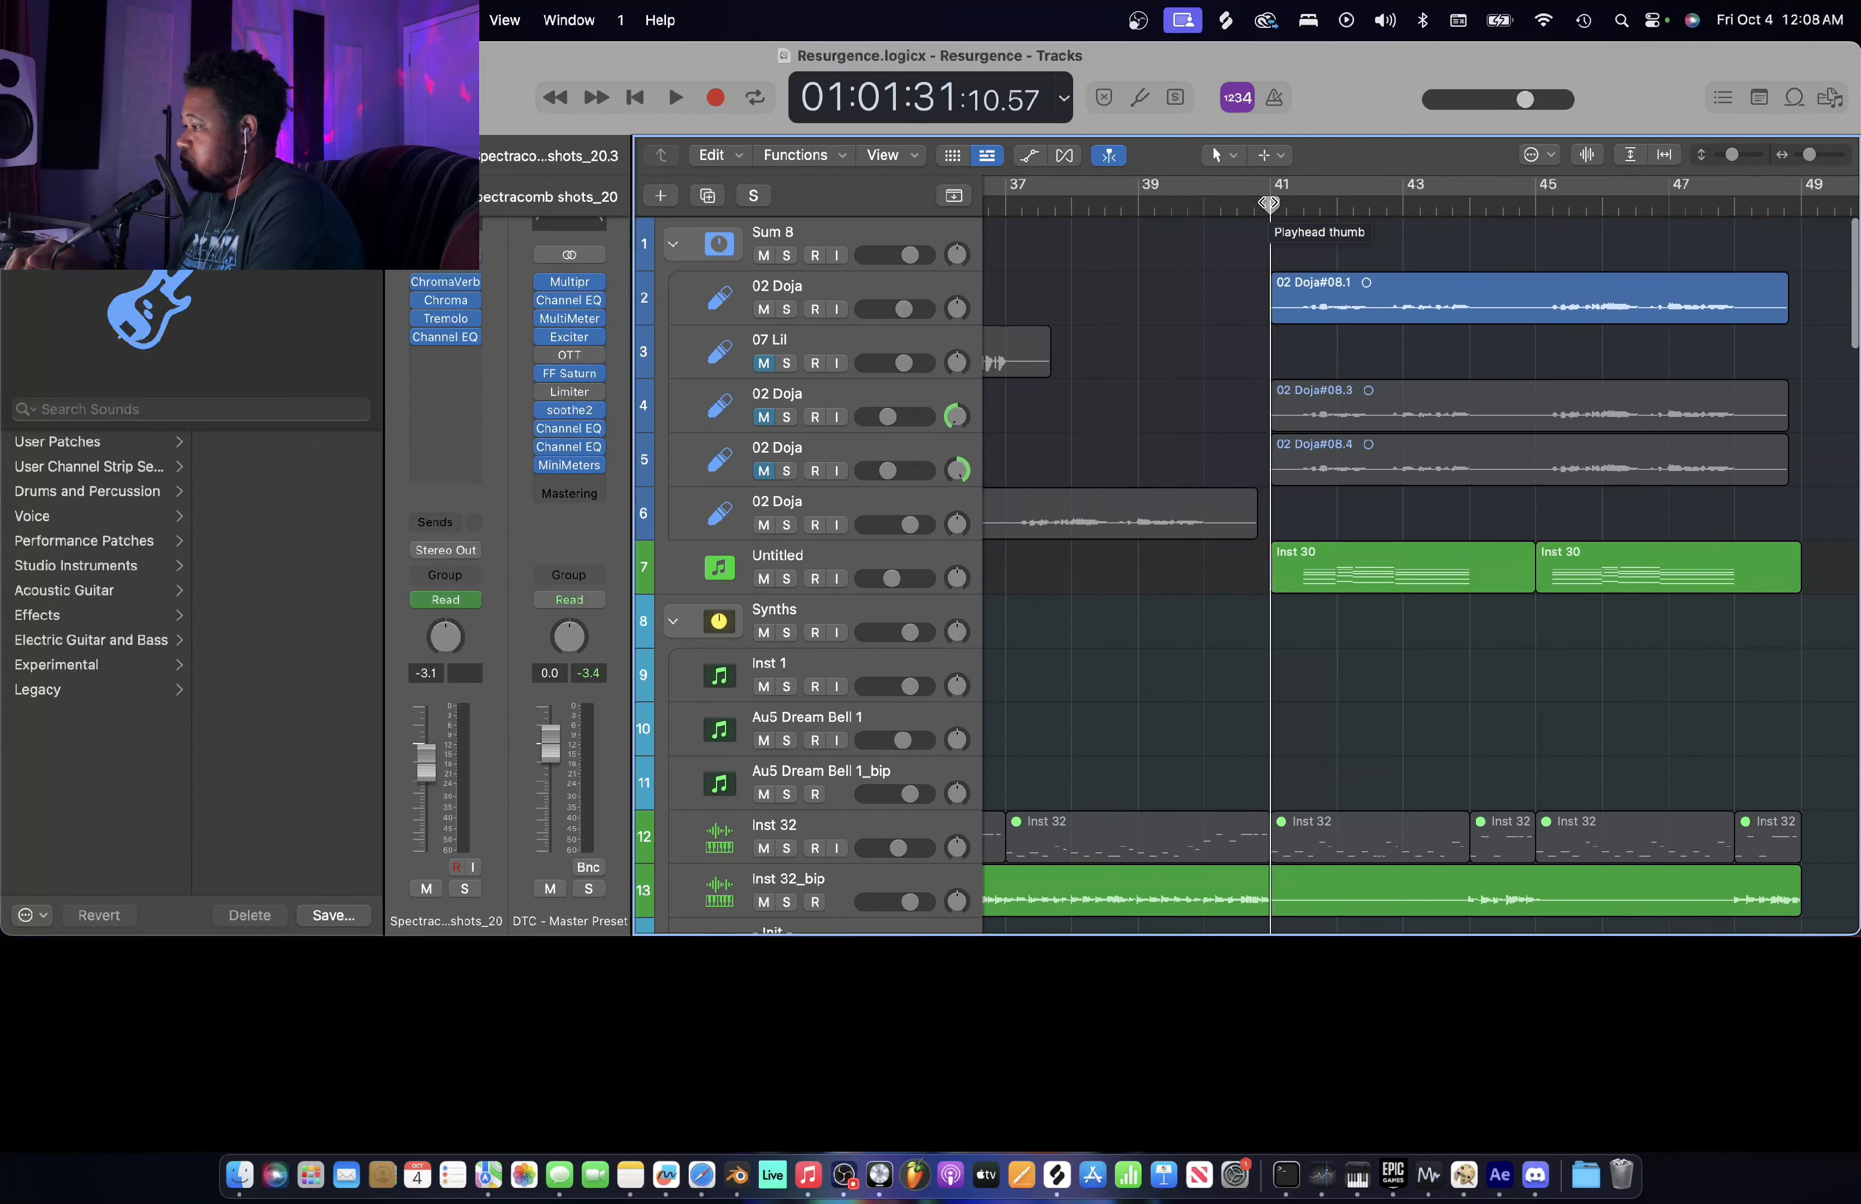
pyautogui.scroll(-15, 1282, 530)
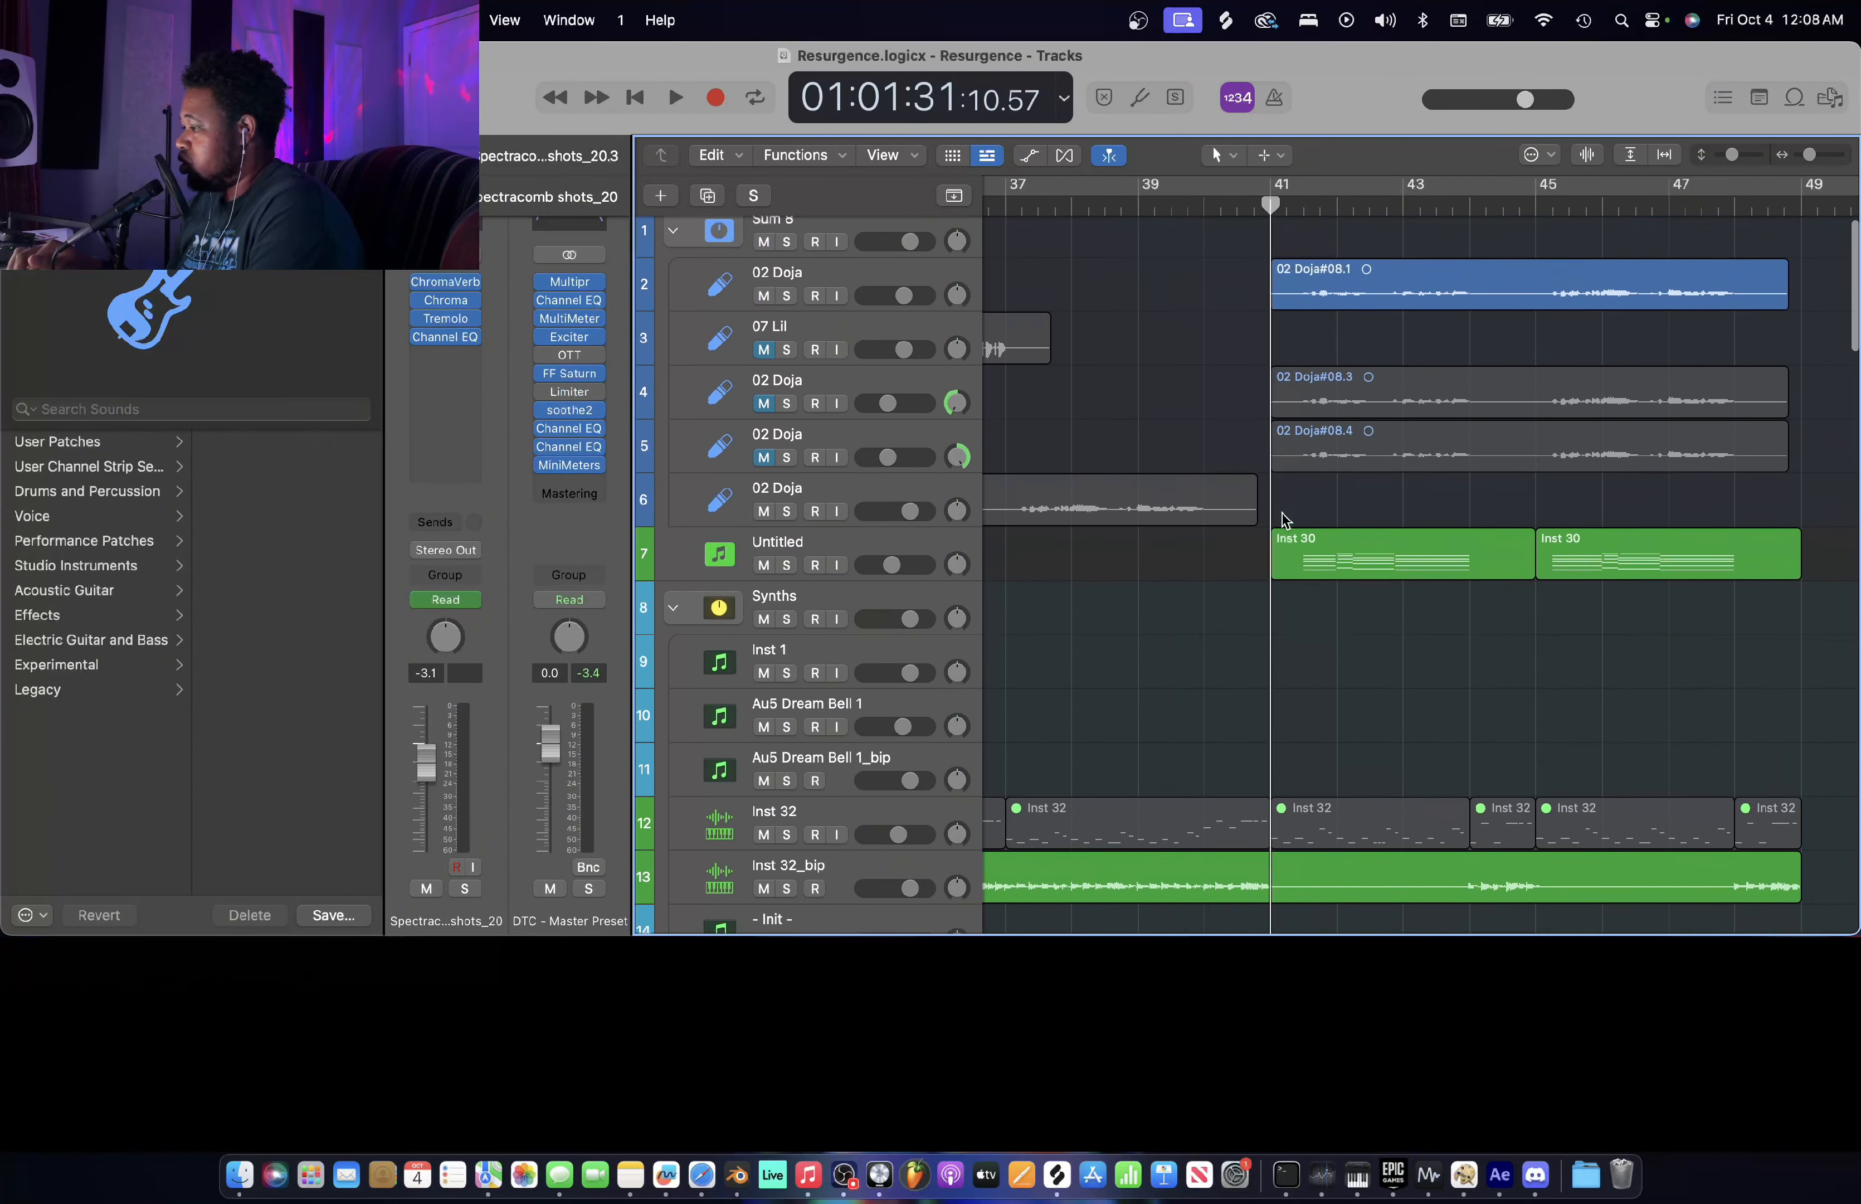
pyautogui.scroll(-20, 1286, 522)
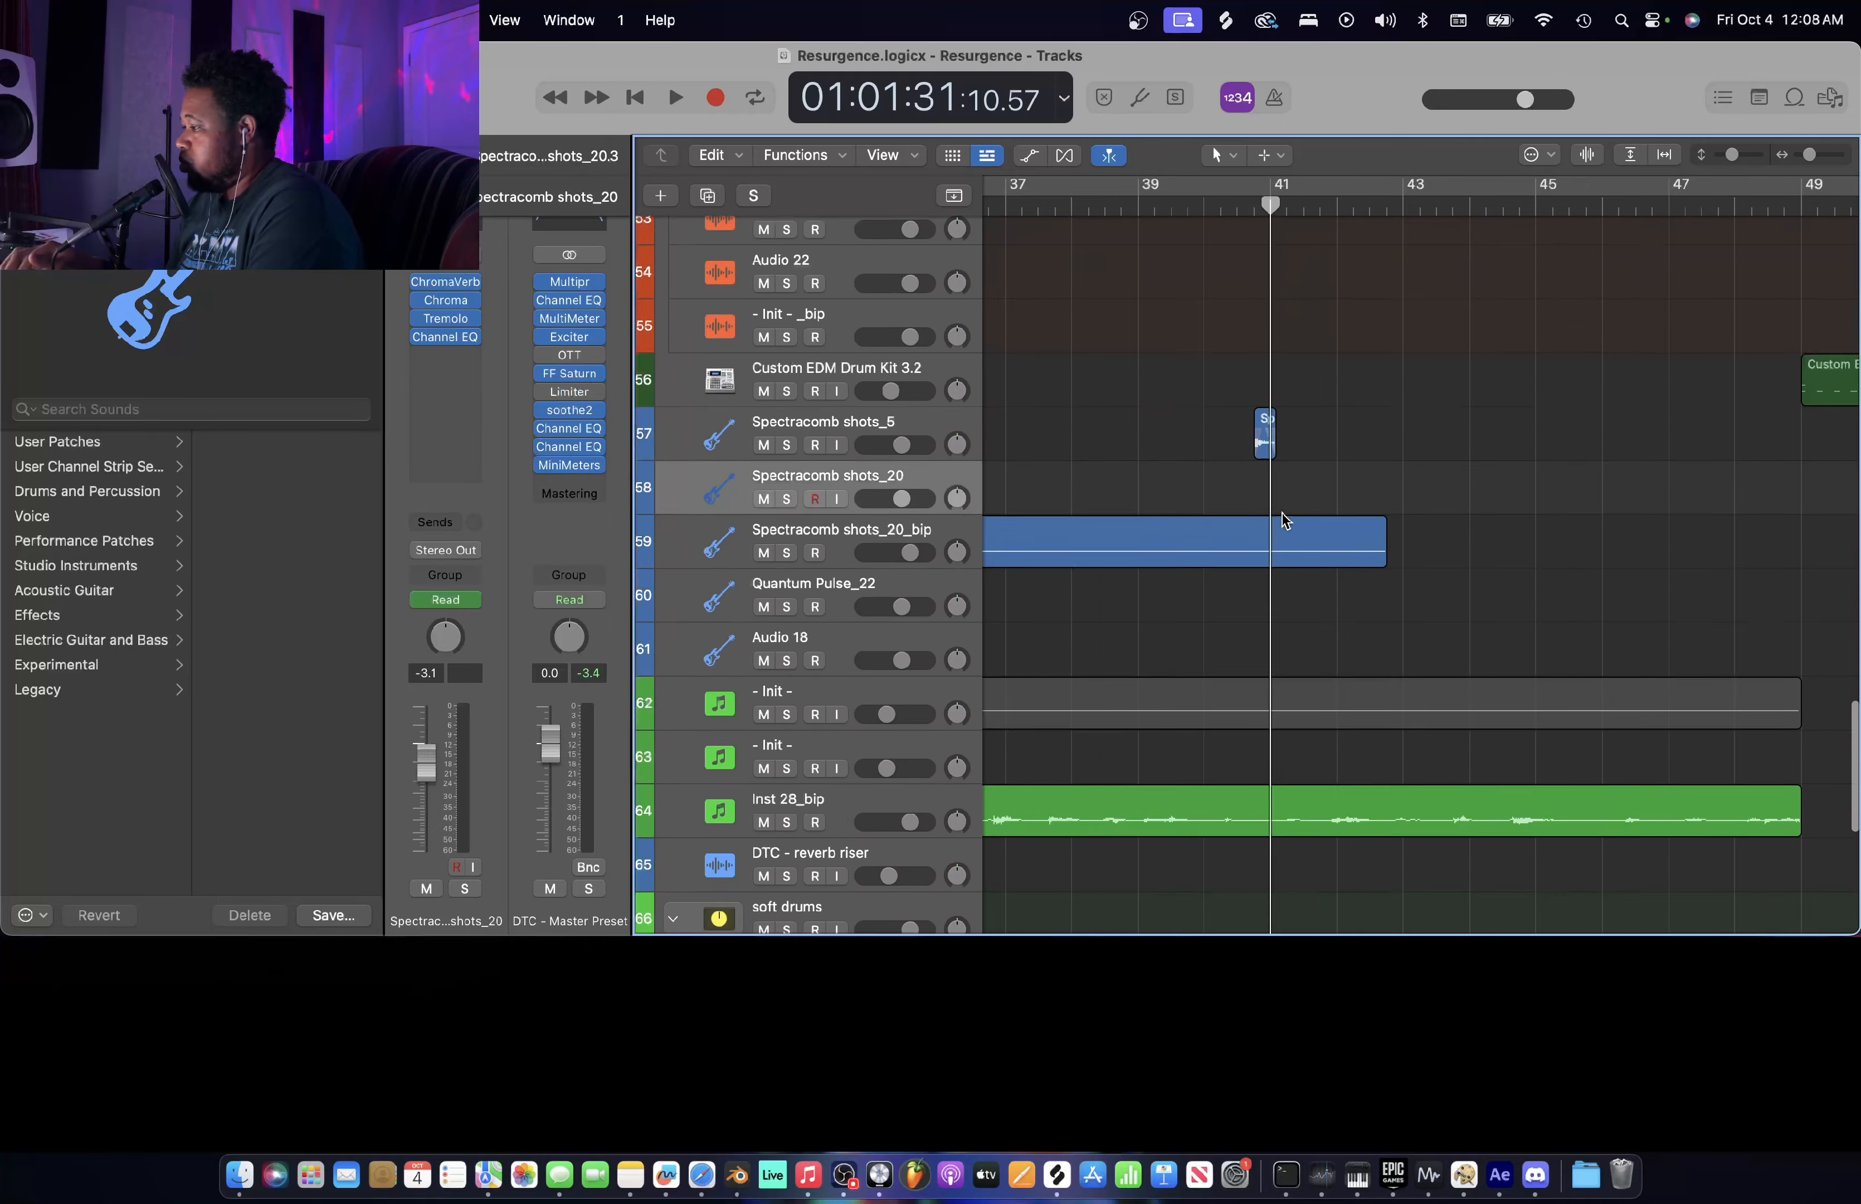
pyautogui.scroll(5, 1285, 521)
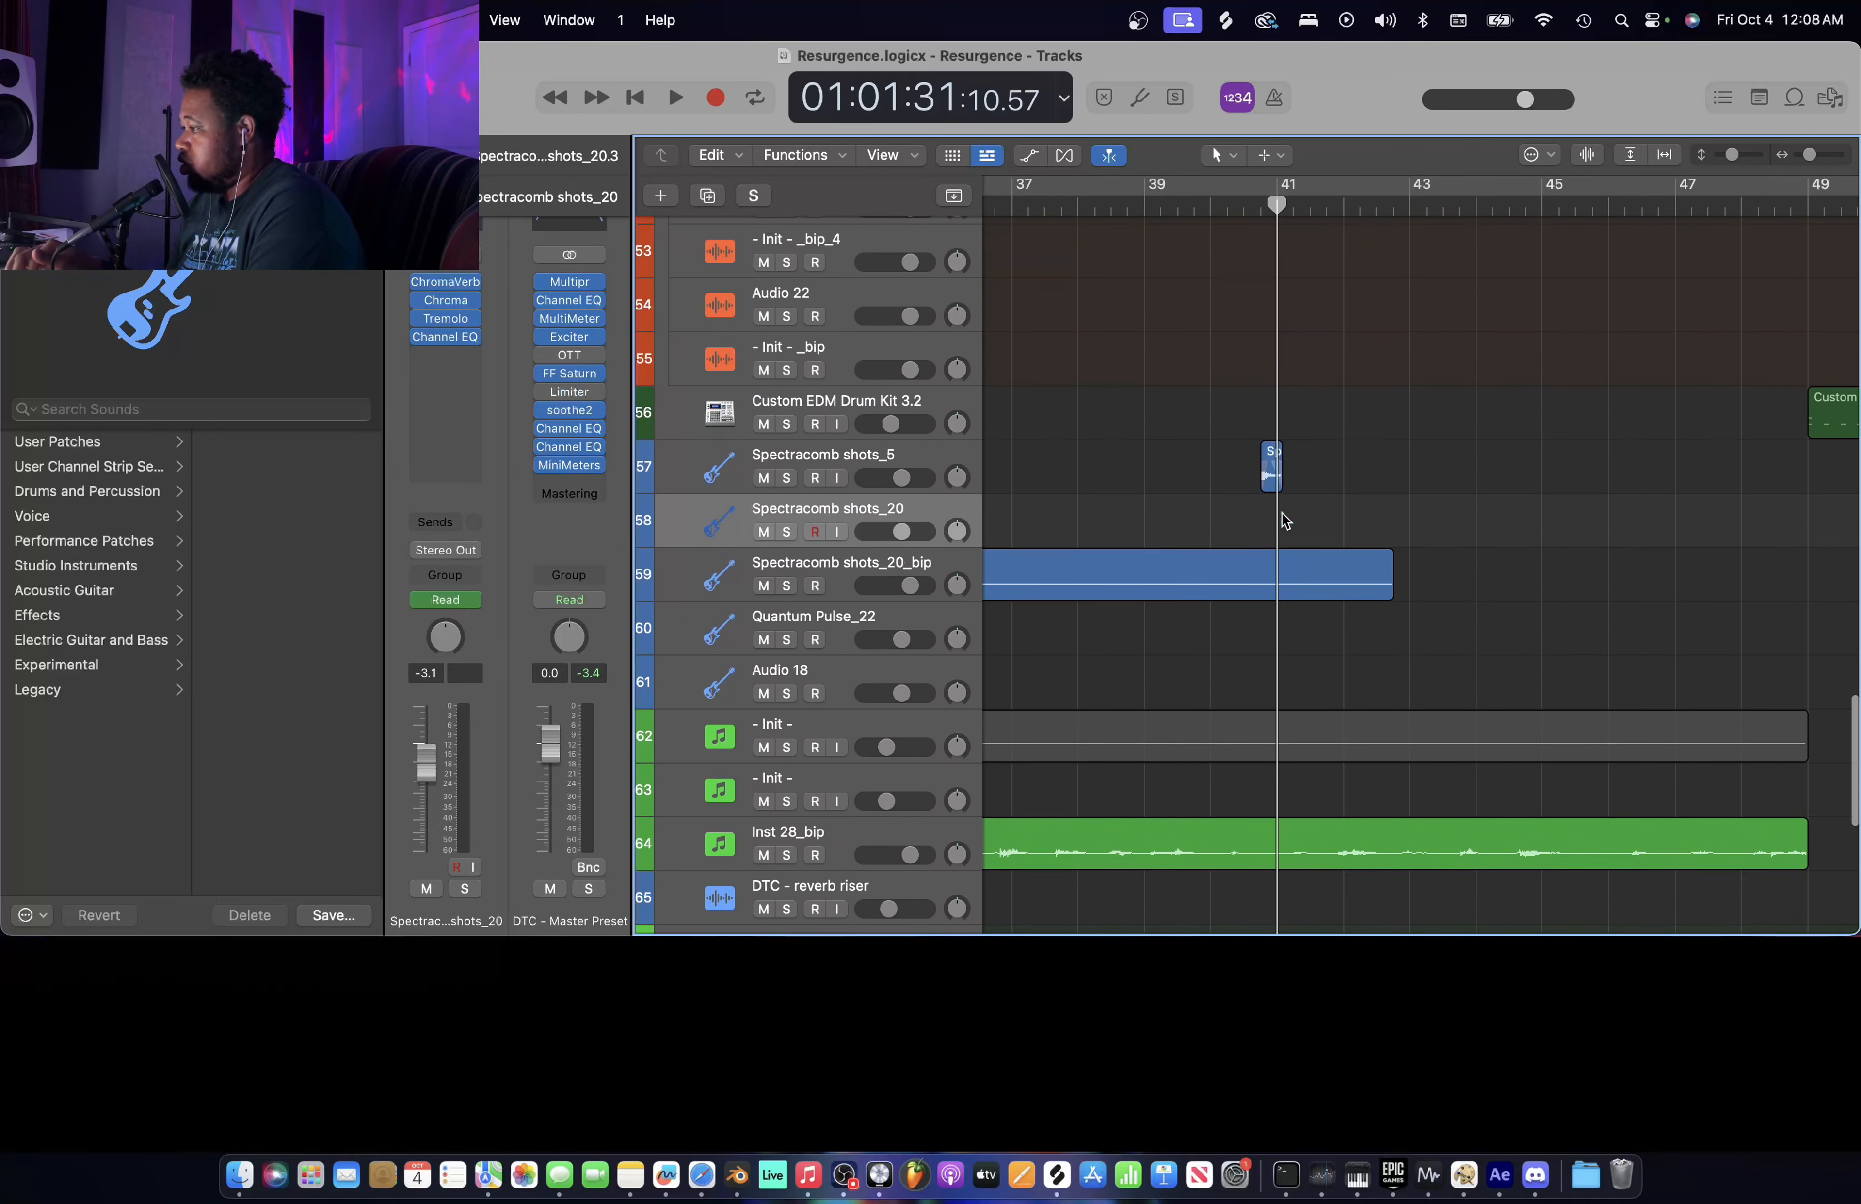
pyautogui.scroll(-8, 1286, 522)
pyautogui.scroll(20, 1283, 520)
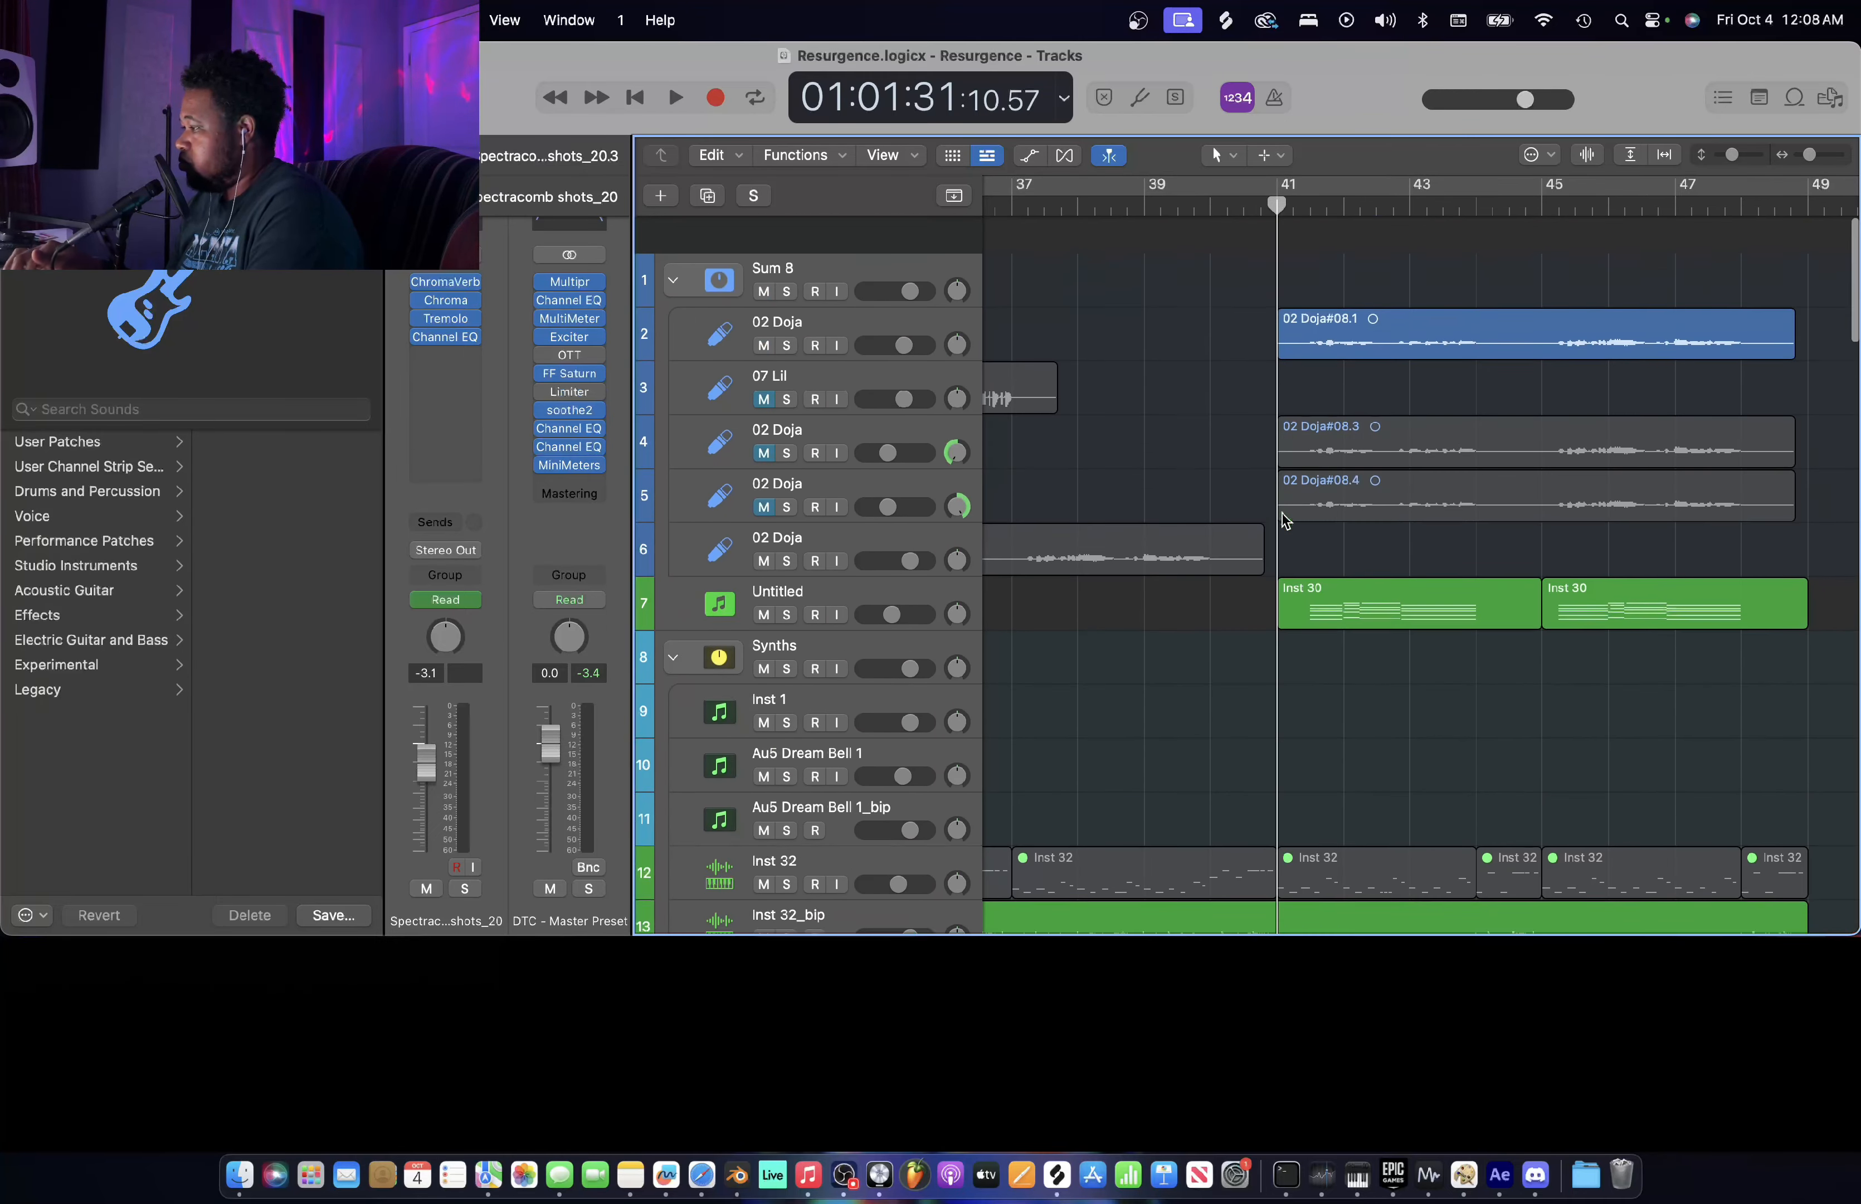
# - Solo the first 02 Doja vocal track, which holds the 02 Doja#08.1 region at bar 41, and show its channel strip
pyautogui.press('s')
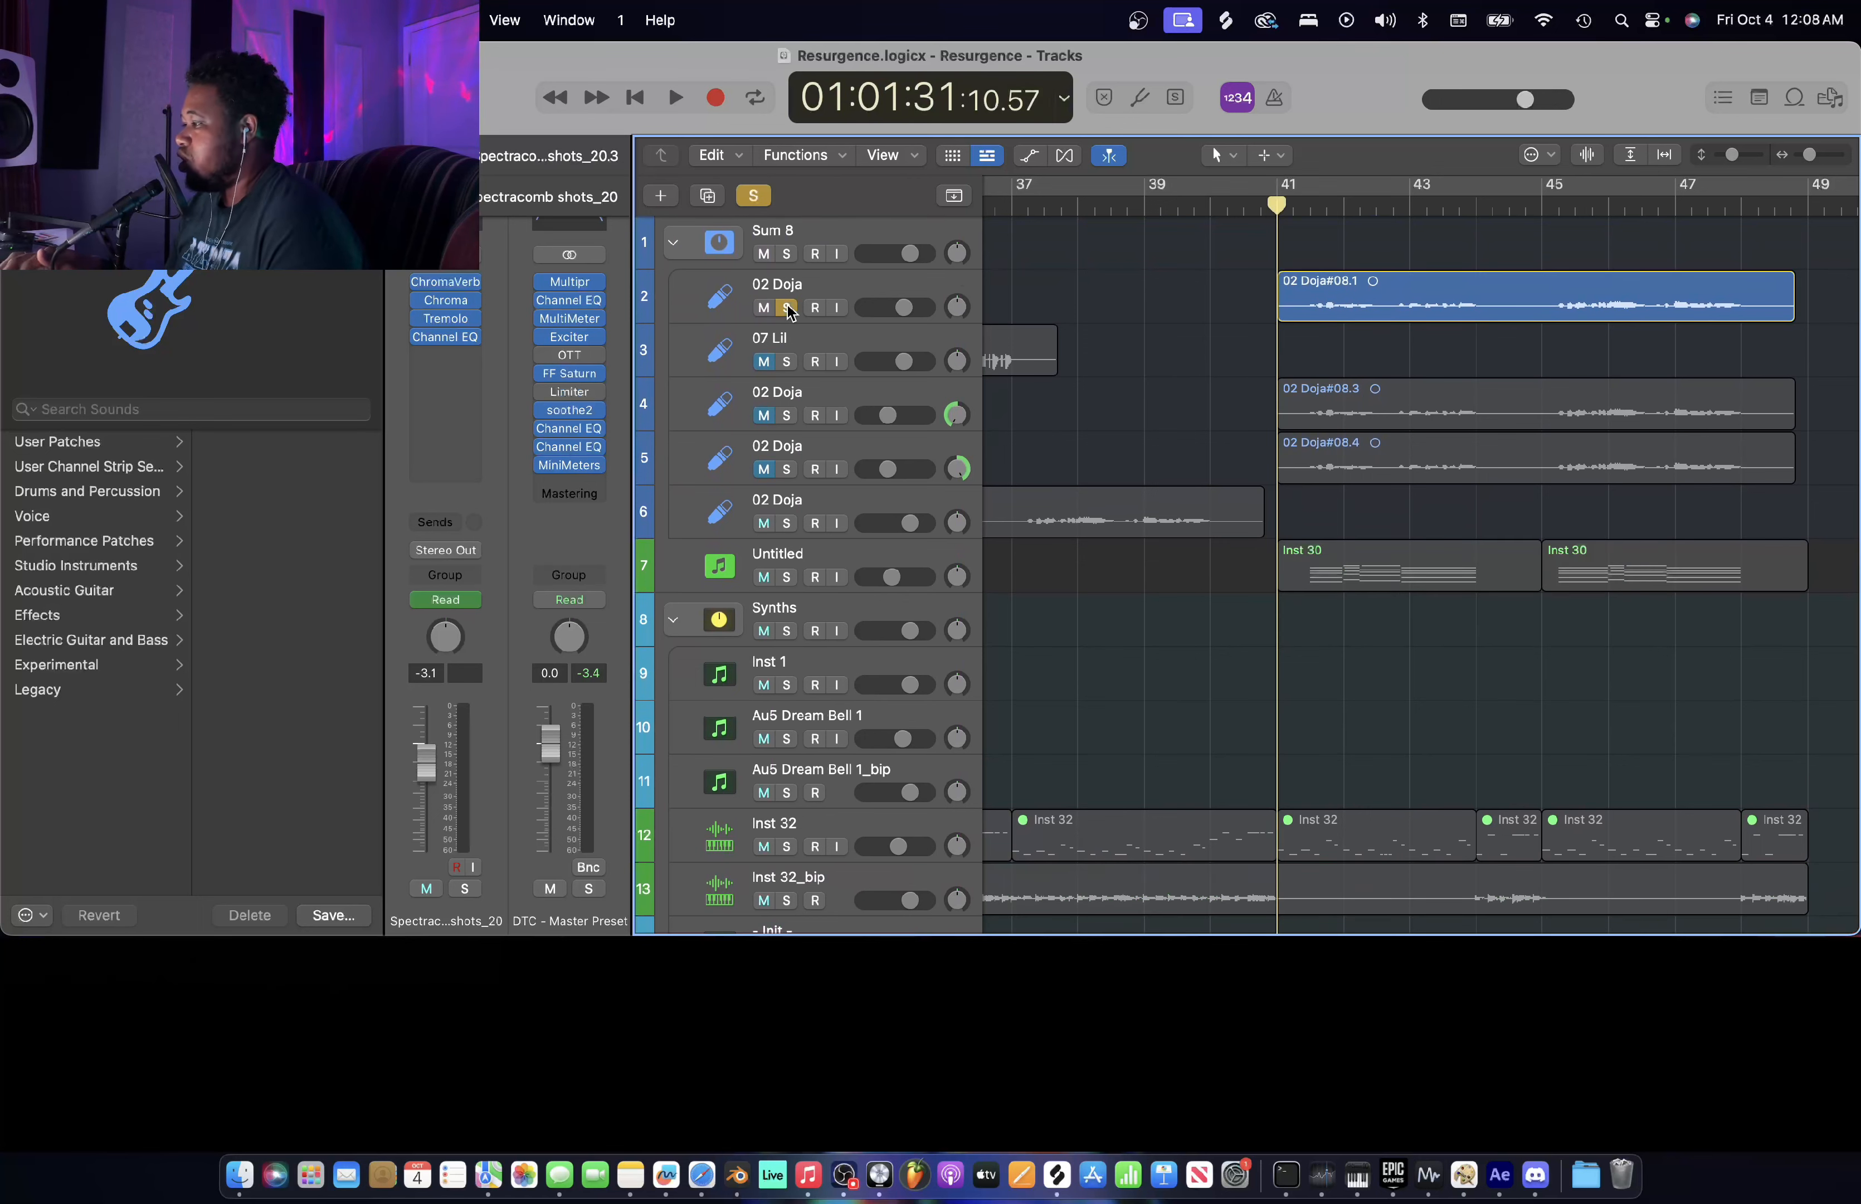
pyautogui.click(920, 282)
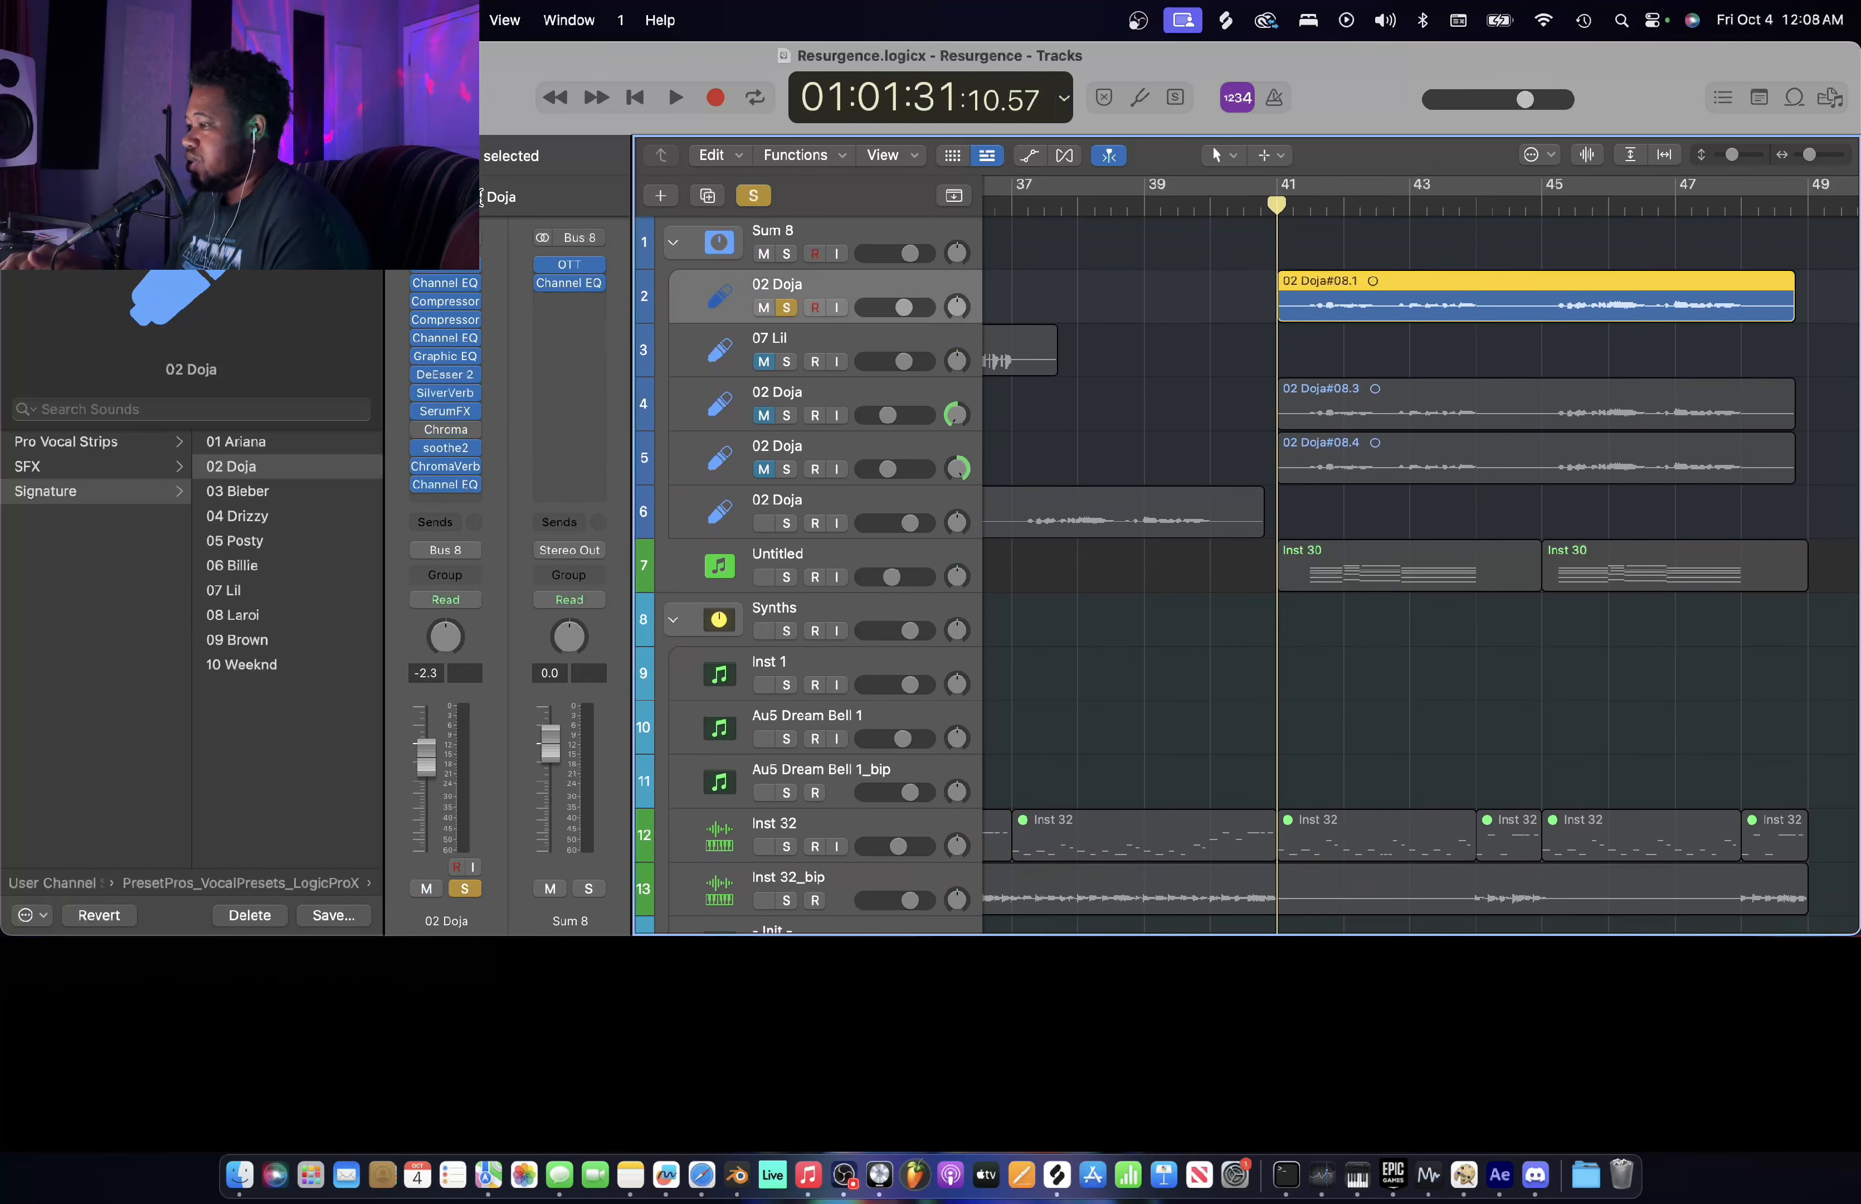
# - Play the soloed 02 Doja vocal from bar 41 and examine its Pitch Correction settings
pyautogui.press('space')
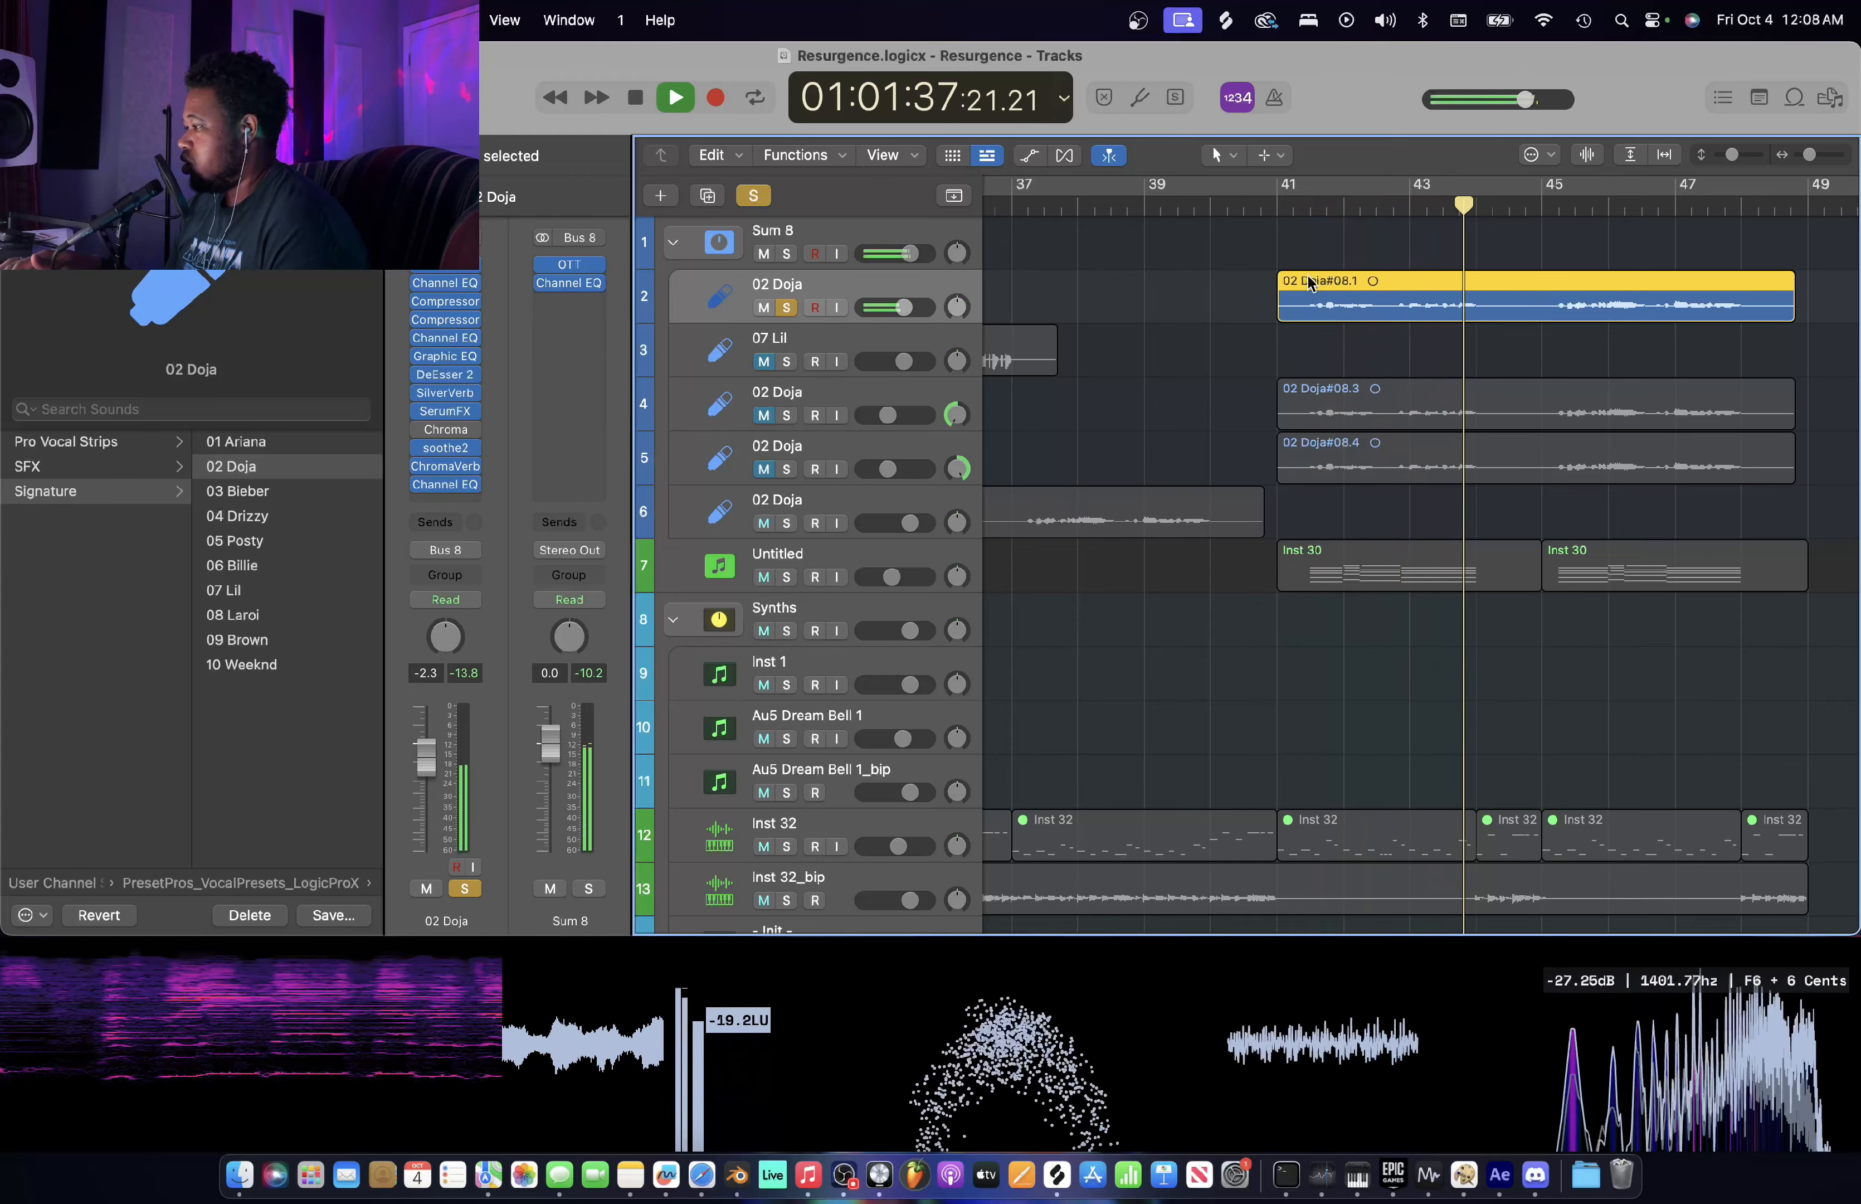
pyautogui.press('space')
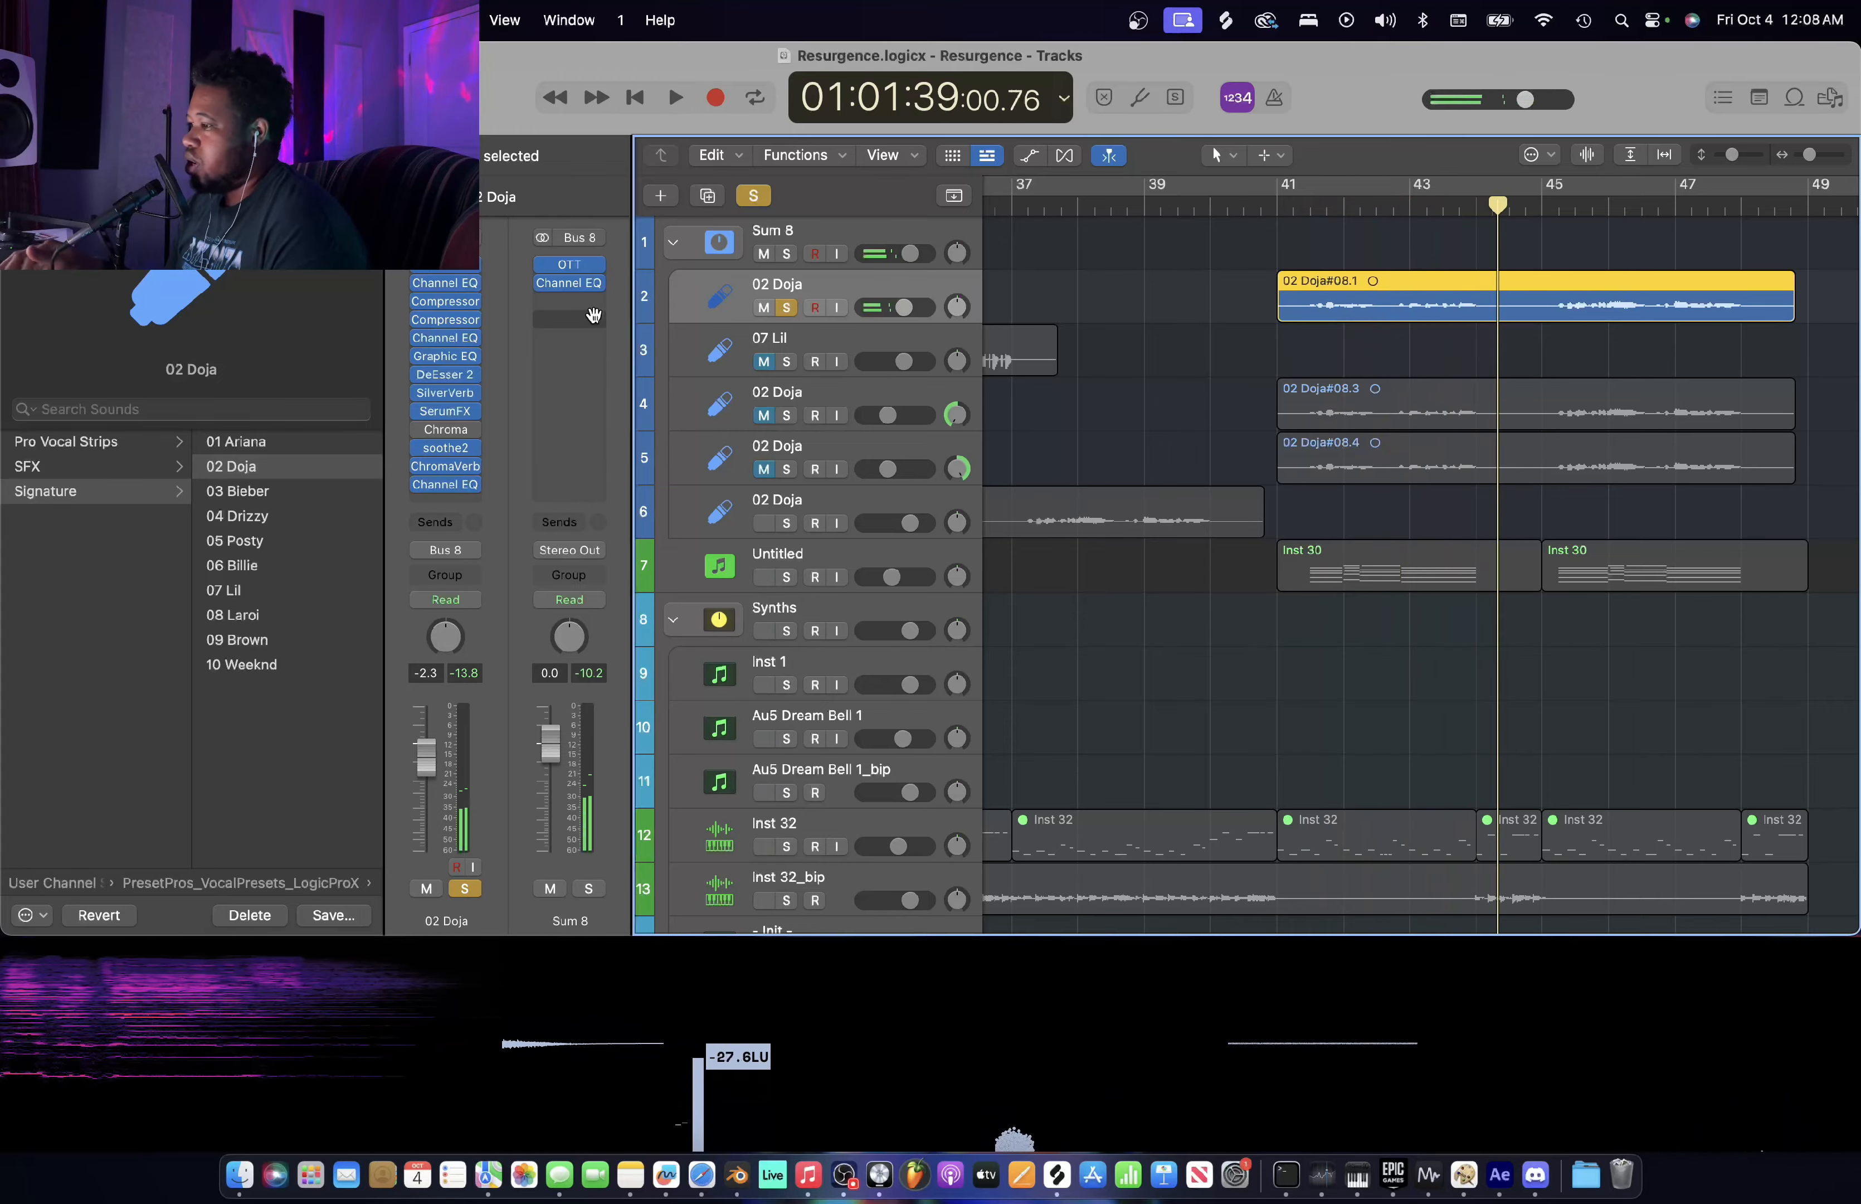
pyautogui.click(447, 267)
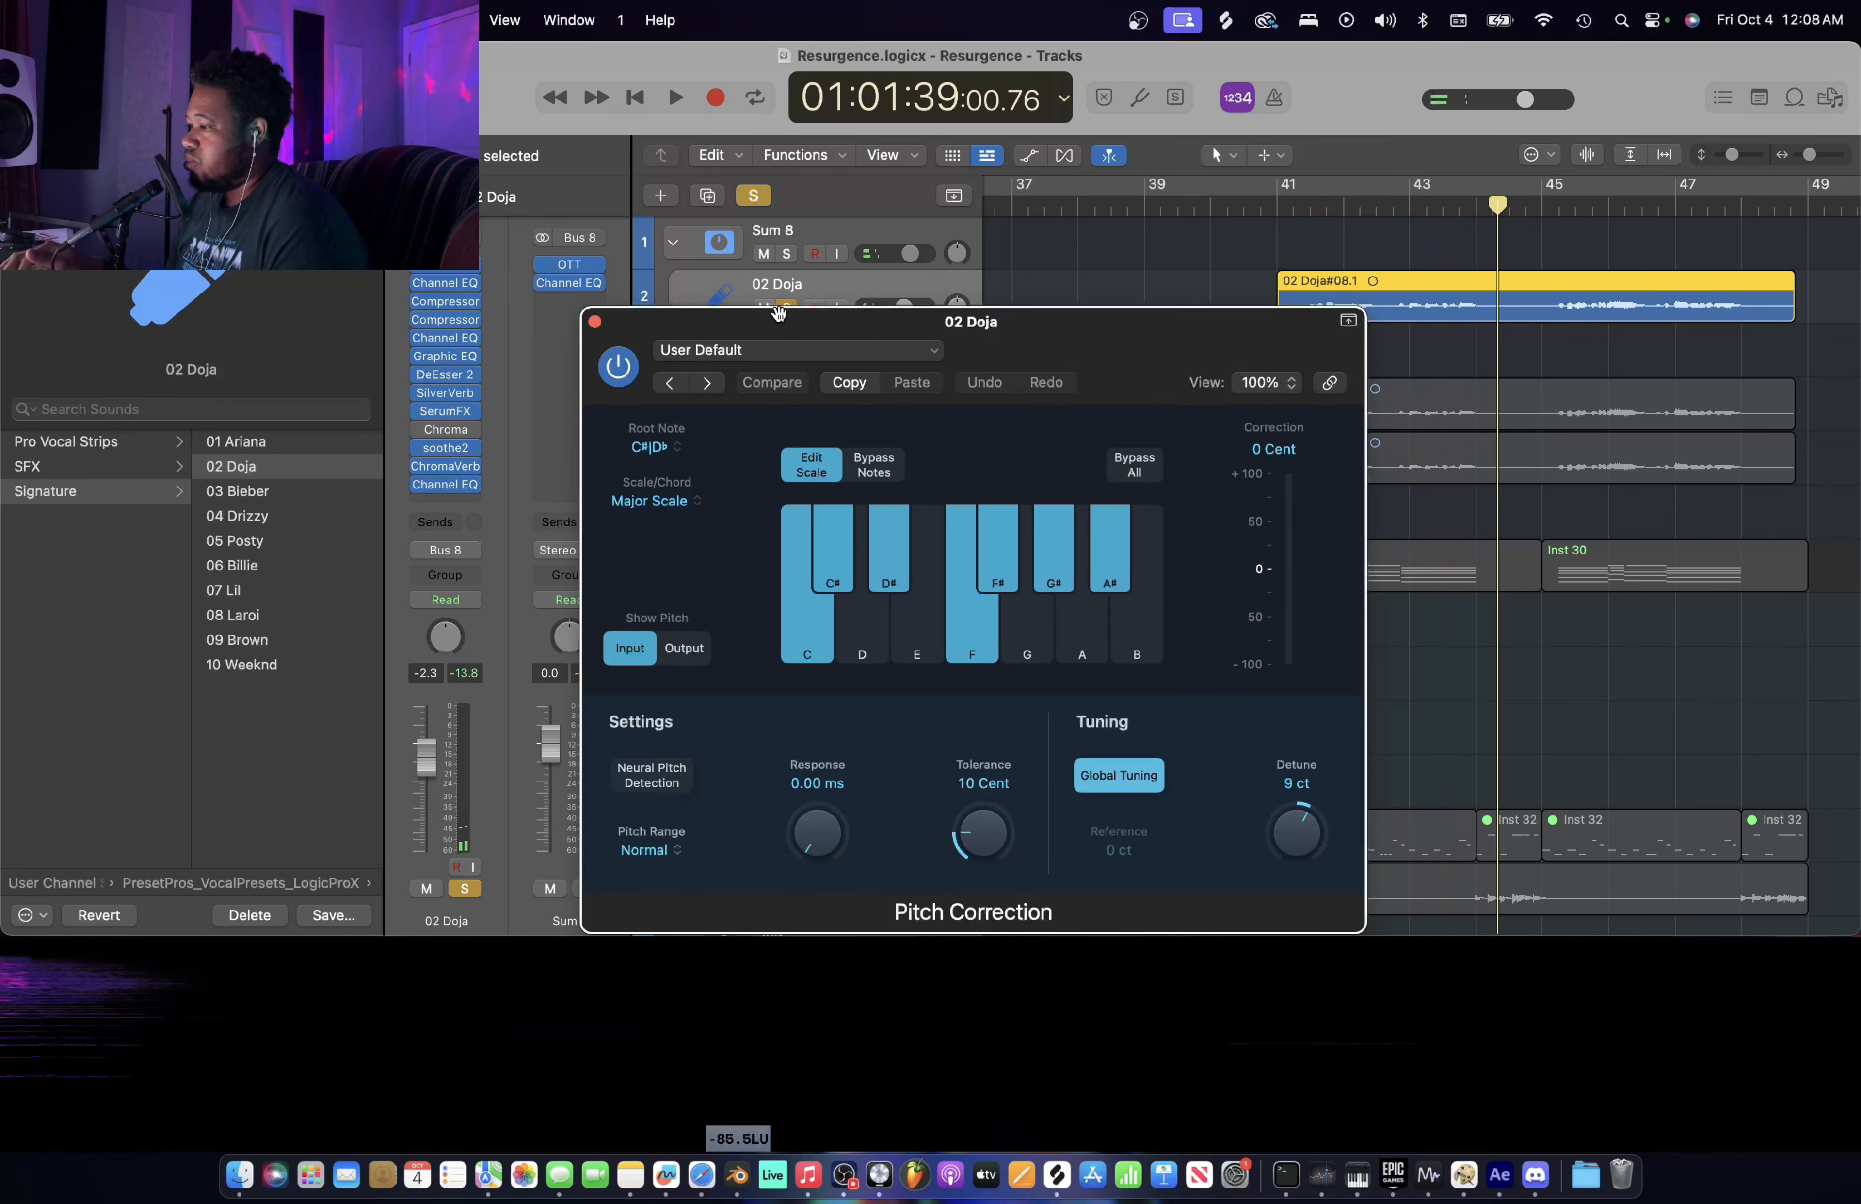
pyautogui.click(596, 321)
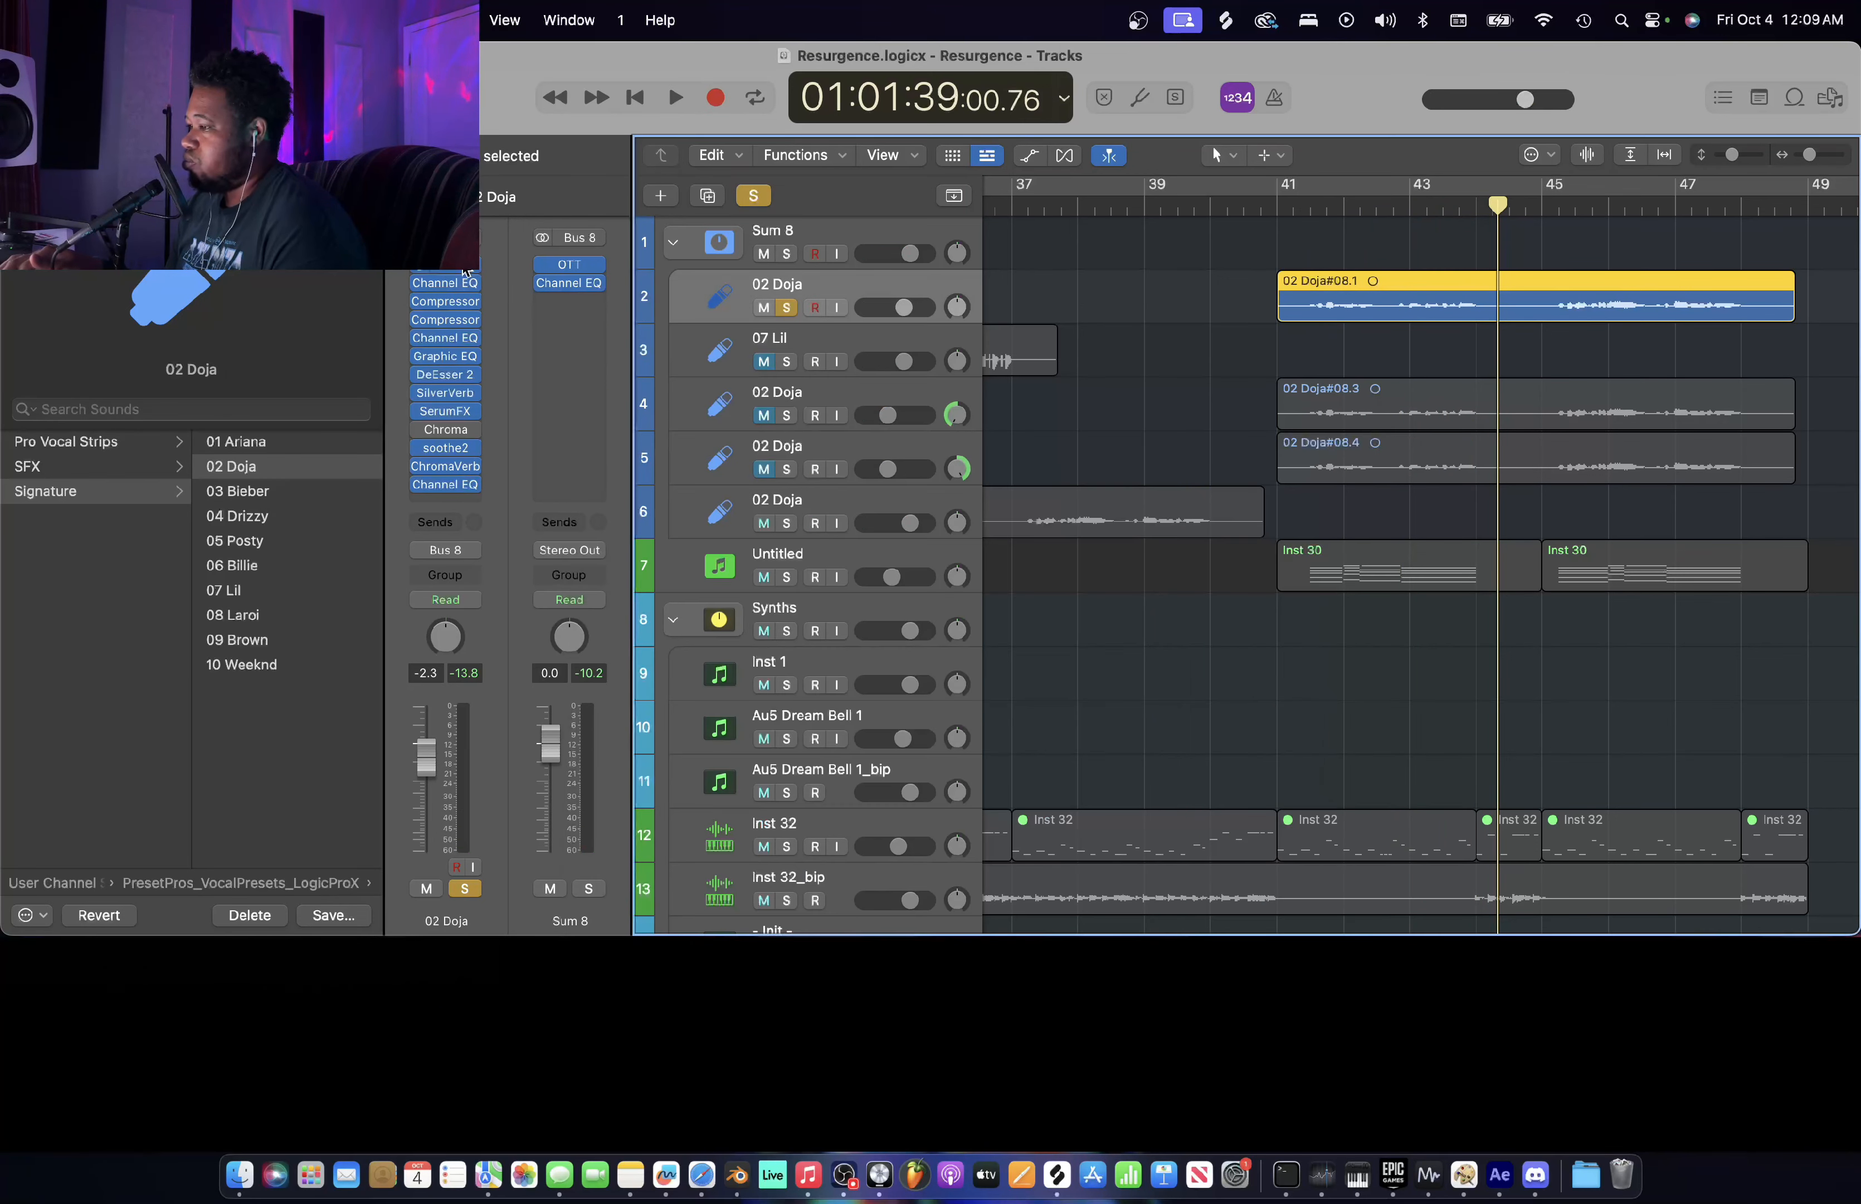
pyautogui.moveTo(454, 306); pyautogui.dragTo(452, 332)
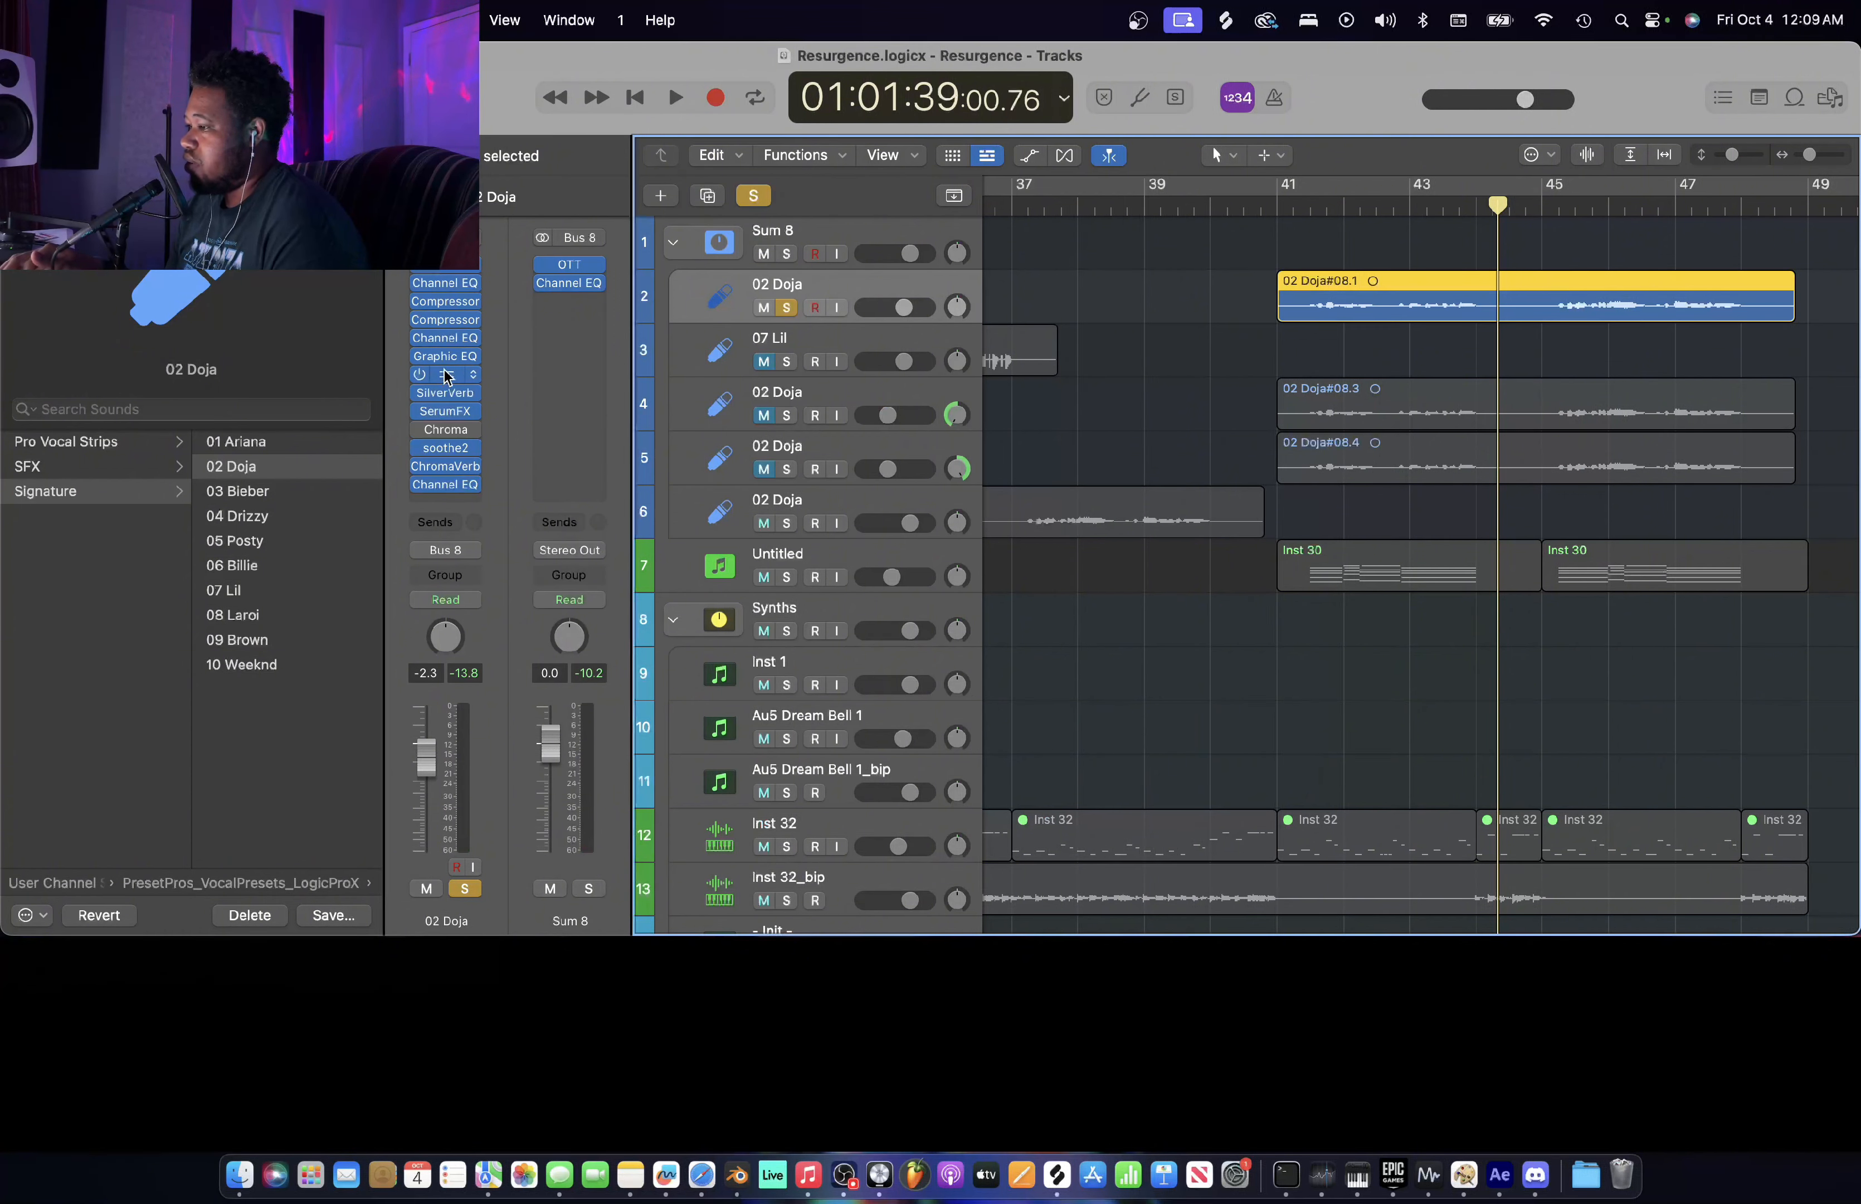
# - Examine the SerumFX, ChromaVerb and final Channel EQ settings on the 02 Doja vocal track
pyautogui.click(451, 412)
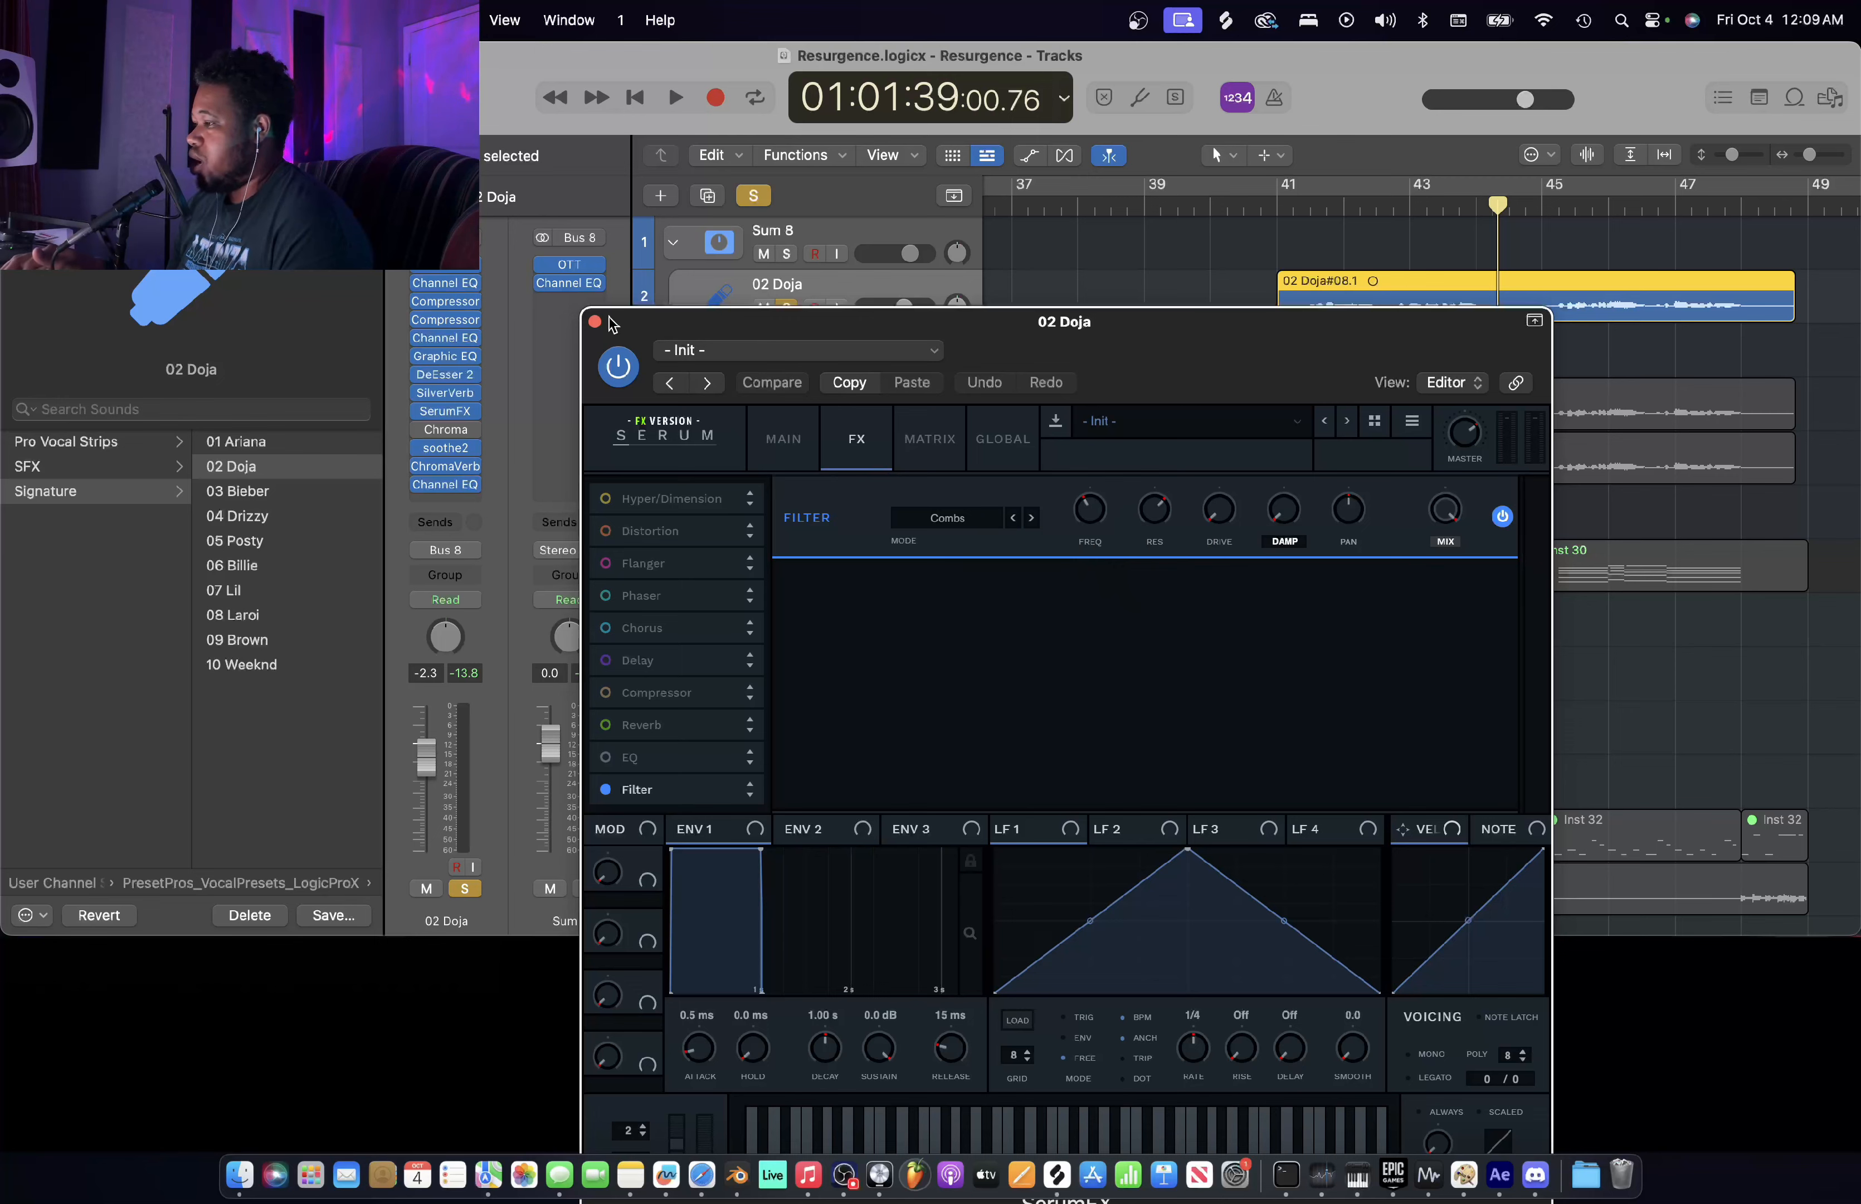
pyautogui.click(595, 321)
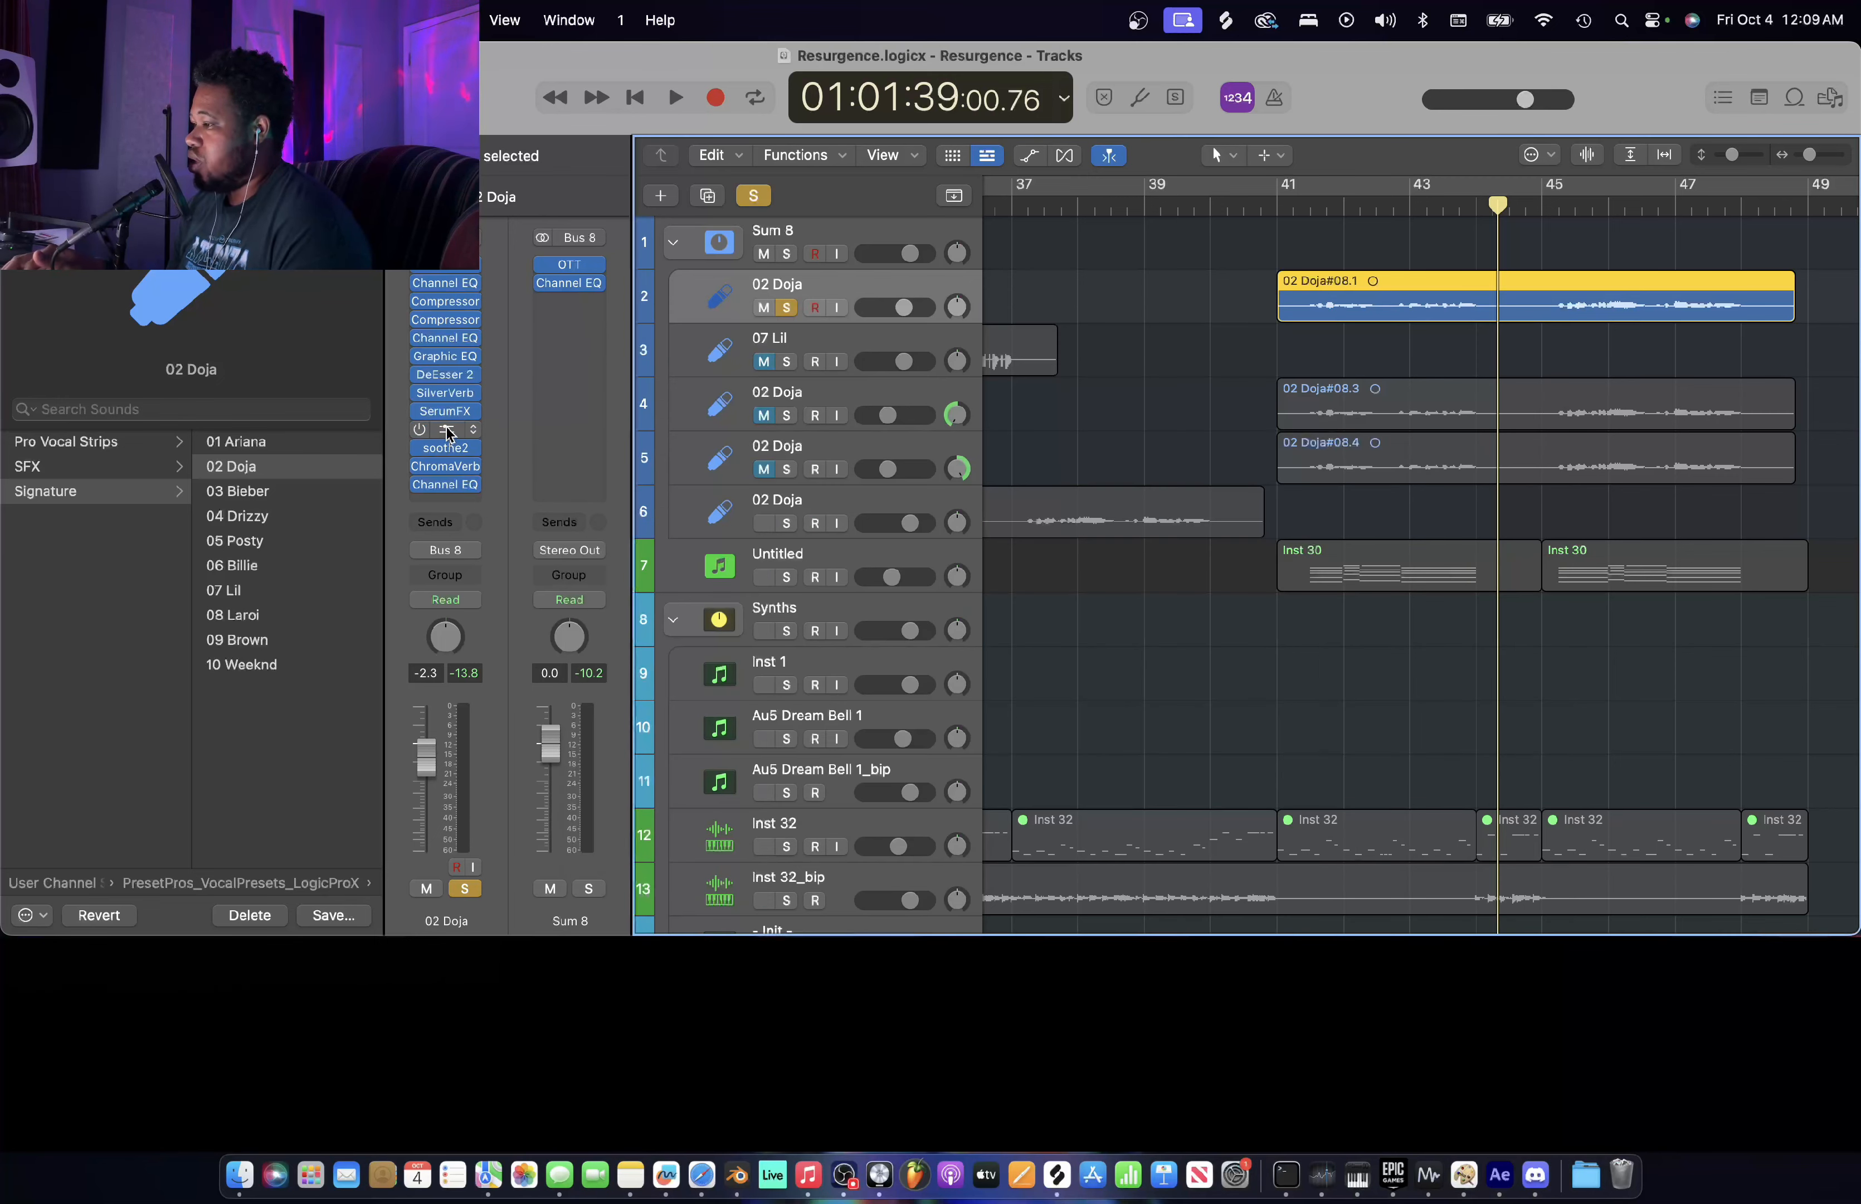
pyautogui.click(451, 471)
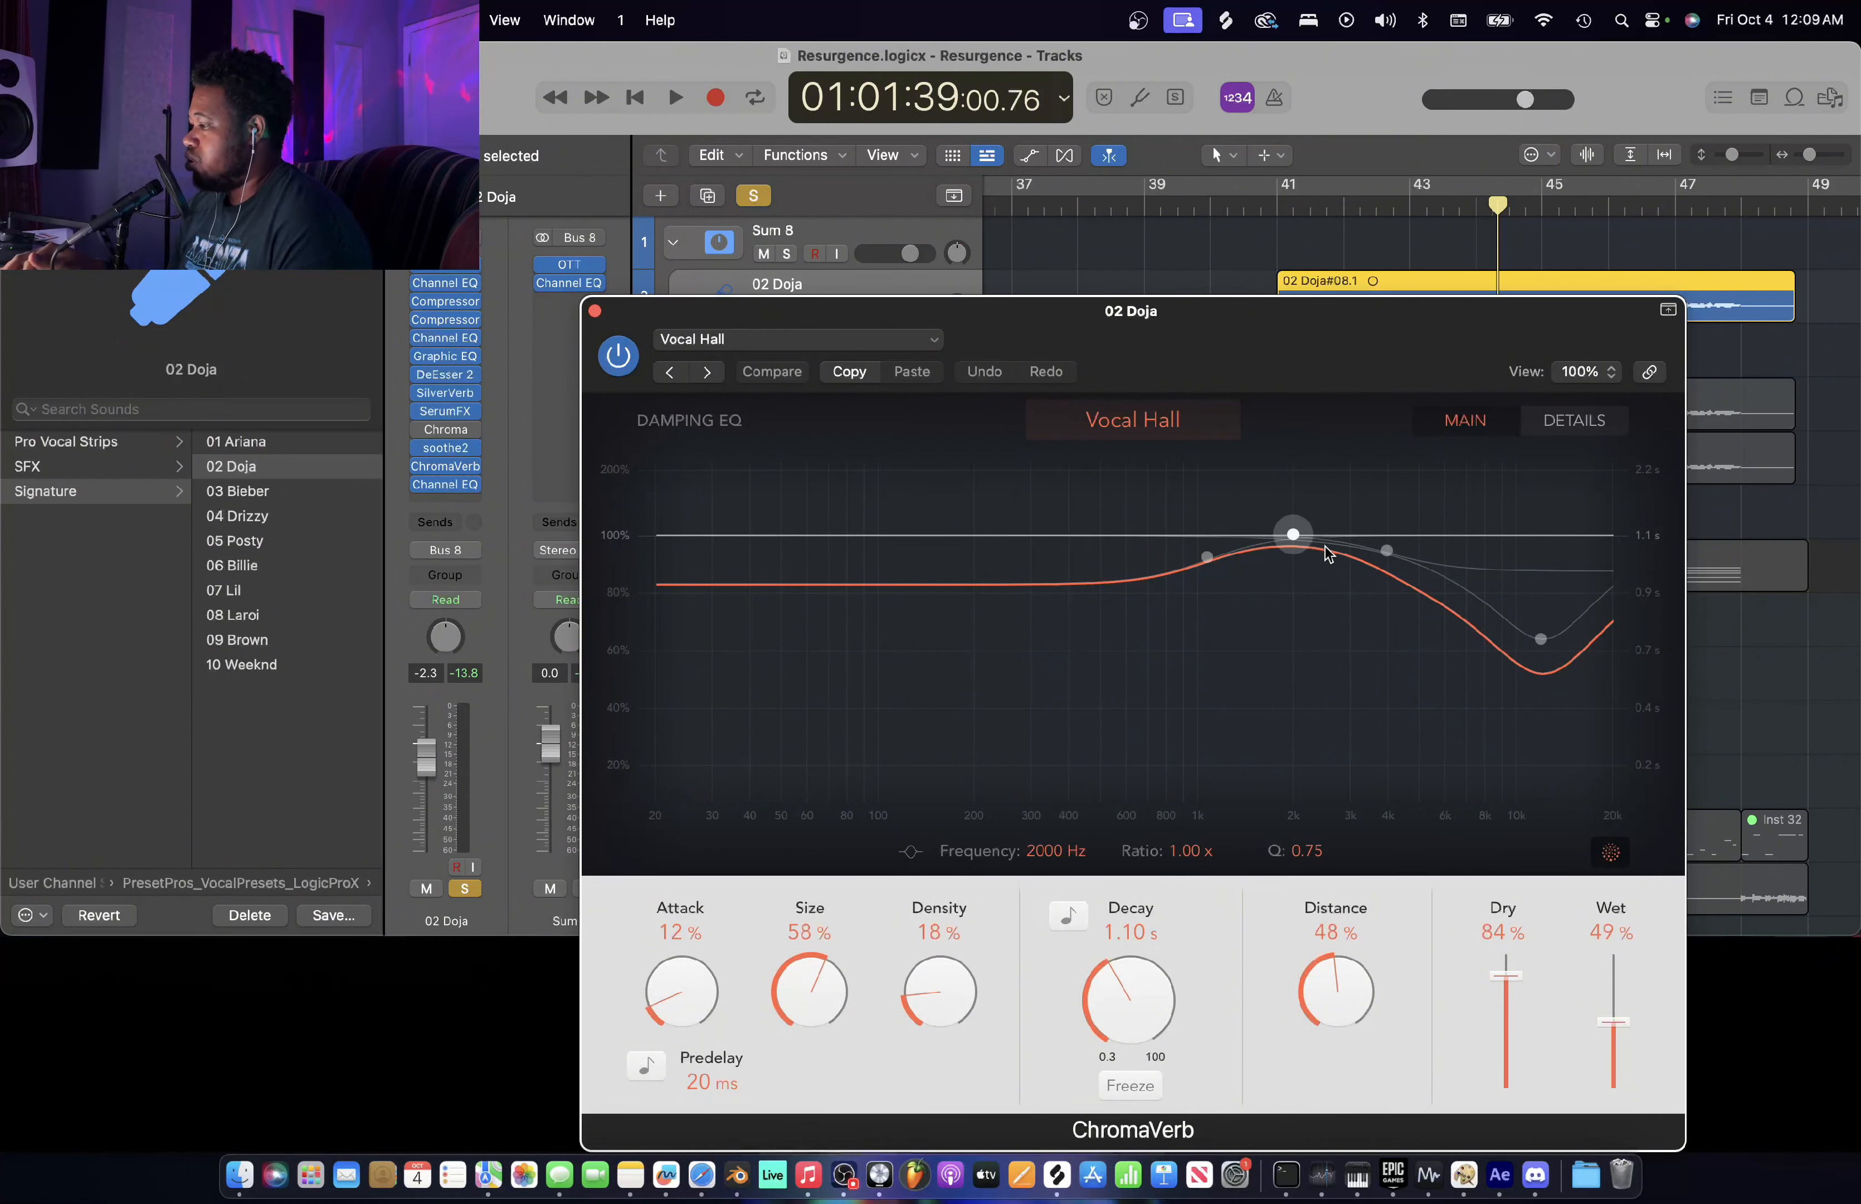
pyautogui.click(595, 311)
pyautogui.click(445, 484)
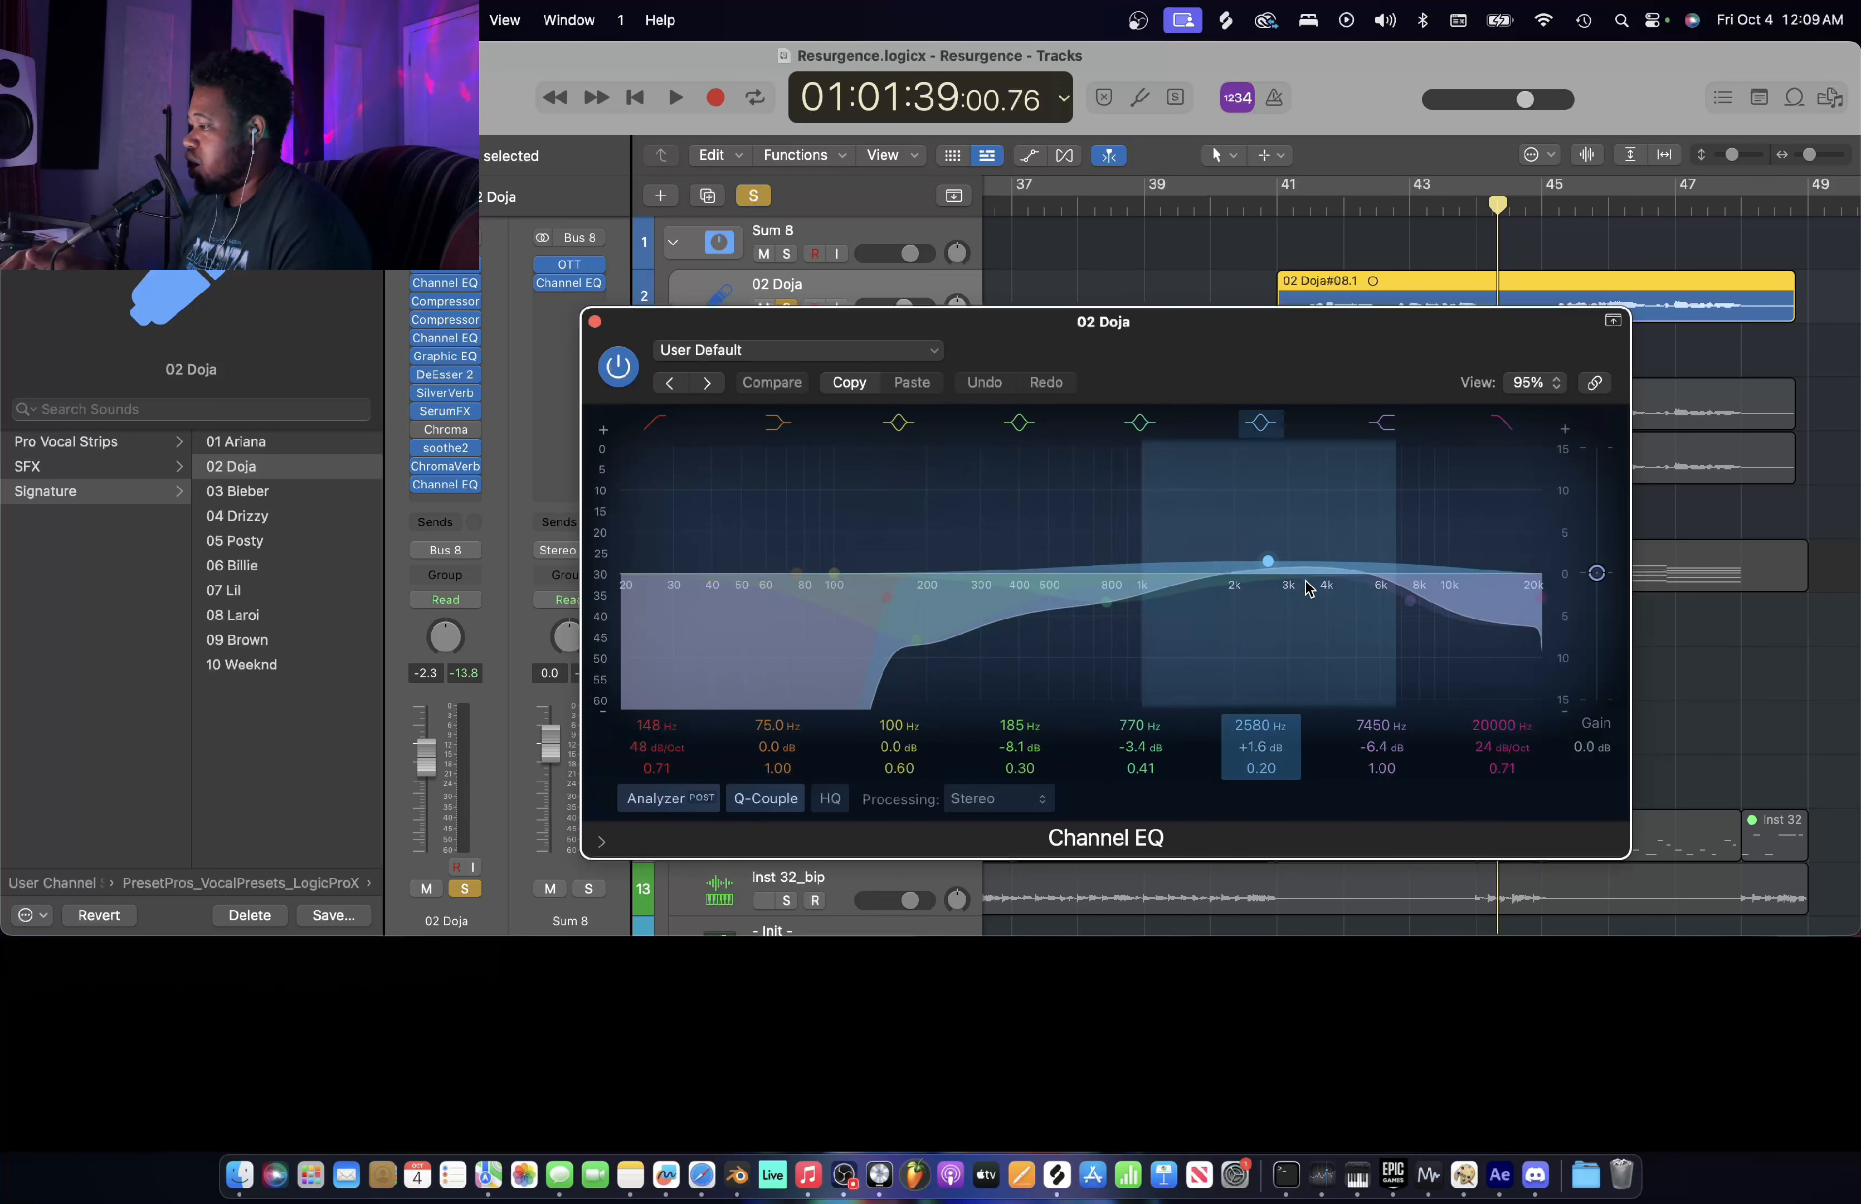
pyautogui.click(594, 321)
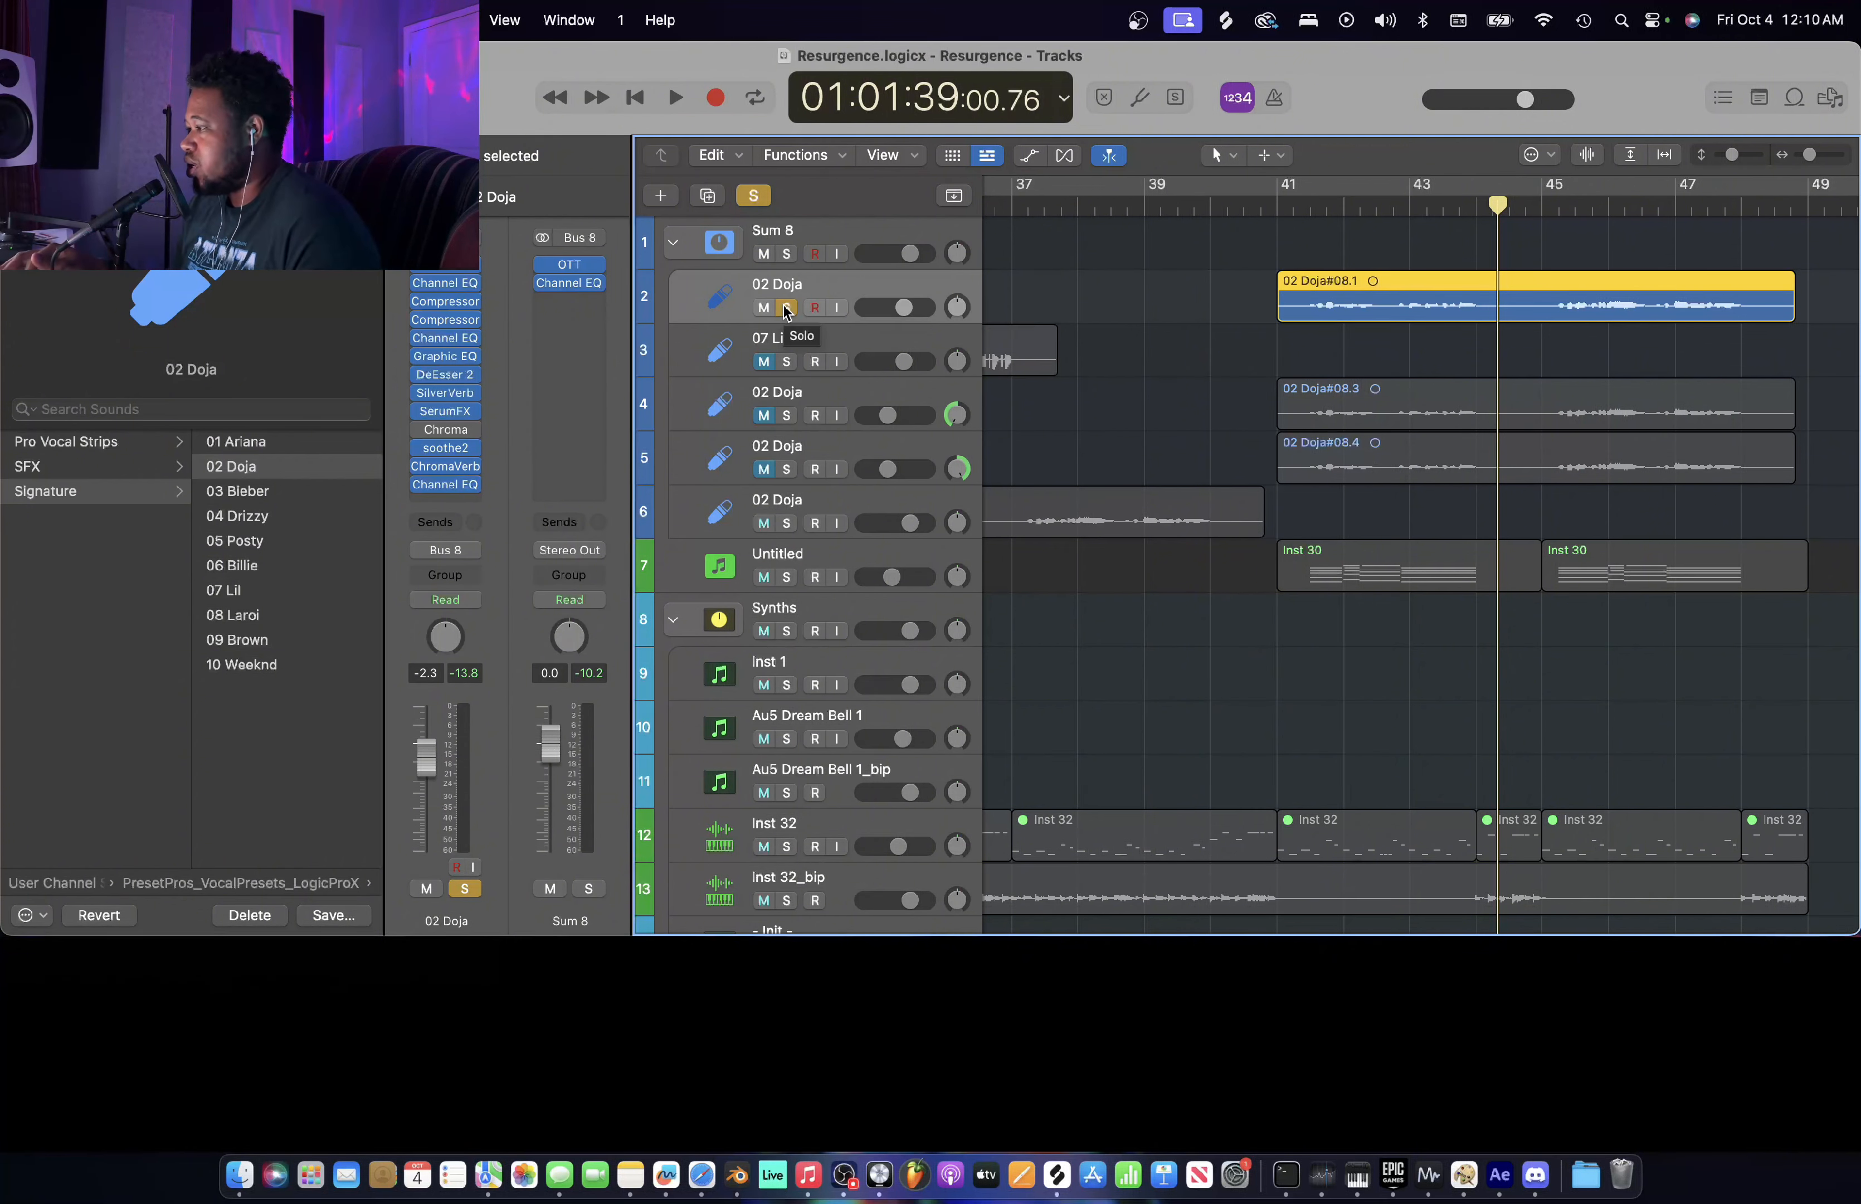
# - Solo the Untitled track alongside the 02 Doja vocal and play both from bar 41
pyautogui.click(788, 577)
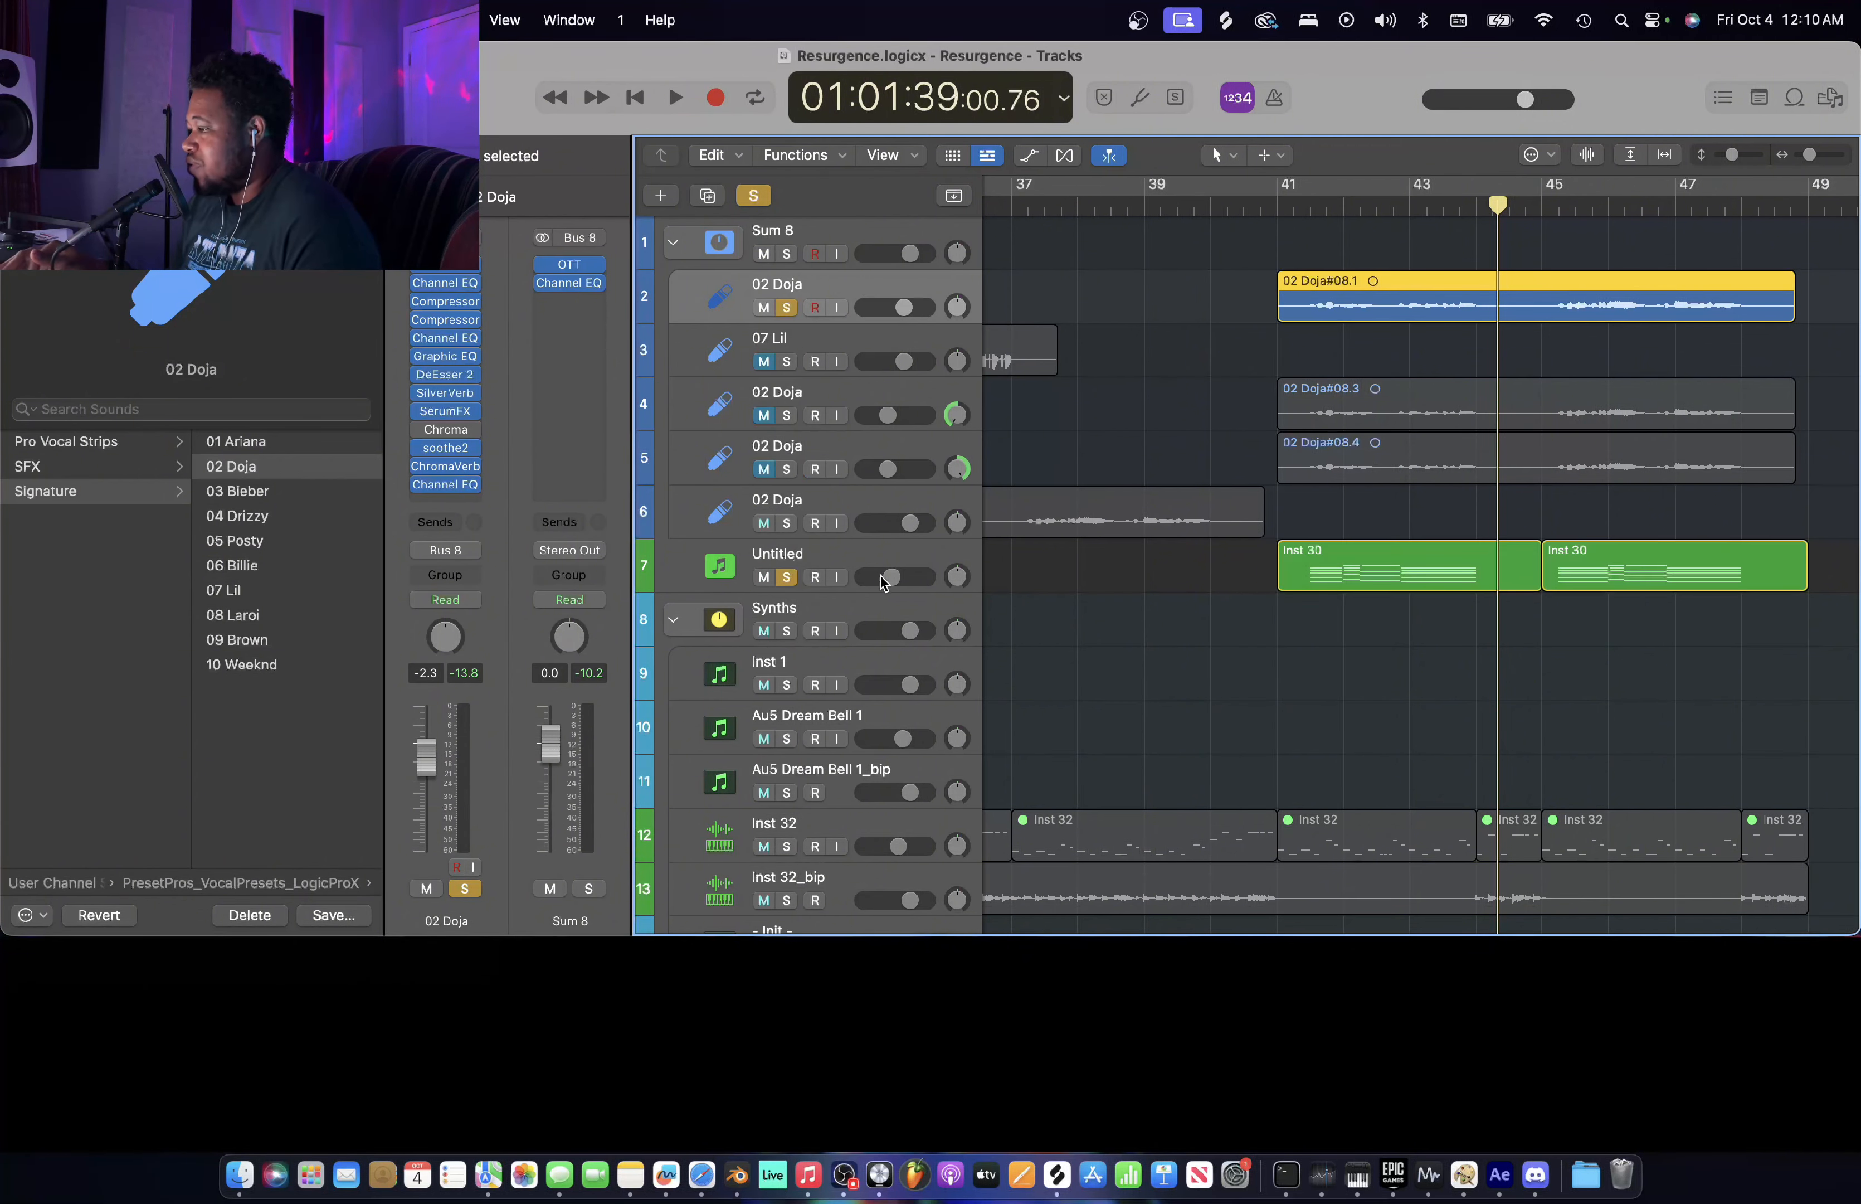
pyautogui.click(905, 559)
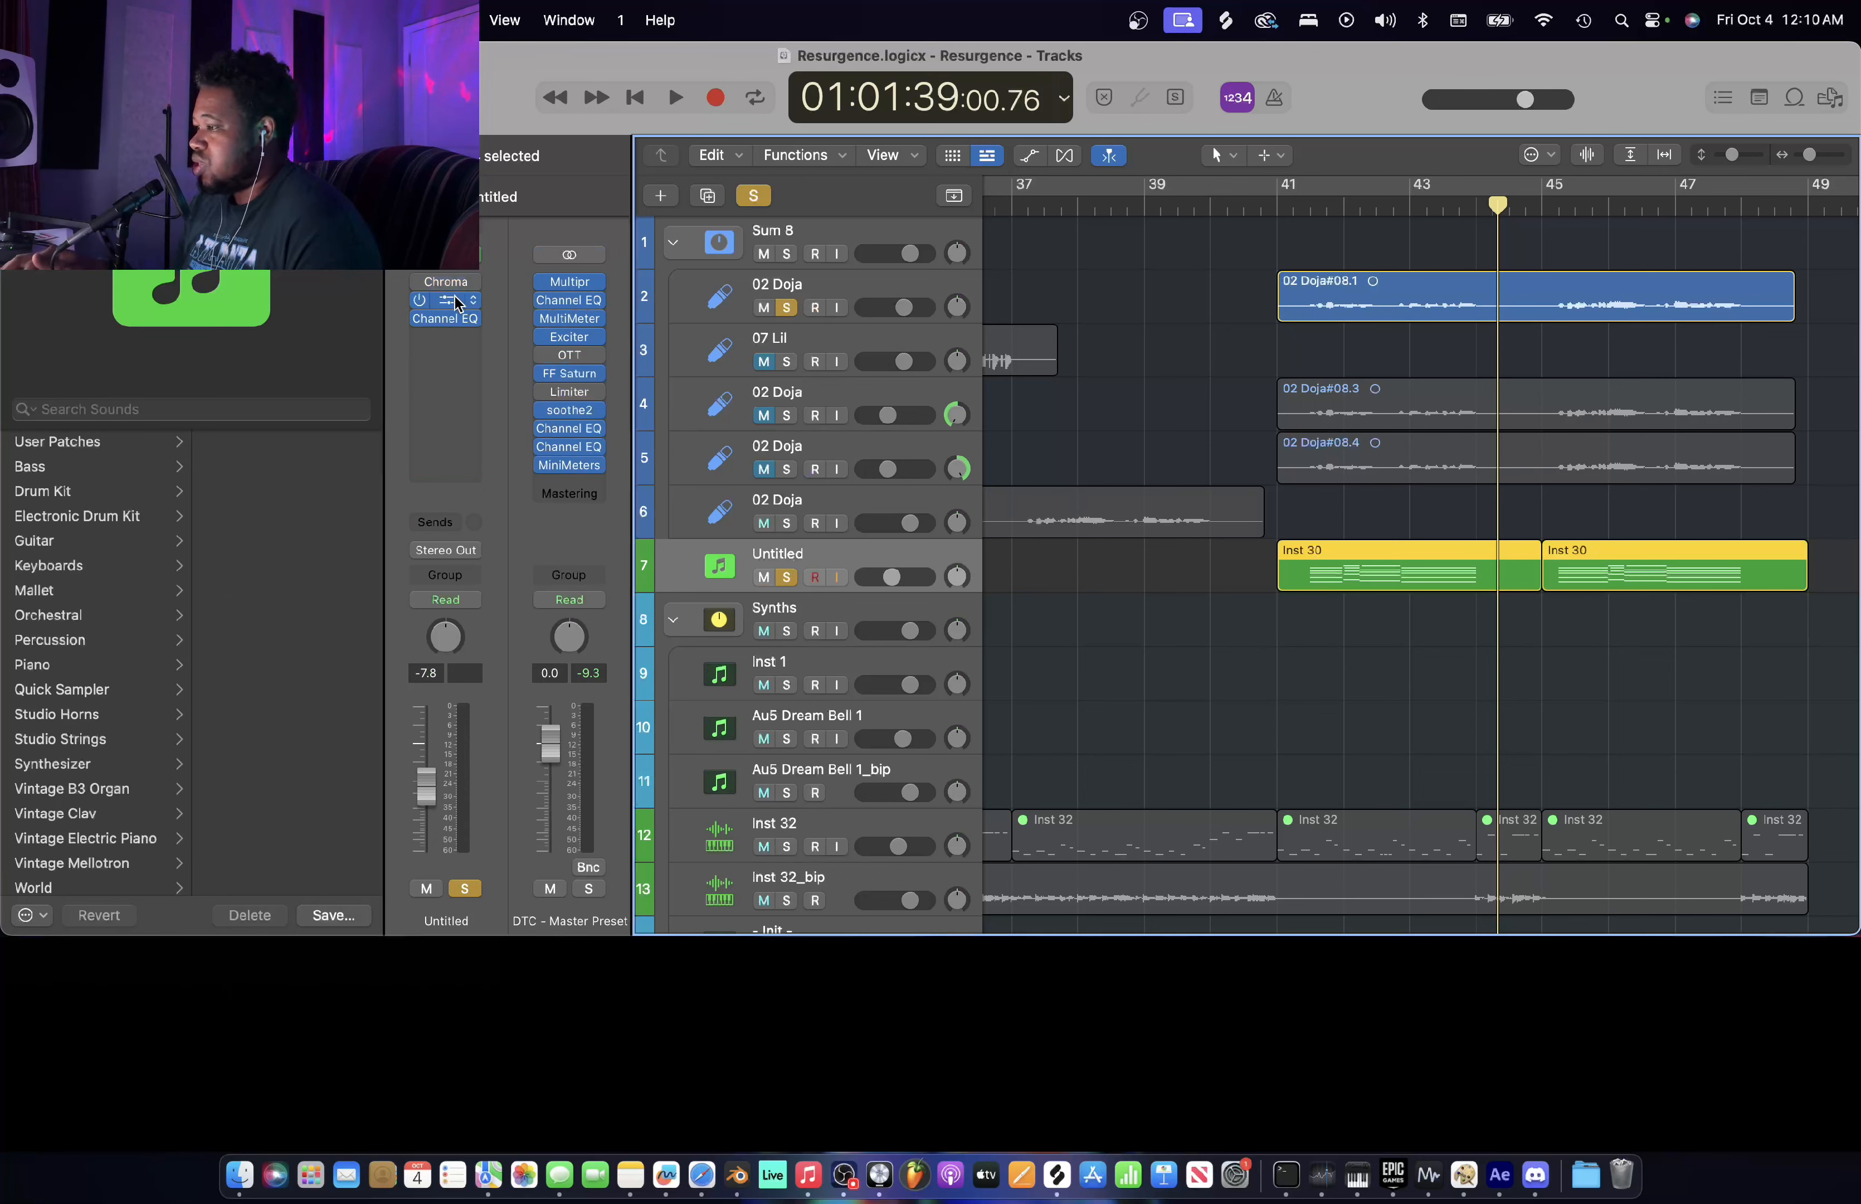
pyautogui.click(1280, 208)
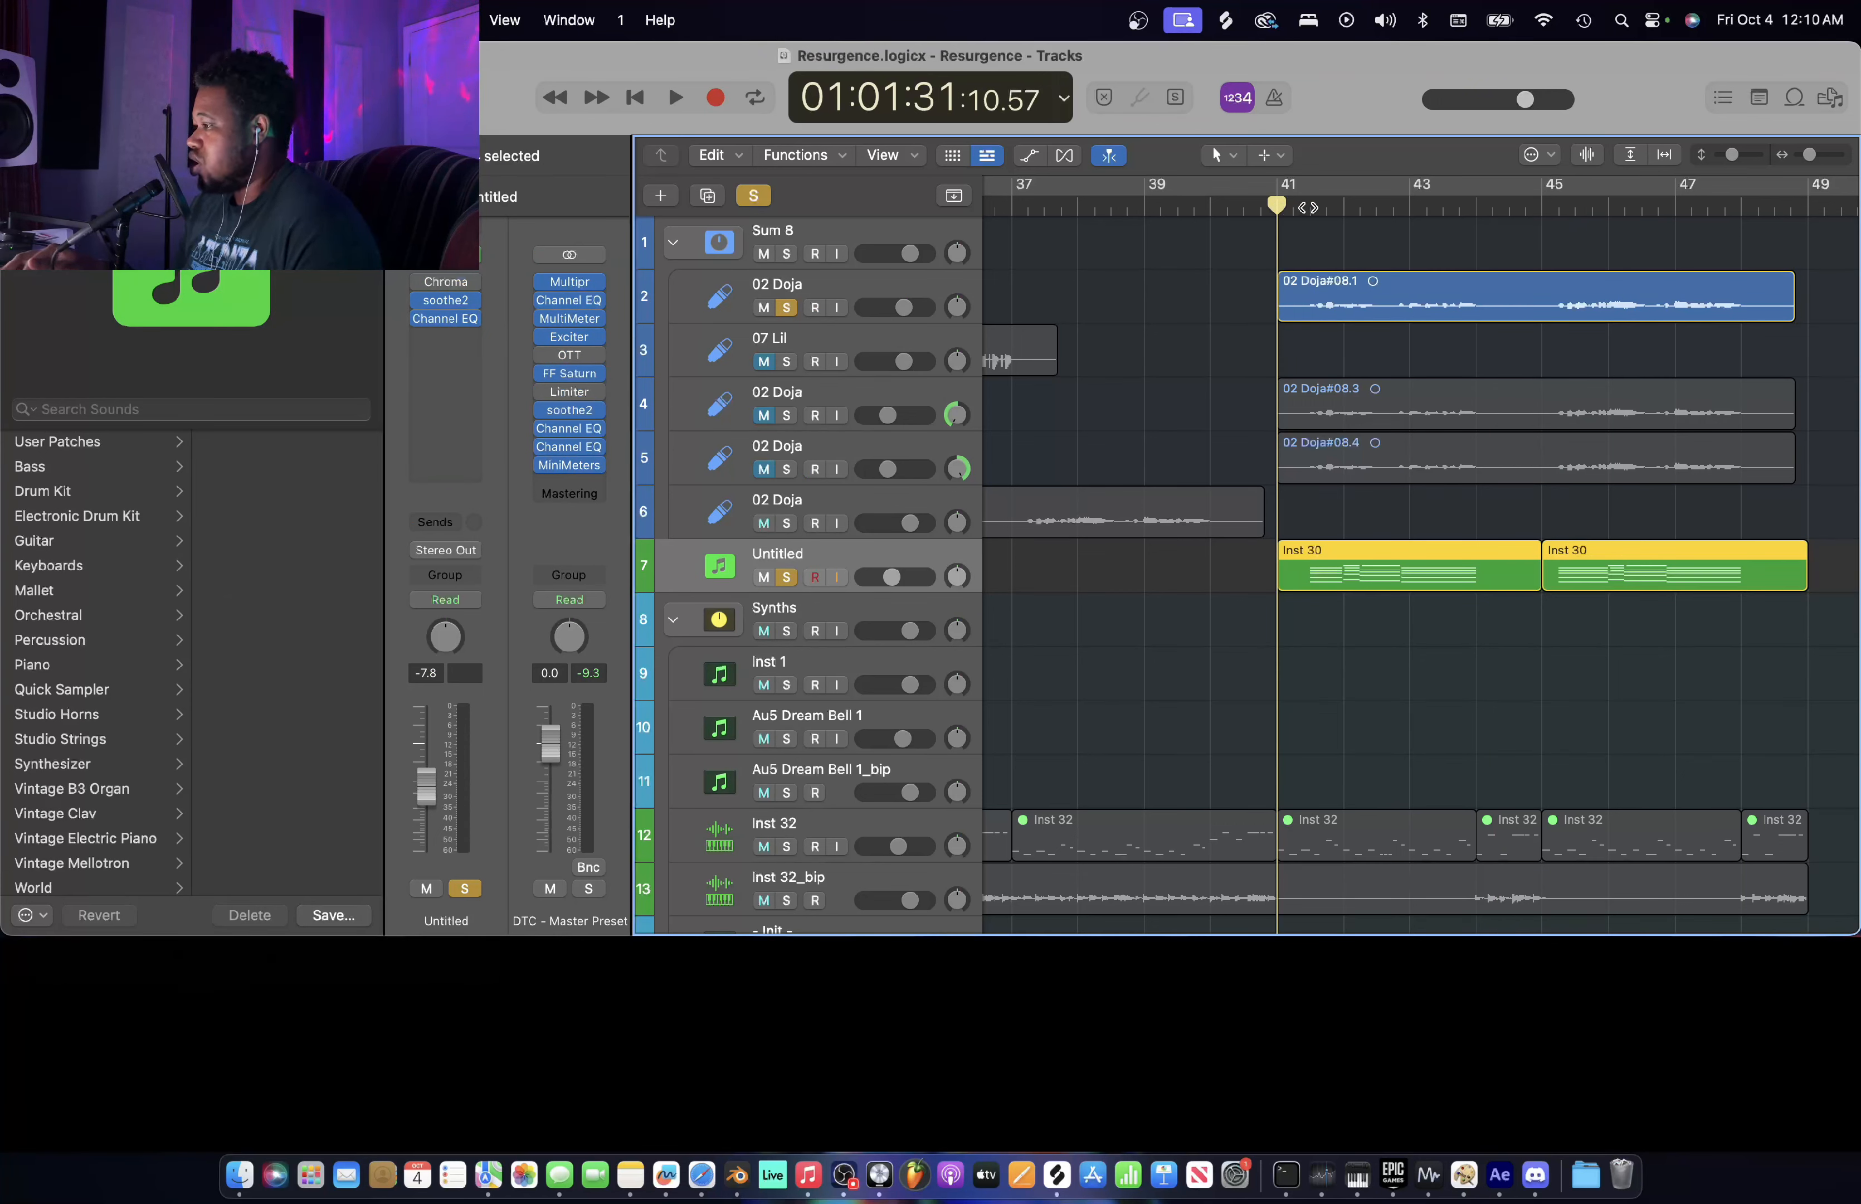
pyautogui.press('space')
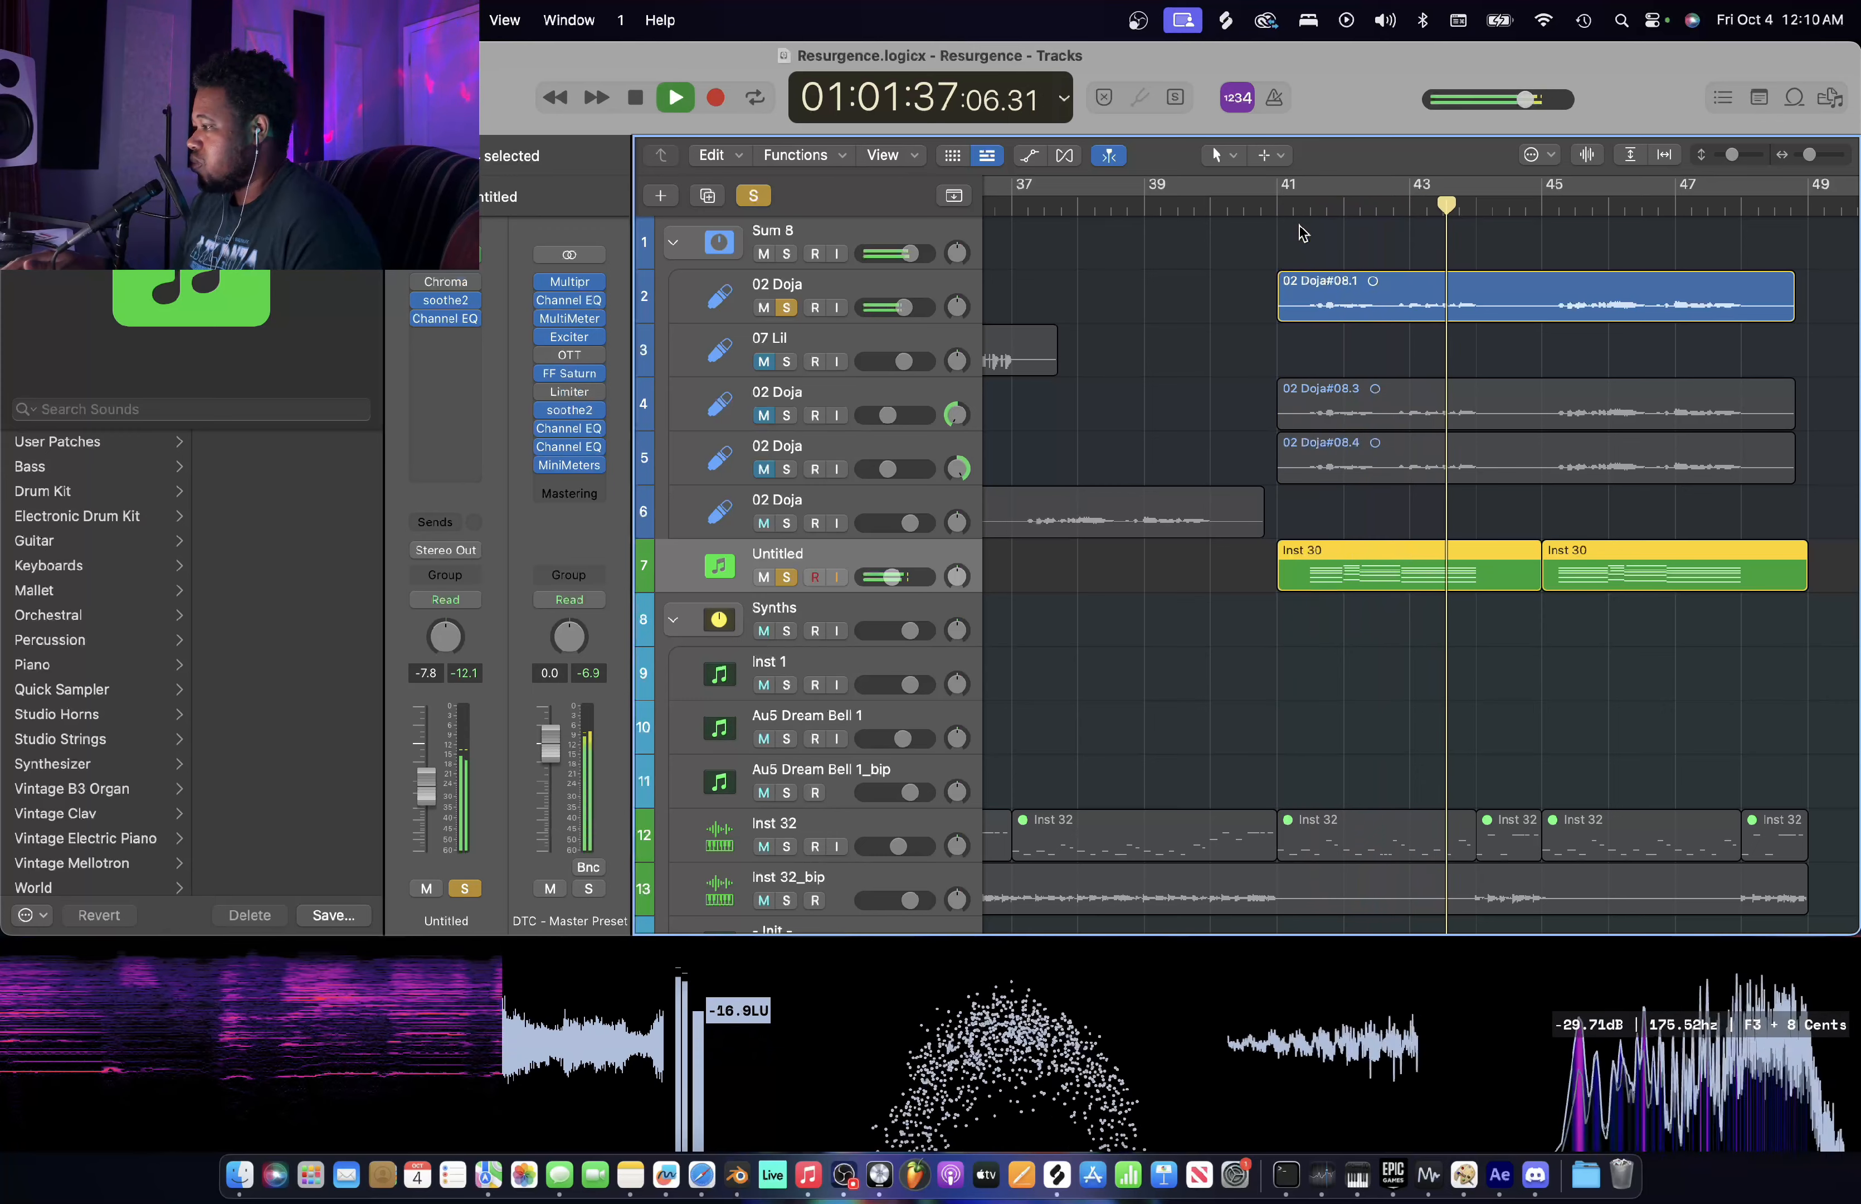
pyautogui.press('space')
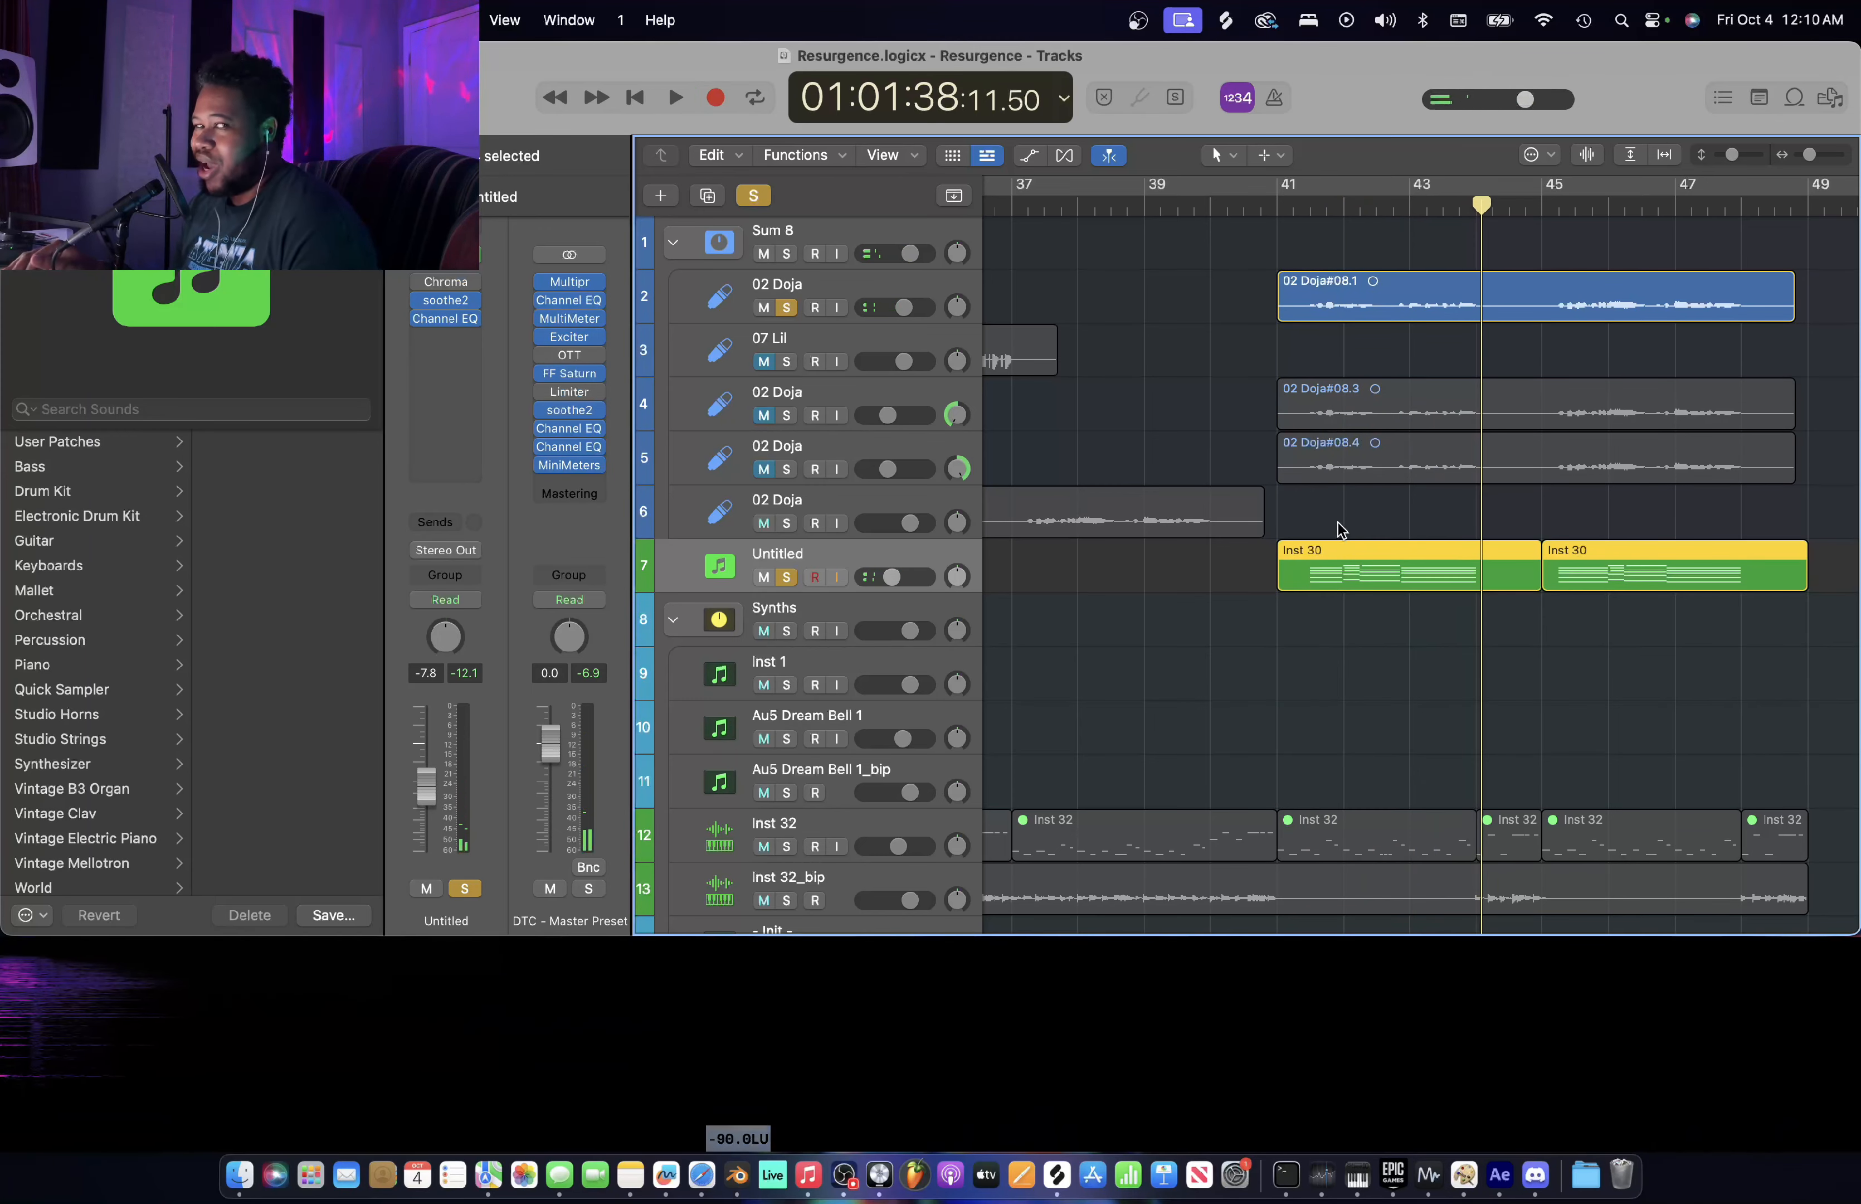
# - Unsolo the 02 Doja and Untitled tracks and play the full mix from bar 41
pyautogui.click(788, 307)
pyautogui.click(787, 577)
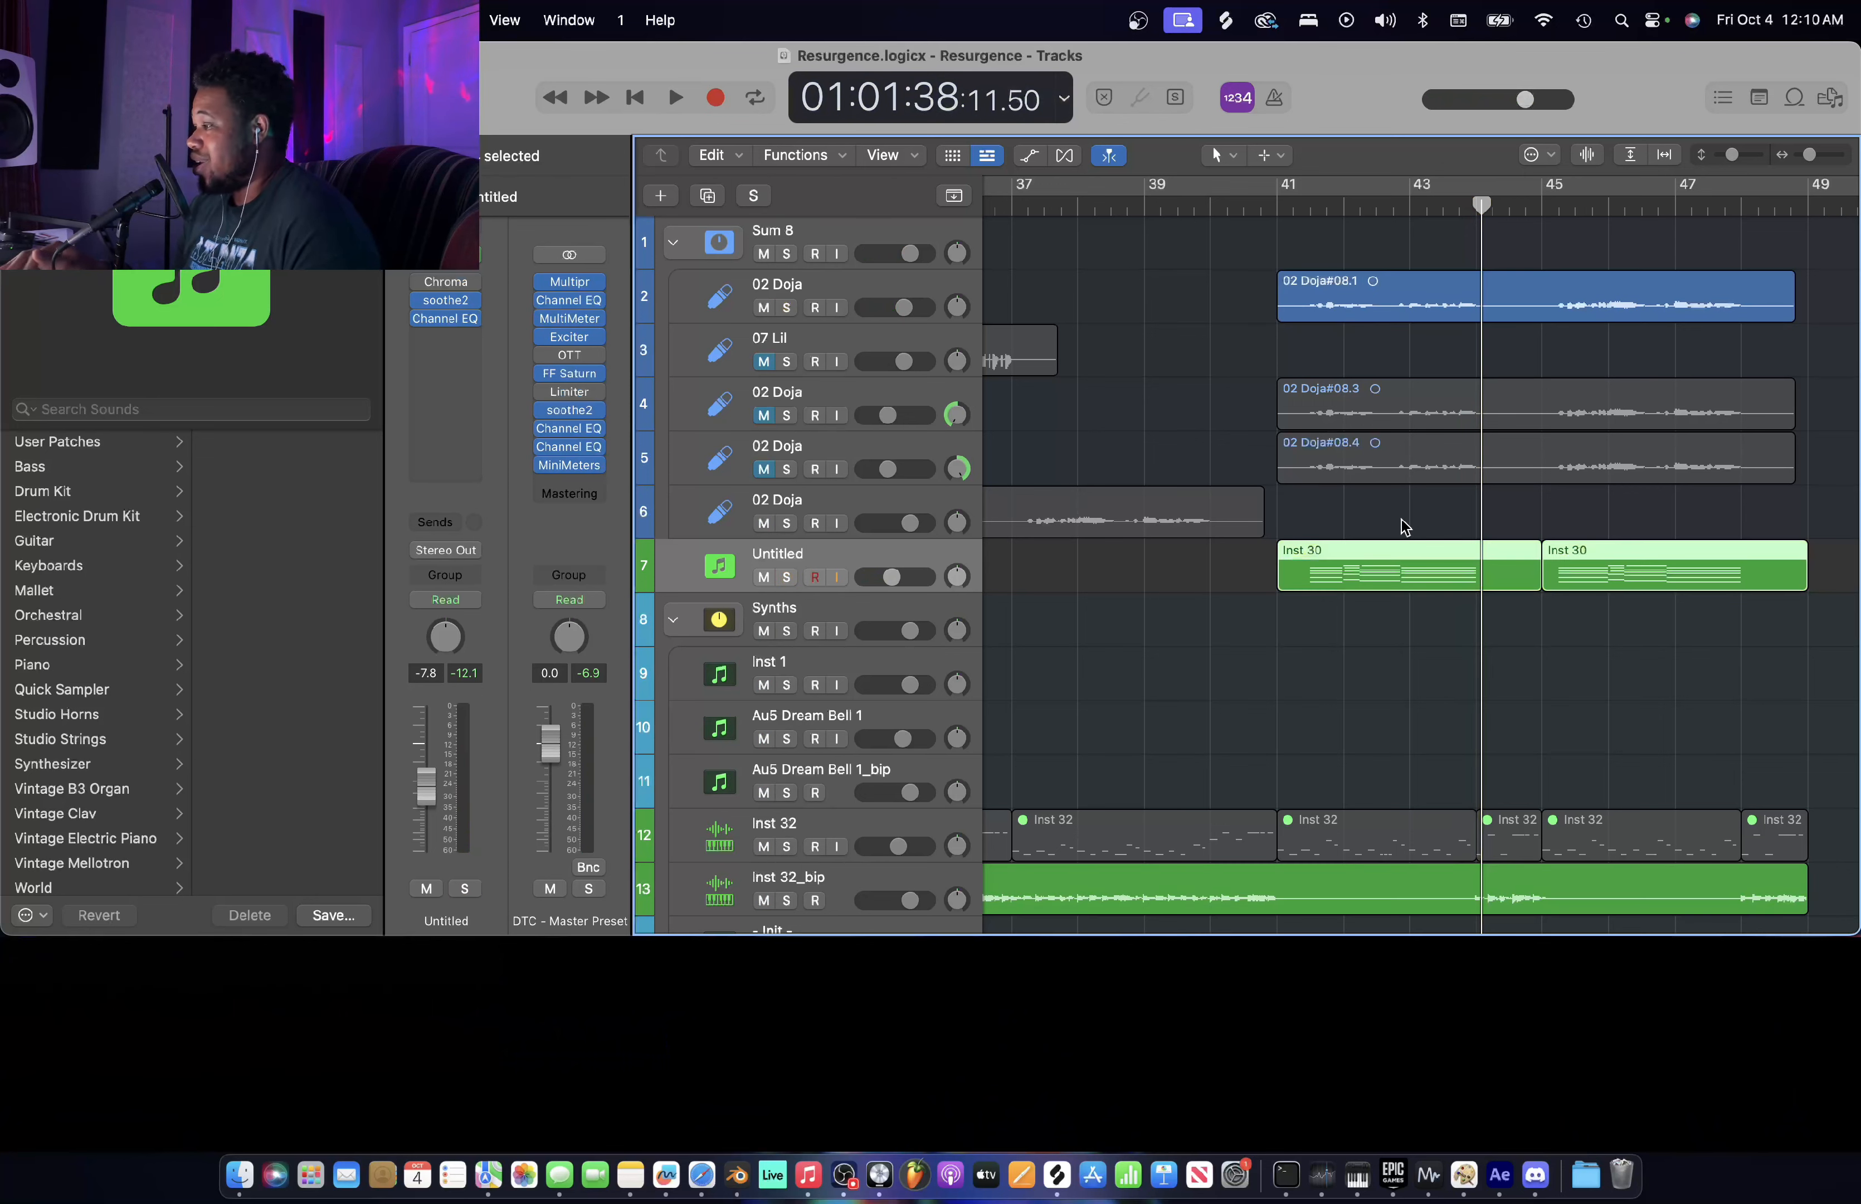
pyautogui.click(1275, 210)
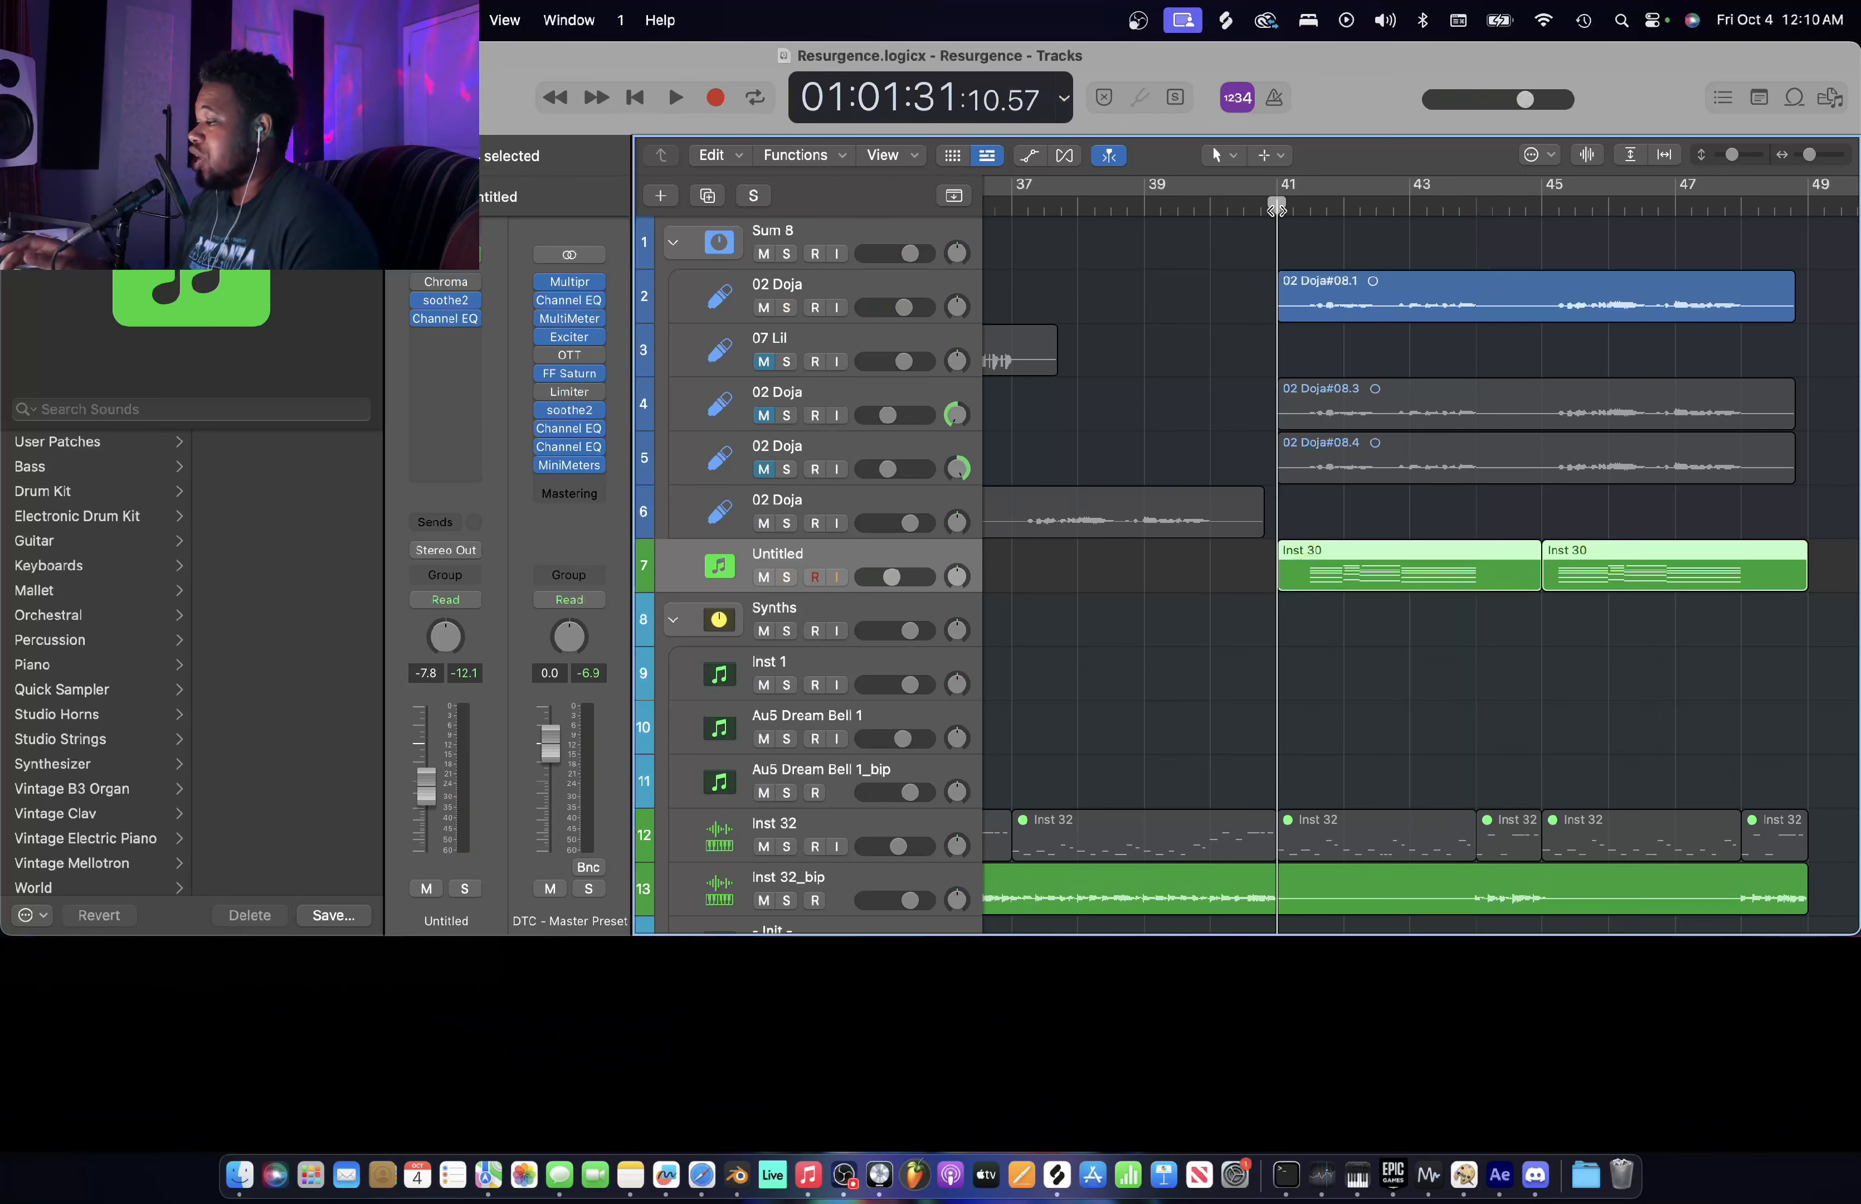
pyautogui.press('space')
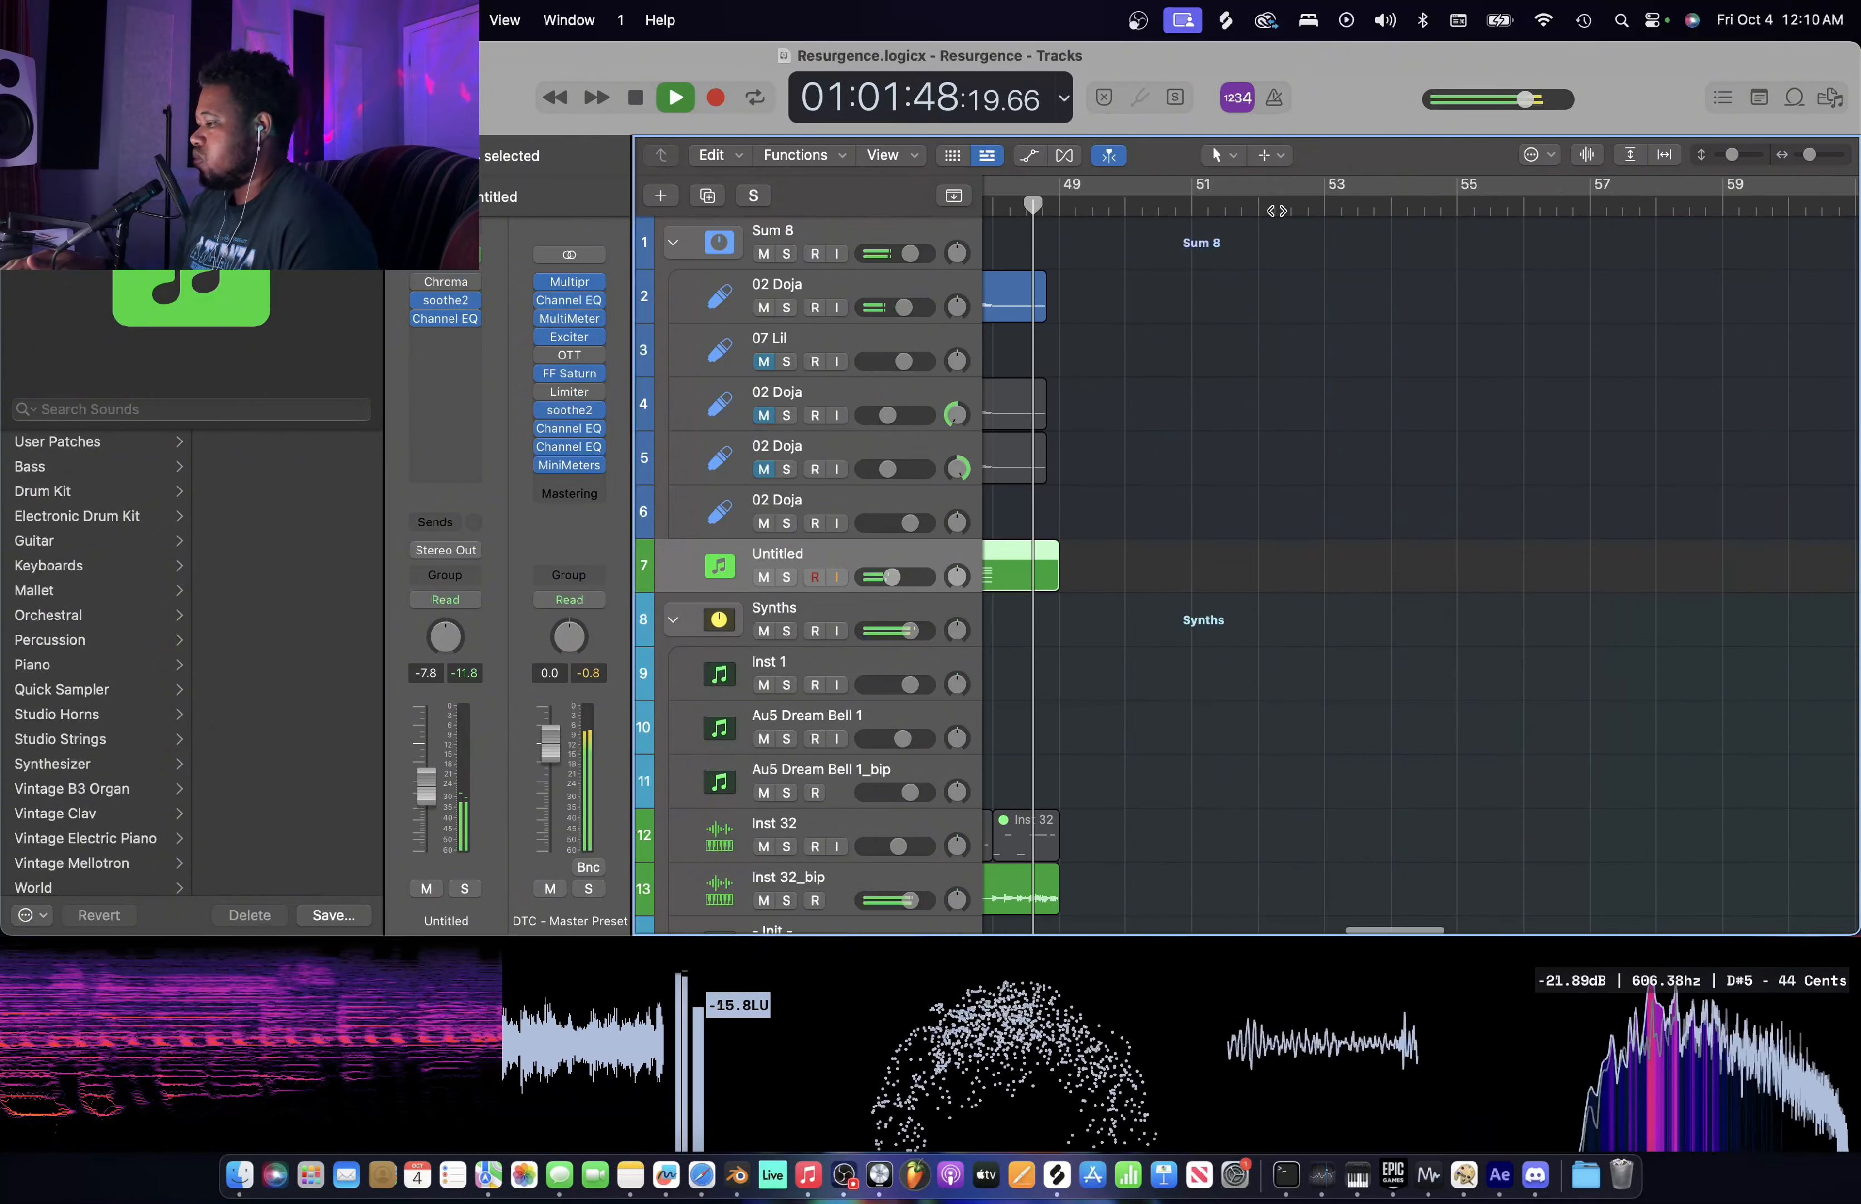
pyautogui.hscroll(-5, 1143, 342)
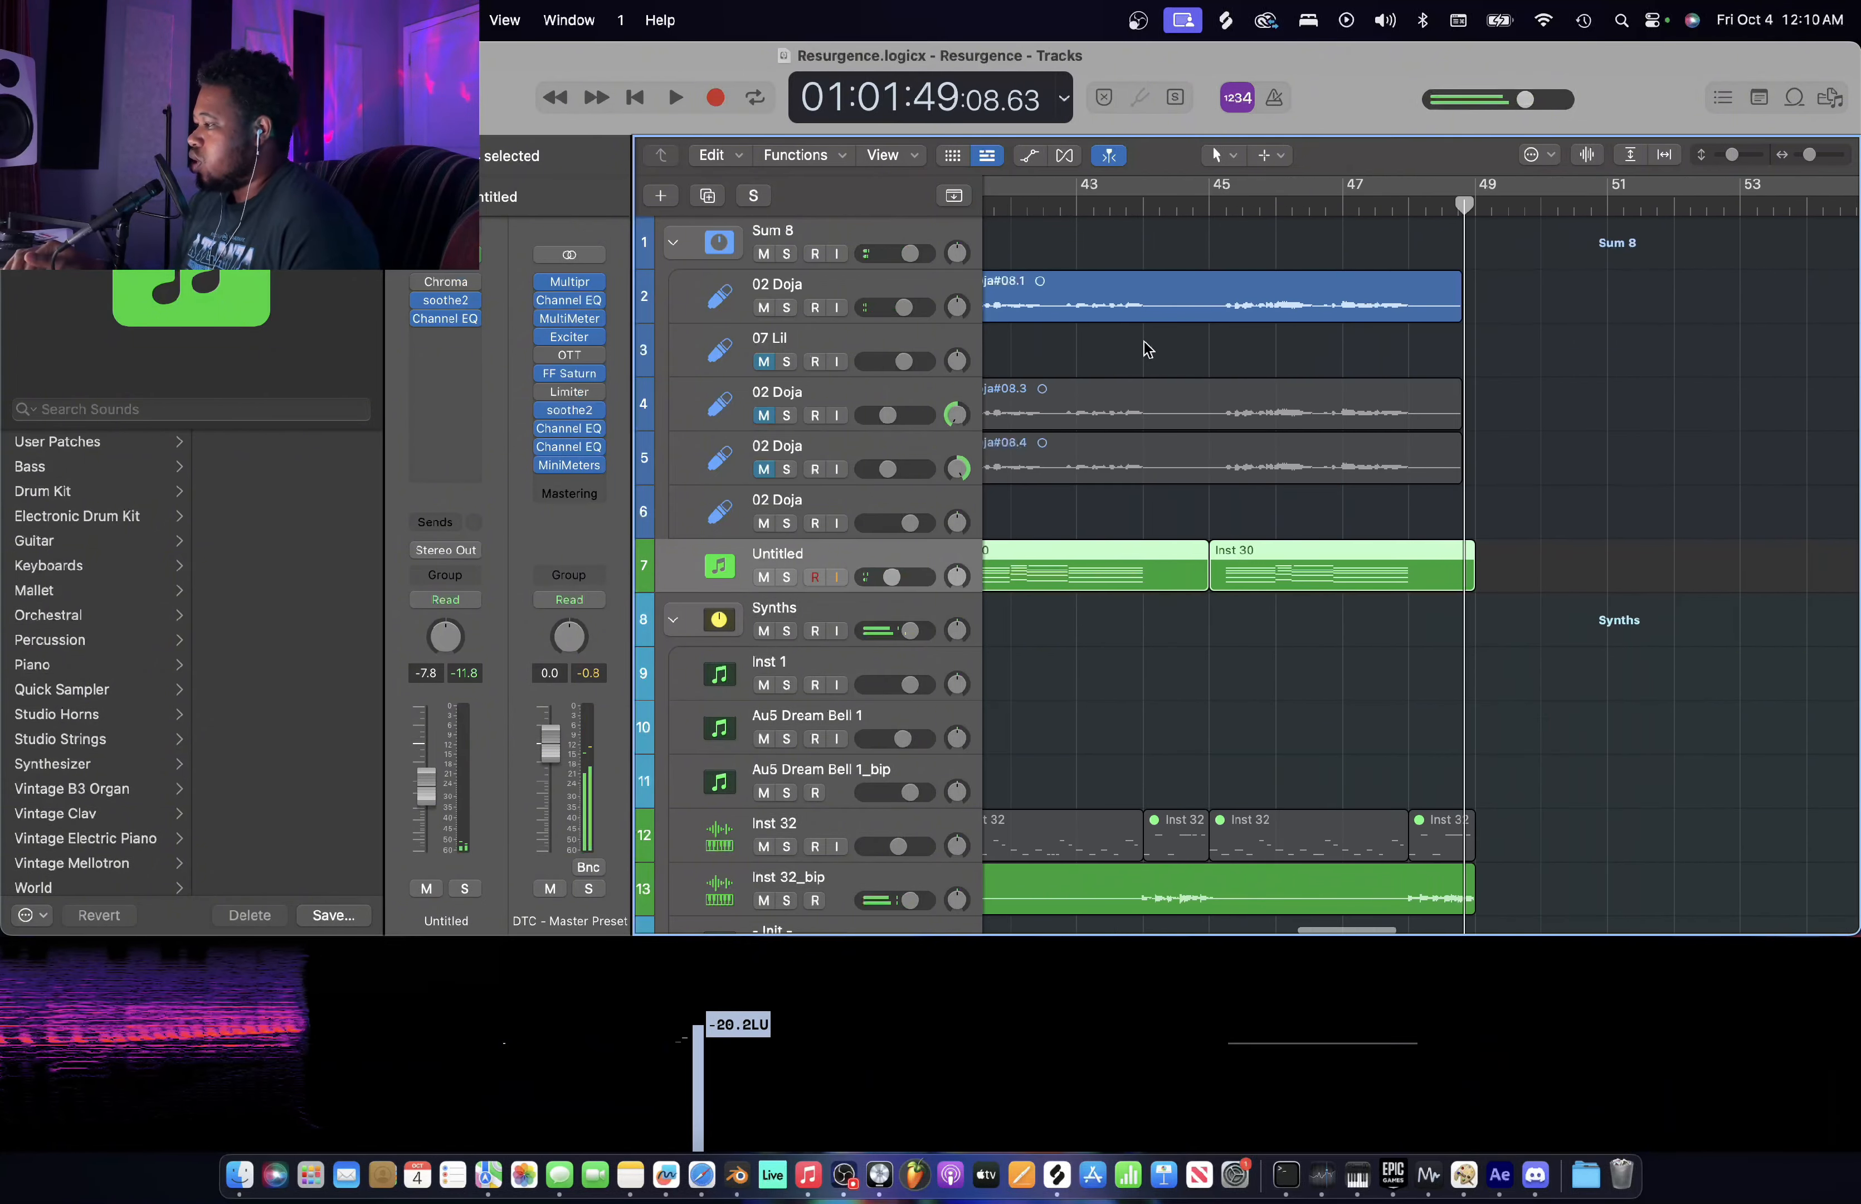
# - Place the playhead at bar 49, where the vocal section ends
pyautogui.press('super+Left')
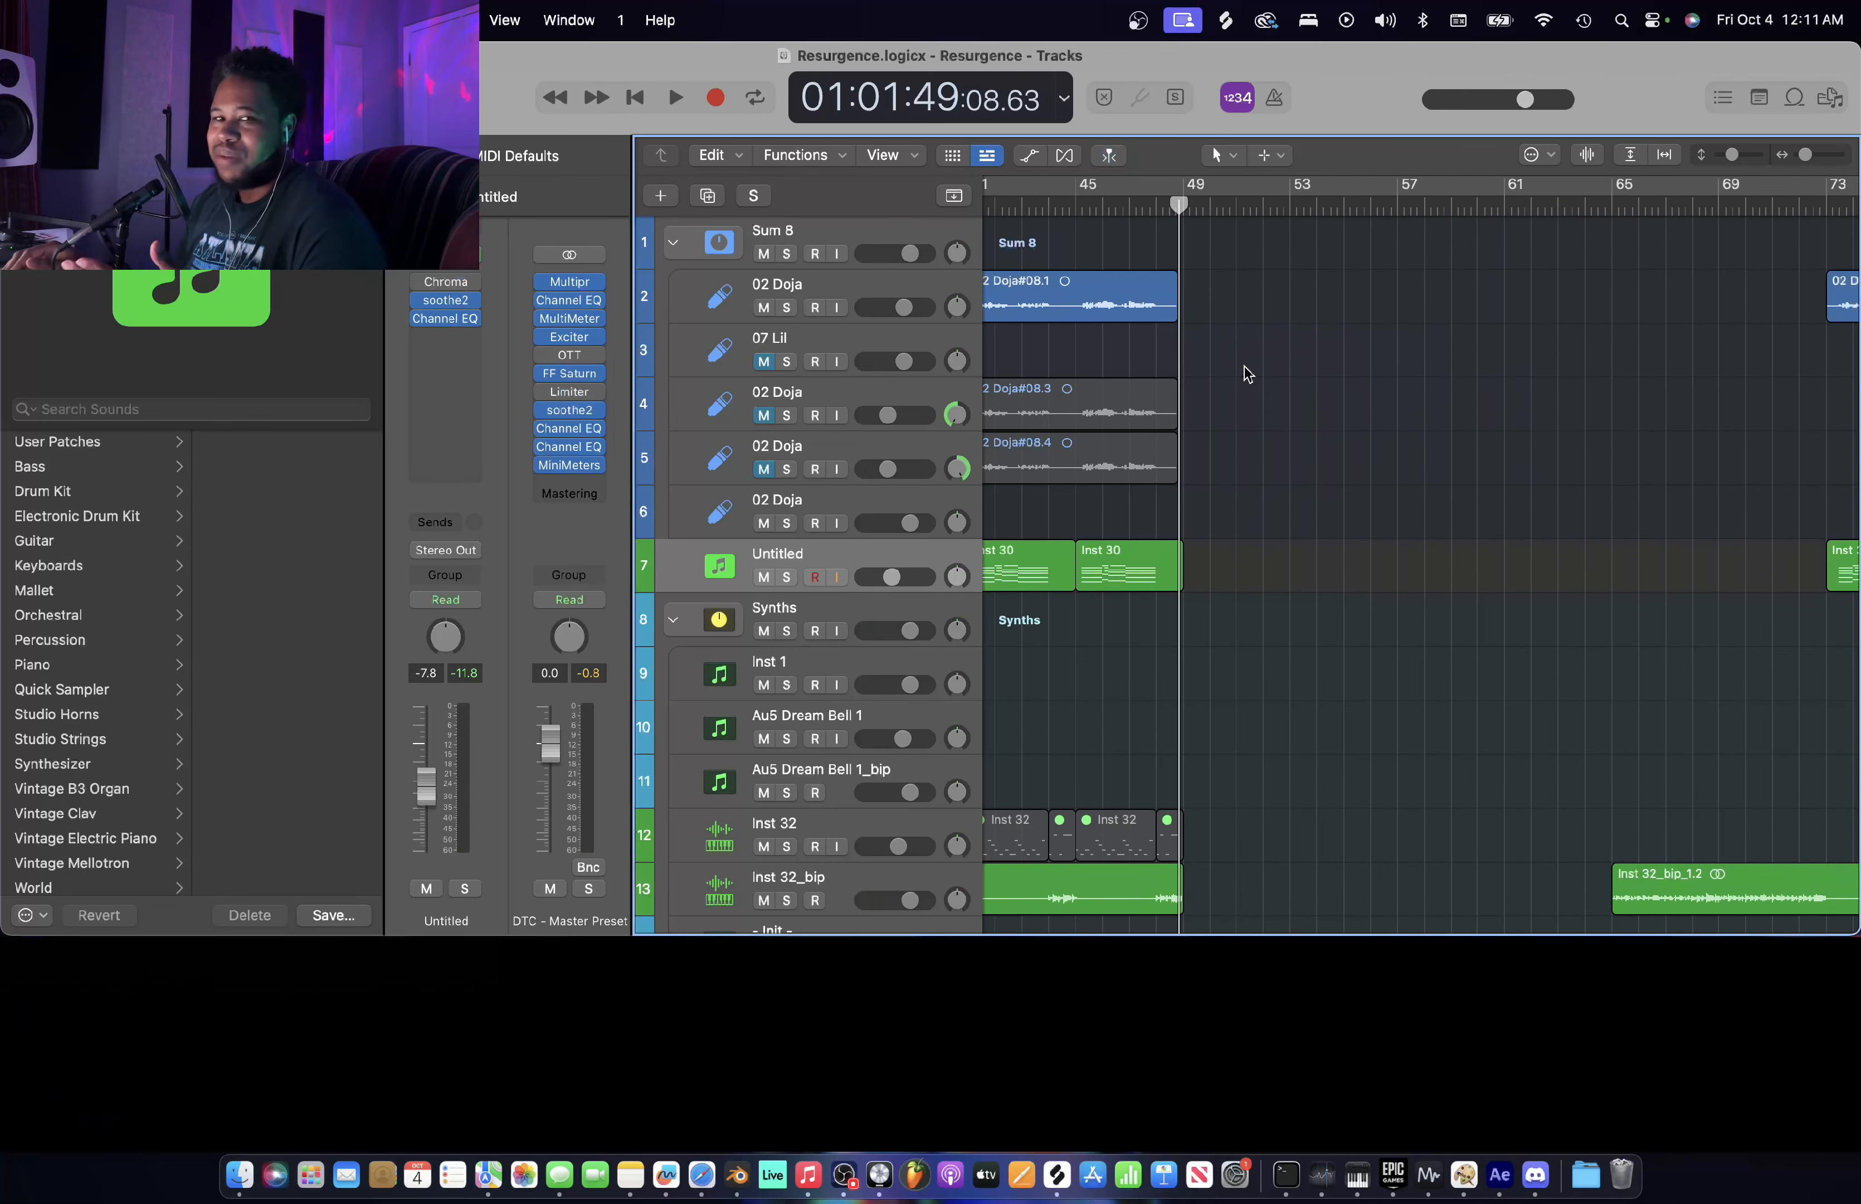
pyautogui.press('super+Right')
pyautogui.click(1196, 212)
pyautogui.press('super+Left')
pyautogui.press('super+Left')
pyautogui.scroll(-3, 1237, 342)
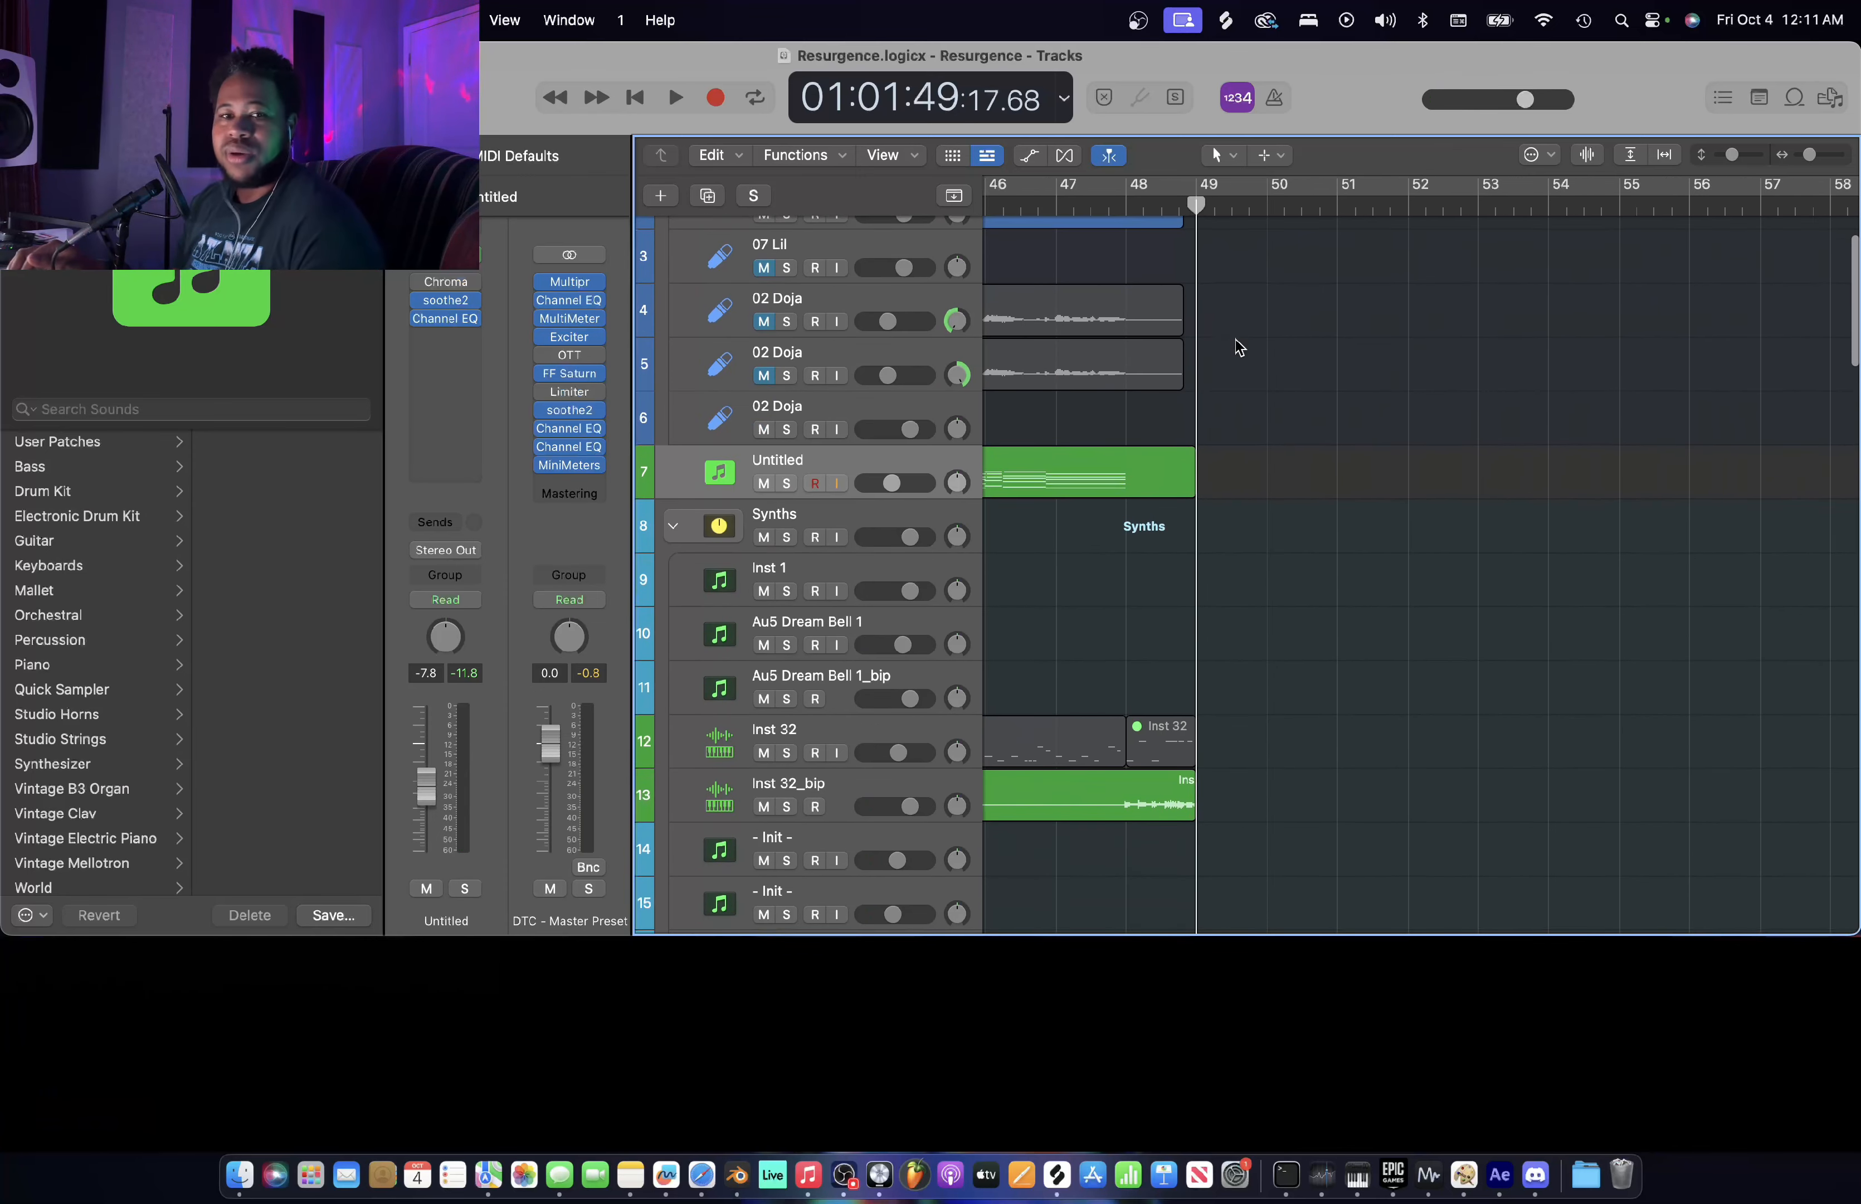
# - Examine the synth, bass and drum tracks in the section starting at bar 49
pyautogui.scroll(-15, 1255, 469)
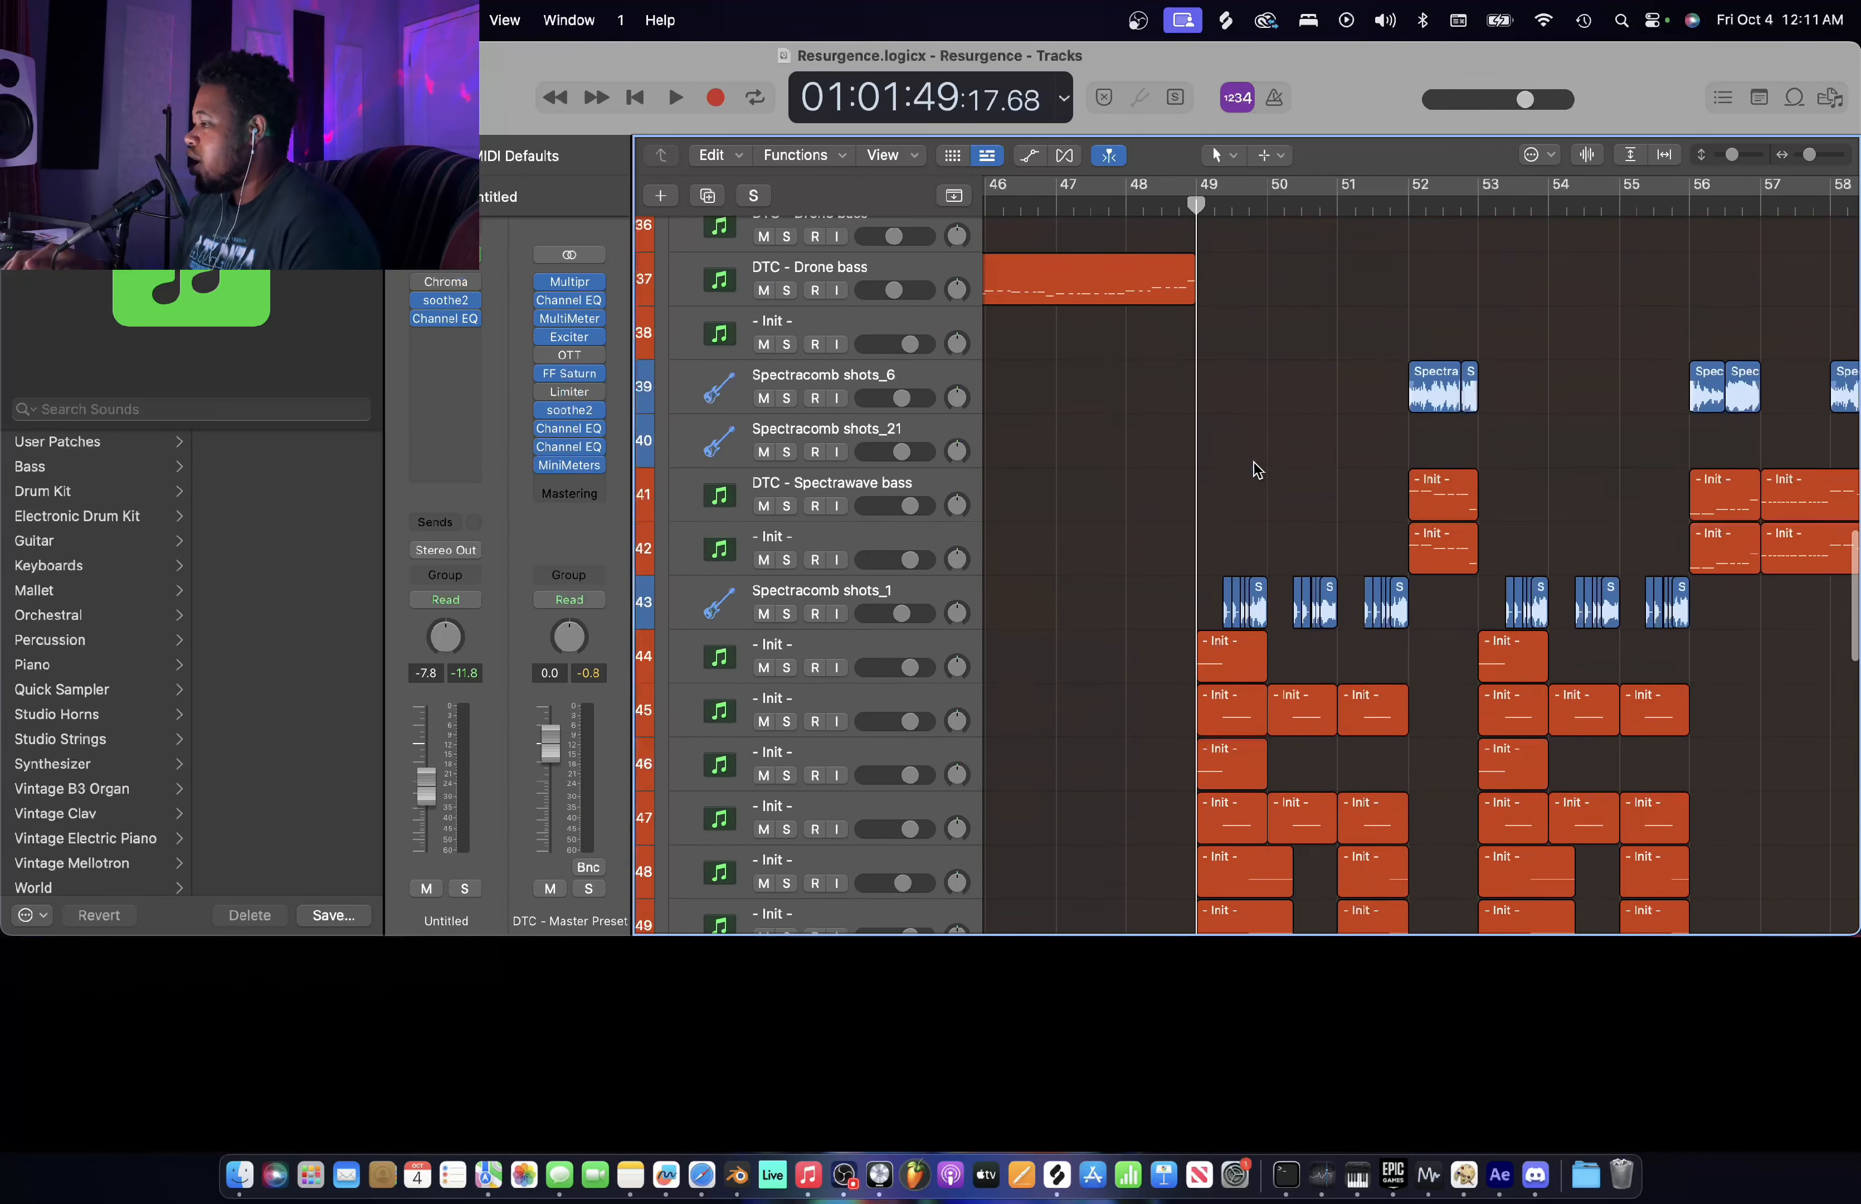
pyautogui.scroll(5, 1255, 470)
pyautogui.press('super+Left')
pyautogui.press('super+Left')
pyautogui.press('super+Left')
pyautogui.scroll(-6, 1255, 470)
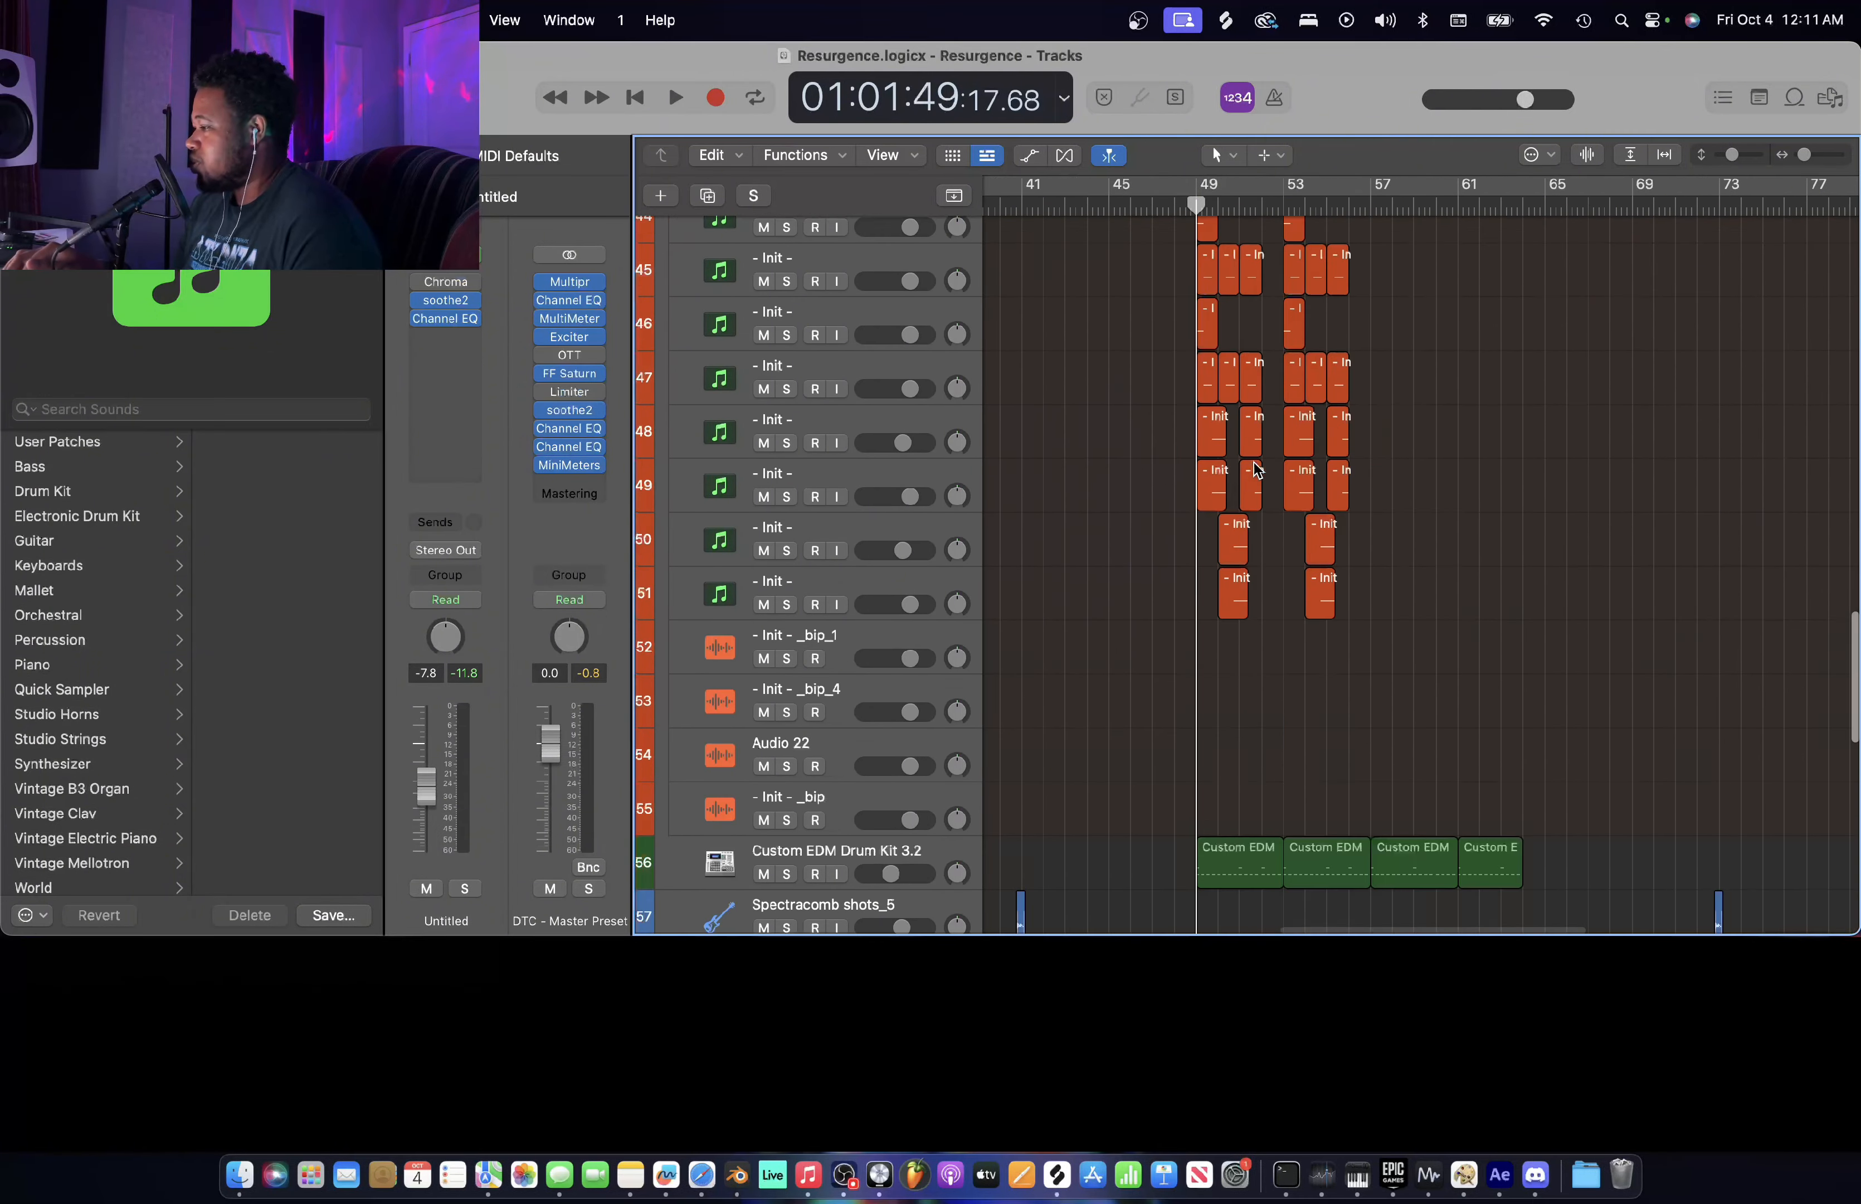
pyautogui.scroll(5, 1254, 469)
pyautogui.scroll(-5, 1255, 470)
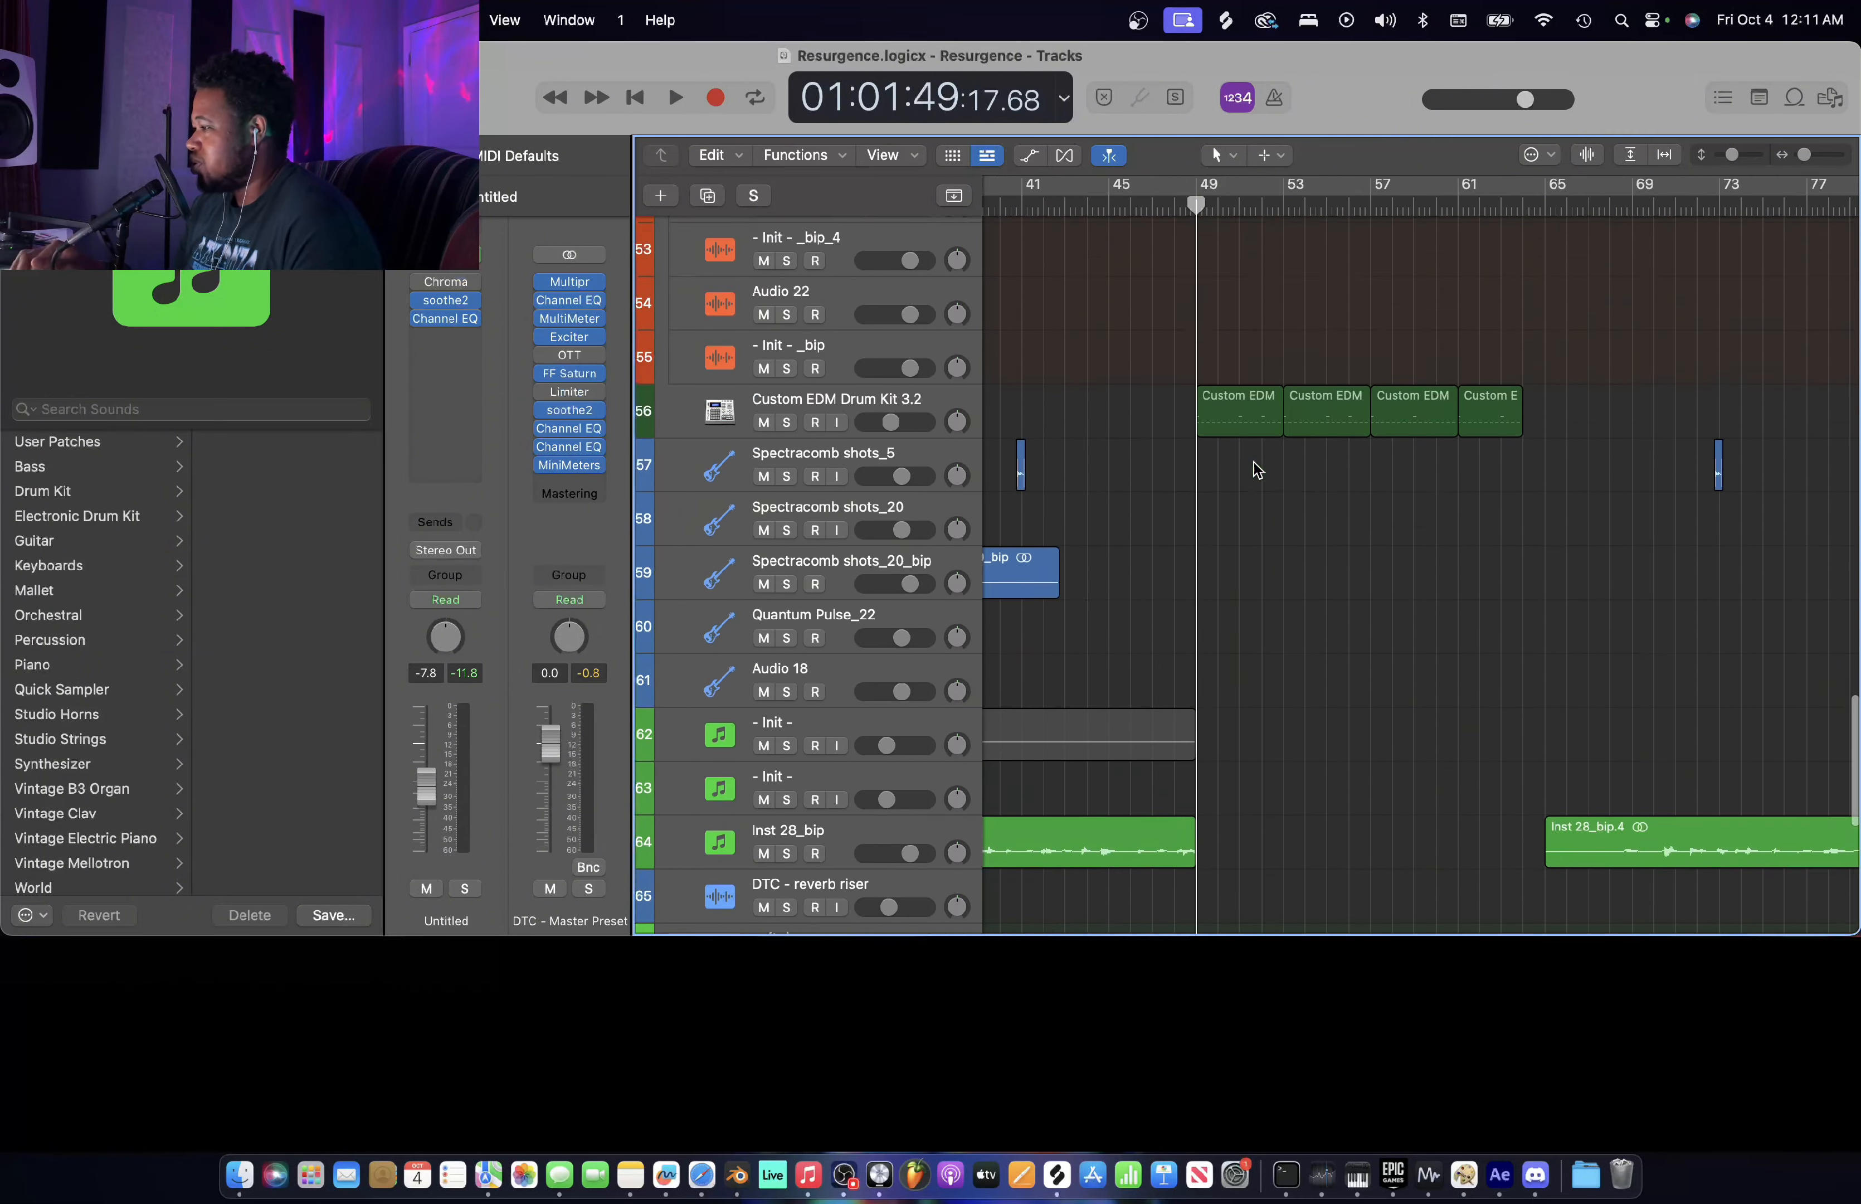
pyautogui.scroll(3, 1255, 469)
pyautogui.scroll(10, 1256, 469)
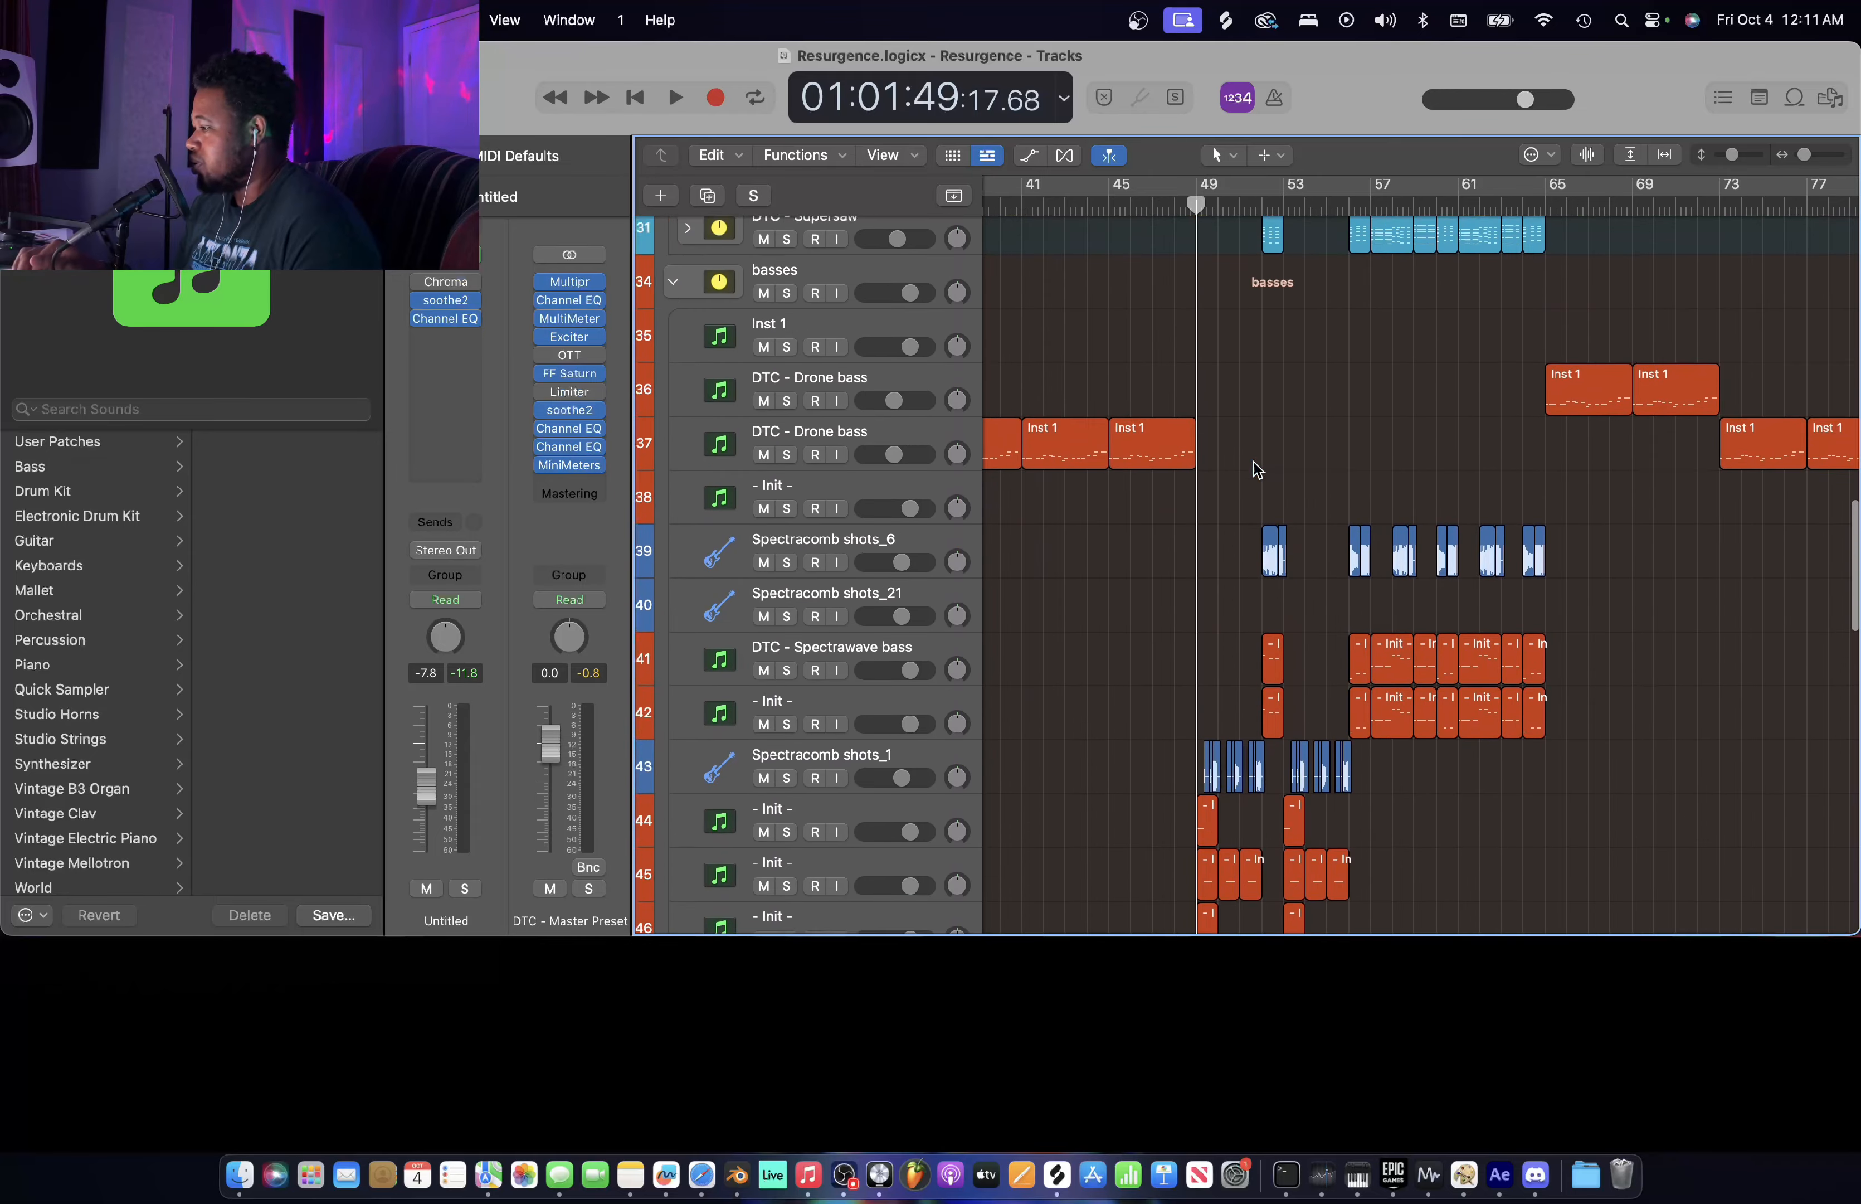
pyautogui.scroll(4, 1254, 462)
pyautogui.scroll(-6, 1253, 462)
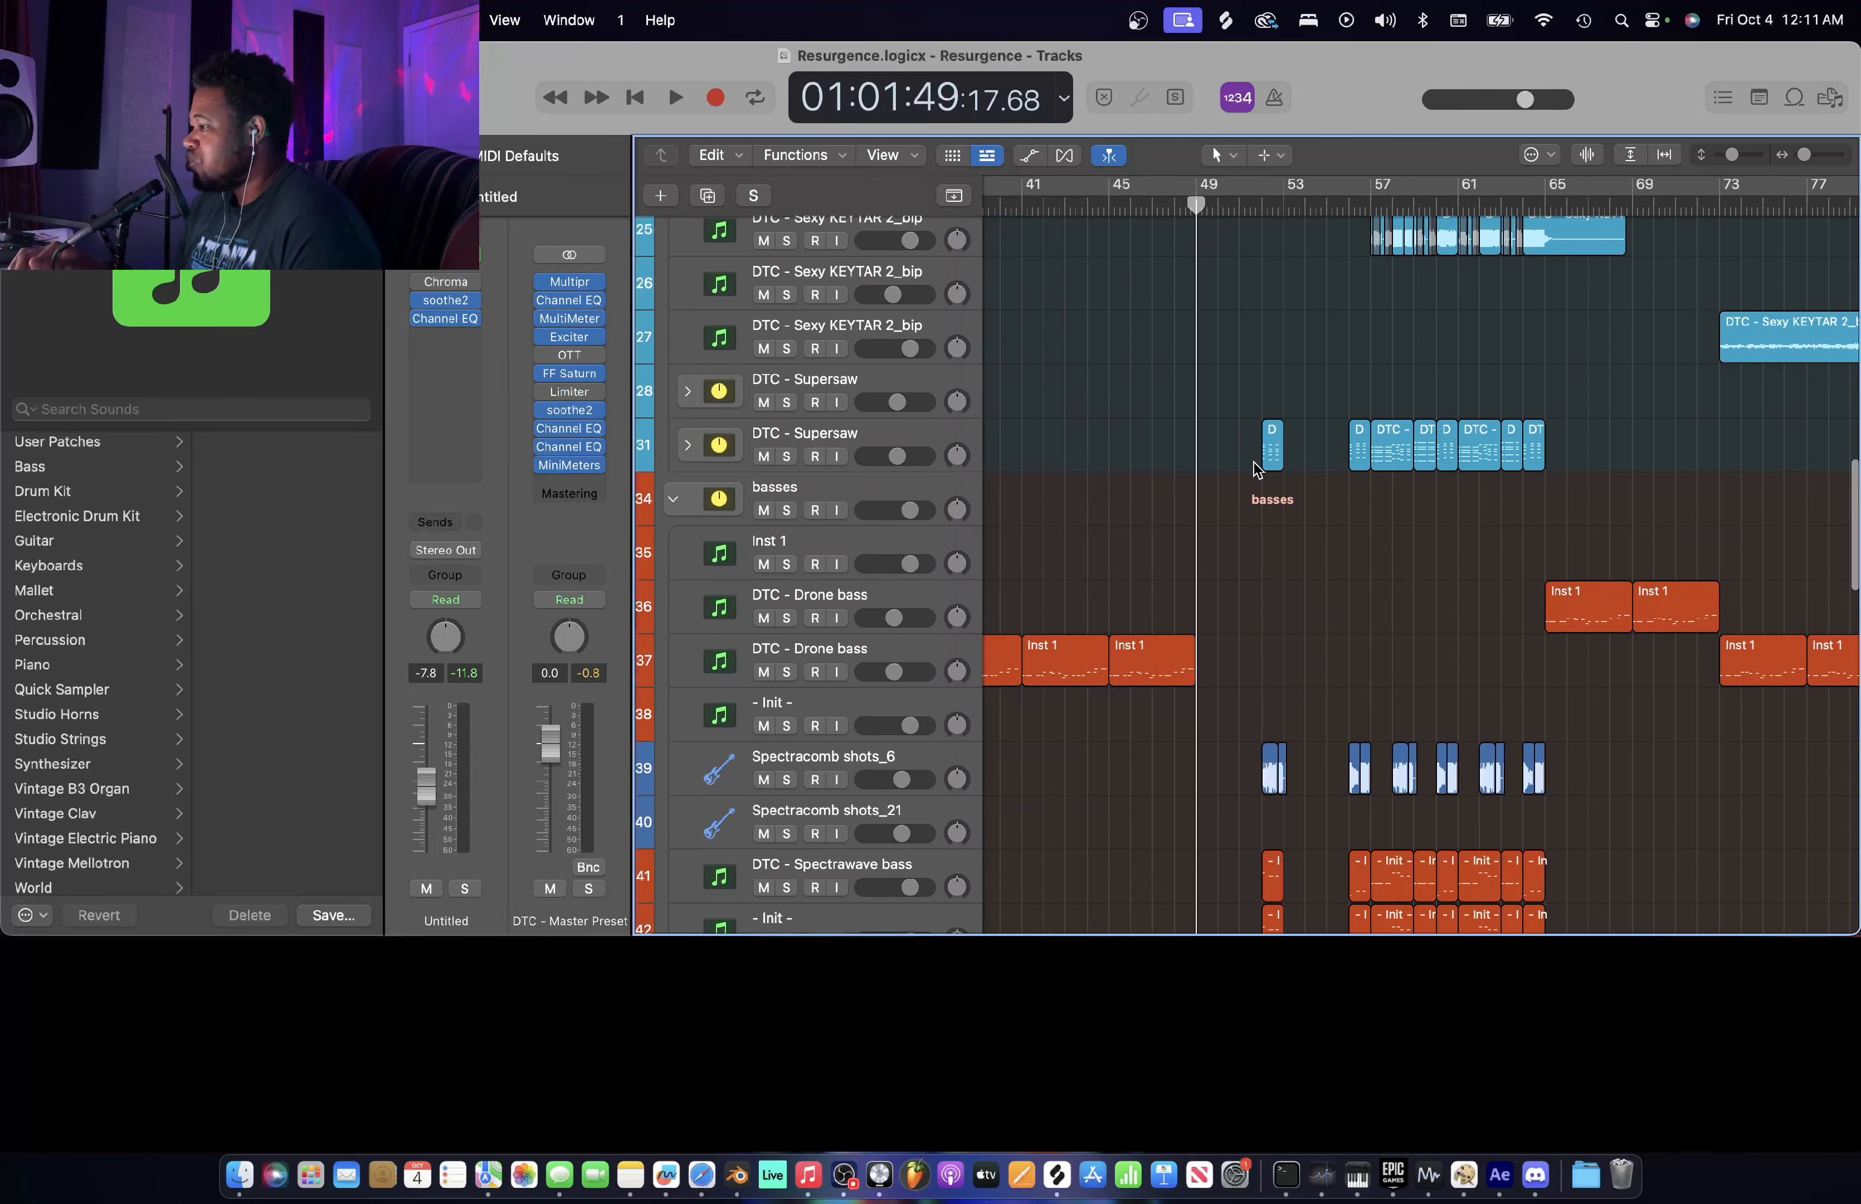
# - Bring the layered bass tracks into view and play the section from bar 49
pyautogui.press('super+Right')
pyautogui.press('super+Right')
pyautogui.press('super+Right')
pyautogui.scroll(-6, 1253, 462)
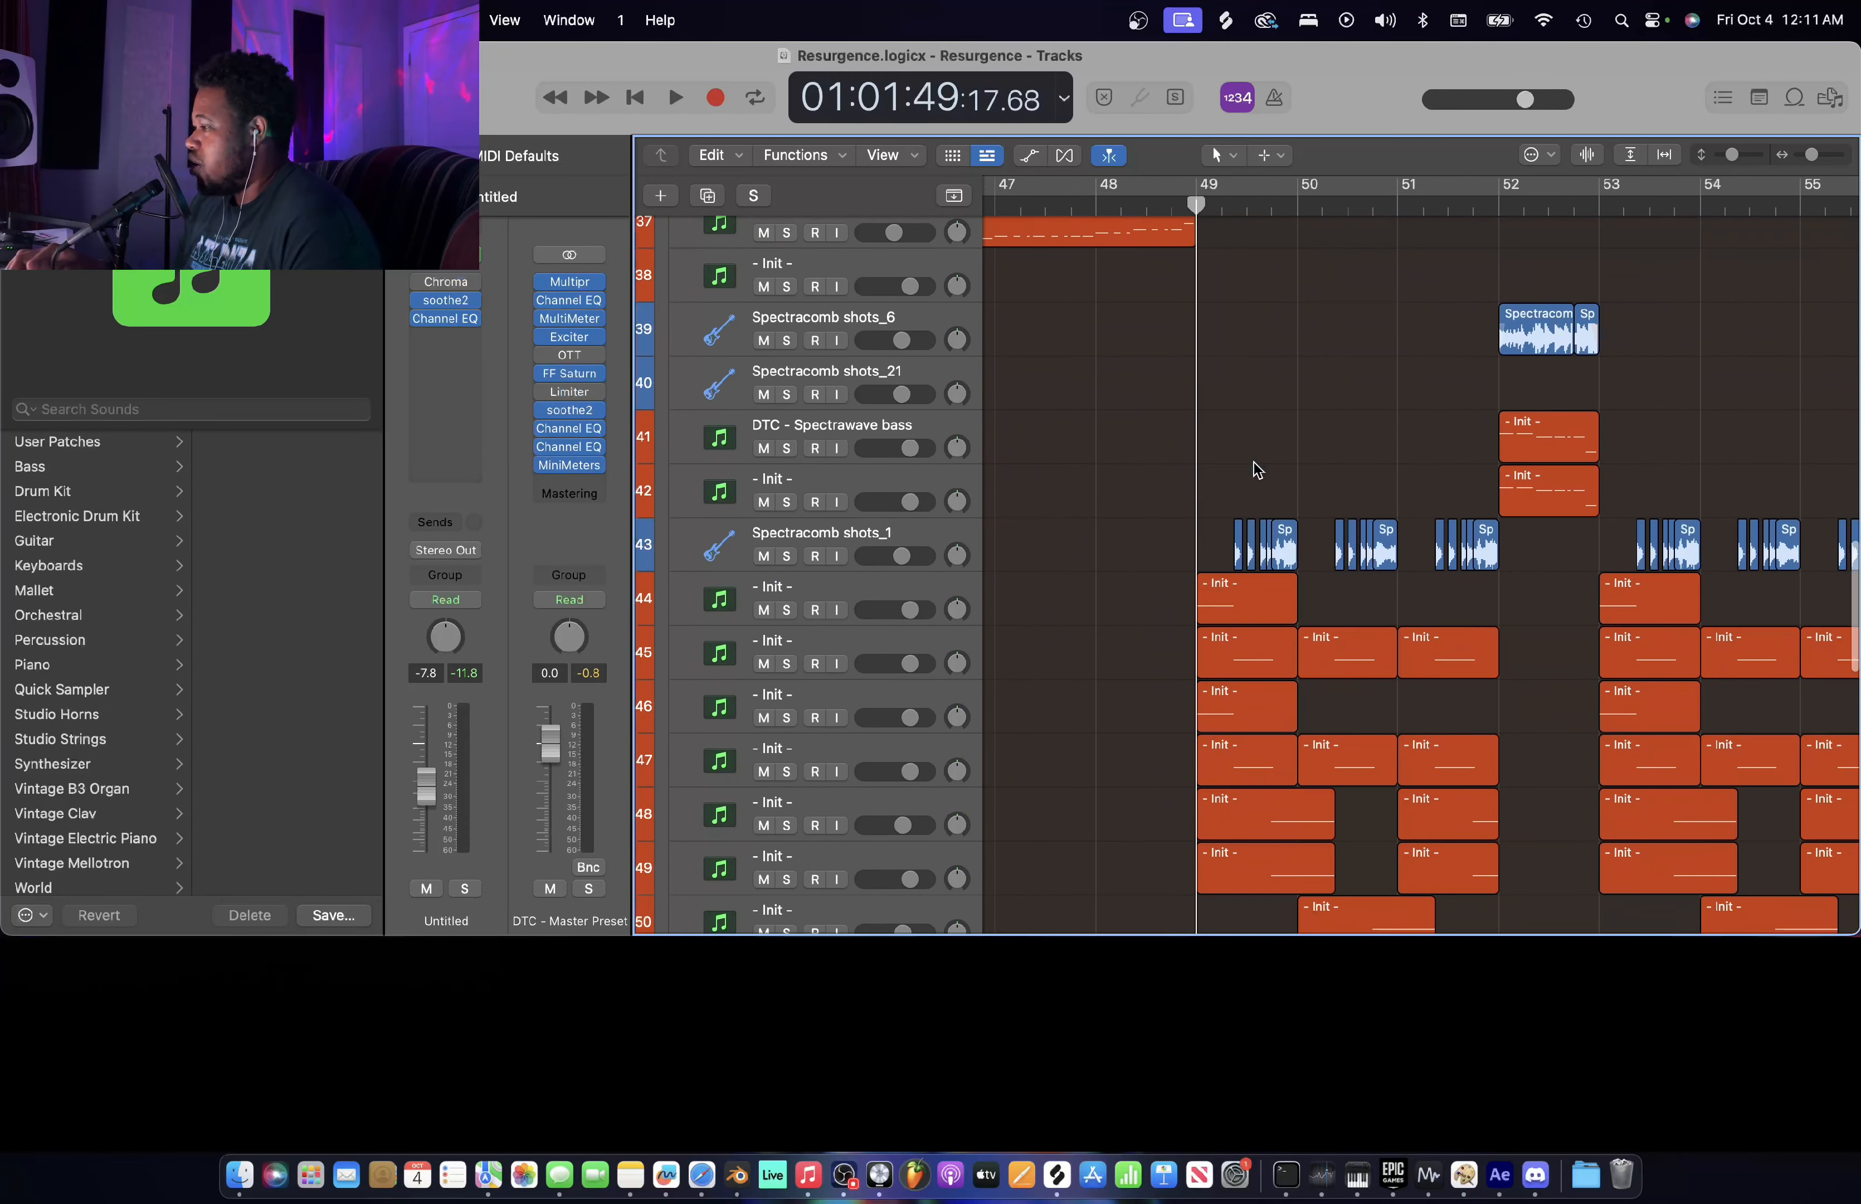
pyautogui.press('super+Left')
pyautogui.press('space')
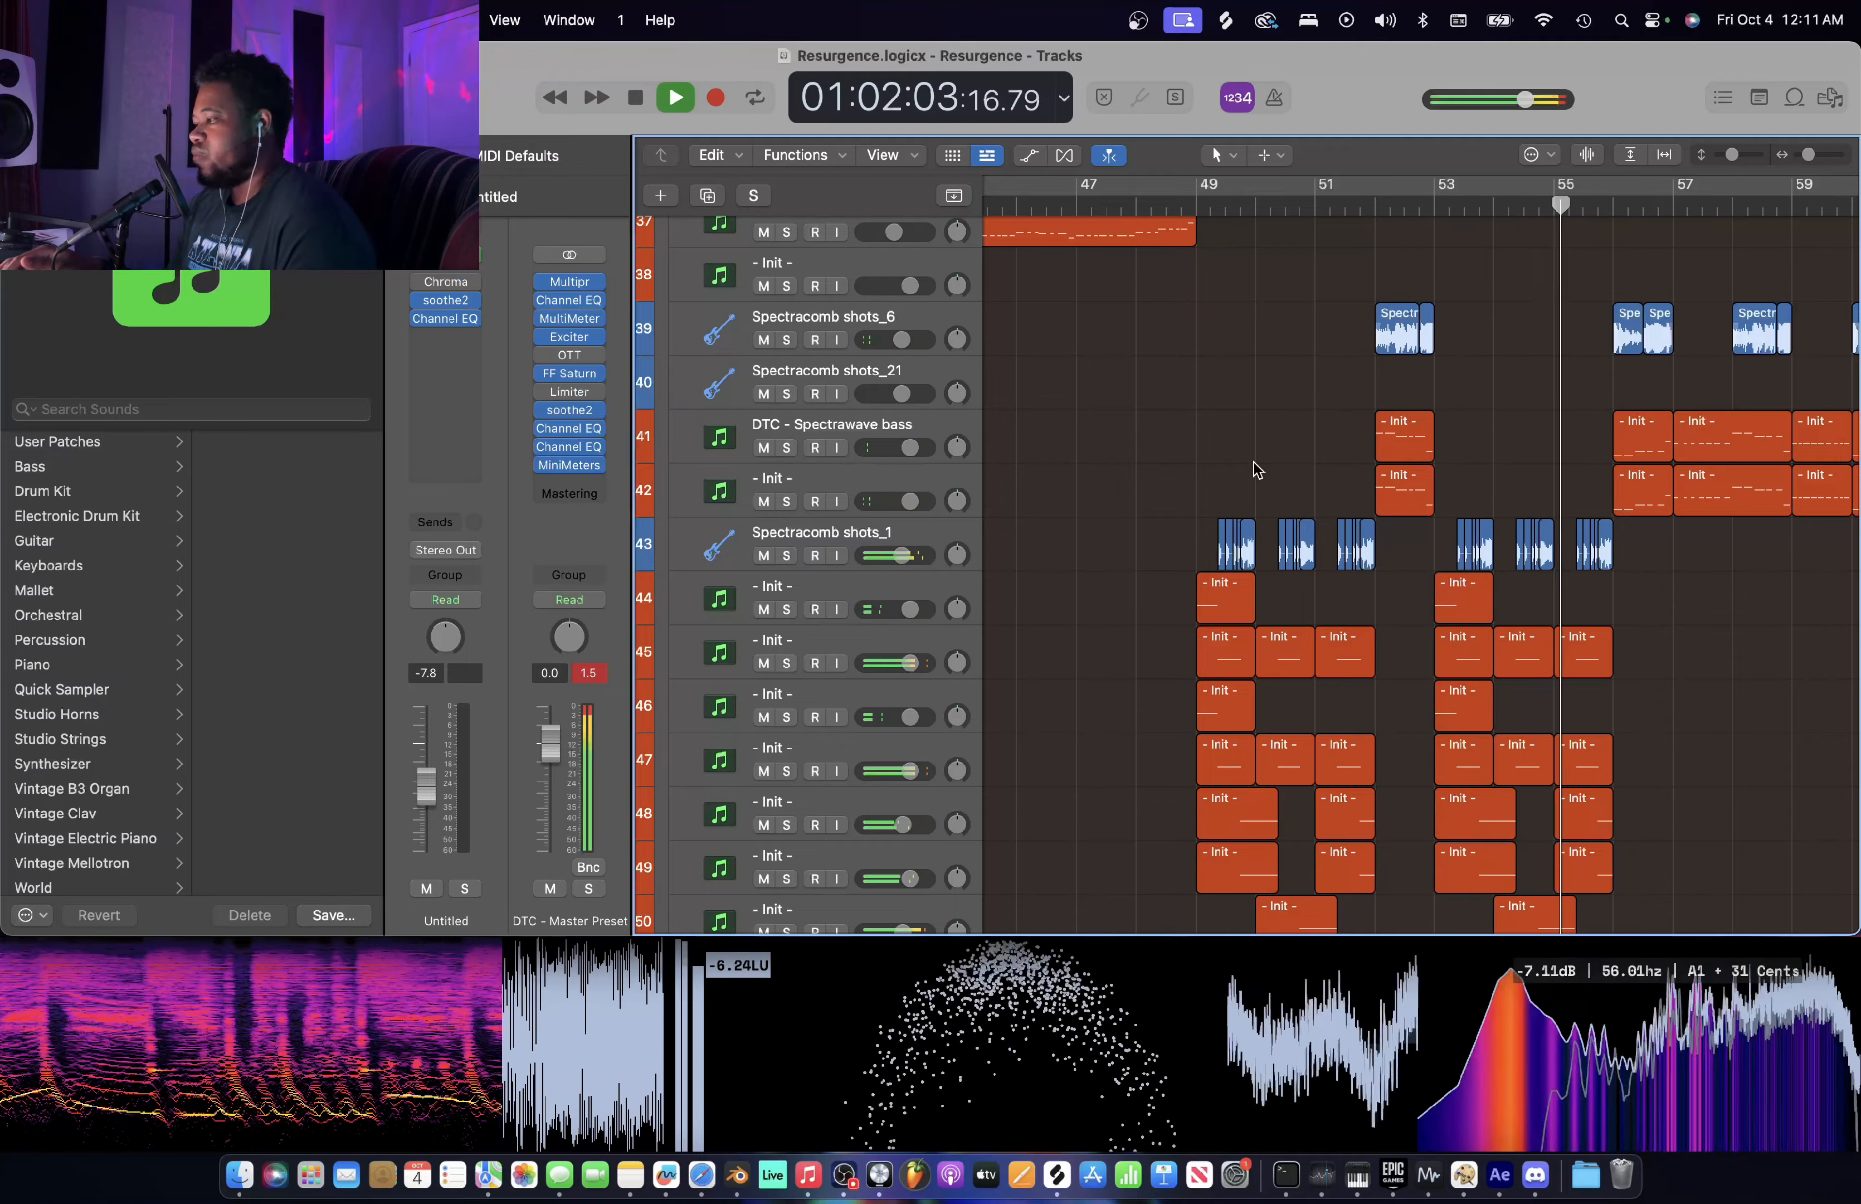
pyautogui.press('space')
# - Solo the - Init - bass on track 44 and play its first region at bar 49
pyautogui.click(1225, 584)
pyautogui.press('super+Right')
pyautogui.press('super+Right')
pyautogui.press('super+Right')
pyautogui.scroll(-1, 1097, 511)
pyautogui.click(789, 613)
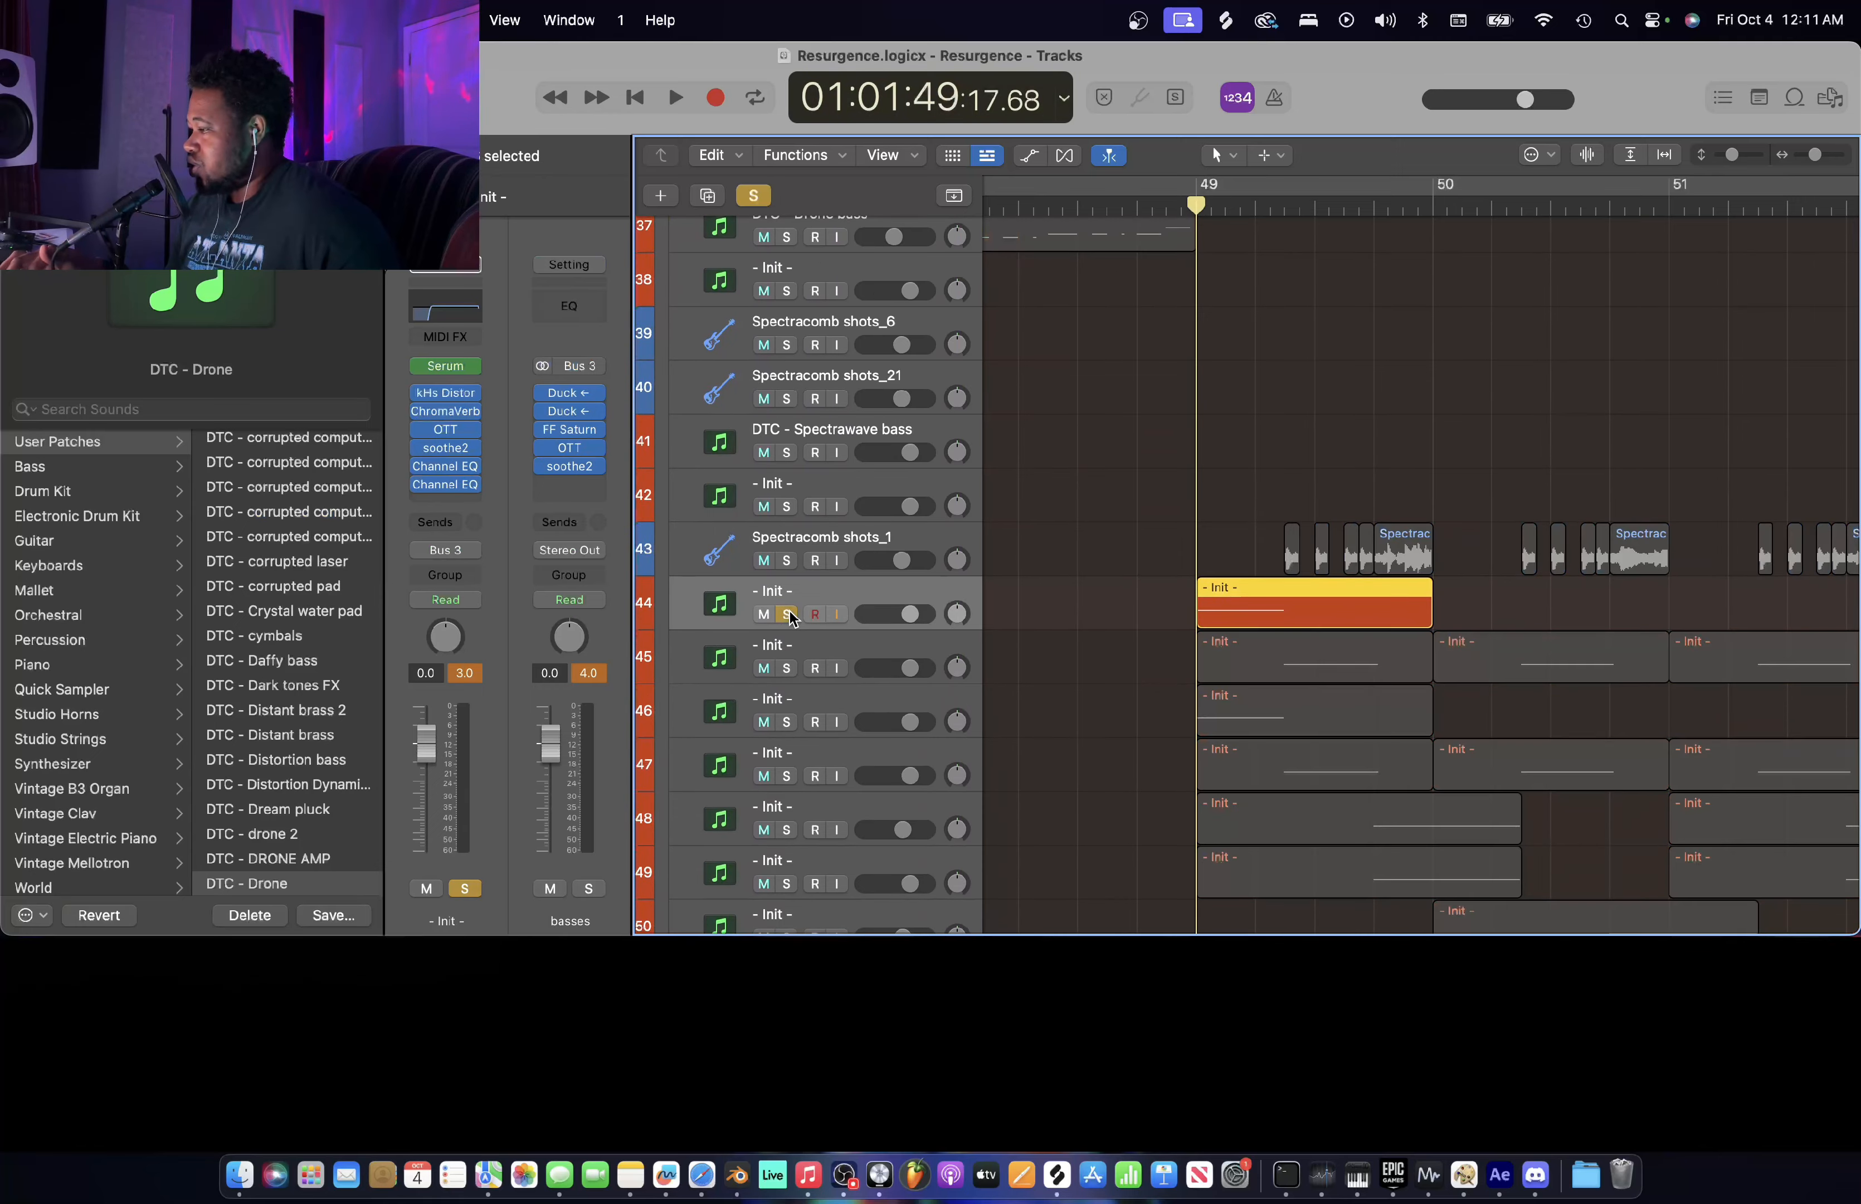
pyautogui.press('space')
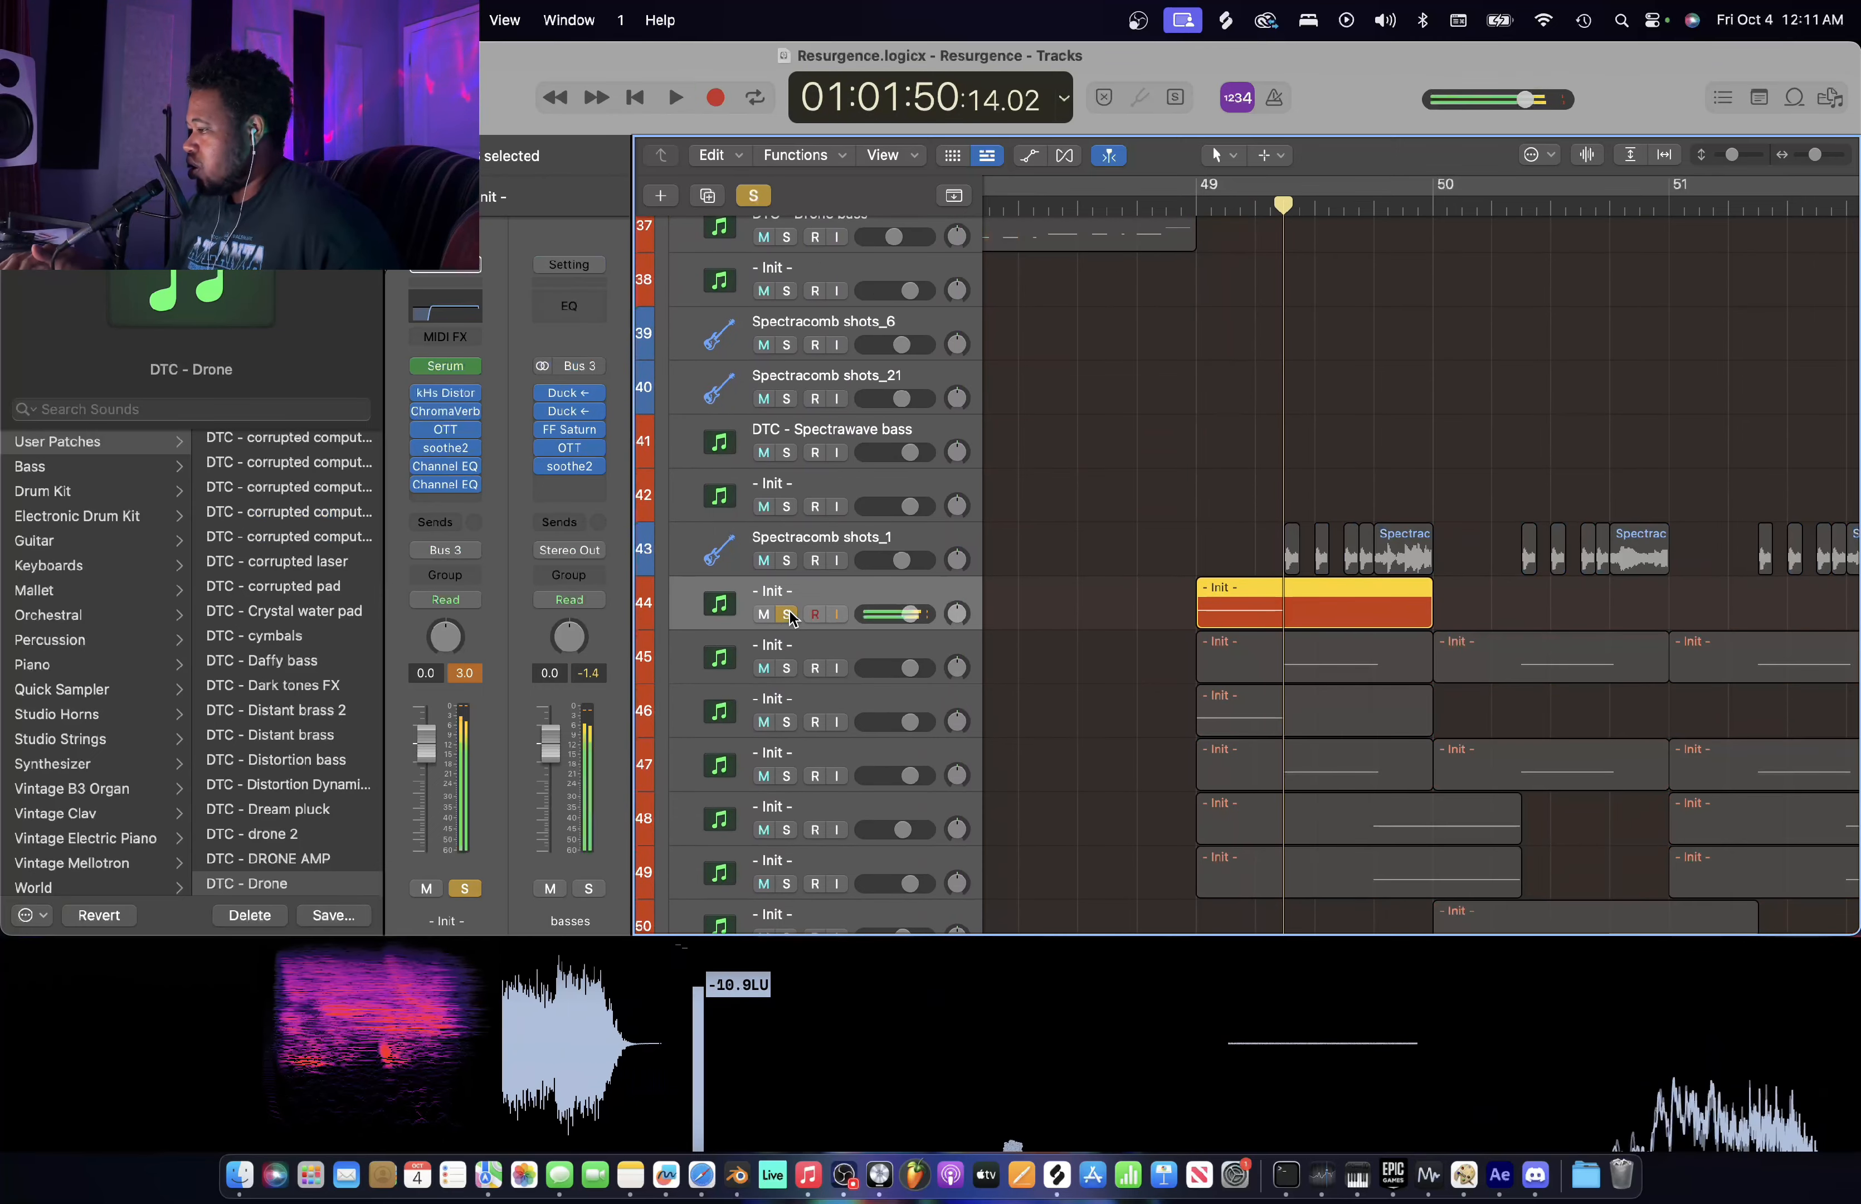
# - Solo the - Init - bass on track 46 as well and play both layers from bar 49
pyautogui.click(786, 722)
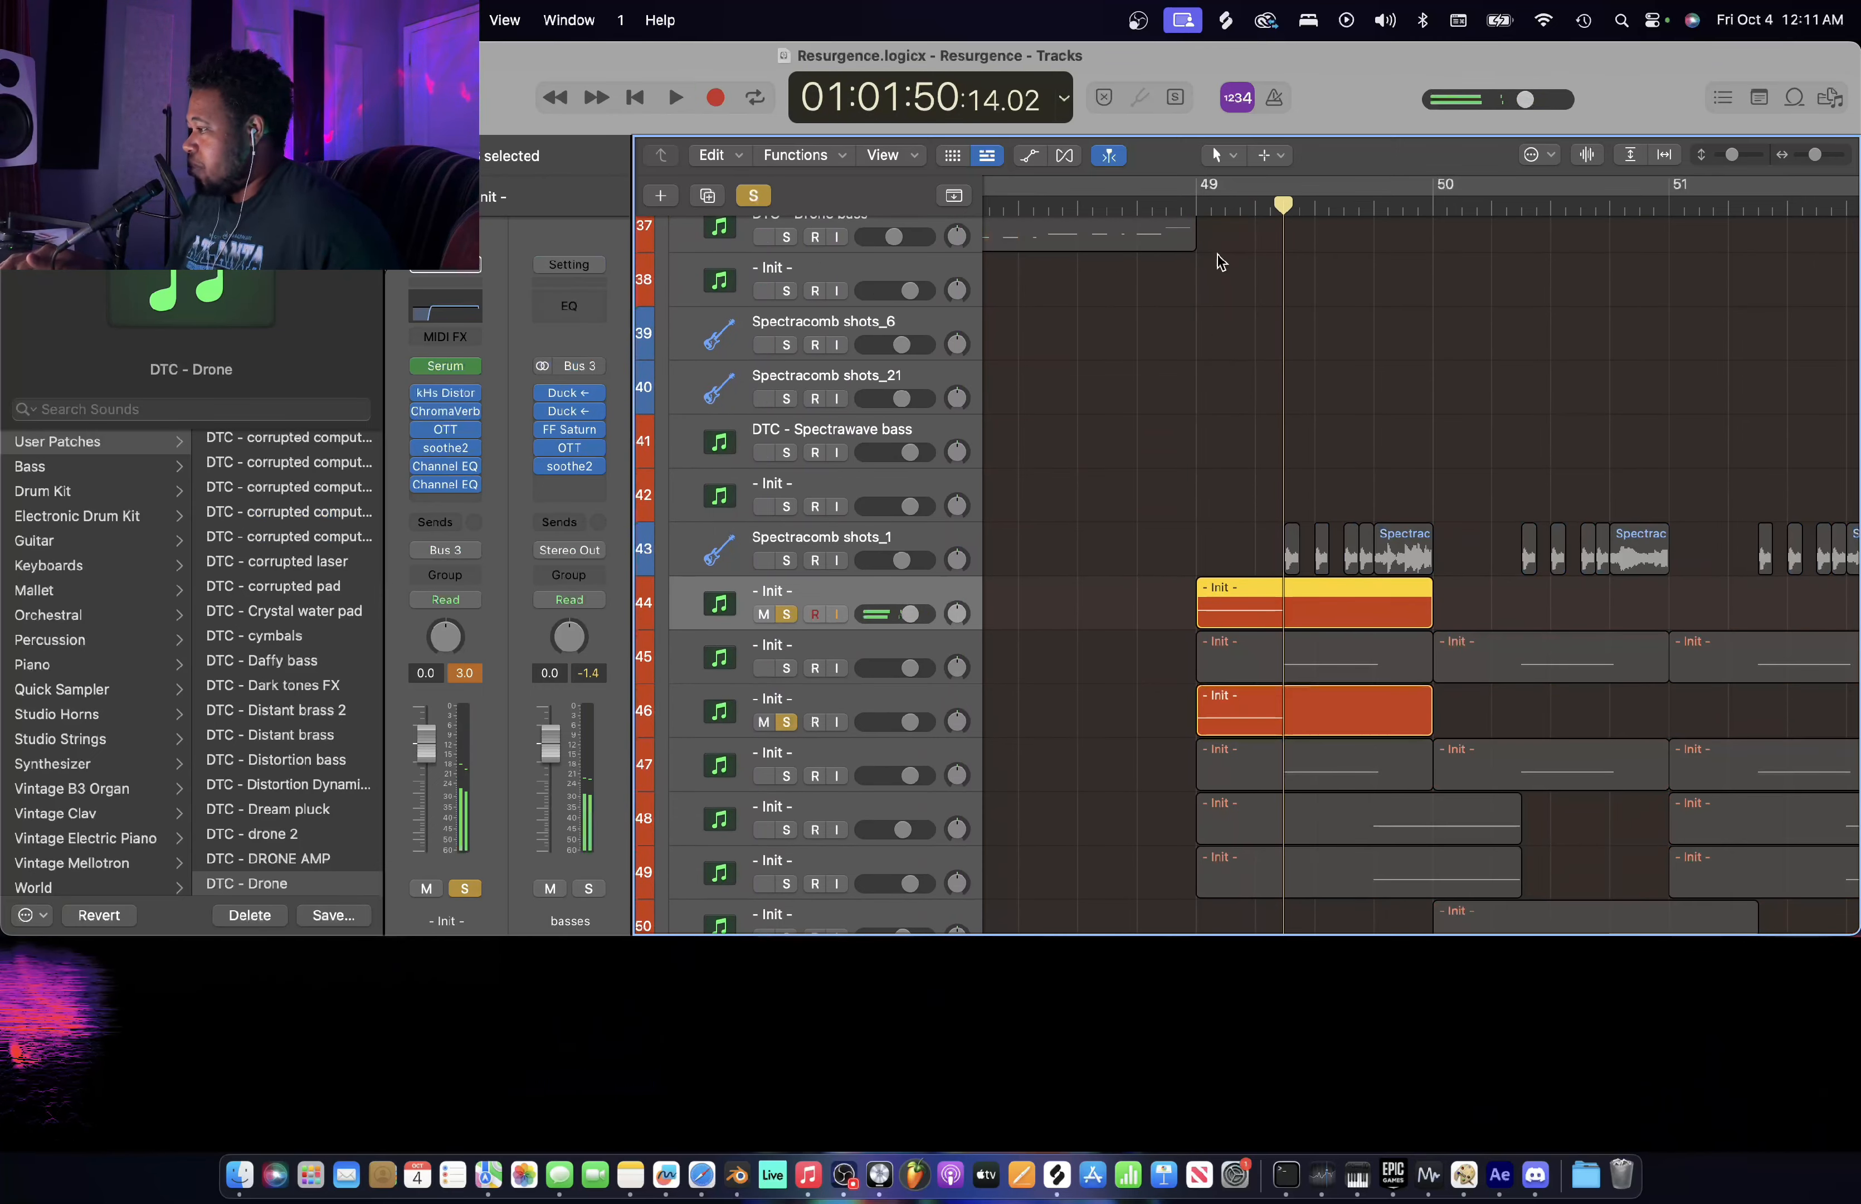
pyautogui.click(1194, 207)
pyautogui.press('space')
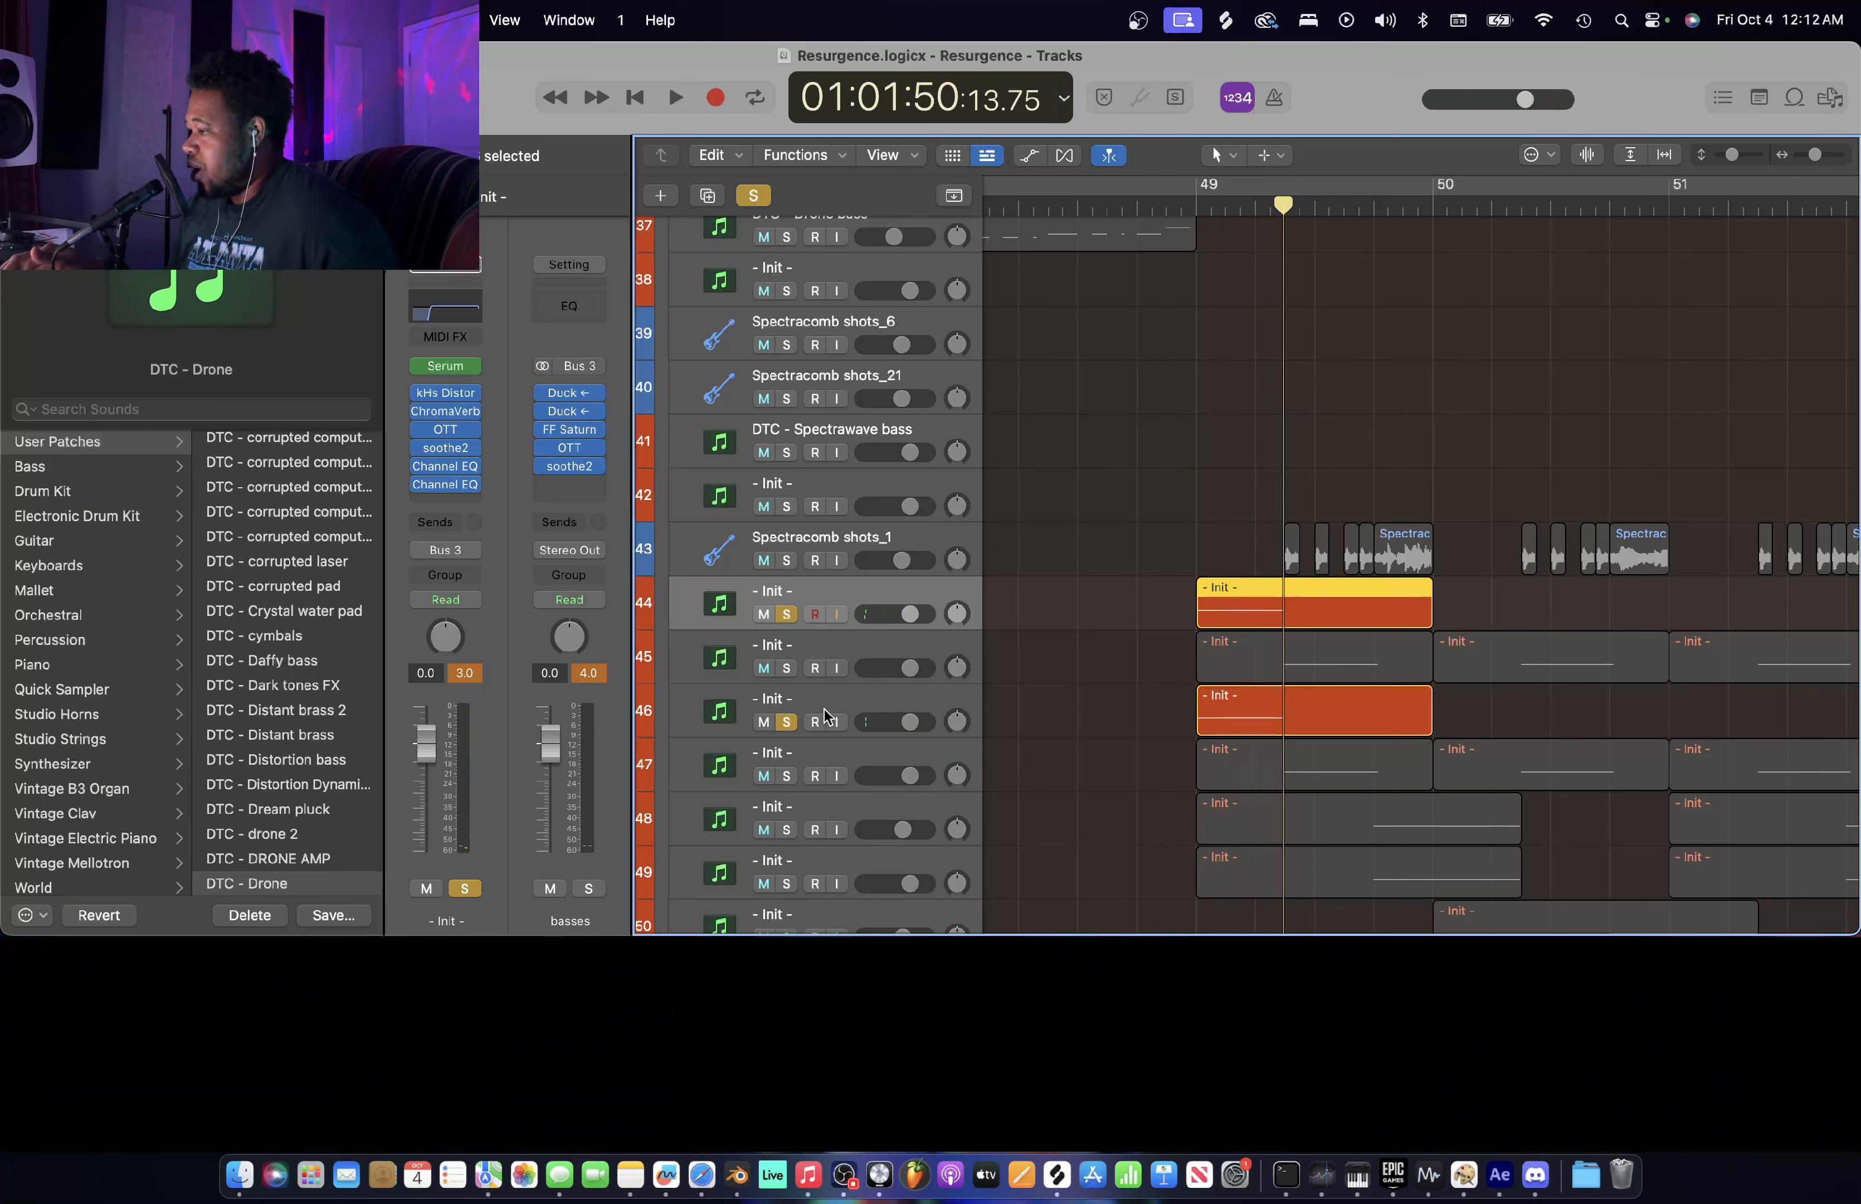
# - Select track 46, unsolo track 44, and open the Serum instrument on track 46
pyautogui.click(842, 704)
pyautogui.click(787, 614)
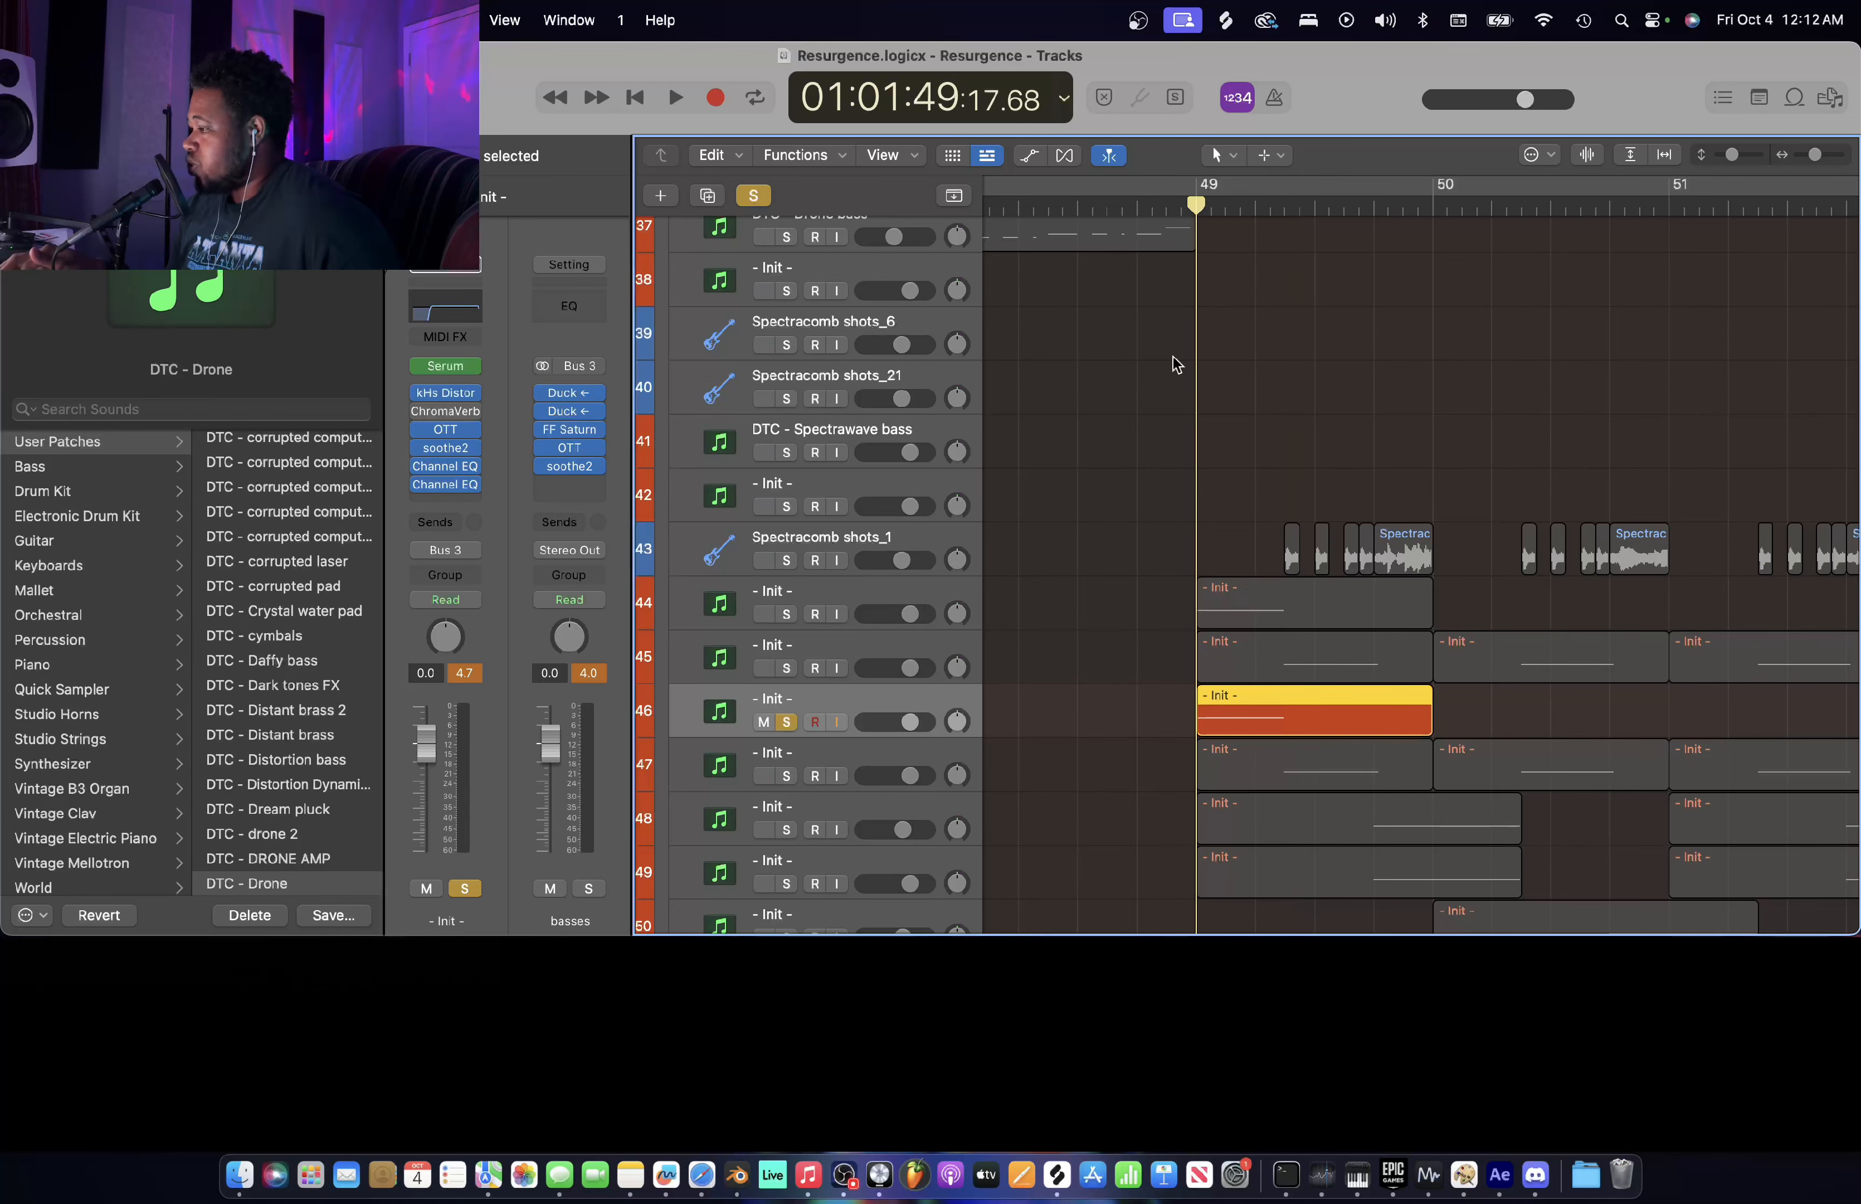
pyautogui.scroll(-2, 1186, 527)
pyautogui.scroll(-3, 1186, 527)
pyautogui.scroll(3, 1186, 527)
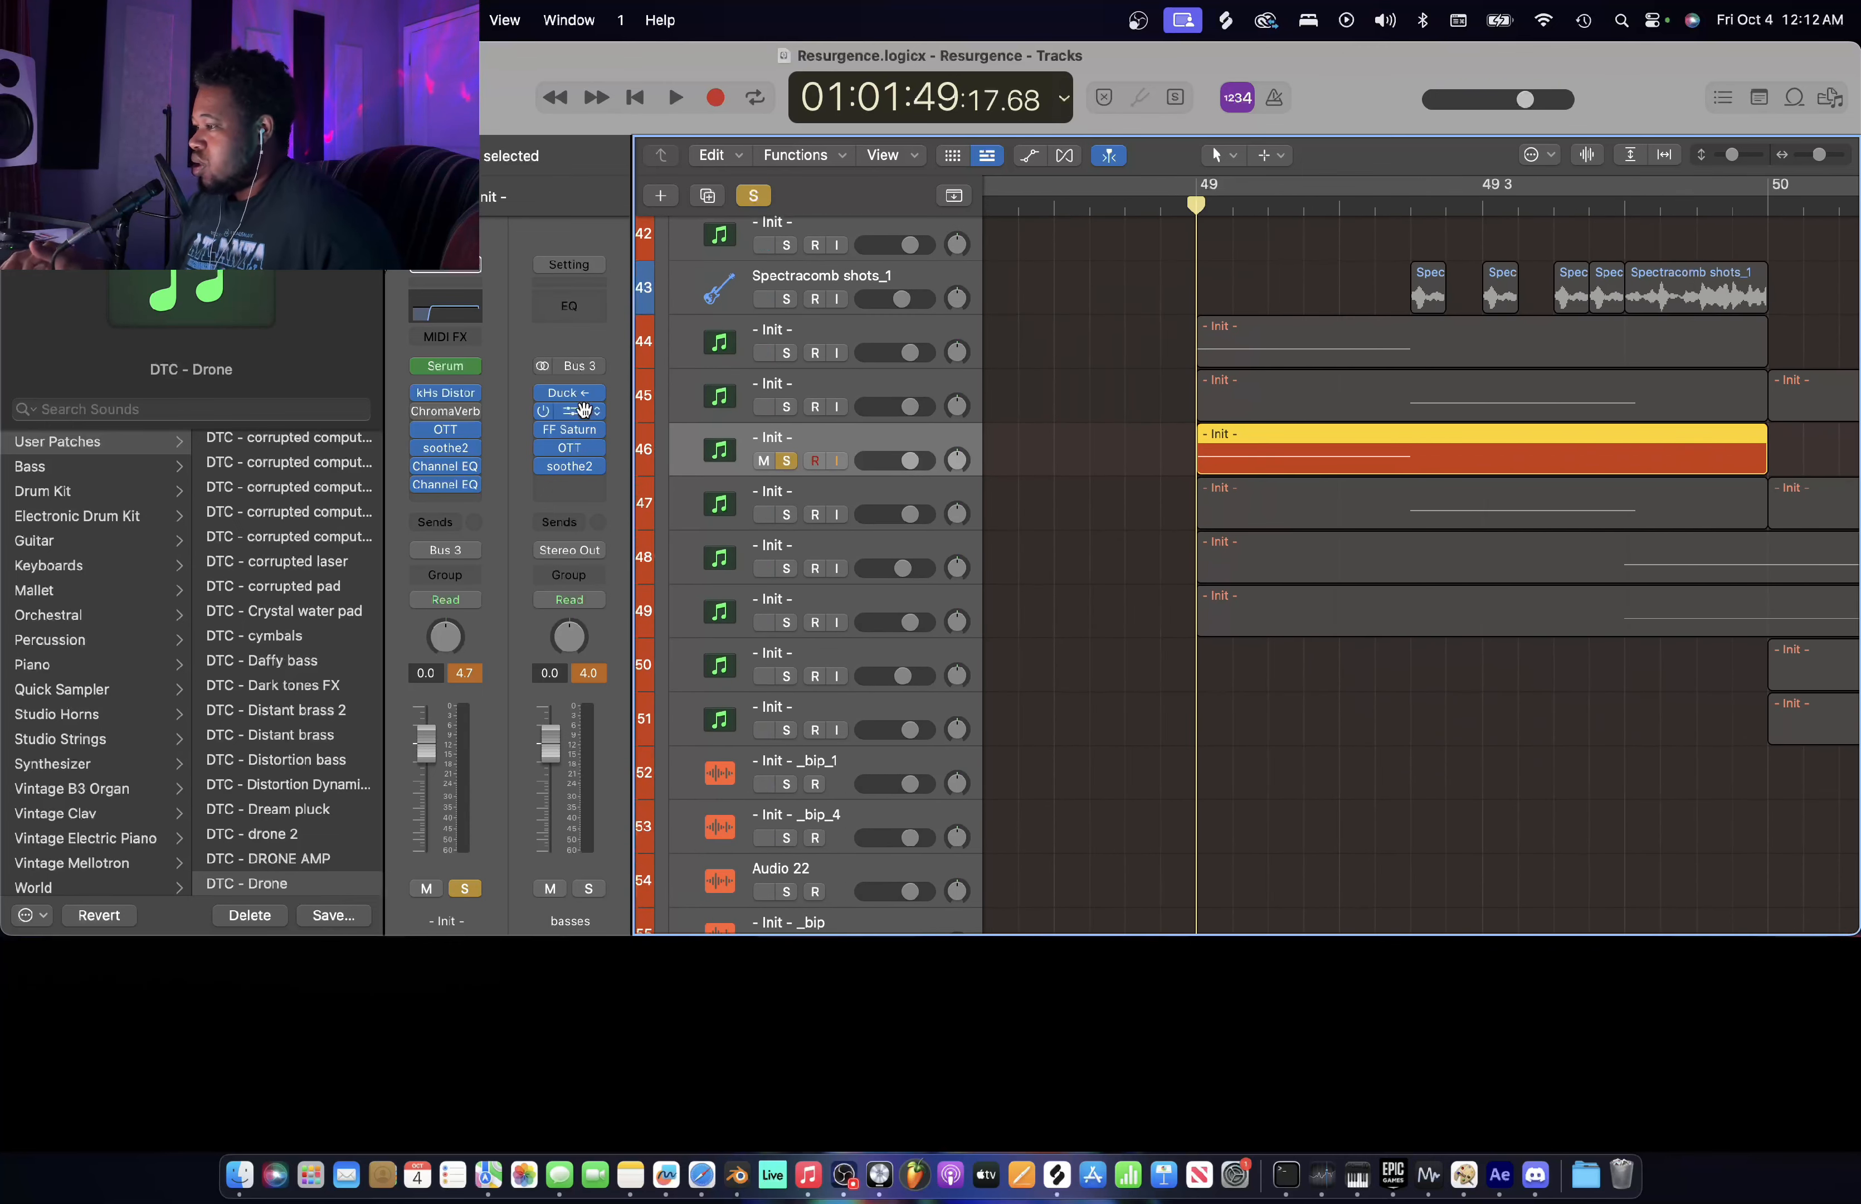
pyautogui.click(450, 369)
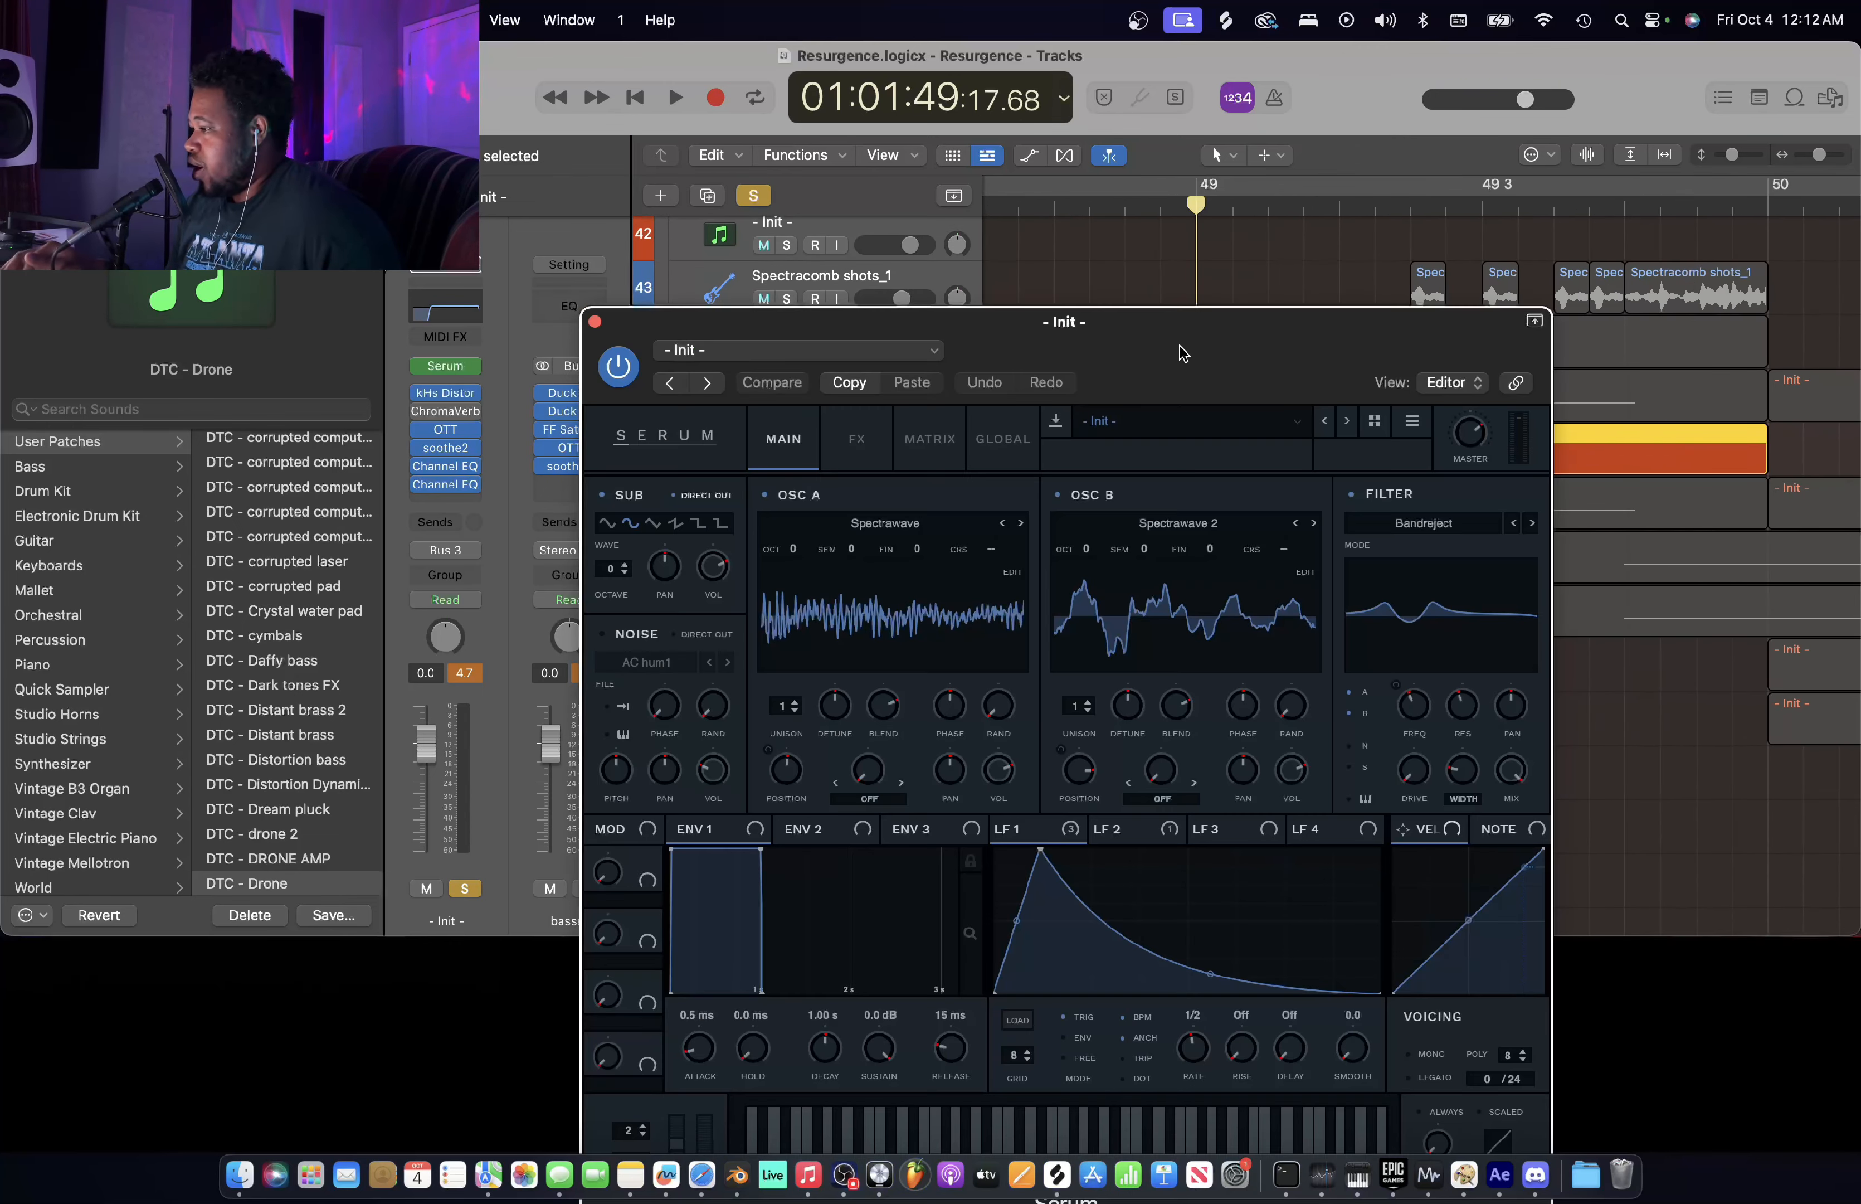
# - Review the effects page and oscillators in track 46's Serum and browse the OSC A wavetables down to the Spectracomb tables
pyautogui.moveTo(1168, 342); pyautogui.dragTo(1116, 272)
pyautogui.click(779, 361)
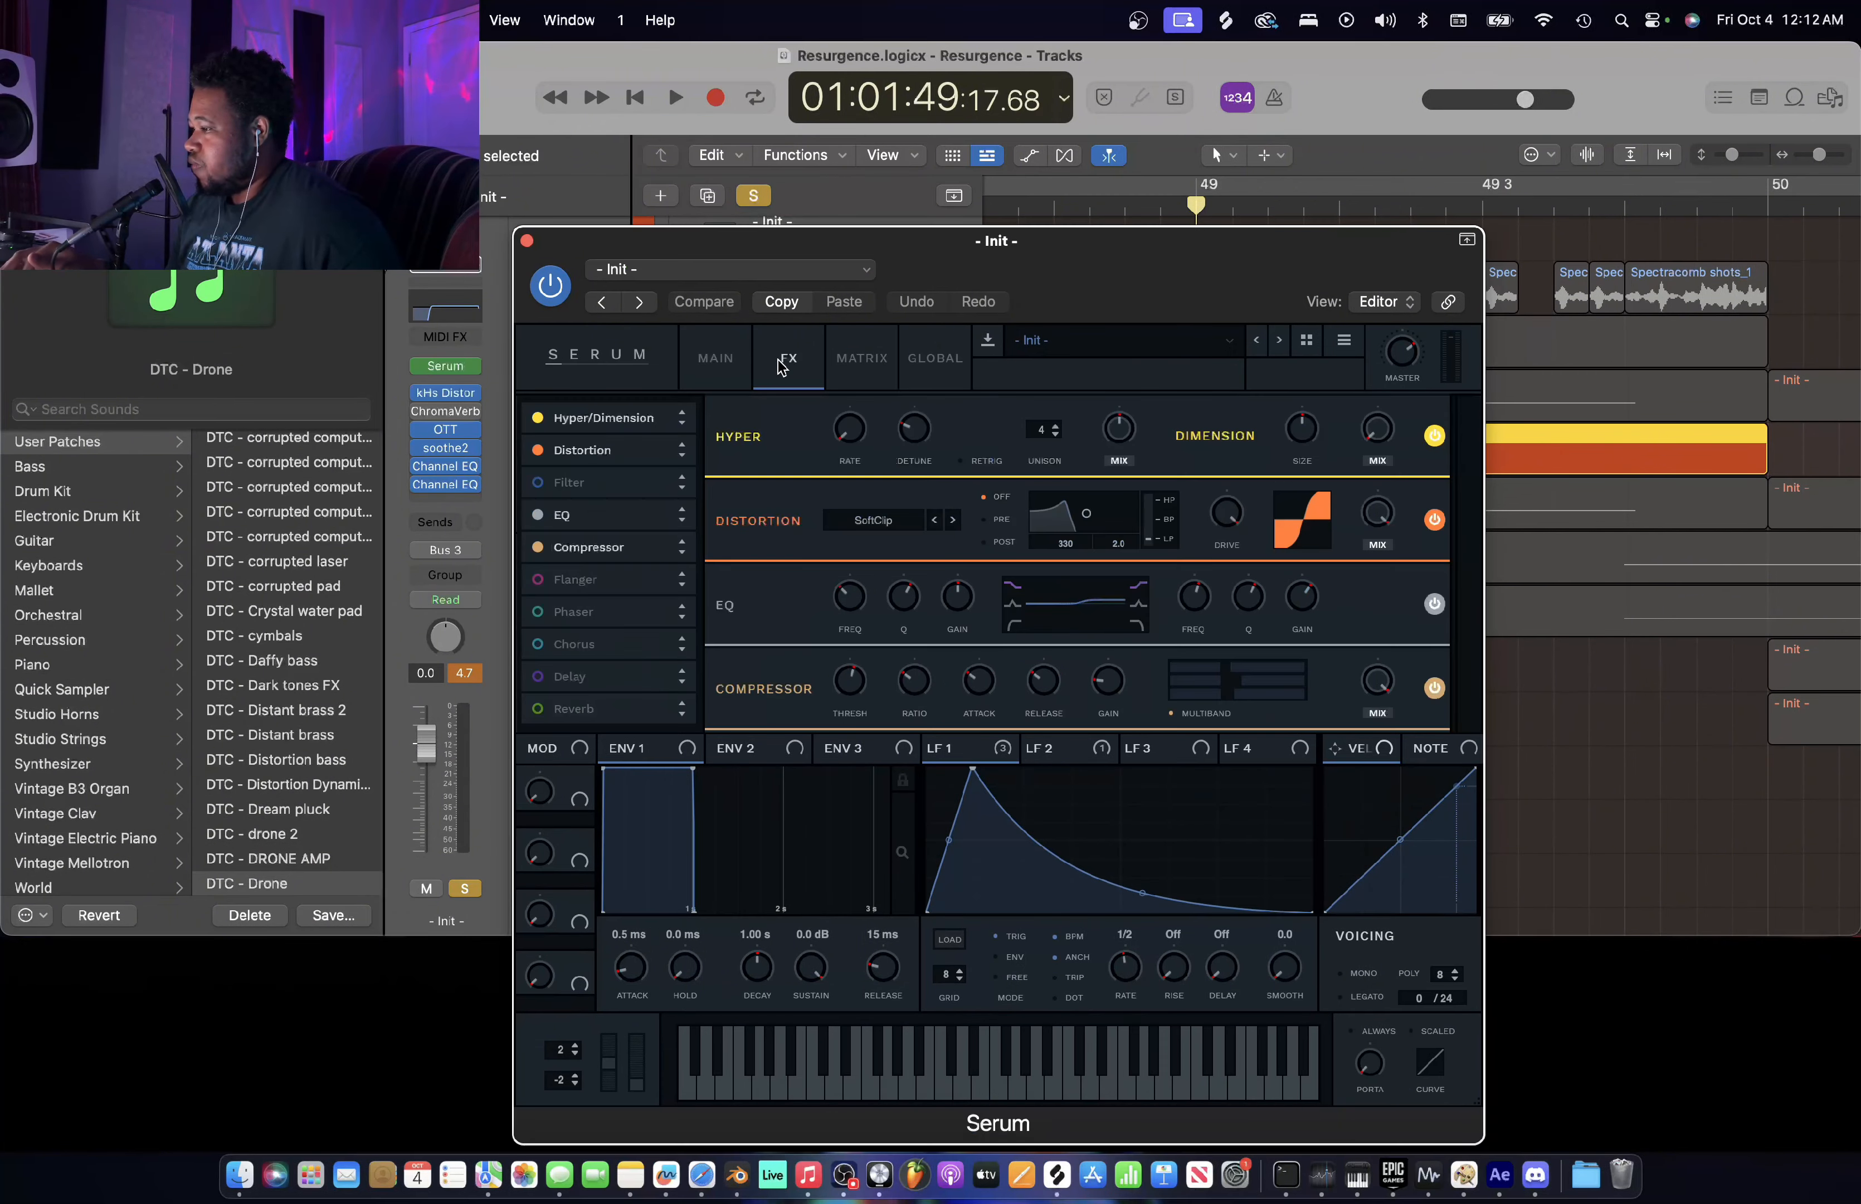
pyautogui.click(716, 353)
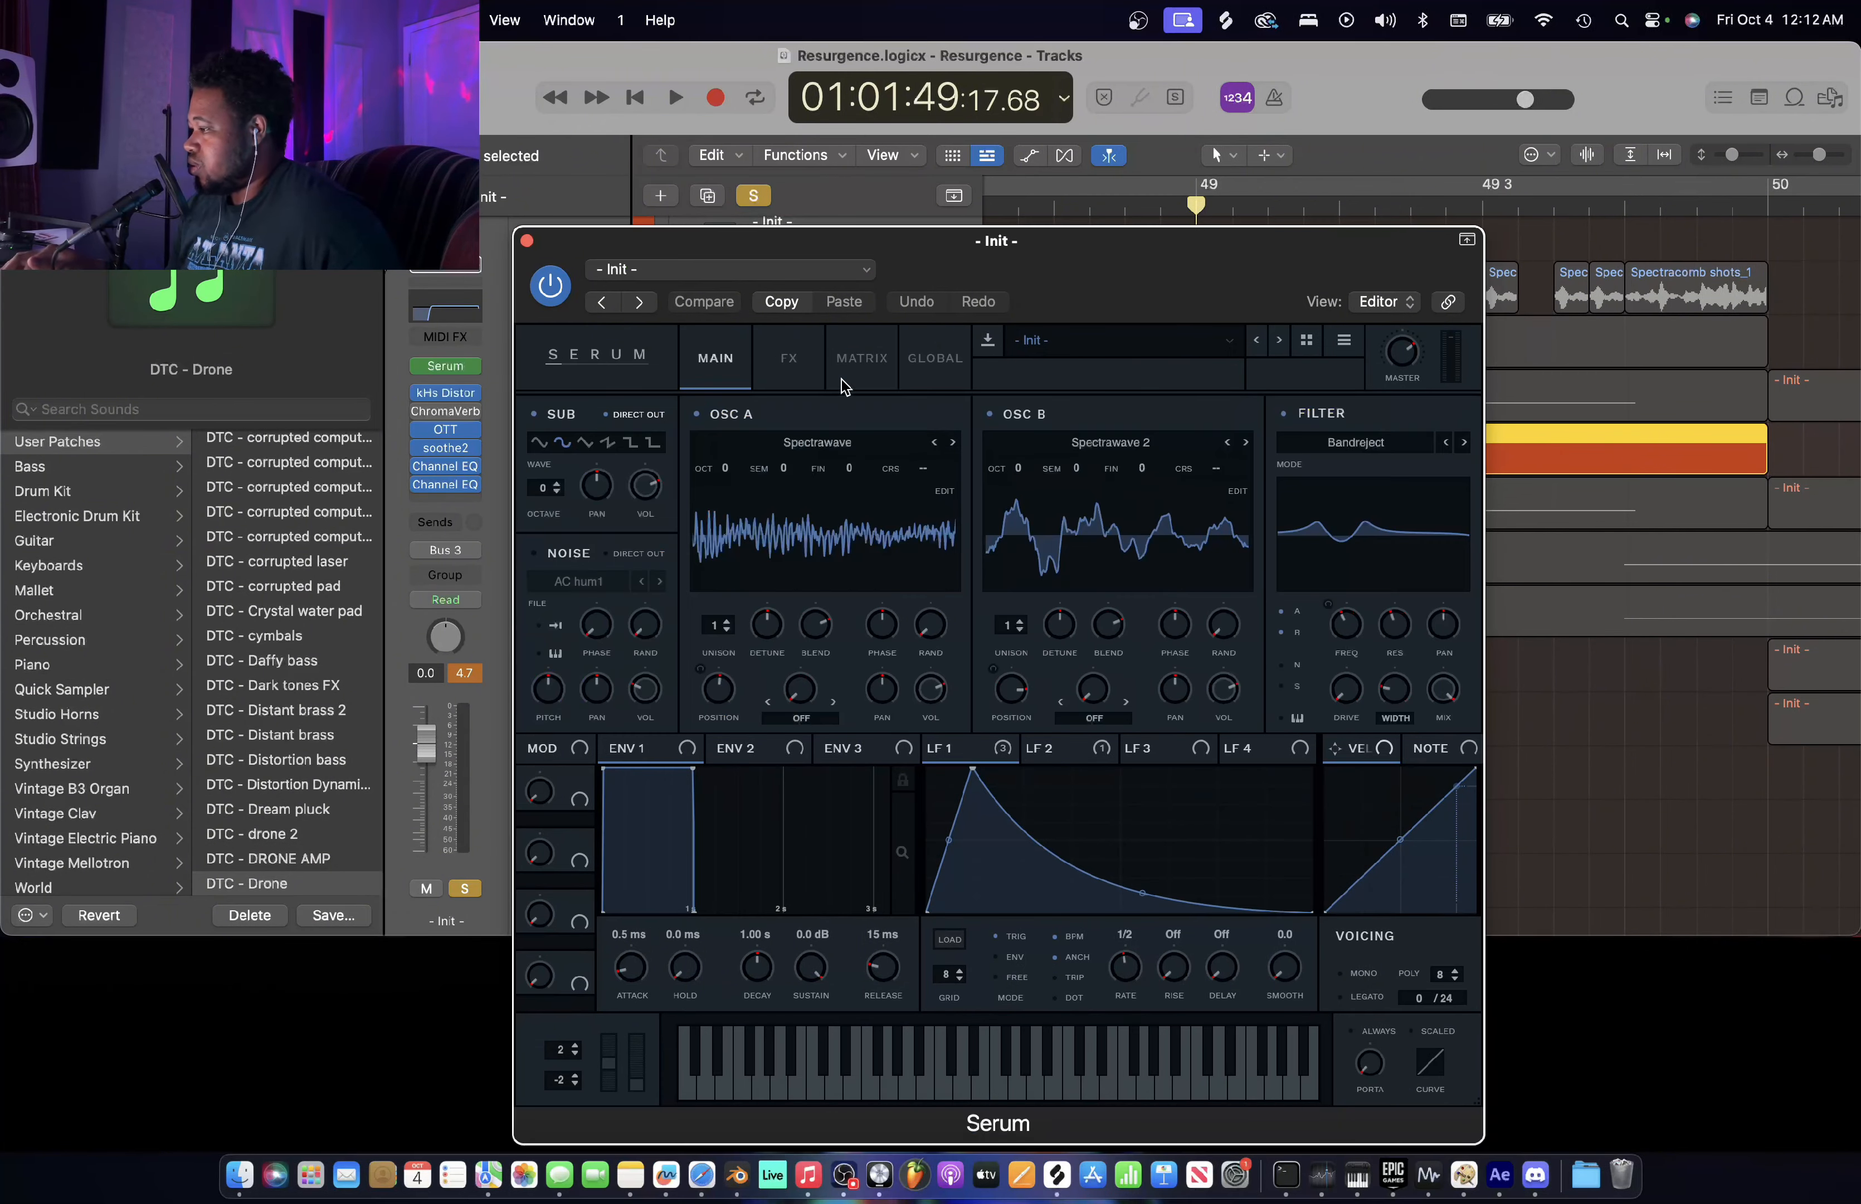
pyautogui.click(859, 444)
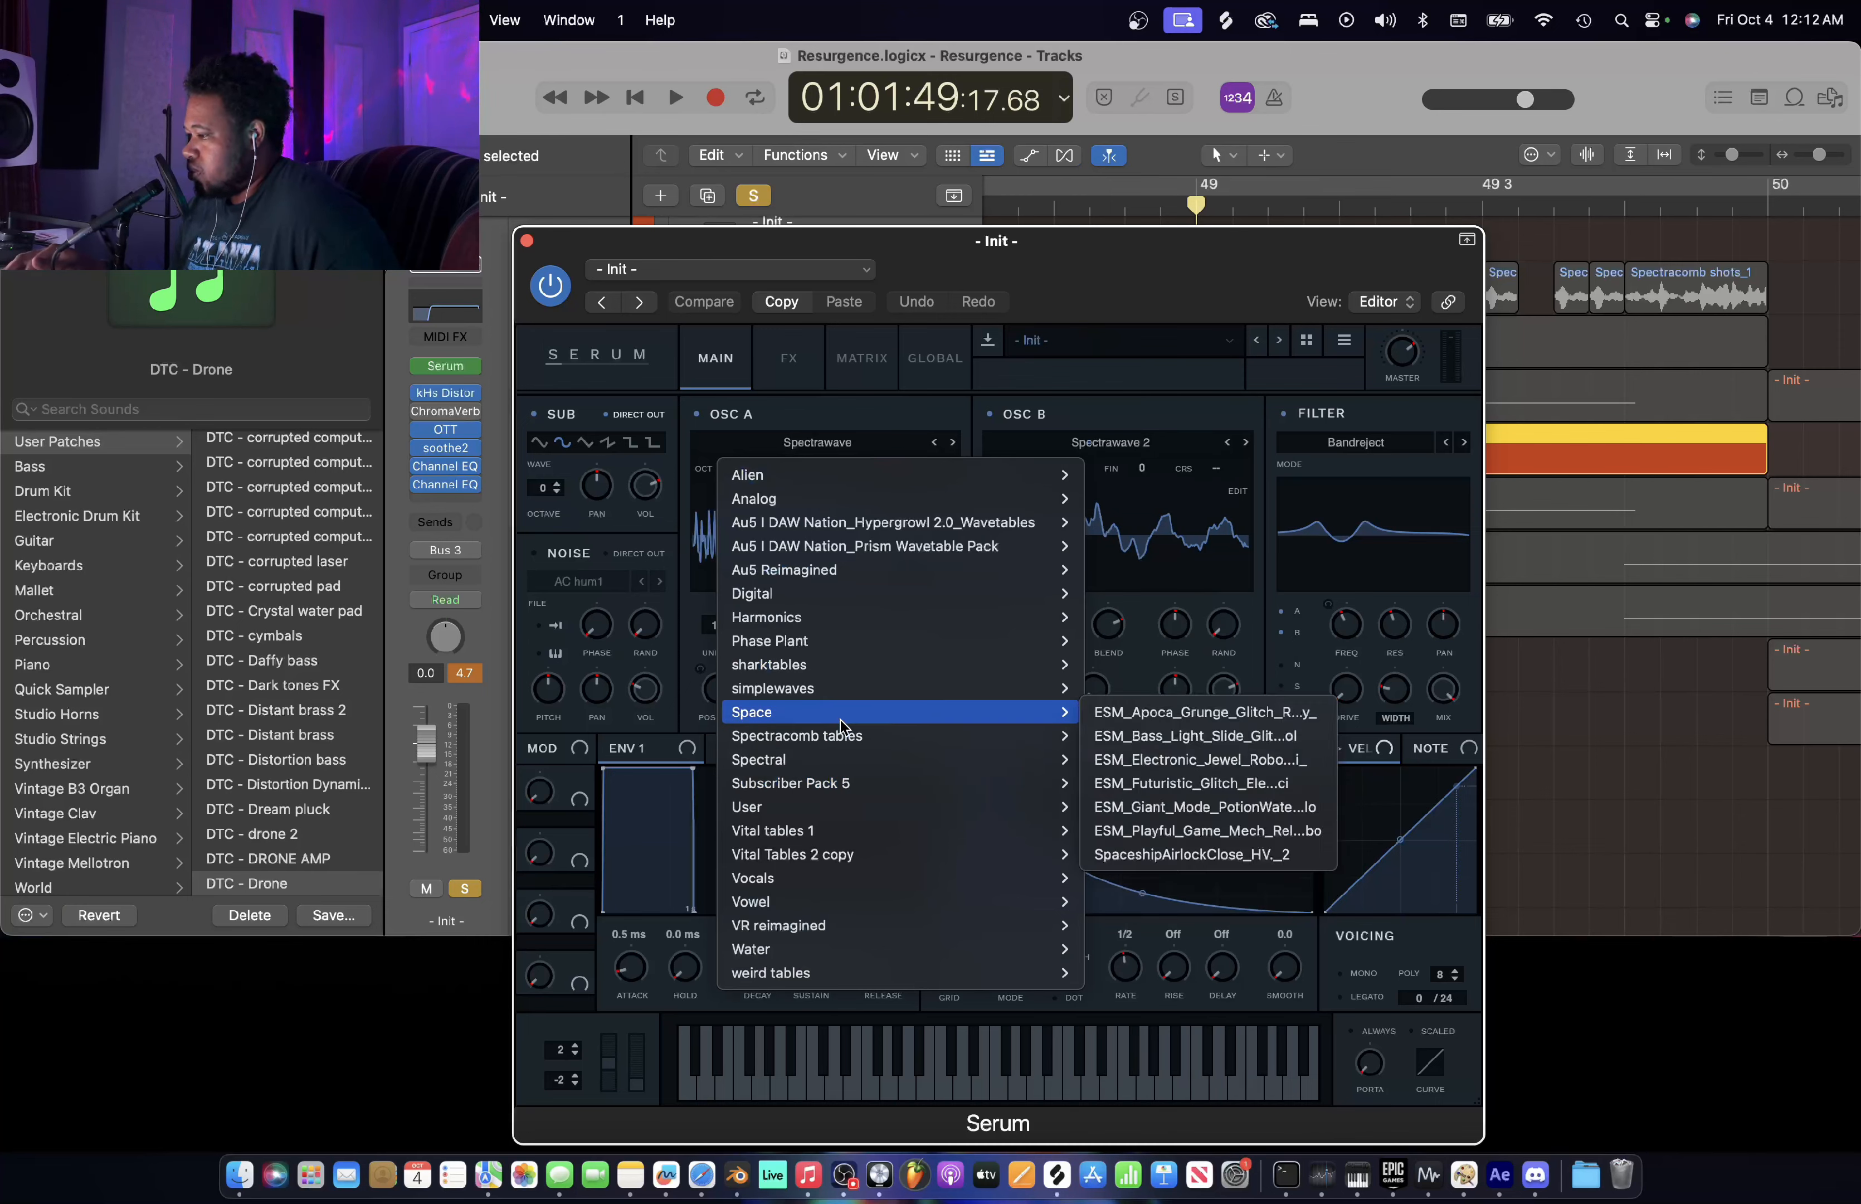
pyautogui.moveTo(835, 762)
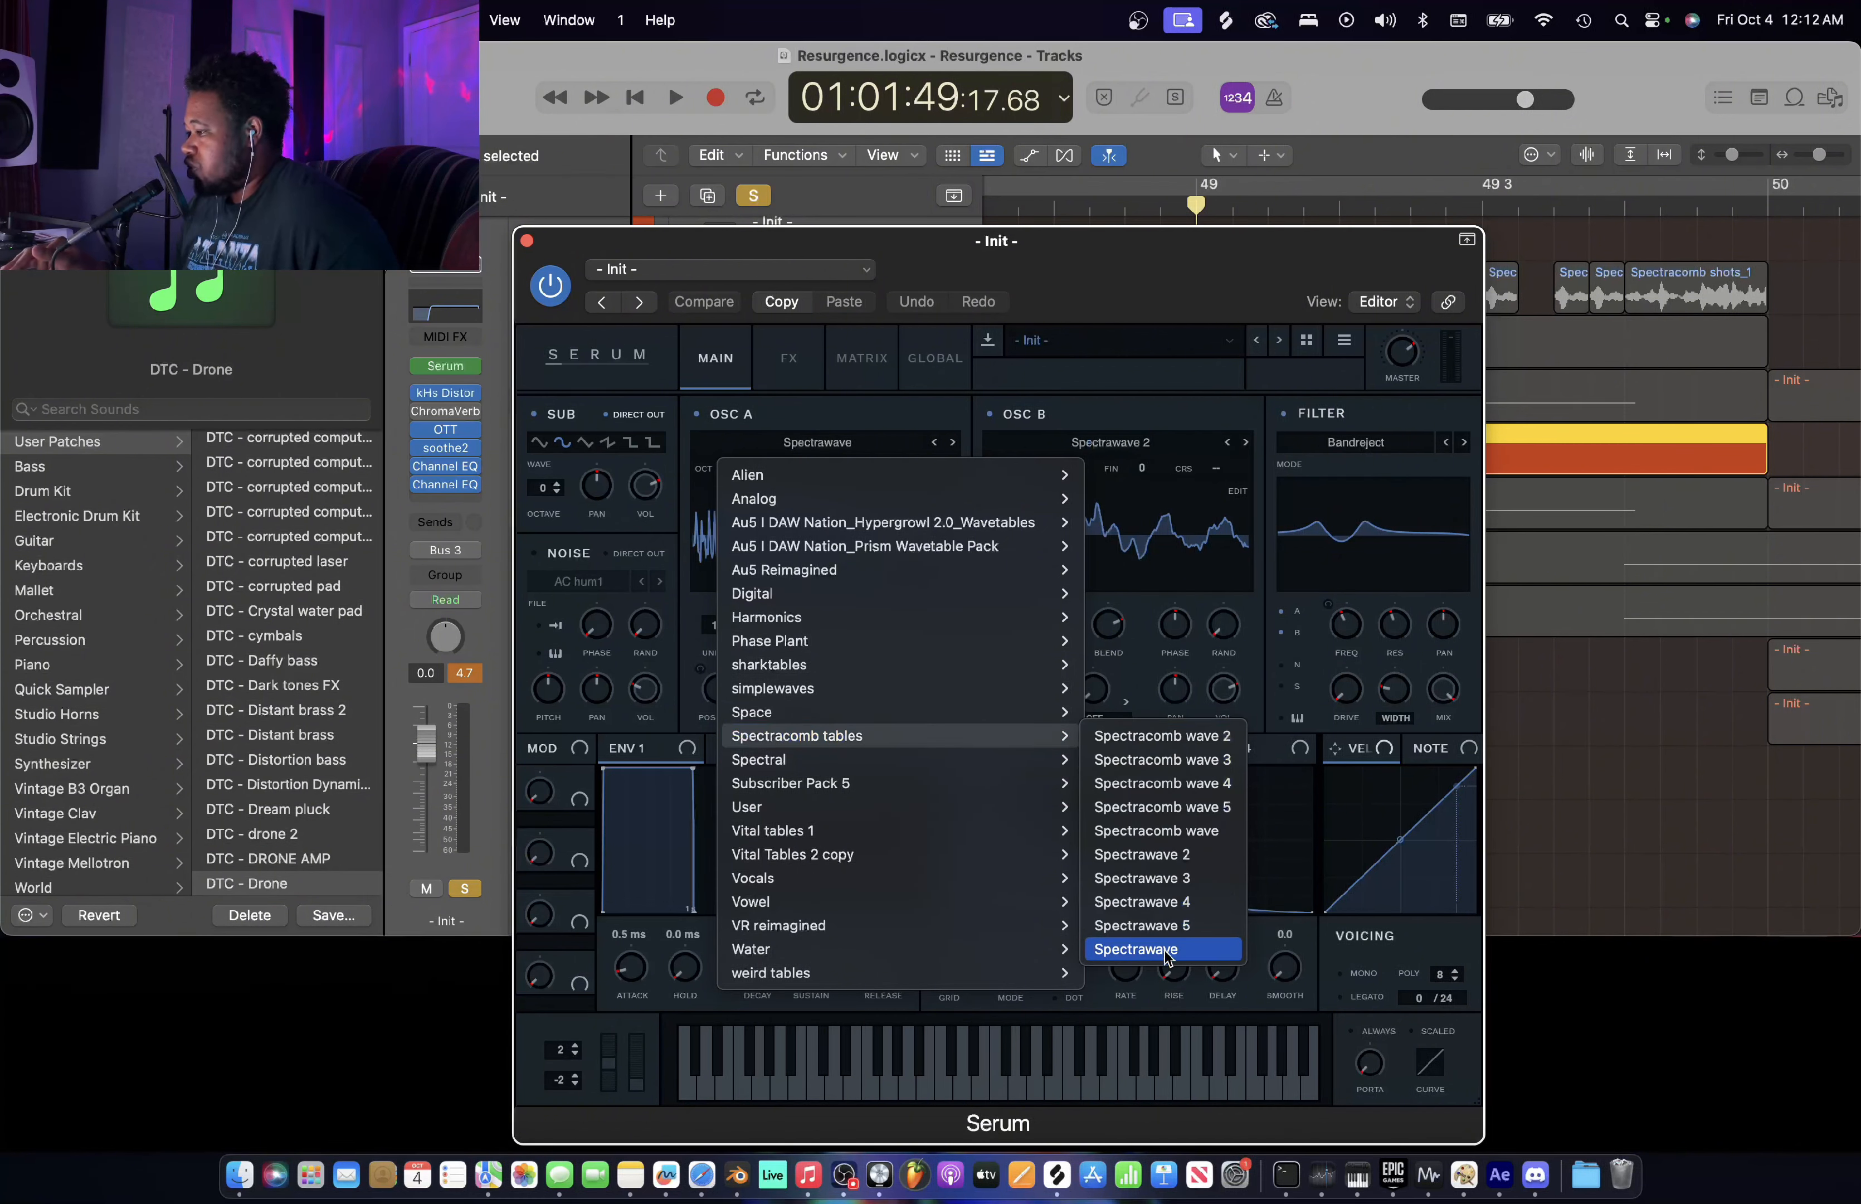
pyautogui.click(951, 412)
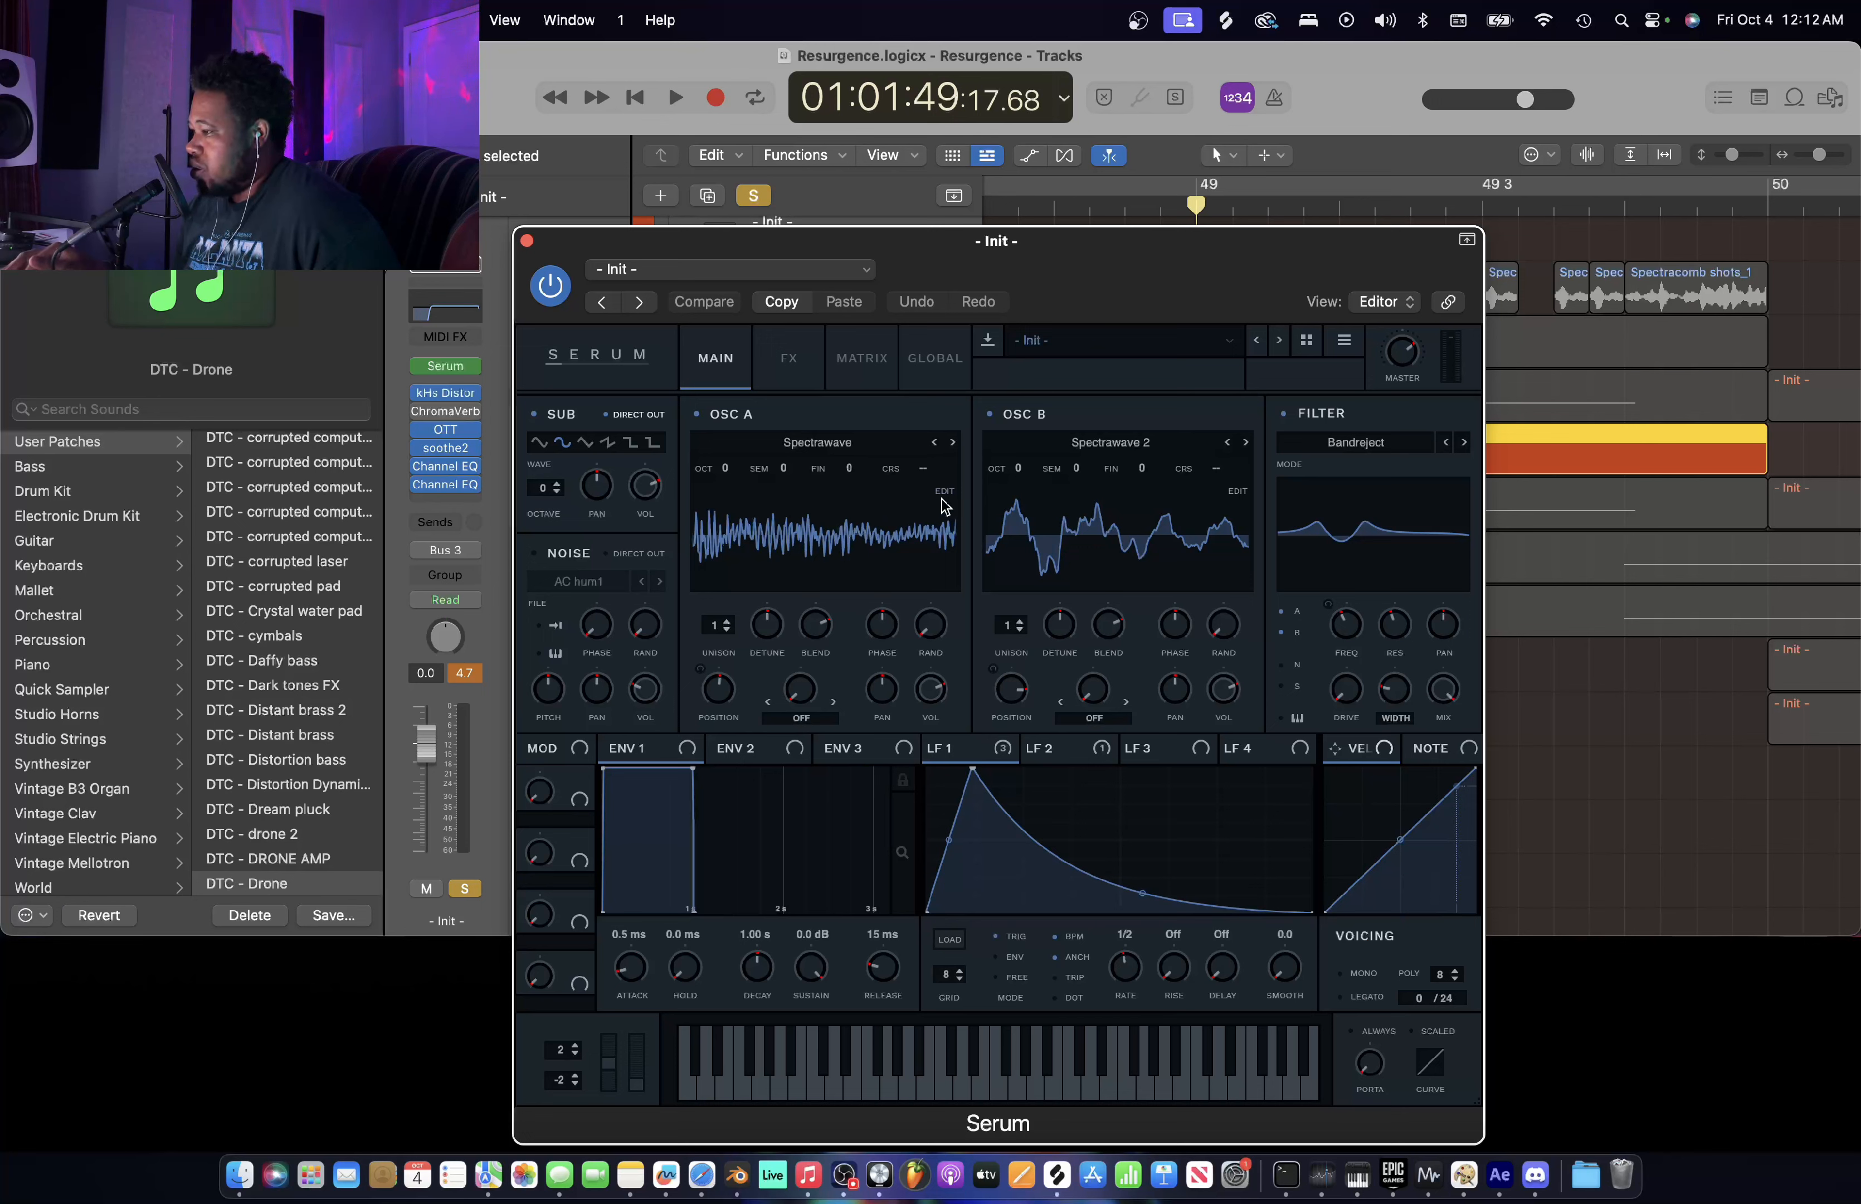
pyautogui.click(861, 557)
pyautogui.click(860, 556)
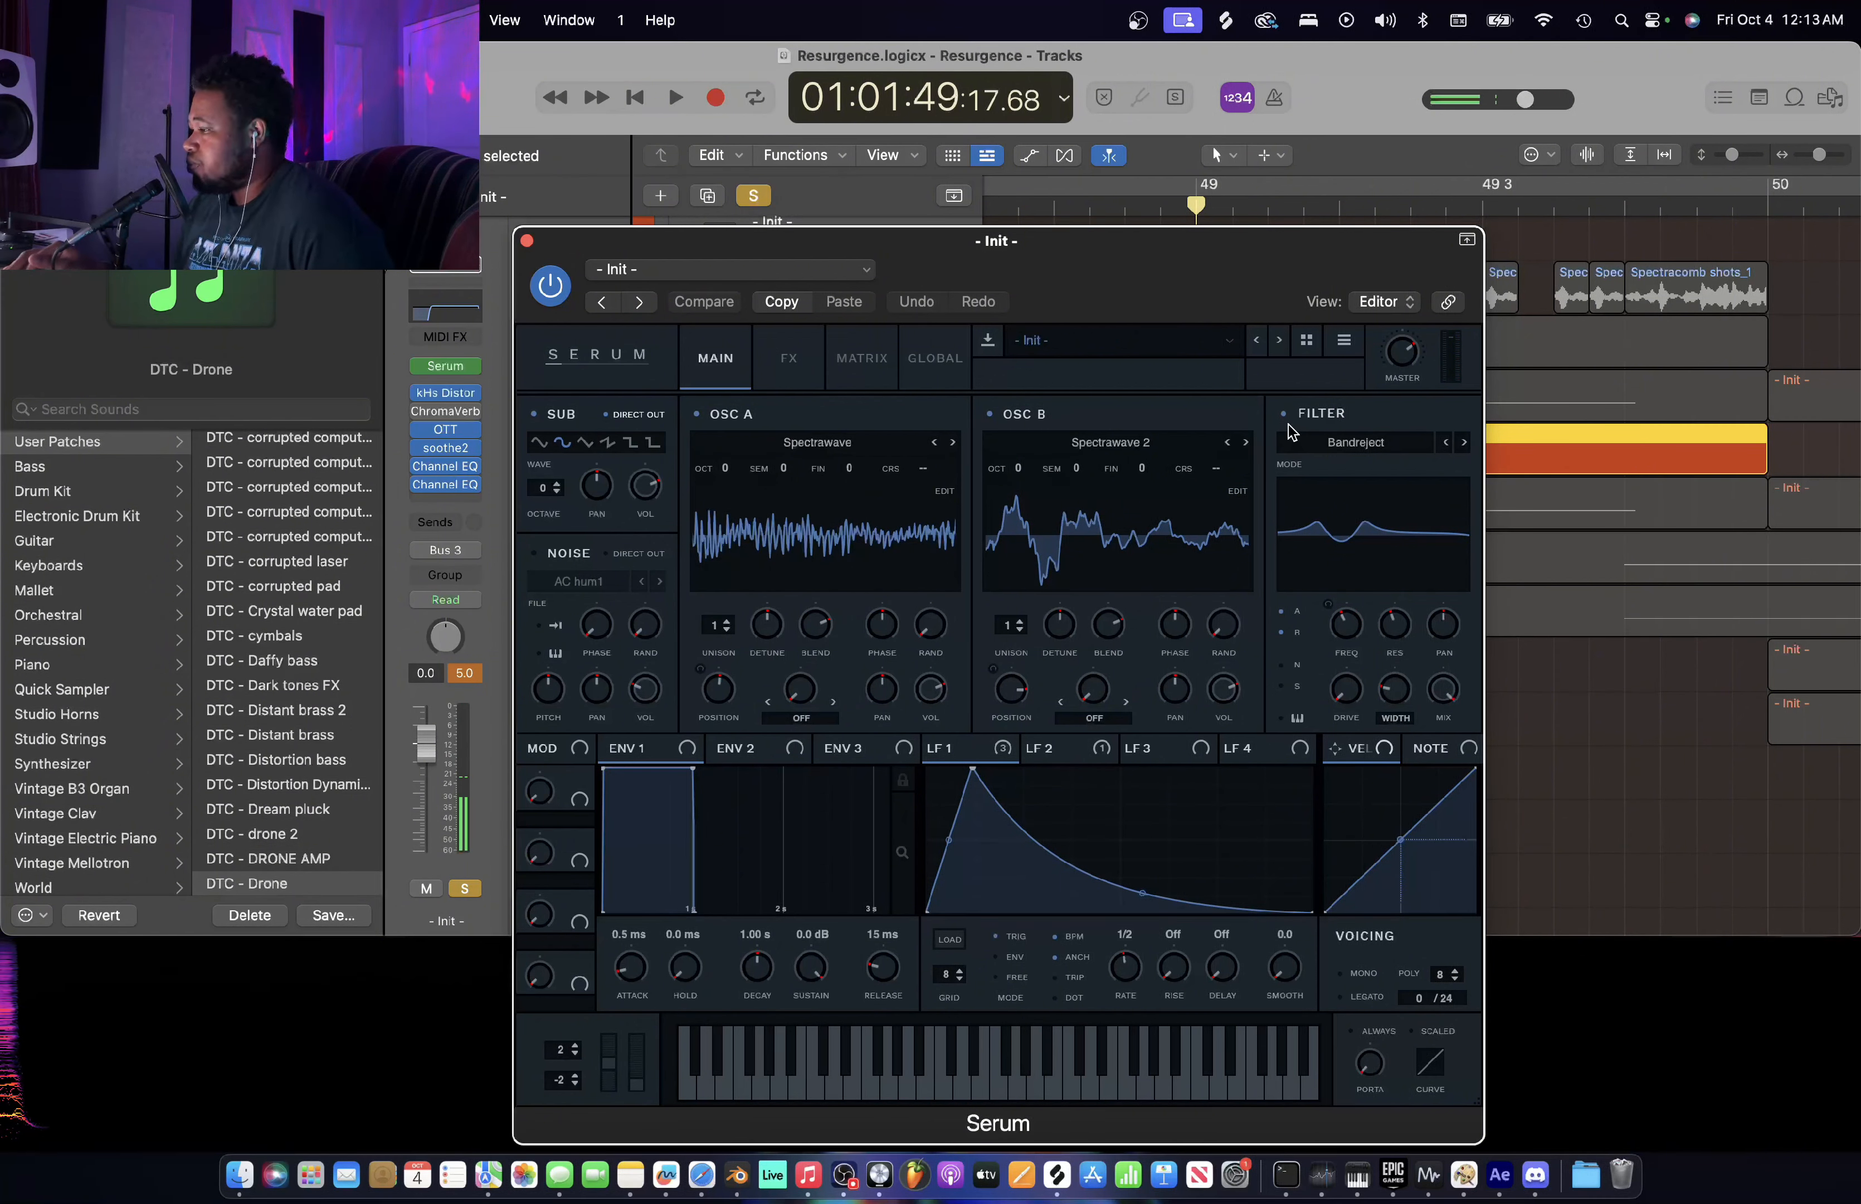
# - Bypass the insert effects on track 46 and compare the raw Serum sound with its Distortion effect off and on
pyautogui.click(420, 395)
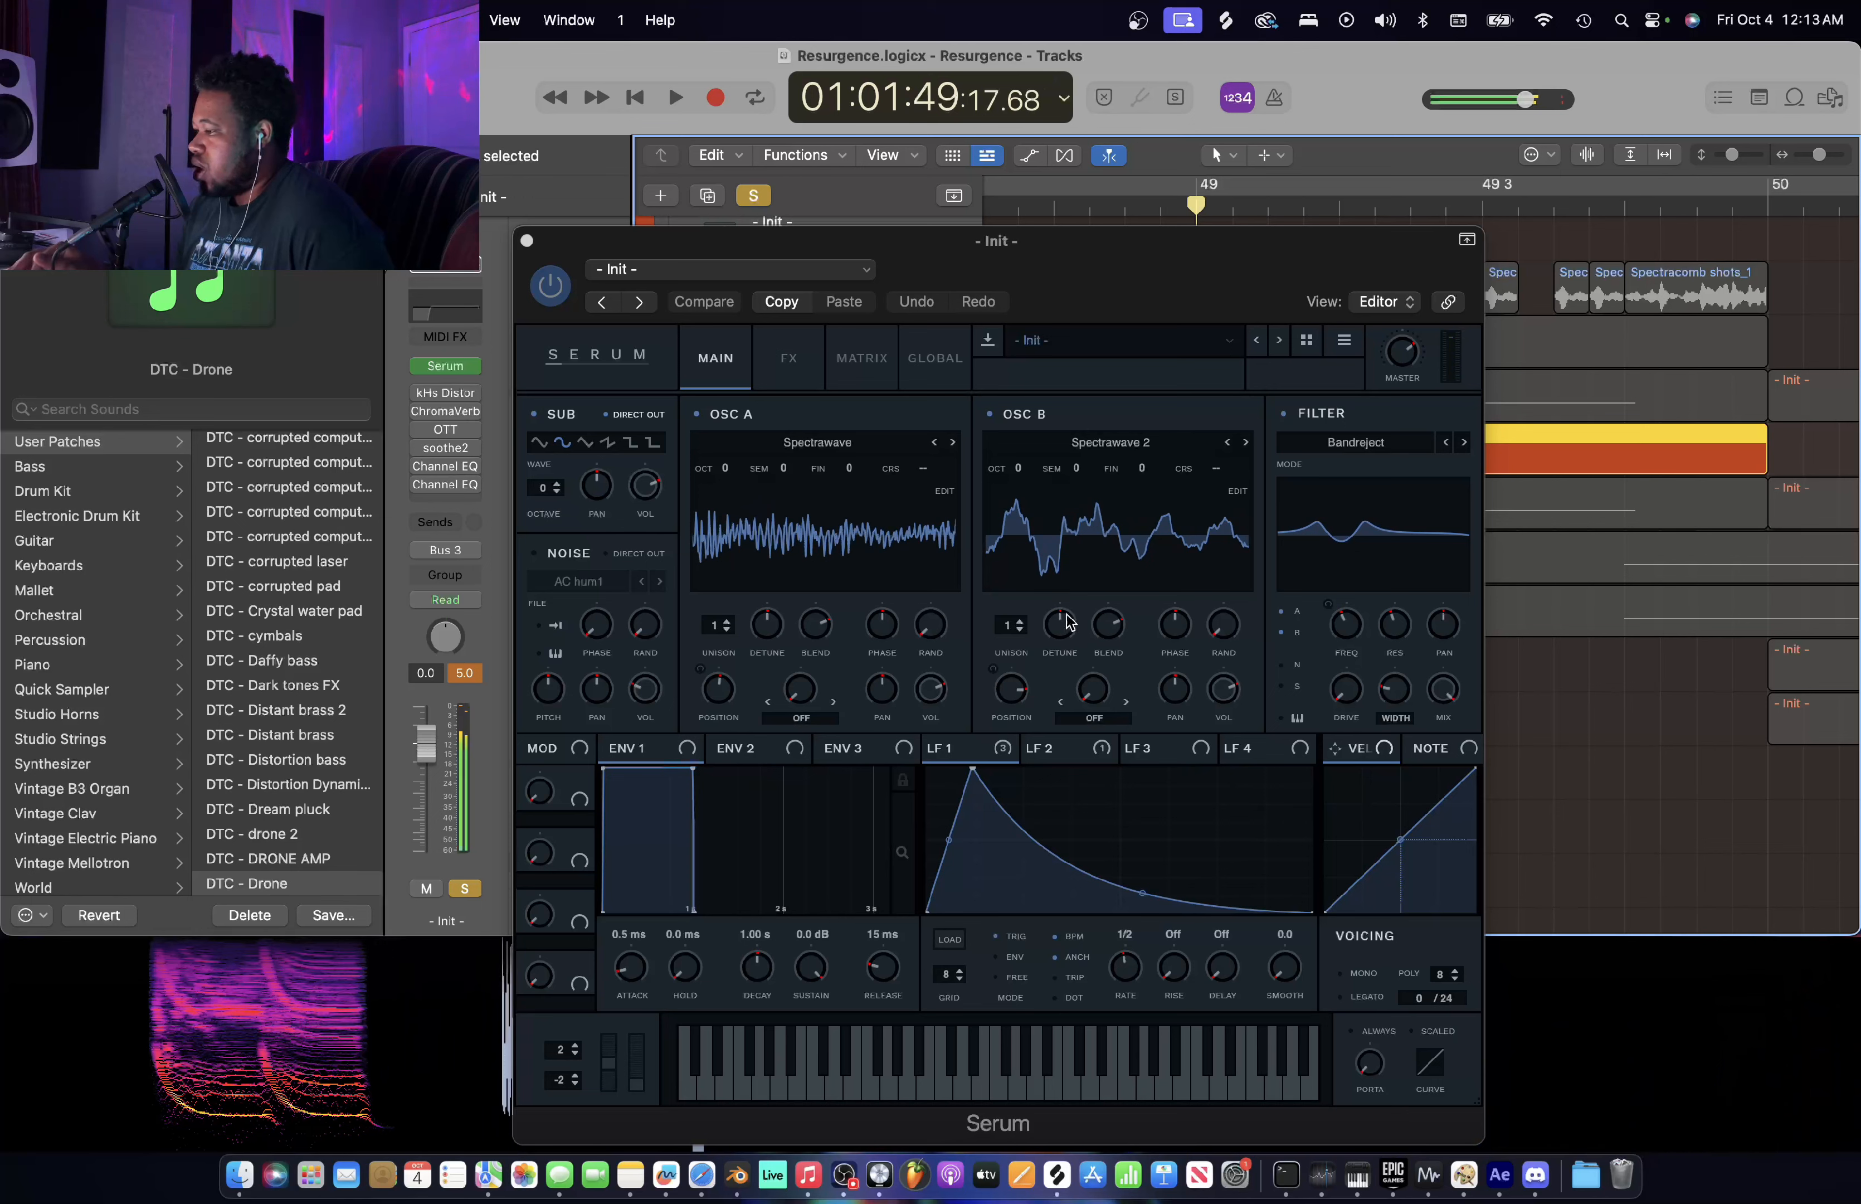
pyautogui.click(789, 357)
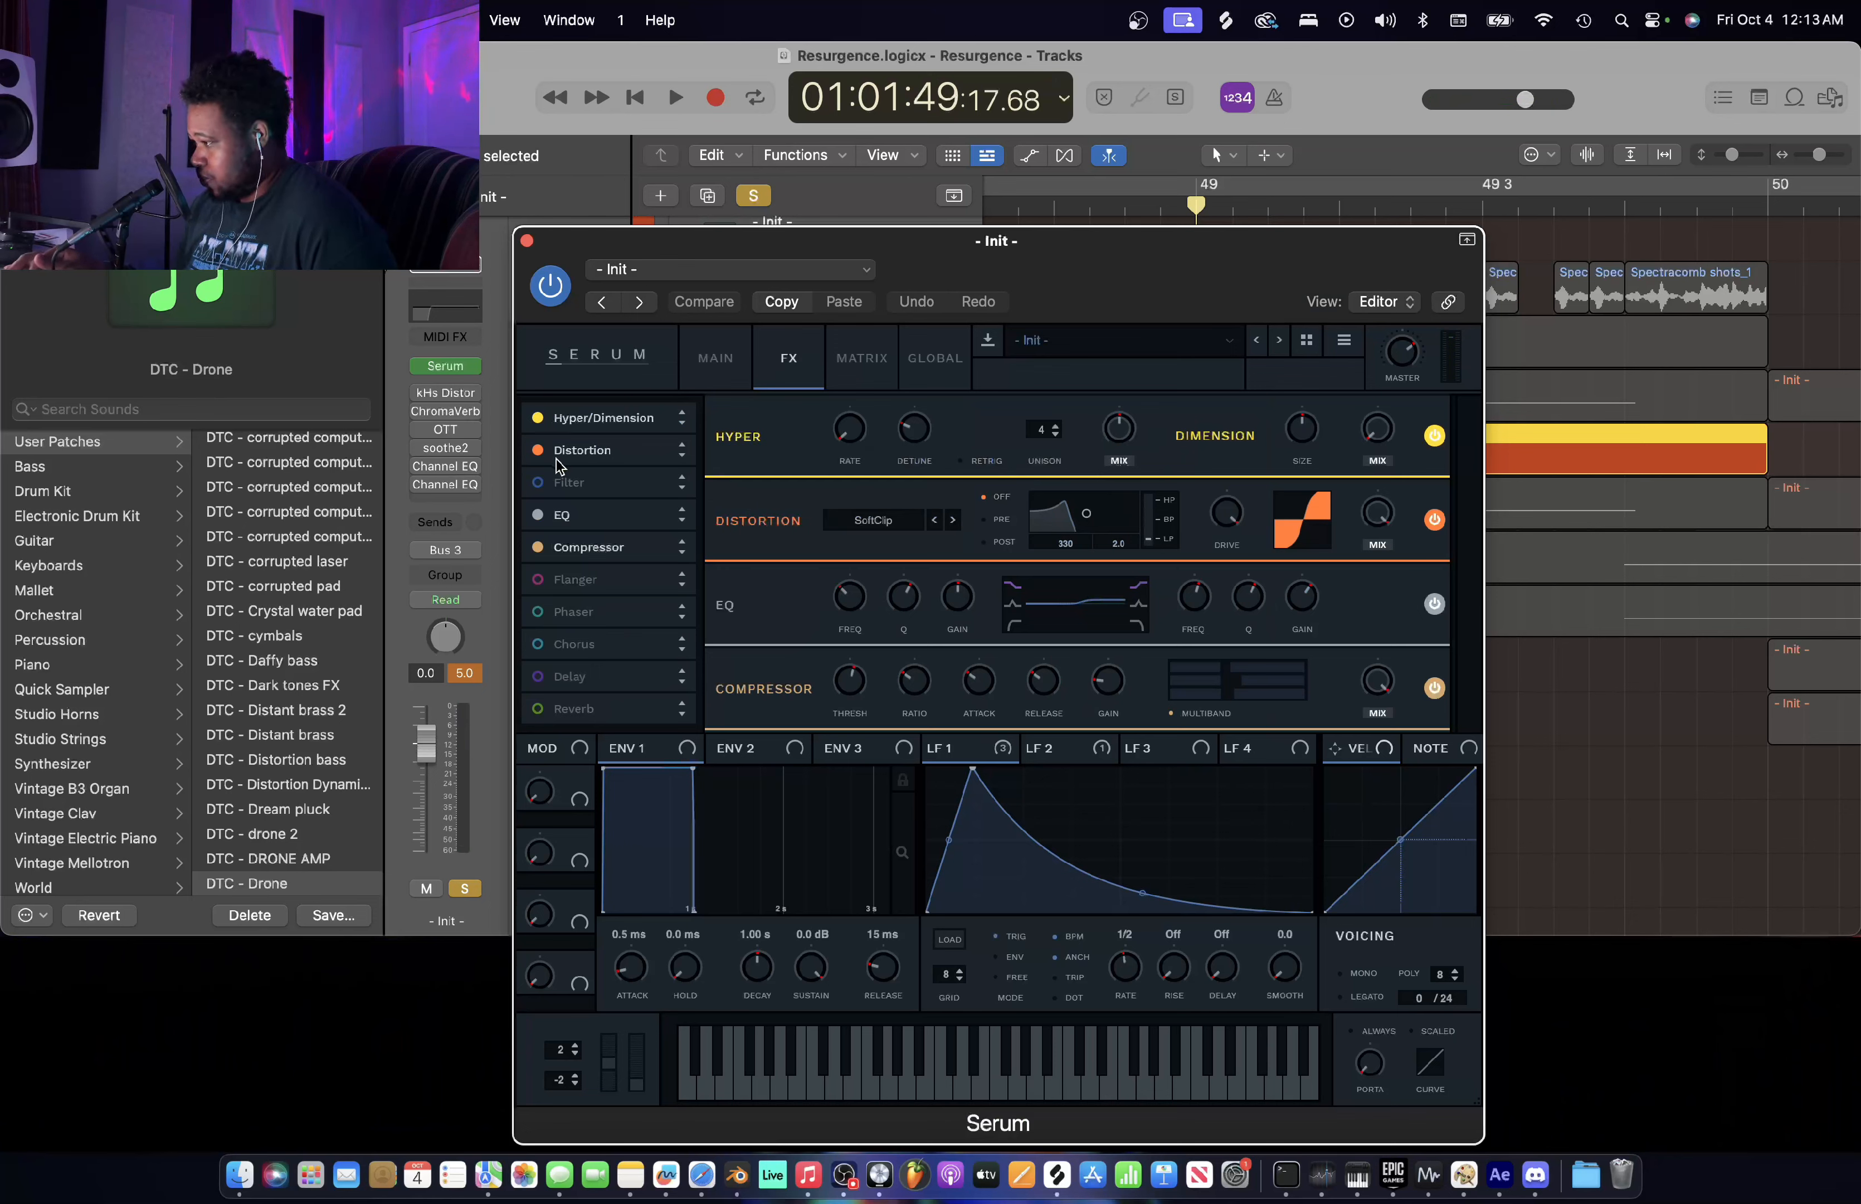
pyautogui.click(539, 451)
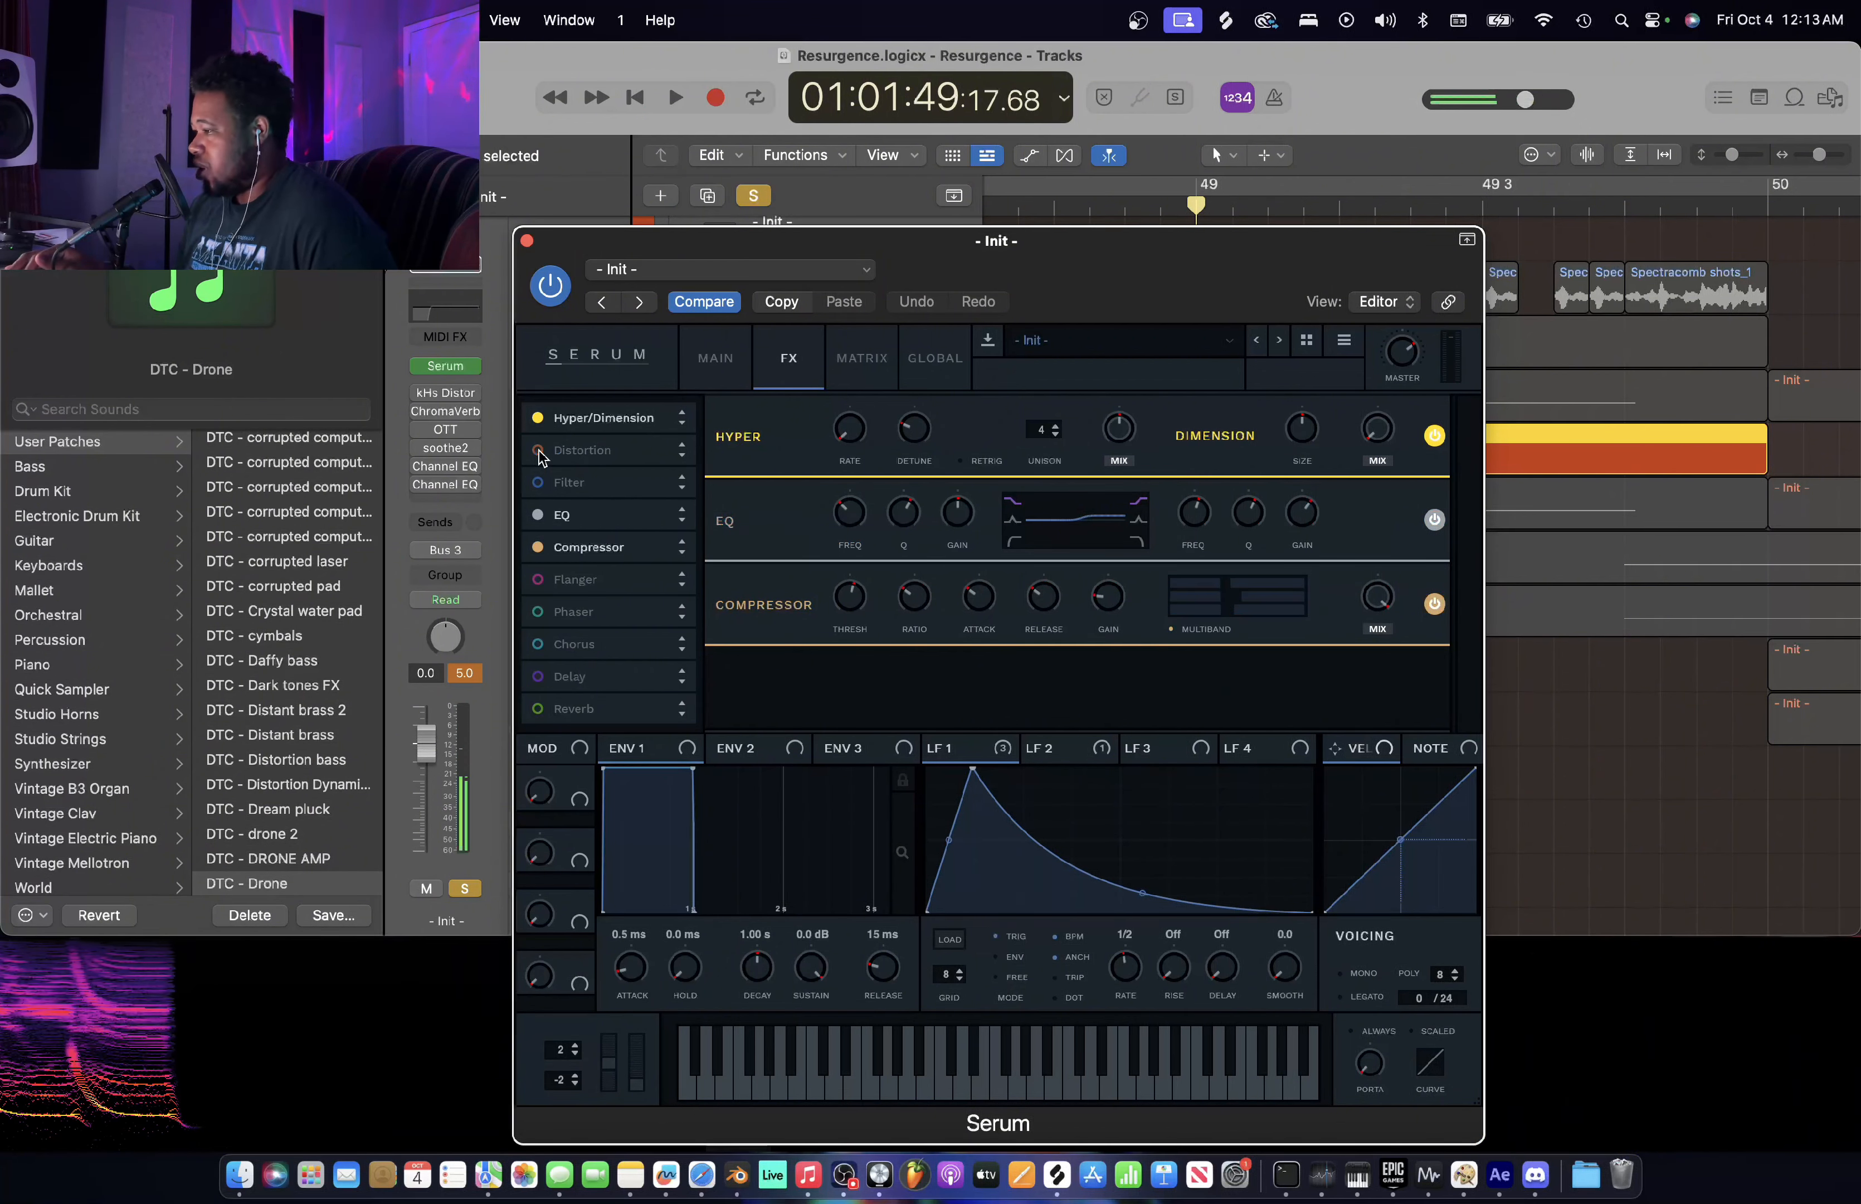
pyautogui.click(539, 450)
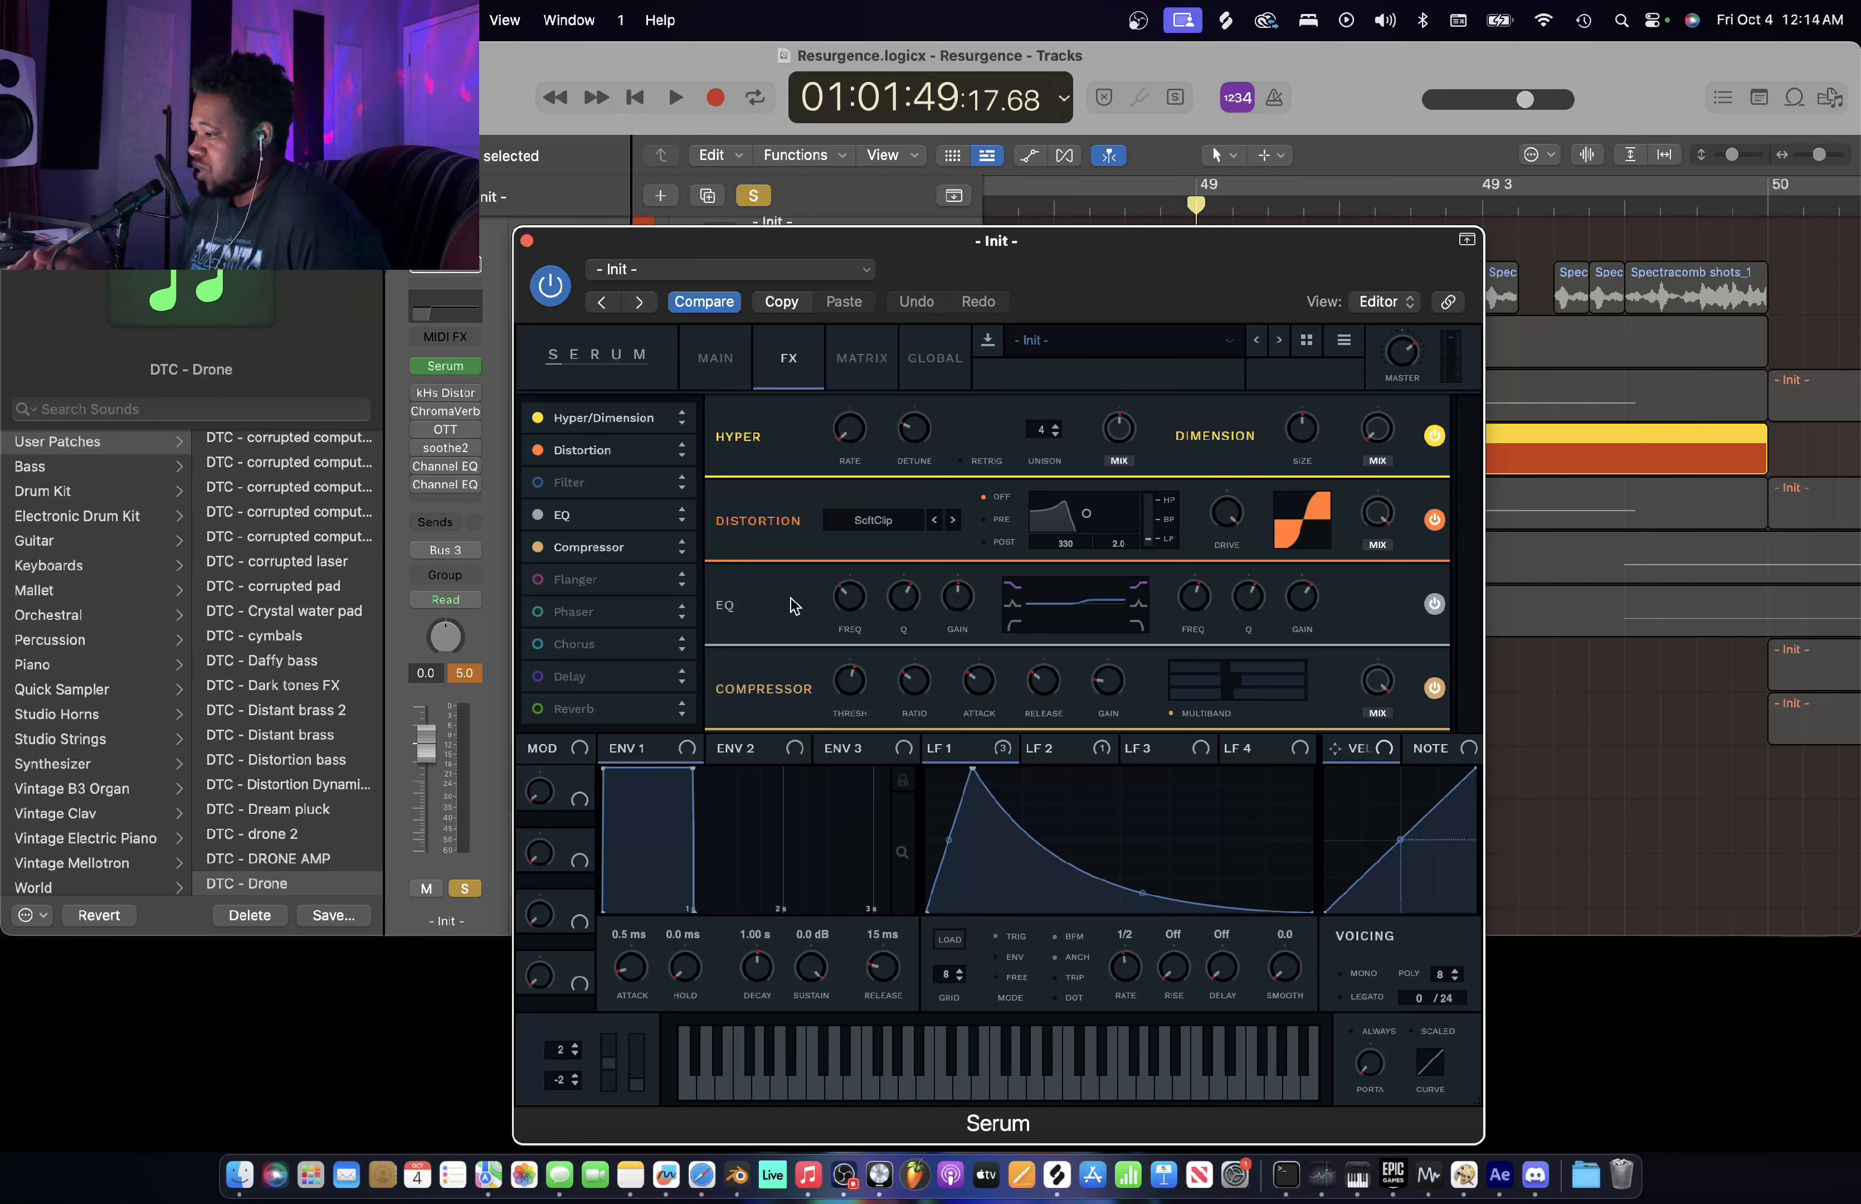
# - Compare Serum's oscillator and effects pages, inspect the OSC A wavetable in the table editor, and close the instrument
pyautogui.click(720, 373)
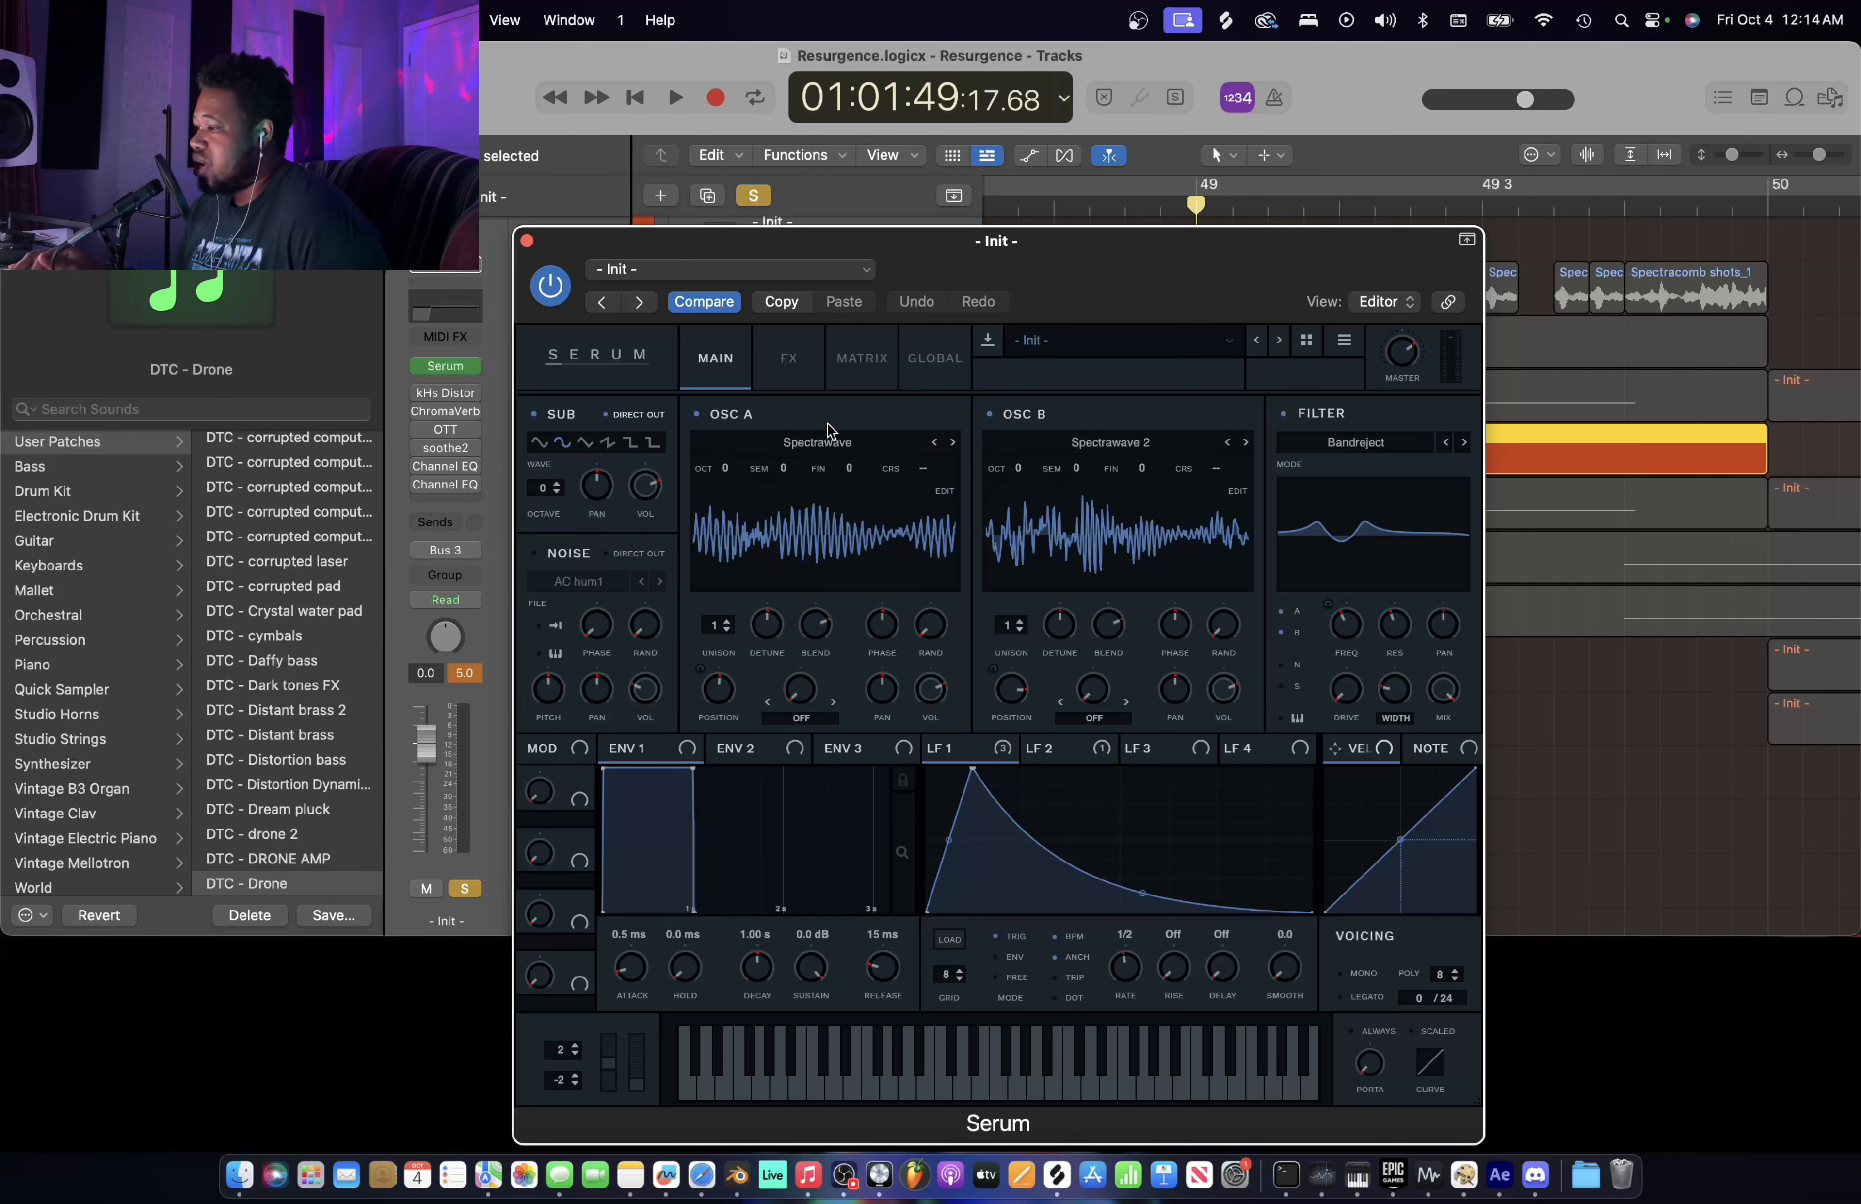
pyautogui.click(789, 357)
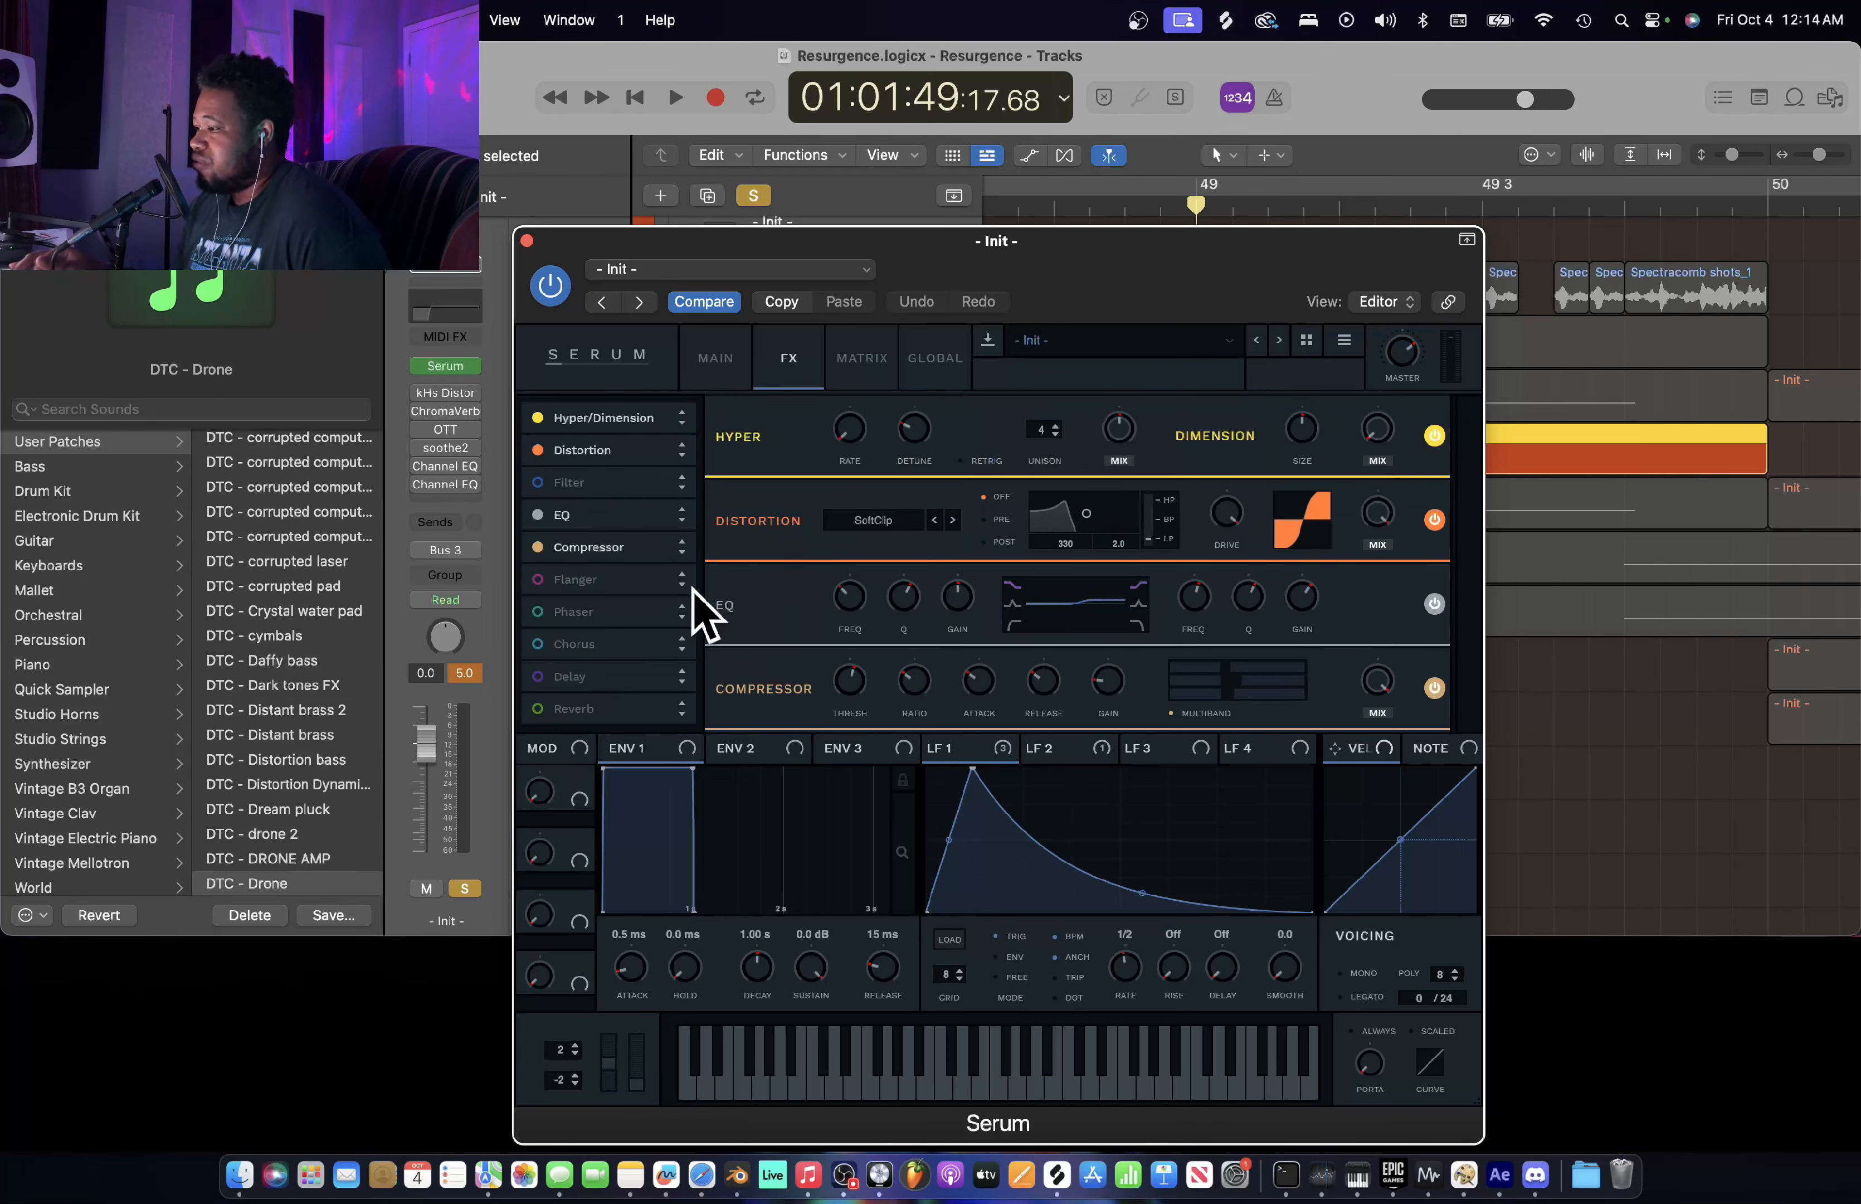
pyautogui.click(731, 373)
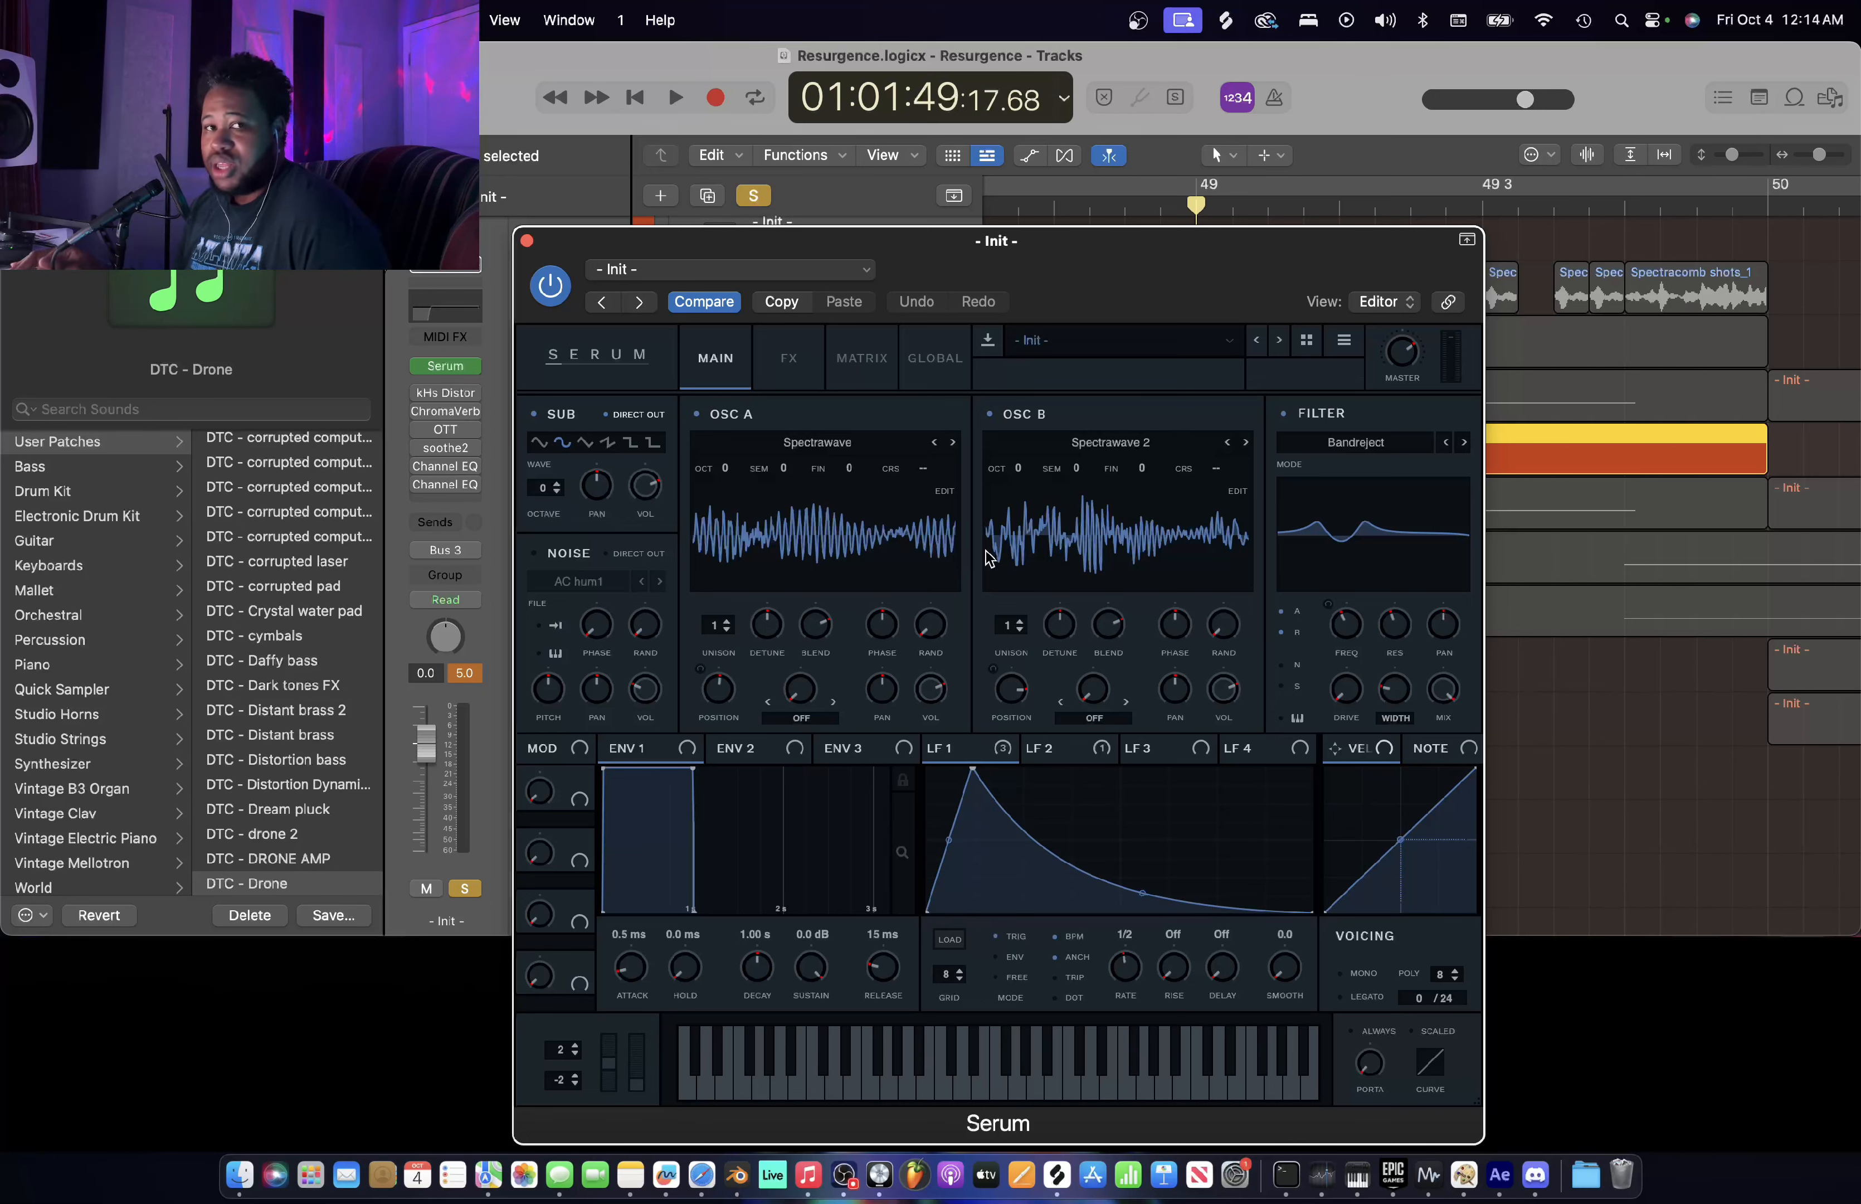
pyautogui.click(937, 491)
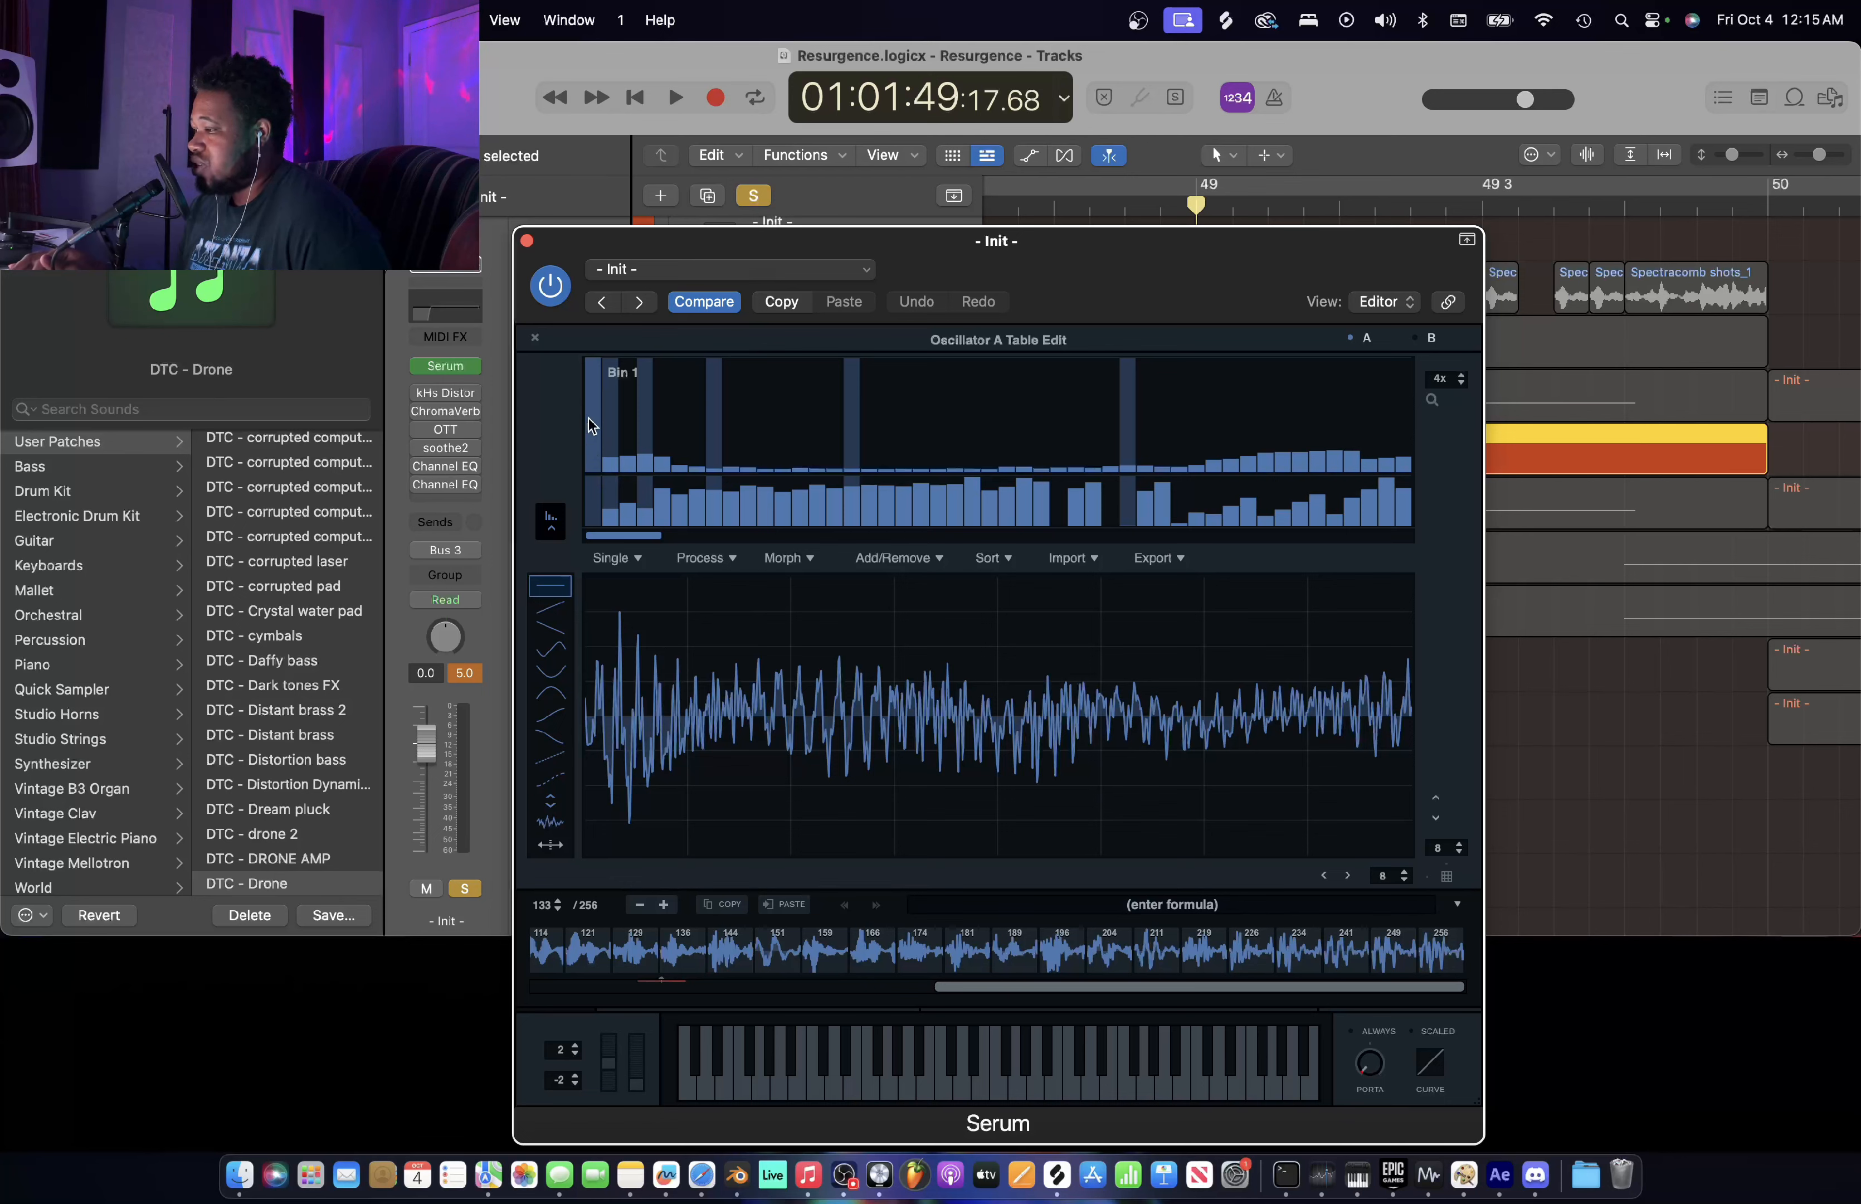
pyautogui.click(538, 340)
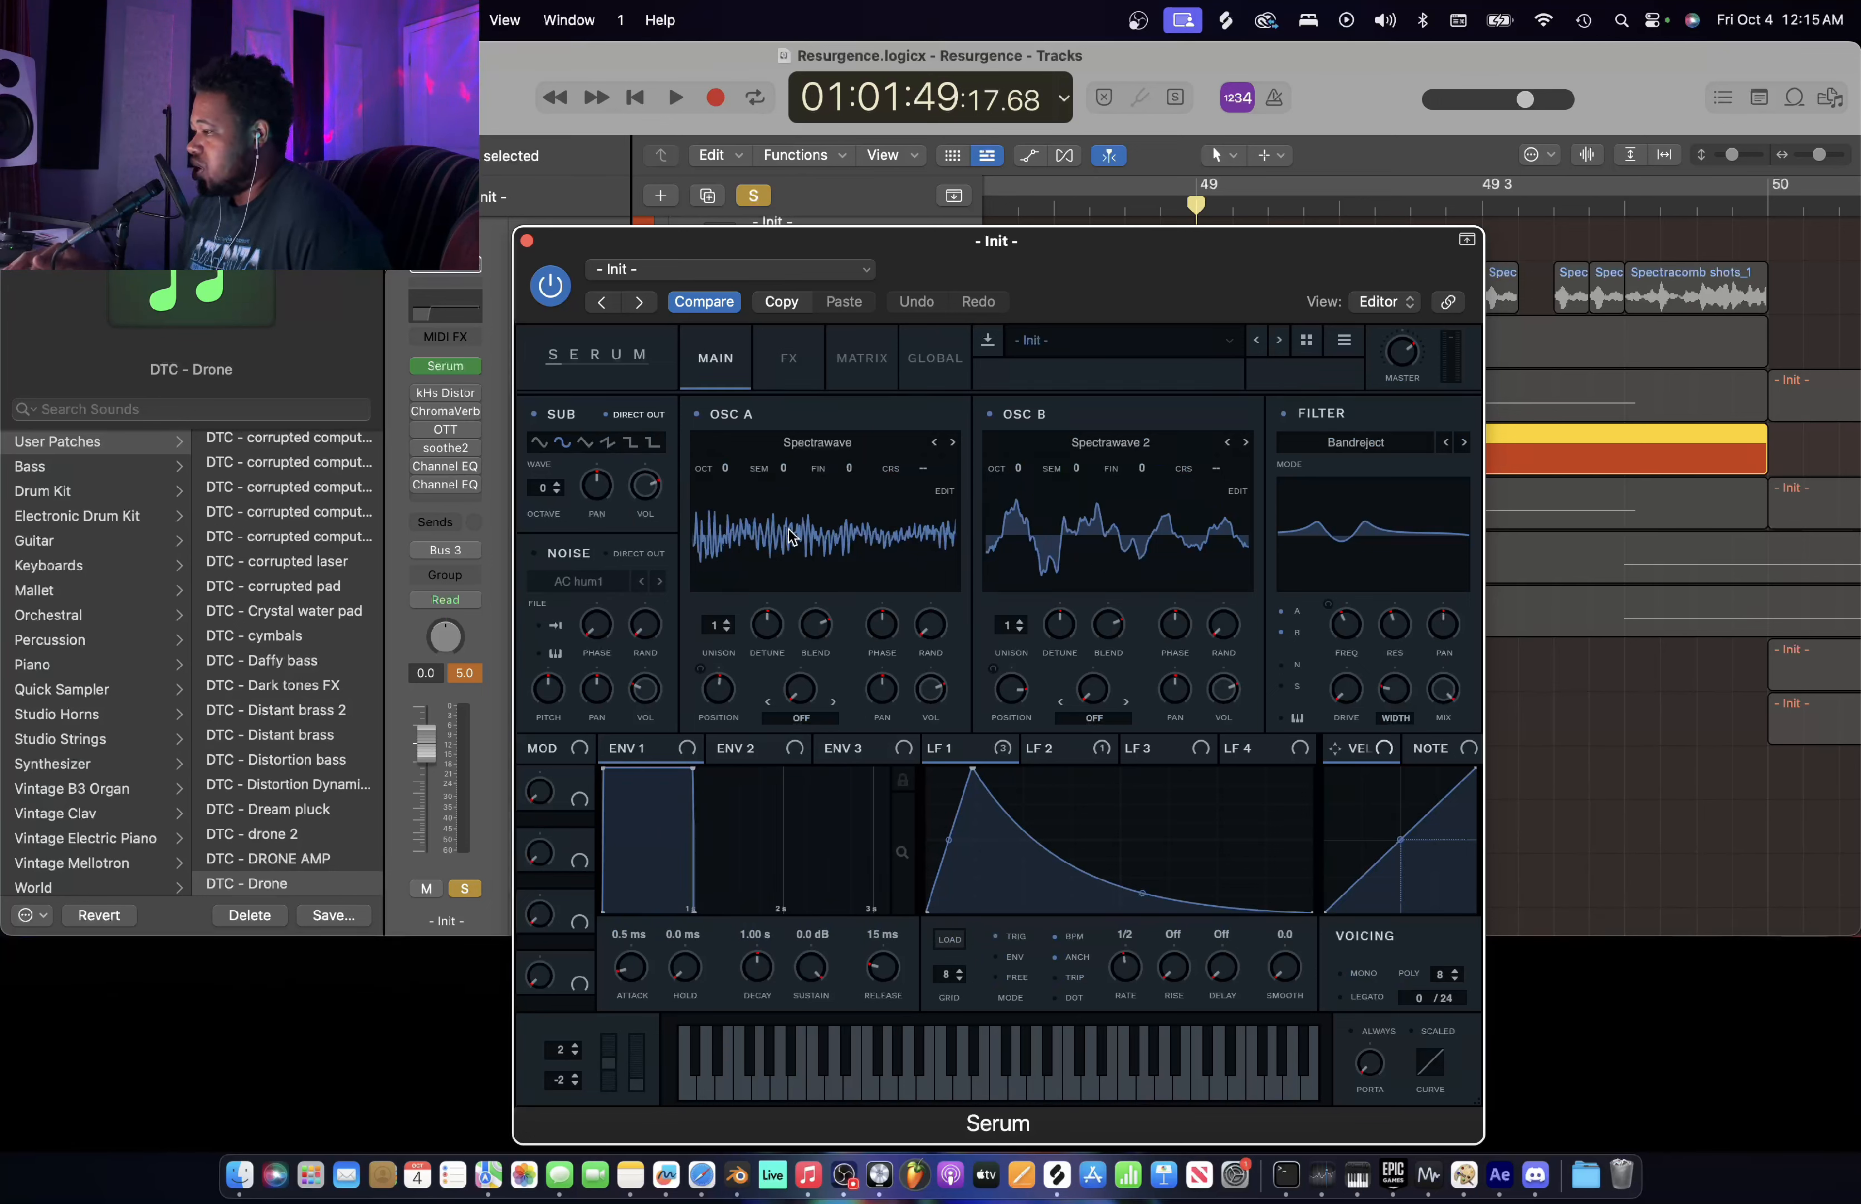
pyautogui.click(784, 367)
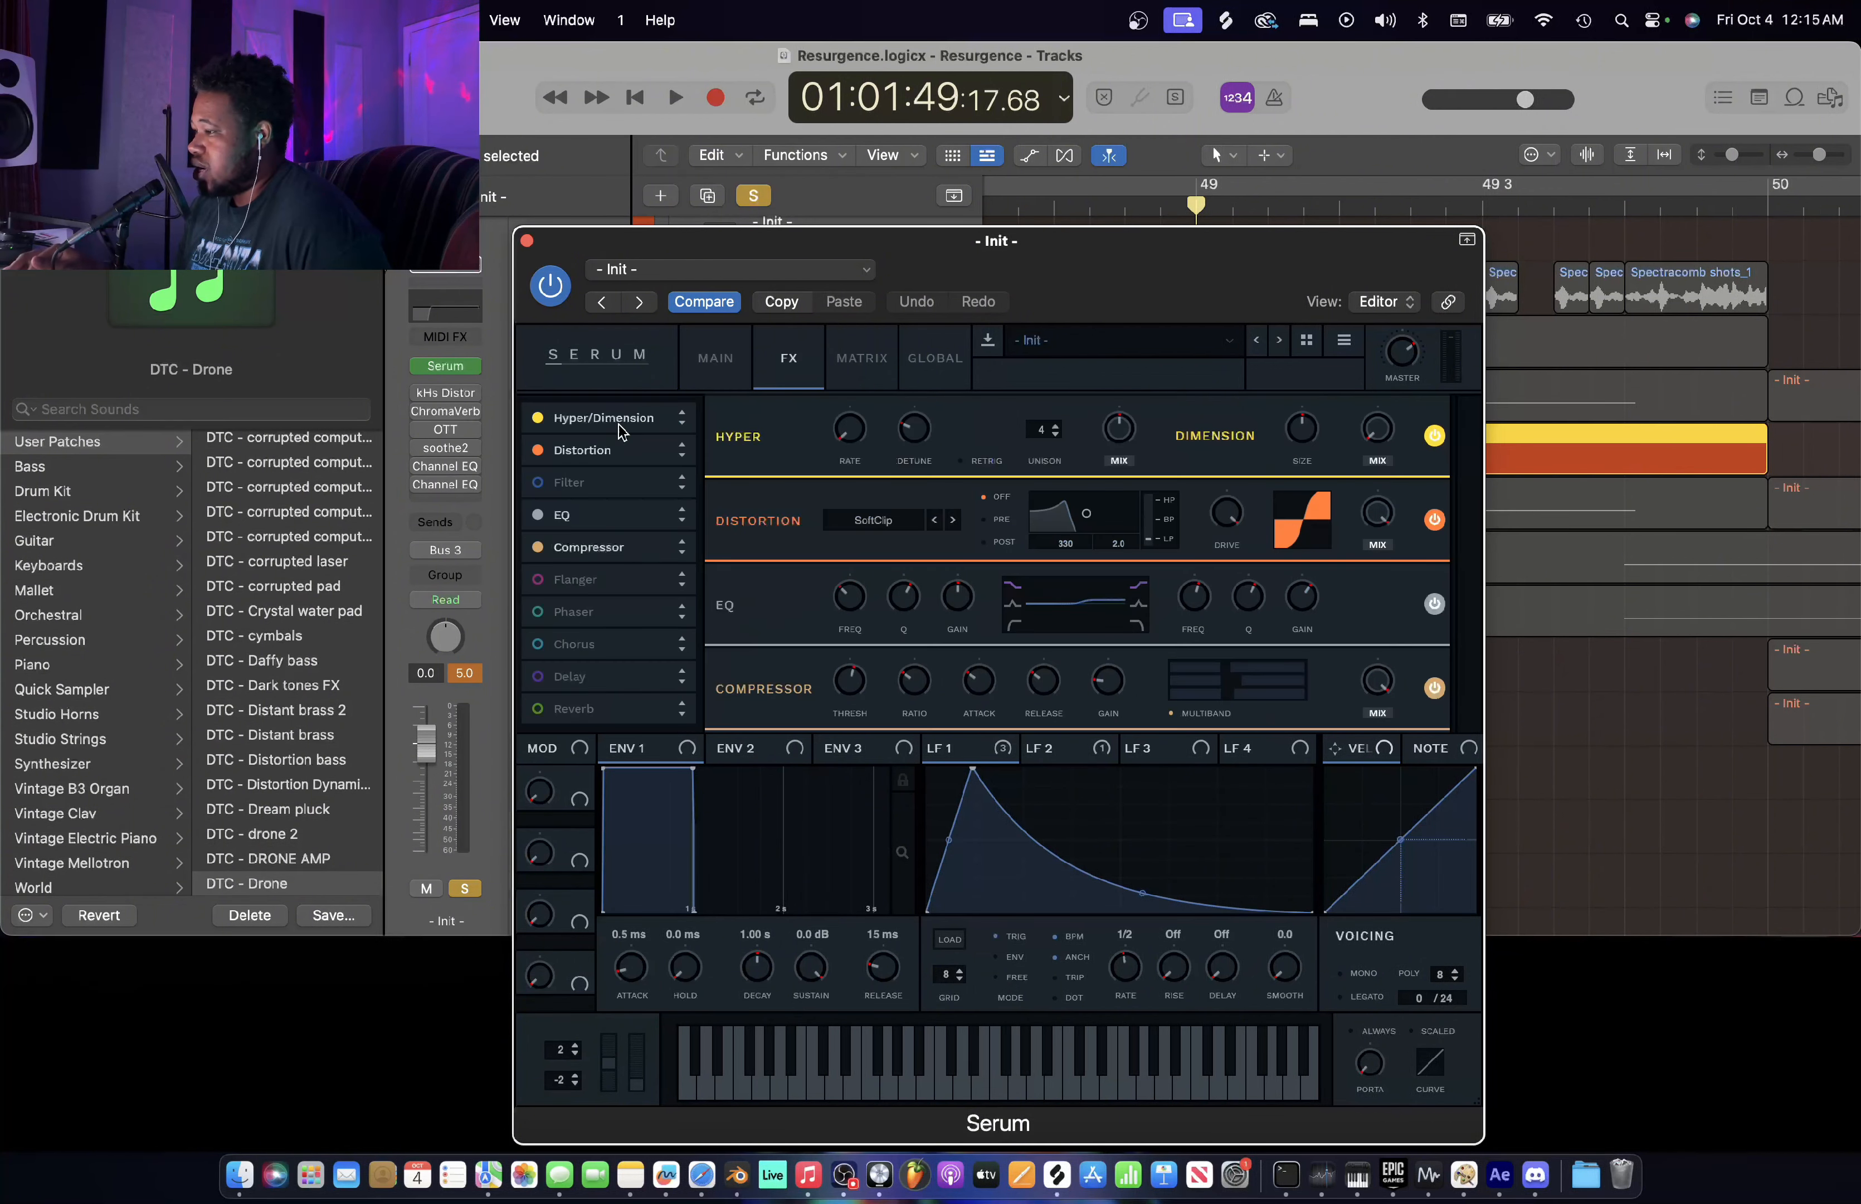
pyautogui.click(720, 375)
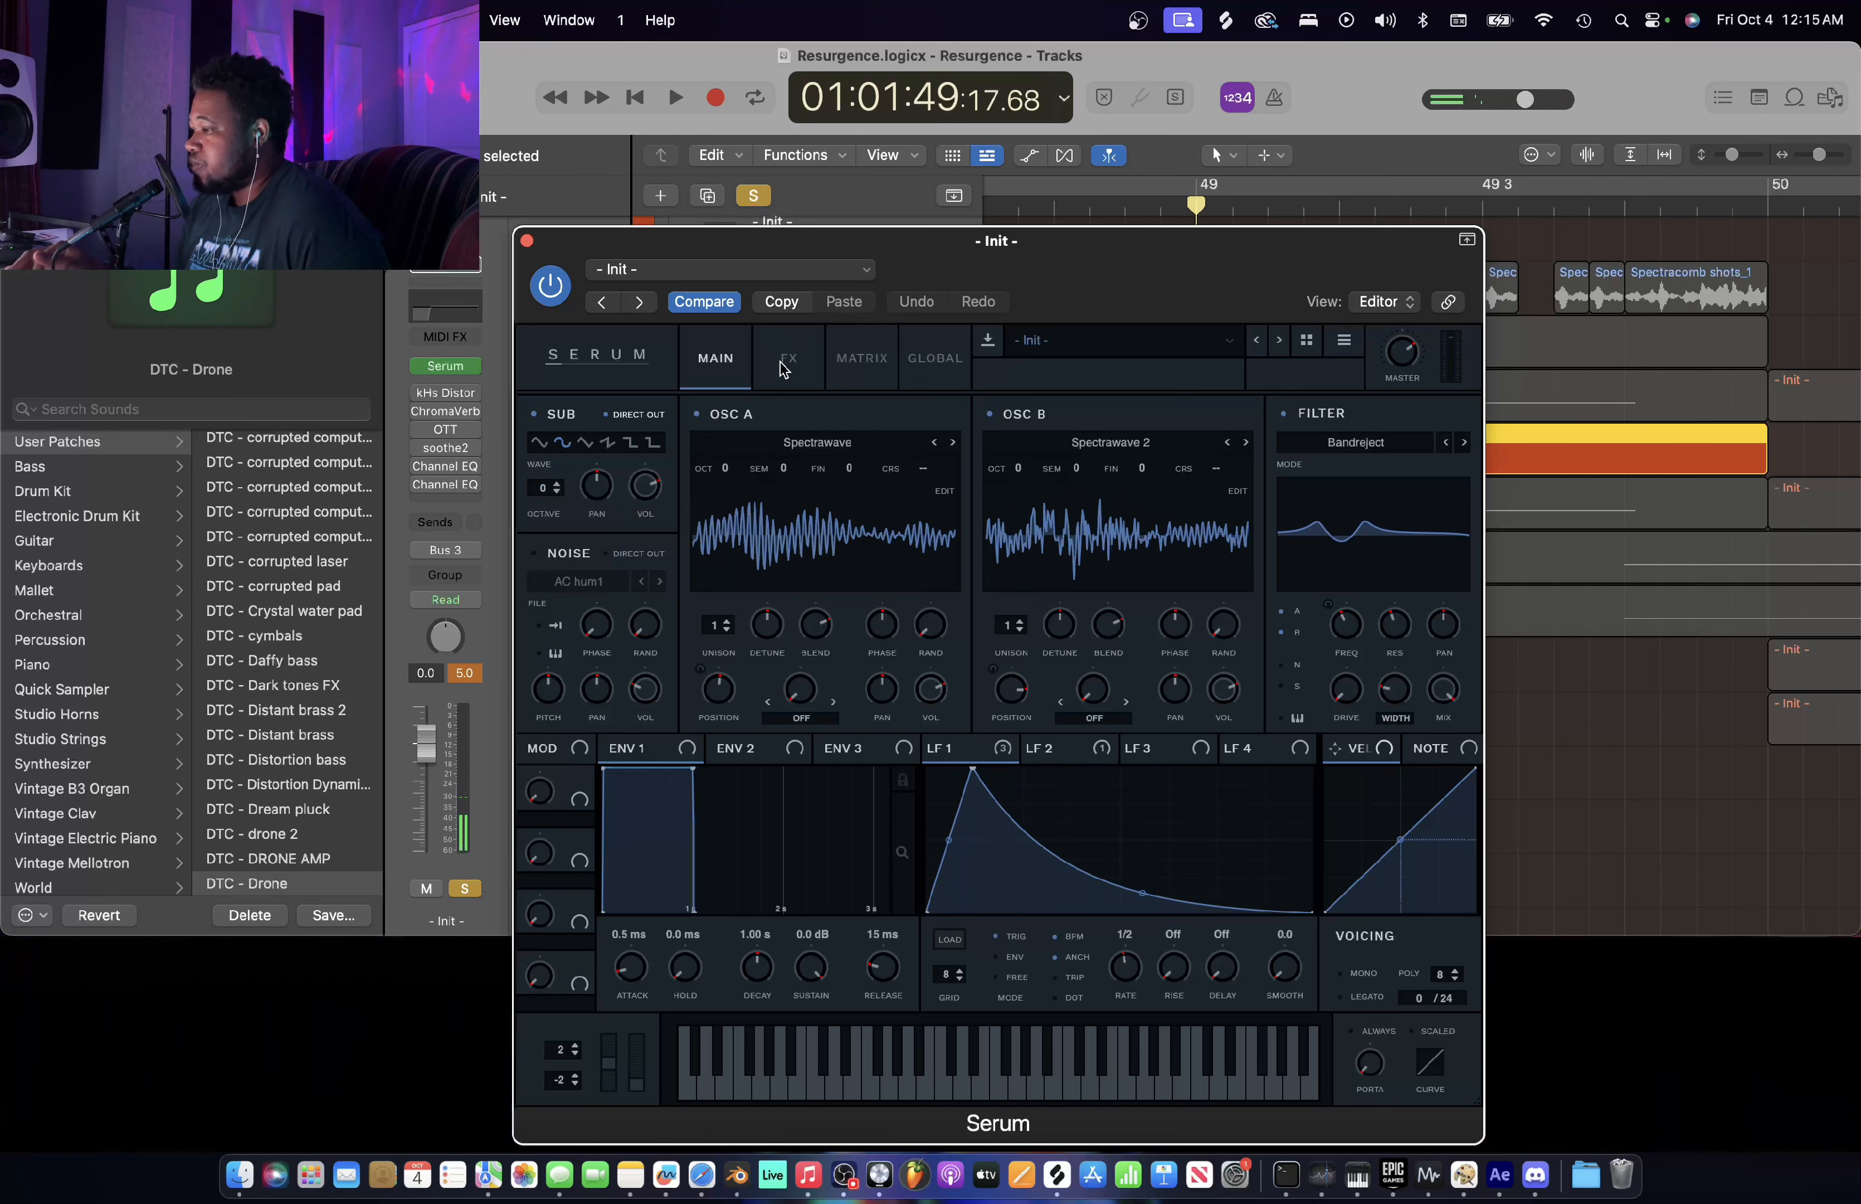
pyautogui.click(526, 240)
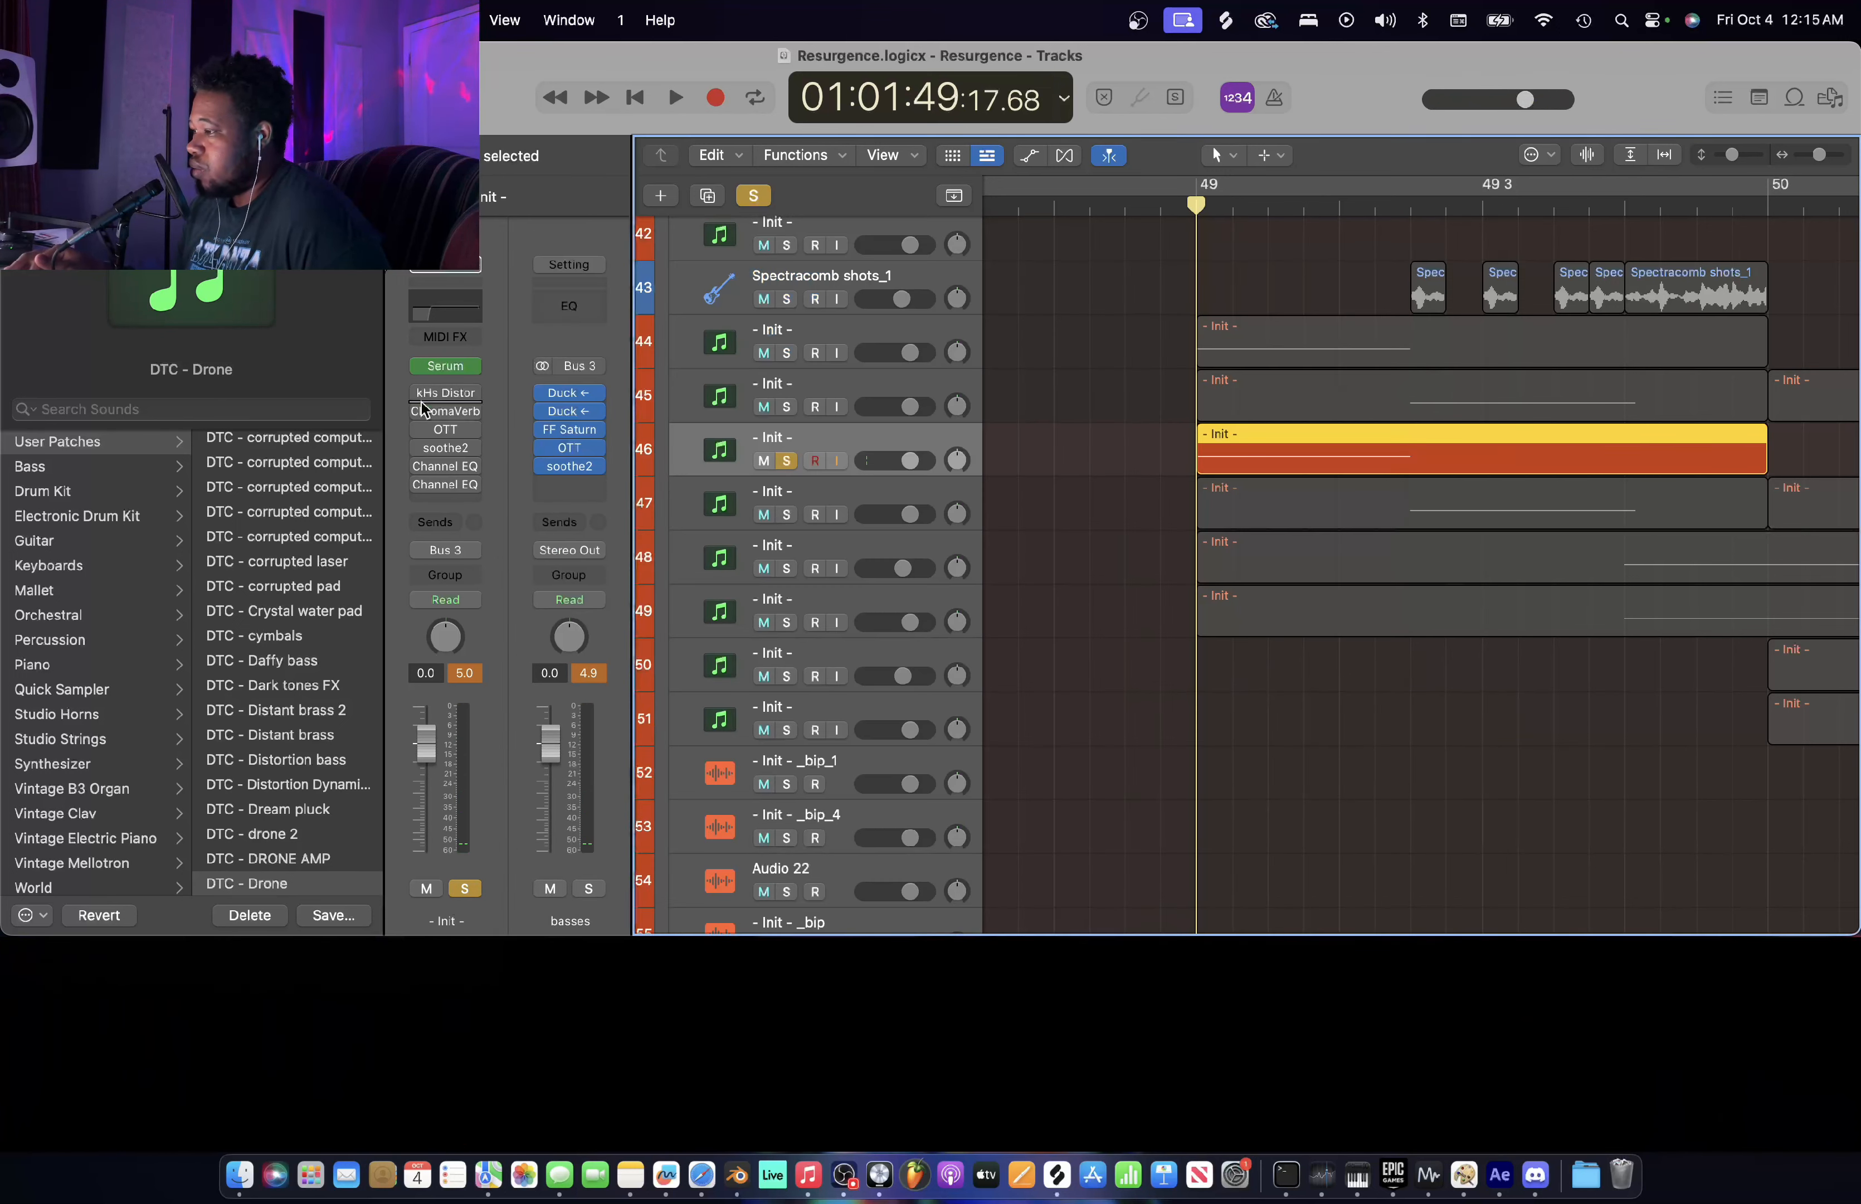
# - Re-enable kHs Distortion, OTT, soothe2 and both Channel EQs on track 46, inspecting the distortion and EQ settings
pyautogui.click(451, 398)
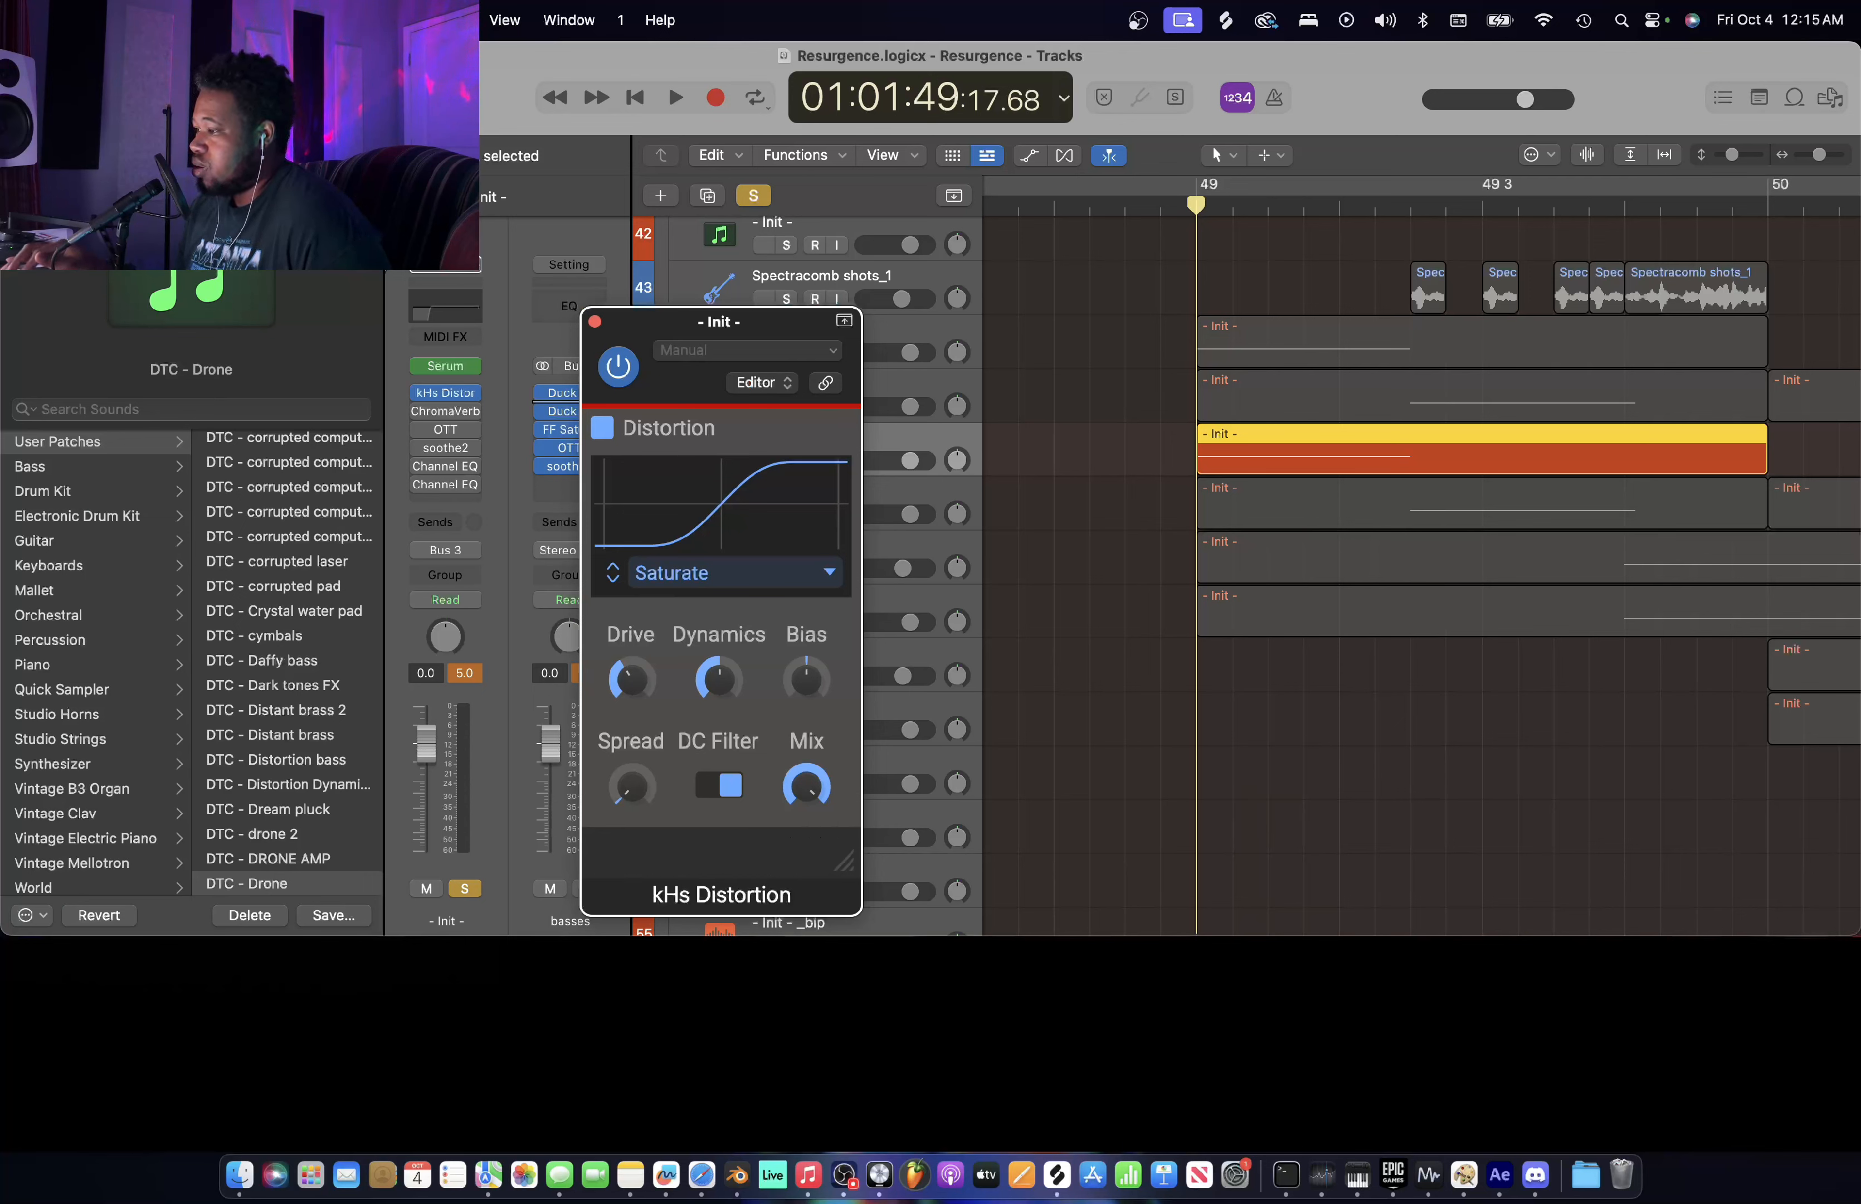
pyautogui.click(595, 321)
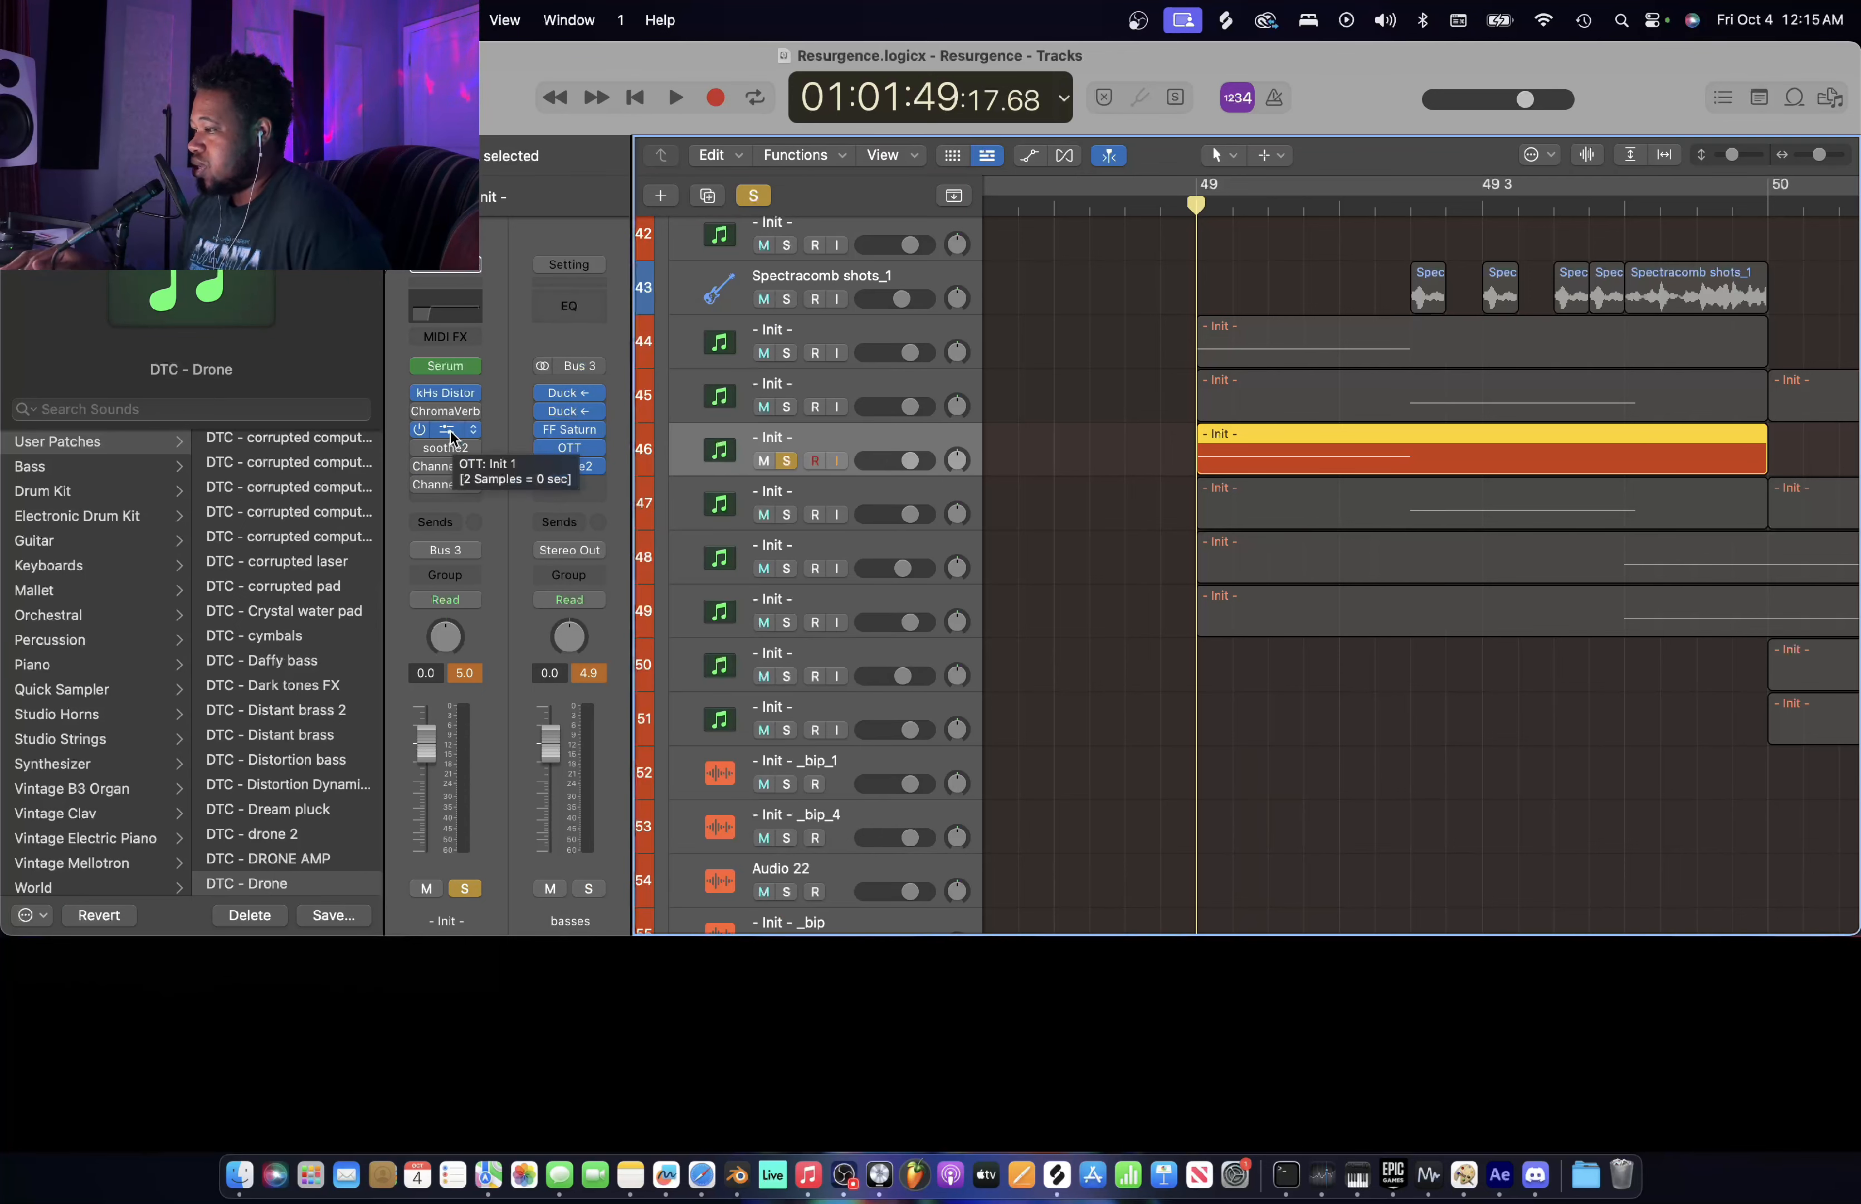
pyautogui.click(419, 447)
pyautogui.click(419, 467)
pyautogui.click(442, 466)
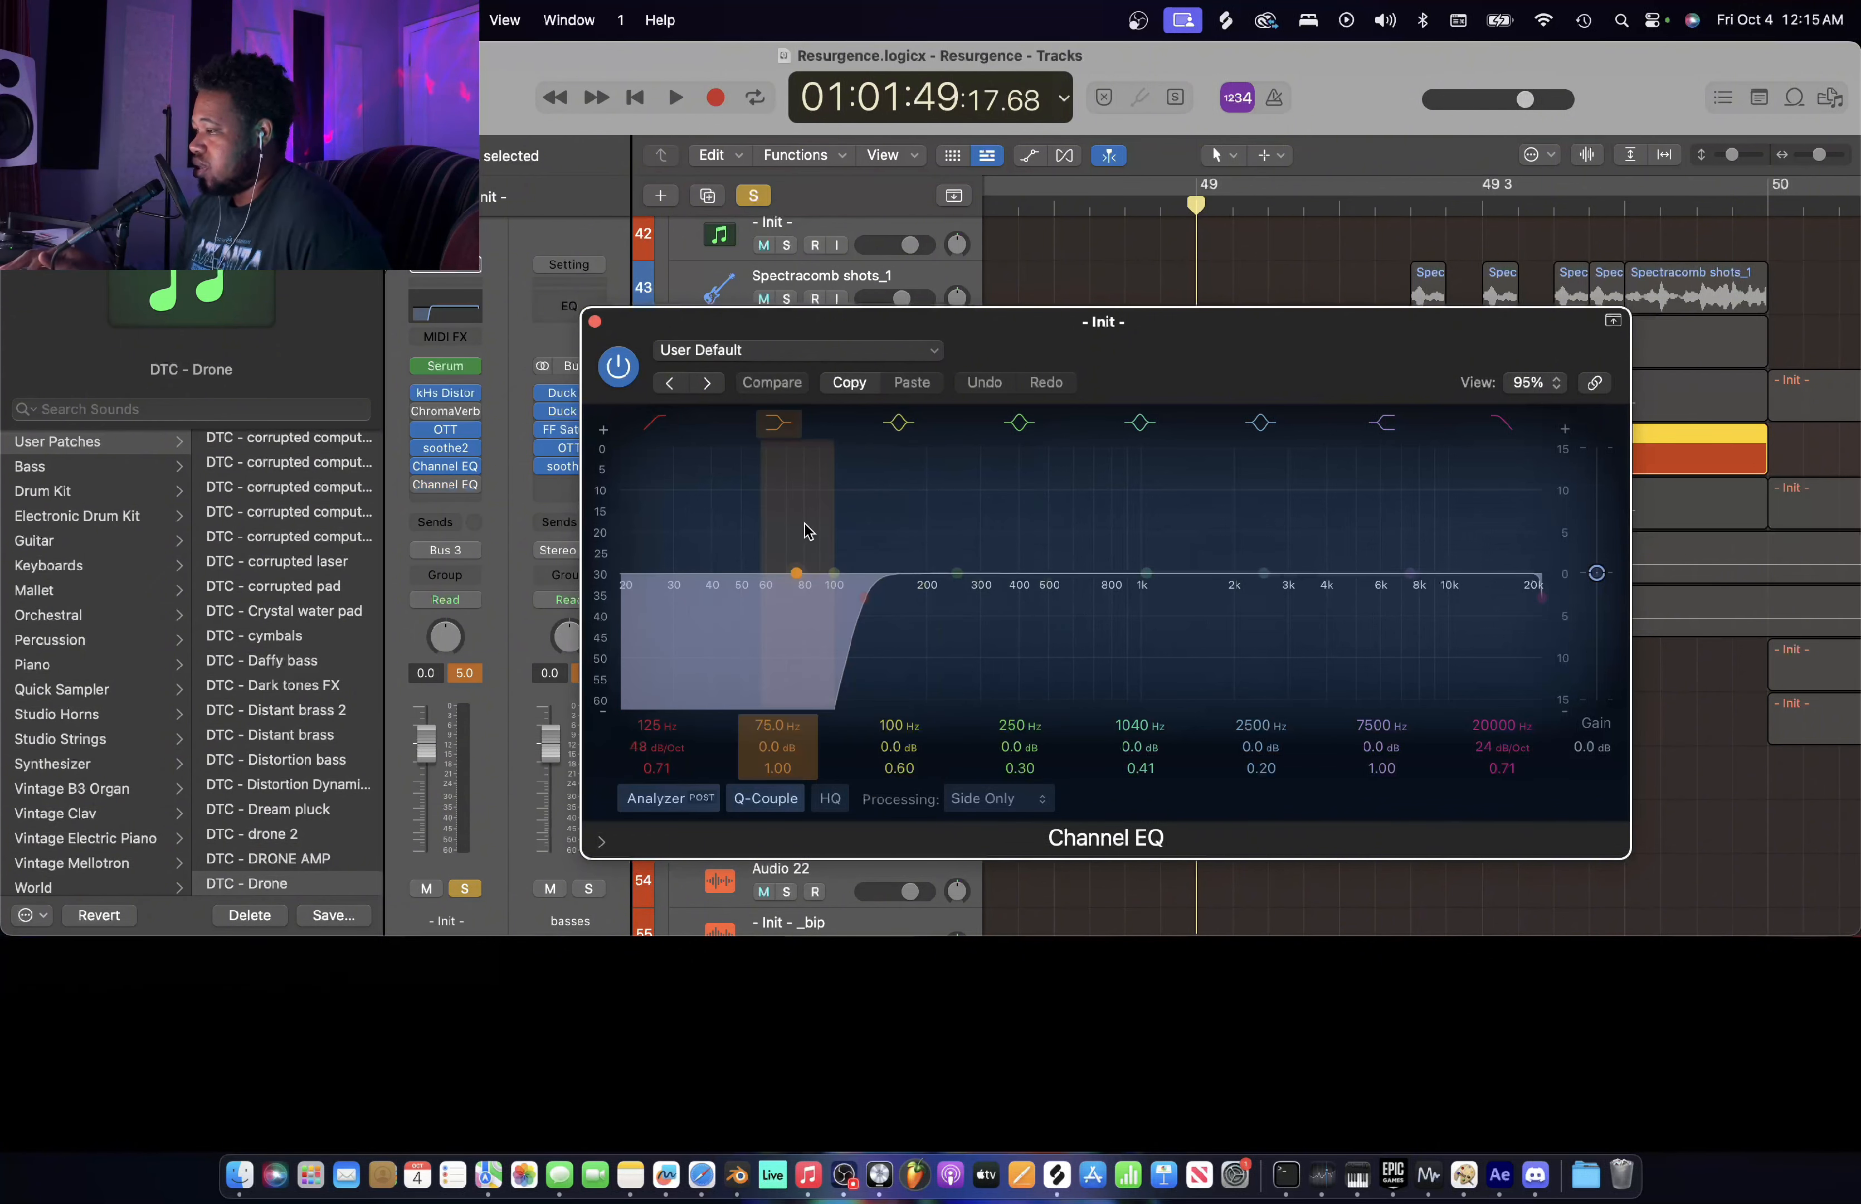
pyautogui.click(595, 321)
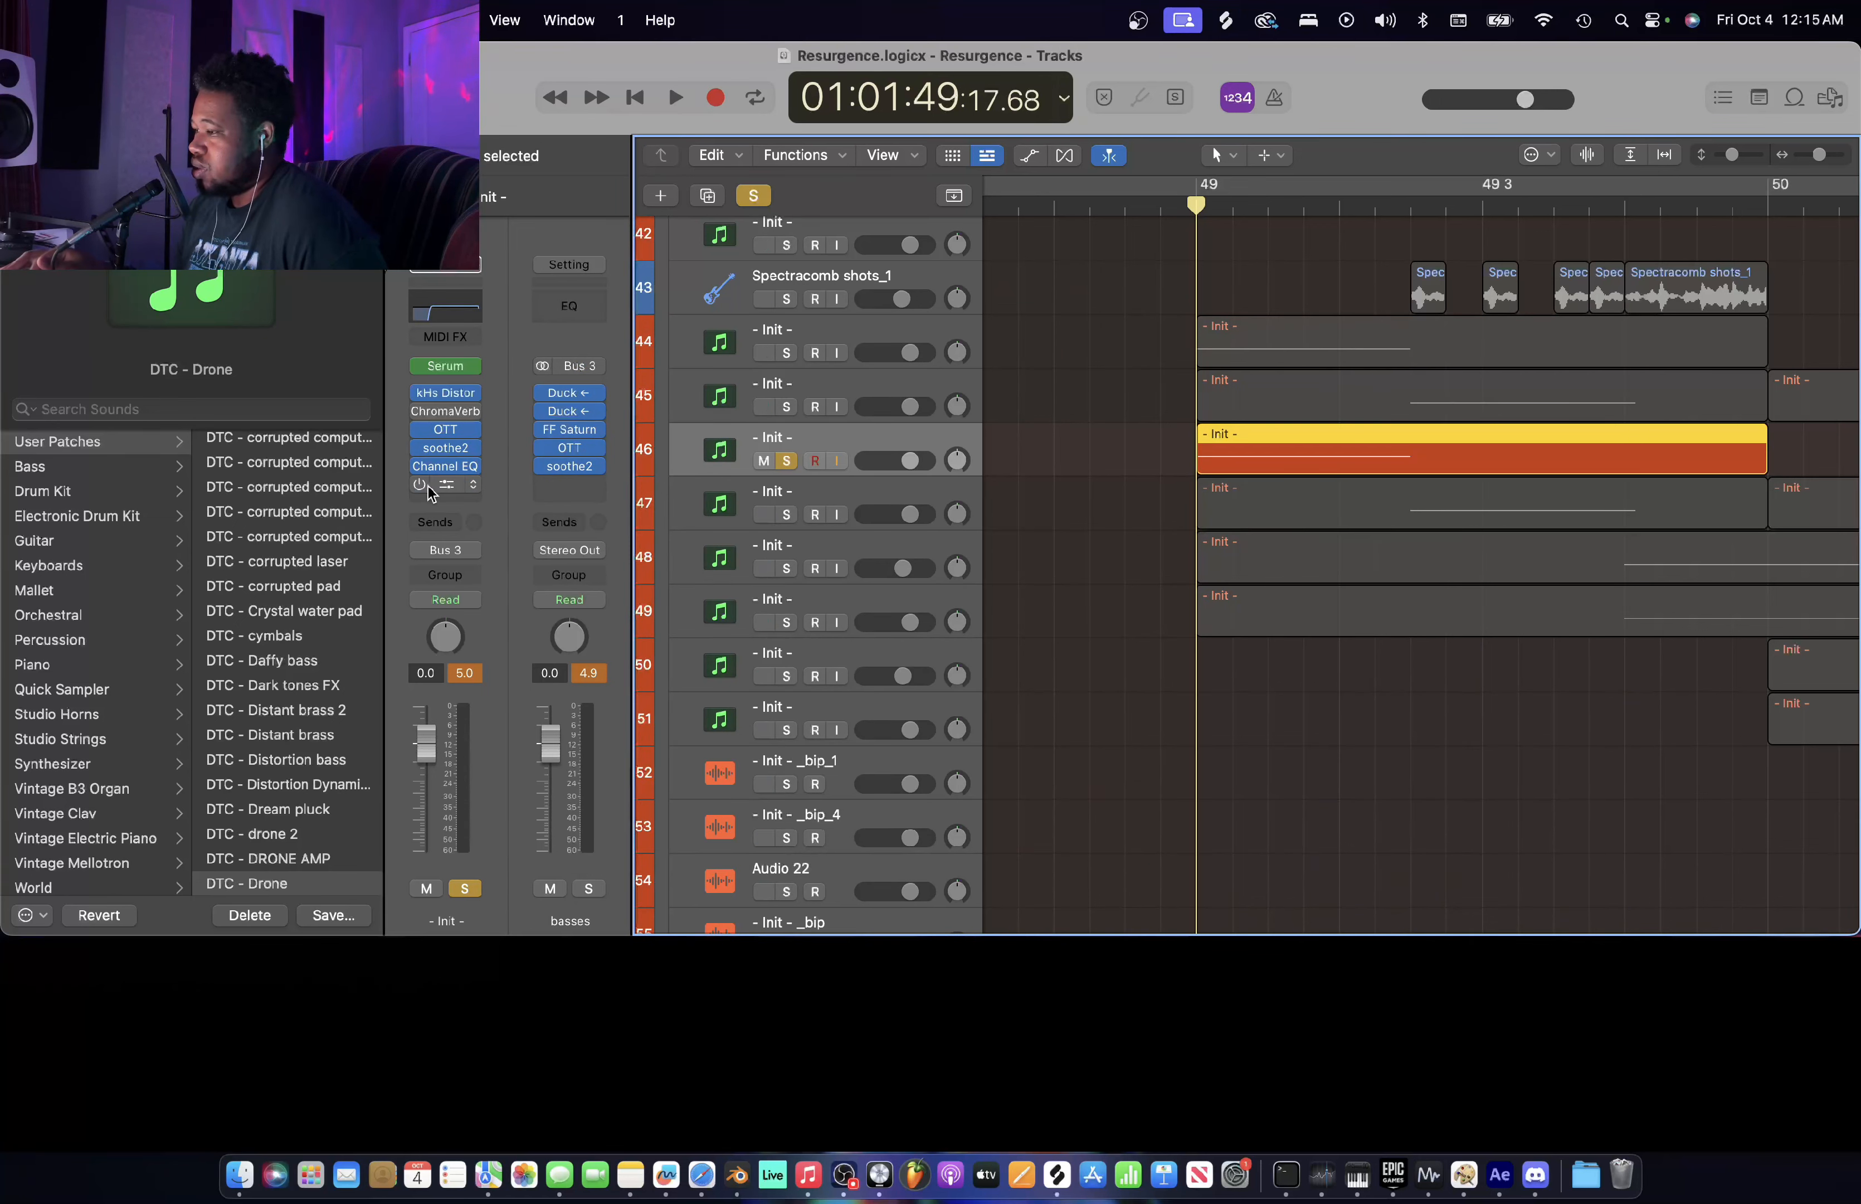
pyautogui.click(444, 484)
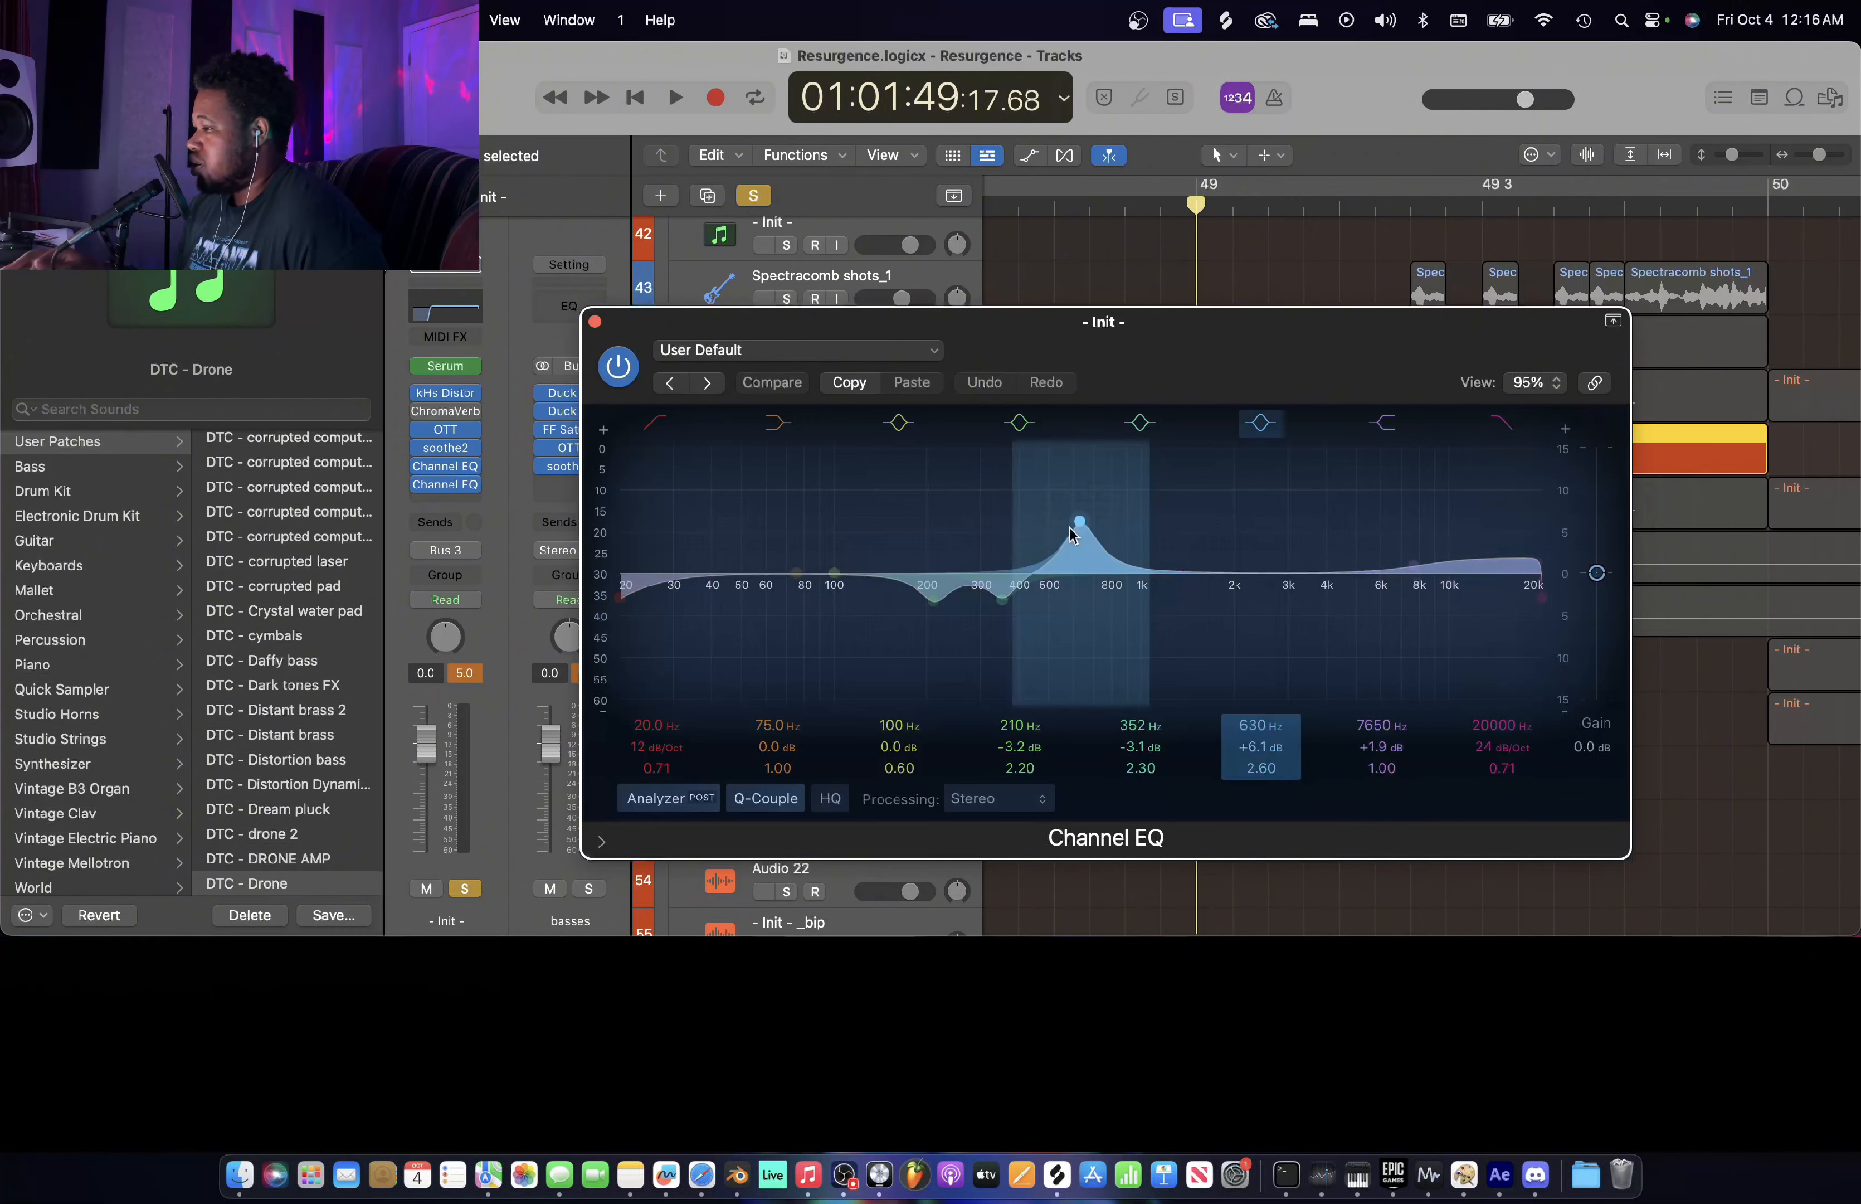
pyautogui.click(594, 322)
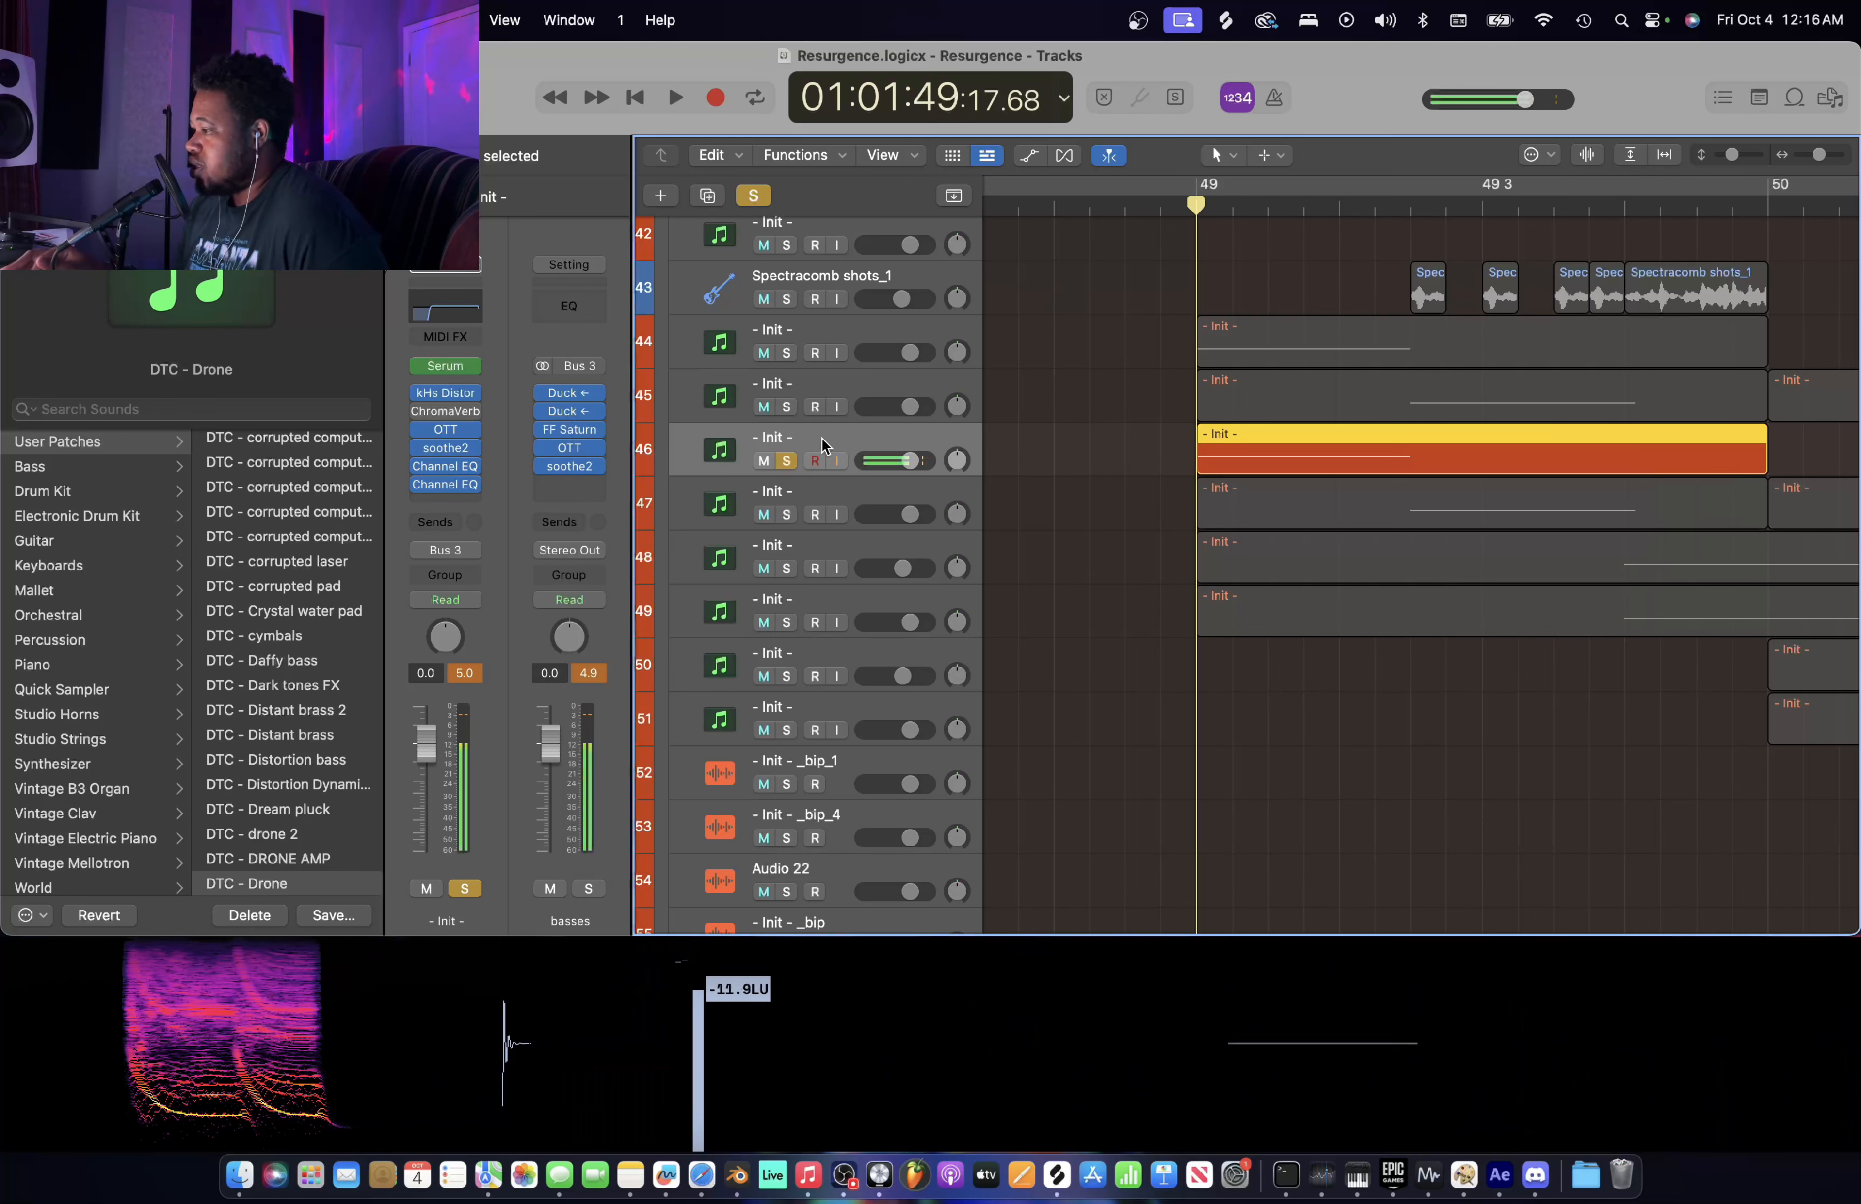
# - Select the - Init - bass on track 44 and solo it alongside track 46
pyautogui.click(816, 353)
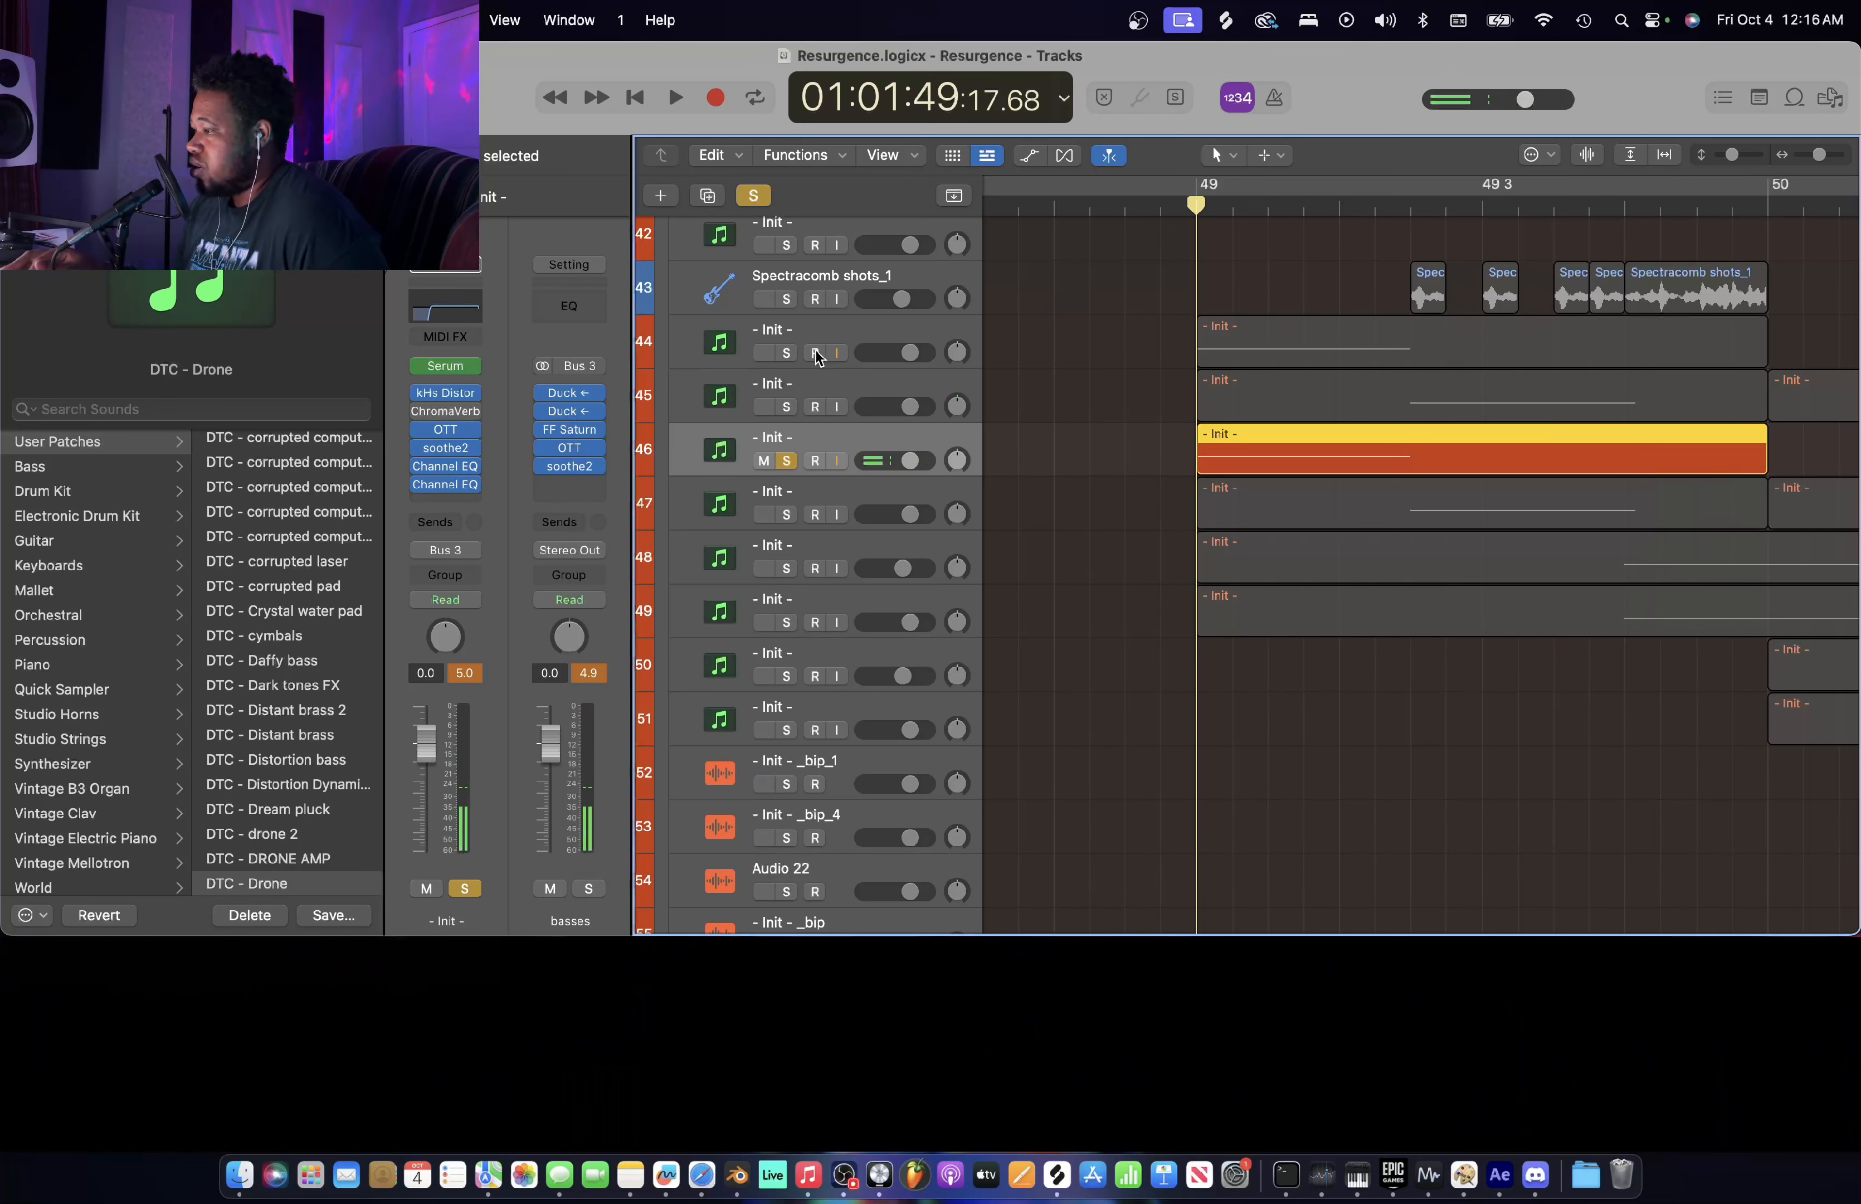
pyautogui.click(785, 359)
pyautogui.click(786, 355)
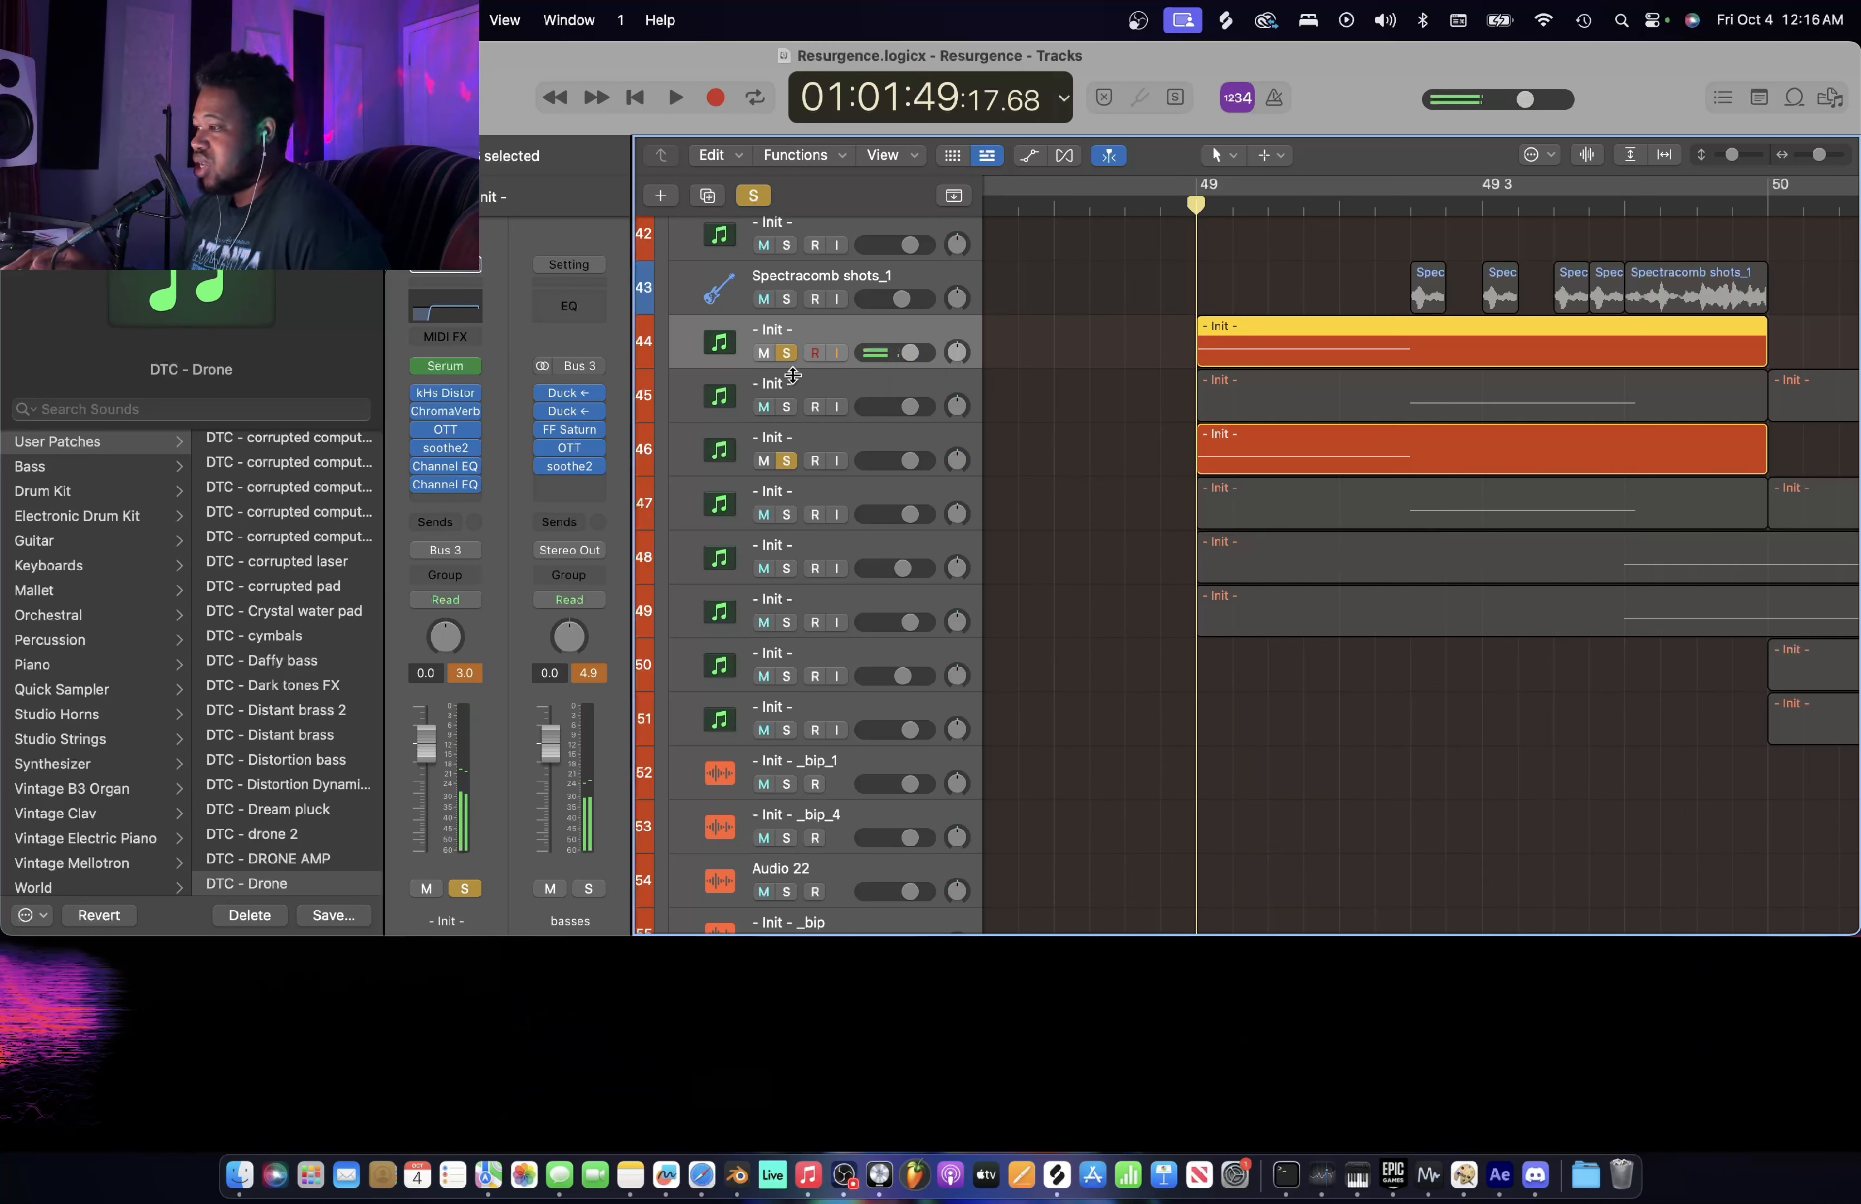
# - Inspect the ChromaVerb, the second Channel EQ and the Serum instrument on track 44, closing each window
pyautogui.click(470, 411)
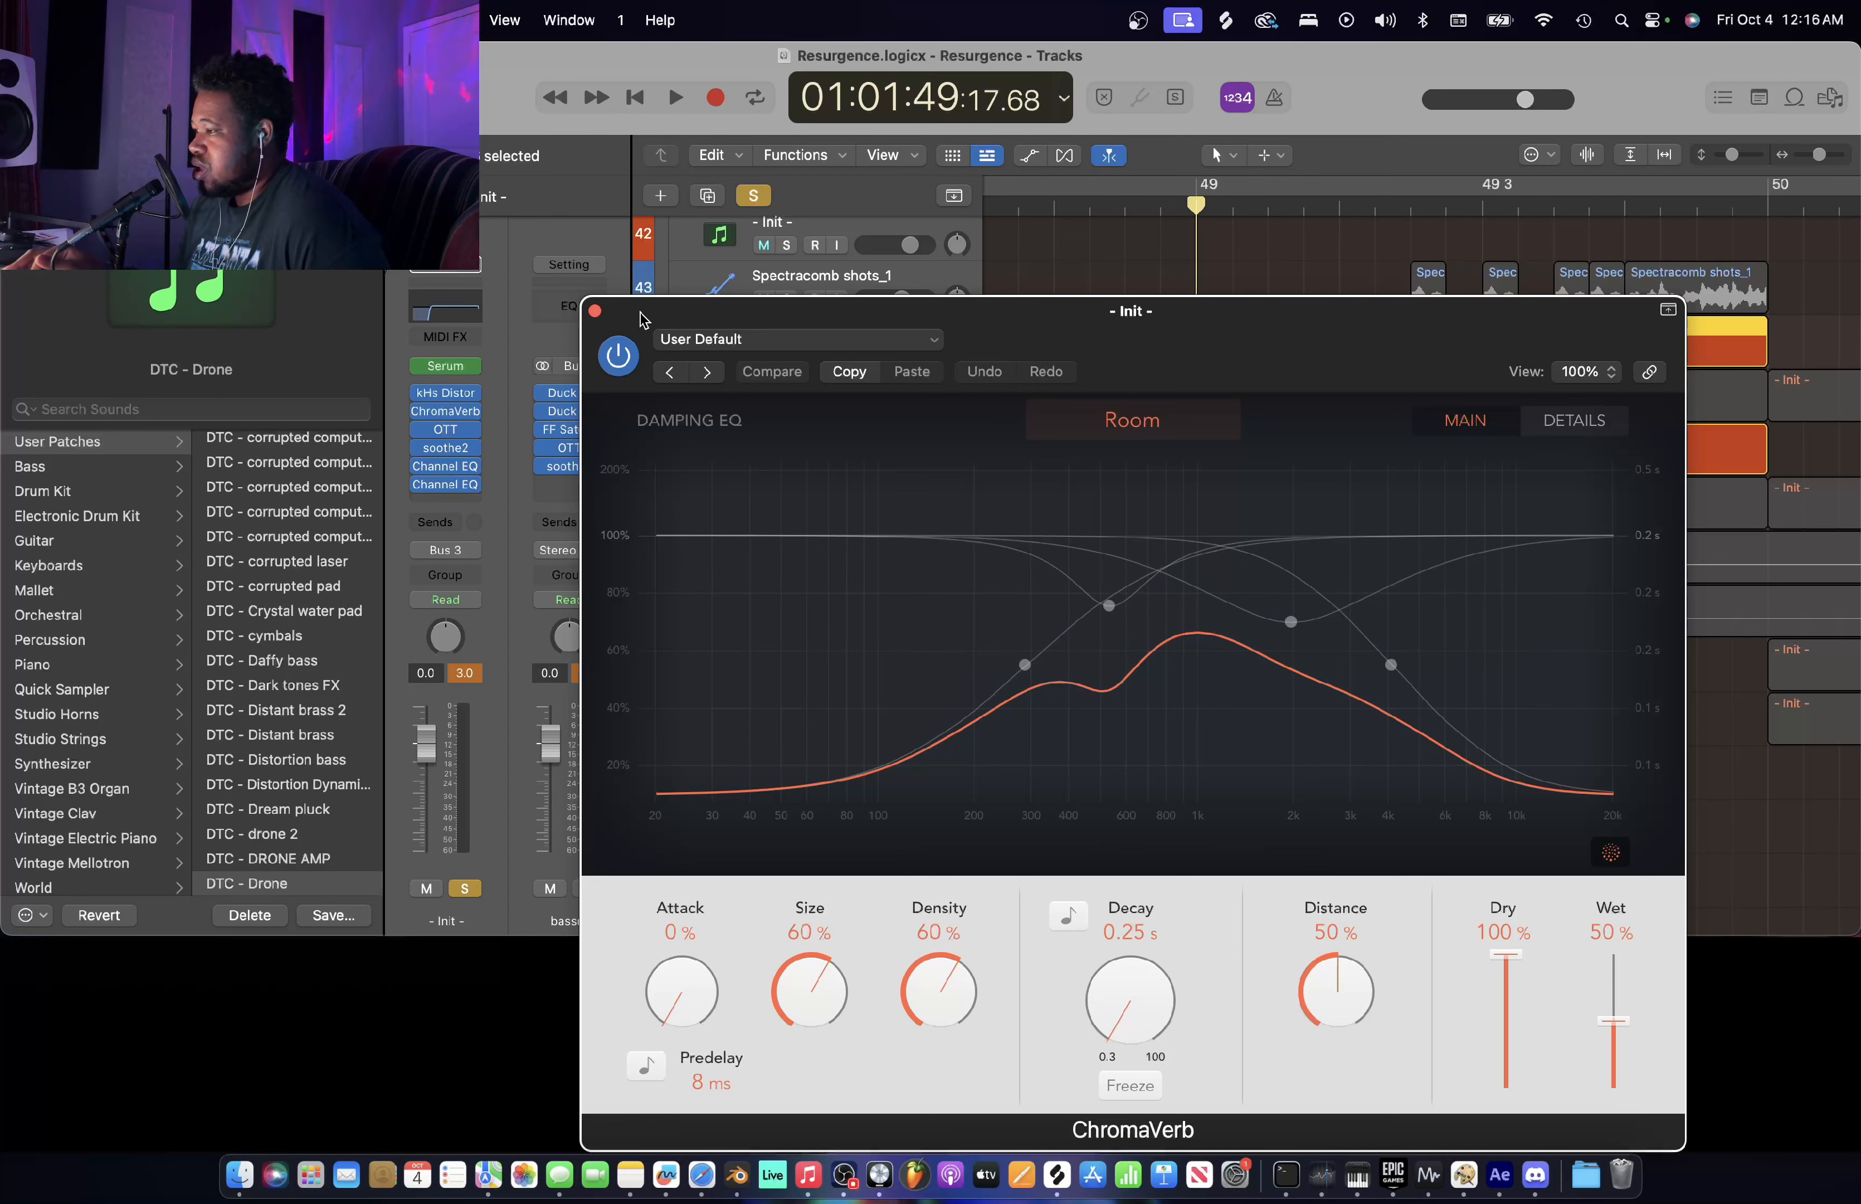
pyautogui.click(595, 312)
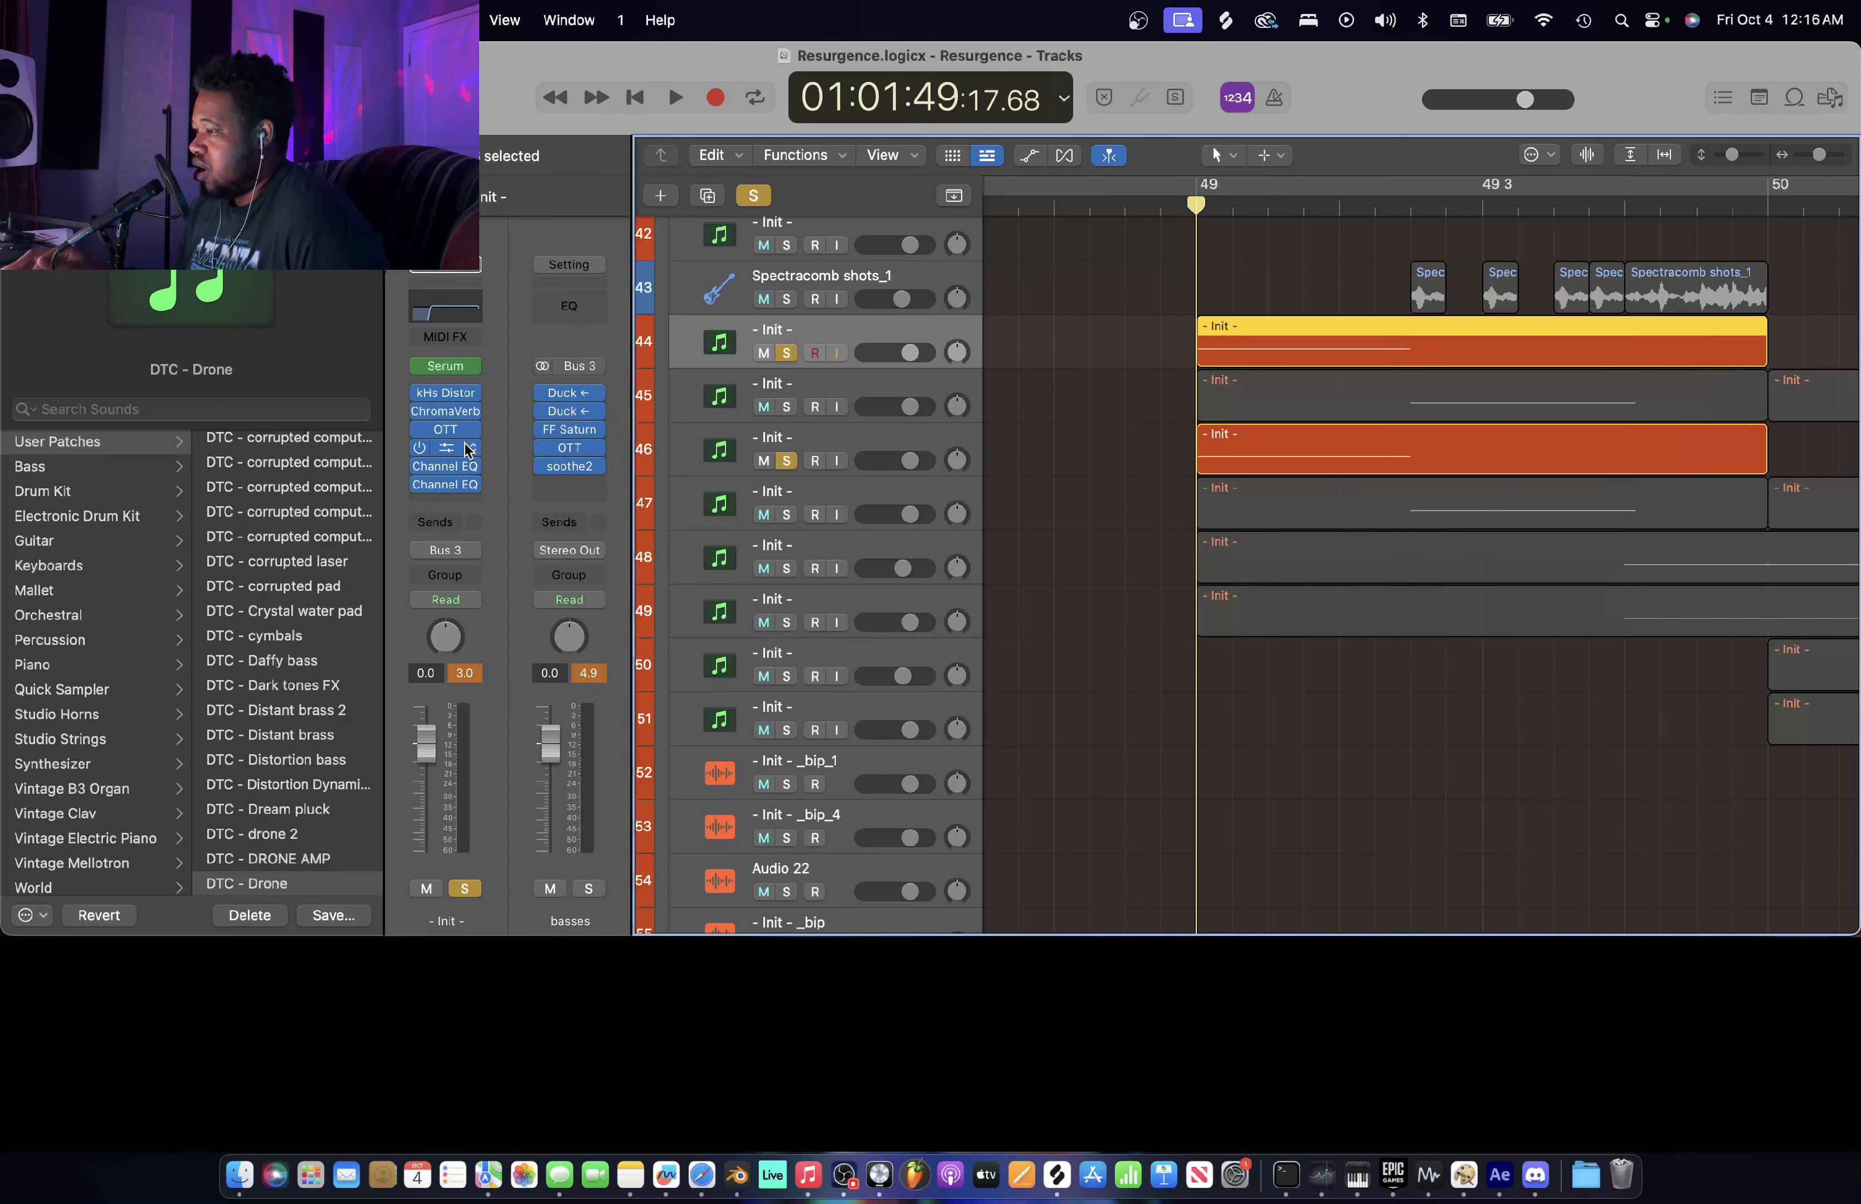
pyautogui.click(445, 485)
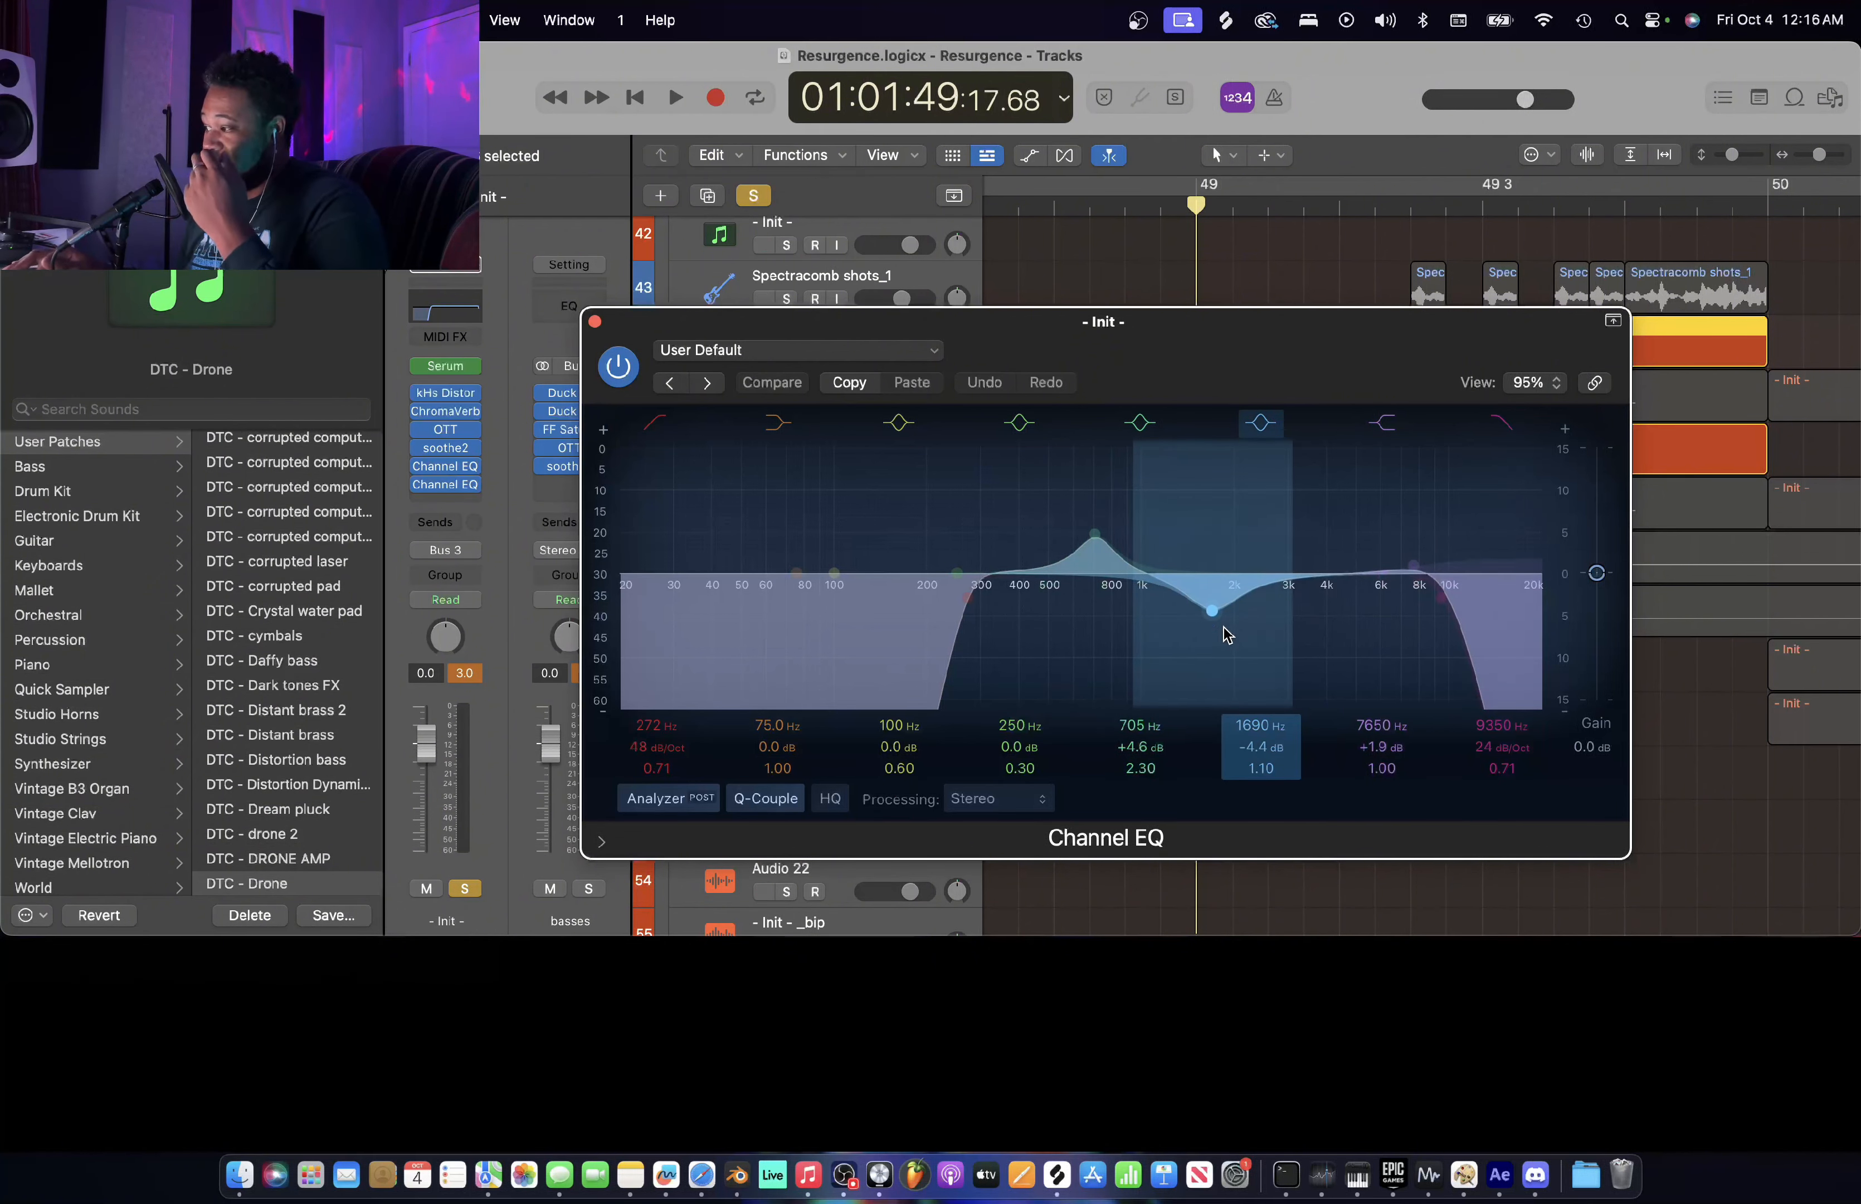
pyautogui.click(594, 320)
pyautogui.click(453, 367)
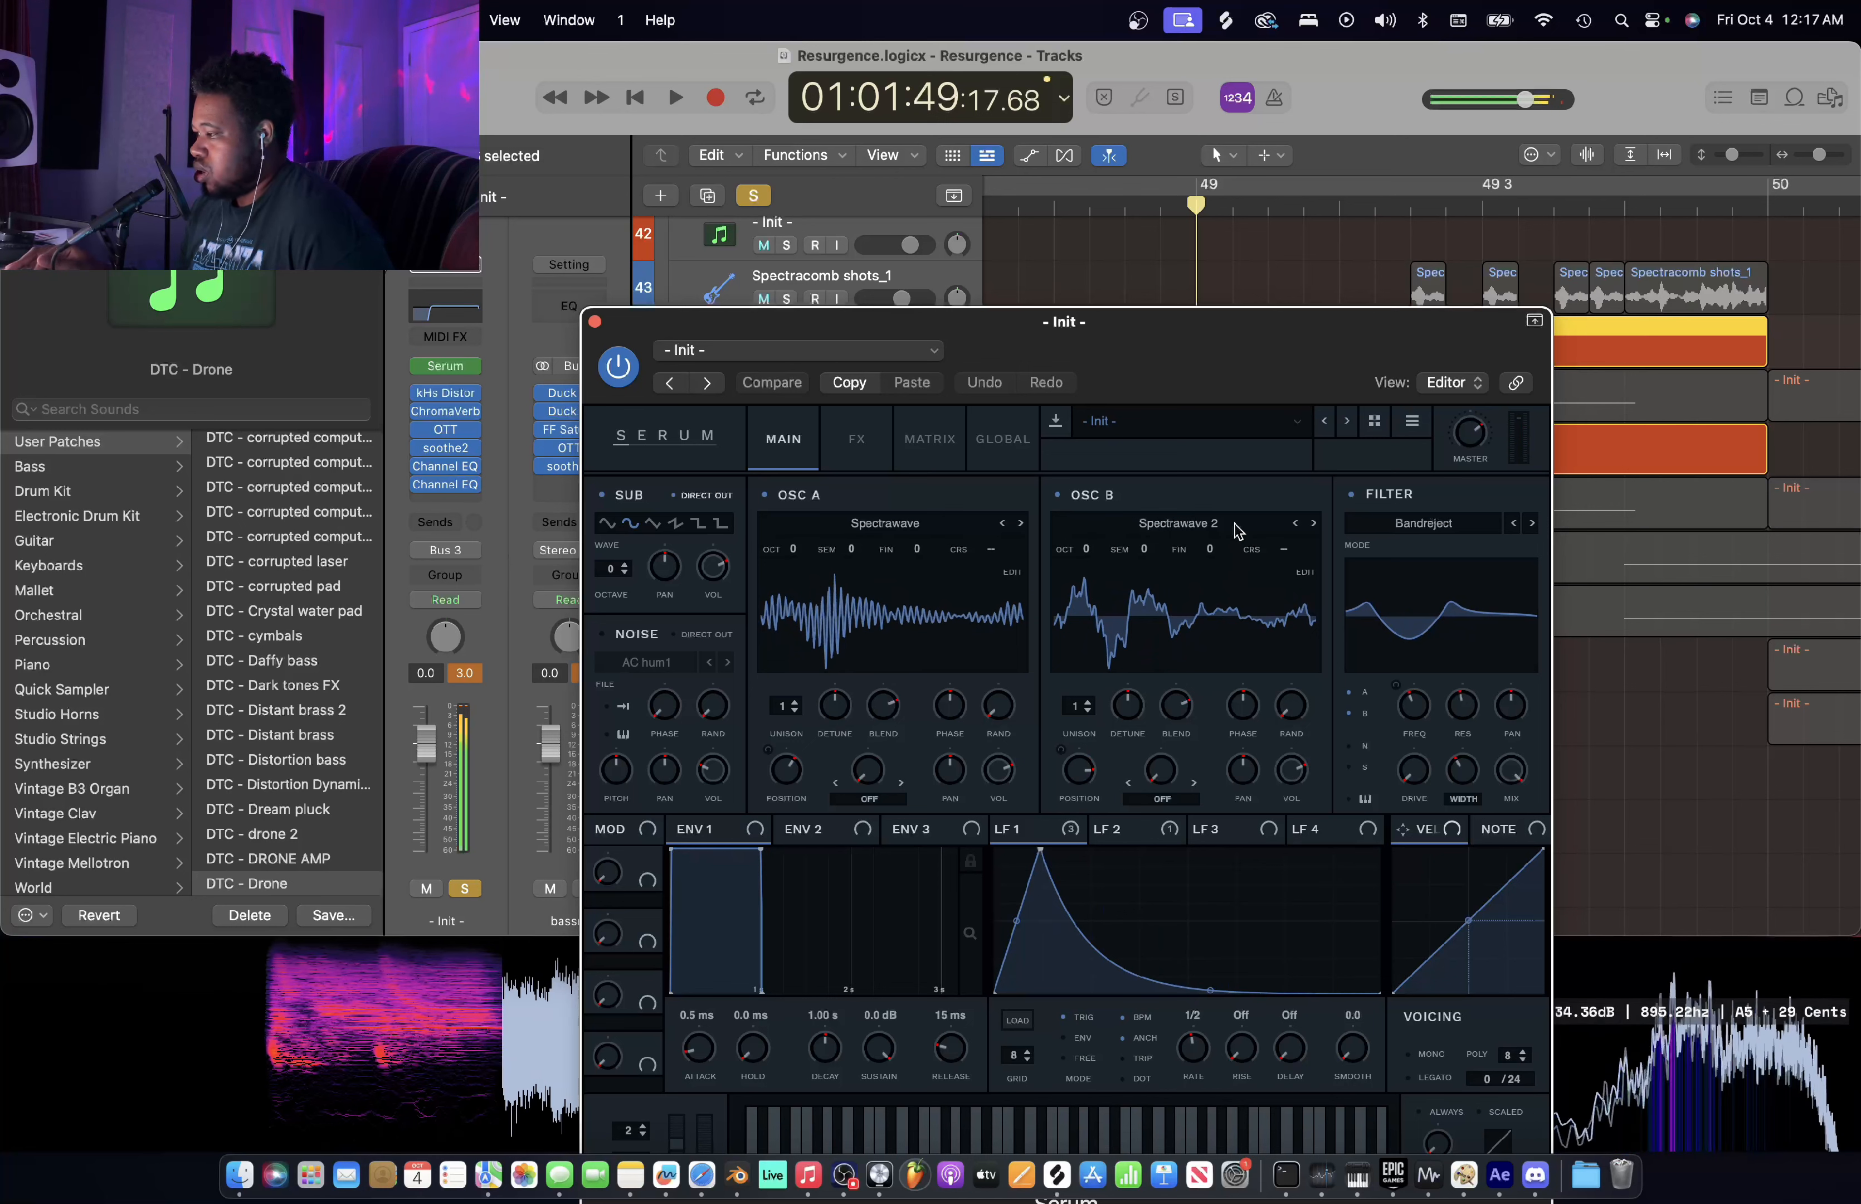
pyautogui.click(595, 320)
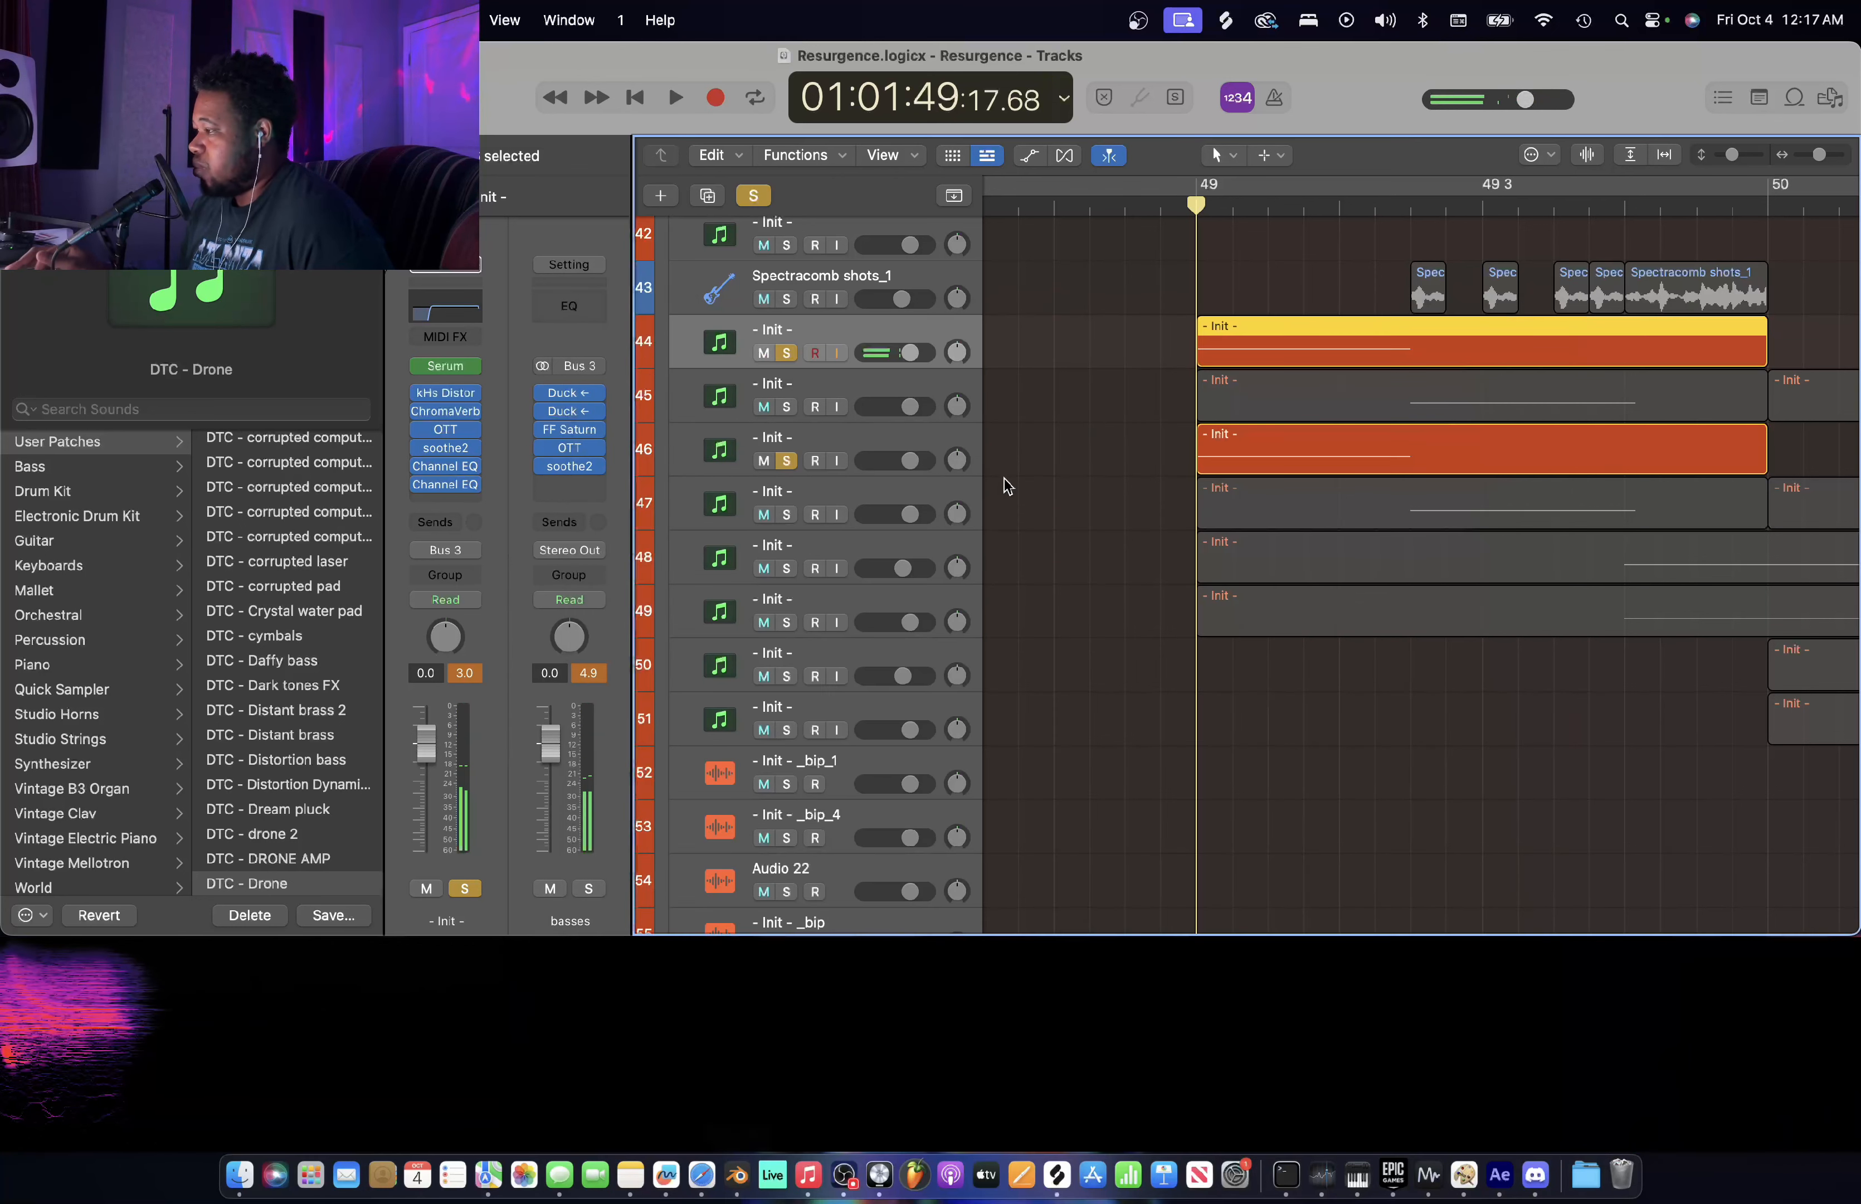
# - Unsolo tracks 44 and 46 and deselect the regions on track 44
pyautogui.click(786, 353)
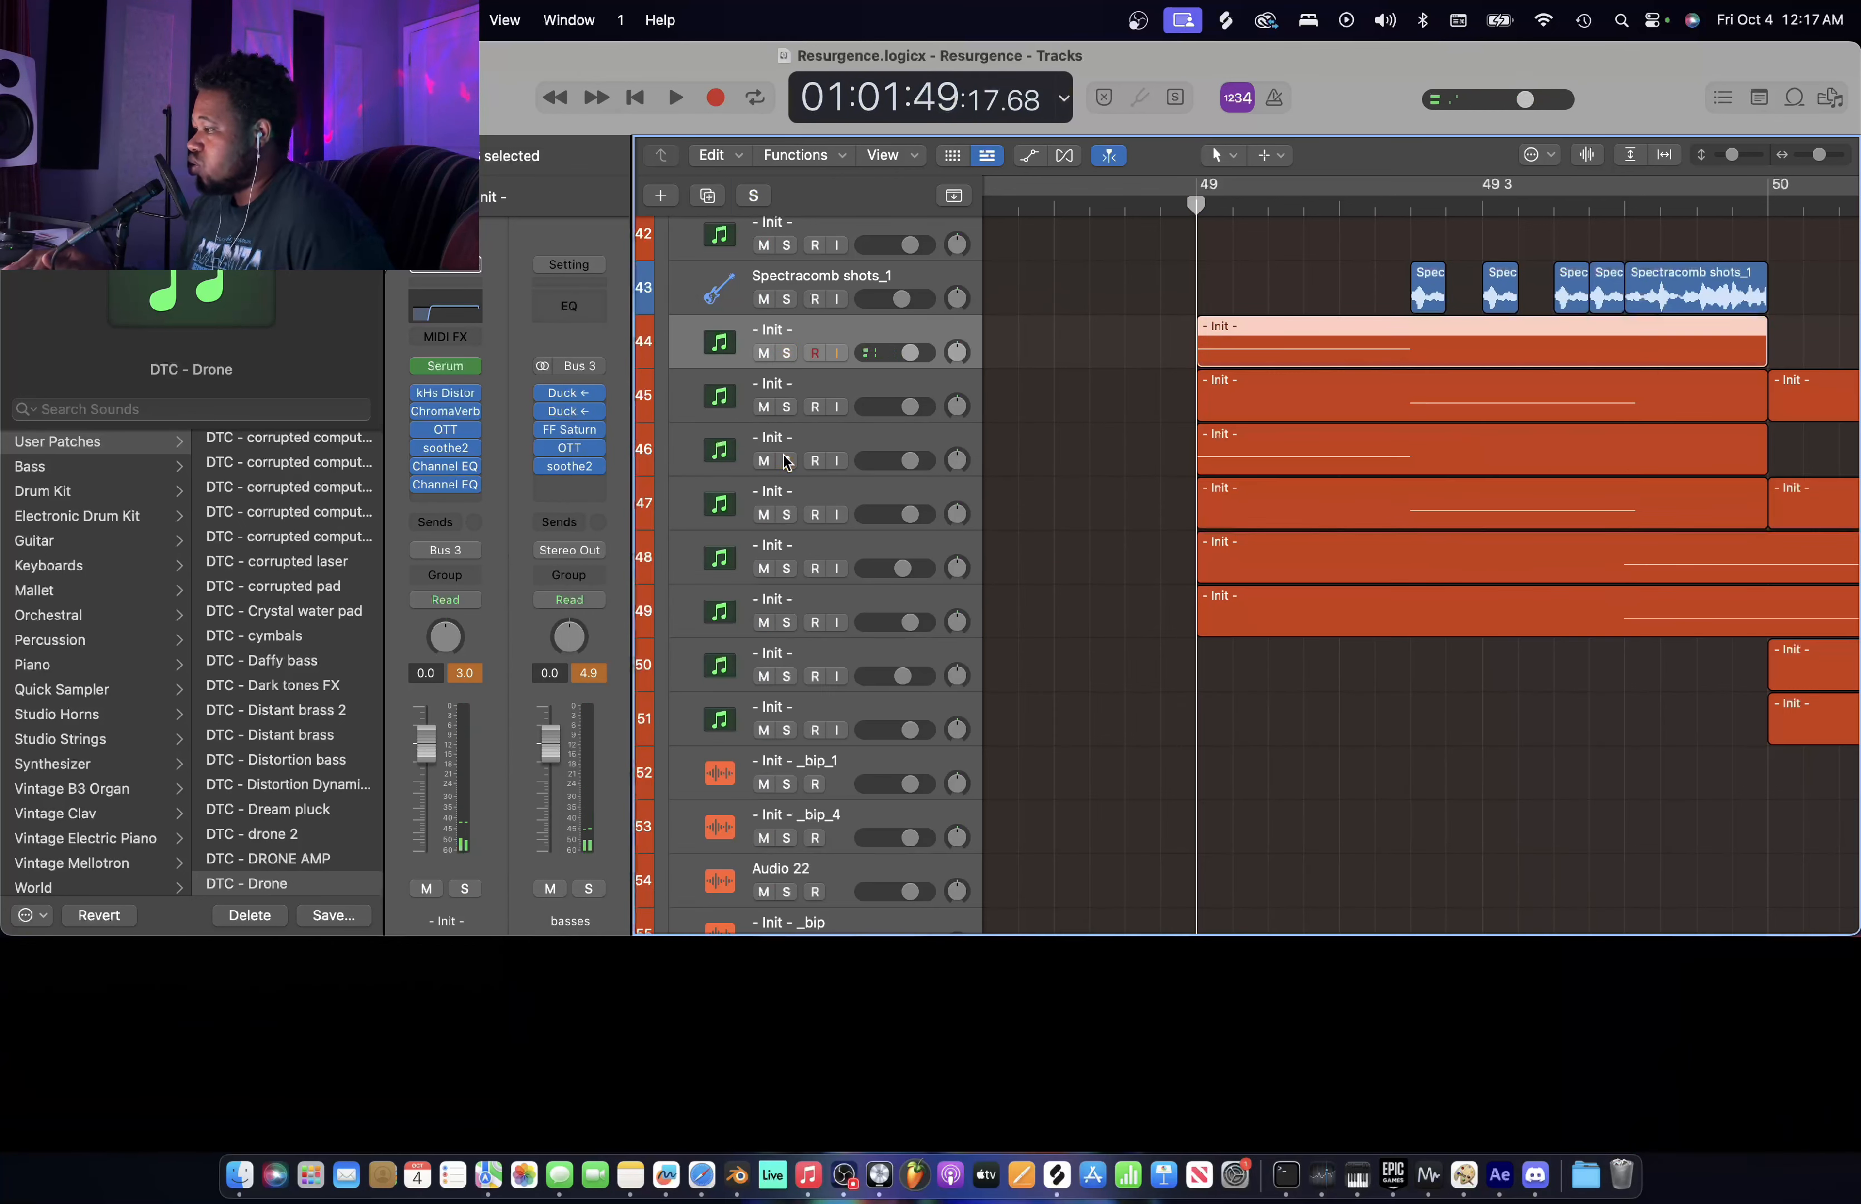
pyautogui.click(786, 461)
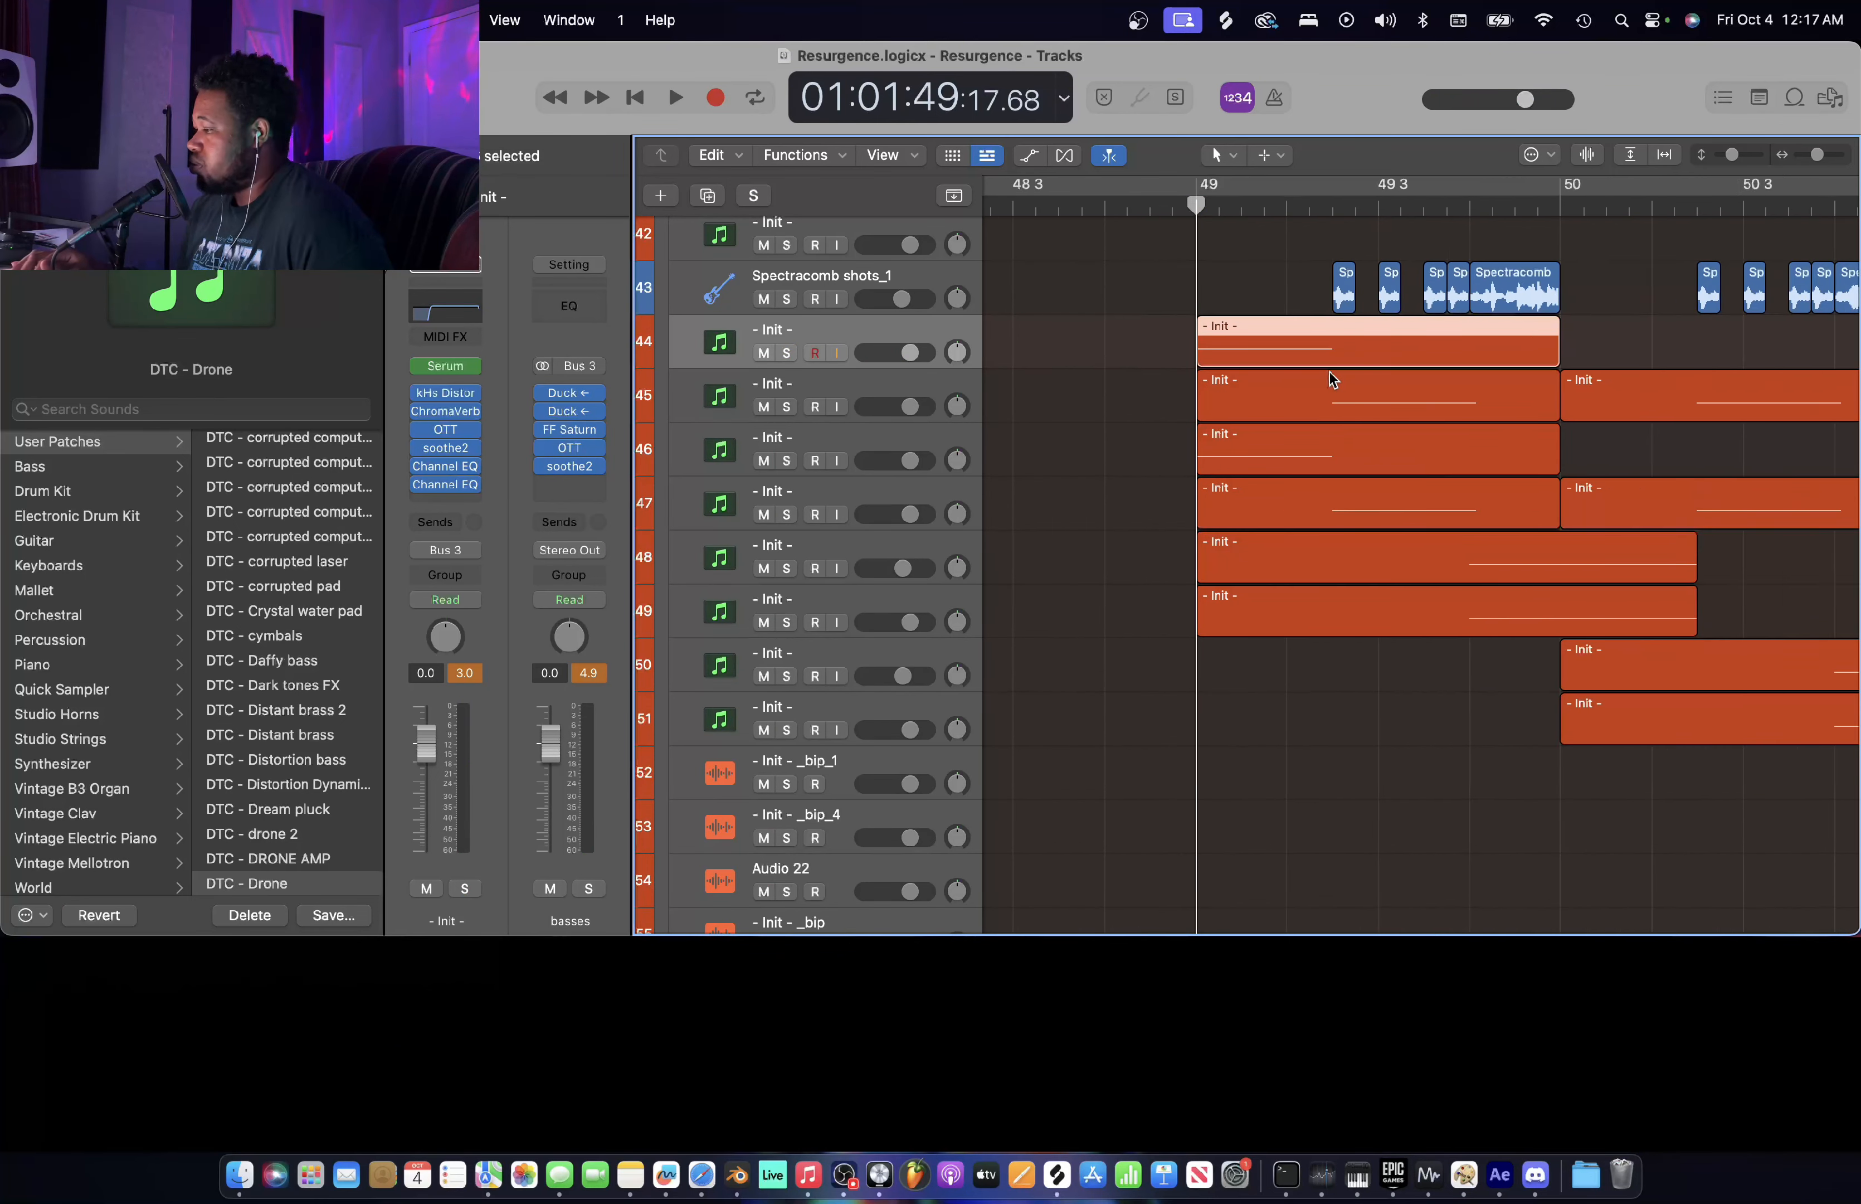
pyautogui.press('super+Left')
pyautogui.press('super+Left')
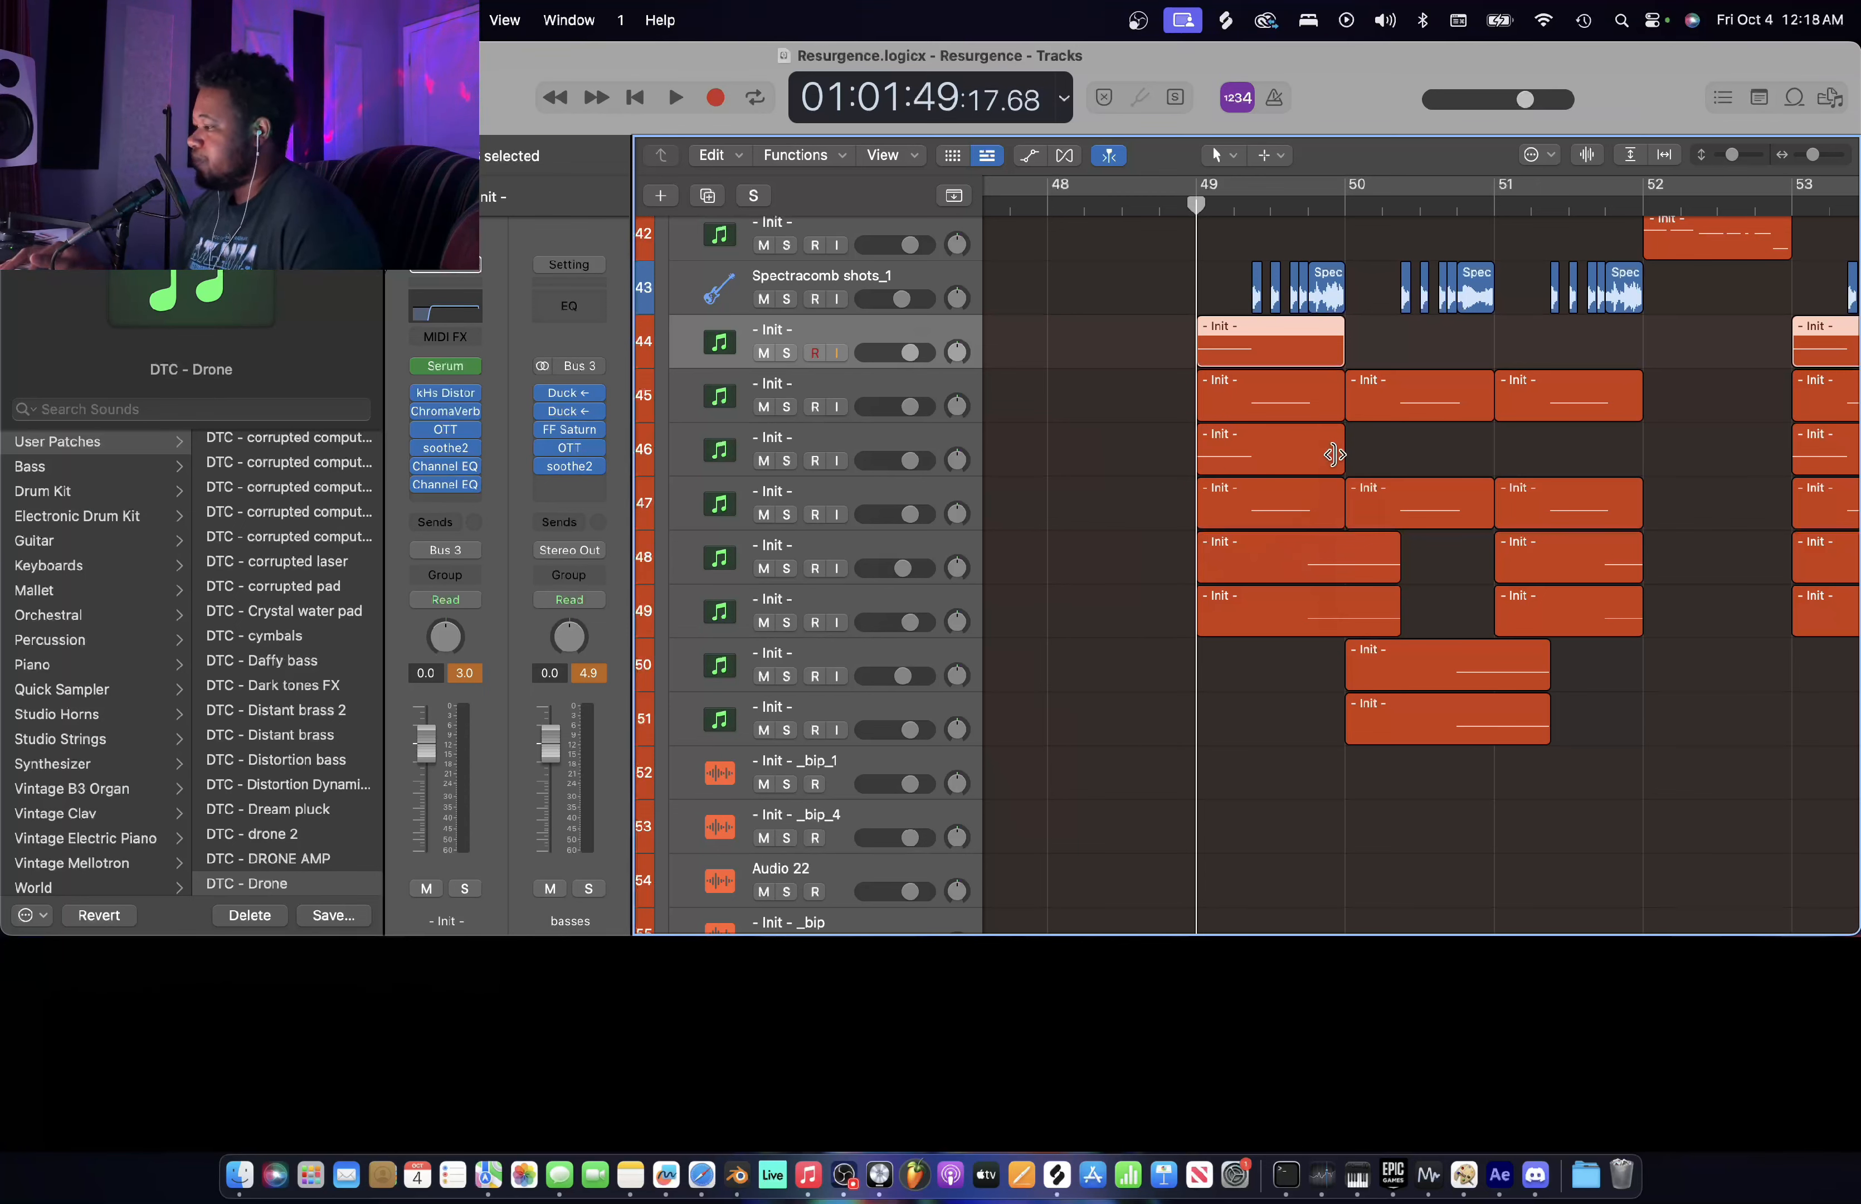
pyautogui.click(1150, 342)
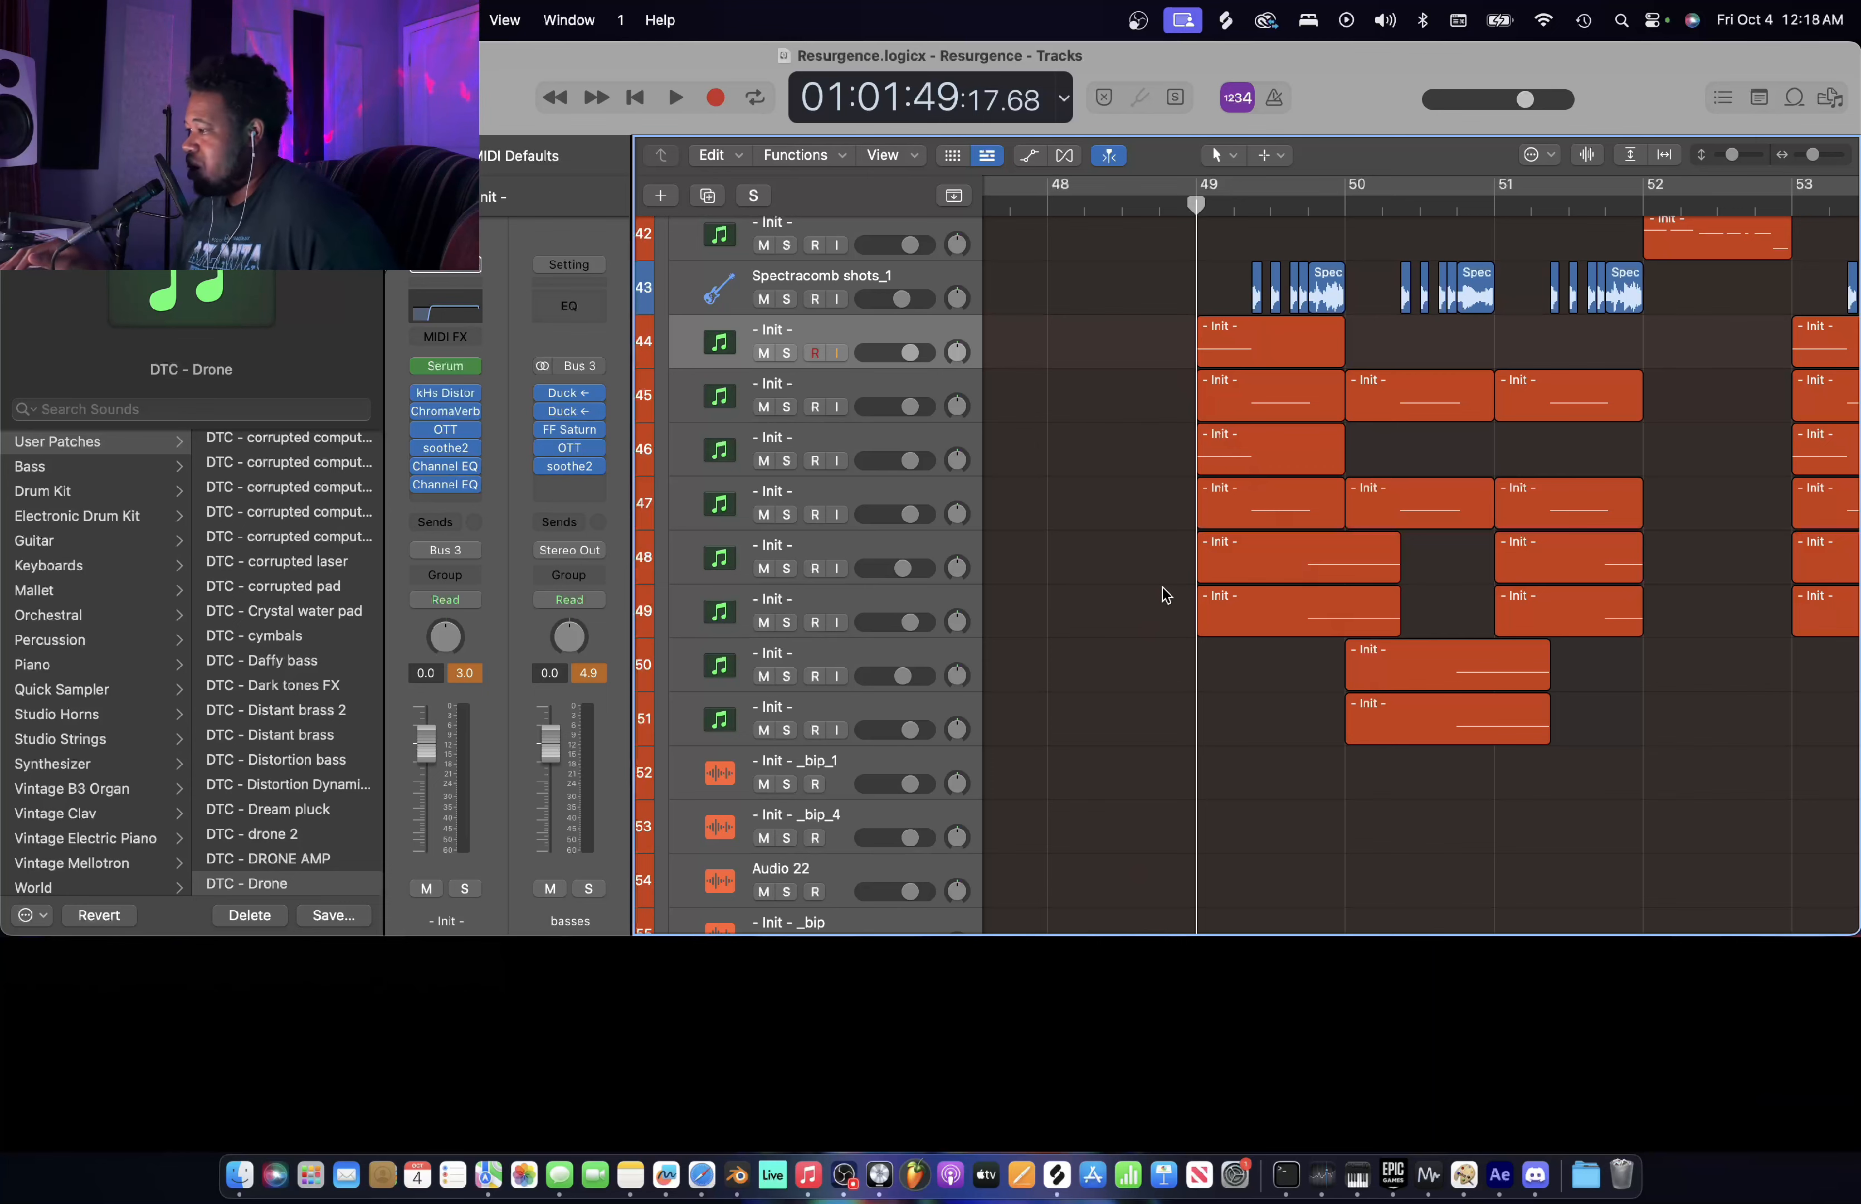
# - Compare the - Init - basses on tracks 47 and 45 by auditioning each, and leave track 47 selected
pyautogui.scroll(-3, 1175, 347)
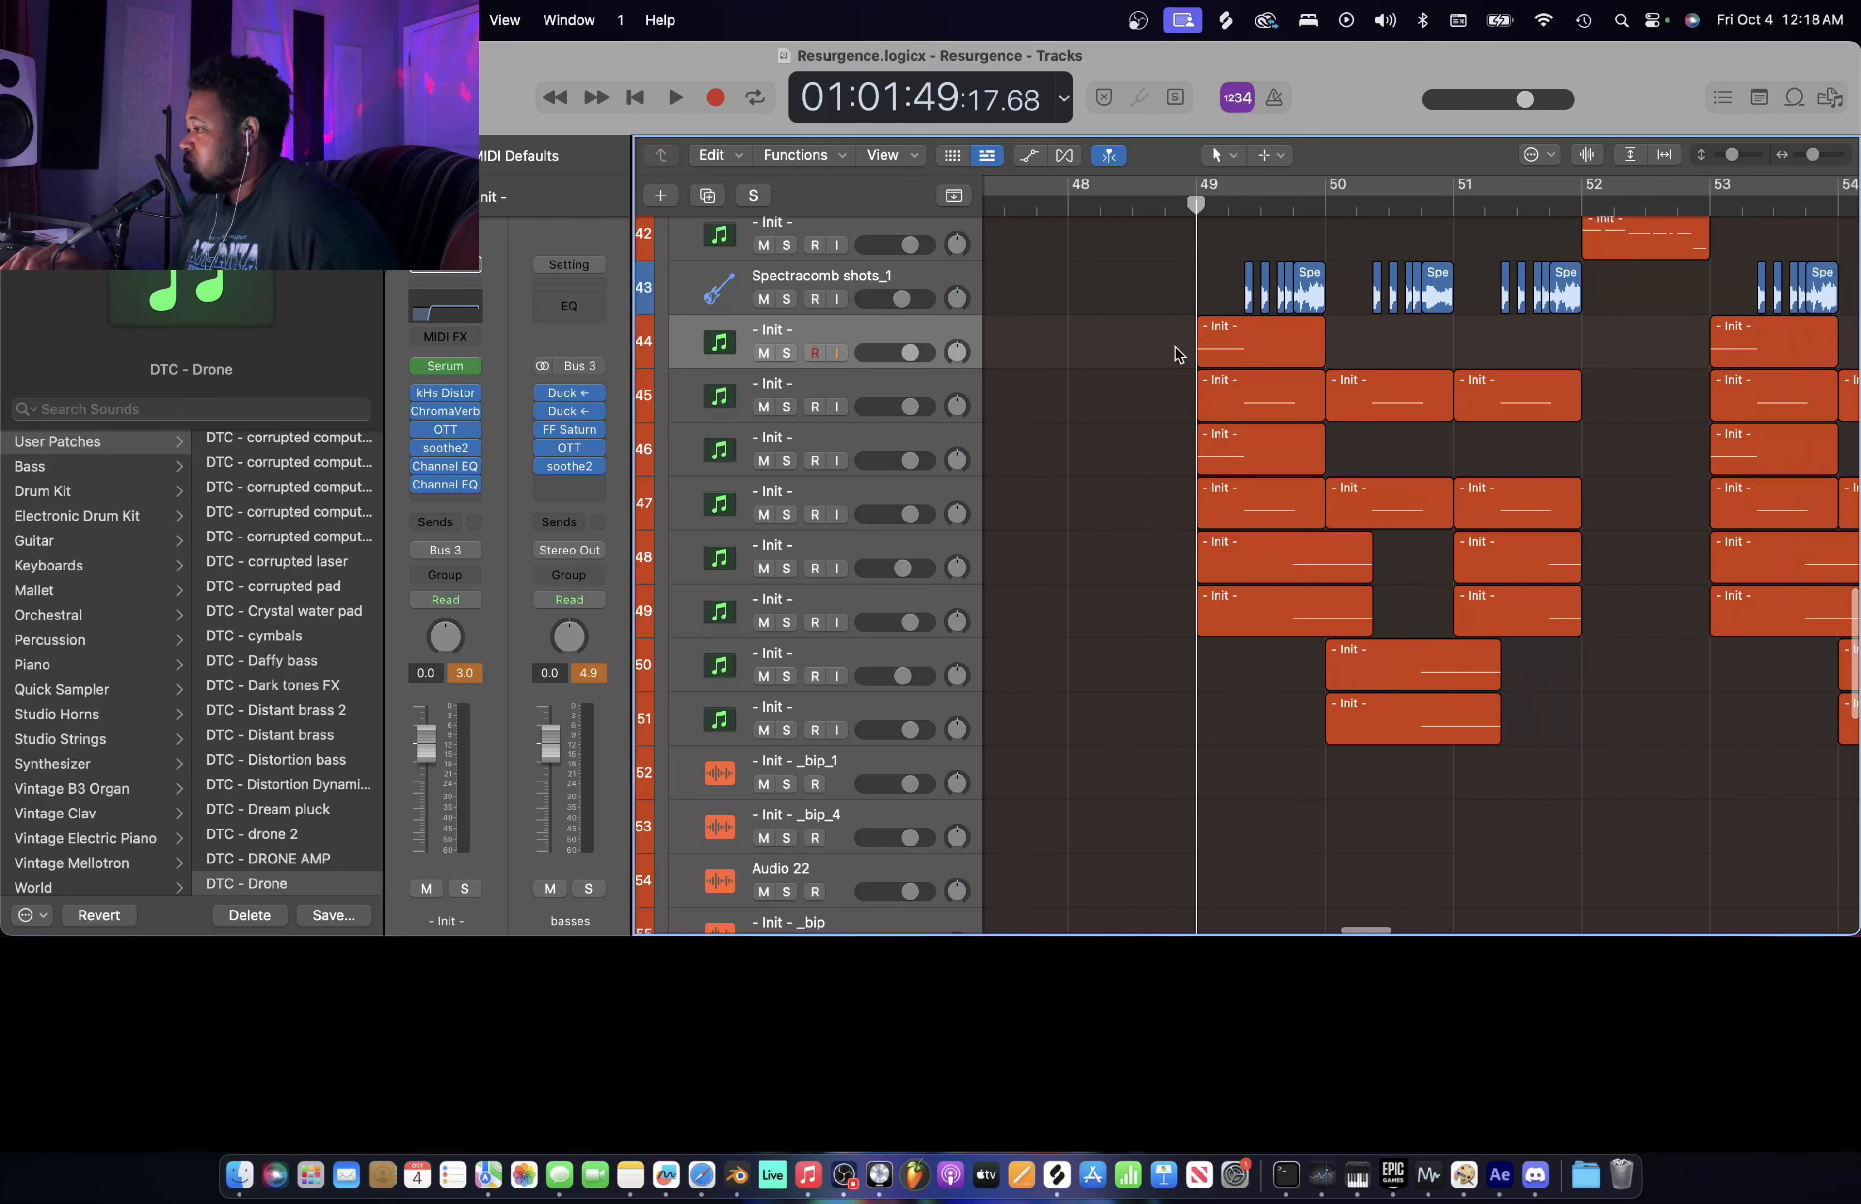
pyautogui.scroll(5, 1175, 347)
pyautogui.scroll(-2, 1093, 472)
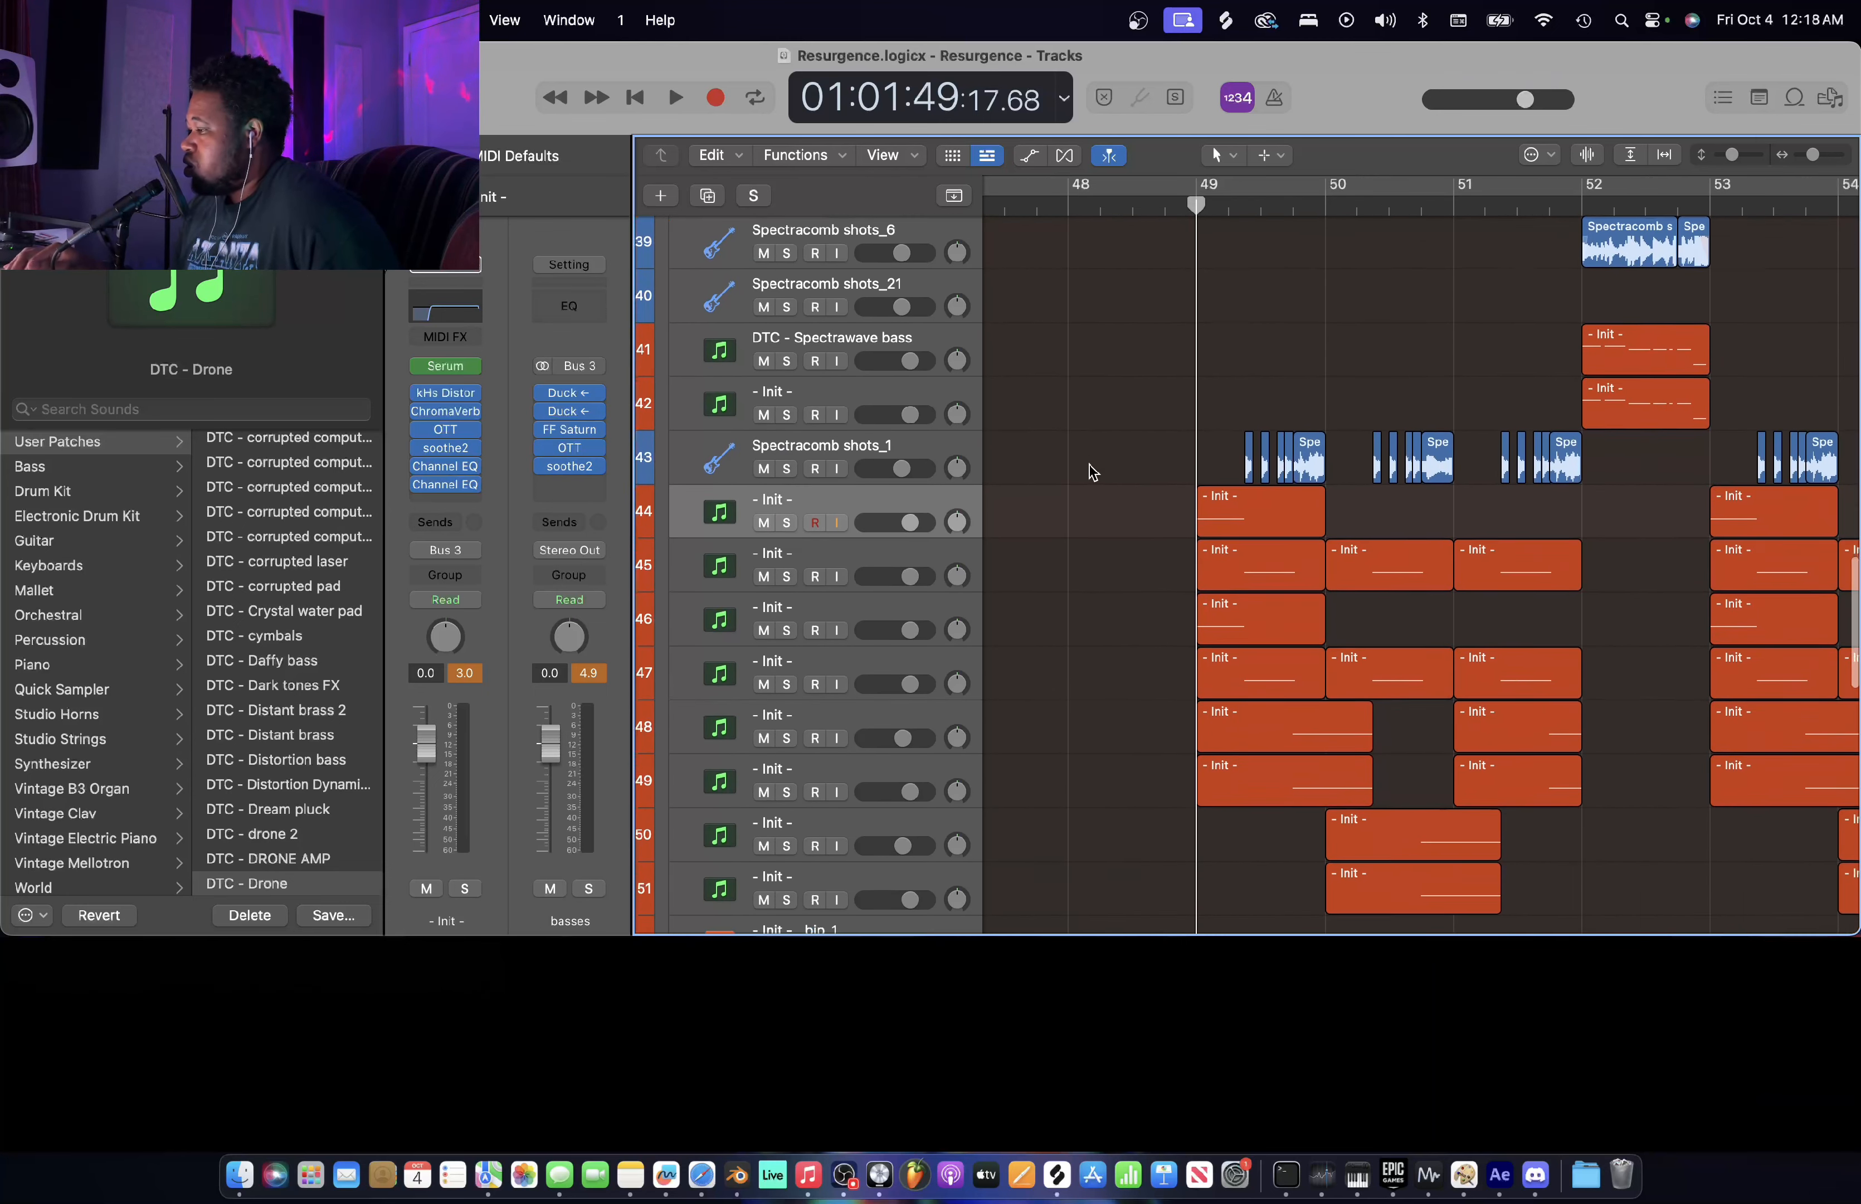
pyautogui.scroll(4, 1088, 465)
pyautogui.scroll(2, 1102, 455)
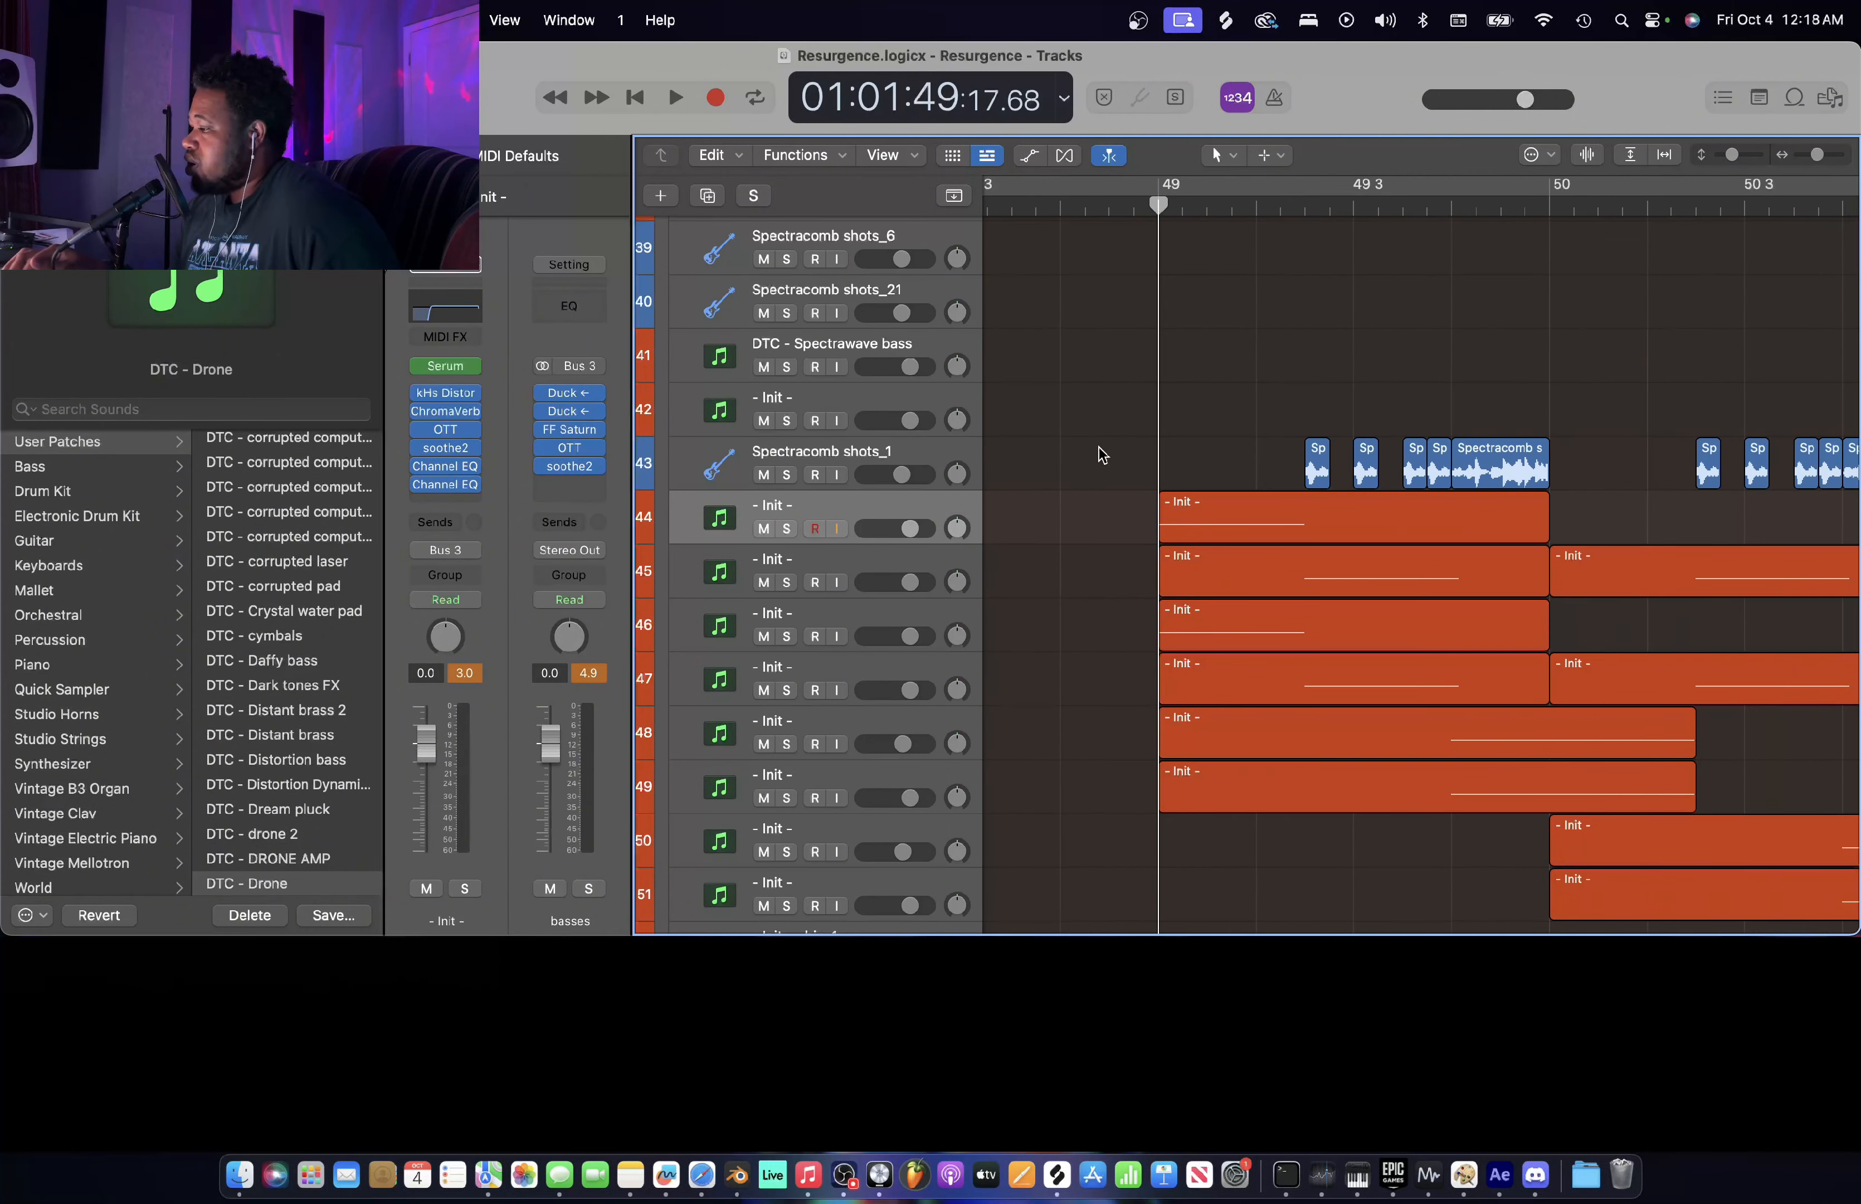
pyautogui.click(822, 674)
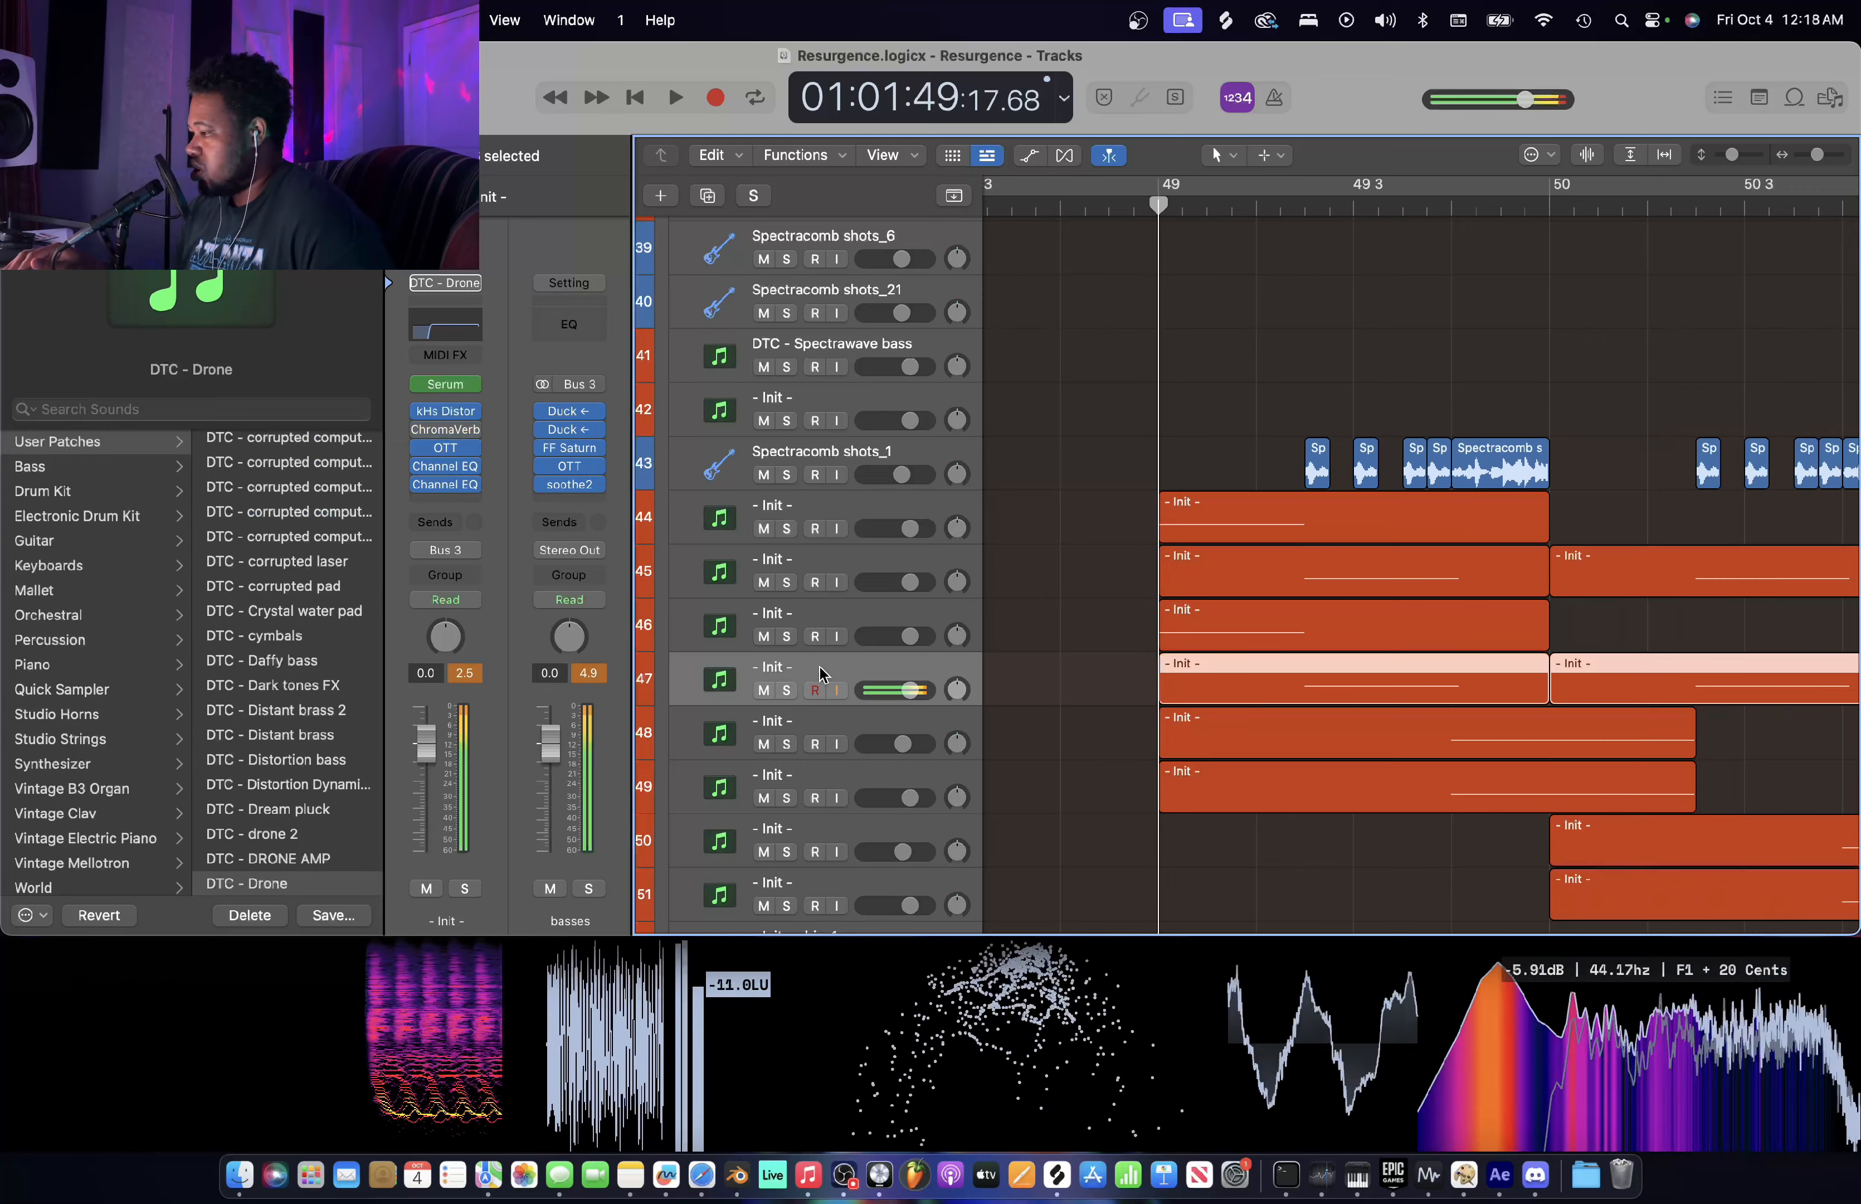
pyautogui.click(866, 554)
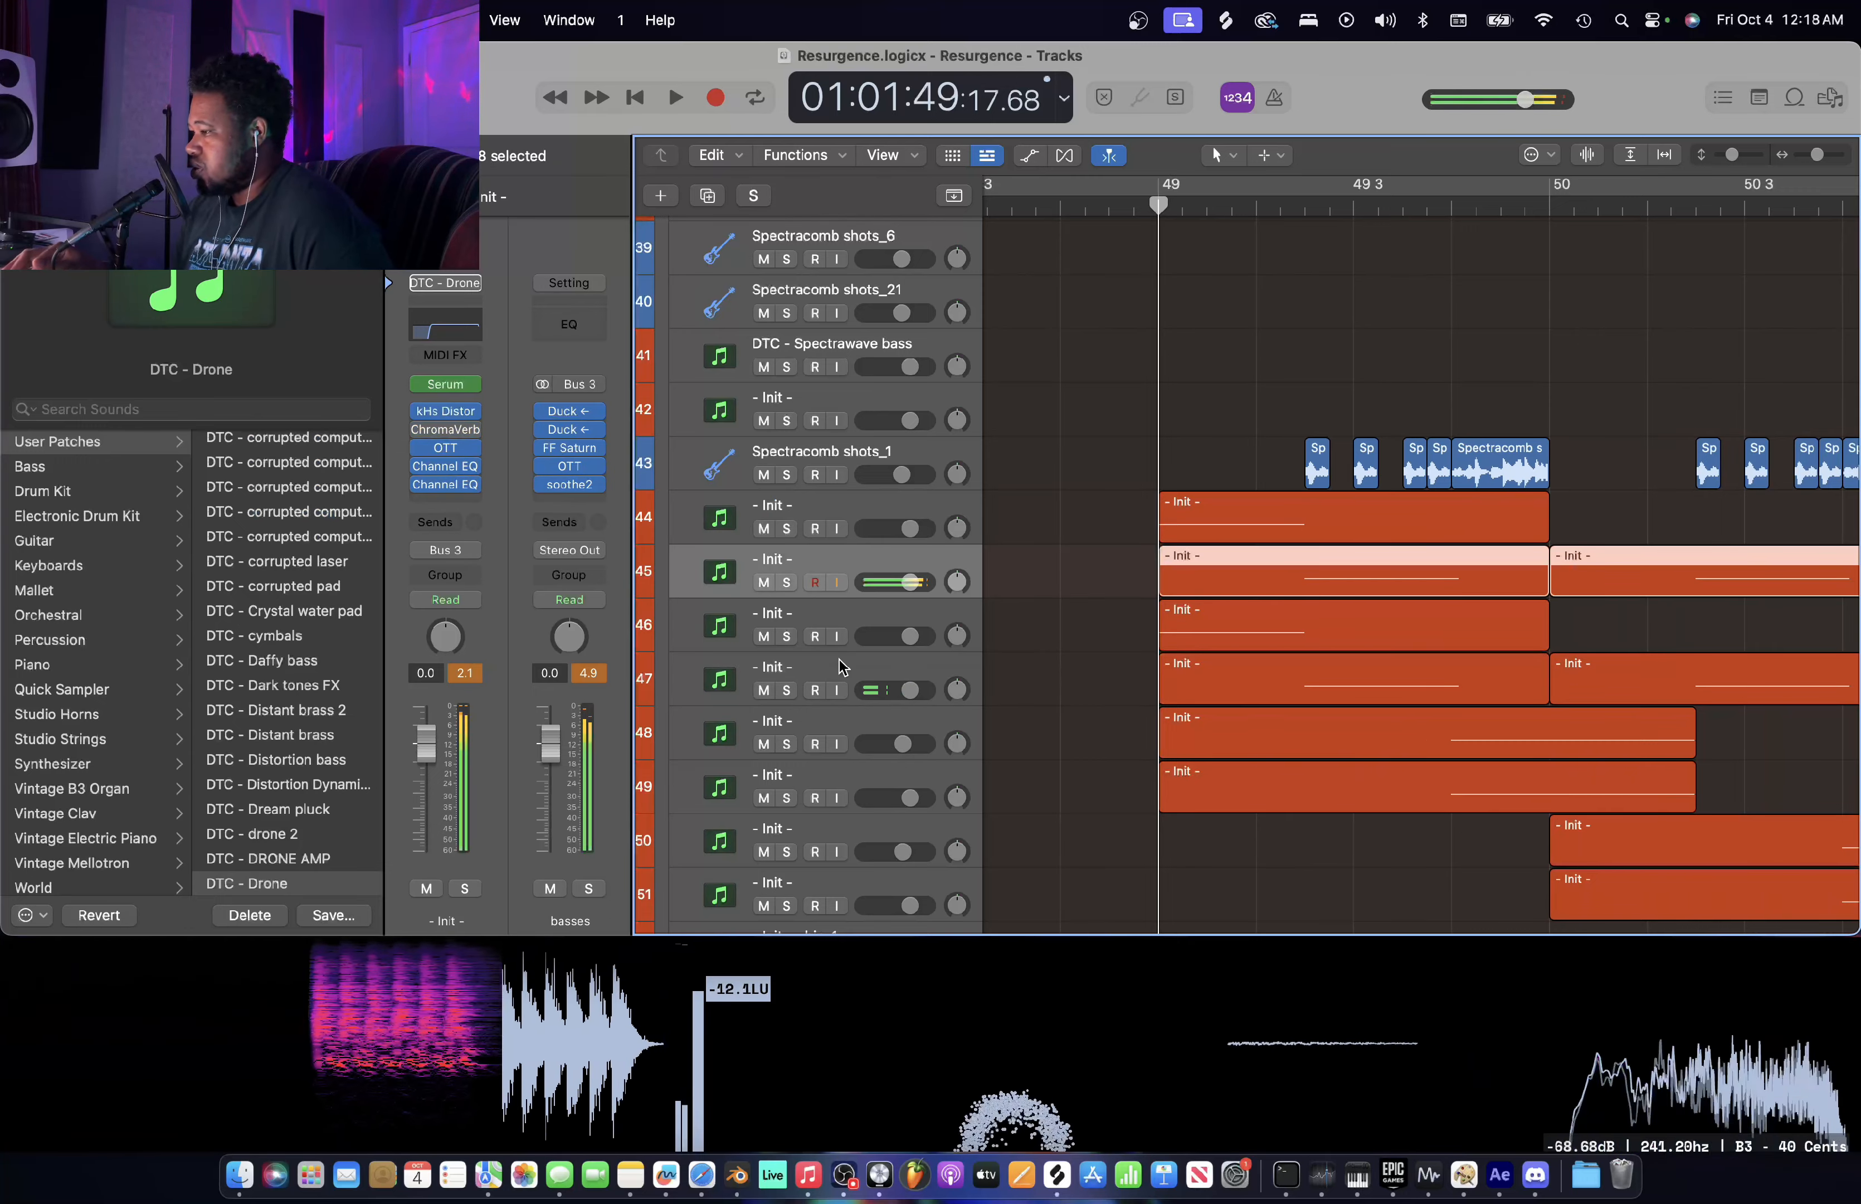
pyautogui.click(944, 665)
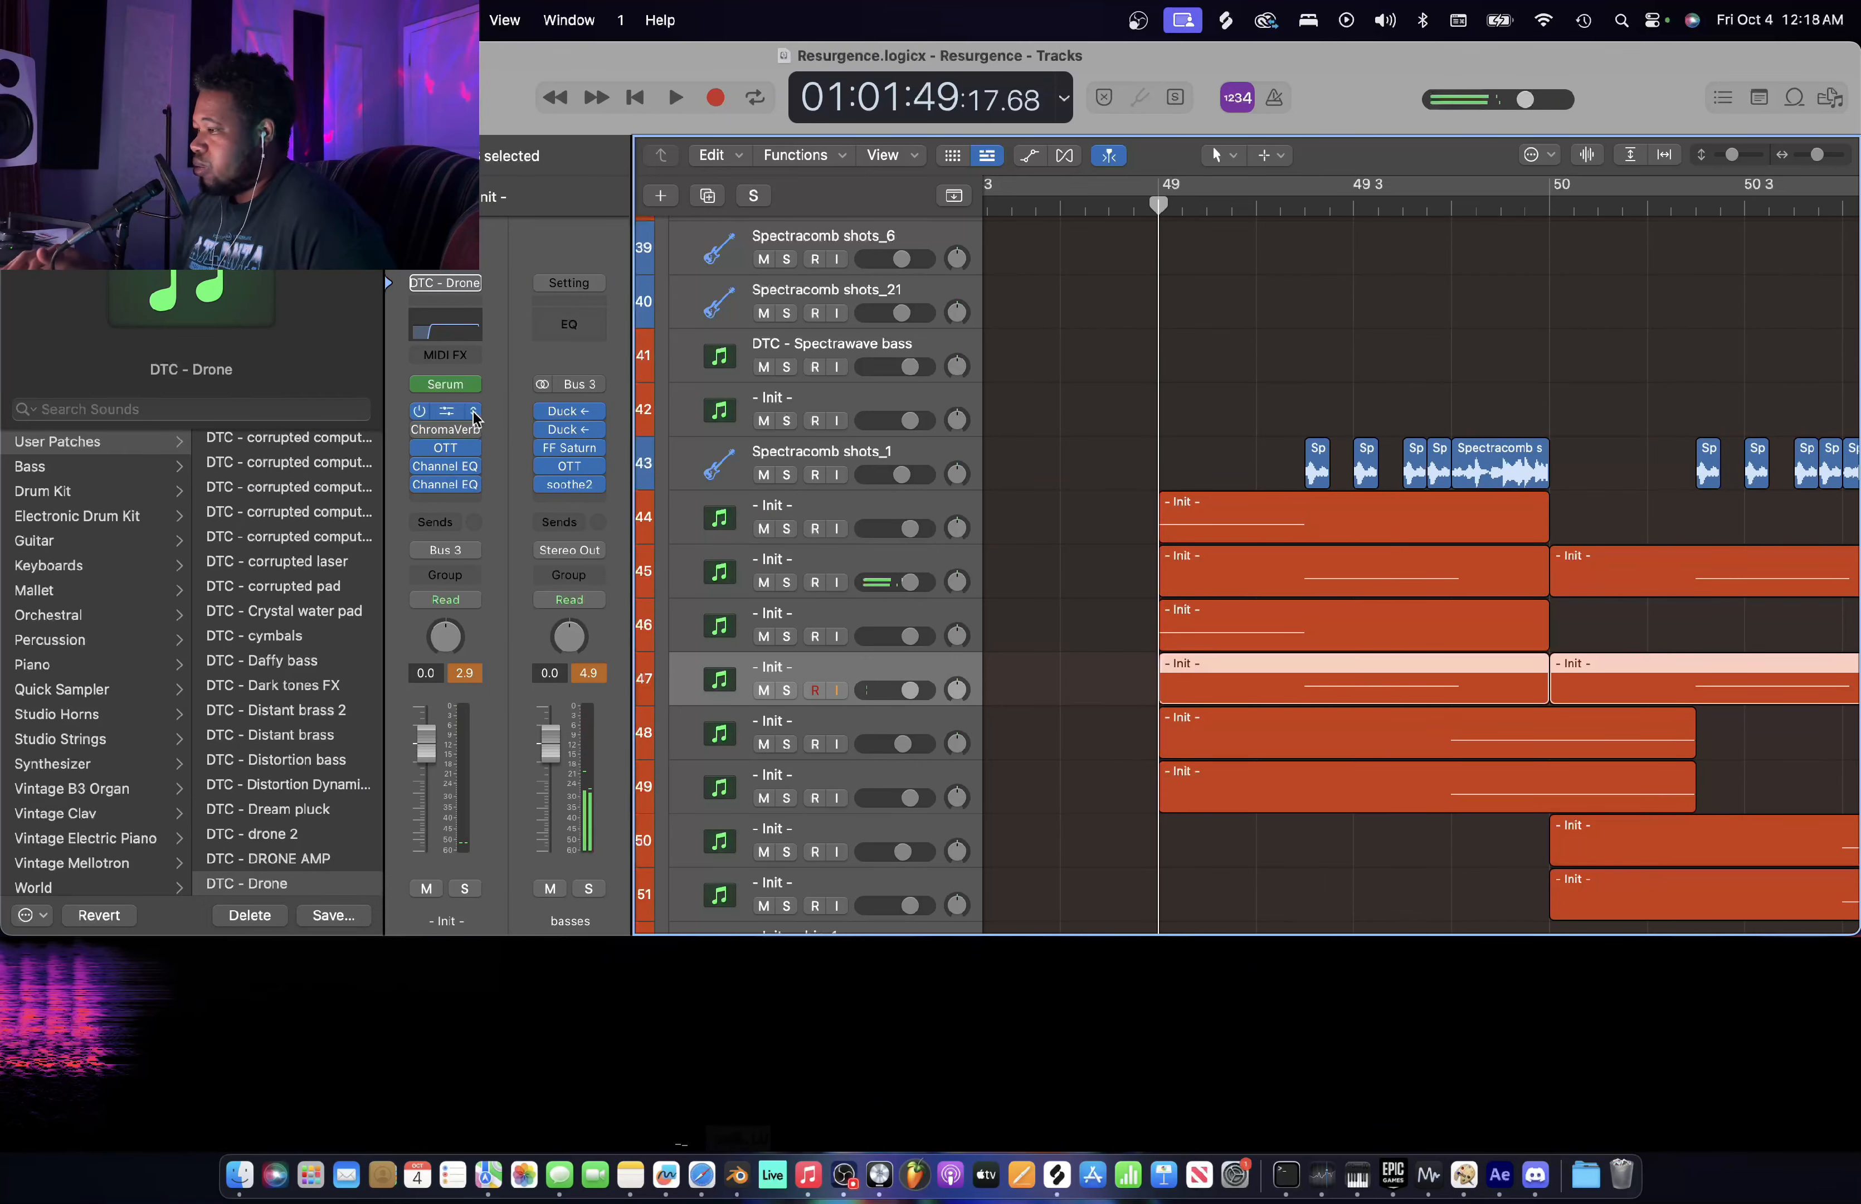
# - Inspect the Serum patch on track 47, covering its oscillators, LFO 2, modulation matrix and effects, and close the plugin window
pyautogui.click(446, 384)
pyautogui.moveTo(1155, 386); pyautogui.dragTo(1088, 252)
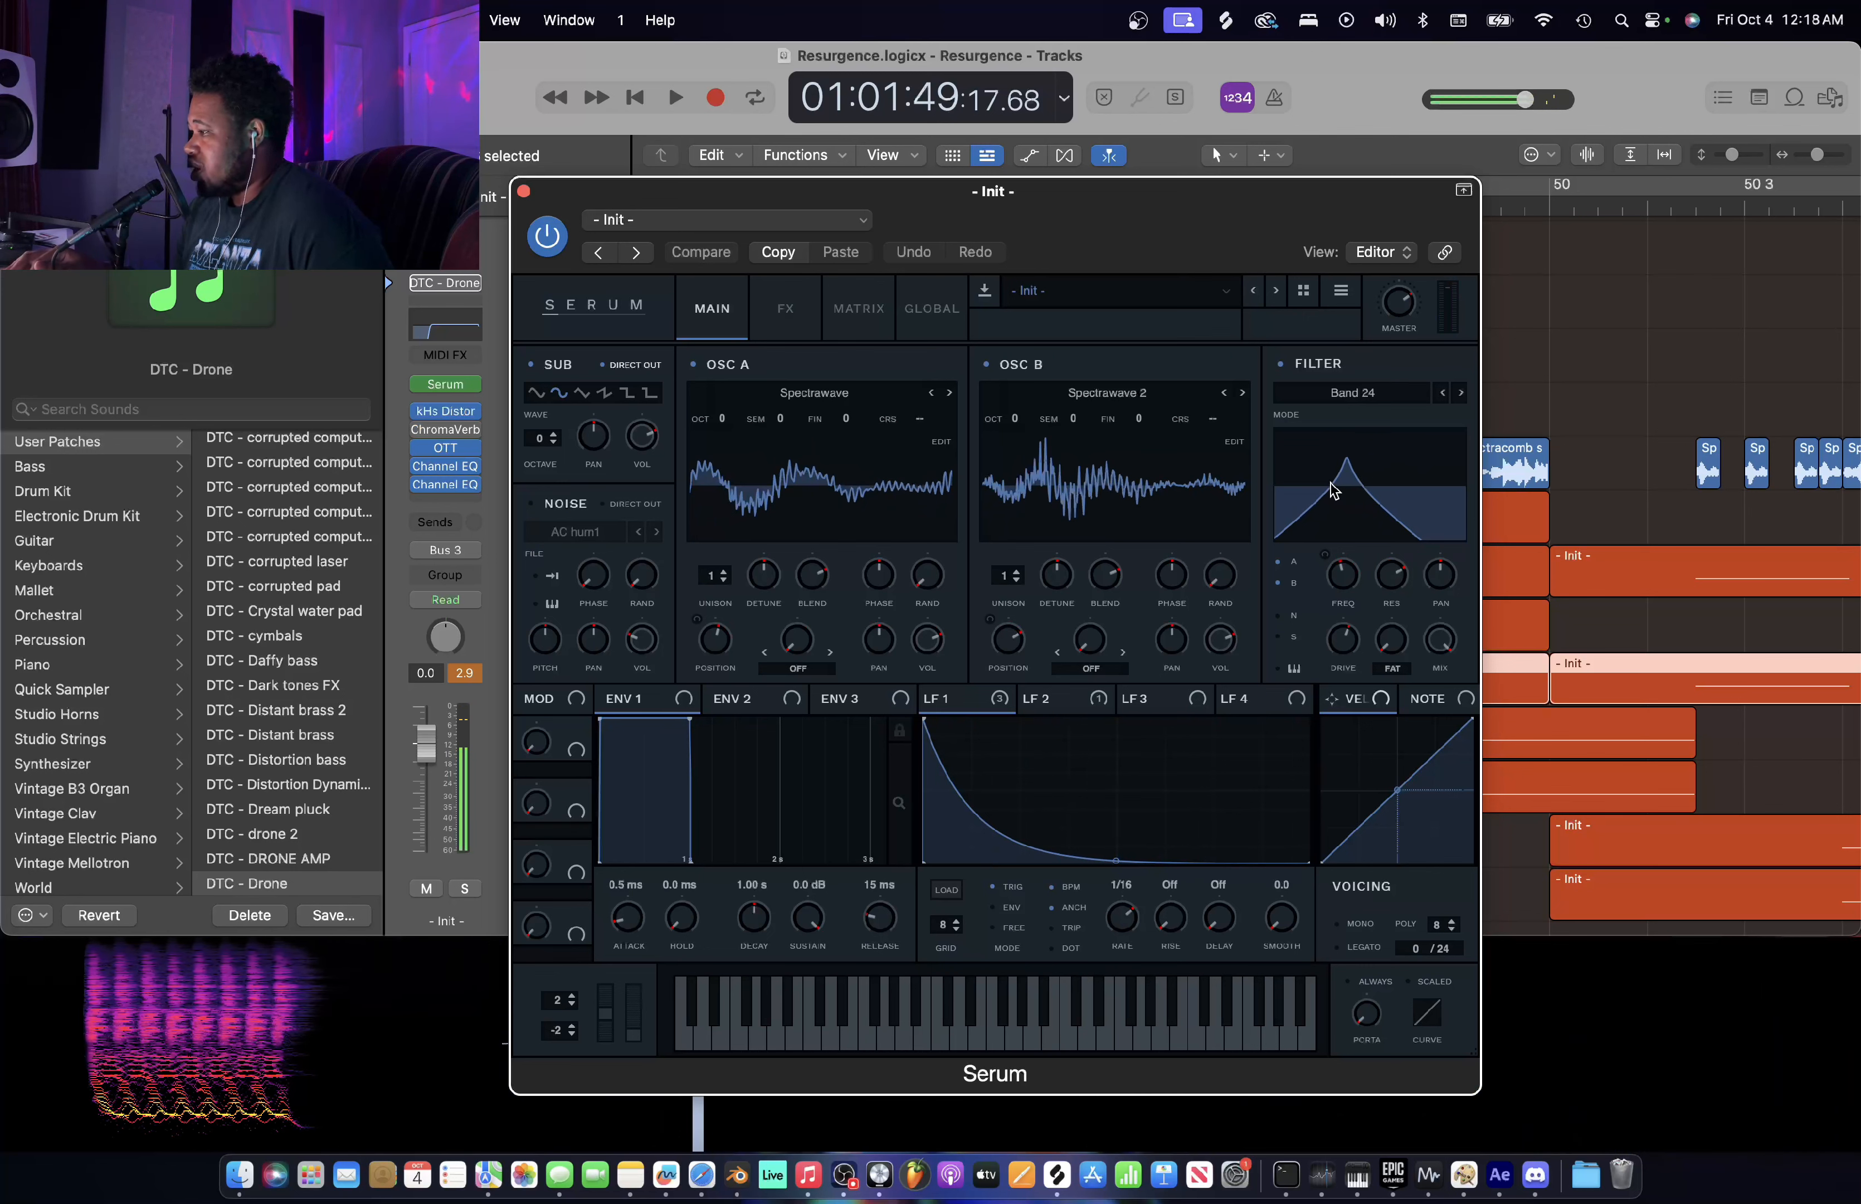
pyautogui.click(1042, 703)
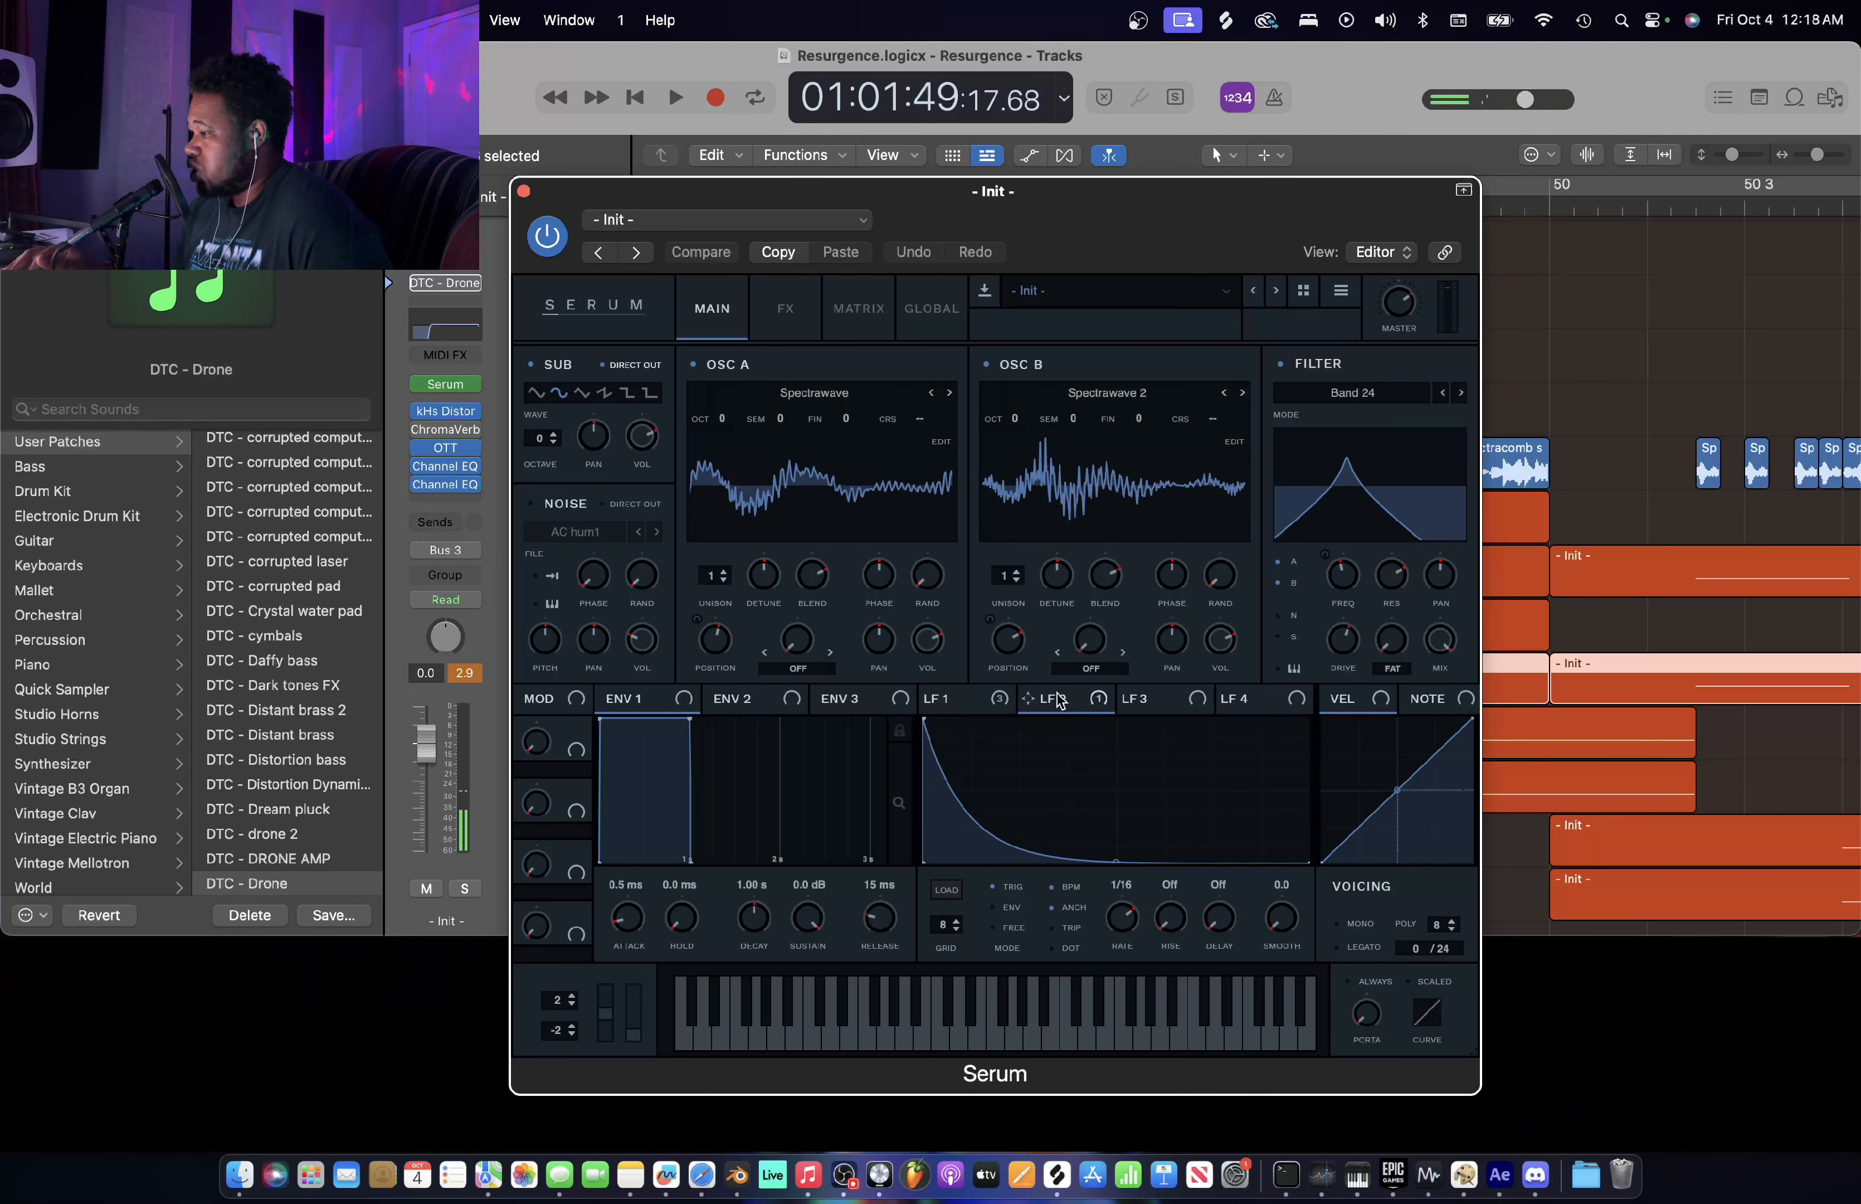
pyautogui.click(862, 324)
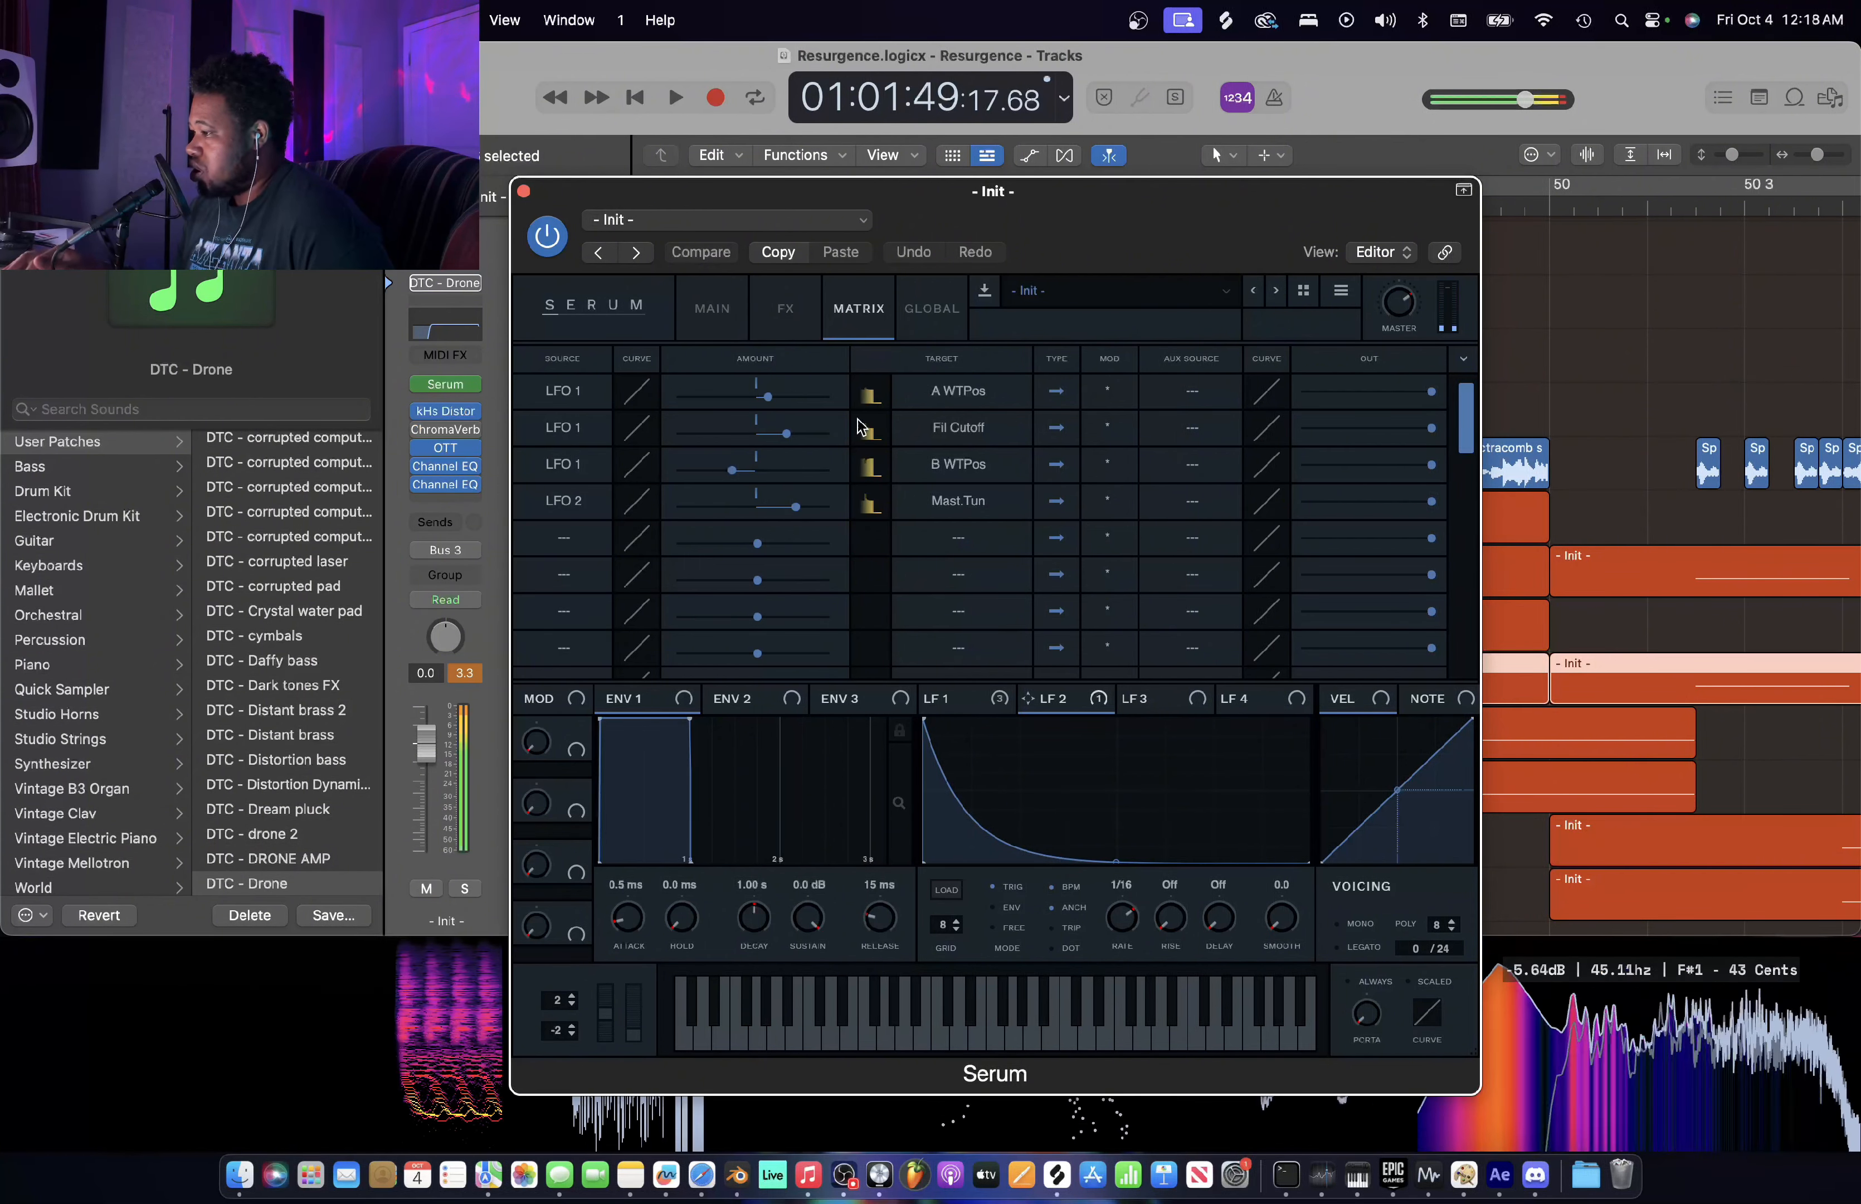
pyautogui.click(712, 310)
pyautogui.click(812, 314)
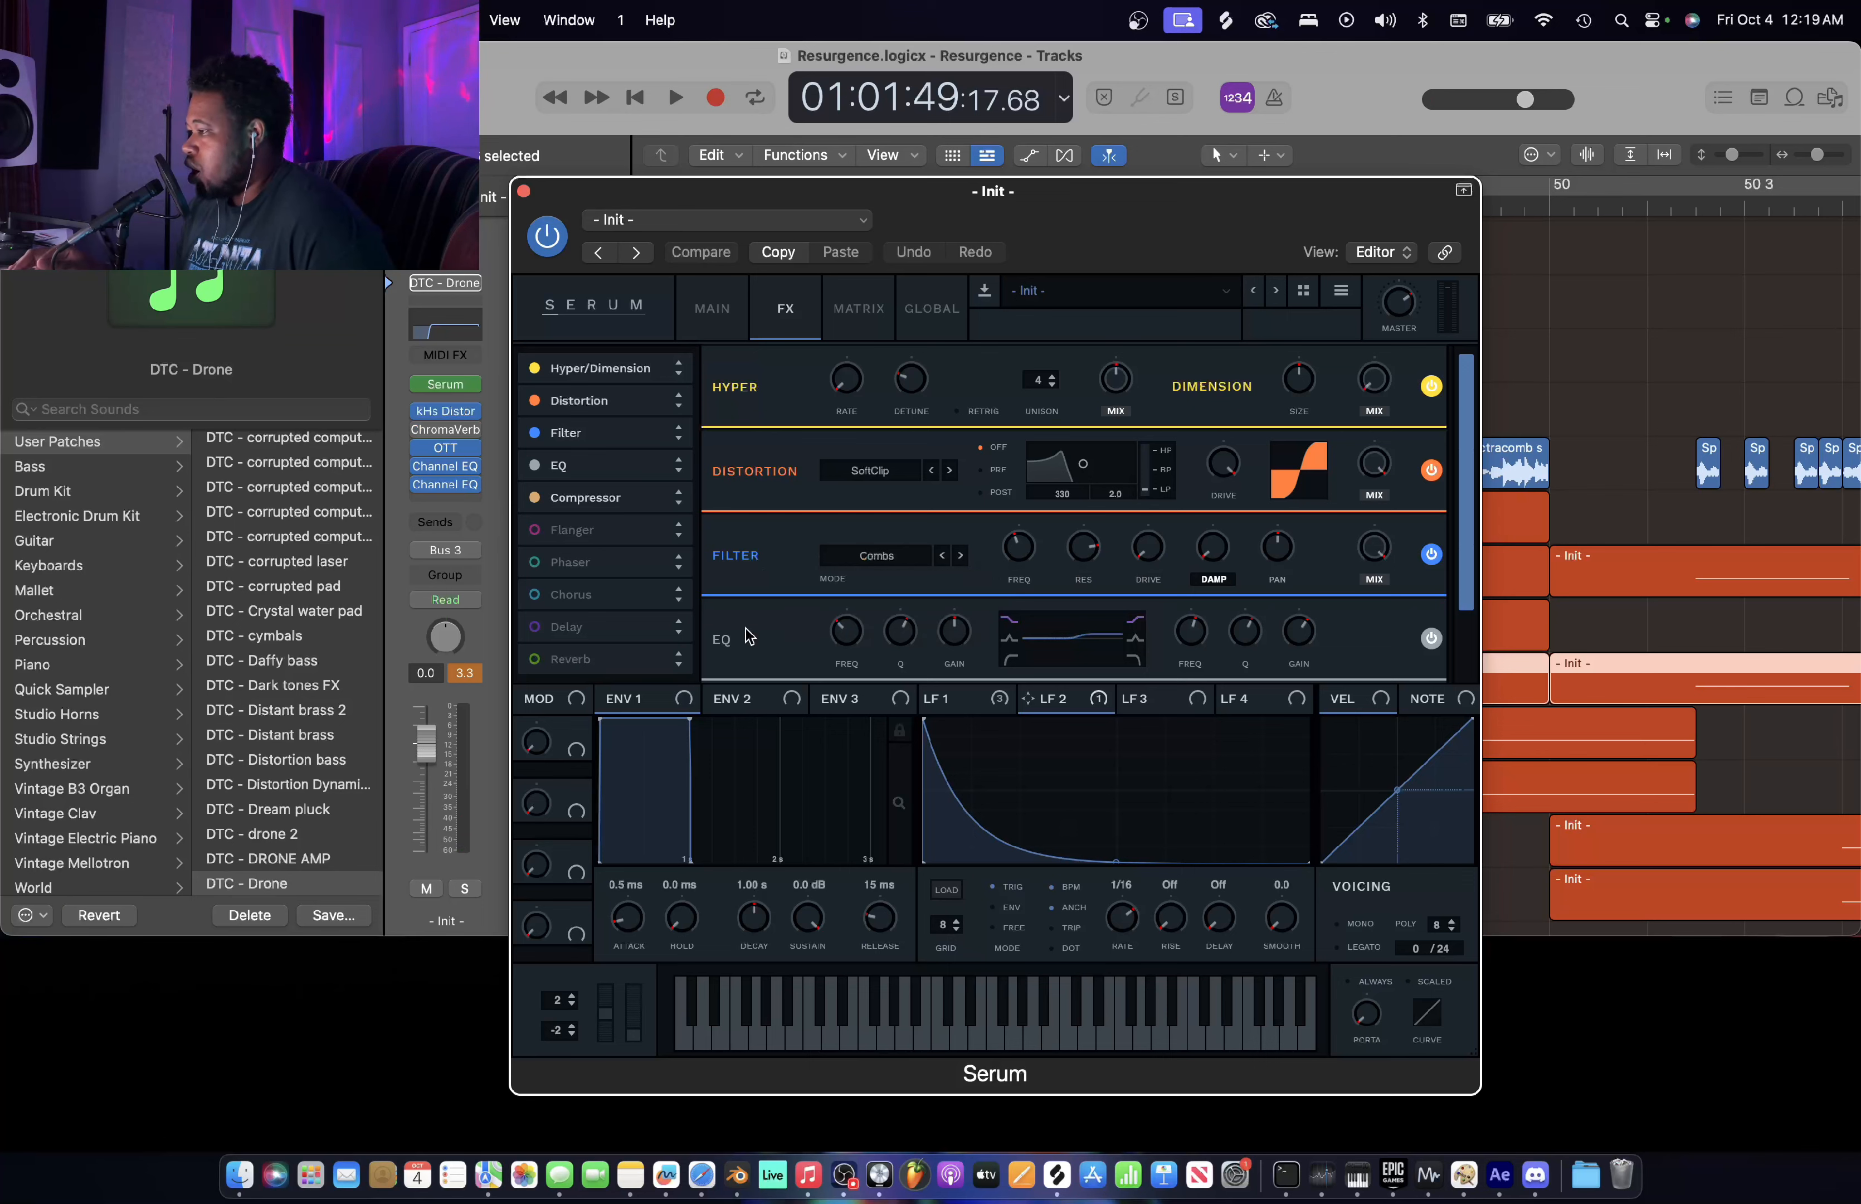
pyautogui.click(728, 307)
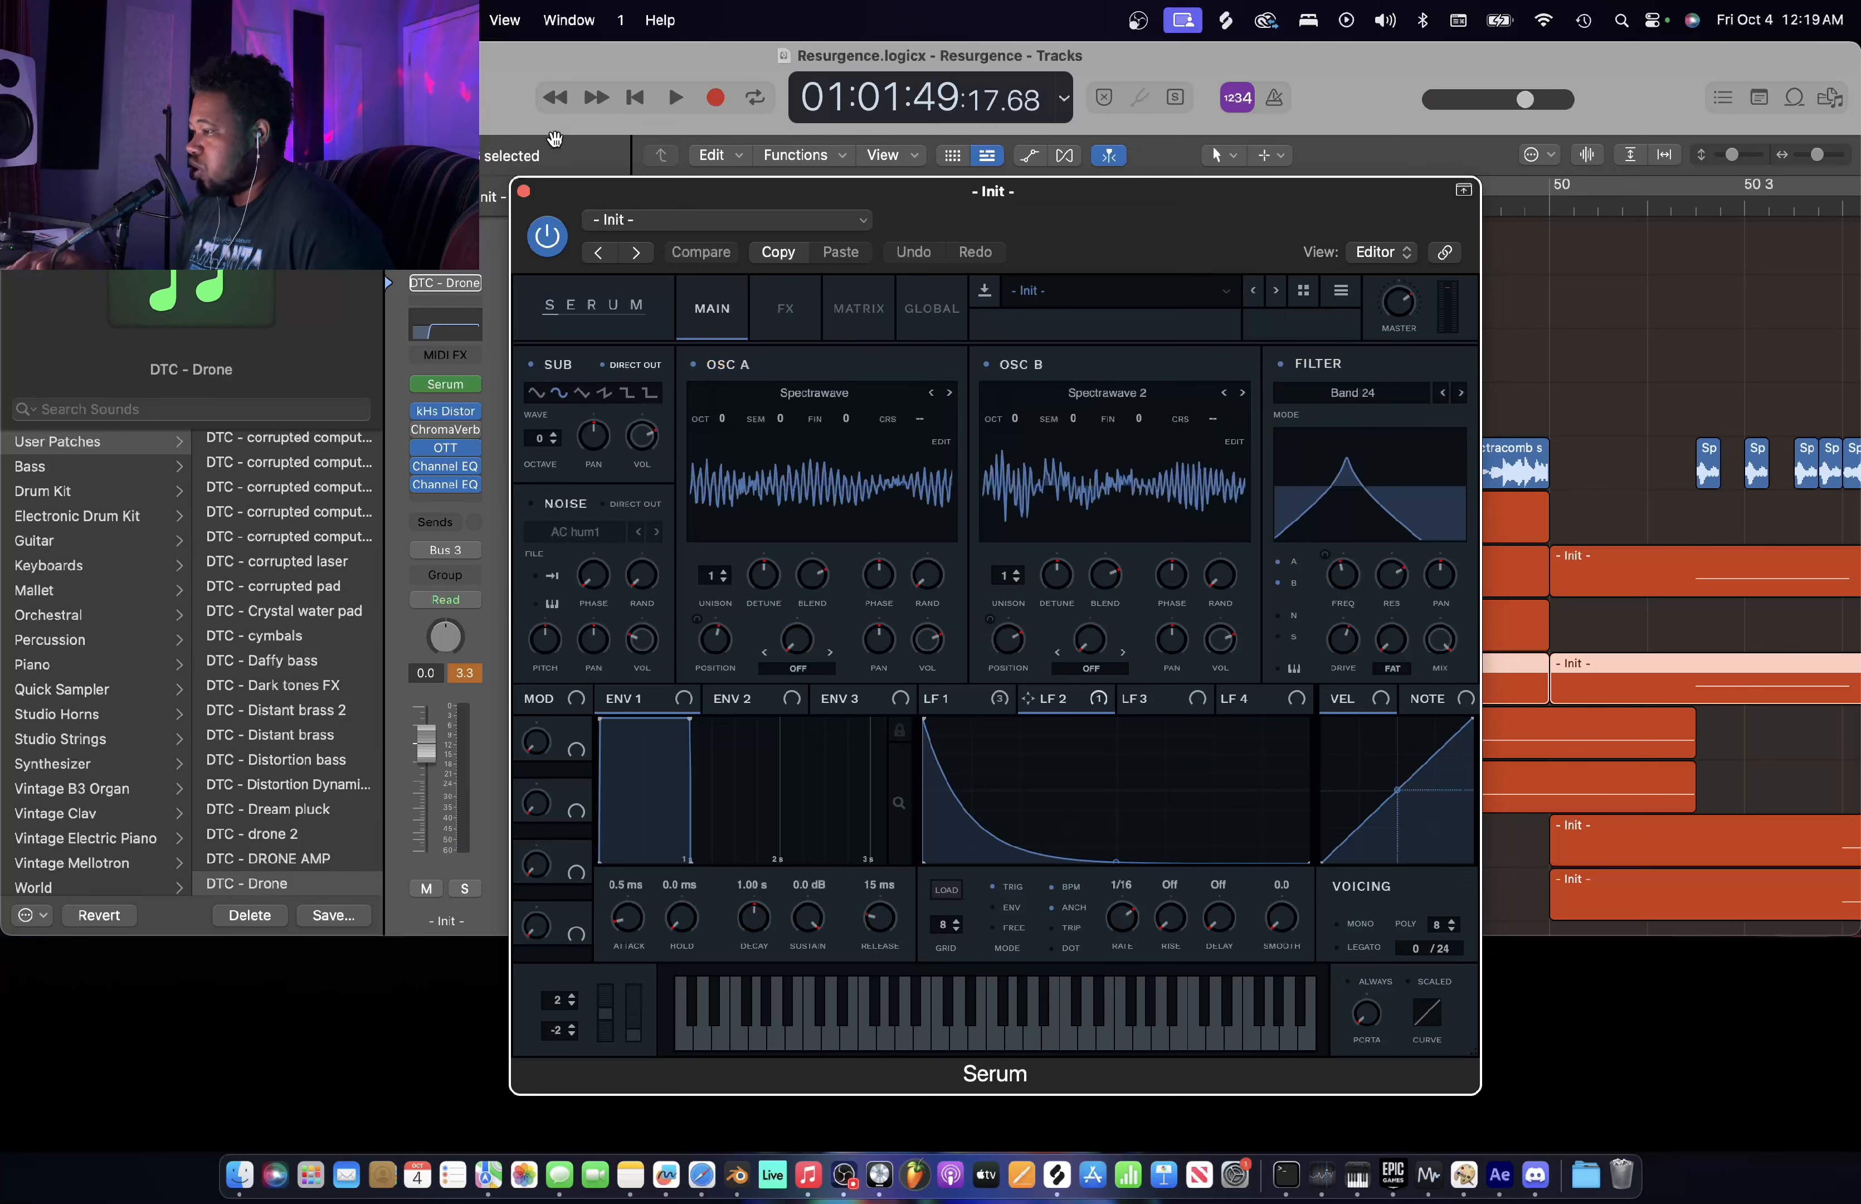
pyautogui.click(523, 191)
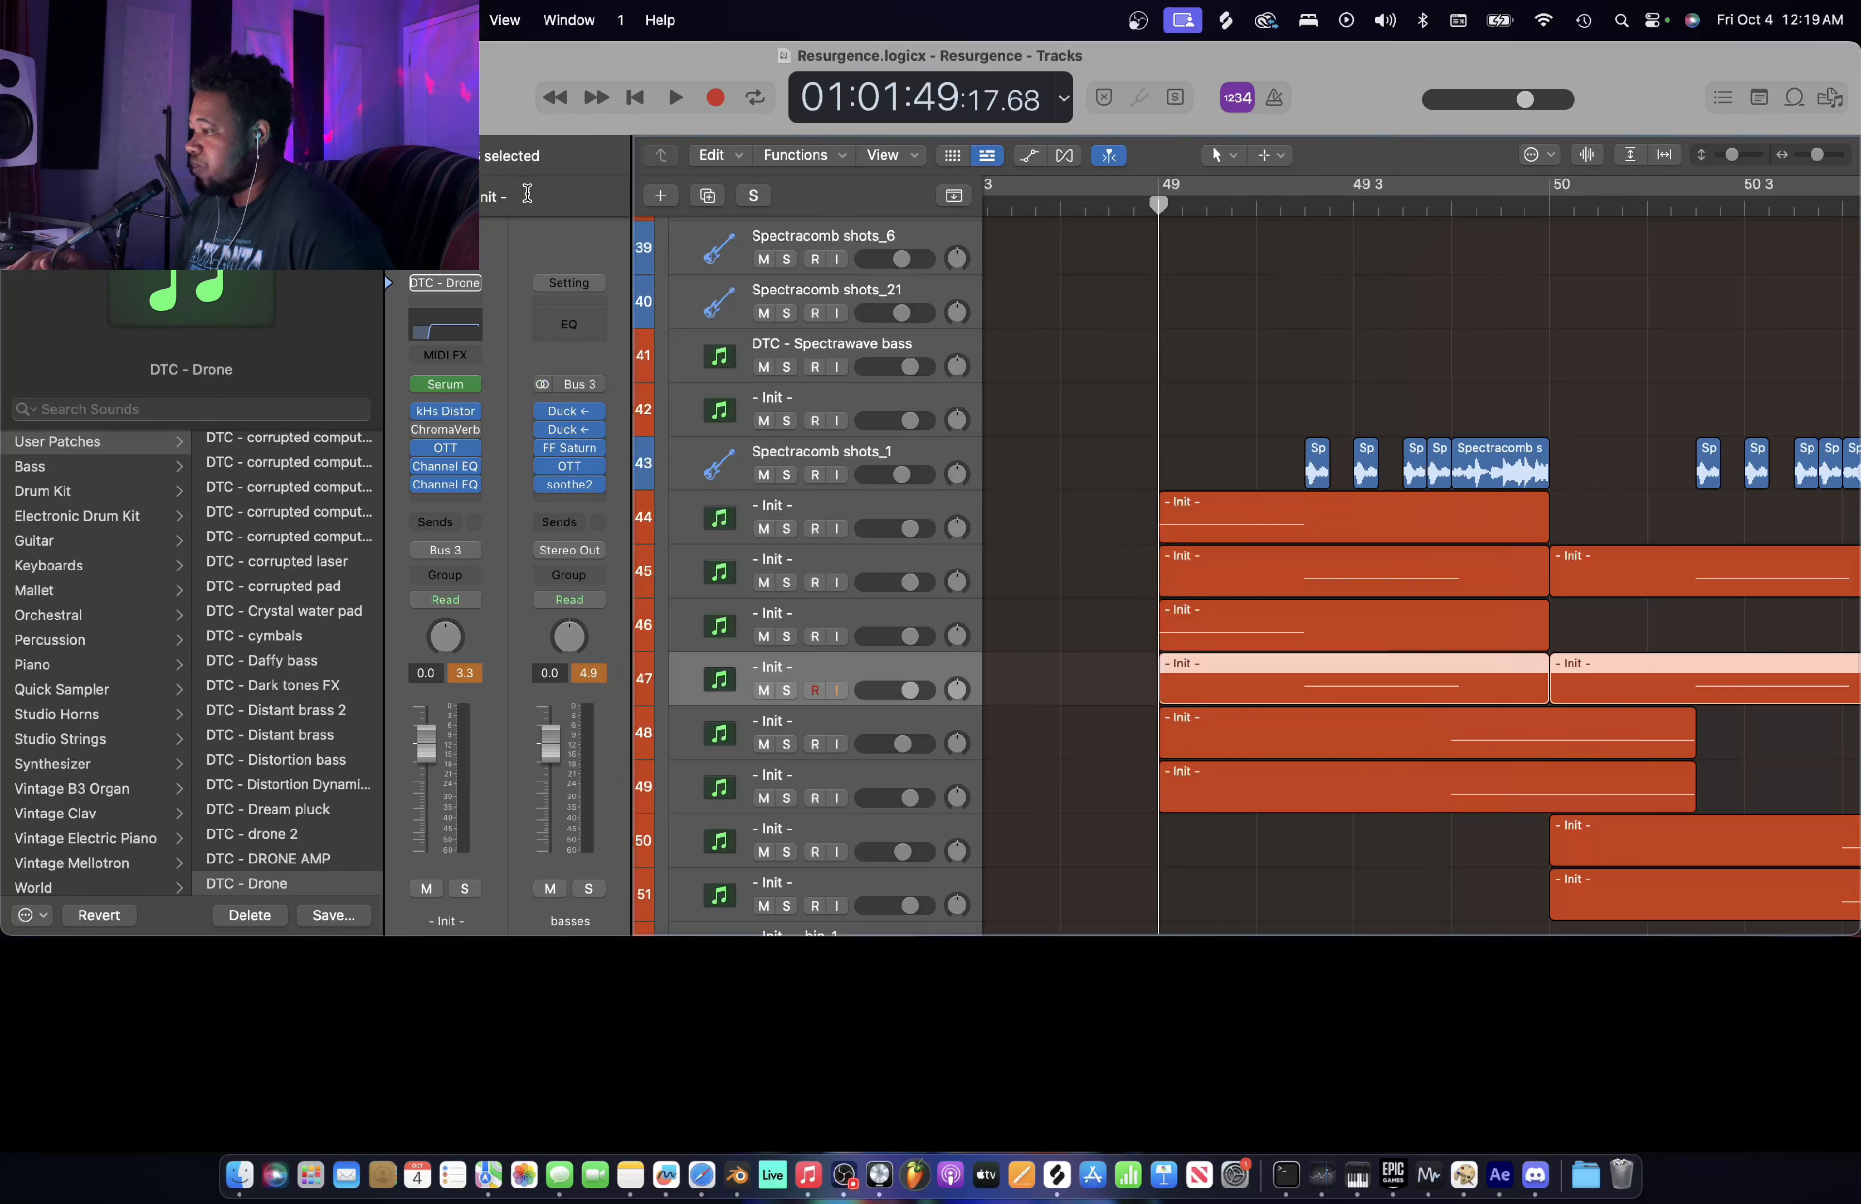
# - Audition the bass on track 45, play Spectracomb shots_1 soloed from its first shot in bar 49, and unsolo it
pyautogui.click(944, 569)
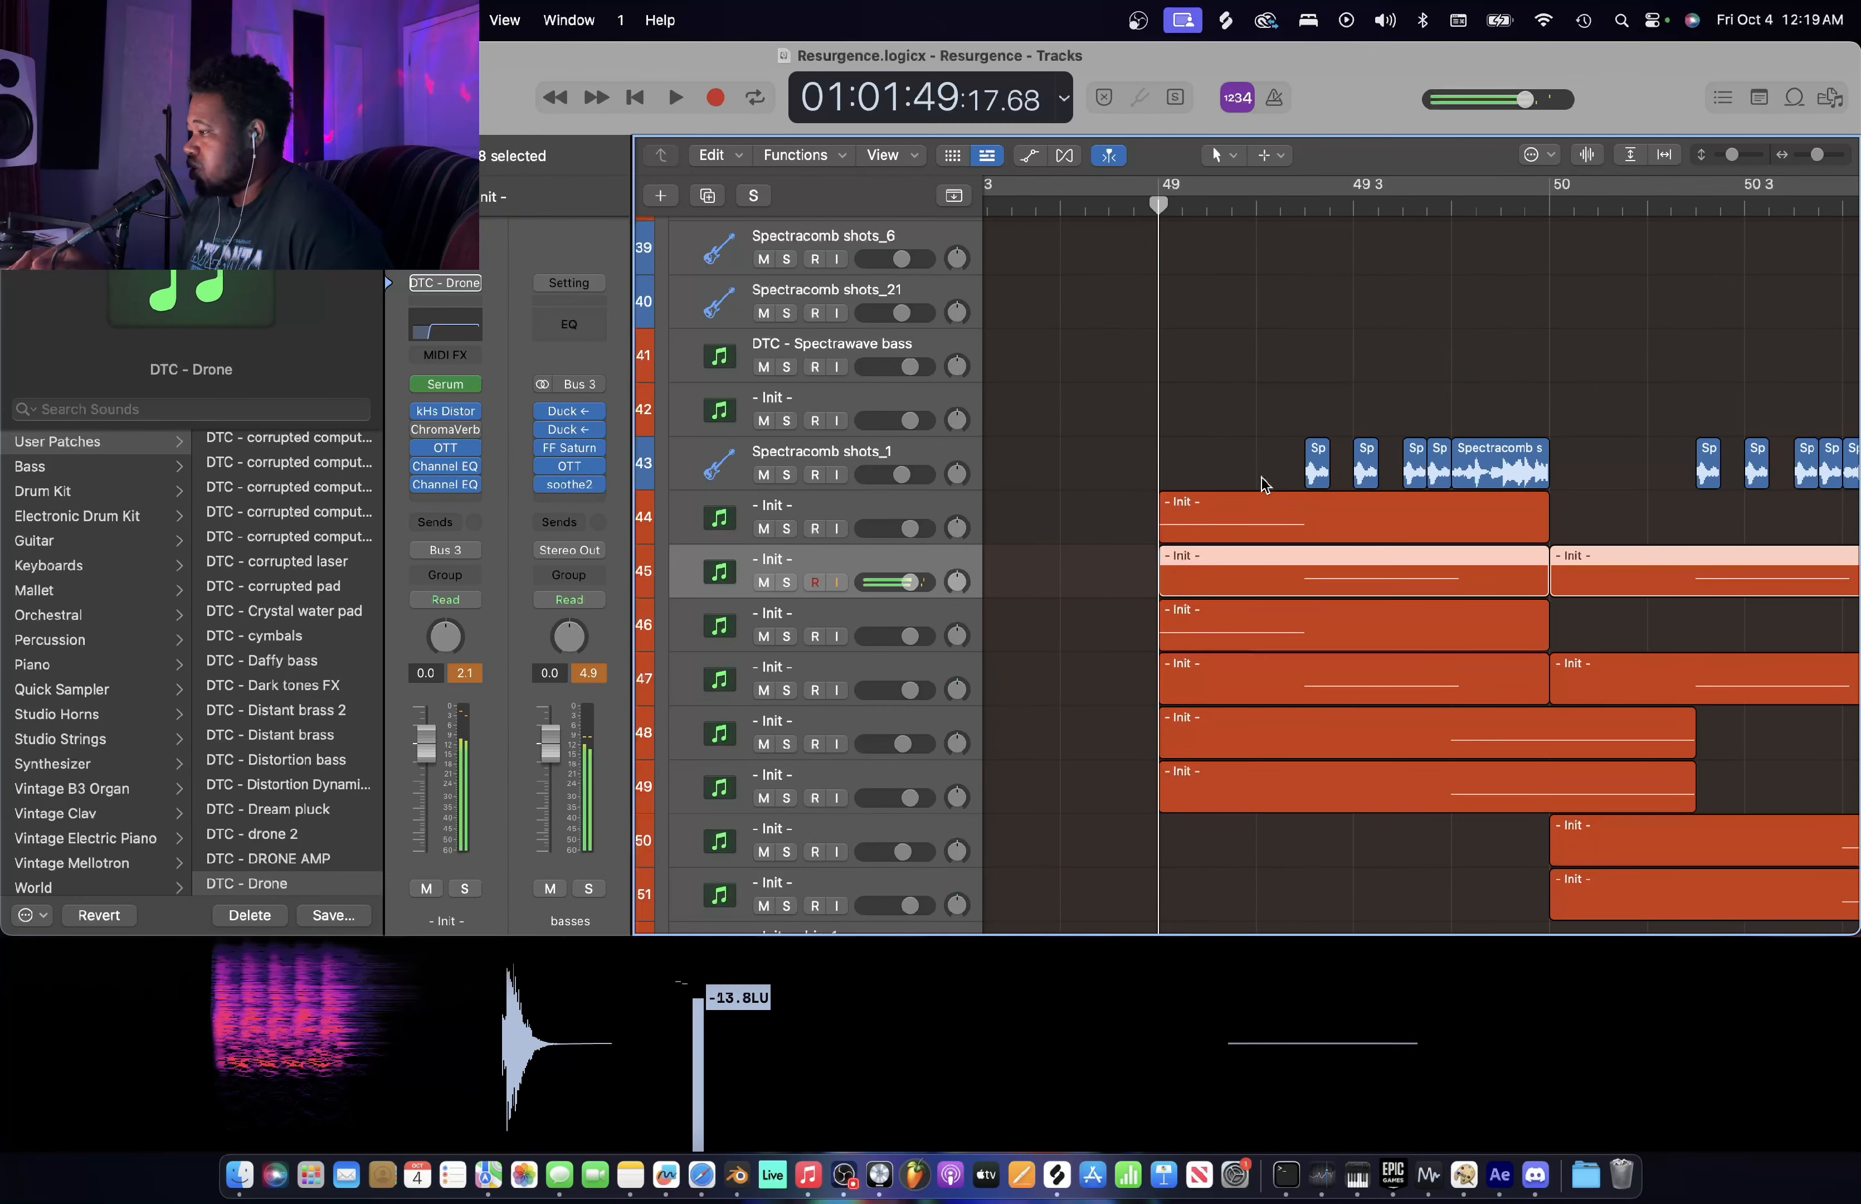
pyautogui.scroll(5, 1201, 460)
pyautogui.scroll(-2, 1201, 460)
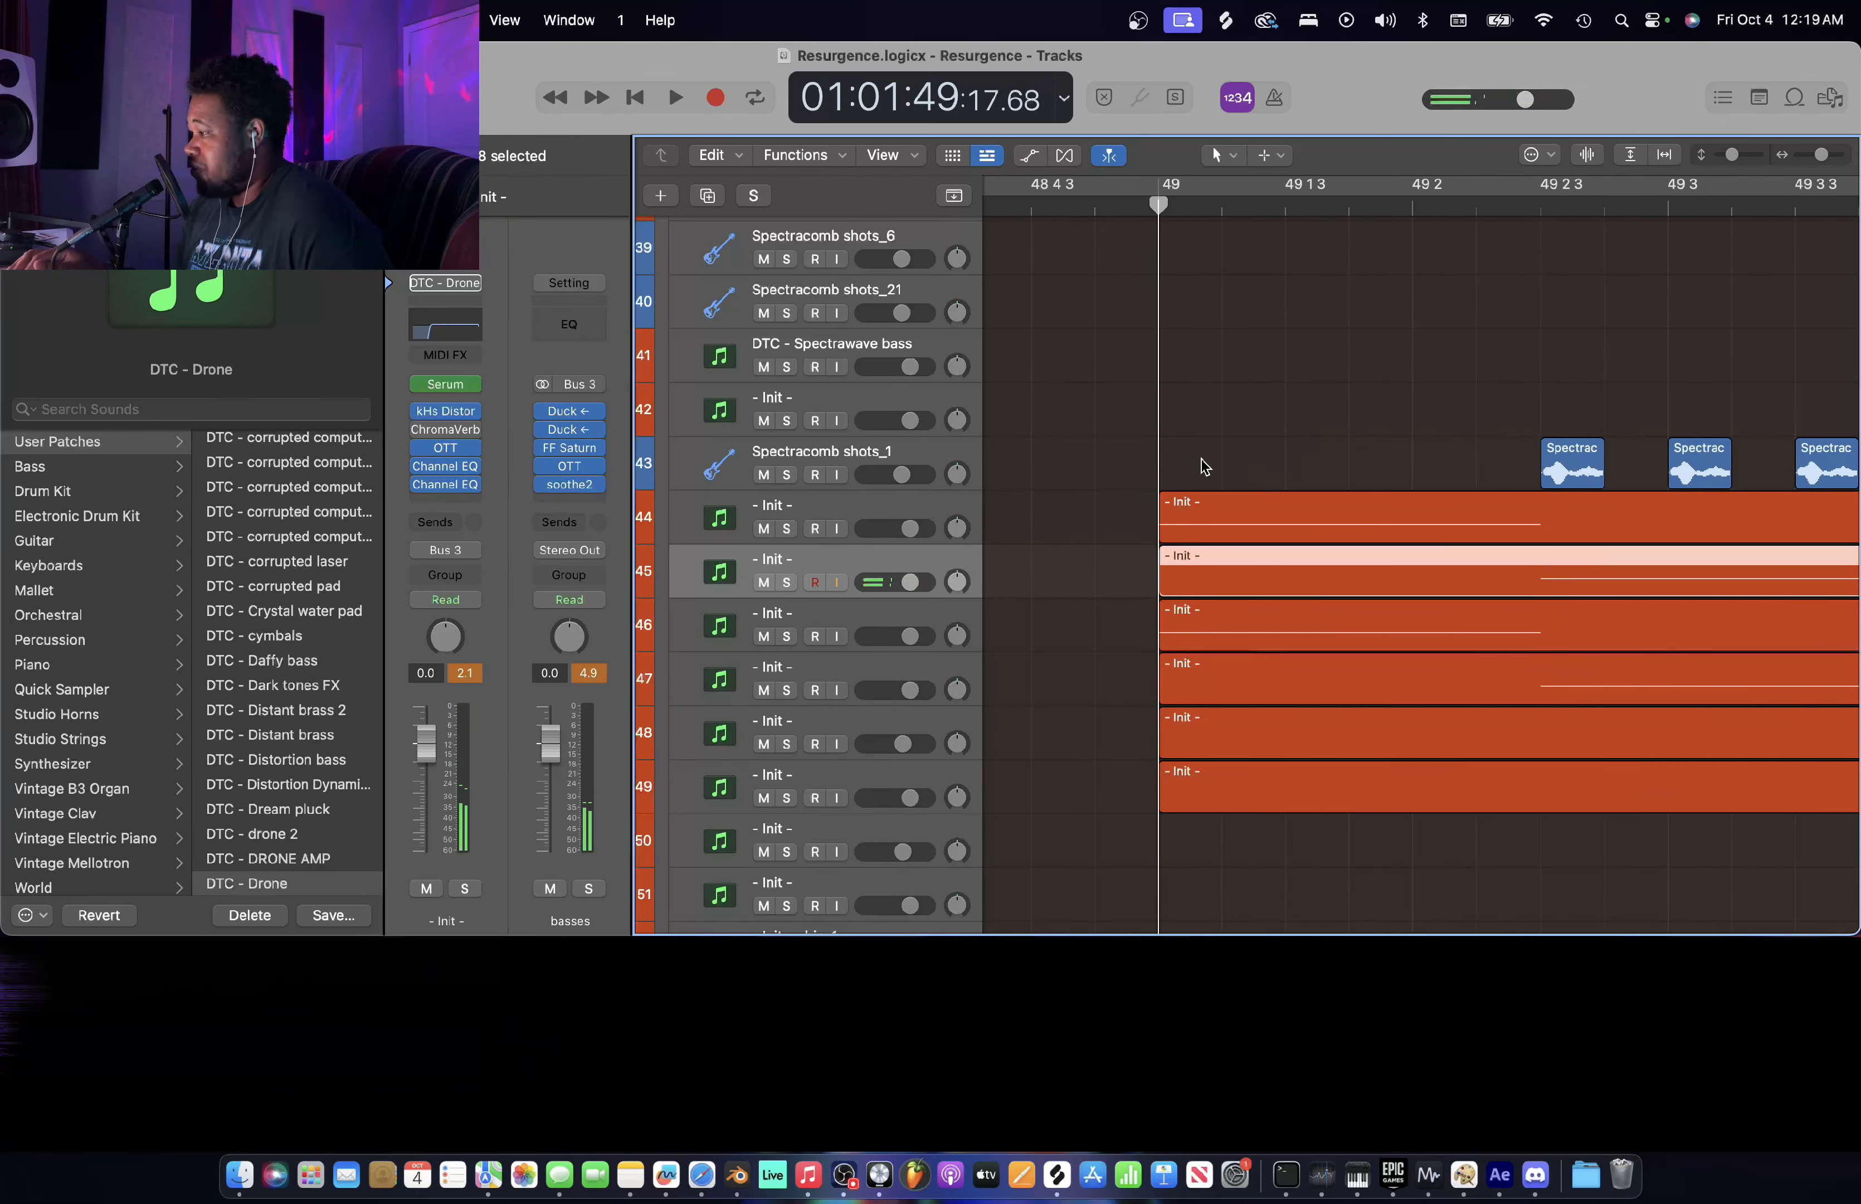
pyautogui.hscroll(5, 1202, 460)
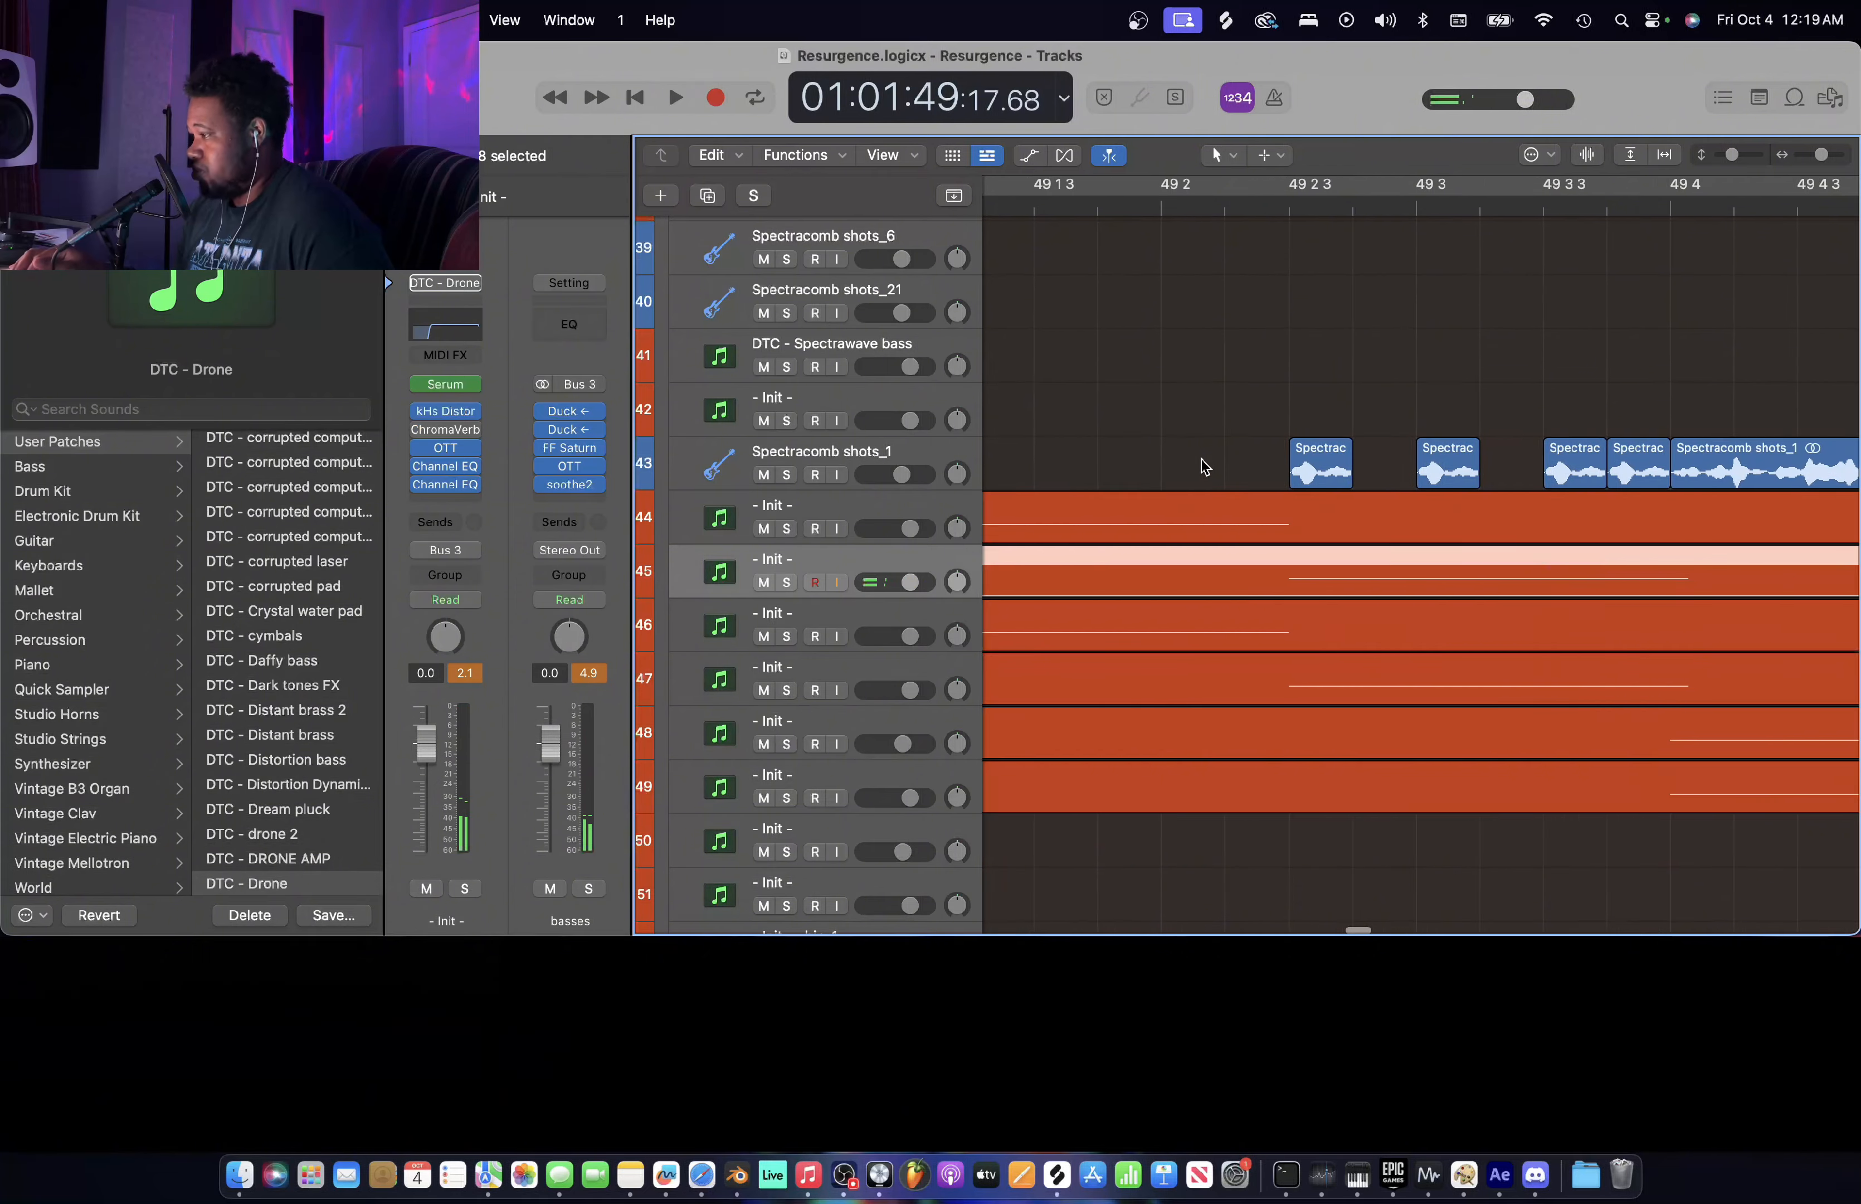
pyautogui.click(788, 477)
pyautogui.click(1053, 206)
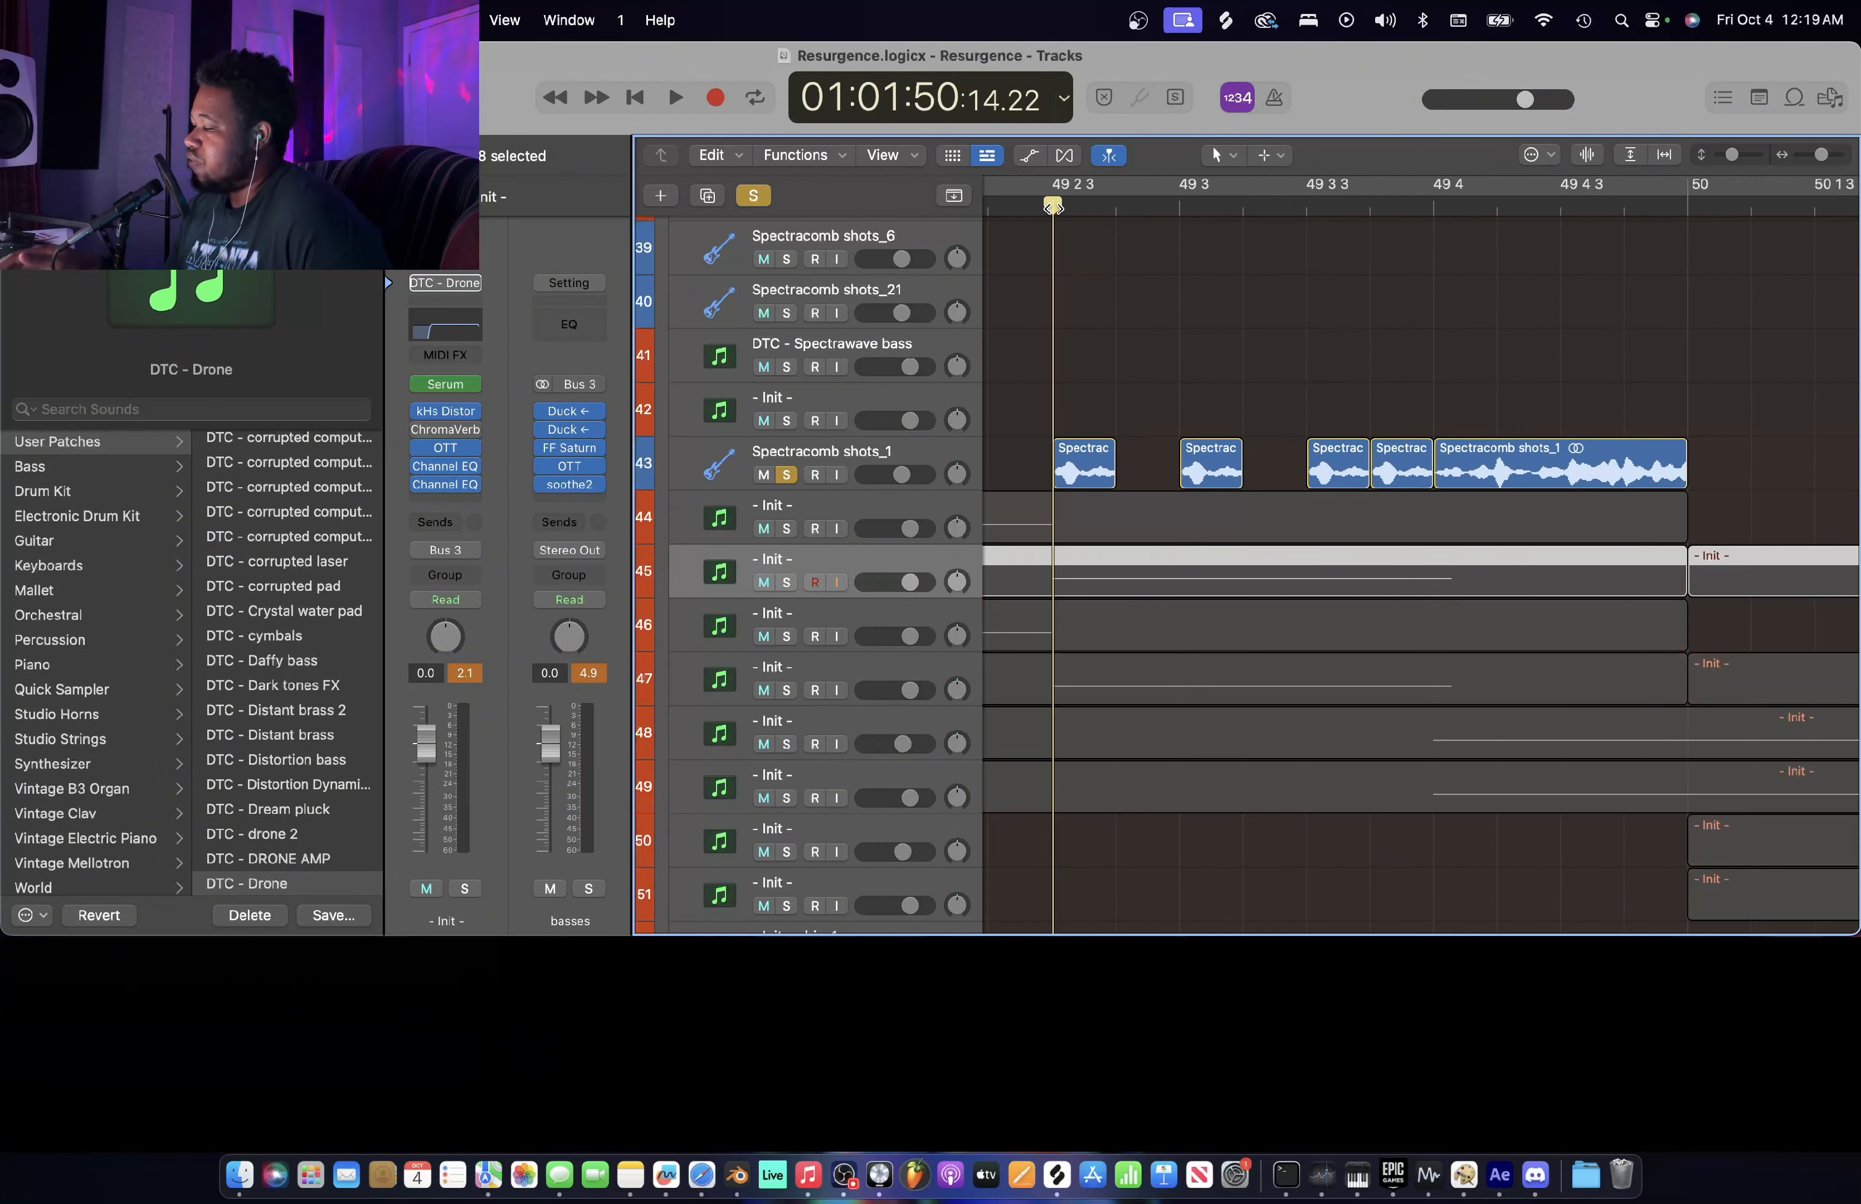
pyautogui.press('space')
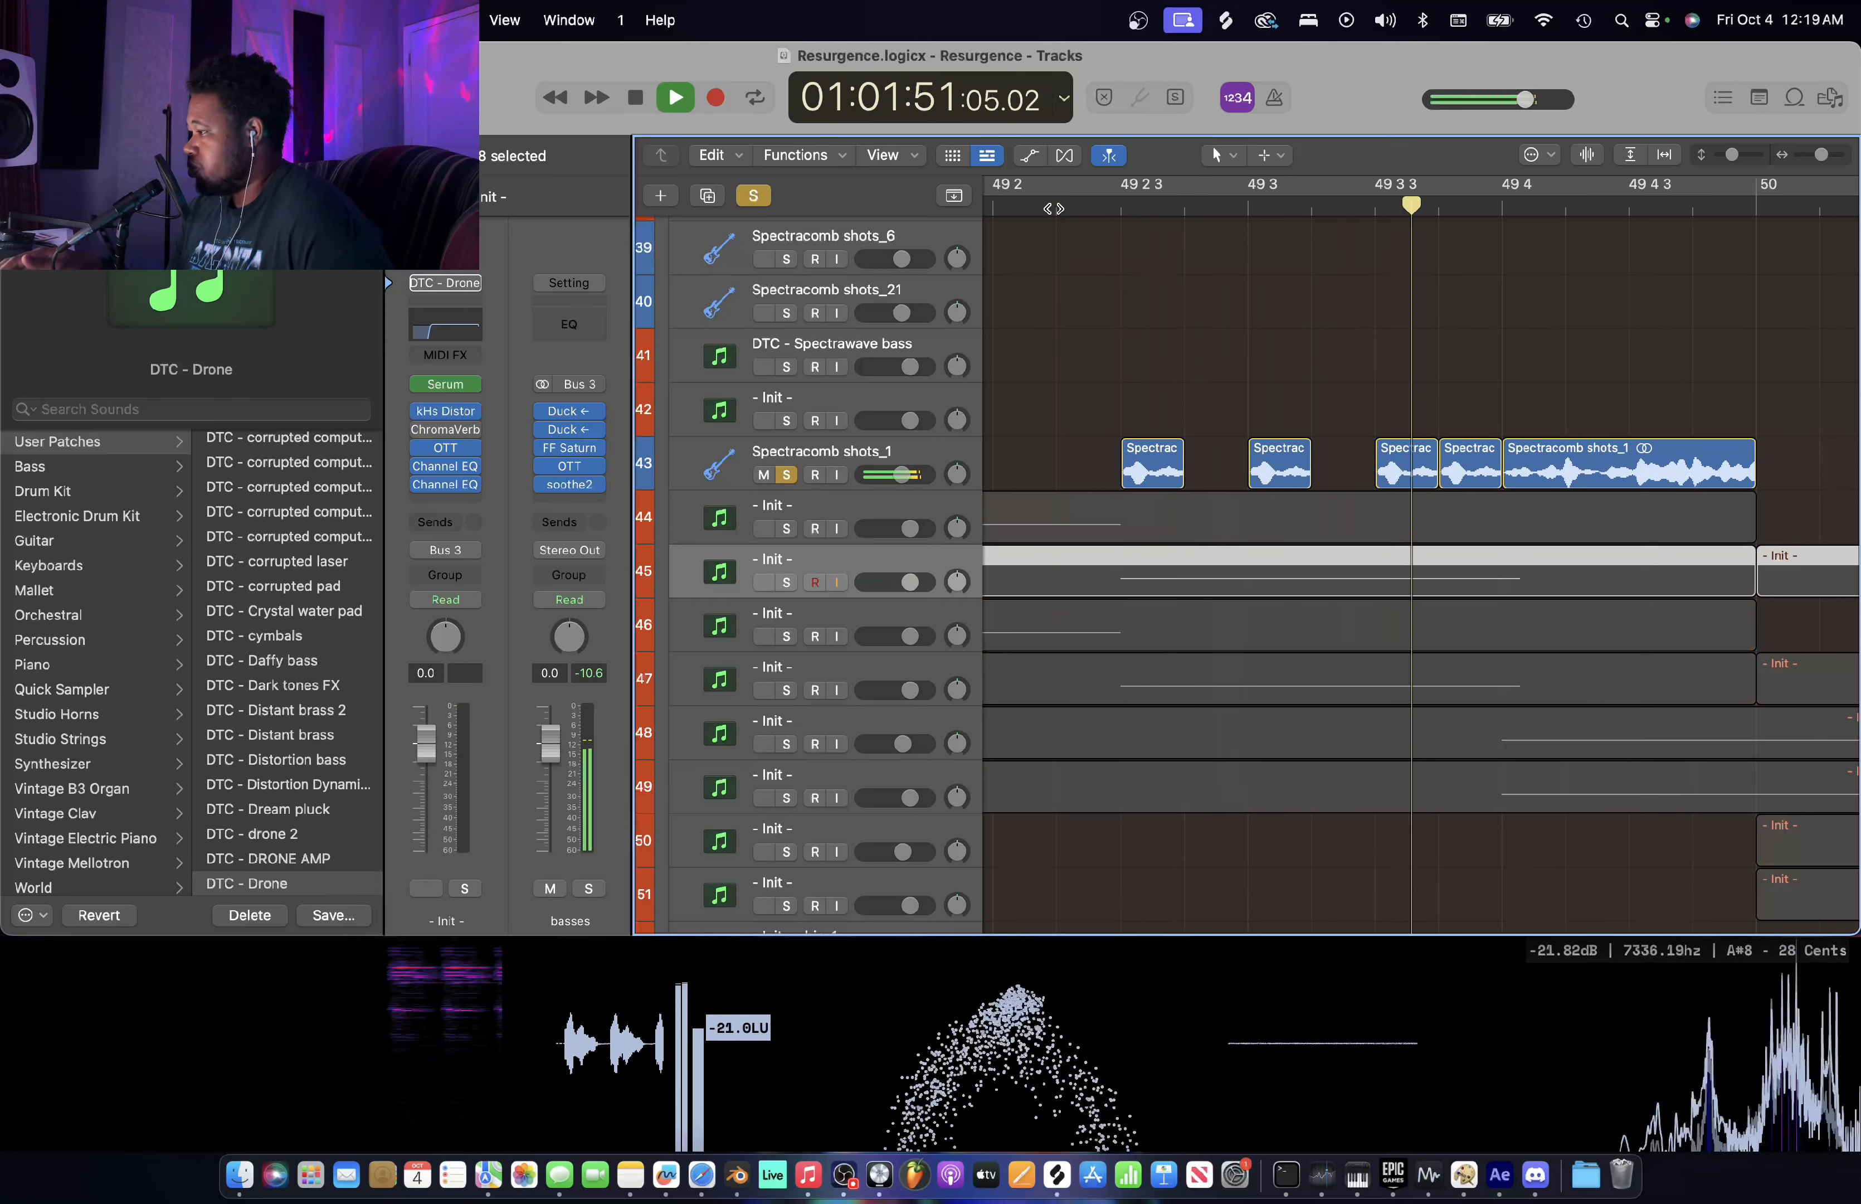
pyautogui.press('space')
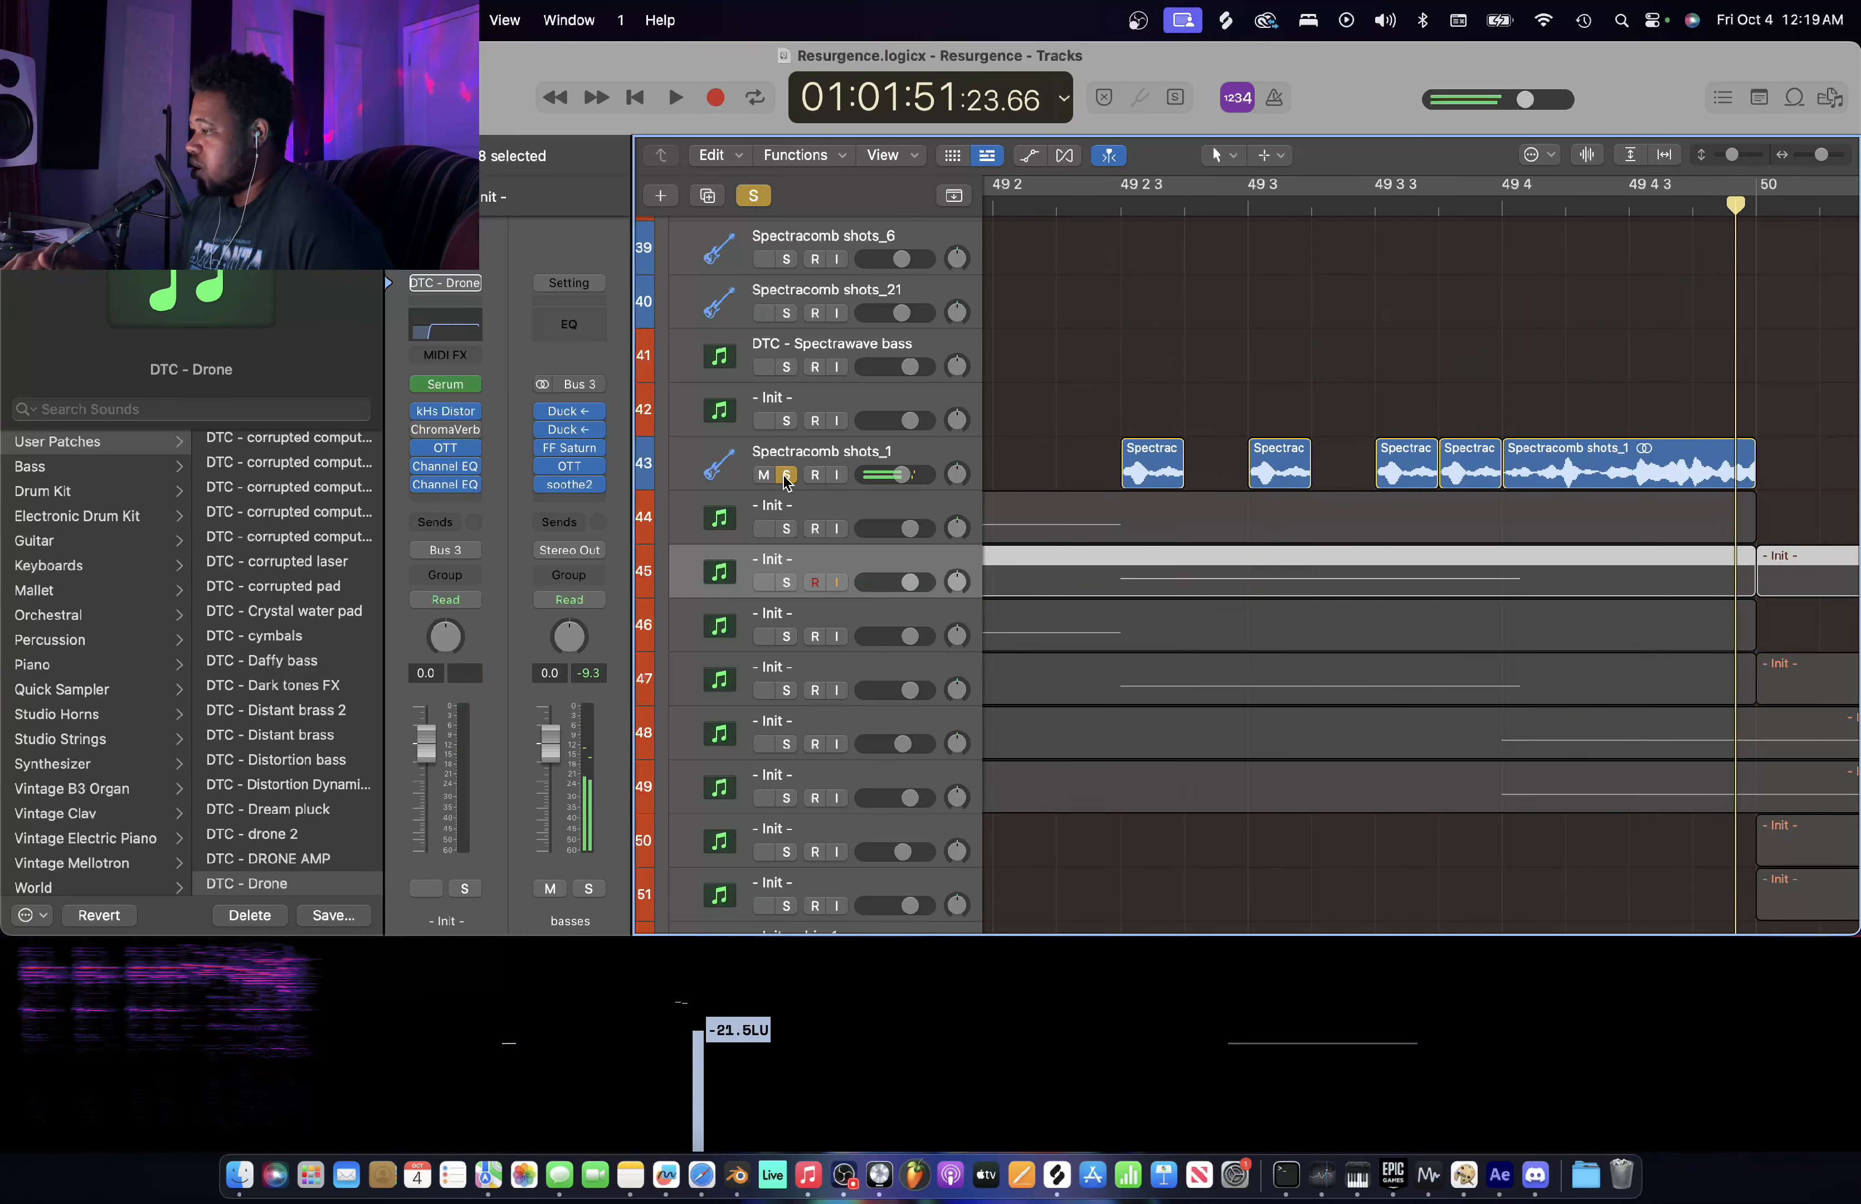
pyautogui.click(787, 477)
# - Clear the region selection and play all layers together from bar 49 into bar 50
pyautogui.scroll(-5, 1071, 332)
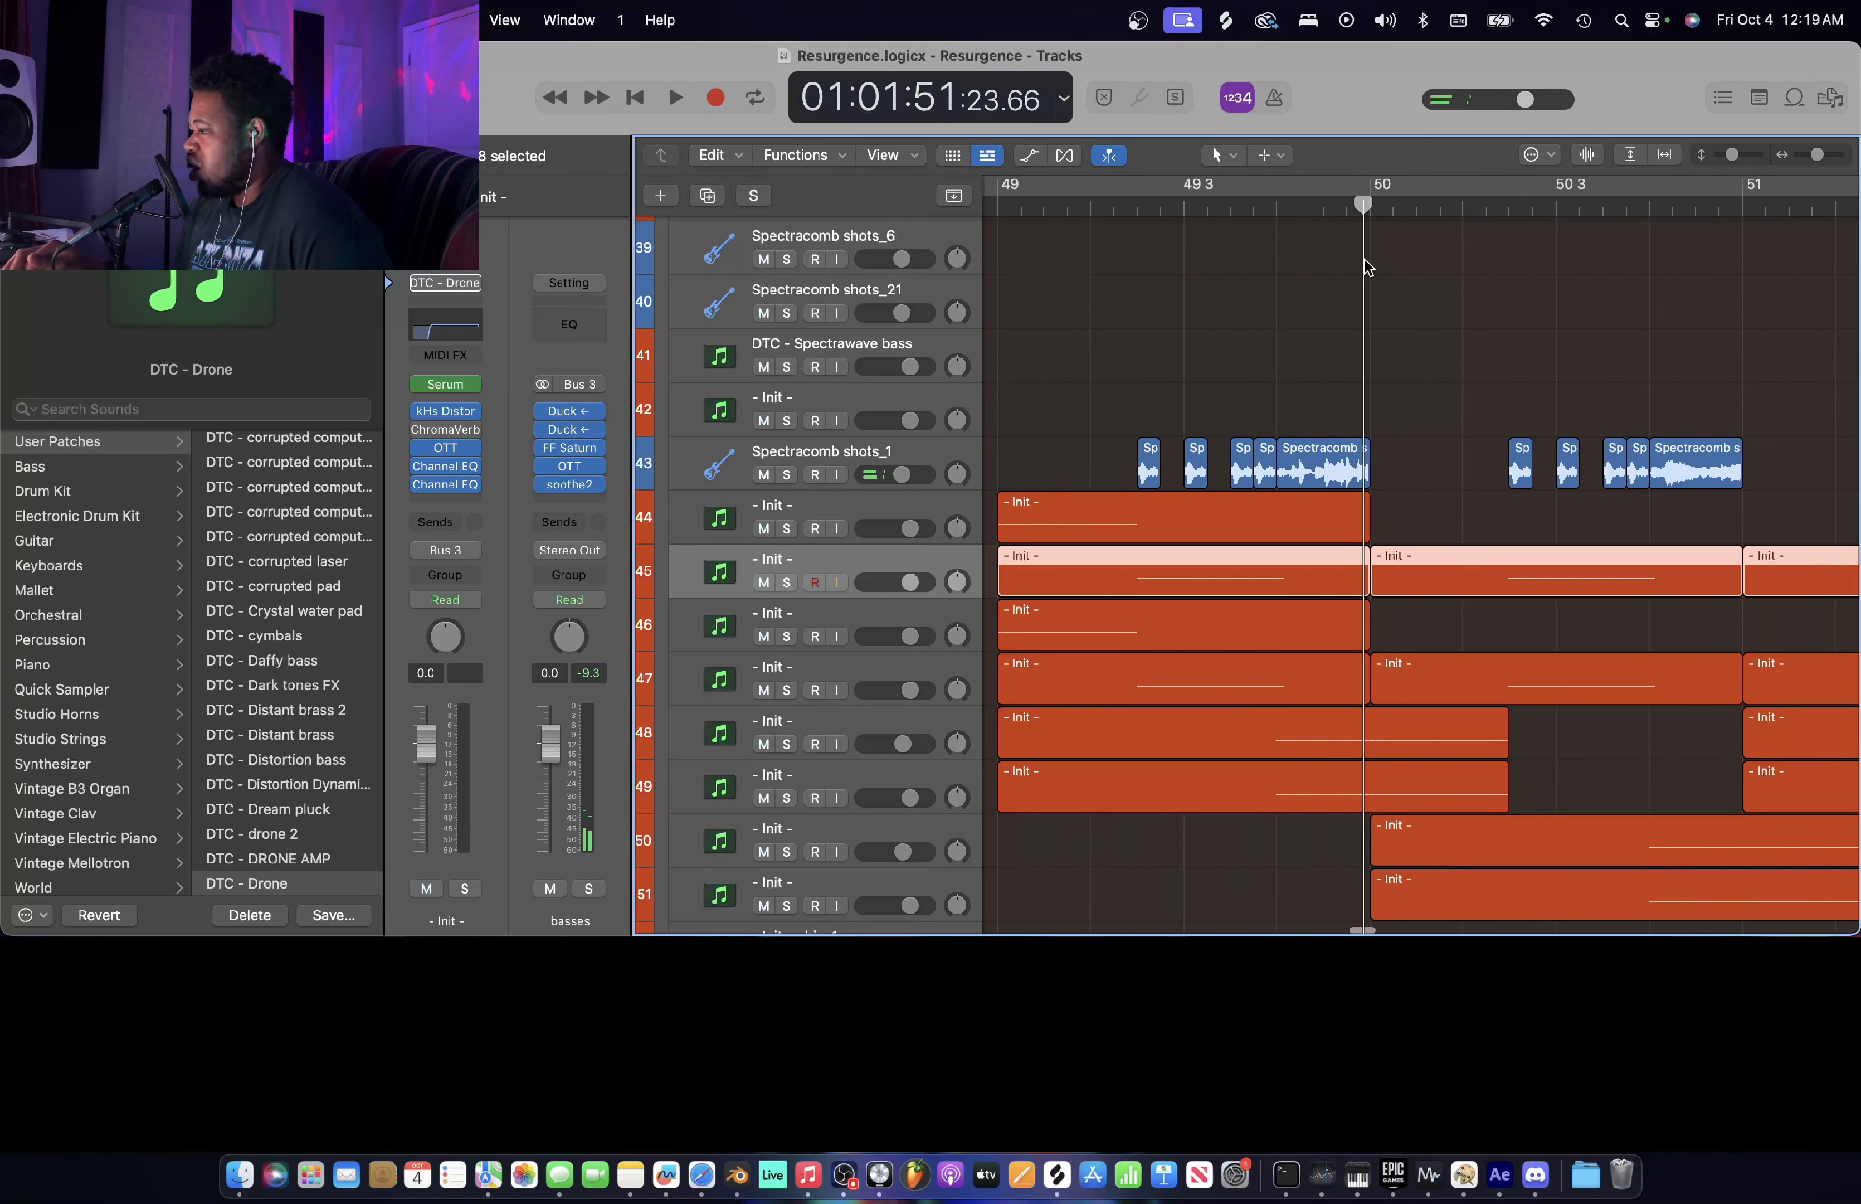
pyautogui.hscroll(-3, 1376, 250)
pyautogui.click(1100, 227)
pyautogui.click(1097, 206)
pyautogui.press('space')
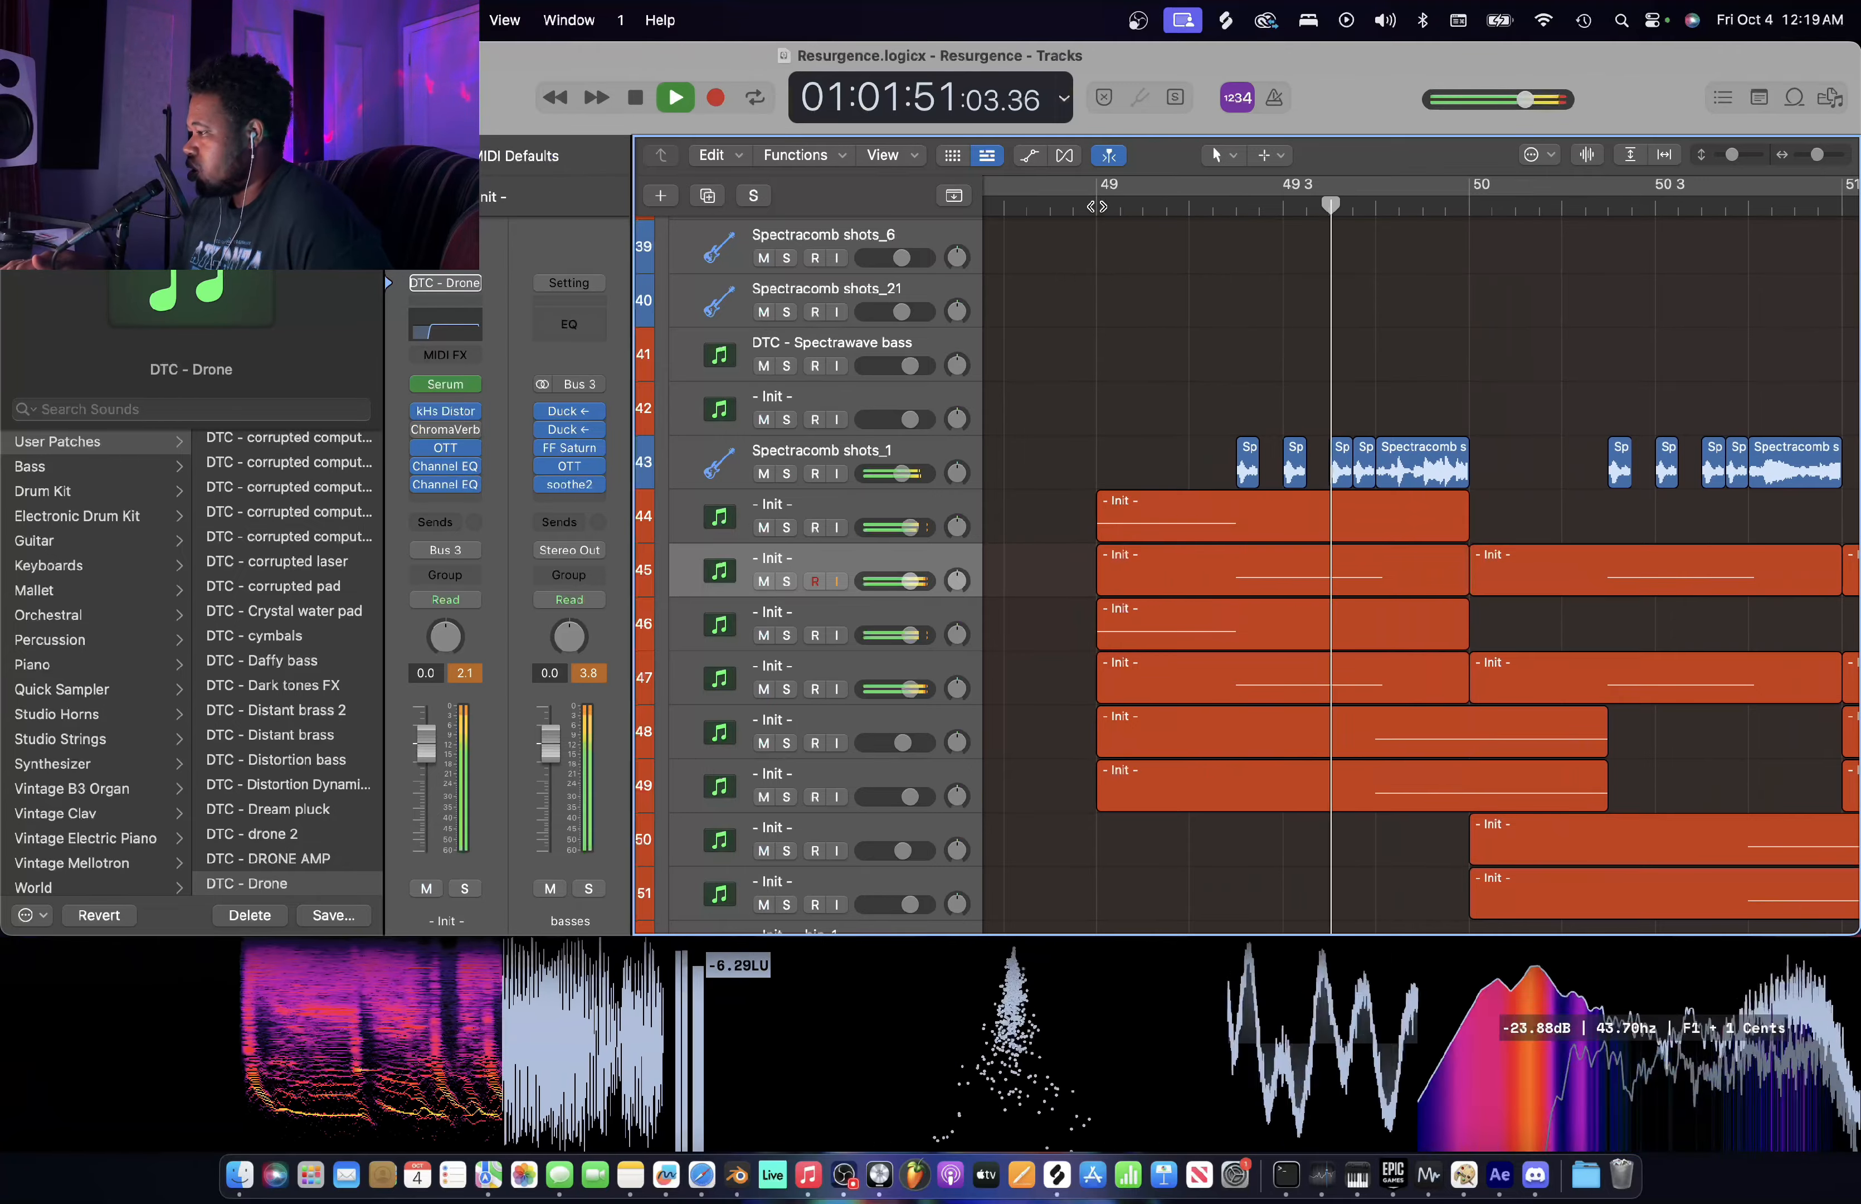
pyautogui.press('space')
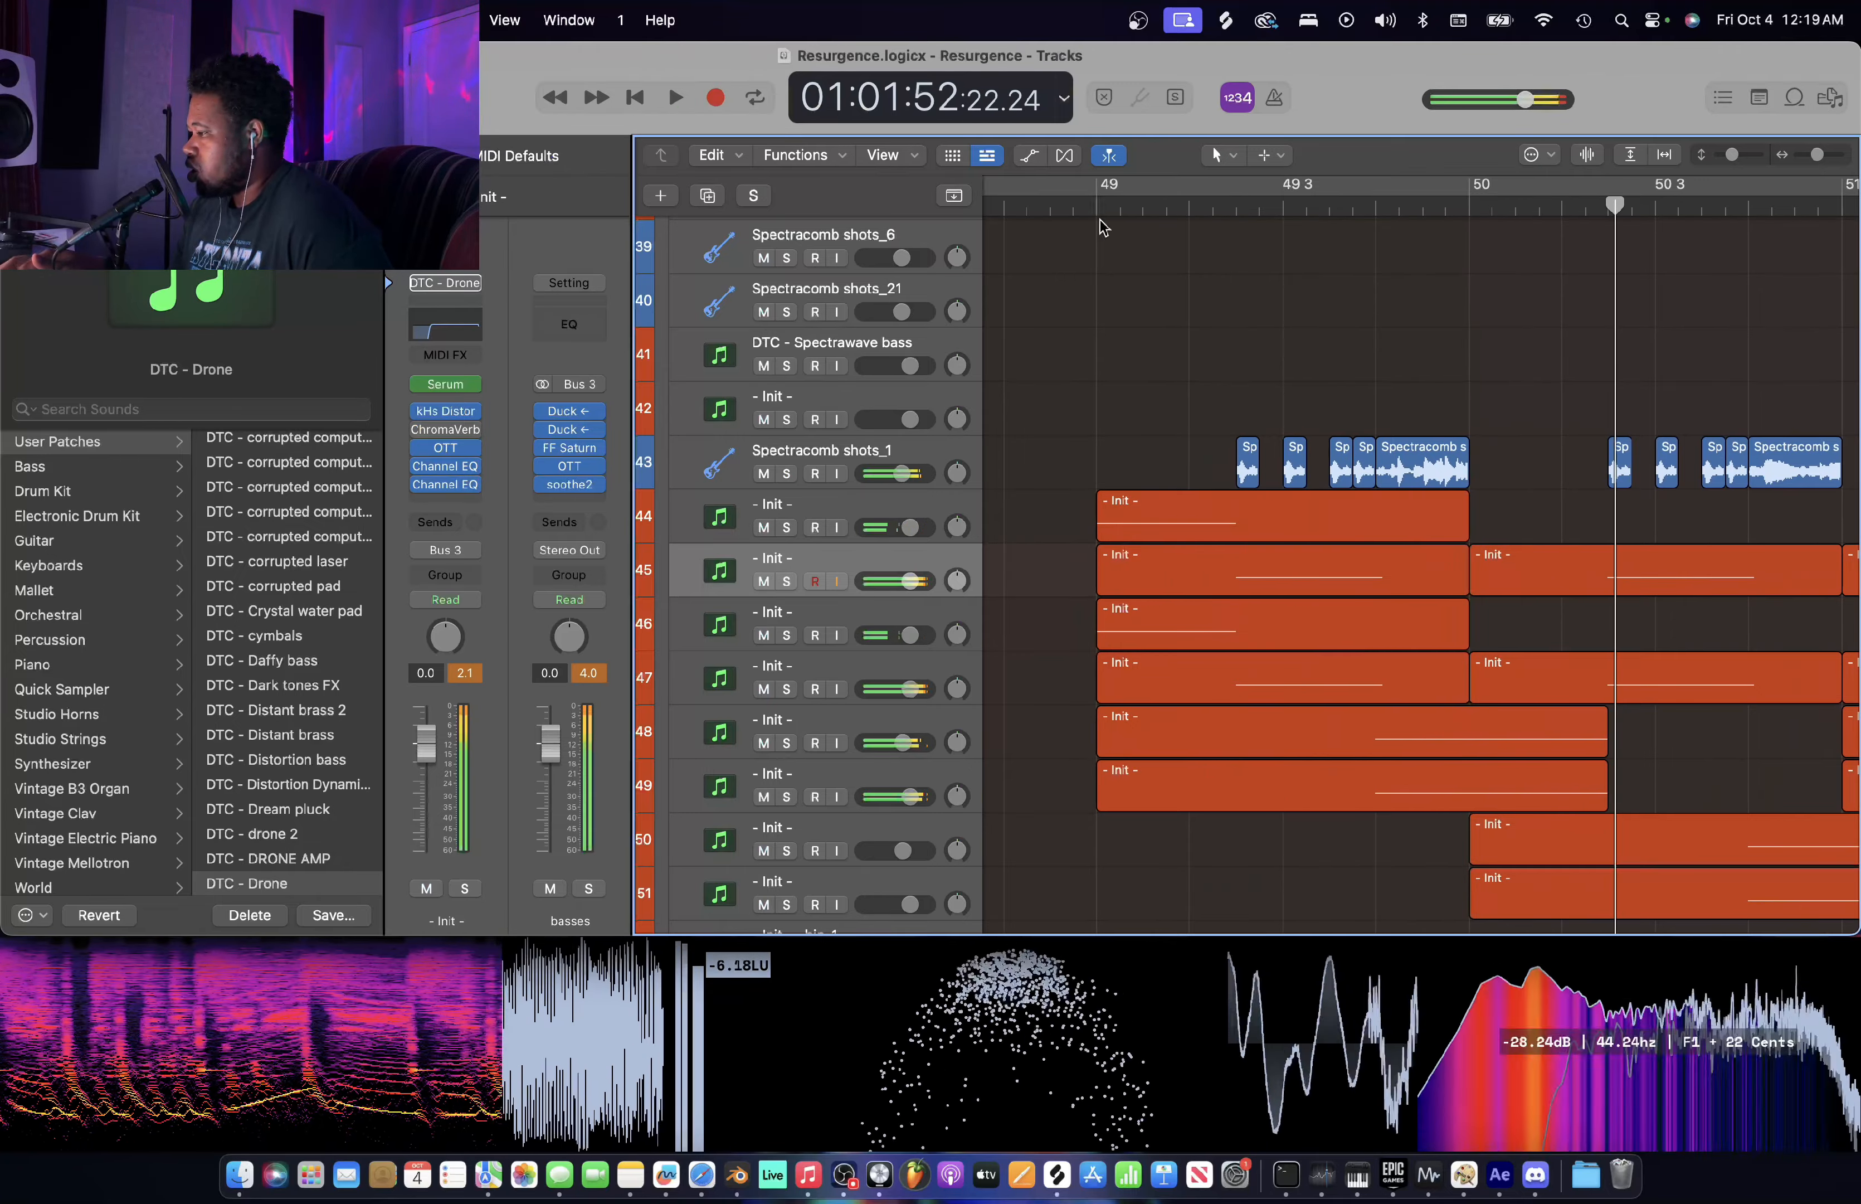
# - Select the - Init - bass on track 49, inspect LFO 2, LFO 1 and Env 2 in its Serum patch, and close the plugin window
pyautogui.click(905, 764)
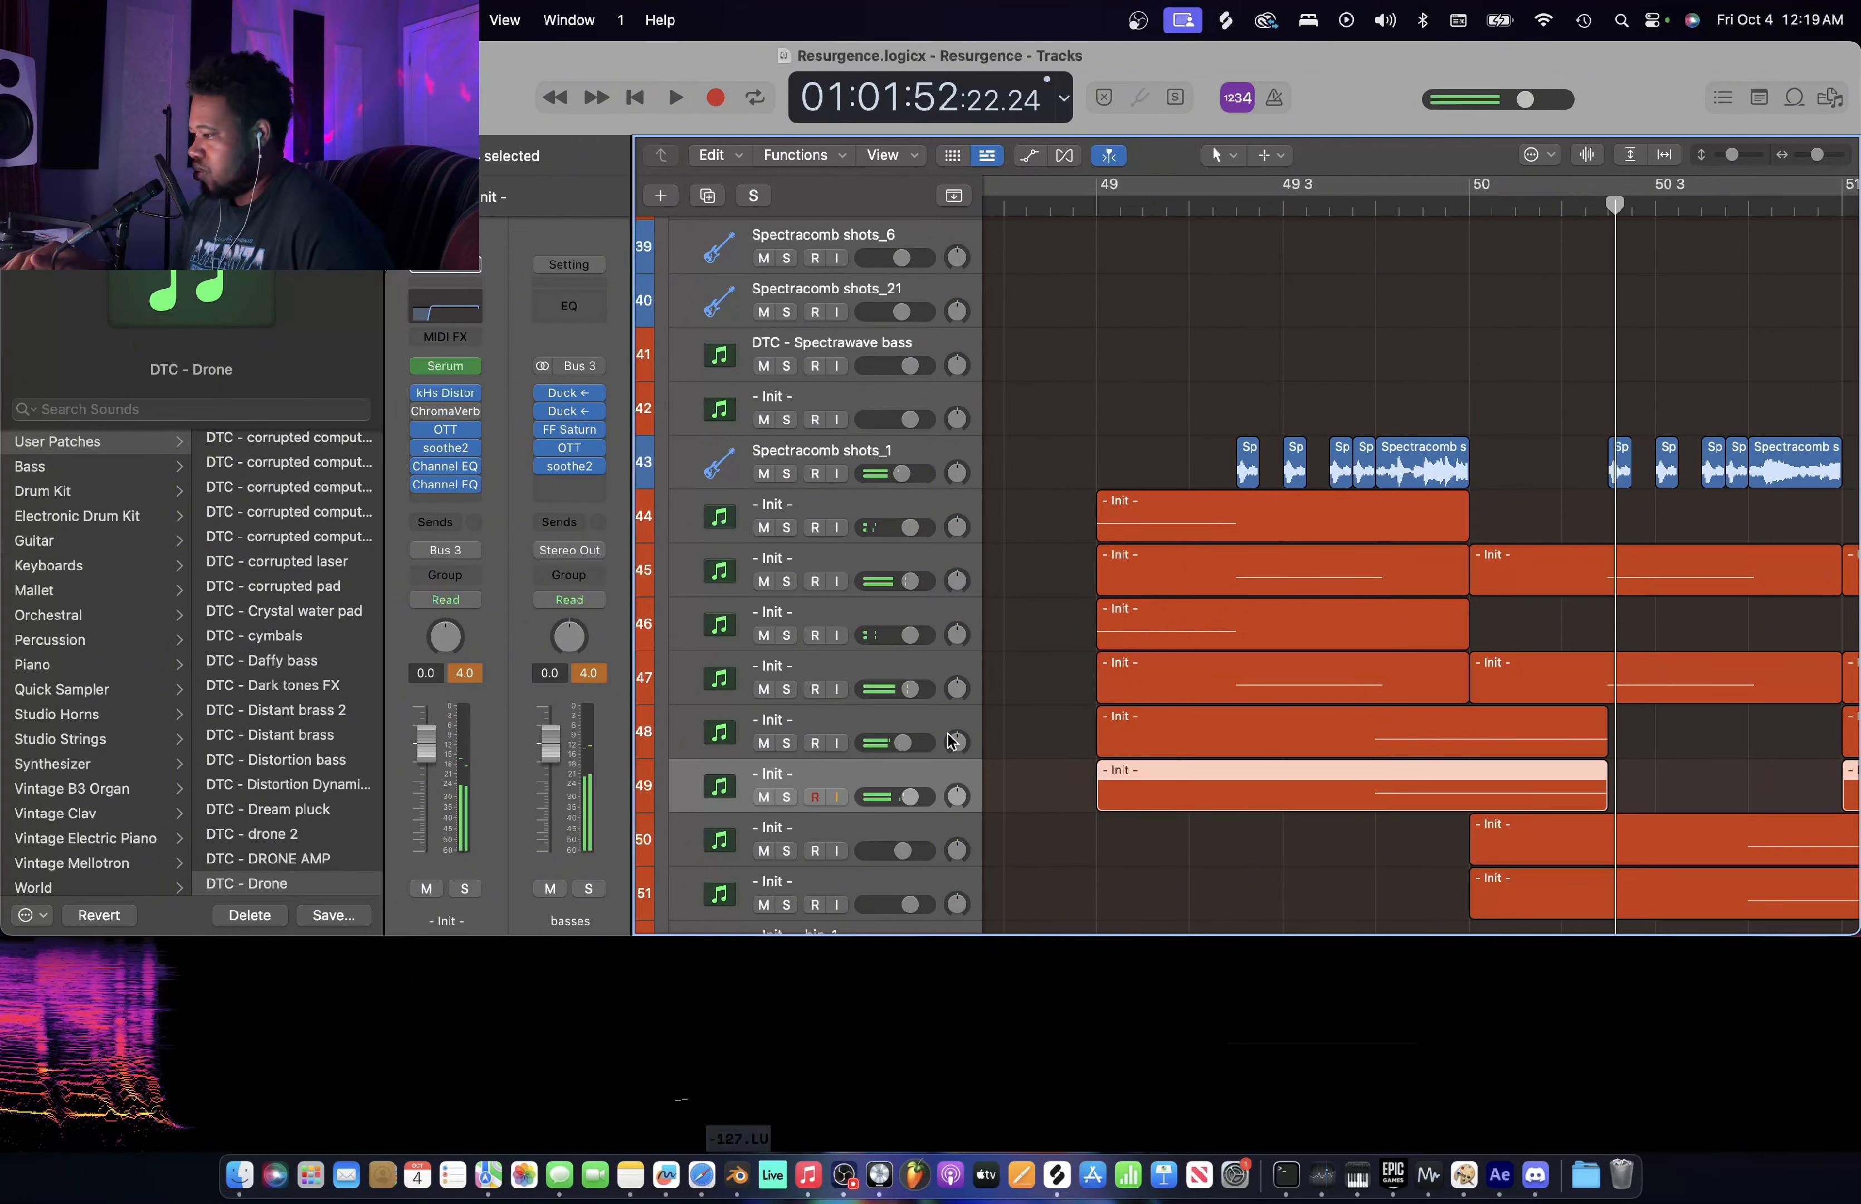
pyautogui.click(436, 368)
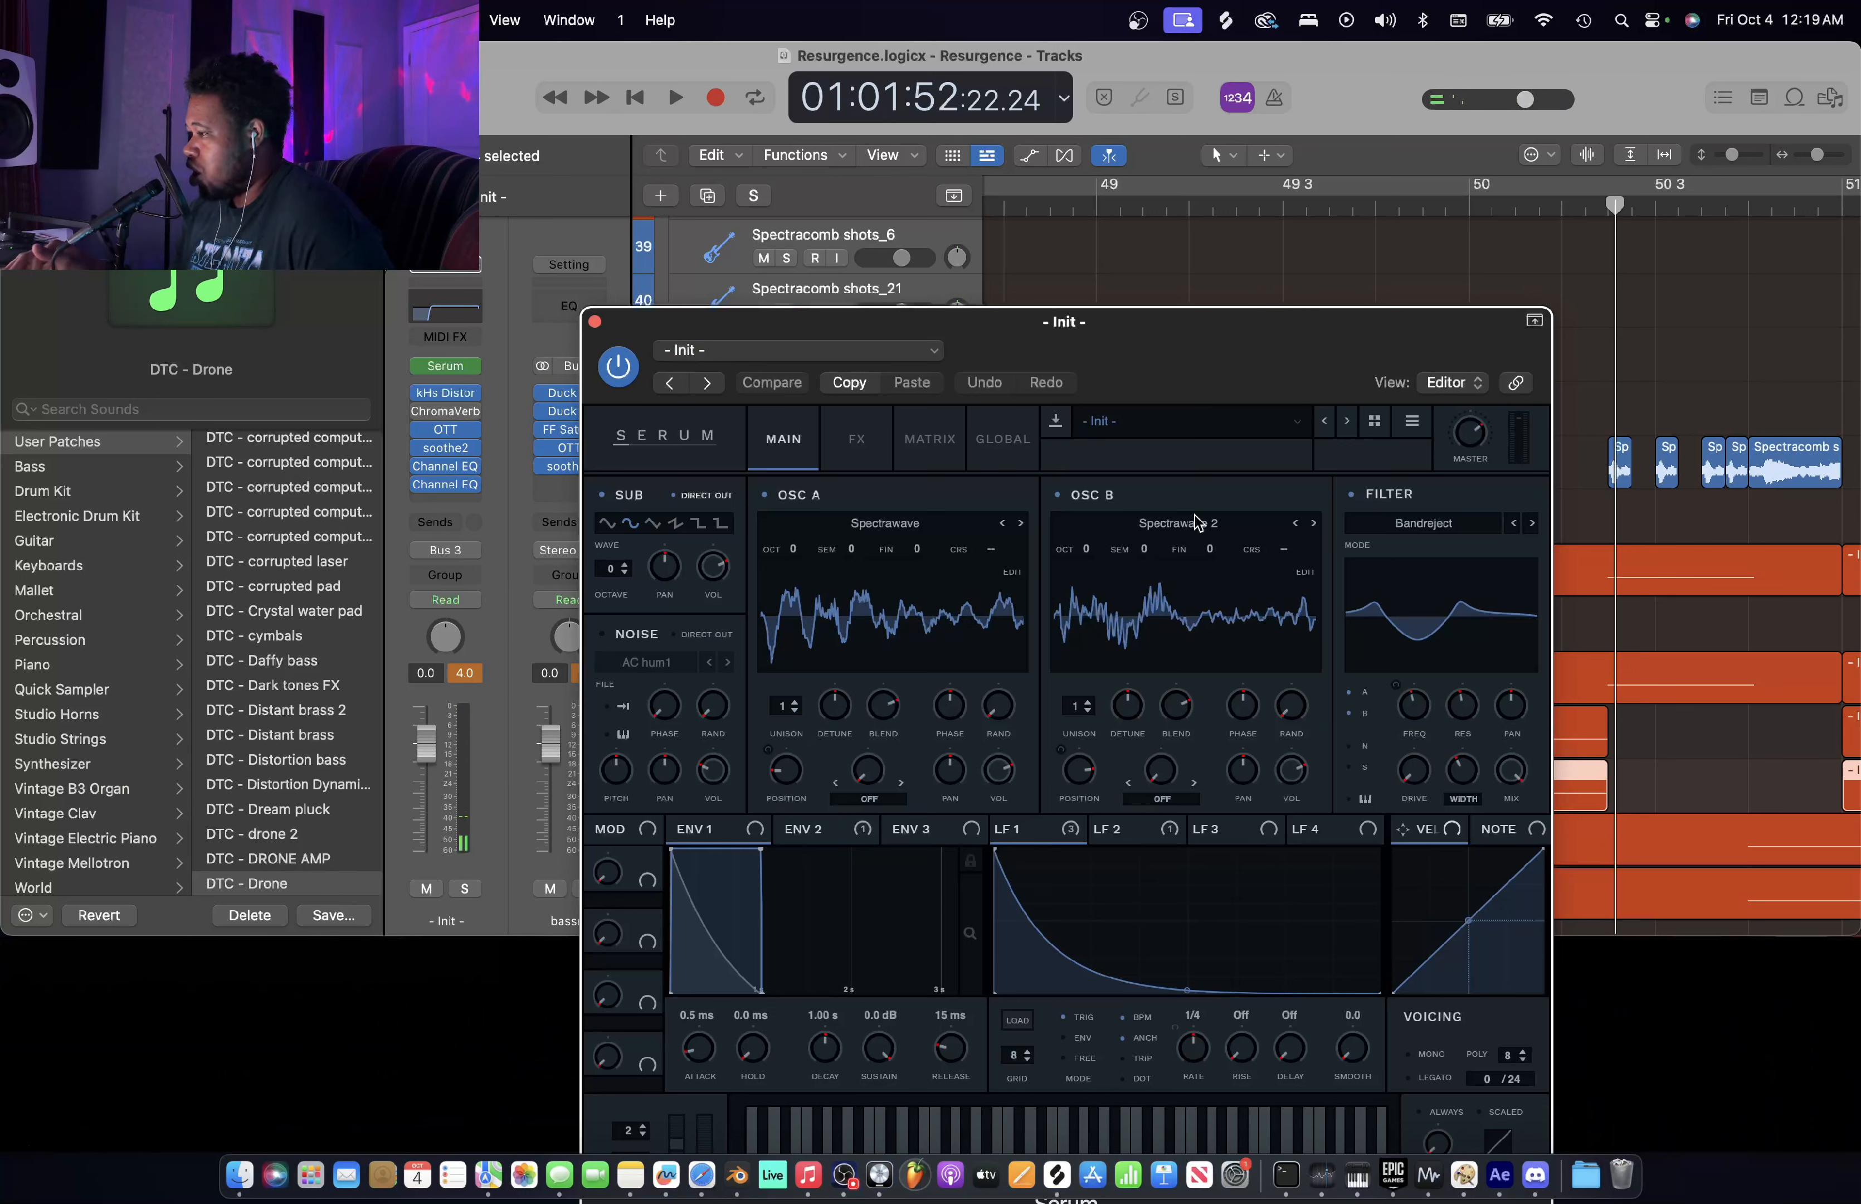
pyautogui.click(1161, 831)
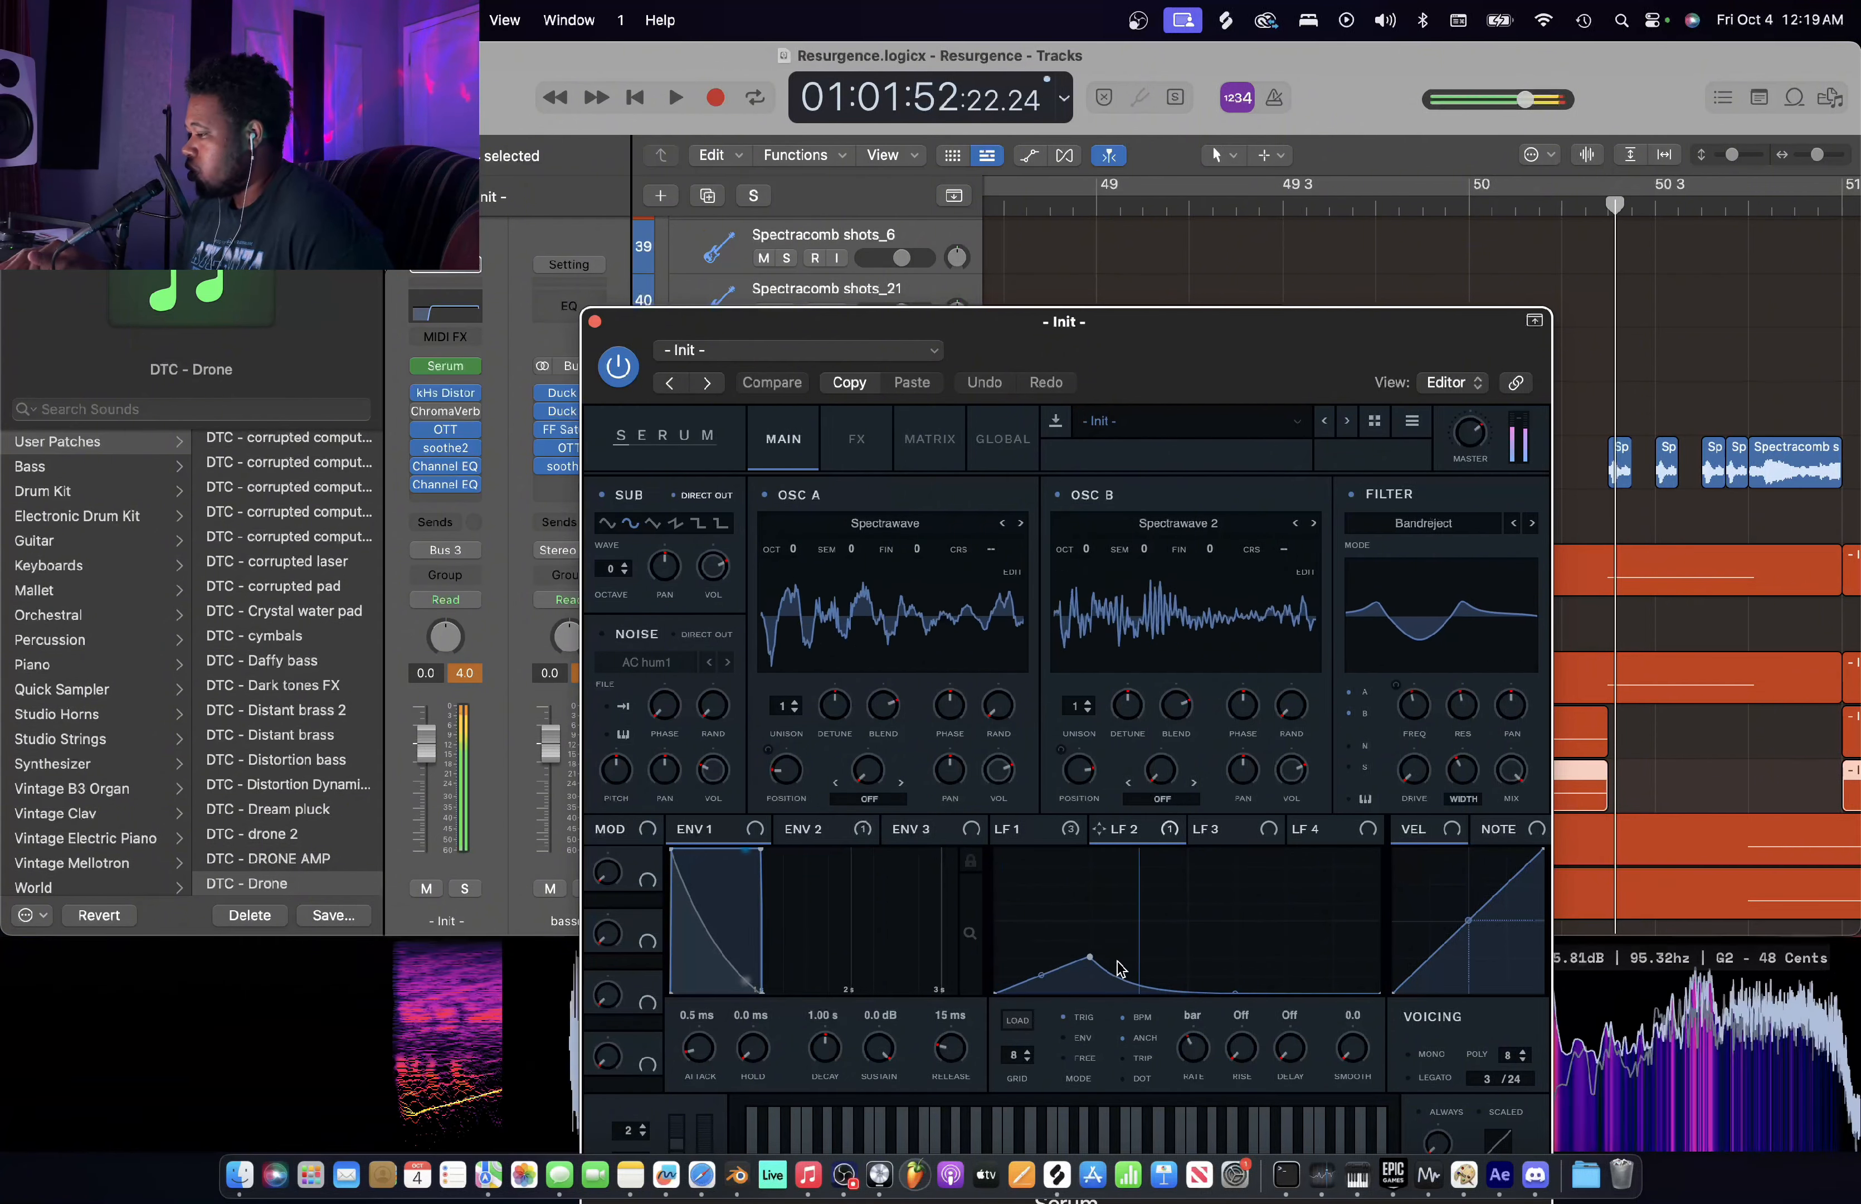
pyautogui.click(1011, 828)
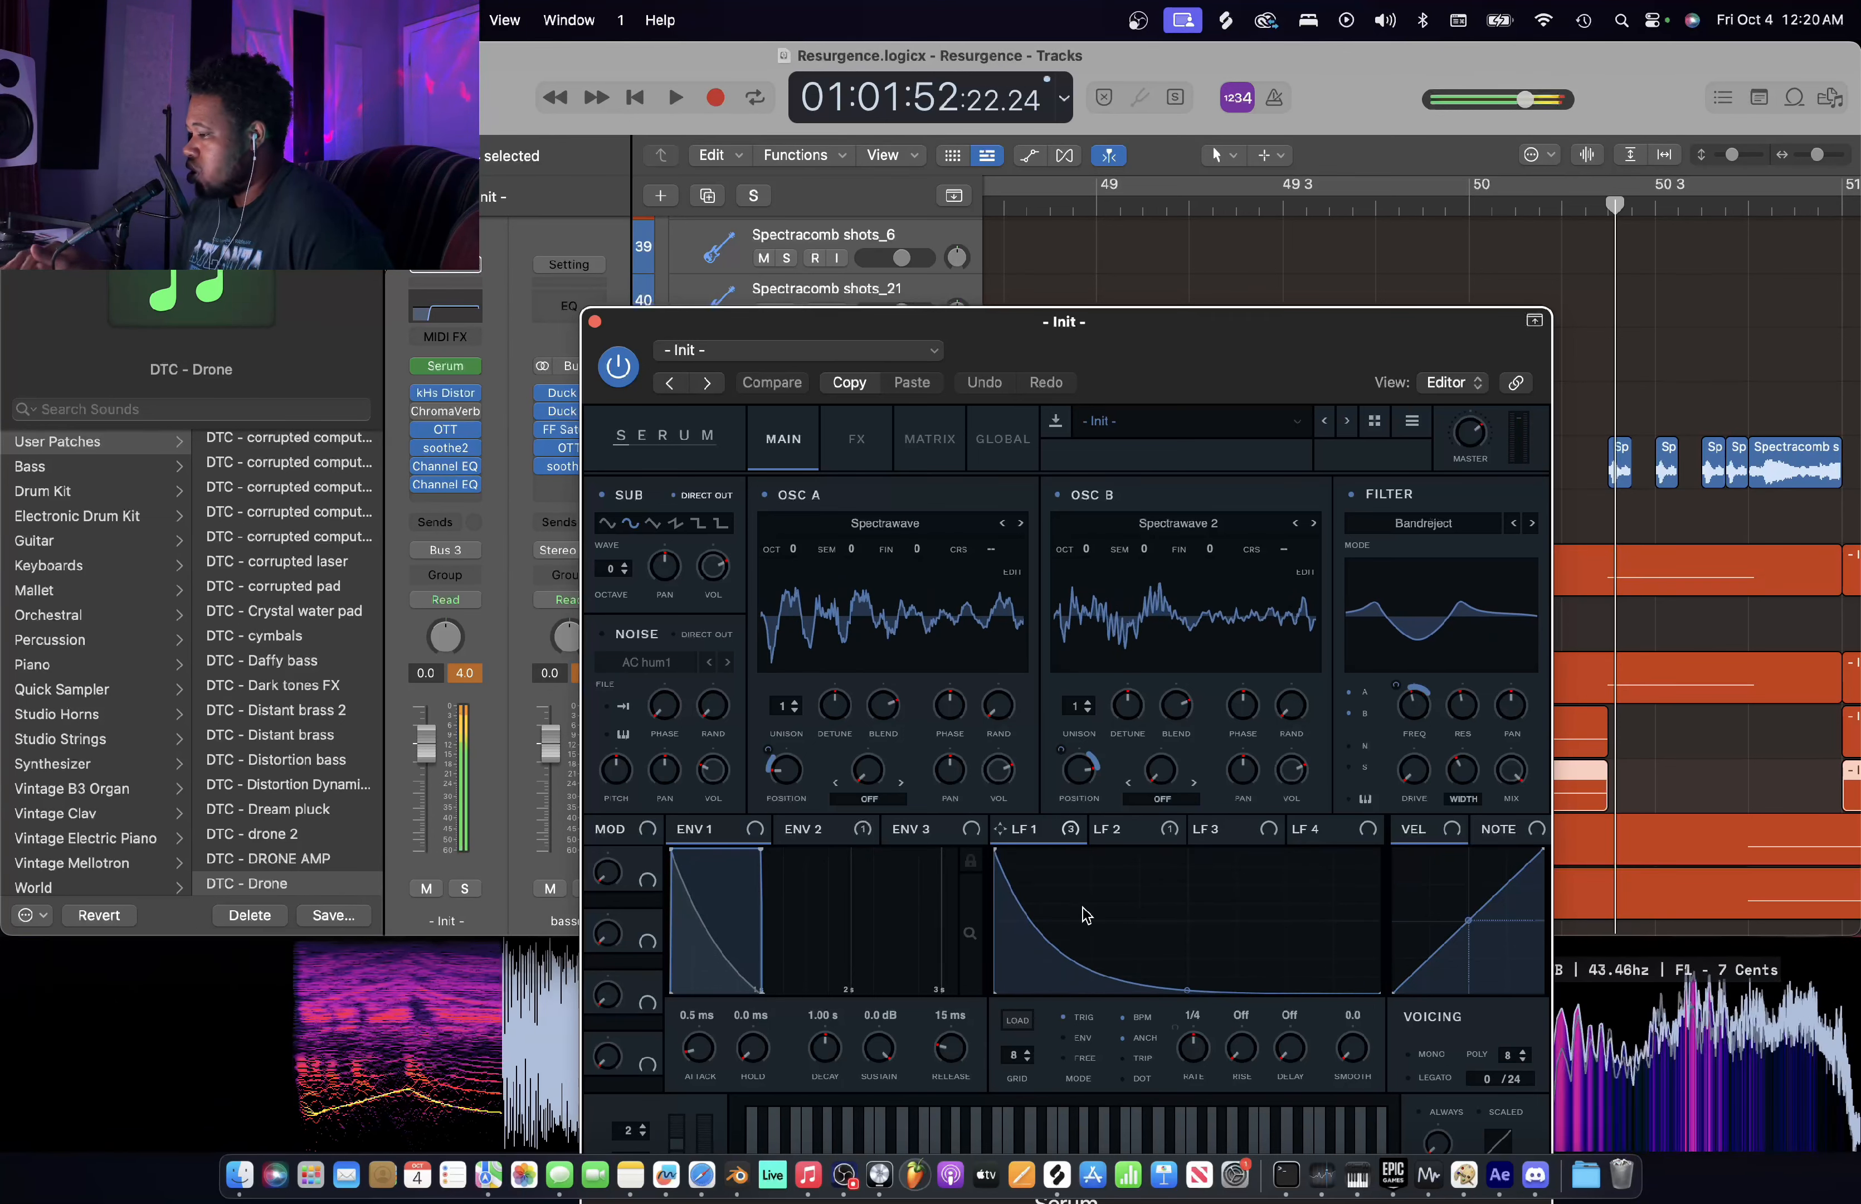
pyautogui.click(813, 829)
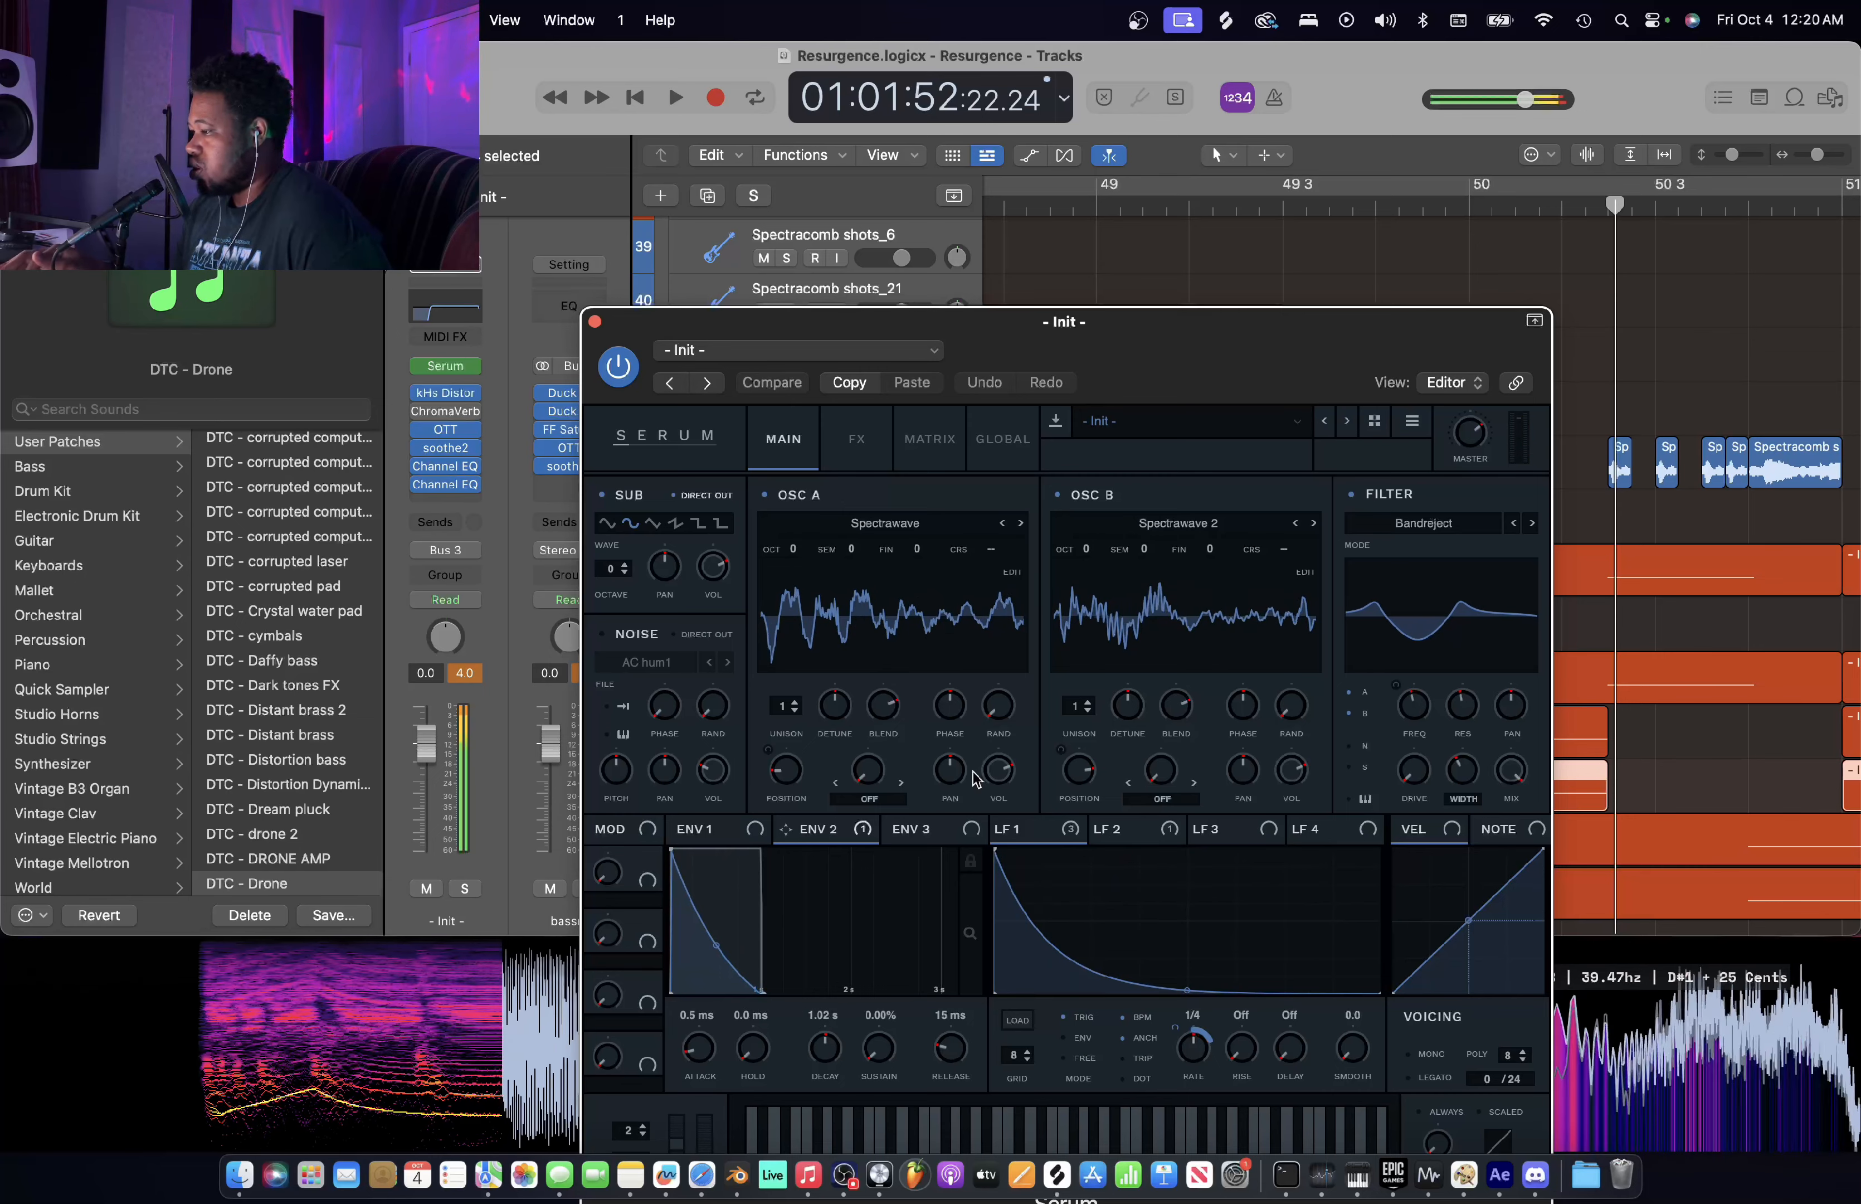
pyautogui.press('super+w')
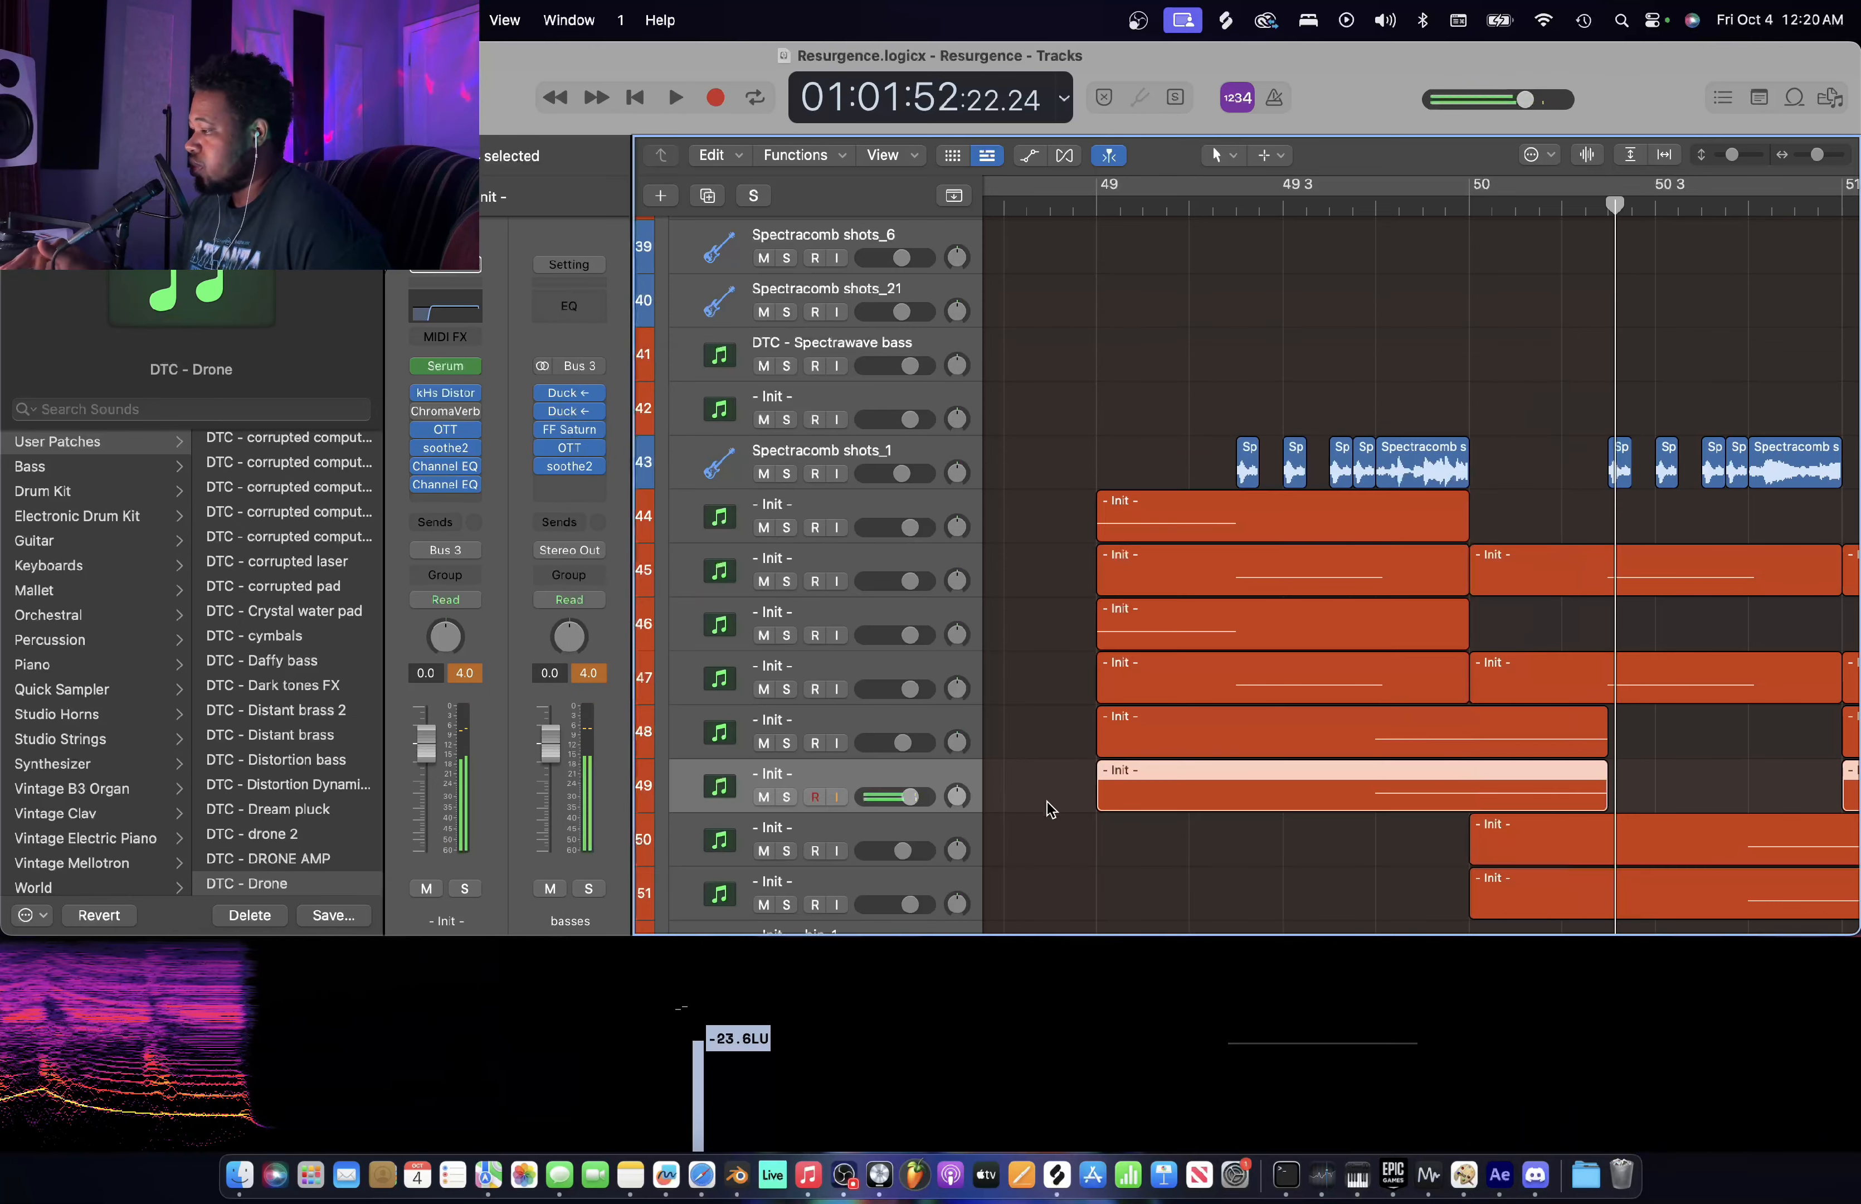
# - Audition the - Init - bass on track 48, deselect its regions and look through the other tracks around bar 49
pyautogui.click(948, 735)
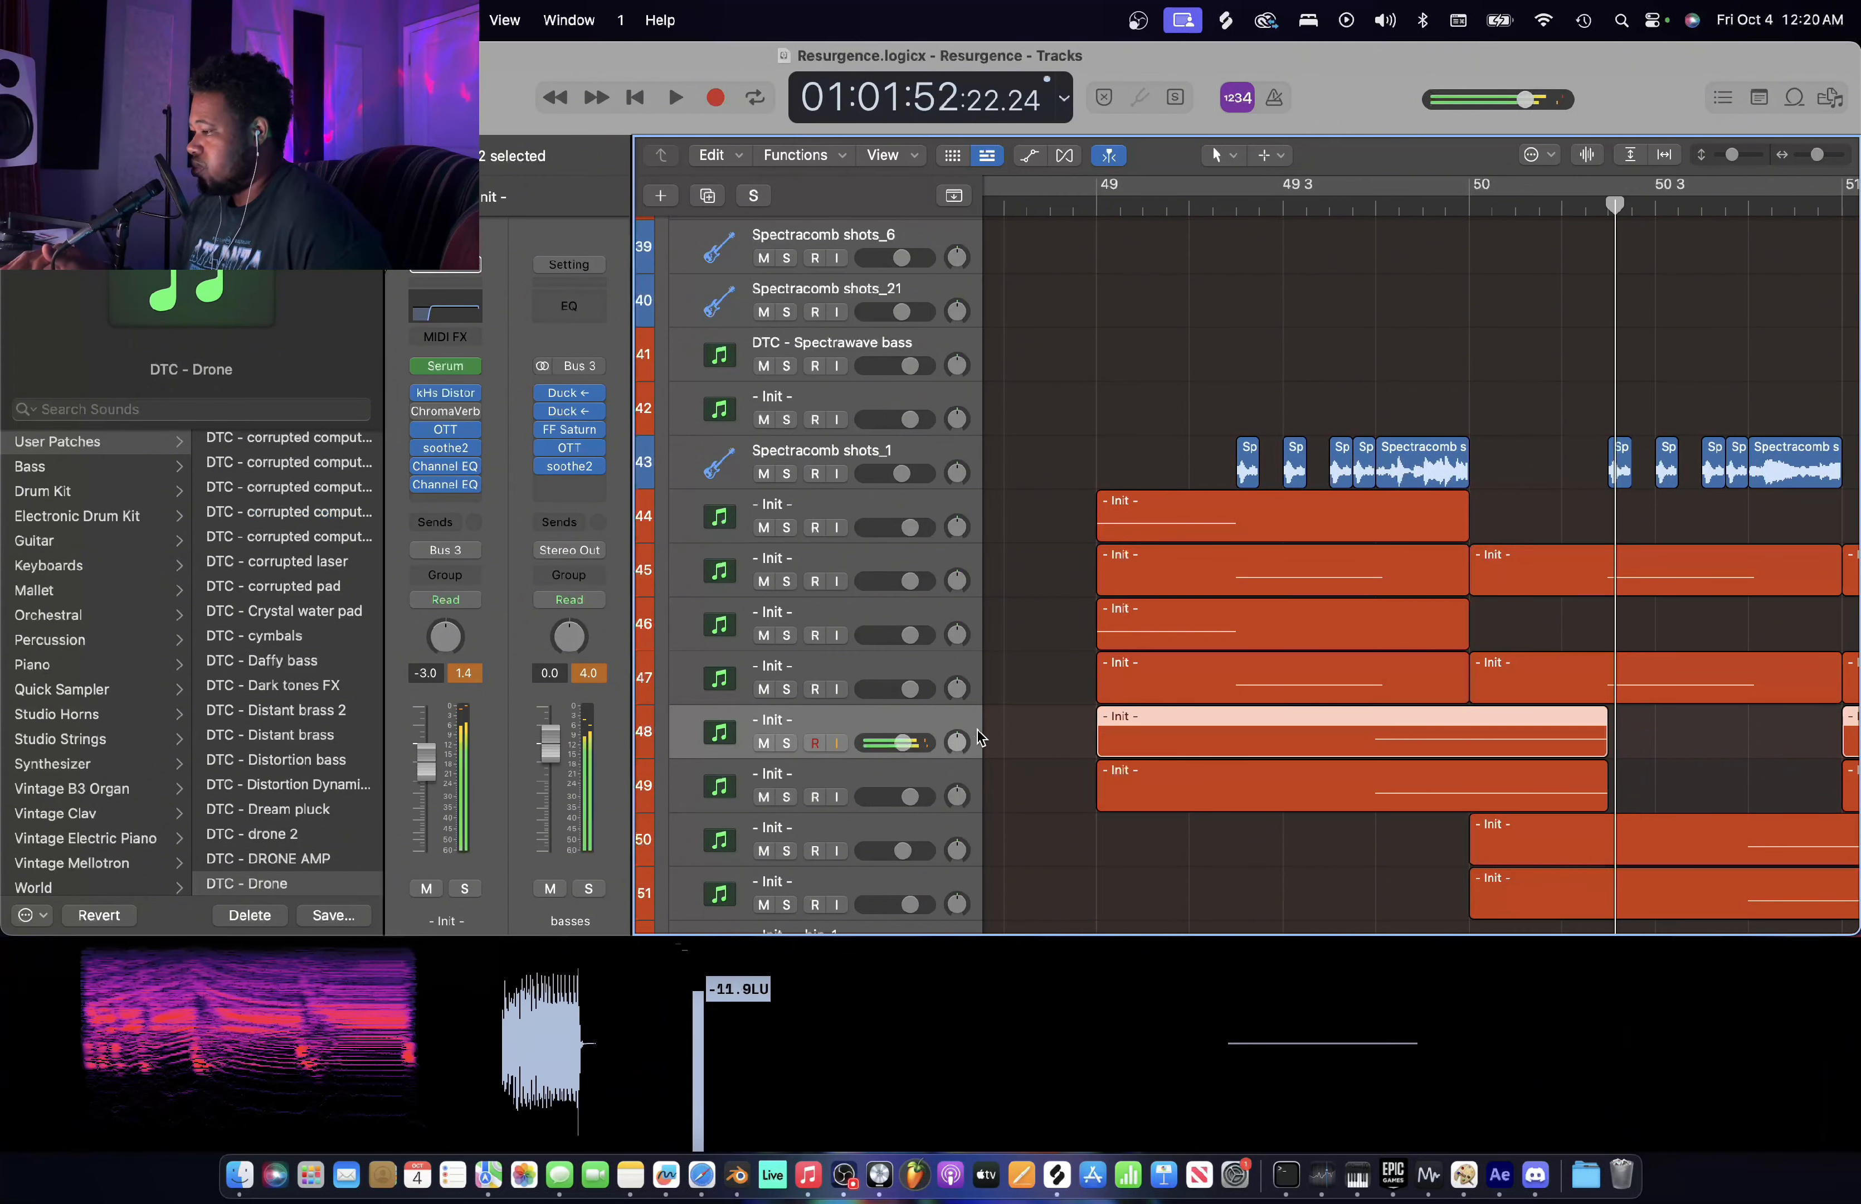
pyautogui.scroll(-3, 1328, 279)
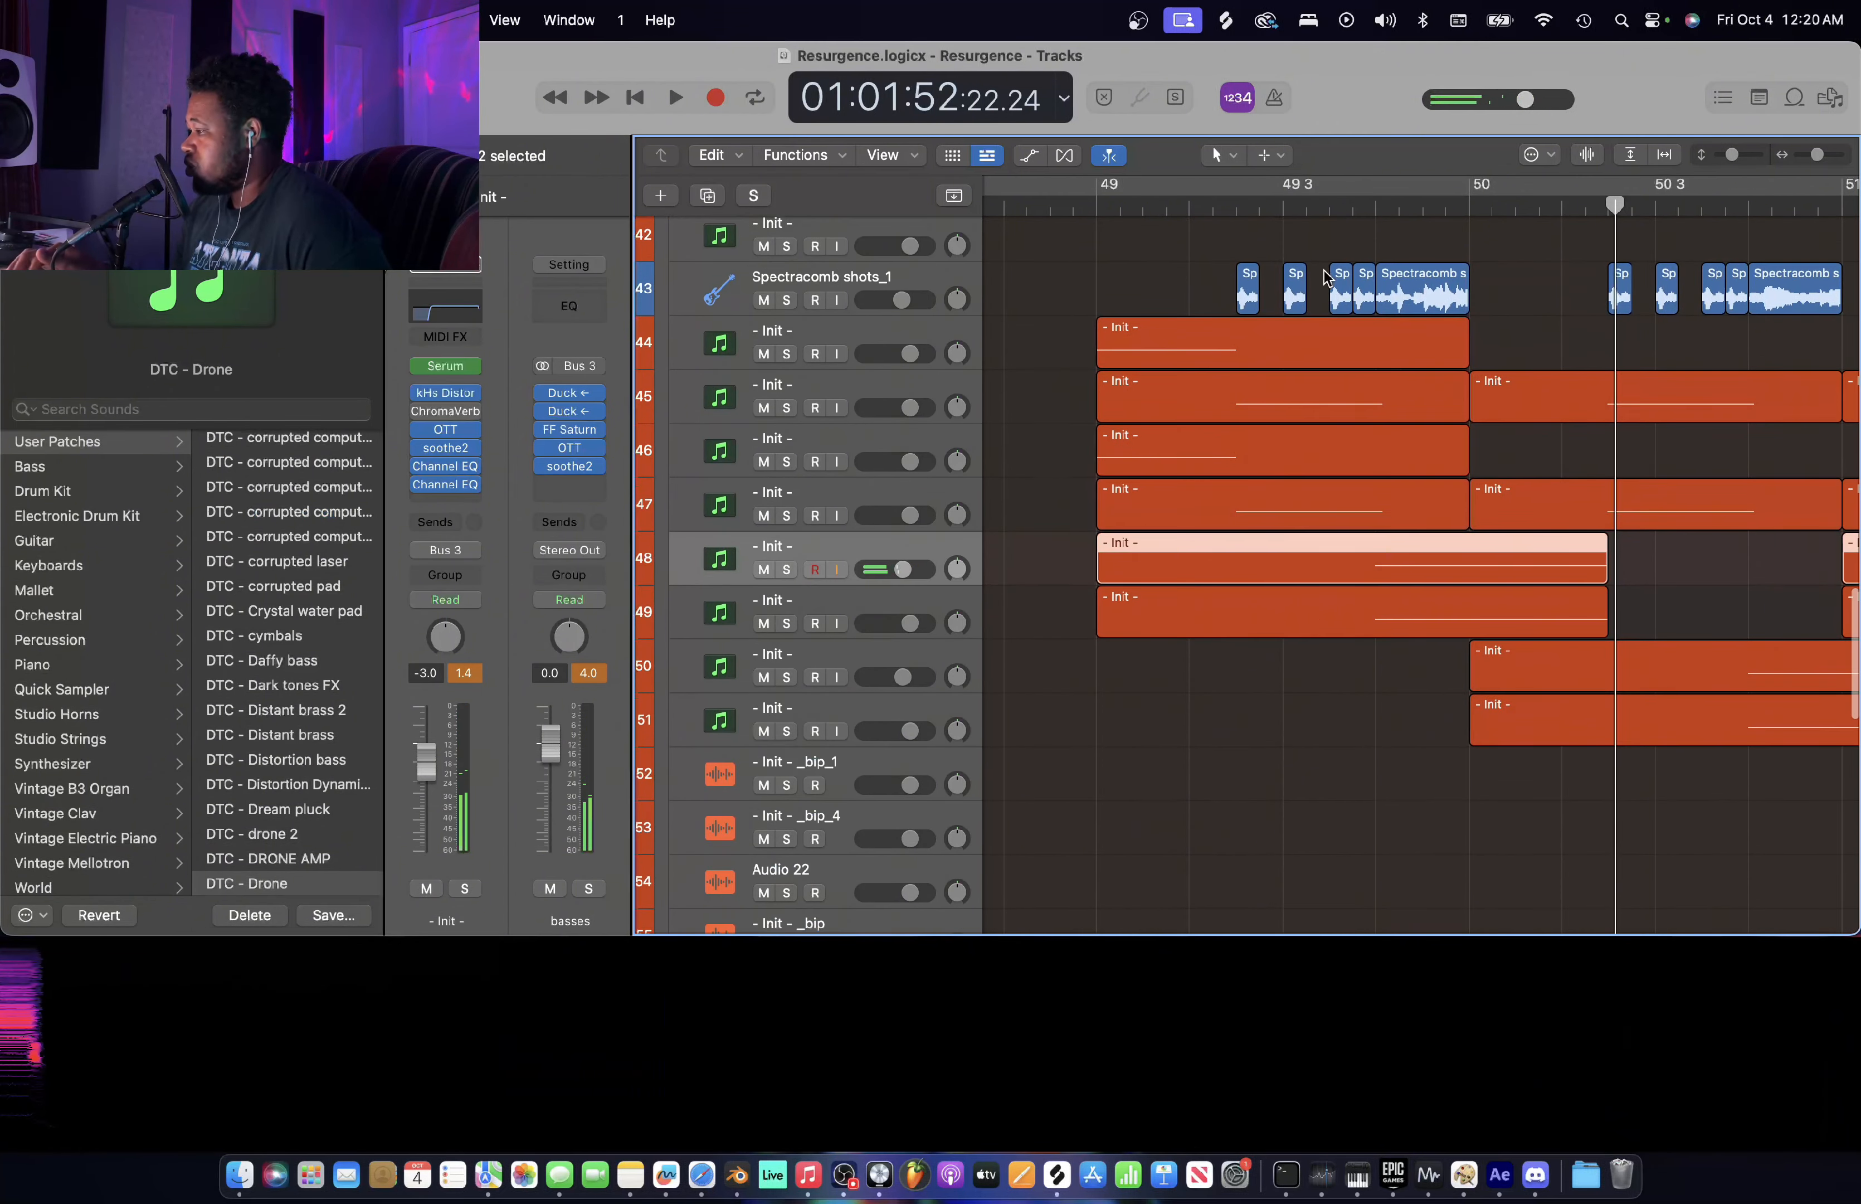
pyautogui.click(1193, 299)
pyautogui.press('super+Left')
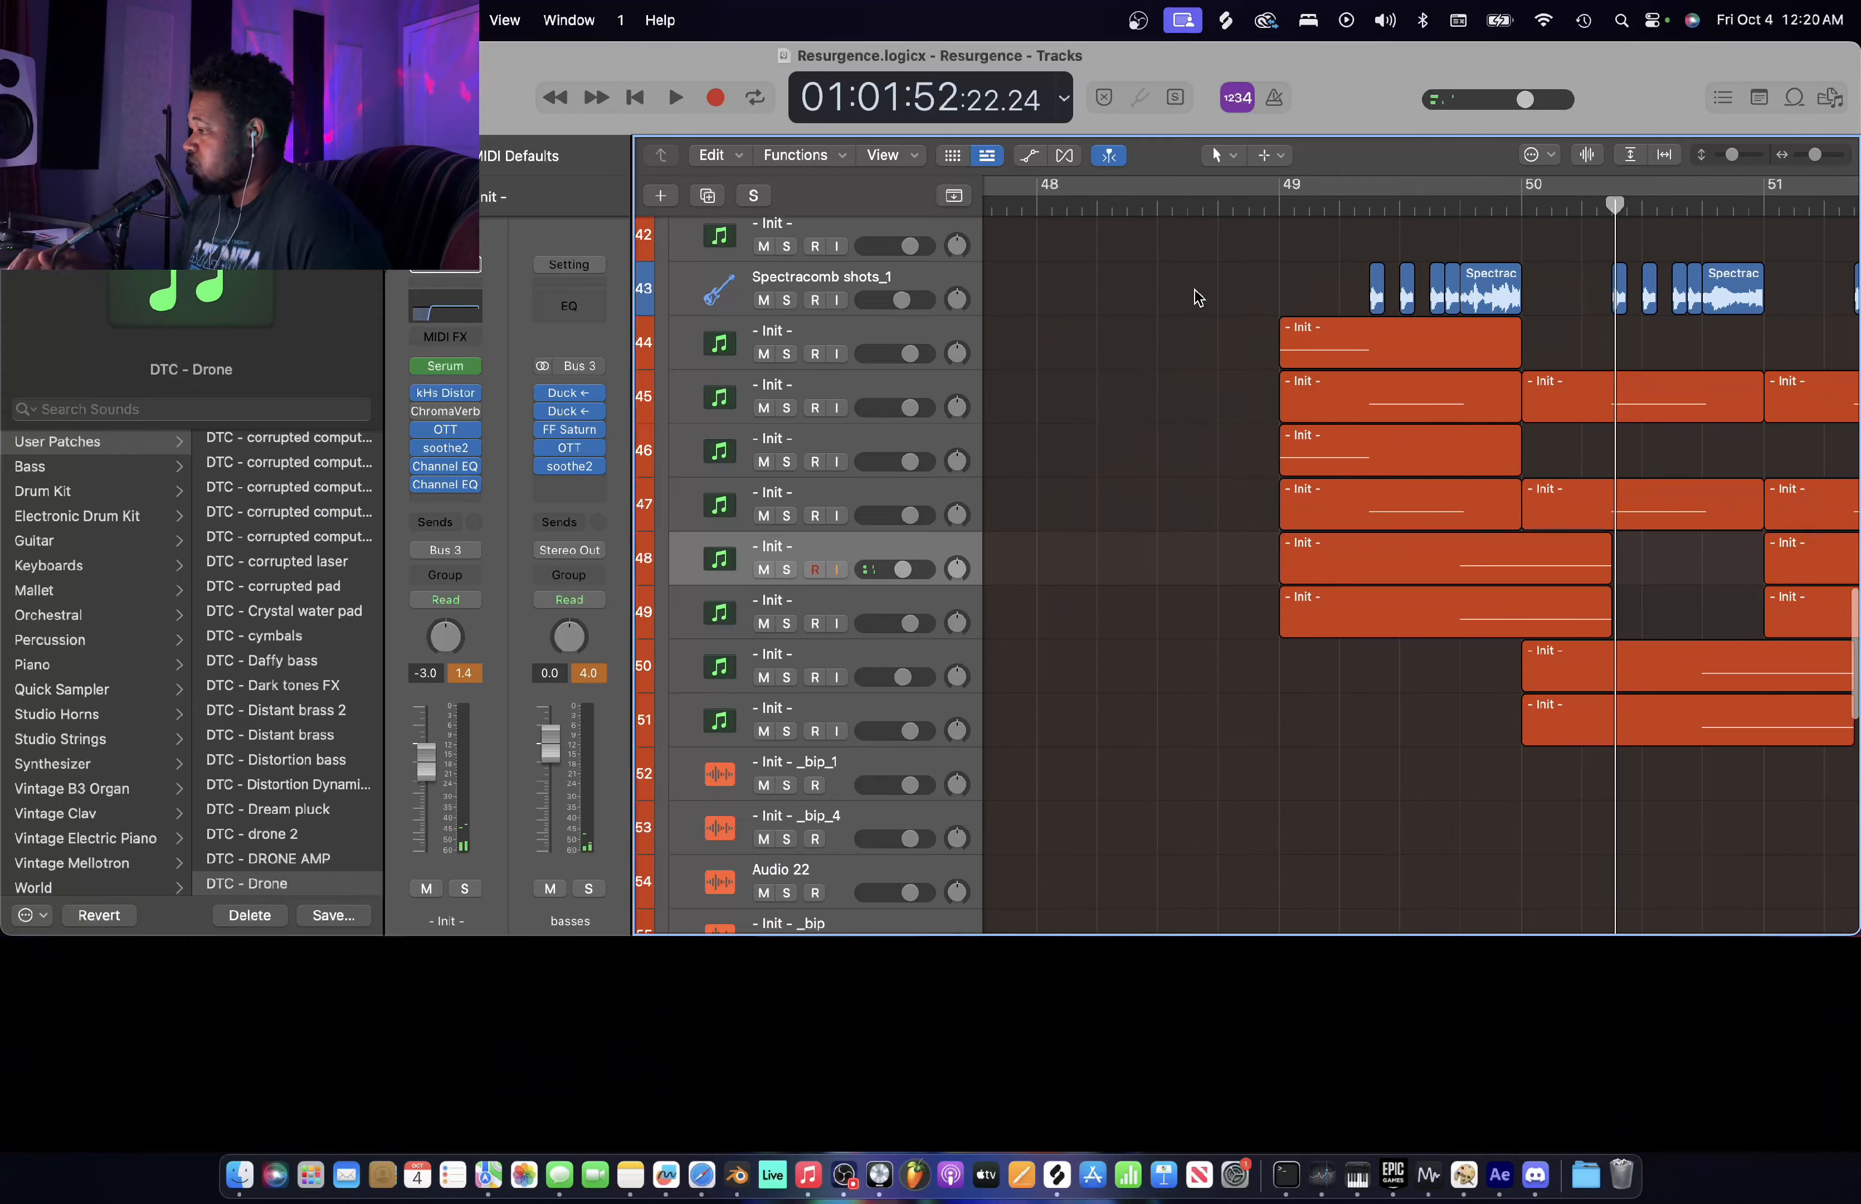
pyautogui.scroll(20, 1198, 297)
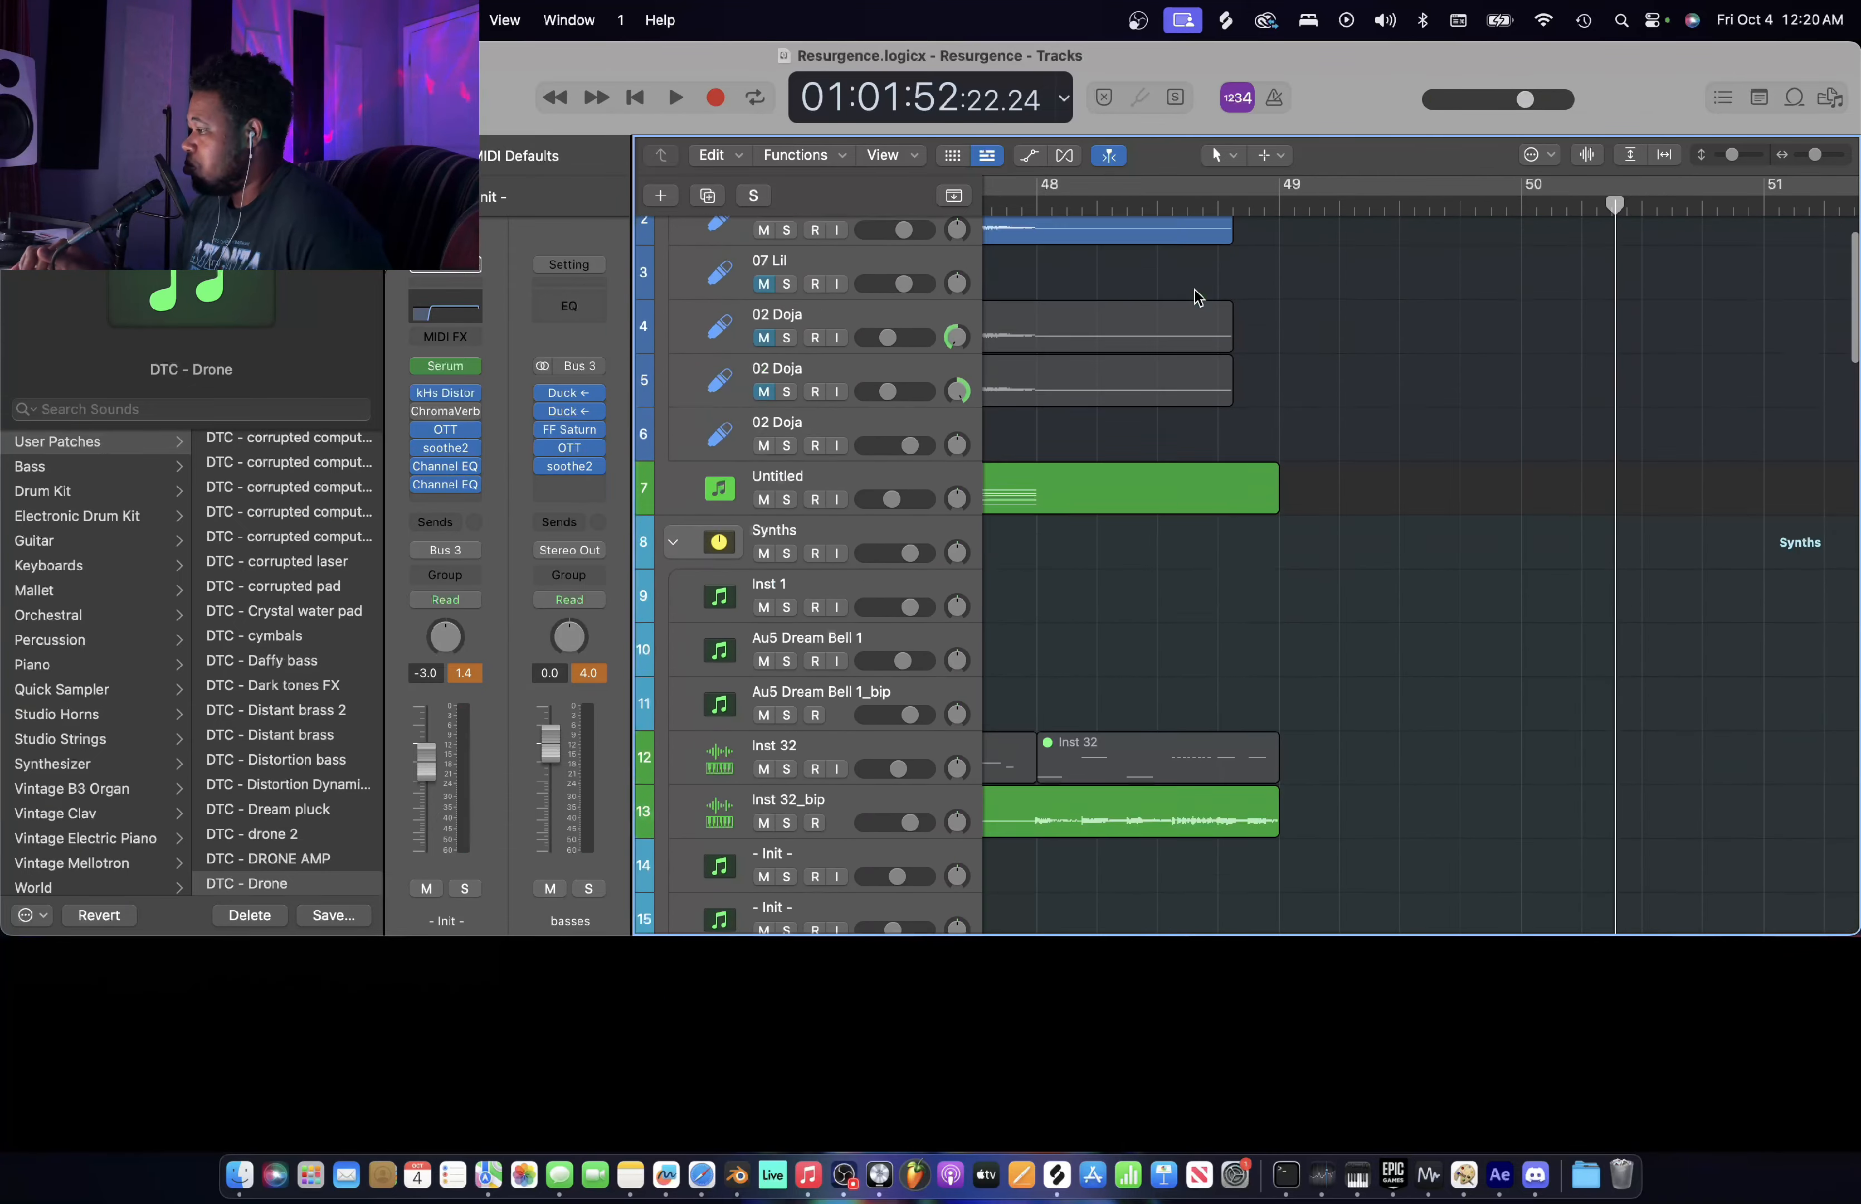
pyautogui.scroll(-20, 1194, 289)
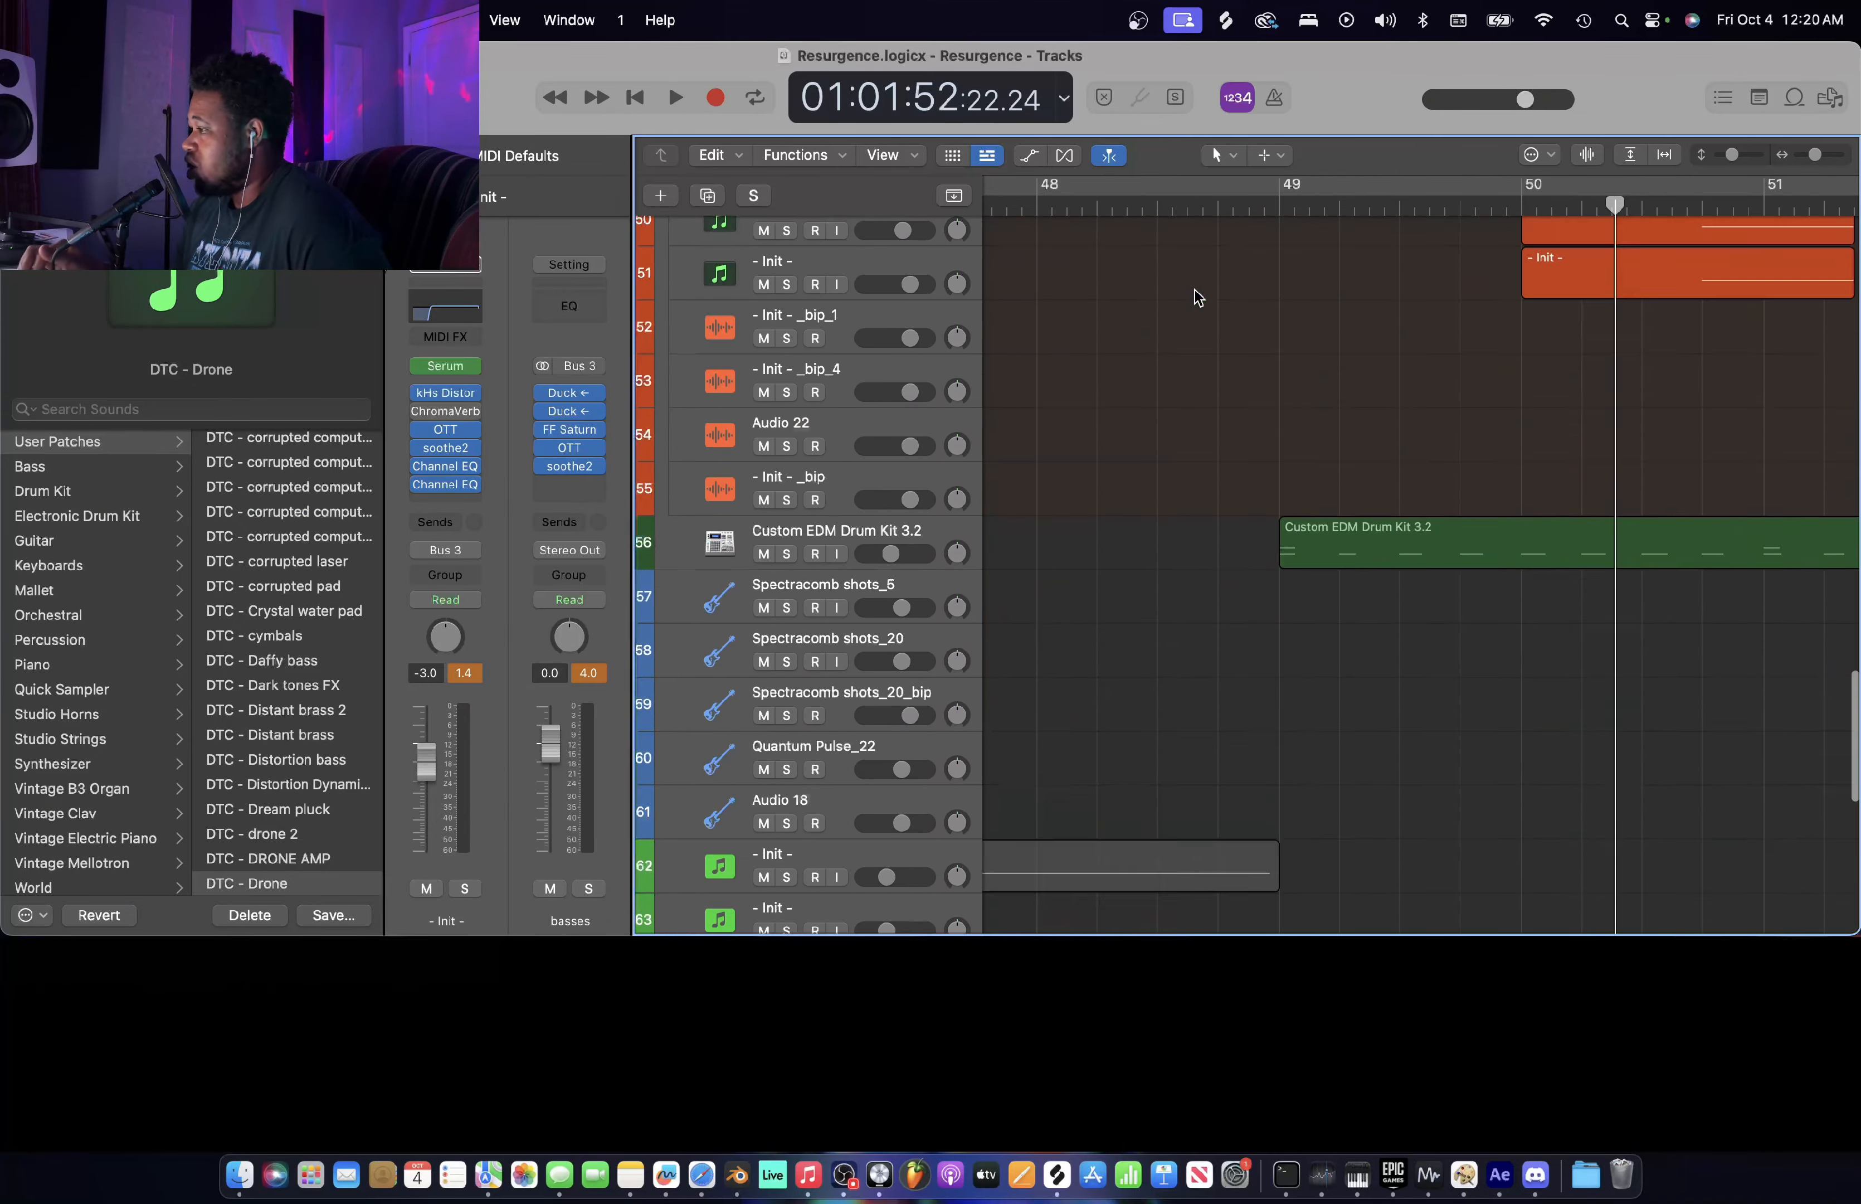
pyautogui.scroll(12, 1195, 289)
# - Play all layers together from bar 49 into bar 51
pyautogui.click(1277, 207)
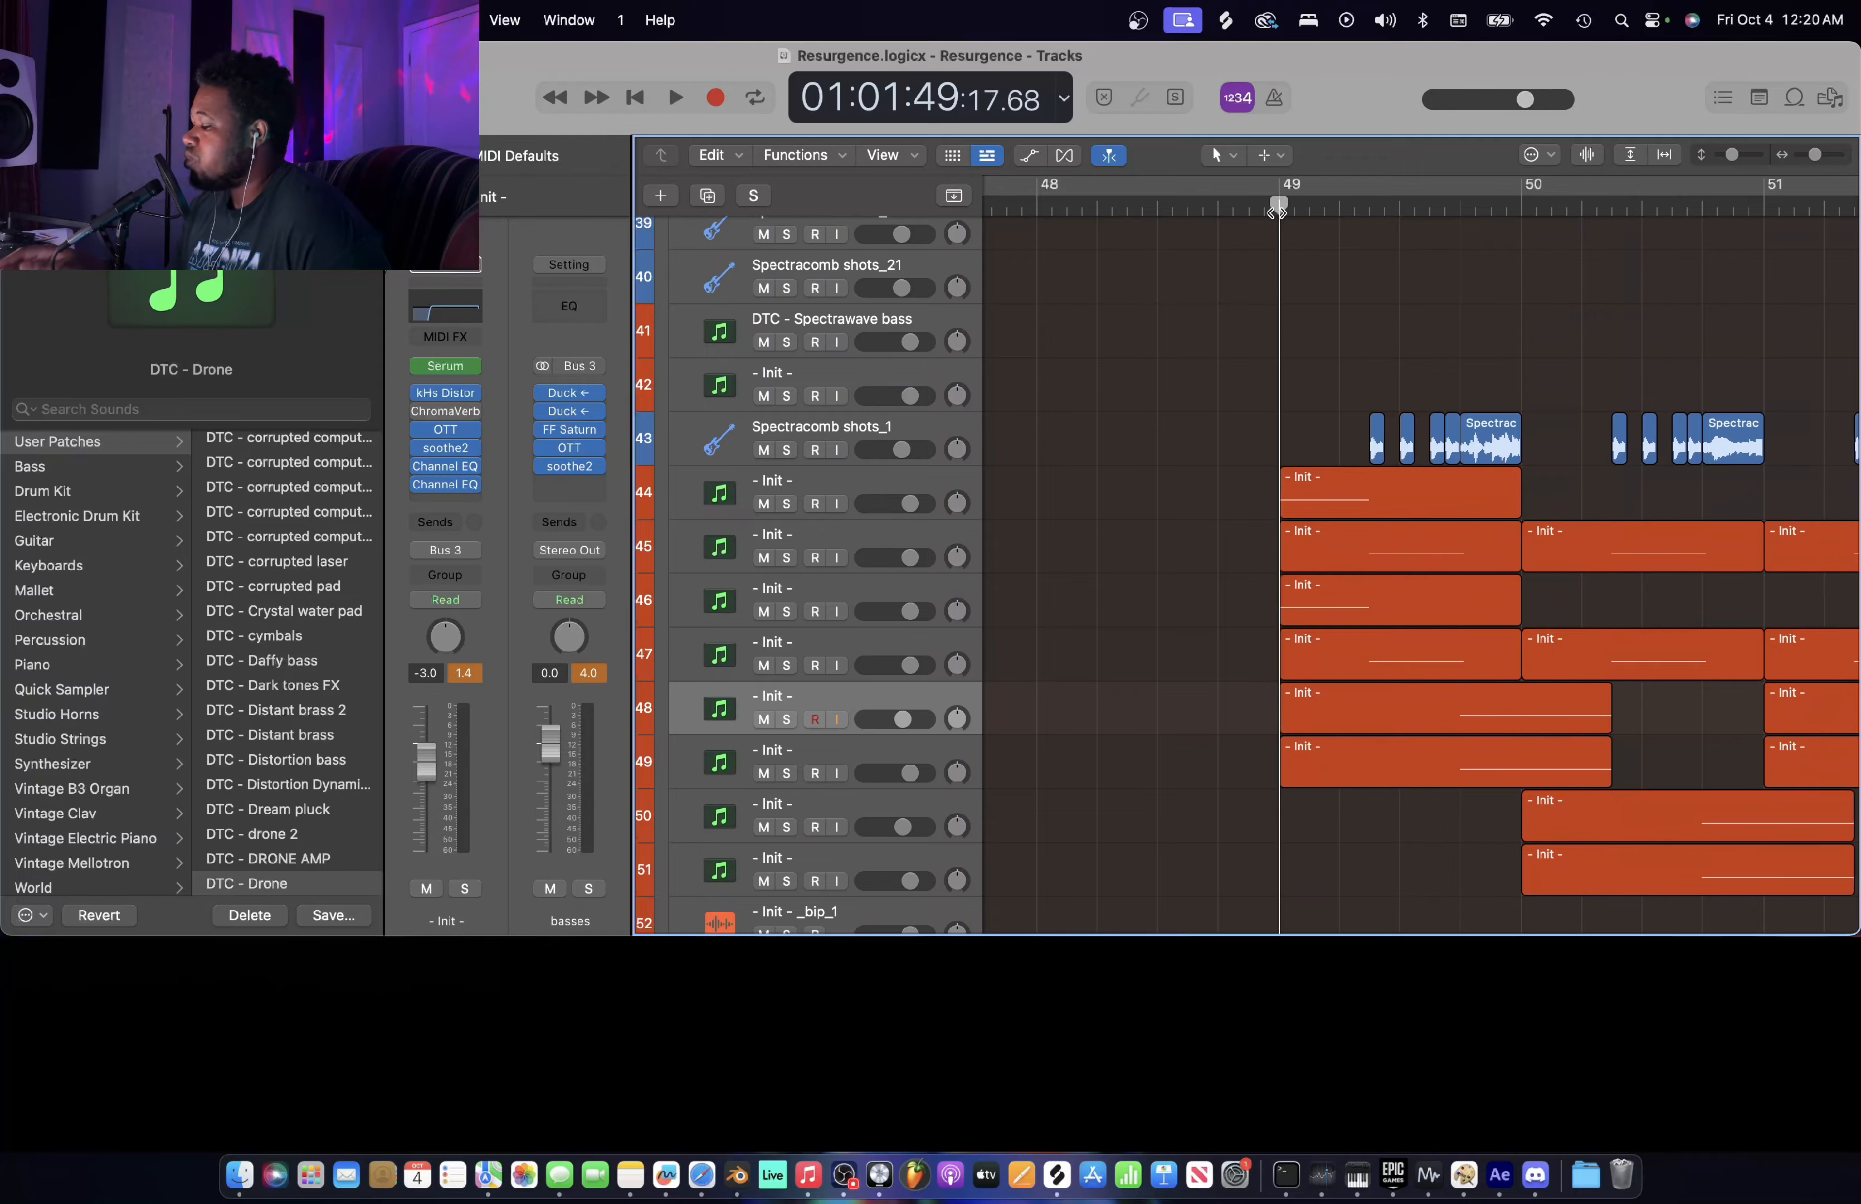
pyautogui.press('space')
pyautogui.hscroll(5, 1439, 368)
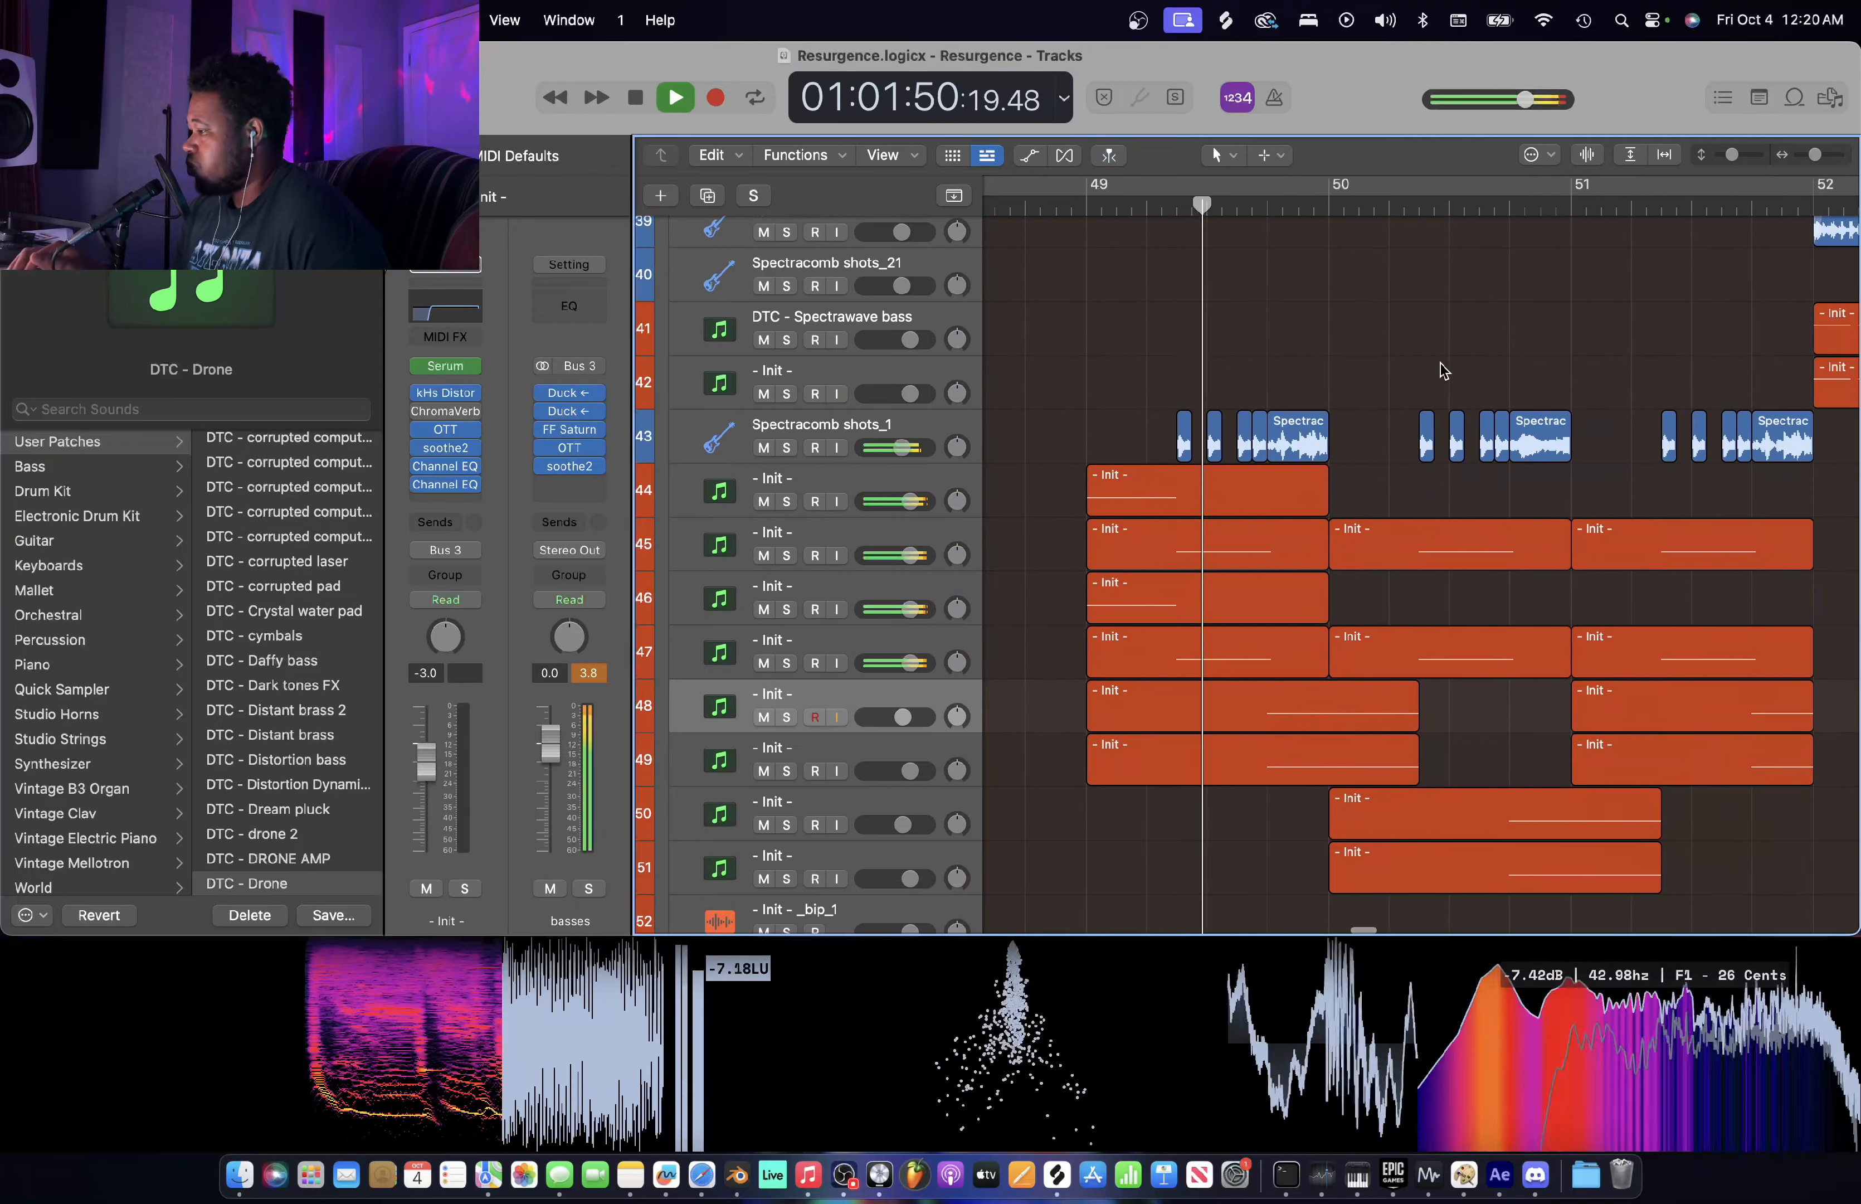
pyautogui.hscroll(3, 1444, 371)
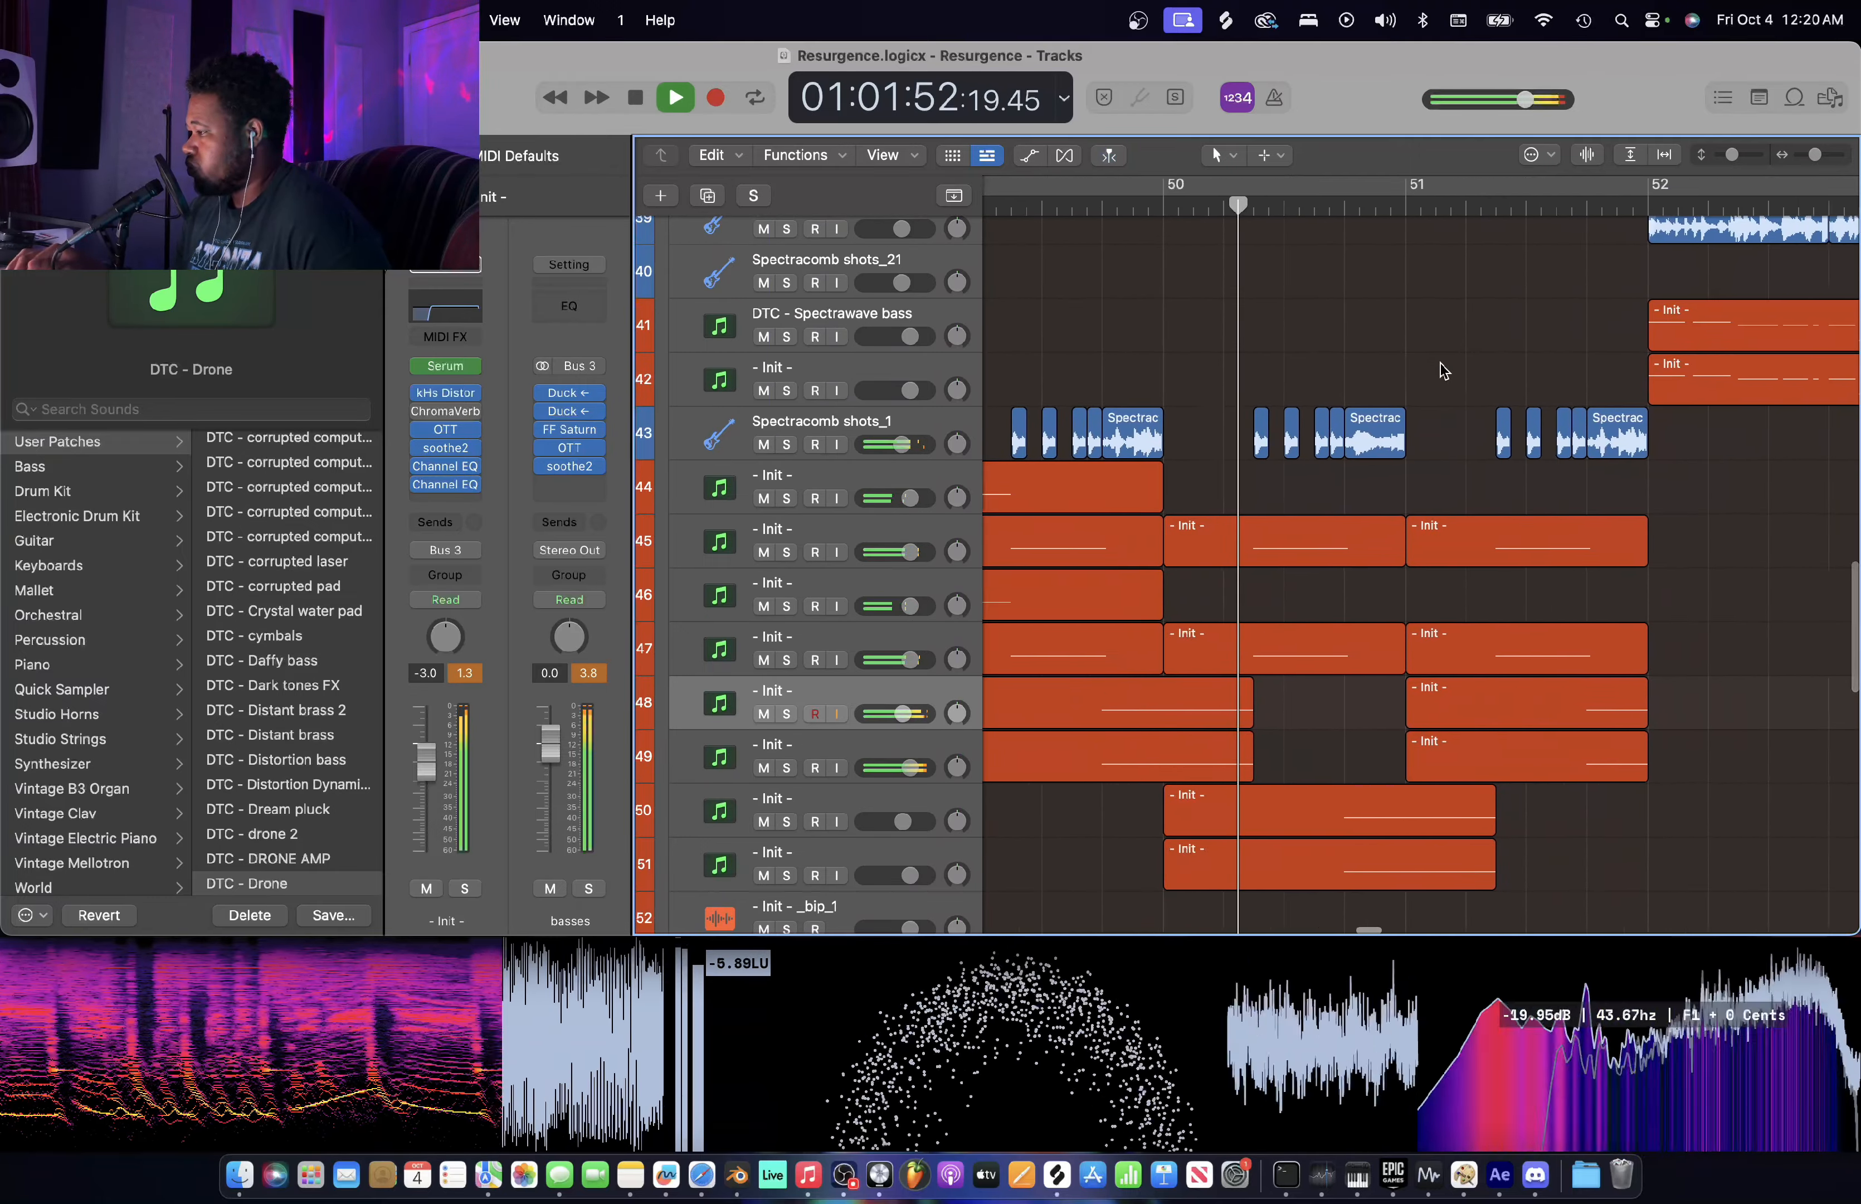
pyautogui.press('space')
pyautogui.hscroll(1, 1441, 371)
# - Select the - Init - bass on track 51, inspect LFO 2 and the modulation matrix in its Serum patch, and close the plugin window
pyautogui.click(845, 852)
pyautogui.click(445, 365)
pyautogui.click(1124, 828)
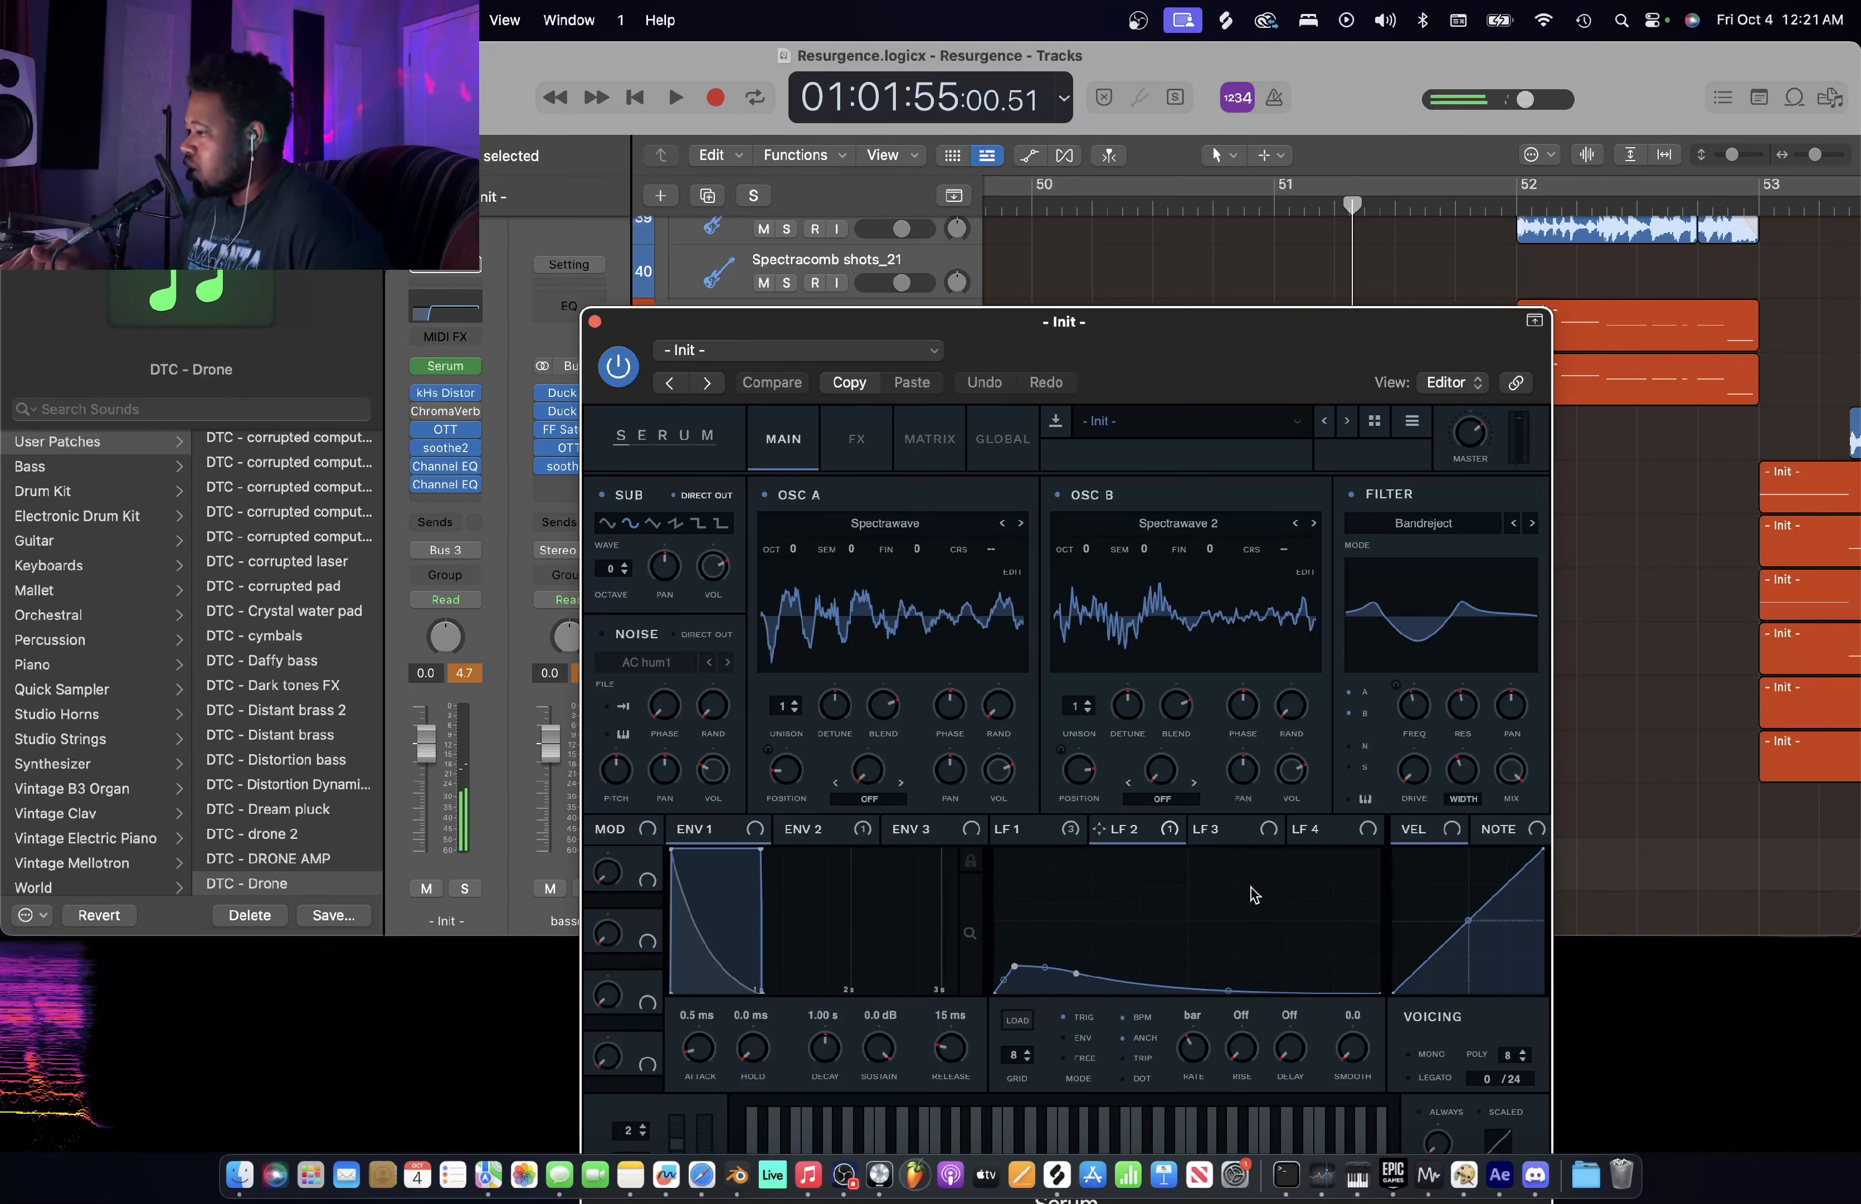
pyautogui.click(921, 449)
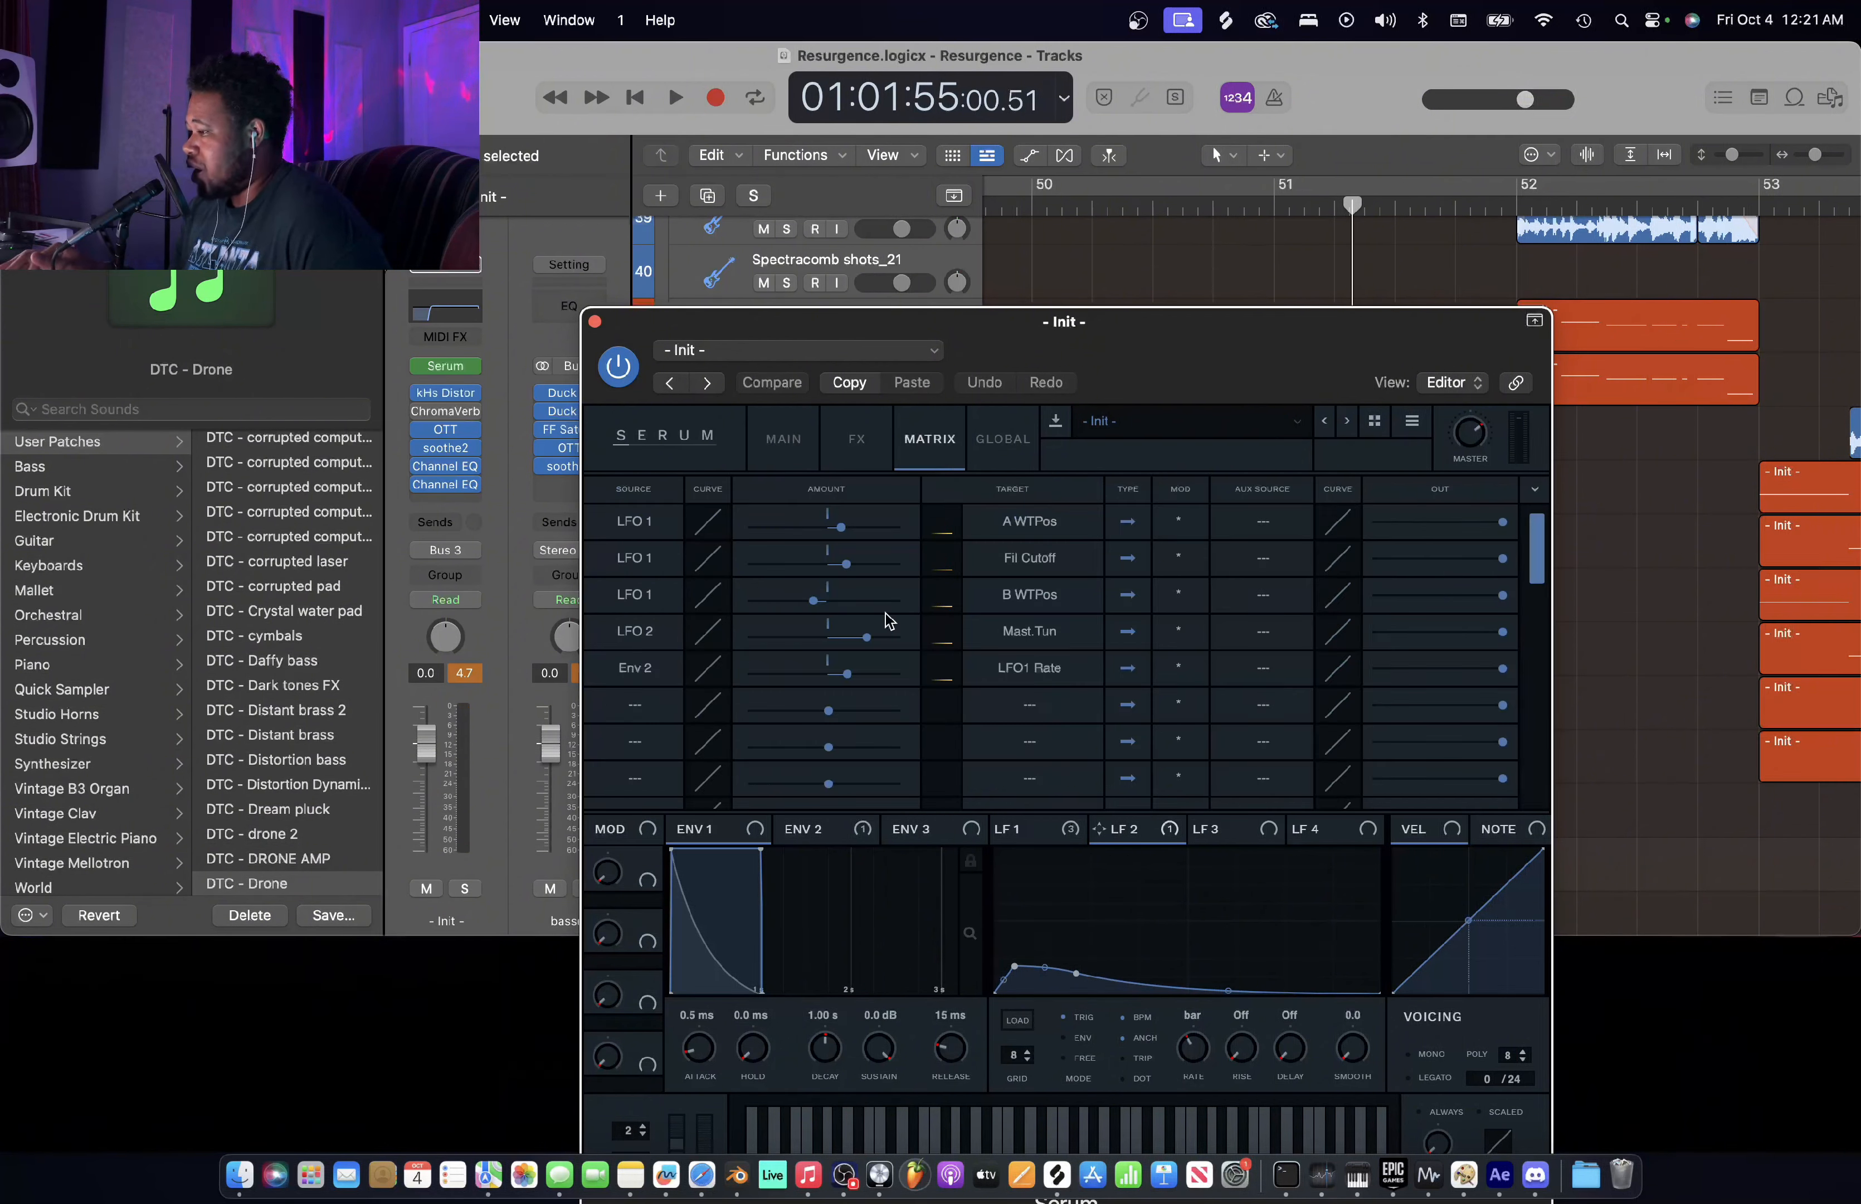
pyautogui.click(785, 440)
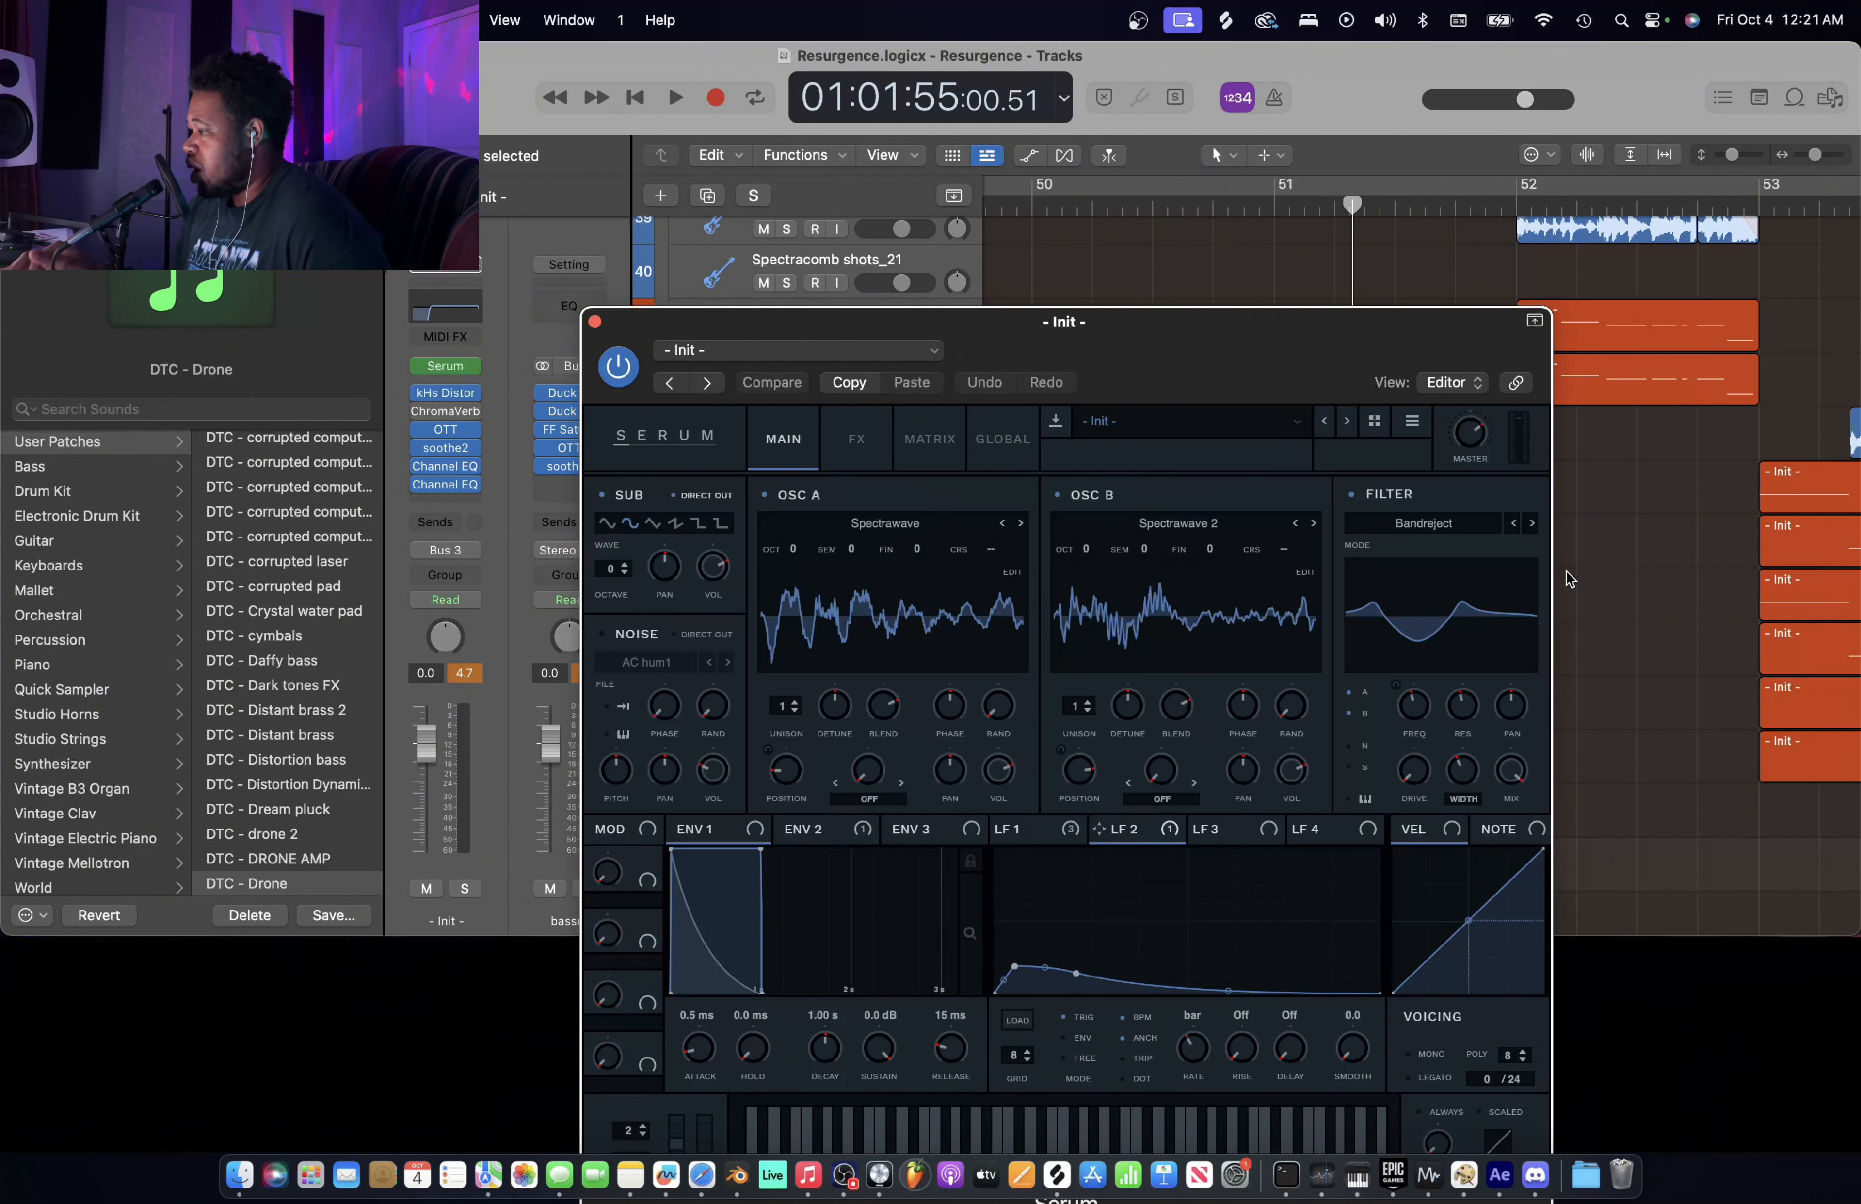
pyautogui.click(595, 322)
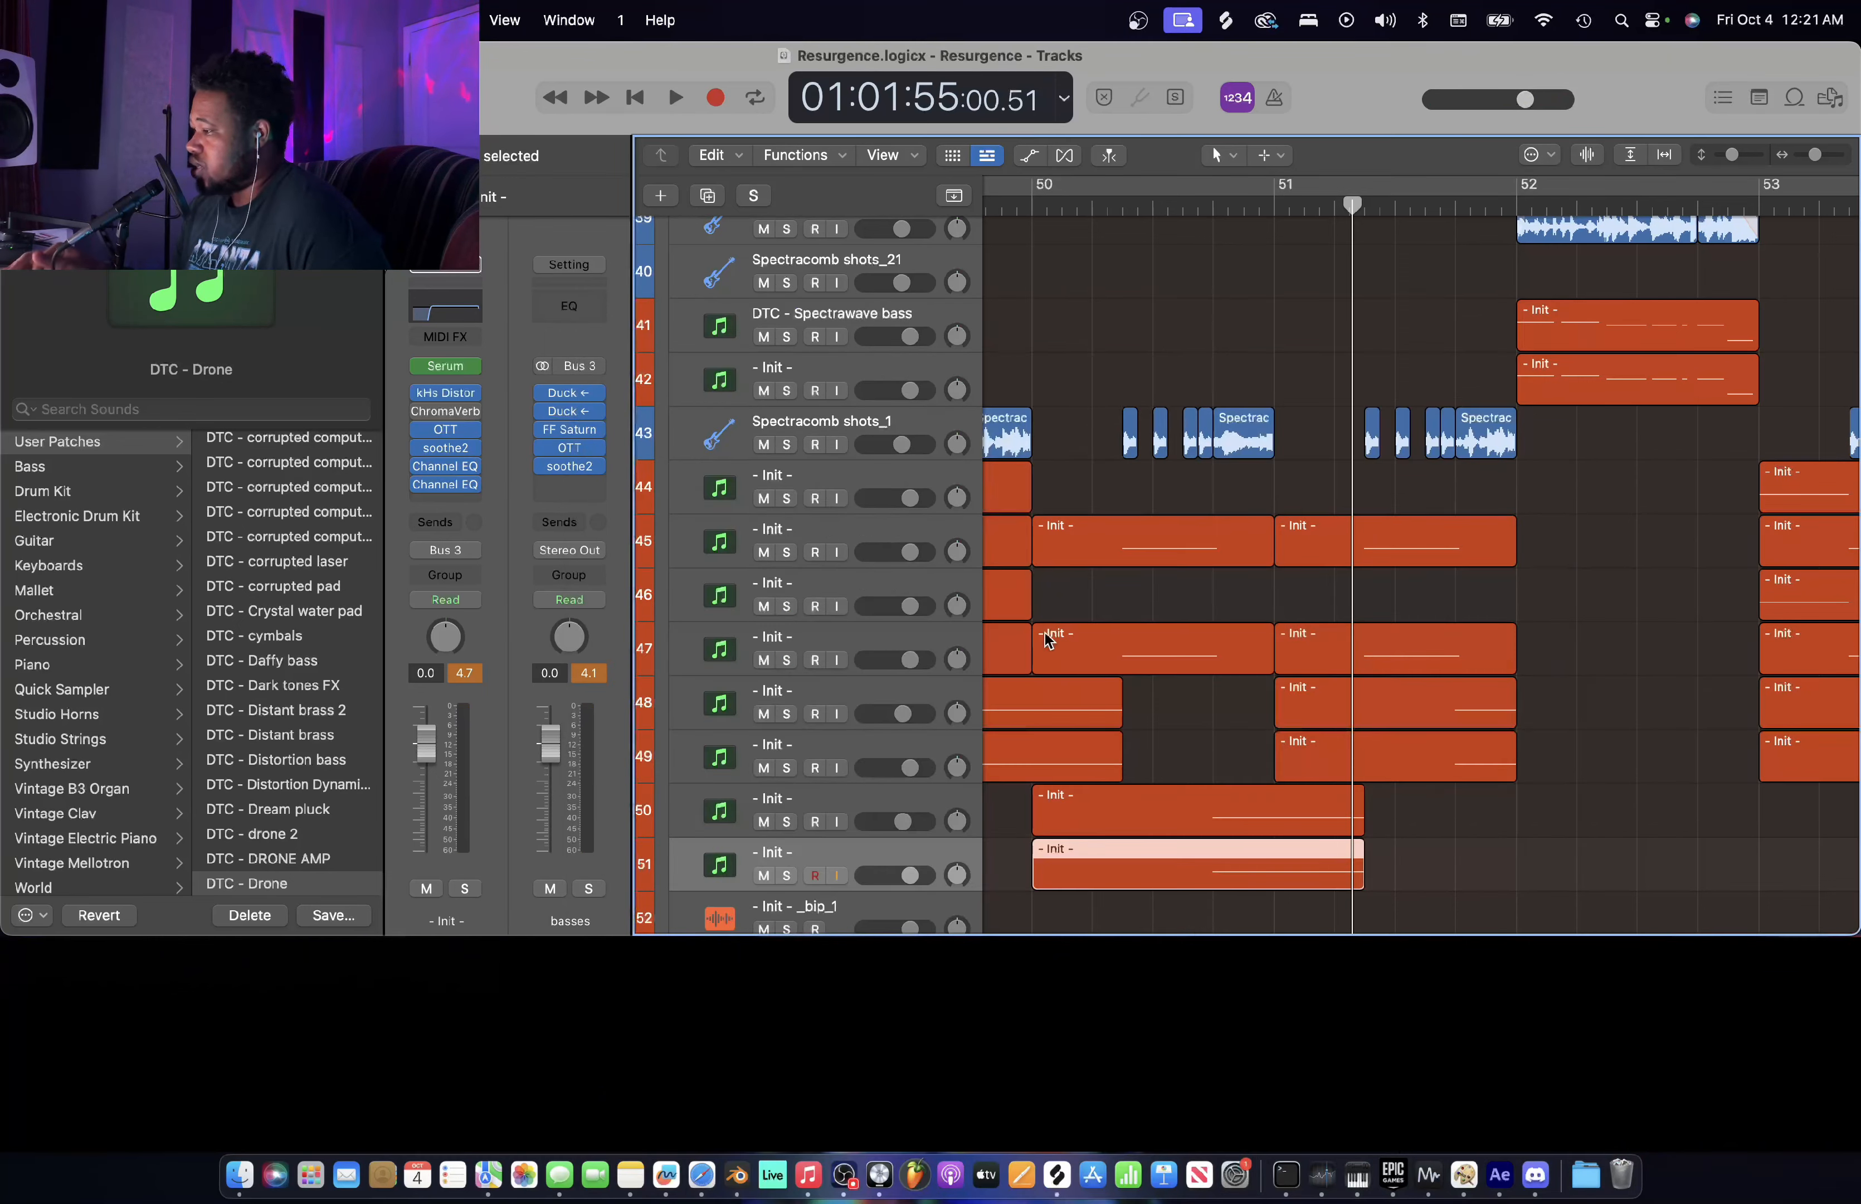
# - Select the - Init - bass on track 50 and continue playback from bar 51 to bar 53, following the Supersaw and bass tracks
pyautogui.click(938, 810)
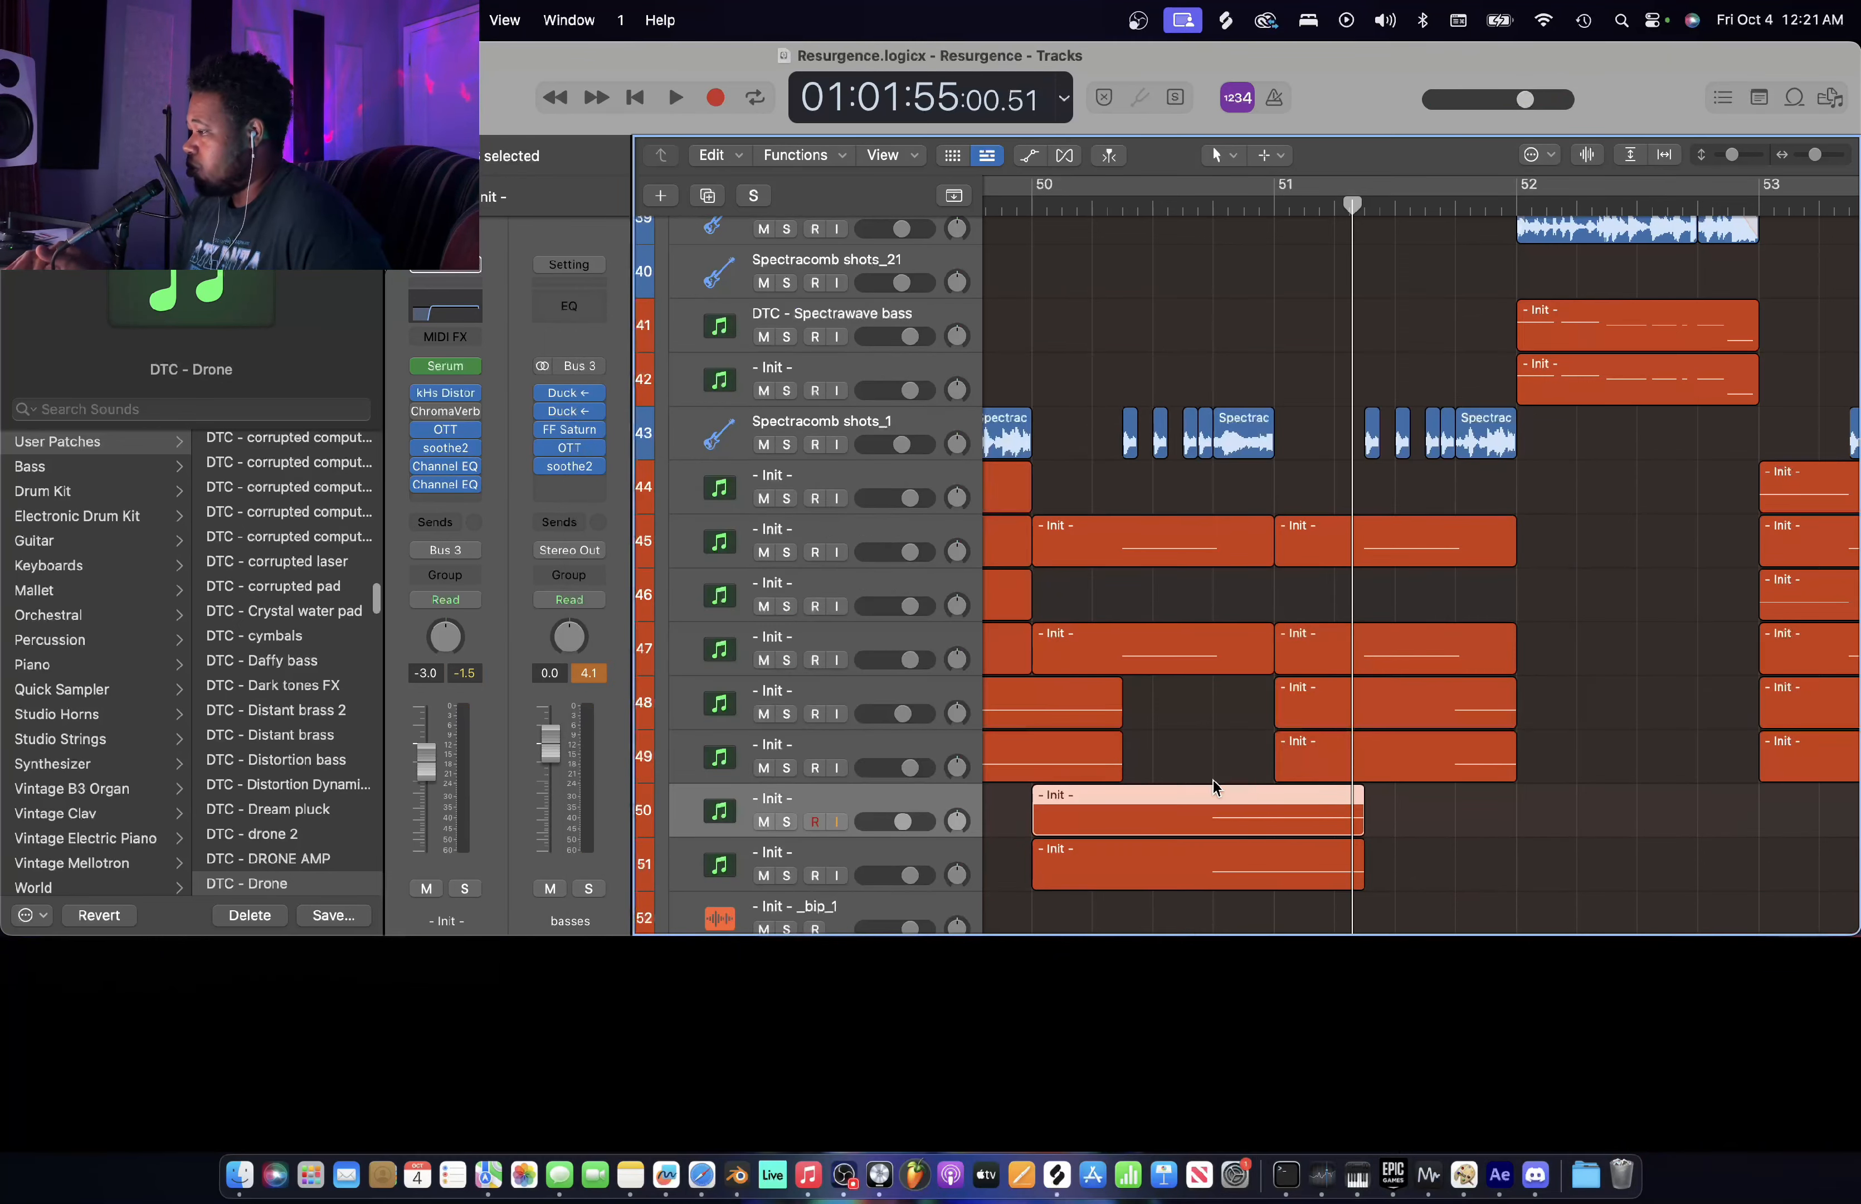
pyautogui.press('space')
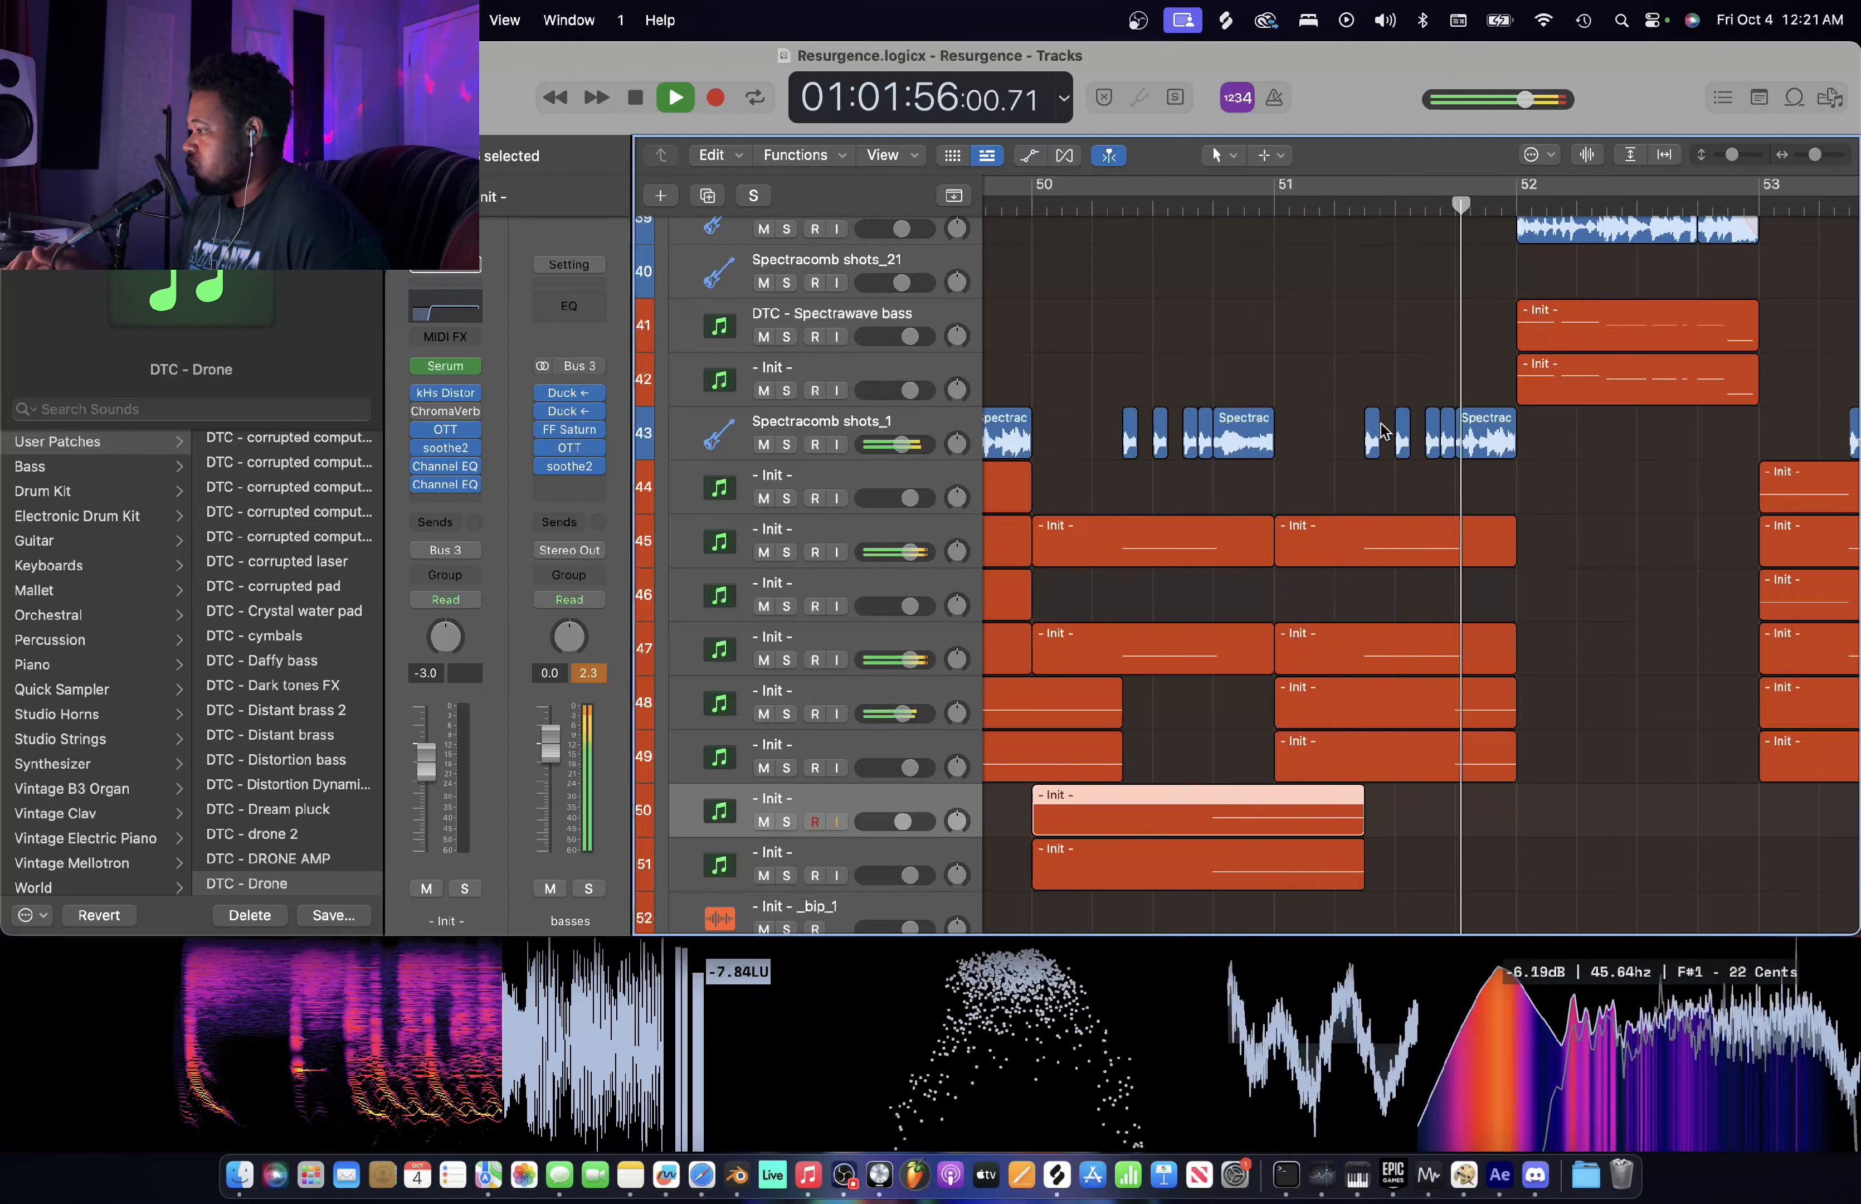
pyautogui.scroll(10, 1361, 425)
pyautogui.scroll(3, 1384, 431)
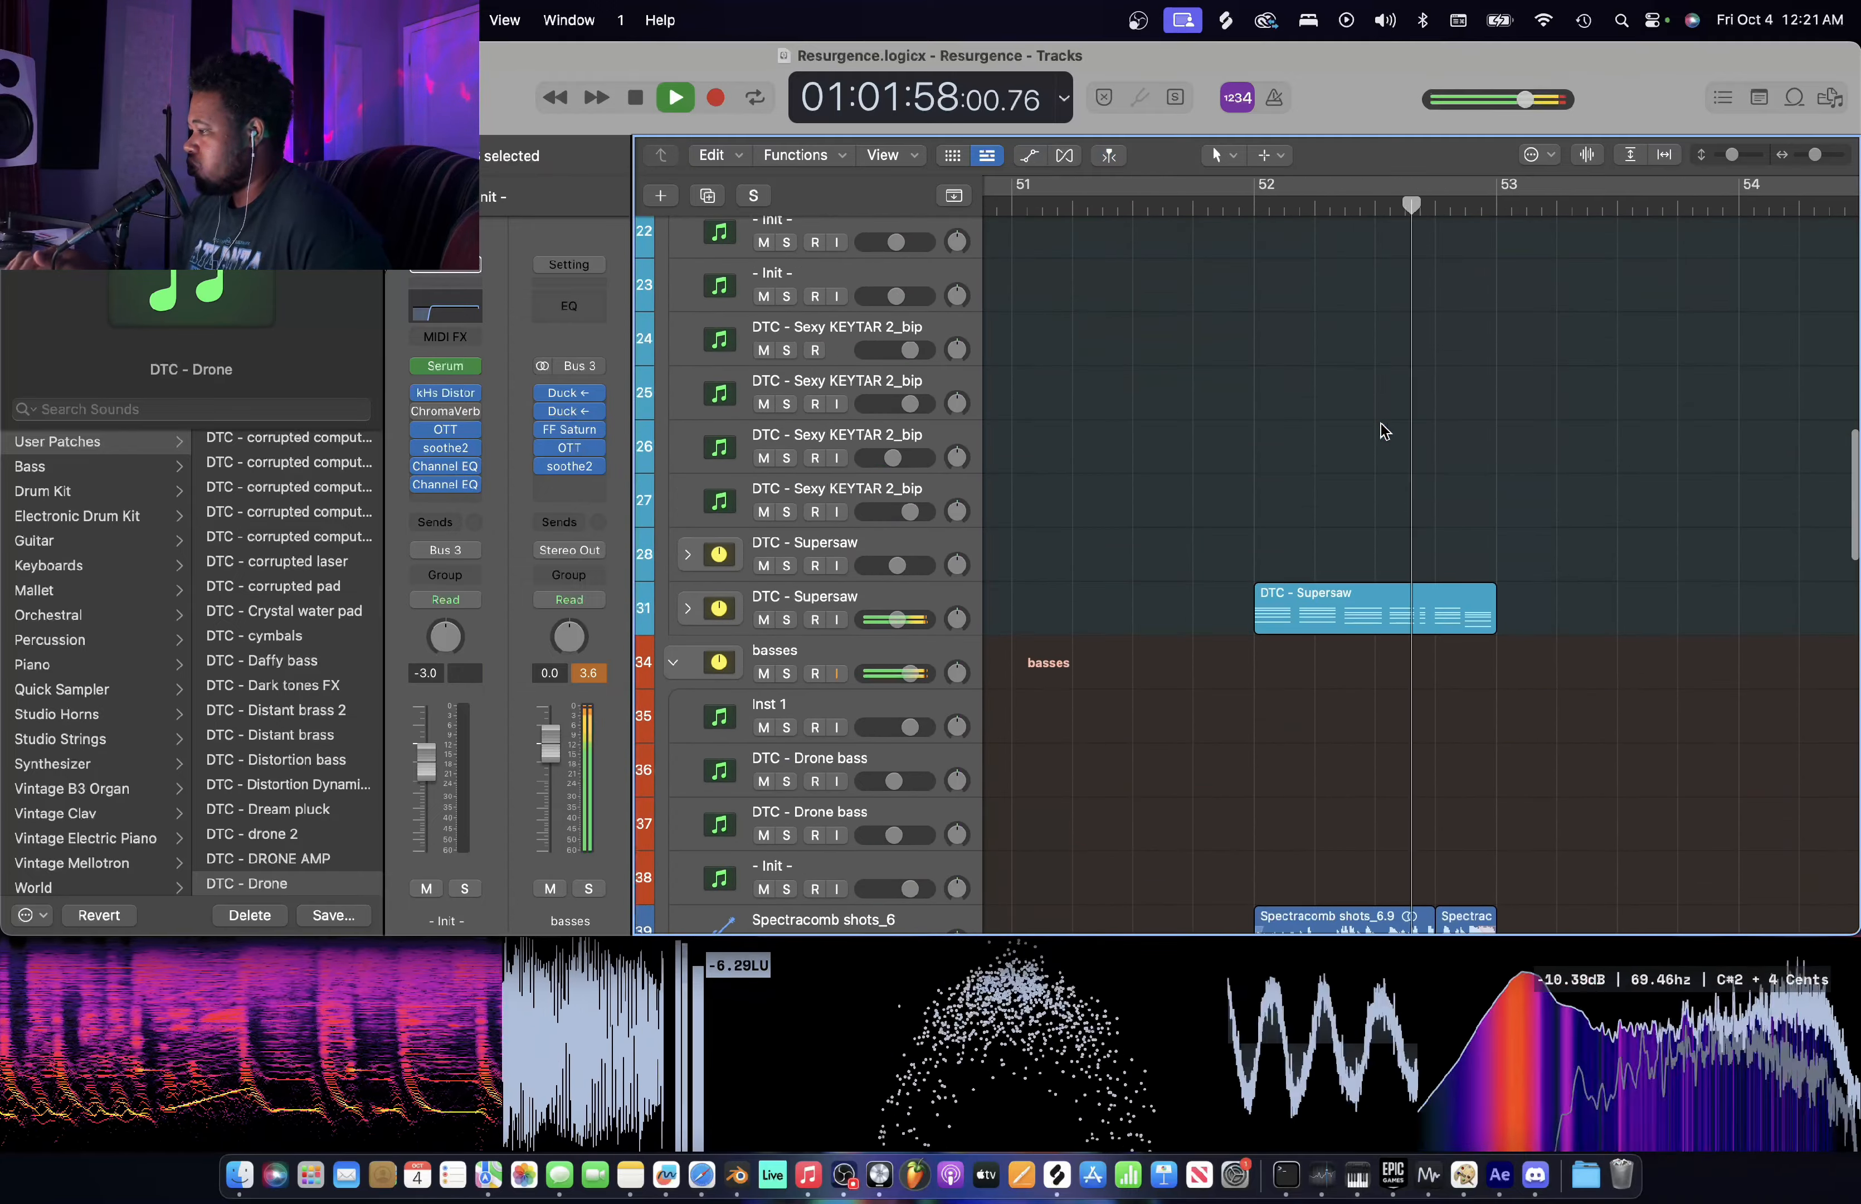
pyautogui.press('space')
pyautogui.scroll(5, 1384, 425)
pyautogui.scroll(-8, 1384, 425)
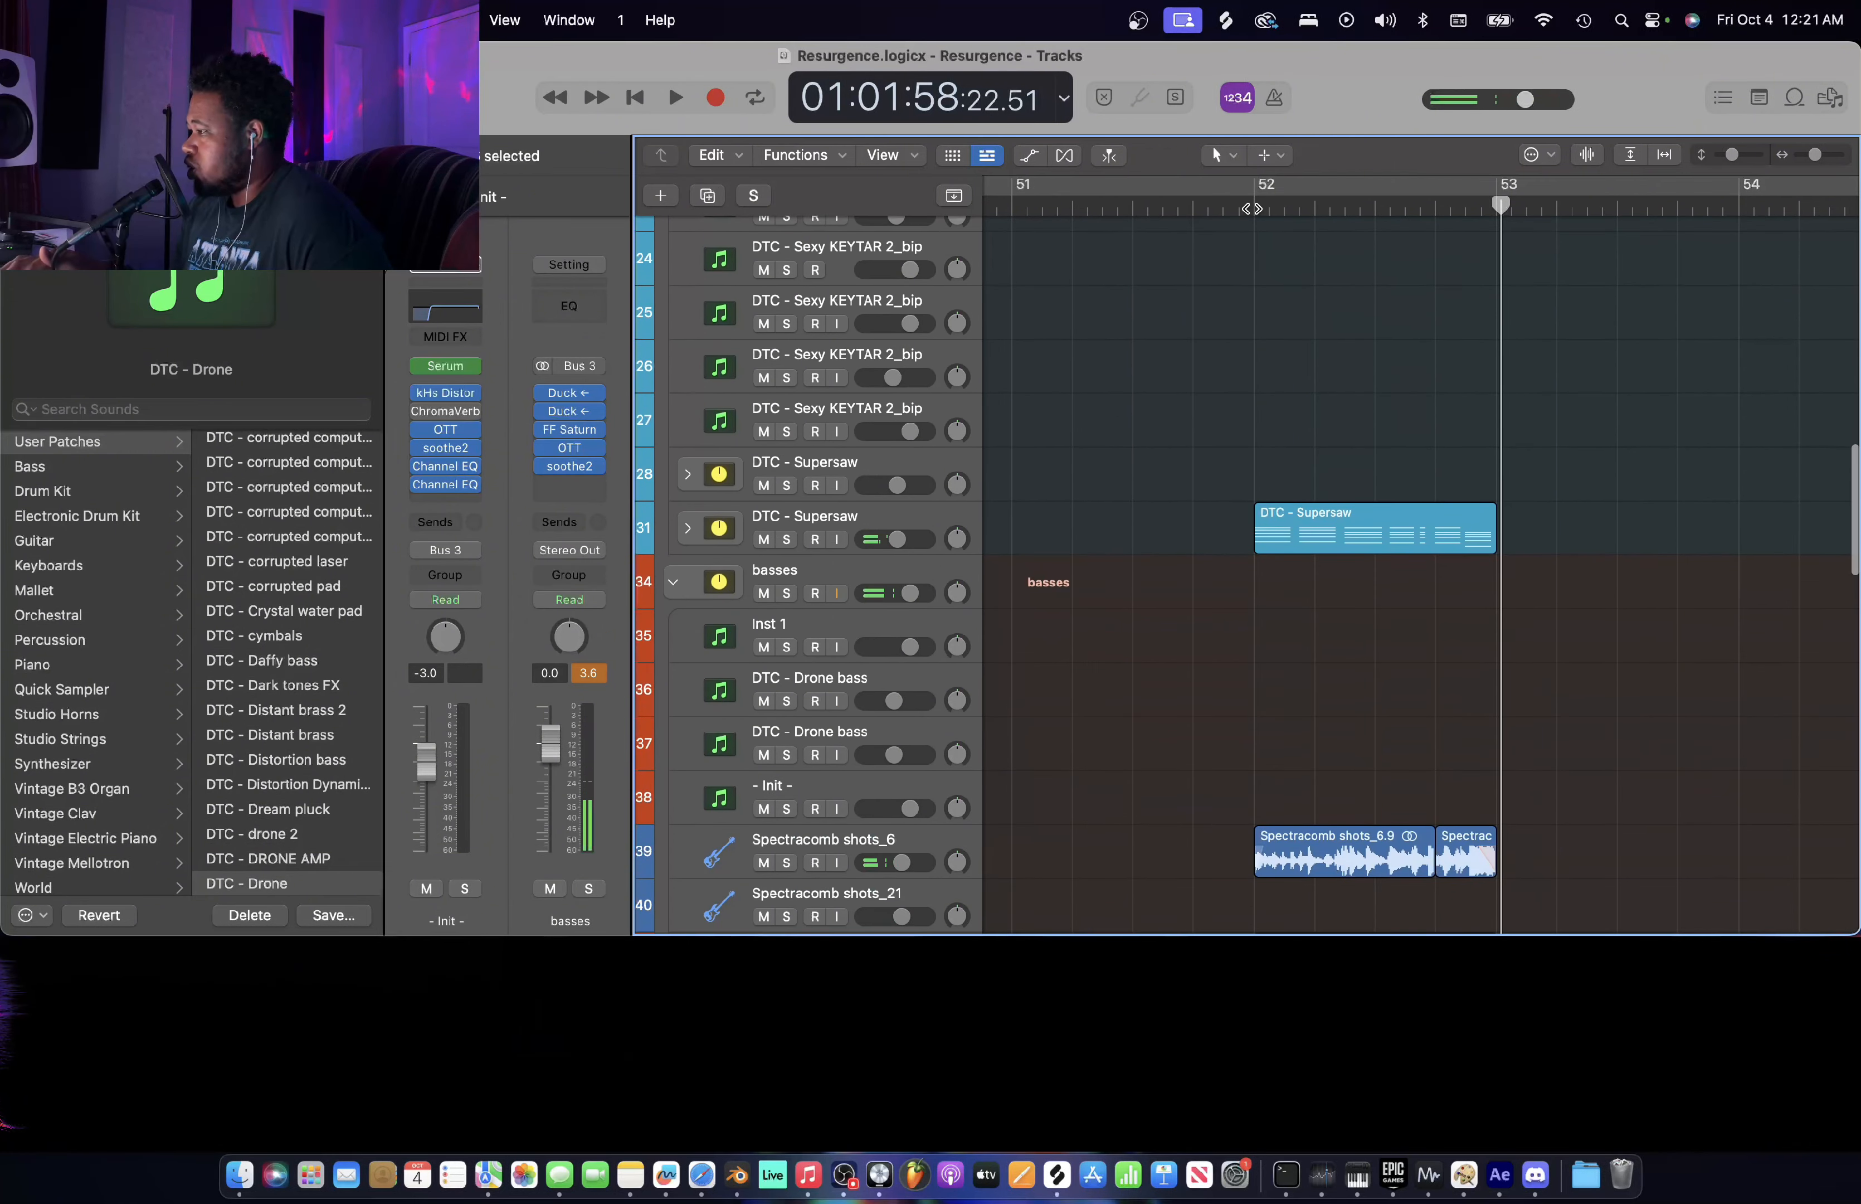
# - Set the playhead to bar 52 and look over the Supersaw, Spectracomb and bass regions between bars 52 and 60
pyautogui.click(1255, 207)
pyautogui.press('super+Left')
pyautogui.hscroll(-10, 1316, 598)
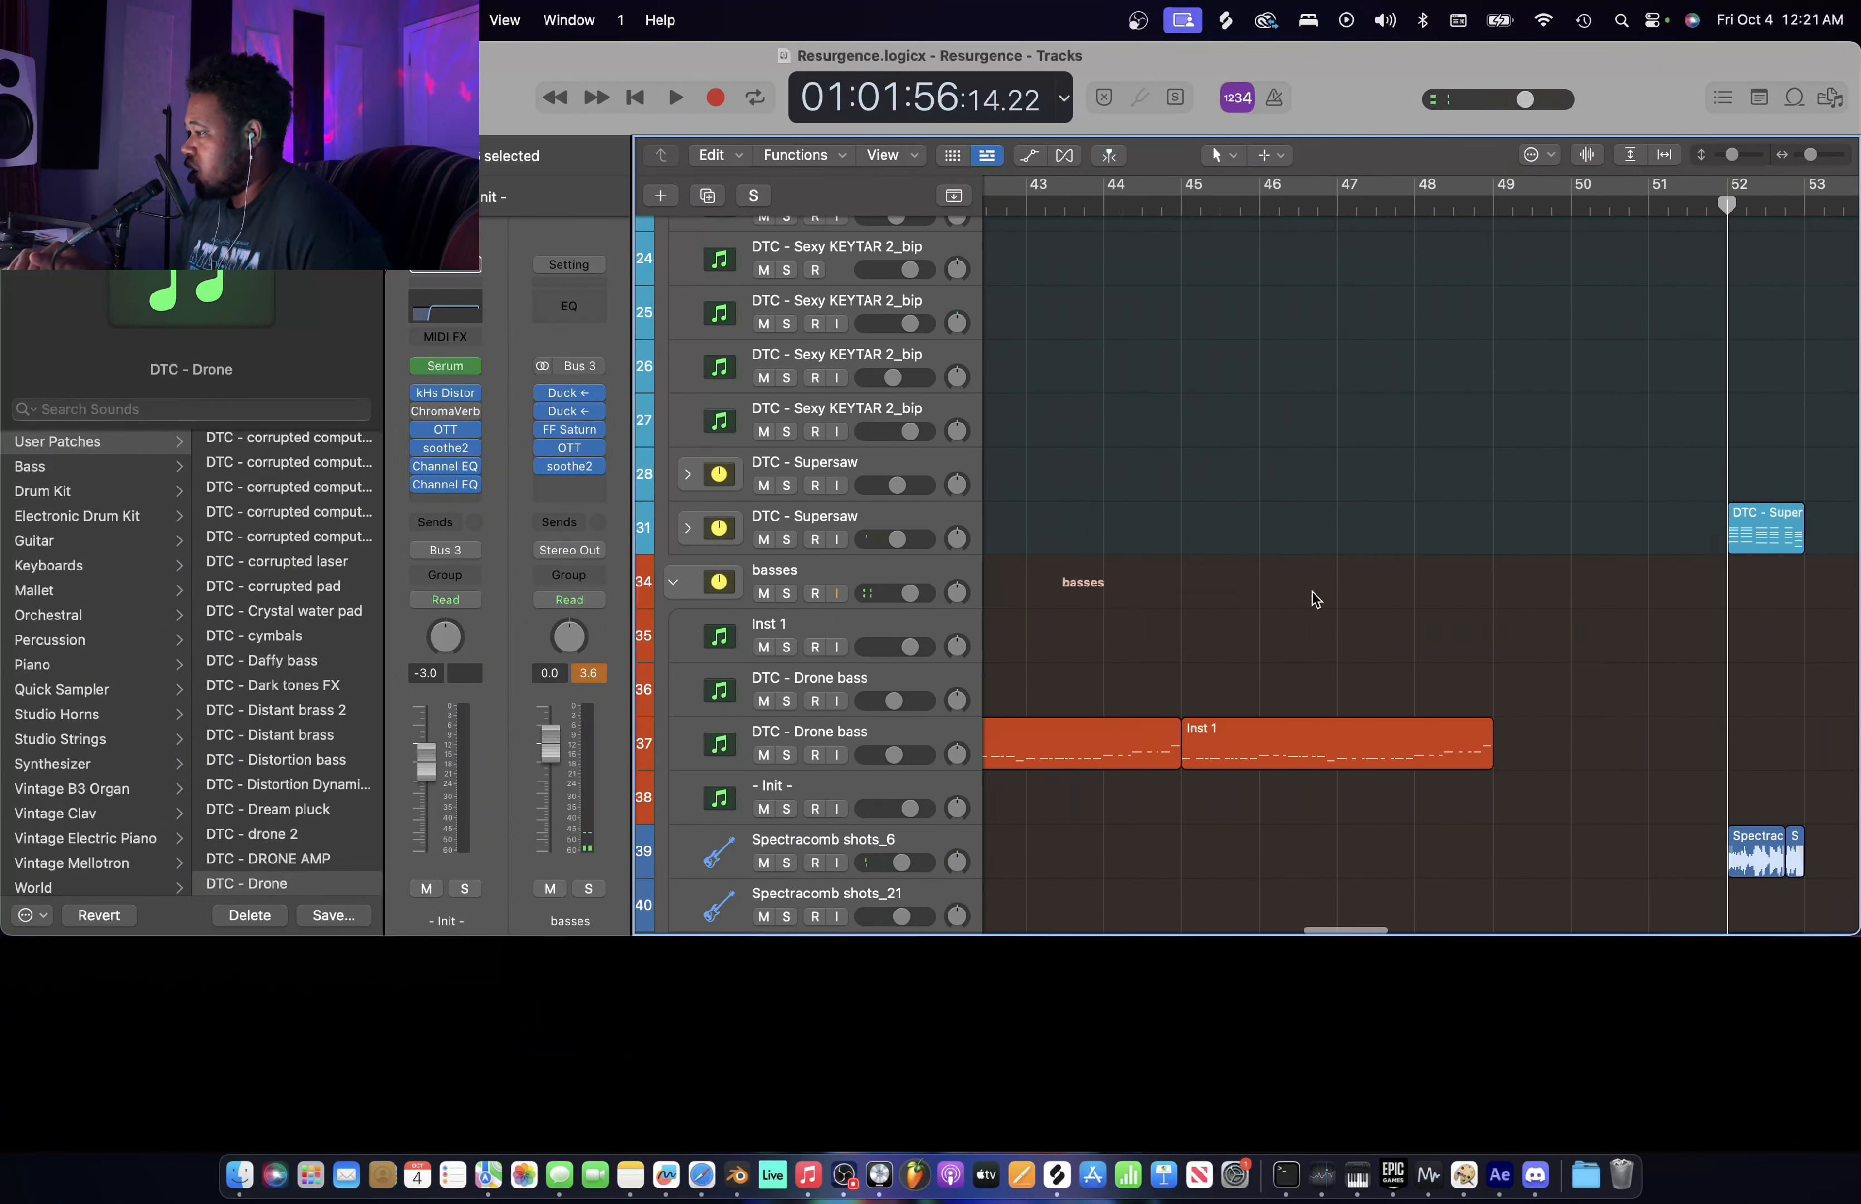
pyautogui.hscroll(6, 1316, 599)
pyautogui.hscroll(2, 1316, 598)
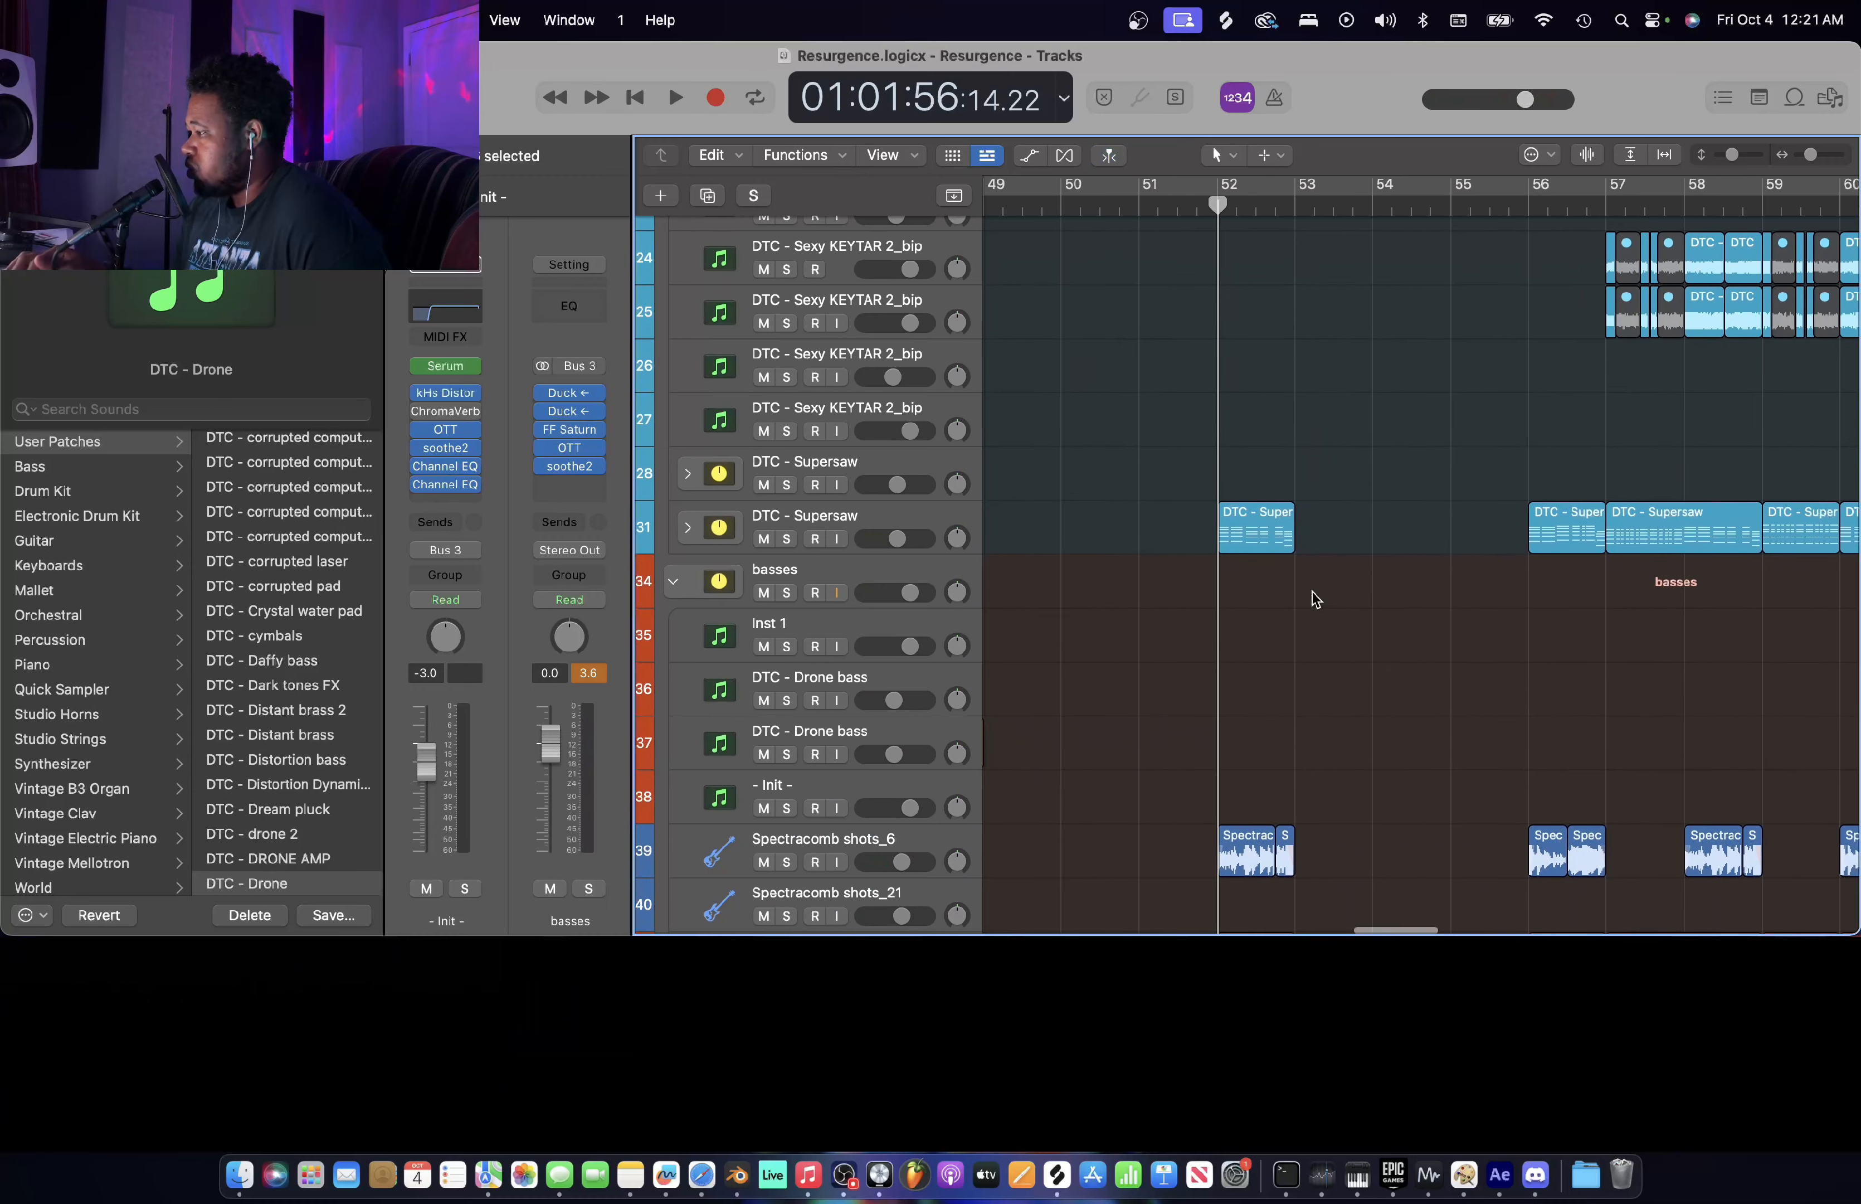
pyautogui.scroll(-8, 1376, 637)
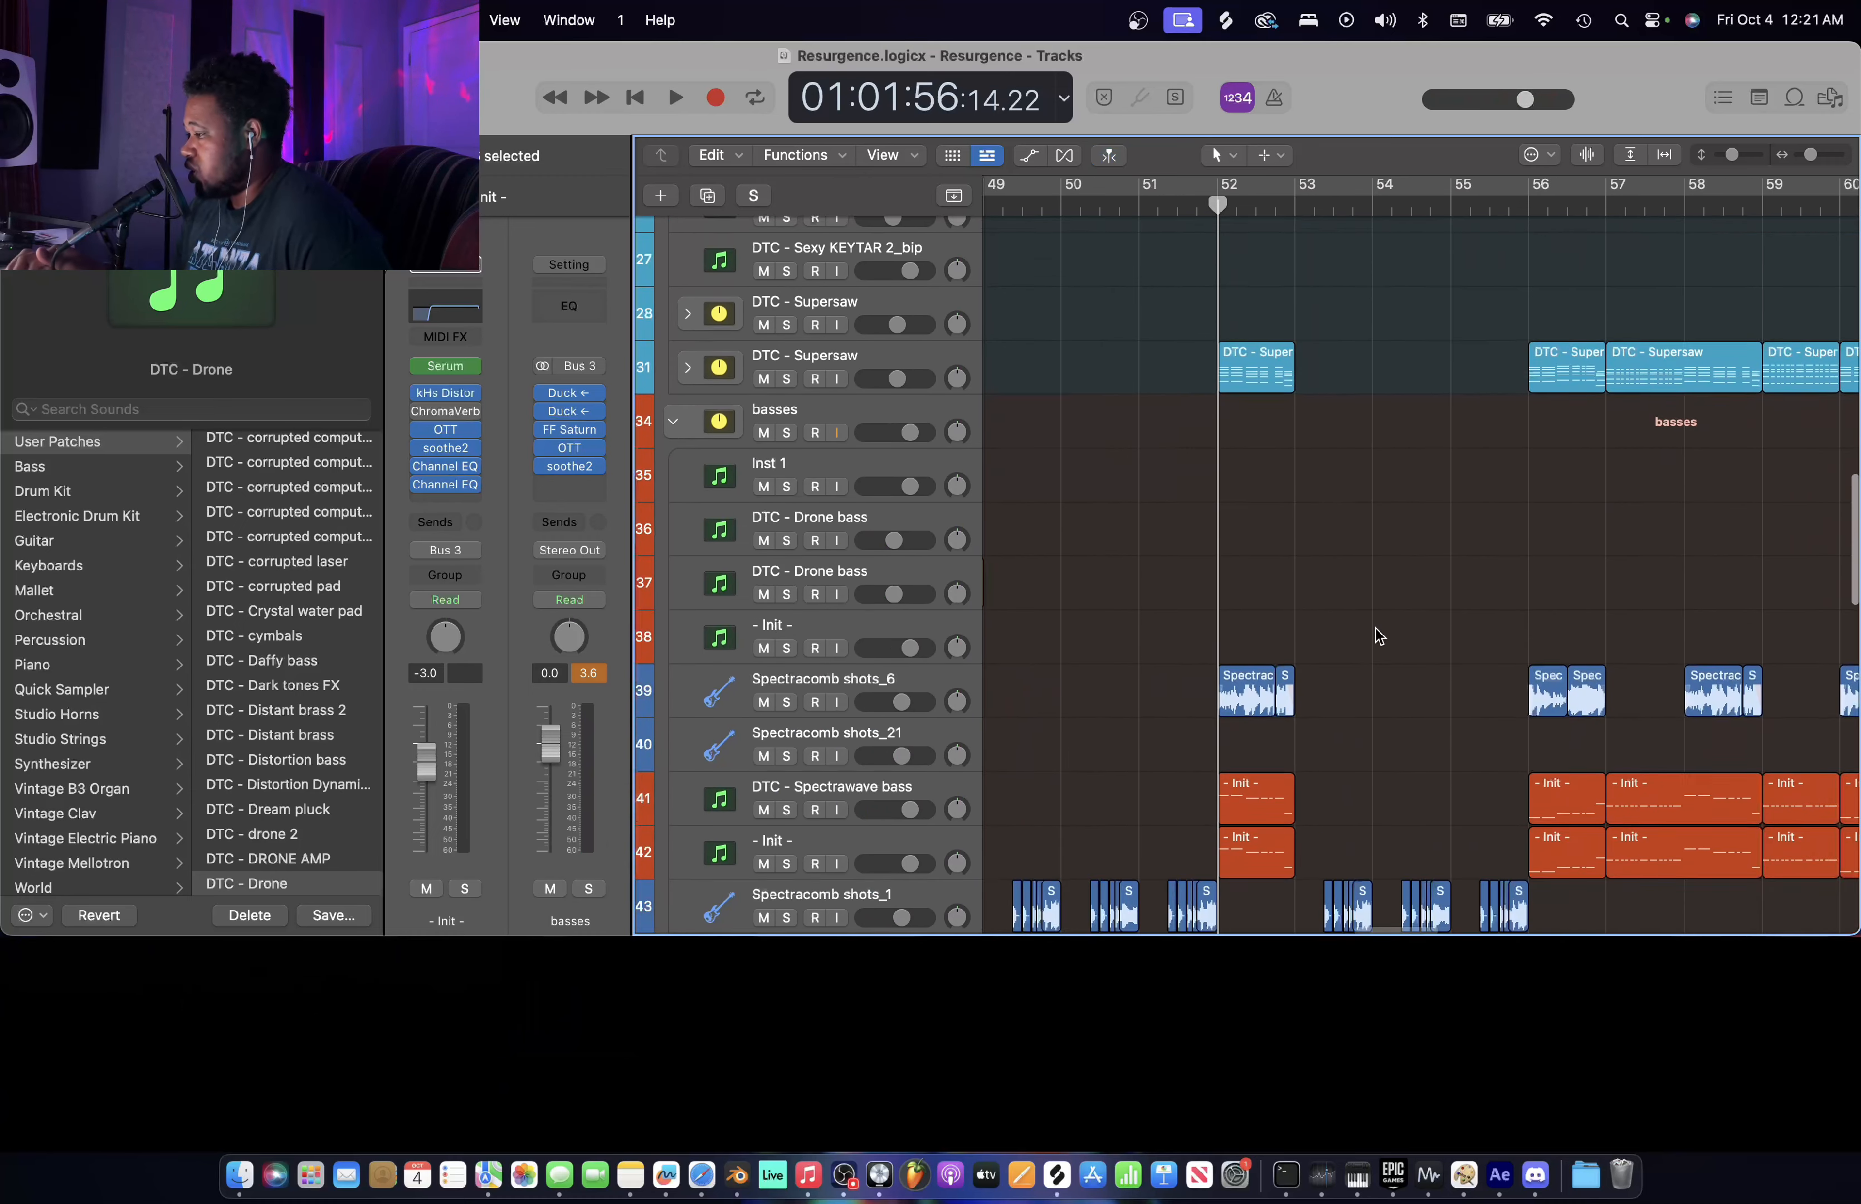
pyautogui.press('super+Right')
pyautogui.hscroll(5, 1376, 419)
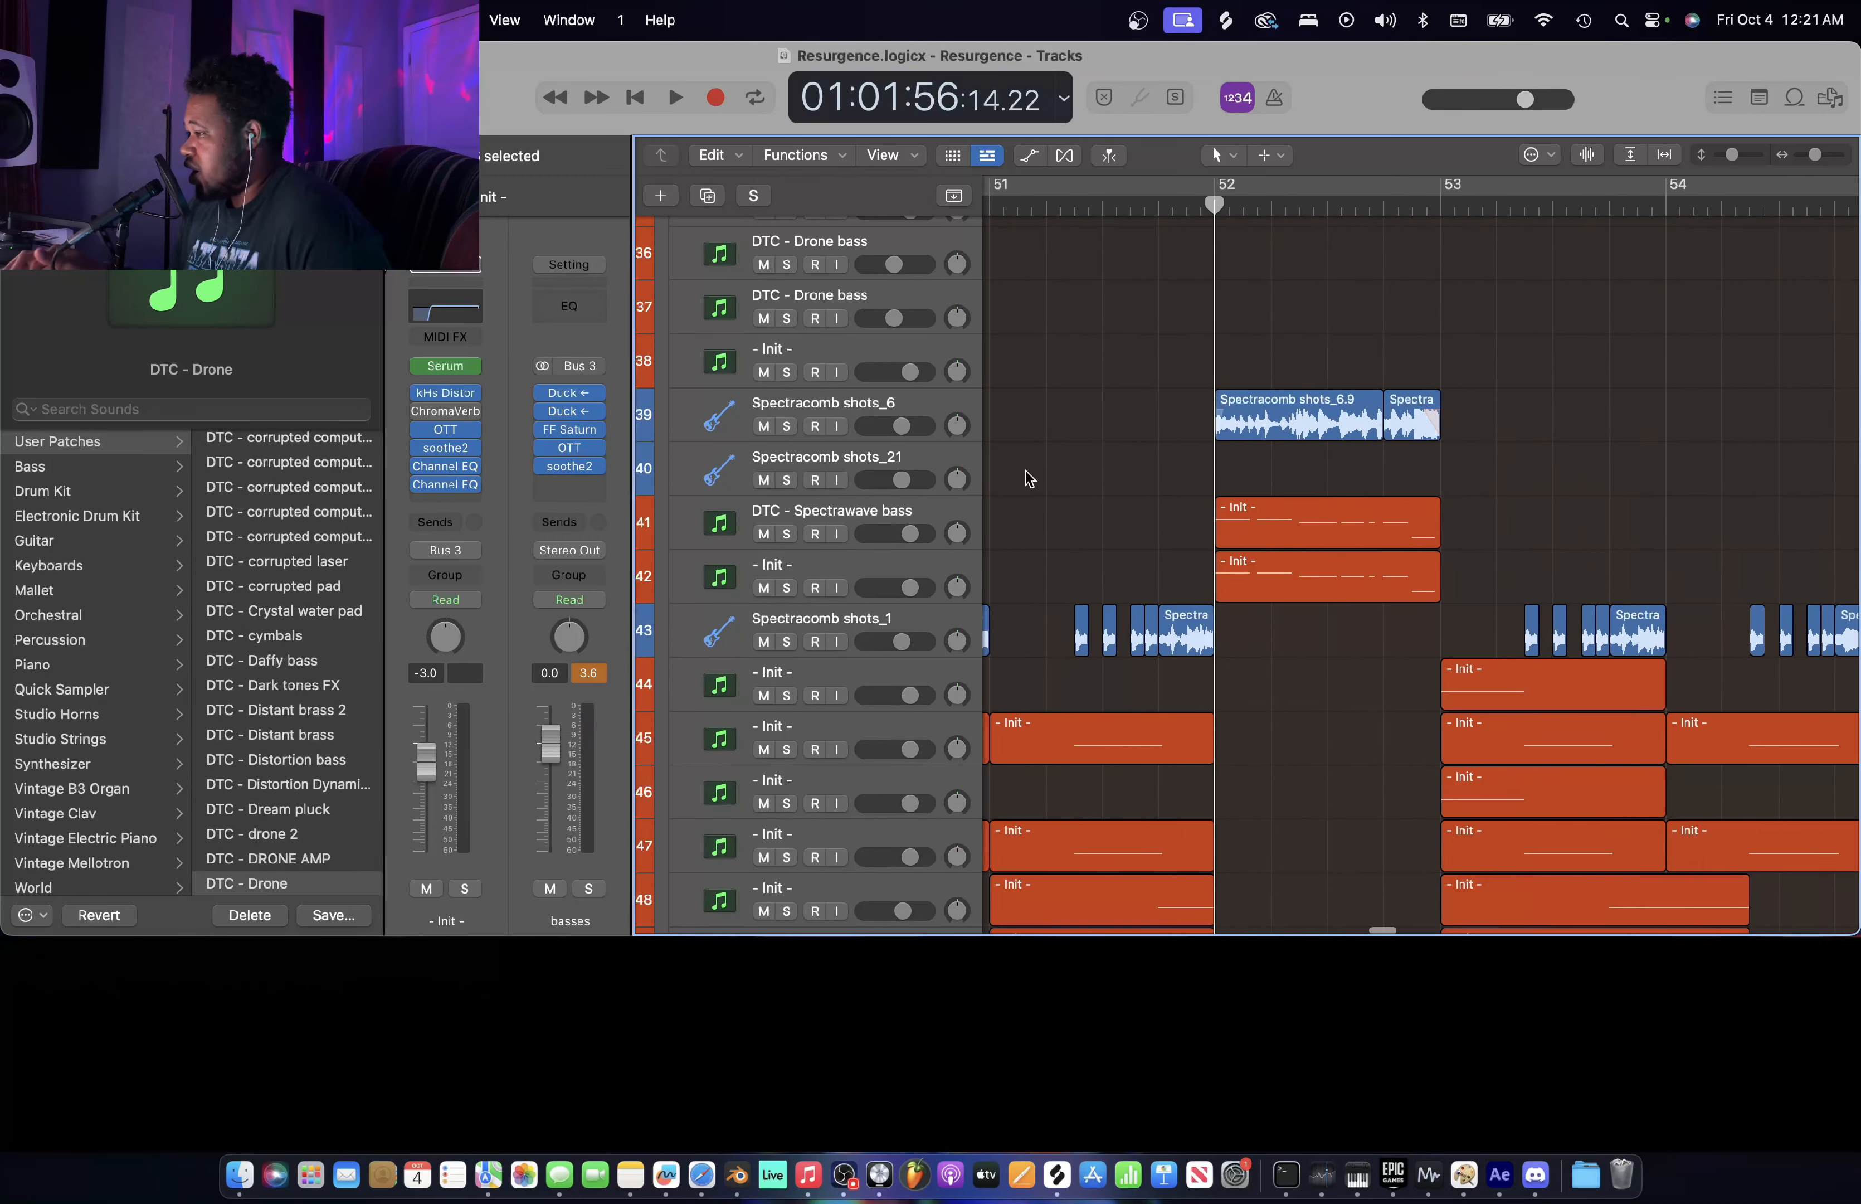
# - Play Spectracomb shots_6 soloed through bar 52, and unsolo it
pyautogui.click(786, 425)
pyautogui.press('space')
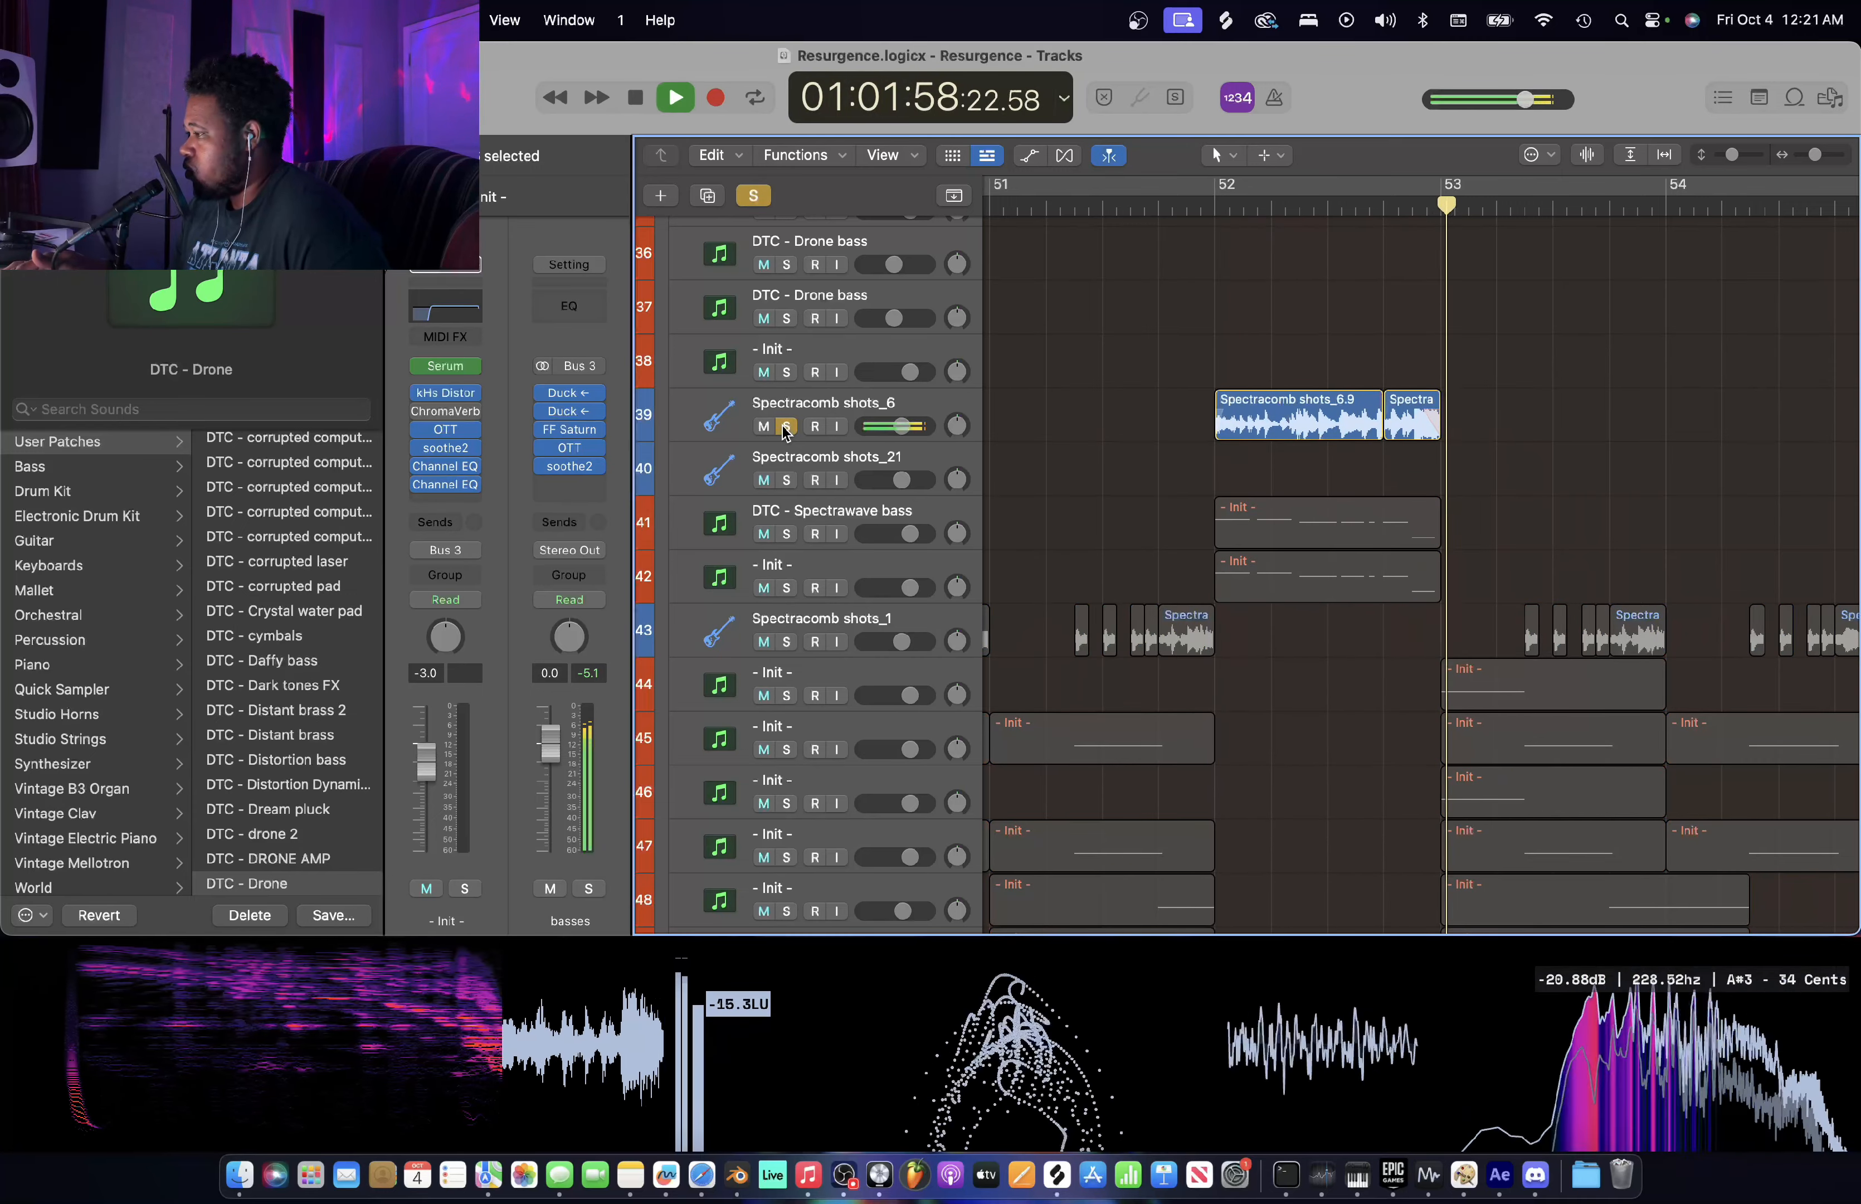
pyautogui.press('space')
pyautogui.click(786, 426)
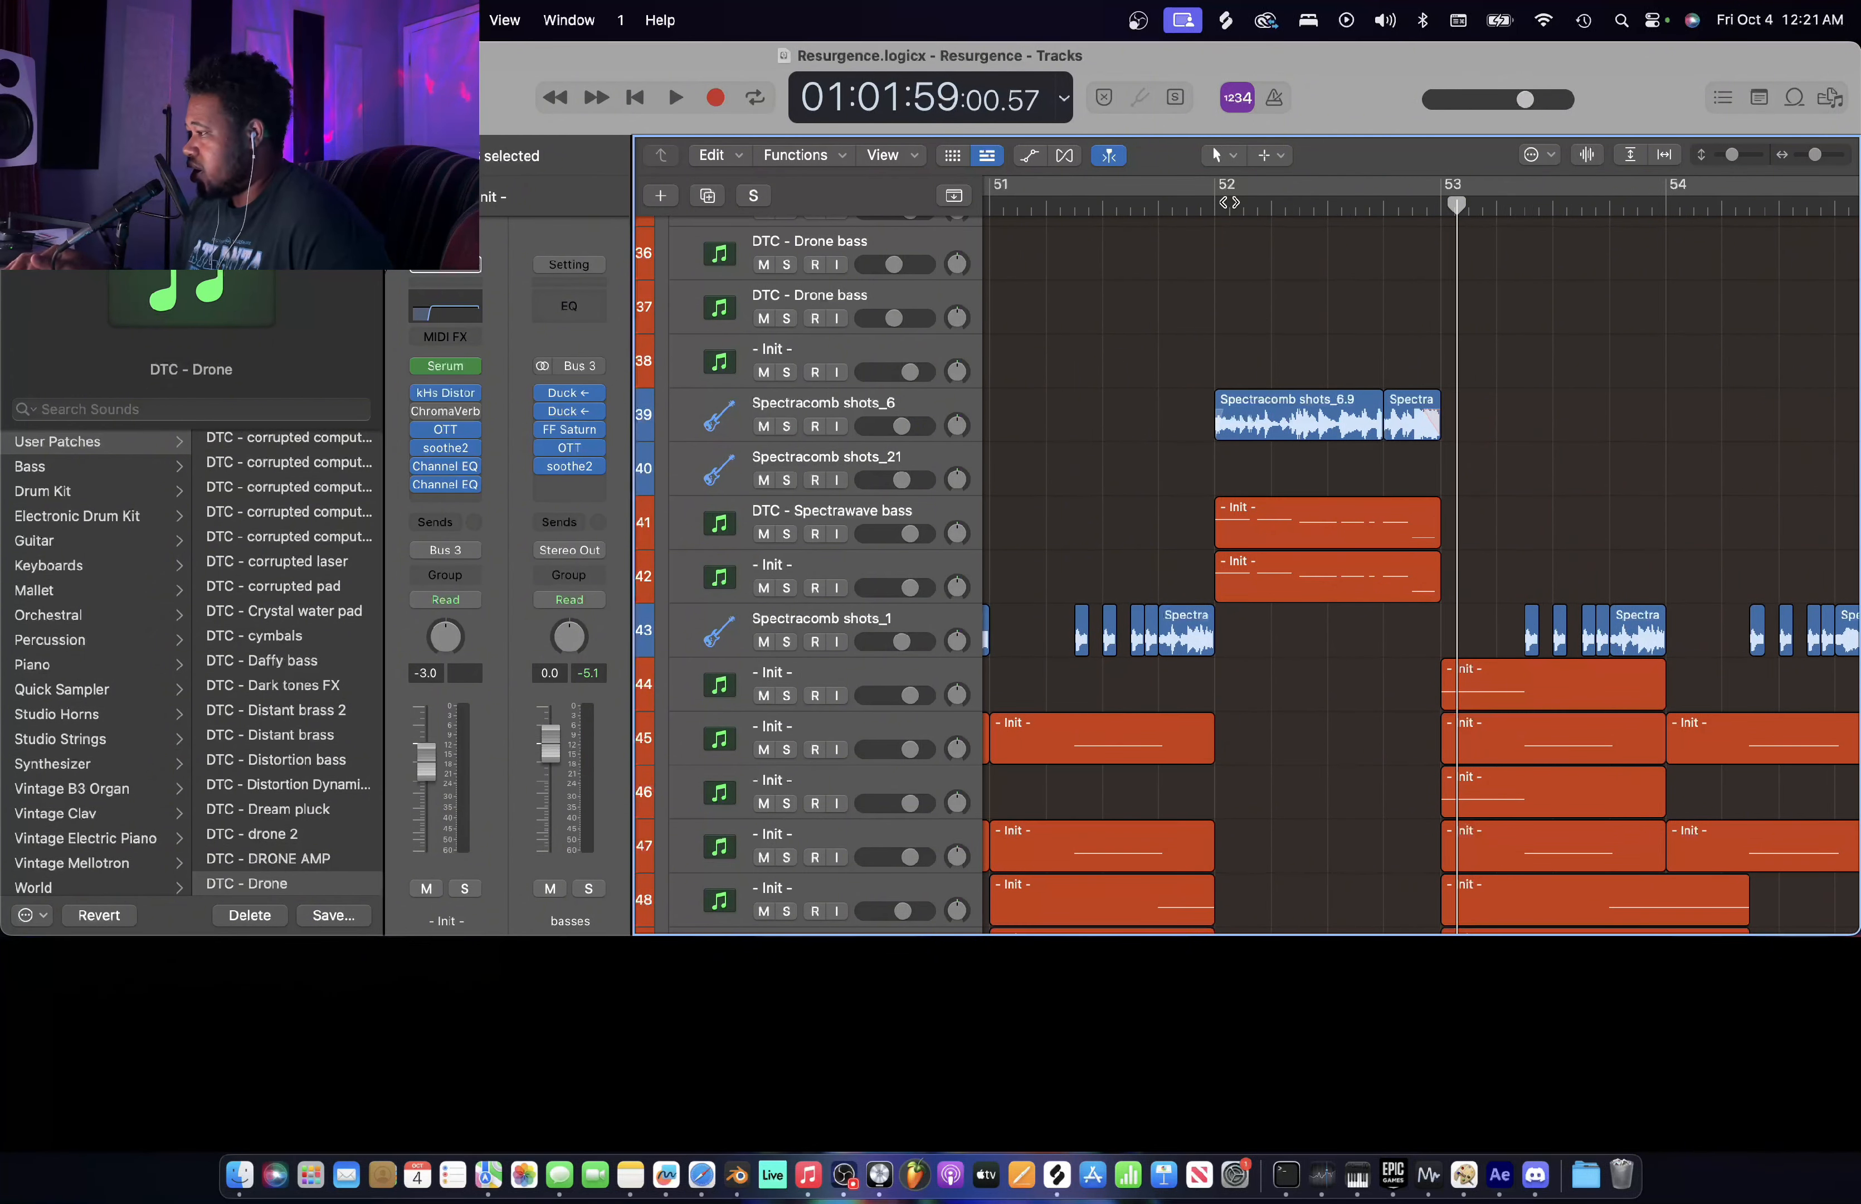
# - Return the playhead to bar 52, audition the - Init - bass on track 42 and DTC - Spectrawave bass soloed, and clear the solos
pyautogui.click(1213, 204)
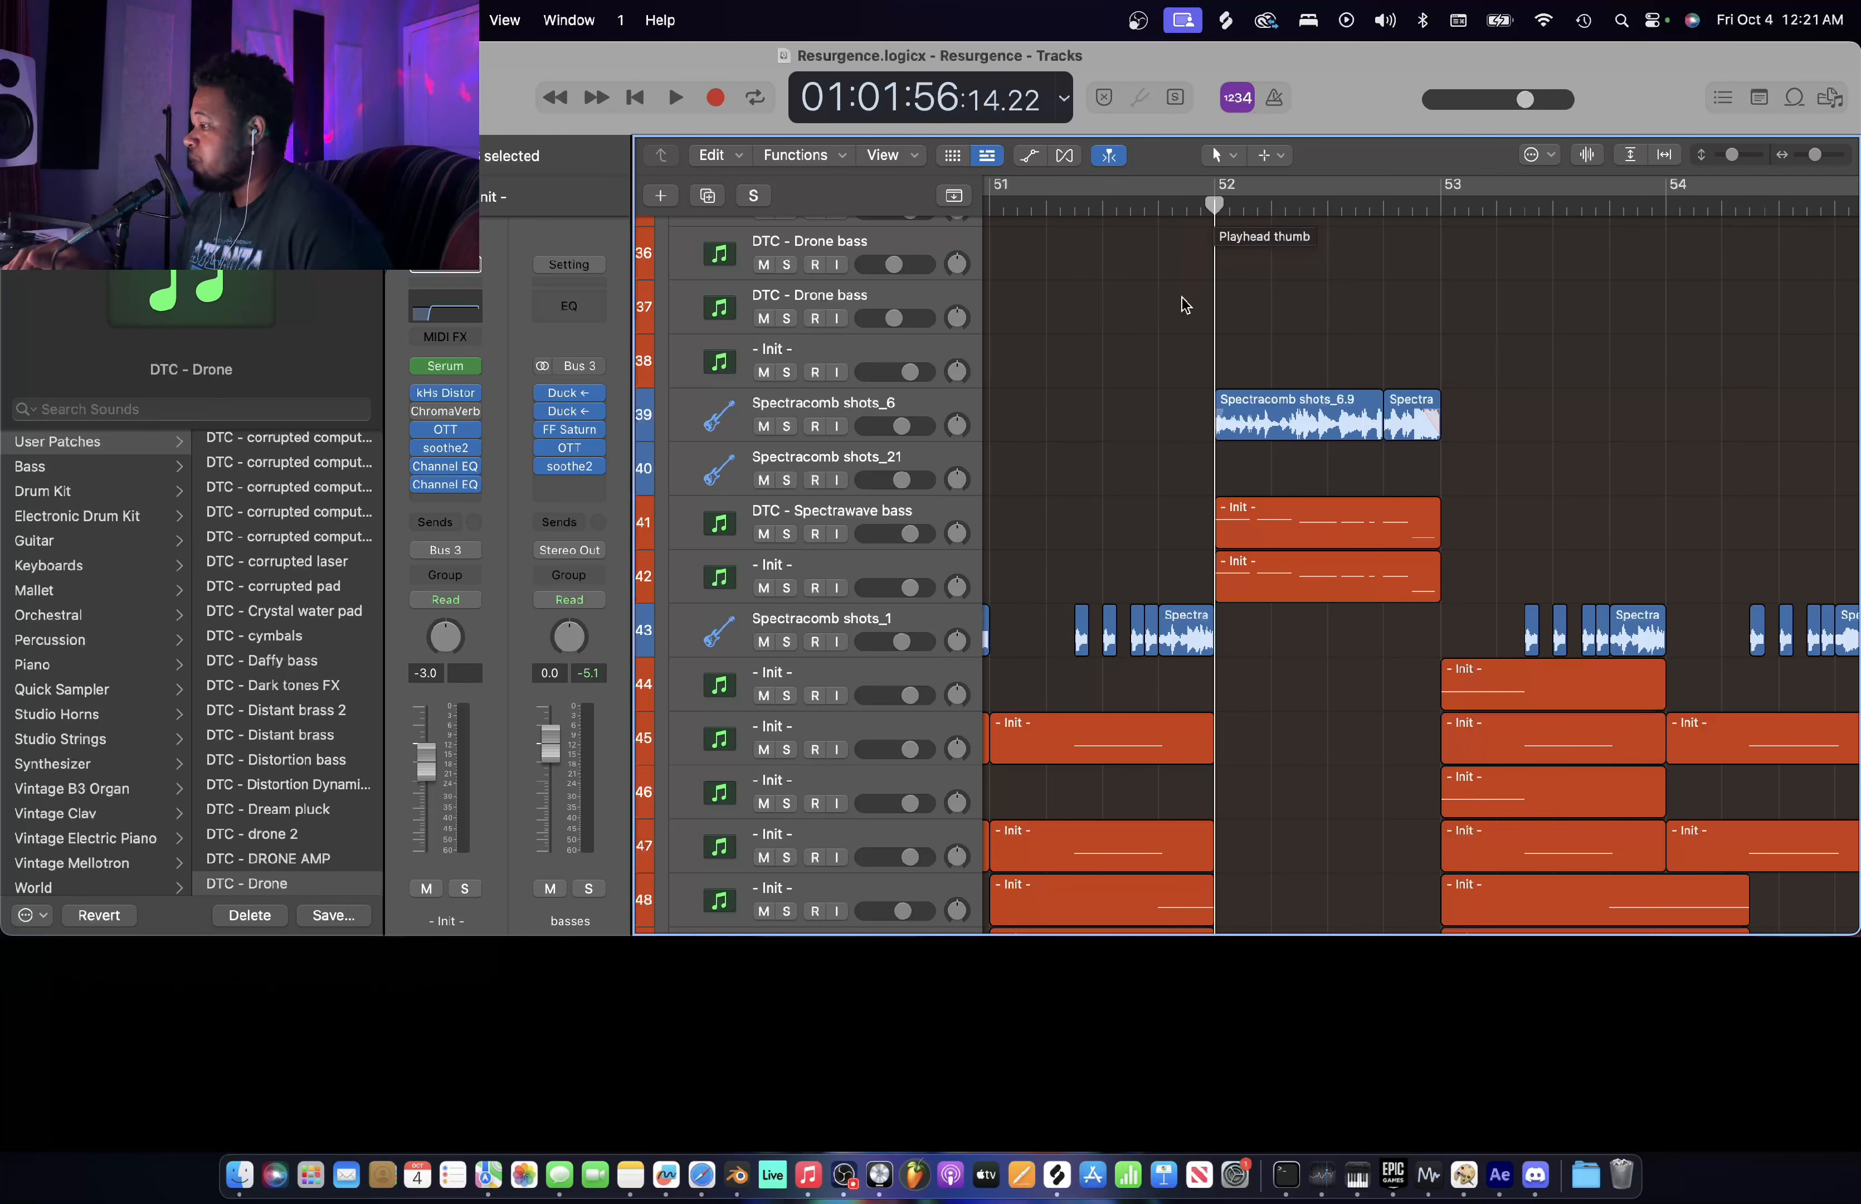
pyautogui.click(787, 588)
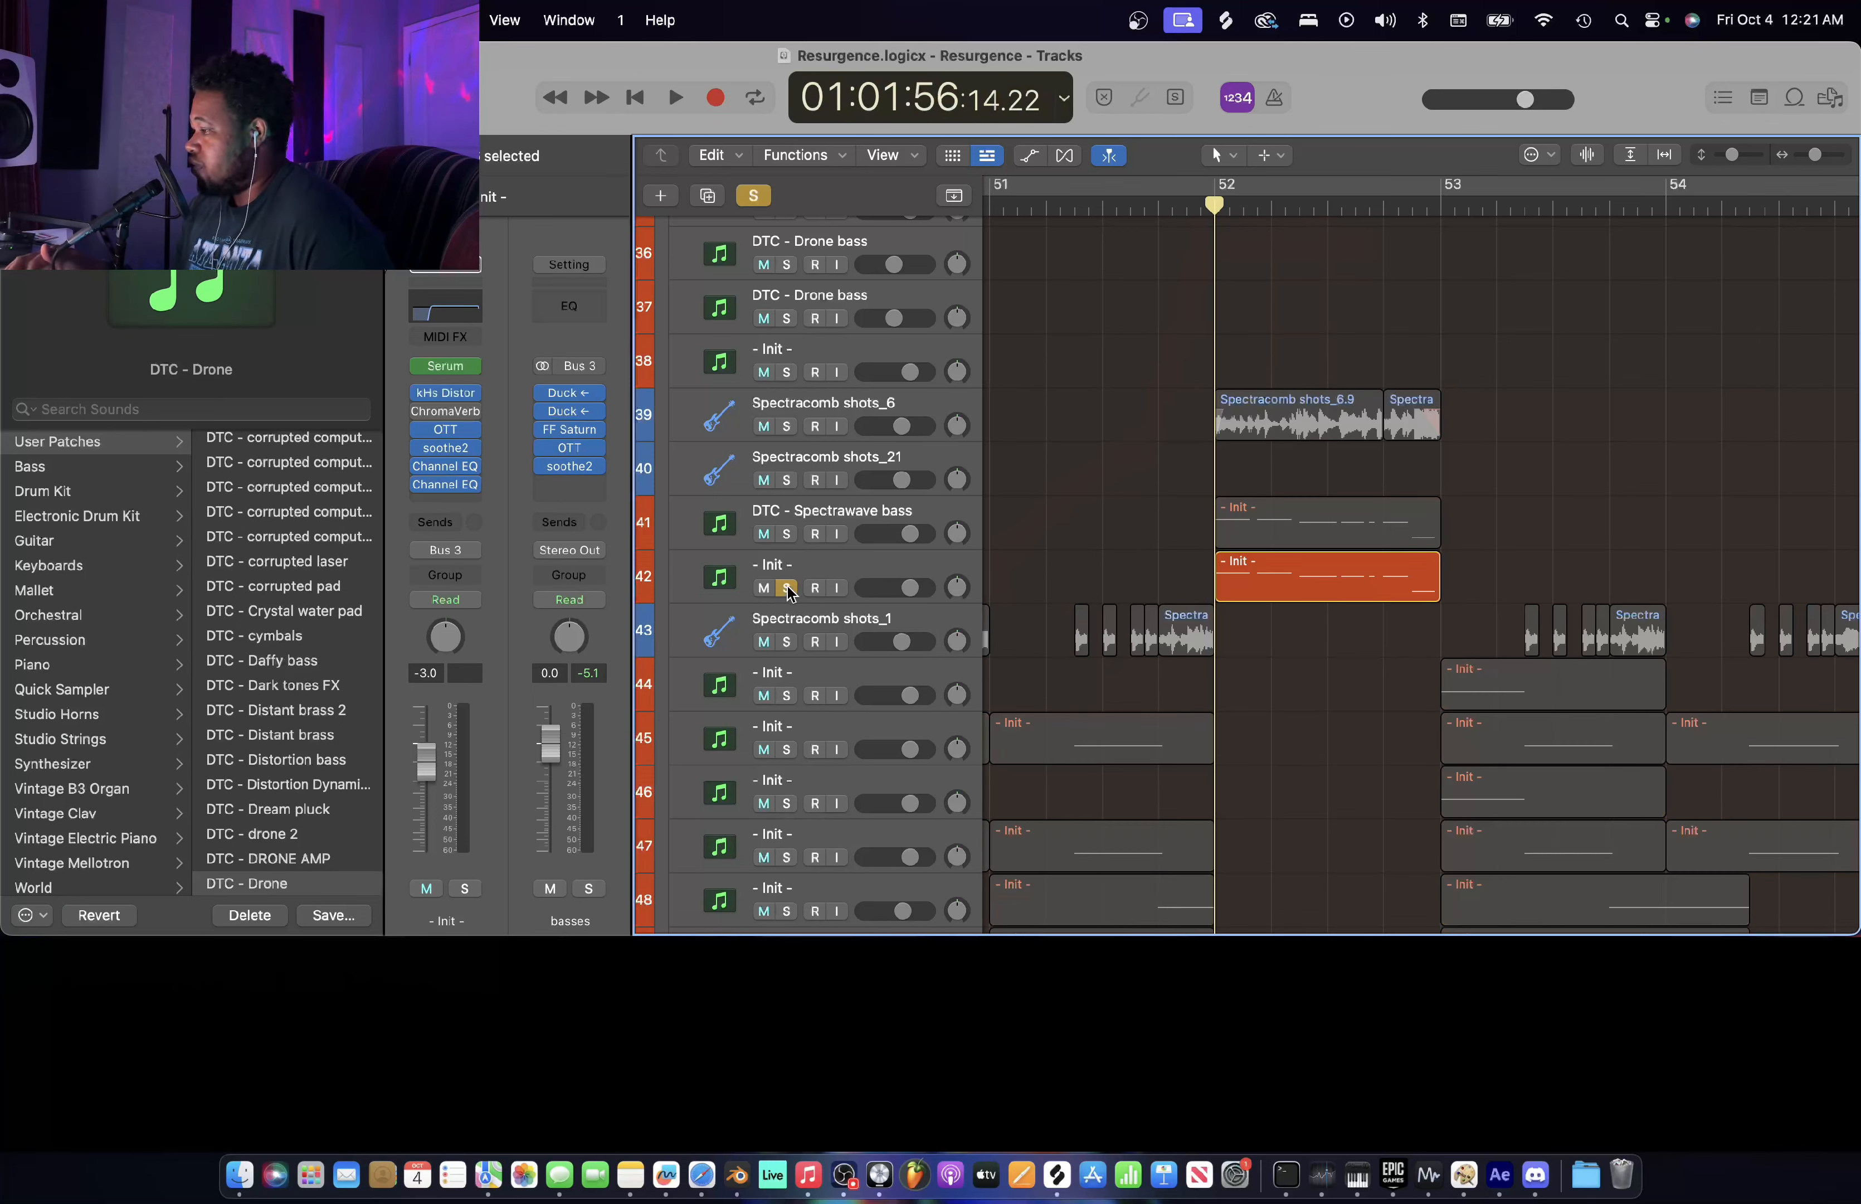
pyautogui.click(833, 565)
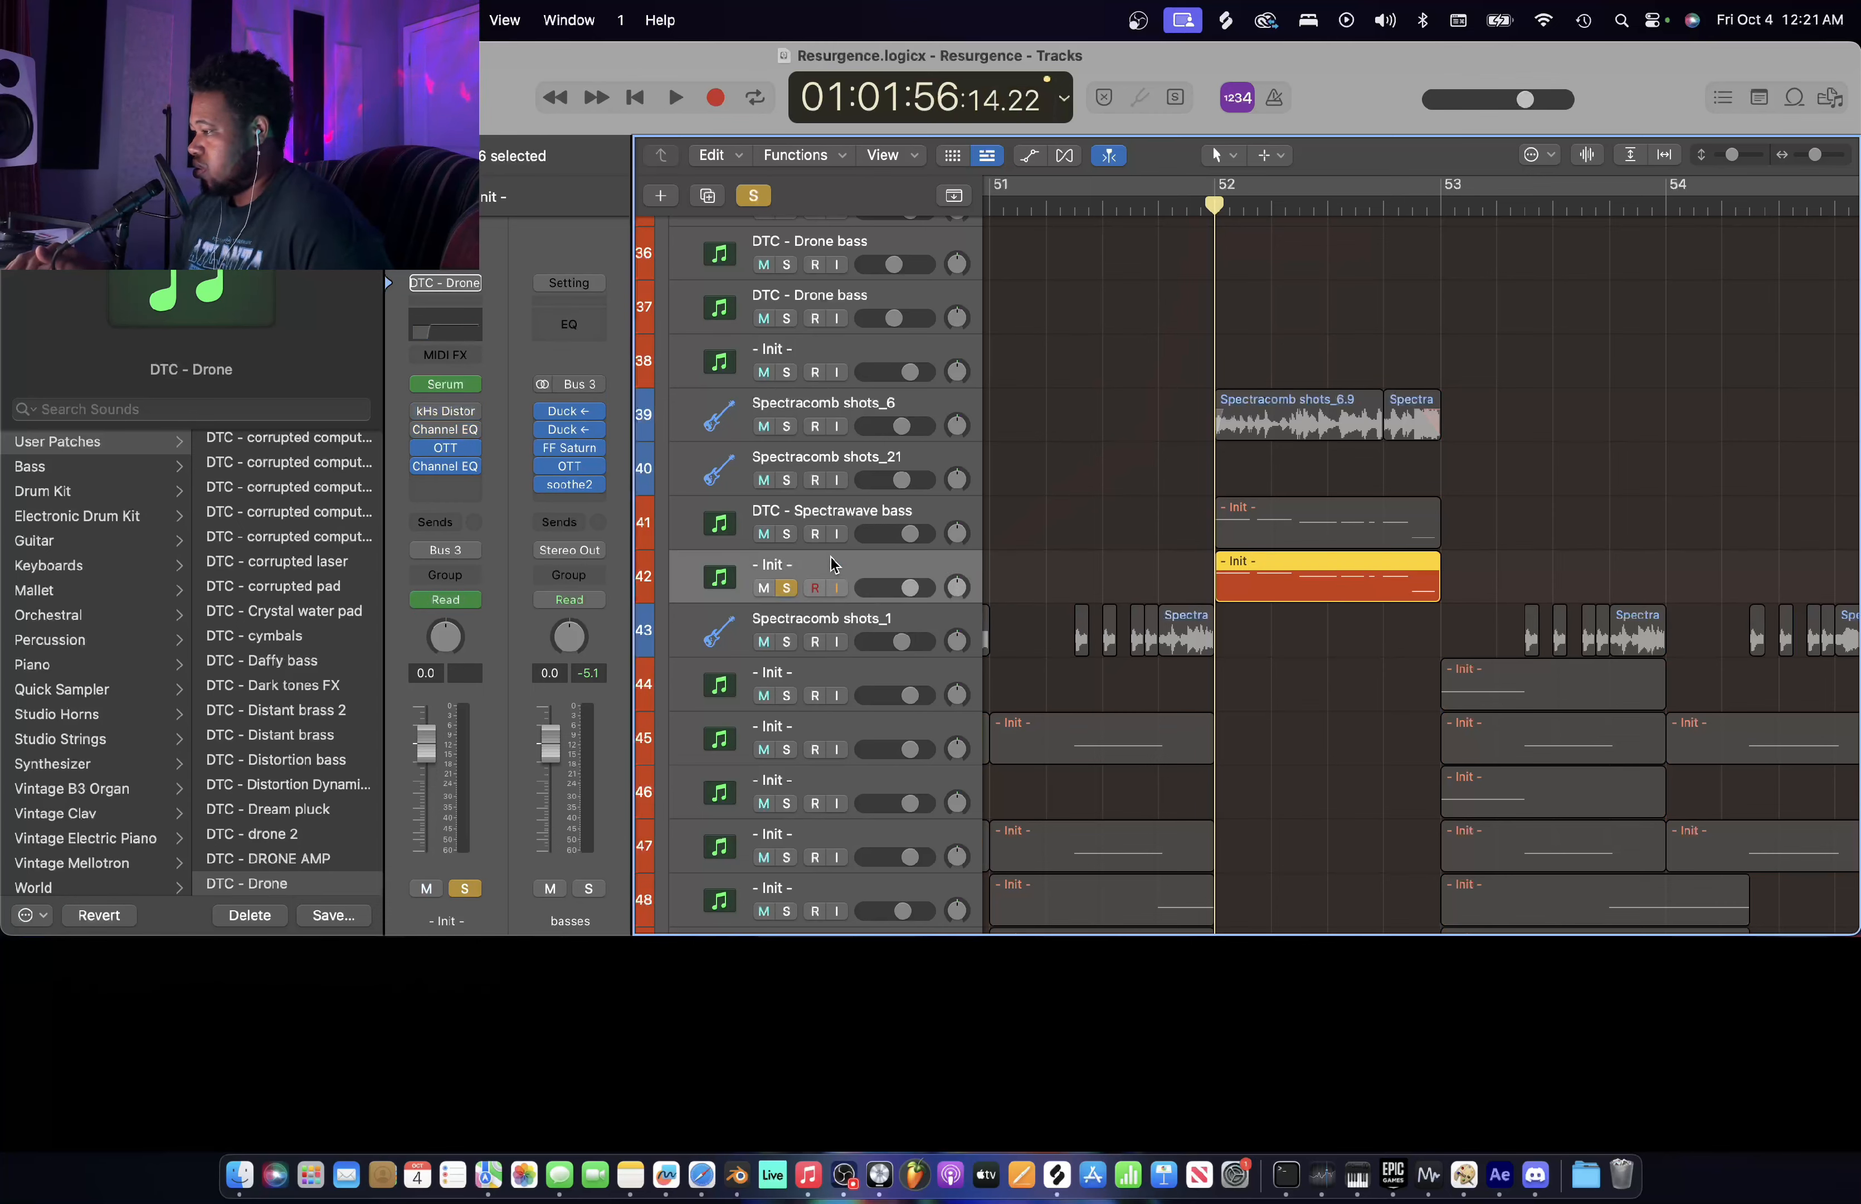
pyautogui.click(793, 522)
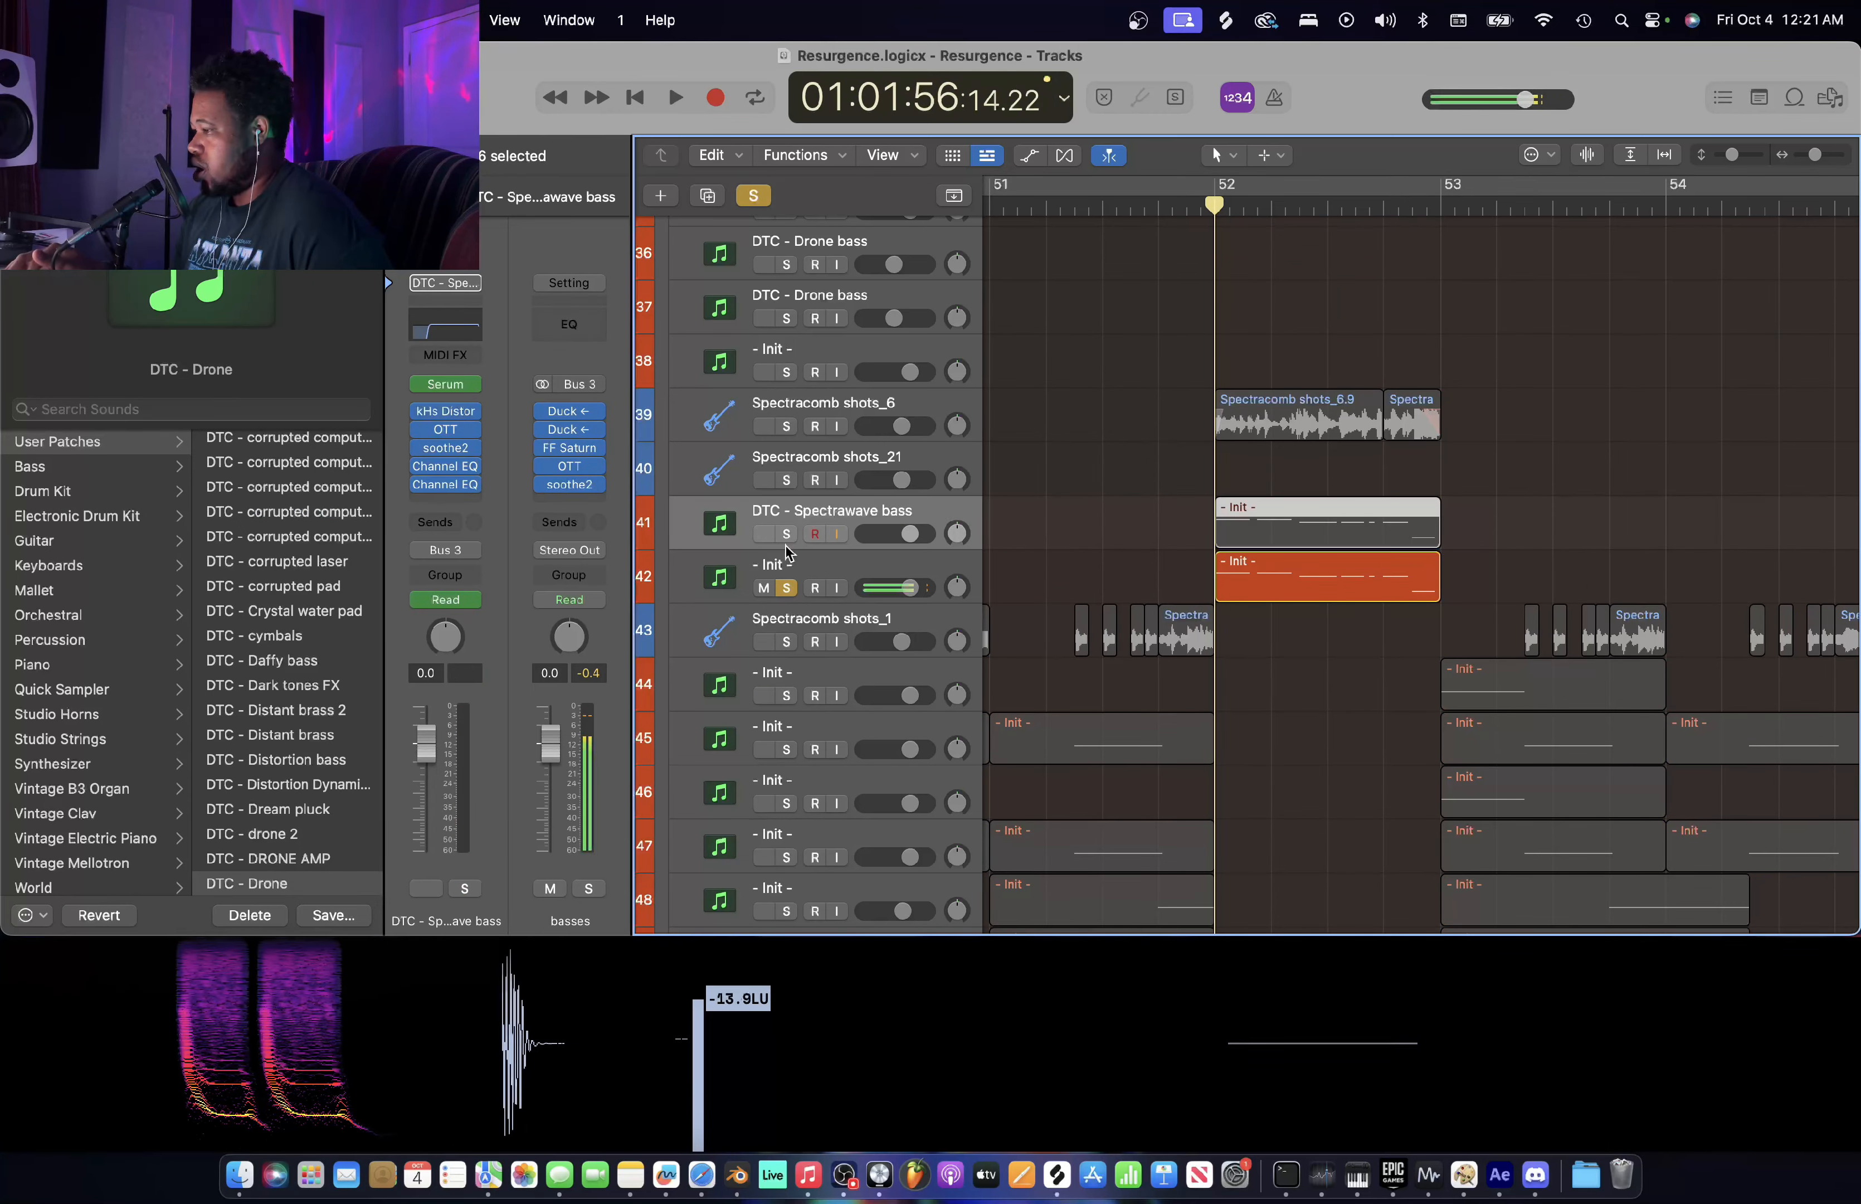
pyautogui.click(787, 534)
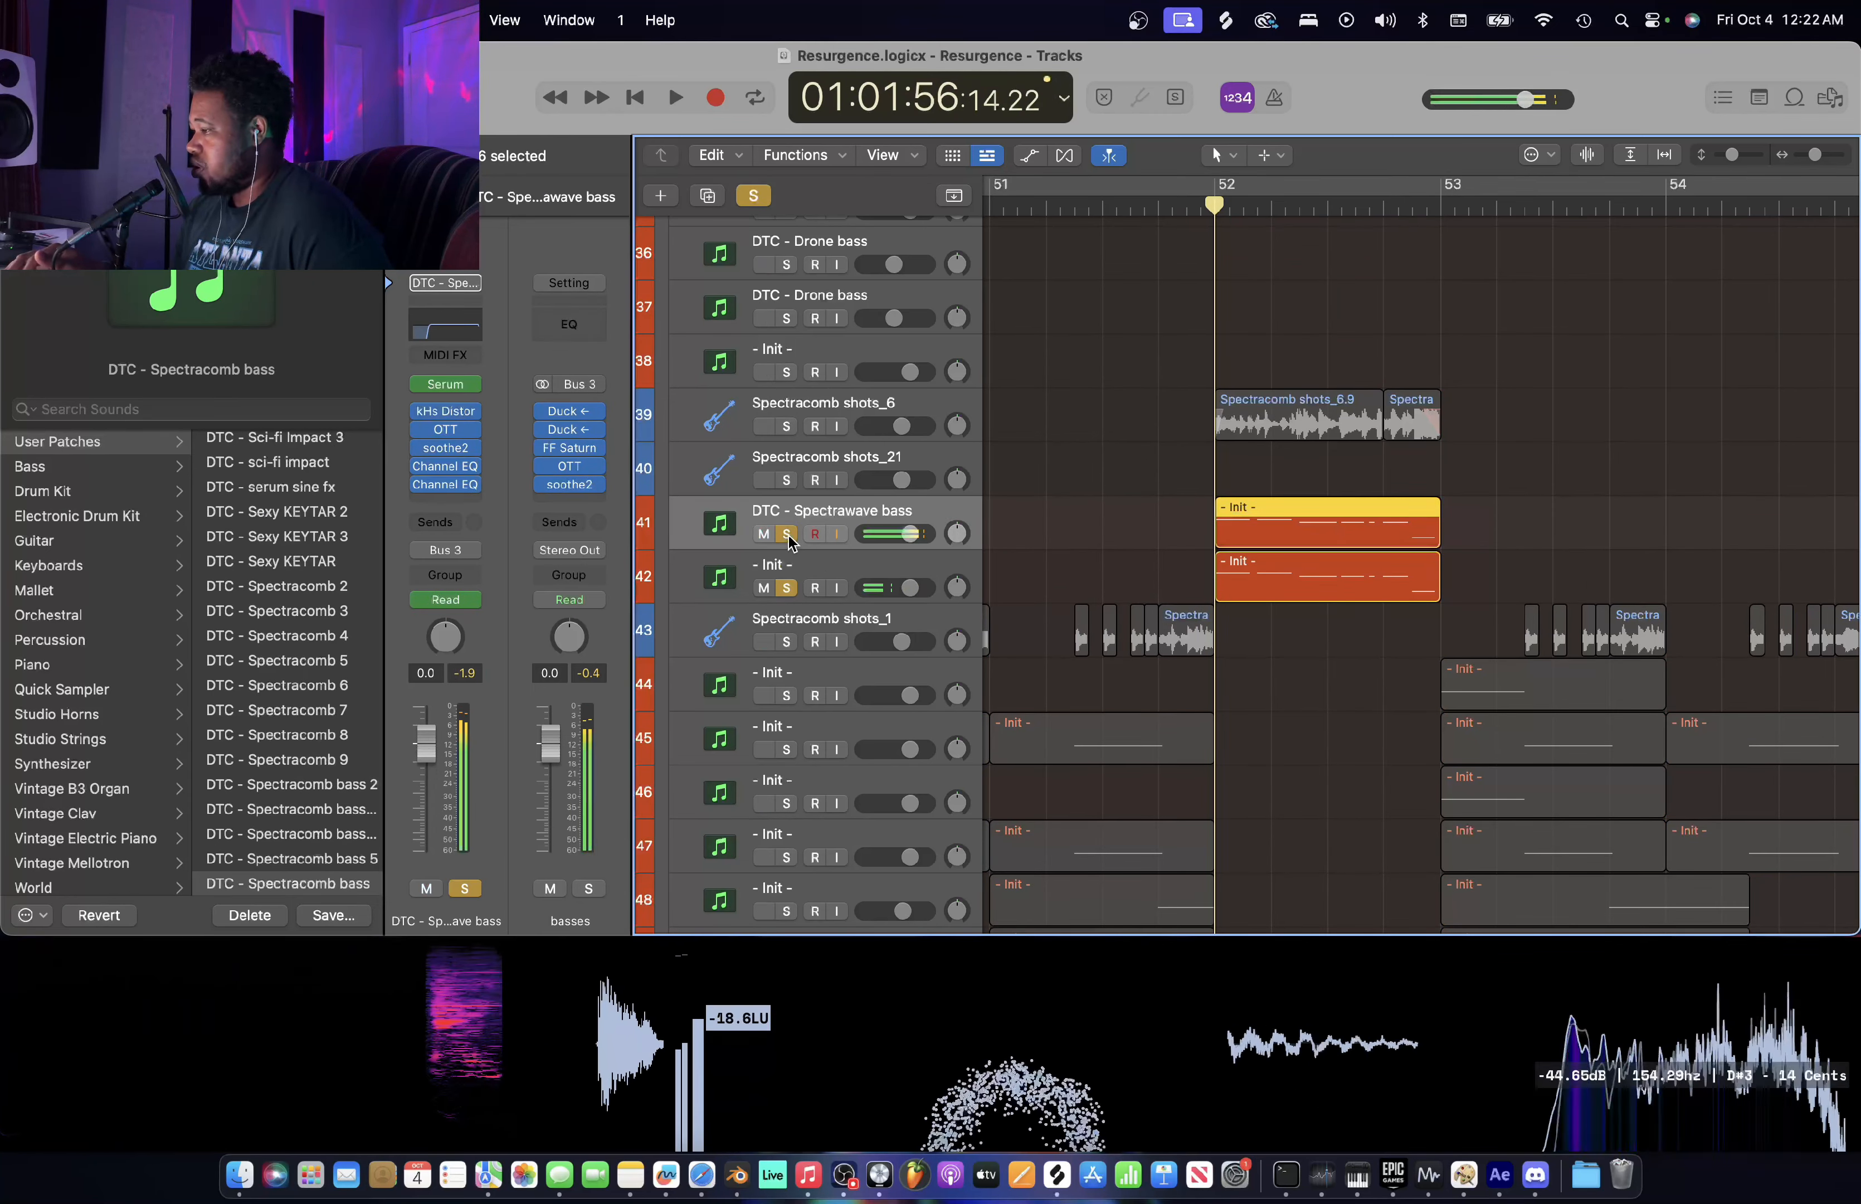
pyautogui.click(787, 535)
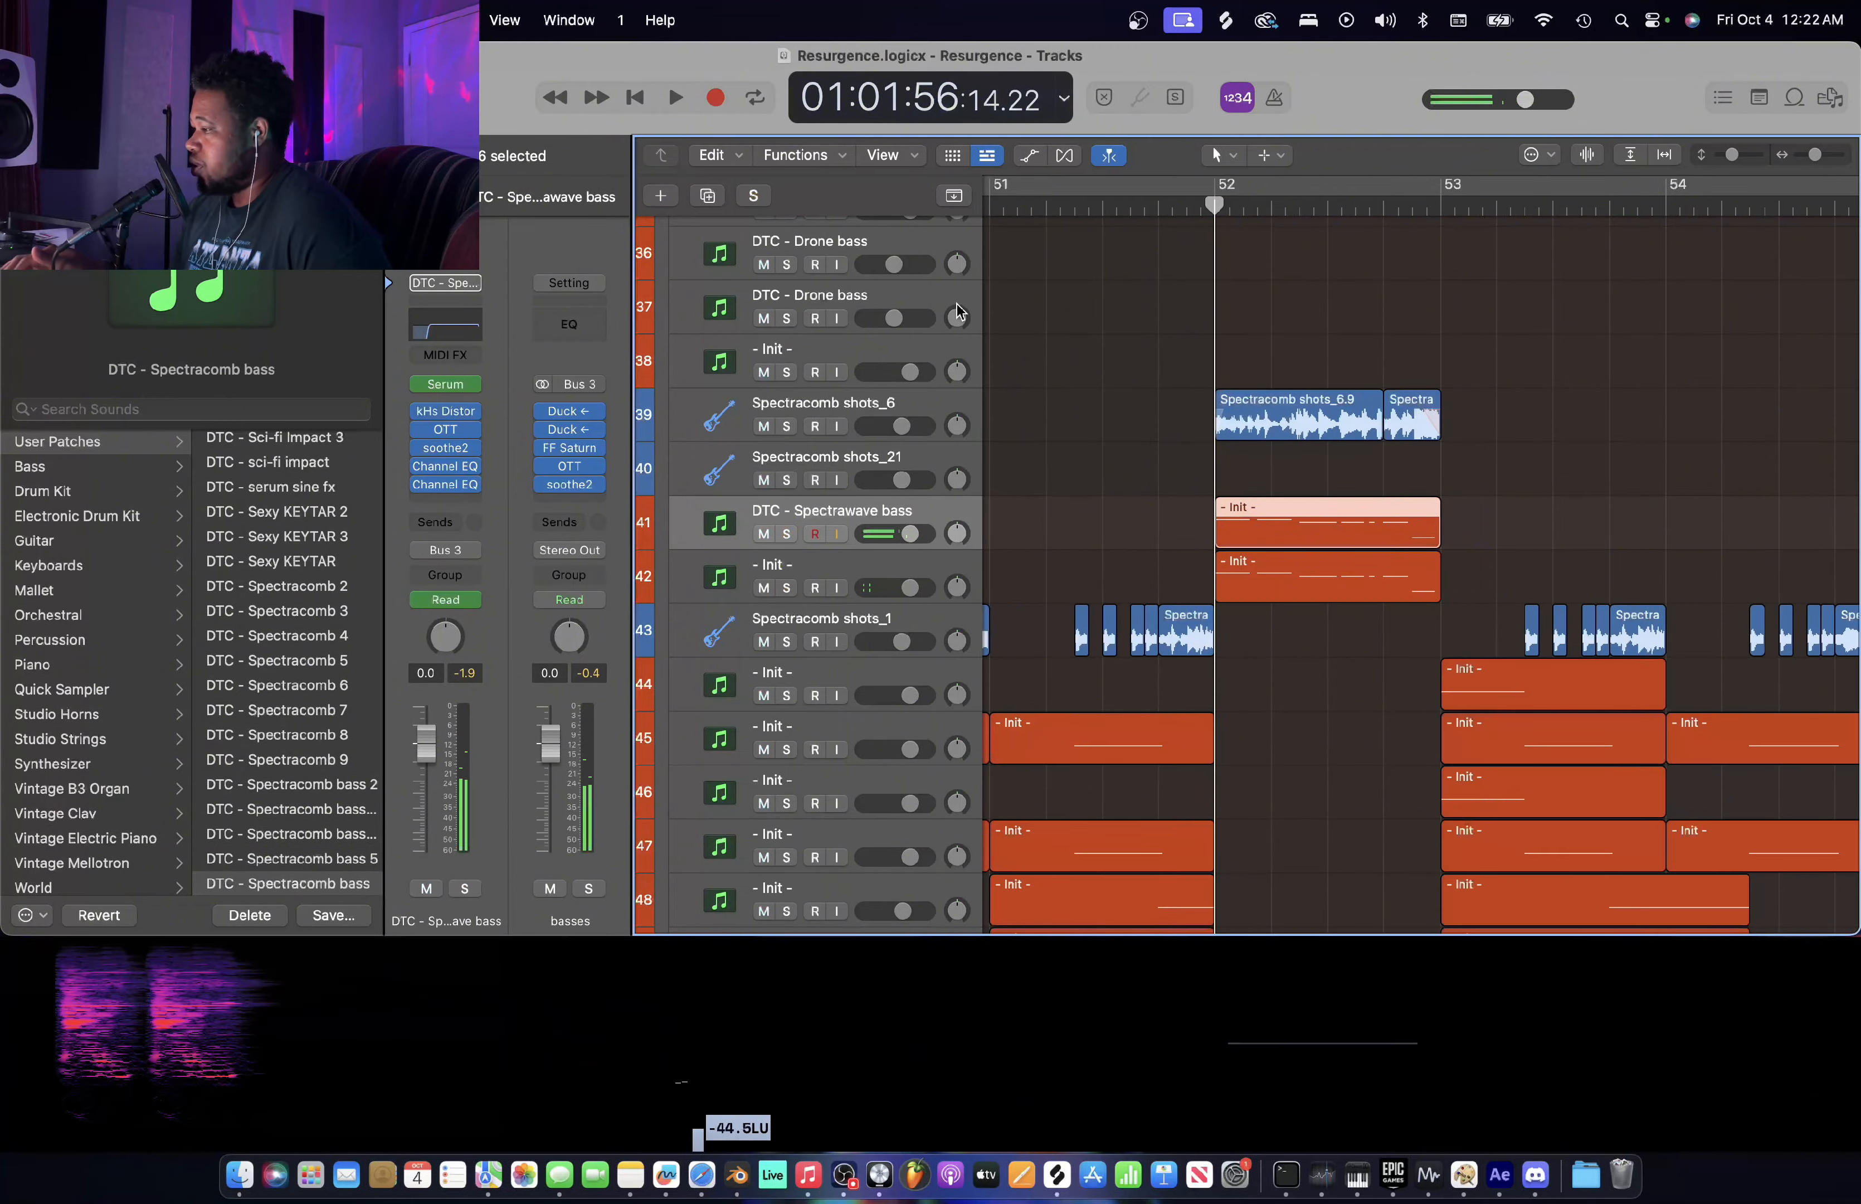
# - Play all layers together from bar 52 through bar 56, clearing the region selection along the way
pyautogui.press('space')
pyautogui.scroll(-5, 1182, 474)
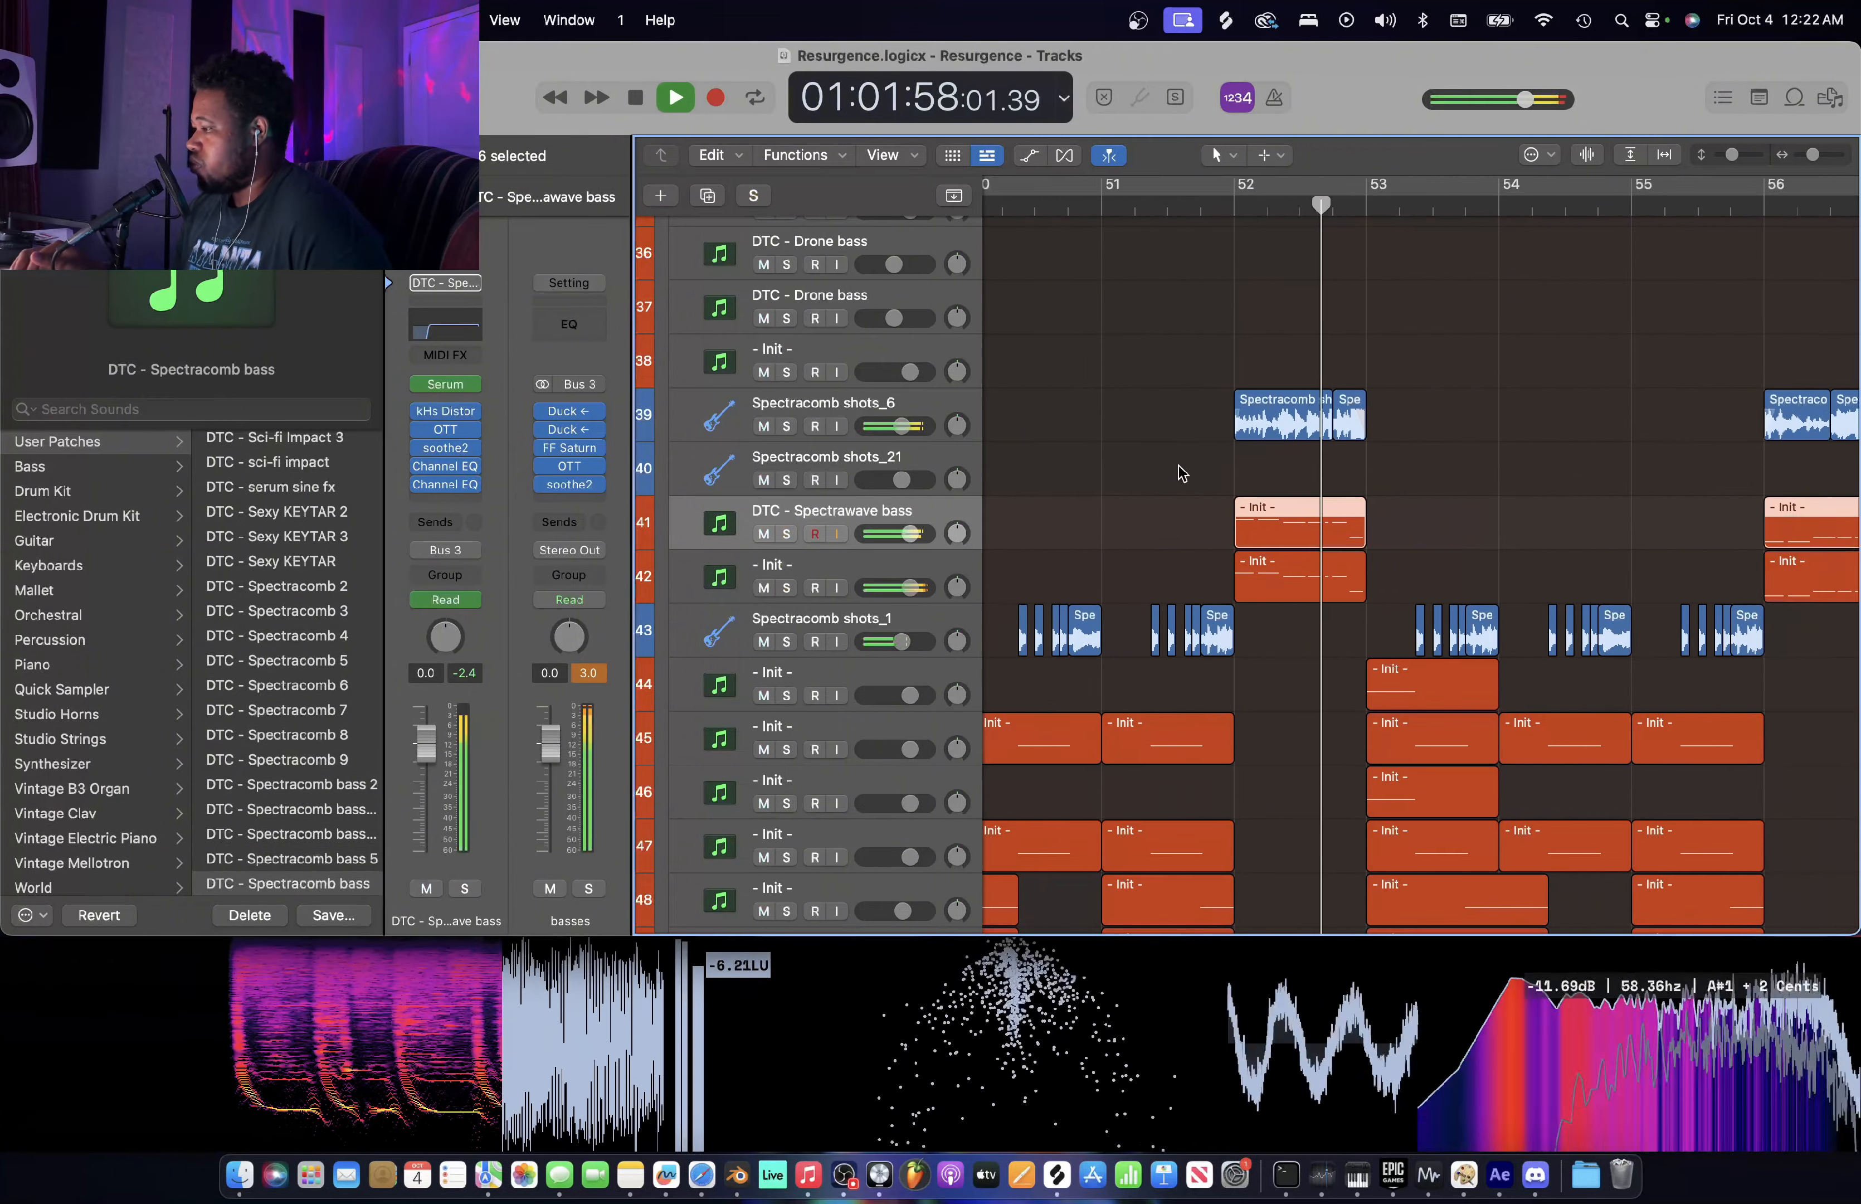
pyautogui.click(1179, 466)
pyautogui.hscroll(3, 1179, 466)
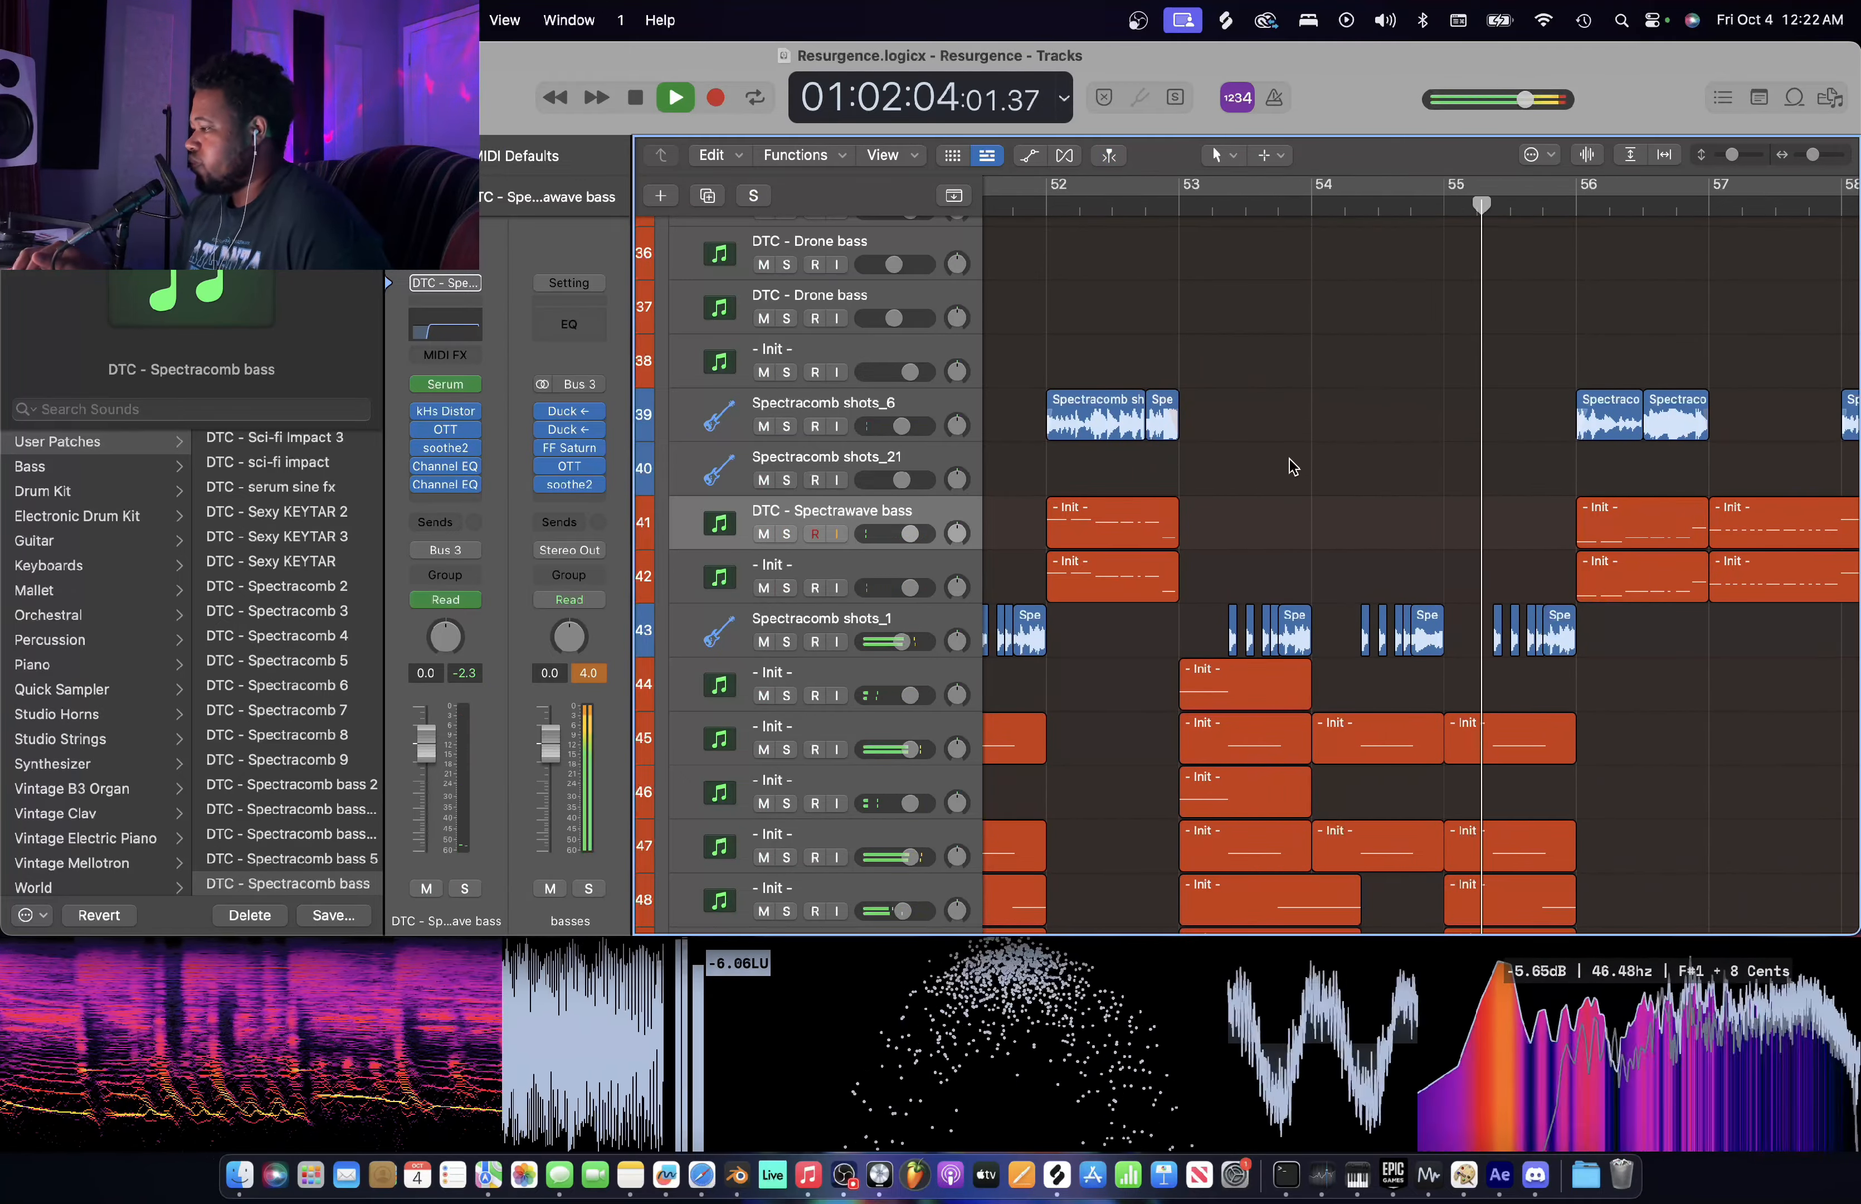
pyautogui.hscroll(5, 1292, 466)
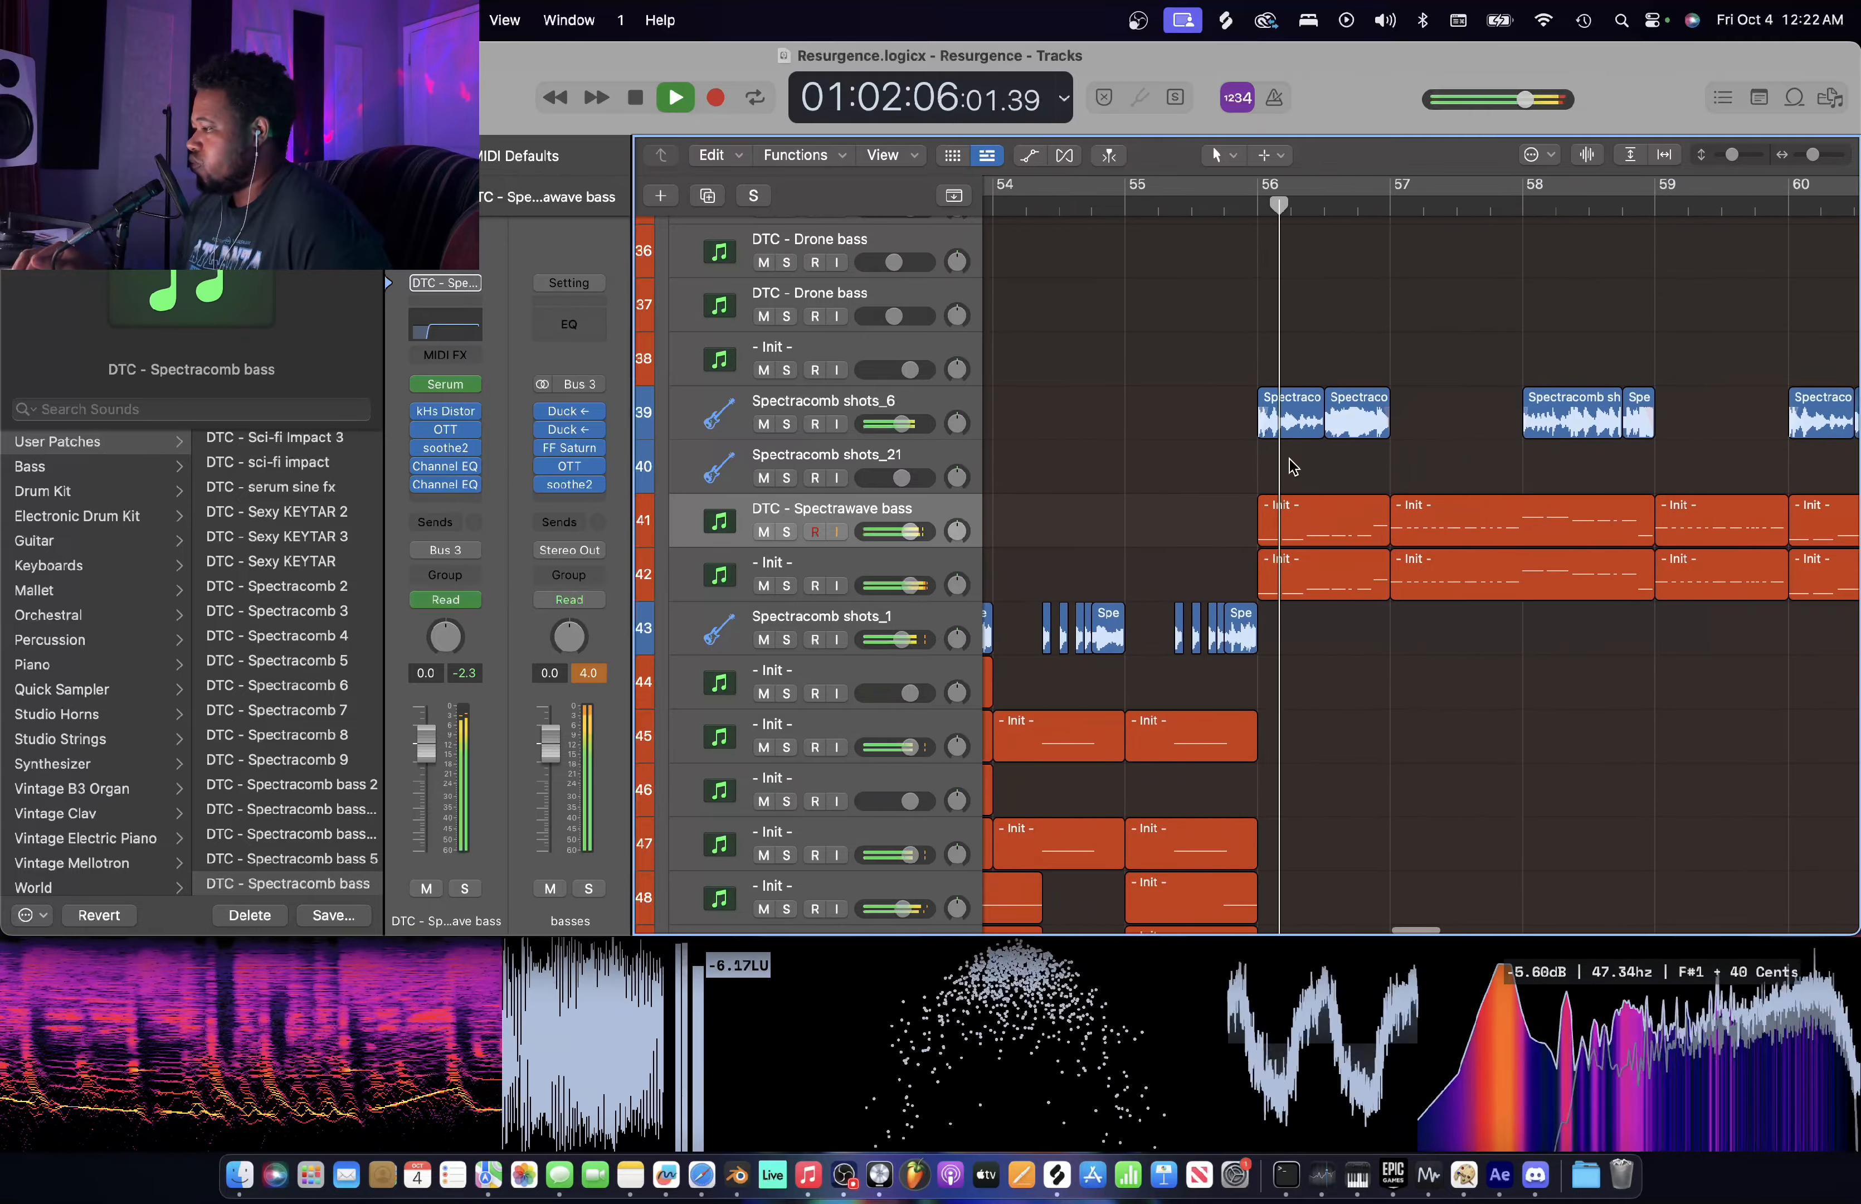
pyautogui.hscroll(3, 1291, 467)
pyautogui.press('space')
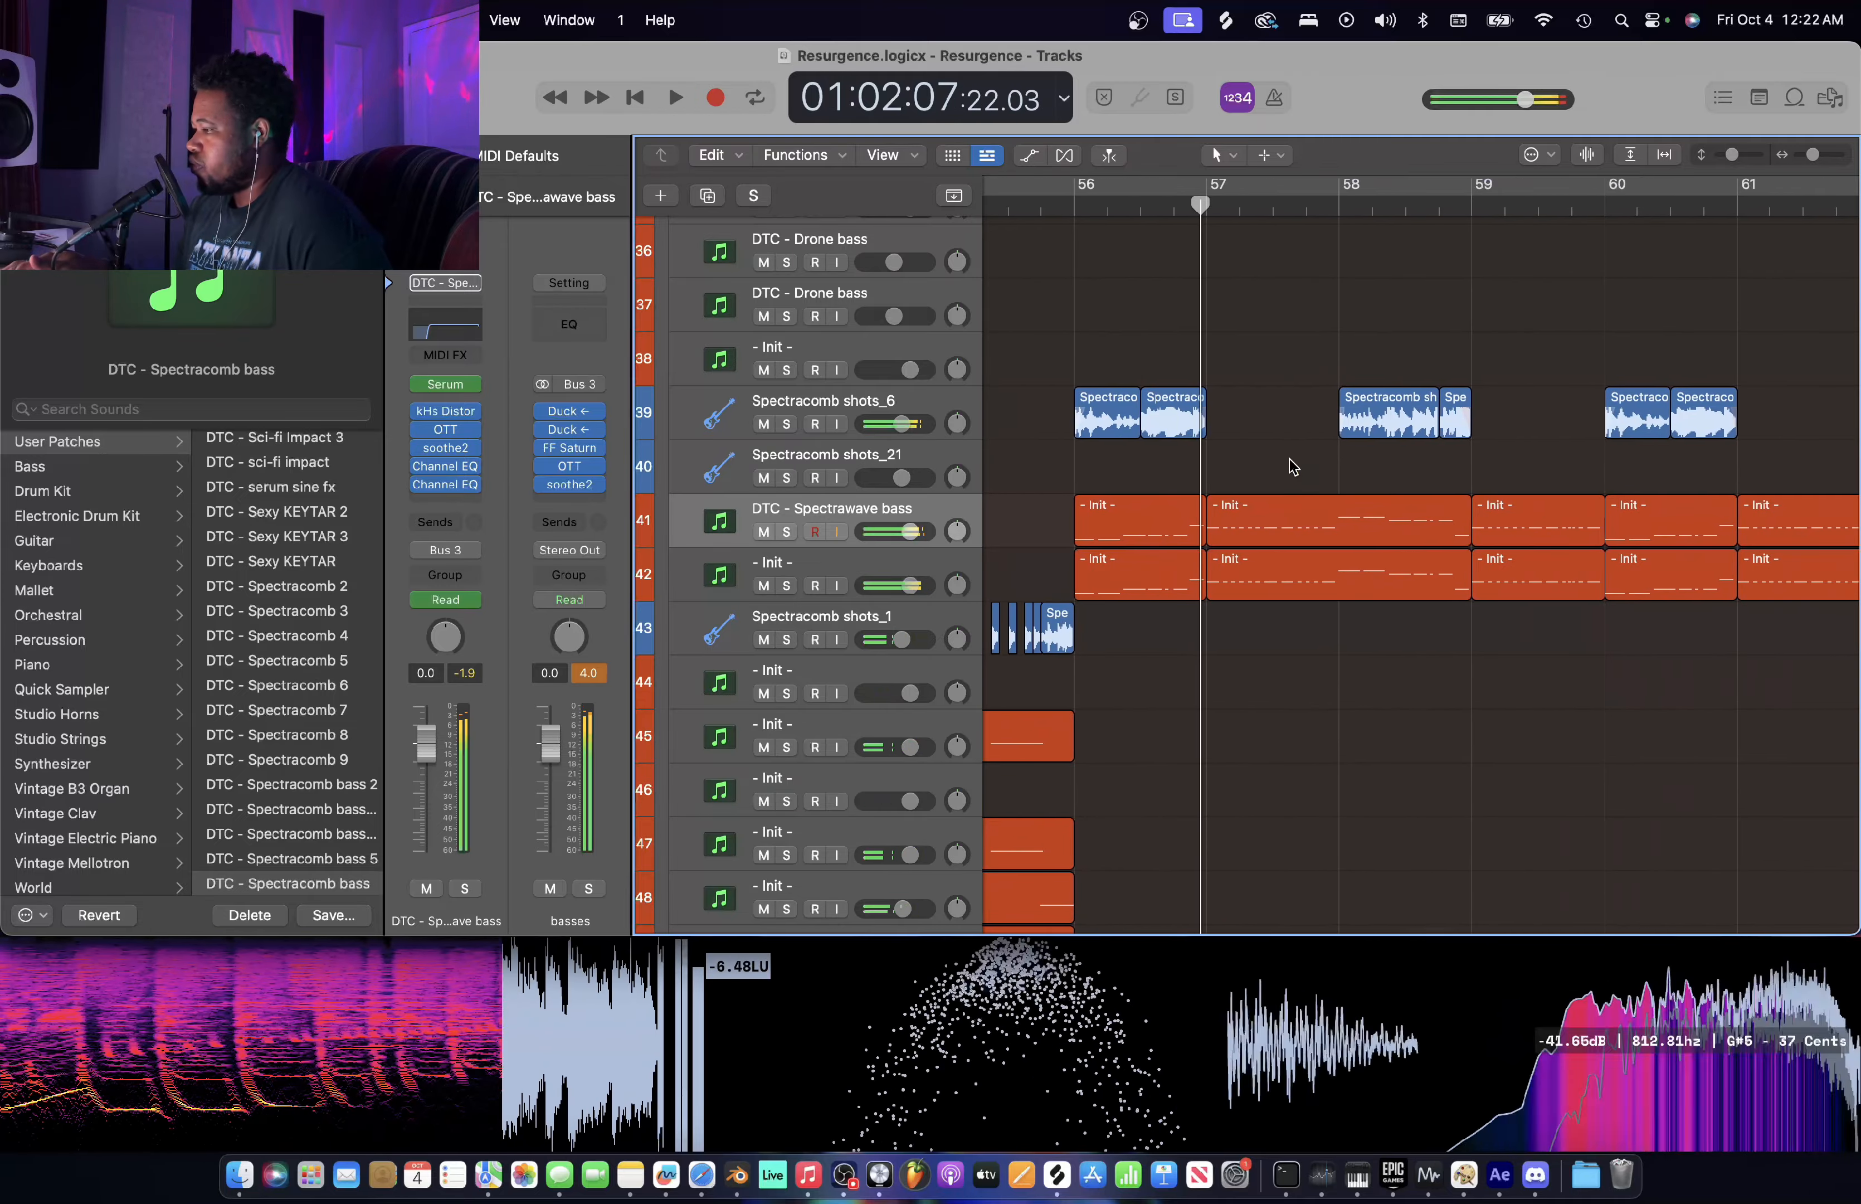
# - Play the Spectracomb shots_6 regions soloed from bar 56, and unsolo the track
pyautogui.click(1076, 202)
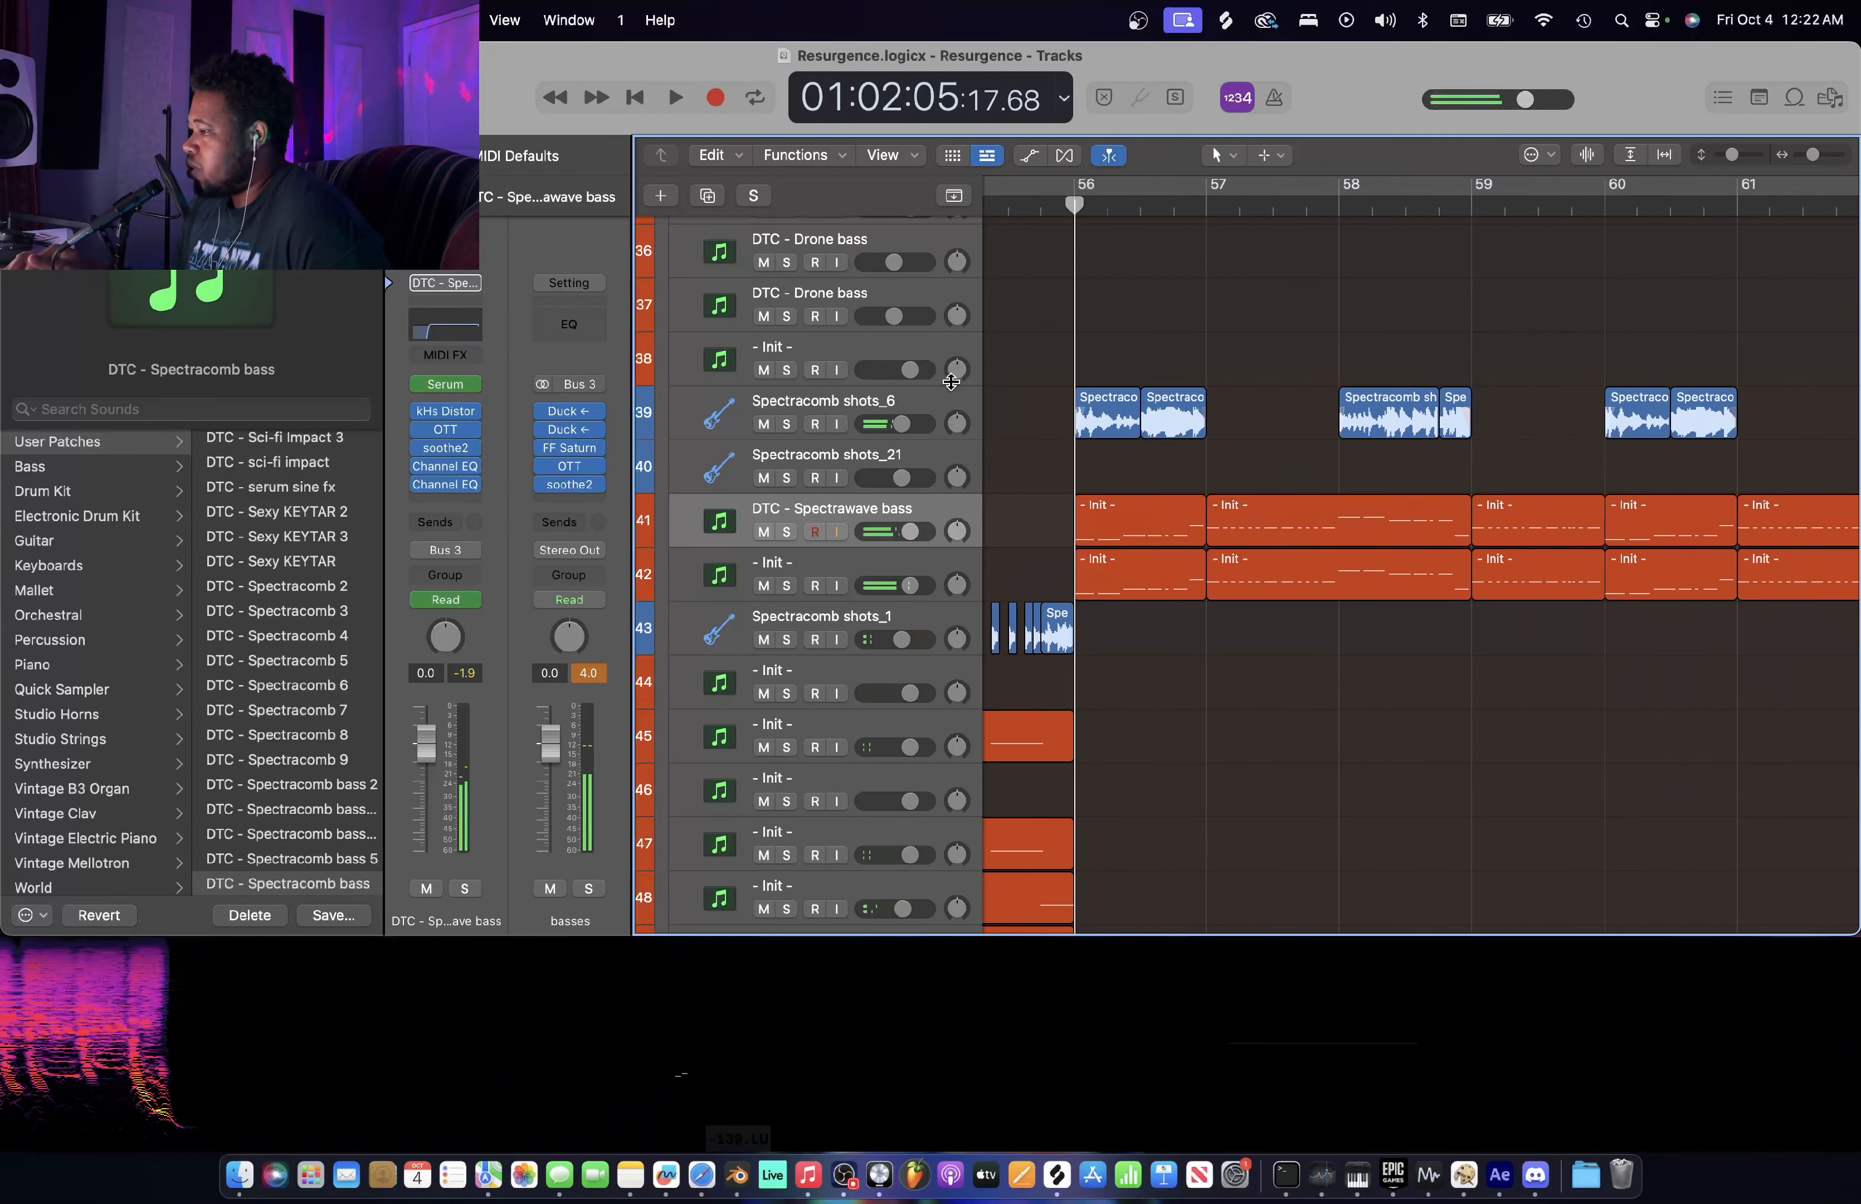
pyautogui.click(788, 424)
pyautogui.scroll(5, 1112, 375)
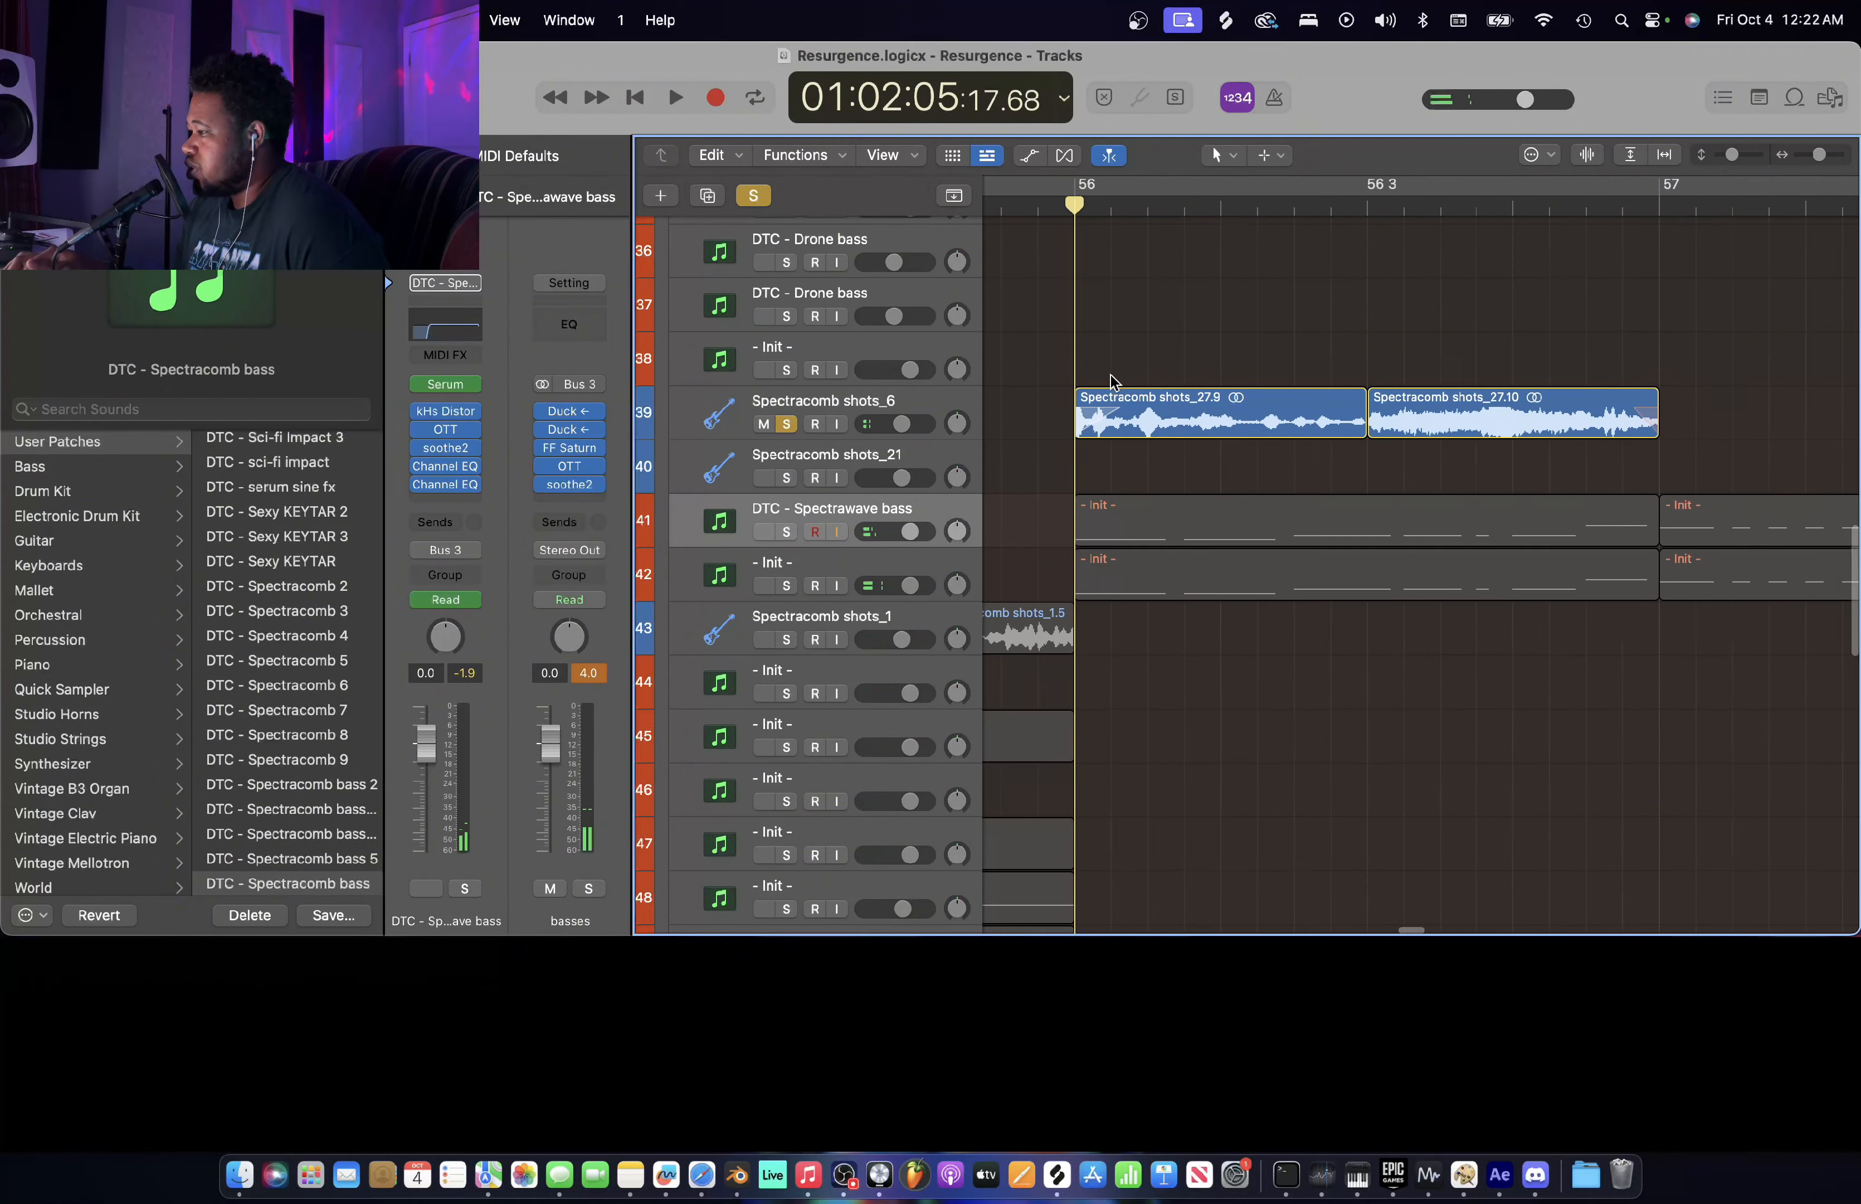
pyautogui.press('space')
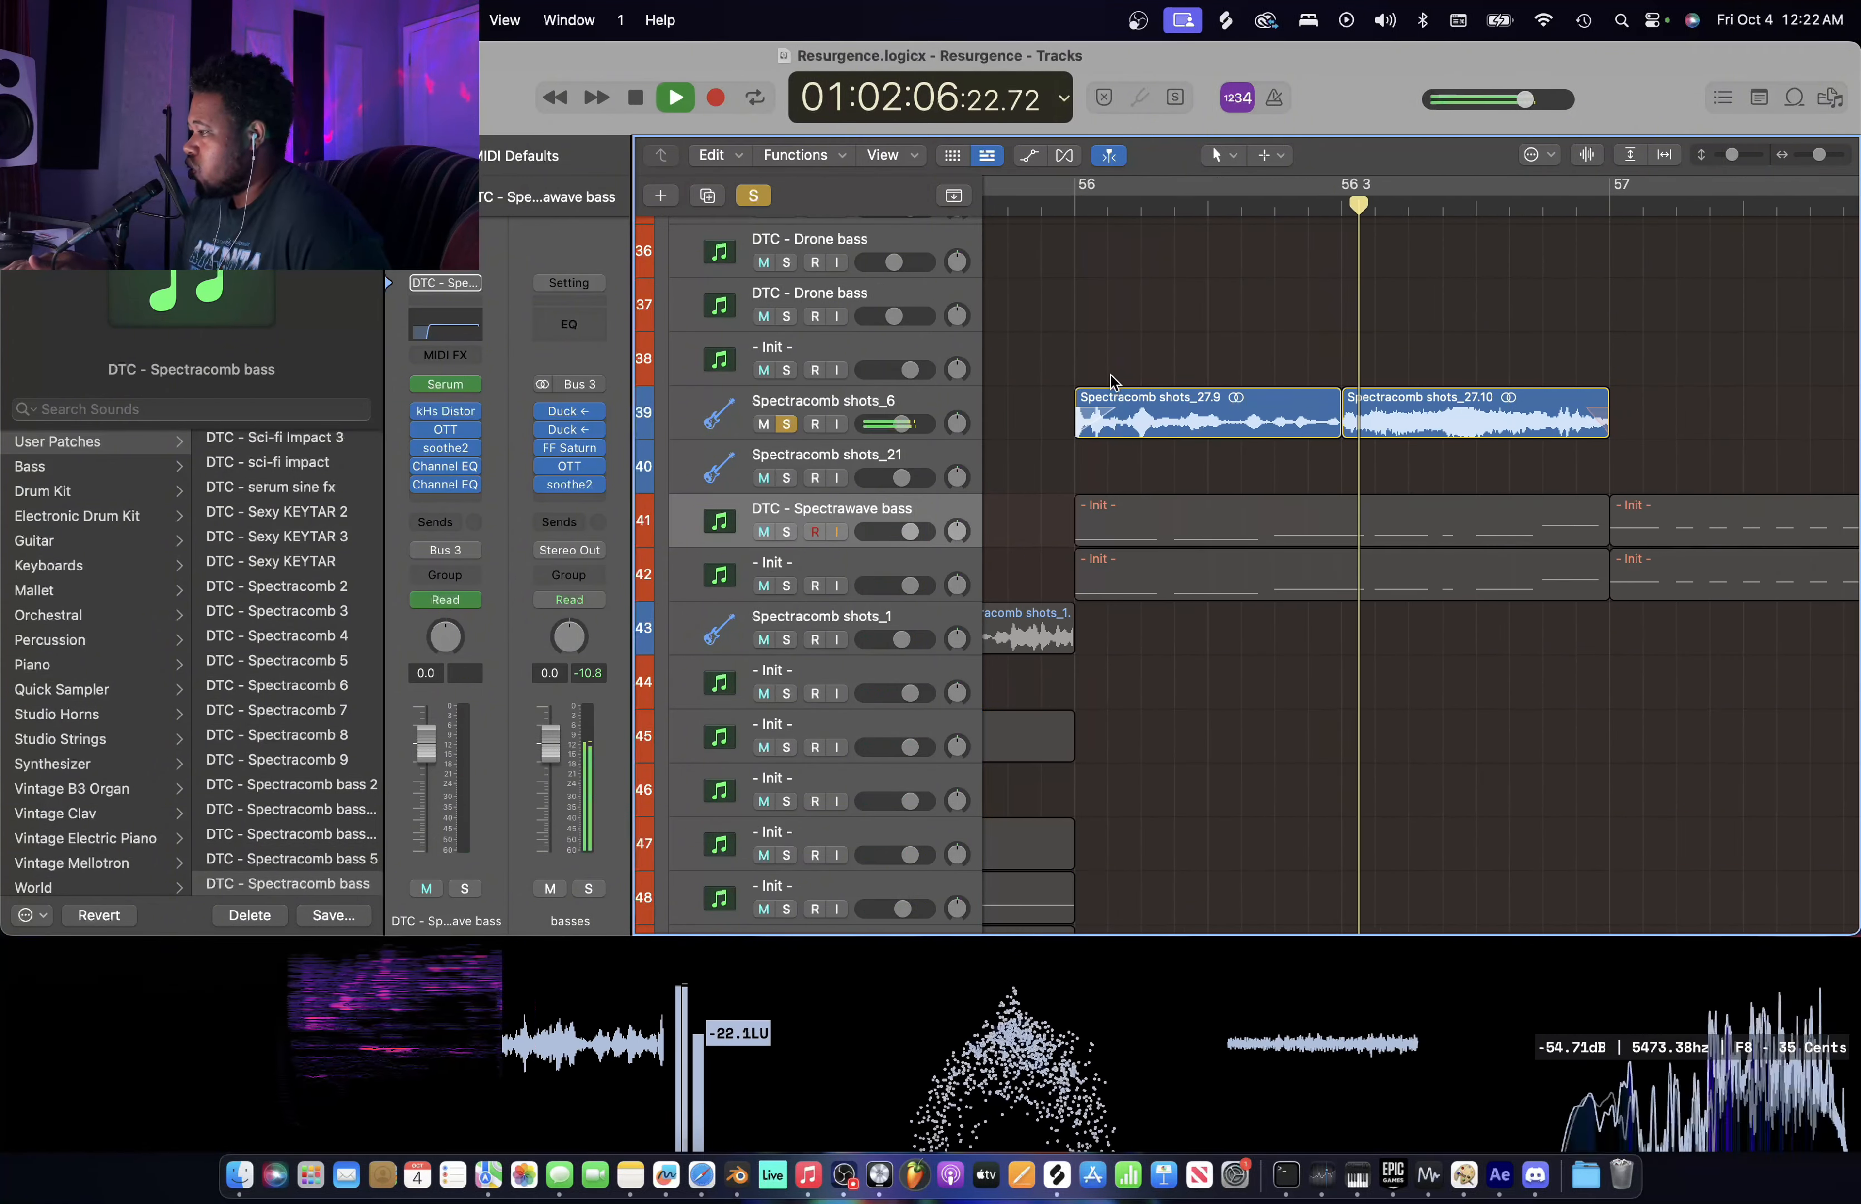
pyautogui.click(788, 423)
# - Look through the tracks around bar 56 and play all layers together from bar 56 through bar 64
pyautogui.scroll(-3, 1282, 398)
pyautogui.scroll(8, 1283, 399)
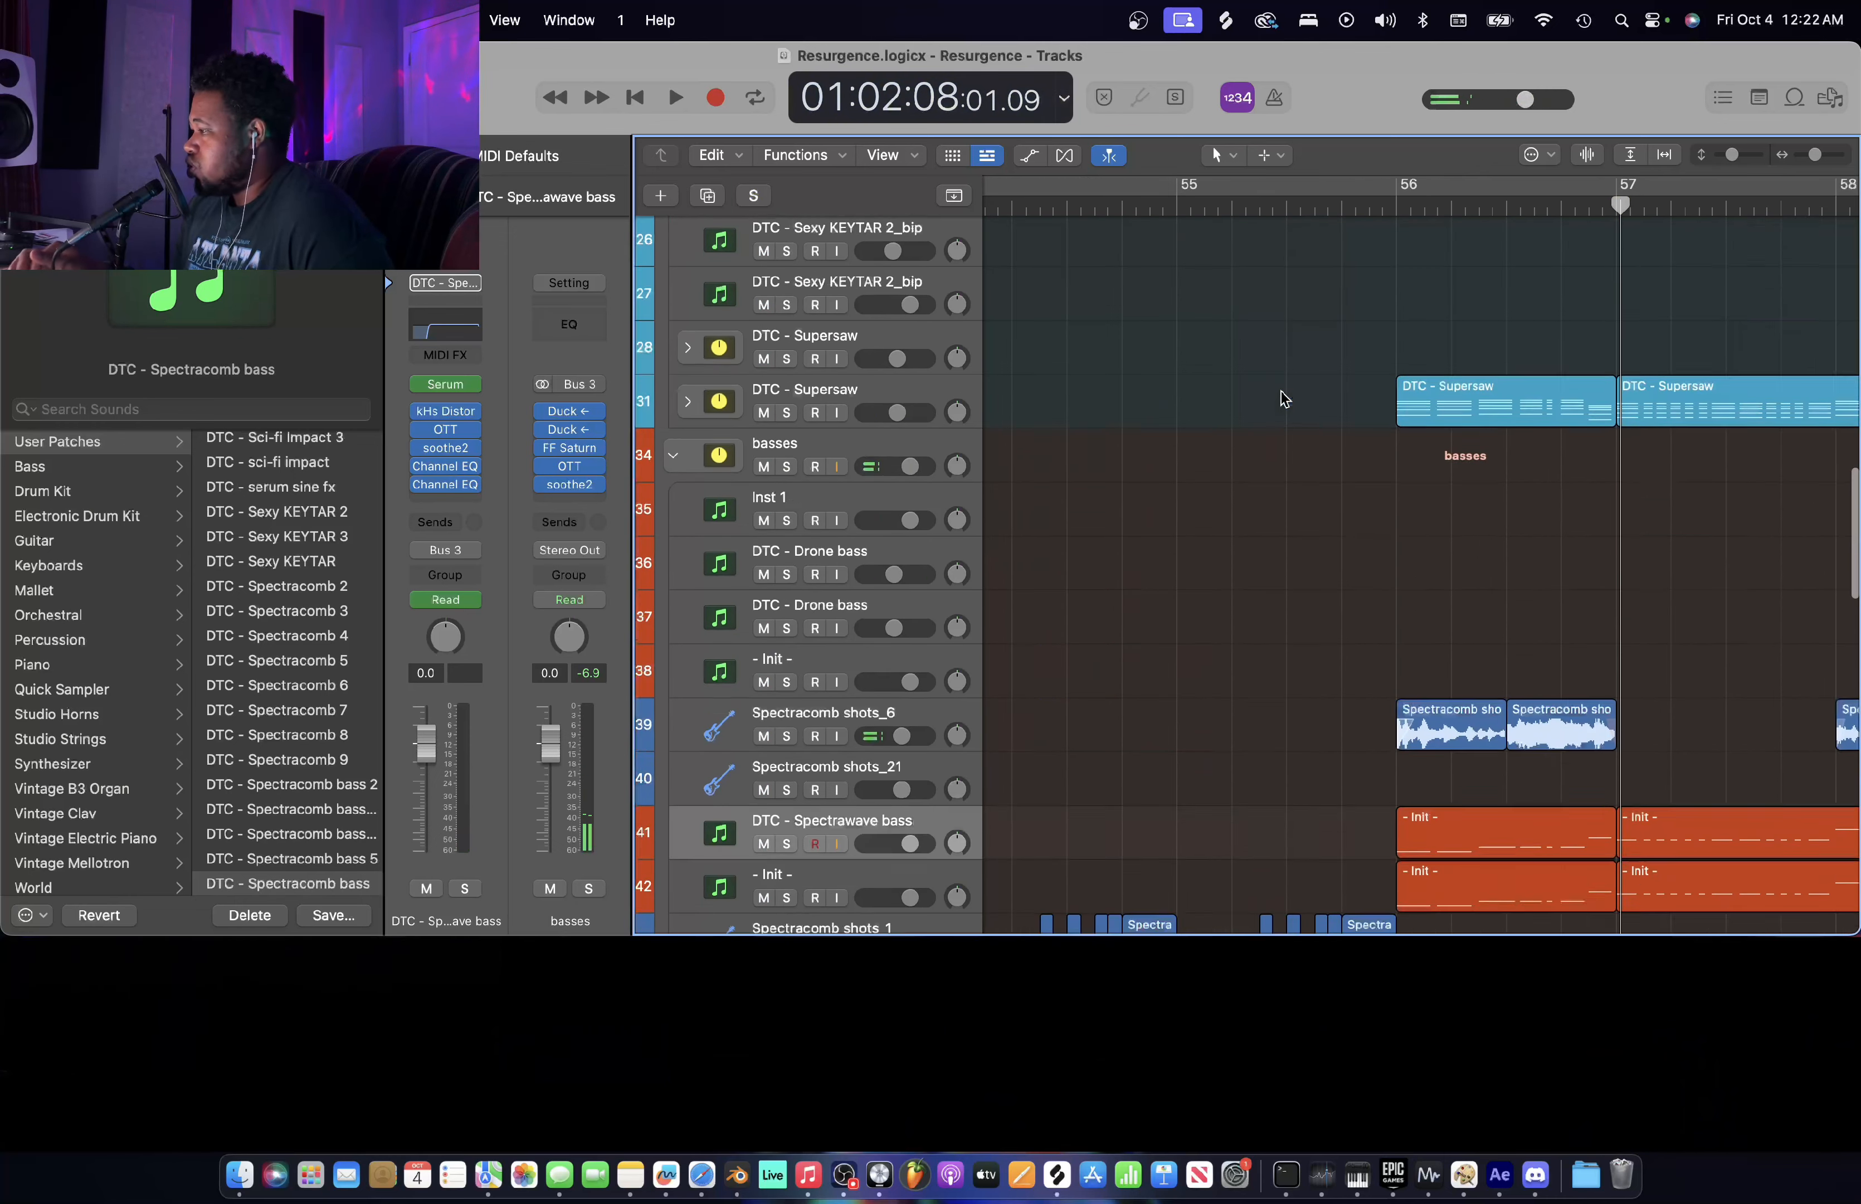
pyautogui.scroll(-15, 1285, 398)
pyautogui.scroll(-2, 1267, 410)
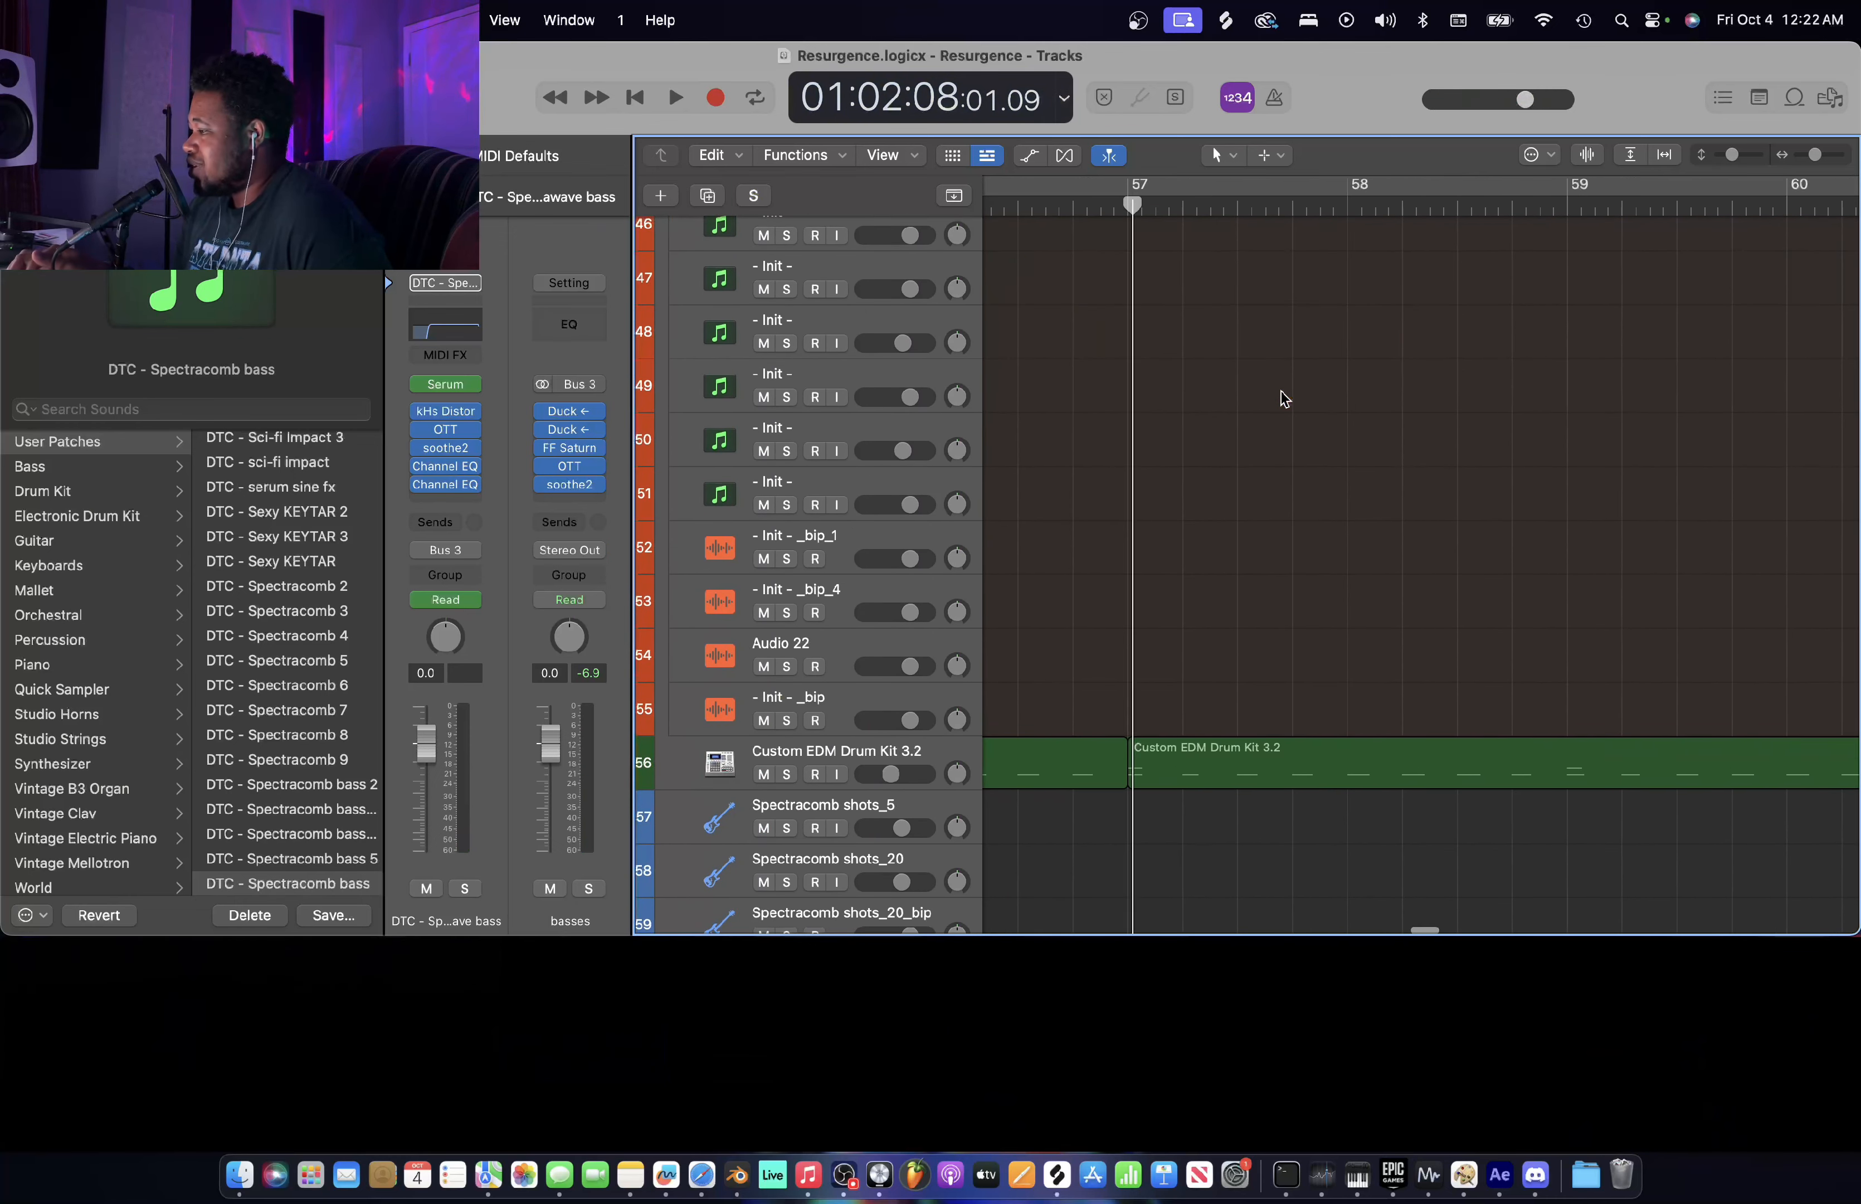
pyautogui.scroll(-2, 1259, 418)
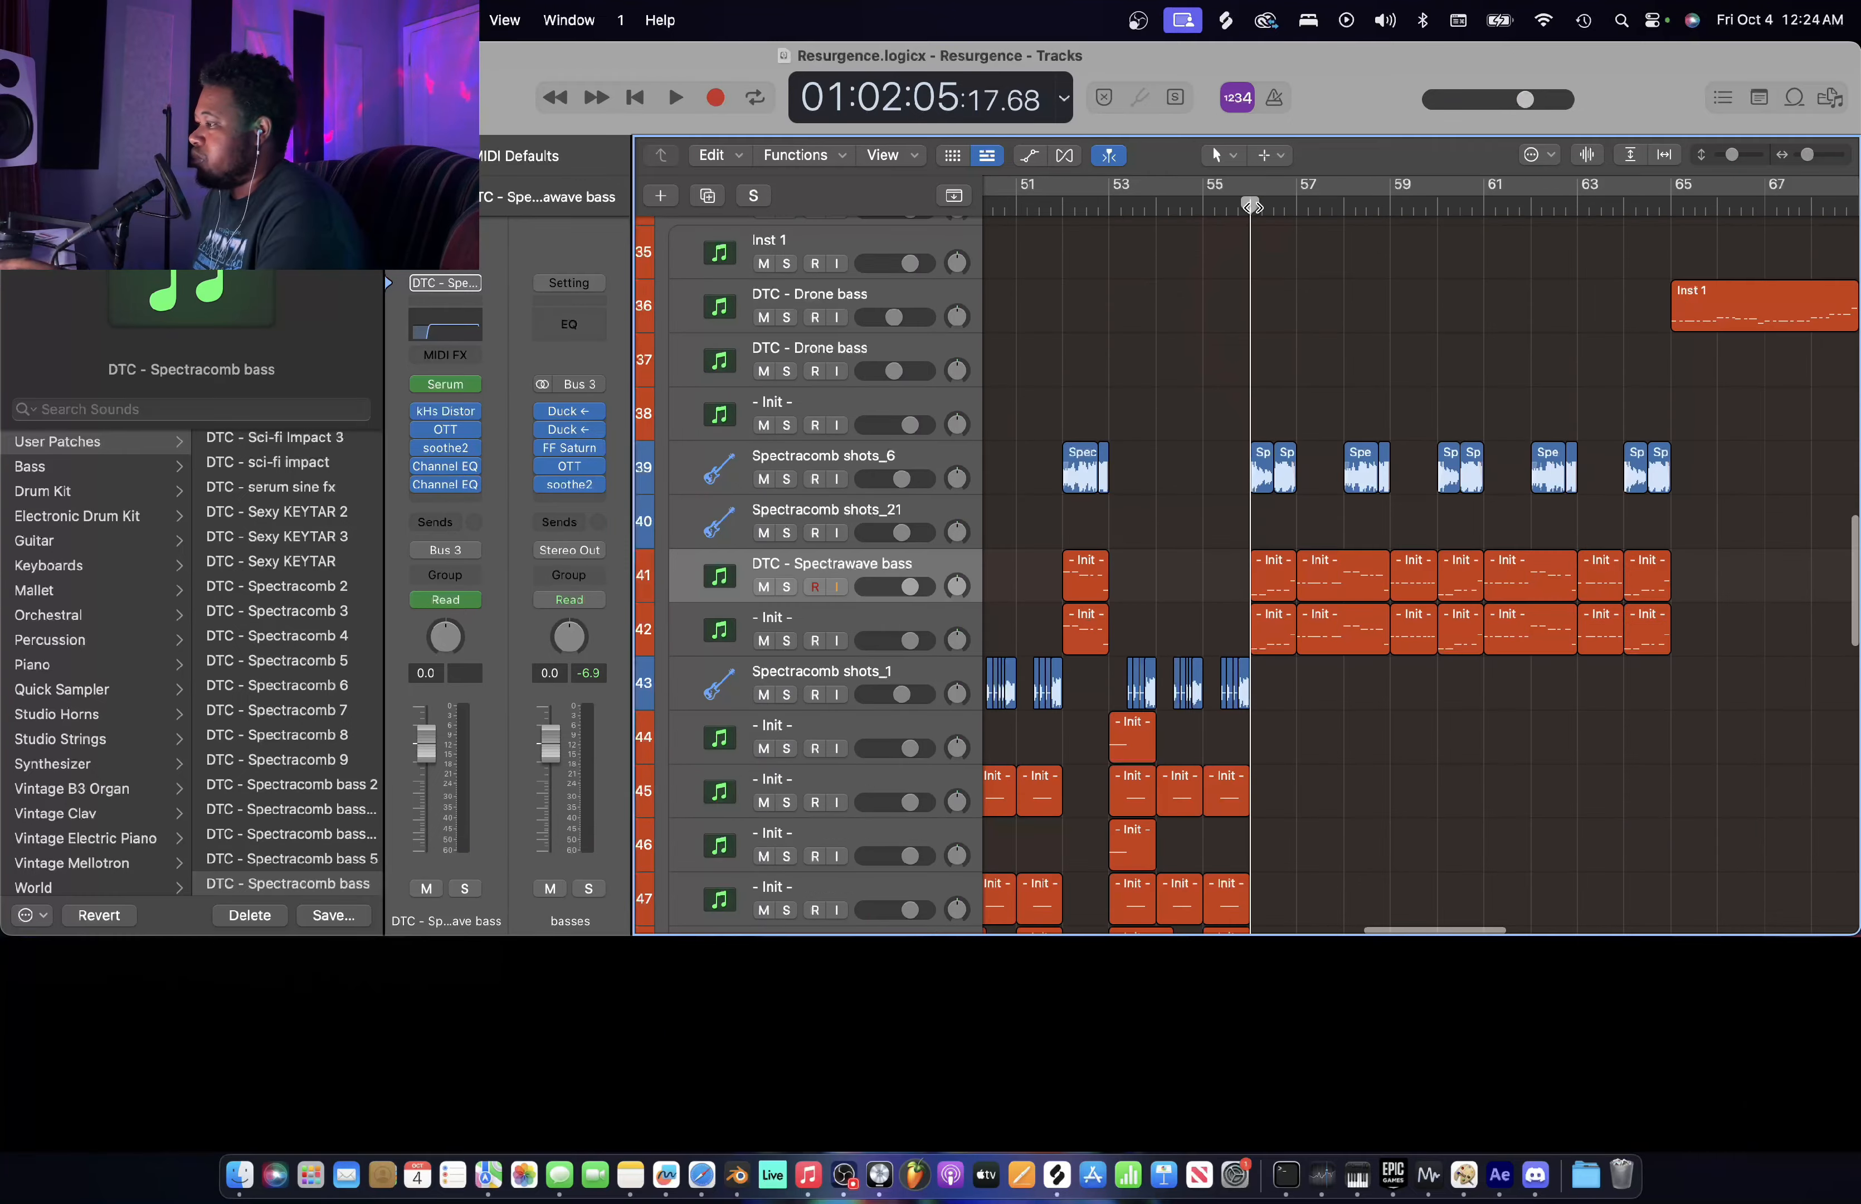
pyautogui.press('space')
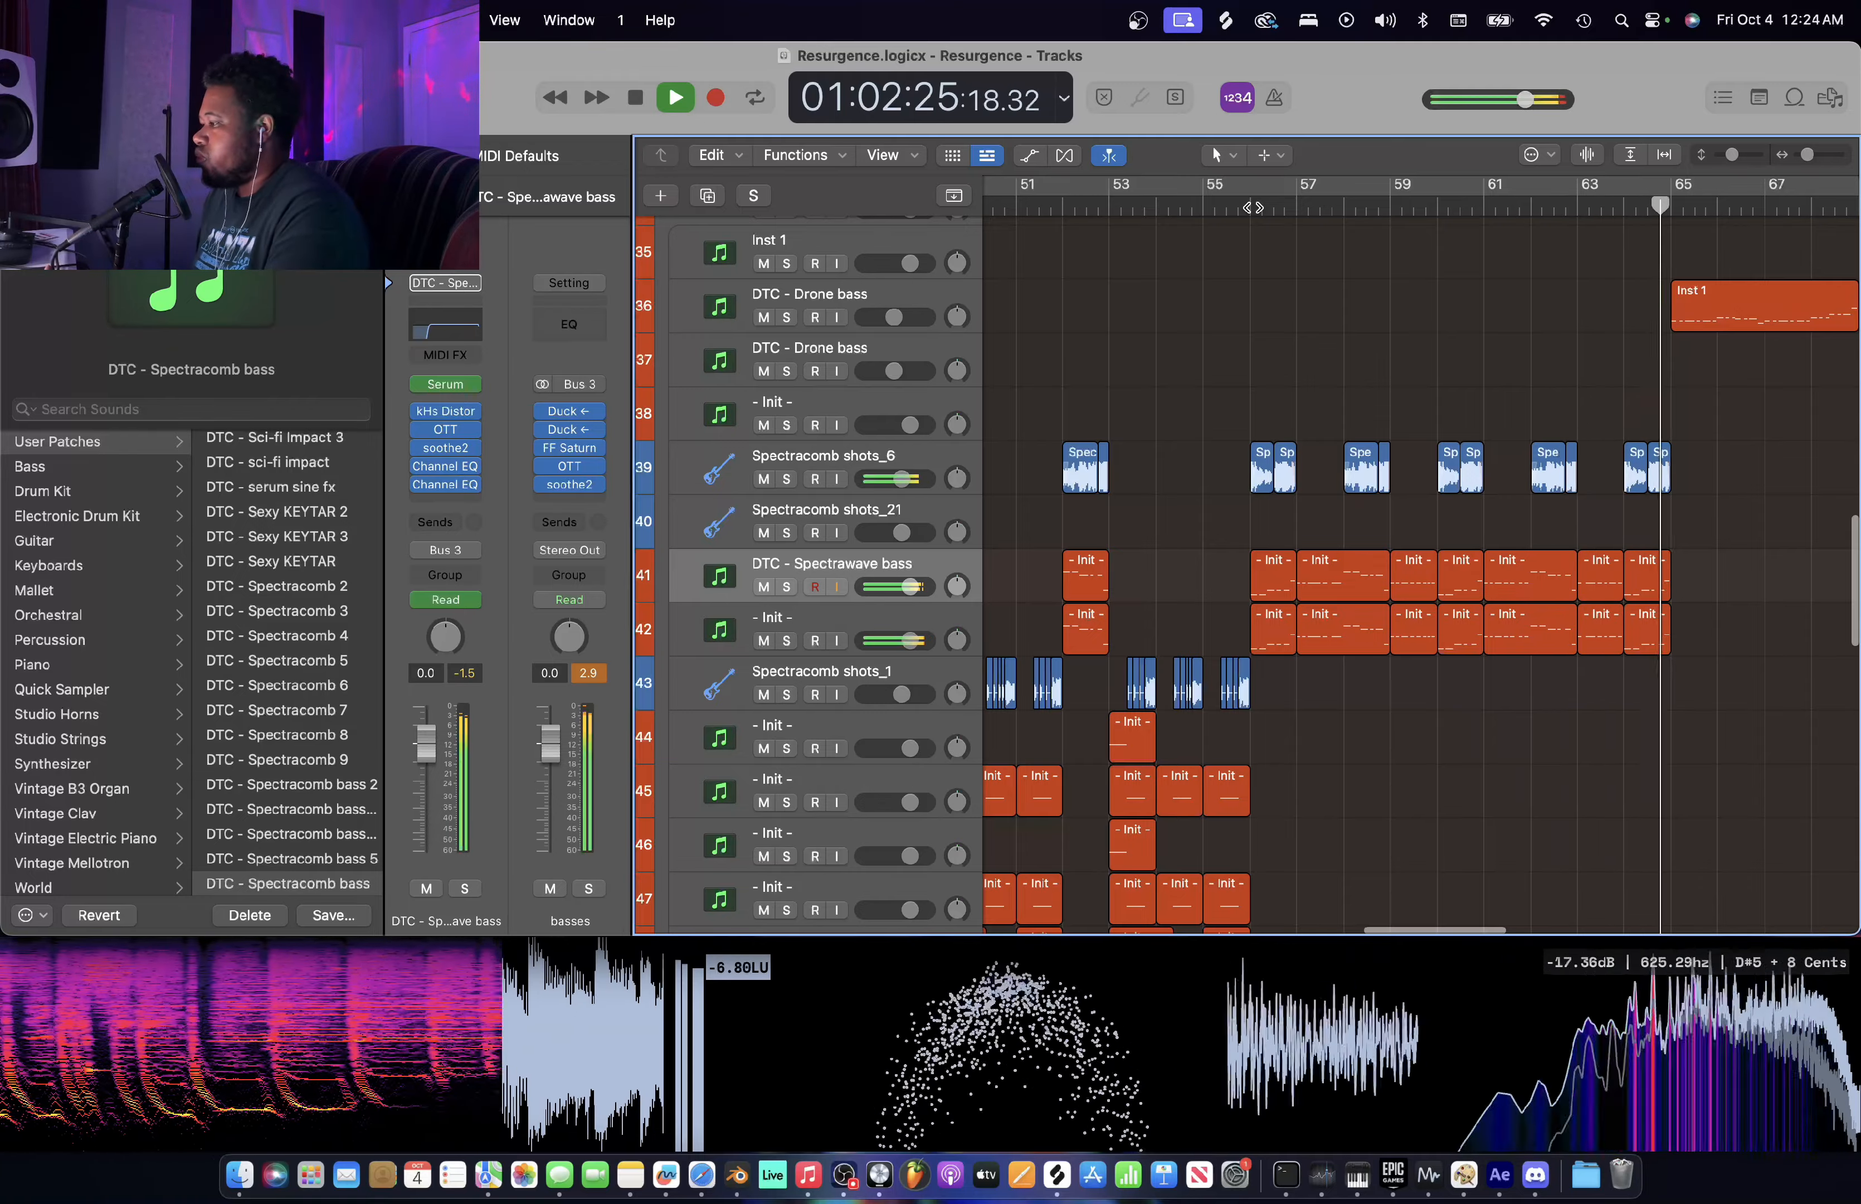
pyautogui.press('space')
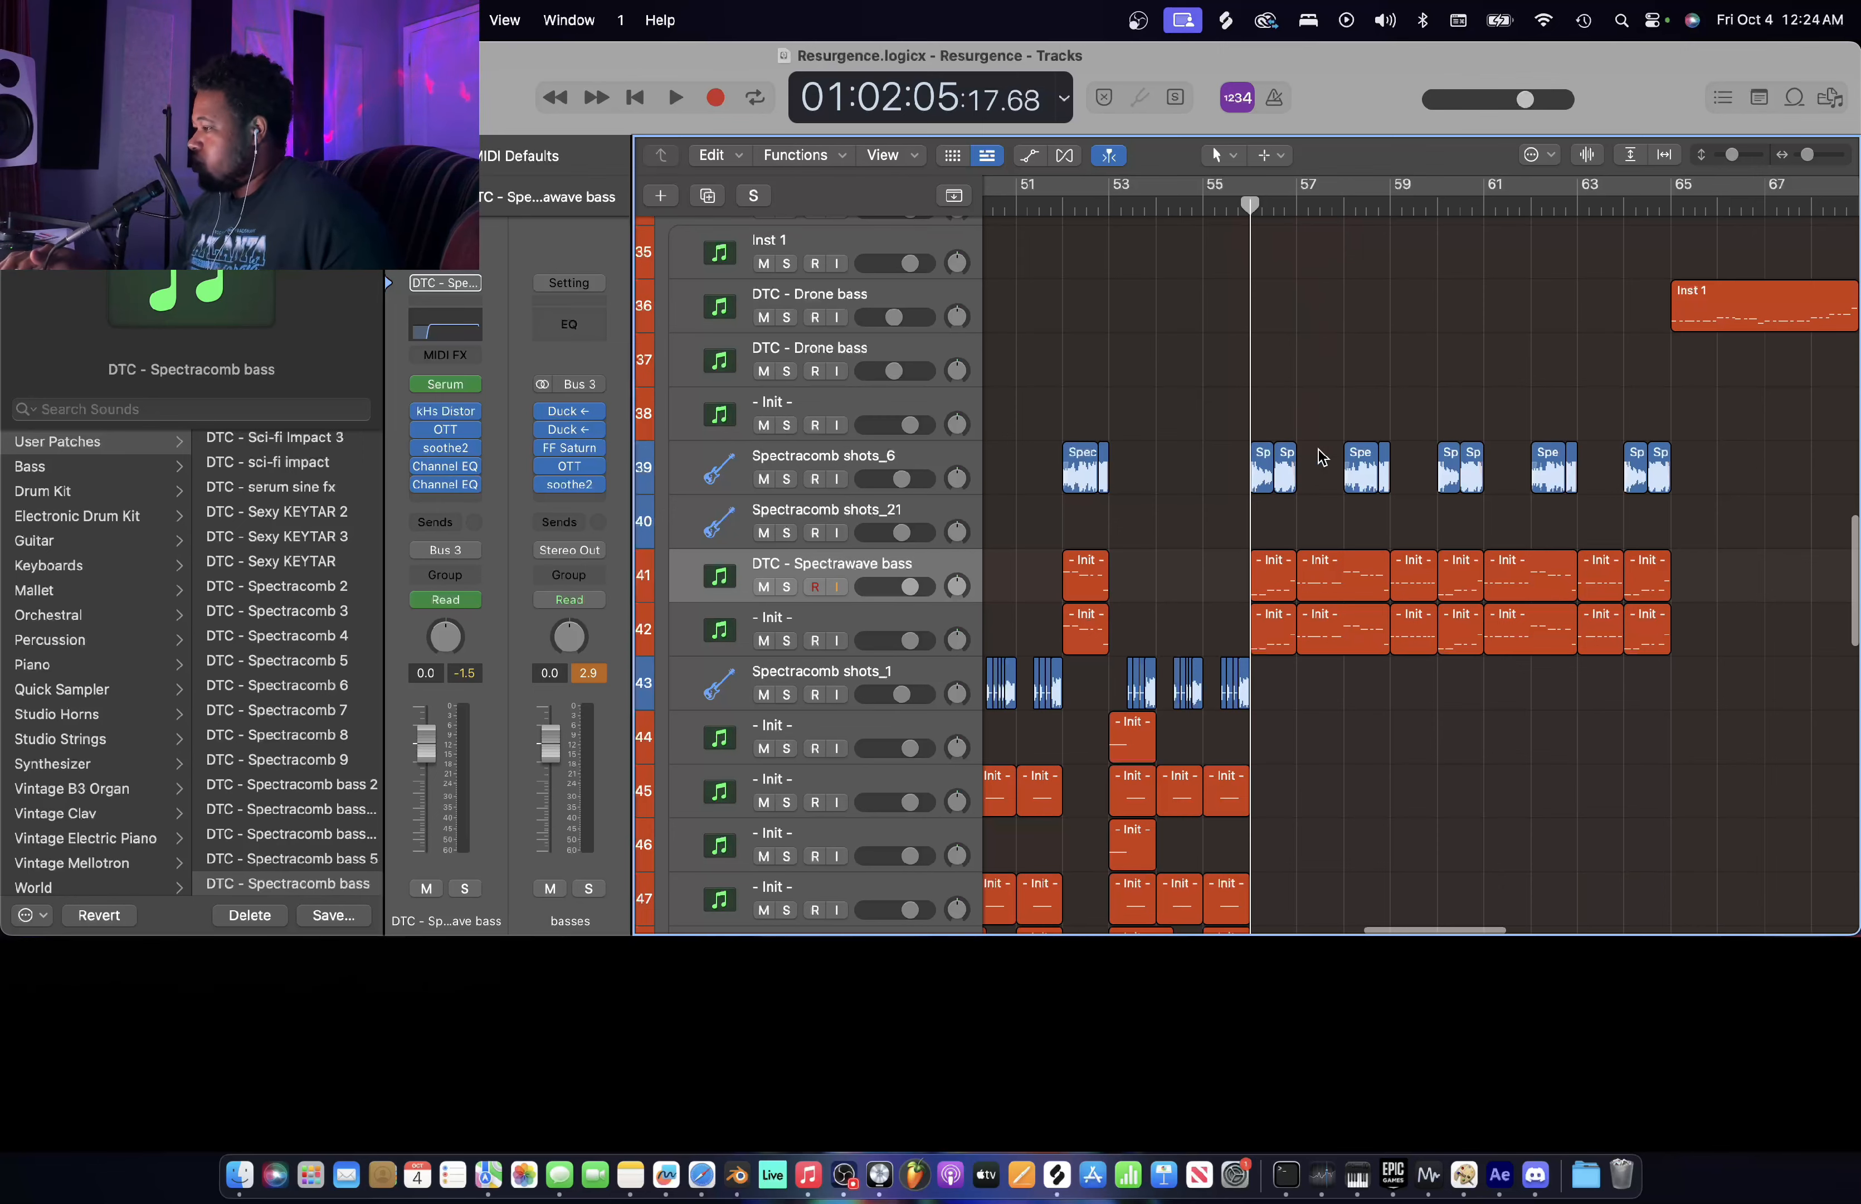
# - Find the DTC - Supersaw layer on track 31, solo it, and play its opening region from bar 56
pyautogui.scroll(-3, 1359, 501)
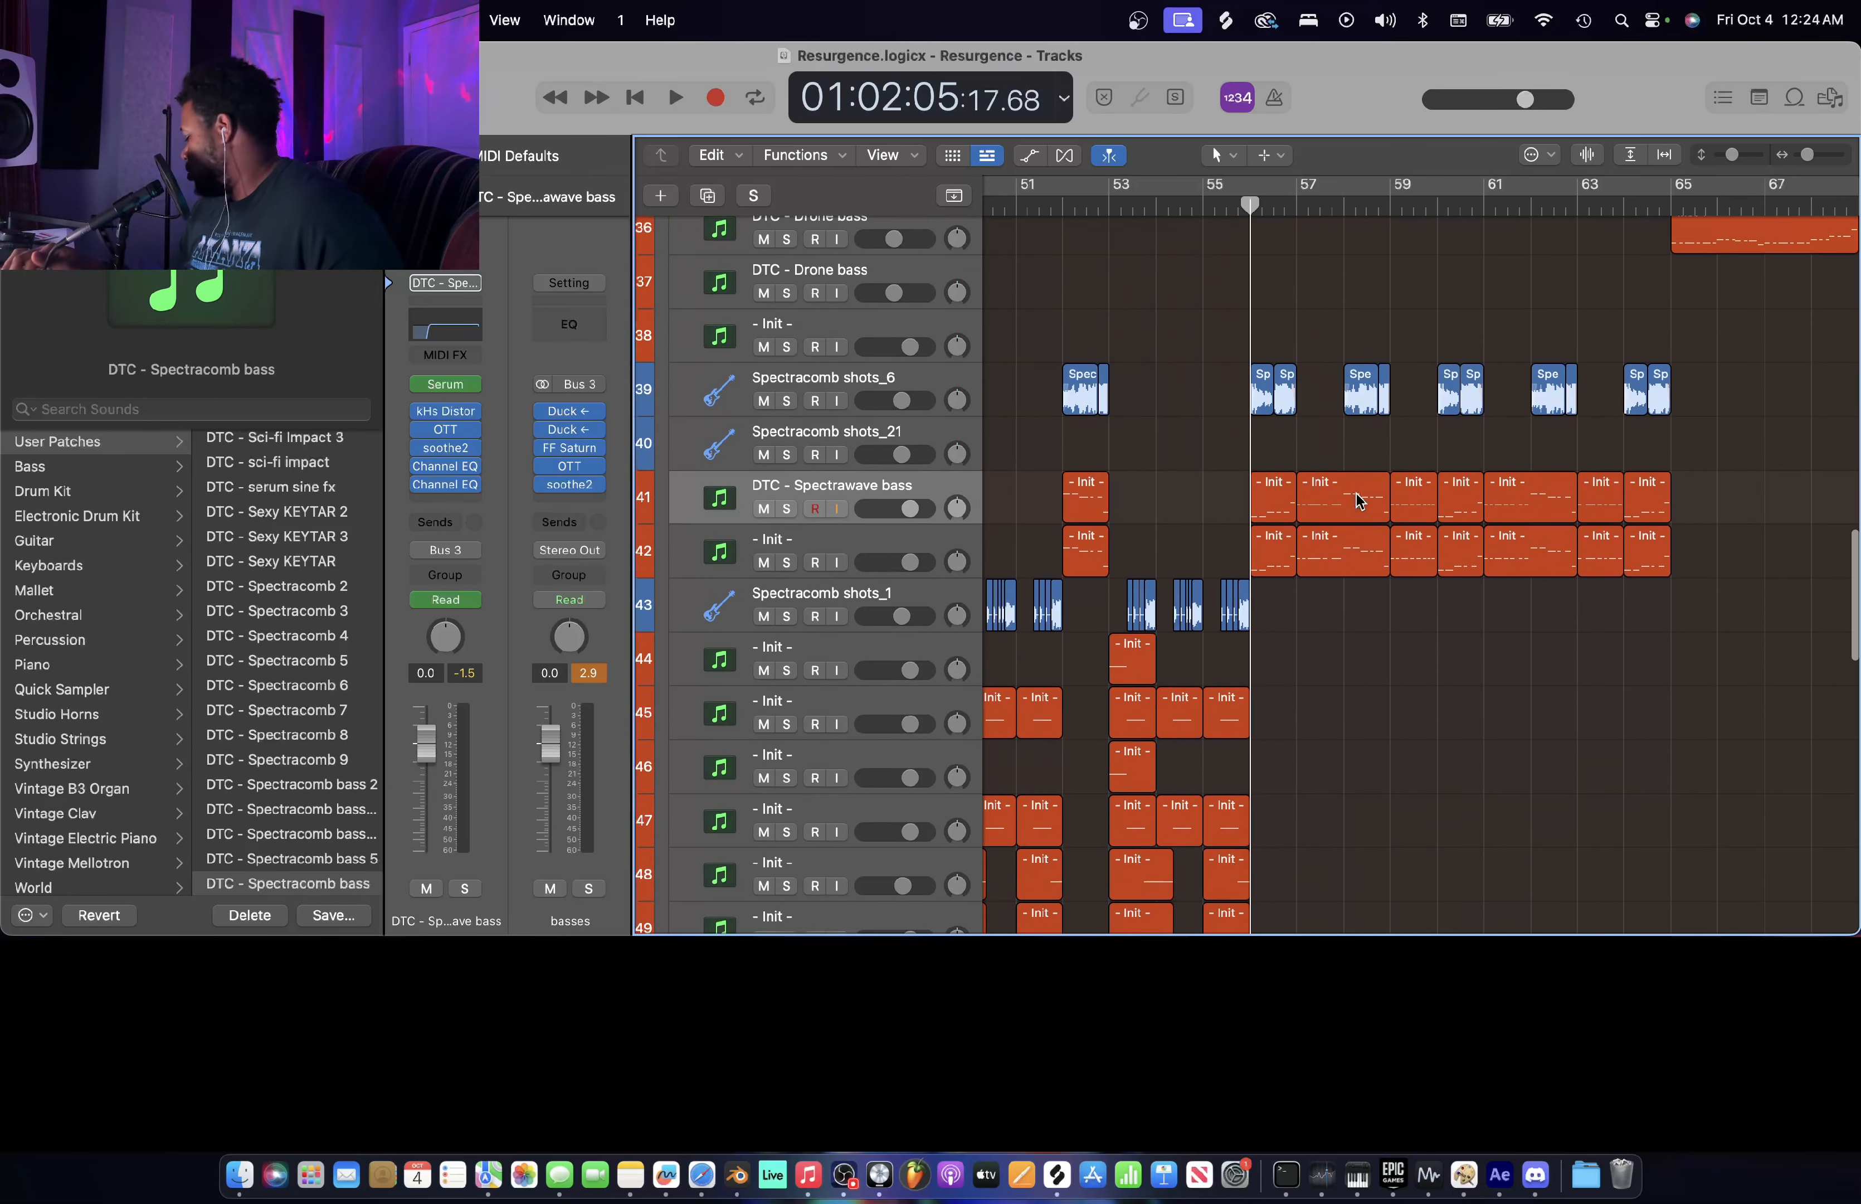
pyautogui.scroll(4, 1359, 501)
pyautogui.scroll(15, 1359, 501)
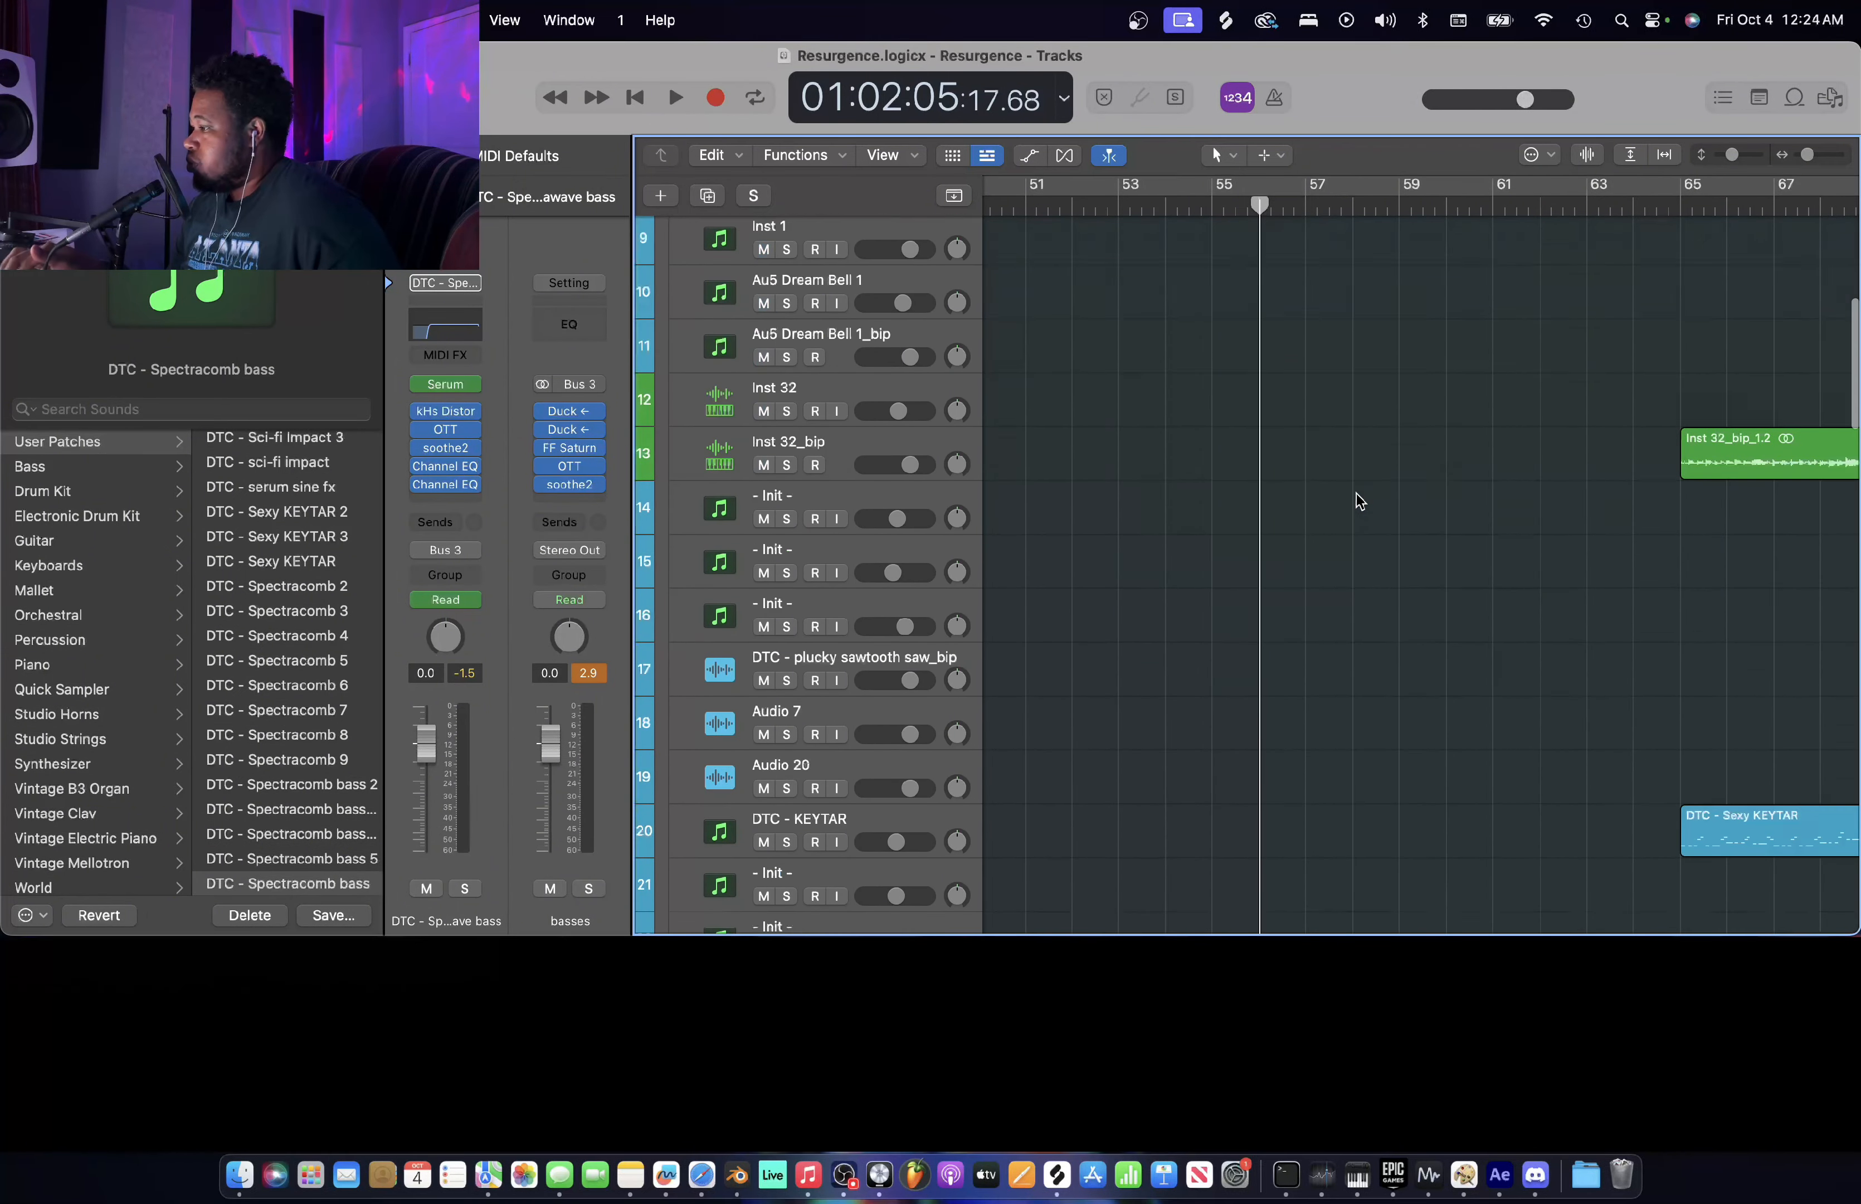
pyautogui.scroll(-15, 1359, 501)
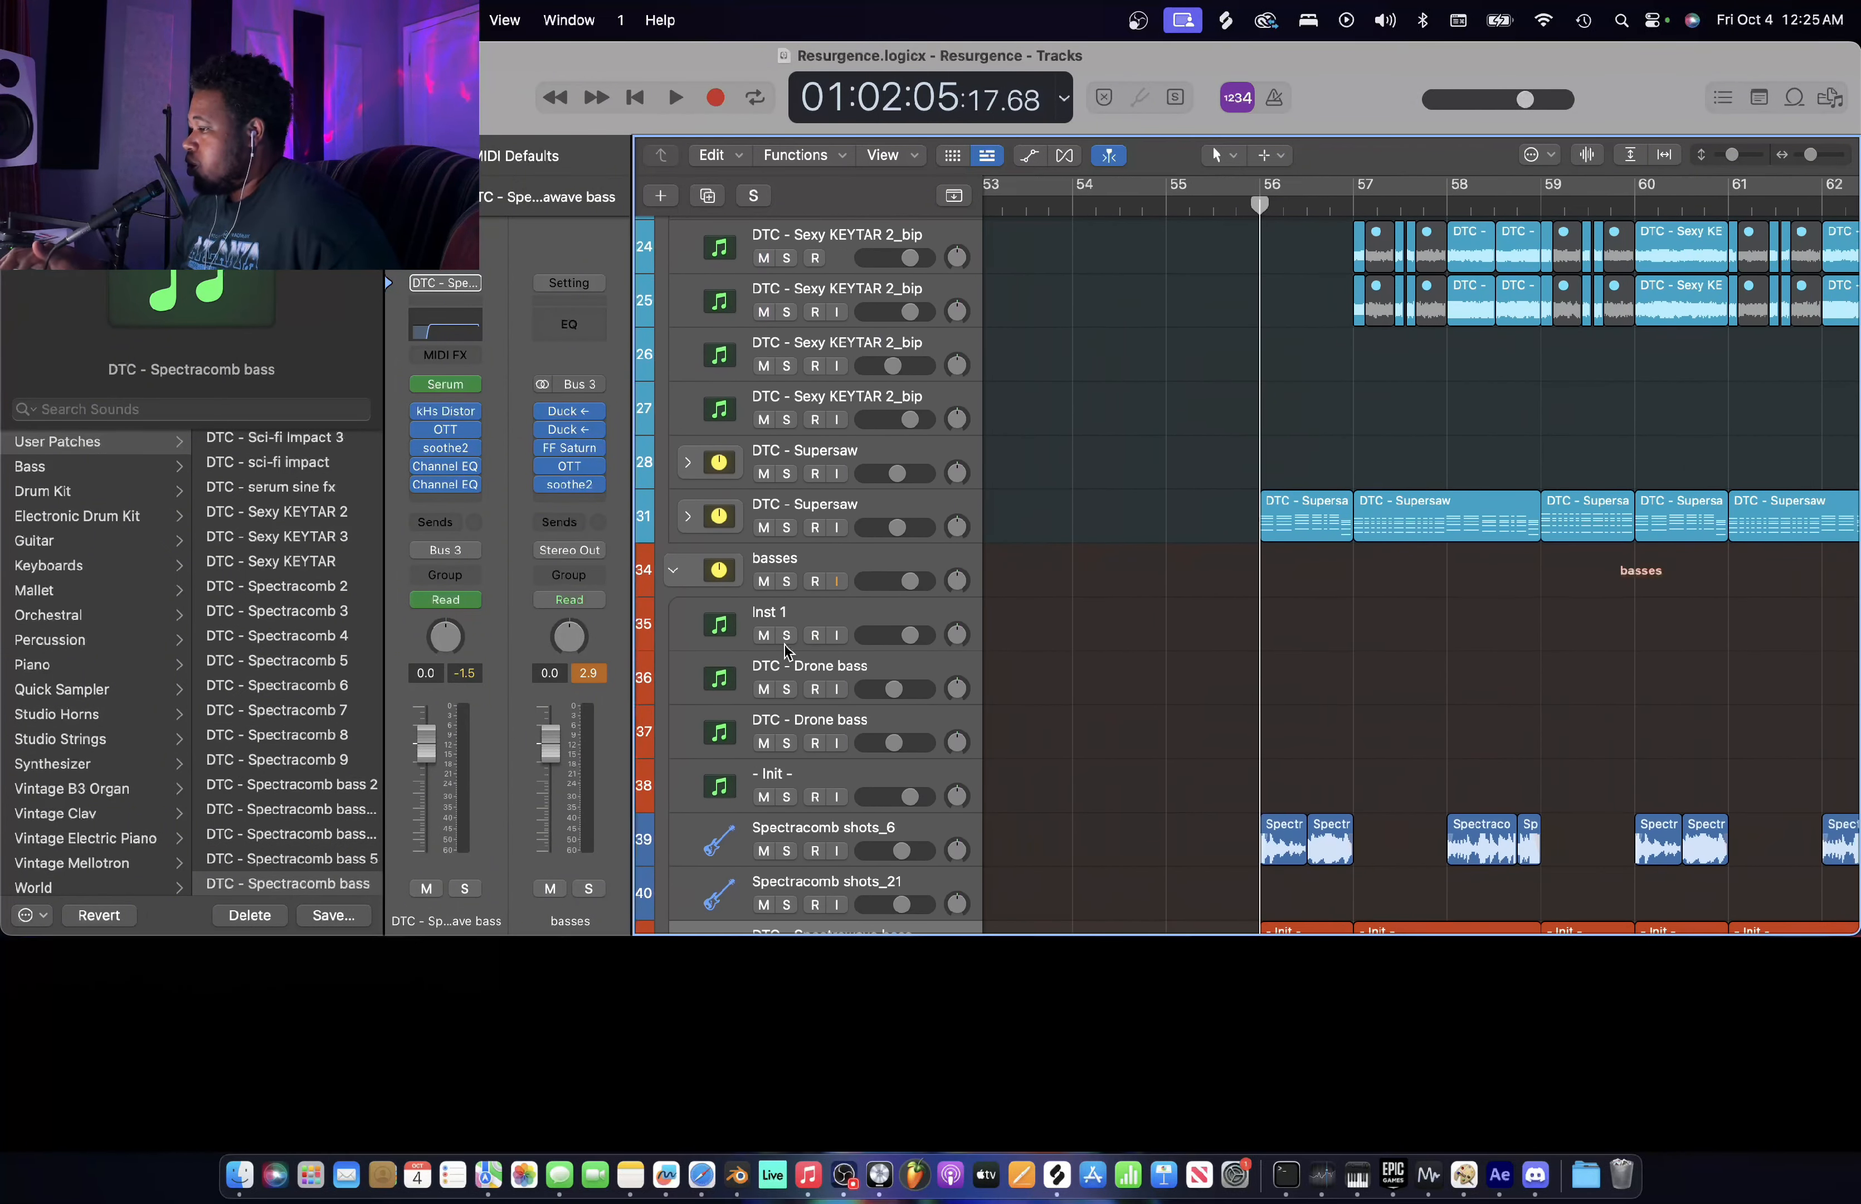
pyautogui.click(787, 526)
pyautogui.press('space')
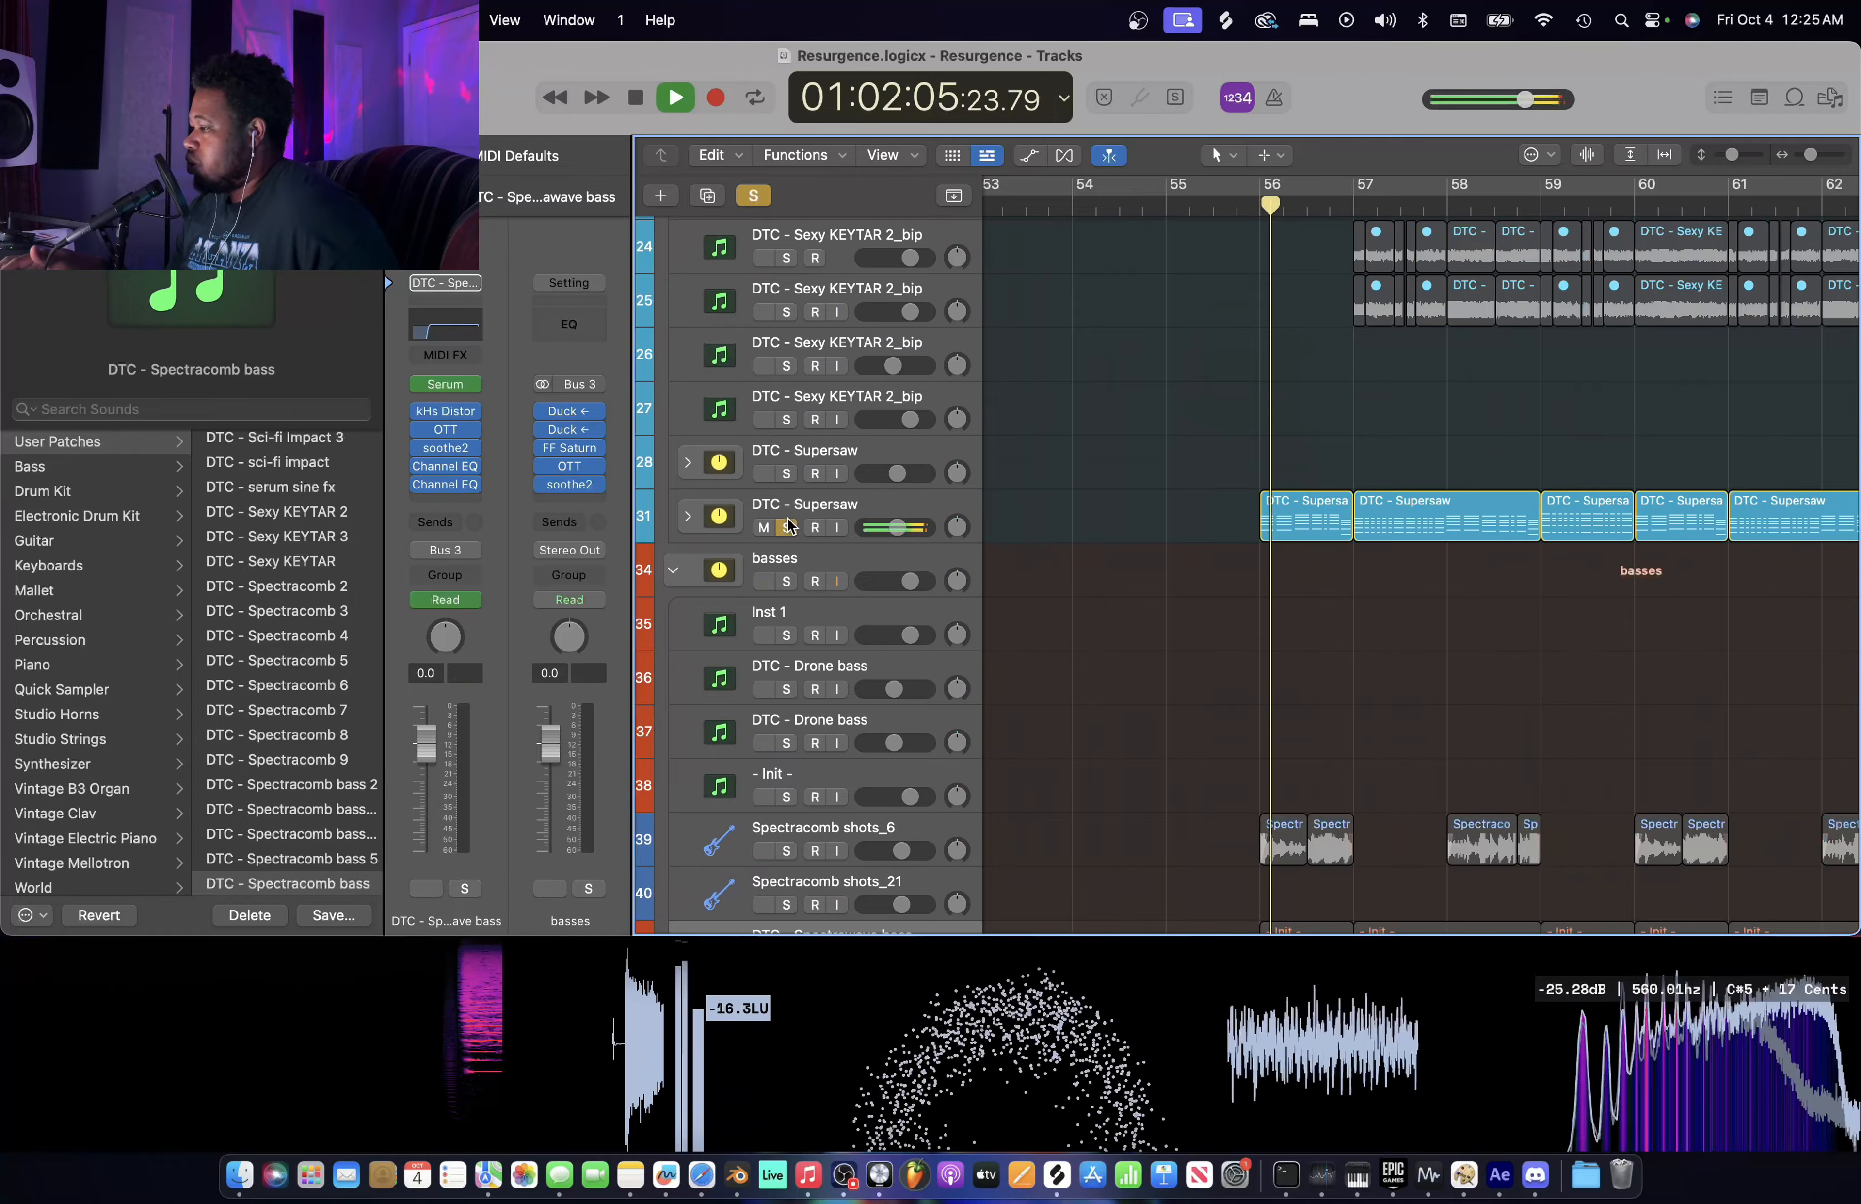
pyautogui.press('space')
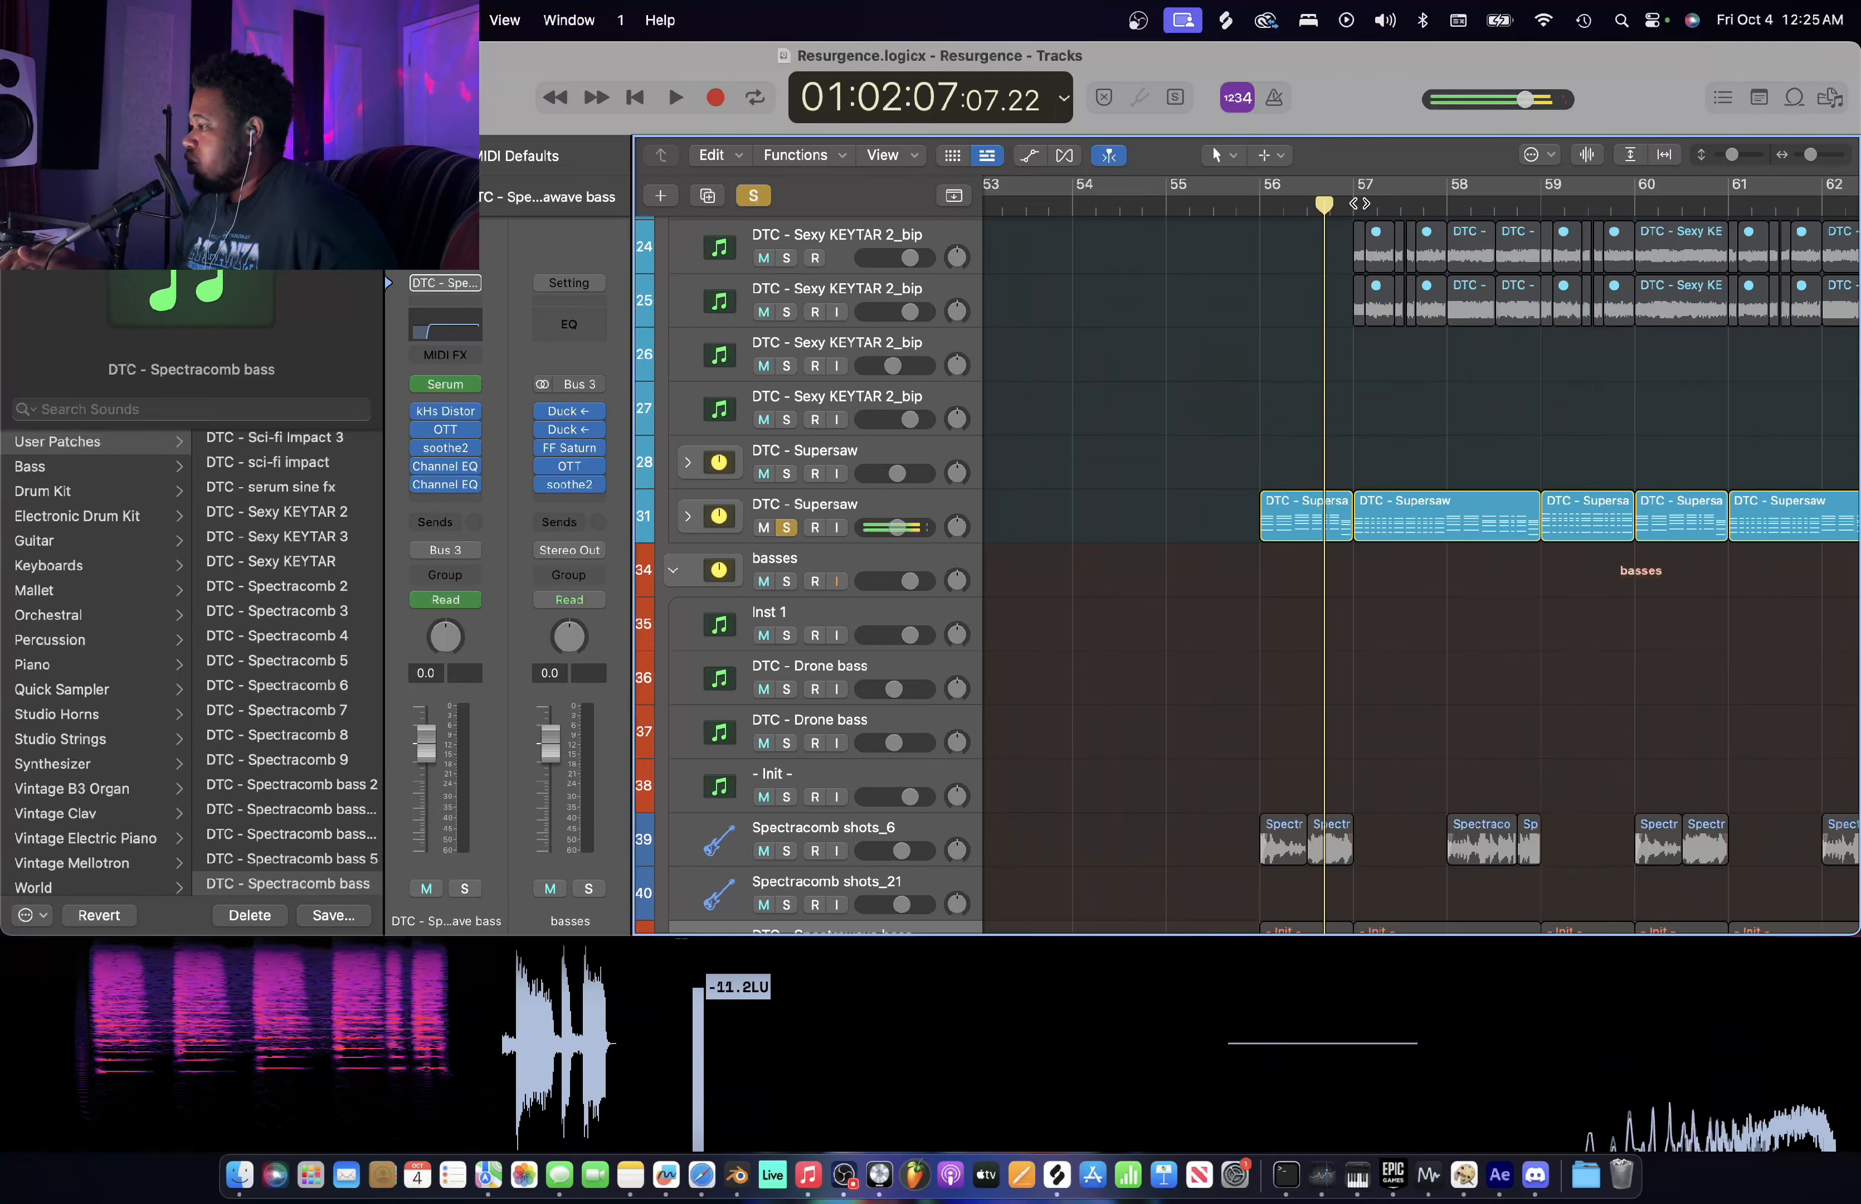
# - Continue playing the soloed DTC - Supersaw regions up to bar 60
pyautogui.press('space')
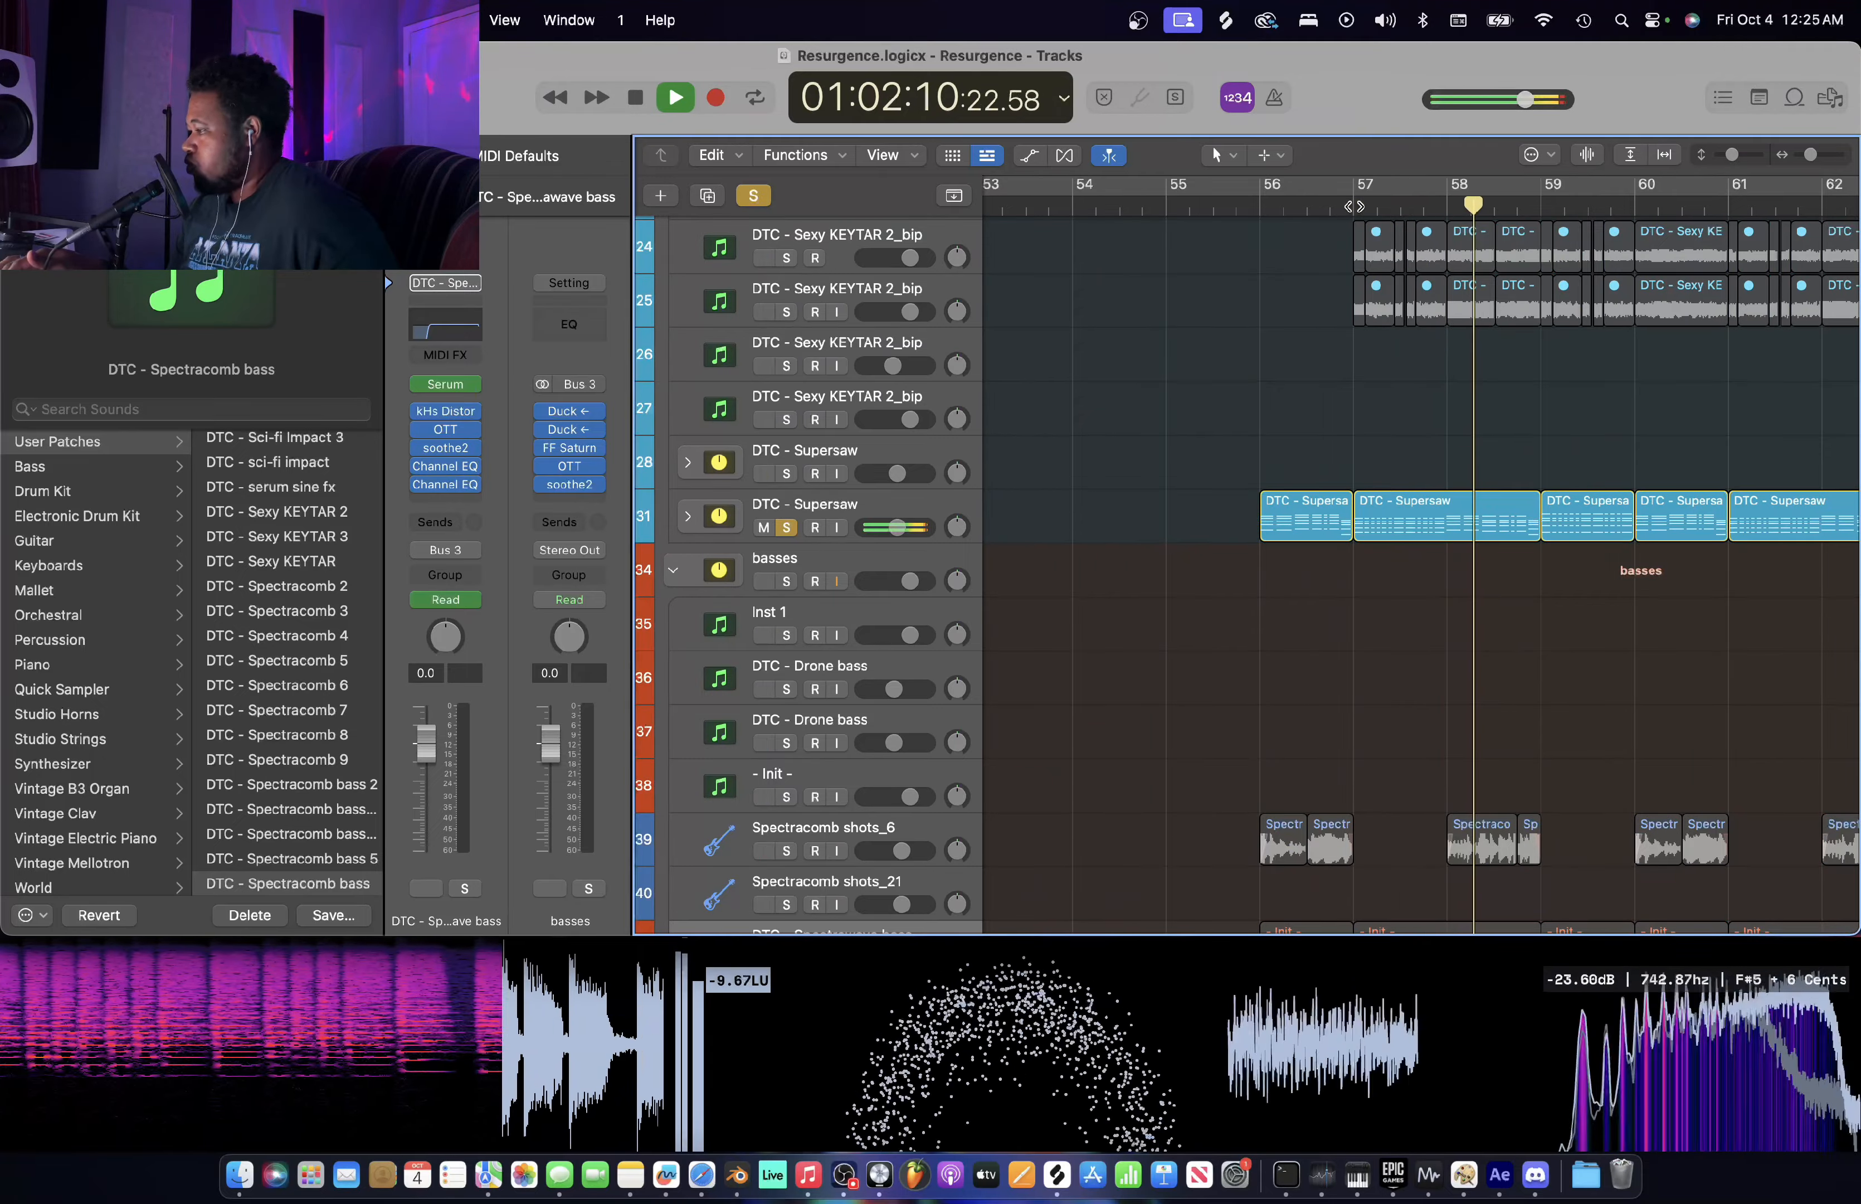
pyautogui.press('super+Right')
pyautogui.press('super+Right')
pyautogui.press('super+Right')
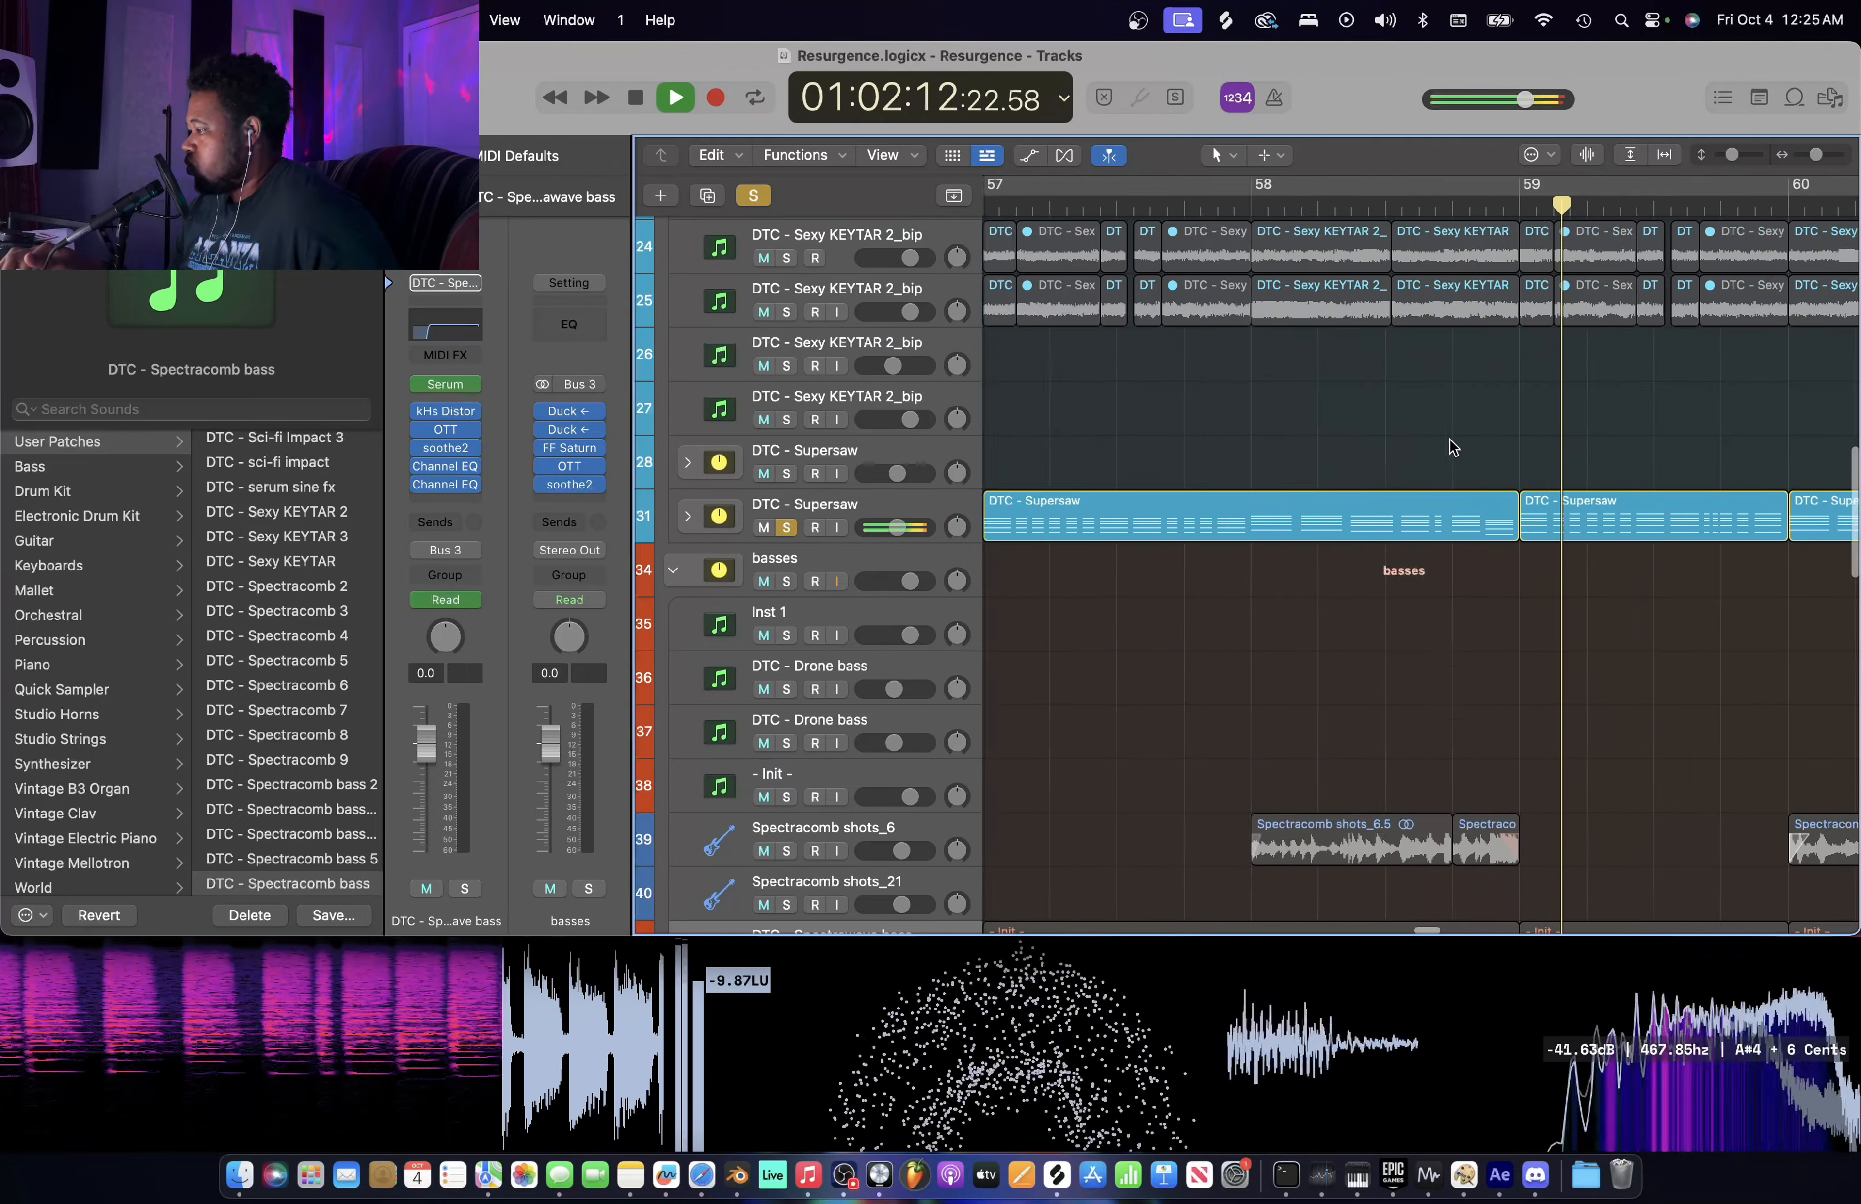
pyautogui.press('super+Left')
pyautogui.press('super+Left')
pyautogui.press('super+Left')
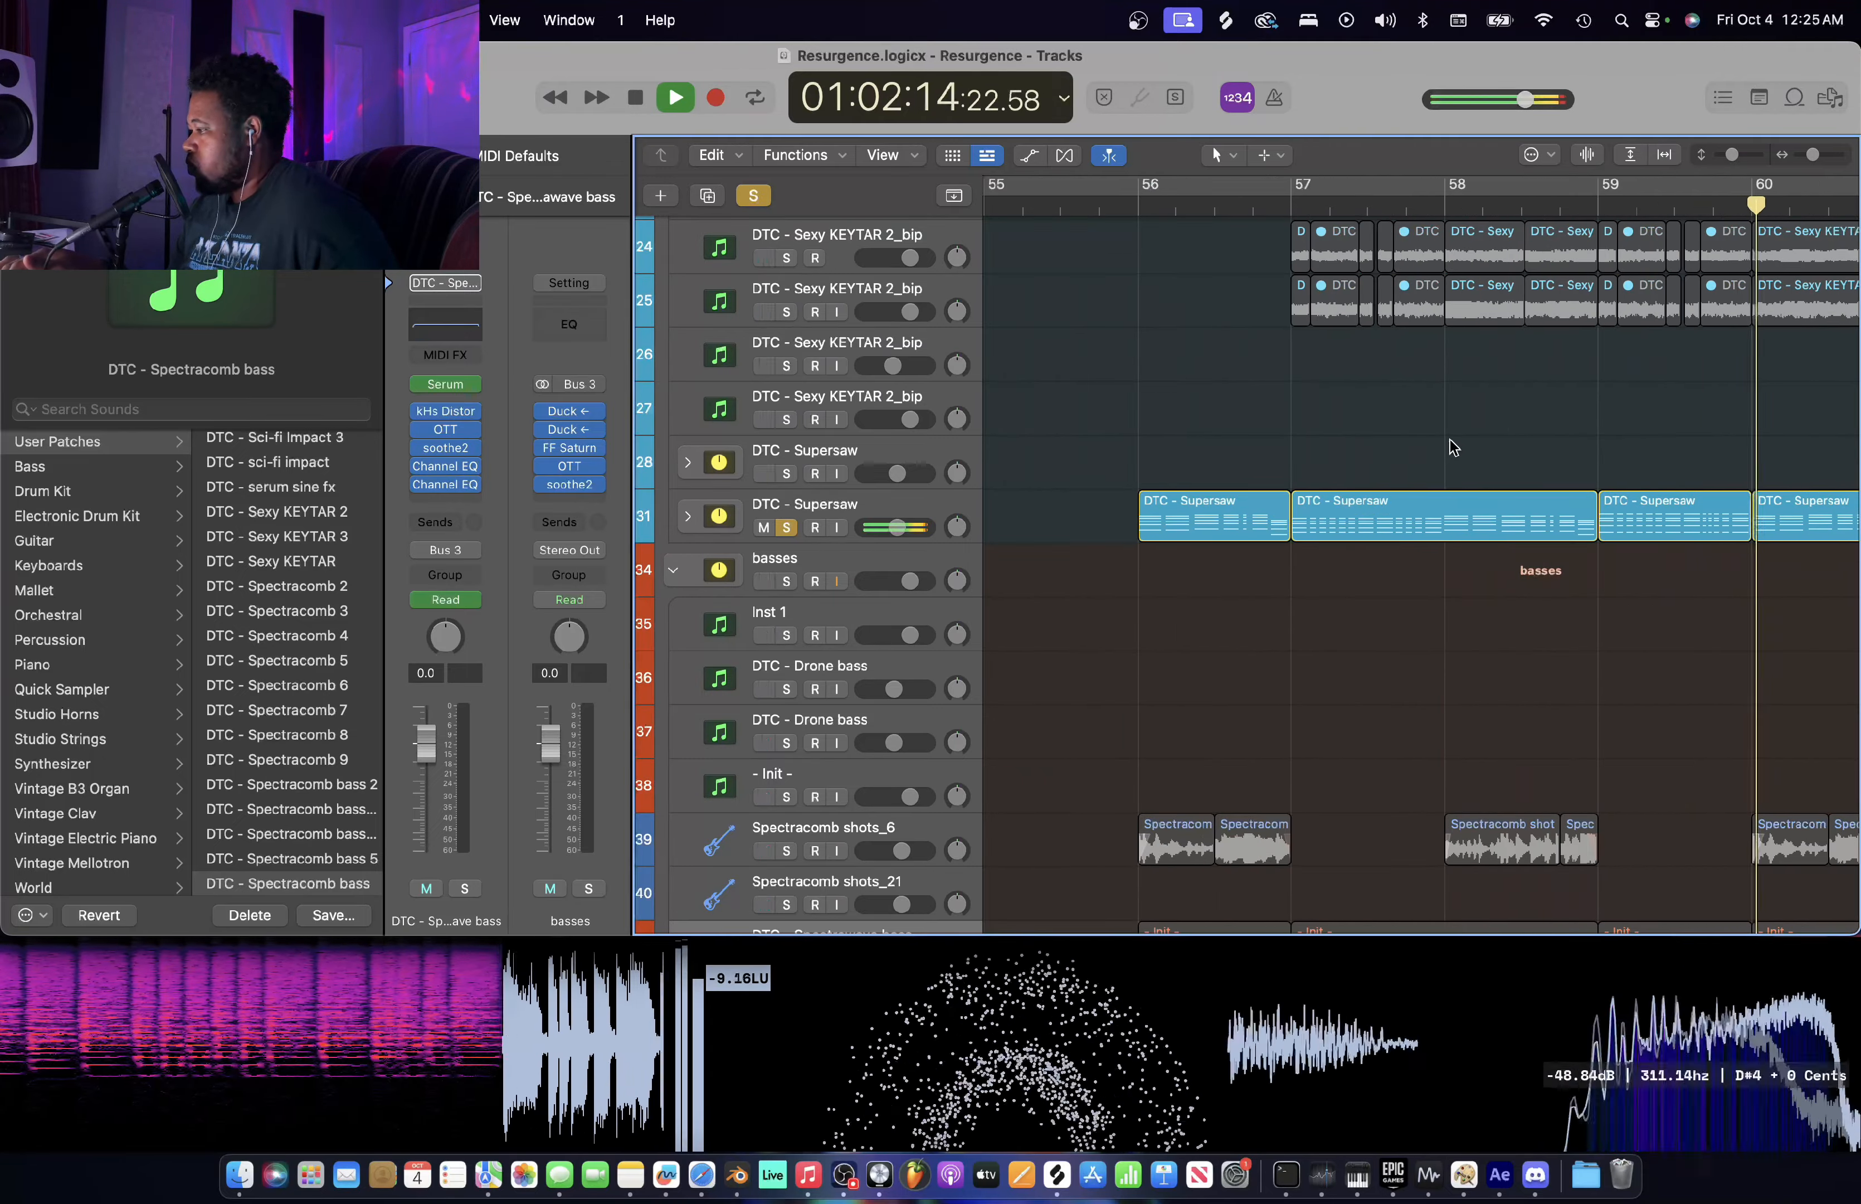
pyautogui.press('space')
# - View the notes of the DTC - Supersaw region at bar 57 in the Piano Roll, close it, and unsolo track 31
pyautogui.doubleClick(1374, 507)
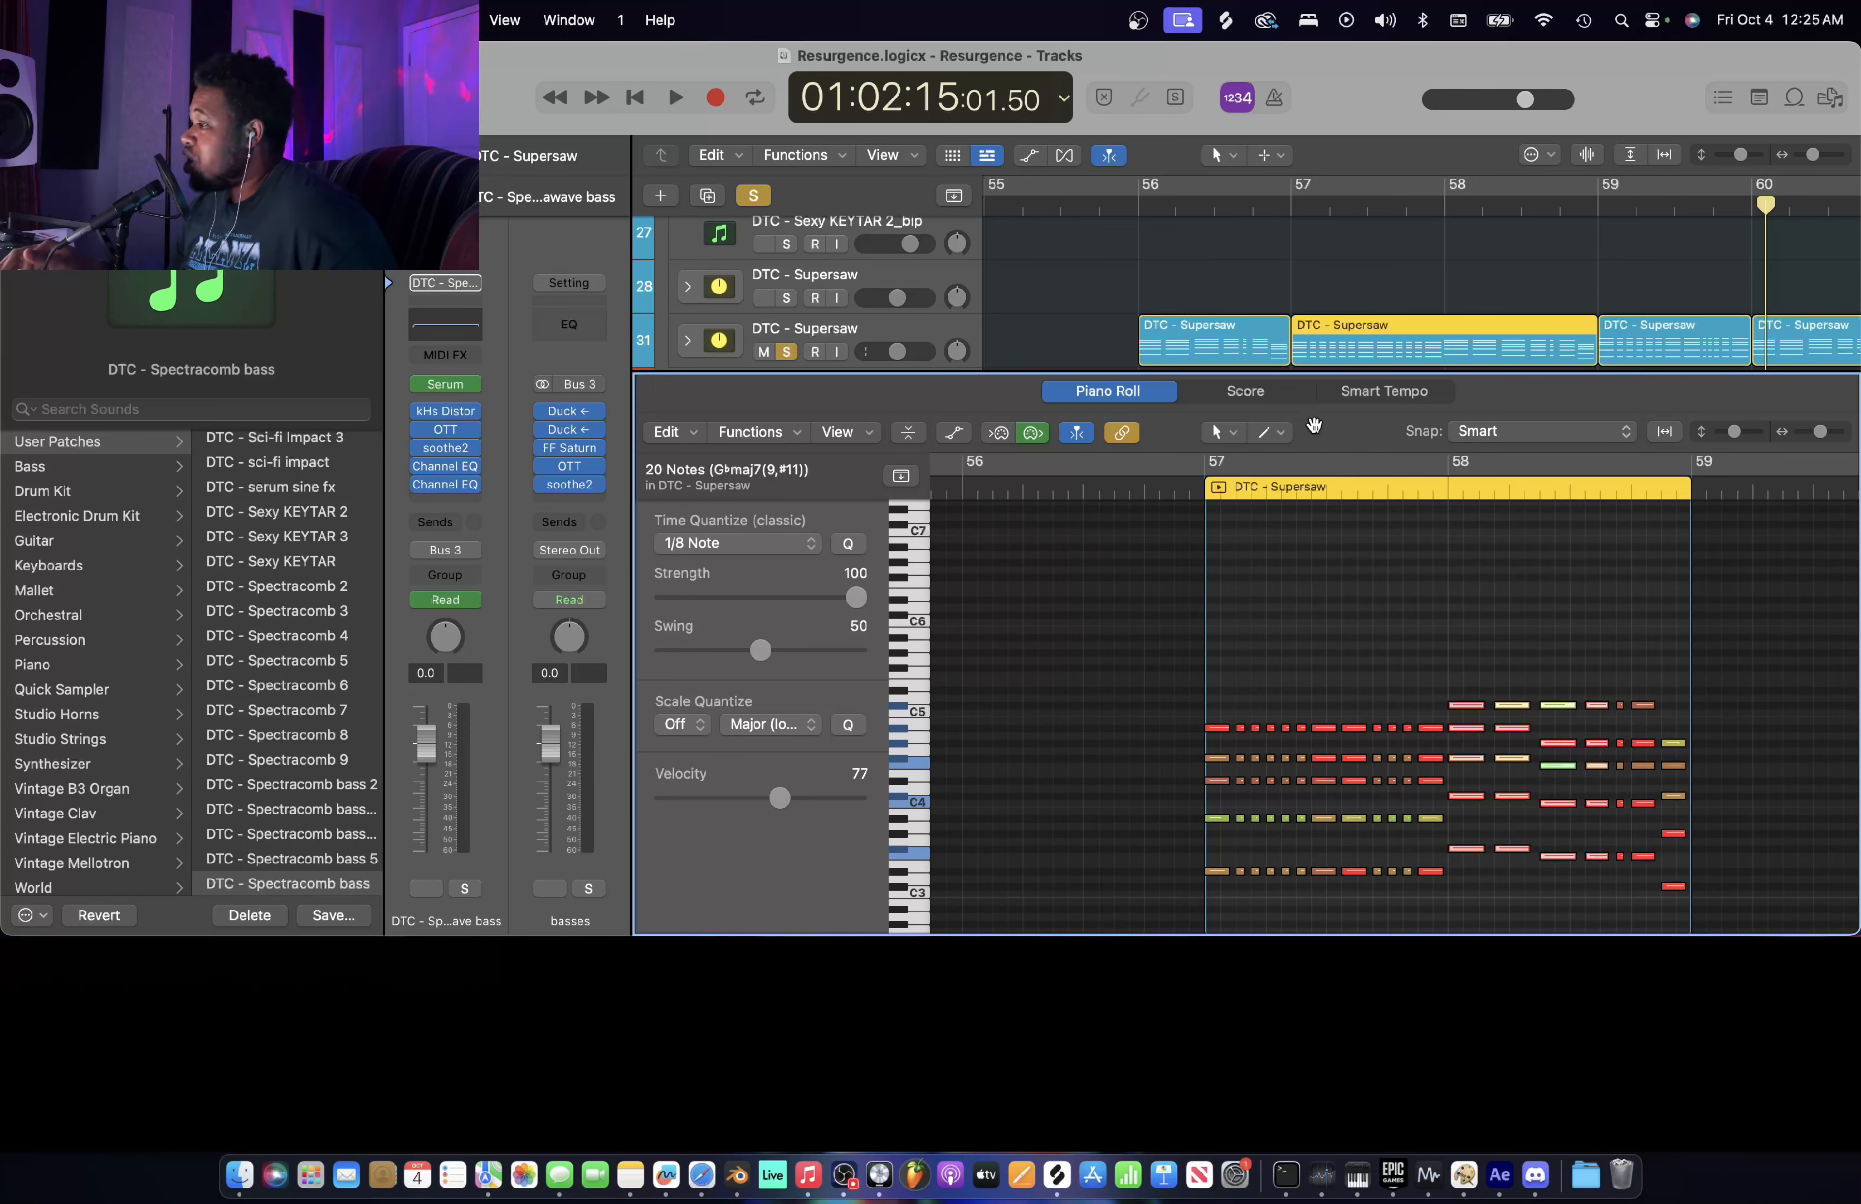
pyautogui.press('p')
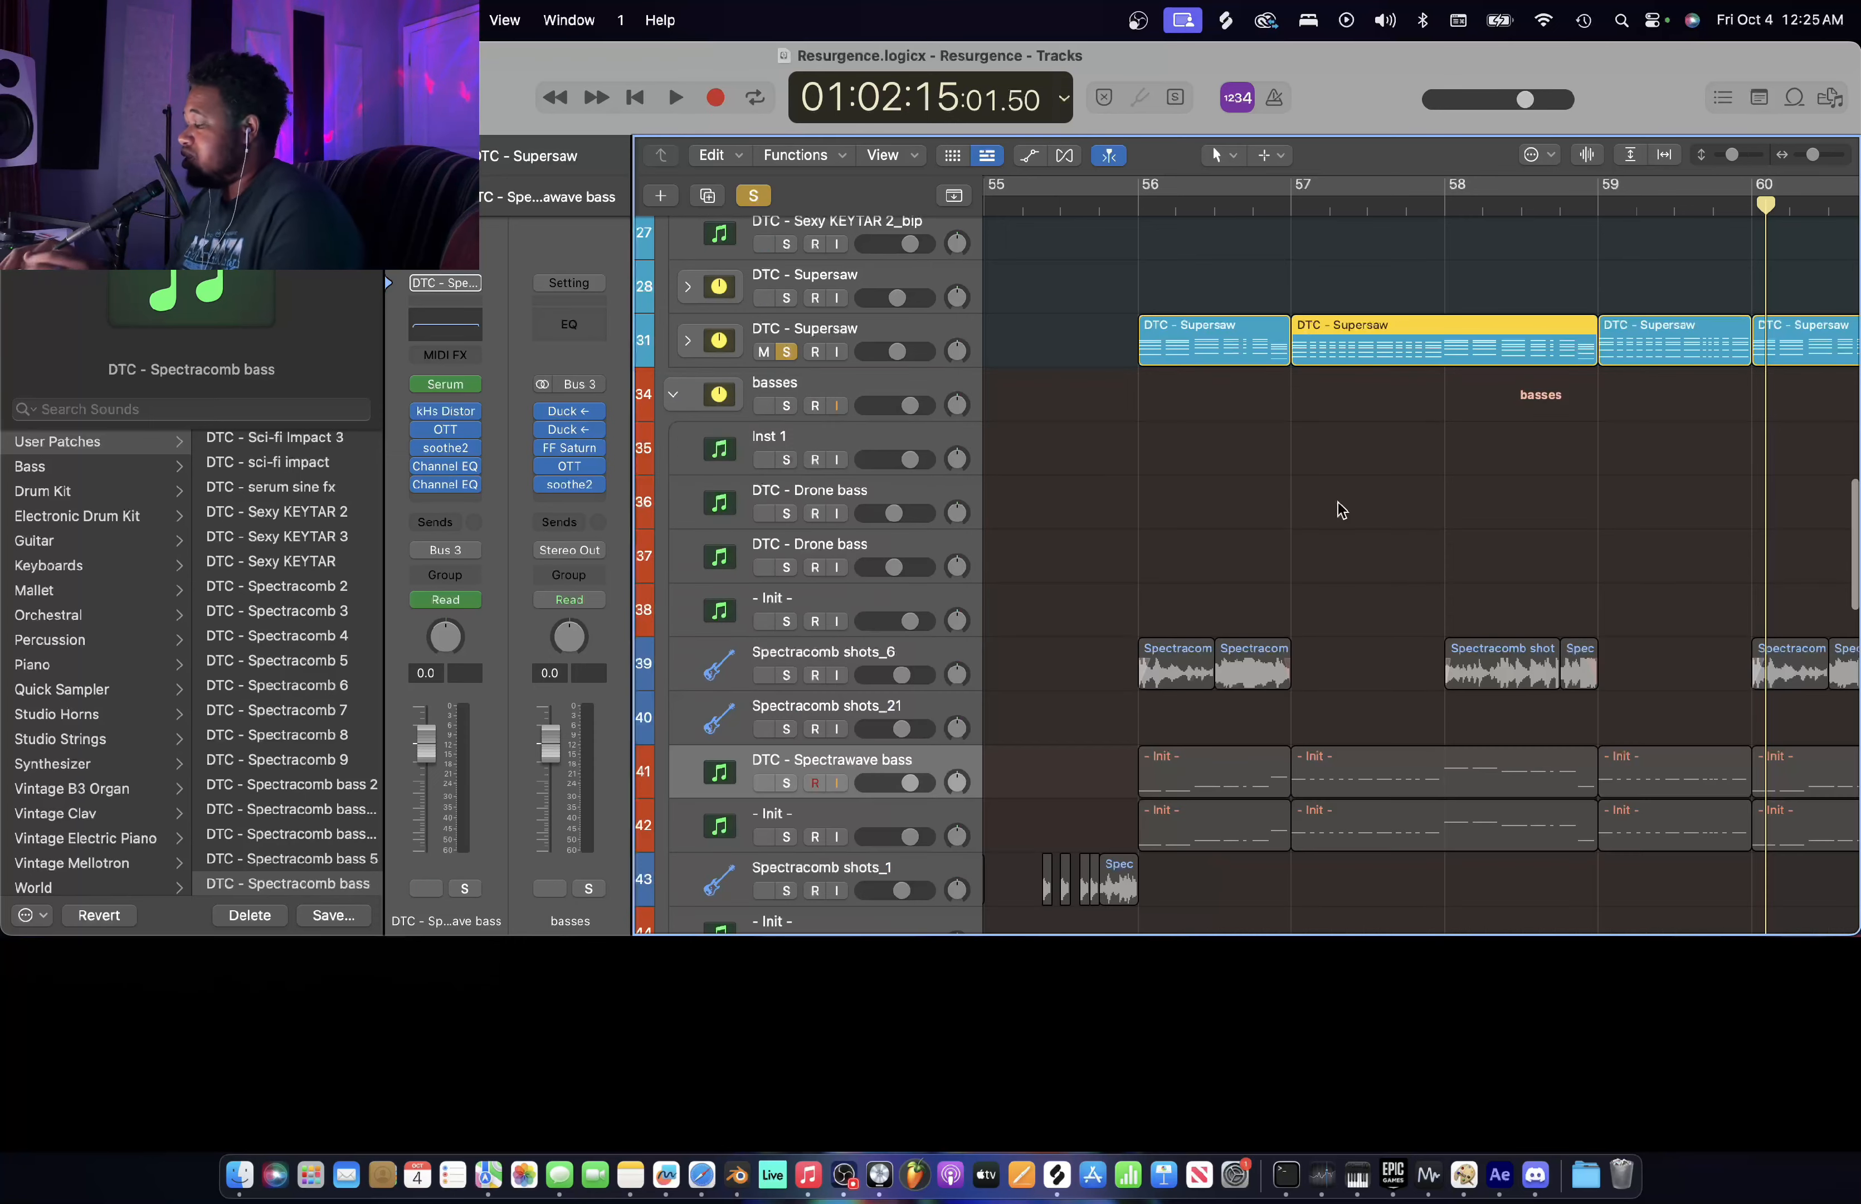
pyautogui.scroll(-14, 1342, 510)
pyautogui.scroll(11, 1342, 510)
pyautogui.scroll(10, 1342, 511)
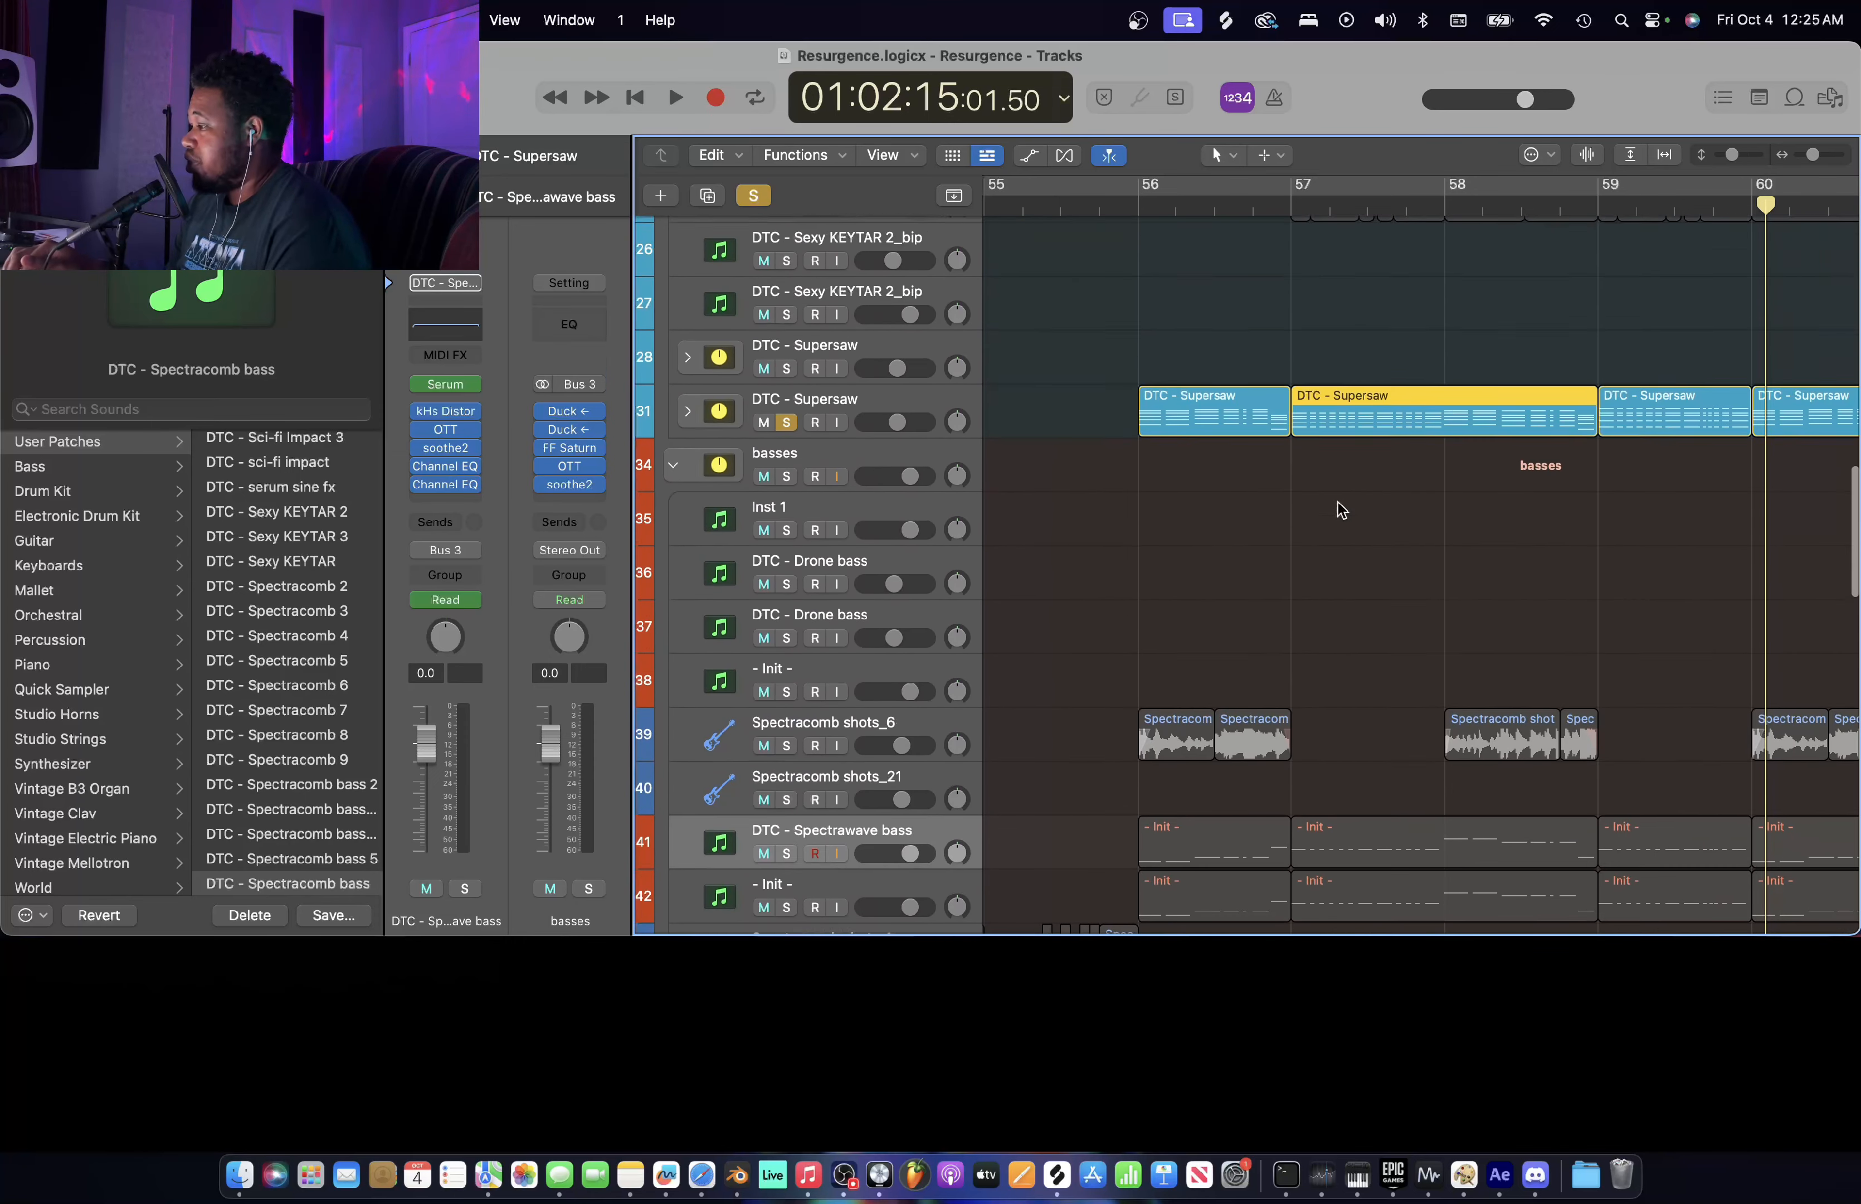
pyautogui.click(783, 512)
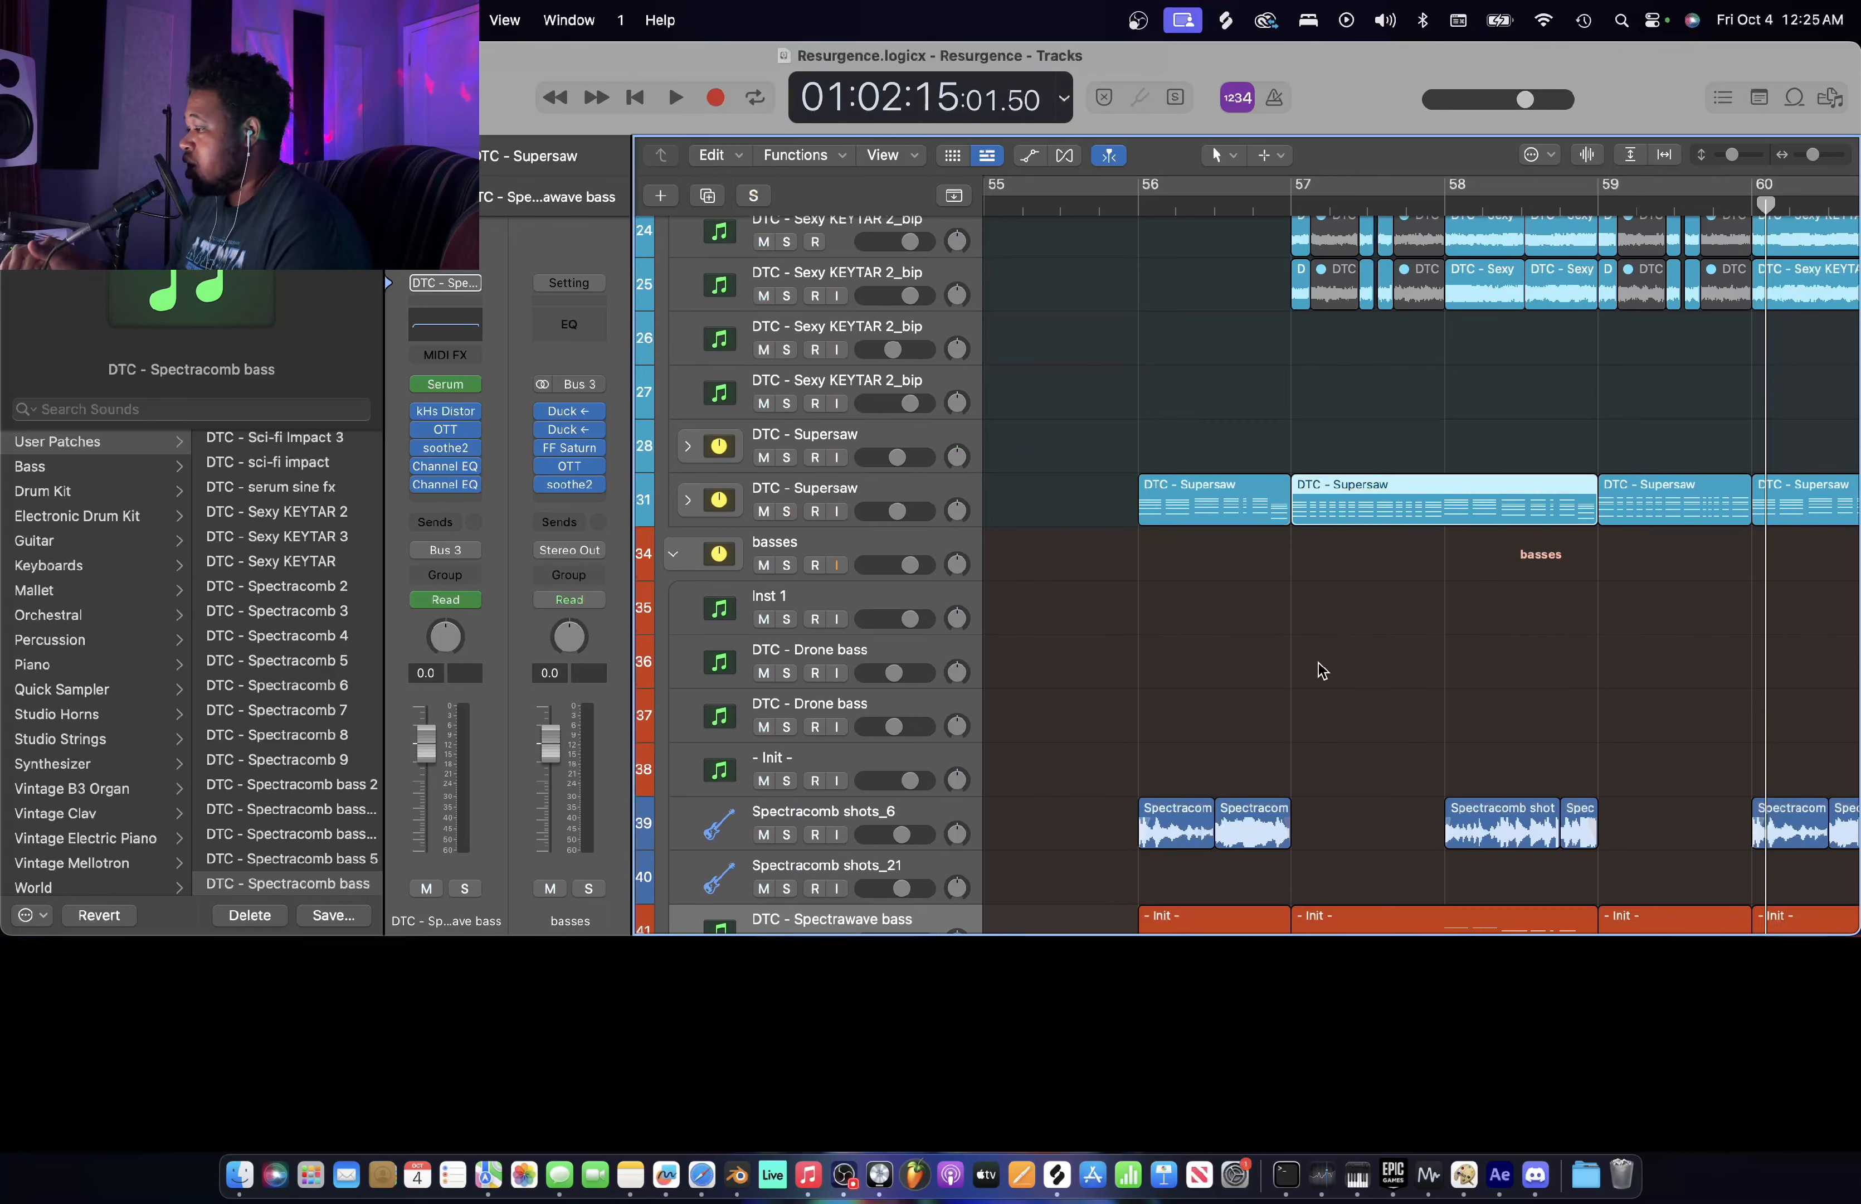
# - Place the playhead at bar 57 and briefly solo the DTC - Sexy KEYTAR 2_bip track 24
pyautogui.scroll(-6, 1322, 670)
pyautogui.scroll(7, 1357, 516)
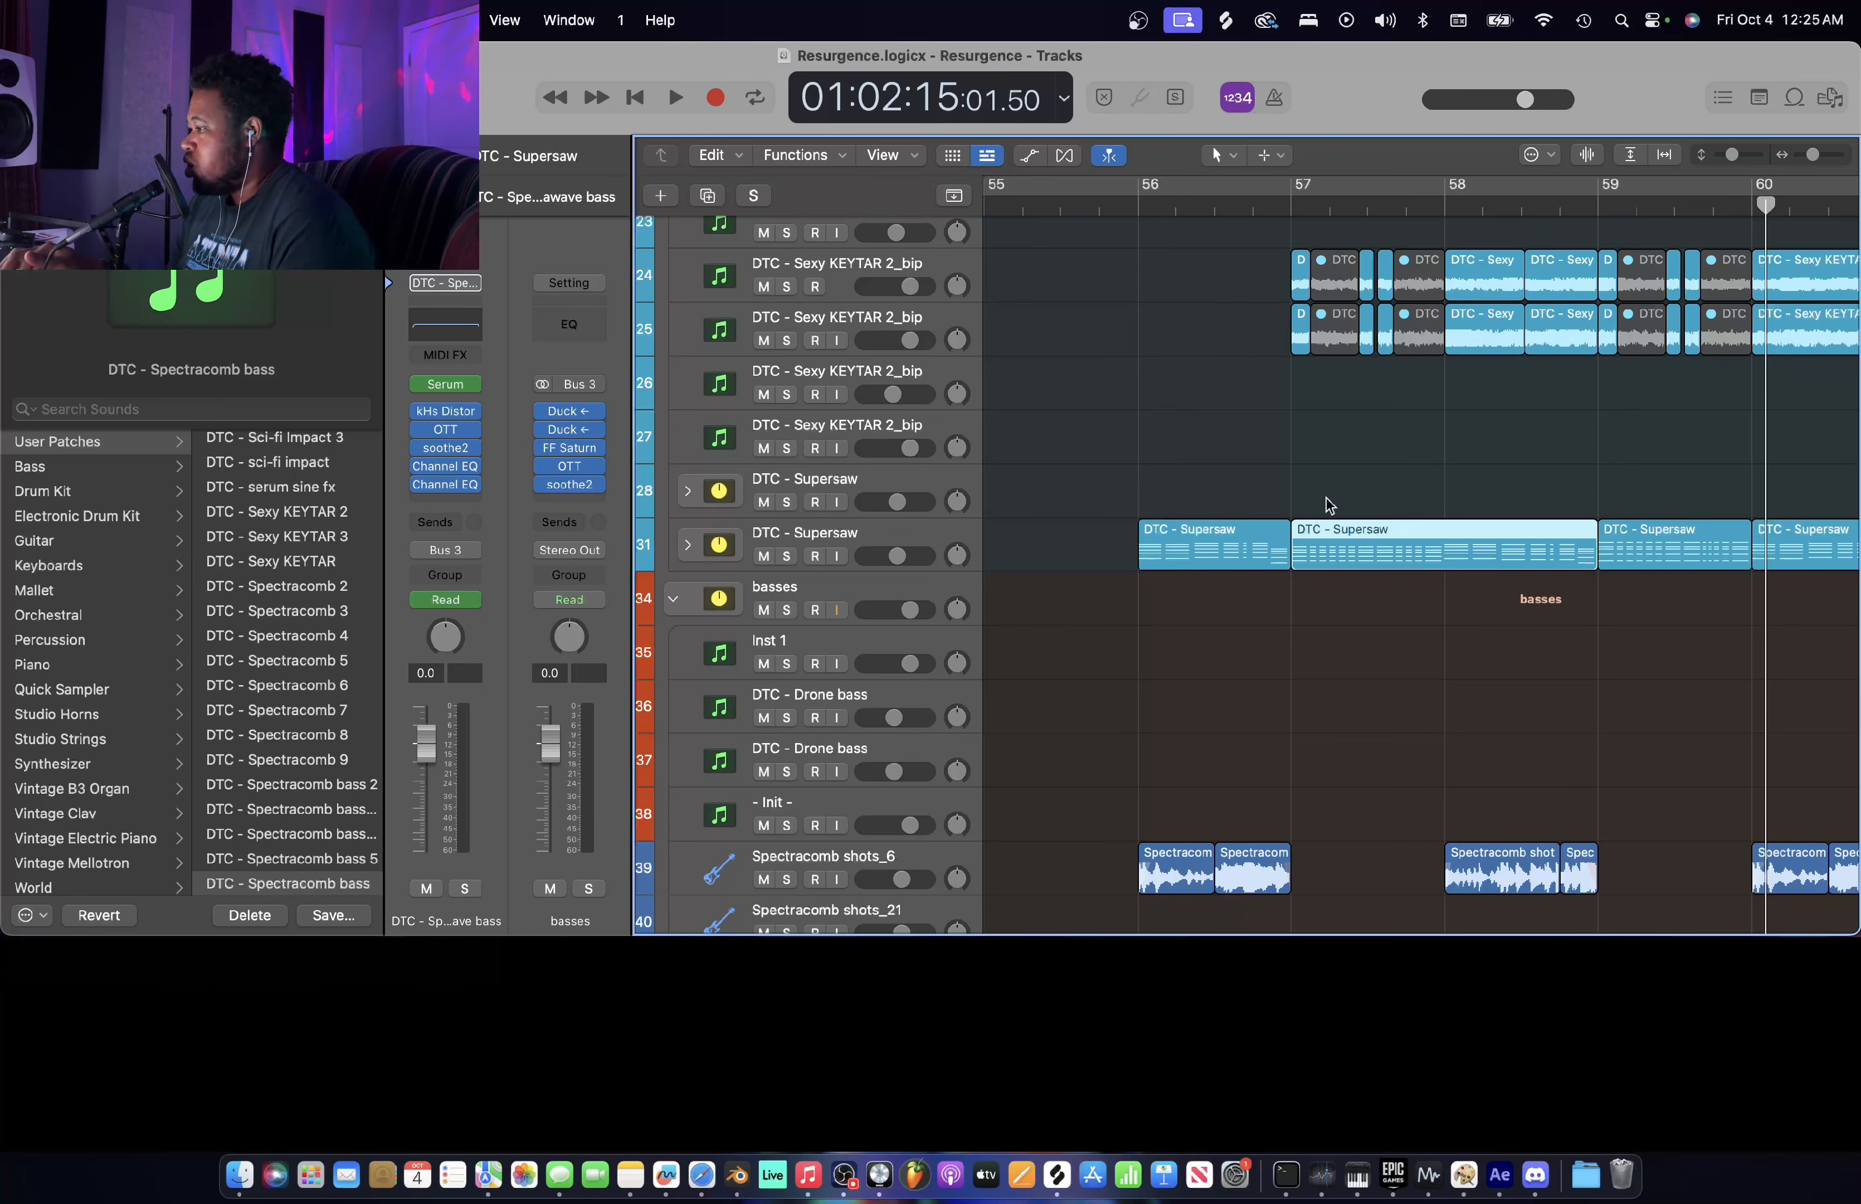
pyautogui.scroll(3, 1330, 500)
pyautogui.click(1292, 199)
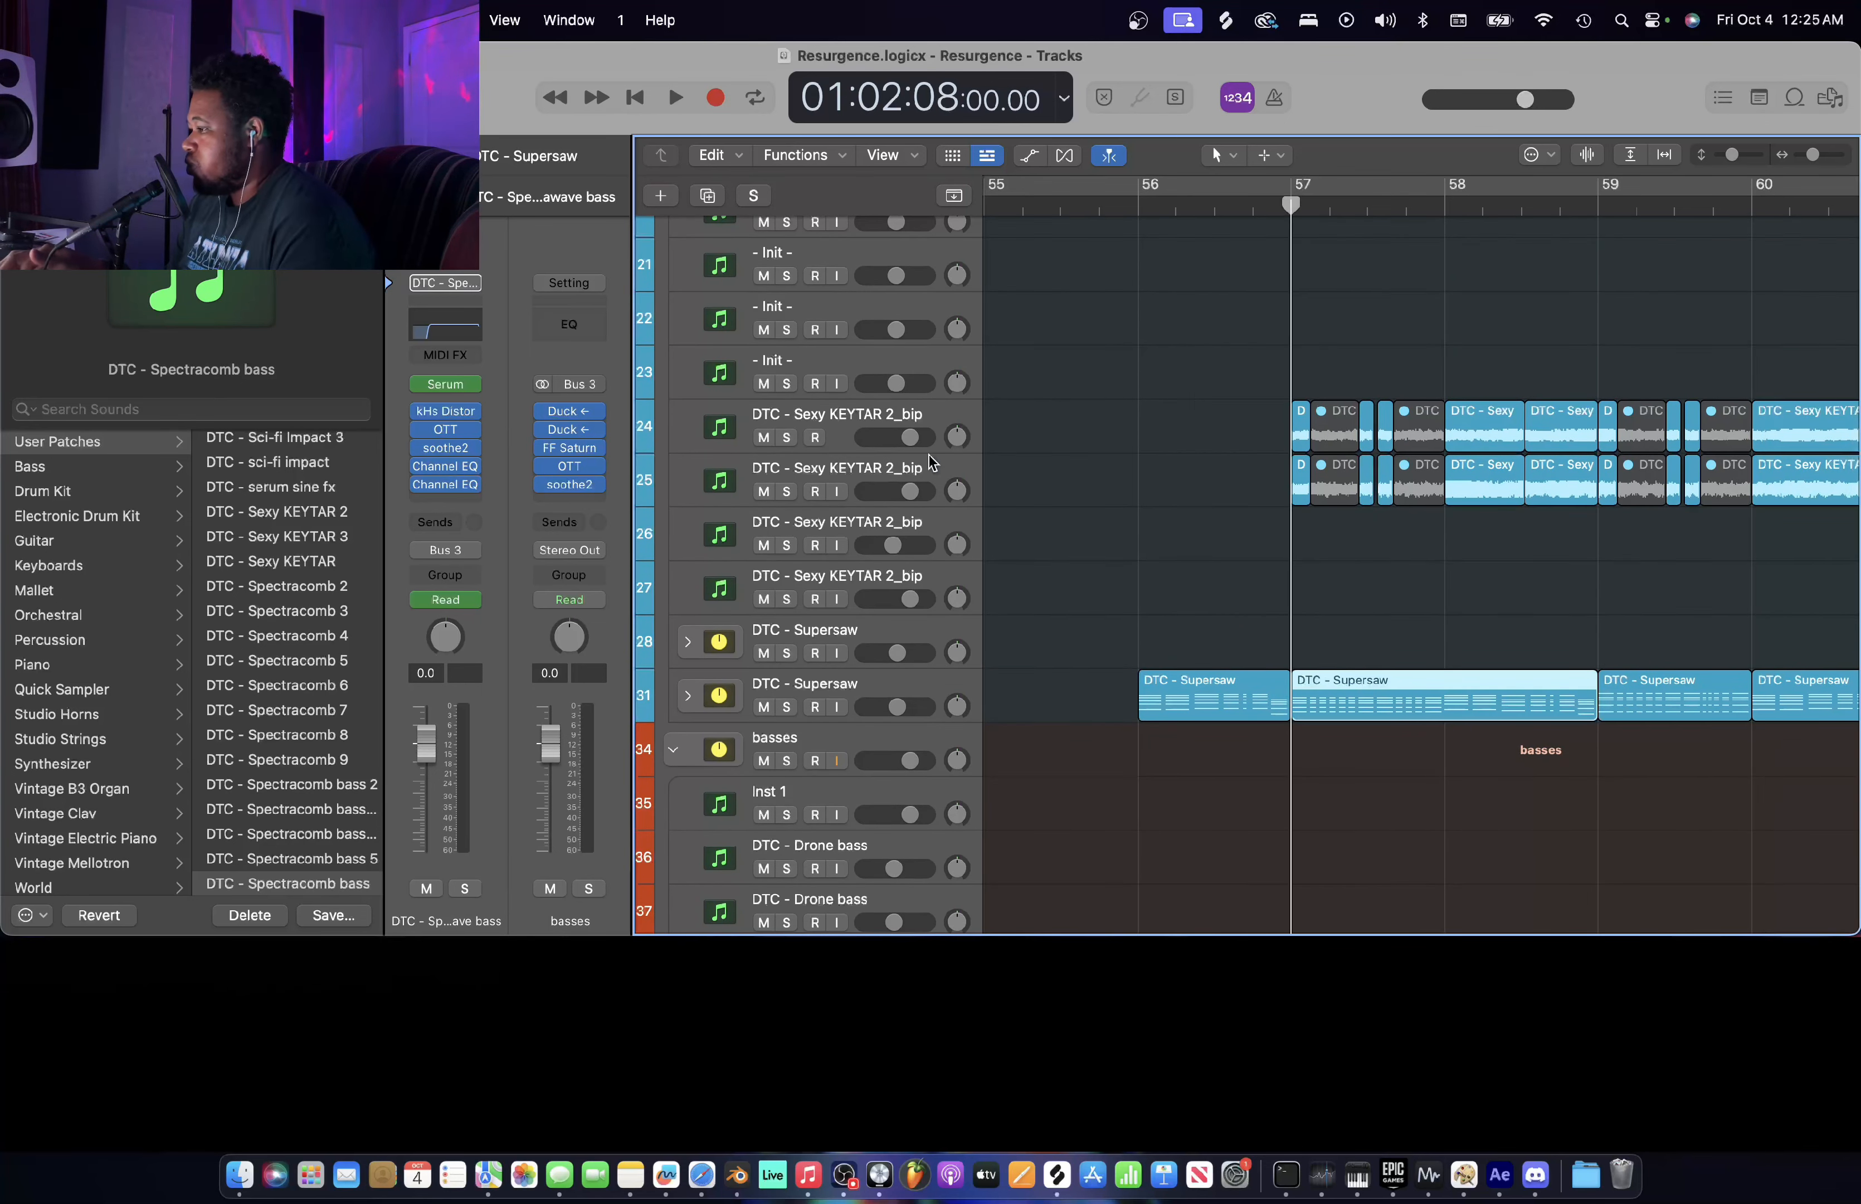
pyautogui.click(789, 438)
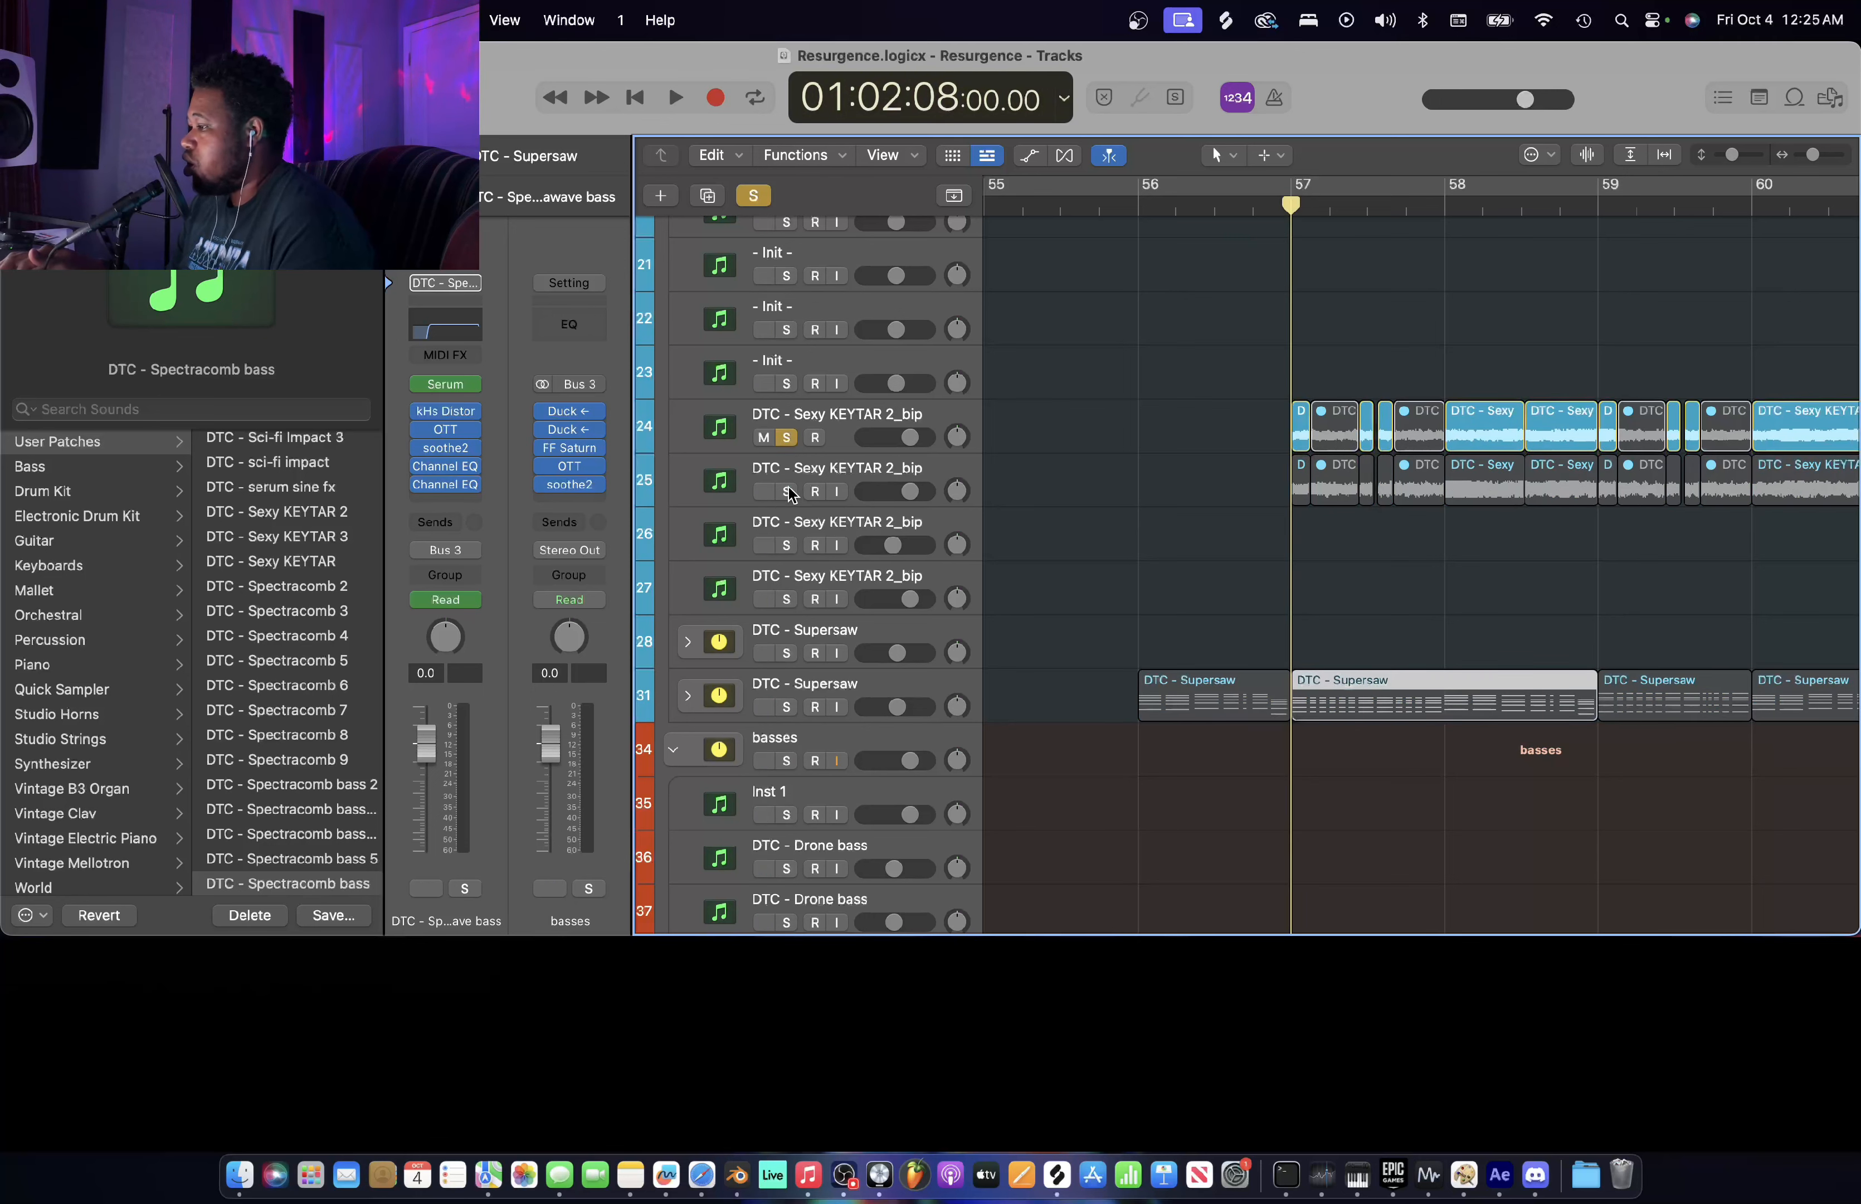
pyautogui.click(787, 439)
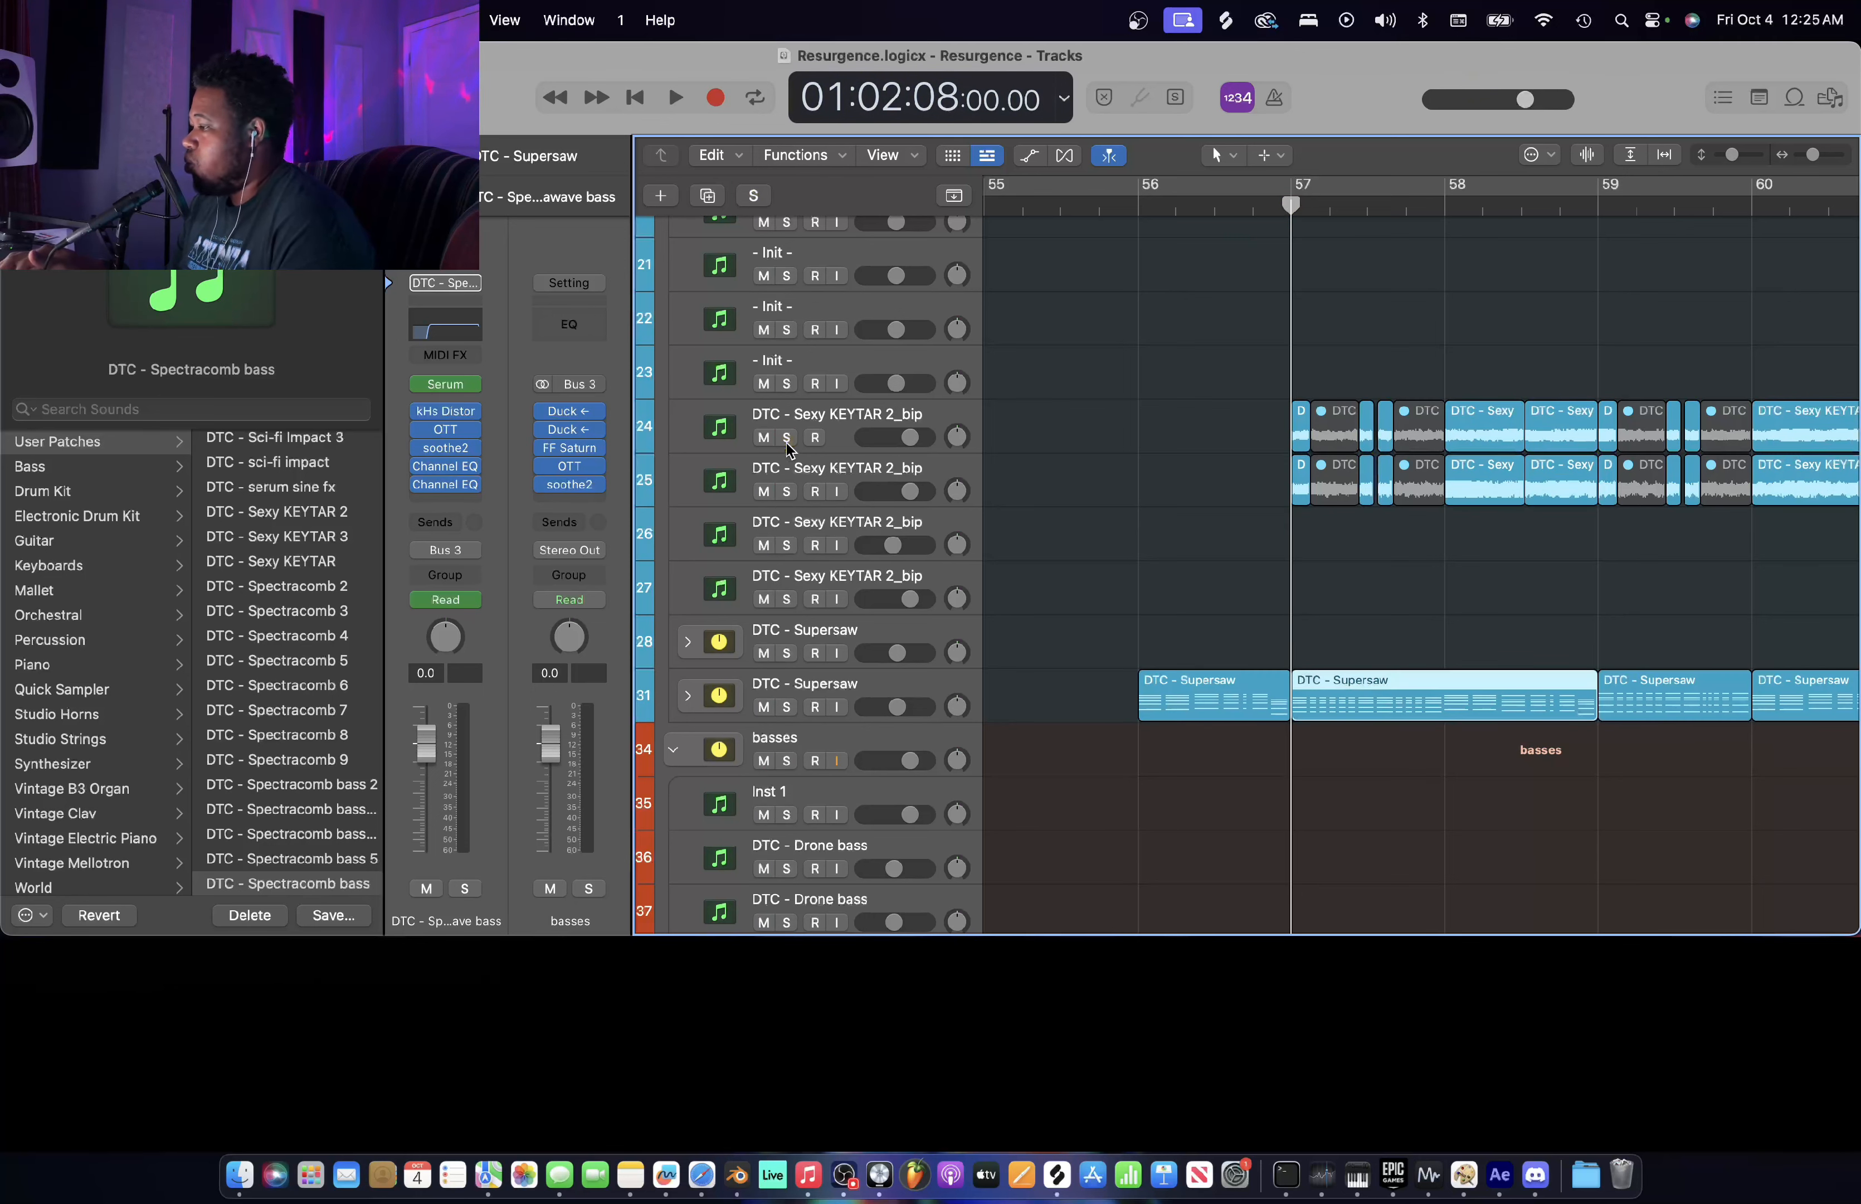
# - Examine how the chopped DTC - Sexy KEYTAR 2_bip regions on tracks 24 and 25 are arranged from bar 57 onward
pyautogui.scroll(-5, 1182, 428)
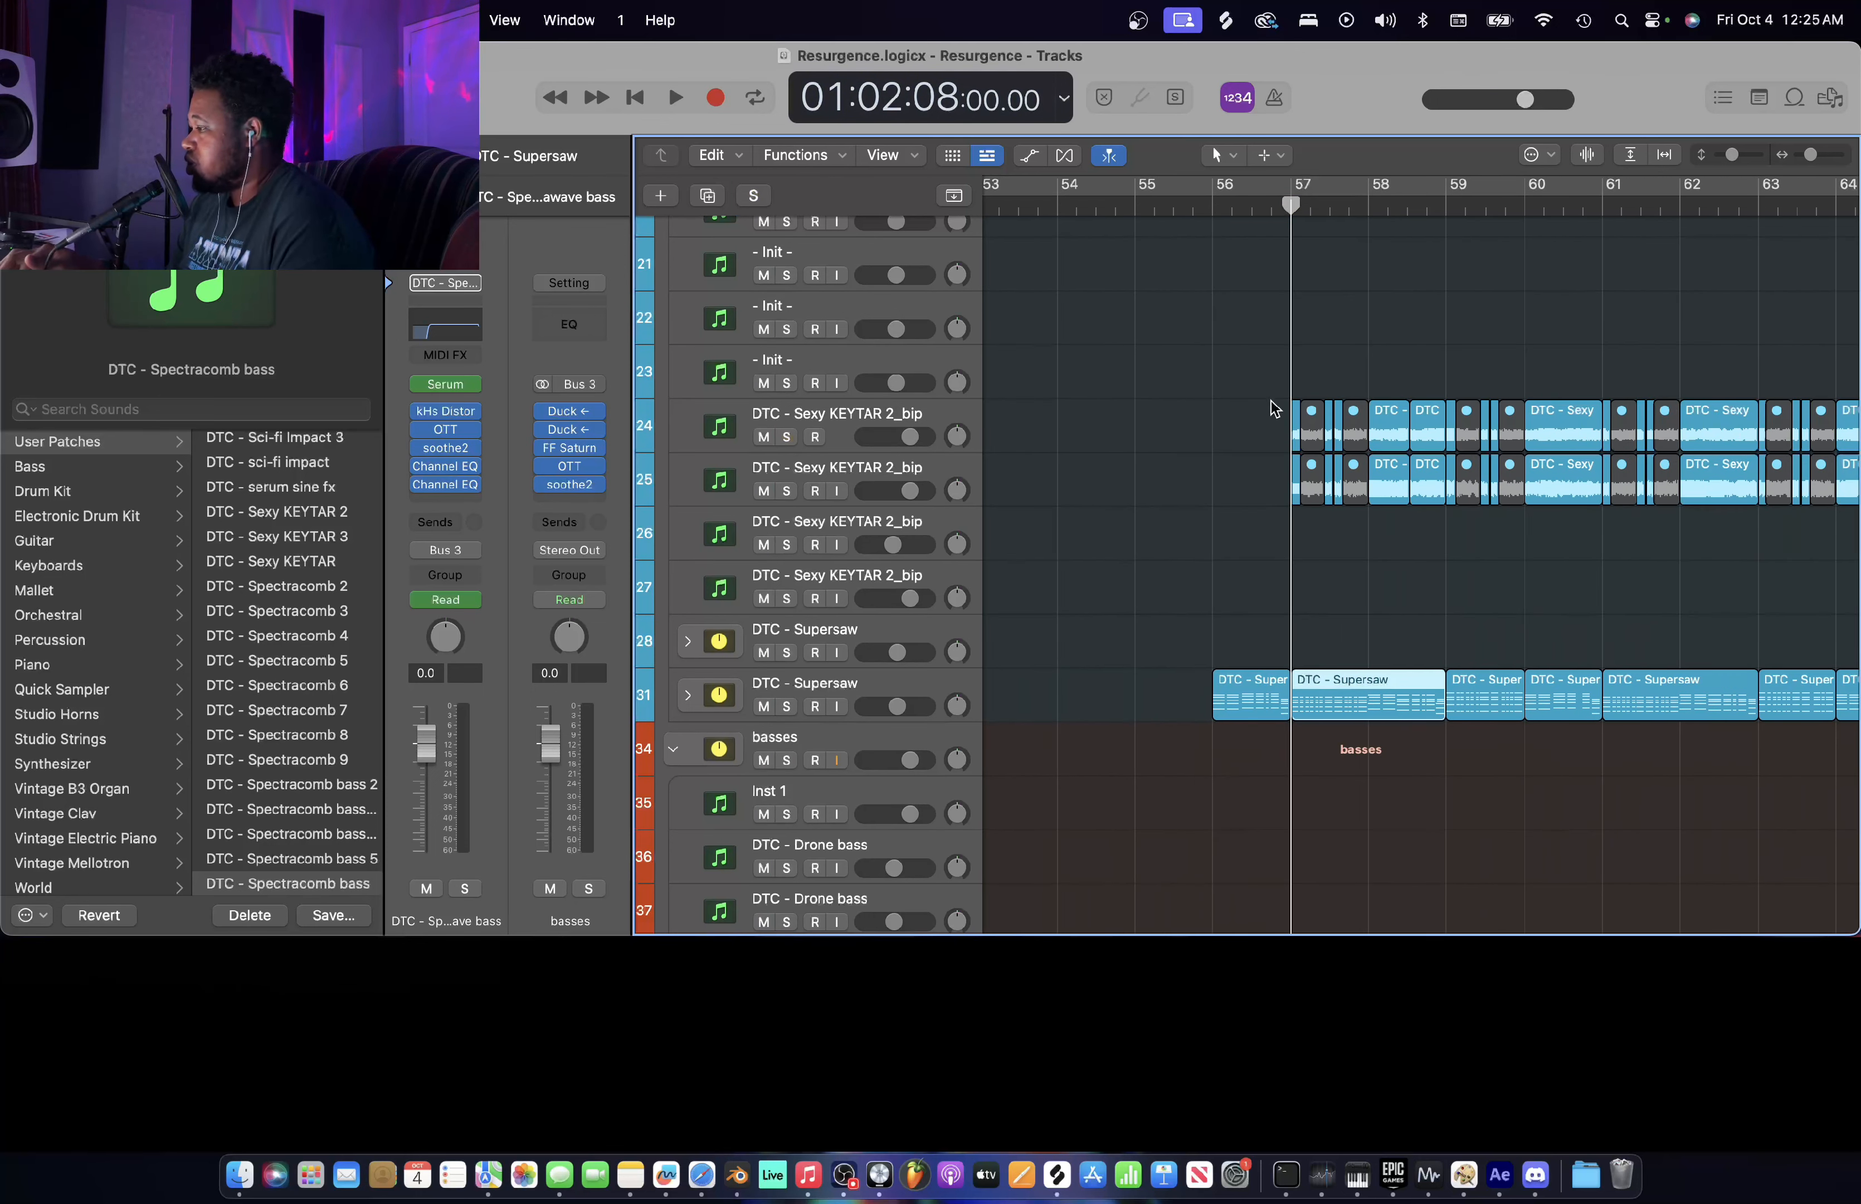
pyautogui.scroll(-5, 1518, 424)
pyautogui.scroll(4, 1517, 425)
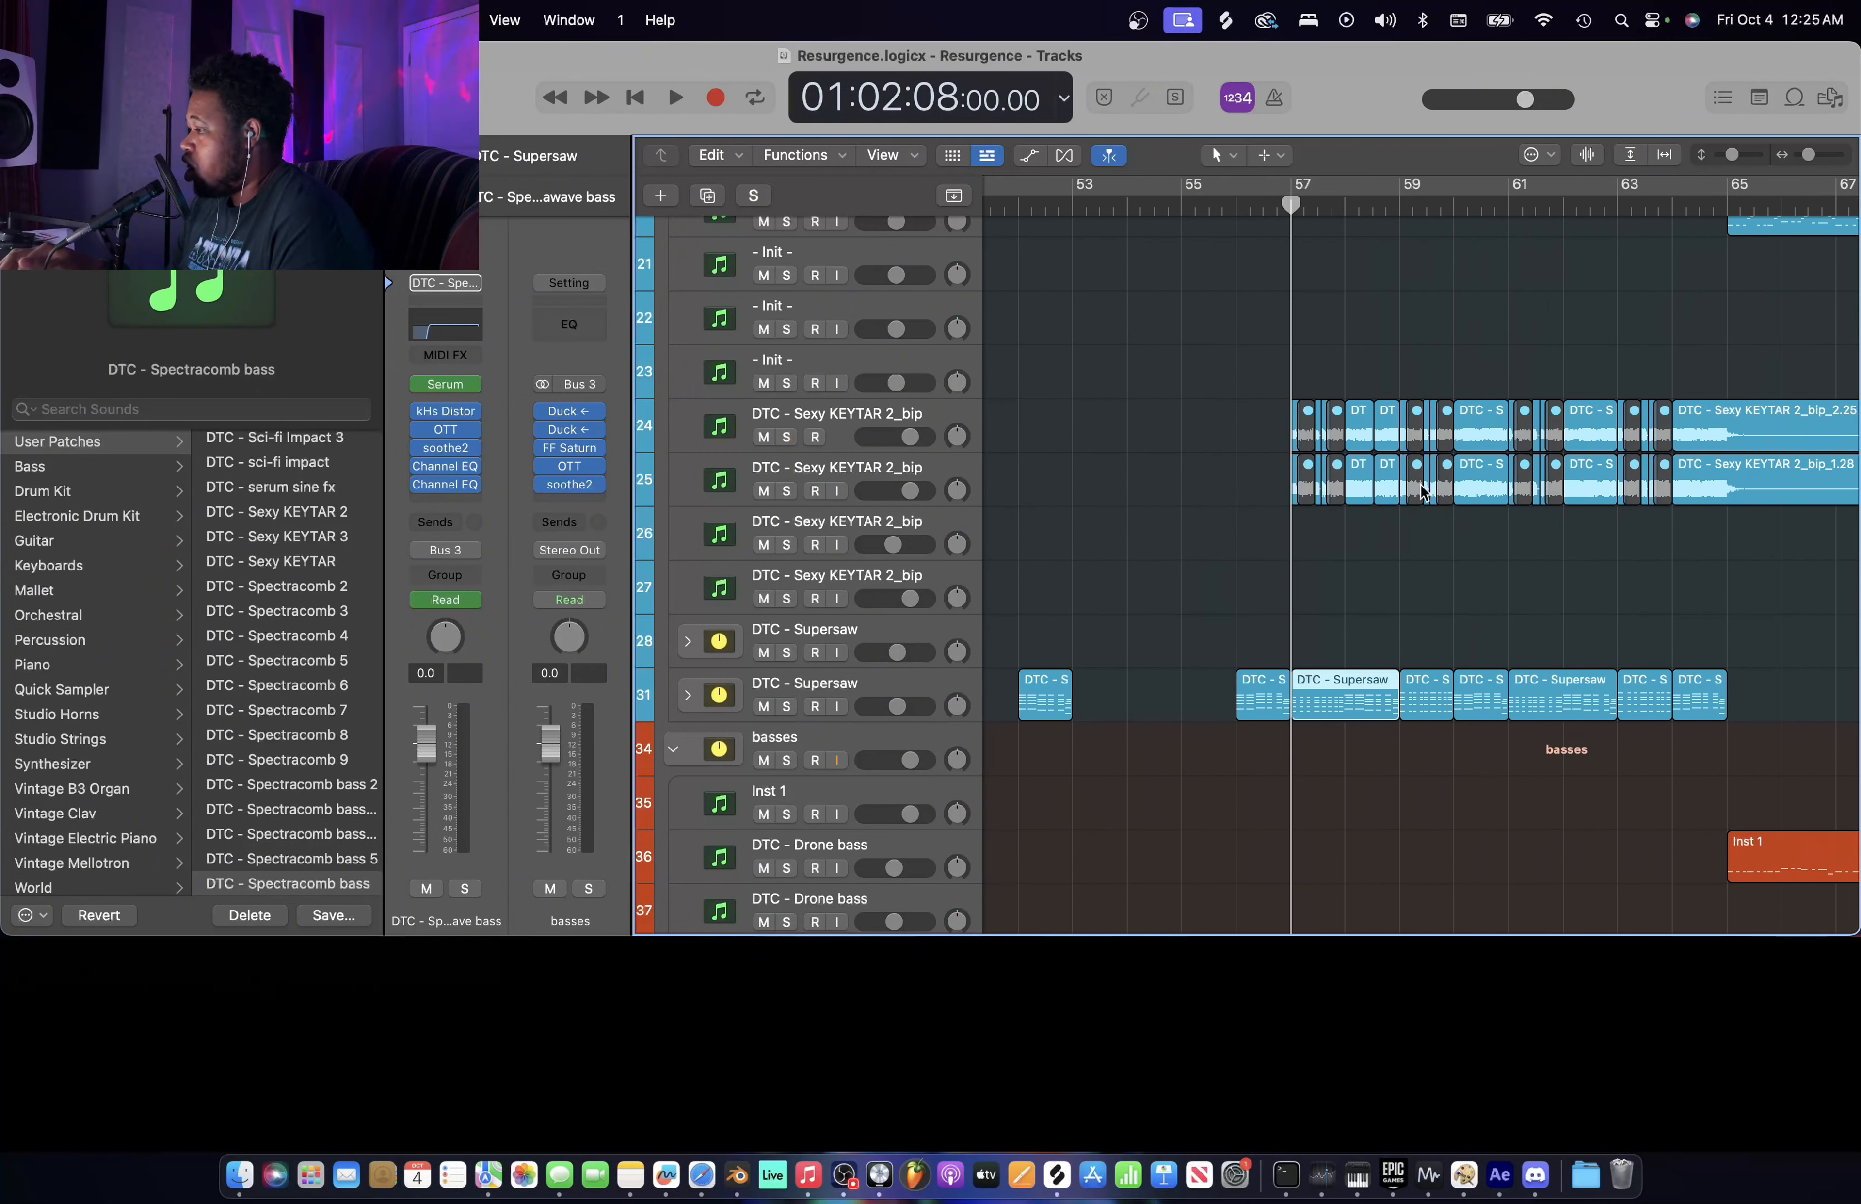
pyautogui.scroll(-8, 1447, 473)
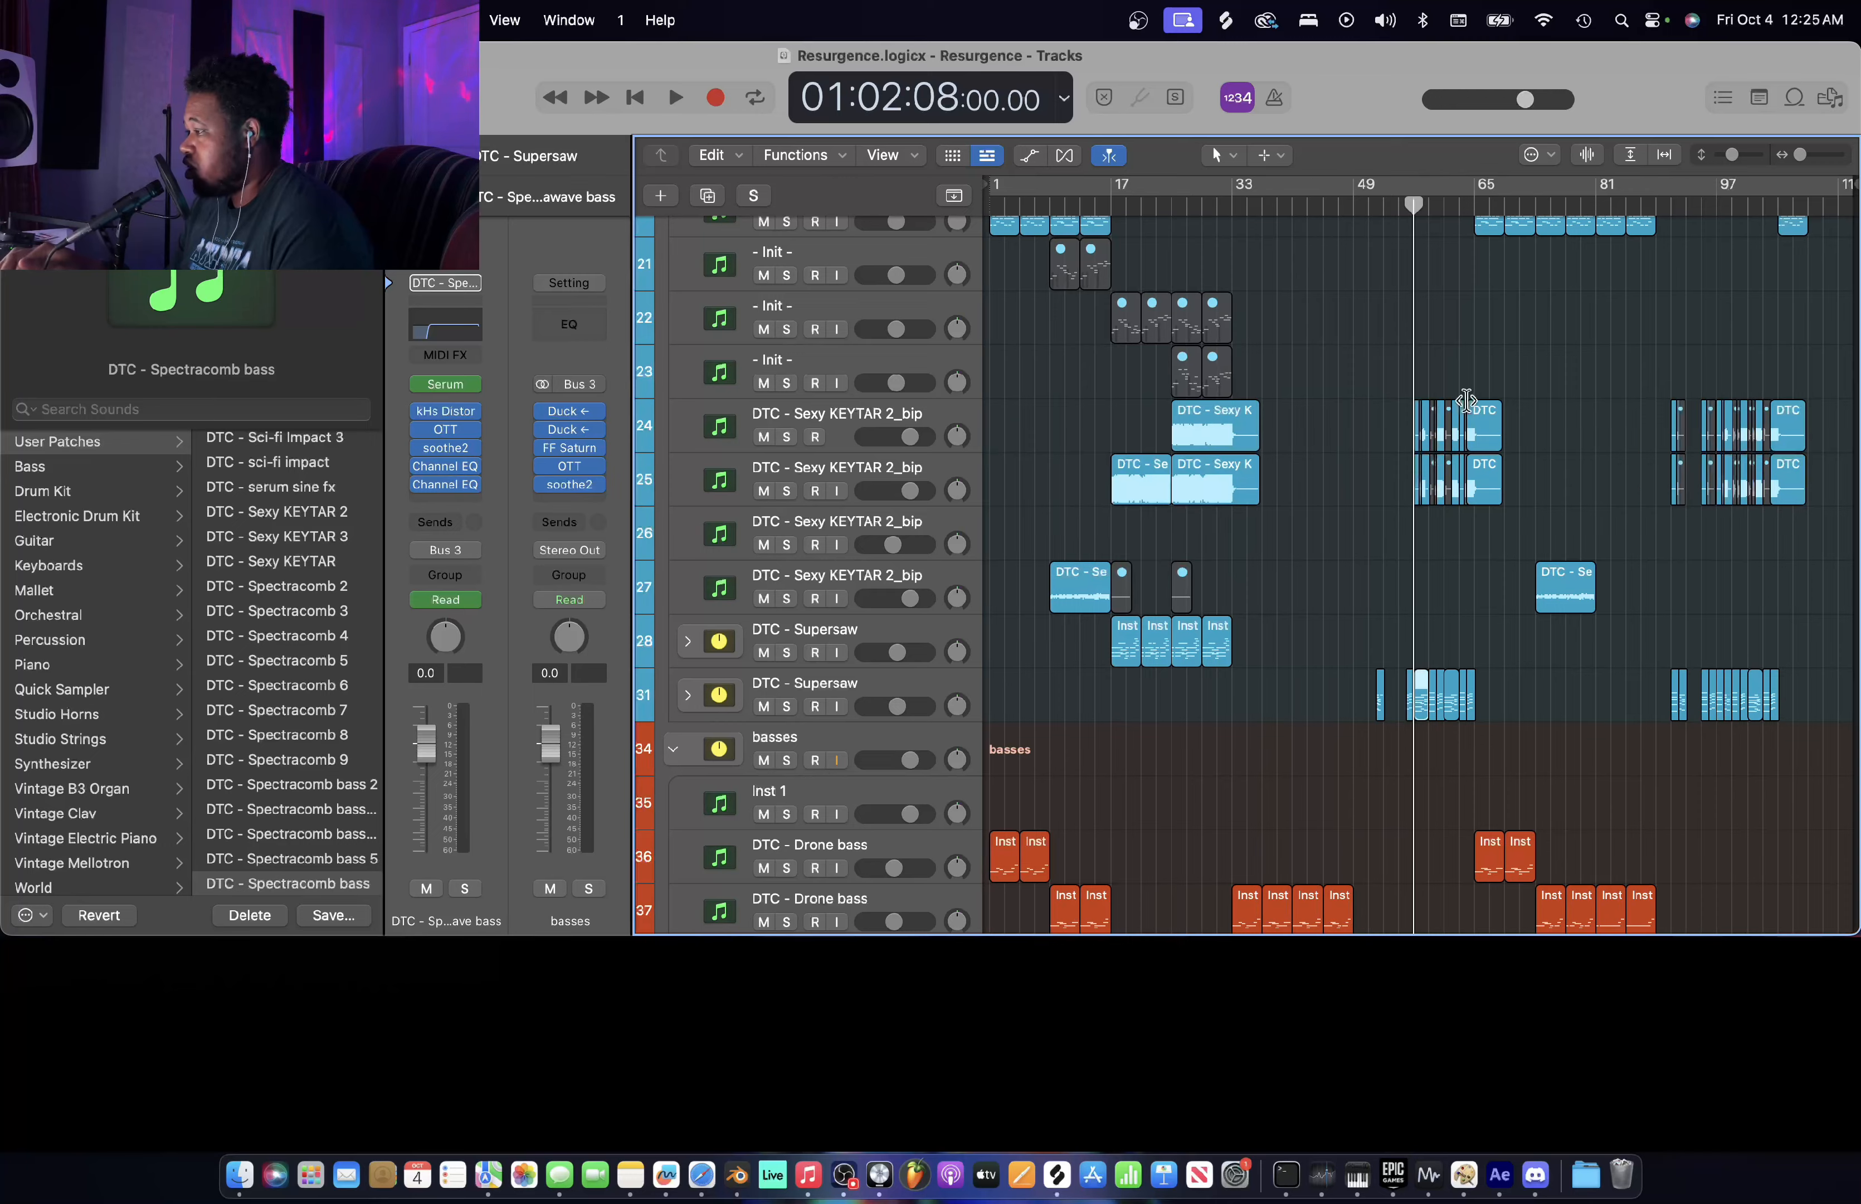
pyautogui.scroll(8, 1539, 465)
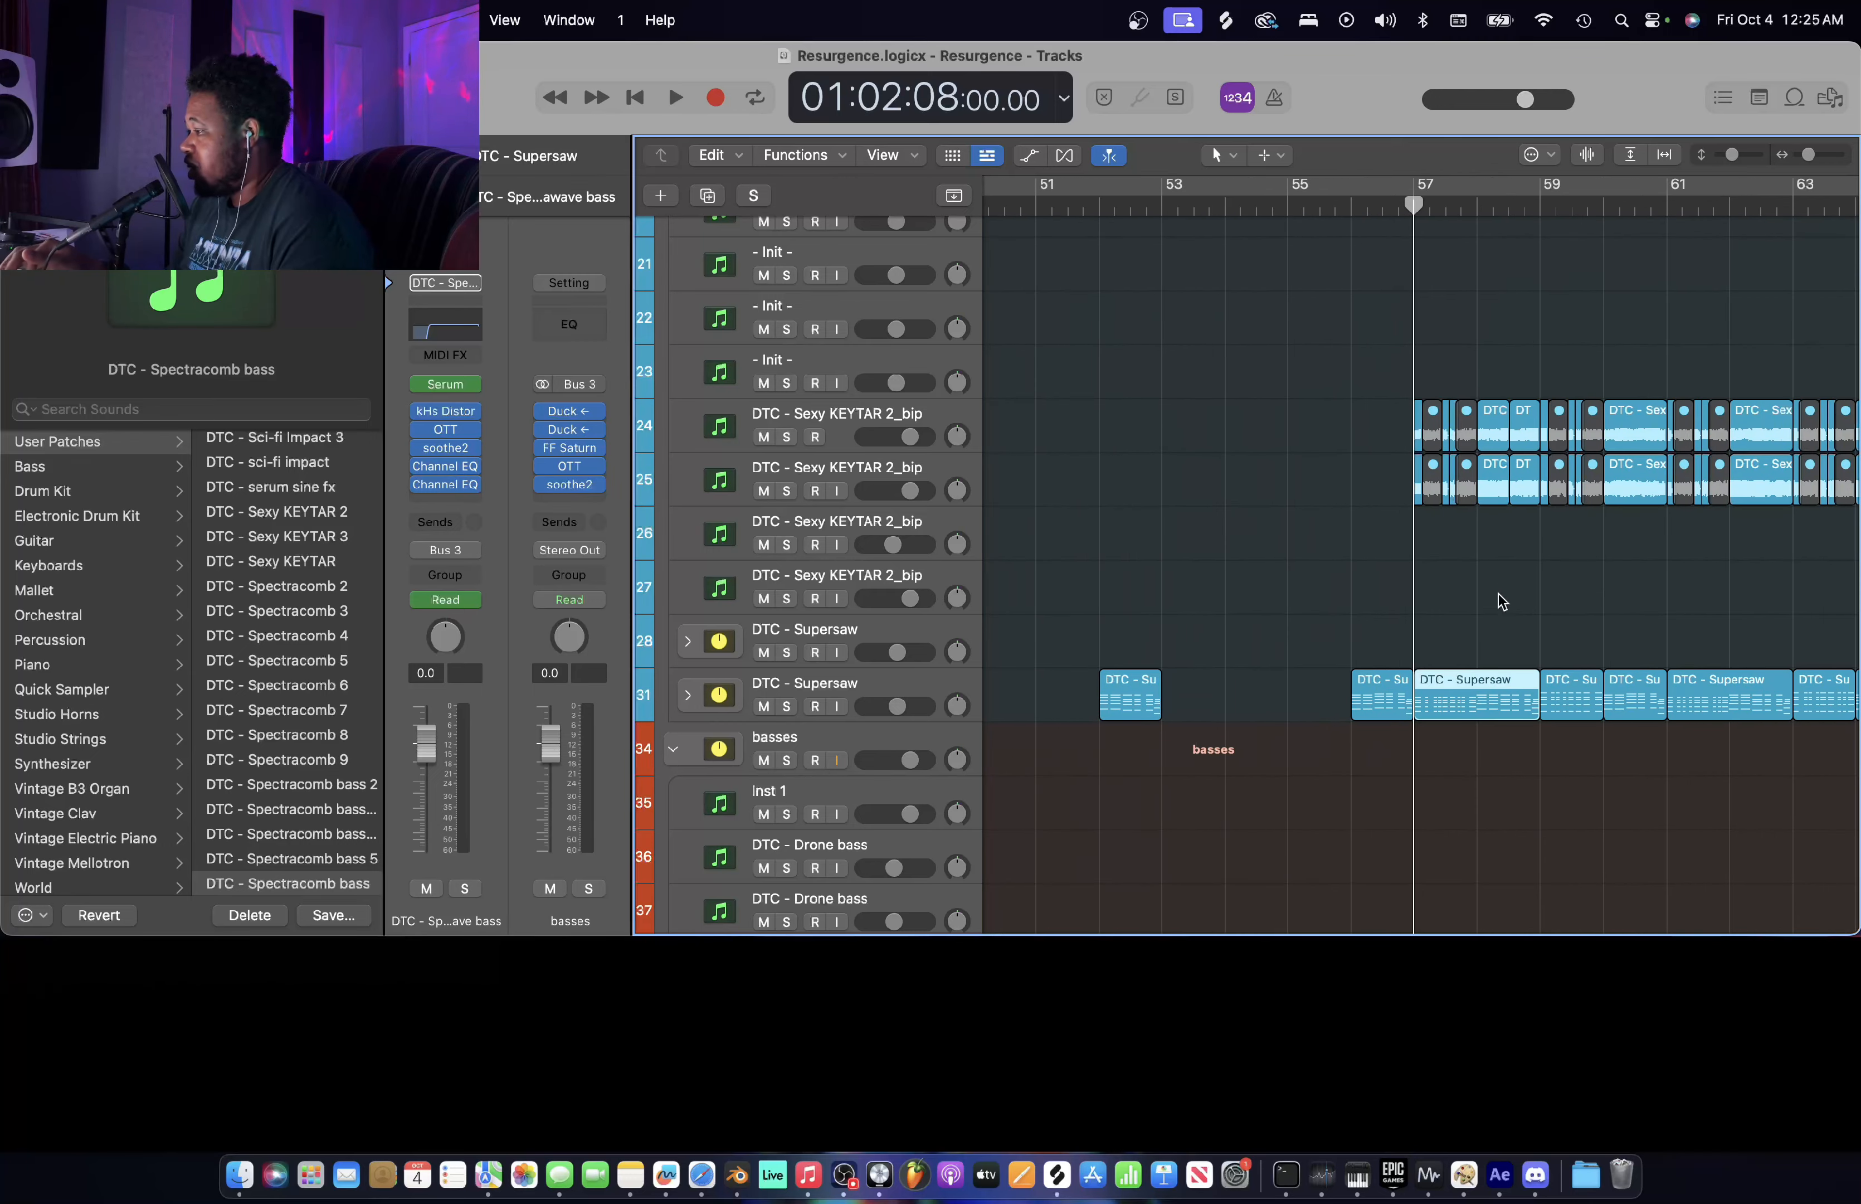
pyautogui.scroll(4, 1496, 425)
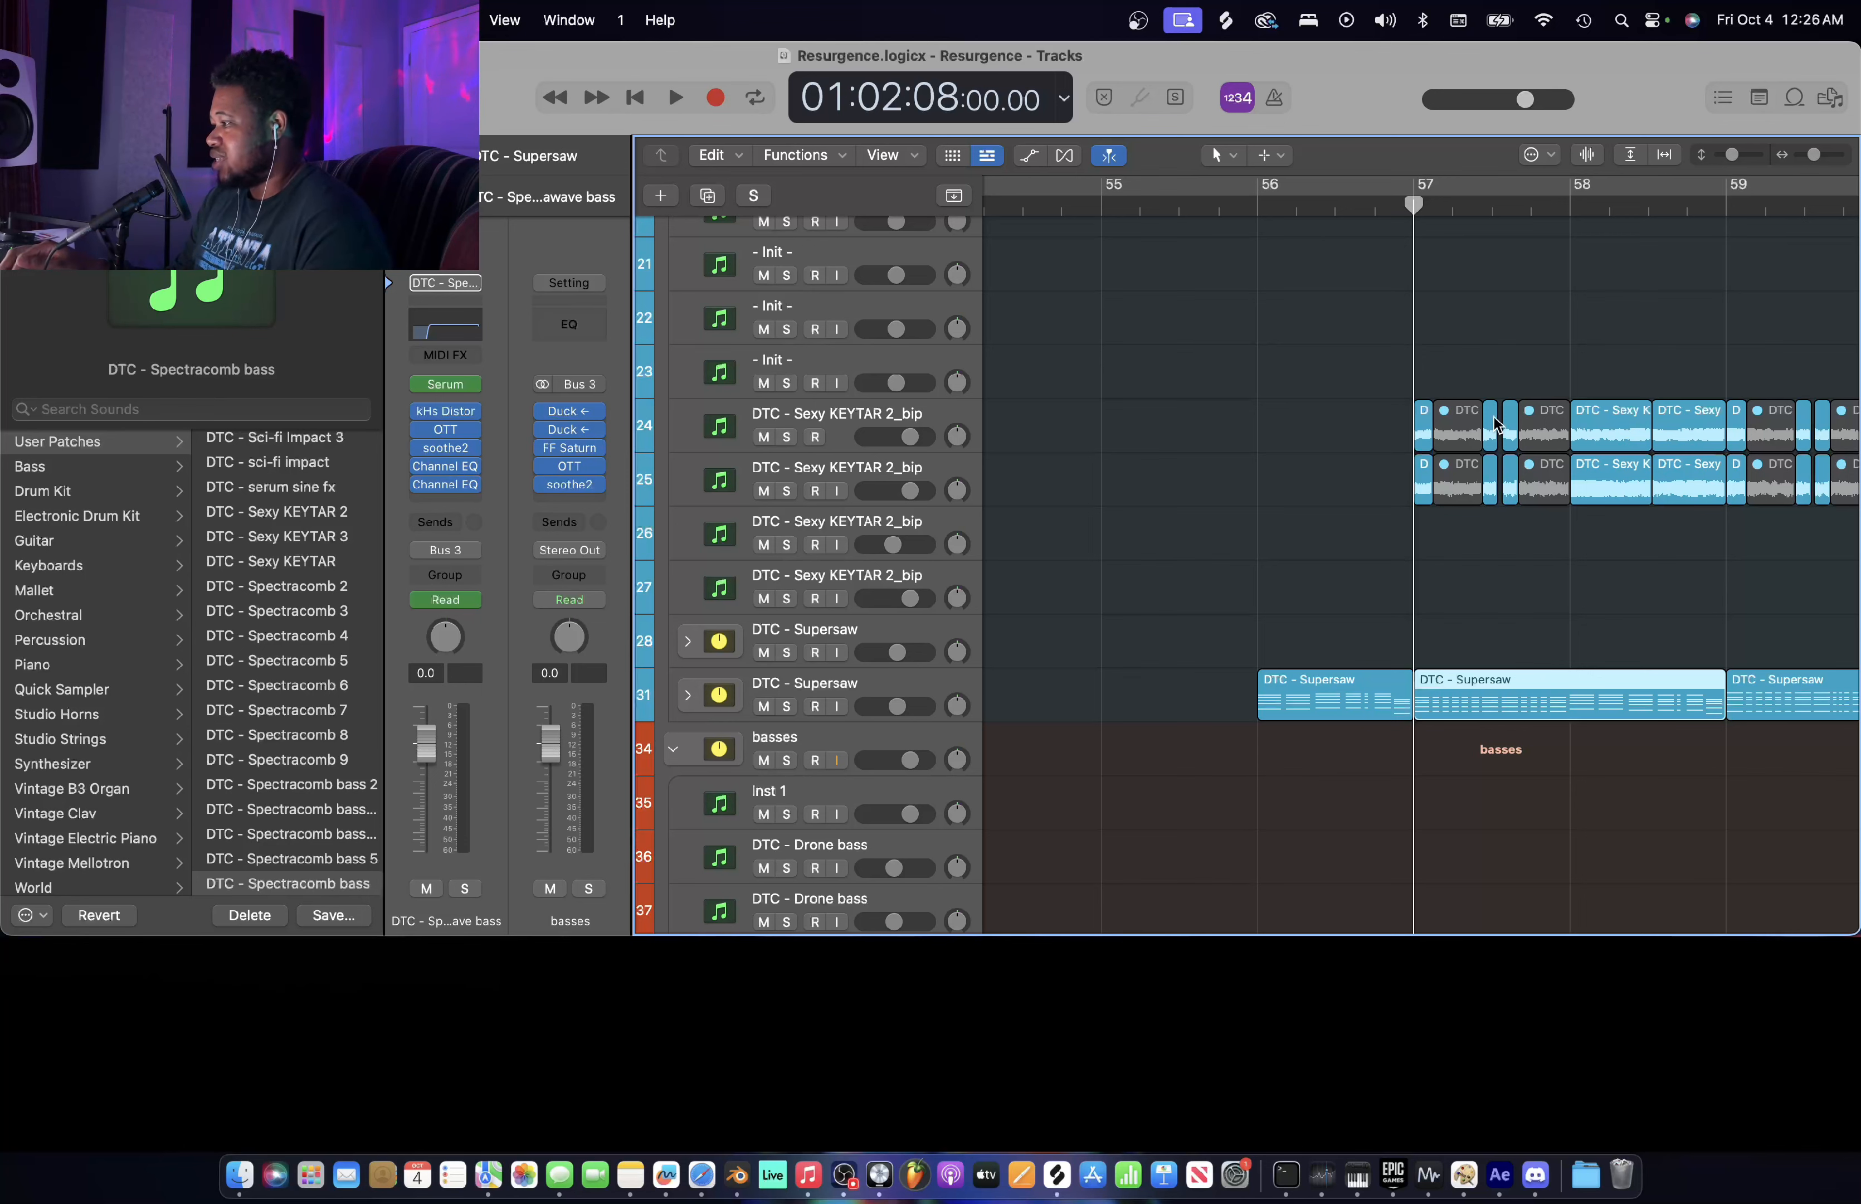
pyautogui.scroll(1, 1495, 454)
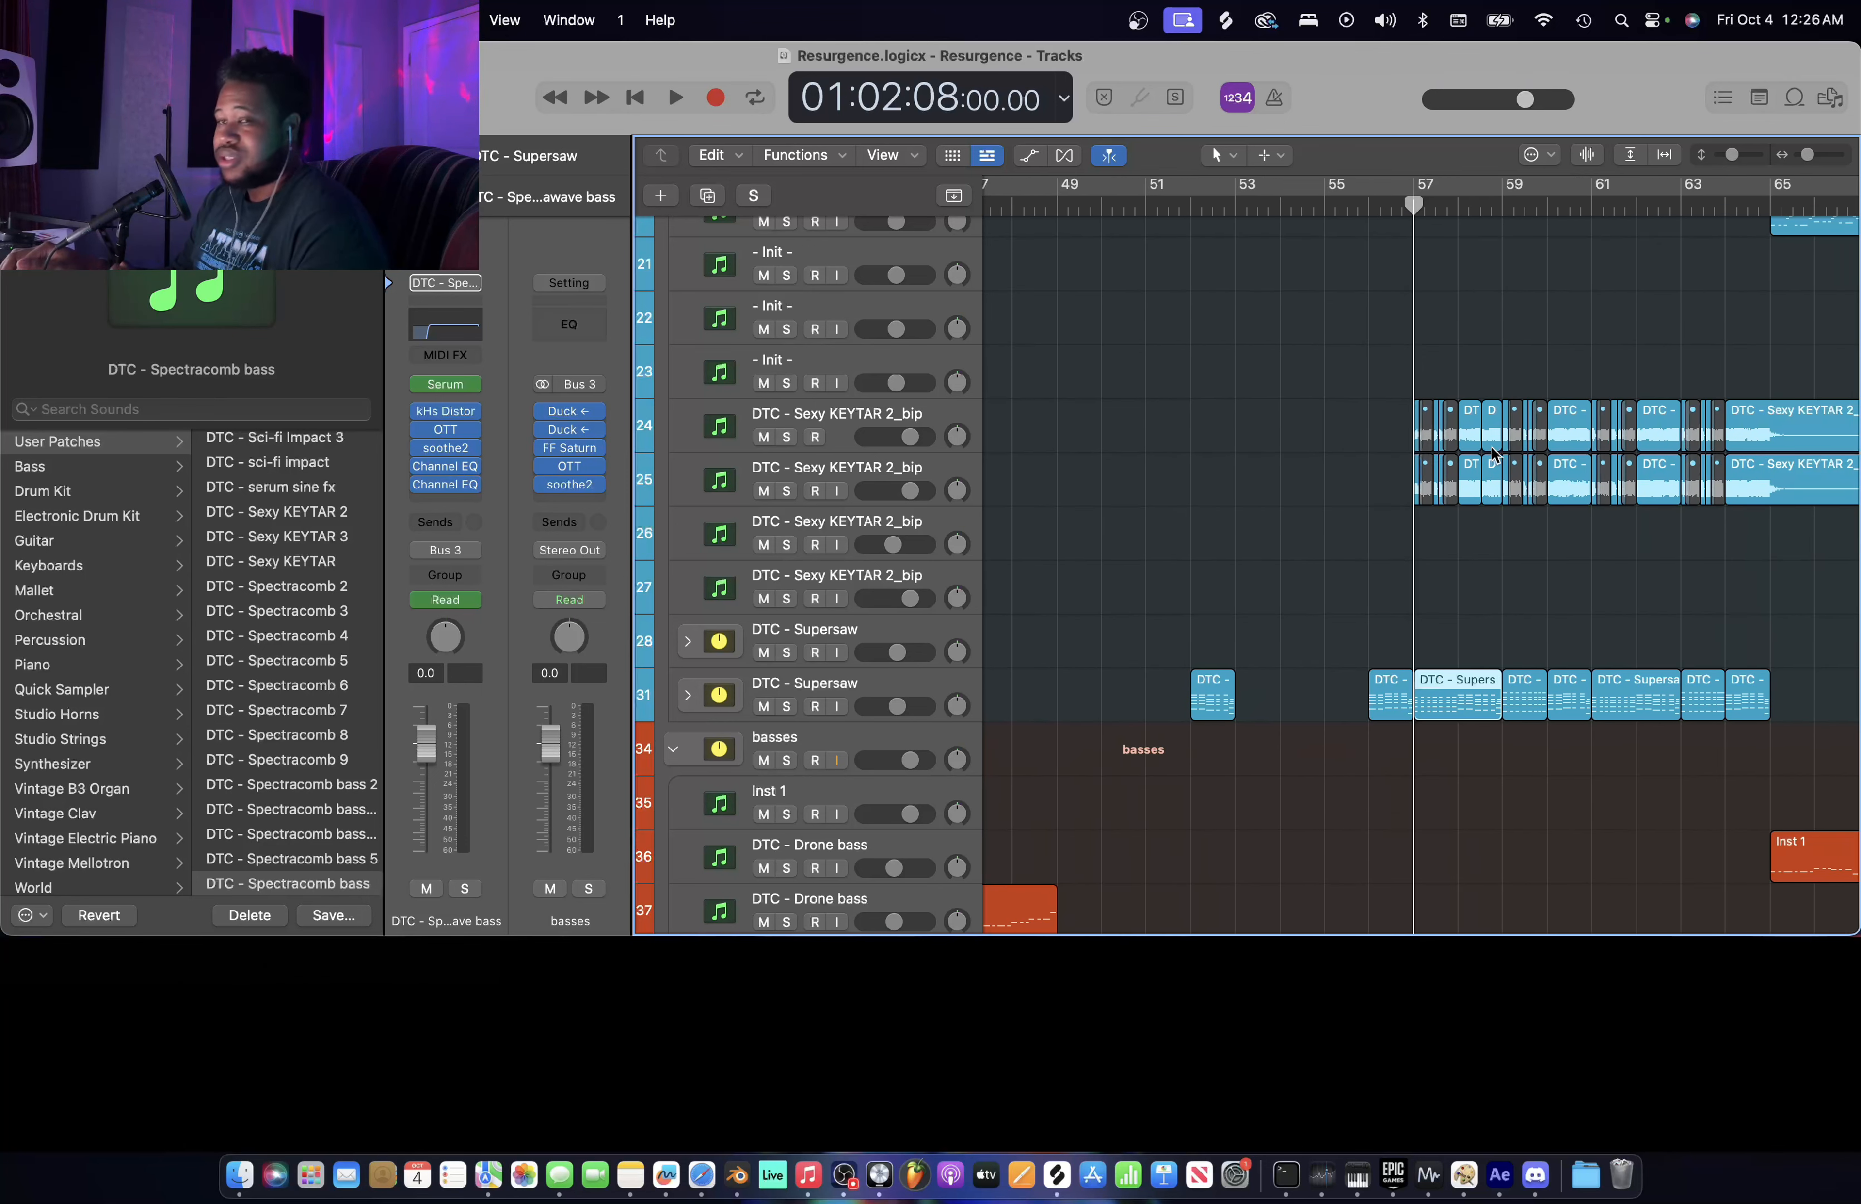
pyautogui.scroll(-2, 1495, 455)
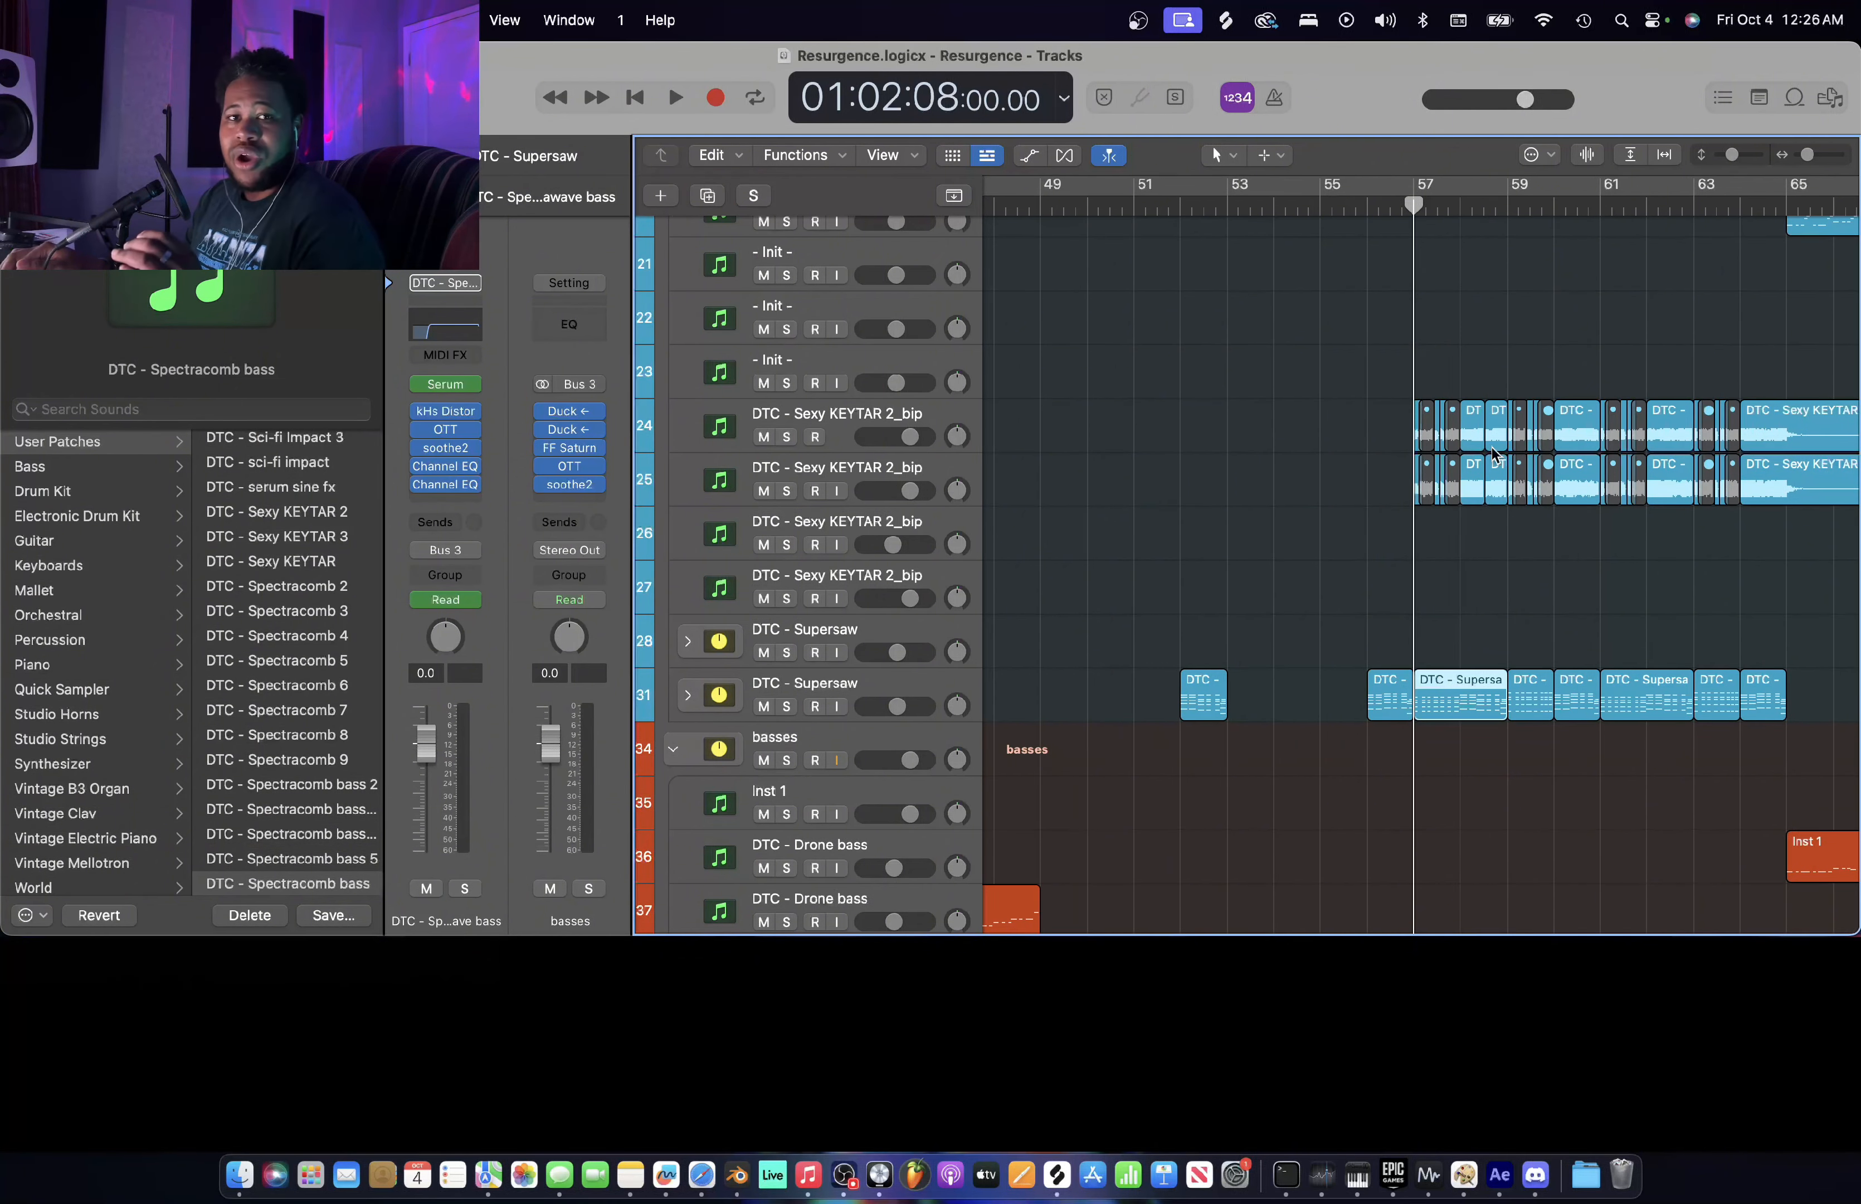
pyautogui.scroll(-2, 1495, 455)
pyautogui.scroll(1, 1495, 449)
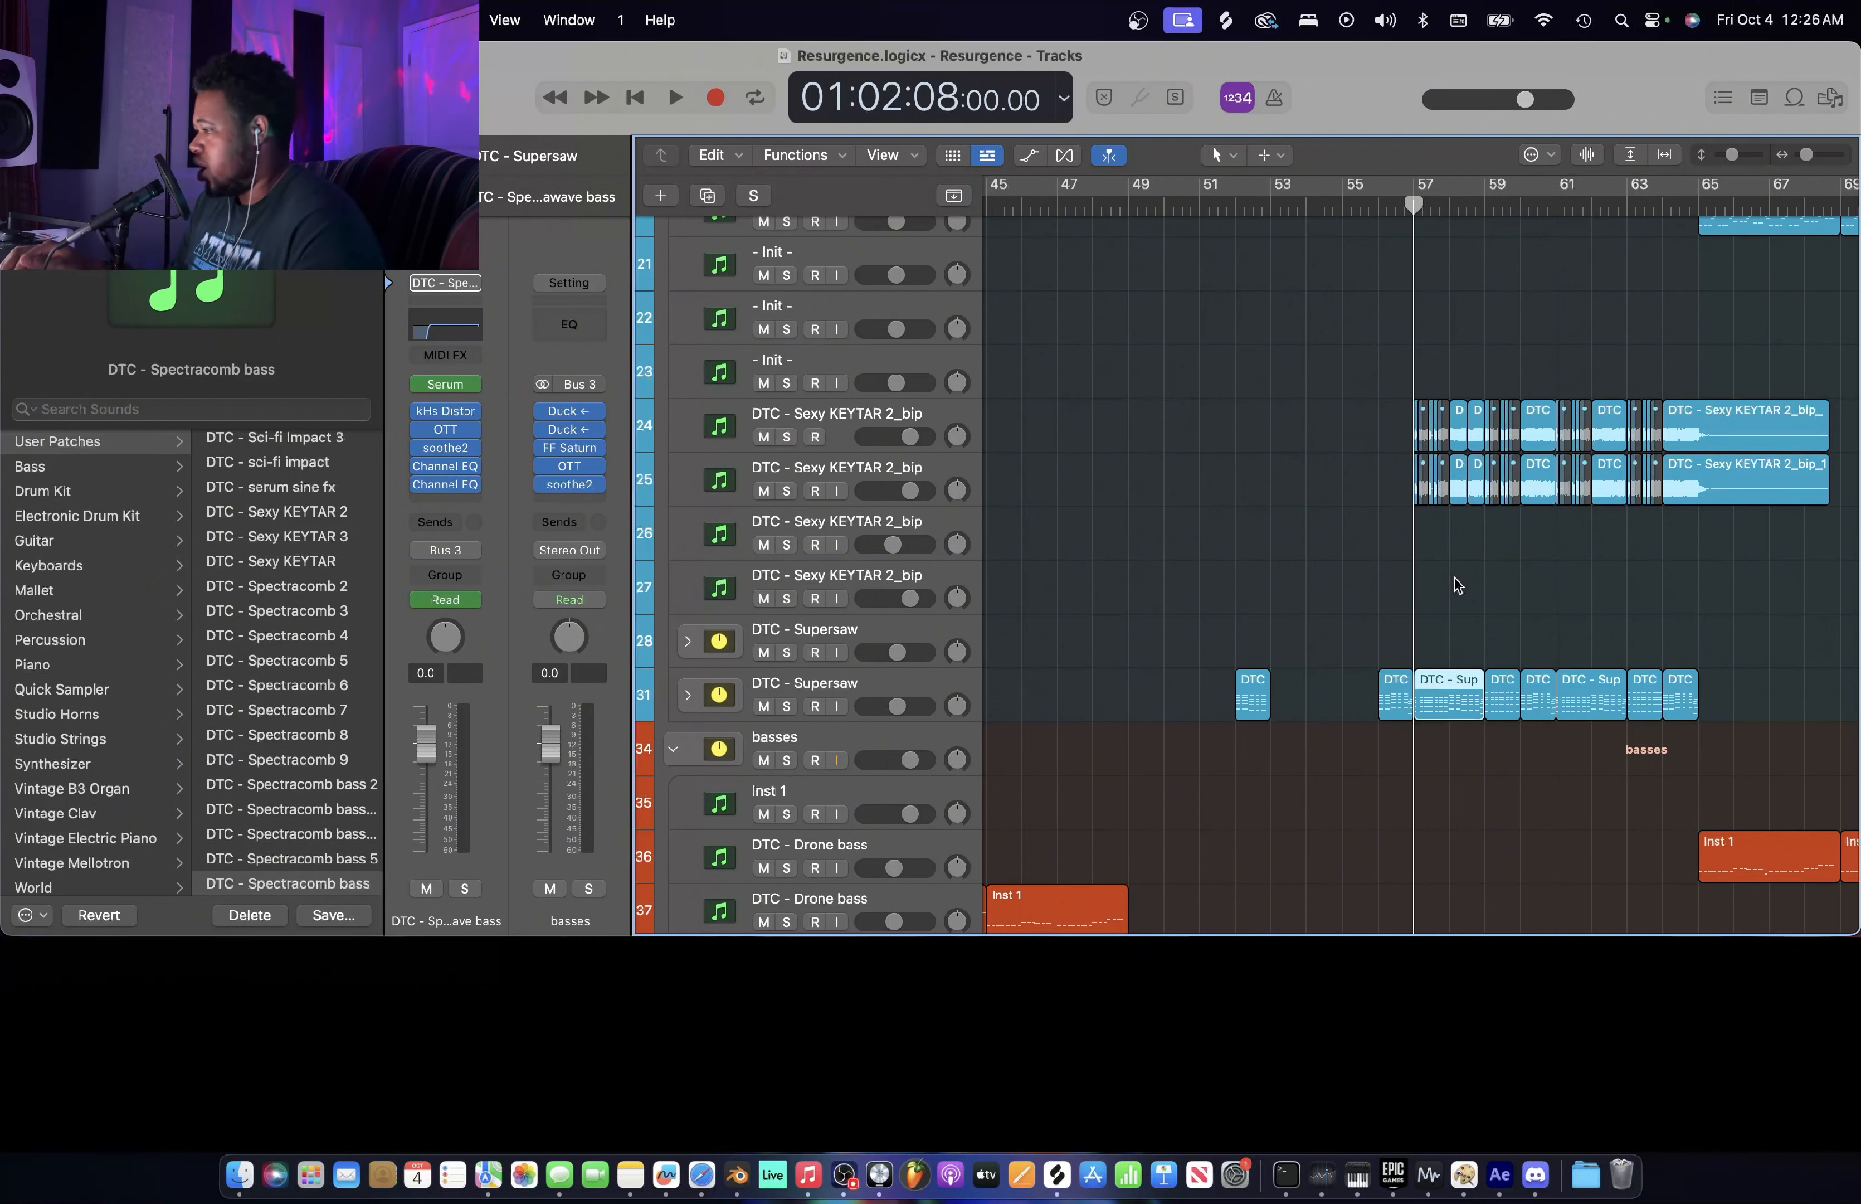
# - Play the two DTC - Sexy KEYTAR 2_bip tracks, 24 and 25, soloed from bar 57 past bar 60, and unsolo both
pyautogui.scroll(5, 1454, 582)
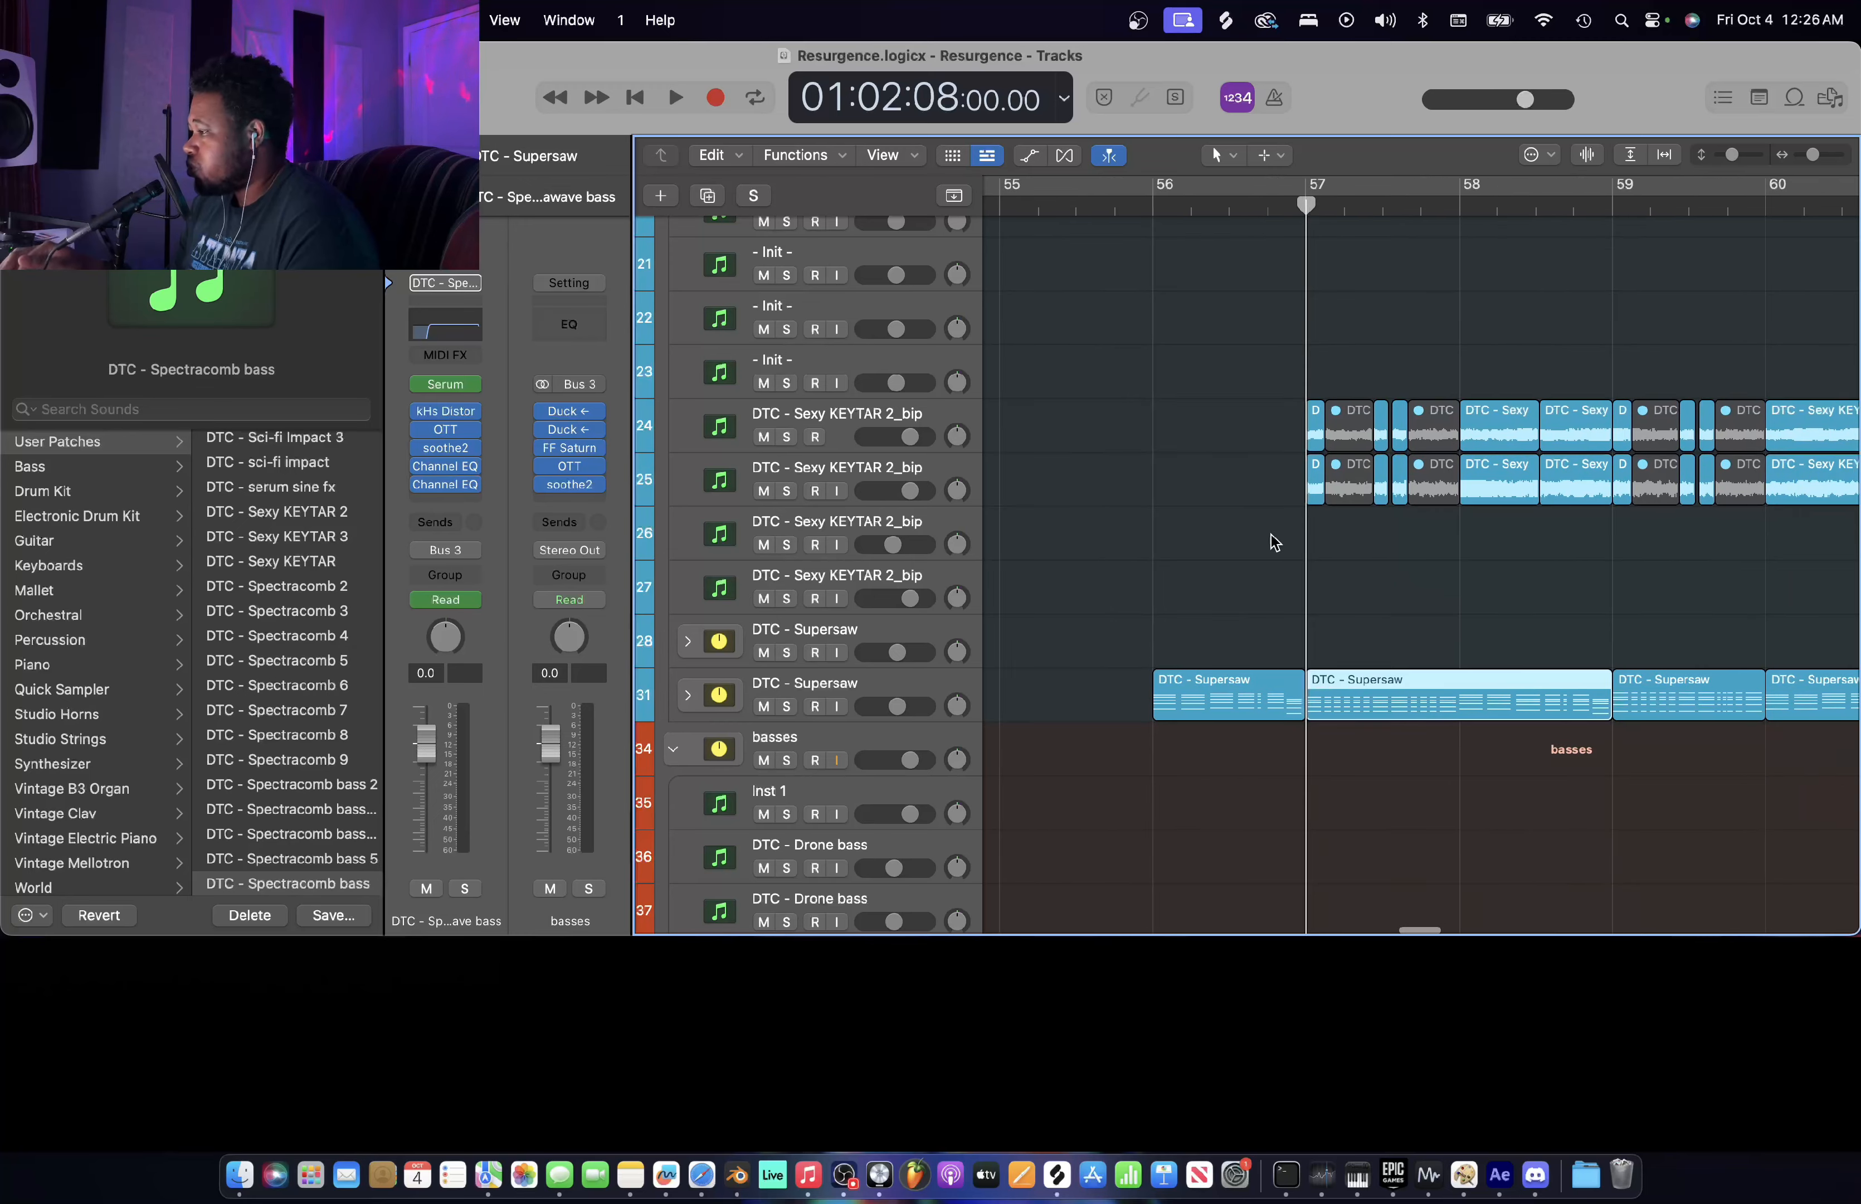
pyautogui.click(787, 440)
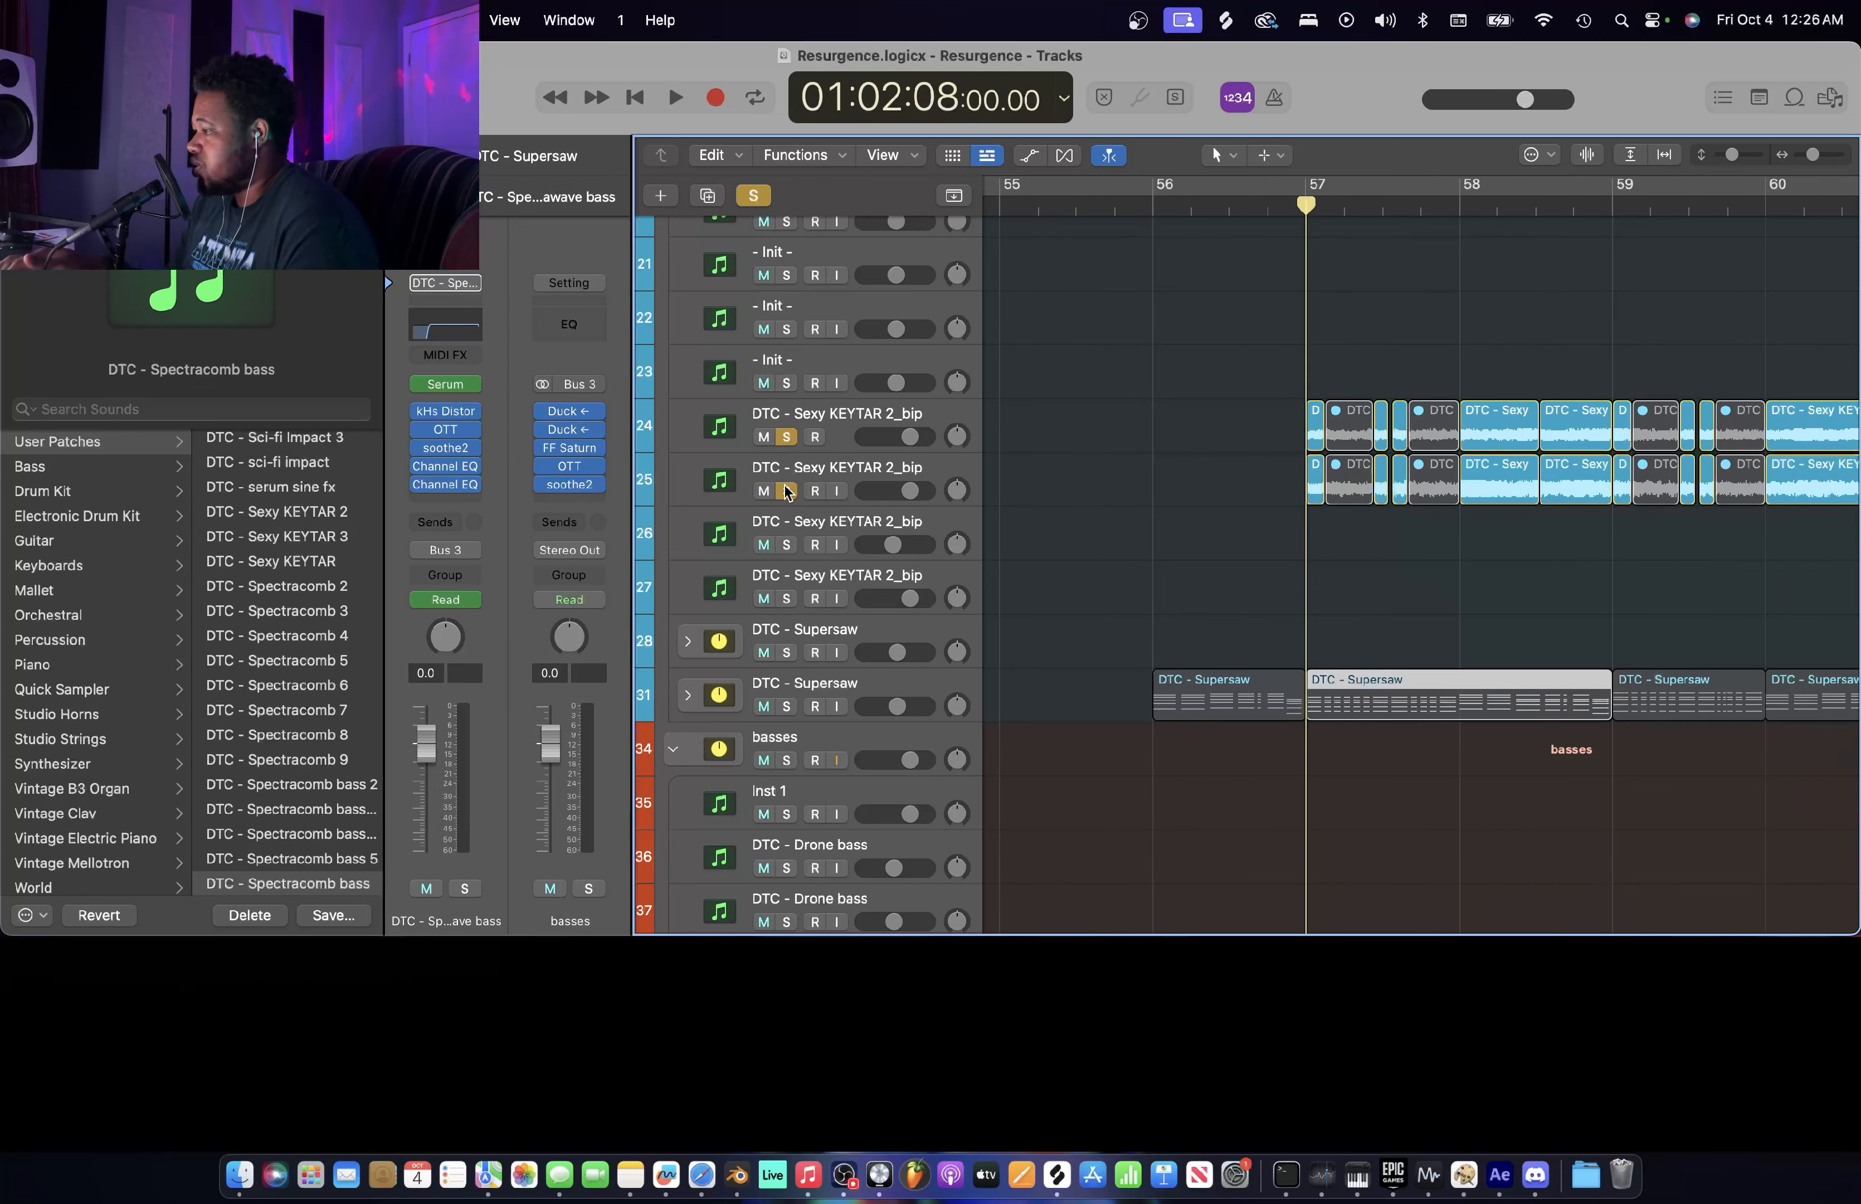
pyautogui.press('space')
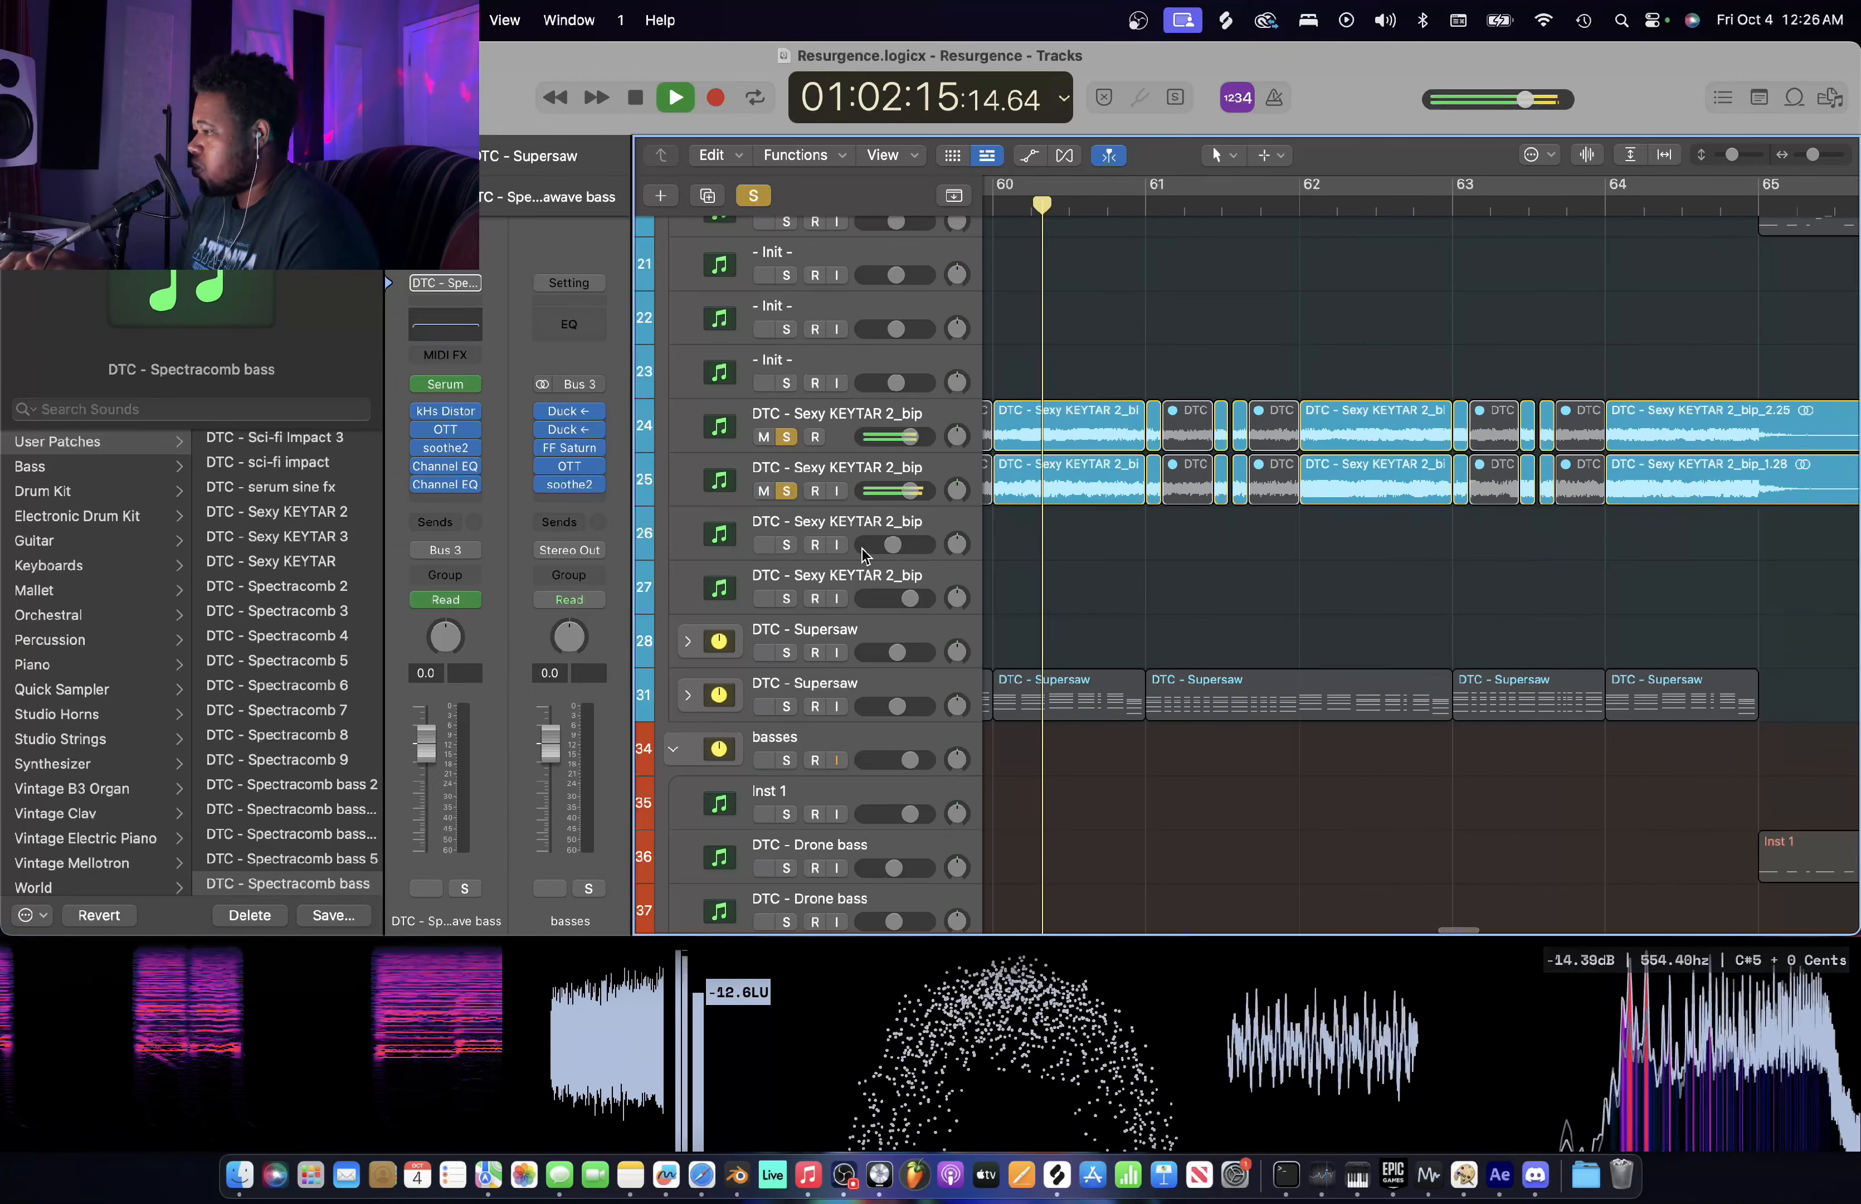
pyautogui.press('space')
pyautogui.click(786, 438)
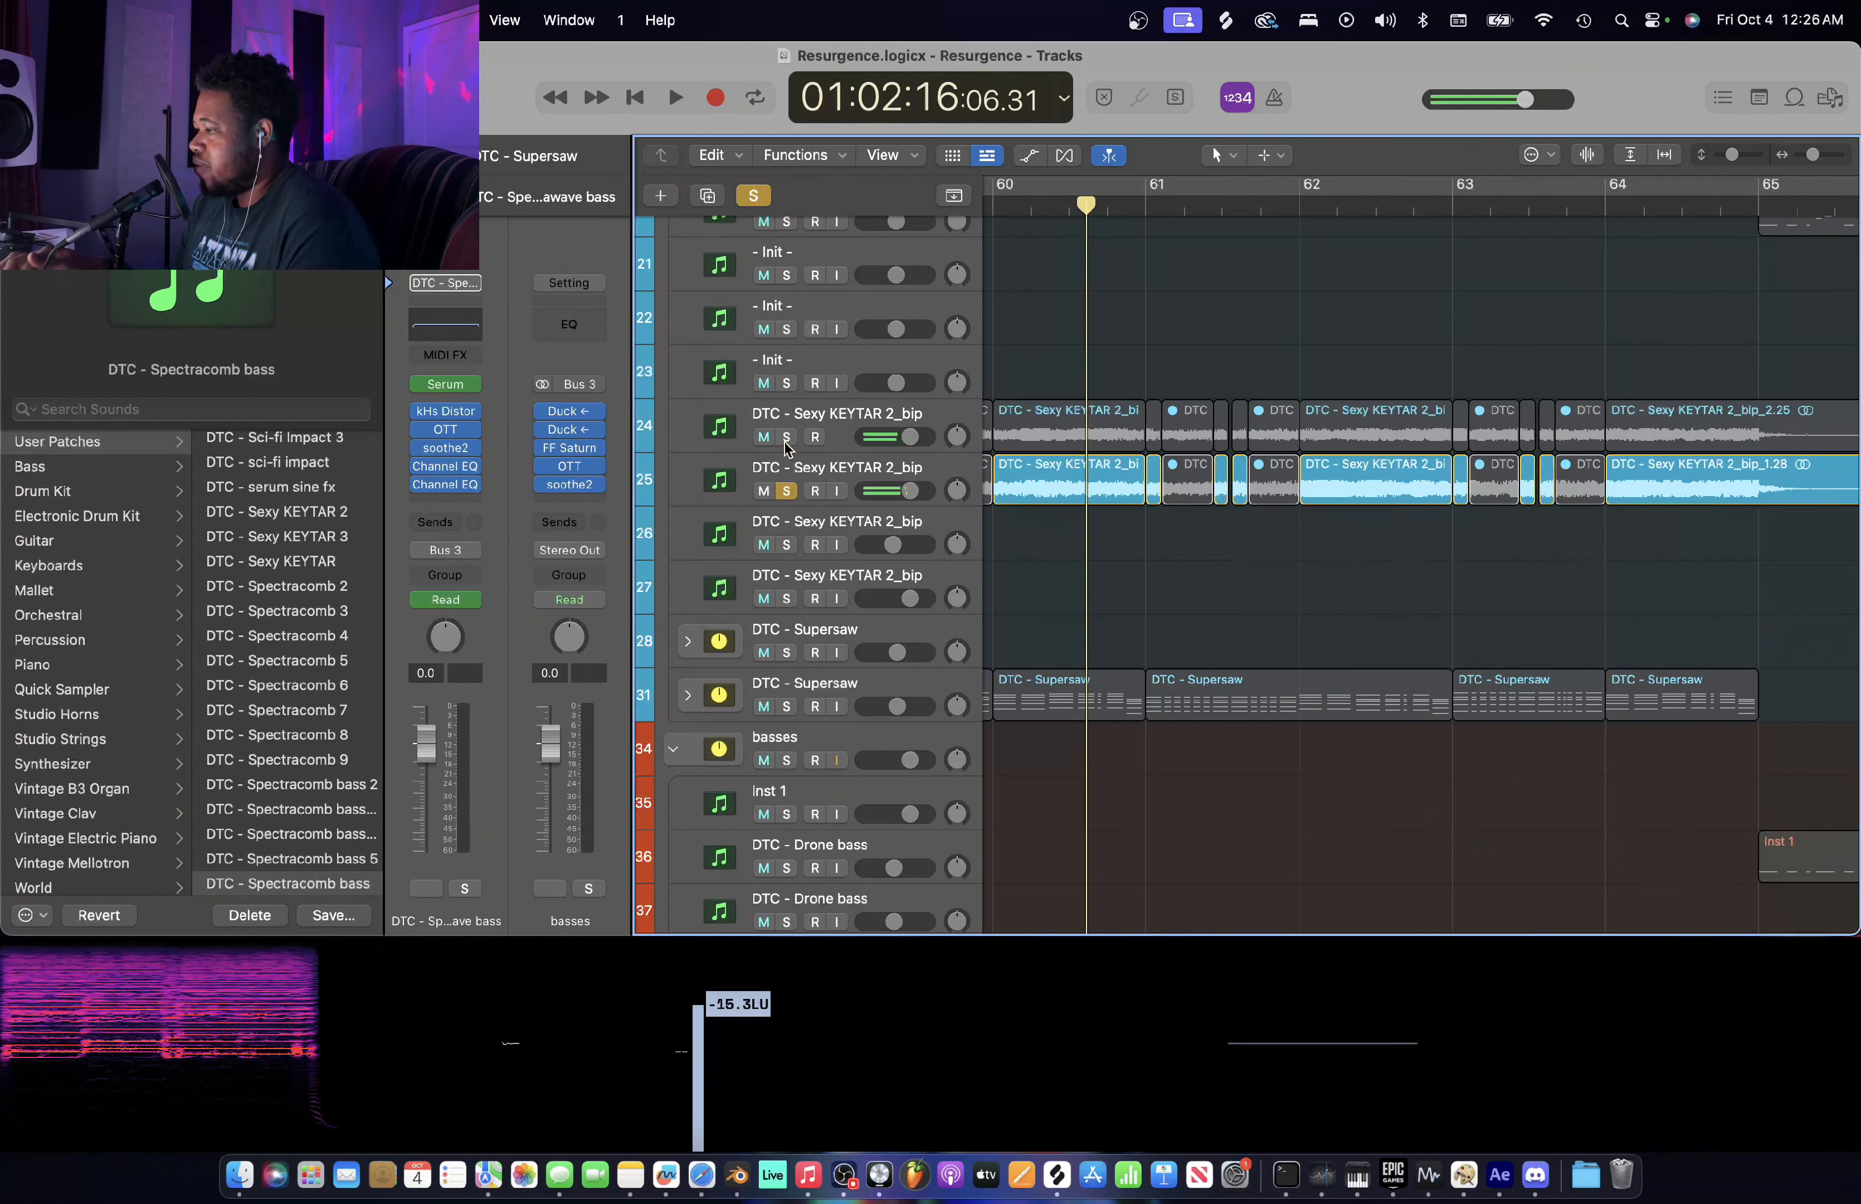
pyautogui.click(787, 490)
pyautogui.hscroll(-10, 1091, 514)
pyautogui.scroll(-3, 1091, 514)
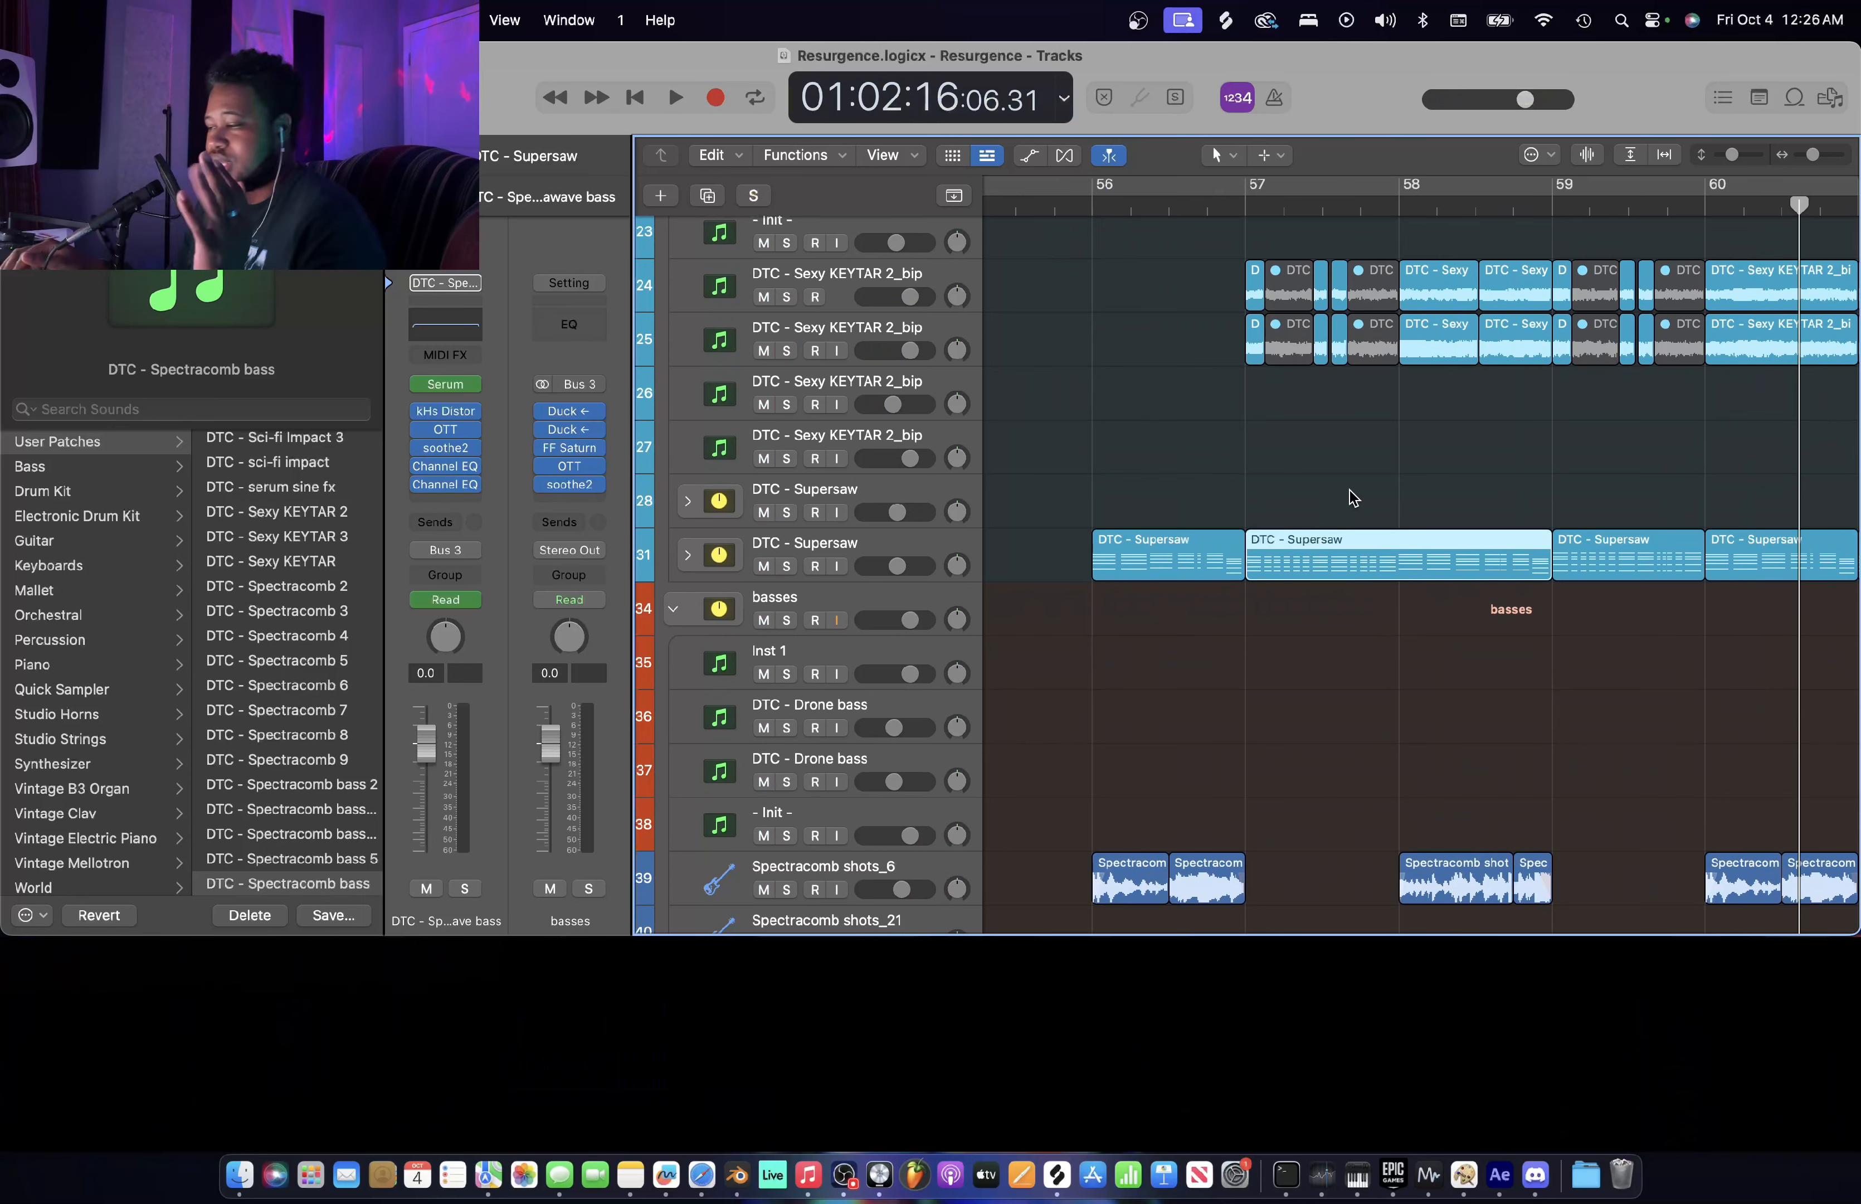
# - Return the playhead to bar 57, solo the - Init - bass on track 42, and view its Serum patch
pyautogui.click(1245, 210)
pyautogui.scroll(-10, 1345, 498)
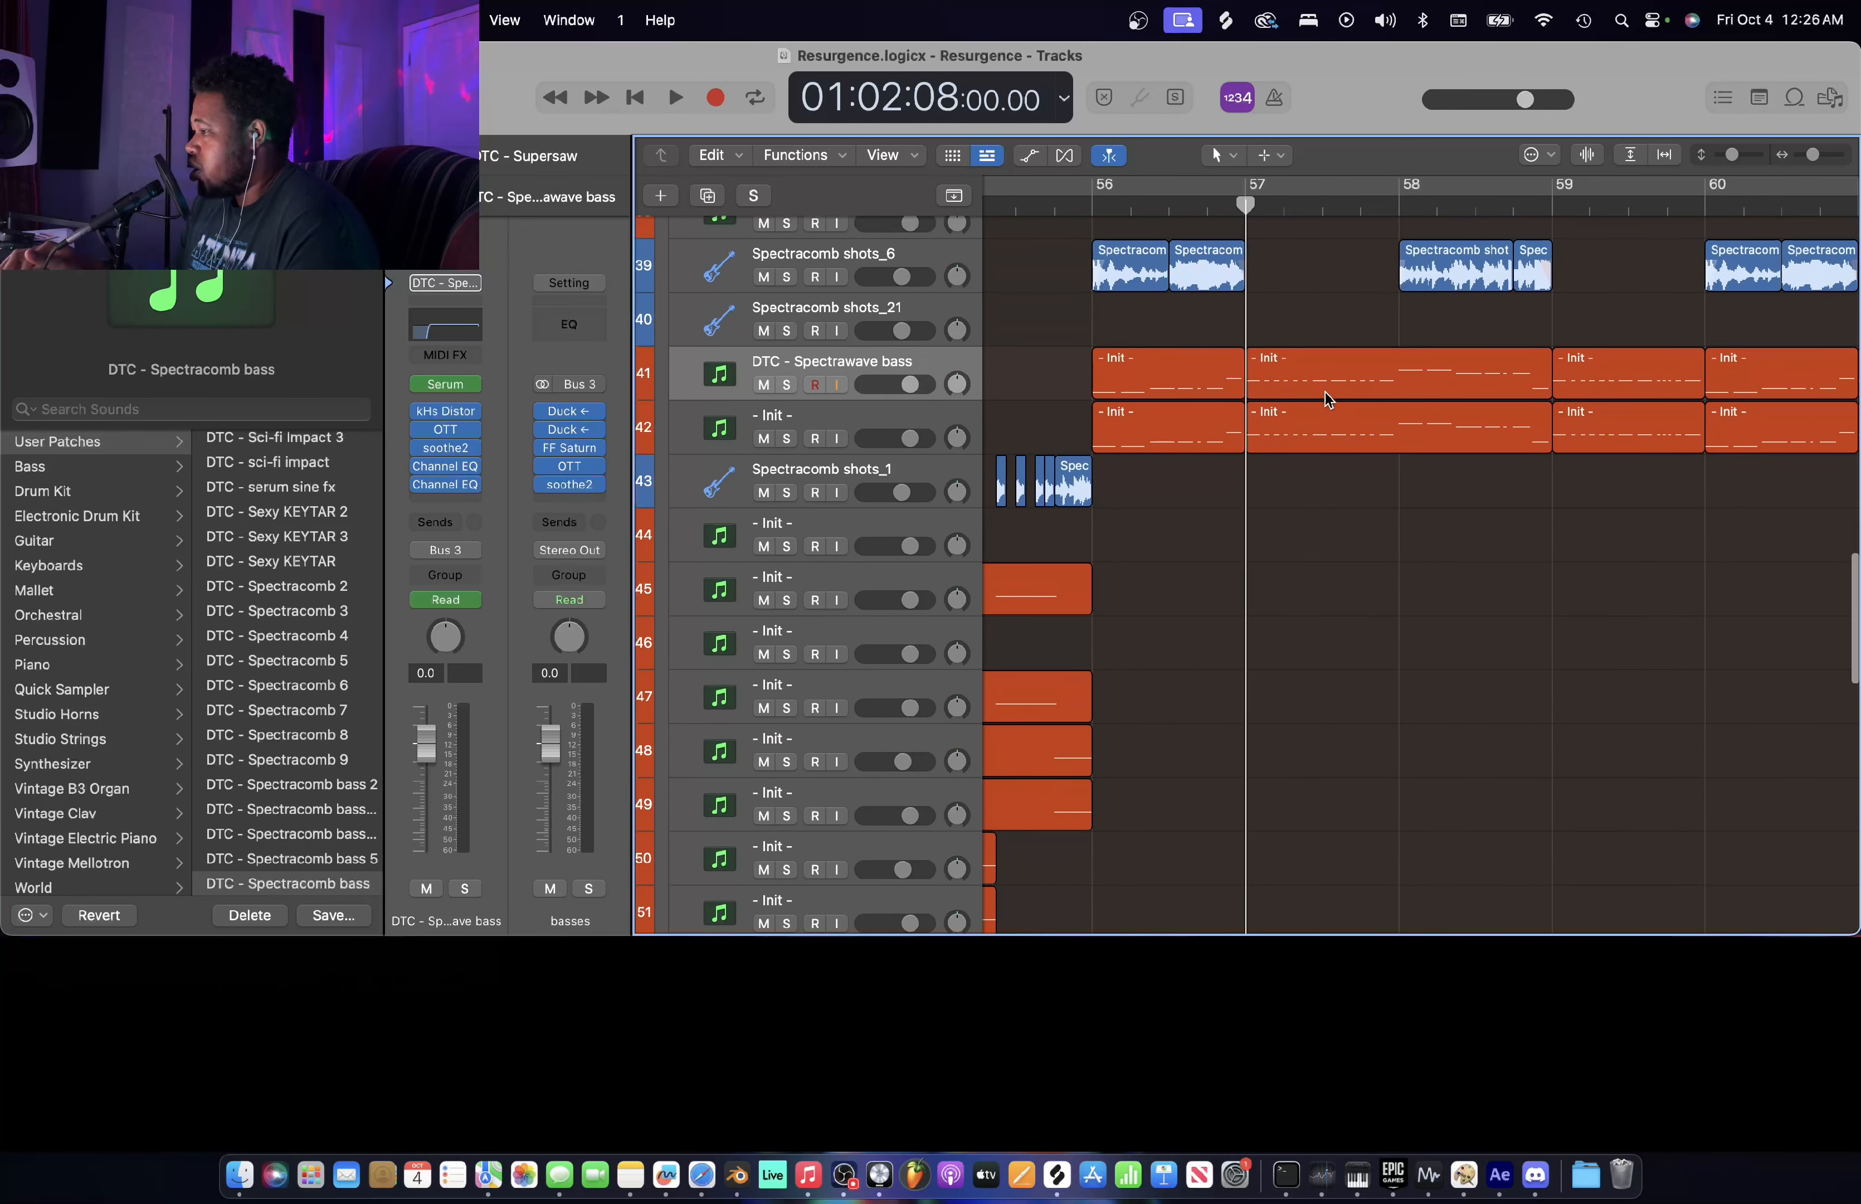
pyautogui.click(787, 439)
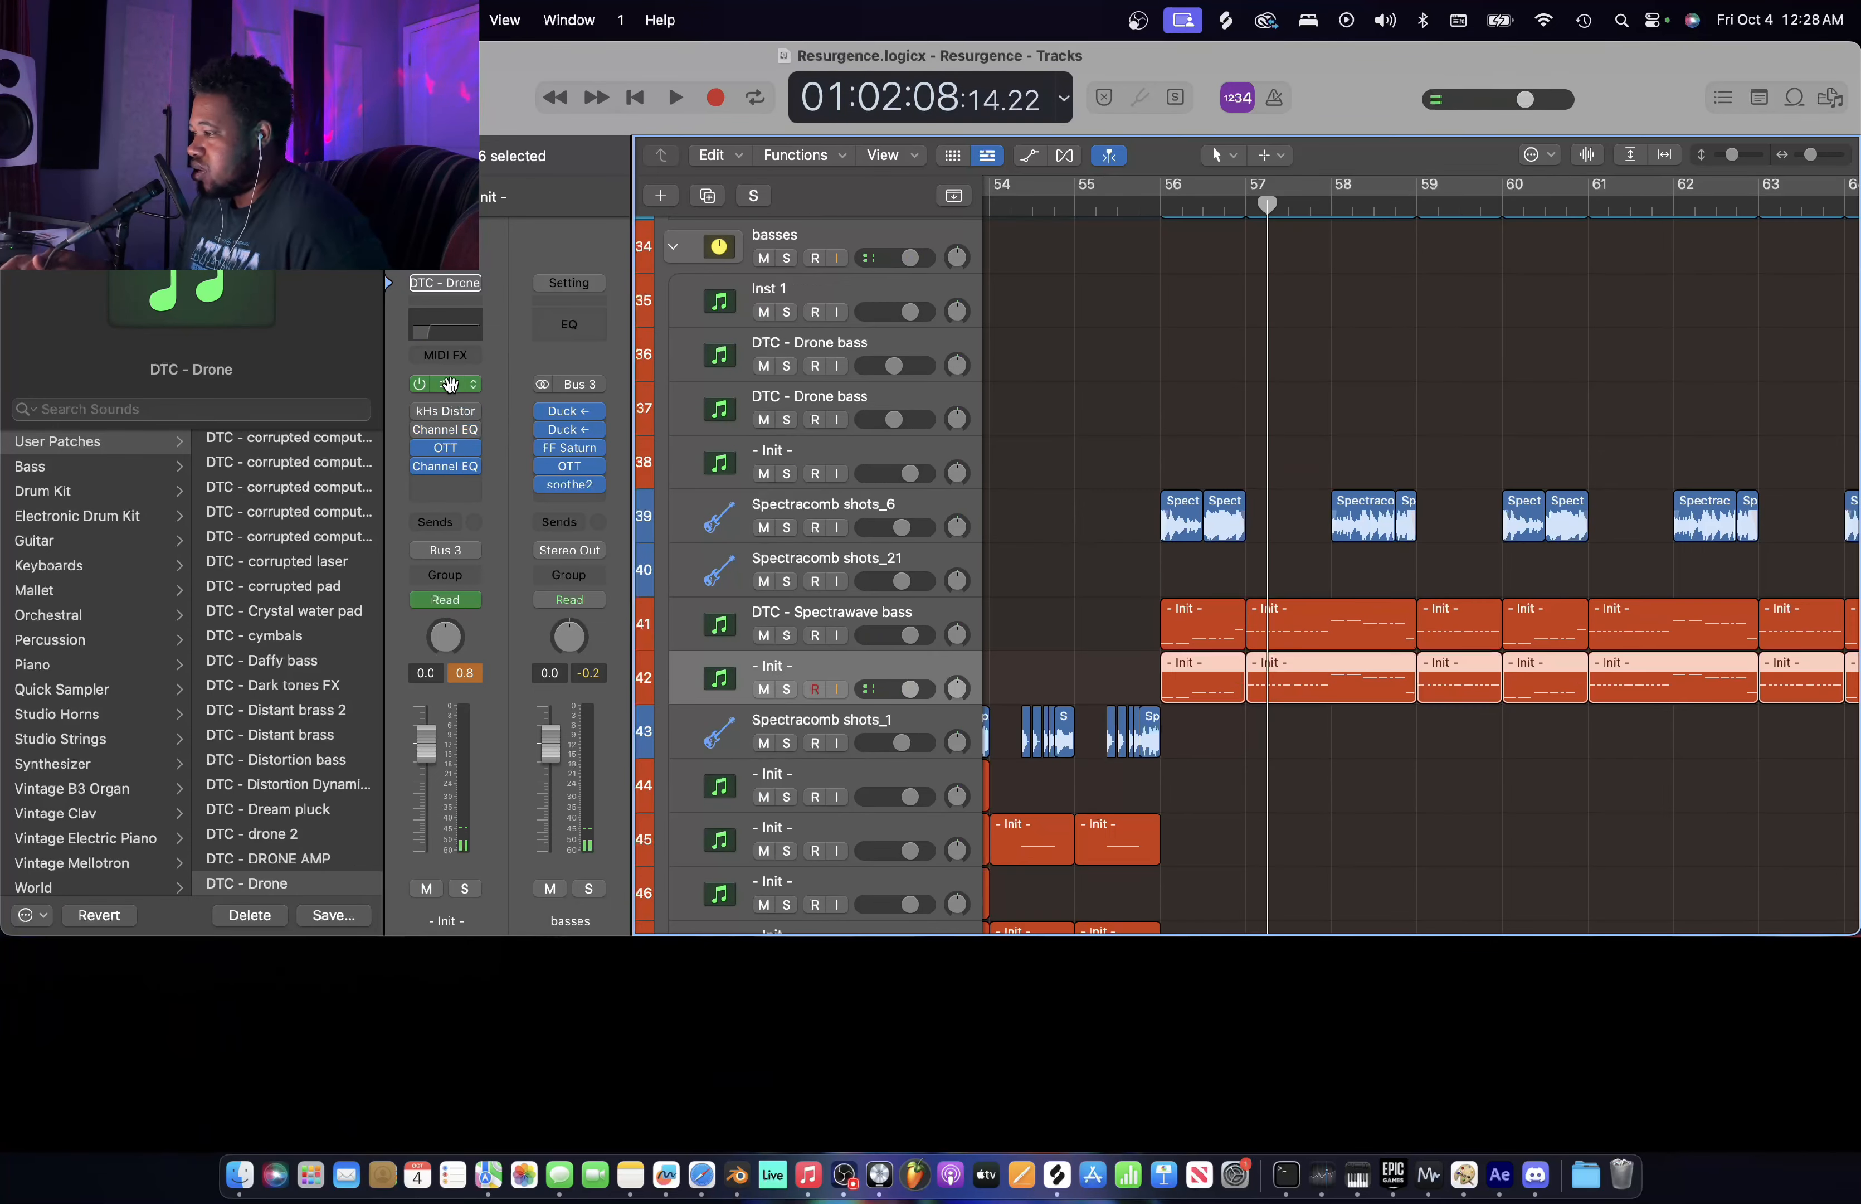
pyautogui.click(450, 382)
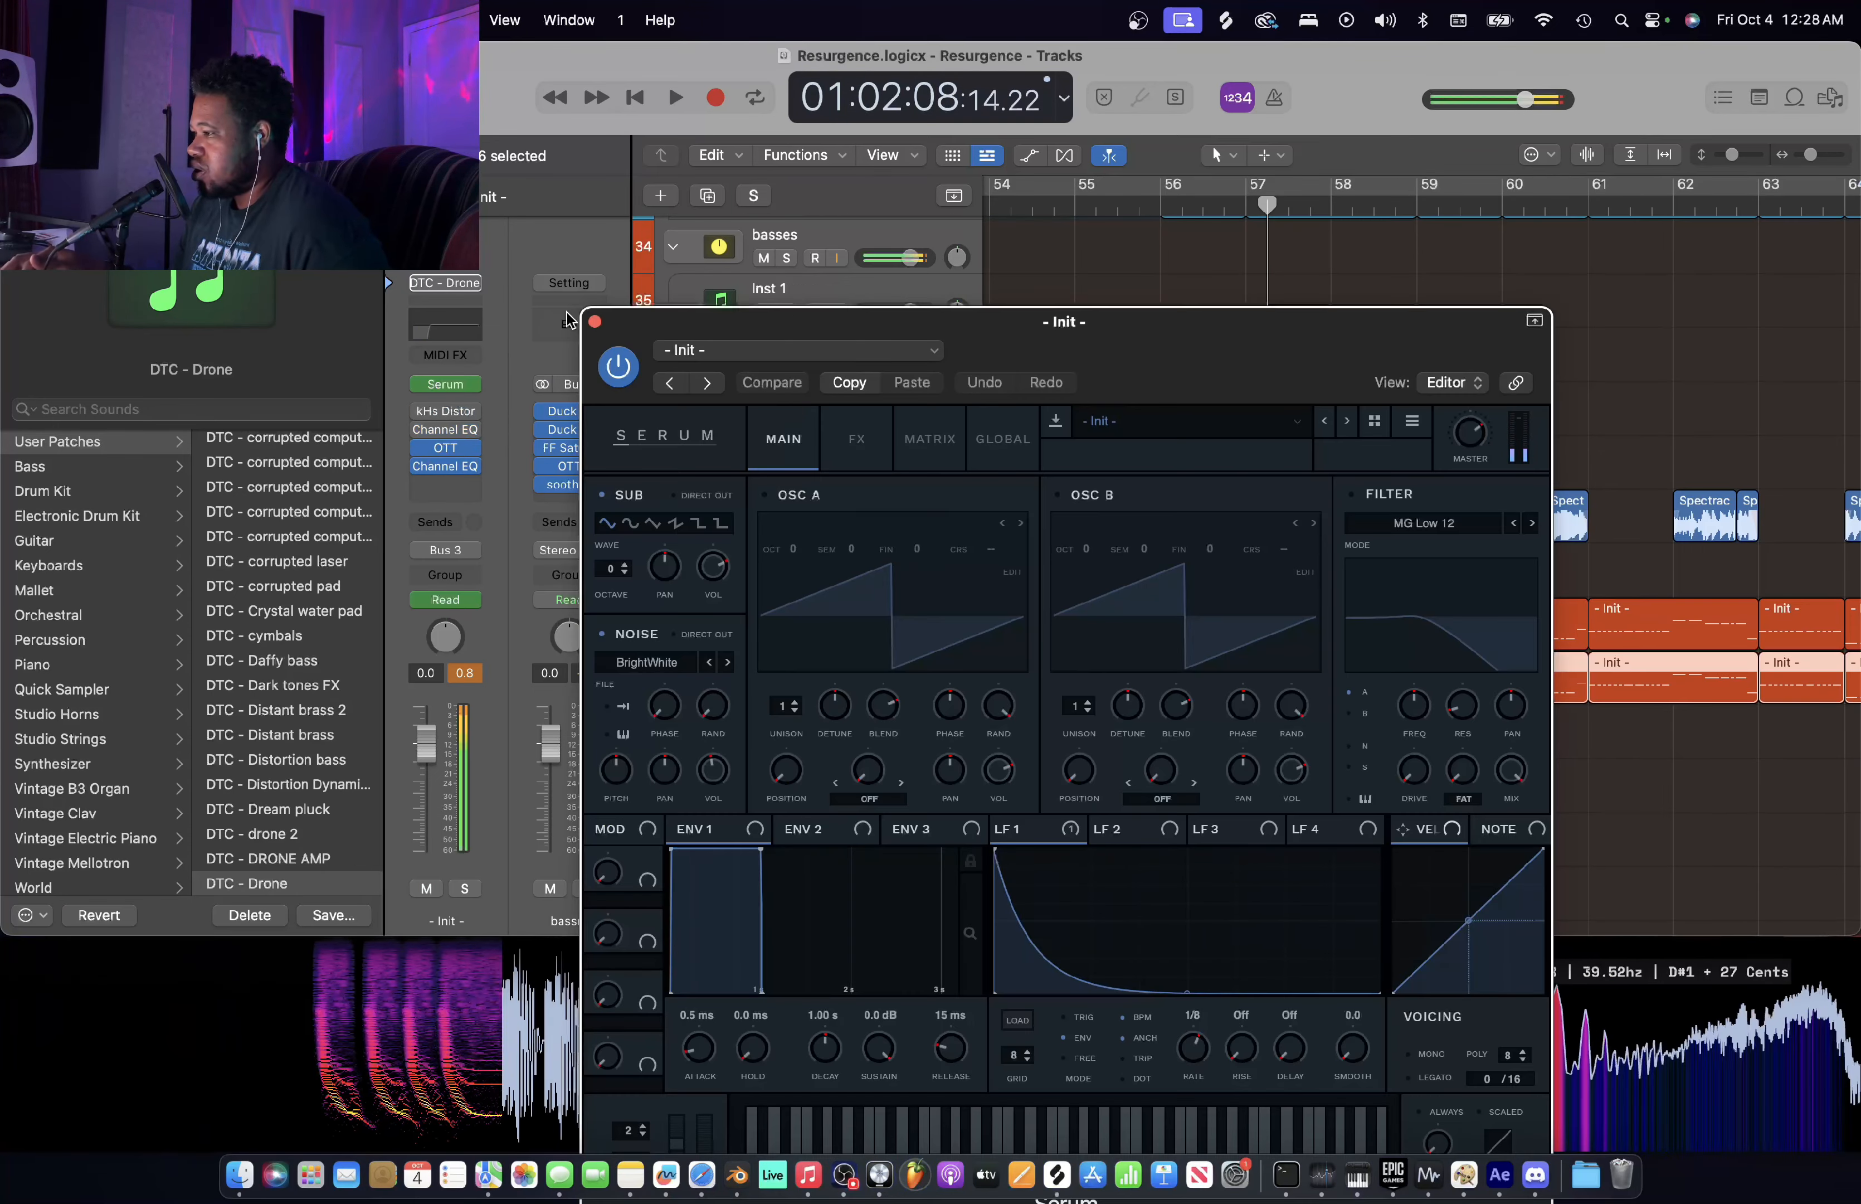
pyautogui.click(594, 321)
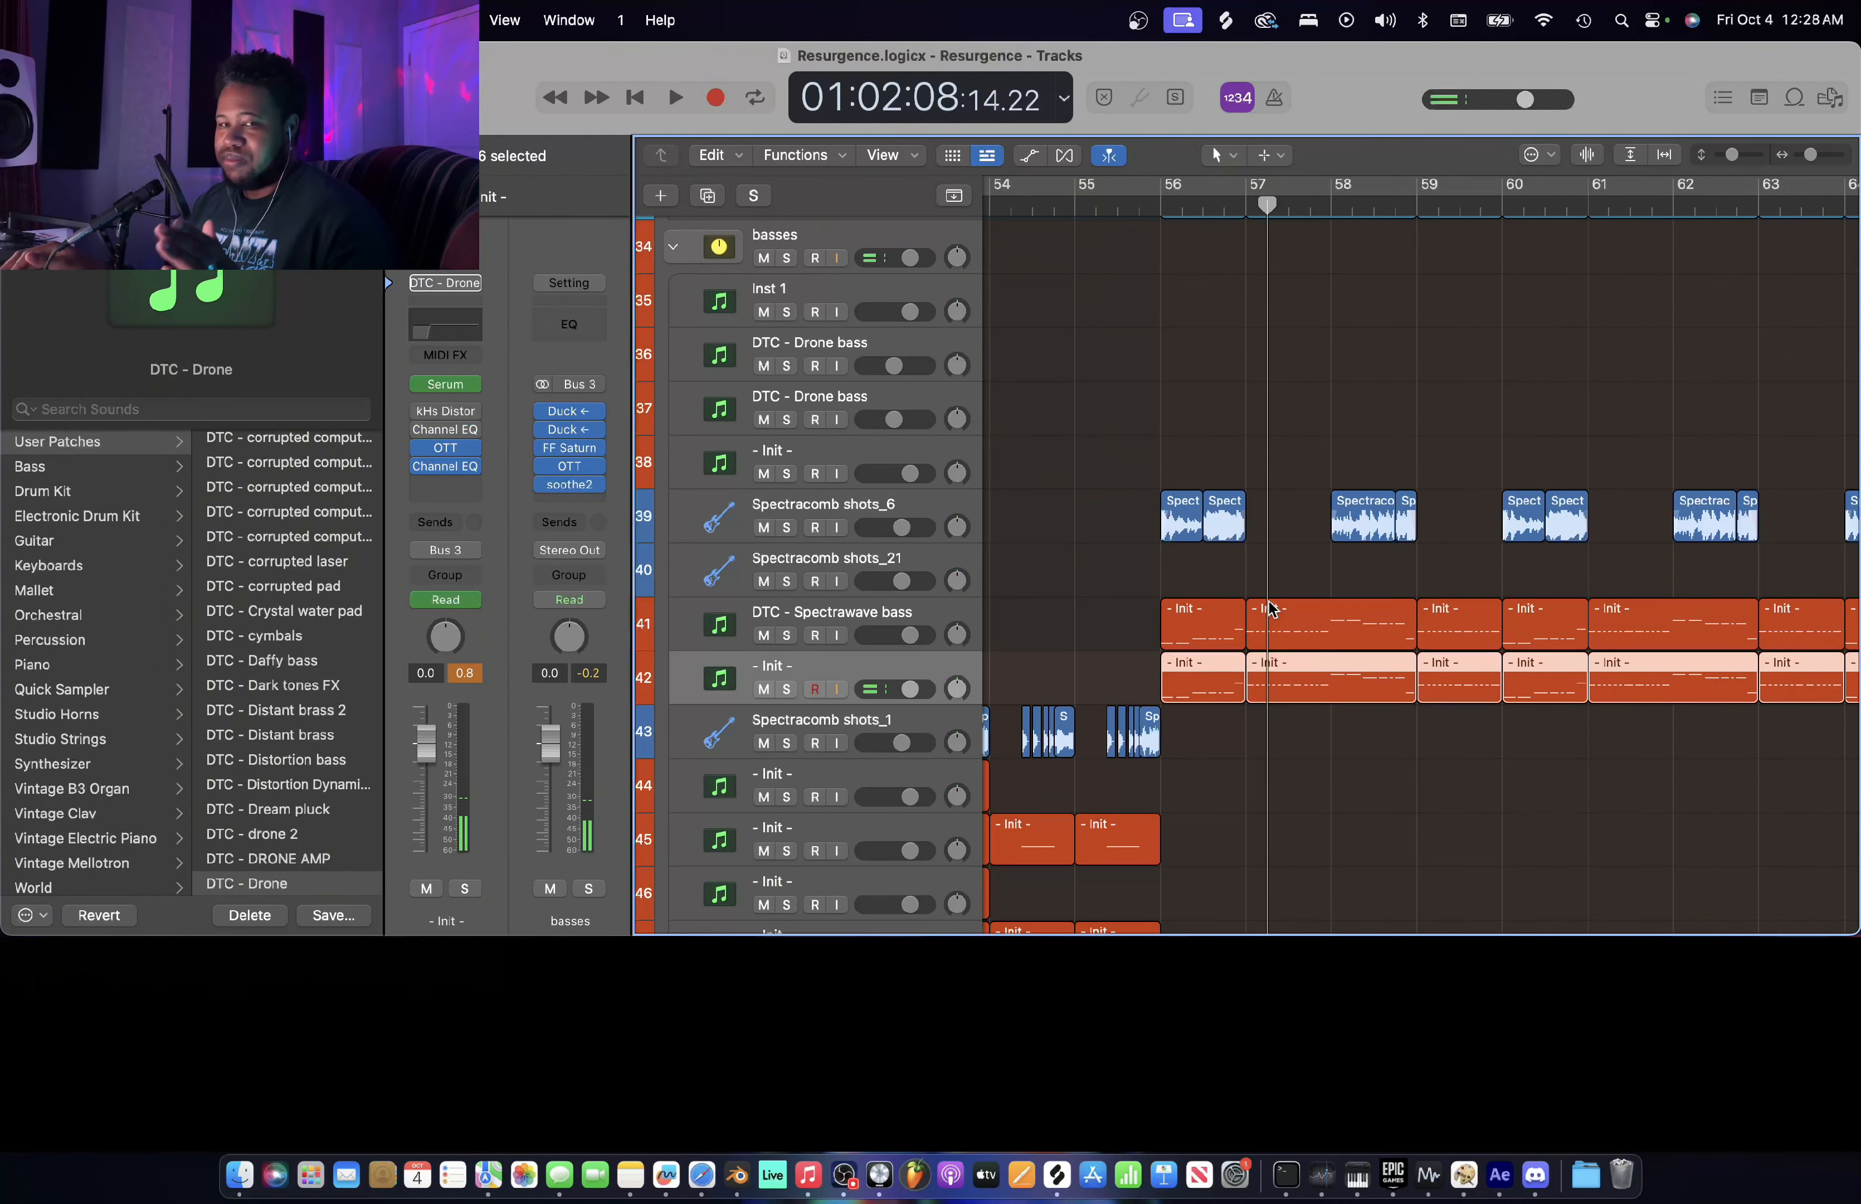
# - Solo the DTC - Spectrawave bass on track 41 with the - Init - bass on track 42, play them from bar 57, and unsolo both
pyautogui.click(919, 611)
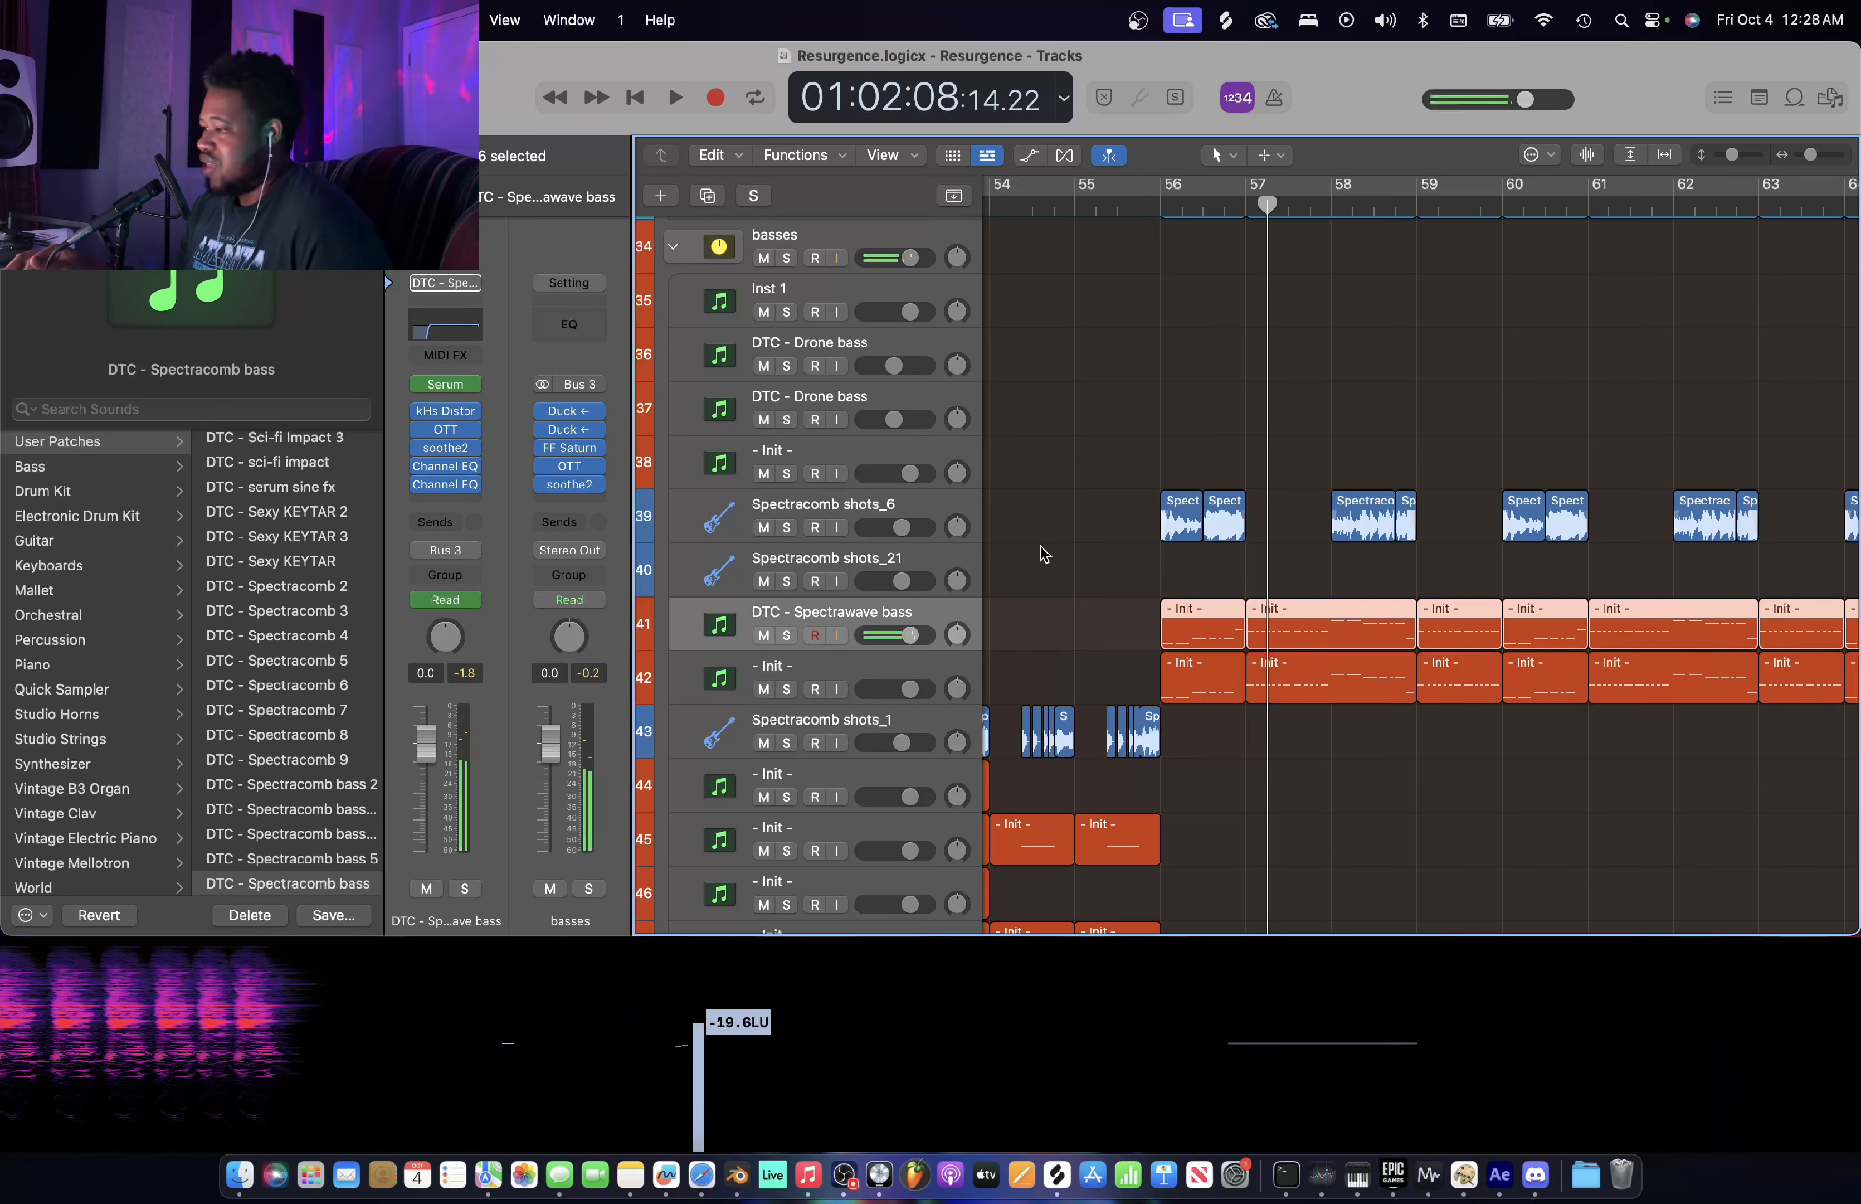
pyautogui.moveTo(787, 634); pyautogui.dragTo(789, 685)
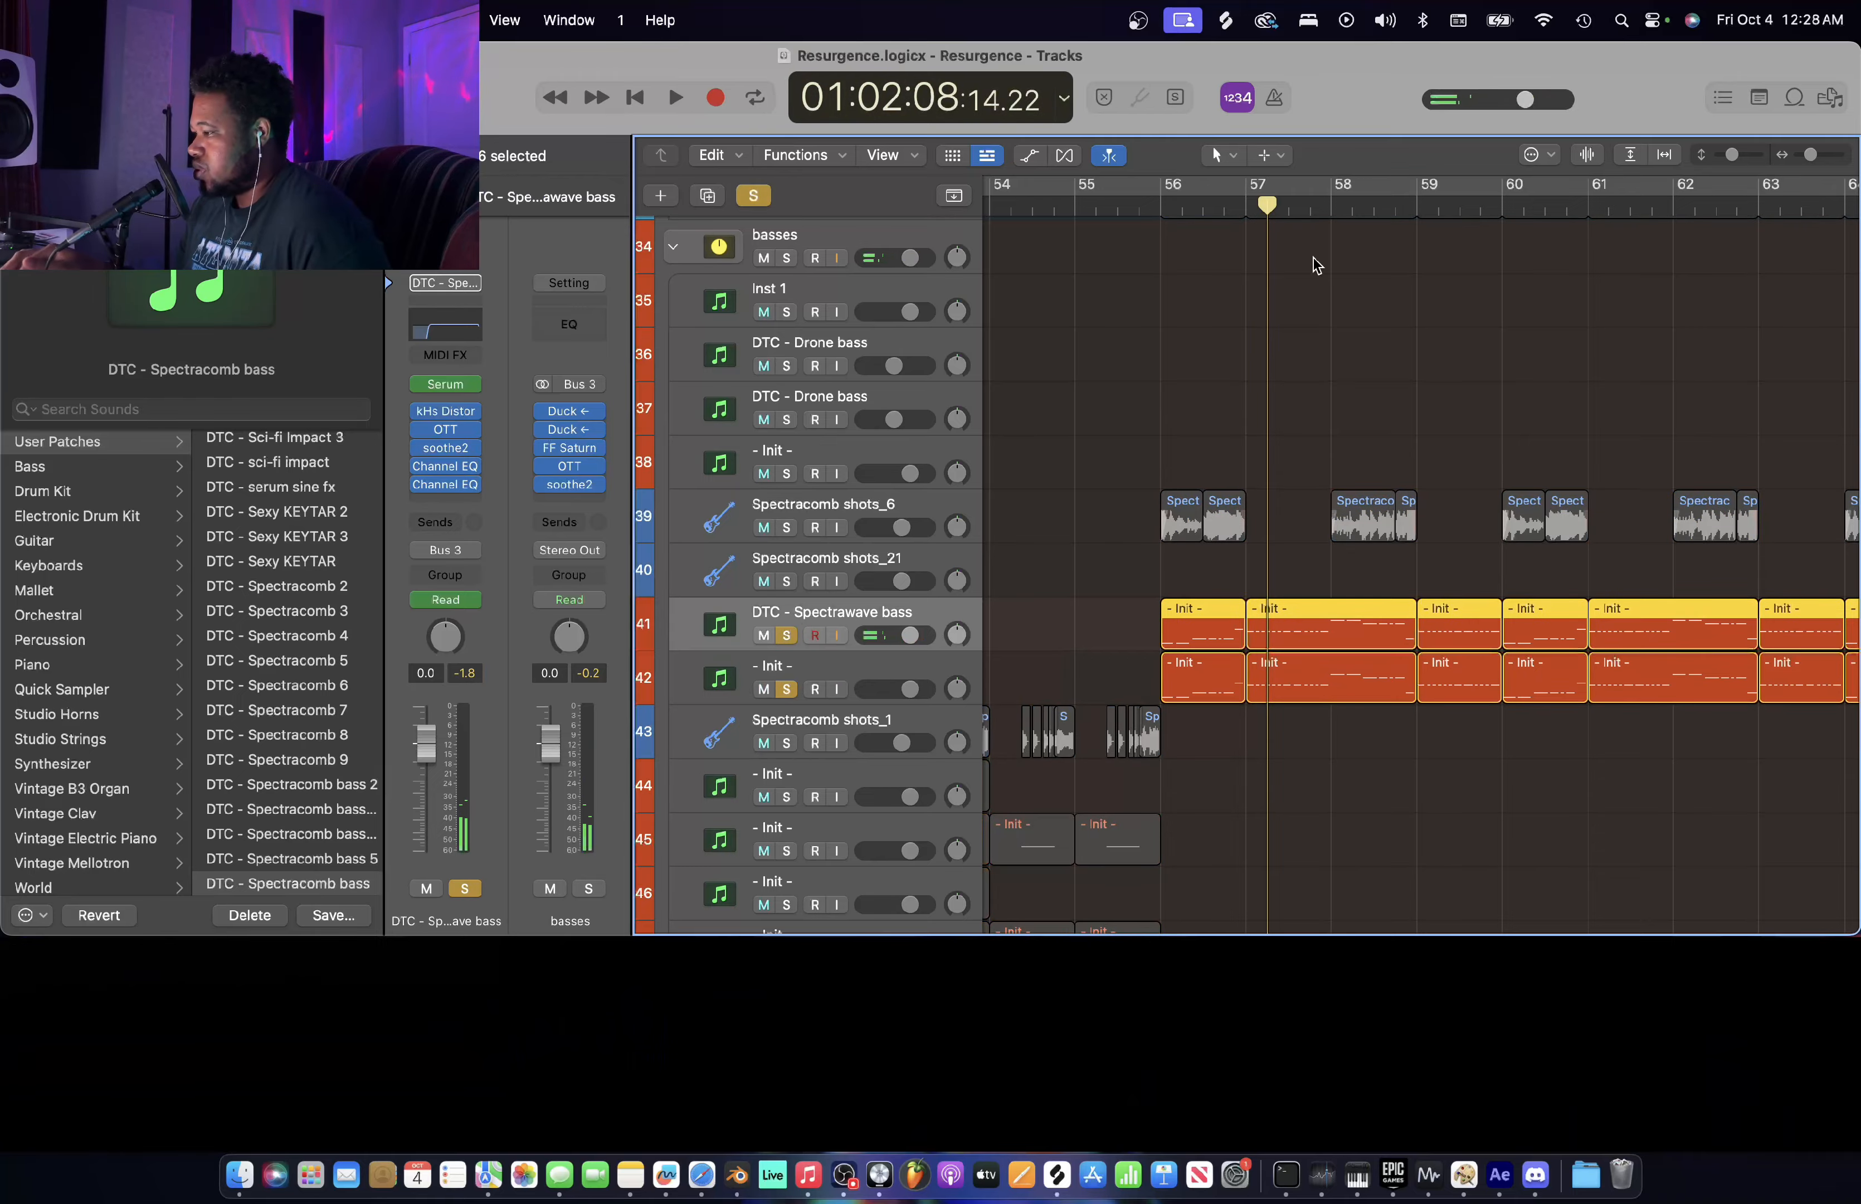
pyautogui.click(1247, 206)
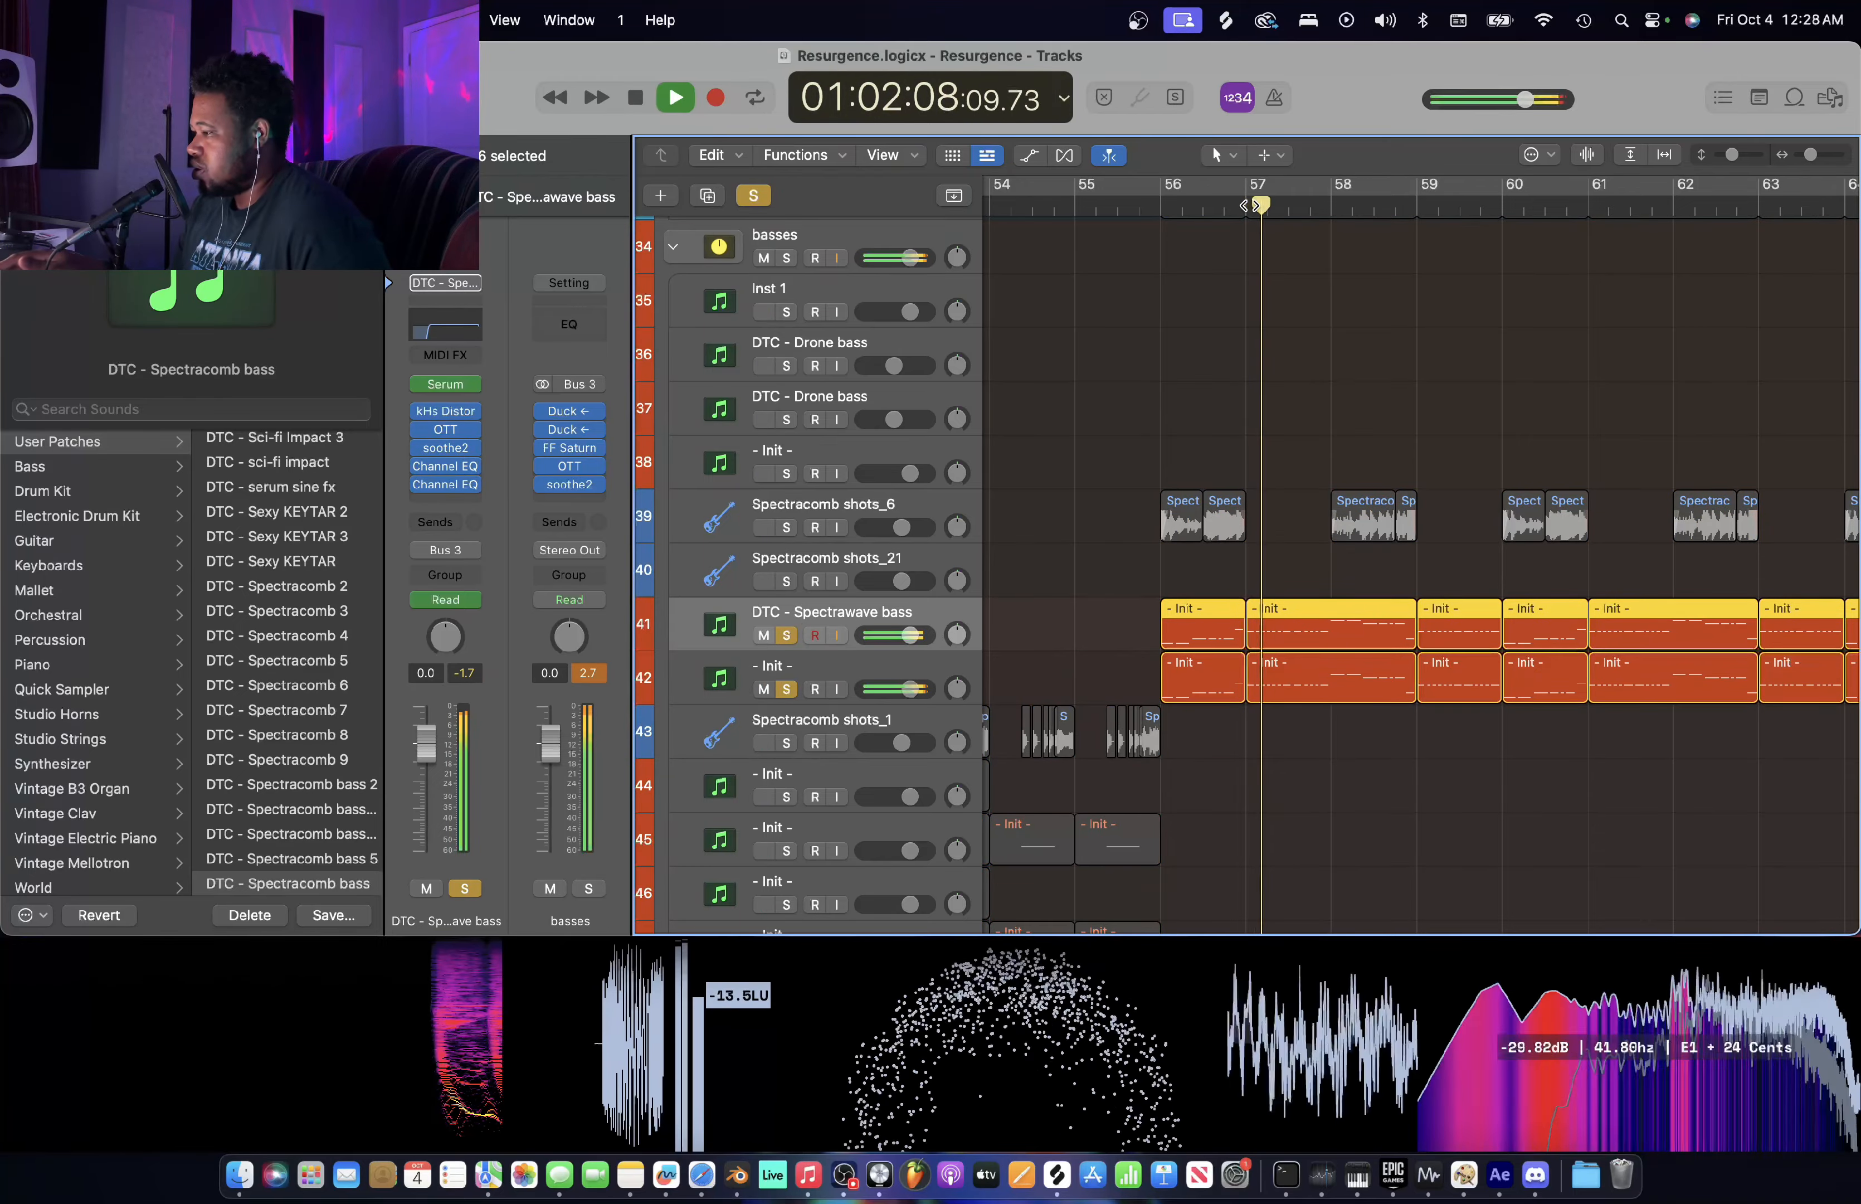
pyautogui.press('space')
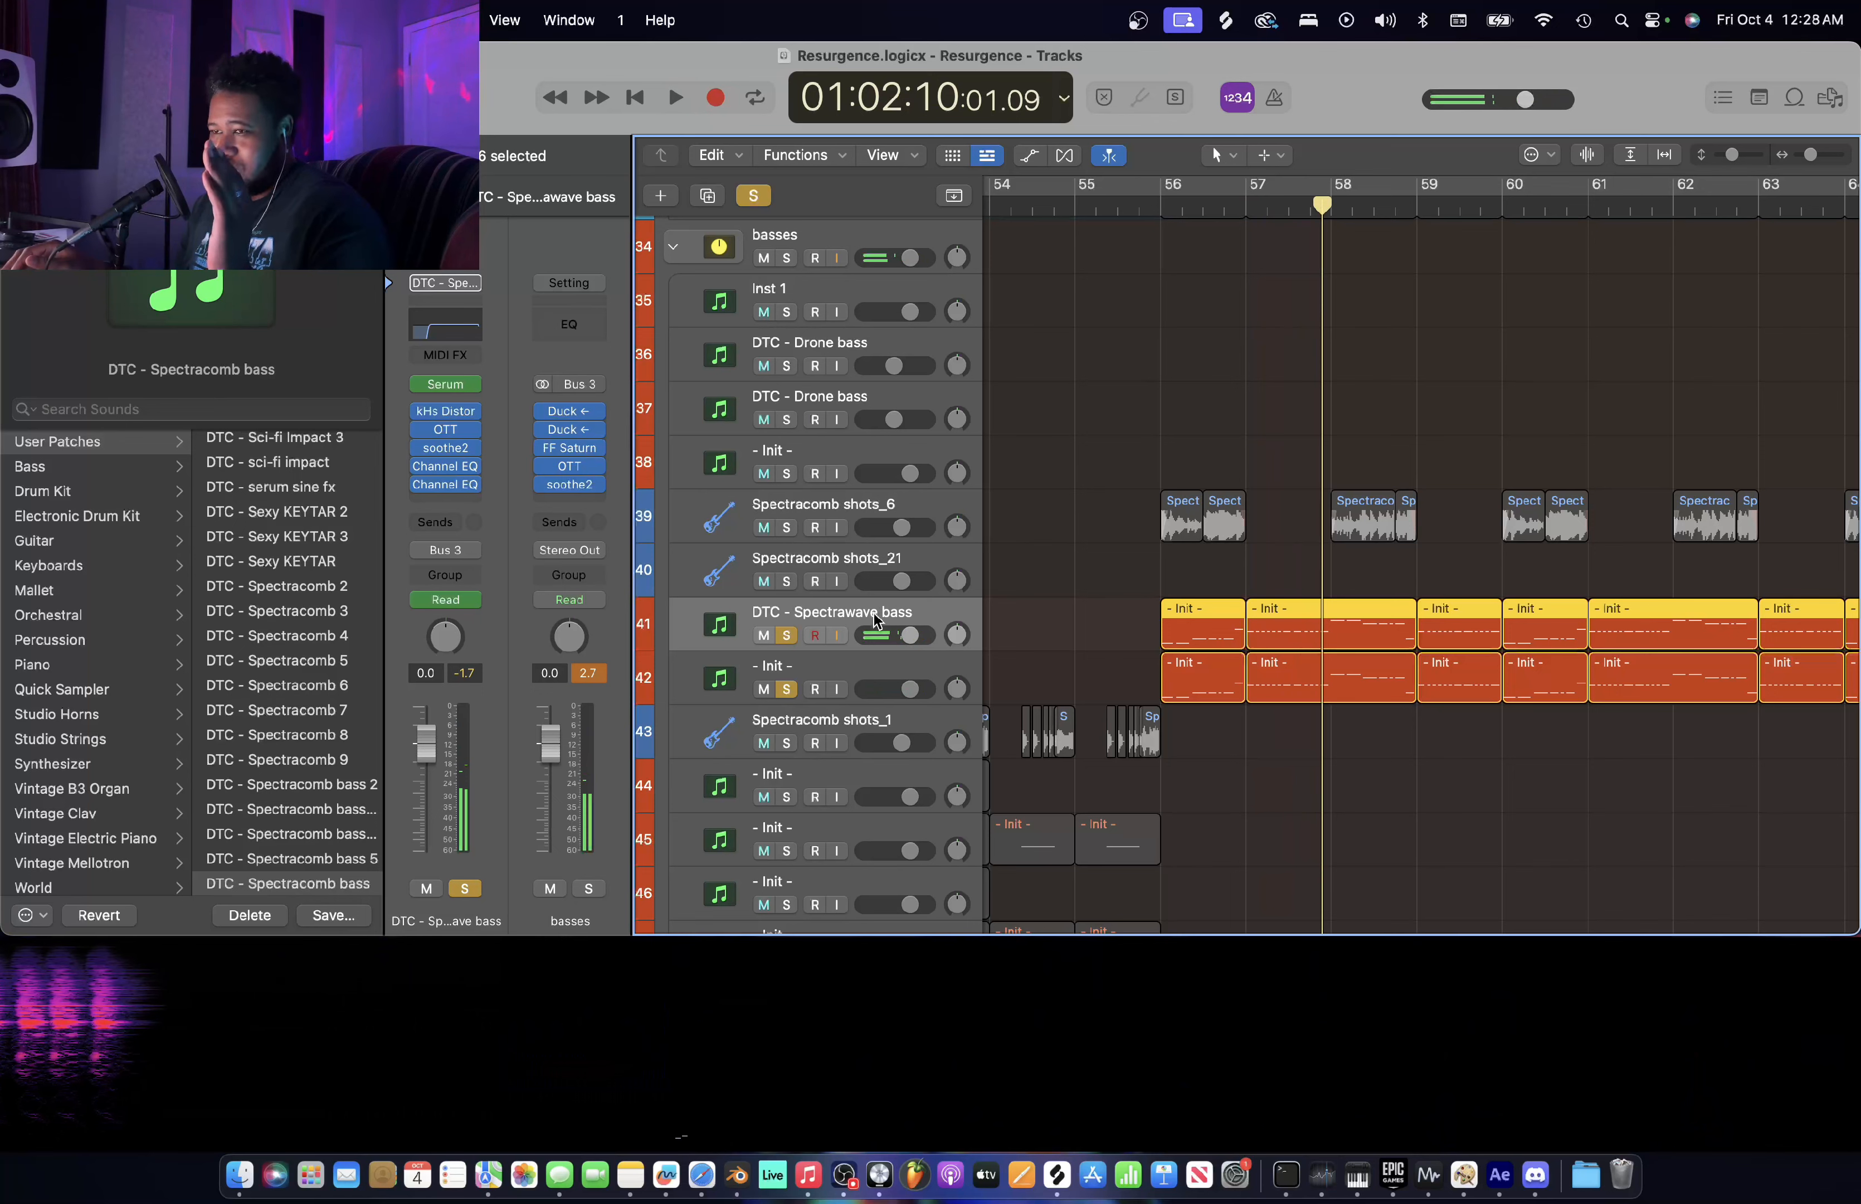
pyautogui.click(788, 635)
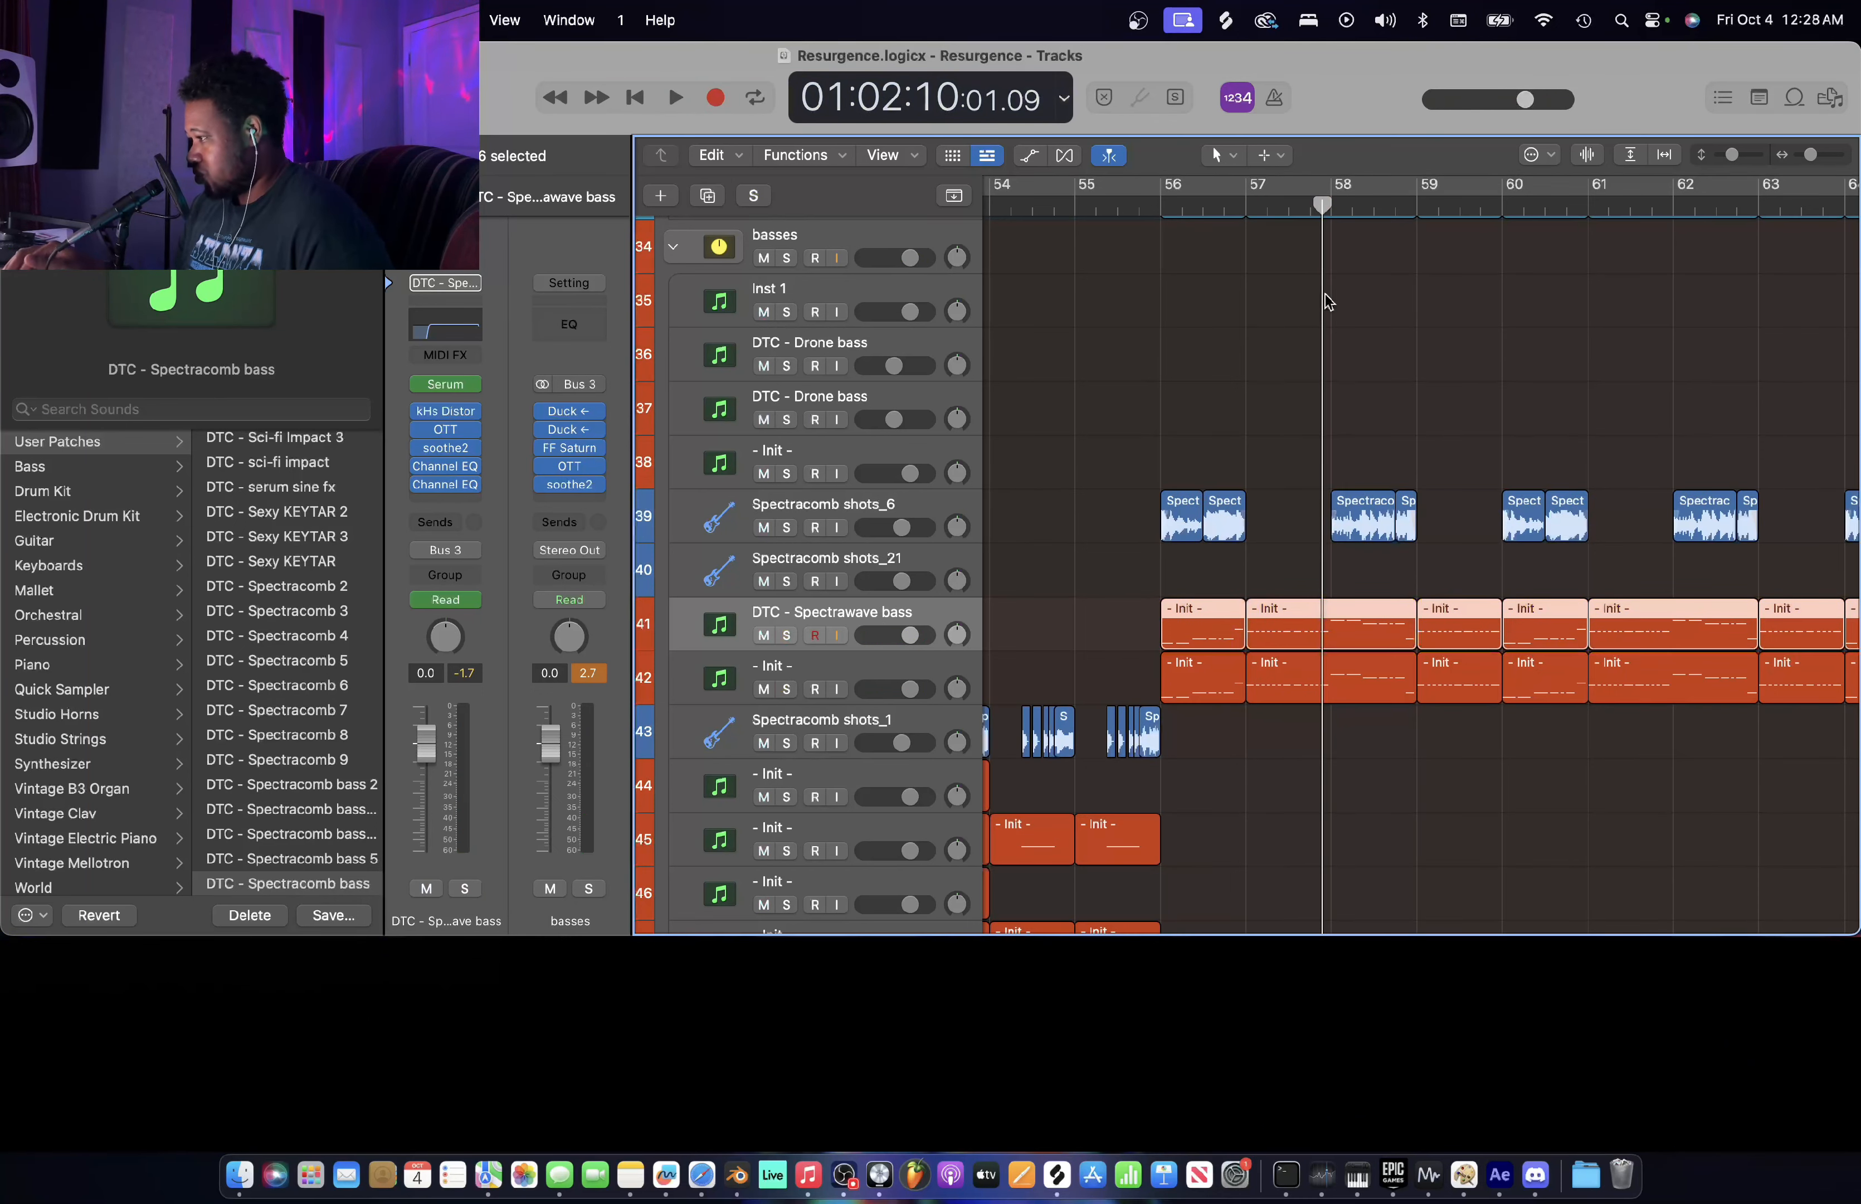
# - Examine how the synth, bass and drum kit regions are laid out across the tracks between bars 53 and 64
pyautogui.press('super+Right')
pyautogui.press('super+Right')
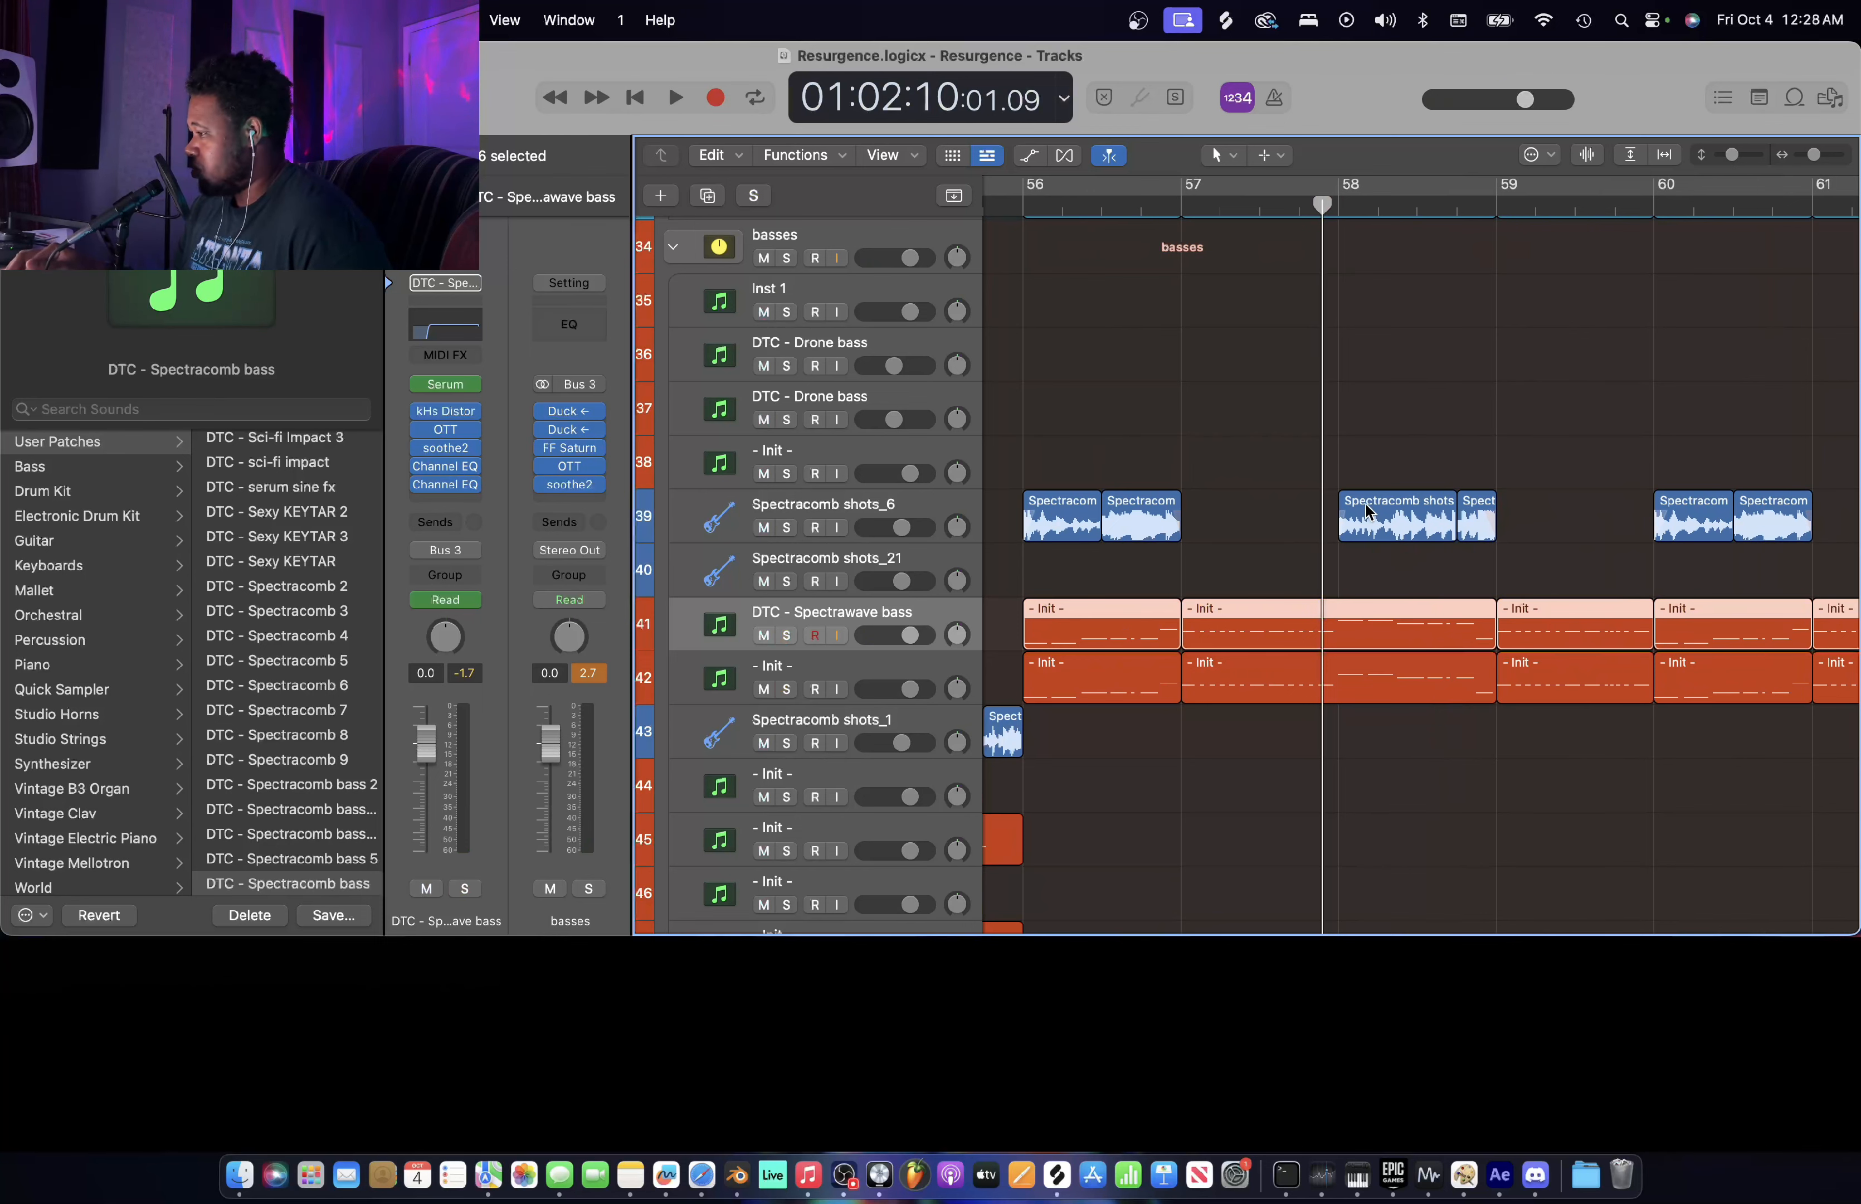
pyautogui.press('super+Left')
pyautogui.press('super+Left')
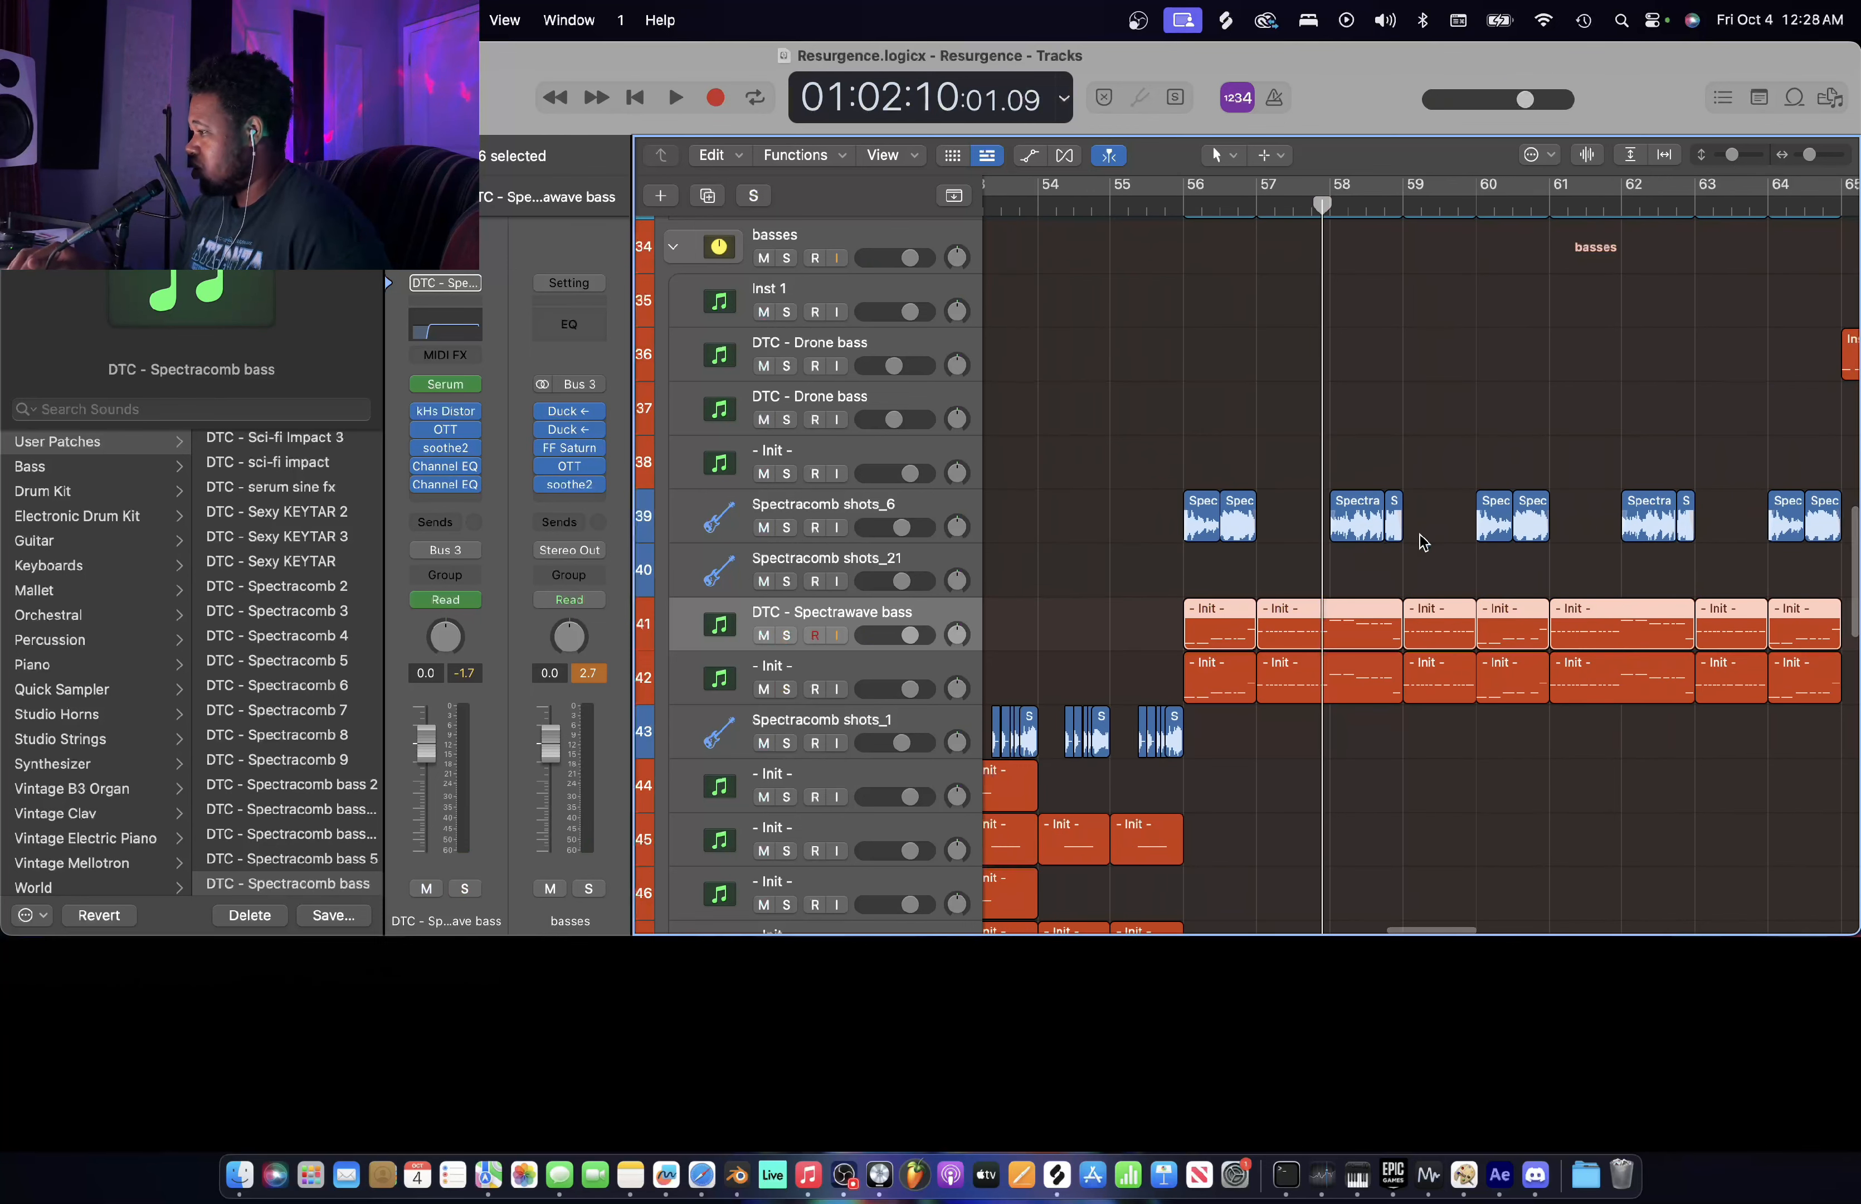
pyautogui.scroll(15, 1423, 542)
pyautogui.scroll(-15, 1423, 542)
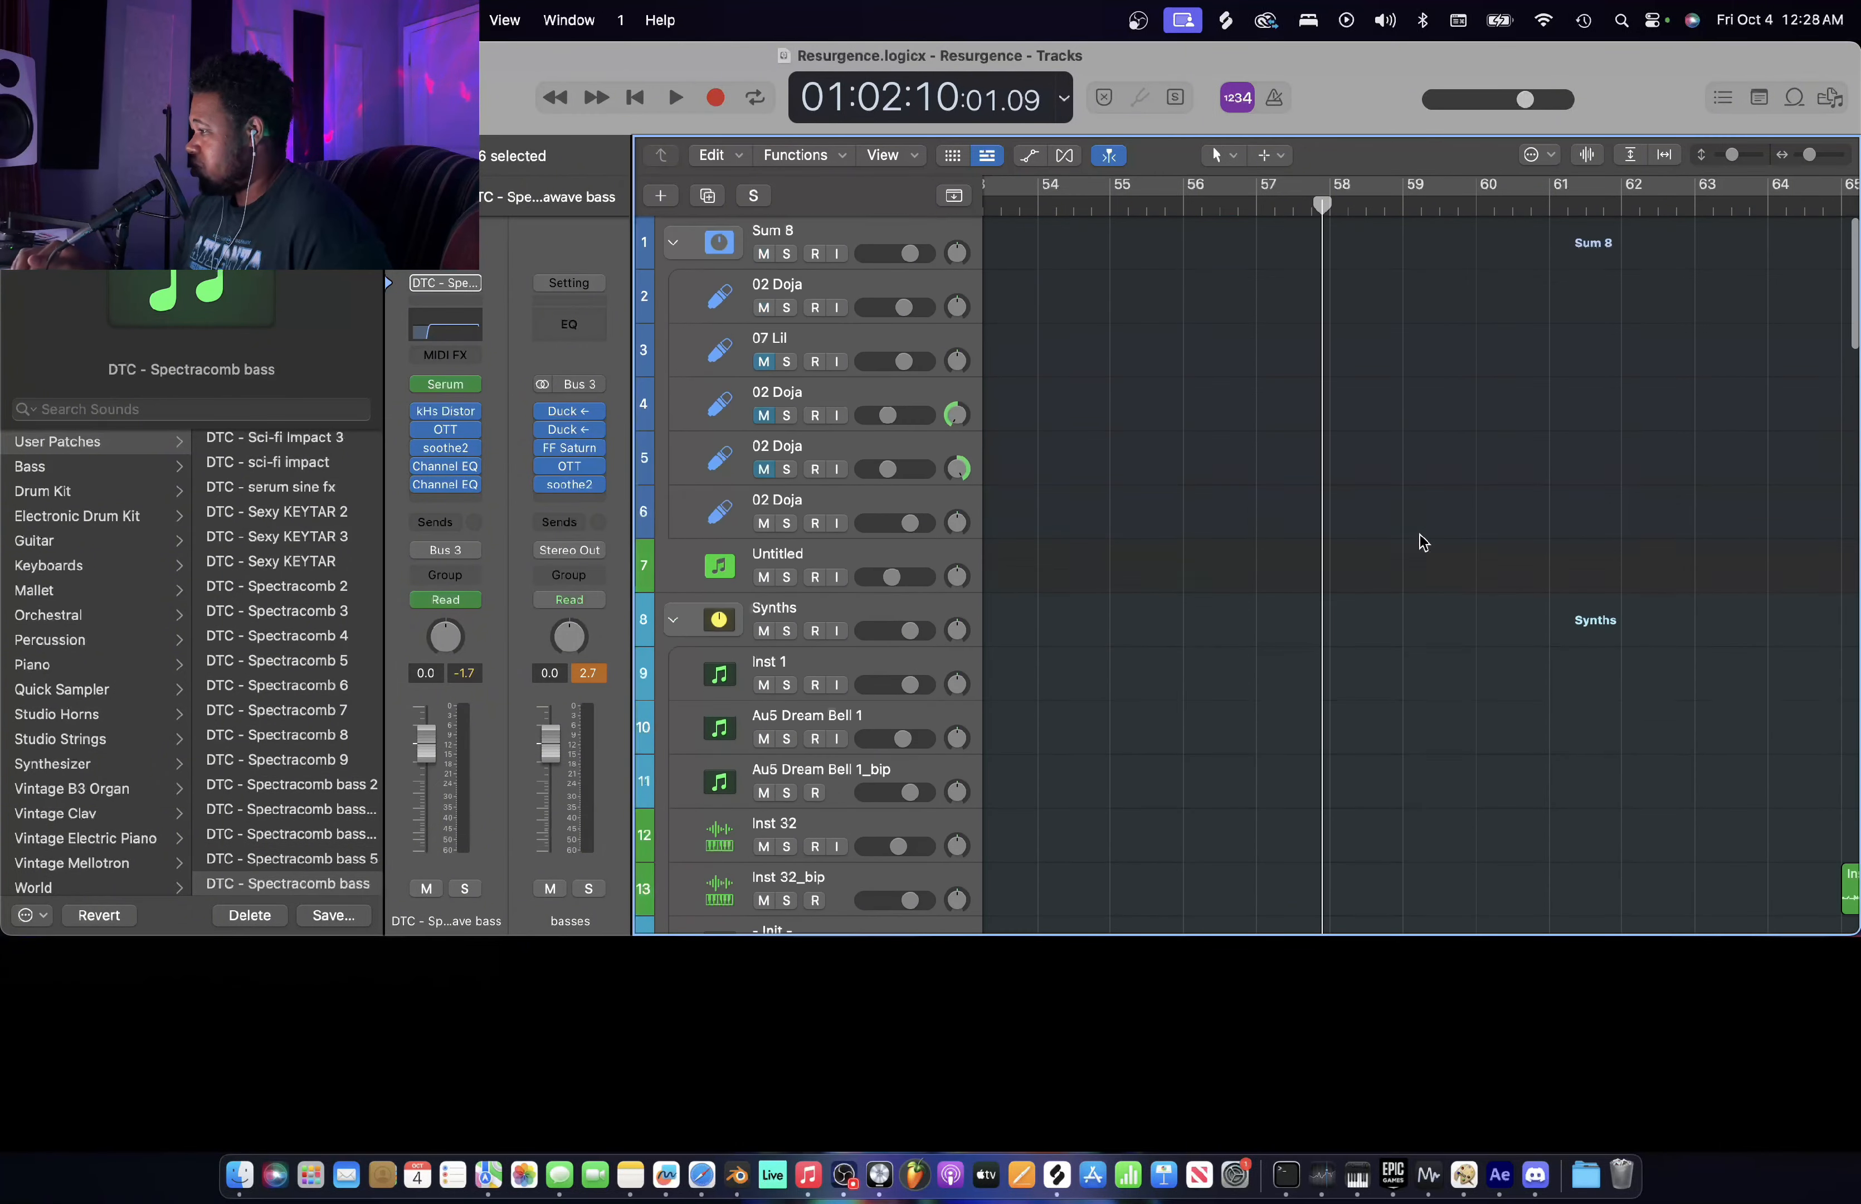
pyautogui.scroll(-15, 1423, 542)
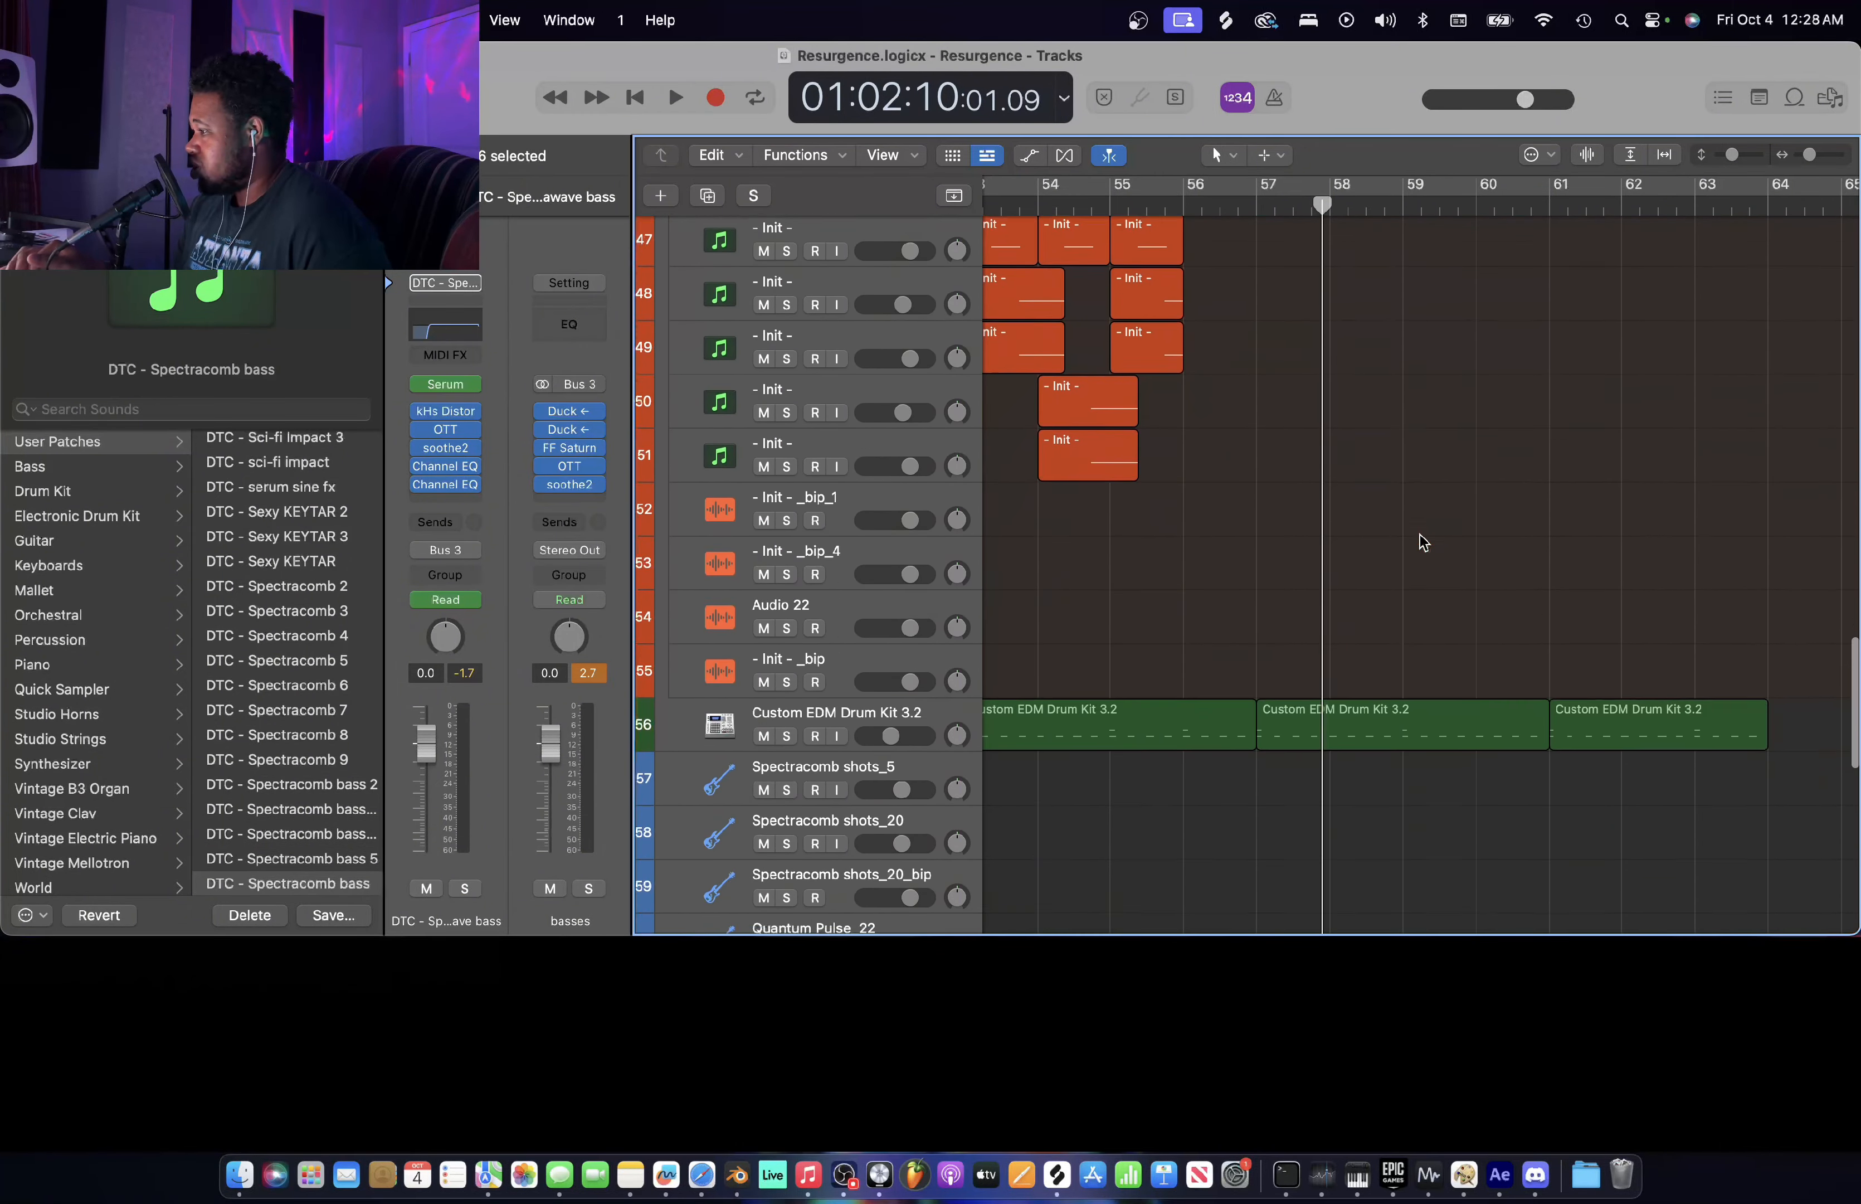
pyautogui.hscroll(-1, 1423, 541)
pyautogui.scroll(15, 1423, 542)
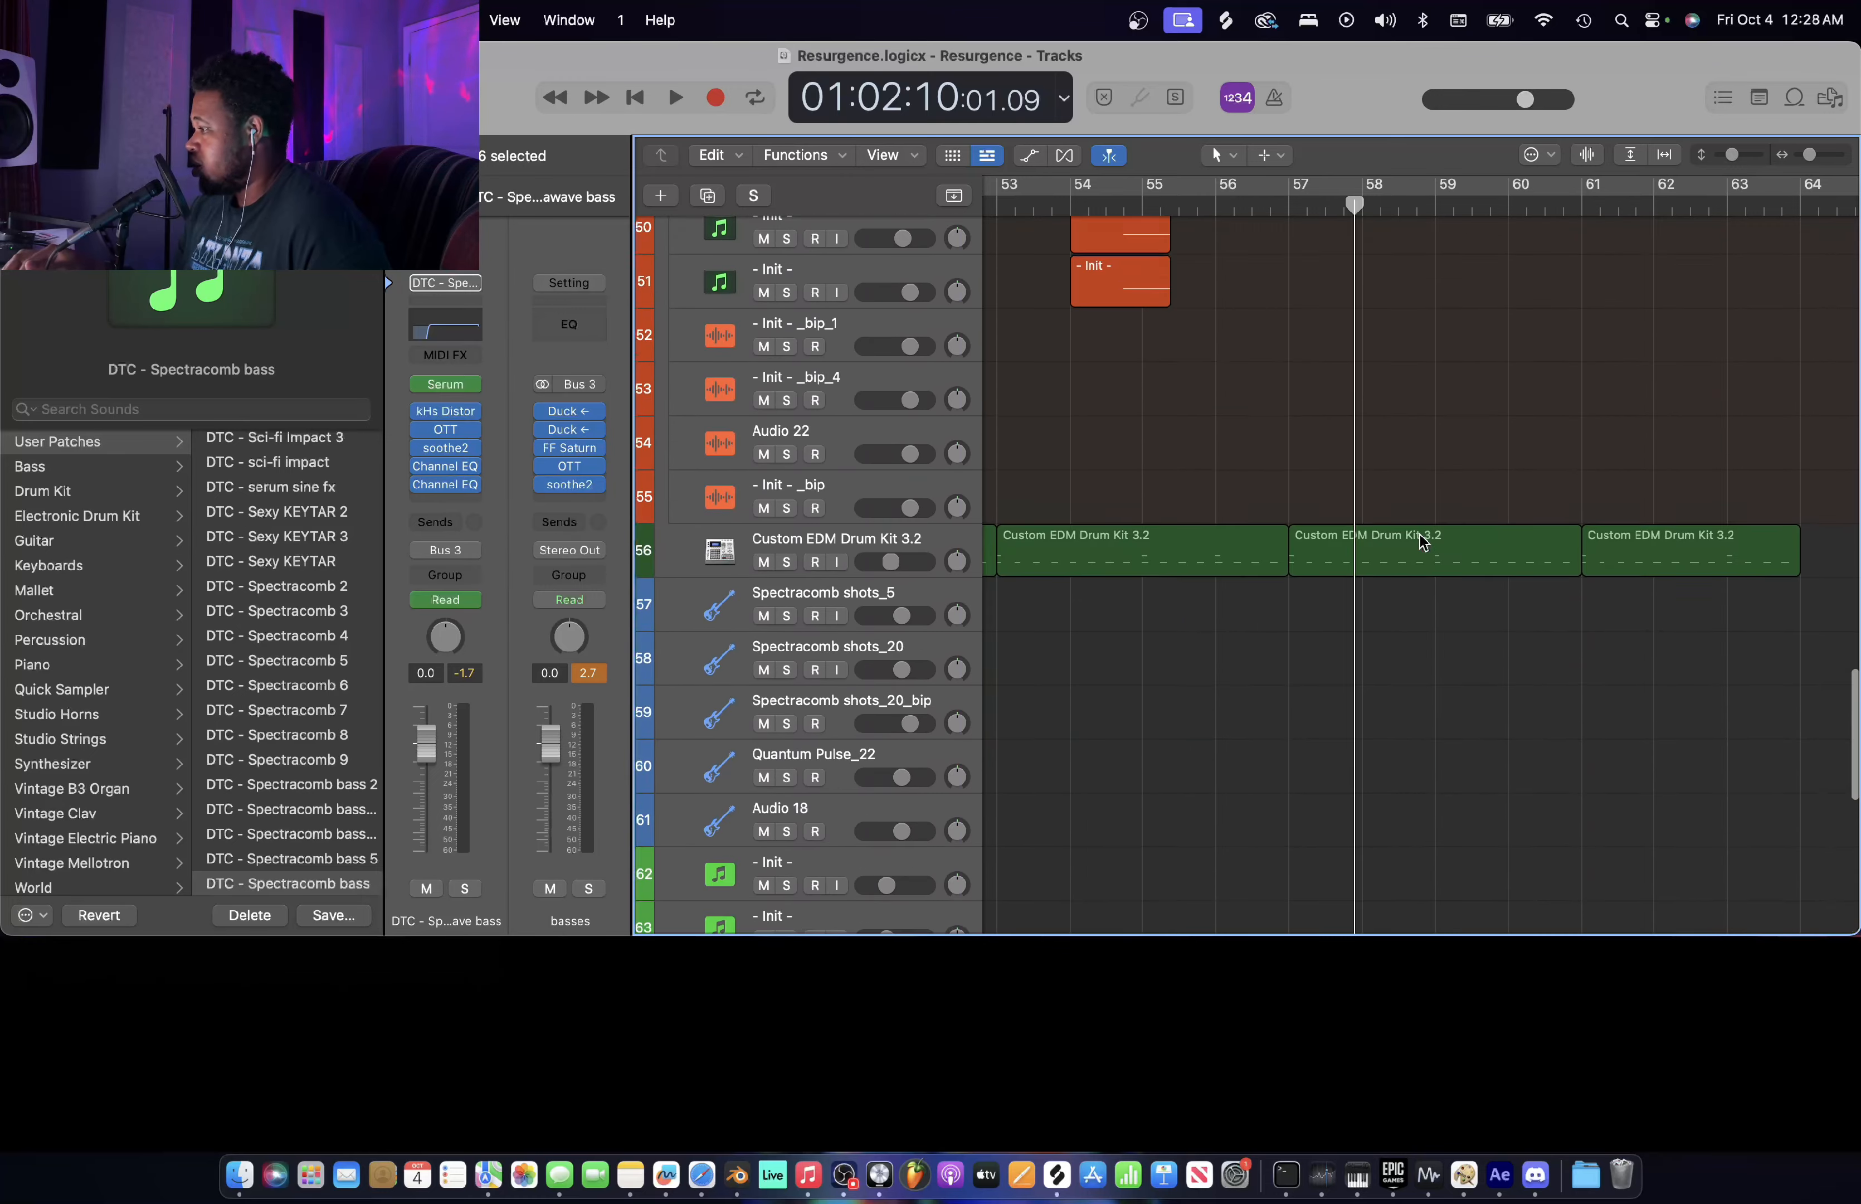
pyautogui.scroll(10, 1423, 542)
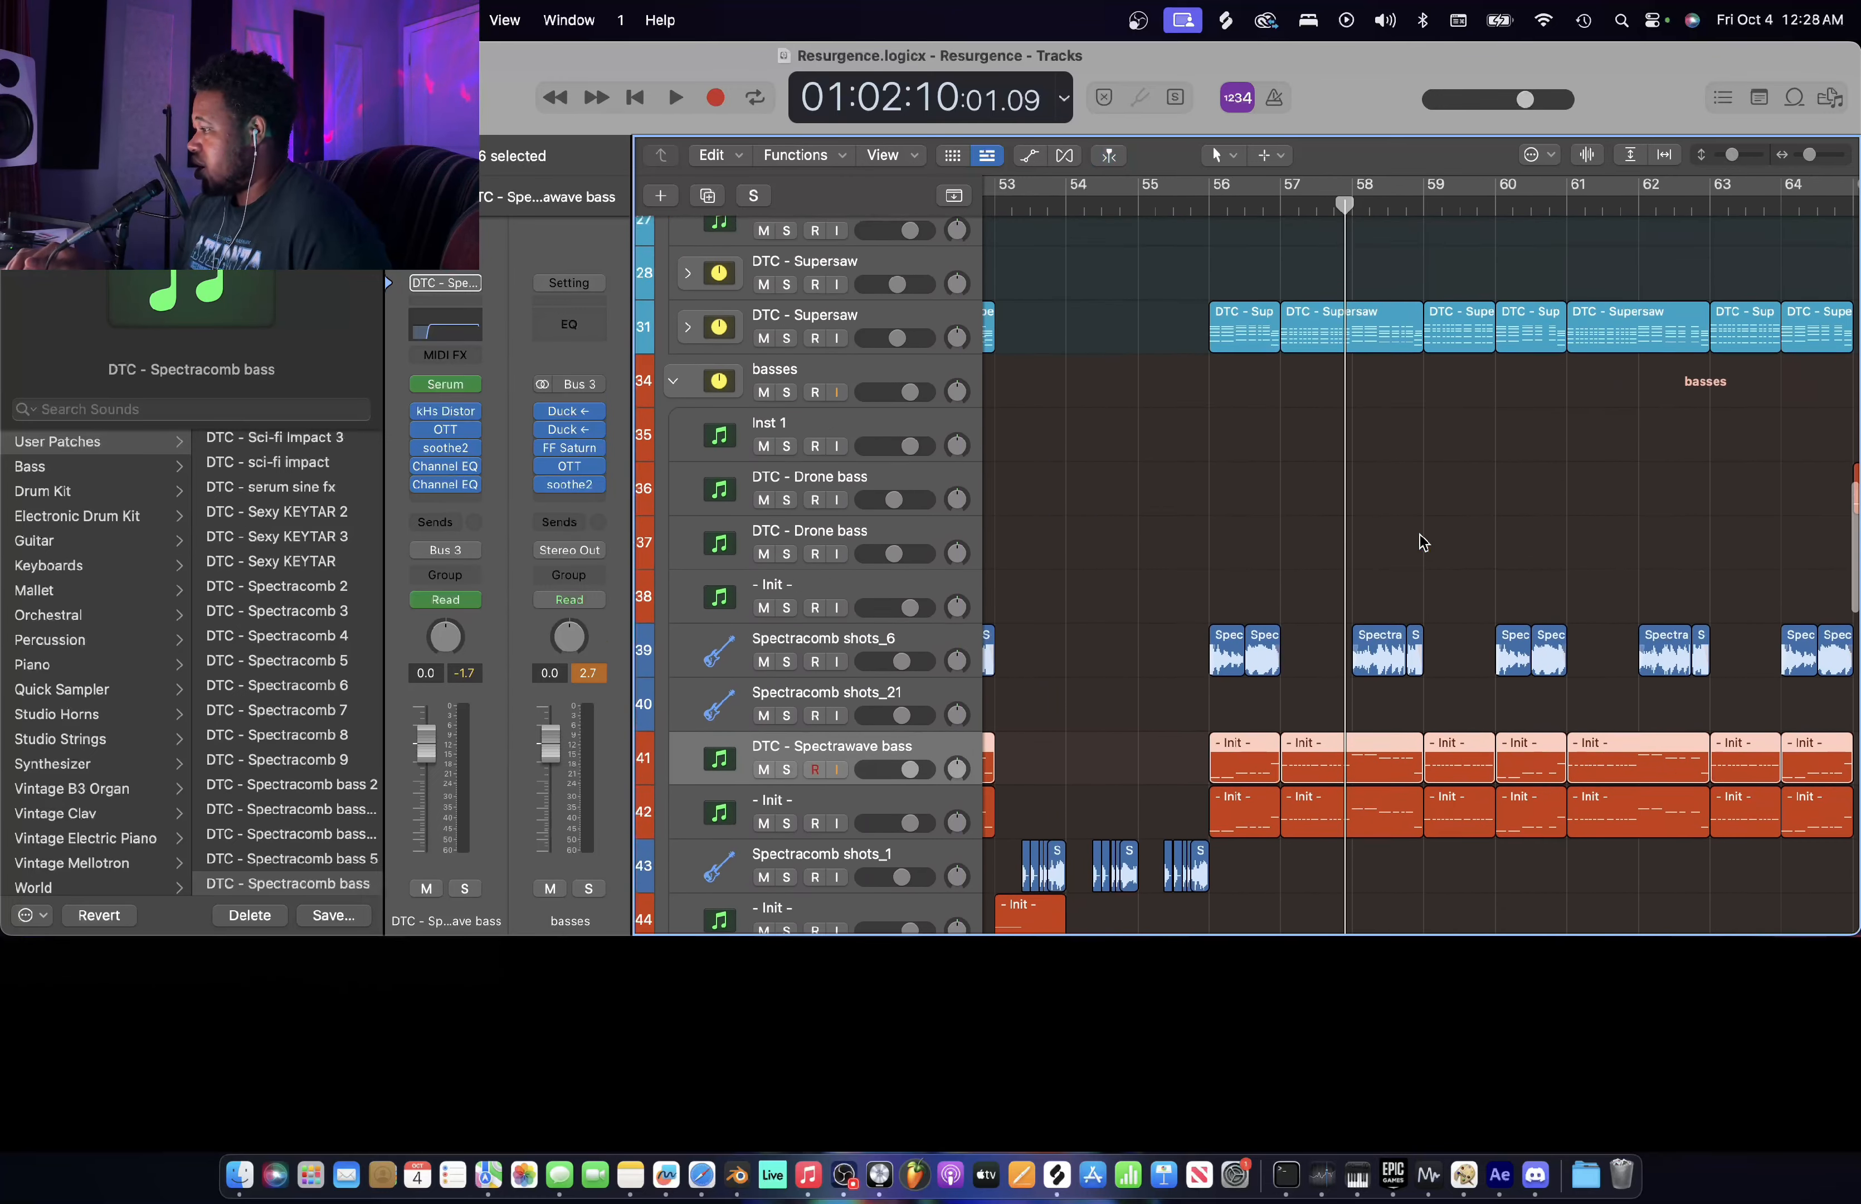
# - Play the full mix from bar 61 while following the bass, Spectracomb shots, Supersaw and Sexy KEYTAR regions, and deselect the bass regions
pyautogui.click(1566, 207)
pyautogui.hscroll(5, 1515, 384)
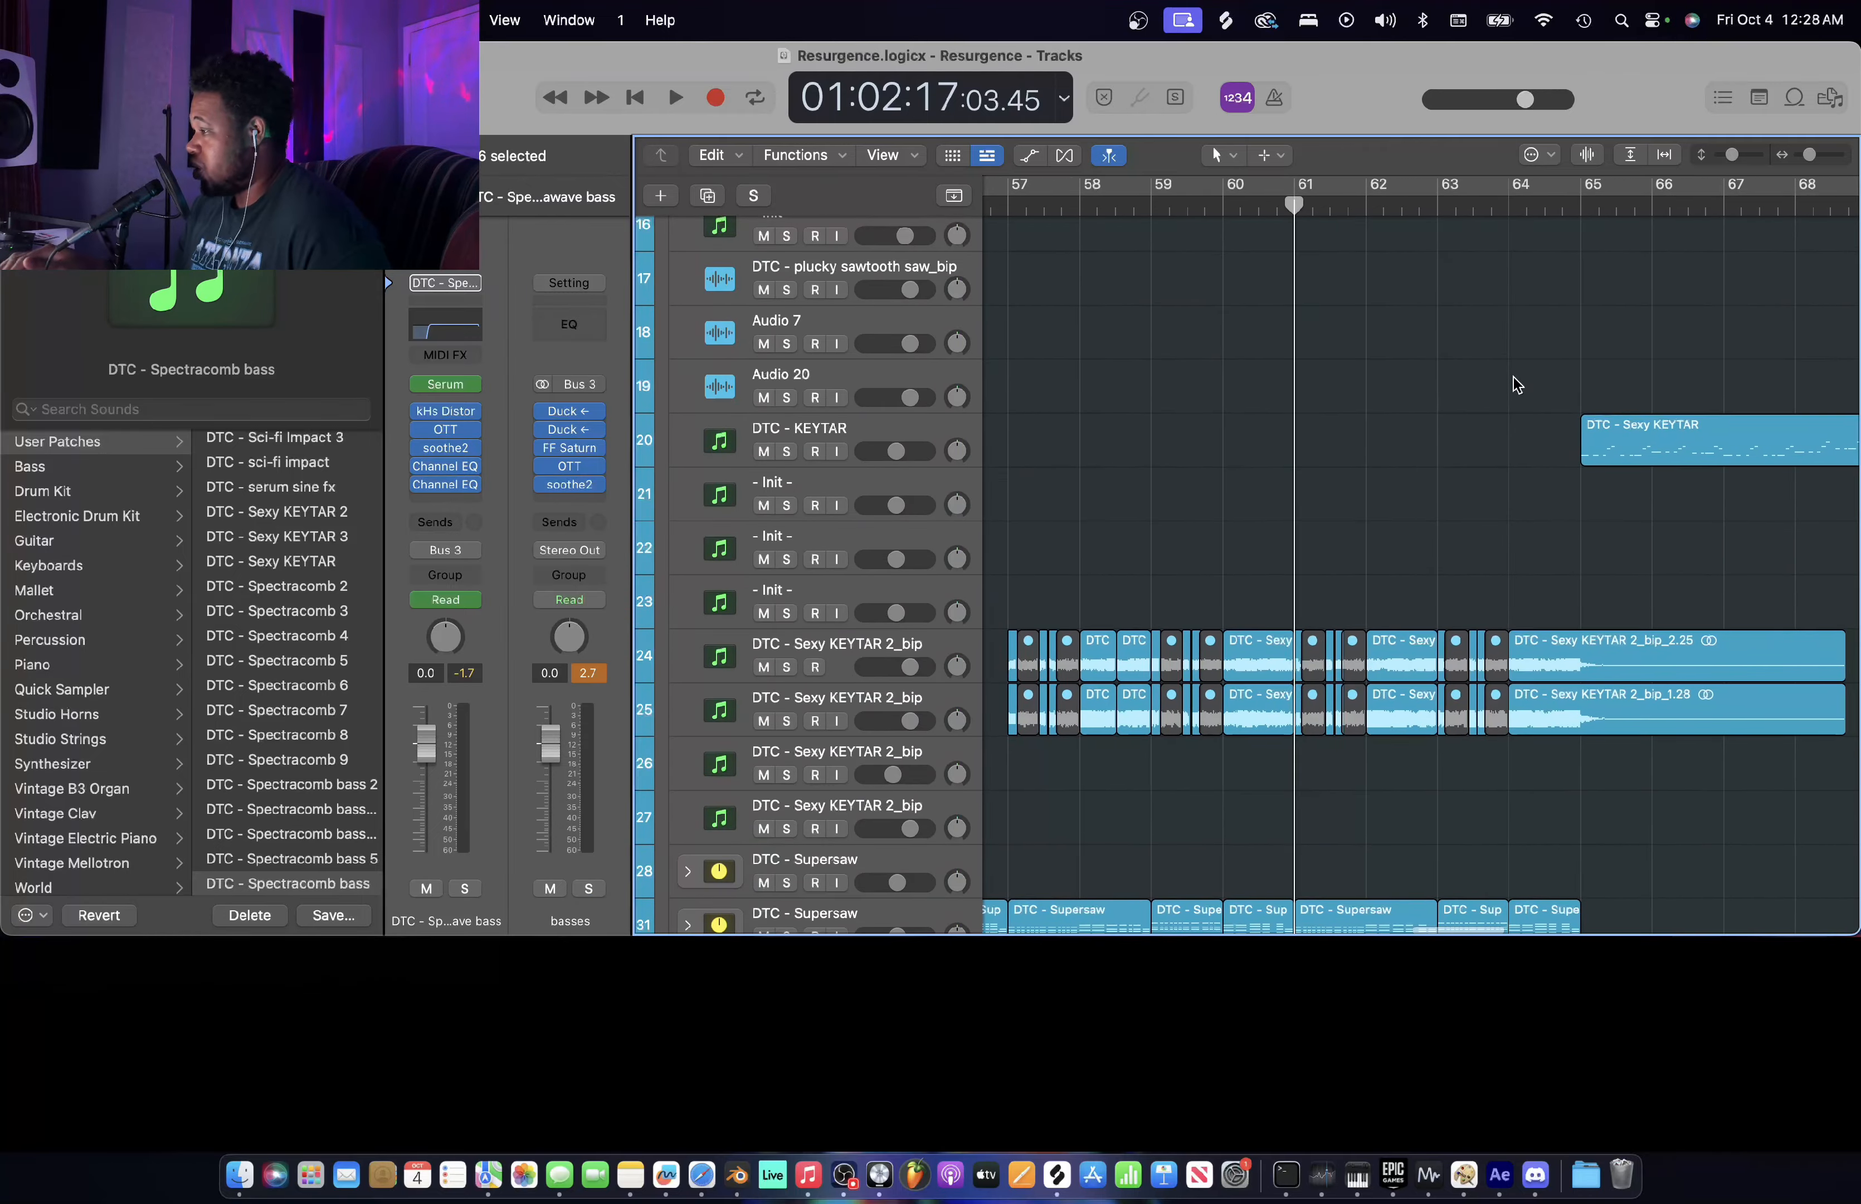
pyautogui.press('space')
pyautogui.scroll(-15, 1521, 511)
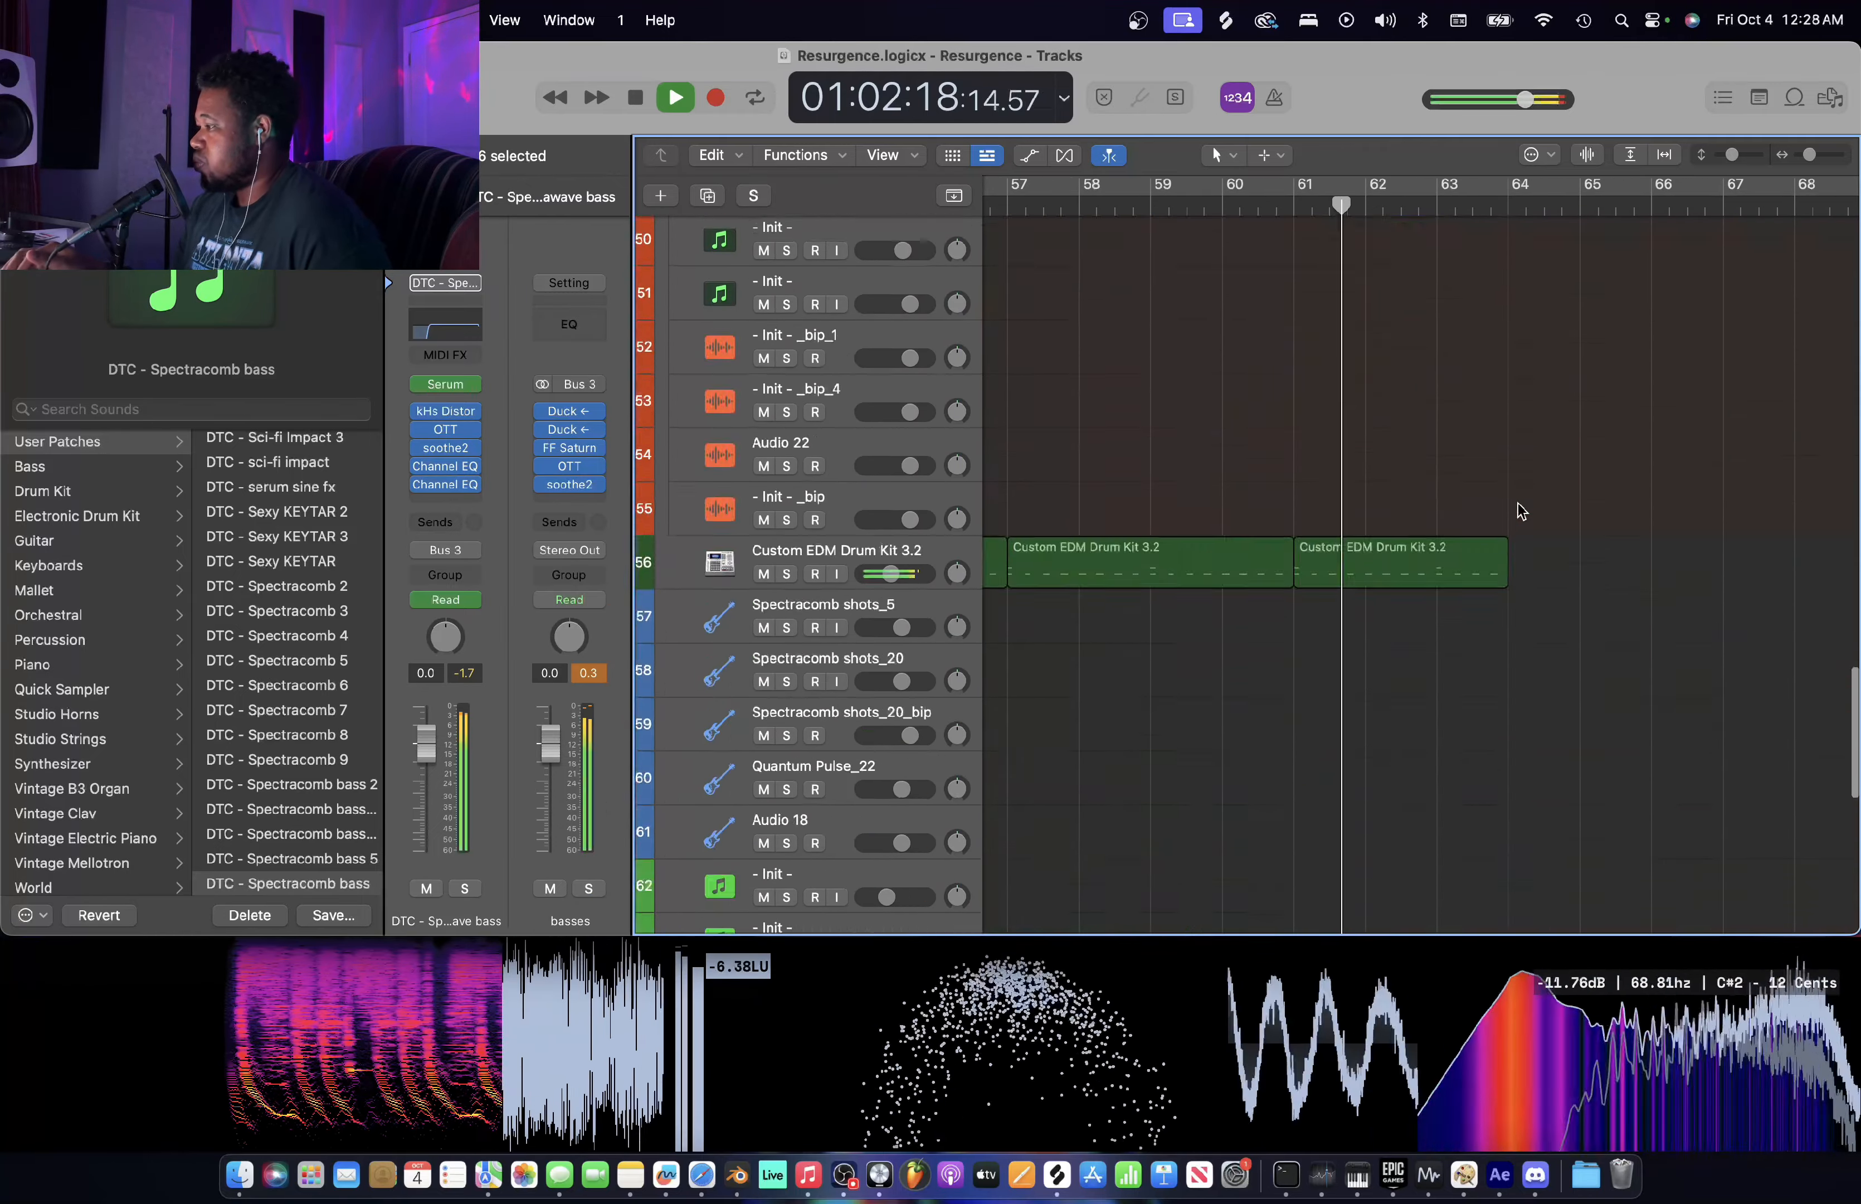
pyautogui.scroll(12, 1521, 511)
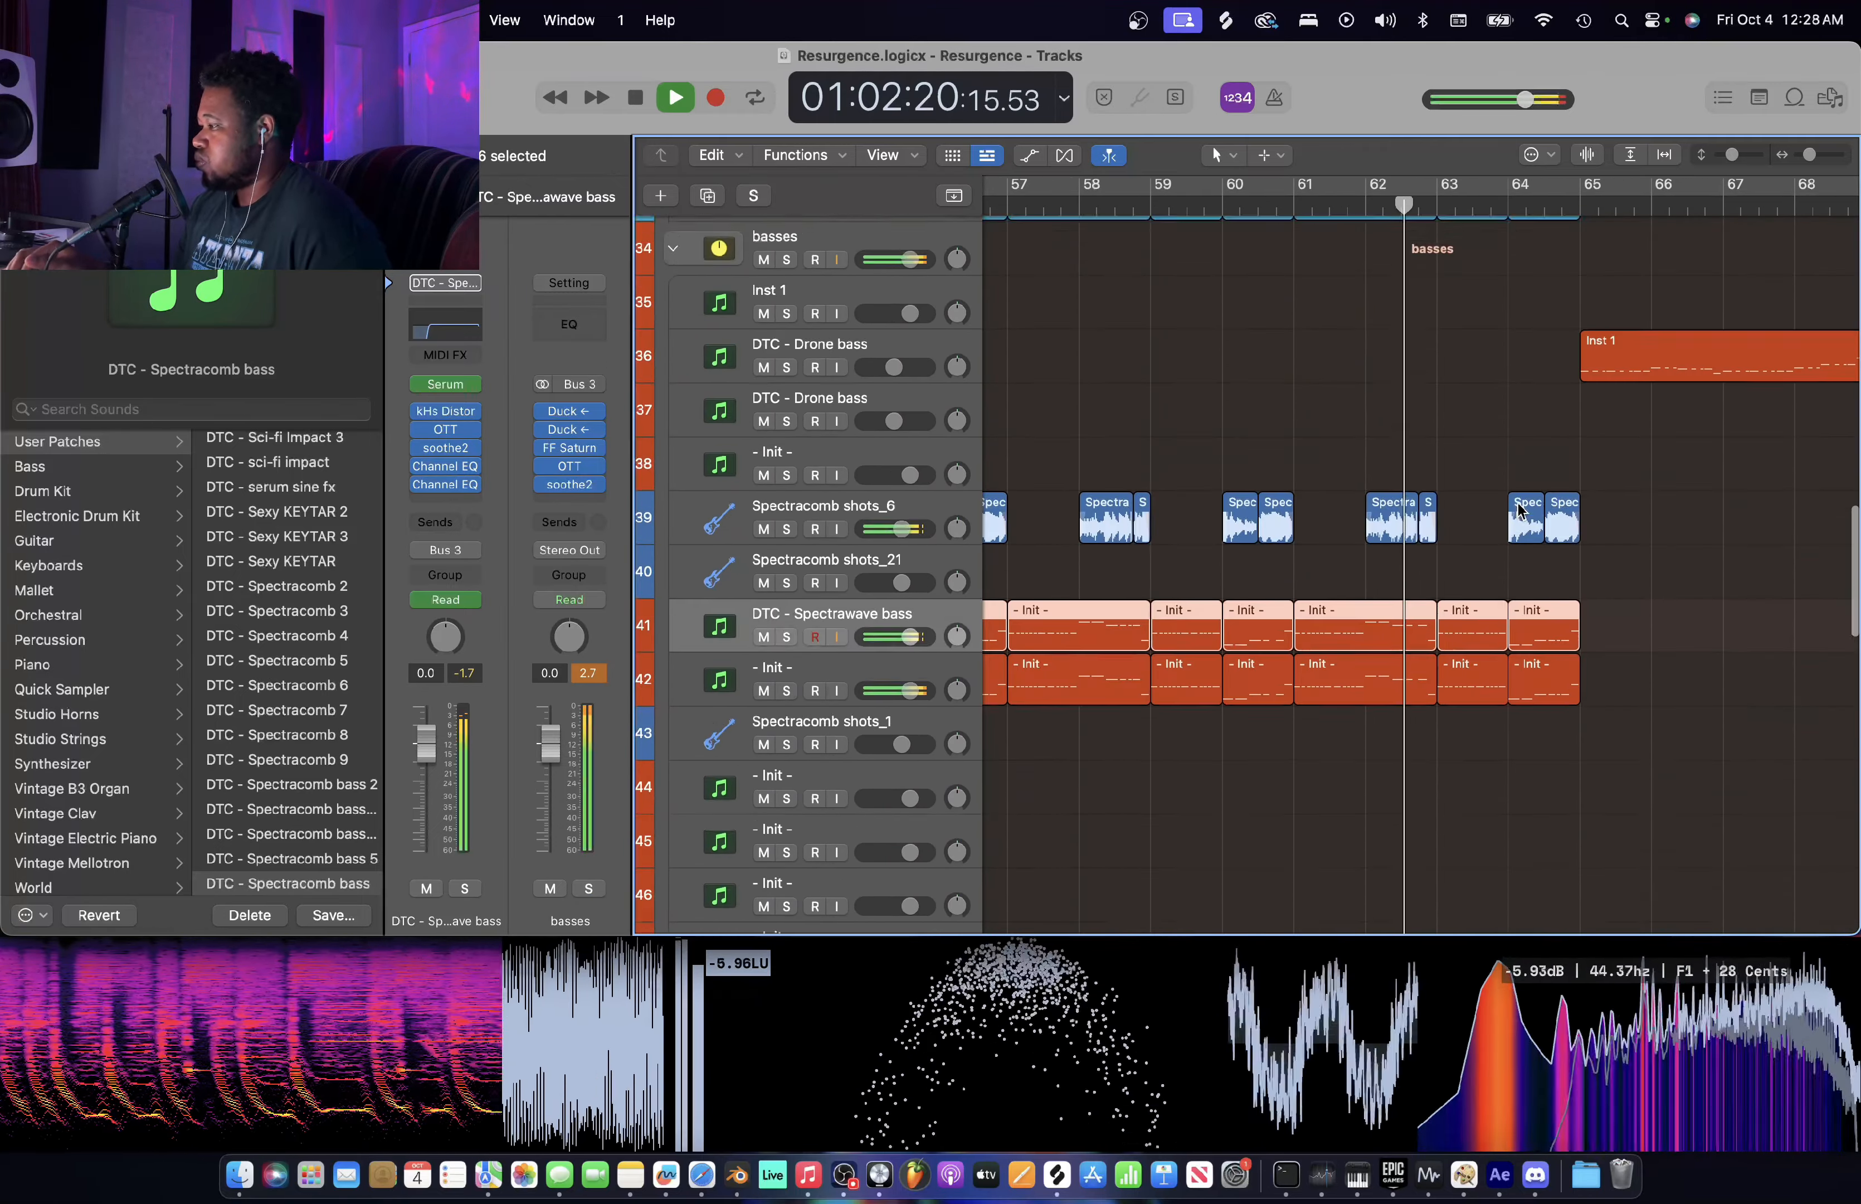
pyautogui.scroll(3, 1522, 512)
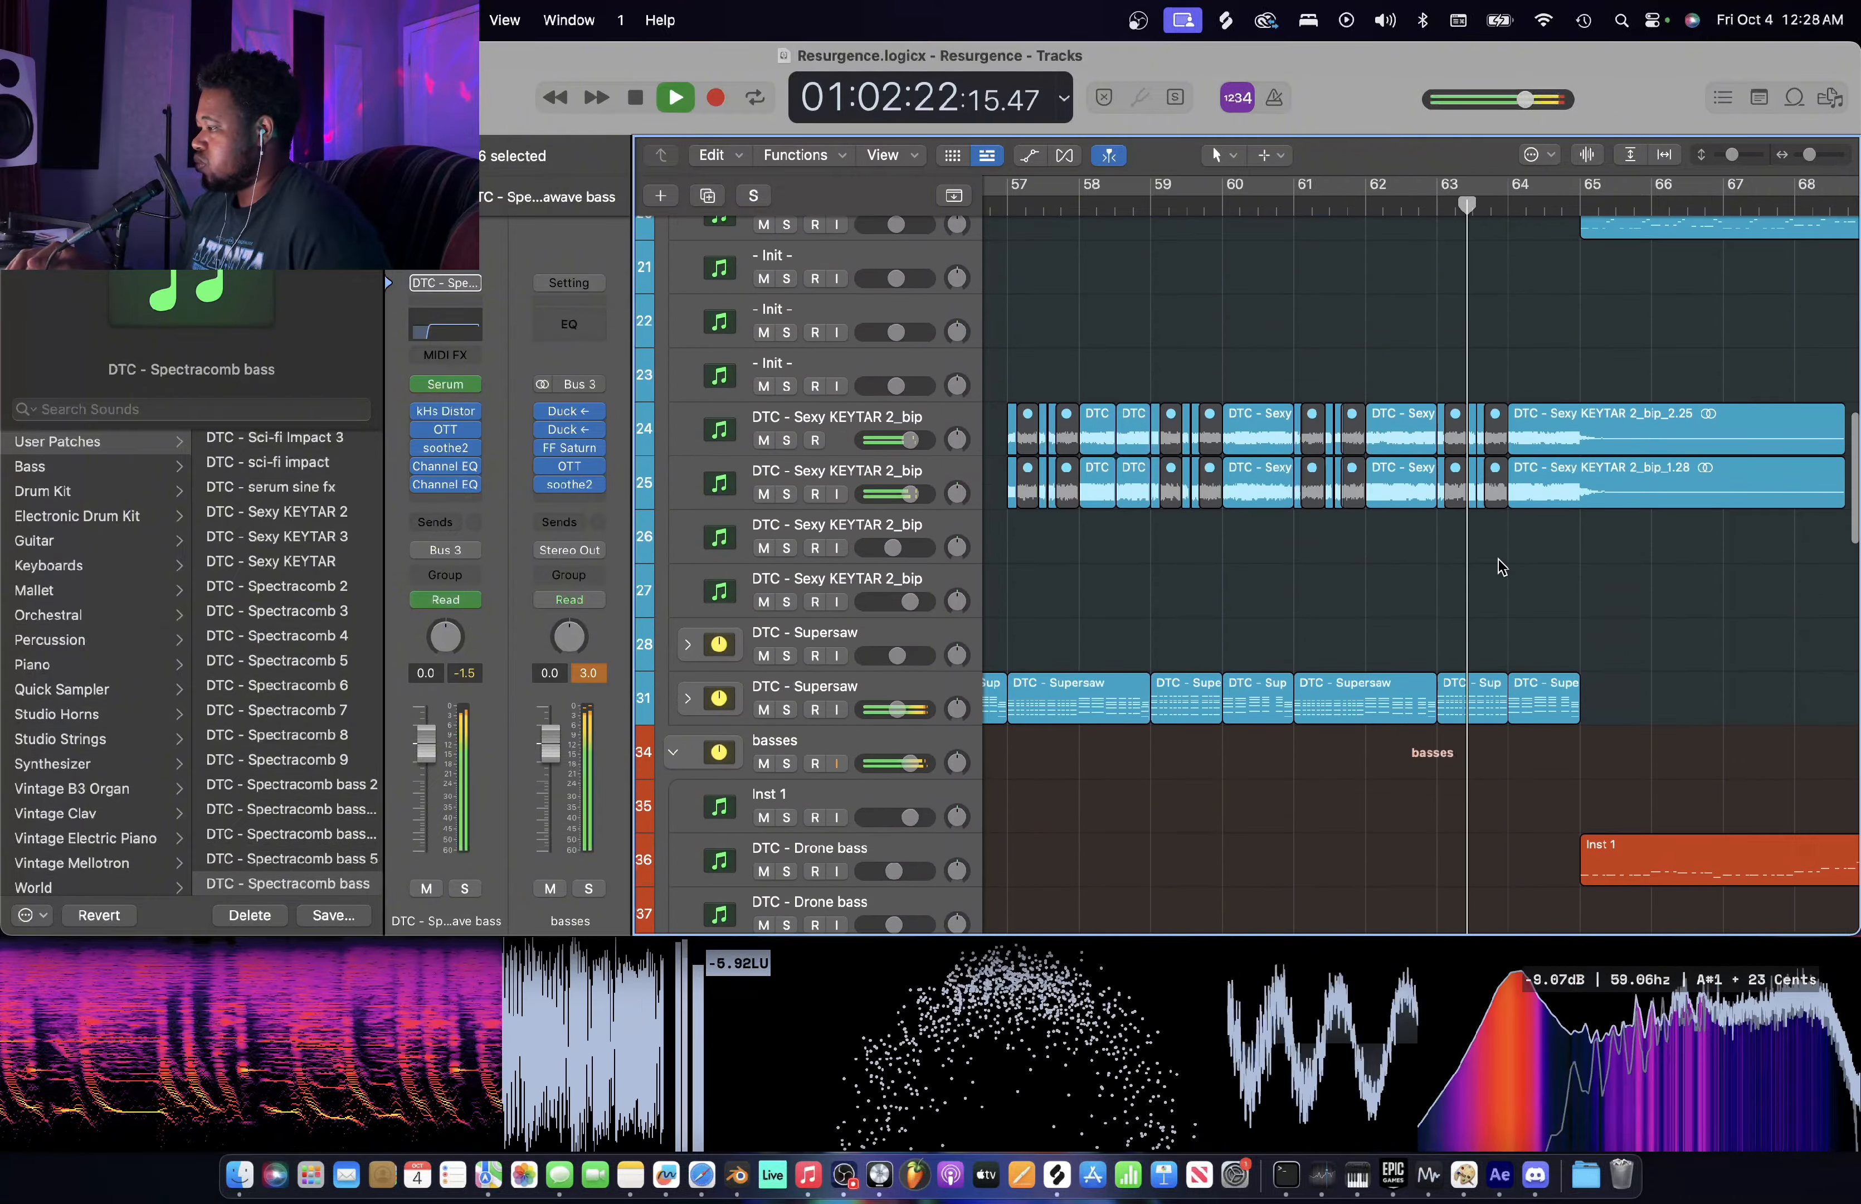
pyautogui.scroll(-5, 1499, 558)
pyautogui.click(1499, 599)
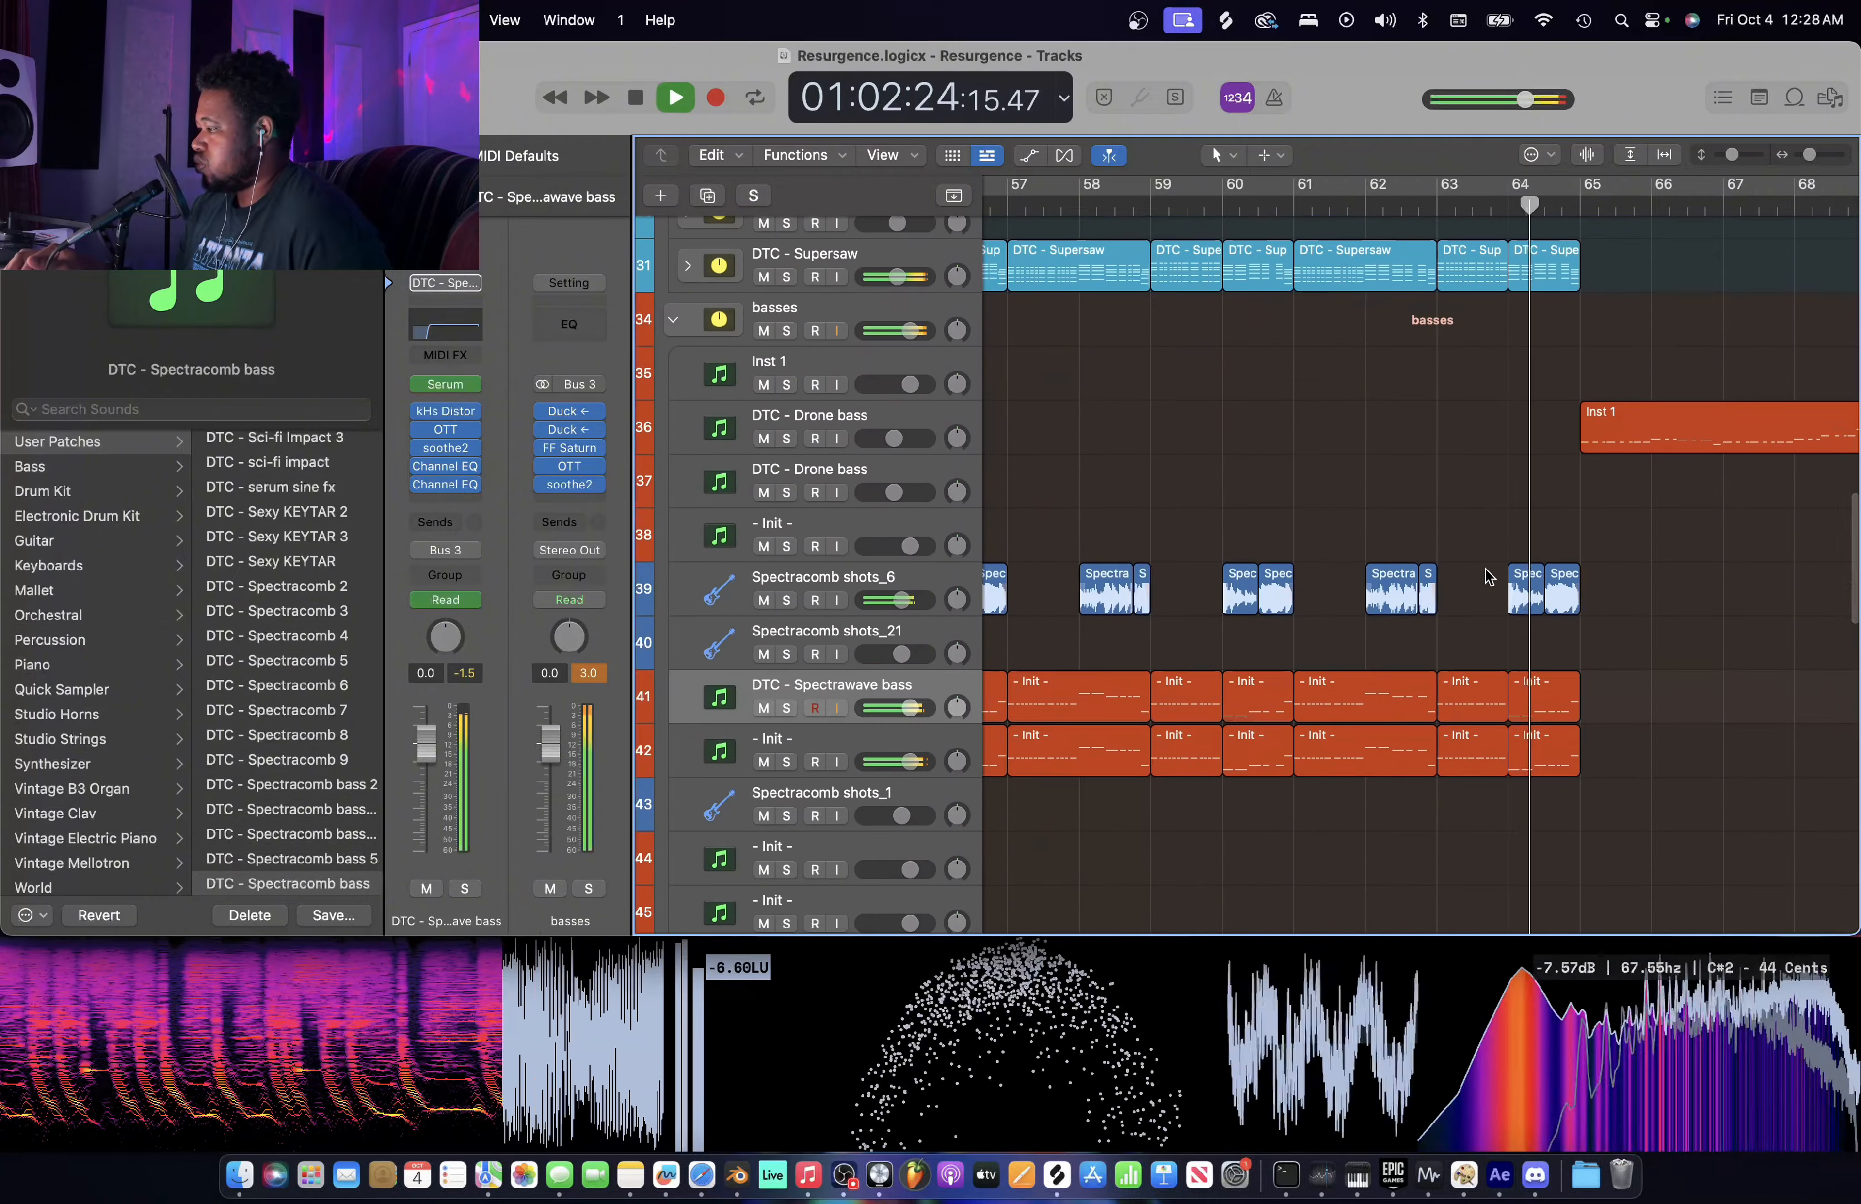
# - Continue playback through the DTC - KEYTAR and plucky sawtooth section from bar 65, and stop it just past bar 81
pyautogui.scroll(10, 1493, 590)
pyautogui.hscroll(5, 1486, 568)
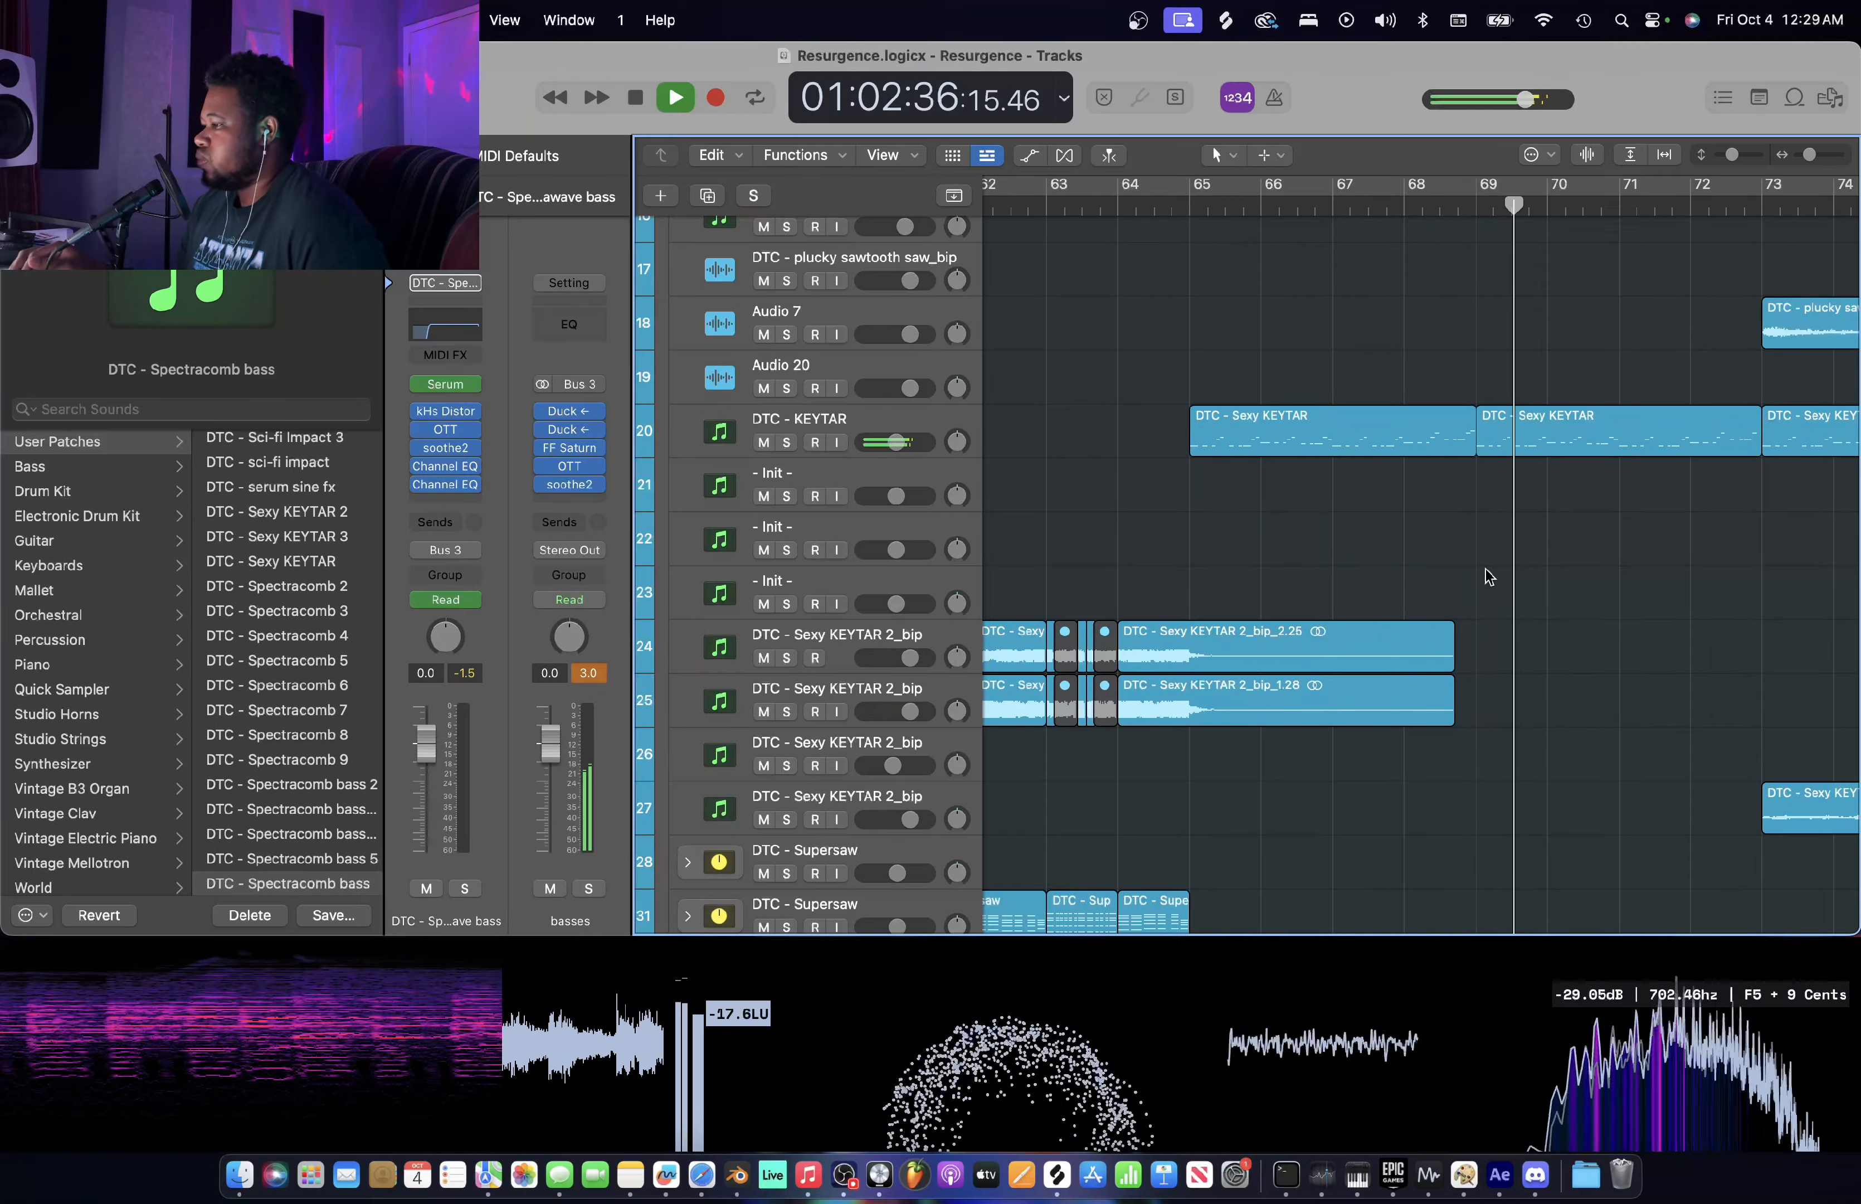
pyautogui.press('super+Left')
pyautogui.press('super+Left')
pyautogui.press('super+Left')
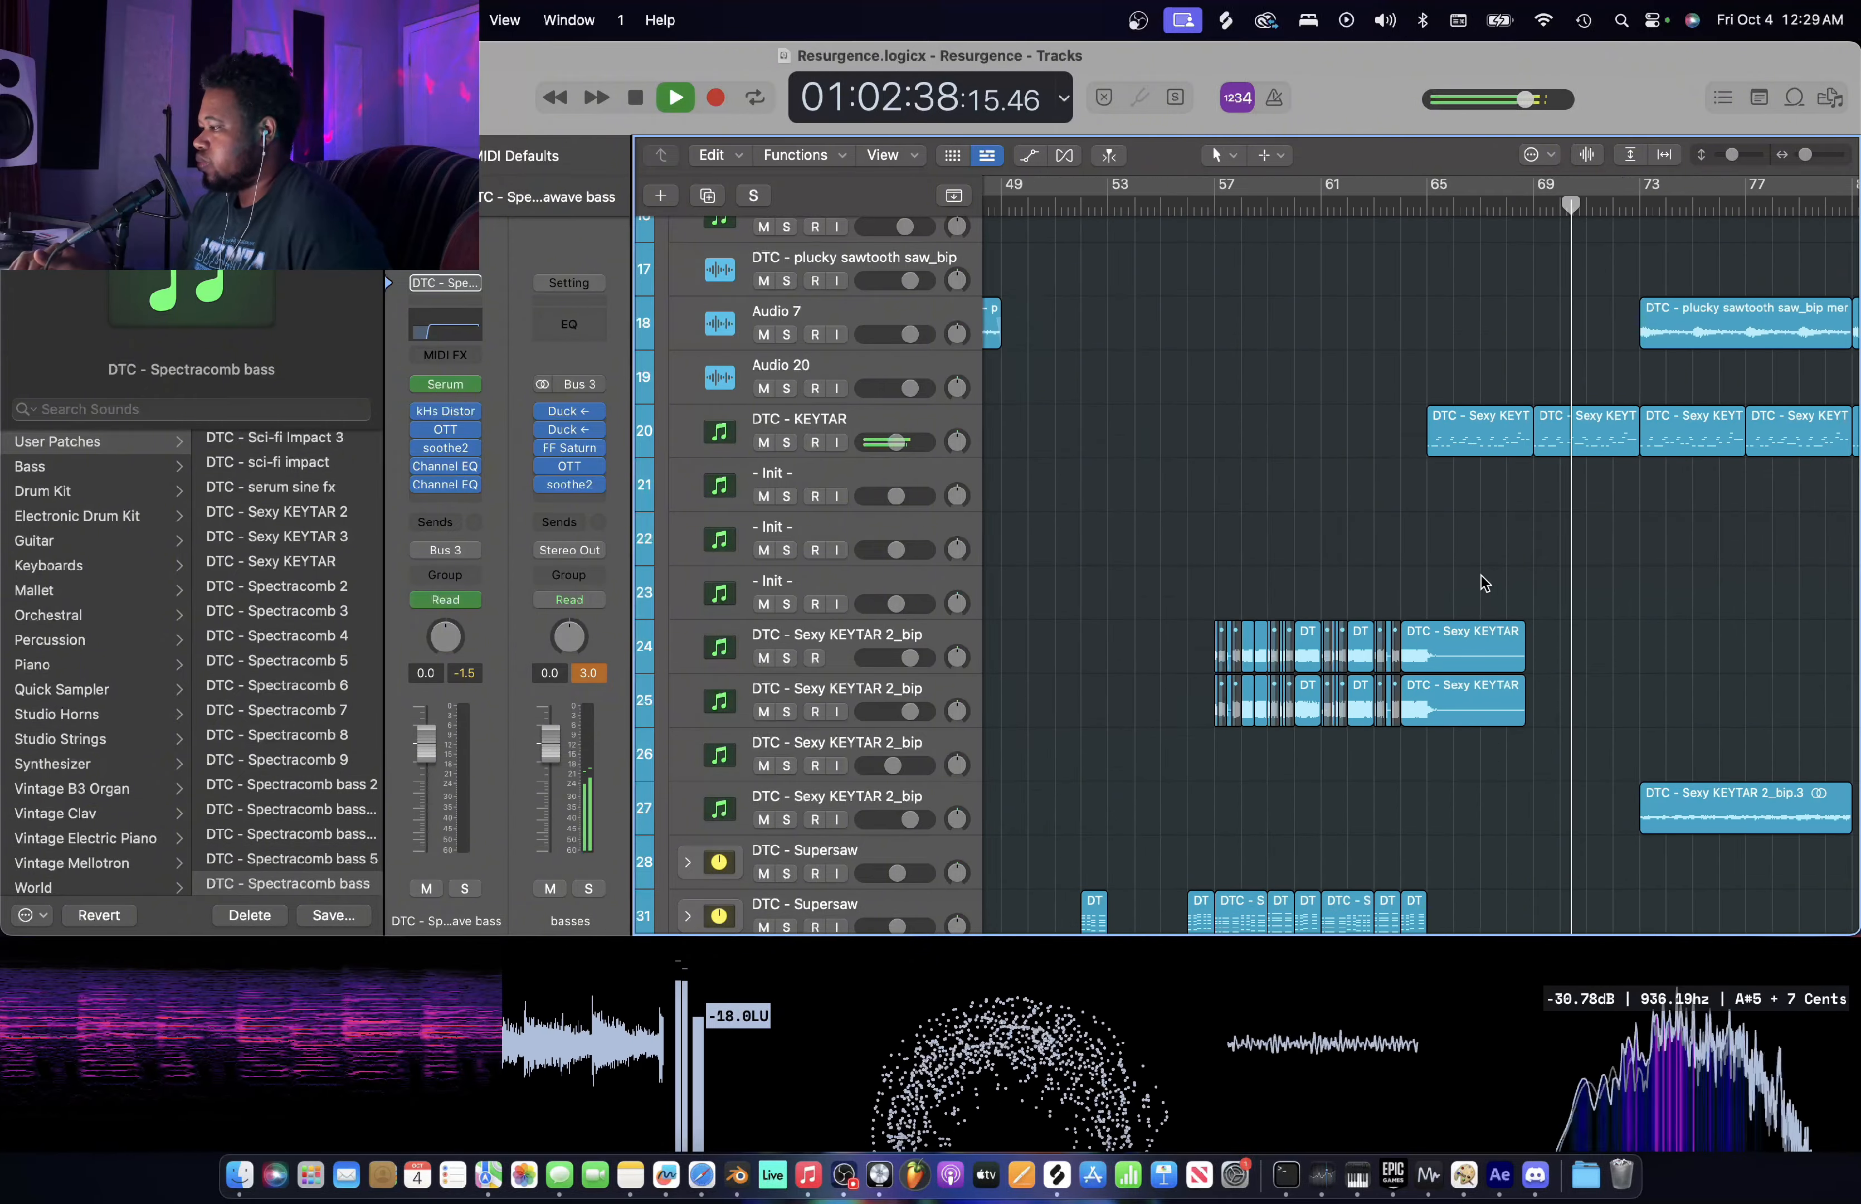
pyautogui.press('super+Right')
pyautogui.press('super+Right')
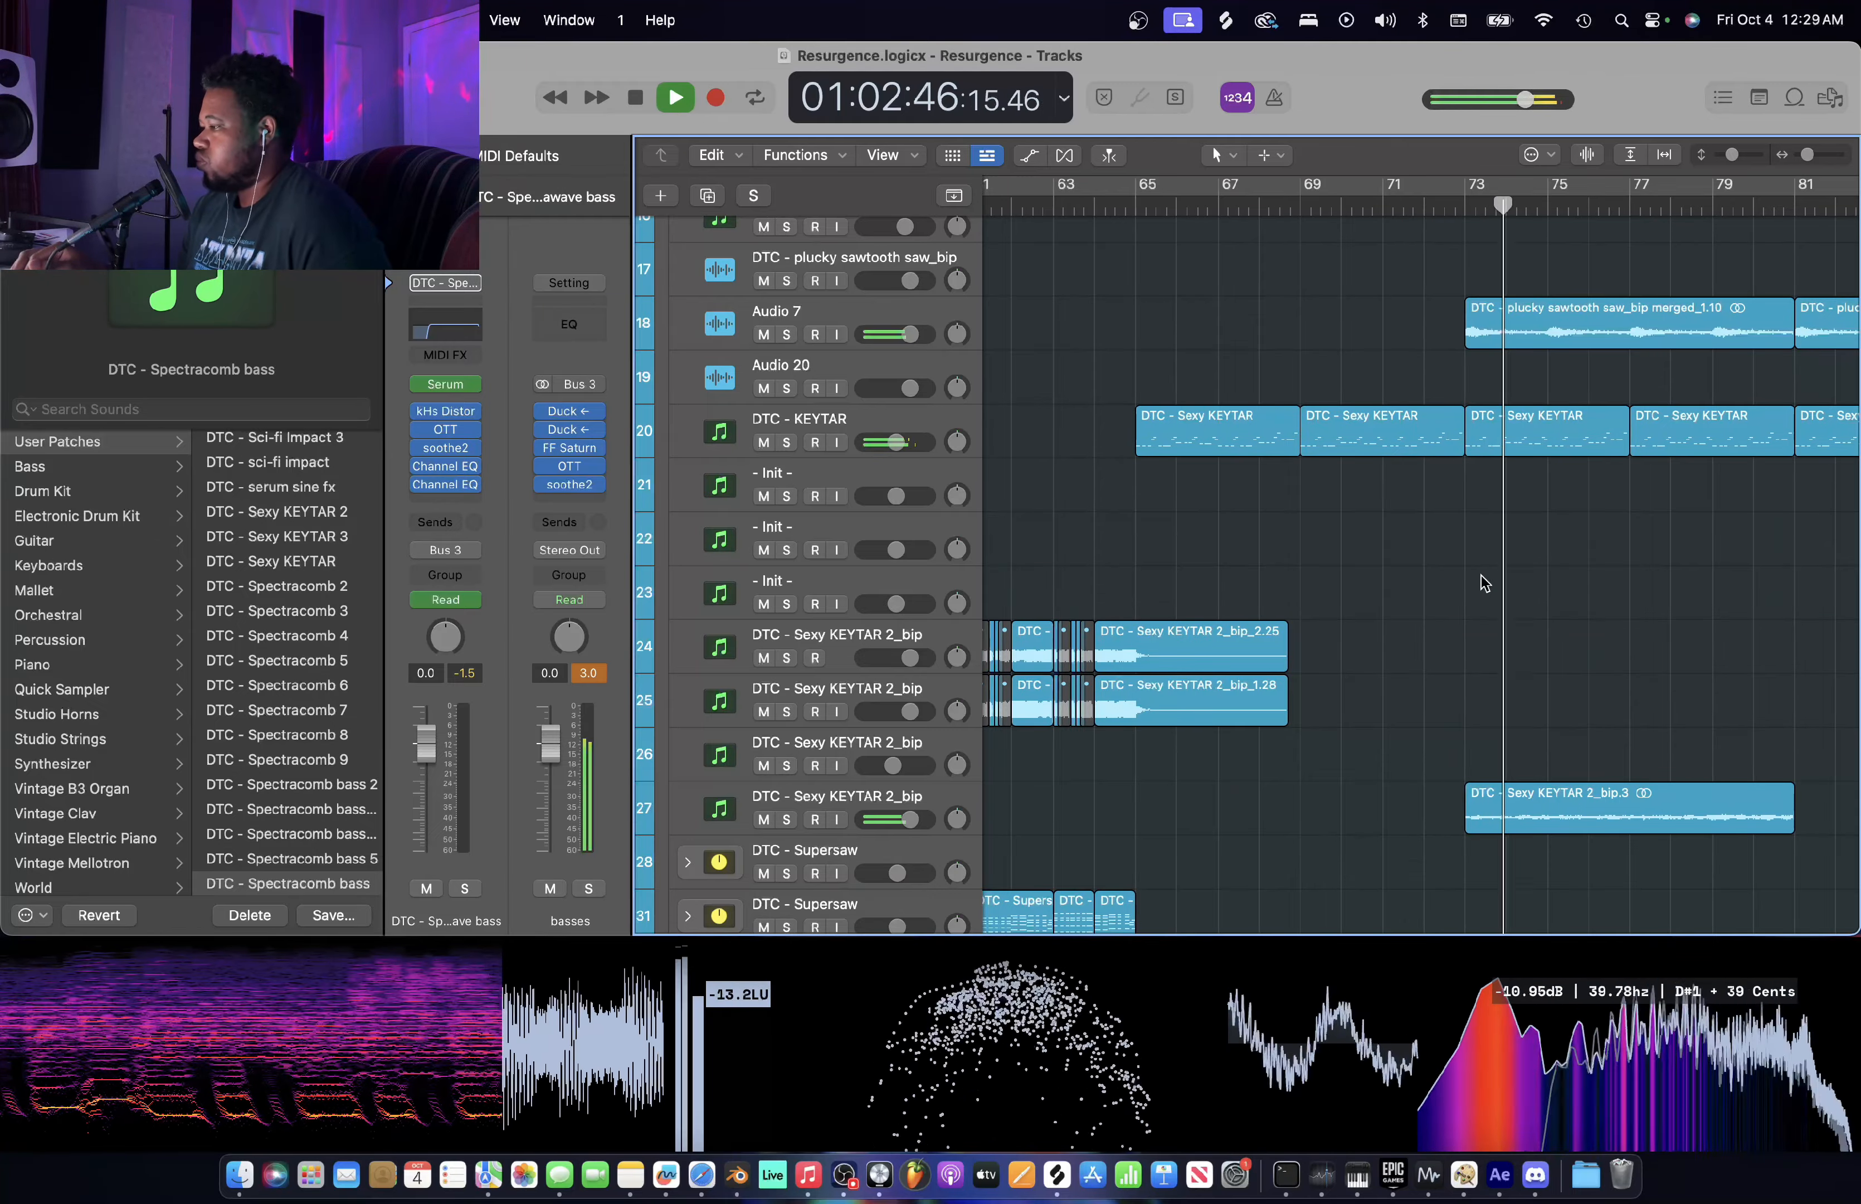
pyautogui.hscroll(10, 1484, 582)
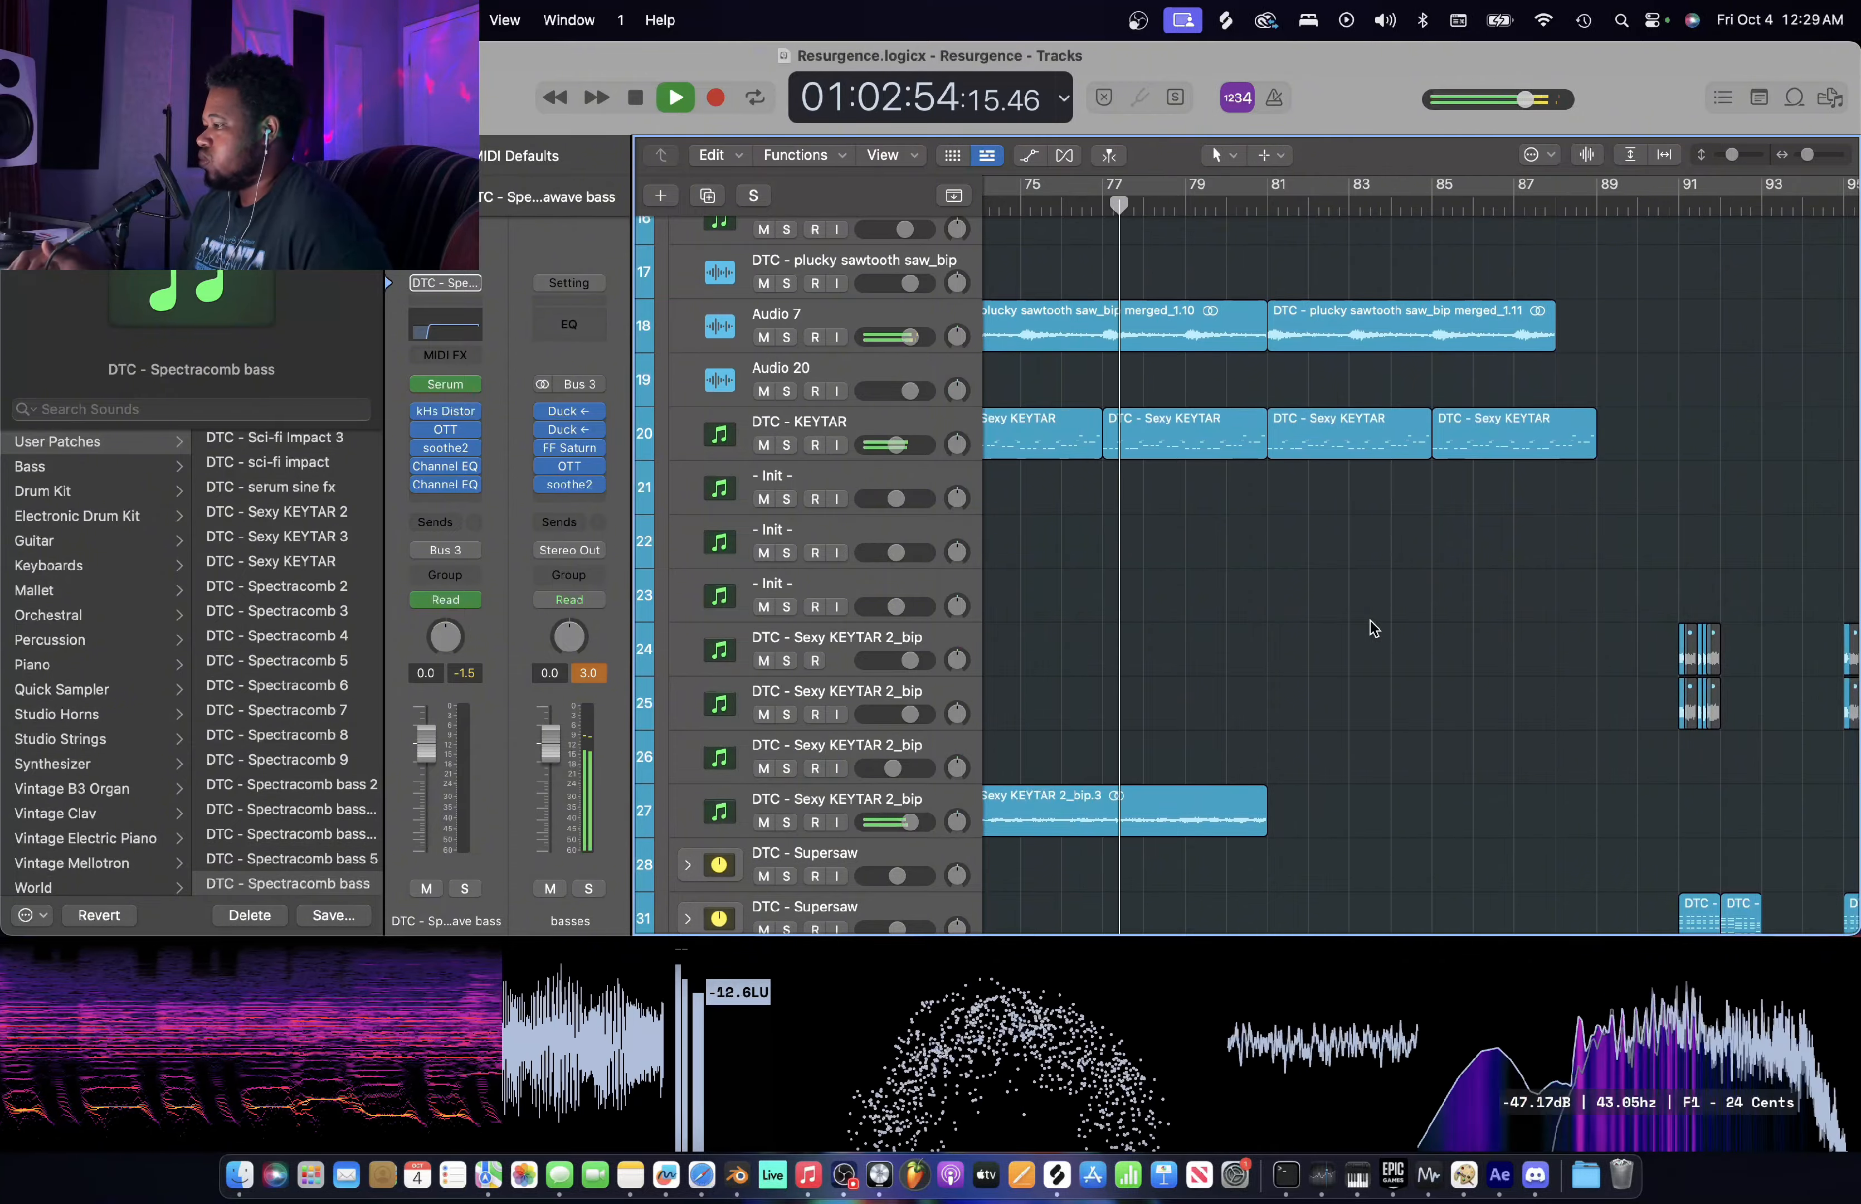
pyautogui.hotkey('ctrl', 'Right')
pyautogui.hotkey('ctrl', 'Left')
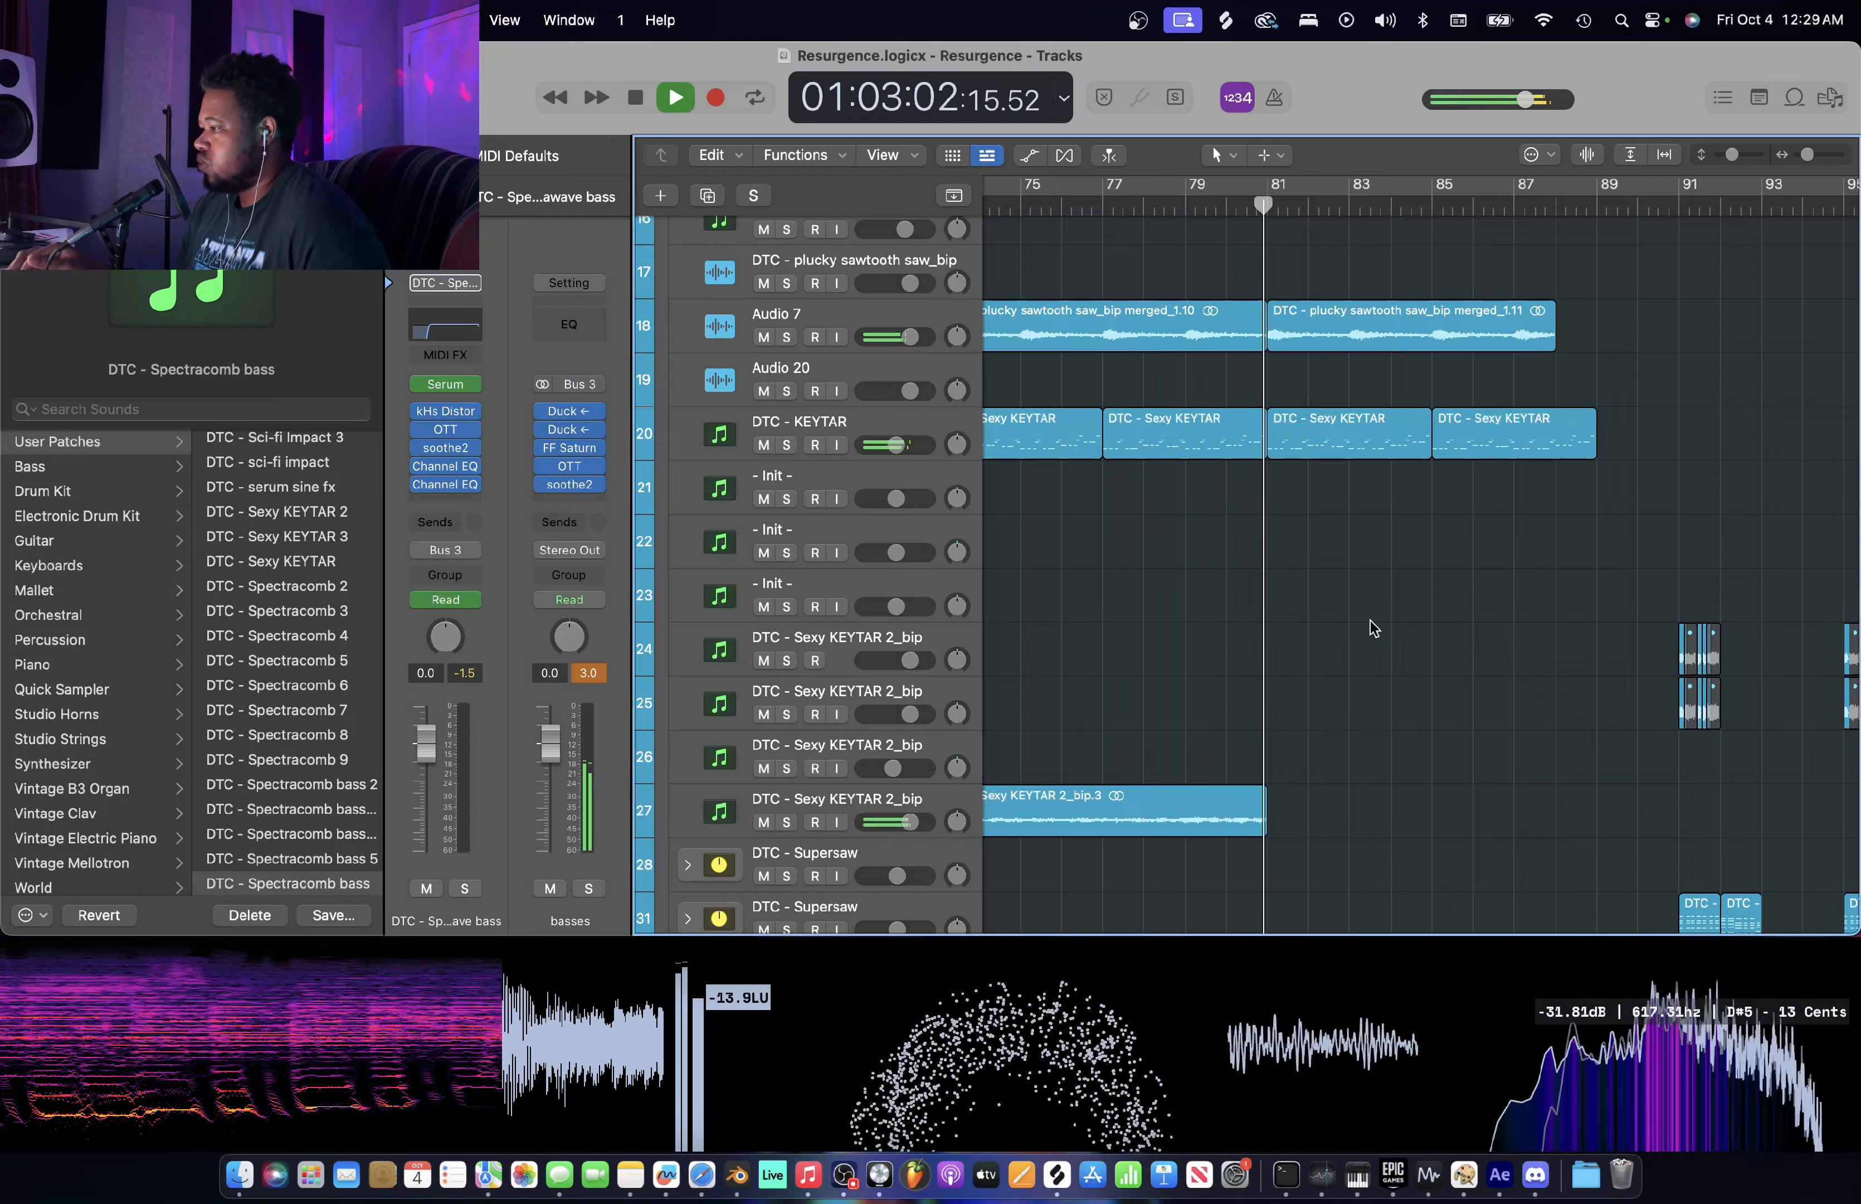
pyautogui.press('space')
# - Examine which synth, drum and riser regions make up the arrangement between bars 65 and 89
pyautogui.hscroll(-5, 1354, 577)
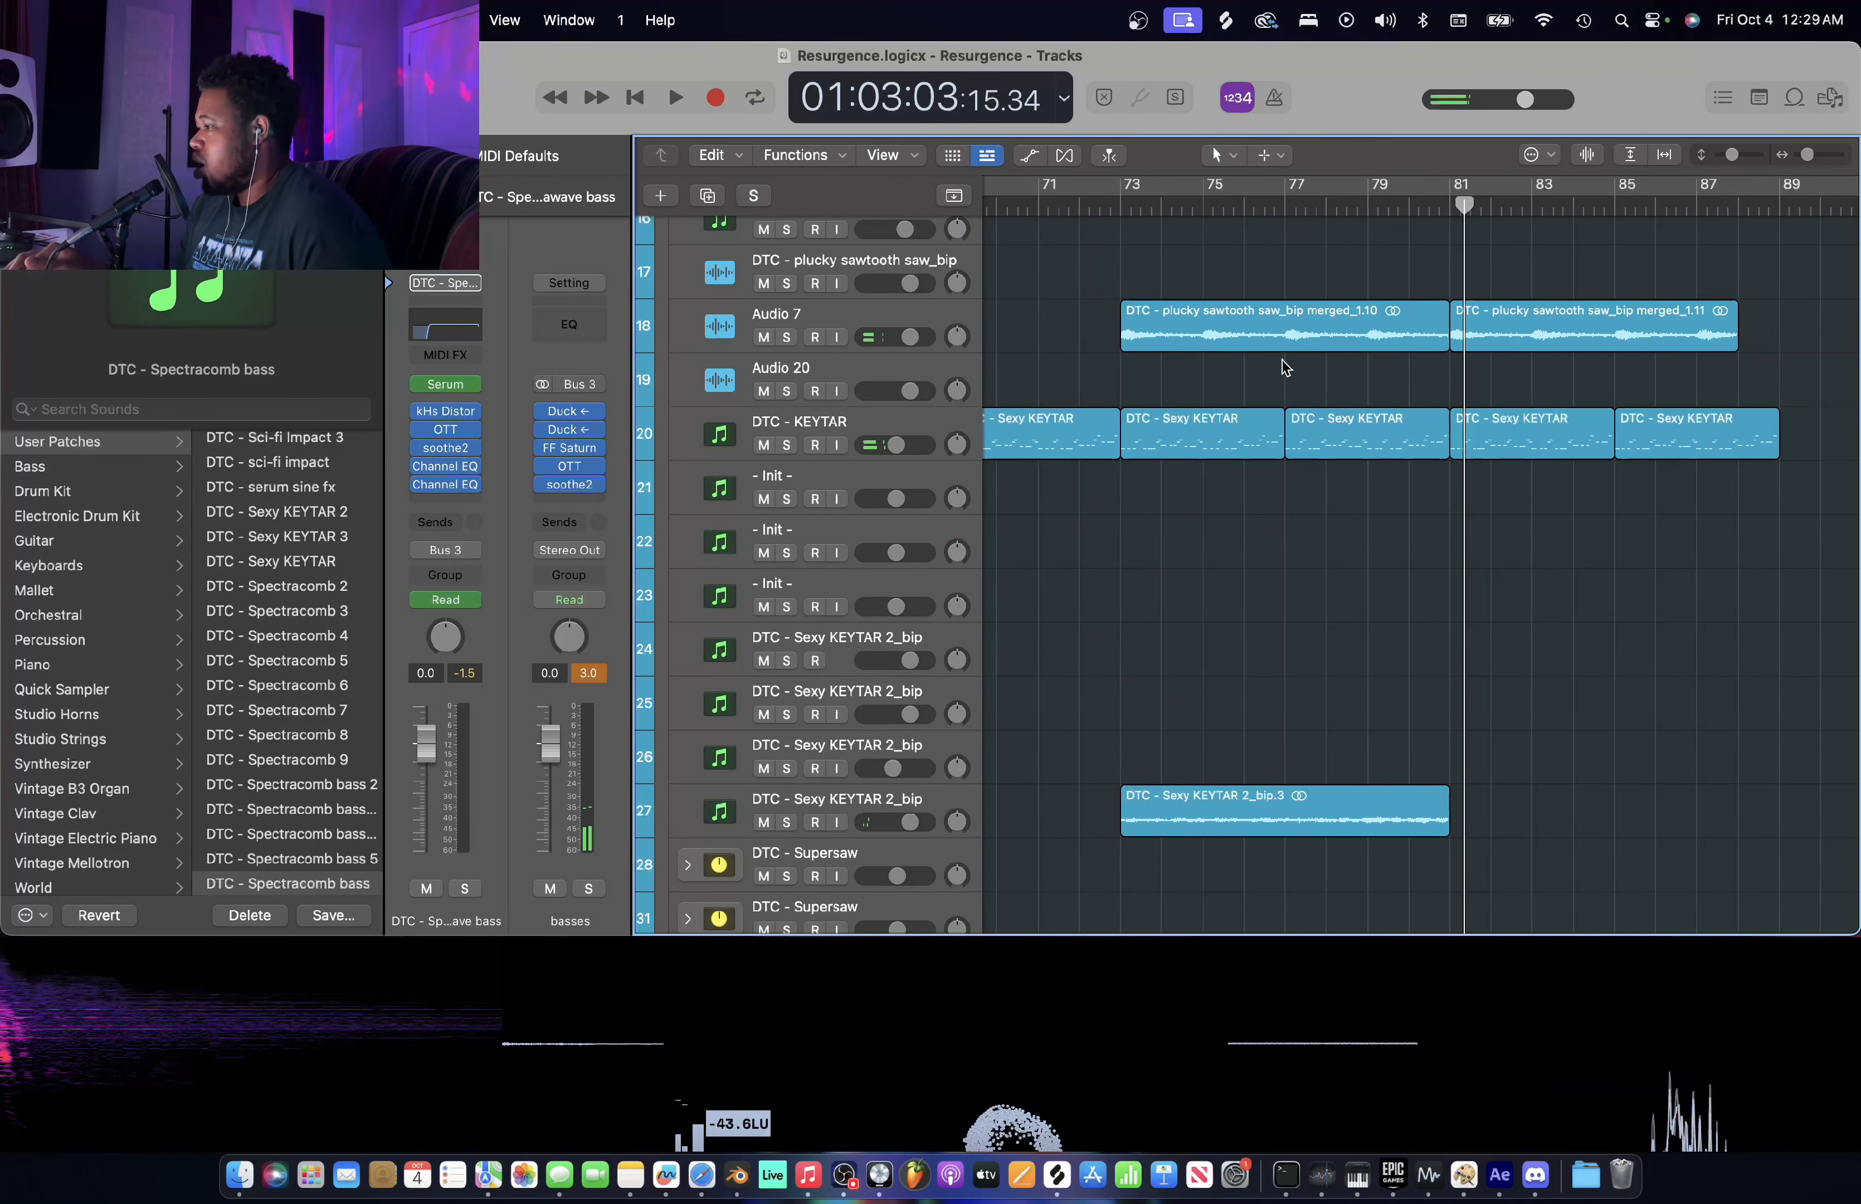
pyautogui.hscroll(-4, 1283, 364)
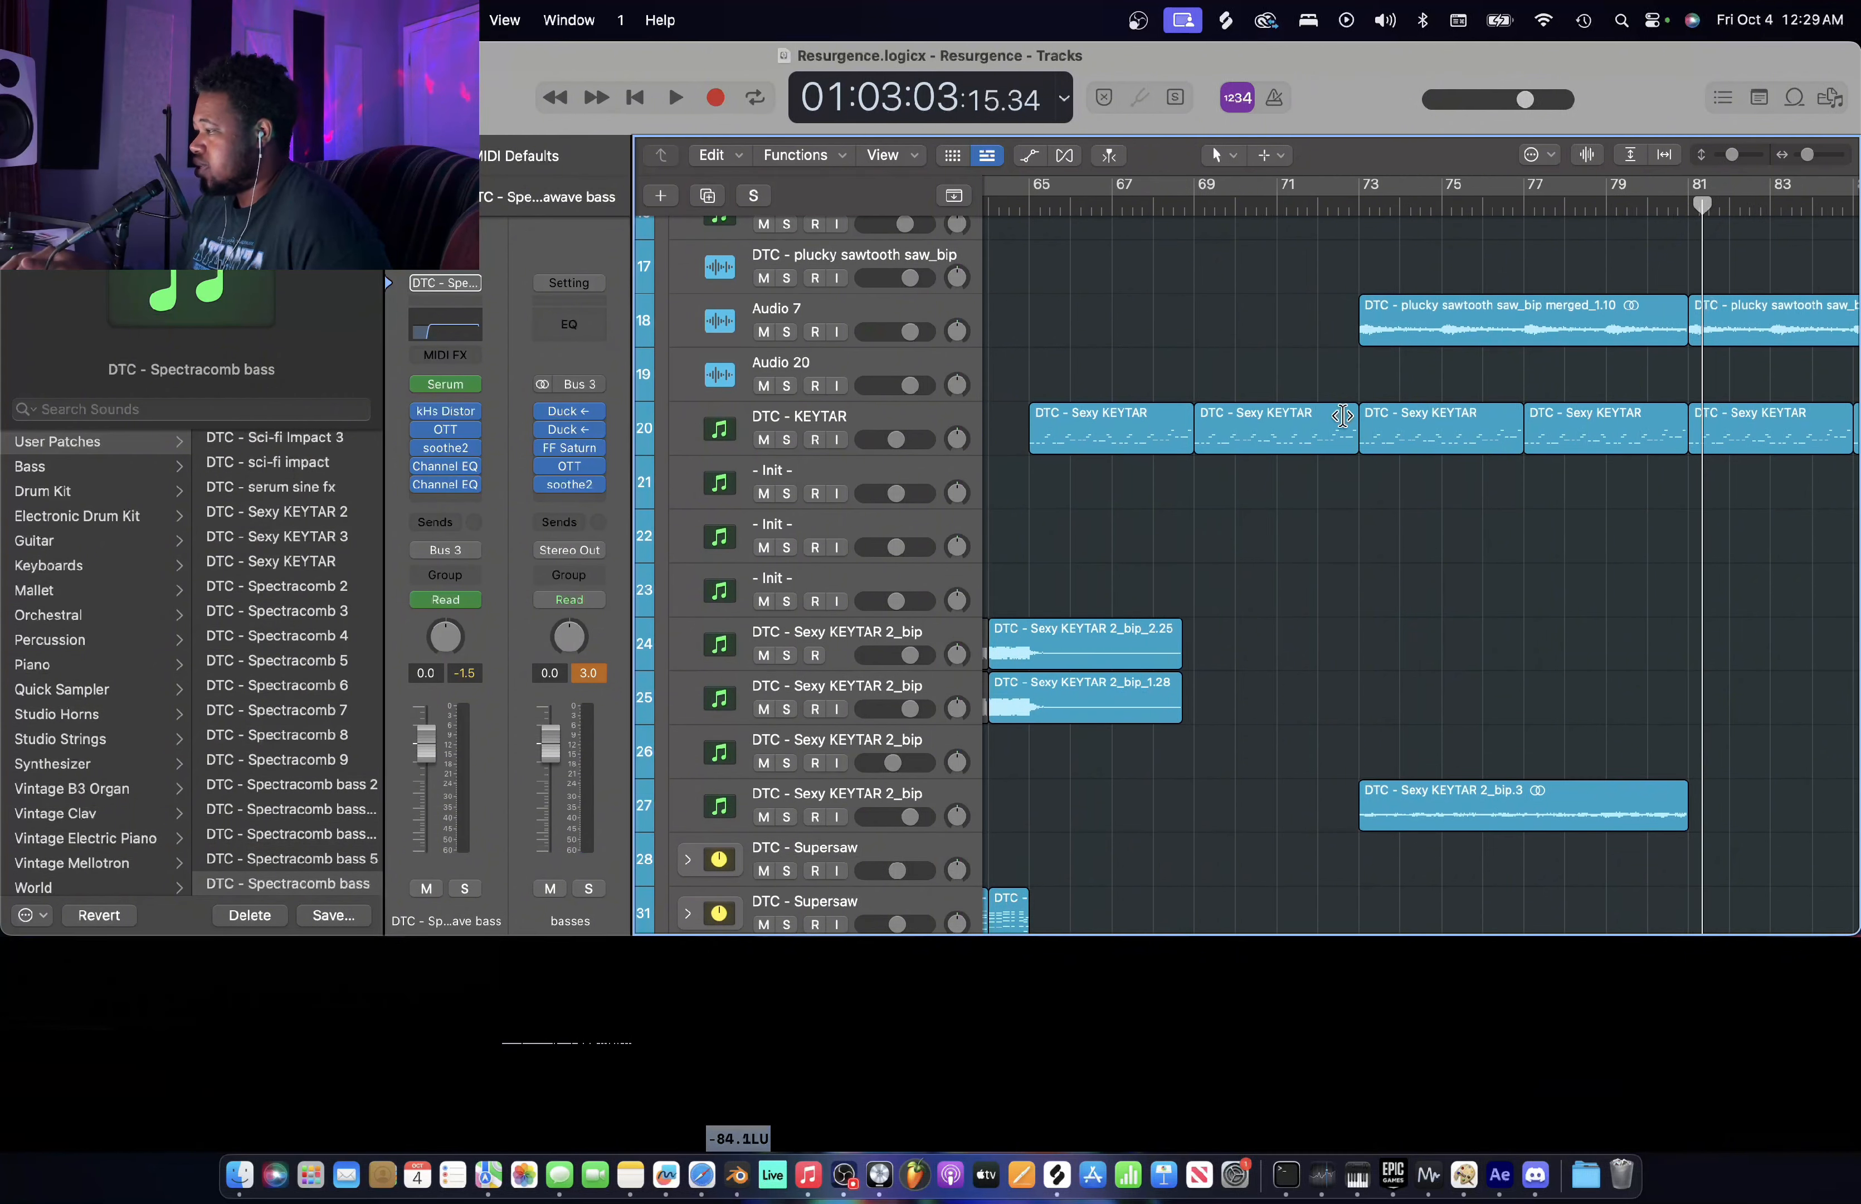
pyautogui.scroll(-5, 1264, 421)
pyautogui.scroll(2, 1265, 421)
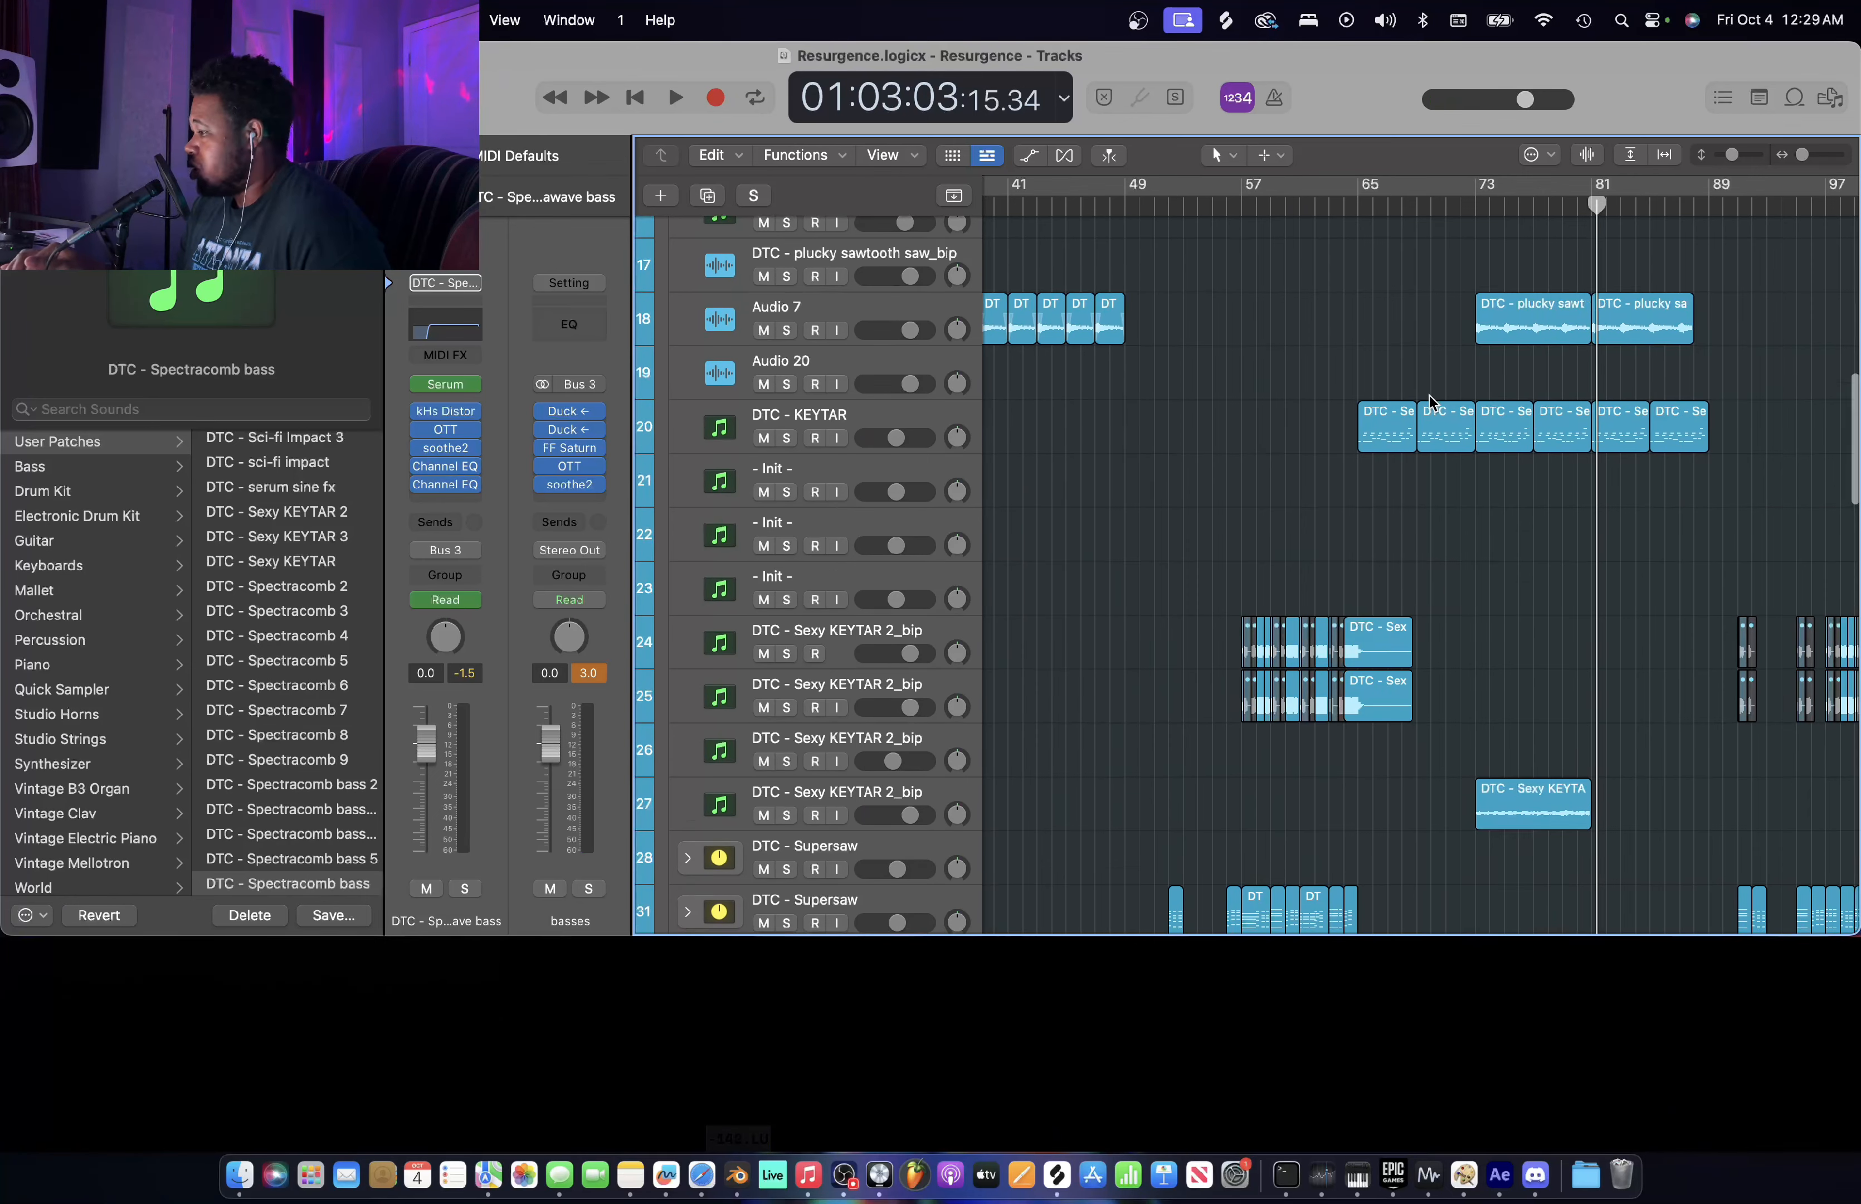
pyautogui.scroll(-20, 1429, 396)
pyautogui.scroll(20, 1429, 396)
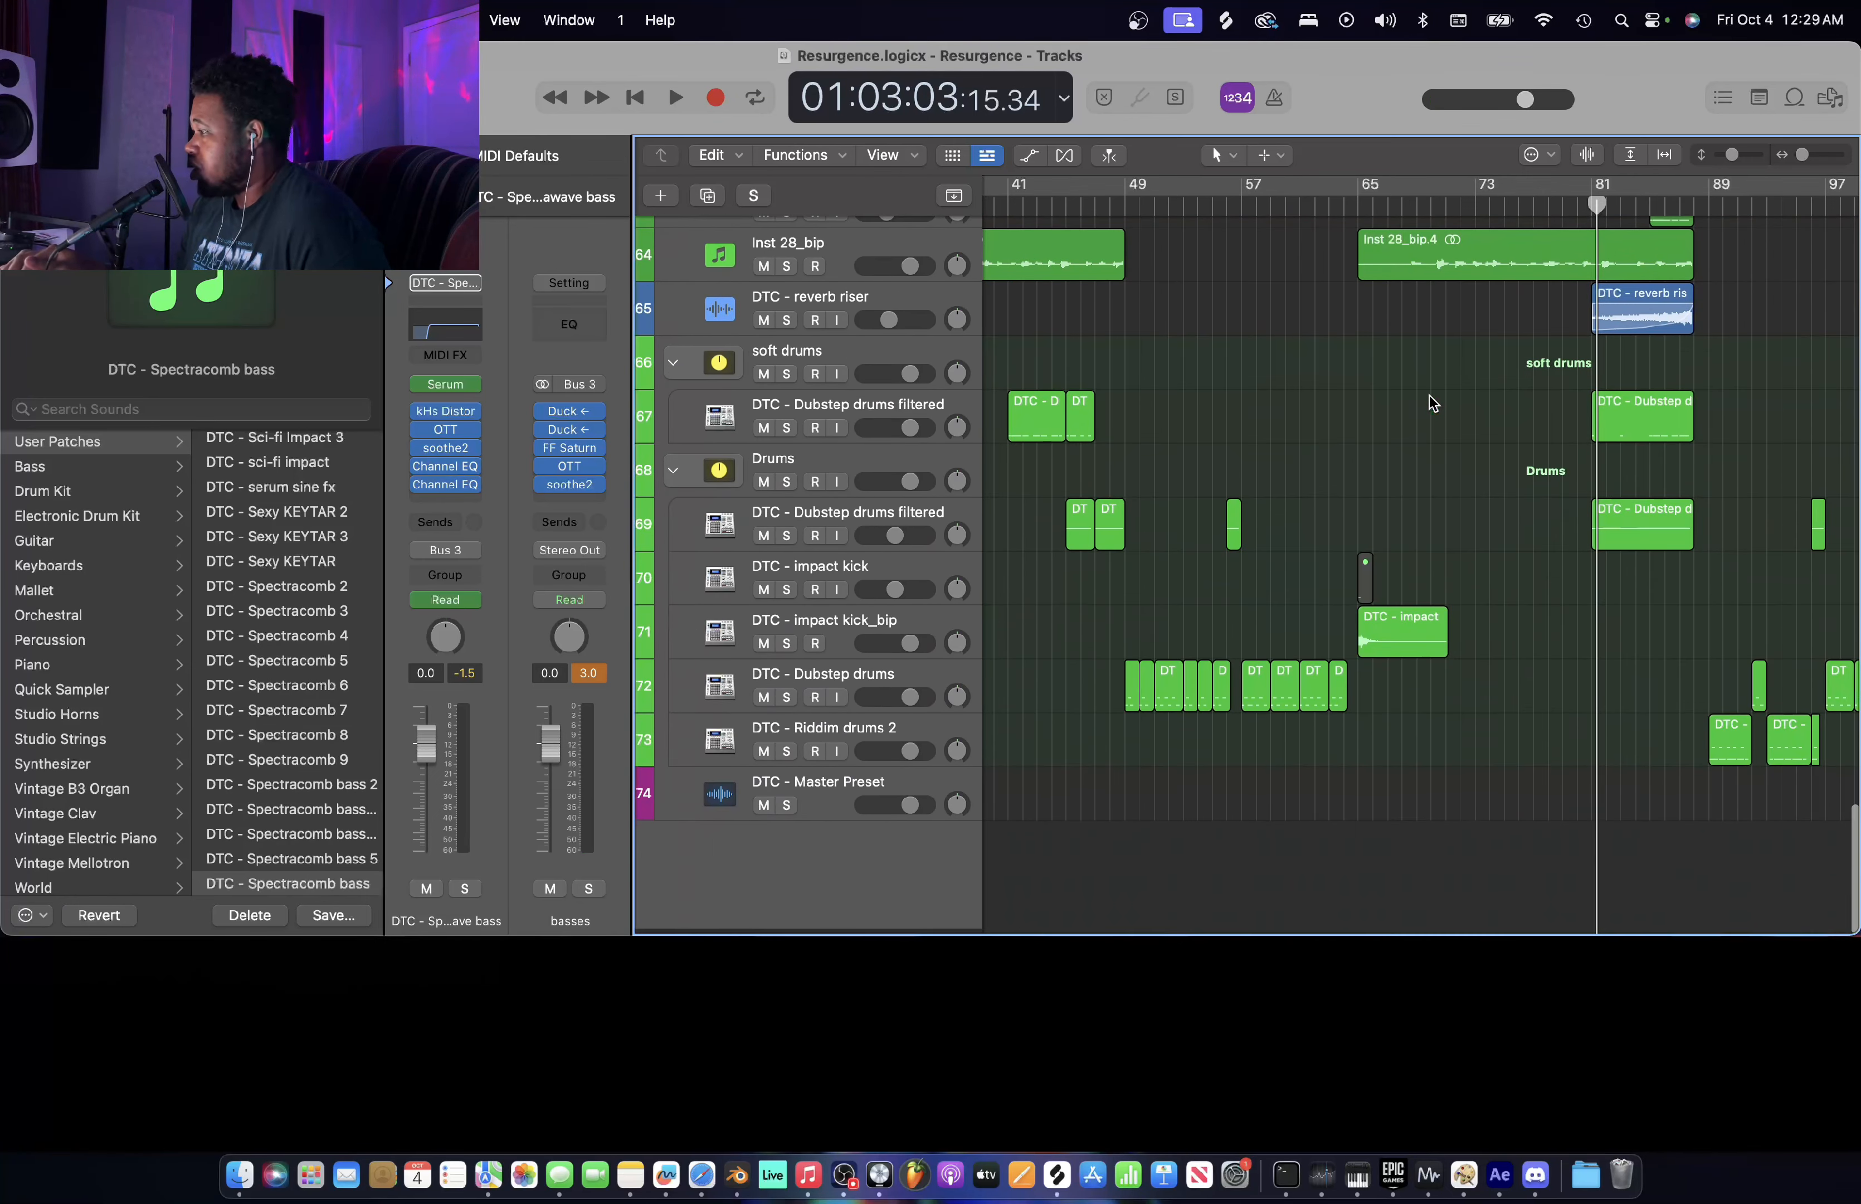
pyautogui.scroll(-5, 1429, 395)
pyautogui.scroll(6, 1430, 396)
pyautogui.press('super+Right')
pyautogui.press('super+Right')
pyautogui.scroll(-6, 1429, 395)
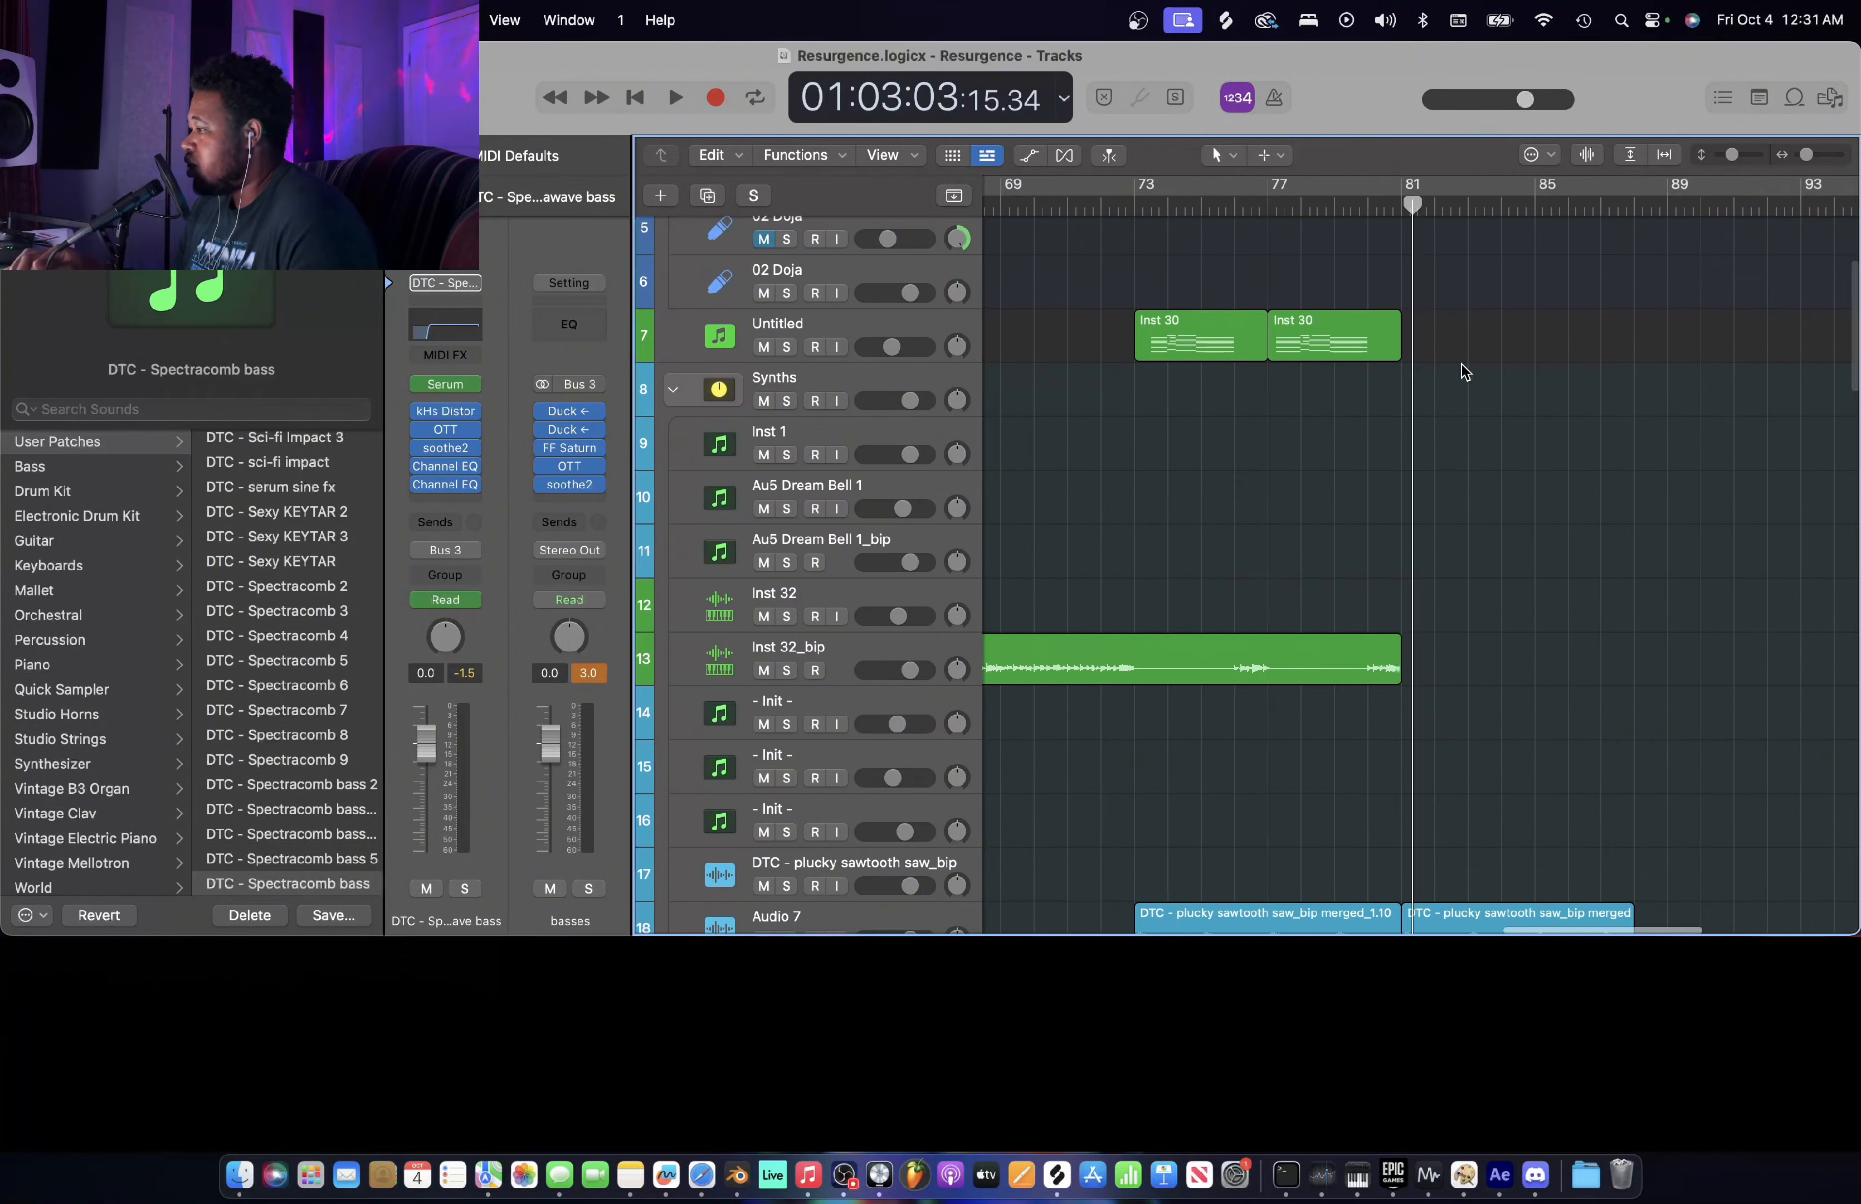
pyautogui.scroll(-5, 1462, 364)
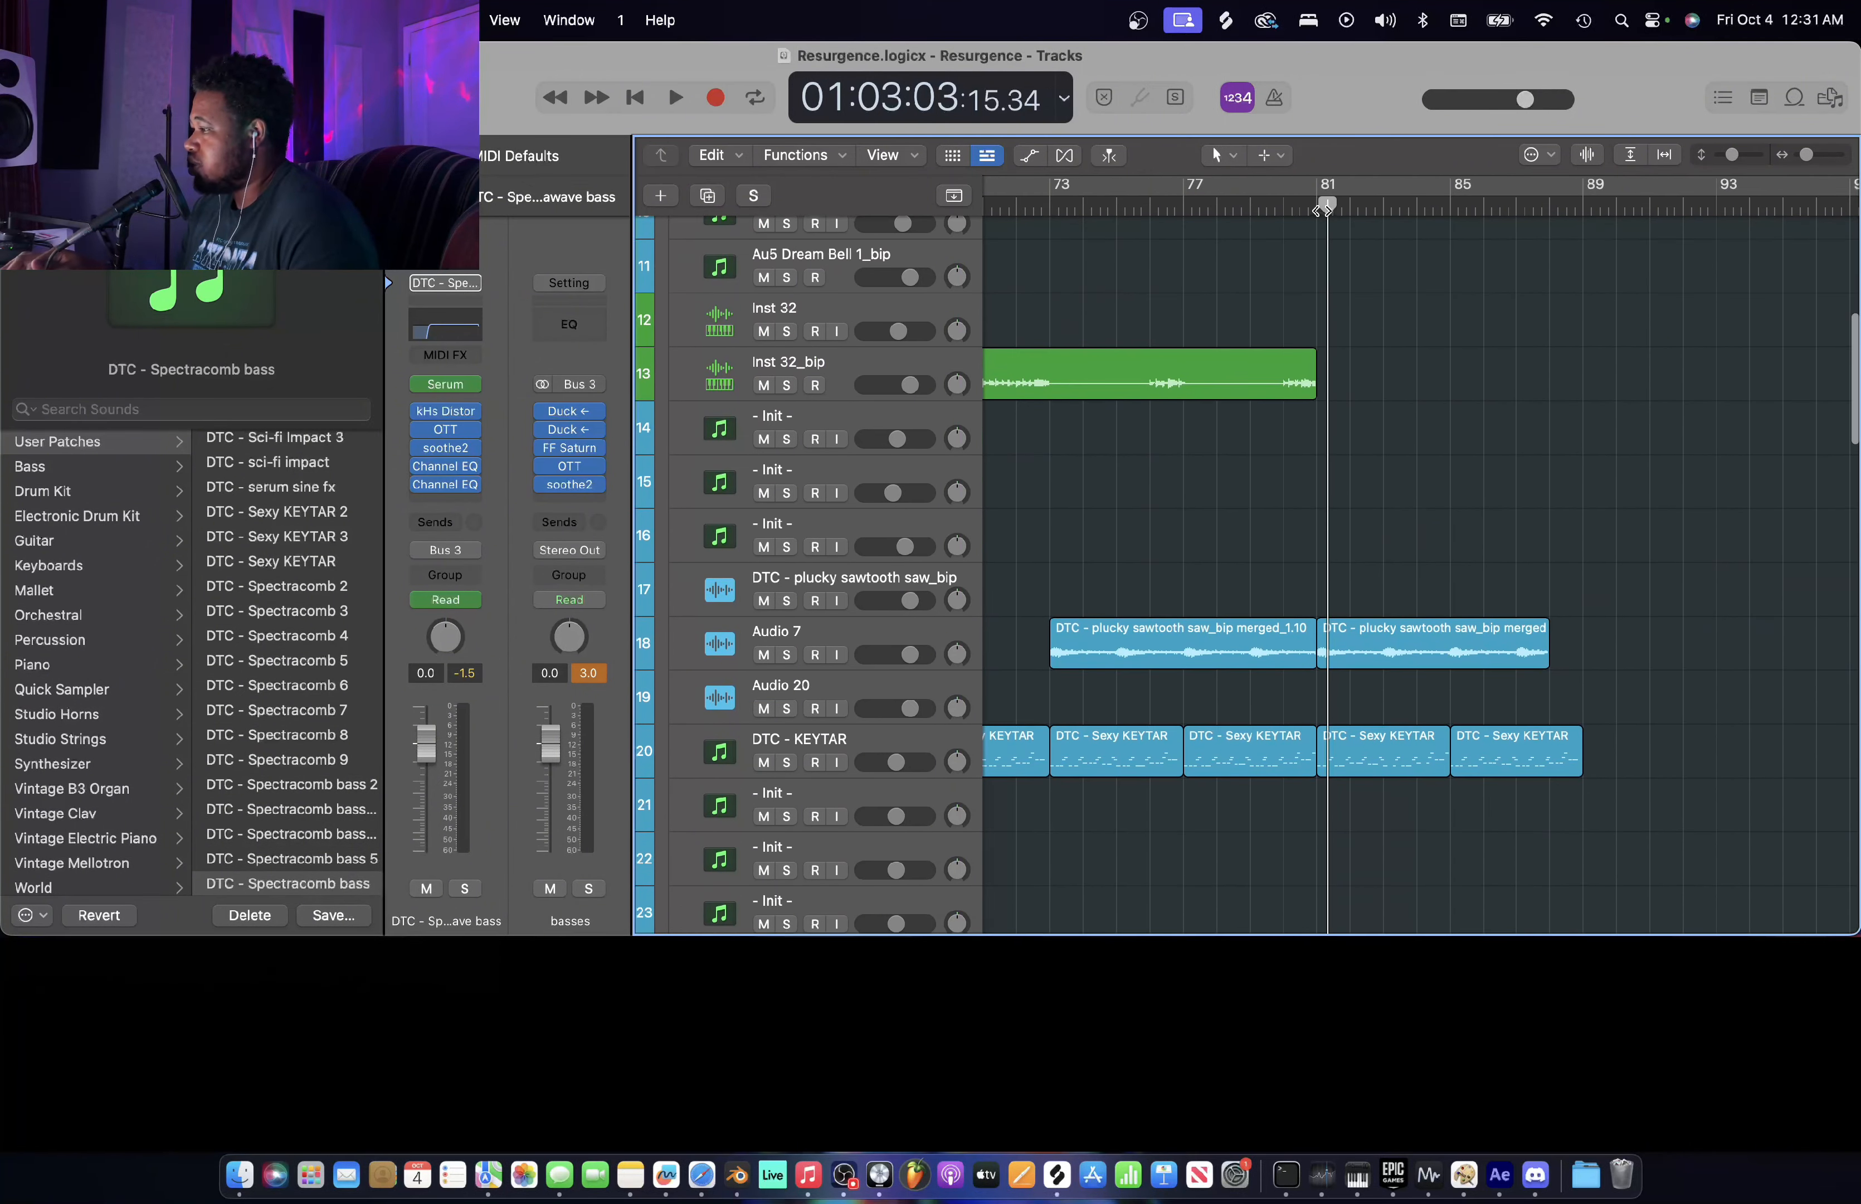
# - Play the buildup from bar 81 to bar 89, following the filtered Dubstep drums, reverb riser, clap and Quantum Pulse tracks
pyautogui.moveTo(1323, 209); pyautogui.dragTo(1320, 207)
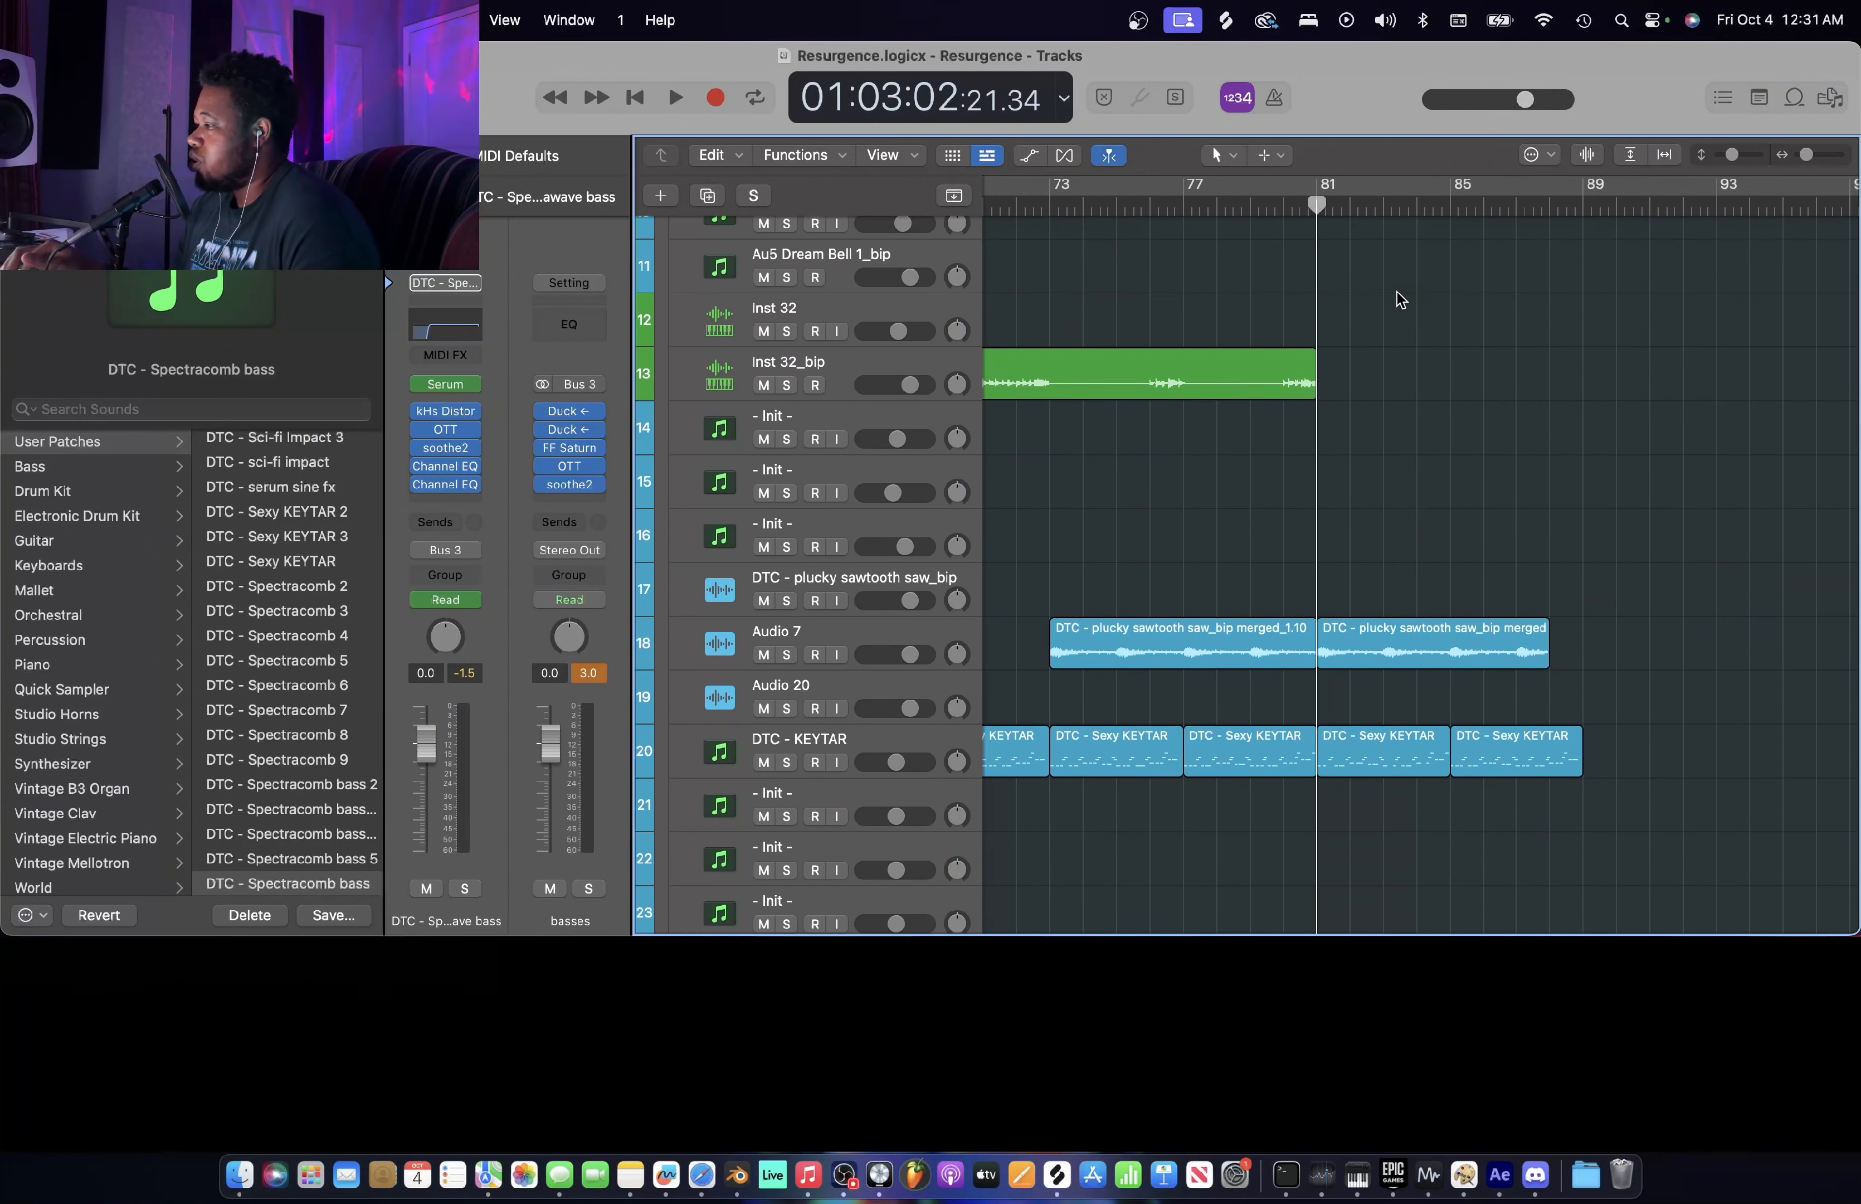
pyautogui.scroll(-20, 1400, 300)
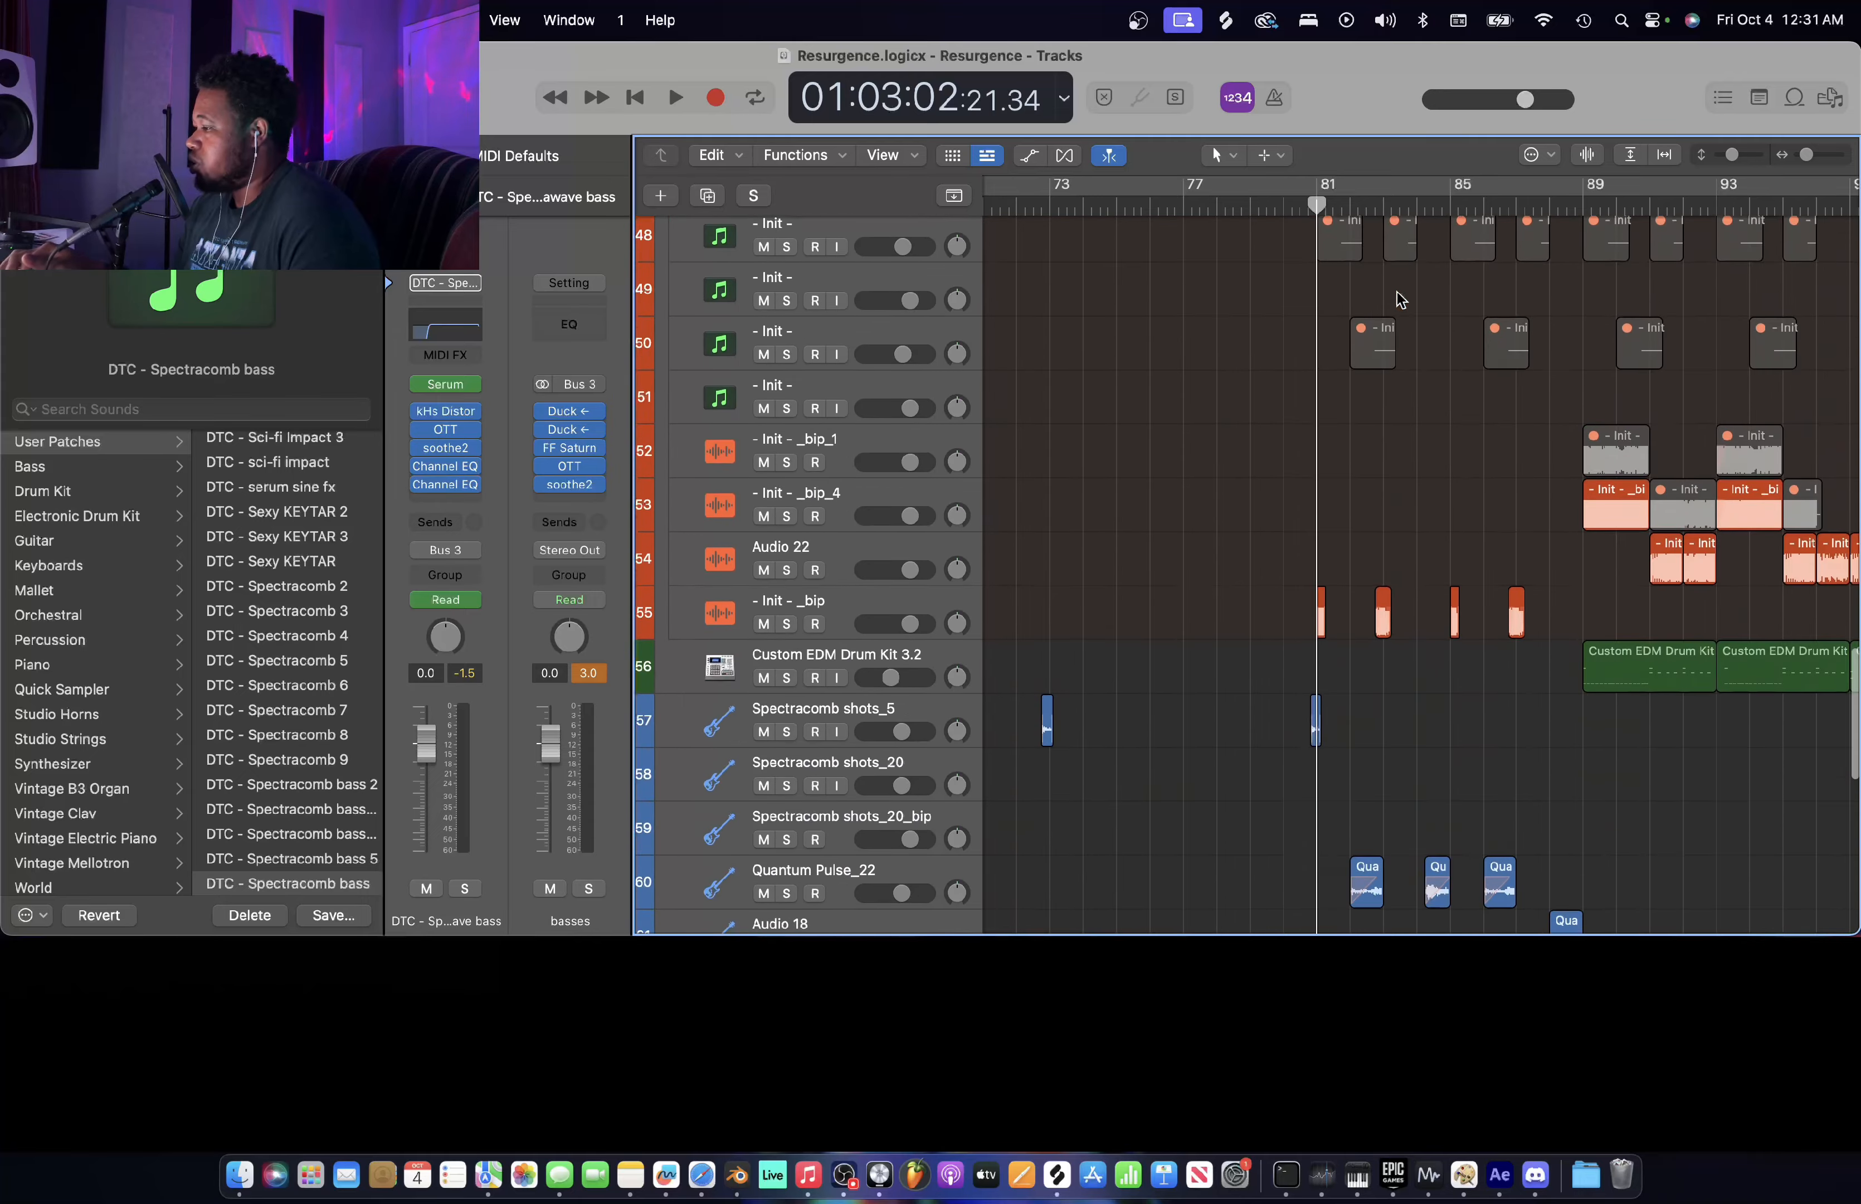
pyautogui.scroll(-5, 1400, 299)
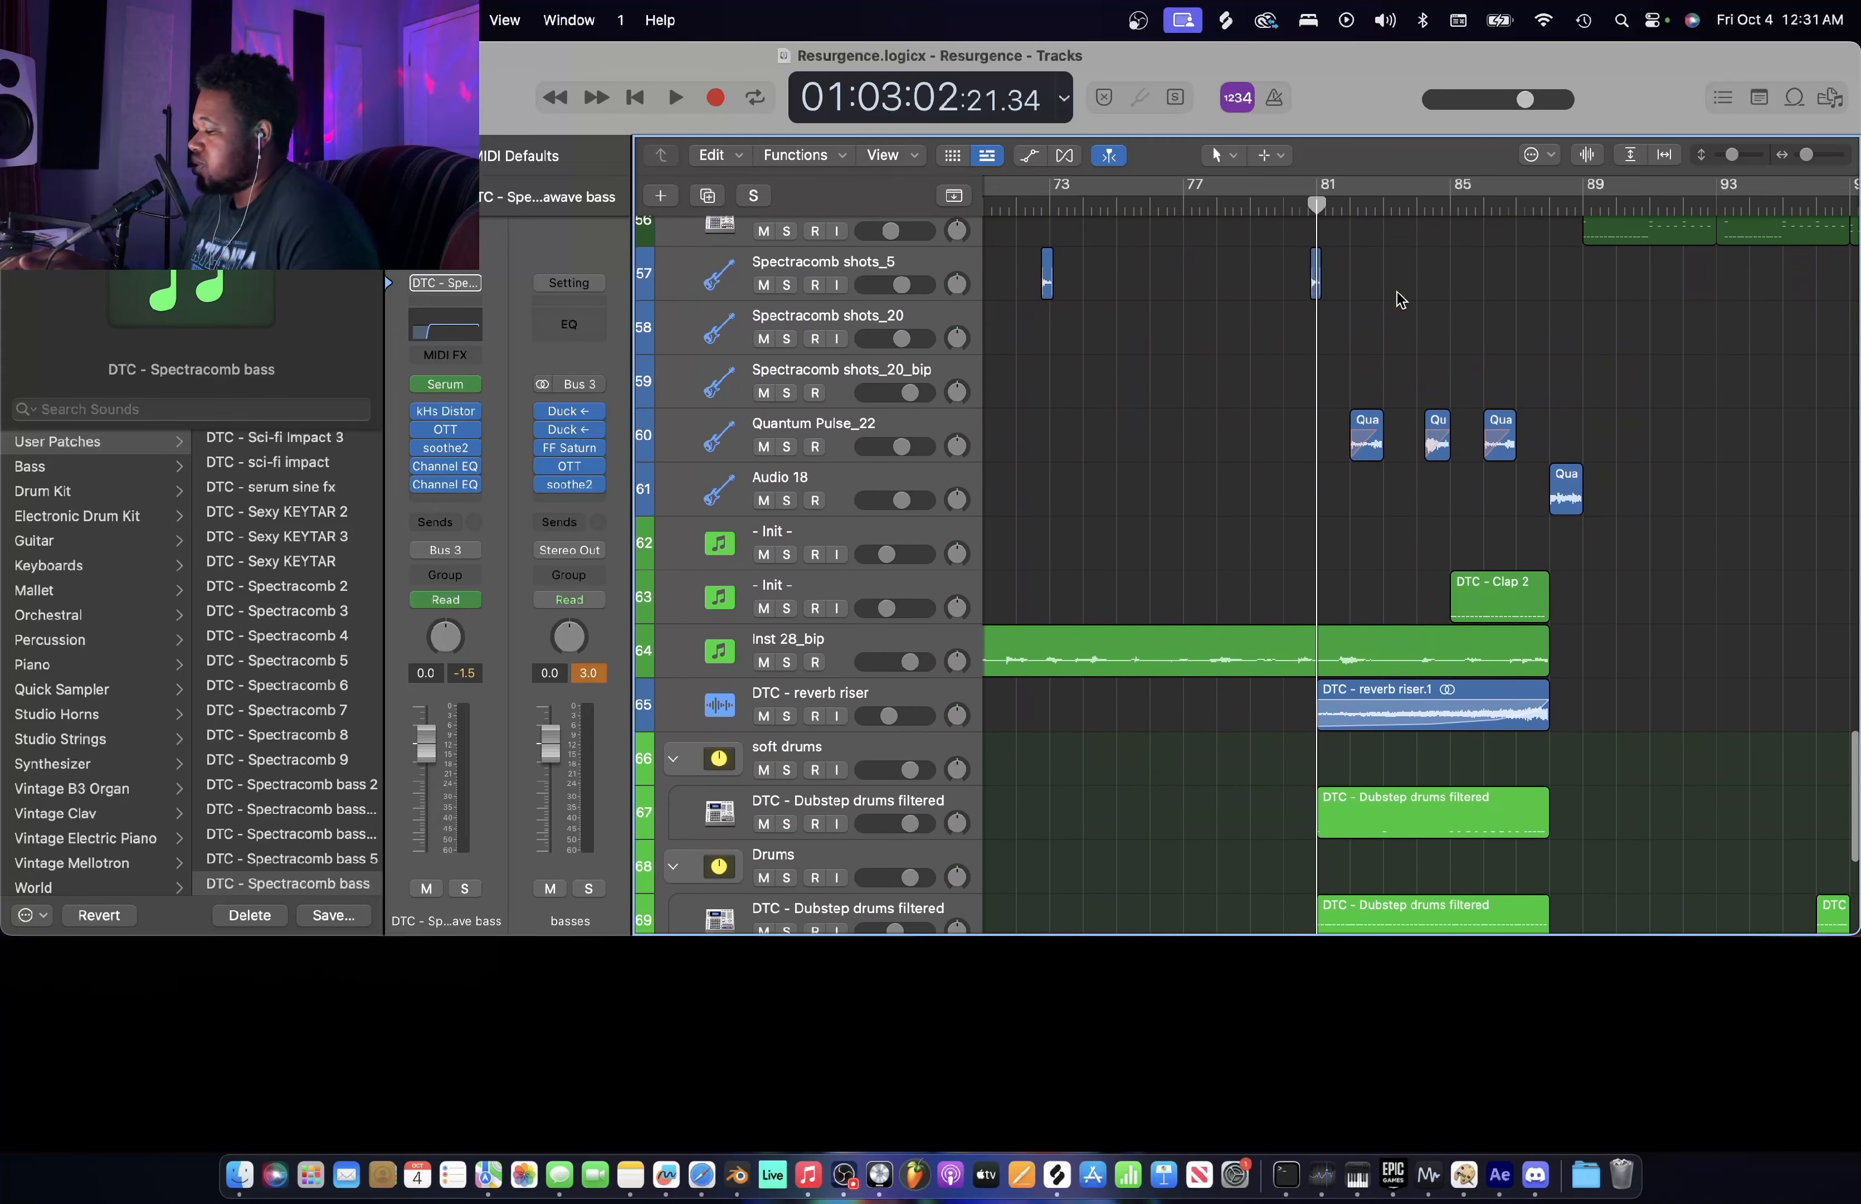
pyautogui.press('space')
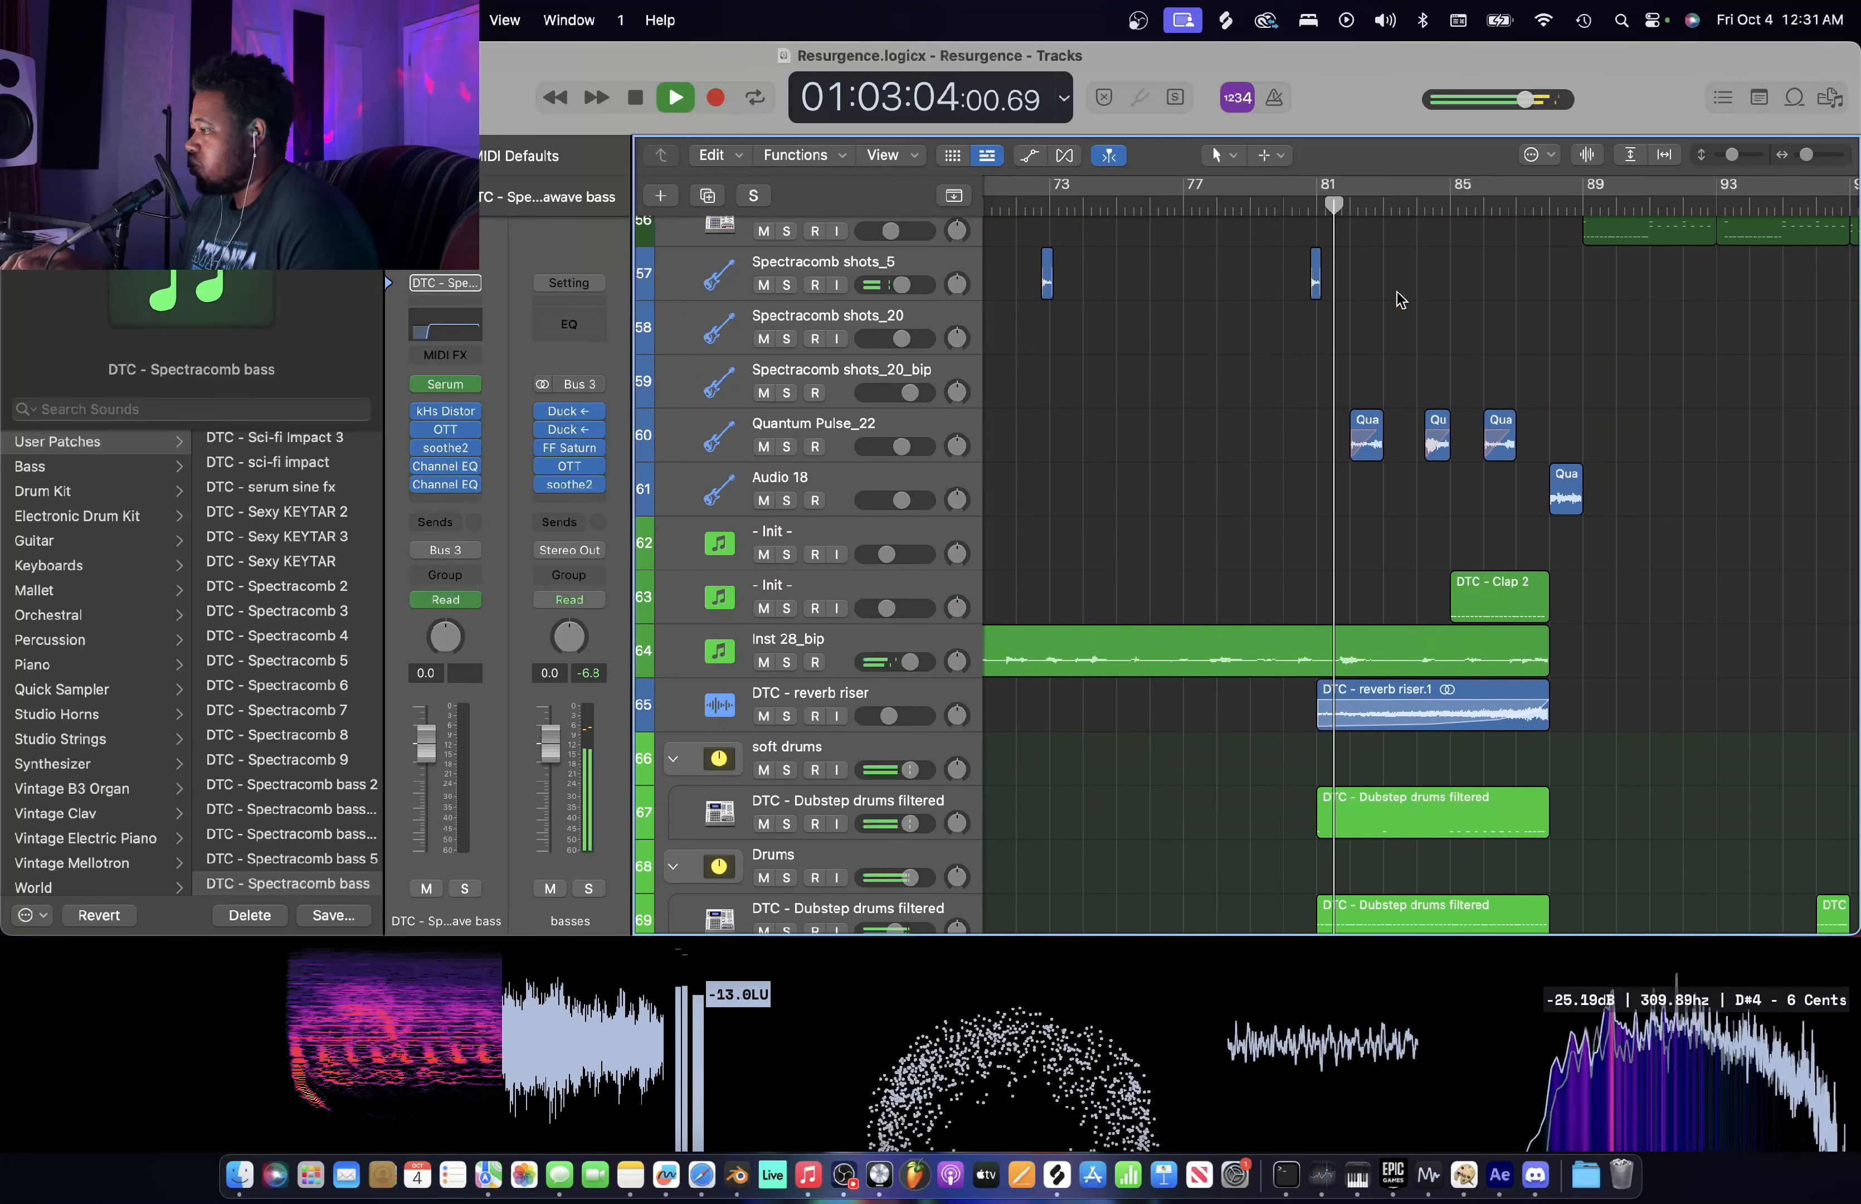
pyautogui.scroll(-4, 1400, 299)
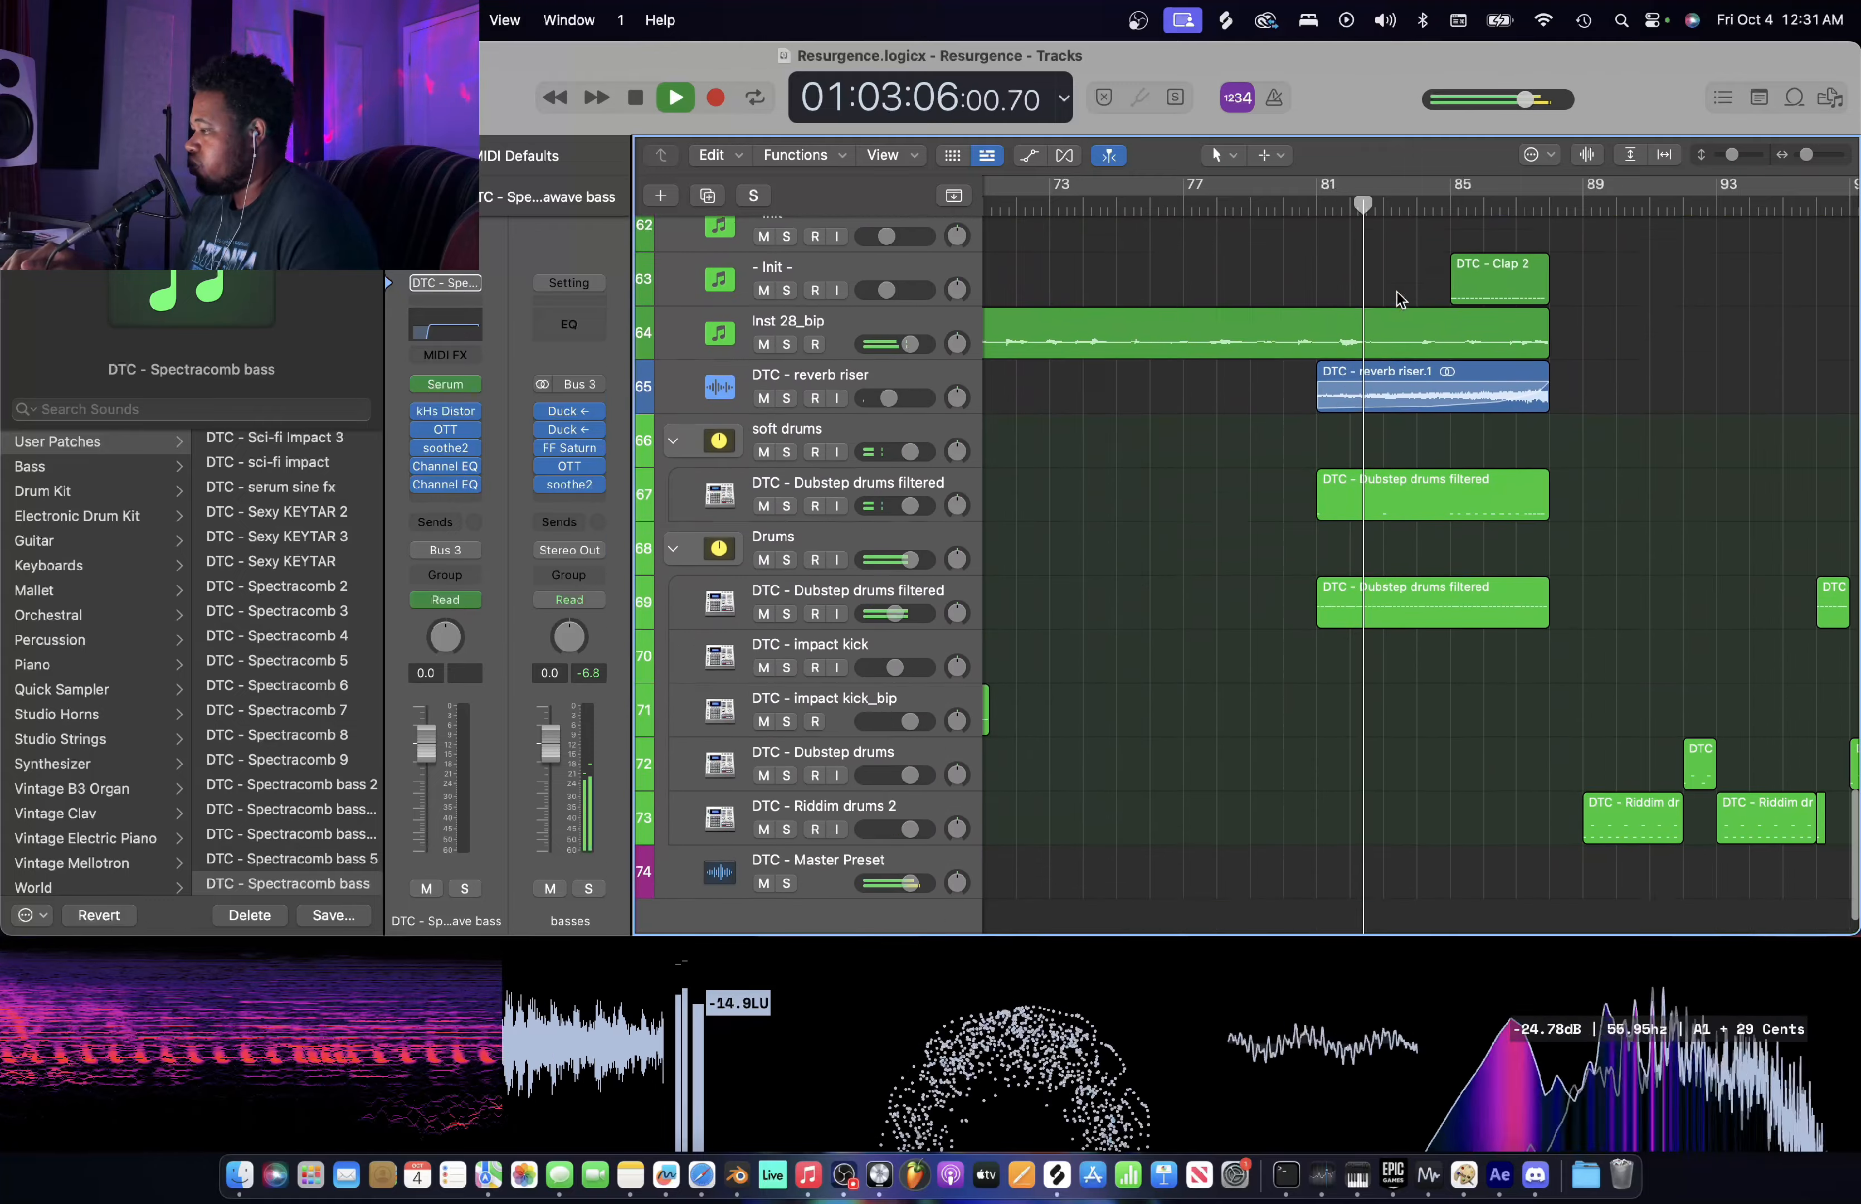
pyautogui.scroll(7, 1399, 299)
pyautogui.scroll(1, 1400, 299)
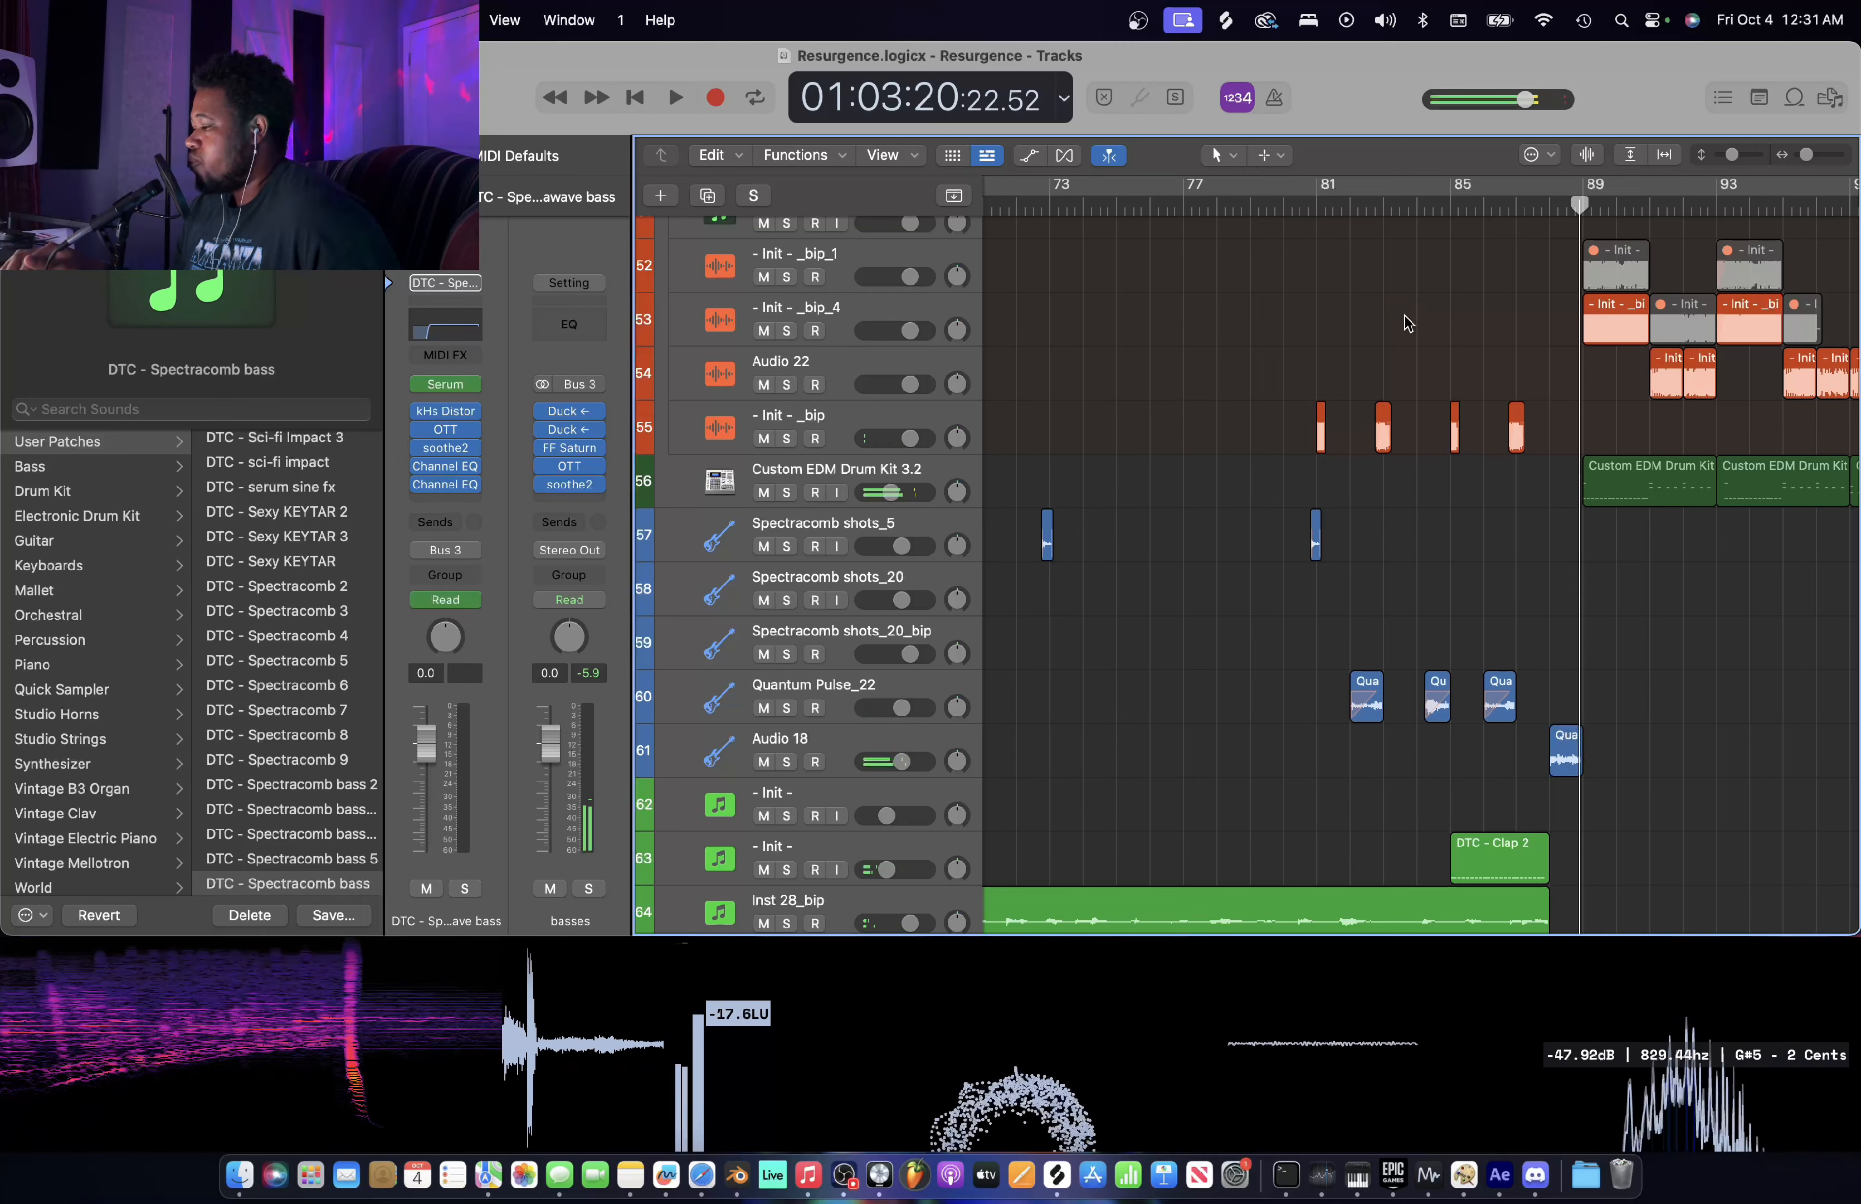
# - Return the playhead to bar 81 and view the muted - Init - regions on the bass tracks from there
pyautogui.scroll(20, 1408, 323)
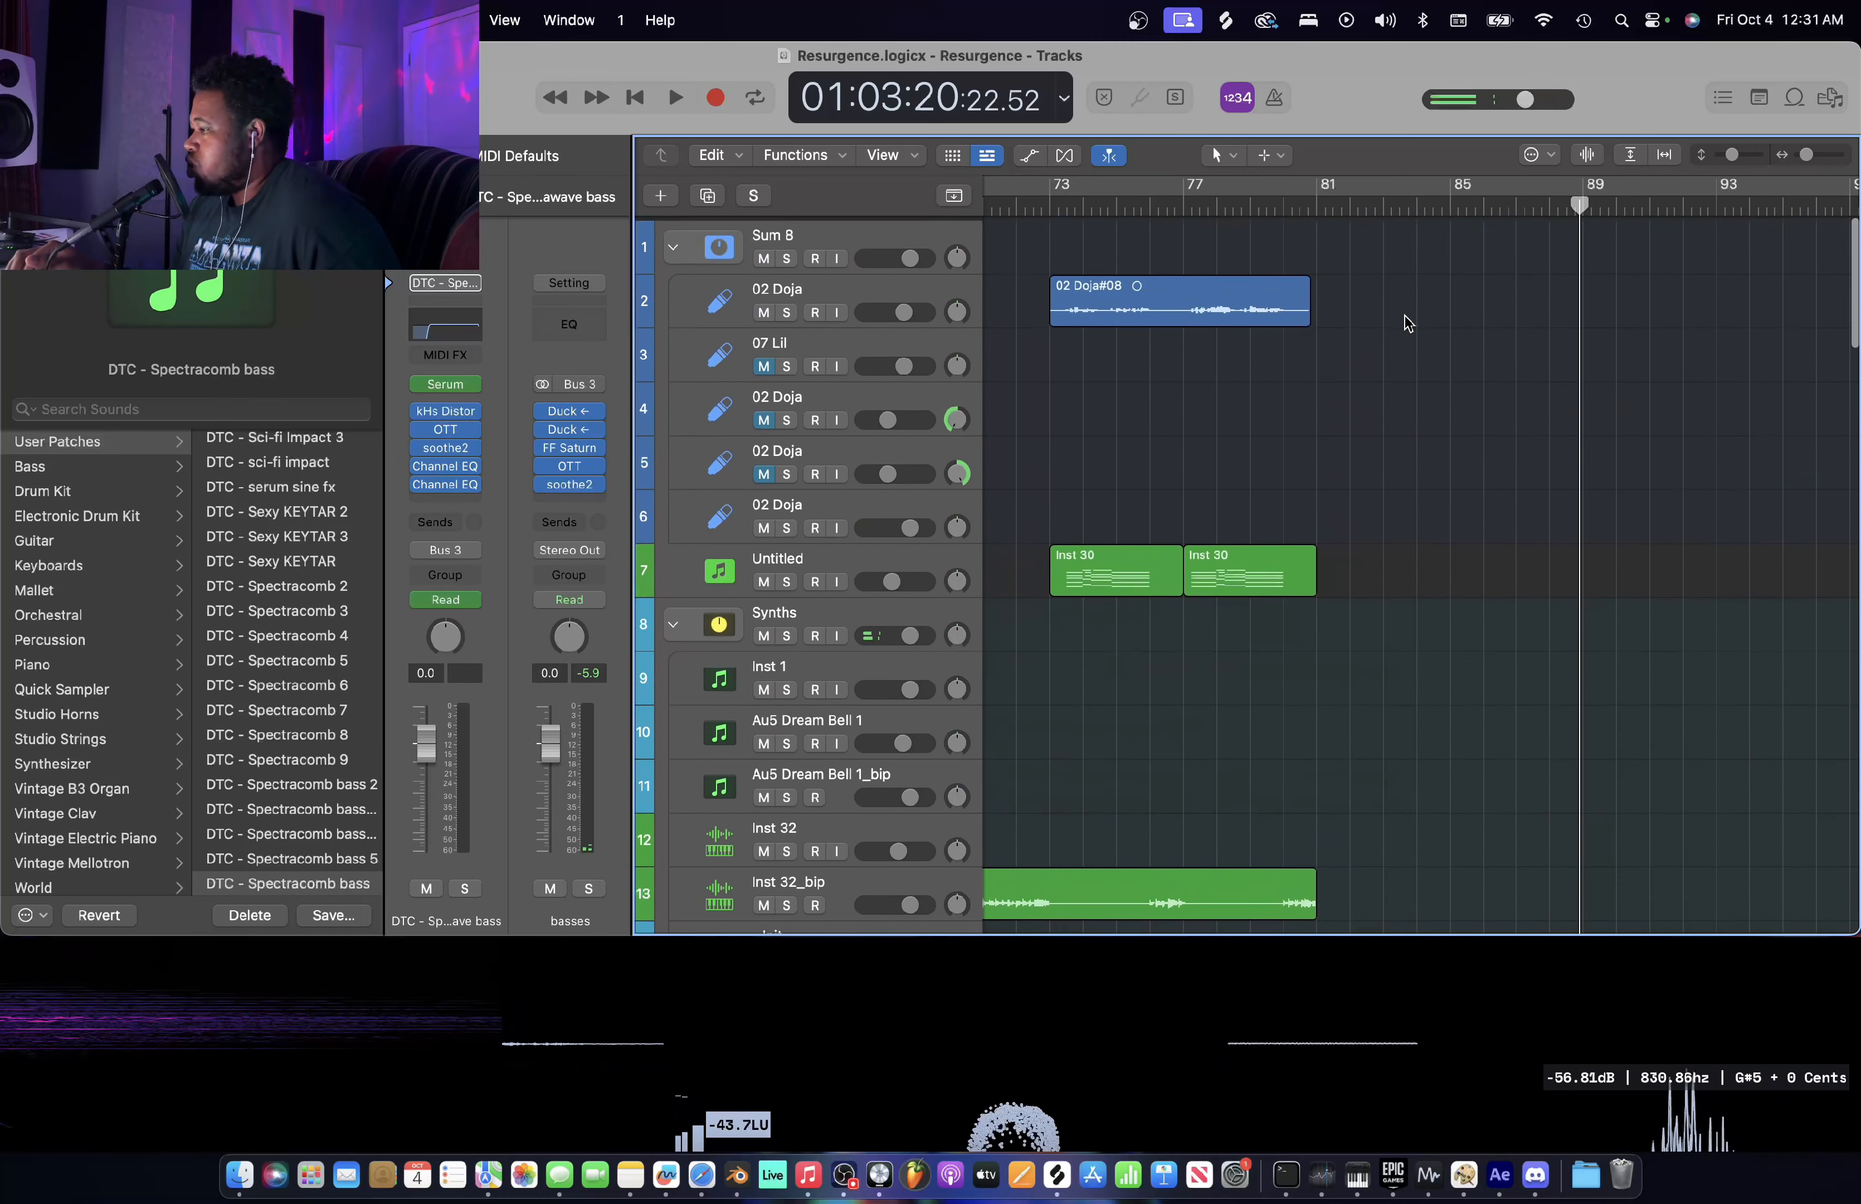
pyautogui.click(1321, 204)
pyautogui.scroll(-20, 1303, 318)
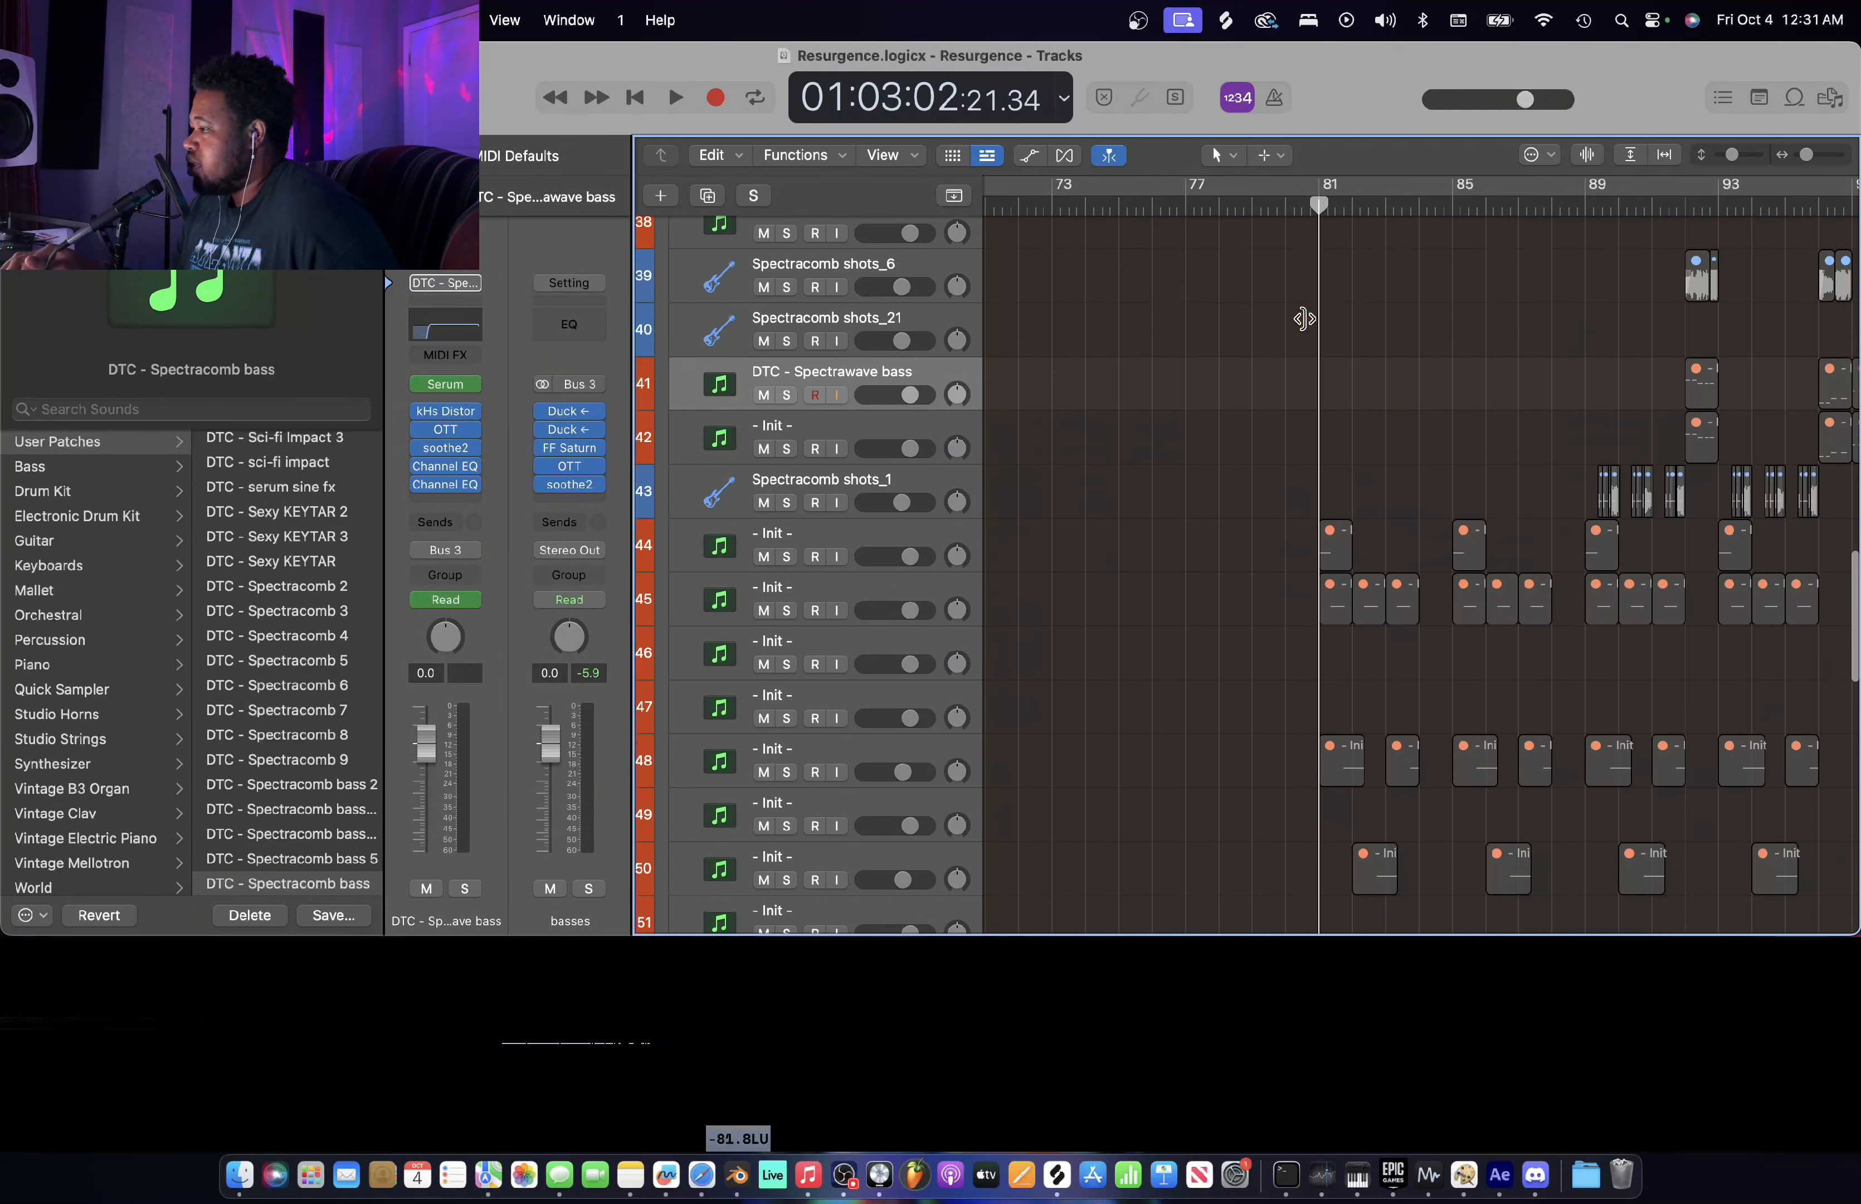
# - Play the DTC - Drone bass part briefly from bar 65, then stop playback
pyautogui.scroll(14, 1303, 319)
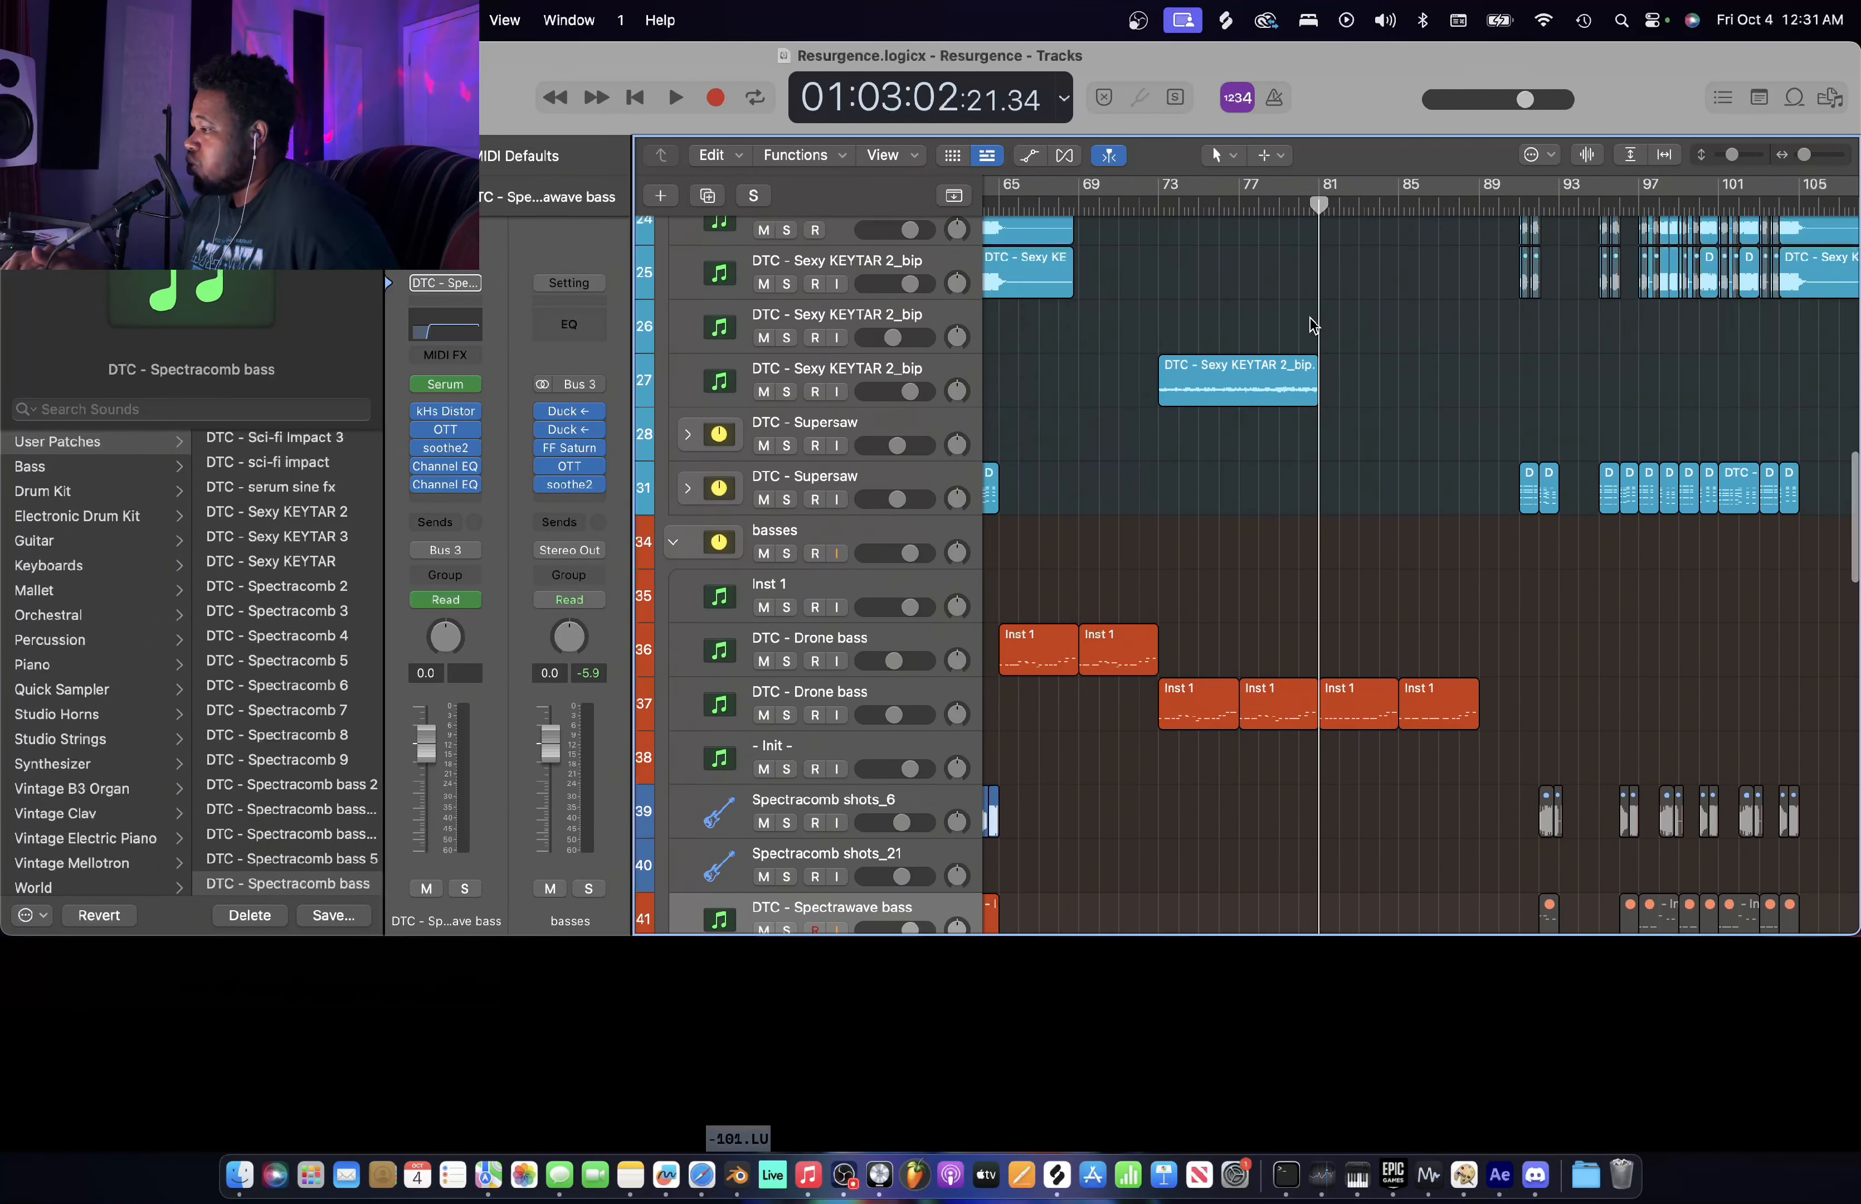
pyautogui.rightClick(1313, 321)
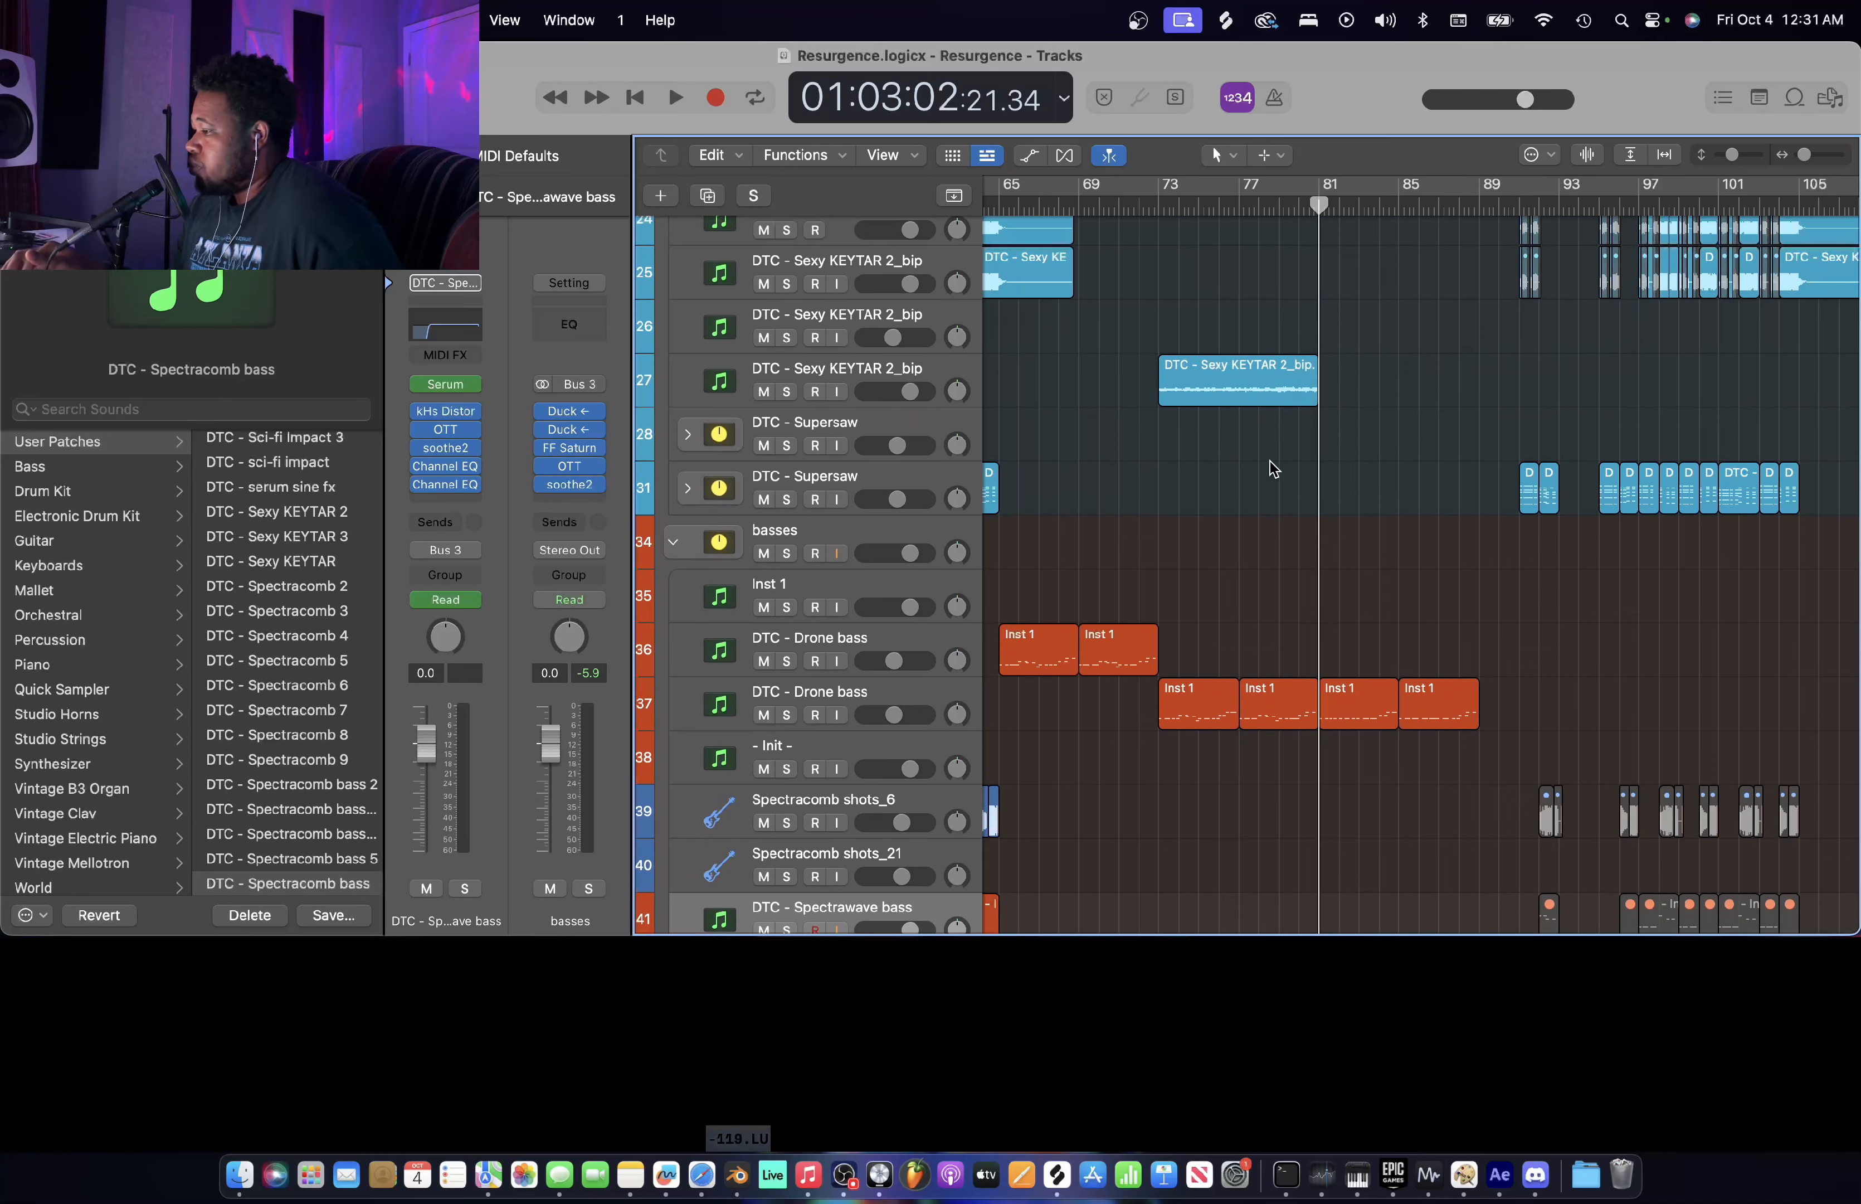
pyautogui.scroll(3, 1225, 529)
pyautogui.hscroll(-3, 1225, 529)
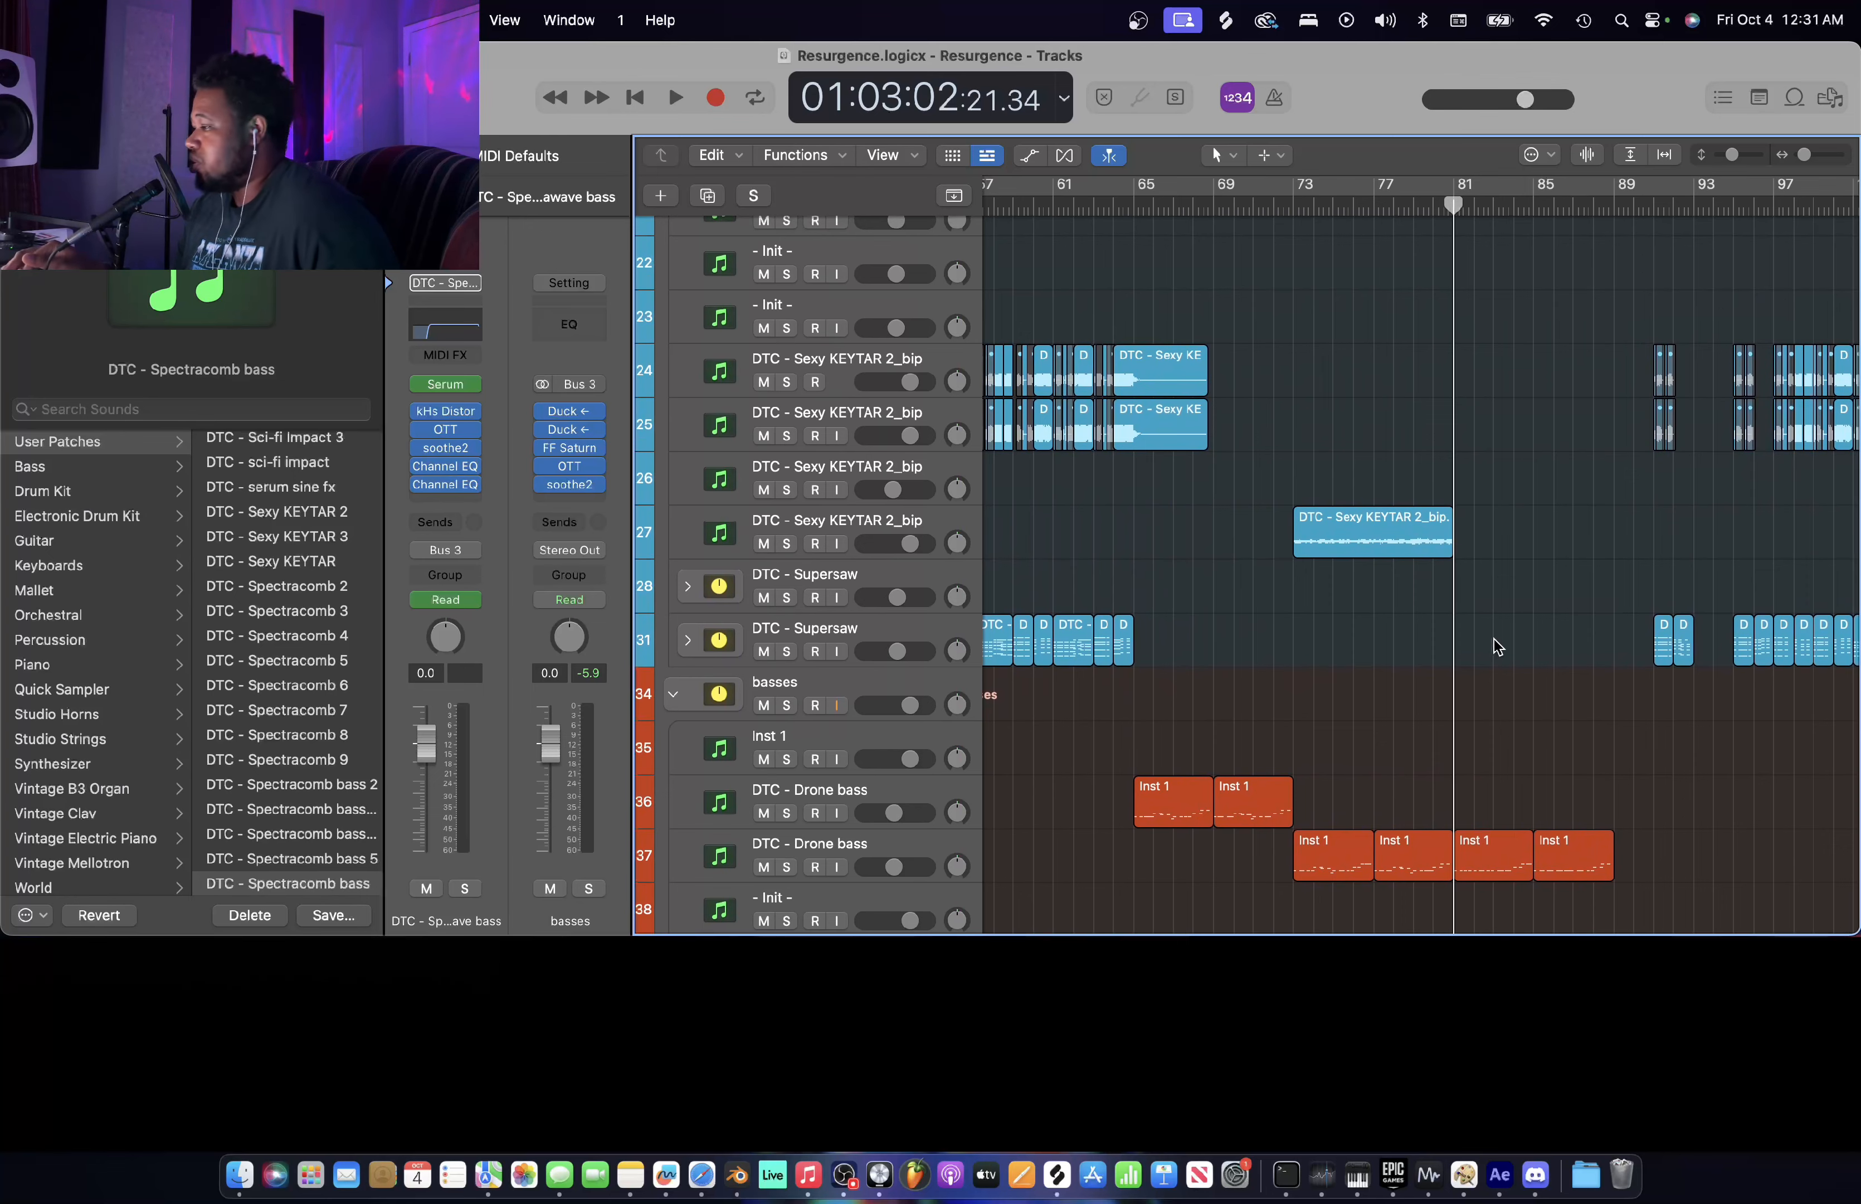
pyautogui.scroll(-5, 1320, 651)
pyautogui.click(1136, 208)
pyautogui.press('space')
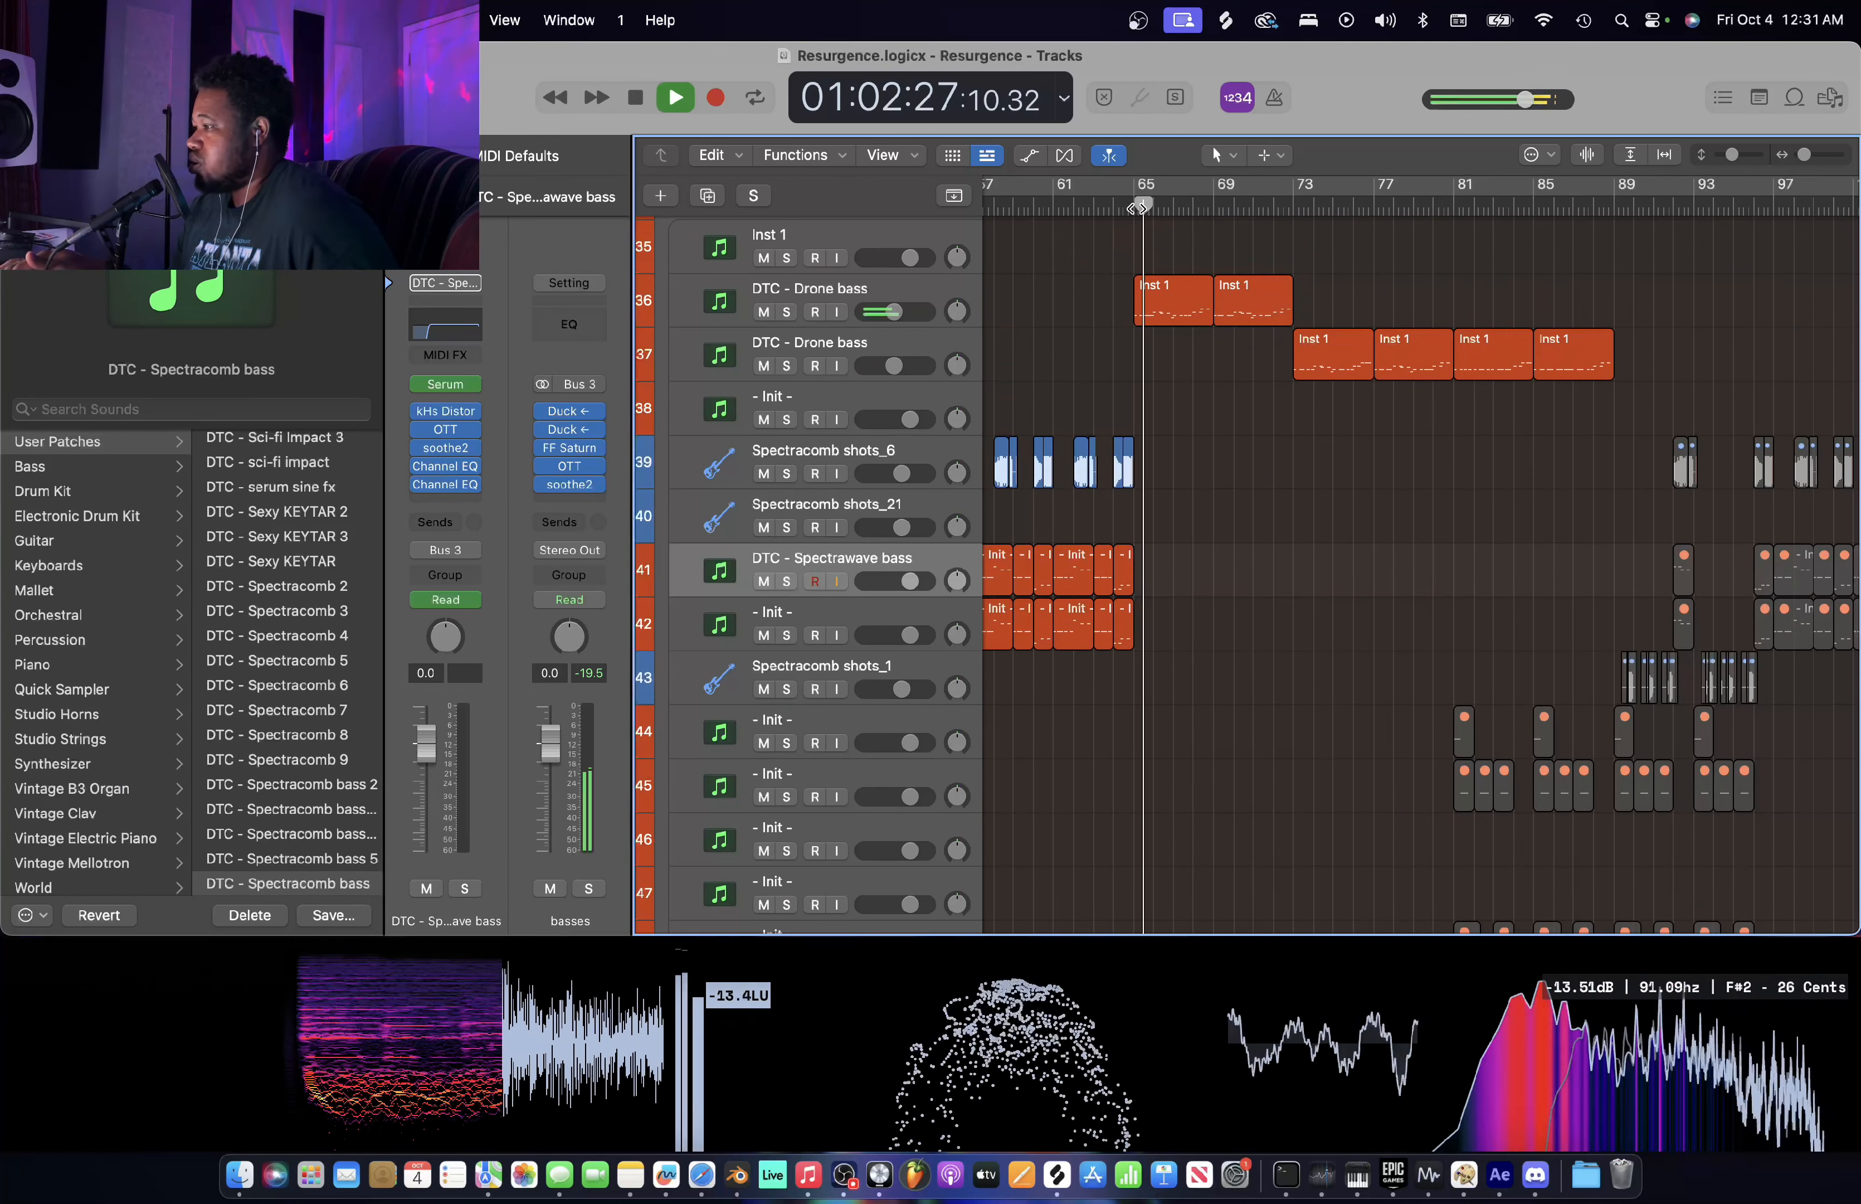
pyautogui.press('space')
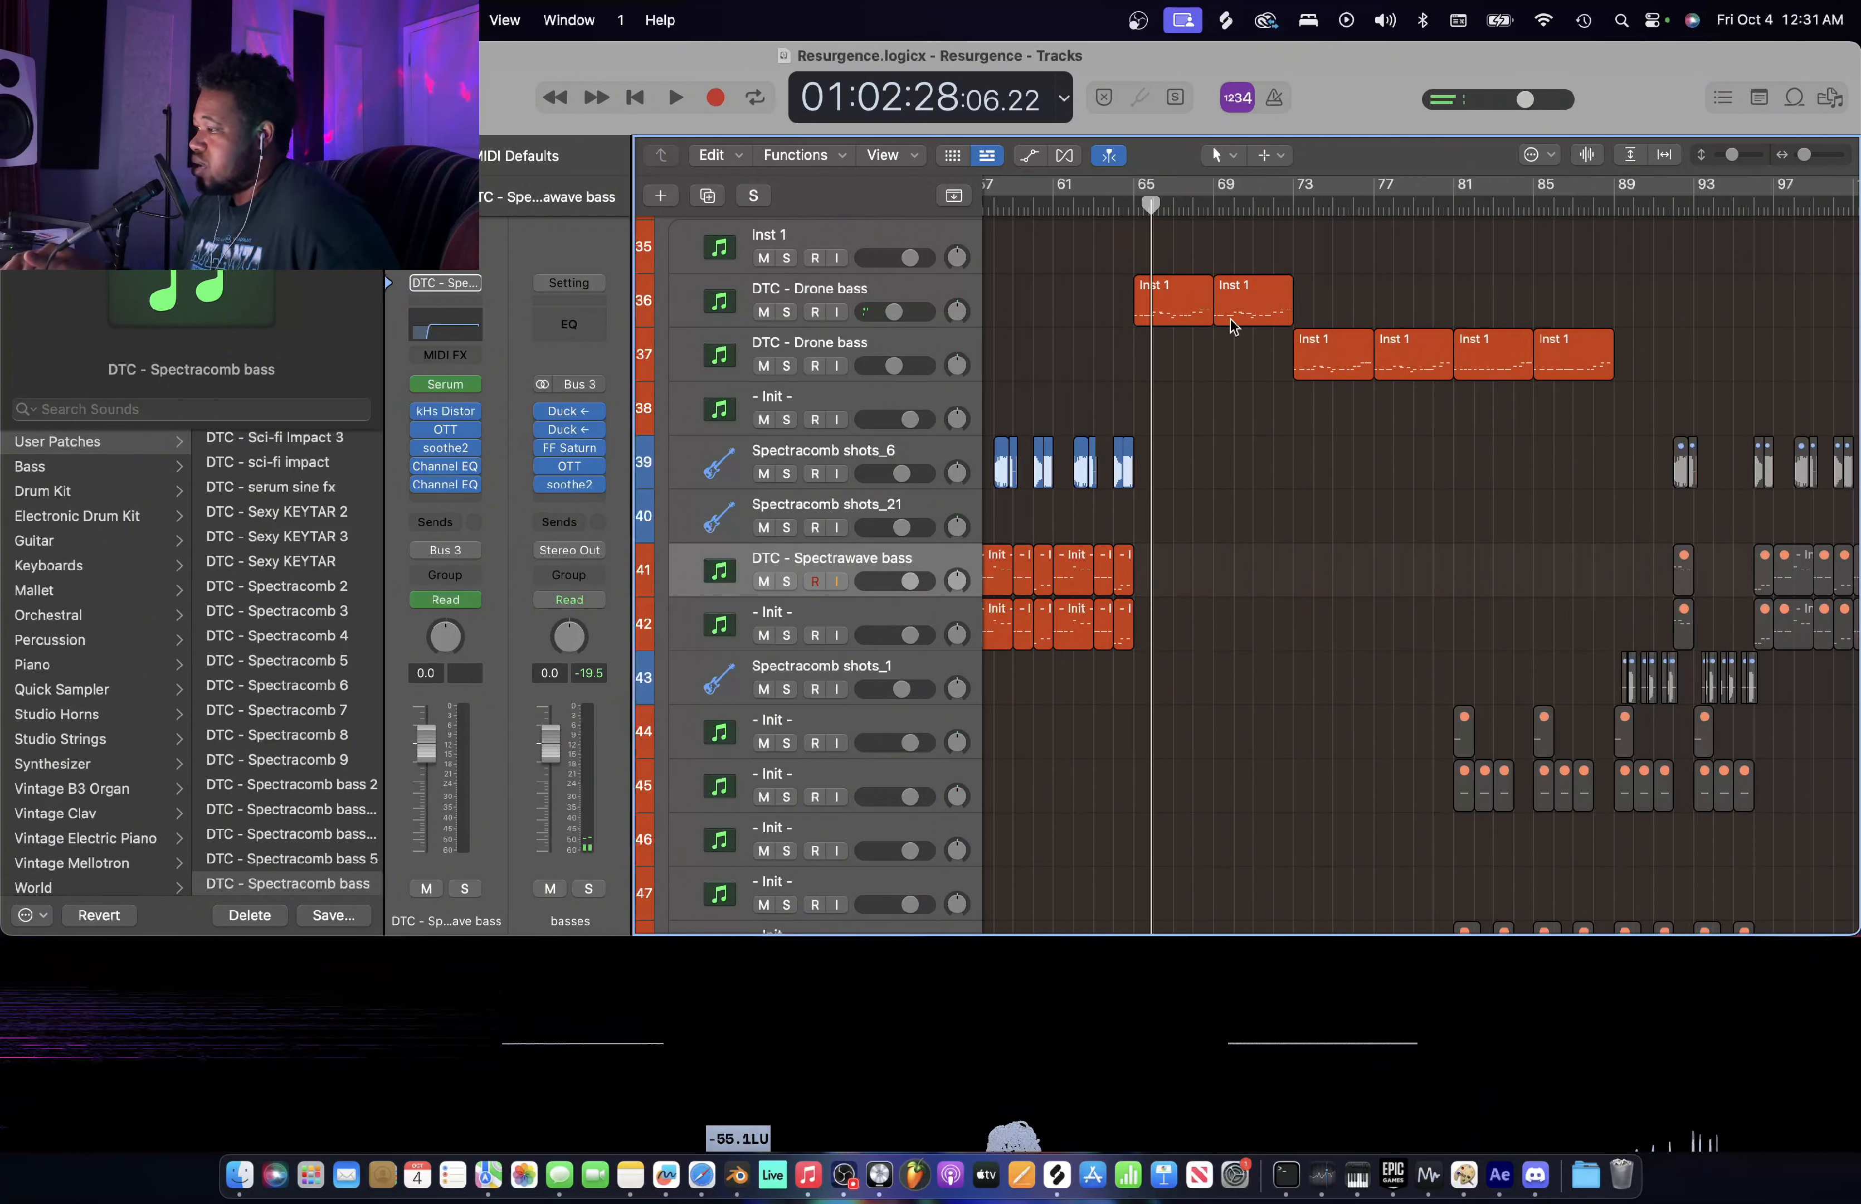
# - Place the playhead at bar 73 and review the KEYTAR, bass, riser and drum regions around it
pyautogui.scroll(6, 1286, 344)
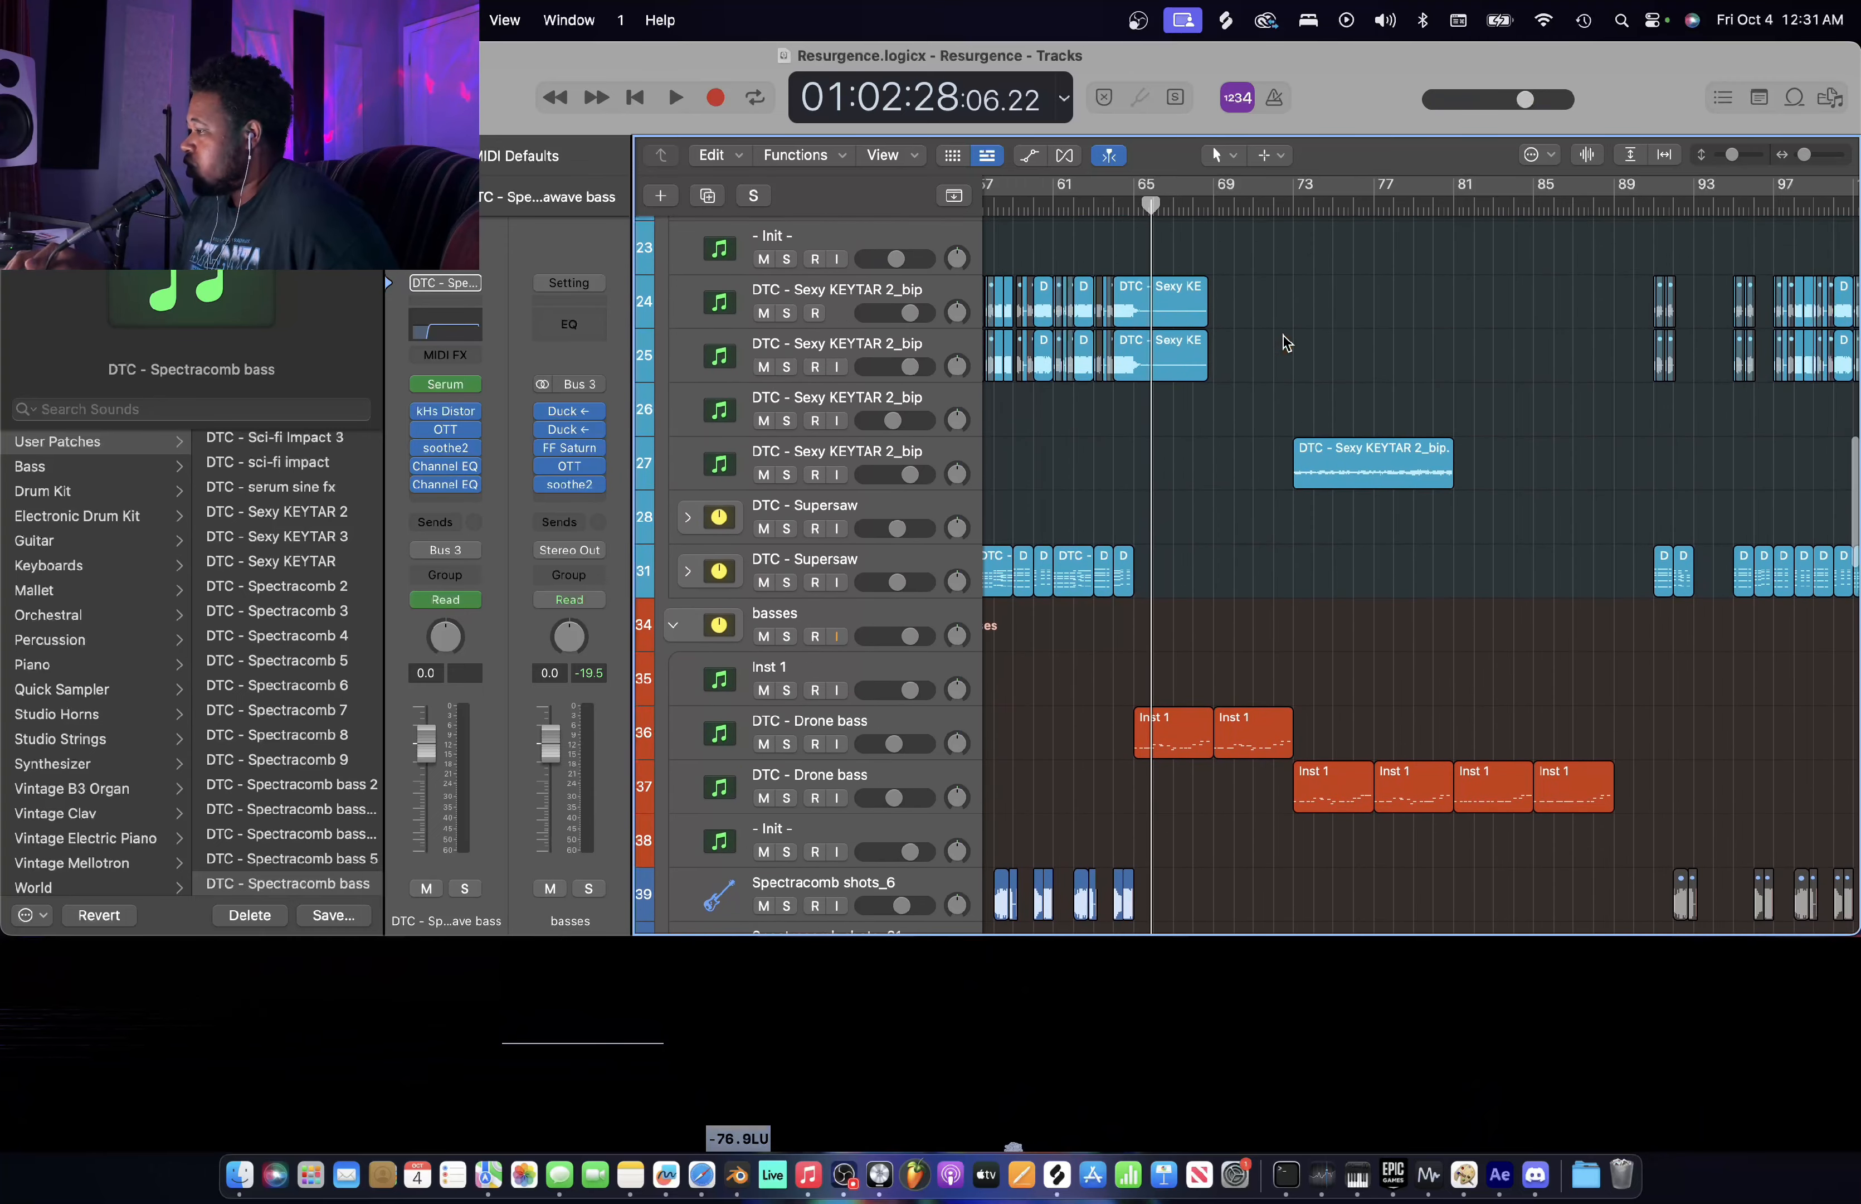
pyautogui.click(1292, 211)
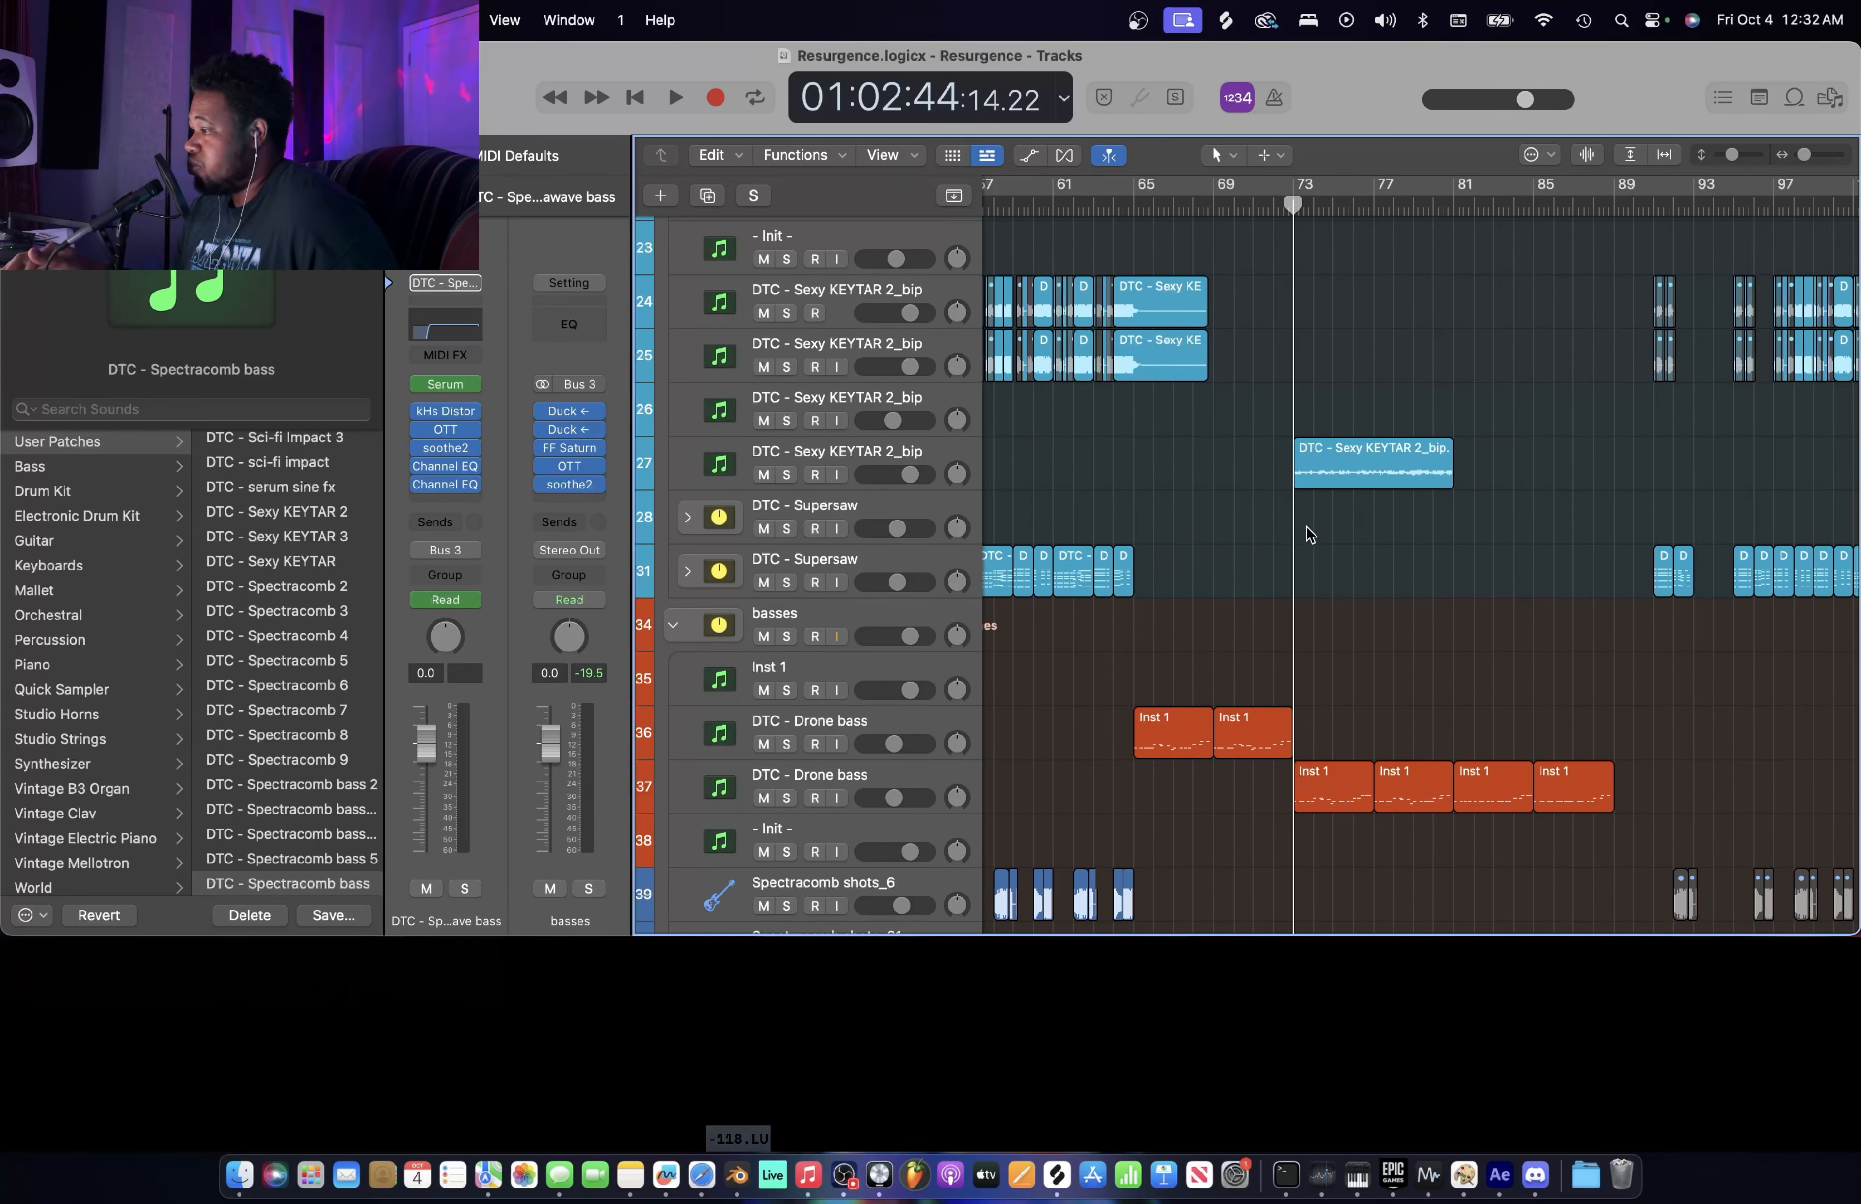
pyautogui.hscroll(2, 1351, 606)
pyautogui.scroll(-15, 1352, 605)
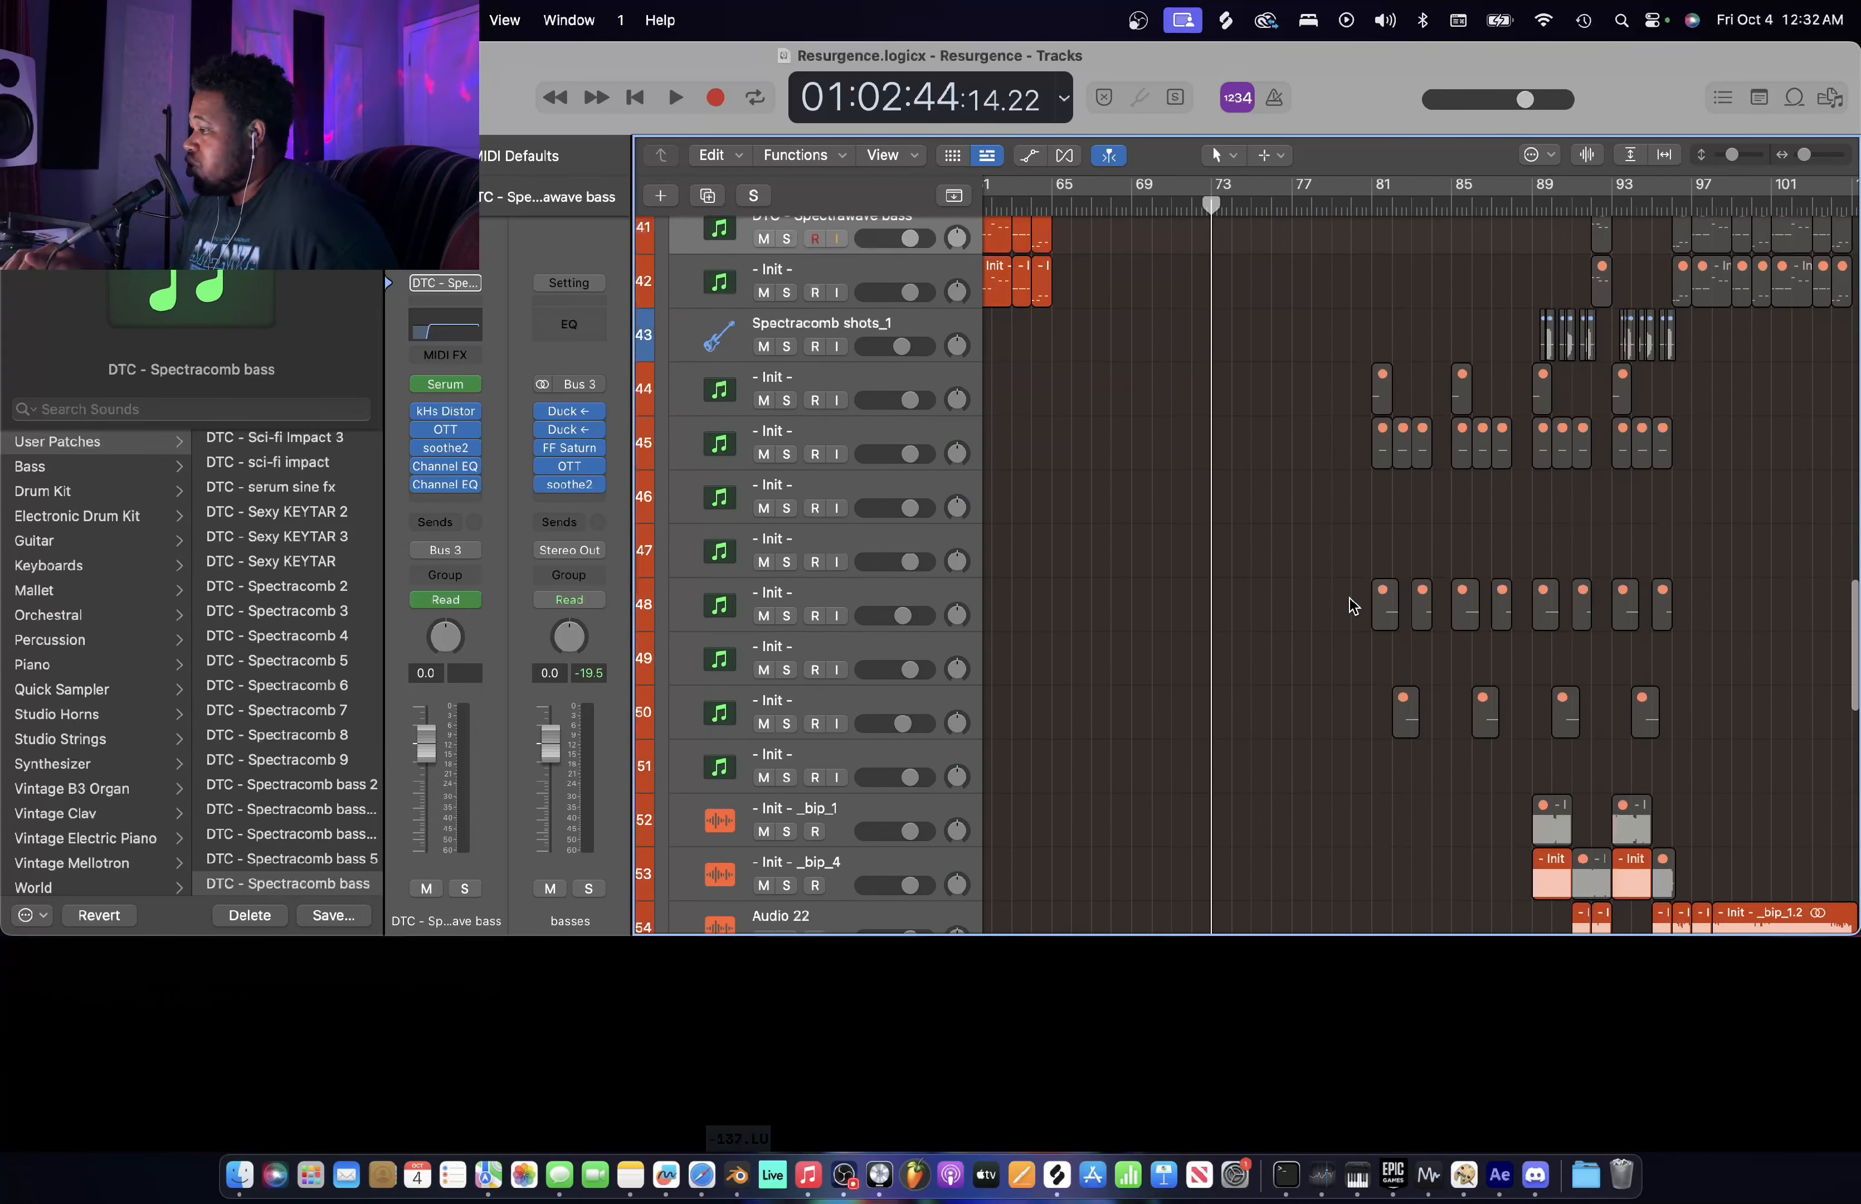
pyautogui.scroll(-10, 1353, 606)
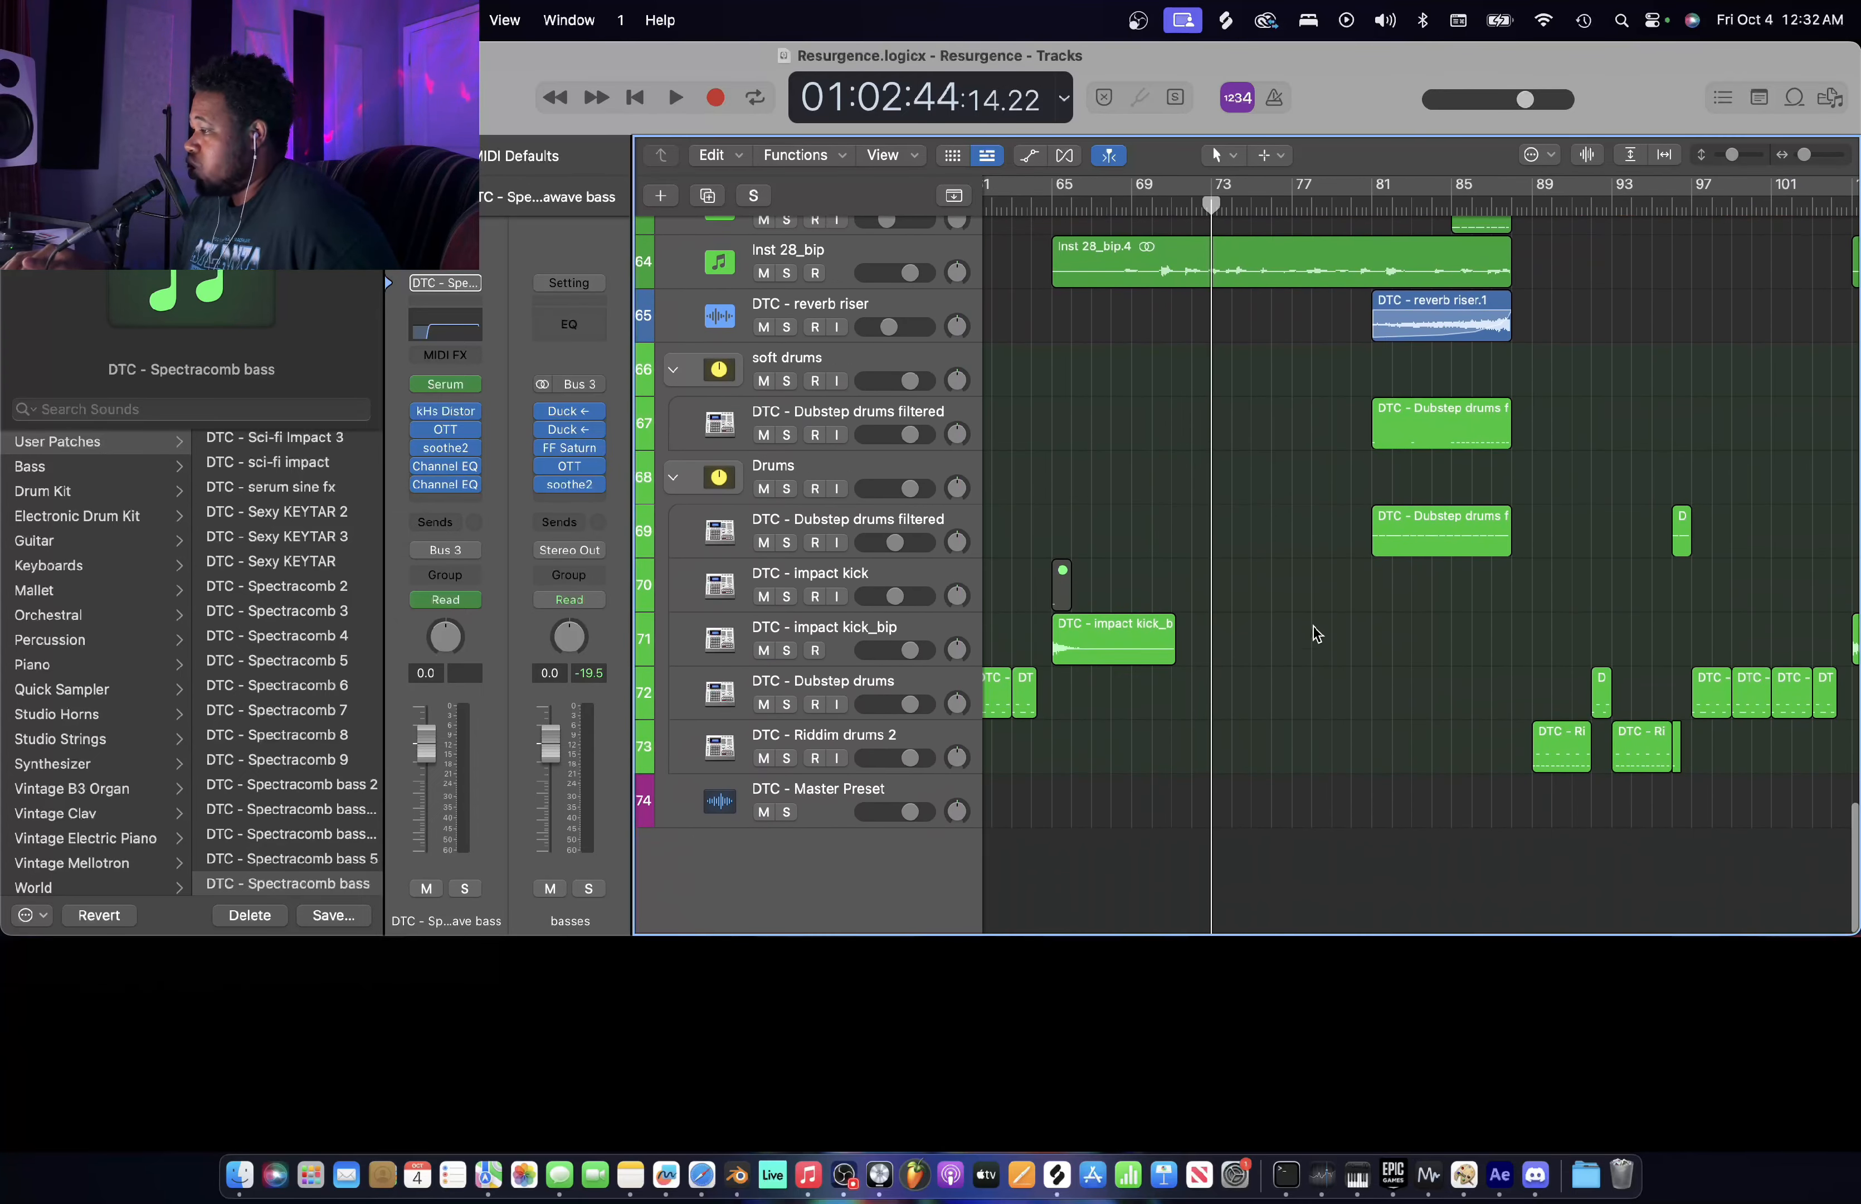
pyautogui.scroll(15, 1306, 589)
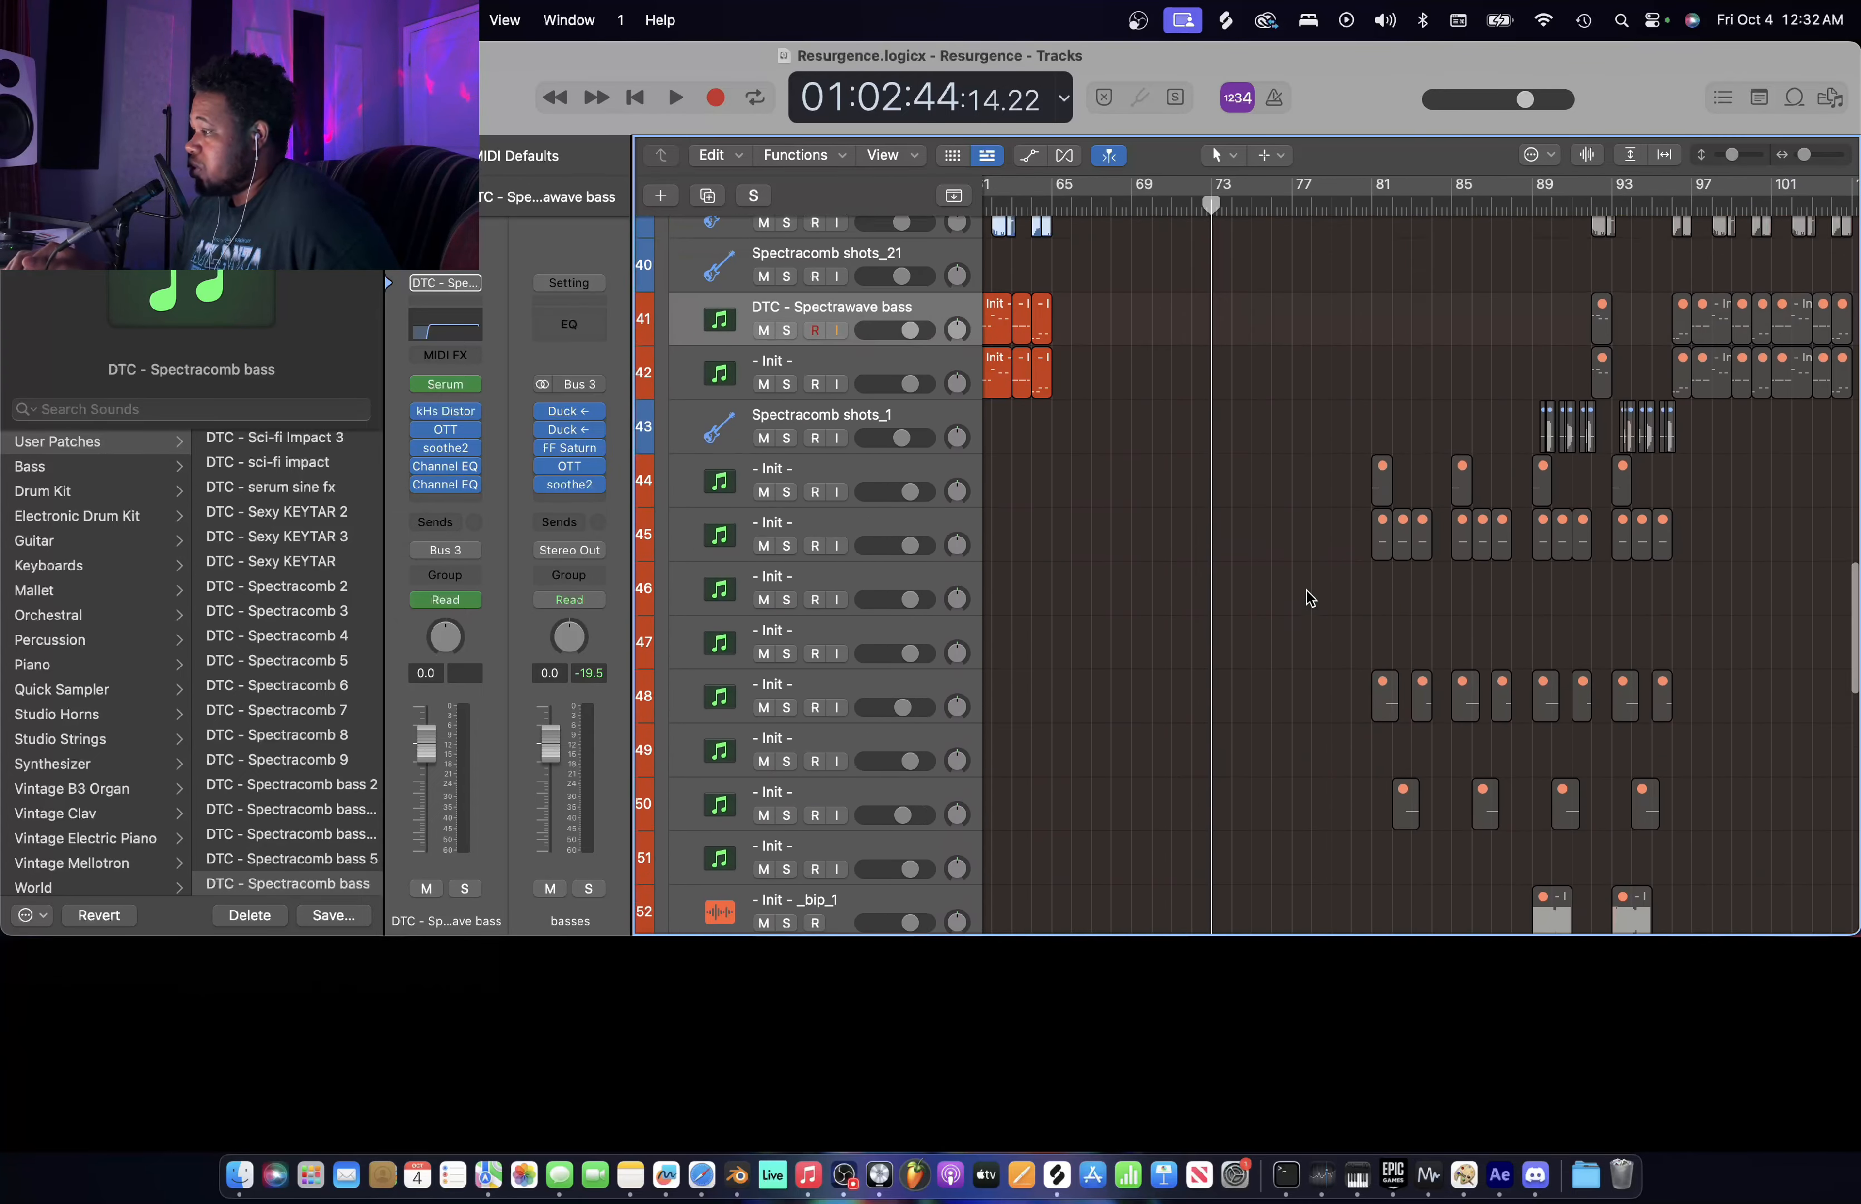
# - Move the playhead to bar 81 and examine the Drone bass and Sexy KEYTAR regions leading into that section
pyautogui.scroll(2, 1310, 598)
pyautogui.click(1369, 207)
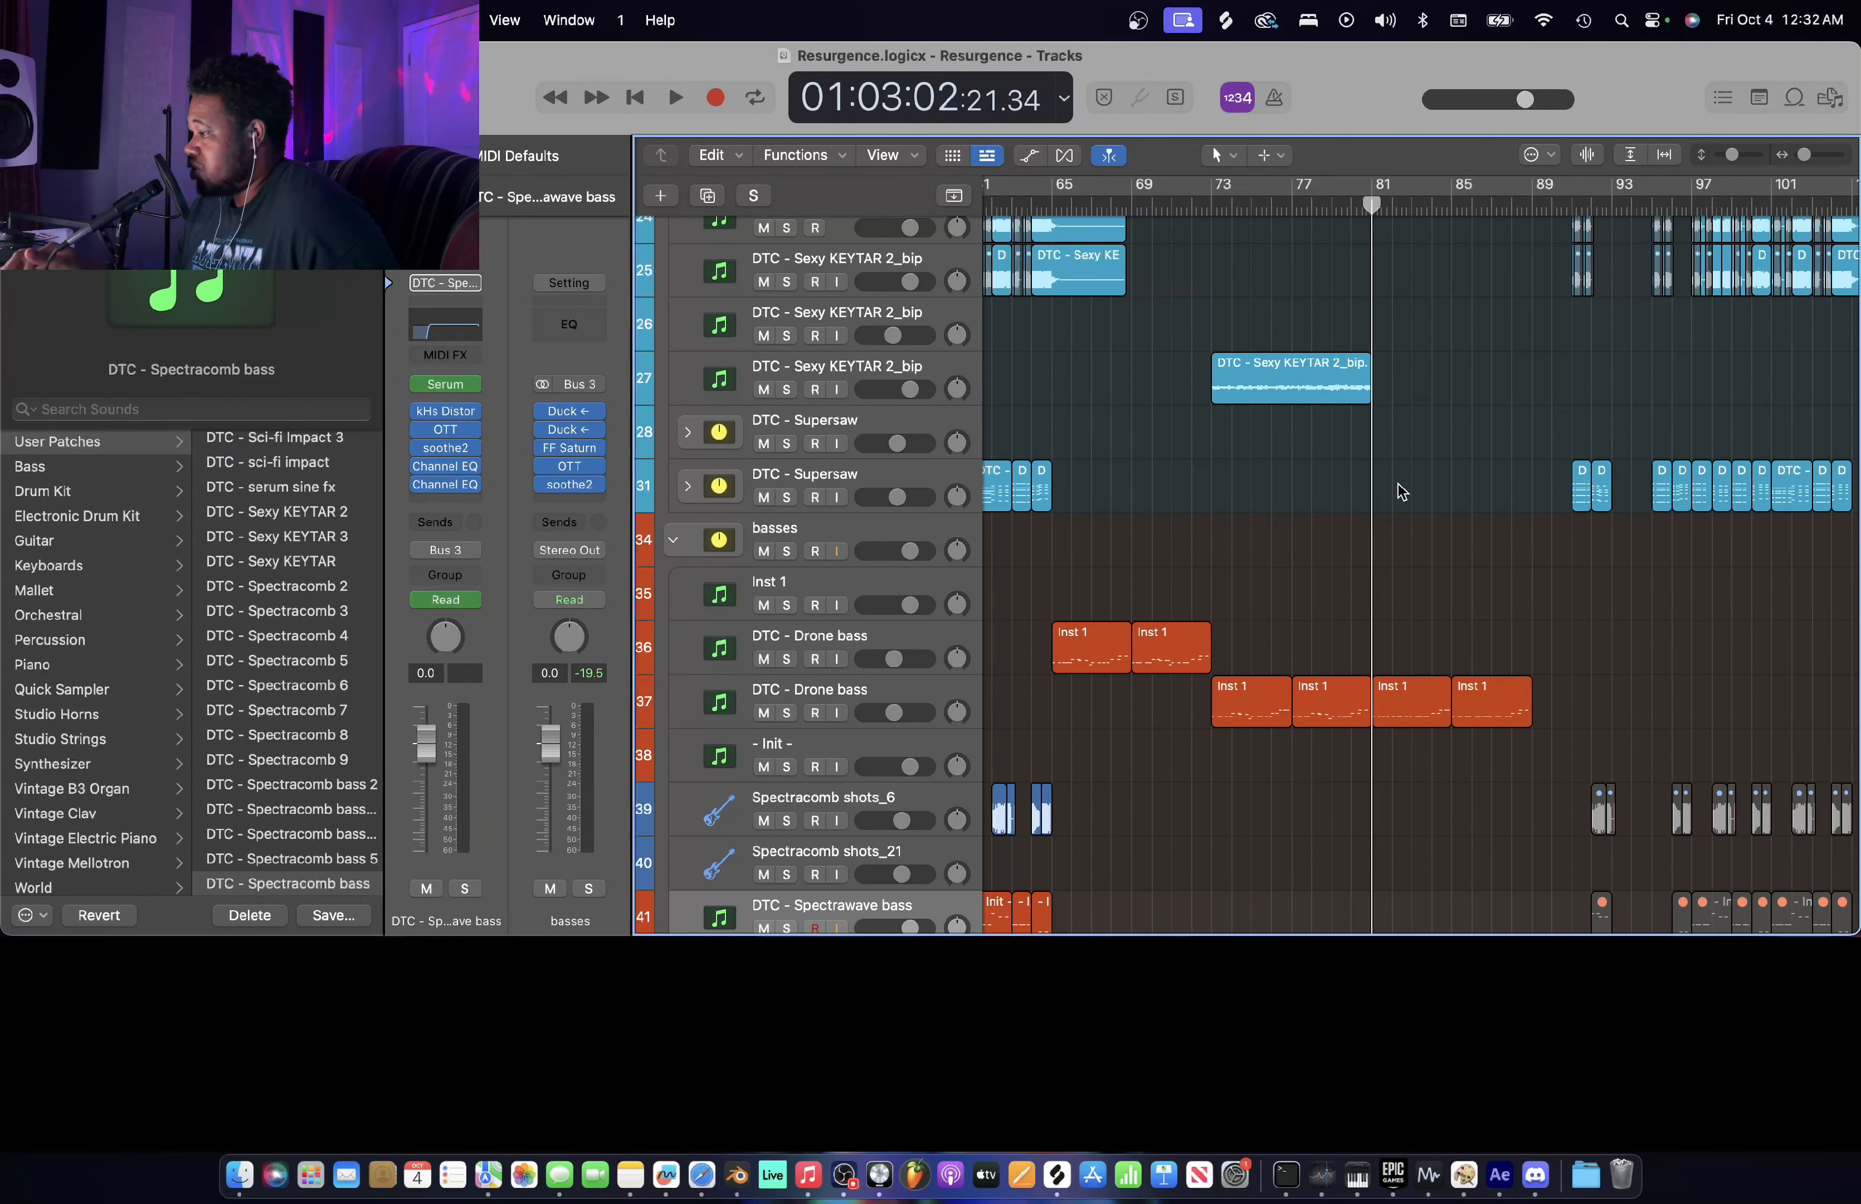
pyautogui.scroll(5, 1396, 489)
pyautogui.scroll(-2, 1401, 491)
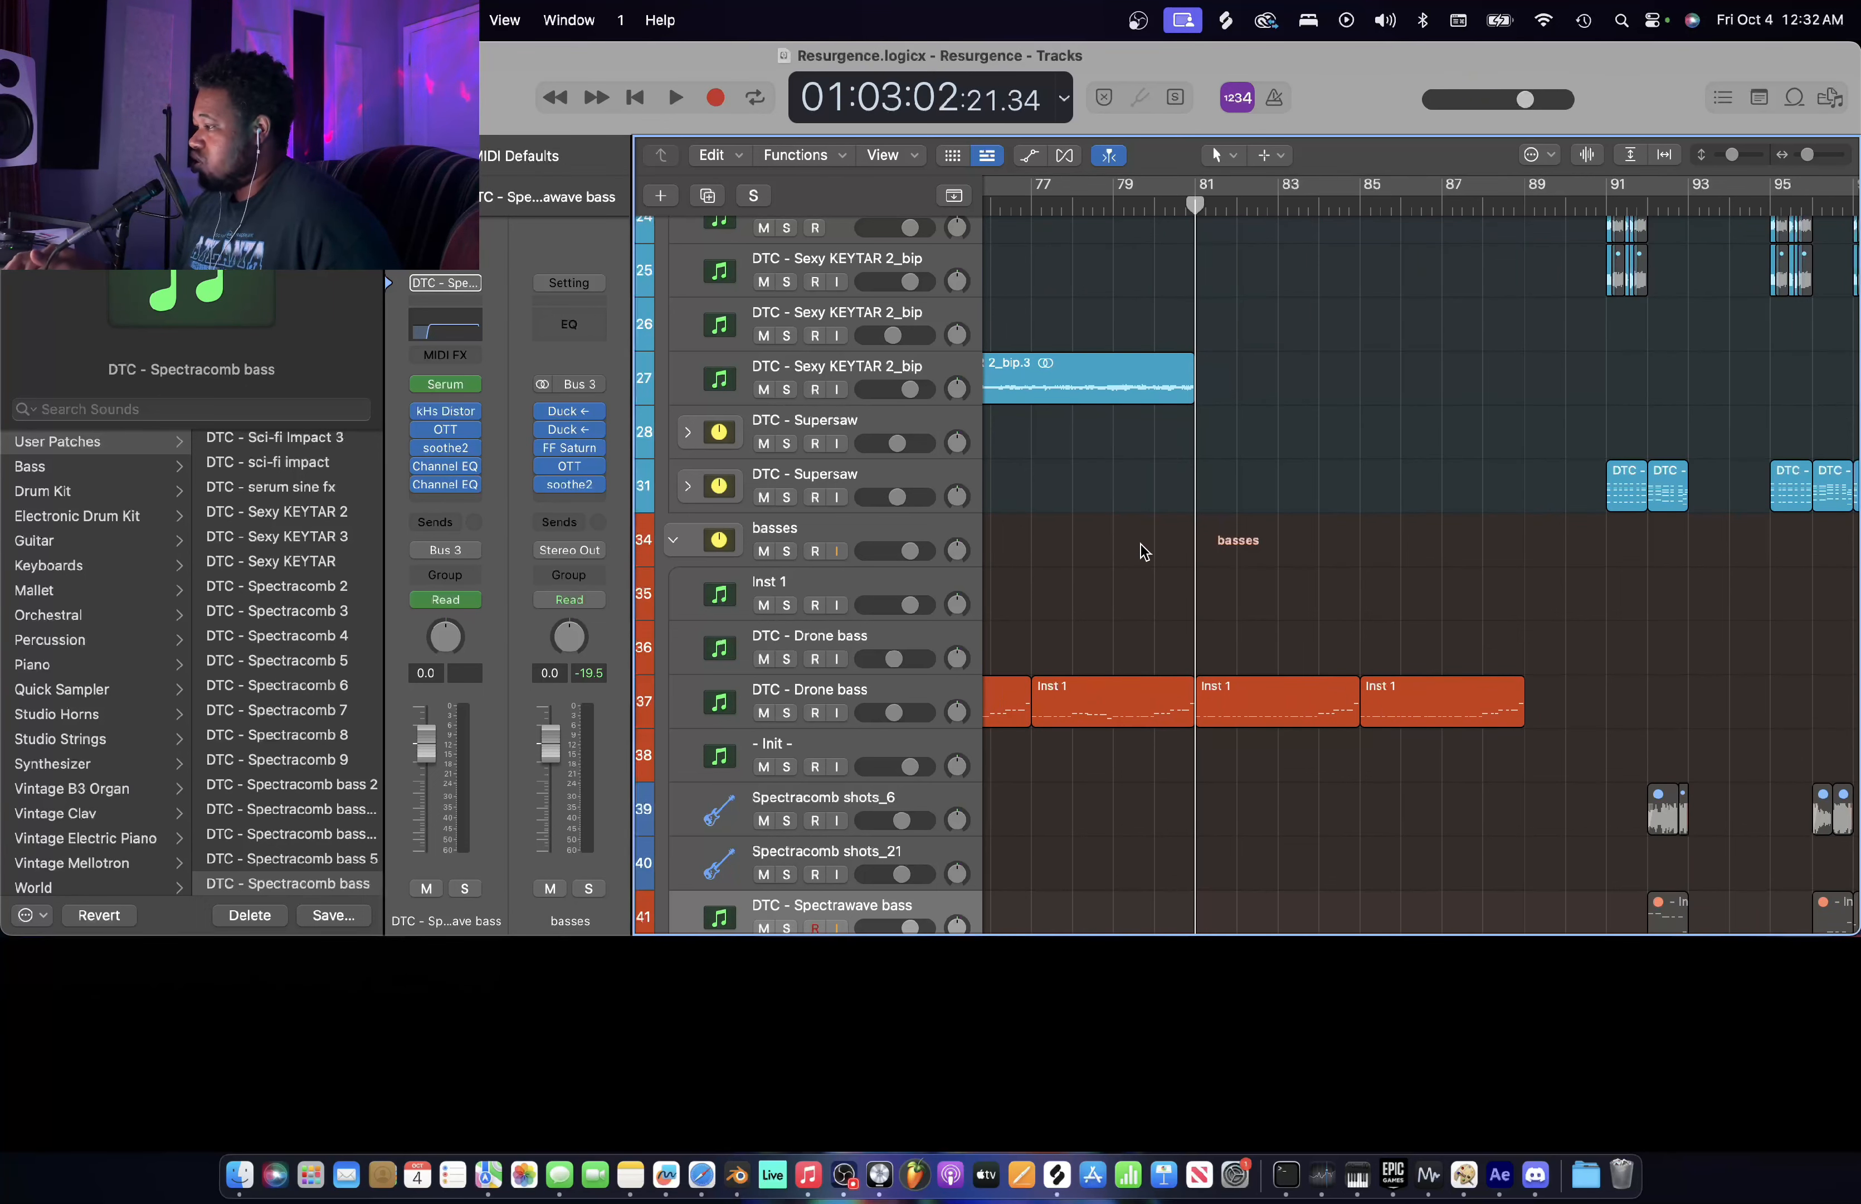
pyautogui.hscroll(-2, 1161, 576)
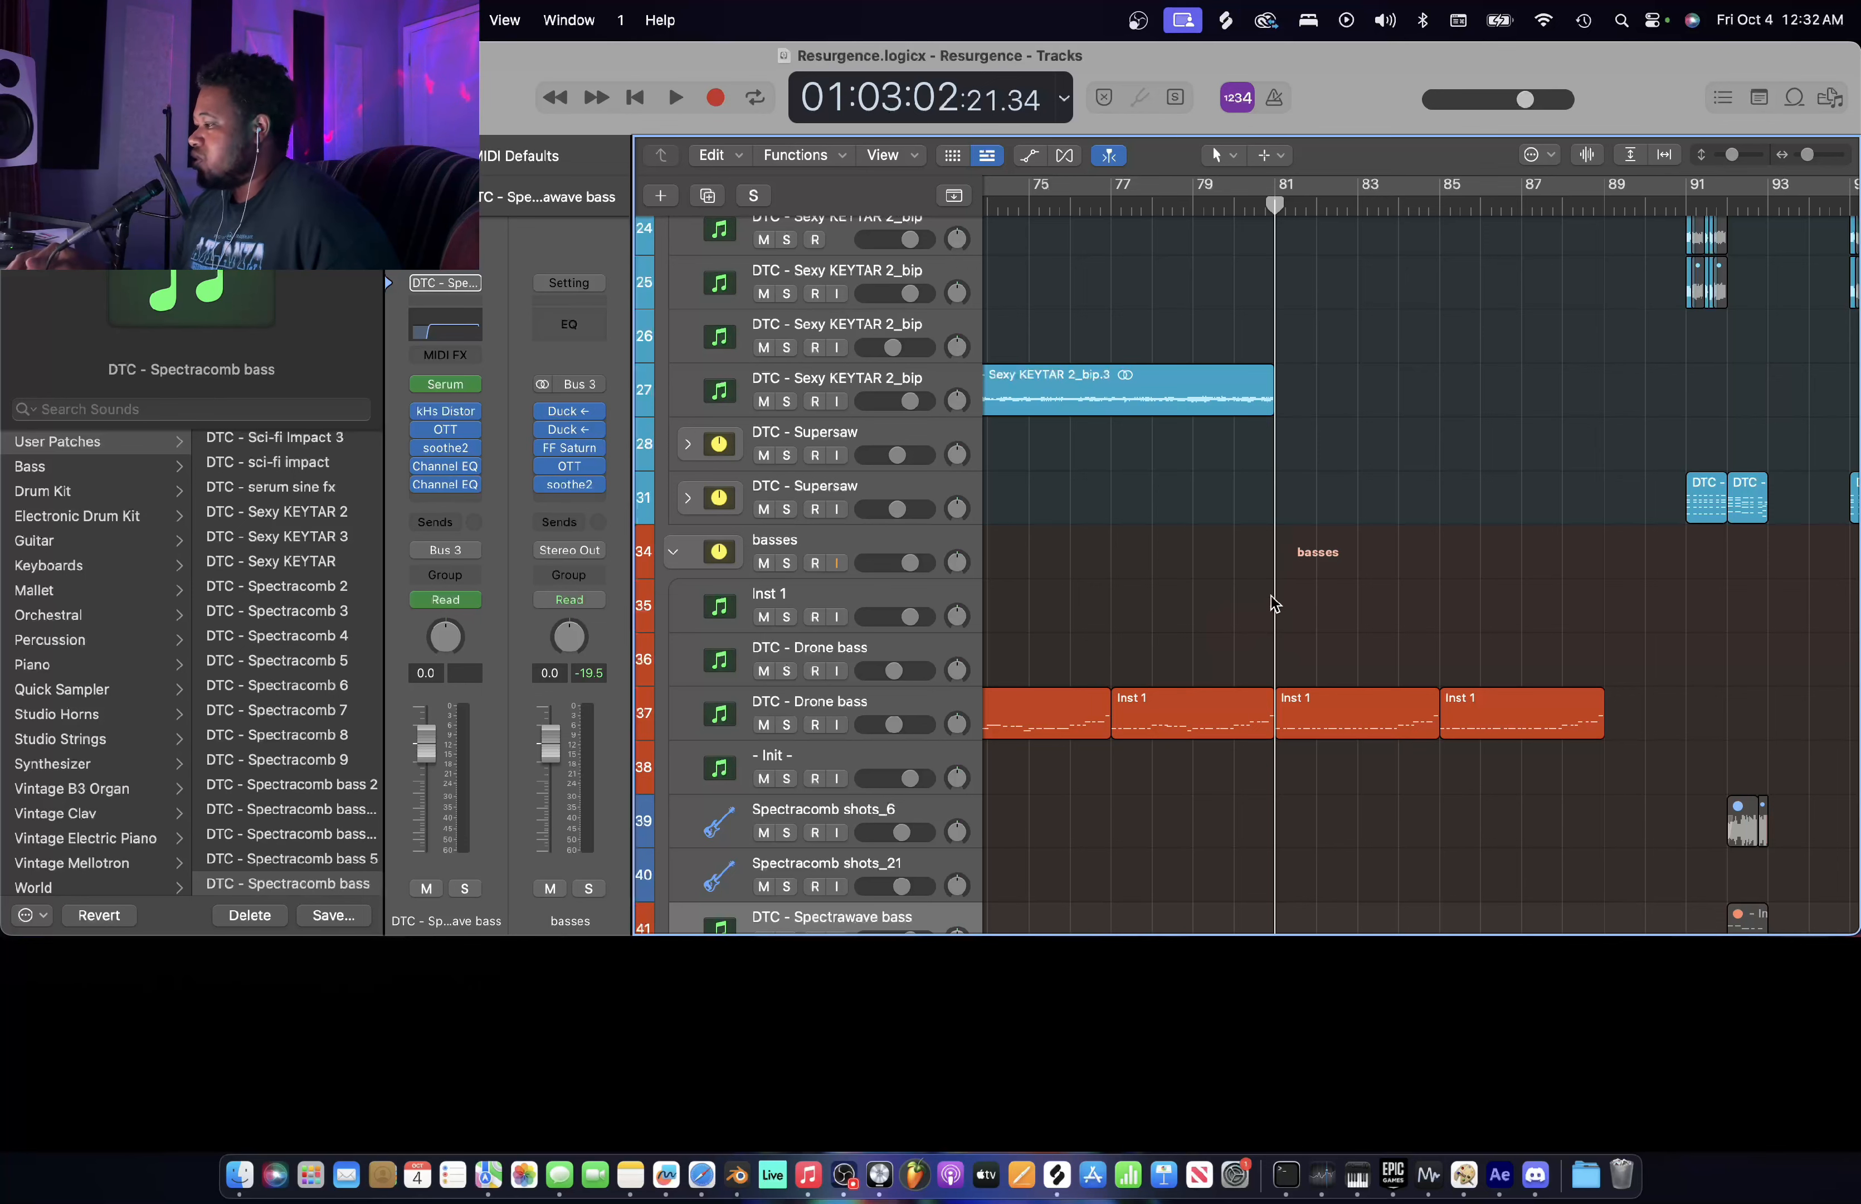
pyautogui.scroll(-5, 1285, 590)
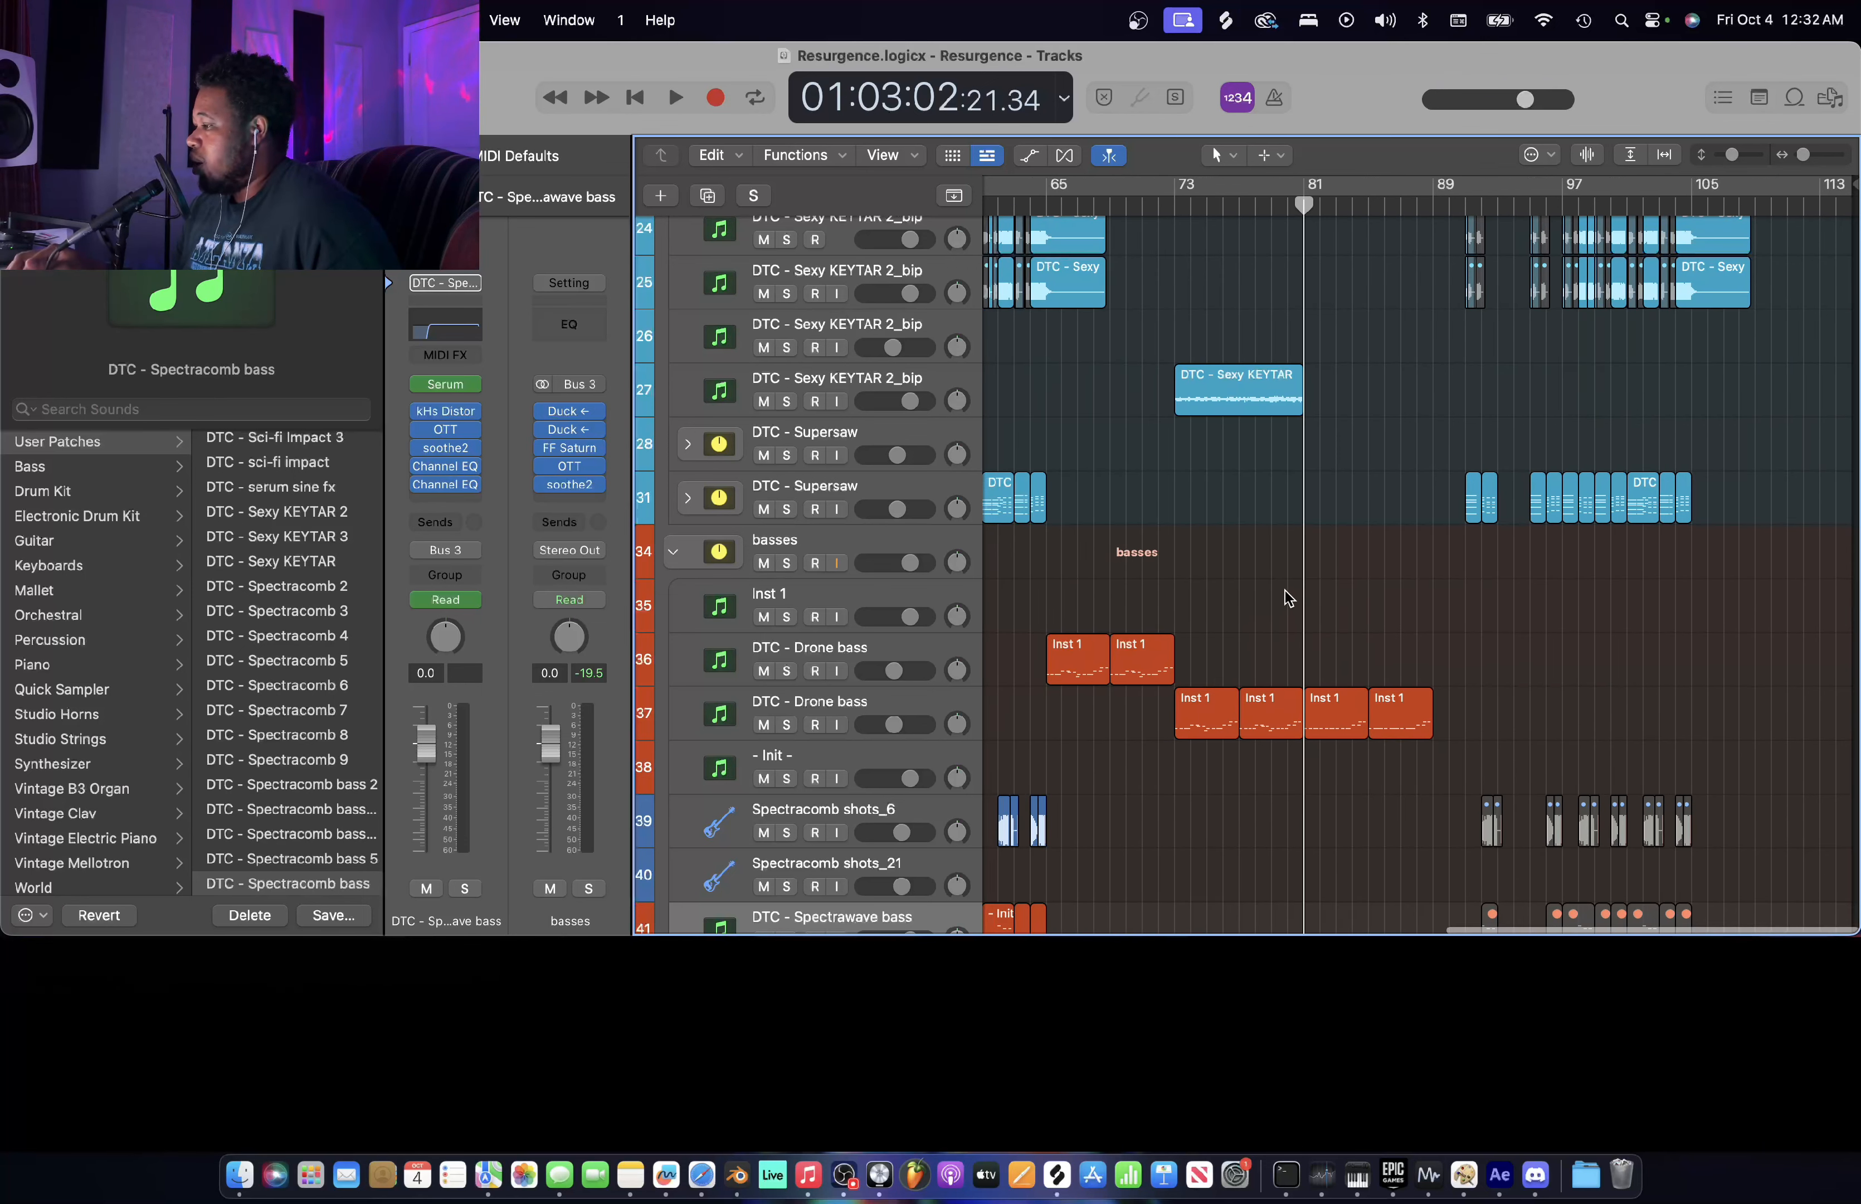
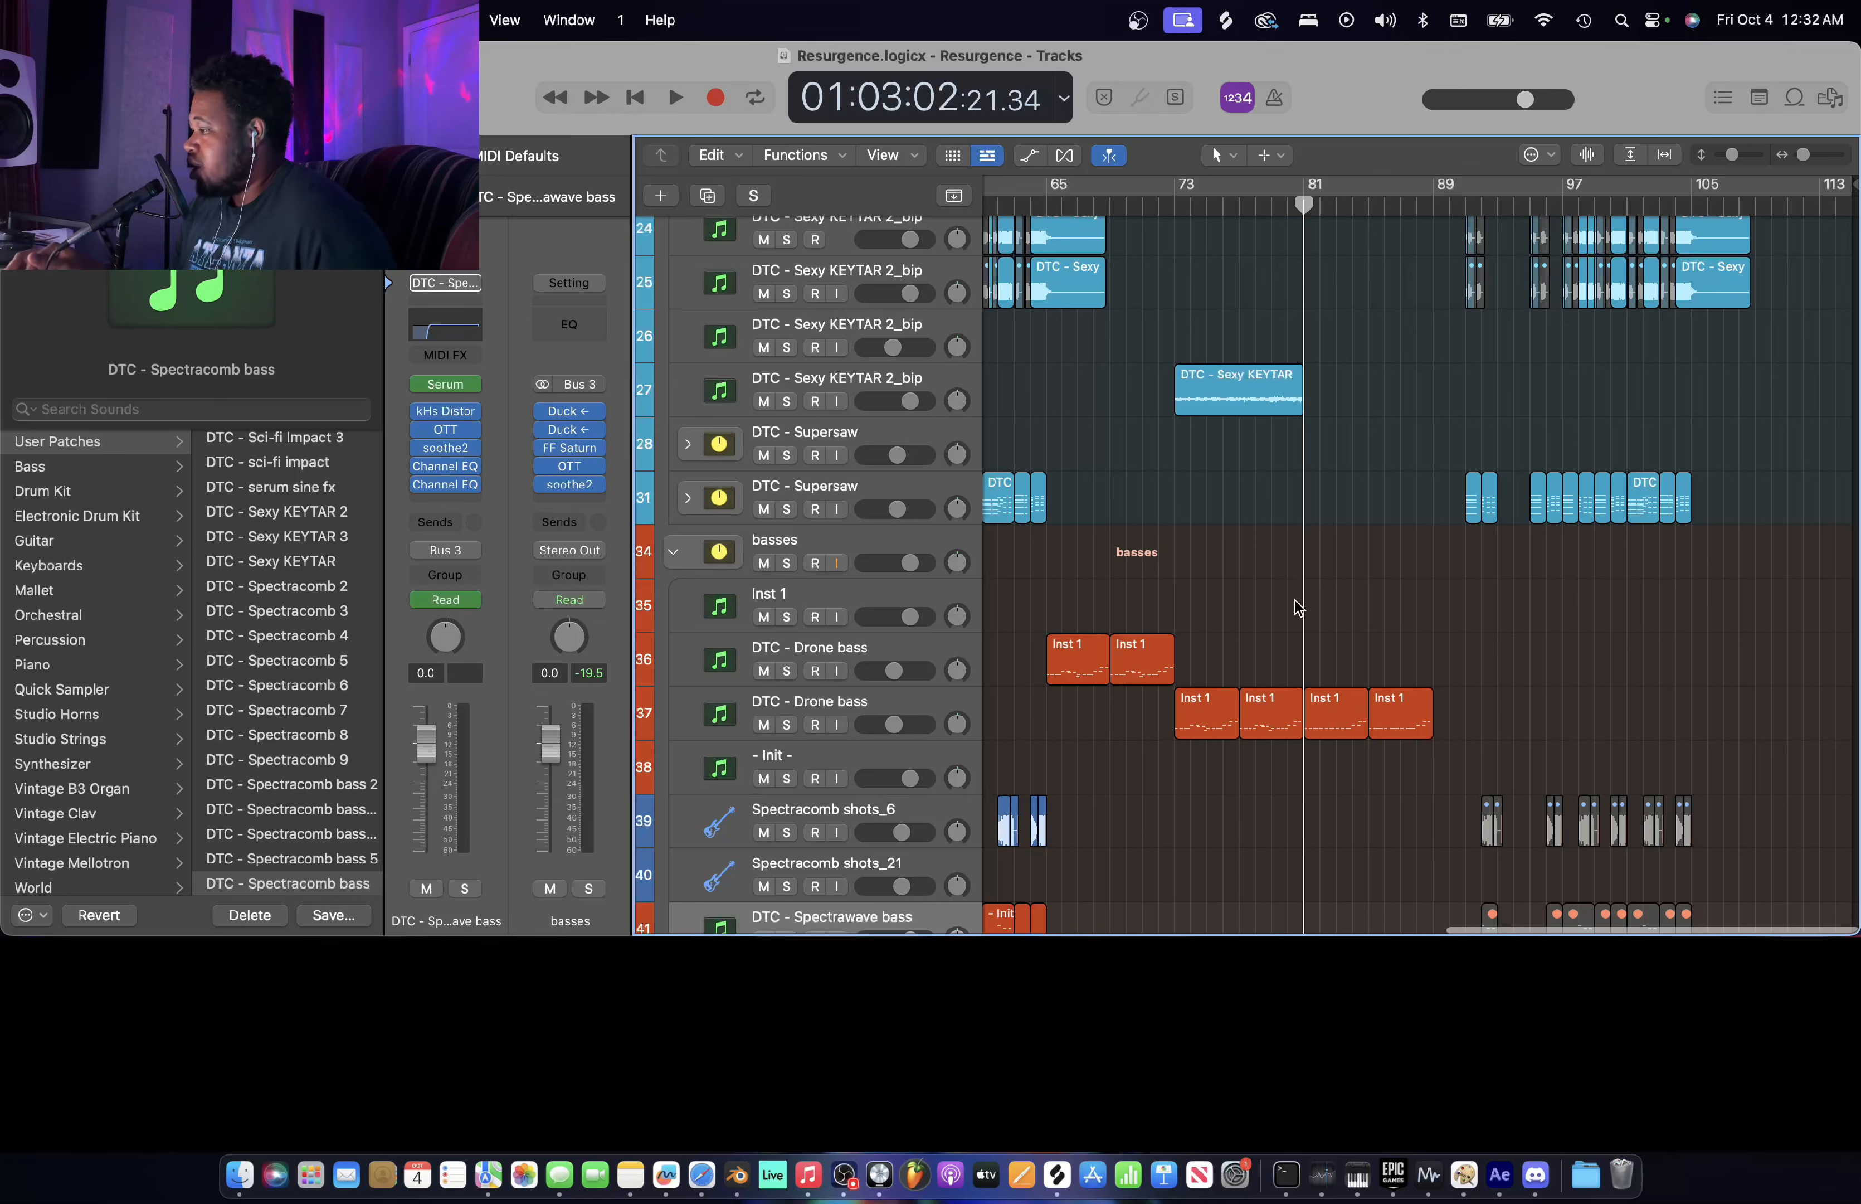
pyautogui.scroll(5, 1300, 588)
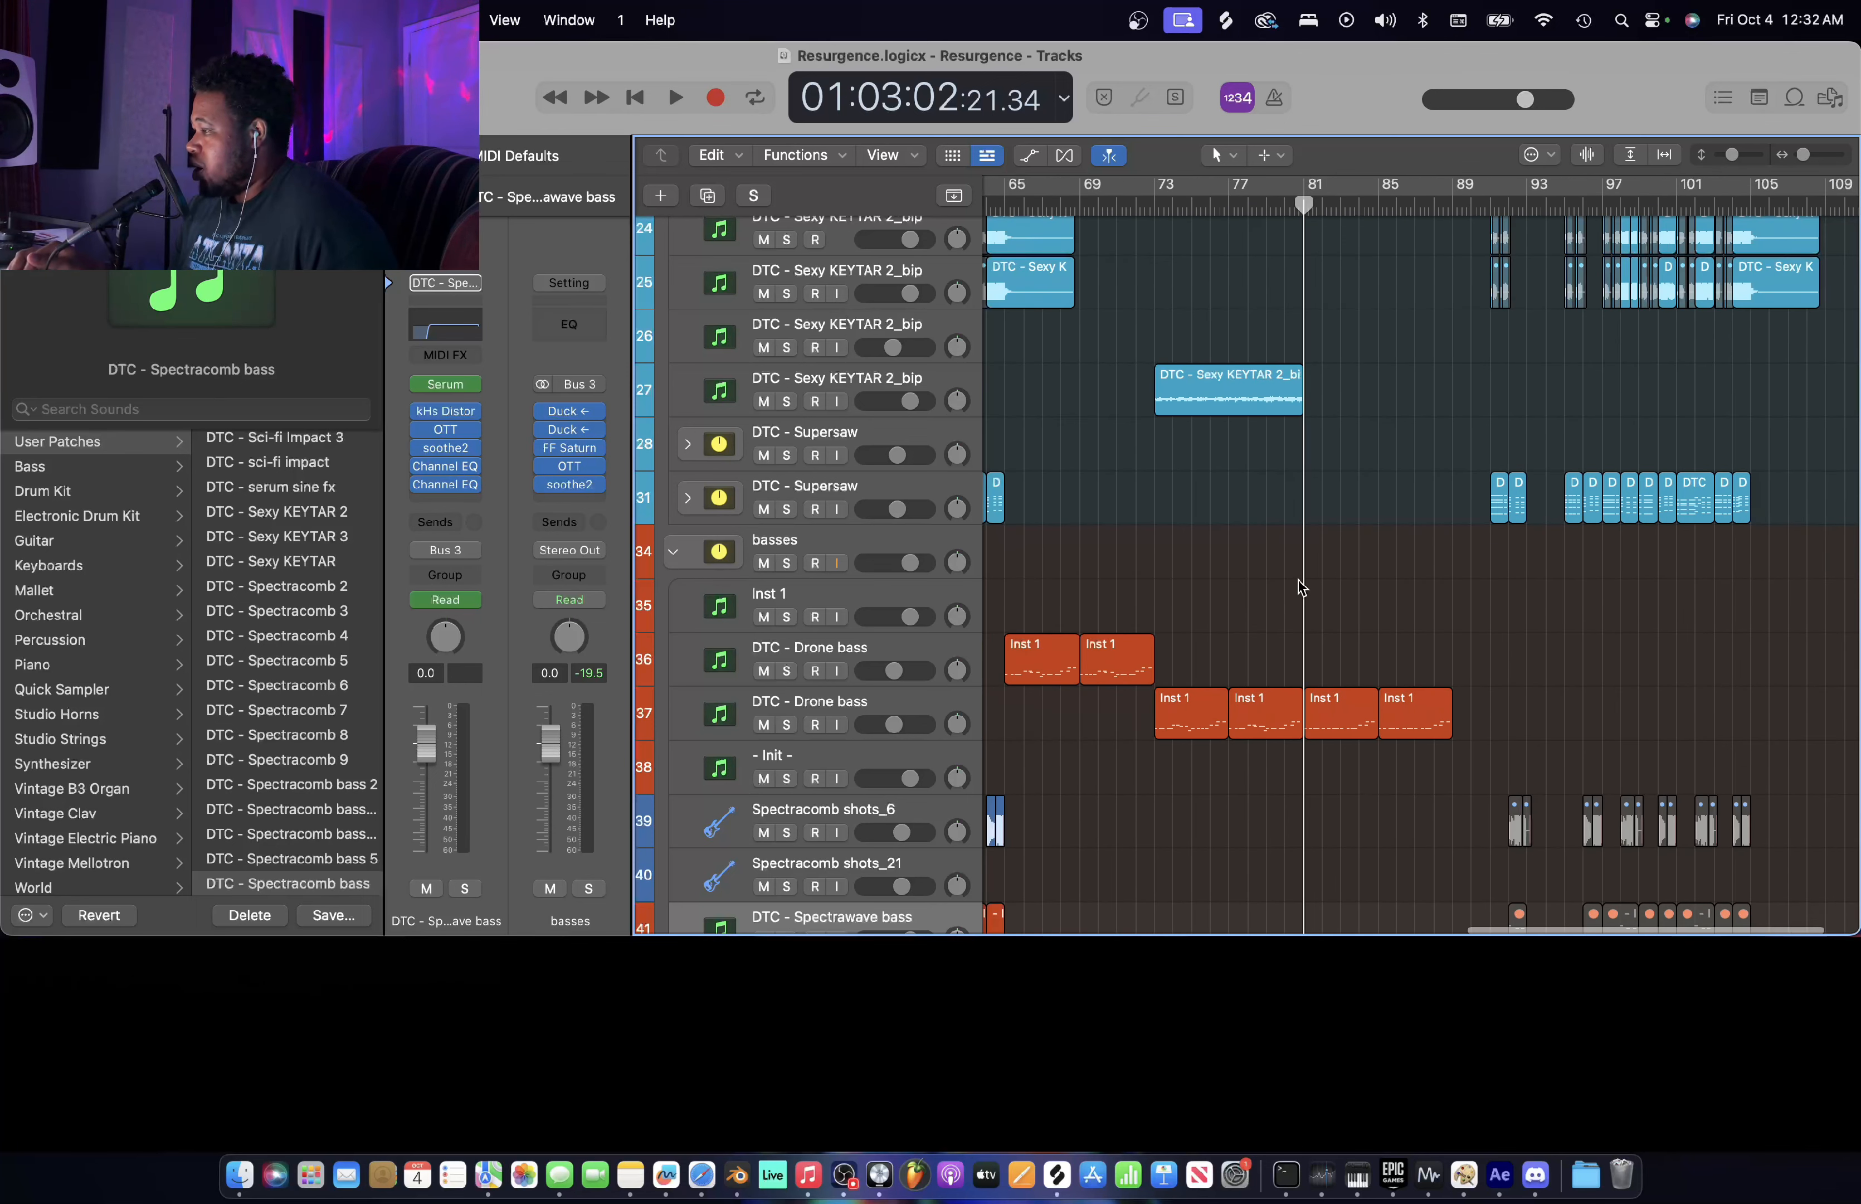
pyautogui.scroll(-8, 1299, 588)
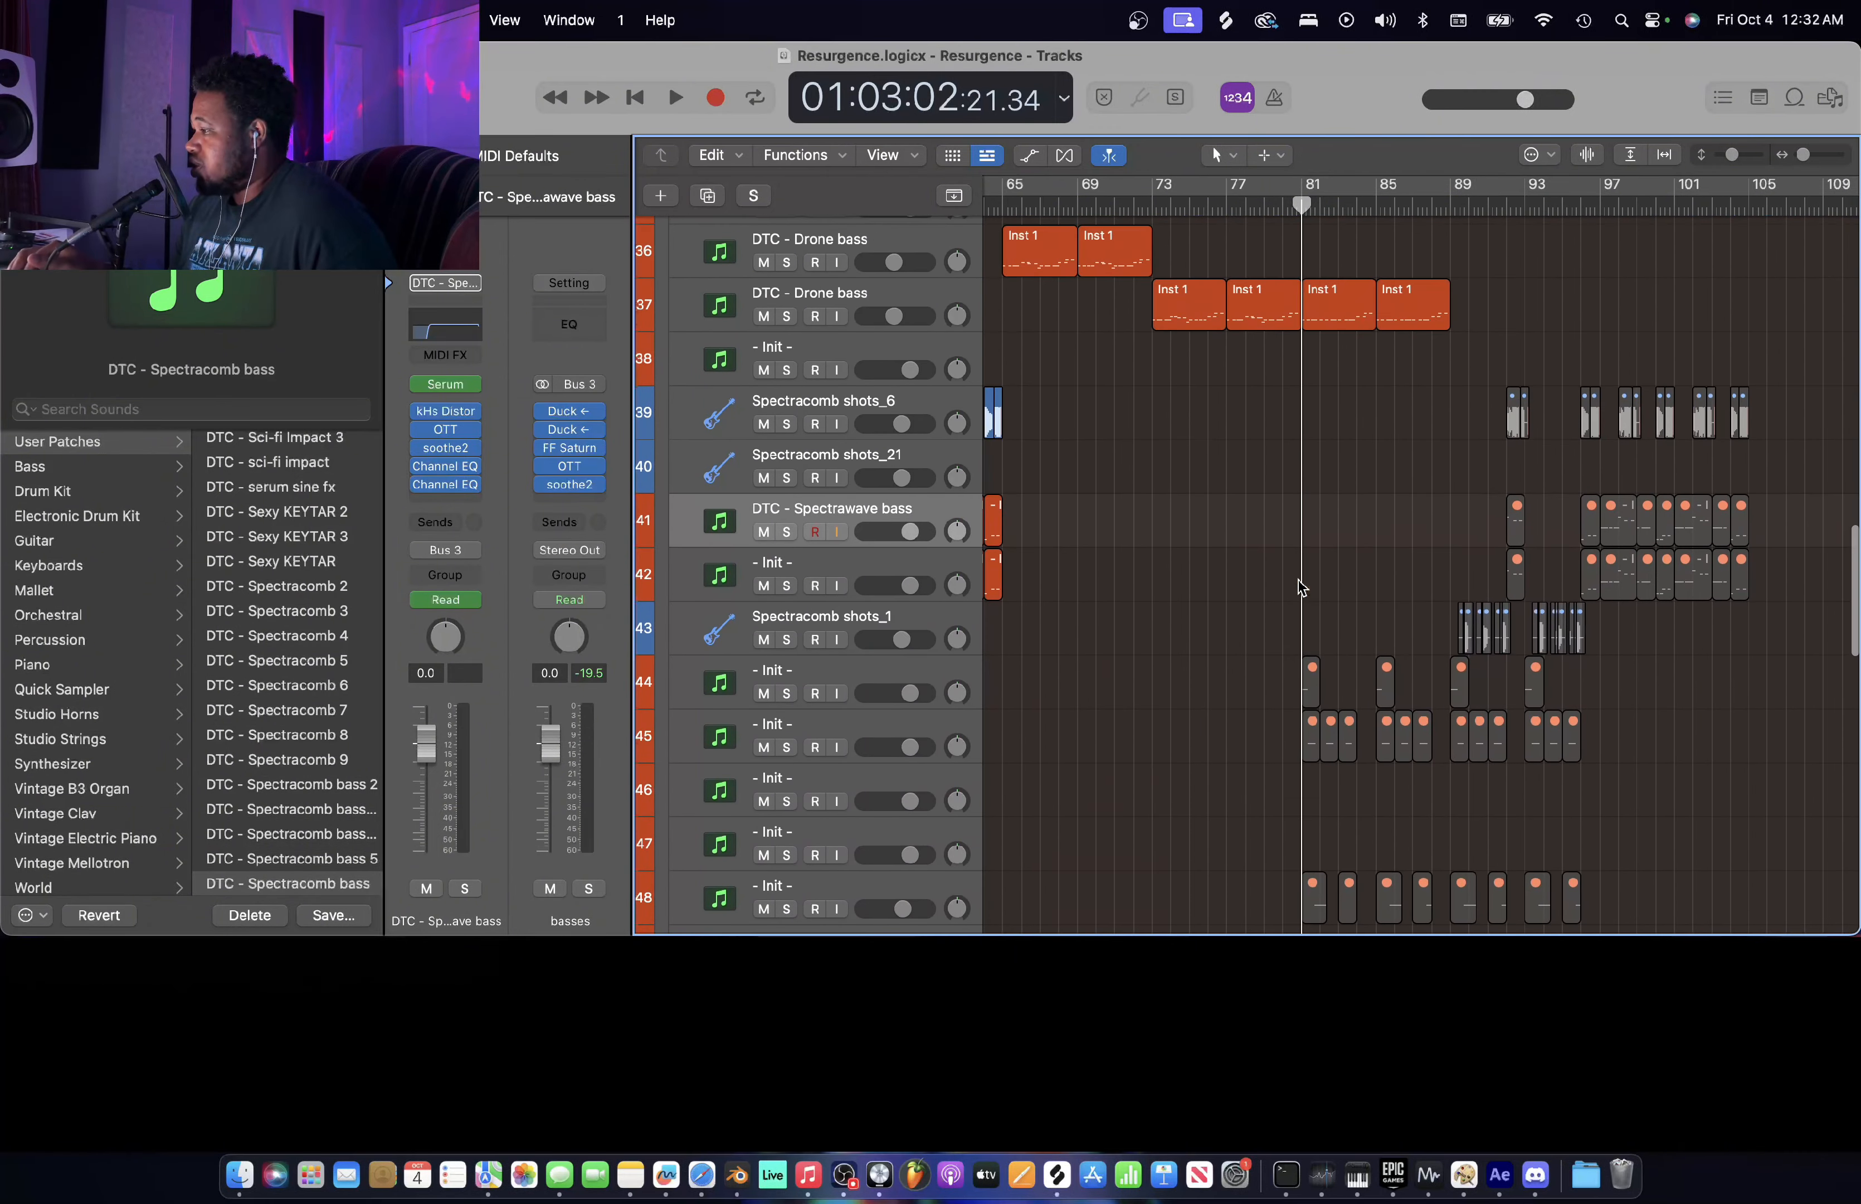
# - Solo the - Init - _bip track, audition its regions from bar 81 to just before bar 84, and return to bar 81
pyautogui.scroll(-10, 1298, 580)
pyautogui.scroll(5, 1284, 433)
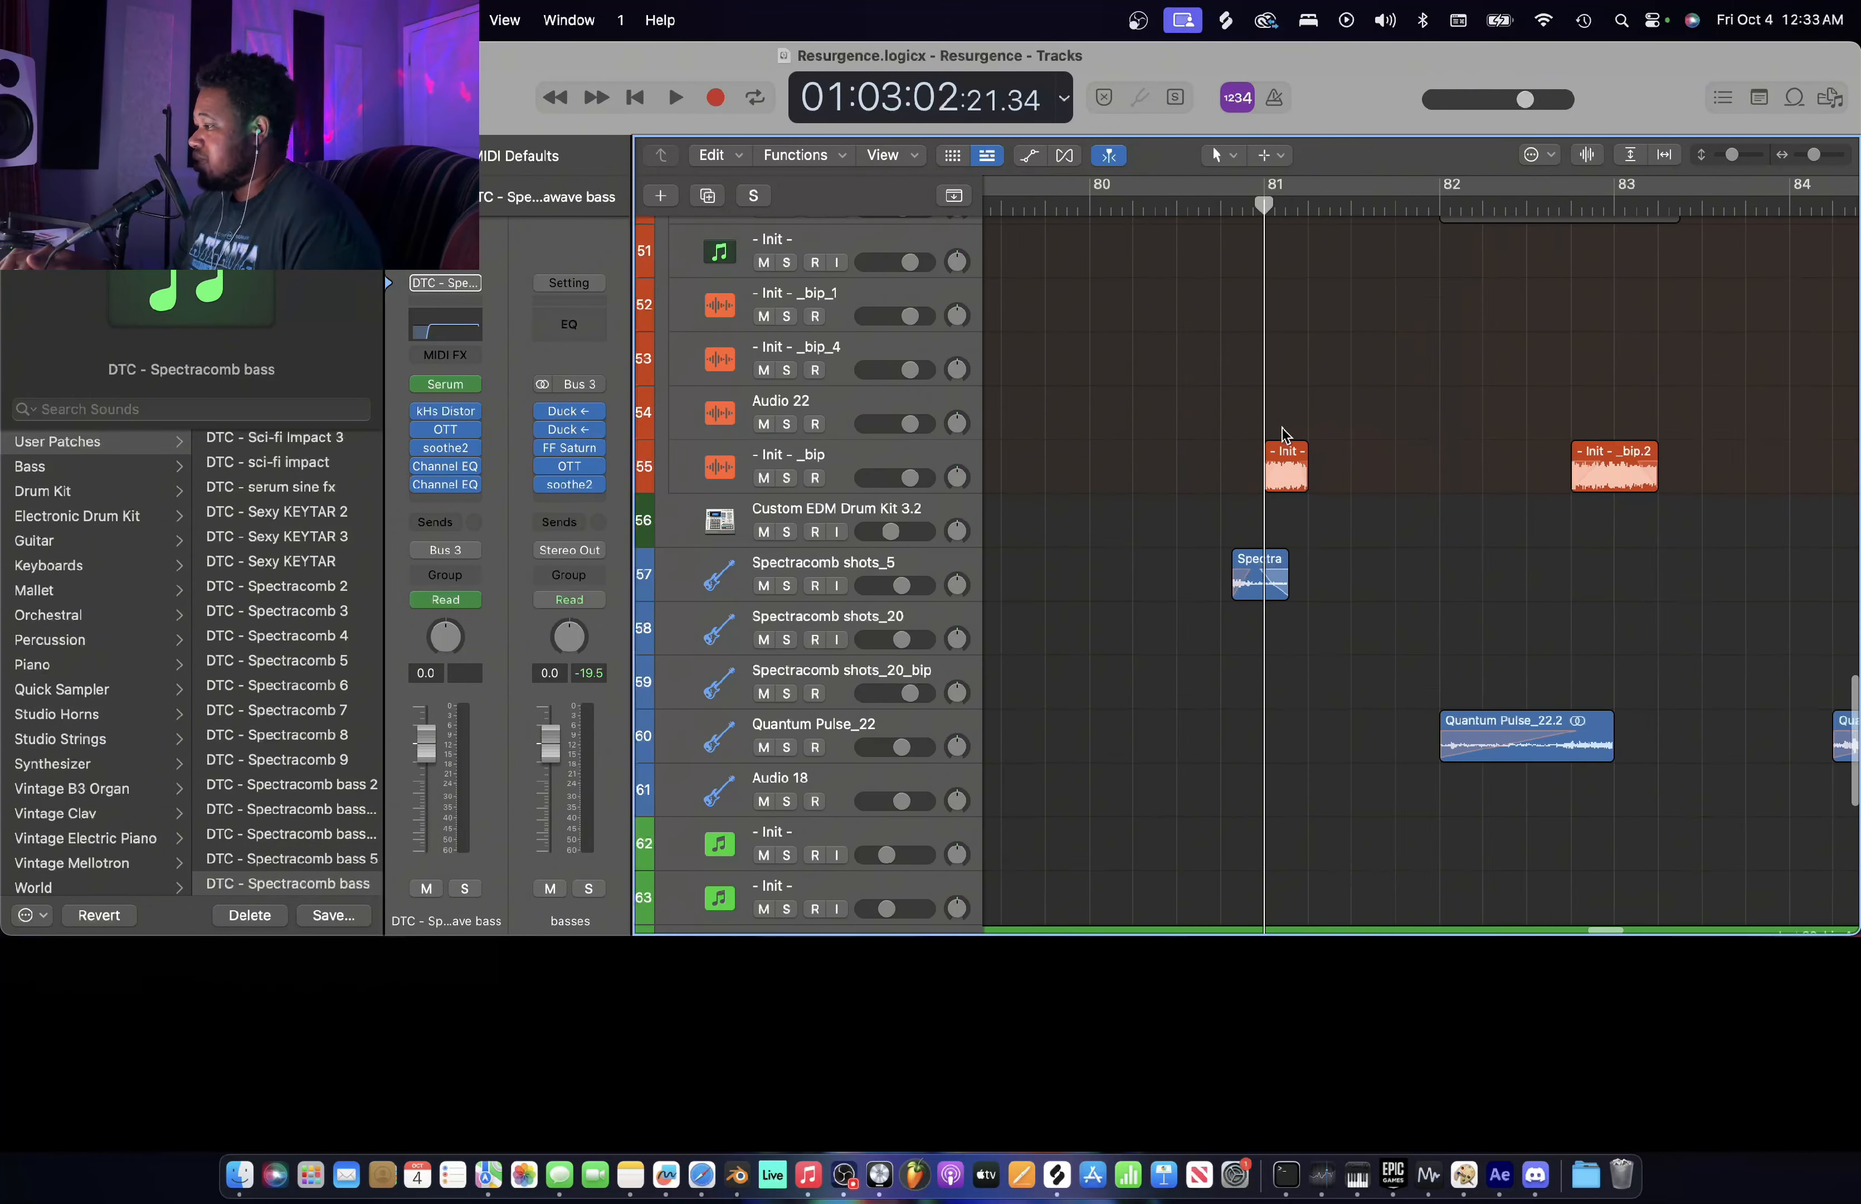
pyautogui.scroll(-1, 1284, 433)
pyautogui.click(786, 481)
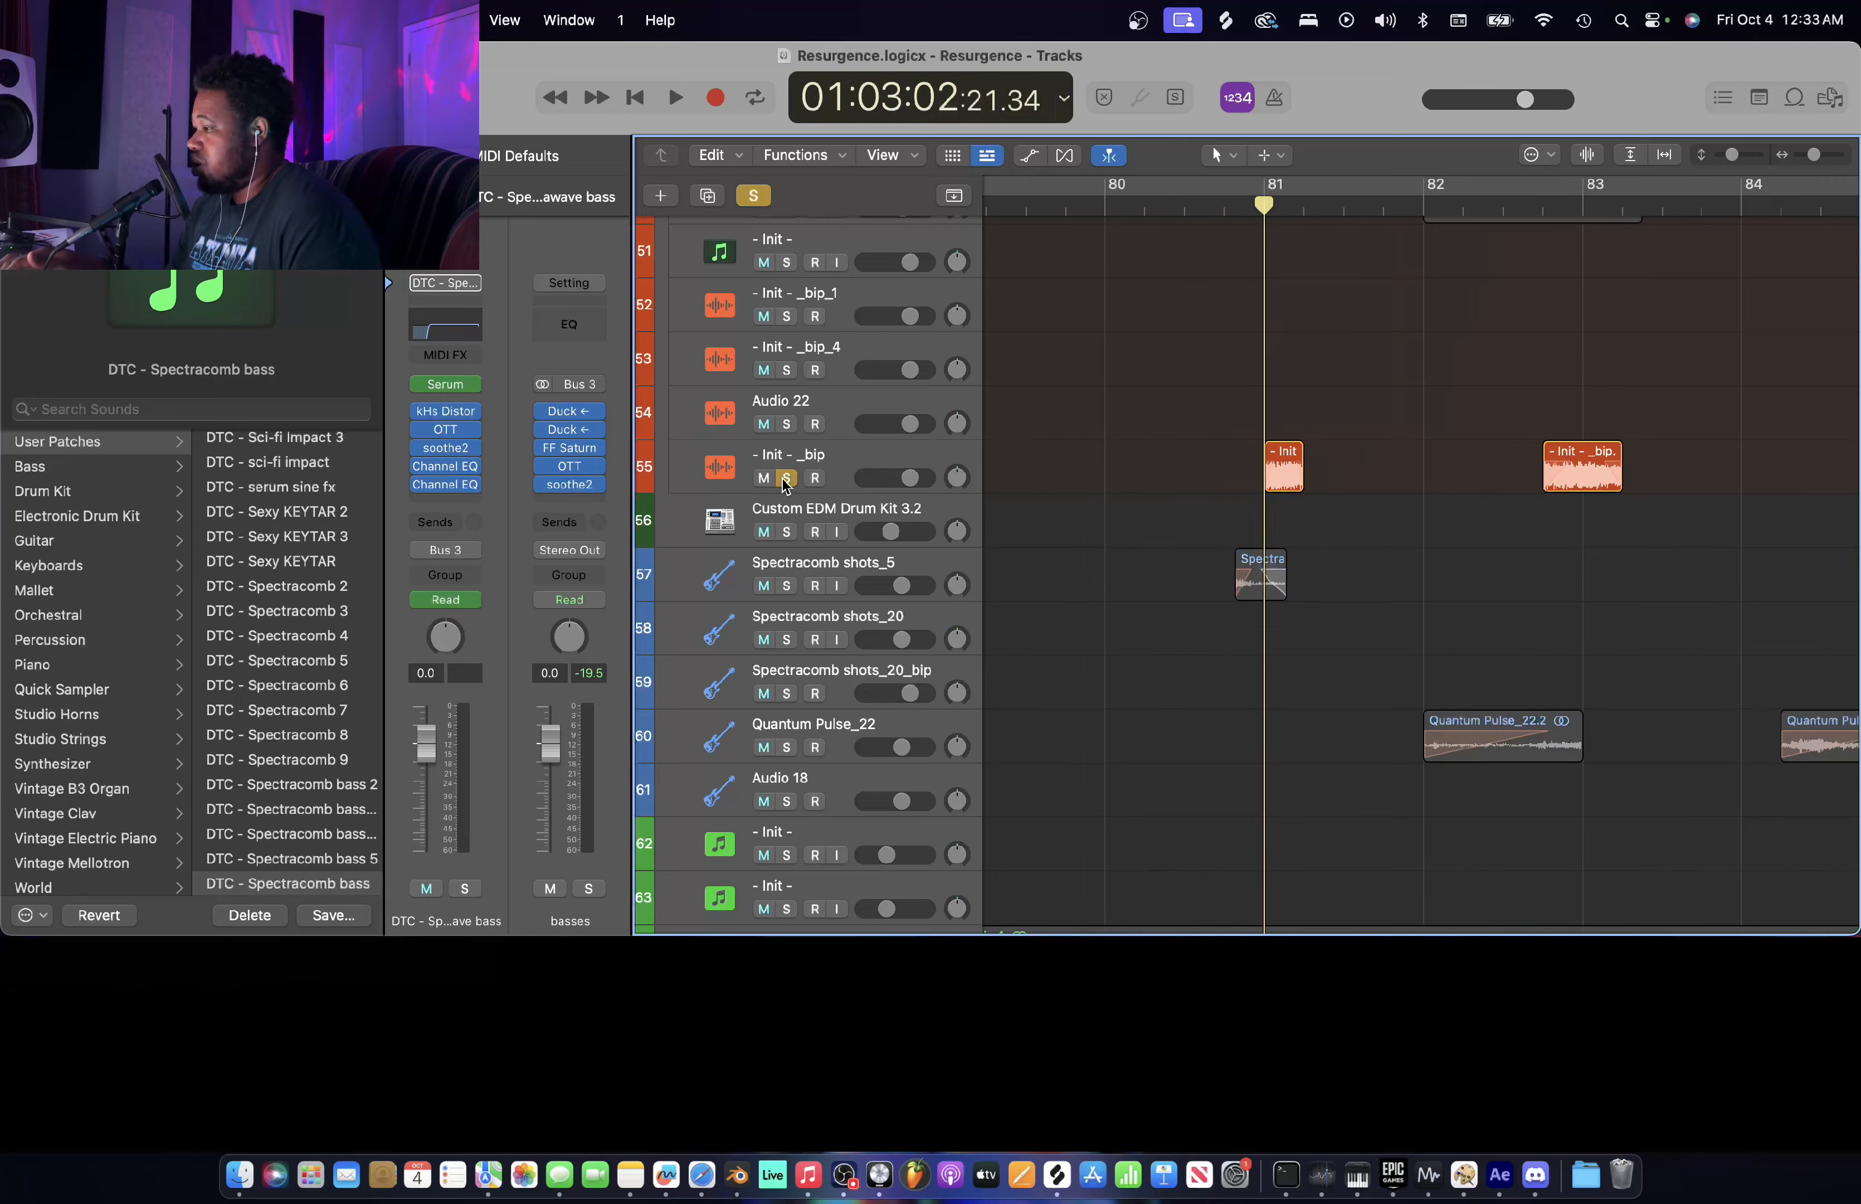
pyautogui.press('space')
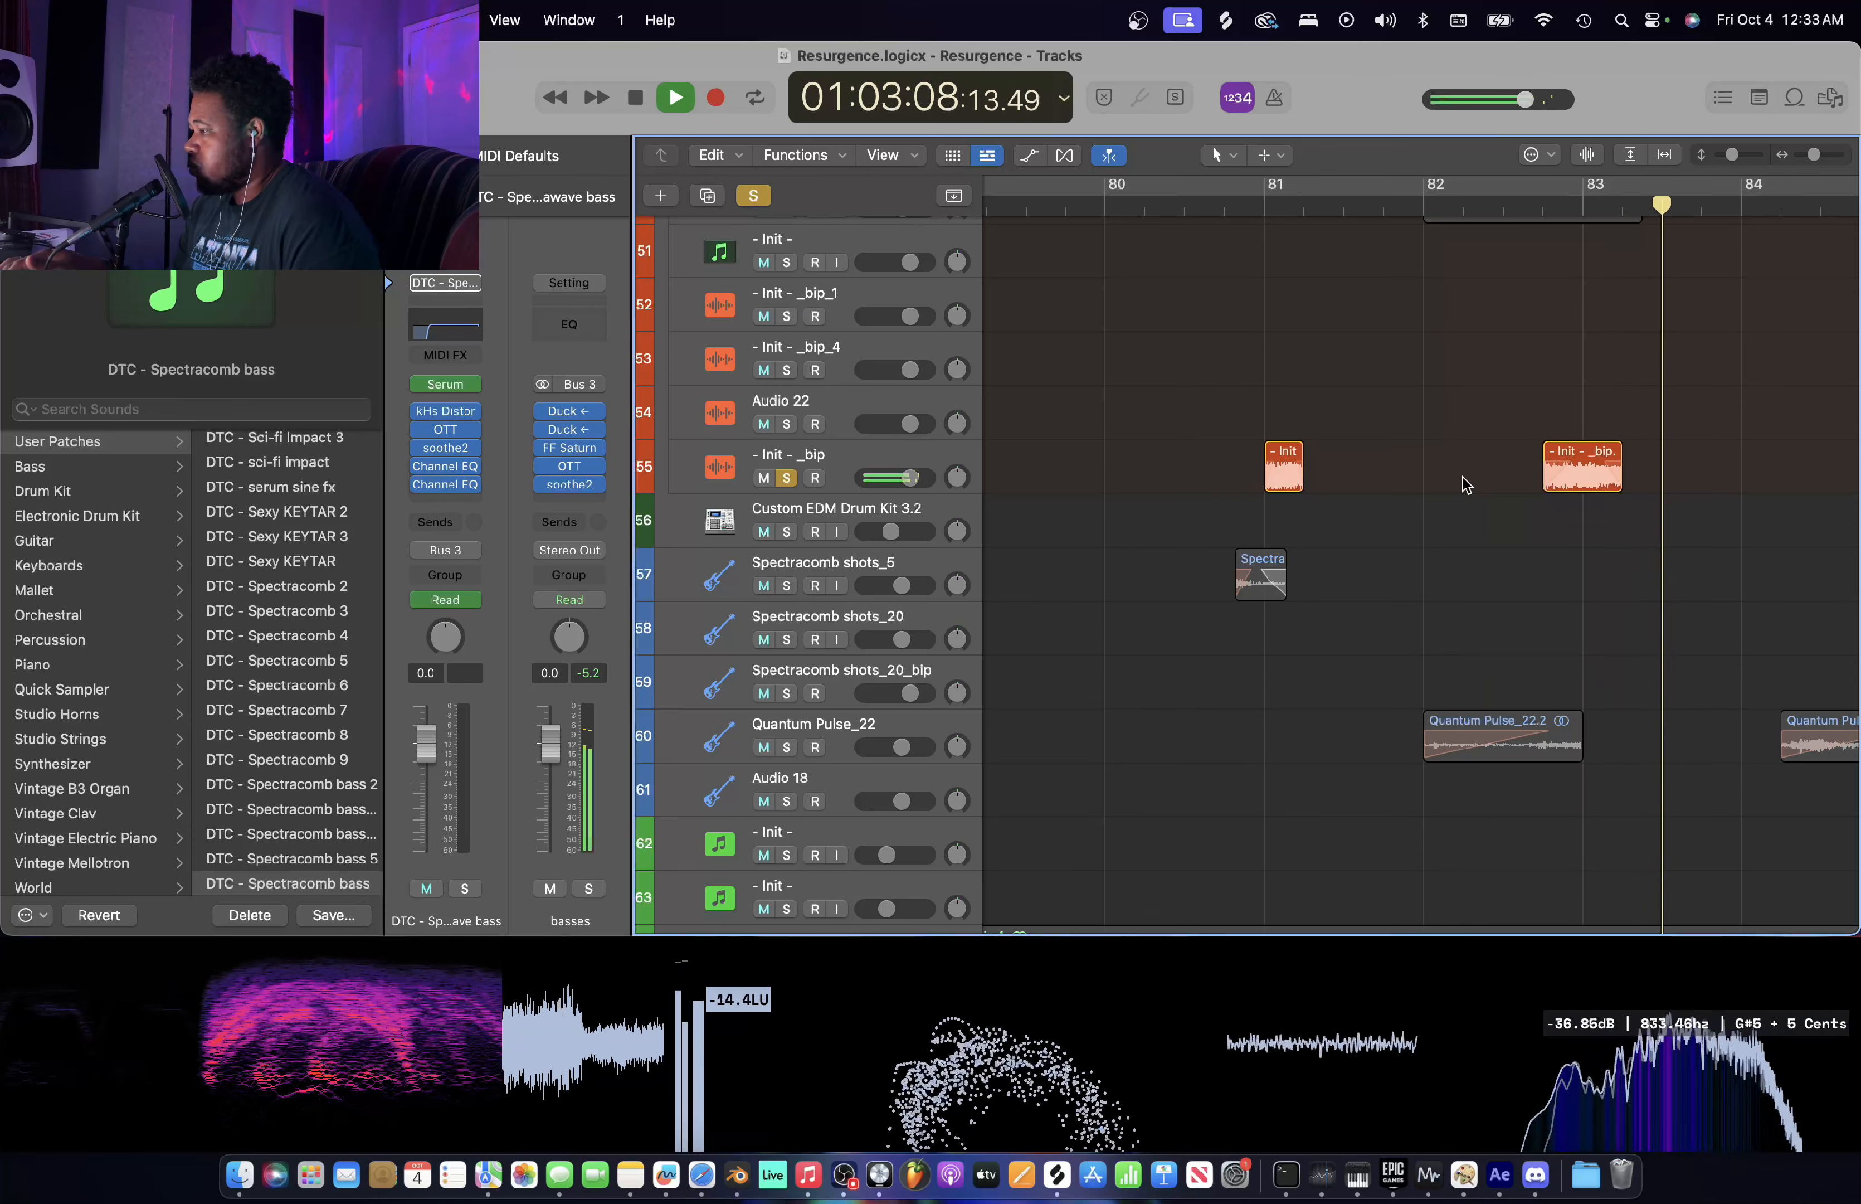
pyautogui.press('space')
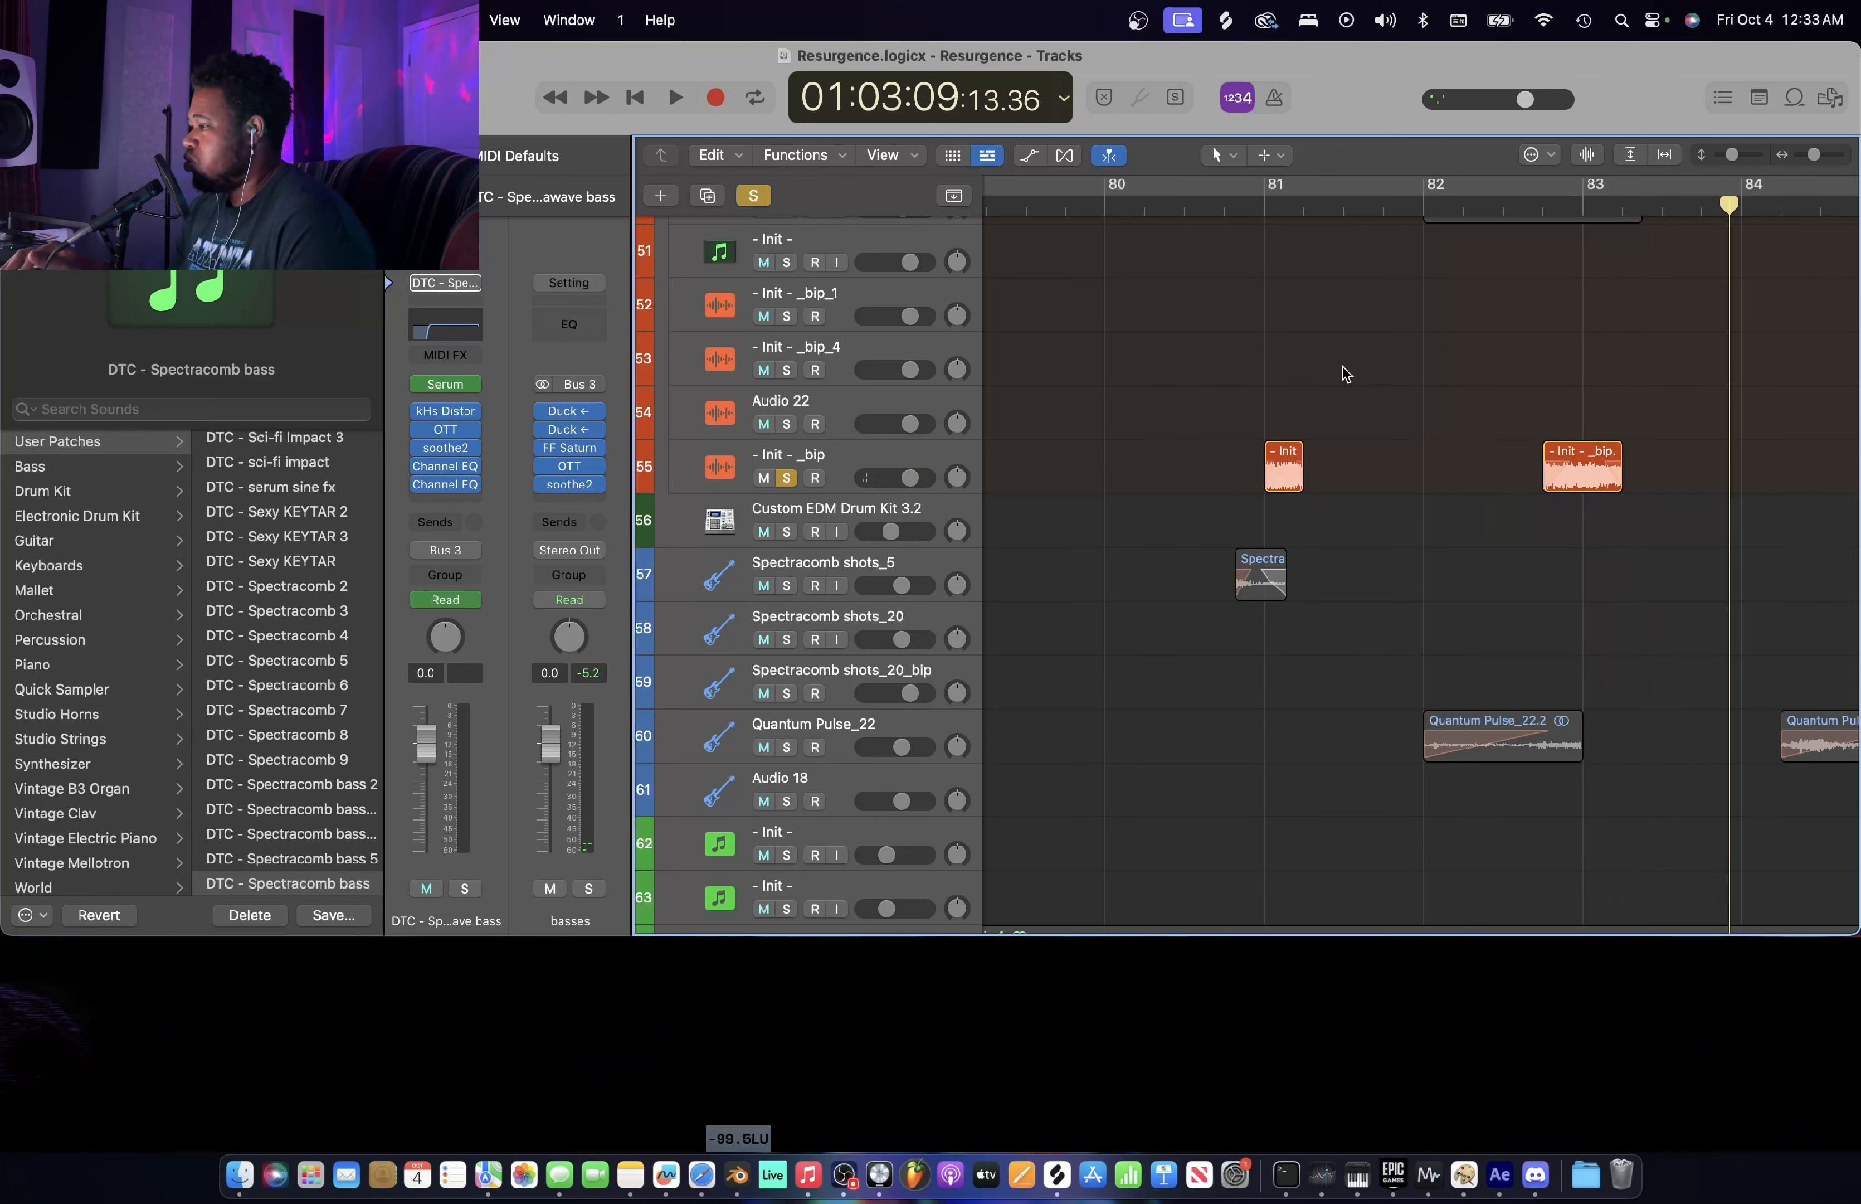
pyautogui.click(1266, 220)
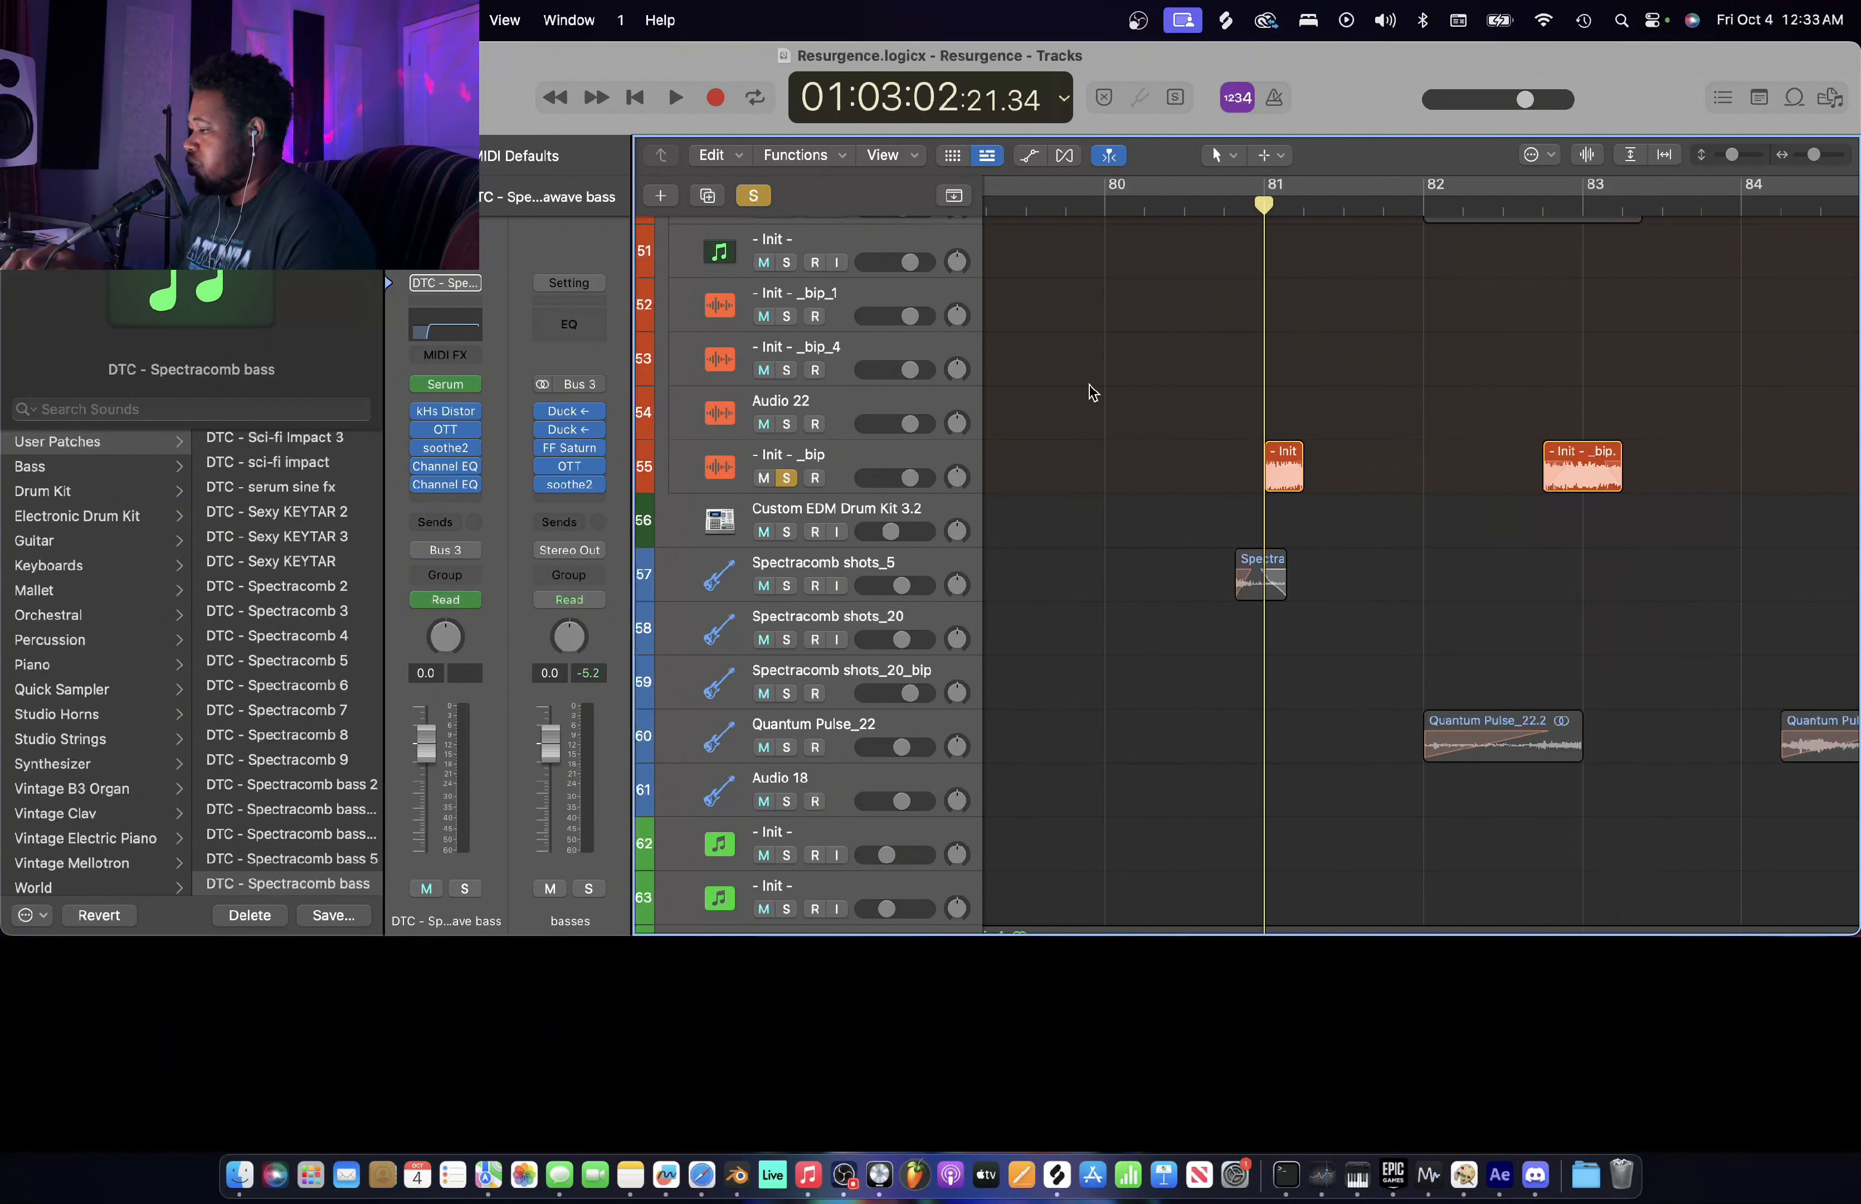
# - Select the first - Init - _bip region at bar 81 and its track to view the channel strip effects
pyautogui.scroll(-3, 1092, 391)
pyautogui.scroll(3, 1193, 415)
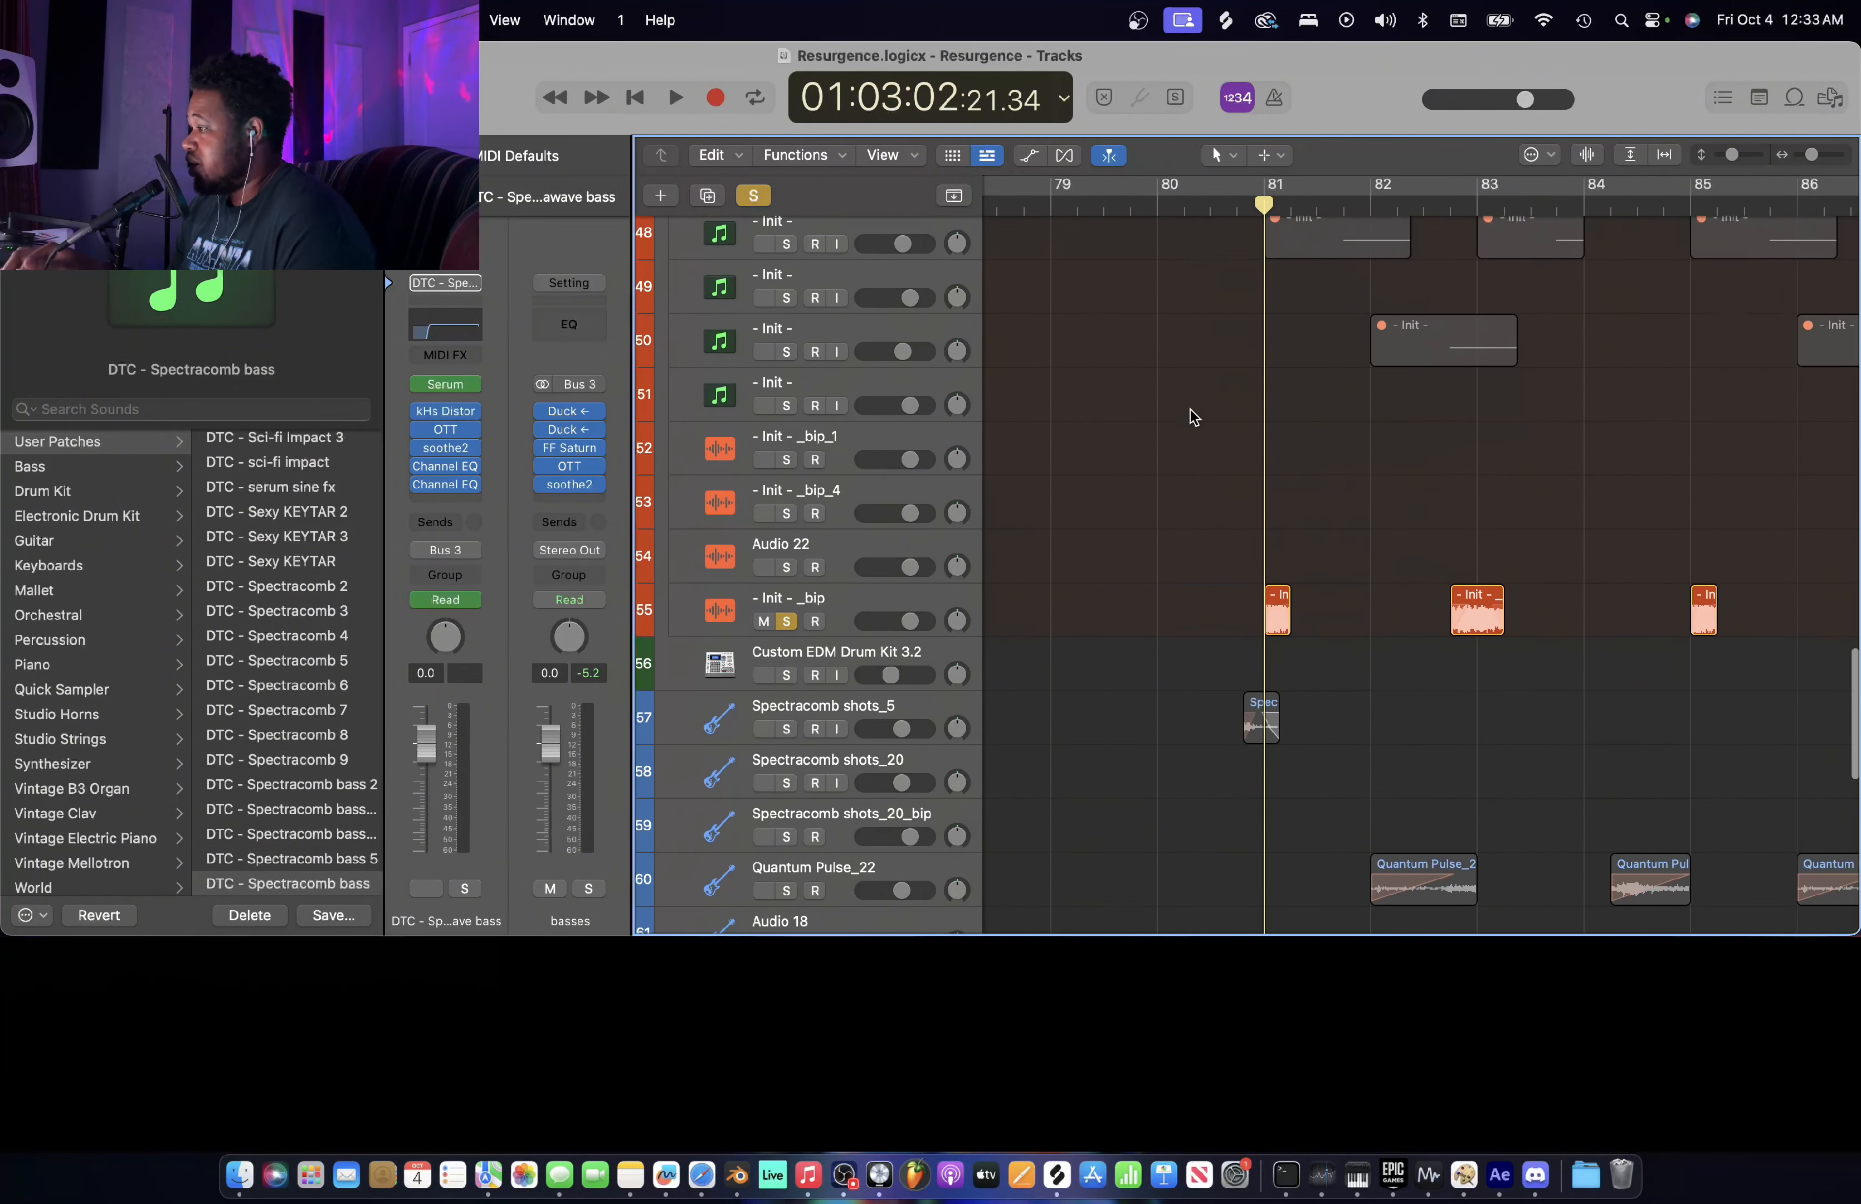
pyautogui.scroll(-5, 1192, 416)
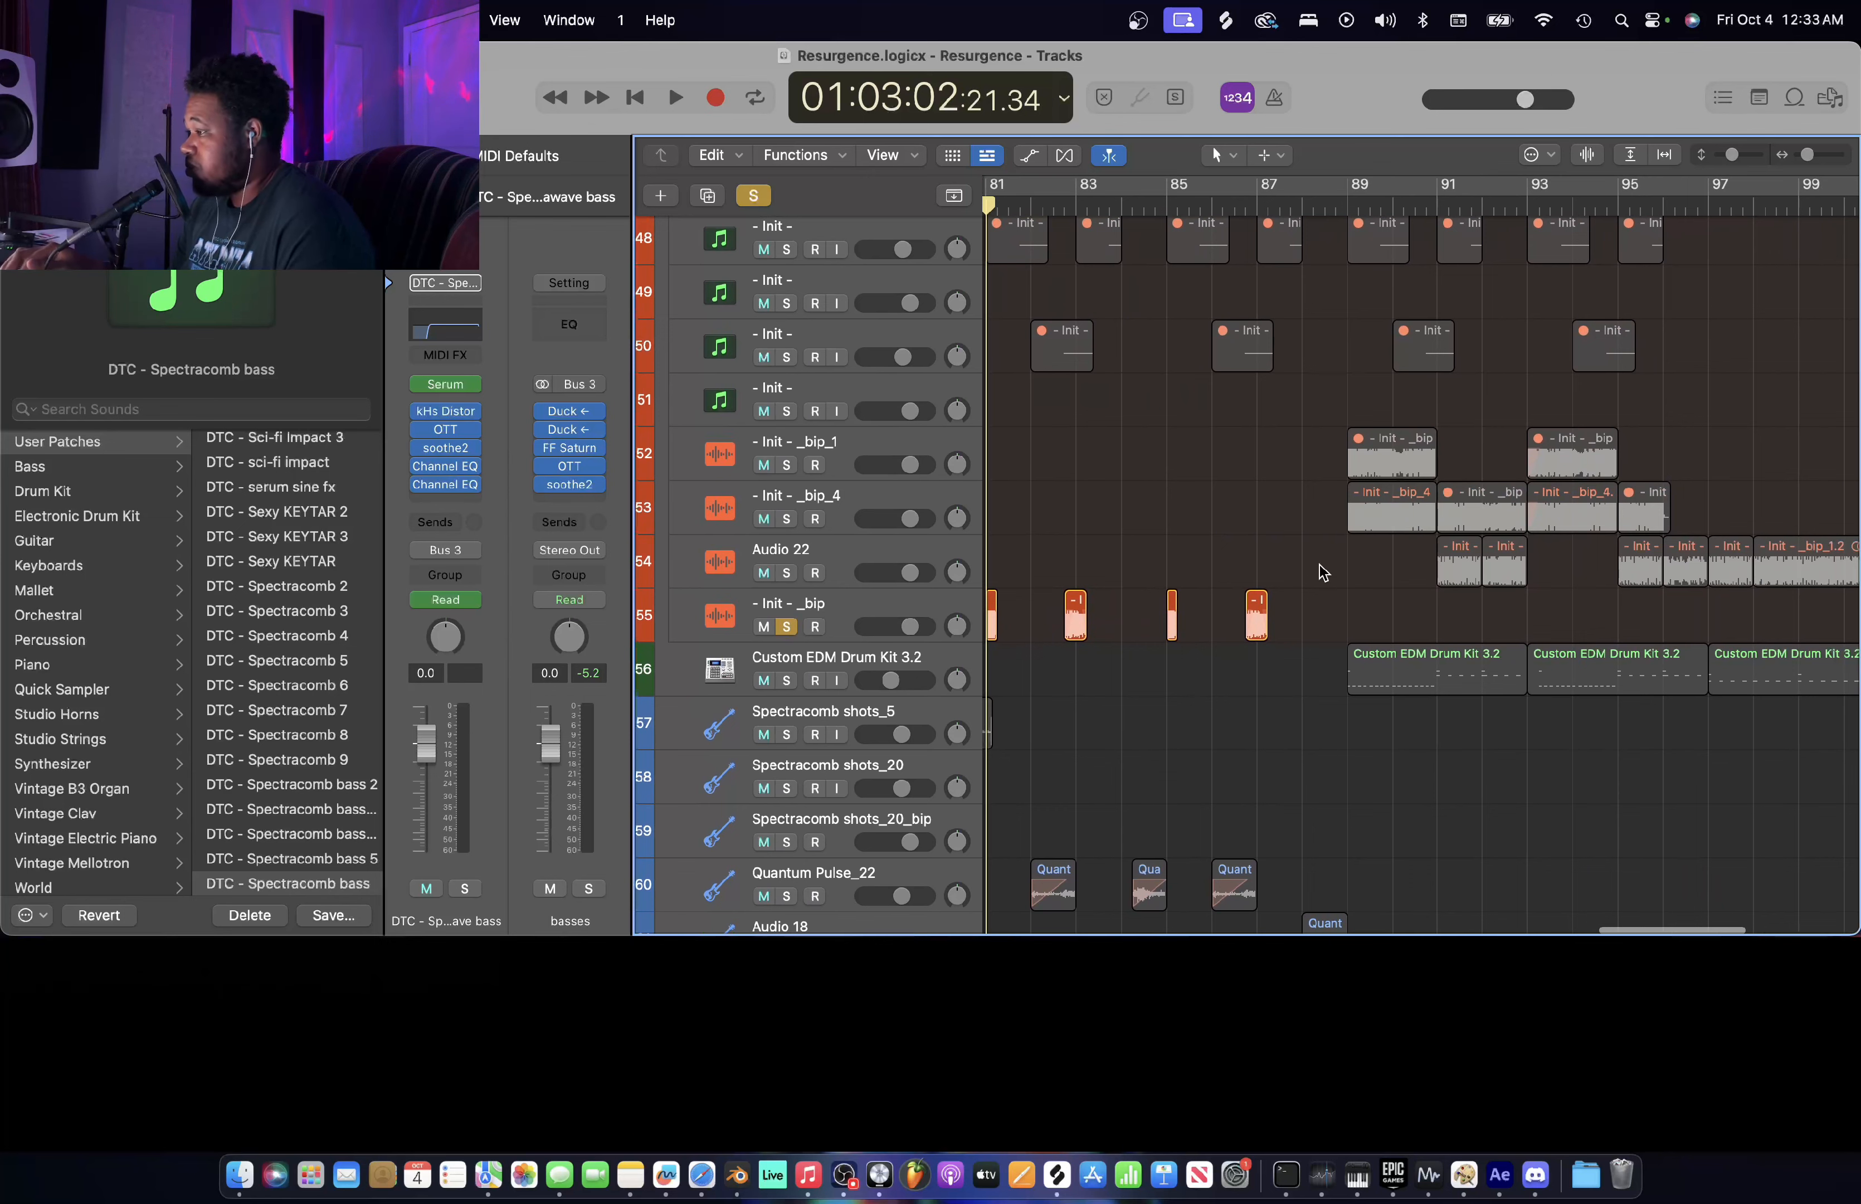
pyautogui.hscroll(-5, 1322, 573)
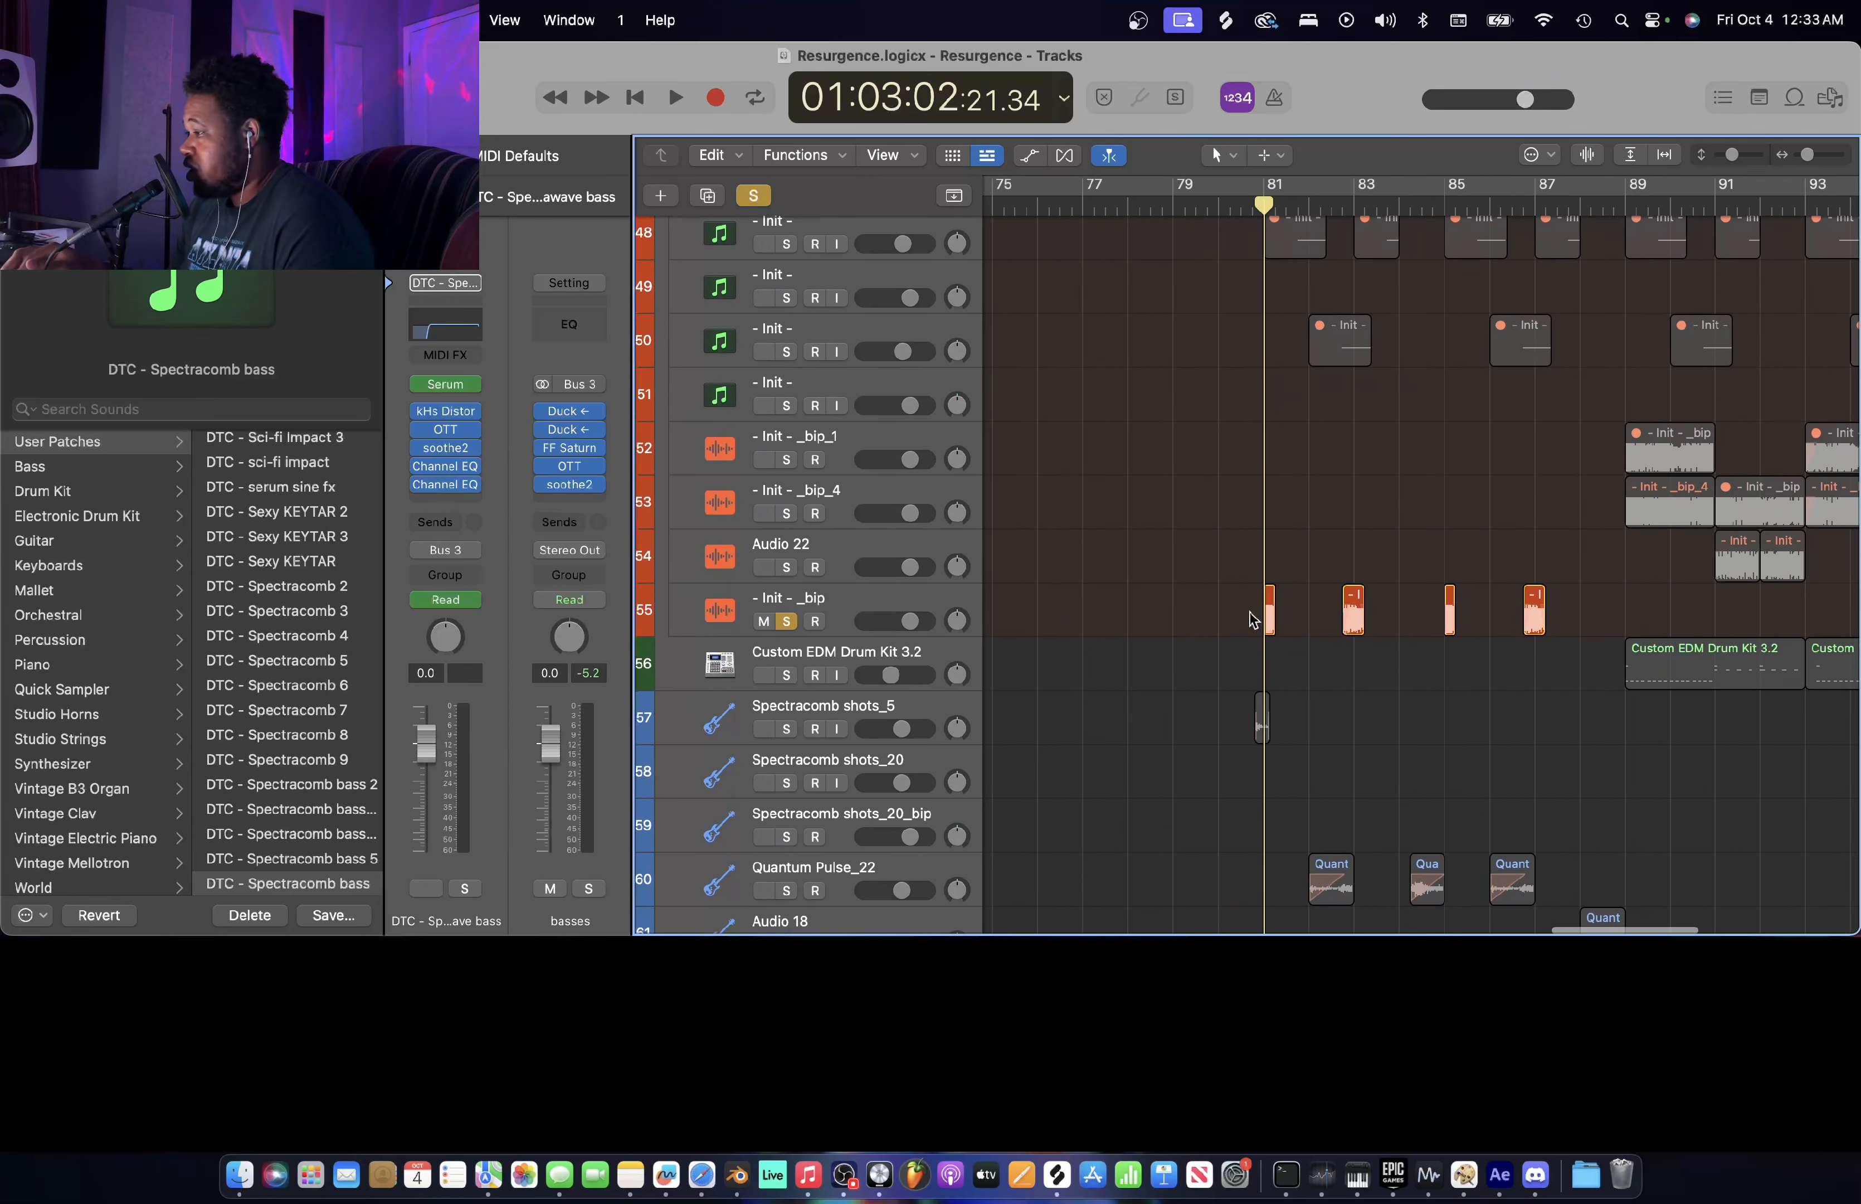
pyautogui.scroll(10, 1254, 619)
pyautogui.click(1309, 614)
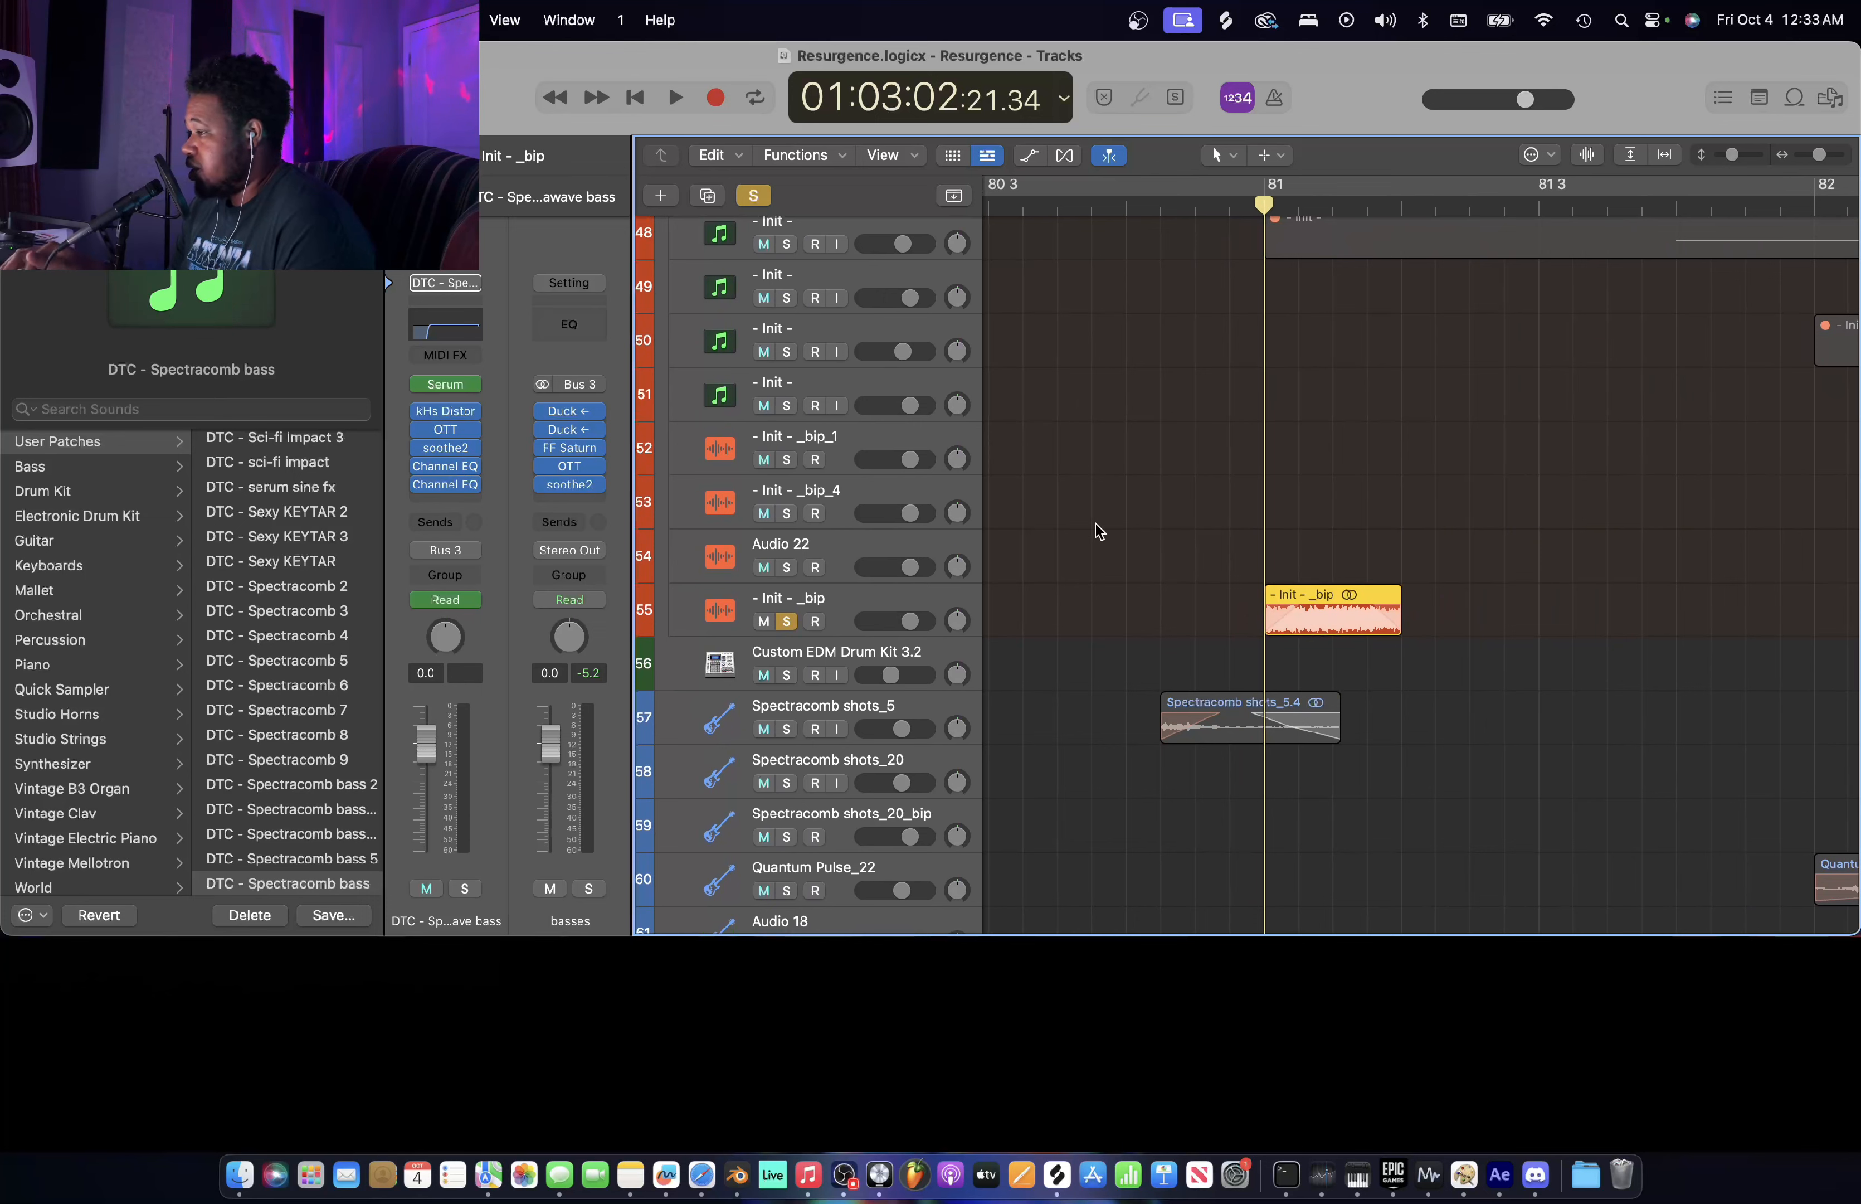
pyautogui.click(888, 606)
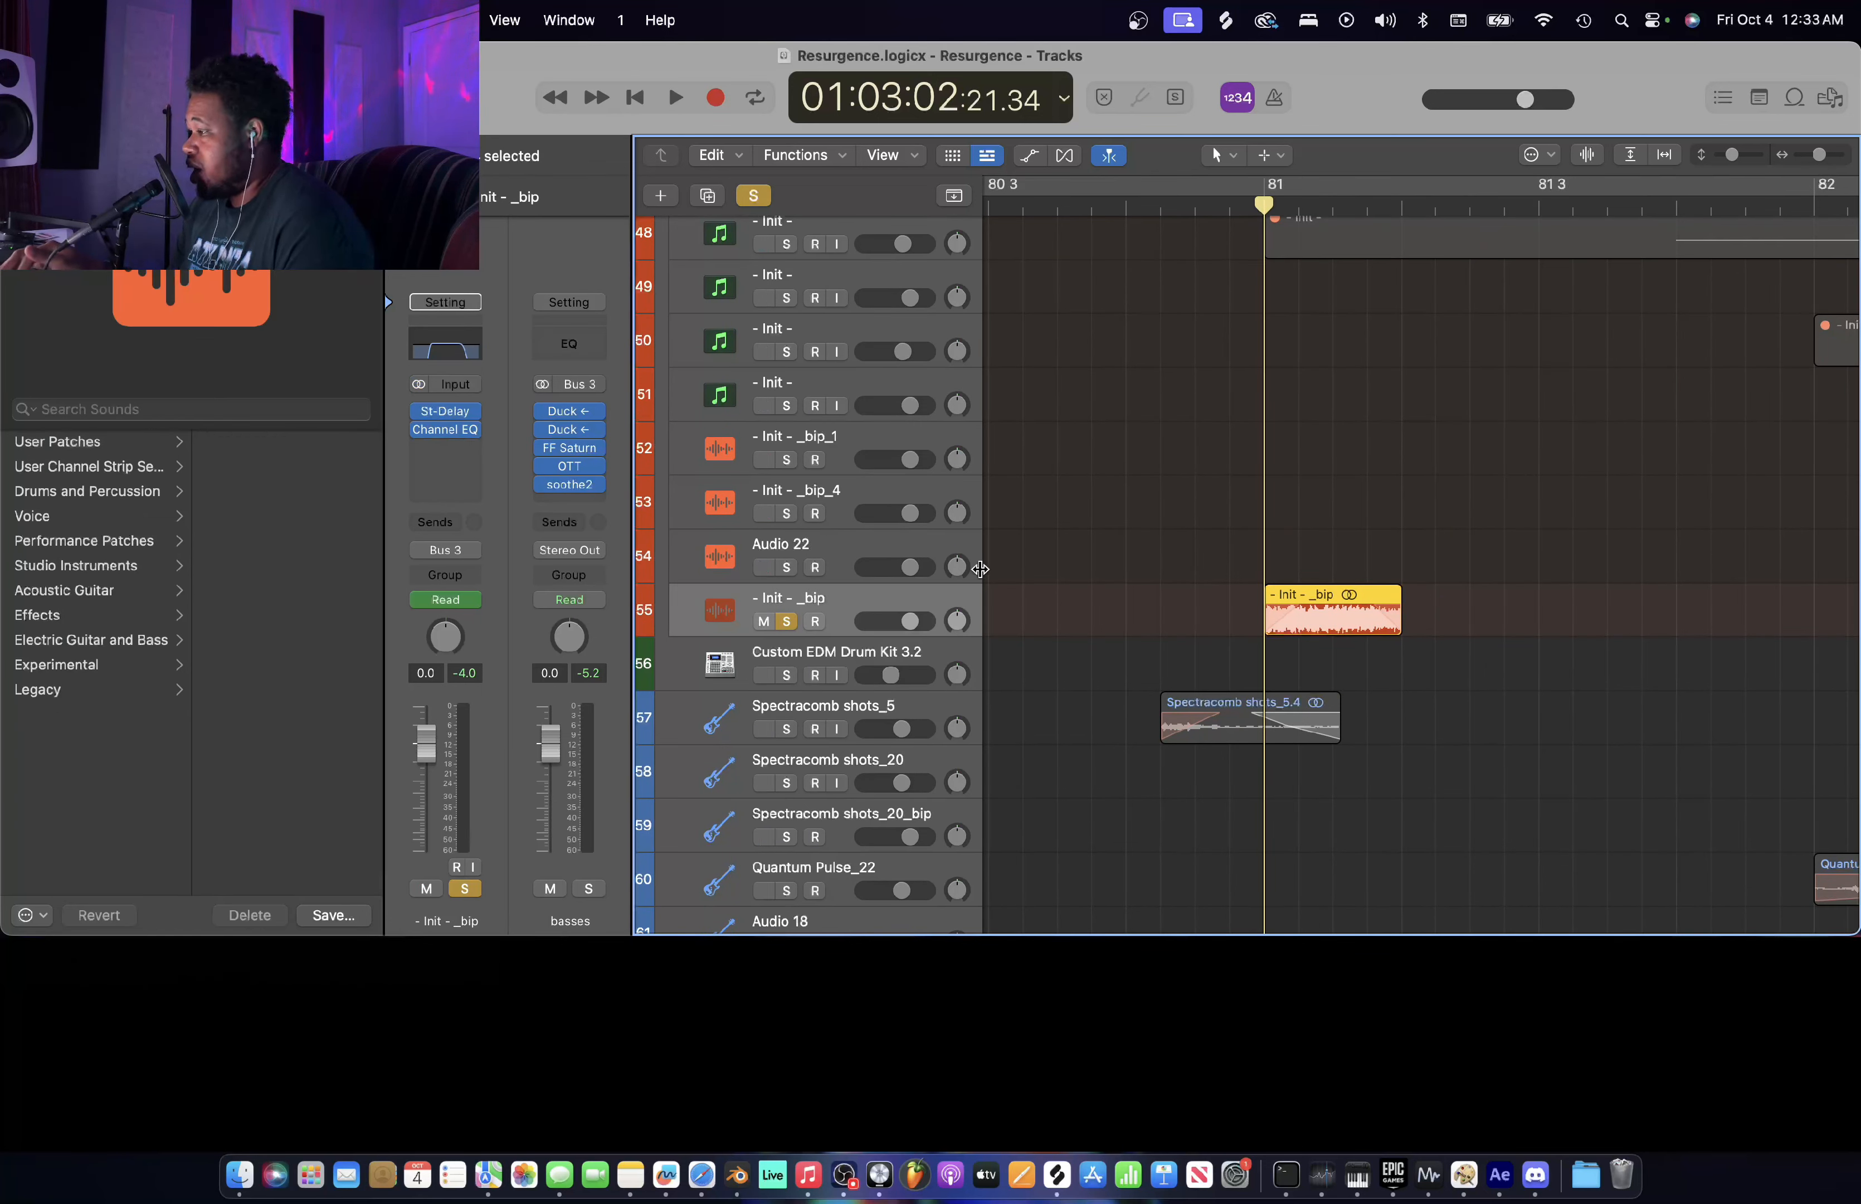
# - Expand the region parameters for the - Init - _bip regions, inspect their Speed Up and Slow Down fades, and collapse the parameters again
pyautogui.click(400, 155)
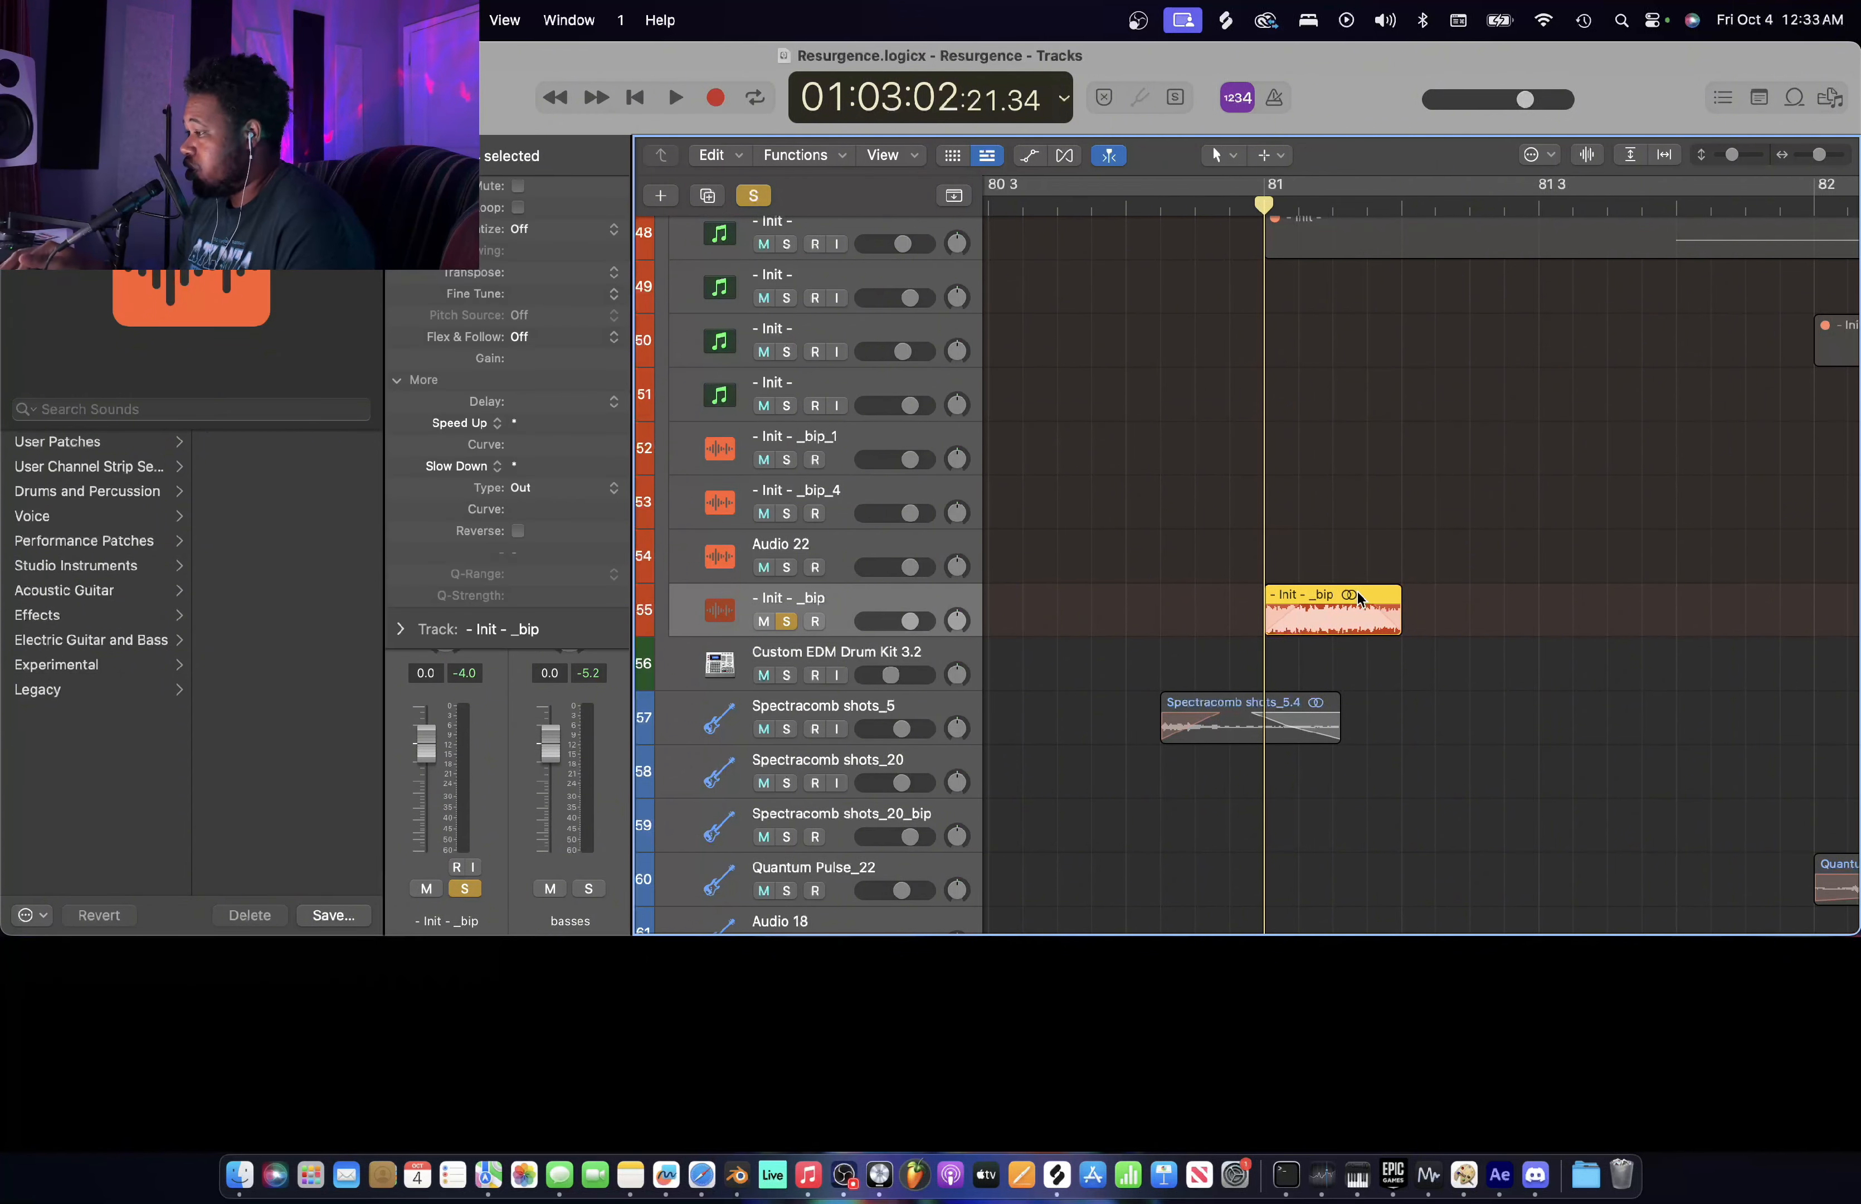
pyautogui.press('super+Left')
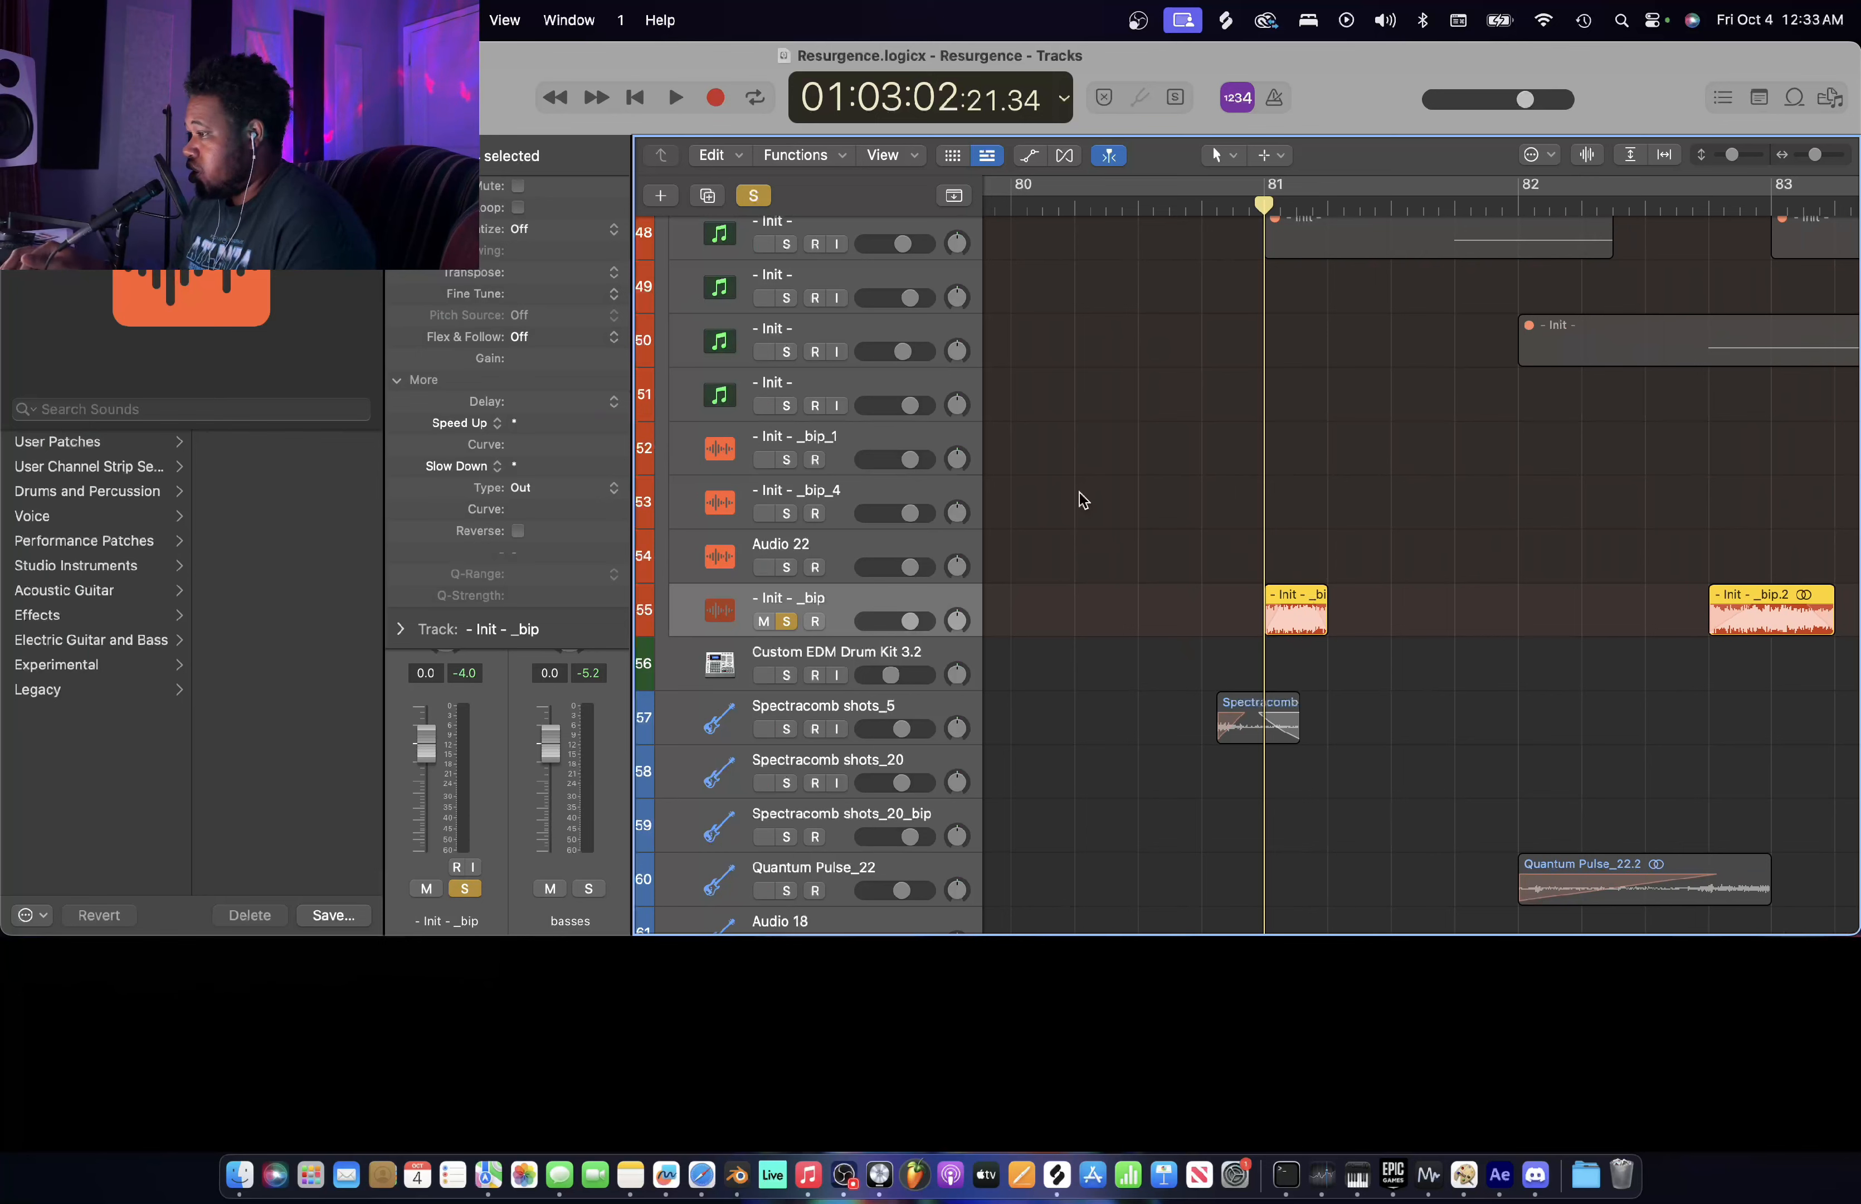
pyautogui.press('super+Right')
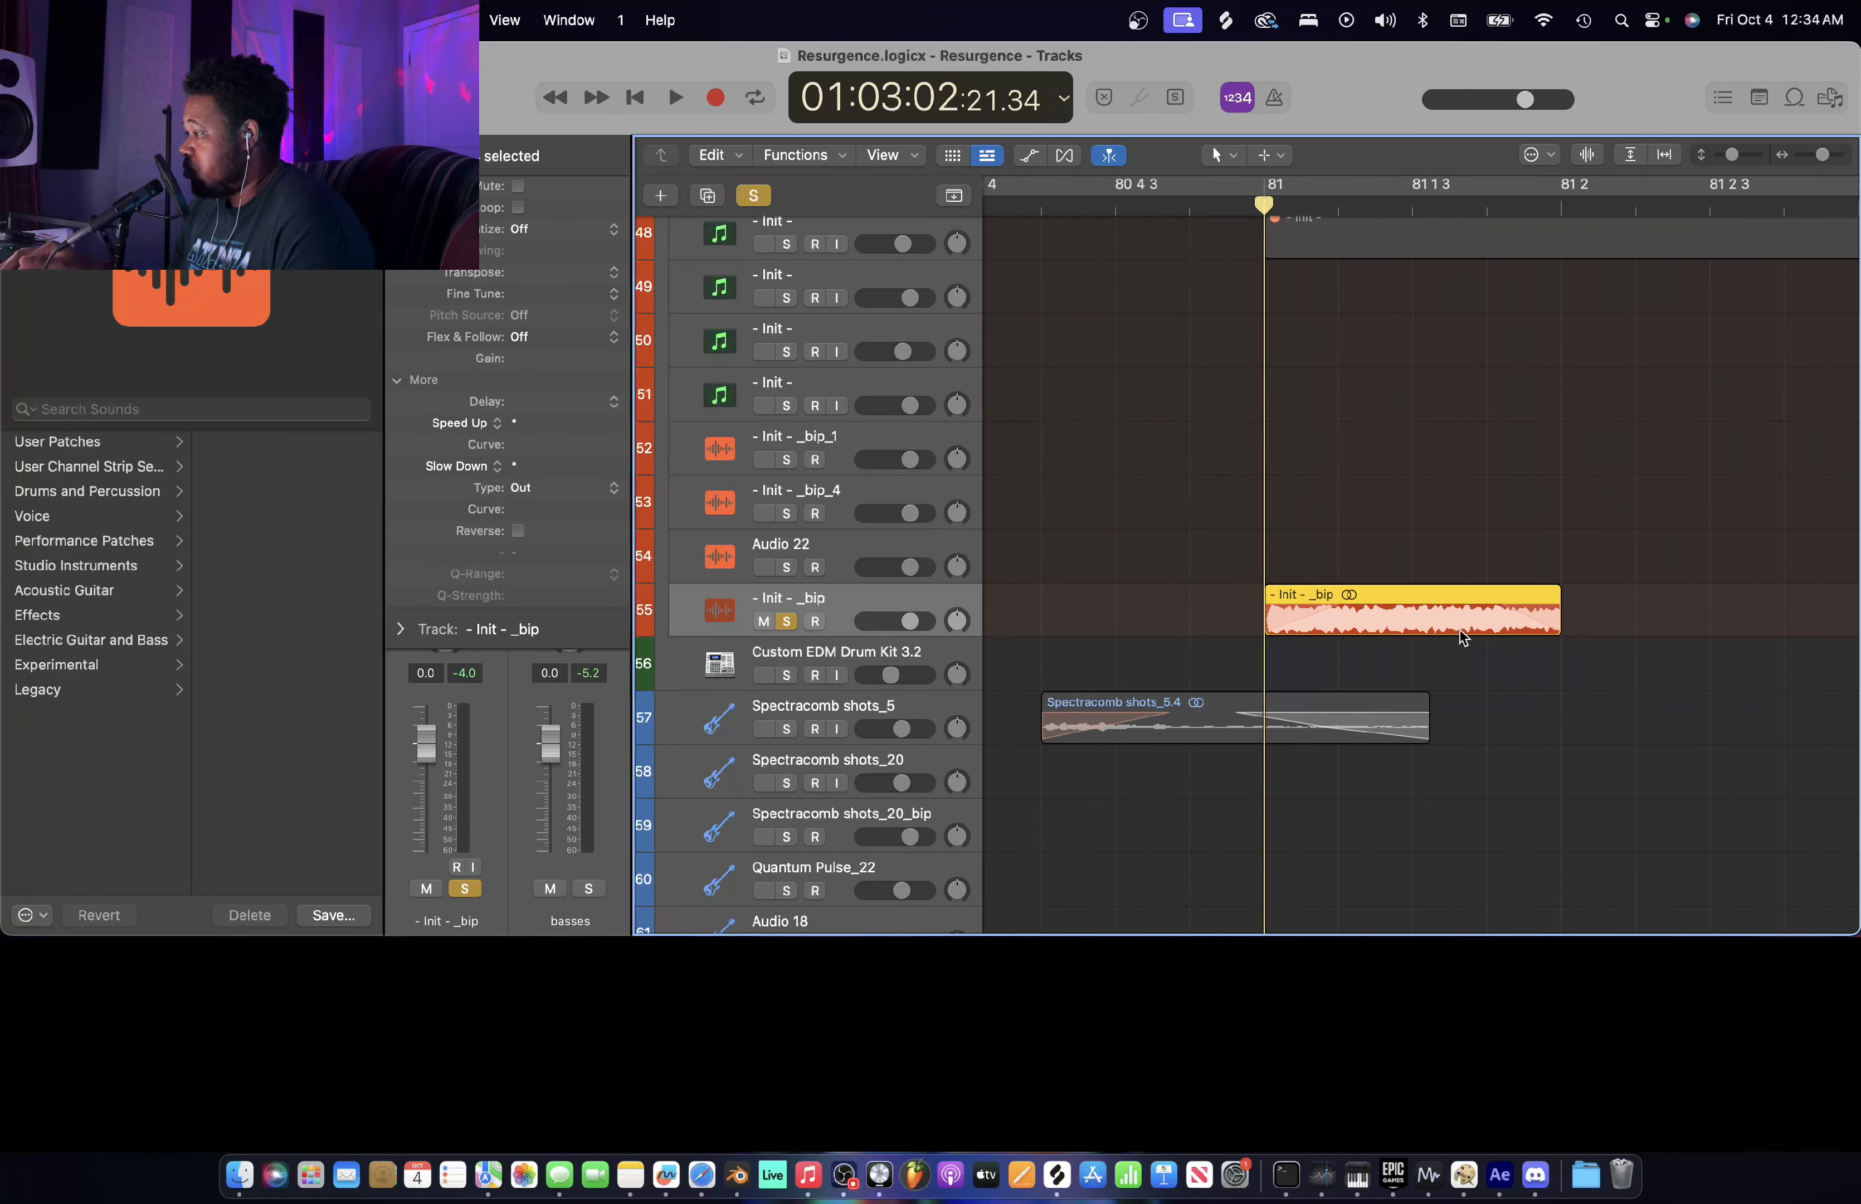
pyautogui.press('super+Left')
pyautogui.press('super+Right')
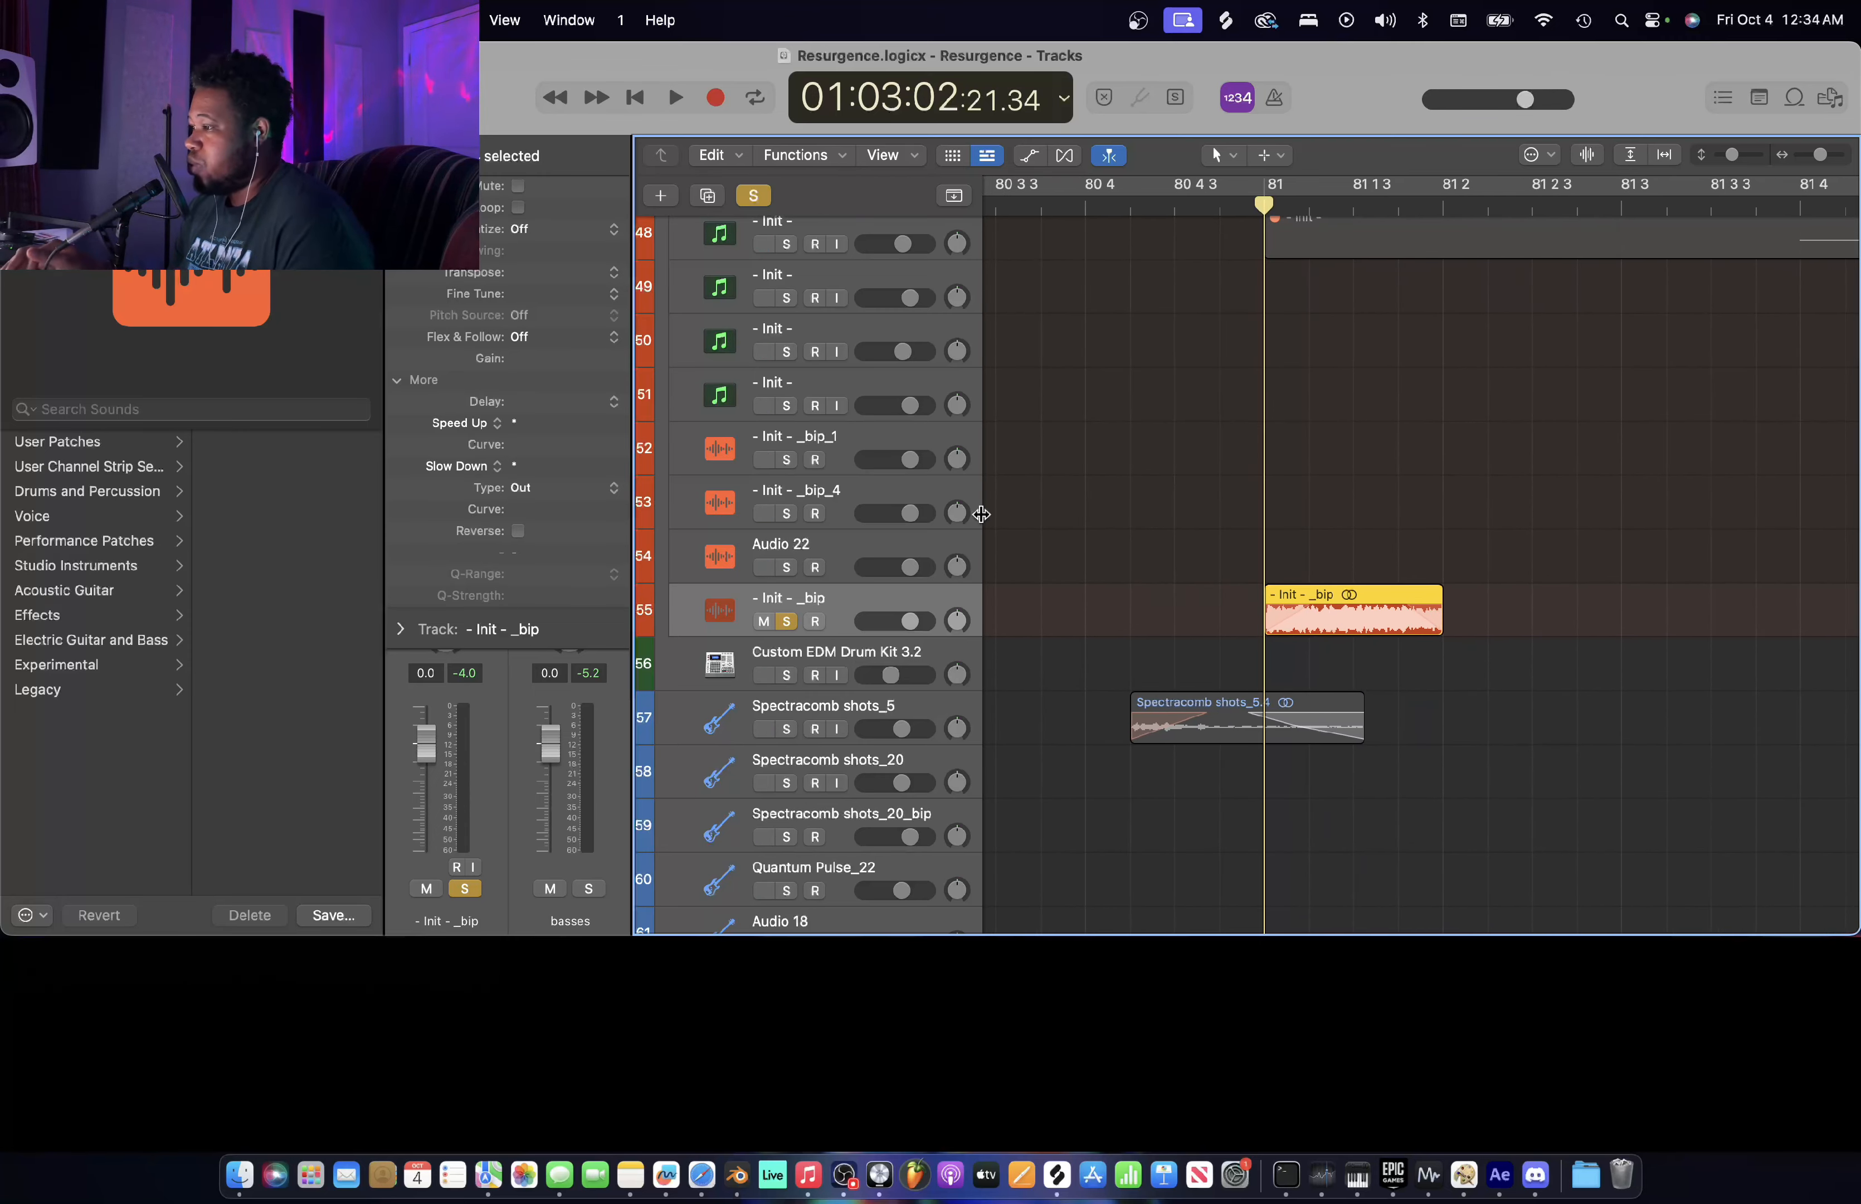
pyautogui.click(401, 156)
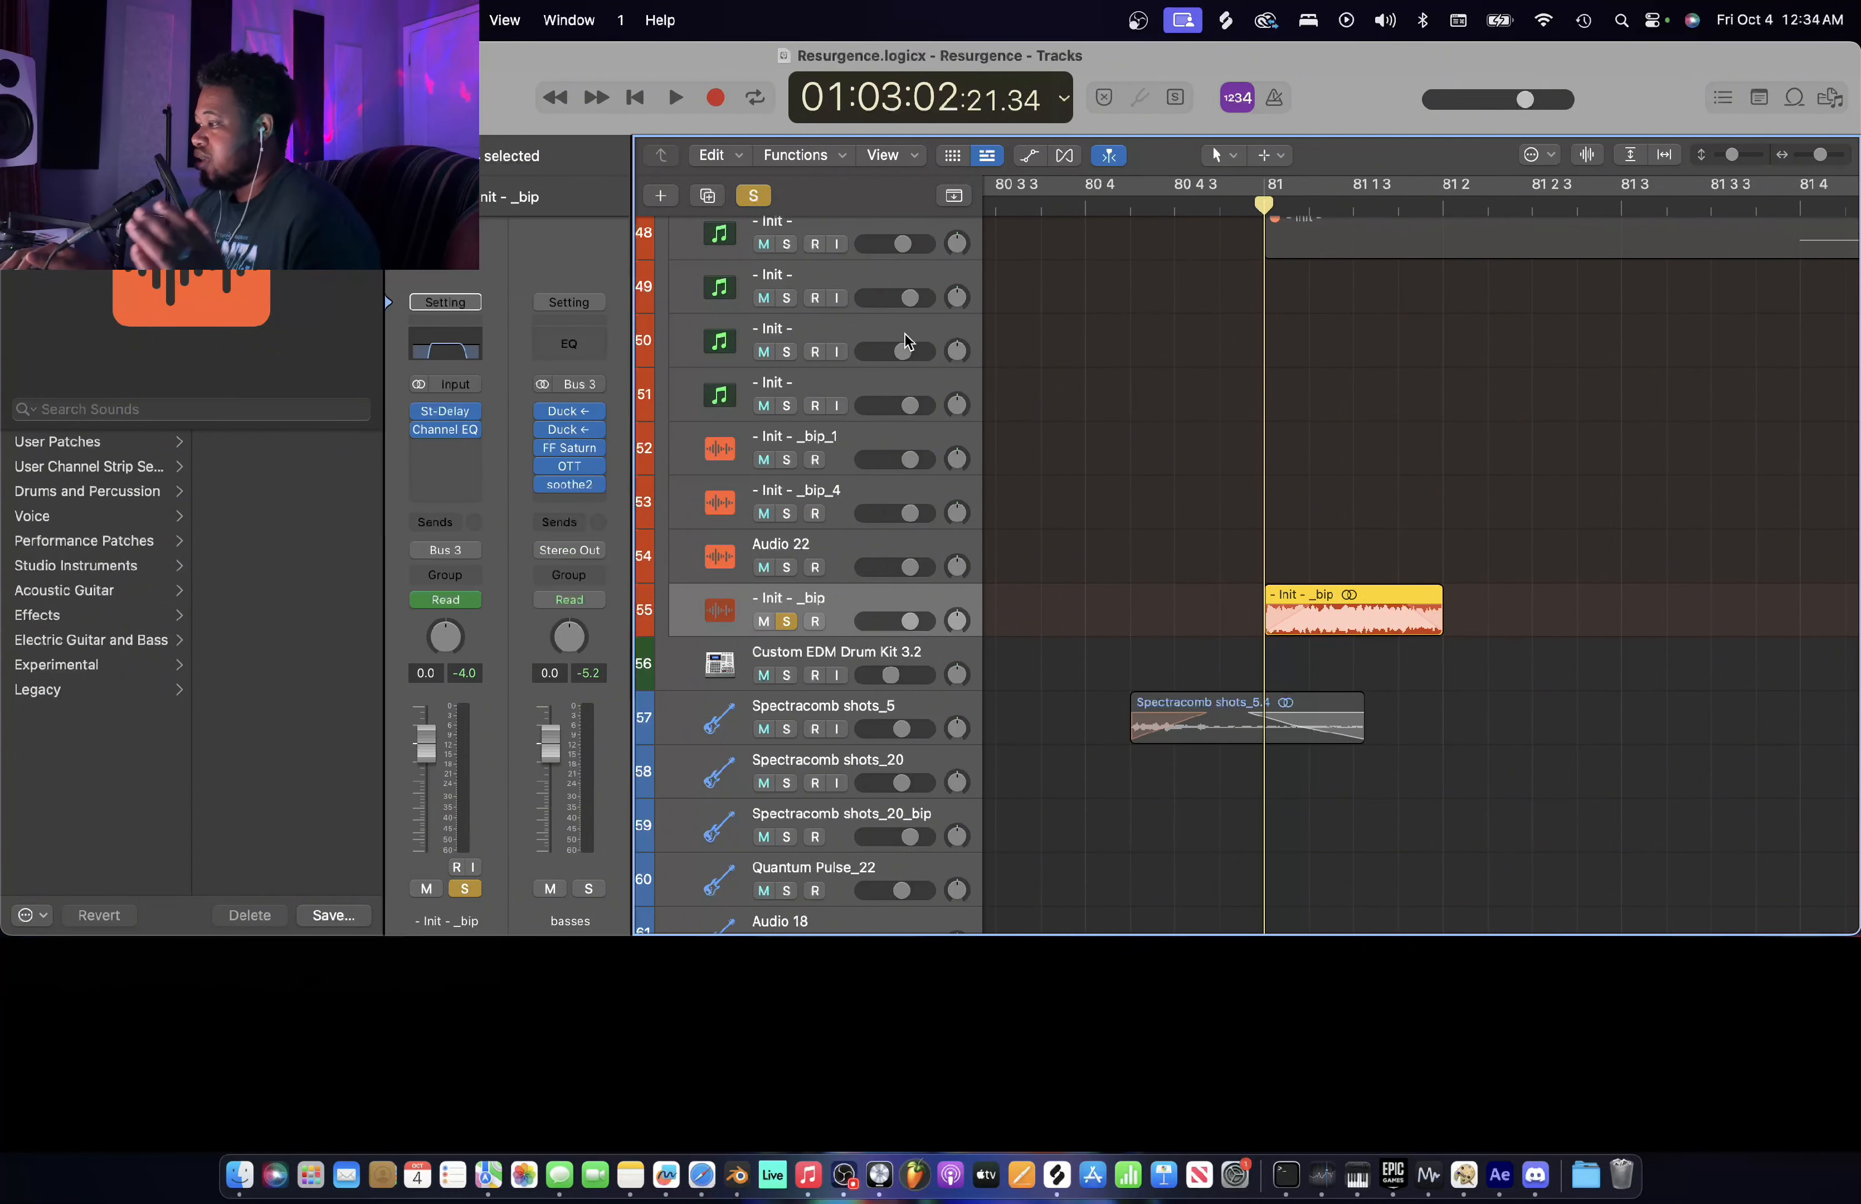
# - Unsolo the - Init - _bip track and review the surrounding Spectracomb, Quantum Pulse, riser and muted bass regions from bar 81
pyautogui.click(787, 621)
pyautogui.press('super+Left')
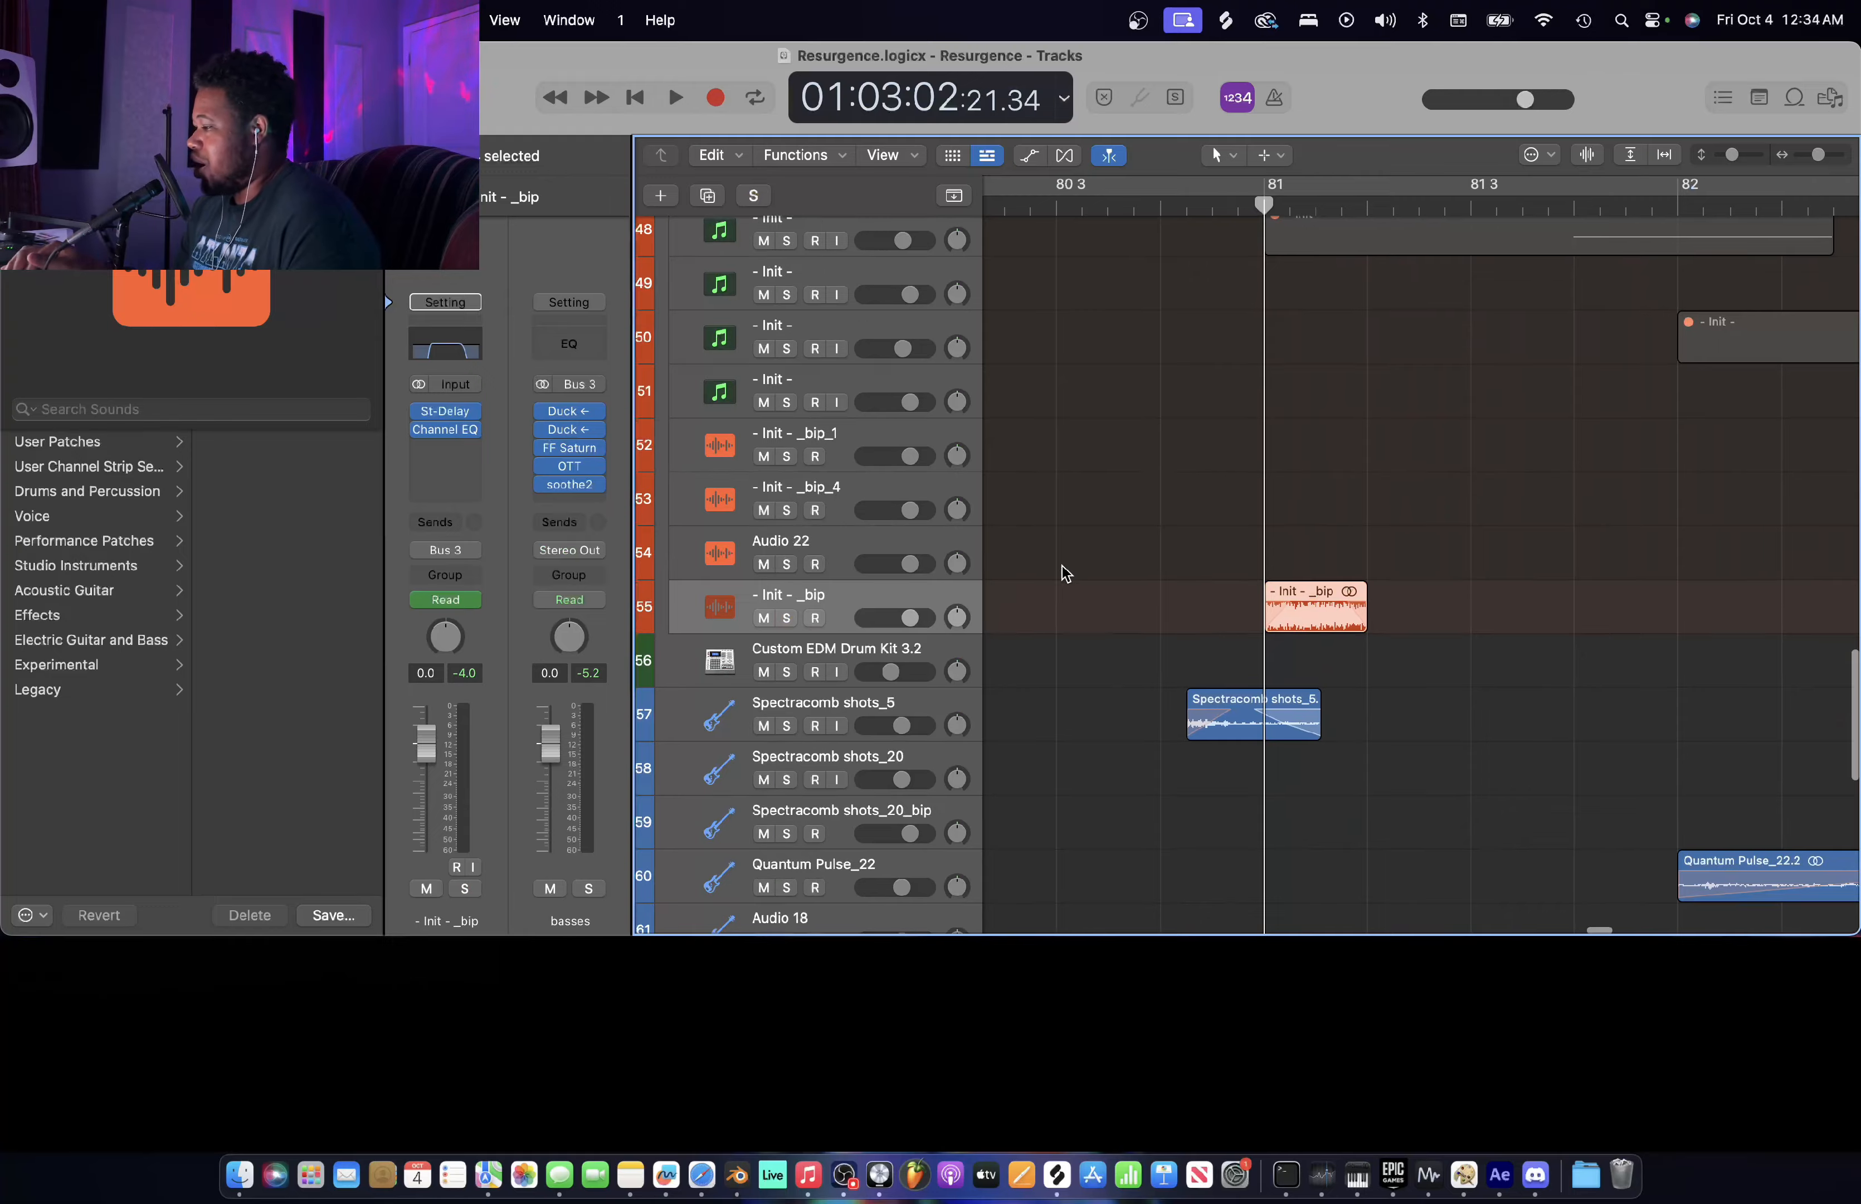
pyautogui.scroll(-10, 1066, 575)
pyautogui.scroll(8, 1066, 574)
pyautogui.press('super+Left')
pyautogui.press('super+Left')
pyautogui.press('super+Left')
pyautogui.hscroll(5, 1066, 575)
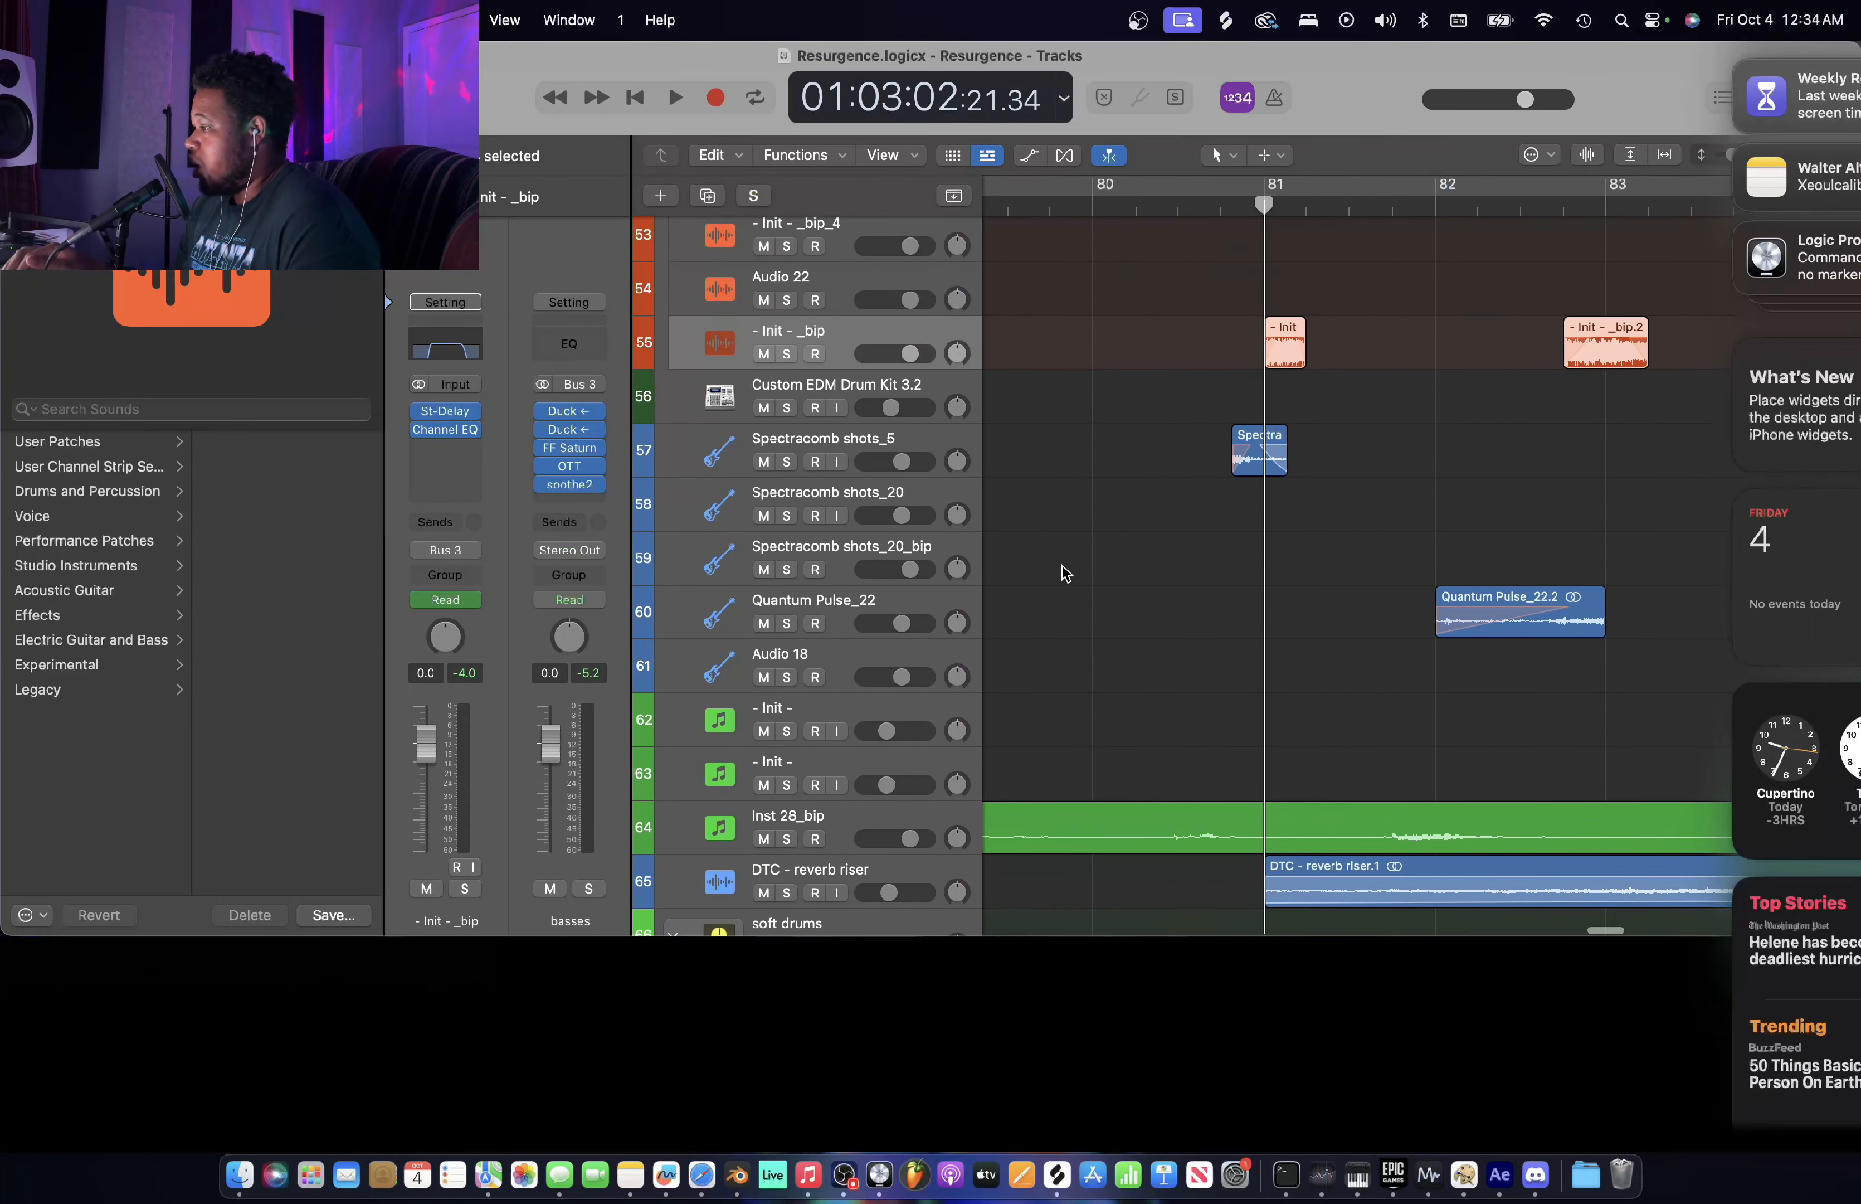
pyautogui.hscroll(5, 1204, 484)
pyautogui.scroll(5, 1474, 286)
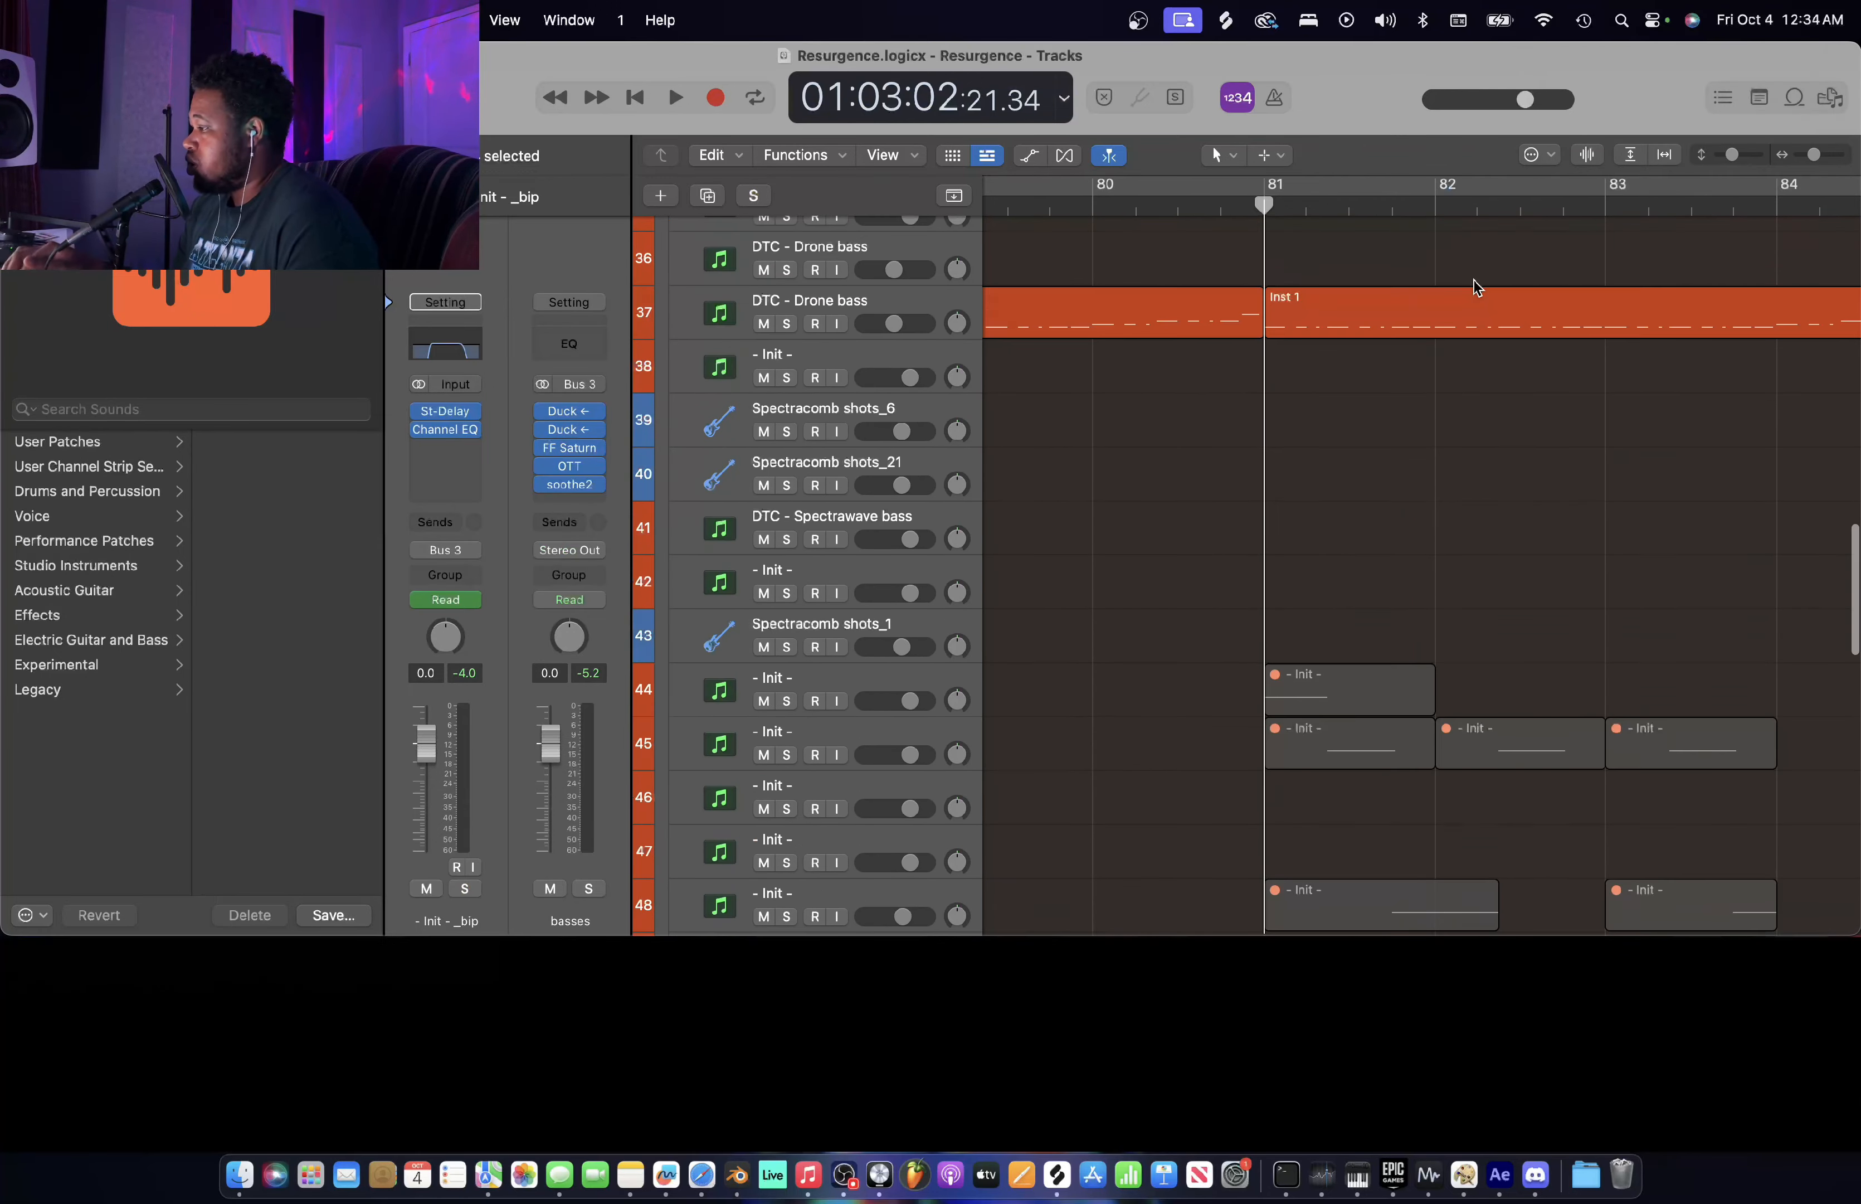
# - Clear the current selection and review the synth, bass, Spectracomb and Quantum Pulse layers around bar 81
pyautogui.click(1357, 617)
pyautogui.scroll(15, 1357, 617)
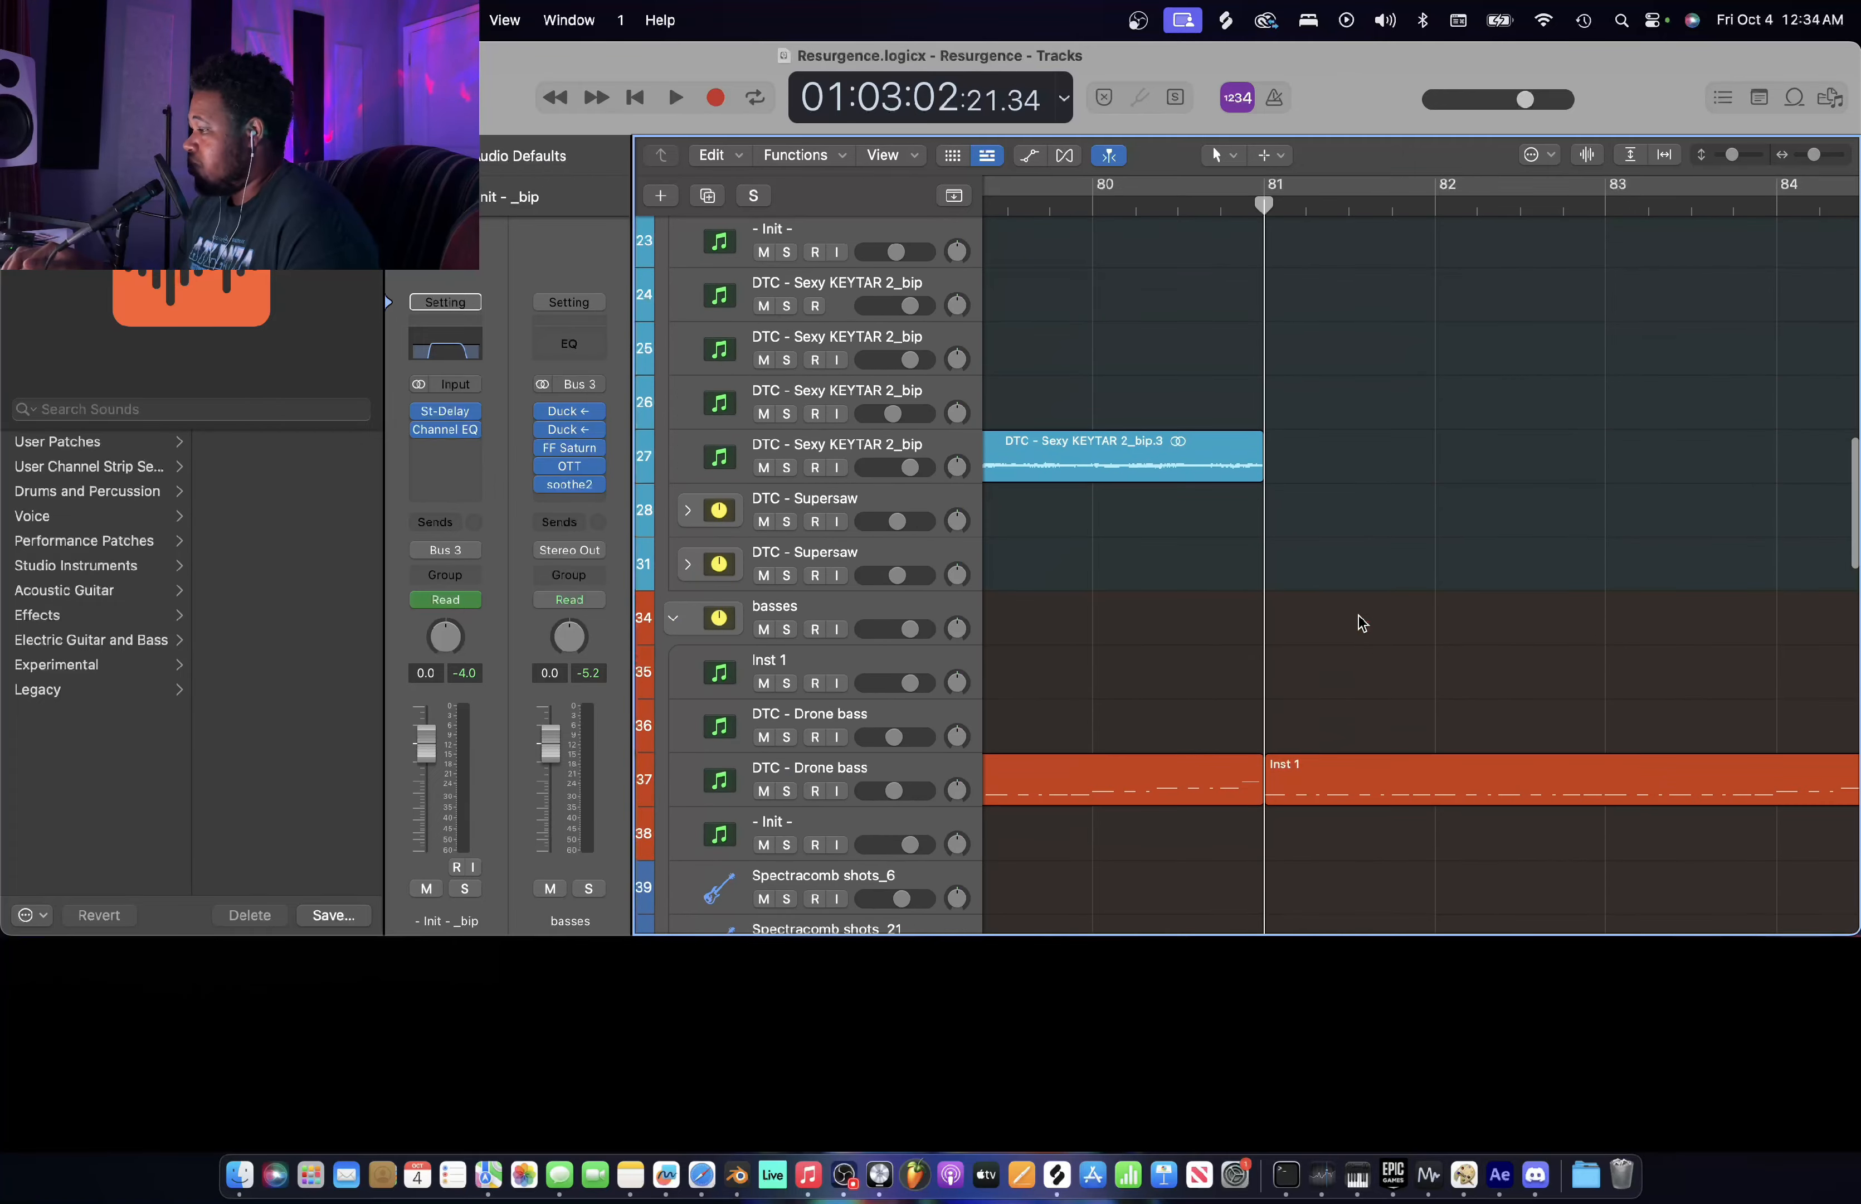
pyautogui.press('super+Left')
pyautogui.press('super+Left')
pyautogui.scroll(12, 1361, 623)
pyautogui.press('super+Left')
pyautogui.press('super+Left')
pyautogui.press('super+Left')
pyautogui.scroll(10, 1360, 623)
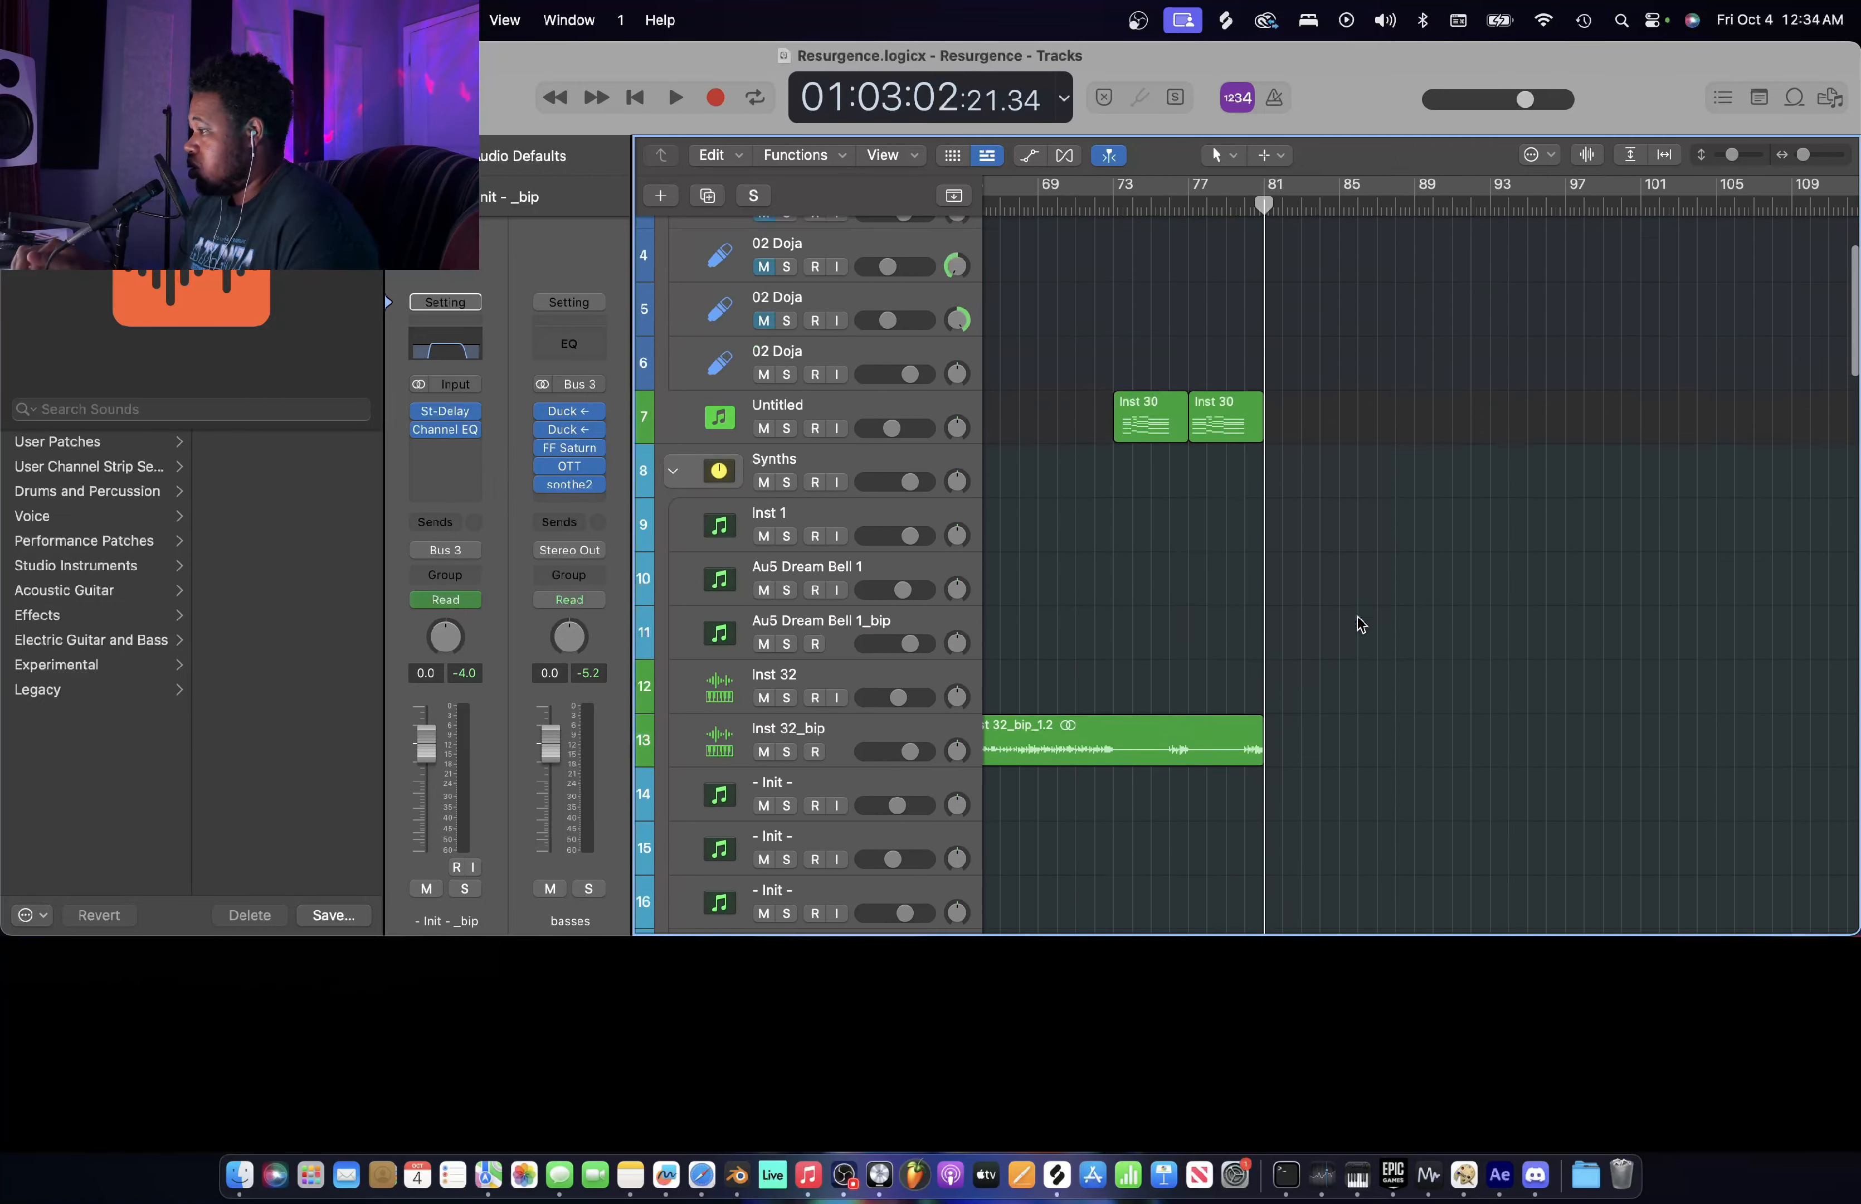
pyautogui.scroll(-20, 1361, 623)
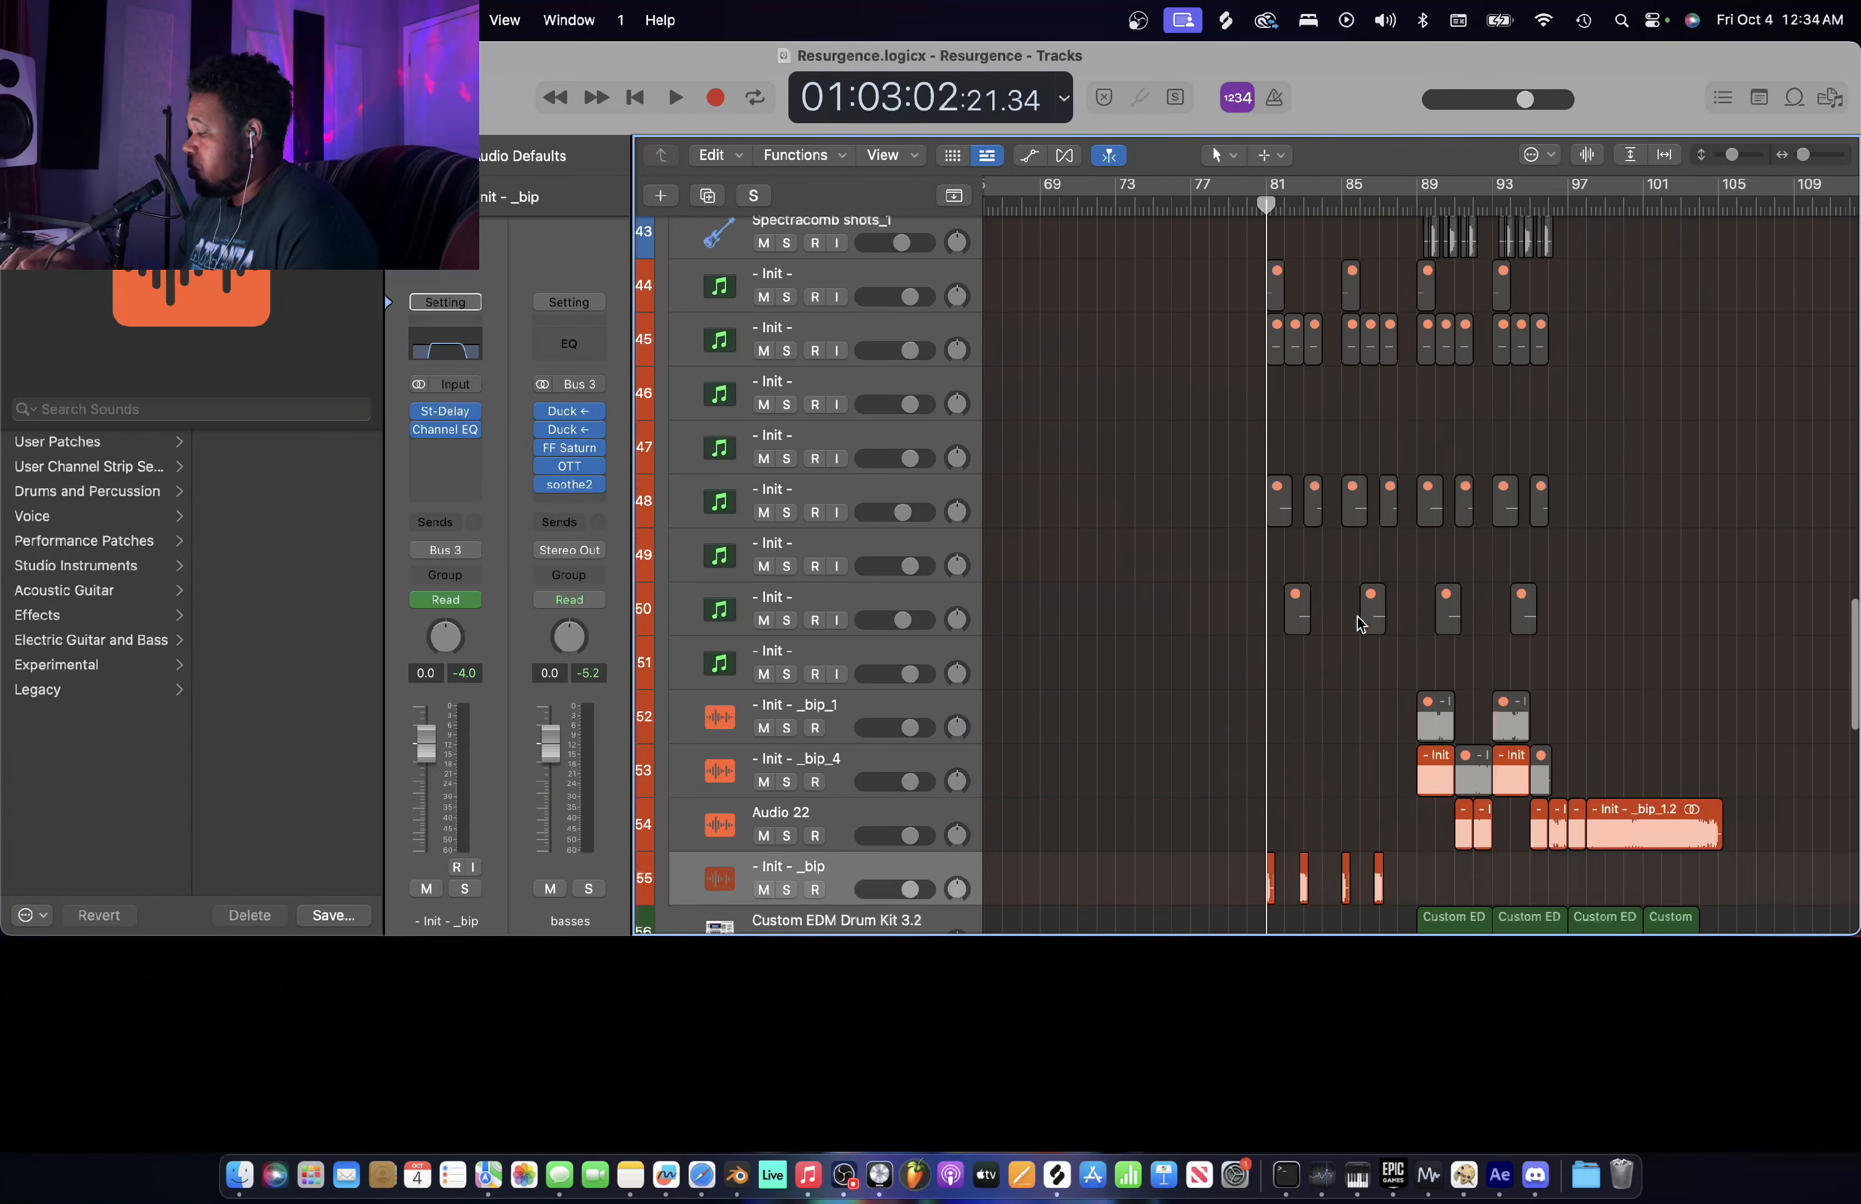
pyautogui.press('super+Right')
pyautogui.press('super+Right')
pyautogui.press('super+Right')
pyautogui.scroll(-2, 1234, 427)
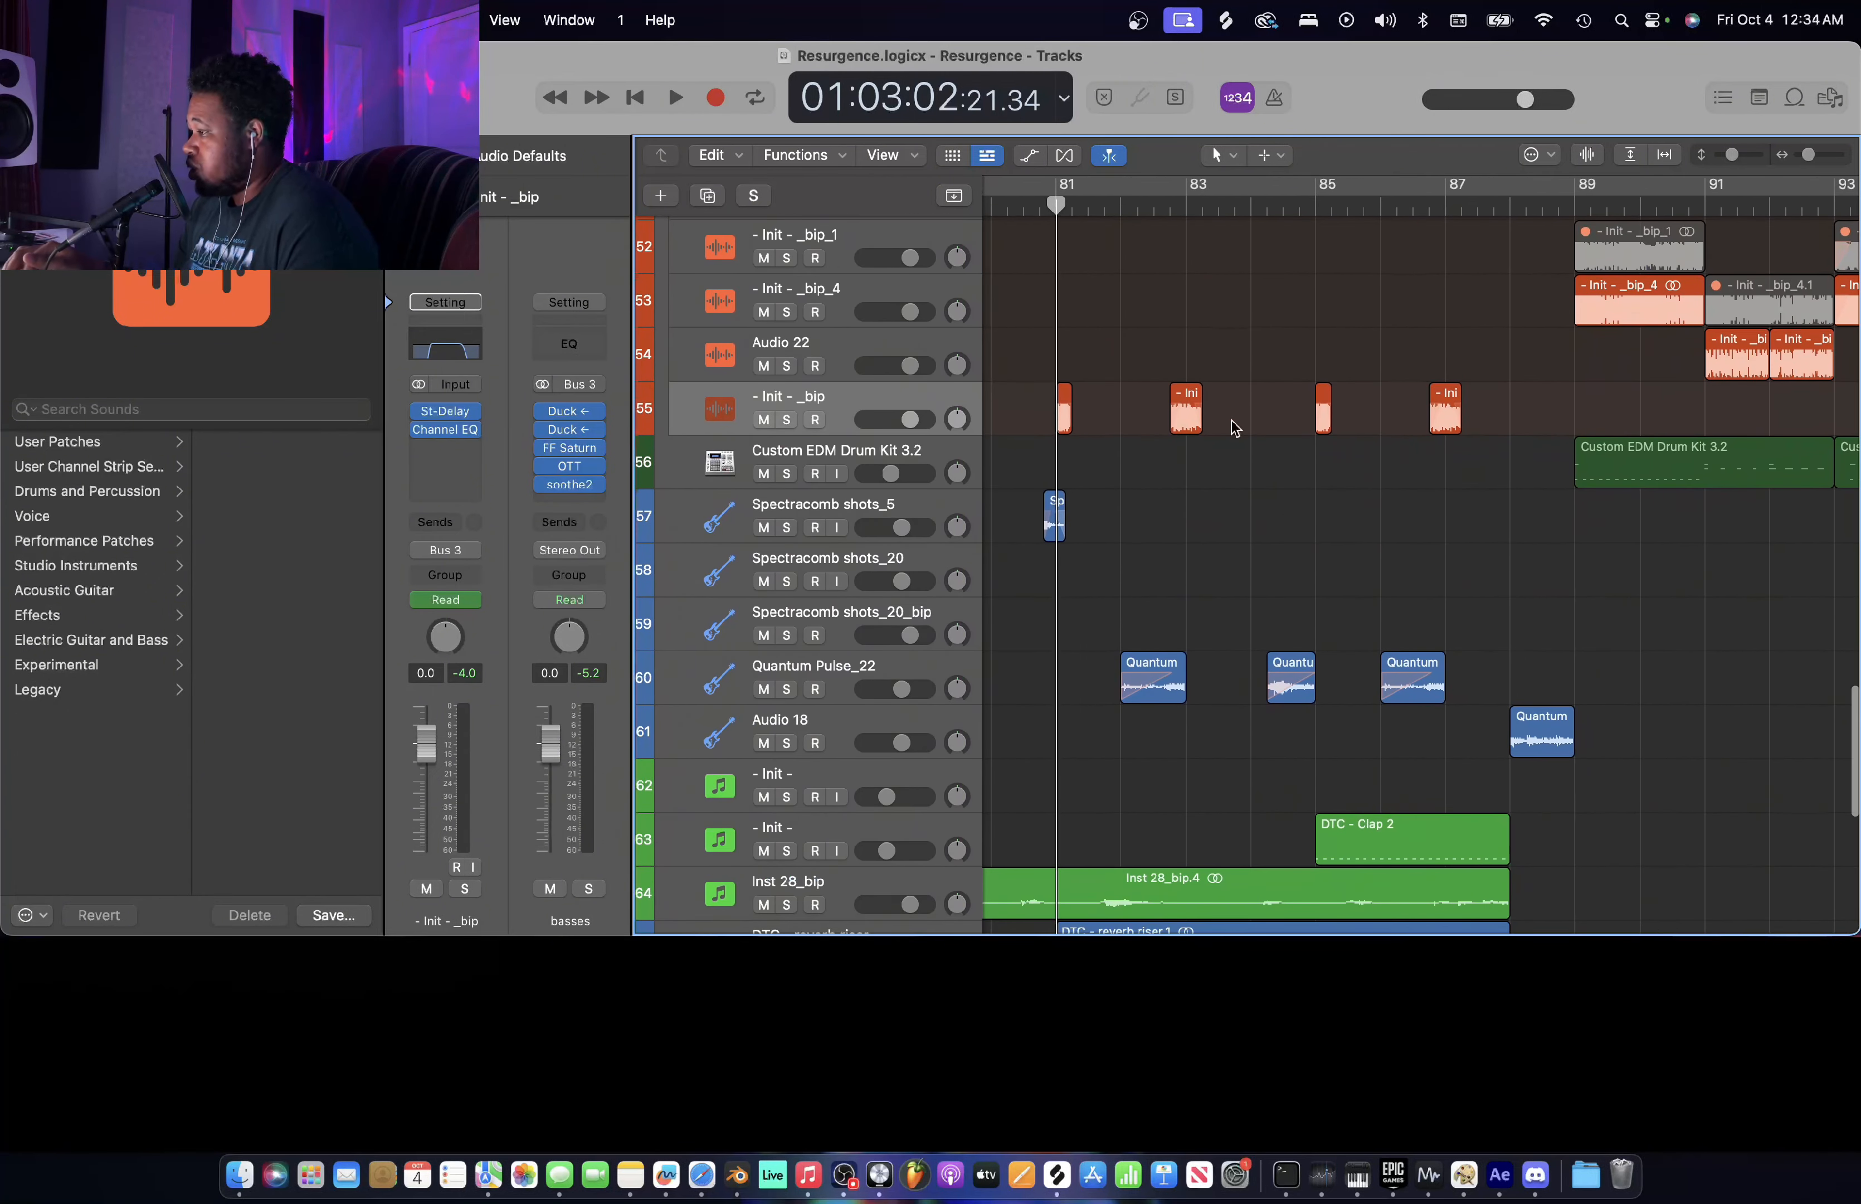
# - Solo the Quantum Pulse_22 track, select it, and audition its first region from bar 82
pyautogui.click(1123, 205)
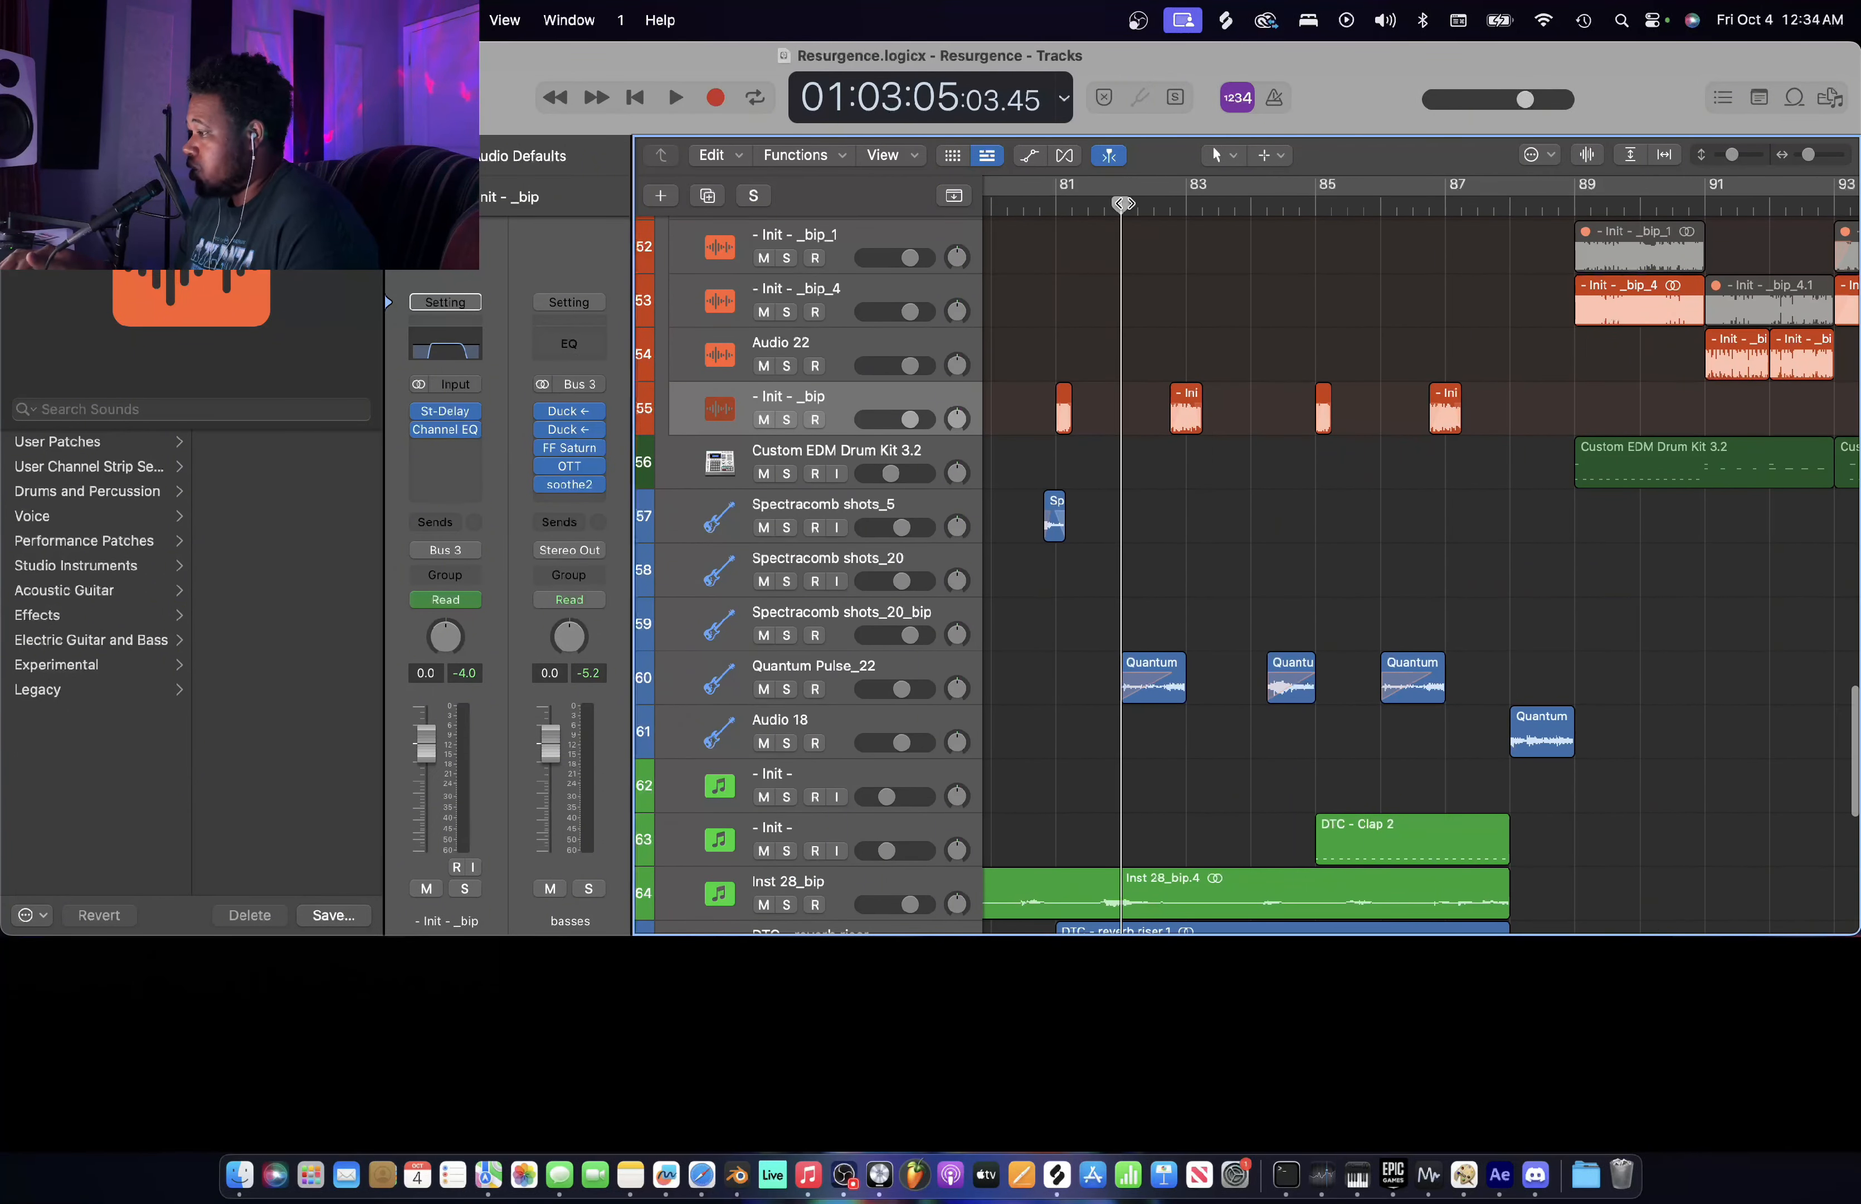
pyautogui.click(787, 688)
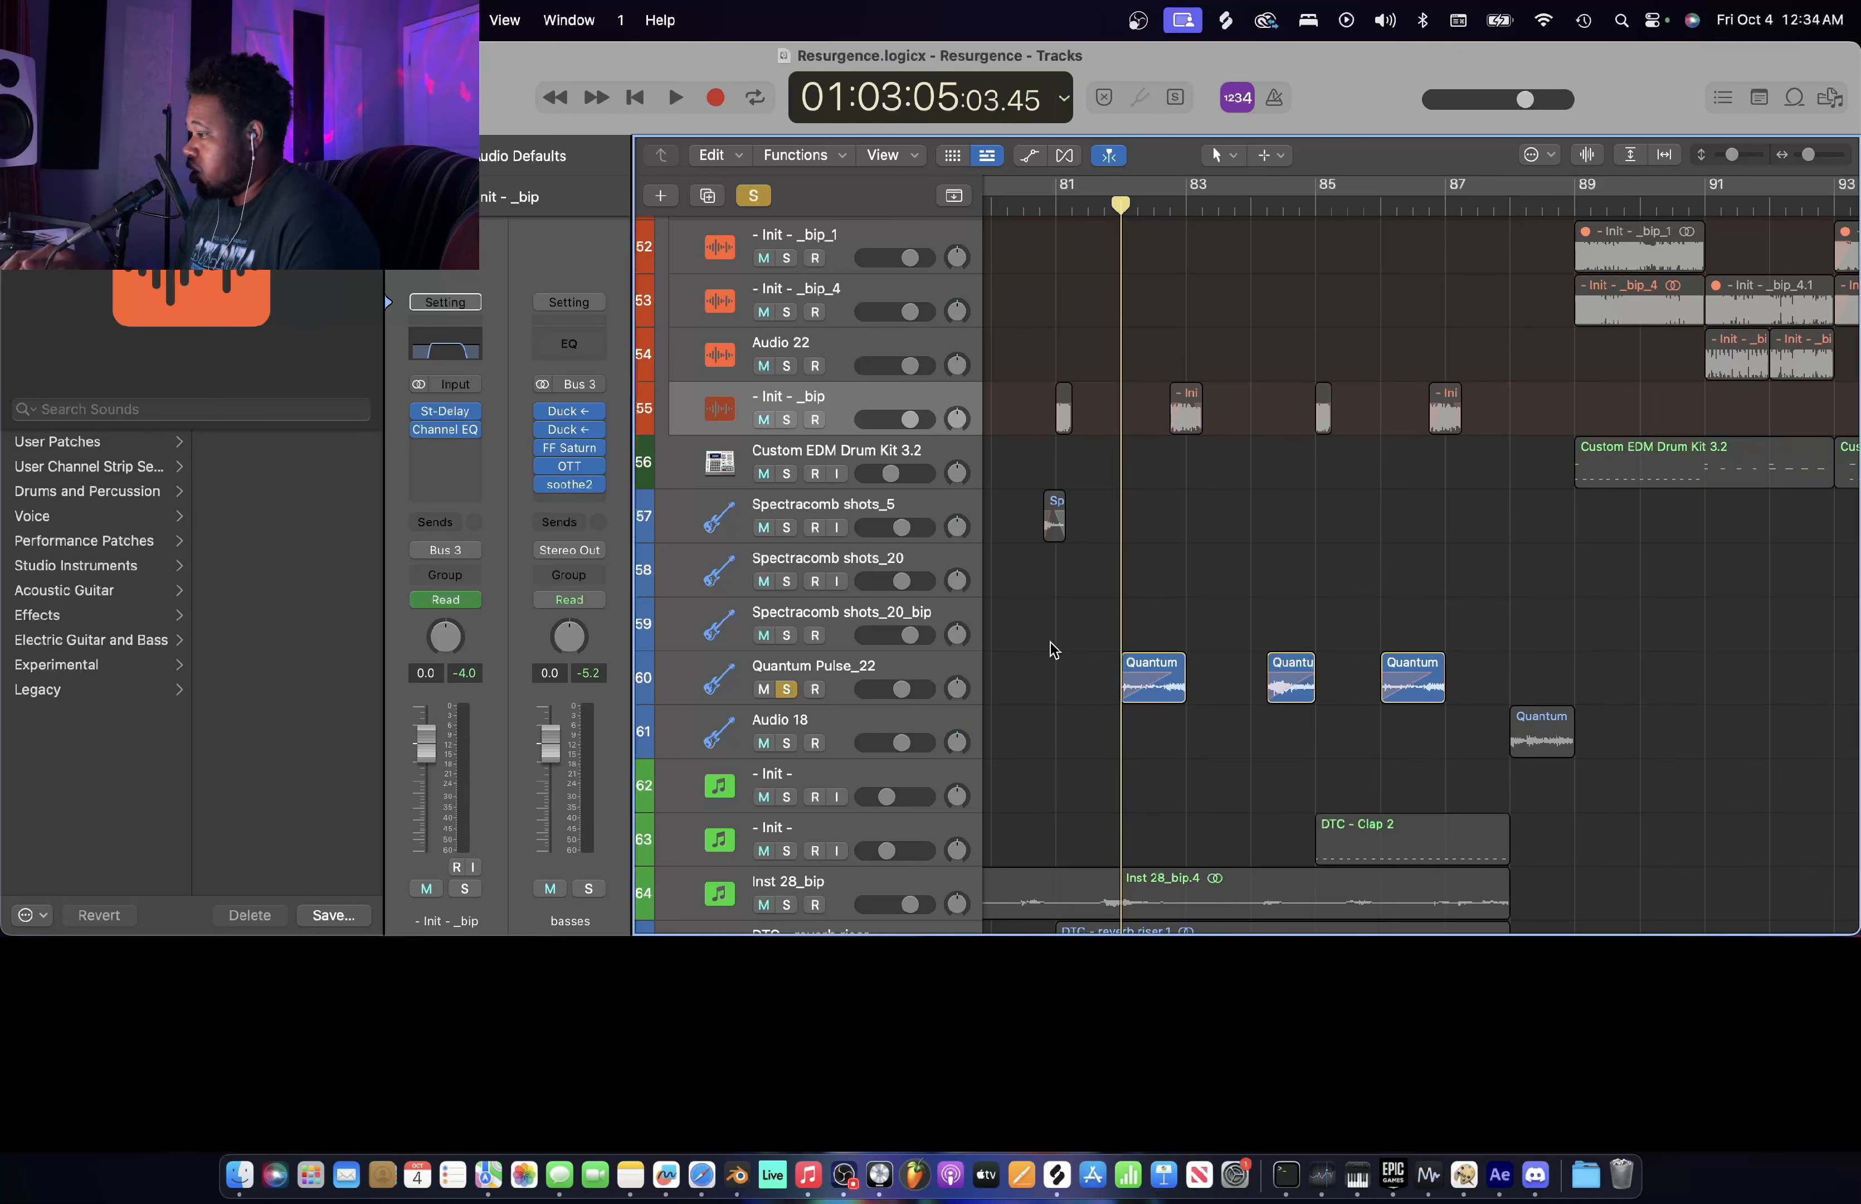
pyautogui.scroll(5, 1133, 643)
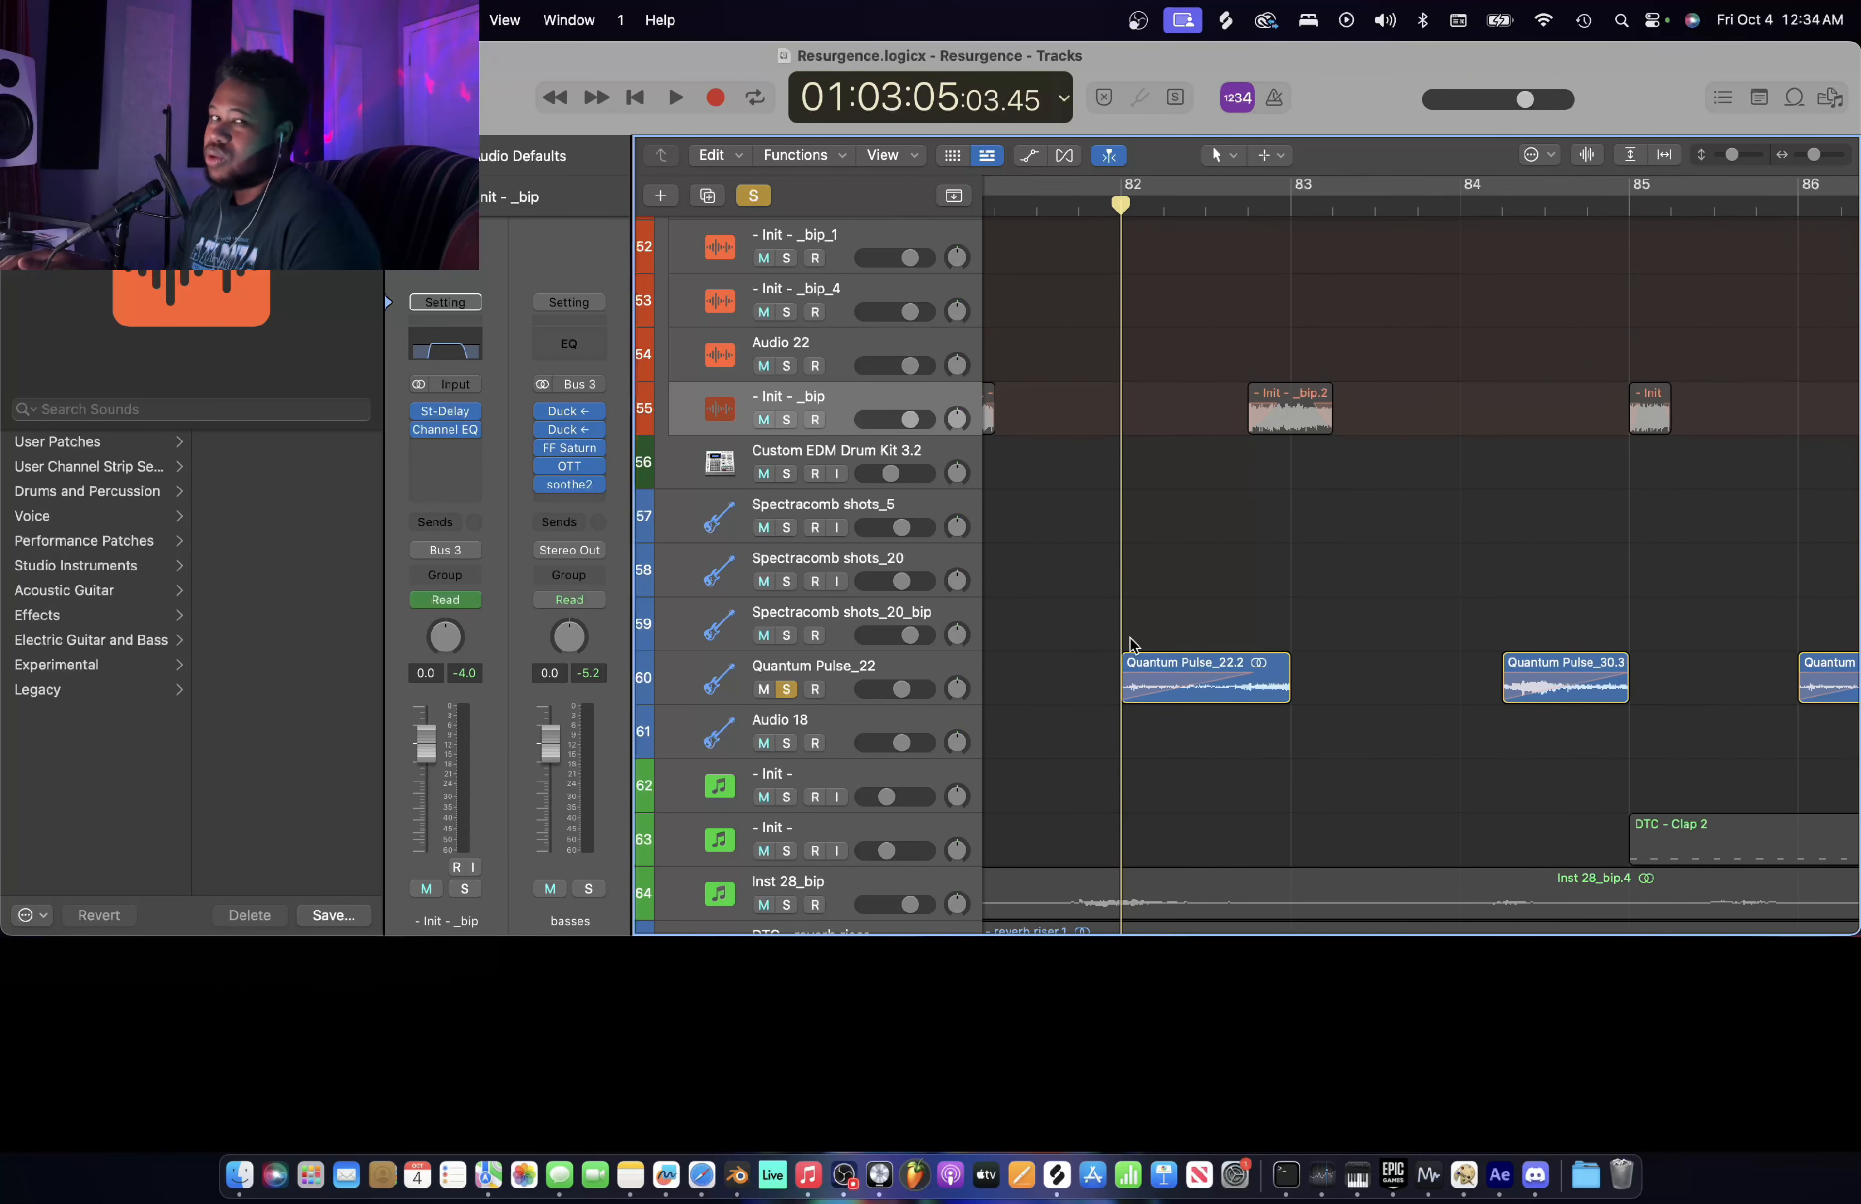
pyautogui.click(950, 669)
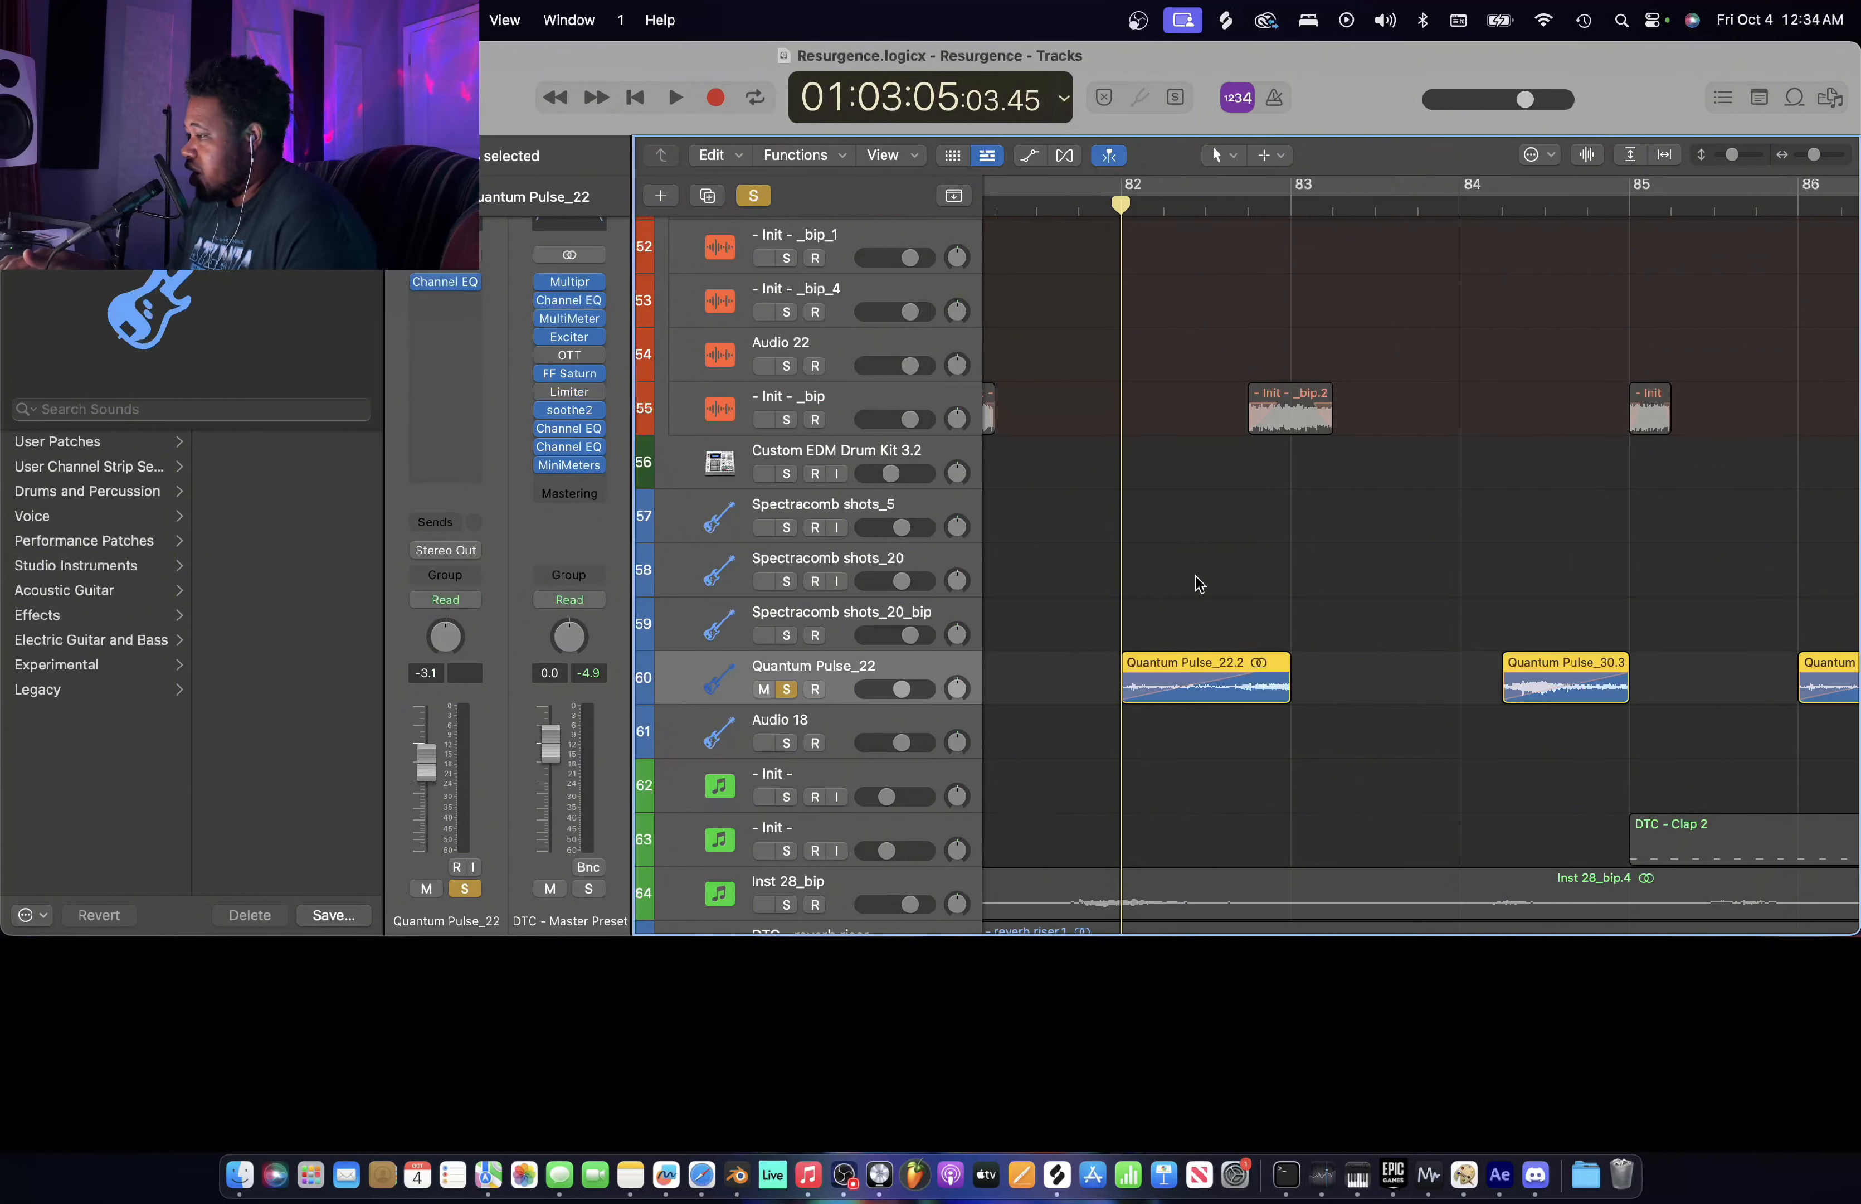
pyautogui.press('space')
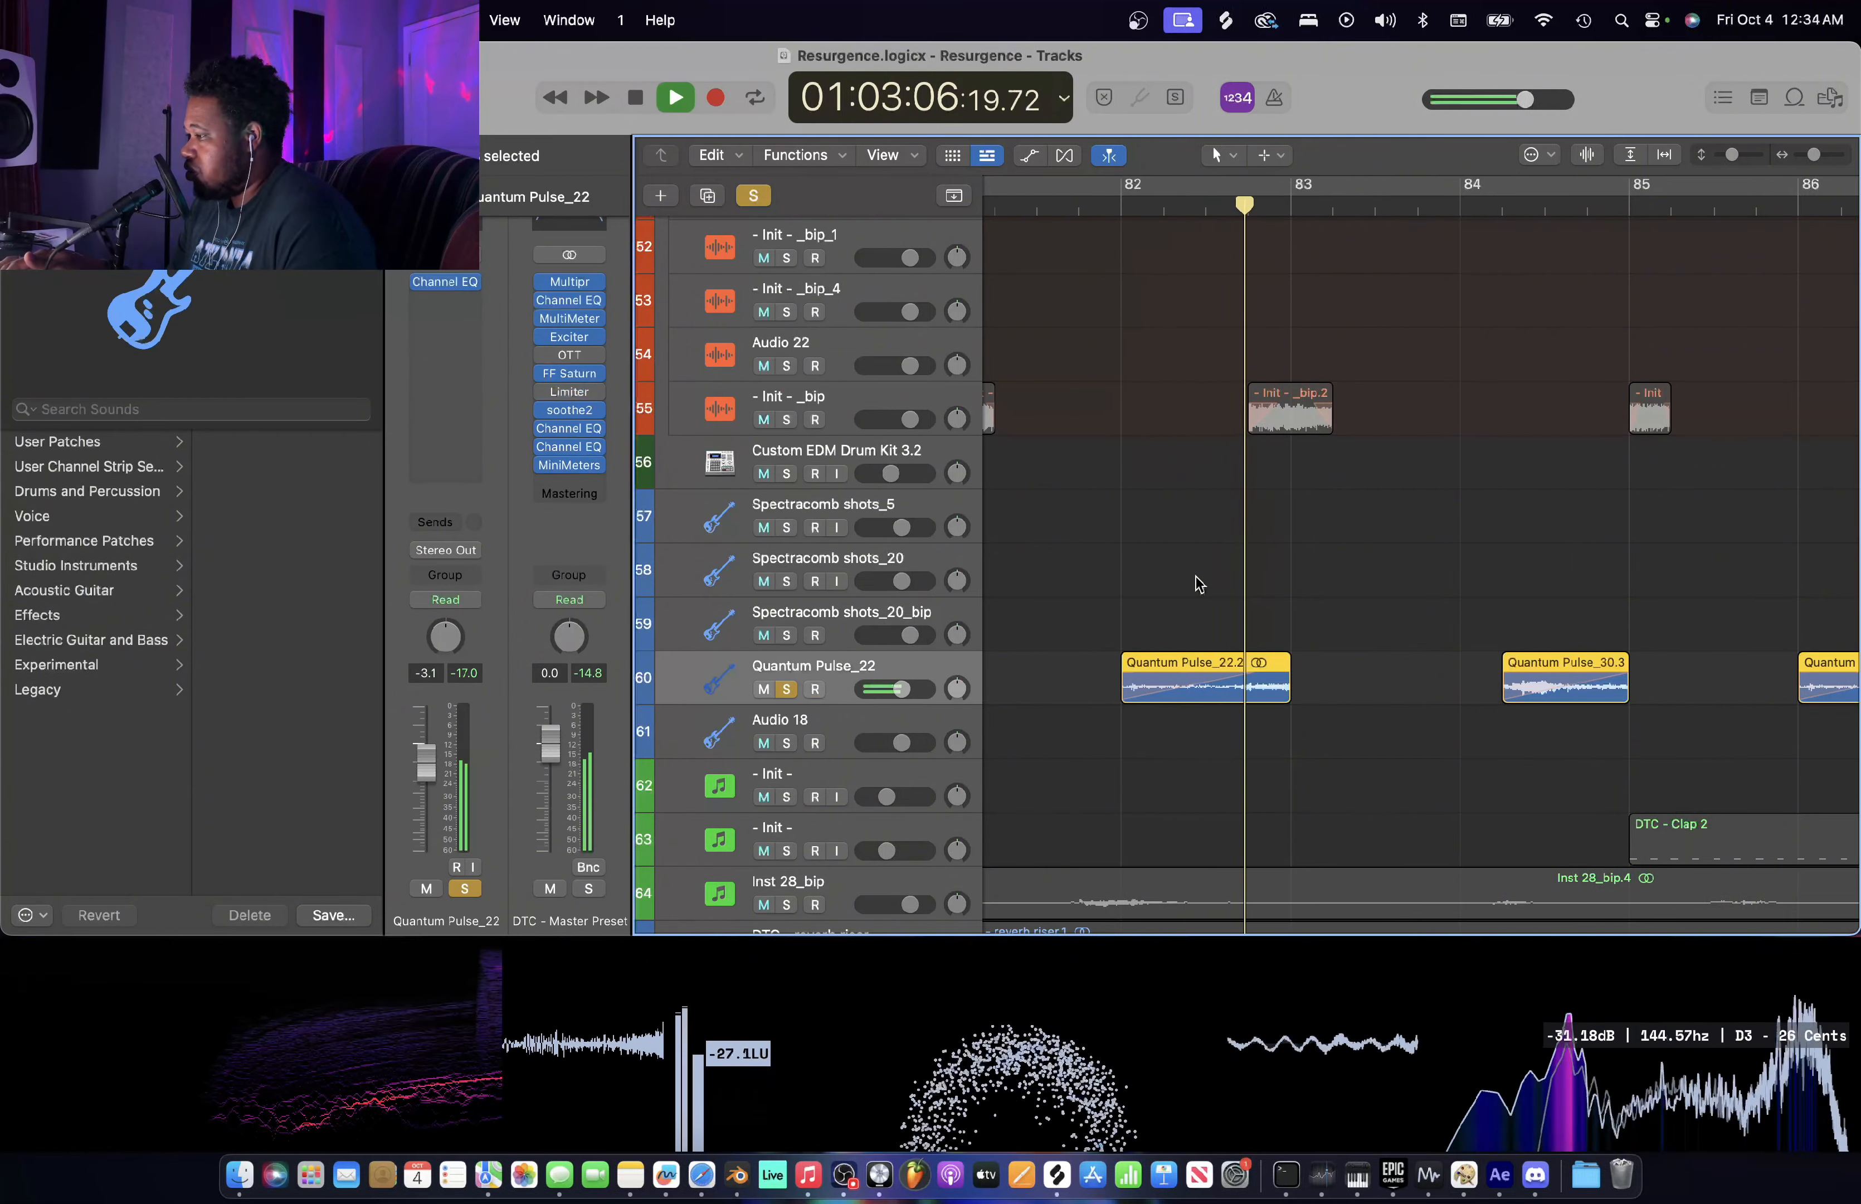
pyautogui.press('space')
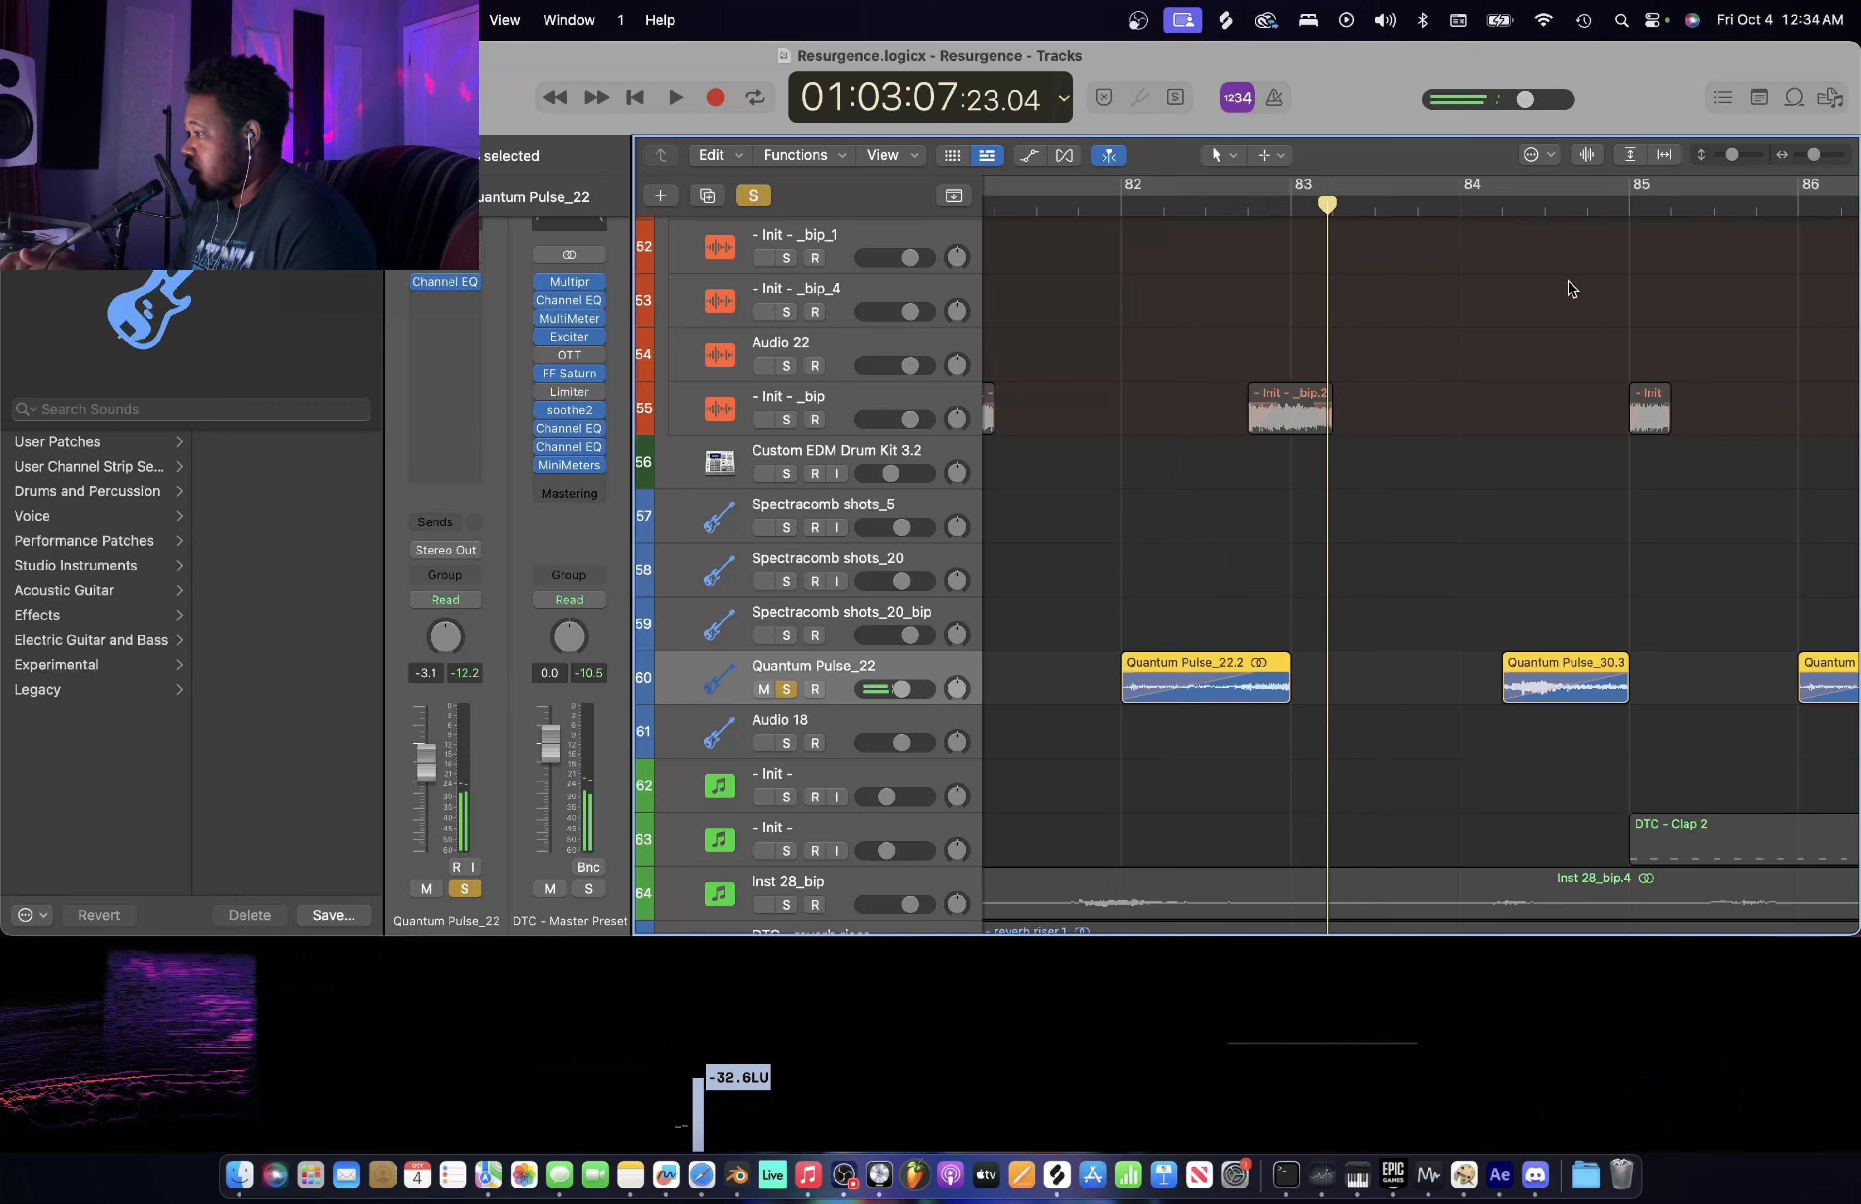
# - Audition the second Quantum Pulse region from just after bar 84, and unsolo the track
pyautogui.click(1517, 222)
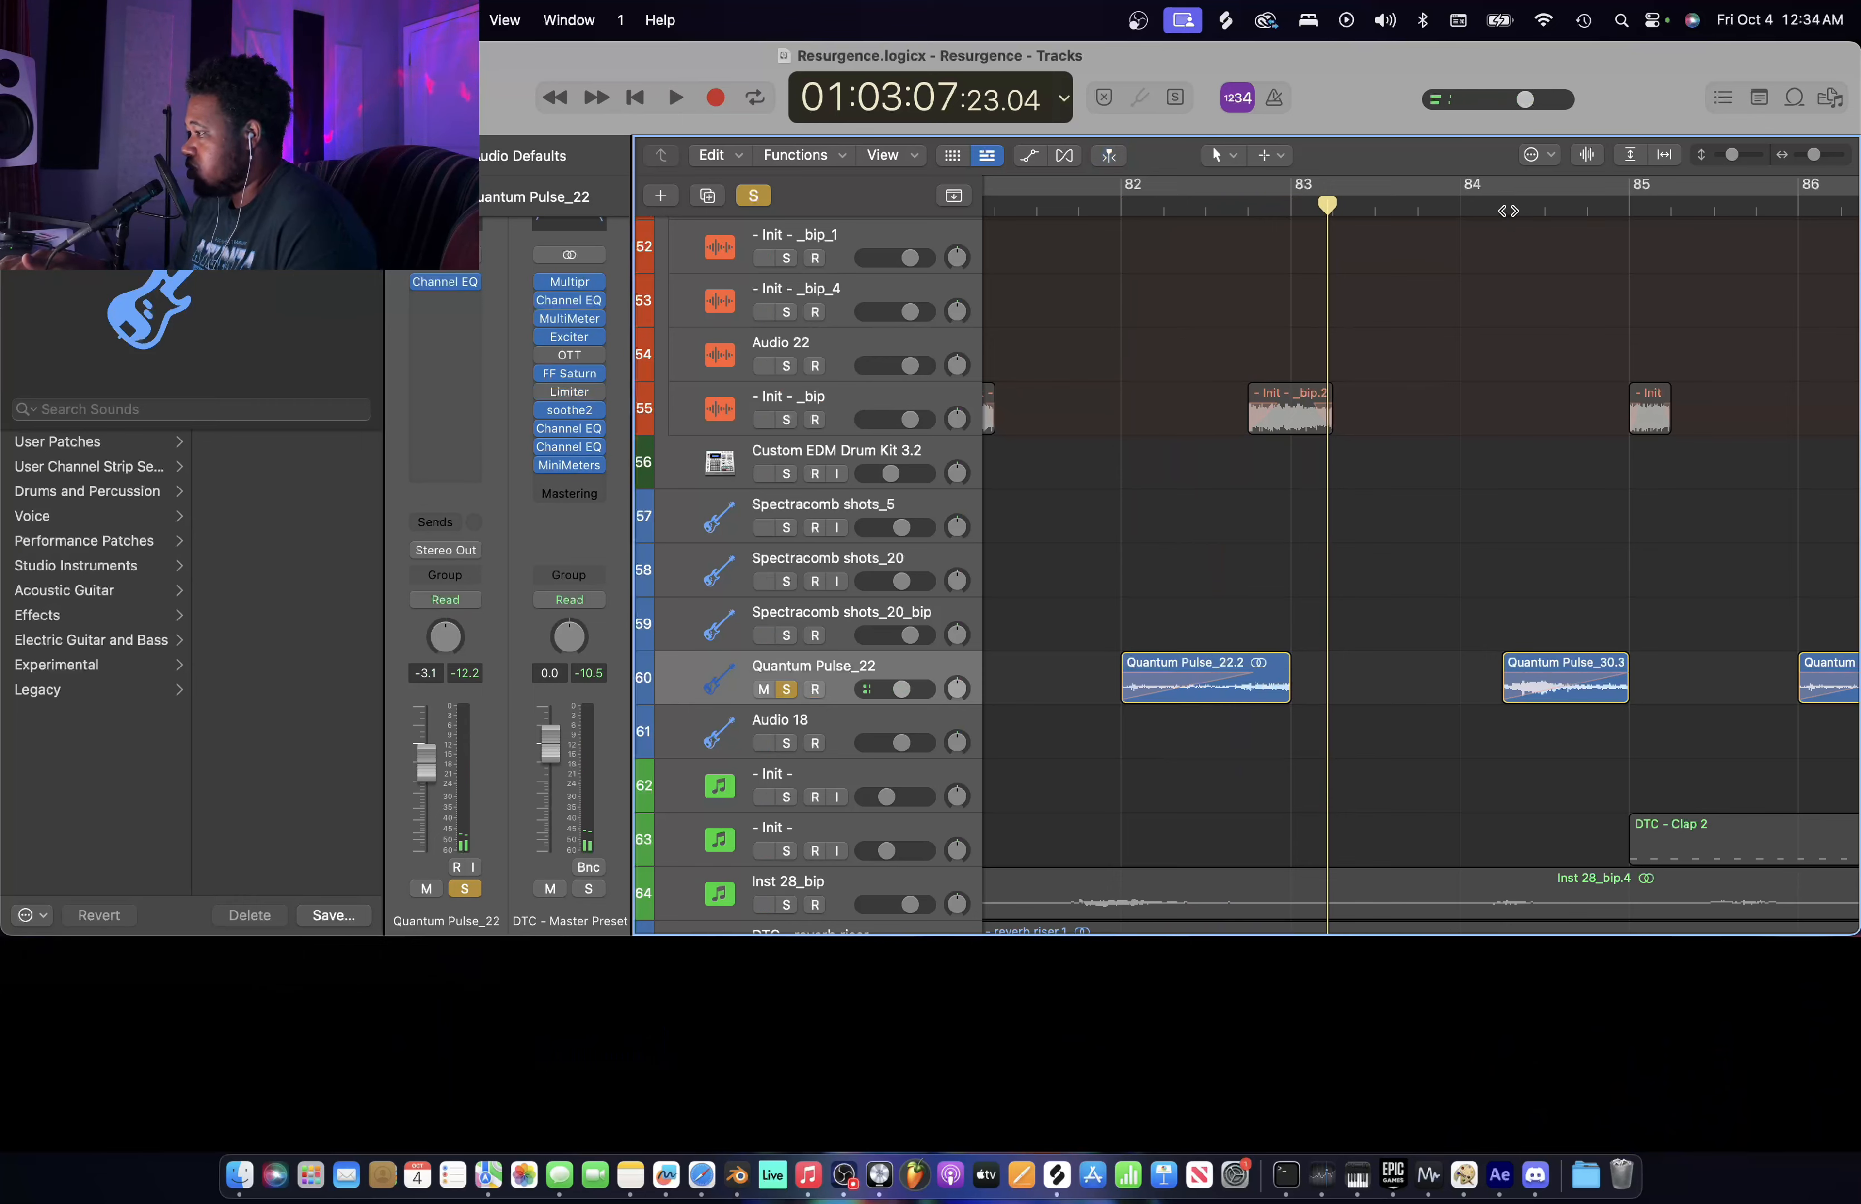
pyautogui.click(1507, 210)
pyautogui.press('space')
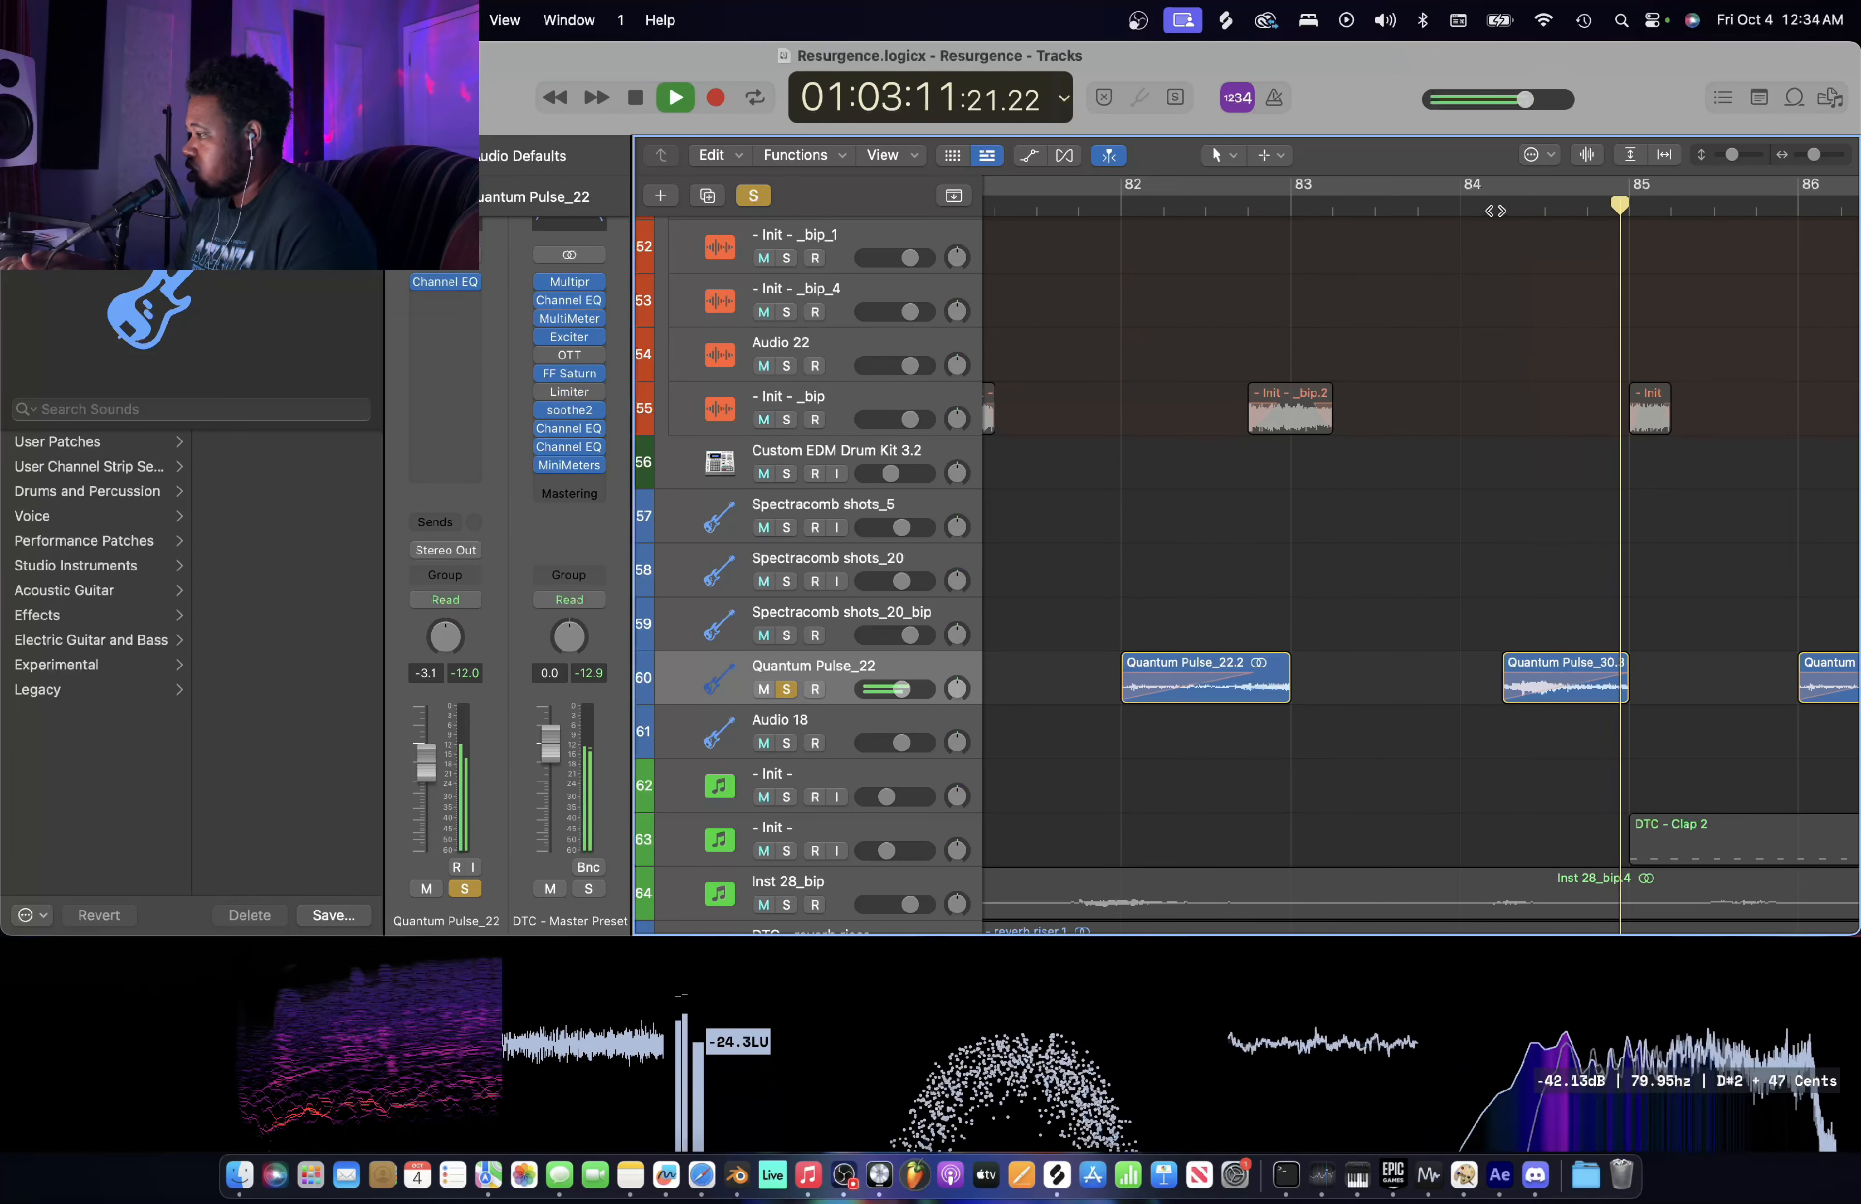
pyautogui.press('space')
pyautogui.press('super+Left')
pyautogui.press('super+Left')
pyautogui.press('super+Left')
pyautogui.hscroll(5, 1608, 392)
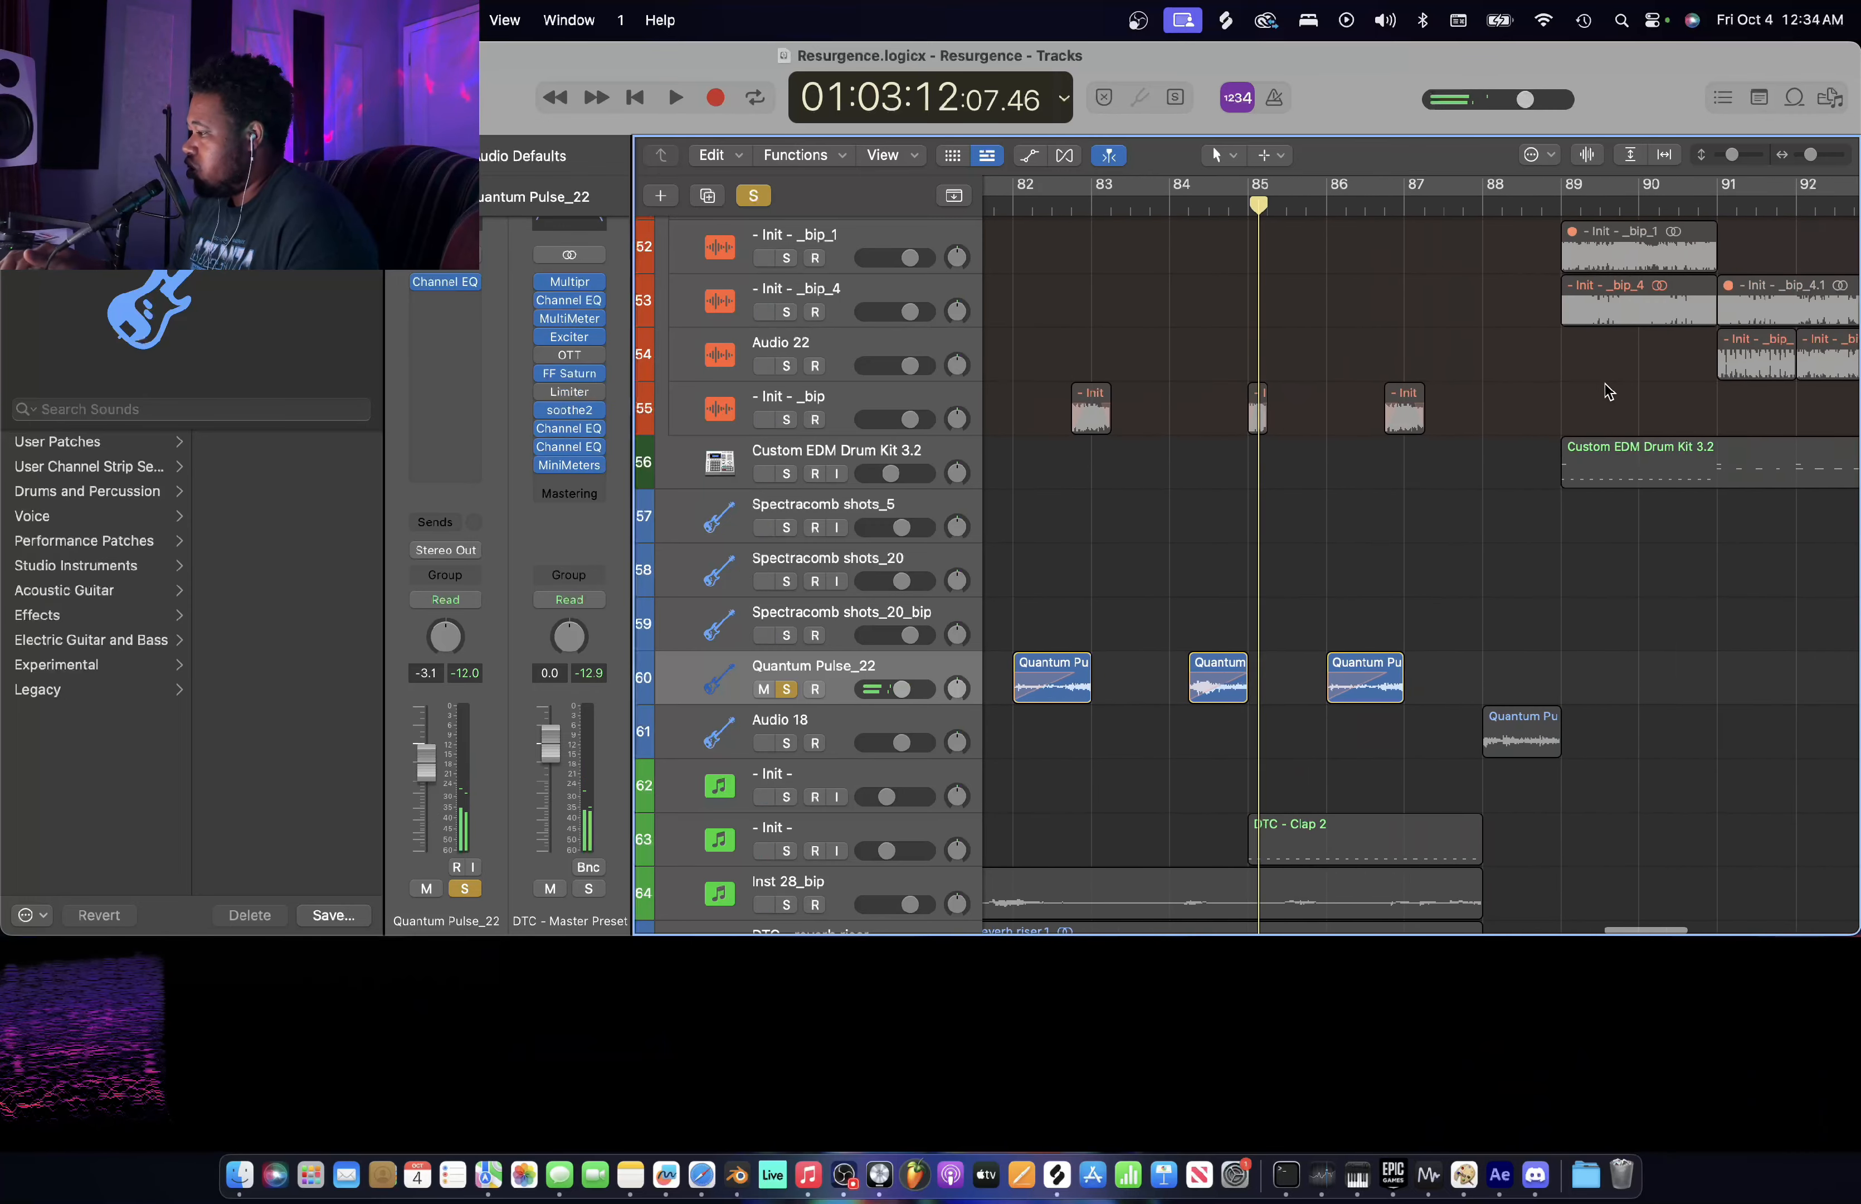
pyautogui.hscroll(-4, 1392, 507)
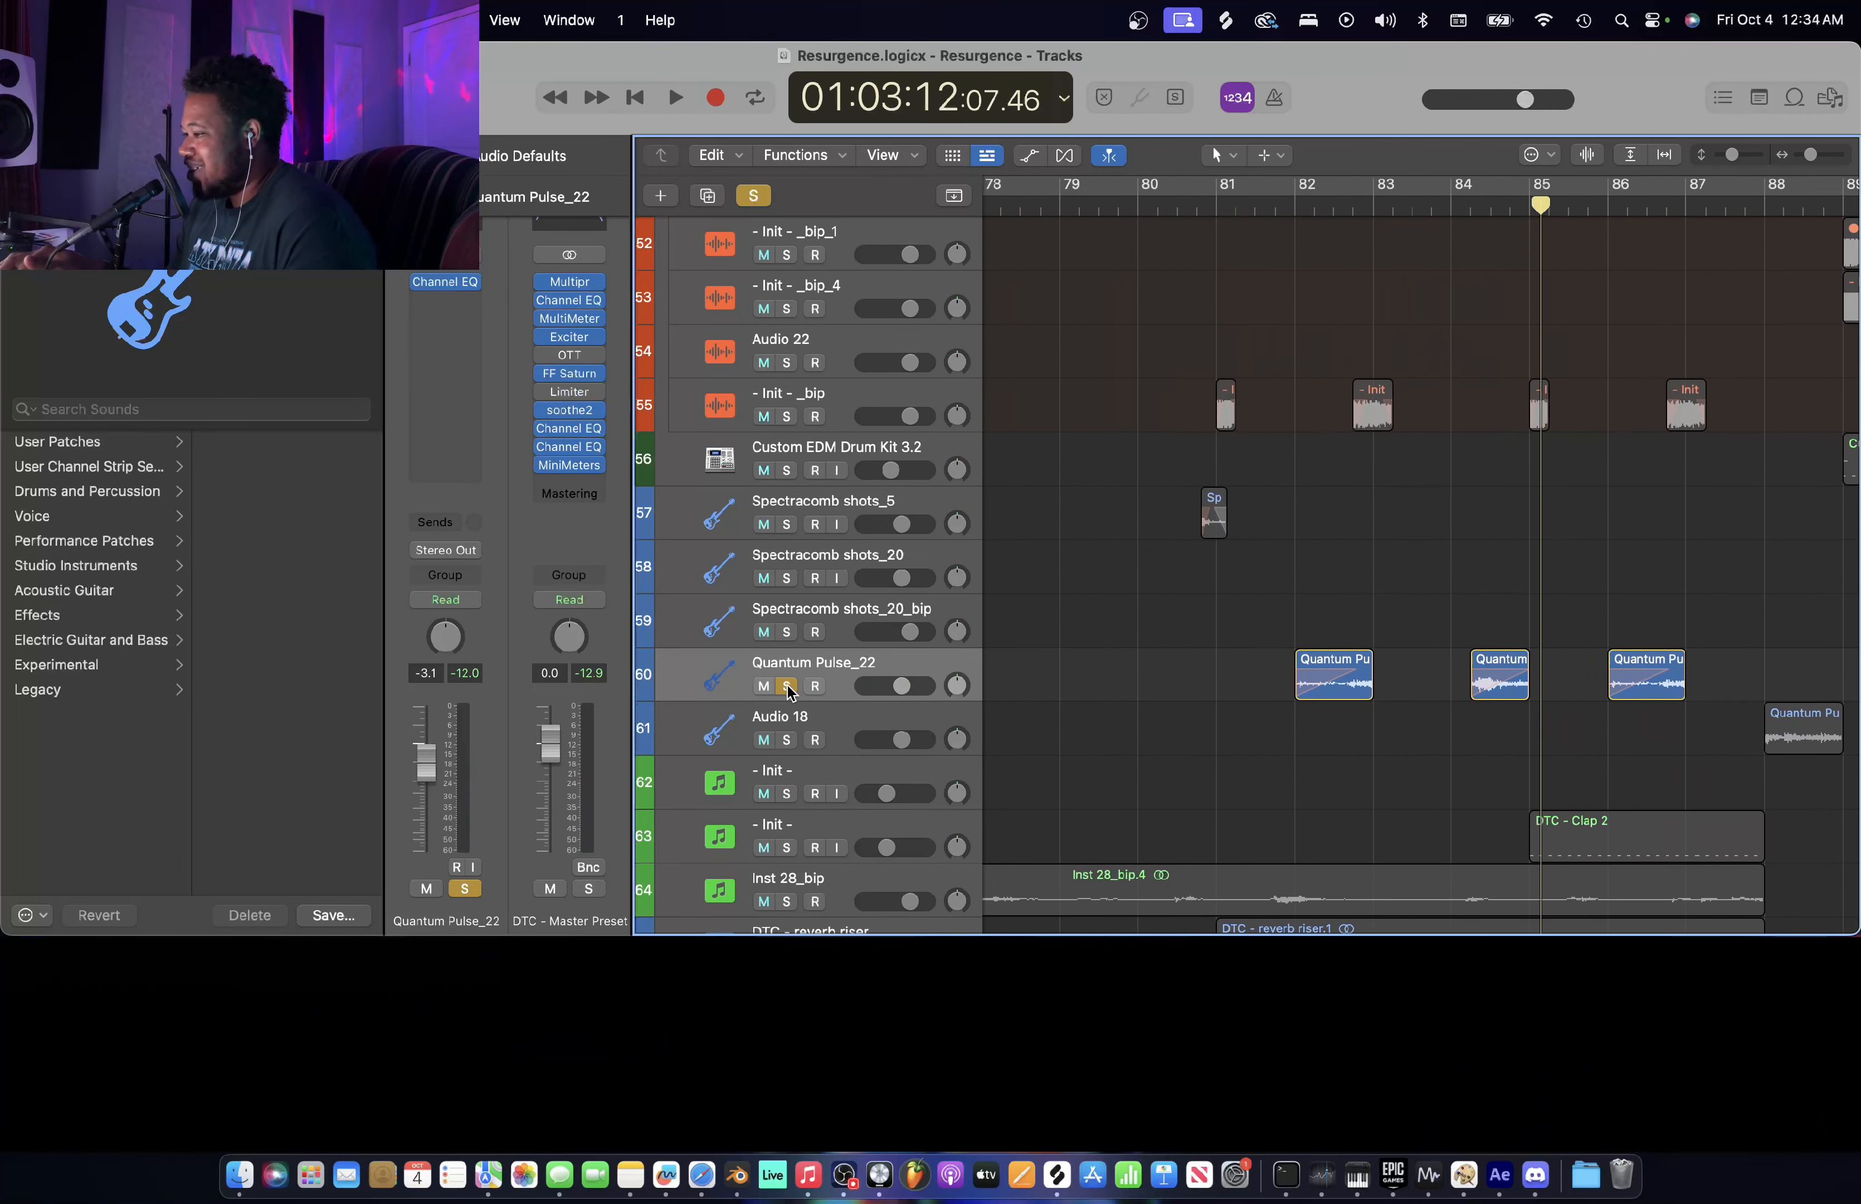
pyautogui.press('s')
# - Review the DTC - Clap 2, reverb riser and filtered Dubstep drums regions between bars 81 and 88
pyautogui.hscroll(1, 1404, 469)
pyautogui.hscroll(2, 1404, 470)
pyautogui.scroll(-8, 1404, 470)
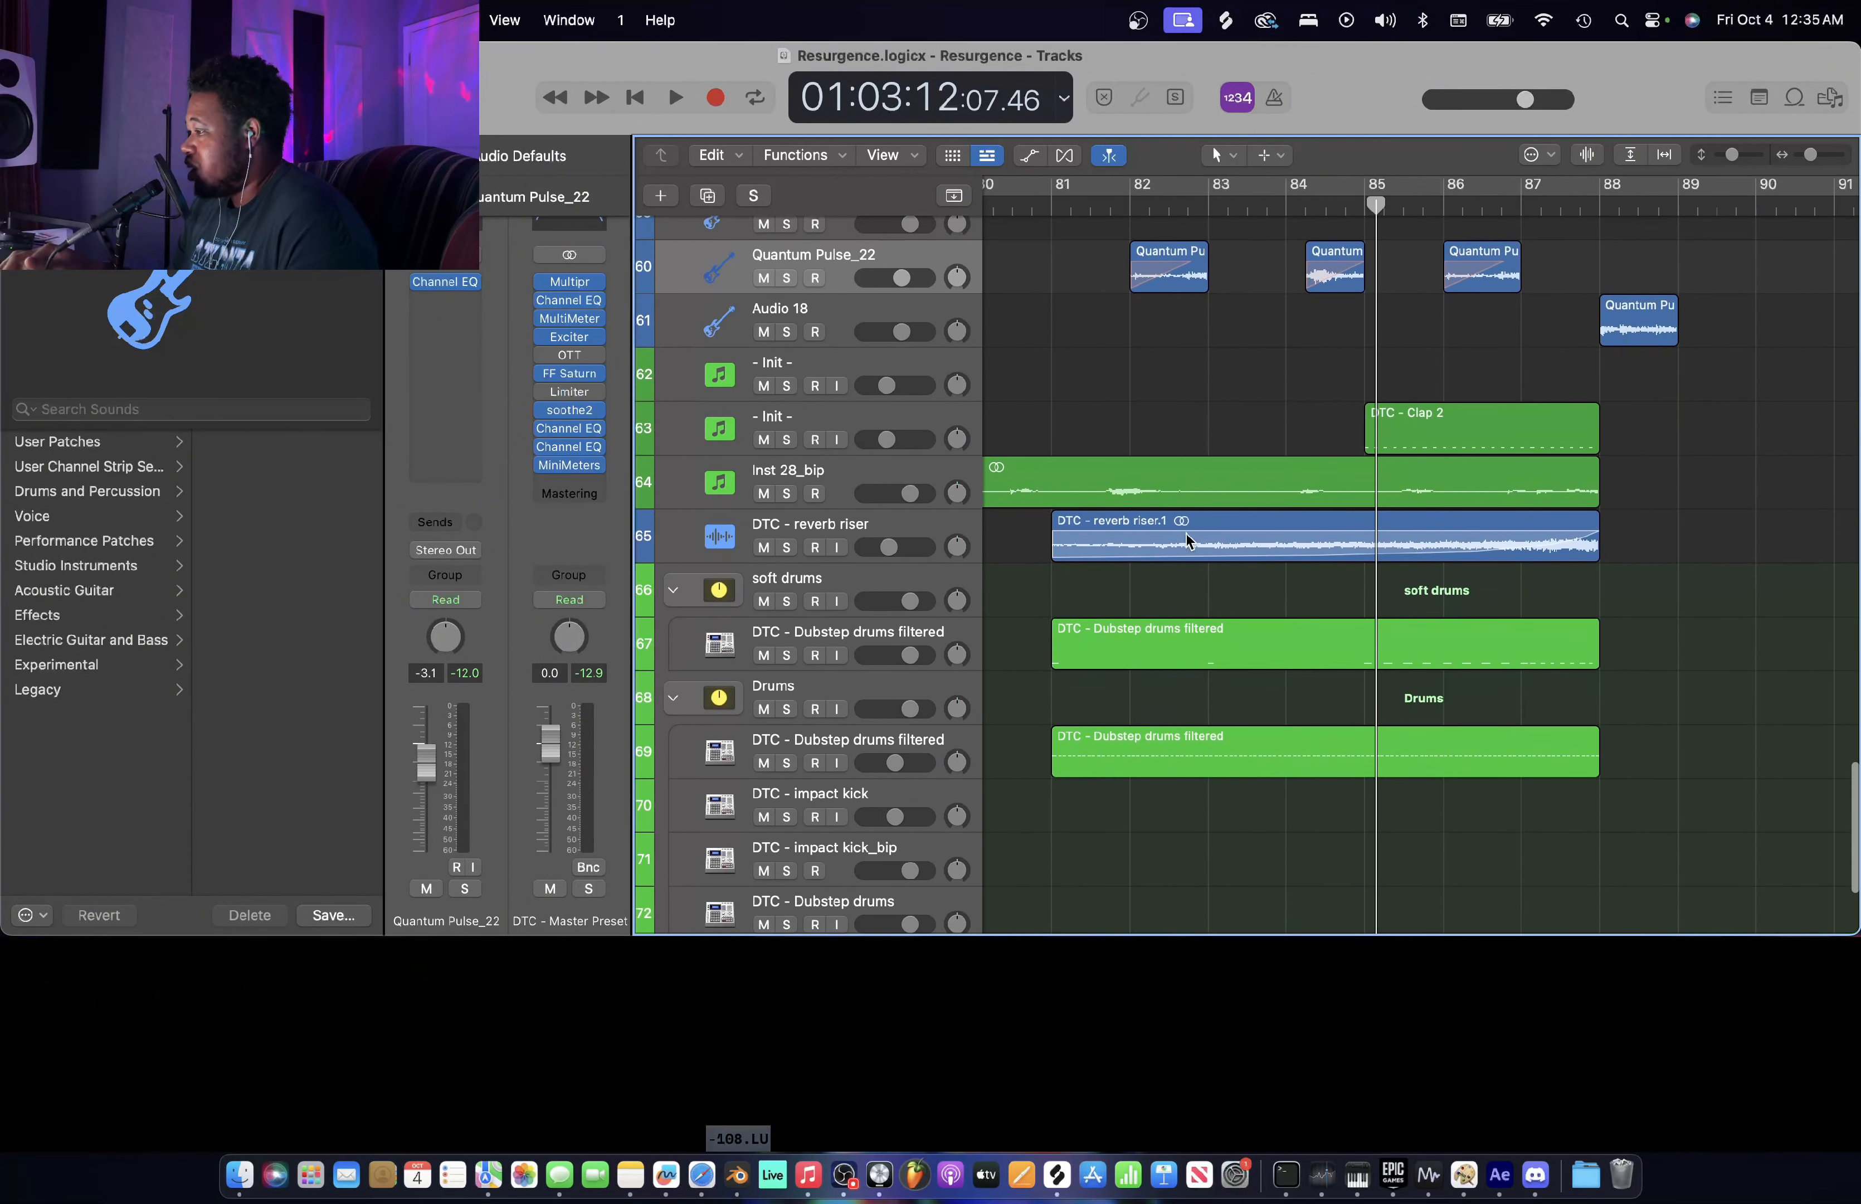
pyautogui.press('super+Left')
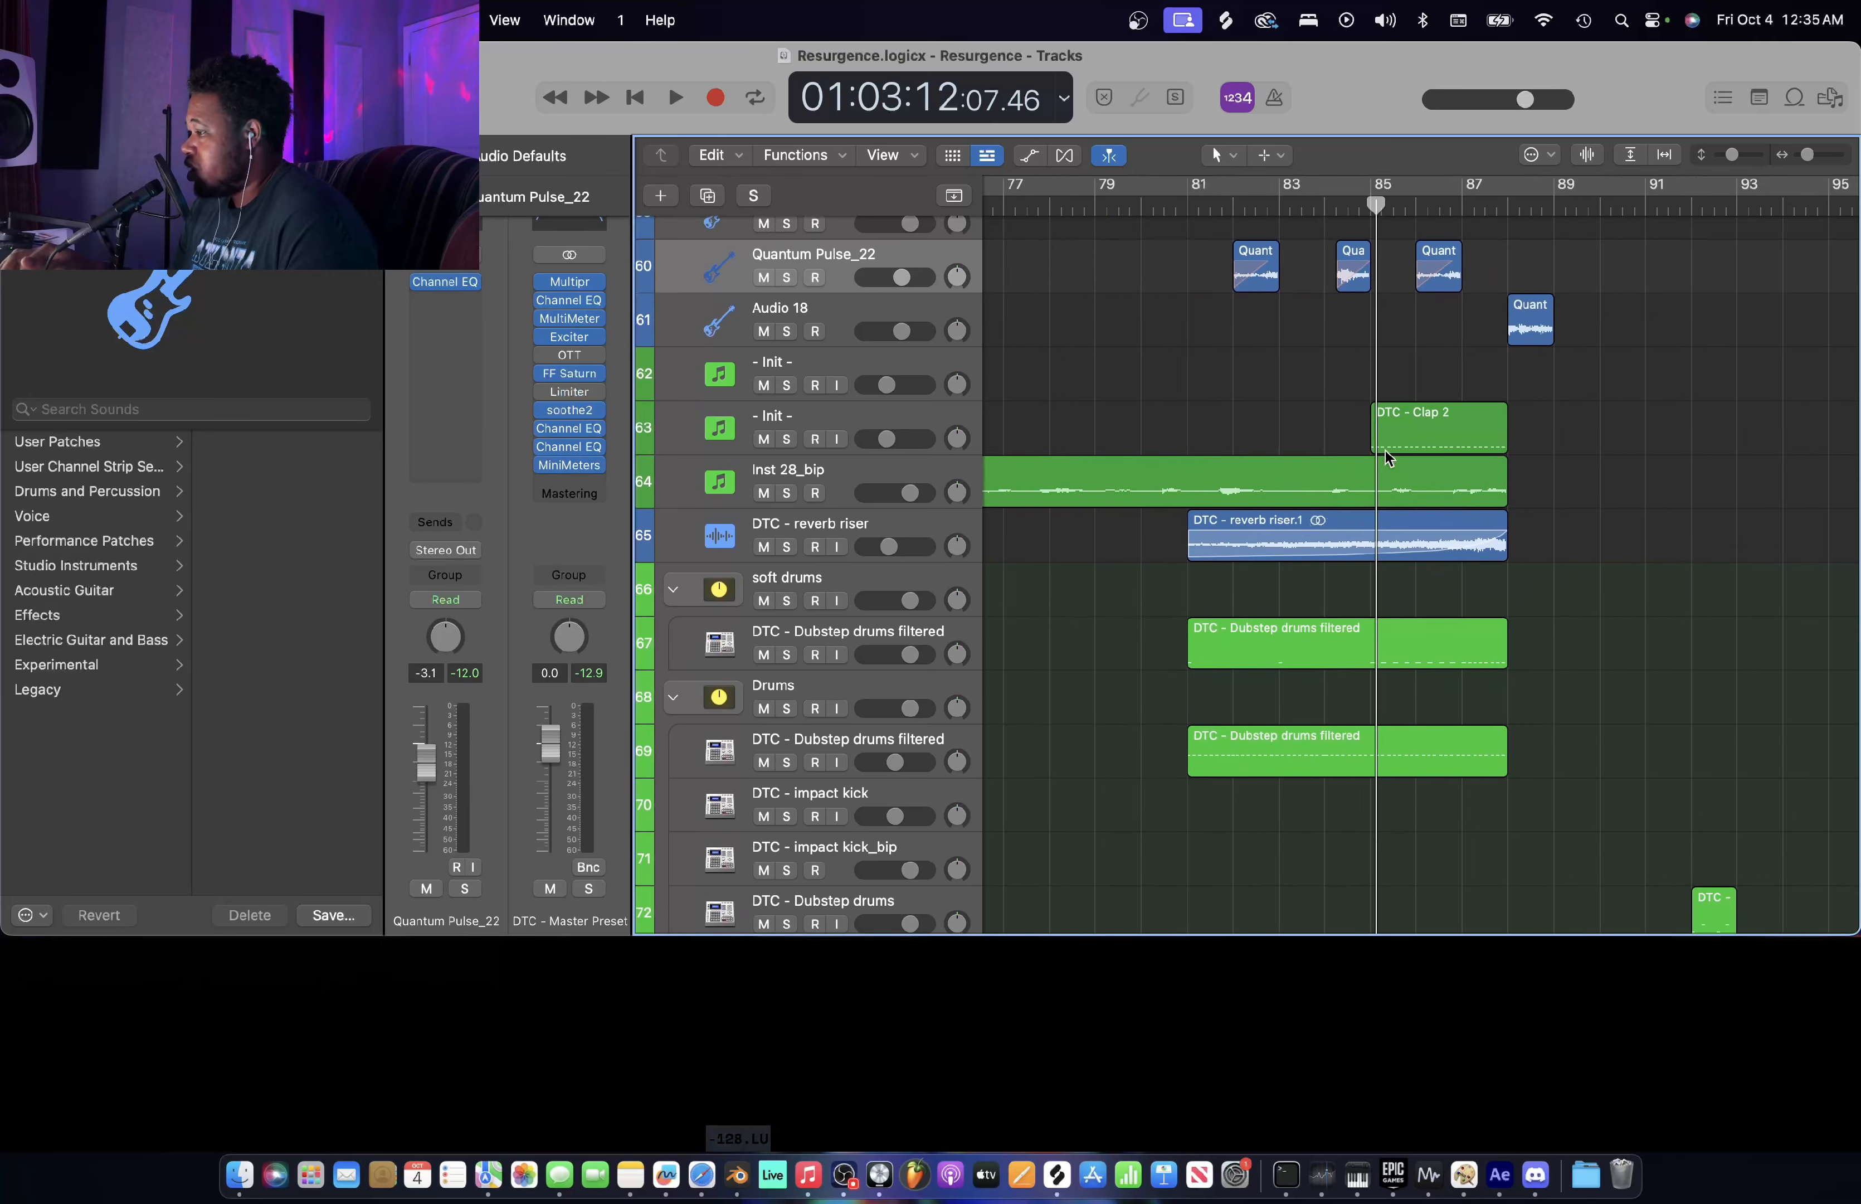
pyautogui.scroll(-4, 1345, 477)
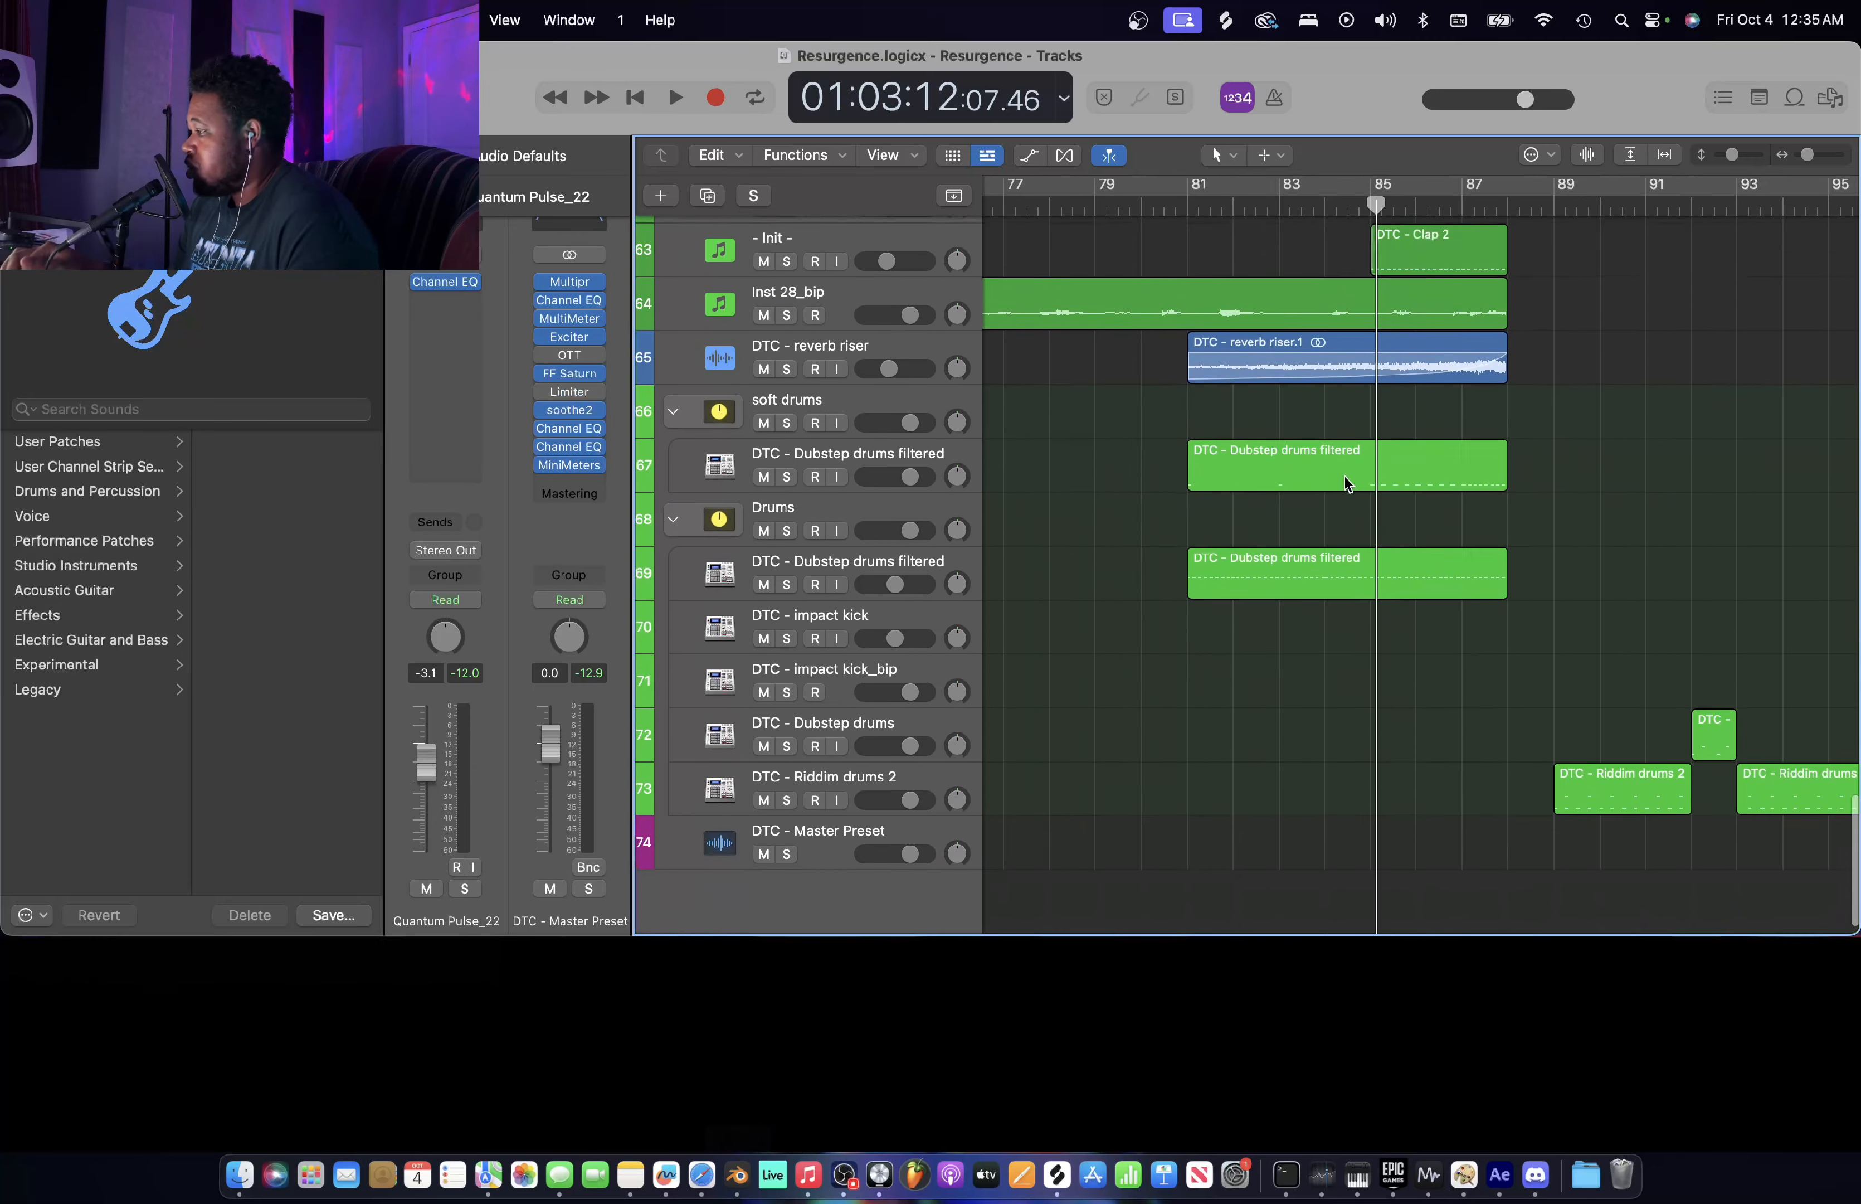
pyautogui.scroll(10, 1345, 477)
pyautogui.scroll(2, 1345, 477)
pyautogui.scroll(-12, 1345, 476)
pyautogui.press('super+Right')
pyautogui.press('super+Right')
pyautogui.press('super+Right')
pyautogui.press('super+Left')
pyautogui.press('super+Left')
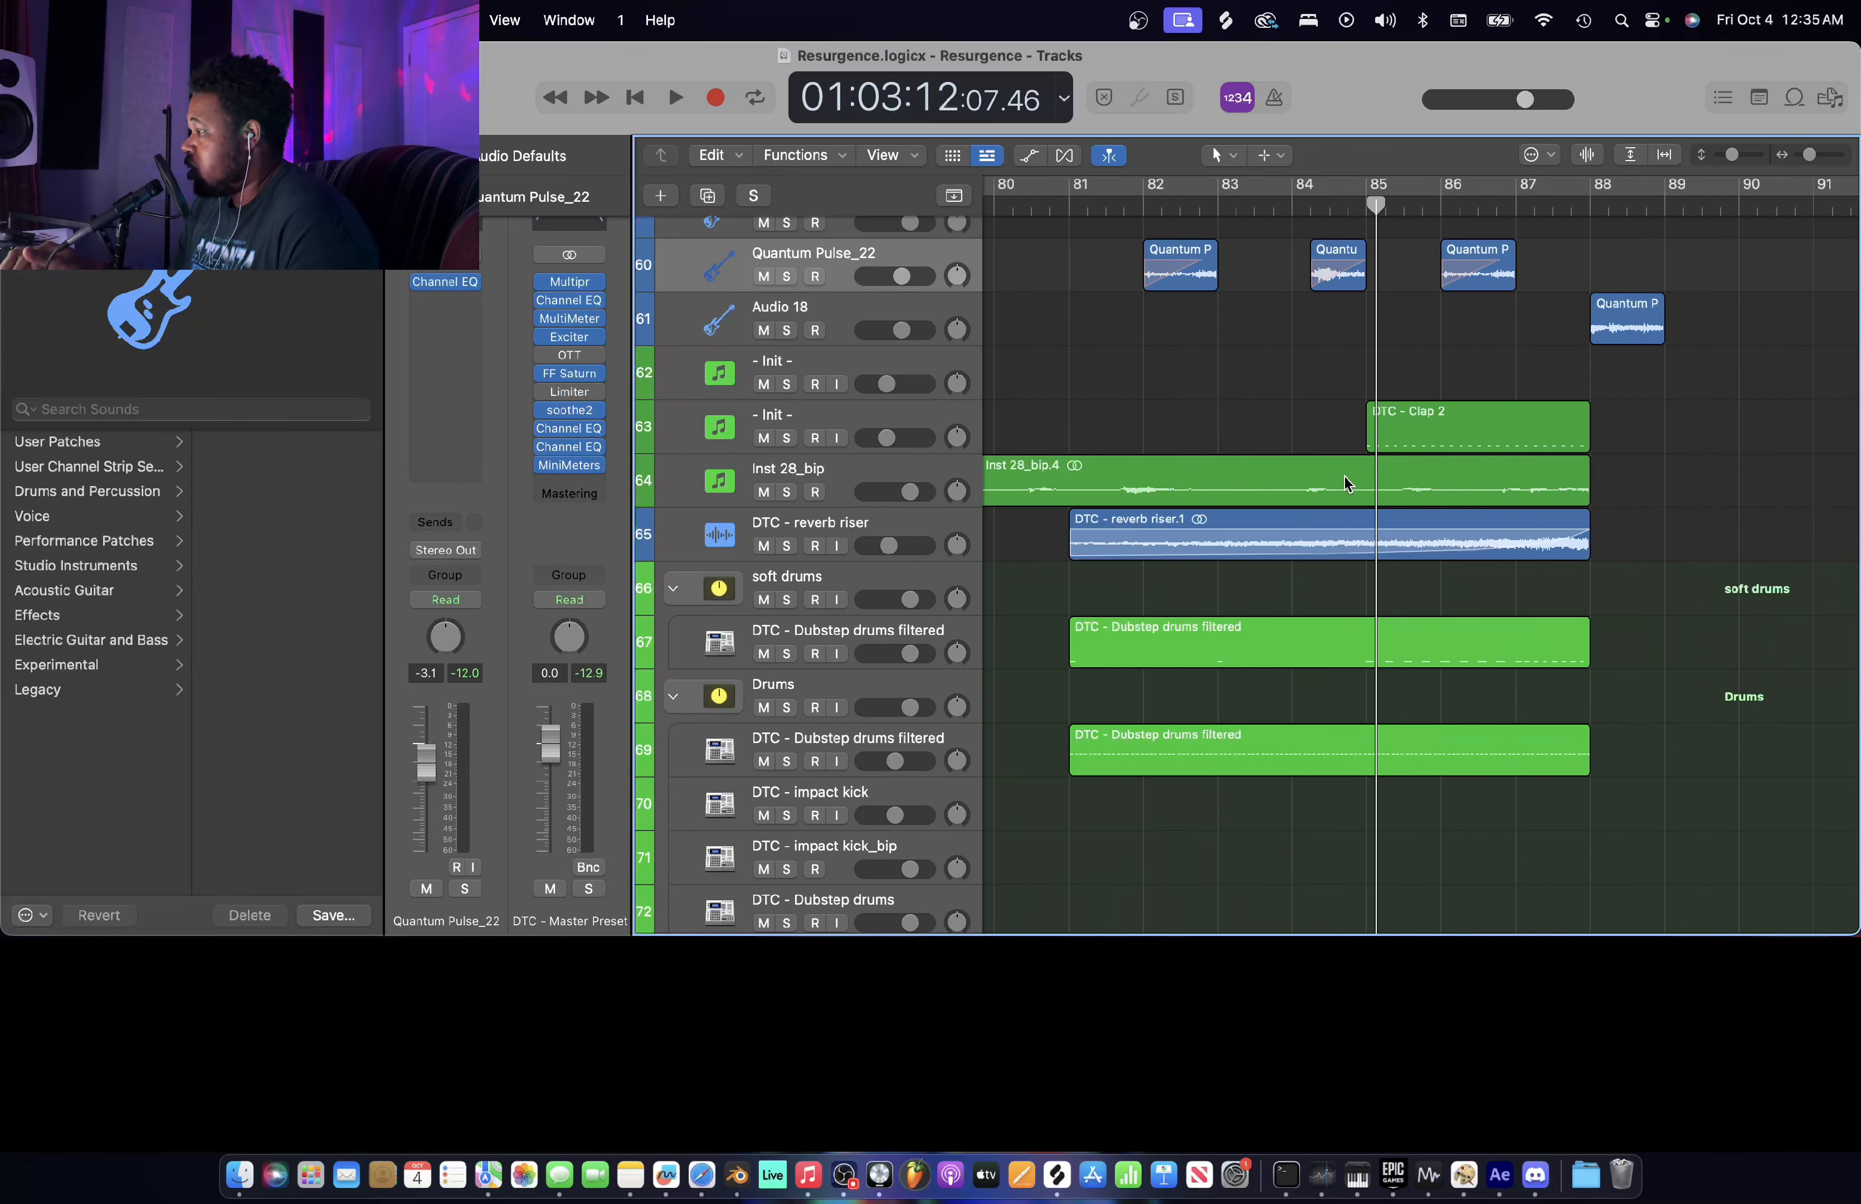
# - Solo the Audio 18 track, audition its Quantum Pulse region from bar 88 to bar 89, and unsolo the track
pyautogui.hscroll(5, 1345, 477)
pyautogui.scroll(7, 1347, 485)
pyautogui.click(1337, 204)
pyautogui.click(788, 716)
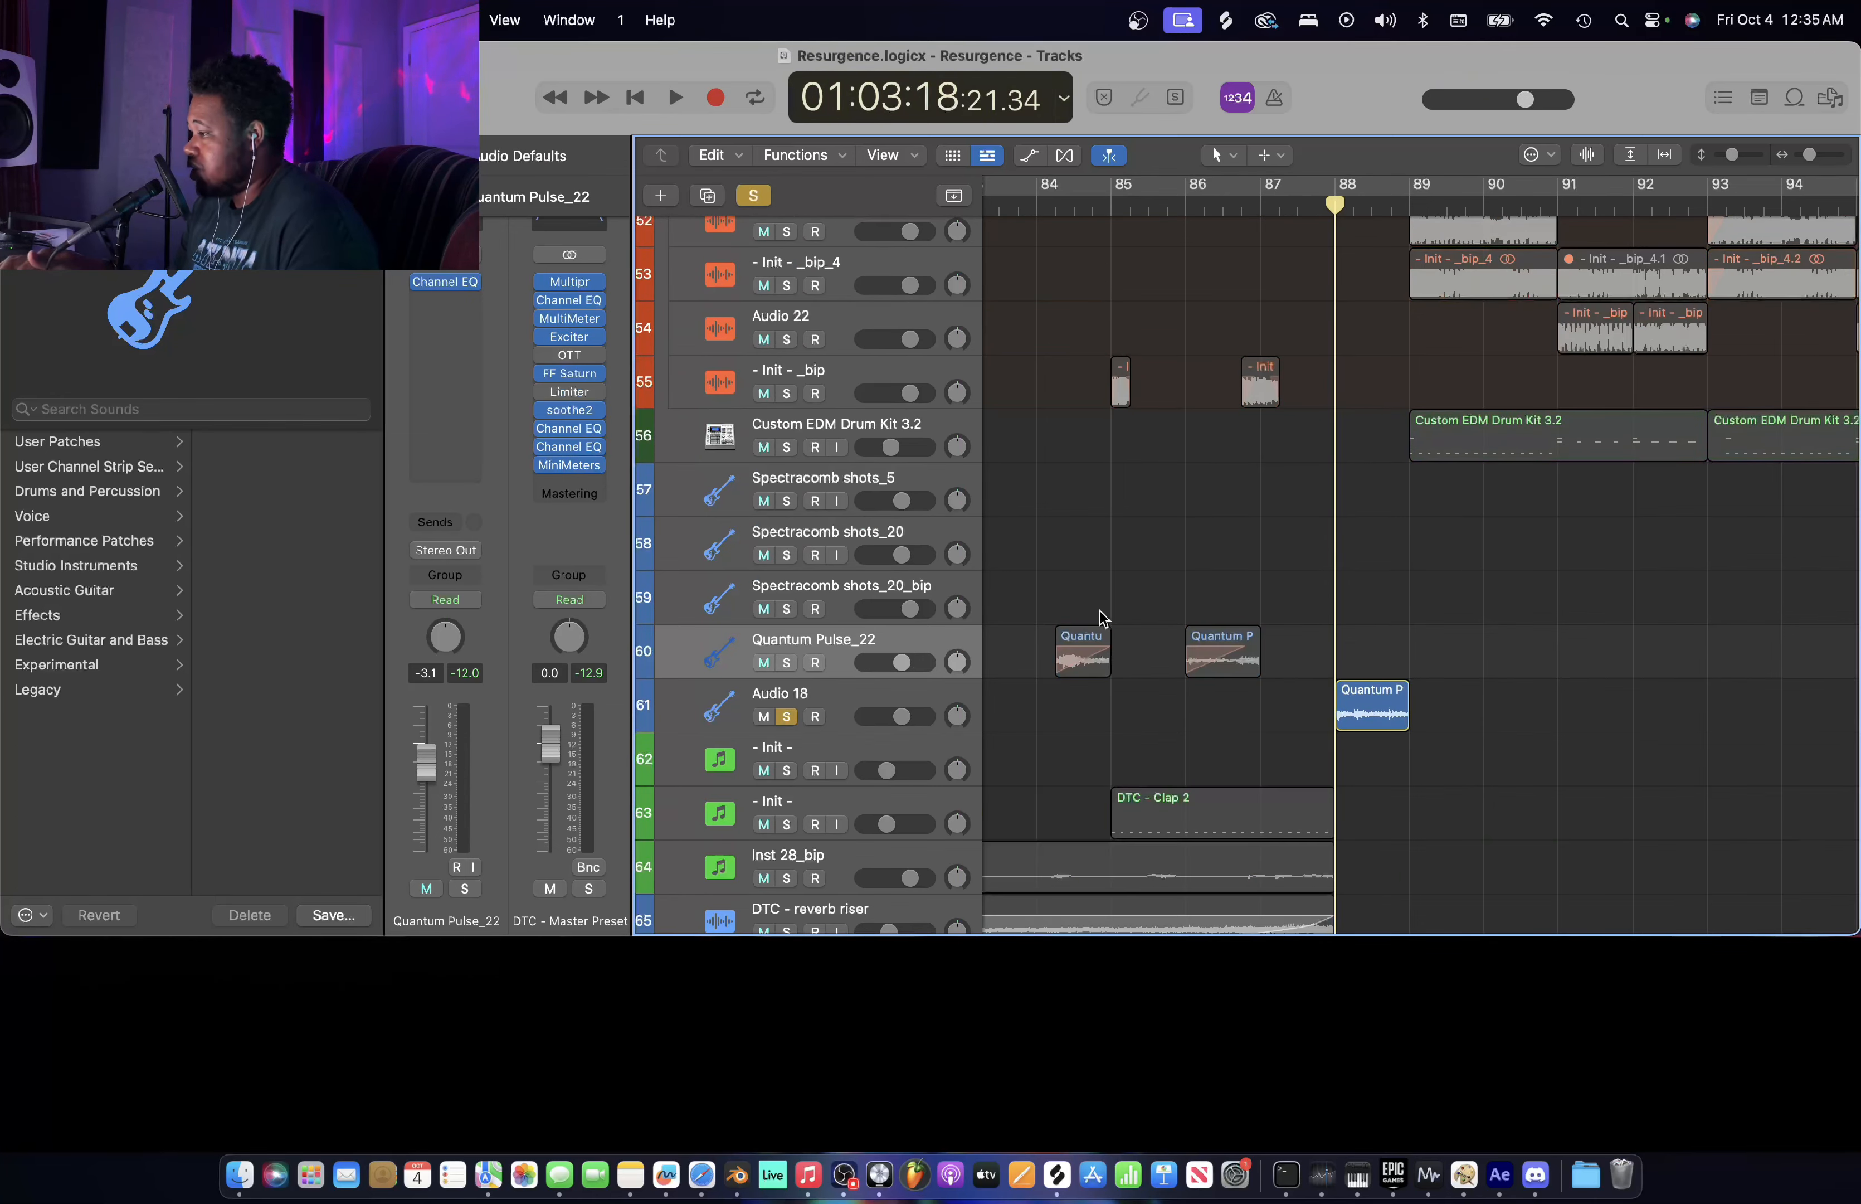
pyautogui.press('space')
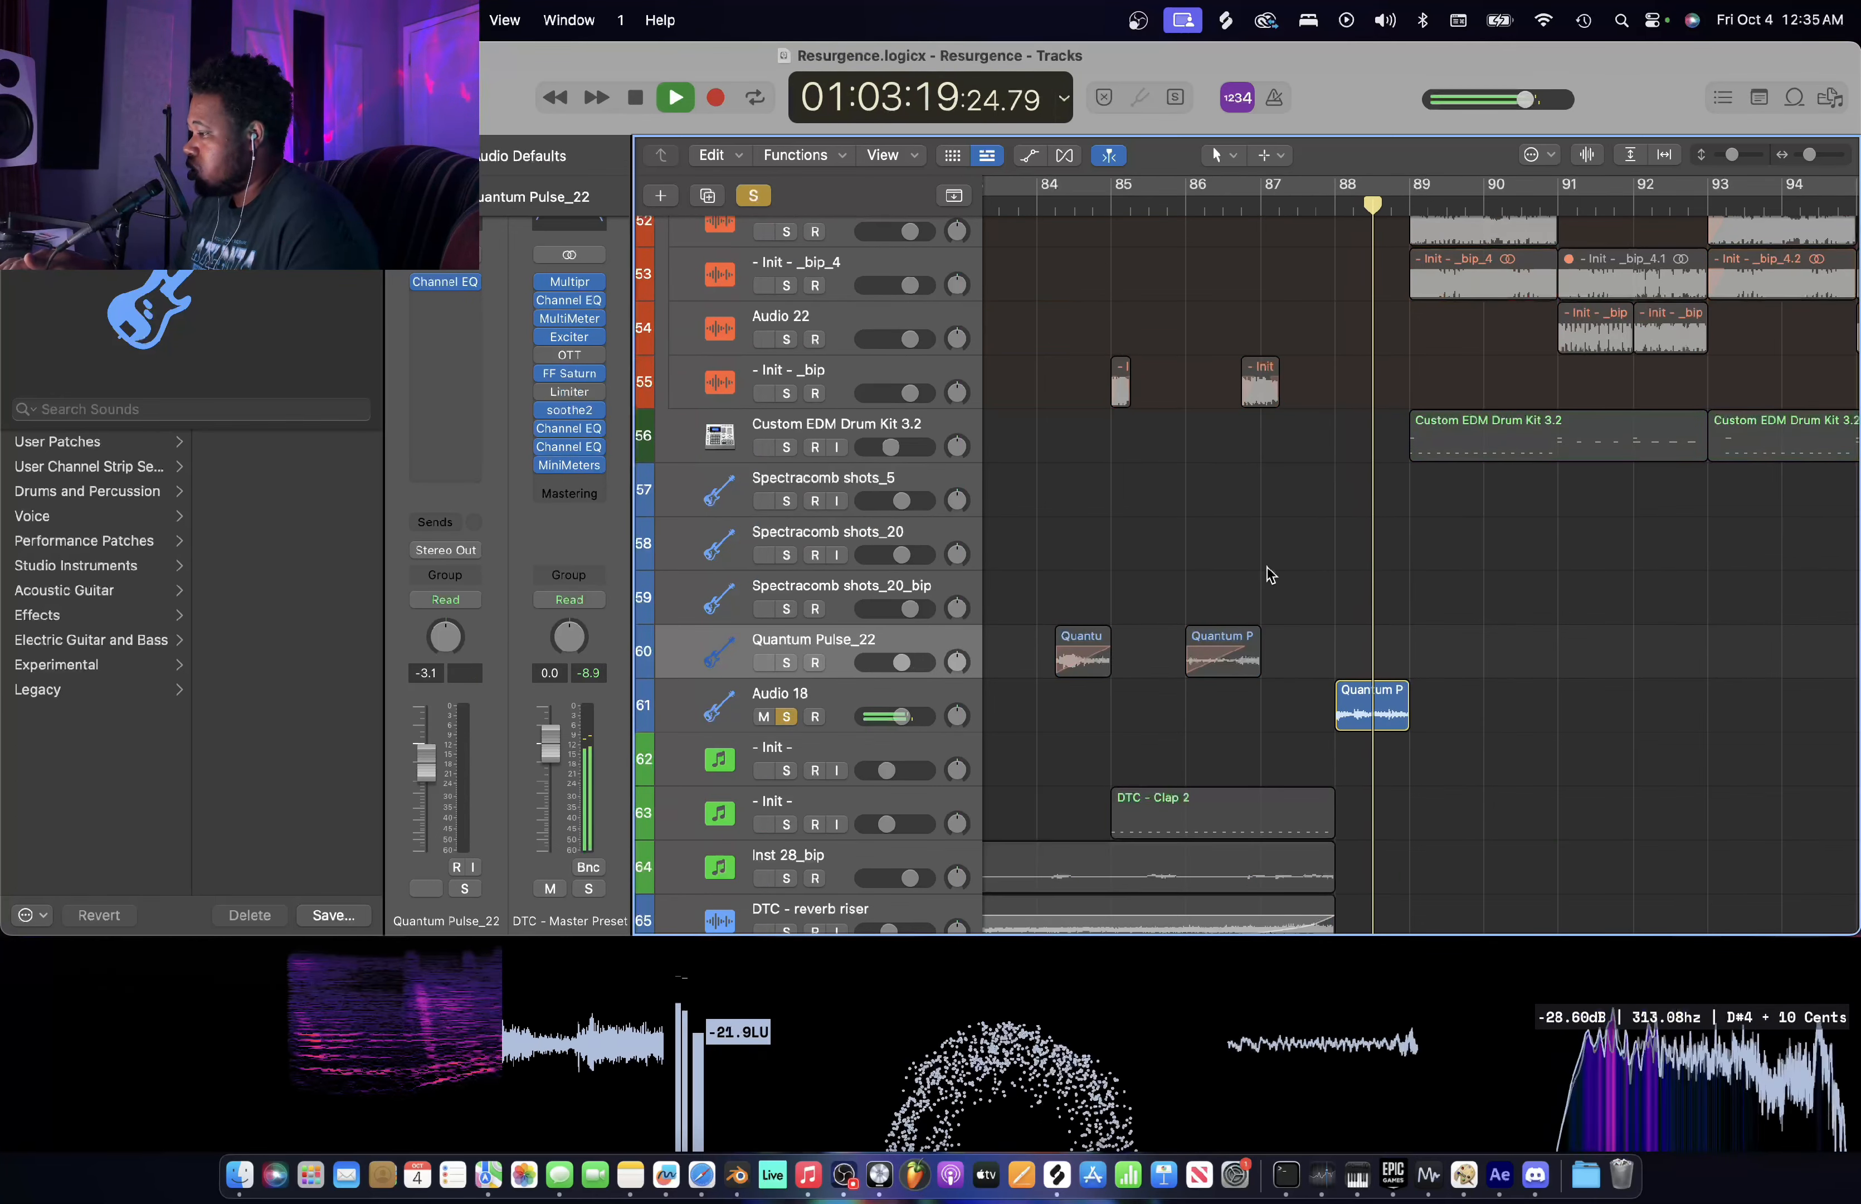
pyautogui.press('space')
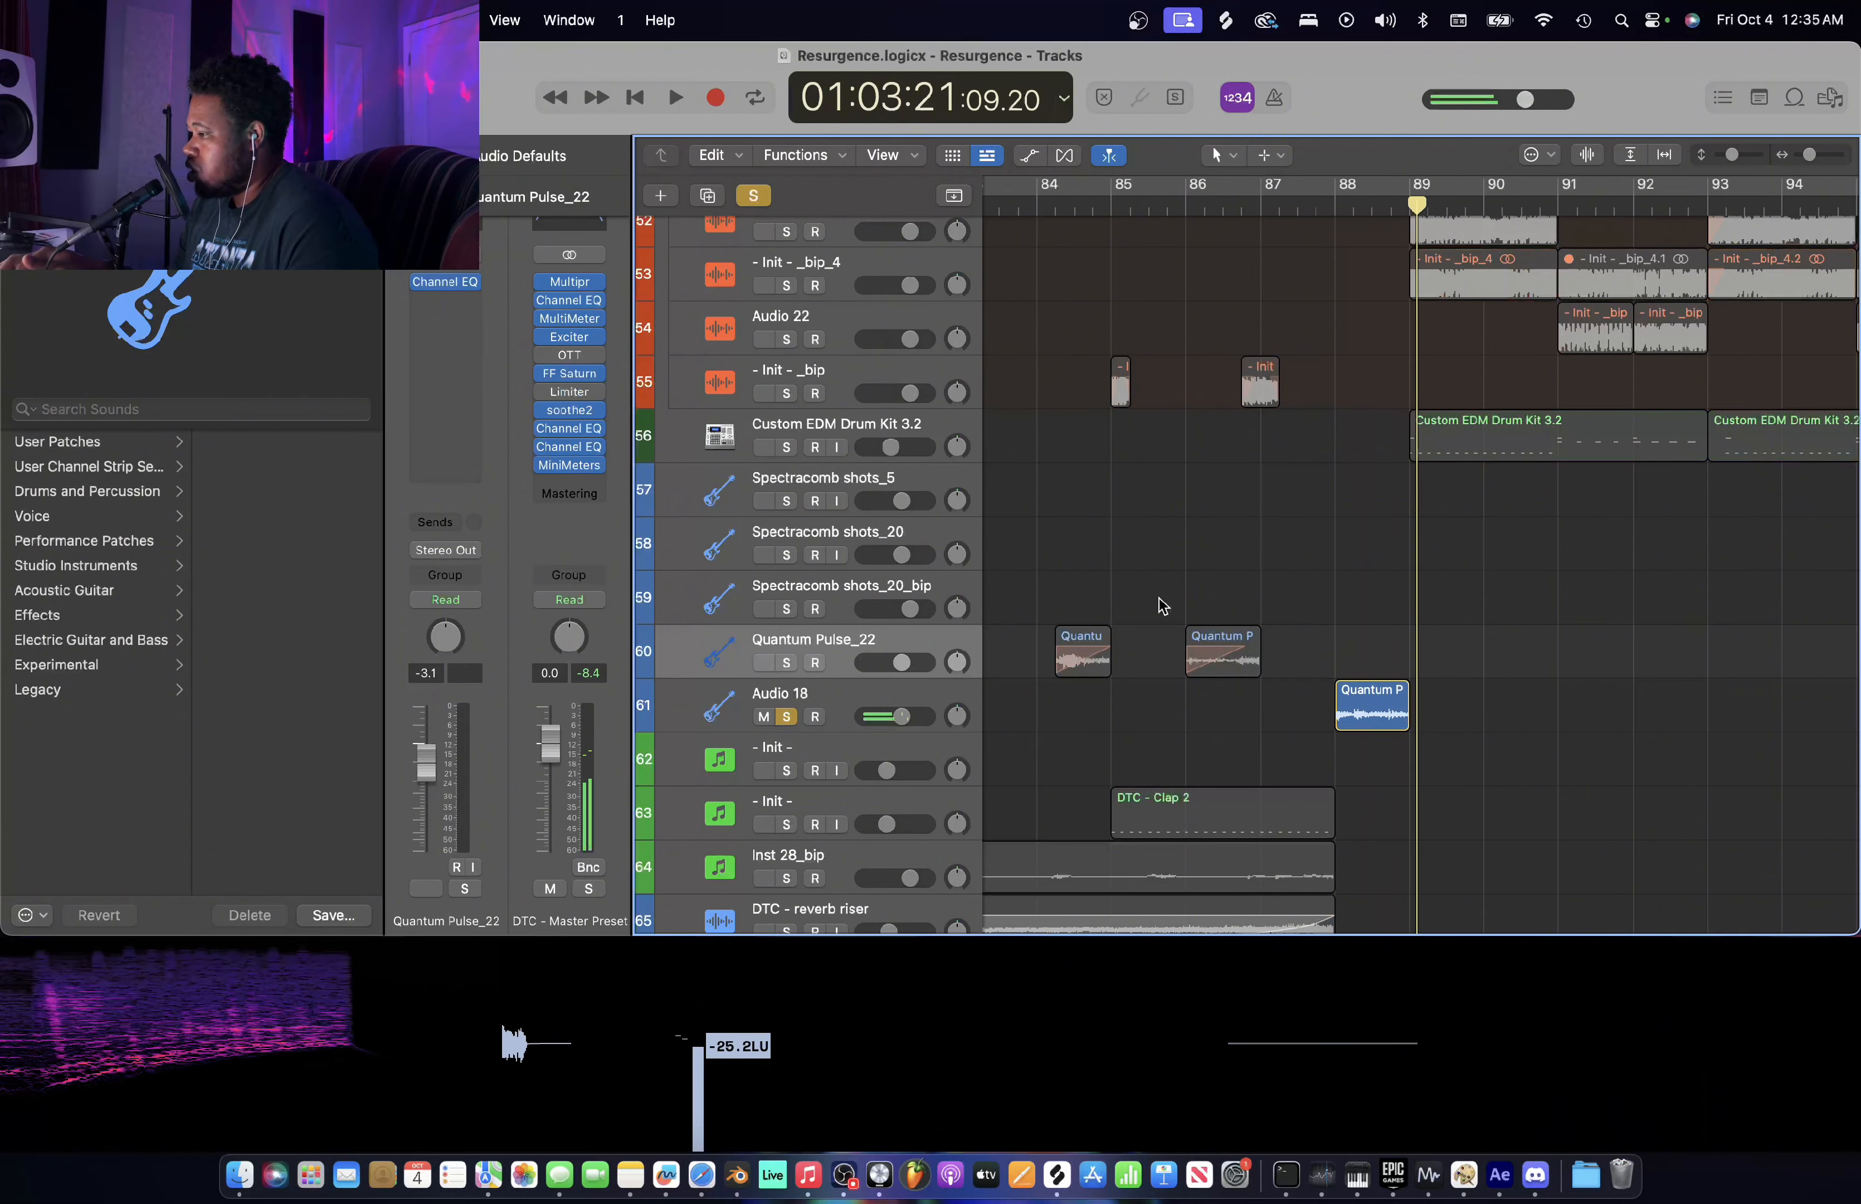
pyautogui.click(786, 717)
# - Play the full mix from bar 81 to about bar 97, following the synth, bass and drum tracks
pyautogui.scroll(15, 1148, 590)
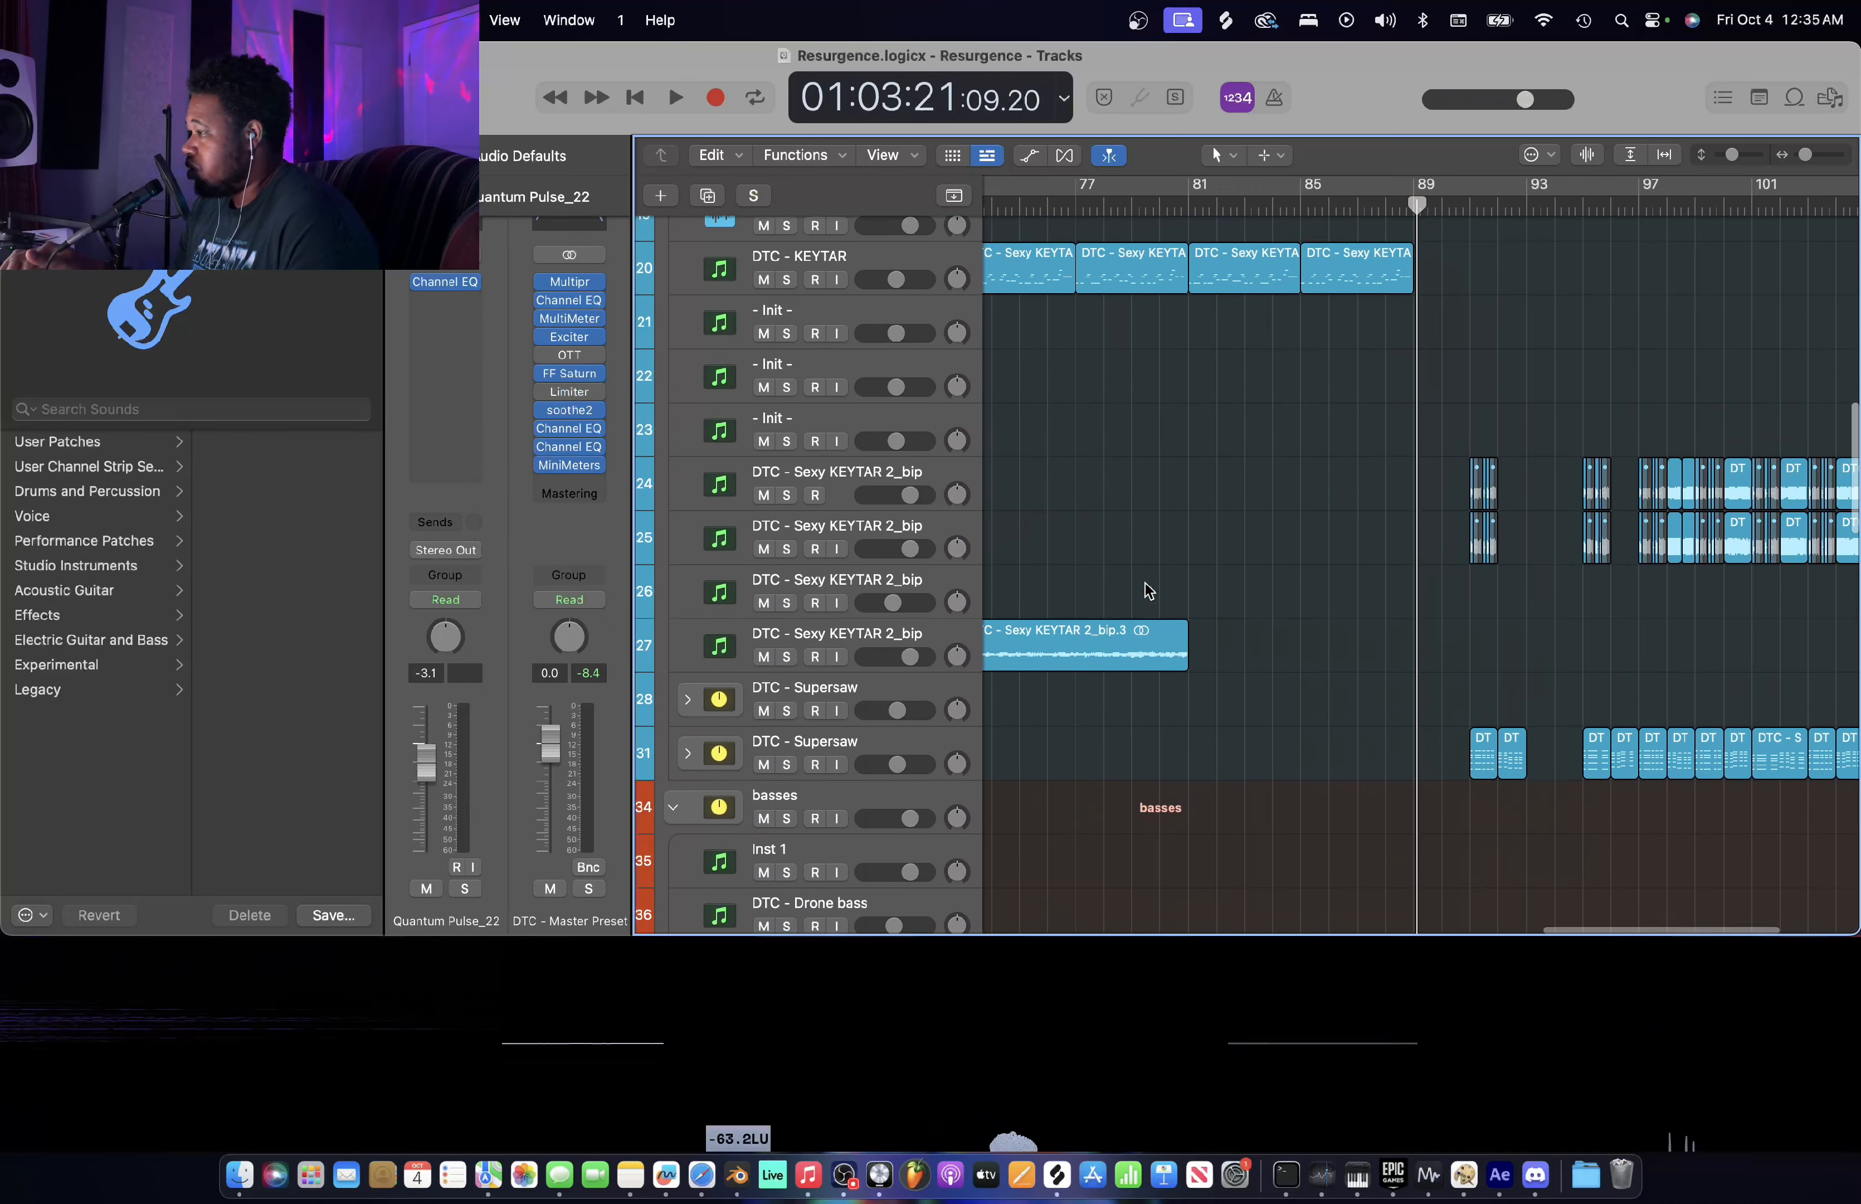
pyautogui.scroll(-2, 1146, 583)
pyautogui.click(1190, 207)
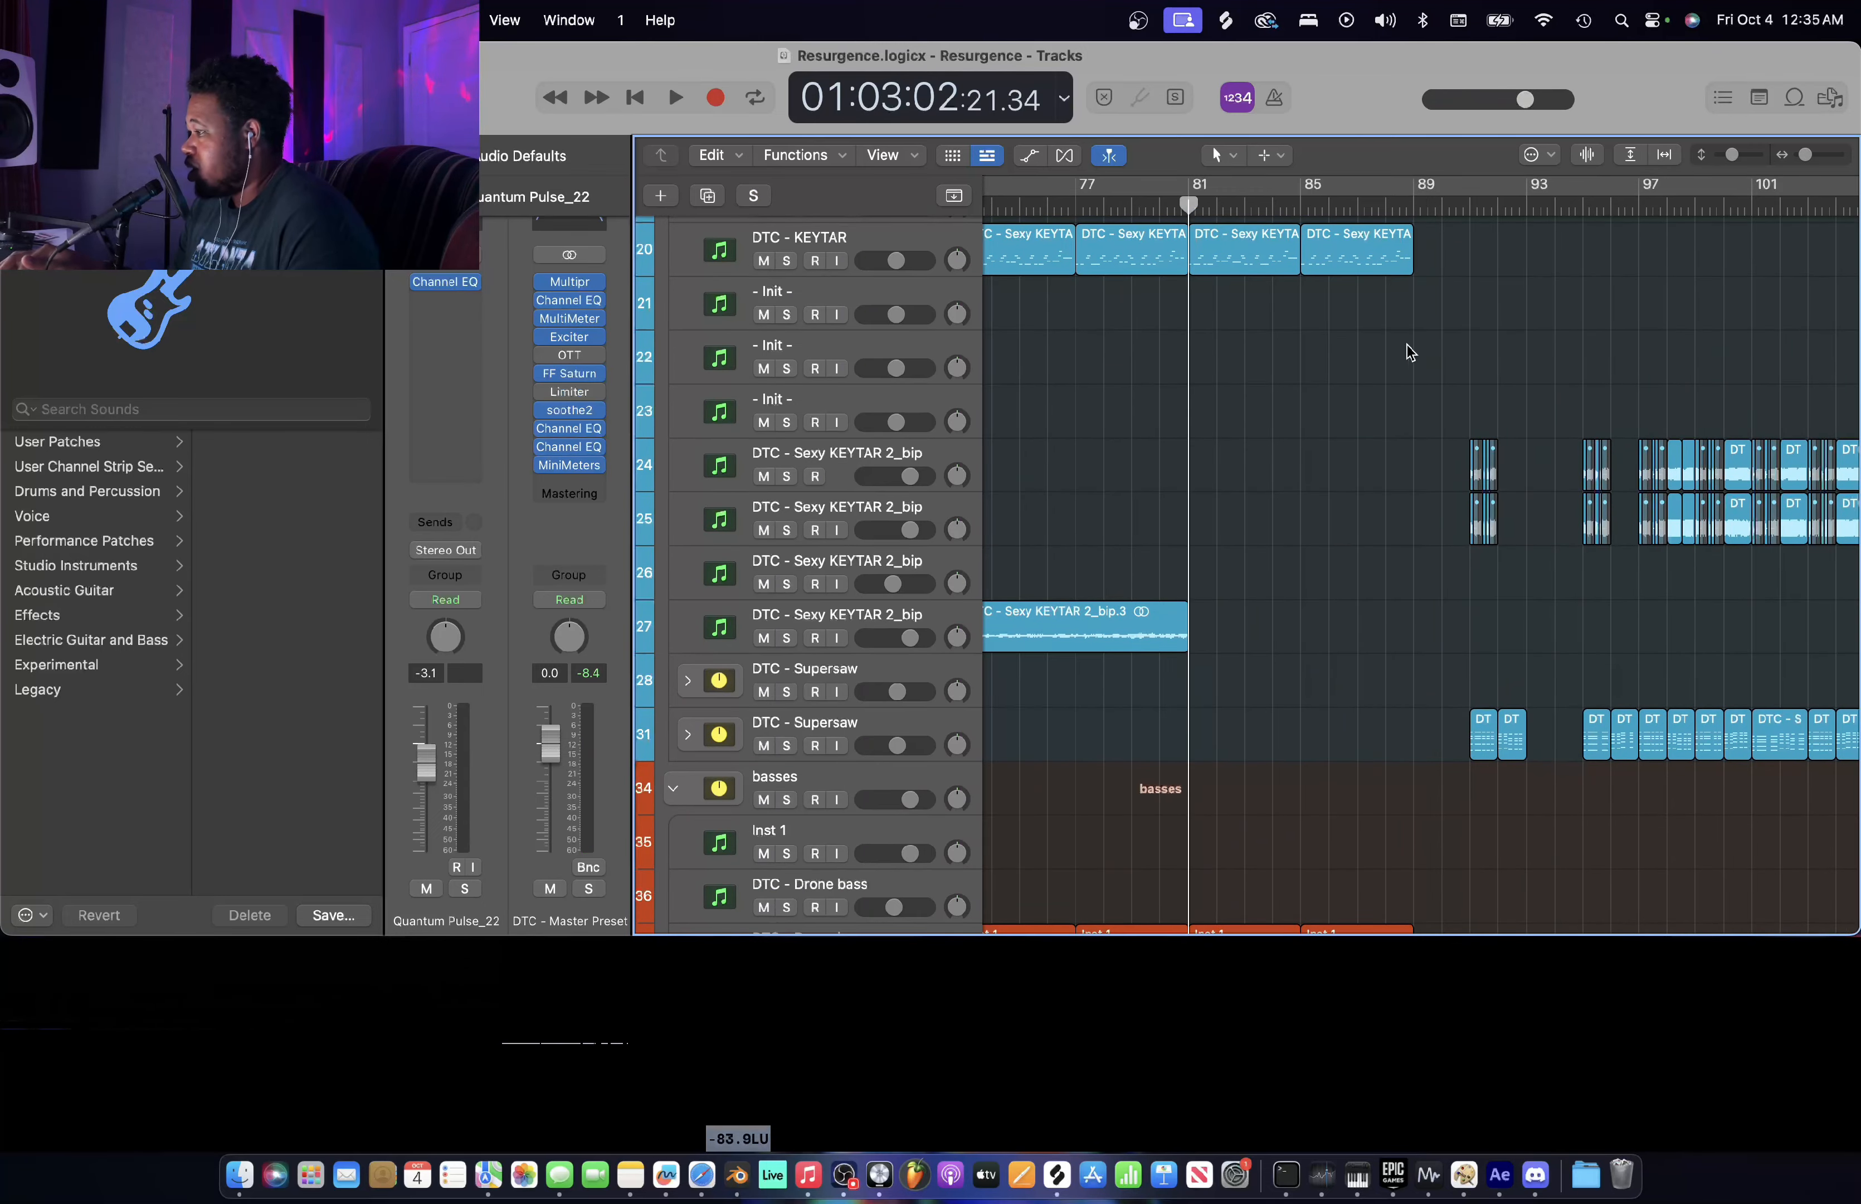
pyautogui.press('space')
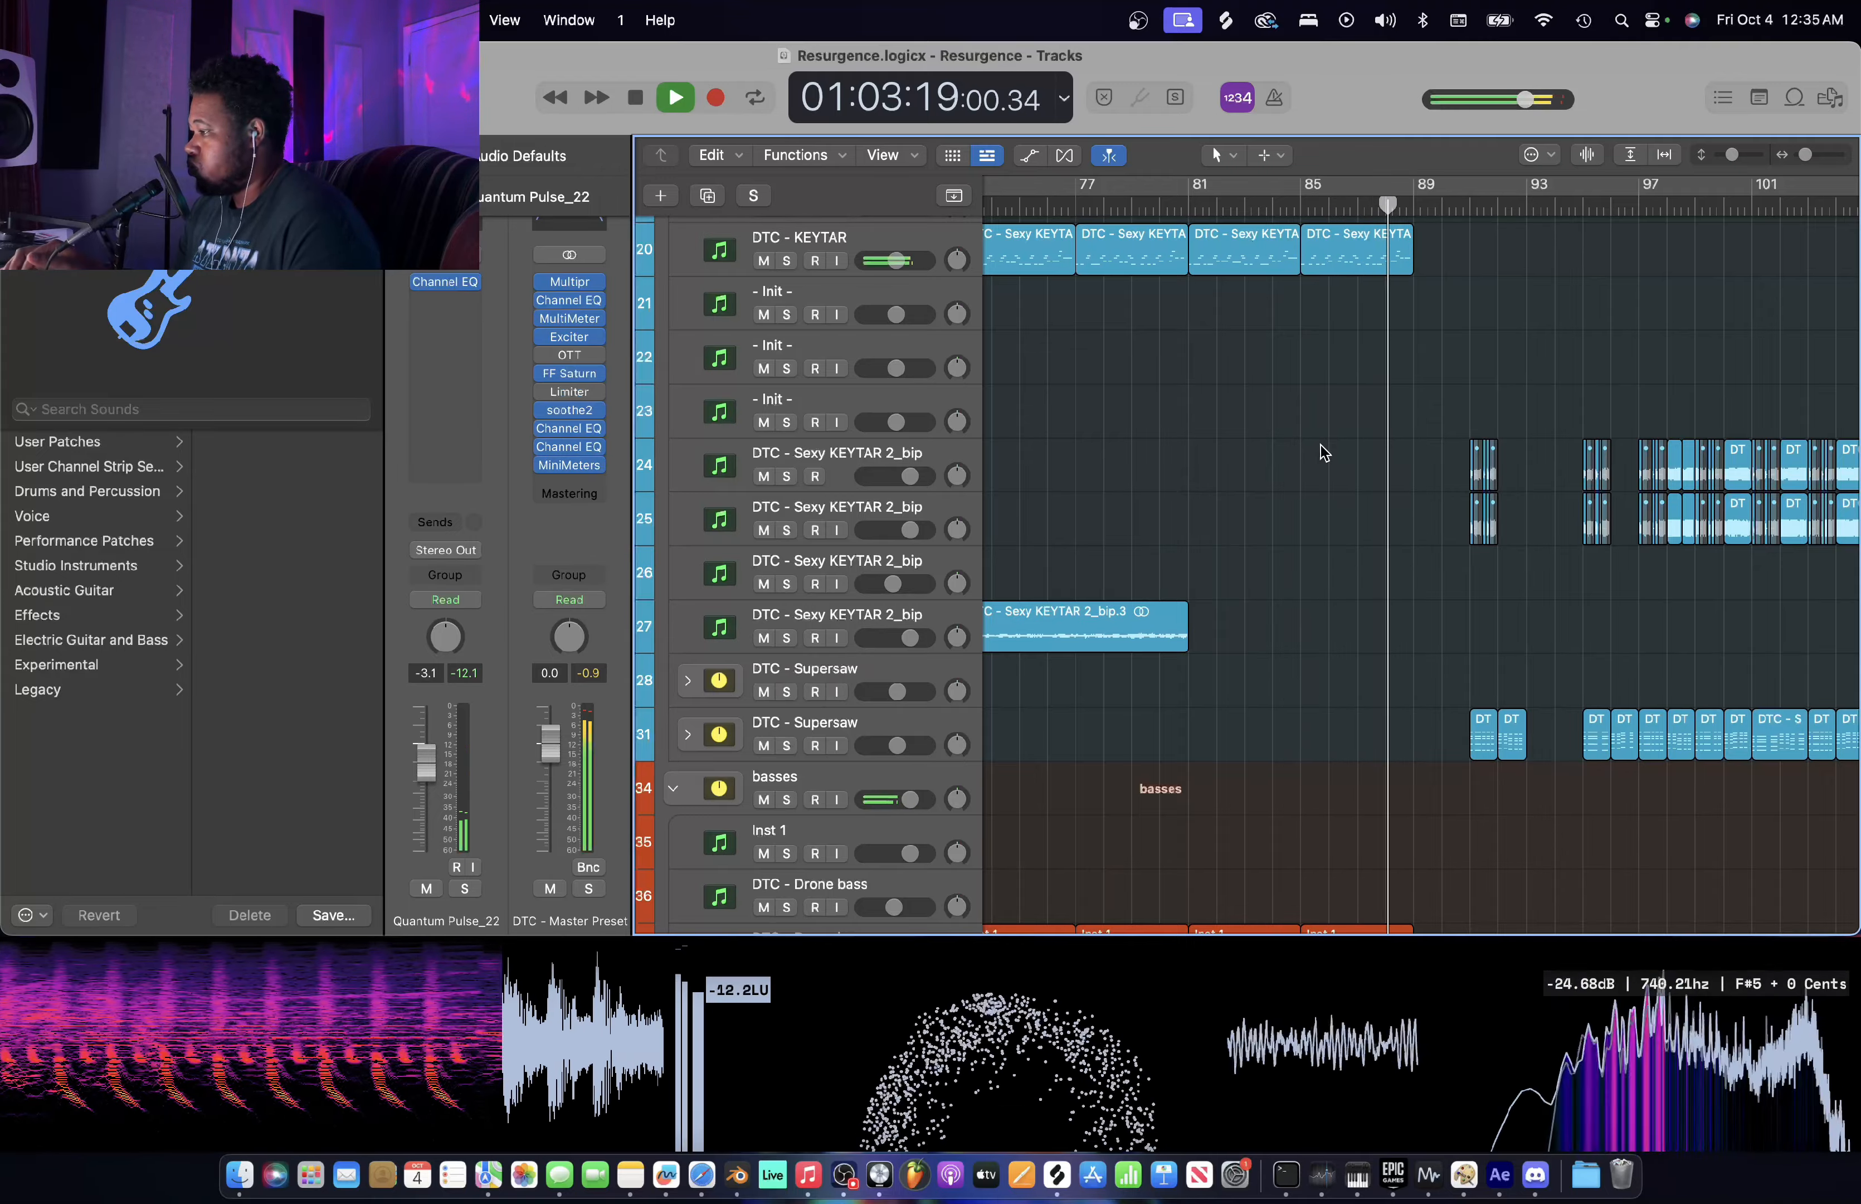
pyautogui.hscroll(2, 1320, 453)
pyautogui.hscroll(1, 1321, 447)
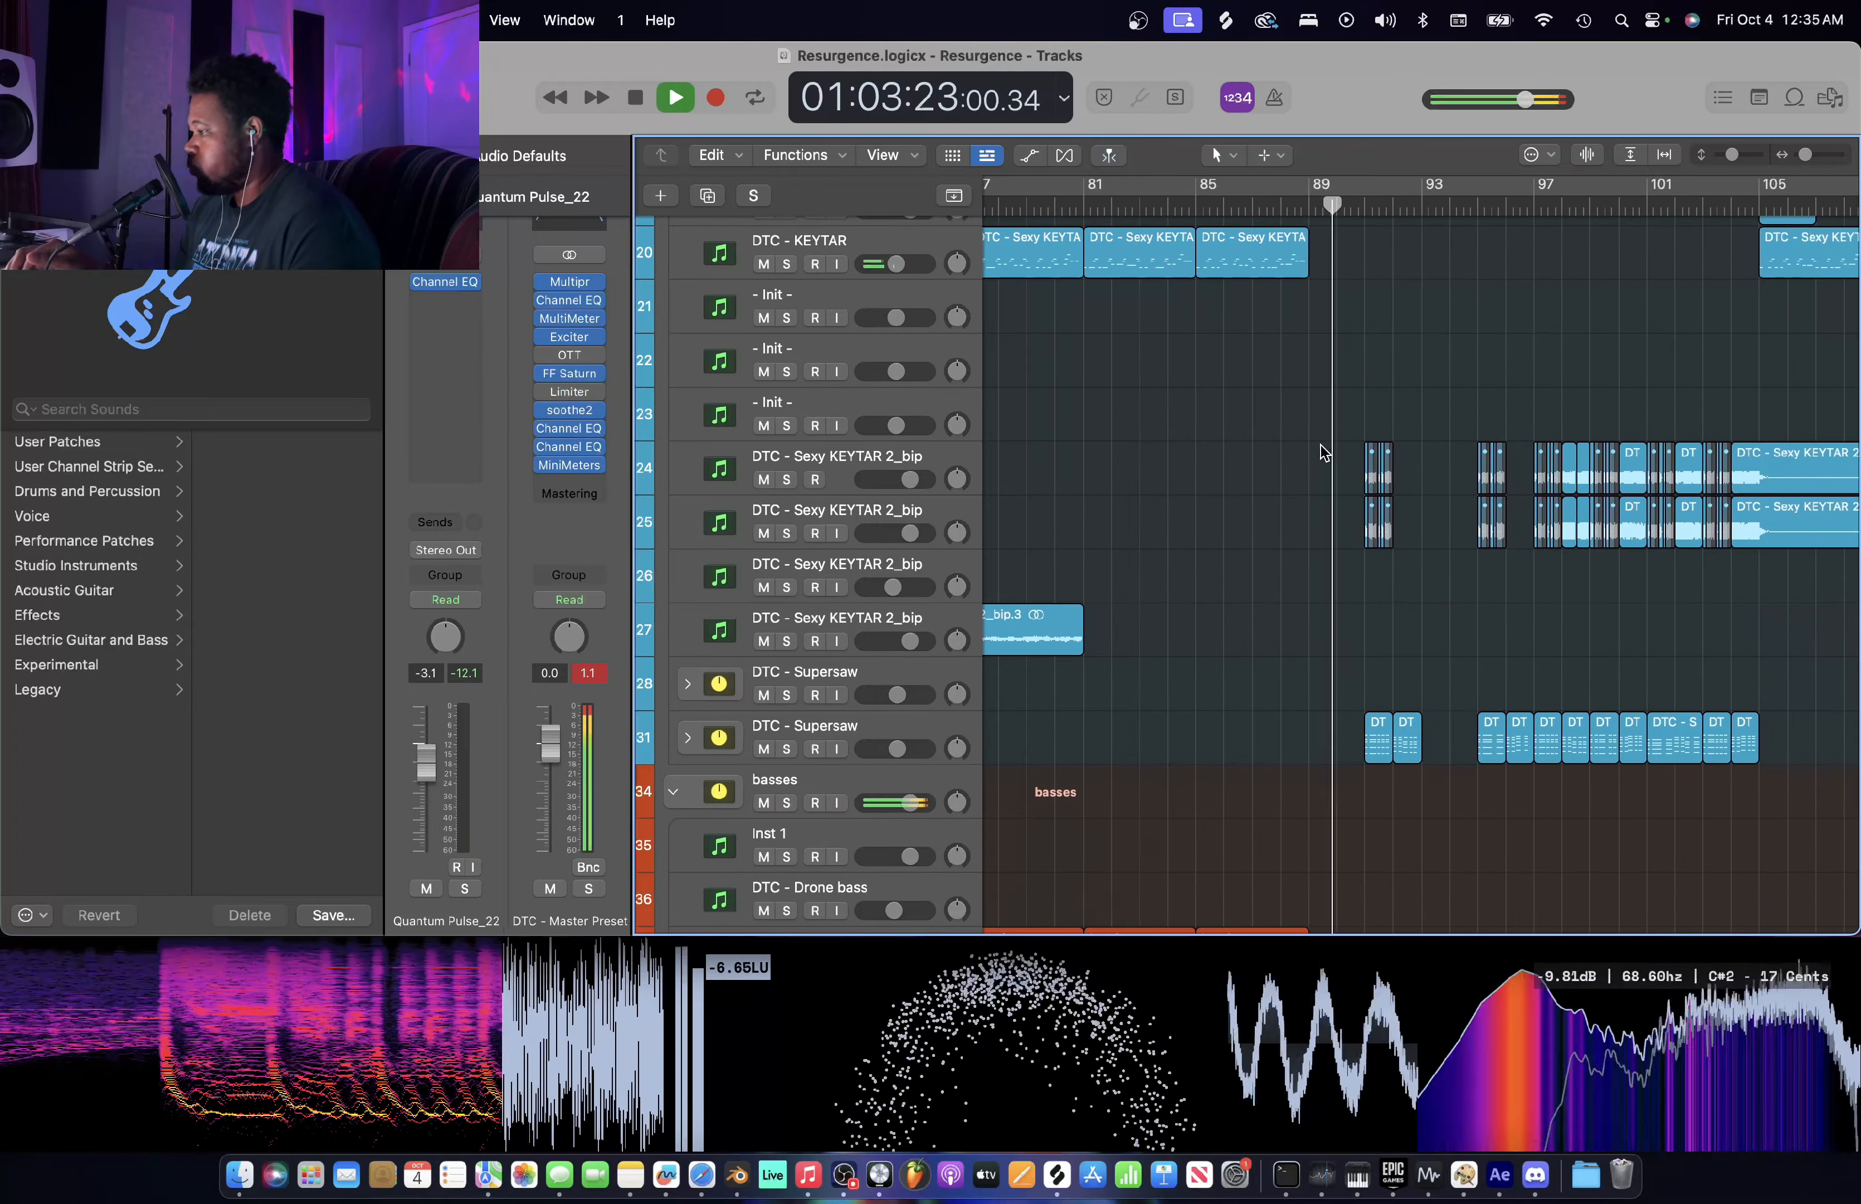
pyautogui.scroll(-10, 1320, 444)
pyautogui.scroll(-10, 1321, 452)
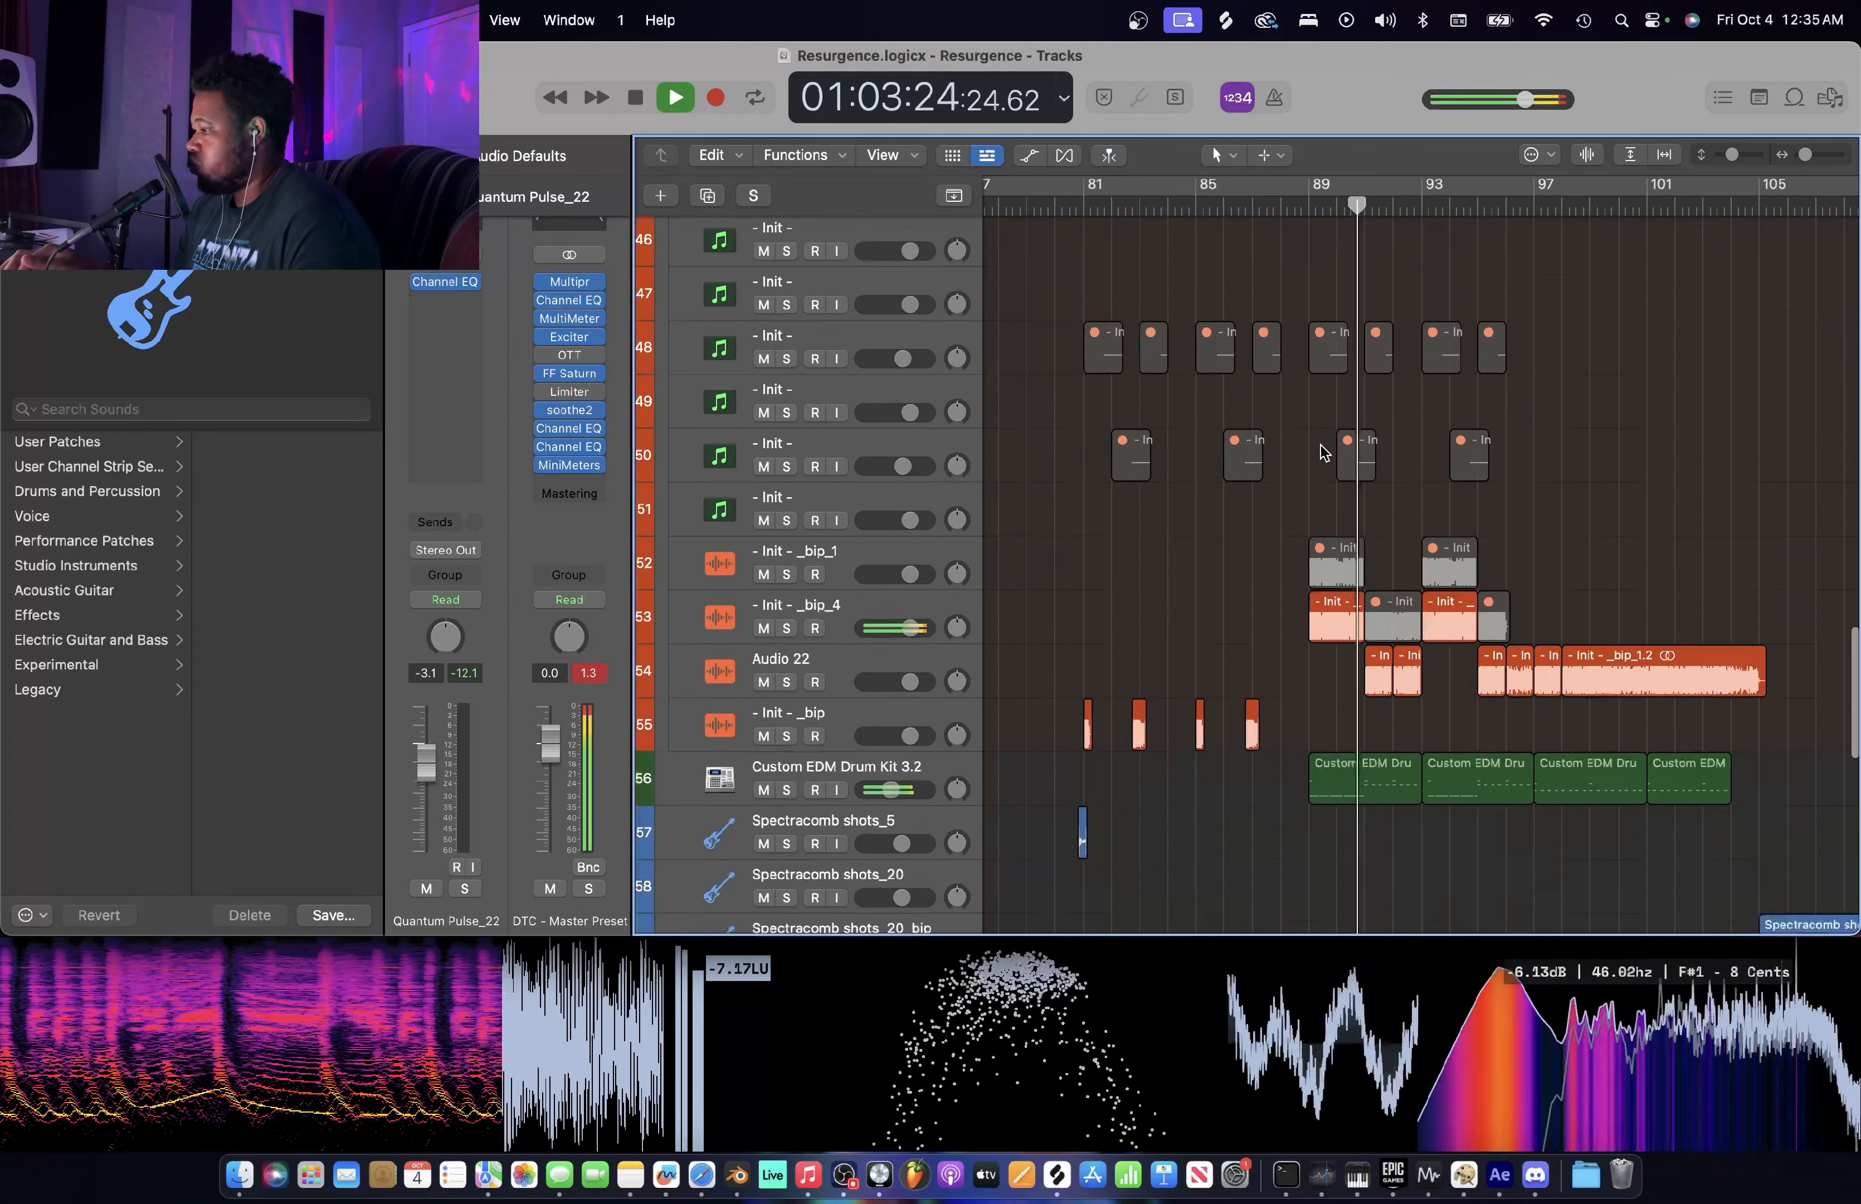
pyautogui.scroll(5, 1323, 454)
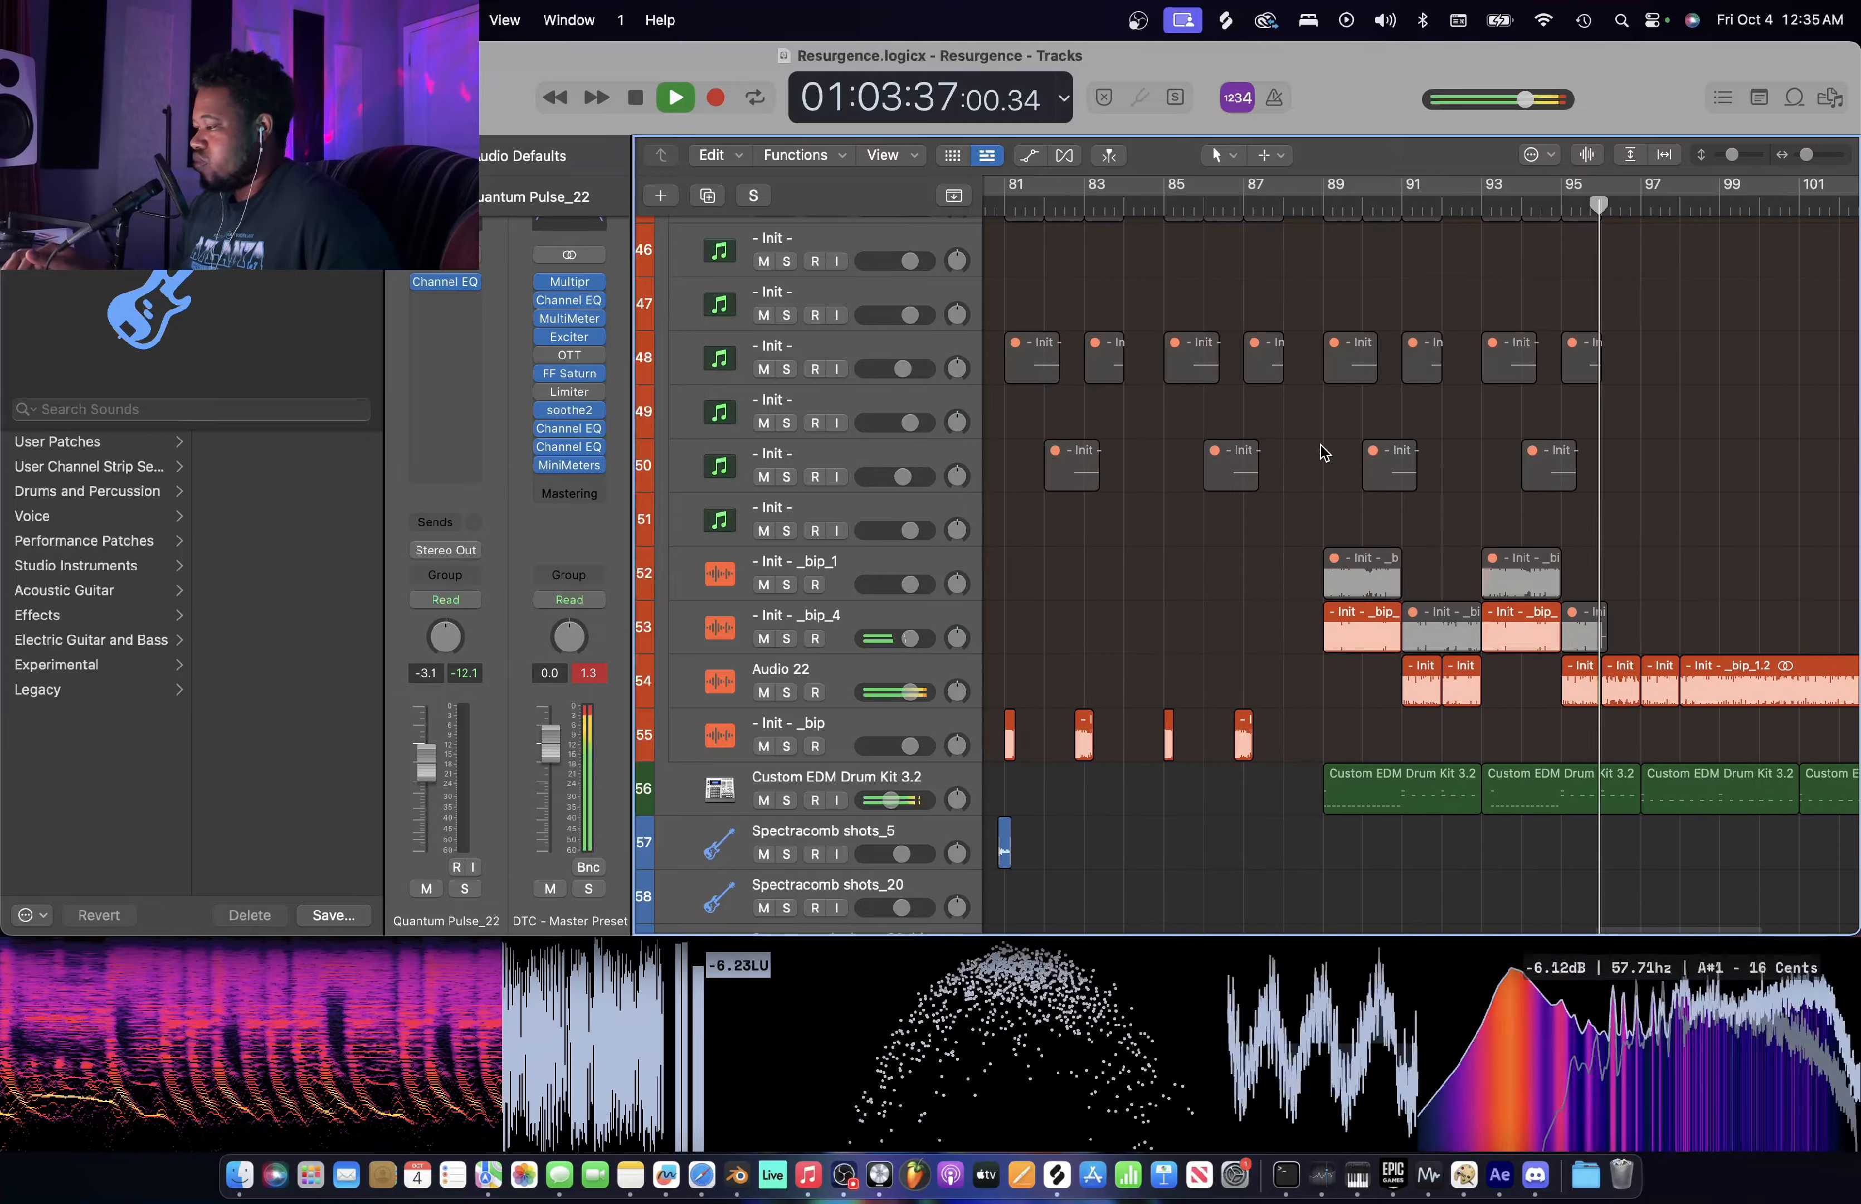
pyautogui.press('space')
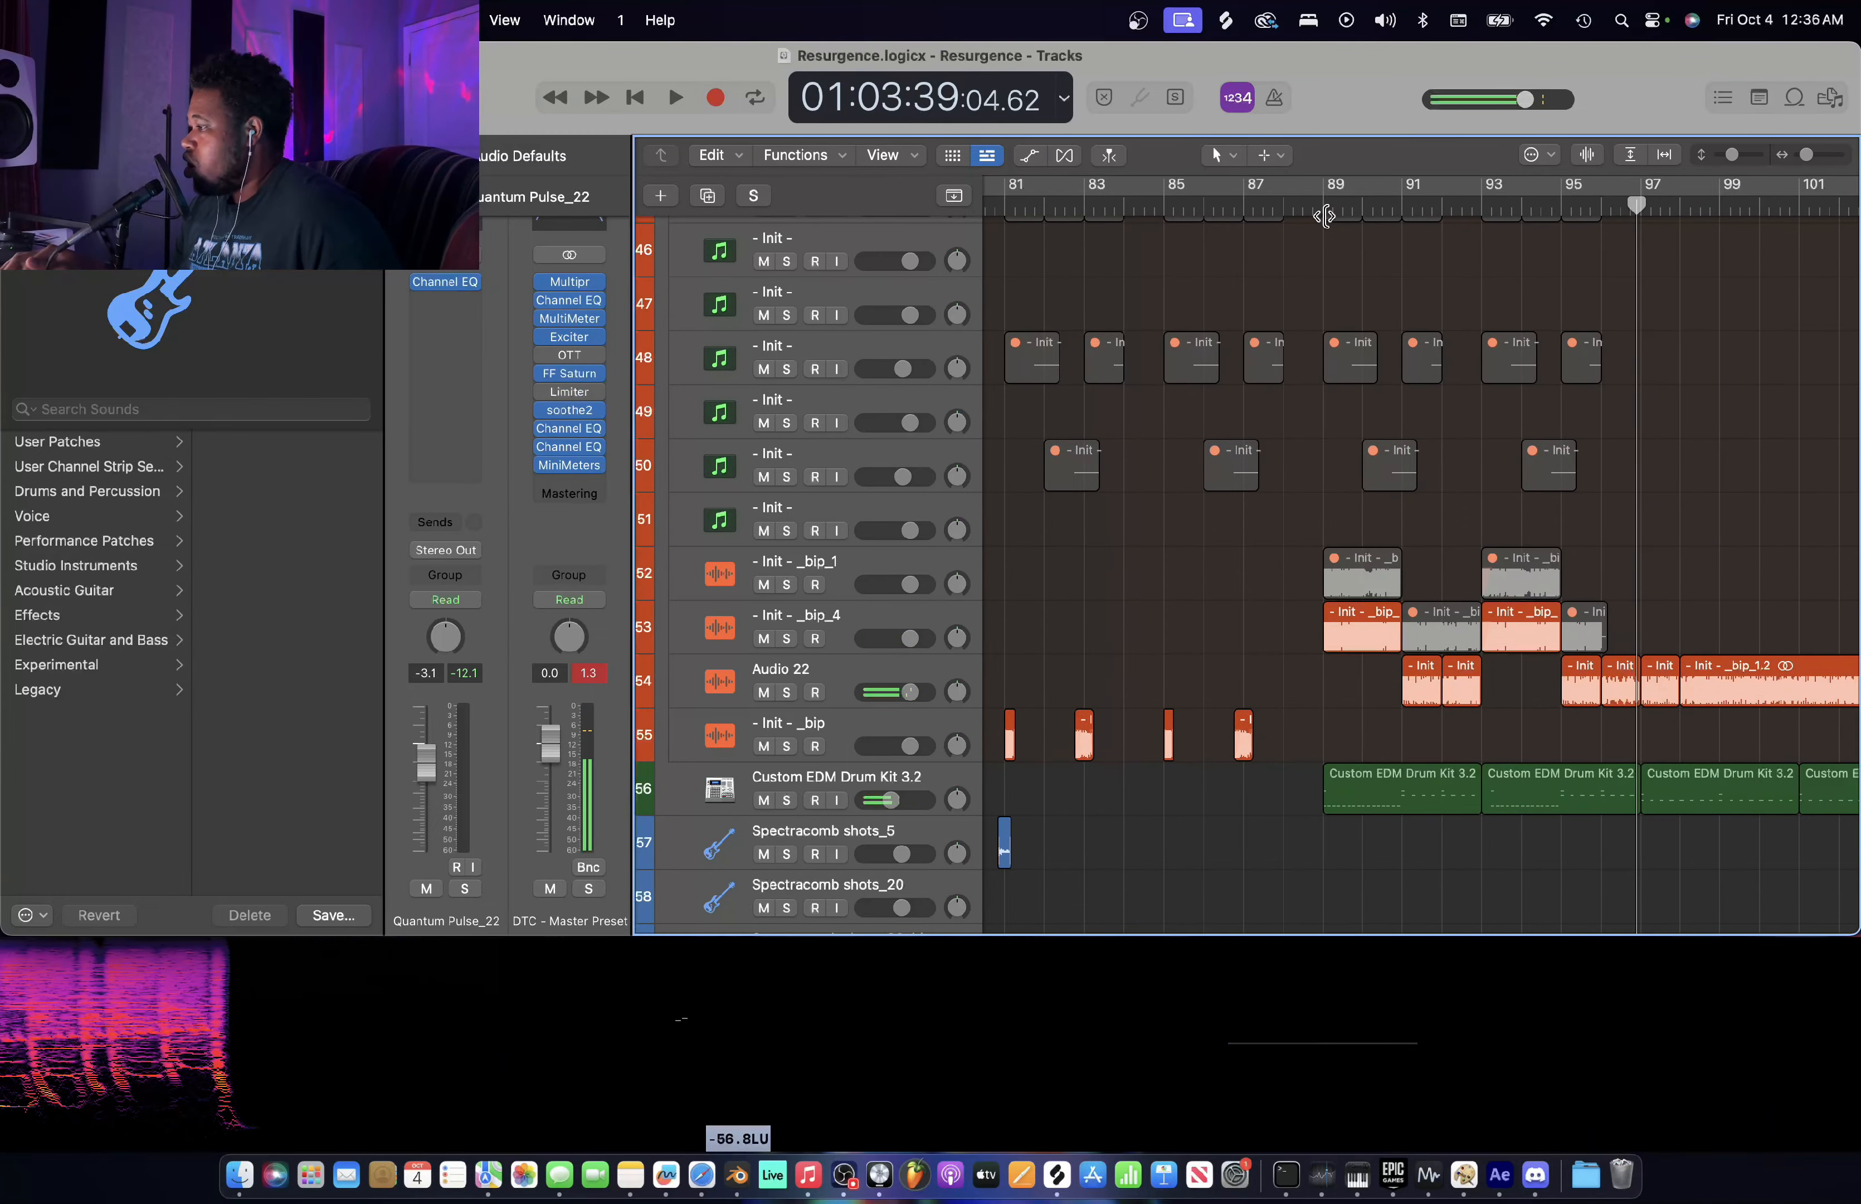
# - Return to bar 89 and examine the muted - Init - layers, bounced bass regions and Riddim drums from there
pyautogui.click(1322, 214)
pyautogui.scroll(5, 1342, 427)
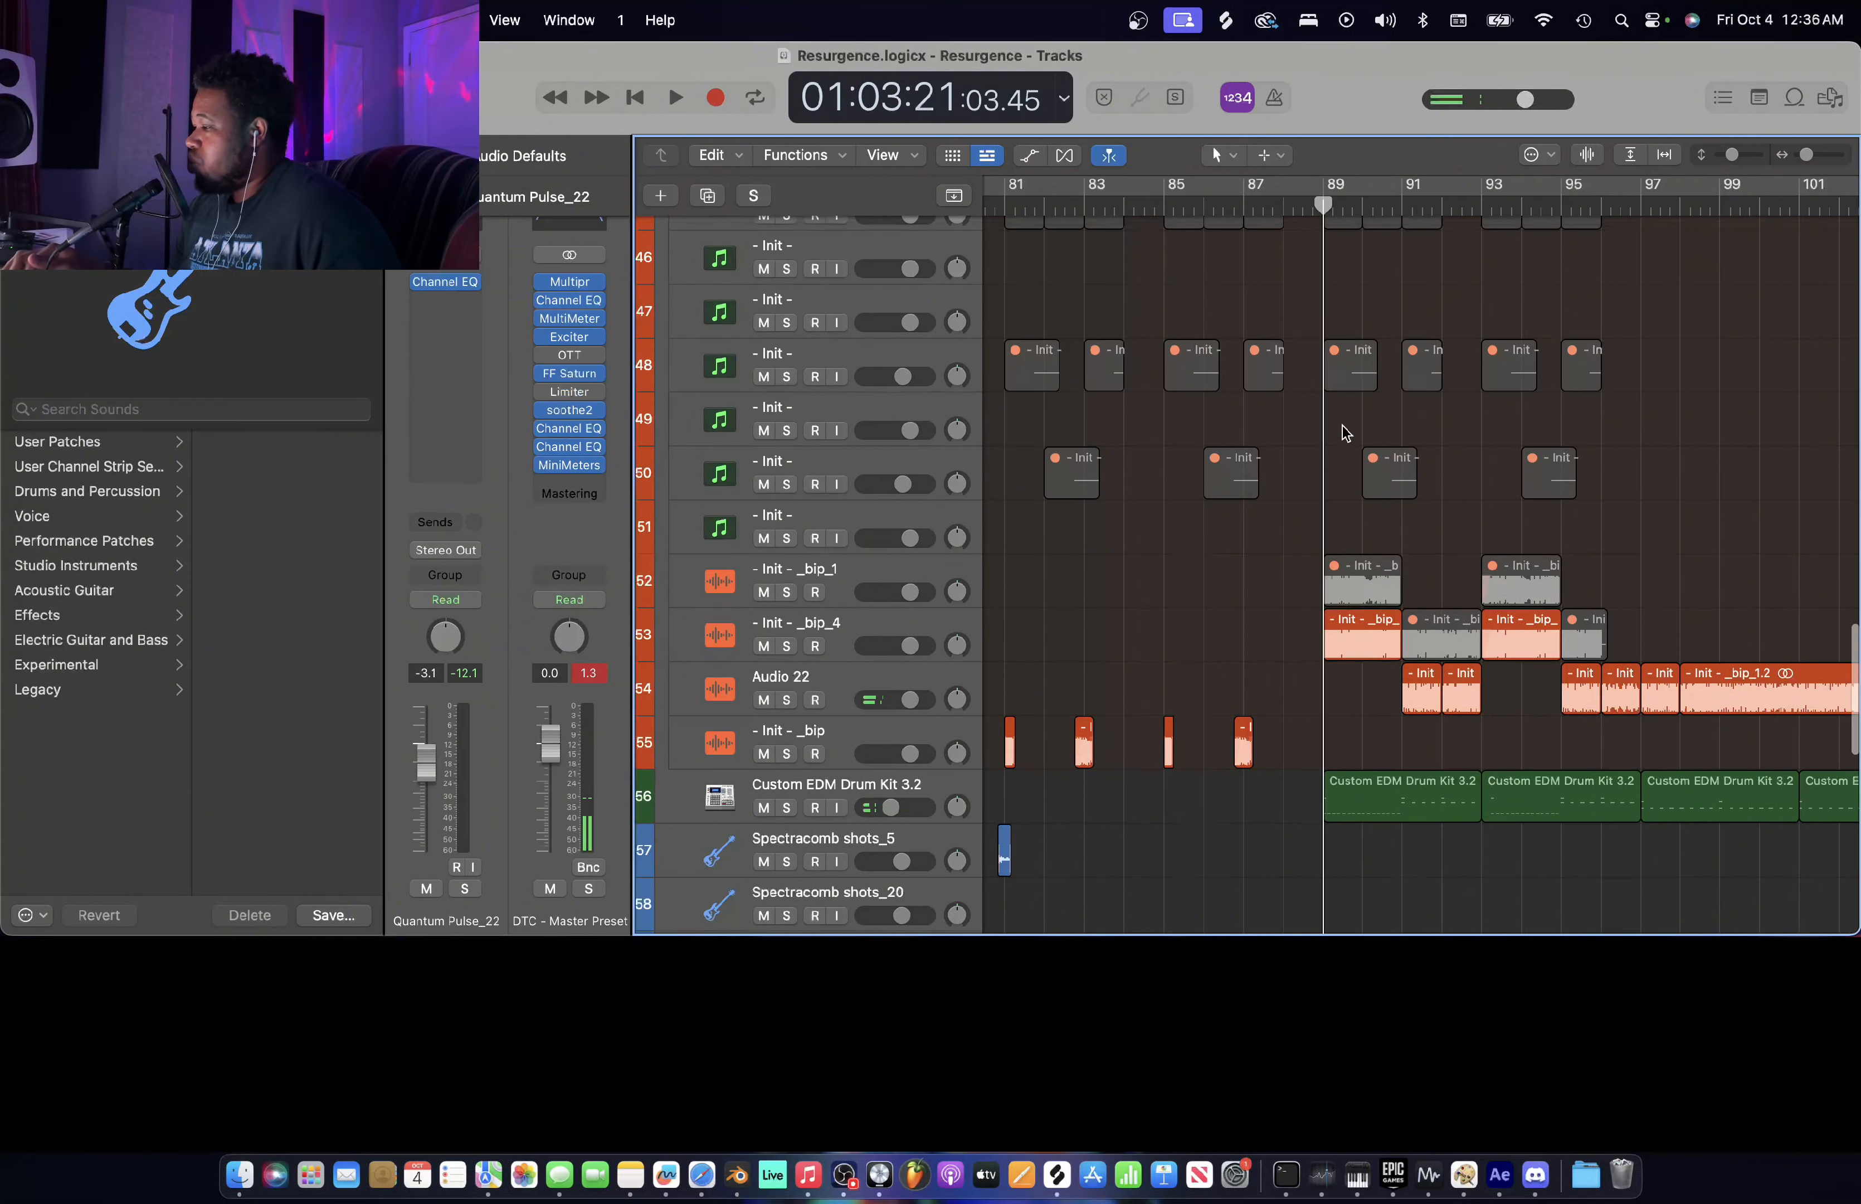
pyautogui.scroll(17, 1342, 432)
pyautogui.scroll(-20, 1342, 432)
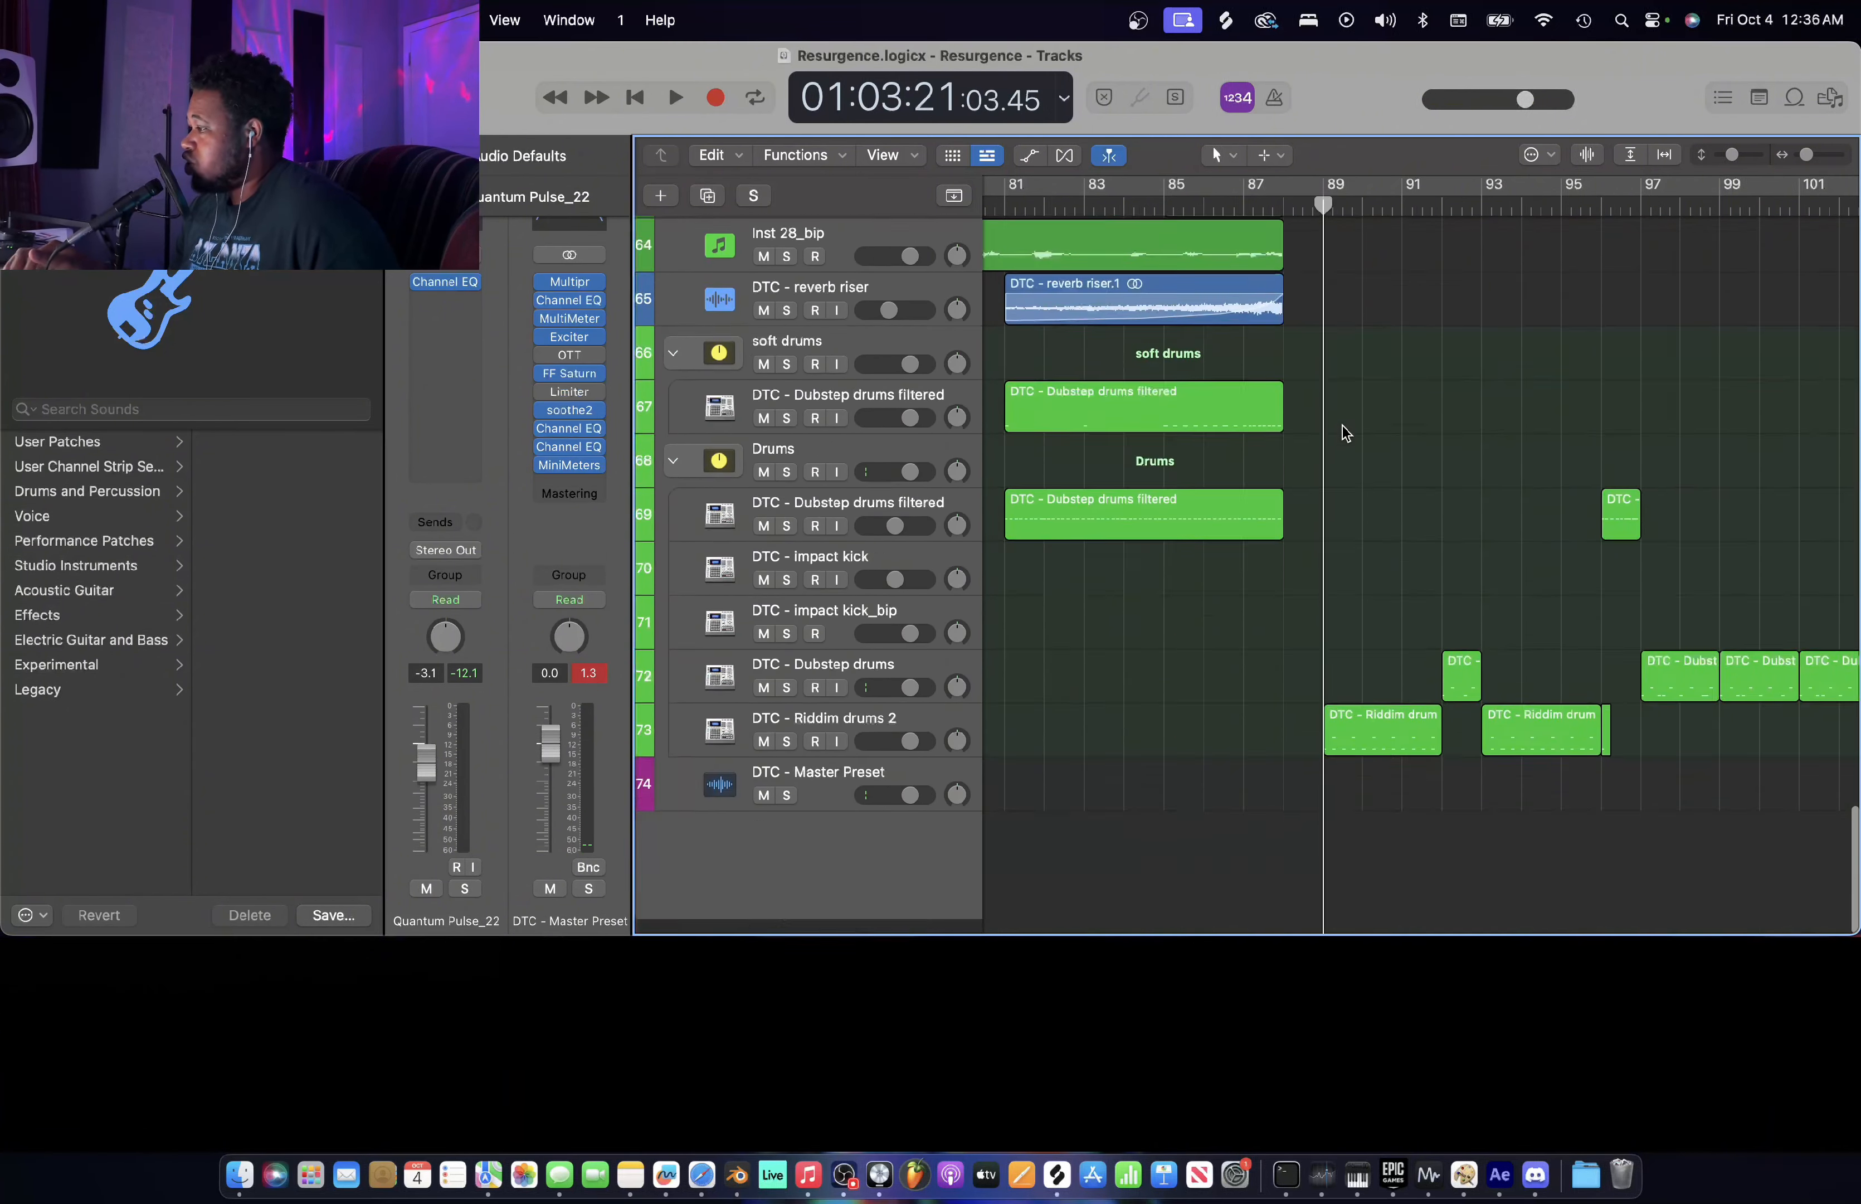
pyautogui.scroll(18, 1342, 432)
pyautogui.scroll(4, 1345, 433)
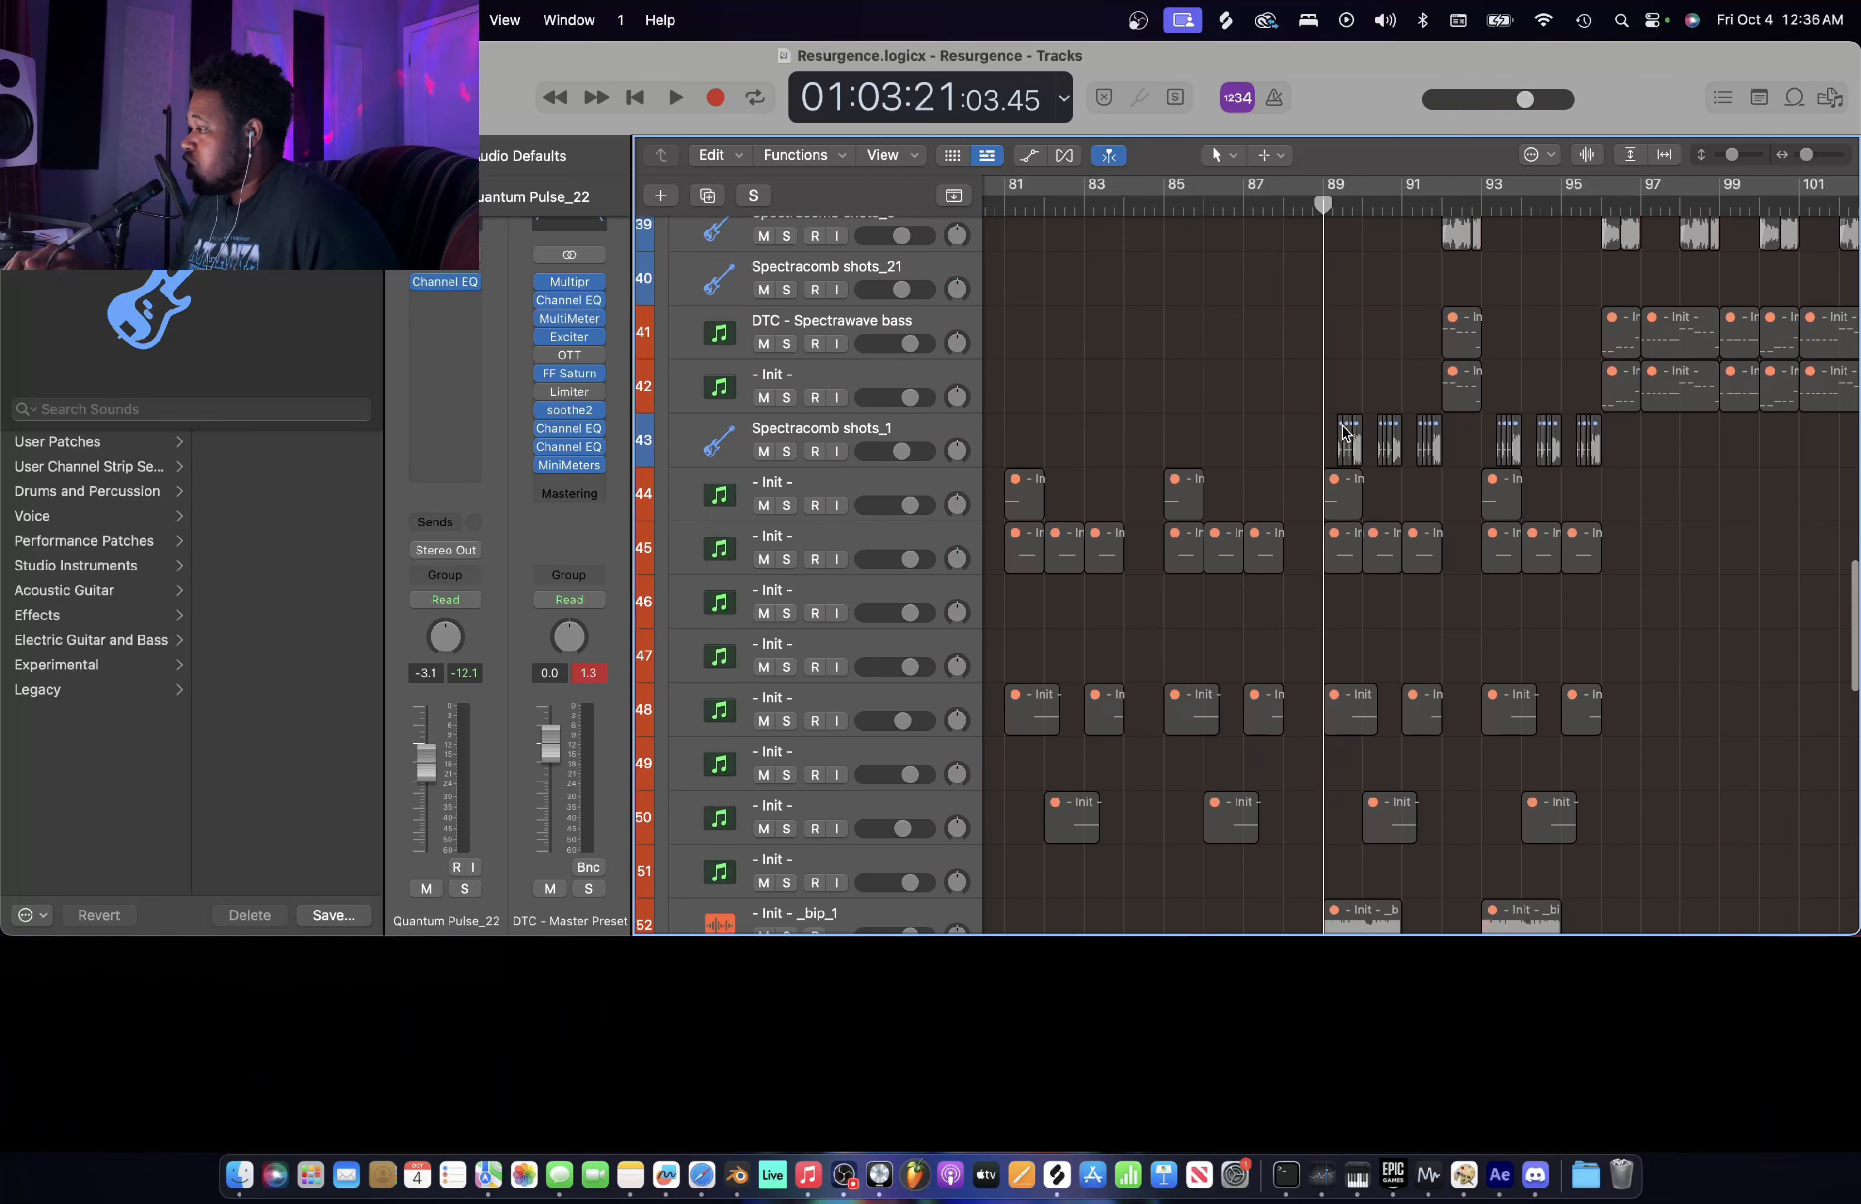
pyautogui.scroll(-1, 1405, 602)
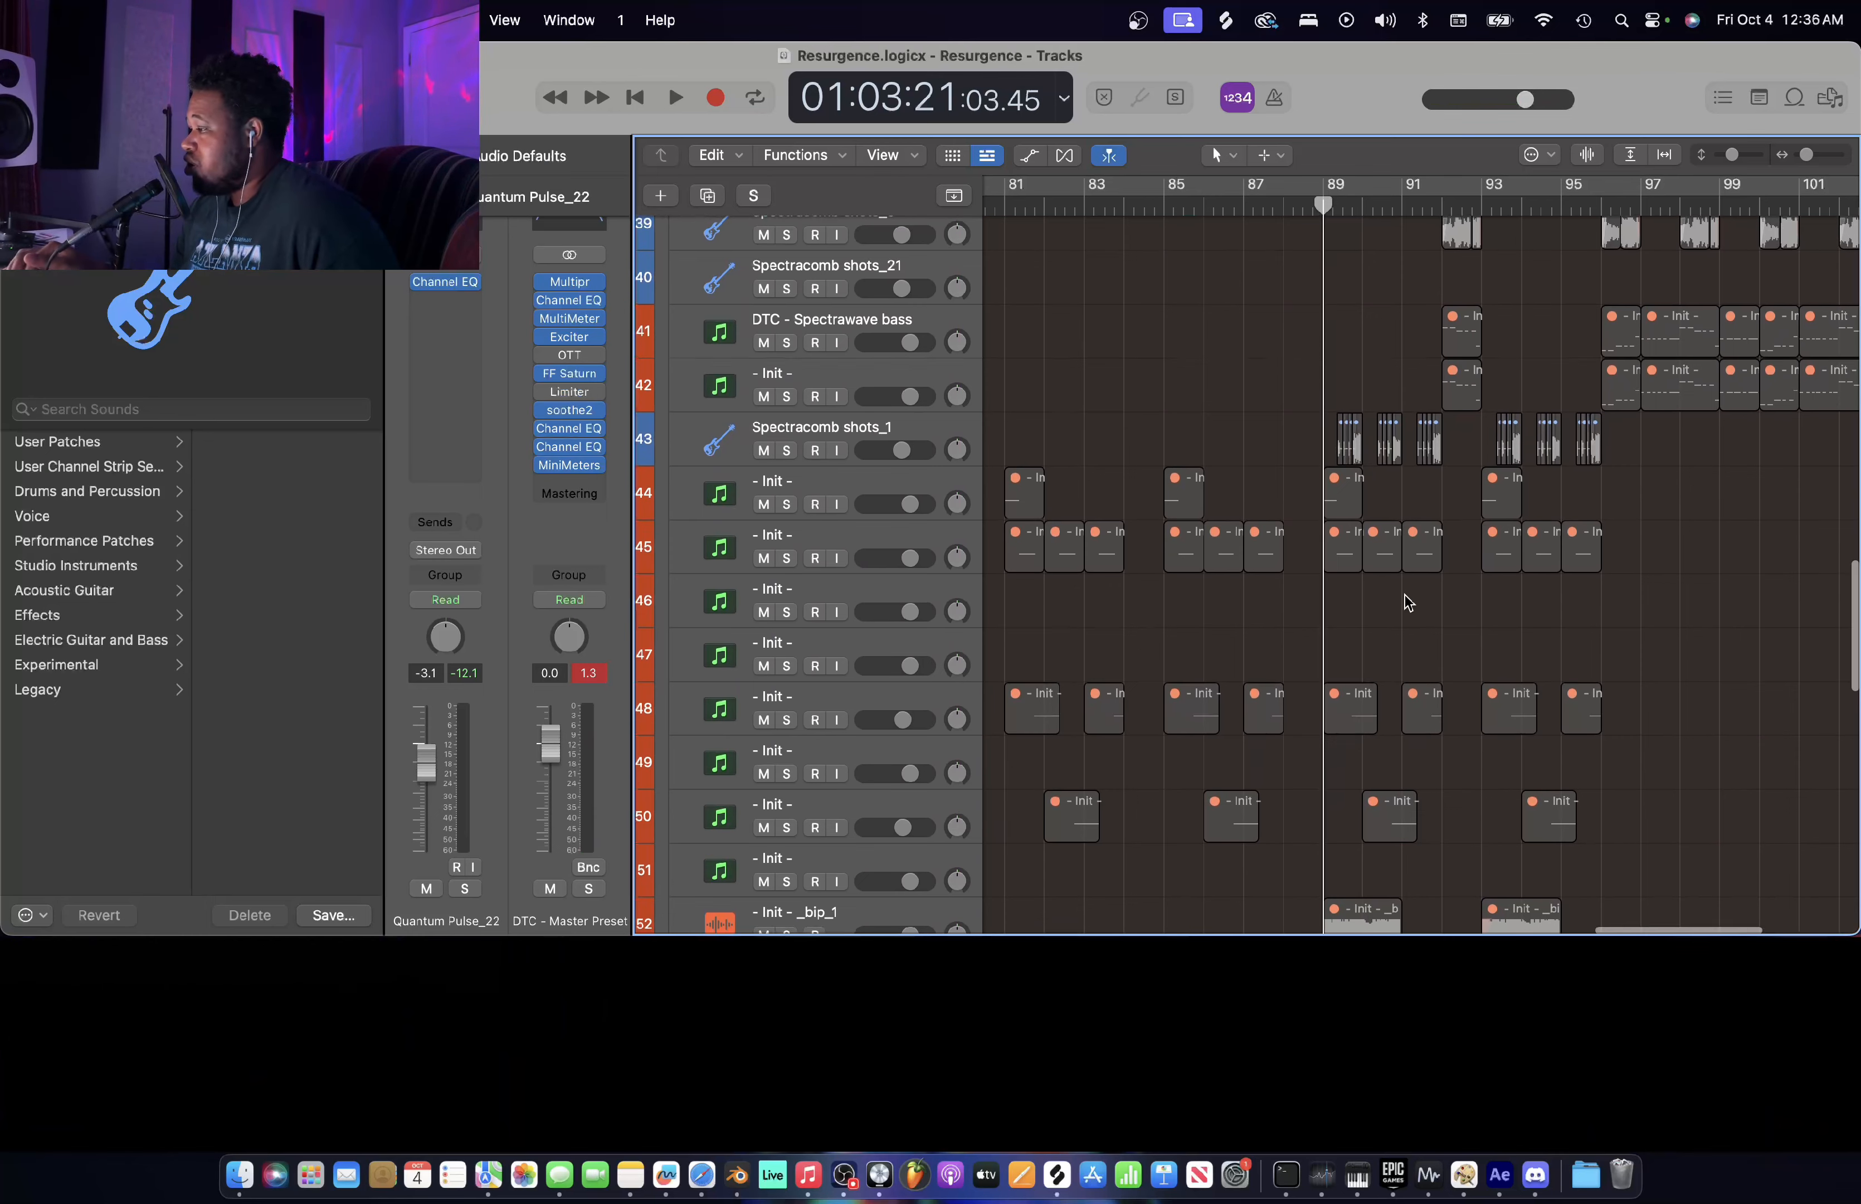
pyautogui.scroll(-7, 1408, 602)
pyautogui.press('super+Right')
pyautogui.press('super+Right')
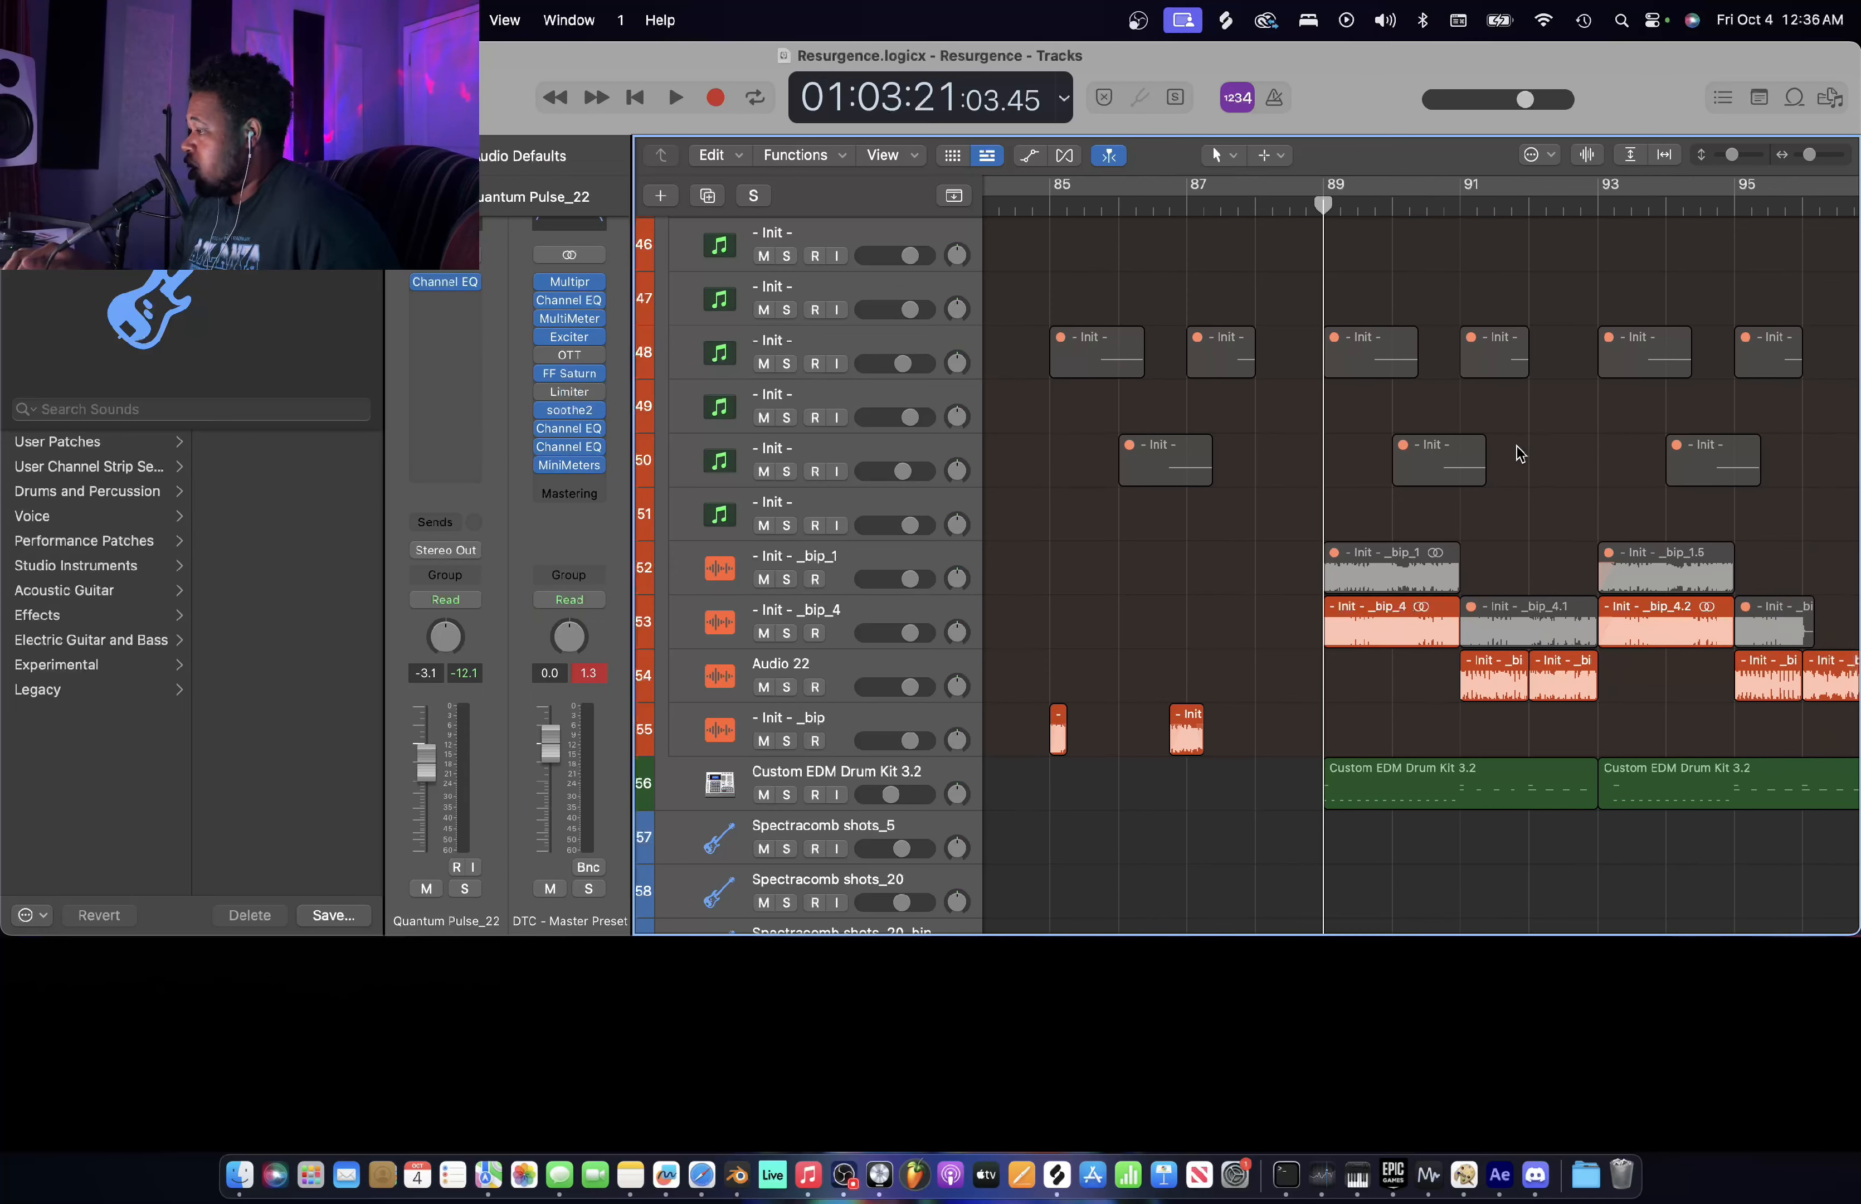
pyautogui.press('super+Left')
pyautogui.scroll(-5, 1519, 453)
pyautogui.scroll(-7, 1520, 453)
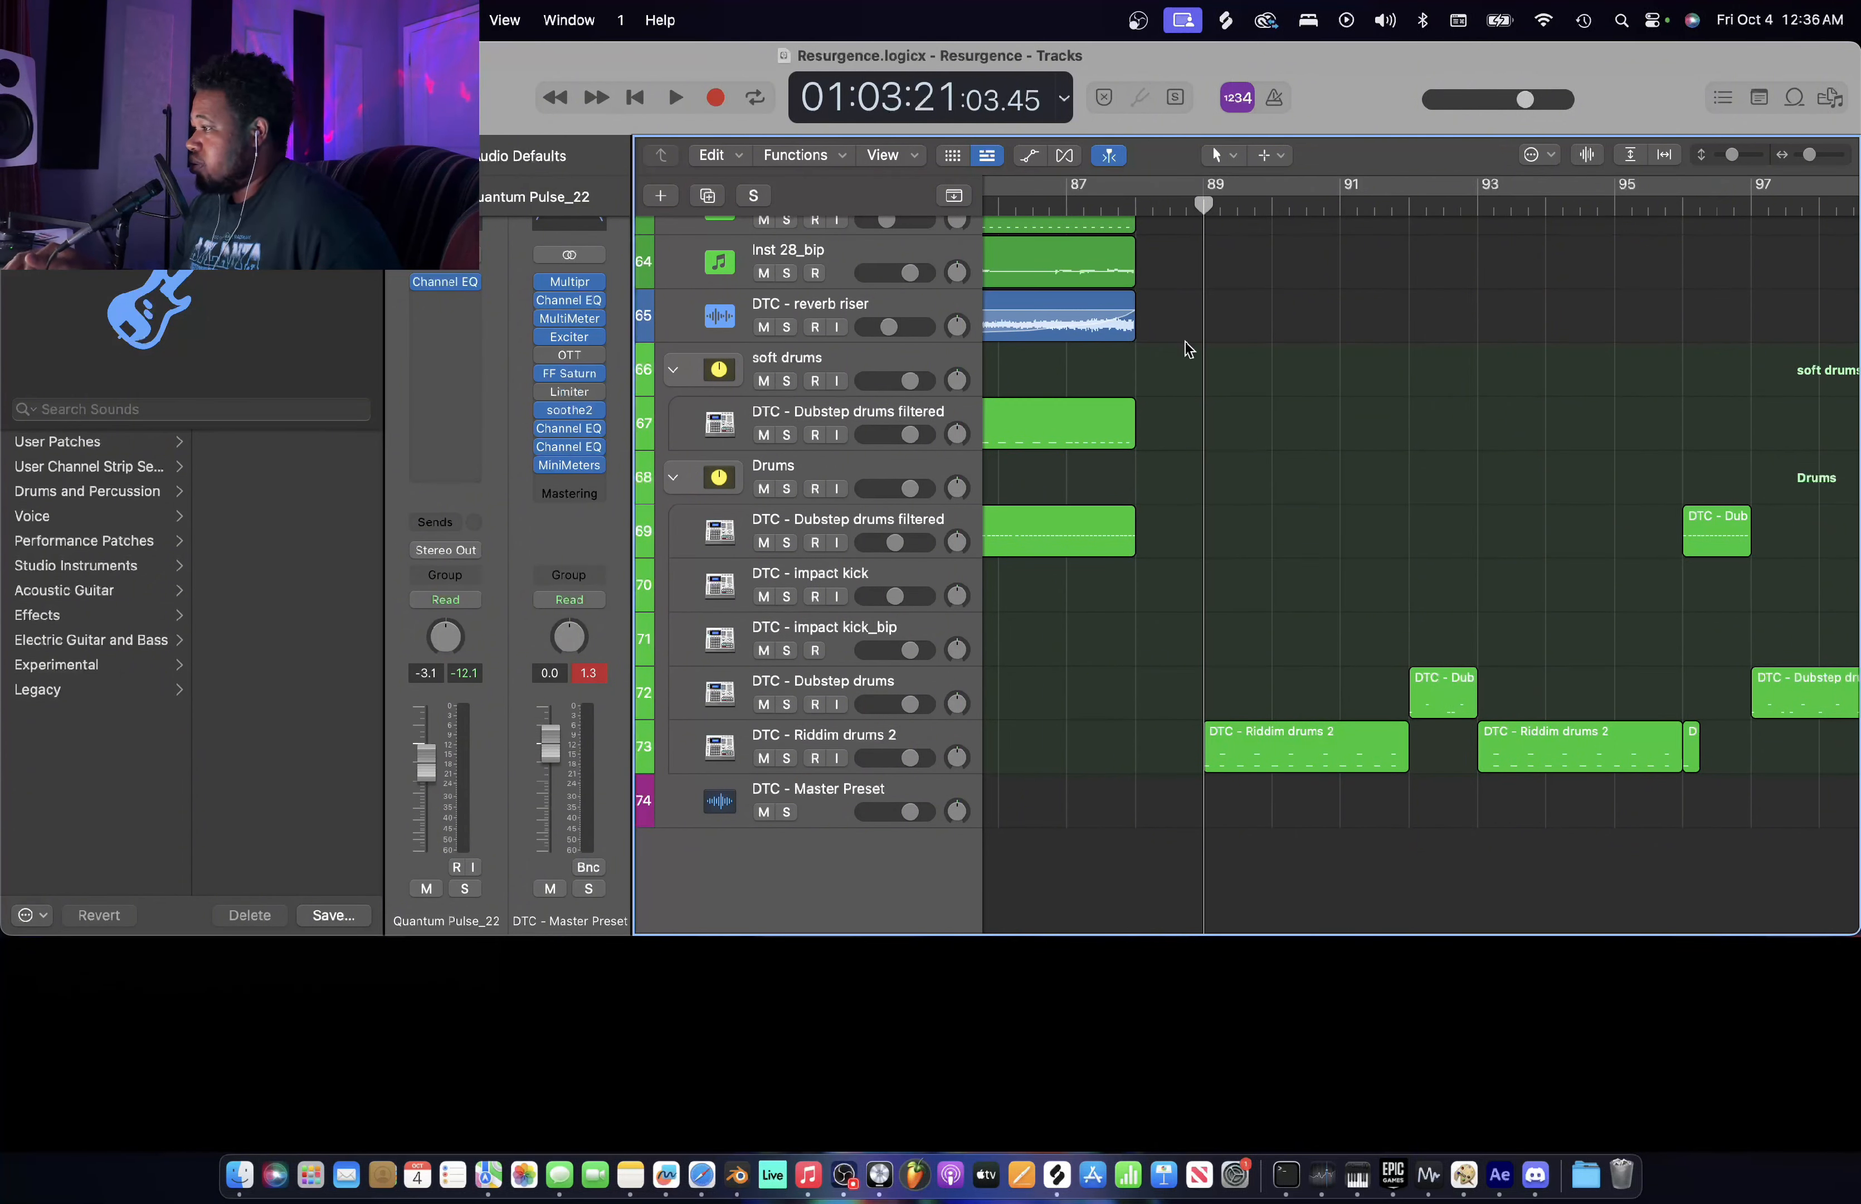
# - Switch the control bar display through Beats to Beats & Project (Large) to check tempo and key, and return it to Time
pyautogui.click(1064, 100)
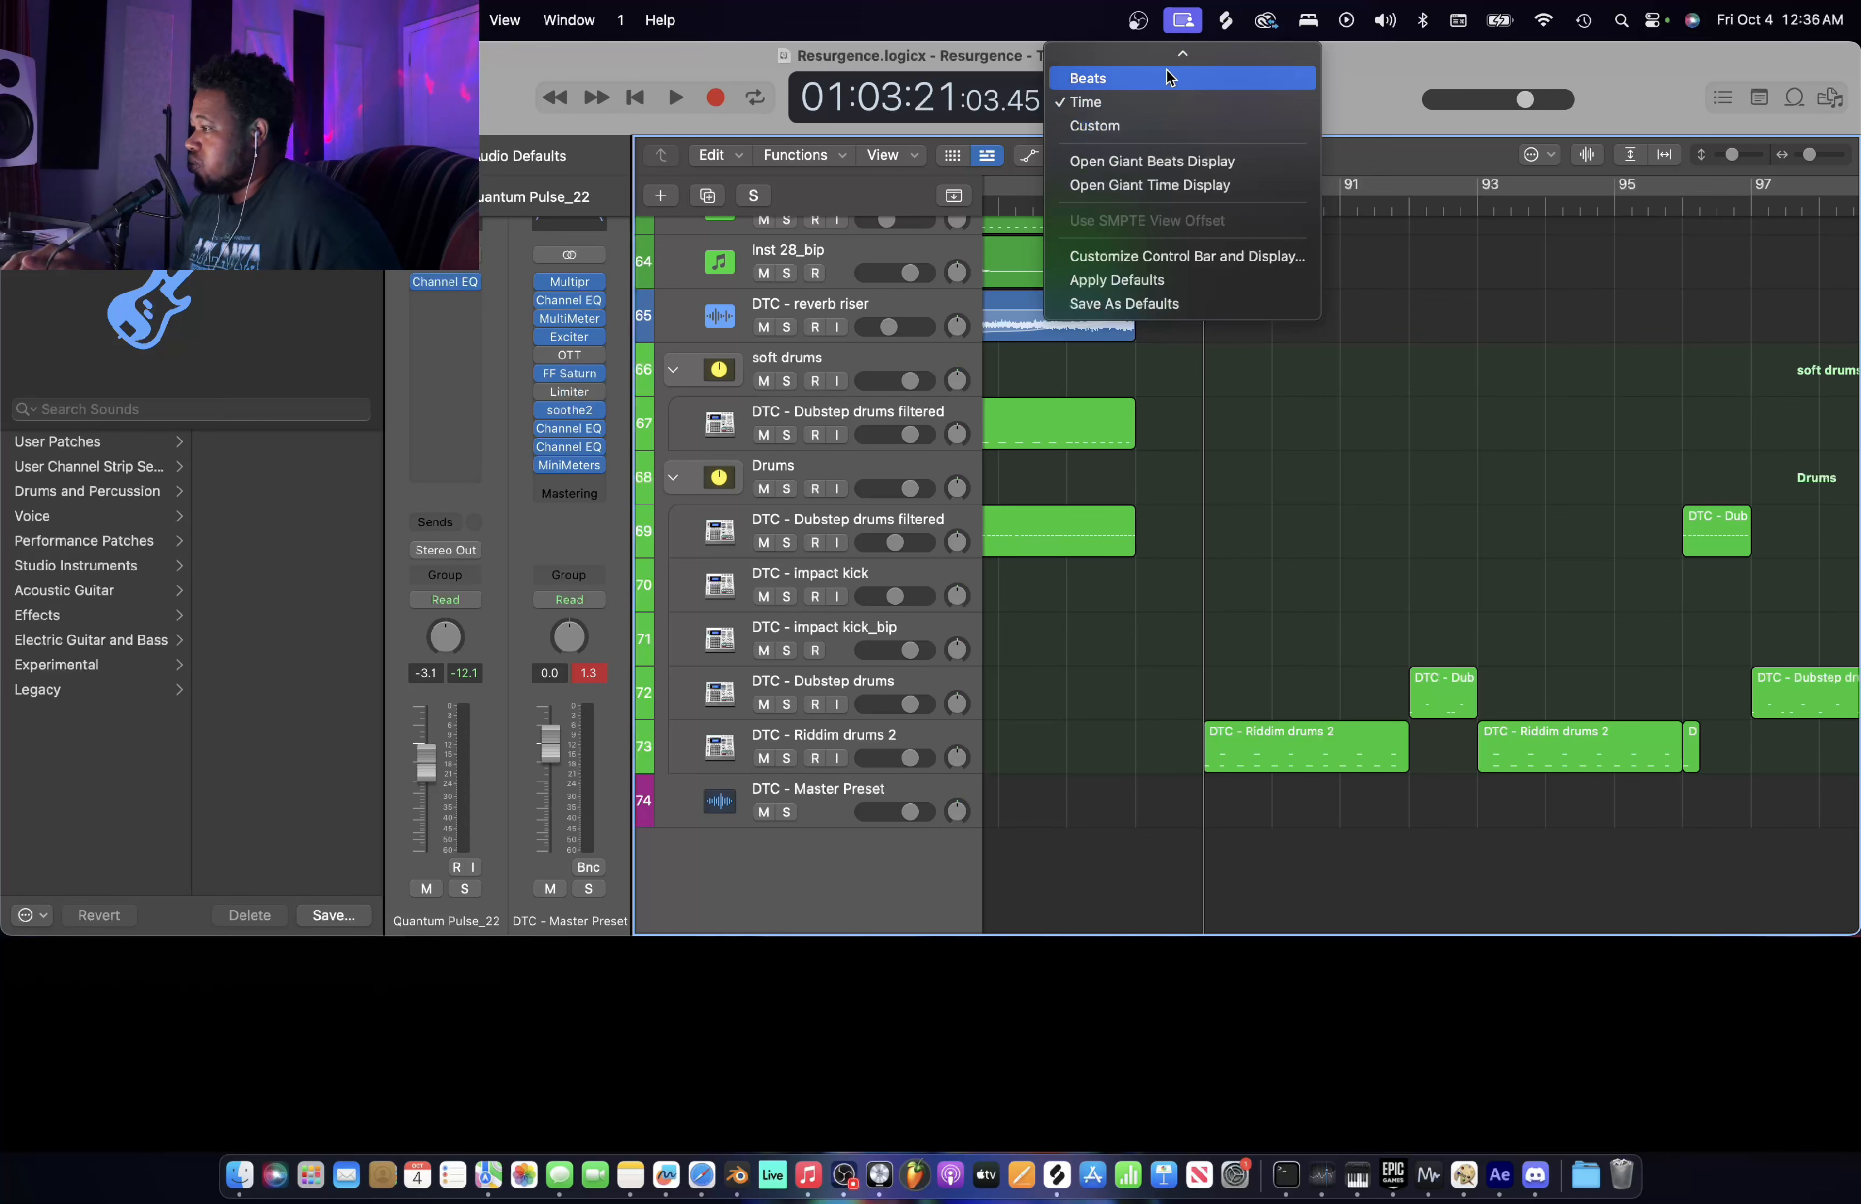
pyautogui.click(1167, 71)
pyautogui.click(1069, 97)
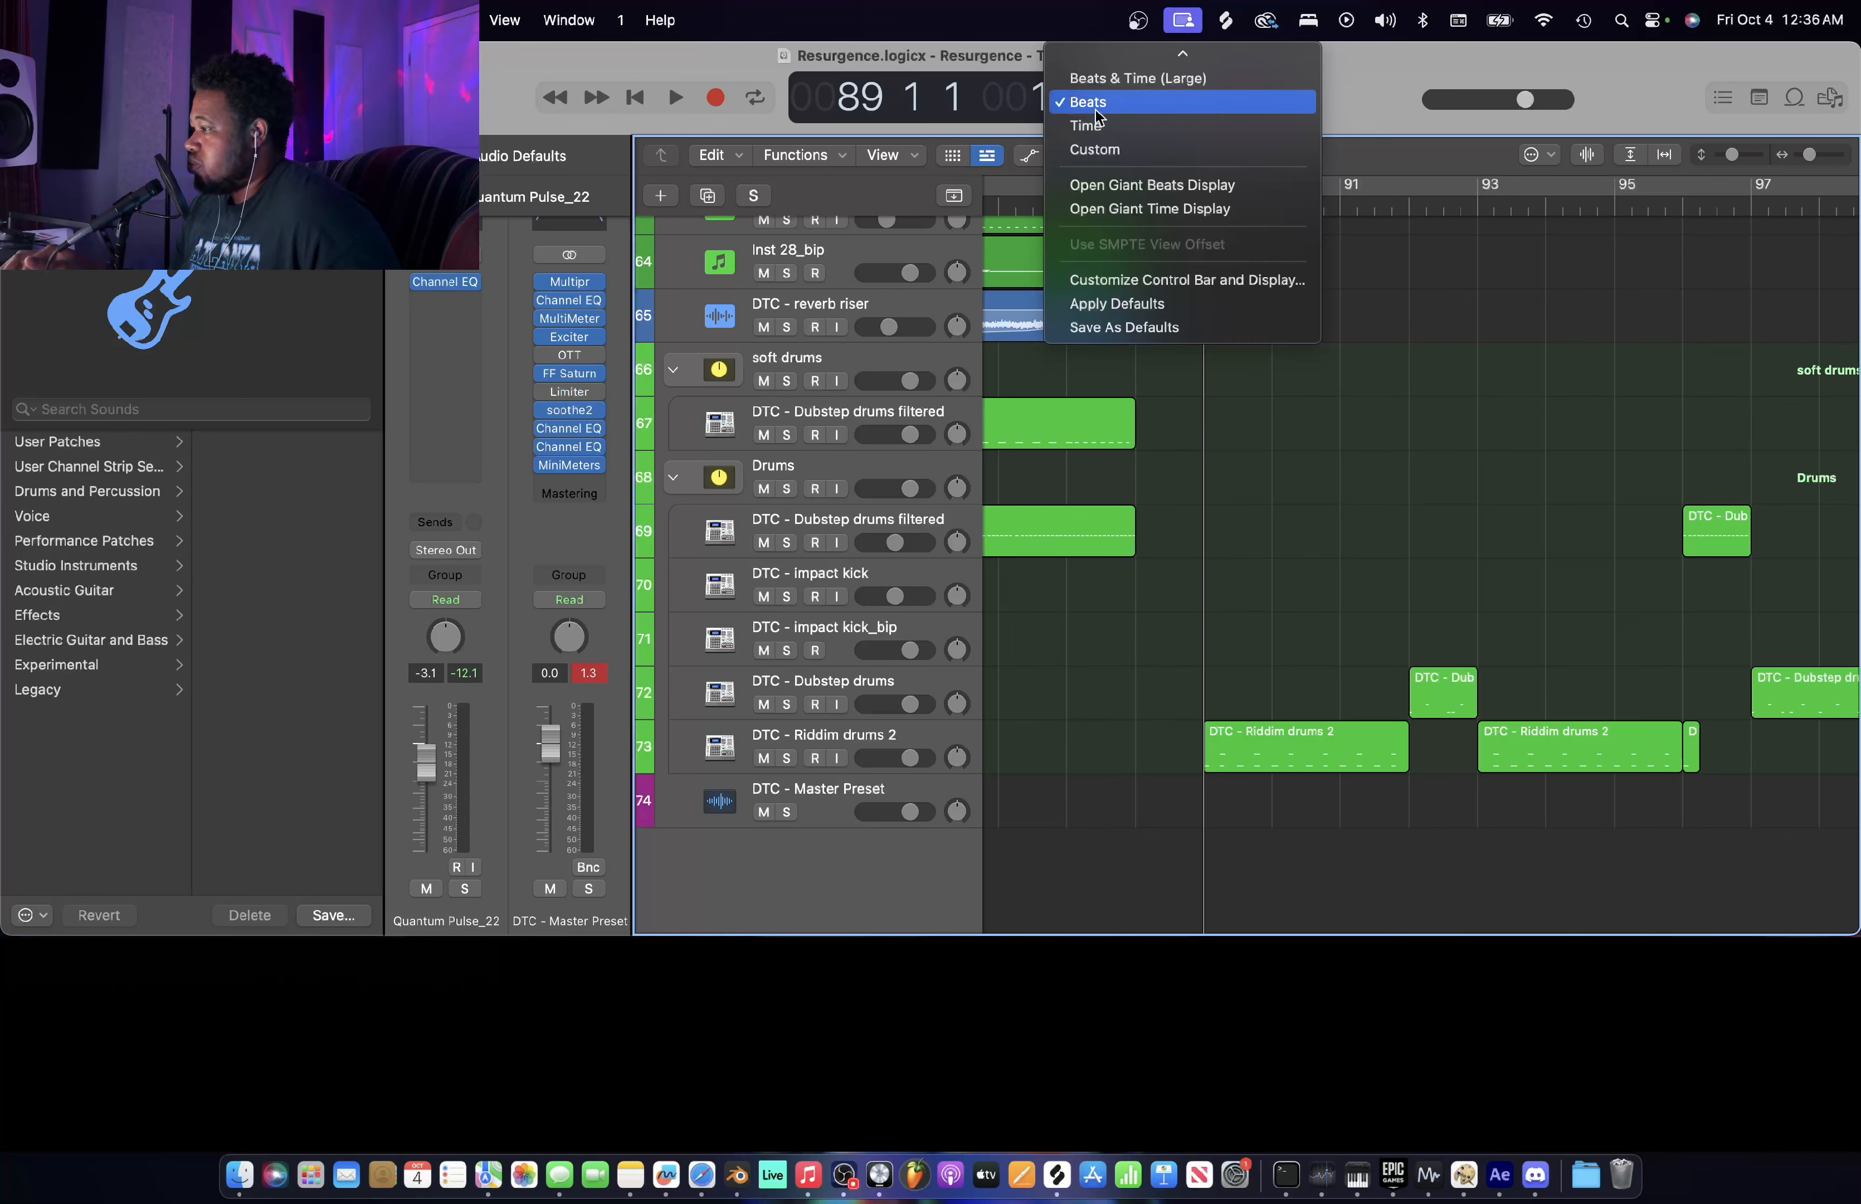
pyautogui.click(1179, 83)
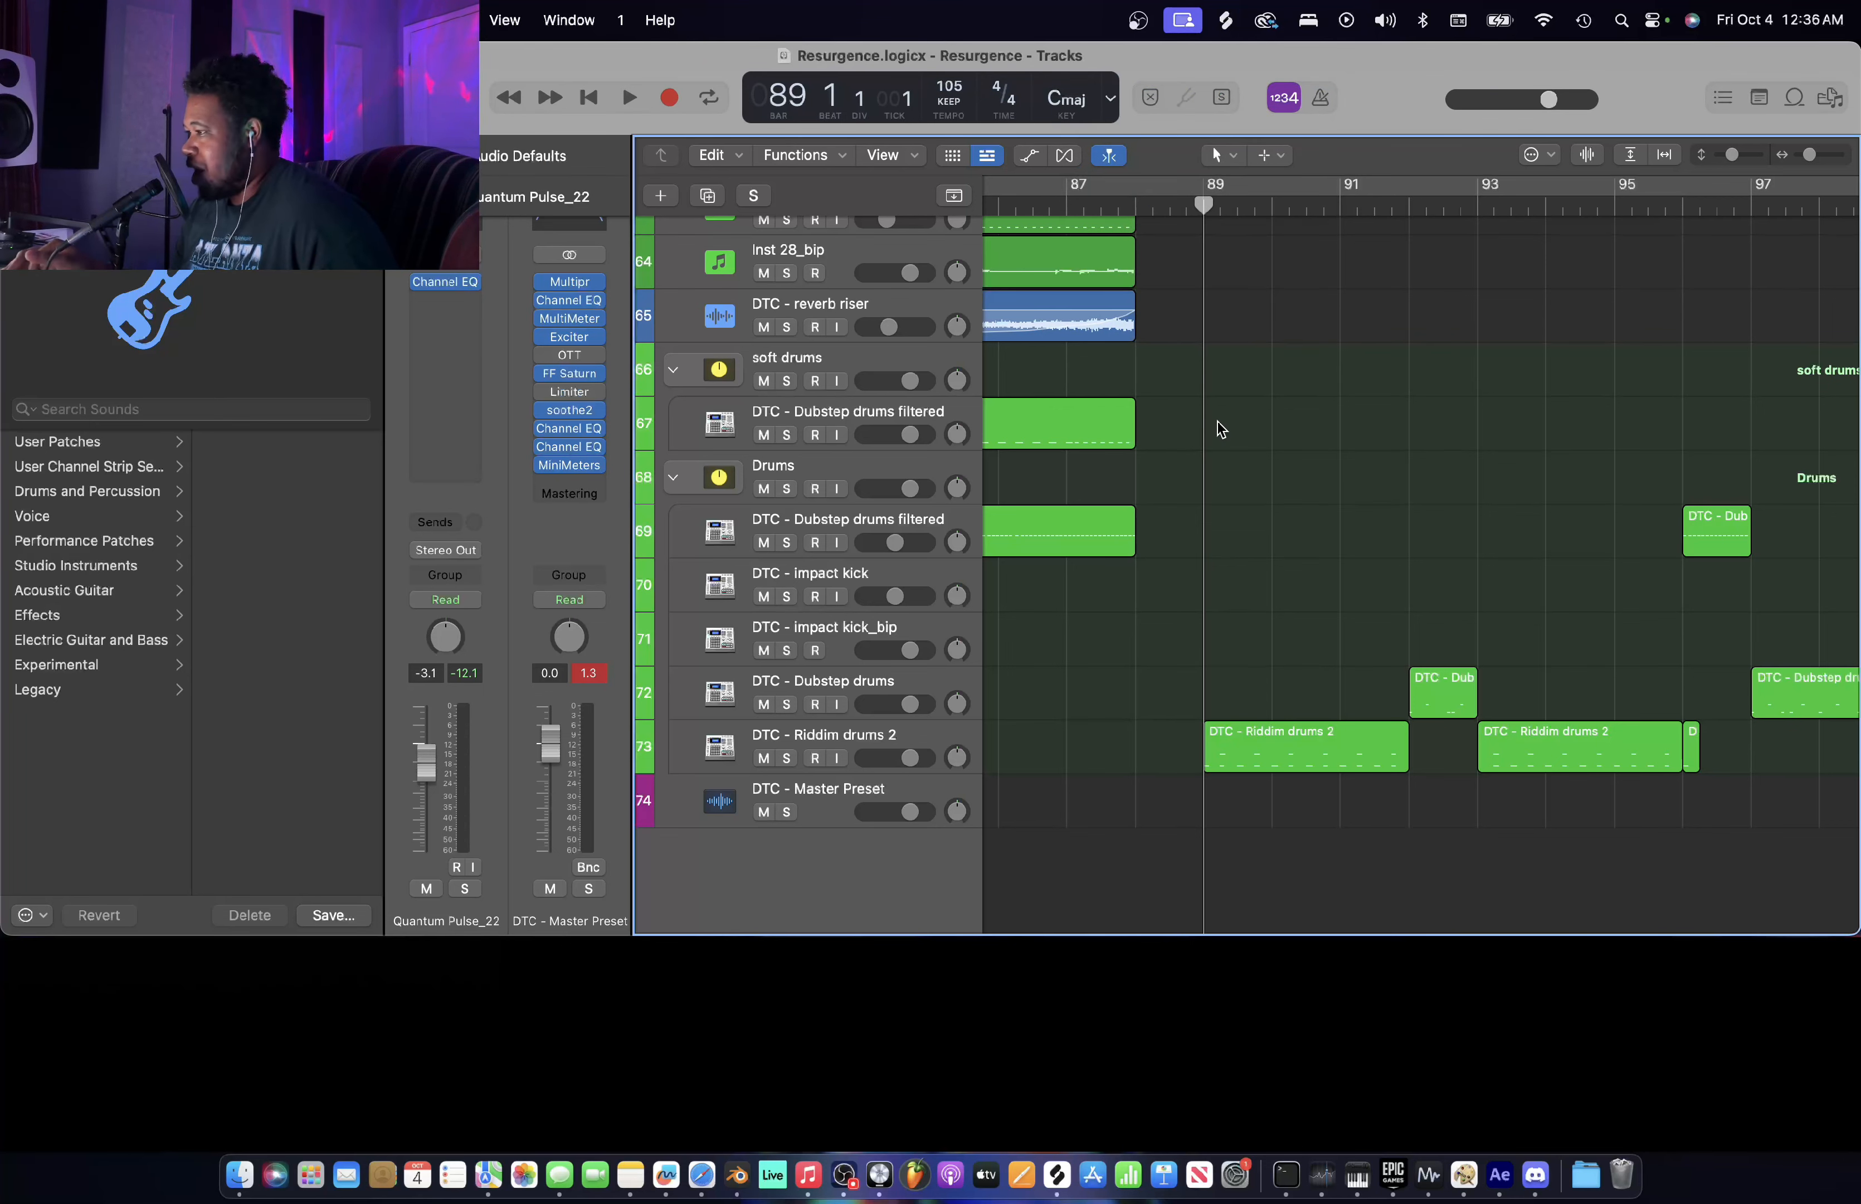
pyautogui.click(1110, 97)
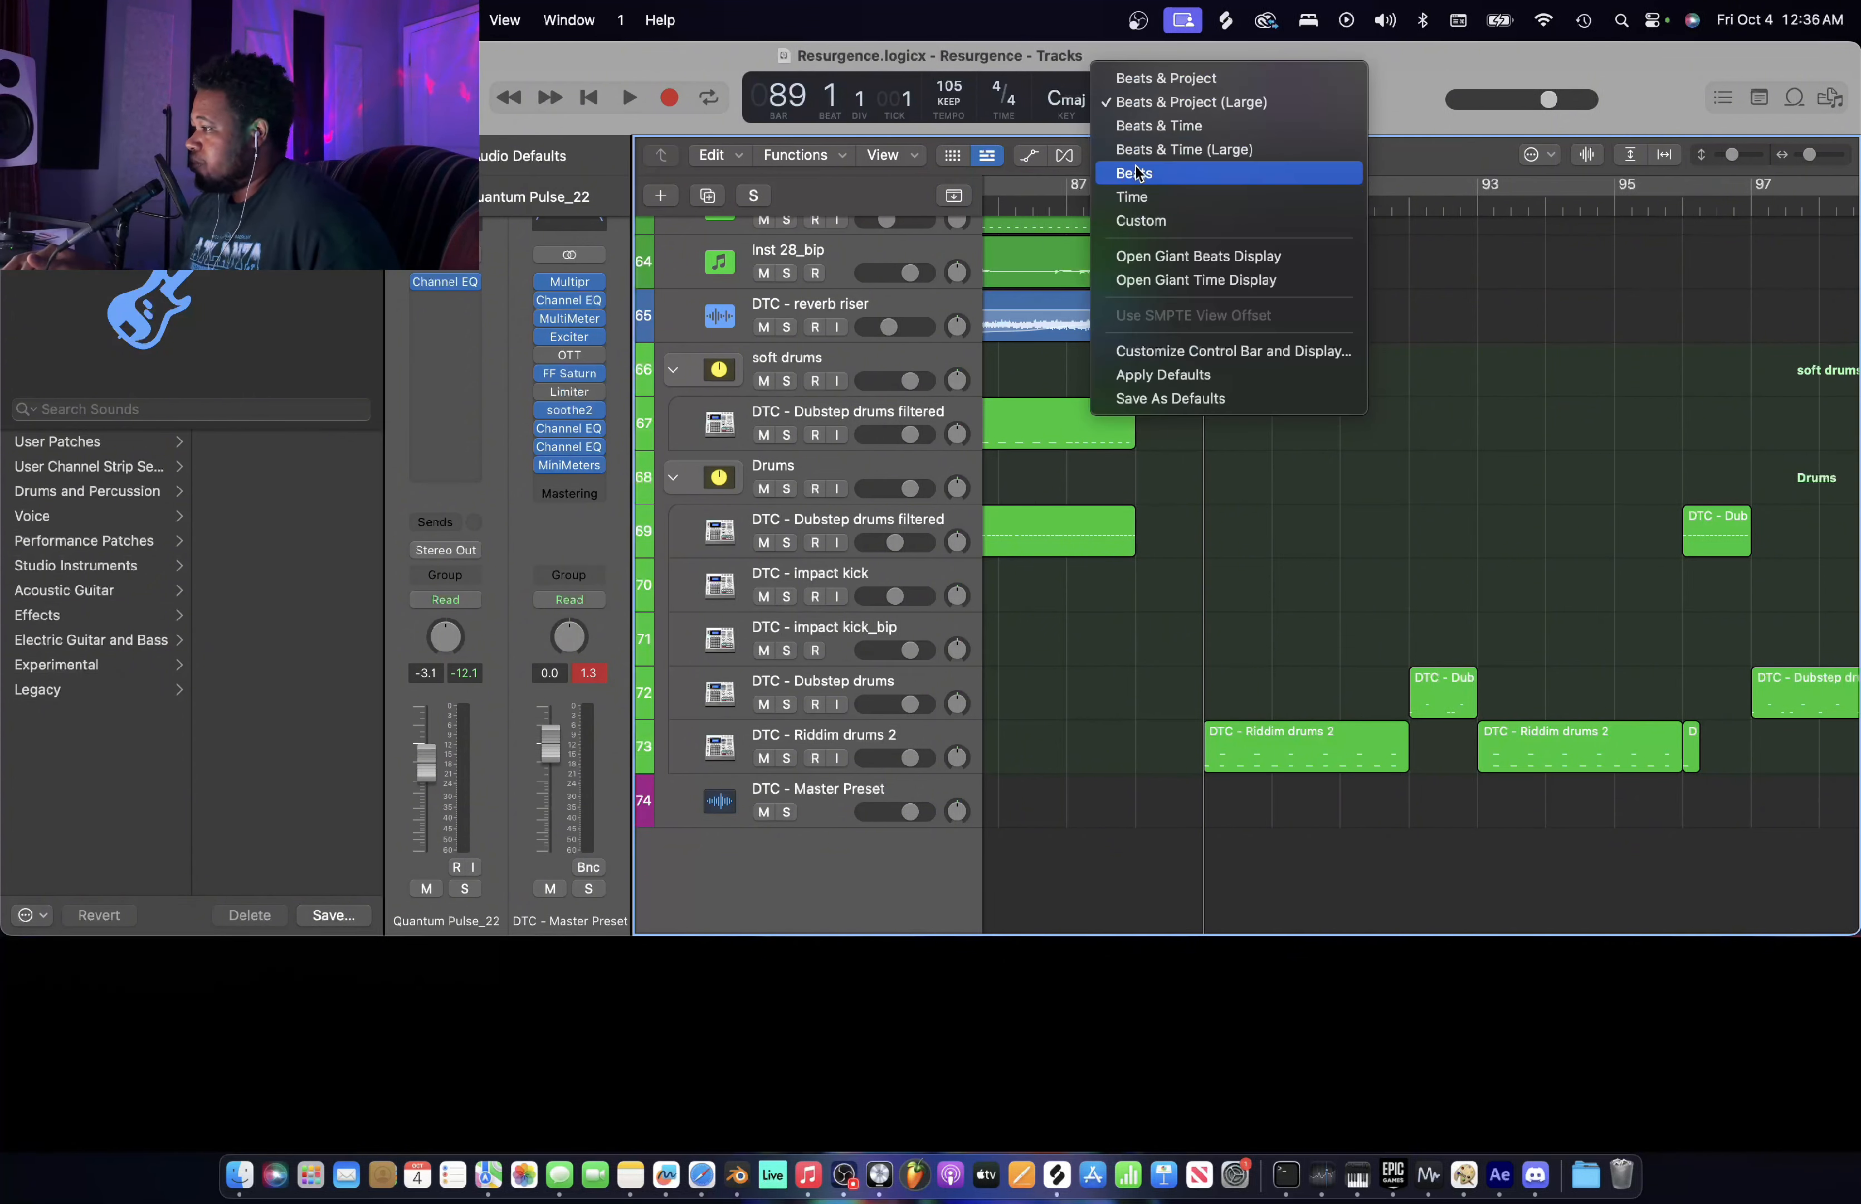
pyautogui.click(1132, 191)
# - Examine the drum, Spectracomb and muted bass regions from bar 89 onward, and the Sexy KEYTAR and Supersaw regions starting at bar 91
pyautogui.press('super+Left')
pyautogui.press('super+Left')
pyautogui.press('super+Left')
pyautogui.press('super+Left')
pyautogui.press('super+Left')
pyautogui.press('super+Left')
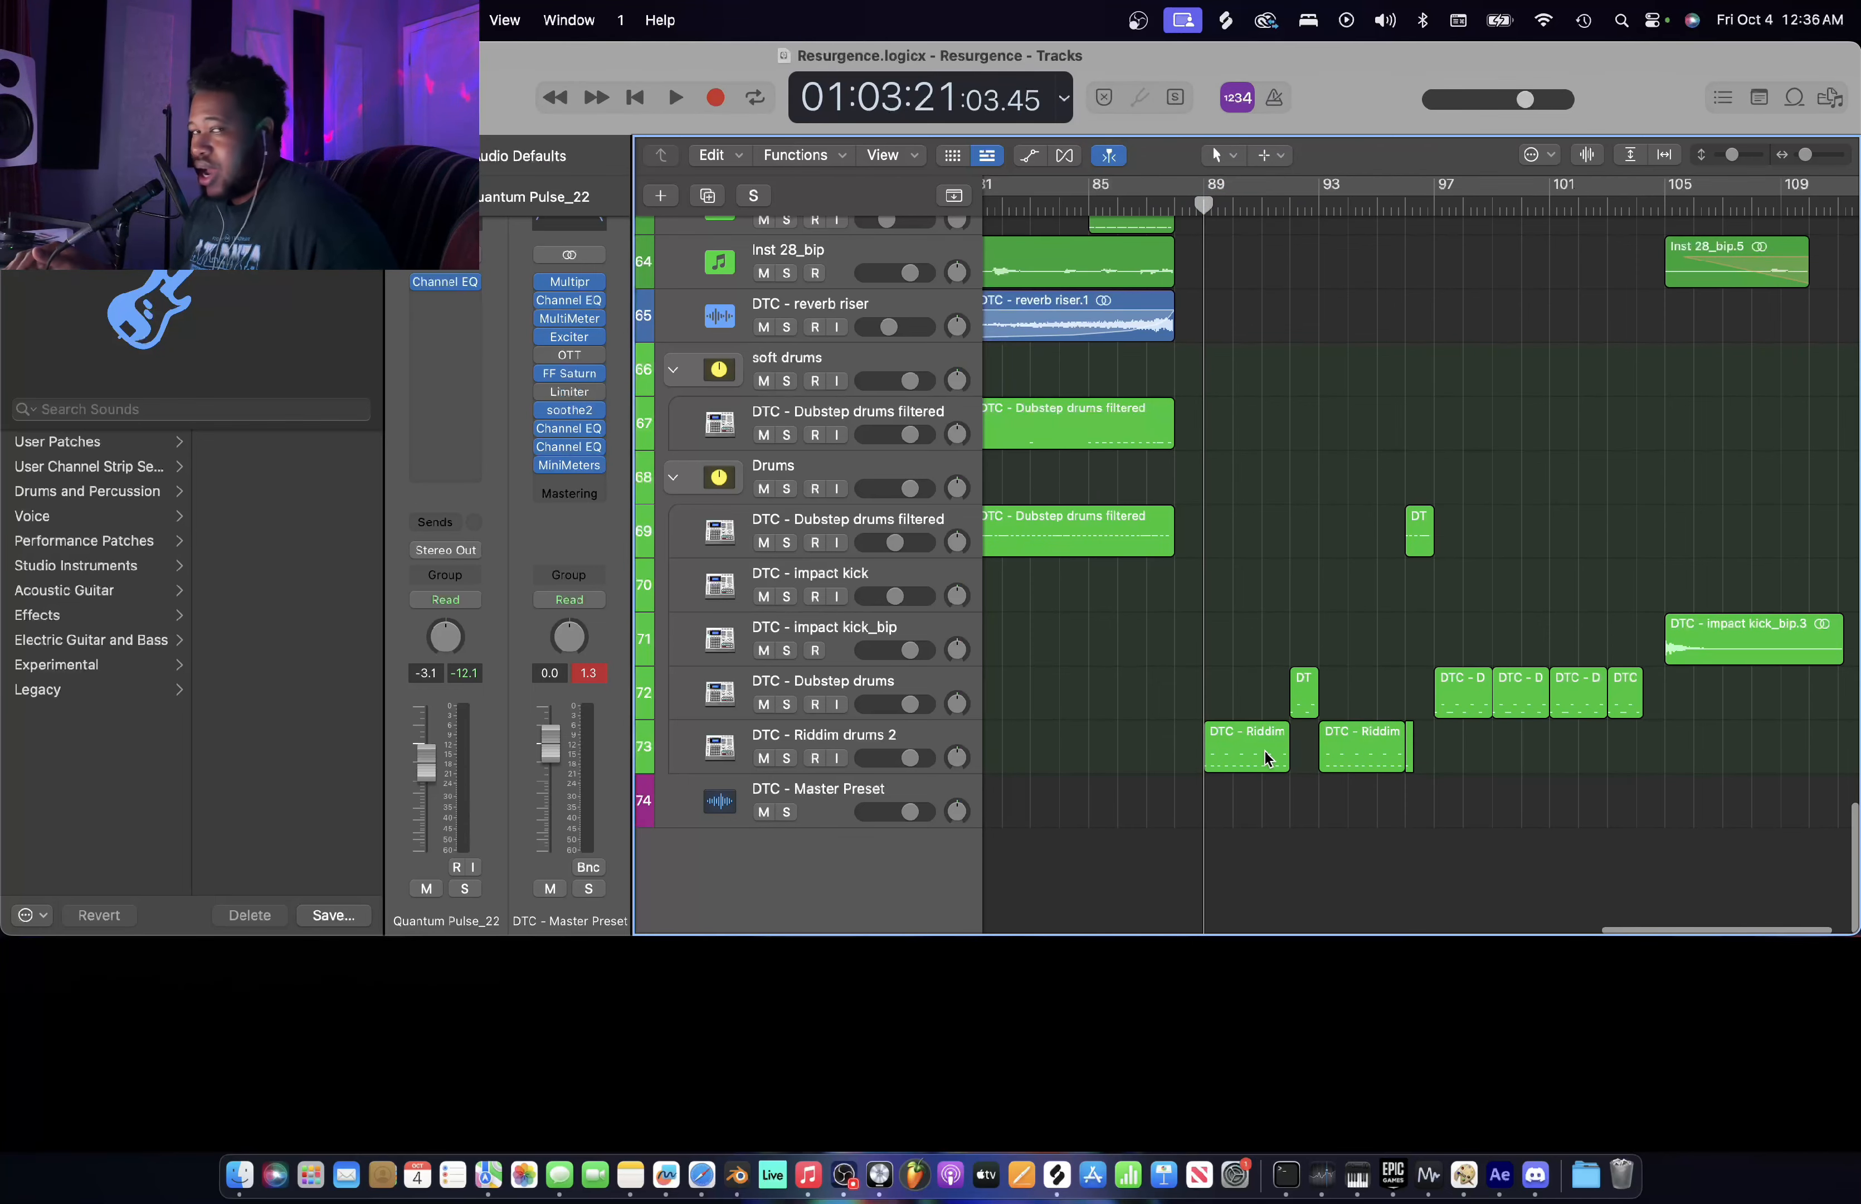
pyautogui.scroll(20, 1268, 749)
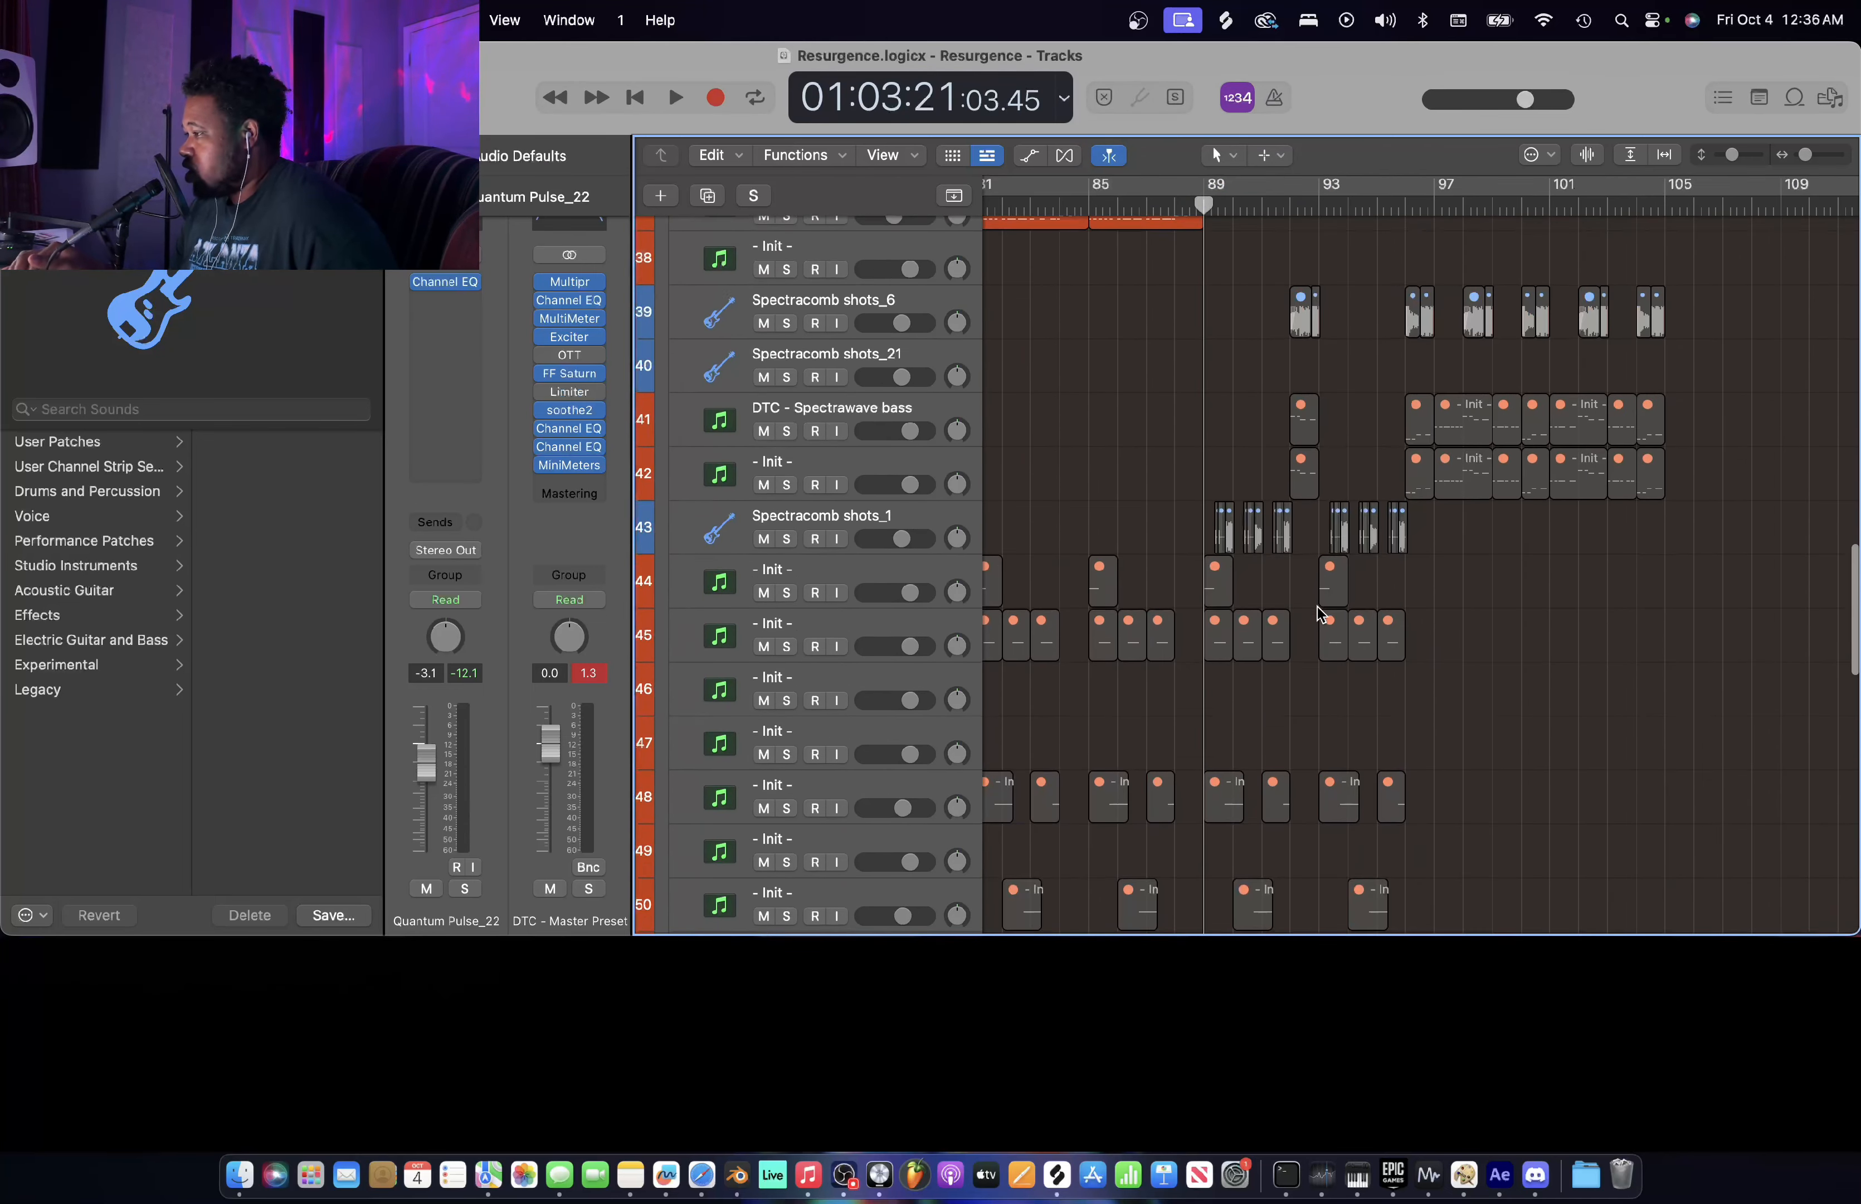
pyautogui.scroll(-4, 1322, 614)
pyautogui.press('super+Right')
pyautogui.press('super+Right')
pyautogui.press('super+Right')
pyautogui.press('super+Right')
pyautogui.press('super+Right')
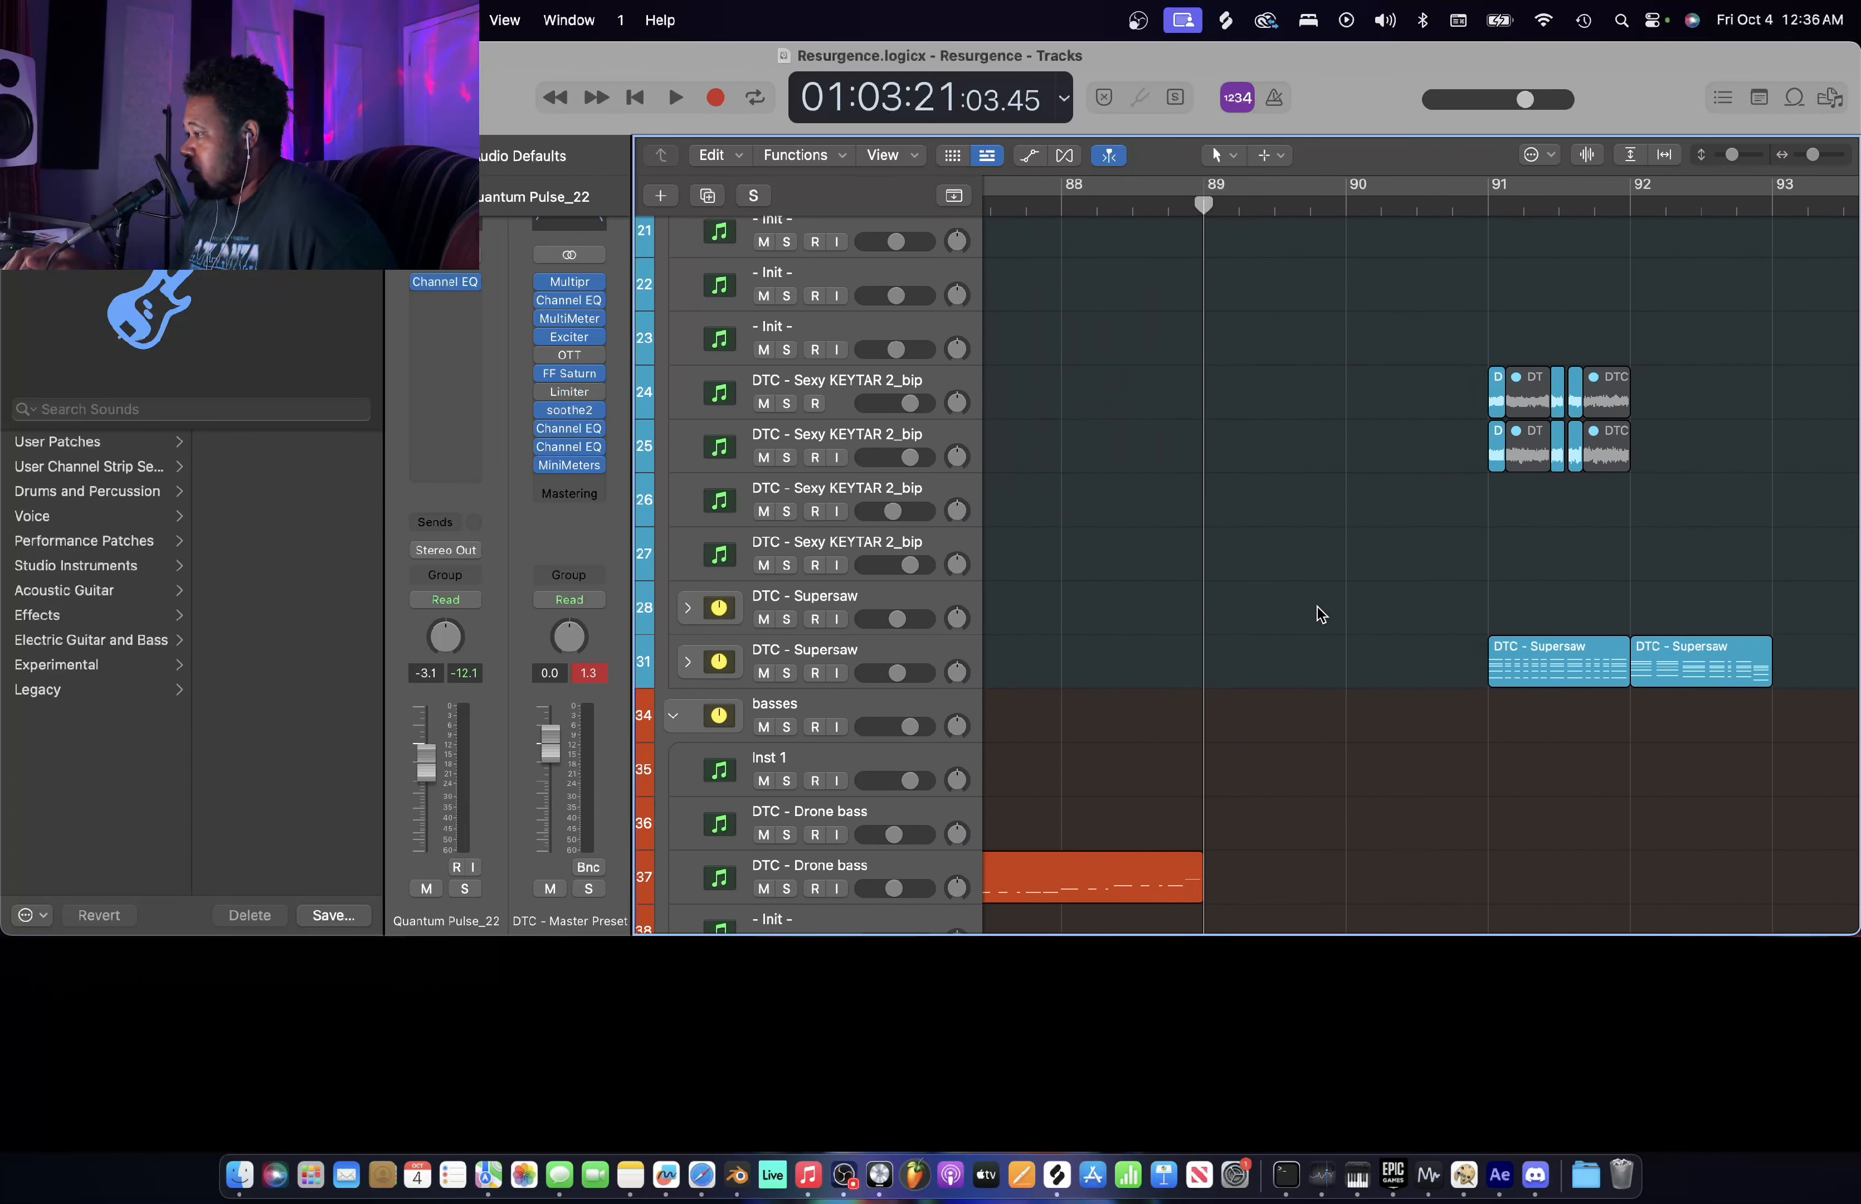
pyautogui.scroll(-3, 1322, 614)
pyautogui.hscroll(1, 1321, 614)
pyautogui.hscroll(1, 1320, 614)
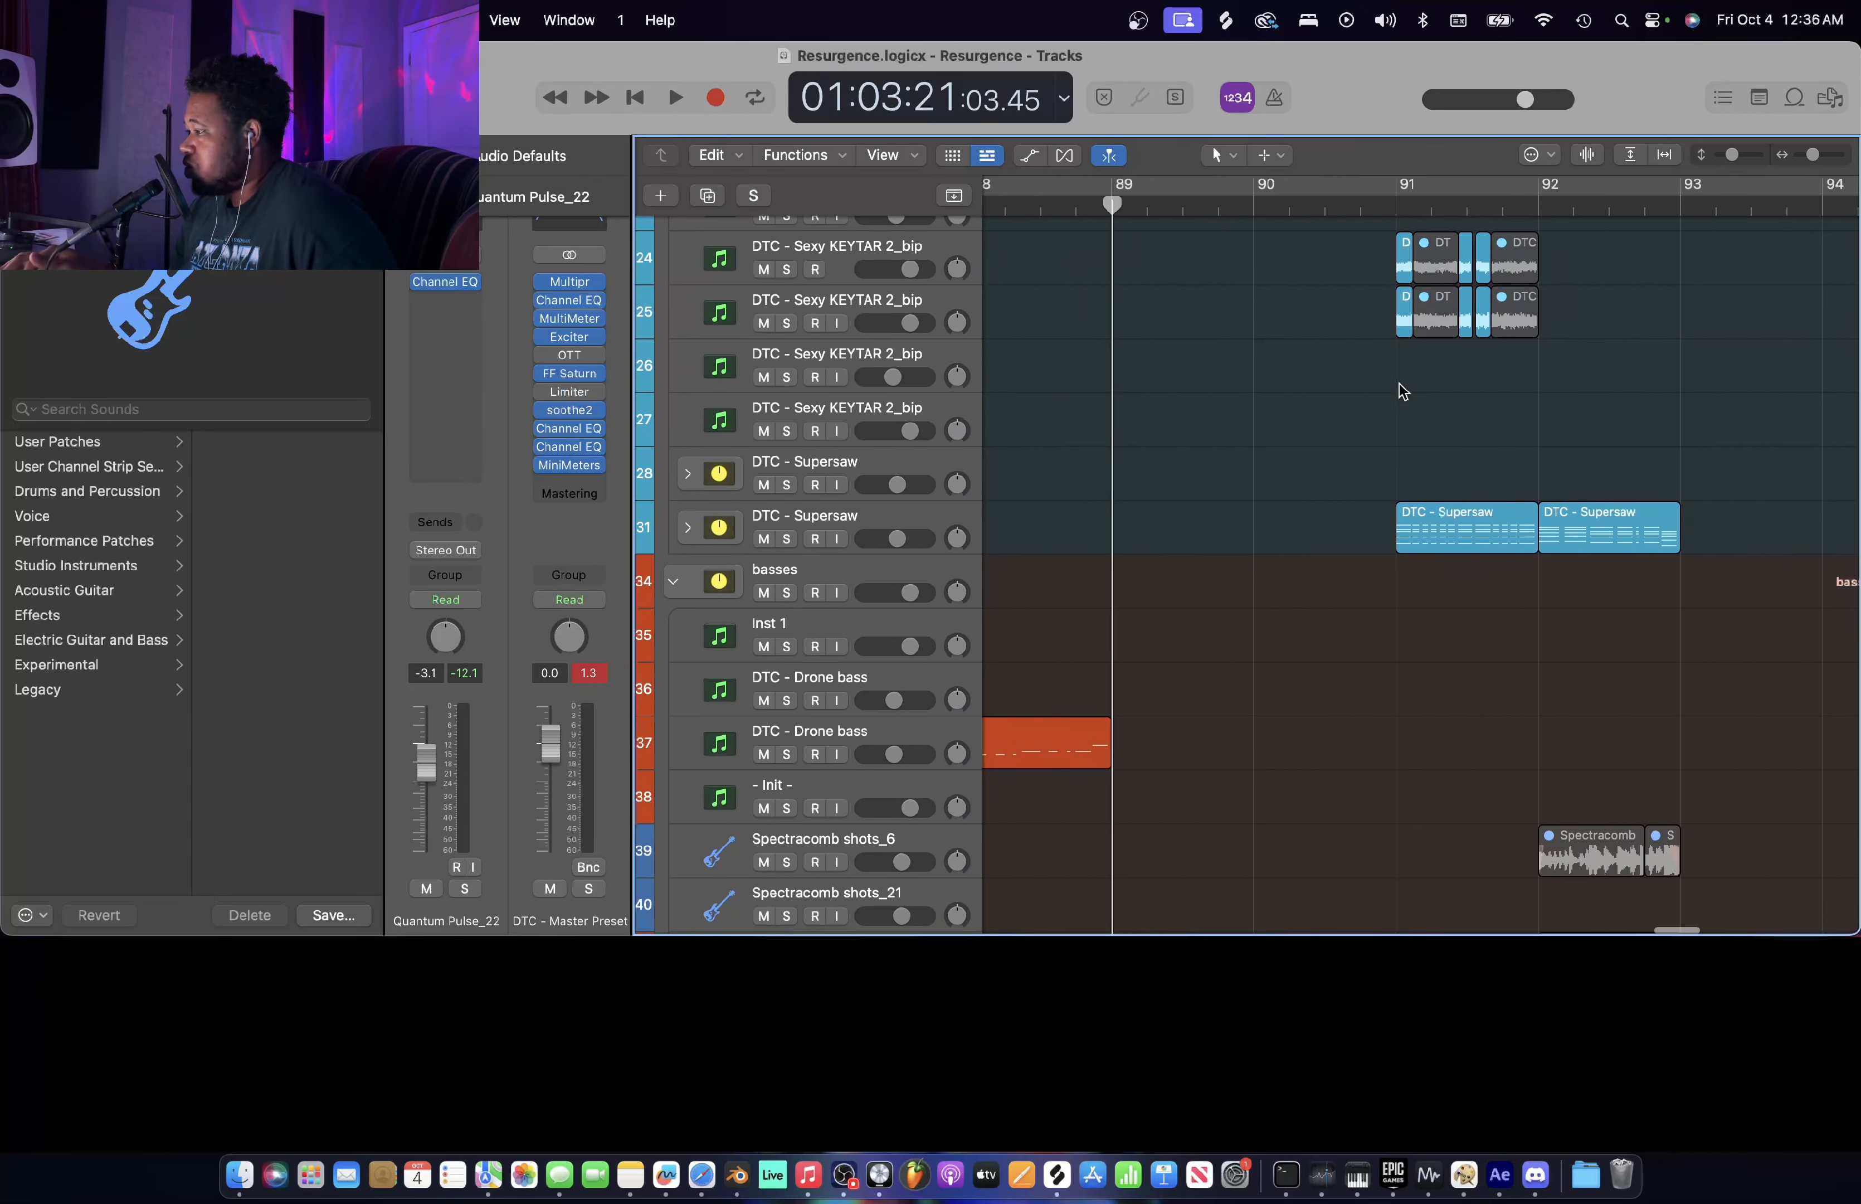
# - Compare the bounced bass regions with the muted - Init - layers, drum kit and Riddim drums between bars 89 and 97
pyautogui.scroll(-15, 1326, 361)
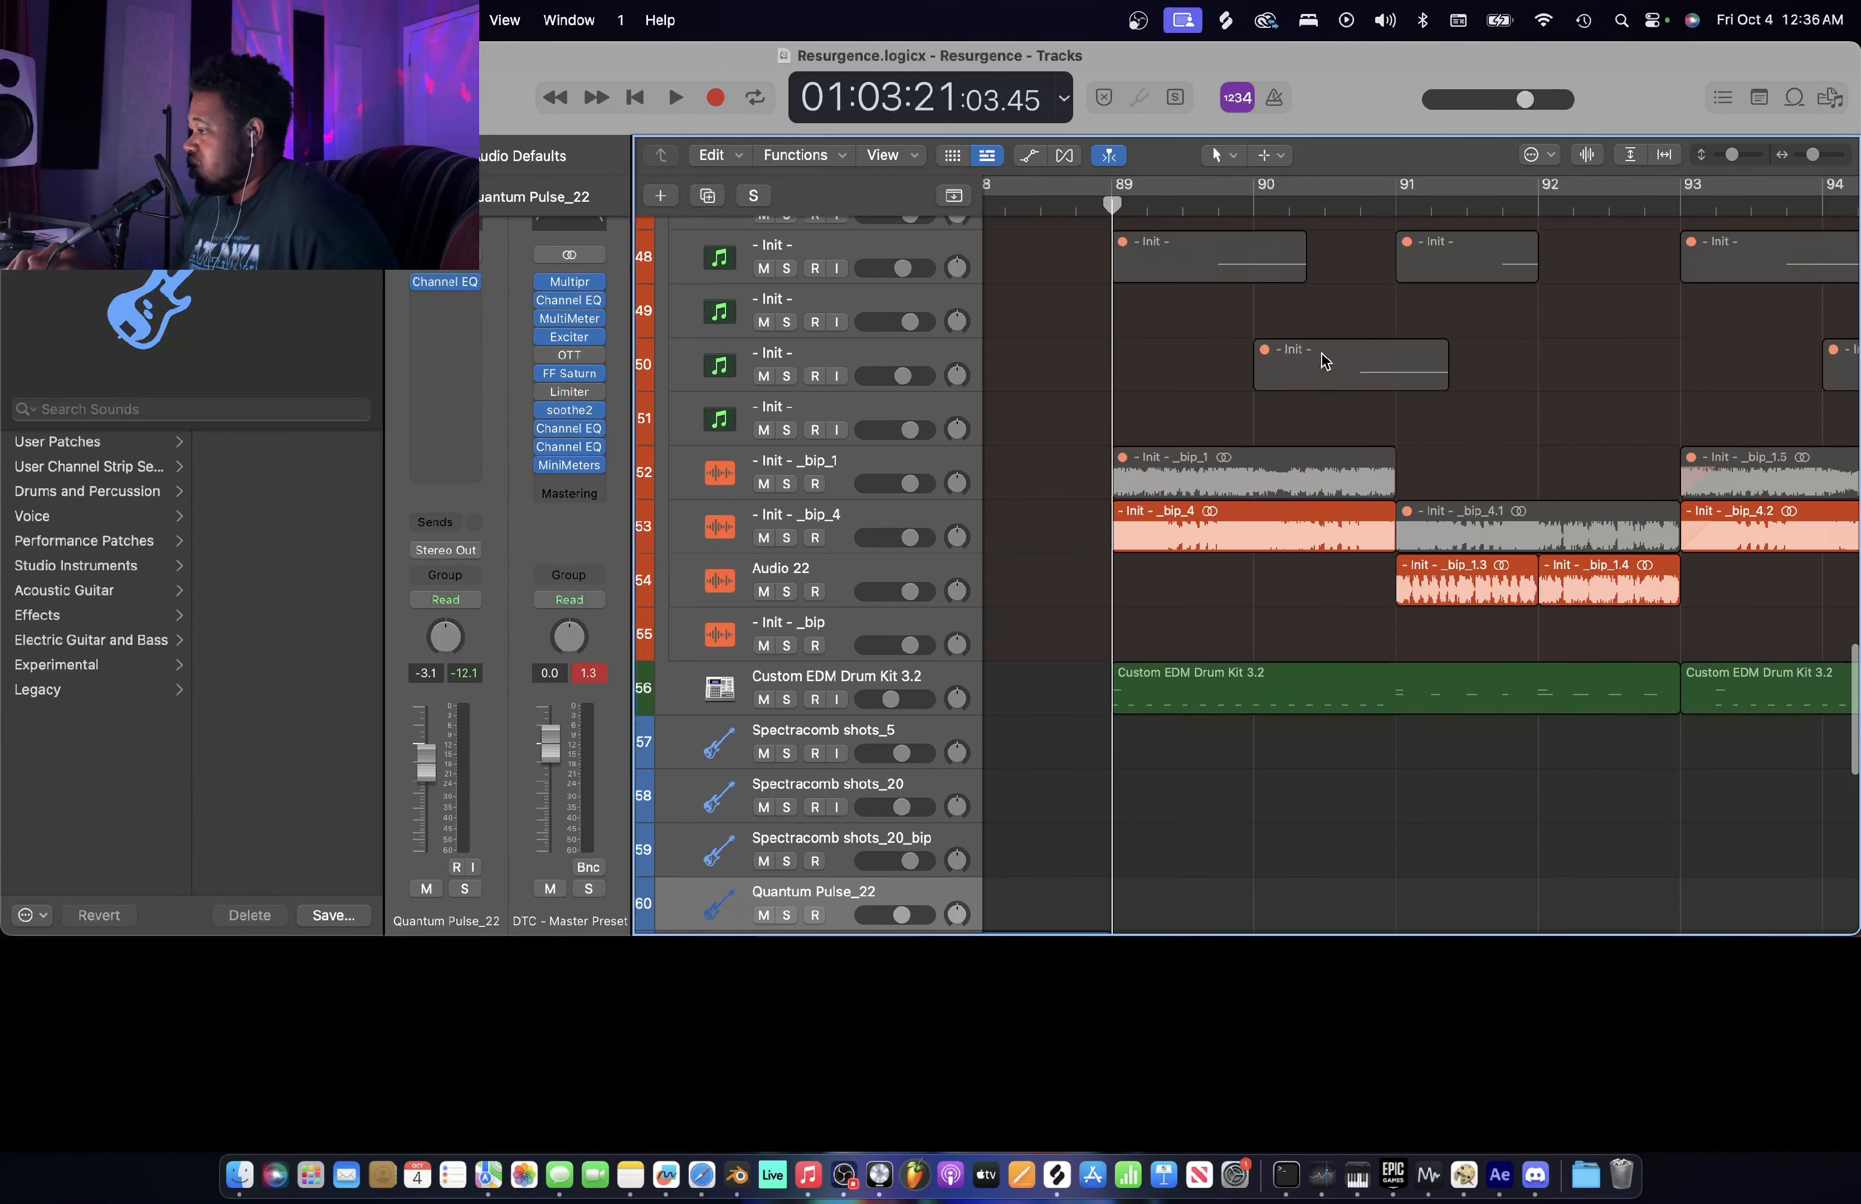
pyautogui.scroll(-2, 1325, 361)
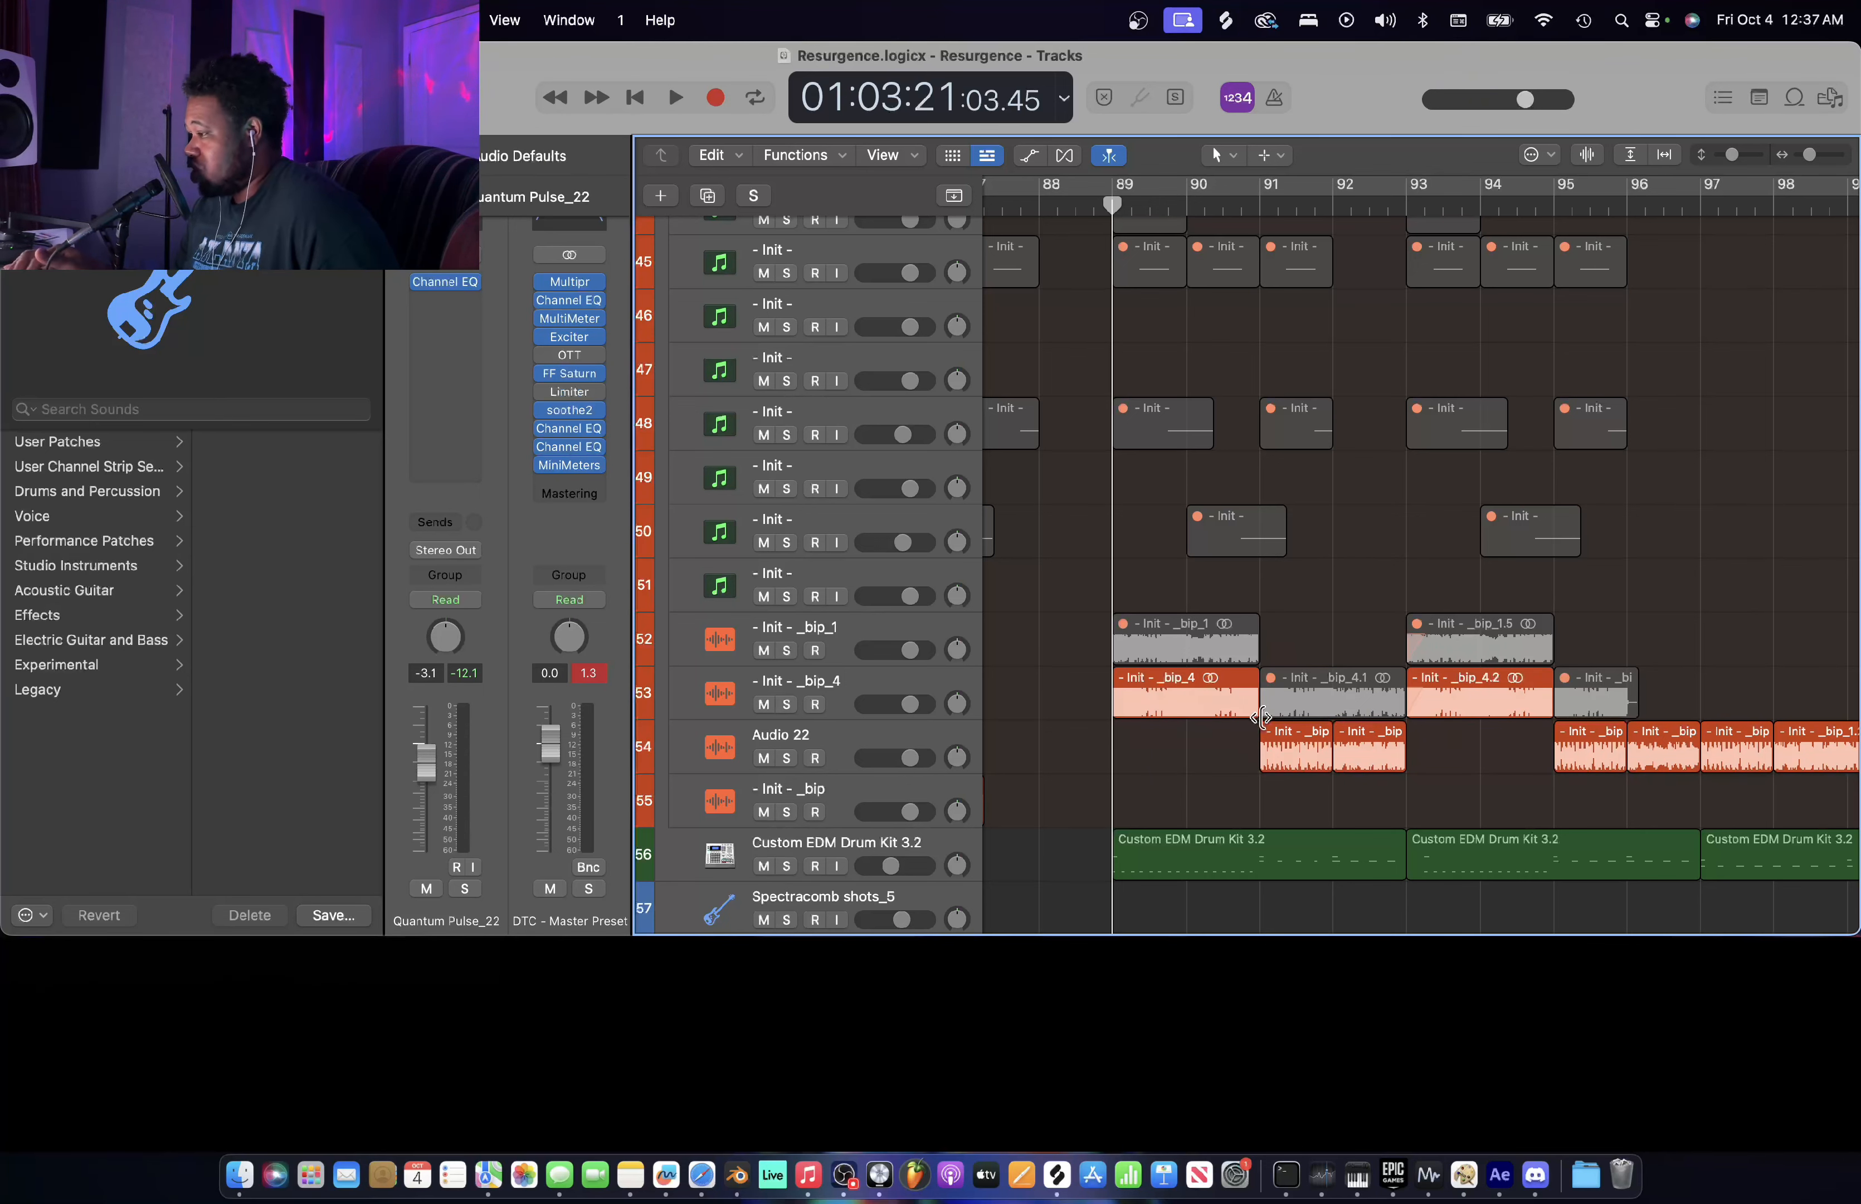
pyautogui.scroll(5, 1264, 715)
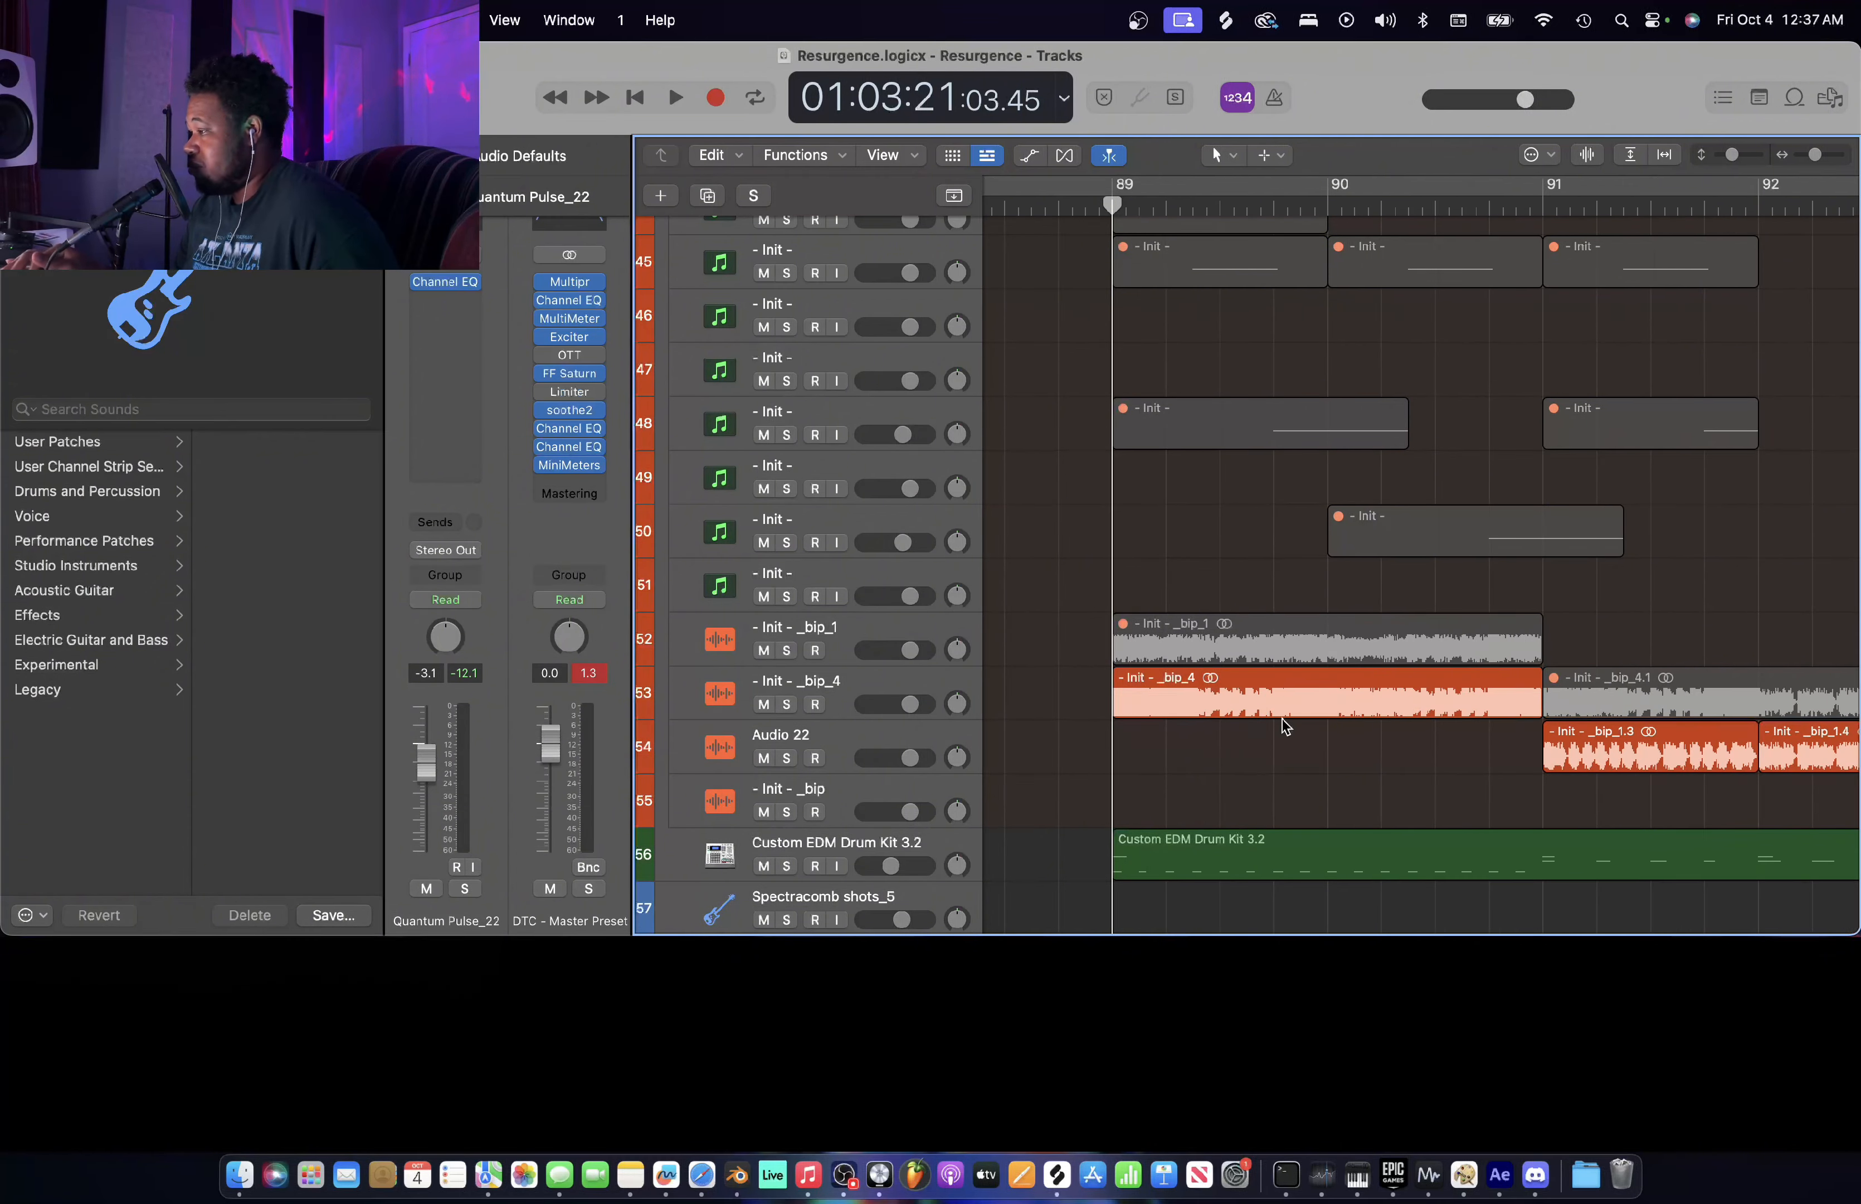
pyautogui.scroll(-5, 1282, 718)
pyautogui.scroll(-10, 1283, 716)
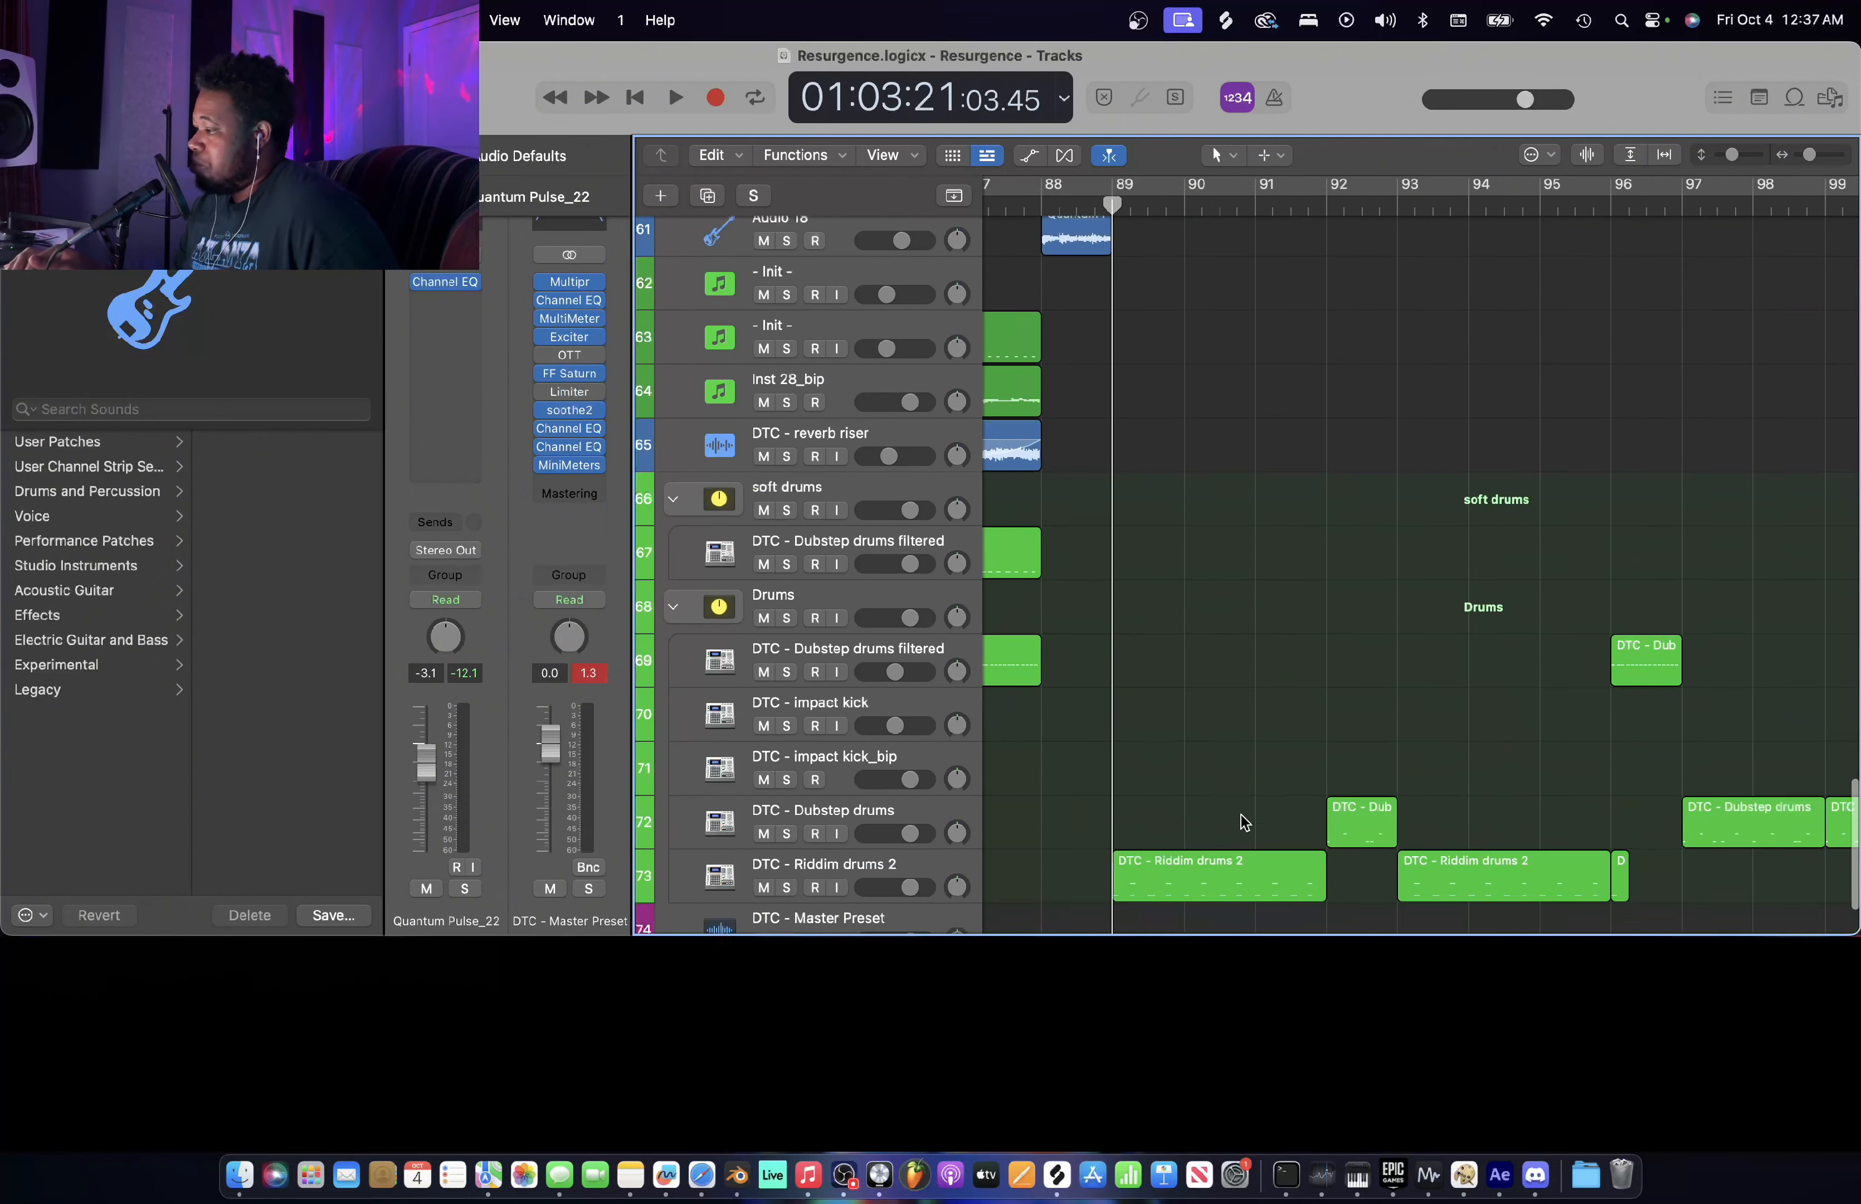
pyautogui.scroll(-2, 1240, 815)
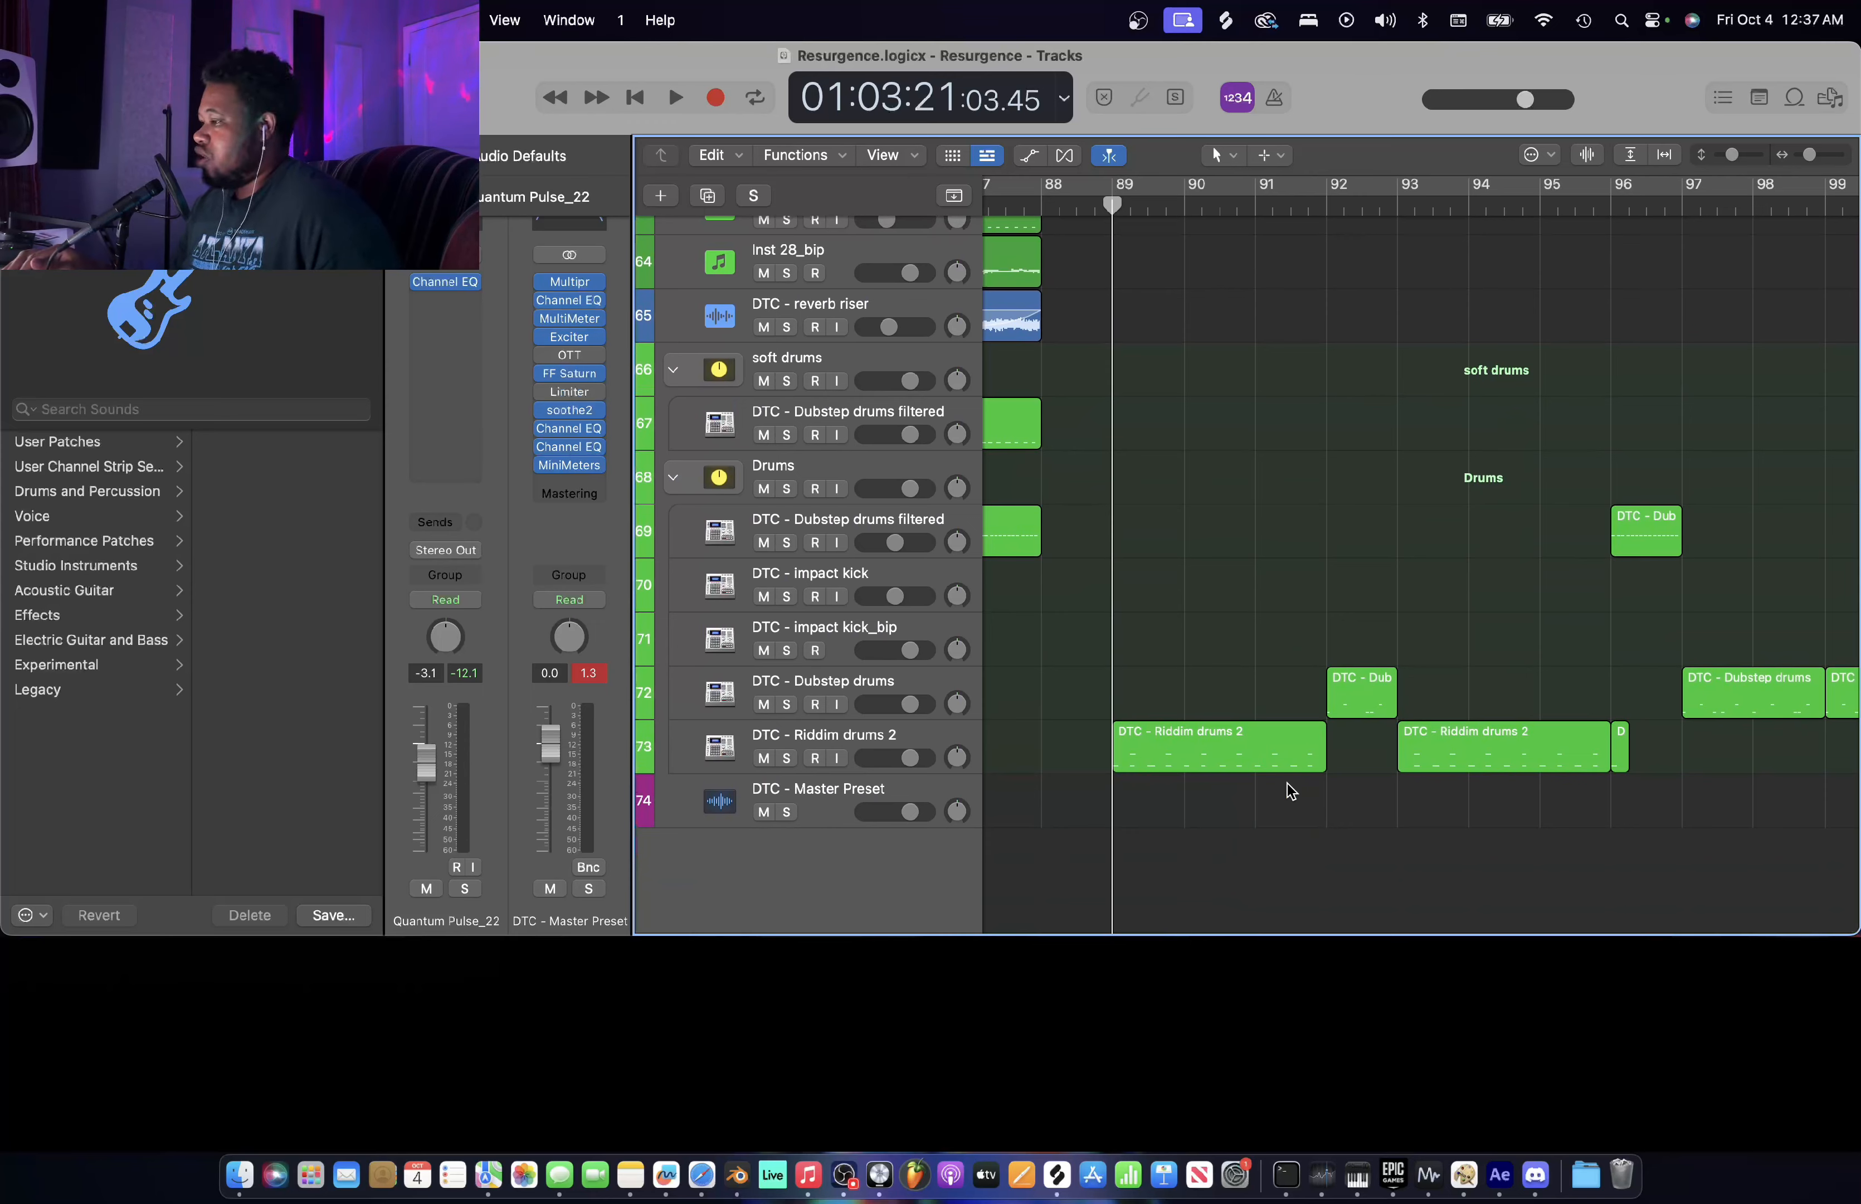
pyautogui.scroll(15, 1358, 602)
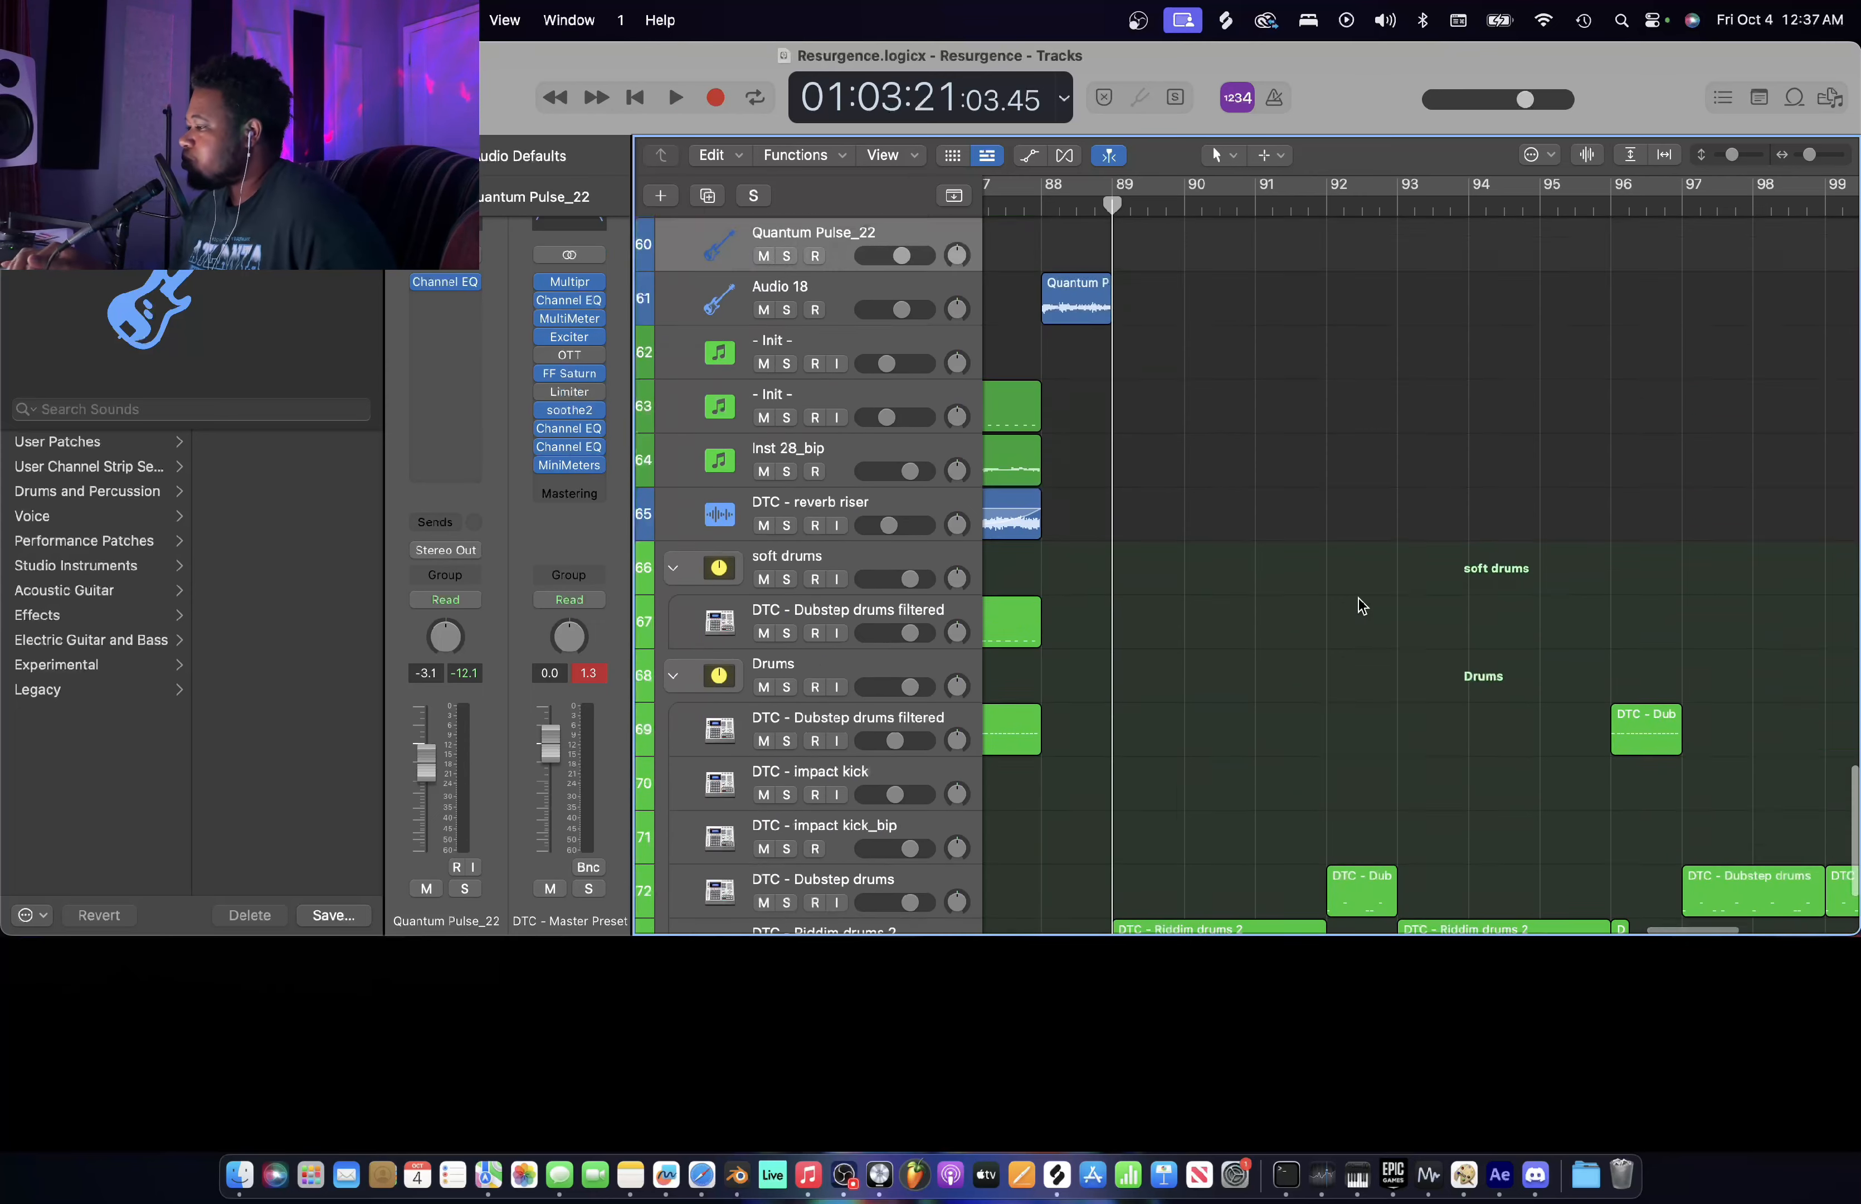
pyautogui.scroll(2, 1359, 597)
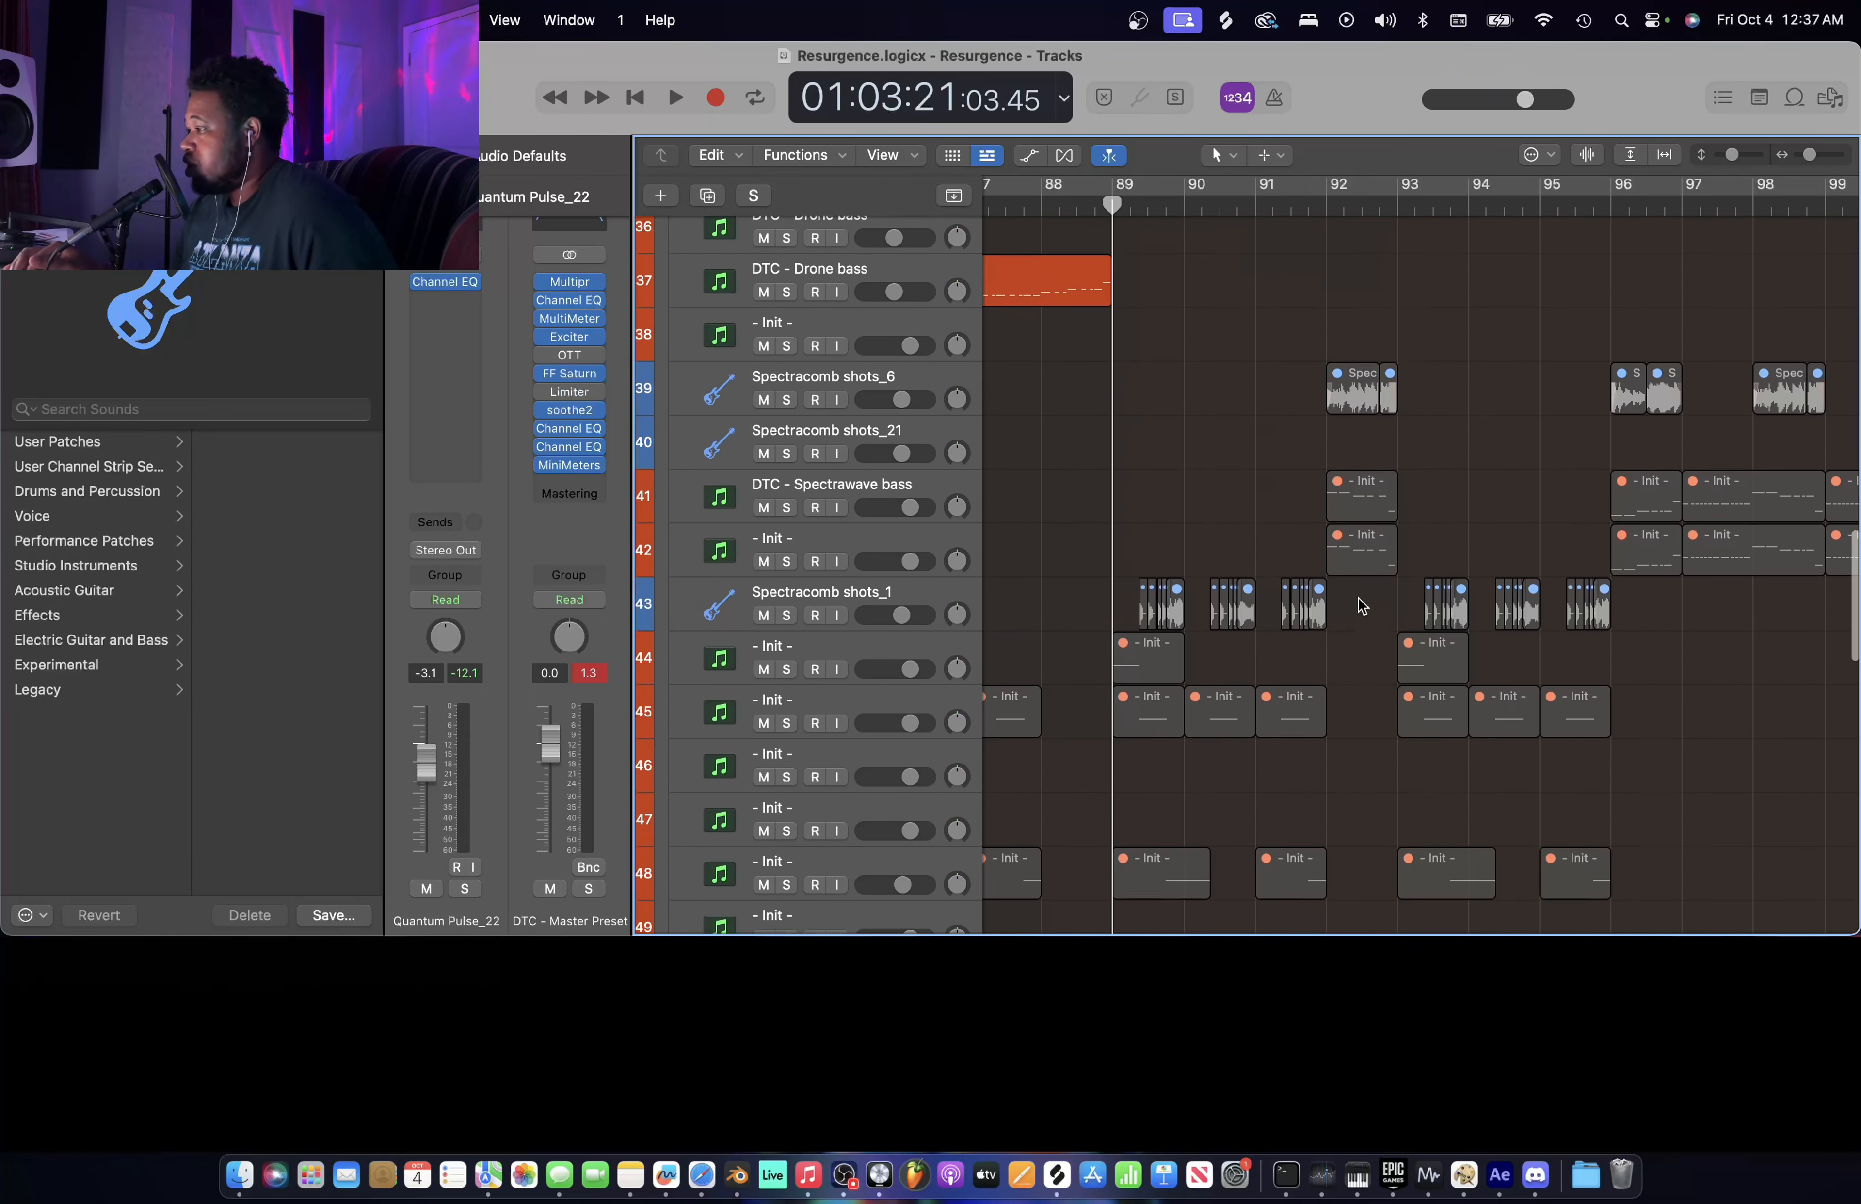
pyautogui.scroll(-6, 1376, 509)
# - Play the full mix from bar 93 to about bar 112, following the bass, drum, synth and Spectracomb tracks through the ending
pyautogui.click(1406, 207)
pyautogui.hscroll(10, 1509, 357)
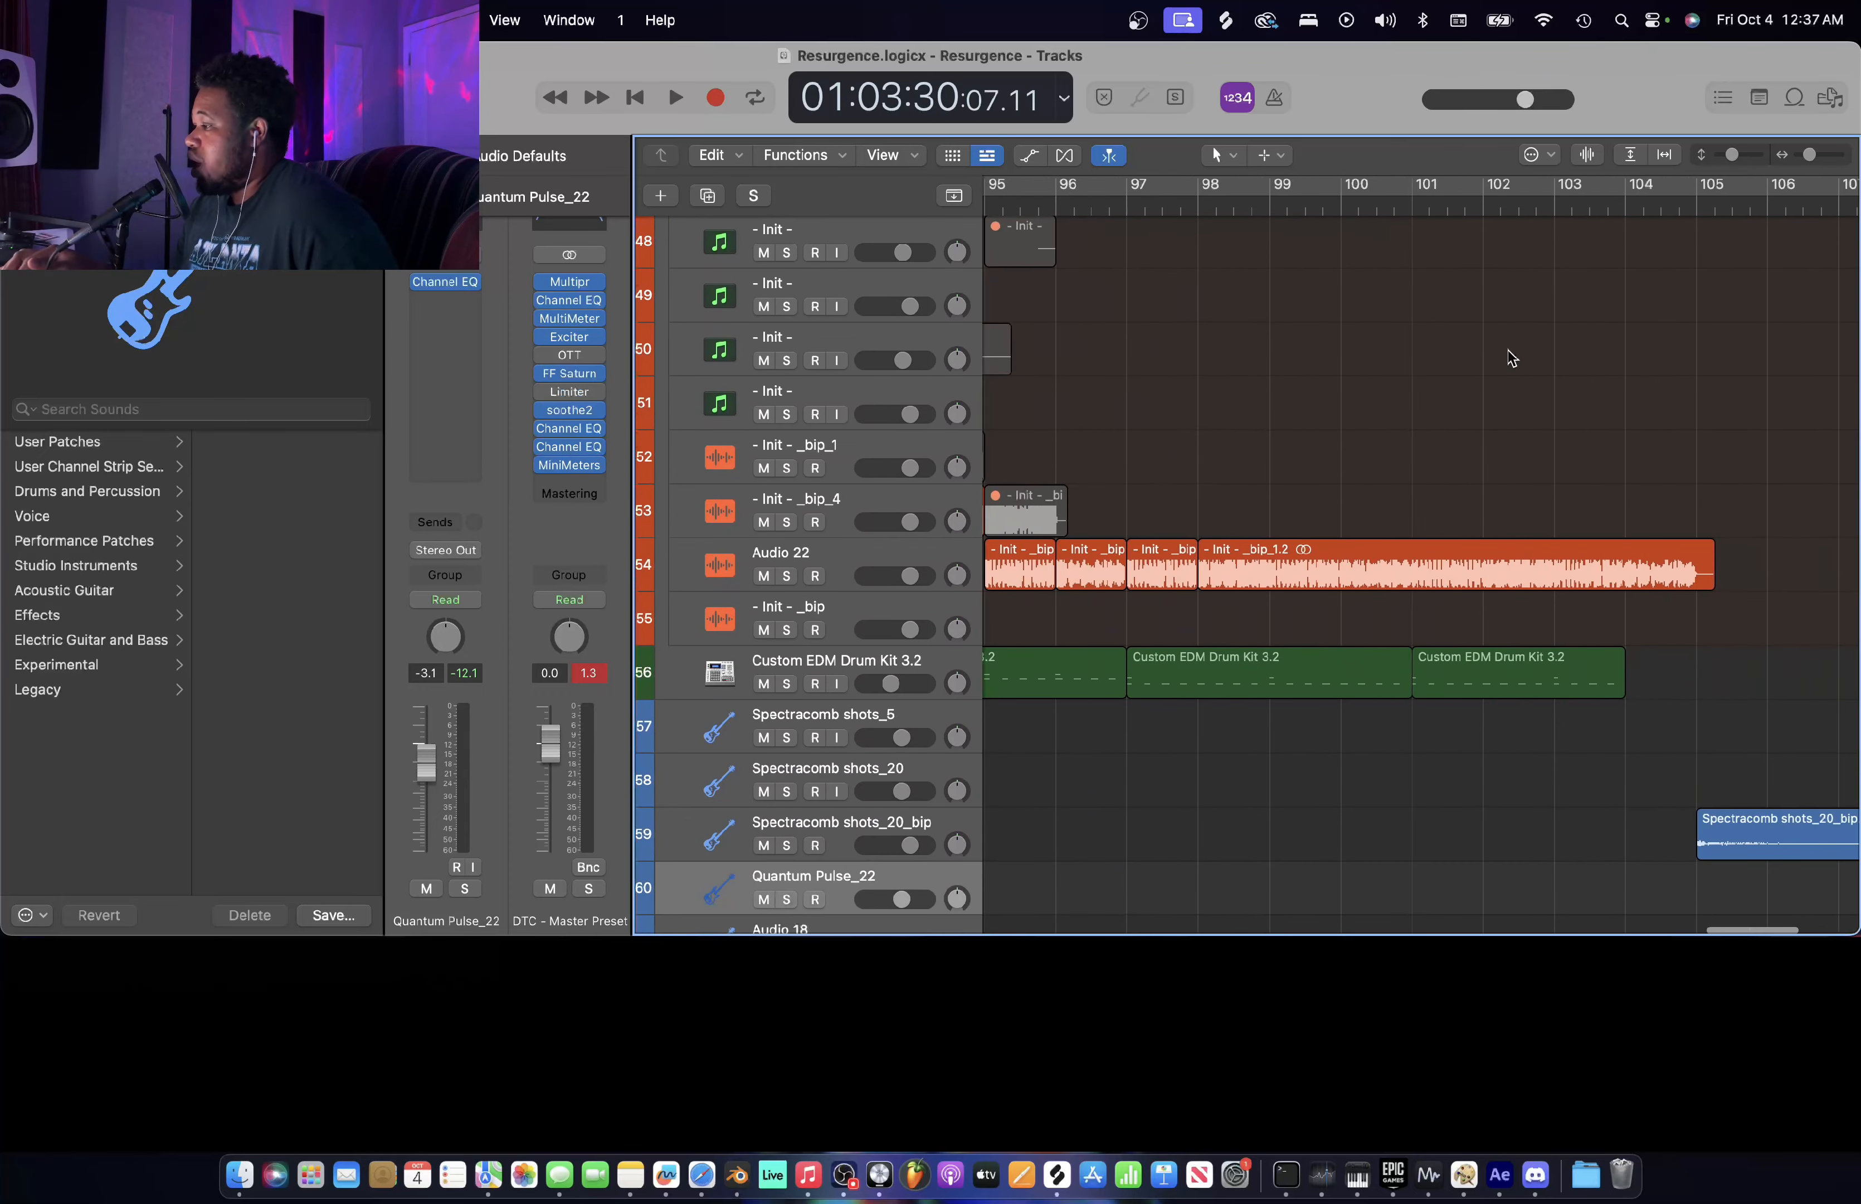
pyautogui.press('super+Left')
pyautogui.press('super+Right')
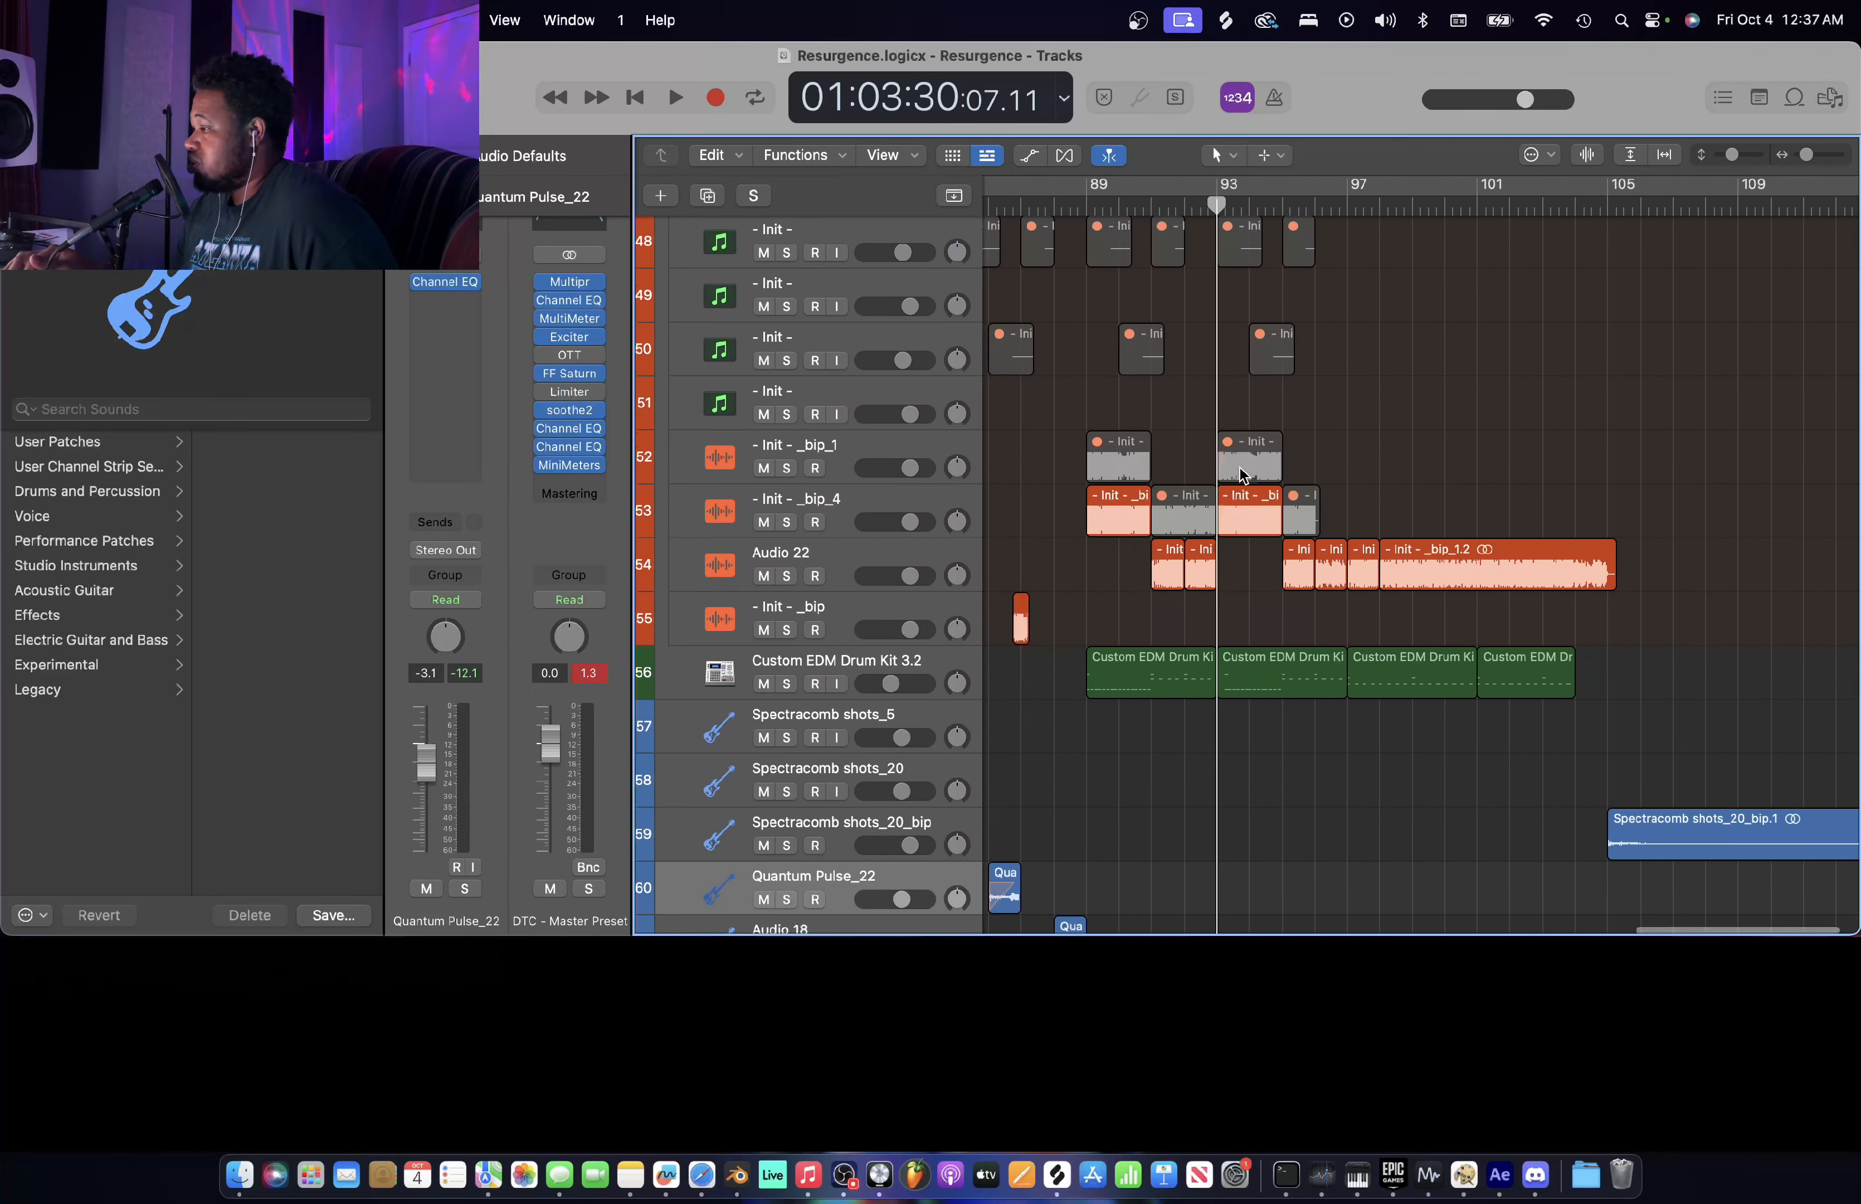
pyautogui.press('space')
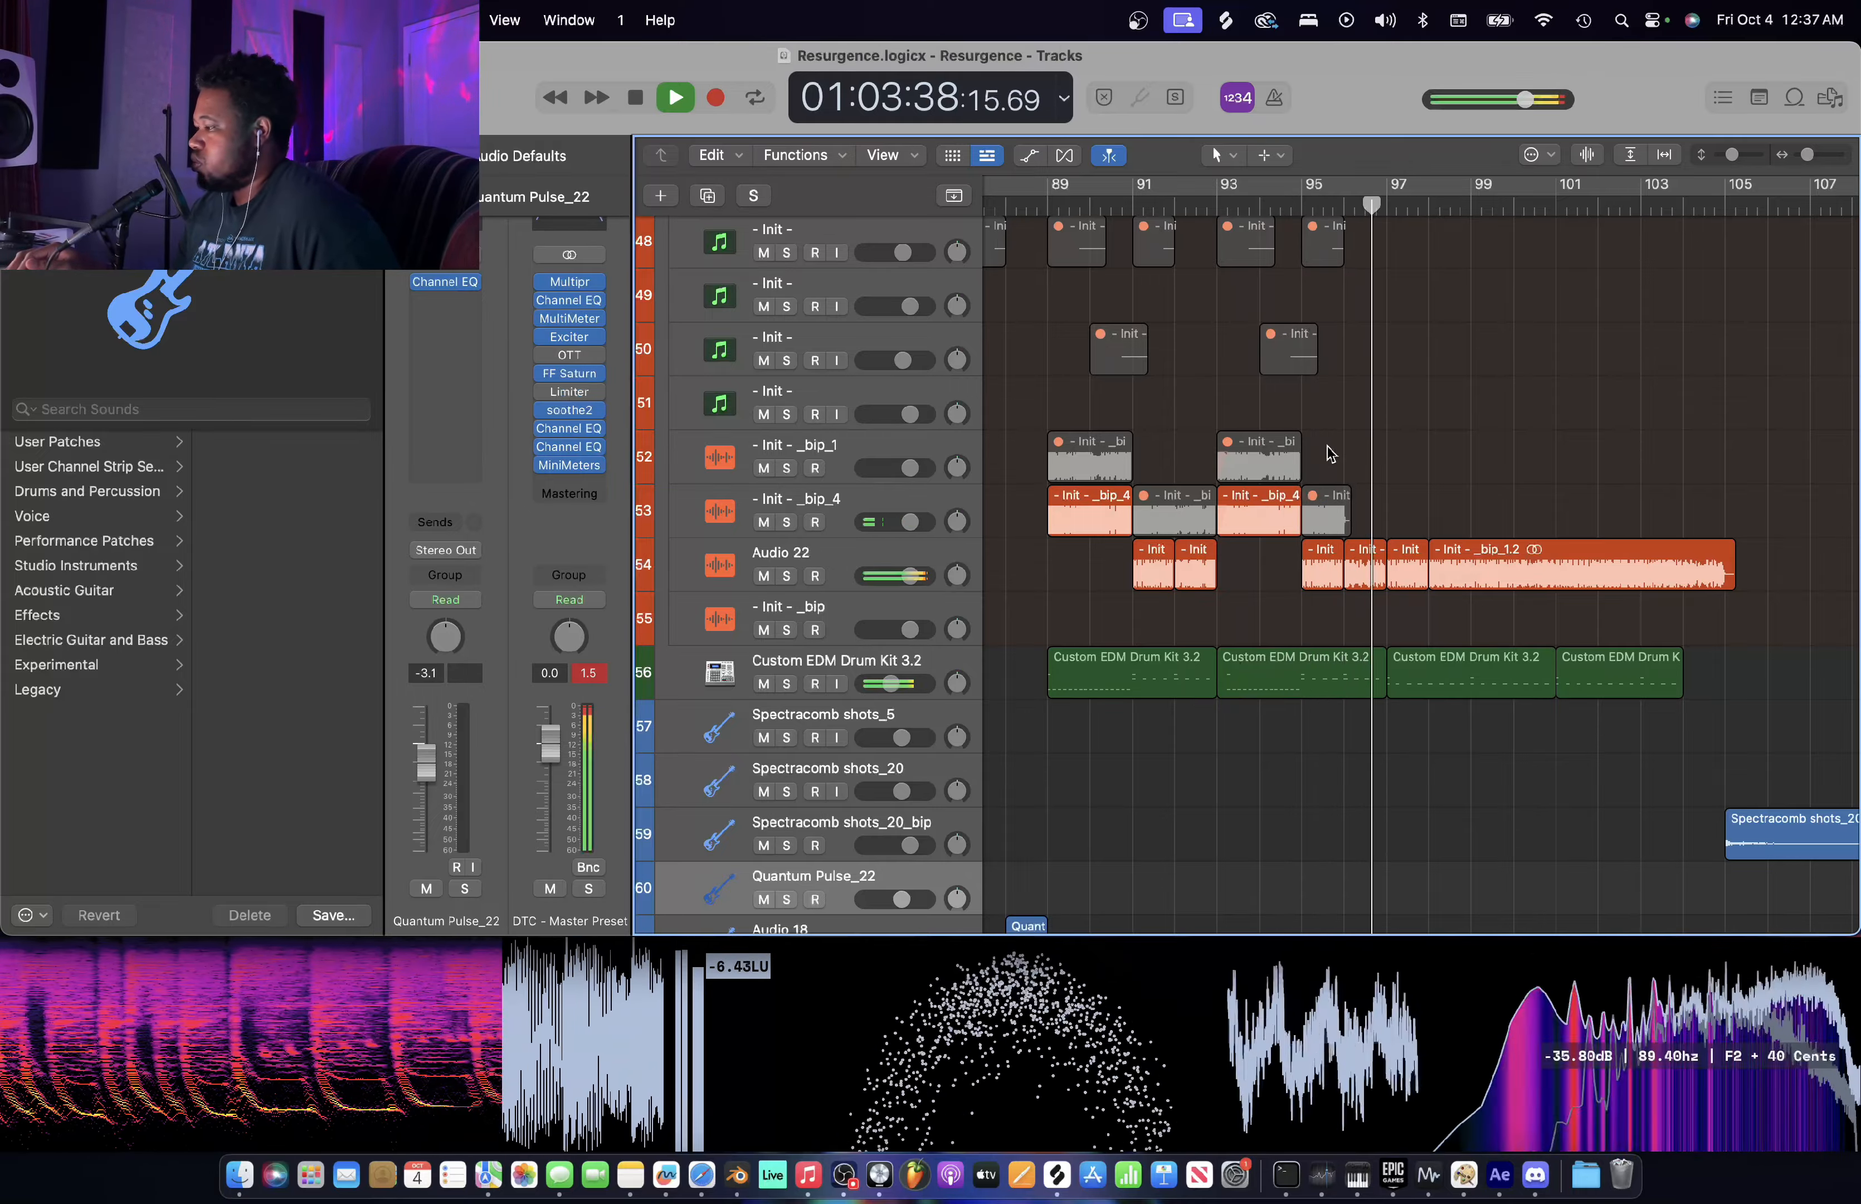
pyautogui.scroll(15, 1362, 431)
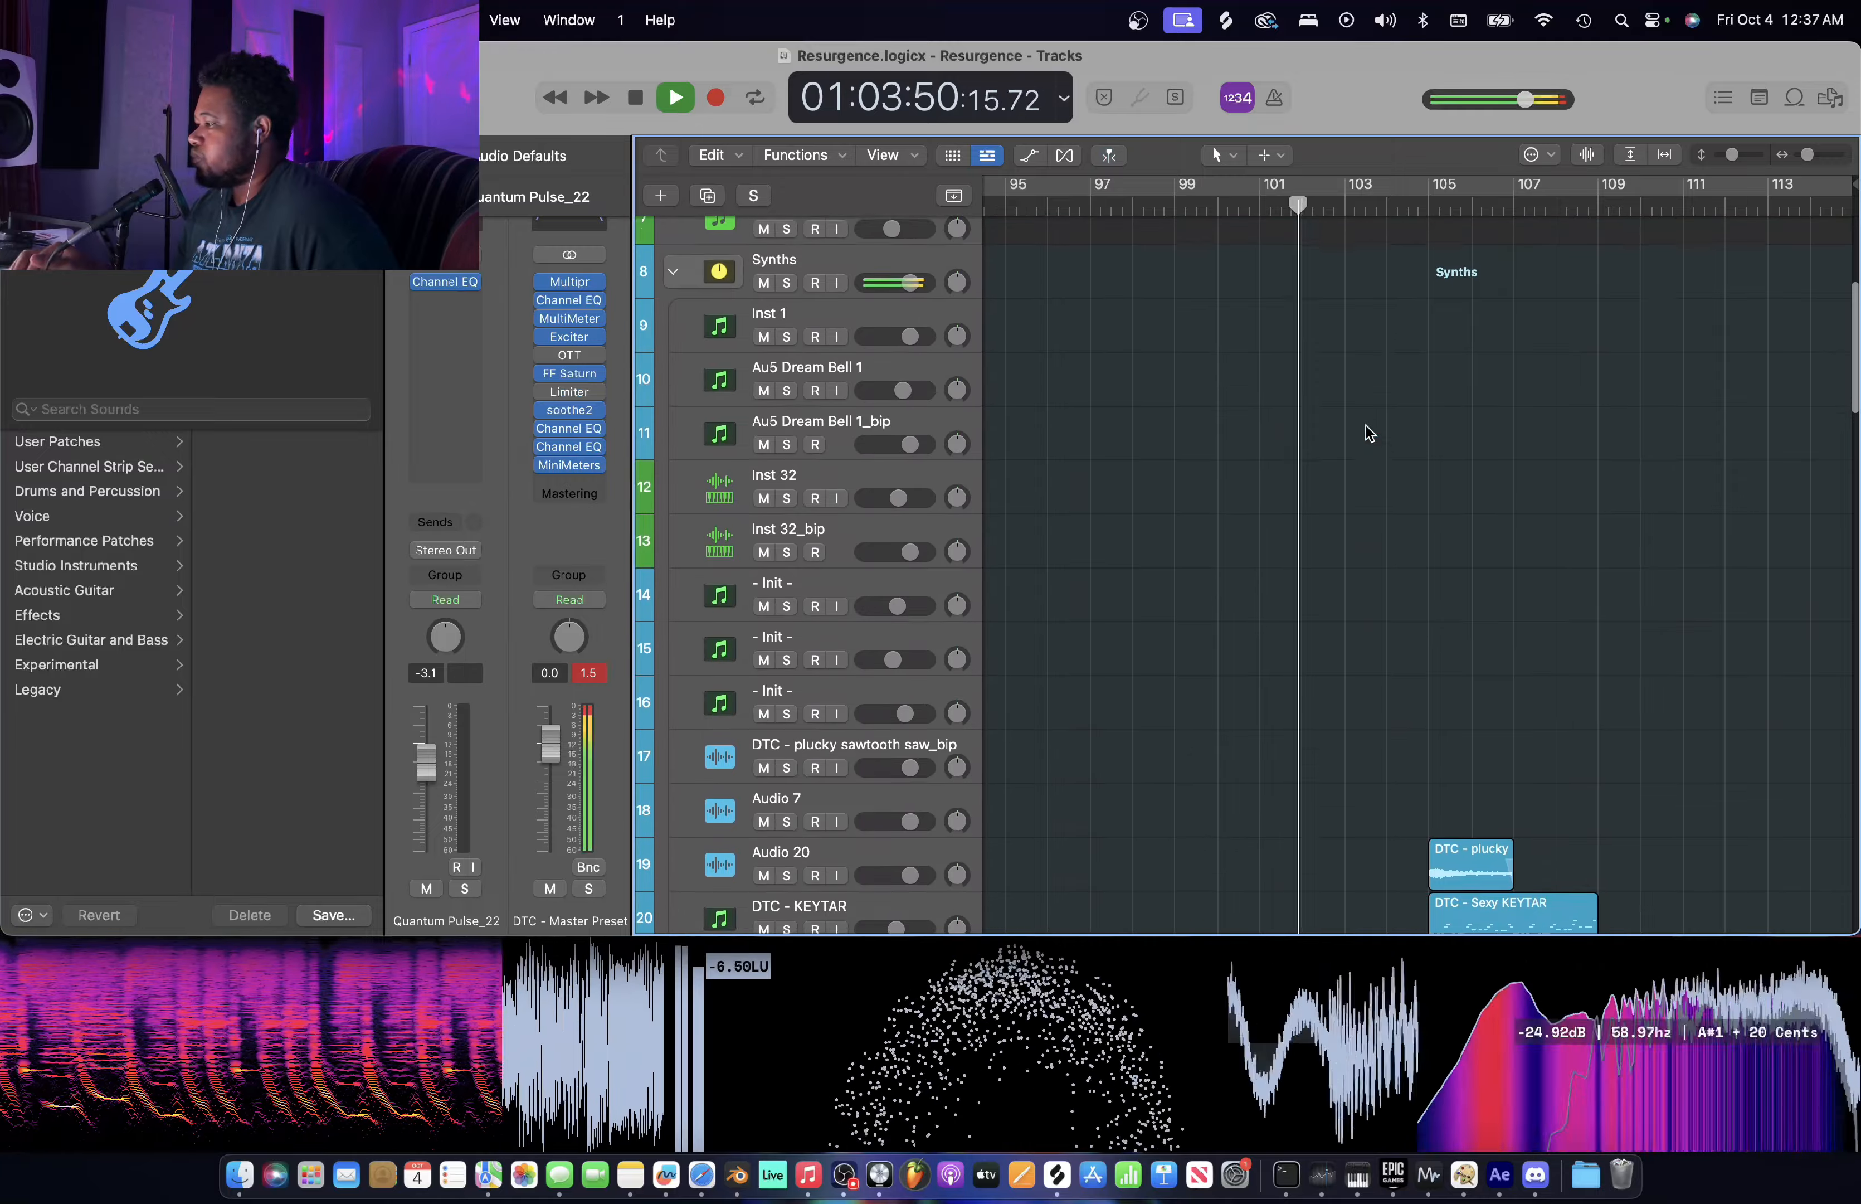
pyautogui.scroll(-18, 1368, 434)
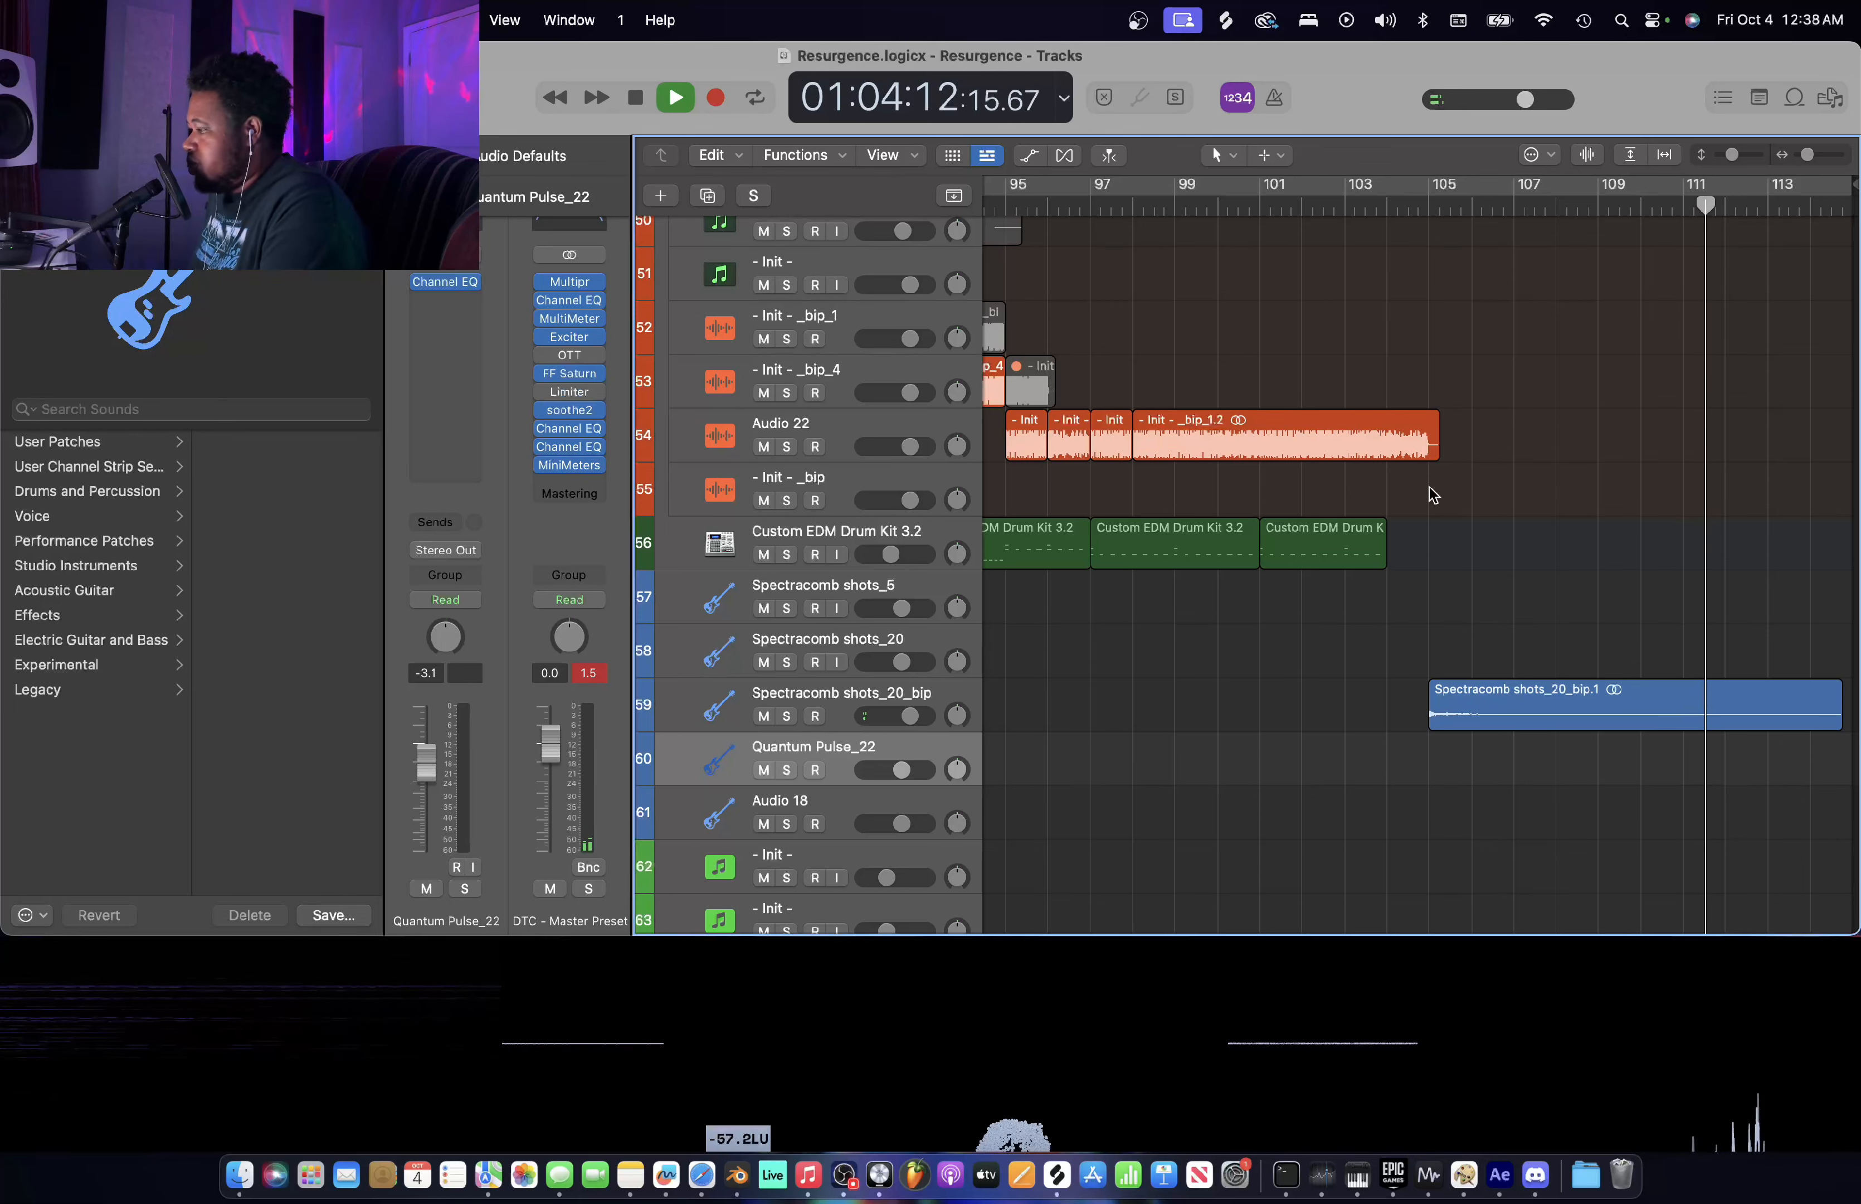
pyautogui.press('space')
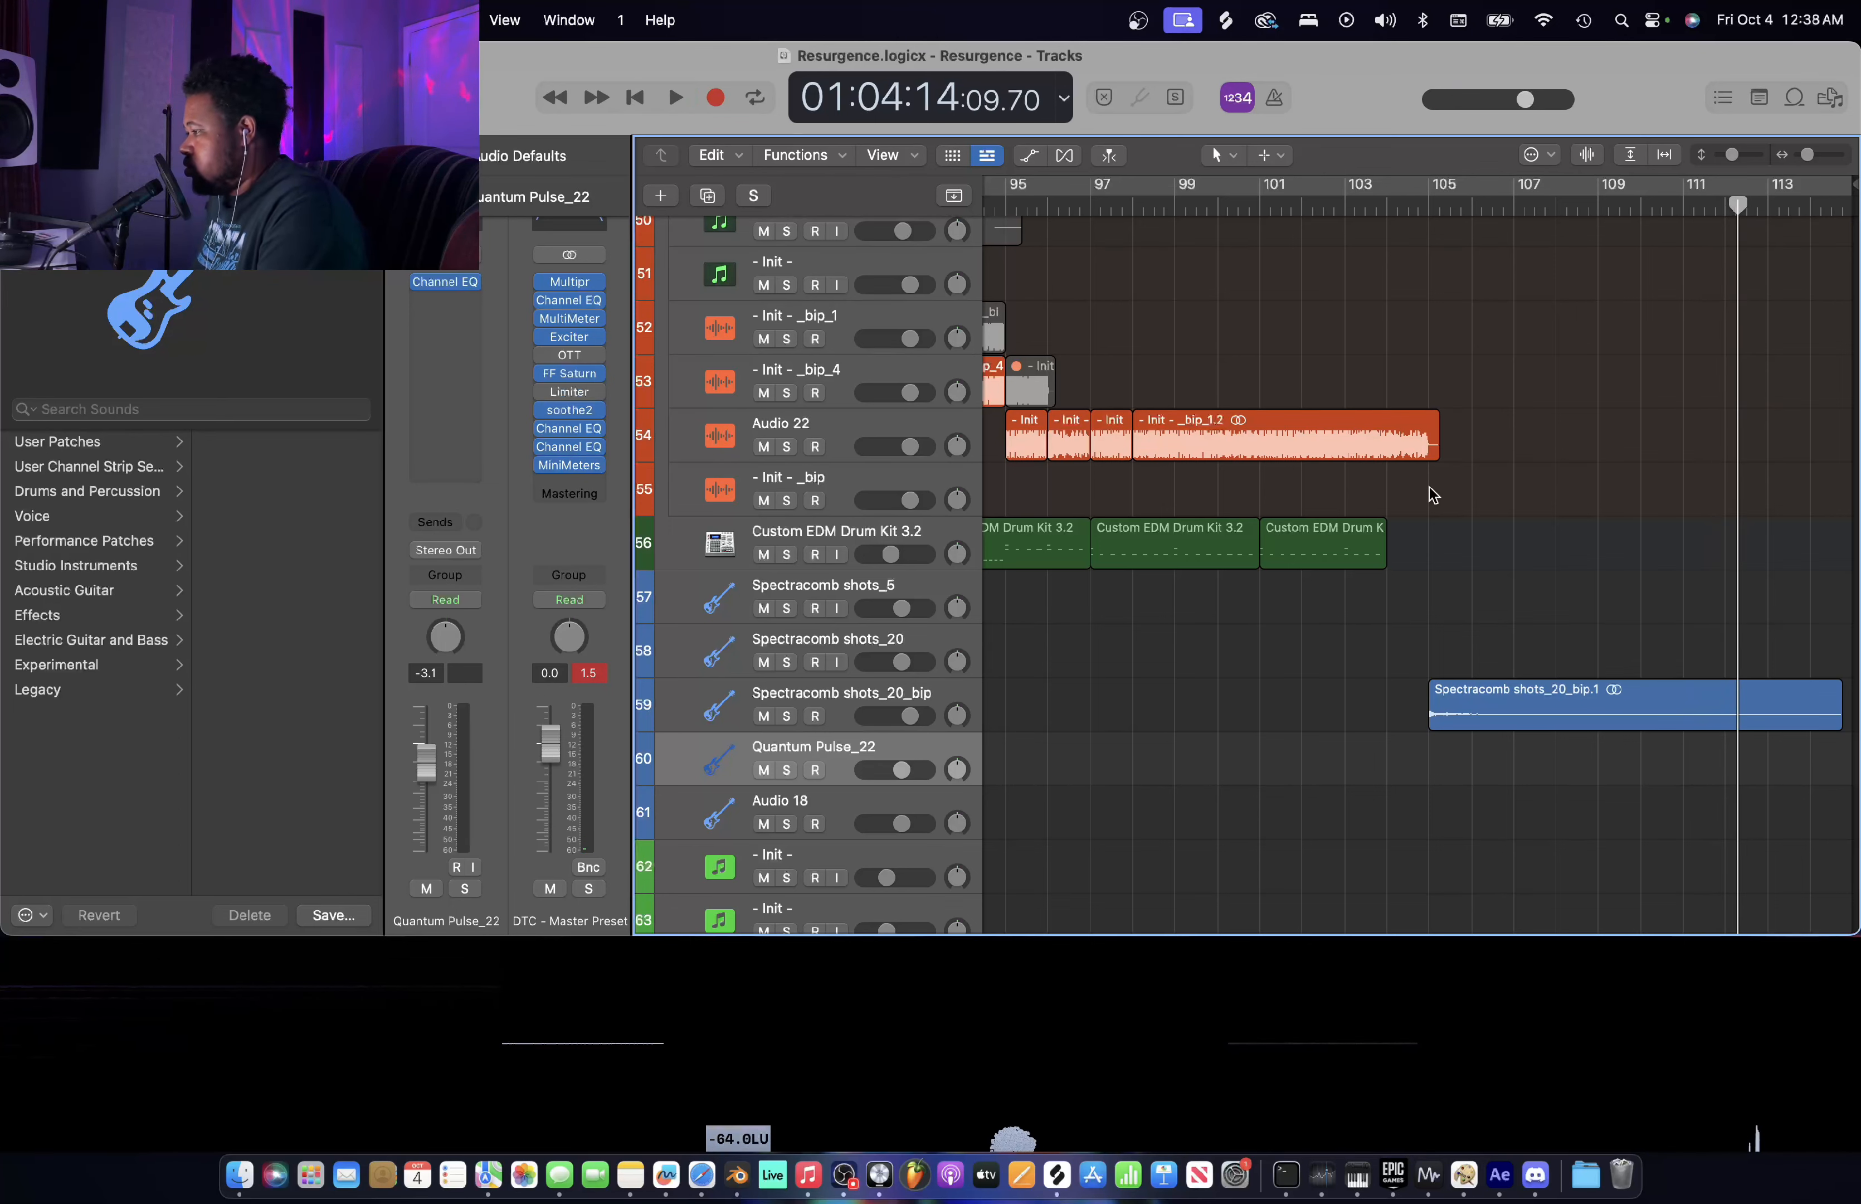
pyautogui.scroll(15, 1433, 495)
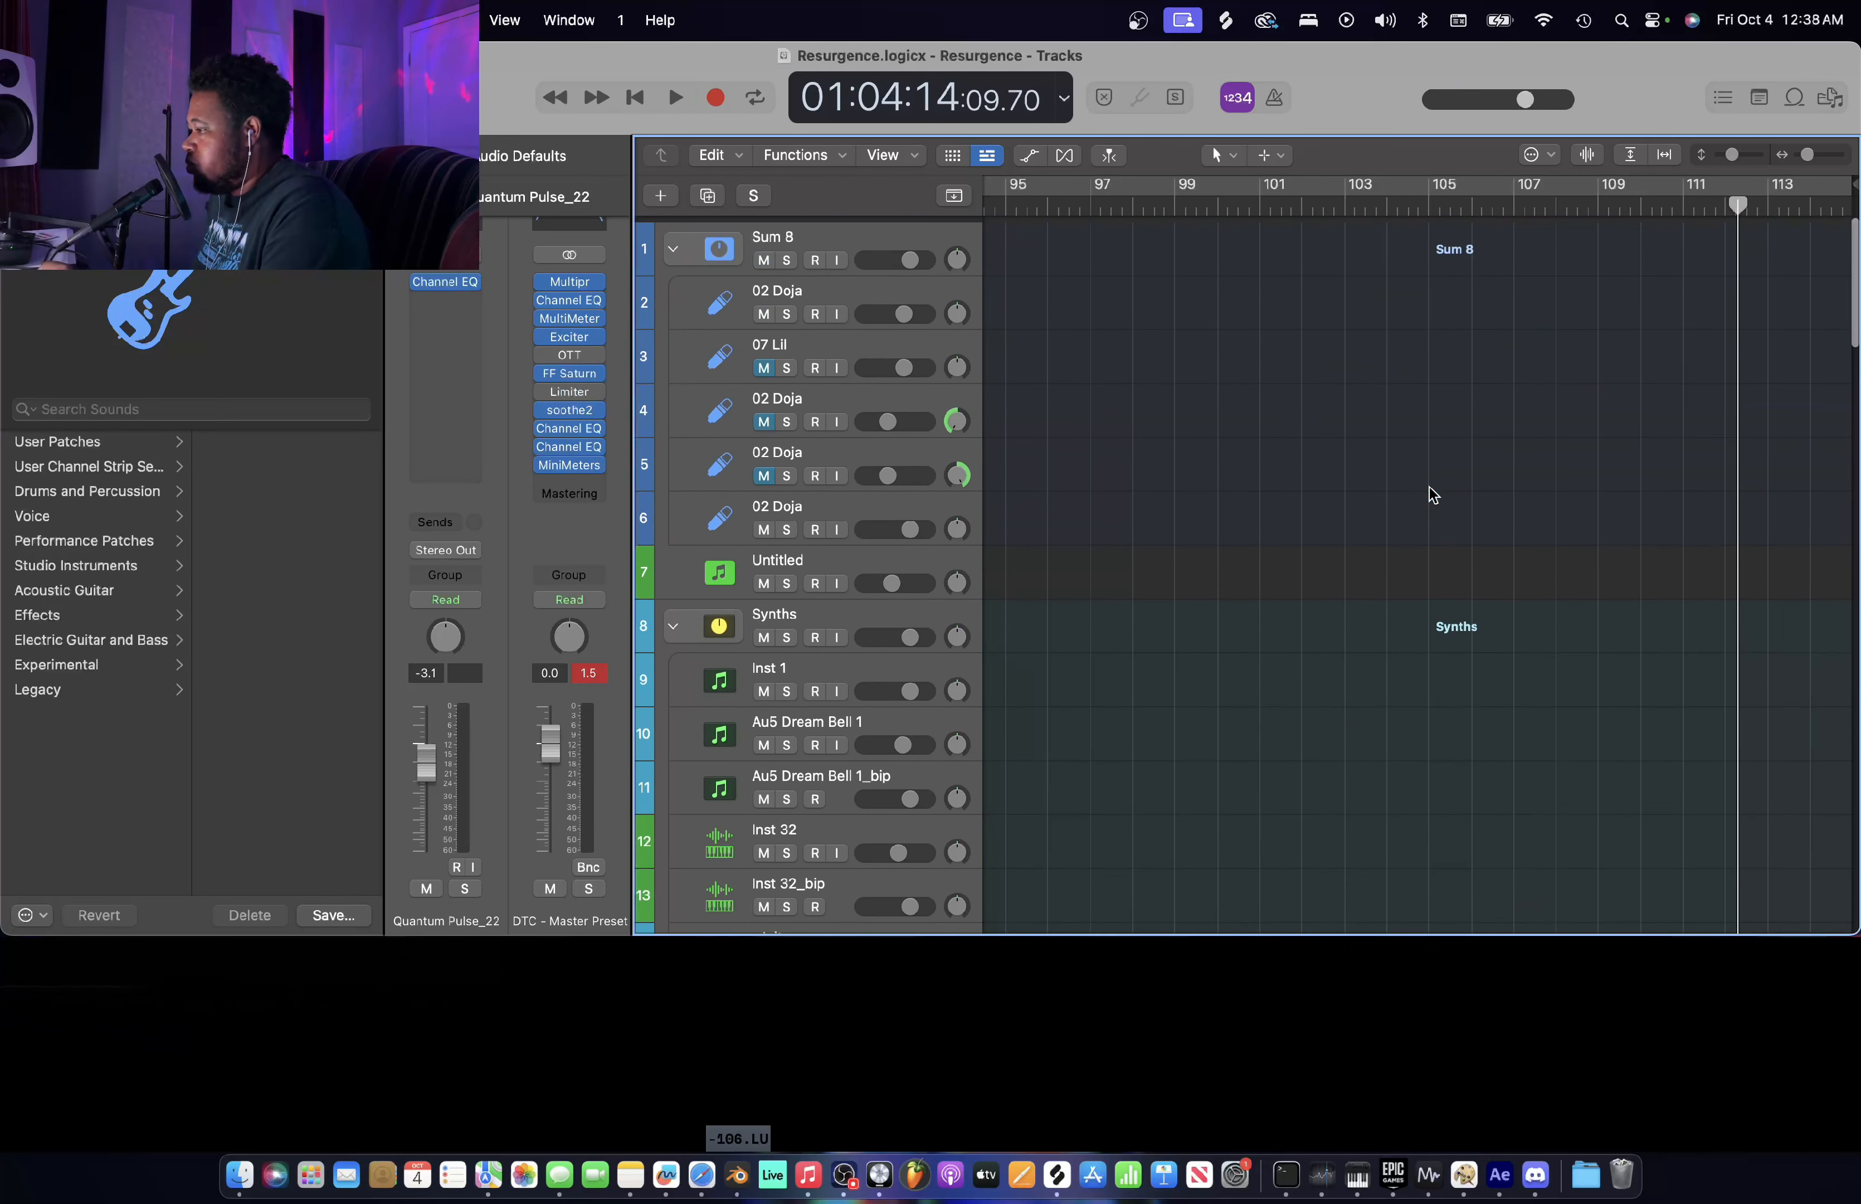
pyautogui.scroll(-8, 1430, 487)
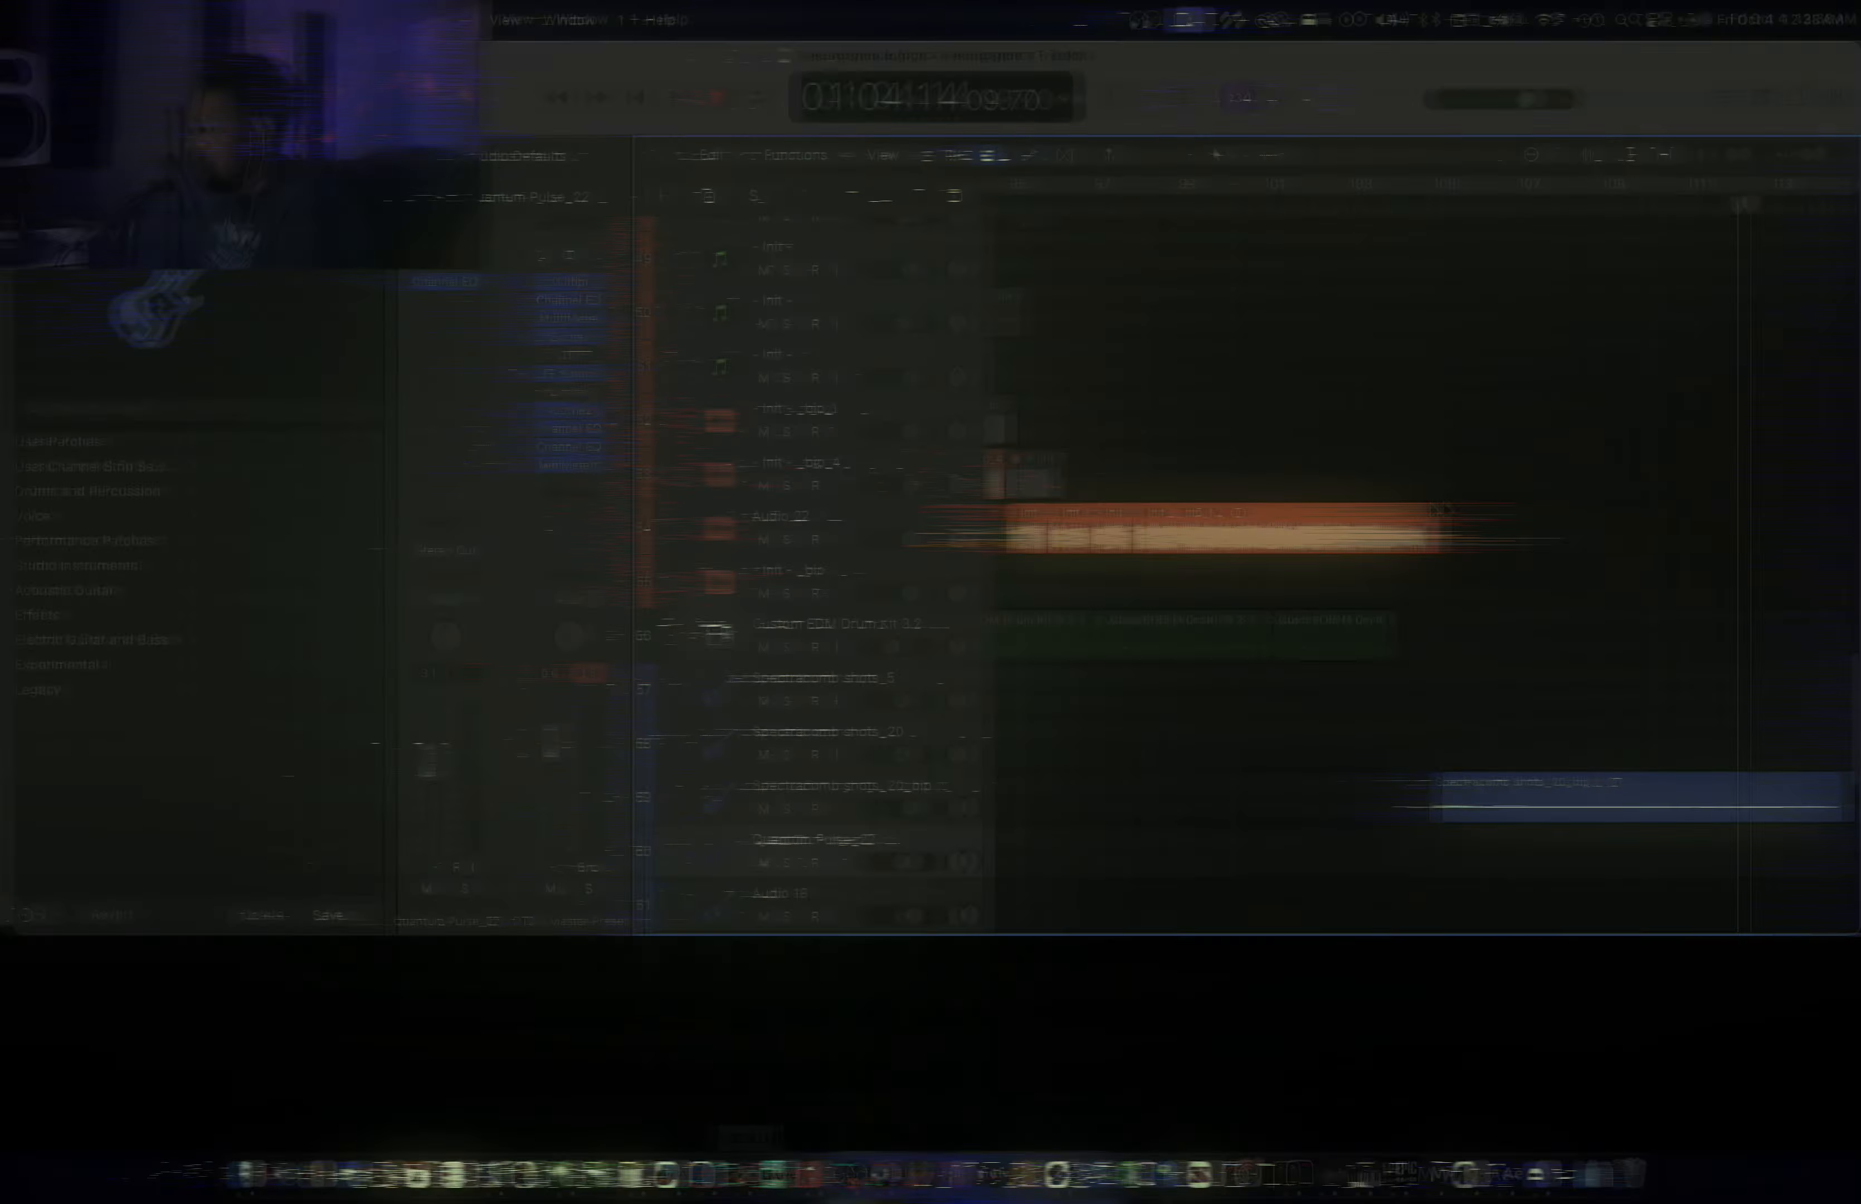